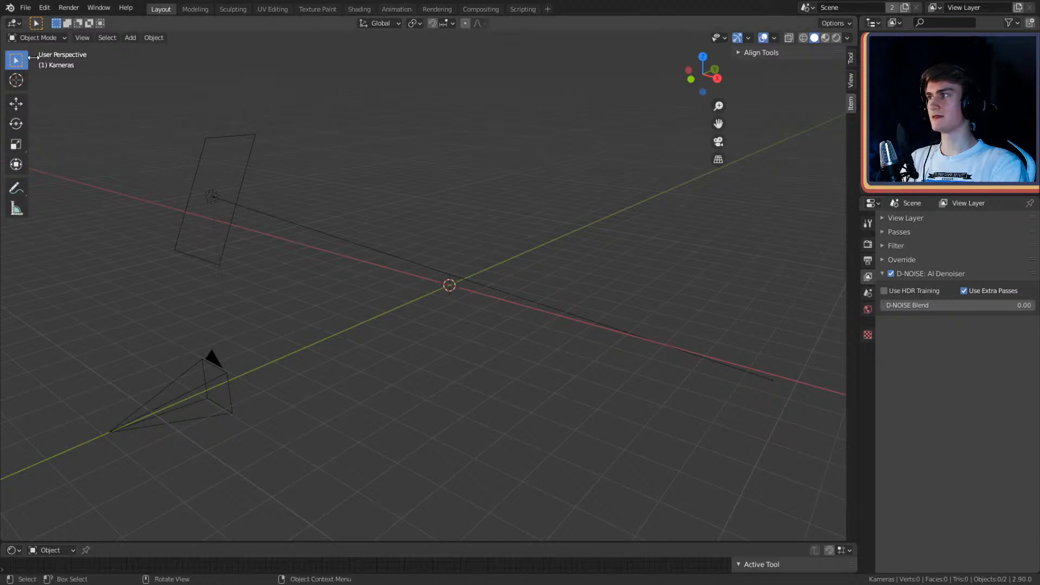
# Step: Reveal all hidden objects in the scene and hide the unneeded object near the centre again
pyautogui.click(16, 23)
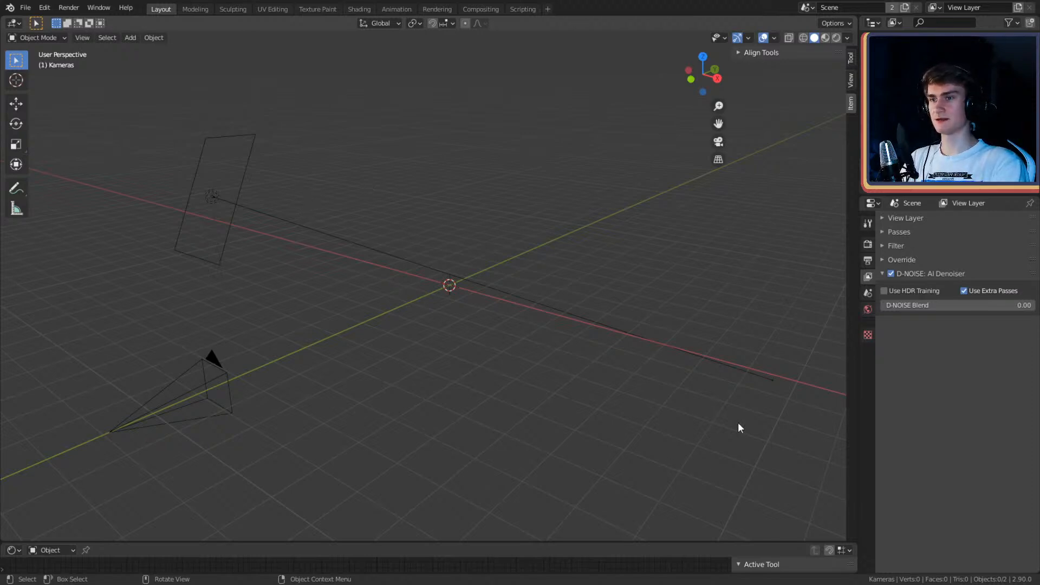
pyautogui.hotkey('alt', 'h')
pyautogui.scroll(-4, 574, 349)
pyautogui.moveTo(507, 314)
pyautogui.mouseDown(button='middle')
pyautogui.moveTo(574, 352)
pyautogui.moveTo(592, 328)
pyautogui.moveTo(500, 289)
pyautogui.moveTo(560, 328)
pyautogui.moveTo(520, 310)
pyautogui.moveTo(498, 317)
pyautogui.moveTo(489, 301)
pyautogui.mouseUp(button='middle')
pyautogui.click(499, 283)
pyautogui.press('h')
# Step: Switch the viewport to Material Preview shading and select the butterfly's right wing
pyautogui.scroll(4, 499, 303)
pyautogui.press('z')
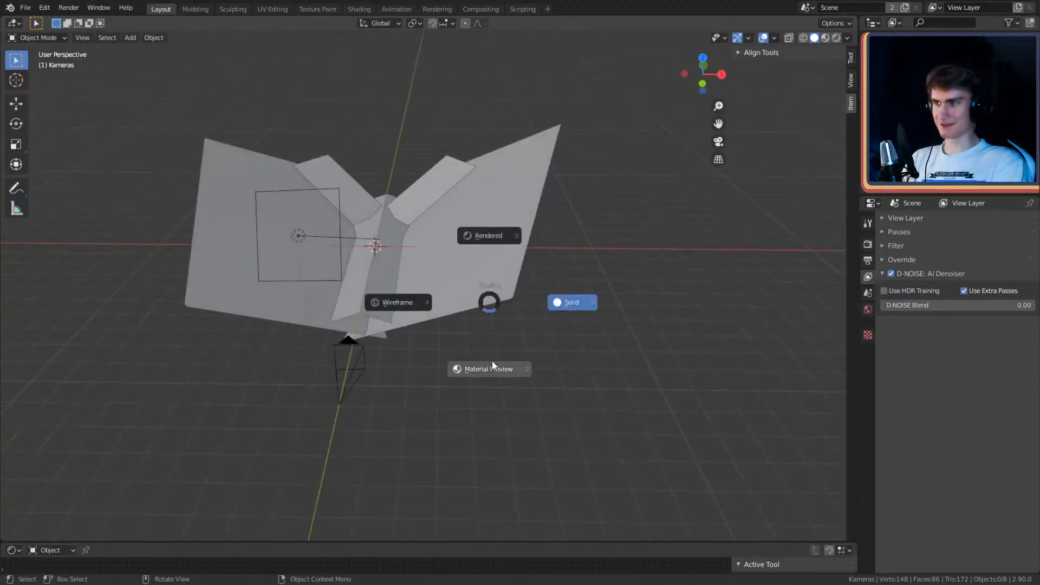
pyautogui.click(484, 356)
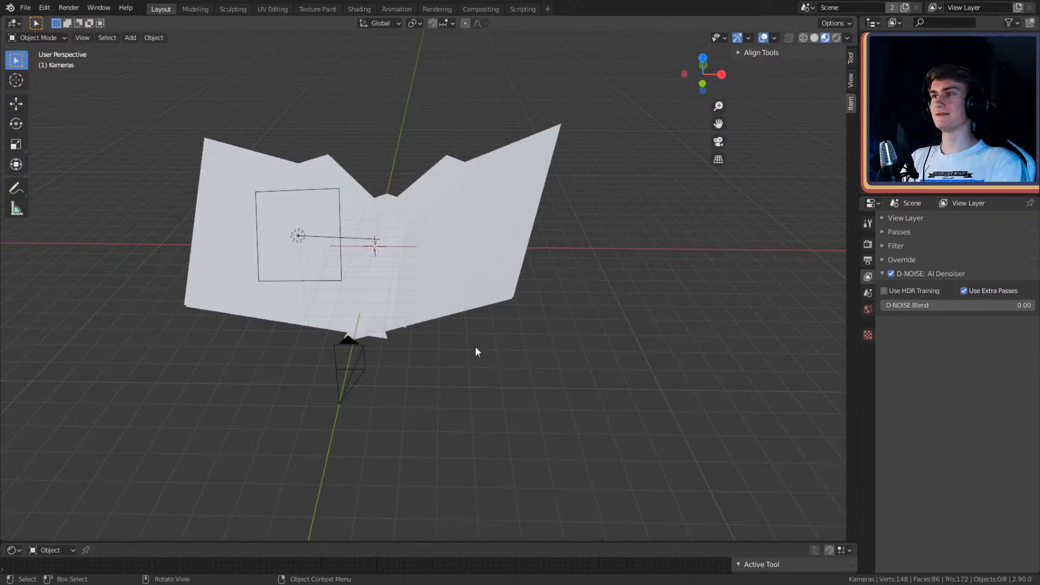
pyautogui.moveTo(480, 294); pyautogui.dragTo(489, 316, button='middle')
pyautogui.click(474, 292)
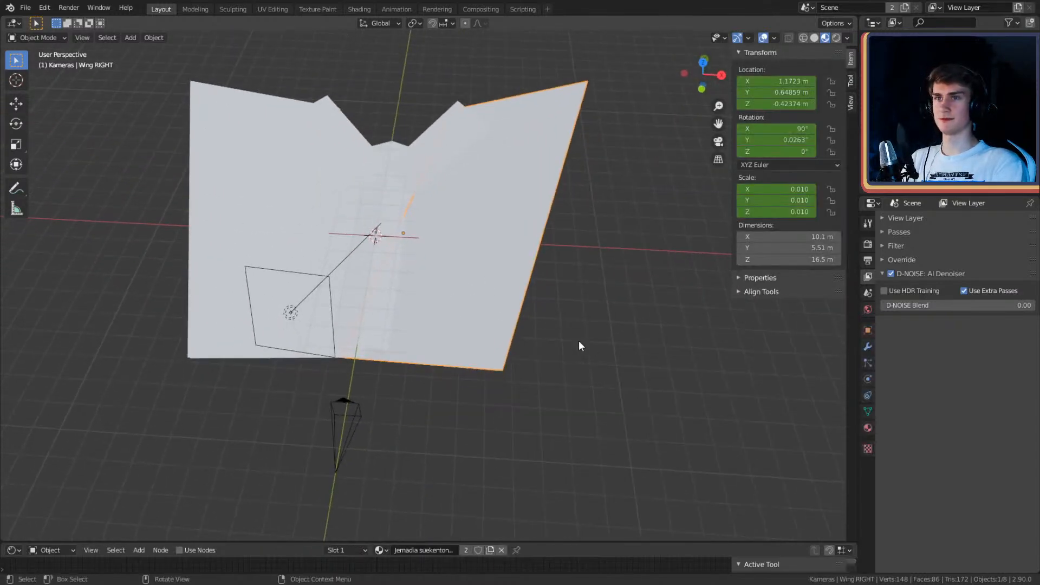
pyautogui.moveTo(578, 345); pyautogui.dragTo(531, 358, button='middle')
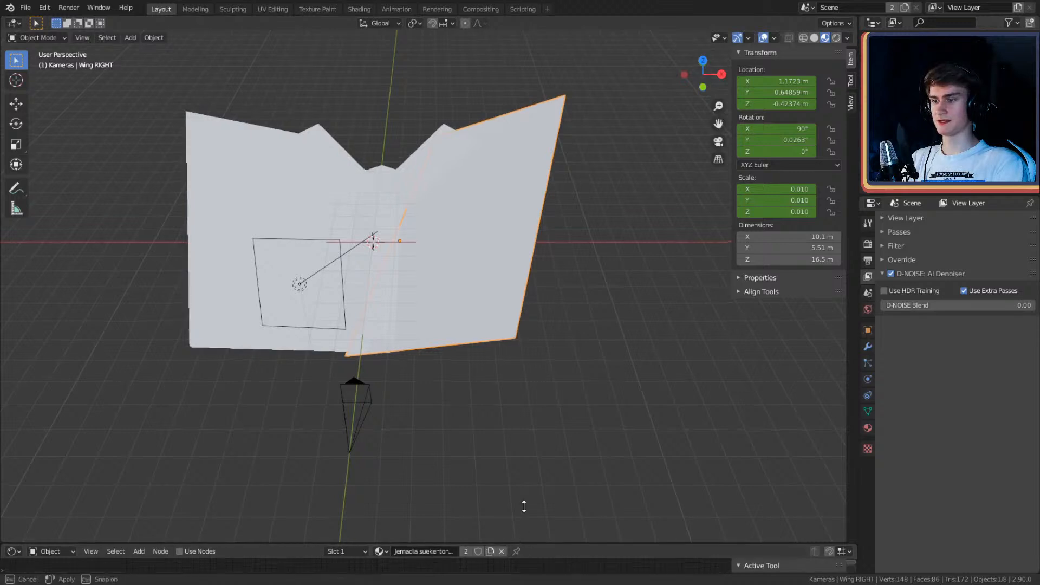
# Step: Enlarge the node editor, split it horizontally and turn its upper part into a Timeline
pyautogui.moveTo(522, 543); pyautogui.dragTo(540, 383)
pyautogui.rightClick(547, 370)
pyautogui.click(503, 381)
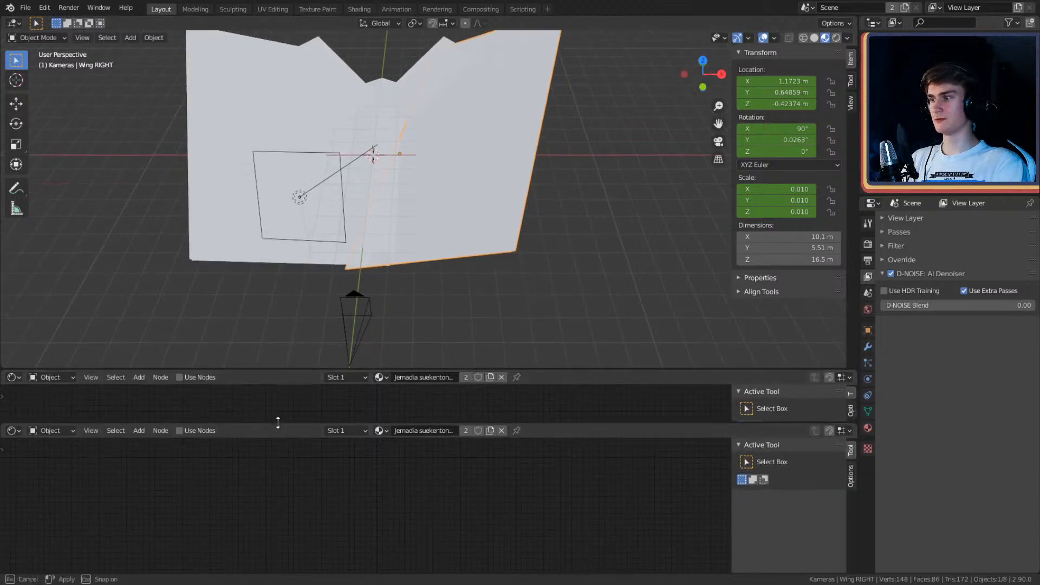
pyautogui.click(184, 449)
pyautogui.click(13, 377)
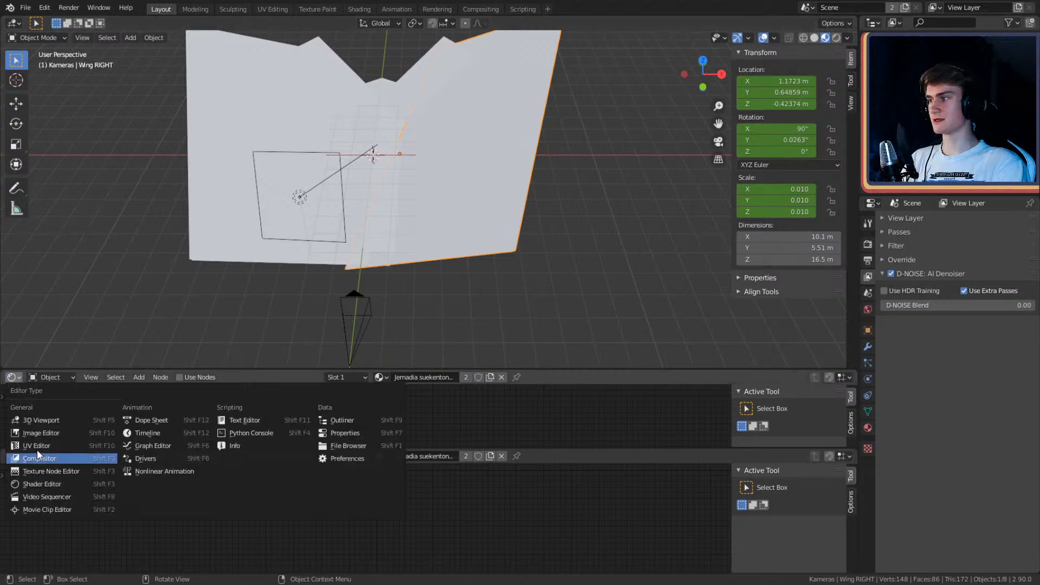
pyautogui.click(161, 433)
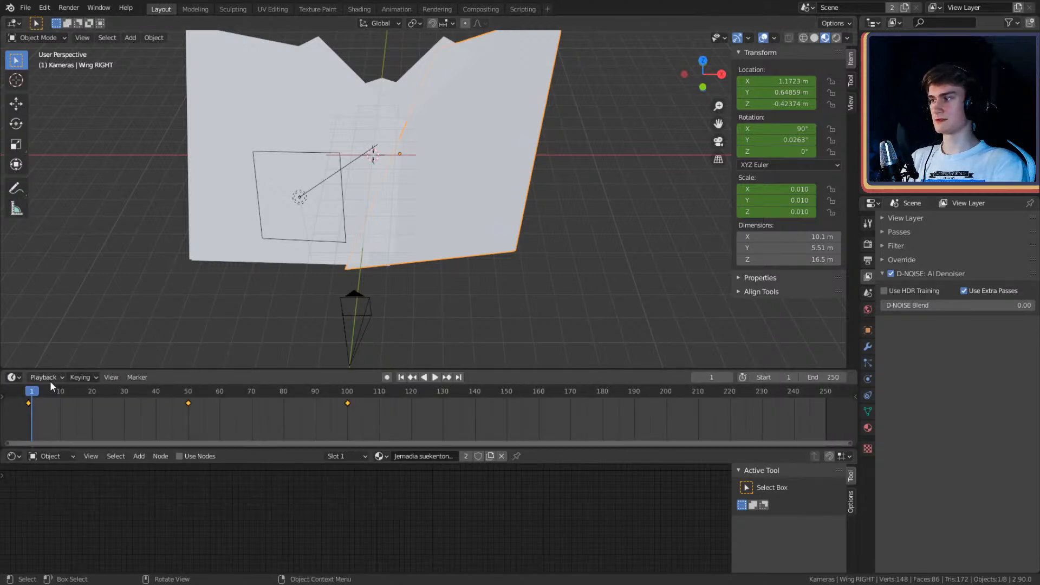
# Step: Preview the wing animation, return to frame 0 and shrink the timeline to its header
pyautogui.click(25, 391)
pyautogui.press('space')
pyautogui.moveTo(77, 392); pyautogui.dragTo(28, 392)
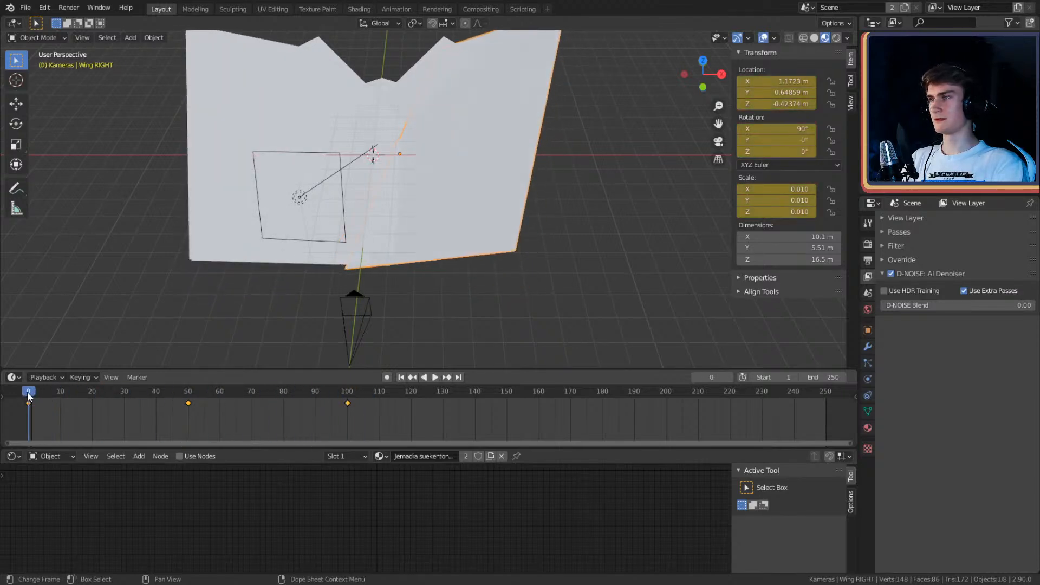
pyautogui.press('space')
pyautogui.moveTo(582, 449); pyautogui.dragTo(584, 388)
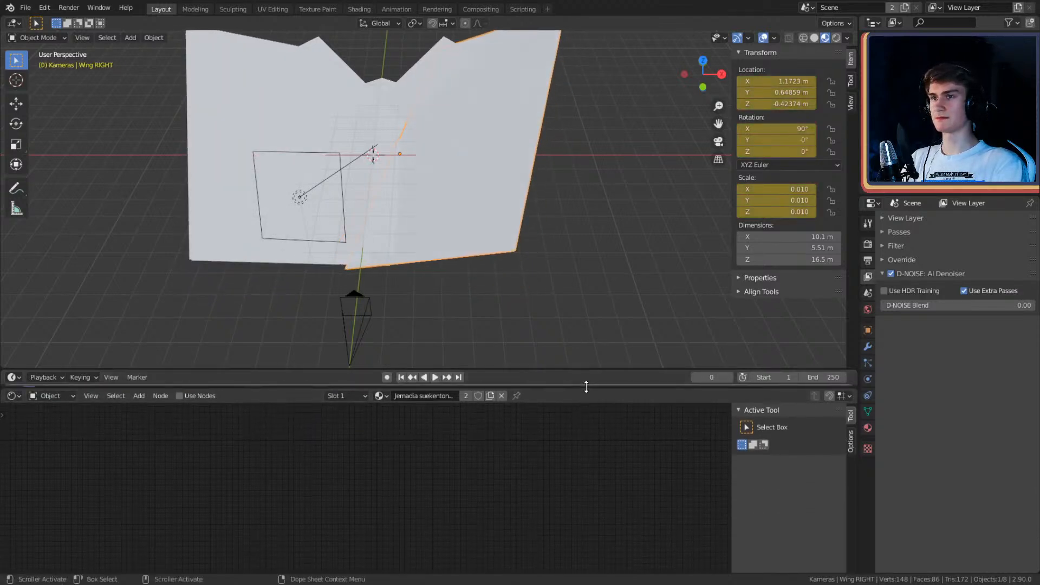
# Step: Select the butterfly's body, antenna and wing parts in turn to examine how the model is divided
pyautogui.moveTo(560, 236); pyautogui.dragTo(482, 251, button='middle')
pyautogui.click(499, 230)
pyautogui.click(369, 227)
pyautogui.press('g')
pyautogui.rightClick(495, 220)
pyautogui.click(408, 79)
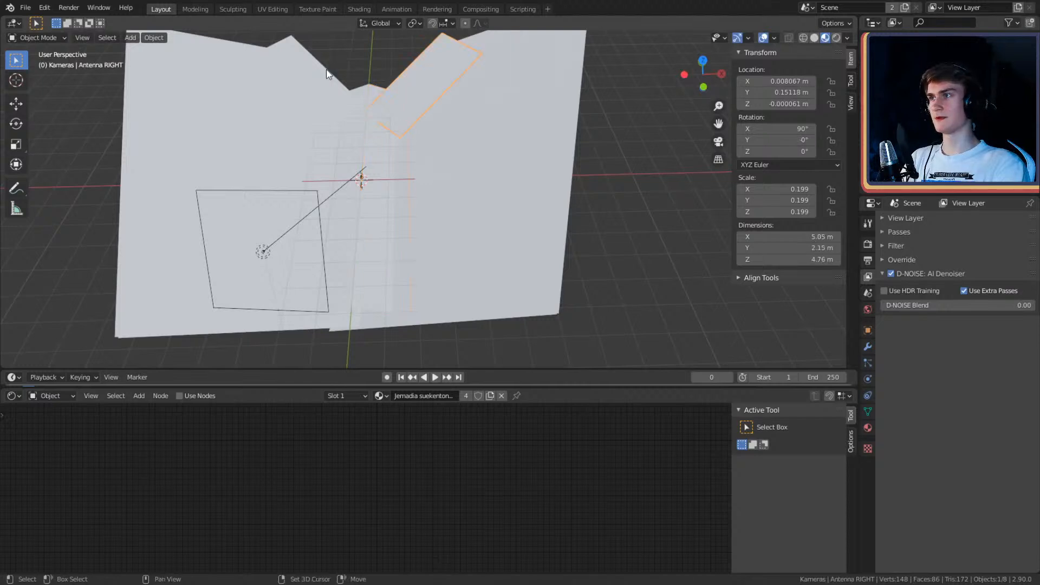
pyautogui.click(509, 160)
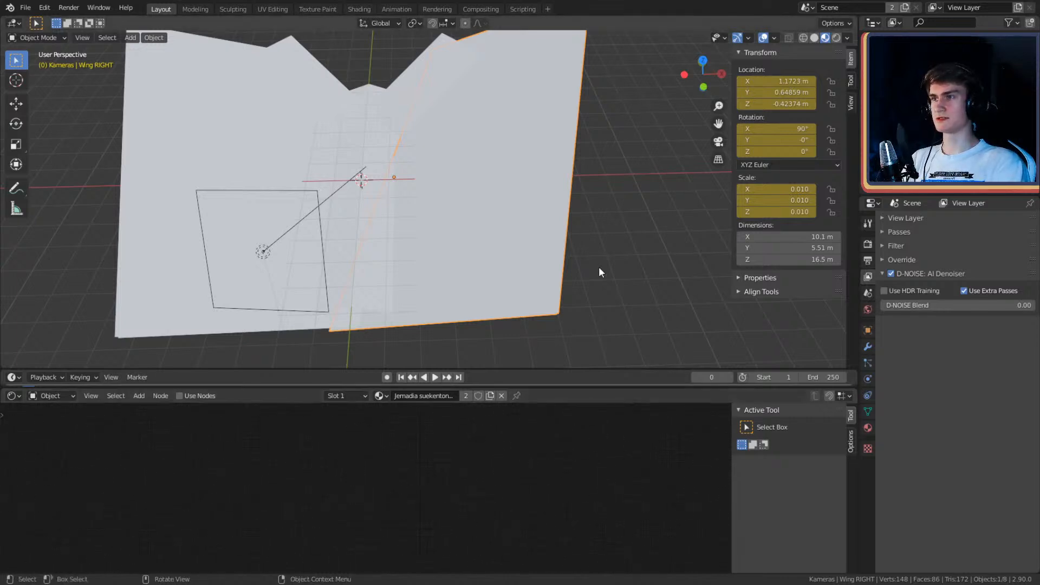
# Step: Select the right body half and inspect its material settings and preview
pyautogui.click(381, 134)
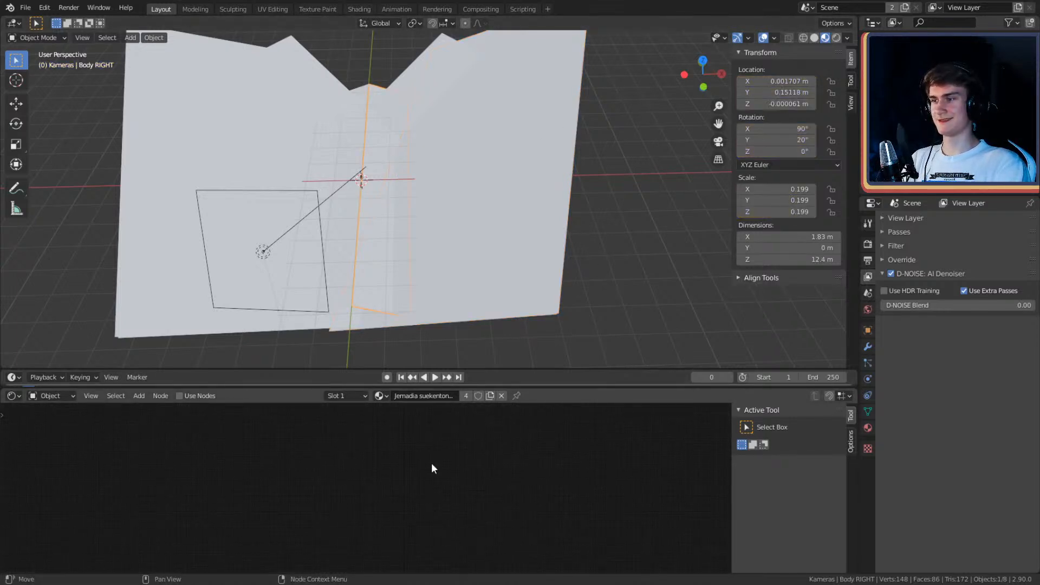
pyautogui.moveTo(483, 516); pyautogui.dragTo(214, 451, button='middle')
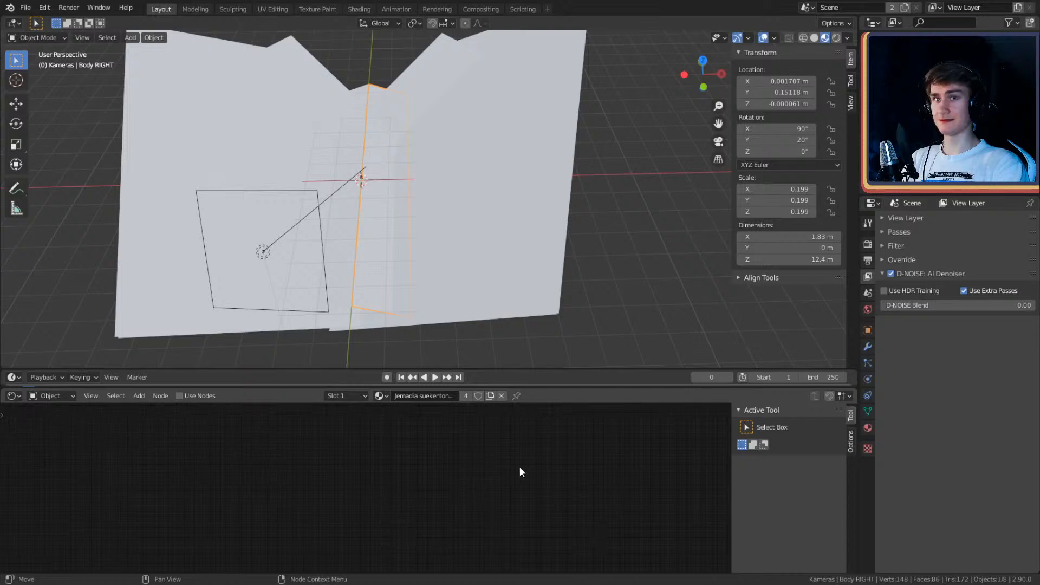
pyautogui.click(868, 428)
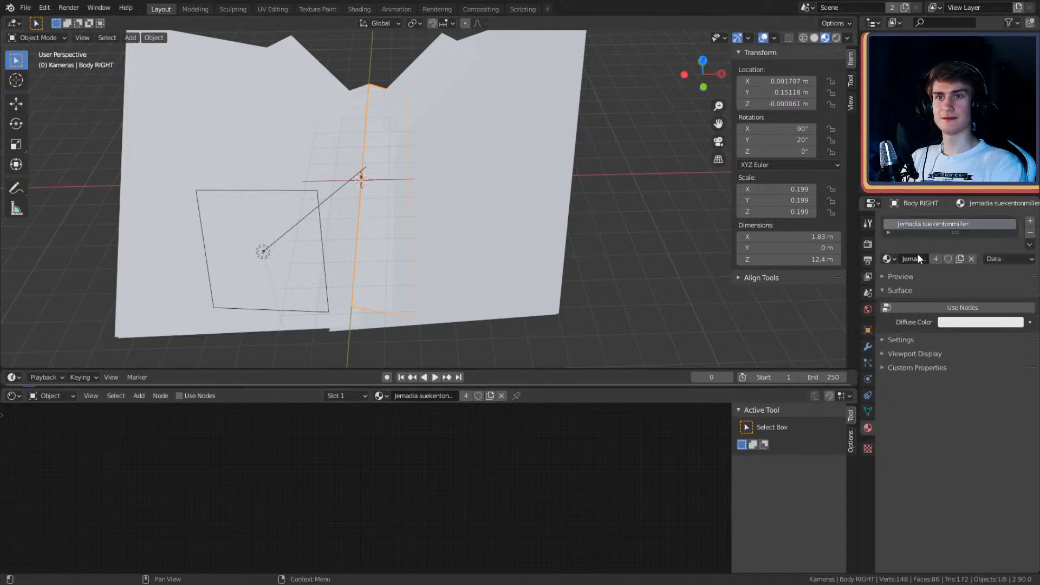
pyautogui.click(883, 277)
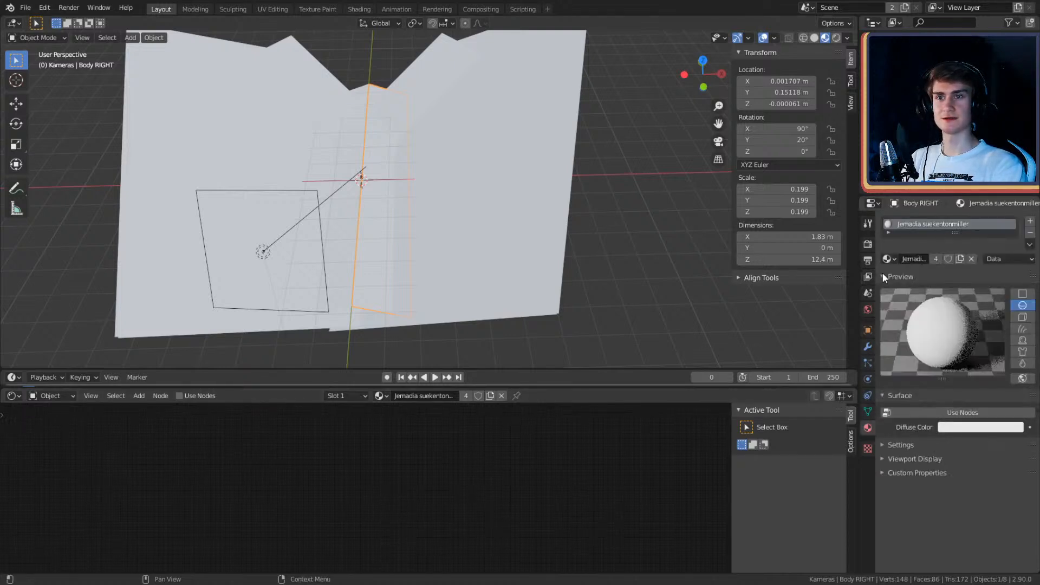
pyautogui.click(883, 276)
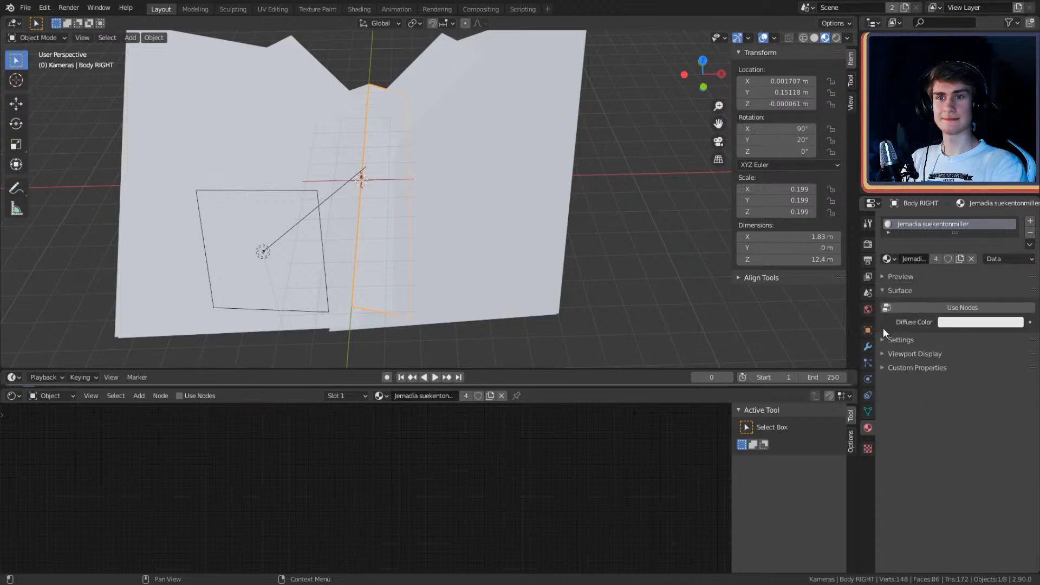
pyautogui.moveTo(614, 238); pyautogui.dragTo(612, 229, button='middle')
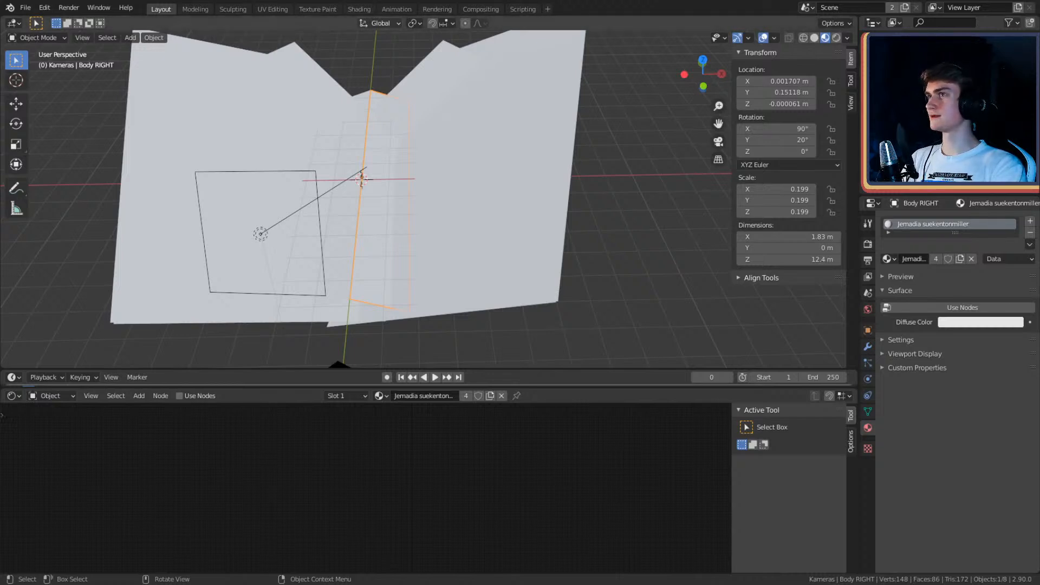
pyautogui.click(27, 9)
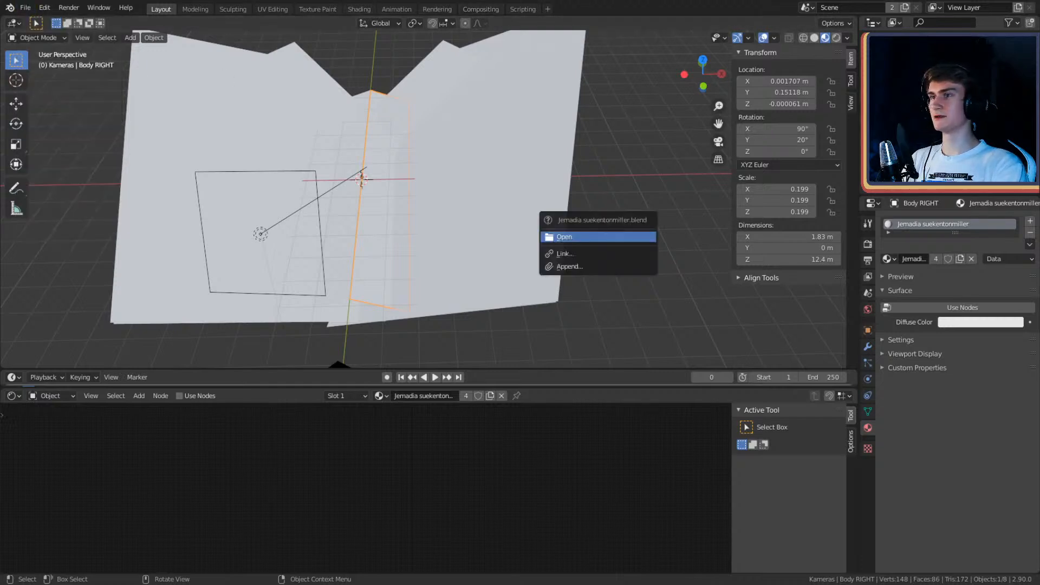
pyautogui.click(561, 266)
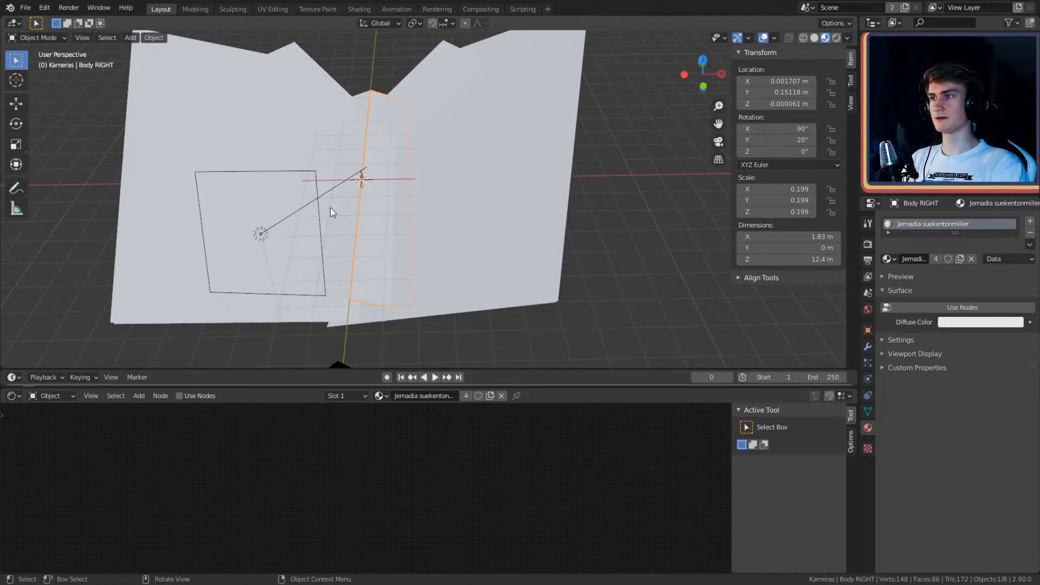
pyautogui.click(614, 358)
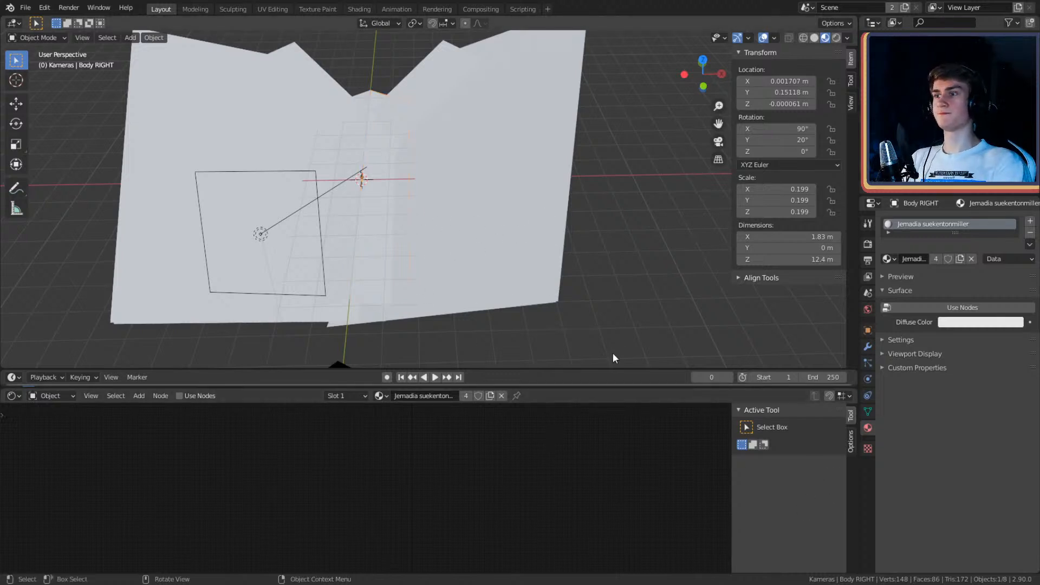
# Step: Assign the appended material Jemadia suekentonmiller.001 to the right body half
pyautogui.click(379, 395)
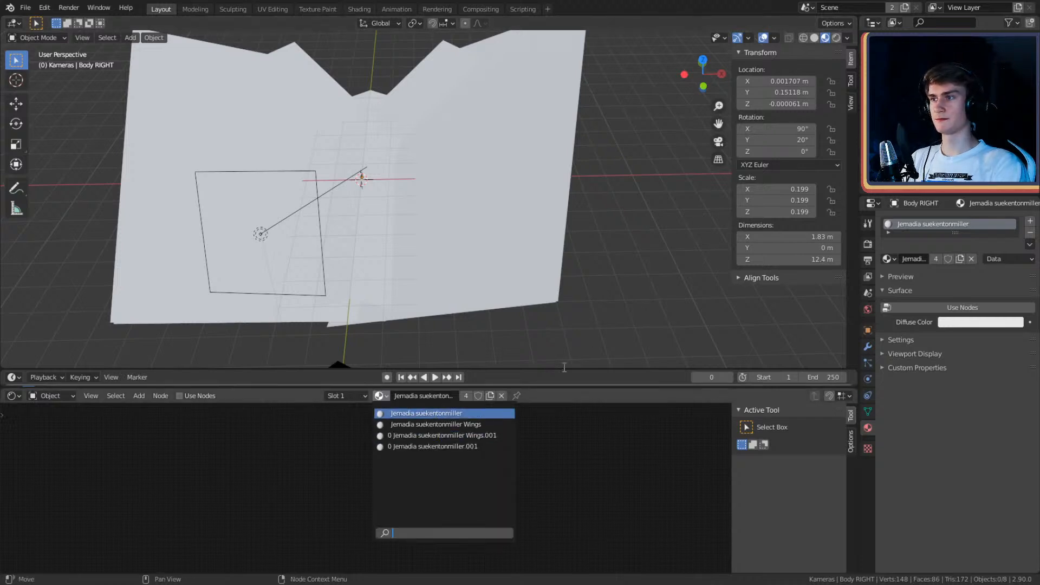
pyautogui.click(606, 459)
pyautogui.click(379, 395)
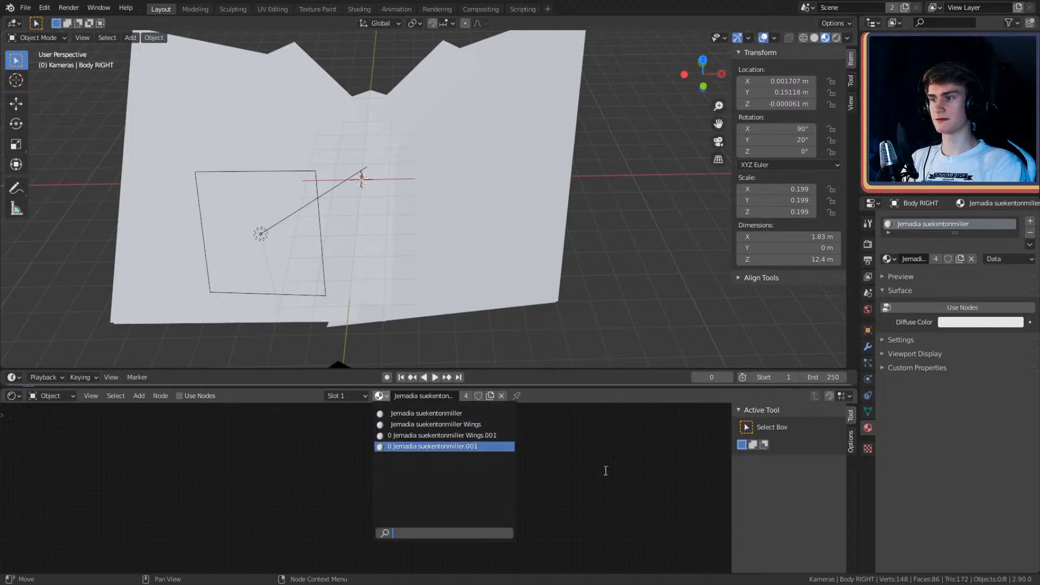
pyautogui.click(377, 154)
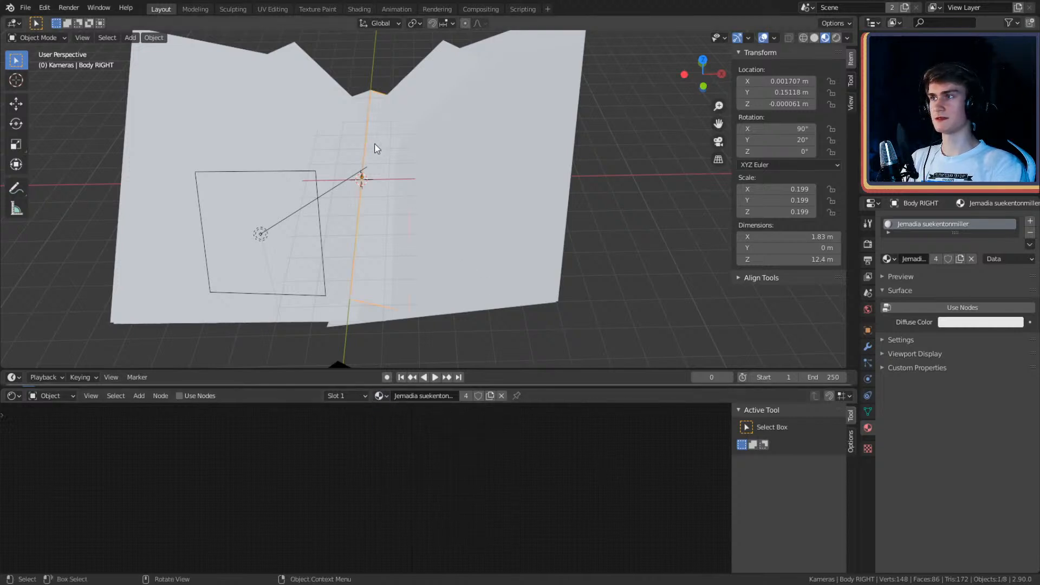
pyautogui.click(379, 396)
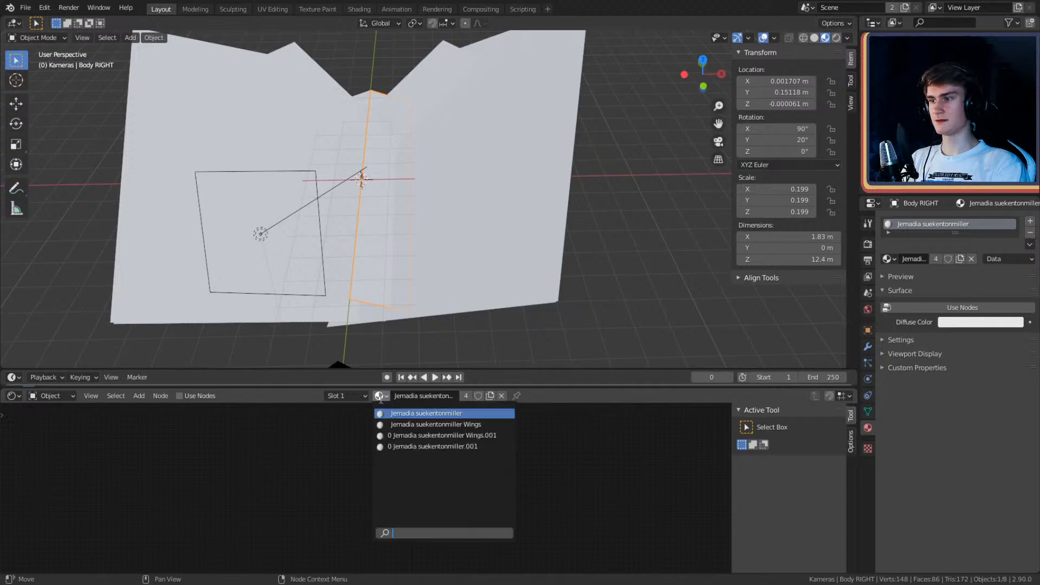
pyautogui.click(440, 446)
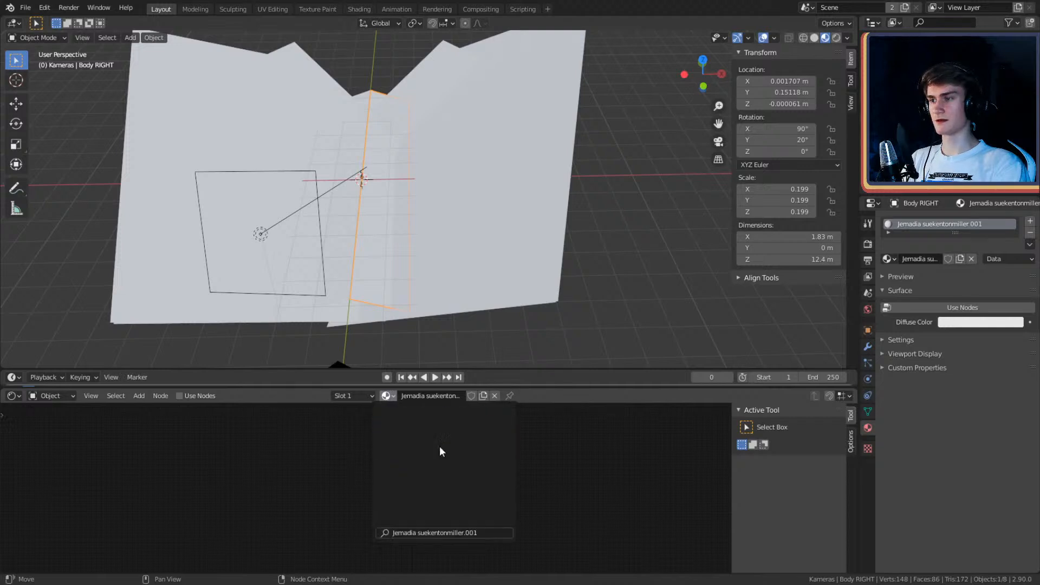
pyautogui.press('z')
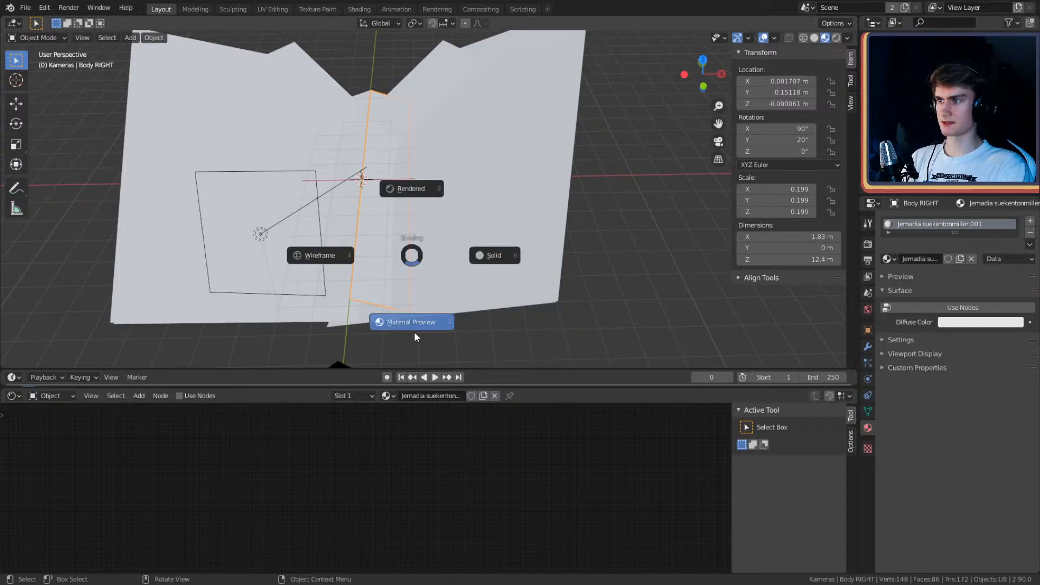
# Step: Enable nodes for the right body half's material and switch the viewport to Rendered shading
pyautogui.click(941, 308)
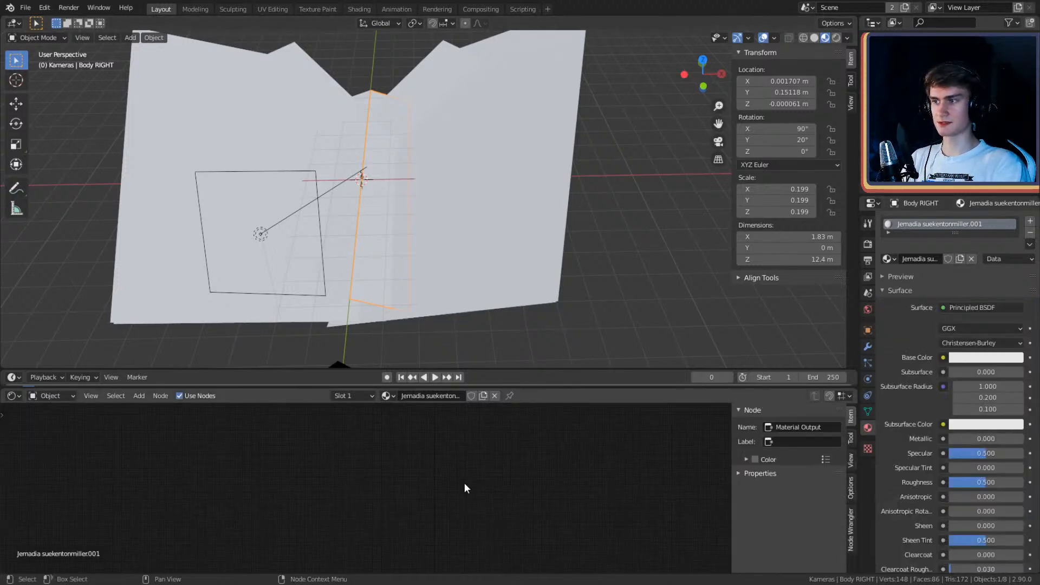
pyautogui.press('z')
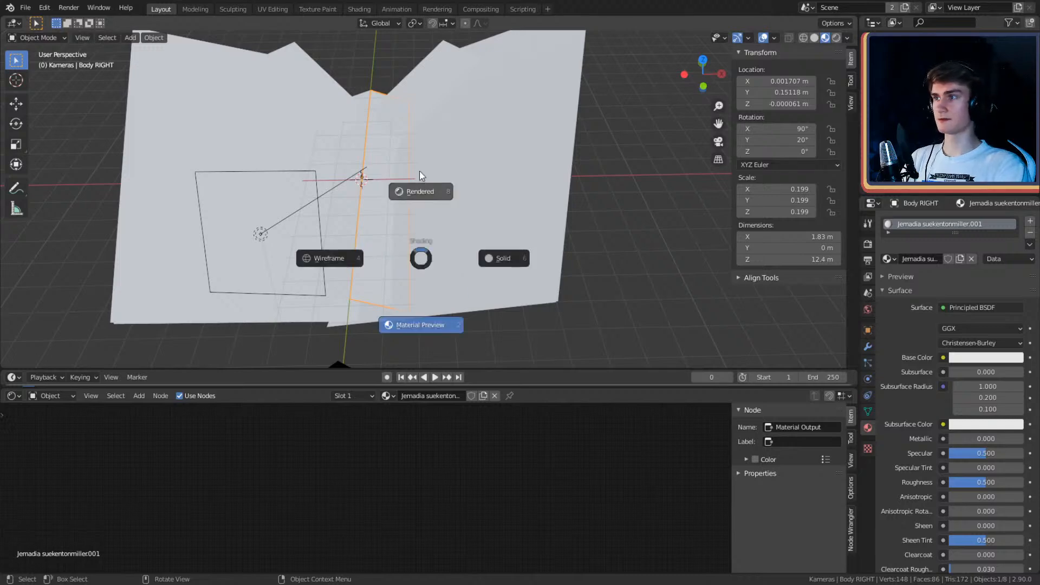
pyautogui.click(419, 170)
pyautogui.moveTo(419, 170); pyautogui.dragTo(645, 232, button='middle')
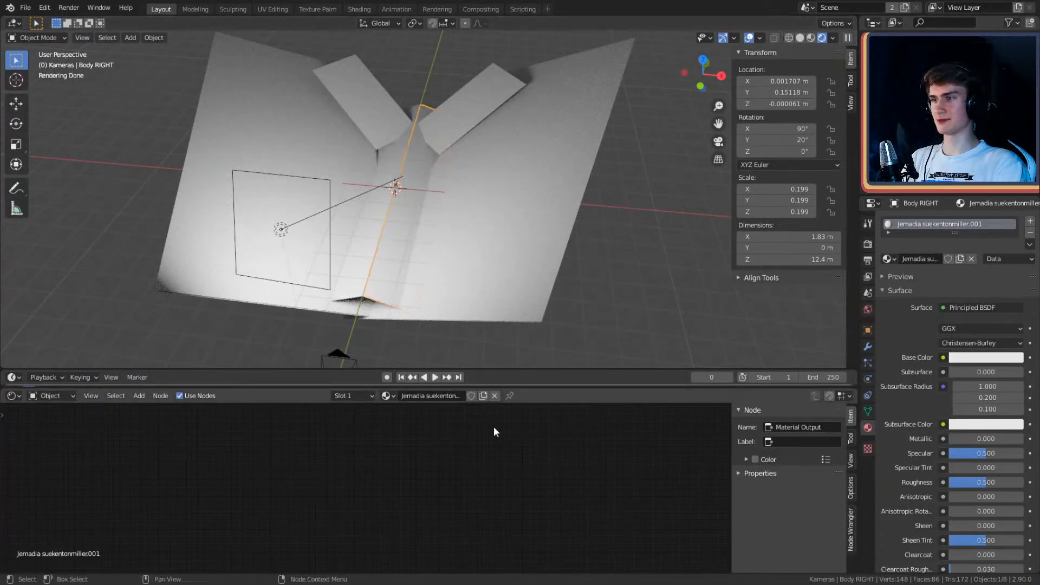
pyautogui.press('Home')
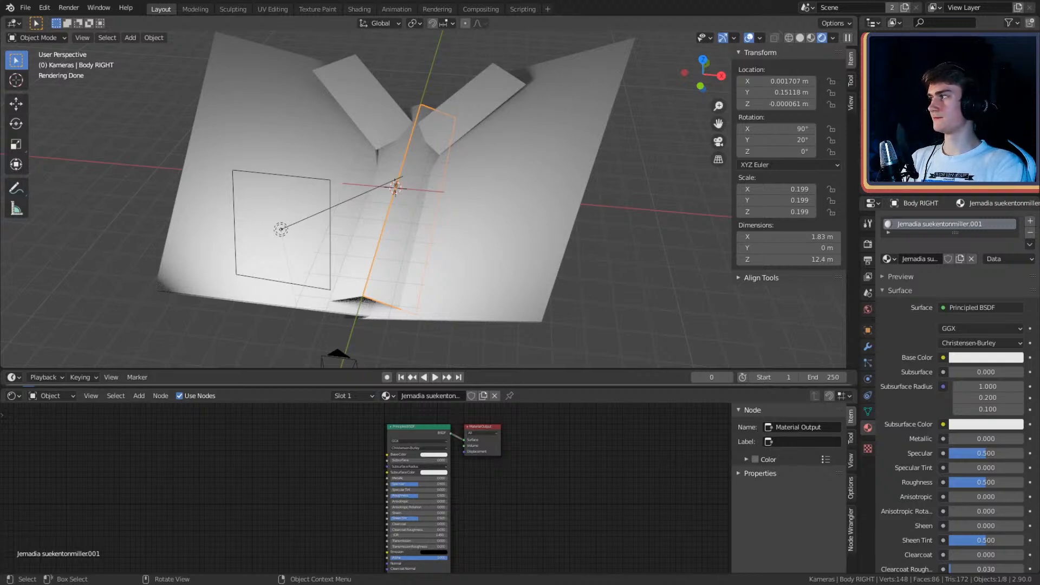
pyautogui.moveTo(295, 465); pyautogui.dragTo(297, 466)
pyautogui.moveTo(329, 467); pyautogui.dragTo(325, 464, button='middle')
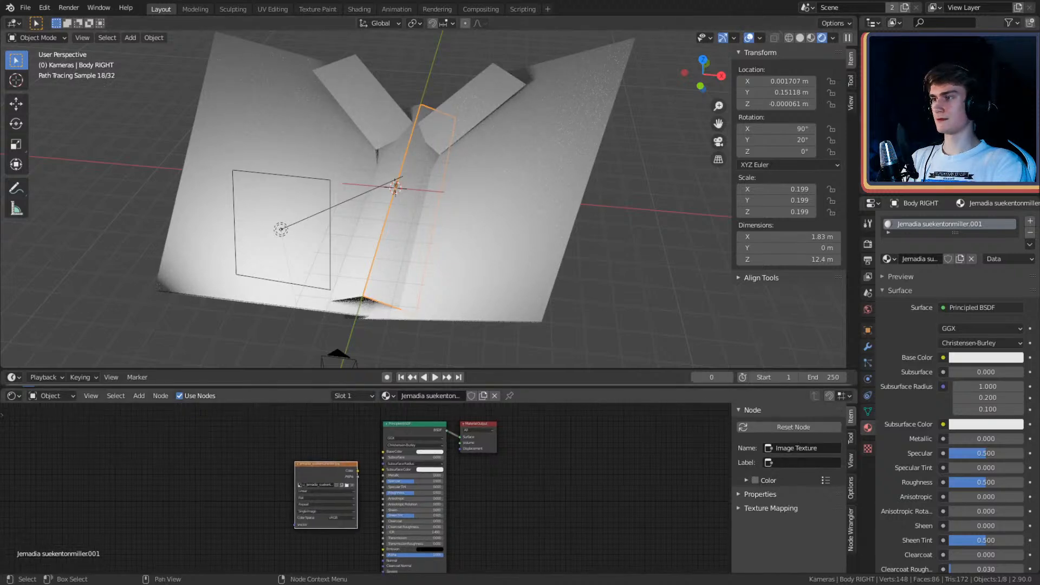
pyautogui.moveTo(325, 464); pyautogui.dragTo(383, 452)
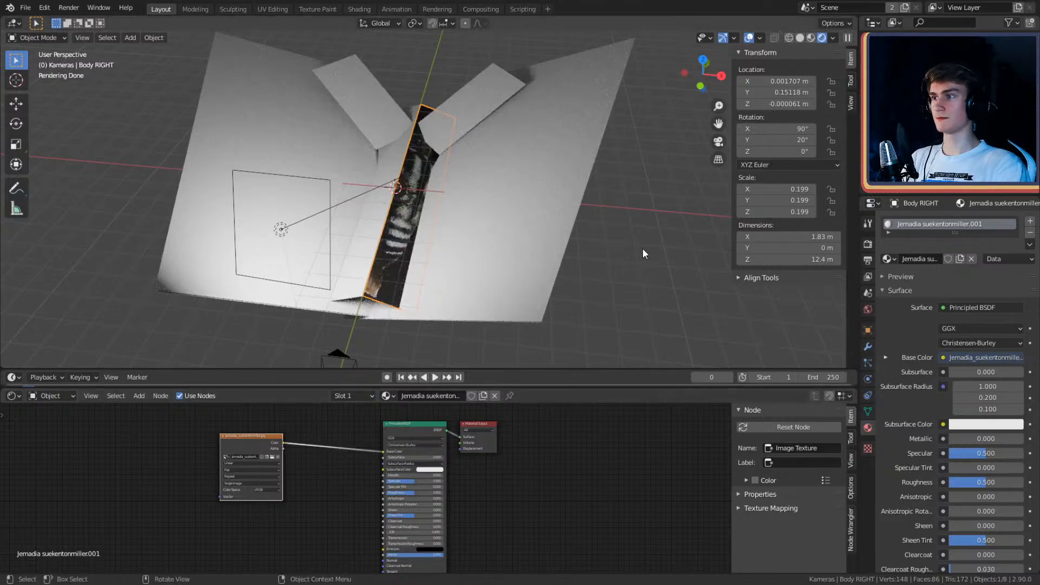
pyautogui.moveTo(490, 193)
pyautogui.mouseDown(button='middle')
pyautogui.moveTo(476, 230)
pyautogui.moveTo(422, 219)
pyautogui.moveTo(392, 196)
pyautogui.mouseUp(button='middle')
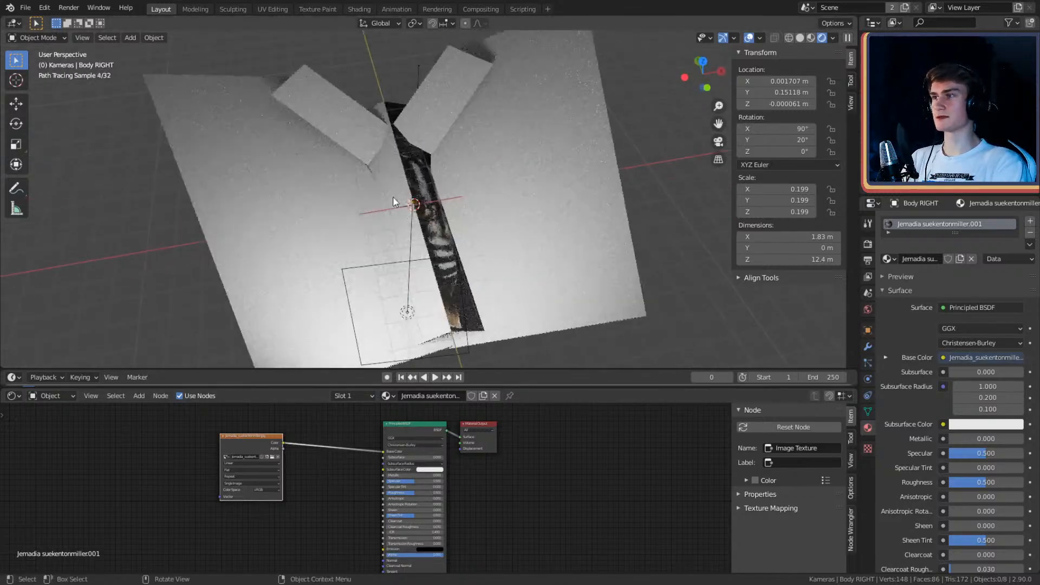
pyautogui.click(392, 196)
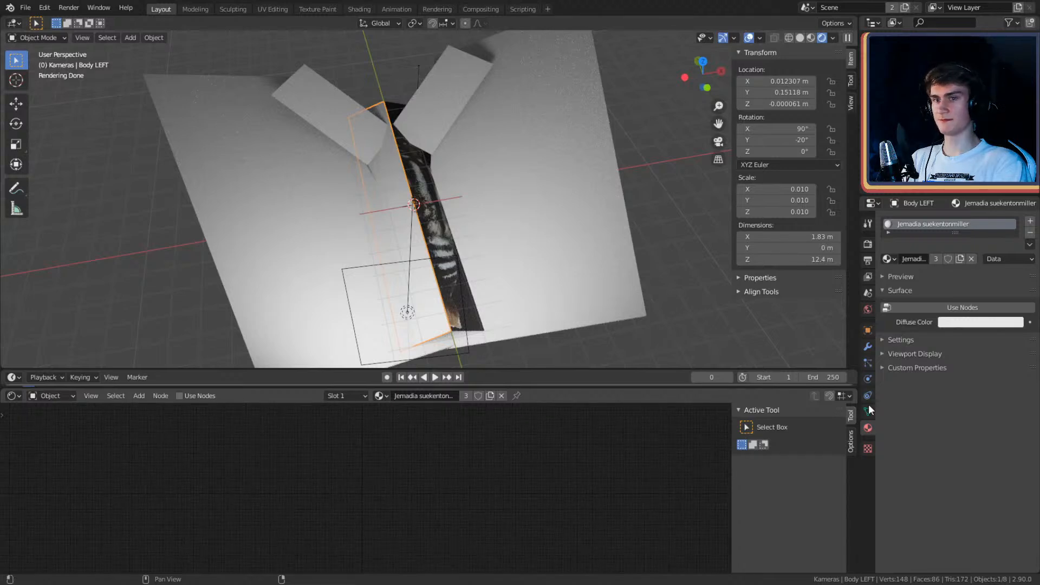
pyautogui.click(943, 307)
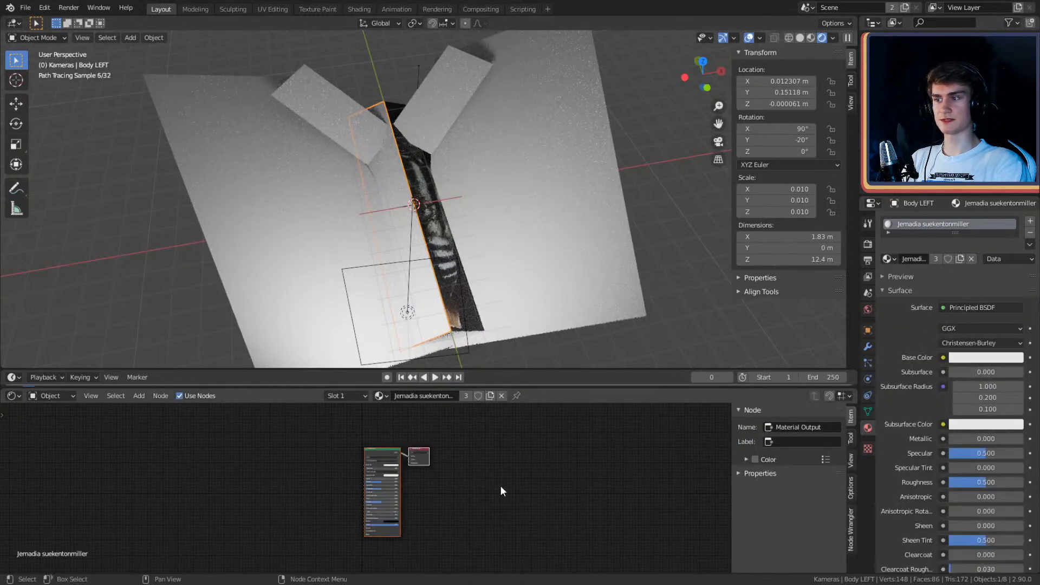
pyautogui.scroll(3, 449, 465)
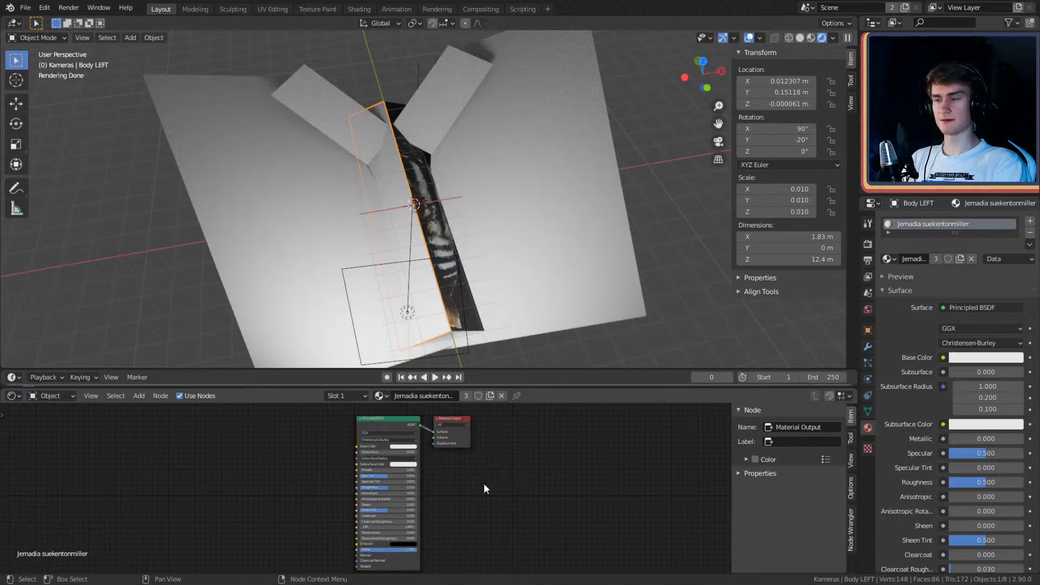
pyautogui.click(381, 395)
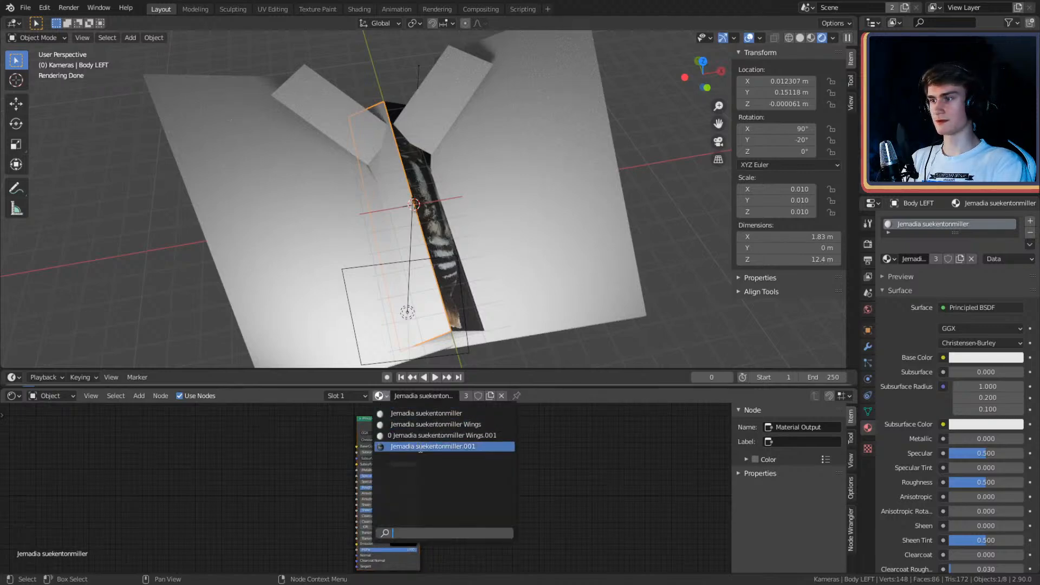
pyautogui.click(477, 447)
# Step: Assign the material Jemadia suekentonmiller.001 to the right and left antennae
pyautogui.moveTo(499, 243); pyautogui.dragTo(492, 109, button='middle')
pyautogui.click(492, 110)
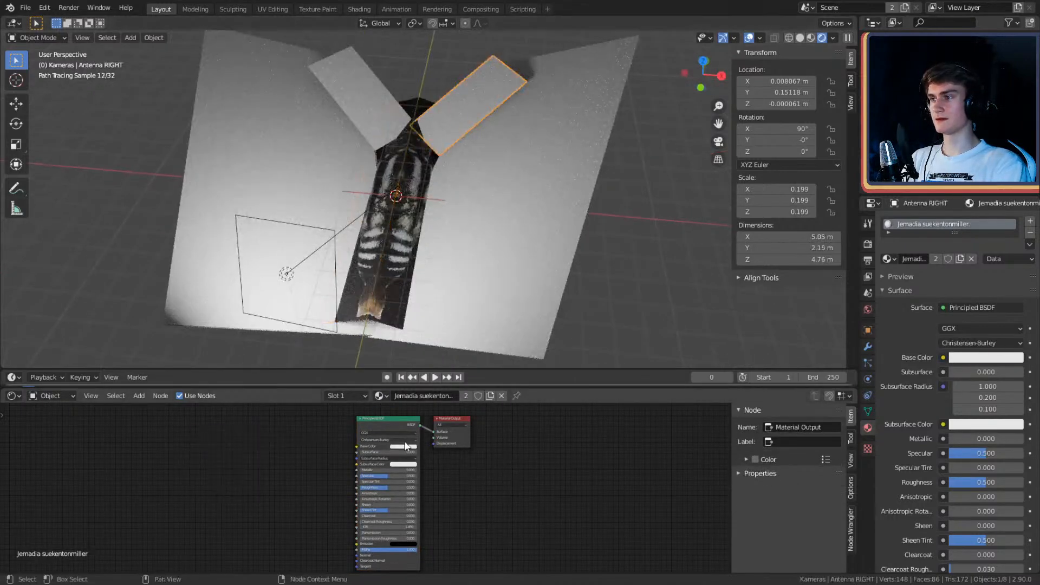
pyautogui.click(381, 396)
pyautogui.click(427, 446)
pyautogui.click(385, 138)
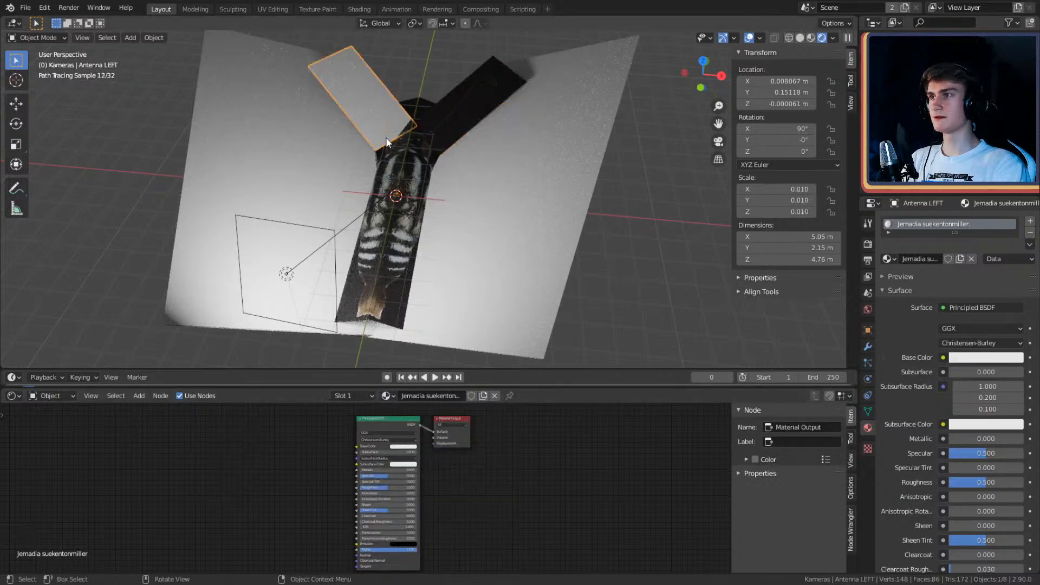
pyautogui.click(382, 396)
pyautogui.click(411, 445)
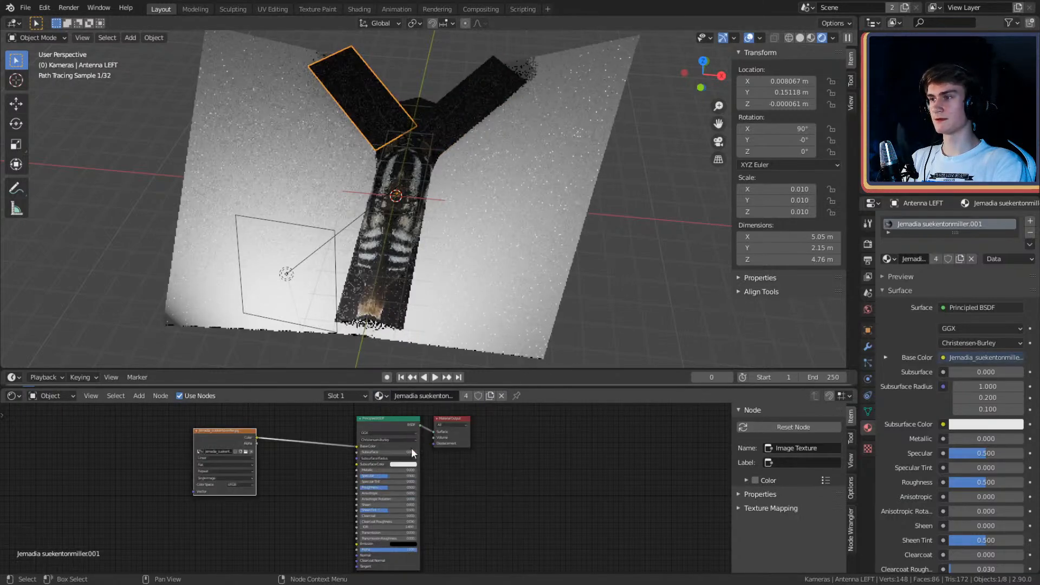
# Step: Enable nodes for the right wing's material, paste the Jemadia_suekentonmiller Image Texture node and connect its Color to Base Color
pyautogui.click(508, 206)
pyautogui.click(379, 396)
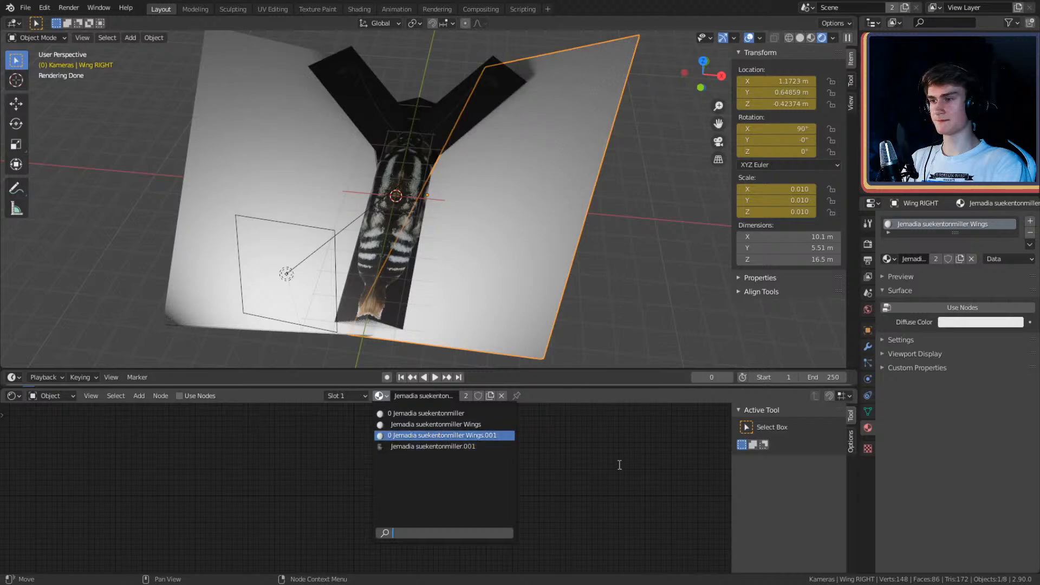
pyautogui.click(942, 307)
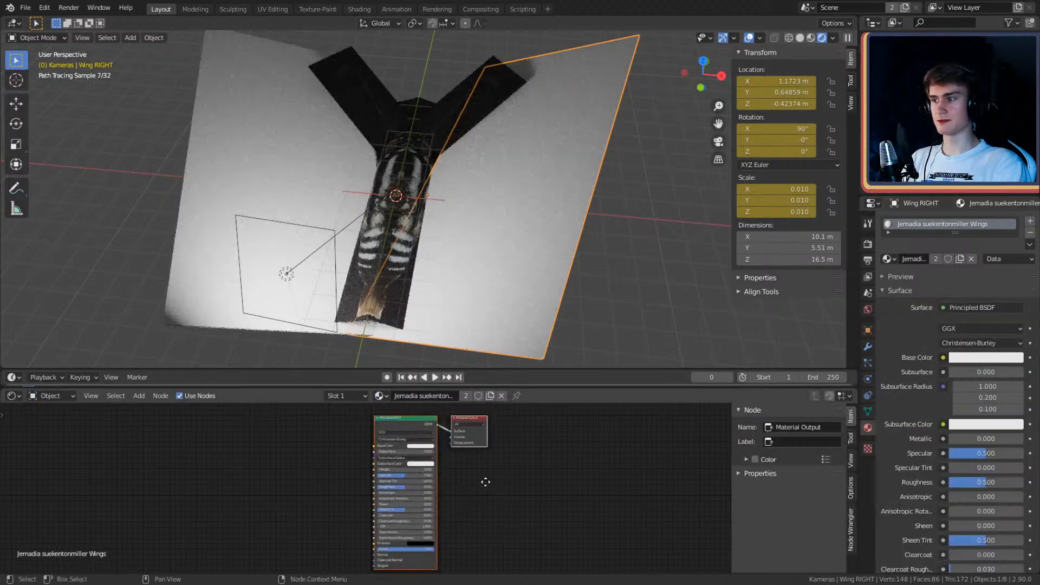
pyautogui.hotkey('ctrl', 'v')
pyautogui.click(296, 451)
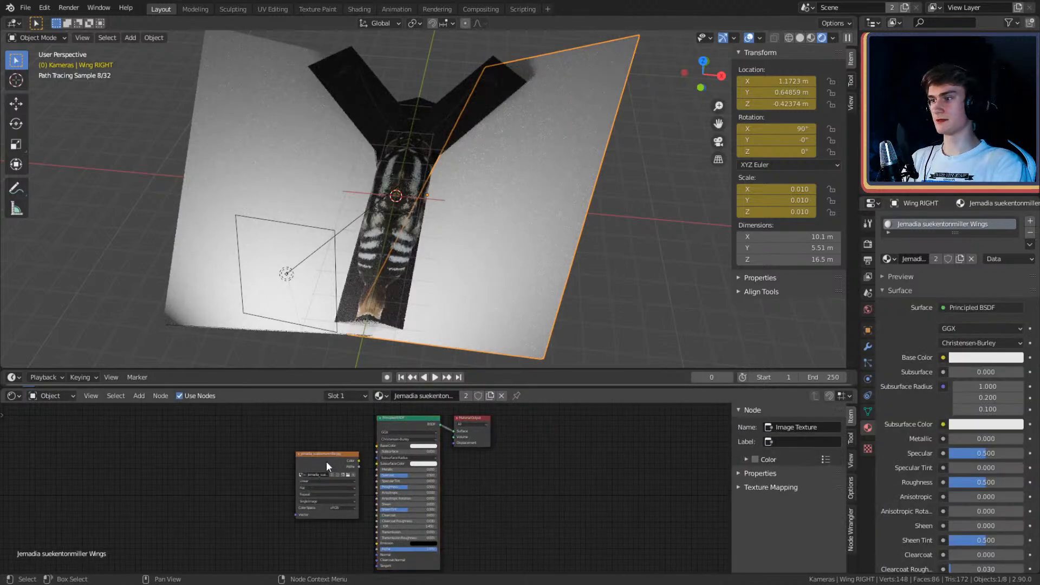
pyautogui.moveTo(326, 460); pyautogui.dragTo(375, 445)
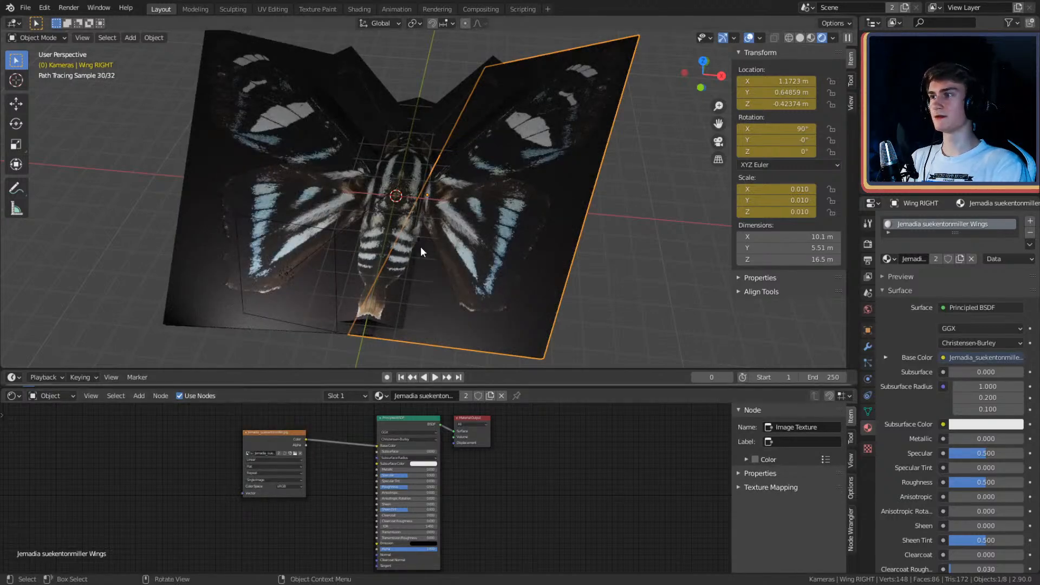
# Step: Add the Jemadia_suekentonmiller_alpha image to the wings material and connect its Color to the Principled BSDF's Alpha
pyautogui.moveTo(420, 246)
pyautogui.mouseDown(button='middle')
pyautogui.moveTo(451, 217)
pyautogui.moveTo(477, 166)
pyautogui.moveTo(471, 213)
pyautogui.moveTo(530, 325)
pyautogui.mouseUp(button='middle')
pyautogui.moveTo(338, 486); pyautogui.dragTo(364, 464, button='middle')
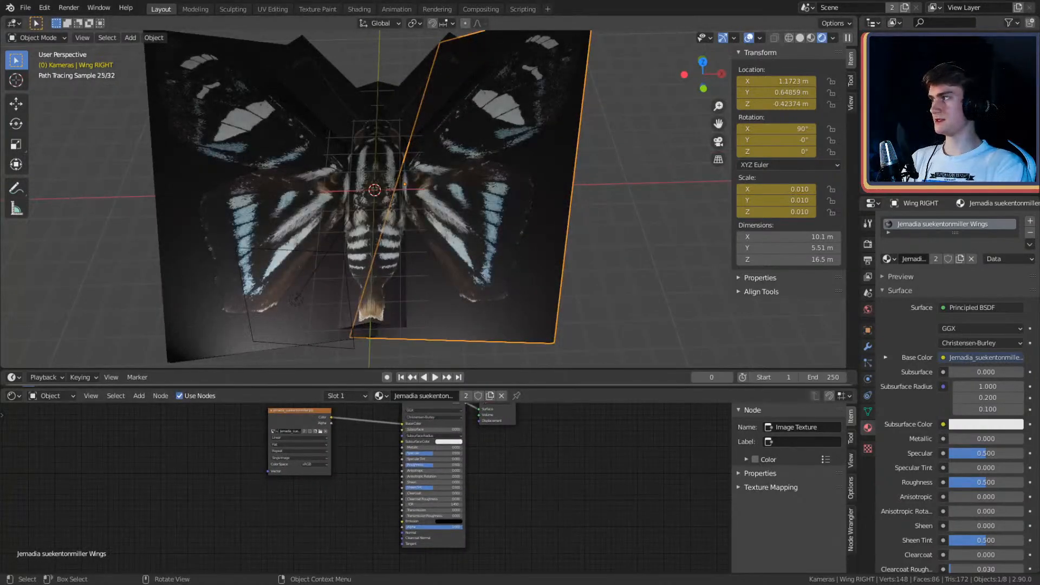
pyautogui.moveTo(326, 510); pyautogui.dragTo(319, 510)
pyautogui.moveTo(352, 522); pyautogui.dragTo(347, 460, button='middle')
pyautogui.moveTo(352, 459); pyautogui.dragTo(298, 459)
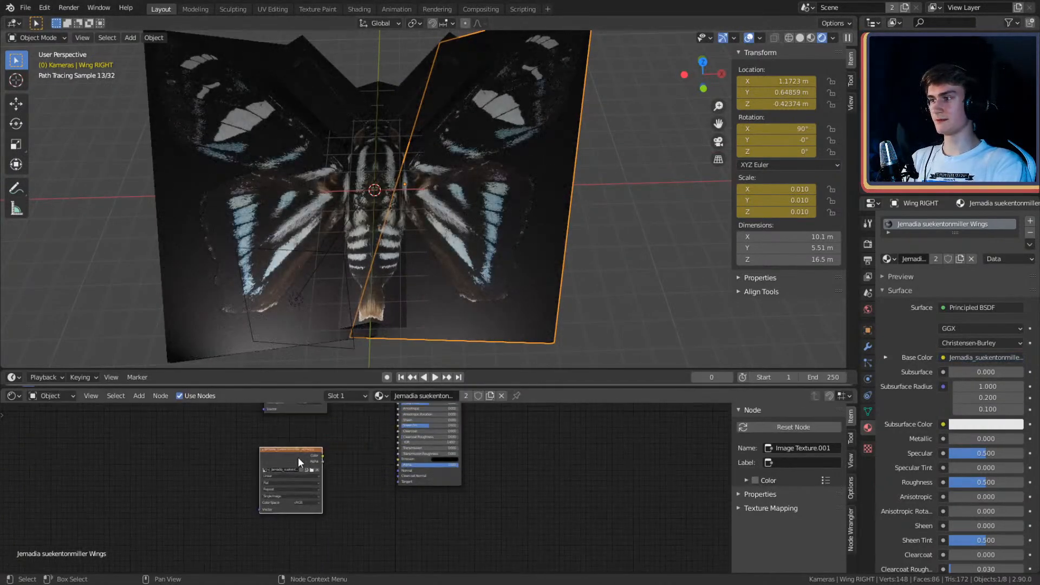
pyautogui.scroll(2, 298, 457)
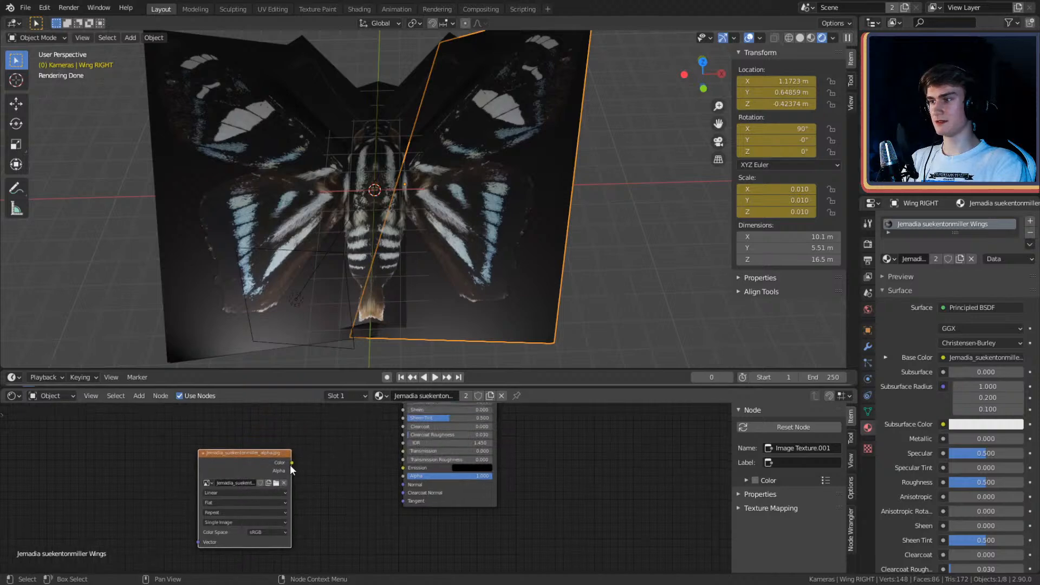
pyautogui.moveTo(291, 462); pyautogui.dragTo(399, 476)
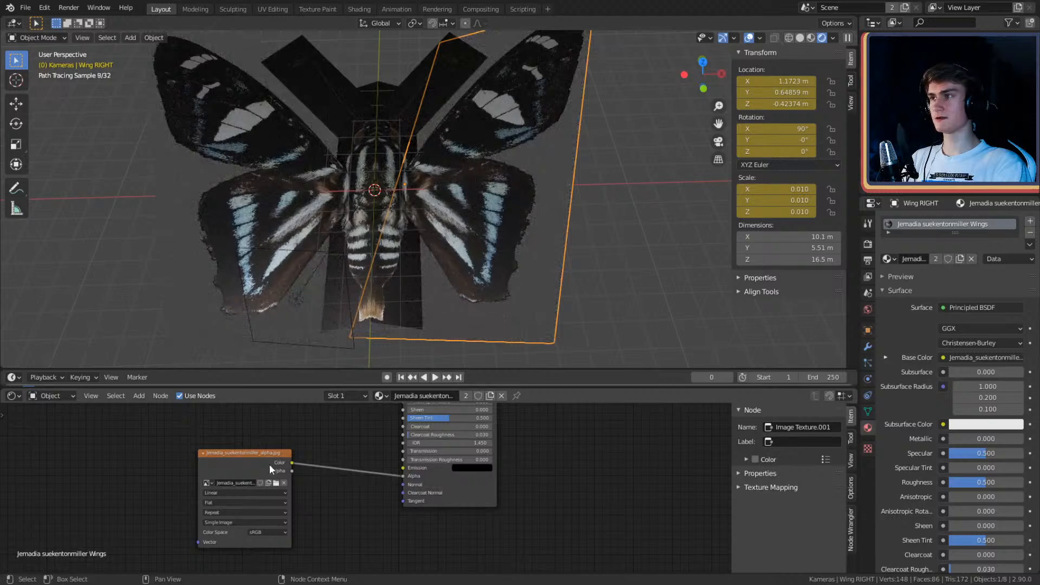
pyautogui.moveTo(244, 457); pyautogui.dragTo(269, 441)
# Step: Add the alpha image texture to the antennae and body material and connect its Color to the Principled BSDF's Alpha
pyautogui.moveTo(611, 229); pyautogui.dragTo(529, 207, button='middle')
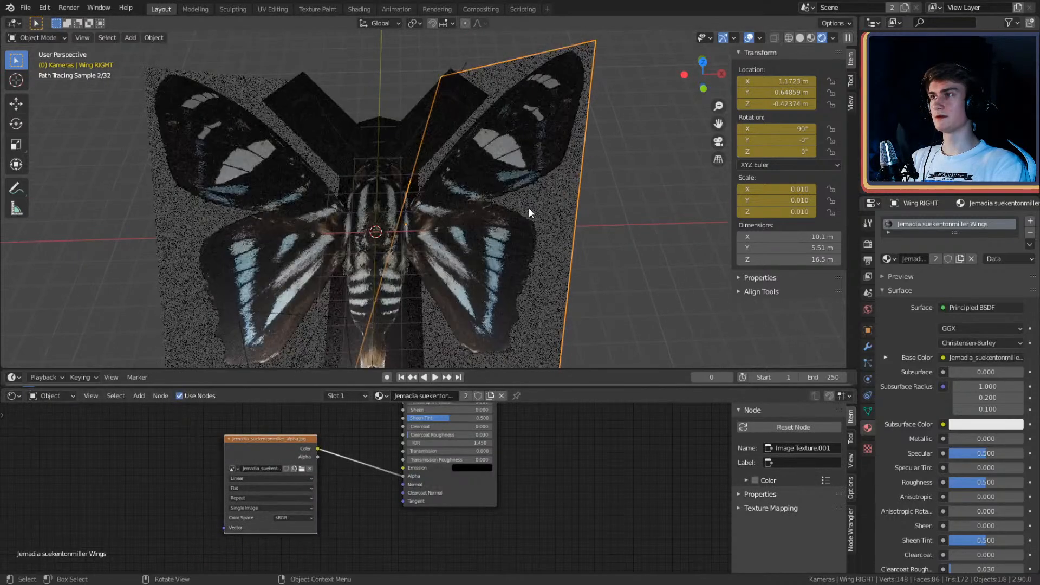
pyautogui.click(426, 131)
pyautogui.scroll(-1, 285, 482)
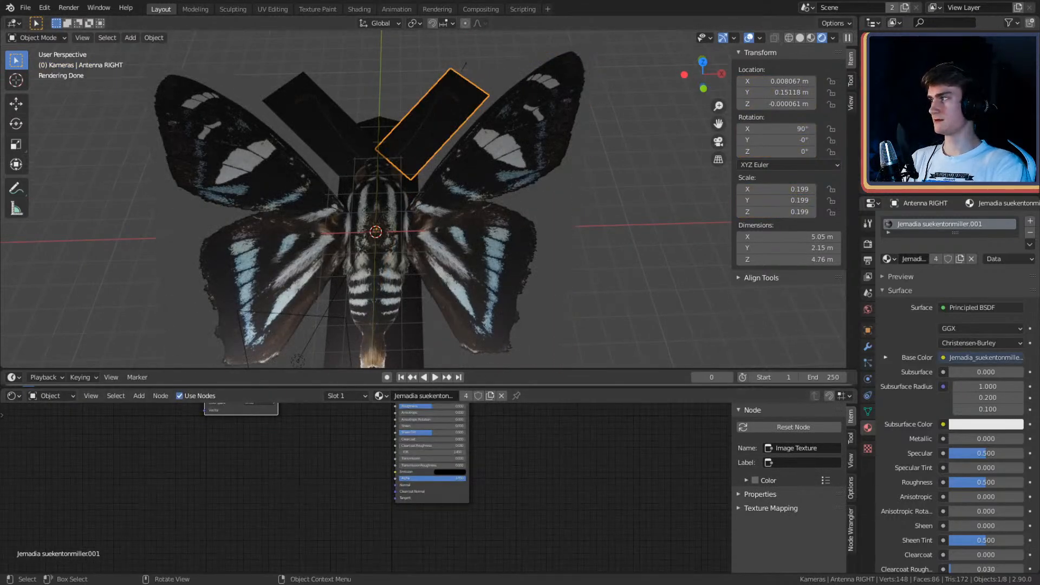
pyautogui.moveTo(263, 483); pyautogui.dragTo(399, 477)
pyautogui.moveTo(216, 443); pyautogui.dragTo(227, 436)
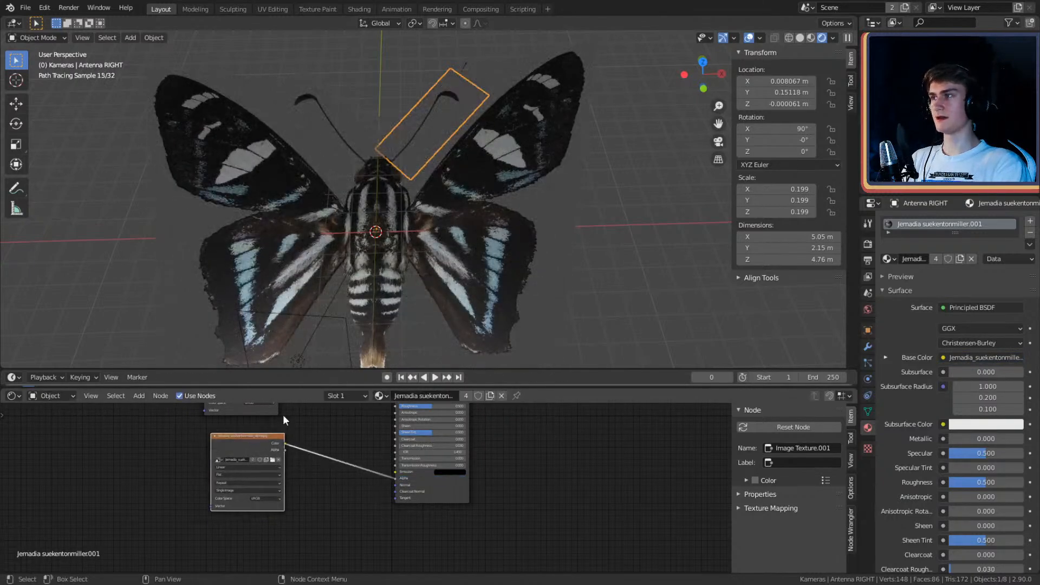
pyautogui.scroll(-3, 615, 239)
pyautogui.moveTo(552, 185); pyautogui.dragTo(480, 273, button='middle')
pyautogui.click(466, 226)
pyautogui.click(416, 212)
pyautogui.scroll(4, 487, 259)
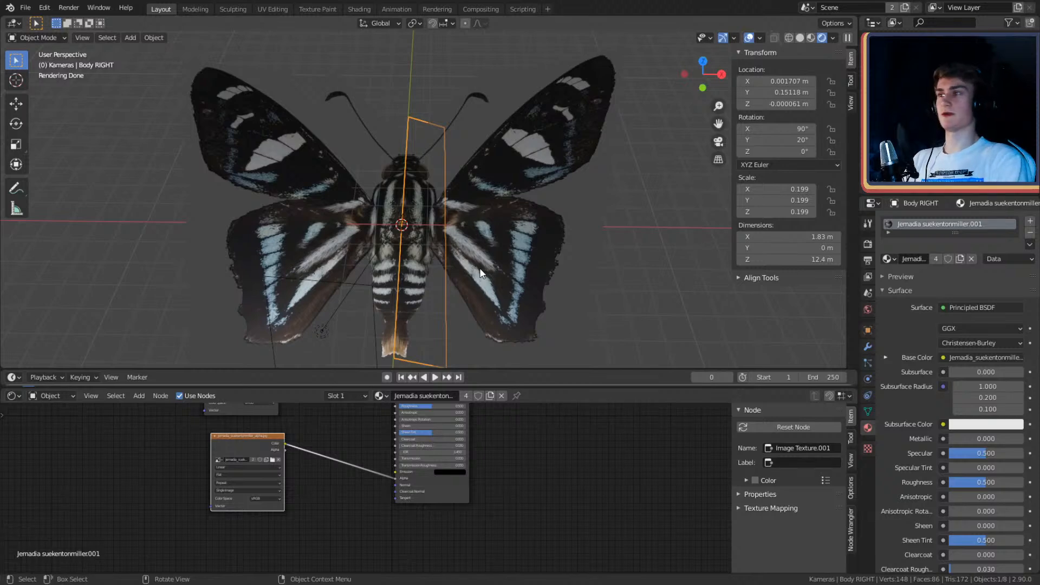
# Step: Add a cube at the butterfly's centre and scale it along Y to about 6.37 so it spans the body
pyautogui.moveTo(598, 241); pyautogui.dragTo(437, 193, button='middle')
pyautogui.hotkey('shift', 'a')
pyautogui.moveTo(437, 192)
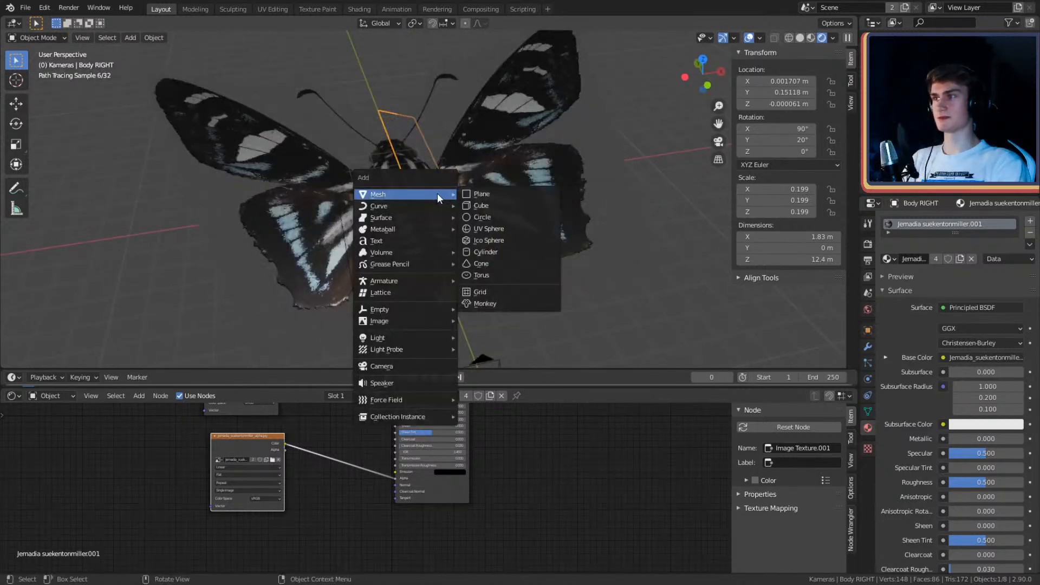
pyautogui.click(480, 205)
pyautogui.moveTo(507, 225); pyautogui.dragTo(593, 224, button='middle')
pyautogui.press('s')
pyautogui.press('x')
pyautogui.press('y')
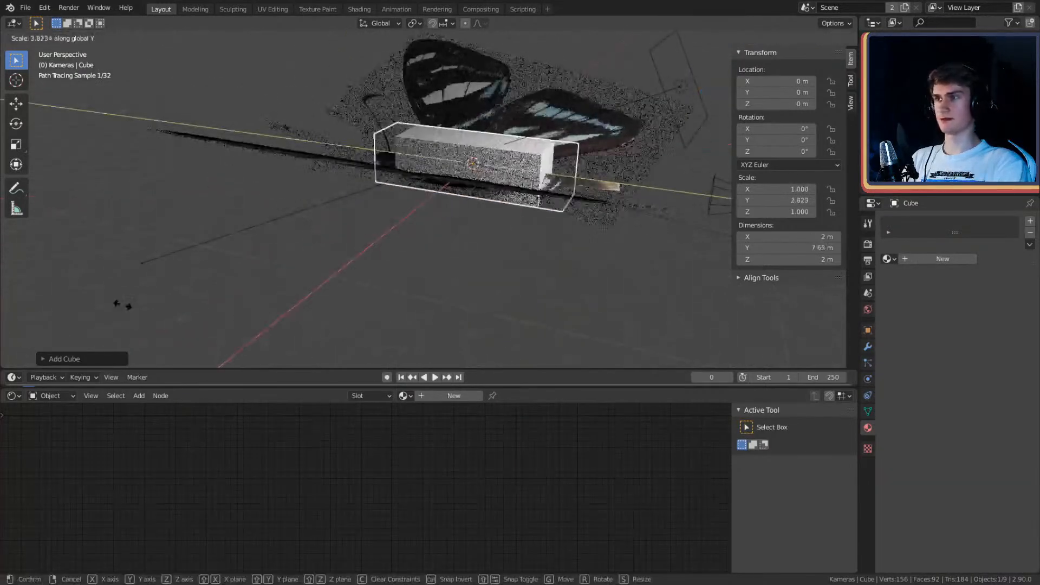
pyautogui.click(461, 321)
# Step: Delete only the faces of the cube in Edit Mode, keeping its edges as a cage, and return to Object Mode
pyautogui.moveTo(460, 321); pyautogui.dragTo(412, 178, button='middle')
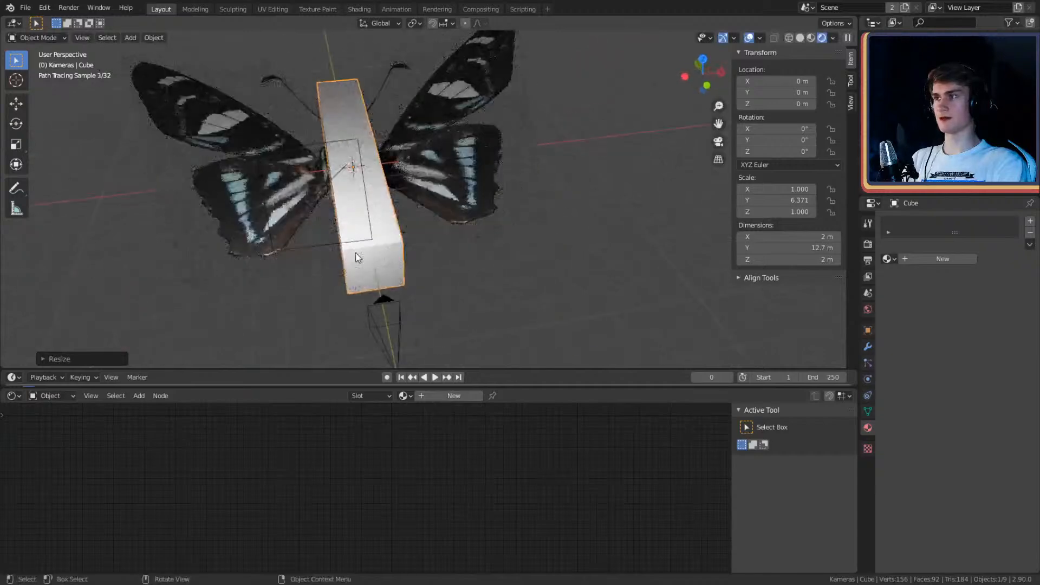
pyautogui.click(868, 329)
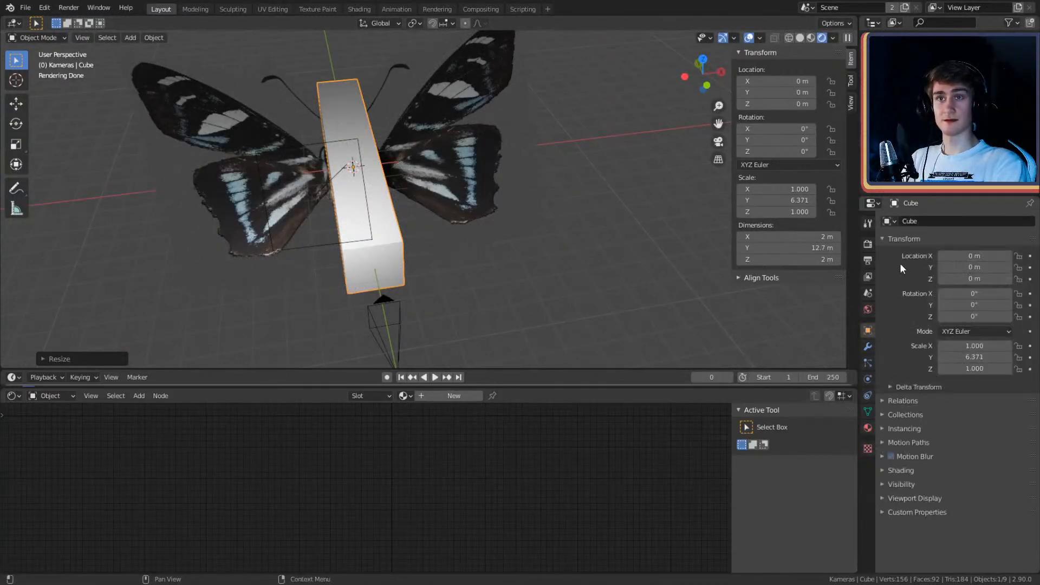
pyautogui.press('Tab')
pyautogui.moveTo(494, 249); pyautogui.dragTo(465, 256, button='middle')
pyautogui.press('x')
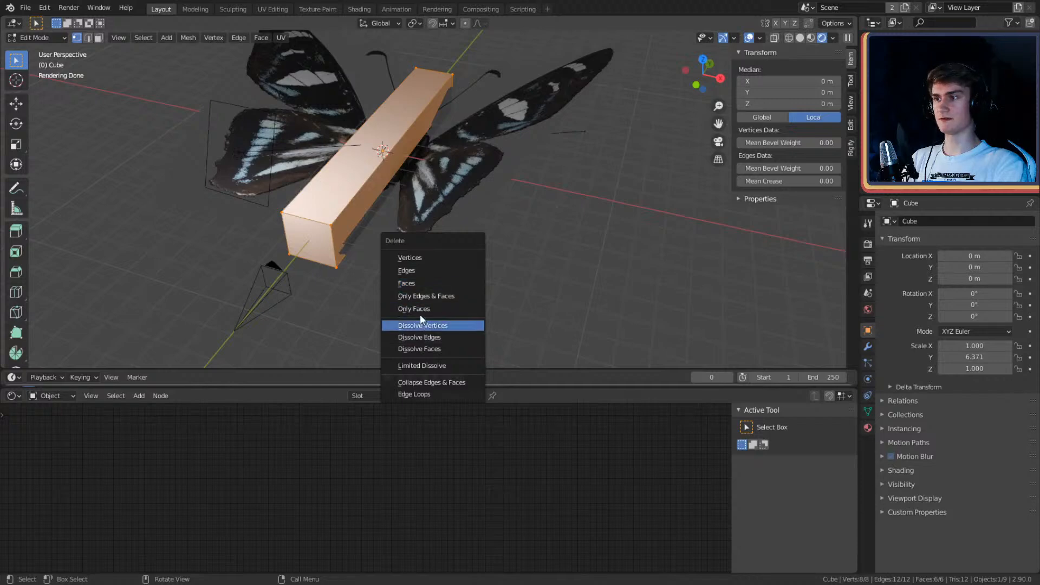
pyautogui.click(422, 309)
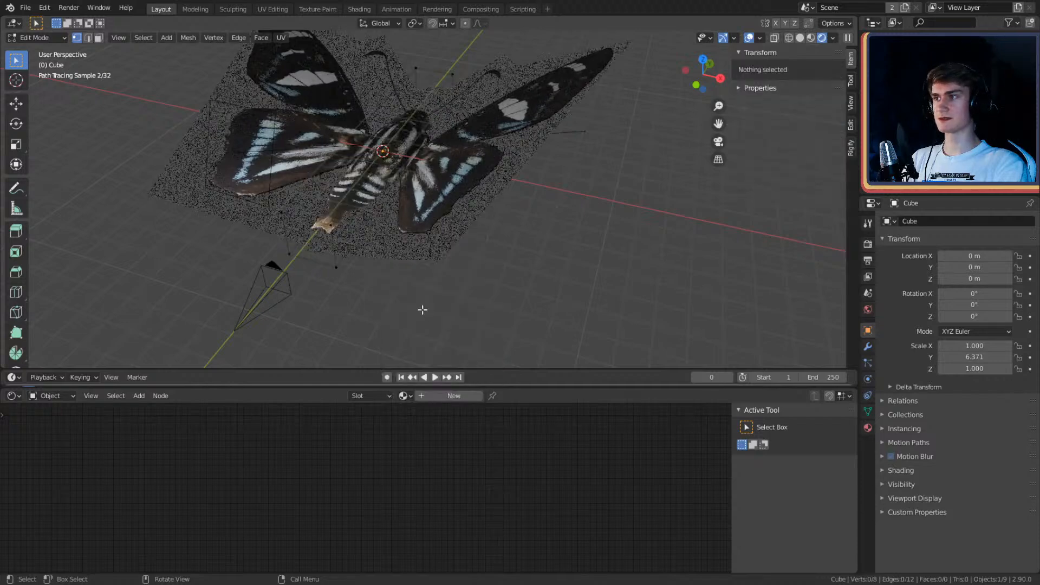
pyautogui.press('Tab')
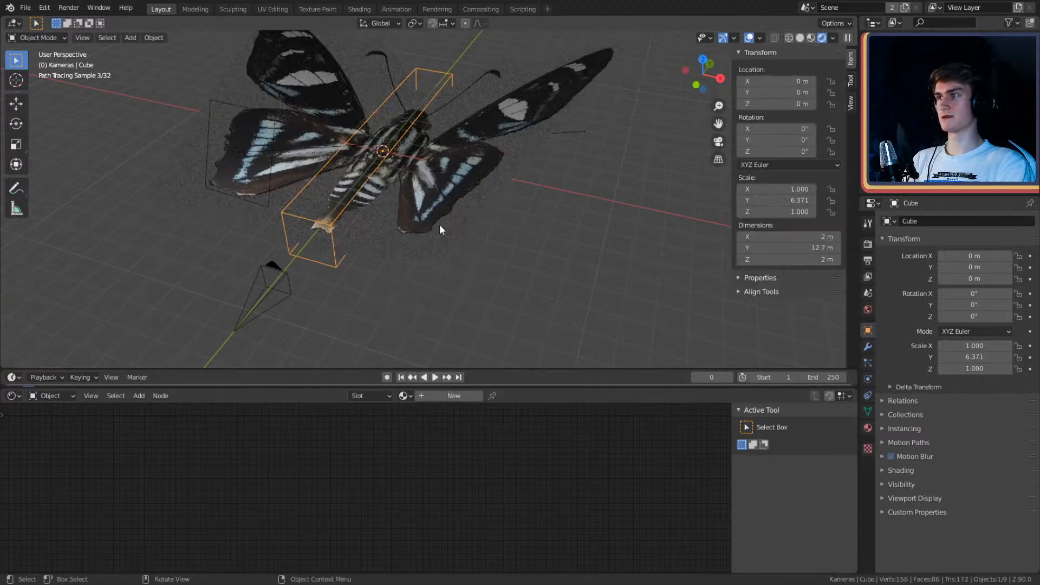
# Step: Parent both body halves, both wings and both antennae to the cube, and clear the selection
pyautogui.moveTo(440, 225); pyautogui.dragTo(530, 243, button='middle')
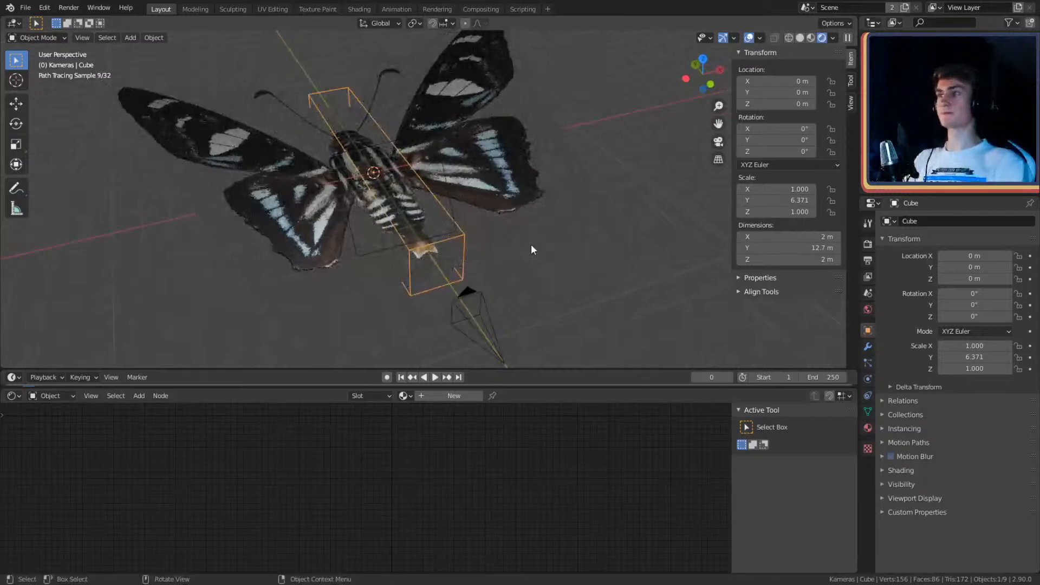
pyautogui.click(405, 205)
pyautogui.moveTo(406, 205); pyautogui.dragTo(367, 197, button='middle')
pyautogui.keyDown('shift'); pyautogui.click(440, 174); pyautogui.keyUp('shift')
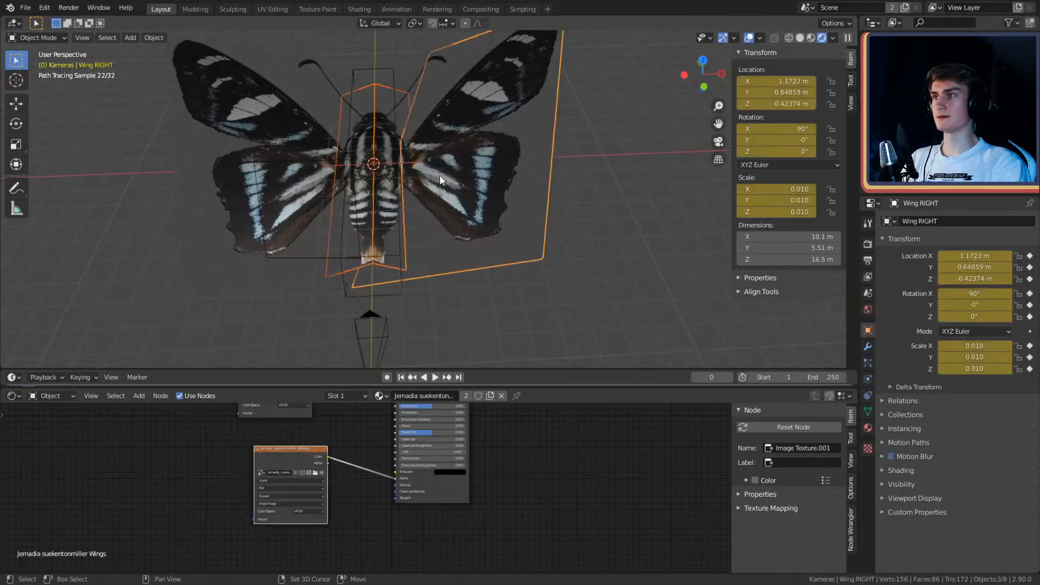
pyautogui.keyDown('shift'); pyautogui.click(255, 115); pyautogui.keyUp('shift')
pyautogui.keyDown('shift'); pyautogui.click(337, 83); pyautogui.keyUp('shift')
pyautogui.keyDown('shift'); pyautogui.click(430, 62); pyautogui.keyUp('shift')
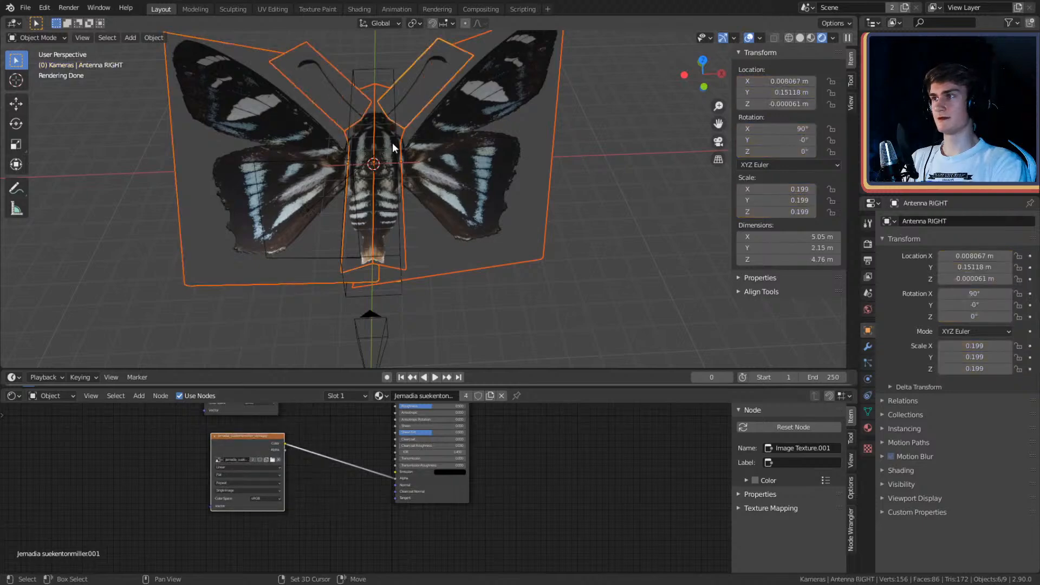
pyautogui.moveTo(392, 142); pyautogui.dragTo(411, 79, button='middle')
pyautogui.keyDown('shift'); pyautogui.click(383, 92); pyautogui.keyUp('shift')
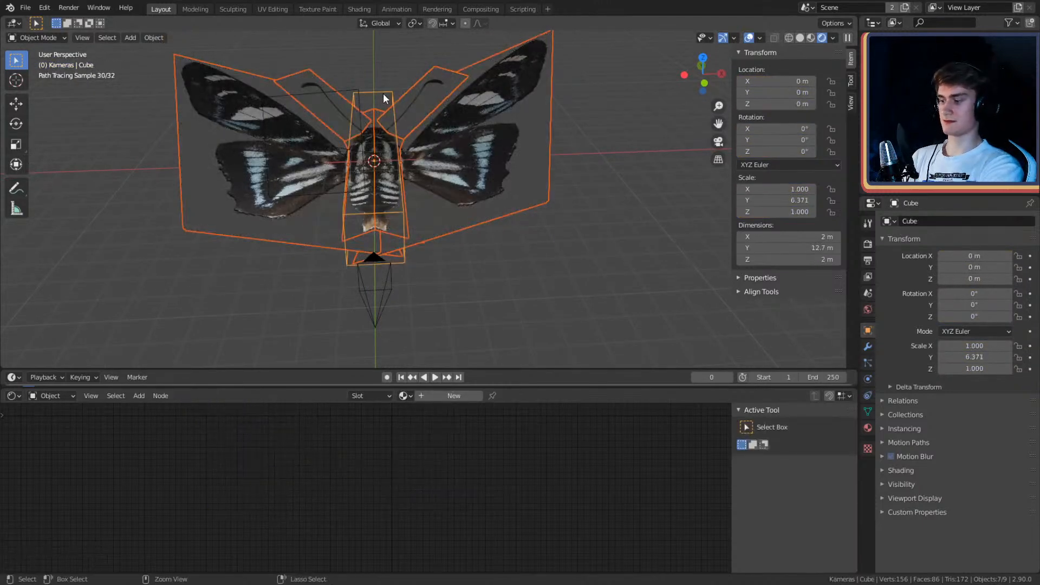
pyautogui.hotkey('ctrl', 'p')
pyautogui.click(382, 93)
pyautogui.click(395, 80)
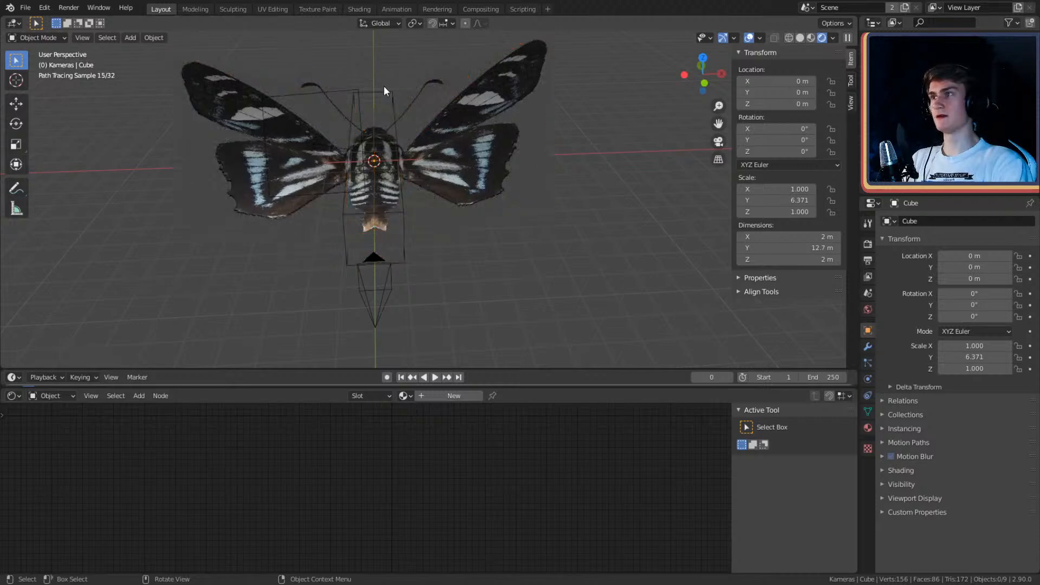
# Step: Try moving the cube cage to check that the butterfly parts follow it, and cancel the move
pyautogui.click(383, 87)
pyautogui.moveTo(383, 87); pyautogui.dragTo(431, 151, button='middle')
pyautogui.press('r')
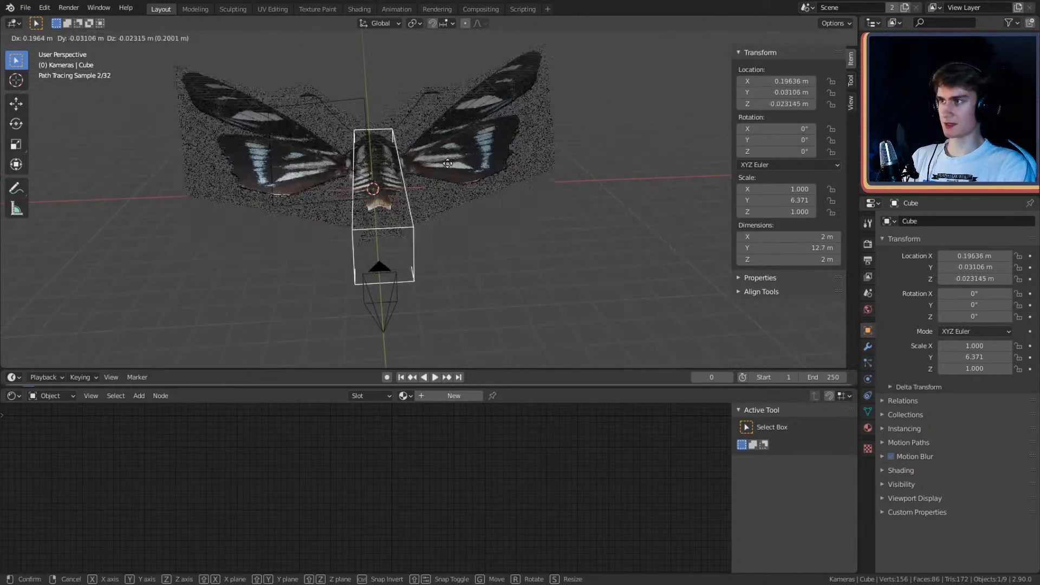
pyautogui.press('Escape')
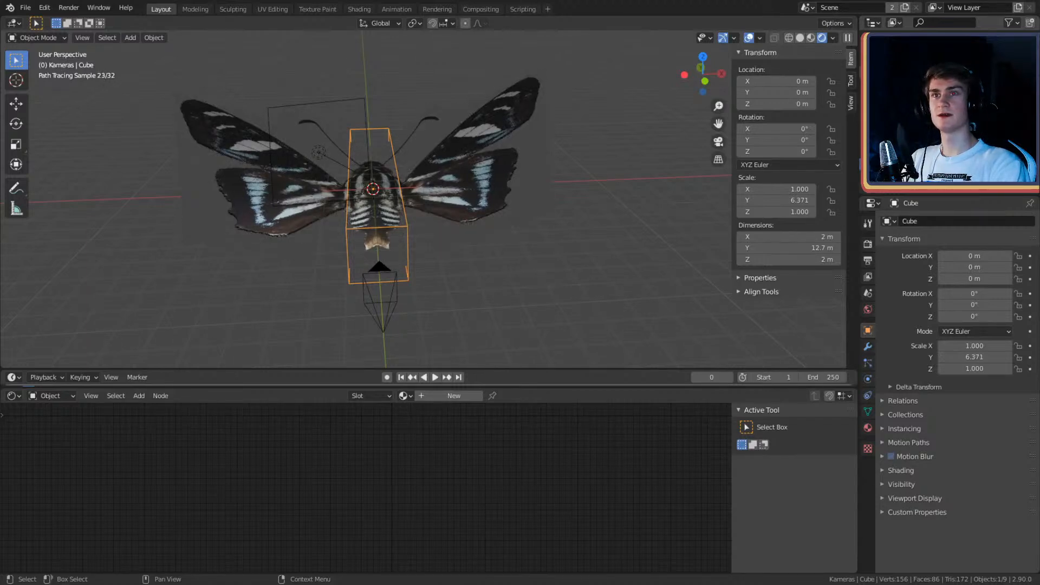
# Step: Make the butterfly's antennae, body halves and wings unselectable in the viewport, keeping the cube cage selectable
pyautogui.click(920, 81)
pyautogui.keyDown('shift'); pyautogui.click(921, 149); pyautogui.keyUp('shift')
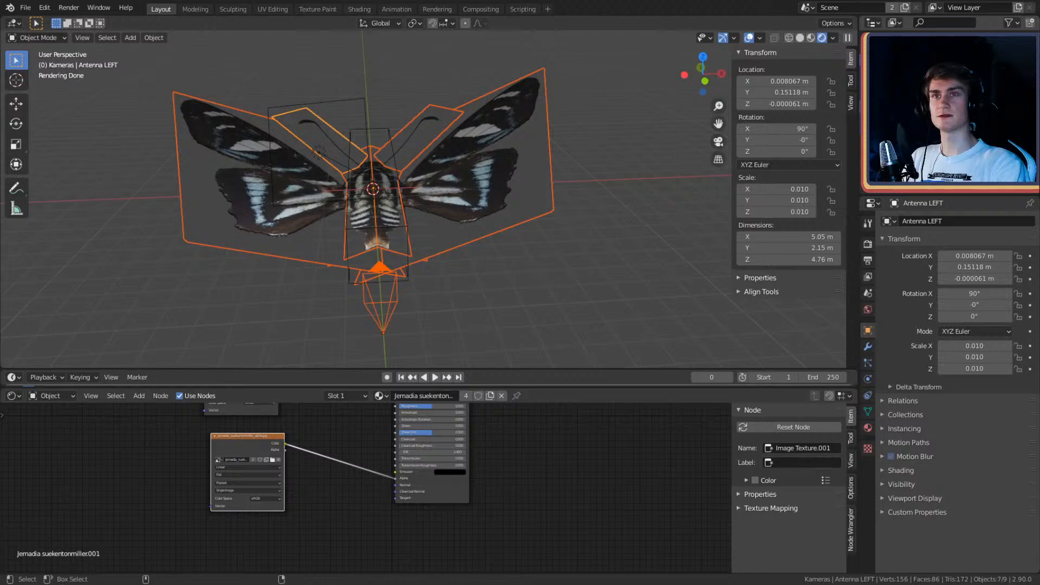
pyautogui.keyDown('ctrl'); pyautogui.click(920, 104); pyautogui.keyUp('ctrl')
pyautogui.keyDown('ctrl'); pyautogui.click(921, 104); pyautogui.keyUp('ctrl')
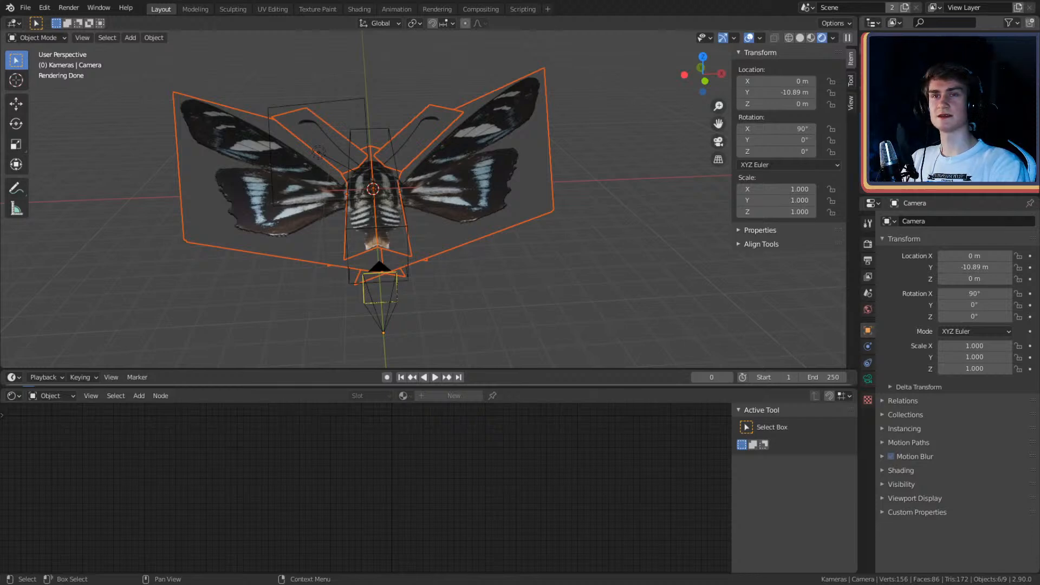
pyautogui.keyDown('ctrl'); pyautogui.click(921, 118); pyautogui.keyUp('ctrl')
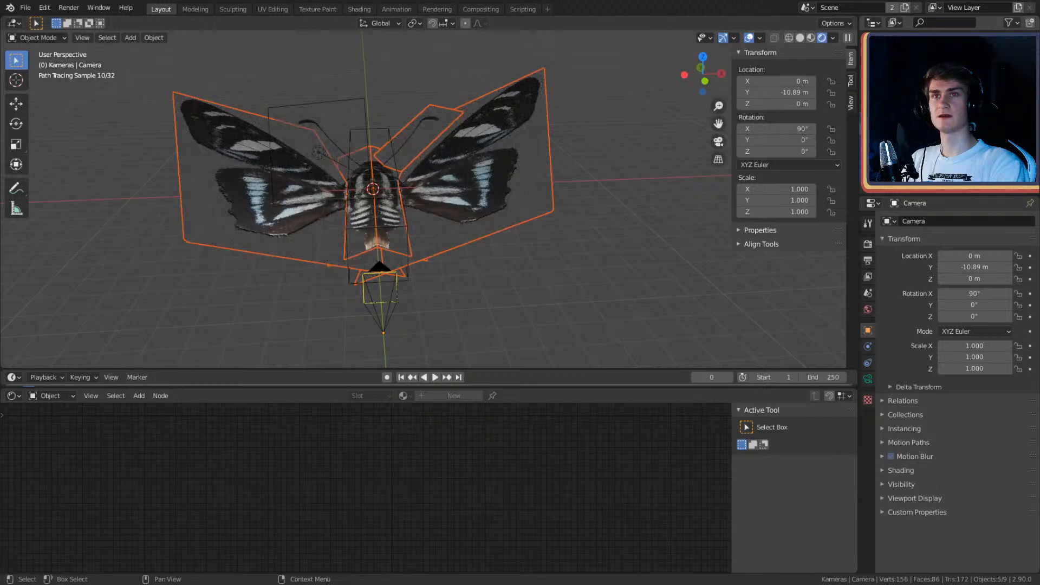
pyautogui.keyDown('ctrl'); pyautogui.click(921, 129); pyautogui.keyUp('ctrl')
pyautogui.keyDown('ctrl'); pyautogui.click(921, 141); pyautogui.keyUp('ctrl')
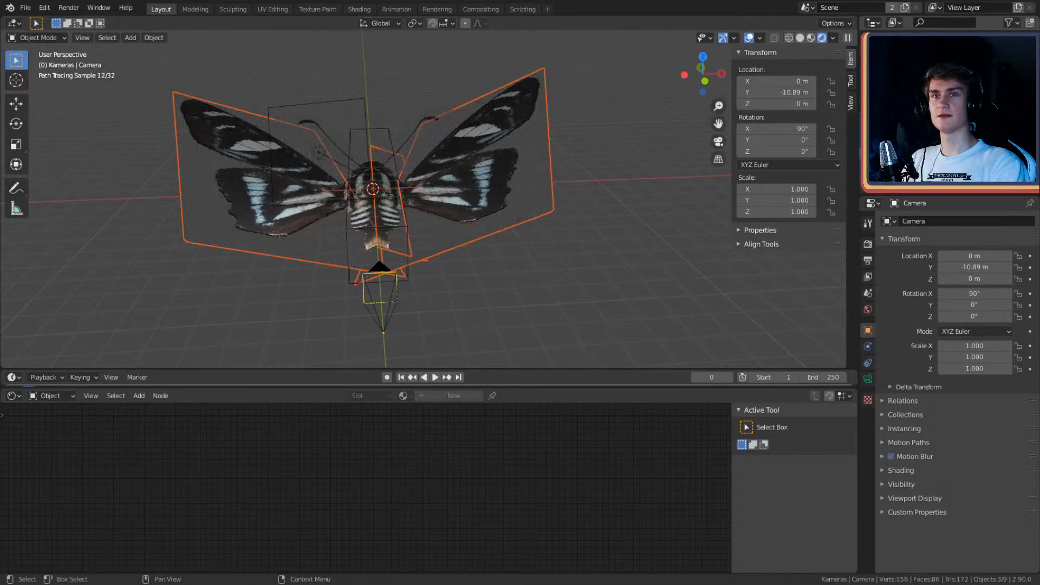
pyautogui.keyDown('ctrl'); pyautogui.click(921, 152); pyautogui.keyUp('ctrl')
pyautogui.keyDown('ctrl'); pyautogui.click(921, 164); pyautogui.keyUp('ctrl')
pyautogui.keyDown('ctrl'); pyautogui.click(921, 175); pyautogui.keyUp('ctrl')
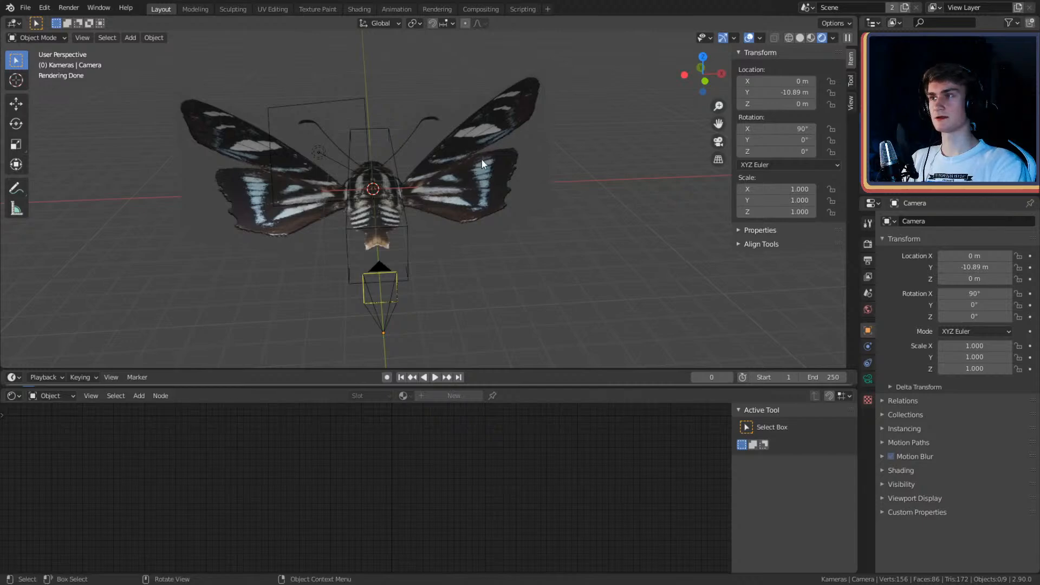
# Step: Select the cube cage, then try selecting a wing to check that only the cage can be picked
pyautogui.moveTo(513, 231)
pyautogui.mouseDown(button='middle')
pyautogui.moveTo(521, 250)
pyautogui.moveTo(505, 196)
pyautogui.moveTo(407, 151)
pyautogui.mouseUp(button='middle')
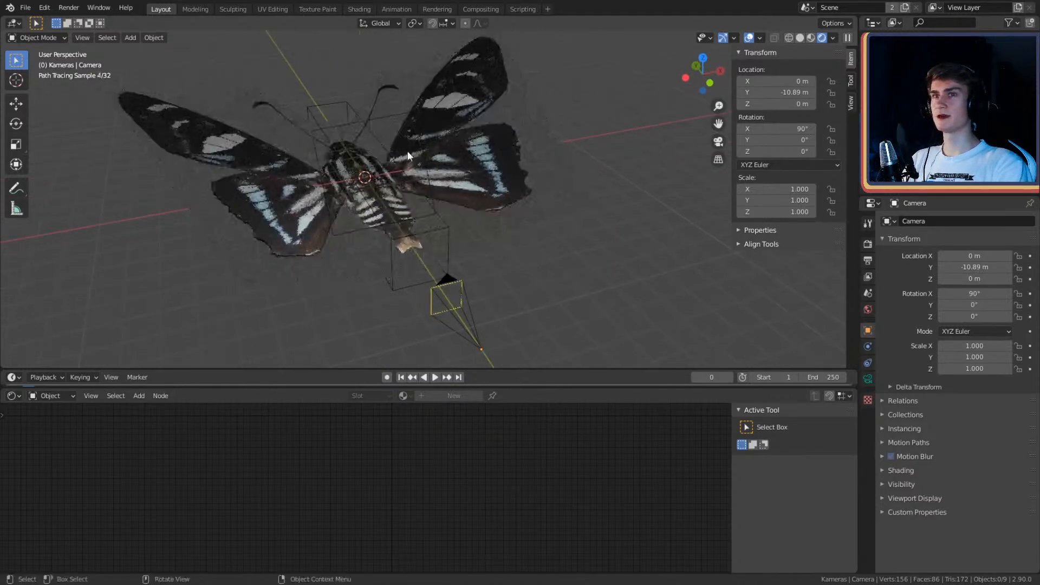
pyautogui.click(348, 103)
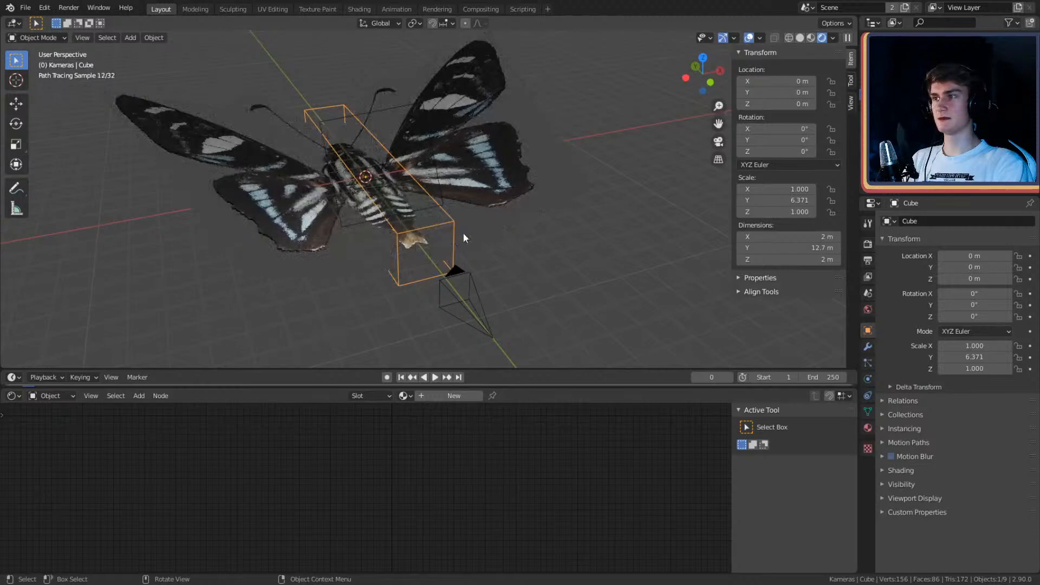
pyautogui.moveTo(462, 233); pyautogui.dragTo(361, 97, button='middle')
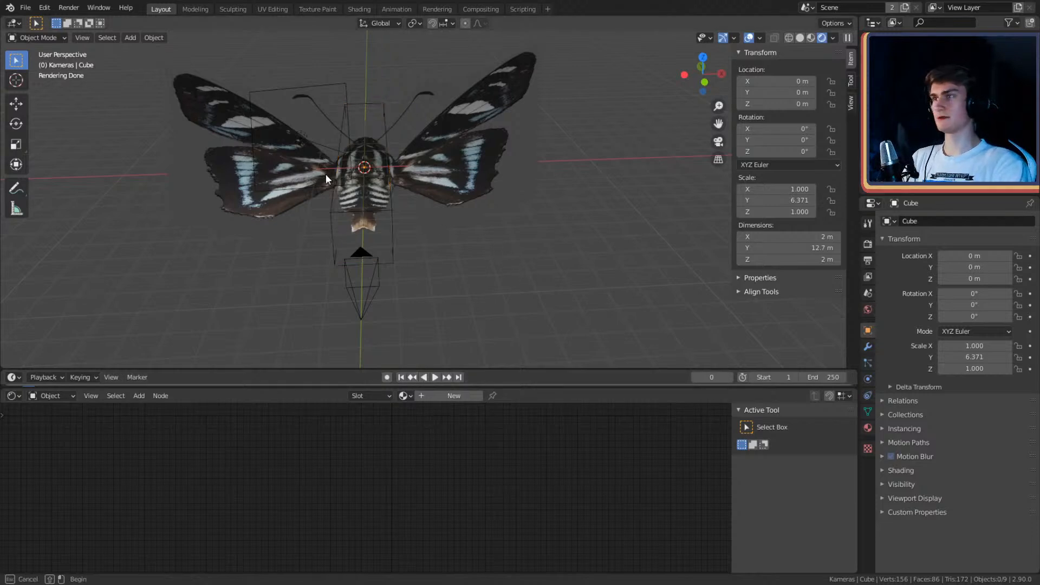
pyautogui.click(480, 184)
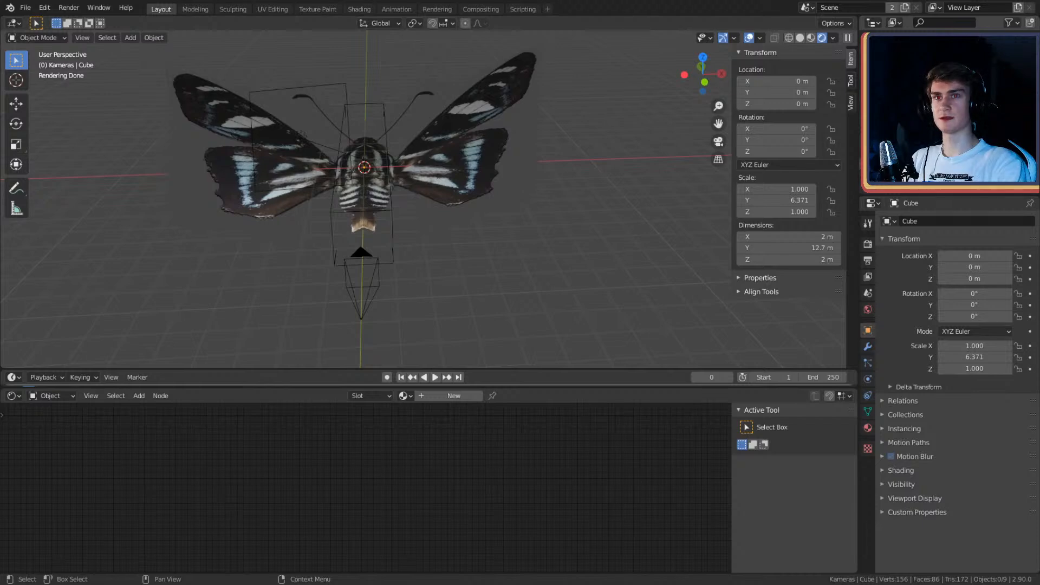
# Step: Try moving the left wing on its own, cancel the move, and clear the selection
pyautogui.click(346, 245)
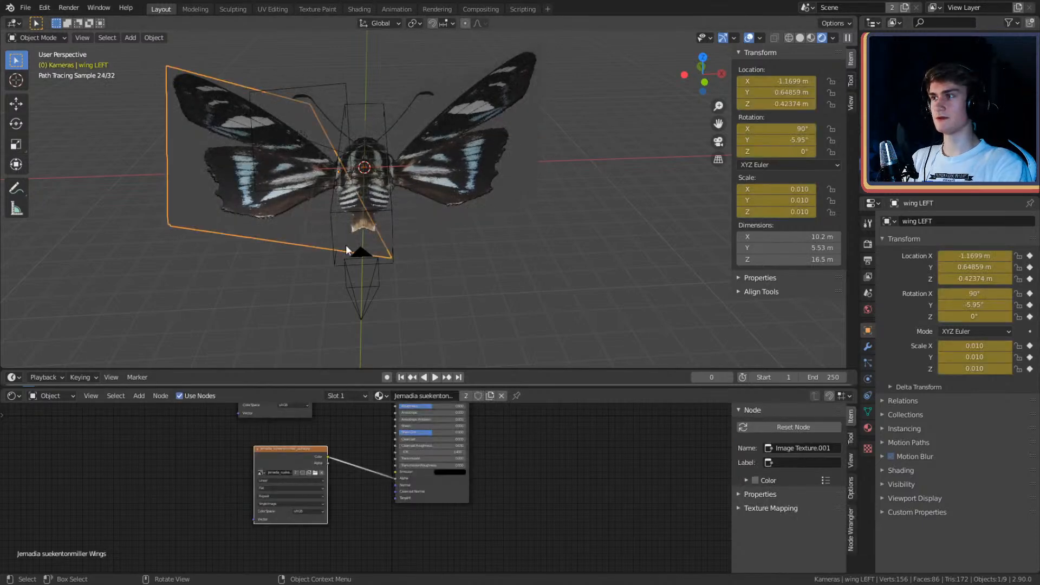
pyautogui.press('g')
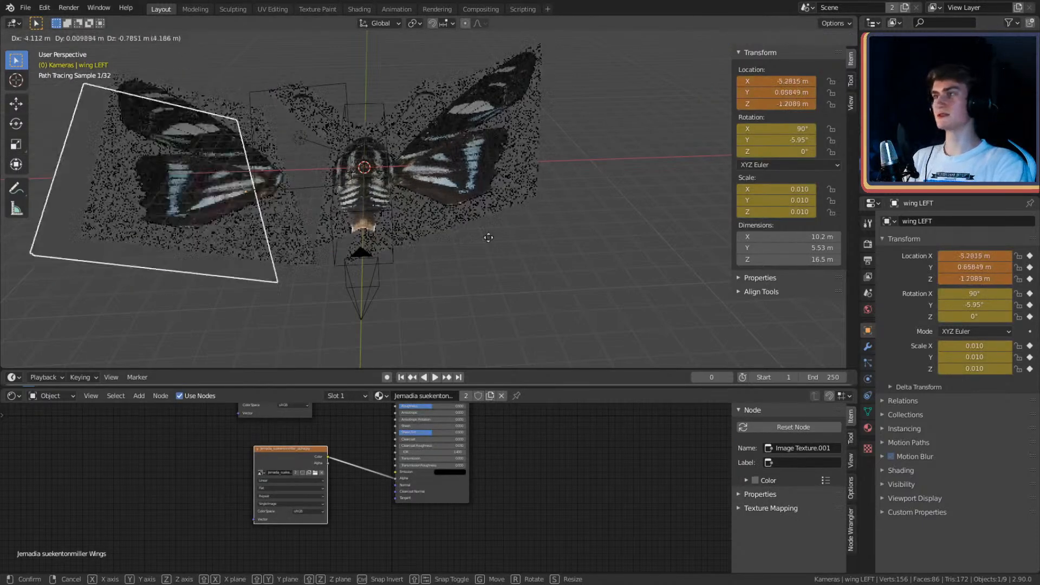
pyautogui.press('Escape')
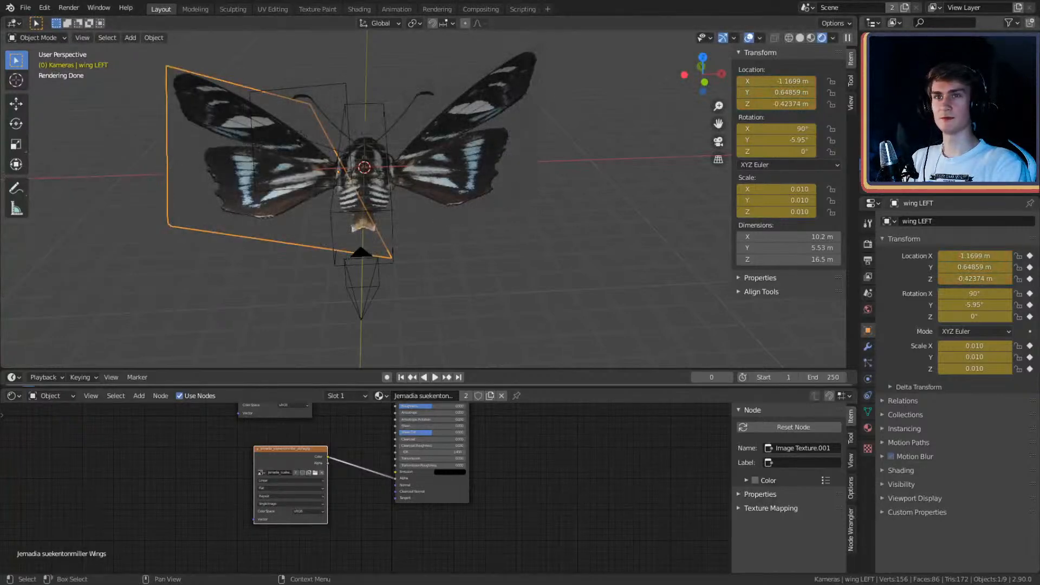
pyautogui.click(541, 239)
# Step: Try moving the cube cage with the butterfly once more, cancel the move, and inspect it from several angles
pyautogui.moveTo(501, 233); pyautogui.dragTo(467, 248, button='middle')
pyautogui.click(432, 251)
pyautogui.press('g')
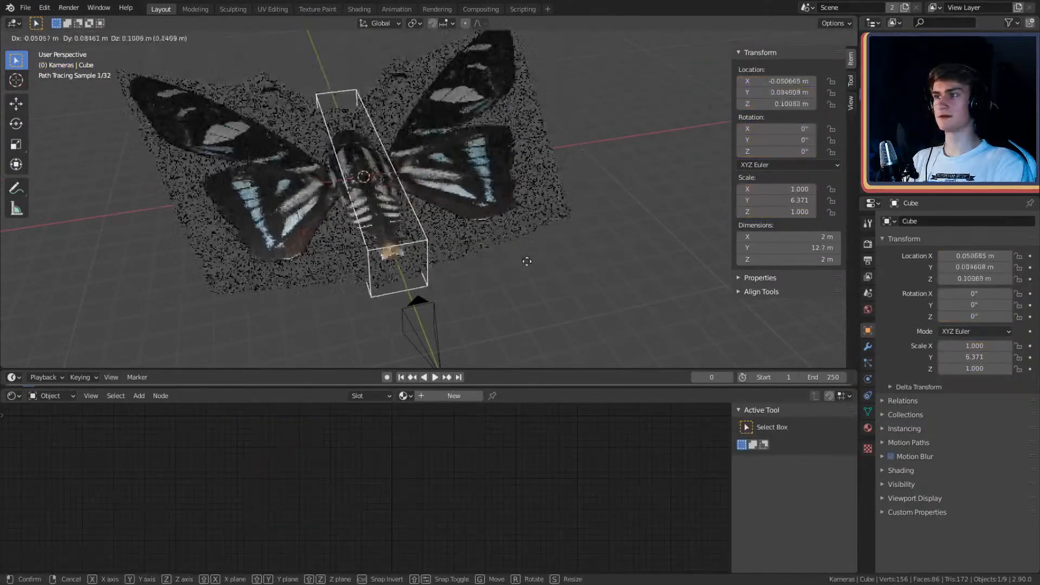
pyautogui.rightClick(539, 270)
pyautogui.moveTo(539, 271)
pyautogui.mouseDown(button='middle')
pyautogui.moveTo(549, 265)
pyautogui.moveTo(521, 227)
pyautogui.moveTo(547, 253)
pyautogui.mouseUp(button='middle')
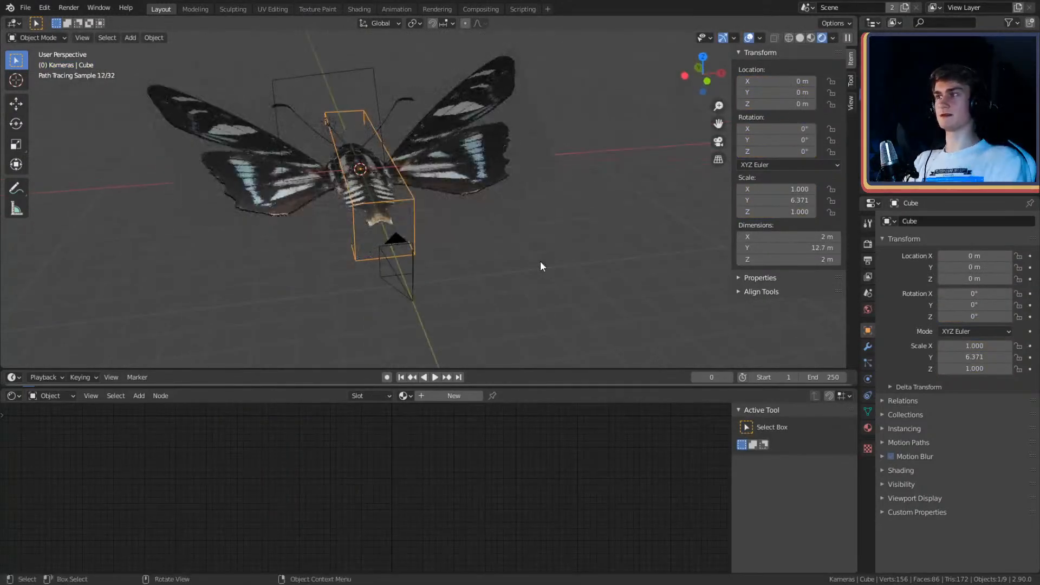
pyautogui.moveTo(436, 187)
pyautogui.mouseDown(button='middle')
pyautogui.moveTo(474, 234)
pyautogui.moveTo(489, 221)
pyautogui.moveTo(514, 248)
pyautogui.mouseUp(button='middle')
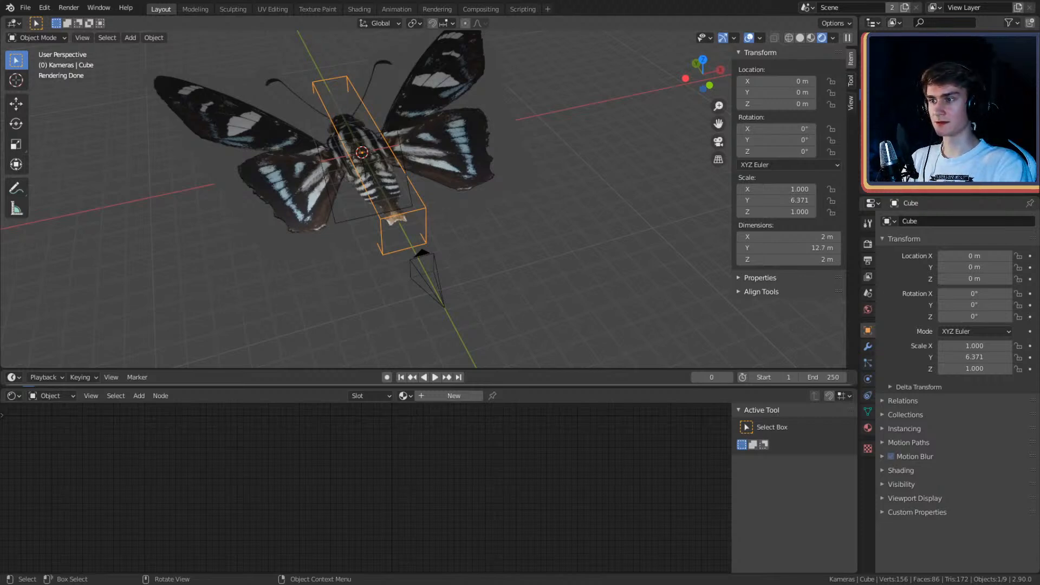
pyautogui.moveTo(514, 248)
pyautogui.mouseDown(button='middle')
pyautogui.moveTo(521, 165)
pyautogui.moveTo(405, 87)
pyautogui.moveTo(263, 90)
pyautogui.moveTo(447, 236)
pyautogui.moveTo(677, 280)
pyautogui.moveTo(576, 290)
pyautogui.moveTo(515, 237)
pyautogui.moveTo(487, 223)
pyautogui.moveTo(470, 229)
pyautogui.mouseUp(button='middle')
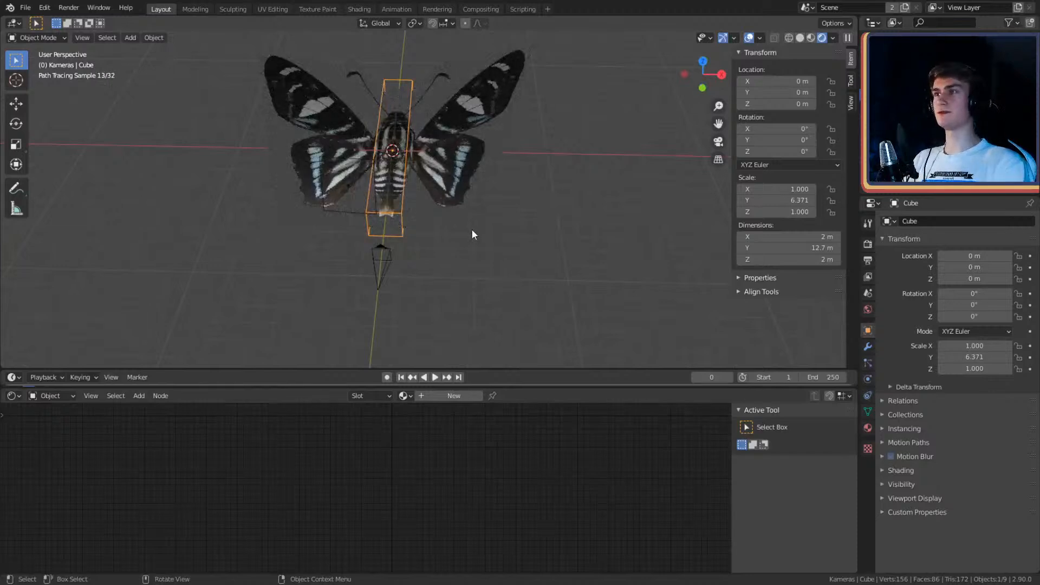
pyautogui.click(494, 219)
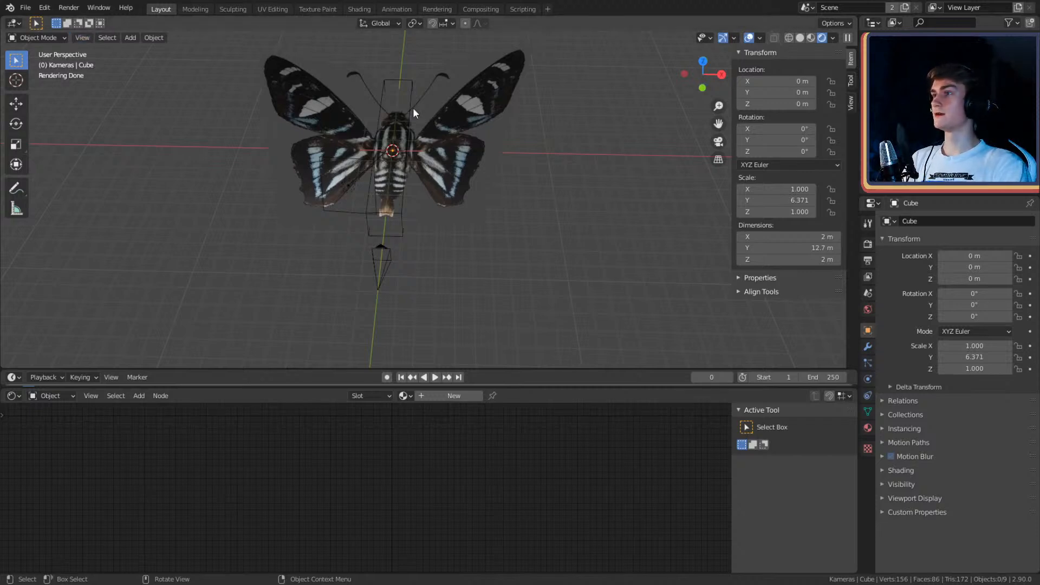
# Step: Try scaling the cube cage uniformly to test resizing the whole butterfly, and undo the scaling
pyautogui.moveTo(491, 271)
pyautogui.mouseDown(button='middle')
pyautogui.moveTo(478, 213)
pyautogui.moveTo(428, 248)
pyautogui.moveTo(487, 243)
pyautogui.moveTo(466, 214)
pyautogui.mouseUp(button='middle')
pyautogui.click(427, 249)
pyautogui.press('s')
pyautogui.click(451, 209)
pyautogui.scroll(3, 467, 213)
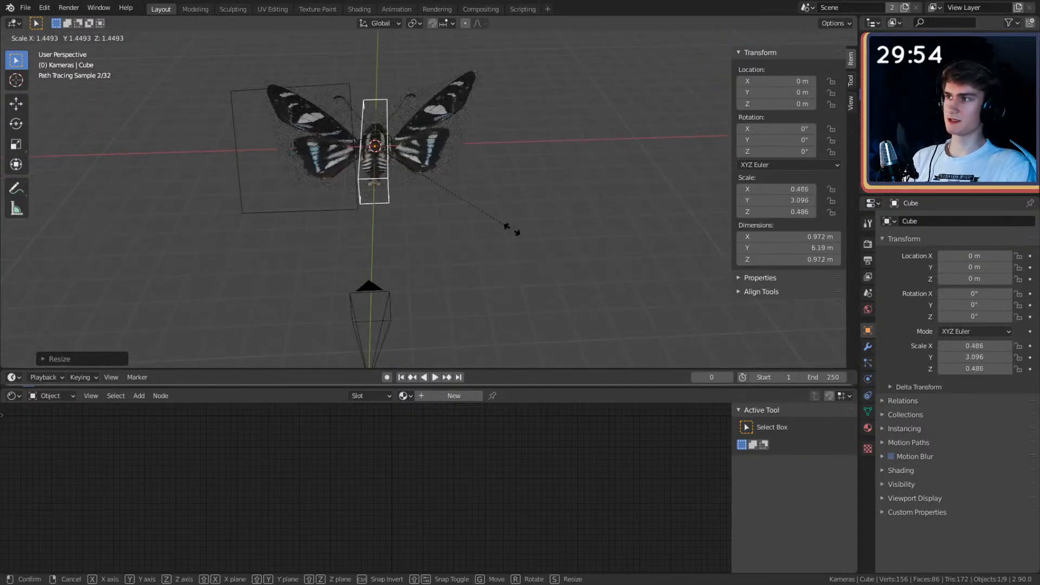
pyautogui.hotkey('ctrl', 'z')
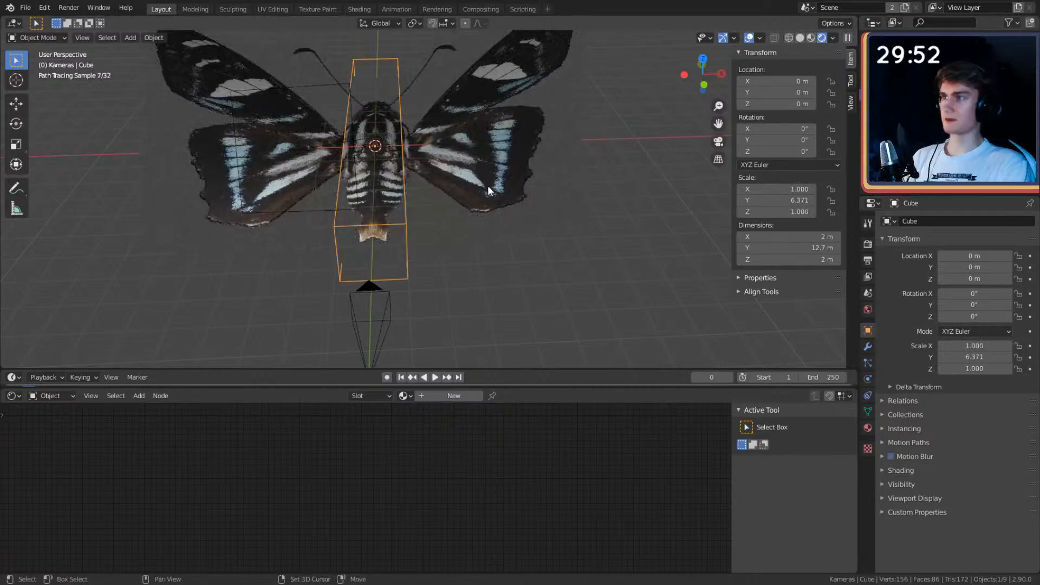
# Step: Move the area light above the left wing, to about X -4.15 m, Y -1.17 m, Z 4.05 m
pyautogui.moveTo(487, 186); pyautogui.dragTo(514, 256, button='middle')
pyautogui.click(232, 92)
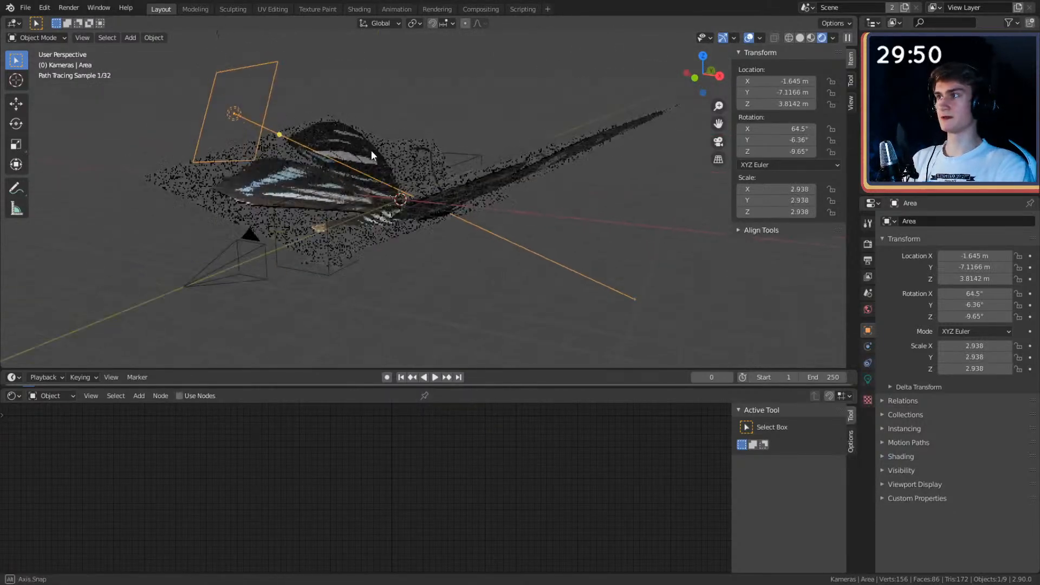
pyautogui.press('KP_Decimal')
pyautogui.scroll(-4, 428, 174)
pyautogui.moveTo(438, 203); pyautogui.dragTo(518, 197, button='middle')
pyautogui.press('g')
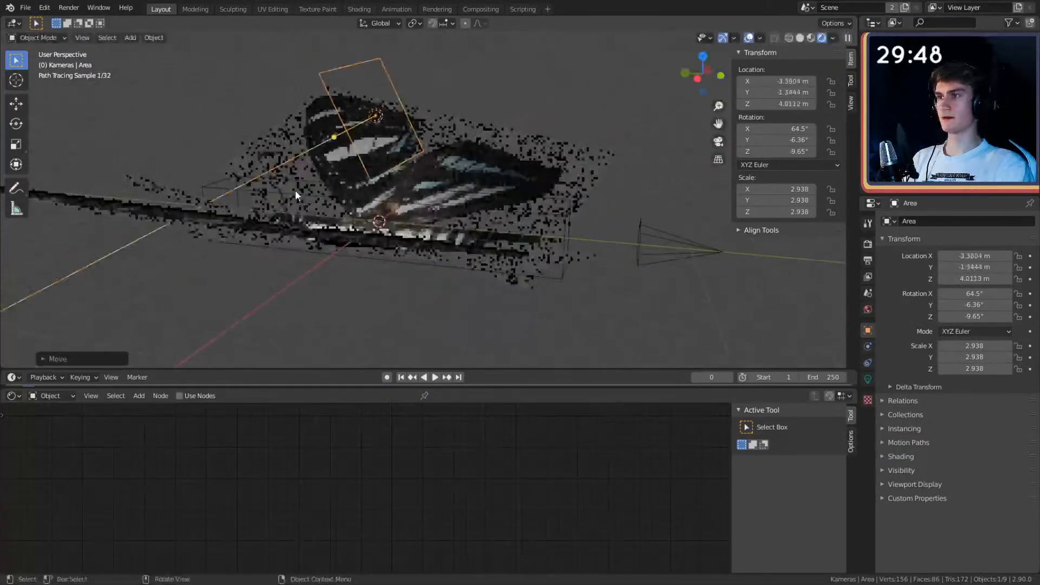
pyautogui.click(417, 196)
# Step: Rotate the area light freely to shine nearly straight down and shift it to about X -3.34 m, Y -1.67 m, Z 3.61 m
pyautogui.moveTo(417, 196); pyautogui.dragTo(430, 220, button='middle')
pyautogui.press('r')
pyautogui.press('r')
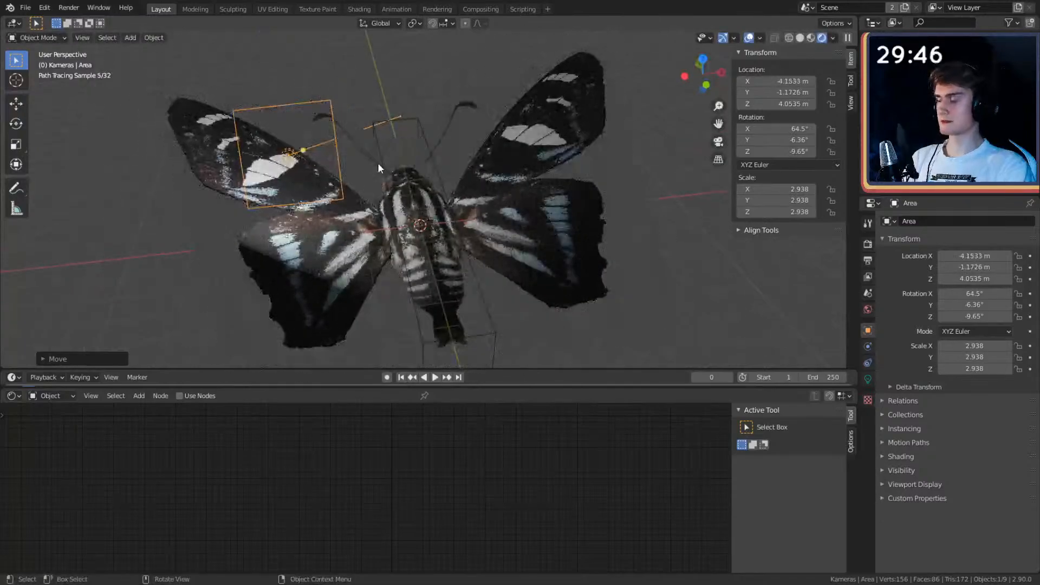
pyautogui.click(396, 70)
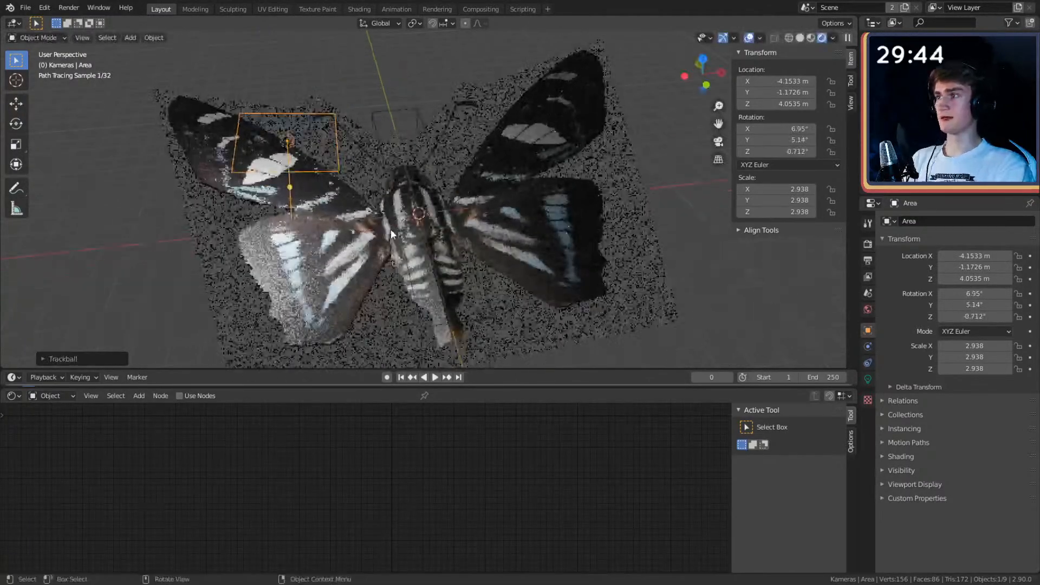
pyautogui.moveTo(391, 229); pyautogui.dragTo(449, 105, button='middle')
pyautogui.press('g')
pyautogui.click(431, 184)
# Step: Open the area light's settings, clear the selection and examine the butterfly from below
pyautogui.click(868, 379)
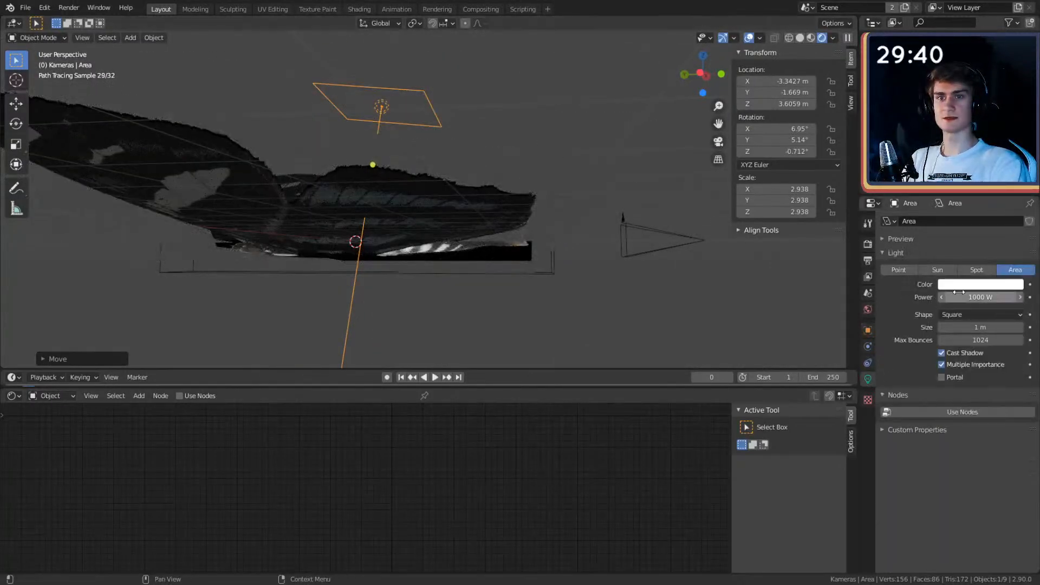
pyautogui.click(538, 132)
pyautogui.moveTo(538, 132); pyautogui.dragTo(538, 199, button='middle')
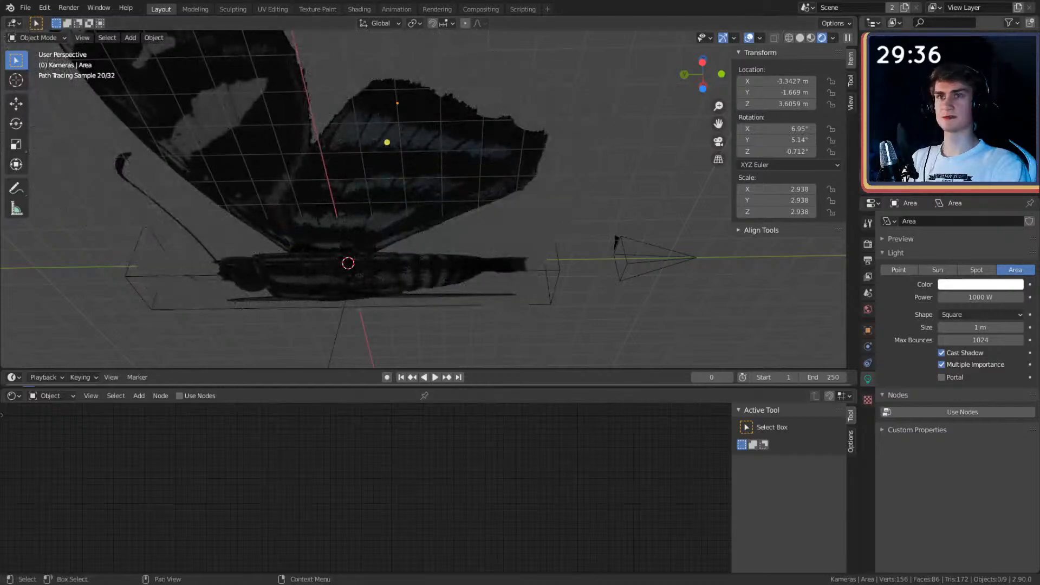
# Step: In the left wing's material, link the color image to Subsurface Color as well and set Subsurface to 1
pyautogui.click(910, 119)
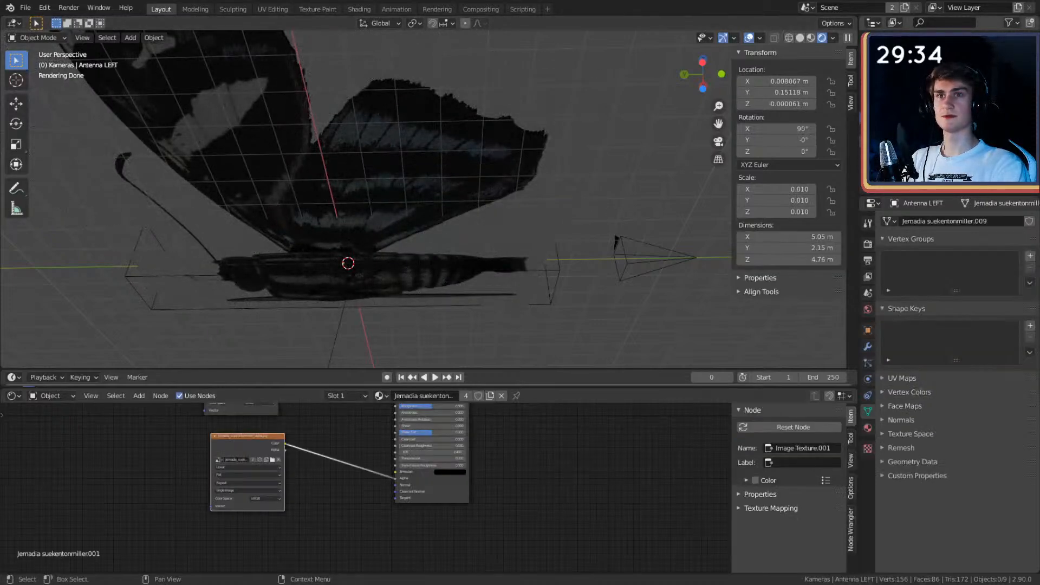
pyautogui.click(910, 130)
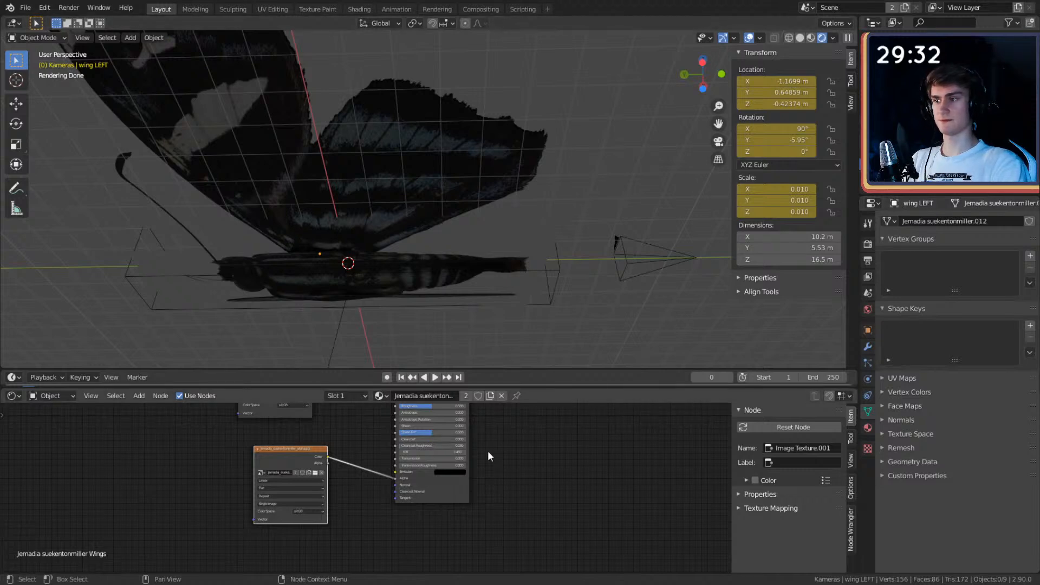
pyautogui.scroll(2, 377, 525)
pyautogui.moveTo(343, 456); pyautogui.dragTo(407, 518, button='middle')
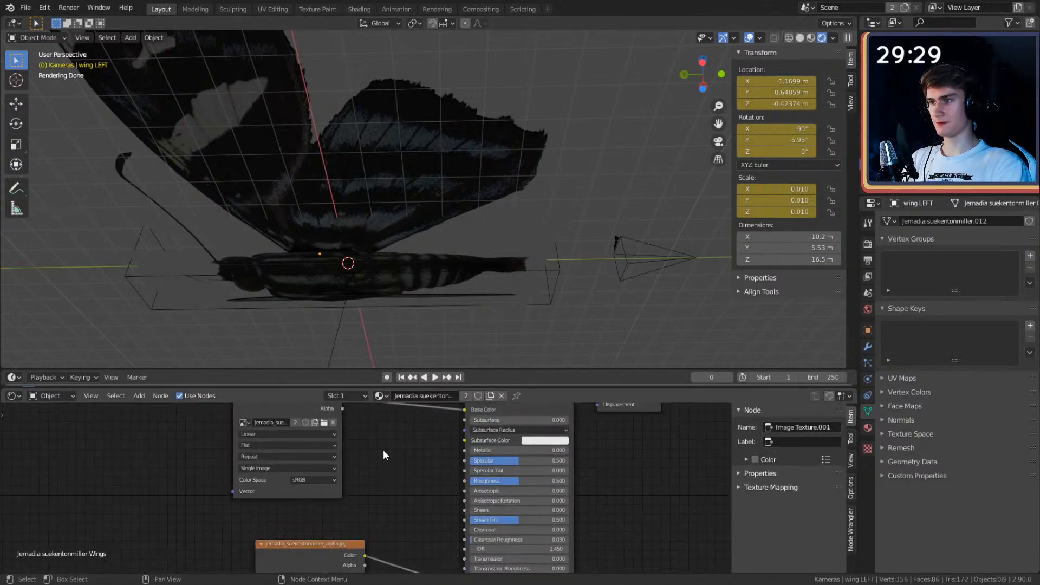
pyautogui.moveTo(383, 449); pyautogui.dragTo(363, 460, button='middle')
pyautogui.scroll(1, 488, 458)
pyautogui.moveTo(612, 455); pyautogui.dragTo(570, 485, button='middle')
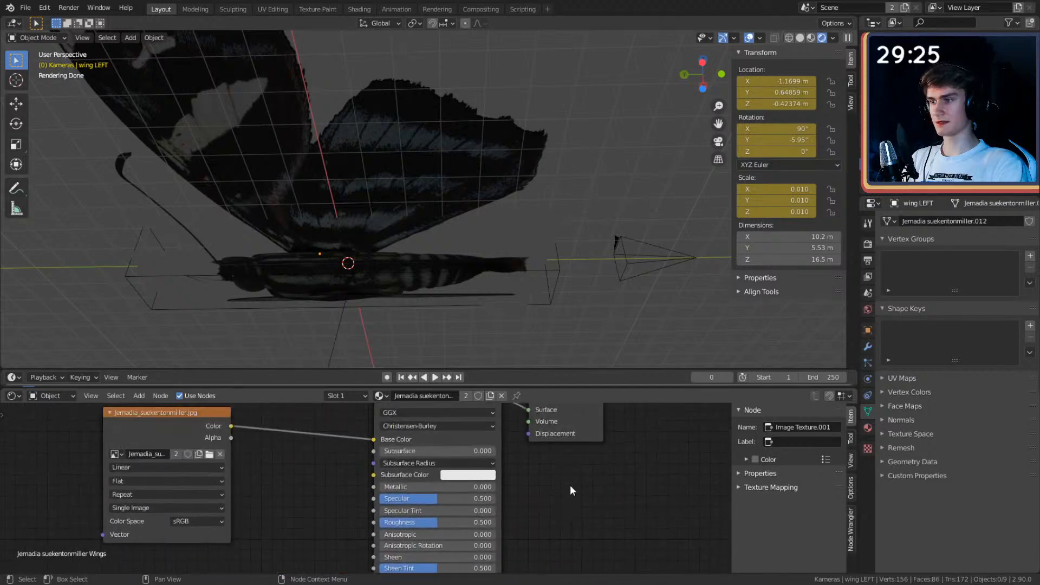
pyautogui.moveTo(231, 426); pyautogui.dragTo(373, 474)
pyautogui.click(430, 450)
pyautogui.write('1')
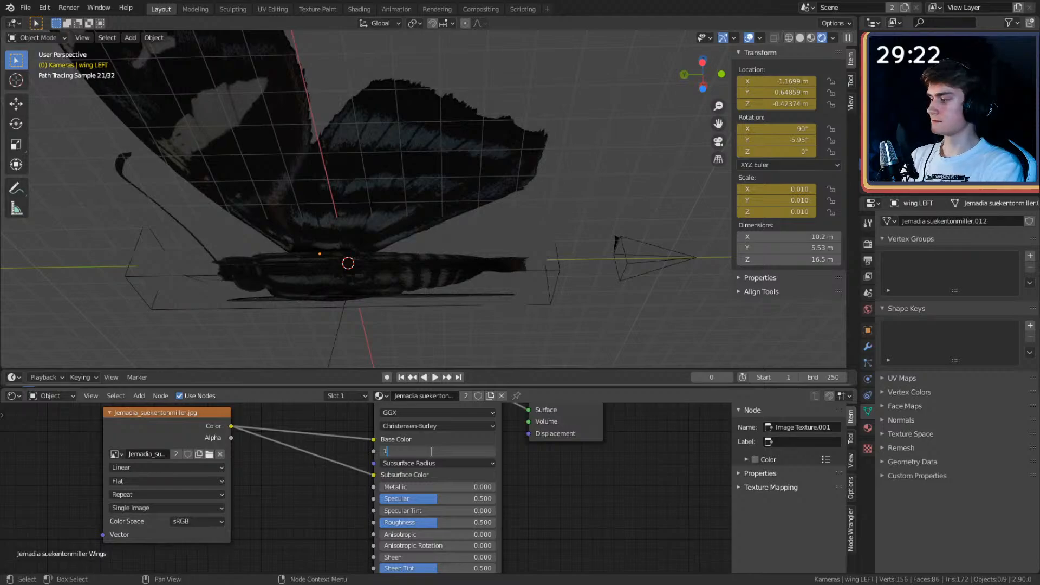
pyautogui.press('Return')
# Step: Examine the lit wings from several angles and bring up the right wing's material nodes for comparison
pyautogui.moveTo(523, 208); pyautogui.dragTo(433, 270, button='middle')
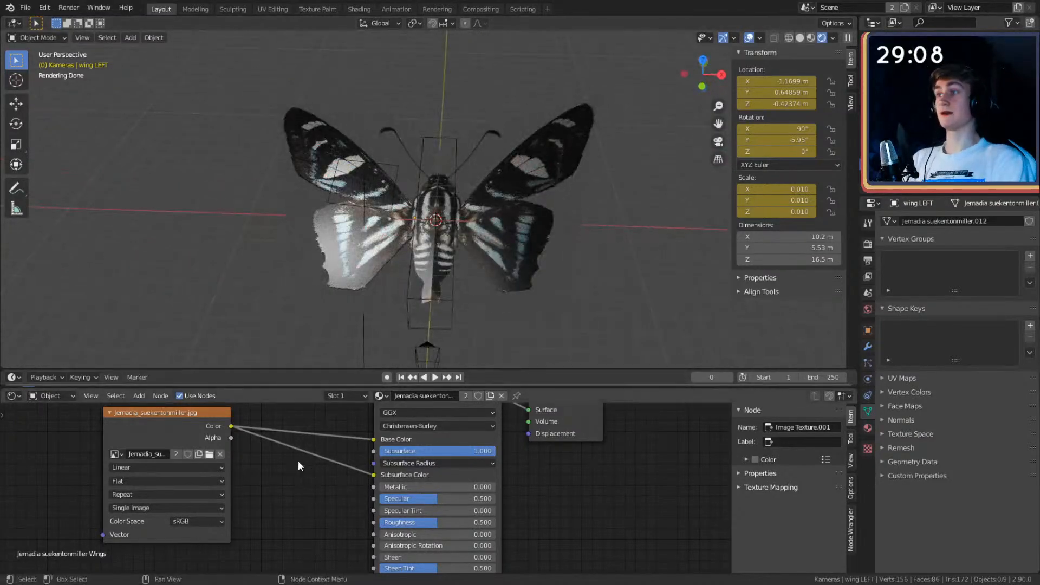
pyautogui.scroll(-3, 301, 433)
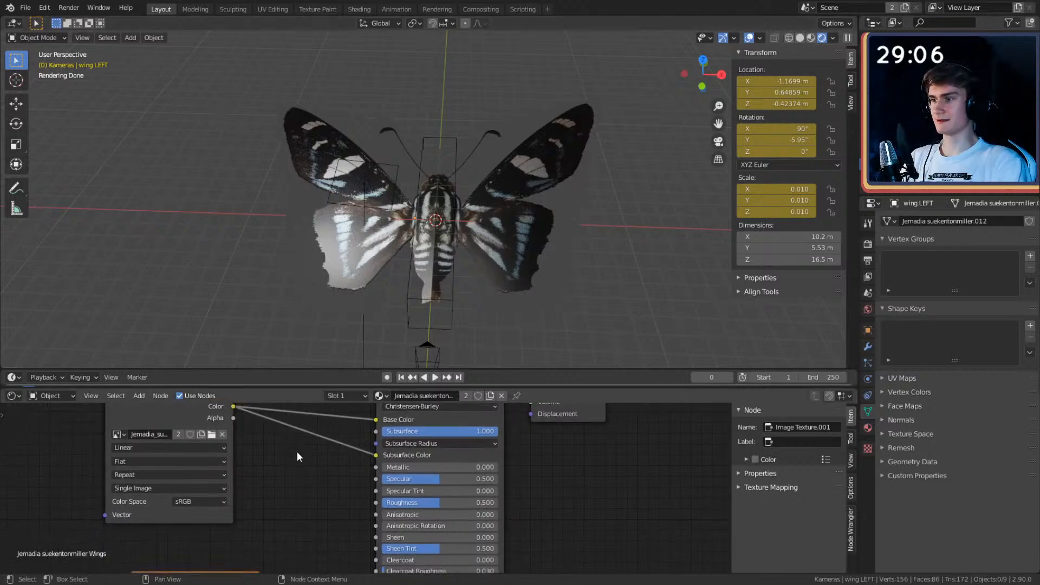
pyautogui.moveTo(454, 223); pyautogui.dragTo(483, 239, button='middle')
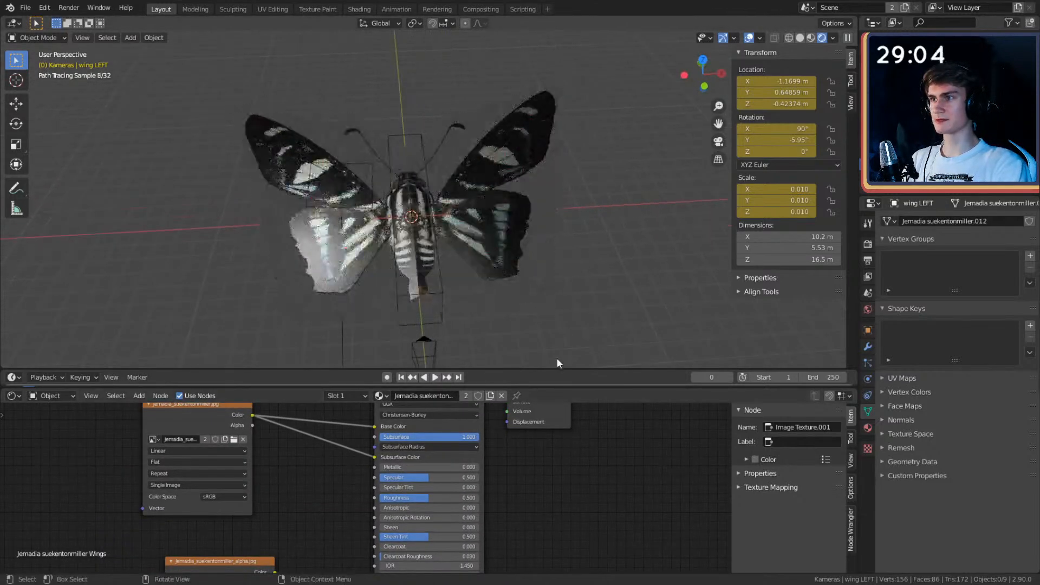
pyautogui.click(916, 157)
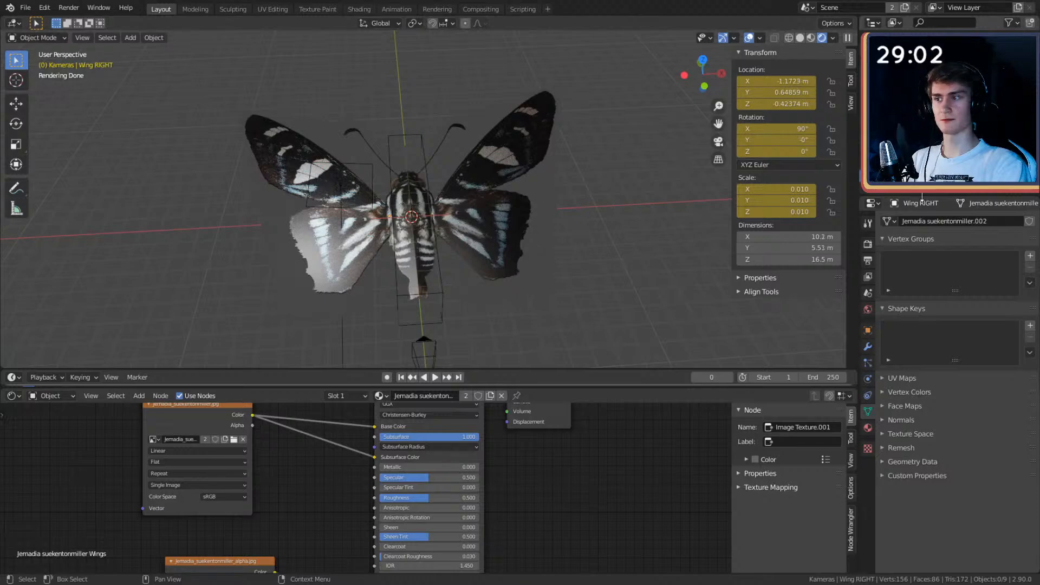
pyautogui.moveTo(312, 467); pyautogui.dragTo(325, 475, button='middle')
pyautogui.moveTo(557, 299); pyautogui.dragTo(569, 261, button='middle')
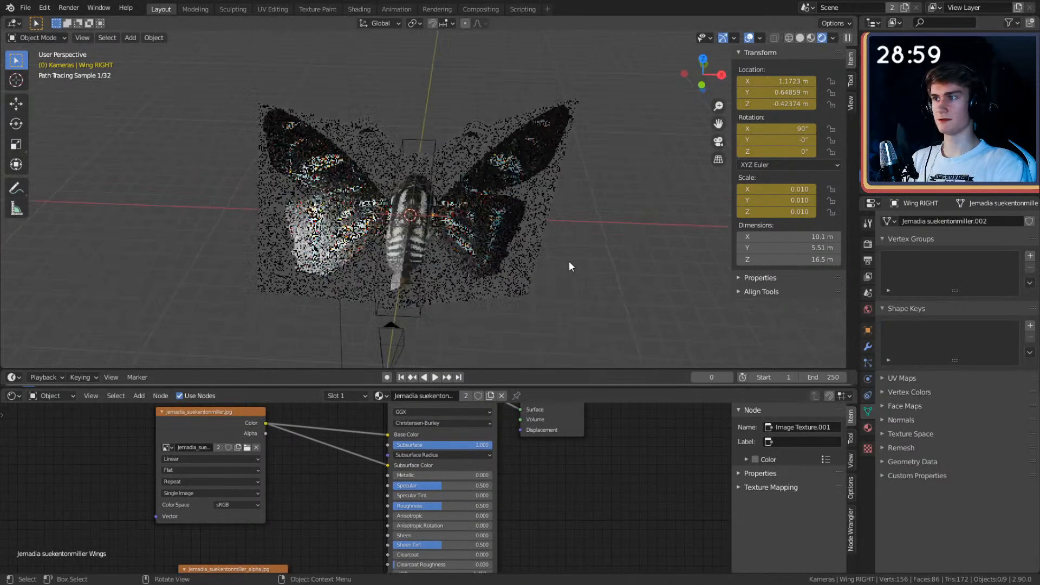
# Step: Move the area light along the X axis to about 3.99 m, over the opposite wing, and examine the butterfly from below
pyautogui.click(343, 170)
pyautogui.press('g')
pyautogui.press('x')
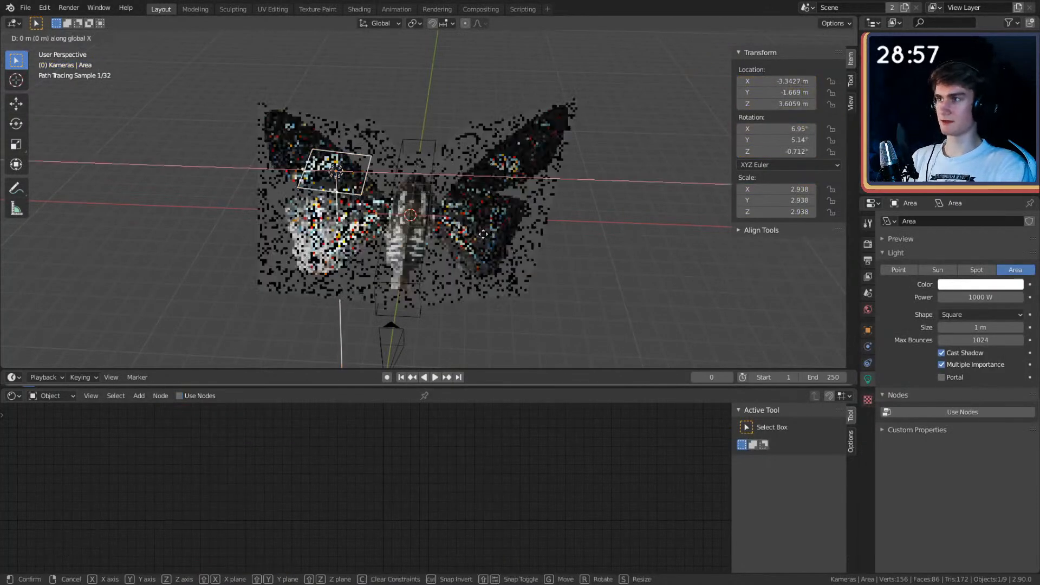
pyautogui.click(639, 232)
pyautogui.moveTo(639, 232); pyautogui.dragTo(446, 139, button='middle')
pyautogui.moveTo(444, 271); pyautogui.dragTo(425, 167, button='middle')
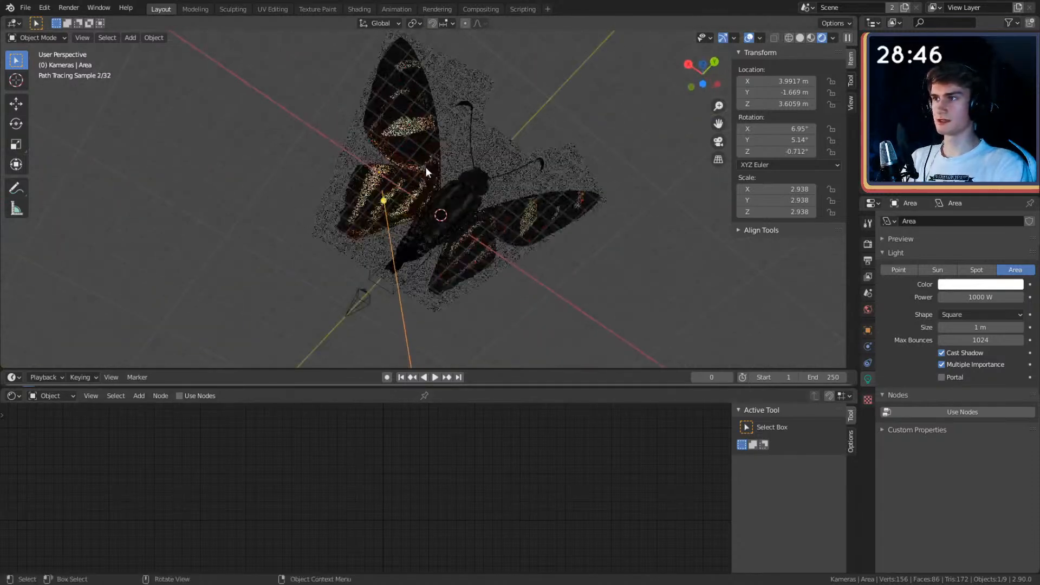
# Step: Try an Invert node between the image color and Subsurface Color in the right wing's material, and restore the direct link
pyautogui.hotkey('ctrl', 'z')
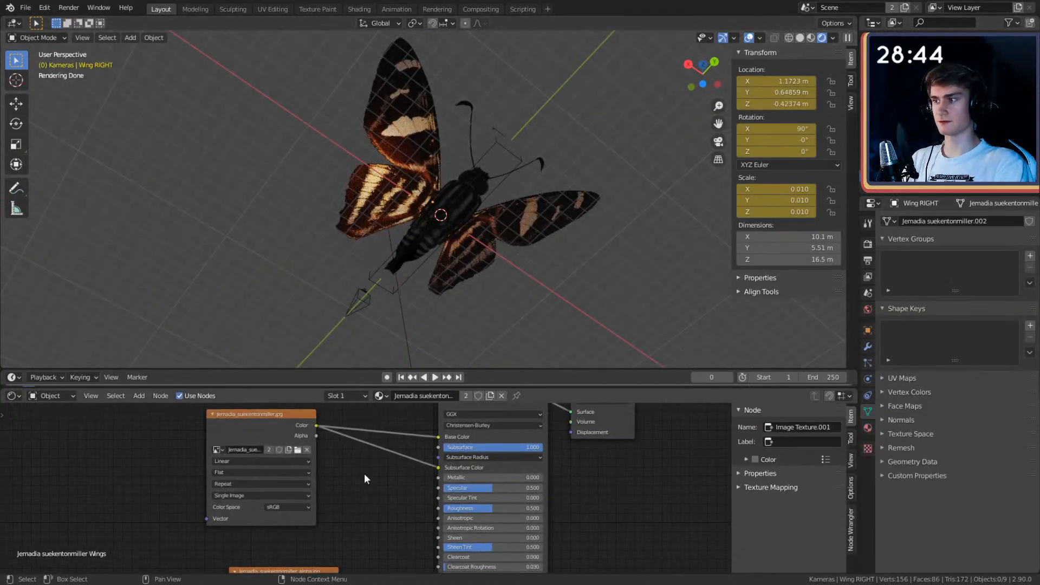
pyautogui.hotkey('shift', 'a')
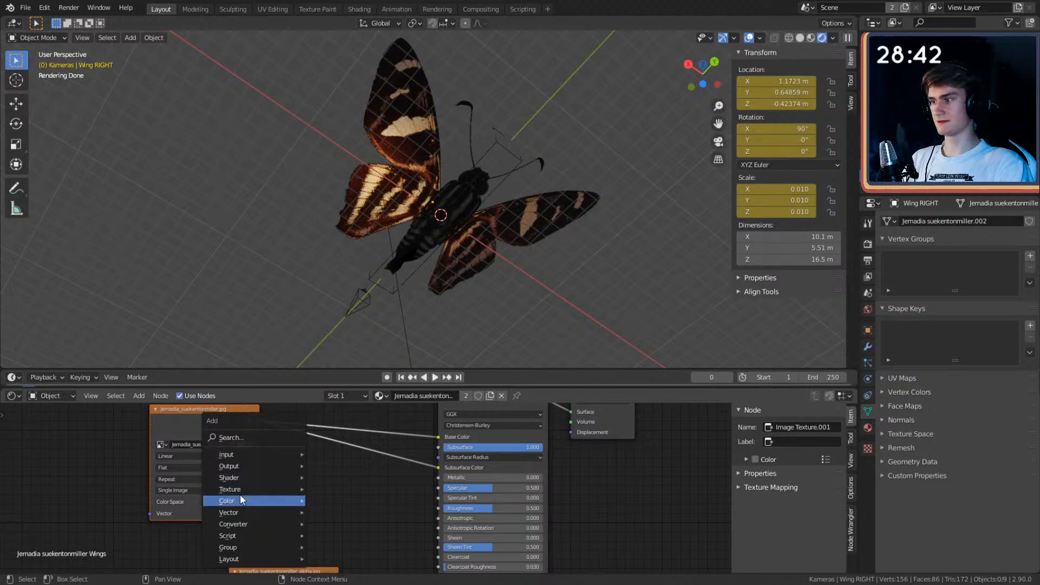
pyautogui.moveTo(281, 501)
pyautogui.click(337, 463)
pyautogui.click(322, 440)
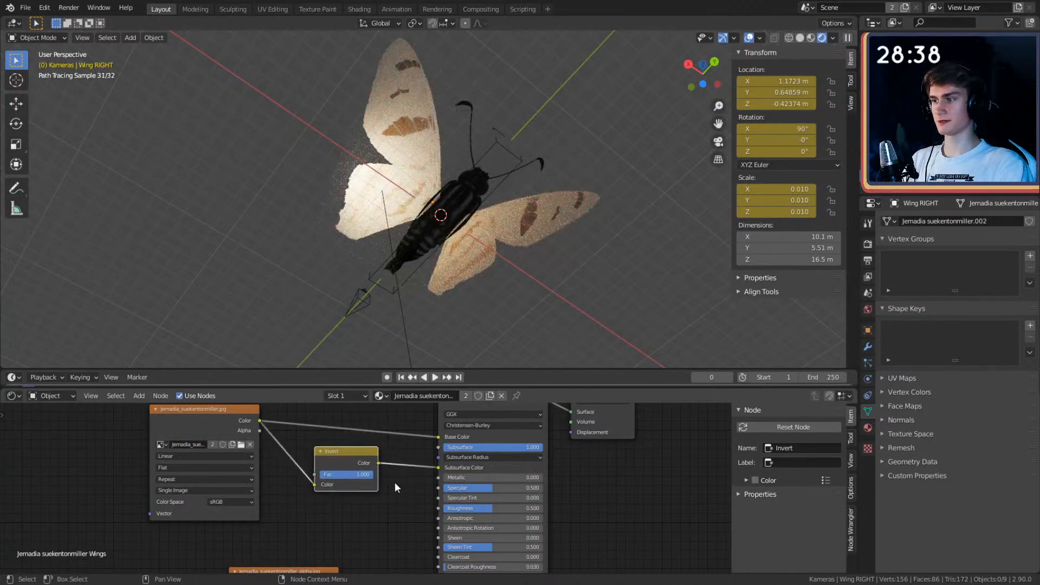
pyautogui.press('x')
pyautogui.moveTo(261, 421); pyautogui.dragTo(434, 466)
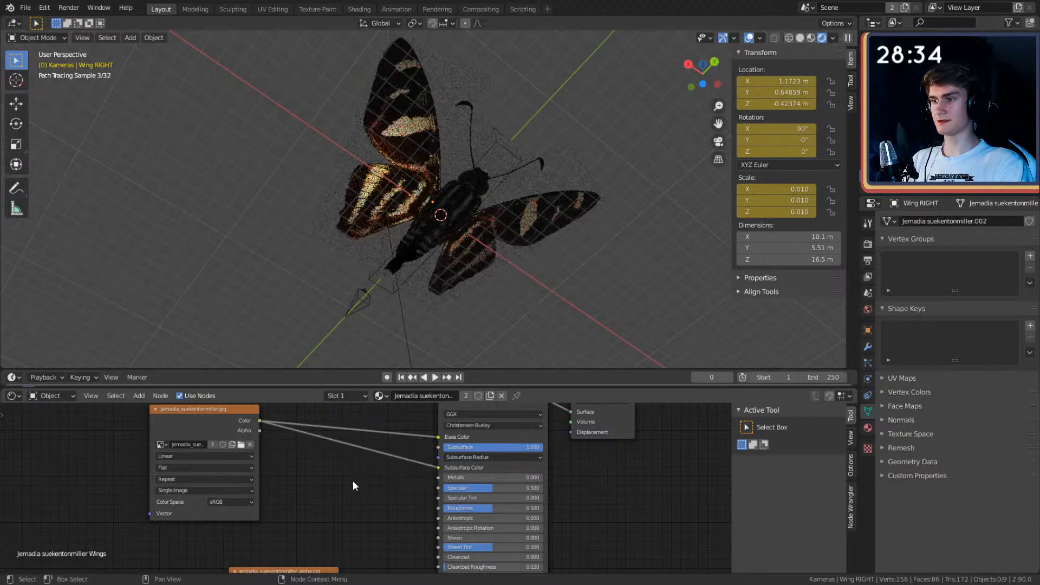
pyautogui.moveTo(473, 199)
pyautogui.mouseDown(button='middle')
pyautogui.moveTo(518, 240)
pyautogui.moveTo(507, 281)
pyautogui.moveTo(493, 258)
pyautogui.moveTo(533, 259)
pyautogui.moveTo(535, 240)
pyautogui.moveTo(520, 212)
pyautogui.moveTo(479, 210)
pyautogui.mouseUp(button='middle')
pyautogui.hotkey('shift', 'a')
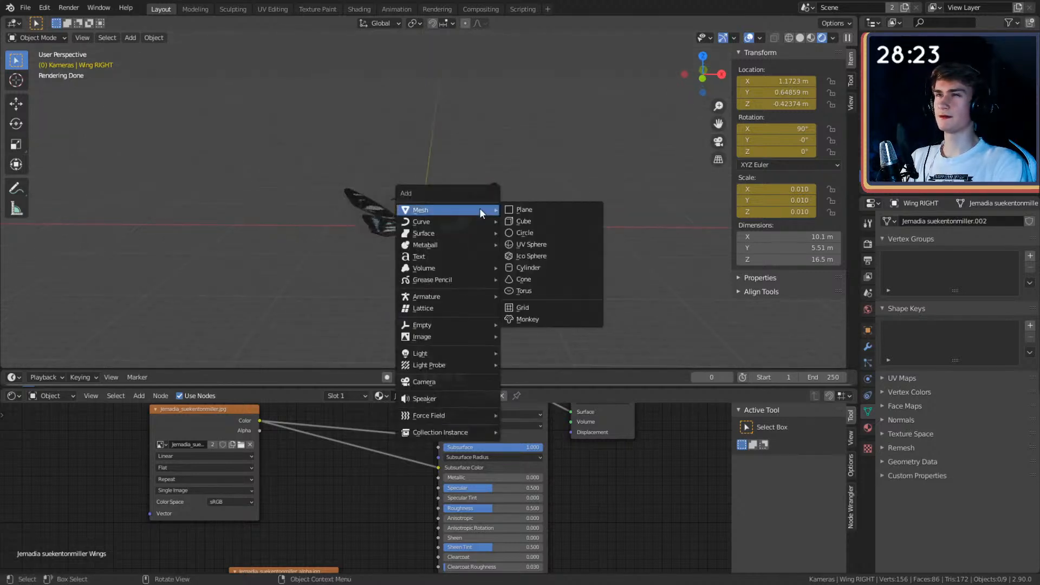
pyautogui.moveTo(615, 135); pyautogui.dragTo(534, 250, button='middle')
pyautogui.scroll(3, 527, 249)
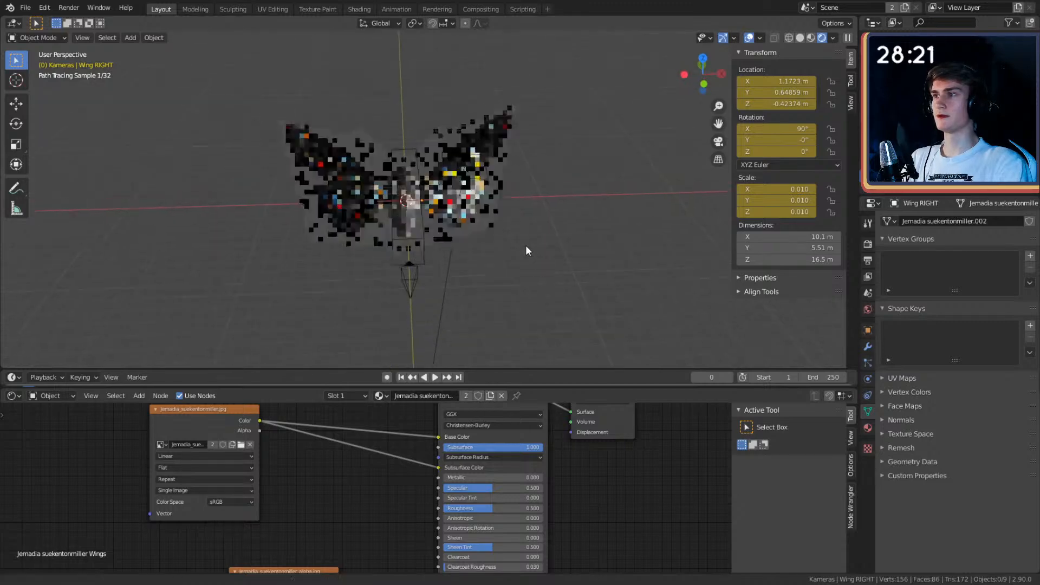
pyautogui.hotkey('shift', 'a')
pyautogui.moveTo(385, 226)
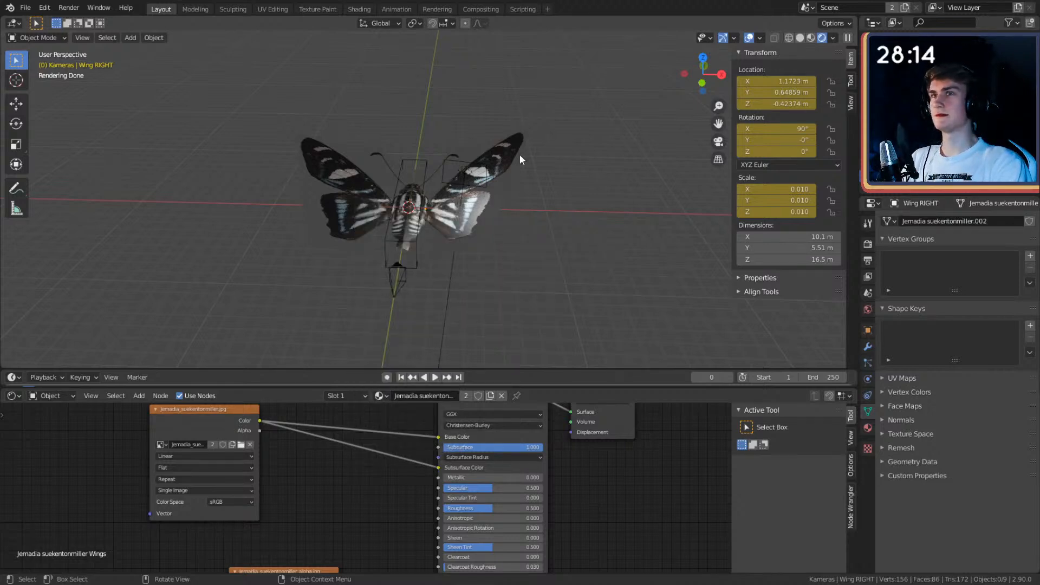
pyautogui.hotkey('shift', 'a')
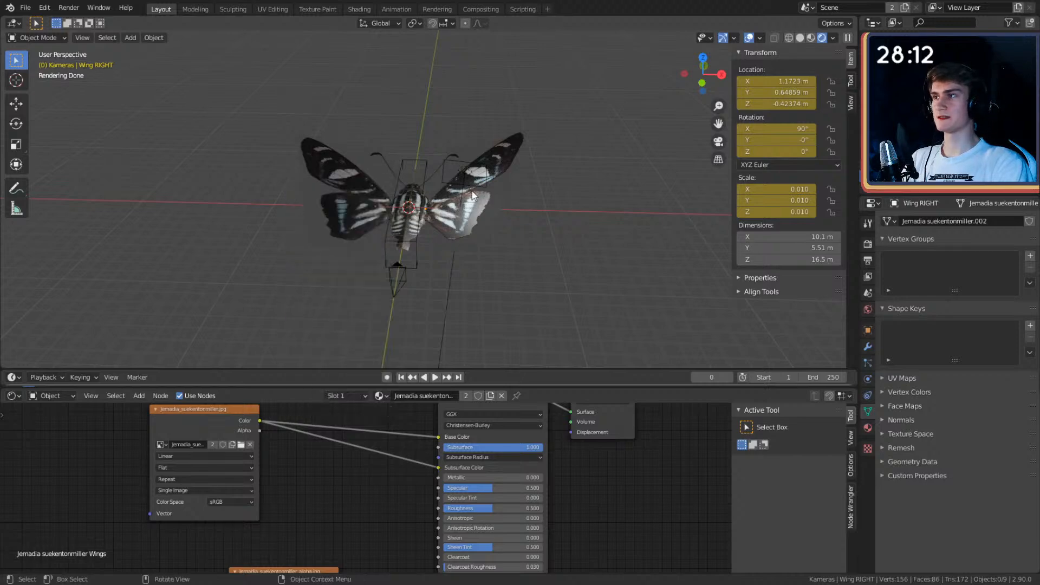
pyautogui.moveTo(542, 200); pyautogui.dragTo(559, 206, button='middle')
# Step: Add a cube at the origin and scale it to about 19.3, roughly 38.6 m per side, enclosing the whole butterfly
pyautogui.hotkey('shift', 'a')
pyautogui.moveTo(460, 212)
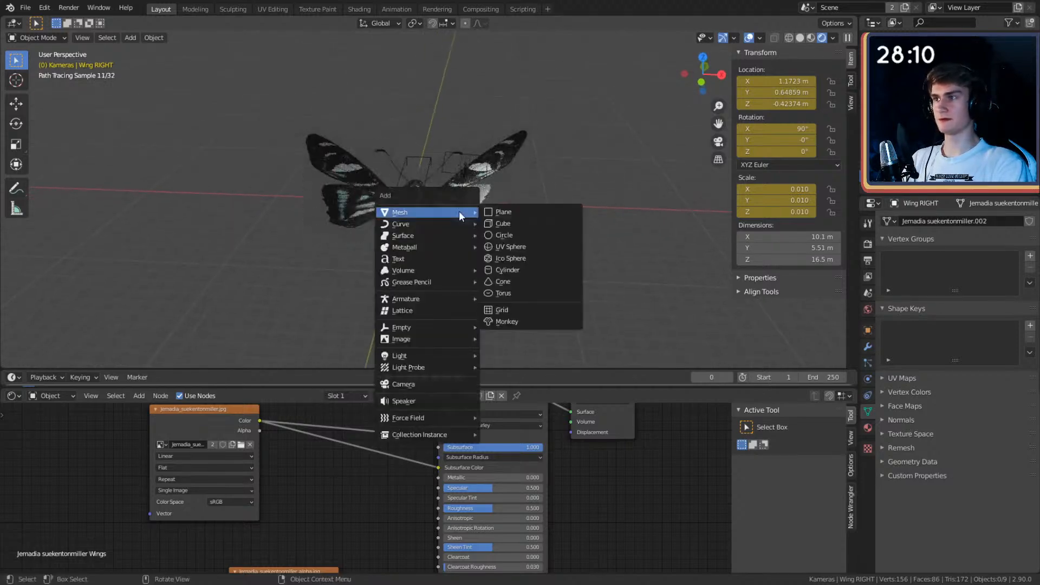
pyautogui.click(512, 223)
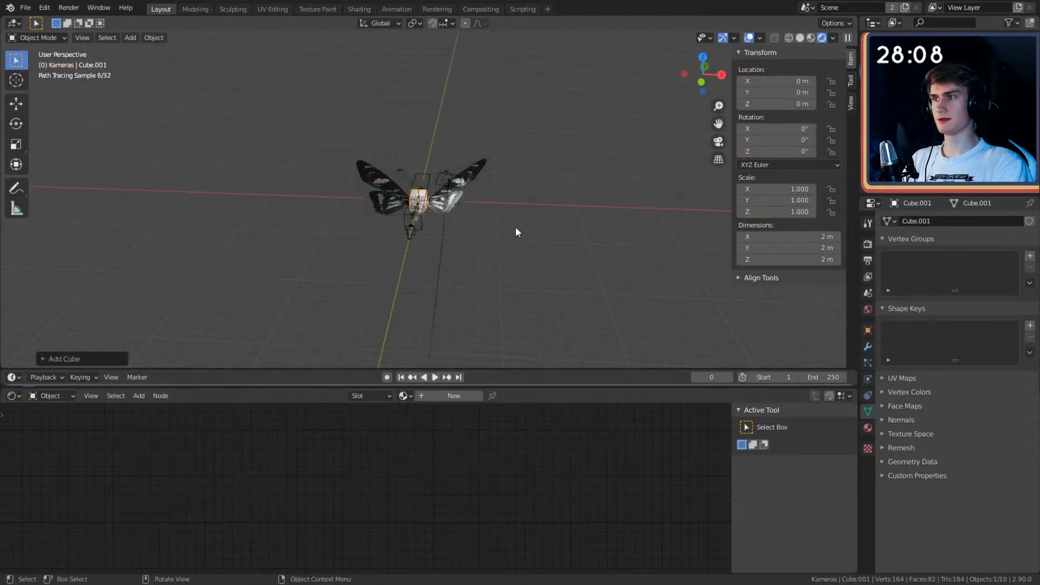
pyautogui.press('s')
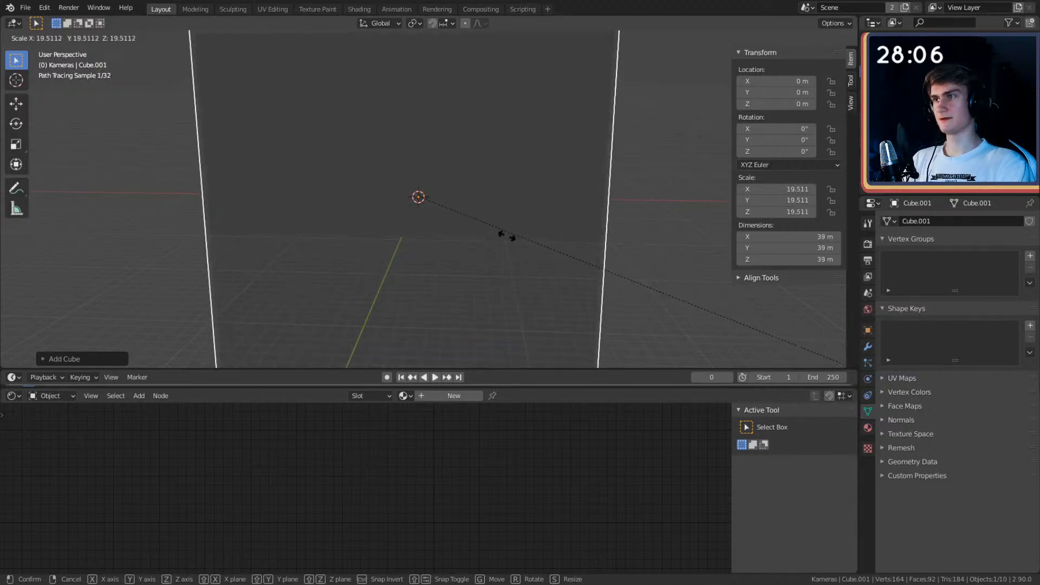
pyautogui.click(476, 266)
pyautogui.moveTo(476, 261); pyautogui.dragTo(612, 252, button='middle')
pyautogui.click(607, 216)
pyautogui.click(608, 222)
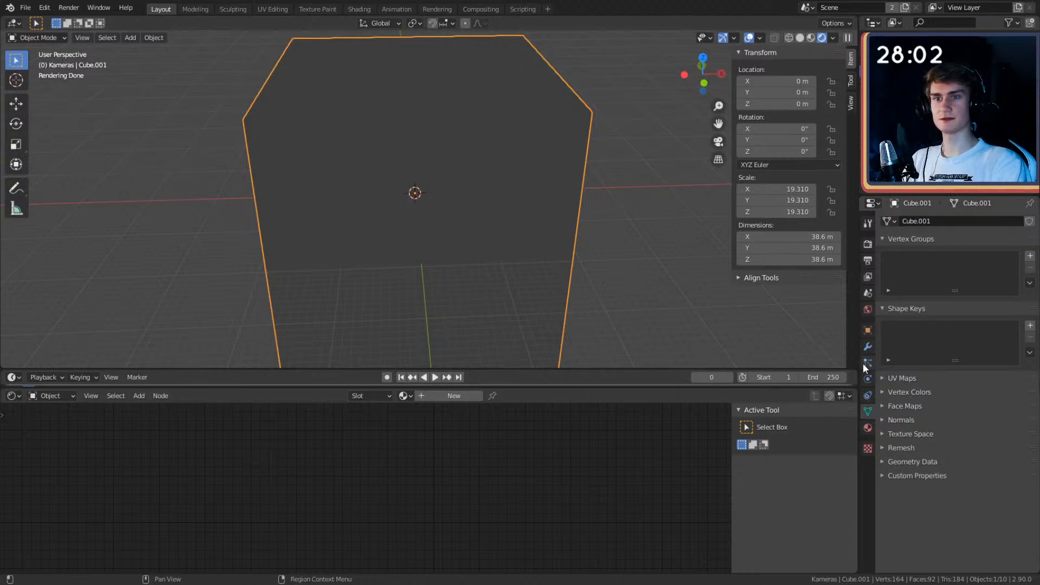
# Step: Set the enclosing cube's viewport display to Wire and check it in solid shading before returning to rendered shading
pyautogui.click(867, 330)
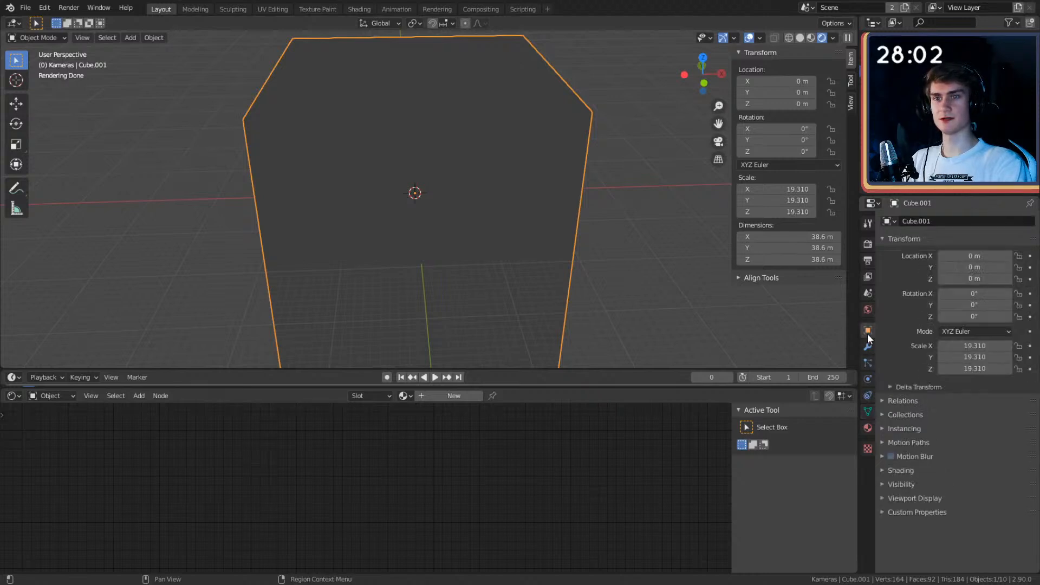
pyautogui.click(883, 499)
pyautogui.scroll(-4, 894, 476)
pyautogui.click(961, 535)
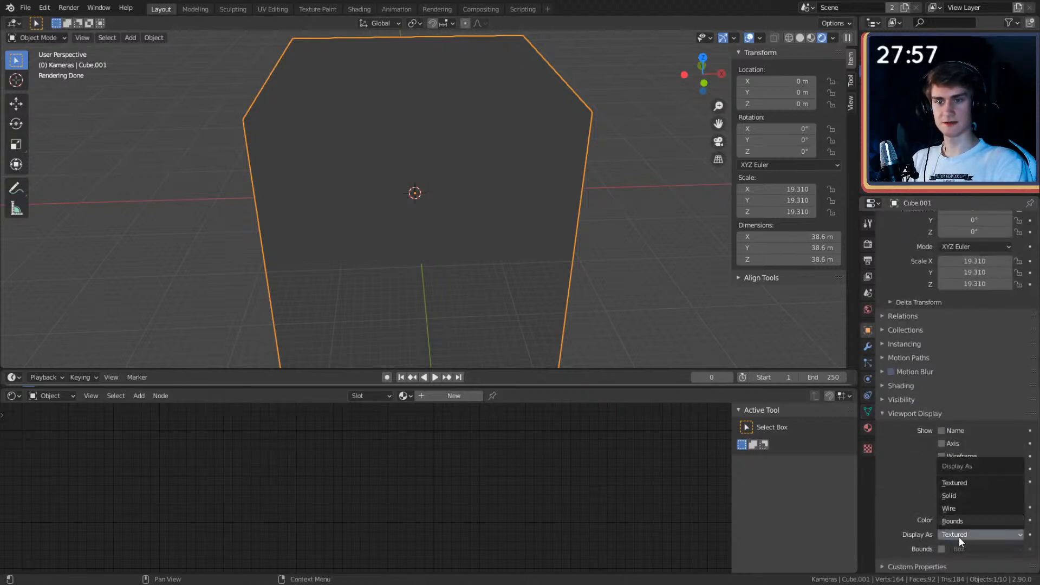
pyautogui.click(951, 507)
pyautogui.moveTo(564, 252)
pyautogui.mouseDown(button='middle')
pyautogui.moveTo(622, 251)
pyautogui.moveTo(589, 266)
pyautogui.moveTo(557, 246)
pyautogui.mouseUp(button='middle')
pyautogui.scroll(5, 569, 255)
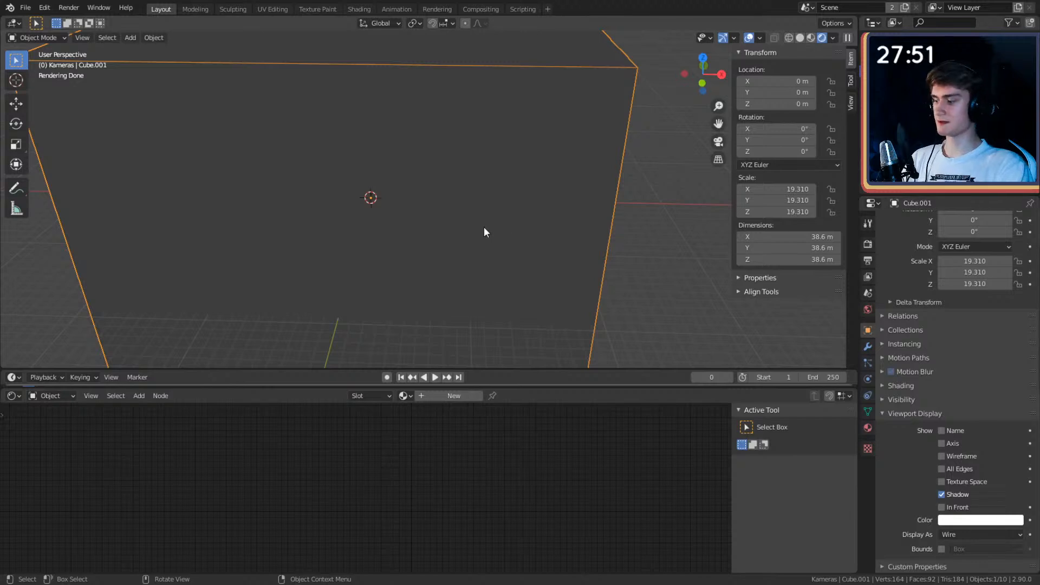
pyautogui.press('z')
pyautogui.click(561, 230)
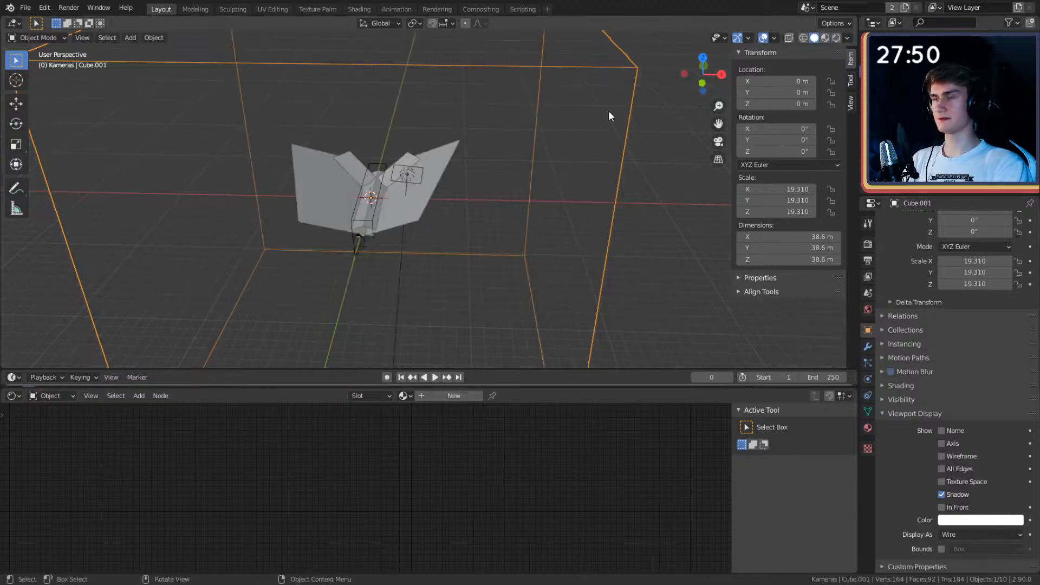
pyautogui.press('z')
pyautogui.click(534, 122)
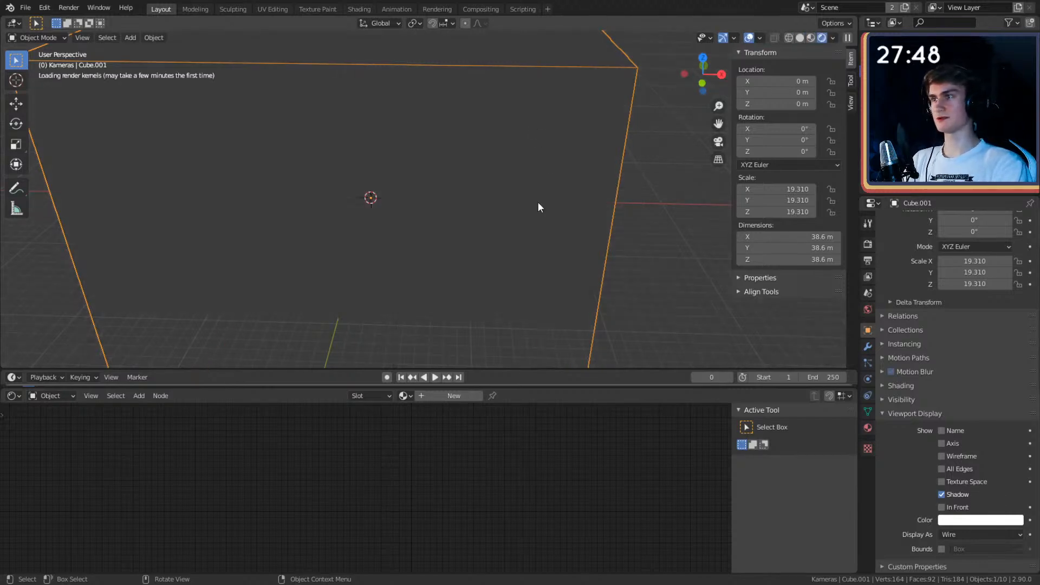
# Step: Create a new material for the enclosing cube and delete its Principled BSDF node
pyautogui.click(440, 396)
pyautogui.press('Home')
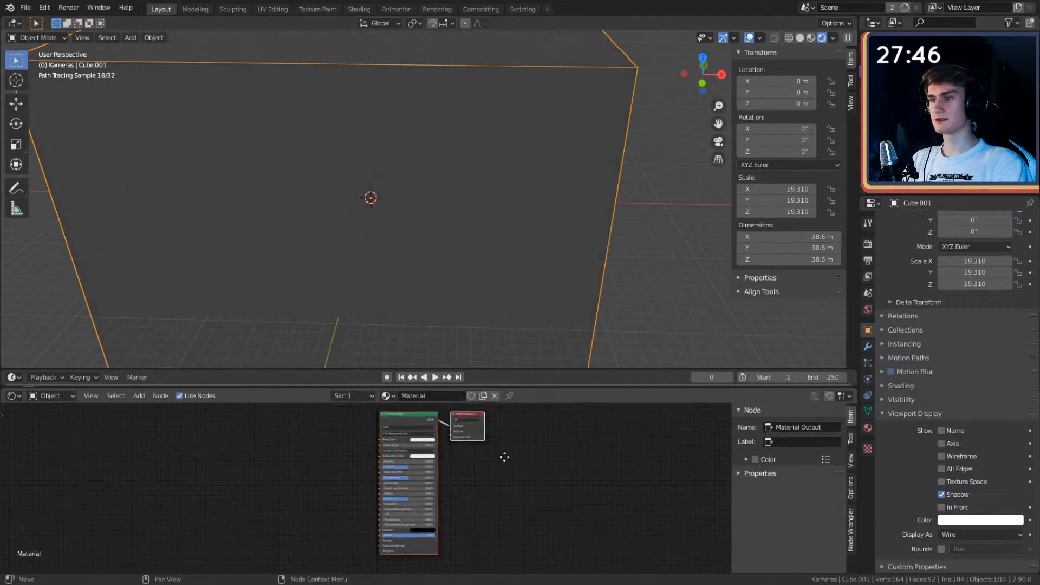
pyautogui.click(400, 415)
pyautogui.scroll(3, 500, 466)
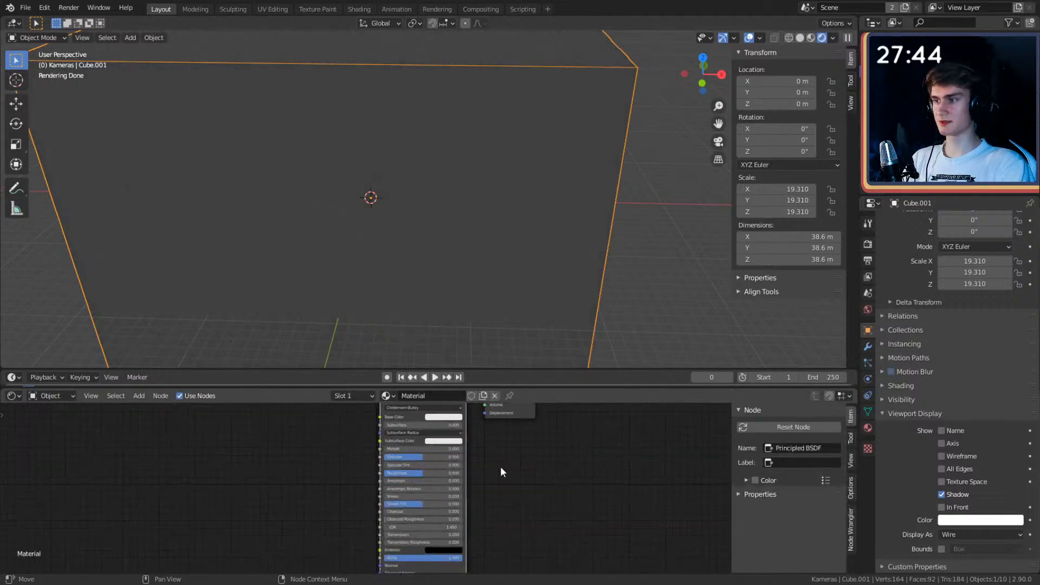
pyautogui.moveTo(478, 462); pyautogui.dragTo(481, 507, button='middle')
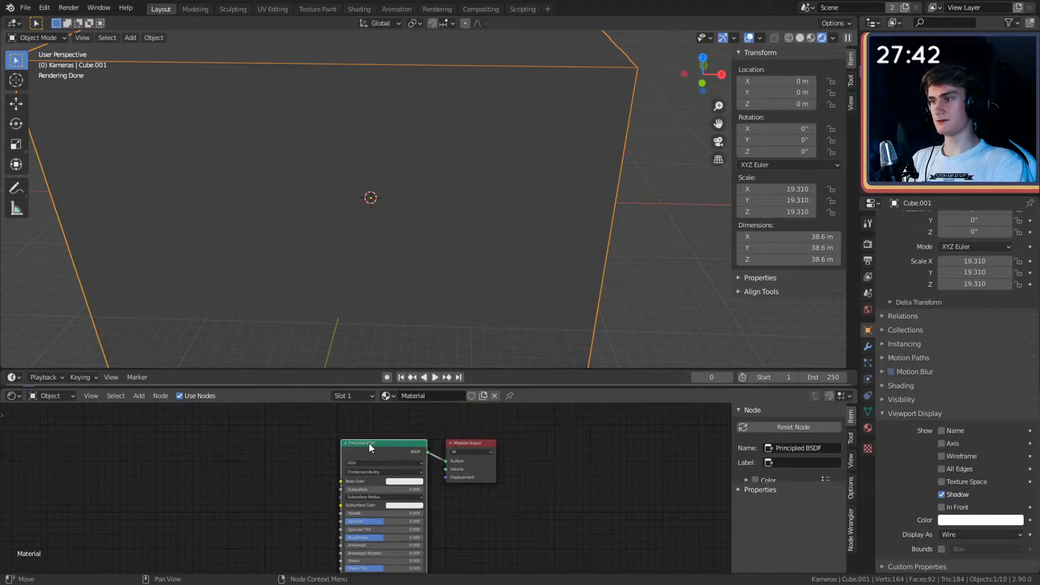
pyautogui.press('x')
# Step: Add a Principled Volume shader and connect it to the Volume input of the Material Output
pyautogui.hotkey('shift', 'a')
pyautogui.moveTo(290, 496)
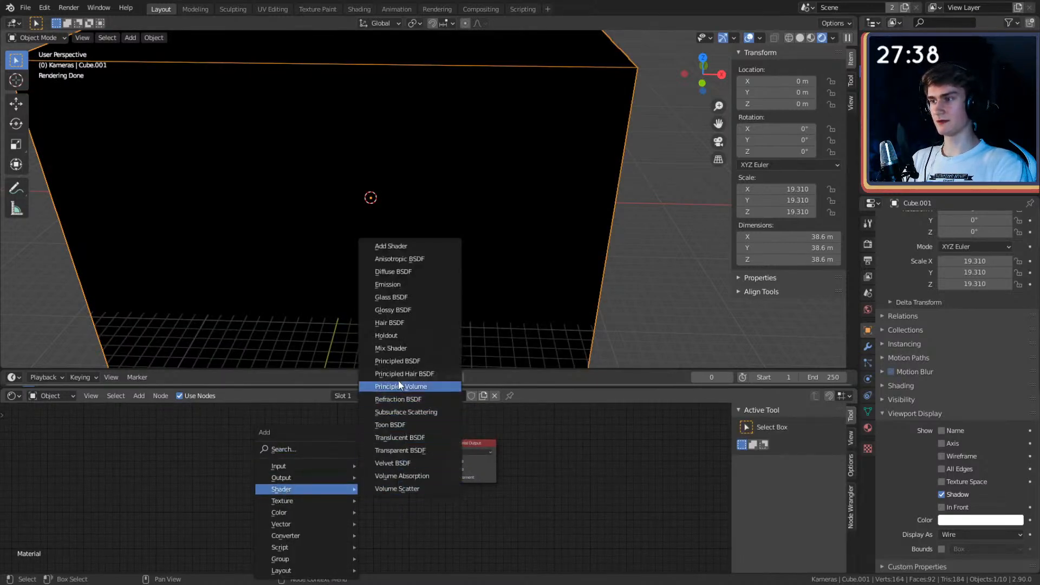
pyautogui.click(399, 385)
pyautogui.click(402, 449)
pyautogui.moveTo(418, 462); pyautogui.dragTo(444, 469)
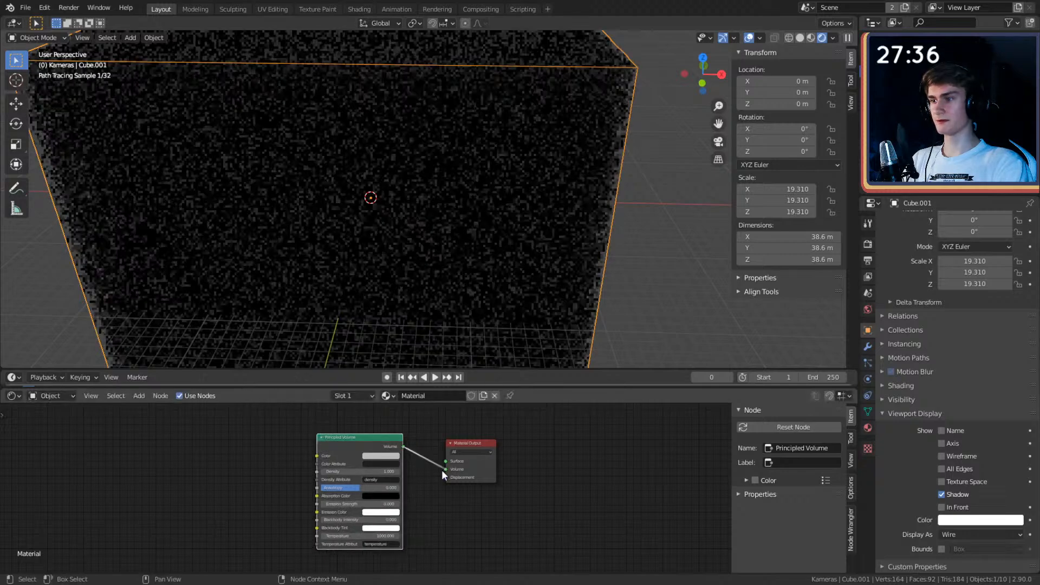
pyautogui.scroll(2, 291, 473)
pyautogui.scroll(3, 265, 475)
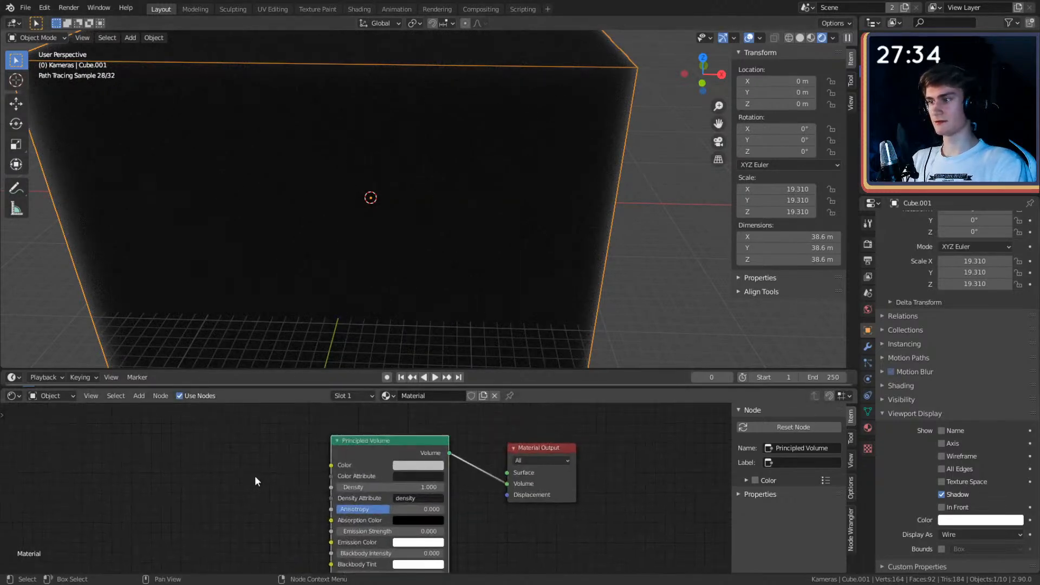
# Step: Try the Principled Volume density at 0.1 and at 0.01
pyautogui.click(393, 483)
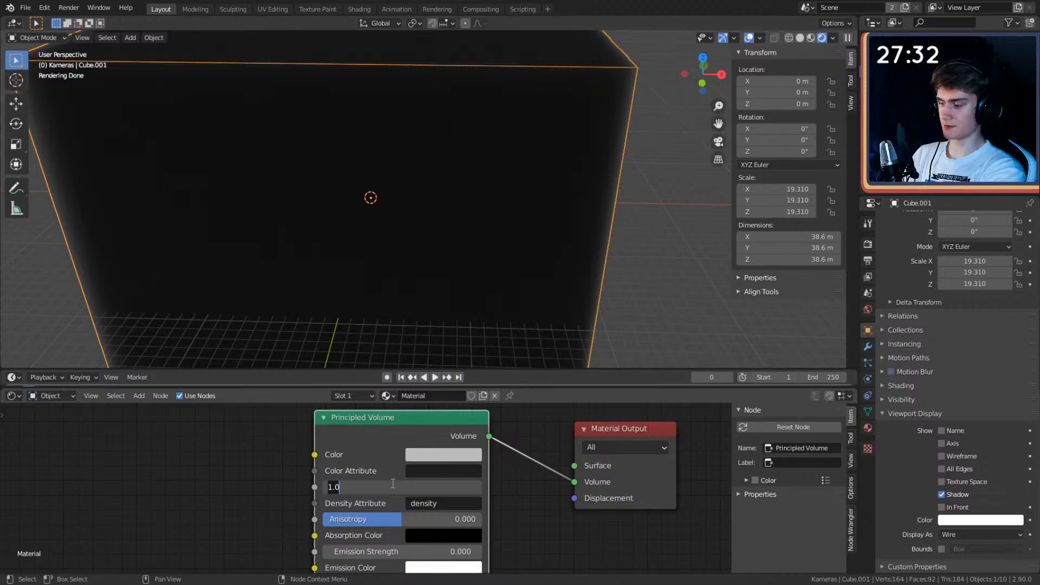
pyautogui.write('.1')
pyautogui.press('Return')
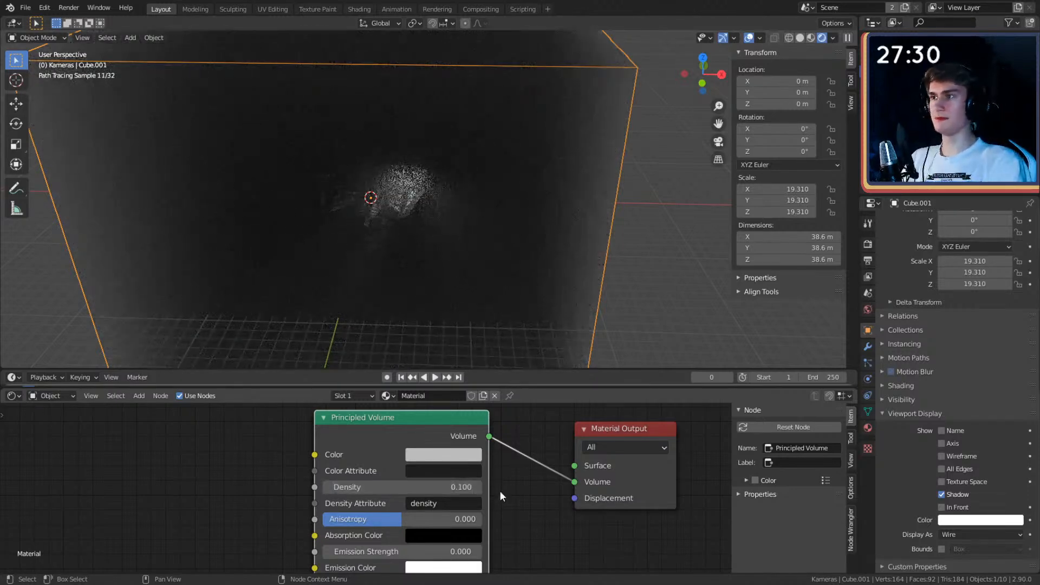
pyautogui.click(373, 488)
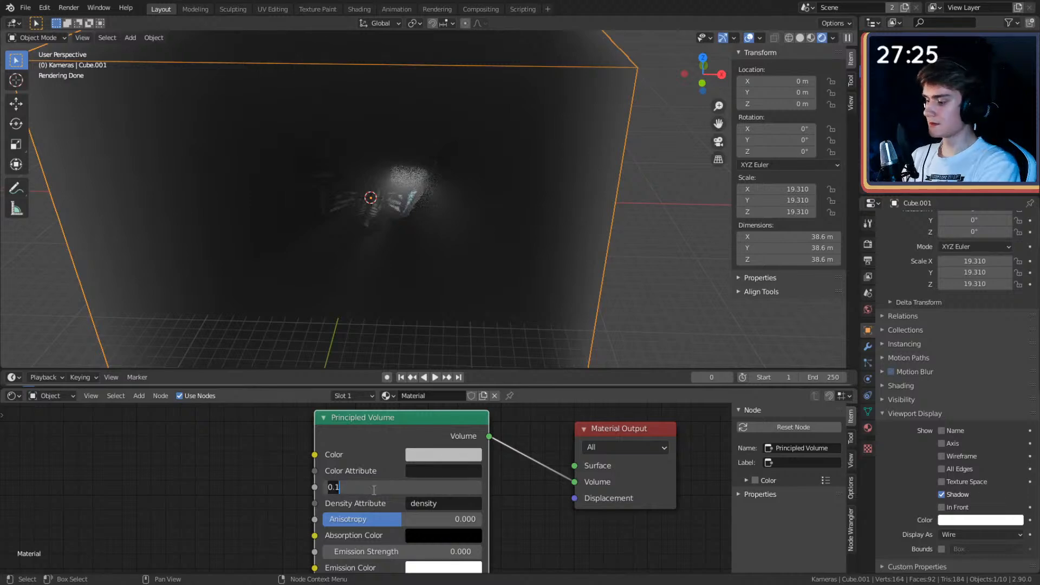
pyautogui.write('.01')
pyautogui.press('Return')
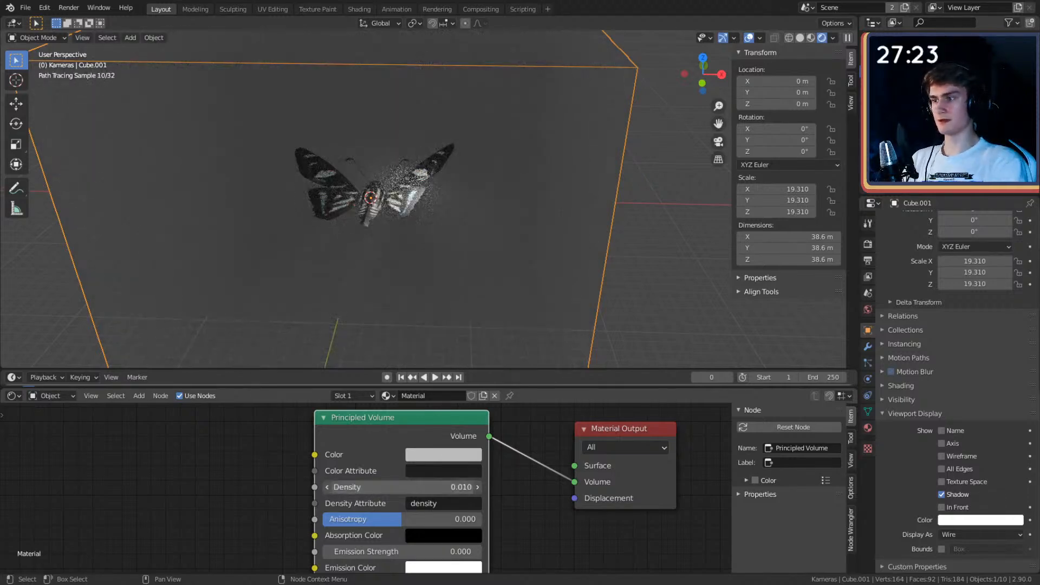
# Step: Set the Principled Volume density to 0.05 and examine the butterfly in the fog from several angles
pyautogui.click(373, 489)
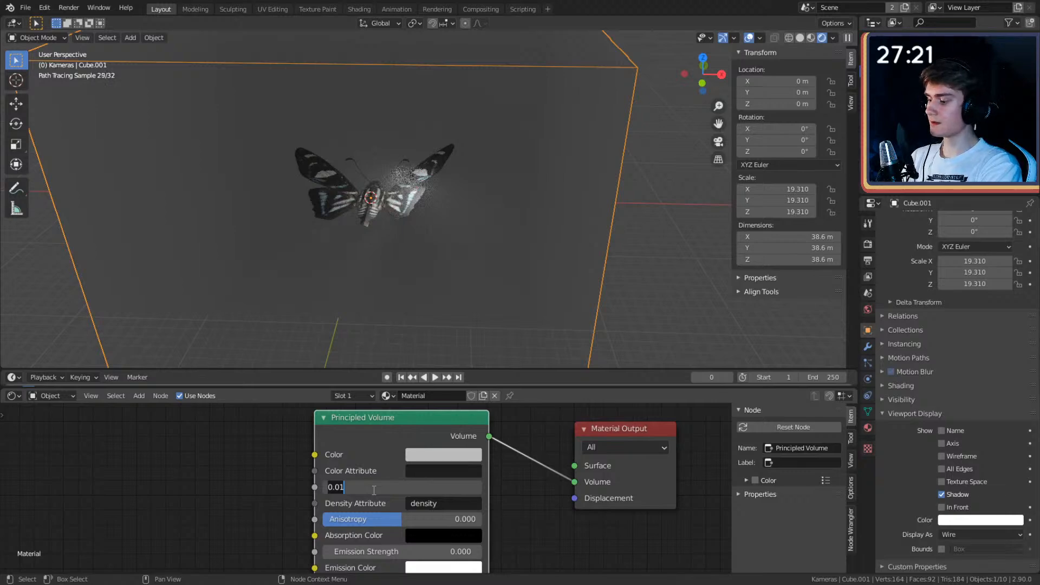
pyautogui.write('.05')
pyautogui.press('Return')
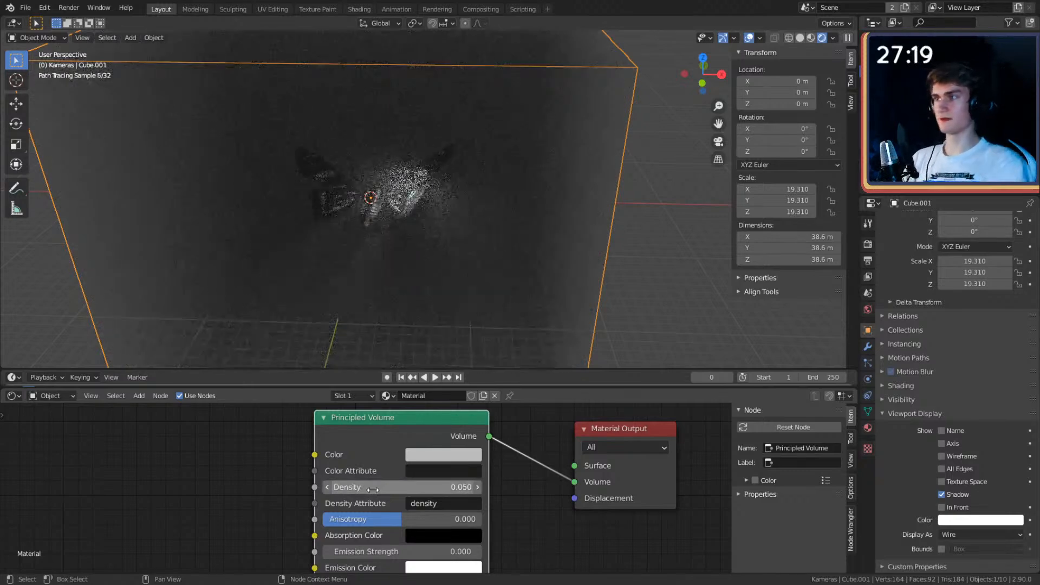
pyautogui.moveTo(487, 241); pyautogui.dragTo(493, 190, button='middle')
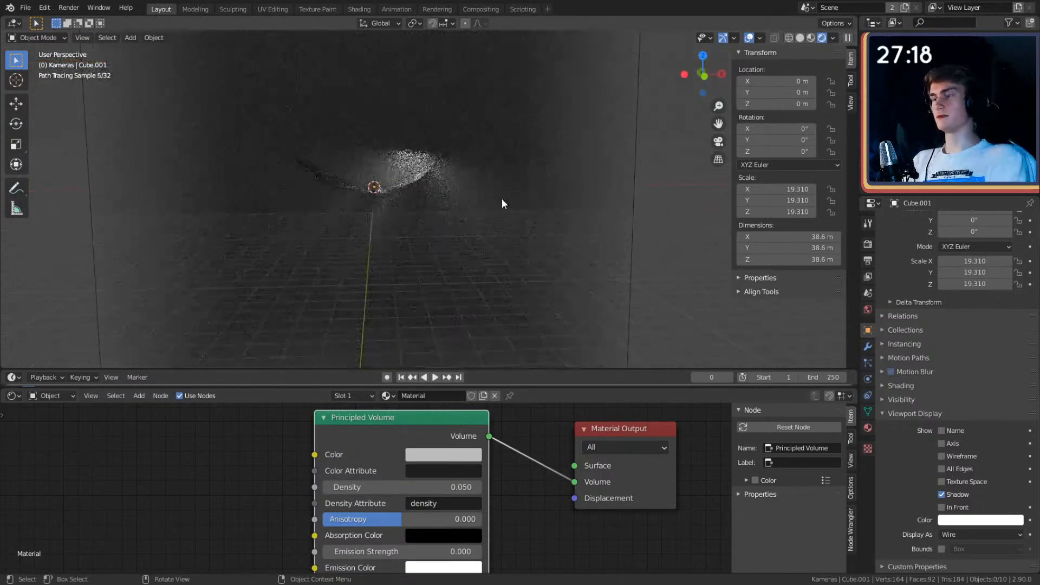
pyautogui.moveTo(470, 250)
pyautogui.mouseDown(button='middle')
pyautogui.moveTo(453, 283)
pyautogui.moveTo(457, 253)
pyautogui.mouseUp(button='middle')
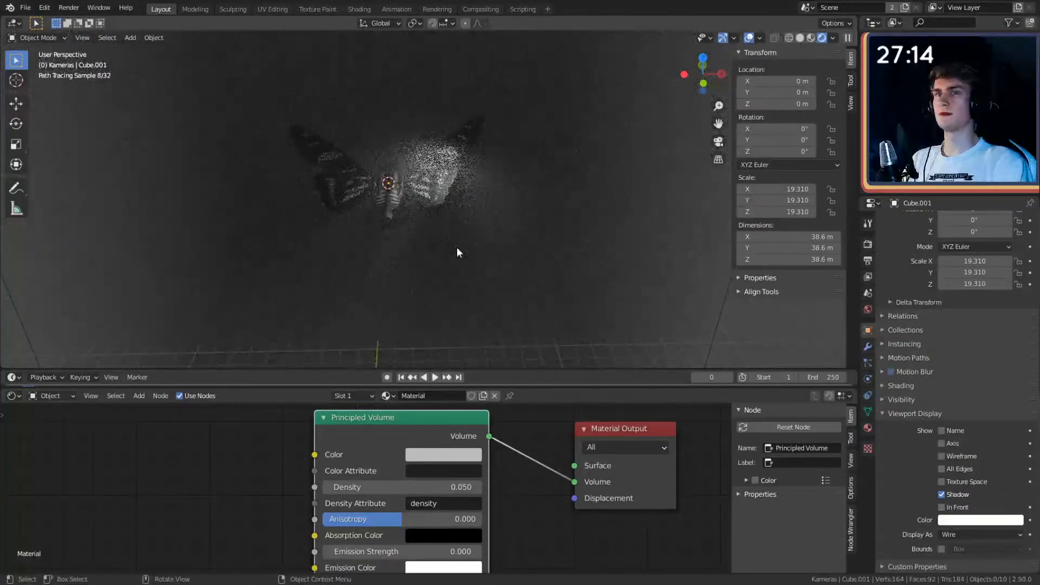
pyautogui.moveTo(446, 211); pyautogui.dragTo(447, 207, button='middle')
pyautogui.scroll(-6, 448, 211)
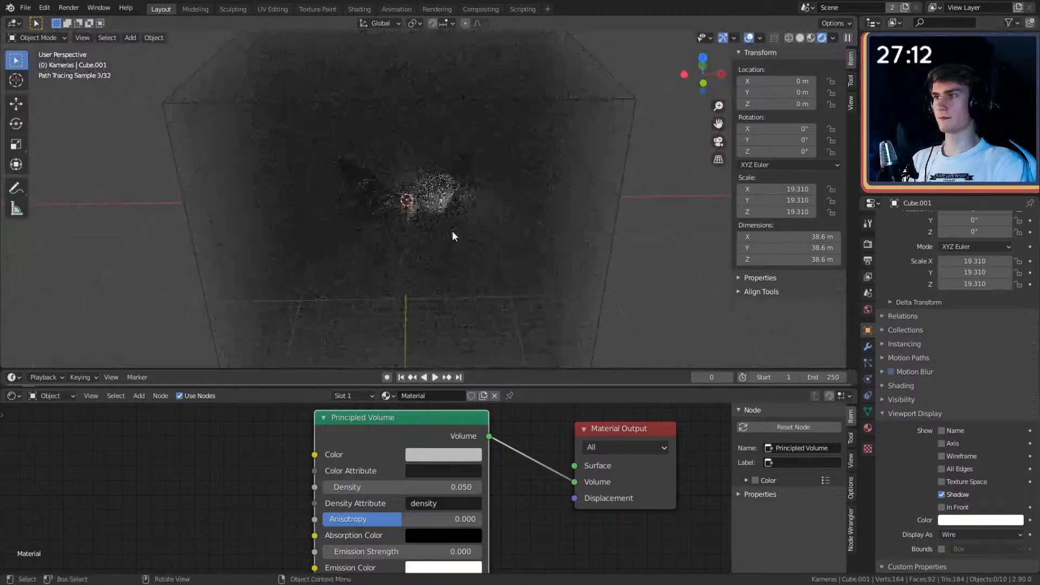
# Step: Set the Principled Volume color to a very pale yellow at full brightness (value 1.000)
pyautogui.click(443, 453)
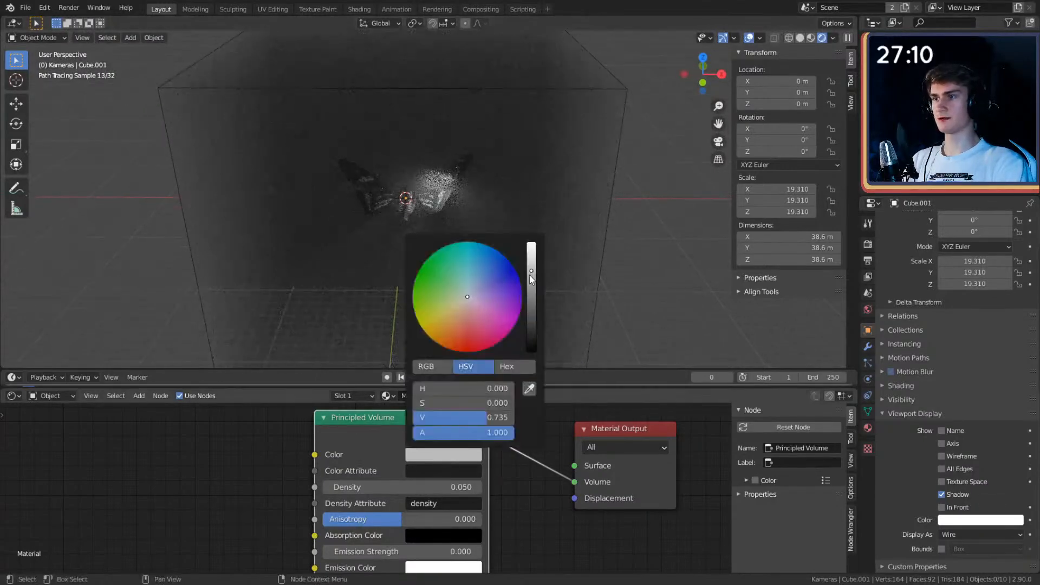
pyautogui.moveTo(529, 276); pyautogui.dragTo(531, 244)
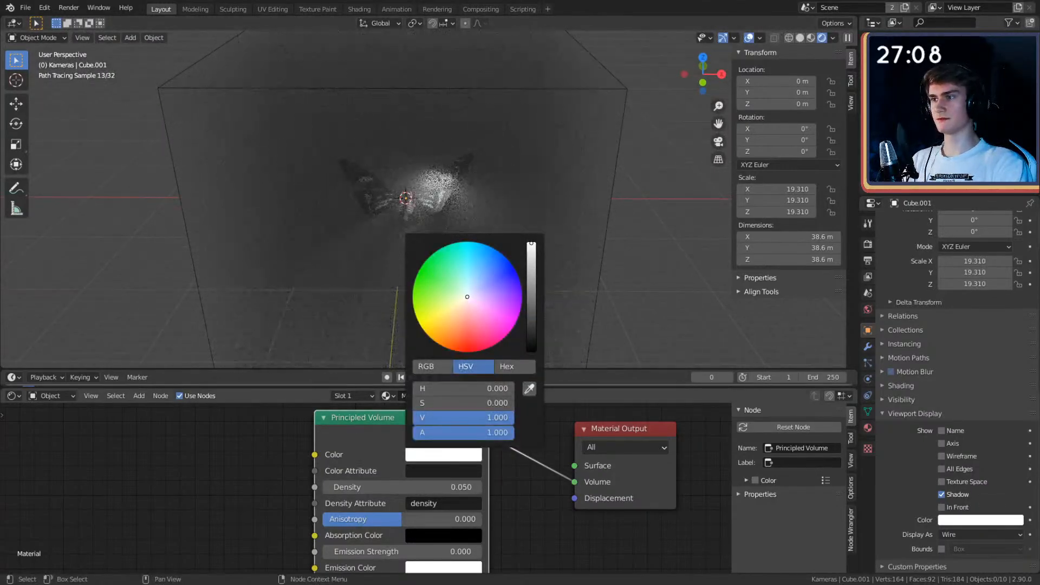
pyautogui.moveTo(467, 296); pyautogui.dragTo(463, 300)
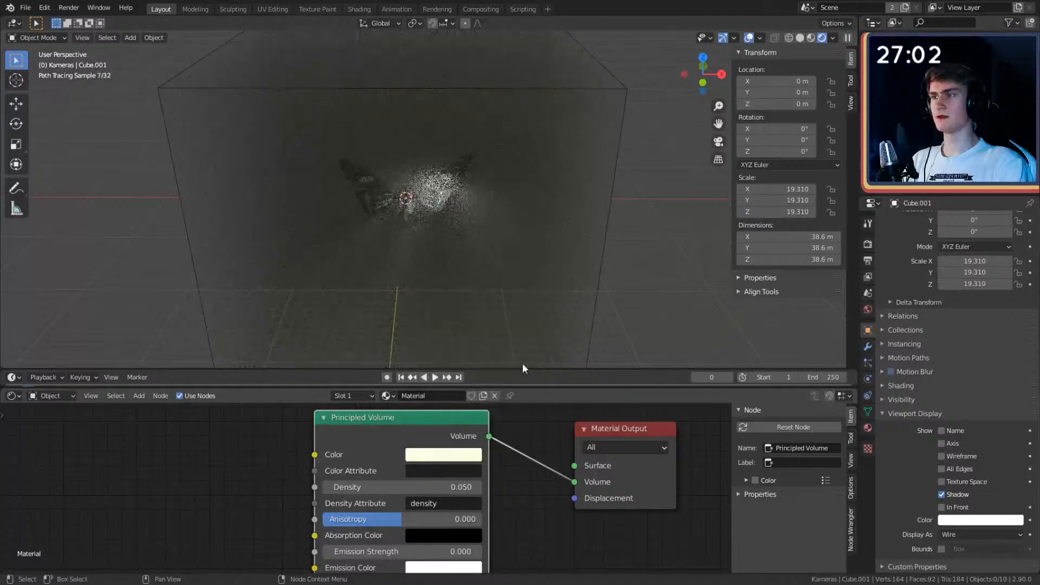
# Step: Show the World shader nodes and set the Background strength to 0
pyautogui.click(13, 395)
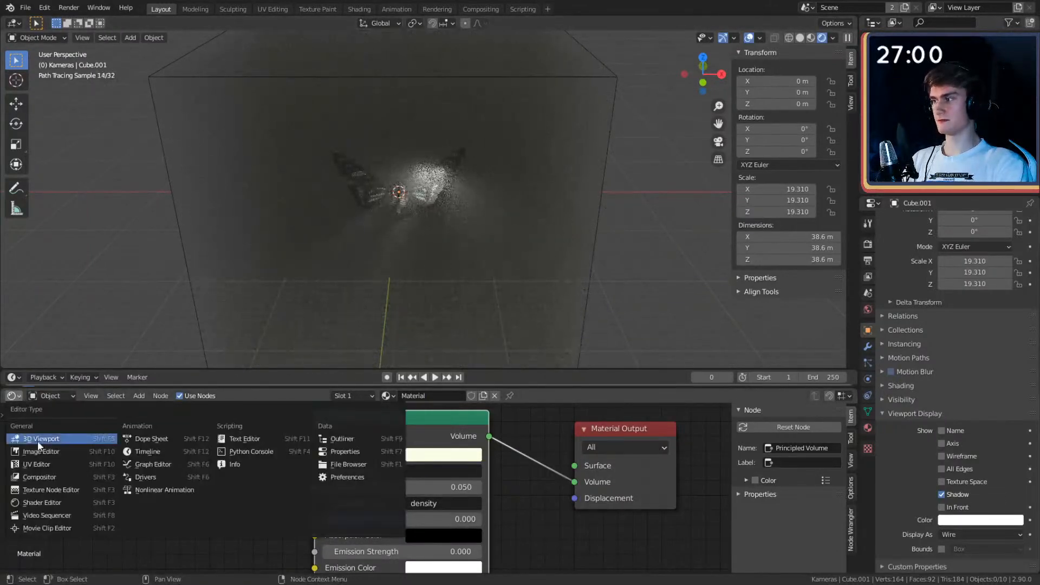
pyautogui.press('Escape')
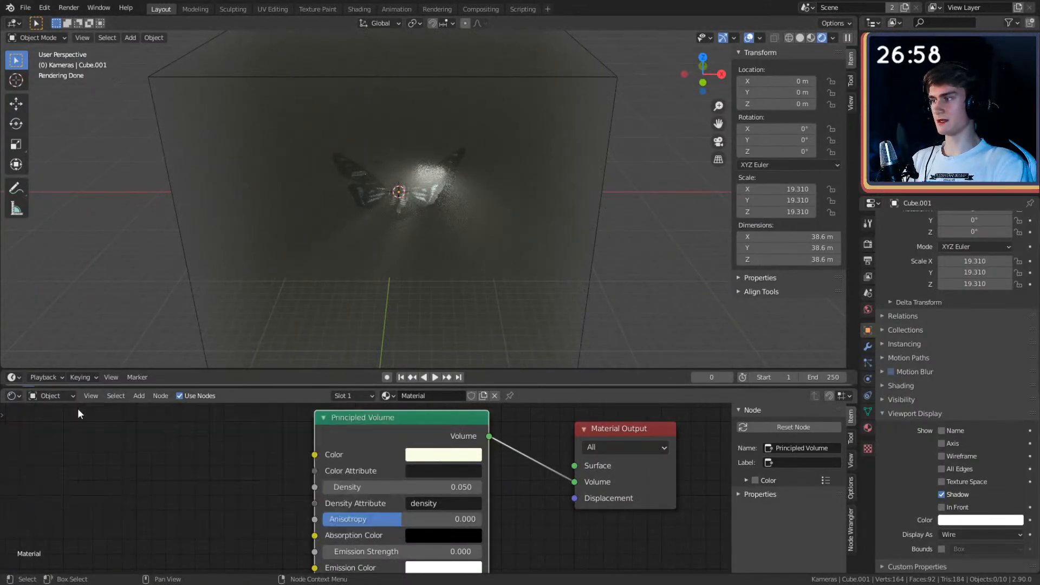
pyautogui.click(57, 420)
pyautogui.scroll(3, 358, 501)
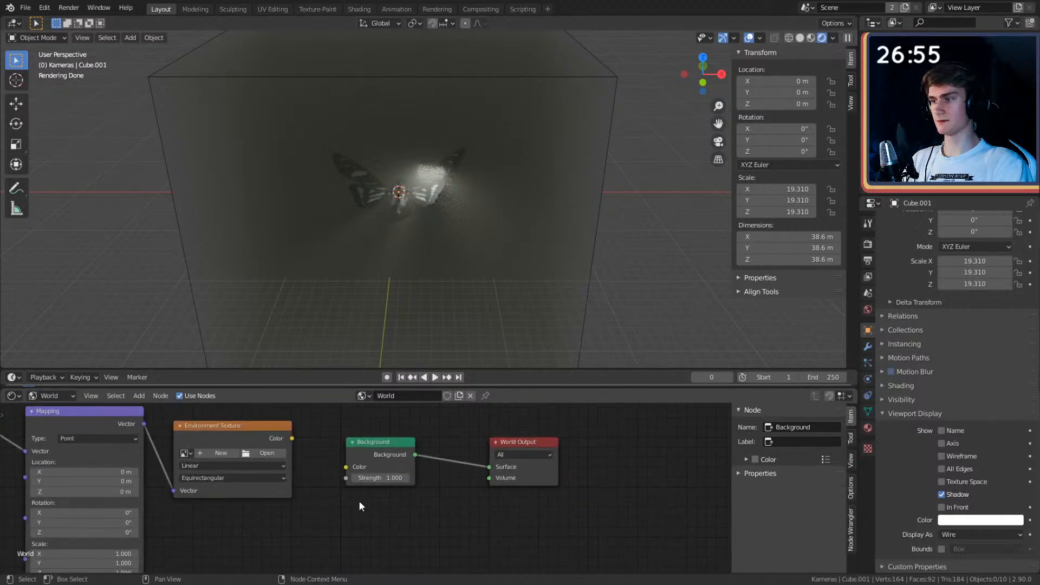
pyautogui.doubleClick(389, 474)
pyautogui.write('0')
pyautogui.press('Return')
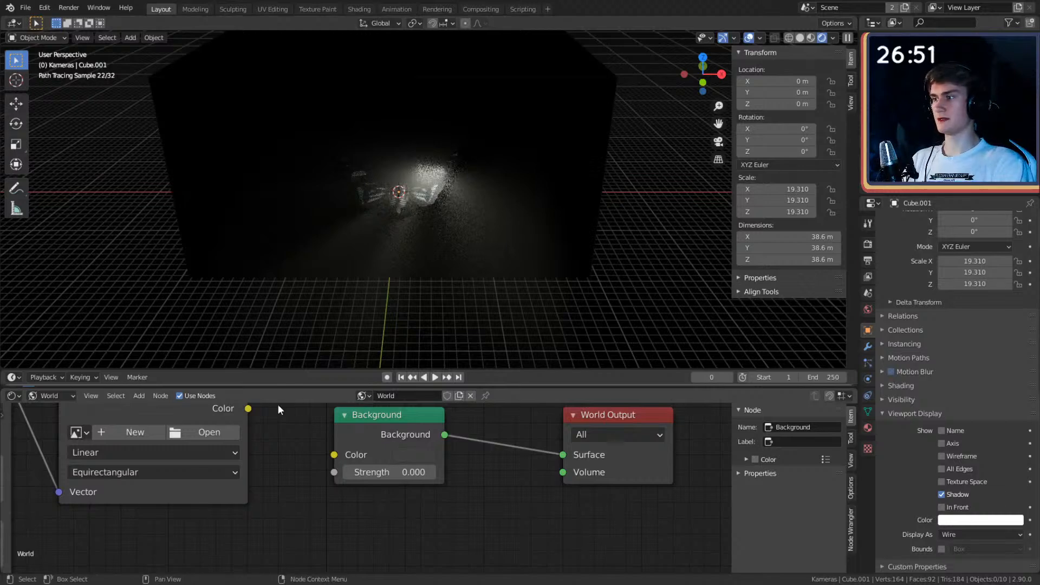
# Step: Split the node editor vertically and turn the new area into a 3D viewport with a rendered camera view
pyautogui.moveTo(271, 388); pyautogui.dragTo(288, 385)
pyautogui.rightClick(294, 386)
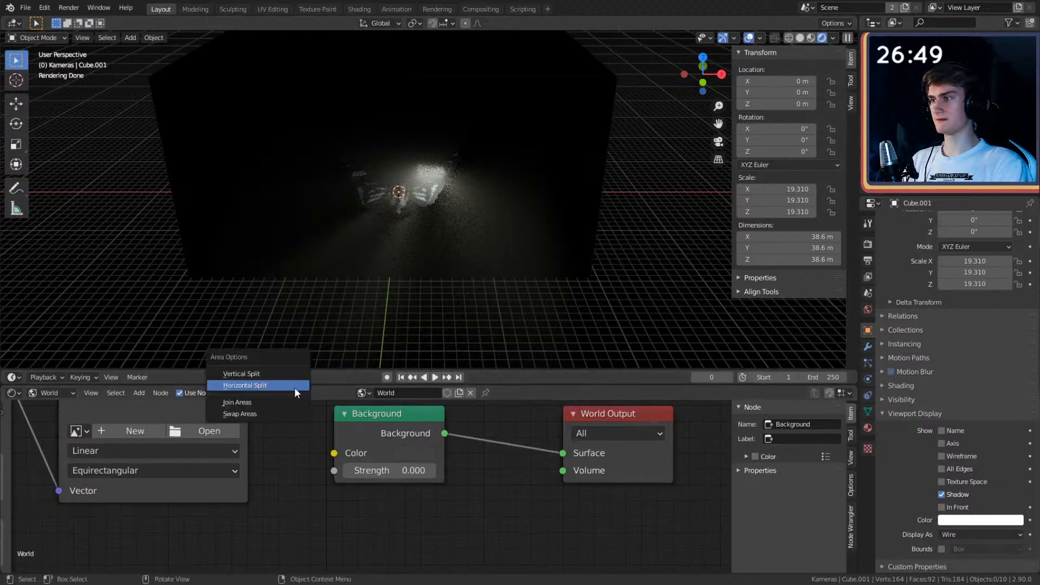
pyautogui.click(248, 373)
pyautogui.click(303, 428)
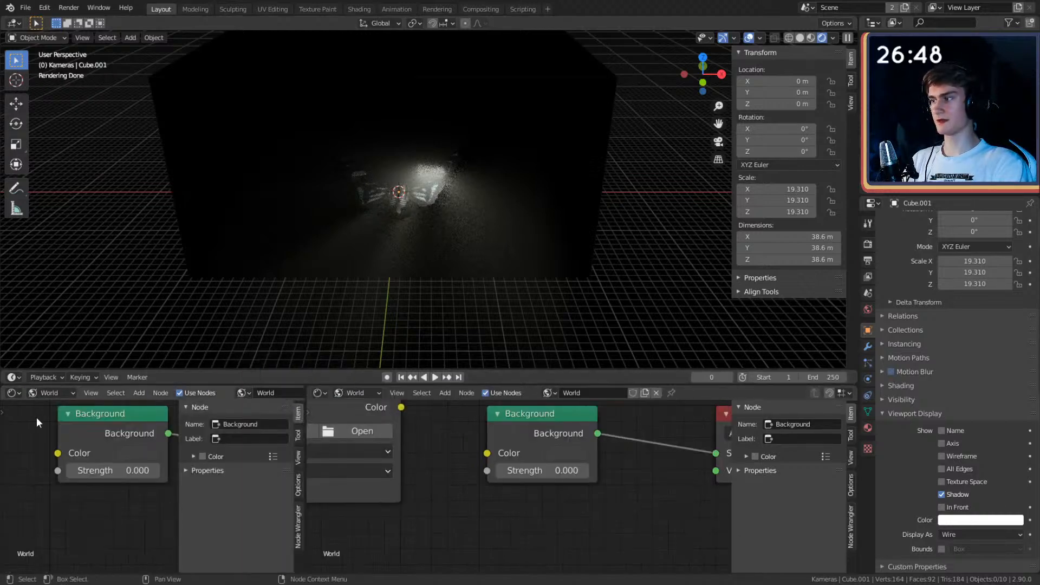
pyautogui.click(13, 393)
pyautogui.click(28, 432)
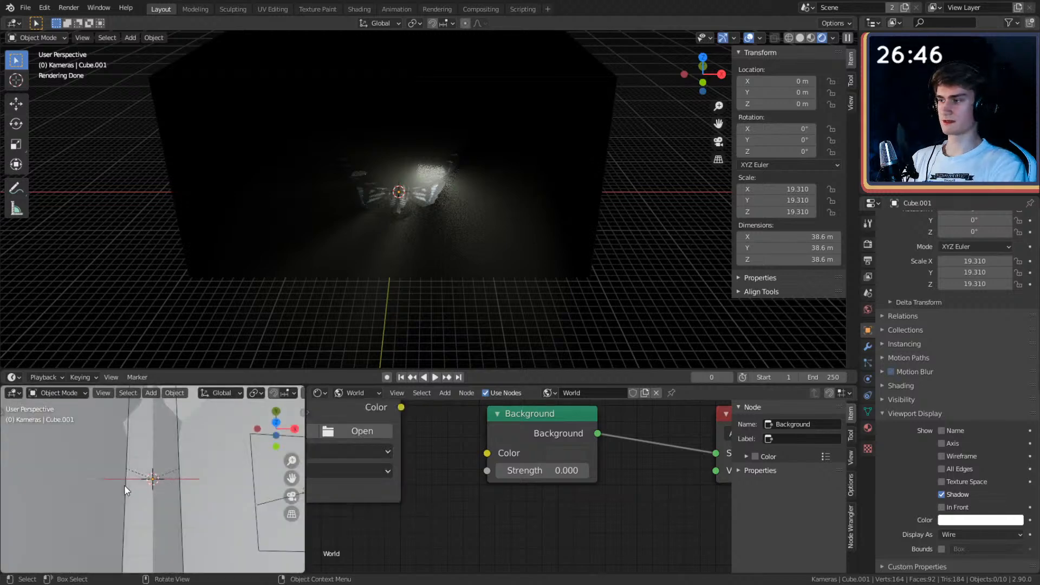
pyautogui.press('KP_0')
pyautogui.press('z')
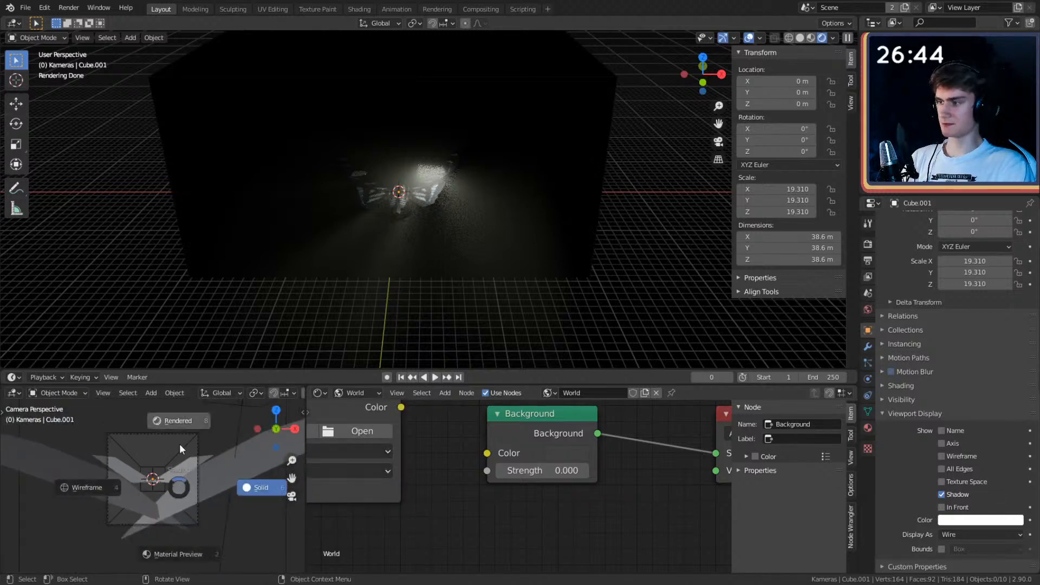
pyautogui.click(177, 420)
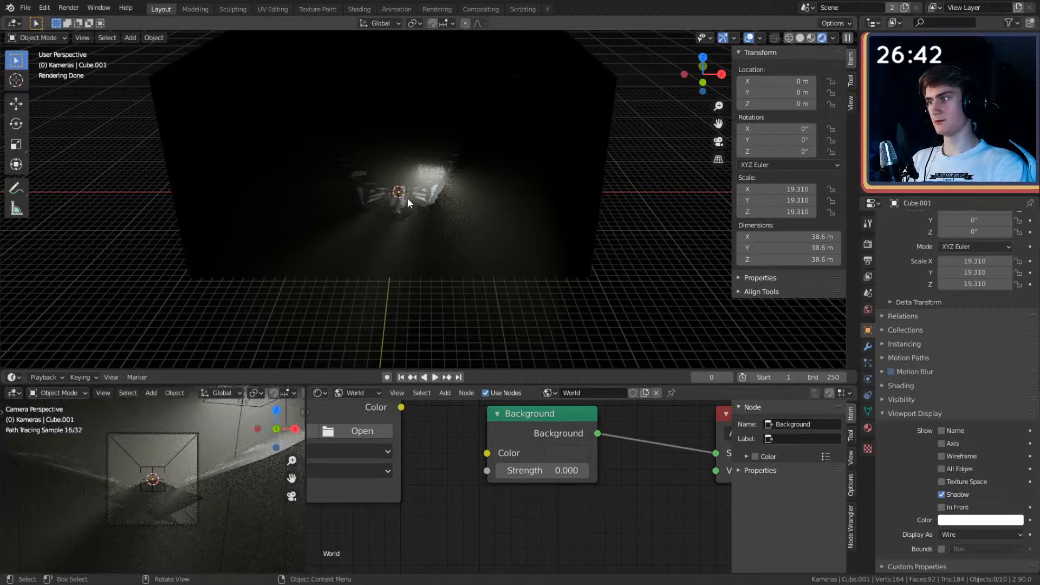
# Step: Switch the main viewport to solid shading and delete the area light above the butterfly
pyautogui.moveTo(495, 241)
pyautogui.mouseDown(button='middle')
pyautogui.moveTo(492, 267)
pyautogui.moveTo(511, 202)
pyautogui.moveTo(507, 212)
pyautogui.moveTo(440, 168)
pyautogui.mouseUp(button='middle')
pyautogui.press('z')
pyautogui.click(615, 204)
pyautogui.scroll(3, 465, 203)
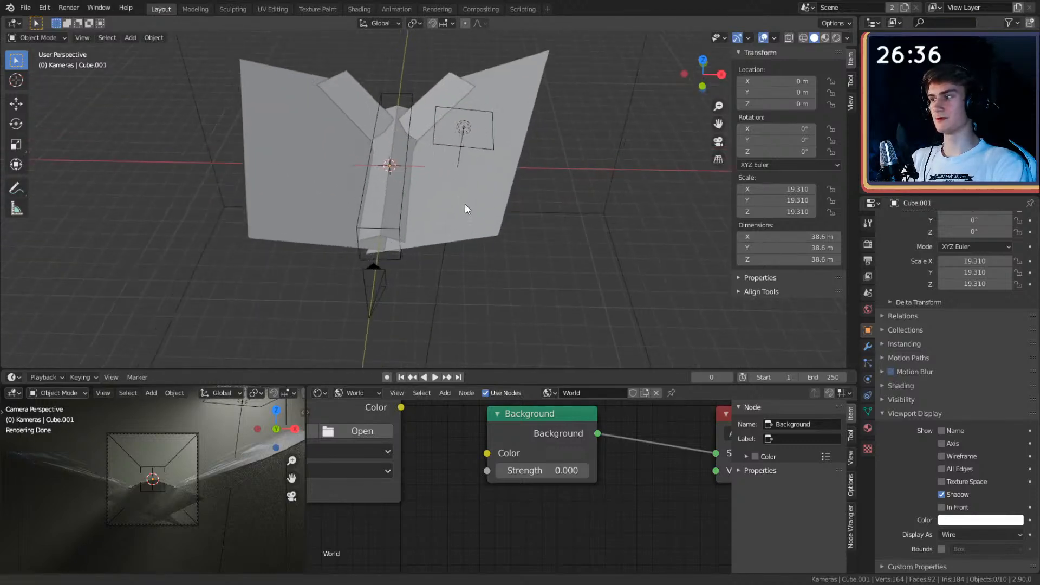
pyautogui.scroll(-3, 465, 203)
pyautogui.moveTo(475, 204)
pyautogui.mouseDown(button='middle')
pyautogui.moveTo(483, 215)
pyautogui.moveTo(478, 191)
pyautogui.mouseUp(button='middle')
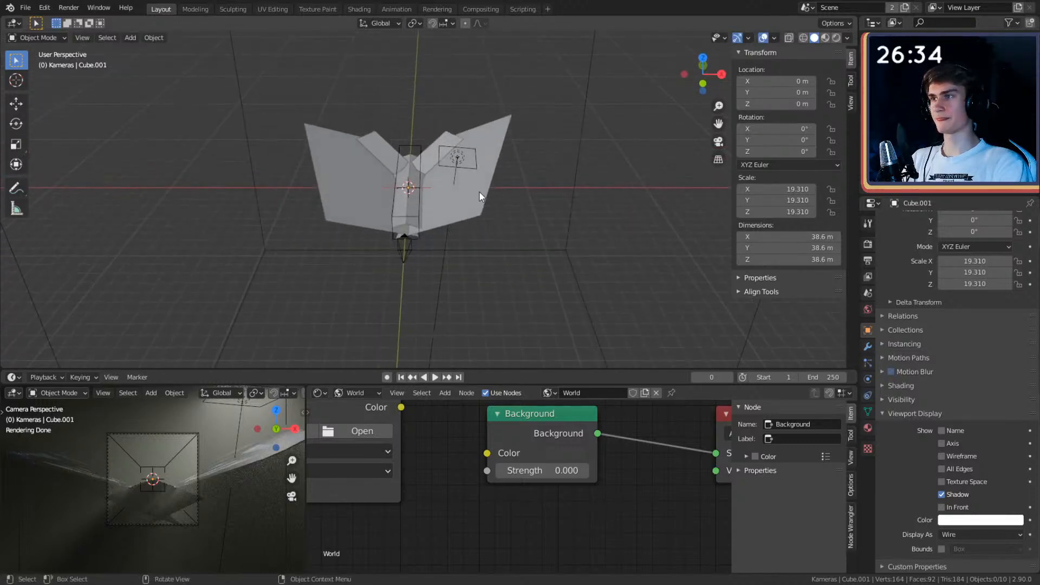
pyautogui.click(453, 157)
pyautogui.moveTo(453, 157); pyautogui.dragTo(510, 191, button='middle')
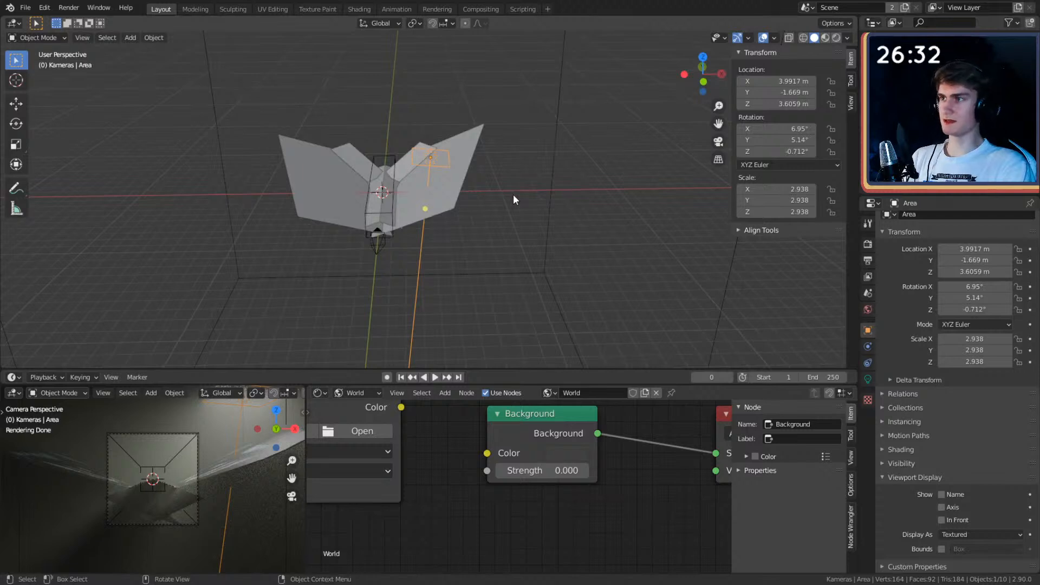
pyautogui.press('Delete')
# Step: Scale the butterfly down by its body cube to about 1.04 × 6.64 × 1.04 m
pyautogui.click(390, 162)
pyautogui.press('s')
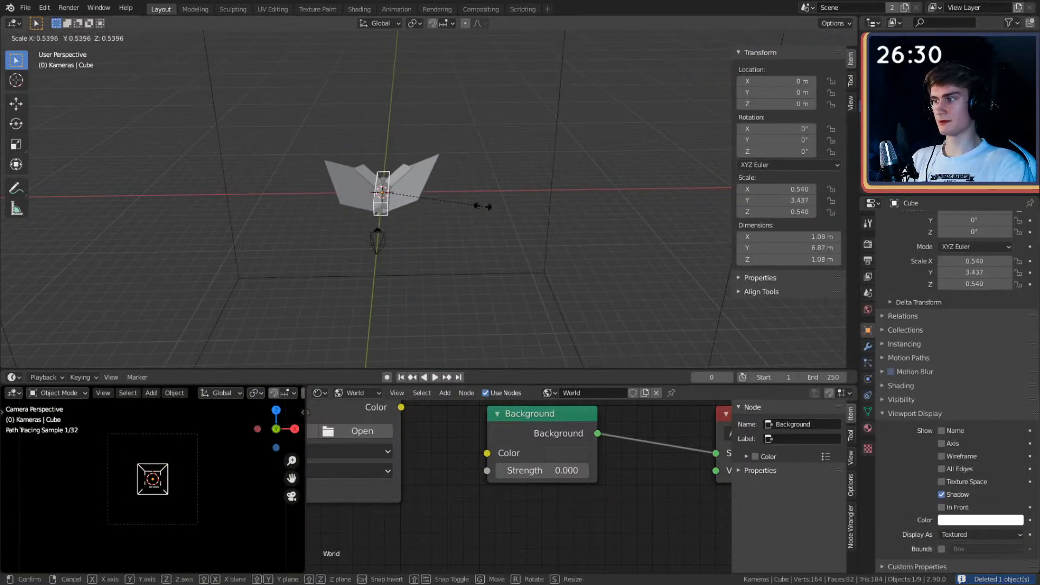
pyautogui.click(480, 210)
pyautogui.moveTo(480, 210); pyautogui.dragTo(495, 210, button='middle')
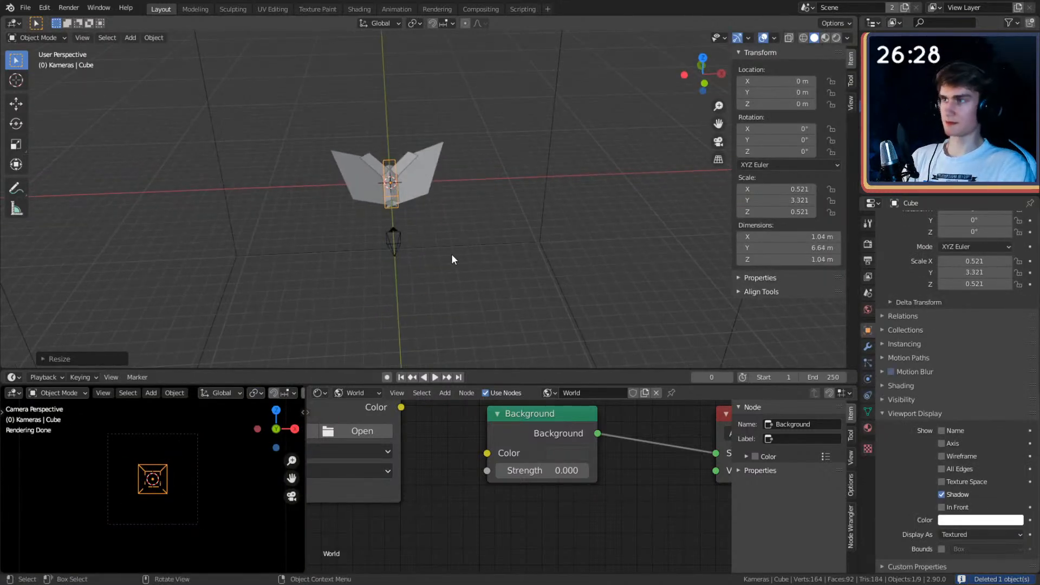
# Step: Rotate the butterfly about 54.7° around the global X axis and about 26.4° around the global Y axis
pyautogui.press('r')
pyautogui.press('r')
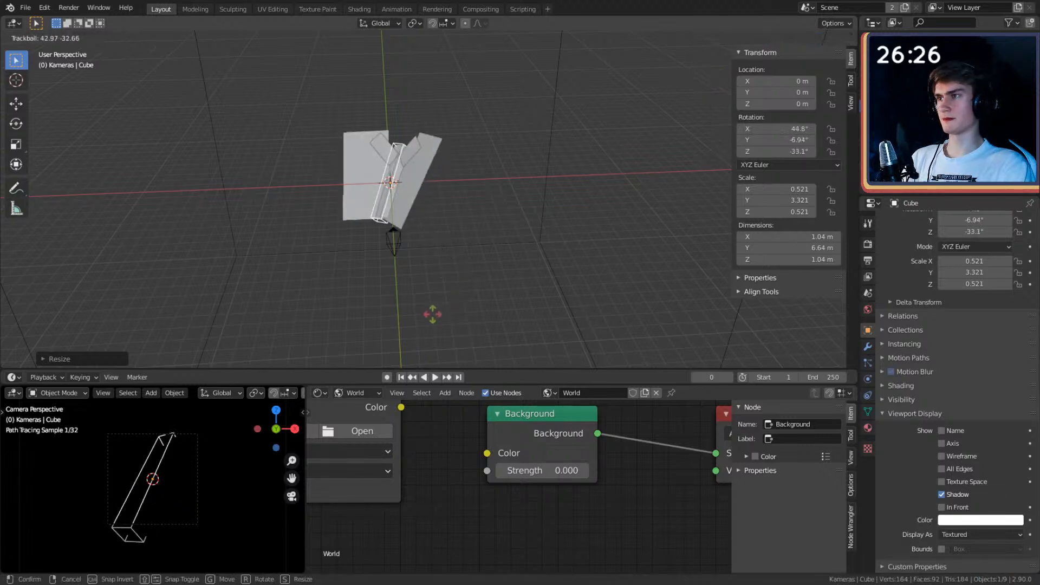
pyautogui.press('x')
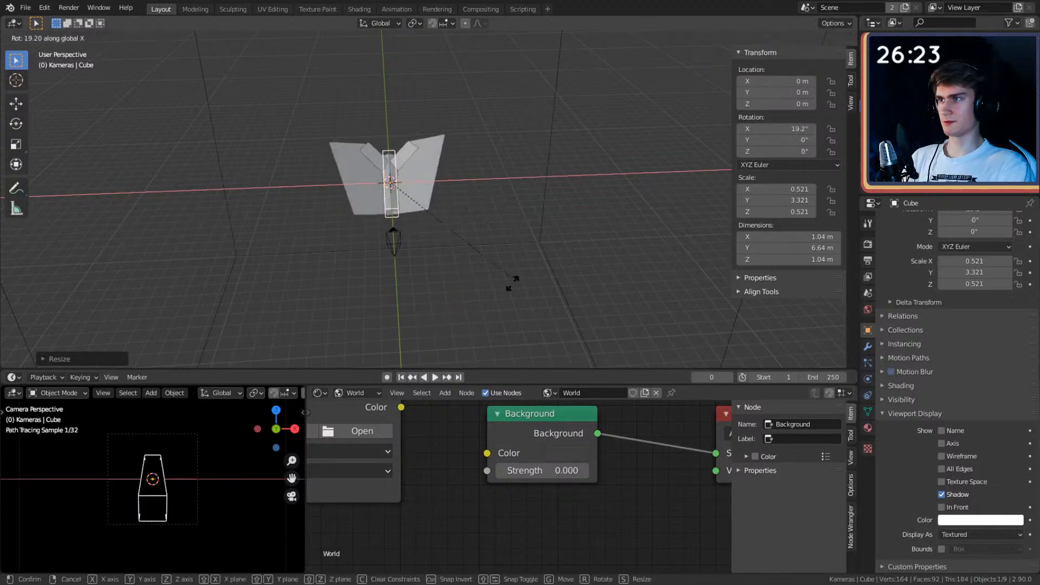
pyautogui.click(443, 359)
pyautogui.press('r')
pyautogui.press('y')
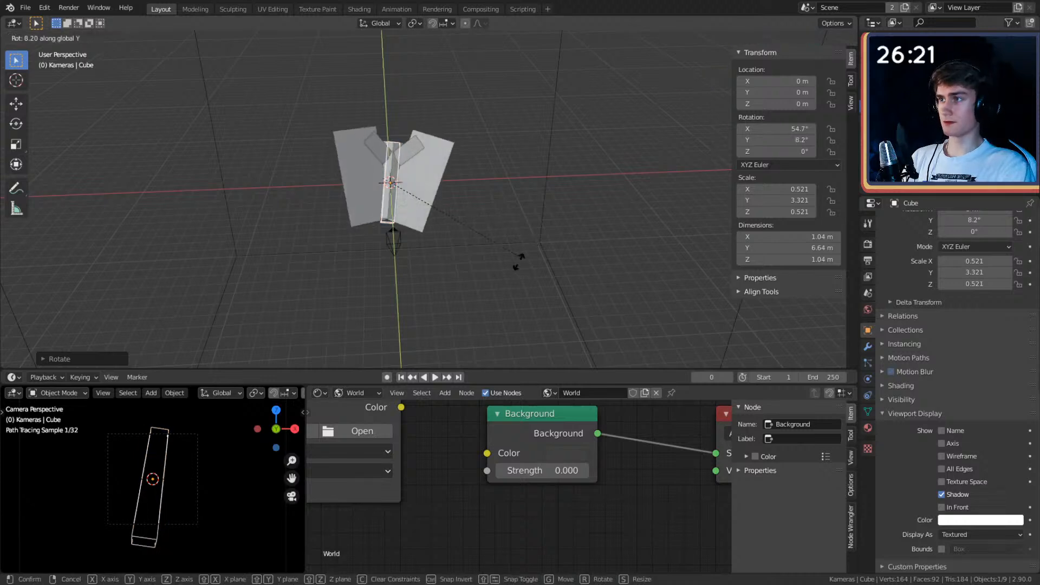
pyautogui.click(476, 277)
pyautogui.scroll(3, 476, 246)
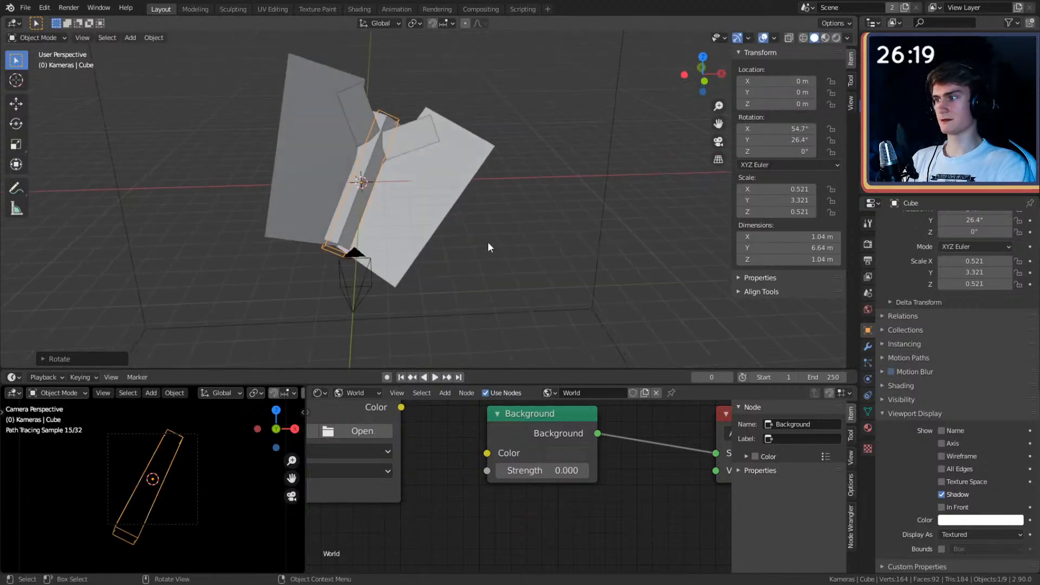
# Step: Switch the camera preview to solid shading and shrink the butterfly's body cube to about 0.58 × 3.71 × 0.58 m to fit the frame
pyautogui.press('s')
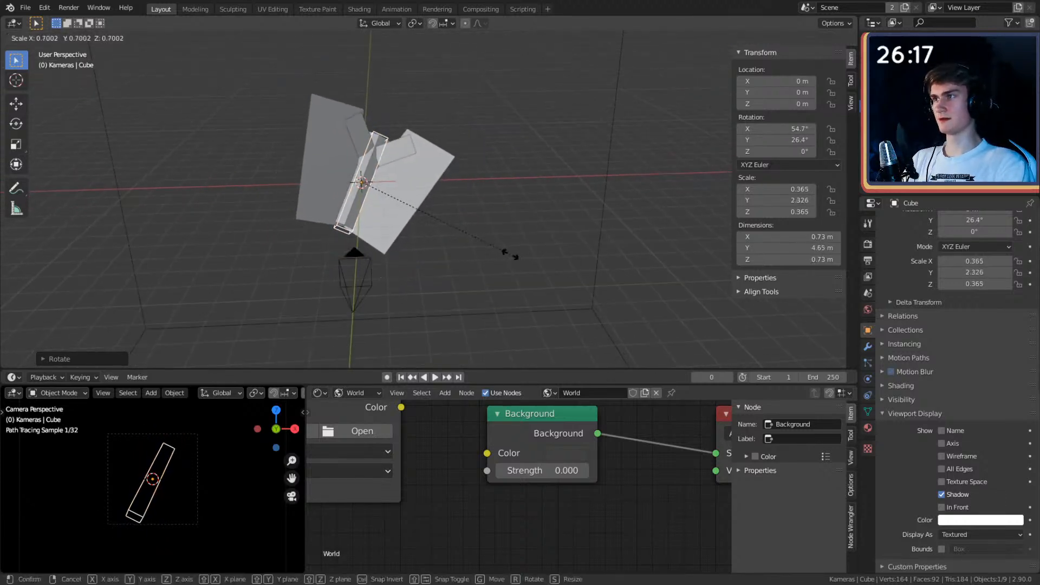
pyautogui.click(501, 253)
pyautogui.press('z')
pyautogui.click(168, 536)
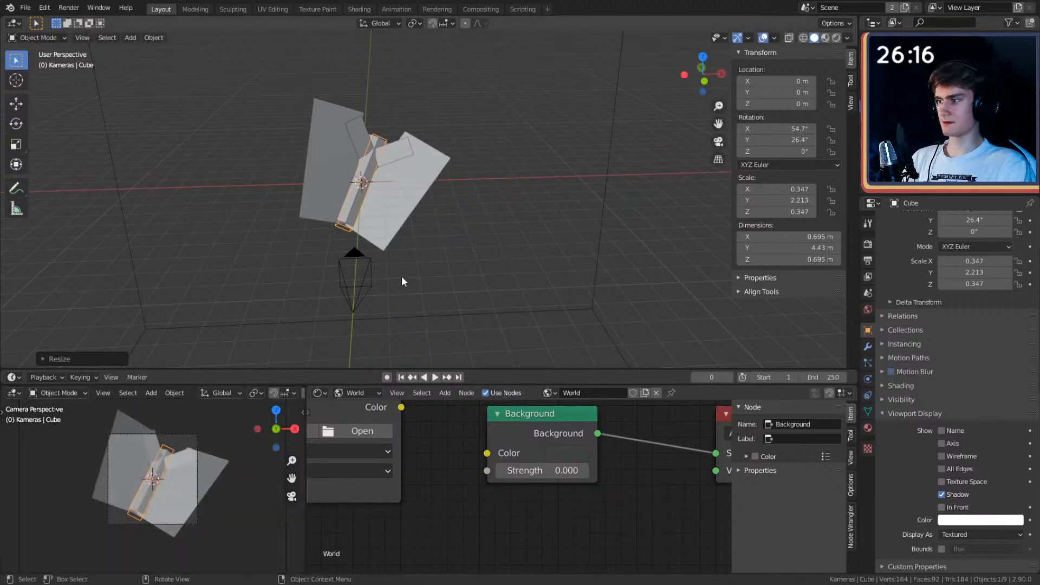
pyautogui.press('s')
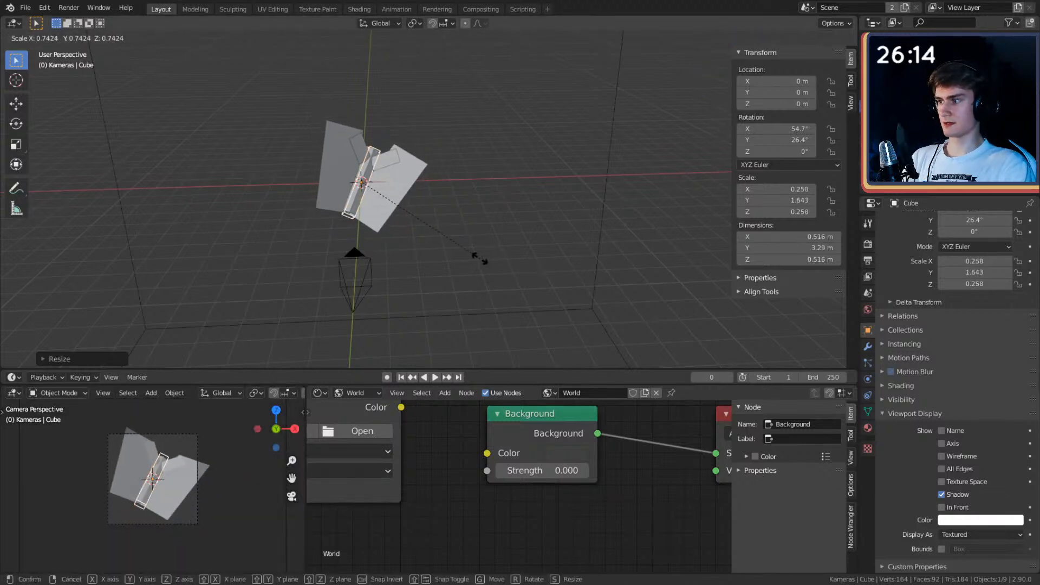
pyautogui.click(500, 263)
# Step: Move the butterfly slightly, to about X -0.056 m, Y -0.052 m, Z -0.145 m, and deselect it
pyautogui.press('g')
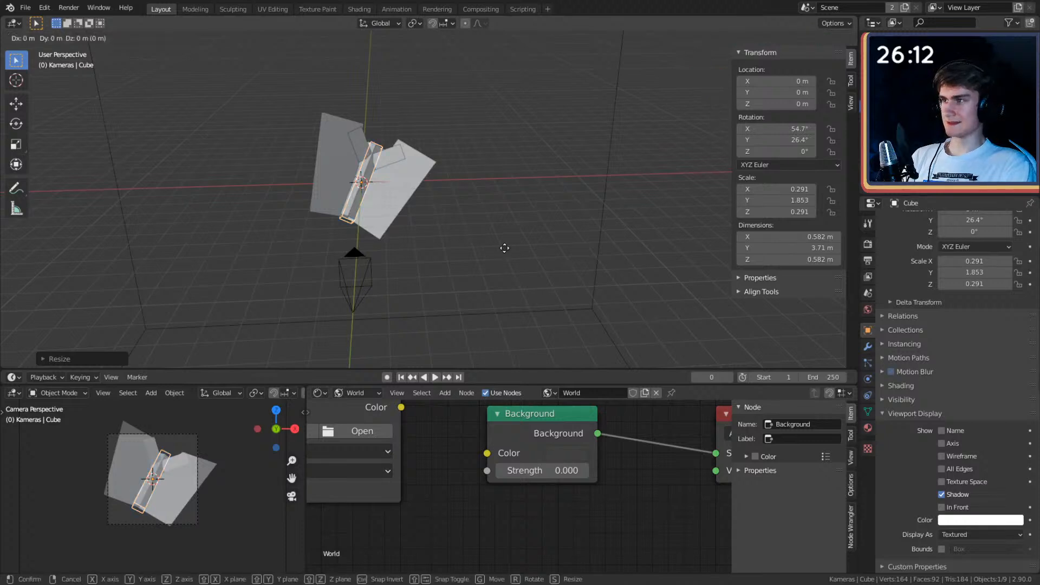
pyautogui.hotkey('shift', 'z')
pyautogui.rightClick(504, 253)
pyautogui.press('g')
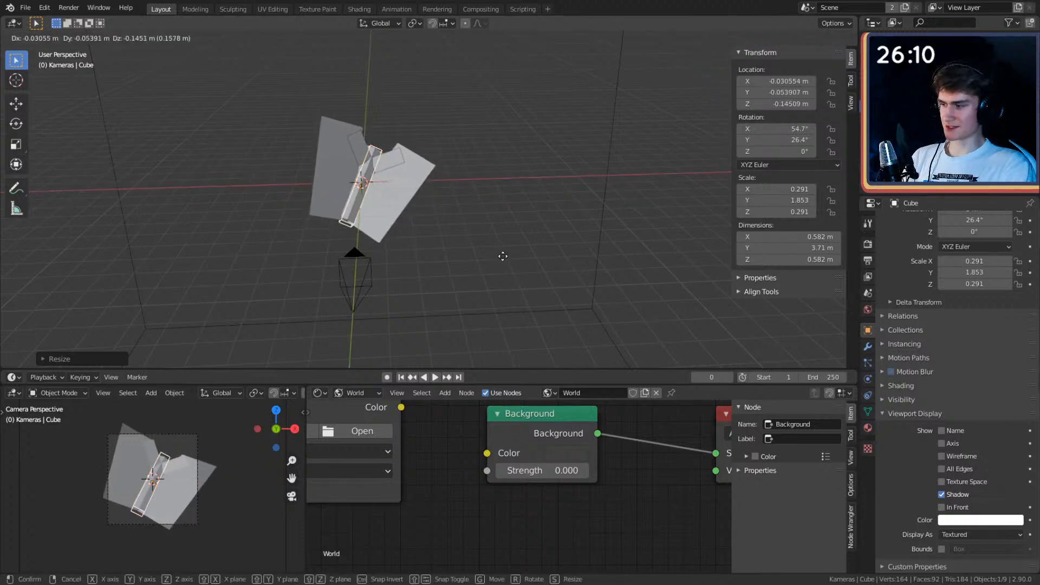
pyautogui.click(497, 260)
pyautogui.click(497, 260)
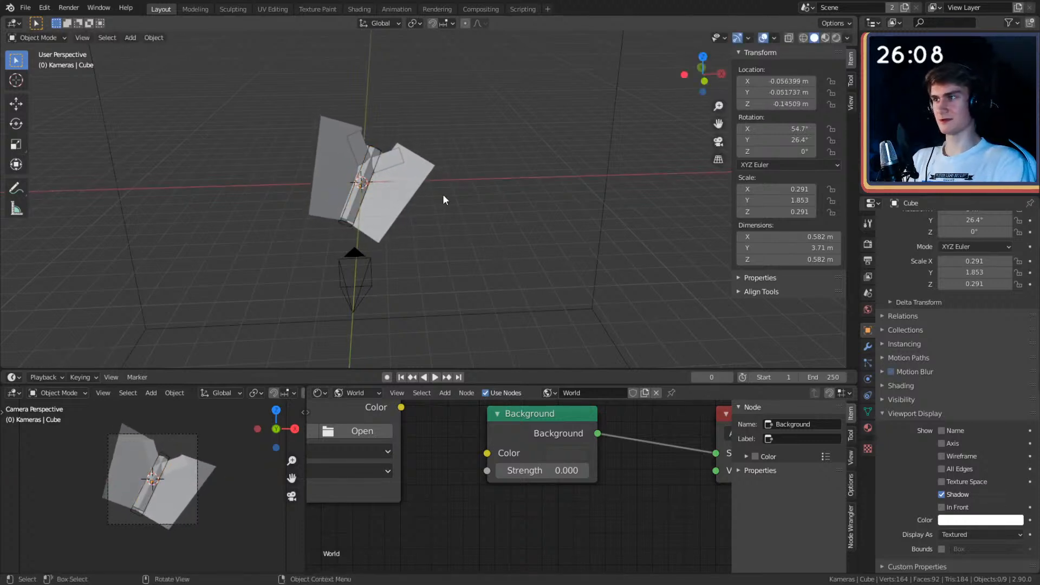
# Step: Return the camera preview to rendered shading and add a point light to the scene
pyautogui.moveTo(443, 194); pyautogui.dragTo(431, 245, button='middle')
pyautogui.click(169, 448)
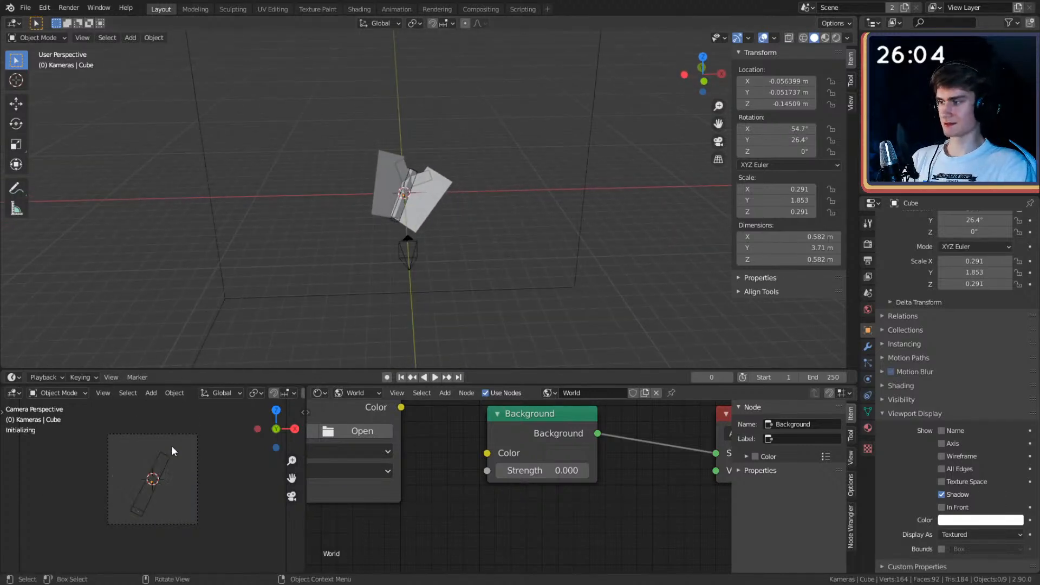
pyautogui.moveTo(457, 239); pyautogui.dragTo(456, 226, button='middle')
pyautogui.hotkey('shift', 'a')
pyautogui.moveTo(442, 368)
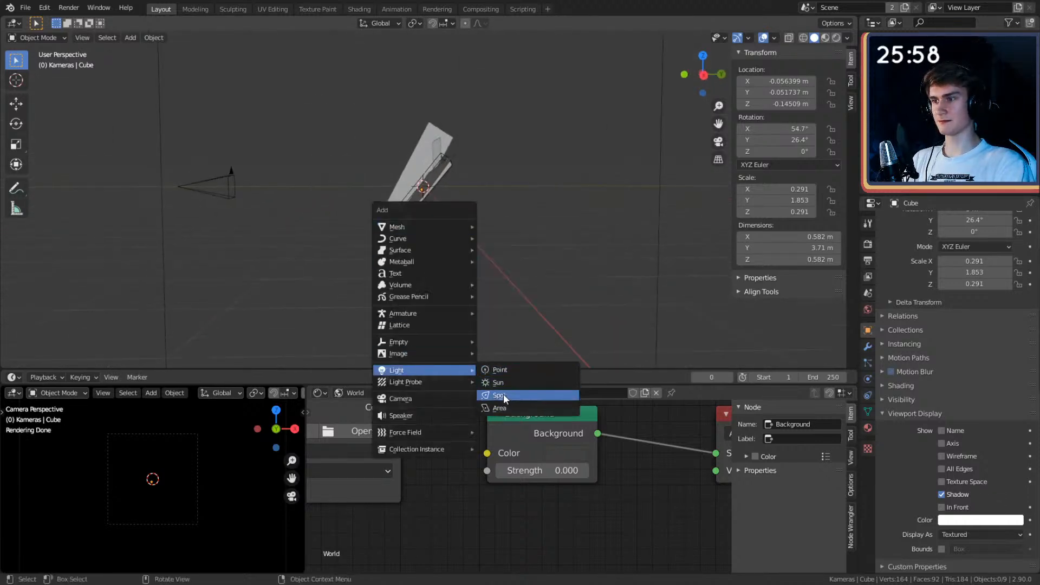
pyautogui.click(499, 369)
# Step: Move the point light behind the butterfly to about X 1.19 m, Y 4.12 m, Z -1.06 m
pyautogui.moveTo(506, 362); pyautogui.dragTo(455, 174, button='middle')
pyautogui.press('g')
pyautogui.click(509, 227)
pyautogui.press('g')
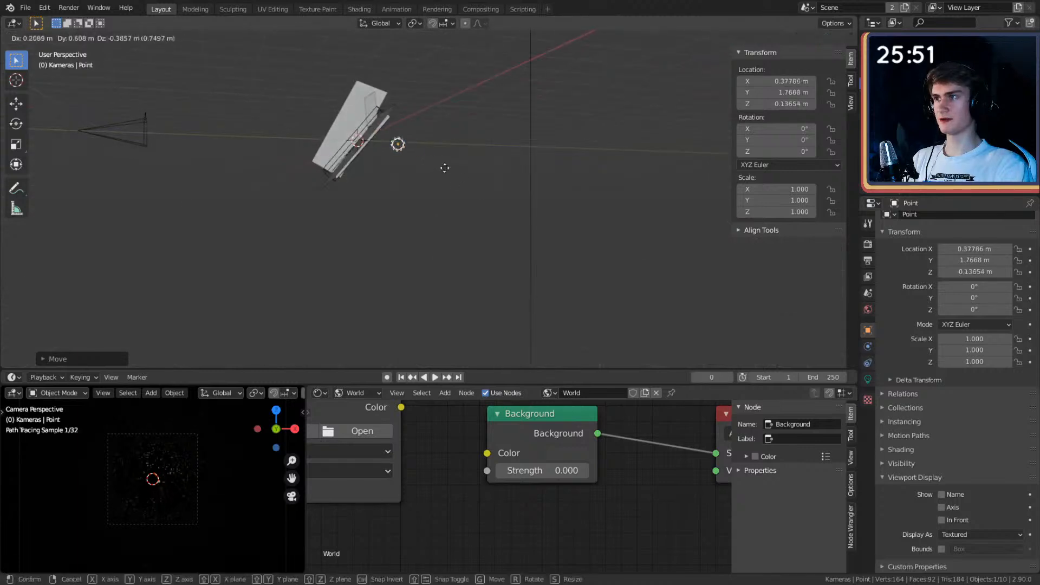
pyautogui.click(498, 187)
# Step: Try a radius of 2 m for the point light
pyautogui.click(868, 379)
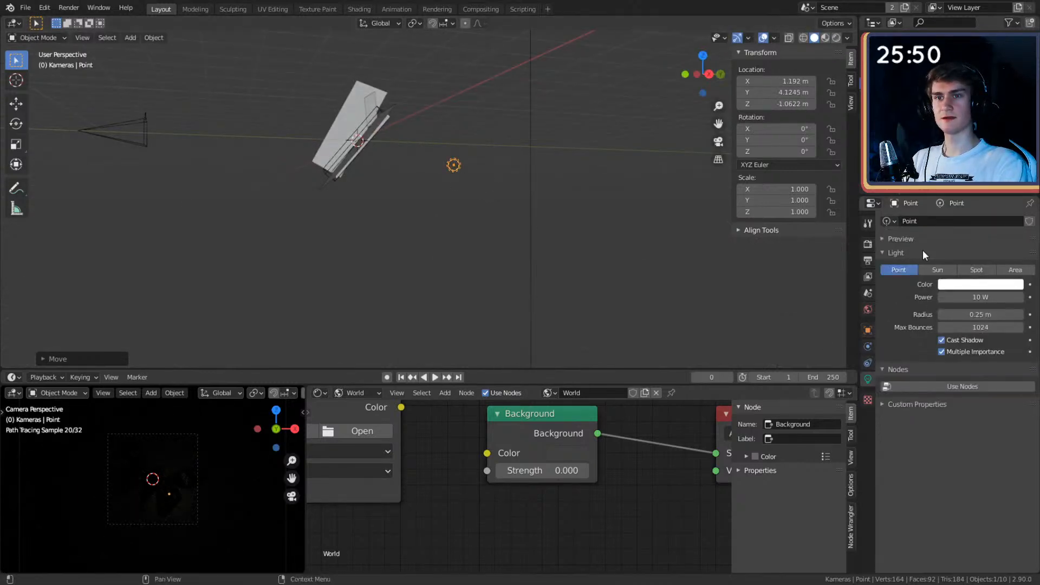
pyautogui.click(977, 315)
pyautogui.click(956, 313)
pyautogui.press('BackSpace')
pyautogui.press('BackSpace')
pyautogui.press('BackSpace')
pyautogui.press('BackSpace')
pyautogui.write('2')
pyautogui.press('Return')
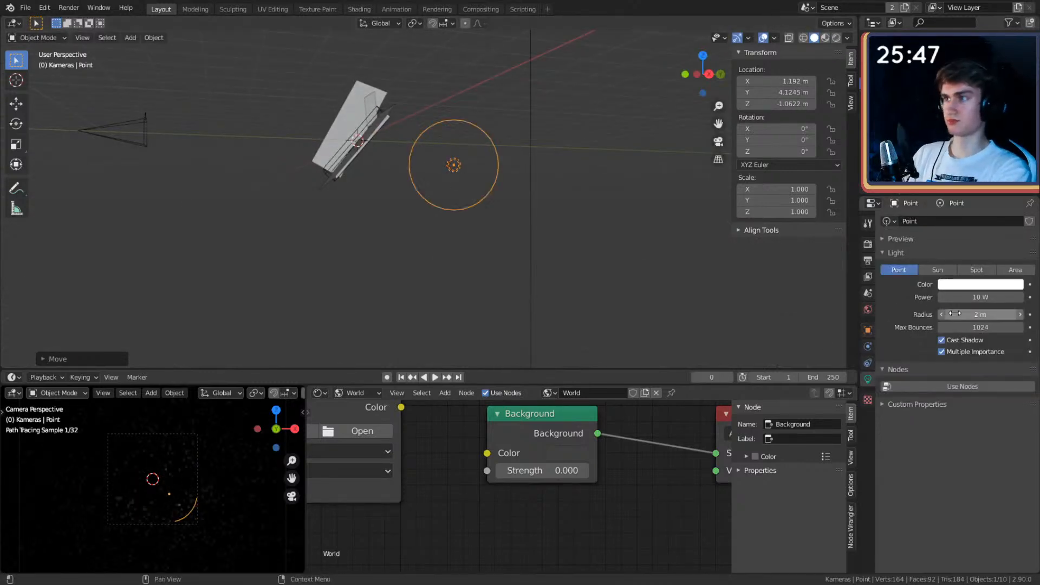
# Step: Try the point light's radius at 1 m and settle on 0.5 m
pyautogui.click(955, 313)
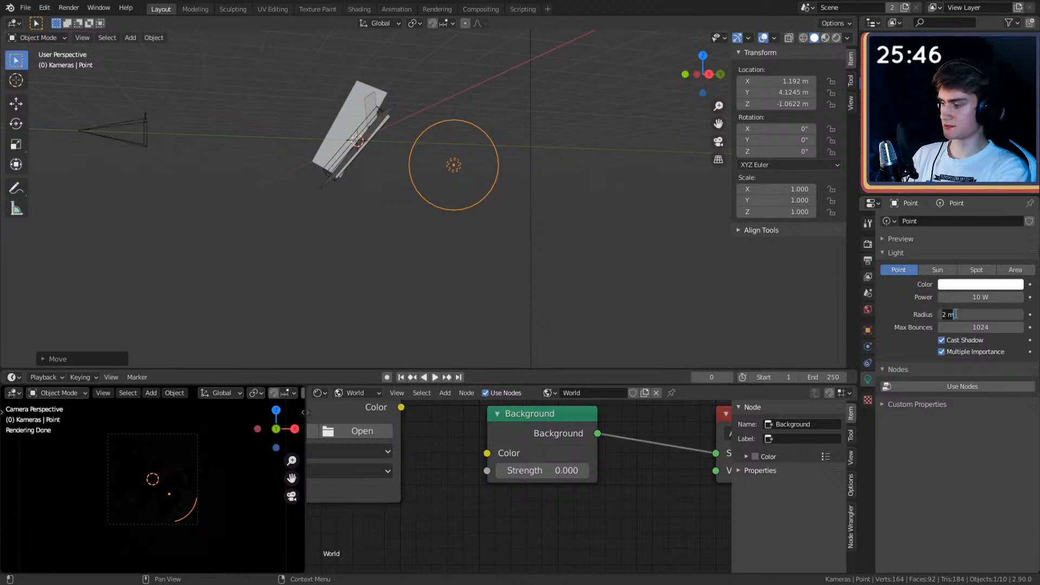
pyautogui.press('BackSpace')
pyautogui.write('1')
pyautogui.press('Return')
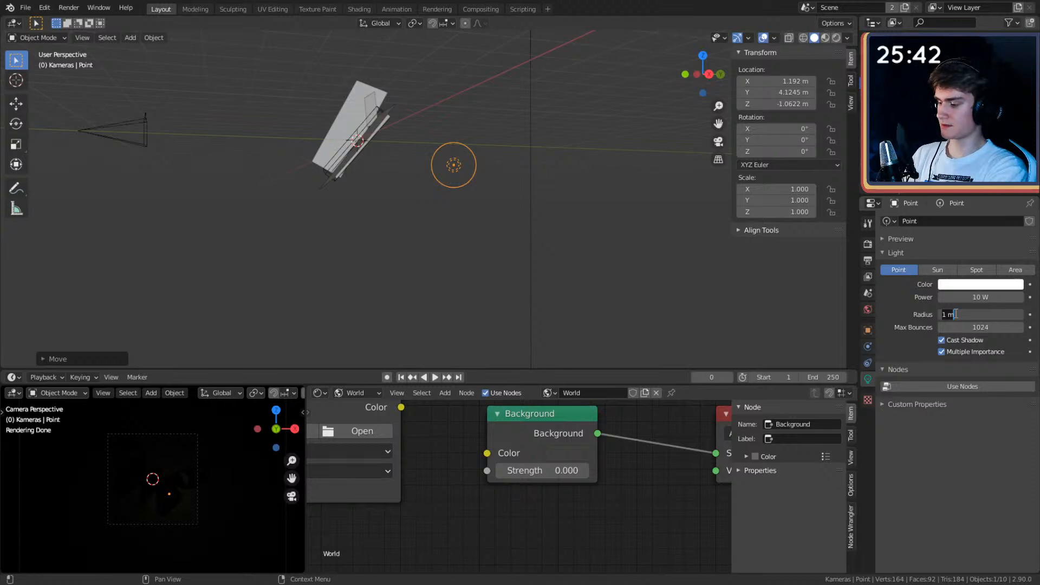
pyautogui.press('Return')
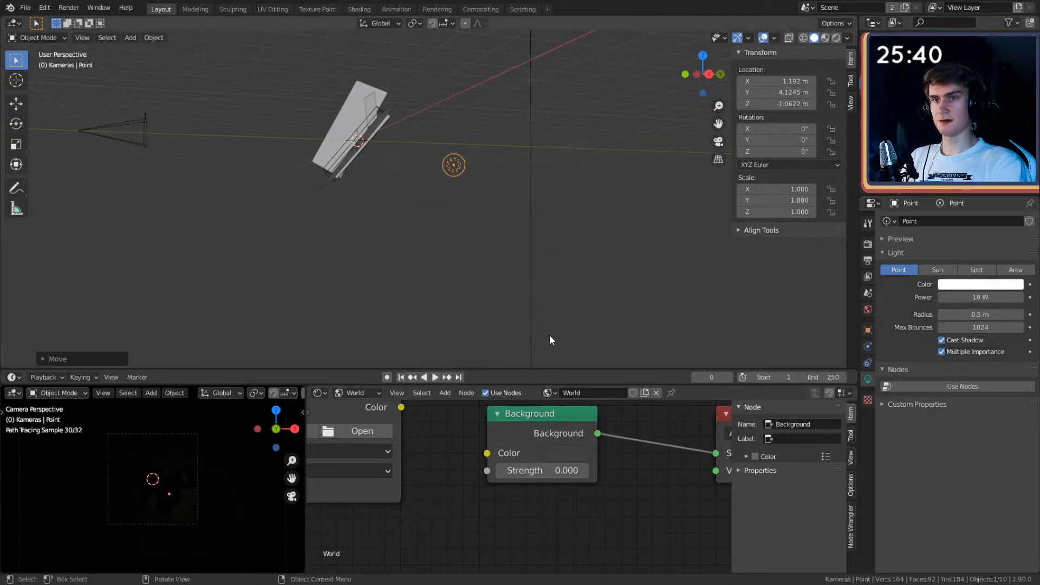
# Step: Set the point light's power to 1000 W and check the butterfly in the camera preview
pyautogui.click(978, 299)
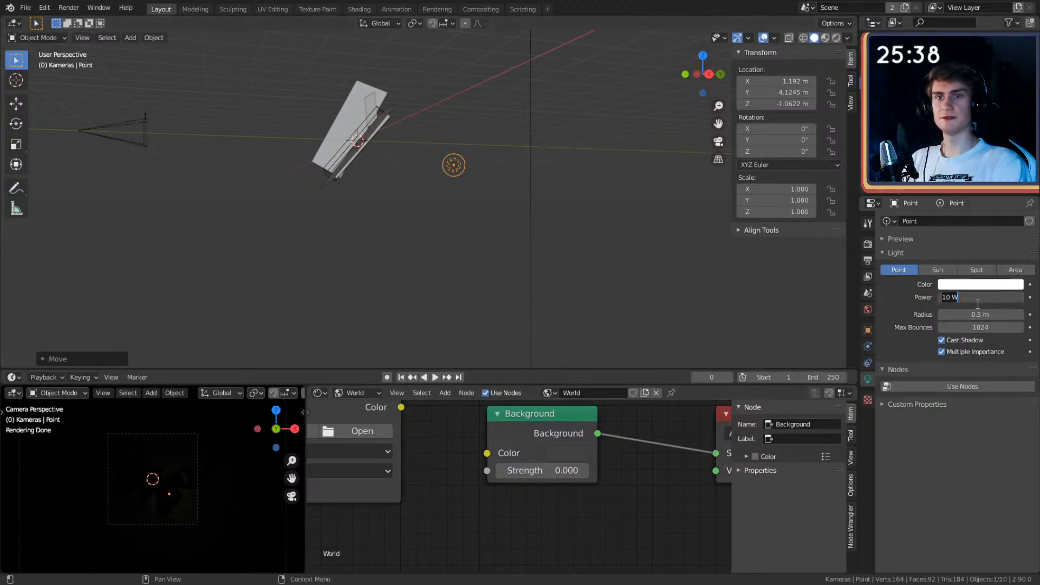
pyautogui.write('1000')
pyautogui.press('Return')
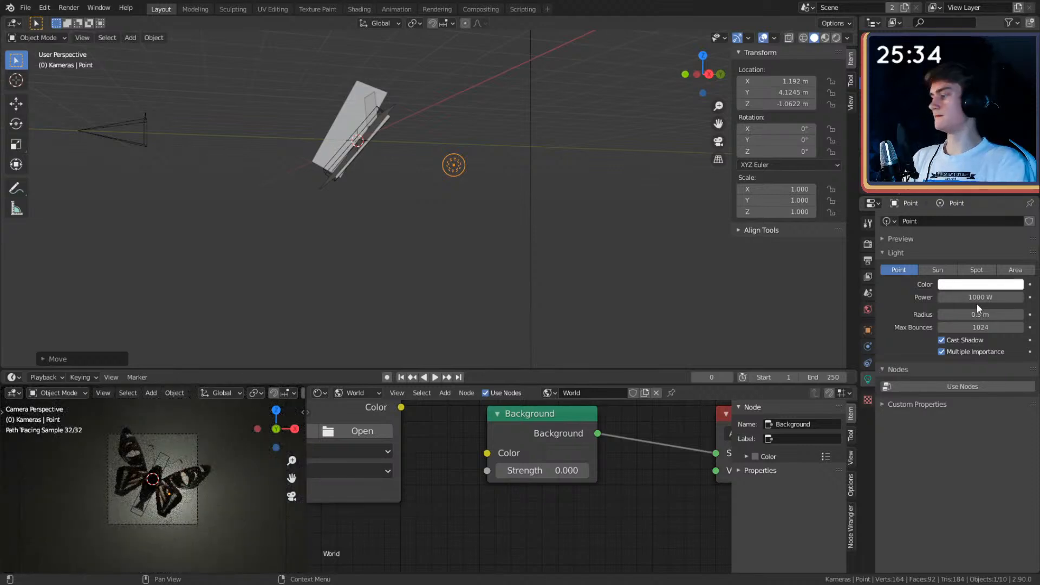
pyautogui.moveTo(577, 170); pyautogui.dragTo(535, 267, button='middle')
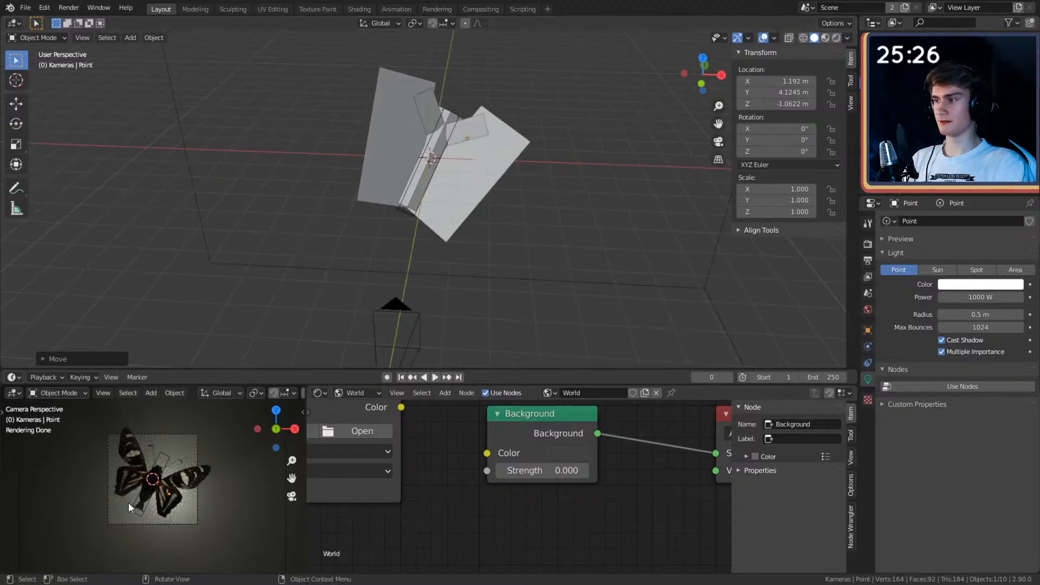
pyautogui.scroll(3, 155, 490)
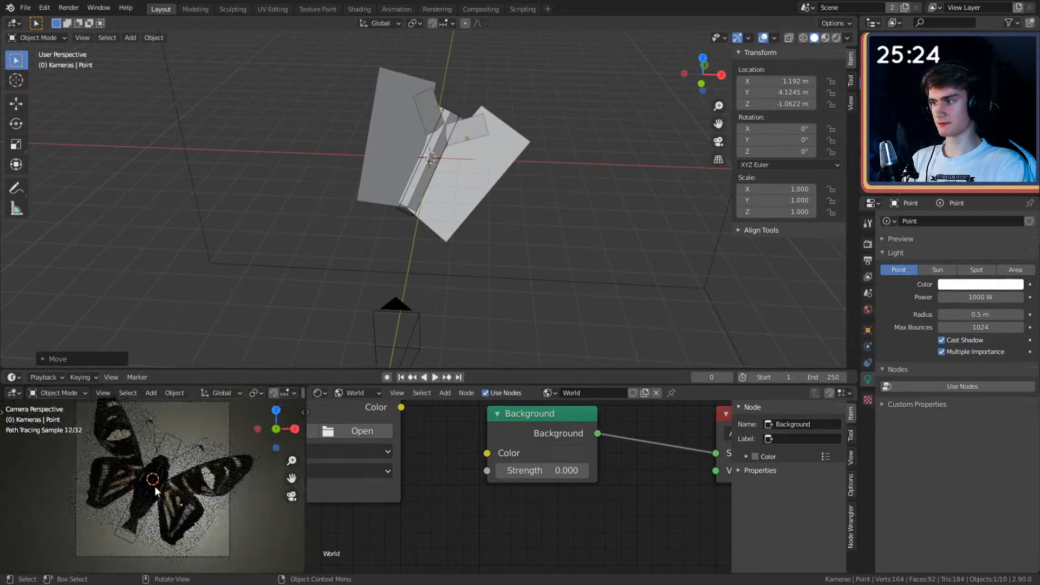
# Step: Delete the point light behind the butterfly and add a spot light at the world origin
pyautogui.moveTo(518, 225); pyautogui.dragTo(550, 230, button='middle')
pyautogui.press('Delete')
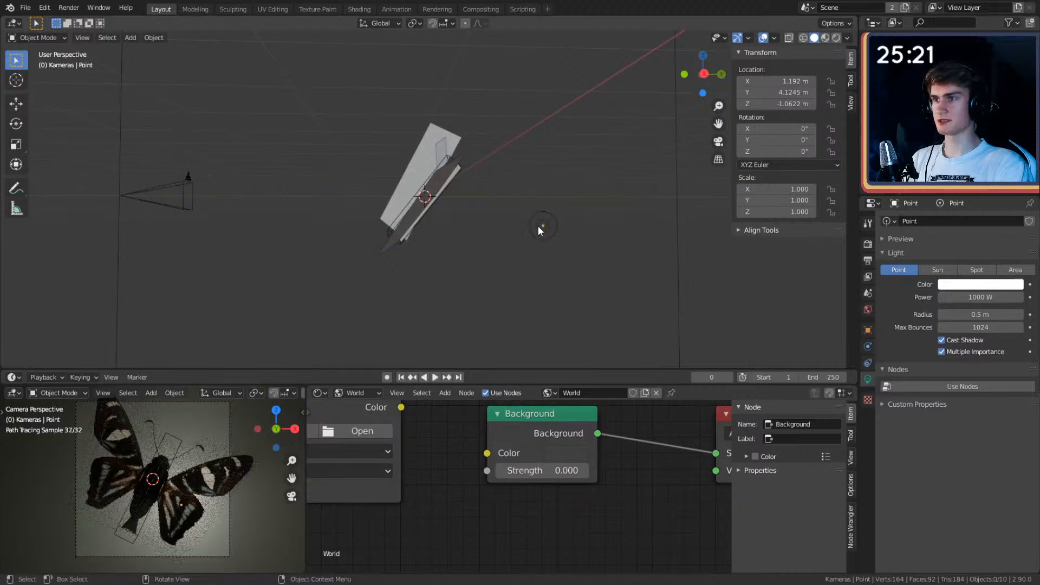
pyautogui.moveTo(427, 250); pyautogui.dragTo(473, 216, button='middle')
pyautogui.hotkey('shift', 'a')
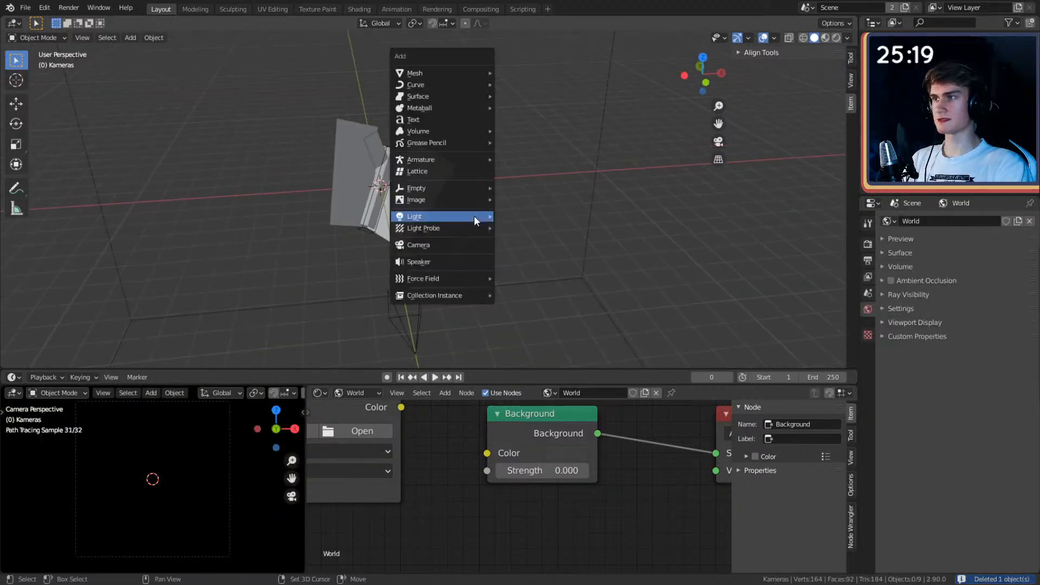
pyautogui.moveTo(422, 215)
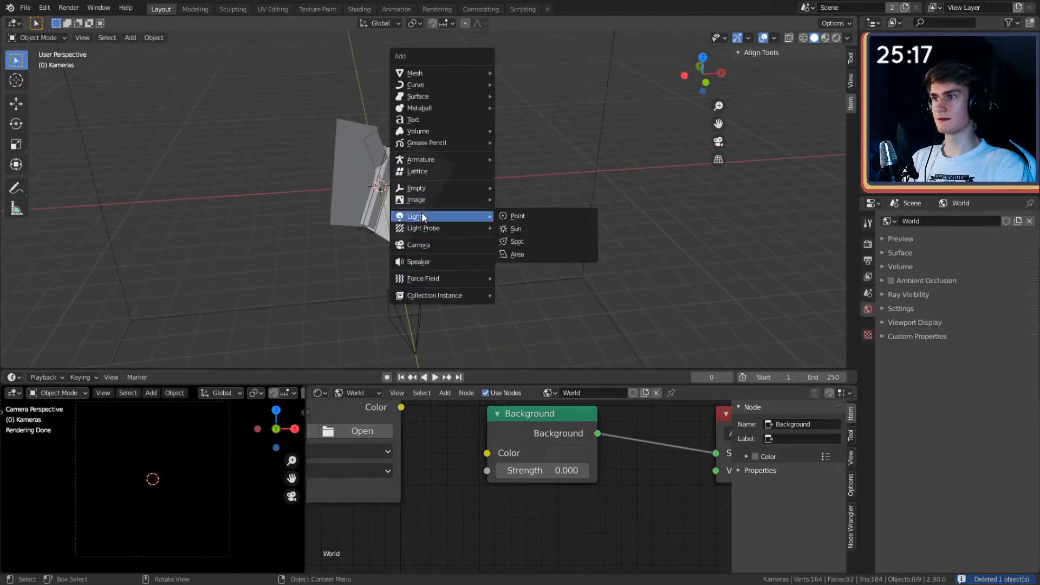
pyautogui.click(522, 241)
# Step: Add an empty at the world origin as an aiming target for the spot light
pyautogui.moveTo(533, 203); pyautogui.dragTo(455, 264, button='middle')
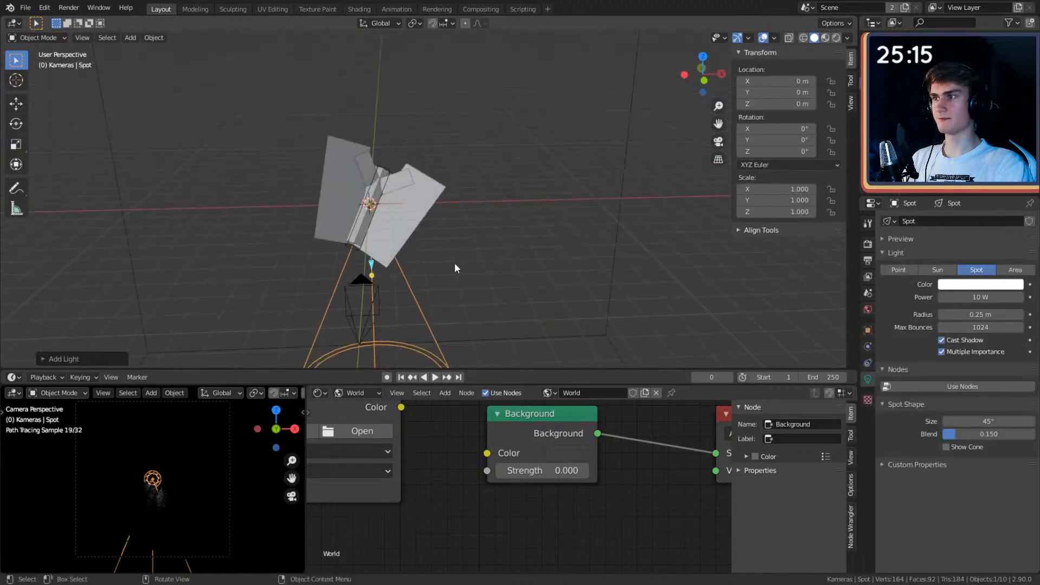
pyautogui.hotkey('shift', 'a')
pyautogui.moveTo(404, 176)
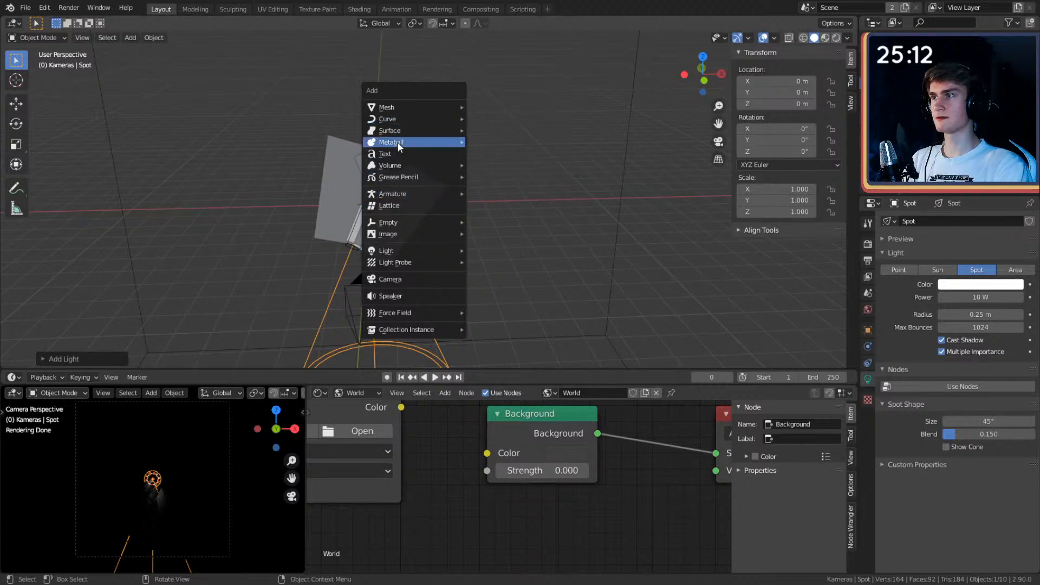
pyautogui.moveTo(394, 222)
pyautogui.click(496, 219)
pyautogui.moveTo(495, 220); pyautogui.dragTo(430, 306, button='middle')
# Step: Raise the spot light straight up along Z to about 6.9 m above the butterfly
pyautogui.click(344, 315)
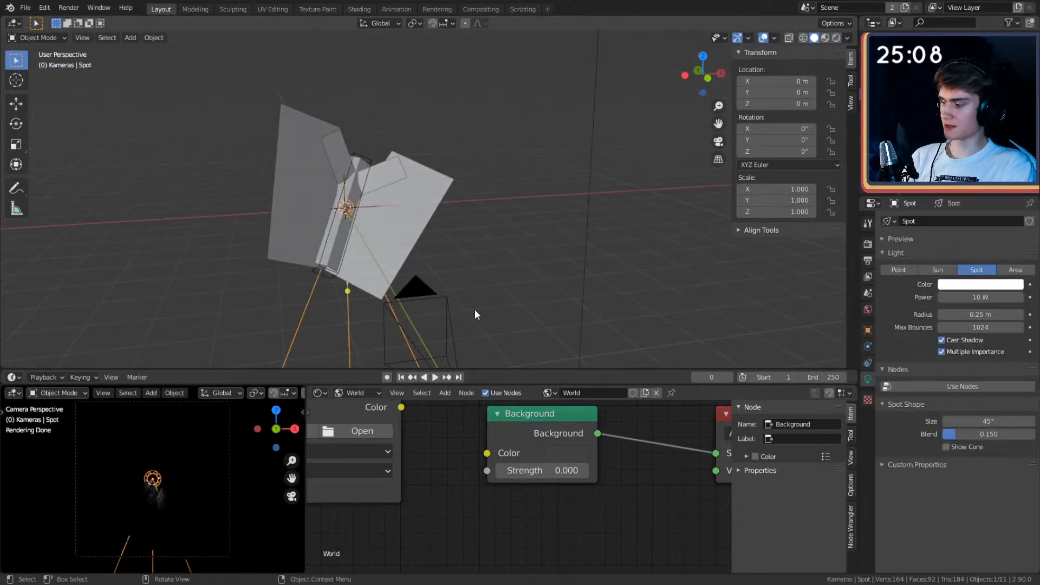
pyautogui.press('g')
pyautogui.press('z')
pyautogui.click(482, 59)
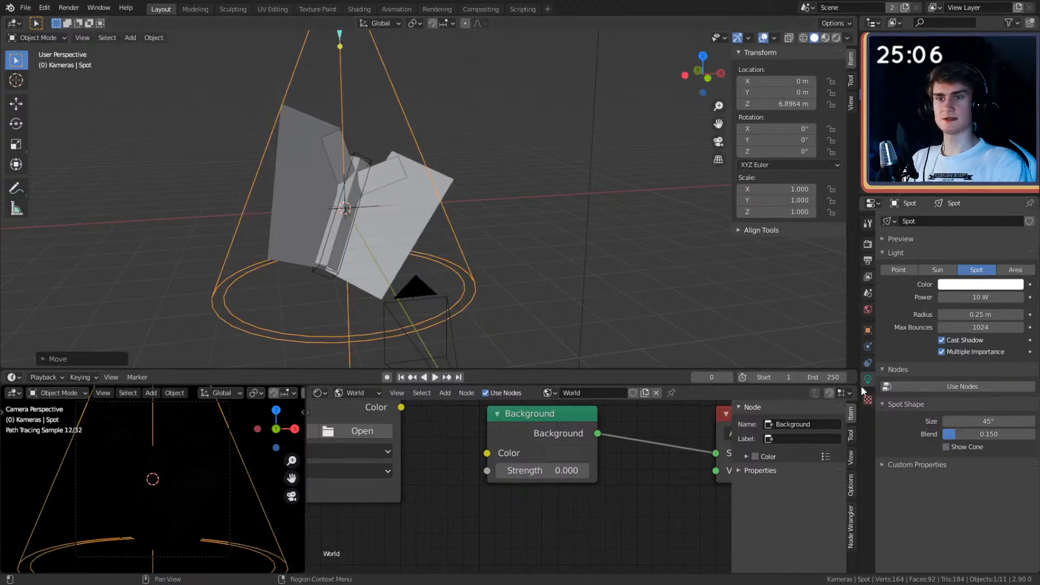
# Step: Give the spot light a Damped Track constraint targeting the empty, with -Z as the track axis
pyautogui.click(867, 364)
pyautogui.click(917, 220)
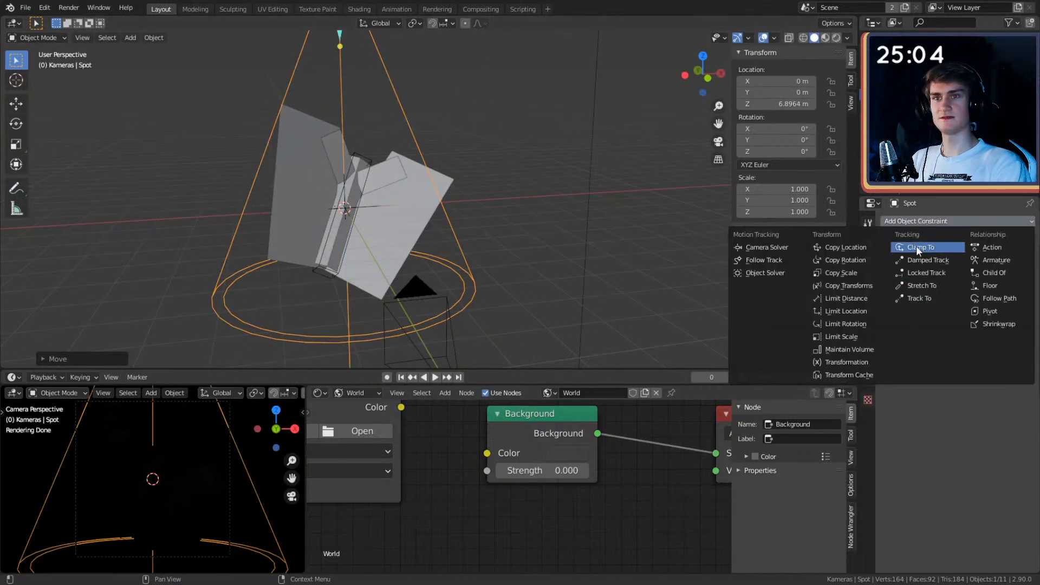
pyautogui.click(929, 260)
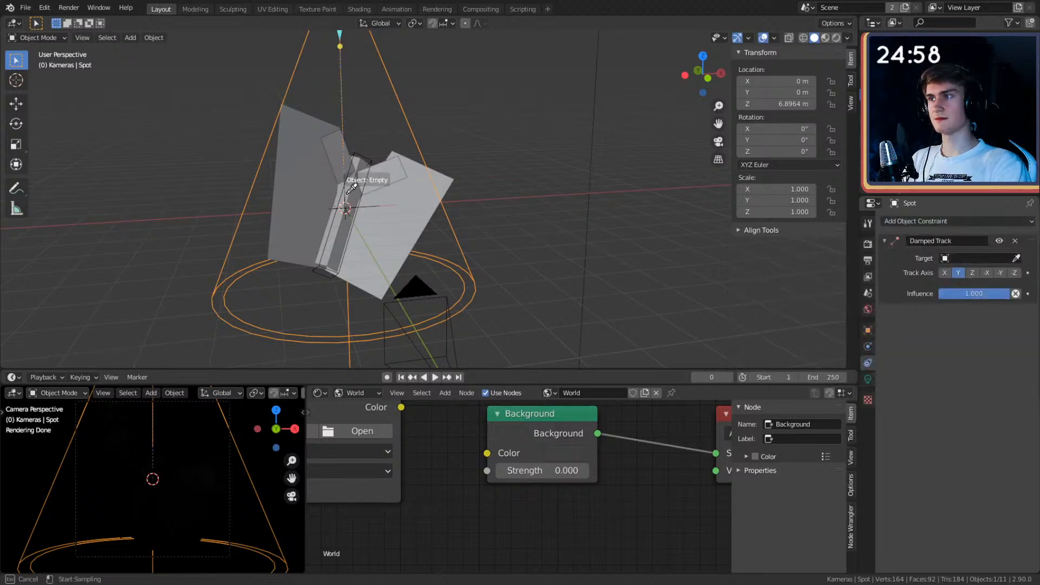
pyautogui.click(352, 187)
pyautogui.moveTo(481, 223); pyautogui.dragTo(388, 164, button='middle')
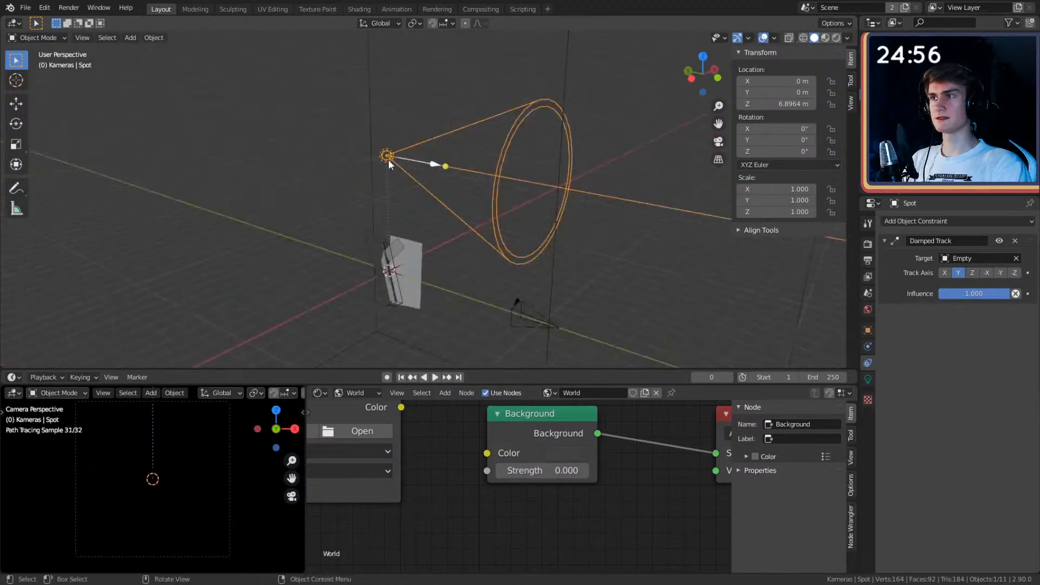
pyautogui.click(970, 274)
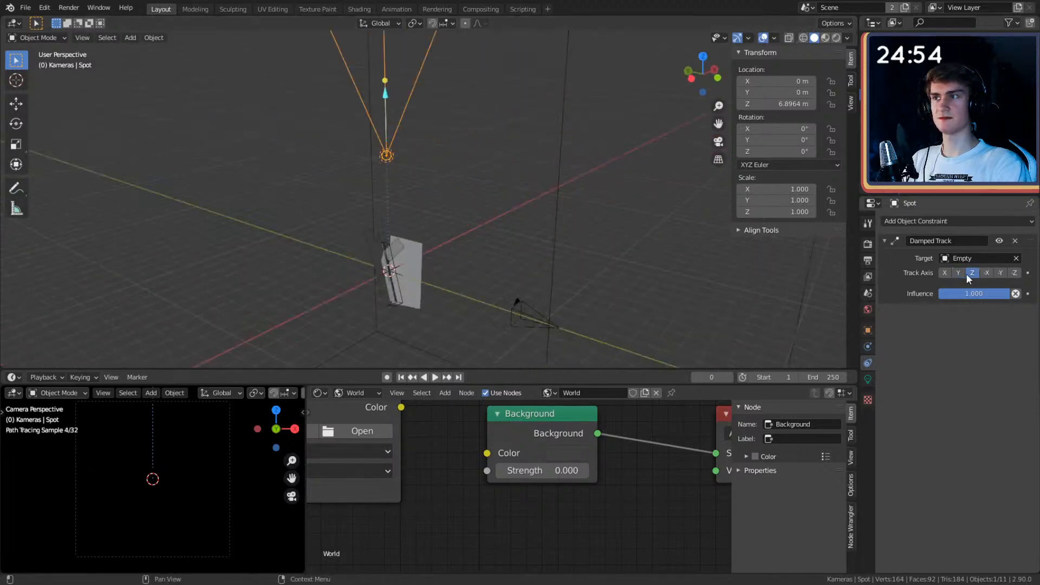
pyautogui.click(946, 274)
pyautogui.click(985, 273)
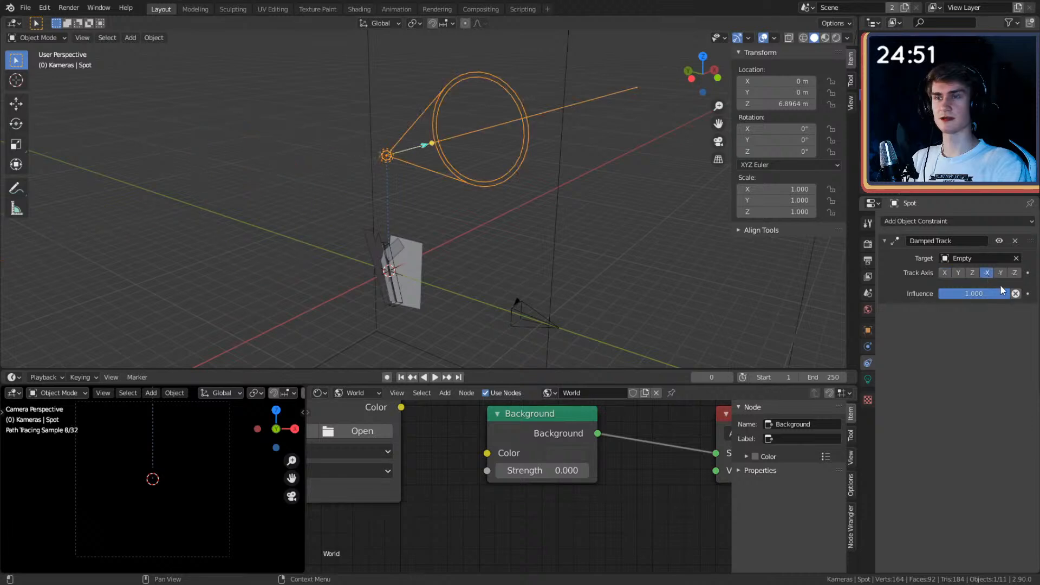
pyautogui.click(1014, 272)
# Step: Move the spot light above and in front of the butterfly, to about X 3.78 m, Y -3.40 m, Z 9.26 m
pyautogui.moveTo(623, 249); pyautogui.dragTo(449, 165, button='middle')
pyautogui.press('g')
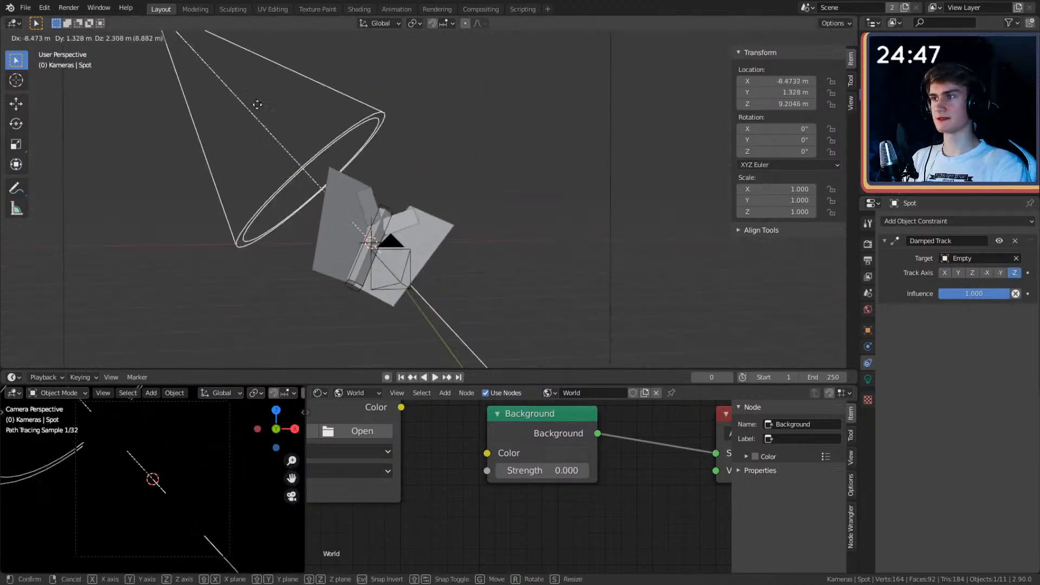
pyautogui.rightClick(257, 104)
pyautogui.moveTo(257, 104); pyautogui.dragTo(686, 208, button='middle')
pyautogui.scroll(-3, 510, 209)
pyautogui.press('g')
pyautogui.click(566, 204)
pyautogui.press('g')
pyautogui.click(567, 200)
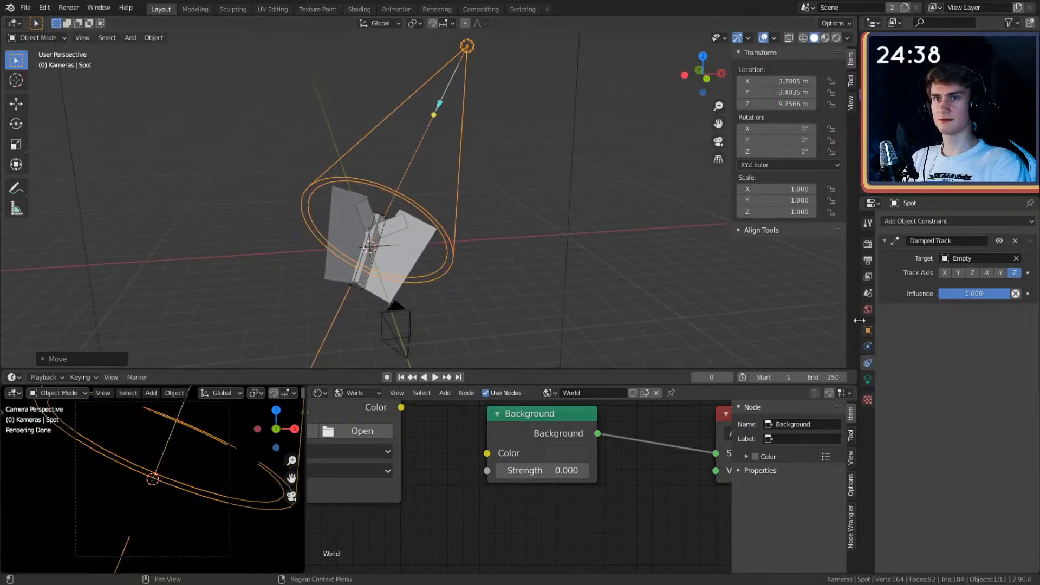
# Step: Set the spot light's power to 1000 W
pyautogui.click(868, 379)
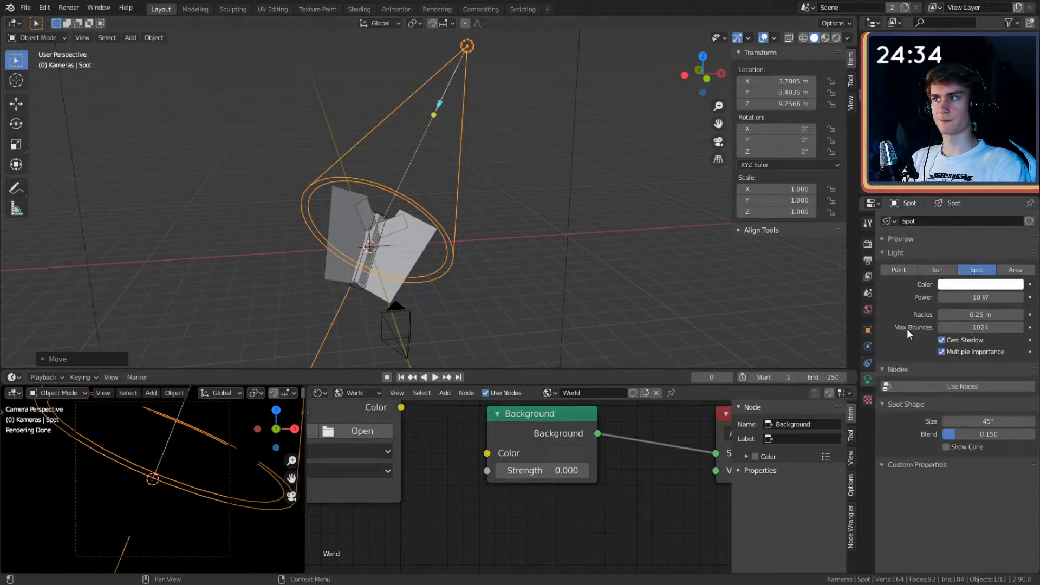
pyautogui.click(978, 297)
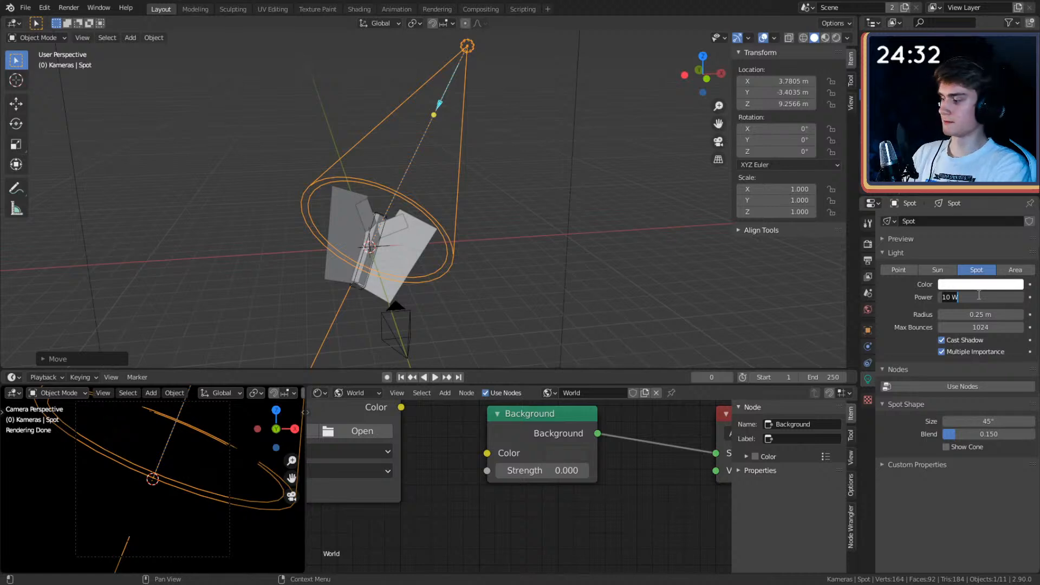
pyautogui.press('Return')
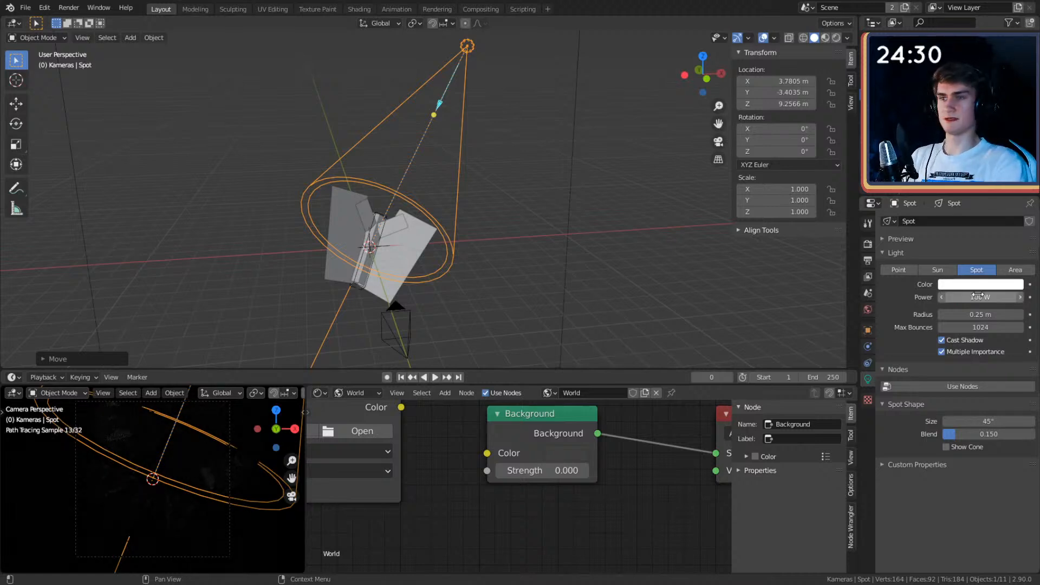
pyautogui.click(978, 297)
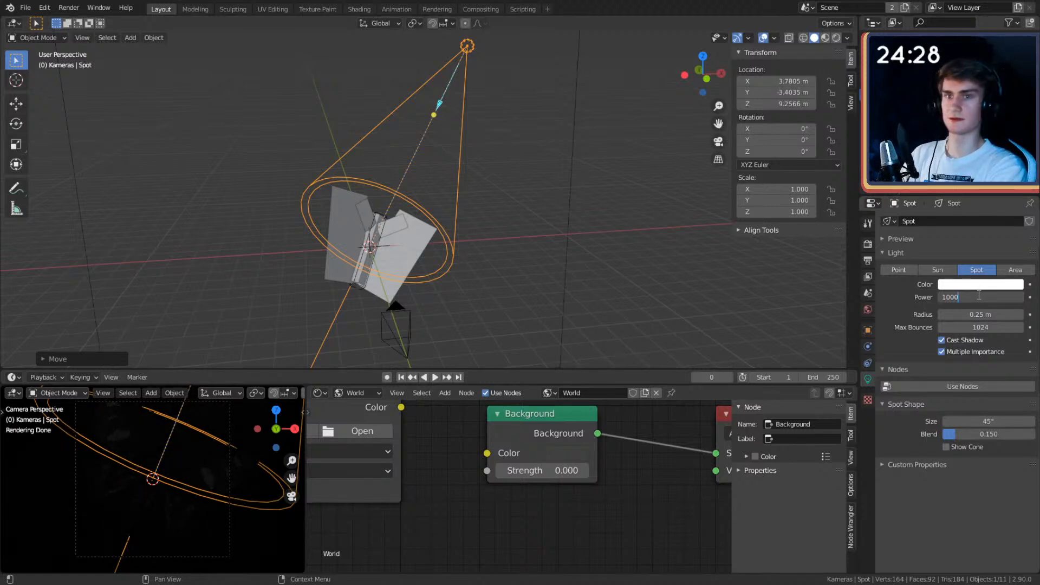
pyautogui.write('1000')
pyautogui.press('Return')
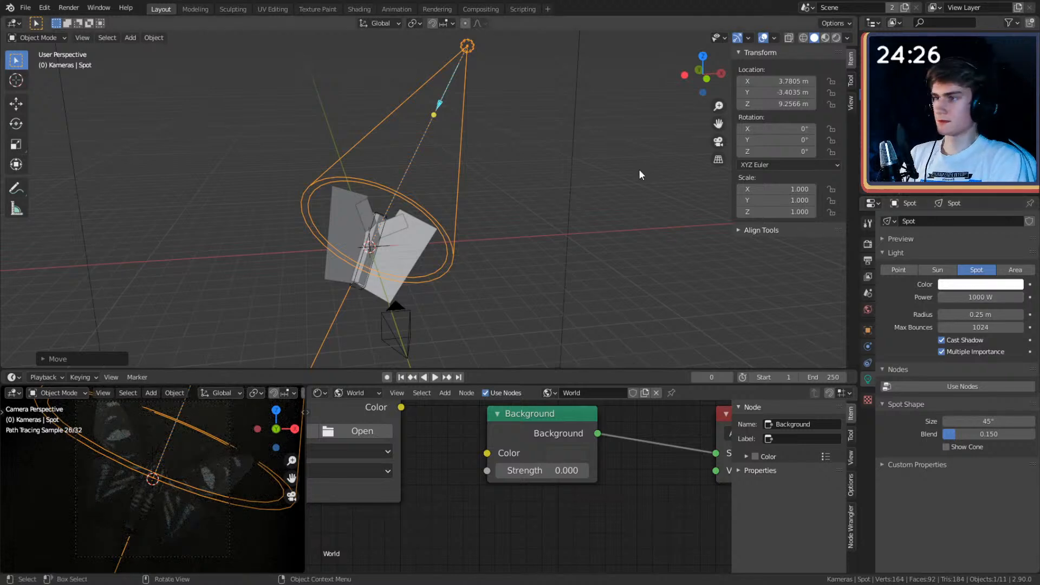
pyautogui.press('g')
pyautogui.moveTo(480, 261); pyautogui.dragTo(474, 262, button='middle')
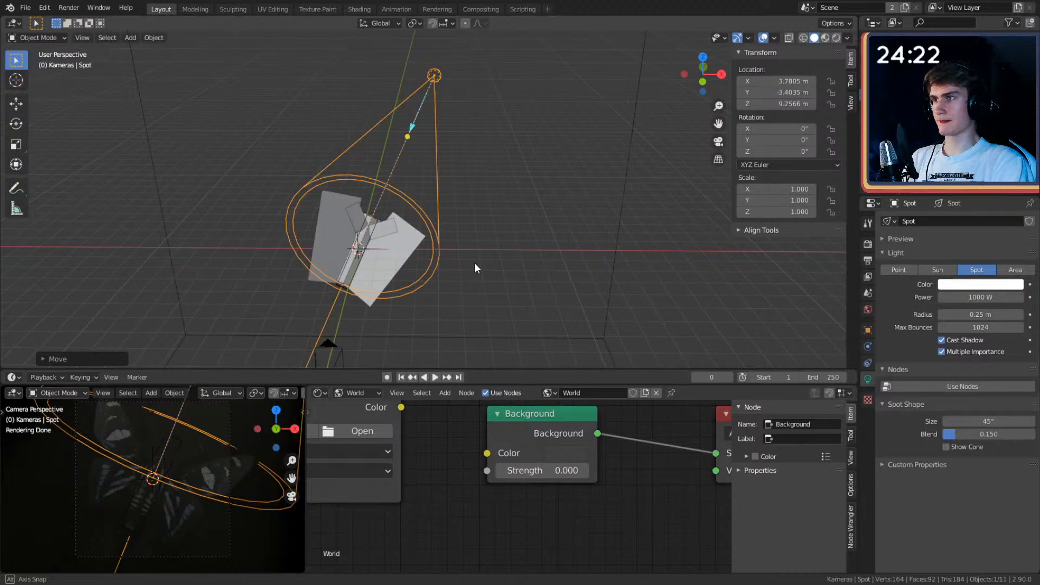
pyautogui.moveTo(475, 268); pyautogui.dragTo(515, 239, button='middle')
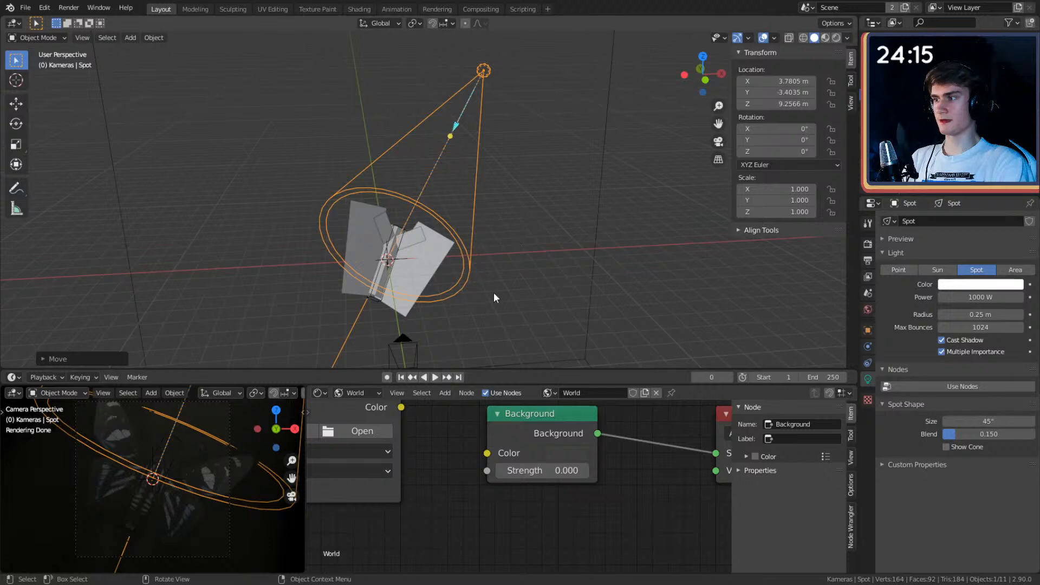
pyautogui.moveTo(493, 292); pyautogui.dragTo(542, 242, button='middle')
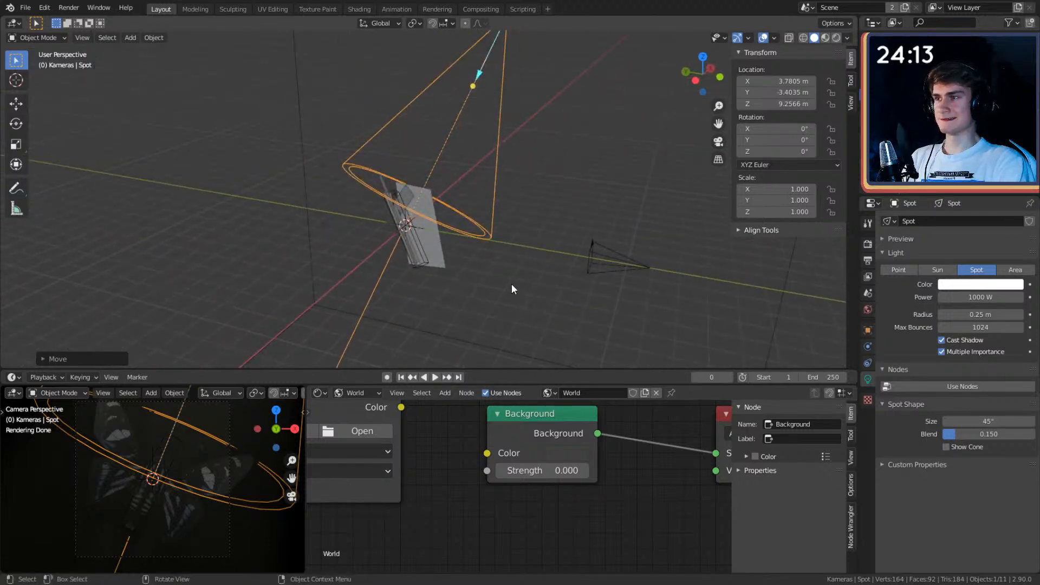
pyautogui.moveTo(512, 289); pyautogui.dragTo(374, 189, button='middle')
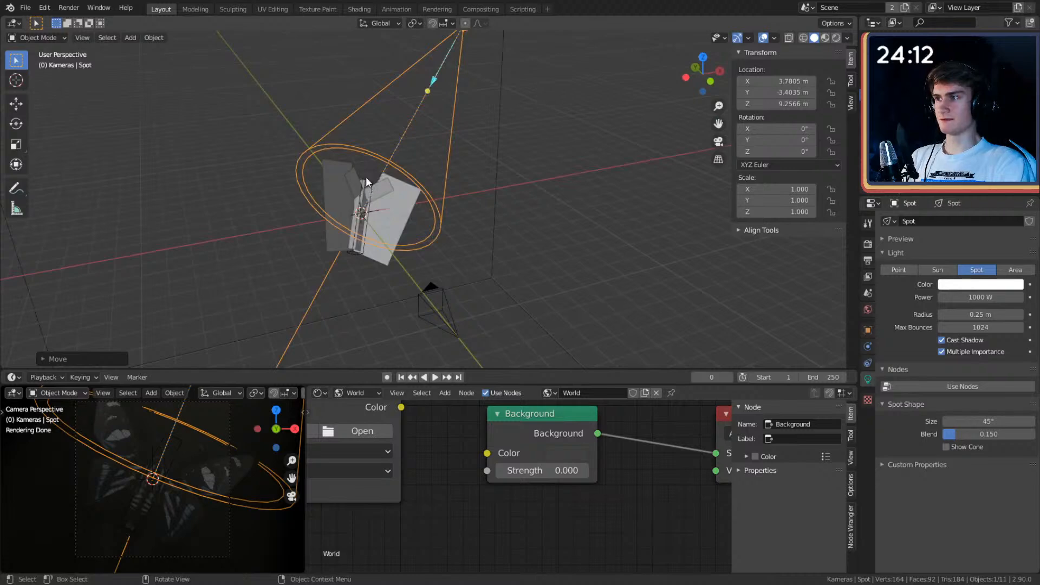
# Step: Rotate the butterfly's body cube about 179° around the global Z axis
pyautogui.click(365, 179)
pyautogui.moveTo(438, 232); pyautogui.dragTo(404, 224, button='middle')
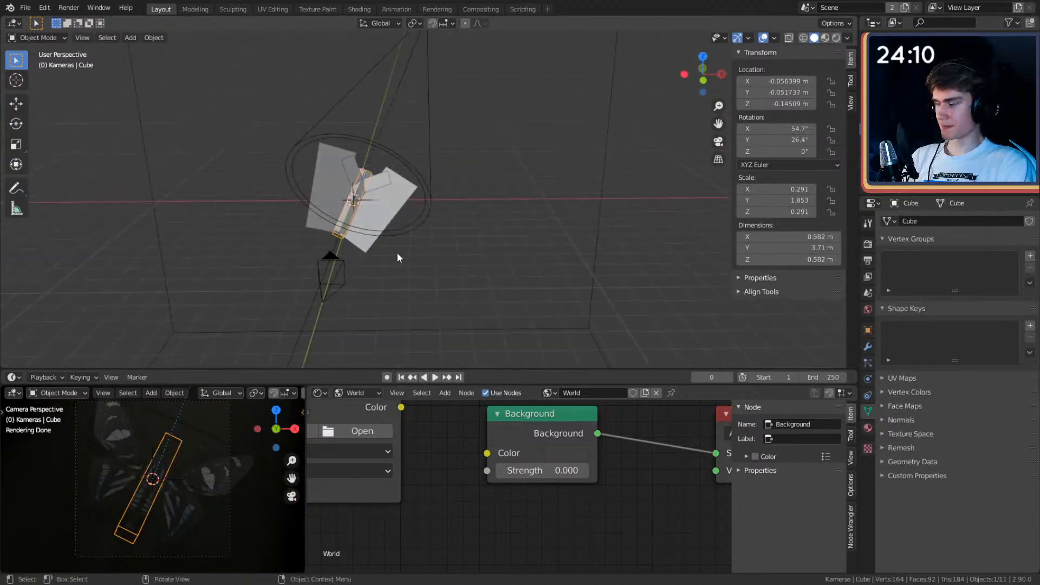
pyautogui.press('r')
pyautogui.press('z')
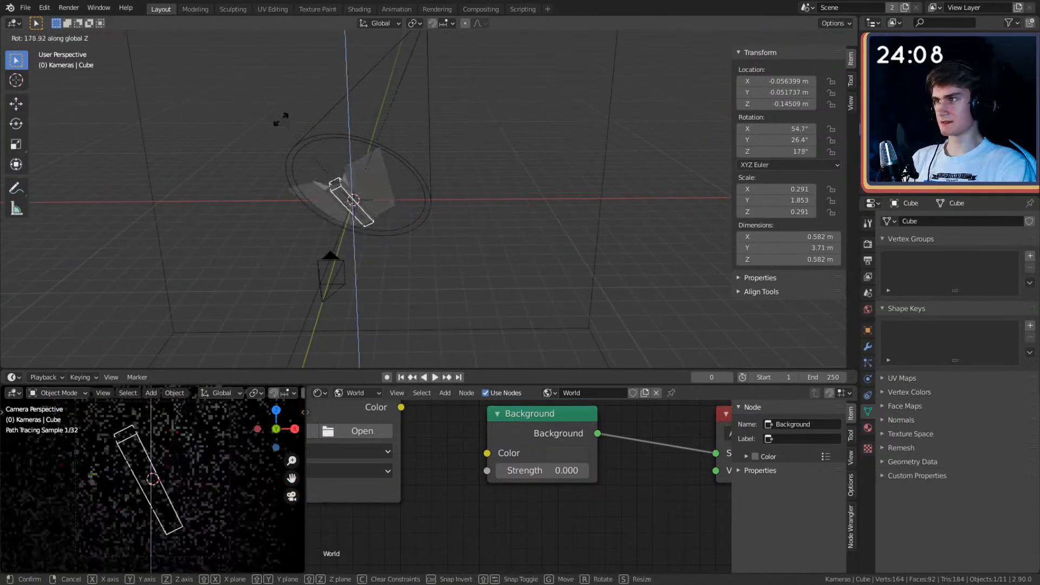
pyautogui.click(280, 119)
# Step: Tilt the butterfly's body around global X to about 91.7° X rotation and shift it to about X 0.54 m, Y 0.02 m, Z -0.12 m
pyautogui.moveTo(304, 128); pyautogui.dragTo(415, 148, button='middle')
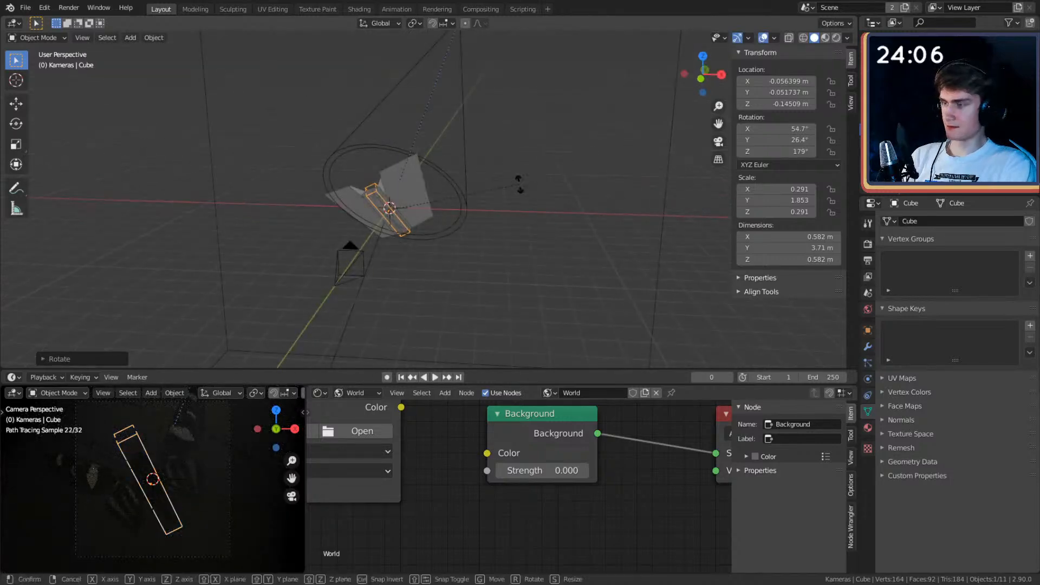
pyautogui.press('r')
pyautogui.press('x')
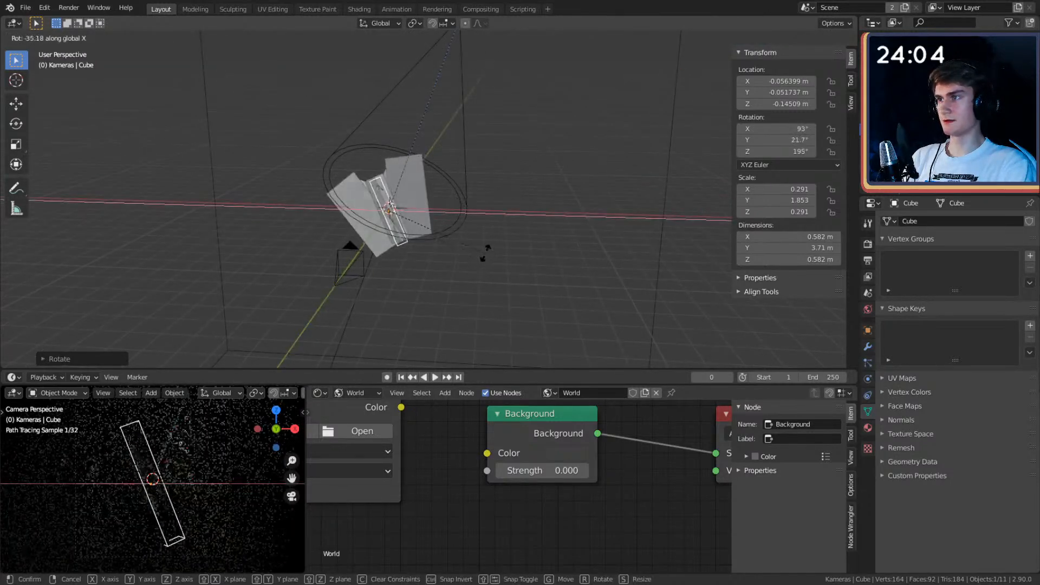
pyautogui.click(484, 251)
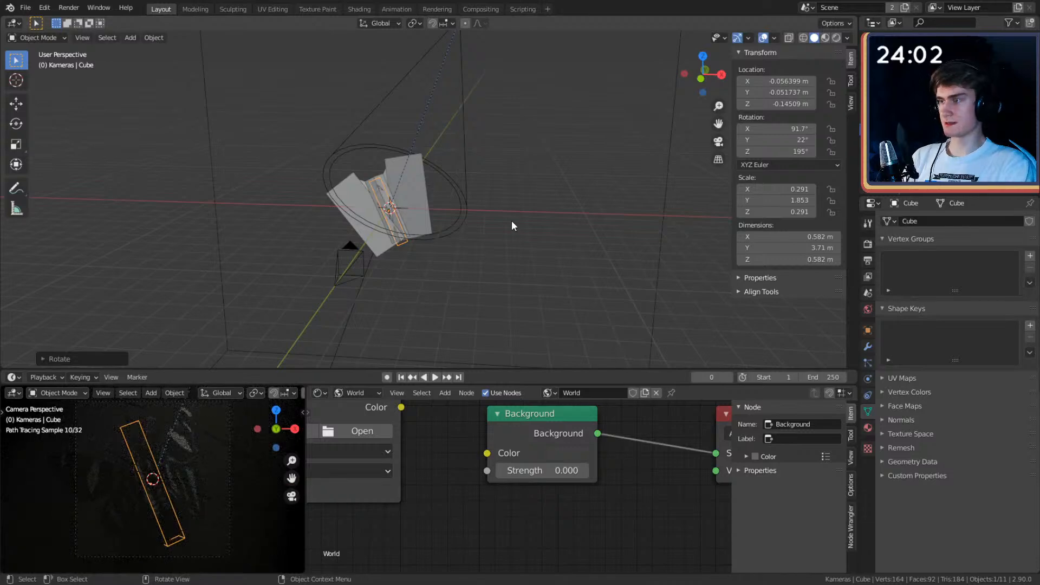
pyautogui.press('g')
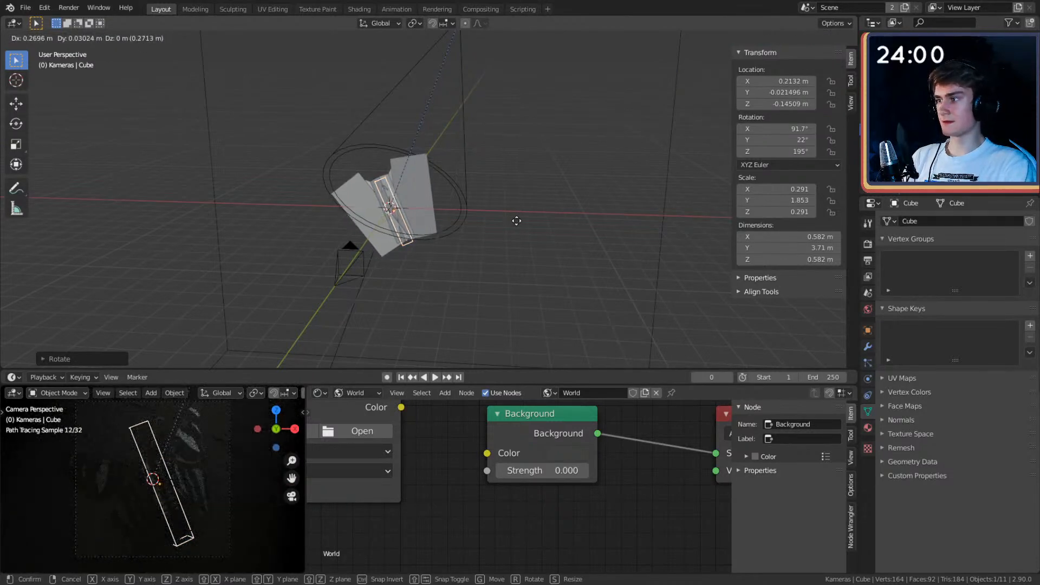
pyautogui.click(512, 233)
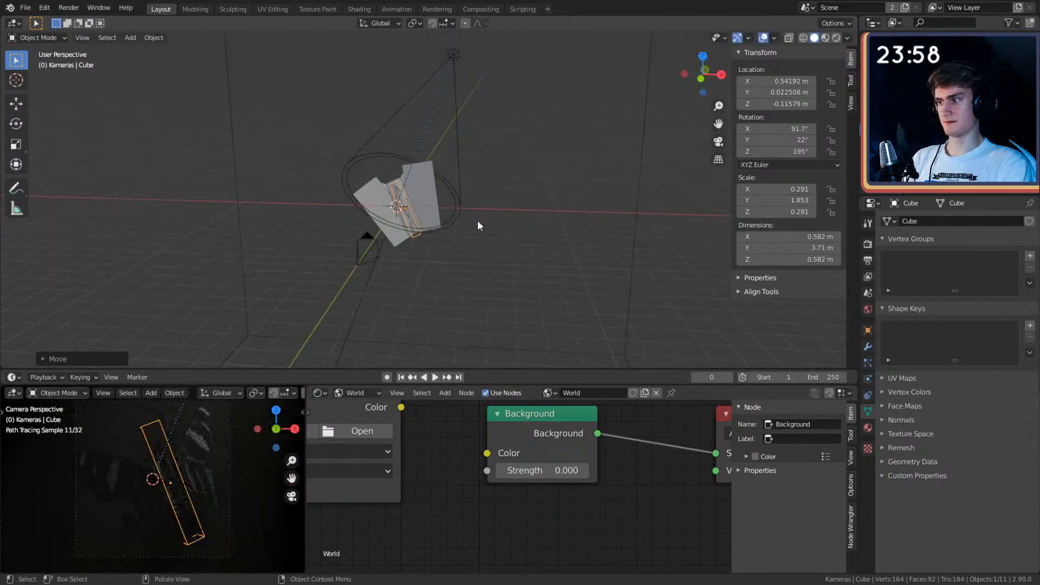
# Step: Clear the spot light's rotation and move it behind the butterfly, to about X 0.50 m, Y 11.17 m, Z -0.50 m
pyautogui.click(511, 92)
pyautogui.hotkey('alt', 'r')
pyautogui.press('g')
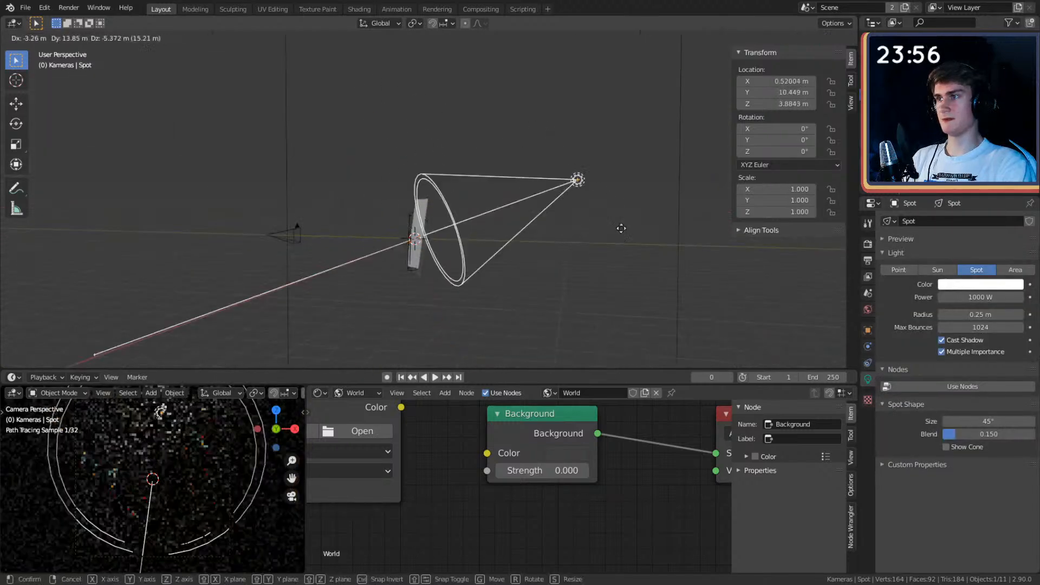
pyautogui.click(625, 299)
pyautogui.moveTo(626, 302); pyautogui.dragTo(519, 226, button='middle')
# Step: Select the large volume cube and switch the shader editor from the world to its object material
pyautogui.click(581, 136)
pyautogui.scroll(-2, 430, 493)
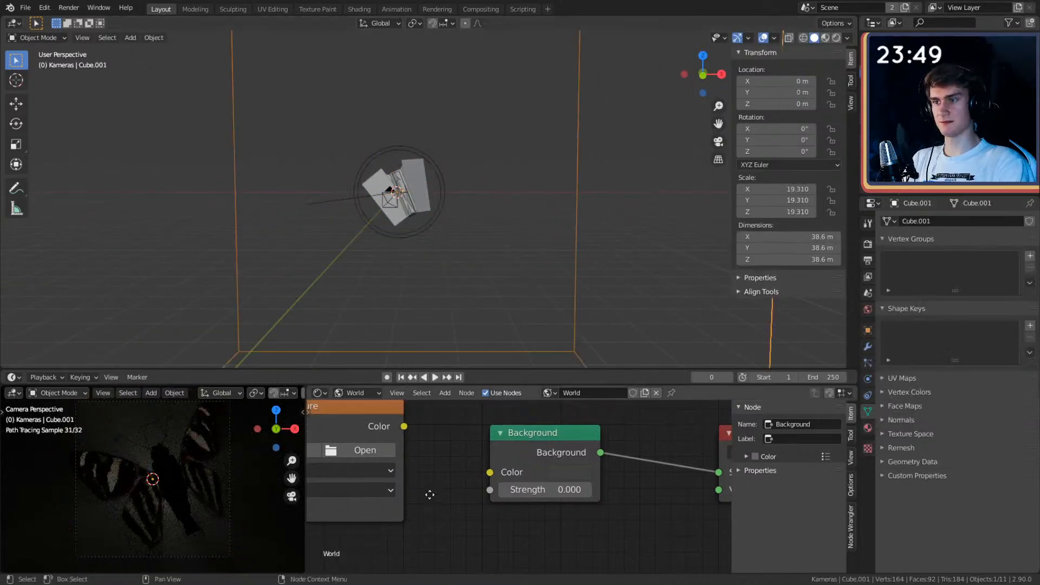
pyautogui.click(362, 405)
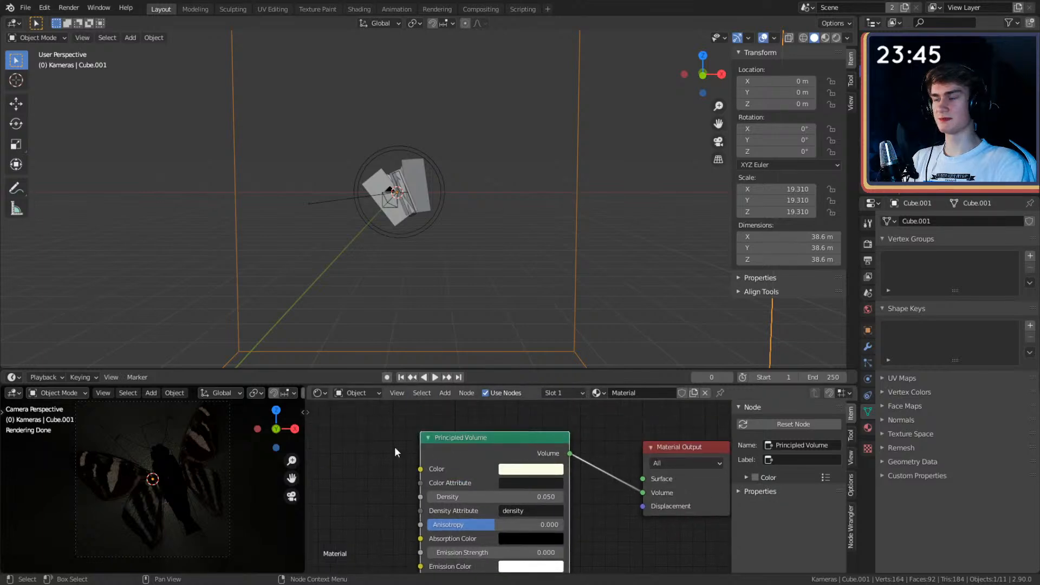
pyautogui.scroll(1, 508, 241)
pyautogui.keyDown('shift'); pyautogui.moveTo(499, 250); pyautogui.dragTo(550, 301, button='middle'); pyautogui.keyUp('shift')
pyautogui.scroll(1, 526, 254)
pyautogui.scroll(-5, 587, 505)
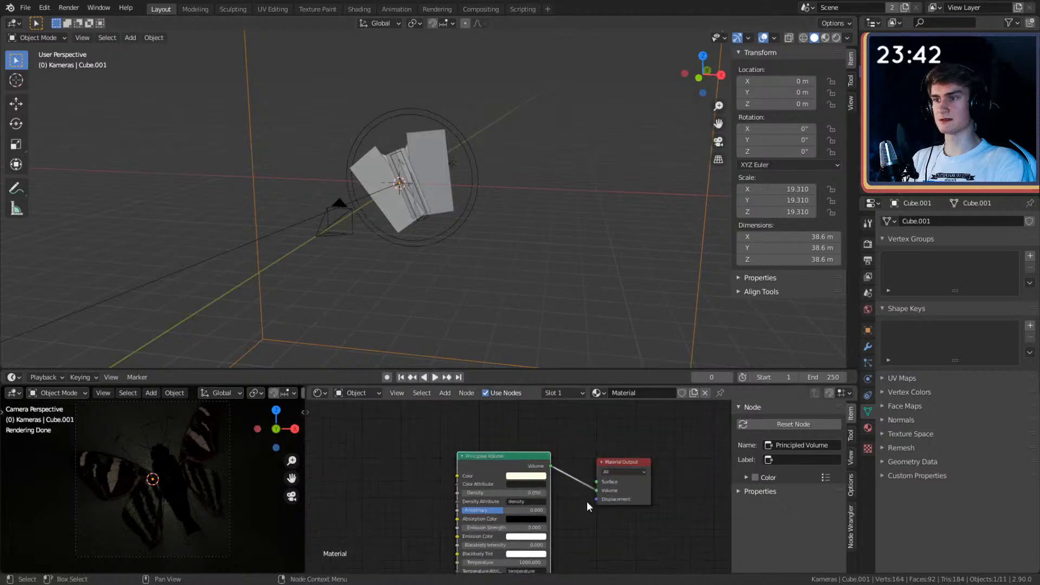
# Step: Set the density of the cube's Principled Volume node to 0.1
pyautogui.moveTo(578, 508); pyautogui.dragTo(560, 479, button='middle')
pyautogui.scroll(4, 545, 474)
pyautogui.press('Return')
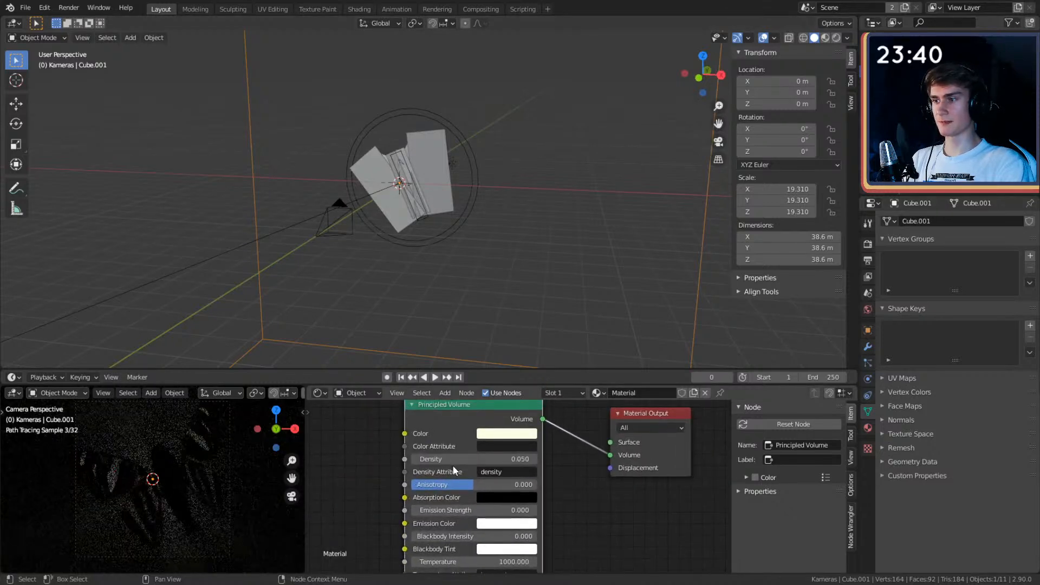
pyautogui.click(486, 459)
pyautogui.write('0.05')
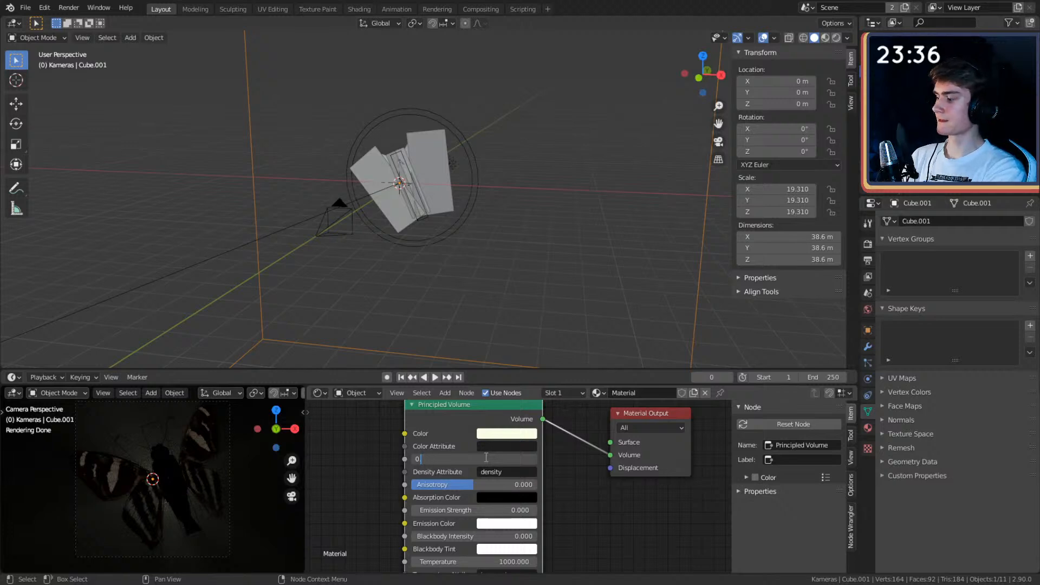
pyautogui.write('.1')
pyautogui.press('Return')
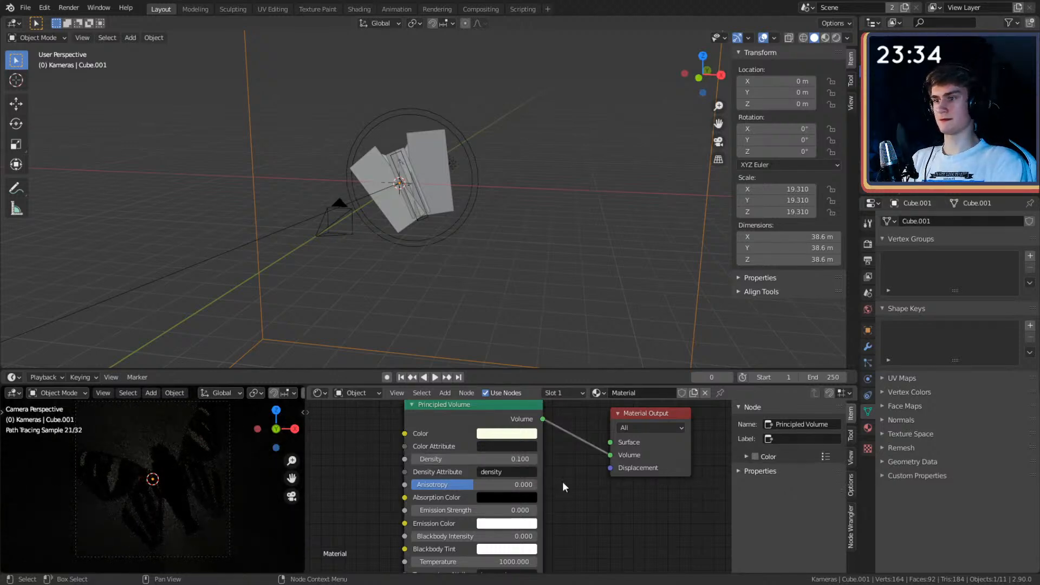
# Step: Set the spot light's power to 5000 W
pyautogui.moveTo(428, 195); pyautogui.dragTo(554, 210, button='middle')
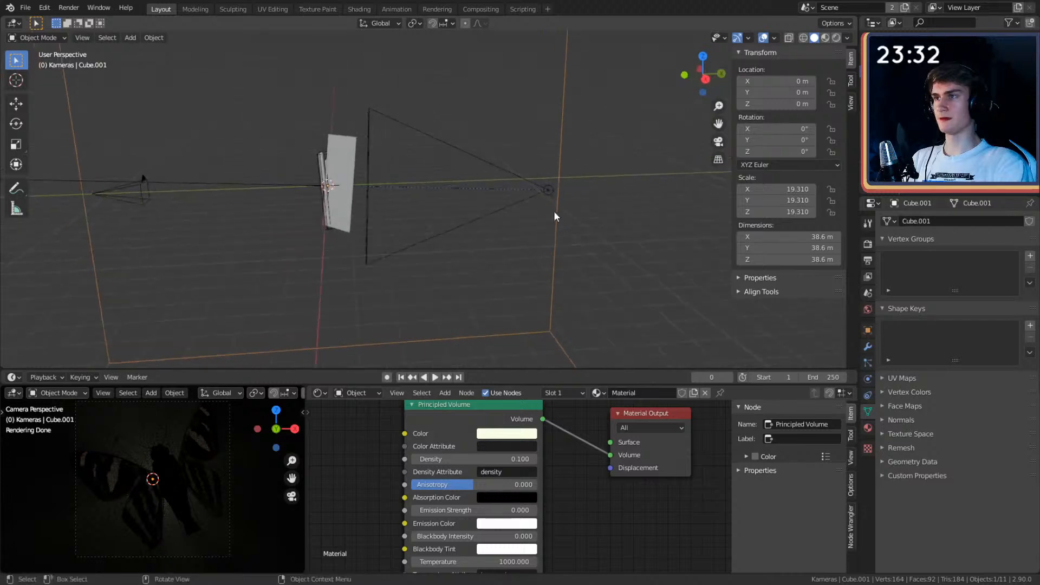
pyautogui.click(548, 190)
pyautogui.click(938, 299)
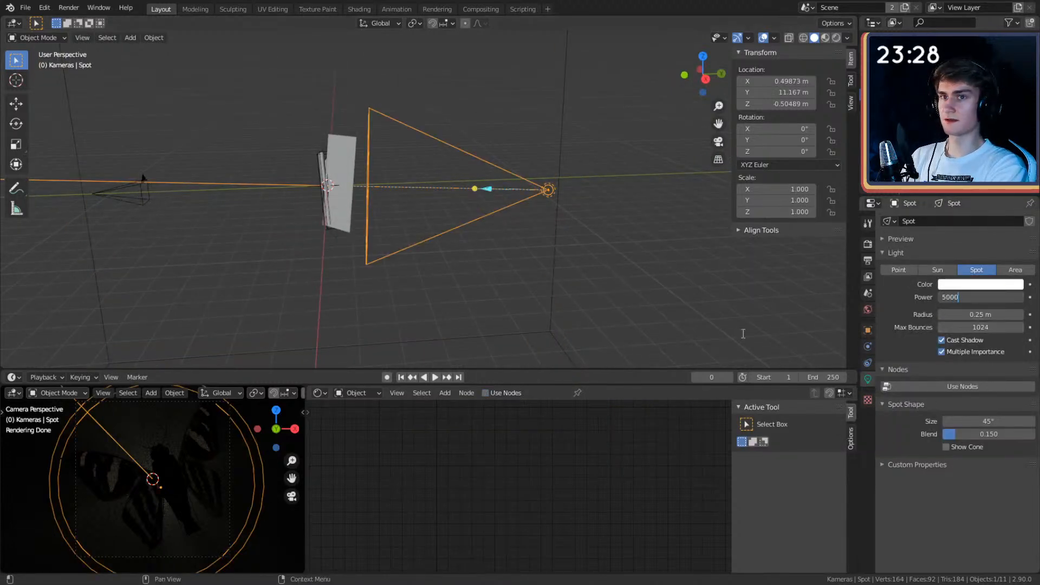
pyautogui.write('5000')
pyautogui.press('Return')
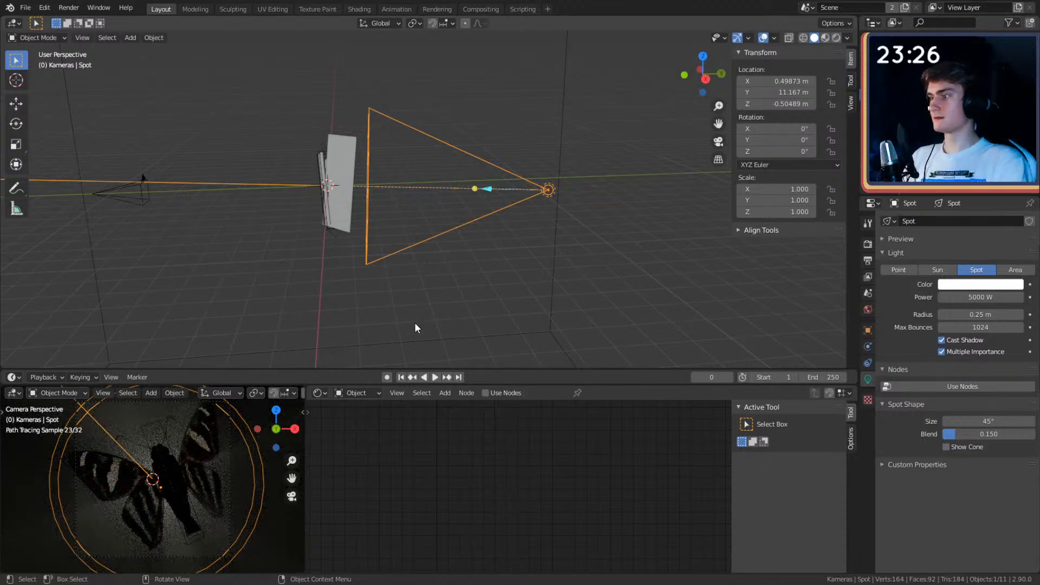
# Step: From the camera view, rotate the body cube freely to about 88°, 22.3°, 174° and move it to about X 0.13 m, Z -0.27 m
pyautogui.moveTo(368, 356); pyautogui.dragTo(559, 239, button='middle')
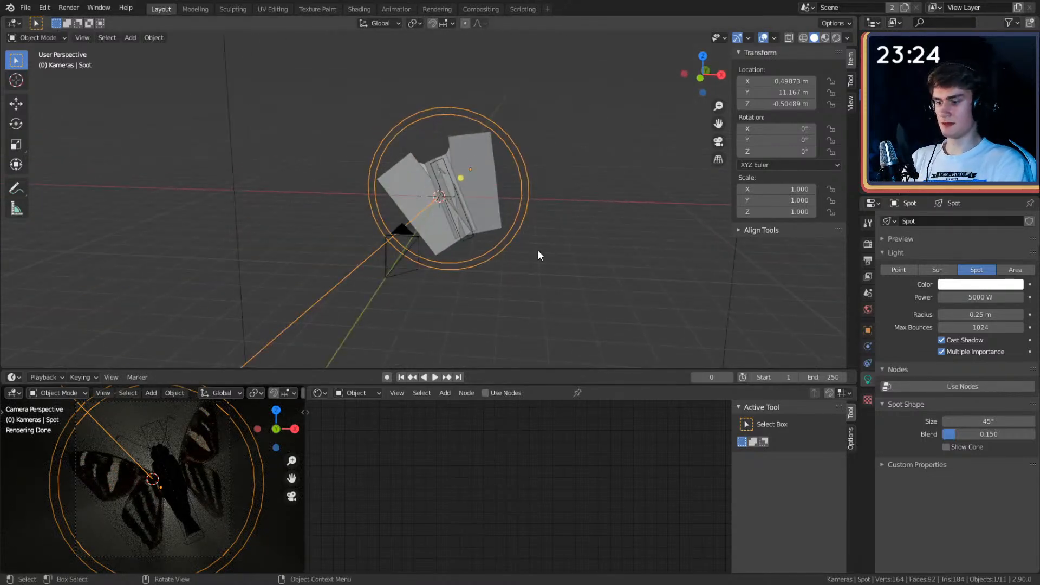
pyautogui.press('KP_0')
pyautogui.click(428, 137)
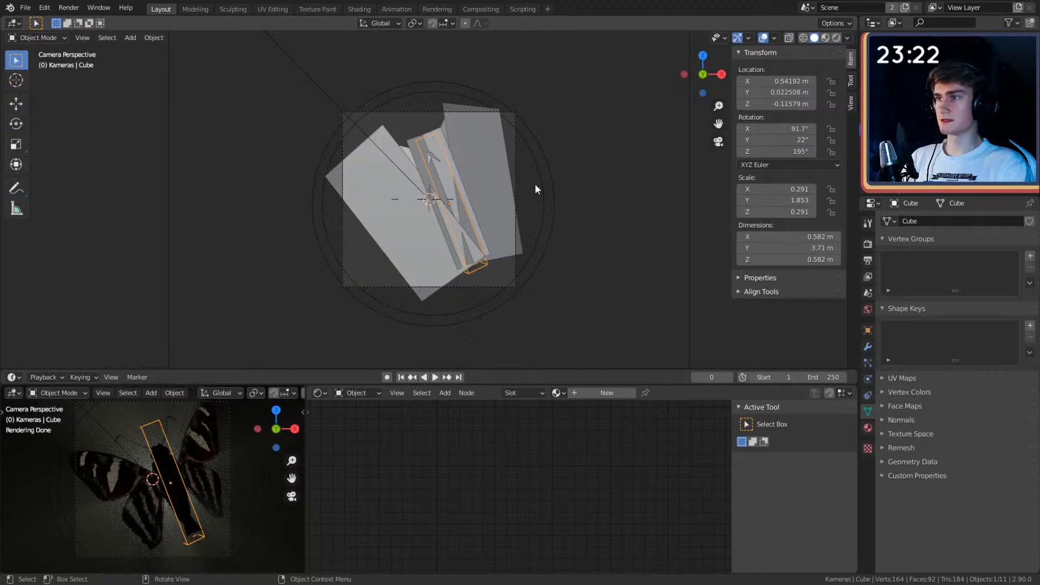
pyautogui.press('r')
pyautogui.press('r')
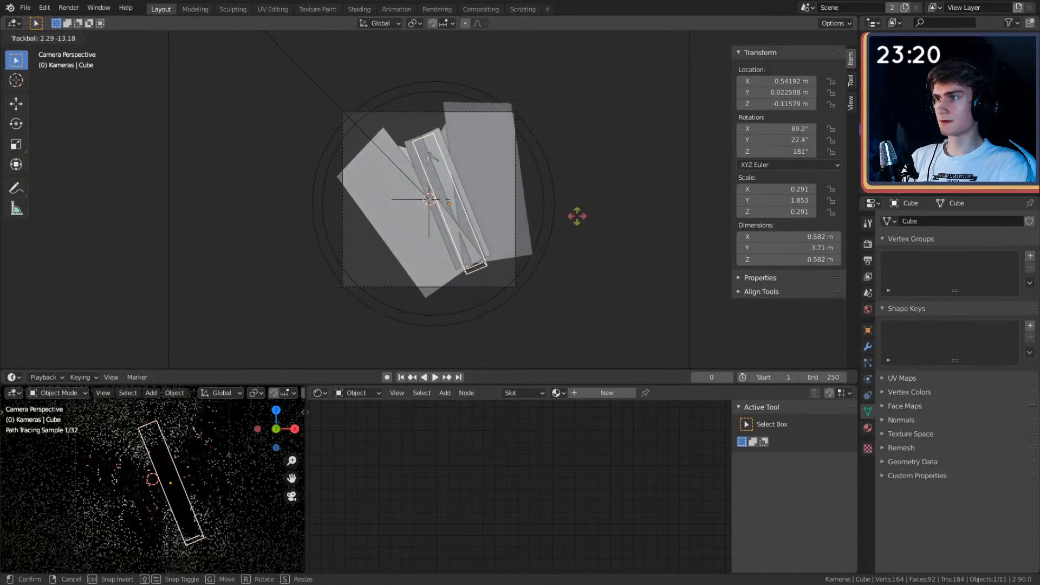
pyautogui.click(572, 222)
pyautogui.press('g')
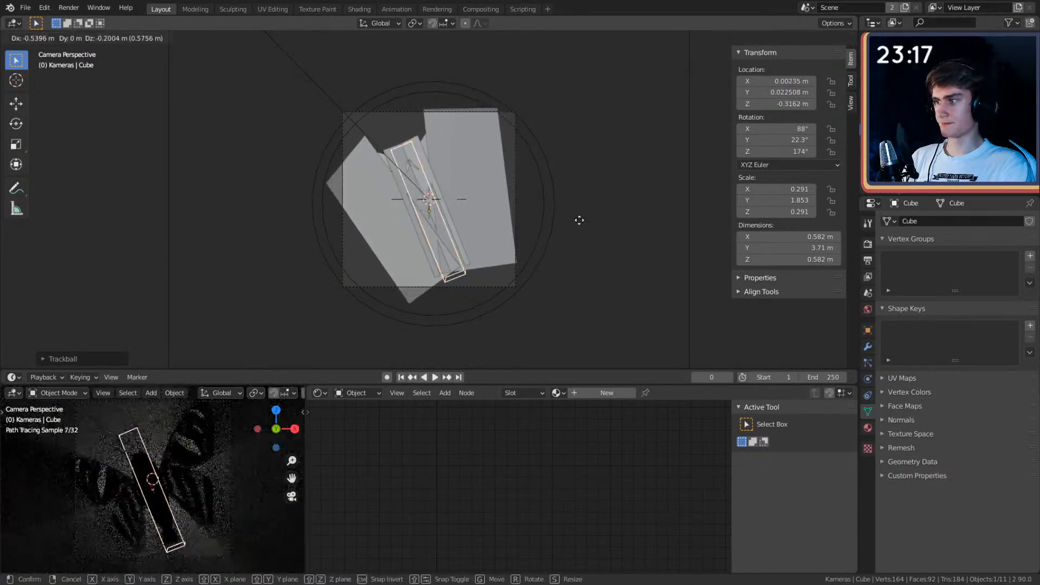
pyautogui.click(583, 220)
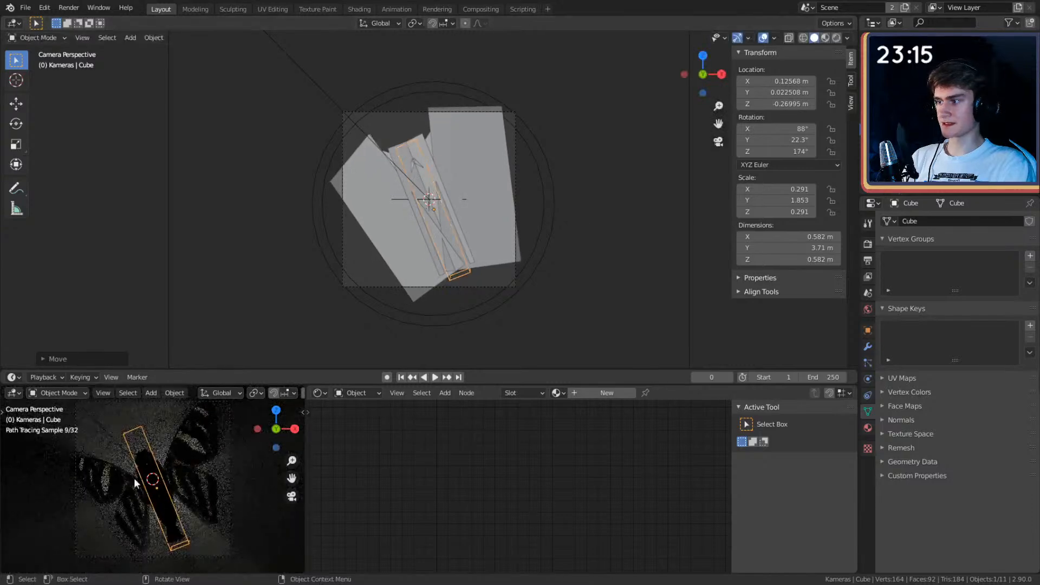
# Step: Scale the butterfly's body cube down to about 0.87 and rotate it freely to about 88.6°, 22.4°, 177°
pyautogui.press('s')
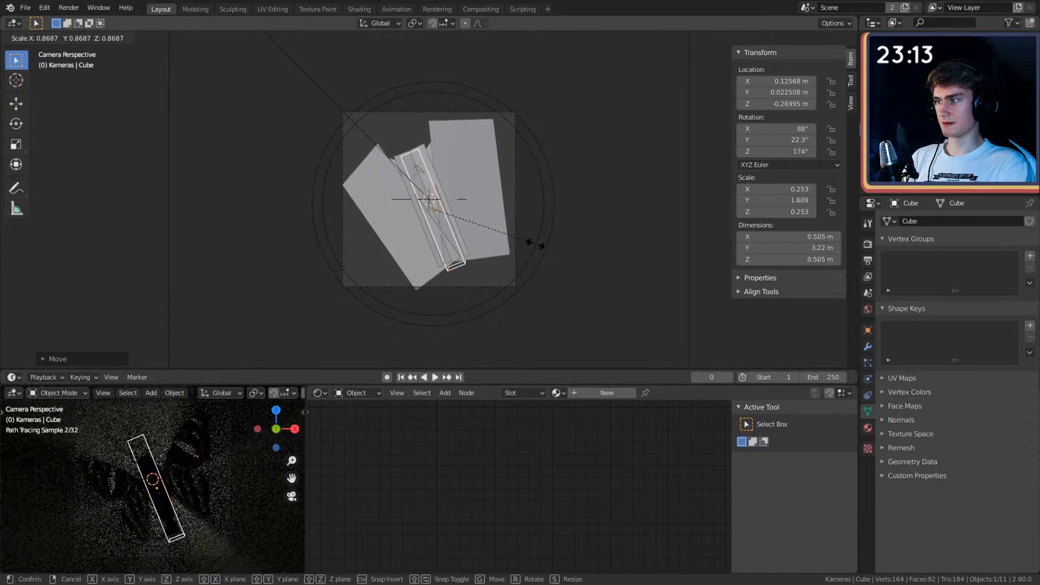
pyautogui.click(548, 245)
pyautogui.press('r')
pyautogui.press('r')
pyautogui.click(551, 244)
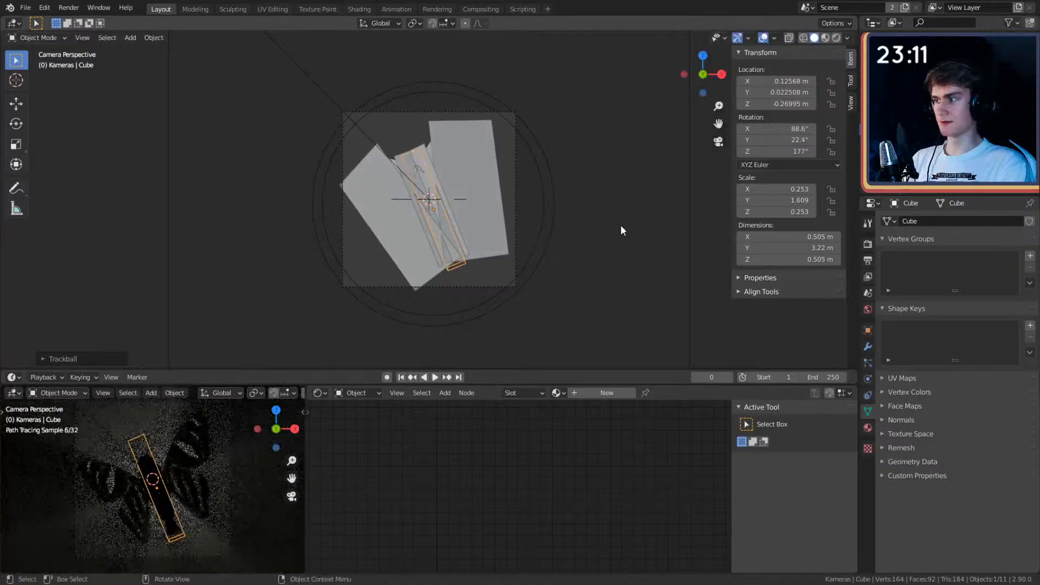
# Step: Raise the spot light's power to 10000 W
pyautogui.moveTo(619, 226); pyautogui.dragTo(487, 171, button='middle')
pyautogui.click(487, 169)
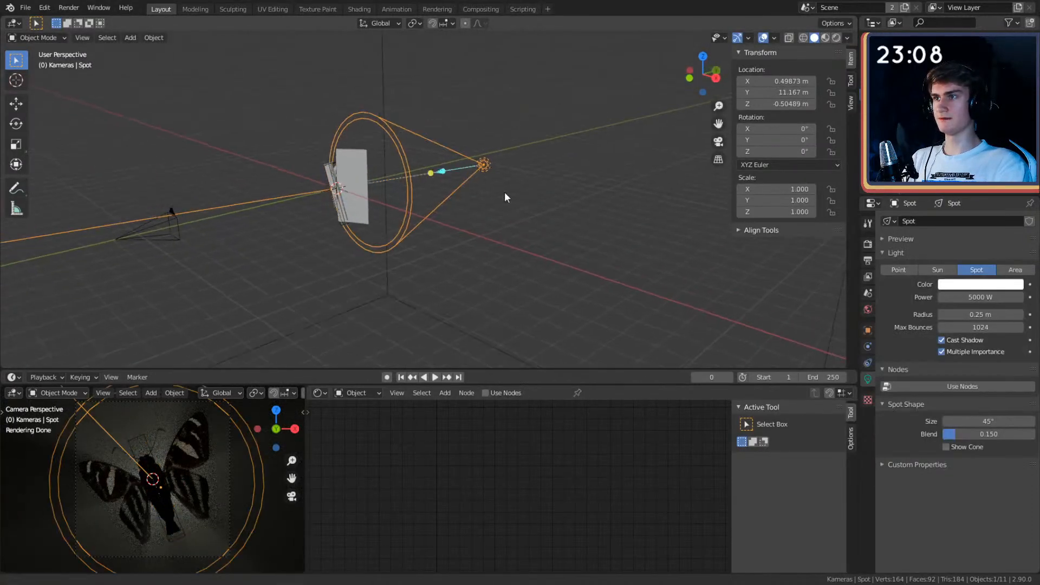
pyautogui.click(980, 284)
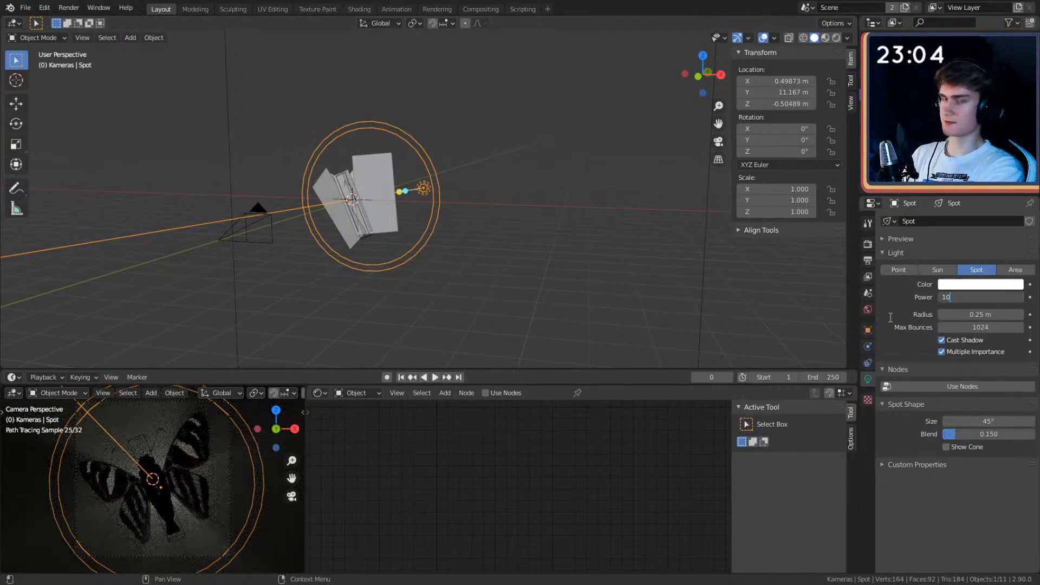
pyautogui.press('Return')
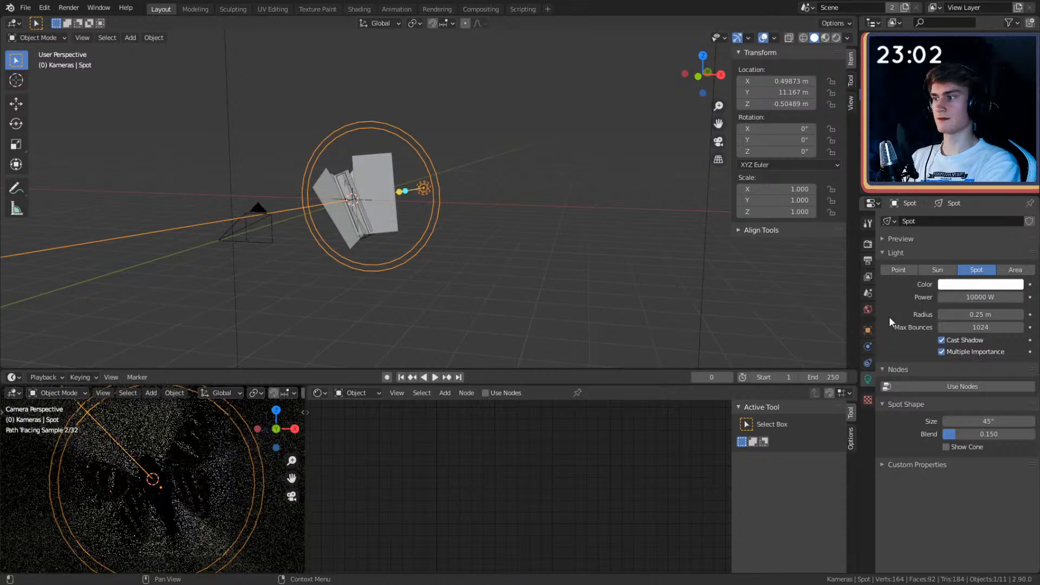
# Step: Deselect the spot light and make wing LEFT the active object to bring up its wing material nodes
pyautogui.click(515, 272)
pyautogui.moveTo(515, 272); pyautogui.dragTo(496, 216, button='middle')
pyautogui.click(446, 138)
pyautogui.moveTo(447, 137); pyautogui.dragTo(493, 222, button='middle')
pyautogui.click(484, 219)
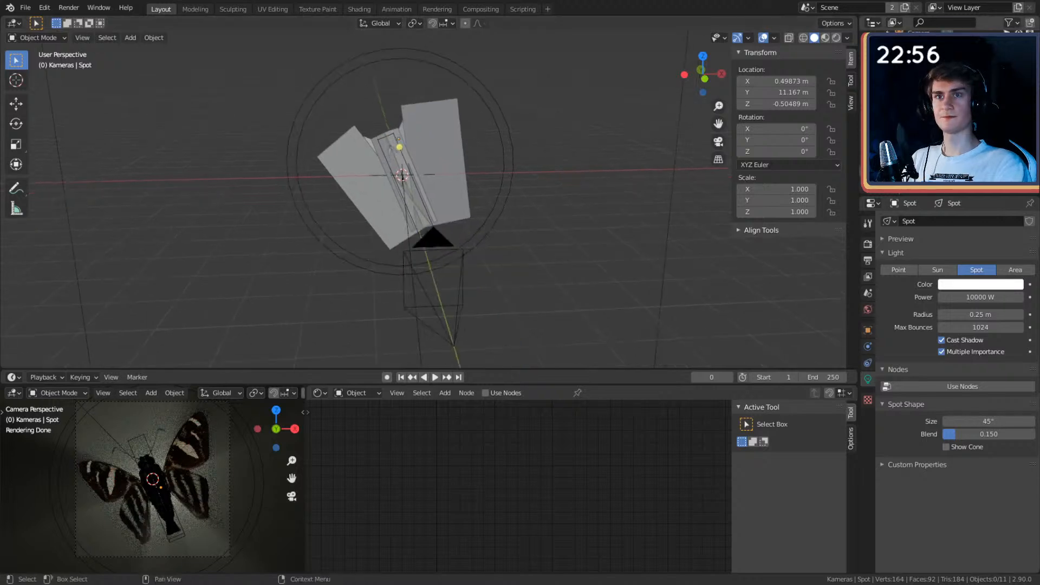
pyautogui.click(928, 114)
pyautogui.scroll(-6, 589, 534)
pyautogui.moveTo(588, 534); pyautogui.dragTo(660, 507, button='middle')
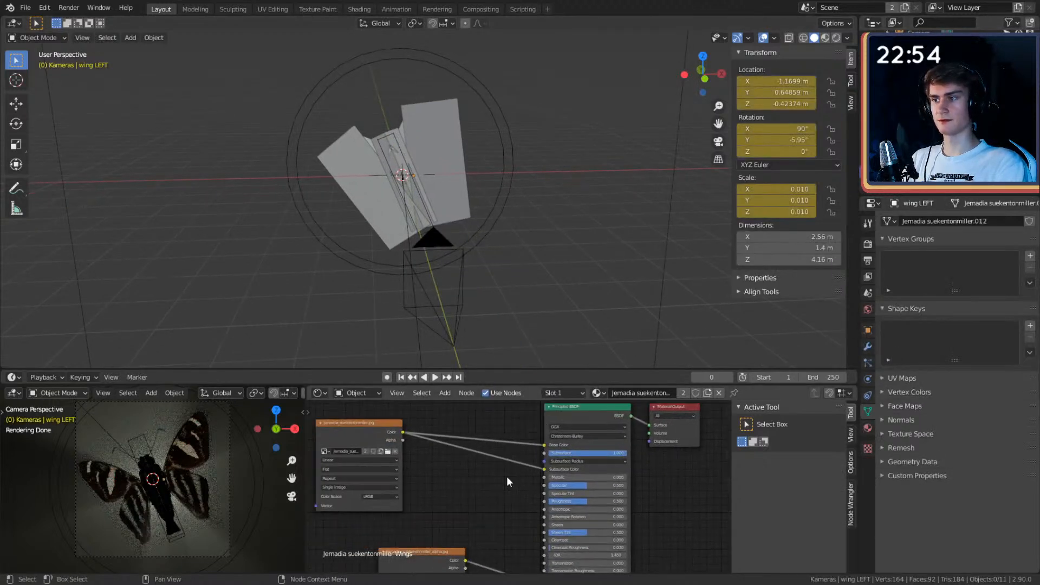
# Step: Examine the Principled BSDF settings of the wing material and compare them with the butterfly in the camera render
pyautogui.moveTo(506, 476); pyautogui.dragTo(563, 483, button='middle')
pyautogui.scroll(5, 561, 495)
pyautogui.scroll(-3, 562, 495)
pyautogui.scroll(2, 662, 482)
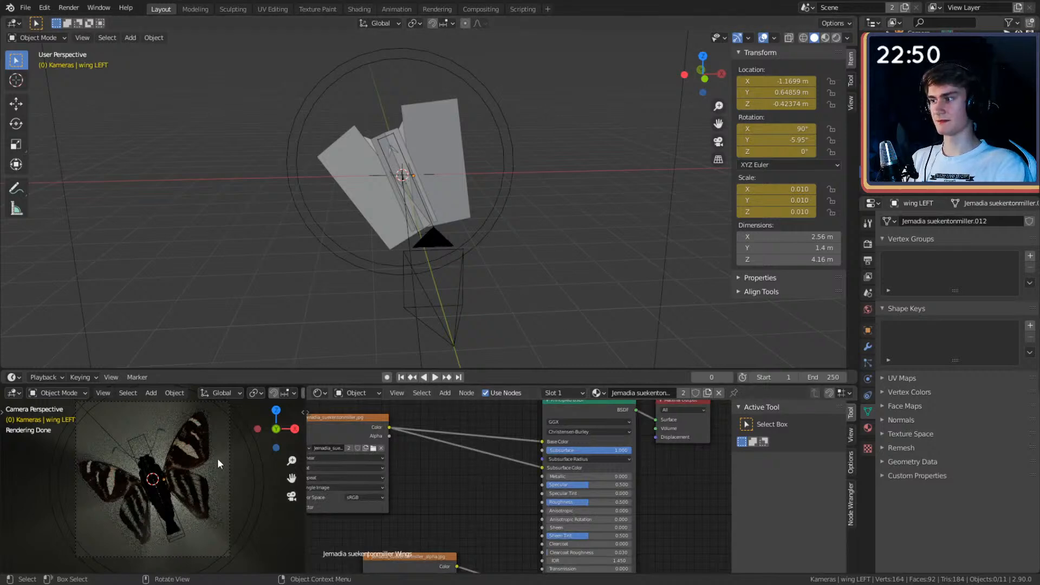
pyautogui.scroll(3, 522, 486)
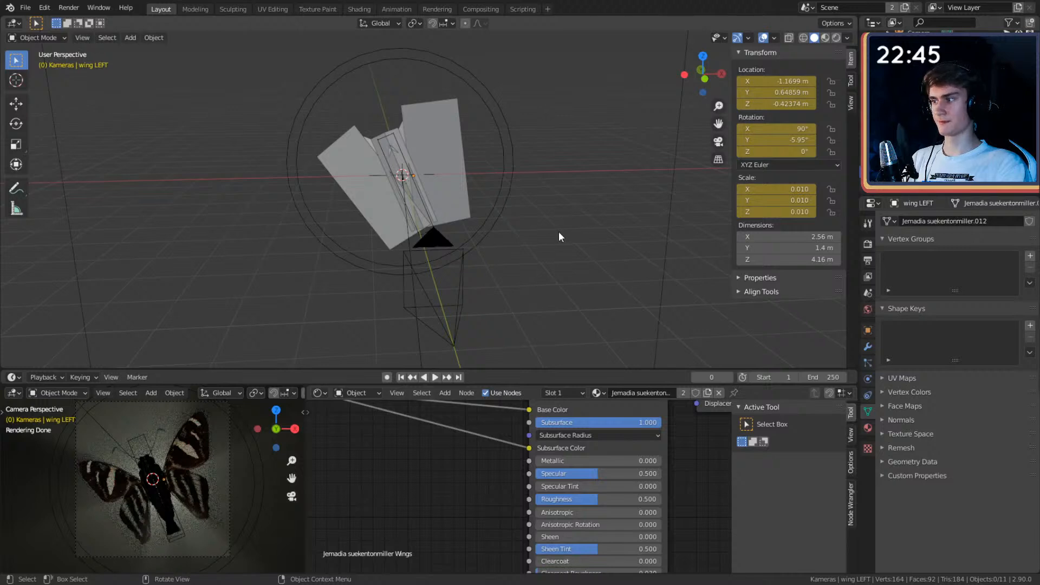
pyautogui.scroll(4, 558, 231)
pyautogui.scroll(-4, 521, 225)
# Step: Inspect the butterfly from behind and in front in Material Preview shading and return the viewport to Solid shading
pyautogui.moveTo(527, 245); pyautogui.dragTo(508, 246, button='middle')
pyautogui.moveTo(346, 233); pyautogui.dragTo(466, 241, button='middle')
pyautogui.scroll(3, 423, 228)
pyautogui.press('z')
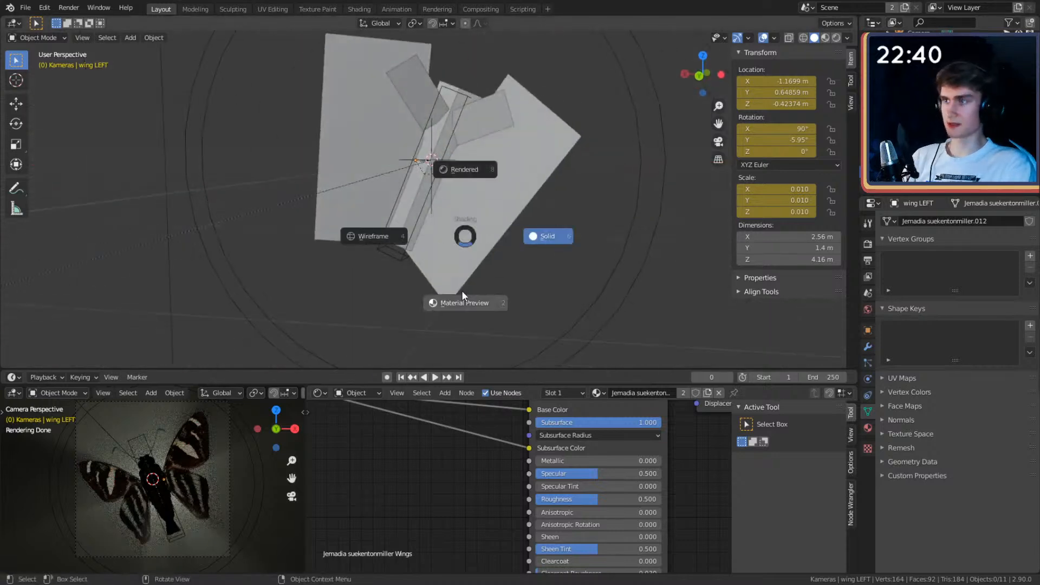
pyautogui.click(461, 295)
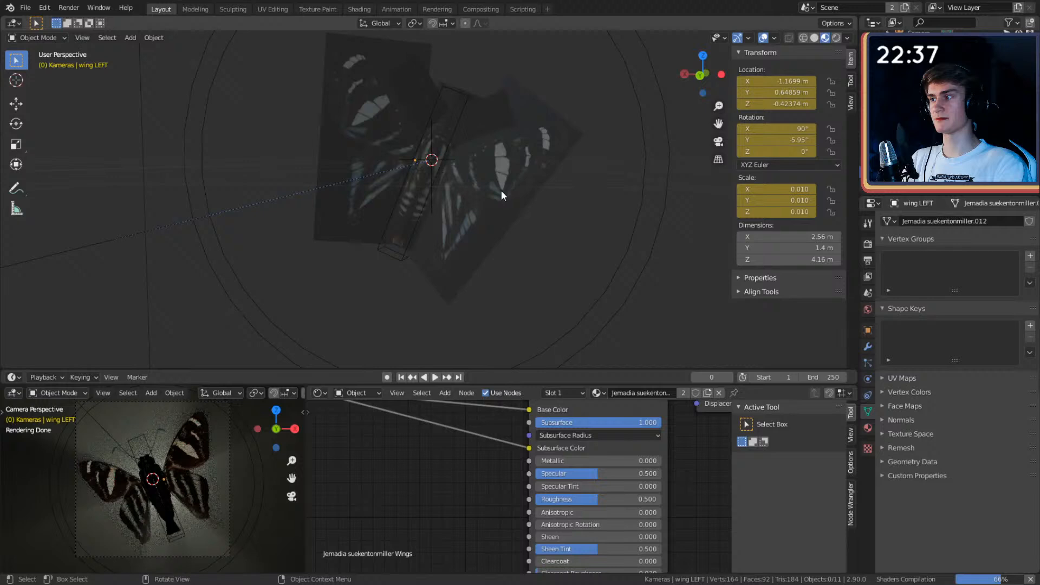
pyautogui.moveTo(501, 190); pyautogui.dragTo(441, 245, button='middle')
pyautogui.scroll(3, 504, 185)
pyautogui.scroll(-3, 499, 245)
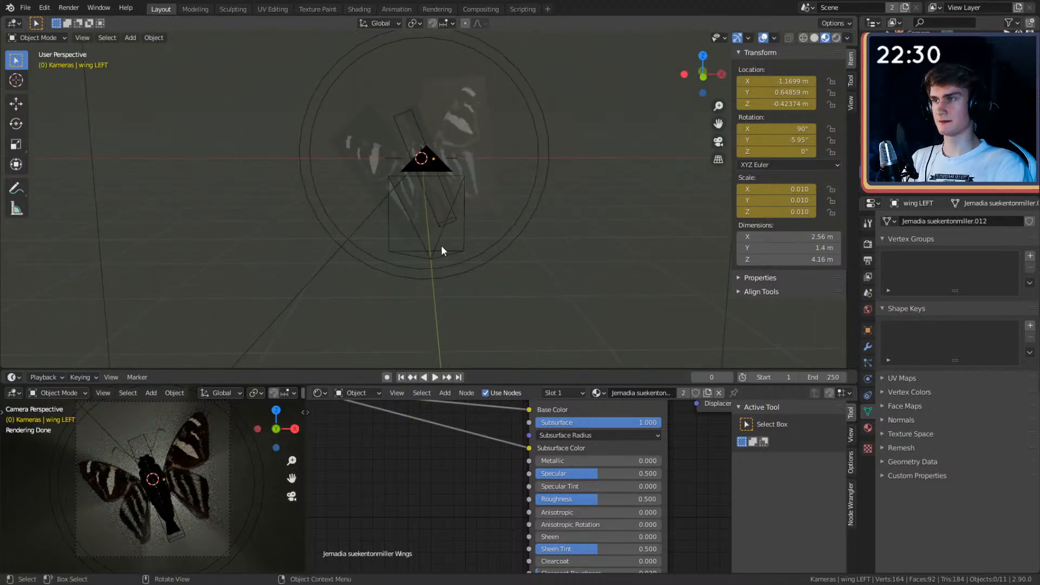
pyautogui.press('z')
pyautogui.click(523, 246)
pyautogui.moveTo(525, 245); pyautogui.dragTo(496, 275, button='middle')
# Step: Make room beside the wing material's colour image texture and add a ColorRamp node
pyautogui.scroll(-6, 433, 466)
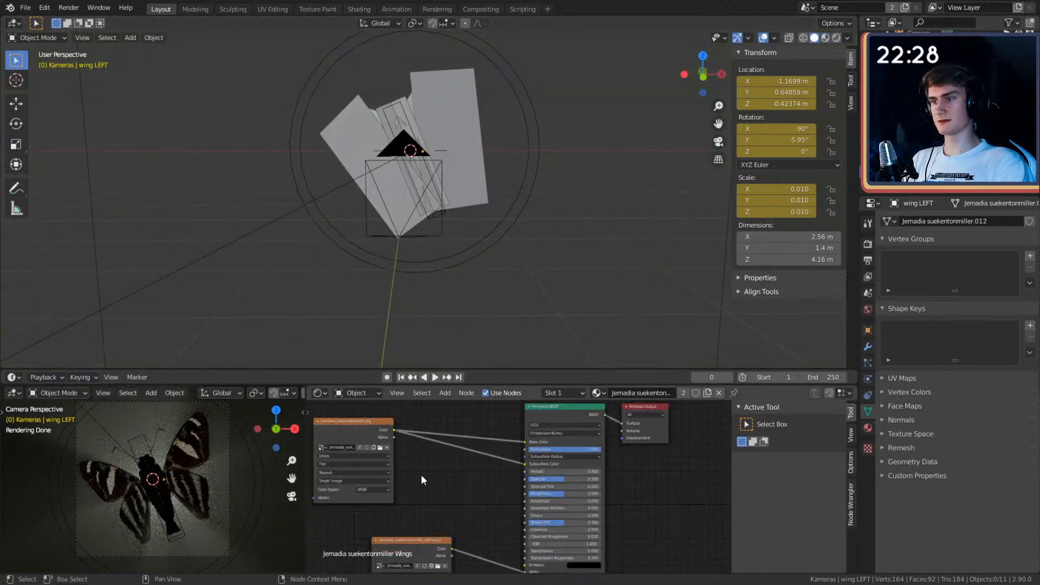
pyautogui.moveTo(428, 463); pyautogui.dragTo(474, 504, button='middle')
pyautogui.click(397, 462)
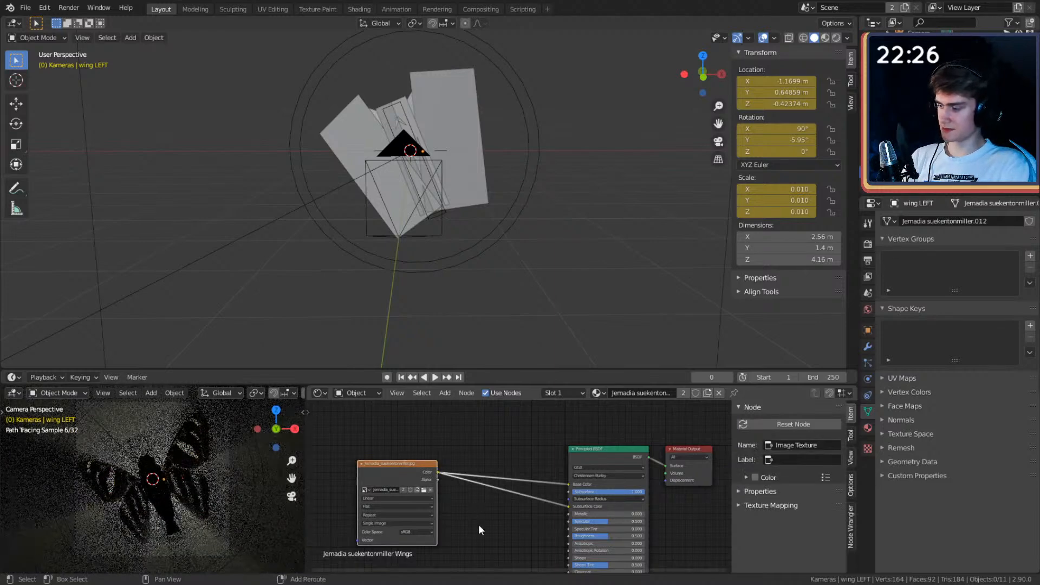
pyautogui.moveTo(399, 462); pyautogui.dragTo(359, 467)
pyautogui.hotkey('shift', 'a')
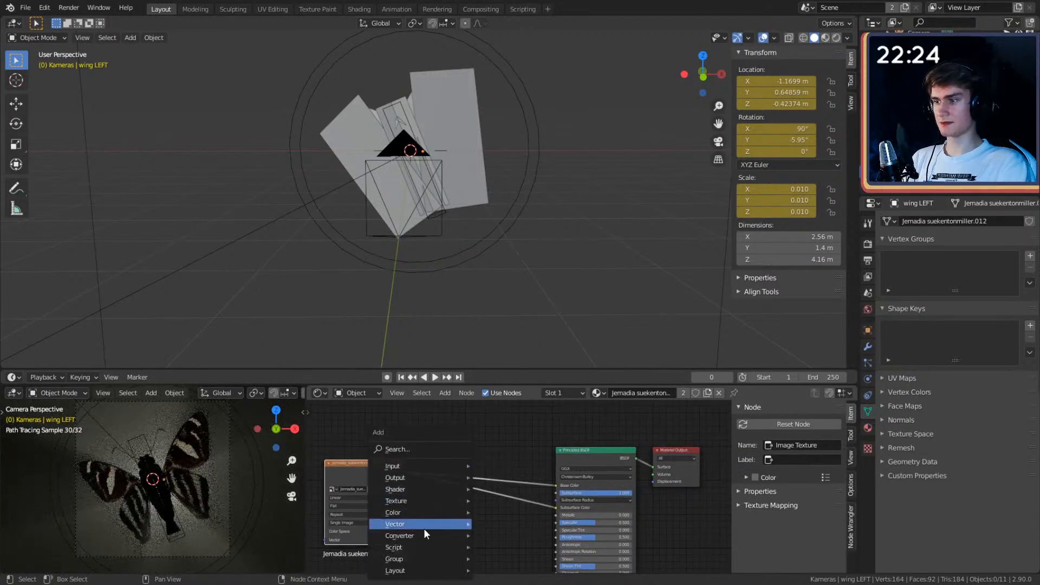
pyautogui.moveTo(425, 535)
pyautogui.click(519, 393)
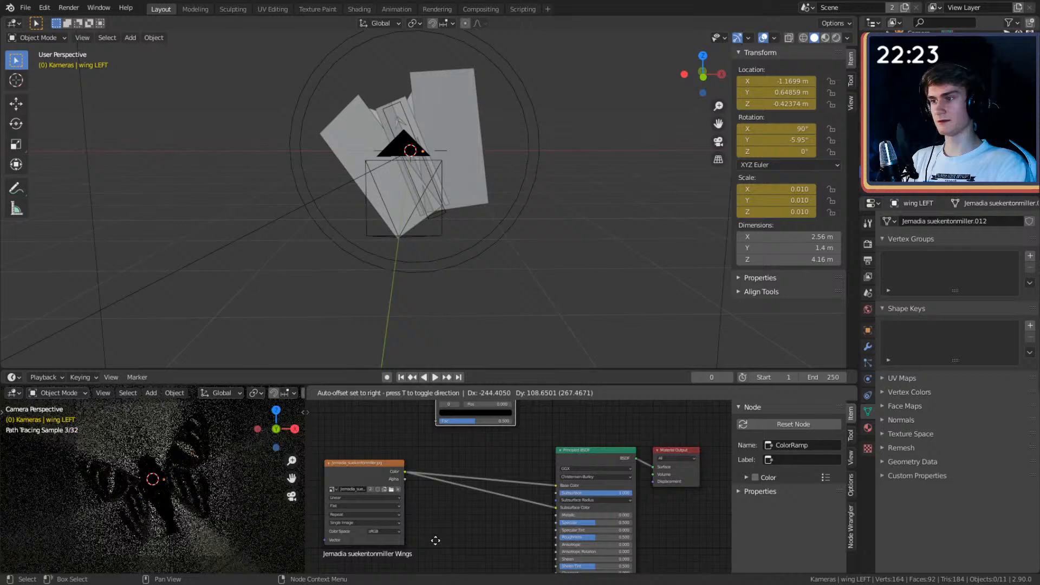
pyautogui.click(427, 569)
# Step: Connect the wing image texture's Color output to the ColorRamp's Fac input and preview the ColorRamp through the material output
pyautogui.moveTo(468, 478); pyautogui.dragTo(533, 496, button='middle')
pyautogui.scroll(4, 481, 506)
pyautogui.moveTo(374, 493); pyautogui.dragTo(345, 497)
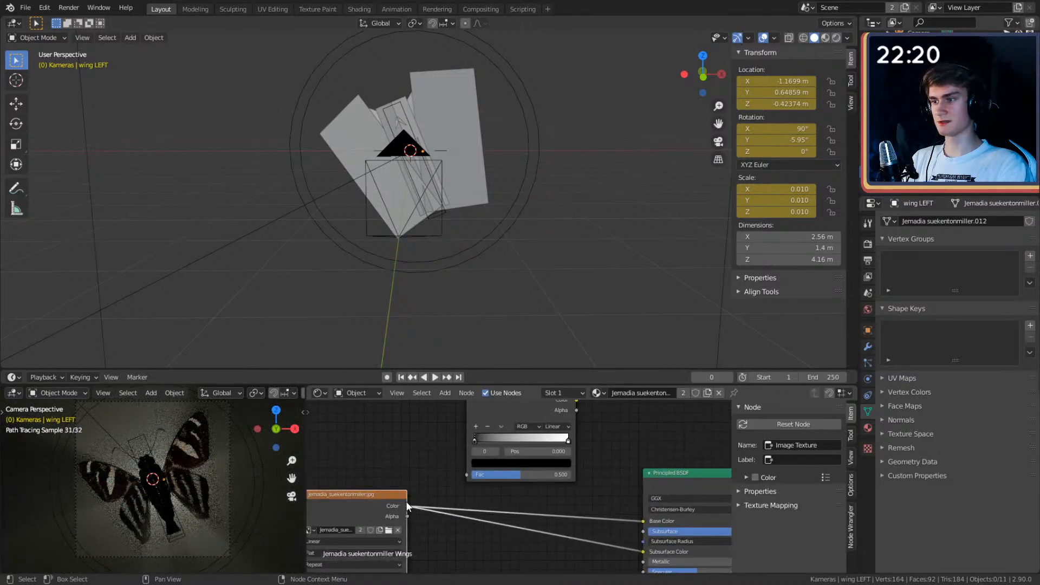
pyautogui.moveTo(468, 510); pyautogui.dragTo(462, 510, button='middle')
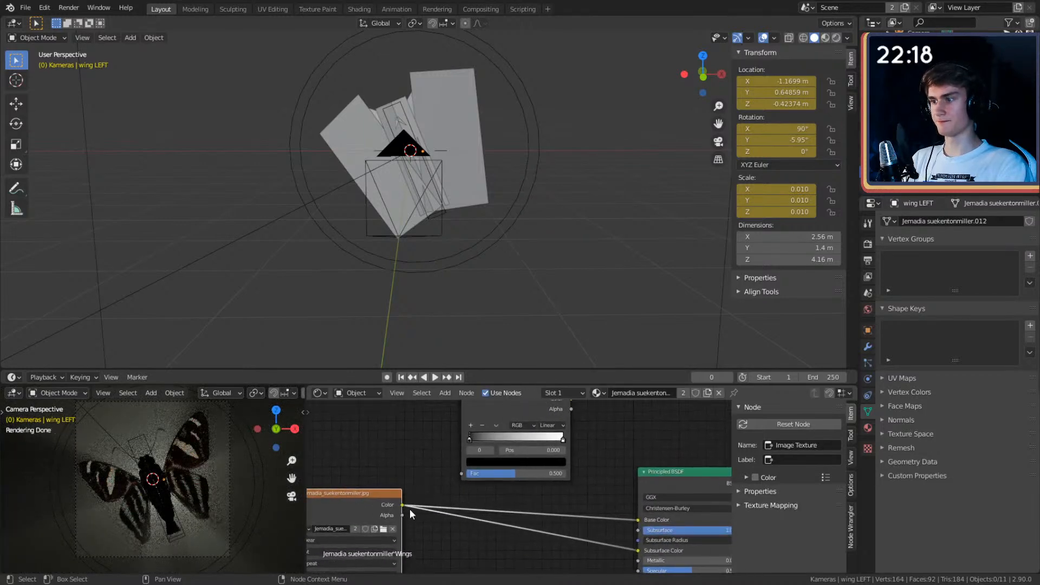
pyautogui.moveTo(403, 504); pyautogui.dragTo(461, 473)
pyautogui.scroll(-2, 561, 487)
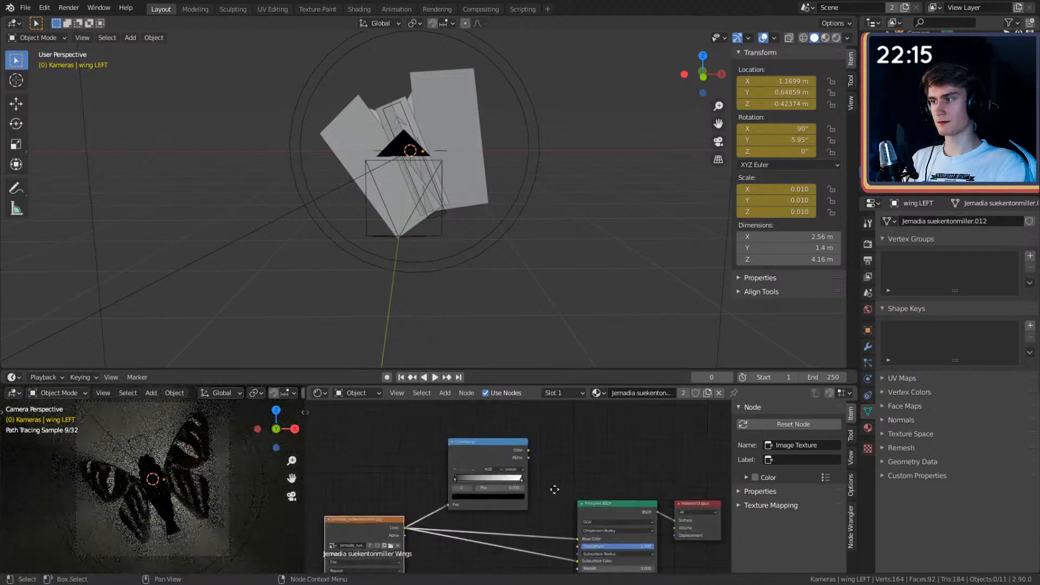
pyautogui.moveTo(554, 490); pyautogui.dragTo(539, 481, button='middle')
pyautogui.keyDown('ctrl'); pyautogui.keyDown('shift'); pyautogui.click(468, 435); pyautogui.keyUp('shift'); pyautogui.keyUp('ctrl')
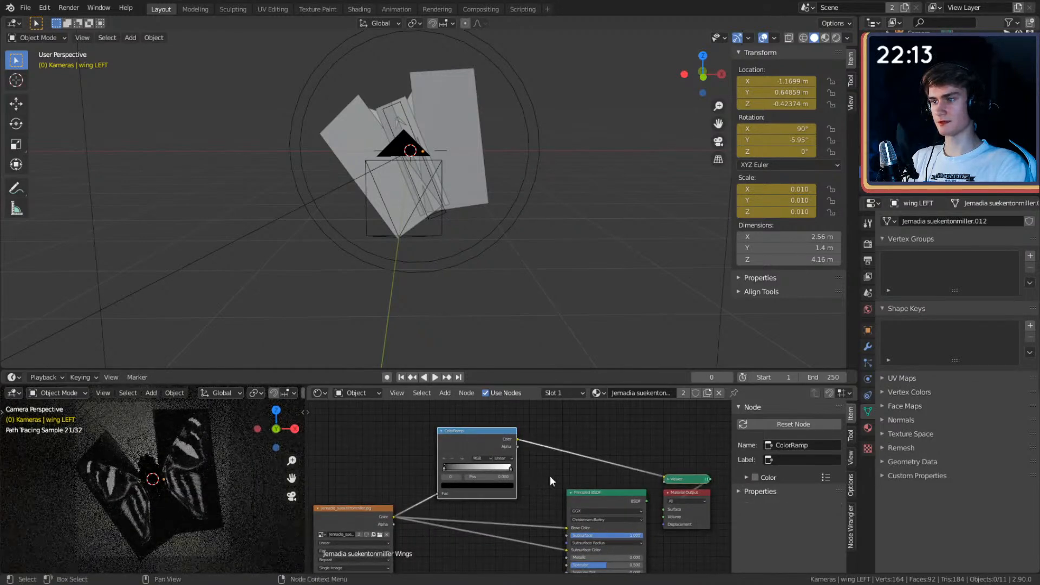
# Step: Tighten the ColorRamp by moving the black stop to 0.550 and bringing the white stop inwards near it
pyautogui.scroll(4, 550, 475)
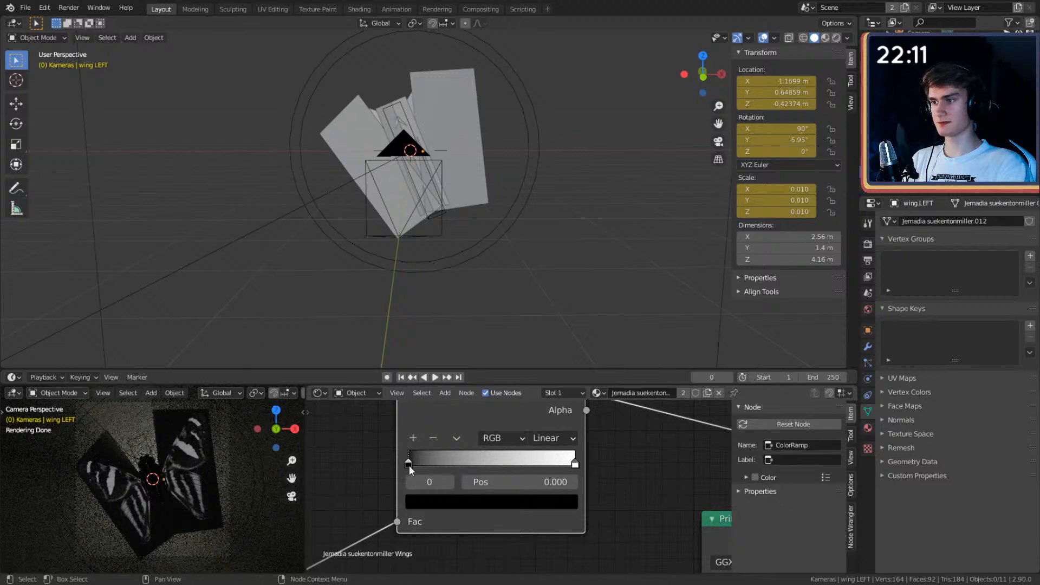
pyautogui.moveTo(409, 465); pyautogui.dragTo(493, 470)
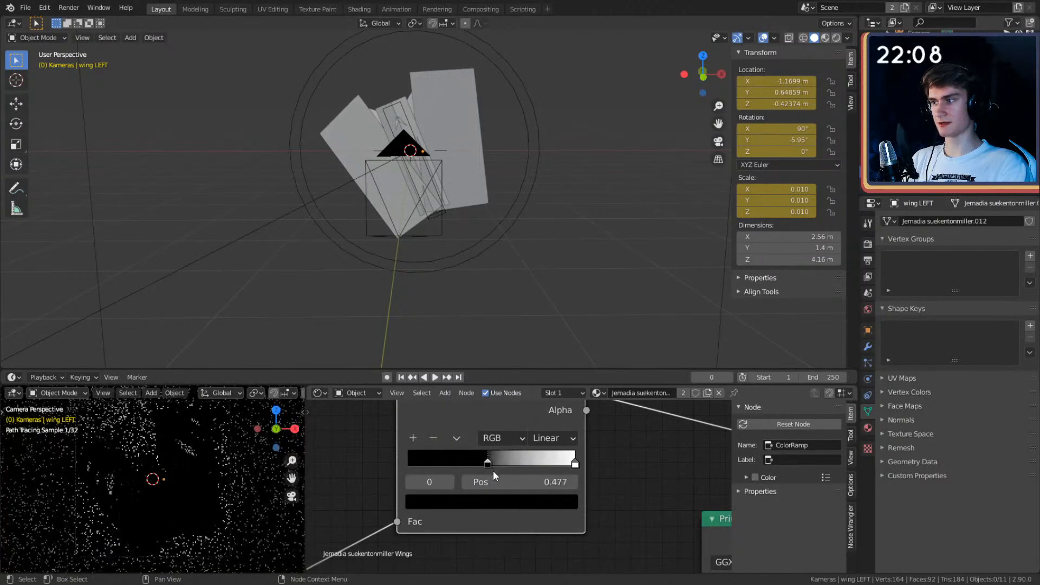
pyautogui.moveTo(575, 464); pyautogui.dragTo(499, 463)
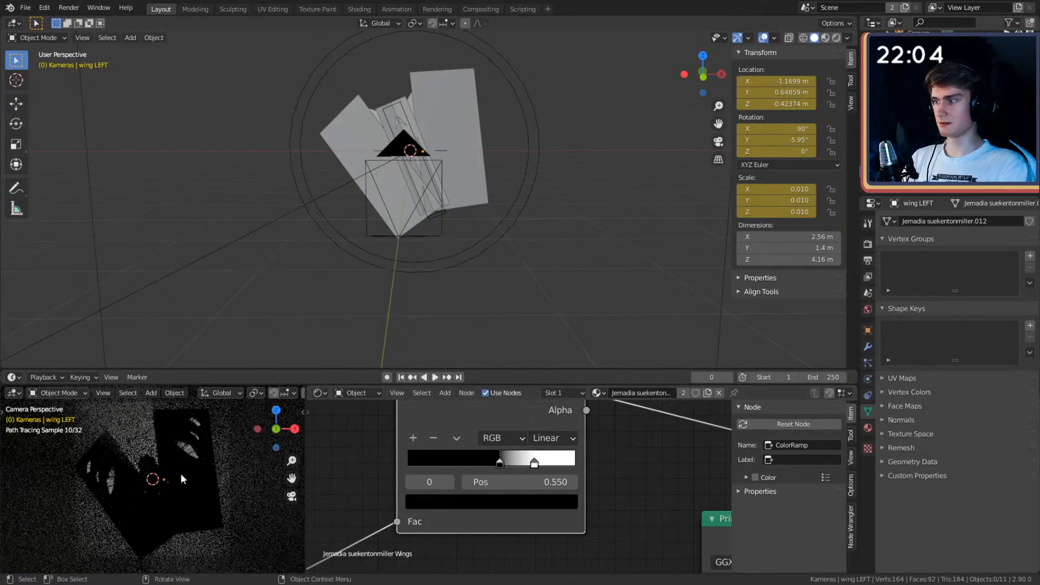
# Step: Switch the camera view to Material Preview, hide the volumetric cube and examine the masked wing pattern
pyautogui.press('z')
pyautogui.click(172, 509)
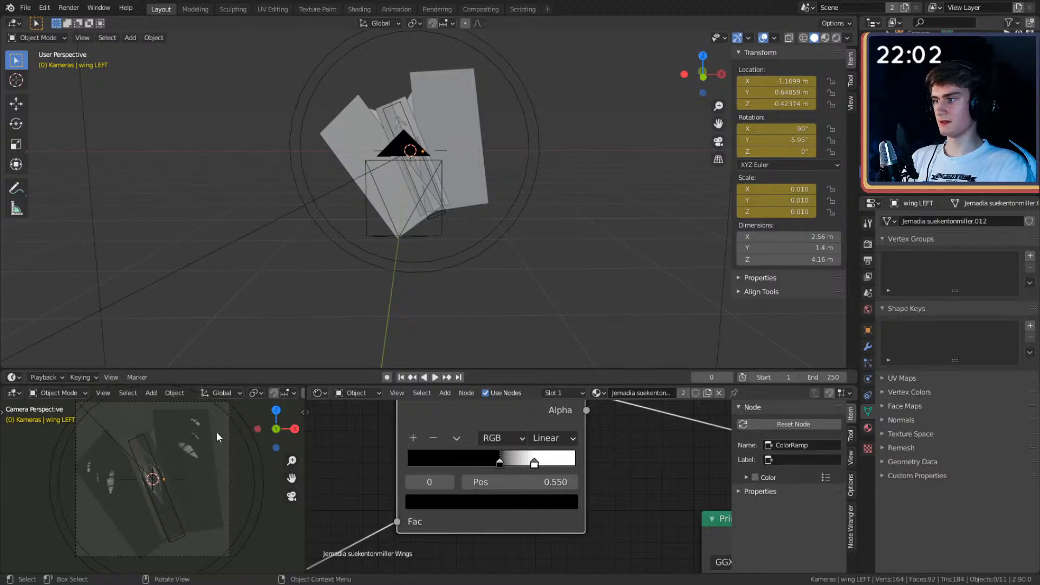
pyautogui.click(103, 228)
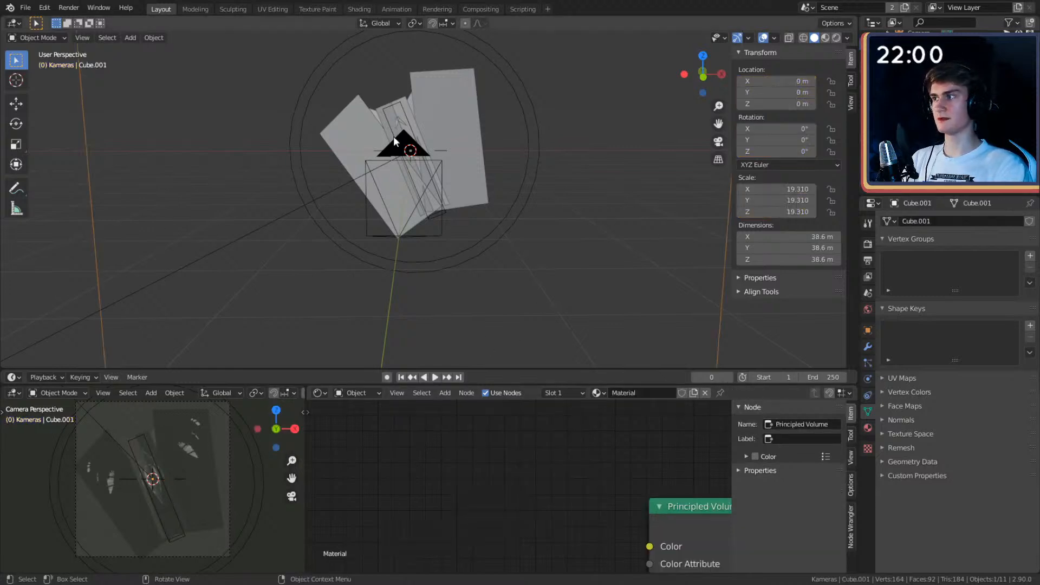
pyautogui.press('Delete')
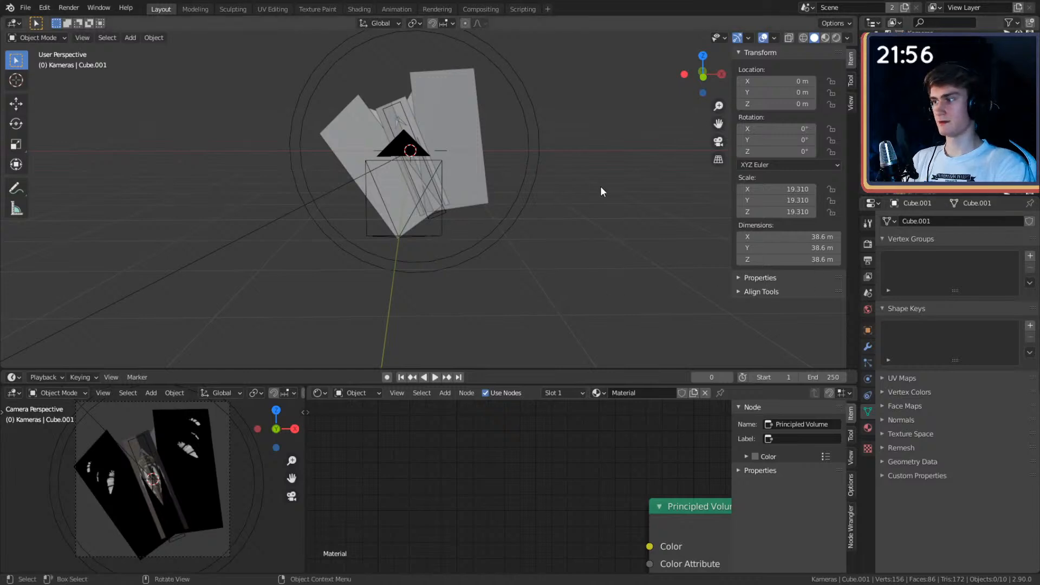
pyautogui.scroll(5, 168, 486)
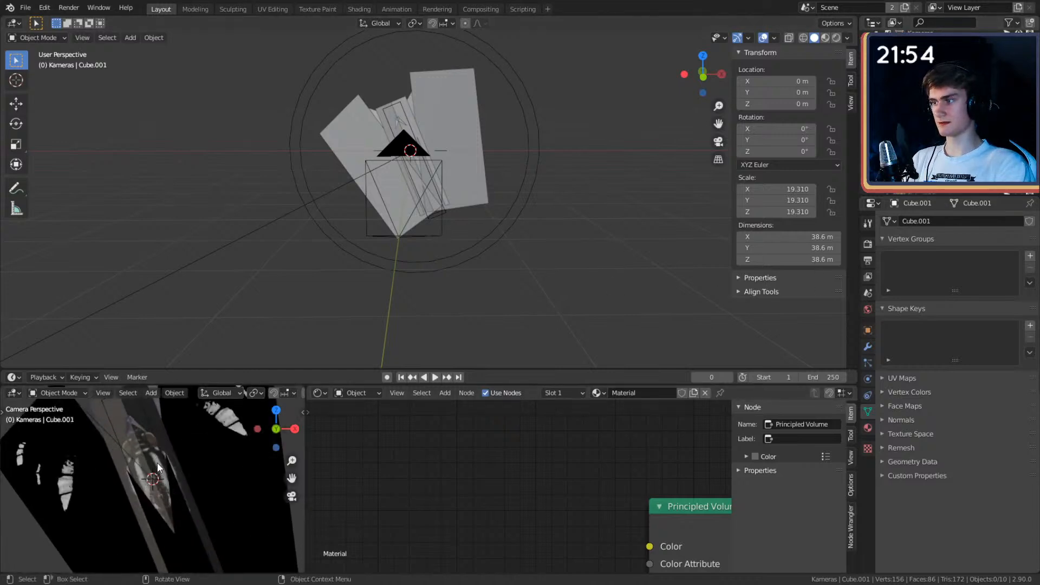
pyautogui.scroll(-4, 232, 433)
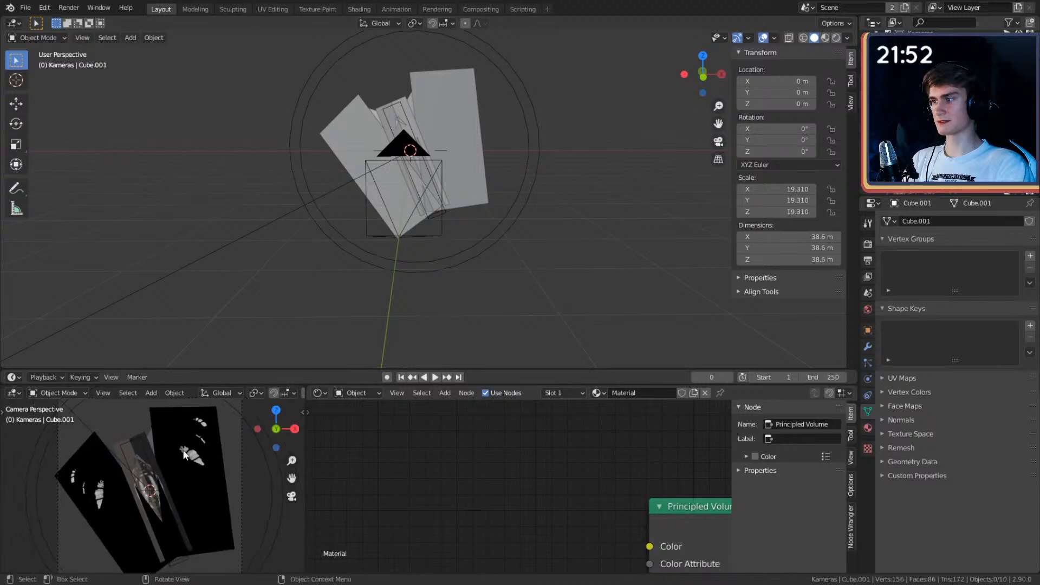
pyautogui.scroll(-3, 557, 519)
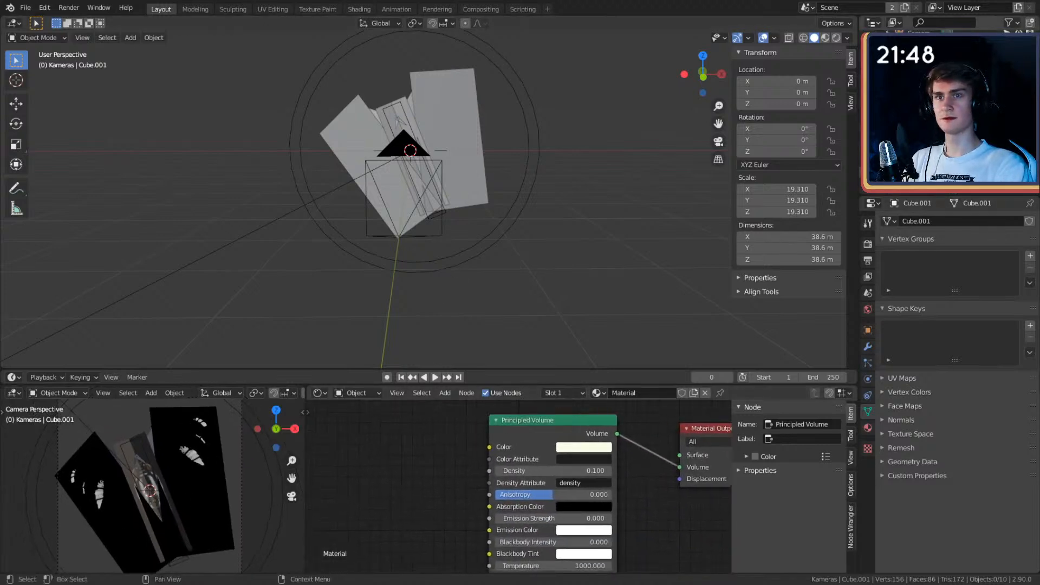
# Step: Select the left wing and set its ColorRamp's black stop to 0.182 and white stop to 0.323
pyautogui.click(921, 130)
pyautogui.moveTo(367, 467); pyautogui.dragTo(461, 564, button='middle')
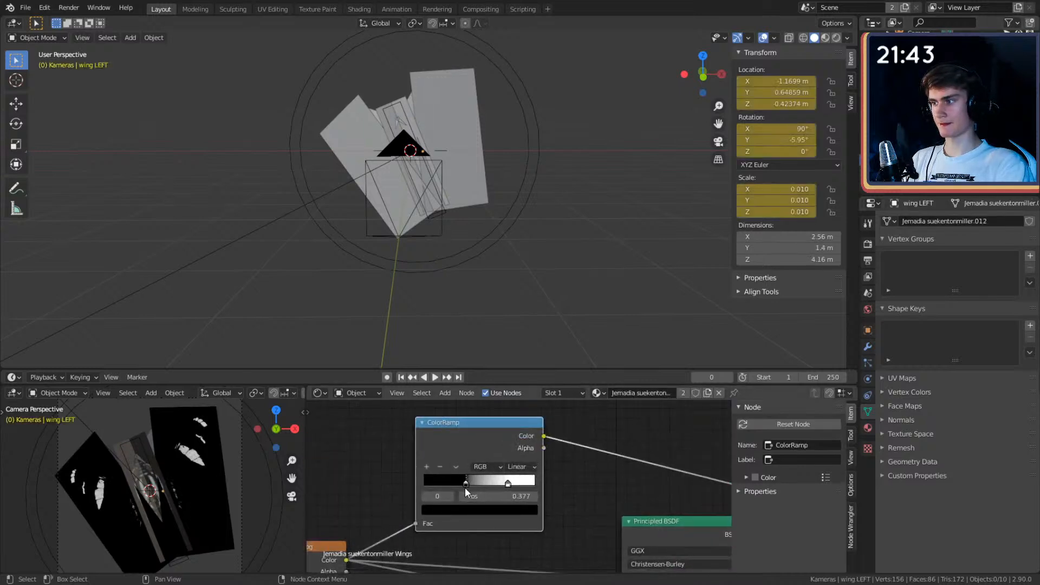
pyautogui.moveTo(460, 491); pyautogui.dragTo(441, 493)
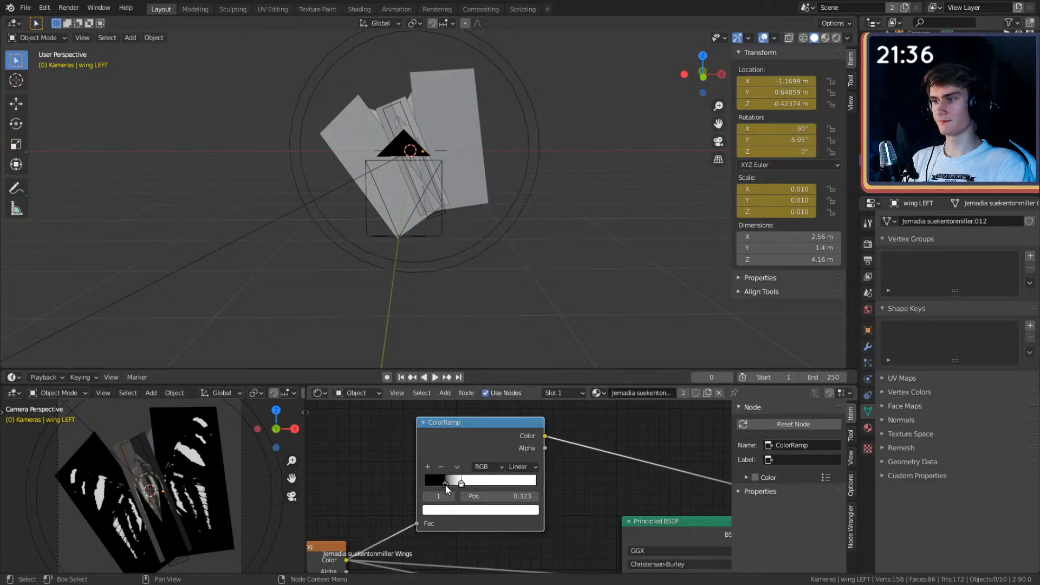
pyautogui.click(445, 483)
# Step: Reveal the hidden volumetric cube, with the main viewport in Solid shading and the camera view in Rendered shading
pyautogui.moveTo(506, 246); pyautogui.dragTo(522, 270, button='middle')
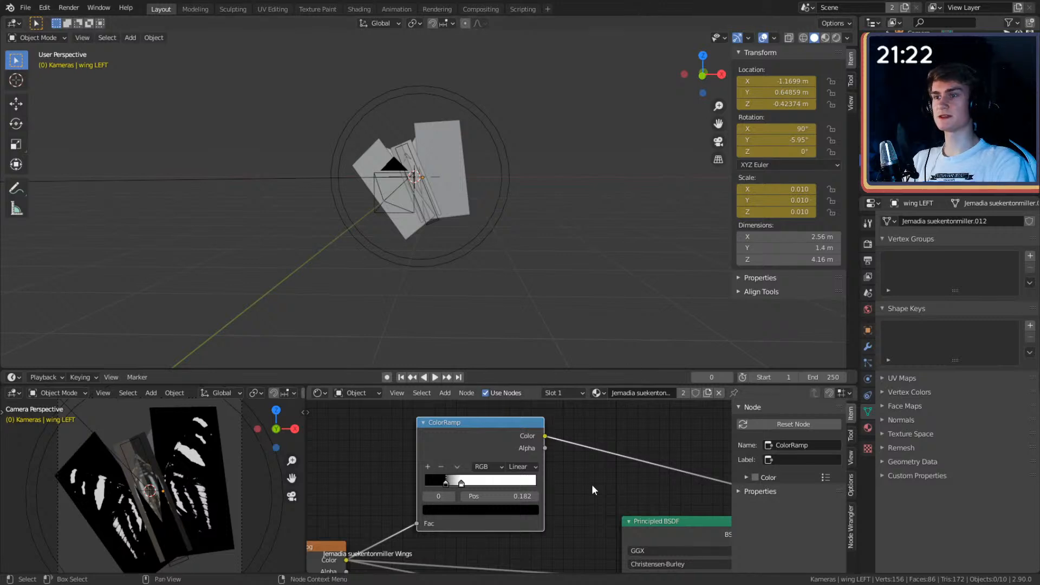
pyautogui.scroll(-3, 554, 468)
pyautogui.moveTo(554, 468); pyautogui.dragTo(544, 486, button='middle')
pyautogui.scroll(3, 536, 494)
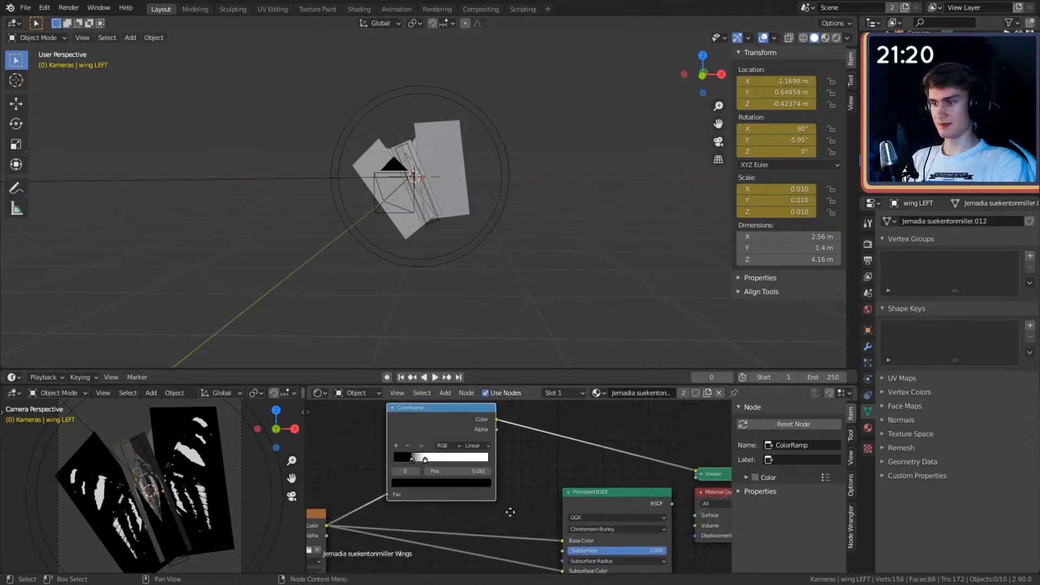
pyautogui.press('z')
pyautogui.click(440, 203)
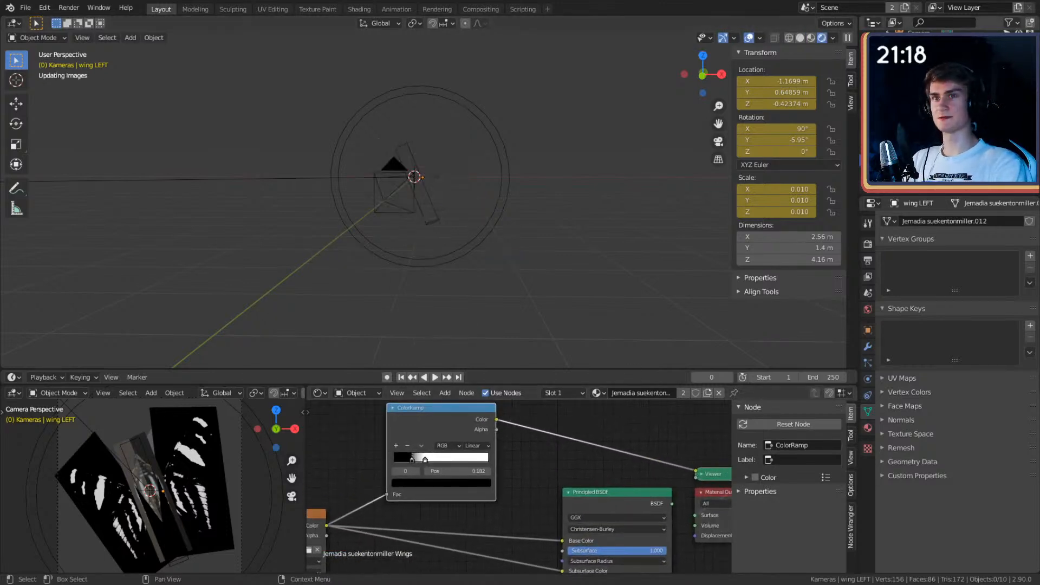
pyautogui.moveTo(440, 203); pyautogui.dragTo(518, 281, button='middle')
pyautogui.press('z')
pyautogui.click(501, 234)
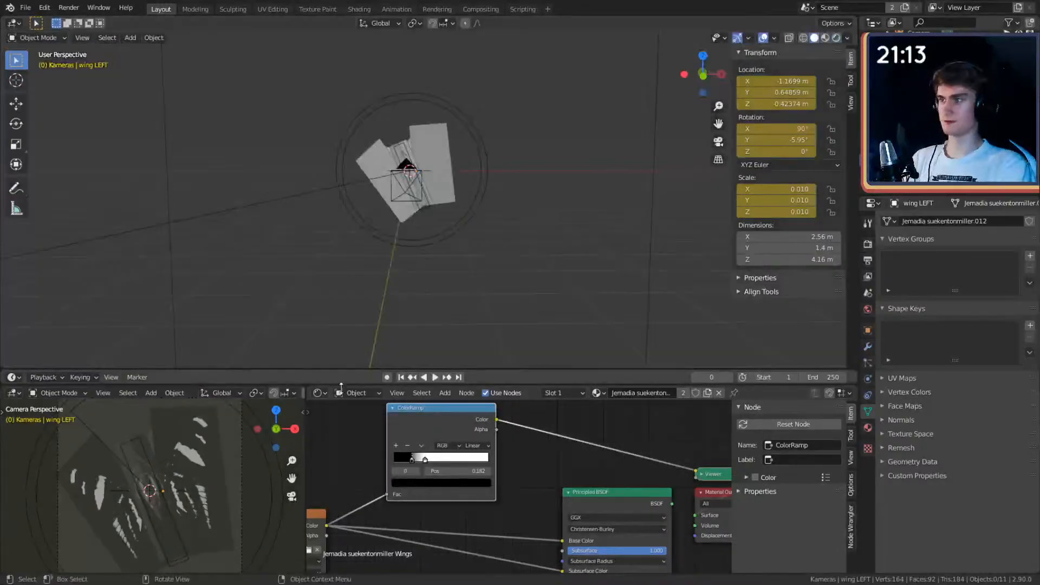
pyautogui.press('z')
pyautogui.click(133, 412)
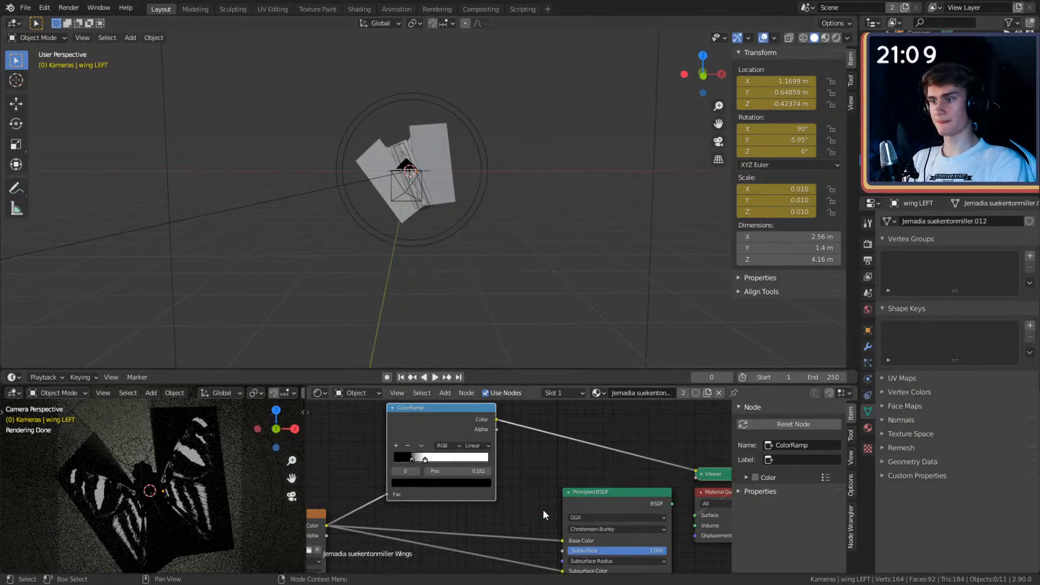
# Step: Connect the Principled BSDF to the Material Output's Surface input and spread the two nodes apart
pyautogui.scroll(-3, 541, 506)
pyautogui.moveTo(532, 467); pyautogui.dragTo(546, 476)
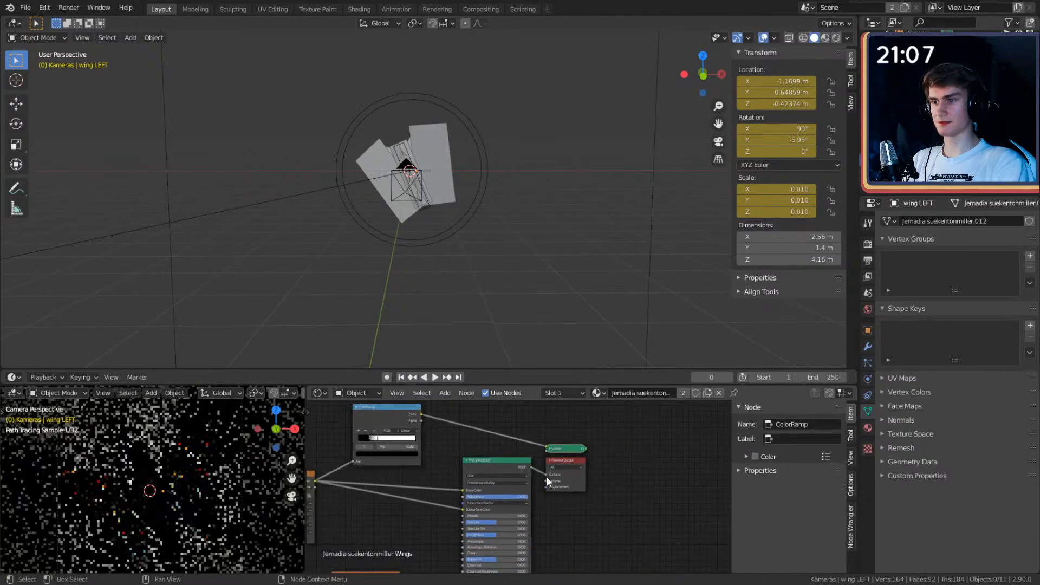
pyautogui.moveTo(607, 479); pyautogui.dragTo(578, 476, button='middle')
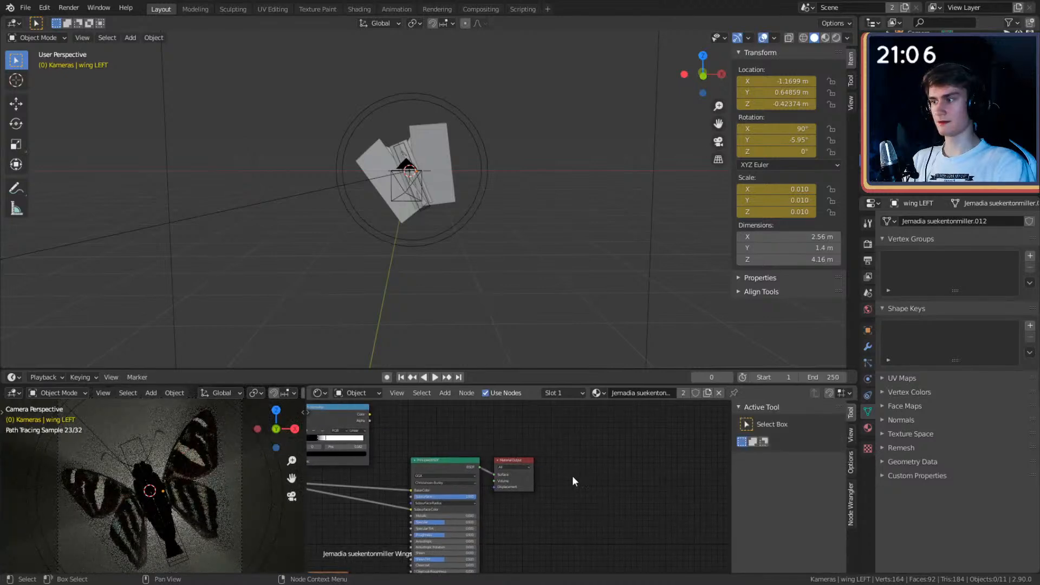
pyautogui.moveTo(519, 460); pyautogui.dragTo(602, 460)
pyautogui.moveTo(437, 462); pyautogui.dragTo(413, 464)
pyautogui.moveTo(517, 455); pyautogui.dragTo(437, 459, button='middle')
# Step: Insert a Mix Shader between the Principled BSDF and the Material Output, leaving room in front of it
pyautogui.hotkey('shift', 'a')
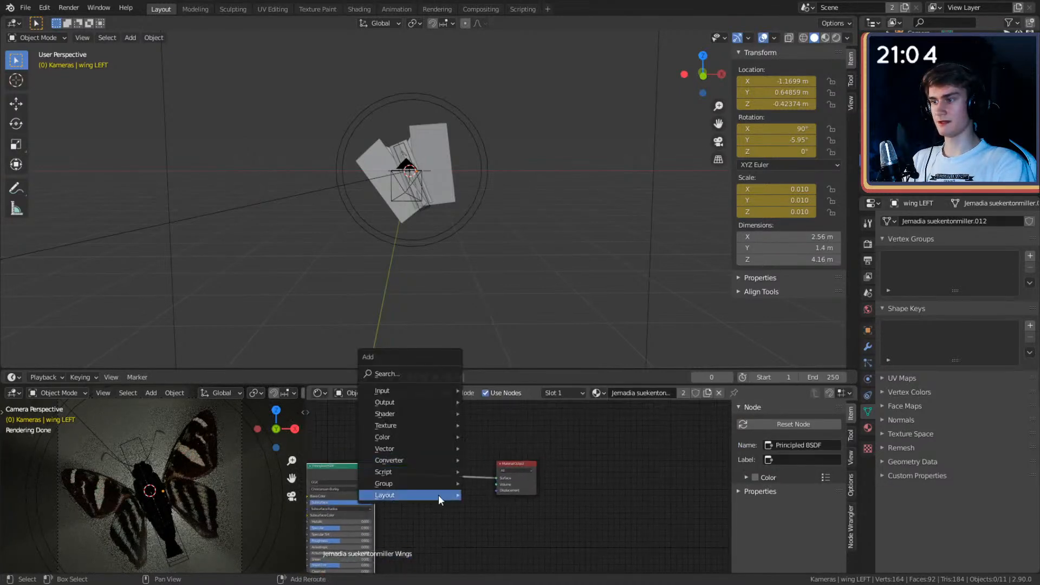
pyautogui.moveTo(409, 425)
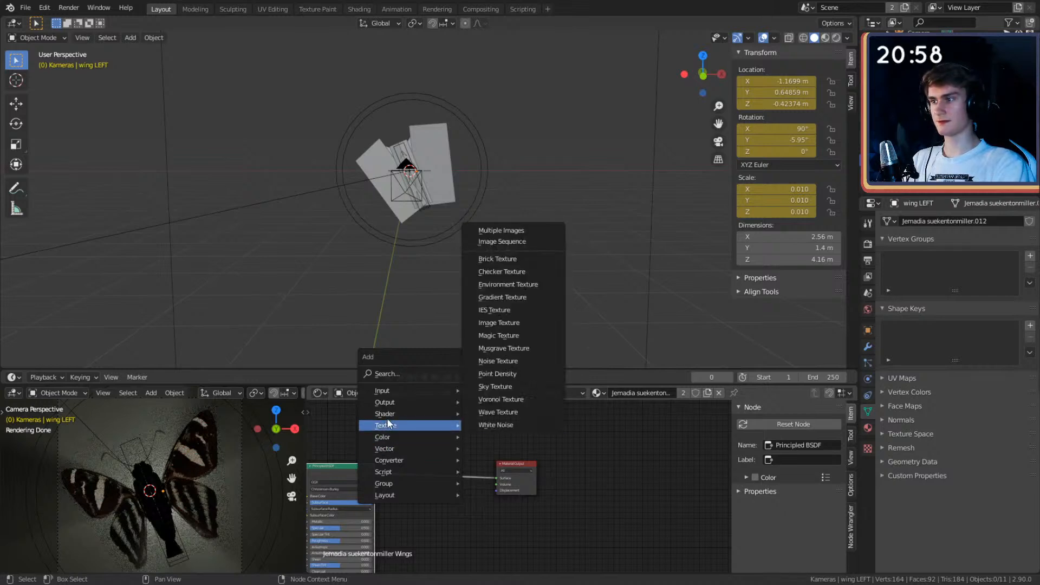
pyautogui.moveTo(394, 414)
pyautogui.click(498, 273)
pyautogui.click(444, 459)
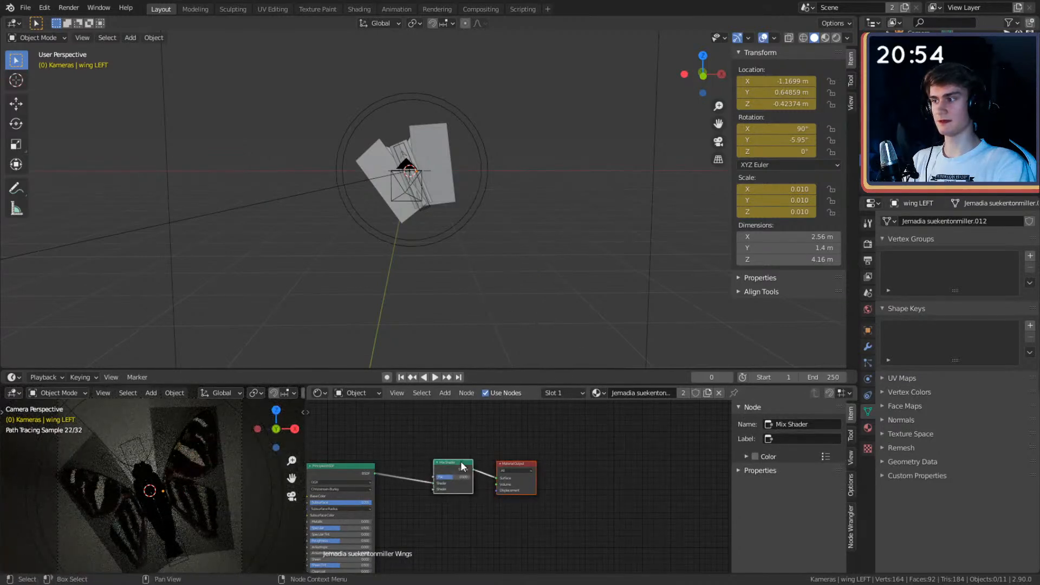
pyautogui.moveTo(462, 464); pyautogui.dragTo(549, 462)
pyautogui.click(514, 442)
# Step: Add a Glass BSDF and connect it to the Mix Shader's second Shader input
pyautogui.moveTo(480, 492); pyautogui.dragTo(607, 485, button='middle')
pyautogui.scroll(4, 457, 476)
pyautogui.hotkey('shift', 'a')
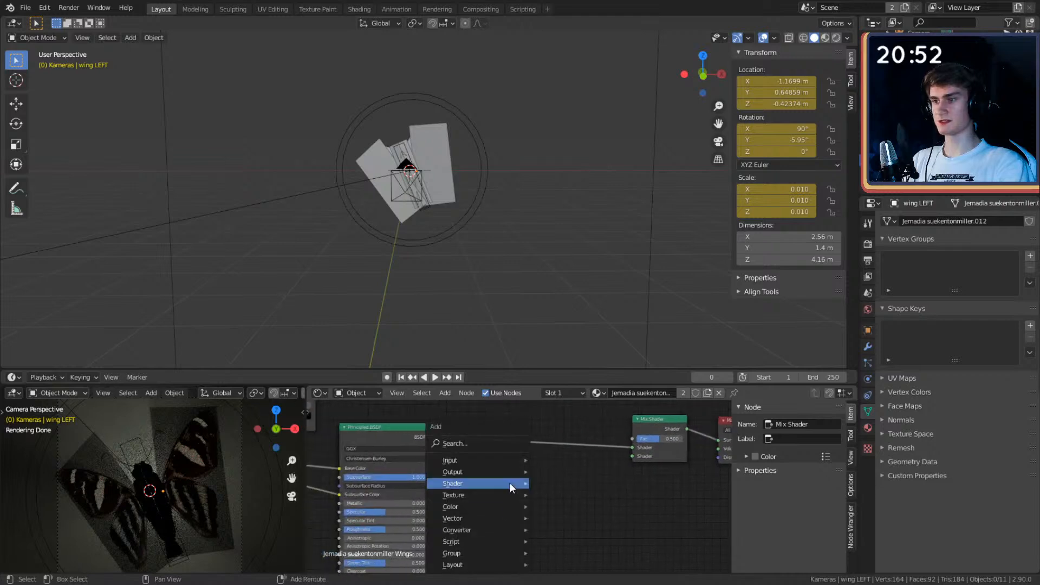
pyautogui.moveTo(468, 496)
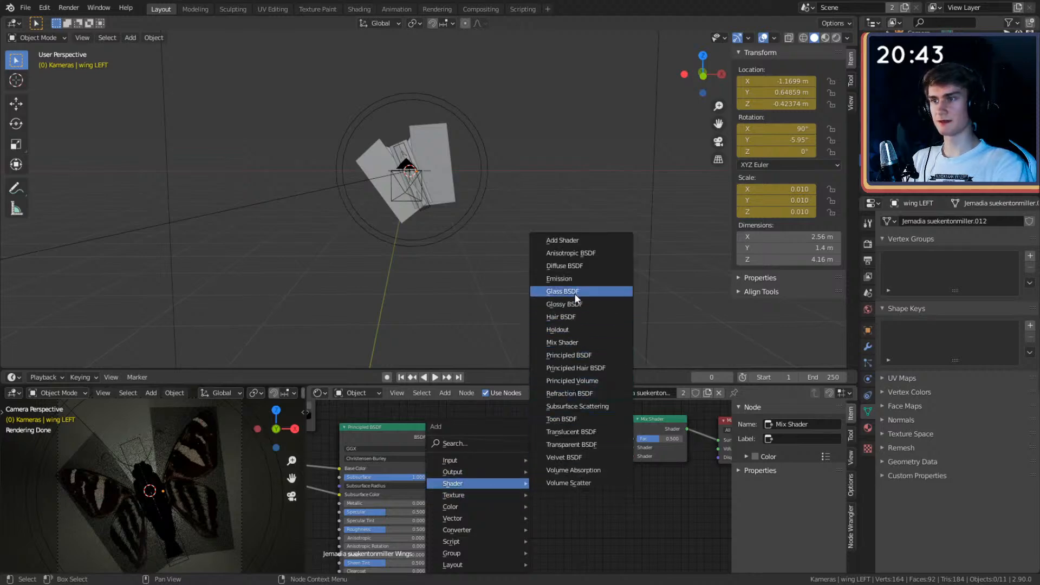
pyautogui.click(563, 292)
pyautogui.click(538, 477)
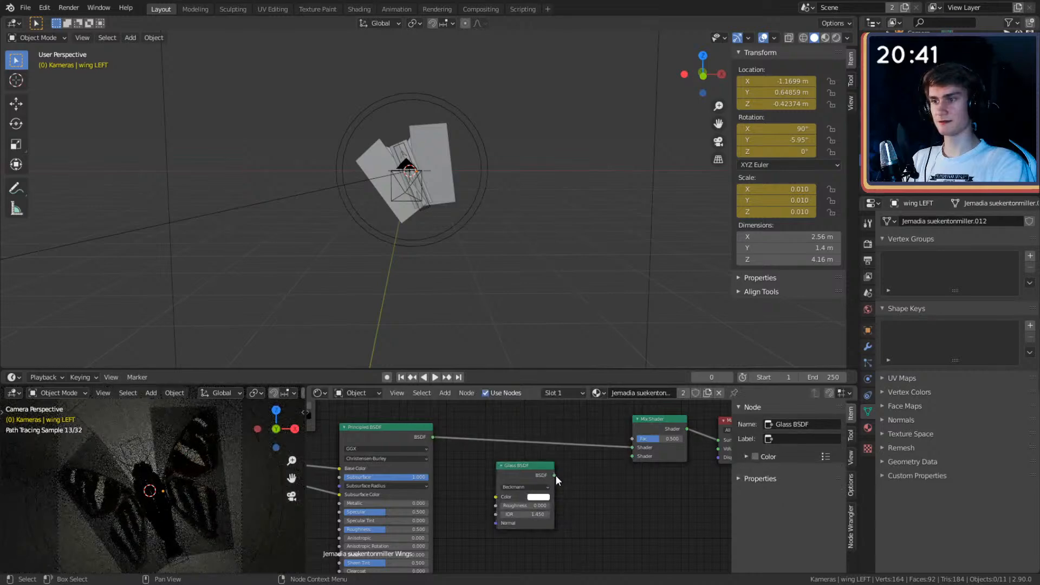
pyautogui.moveTo(555, 476); pyautogui.dragTo(633, 457)
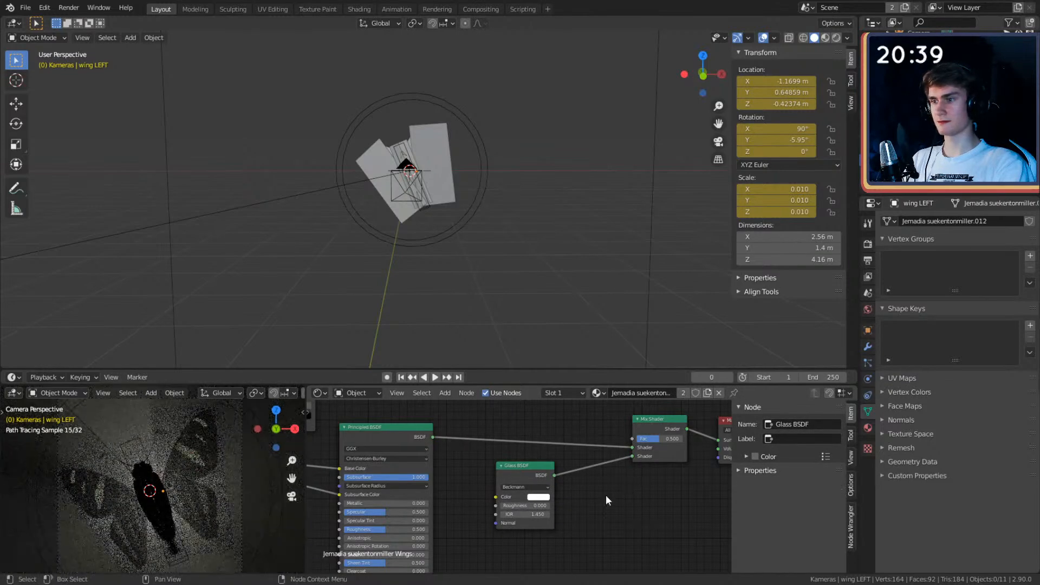
# Step: Connect the ColorRamp's Color output to the Mix Shader's Fac input
pyautogui.moveTo(426, 437); pyautogui.dragTo(503, 500, button='middle')
pyautogui.scroll(-2, 531, 466)
pyautogui.moveTo(353, 424); pyautogui.dragTo(625, 488)
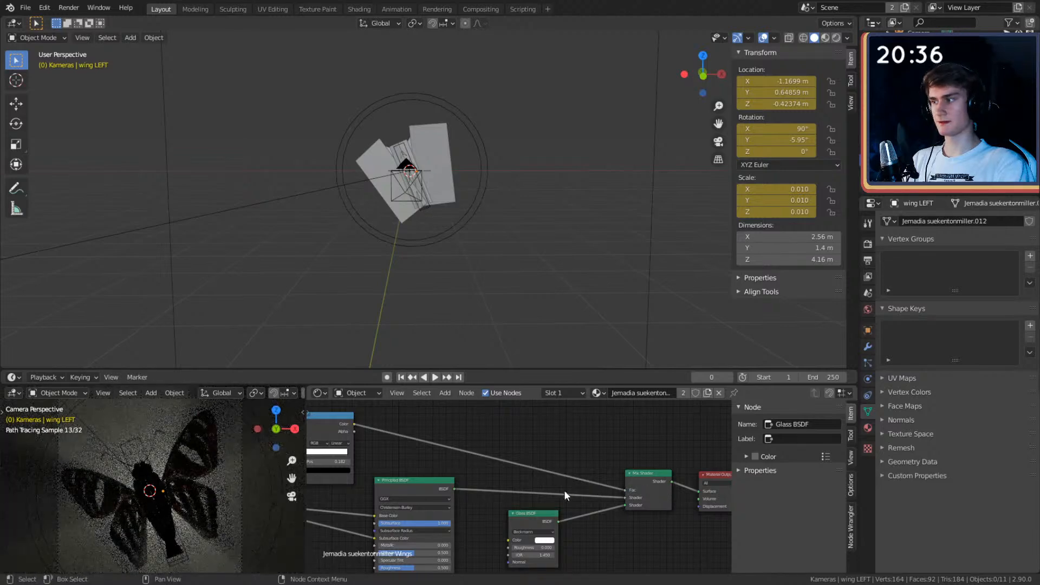
# Step: Try a peach tint and a saturated cyan with hue 0.503 and saturation 1.000 on the Glass BSDF
pyautogui.moveTo(564, 490); pyautogui.dragTo(543, 446, button='middle')
pyautogui.scroll(2, 555, 506)
pyautogui.click(520, 484)
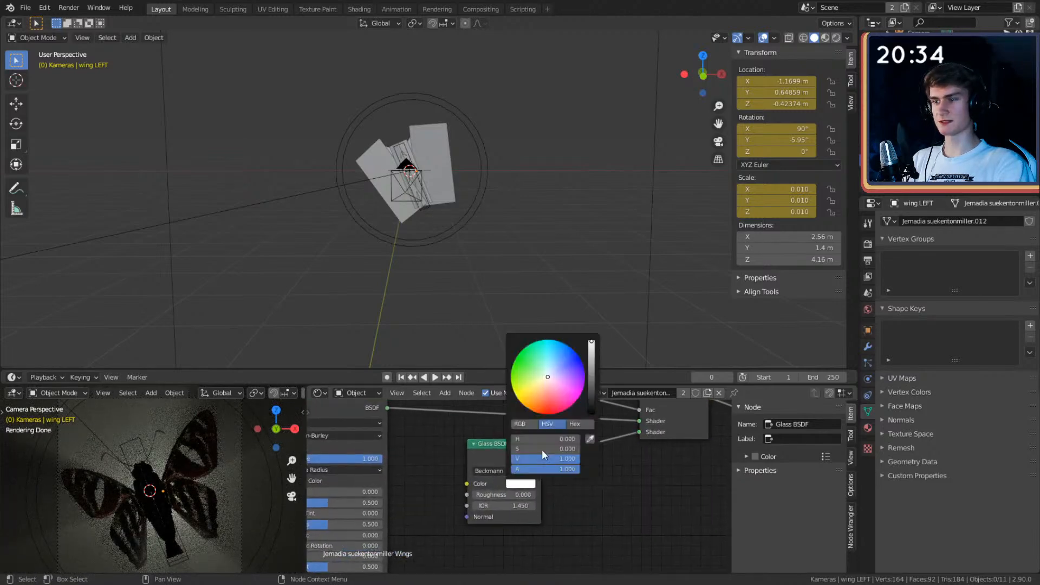
pyautogui.click(547, 381)
pyautogui.click(544, 391)
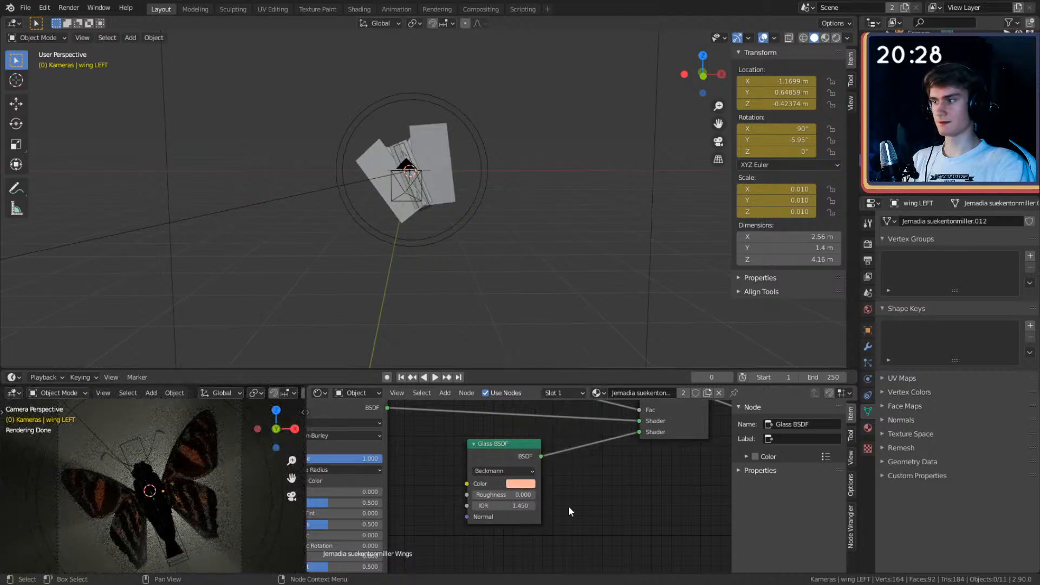
pyautogui.click(525, 484)
pyautogui.moveTo(558, 395); pyautogui.dragTo(535, 342)
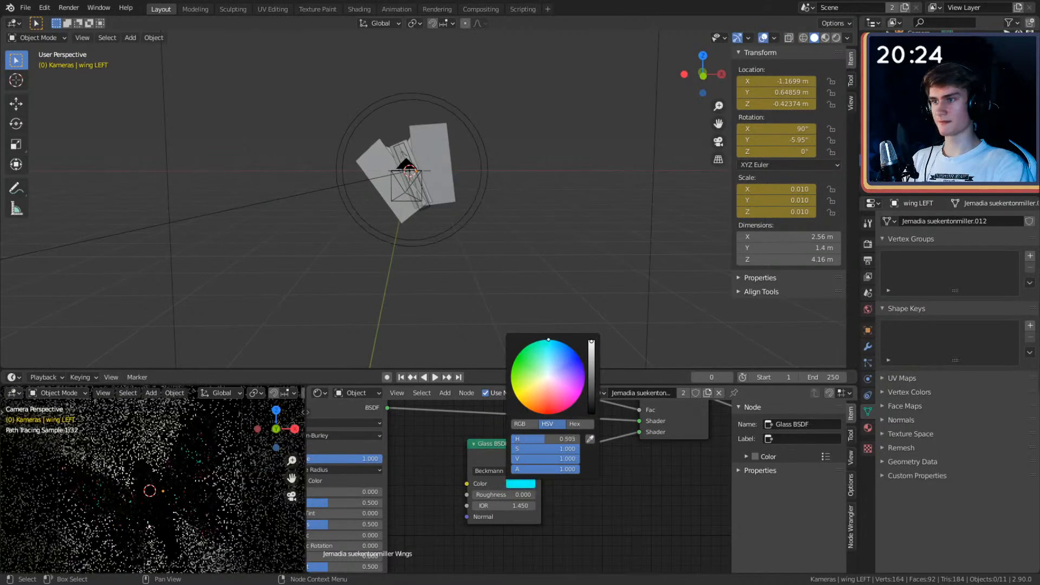
# Step: Replace the Glass BSDF with an Emission shader connected to the Mix Shader's second Shader input
pyautogui.scroll(-2, 592, 510)
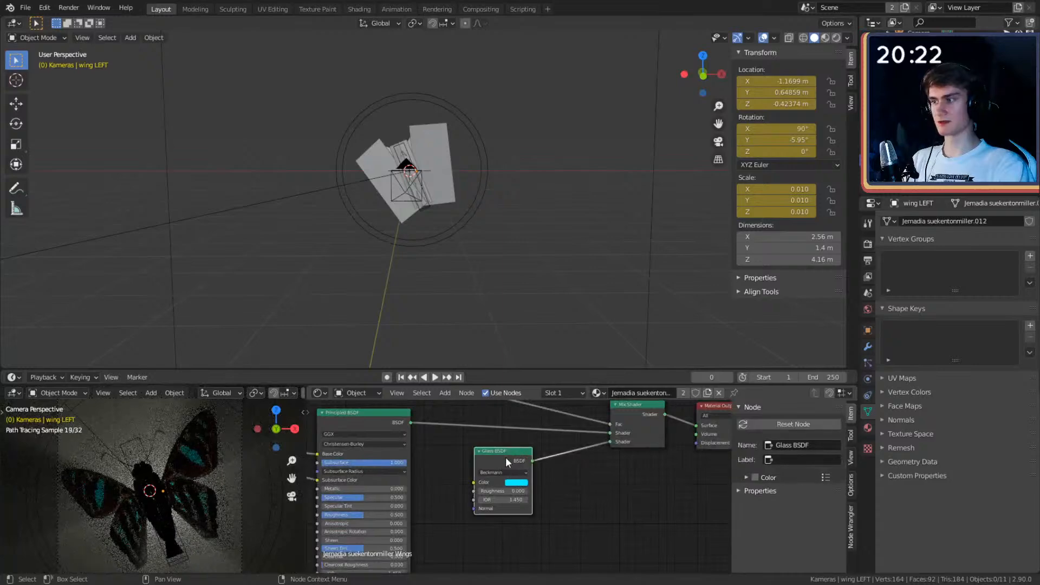
pyautogui.scroll(-1, 563, 490)
pyautogui.press('x')
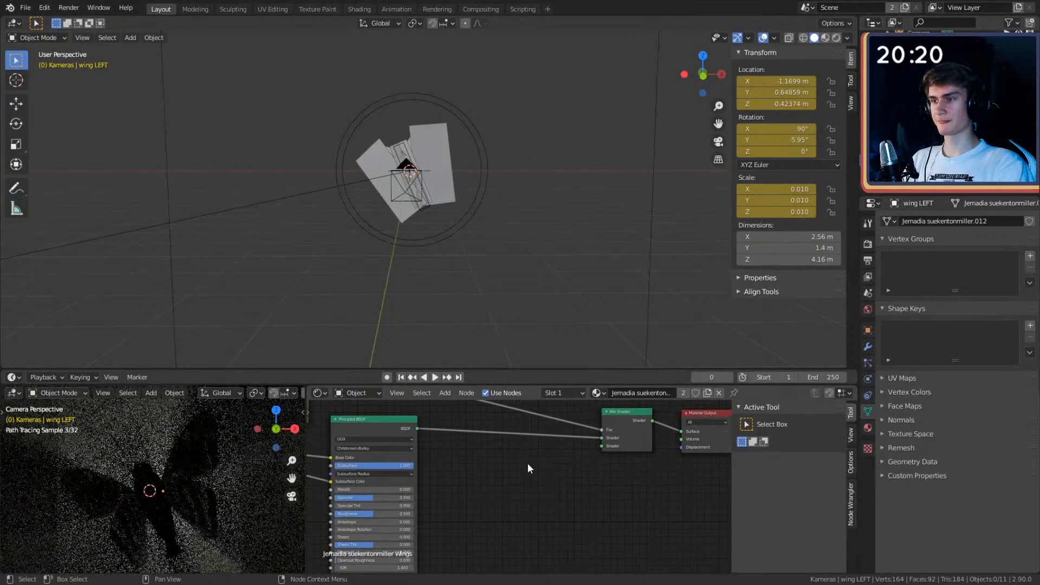
pyautogui.hotkey('shift', 'a')
pyautogui.moveTo(460, 480)
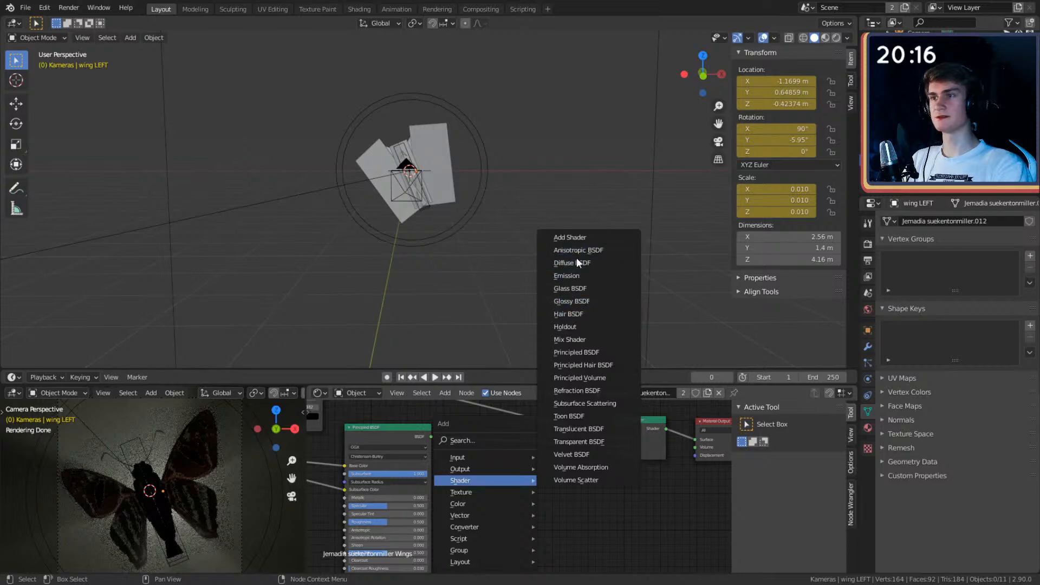
pyautogui.click(566, 275)
pyautogui.click(502, 476)
pyautogui.moveTo(552, 489); pyautogui.dragTo(615, 454)
# Step: Set the Emission shader's colour to a light blue
pyautogui.scroll(3, 582, 508)
pyautogui.click(540, 498)
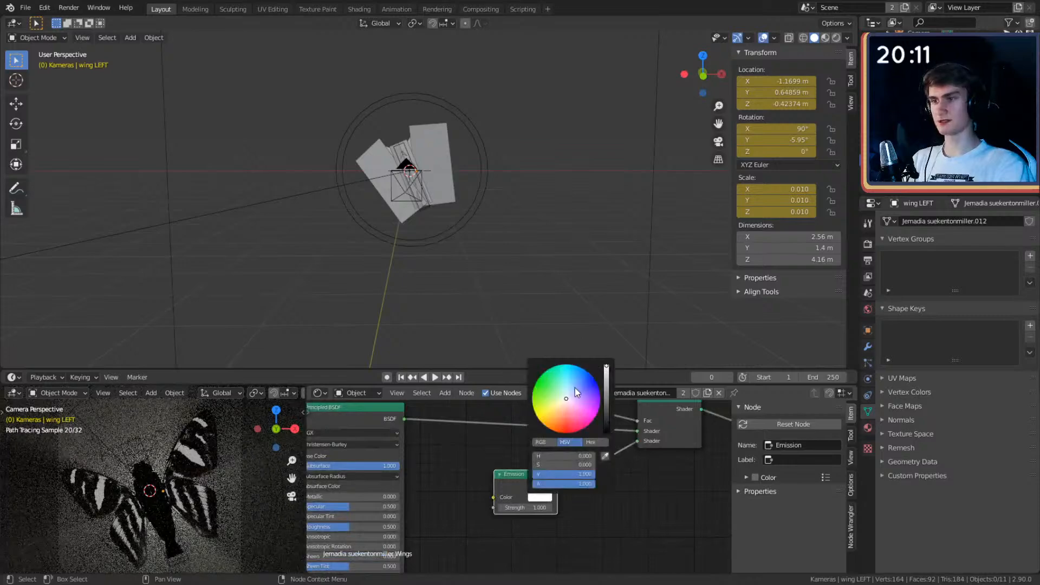
pyautogui.moveTo(574, 388); pyautogui.dragTo(571, 375)
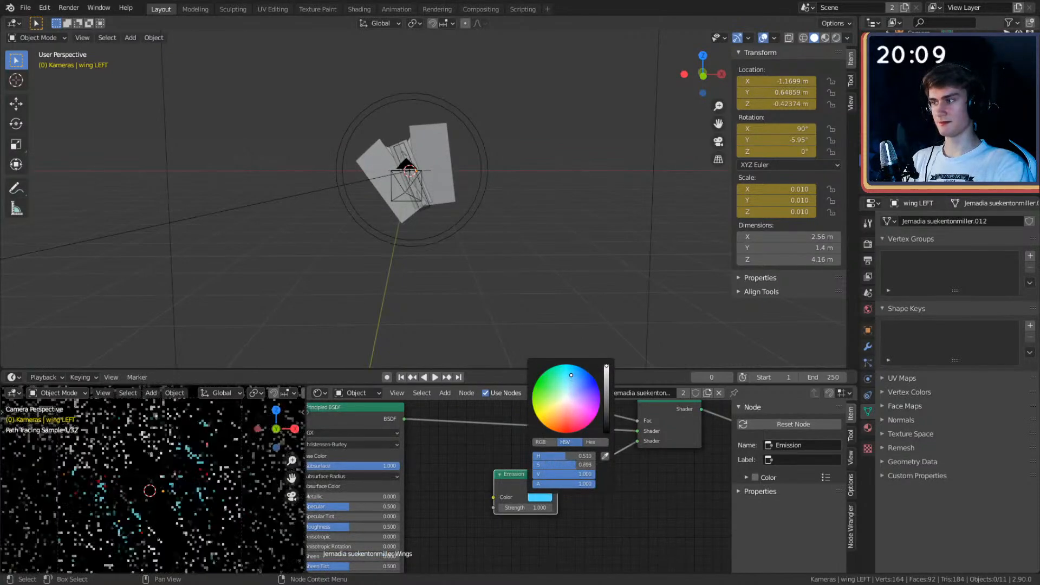
pyautogui.scroll(-2, 578, 479)
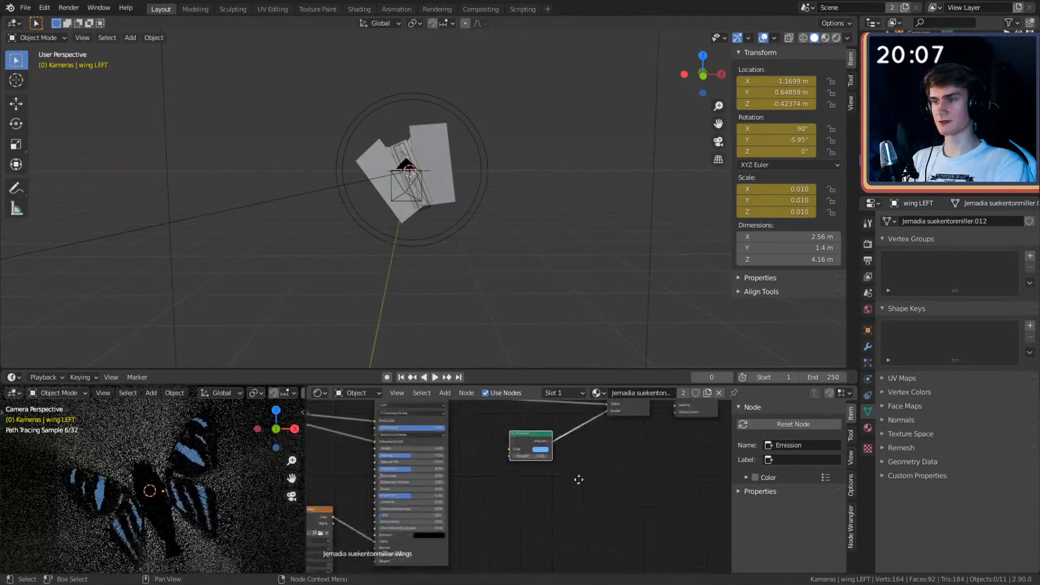
# Step: Move the Emission, Mix Shader and Material Output nodes farther from the Principled BSDF to make room
pyautogui.scroll(-2, 573, 466)
pyautogui.moveTo(573, 466); pyautogui.dragTo(539, 488, button='middle')
pyautogui.moveTo(488, 473); pyautogui.dragTo(508, 466)
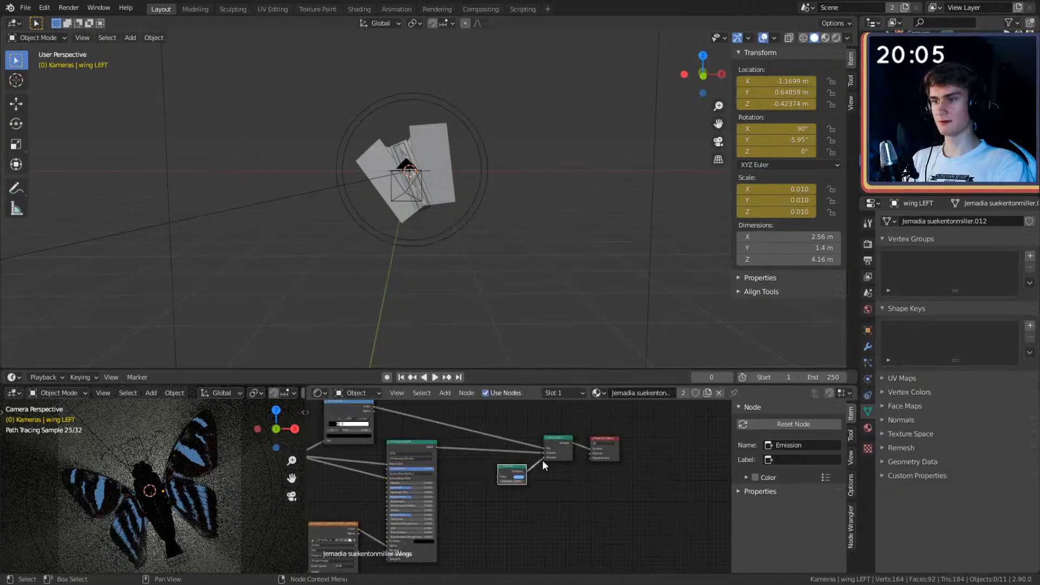
pyautogui.moveTo(630, 418); pyautogui.dragTo(509, 478)
pyautogui.press('g')
pyautogui.click(527, 476)
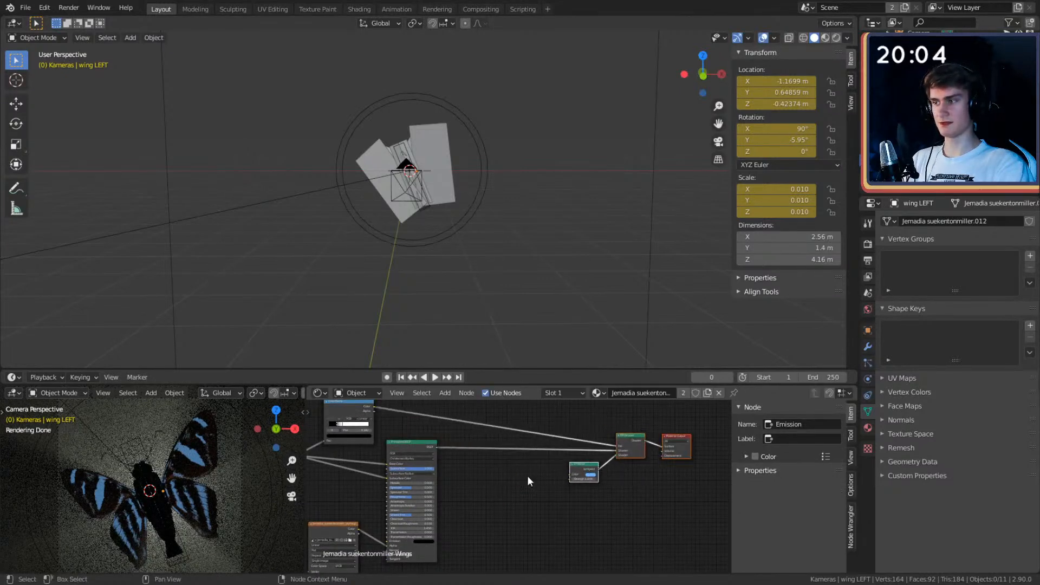
pyautogui.moveTo(511, 484); pyautogui.dragTo(534, 476, button='middle')
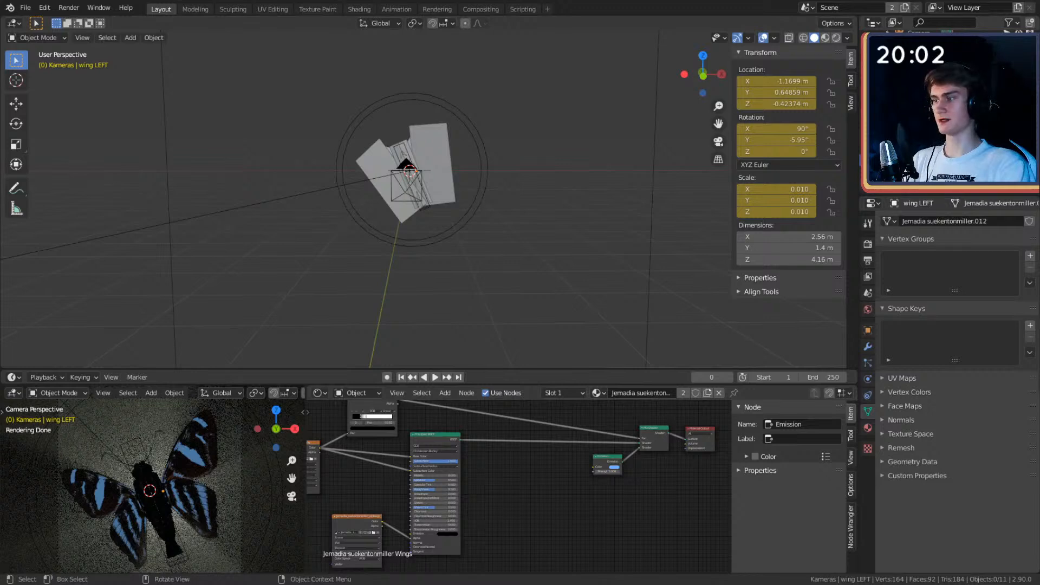
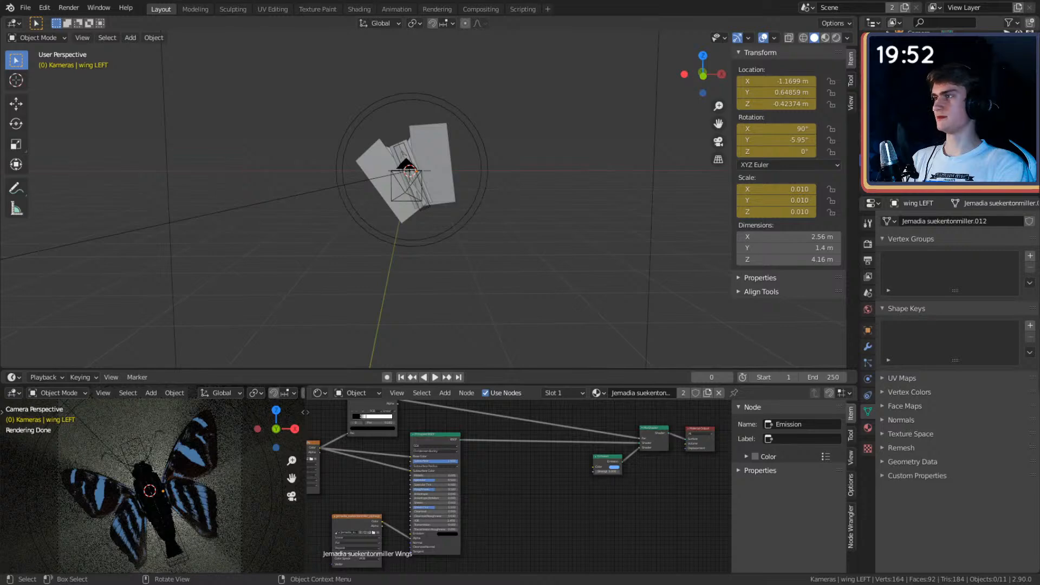
# Step: Add the maxresdefault.jpg image as a texture node and connect its Color output to the Emission shader's Color input
pyautogui.moveTo(520, 293); pyautogui.dragTo(528, 491)
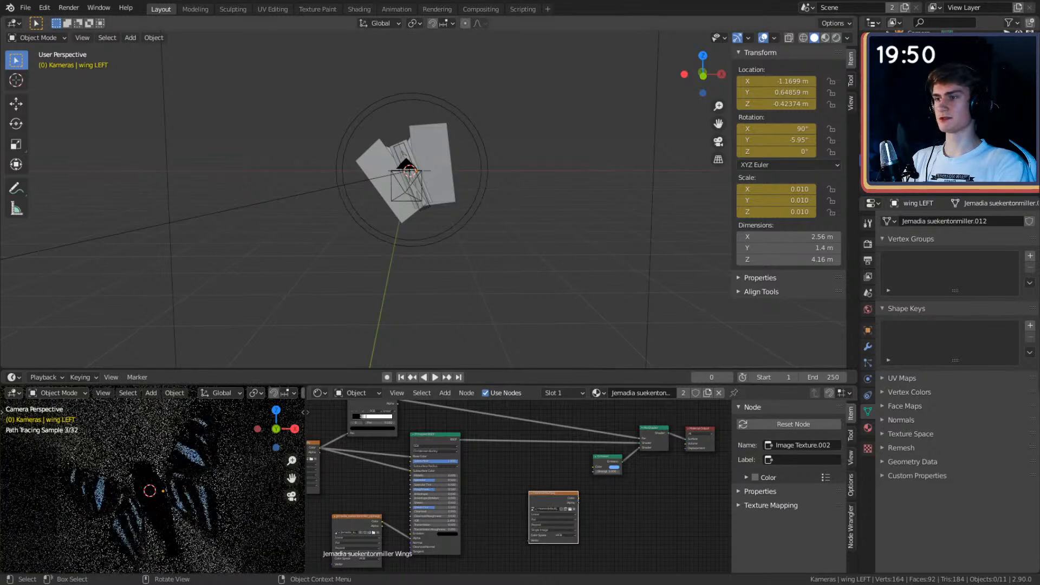
pyautogui.scroll(4, 643, 526)
pyautogui.moveTo(643, 526); pyautogui.dragTo(629, 508, button='middle')
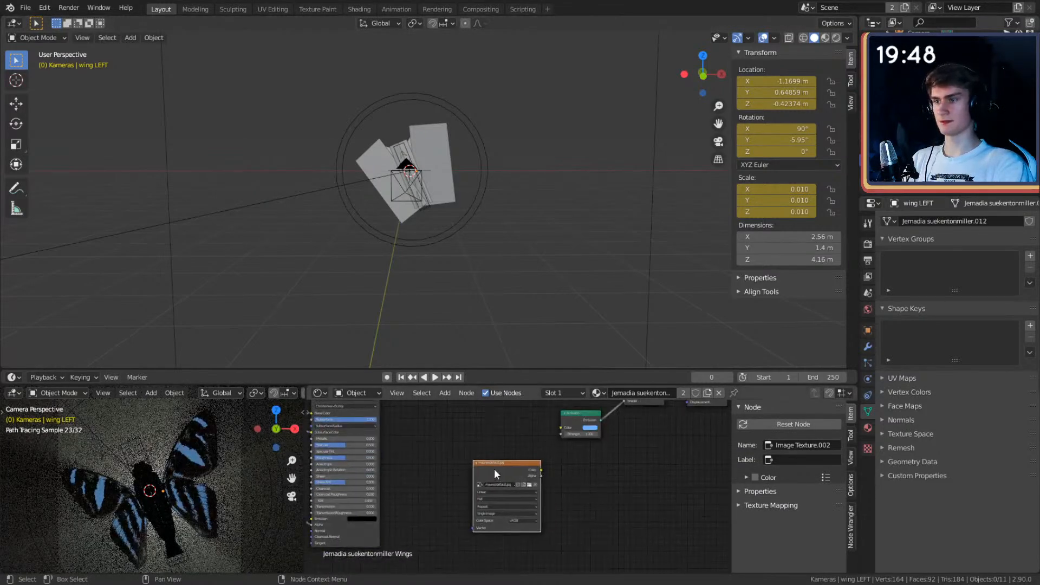
pyautogui.moveTo(494, 469); pyautogui.dragTo(560, 427)
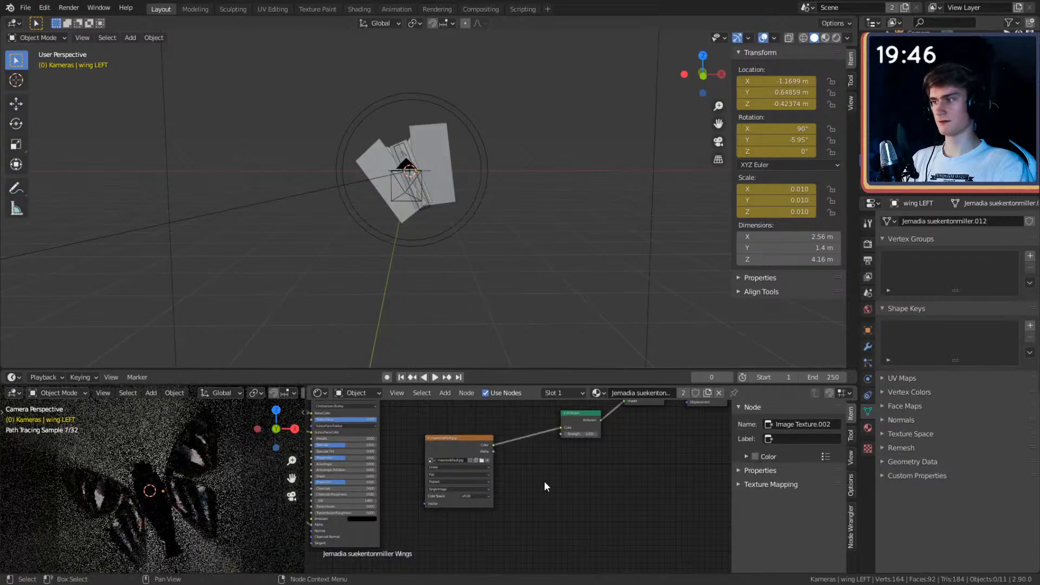
pyautogui.scroll(-3, 486, 479)
pyautogui.scroll(3, 539, 462)
pyautogui.scroll(2, 541, 457)
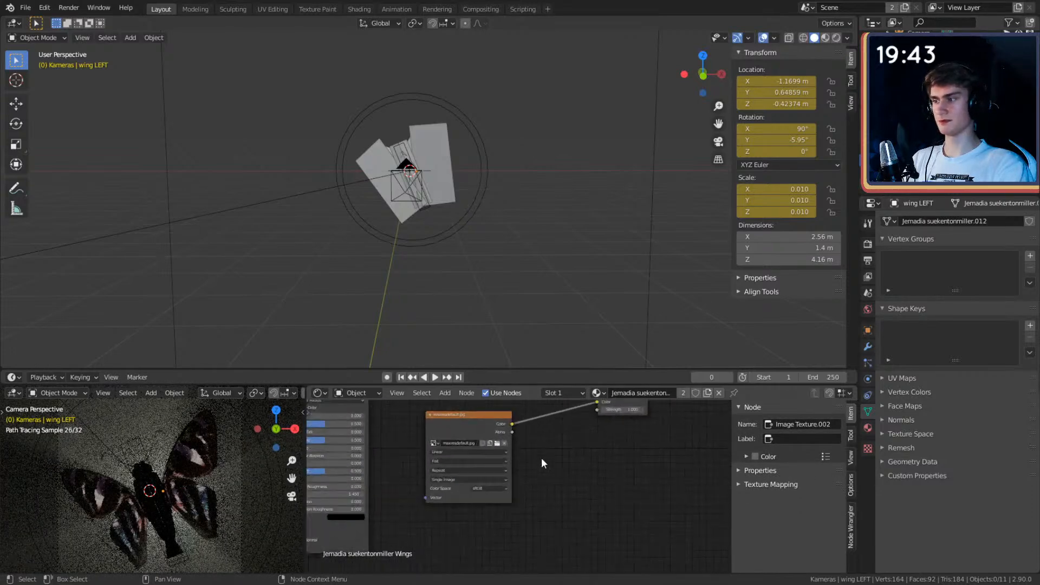
pyautogui.moveTo(518, 463); pyautogui.dragTo(458, 494, button='middle')
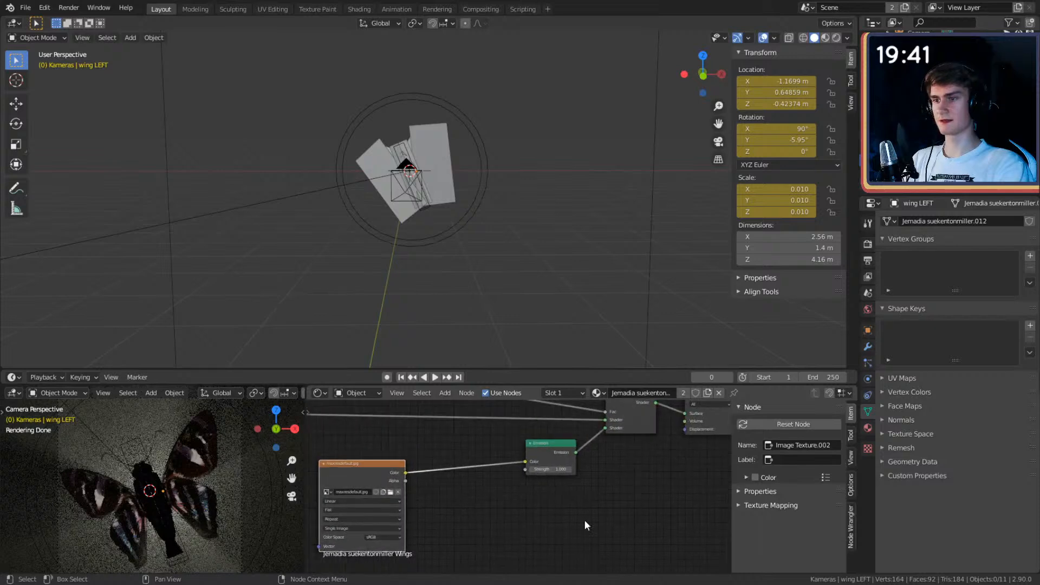
# Step: Space the Emission, Mix Shader and output nodes away from the new image texture and insert a ColorRamp between the texture and Emission
pyautogui.scroll(-2, 587, 503)
pyautogui.moveTo(590, 498); pyautogui.dragTo(557, 513, button='middle')
pyautogui.moveTo(481, 521); pyautogui.dragTo(722, 405)
pyautogui.moveTo(585, 420); pyautogui.dragTo(631, 423)
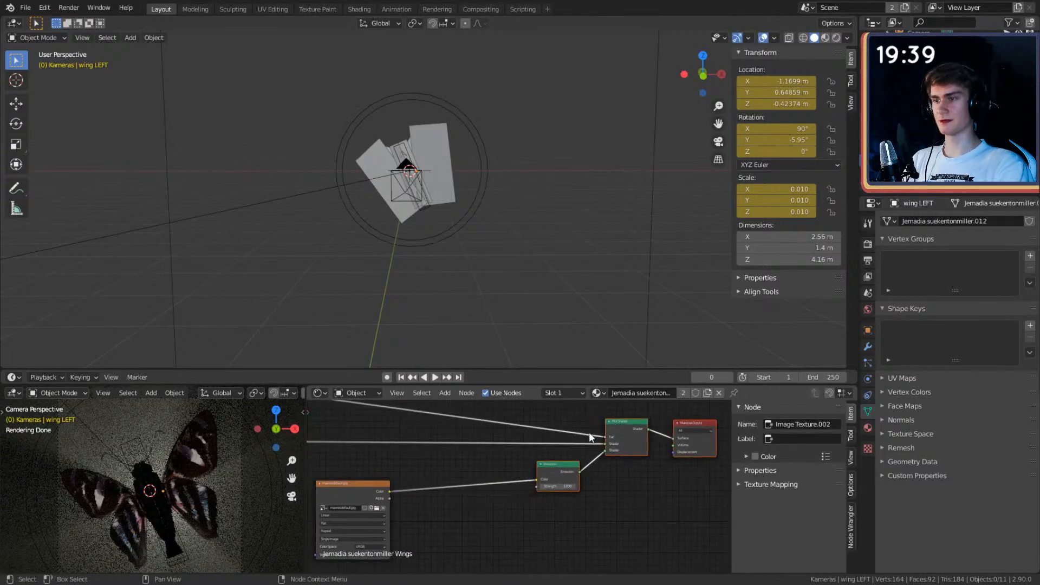
pyautogui.scroll(2, 631, 422)
pyautogui.moveTo(388, 503); pyautogui.dragTo(498, 466, button='middle')
pyautogui.hotkey('shift', 'a')
pyautogui.moveTo(456, 513)
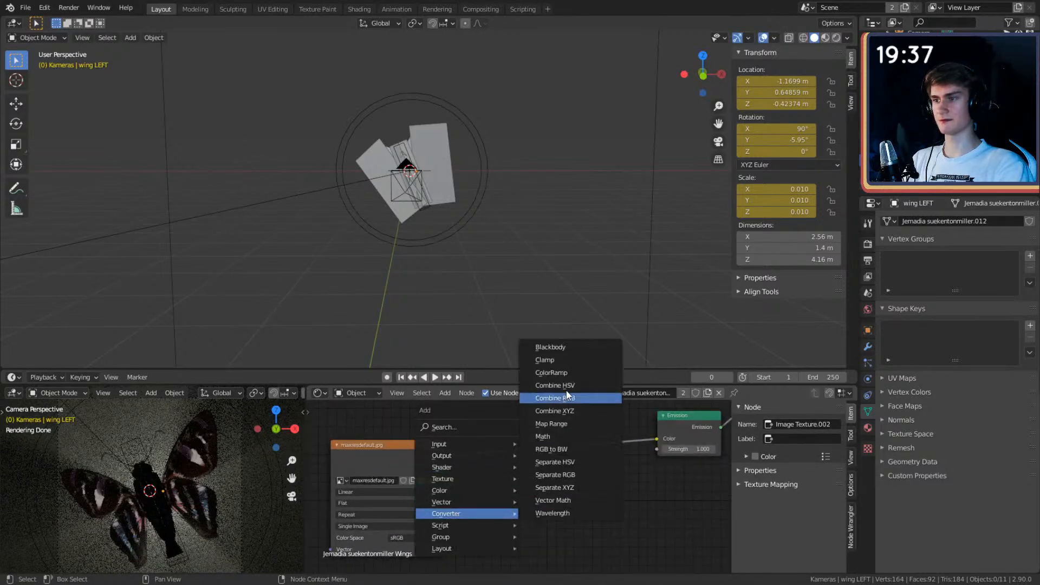
pyautogui.click(542, 372)
pyautogui.click(533, 451)
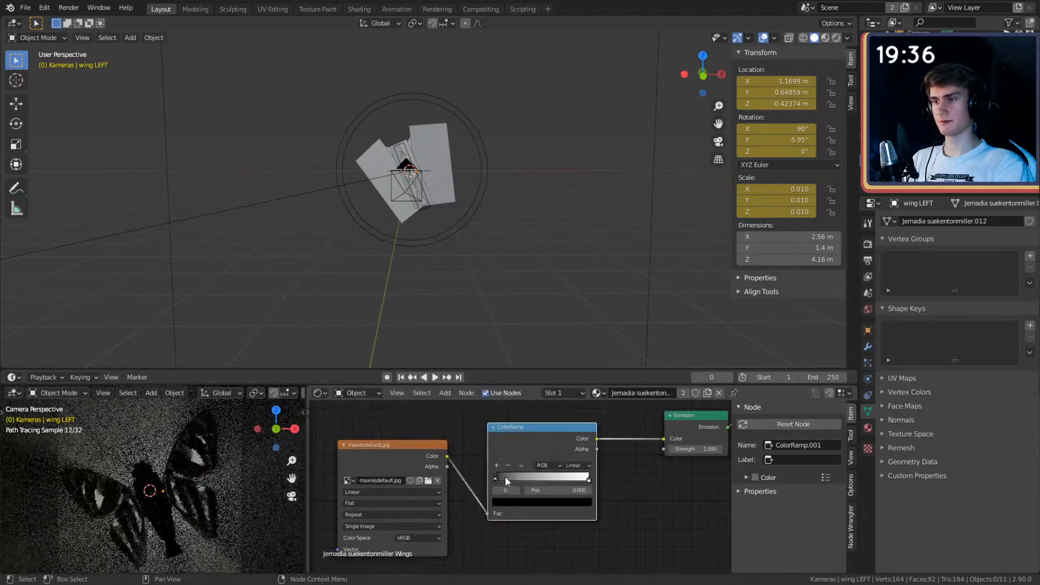
# Step: Set the new ColorRamp's first stop to a bright cyan-blue with hue 0.526, saturation 1.000 and value 1.000
pyautogui.scroll(3, 519, 487)
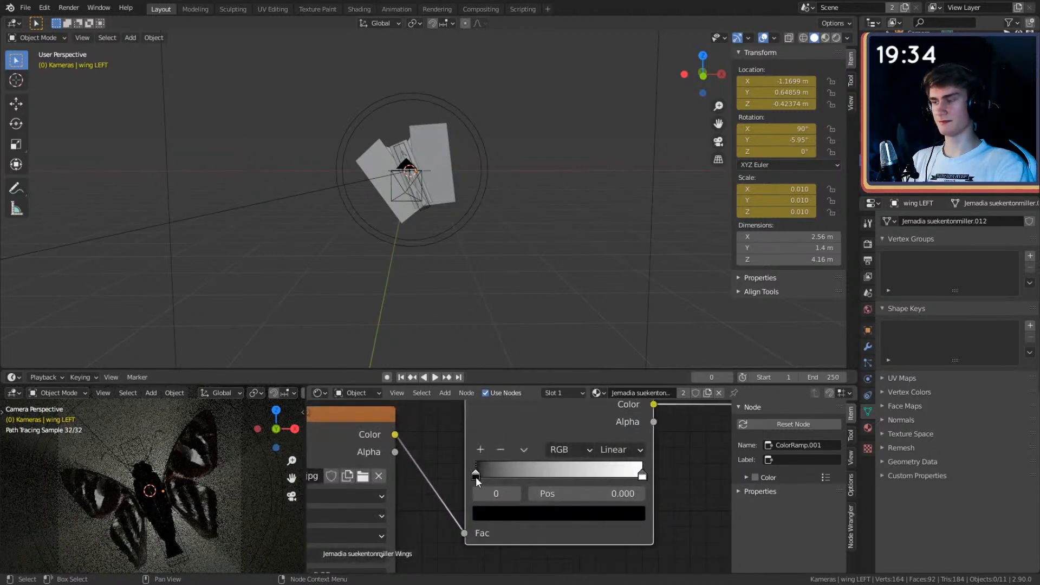
pyautogui.click(519, 513)
pyautogui.click(609, 366)
pyautogui.moveTo(609, 366); pyautogui.dragTo(608, 286)
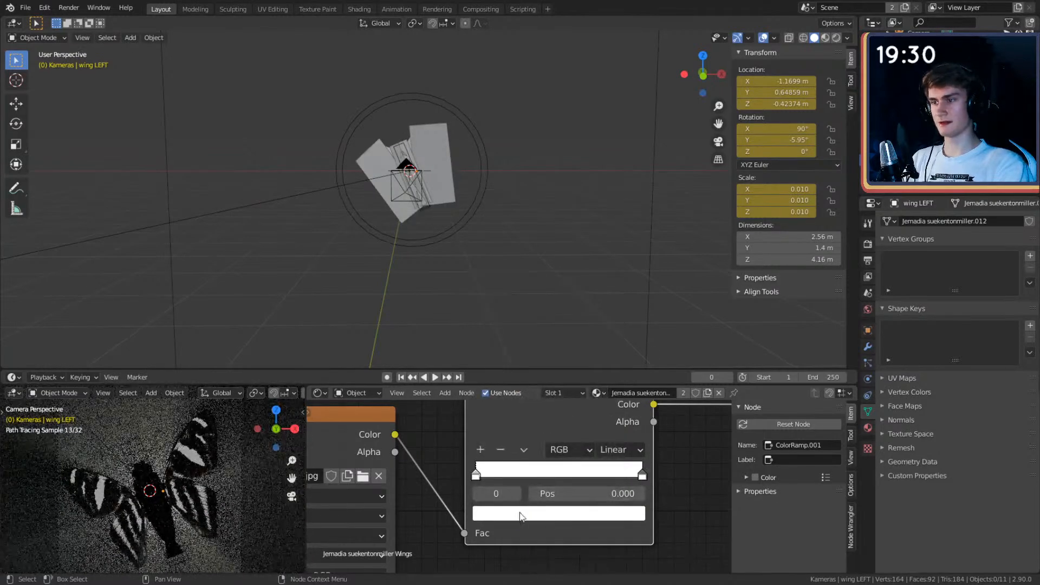
pyautogui.click(548, 512)
pyautogui.click(549, 283)
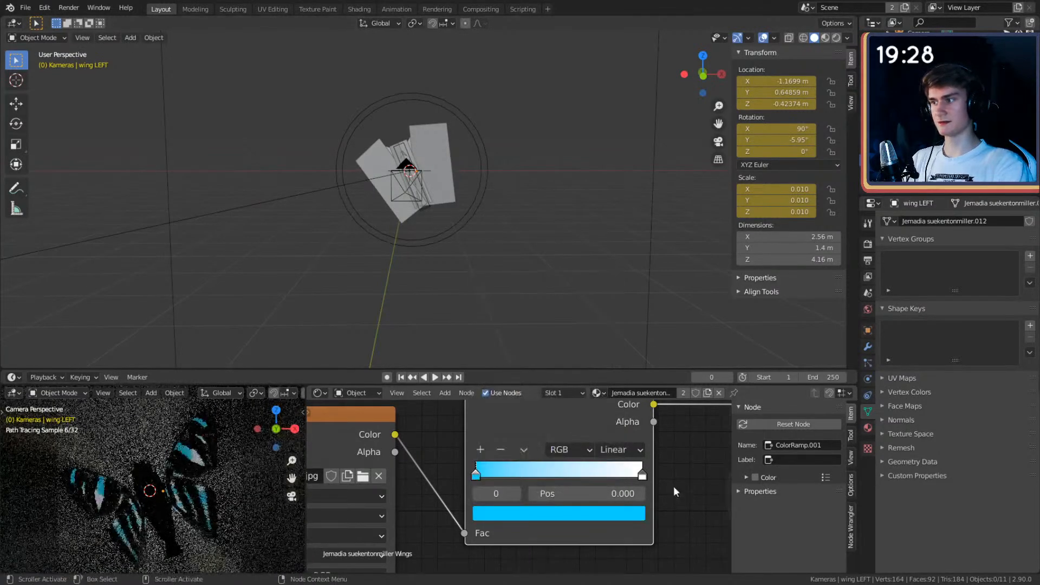
# Step: Try a deeper blue with hue 0.582 on the ColorRamp's first stop, and return it to cyan-blue
pyautogui.click(605, 512)
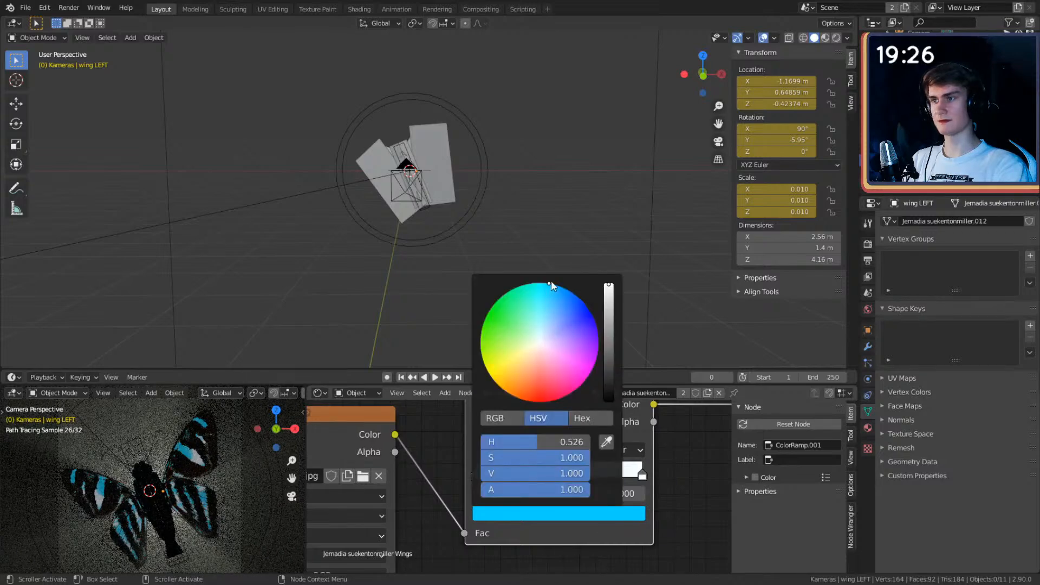
pyautogui.moveTo(549, 283)
pyautogui.mouseDown()
pyautogui.moveTo(592, 322)
pyautogui.moveTo(569, 290)
pyautogui.mouseUp()
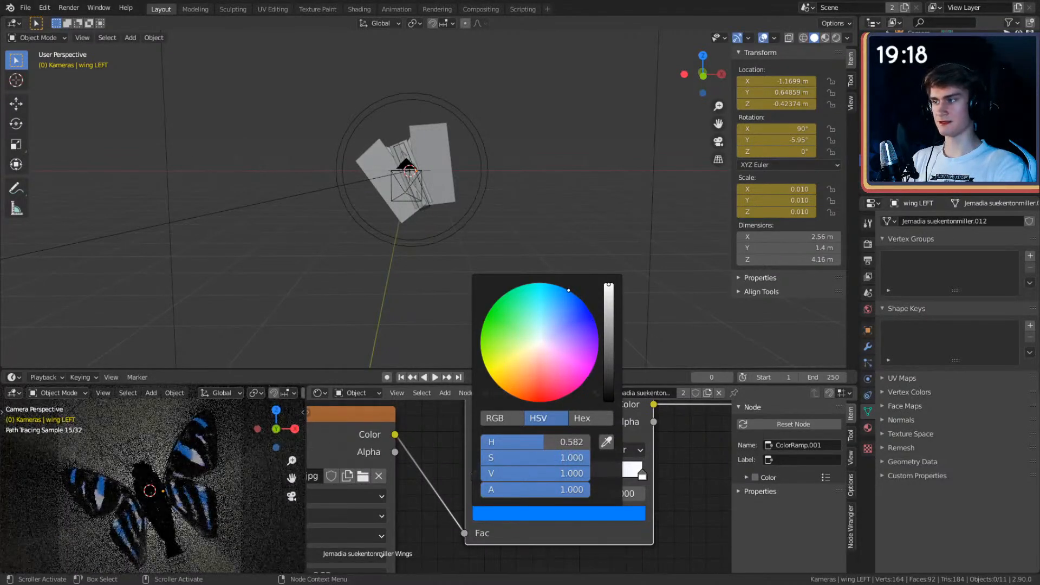
pyautogui.click(531, 515)
pyautogui.moveTo(548, 359); pyautogui.dragTo(550, 284)
# Step: Set the ColorRamp's last stop, at position 1.000, to a saturated deep blue
pyautogui.click(642, 476)
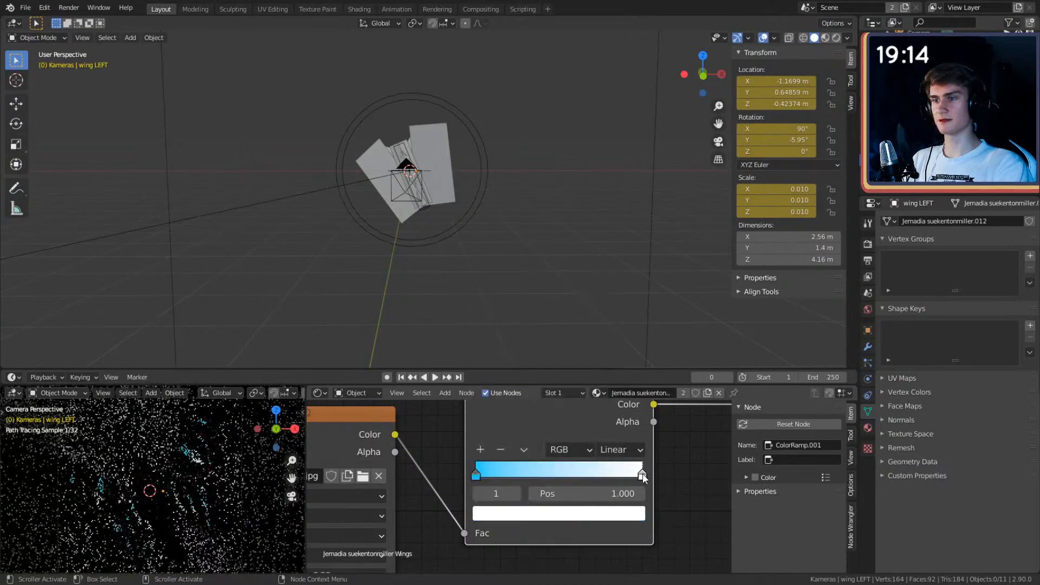
pyautogui.click(605, 518)
pyautogui.click(579, 297)
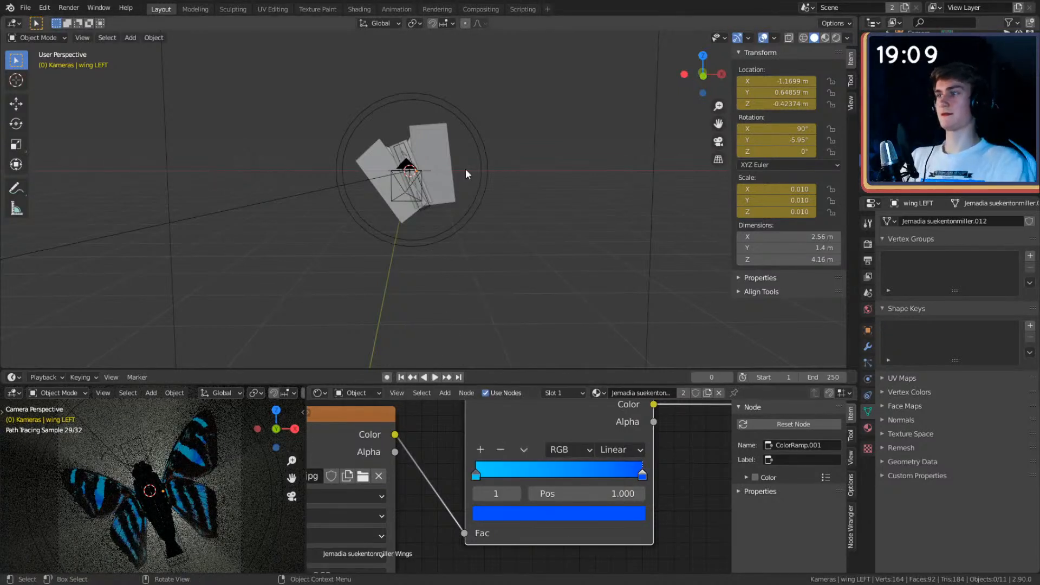
# Step: Tint the spot light behind the butterfly pale pink with hue 0.871 and saturation 0.271
pyautogui.scroll(-4, 458, 243)
pyautogui.moveTo(455, 262); pyautogui.dragTo(556, 257, button='middle')
pyautogui.click(535, 206)
pyautogui.click(982, 284)
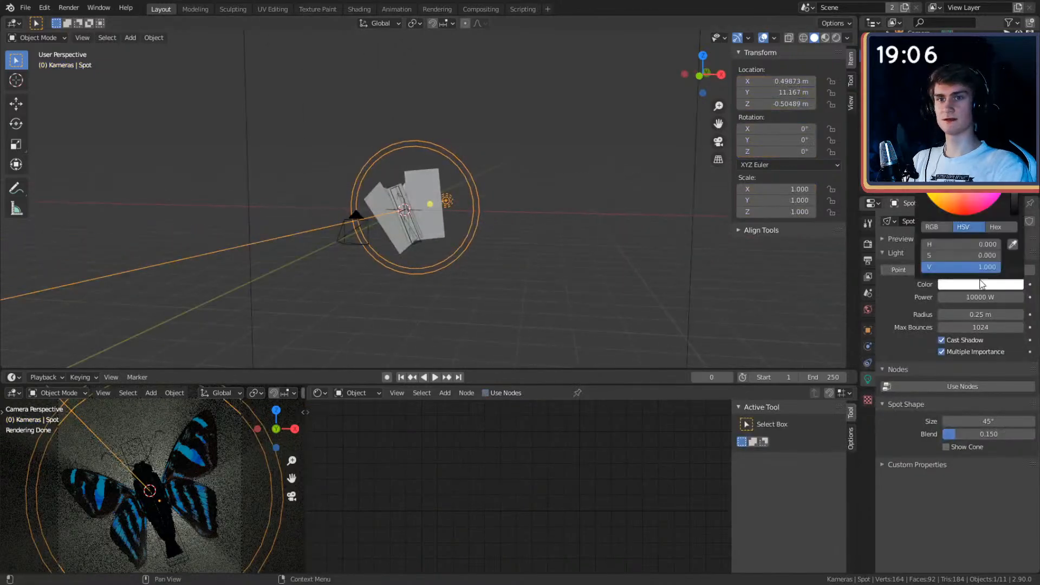
pyautogui.moveTo(956, 248); pyautogui.dragTo(1014, 244)
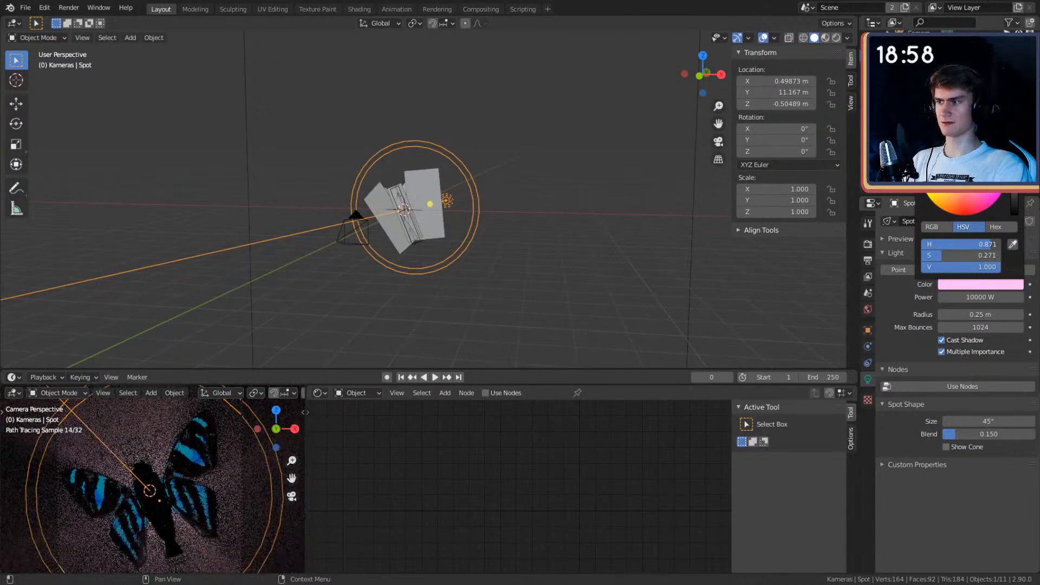
# Step: Set the large fog cube's Principled Volume colour to white by reducing its saturation to 0.000
pyautogui.scroll(-4, 592, 200)
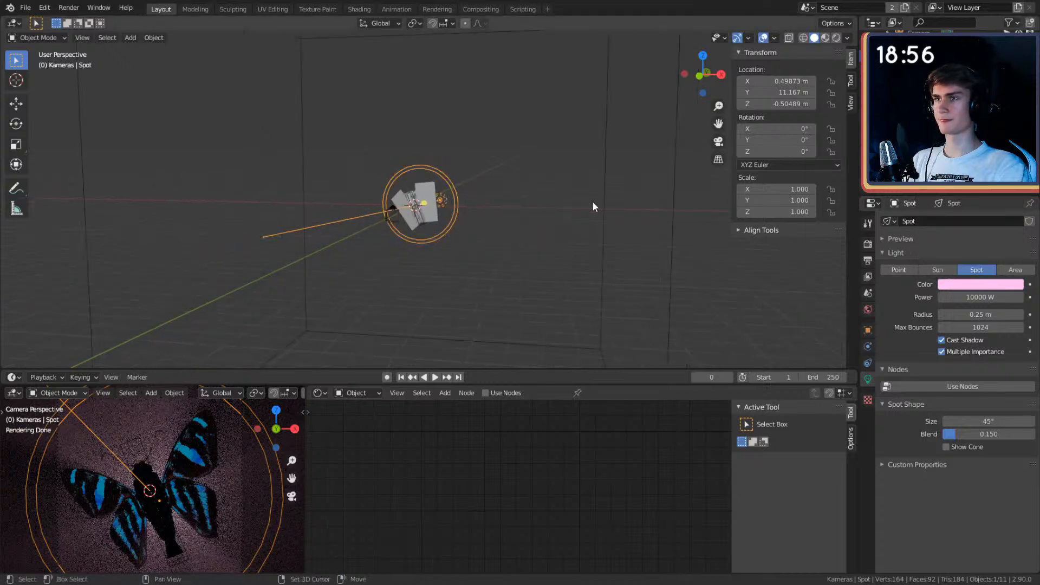
pyautogui.moveTo(593, 200); pyautogui.dragTo(600, 183, button='middle')
pyautogui.click(600, 188)
pyautogui.press('Home')
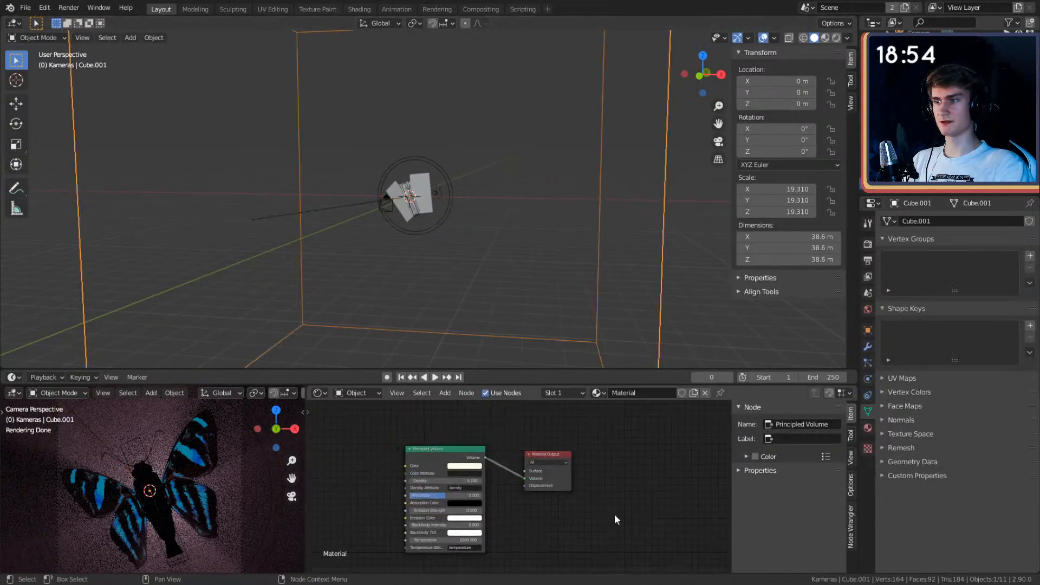
pyautogui.scroll(3, 614, 514)
pyautogui.keyDown('ctrl'); pyautogui.moveTo(534, 486); pyautogui.dragTo(582, 466, button='middle'); pyautogui.keyUp('ctrl')
pyautogui.click(527, 414)
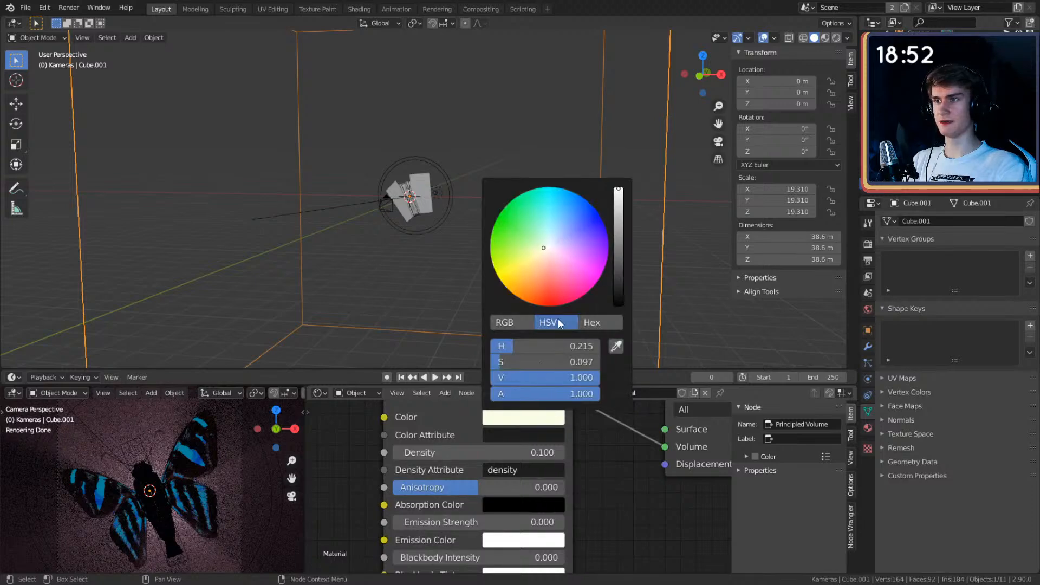
pyautogui.moveTo(539, 355); pyautogui.dragTo(504, 355)
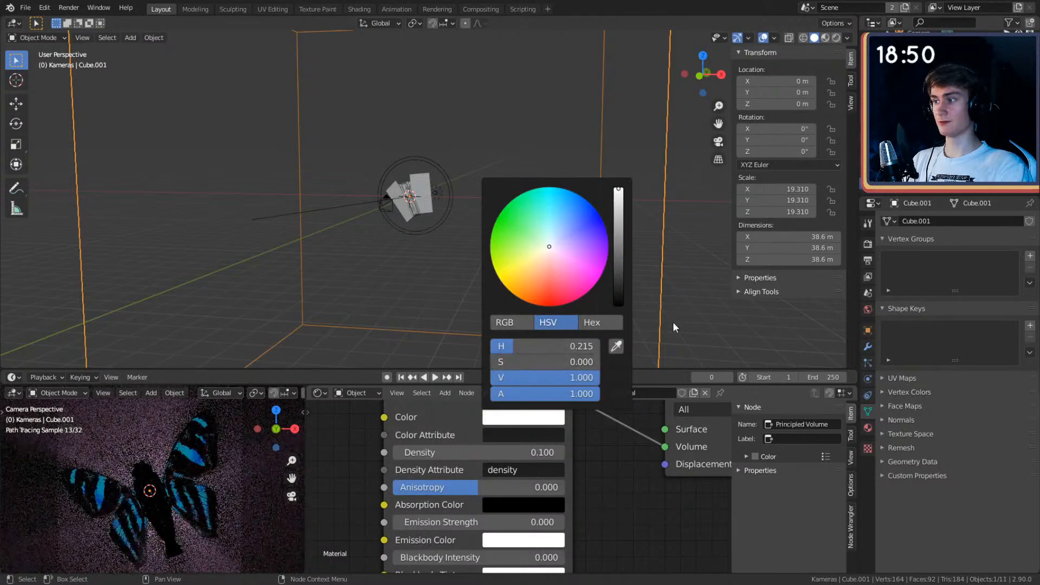
pyautogui.press('Home')
# Step: Set the Emission shader's strength to 3 in the butterfly's wing material
pyautogui.scroll(3, 455, 242)
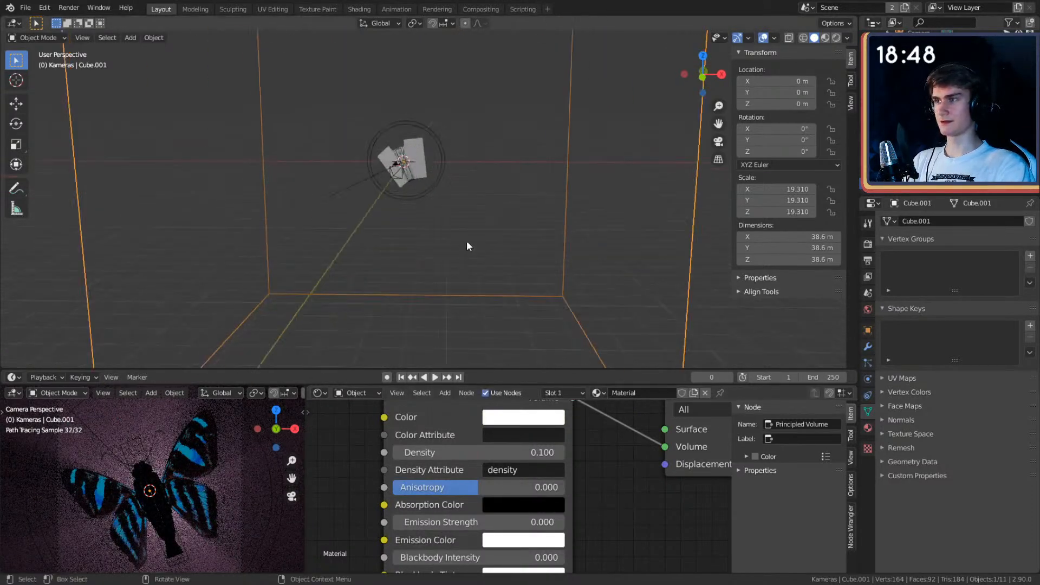
pyautogui.click(417, 162)
pyautogui.press('KP_Decimal')
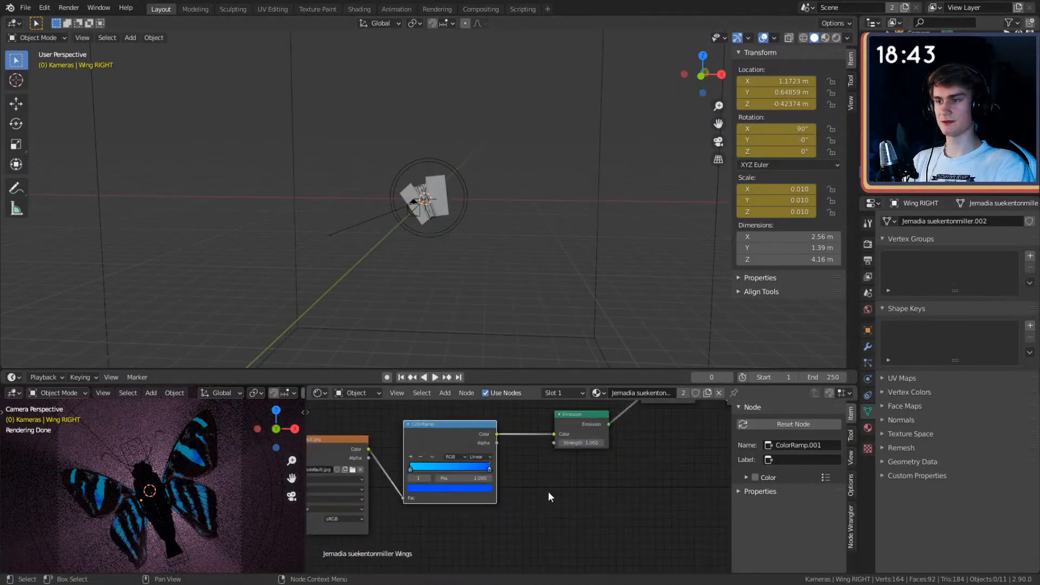
pyautogui.scroll(3, 548, 491)
pyautogui.doubleClick(533, 485)
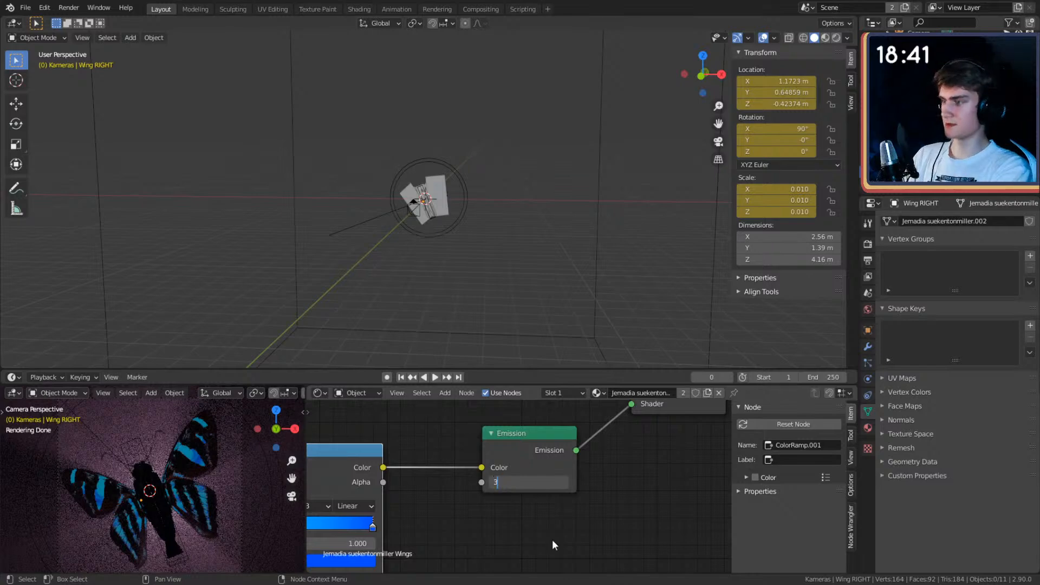
pyautogui.write('3')
pyautogui.press('Return')
pyautogui.scroll(-2, 131, 493)
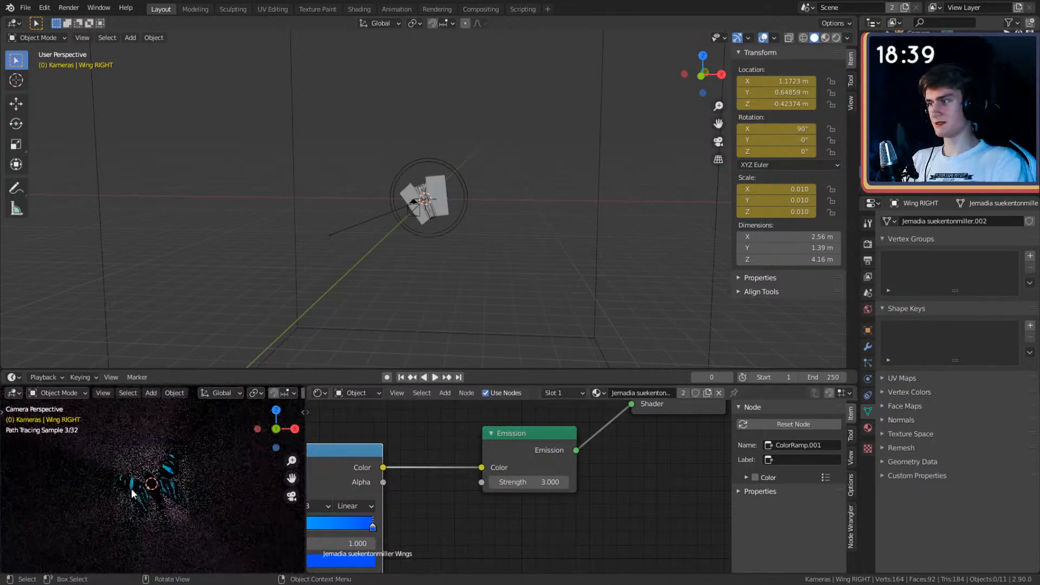
pyautogui.scroll(3, 131, 488)
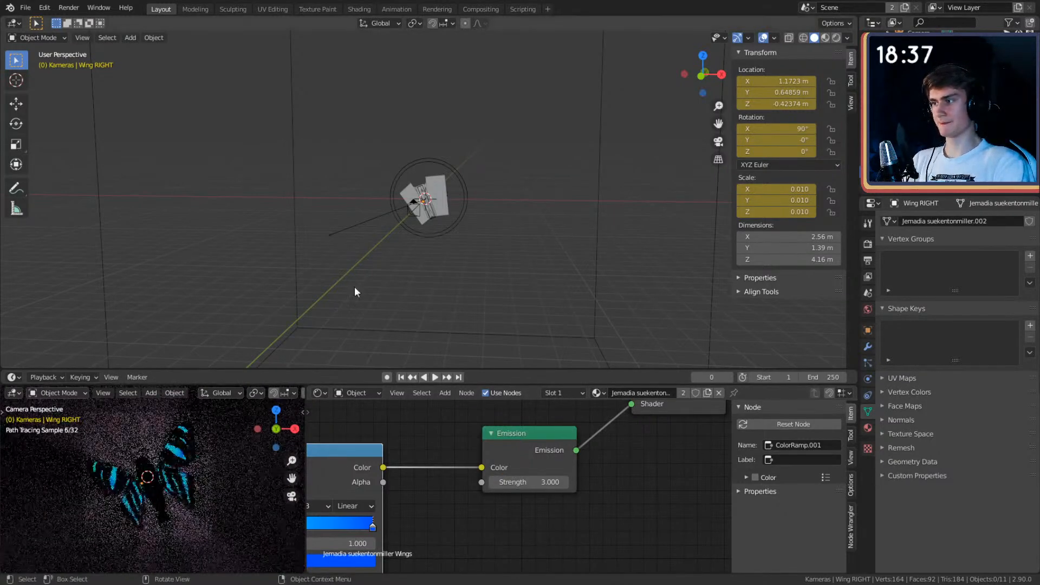
# Step: Try a density of 0.5 on the large fog cube's Principled Volume shader
pyautogui.moveTo(479, 246); pyautogui.dragTo(536, 233, button='middle')
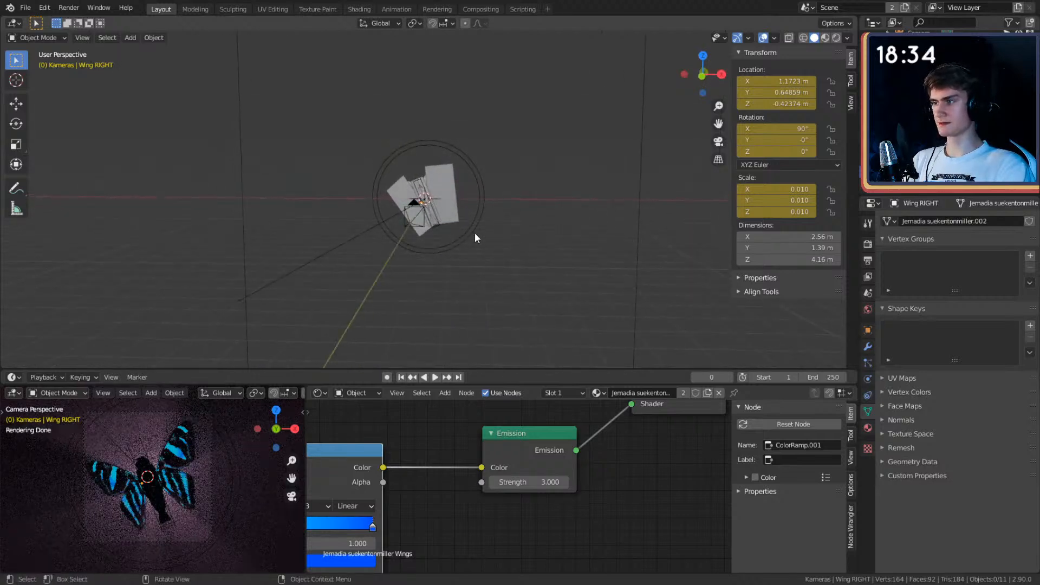
pyautogui.click(493, 198)
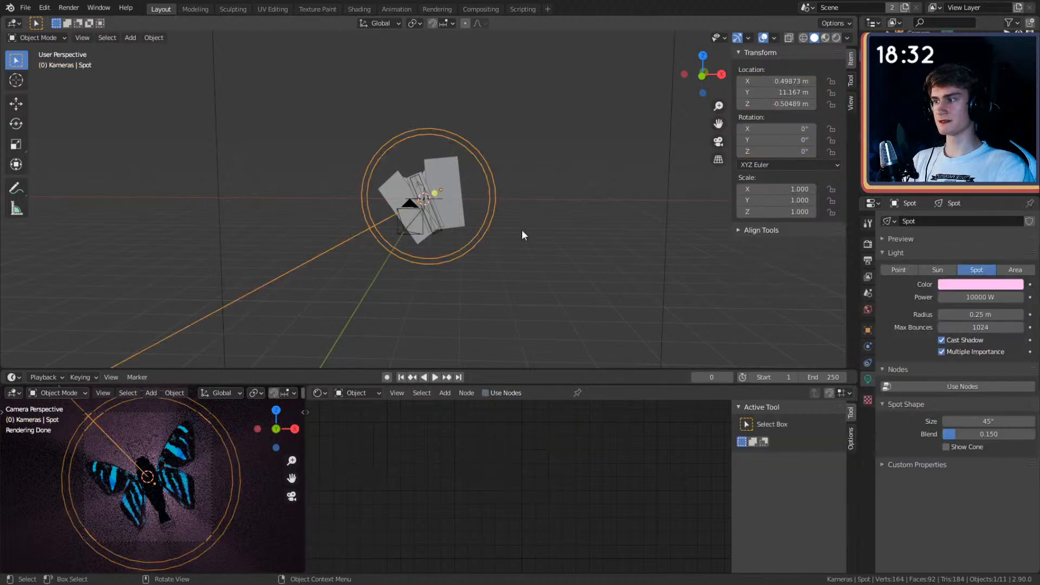
pyautogui.scroll(-2, 563, 244)
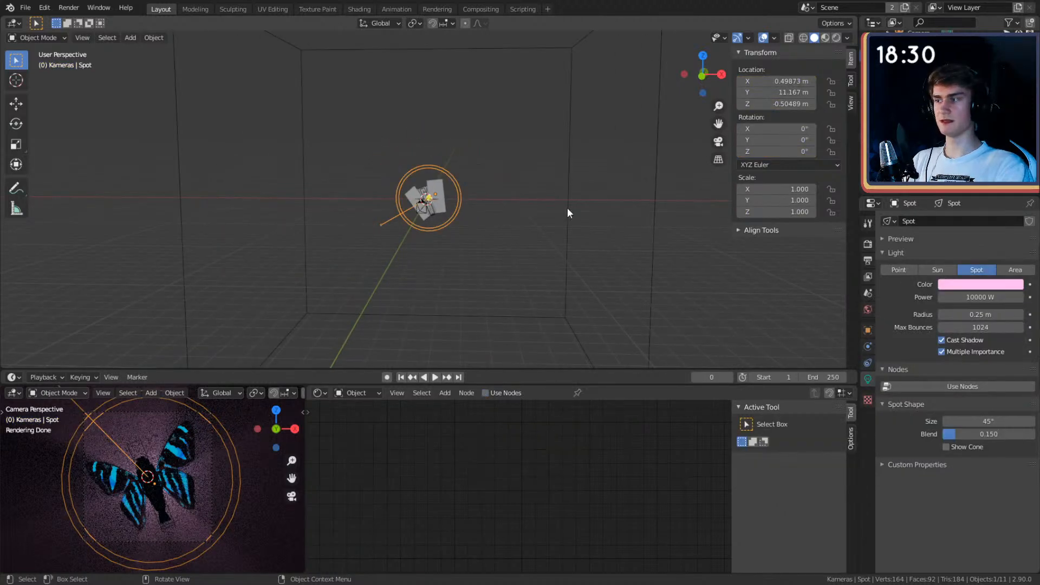
pyautogui.scroll(4, 520, 243)
pyautogui.click(630, 333)
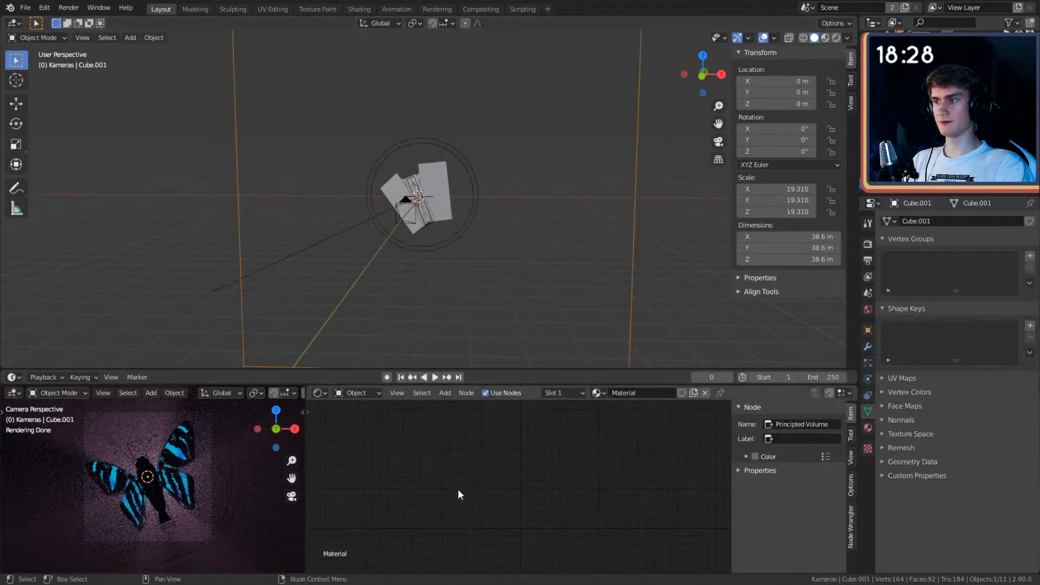
pyautogui.press('Home')
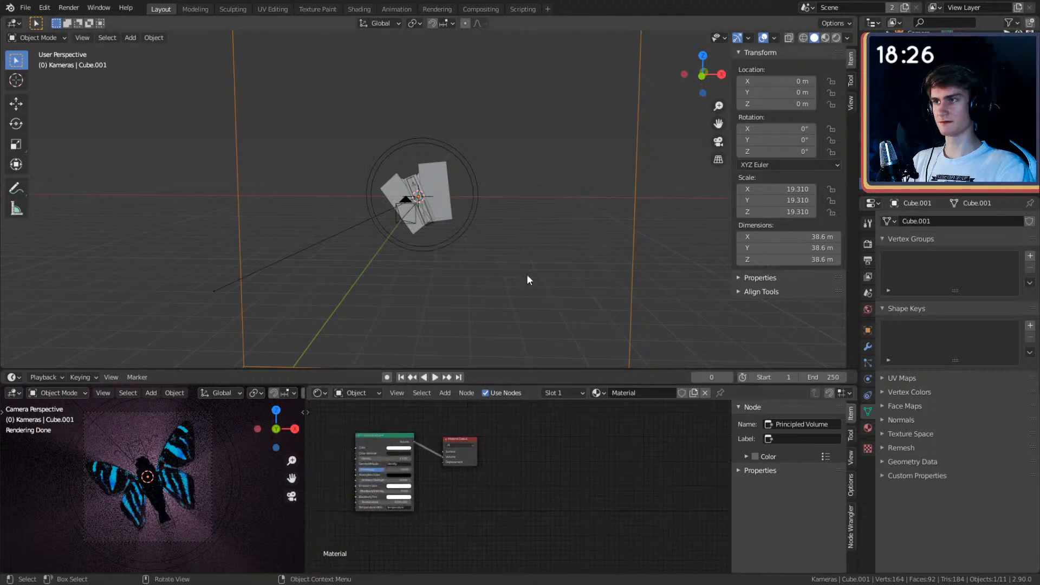
pyautogui.scroll(2, 490, 469)
pyautogui.moveTo(490, 469); pyautogui.dragTo(587, 495, button='middle')
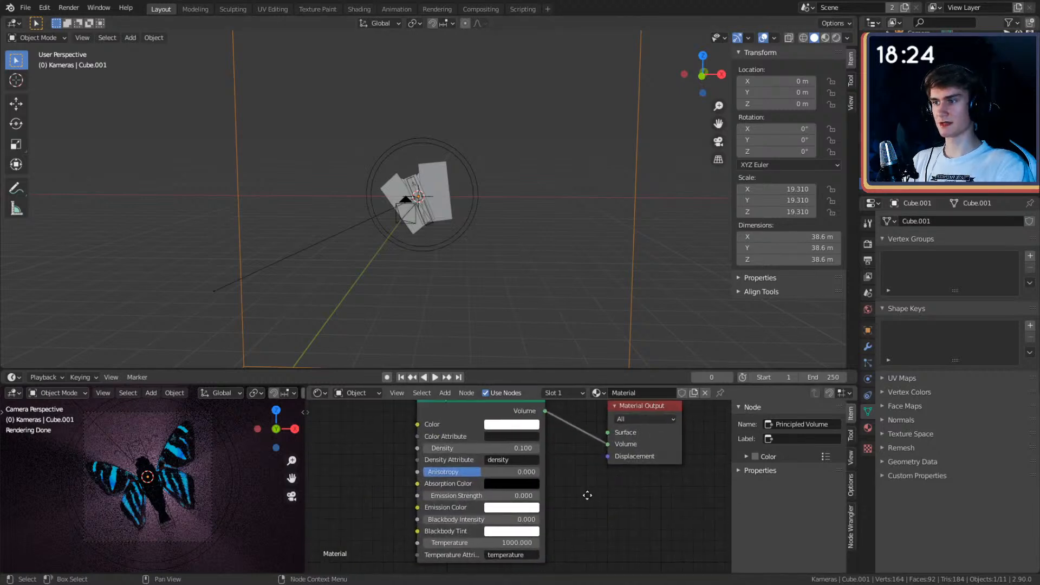
pyautogui.click(484, 449)
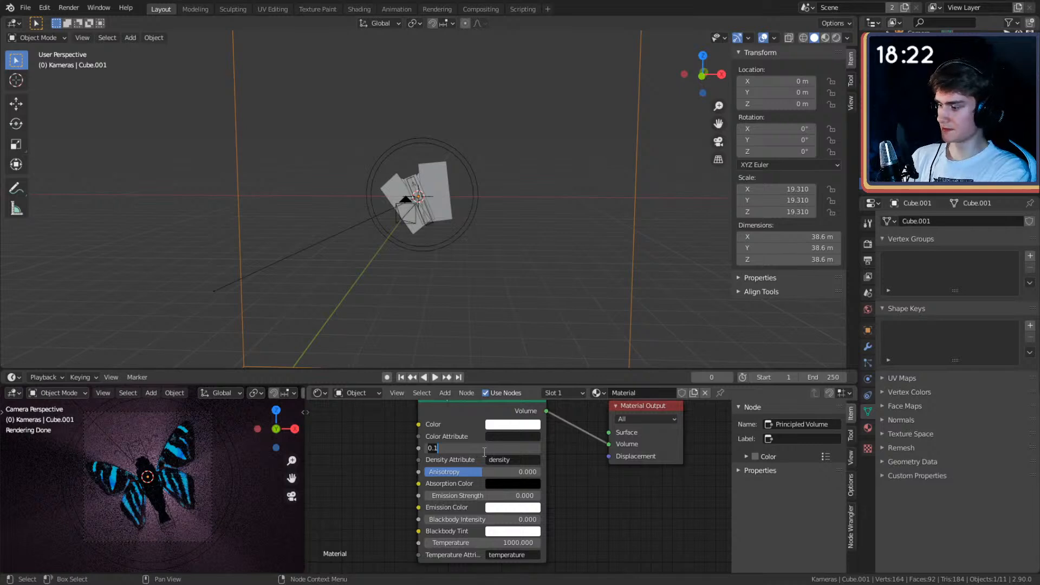
pyautogui.write('0.5')
pyautogui.press('Return')
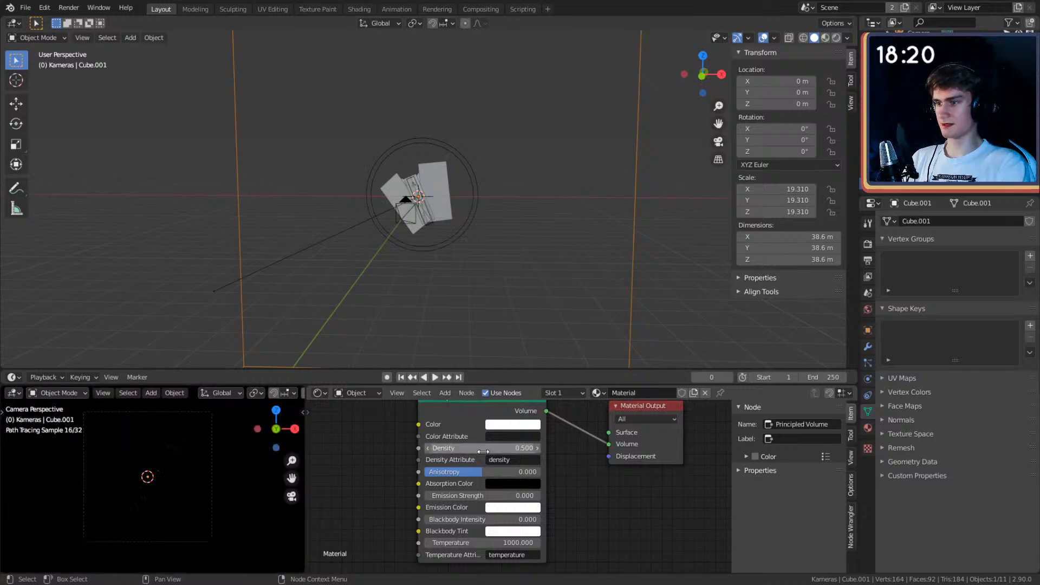
# Step: Try a fog density of 0.25 on the Principled Volume, and return it to 0.1
pyautogui.click(482, 449)
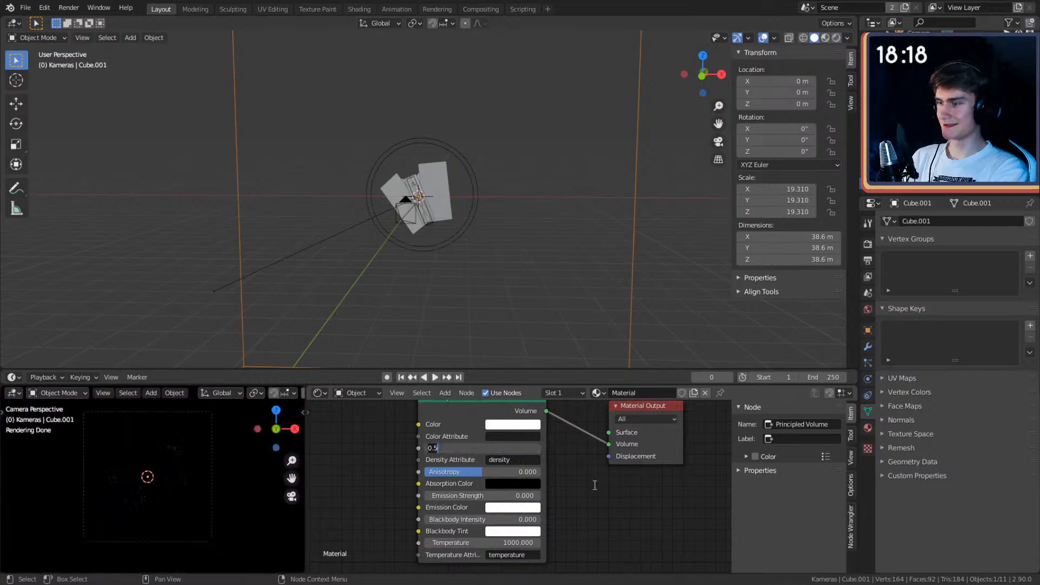
pyautogui.write('.25')
pyautogui.press('Return')
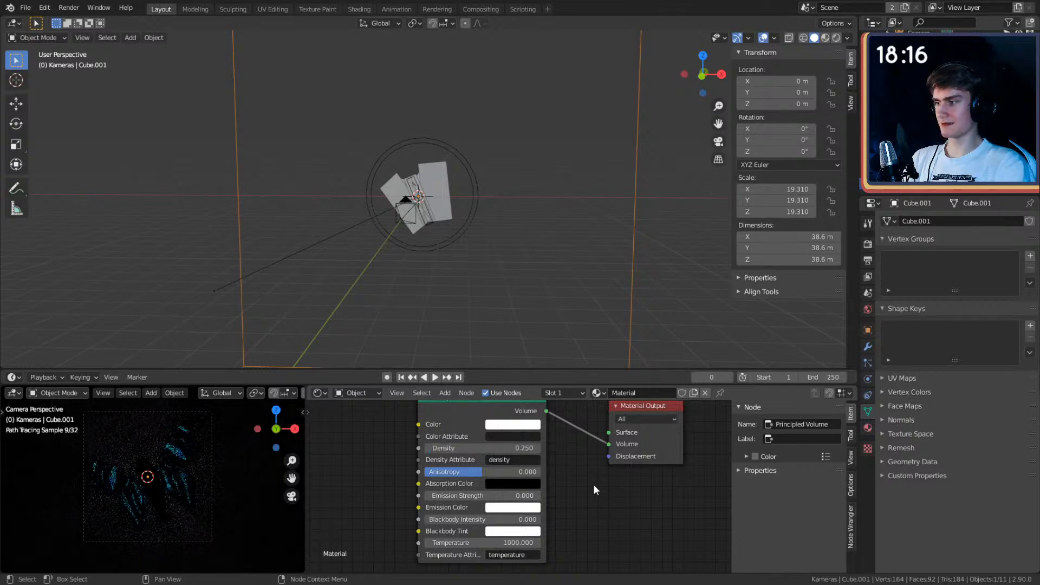
pyautogui.click(482, 448)
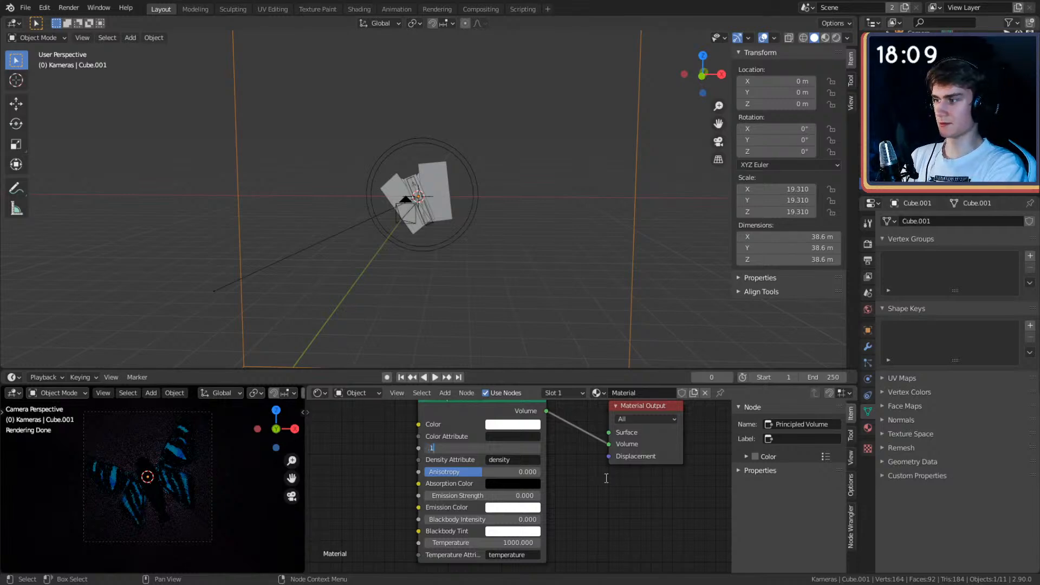
pyautogui.press('Return')
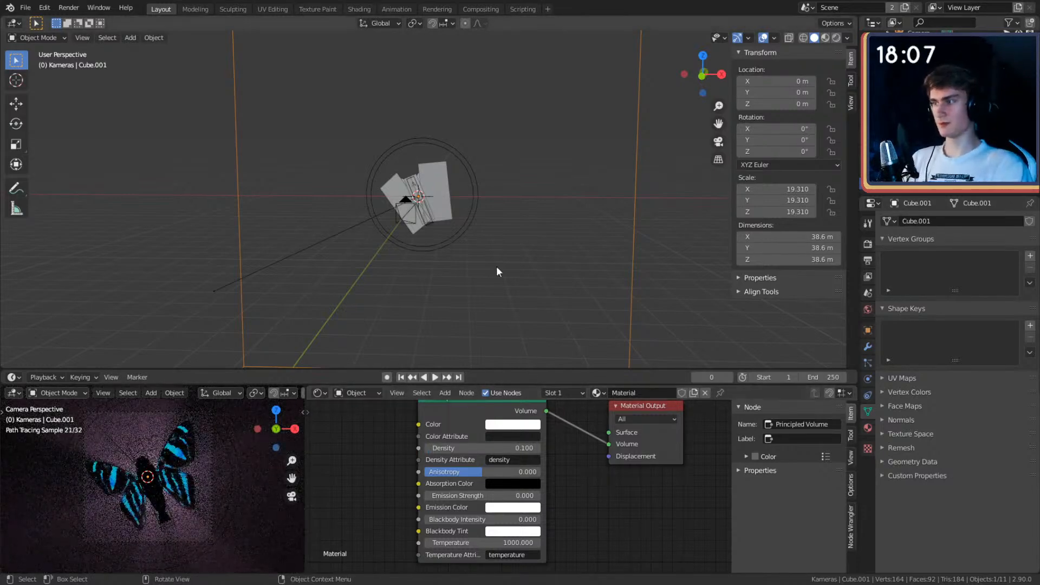
# Step: Tint the fog cube's Principled Volume colour pale pinkish purple with hue 0.797 and saturation 0.173
pyautogui.click(459, 150)
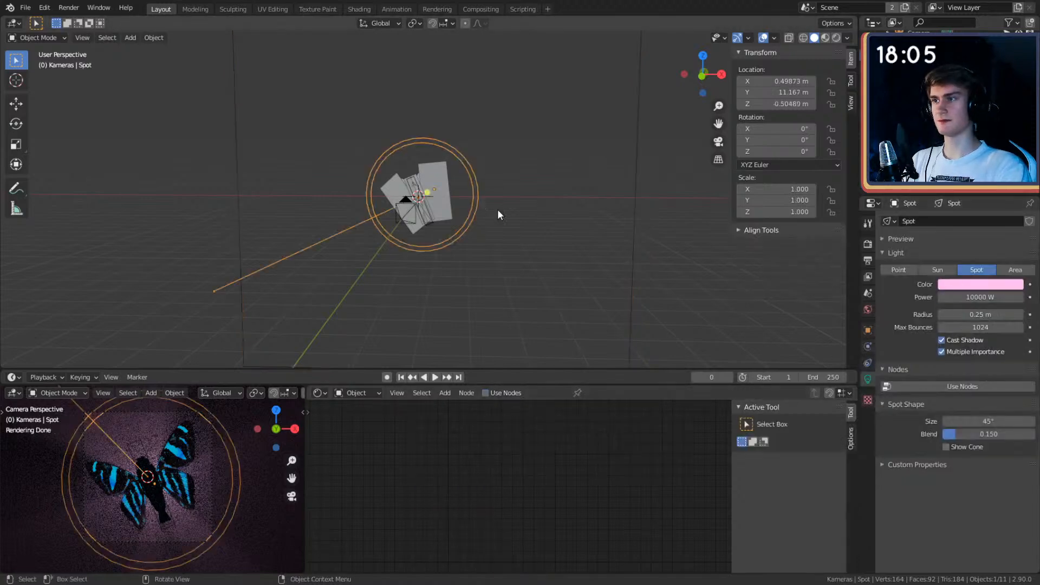
pyautogui.click(639, 218)
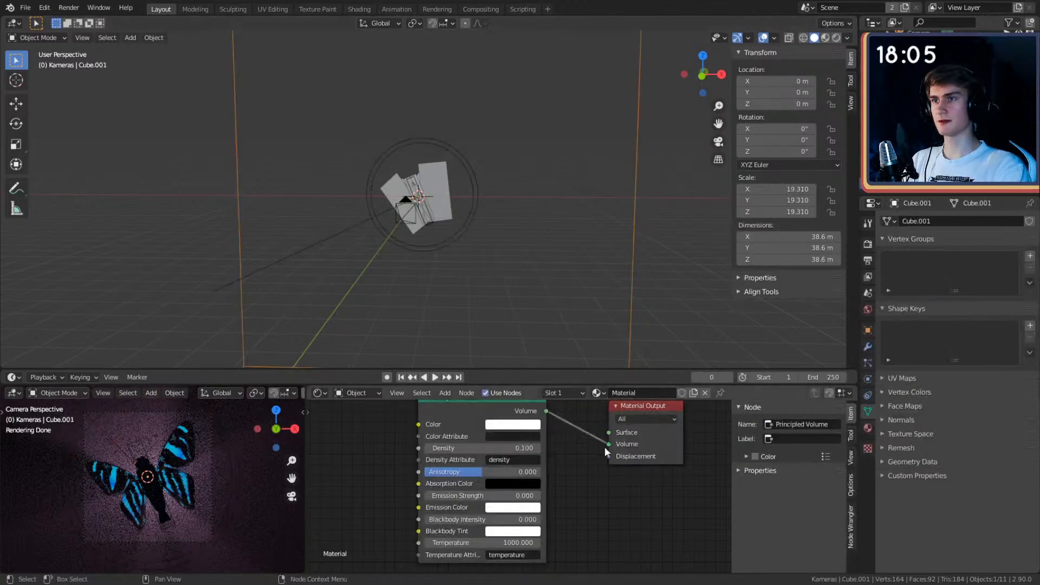
pyautogui.click(512, 424)
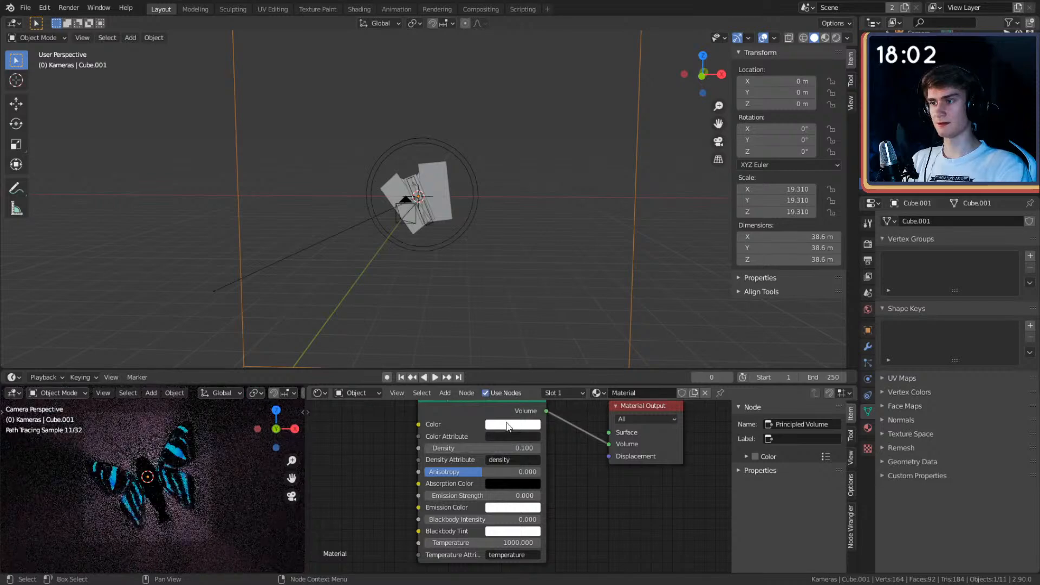
pyautogui.click(512, 424)
pyautogui.click(539, 312)
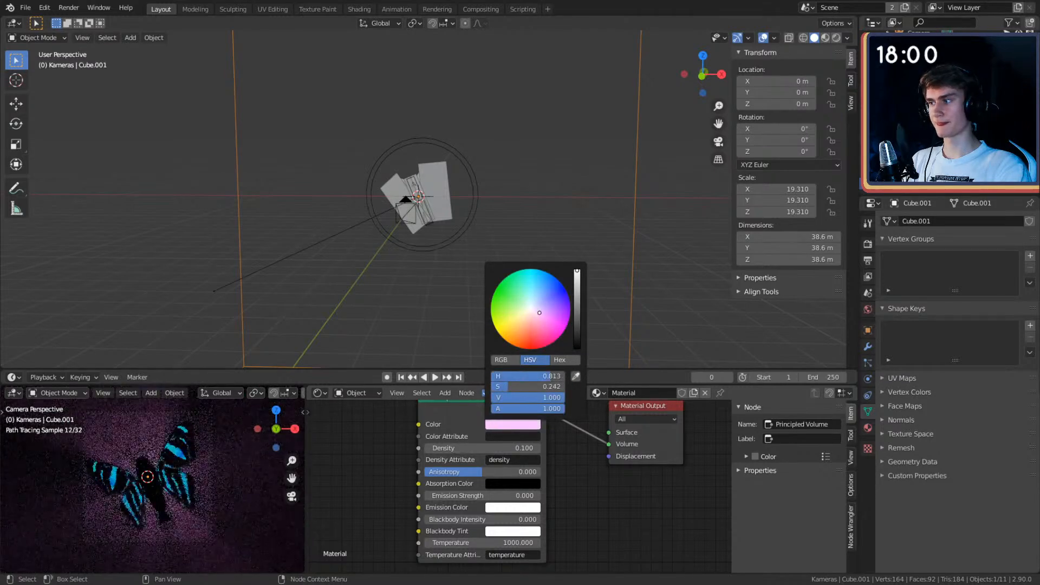
pyautogui.click(550, 316)
pyautogui.moveTo(550, 317); pyautogui.dragTo(537, 311)
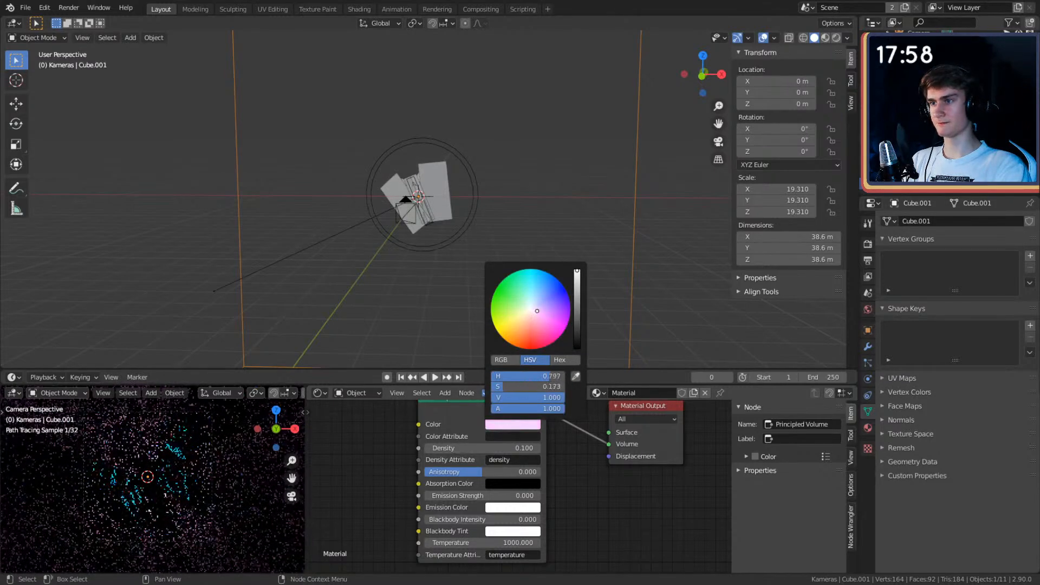
# Step: Raise the spot light's colour saturation to 1.000 for a strong magenta pink
pyautogui.click(474, 189)
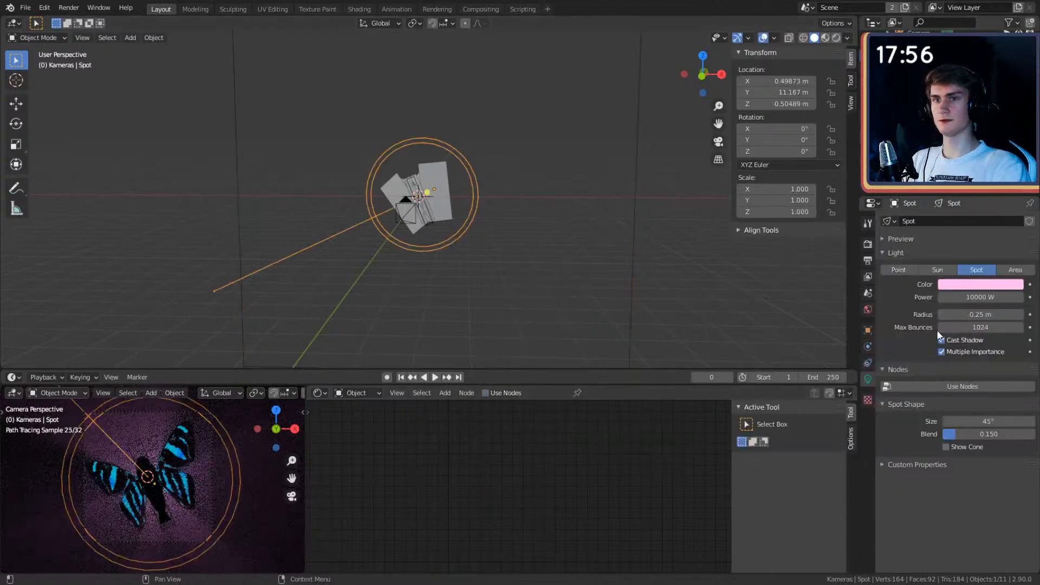
pyautogui.click(964, 285)
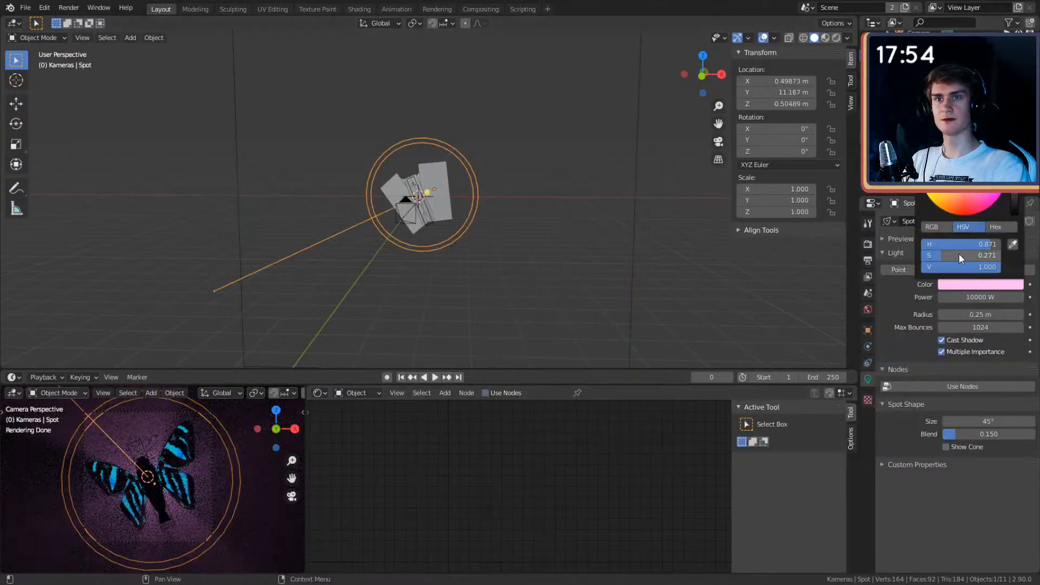
pyautogui.moveTo(959, 253); pyautogui.dragTo(1001, 254)
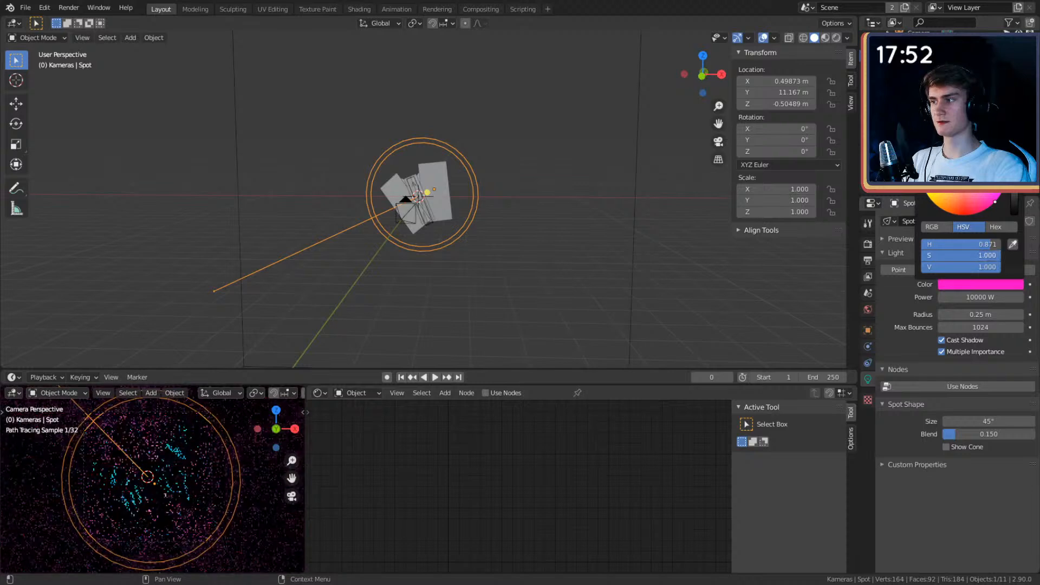
pyautogui.scroll(3, 520, 271)
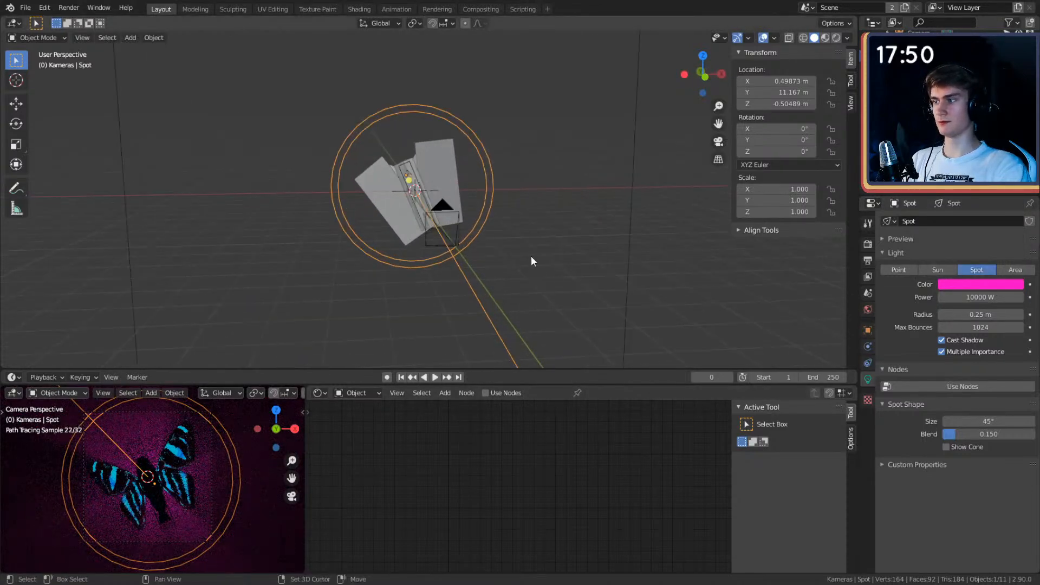
pyautogui.moveTo(531, 256)
pyautogui.mouseDown(button='middle')
pyautogui.moveTo(565, 284)
pyautogui.moveTo(544, 262)
pyautogui.mouseUp(button='middle')
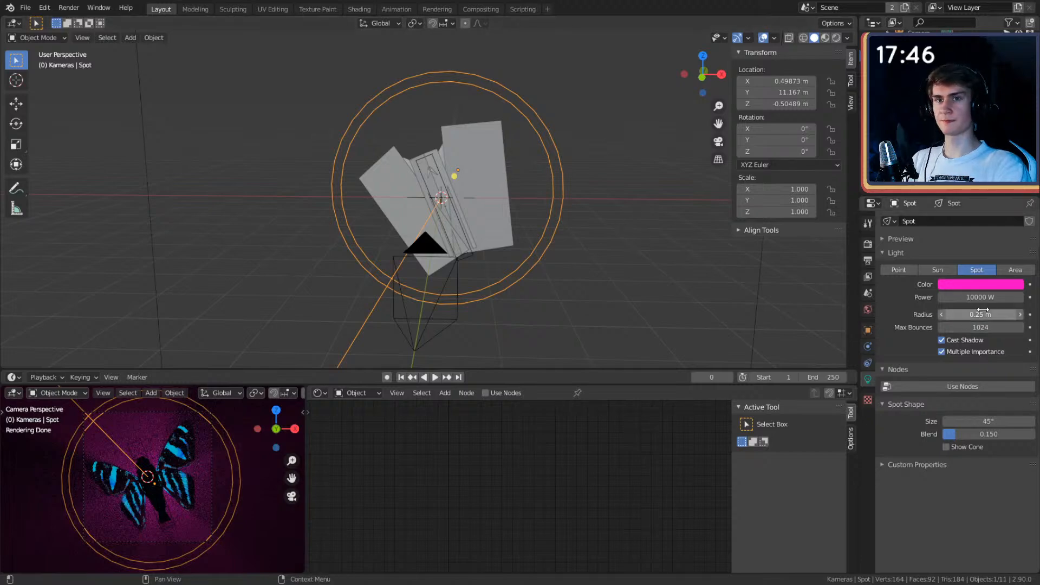
pyautogui.moveTo(516, 231)
pyautogui.keyDown('shift'); pyautogui.mouseDown(button='middle')
pyautogui.moveTo(529, 242)
pyautogui.moveTo(506, 244)
pyautogui.moveTo(504, 216)
pyautogui.mouseUp(button='middle'); pyautogui.keyUp('shift')
pyautogui.scroll(-2, 119, 518)
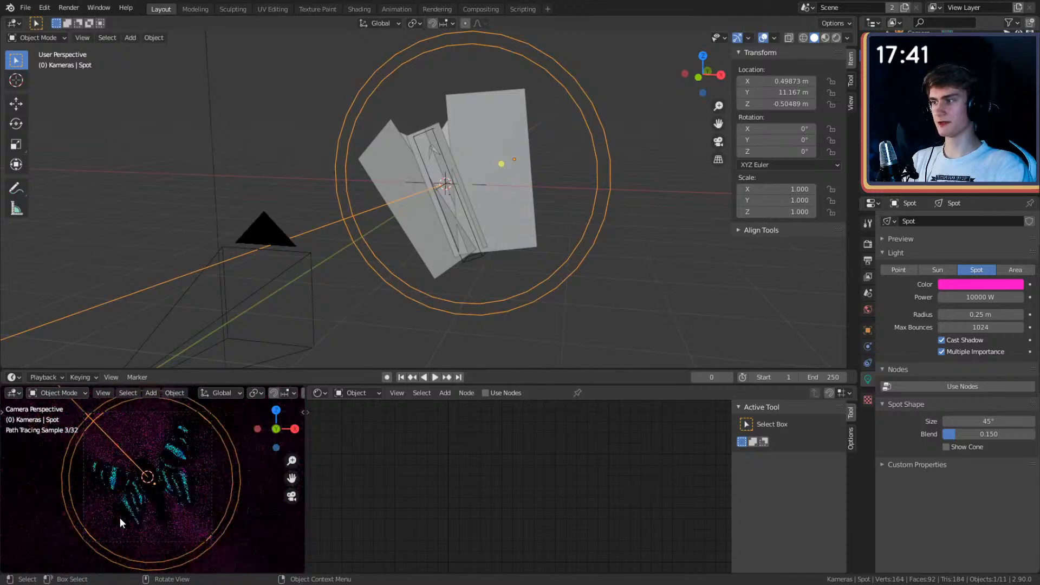
pyautogui.moveTo(483, 228); pyautogui.dragTo(505, 219, button='middle')
pyautogui.click(195, 271)
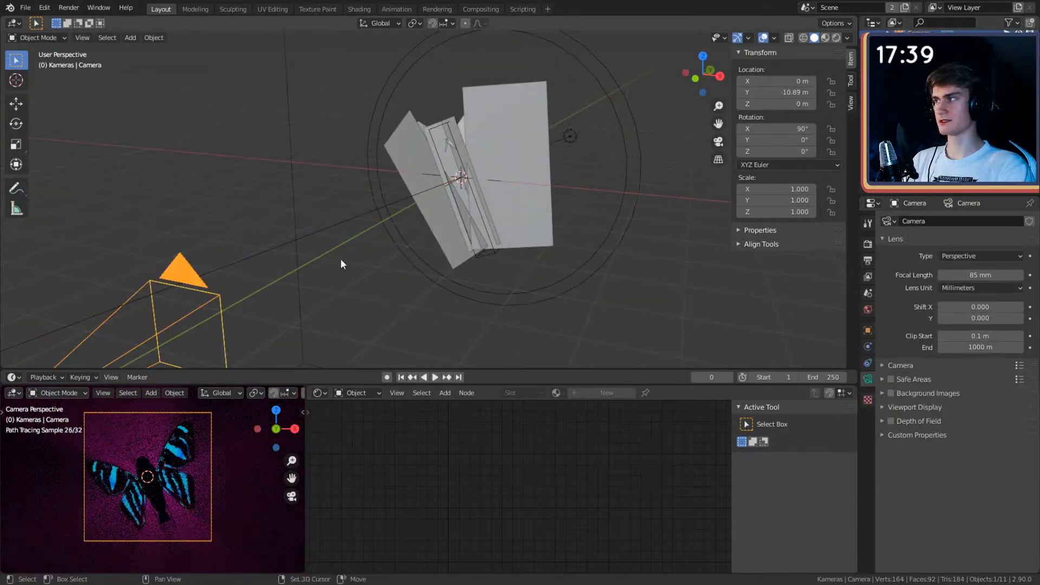
pyautogui.moveTo(340, 258); pyautogui.dragTo(323, 222, button='middle')
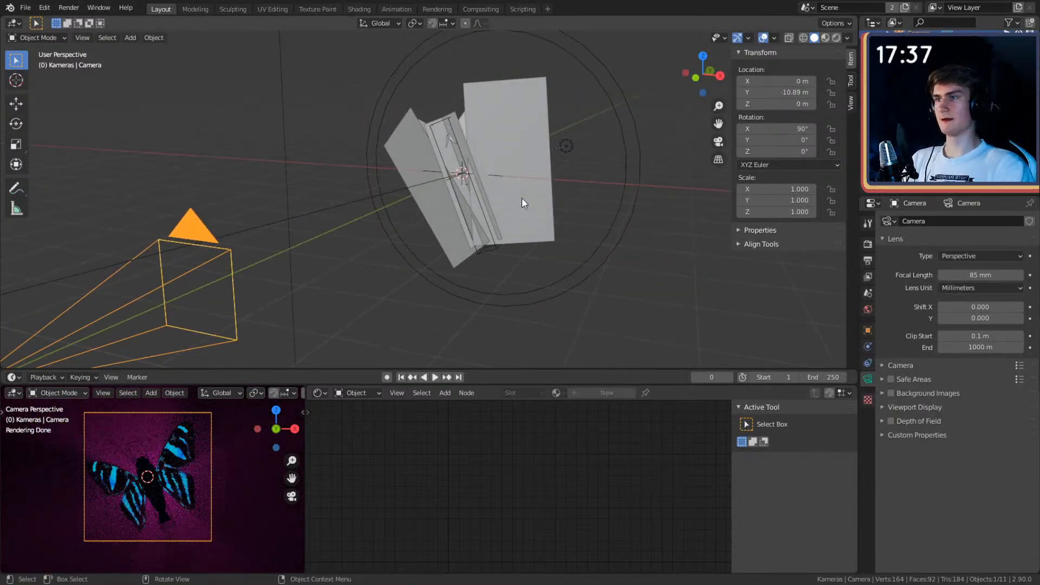
pyautogui.hotkey('ctrl', 'z')
# Step: Select the left wing and try a subsurface value of 0 in its material's Principled BSDF
pyautogui.moveTo(522, 197); pyautogui.dragTo(473, 237, button='middle')
pyautogui.click(486, 155)
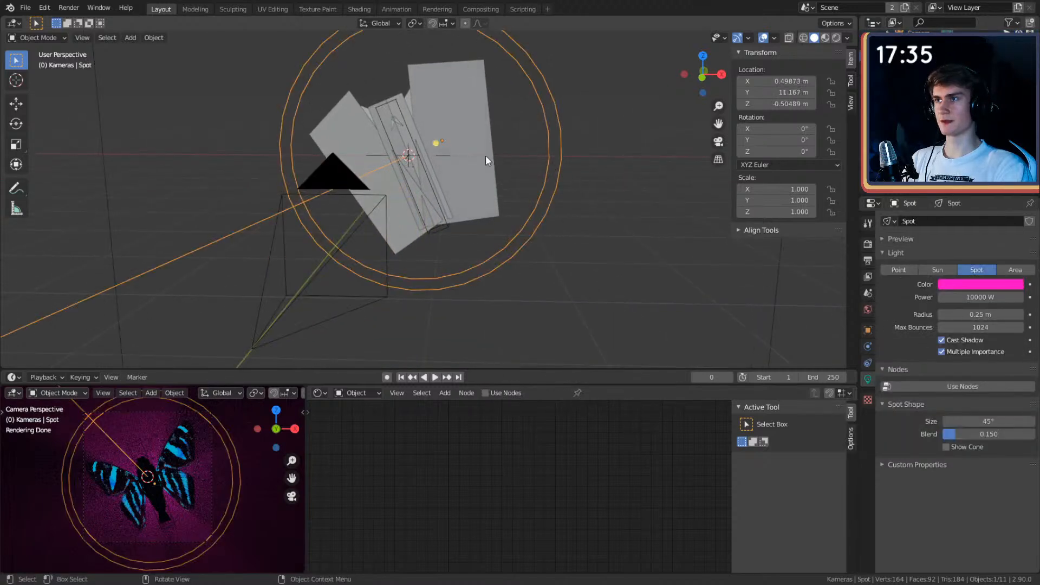
pyautogui.keyDown('shift'); pyautogui.click(485, 155); pyautogui.keyUp('shift')
pyautogui.click(921, 160)
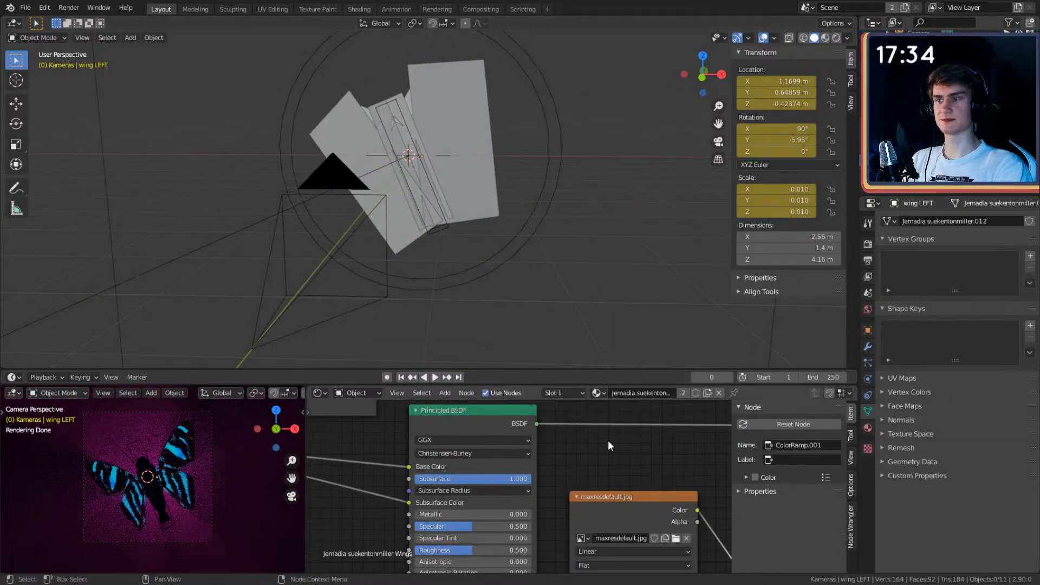
pyautogui.scroll(-4, 608, 447)
pyautogui.moveTo(607, 459); pyautogui.dragTo(680, 467, button='middle')
pyautogui.scroll(4, 487, 503)
pyautogui.moveTo(495, 505); pyautogui.dragTo(535, 500, button='middle')
pyautogui.scroll(-2, 530, 503)
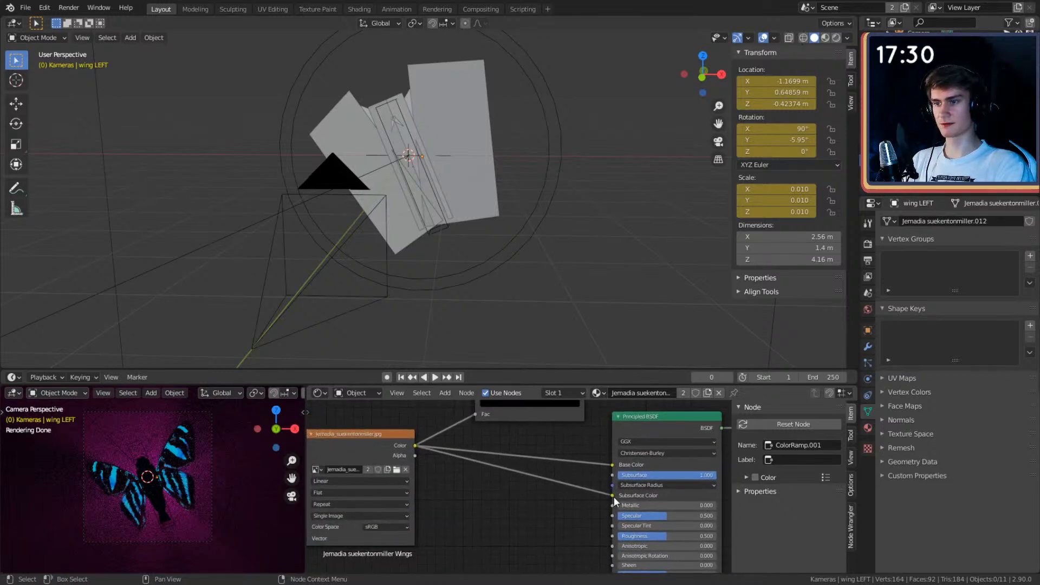
pyautogui.click(675, 476)
pyautogui.write('0')
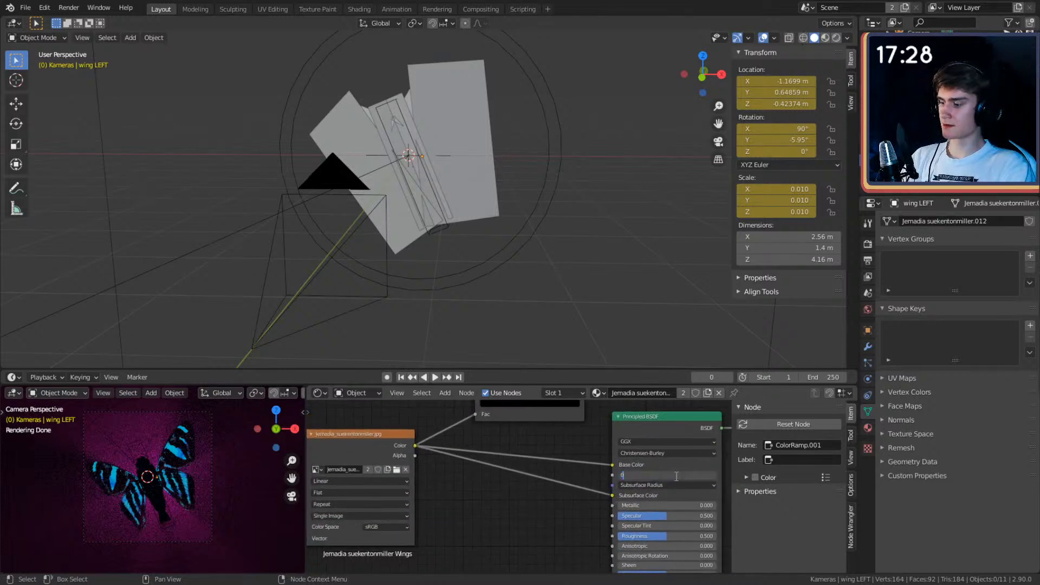
pyautogui.press('Return')
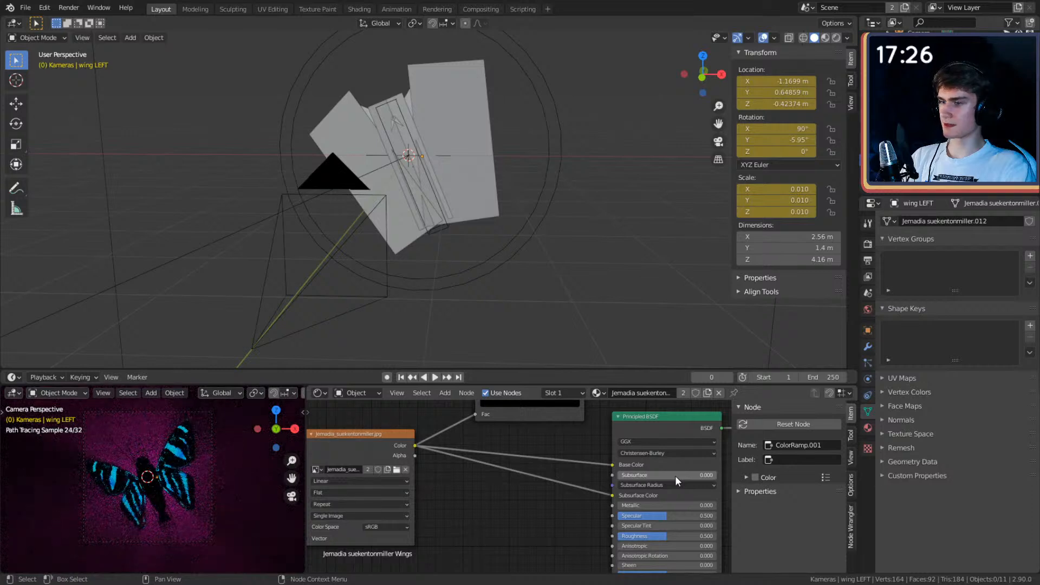
# Step: Return the wing material's Principled BSDF subsurface value to 1
pyautogui.click(671, 475)
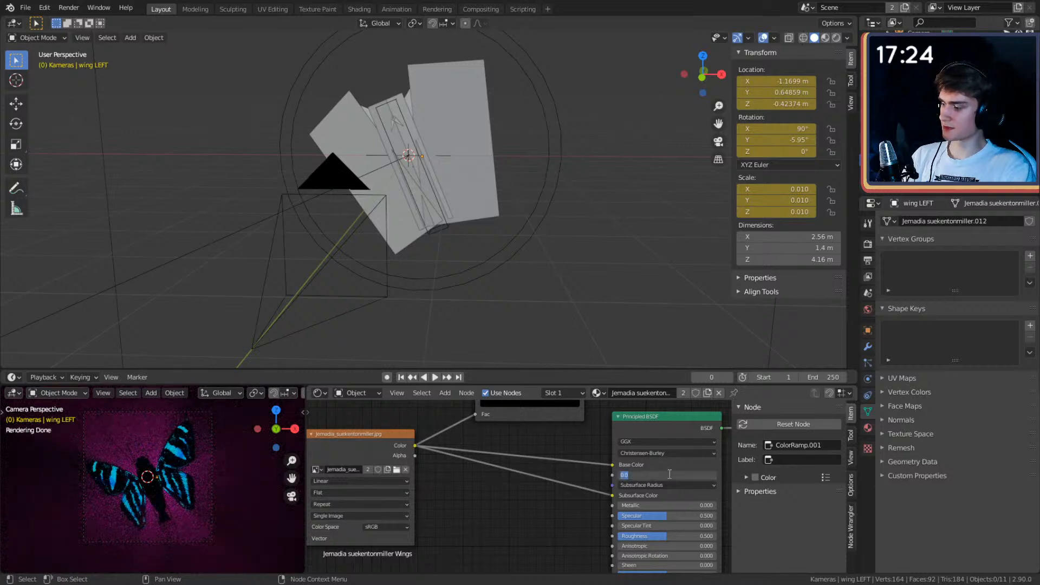
pyautogui.write('1')
pyautogui.press('Return')
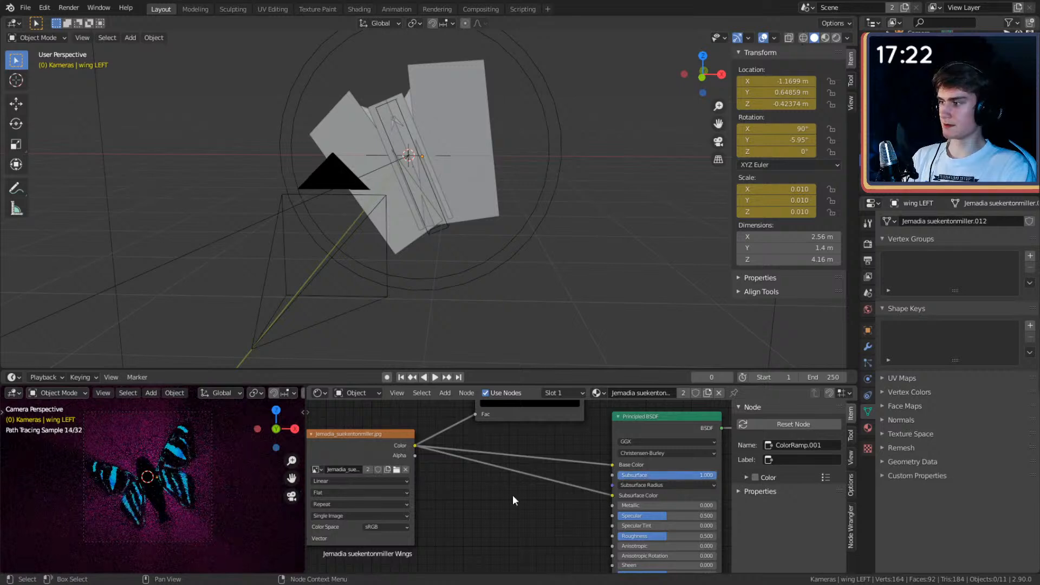
pyautogui.scroll(-5, 517, 248)
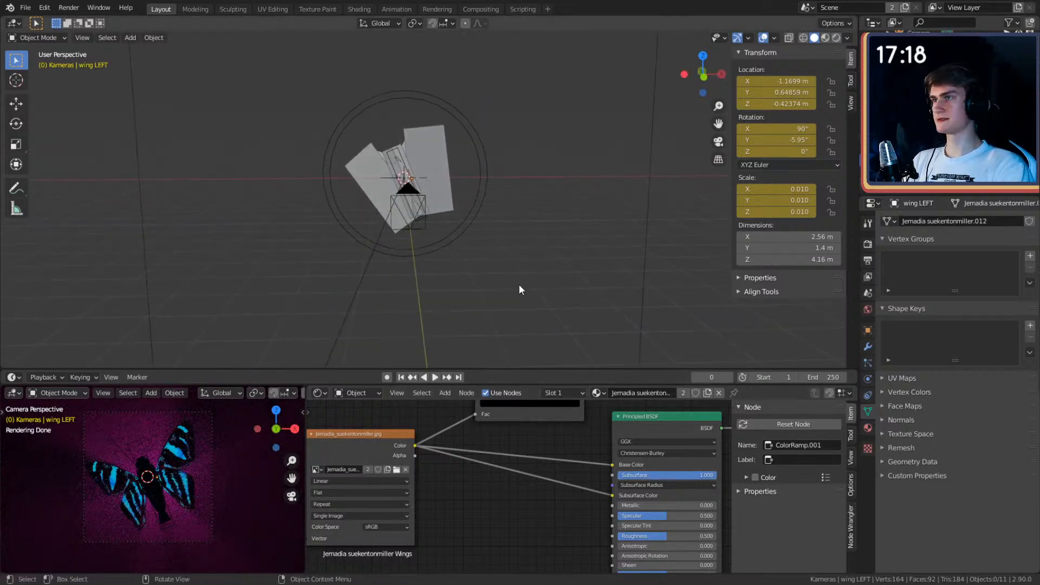
pyautogui.scroll(2, 518, 284)
pyautogui.scroll(3, 532, 233)
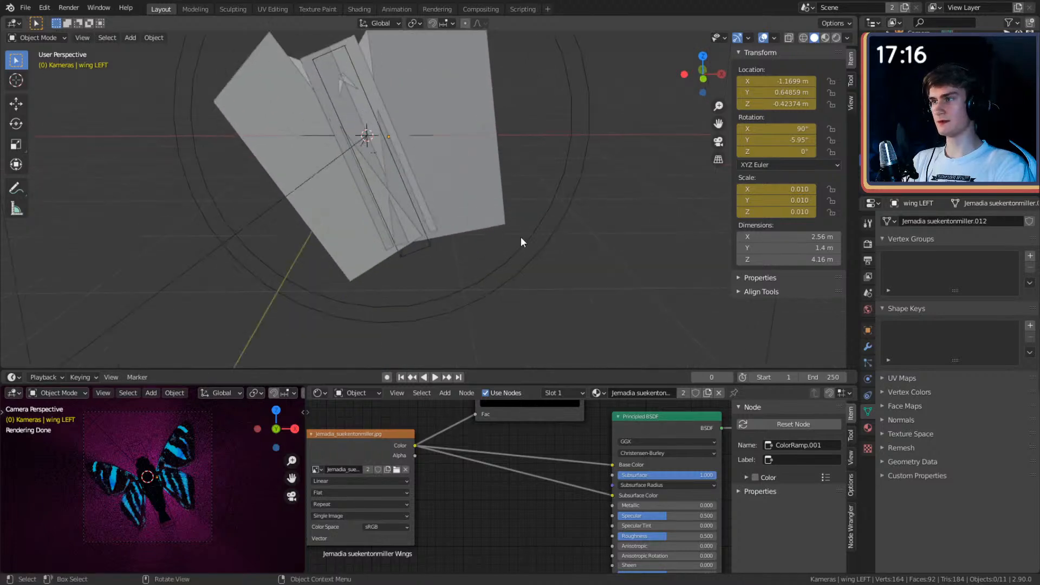
pyautogui.moveTo(521, 236); pyautogui.dragTo(401, 121, button='middle')
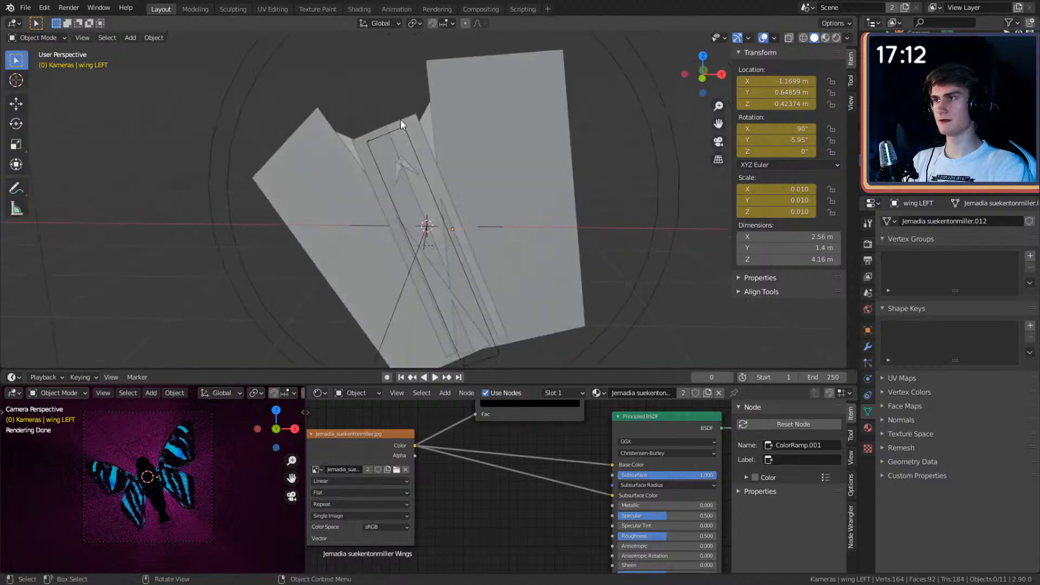
# Step: Switch the main viewport to Material Preview and add a point light at the butterfly's head
pyautogui.press('z')
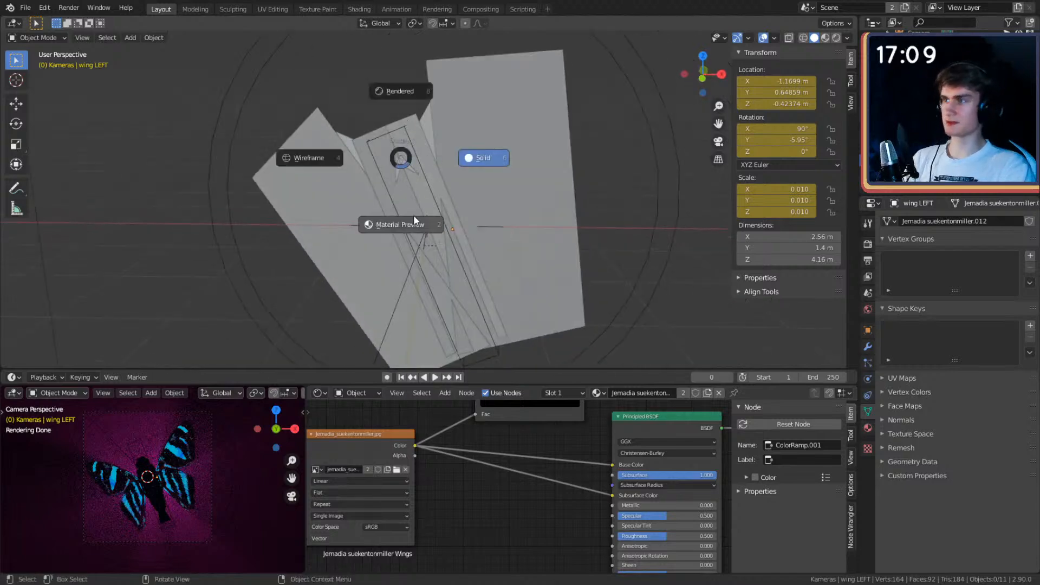
pyautogui.click(446, 196)
pyautogui.moveTo(472, 223); pyautogui.dragTo(465, 180, button='middle')
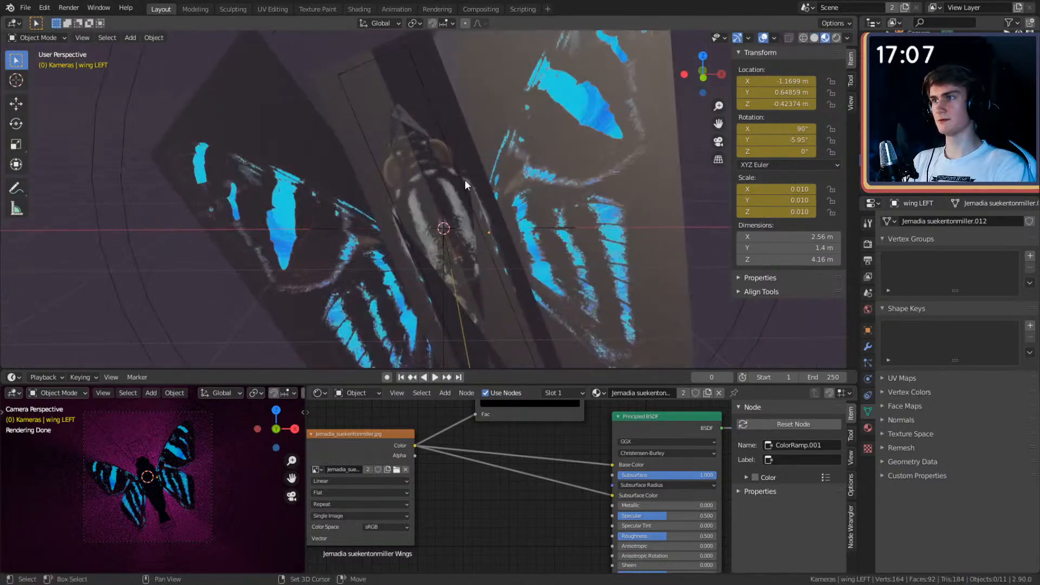
pyautogui.hotkey('shift', 'a')
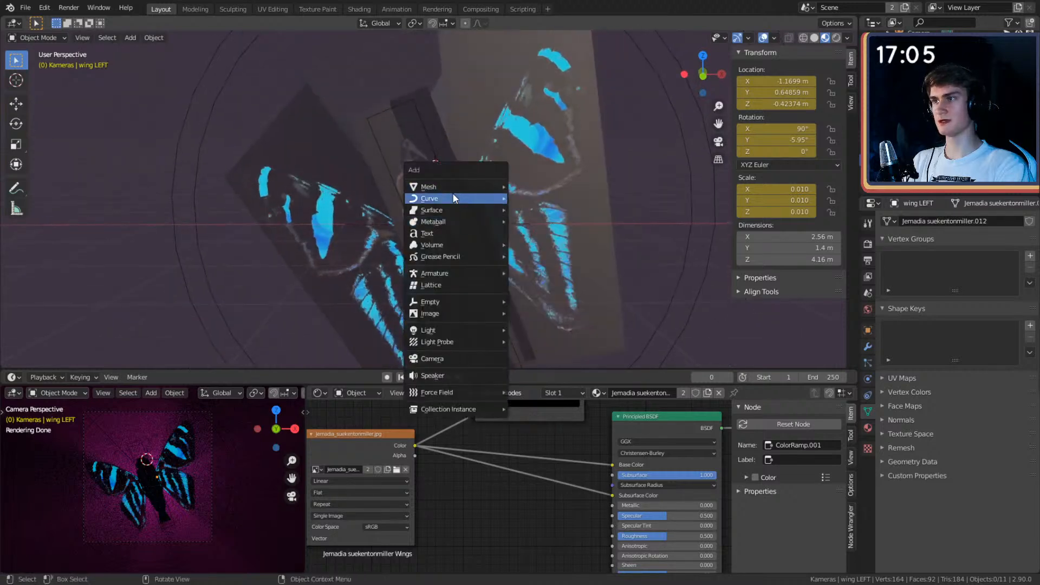
pyautogui.moveTo(441, 301)
pyautogui.moveTo(477, 330)
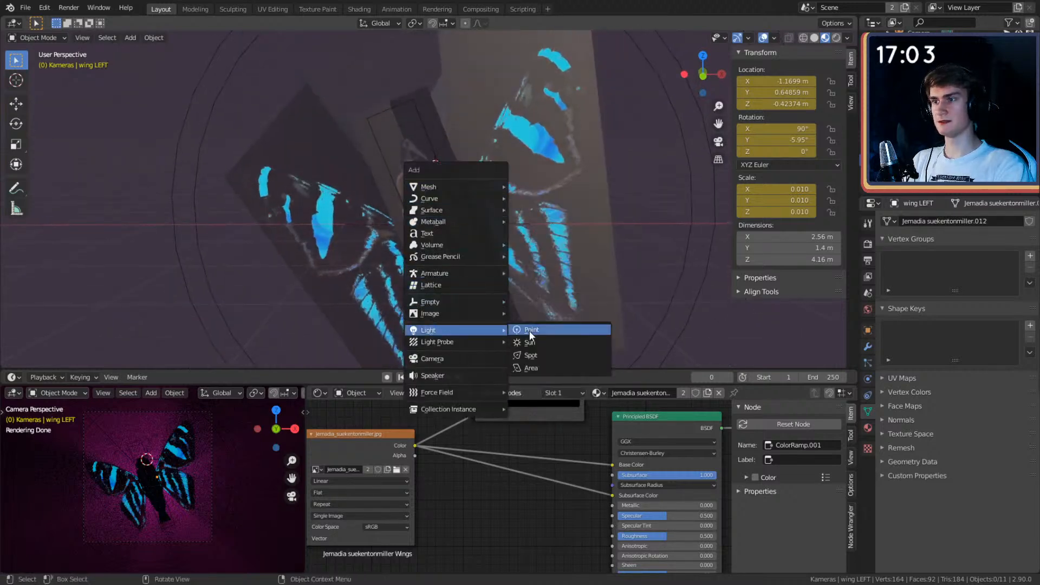
pyautogui.click(529, 330)
pyautogui.scroll(4, 160, 485)
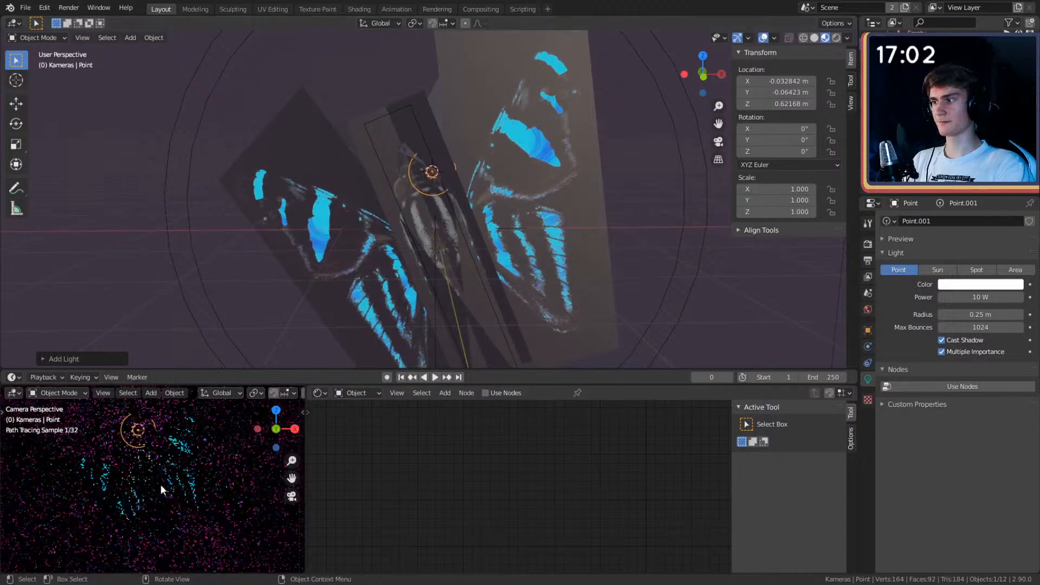
pyautogui.scroll(1, 428, 236)
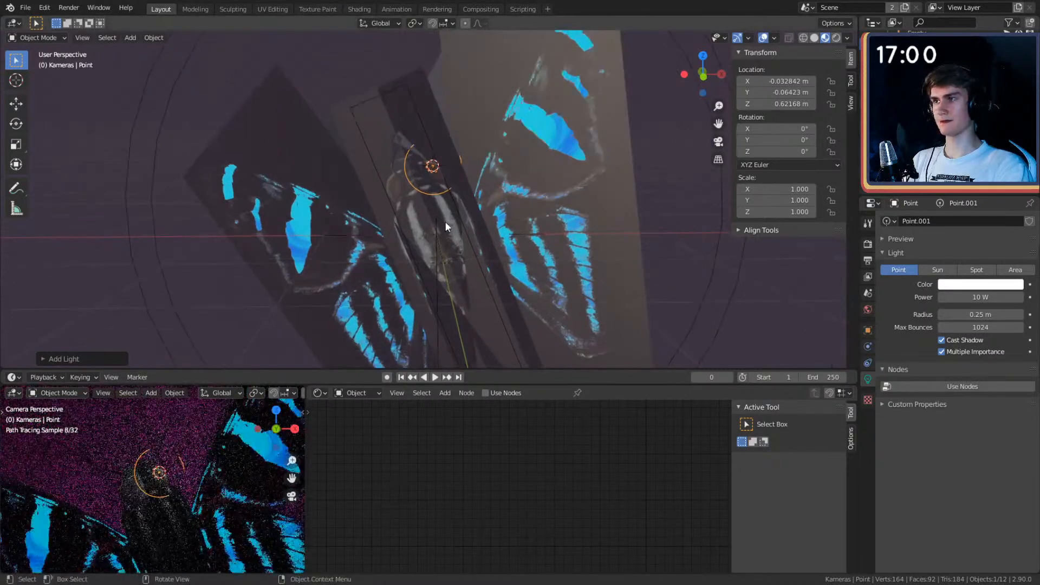
# Step: Try a radius of 0.01 m for the new point light
pyautogui.click(972, 314)
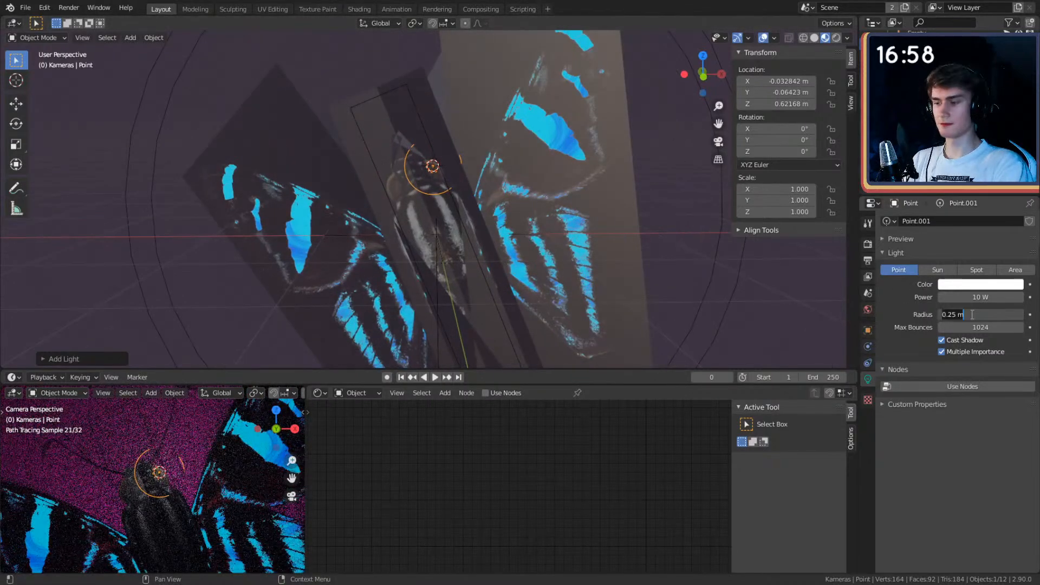
pyautogui.write('.01')
pyautogui.press('Return')
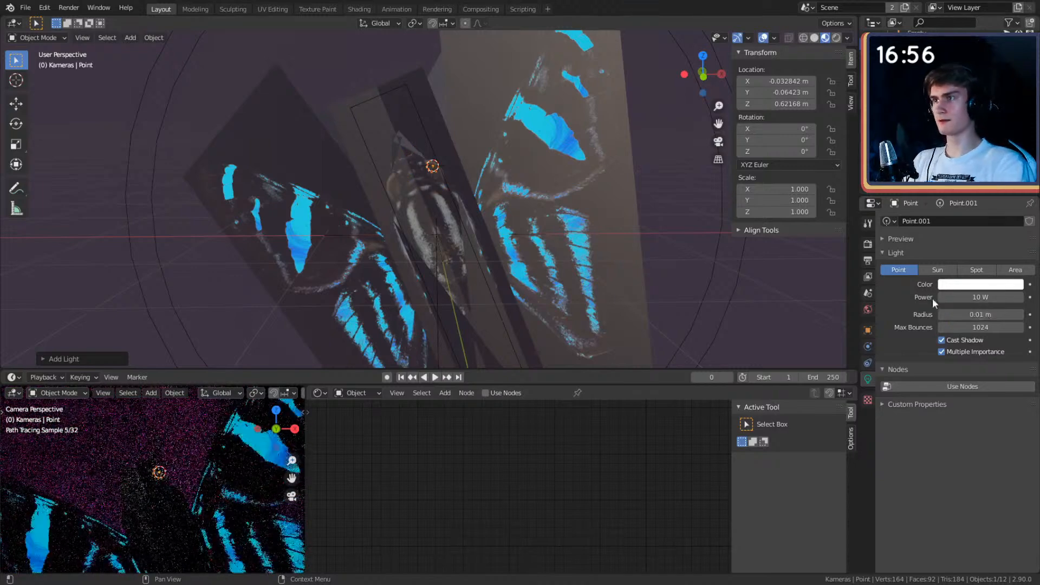
# Step: Set the point light's radius to 0.1 m
pyautogui.click(971, 314)
pyautogui.write('.1')
pyautogui.press('Return')
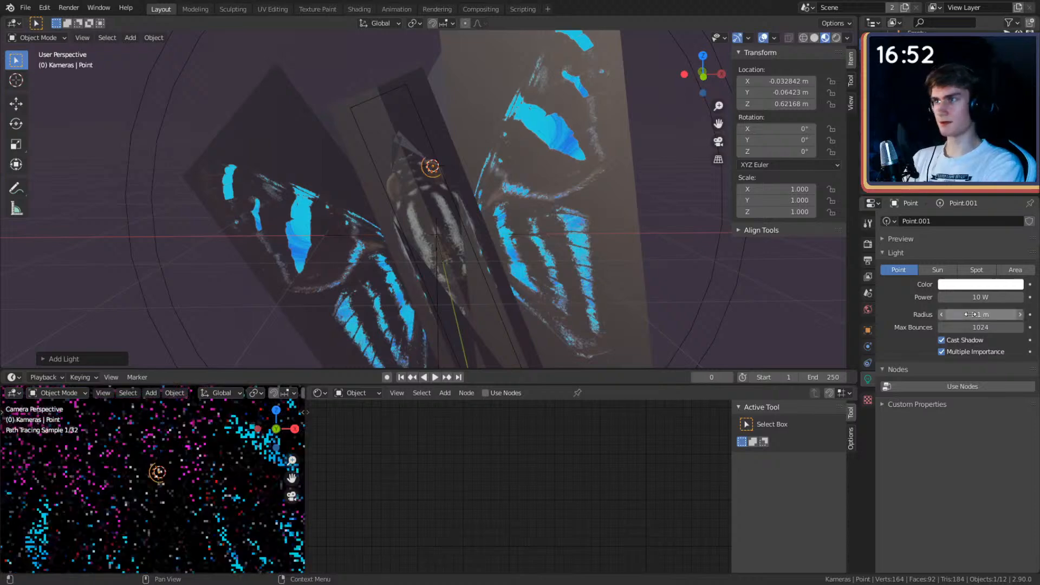
# Step: Enable snapping to faces and move the point light onto one of the butterfly's eyes
pyautogui.click(434, 23)
pyautogui.click(448, 24)
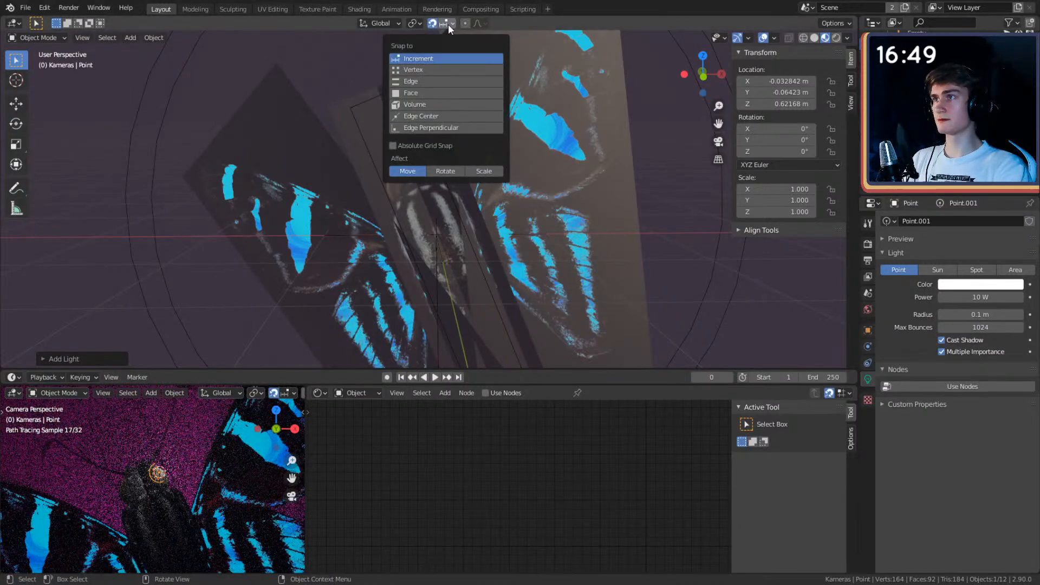
pyautogui.click(412, 92)
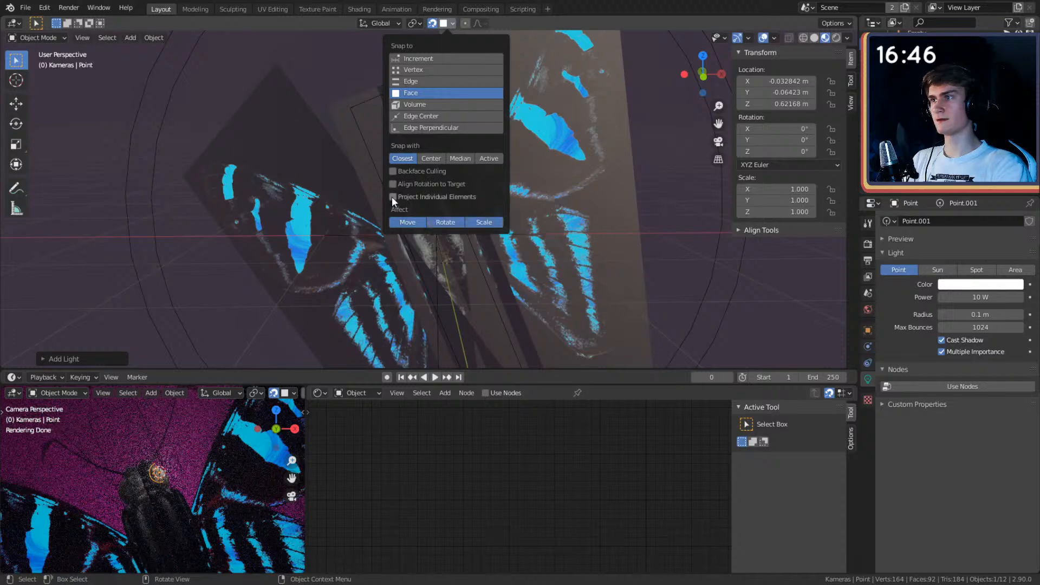
pyautogui.press('g')
pyautogui.click(515, 267)
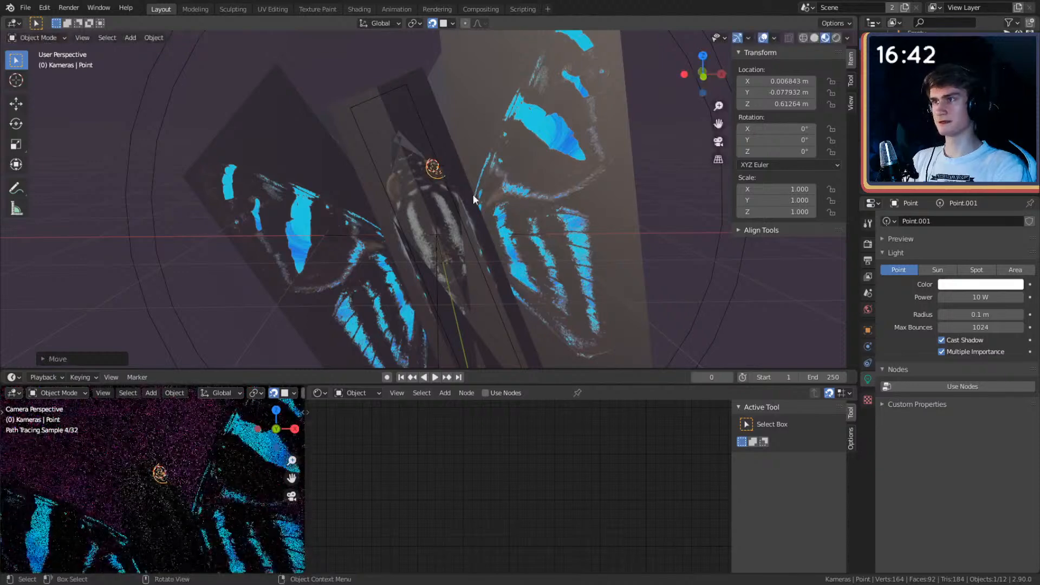
# Step: Duplicate the point light onto the butterfly's other eye and reselect the original light
pyautogui.hotkey('shift', 'd')
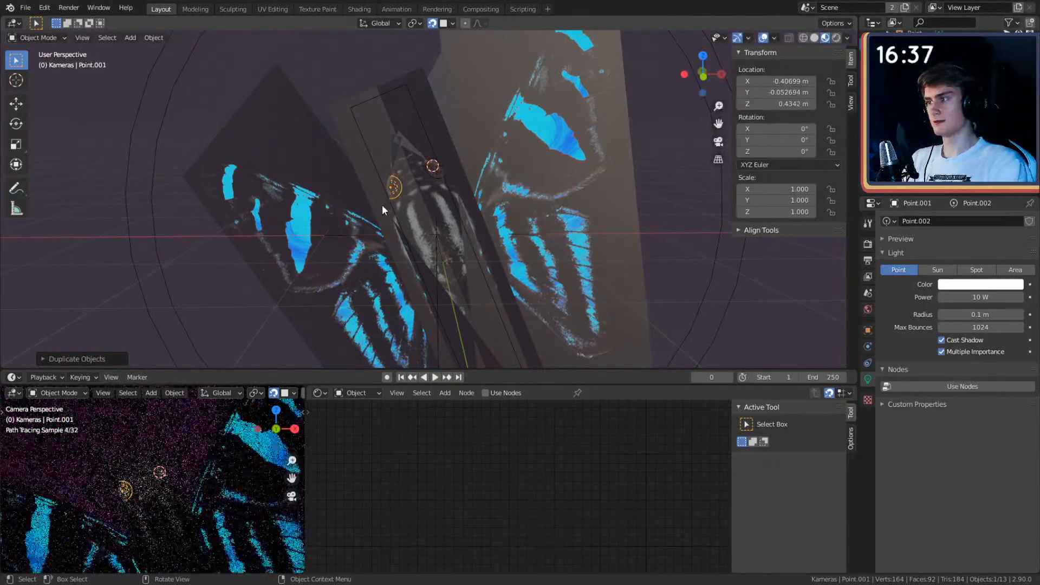
pyautogui.click(424, 245)
pyautogui.hotkey('ctrl', 'z')
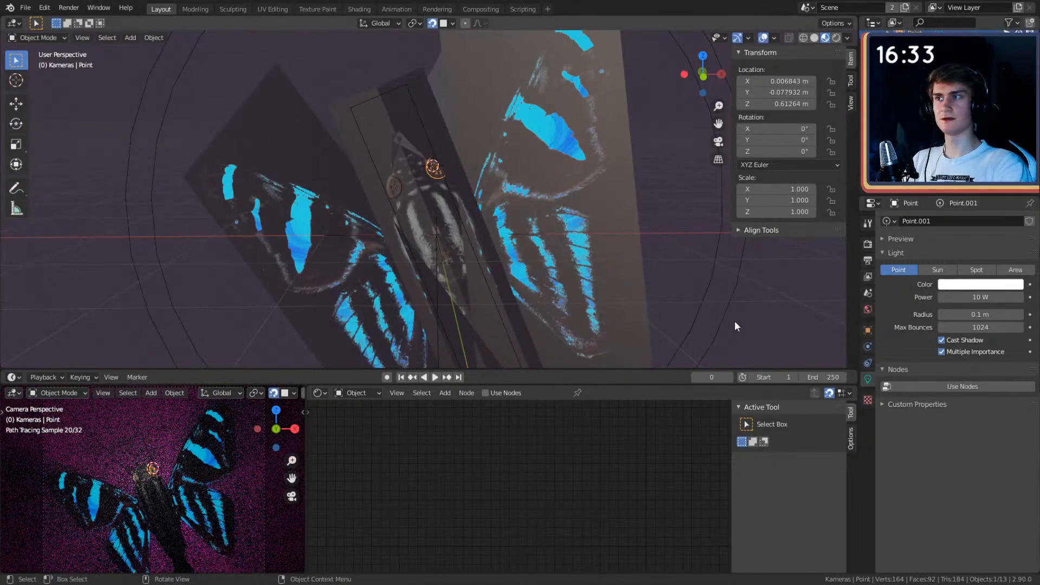
# Step: Tint the original eye light bright cyan blue with hue 0.528 and saturation 0.840
pyautogui.click(973, 286)
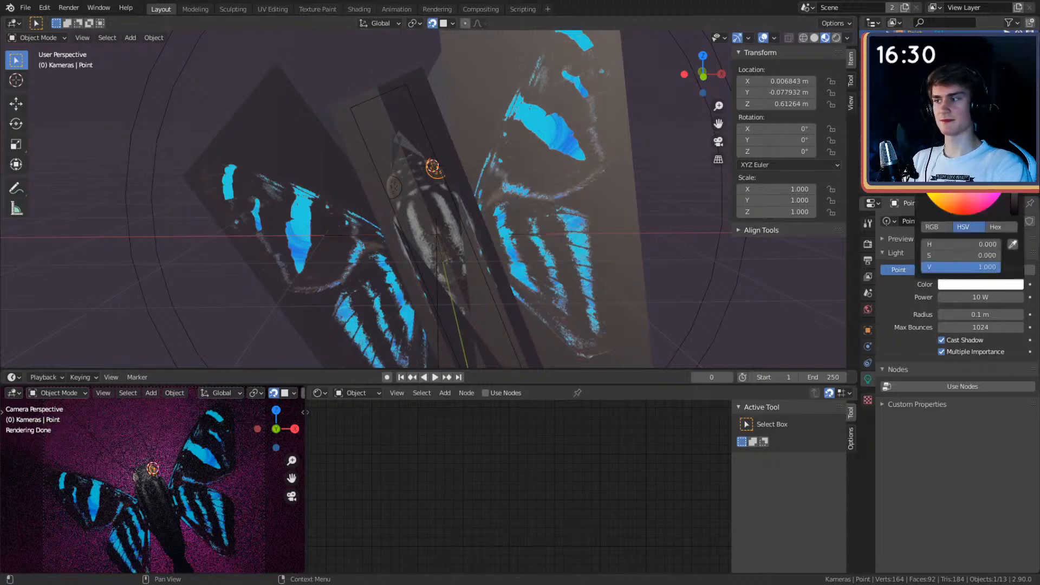
pyautogui.moveTo(964, 152); pyautogui.dragTo(970, 136)
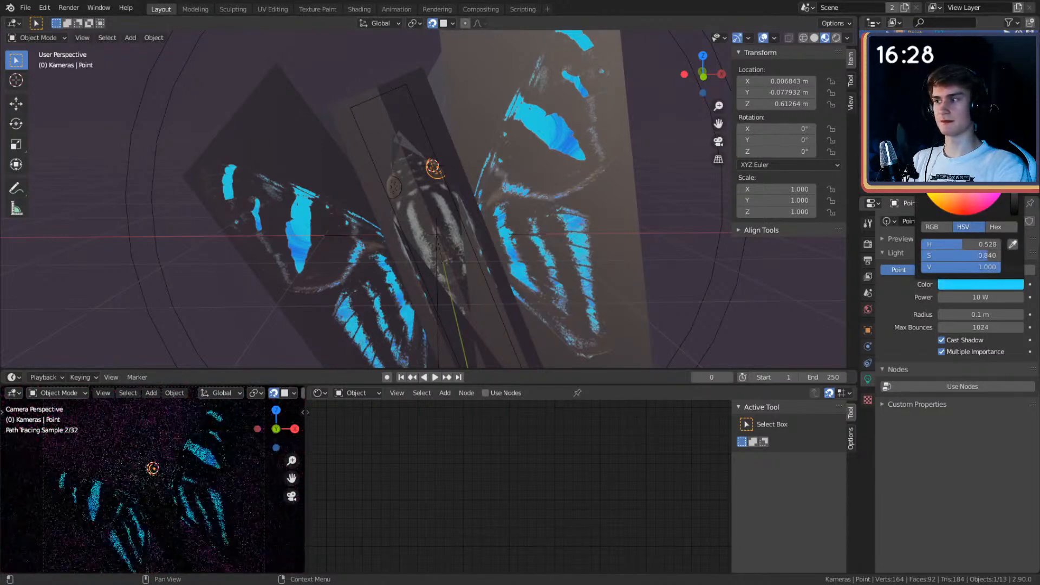
pyautogui.click(396, 185)
pyautogui.click(432, 171)
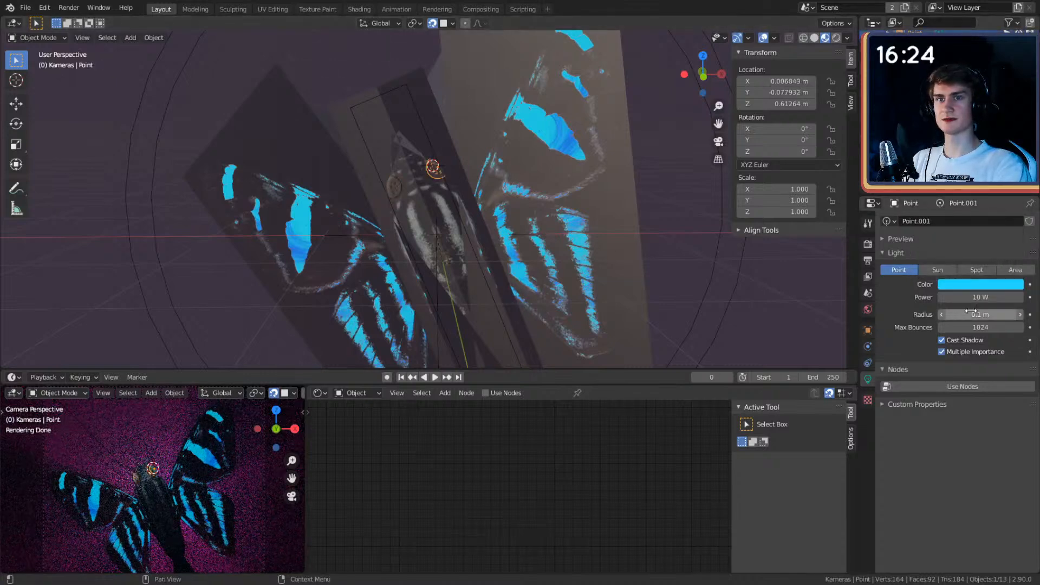
# Step: Copy the original eye light's hex colour 29DBFF to the duplicated point light
pyautogui.click(972, 285)
pyautogui.click(995, 227)
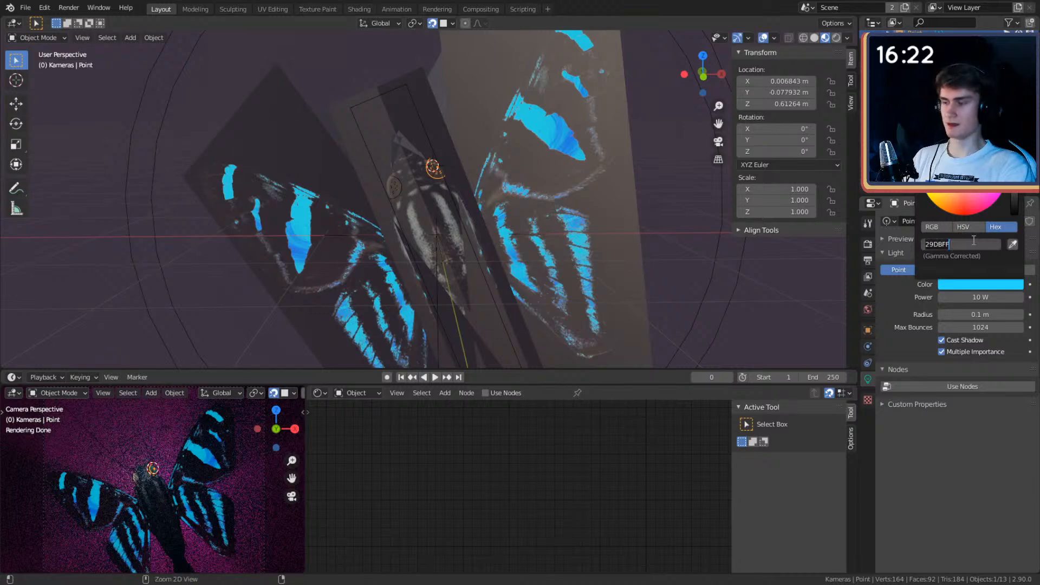
pyautogui.click(399, 192)
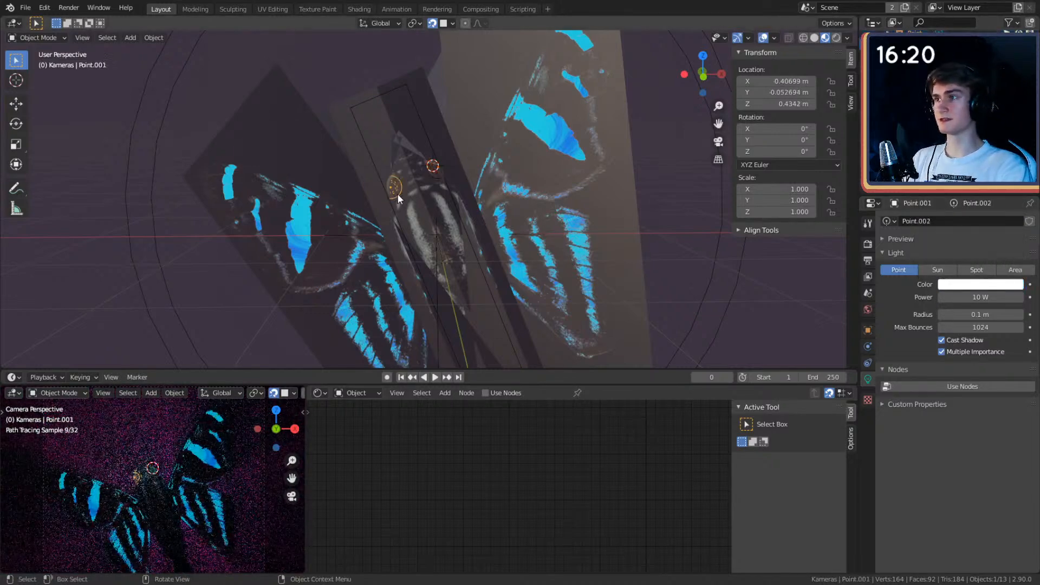
pyautogui.click(979, 284)
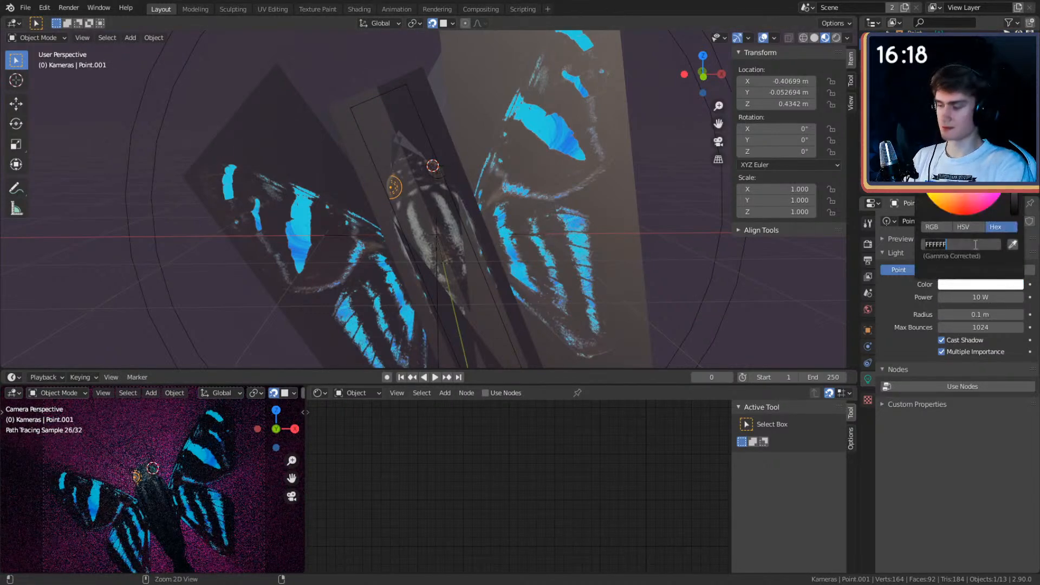
pyautogui.write('29DBFF')
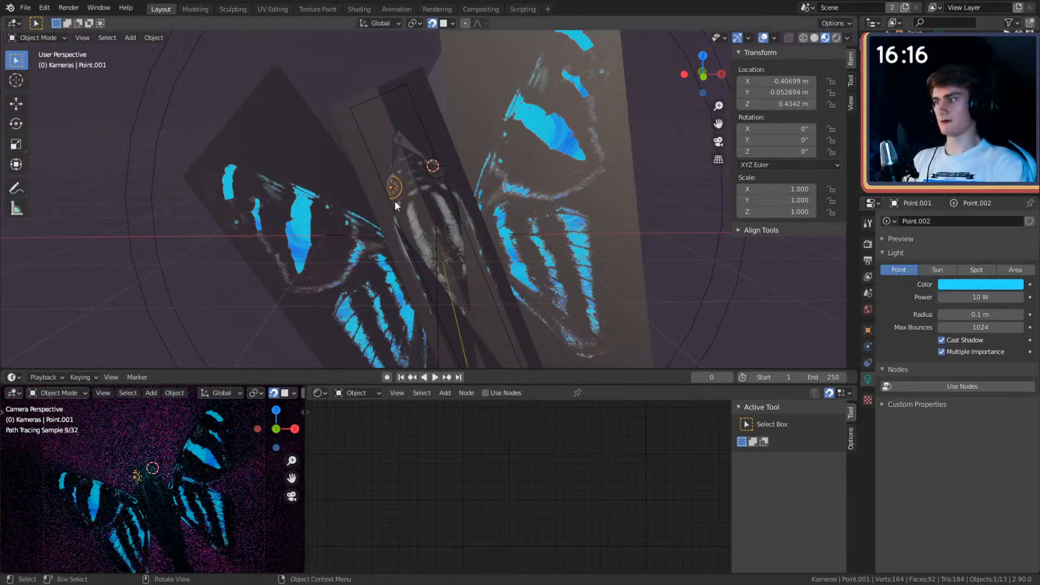
# Step: Deselect the light, widen the rendered camera preview area and fit the whole camera frame in it
pyautogui.click(129, 479)
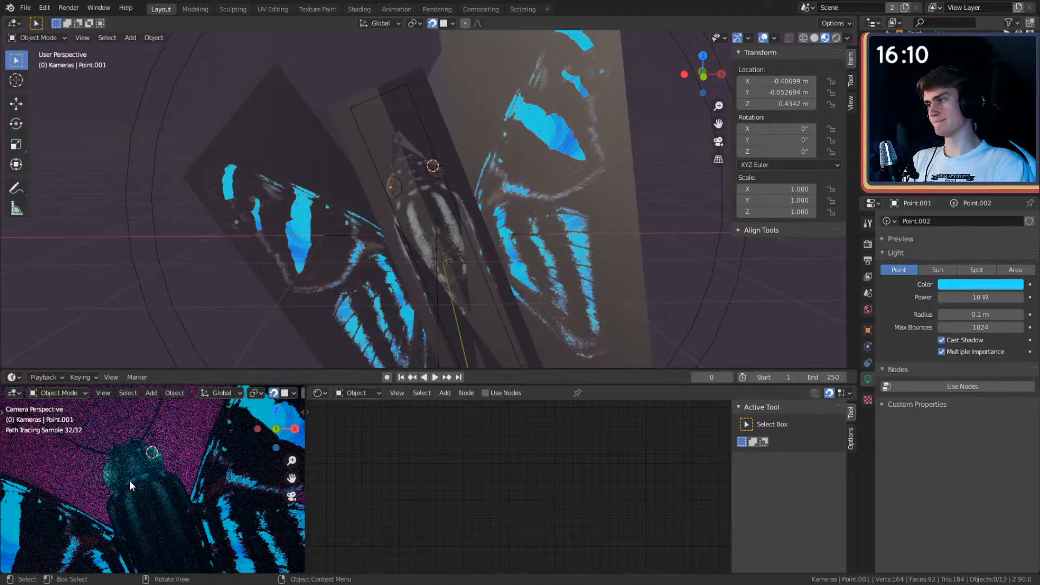
pyautogui.scroll(-3, 129, 480)
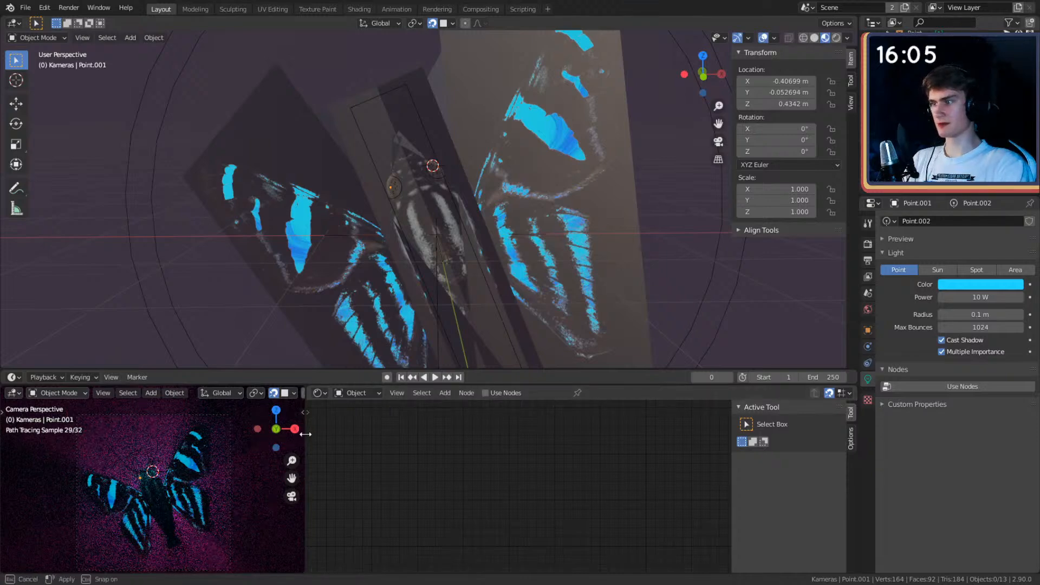
pyautogui.moveTo(306, 436); pyautogui.dragTo(434, 444)
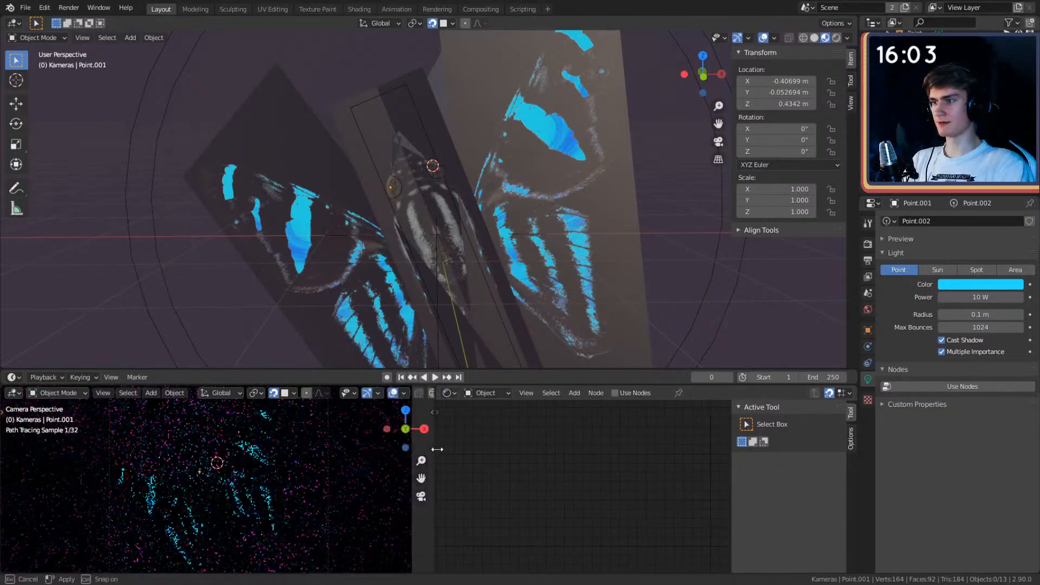
pyautogui.press('Home')
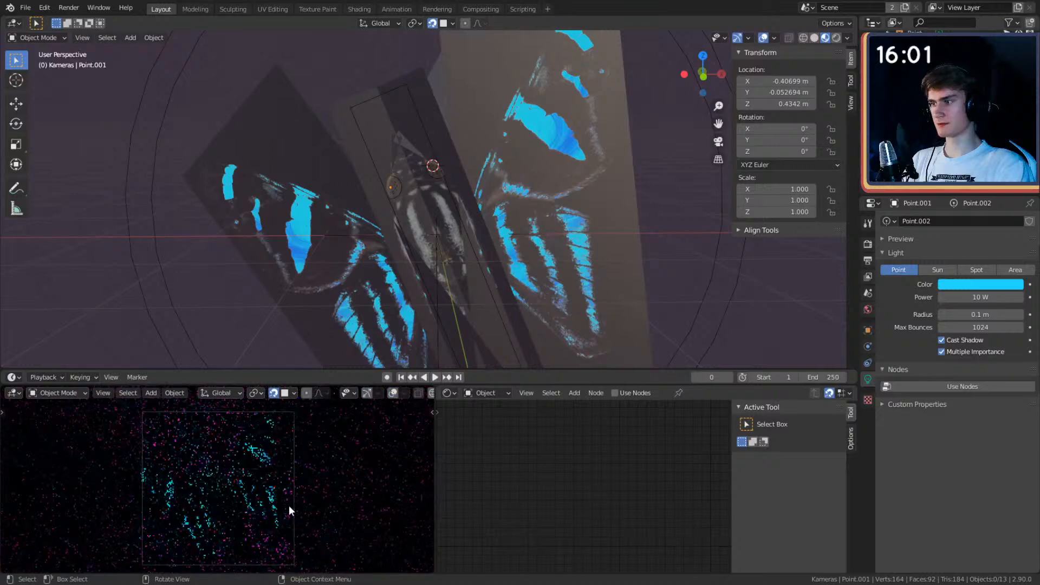
pyautogui.scroll(-3, 414, 255)
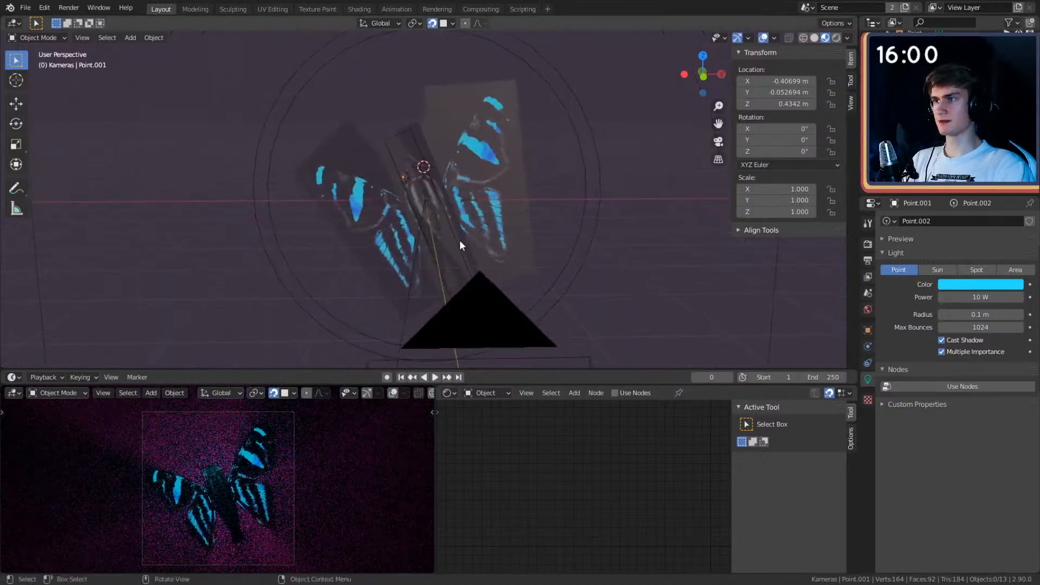
# Step: Enable Adaptive Sampling in the scene's Cycles render settings
pyautogui.click(867, 244)
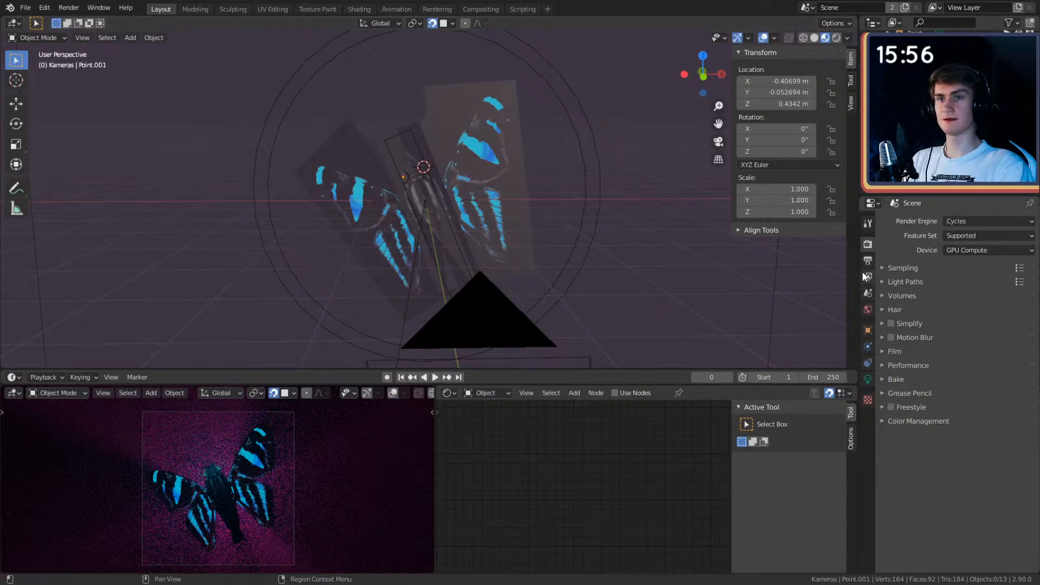
pyautogui.scroll(4, 477, 262)
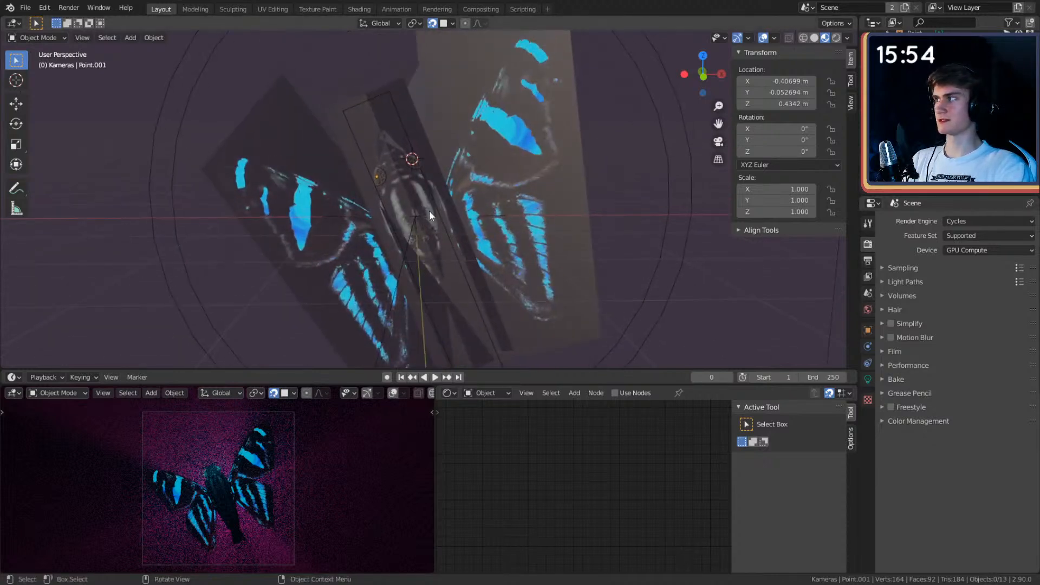
pyautogui.scroll(-3, 485, 264)
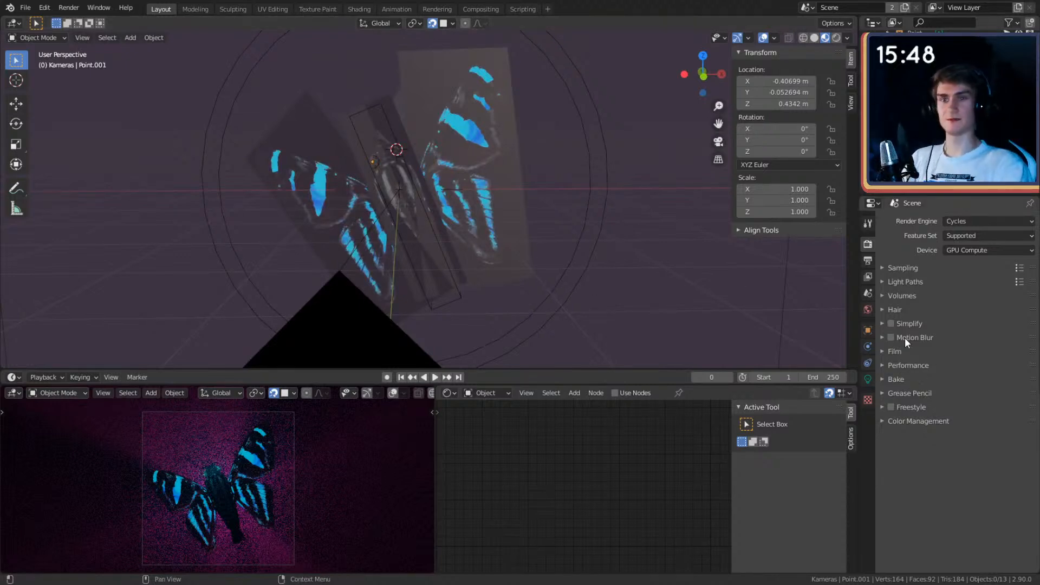
pyautogui.click(882, 267)
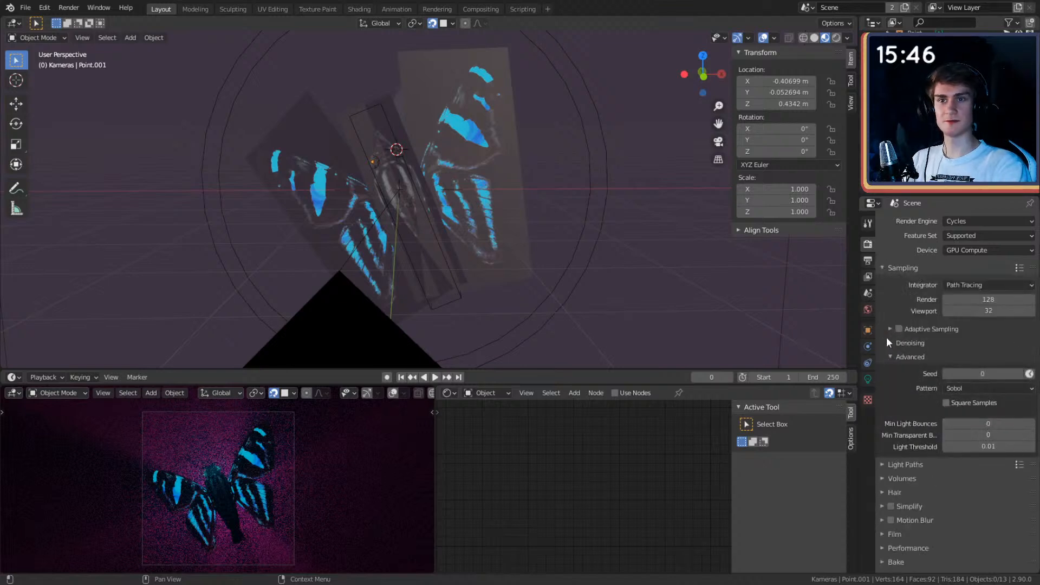
pyautogui.click(901, 328)
pyautogui.scroll(-2, 901, 315)
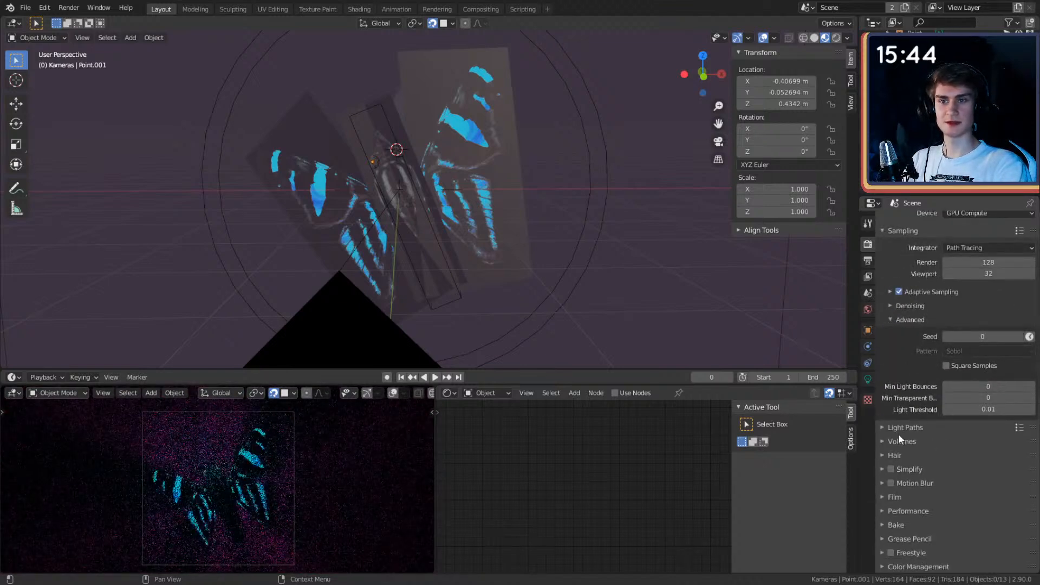
pyautogui.click(881, 229)
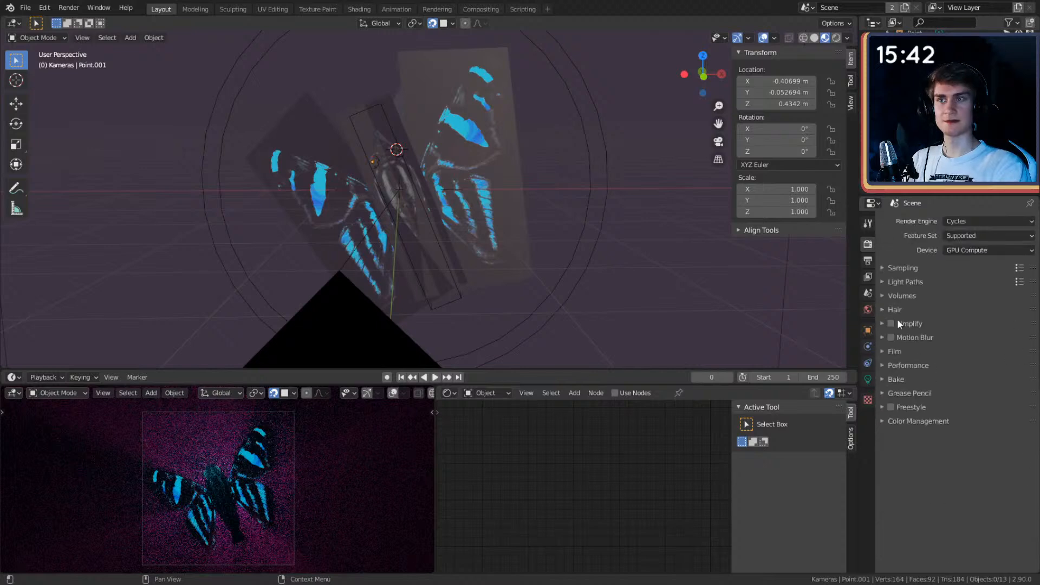
# Step: Set the scene's colour management look to High Contrast
pyautogui.click(894, 421)
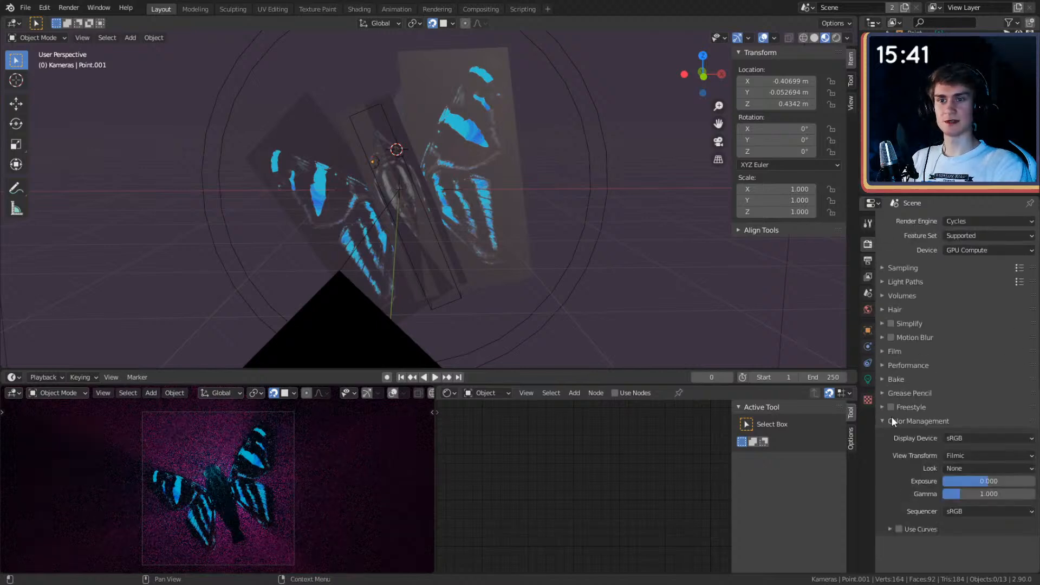
pyautogui.click(968, 467)
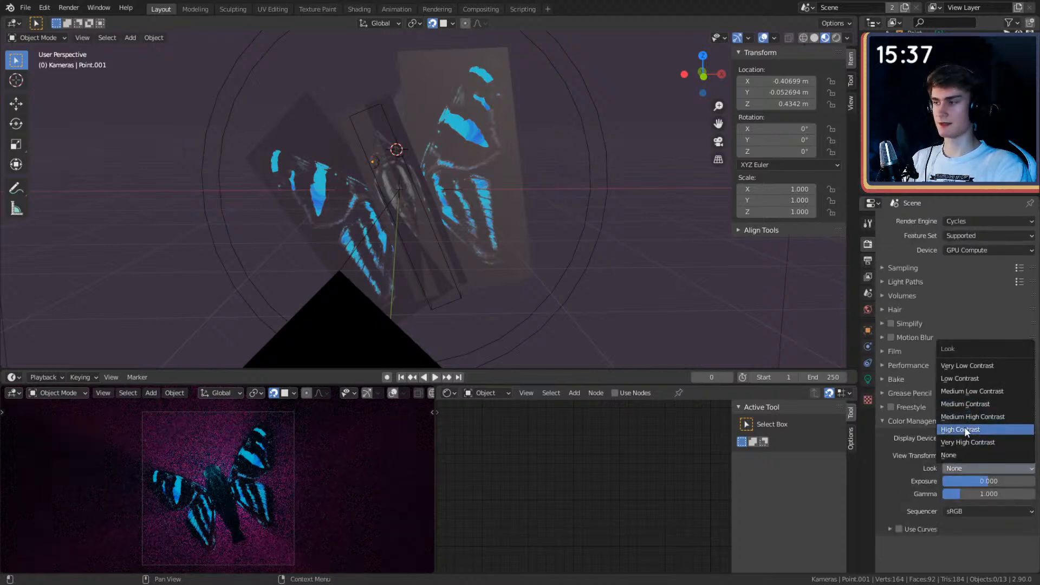
pyautogui.click(964, 427)
pyautogui.scroll(-4, 650, 282)
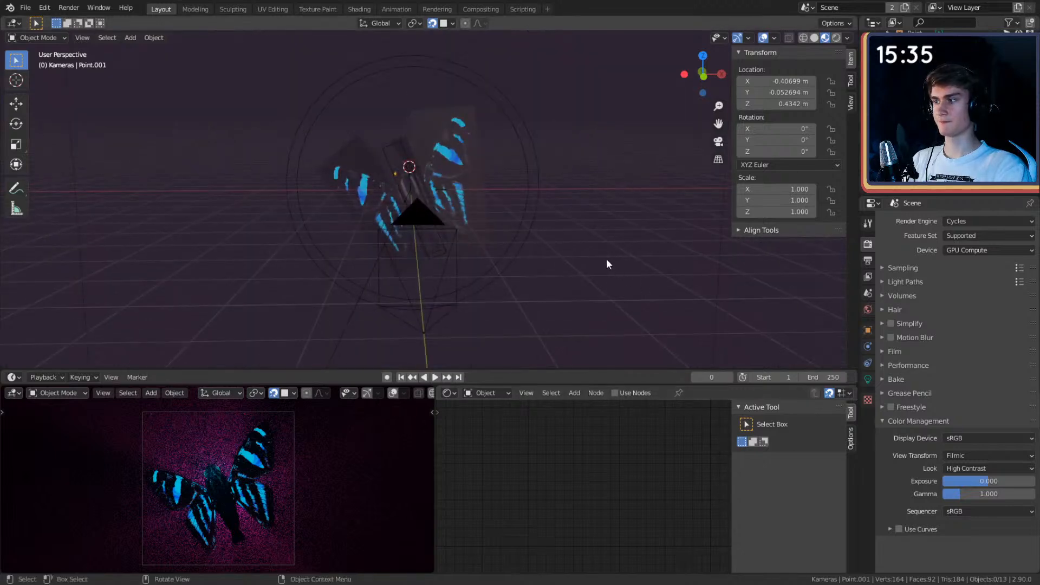
# Step: Select the magenta spot light behind the butterfly, double its power to 20000 W and raise it further for a brighter backlight
pyautogui.moveTo(606, 264); pyautogui.dragTo(548, 273, button='middle')
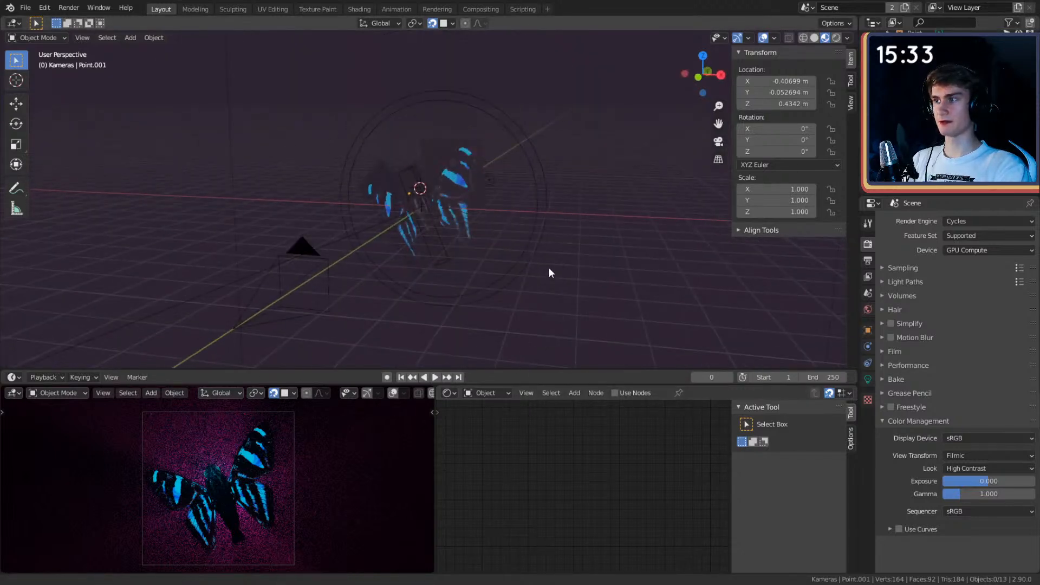
pyautogui.scroll(4, 493, 330)
pyautogui.moveTo(493, 330); pyautogui.dragTo(467, 262, button='middle')
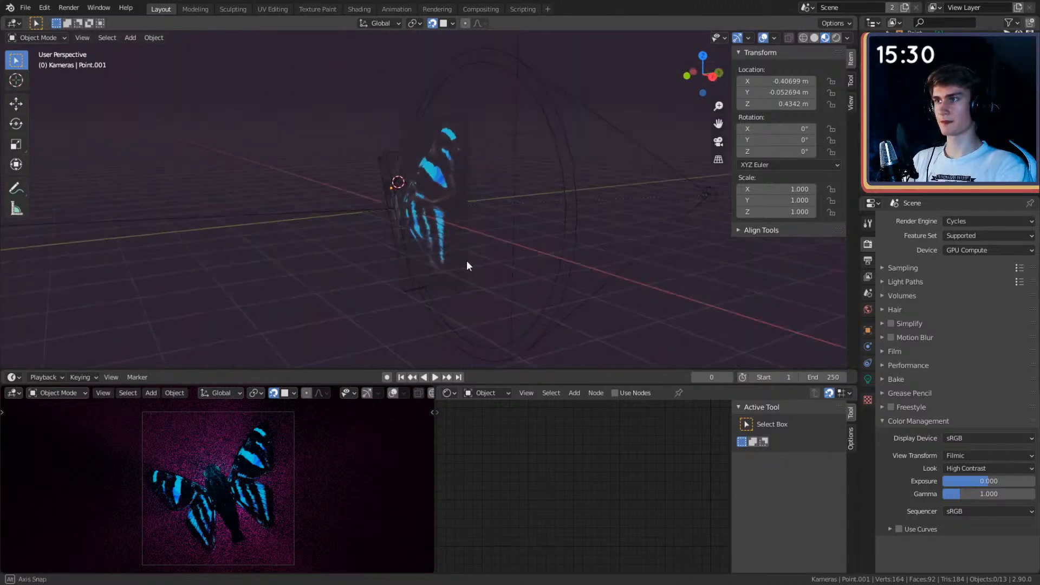
pyautogui.click(573, 175)
pyautogui.click(867, 379)
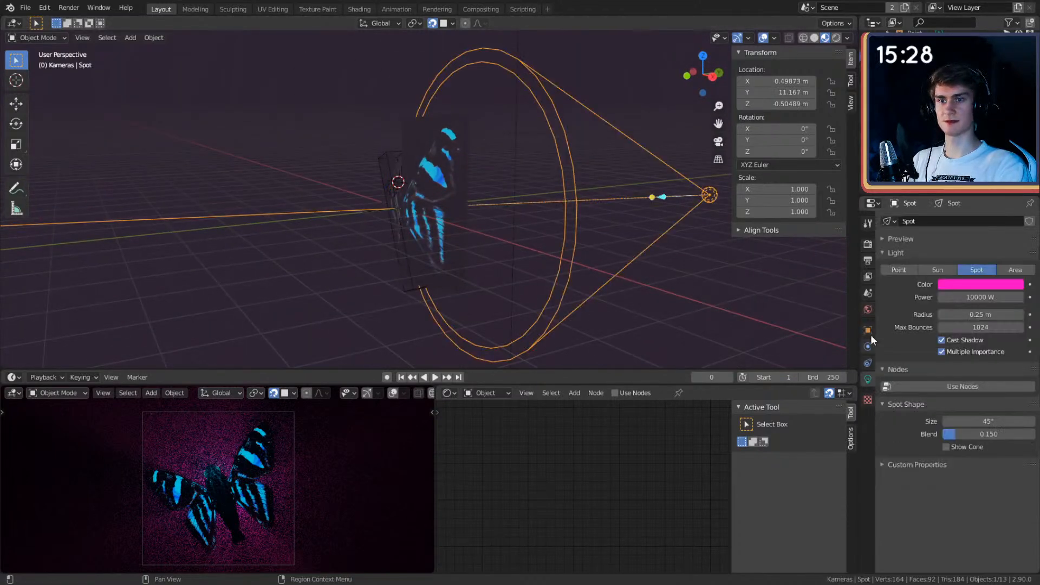
pyautogui.click(978, 297)
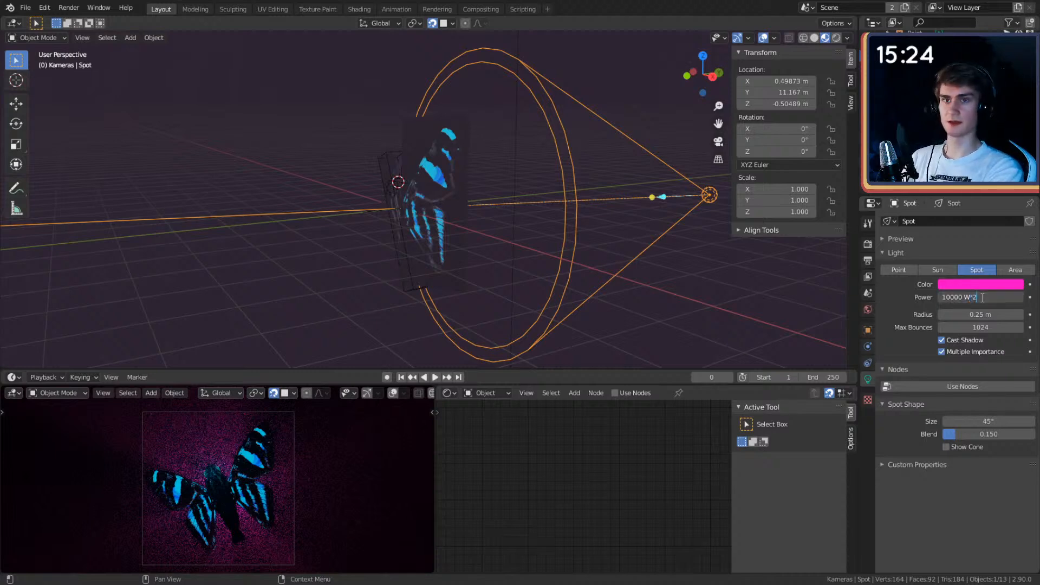
pyautogui.press('Return')
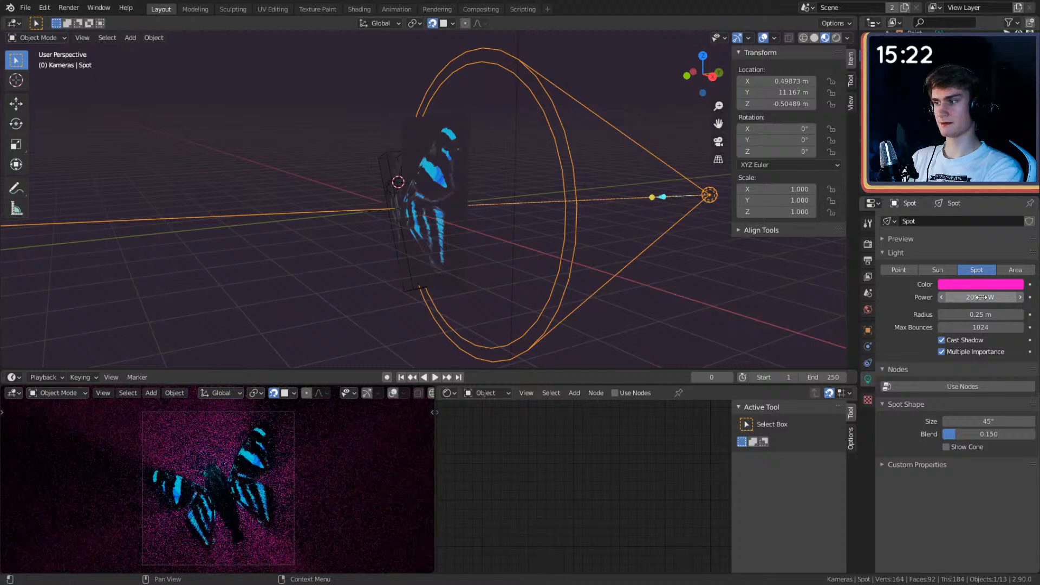
pyautogui.click(977, 297)
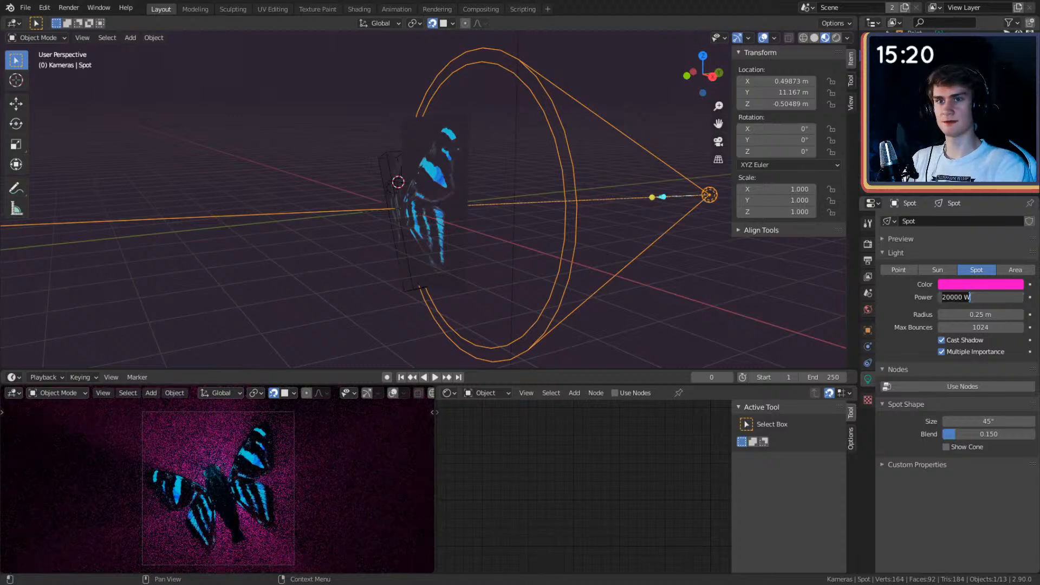
pyautogui.press('Return')
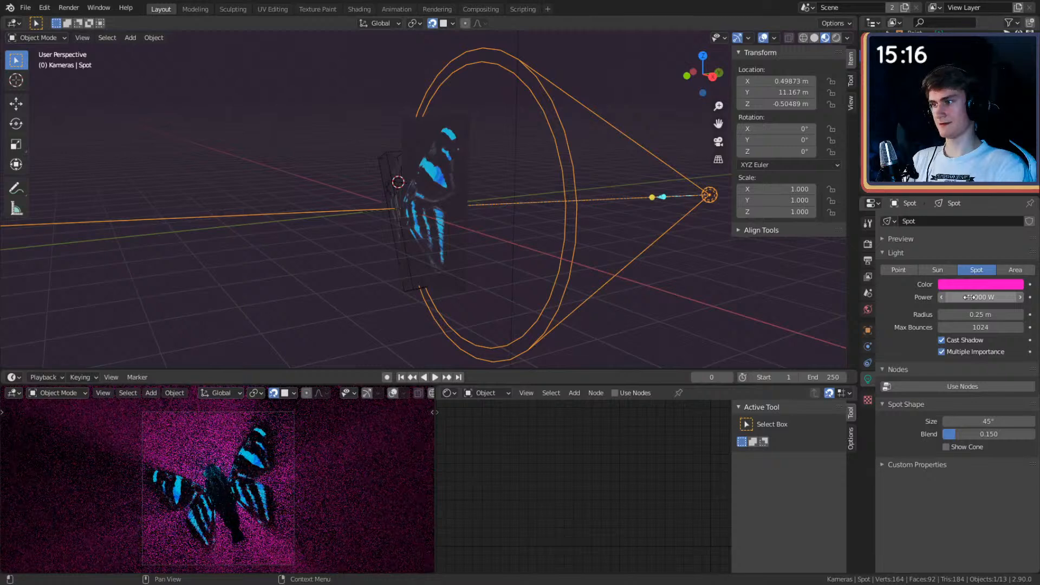
# Step: Try the Point type on the magenta light behind the butterfly and return it to Spot
pyautogui.moveTo(696, 284); pyautogui.dragTo(494, 248, button='middle')
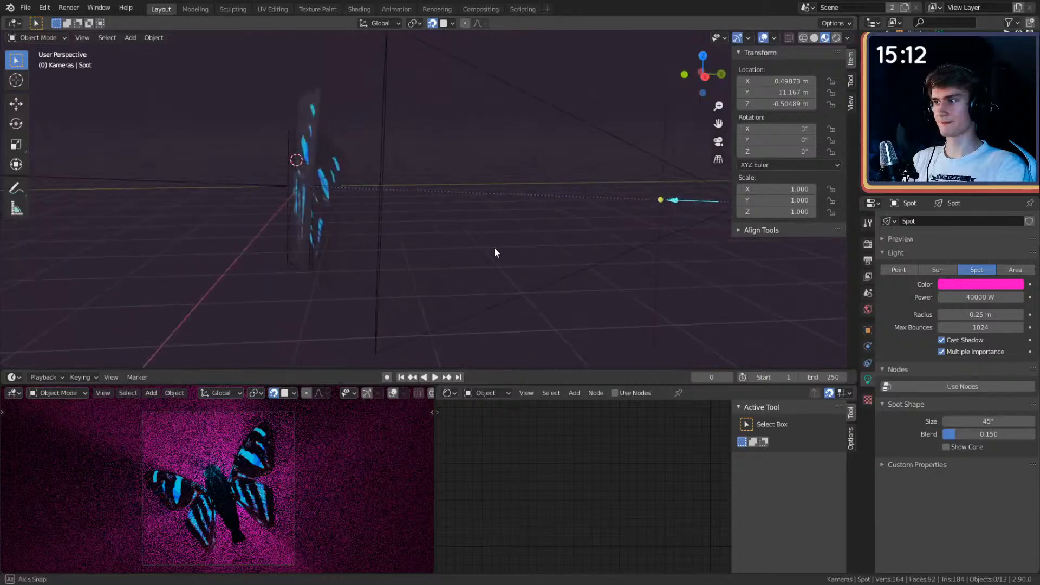
pyautogui.keyDown('shift'); pyautogui.moveTo(656, 221); pyautogui.dragTo(563, 246, button='middle'); pyautogui.keyUp('shift')
pyautogui.click(595, 217)
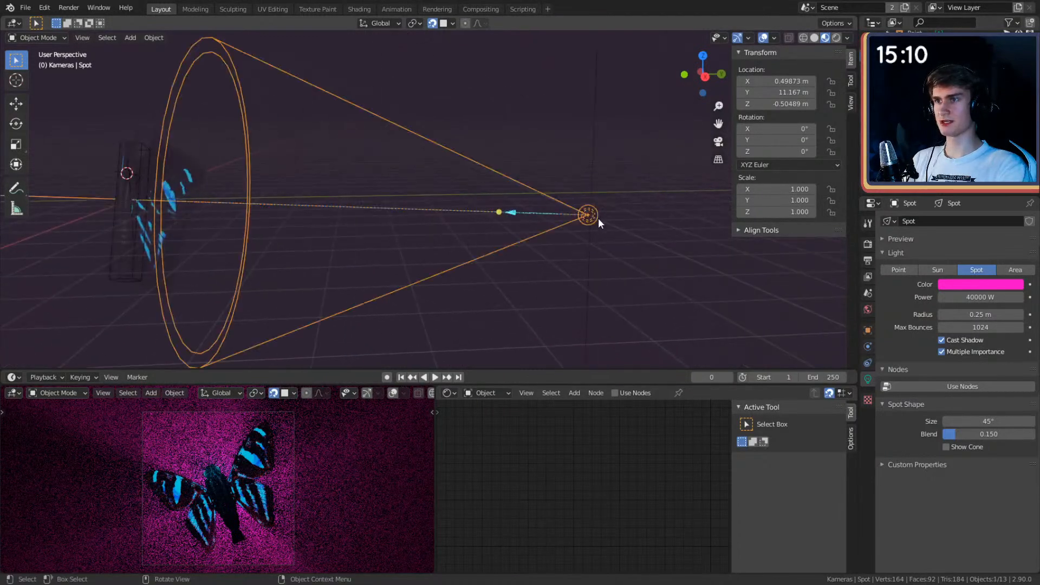
pyautogui.click(903, 273)
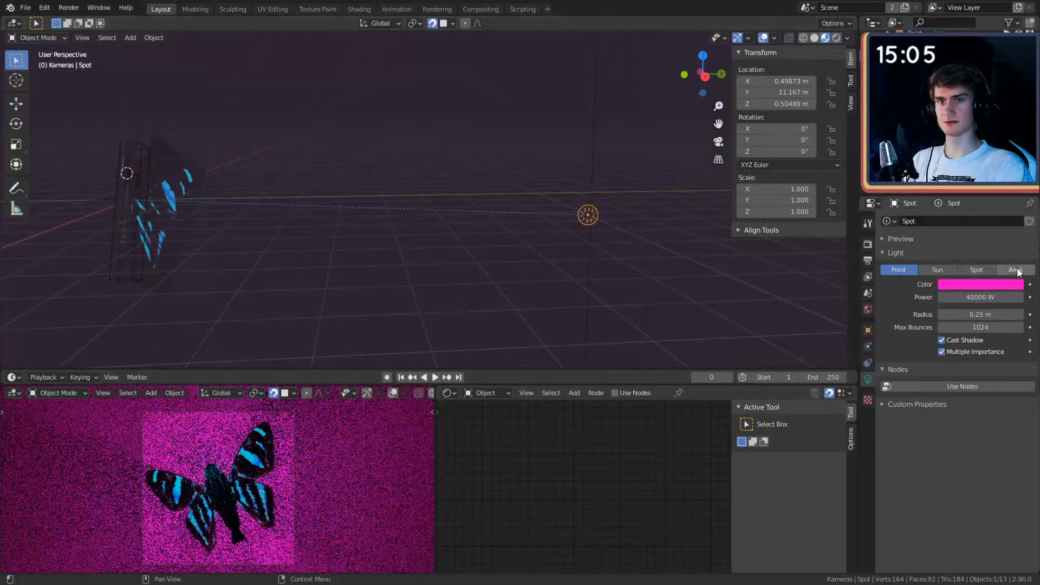
pyautogui.click(983, 270)
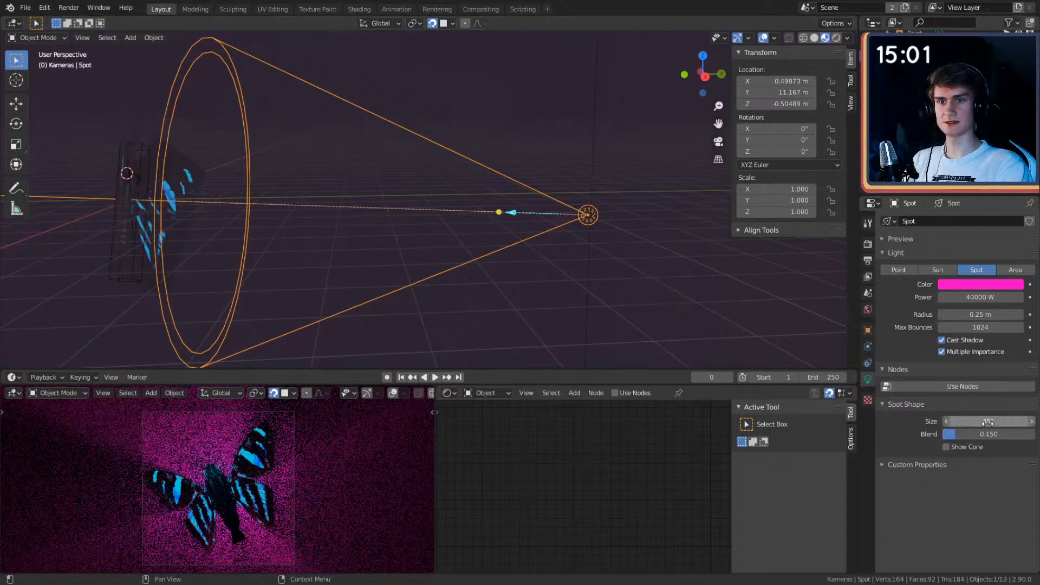
# Step: Set the magenta spot light's cone size to 24.2° and its blend to 0.549
pyautogui.moveTo(987, 422)
pyautogui.mouseDown()
pyautogui.moveTo(952, 422)
pyautogui.moveTo(971, 422)
pyautogui.mouseUp()
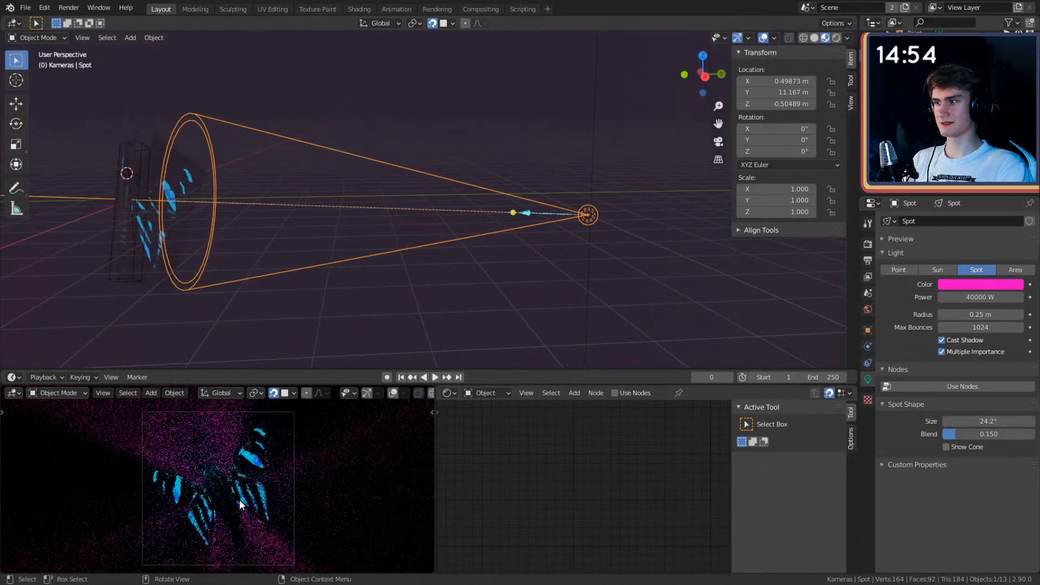
pyautogui.moveTo(427, 324); pyautogui.dragTo(824, 290, button='middle')
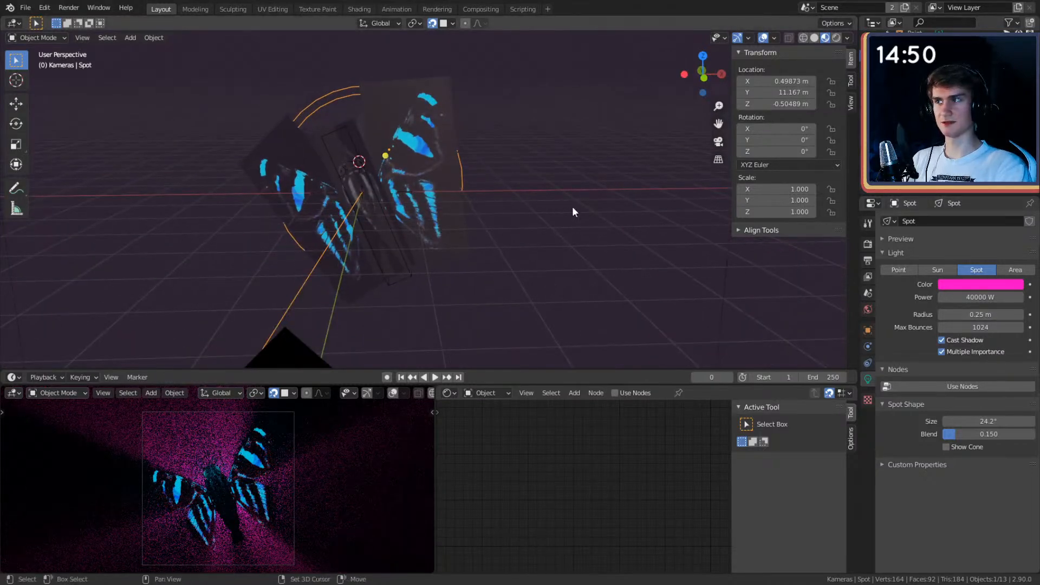
pyautogui.moveTo(573, 211); pyautogui.dragTo(596, 228, button='middle')
pyautogui.moveTo(989, 438); pyautogui.dragTo(1000, 439)
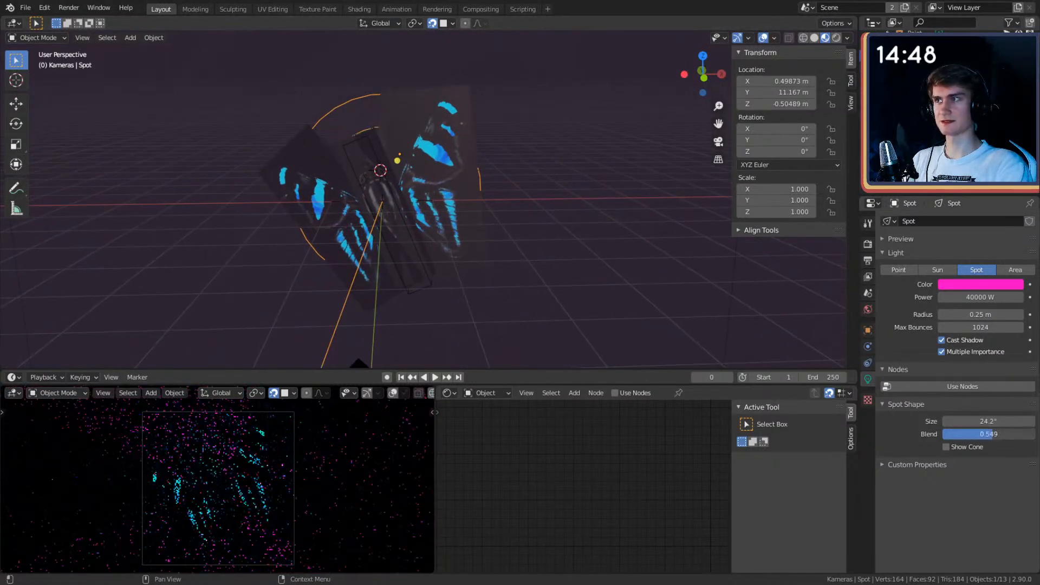
# Step: Move the empty at the butterfly's body to about X -0.10 m, Y 0.01 m, Z 0.24 m
pyautogui.moveTo(541, 270); pyautogui.dragTo(411, 187, button='middle')
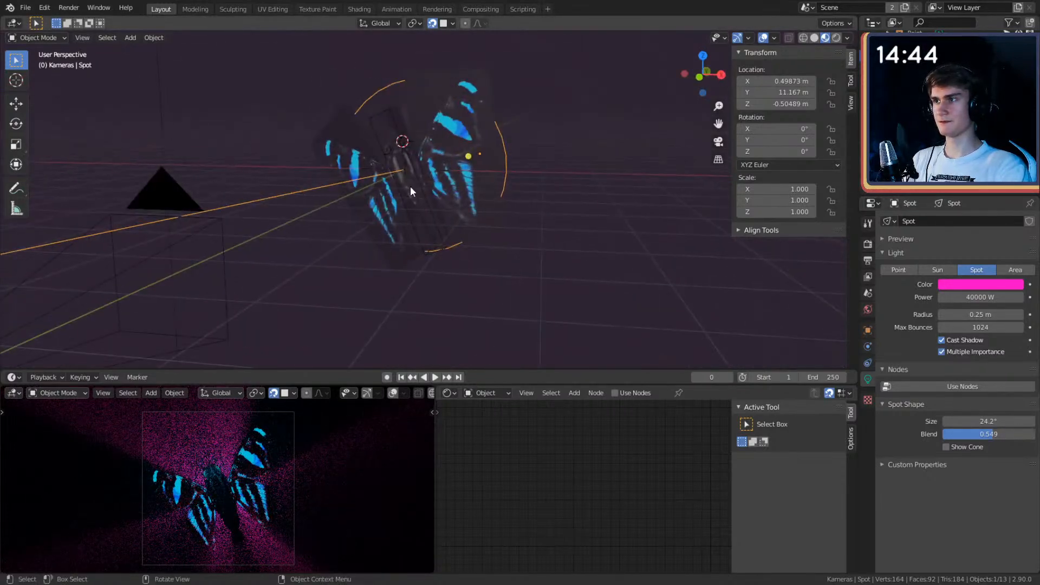
pyautogui.click(405, 165)
pyautogui.scroll(4, 441, 175)
pyautogui.click(381, 133)
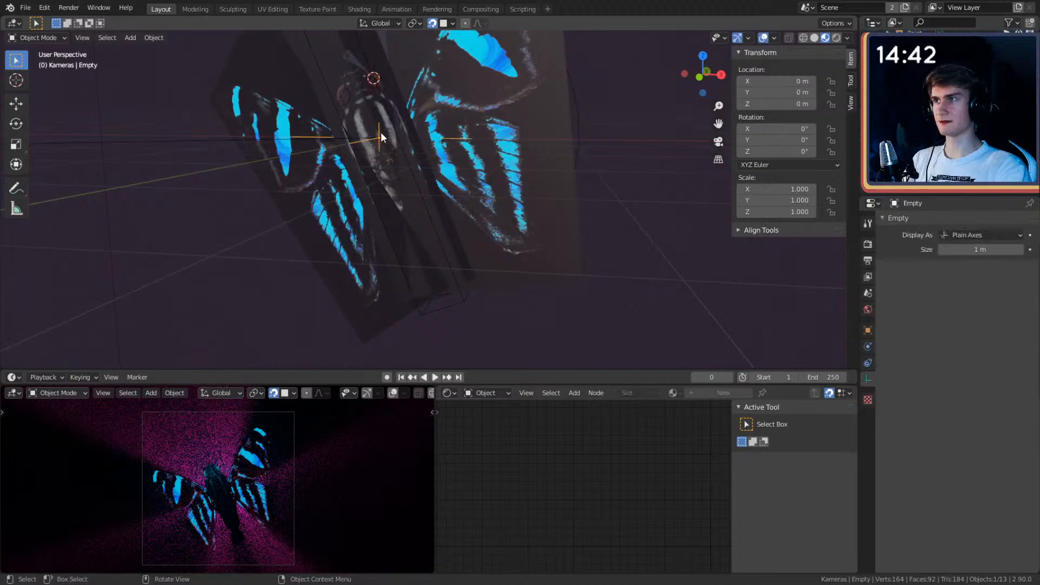
pyautogui.moveTo(472, 160); pyautogui.dragTo(516, 157, button='middle')
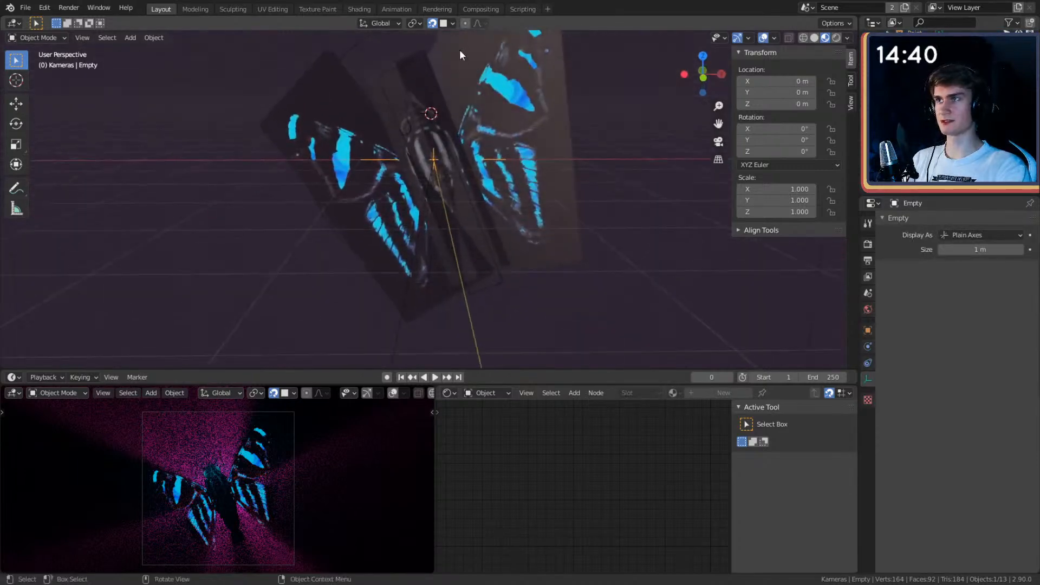
pyautogui.press('g')
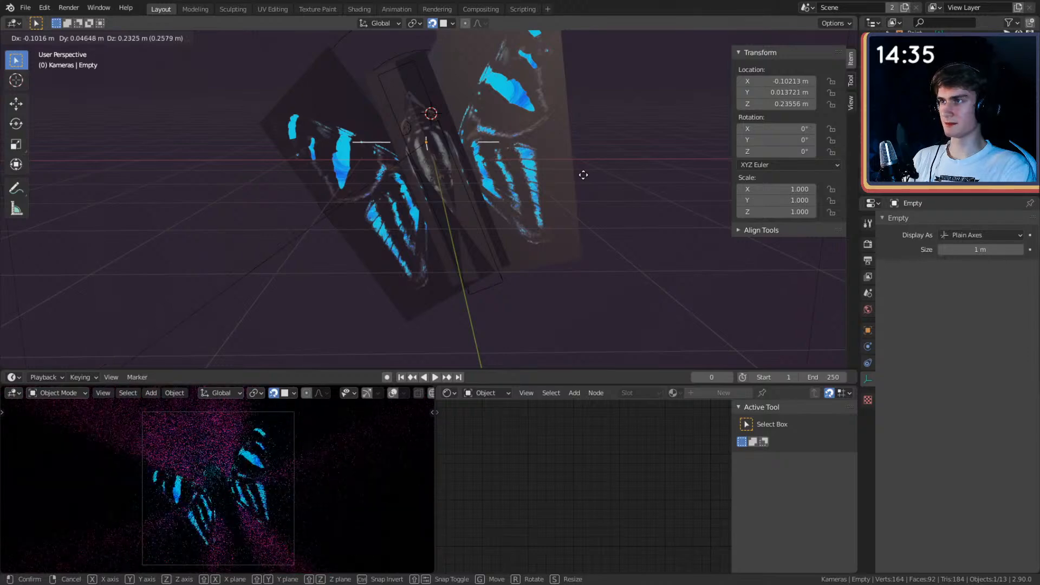
pyautogui.click(583, 174)
# Step: Duplicate the cyan point light beside the body twice, placing one copy near the body's lower end and the other farther up the body
pyautogui.scroll(-4, 589, 227)
pyautogui.moveTo(574, 228)
pyautogui.mouseDown(button='middle')
pyautogui.moveTo(577, 238)
pyautogui.moveTo(522, 260)
pyautogui.moveTo(560, 241)
pyautogui.mouseUp(button='middle')
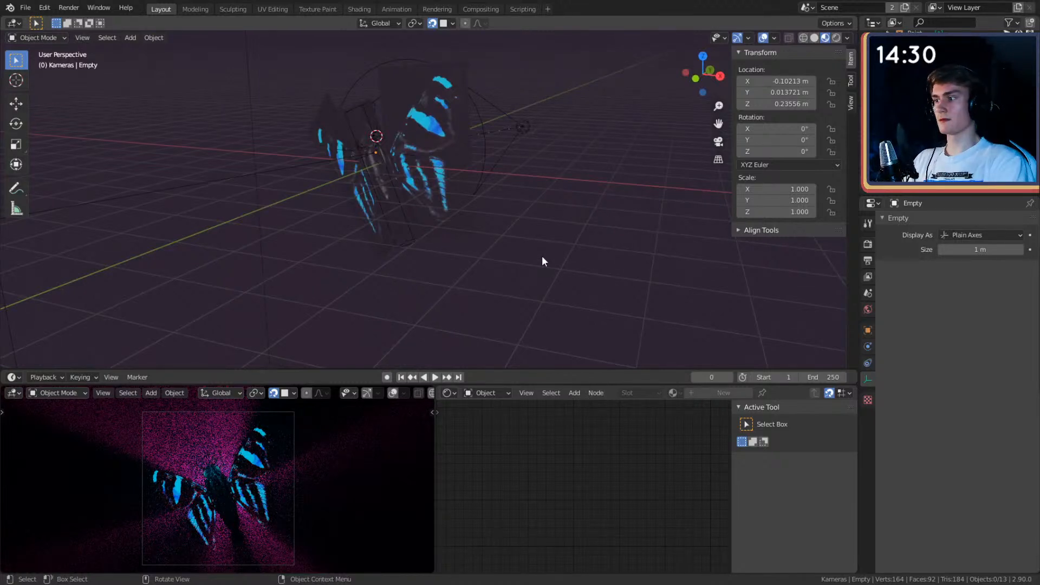
pyautogui.moveTo(525, 181); pyautogui.dragTo(435, 275, button='middle')
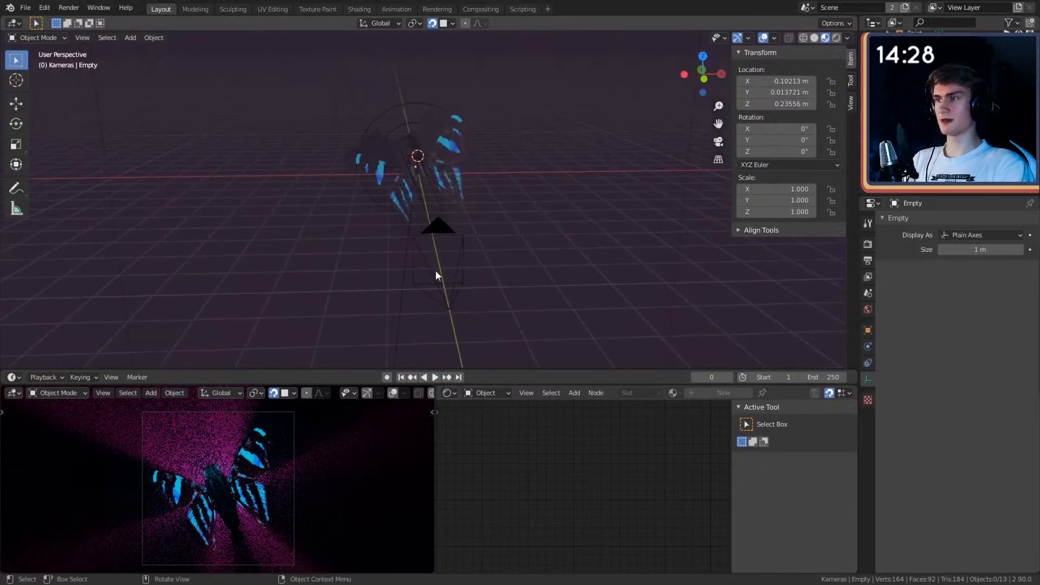
pyautogui.scroll(3, 460, 184)
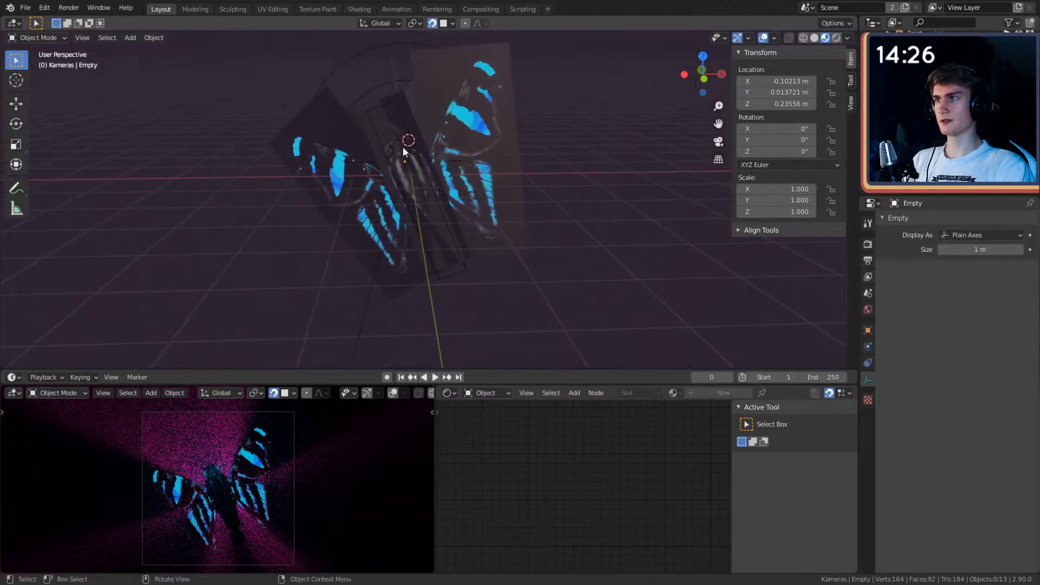
pyautogui.scroll(2, 402, 146)
pyautogui.click(362, 122)
pyautogui.scroll(2, 451, 171)
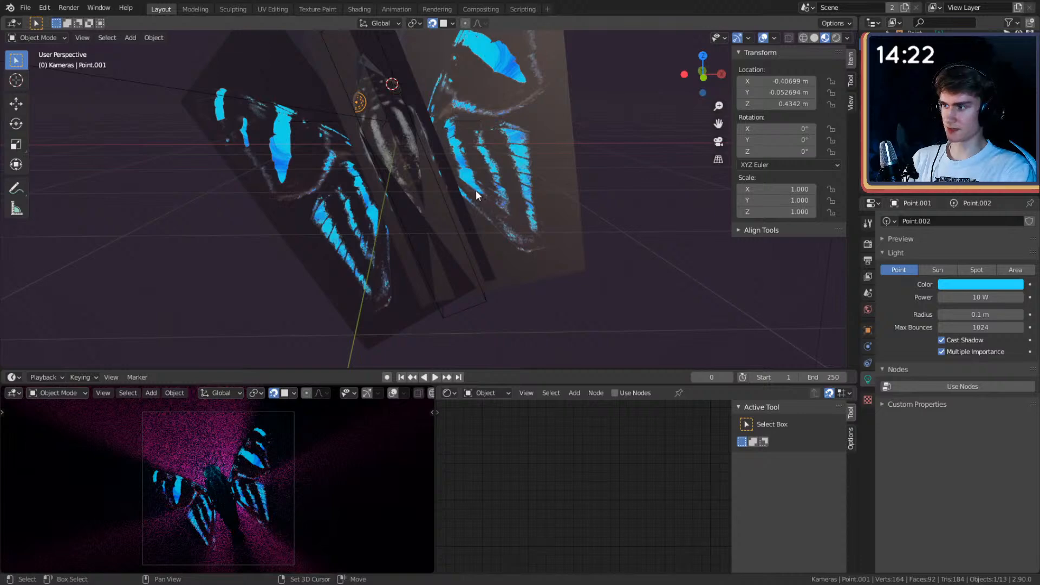
pyautogui.hotkey('shift', 'd')
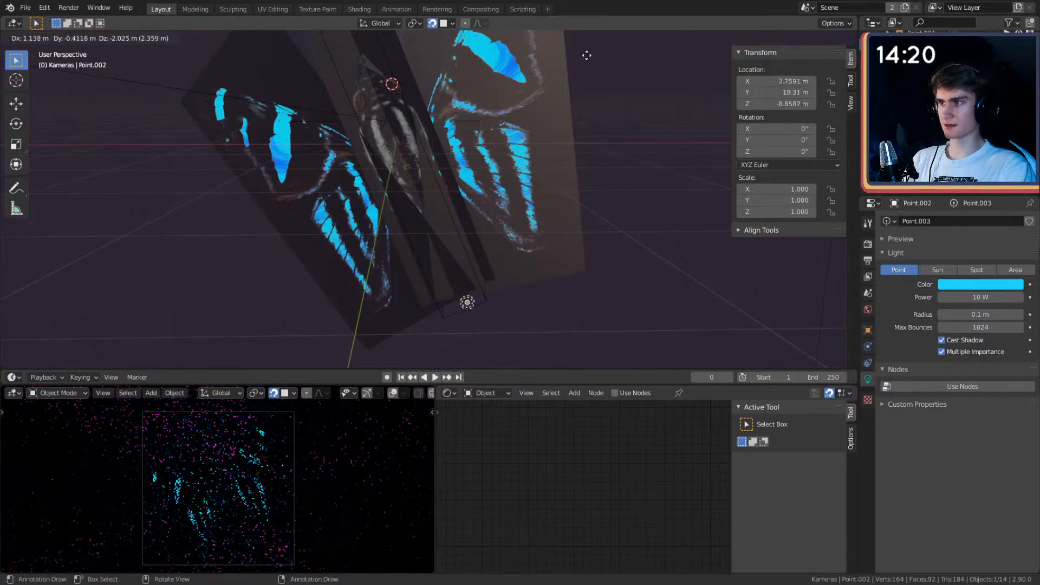
pyautogui.click(572, 41)
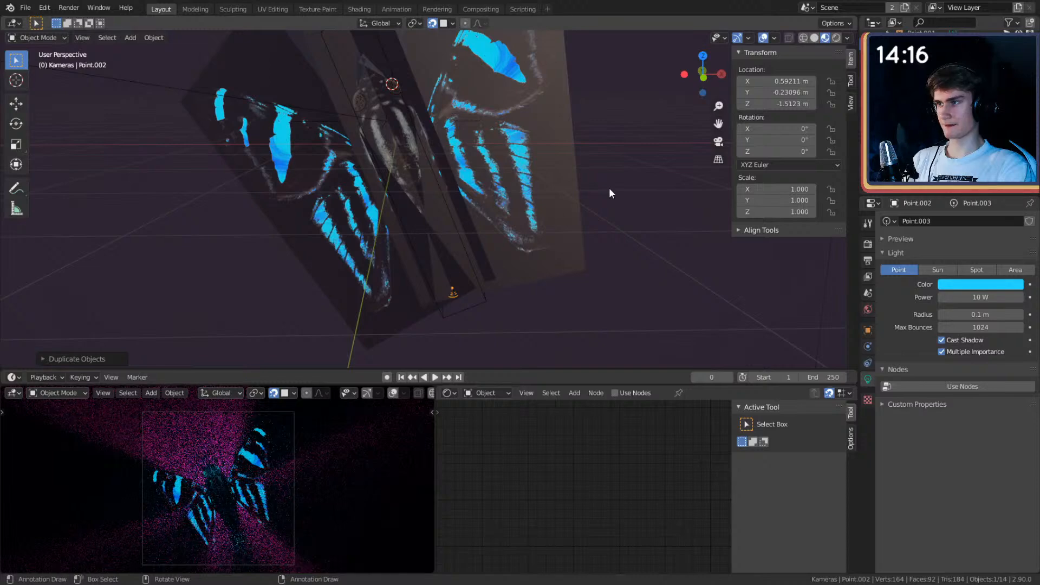
pyautogui.hotkey('shift', 'd')
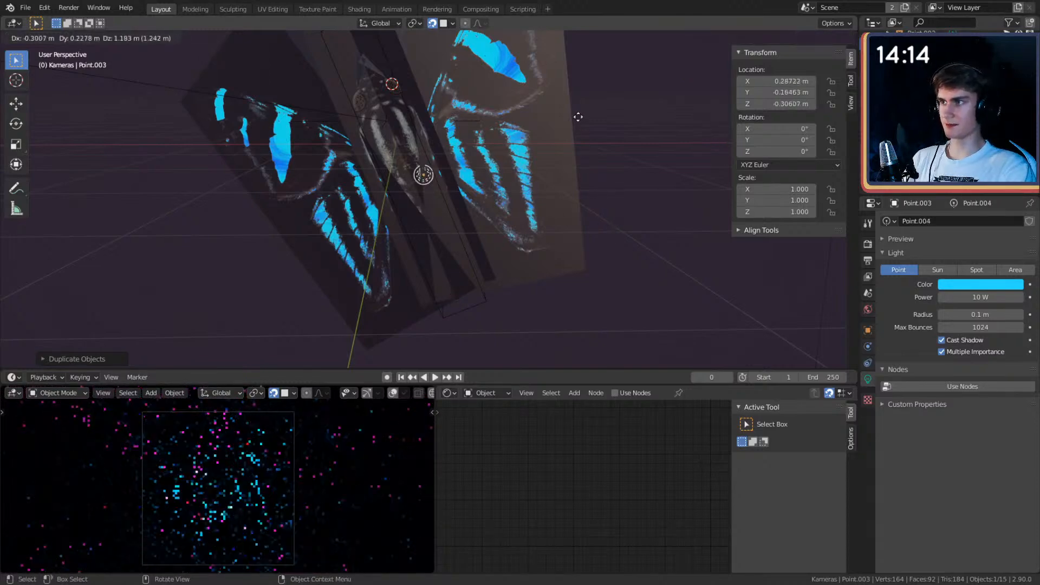
pyautogui.click(477, 99)
# Step: Set the power of the cyan point light at the butterfly's head to 50 W
pyautogui.click(395, 86)
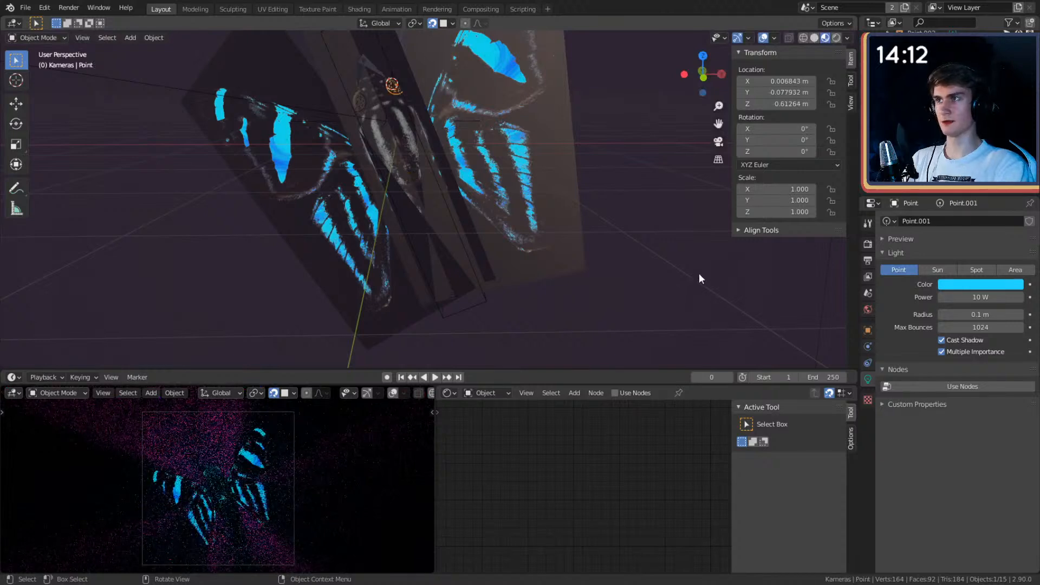
pyautogui.doubleClick(973, 297)
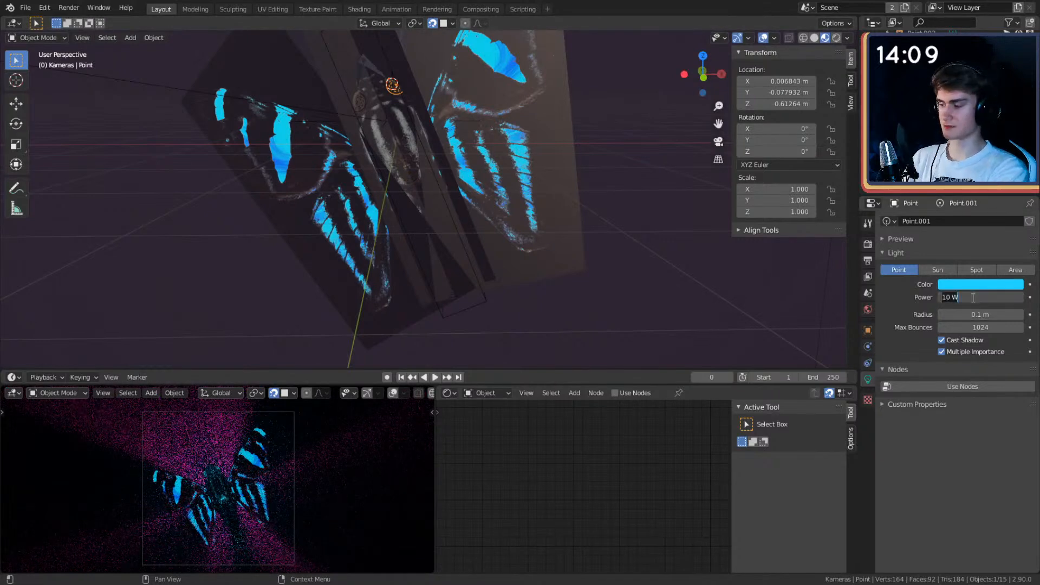
pyautogui.write('50')
pyautogui.press('Return')
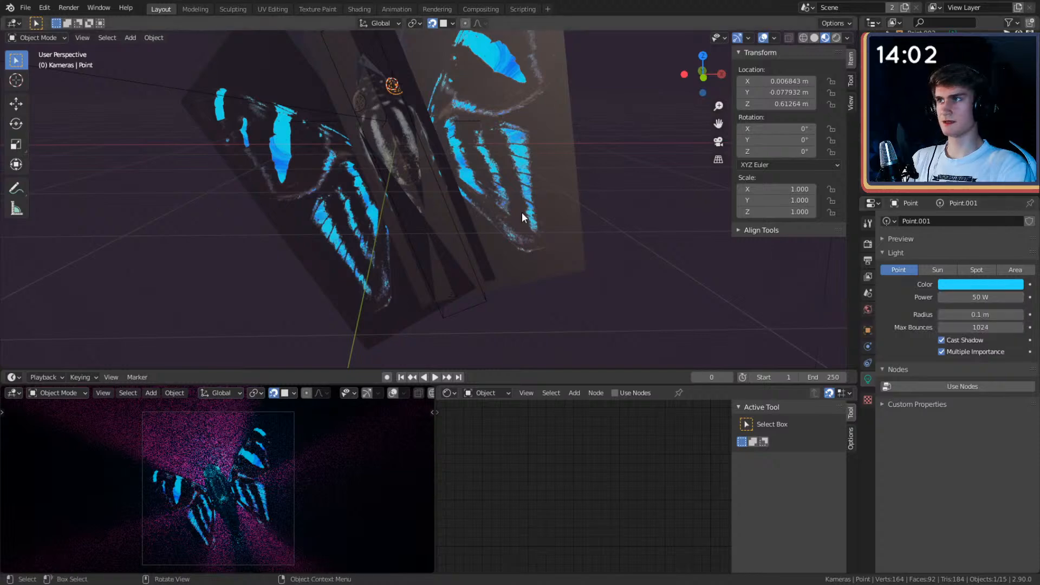
# Step: Set the power of the head point light and the original point light beside the body to 25 W each
pyautogui.moveTo(506, 203); pyautogui.dragTo(436, 201, button='middle')
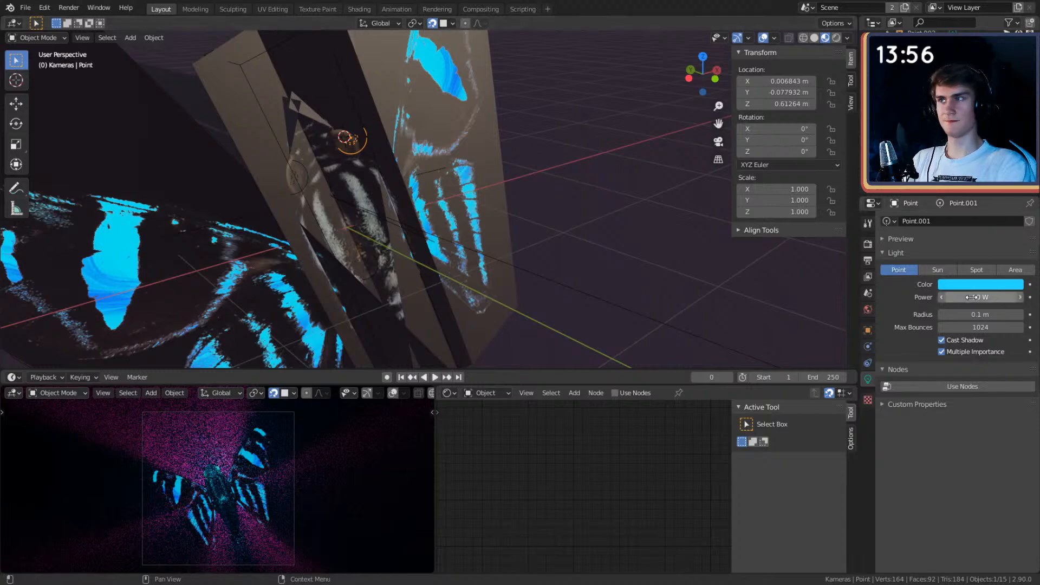
pyautogui.click(989, 300)
pyautogui.write('25')
pyautogui.press('Return')
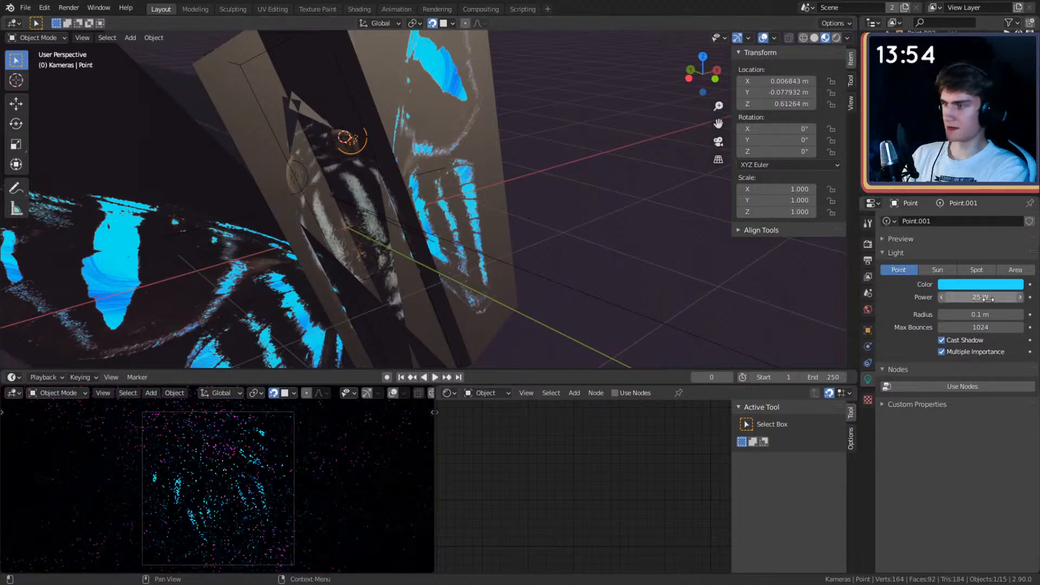
pyautogui.click(959, 297)
pyautogui.write('25')
pyautogui.press('Return')
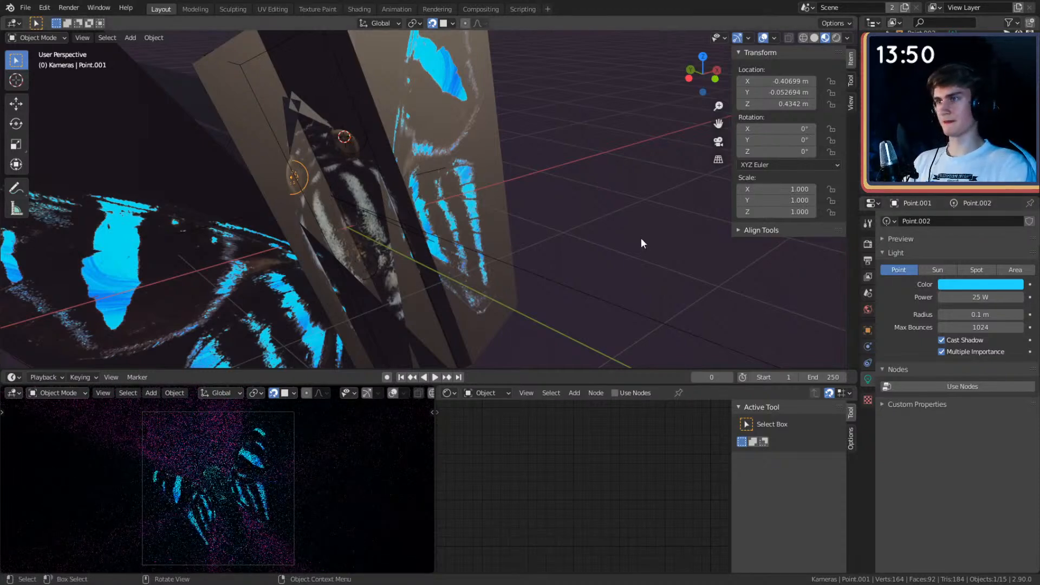
# Step: Select the Antenna RIGHT plane, place the 3D cursor at its base, and use the 3D cursor as the transform pivot point
pyautogui.moveTo(606, 220); pyautogui.dragTo(424, 228, button='middle')
pyautogui.moveTo(493, 239); pyautogui.dragTo(535, 261, button='middle')
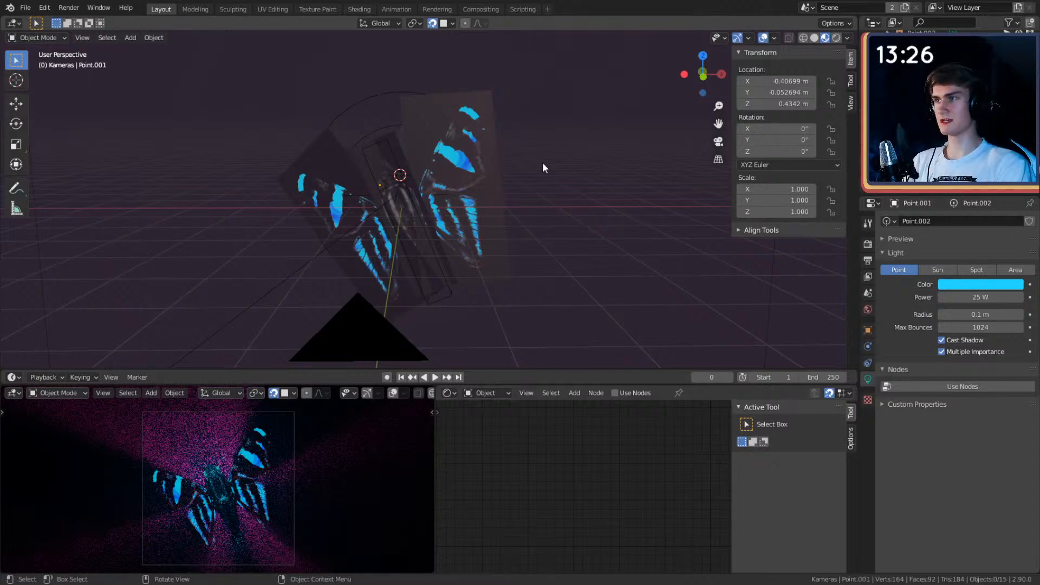
pyautogui.scroll(3, 508, 151)
pyautogui.moveTo(508, 150); pyautogui.dragTo(715, 178, button='middle')
pyautogui.scroll(3, 455, 152)
pyautogui.moveTo(495, 196)
pyautogui.mouseDown(button='middle')
pyautogui.moveTo(549, 196)
pyautogui.moveTo(498, 178)
pyautogui.mouseUp(button='middle')
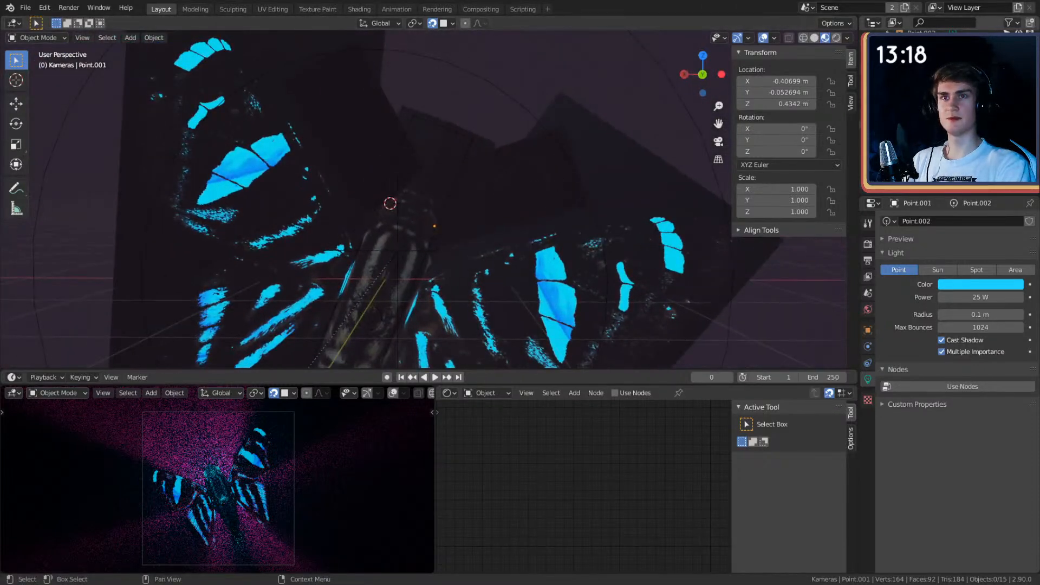
pyautogui.click(569, 176)
pyautogui.moveTo(570, 176); pyautogui.dragTo(638, 174, button='middle')
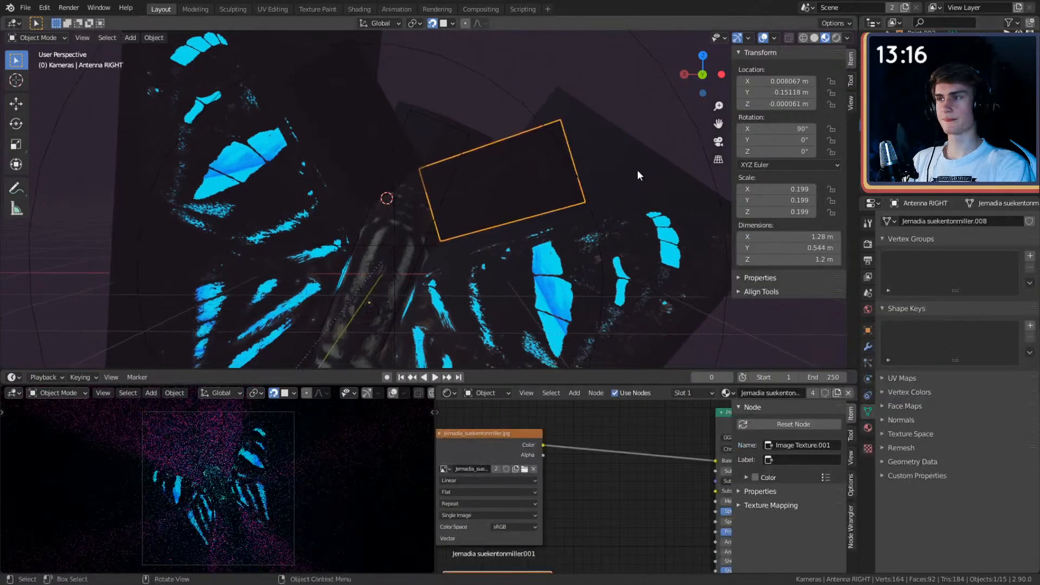
pyautogui.keyDown('shift'); pyautogui.rightClick(434, 204); pyautogui.keyUp('shift')
pyautogui.click(414, 22)
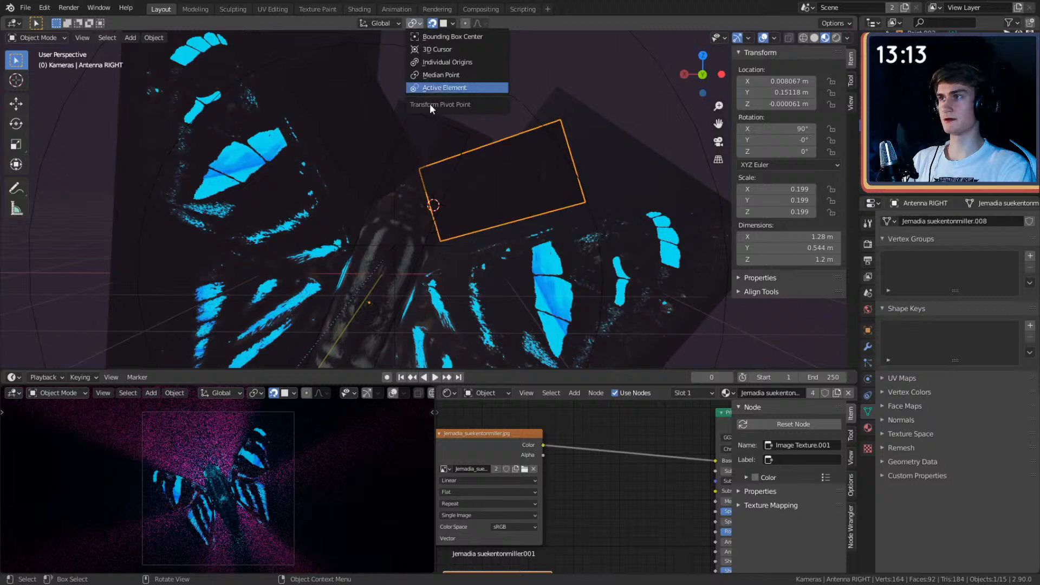
pyautogui.click(444, 48)
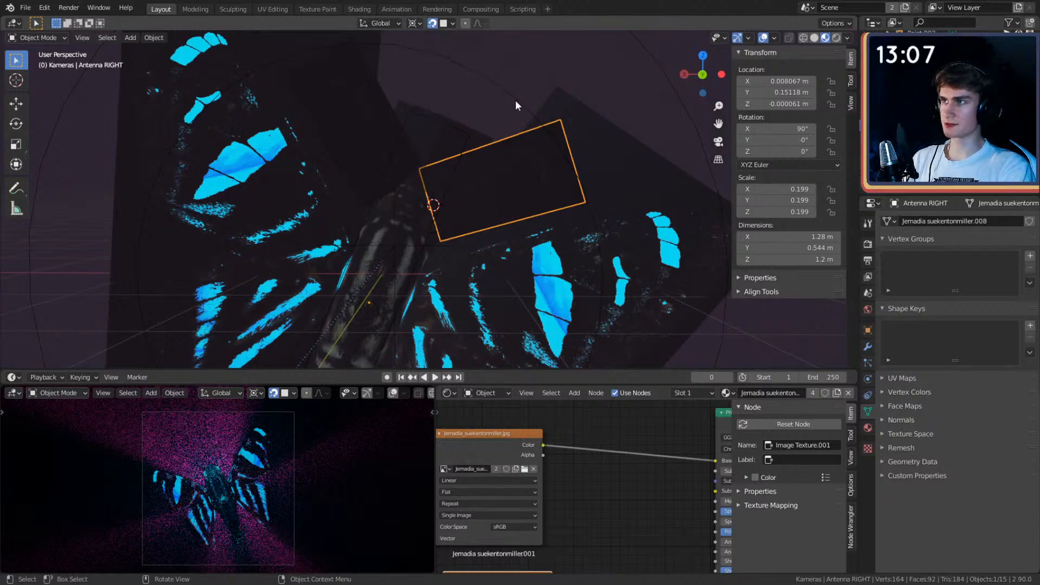
# Step: Turn off snapping and rotate Antenna RIGHT about 28° toward the head's centre line around the 3D cursor
pyautogui.press('r')
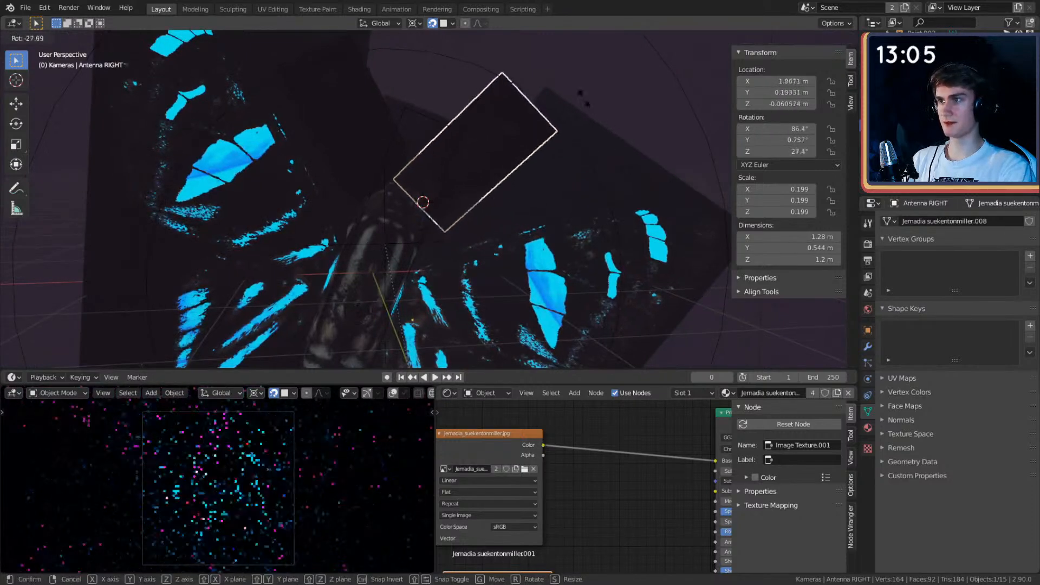
pyautogui.press('Escape')
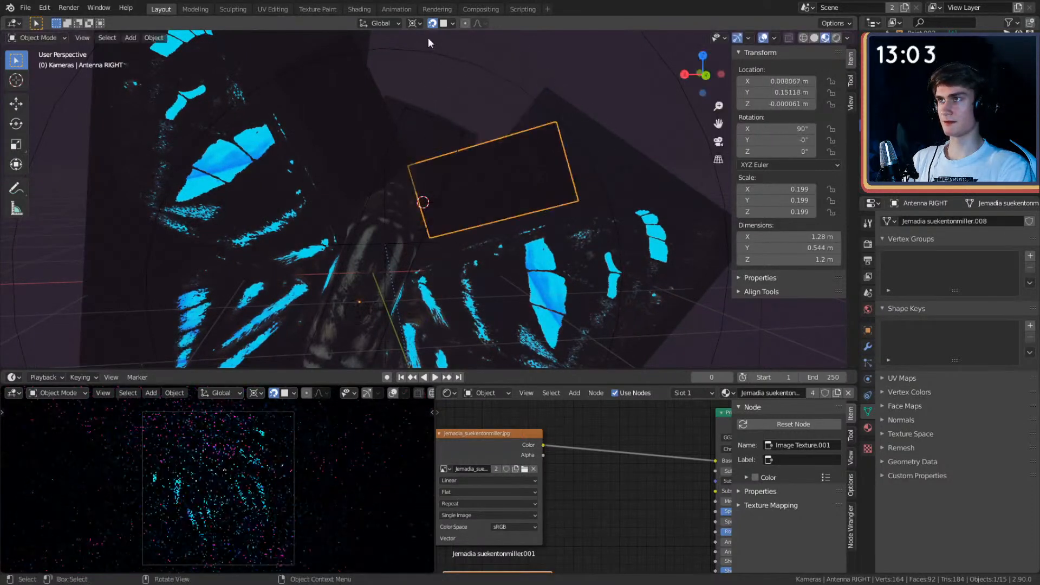
pyautogui.press('r')
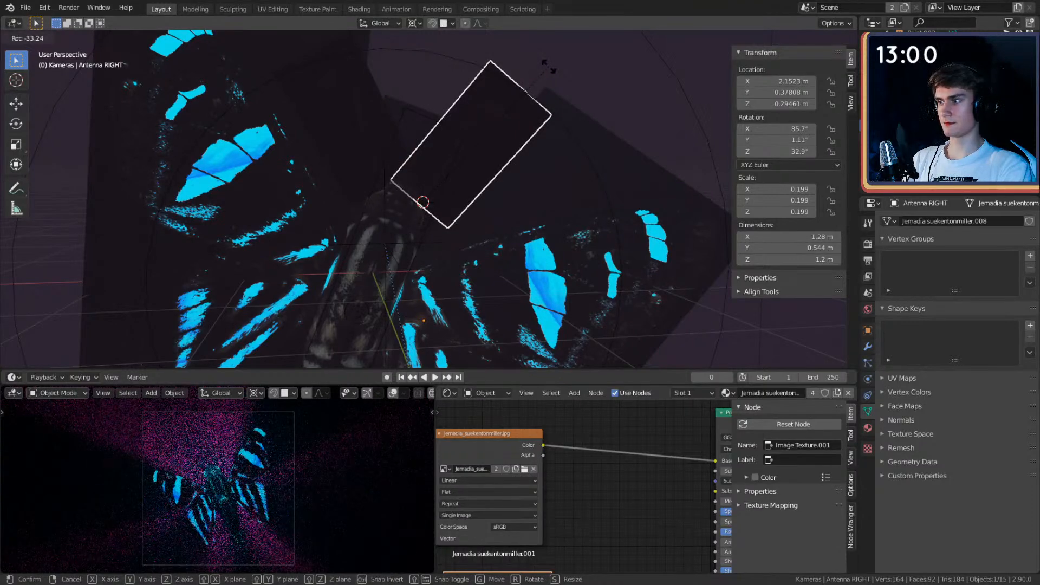
pyautogui.click(562, 77)
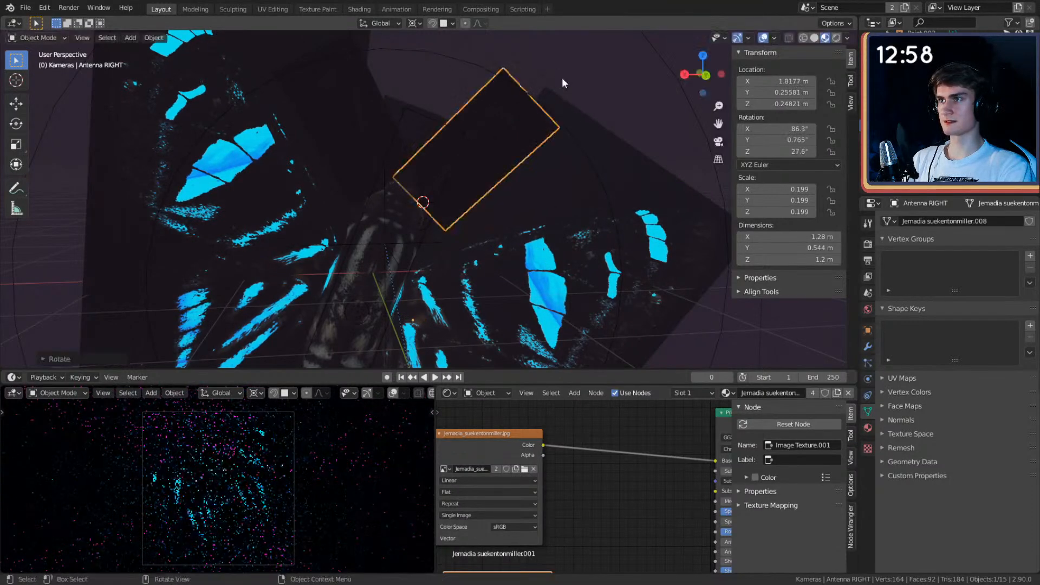
# Step: Select the Antenna LEFT plane, place the 3D cursor at its base, and rotate it about 26° toward the head's centre line around the cursor
pyautogui.click(356, 85)
pyautogui.press('r')
pyautogui.press('Escape')
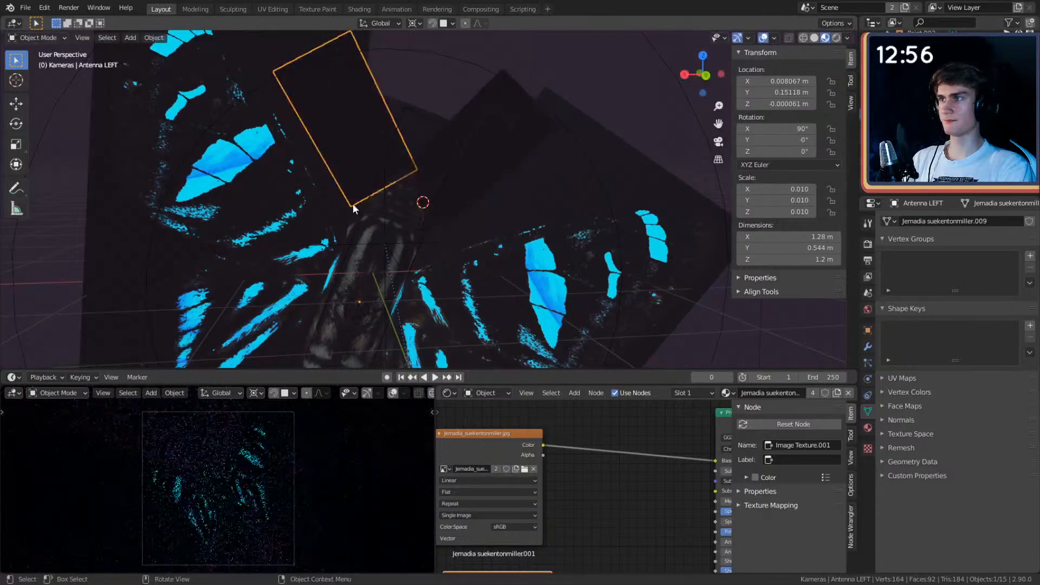
pyautogui.keyDown('shift'); pyautogui.rightClick(379, 183); pyautogui.keyUp('shift')
pyautogui.press('r')
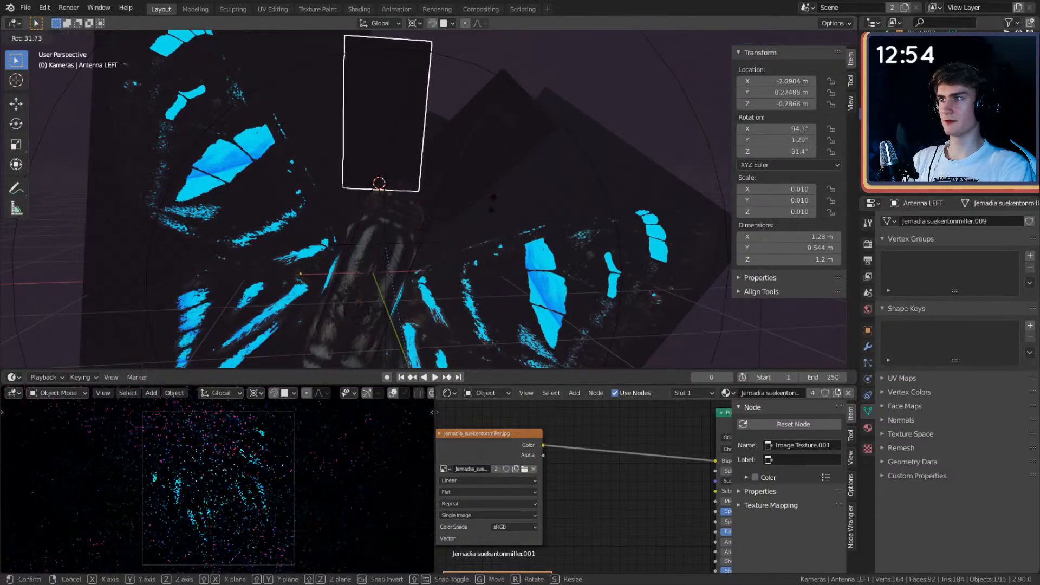
pyautogui.click(548, 235)
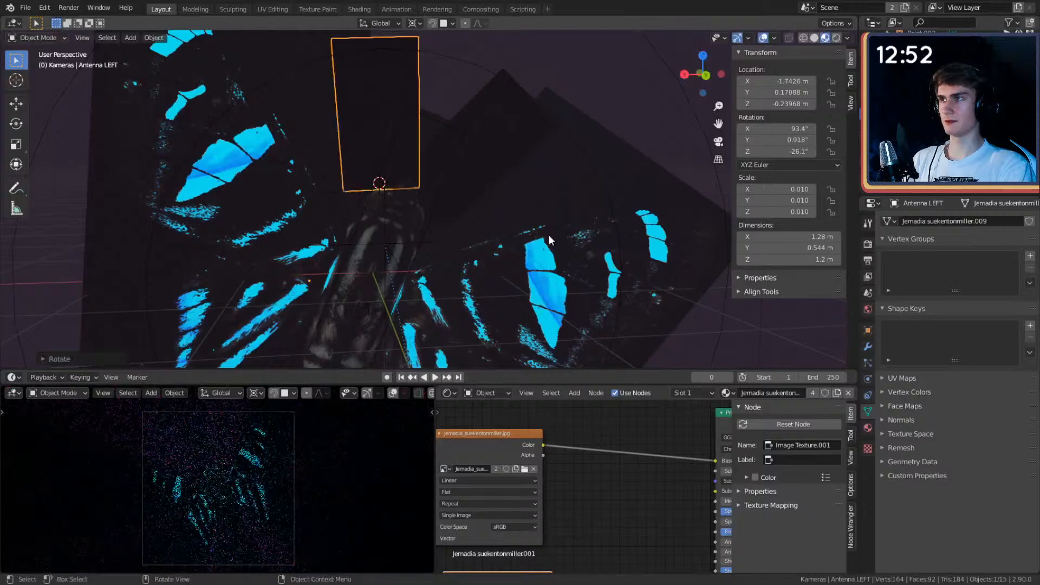
# Step: Widen the shader editor and make Antenna LEFT's material a single-user copy
pyautogui.moveTo(548, 235); pyautogui.dragTo(443, 200, button='middle')
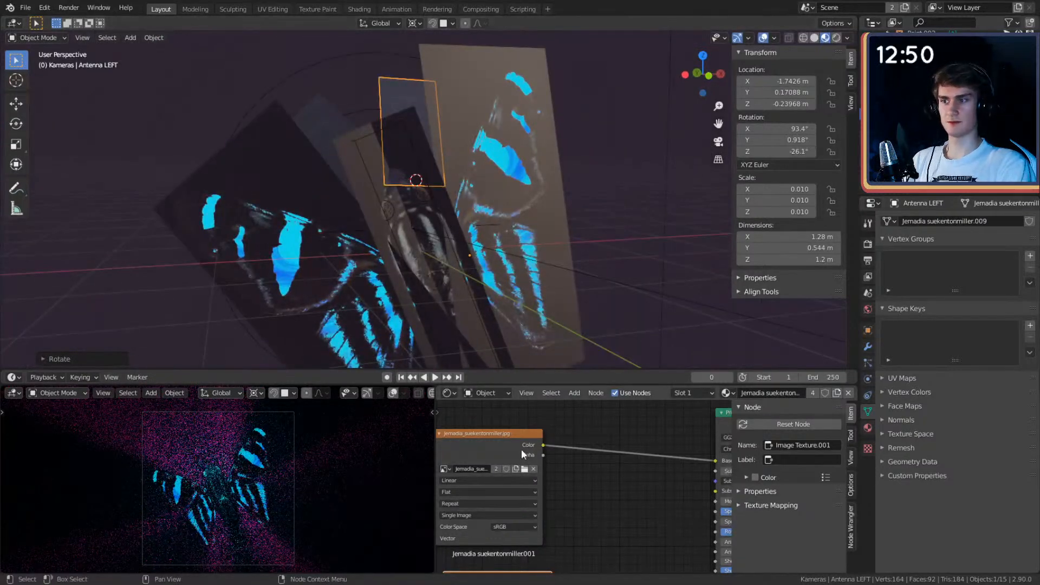
pyautogui.scroll(-2, 609, 469)
pyautogui.keyDown('ctrl'); pyautogui.scroll(-3, 609, 469); pyautogui.keyUp('ctrl')
pyautogui.moveTo(438, 431); pyautogui.dragTo(295, 433)
pyautogui.keyDown('ctrl'); pyautogui.scroll(-2, 596, 441); pyautogui.keyUp('ctrl')
pyautogui.moveTo(575, 447); pyautogui.dragTo(658, 427, button='middle')
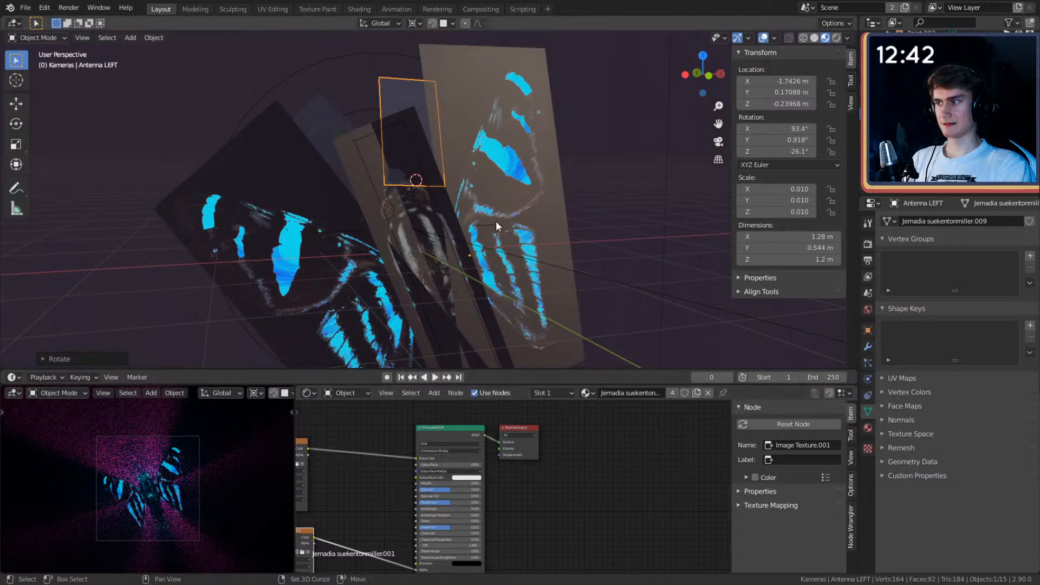
pyautogui.scroll(-2, 490, 214)
pyautogui.moveTo(482, 209); pyautogui.dragTo(506, 245, button='middle')
pyautogui.scroll(3, 488, 233)
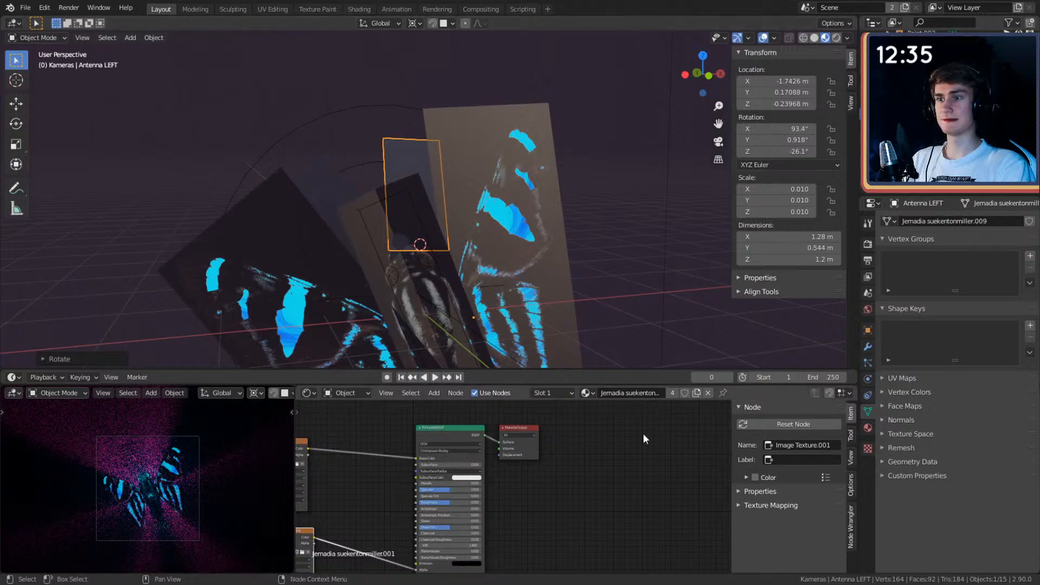
pyautogui.click(672, 392)
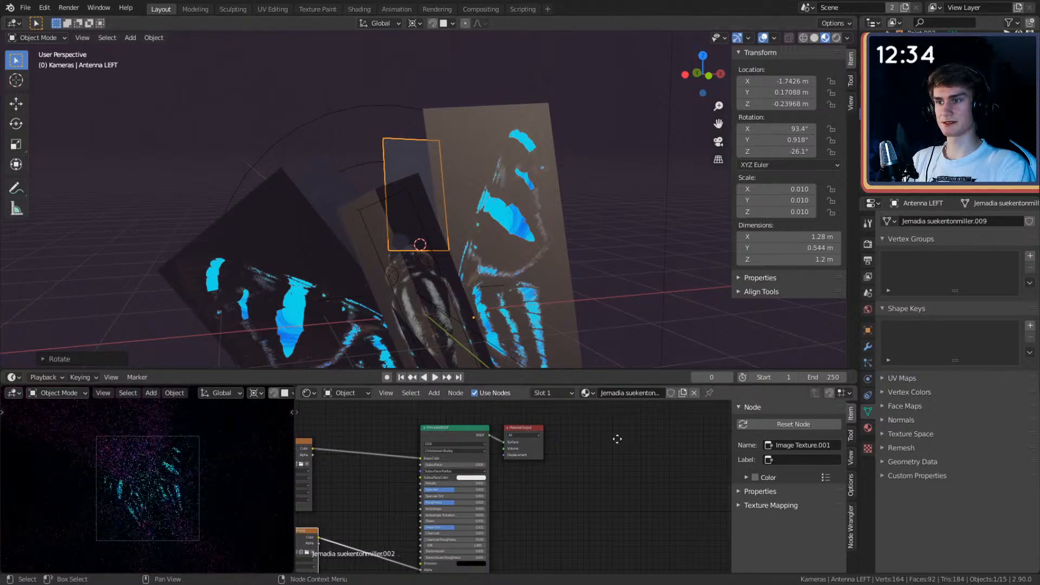
# Step: Link Antenna LEFT's material to Antenna RIGHT
pyautogui.click(331, 203)
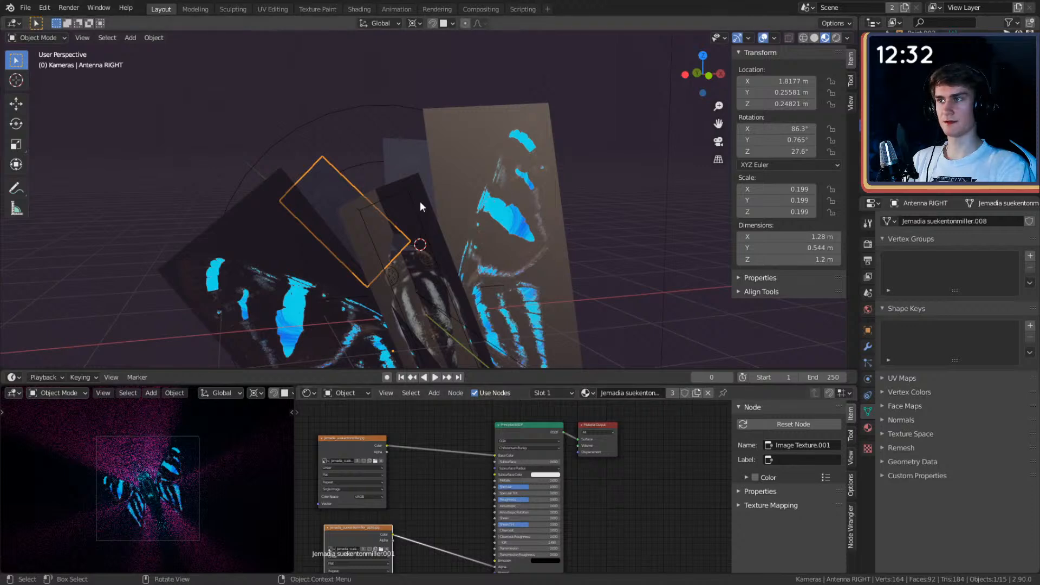
pyautogui.keyDown('shift'); pyautogui.click(410, 161); pyautogui.keyUp('shift')
pyautogui.hotkey('ctrl', 'l')
pyautogui.moveTo(410, 161)
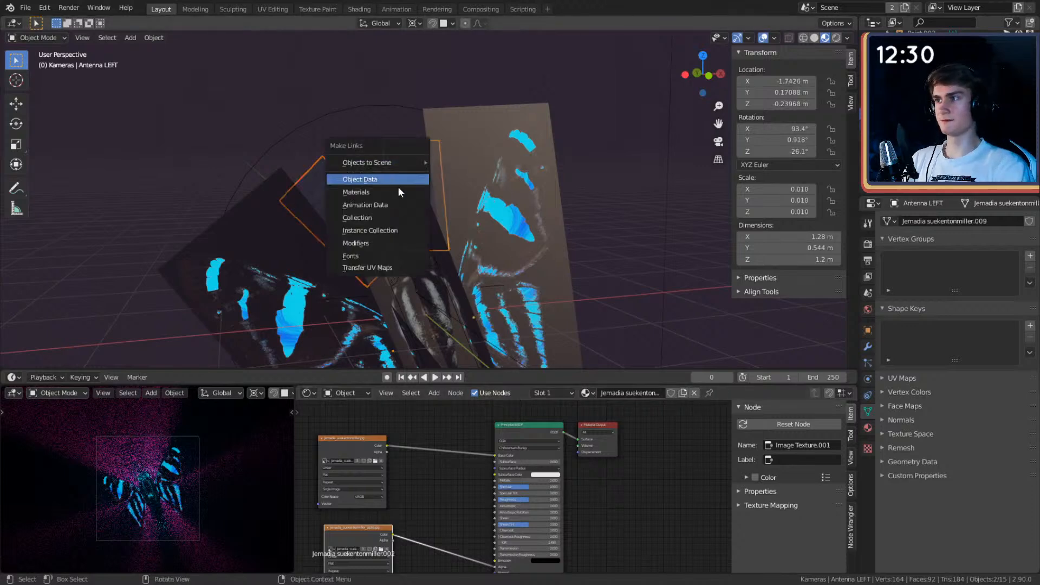
pyautogui.click(366, 191)
pyautogui.click(587, 161)
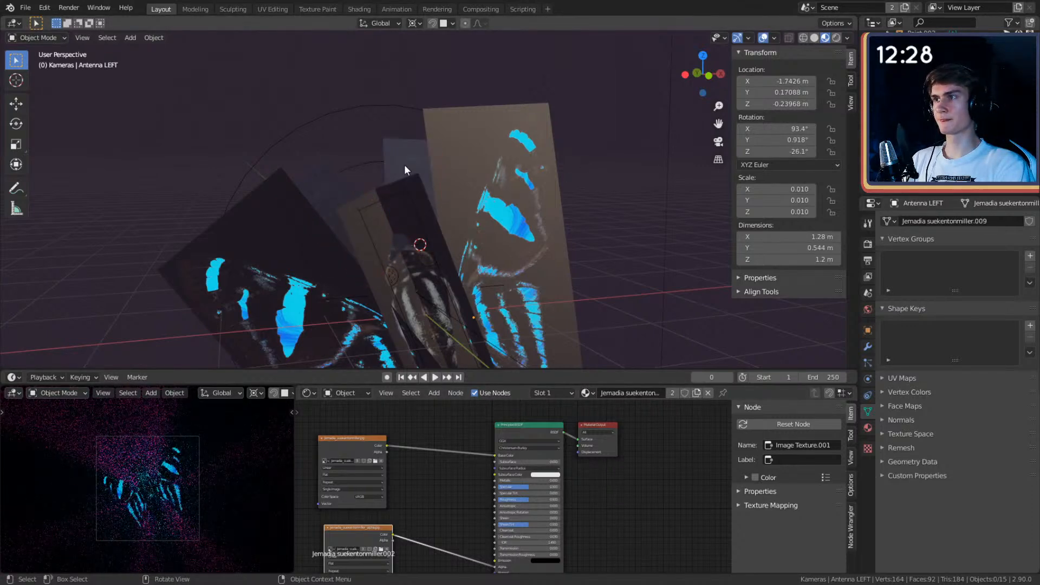
# Step: In Antenna LEFT's material, disconnect the Principled BSDF from the Material Output and move the output node farther away
pyautogui.click(404, 165)
pyautogui.scroll(-2, 606, 471)
pyautogui.scroll(3, 642, 458)
pyautogui.moveTo(566, 454); pyautogui.dragTo(495, 499, button='middle')
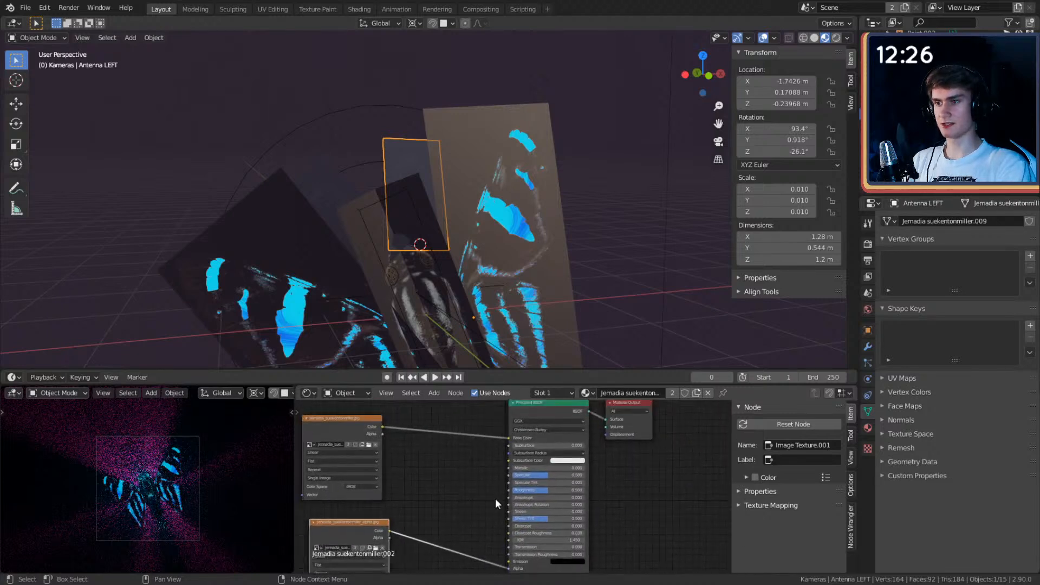
pyautogui.scroll(-2, 504, 497)
pyautogui.moveTo(583, 473); pyautogui.dragTo(613, 517, button='middle')
pyautogui.scroll(5, 531, 476)
pyautogui.moveTo(581, 429); pyautogui.dragTo(674, 430)
pyautogui.scroll(-3, 587, 453)
pyautogui.moveTo(661, 439); pyautogui.dragTo(596, 440, button='middle')
pyautogui.moveTo(596, 440); pyautogui.dragTo(572, 467)
pyautogui.hotkey('shift', 'a')
pyautogui.click(460, 443)
pyautogui.moveTo(560, 471); pyautogui.dragTo(488, 463, button='middle')
pyautogui.moveTo(599, 429); pyautogui.dragTo(637, 429)
# Step: Add a Mix Shader node in front of the Material Output
pyautogui.hotkey('shift', 'a')
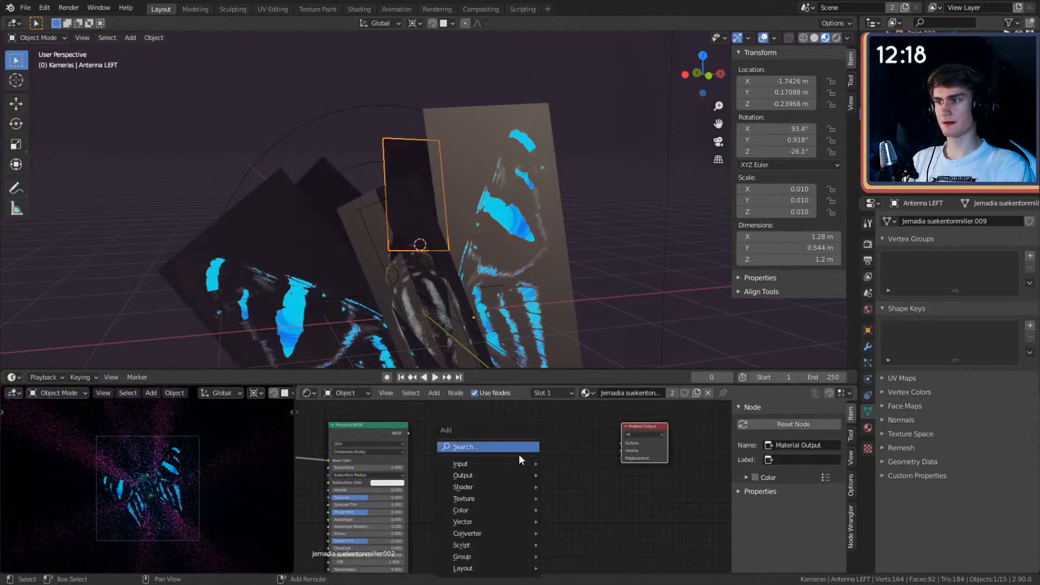
pyautogui.moveTo(505, 484)
pyautogui.click(577, 334)
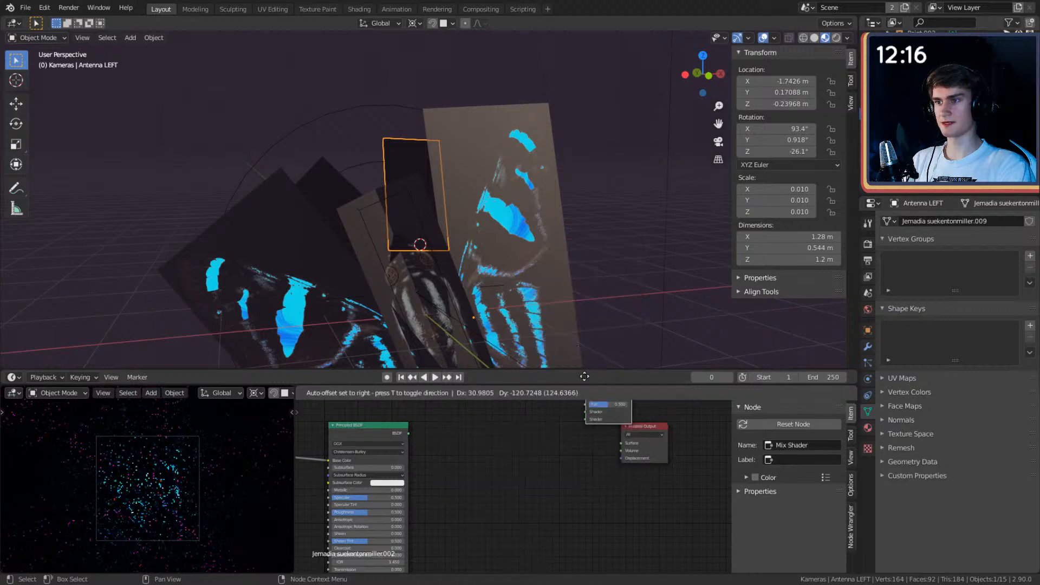
pyautogui.click(545, 427)
# Step: Add an Emission node and a Transparent BSDF node beside the Mix Shader
pyautogui.hotkey('shift', 'a')
pyautogui.moveTo(449, 451)
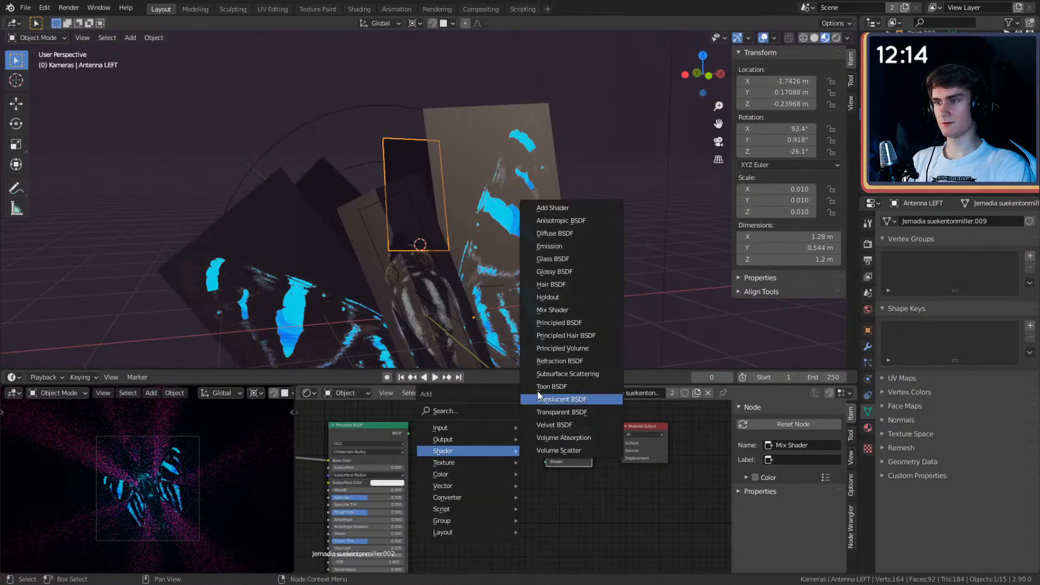
pyautogui.click(546, 248)
pyautogui.click(447, 447)
pyautogui.hotkey('shift', 'a')
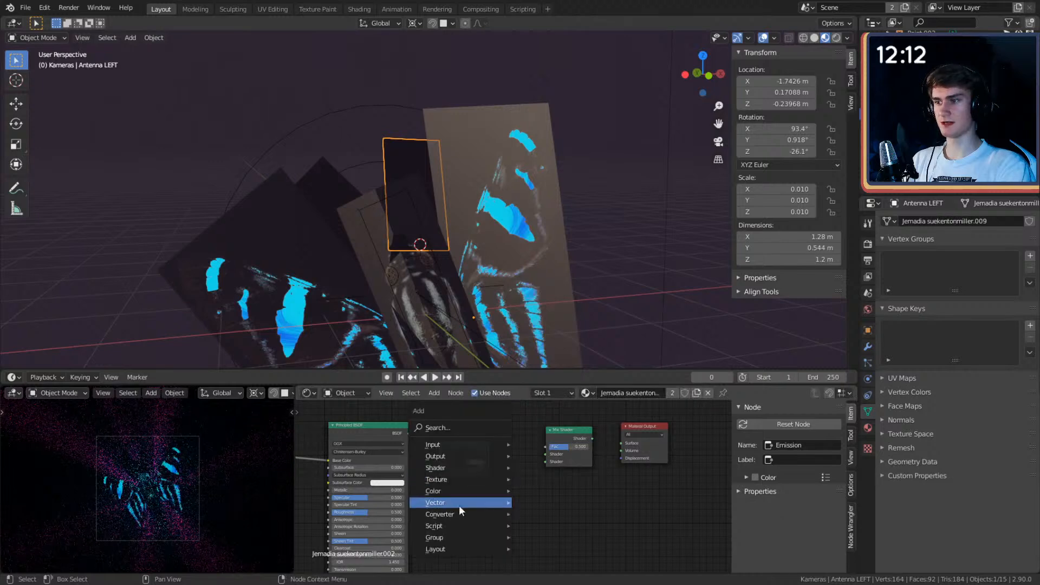
pyautogui.moveTo(441, 467)
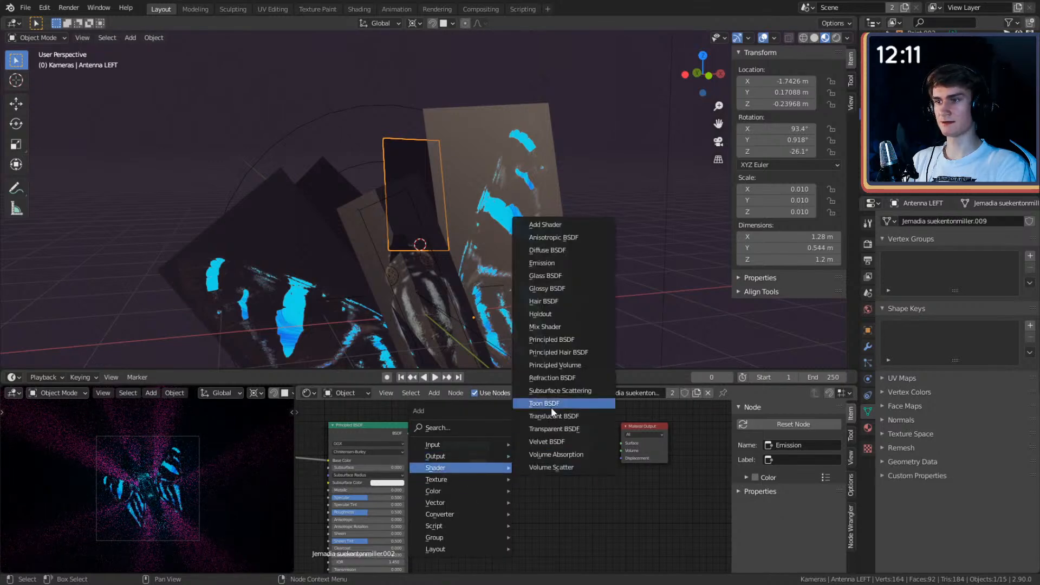
pyautogui.click(546, 438)
pyautogui.click(446, 482)
# Step: Detach both image textures from the Principled BSDF and move the alpha texture node next to the Emission and Transparent BSDF nodes
pyautogui.moveTo(473, 482); pyautogui.dragTo(651, 486, button='middle')
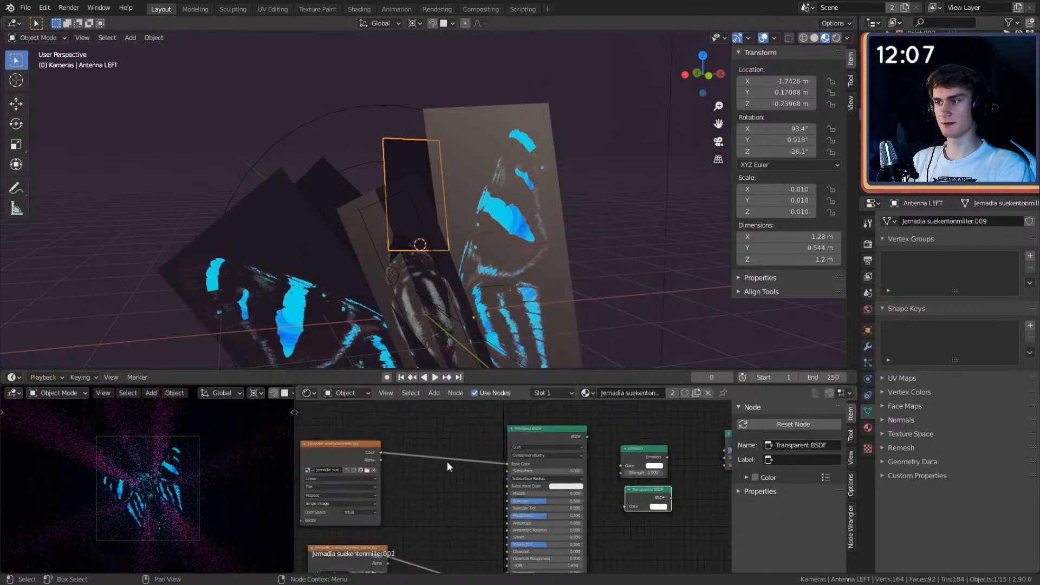
pyautogui.moveTo(505, 464); pyautogui.dragTo(424, 459)
pyautogui.keyDown('shift'); pyautogui.scroll(-3, 447, 520); pyautogui.keyUp('shift')
pyautogui.keyDown('ctrl'); pyautogui.hscroll(2, 446, 520); pyautogui.keyUp('ctrl')
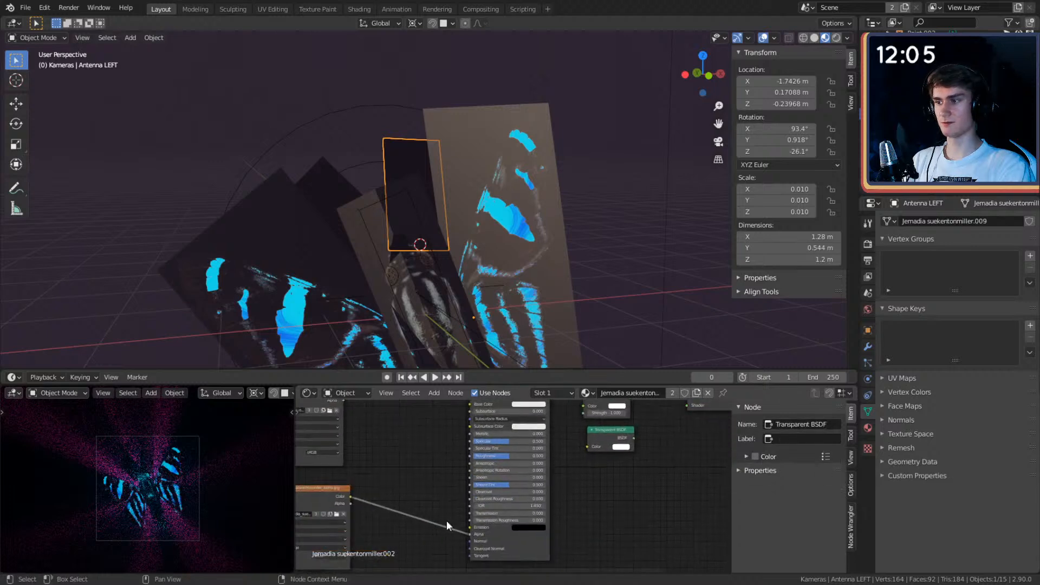
pyautogui.click(339, 490)
pyautogui.hotkey('shift', 'd')
pyautogui.click(661, 467)
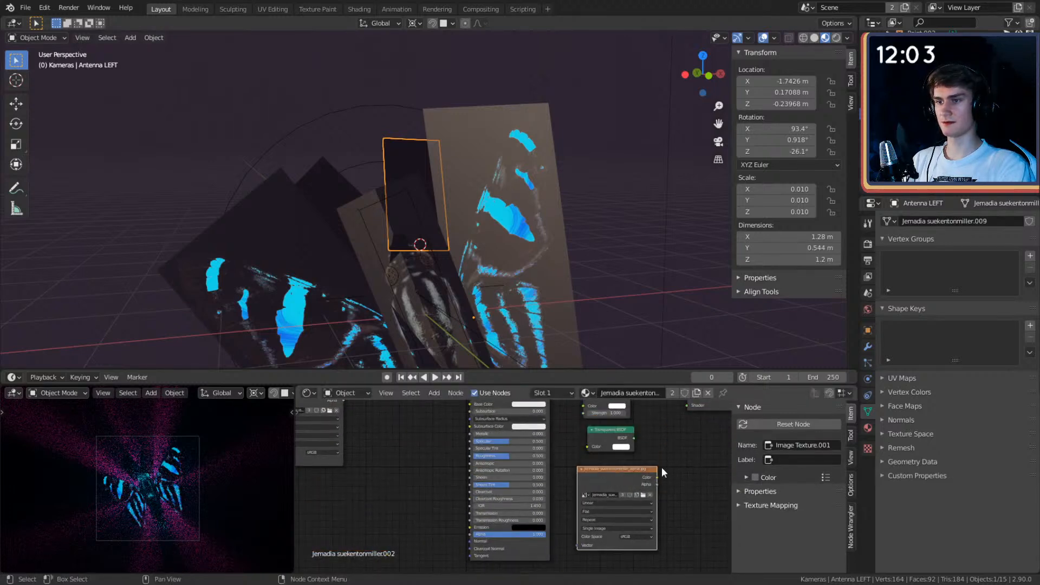
pyautogui.moveTo(661, 466); pyautogui.dragTo(558, 549, button='middle')
pyautogui.moveTo(557, 549); pyautogui.dragTo(520, 374)
pyautogui.moveTo(487, 433); pyautogui.dragTo(467, 465, button='middle')
pyautogui.moveTo(390, 499); pyautogui.dragTo(312, 505)
pyautogui.moveTo(477, 410); pyautogui.dragTo(395, 433)
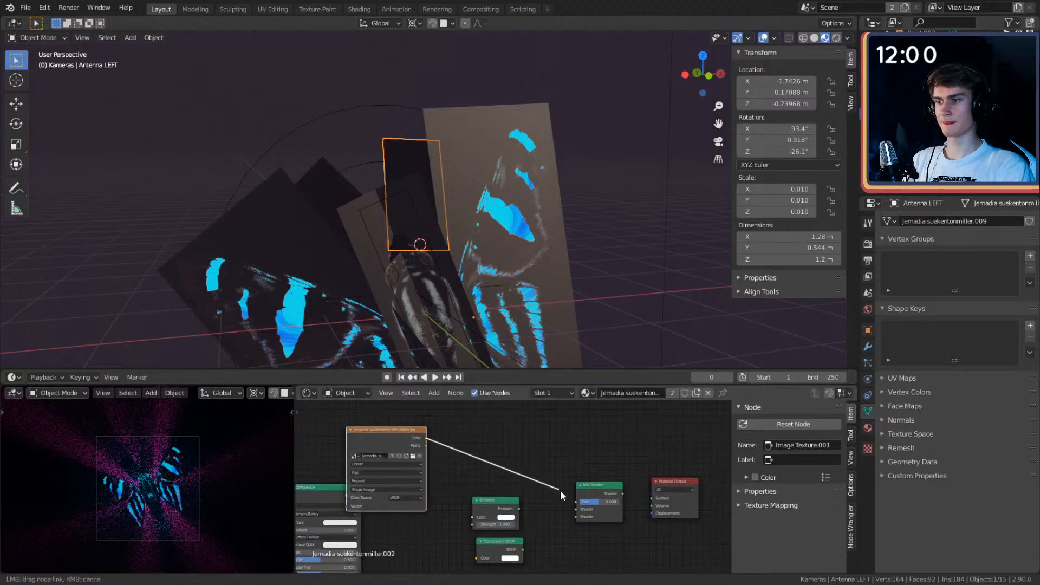
# Step: Connect the alpha texture's Color to the Mix Shader's Fac, Emission and Transparent BSDF to its shader inputs, and its output to the Material Output
pyautogui.moveTo(560, 489); pyautogui.dragTo(576, 509)
pyautogui.moveTo(523, 549); pyautogui.dragTo(575, 517)
pyautogui.keyDown('ctrl'); pyautogui.keyDown('shift'); pyautogui.click(617, 496); pyautogui.keyUp('shift'); pyautogui.keyUp('ctrl')
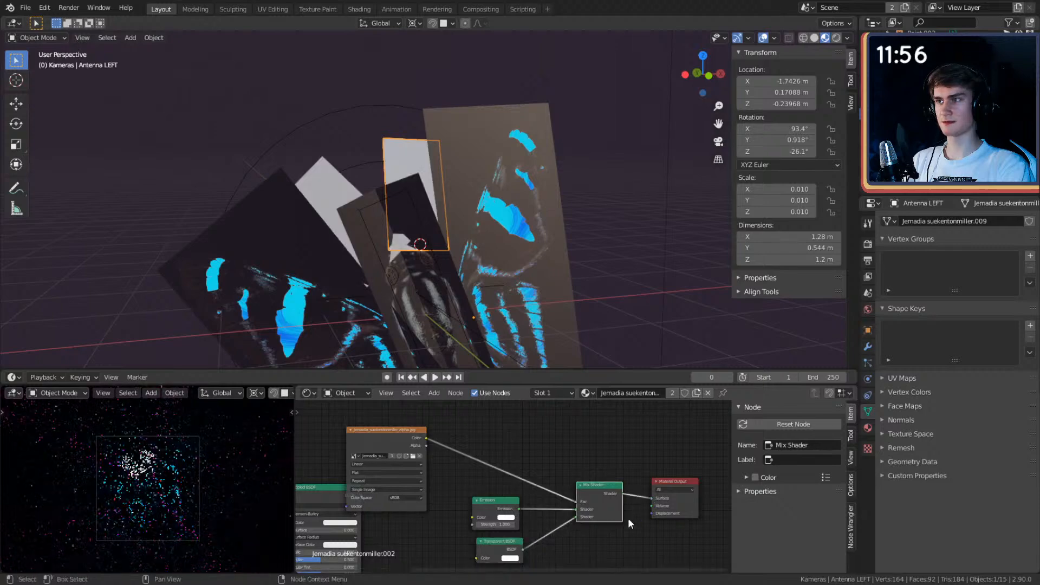
# Step: Swap the Mix Shader's inputs so Transparent BSDF feeds the first shader socket and Emission the second
pyautogui.moveTo(375, 450); pyautogui.dragTo(413, 441)
pyautogui.moveTo(556, 541); pyautogui.dragTo(560, 483, button='middle')
pyautogui.click(563, 508)
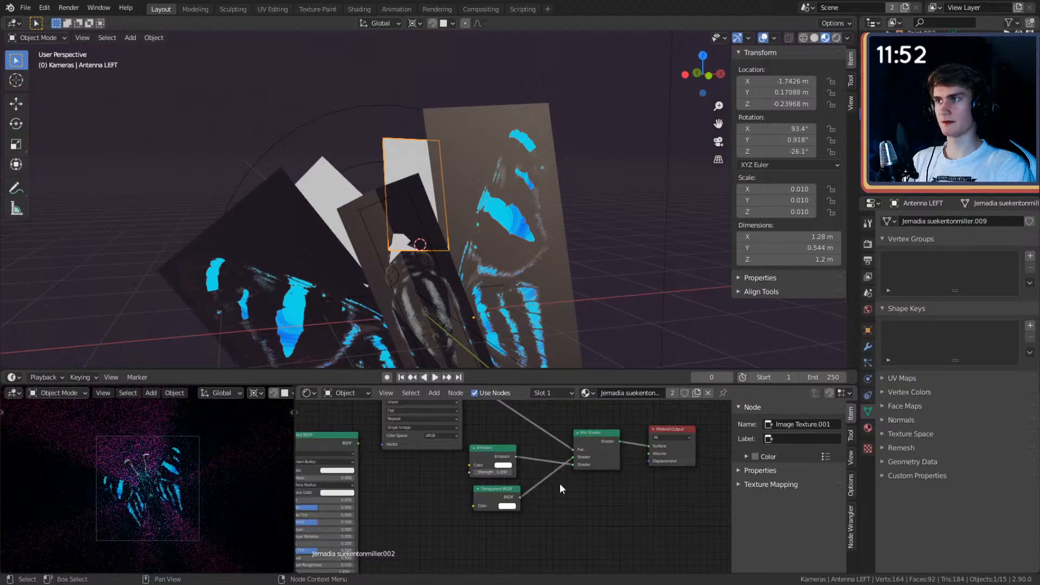
# Step: Reverse the Mix Shader's two shader inputs to compare the antenna masking, and swap them back
pyautogui.moveTo(404, 260); pyautogui.dragTo(518, 248, button='middle')
pyautogui.scroll(3, 532, 258)
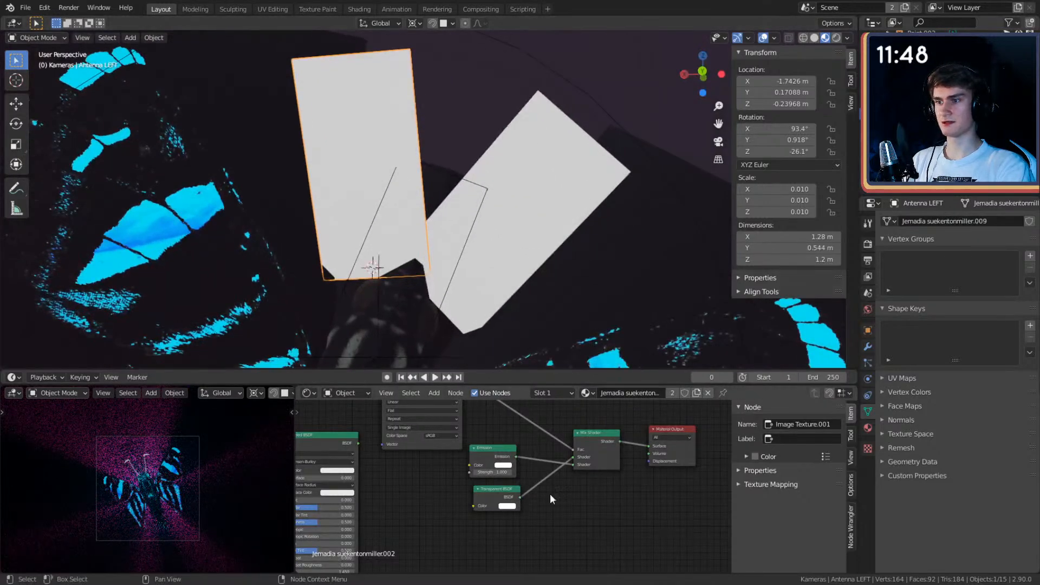
pyautogui.moveTo(570, 458); pyautogui.dragTo(573, 463)
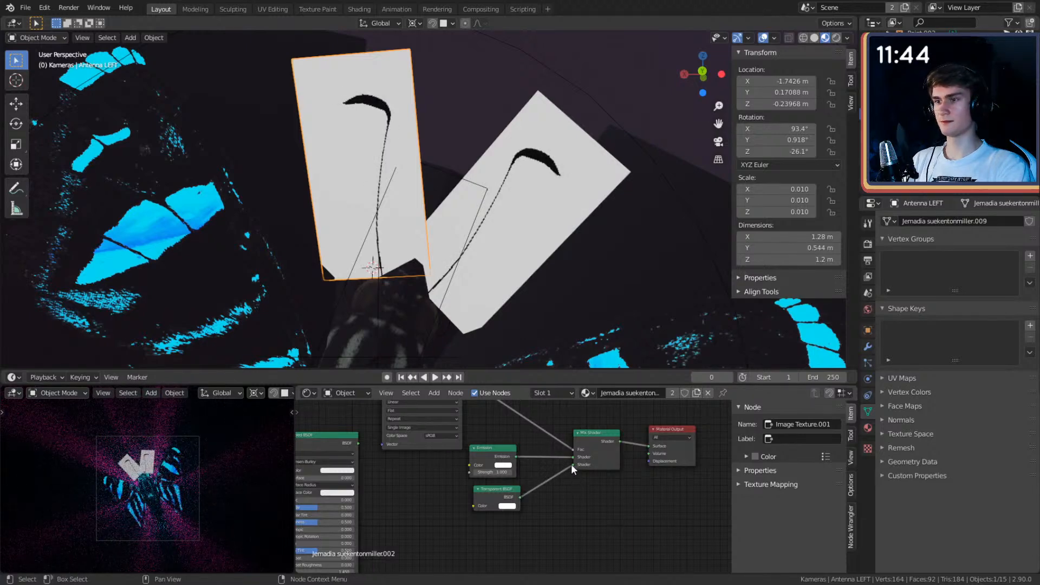
pyautogui.moveTo(571, 464)
pyautogui.mouseDown()
pyautogui.moveTo(572, 454)
pyautogui.moveTo(560, 465)
pyautogui.moveTo(573, 457)
pyautogui.mouseUp()
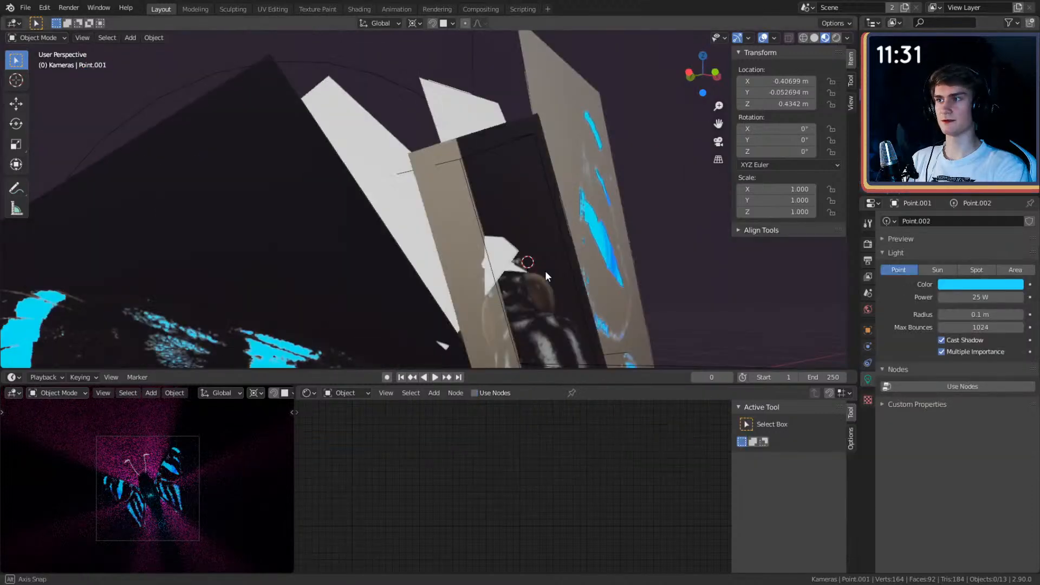
# Step: Examine the cyan point lights around the butterfly's head, body and tail end
pyautogui.moveTo(545, 271); pyautogui.dragTo(596, 219, button='middle')
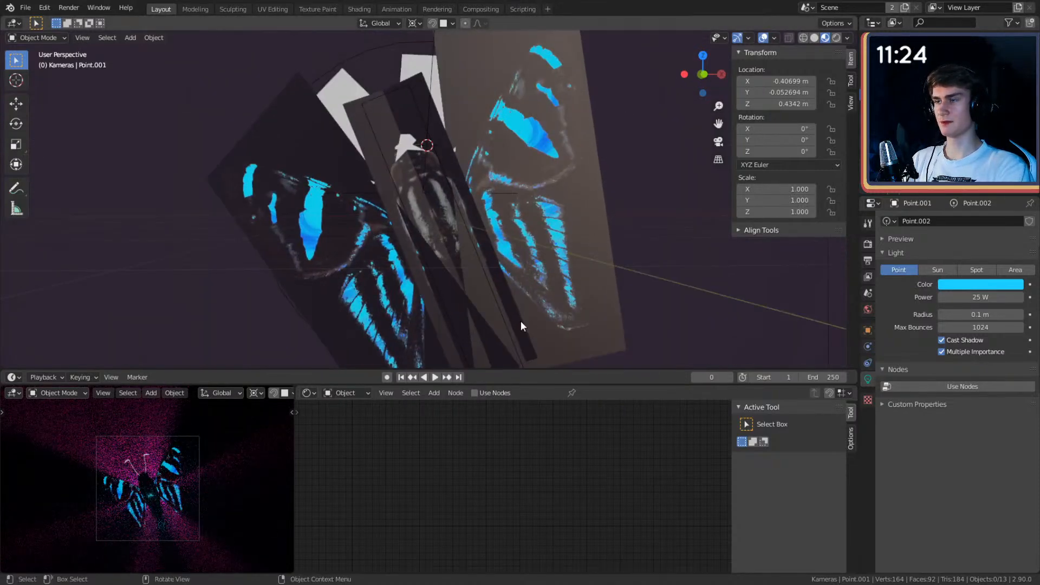
pyautogui.moveTo(521, 320); pyautogui.dragTo(499, 291, button='middle')
pyautogui.click(471, 268)
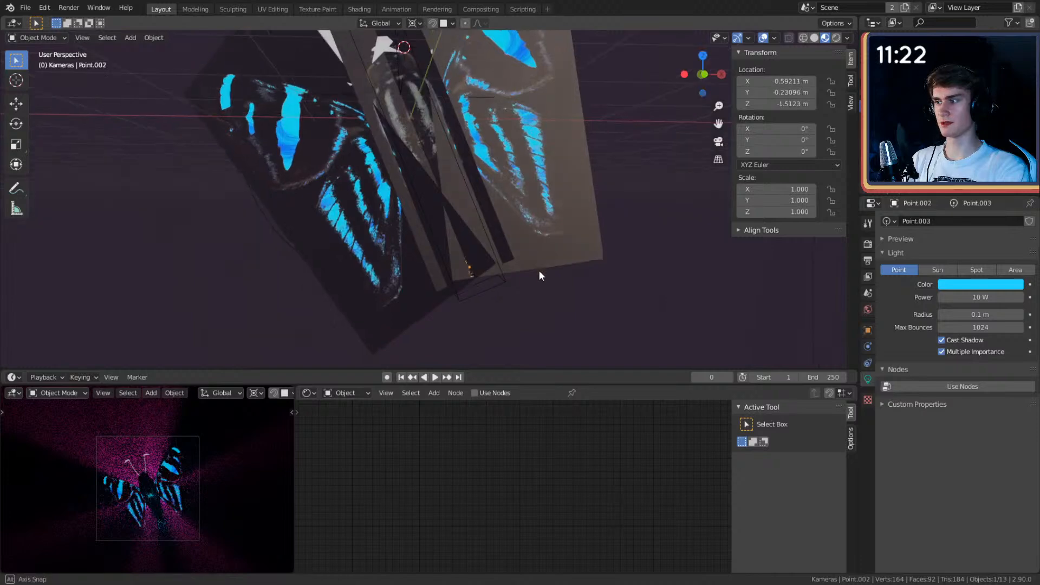
pyautogui.moveTo(564, 281); pyautogui.dragTo(567, 238, button='middle')
pyautogui.click(439, 202)
pyautogui.moveTo(484, 247); pyautogui.dragTo(471, 181, button='middle')
pyautogui.moveTo(397, 254); pyautogui.dragTo(517, 250, button='middle')
# Step: Select Antenna RIGHT and set the Emission colour of the antenna material to a bright cyan-blue matching the wings
pyautogui.click(541, 151)
pyautogui.moveTo(541, 151); pyautogui.dragTo(544, 211, button='middle')
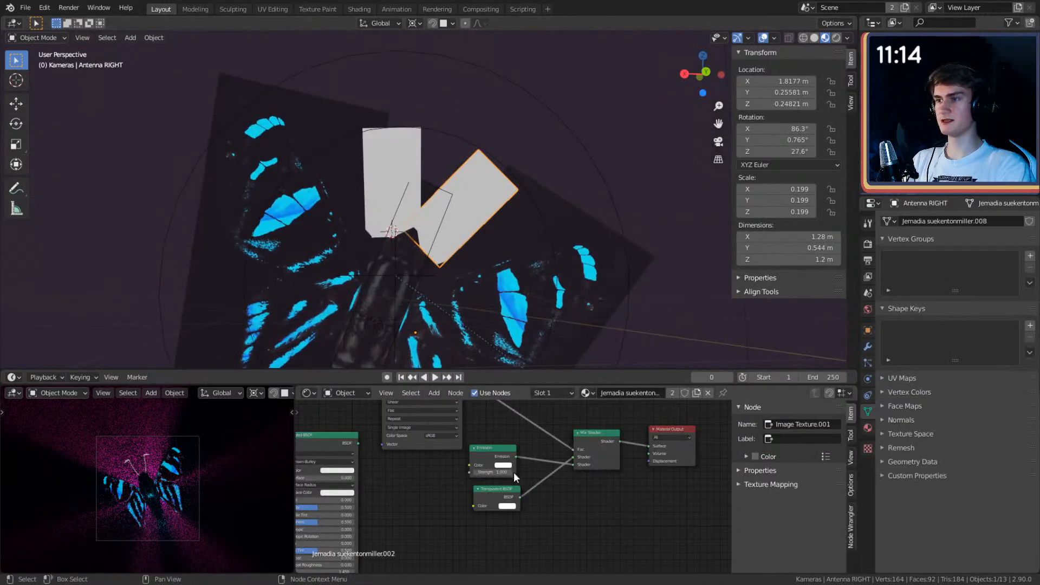
pyautogui.scroll(2, 554, 488)
pyautogui.moveTo(537, 497); pyautogui.dragTo(597, 530, button='middle')
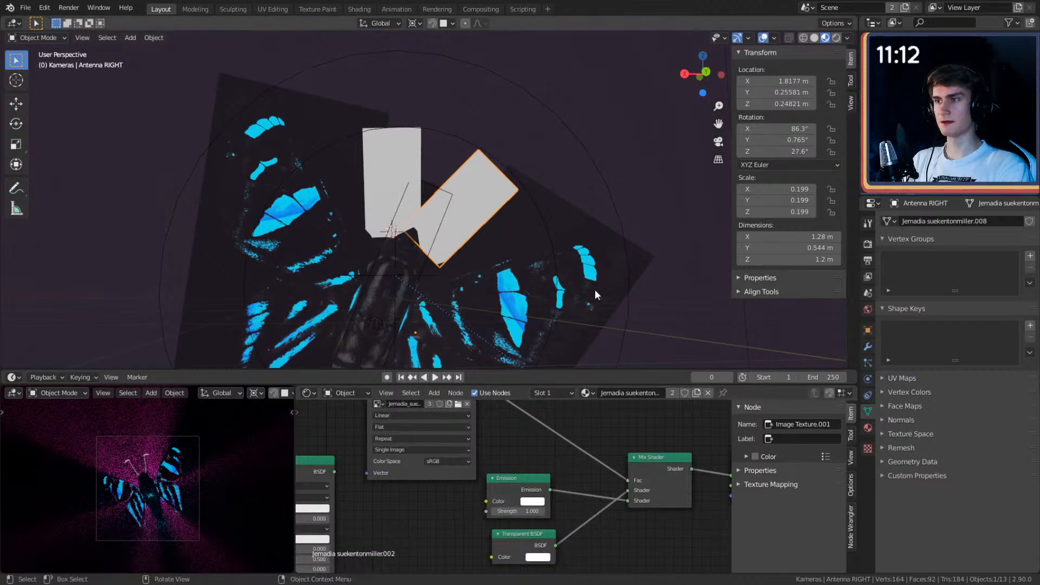
pyautogui.keyDown('shift'); pyautogui.moveTo(595, 289); pyautogui.dragTo(593, 267, button='middle'); pyautogui.keyUp('shift')
pyautogui.scroll(1, 582, 488)
pyautogui.scroll(1, 581, 488)
pyautogui.moveTo(581, 488); pyautogui.dragTo(569, 454, button='middle')
pyautogui.click(522, 455)
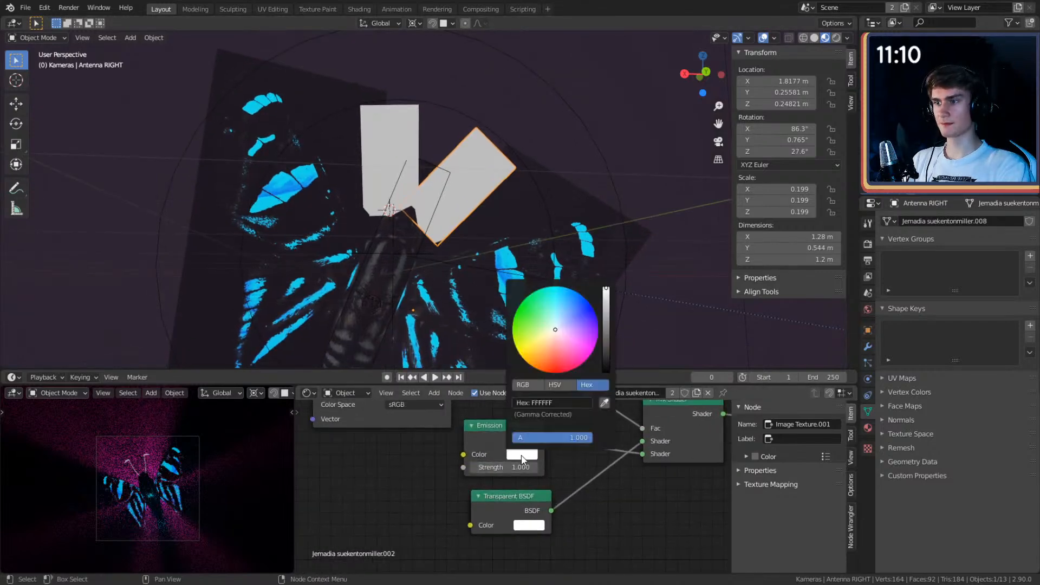
pyautogui.moveTo(555, 333)
pyautogui.mouseDown()
pyautogui.moveTo(556, 299)
pyautogui.moveTo(586, 344)
pyautogui.moveTo(587, 320)
pyautogui.moveTo(555, 300)
pyautogui.mouseUp()
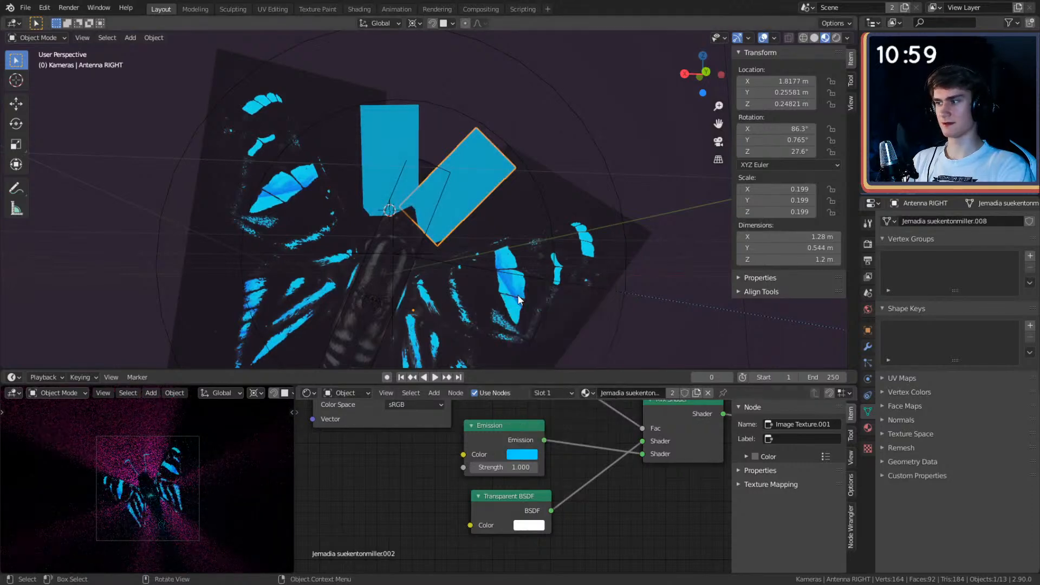
# Step: Examine the butterfly, its lights and the camera from several angles around the scene
pyautogui.scroll(-5, 537, 223)
pyautogui.moveTo(537, 223); pyautogui.dragTo(593, 274, button='middle')
pyautogui.moveTo(518, 268); pyautogui.dragTo(715, 246, button='middle')
pyautogui.moveTo(559, 242); pyautogui.dragTo(487, 254, button='middle')
pyautogui.scroll(3, 131, 530)
pyautogui.scroll(-2, 154, 506)
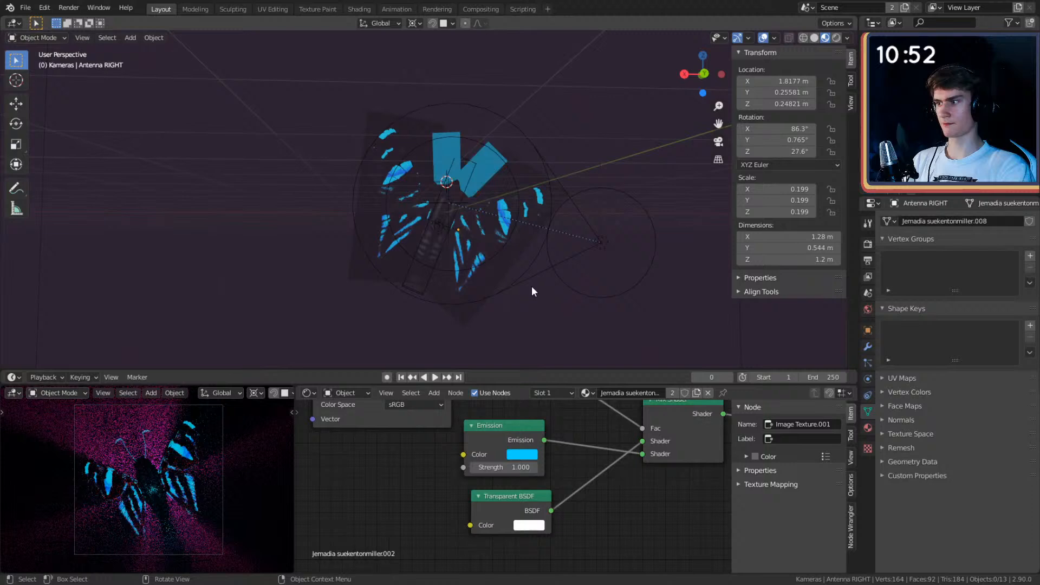
pyautogui.moveTo(531, 286); pyautogui.dragTo(511, 268, button='middle')
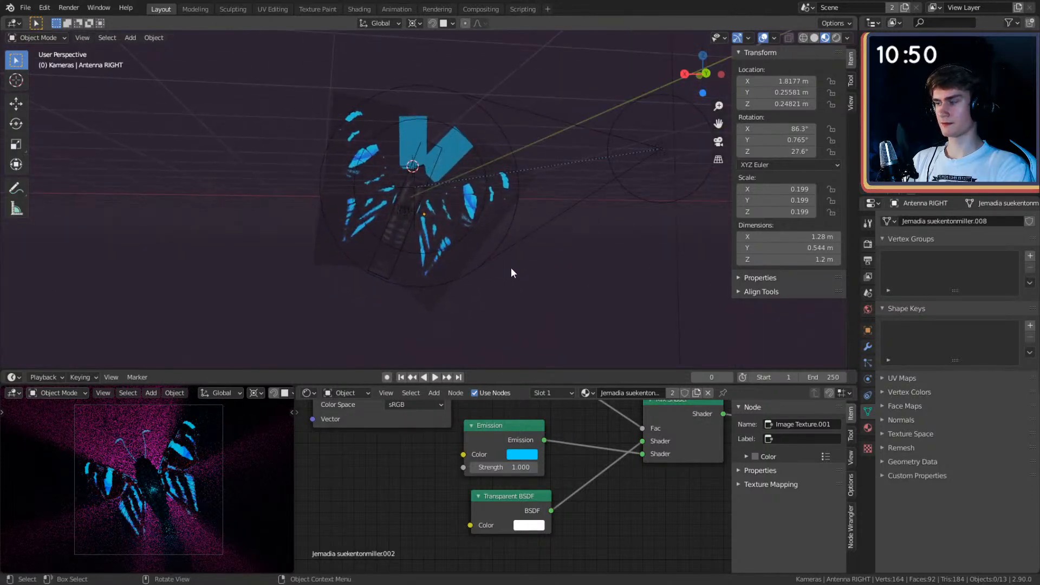
pyautogui.scroll(-3, 483, 265)
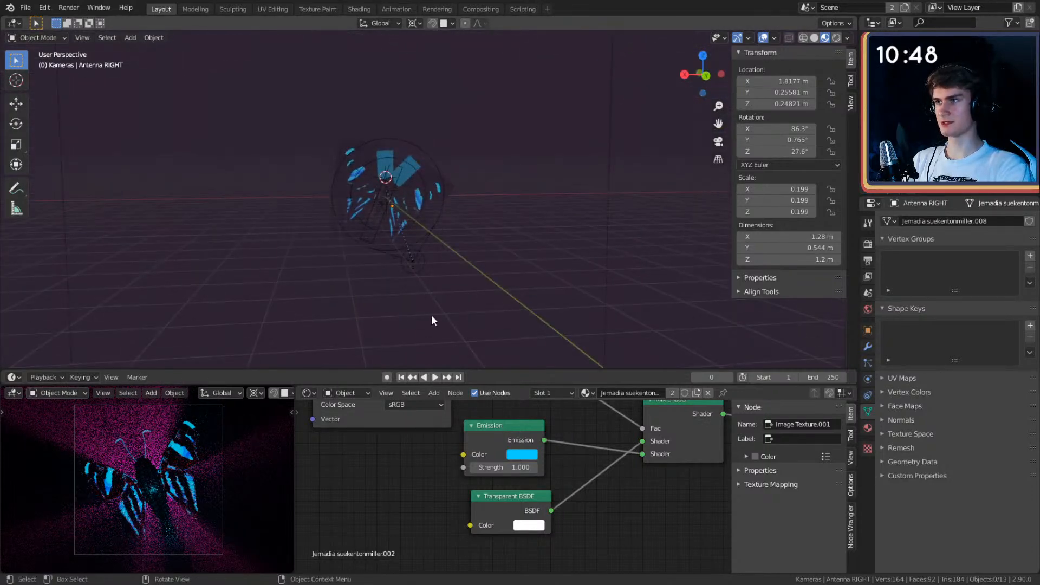
pyautogui.moveTo(431, 317); pyautogui.dragTo(226, 248, button='middle')
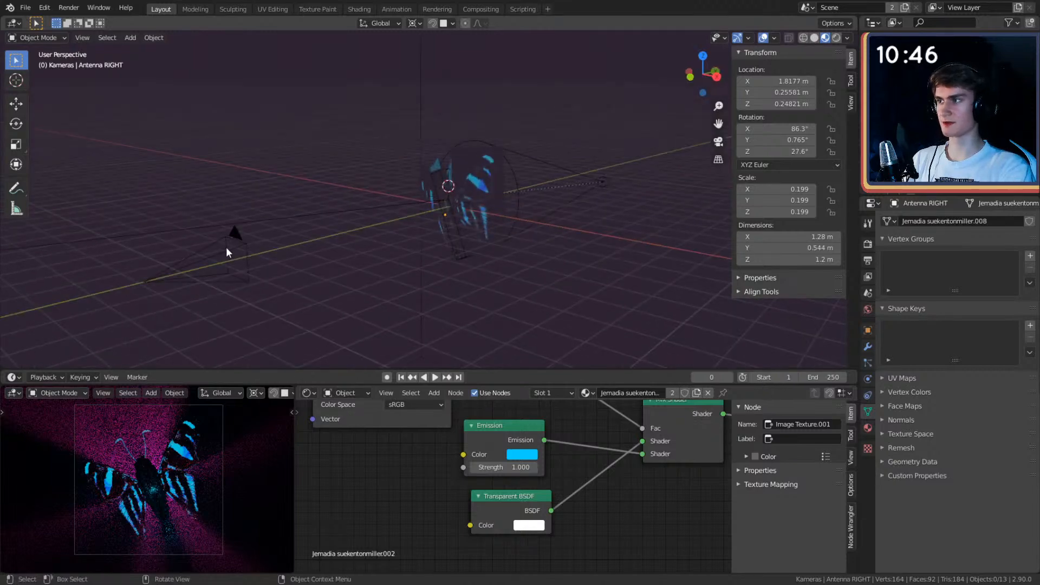
# Step: Select the camera and, looking through it, lower it along Z to about -0.12 m
pyautogui.click(226, 247)
pyautogui.press('KP_0')
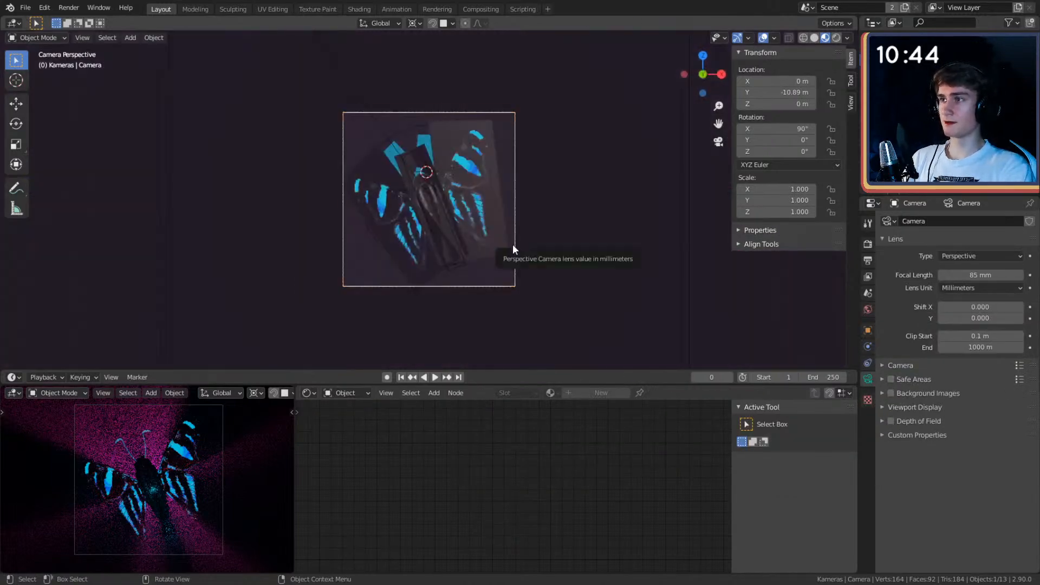
pyautogui.press('g')
pyautogui.press('z')
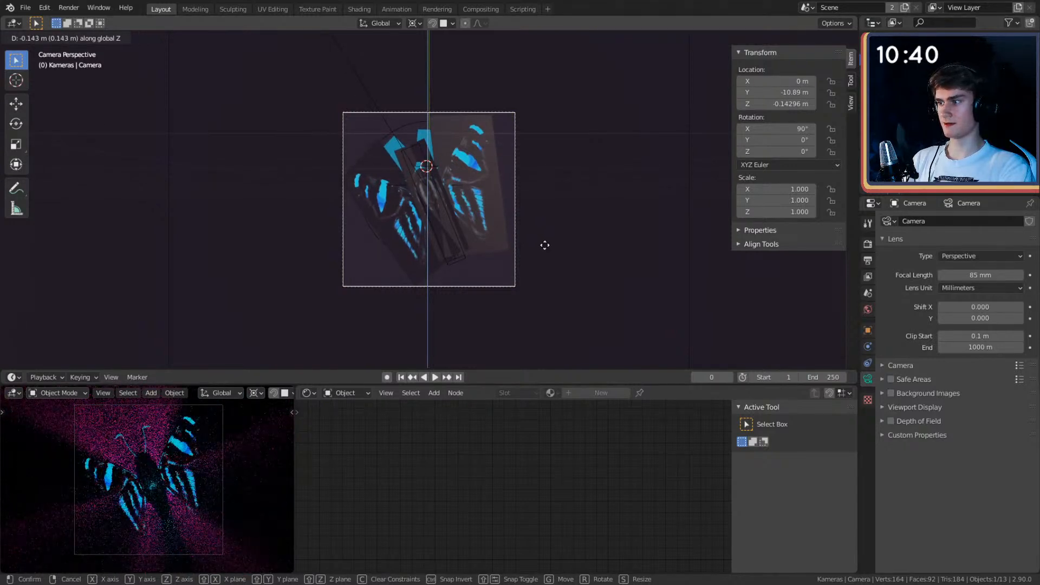
pyautogui.click(545, 245)
pyautogui.click(560, 298)
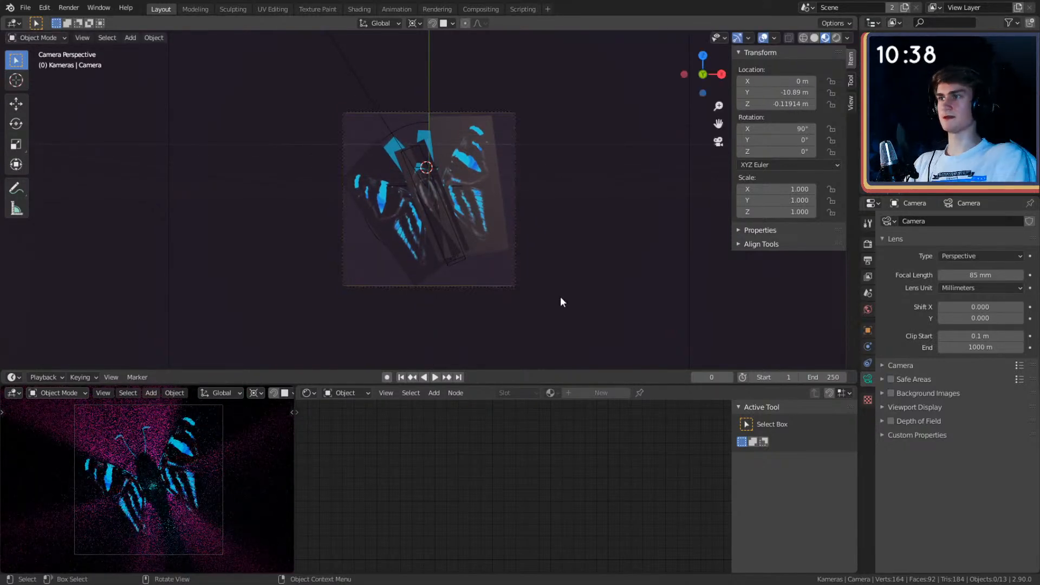
# Step: Set the main viewport to solid shading, comparing it with the rendered view around the butterfly
pyautogui.press('z')
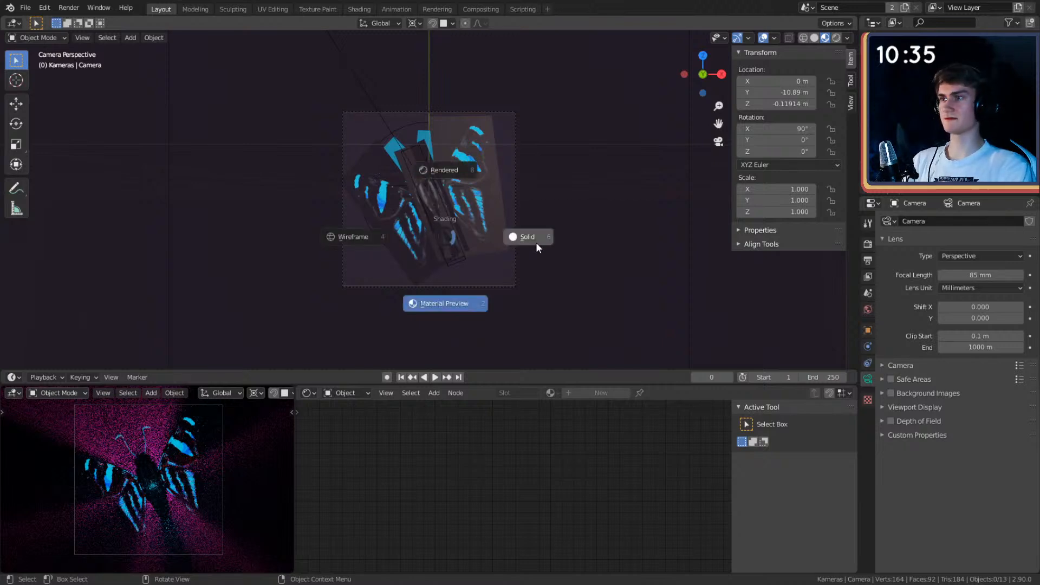
pyautogui.click(535, 242)
pyautogui.moveTo(538, 232); pyautogui.dragTo(496, 261, button='middle')
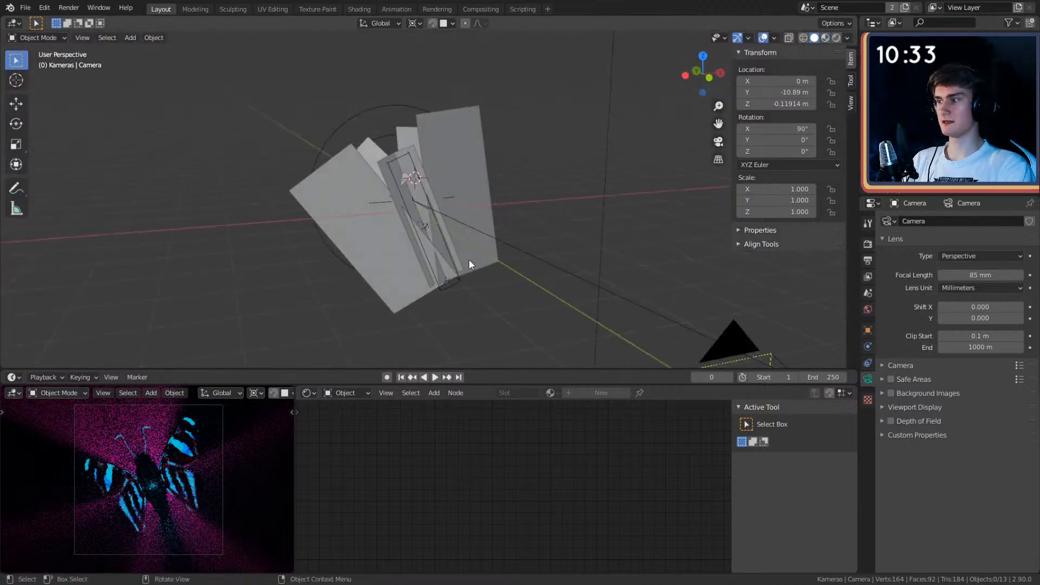
pyautogui.press('z')
pyautogui.click(506, 281)
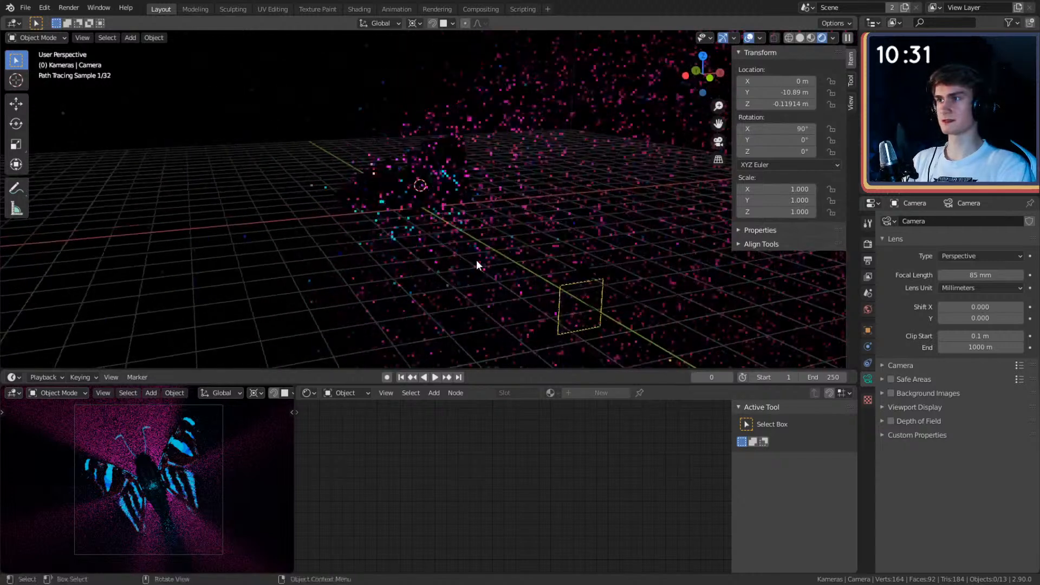
pyautogui.moveTo(477, 259); pyautogui.dragTo(521, 263, button='middle')
pyautogui.press('z')
pyautogui.click(604, 268)
pyautogui.moveTo(605, 268); pyautogui.dragTo(419, 261, button='middle')
# Step: Add a mesh plane at the 3D cursor near the butterfly
pyautogui.hotkey('shift', 'a')
pyautogui.moveTo(432, 266)
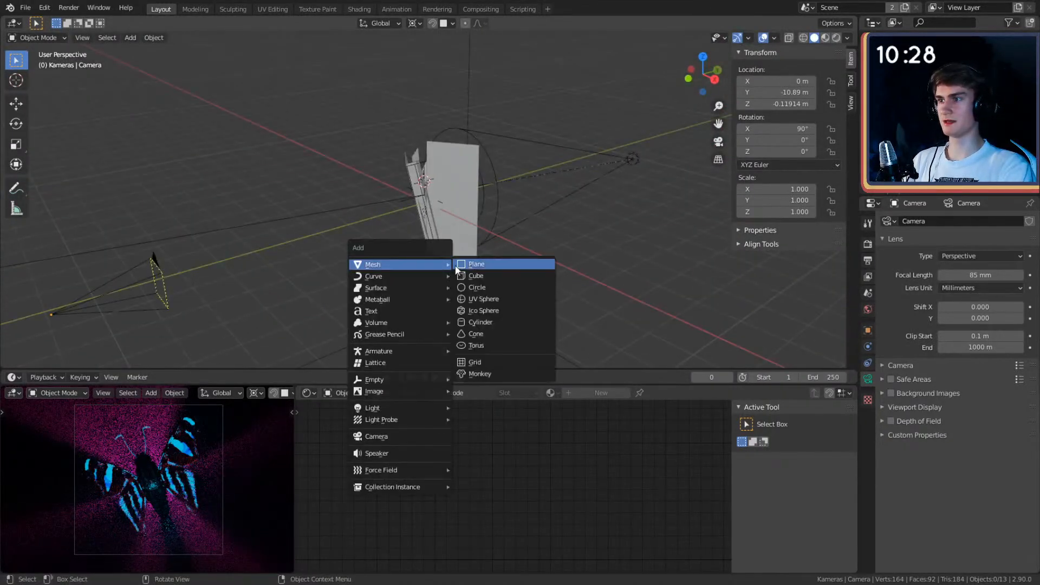
pyautogui.click(492, 265)
pyautogui.moveTo(495, 255); pyautogui.dragTo(548, 244, button='middle')
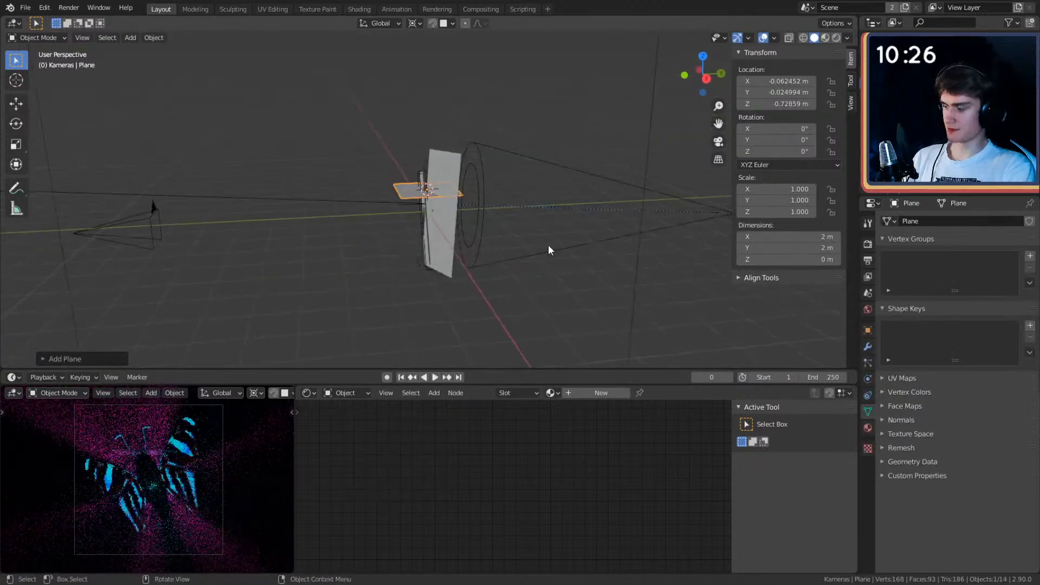
pyautogui.press('g')
pyautogui.press('x')
pyautogui.rightClick(588, 267)
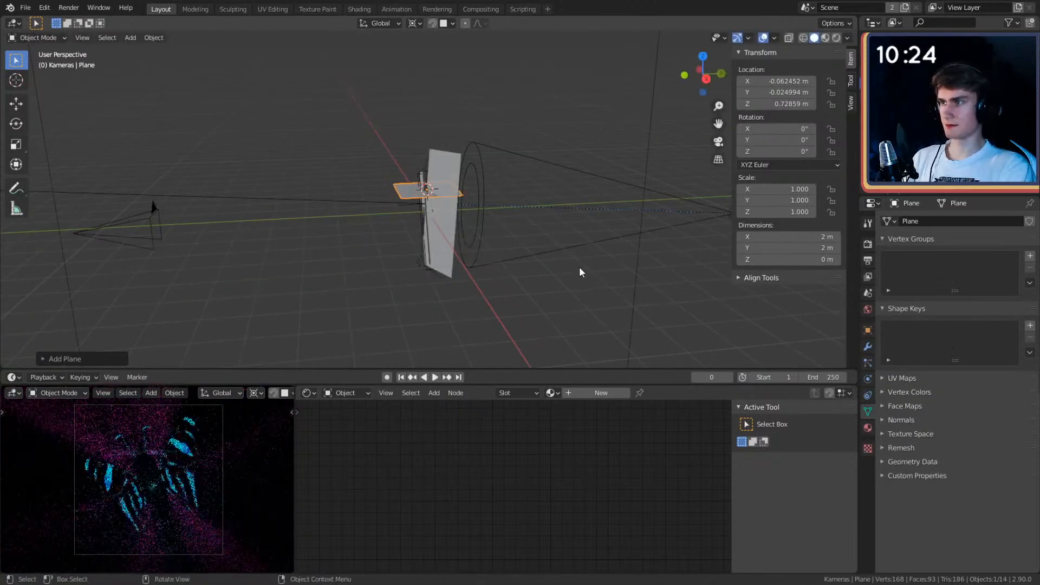
# Step: Move the plane above and slightly in front of the butterfly, to about Y -1.58 m and Z 4.69 m
pyautogui.press('g')
pyautogui.press('y')
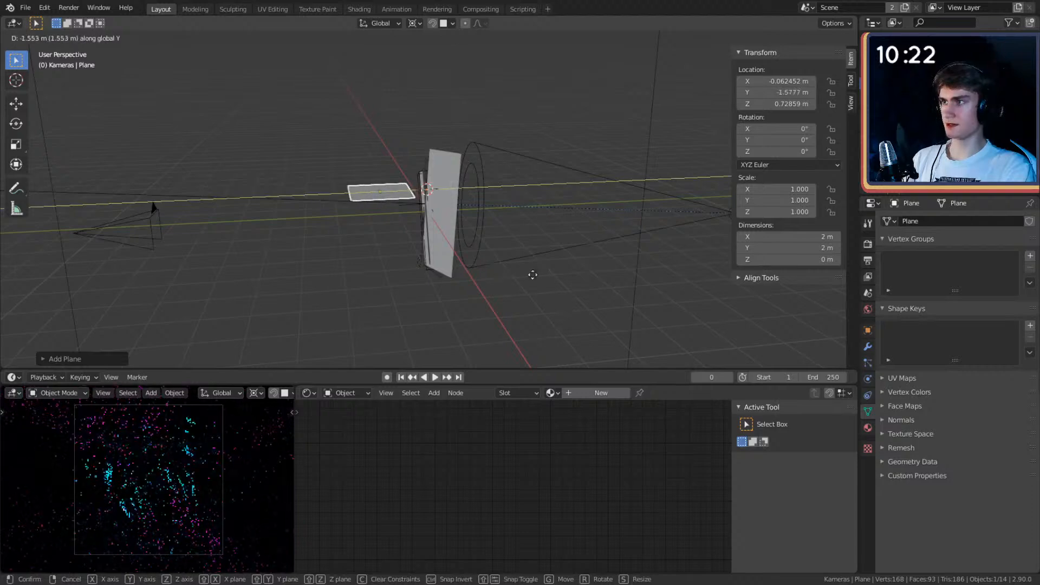
pyautogui.click(533, 275)
pyautogui.press('g')
pyautogui.press('z')
pyautogui.click(499, 172)
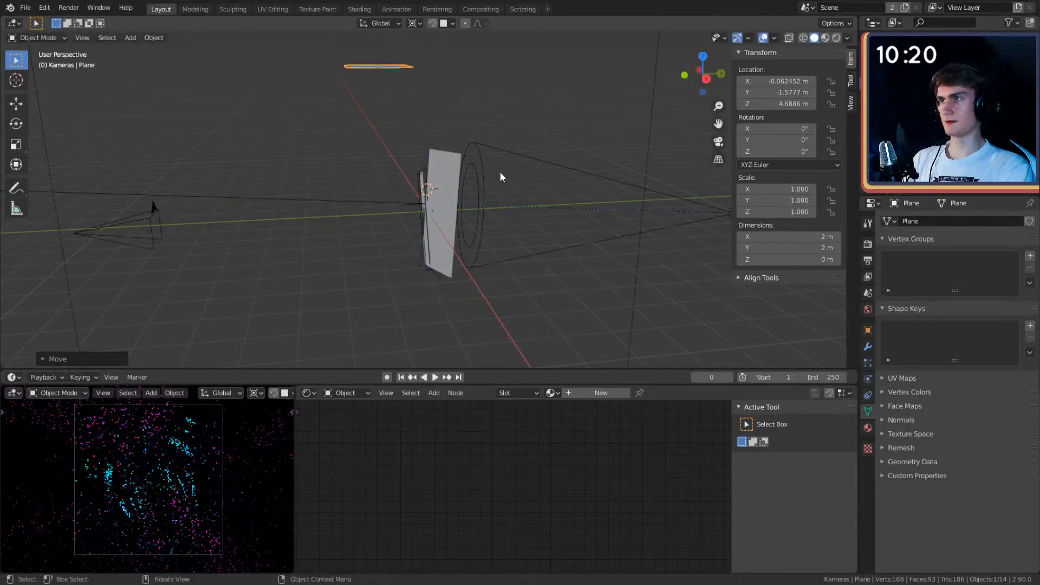
# Step: Scale the plane around its own origin to about 7.6 m square and apply its scale
pyautogui.moveTo(499, 172); pyautogui.dragTo(544, 251, button='middle')
pyautogui.press('s')
pyautogui.rightClick(278, 263)
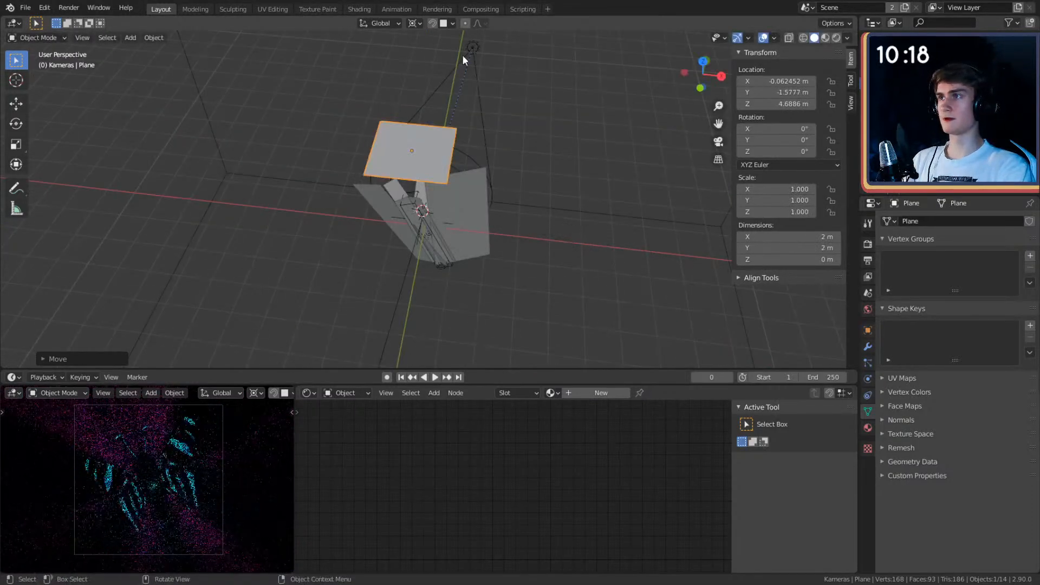
pyautogui.click(413, 23)
pyautogui.click(429, 75)
pyautogui.press('s')
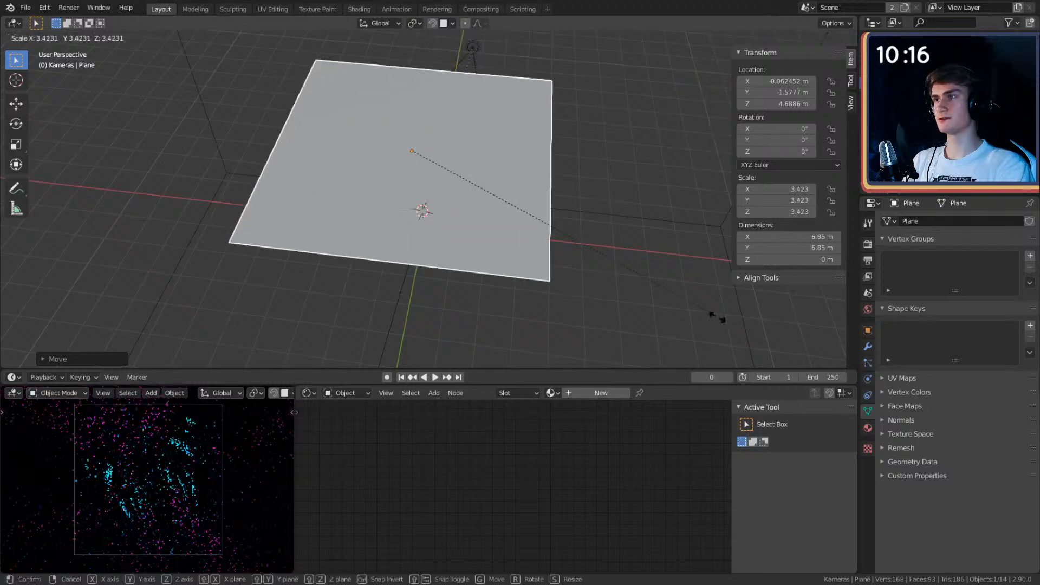
pyautogui.click(746, 325)
pyautogui.moveTo(747, 325); pyautogui.dragTo(502, 264, button='middle')
pyautogui.hotkey('ctrl', 'a')
pyautogui.click(512, 304)
# Step: Move the plane along Y toward the camera, to about Y -4.59 m
pyautogui.press('g')
pyautogui.press('y')
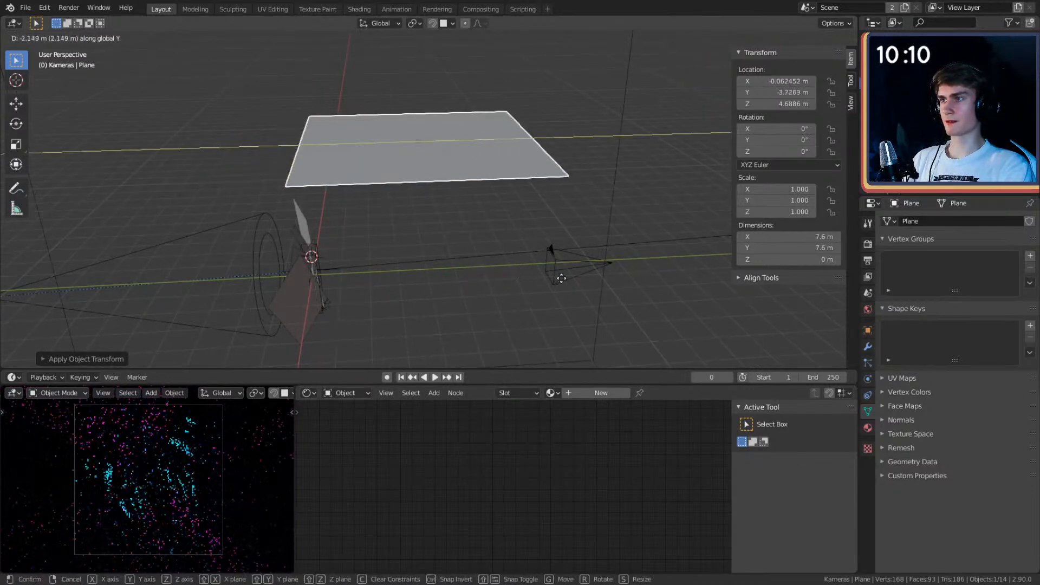
pyautogui.click(586, 280)
# Step: Stretch the plane to about 14 m along Y and narrow it to about 5.48 m along X
pyautogui.moveTo(586, 280); pyautogui.dragTo(498, 283, button='middle')
pyautogui.press('y')
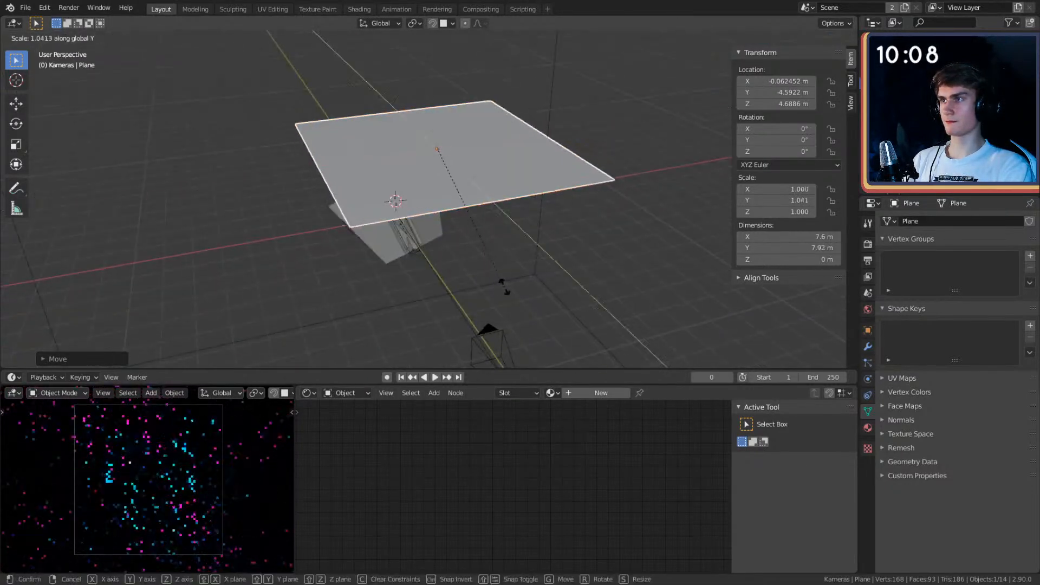
pyautogui.click(617, 330)
pyautogui.moveTo(616, 329); pyautogui.dragTo(554, 276, button='middle')
pyautogui.press('s')
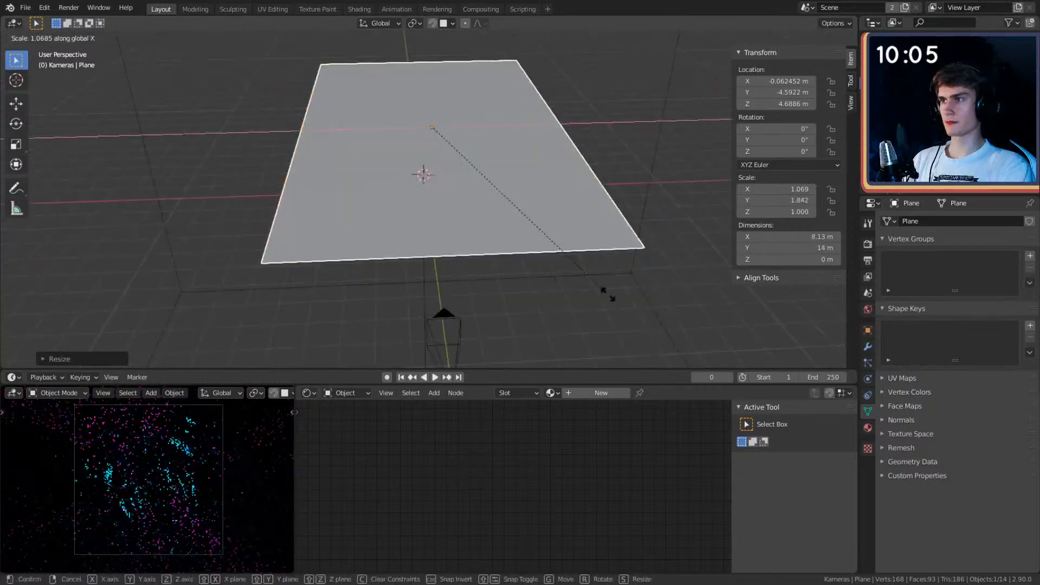
pyautogui.press('x')
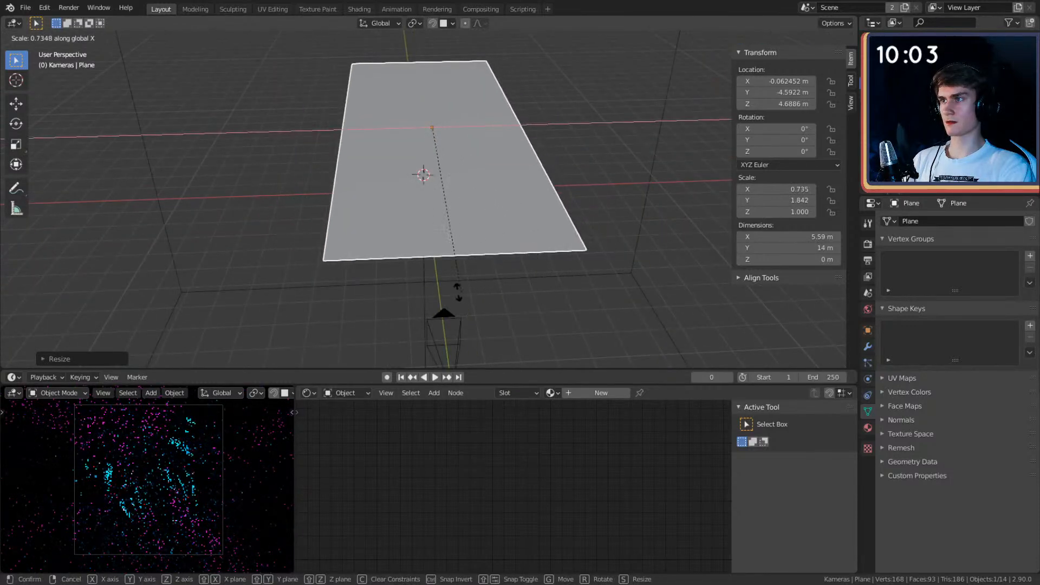
pyautogui.click(456, 294)
# Step: Move the plane back to about Y -2.12 m and shorten it to about 12.7 m along Y
pyautogui.moveTo(456, 295); pyautogui.dragTo(579, 251, button='middle')
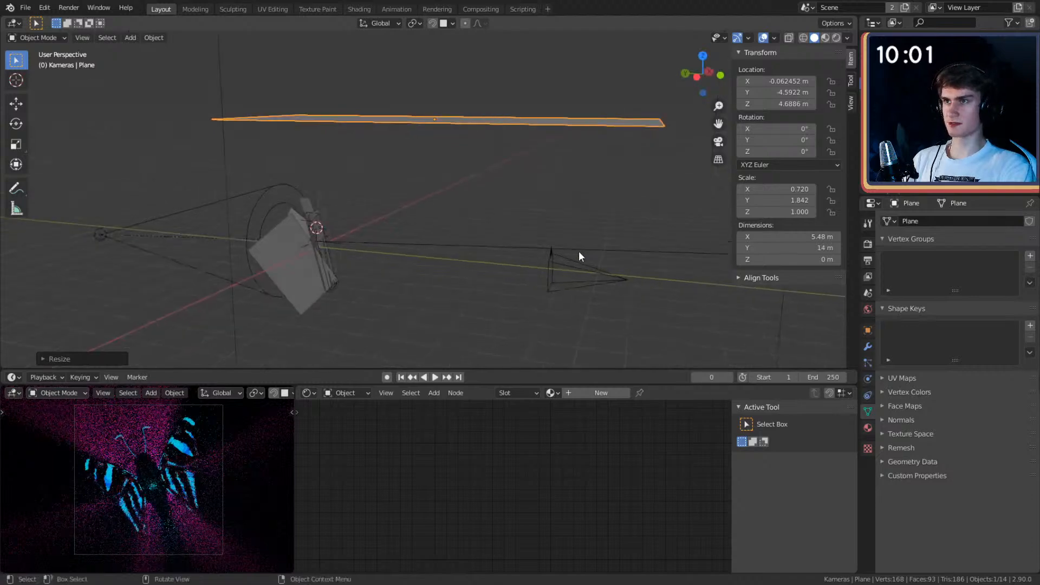
pyautogui.press('g')
pyautogui.press('y')
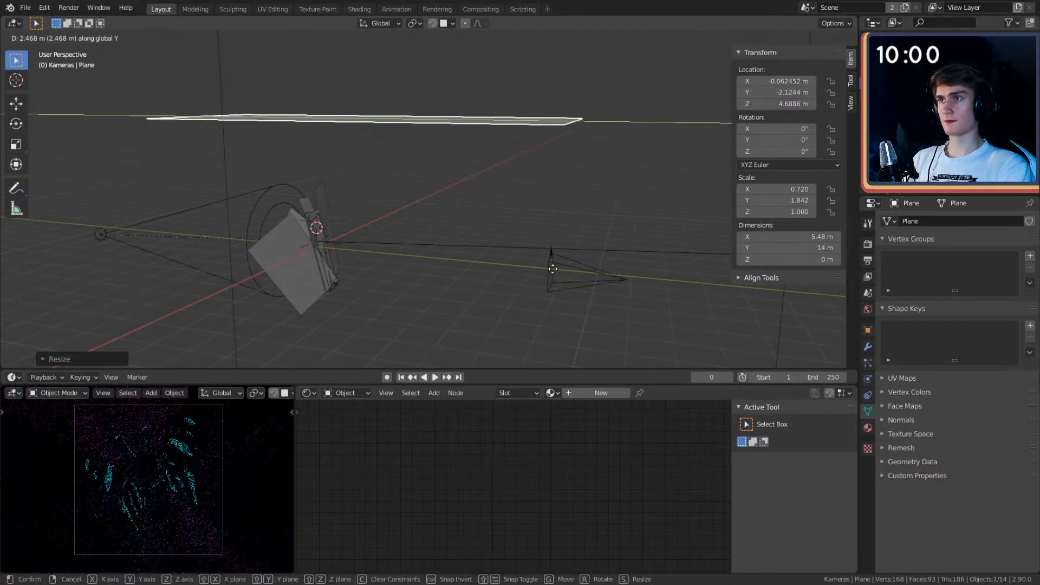
pyautogui.click(552, 268)
pyautogui.moveTo(547, 232); pyautogui.dragTo(548, 237, button='middle')
pyautogui.press('s')
pyautogui.press('y')
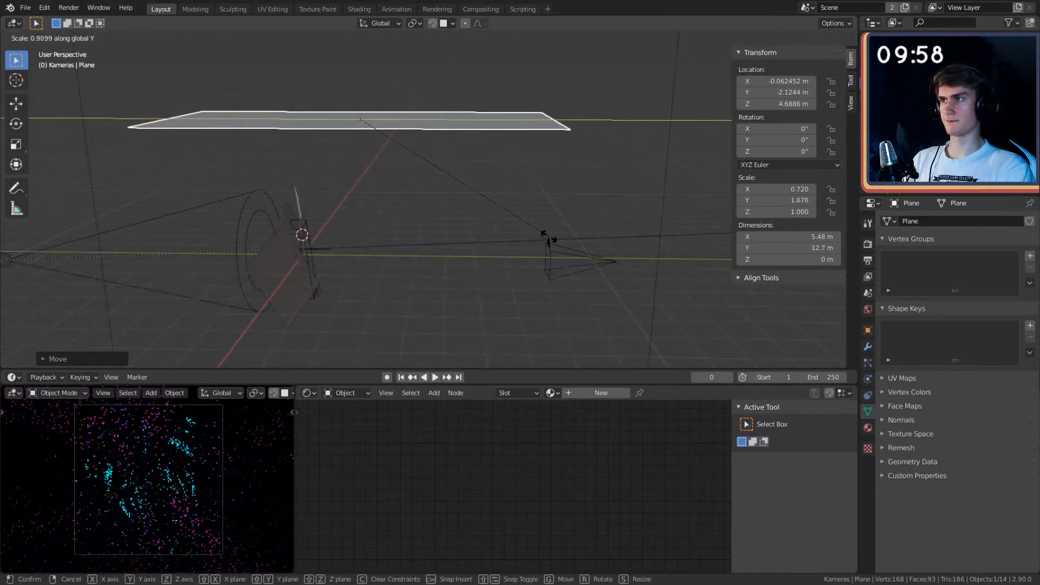
pyautogui.click(548, 235)
# Step: Nudge the plane along Y to about -2.18 m and apply its scale
pyautogui.press('g')
pyautogui.press('y')
pyautogui.click(559, 209)
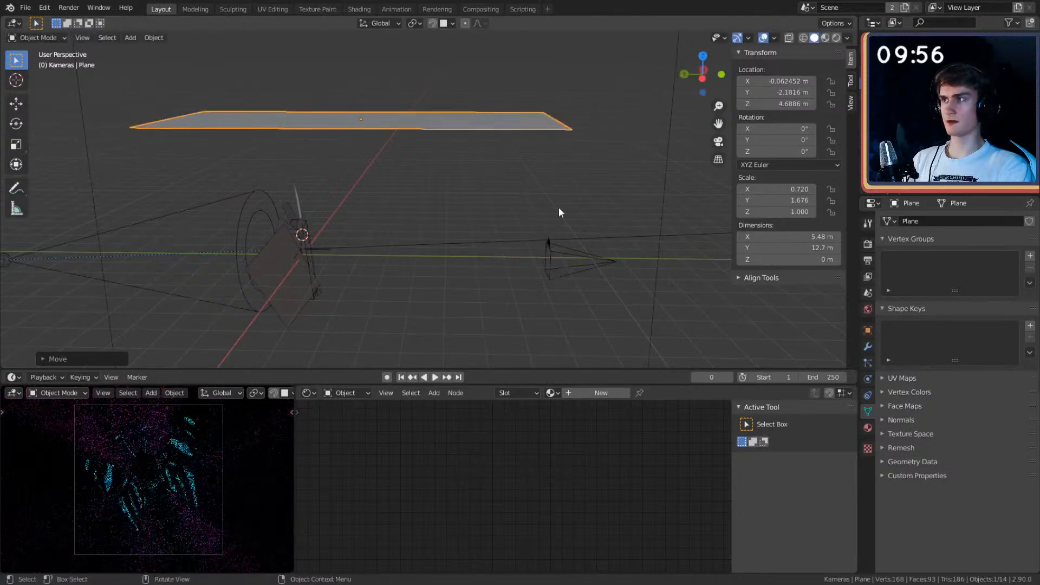
pyautogui.moveTo(559, 212); pyautogui.dragTo(496, 227, button='middle')
pyautogui.hotkey('ctrl', 'a')
pyautogui.click(457, 235)
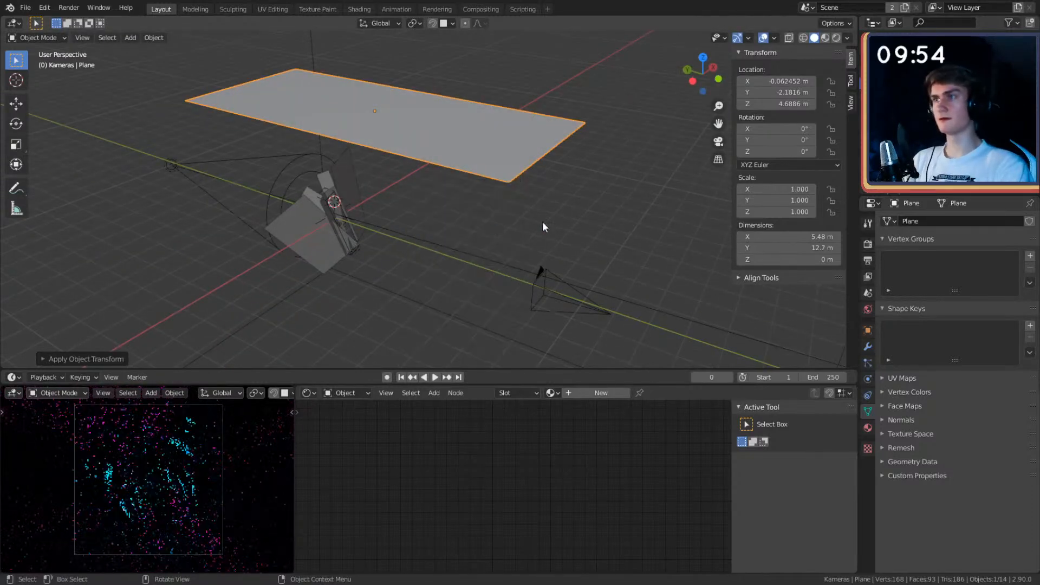
# Step: Add an emitter particle system to the plane above the butterfly
pyautogui.click(867, 363)
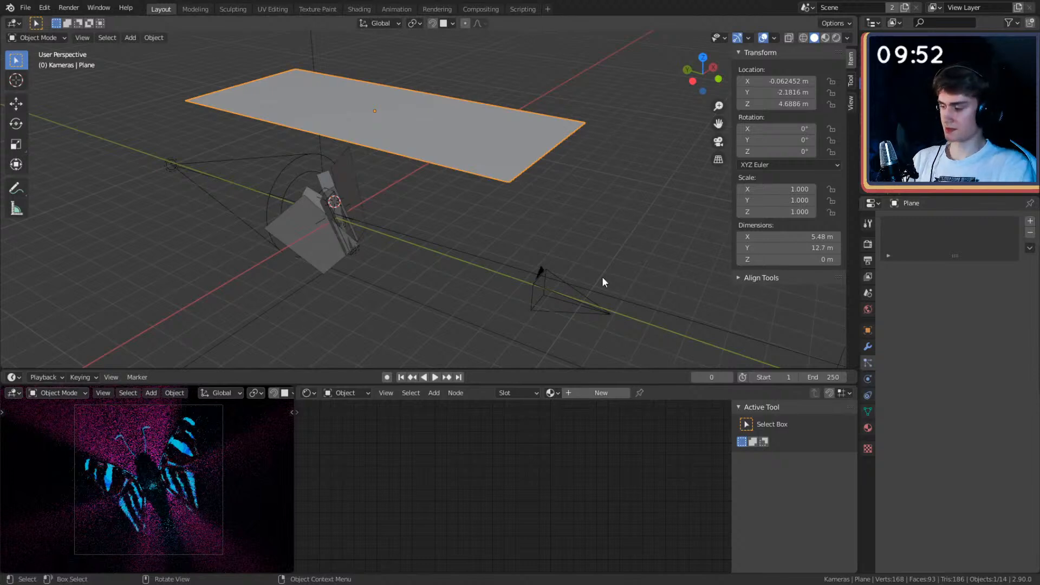
pyautogui.moveTo(551, 251); pyautogui.dragTo(576, 260, button='middle')
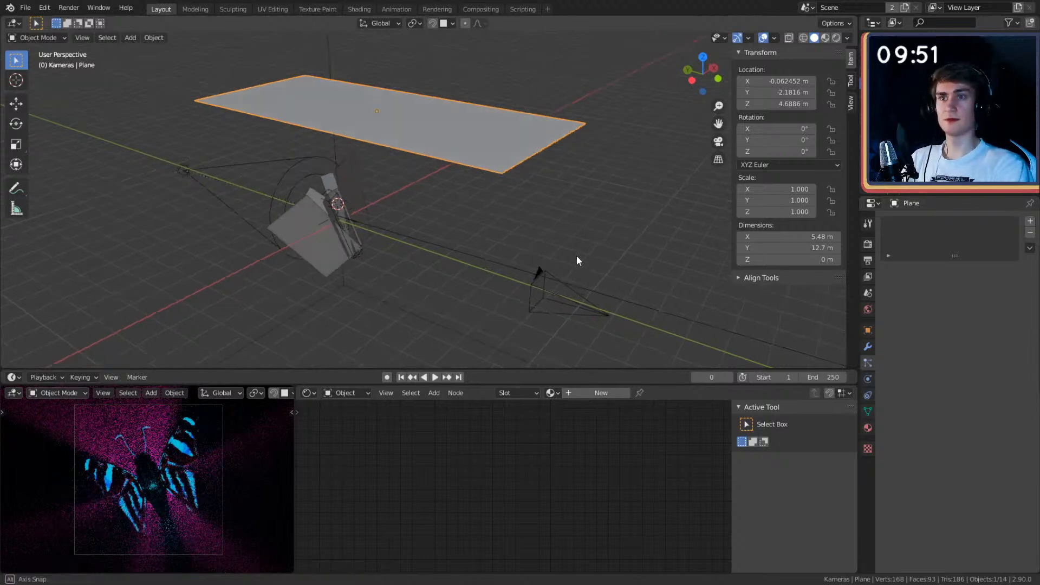
pyautogui.click(1030, 221)
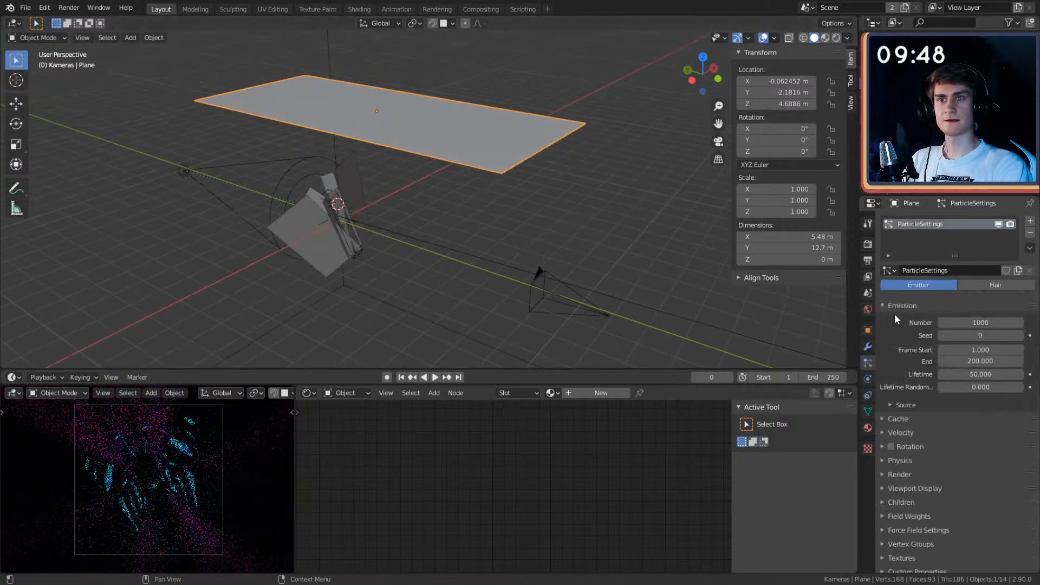
pyautogui.moveTo(642, 274); pyautogui.dragTo(575, 249, button='middle')
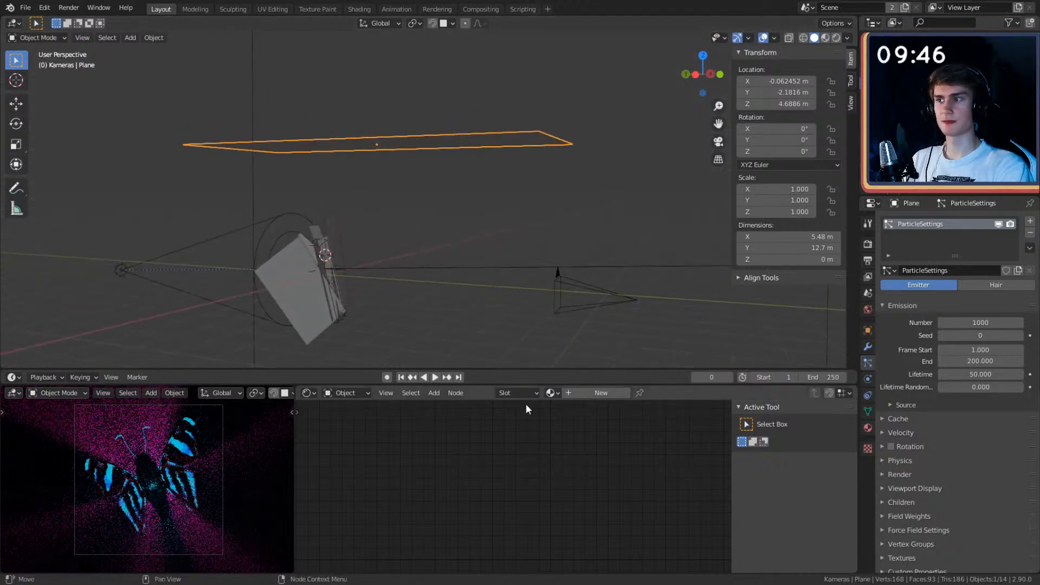
# Step: Set the camera preview to solid shading and play the particle animation to frame 42 in an enlarged timeline
pyautogui.moveTo(435, 386); pyautogui.dragTo(162, 438)
pyautogui.press('z')
pyautogui.click(215, 512)
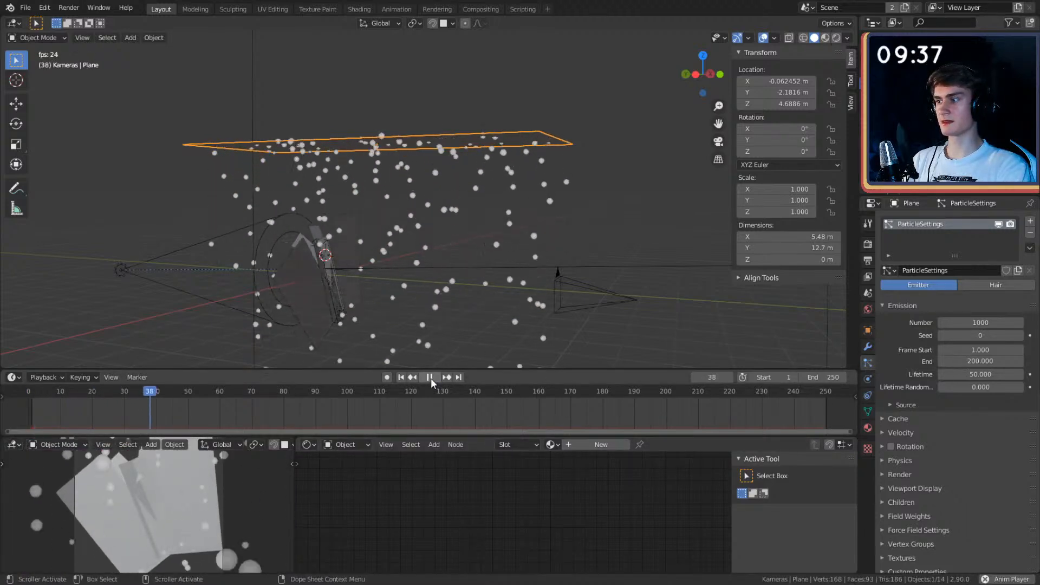
pyautogui.press('space')
# Step: Make wing LEFT the active object and give the timeline more height
pyautogui.click(533, 130)
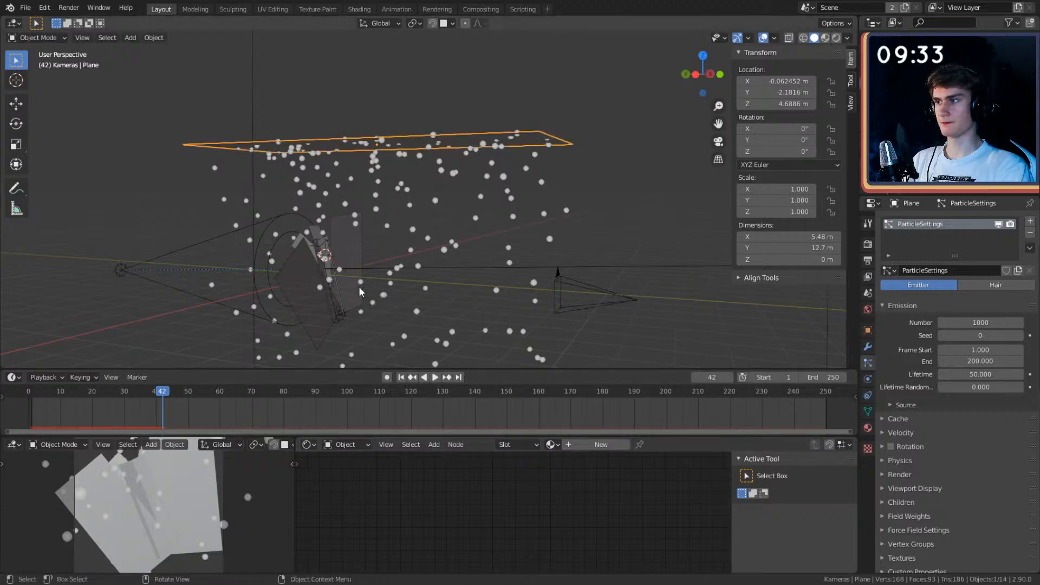
pyautogui.click(346, 246)
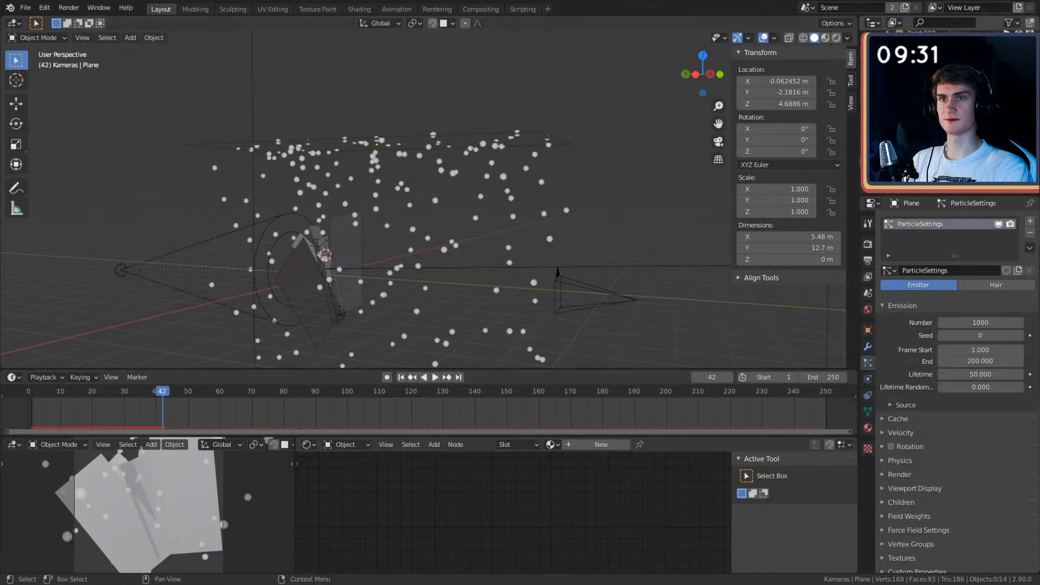
pyautogui.hotkey('ctrl', 'z')
pyautogui.hotkey('ctrl', 'z')
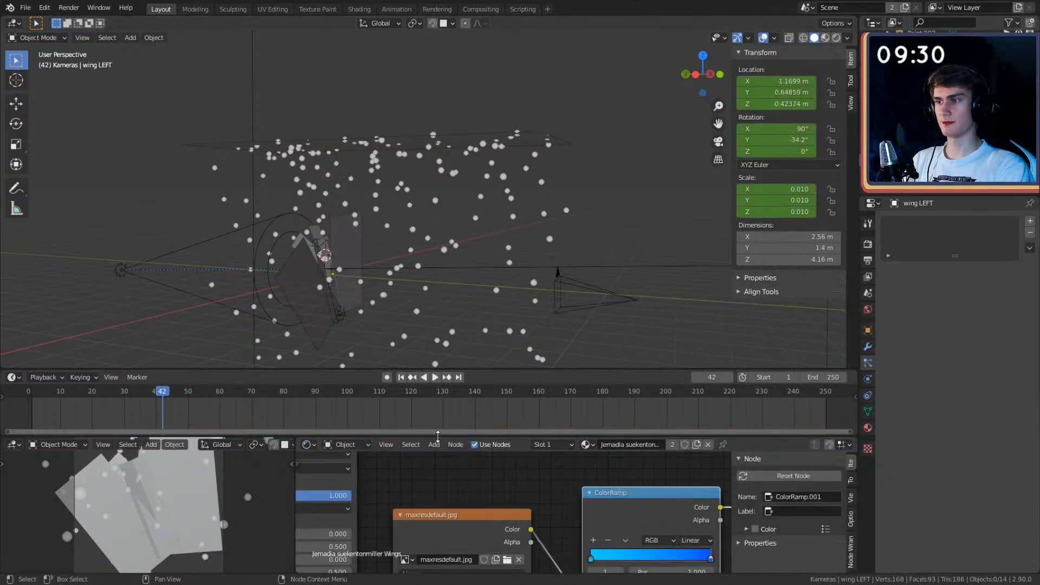
pyautogui.moveTo(438, 436); pyautogui.dragTo(439, 457)
# Step: Return to frame 0 and clear the location, rotation and scale keyframes of wing LEFT
pyautogui.rightClick(784, 104)
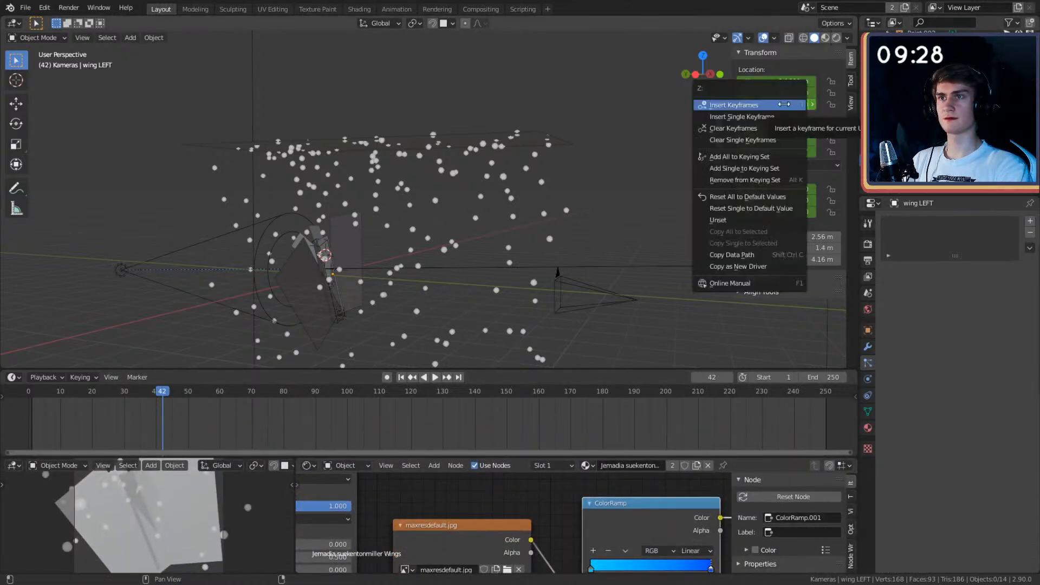
pyautogui.click(743, 129)
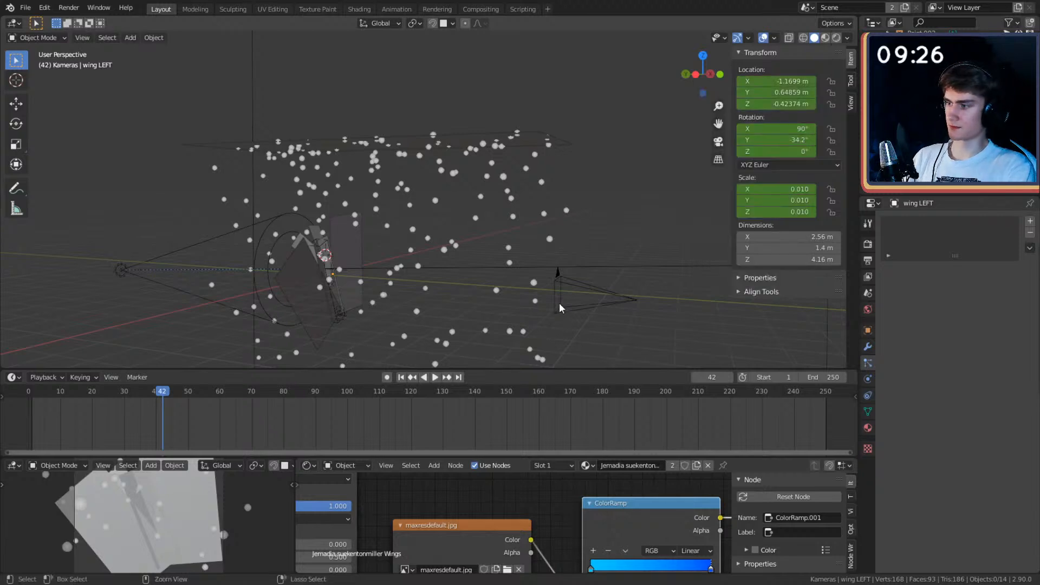
pyautogui.moveTo(129, 421); pyautogui.dragTo(30, 395)
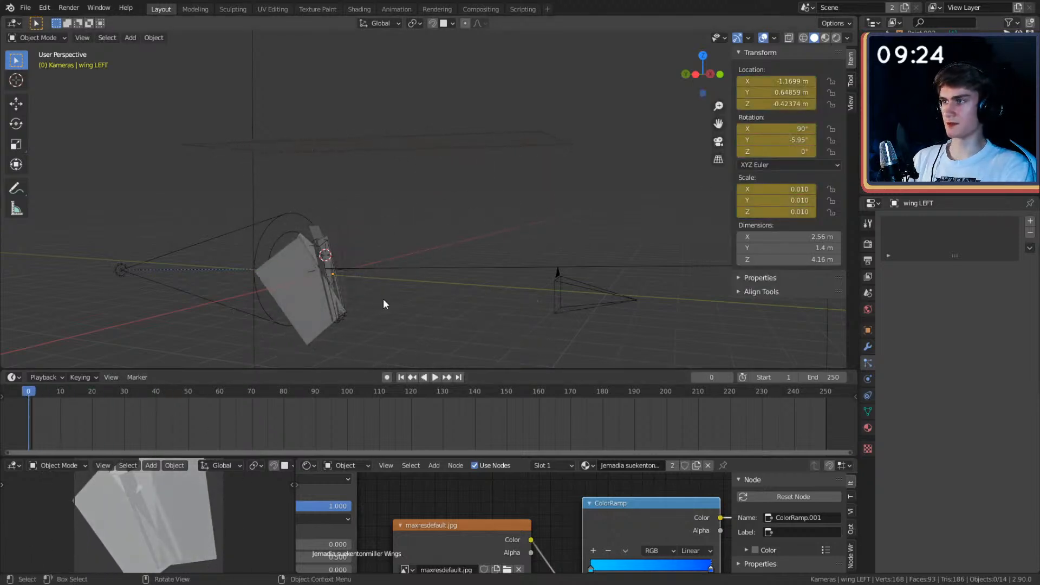
pyautogui.rightClick(775, 99)
pyautogui.click(736, 99)
pyautogui.rightClick(750, 153)
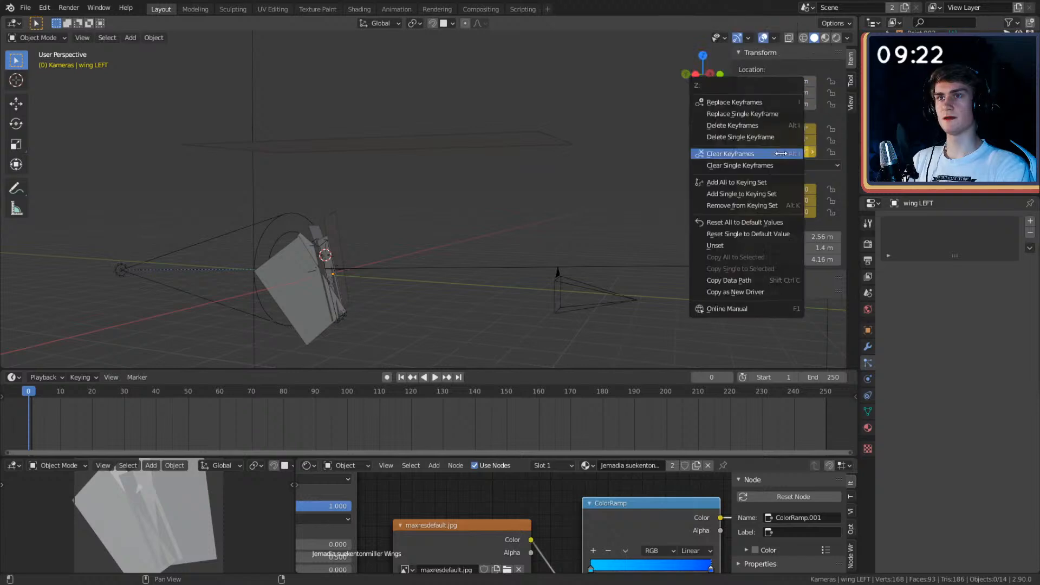
pyautogui.click(750, 155)
pyautogui.rightClick(756, 190)
pyautogui.click(708, 244)
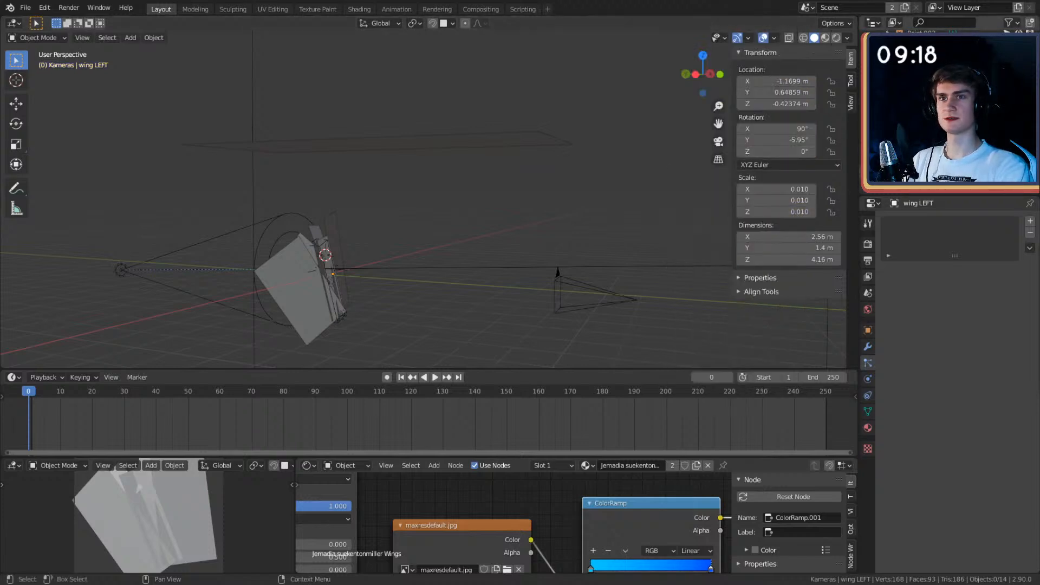
# Step: Clear the scale, rotation and location keyframes of Wing RIGHT
pyautogui.click(931, 82)
pyautogui.rightClick(771, 184)
pyautogui.click(730, 184)
pyautogui.rightClick(775, 130)
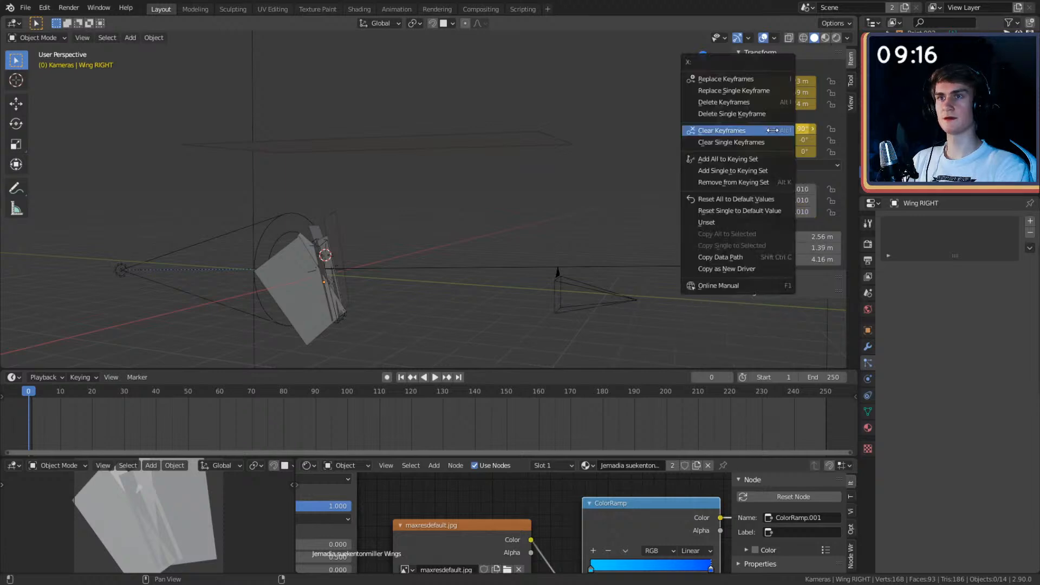
pyautogui.click(726, 132)
pyautogui.rightClick(785, 105)
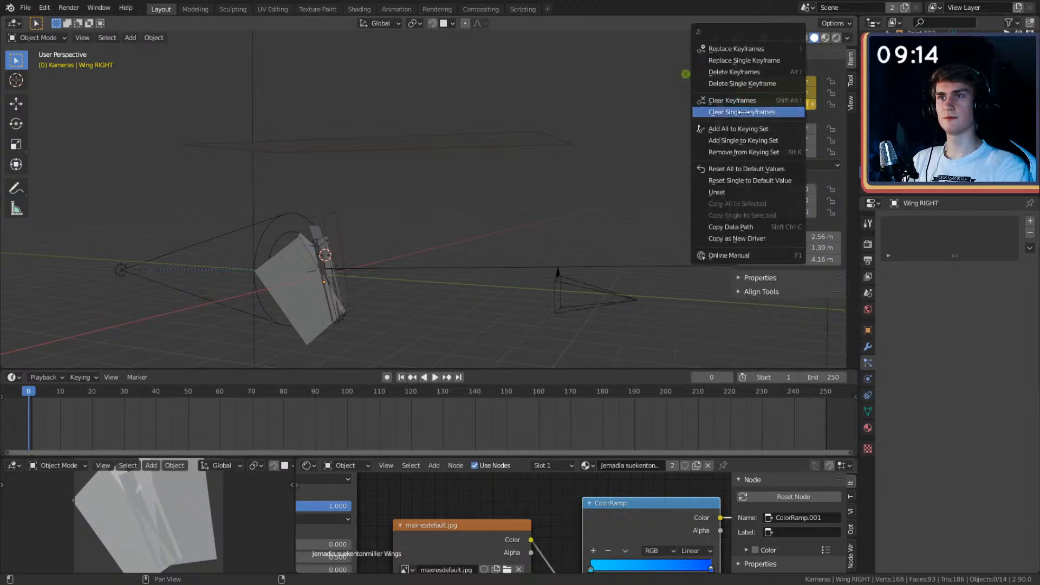
pyautogui.click(726, 107)
# Step: Select the left body and left antenna in turn and play the animation to frame 32
pyautogui.click(926, 148)
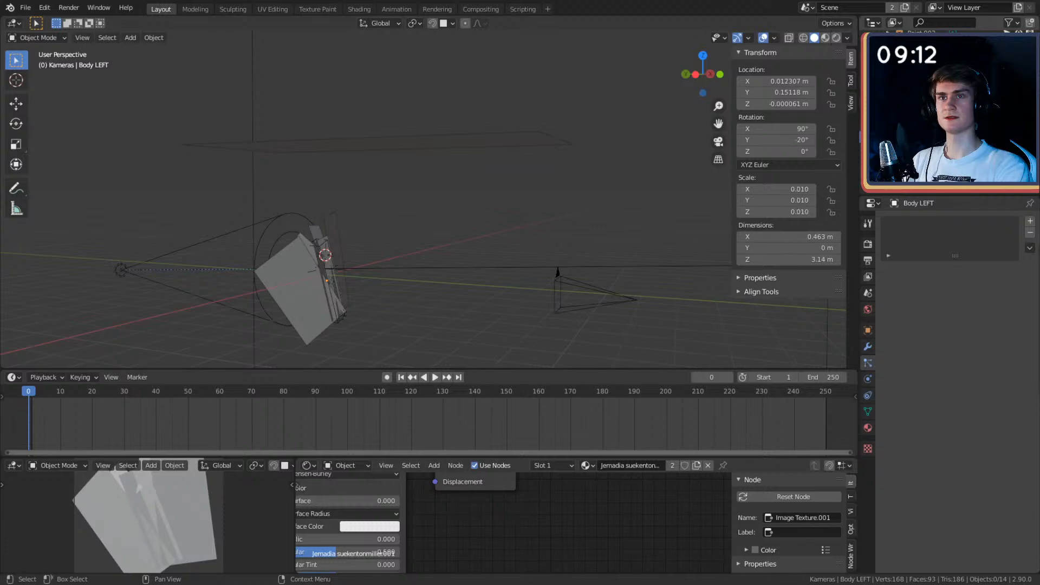
pyautogui.click(926, 125)
pyautogui.click(448, 226)
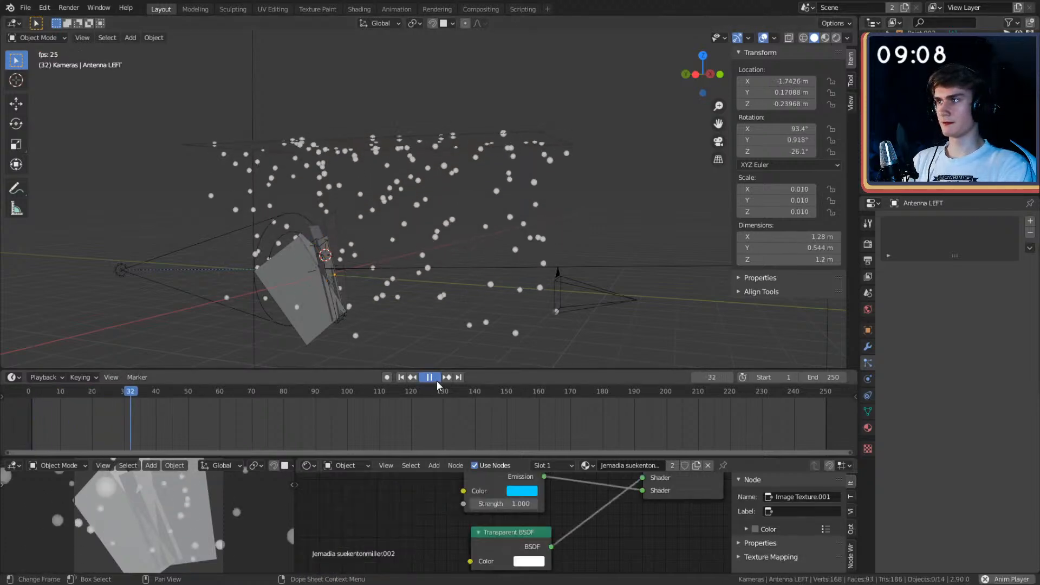
pyautogui.press('space')
# Step: Select the overhead plane and open its particle system's render settings and the choices for how particles render
pyautogui.click(523, 143)
pyautogui.scroll(-1, 921, 407)
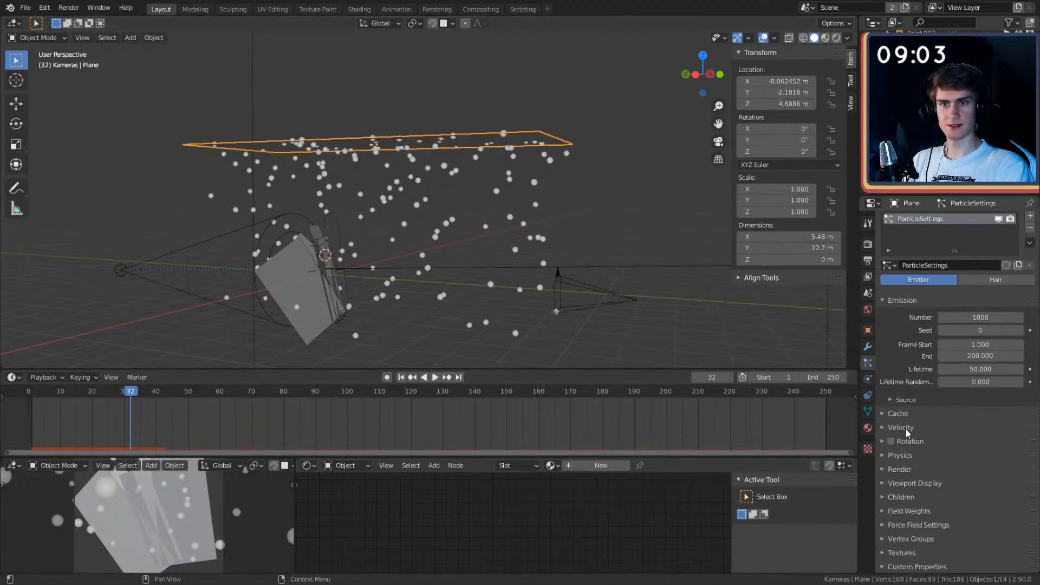
pyautogui.click(885, 469)
pyautogui.scroll(-5, 910, 449)
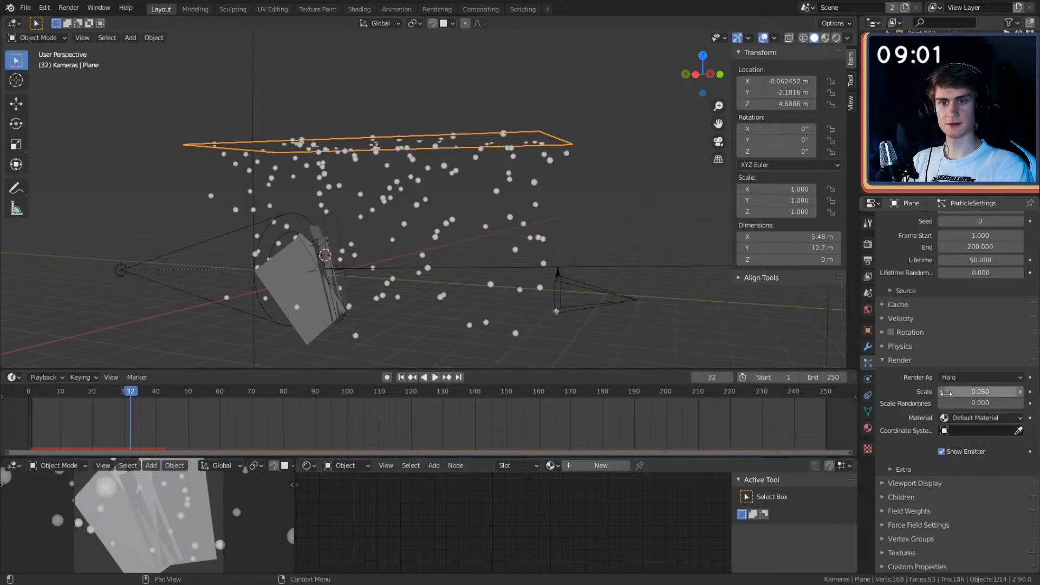
pyautogui.click(969, 378)
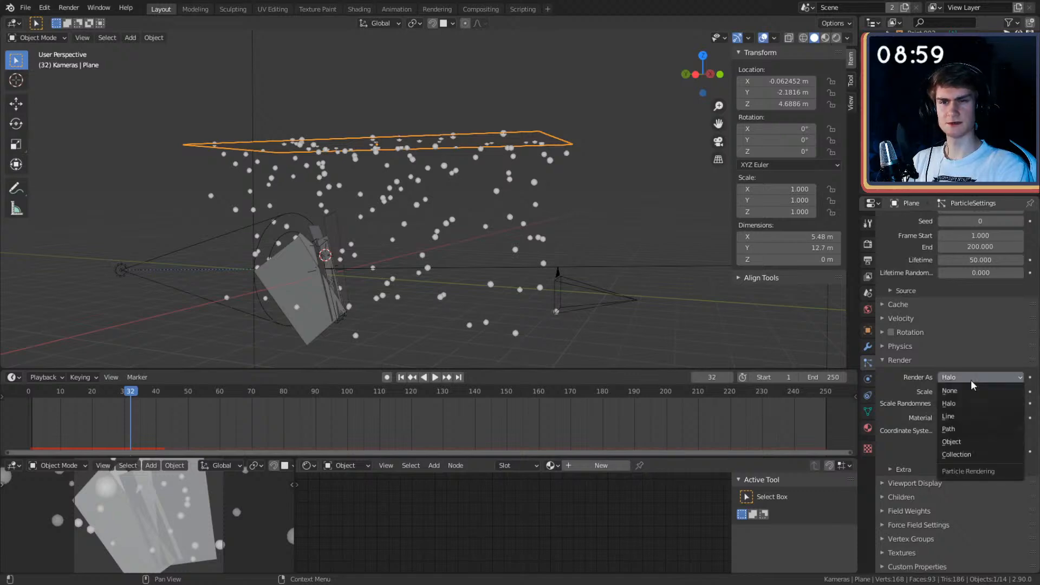
# Step: Add a UV sphere to the scene and move it along X to about 10.24 m, away from the butterfly
pyautogui.click(600, 269)
pyautogui.scroll(-2, 617, 287)
pyautogui.moveTo(624, 271); pyautogui.dragTo(546, 271, button='middle')
pyautogui.click(588, 269)
pyautogui.hotkey('shift', 'a')
pyautogui.moveTo(505, 272)
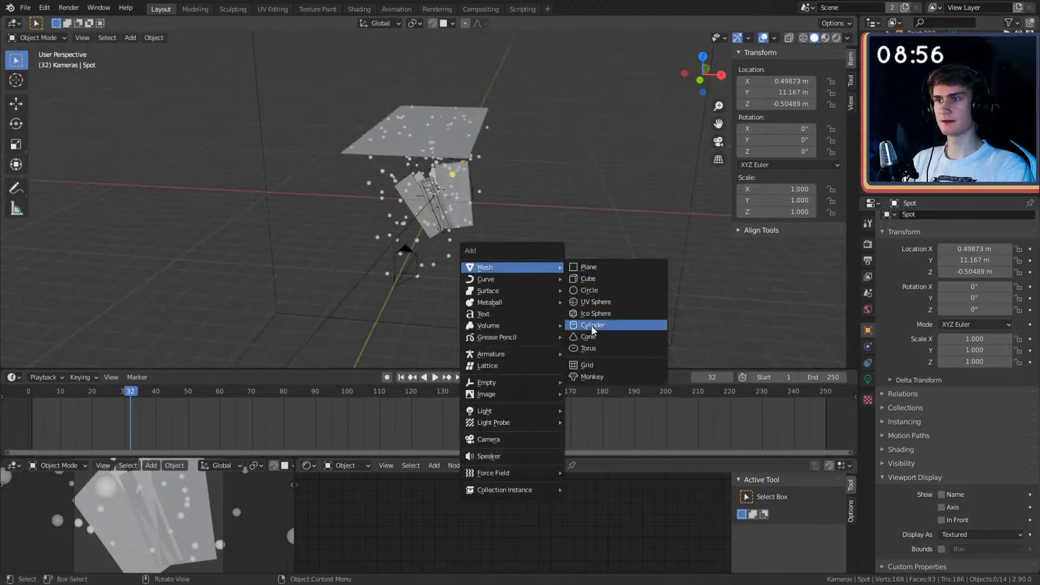
pyautogui.click(600, 302)
pyautogui.press('Delete')
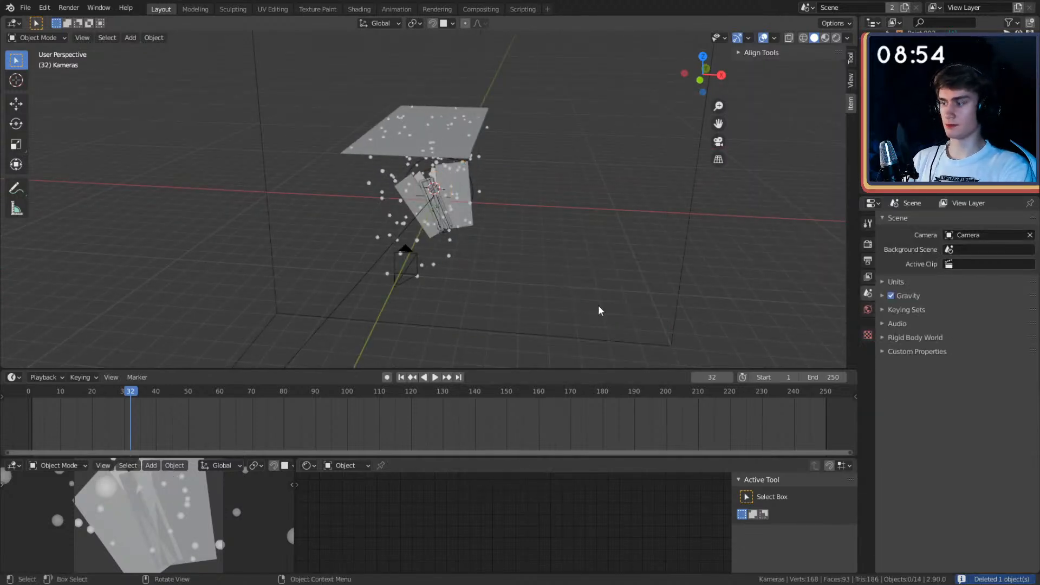
pyautogui.hotkey('ctrl', 'z')
pyautogui.press('g')
pyautogui.press('x')
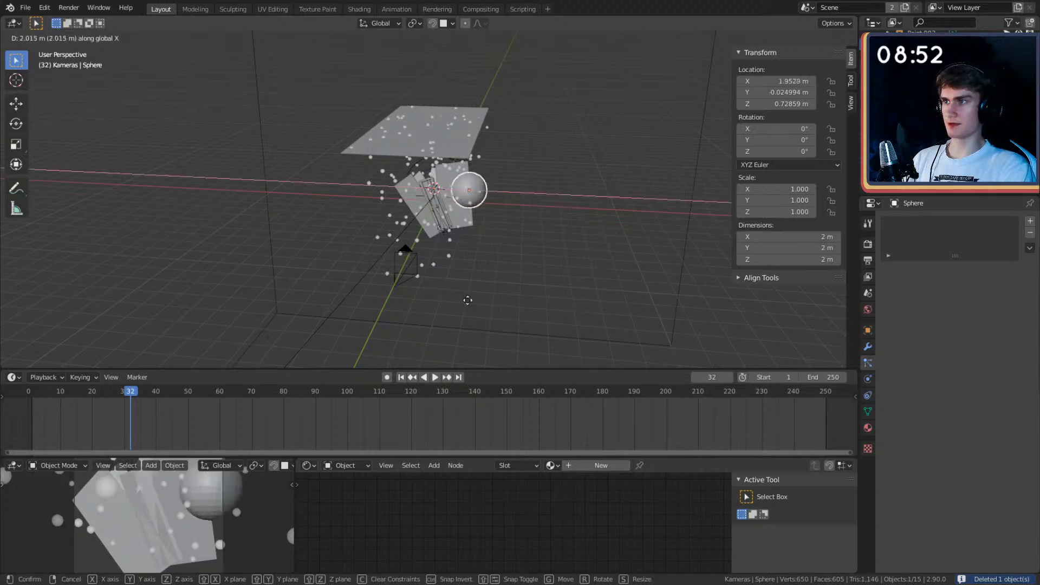
pyautogui.click(626, 309)
# Step: Scale the sphere down to about 0.48 and apply its scale
pyautogui.moveTo(626, 308); pyautogui.dragTo(600, 282, button='middle')
pyautogui.press('s')
pyautogui.click(560, 261)
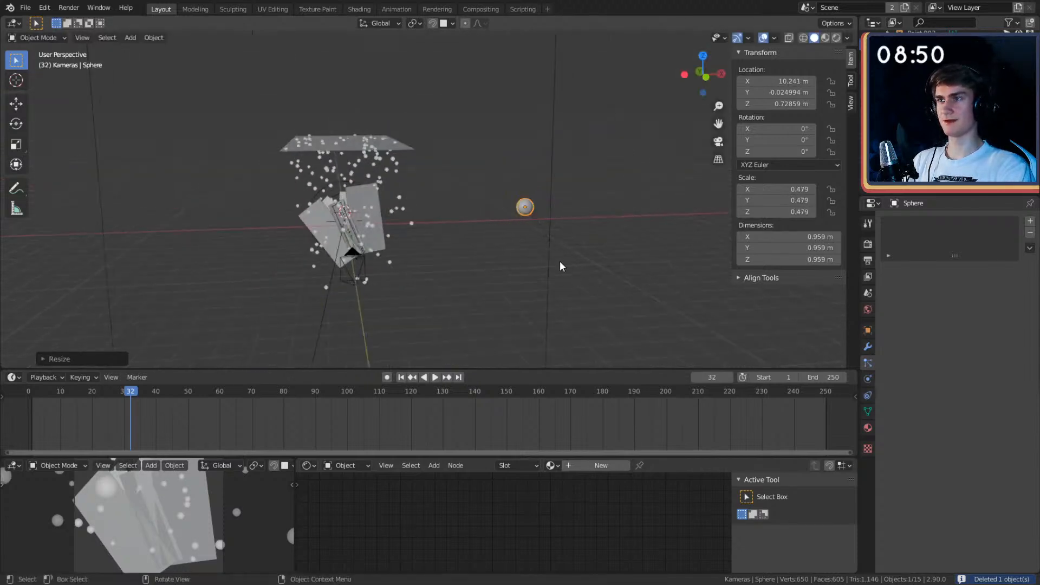
pyautogui.hotkey('ctrl', 'a')
pyautogui.click(541, 305)
# Step: Set the overhead plane's particles to render as Object and hide the emitter in renders
pyautogui.moveTo(541, 304); pyautogui.dragTo(542, 217, button='middle')
pyautogui.click(411, 159)
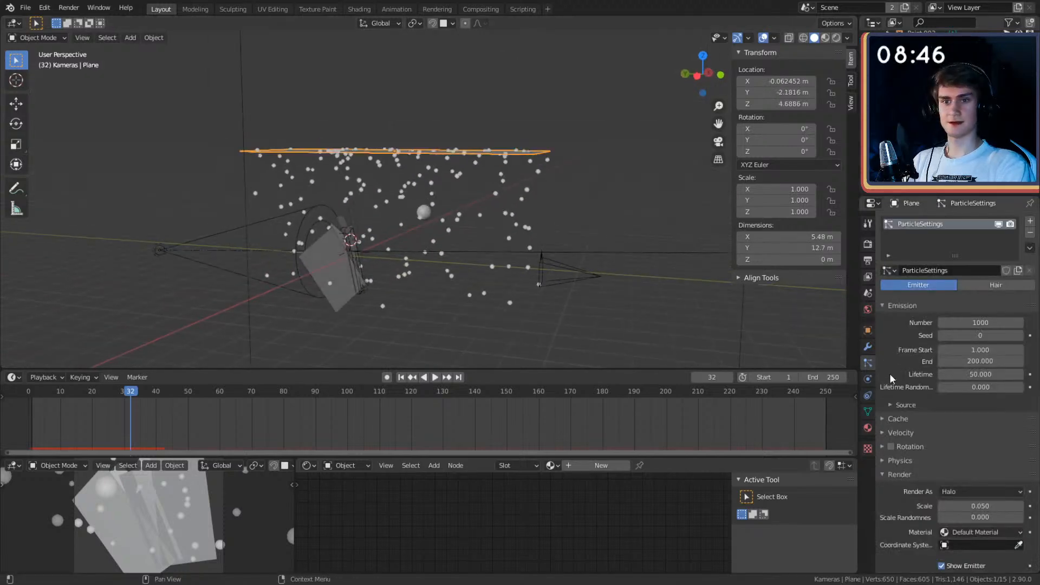
pyautogui.scroll(-5, 915, 379)
pyautogui.click(953, 377)
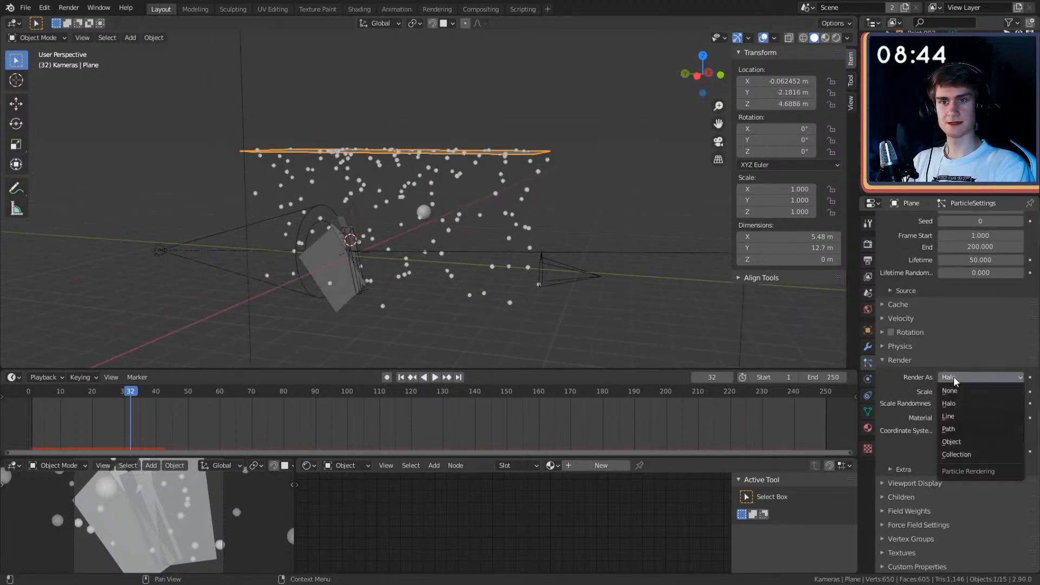
pyautogui.click(959, 441)
pyautogui.scroll(-2, 926, 418)
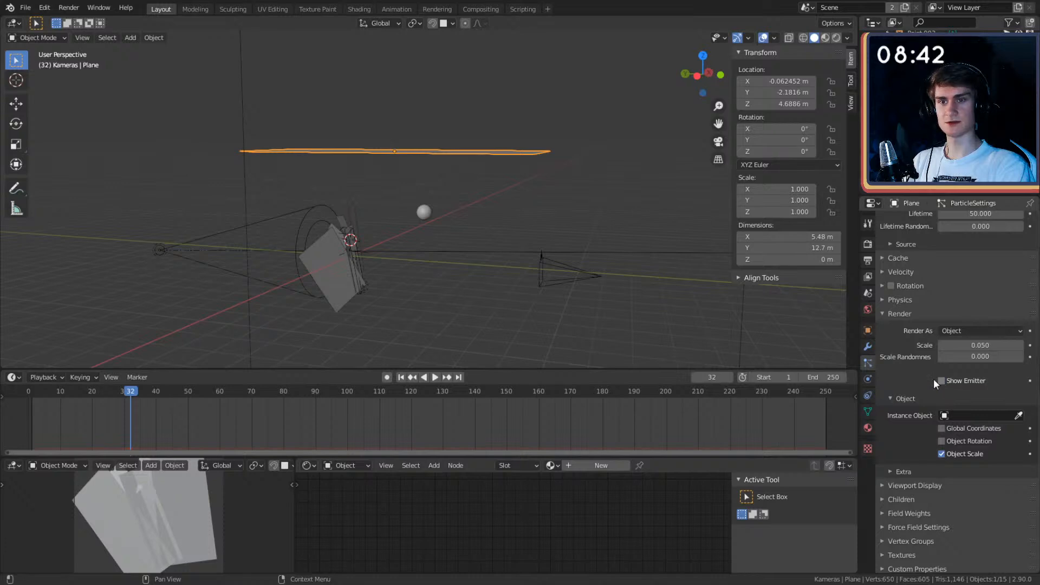
pyautogui.moveTo(582, 241); pyautogui.dragTo(586, 252, button='middle')
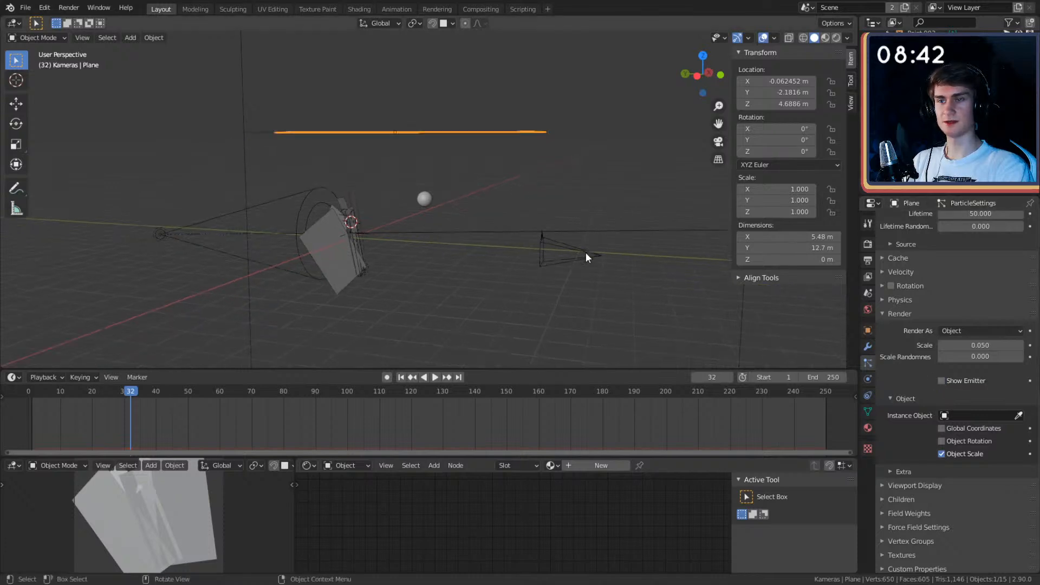
# Step: Hide the particle emitter in the viewport display and set the sphere as the particles' instance object
pyautogui.click(883, 485)
pyautogui.click(941, 480)
pyautogui.moveTo(568, 232); pyautogui.dragTo(529, 211, button='middle')
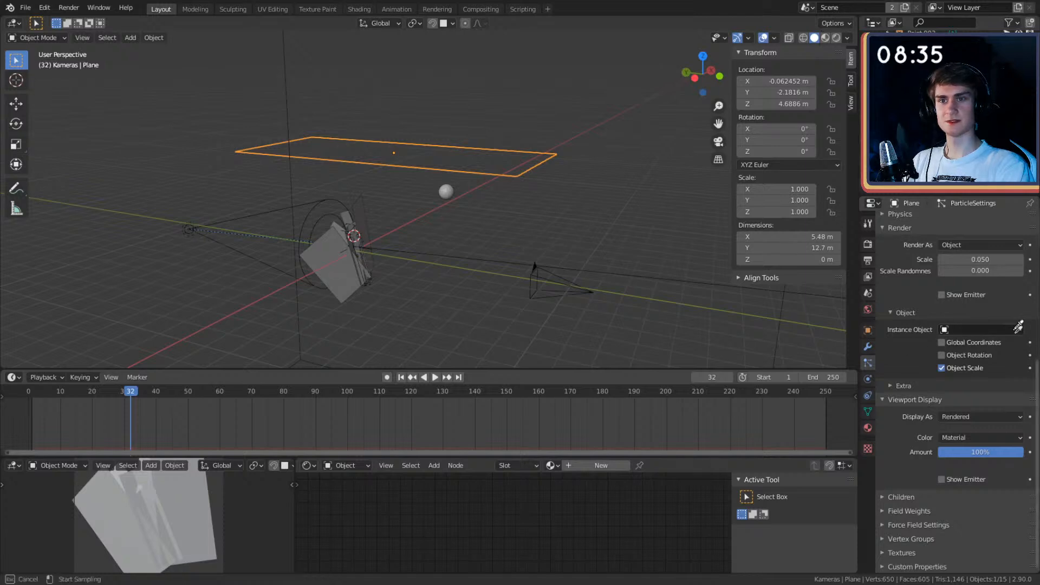
pyautogui.click(454, 186)
# Step: Play the animation to frame 108 and inspect the falling sphere particles around the butterfly
pyautogui.moveTo(460, 233); pyautogui.dragTo(551, 300, button='middle')
pyautogui.click(435, 377)
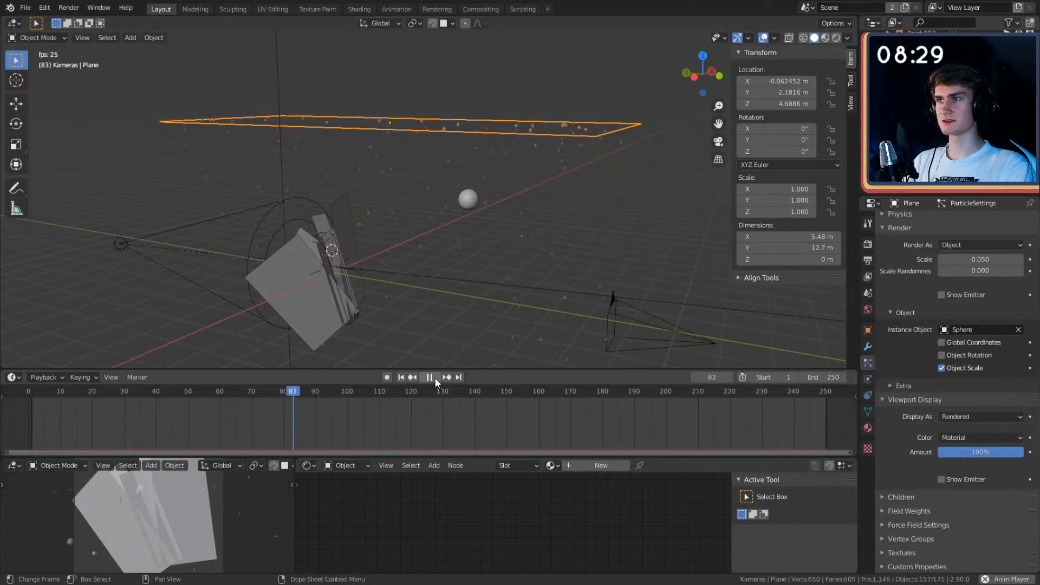
pyautogui.click(435, 377)
pyautogui.moveTo(466, 303); pyautogui.dragTo(320, 428, button='middle')
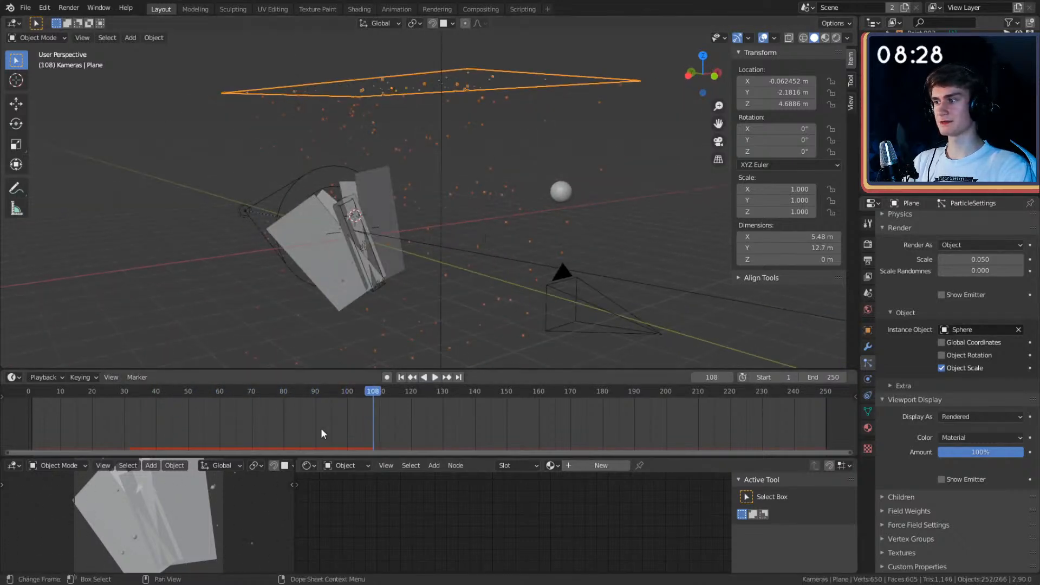
pyautogui.moveTo(371, 362); pyautogui.dragTo(535, 190, button='middle')
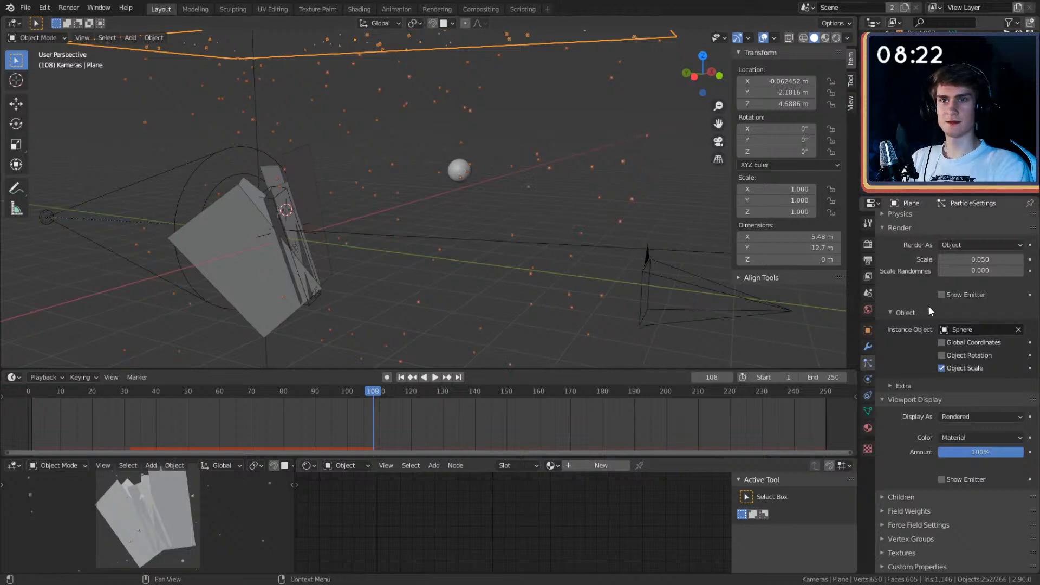
# Step: Select the sphere and switch the camera preview to rendered shading
pyautogui.click(458, 169)
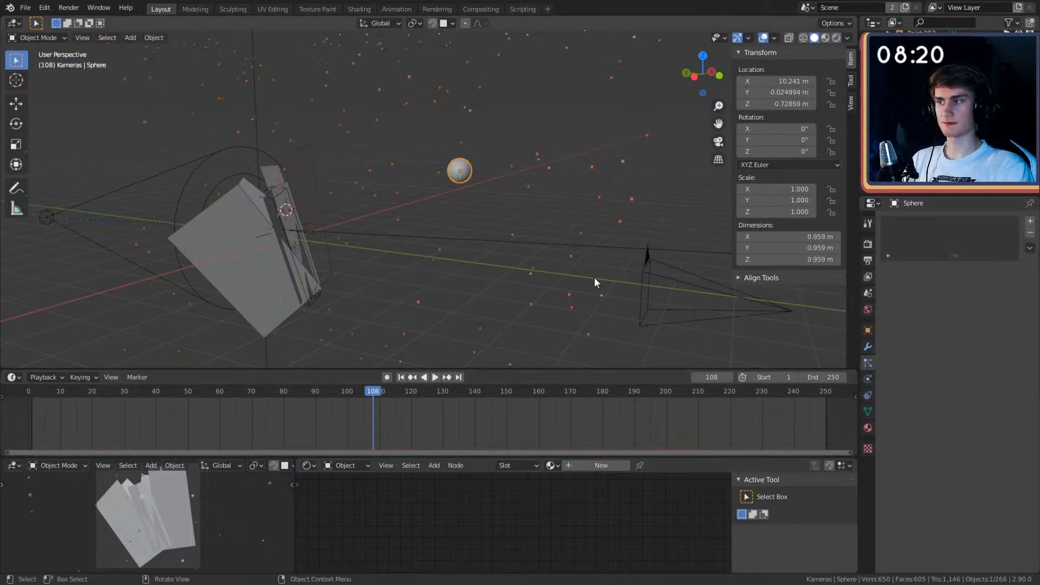
pyautogui.press('z')
pyautogui.click(175, 438)
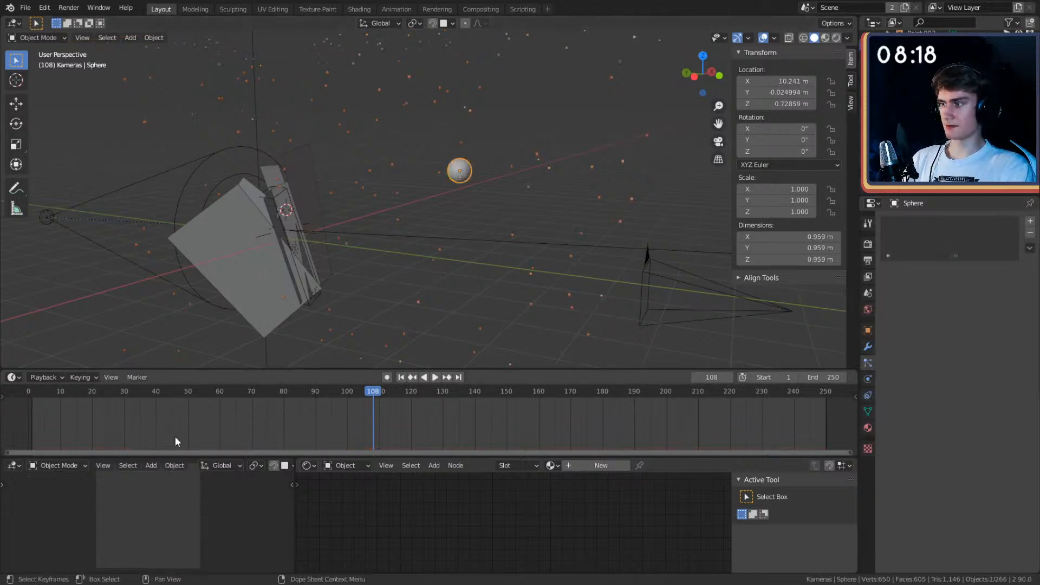
# Step: Create a new material on the sphere and give the node editor and camera preview more height
pyautogui.click(525, 186)
pyautogui.click(466, 163)
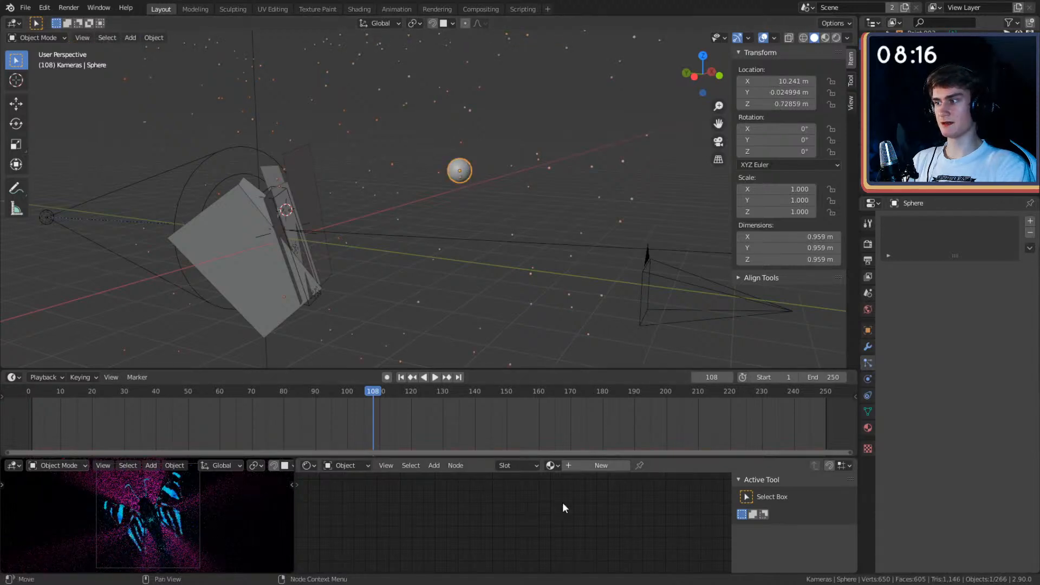
pyautogui.click(577, 467)
pyautogui.moveTo(579, 458); pyautogui.dragTo(595, 412)
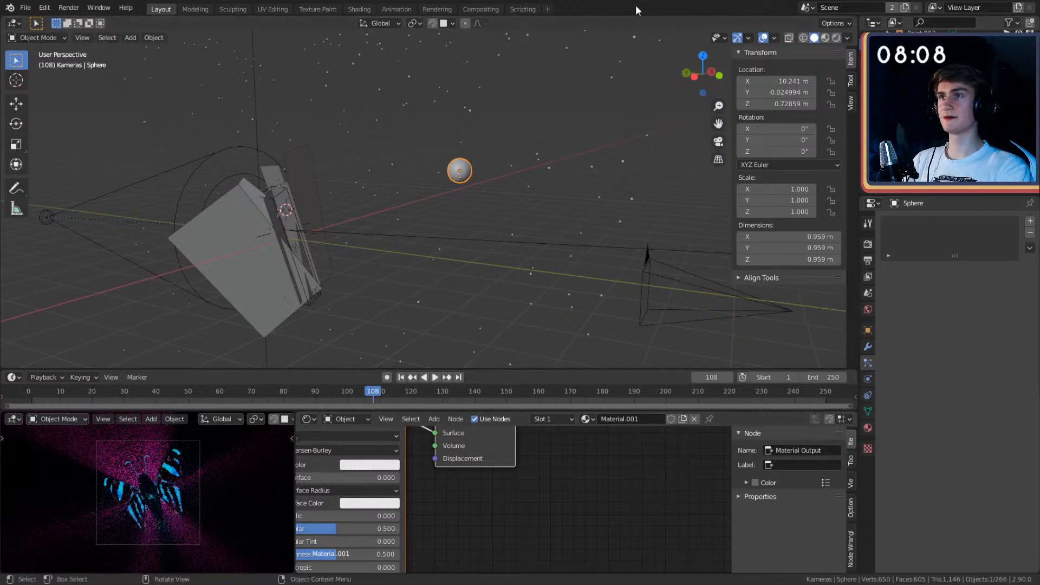
# Step: Replace the sphere material's Principled BSDF with an Emission shader connected to the material output's Surface
pyautogui.press('Home')
pyautogui.scroll(-2, 590, 511)
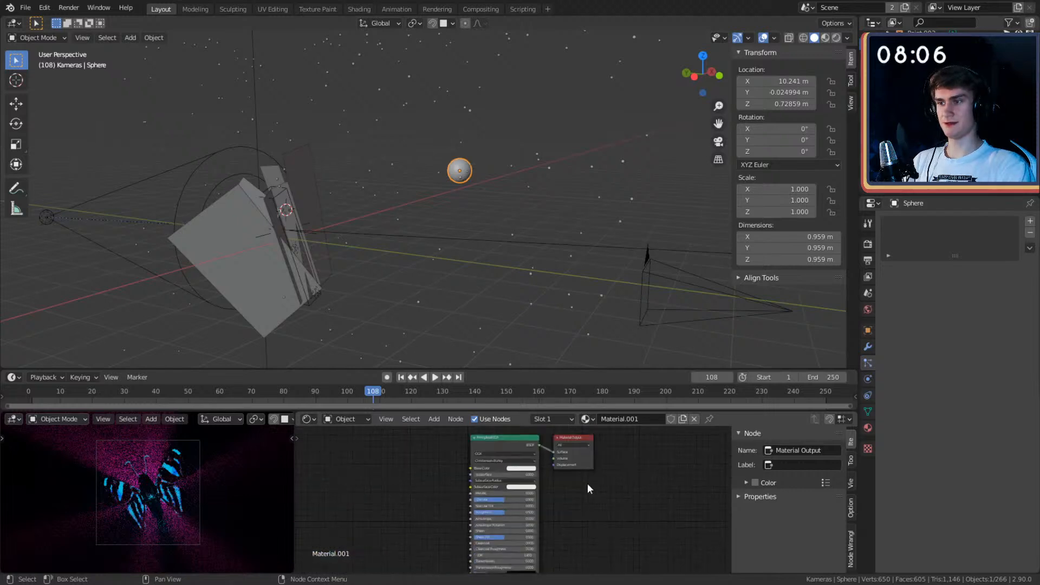
pyautogui.moveTo(449, 448); pyautogui.dragTo(508, 483)
pyautogui.press('x')
pyautogui.hotkey('shift', 'a')
pyautogui.moveTo(446, 490)
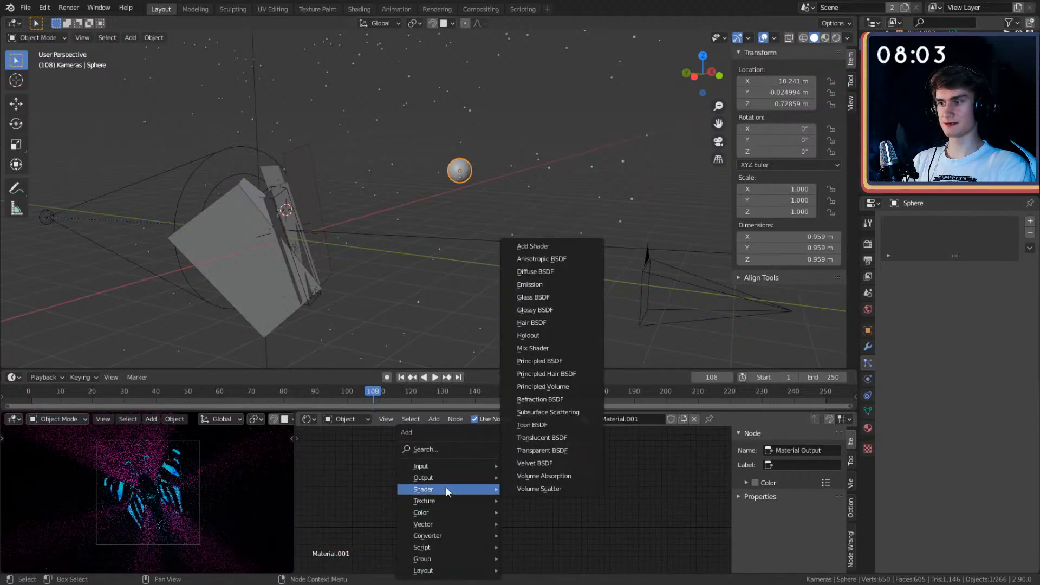
pyautogui.click(529, 285)
pyautogui.click(490, 453)
pyautogui.moveTo(488, 452); pyautogui.dragTo(551, 457)
# Step: Set the sphere's emission colour to a light pink
pyautogui.scroll(2, 511, 479)
pyautogui.moveTo(511, 479); pyautogui.dragTo(543, 499, button='middle')
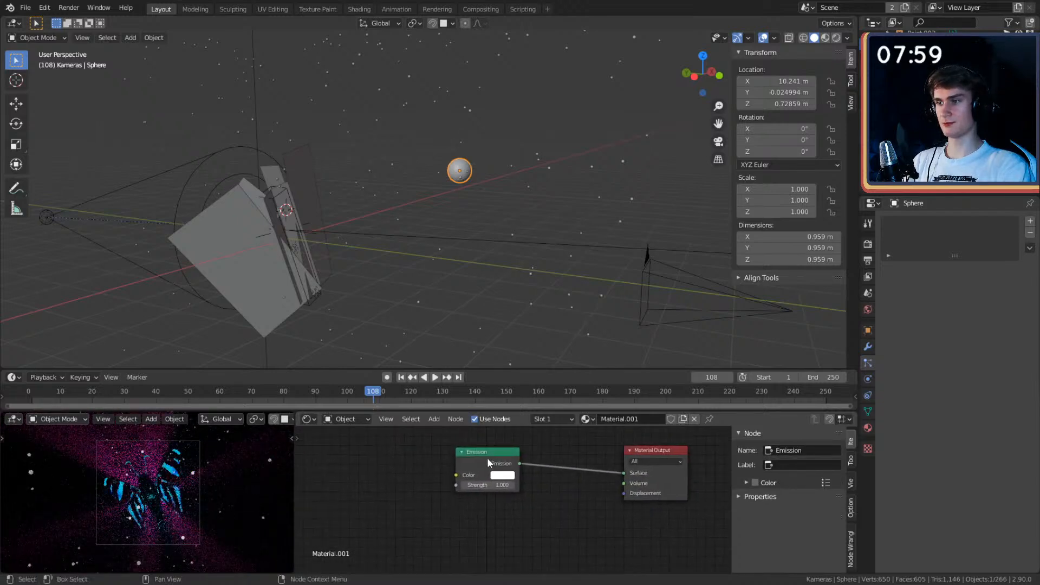
pyautogui.keyDown('ctrl'); pyautogui.moveTo(486, 458); pyautogui.dragTo(583, 501, button='middle'); pyautogui.keyUp('ctrl')
pyautogui.click(525, 486)
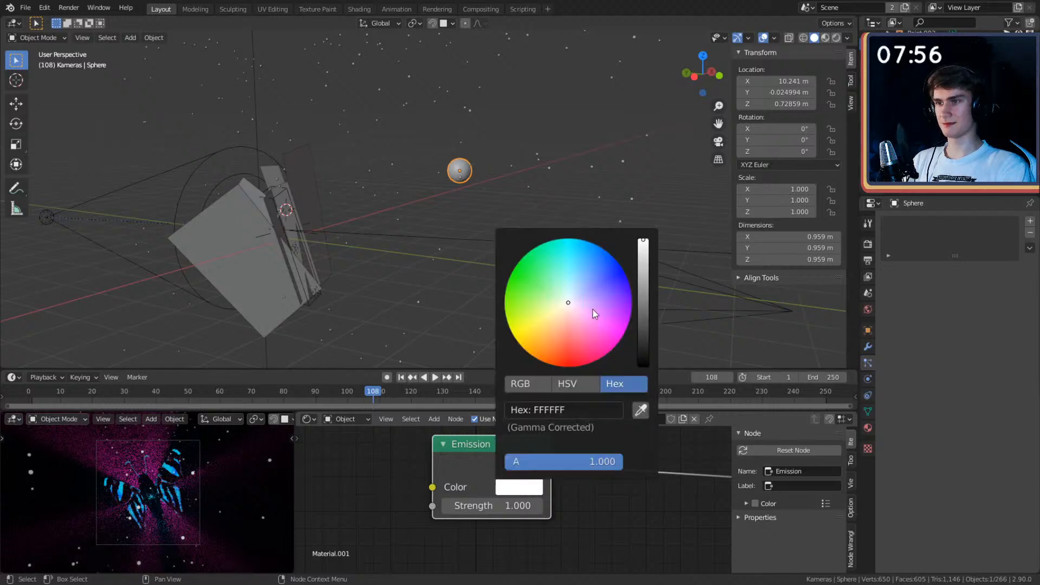
pyautogui.moveTo(570, 307); pyautogui.dragTo(583, 312)
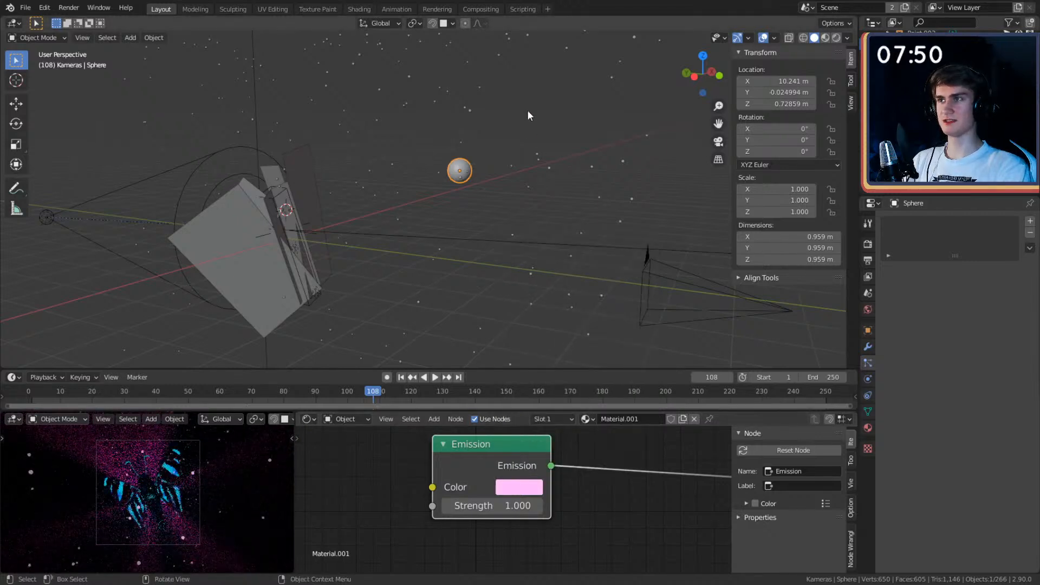
# Step: Try a particle scale of 0.025 on the overhead plane and set it to 0.03 instead
pyautogui.scroll(-3, 528, 110)
pyautogui.click(465, 143)
pyautogui.scroll(-4, 912, 363)
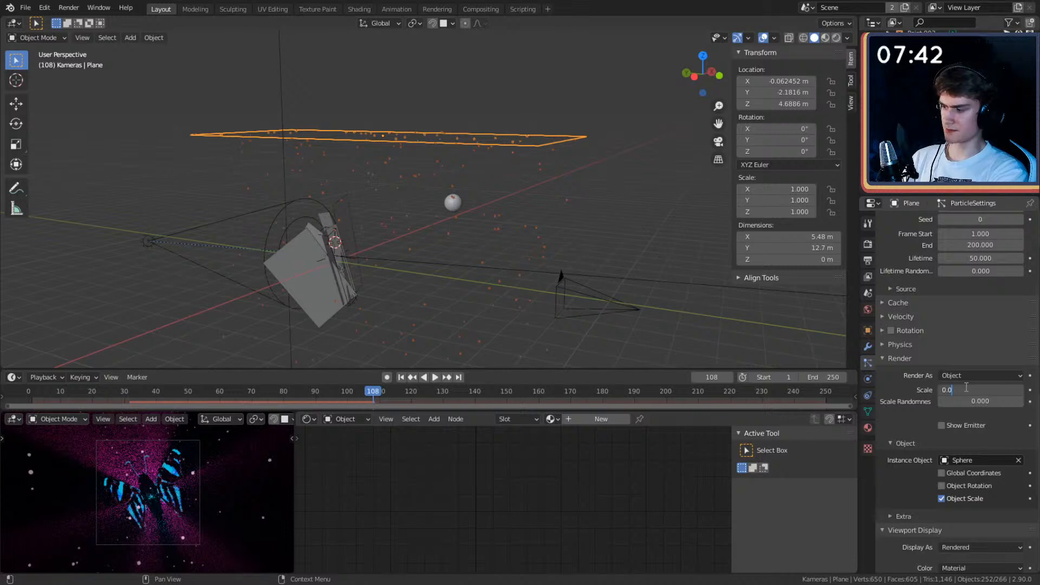
pyautogui.press('Return')
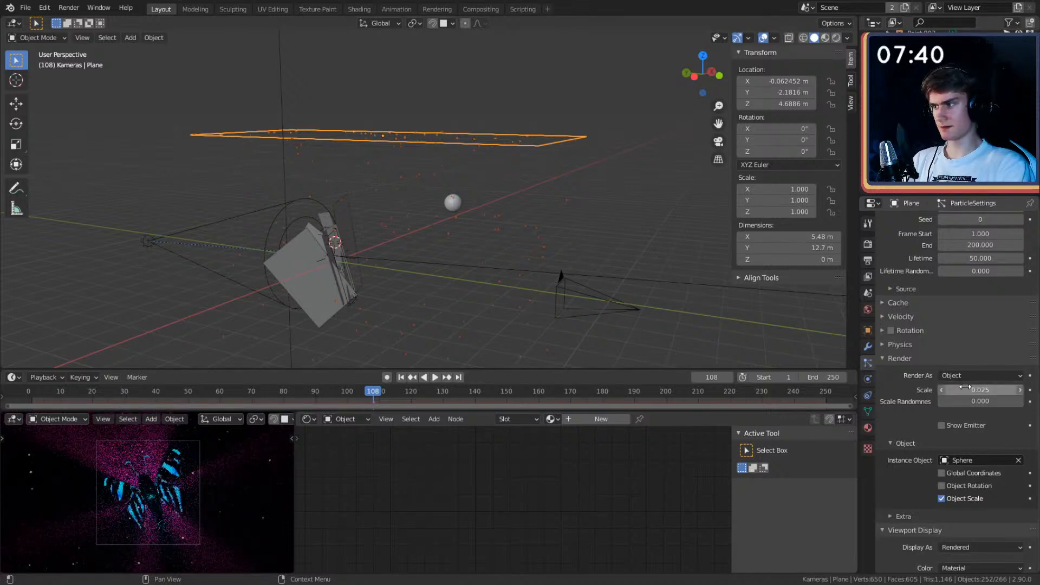
pyautogui.click(965, 387)
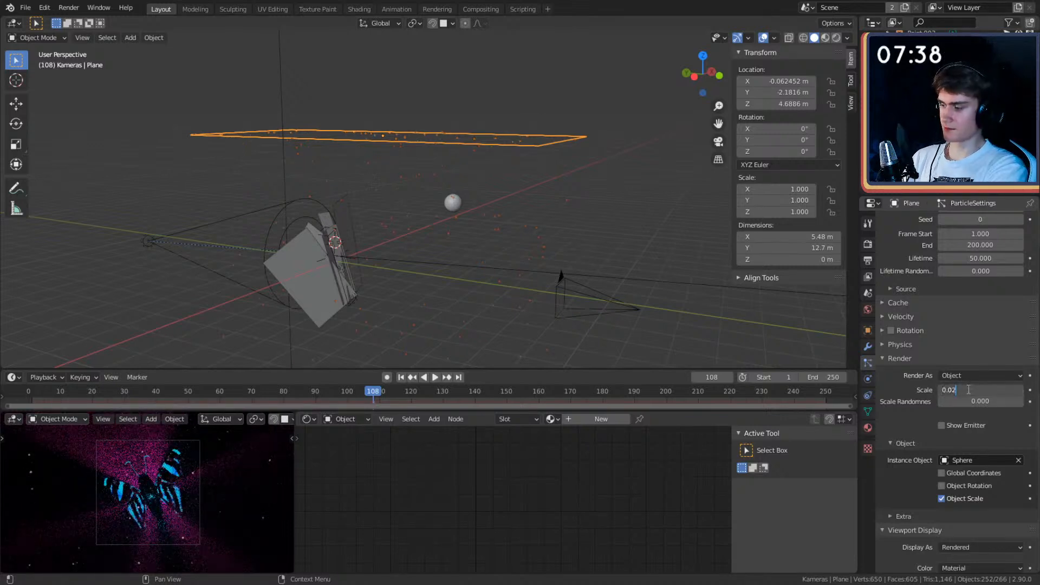
pyautogui.press('BackSpace')
pyautogui.write('3')
pyautogui.press('Return')
# Step: Inspect the particles beneath the overhead plane and review their render and viewport display settings
pyautogui.click(595, 243)
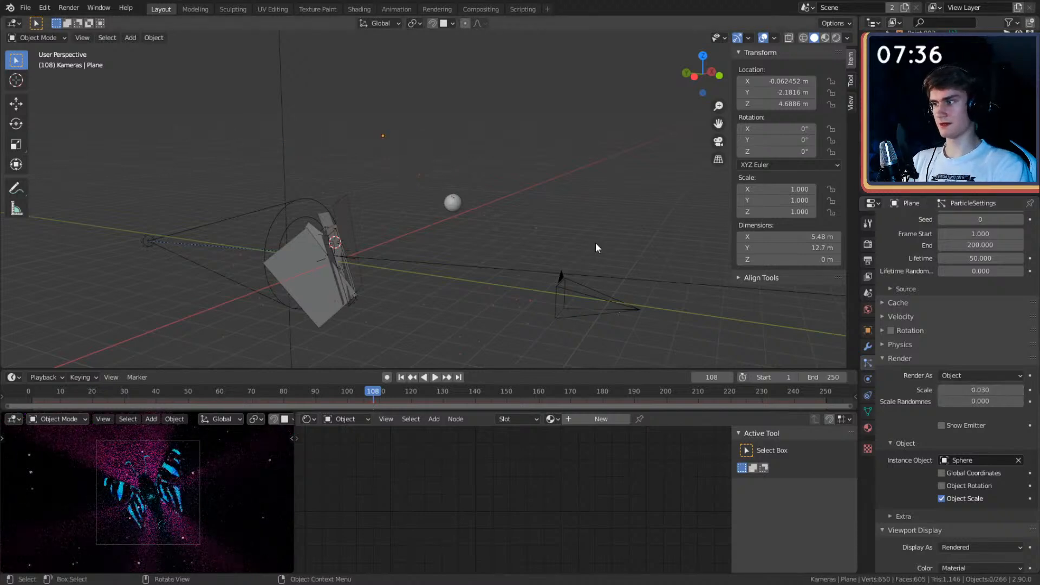
pyautogui.moveTo(596, 243); pyautogui.dragTo(527, 234, button='middle')
pyautogui.press('a')
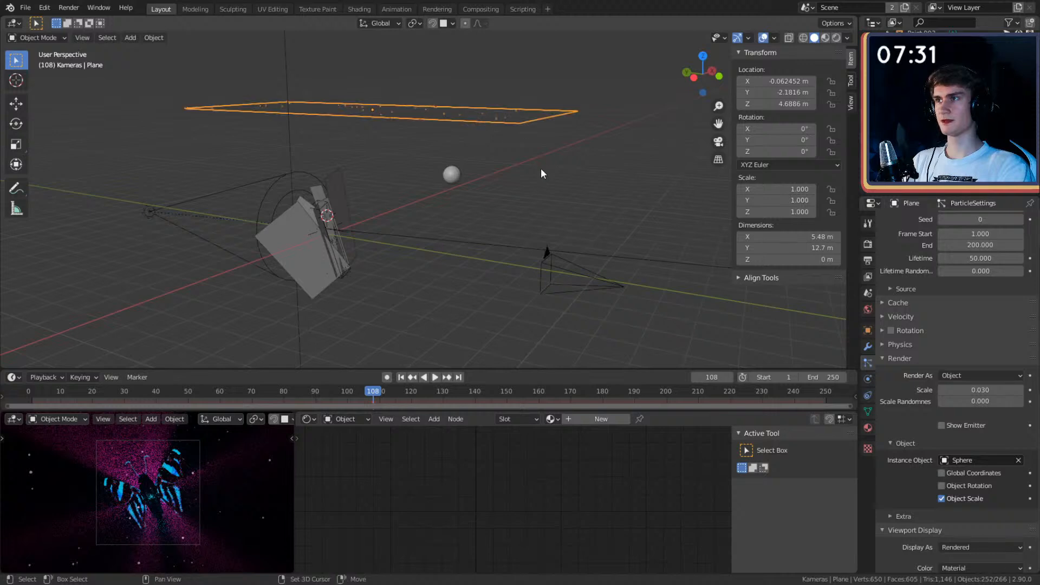
pyautogui.moveTo(540, 170); pyautogui.dragTo(547, 224, button='middle')
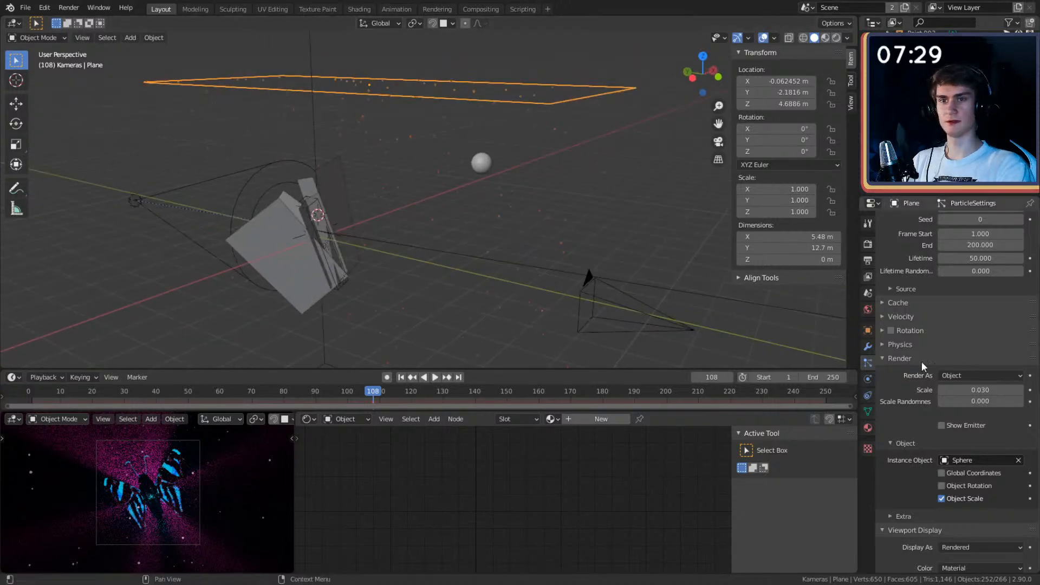
pyautogui.scroll(-4, 915, 366)
pyautogui.scroll(-2, 902, 403)
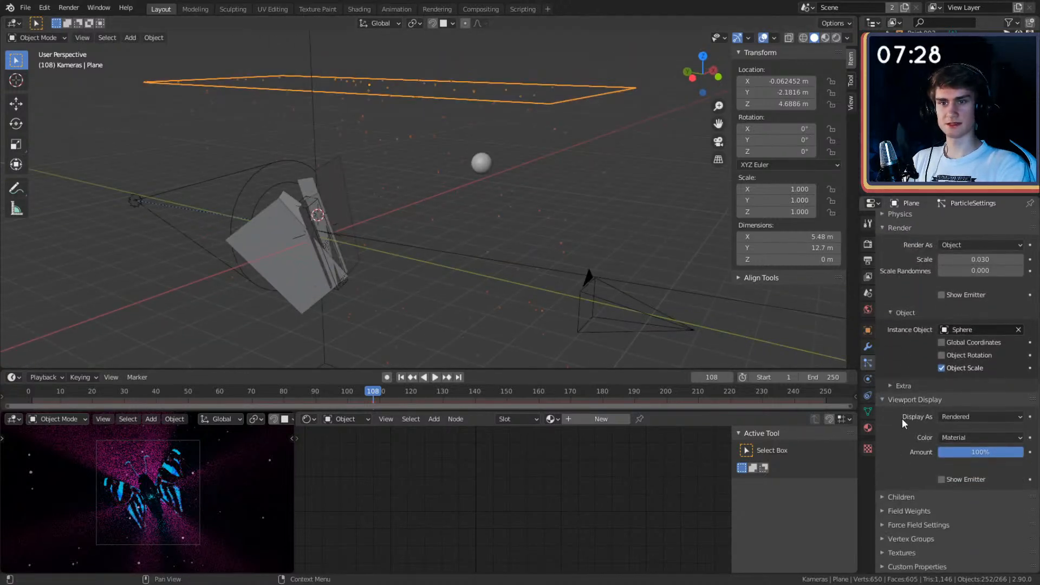
pyautogui.click(961, 414)
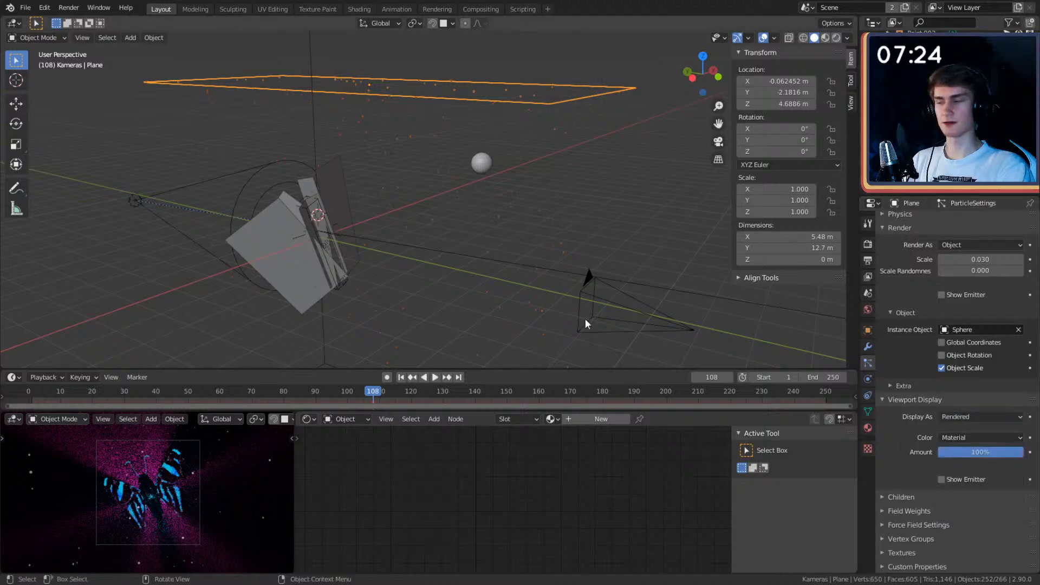
pyautogui.moveTo(585, 320); pyautogui.dragTo(501, 103, button='middle')
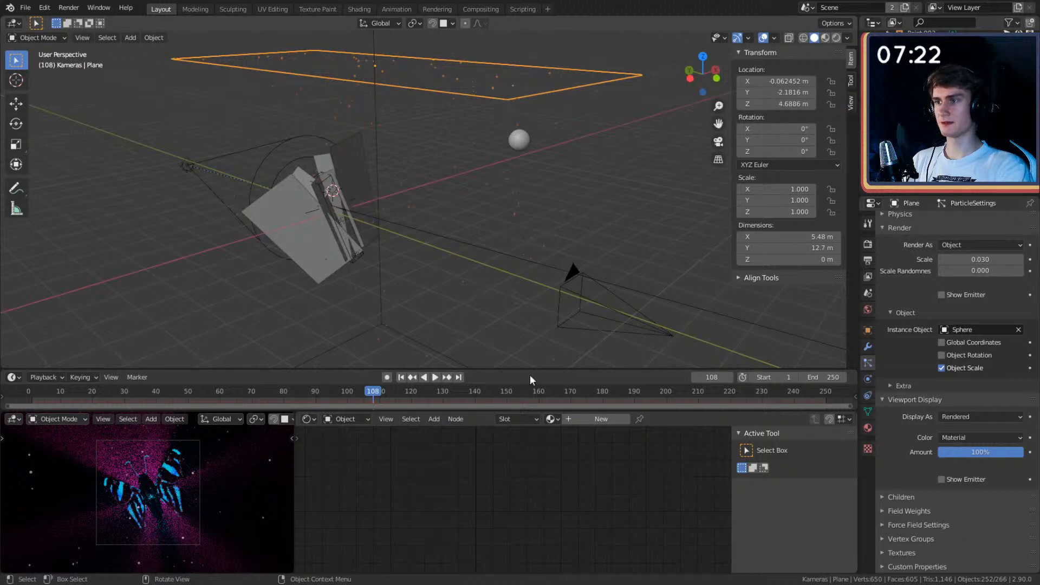
pyautogui.scroll(-10, 502, 468)
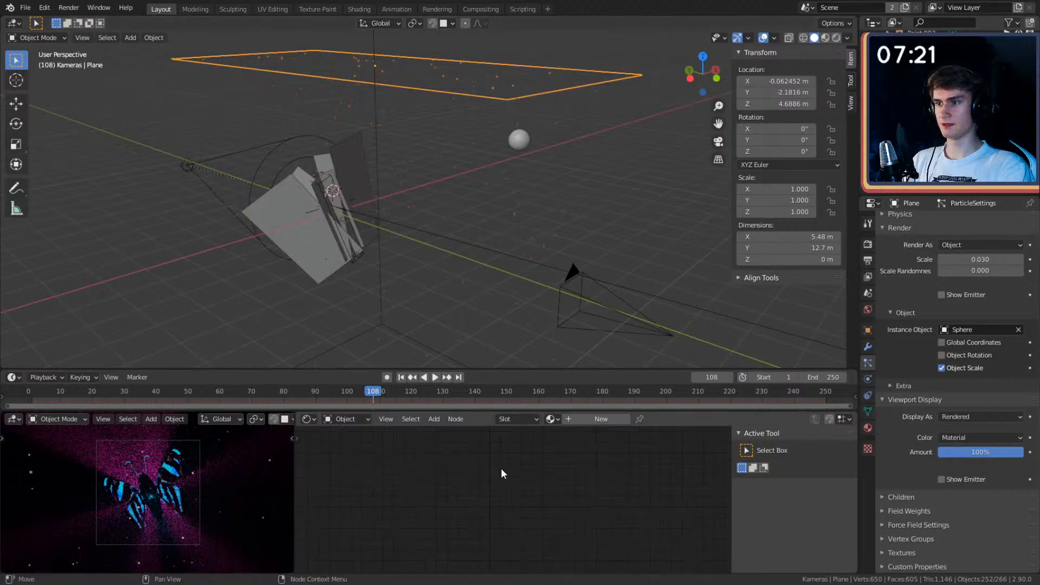
# Step: Set the emission strength of the small sphere's material to 3
pyautogui.click(518, 135)
pyautogui.scroll(6, 563, 506)
pyautogui.click(440, 479)
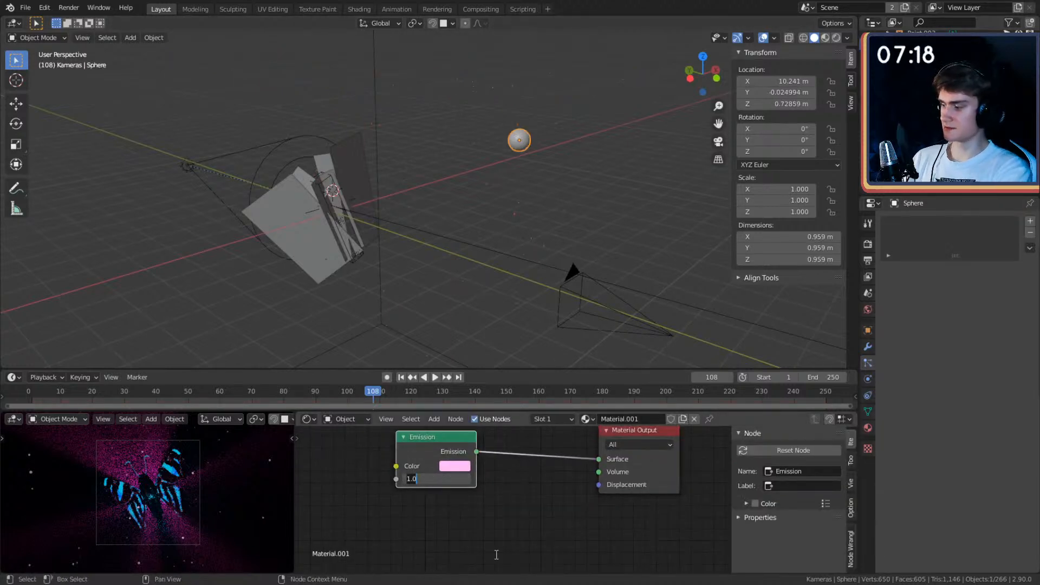
pyautogui.write('3')
pyautogui.press('Return')
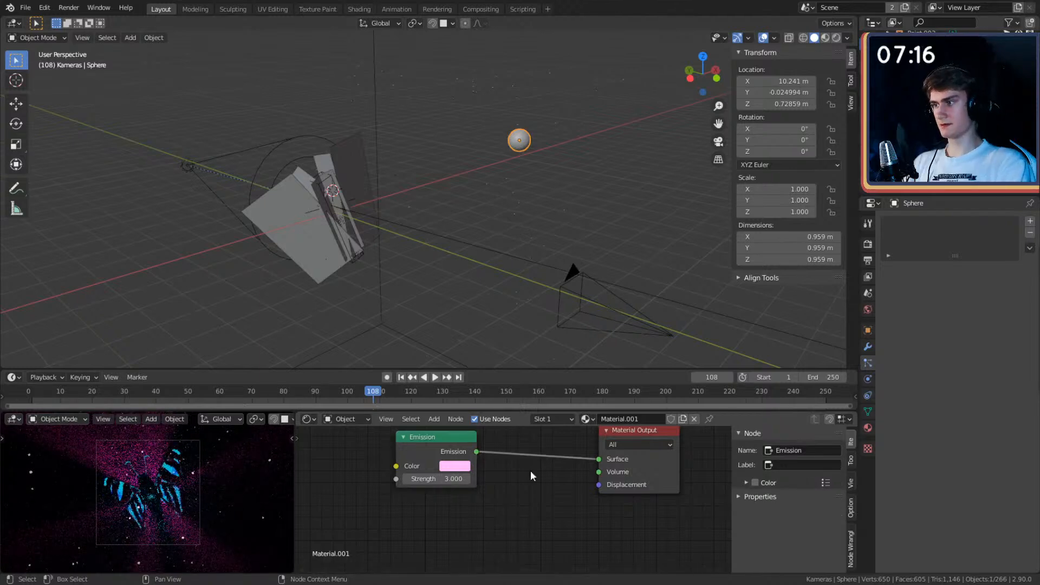
# Step: Try a render scale of 0.01 for the overhead plane's particles
pyautogui.moveTo(496, 281); pyautogui.dragTo(436, 163, button='middle')
pyautogui.click(428, 146)
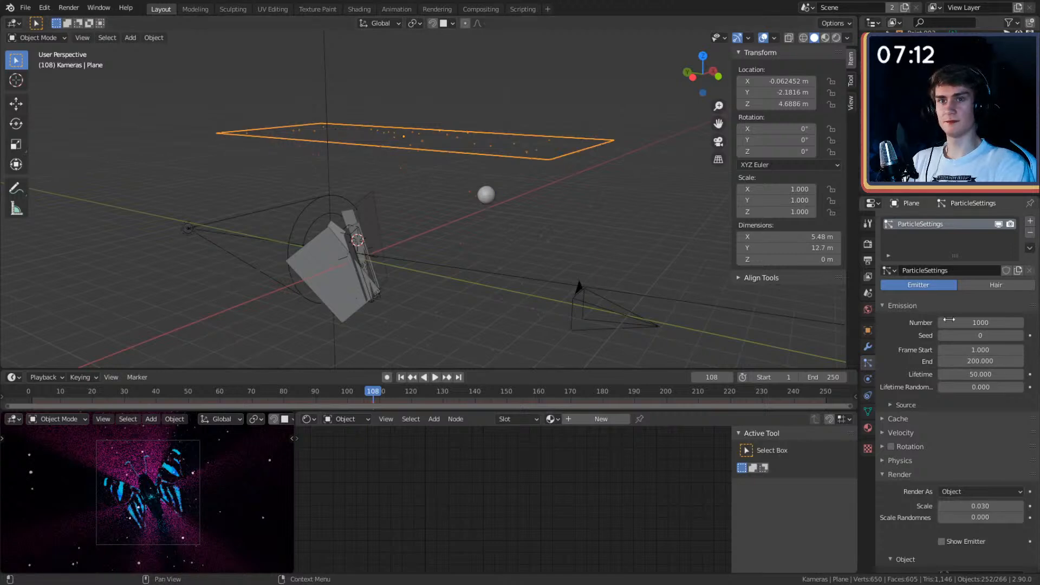
pyautogui.scroll(-8, 924, 428)
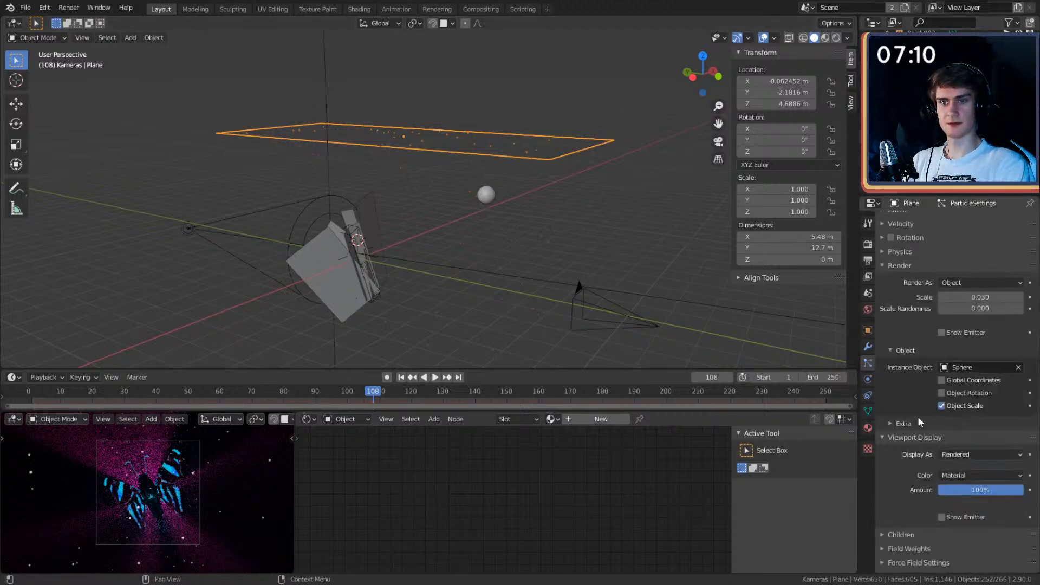
pyautogui.click(964, 301)
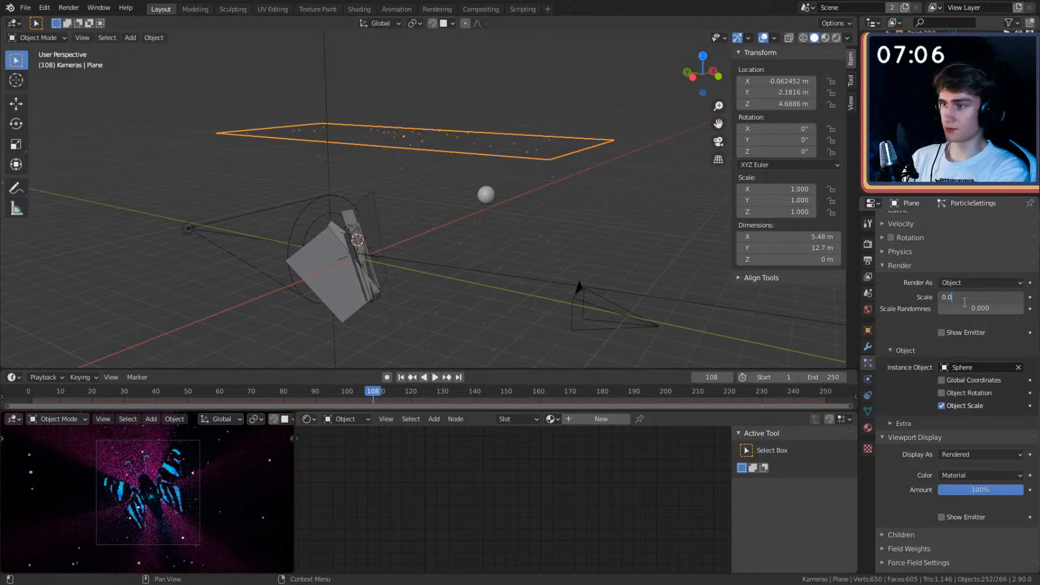
pyautogui.write('1')
pyautogui.press('Return')
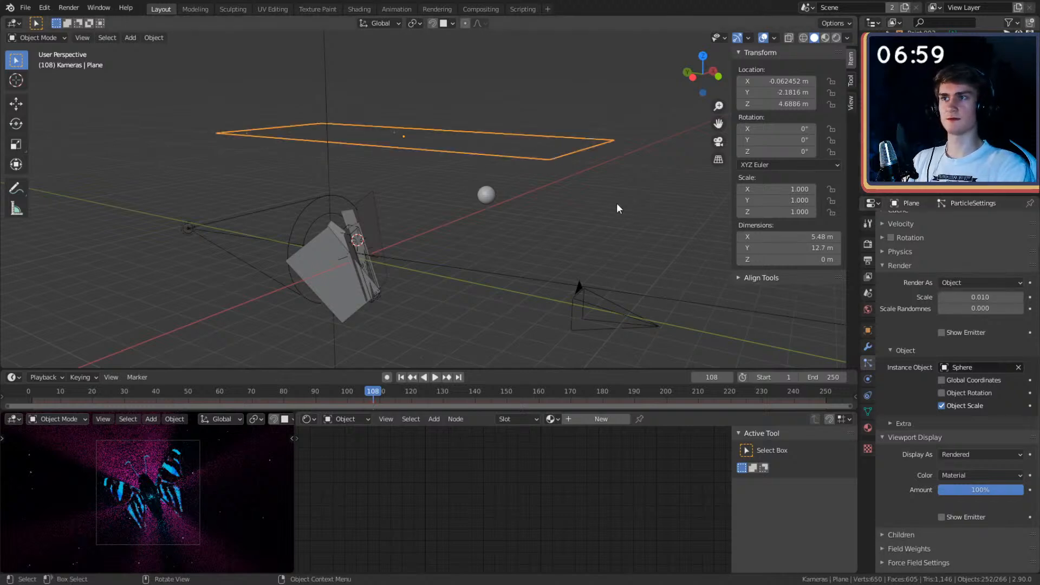
# Step: Try a particle number of 2000 on the overhead plane and preview the animation from frame 1
pyautogui.scroll(8, 953, 325)
pyautogui.click(986, 321)
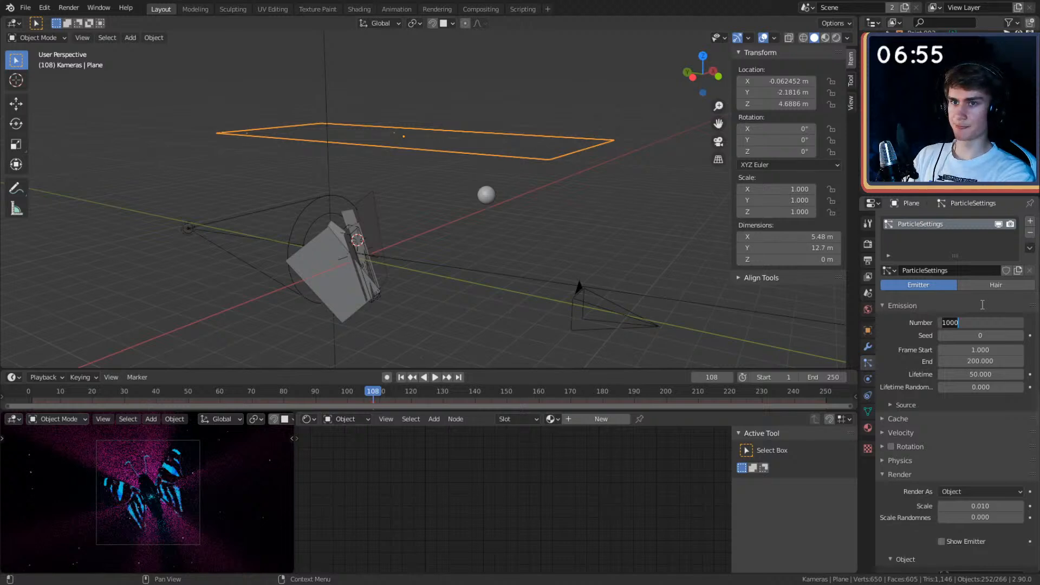
pyautogui.write('2')
pyautogui.press('Return')
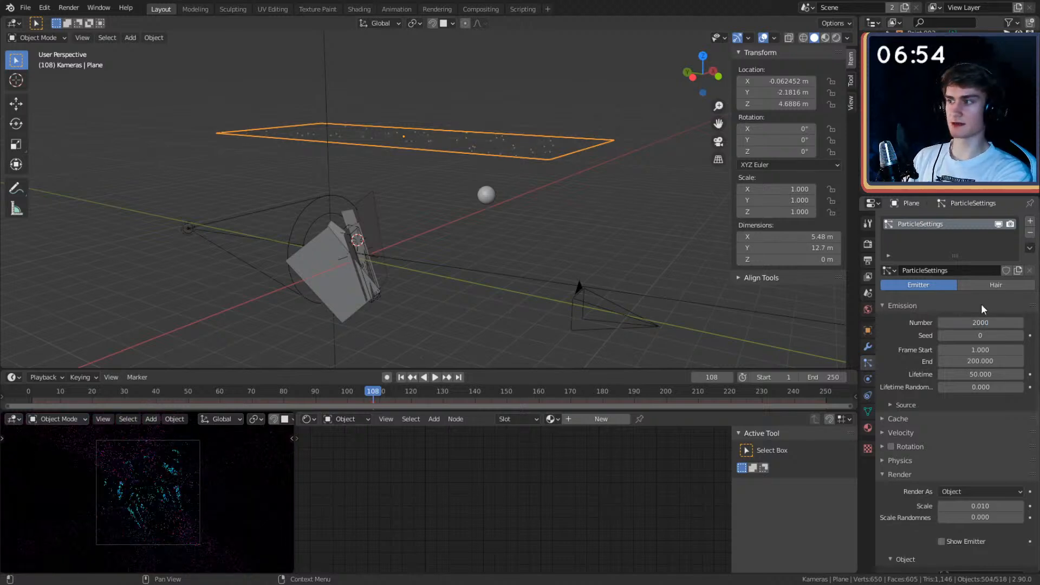
pyautogui.click(410, 377)
pyautogui.click(434, 377)
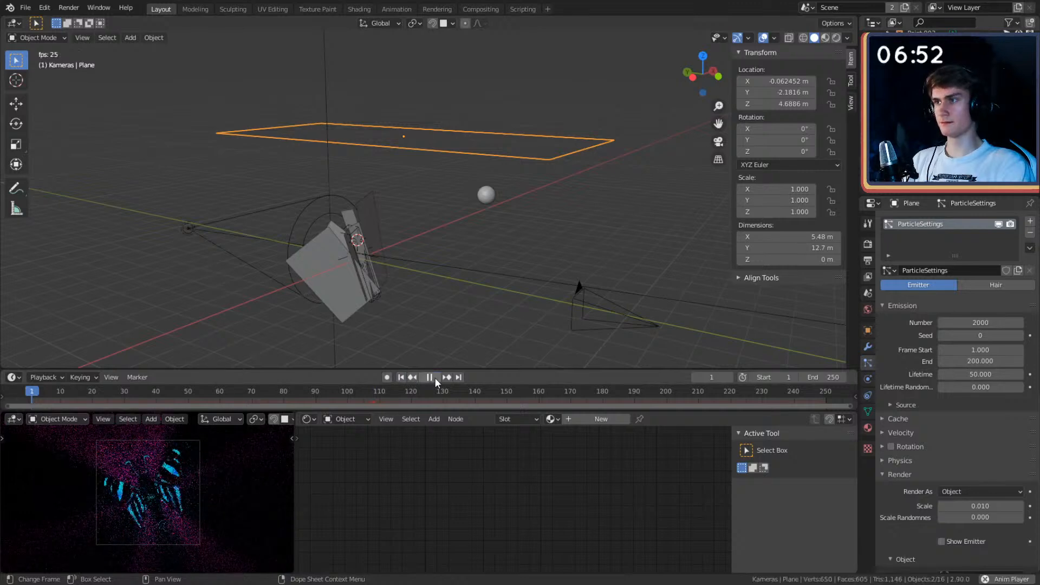
pyautogui.click(434, 378)
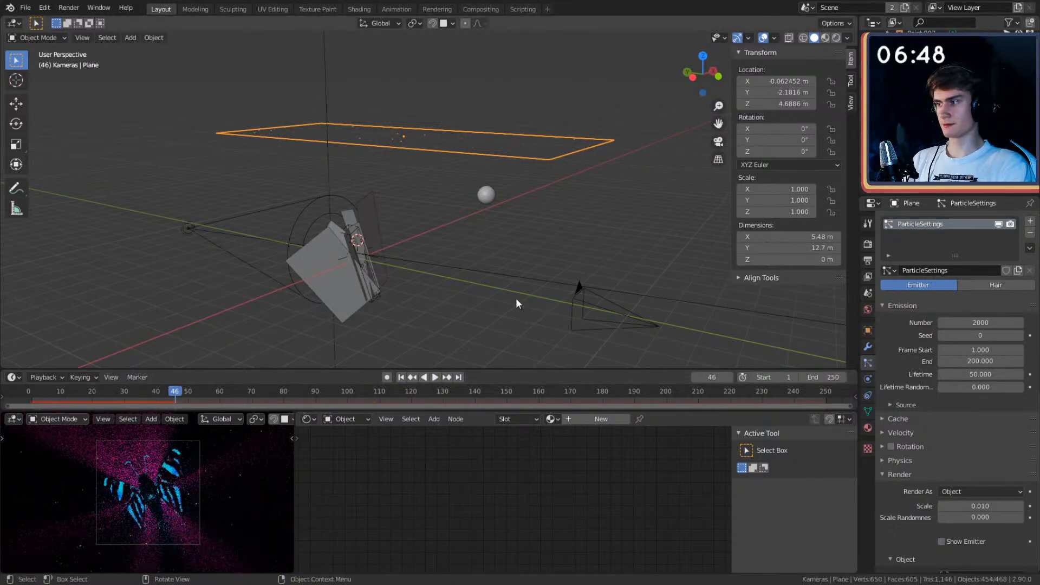
# Step: Set the particle emission's end frame to 100 and play part of the animation to check the fall
pyautogui.moveTo(490, 160); pyautogui.dragTo(533, 223, button='middle')
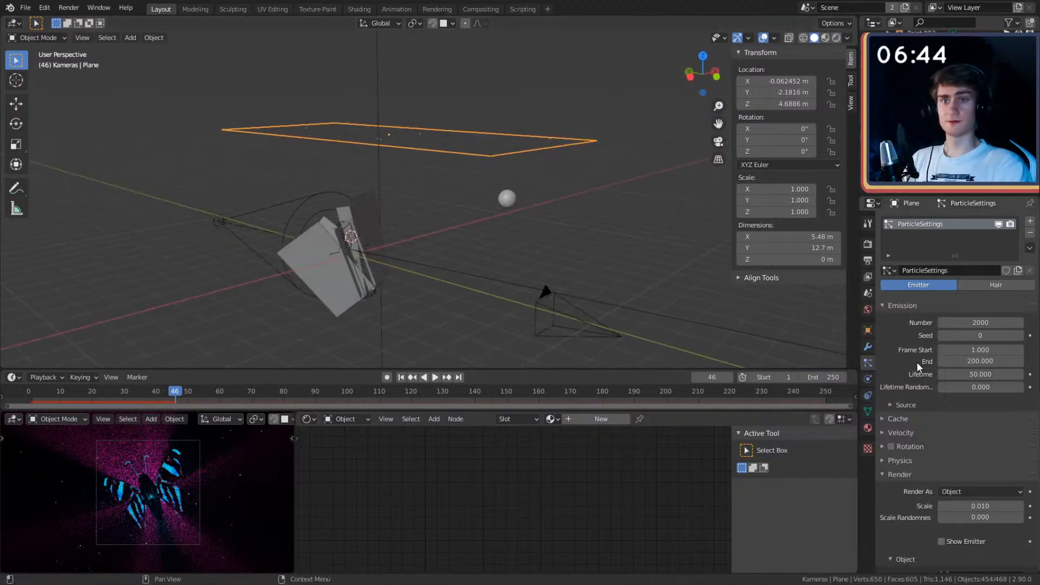
pyautogui.scroll(-1, 953, 364)
pyautogui.click(993, 339)
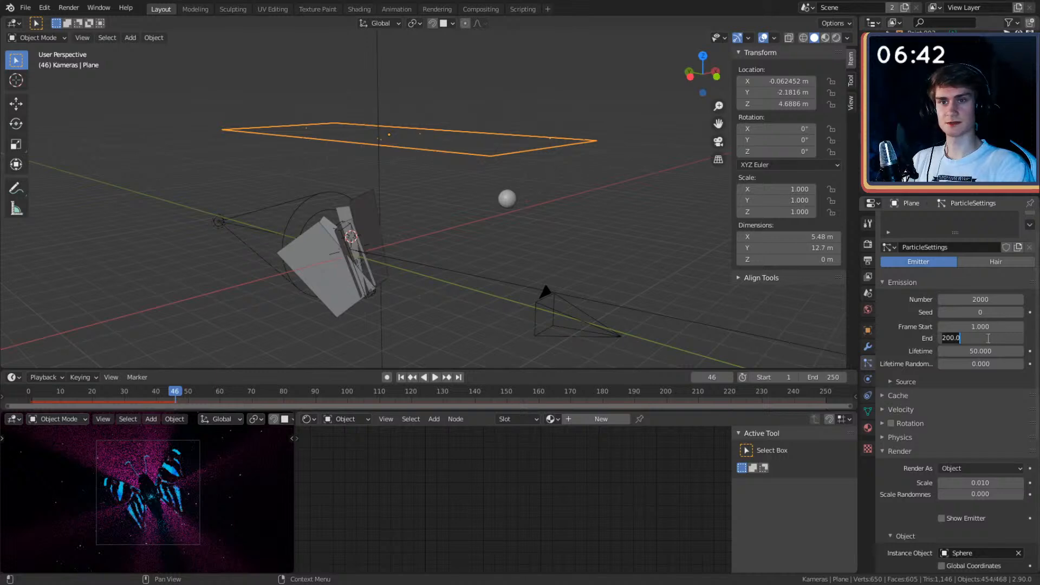
pyautogui.write('100')
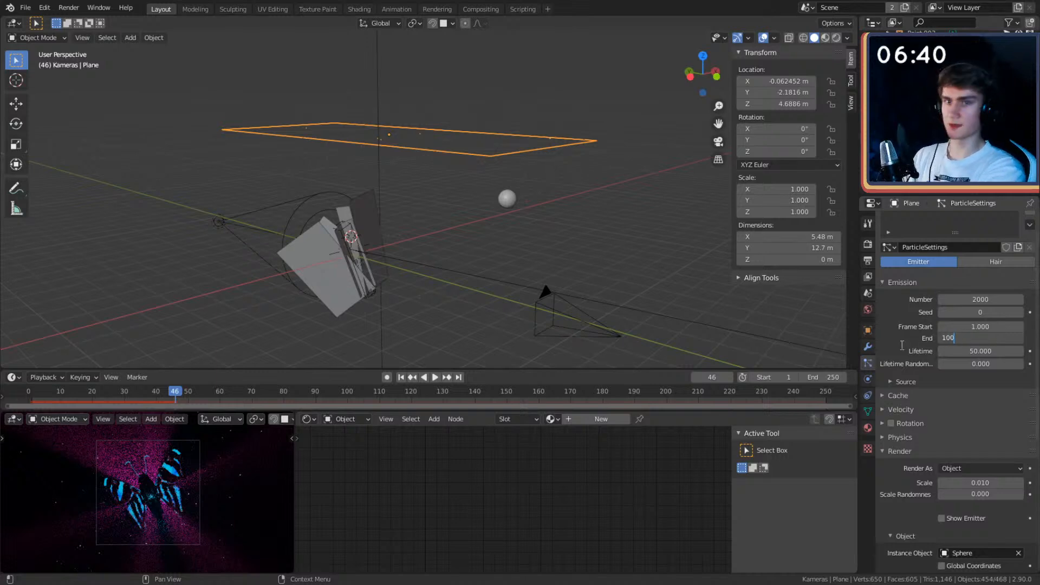
pyautogui.press('Return')
pyautogui.click(435, 377)
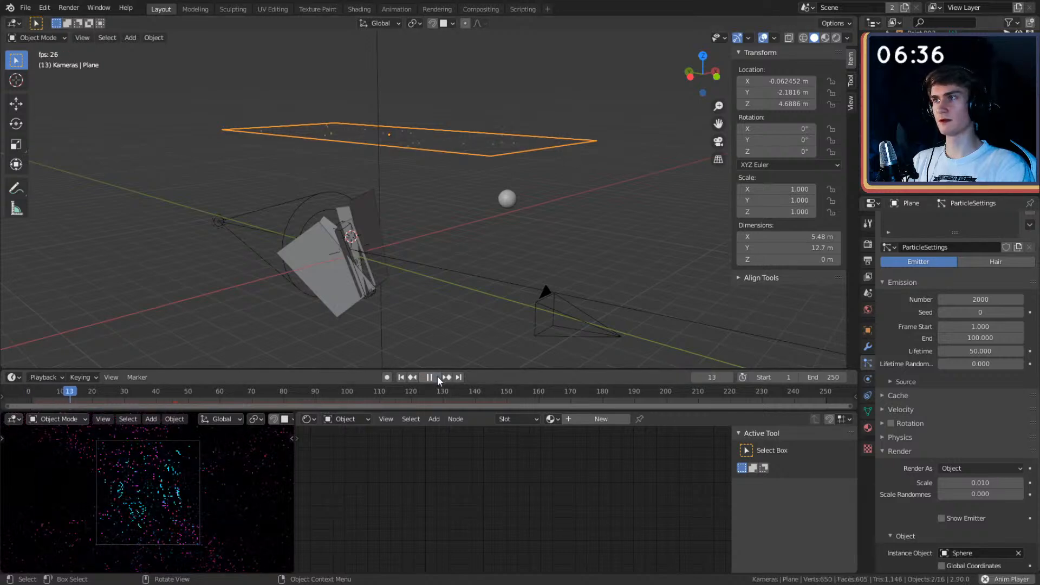
pyautogui.click(436, 376)
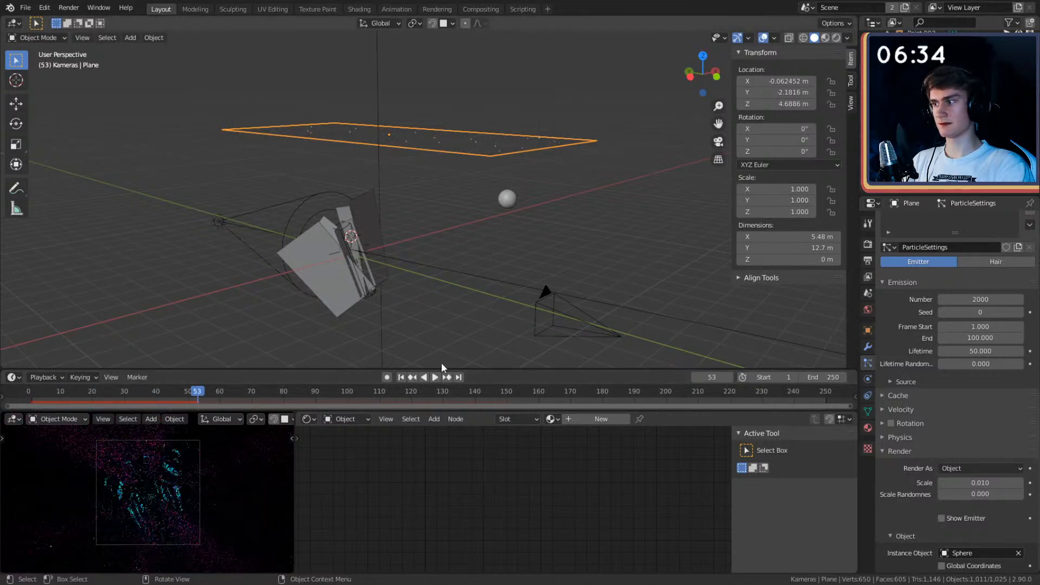
# Step: Set the render scale of the overhead plane's particles to 0.02
pyautogui.moveTo(485, 299); pyautogui.dragTo(490, 272, button='middle')
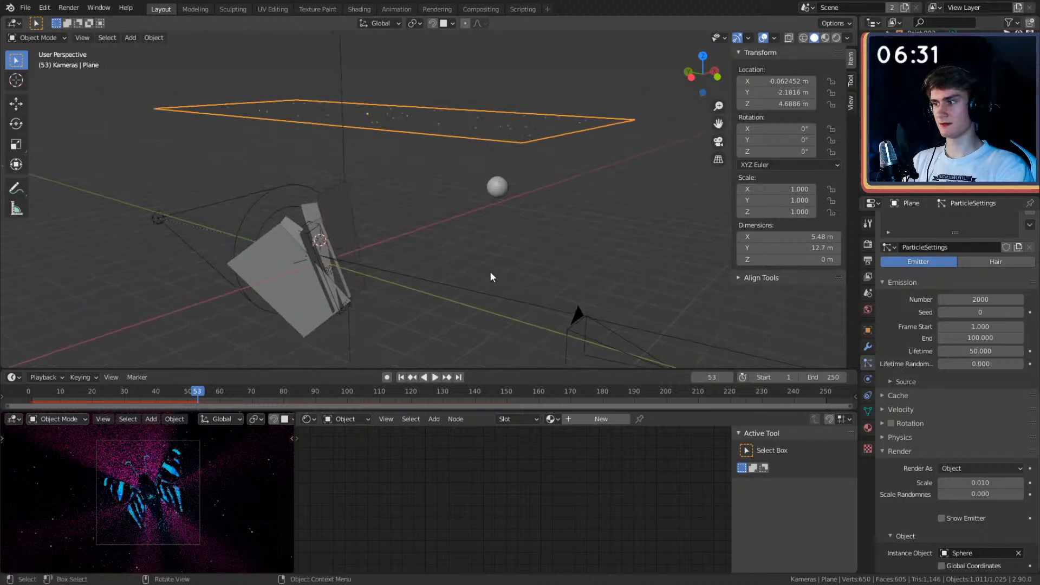
pyautogui.scroll(-8, 924, 382)
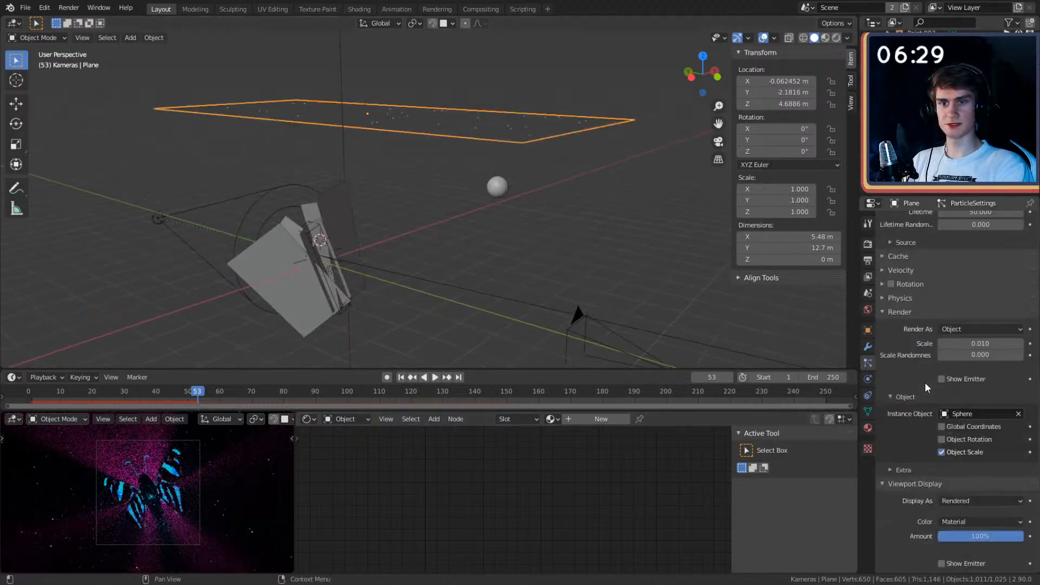
pyautogui.scroll(1, 911, 349)
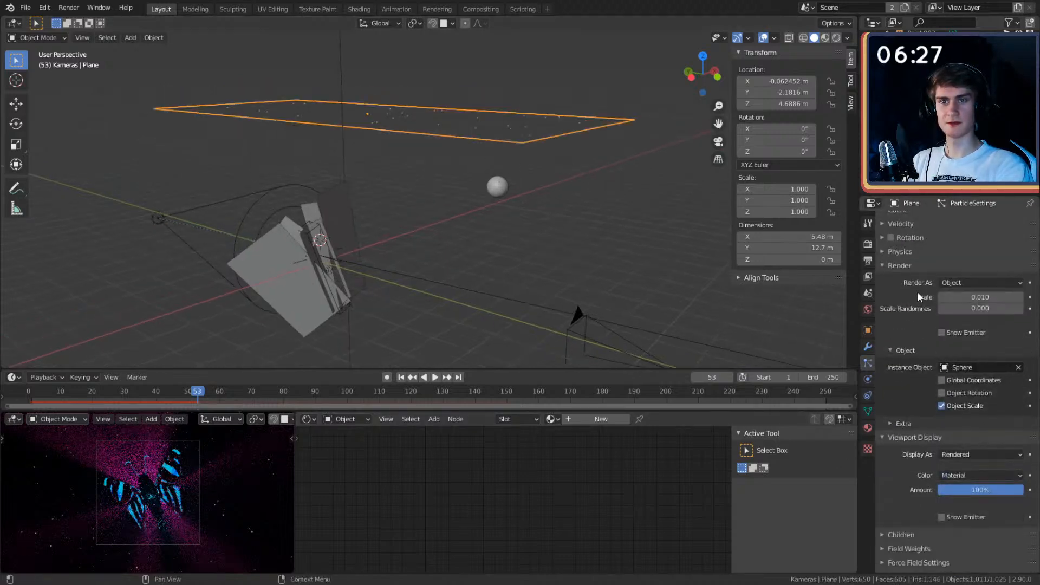
pyautogui.click(985, 296)
pyautogui.write('0.0')
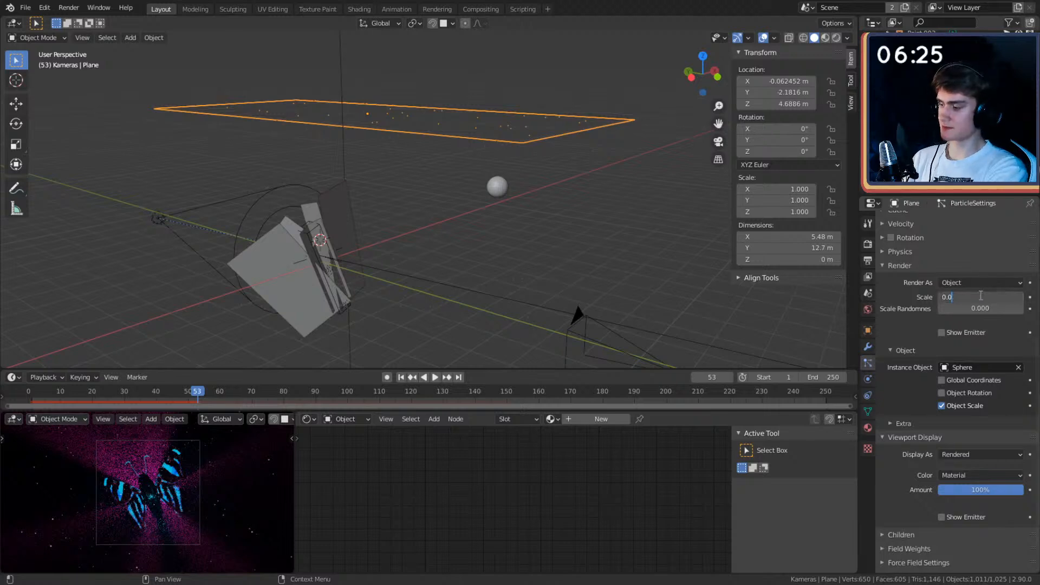
pyautogui.write('12')
pyautogui.press('Return')
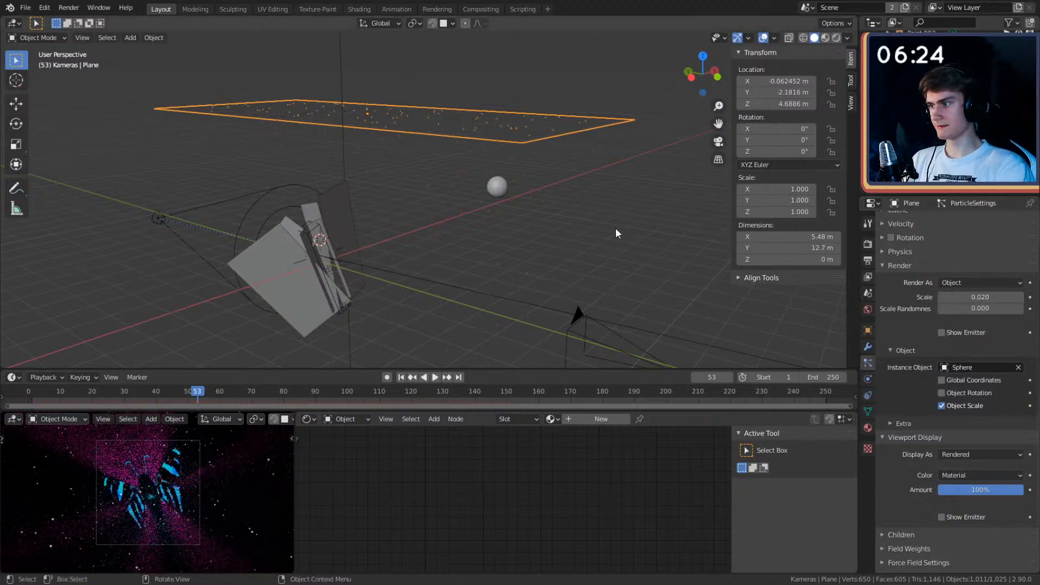
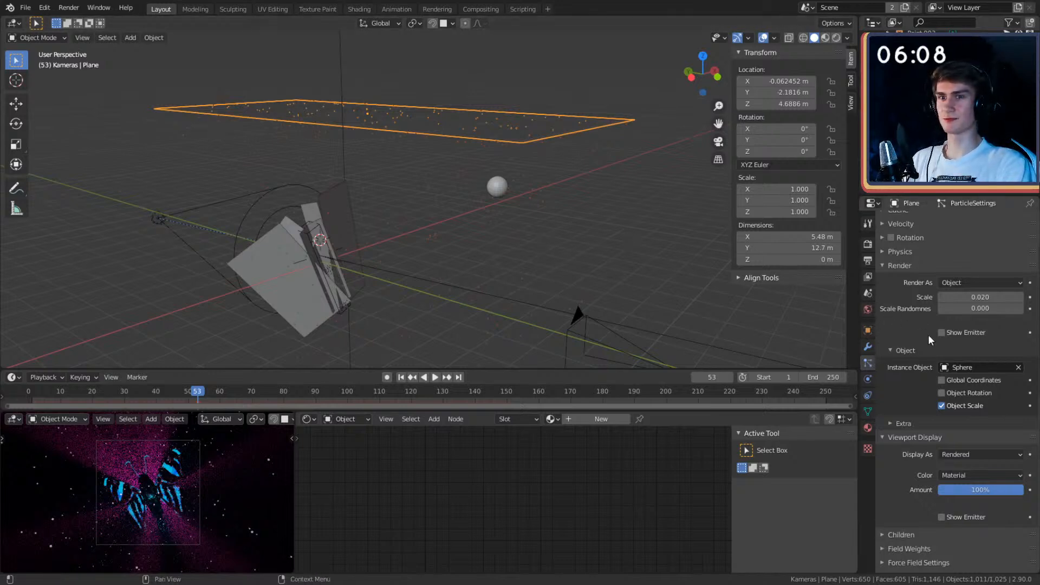
# Step: Reselect the overhead plane and try a particle number of 100
pyautogui.moveTo(622, 251)
pyautogui.mouseDown(button='middle')
pyautogui.moveTo(595, 245)
pyautogui.moveTo(605, 242)
pyautogui.mouseUp(button='middle')
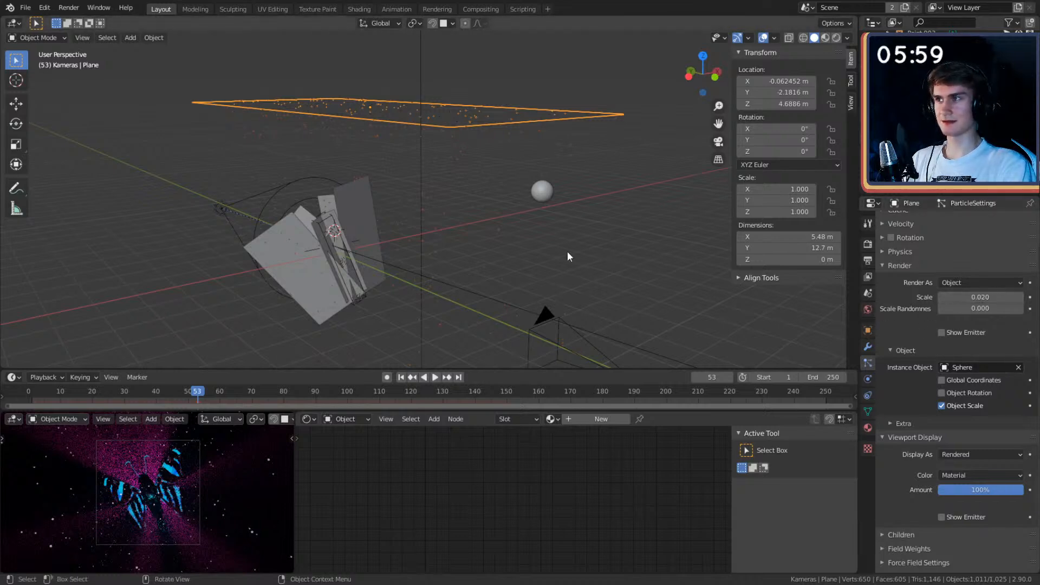
pyautogui.moveTo(569, 241)
pyautogui.mouseDown(button='middle')
pyautogui.moveTo(589, 258)
pyautogui.moveTo(583, 249)
pyautogui.mouseUp(button='middle')
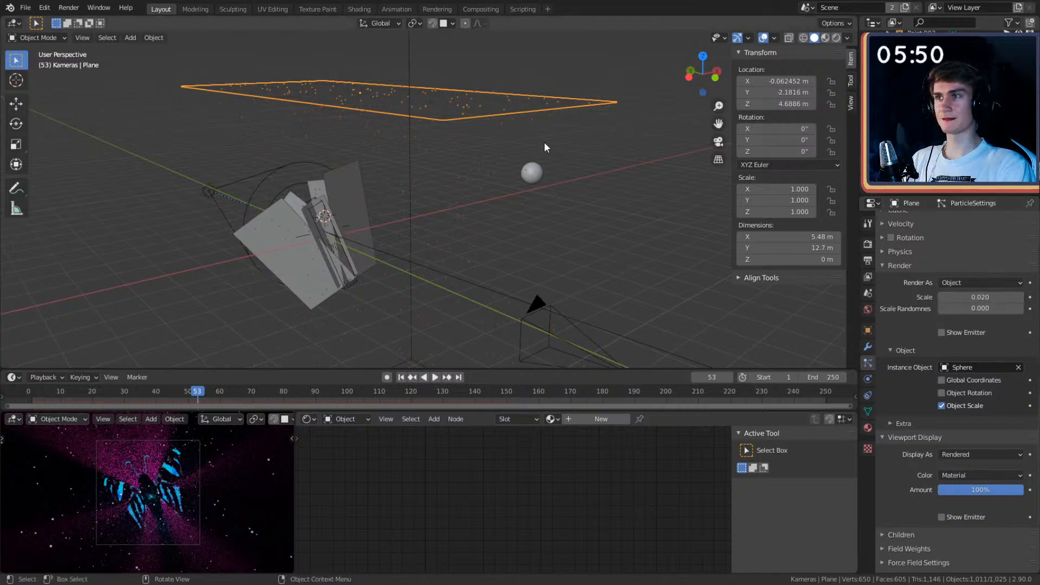
pyautogui.click(612, 164)
pyautogui.click(491, 96)
pyautogui.scroll(10, 897, 303)
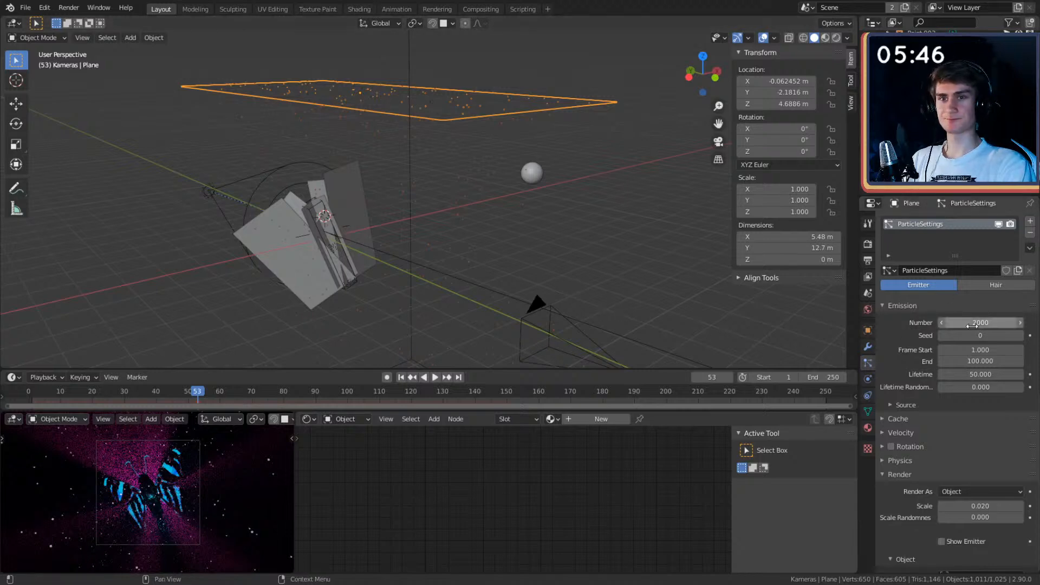
pyautogui.click(954, 324)
pyautogui.write('100')
pyautogui.press('Return')
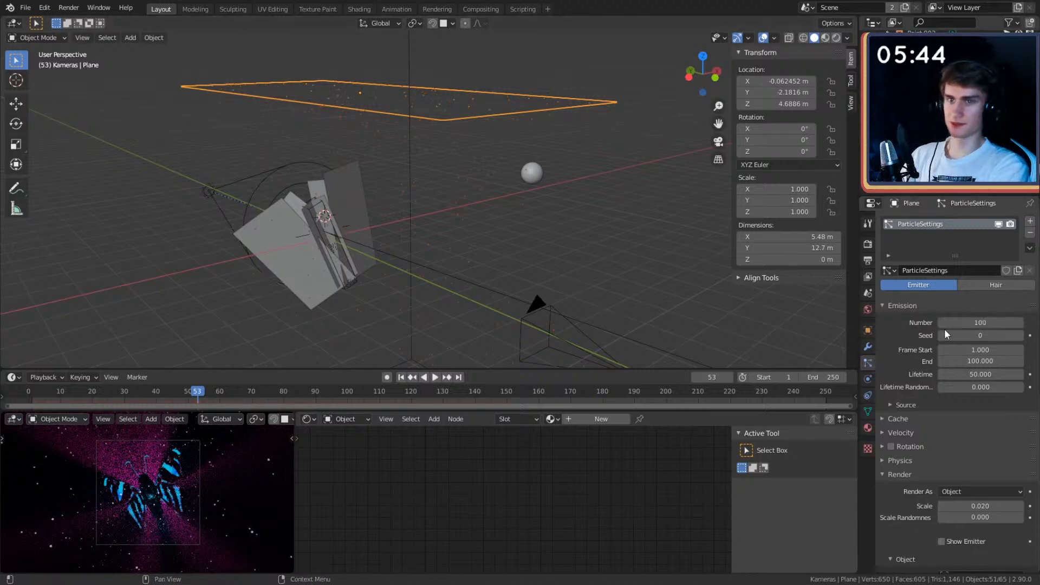
# Step: Set the overhead plane's particle number to 1000 and play the animation from frame 1
pyautogui.click(959, 324)
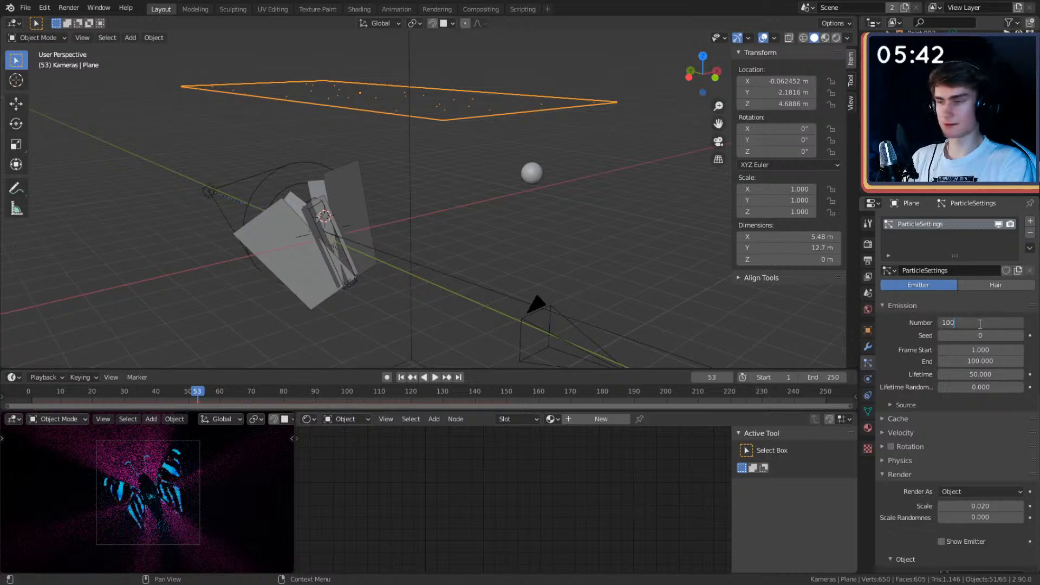
pyautogui.press('Return')
pyautogui.click(401, 377)
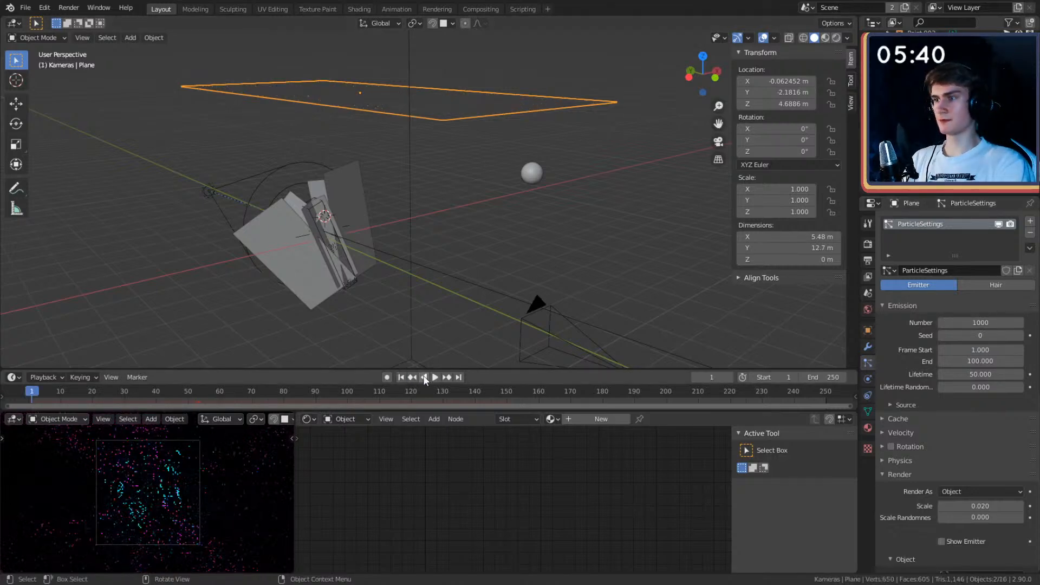
pyautogui.click(435, 377)
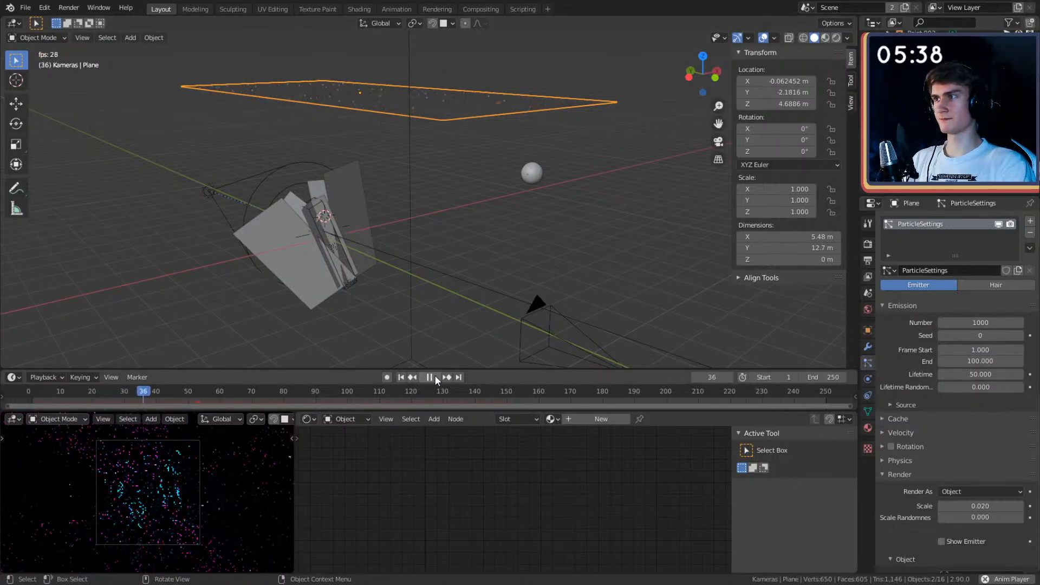
# Step: Stop the animation at frame 40, deselect the overhead plane and enlarge the rendered camera viewport
pyautogui.click(435, 377)
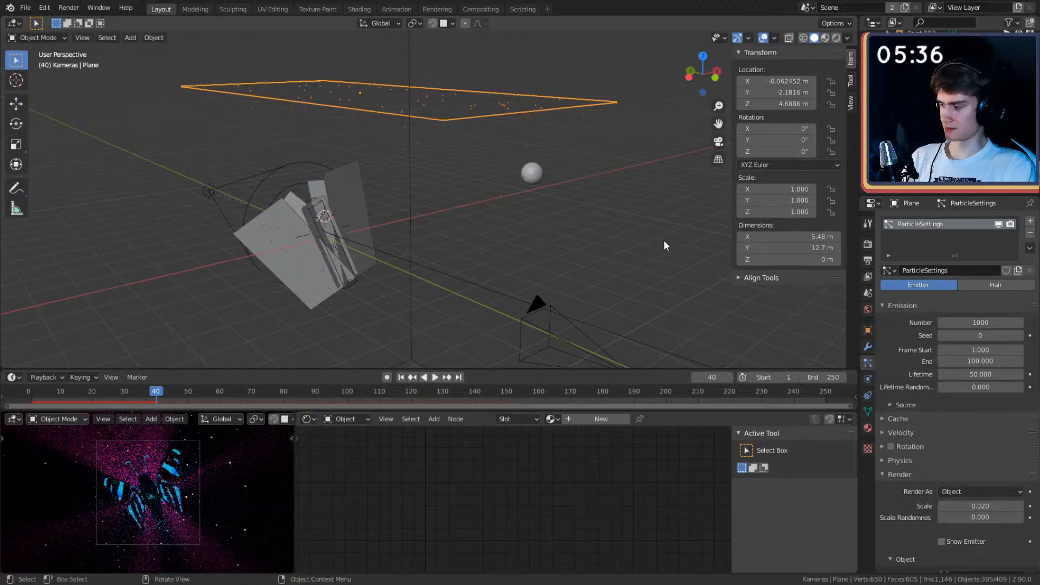
pyautogui.click(631, 249)
pyautogui.moveTo(632, 249); pyautogui.dragTo(561, 234, button='middle')
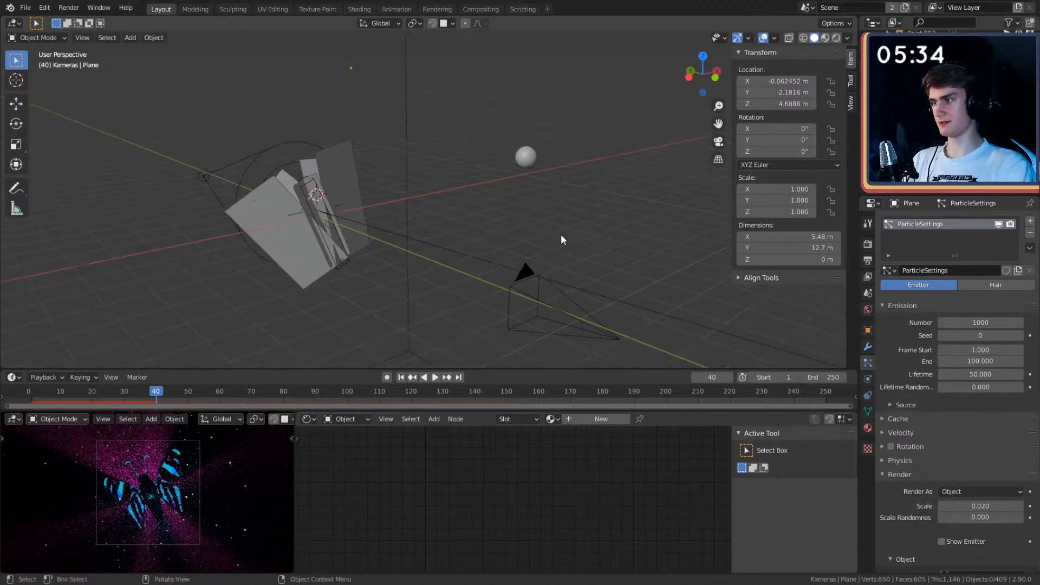
pyautogui.moveTo(325, 412); pyautogui.dragTo(325, 386)
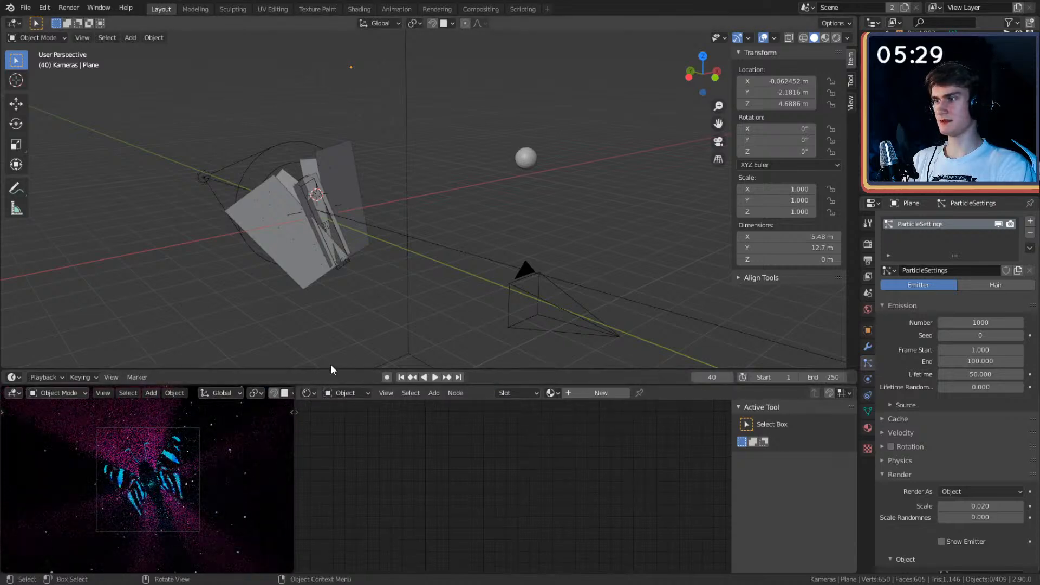
pyautogui.moveTo(331, 371); pyautogui.dragTo(332, 240)
pyautogui.moveTo(295, 422); pyautogui.dragTo(446, 219)
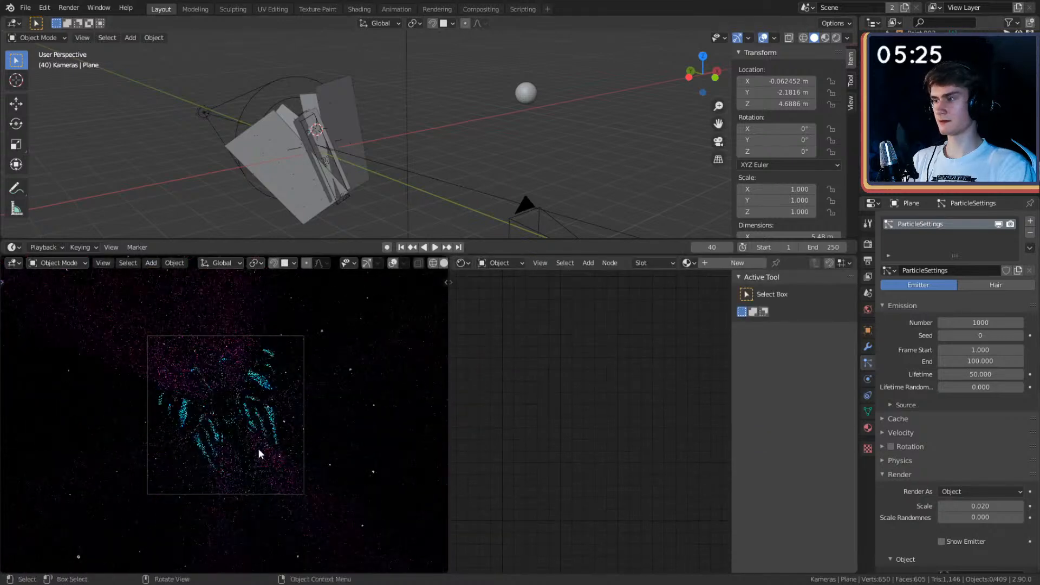
# Step: Select the camera and enable depth of field in its lens settings
pyautogui.moveTo(489, 168); pyautogui.dragTo(511, 190, button='middle')
pyautogui.click(545, 127)
pyautogui.moveTo(546, 127); pyautogui.dragTo(544, 154, button='middle')
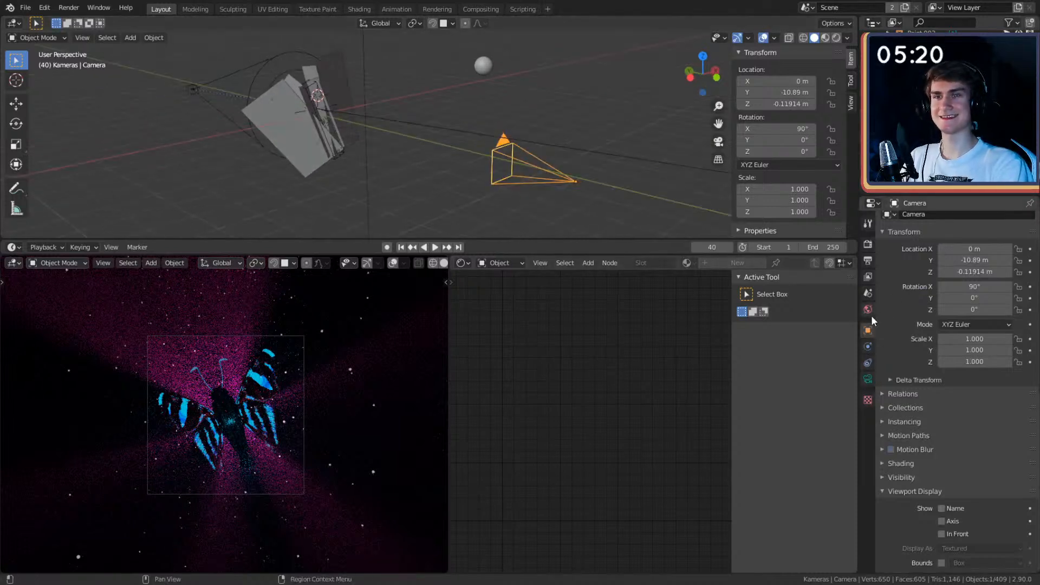
pyautogui.click(867, 379)
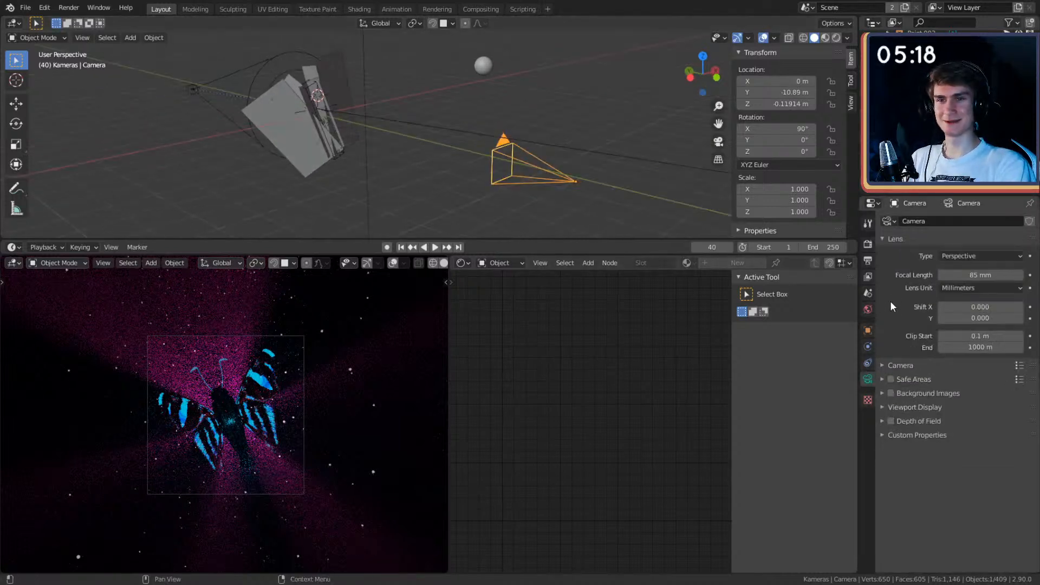
pyautogui.moveTo(402, 163); pyautogui.dragTo(520, 162, button='middle')
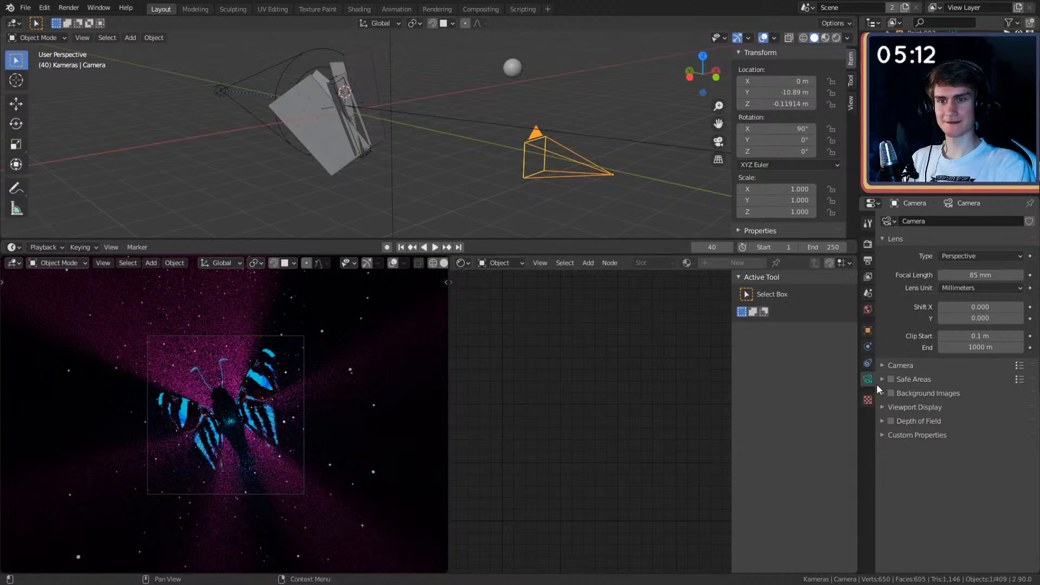
pyautogui.click(882, 420)
pyautogui.click(891, 420)
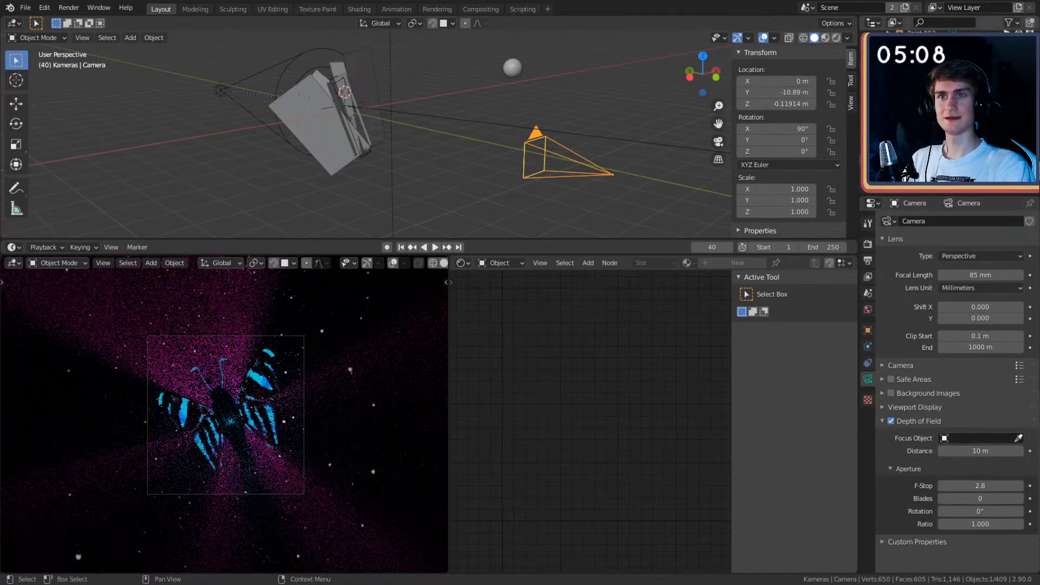
# Step: Set the camera's depth of field focus object to Buttterfly
pyautogui.click(910, 100)
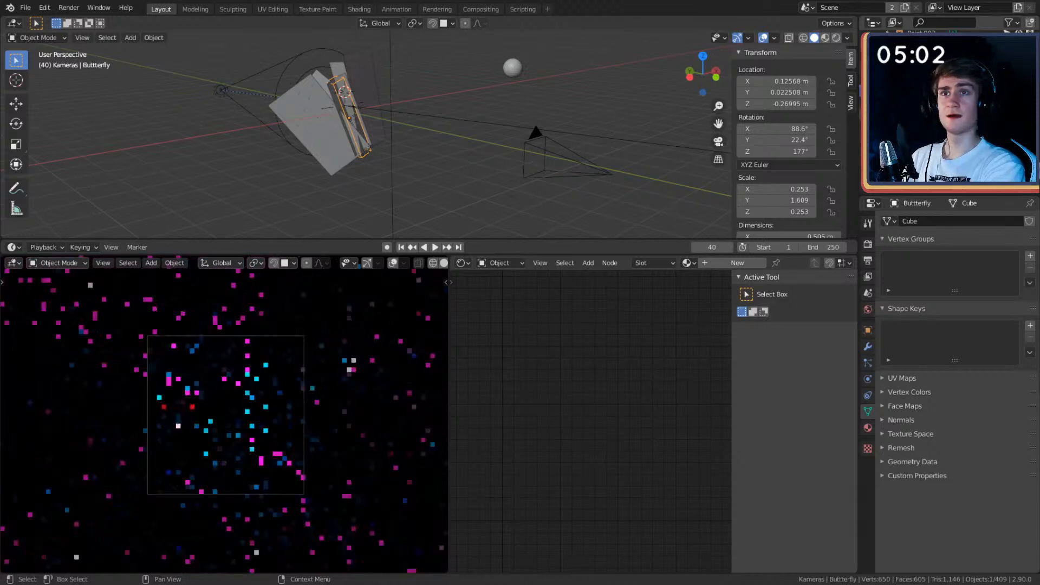
pyautogui.click(606, 183)
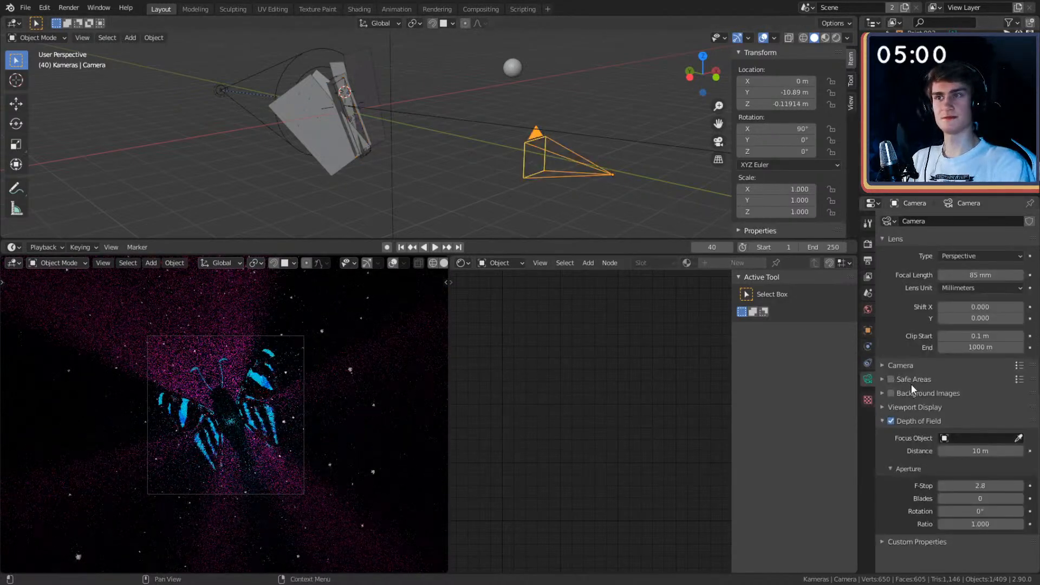
pyautogui.click(948, 439)
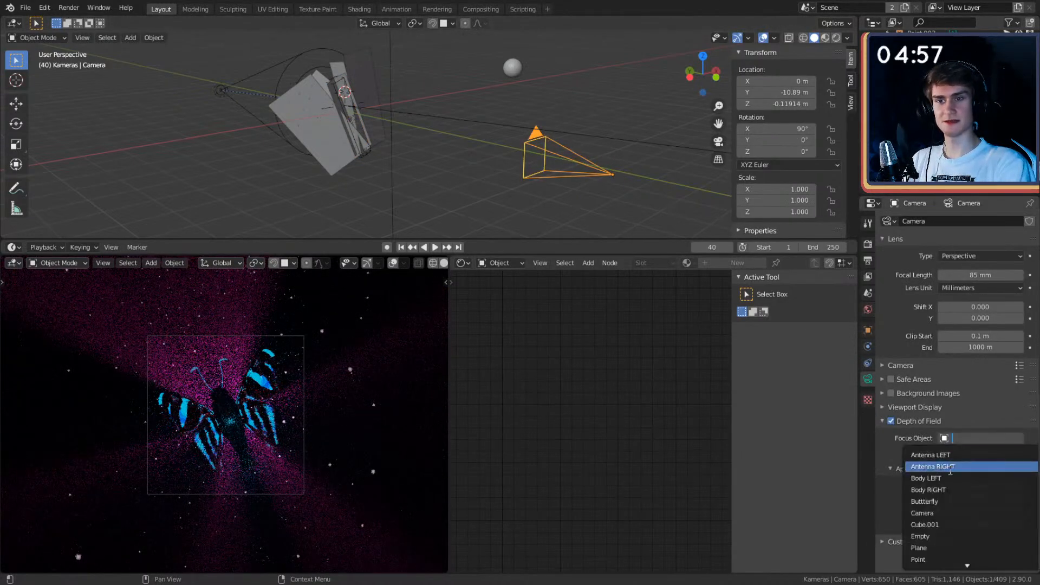
pyautogui.click(934, 502)
# Step: Set the camera's depth of field F-Stop to 1.5 and deselect the camera
pyautogui.moveTo(450, 154); pyautogui.dragTo(479, 168, button='middle')
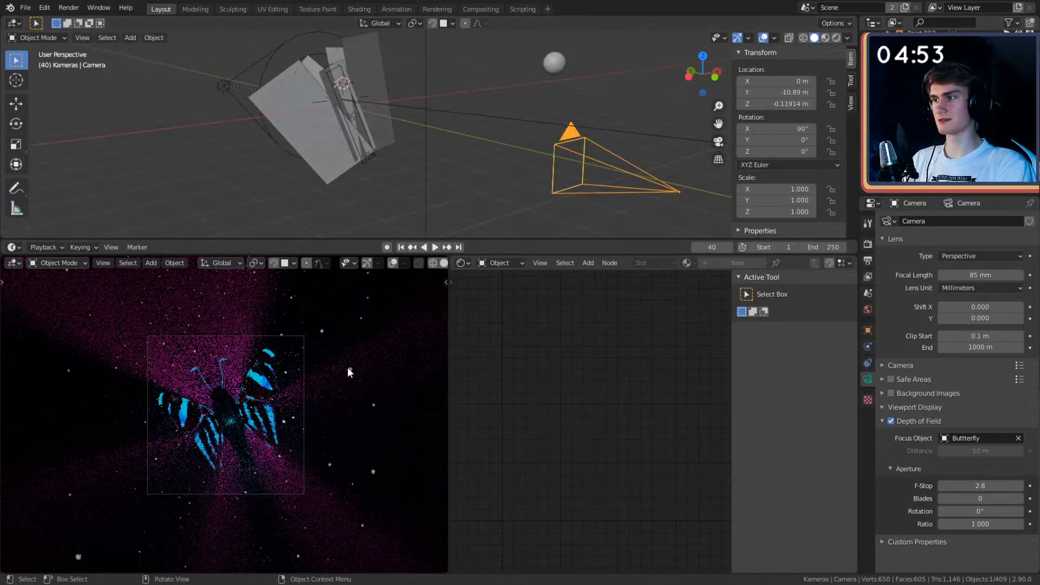
pyautogui.moveTo(433, 217); pyautogui.dragTo(492, 183, button='middle')
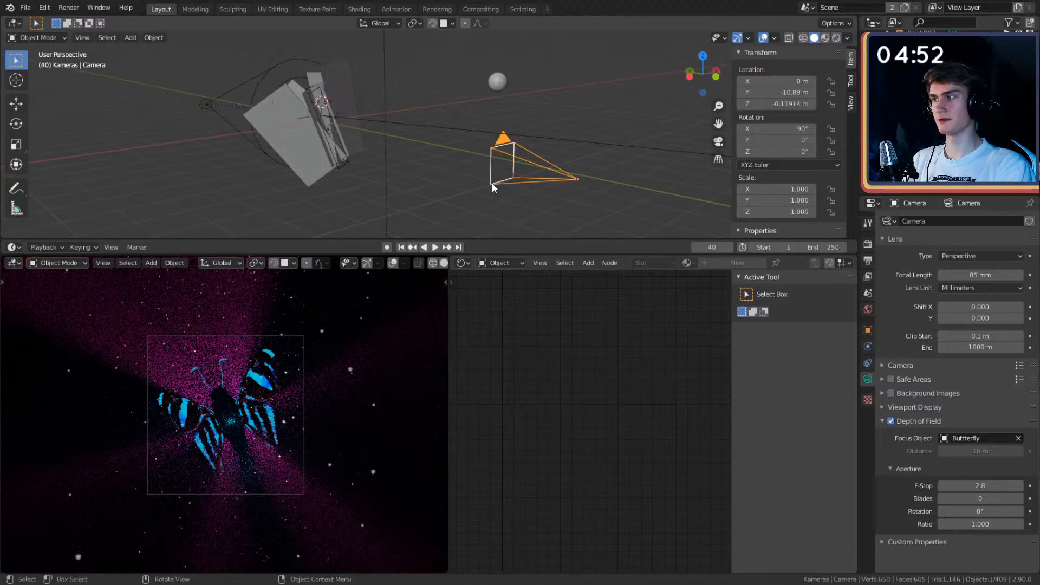
pyautogui.click(455, 217)
pyautogui.click(503, 141)
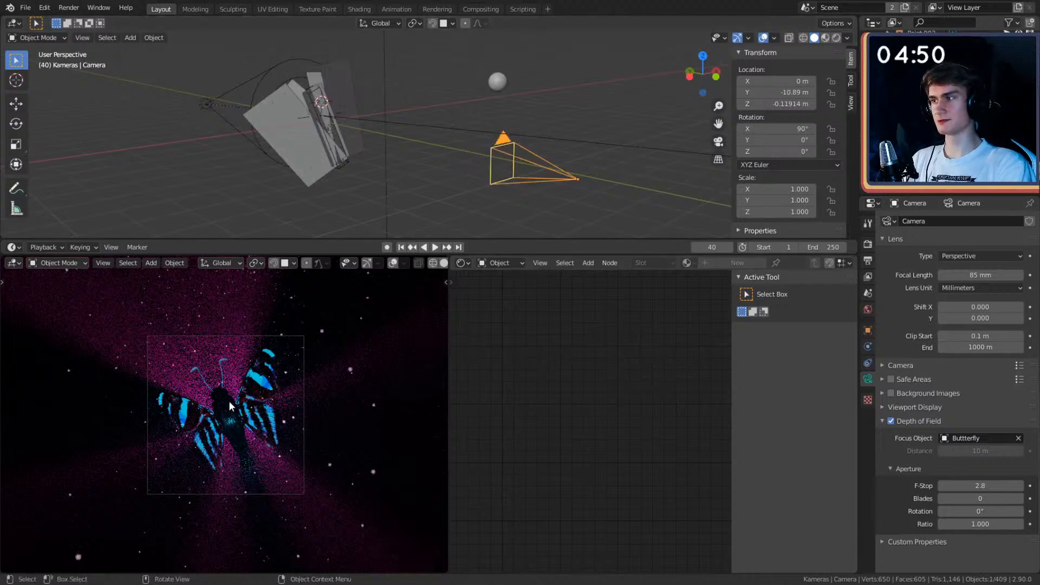
pyautogui.moveTo(459, 146); pyautogui.dragTo(522, 170, button='middle')
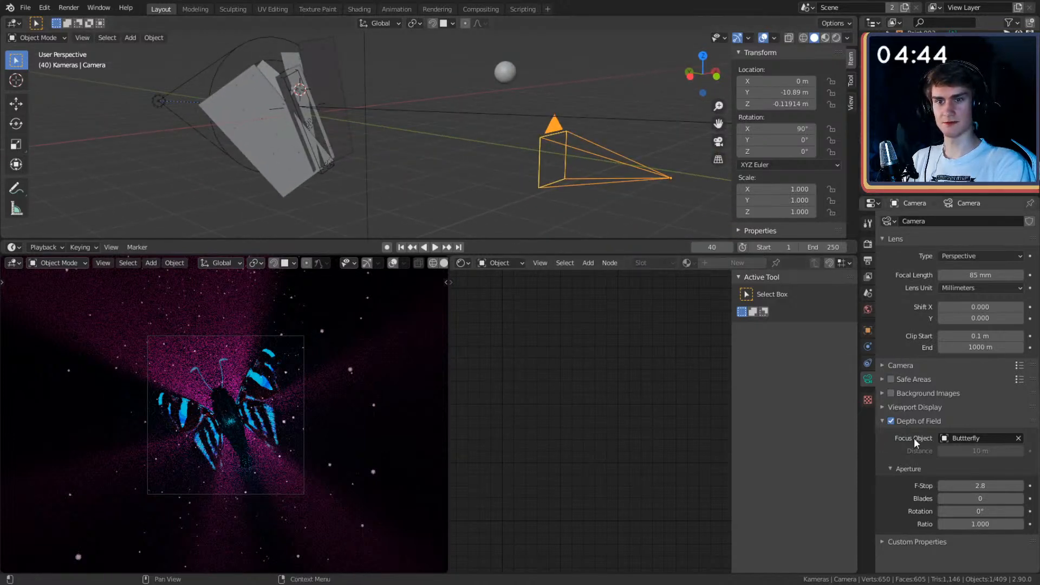
pyautogui.click(964, 484)
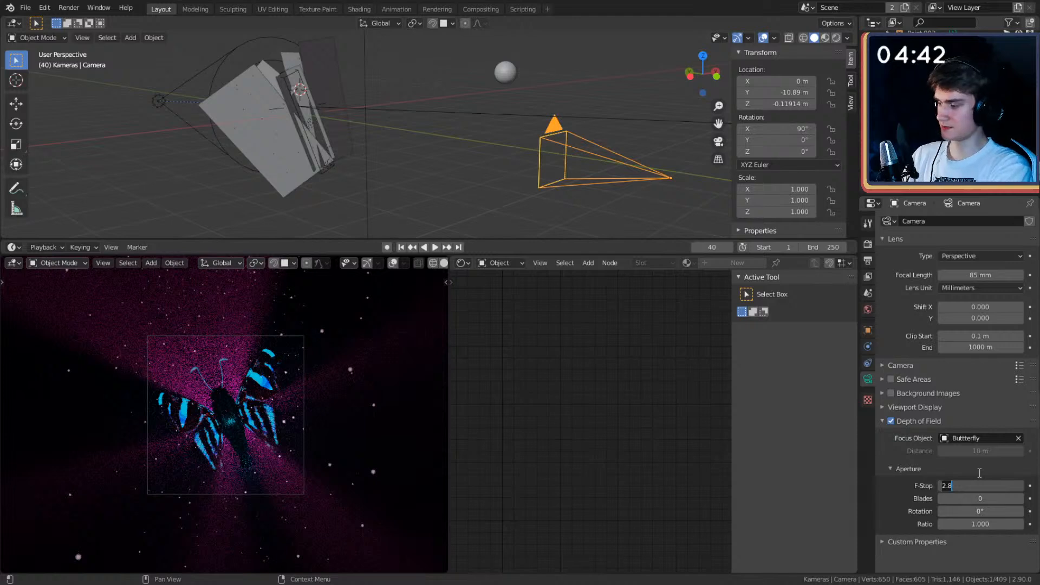
pyautogui.write('1.5')
pyautogui.press('Return')
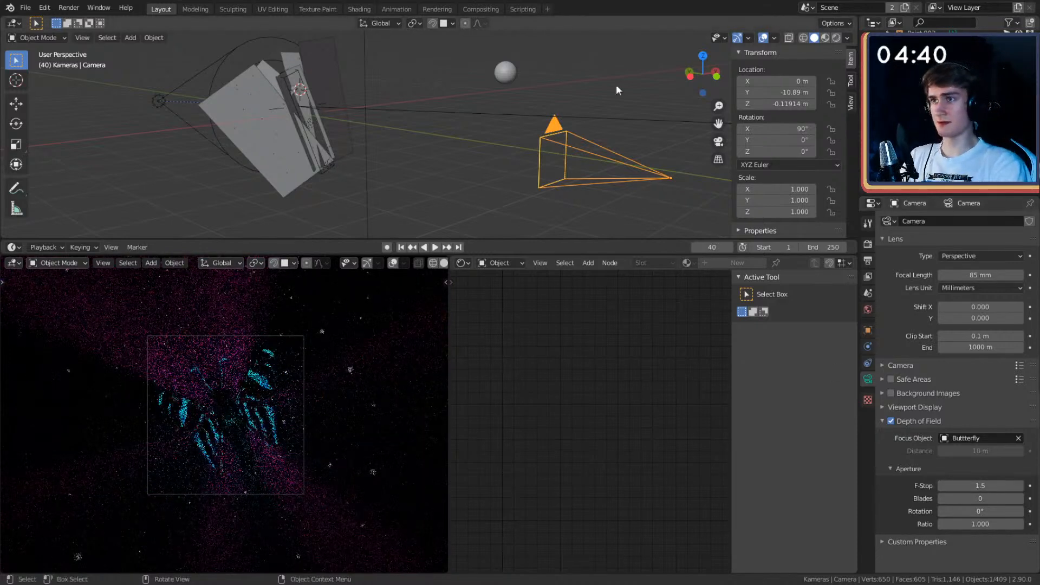
pyautogui.click(614, 79)
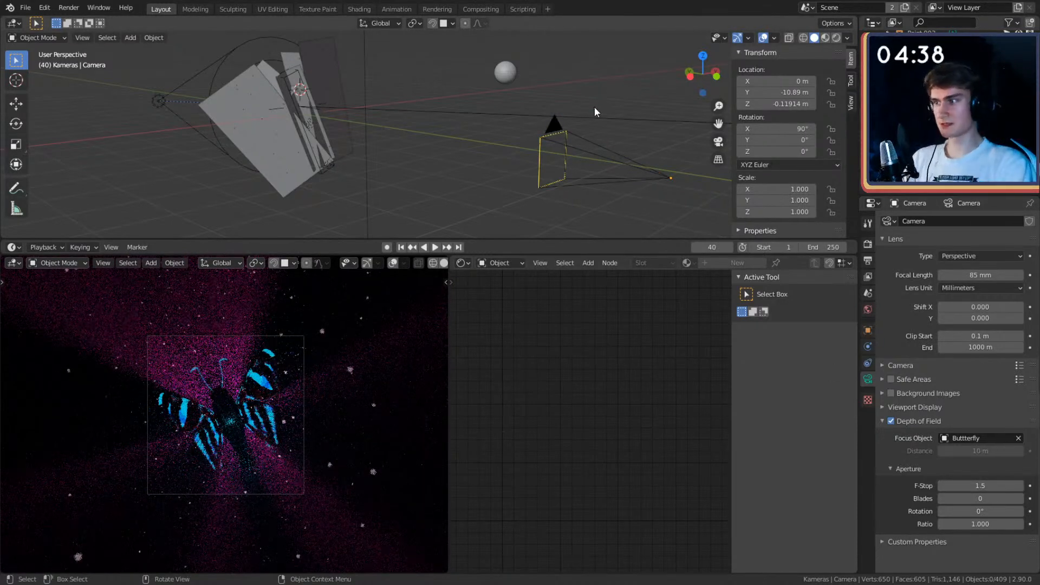
# Step: Try changing the cyan point light at the butterfly's body to an area light and move it about 0.5 m towards the camera
pyautogui.scroll(2, 474, 157)
pyautogui.keyDown('shift'); pyautogui.moveTo(472, 155); pyautogui.dragTo(508, 167, button='middle'); pyautogui.keyUp('shift')
pyautogui.click(349, 140)
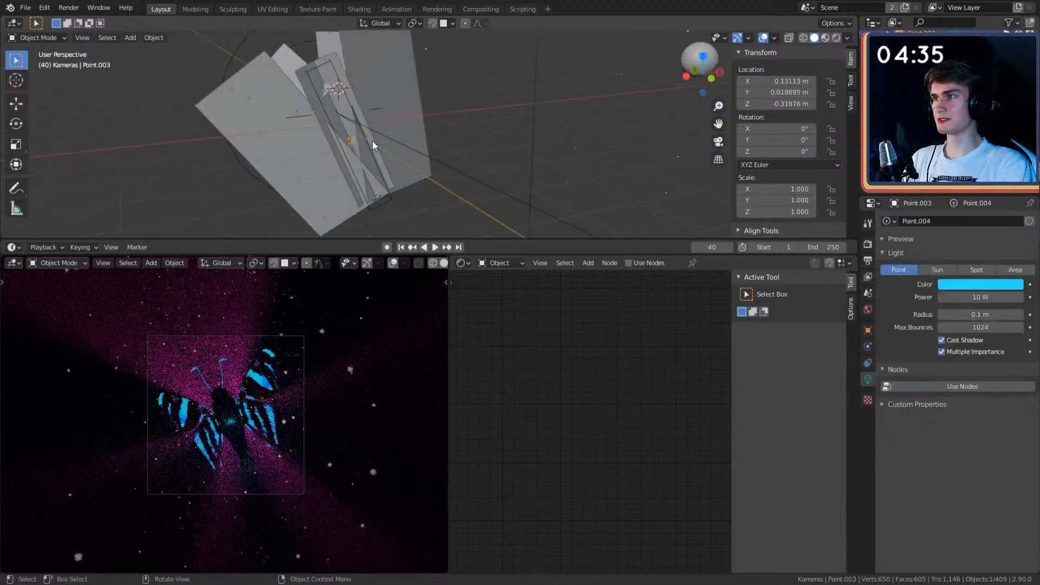
pyautogui.click(1002, 271)
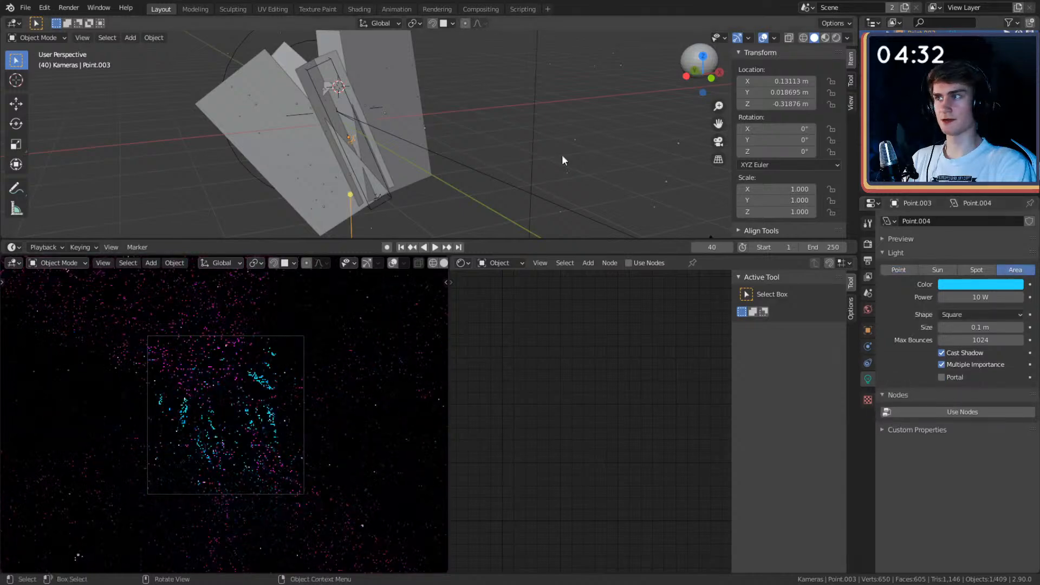
pyautogui.moveTo(561, 155); pyautogui.dragTo(609, 125, button='middle')
pyautogui.press('g')
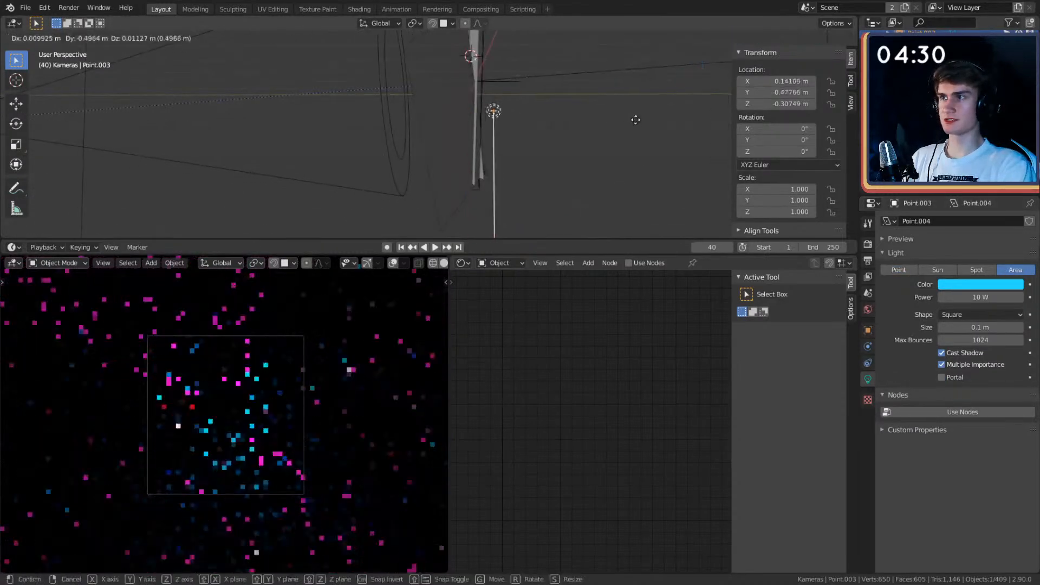
pyautogui.click(628, 128)
# Step: Rotate the cyan area light 90° about X and stretch it along global Z by a factor of about 19
pyautogui.write('rx')
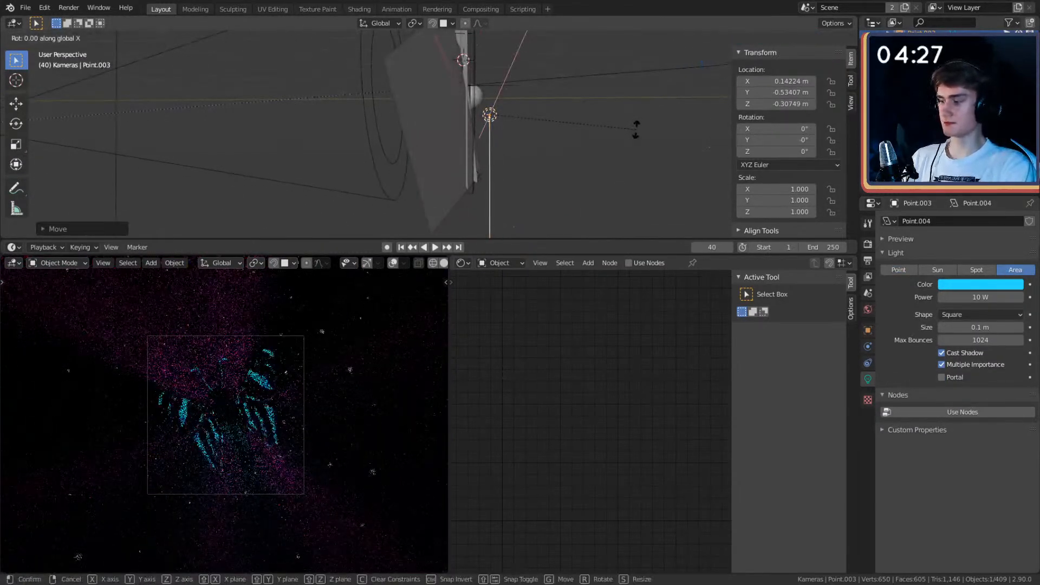
pyautogui.write('90')
pyautogui.click(636, 130)
pyautogui.moveTo(635, 130); pyautogui.dragTo(477, 122, button='middle')
pyautogui.press('s')
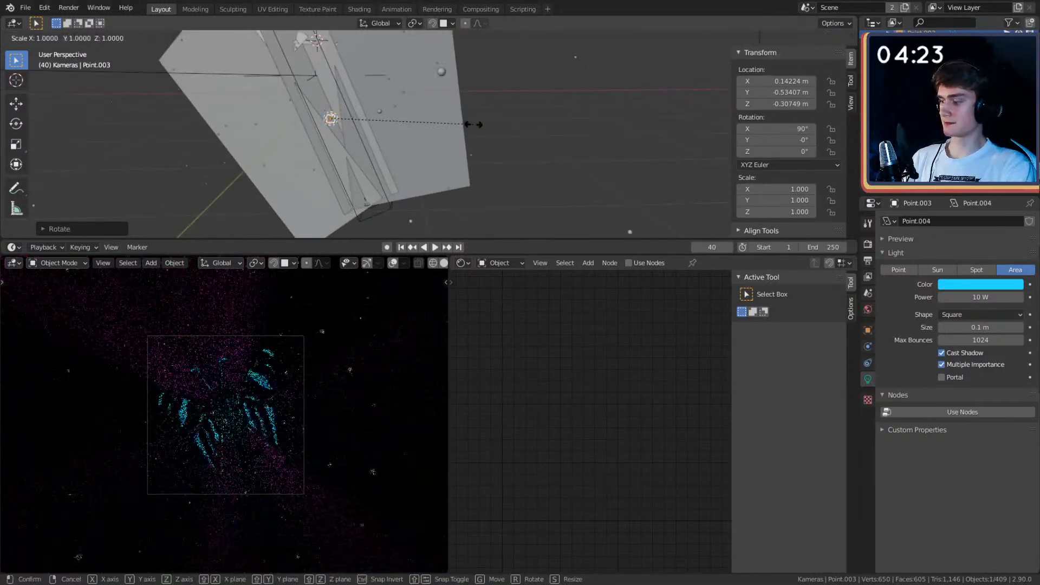
pyautogui.press('z')
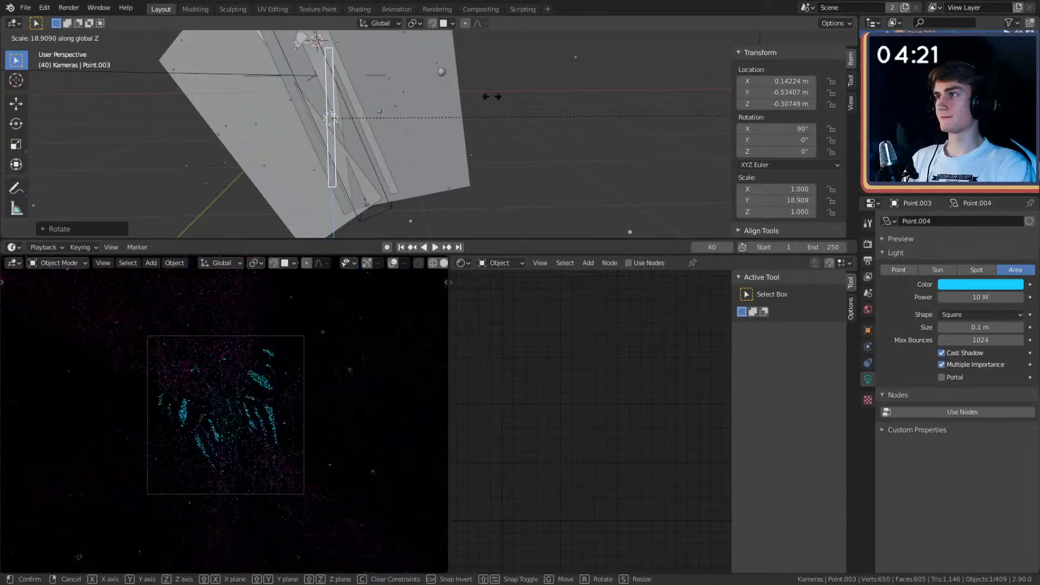
pyautogui.click(520, 111)
# Step: Rotate the stretched area light about -25° around Y to line it up with the butterfly's body and deselect it
pyautogui.press('r')
pyautogui.press('y')
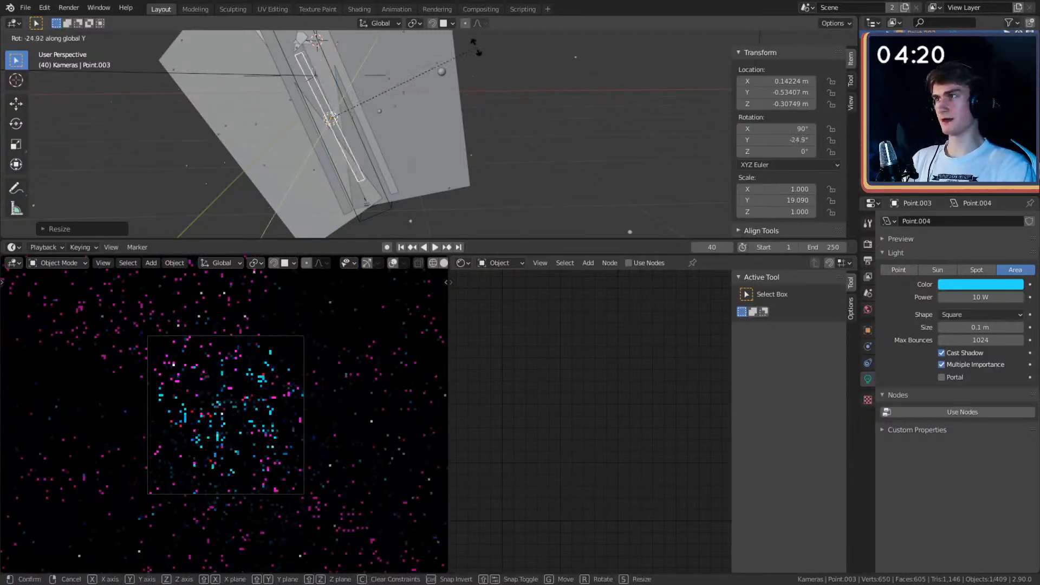
pyautogui.click(438, 93)
pyautogui.moveTo(439, 93); pyautogui.dragTo(503, 156, button='middle')
pyautogui.click(495, 152)
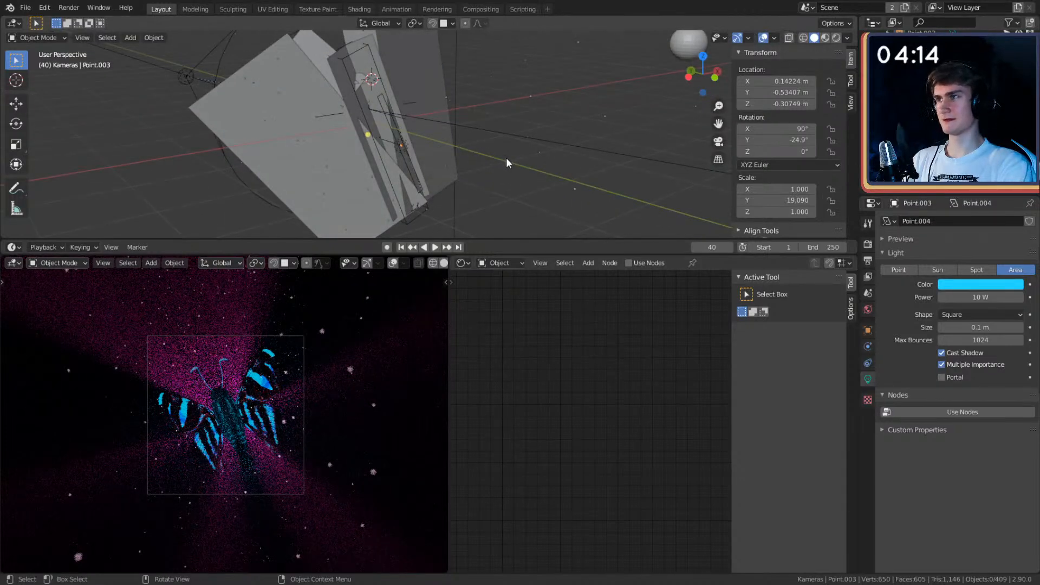
# Step: Undo the cyan light's rotations, stretching, move and conversion to an area light
pyautogui.hotkey('ctrl', 'z')
pyautogui.hotkey('ctrl', 'z')
pyautogui.hotkey('ctrl', 'z')
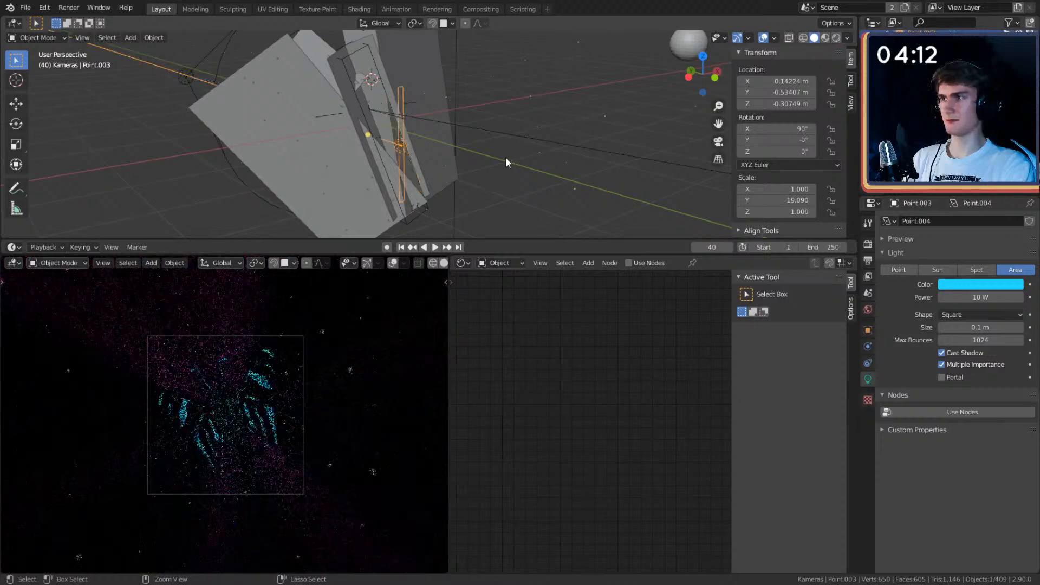
pyautogui.hotkey('ctrl', 'z')
pyautogui.hotkey('ctrl', 'z')
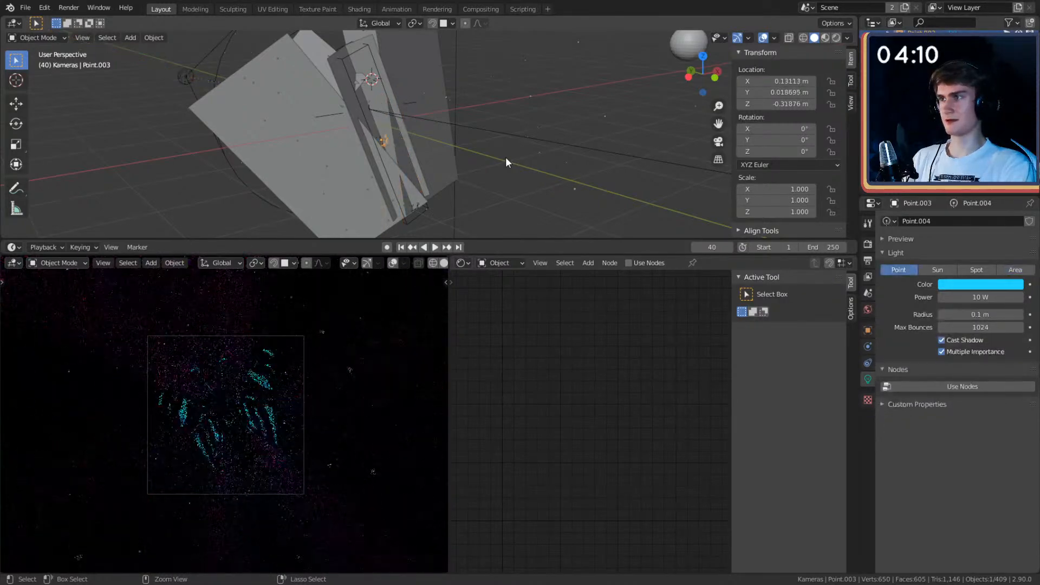
# Step: Duplicate the cyan point light and place the copy with snapping on the butterfly's upper body, at about X -0.19, Z 0.53 m
pyautogui.moveTo(491, 175); pyautogui.dragTo(450, 154, button='middle')
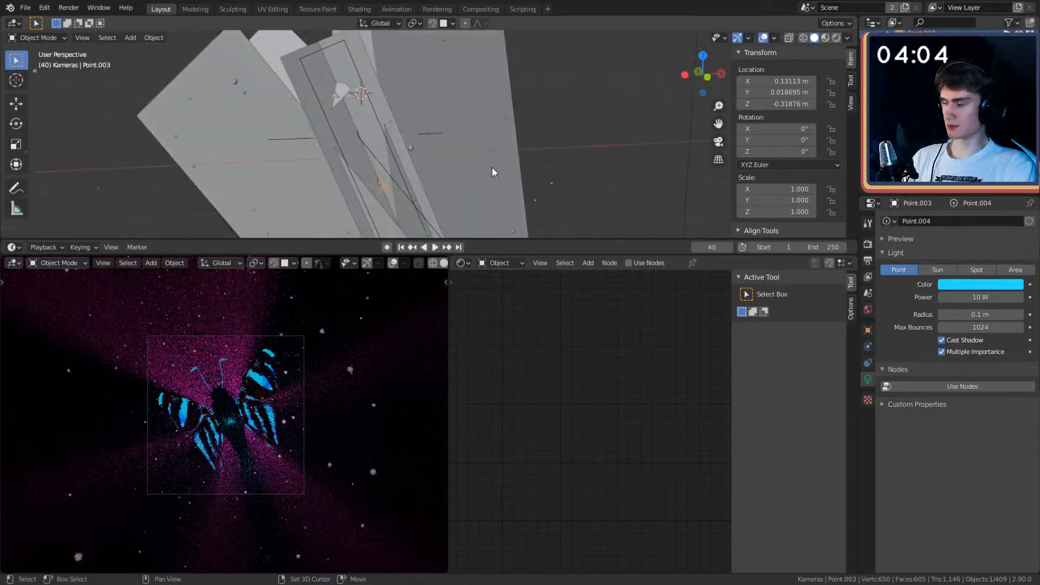
pyautogui.hotkey('shift', 'd')
pyautogui.hotkey('shift', 'Tab')
pyautogui.click(440, 47)
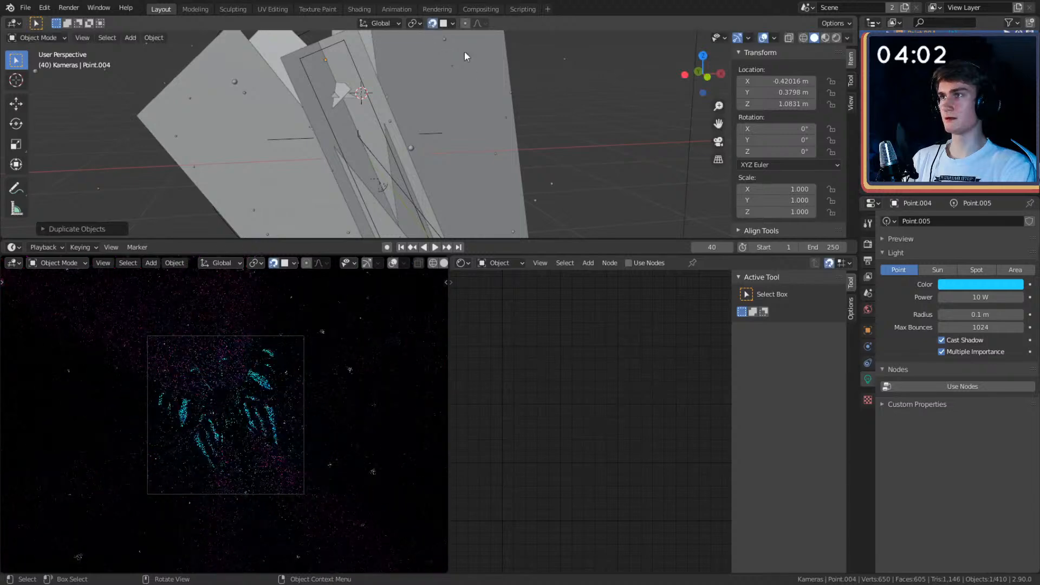
pyautogui.press('g')
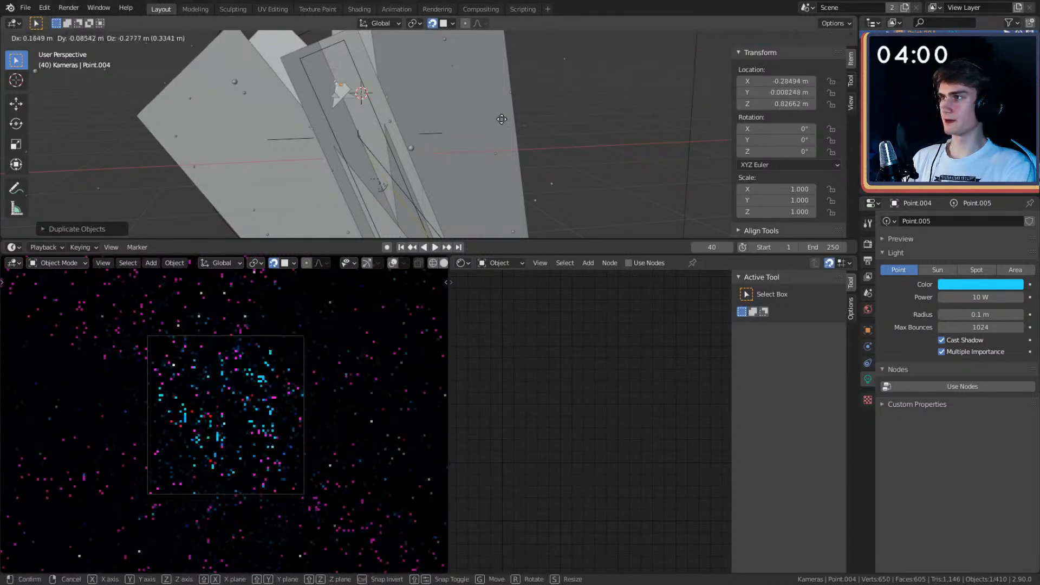
pyautogui.click(509, 141)
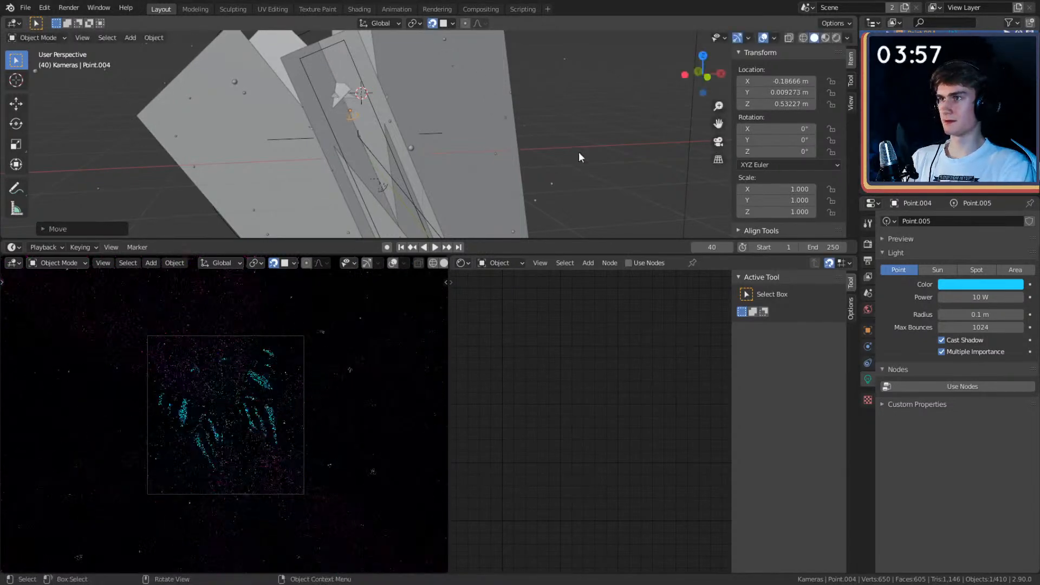
pyautogui.click(550, 160)
# Step: Move the original cyan point light further down the butterfly's body, to about X 0.22, Z -0.50 m, and inspect the lit body
pyautogui.moveTo(550, 154); pyautogui.dragTo(530, 140, button='middle')
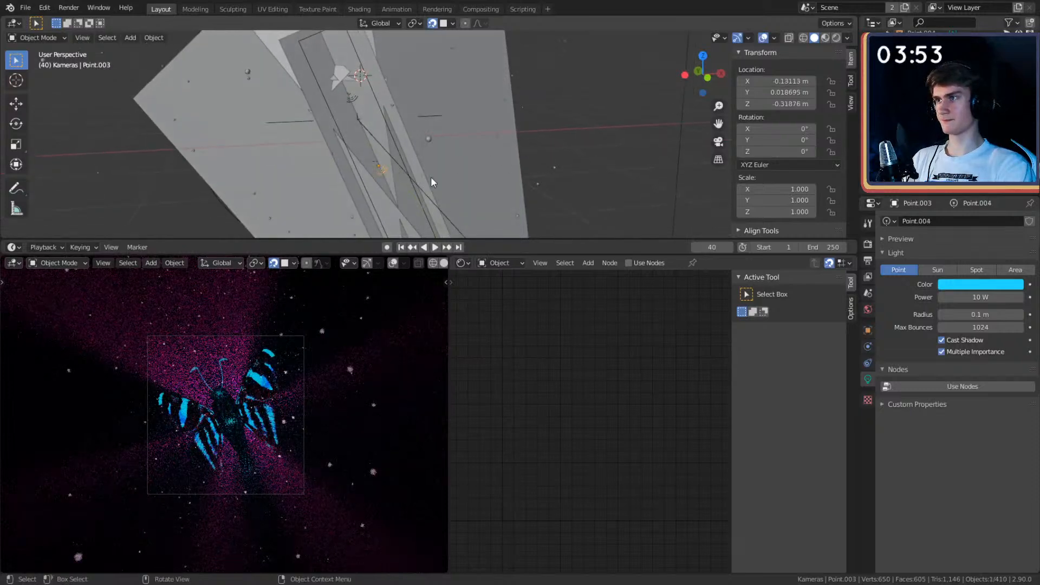
pyautogui.press('g')
pyautogui.click(439, 190)
pyautogui.click(551, 144)
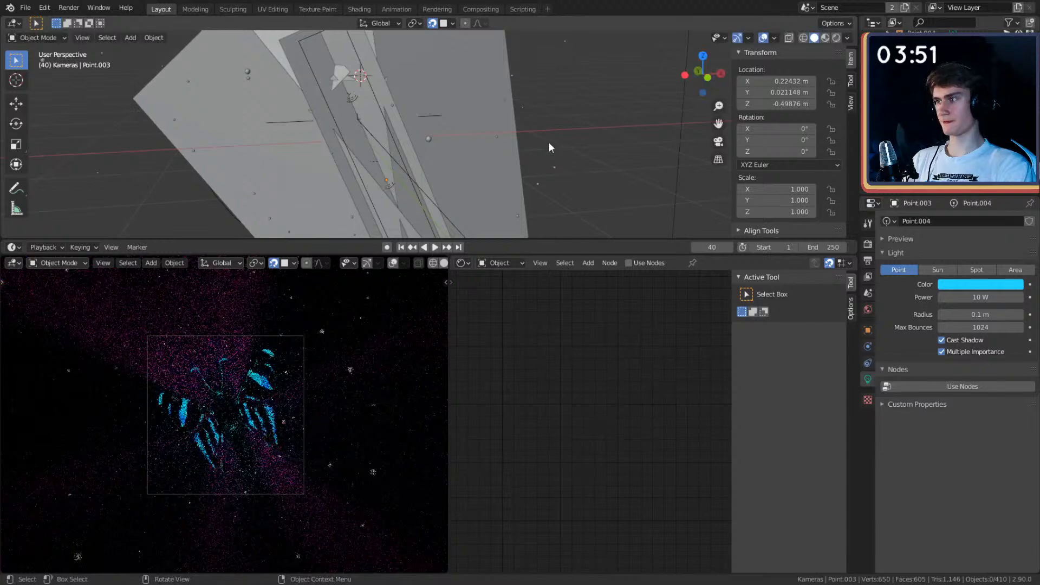
pyautogui.scroll(3, 245, 372)
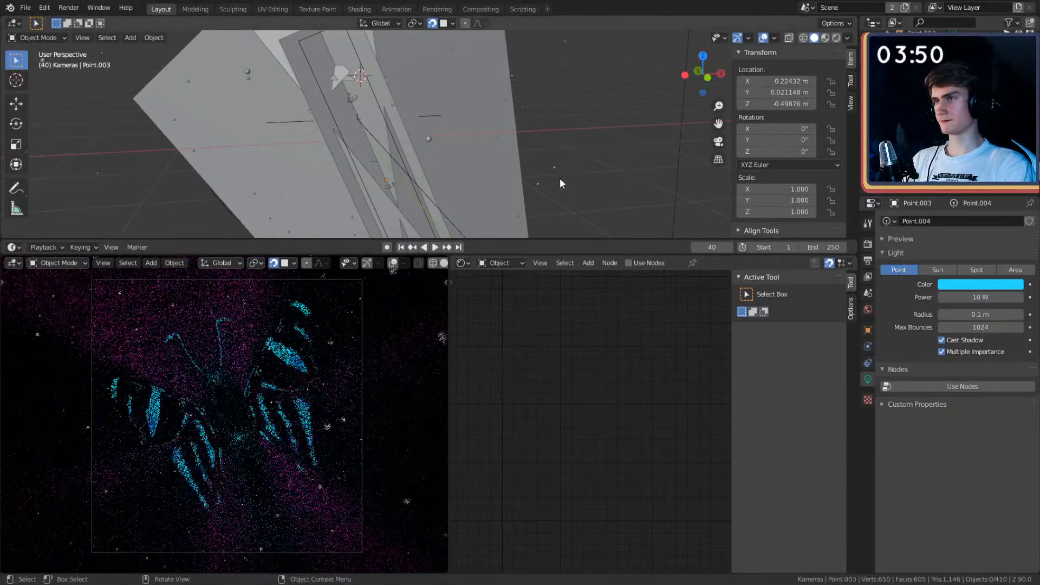
# Step: Select the left antenna and delete the unused Principled BSDF and image texture nodes from its material
pyautogui.moveTo(587, 148); pyautogui.dragTo(488, 151, button='middle')
pyautogui.click(386, 73)
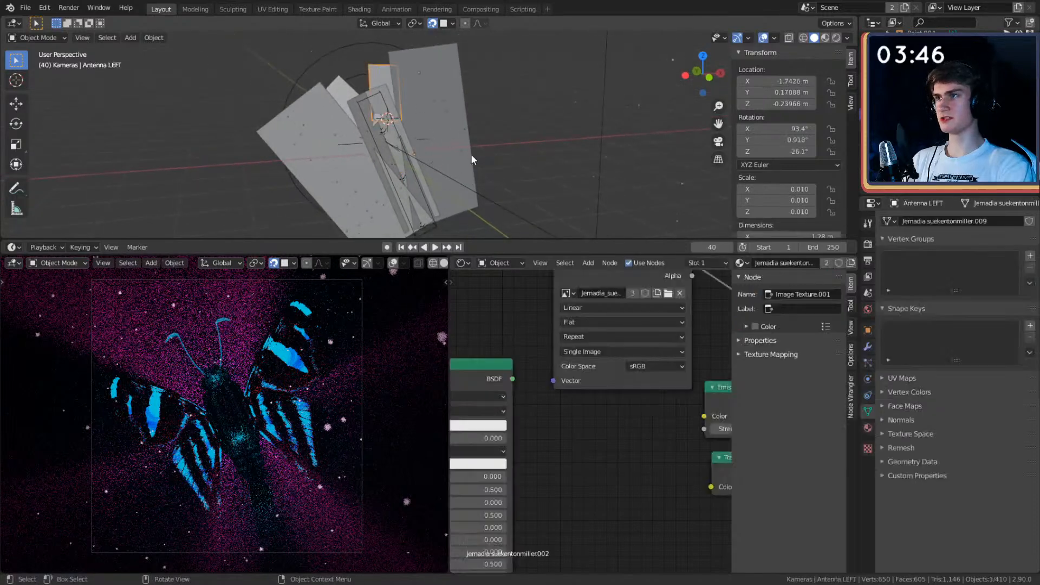
pyautogui.scroll(-5, 545, 431)
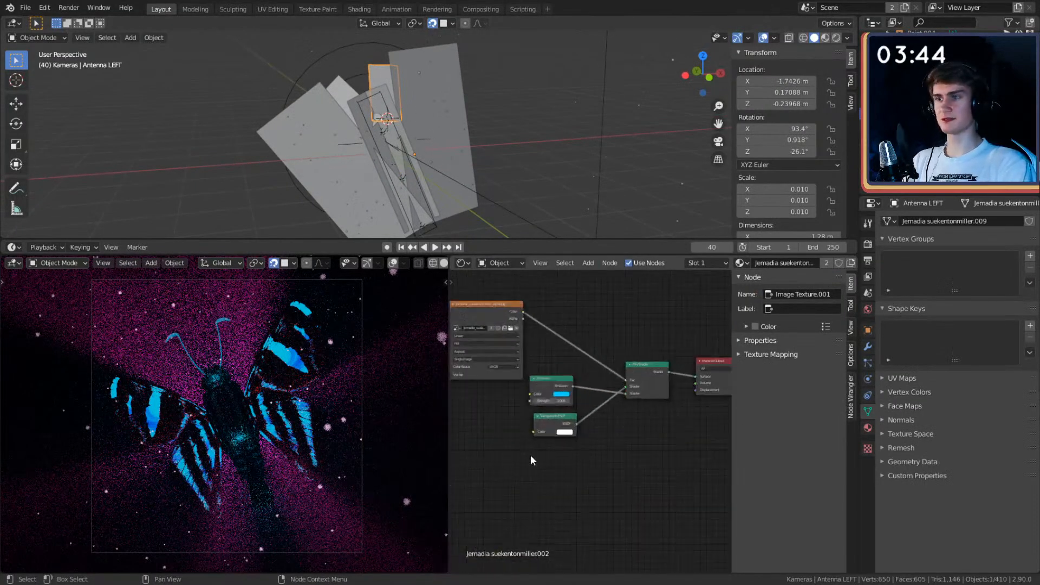
pyautogui.scroll(-3, 563, 482)
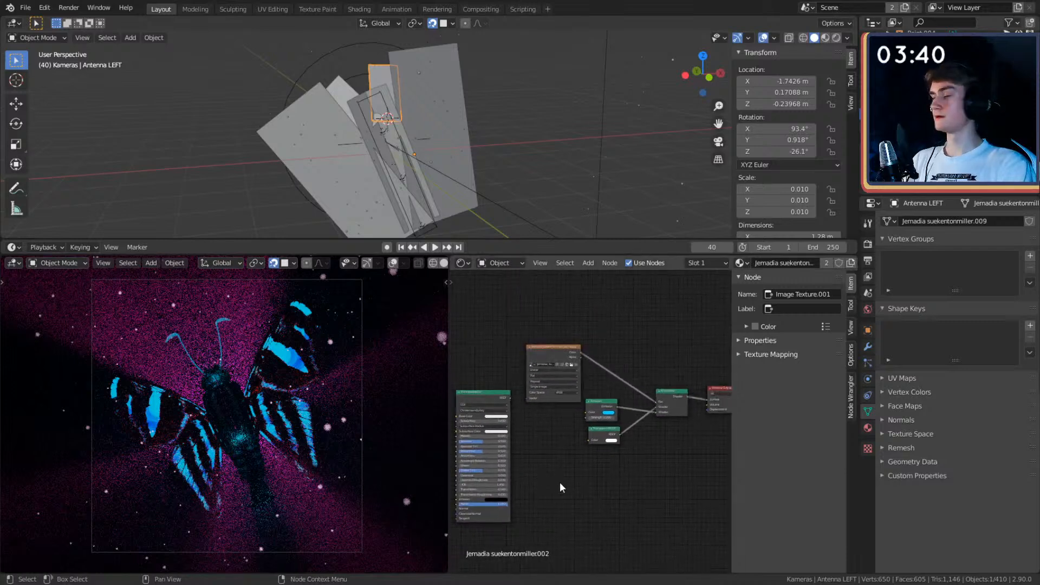
pyautogui.scroll(2, 560, 482)
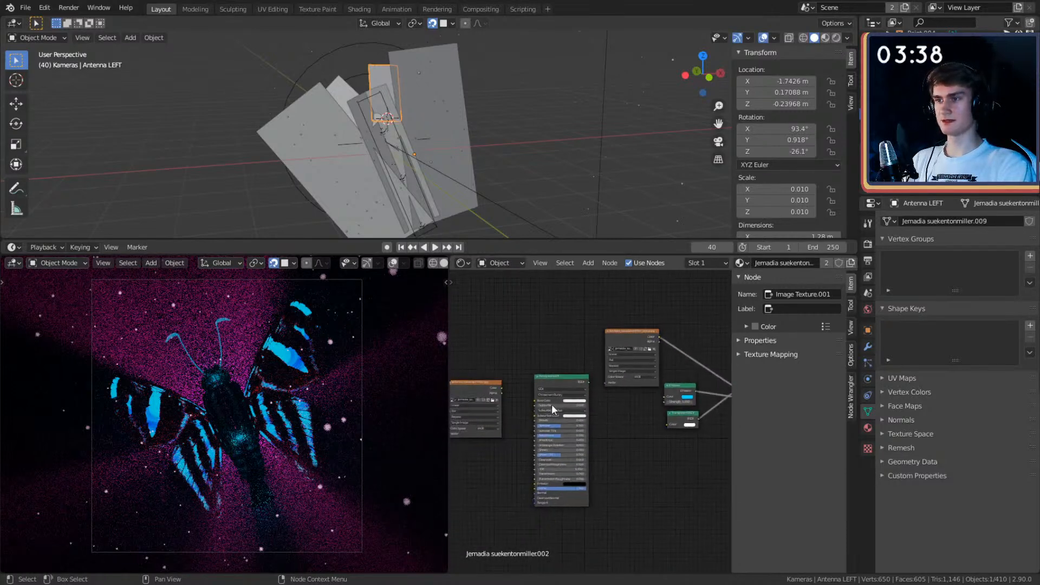
pyautogui.moveTo(574, 351); pyautogui.dragTo(474, 395)
pyautogui.press('x')
pyautogui.press('Home')
pyautogui.scroll(2, 564, 436)
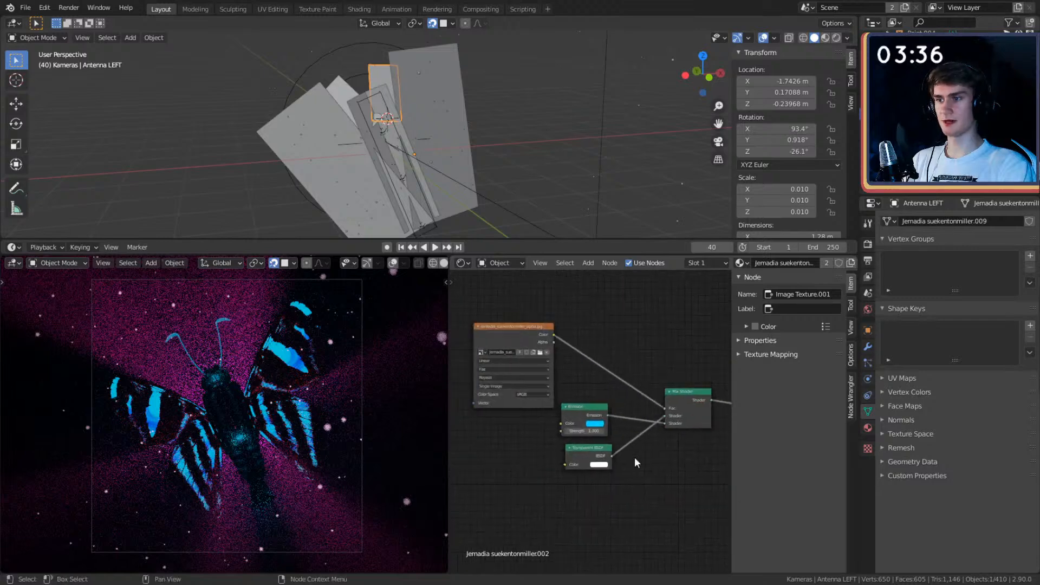
# Step: Place the Emission node below the Transparent BSDF node in the antenna material and turn off snapping
pyautogui.moveTo(581, 411); pyautogui.dragTo(592, 444)
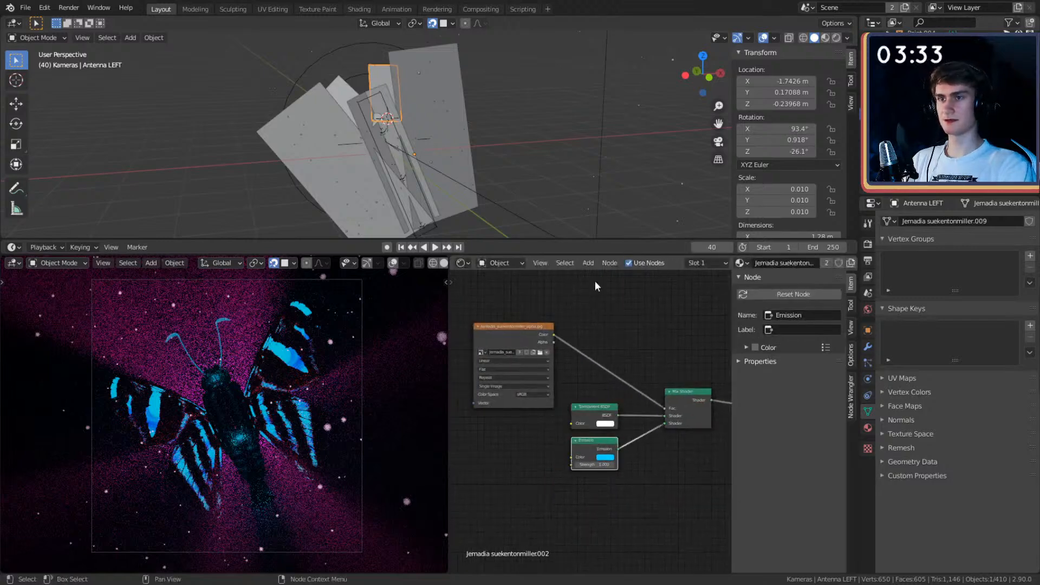
pyautogui.click(436, 25)
pyautogui.keyDown('shift'); pyautogui.scroll(-3, 613, 412); pyautogui.keyUp('shift')
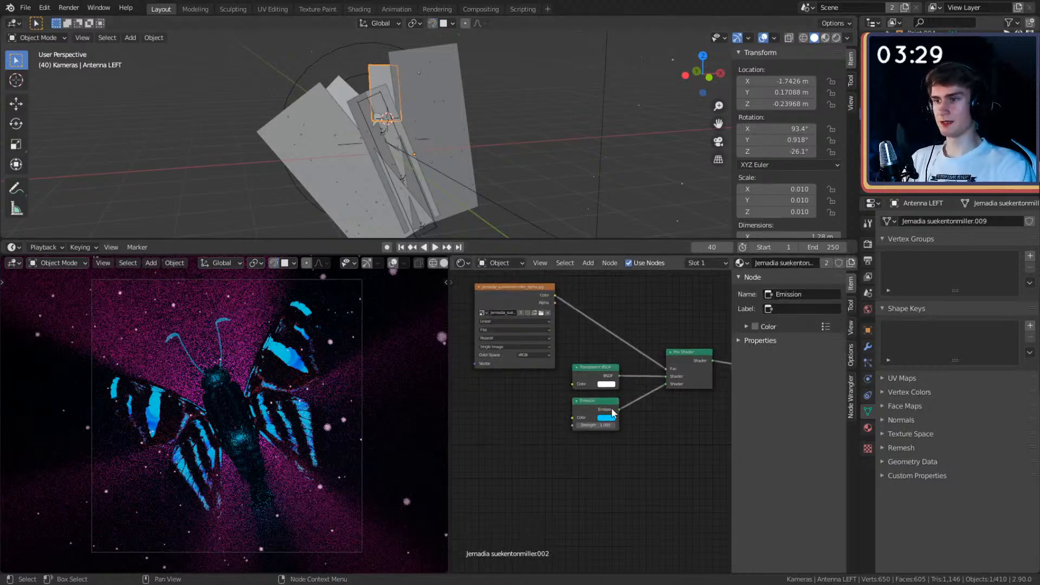
pyautogui.scroll(3, 631, 434)
pyautogui.moveTo(636, 440); pyautogui.dragTo(661, 428, button='middle')
pyautogui.scroll(-3, 642, 428)
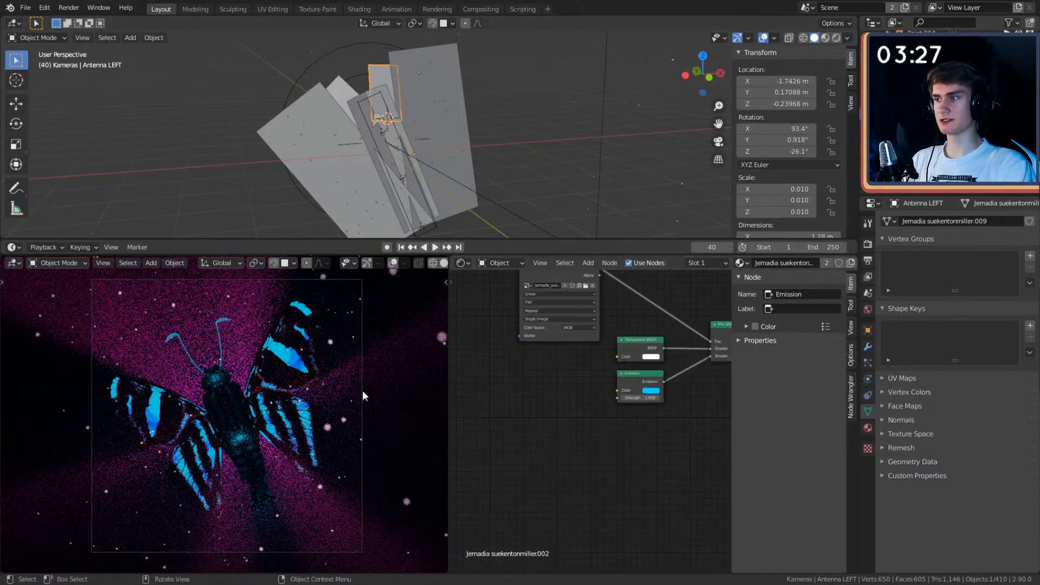
# Step: Copy the maxresdefault.jpg image texture and ColorRamp nodes from the left wing's material and return to the left antenna's material
pyautogui.click(313, 362)
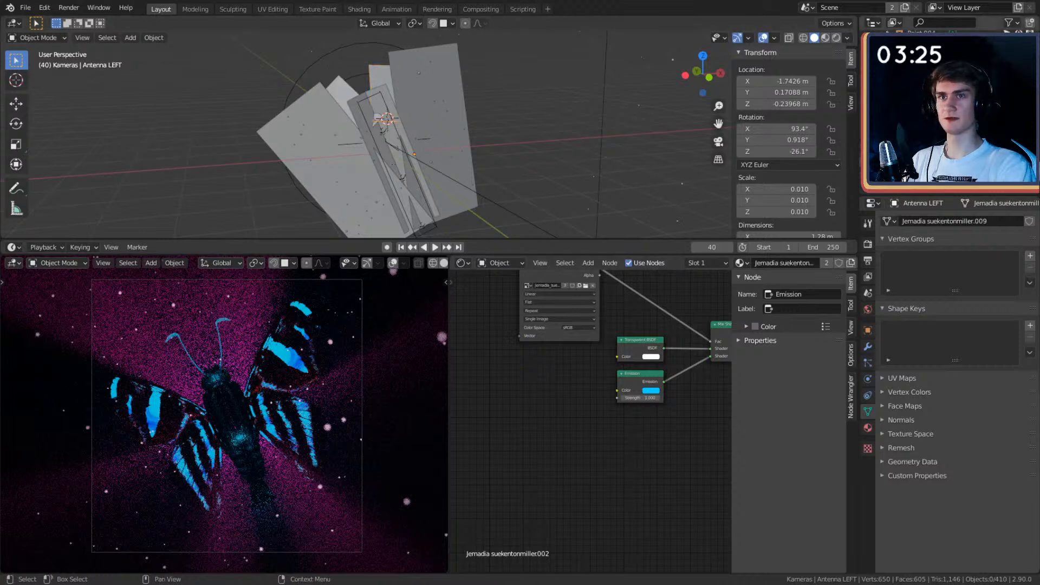
pyautogui.scroll(-3, 628, 433)
pyautogui.click(623, 428)
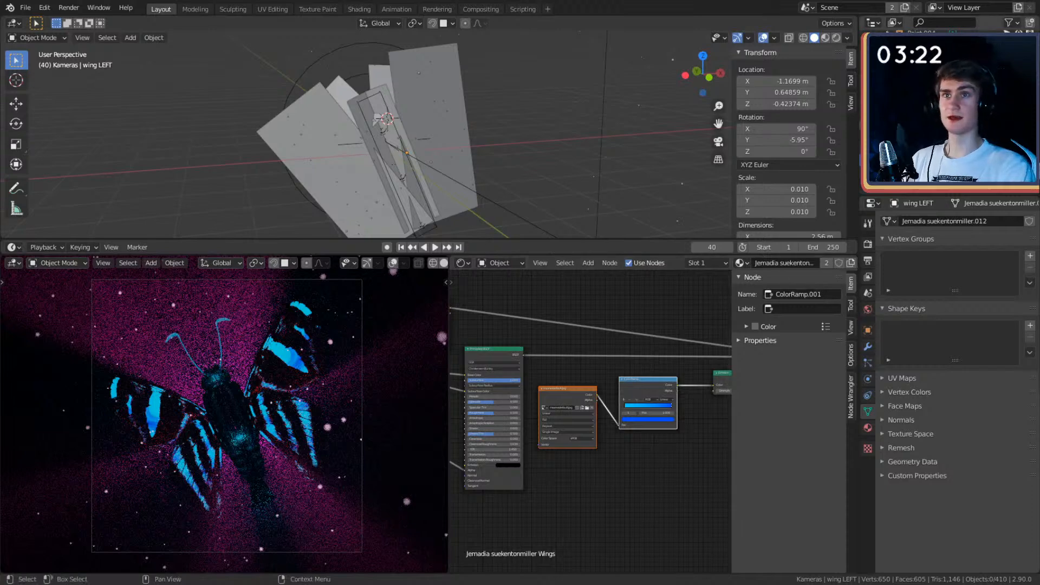
pyautogui.hotkey('ctrl', 'z')
pyautogui.scroll(2, 650, 449)
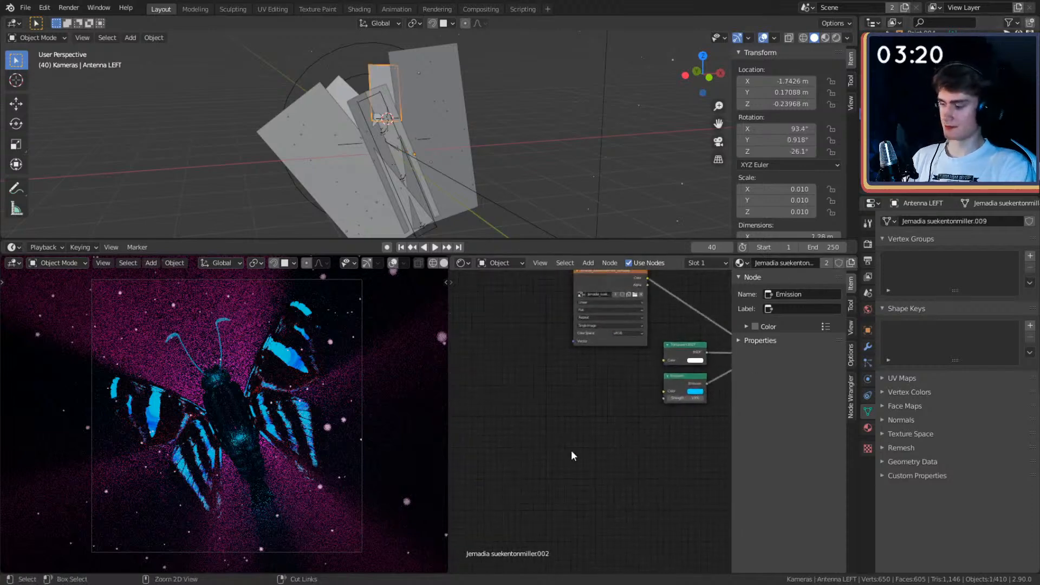
# Step: Paste the copied image texture and ColorRamp into the antenna material and connect the ramp's colour to the Emission colour
pyautogui.hotkey('ctrl', 'v')
pyautogui.press('g')
pyautogui.click(523, 386)
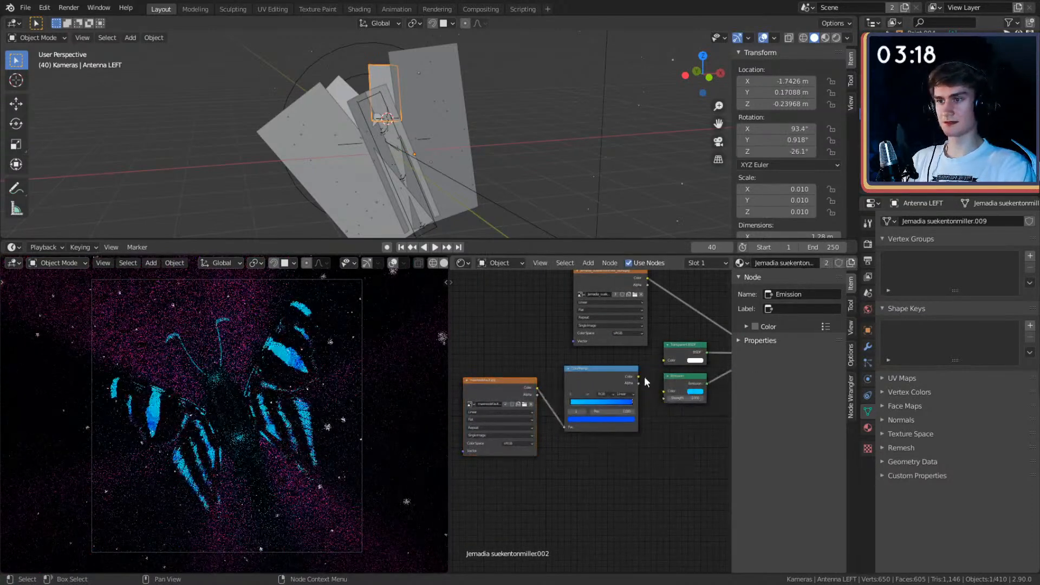
pyautogui.moveTo(639, 377); pyautogui.dragTo(664, 391)
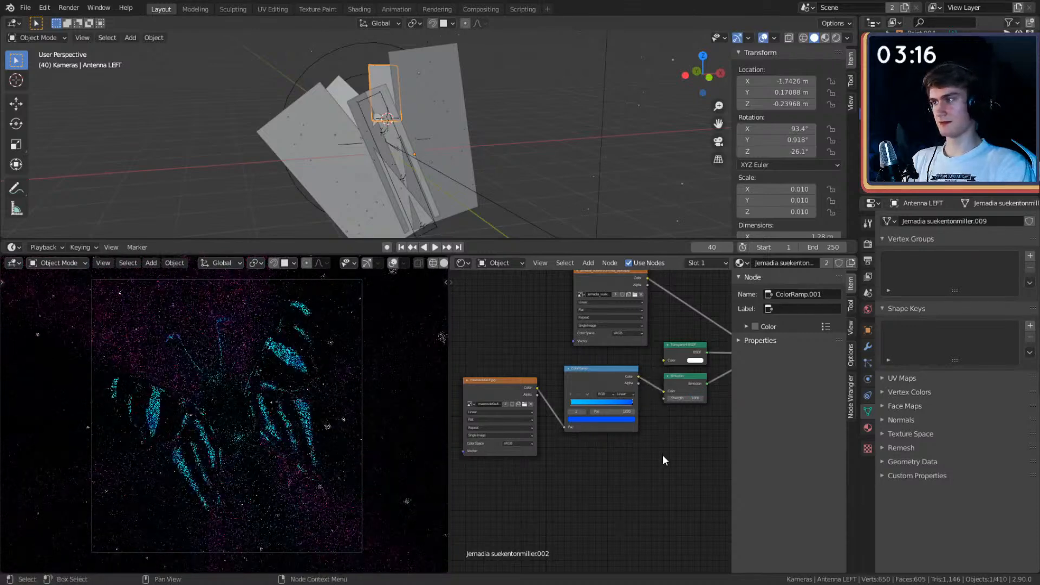
# Step: Add Texture Coordinate and Mapping nodes in front of the maxresdefault.jpg image texture, using the UV output
pyautogui.scroll(4, 639, 460)
pyautogui.moveTo(533, 470); pyautogui.dragTo(662, 470, button='middle')
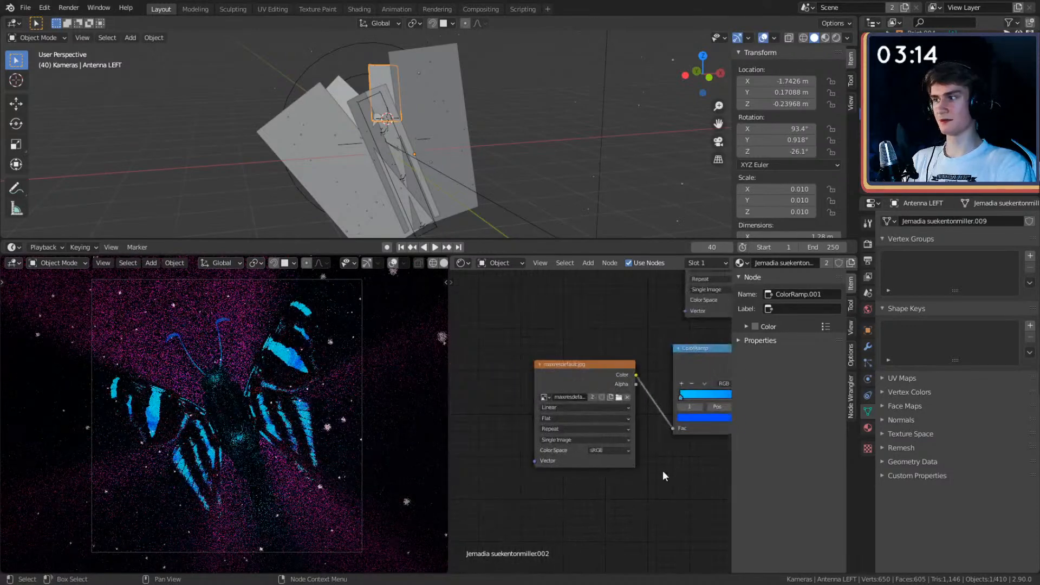
pyautogui.moveTo(573, 495); pyautogui.dragTo(614, 493, button='middle')
pyautogui.click(623, 362)
pyautogui.keyDown('ctrl'); pyautogui.hscroll(-3, 586, 388); pyautogui.keyUp('ctrl')
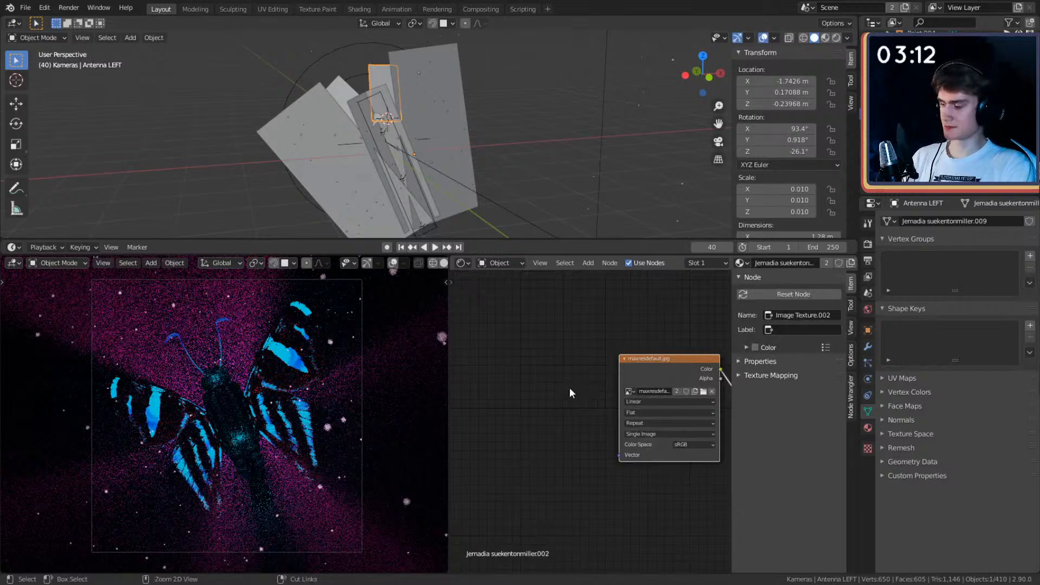
pyautogui.hotkey('ctrl', 't')
pyautogui.keyDown('ctrl'); pyautogui.hscroll(-3, 596, 320); pyautogui.keyUp('ctrl')
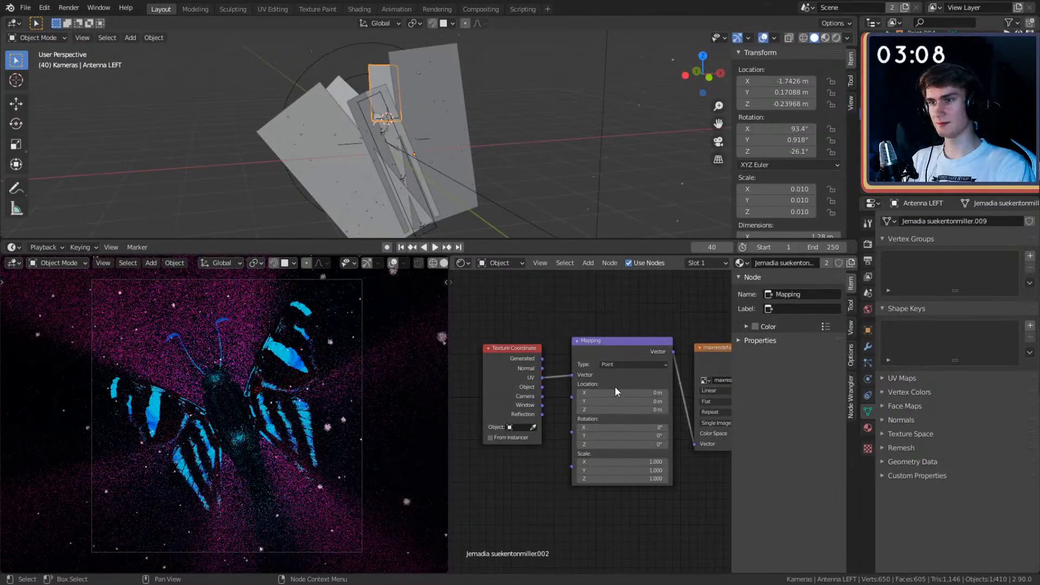
# Step: Set the Mapping node's X location to about 25.2 m and its scale to 4 on all axes
pyautogui.moveTo(615, 389); pyautogui.dragTo(671, 392)
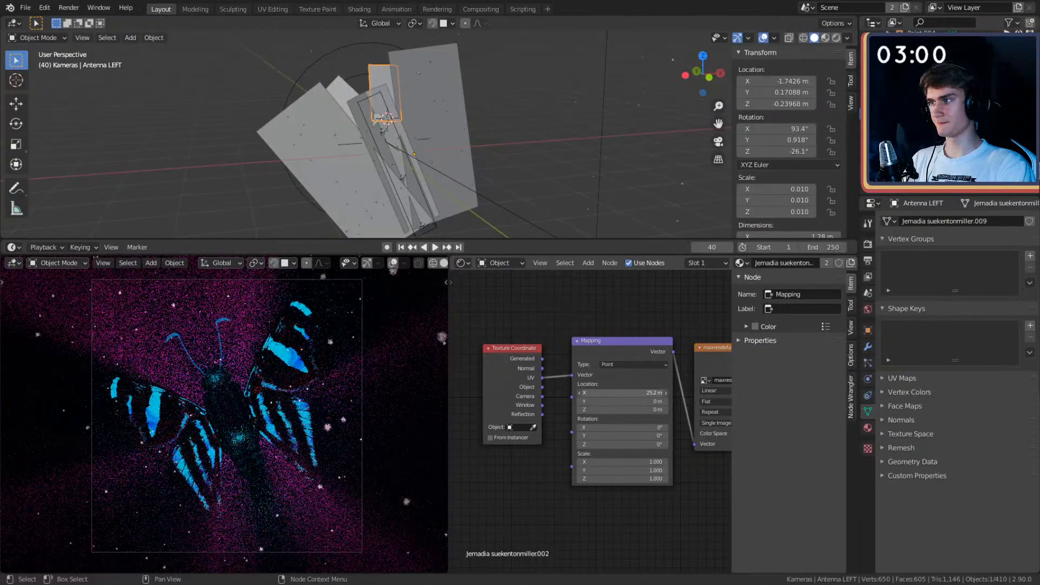
pyautogui.write('2.5')
pyautogui.moveTo(623, 461); pyautogui.dragTo(644, 478)
pyautogui.press('Return')
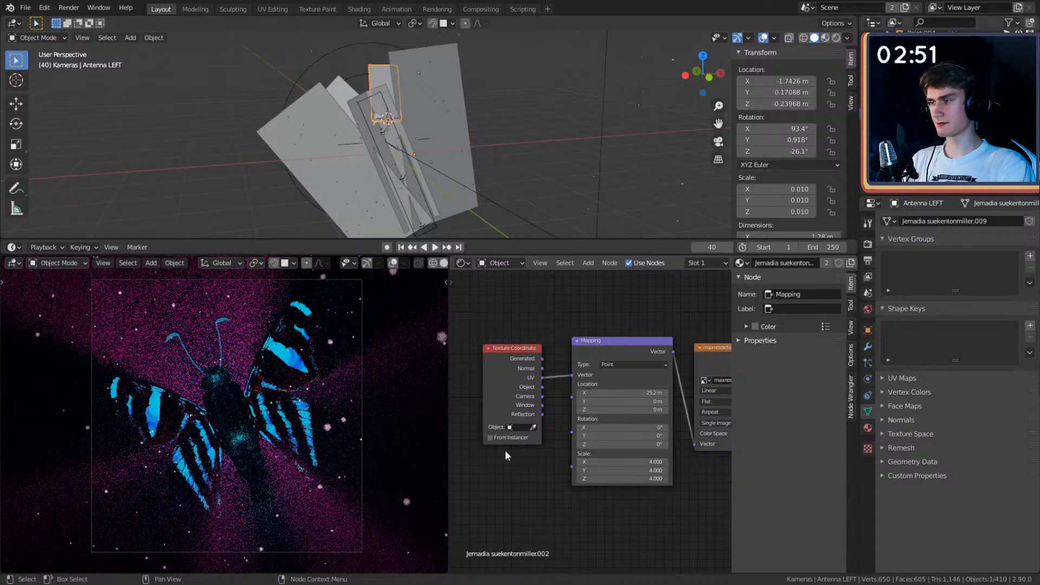
# Step: Examine the antennae up close in material preview and in rendered shading
pyautogui.scroll(8, 204, 378)
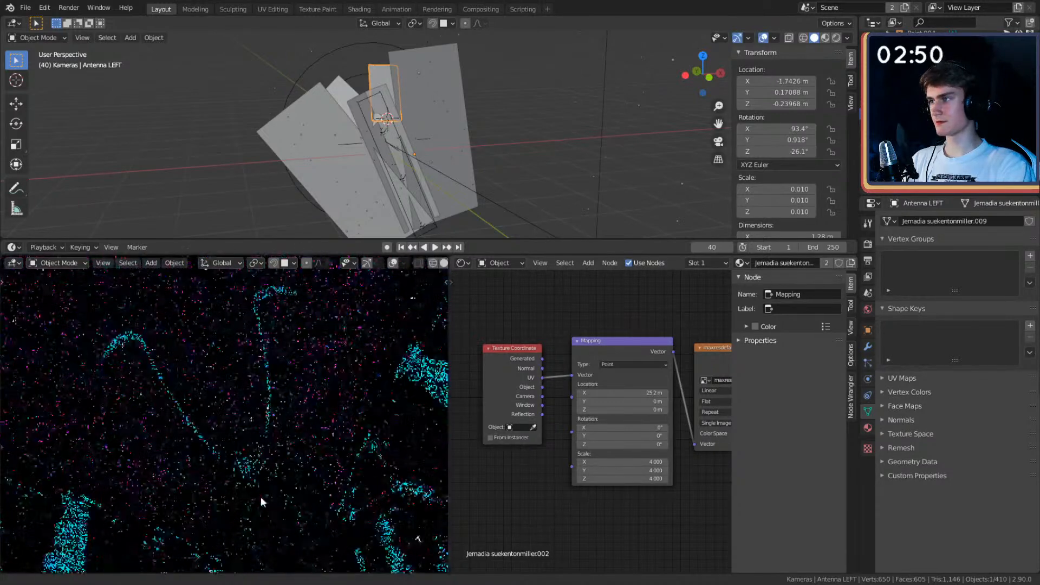
pyautogui.press('z')
pyautogui.click(274, 477)
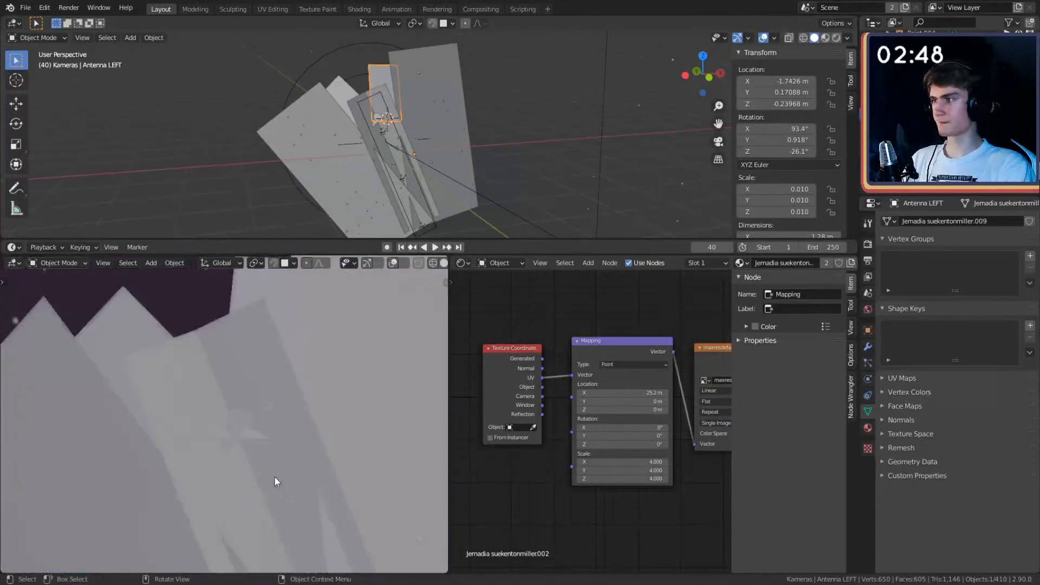
pyautogui.scroll(-4, 272, 466)
pyautogui.scroll(3, 269, 458)
pyautogui.keyDown('shift'); pyautogui.moveTo(291, 394); pyautogui.dragTo(288, 406, button='middle'); pyautogui.keyUp('shift')
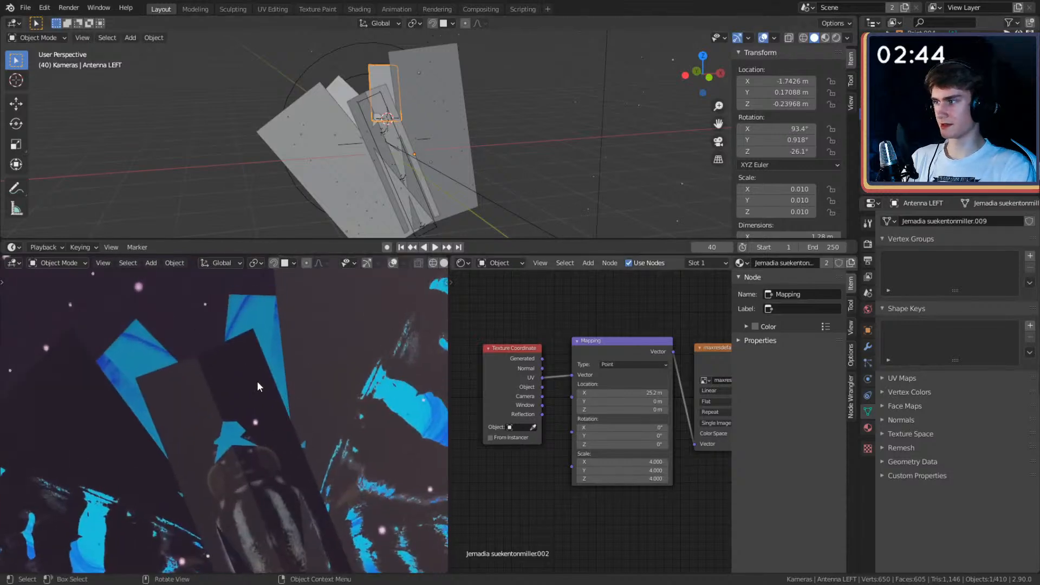
pyautogui.press('z')
pyautogui.click(270, 364)
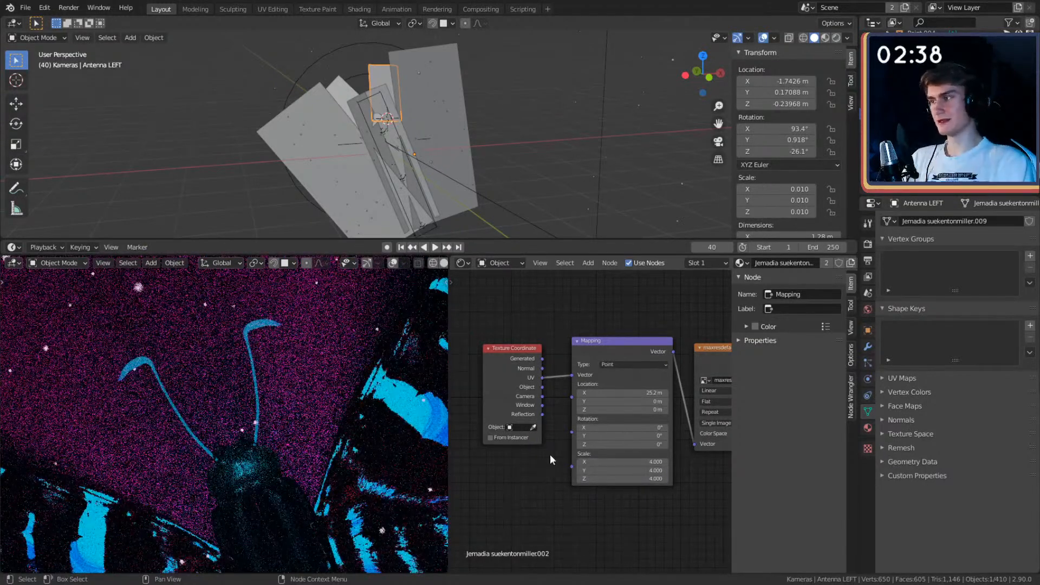
# Step: Shift the image texture further by setting the Mapping node's X location to 31 m
pyautogui.scroll(-3, 650, 492)
pyautogui.moveTo(655, 503); pyautogui.dragTo(638, 487, button='middle')
pyautogui.scroll(6, 616, 478)
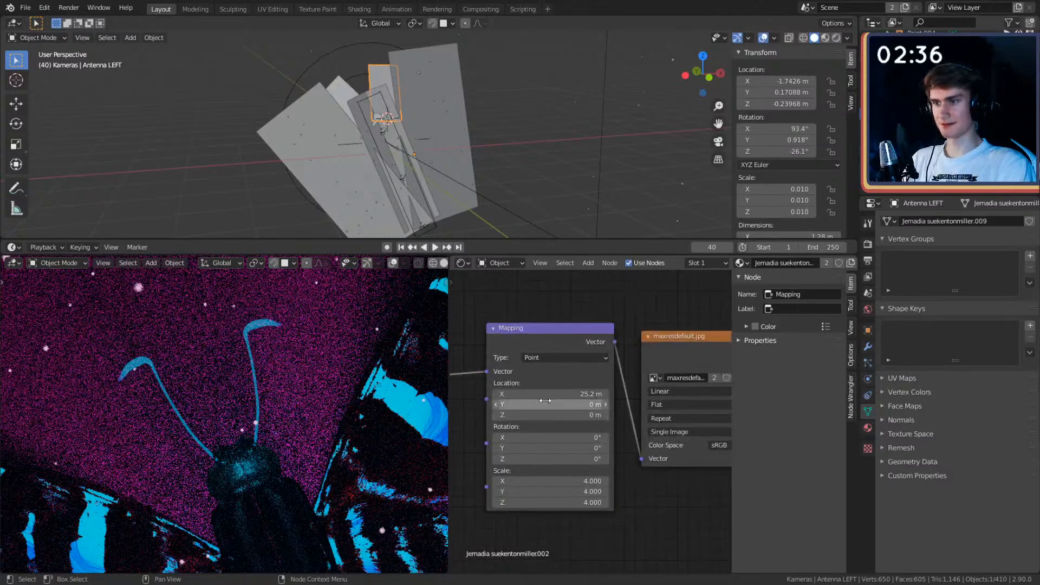
pyautogui.moveTo(542, 394); pyautogui.dragTo(574, 394)
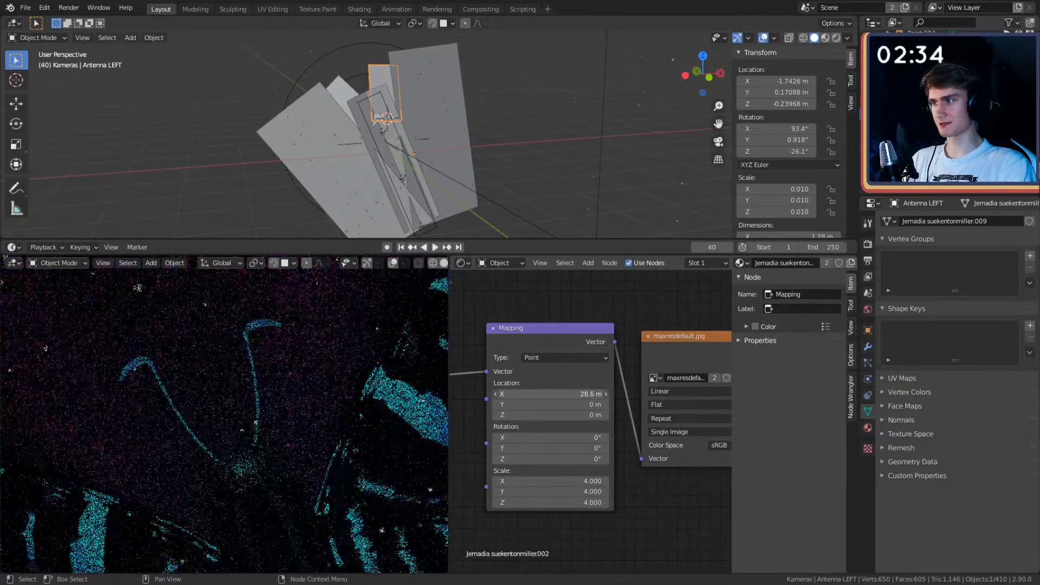
pyautogui.moveTo(574, 394); pyautogui.dragTo(597, 393)
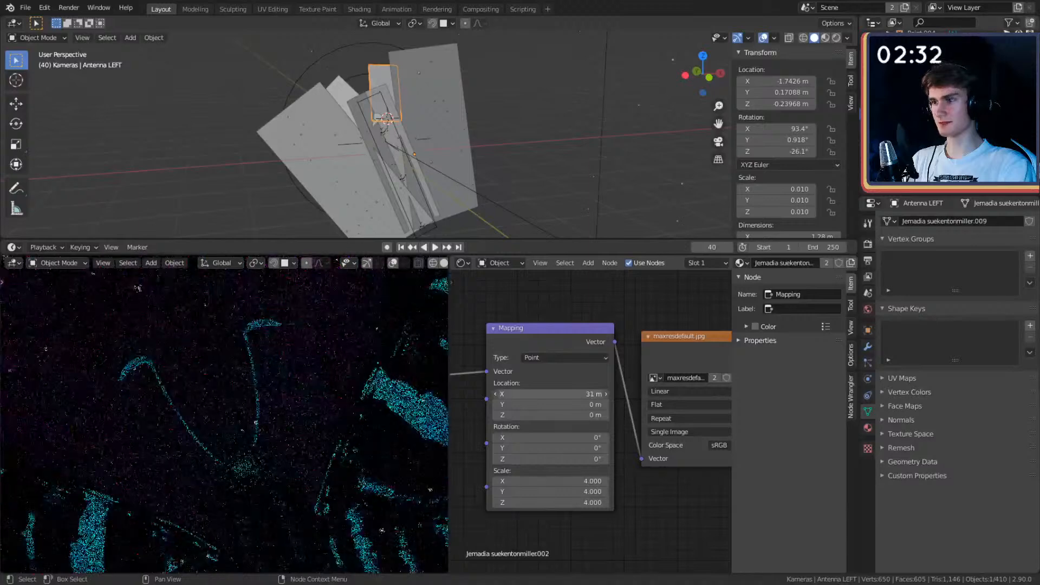
# Step: Delete the Texture Coordinate, Mapping and maxresdefault.jpg image texture nodes from the antenna material, keeping the ColorRamp
pyautogui.scroll(-2, 284, 417)
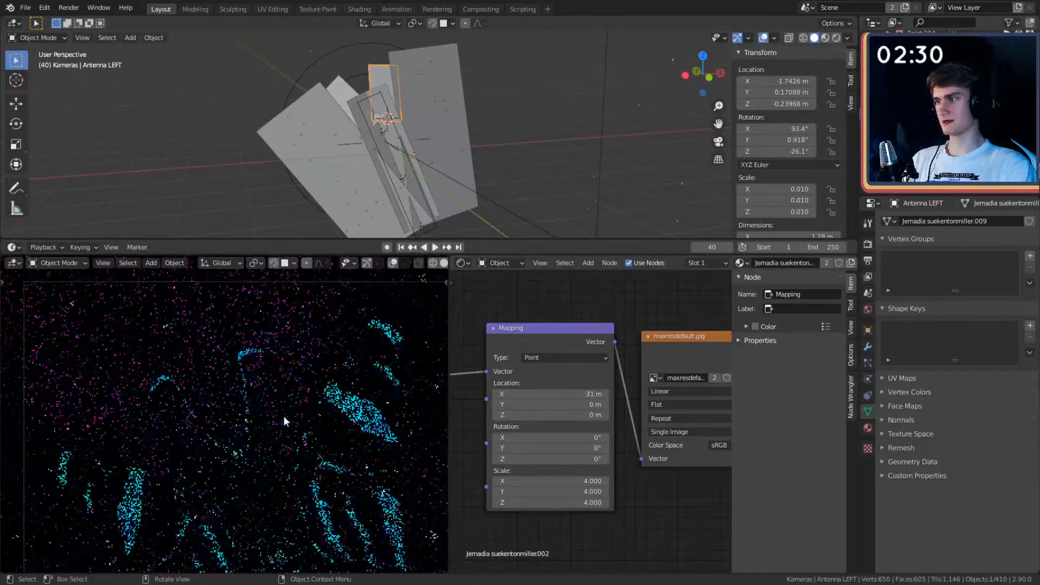
pyautogui.scroll(-3, 605, 495)
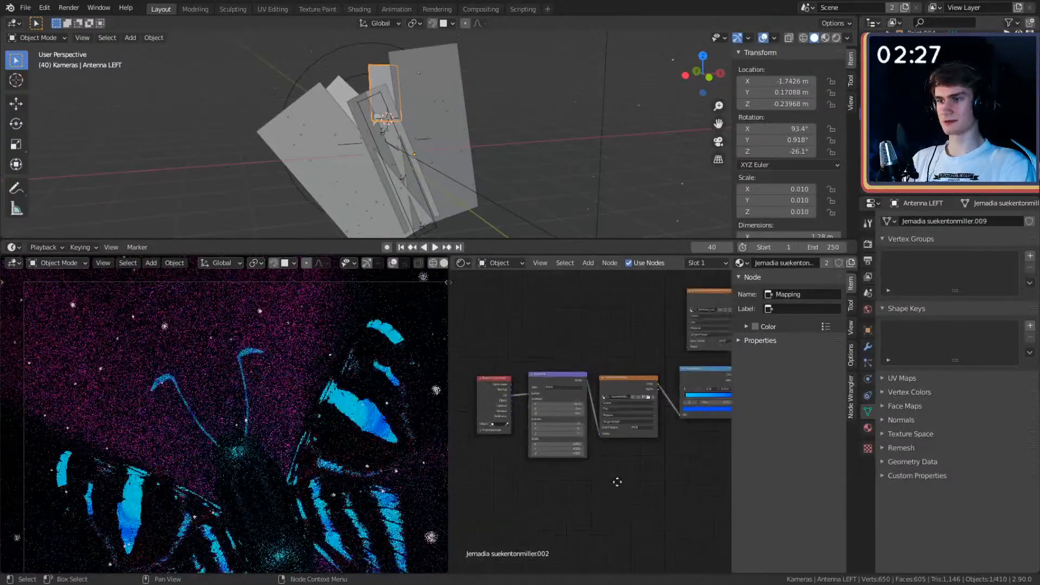
pyautogui.scroll(2, 560, 457)
pyautogui.scroll(-2, 640, 453)
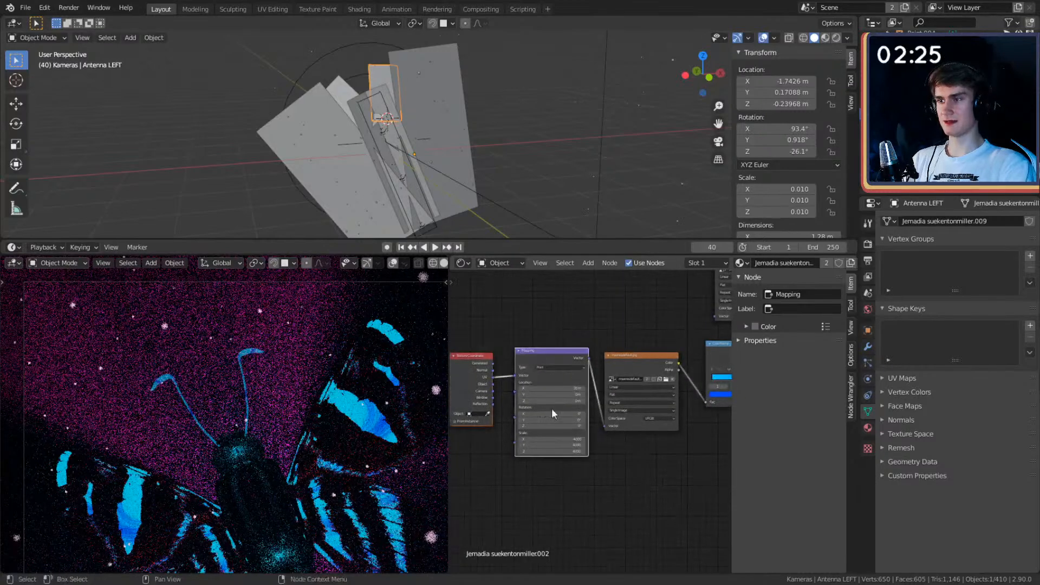
pyautogui.moveTo(587, 469); pyautogui.dragTo(558, 443, button='middle')
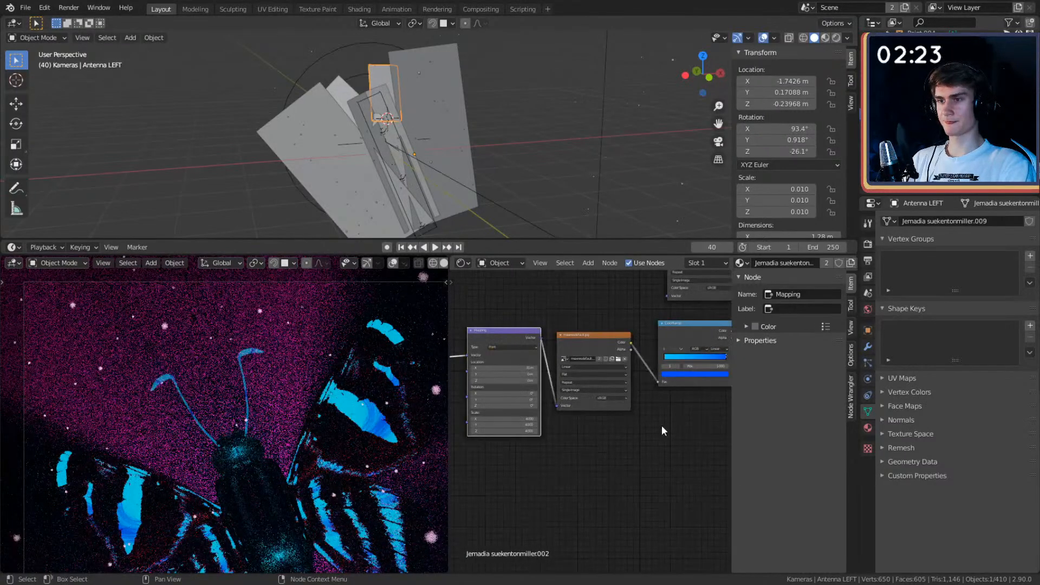
pyautogui.moveTo(663, 431); pyautogui.dragTo(692, 430, button='middle')
pyautogui.moveTo(671, 436); pyautogui.dragTo(450, 341)
pyautogui.press('x')
pyautogui.moveTo(642, 440)
pyautogui.mouseDown(button='middle')
pyautogui.moveTo(591, 431)
pyautogui.moveTo(654, 439)
pyautogui.mouseUp(button='middle')
# Step: Add a Wave Texture node in front of the ColorRamp and preview its output on the antennae
pyautogui.hotkey('shift', 'a')
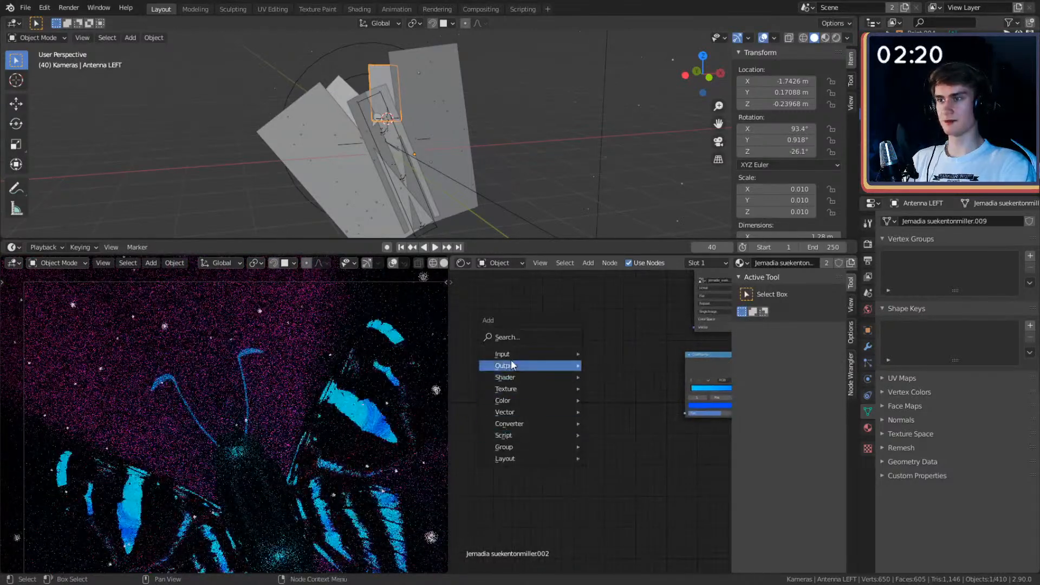
pyautogui.moveTo(511, 390)
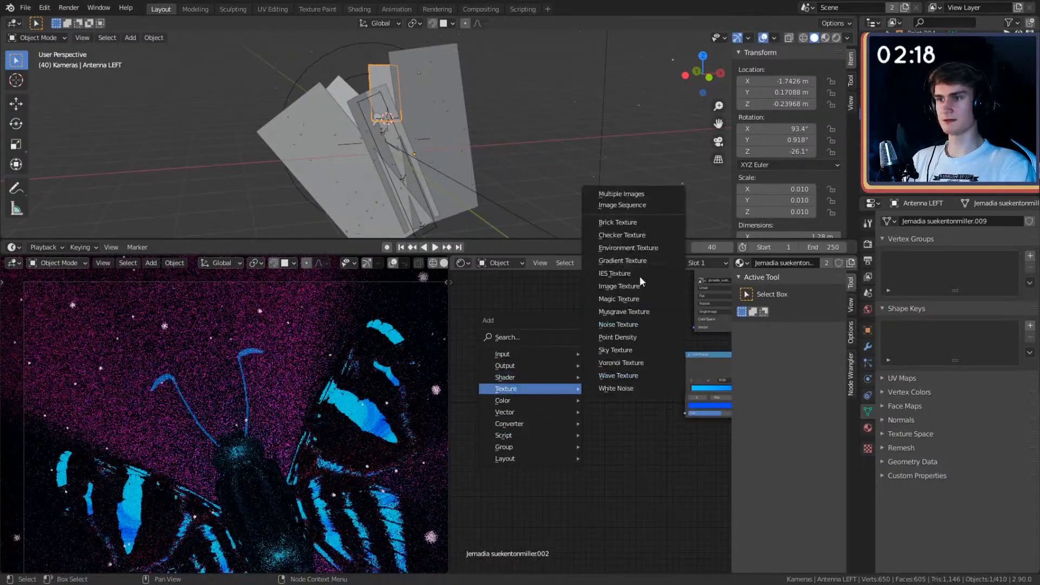
pyautogui.click(615, 378)
pyautogui.click(591, 361)
pyautogui.keyDown('ctrl'); pyautogui.keyDown('shift'); pyautogui.click(627, 402); pyautogui.keyUp('shift'); pyautogui.keyUp('ctrl')
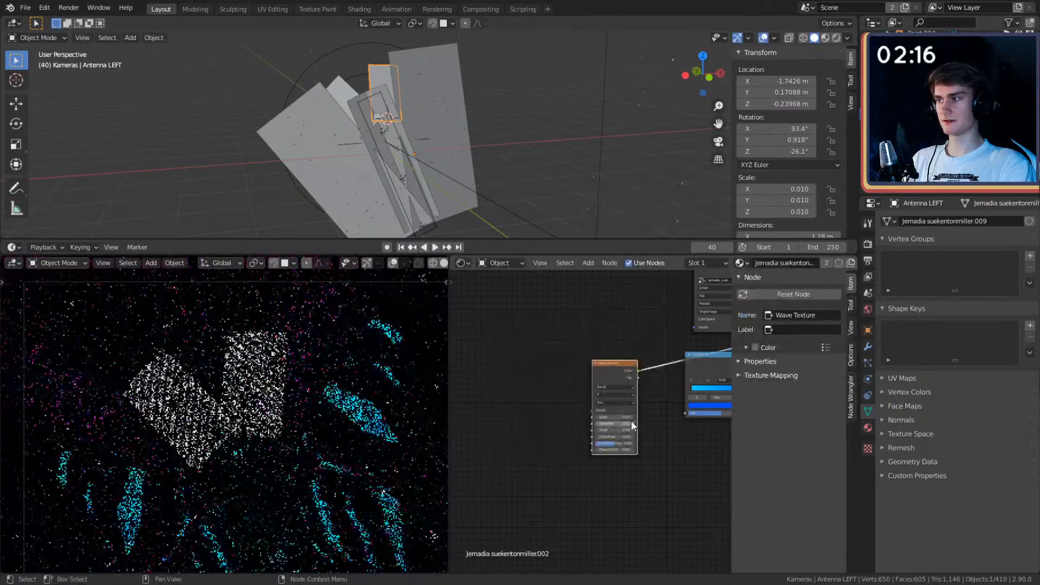
# Step: Connect the Wave Texture's Color output to the ColorRamp's Fac input and preview the ramp's colours on the antennae
pyautogui.moveTo(659, 438); pyautogui.dragTo(592, 452, button='middle')
pyautogui.scroll(2, 591, 446)
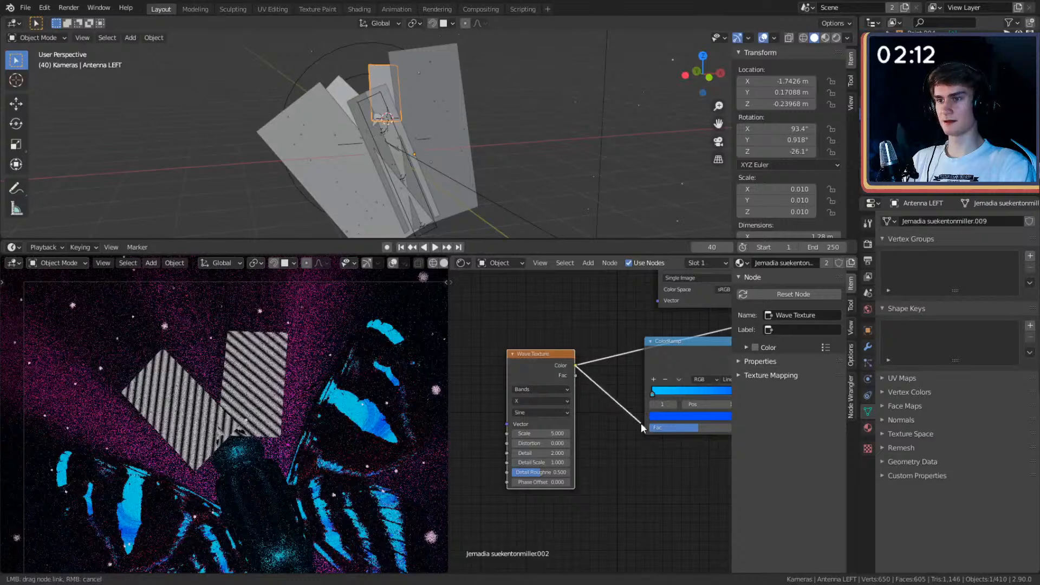
pyautogui.moveTo(641, 428); pyautogui.dragTo(649, 427)
pyautogui.click(681, 349)
# Step: Raise the Wave Texture's Distortion to about 20.4
pyautogui.scroll(1, 638, 425)
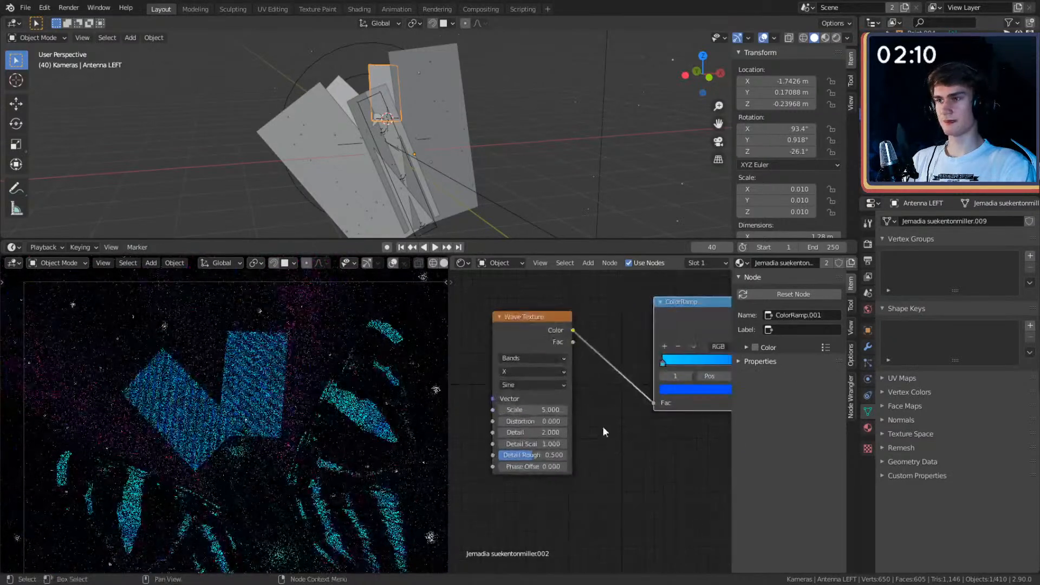
pyautogui.scroll(2, 605, 432)
pyautogui.moveTo(596, 404); pyautogui.dragTo(666, 404)
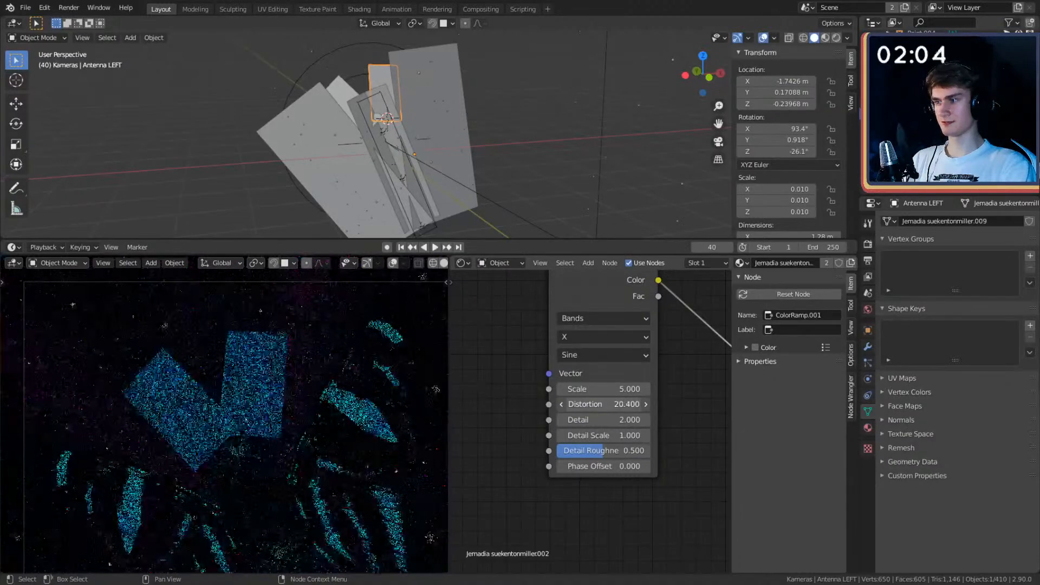
# Step: Set the Wave Texture's Scale to 1.7 and its Detail to 7.3
pyautogui.scroll(-1, 654, 442)
pyautogui.moveTo(601, 391); pyautogui.dragTo(623, 391)
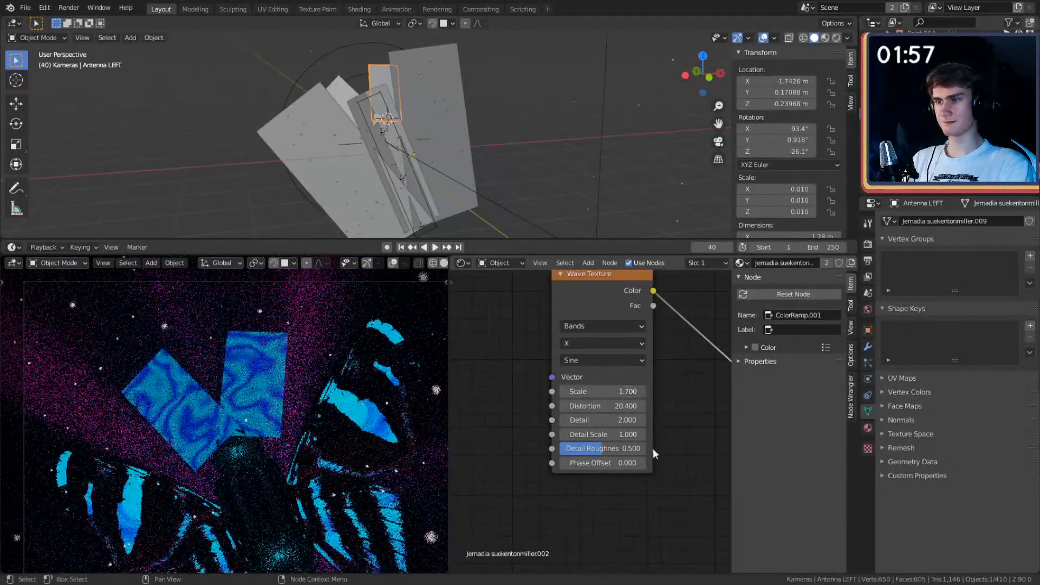
pyautogui.scroll(2, 653, 416)
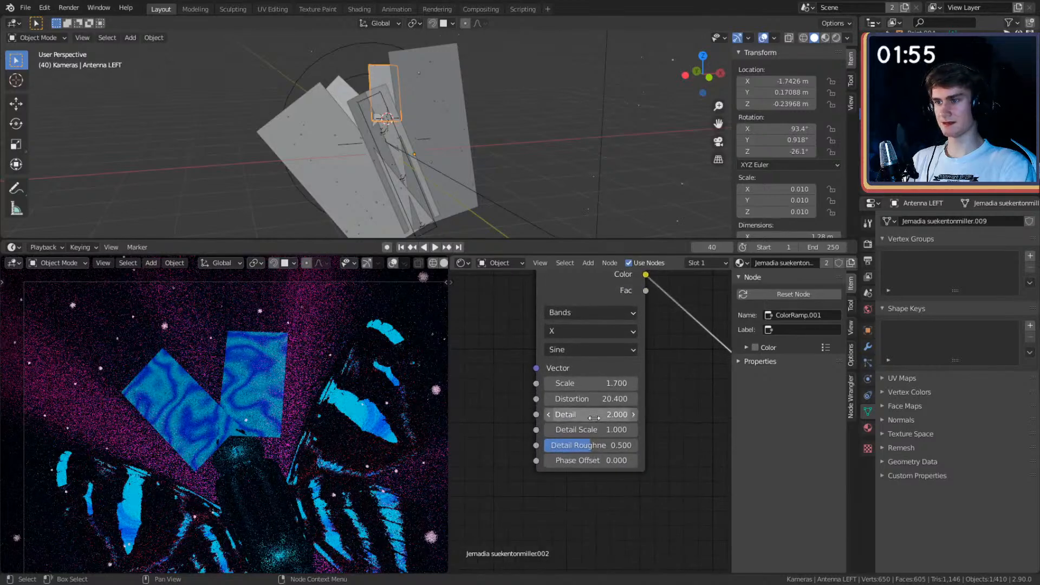
pyautogui.moveTo(596, 414); pyautogui.dragTo(655, 414)
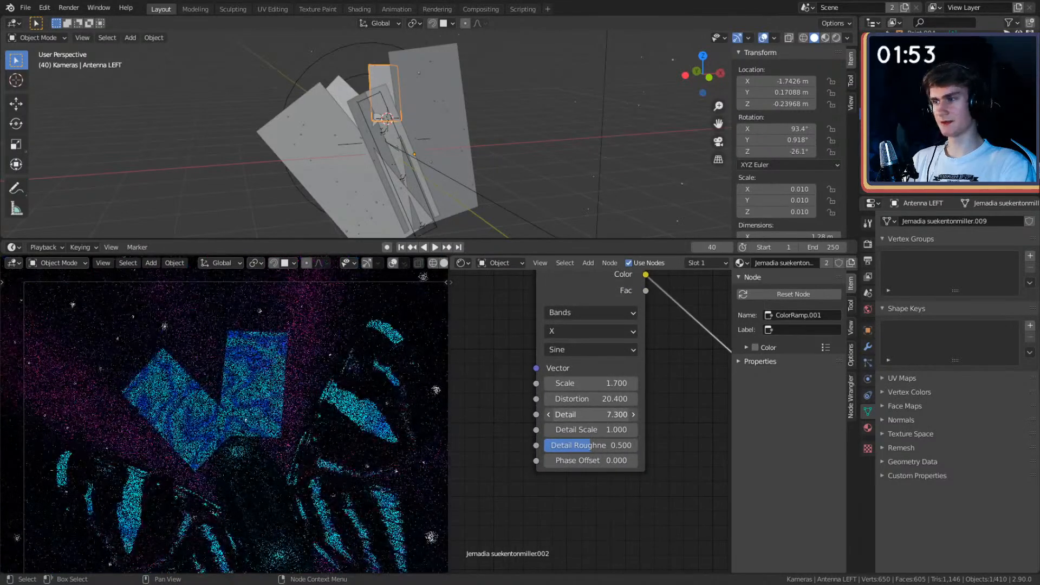
pyautogui.scroll(-2, 658, 436)
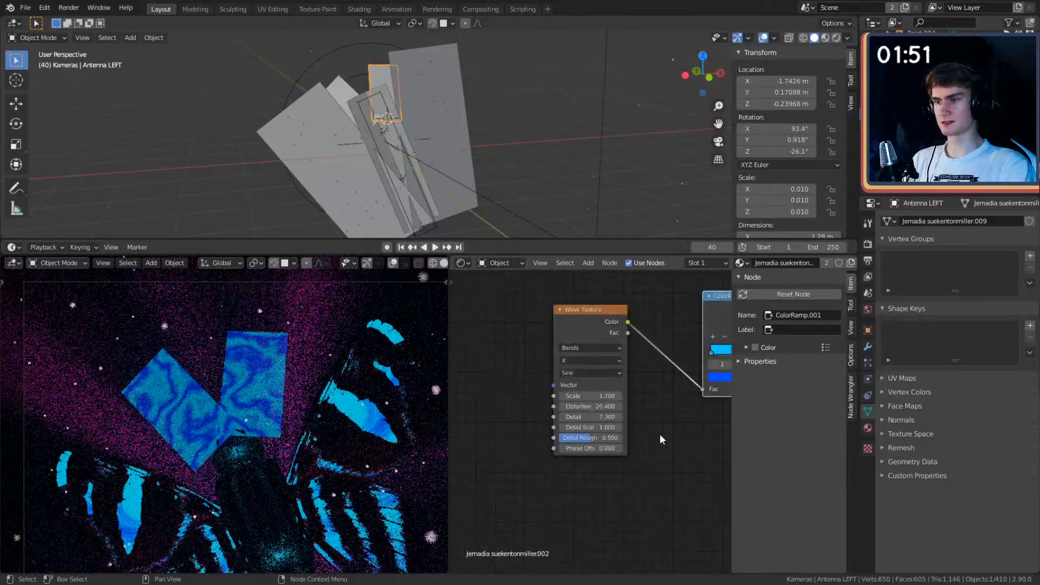
# Step: Connect the Mix Shader back to the Material Output's Surface input, replacing the Viewer preview on the antennae
pyautogui.moveTo(671, 426); pyautogui.dragTo(553, 417, button='middle')
pyautogui.scroll(-1, 553, 417)
pyautogui.moveTo(638, 418); pyautogui.dragTo(641, 443, button='middle')
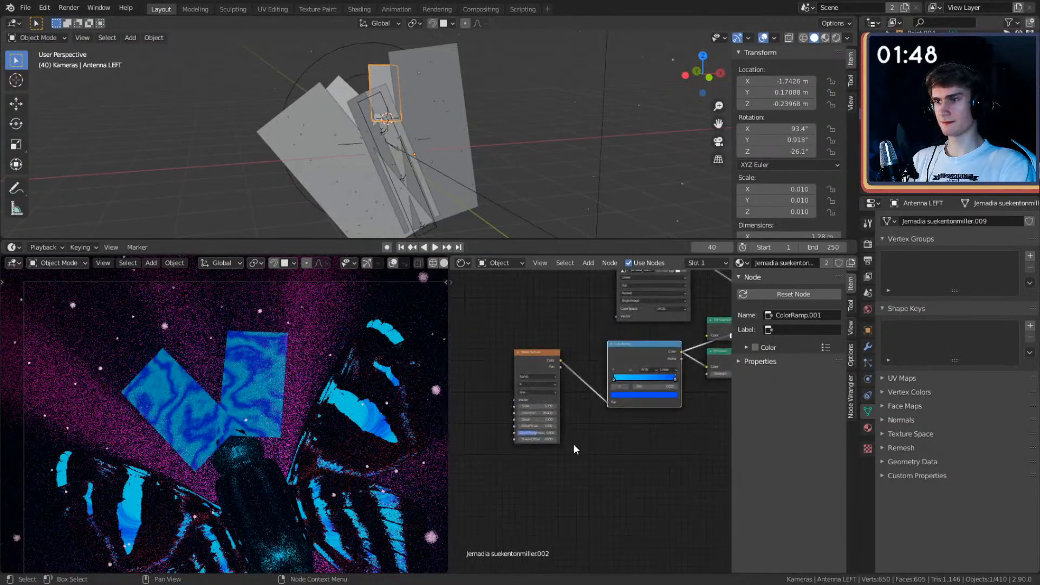
pyautogui.moveTo(573, 443); pyautogui.dragTo(511, 461, button='middle')
pyautogui.click(613, 359)
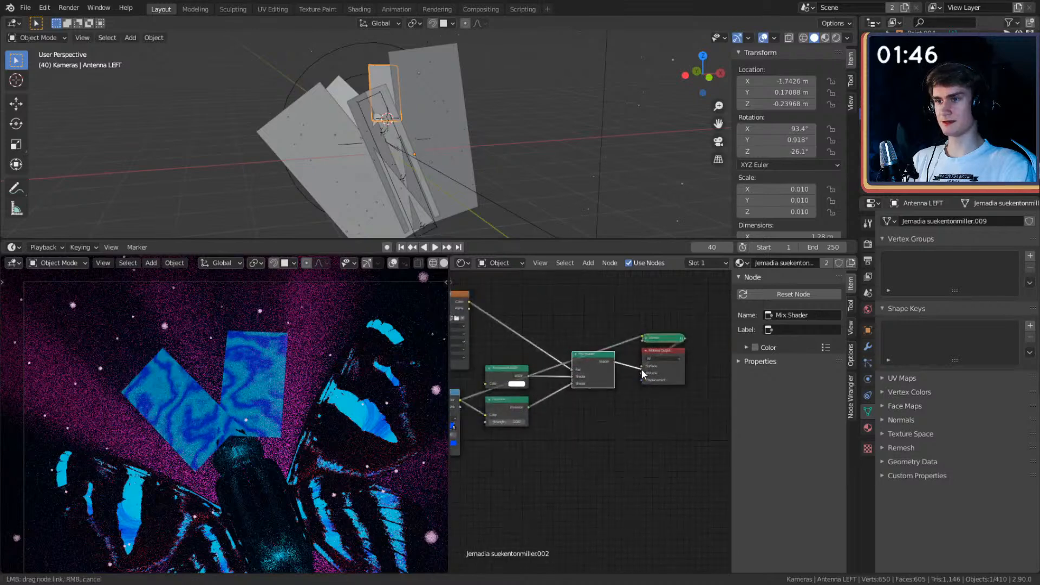
pyautogui.click(651, 301)
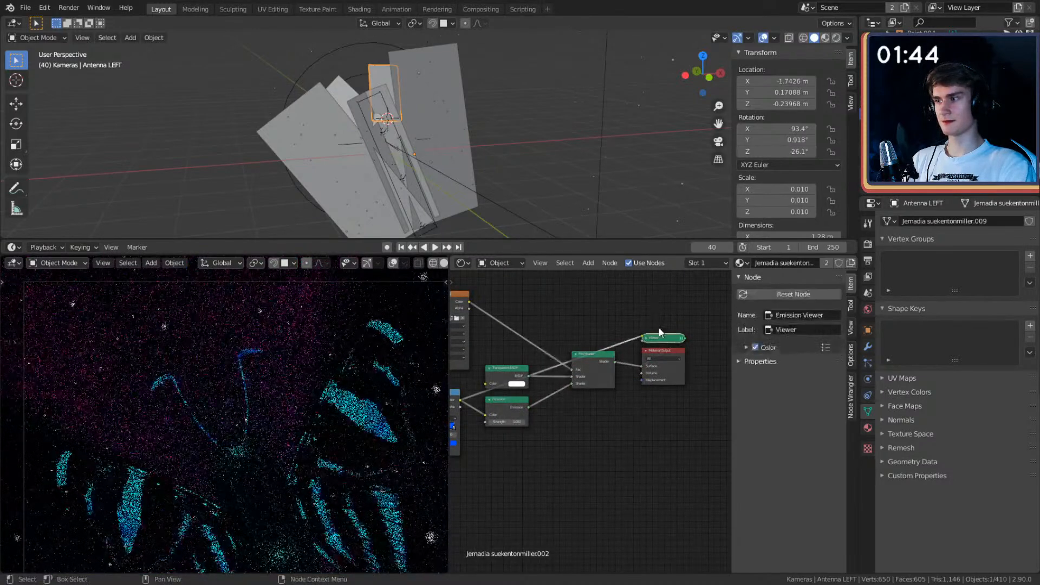
# Step: Shift the ColorRamp's end colour from deep blue to a lighter azure blue
pyautogui.moveTo(555, 441); pyautogui.dragTo(619, 412, button='middle')
pyautogui.scroll(2, 606, 407)
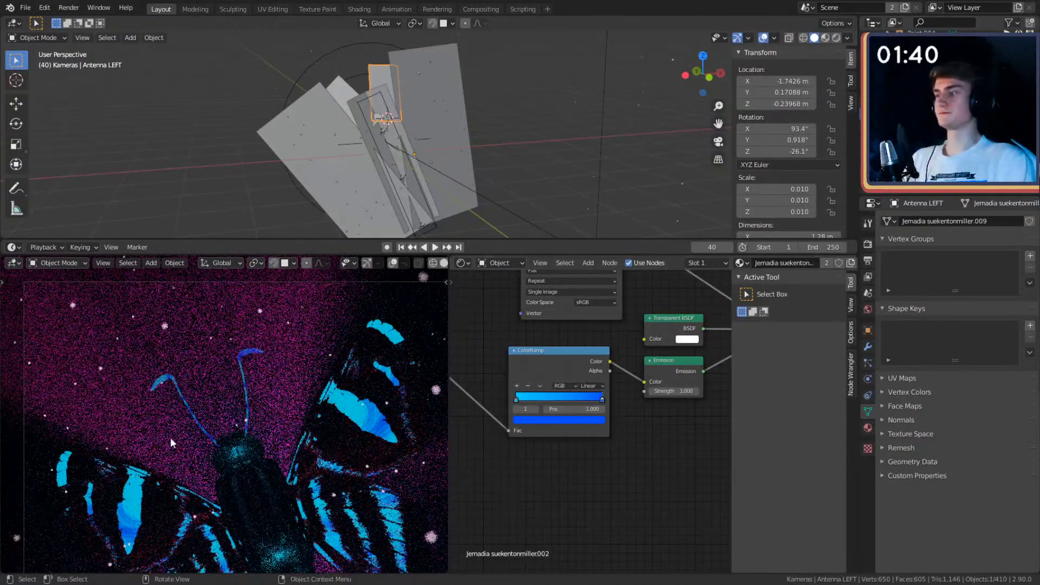
pyautogui.scroll(-5, 170, 437)
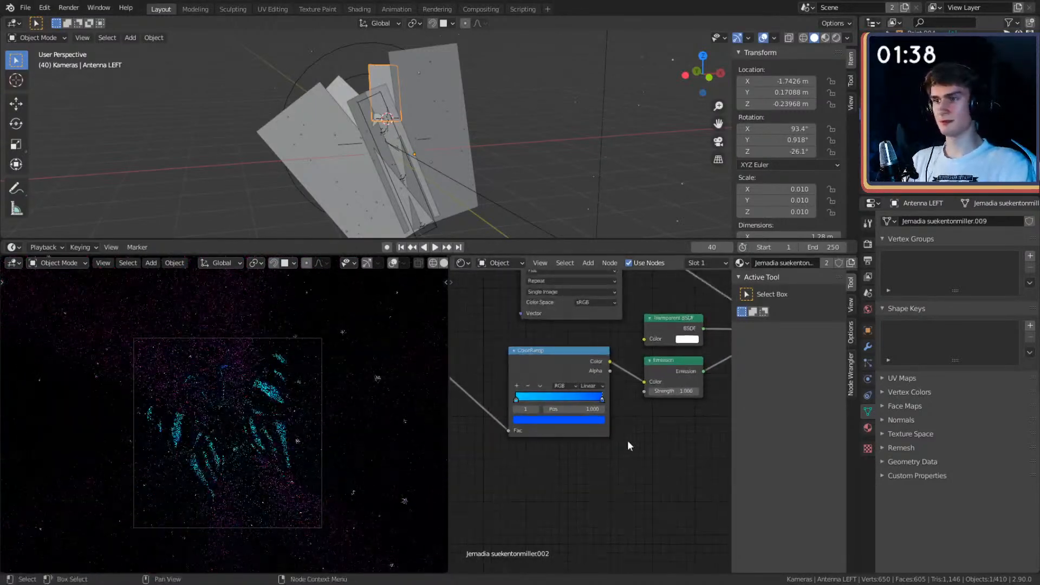
pyautogui.scroll(2, 623, 437)
pyautogui.click(586, 423)
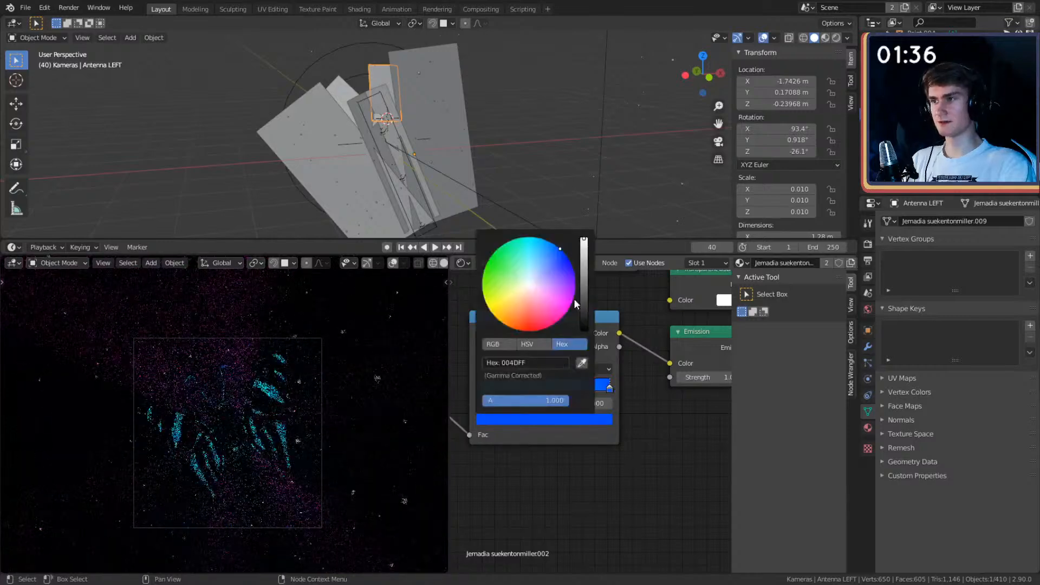
pyautogui.moveTo(563, 259); pyautogui.dragTo(549, 241)
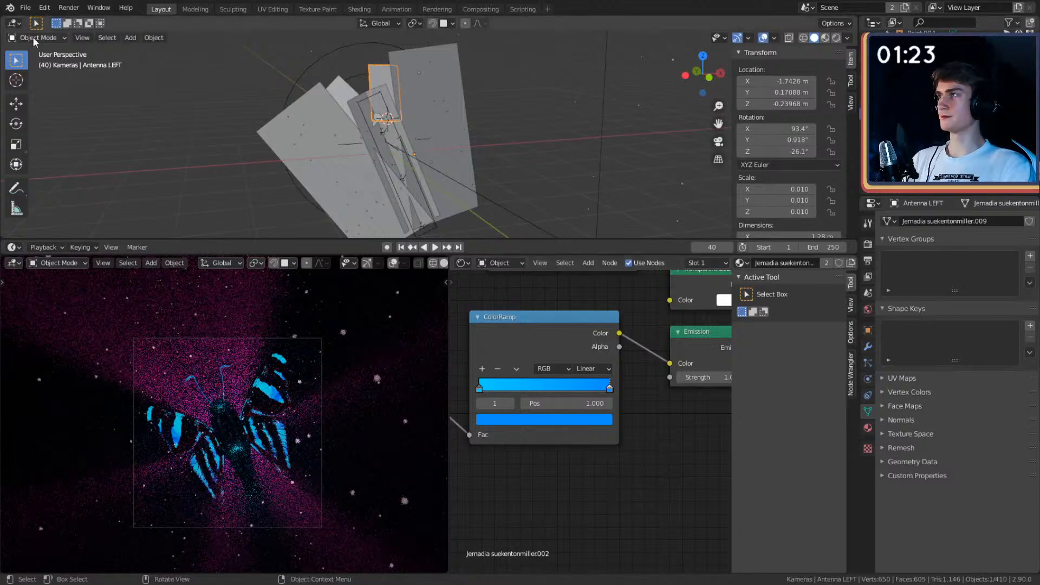
# Step: Save the scene file quick_sketch_10.blend
pyautogui.click(24, 8)
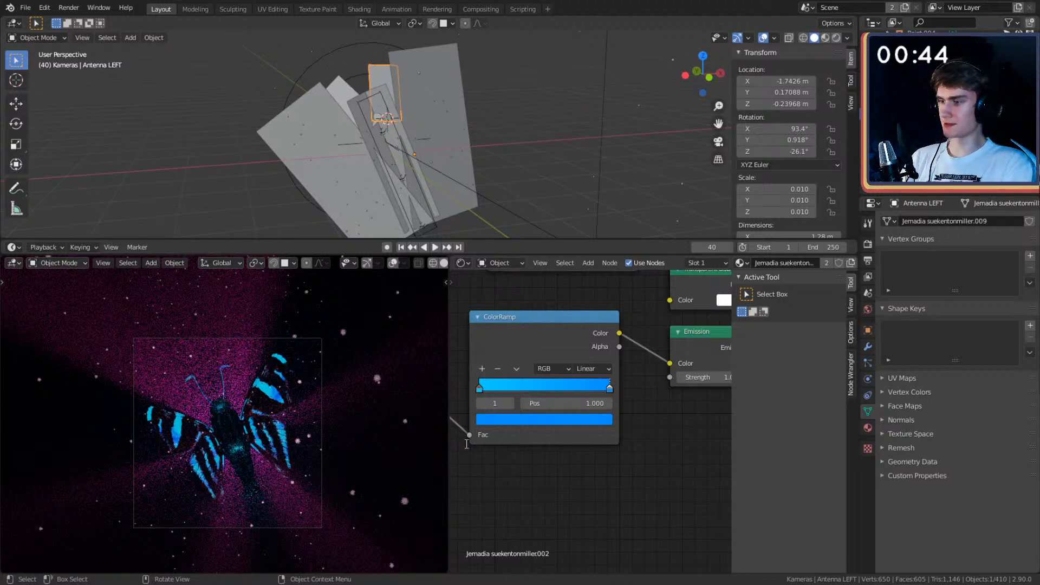
pyautogui.hotkey('ctrl', 's')
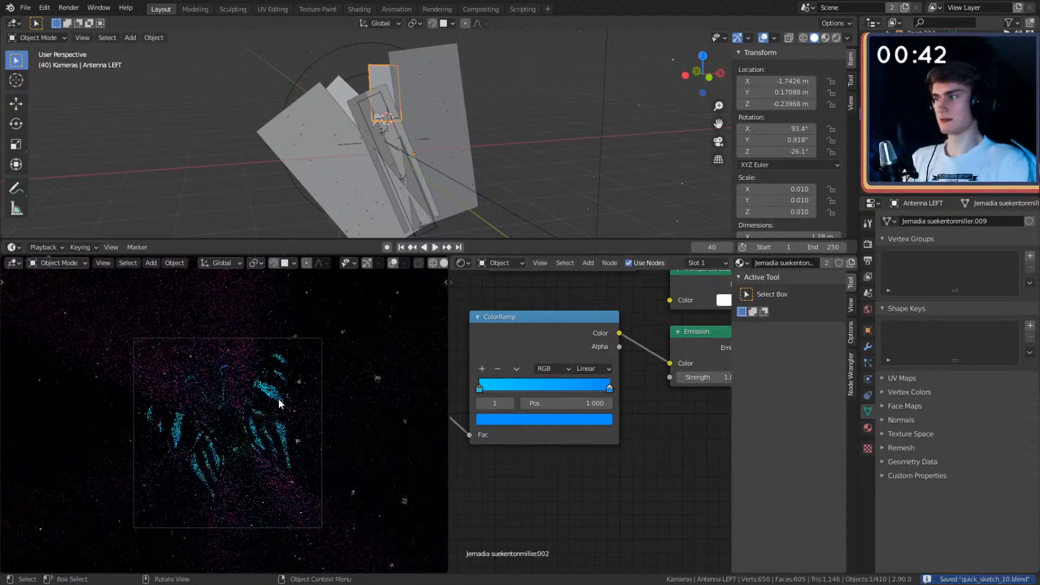
# Step: Compare violet, cyan and yellow hues for the 40000 W spot light and set its colour to purple-magenta
pyautogui.scroll(-2, 558, 491)
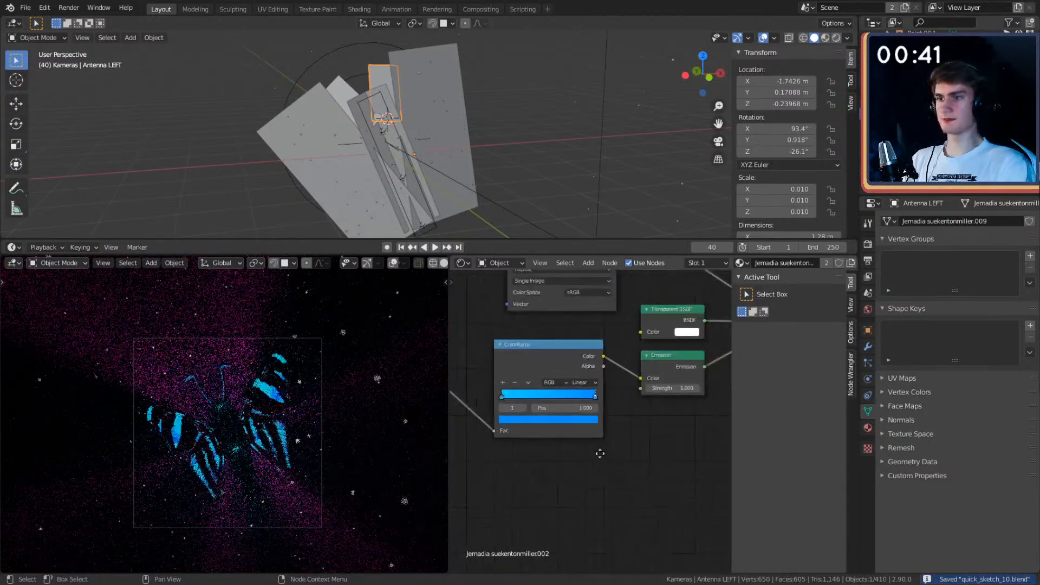
pyautogui.click(339, 49)
pyautogui.click(983, 291)
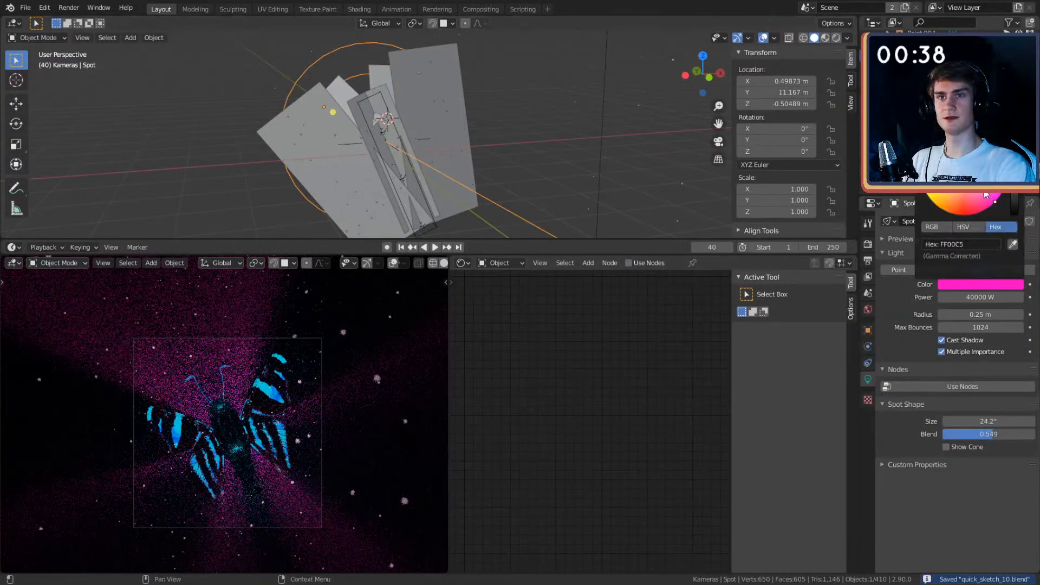
pyautogui.click(963, 227)
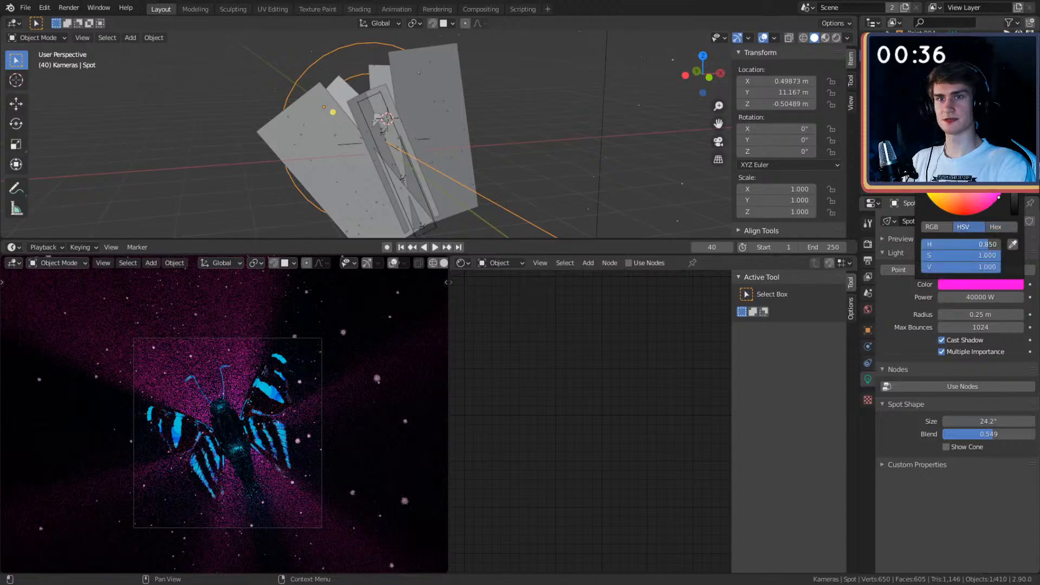
pyautogui.moveTo(988, 244); pyautogui.dragTo(980, 245)
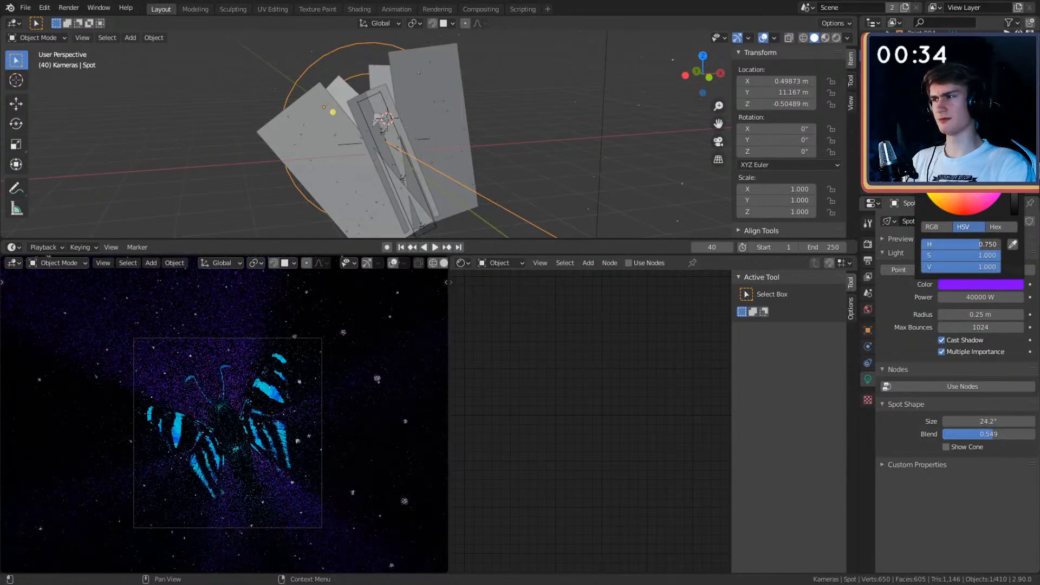
pyautogui.moveTo(980, 245); pyautogui.dragTo(992, 245)
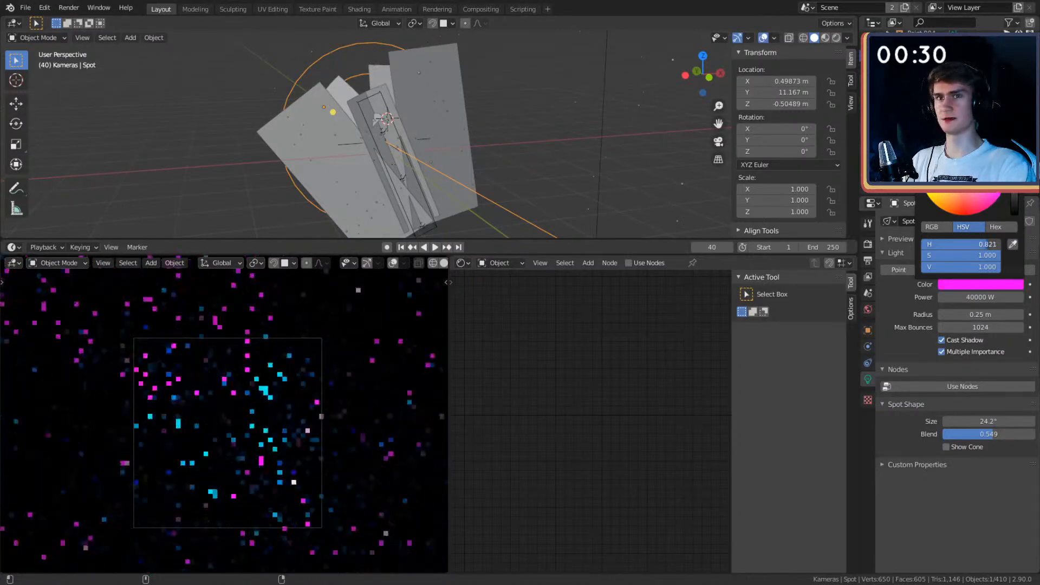
pyautogui.moveTo(992, 244); pyautogui.dragTo(948, 245)
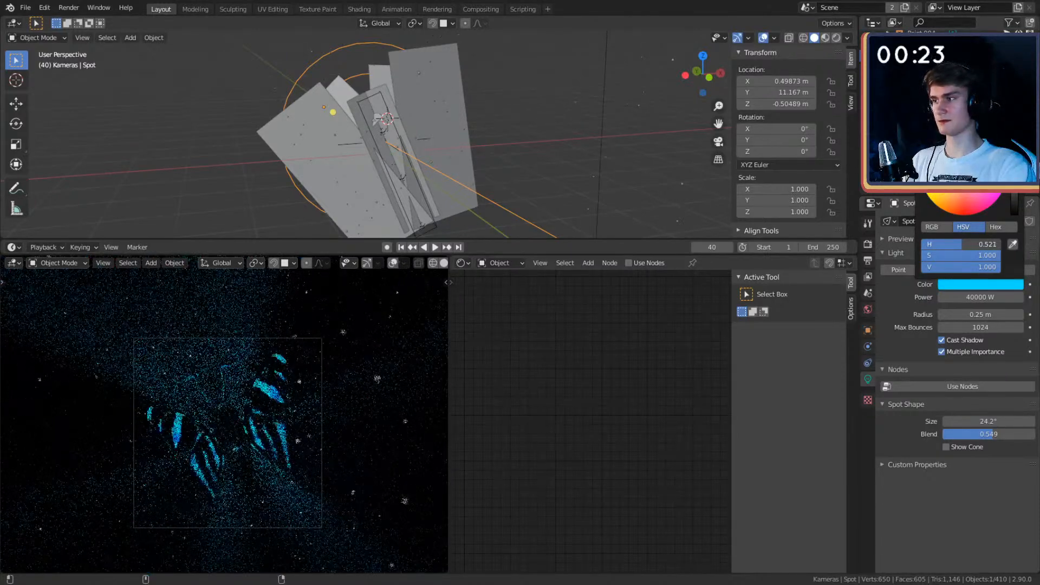
pyautogui.moveTo(963, 245); pyautogui.dragTo(939, 244)
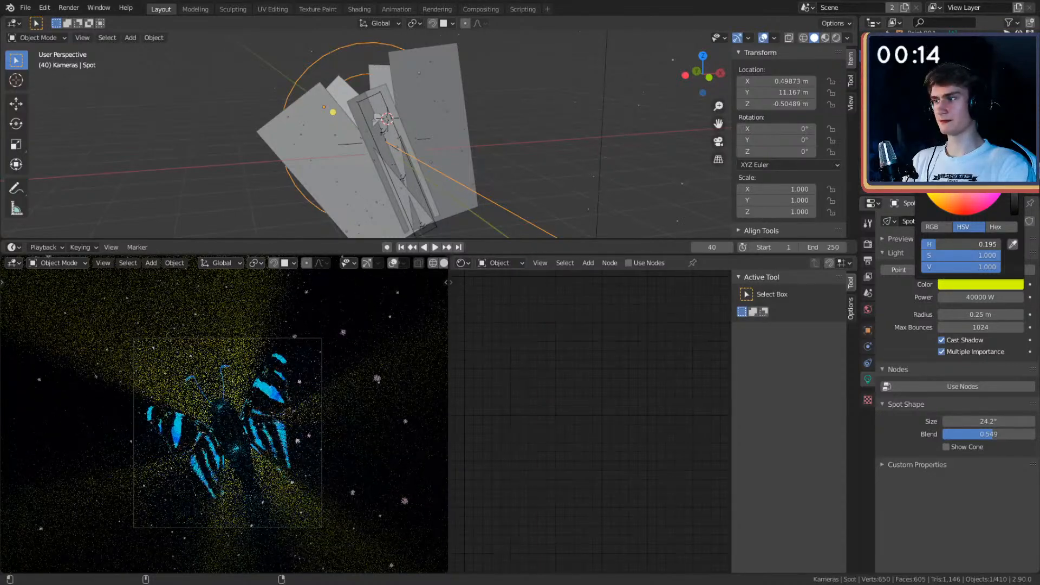
pyautogui.moveTo(947, 244); pyautogui.dragTo(983, 249)
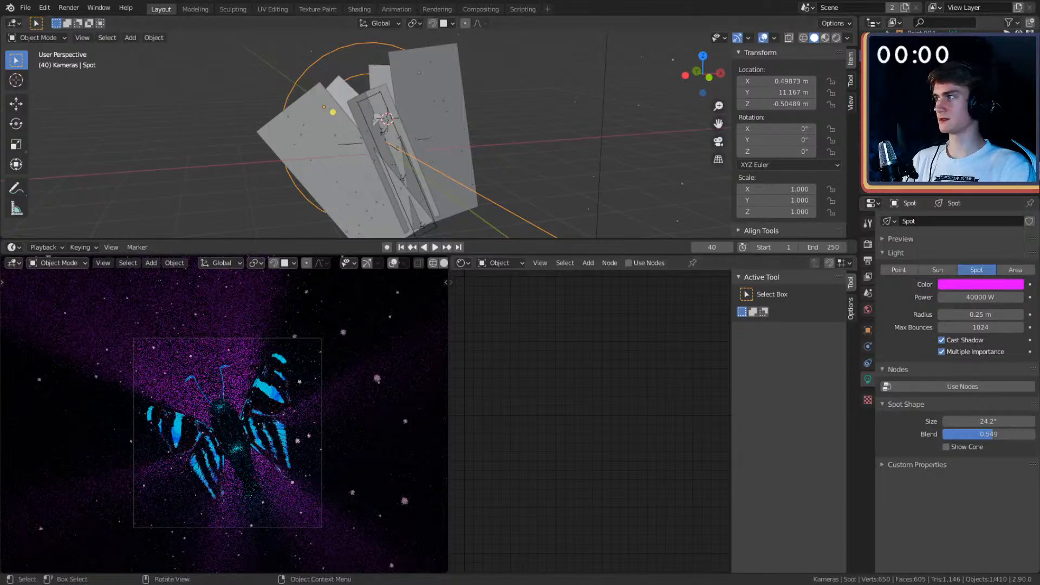
# Step: Save the file with the spot light's new colour
pyautogui.click(114, 38)
pyautogui.click(25, 7)
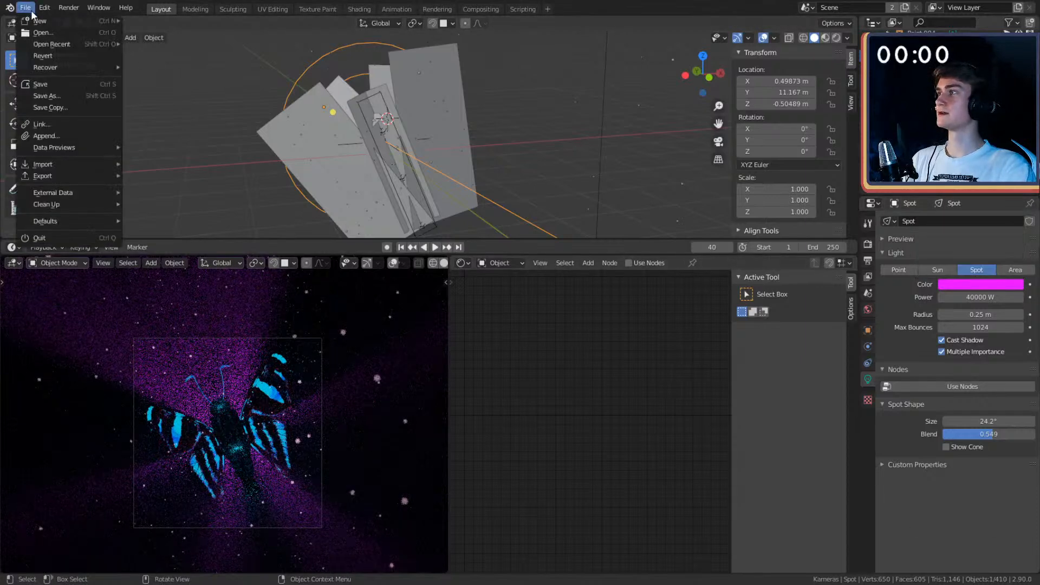
pyautogui.click(47, 81)
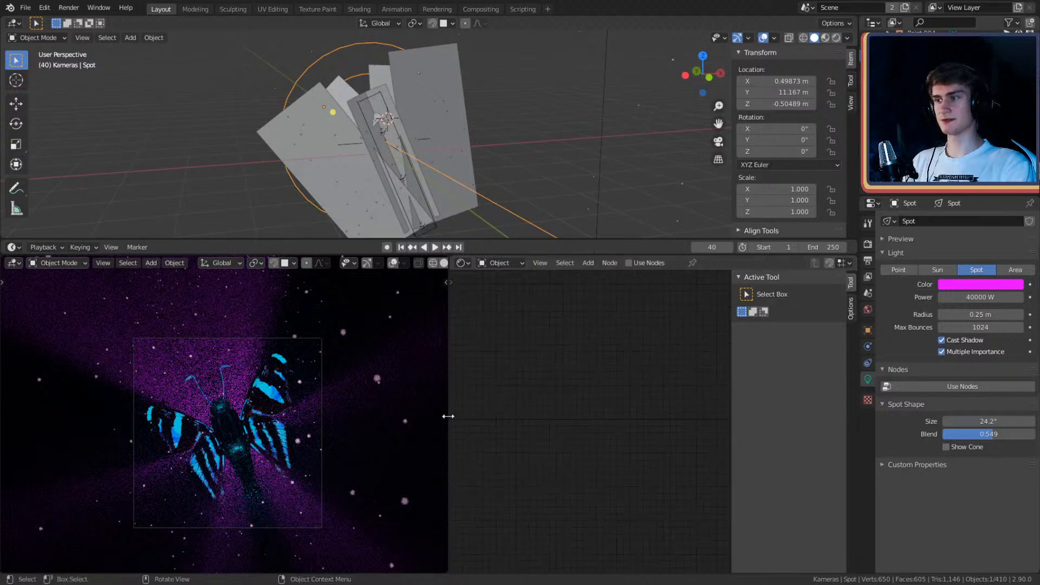
# Step: Switch the widened node area to the Compositor and delete the selected lower Render Layers node with its connected nodes
pyautogui.moveTo(448, 418); pyautogui.dragTo(355, 422)
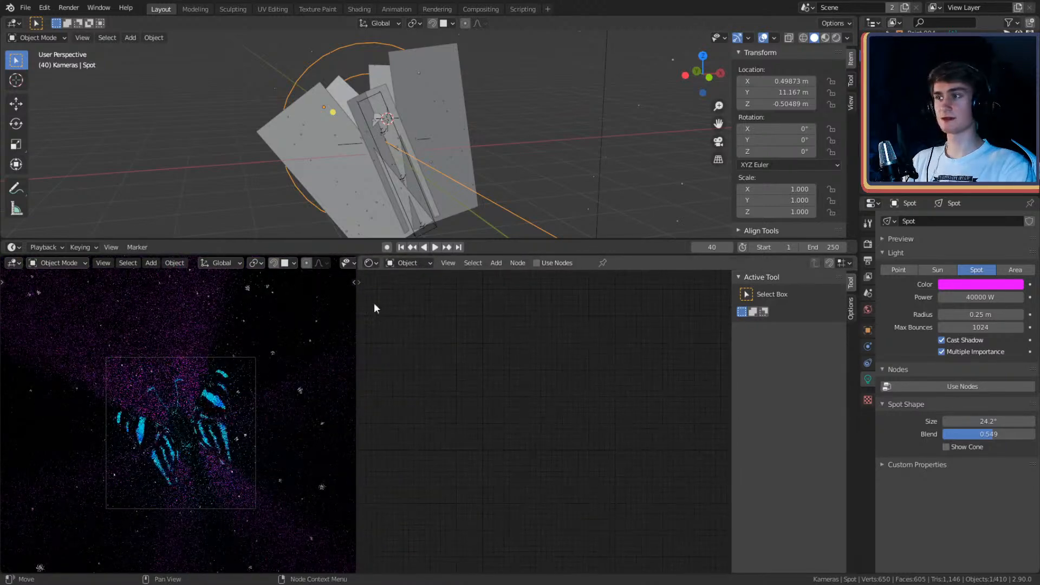
pyautogui.click(370, 263)
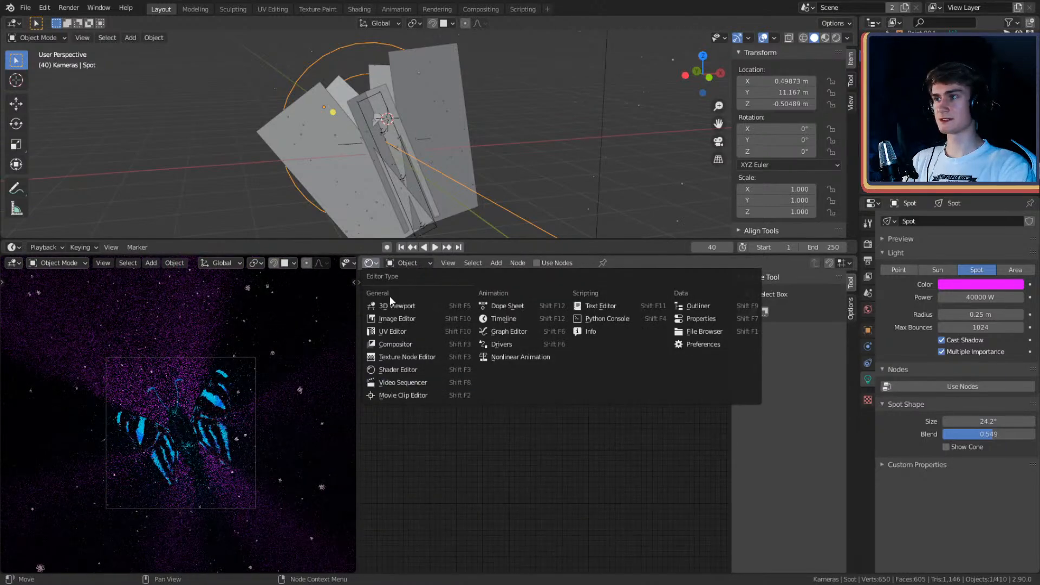
pyautogui.click(423, 348)
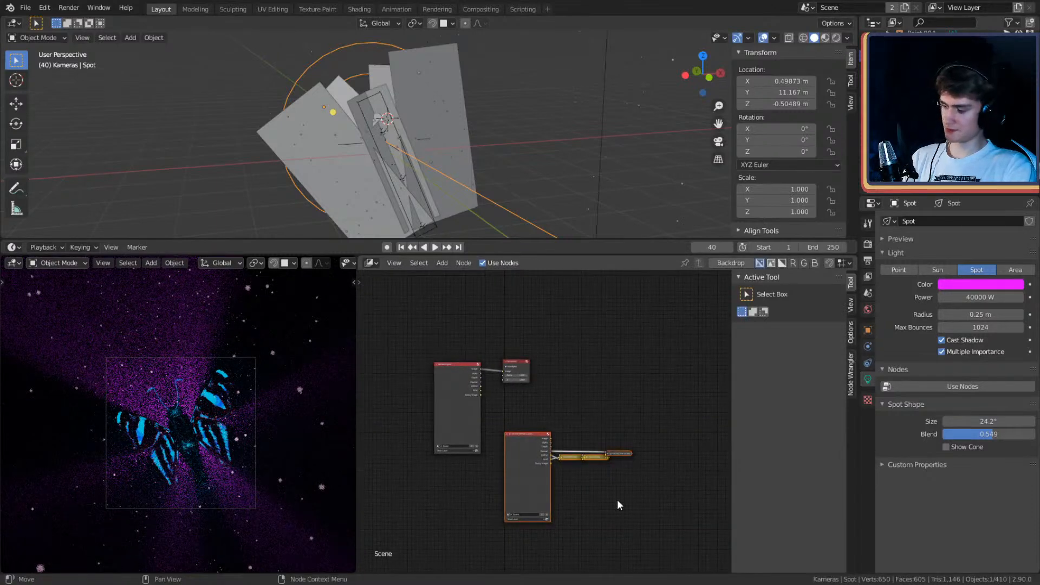
pyautogui.press('x')
# Step: Set the output resolution percentage to 50%
pyautogui.click(867, 262)
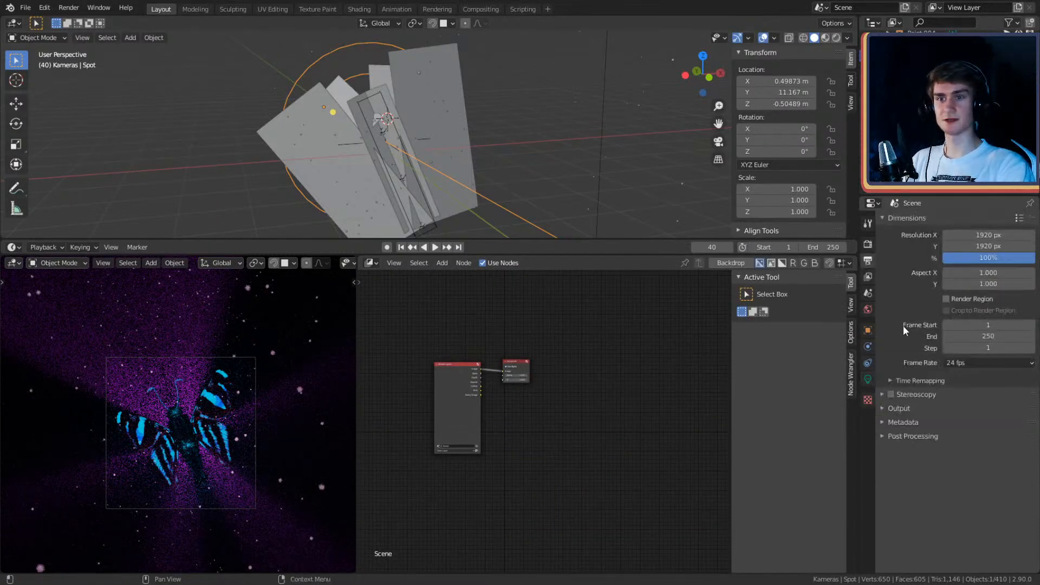
pyautogui.click(868, 244)
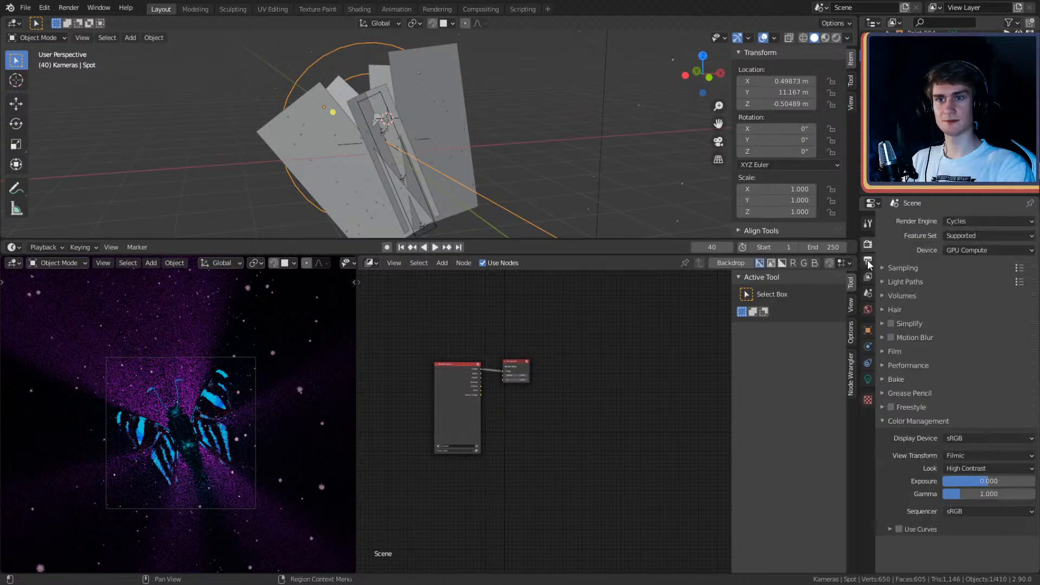
pyautogui.click(867, 260)
pyautogui.click(980, 259)
pyautogui.write('50')
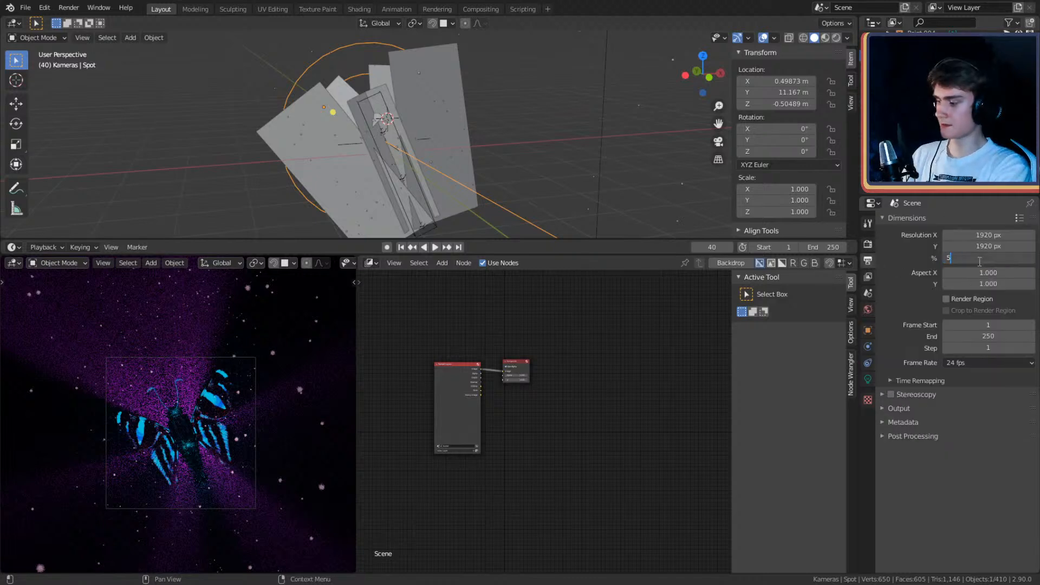
pyautogui.press('Return')
# Step: Set the Cycles render samples to 32
pyautogui.click(866, 246)
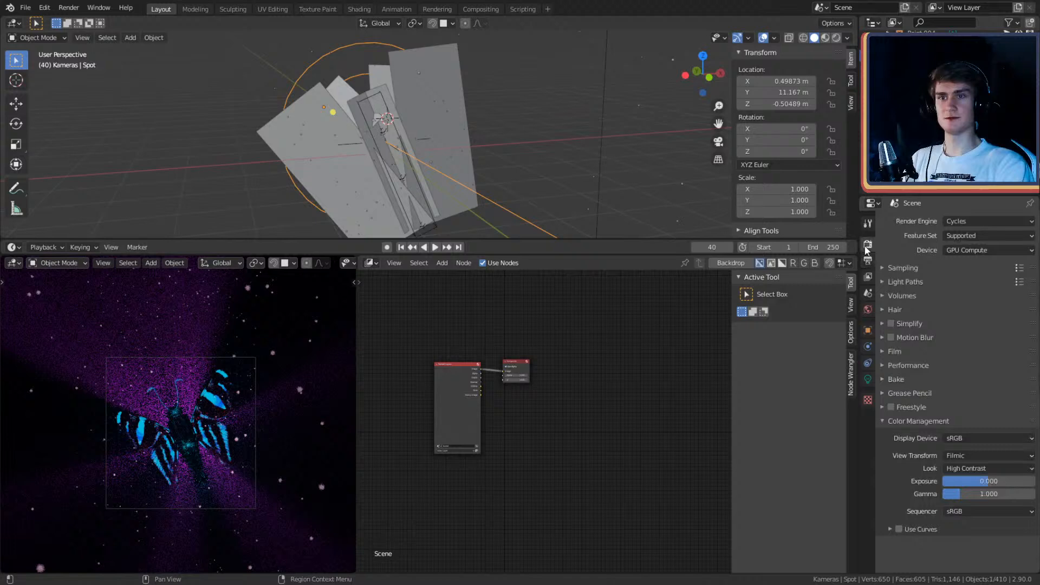
pyautogui.click(900, 268)
pyautogui.click(991, 298)
pyautogui.write('32')
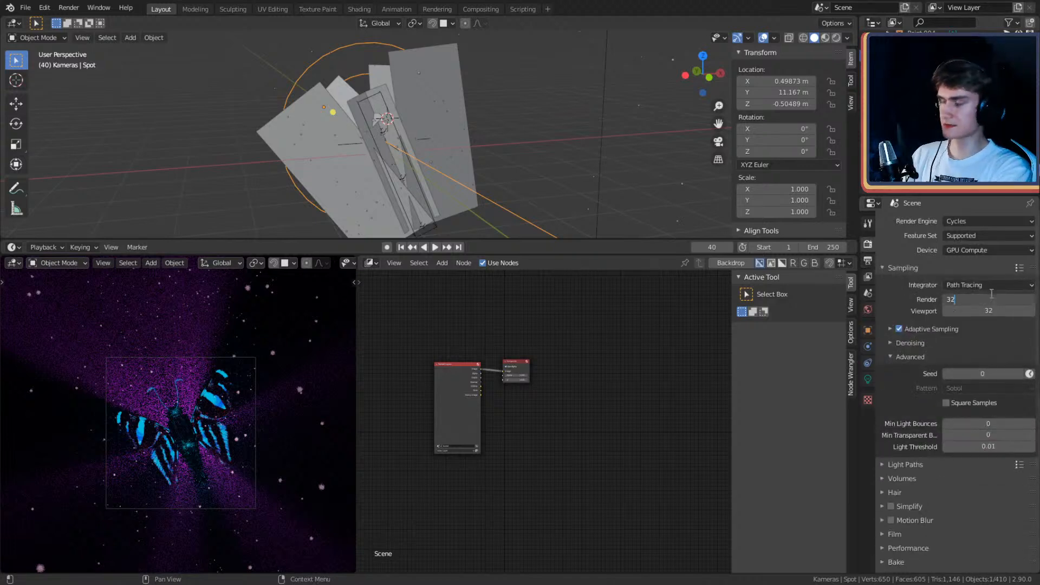
pyautogui.press('Return')
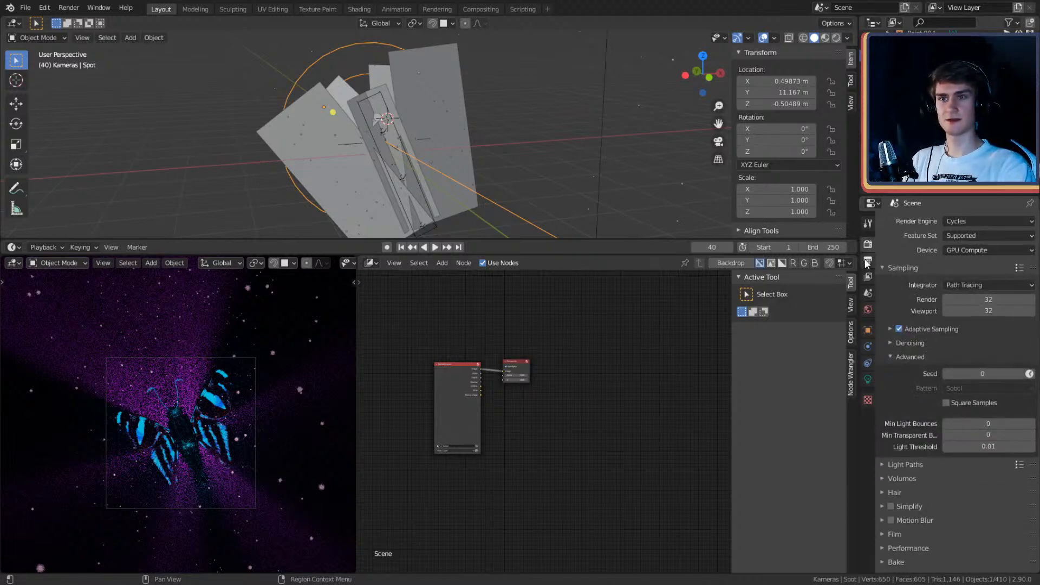
# Step: Disable the D-NOISE: AI Denoiser for the view layer and collapse its settings
pyautogui.click(867, 277)
pyautogui.click(867, 277)
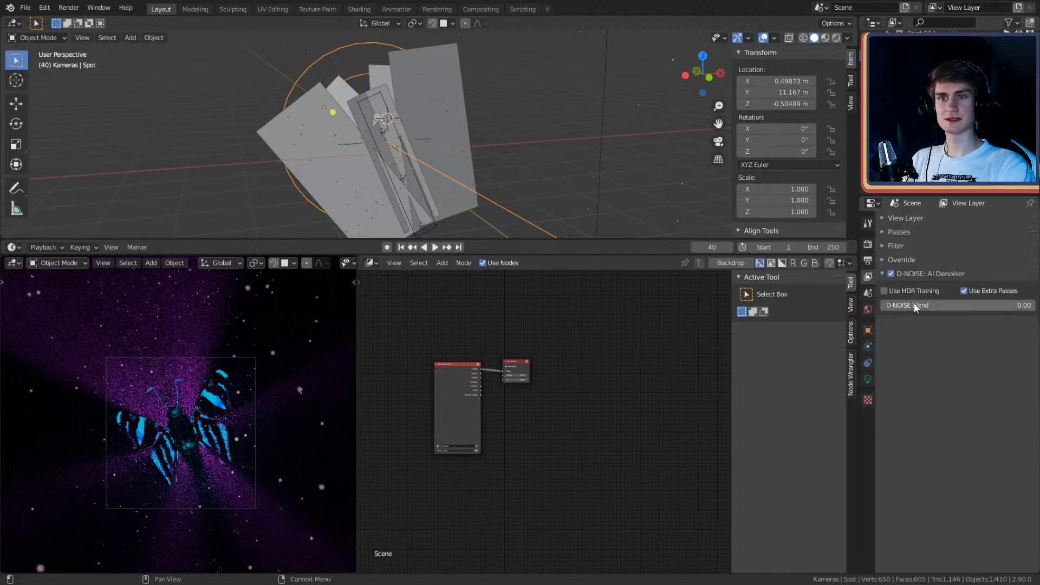
pyautogui.click(898, 276)
pyautogui.click(882, 276)
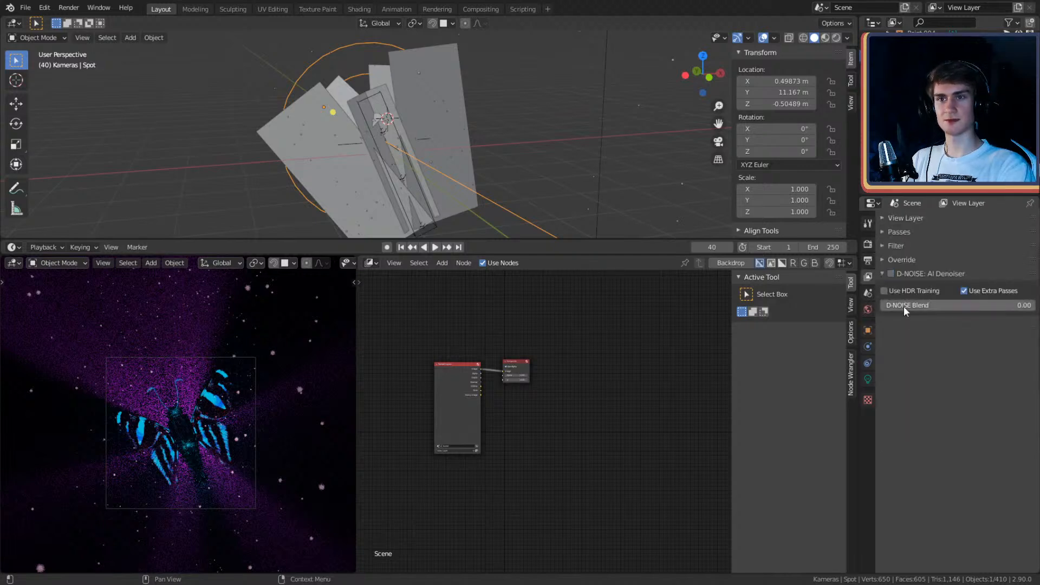
pyautogui.click(883, 277)
# Step: Enable the Denoising Data pass for the view layer and collapse the Passes settings
pyautogui.click(885, 233)
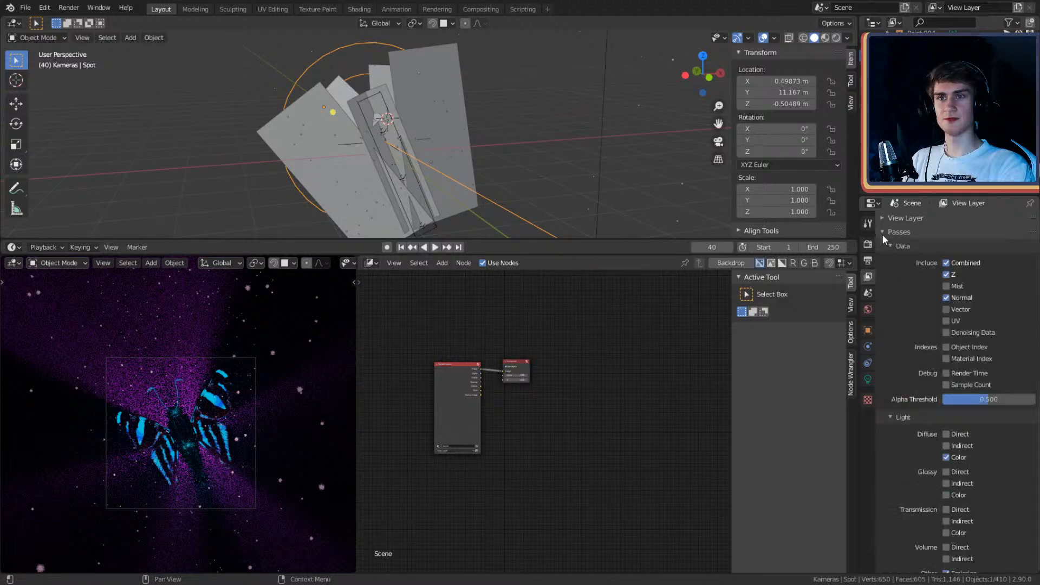
pyautogui.click(946, 333)
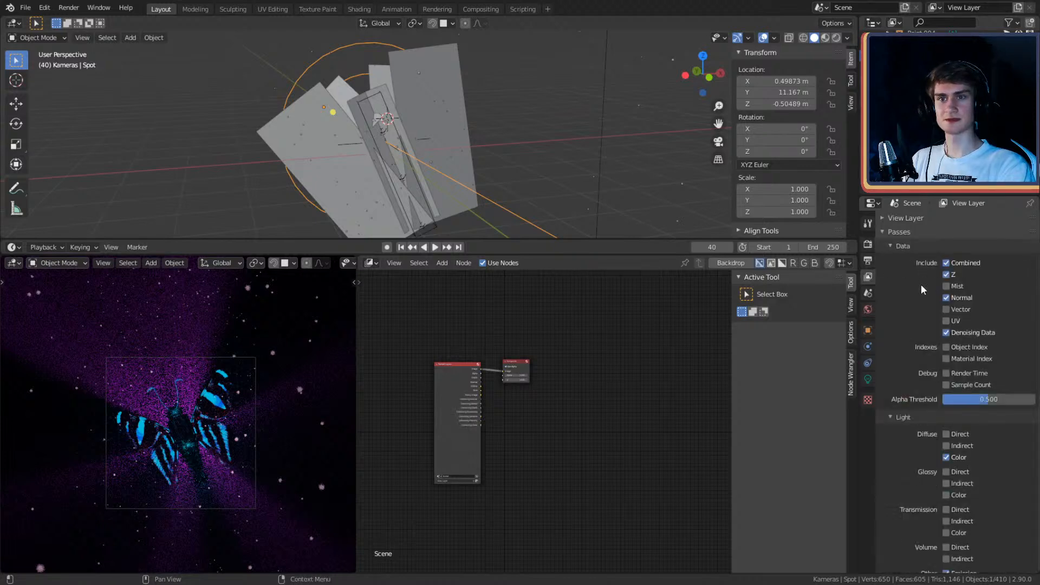
pyautogui.click(884, 233)
# Step: Set the output file format to OpenEXR and save the blend file
pyautogui.click(868, 293)
pyautogui.click(868, 309)
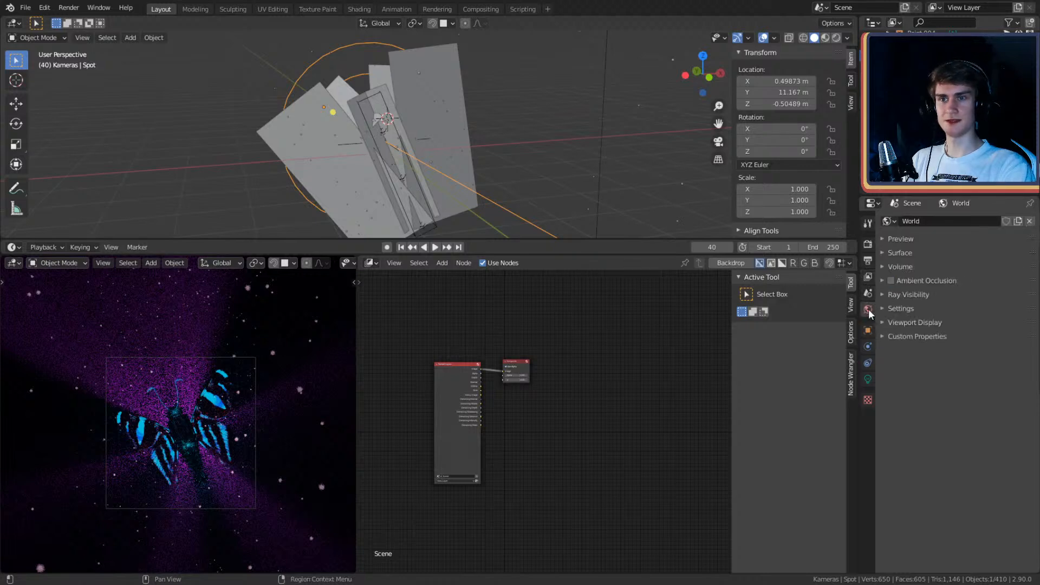
pyautogui.click(868, 262)
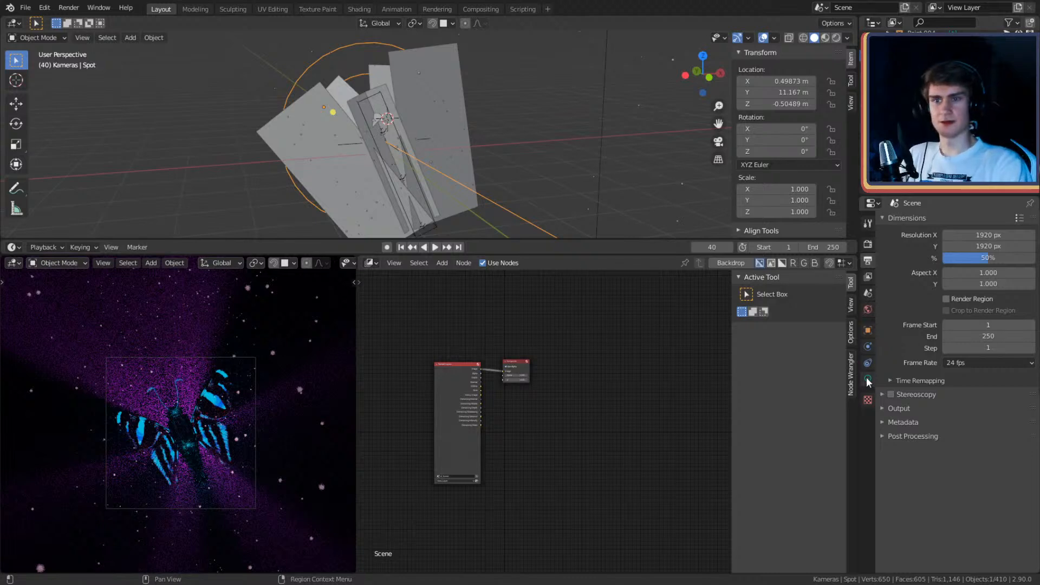
pyautogui.click(867, 277)
pyautogui.click(869, 261)
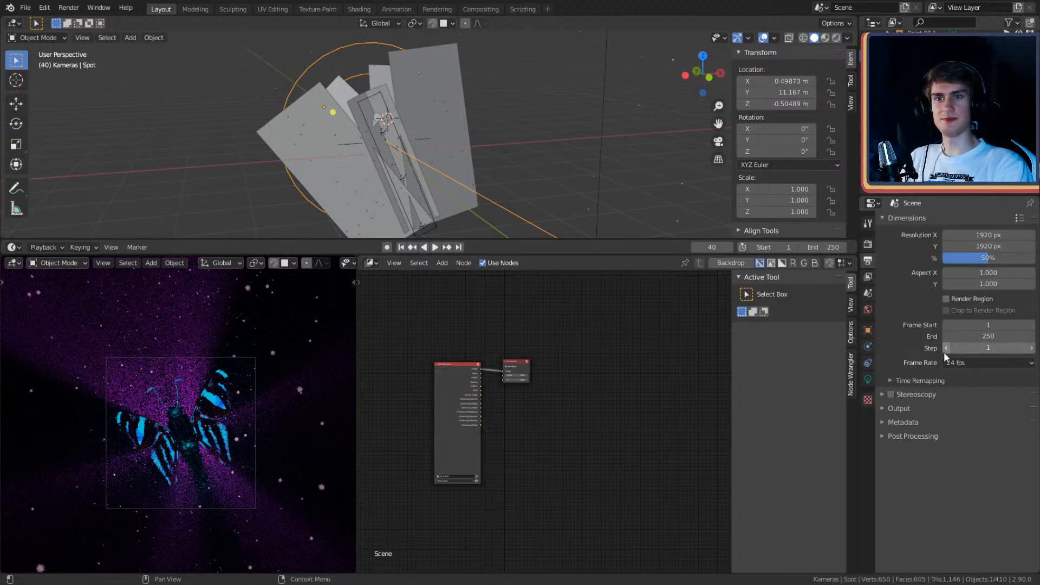
pyautogui.click(888, 410)
pyautogui.click(982, 469)
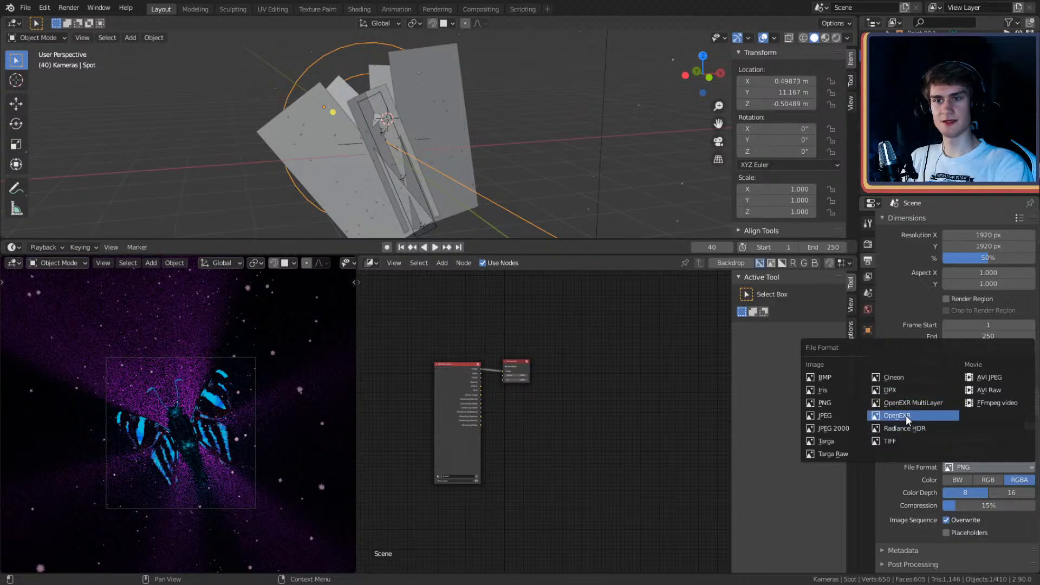
pyautogui.click(898, 415)
pyautogui.scroll(-1, 934, 477)
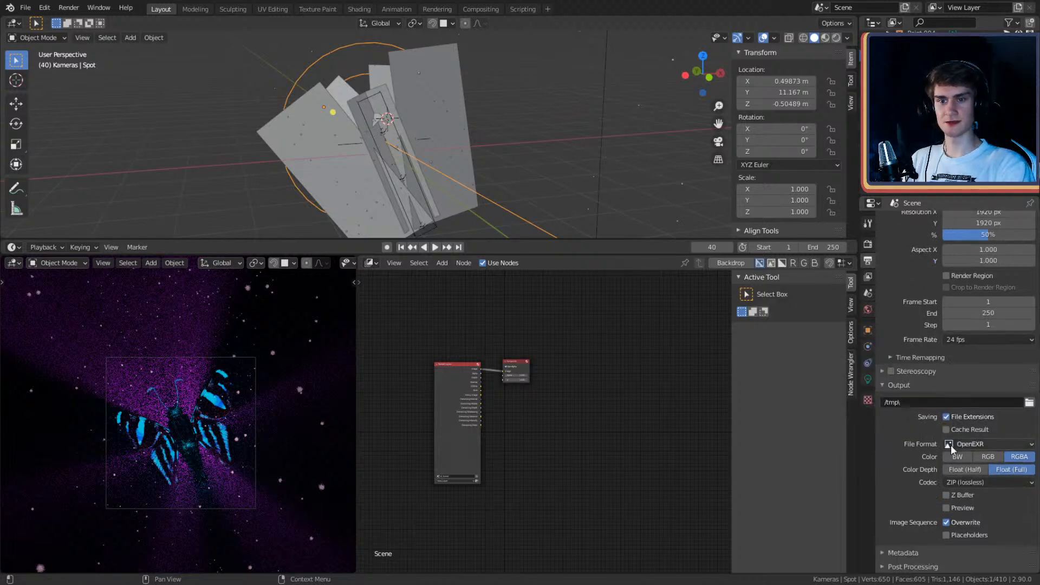
pyautogui.click(24, 8)
pyautogui.click(50, 88)
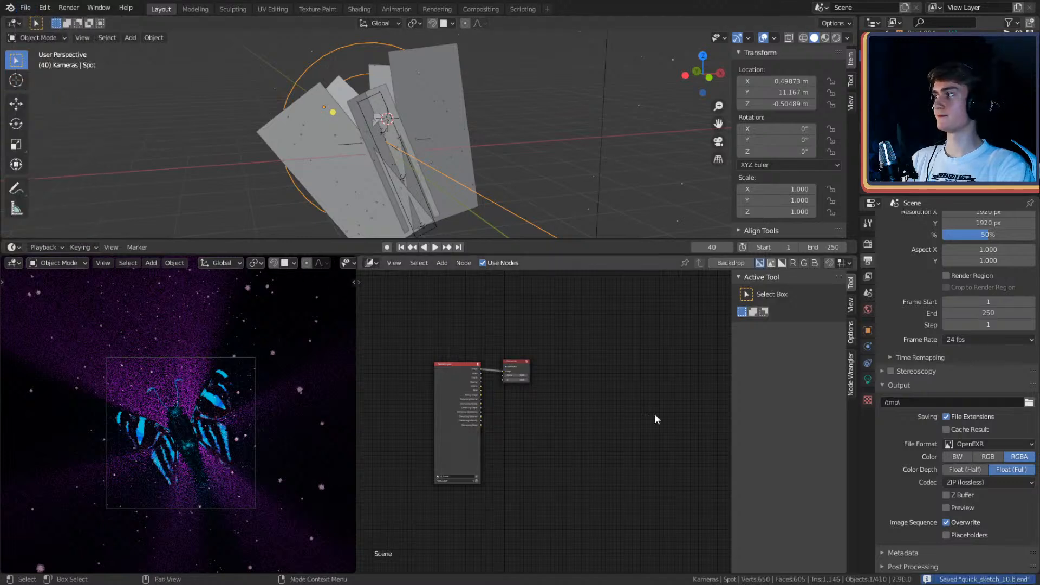
# Step: Check the Cycles render denoising settings and save the blend file again
pyautogui.click(868, 379)
pyautogui.click(866, 247)
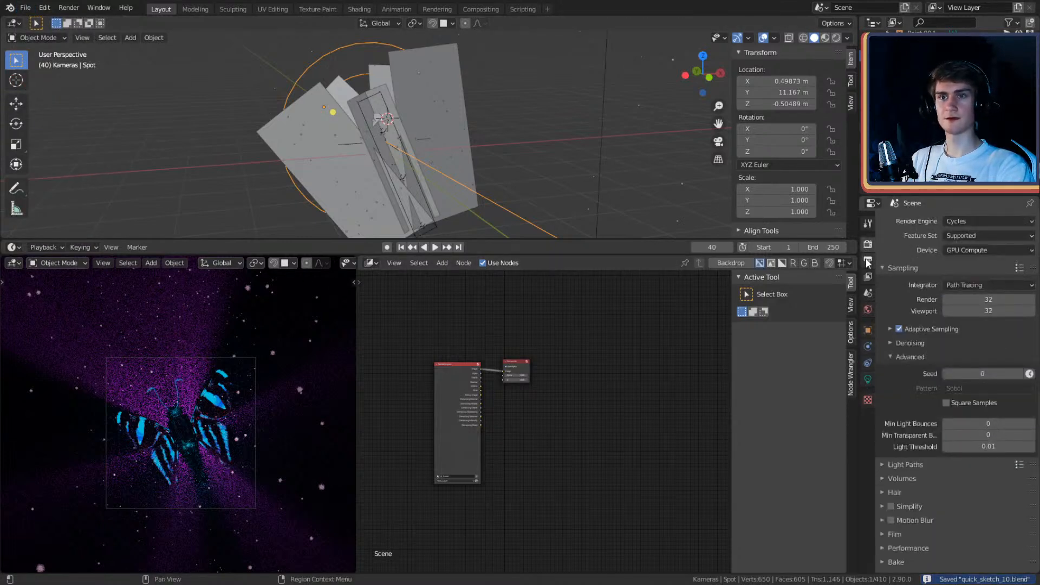
pyautogui.click(892, 344)
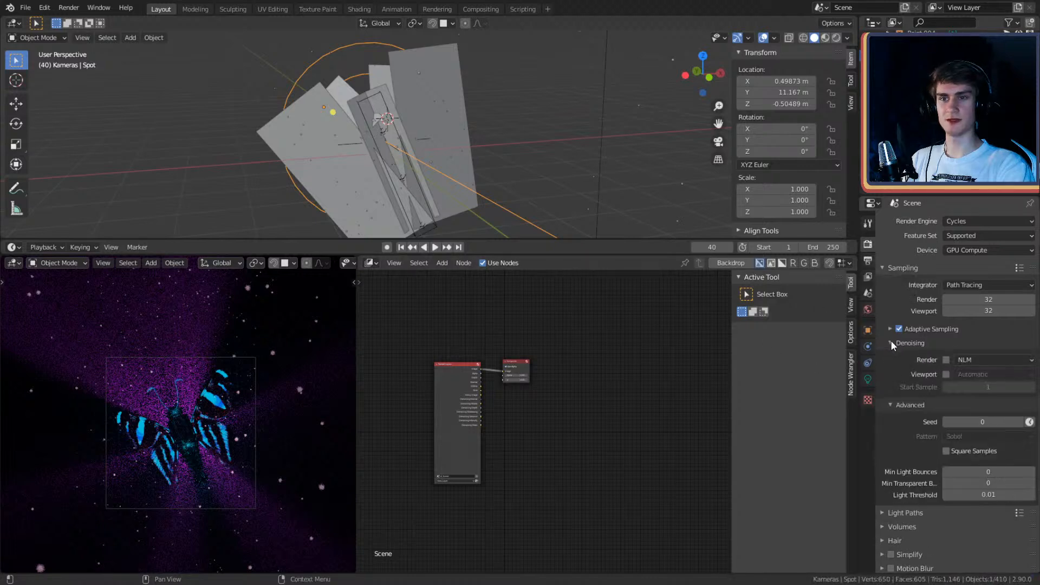
pyautogui.click(892, 344)
pyautogui.scroll(1, 634, 413)
pyautogui.moveTo(573, 417); pyautogui.dragTo(617, 432, button='middle')
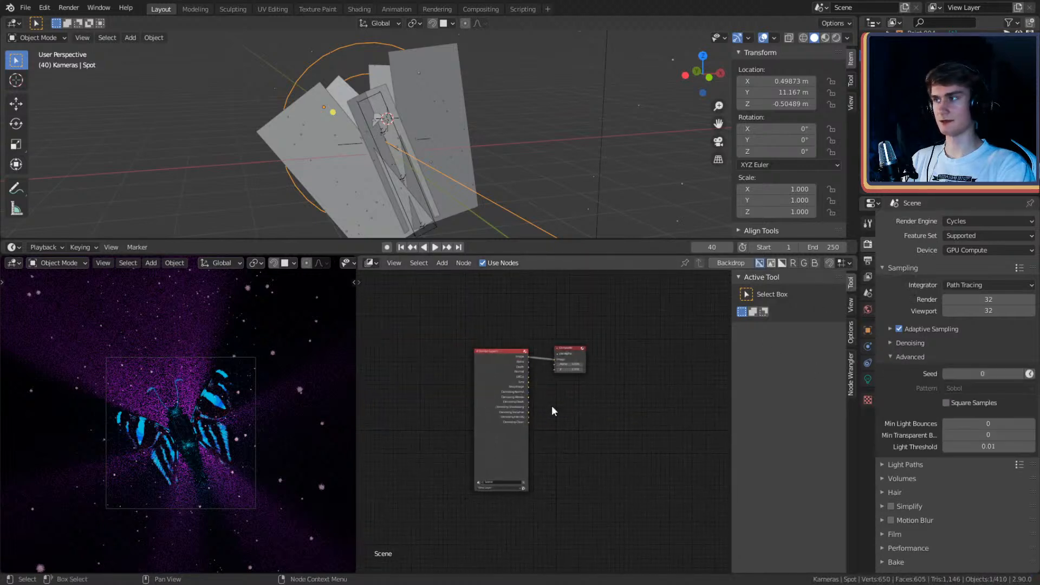
pyautogui.click(25, 8)
pyautogui.click(30, 81)
# Step: Replace the rendered viewport with an Image Editor showing the Render Result and render the image
pyautogui.click(13, 262)
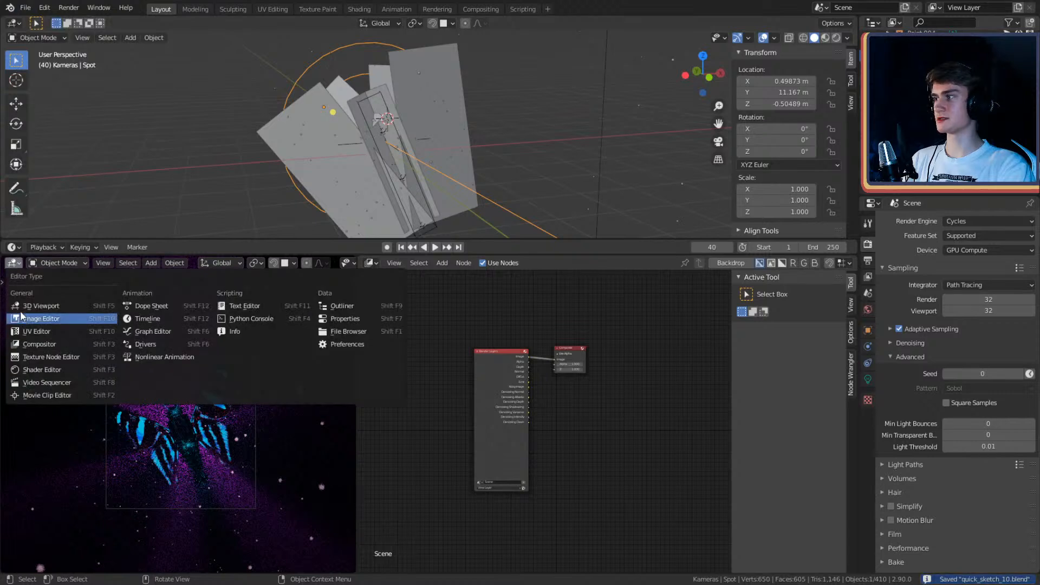
pyautogui.click(32, 318)
pyautogui.click(132, 263)
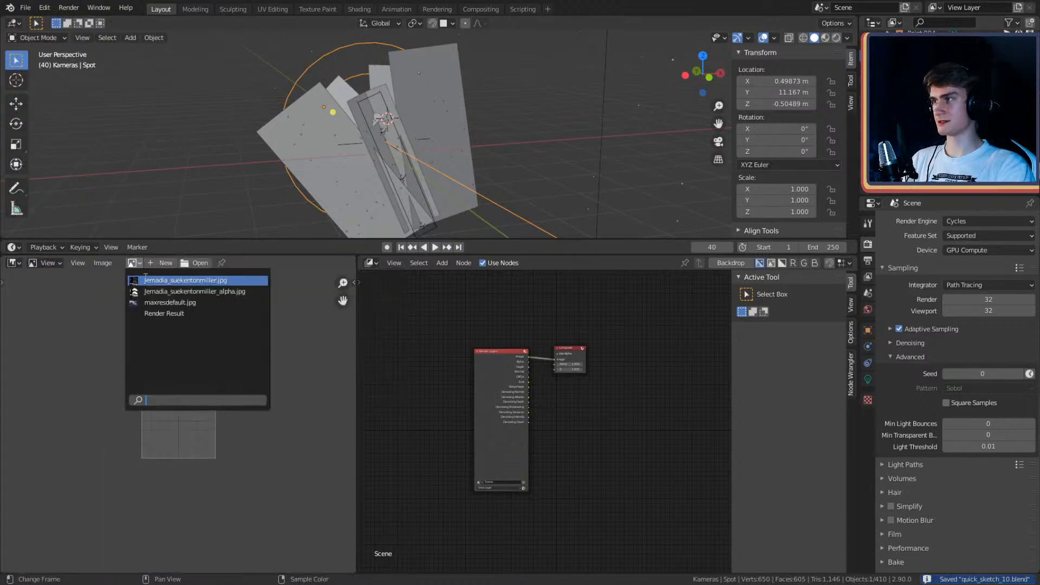
pyautogui.click(165, 313)
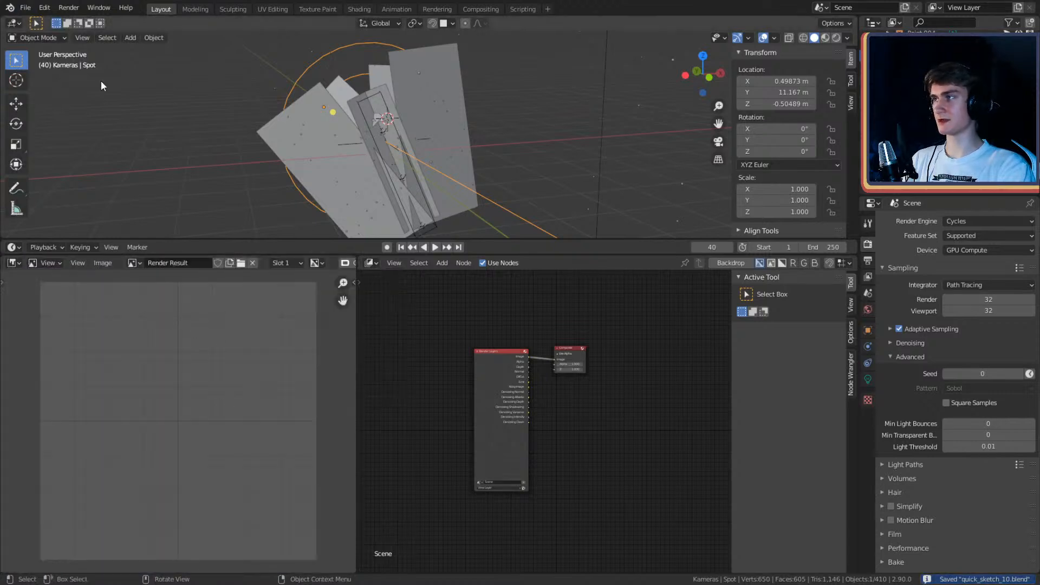
pyautogui.click(68, 9)
pyautogui.click(93, 22)
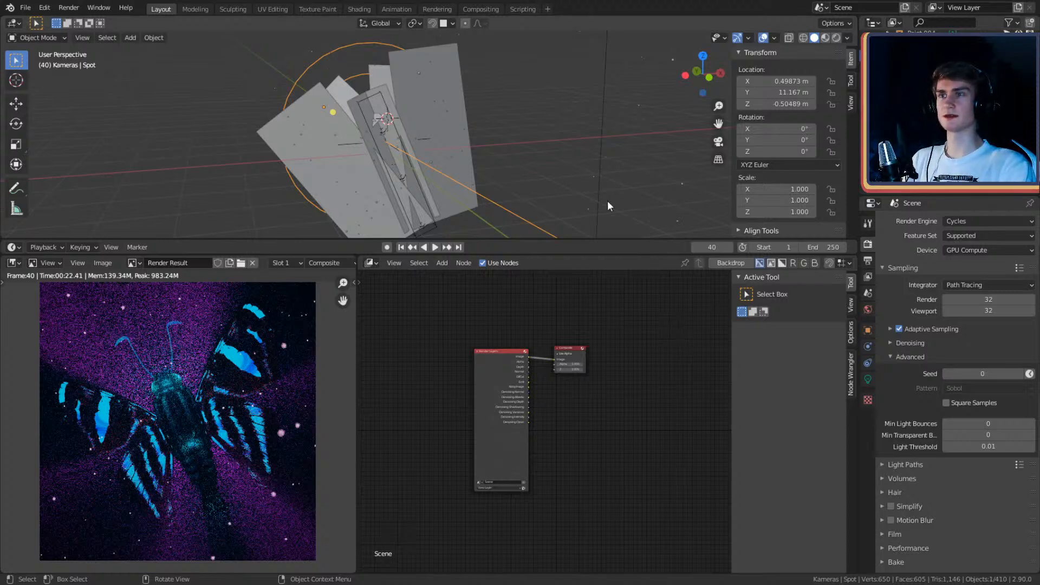
# Step: Spread the Render Layers and Composite nodes apart and insert a Denoise node on the link between them
pyautogui.moveTo(404, 388); pyautogui.dragTo(403, 388, button='middle')
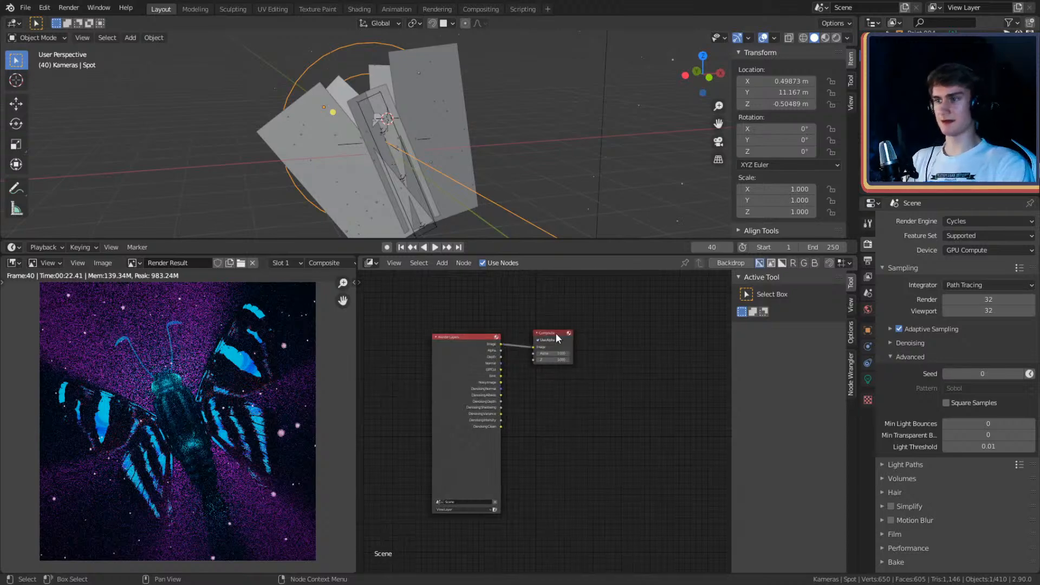
pyautogui.moveTo(553, 334); pyautogui.dragTo(645, 340)
pyautogui.moveTo(471, 347); pyautogui.dragTo(413, 346)
pyautogui.scroll(3, 512, 381)
pyautogui.moveTo(511, 381); pyautogui.dragTo(576, 377, button='middle')
pyautogui.hotkey('shift', 'a')
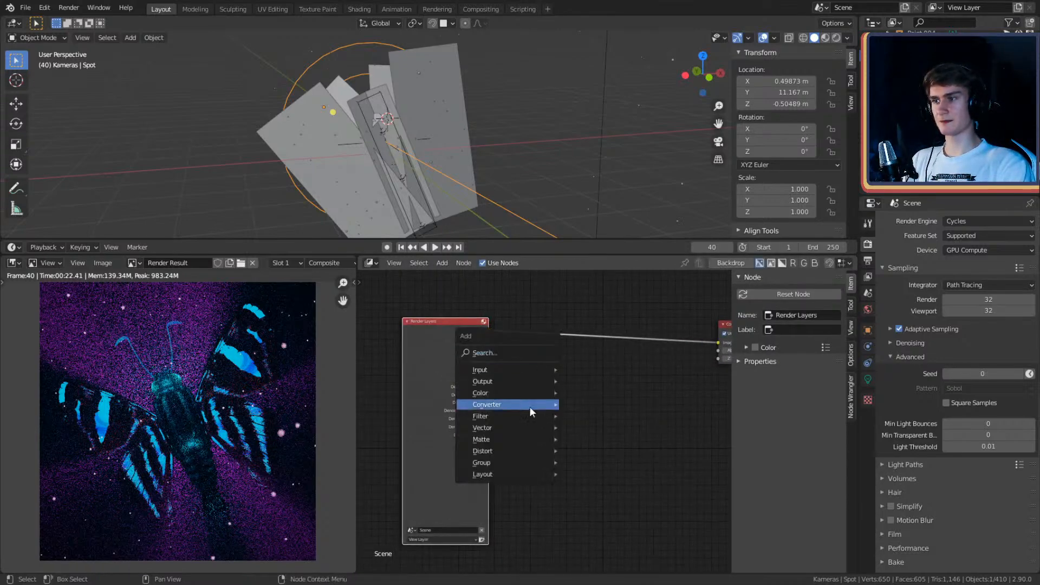
pyautogui.moveTo(492, 417)
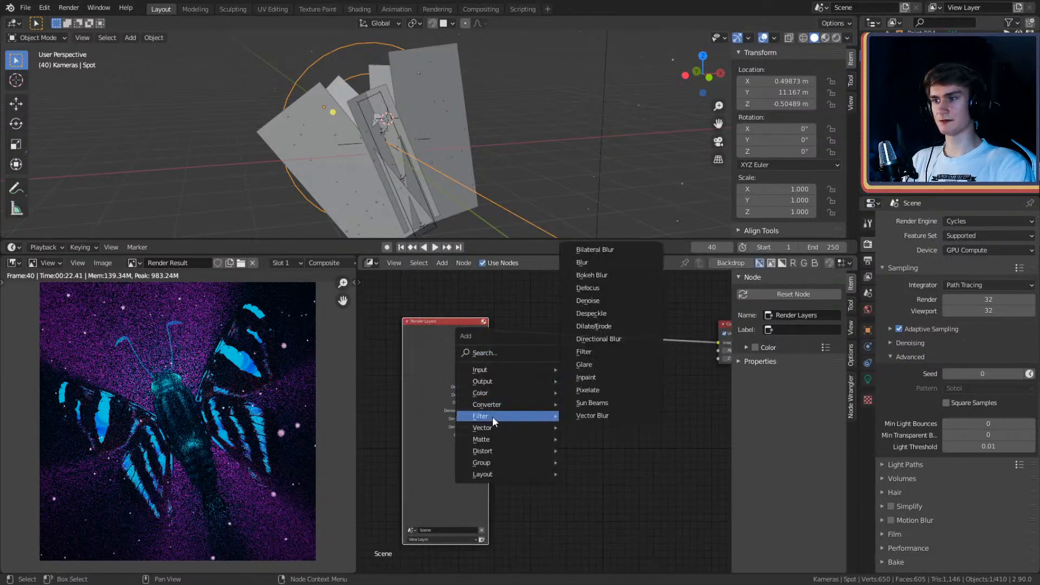
pyautogui.click(610, 299)
pyautogui.click(552, 325)
# Step: Connect the Denoising Normal and Denoising Albedo outputs to the Denoise node's Normal and Albedo inputs and inspect the denoised render
pyautogui.scroll(2, 518, 397)
pyautogui.moveTo(518, 397); pyautogui.dragTo(529, 410, button='middle')
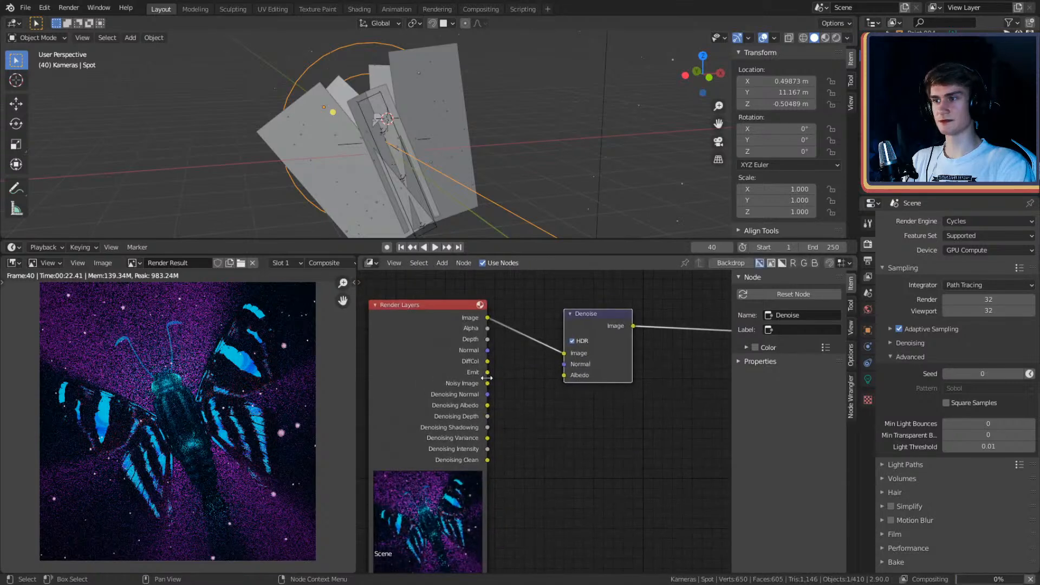
pyautogui.moveTo(488, 394); pyautogui.dragTo(563, 364)
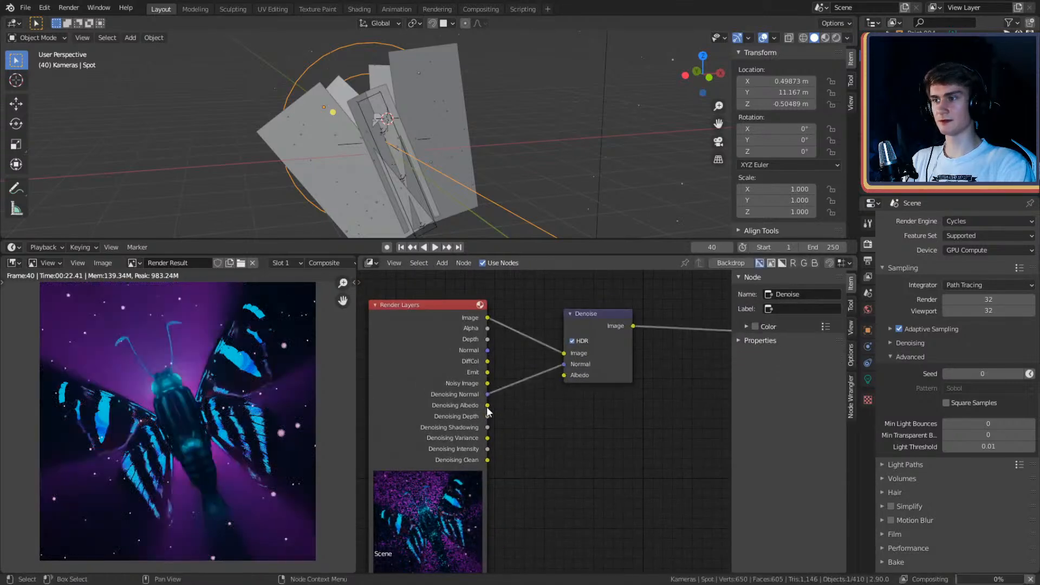
pyautogui.moveTo(485, 405); pyautogui.dragTo(564, 376)
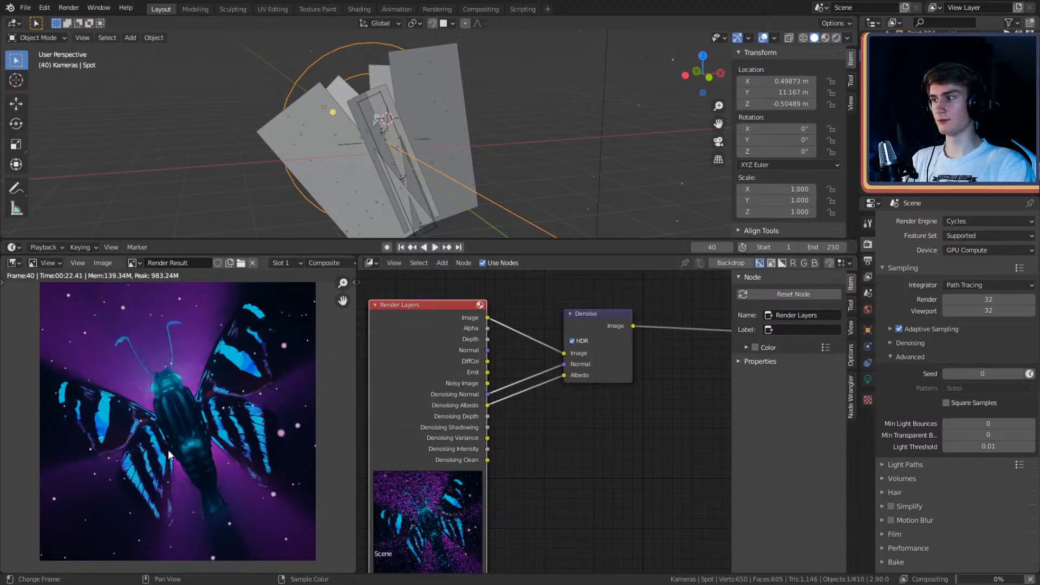
pyautogui.scroll(-4, 164, 447)
pyautogui.scroll(3, 164, 447)
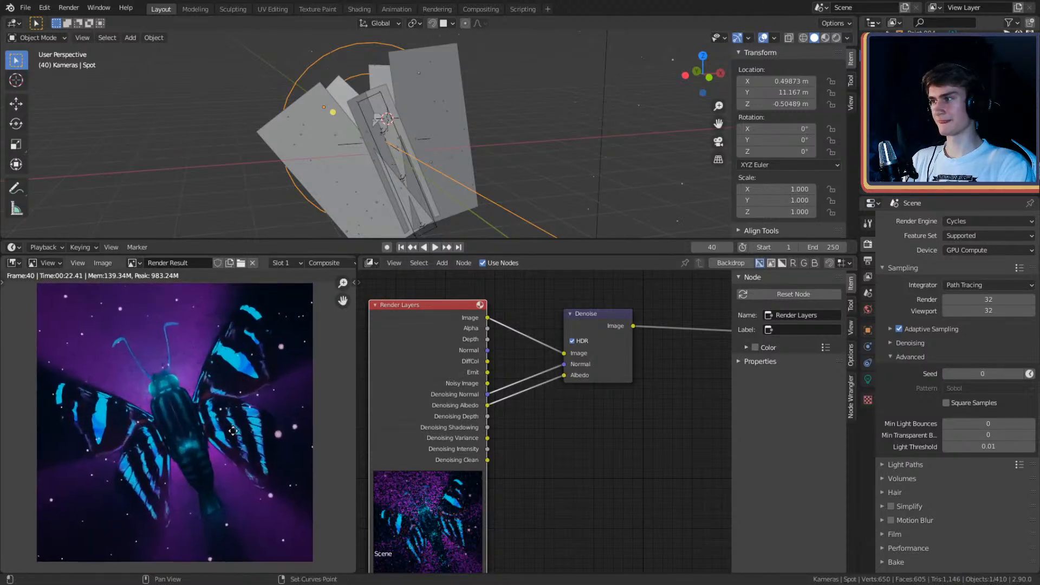
pyautogui.scroll(-4, 571, 443)
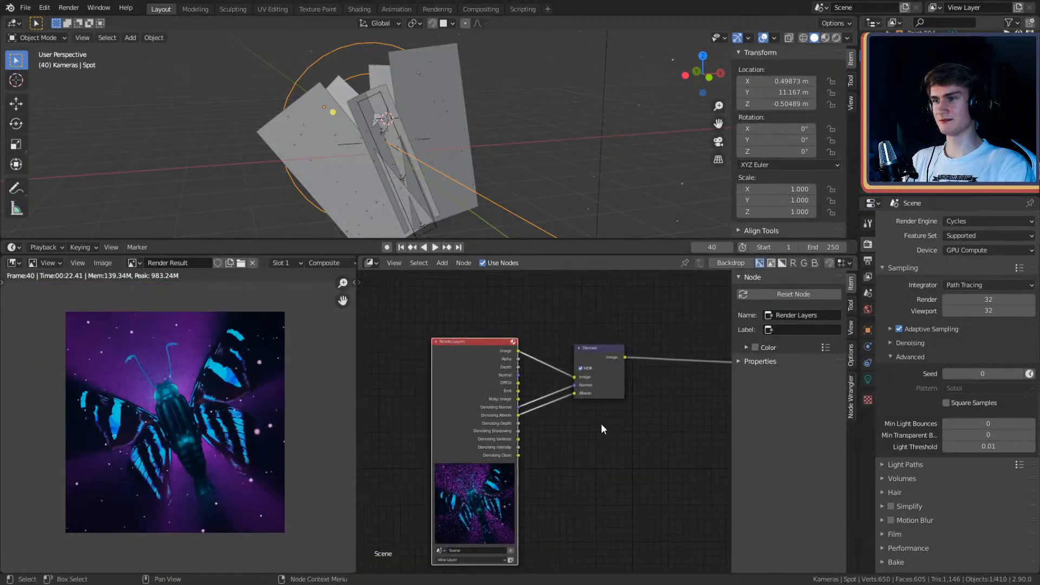
# Step: Reposition the Composite node so that there is room for another node after the Denoise node
pyautogui.moveTo(607, 324); pyautogui.dragTo(441, 382)
pyautogui.moveTo(599, 365); pyautogui.dragTo(458, 410, button='middle')
pyautogui.scroll(5, 150, 374)
pyautogui.scroll(-4, 150, 374)
pyautogui.scroll(-2, 604, 370)
pyautogui.moveTo(650, 367); pyautogui.dragTo(606, 382)
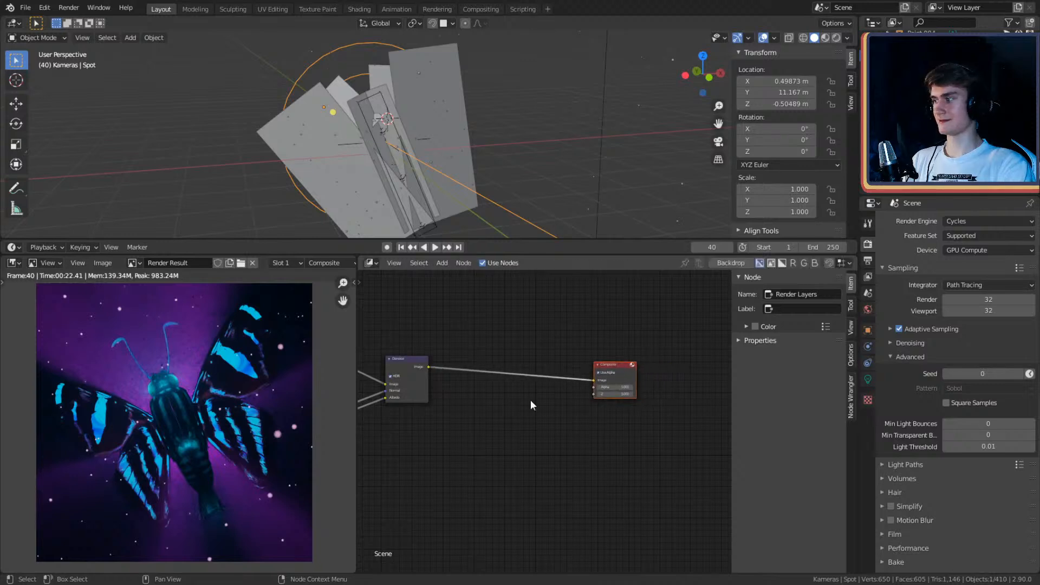
# Step: Insert a Glare filter node on the link between the Denoise and Composite nodes
pyautogui.scroll(2, 454, 418)
pyautogui.moveTo(454, 418); pyautogui.dragTo(516, 421, button='middle')
pyautogui.hotkey('shift', 'a')
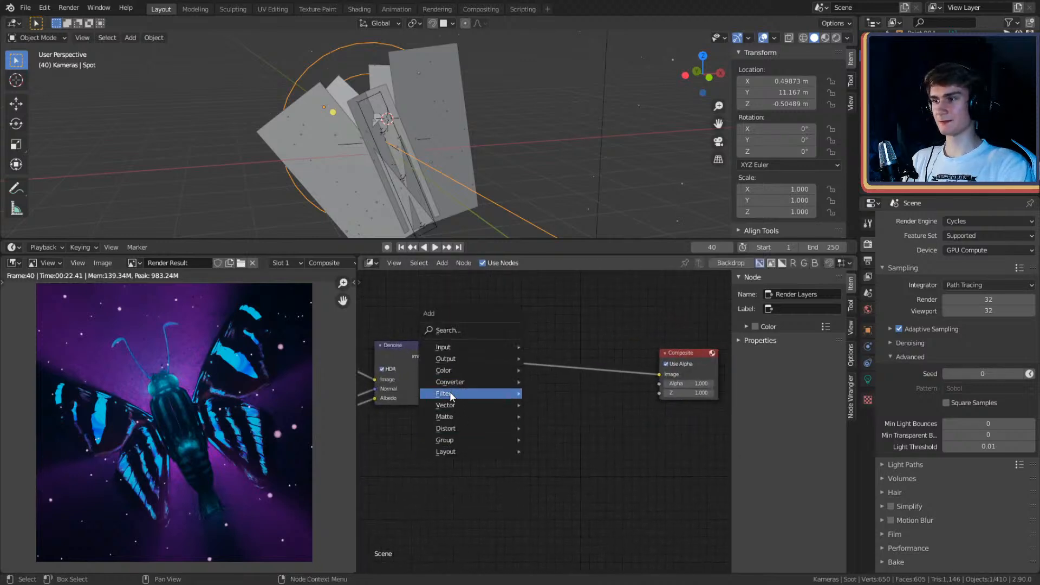
pyautogui.moveTo(450, 392)
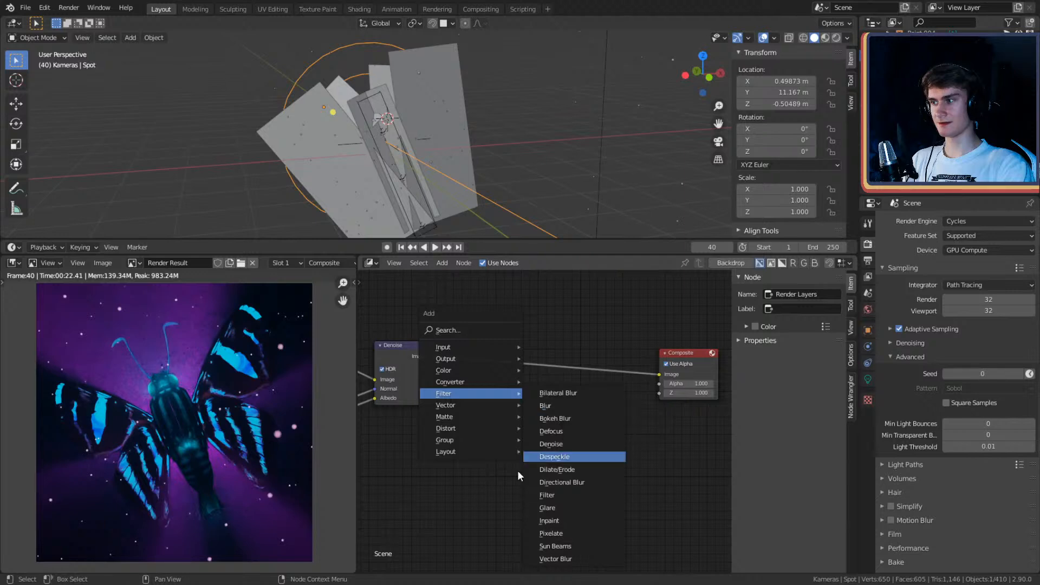
pyautogui.moveTo(453, 417); pyautogui.dragTo(557, 420, button='middle')
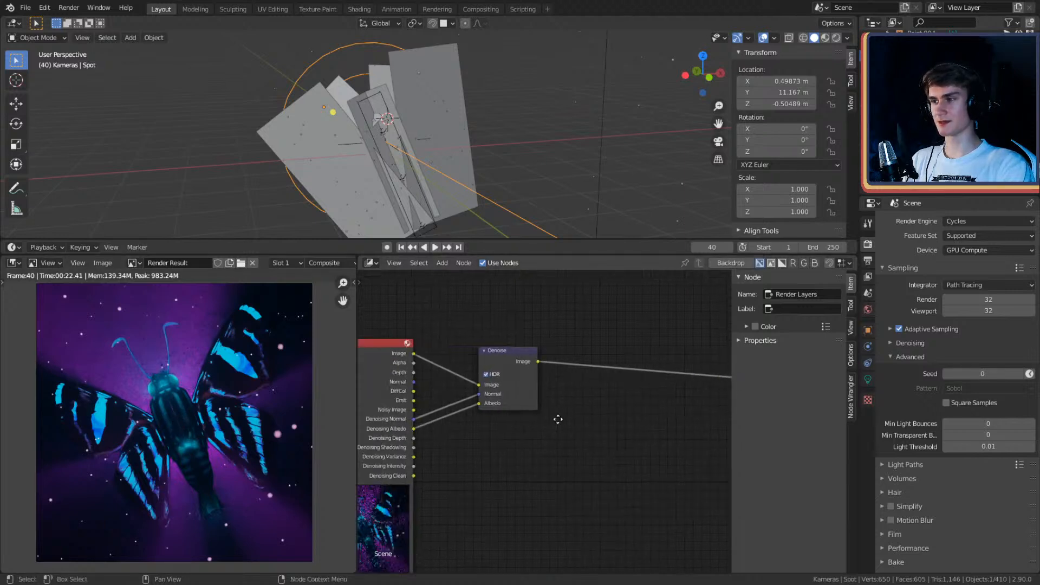
pyautogui.moveTo(628, 413); pyautogui.dragTo(552, 424, button='middle')
pyautogui.hotkey('shift', 'a')
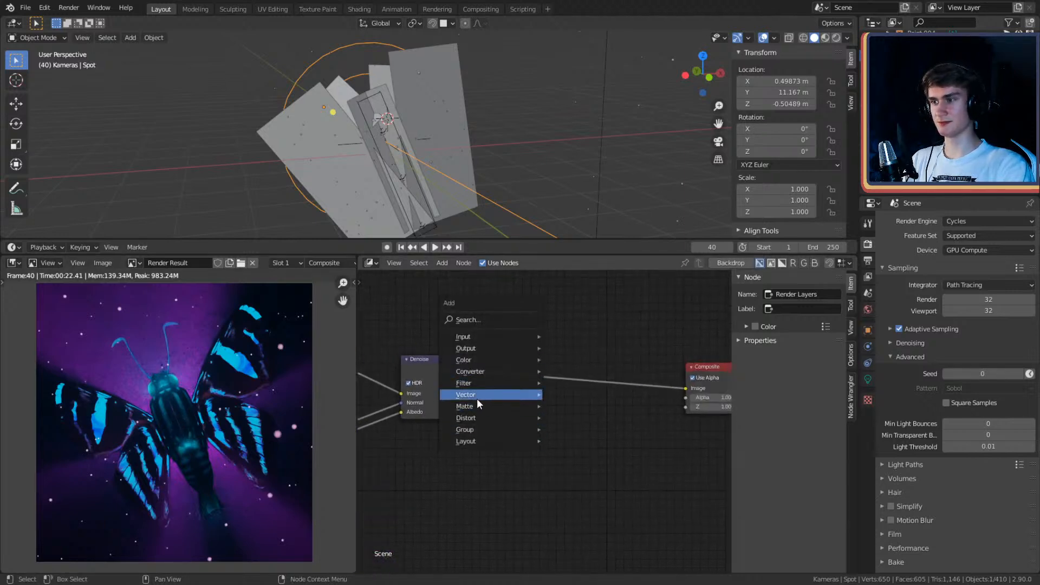
pyautogui.moveTo(490, 383)
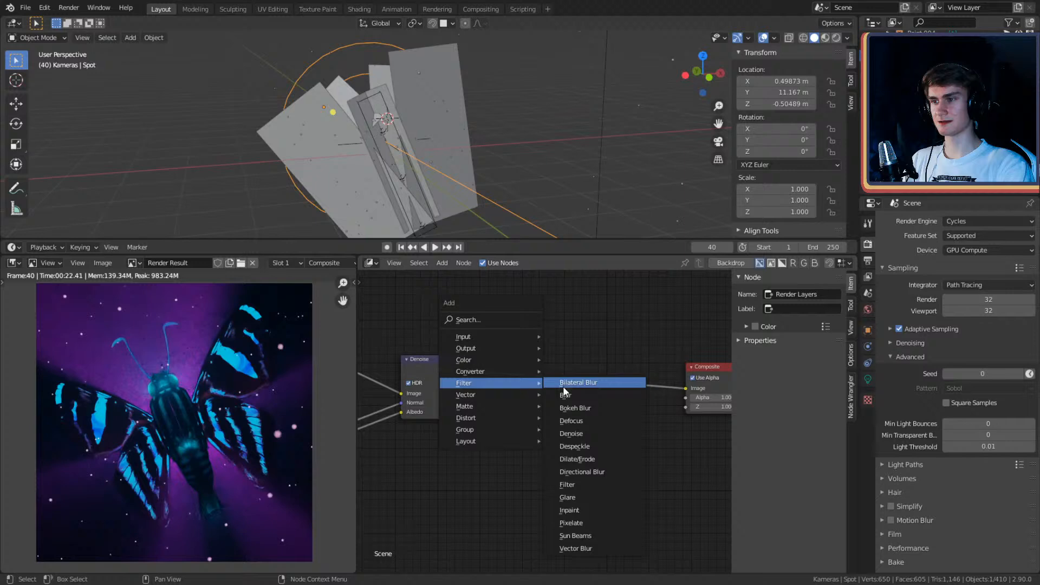
pyautogui.click(577, 498)
pyautogui.click(531, 384)
# Step: Set the Glare node's type to Fog Glow
pyautogui.moveTo(573, 413); pyautogui.dragTo(627, 416, button='middle')
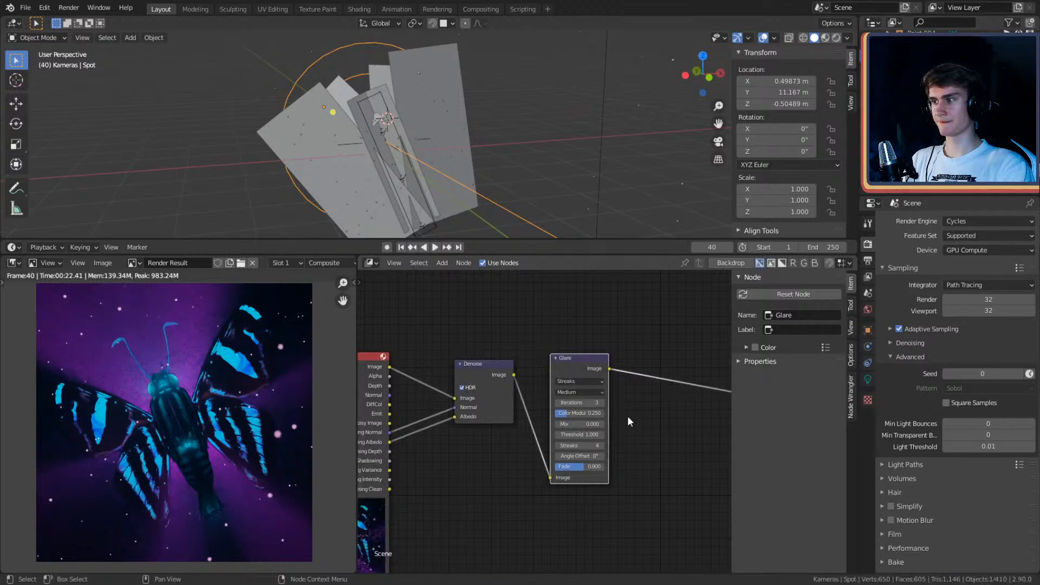
pyautogui.moveTo(627, 415); pyautogui.dragTo(564, 379, button='middle')
pyautogui.scroll(2, 658, 395)
pyautogui.click(563, 368)
pyautogui.click(552, 402)
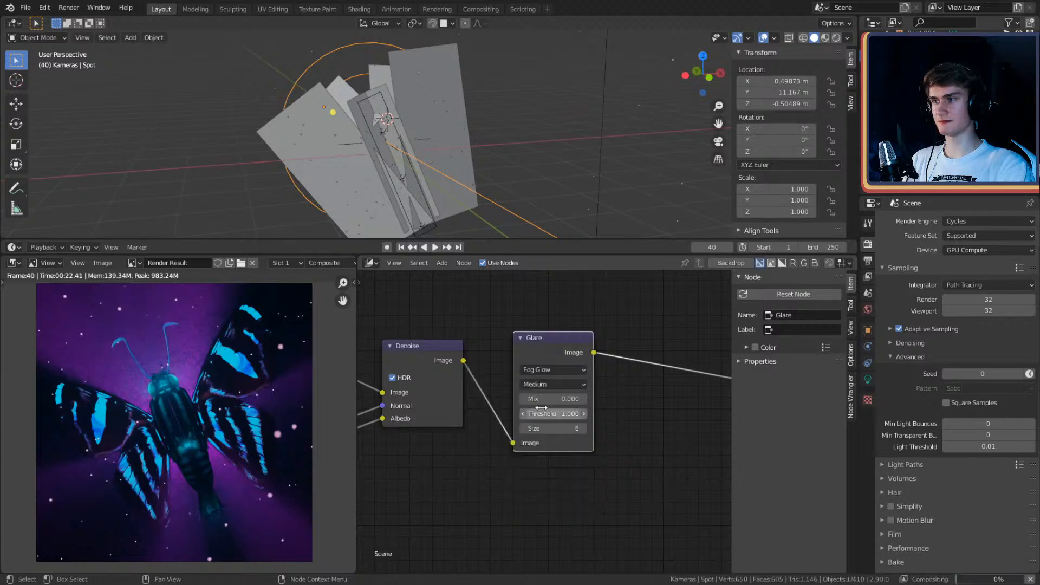
pyautogui.scroll(2, 655, 439)
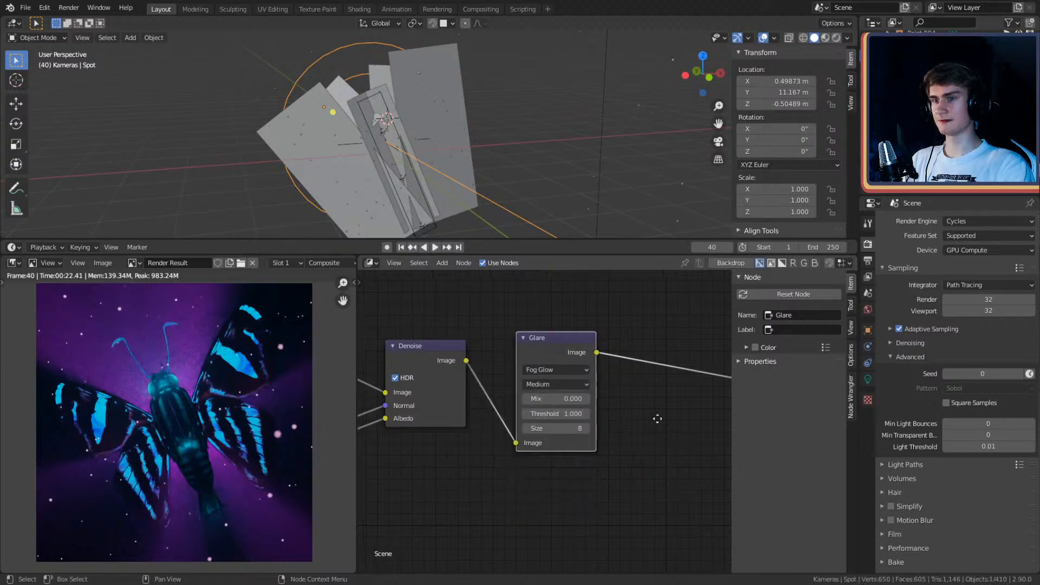
# Step: Try the Glare node's threshold at 0.1 and at 0.05, comparing the glow in the render
pyautogui.click(607, 411)
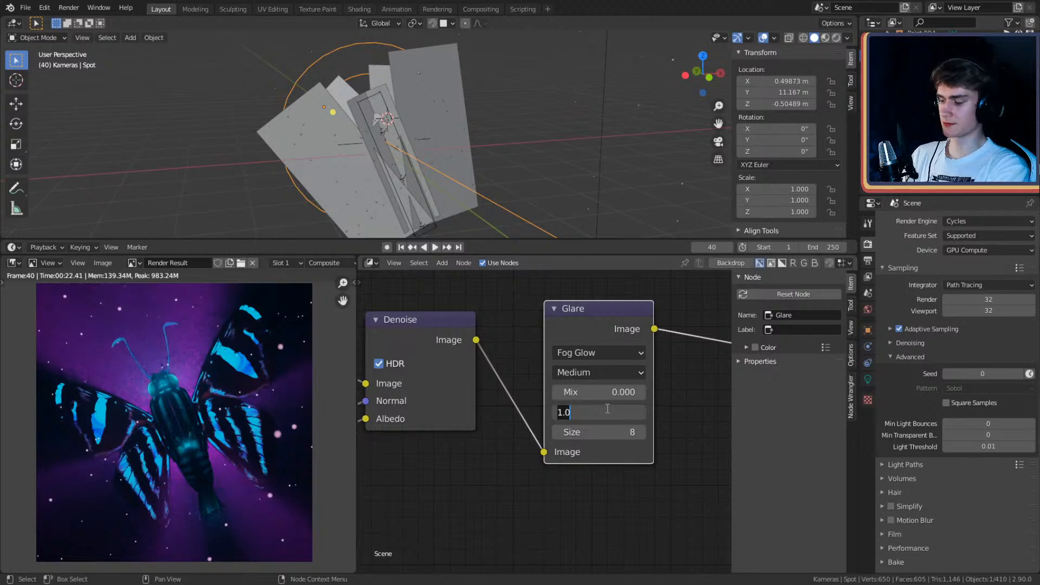
pyautogui.write('0.1')
pyautogui.press('Return')
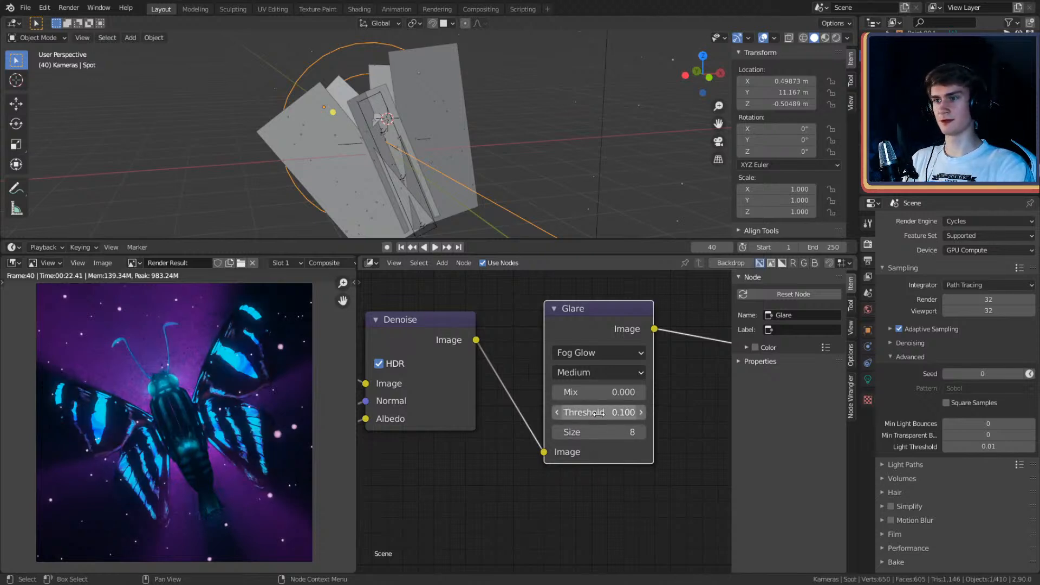
pyautogui.click(598, 411)
pyautogui.write('.05')
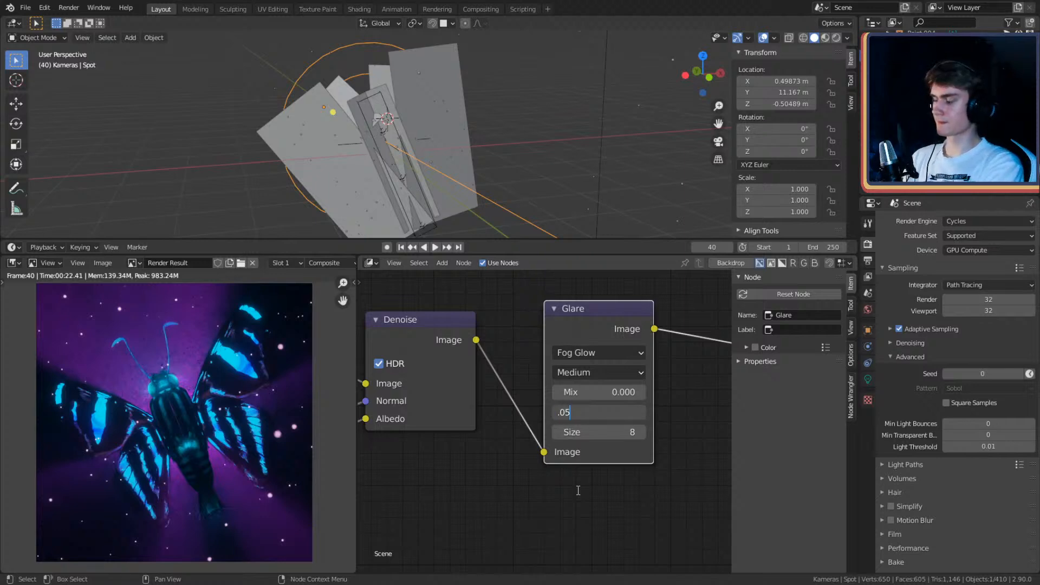
pyautogui.press('Return')
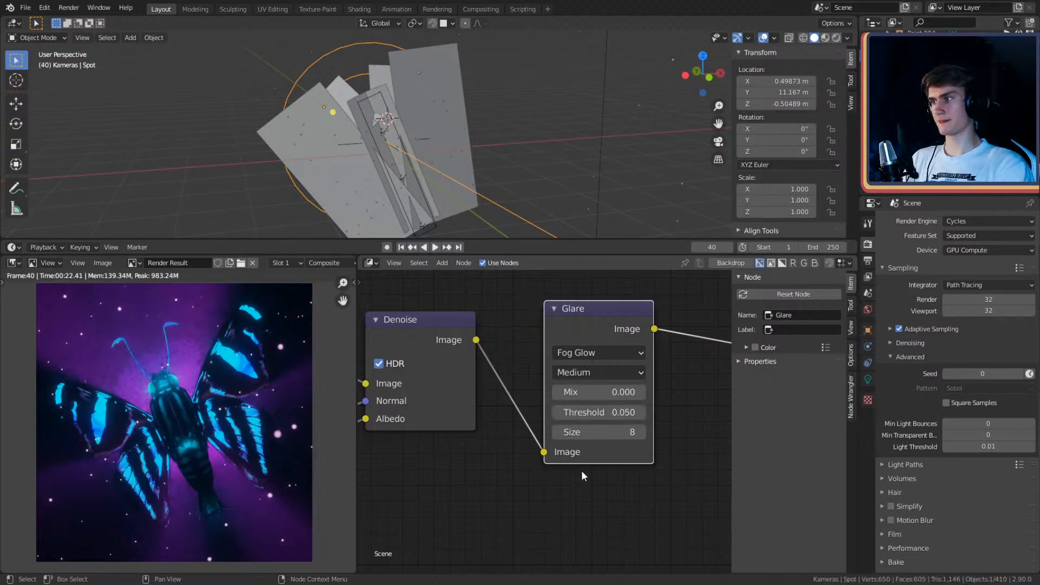
pyautogui.scroll(-1, 252, 411)
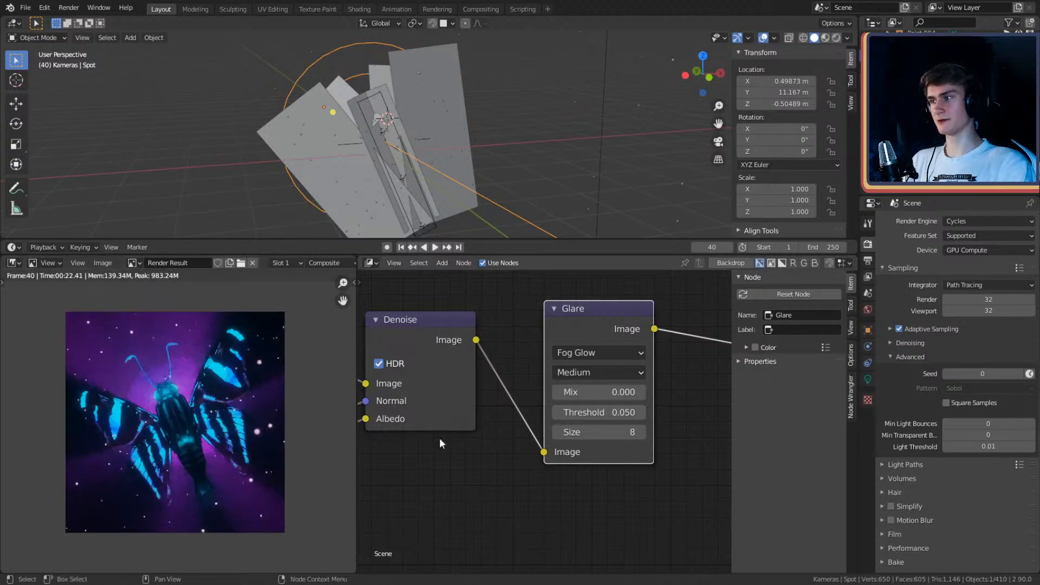
pyautogui.scroll(-1, 534, 463)
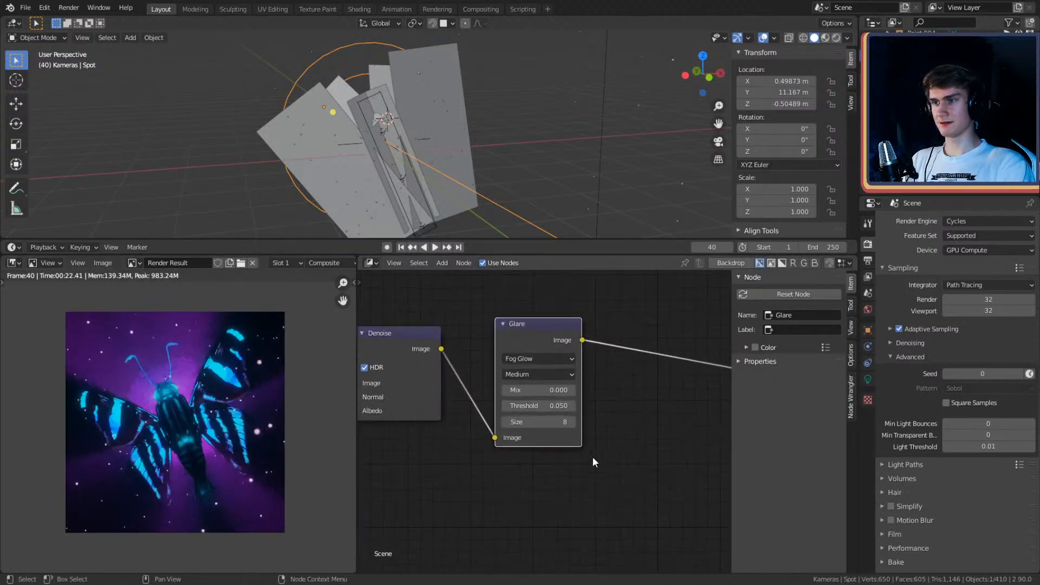
# Step: Set the Glare node's threshold to 0.075
pyautogui.scroll(2, 593, 456)
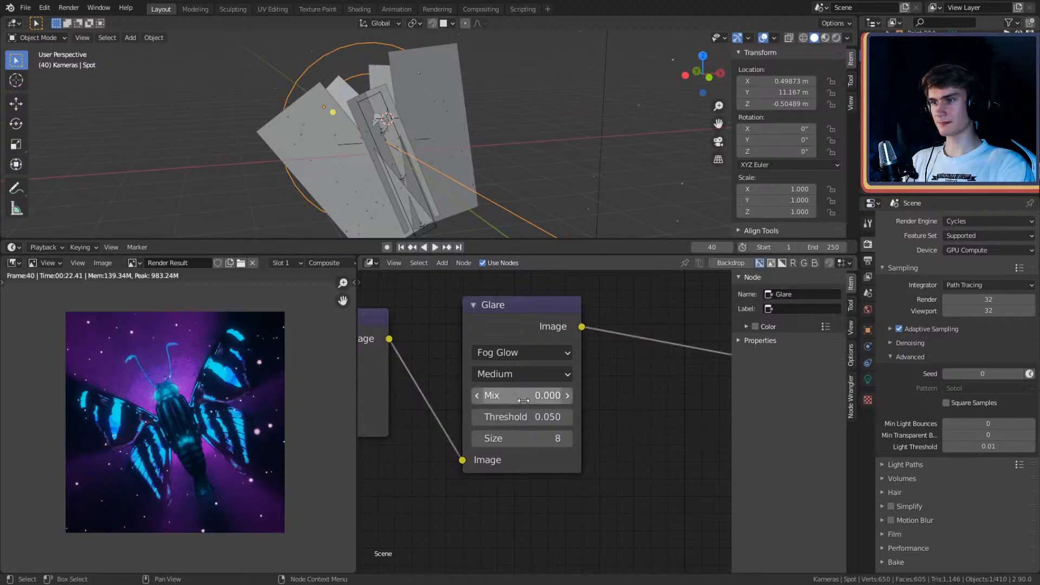
pyautogui.click(544, 417)
pyautogui.write('0.0')
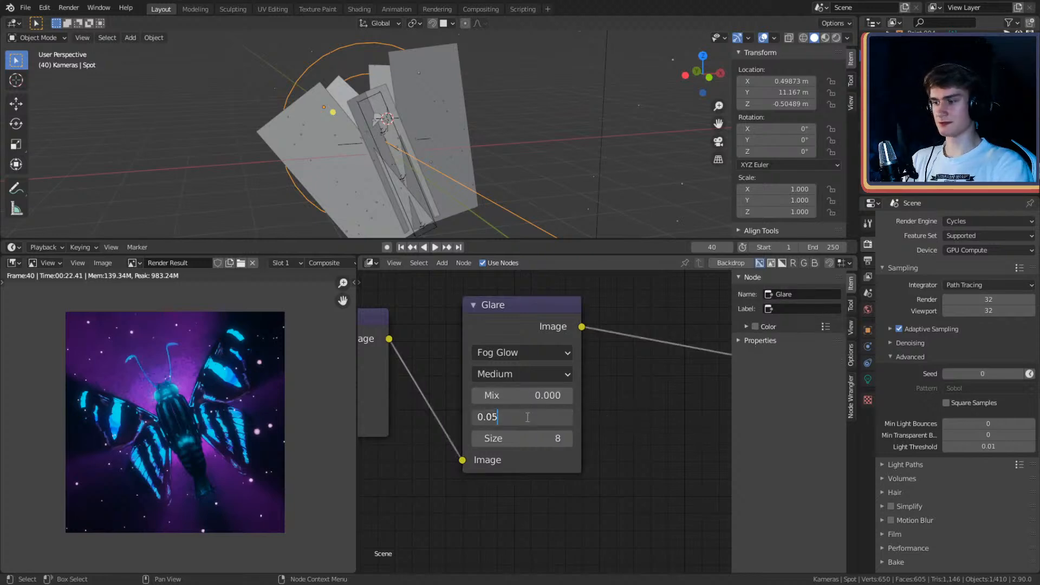
pyautogui.write('75')
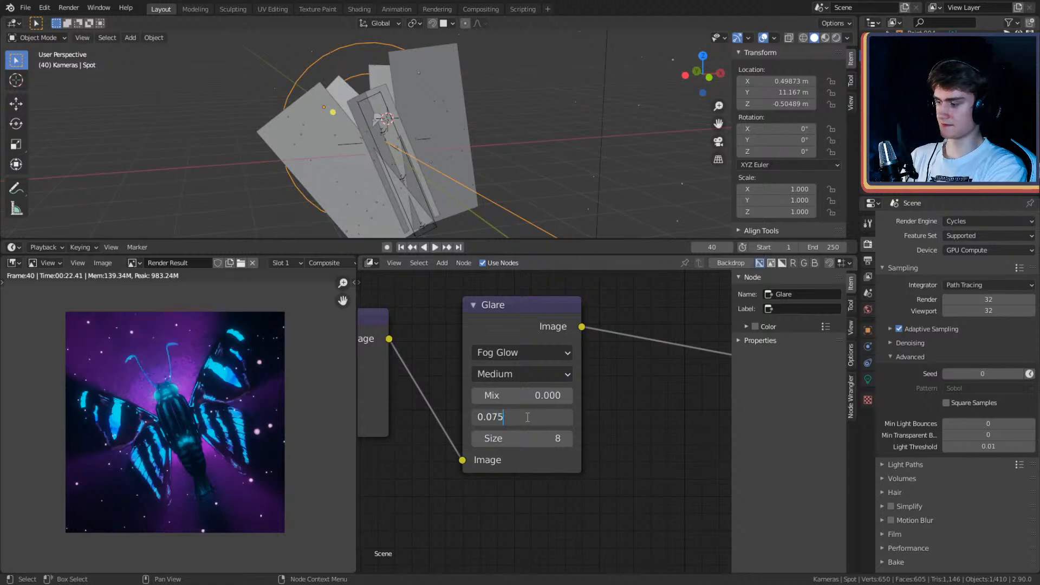
pyautogui.press('Return')
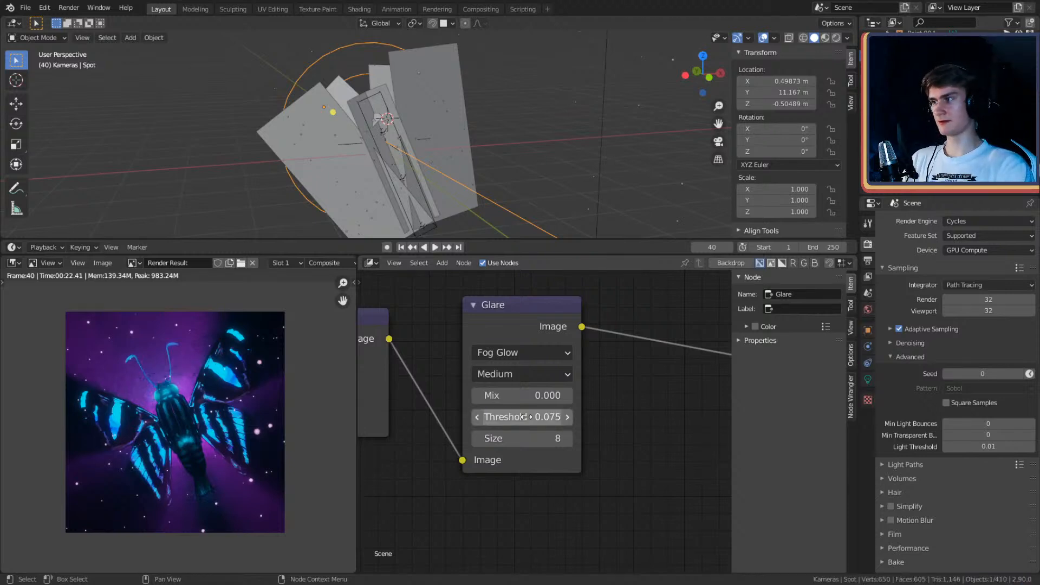
# Step: Try the High and Low quality options on the Glare node and return it to Medium
pyautogui.scroll(-3, 629, 425)
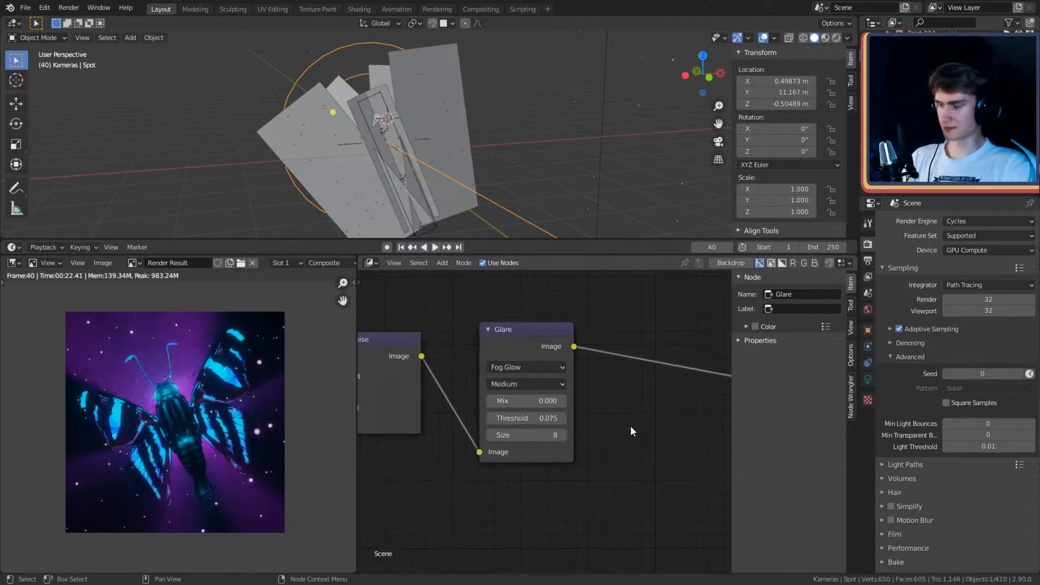
pyautogui.moveTo(645, 433); pyautogui.dragTo(560, 414, button='middle')
pyautogui.keyDown('ctrl'); pyautogui.hscroll(-5, 561, 413); pyautogui.keyUp('ctrl')
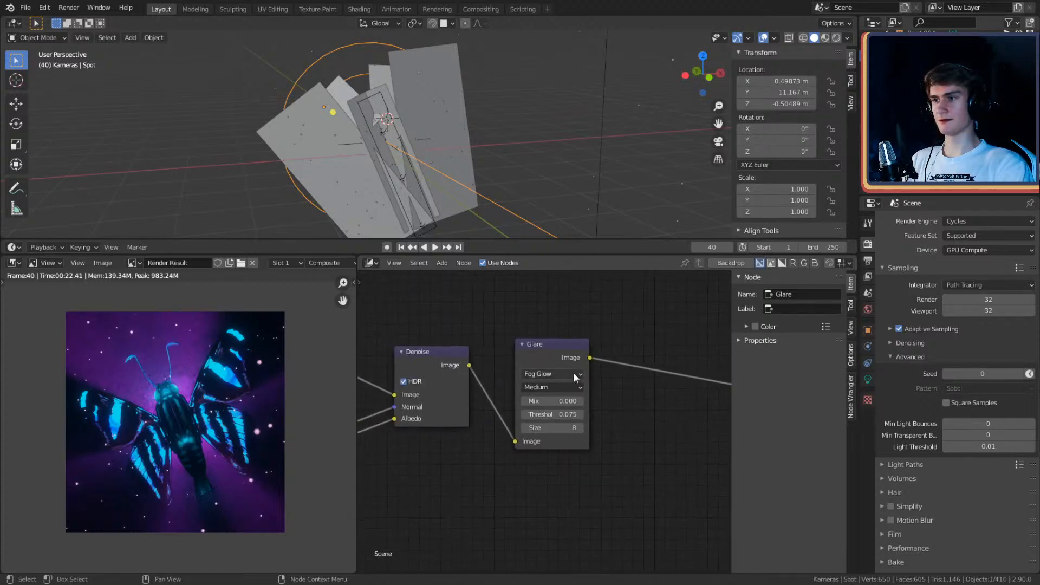
pyautogui.moveTo(573, 372); pyautogui.dragTo(551, 374)
pyautogui.keyDown('ctrl'); pyautogui.hscroll(5, 551, 373); pyautogui.keyUp('ctrl')
pyautogui.click(431, 388)
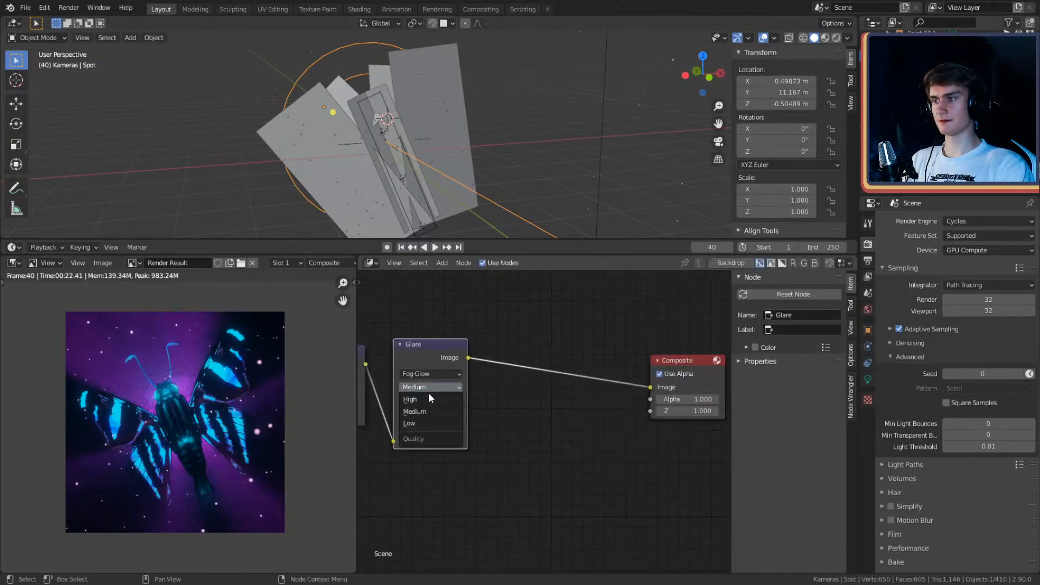
pyautogui.click(428, 392)
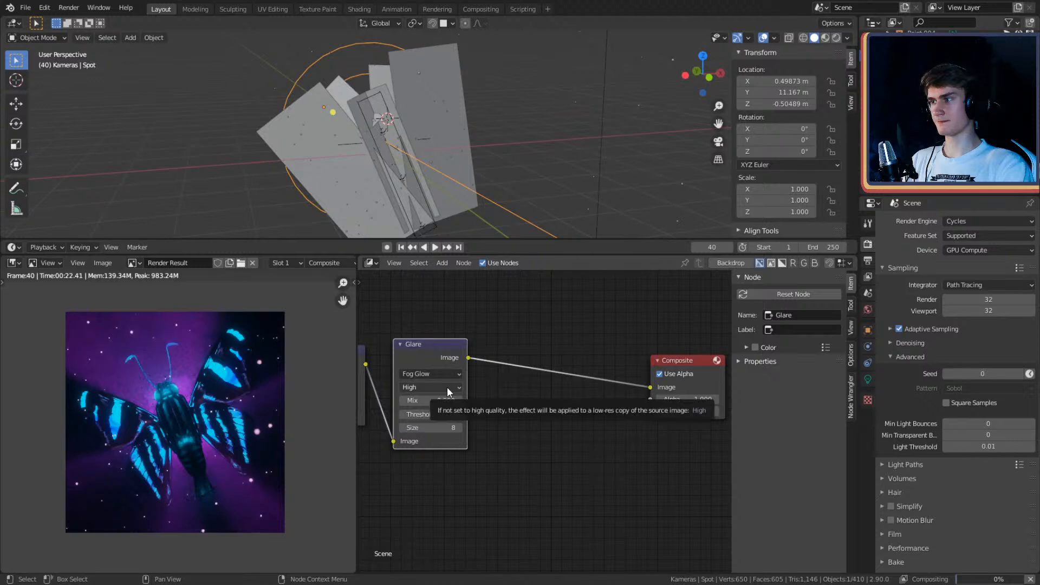
pyautogui.click(447, 387)
pyautogui.click(420, 417)
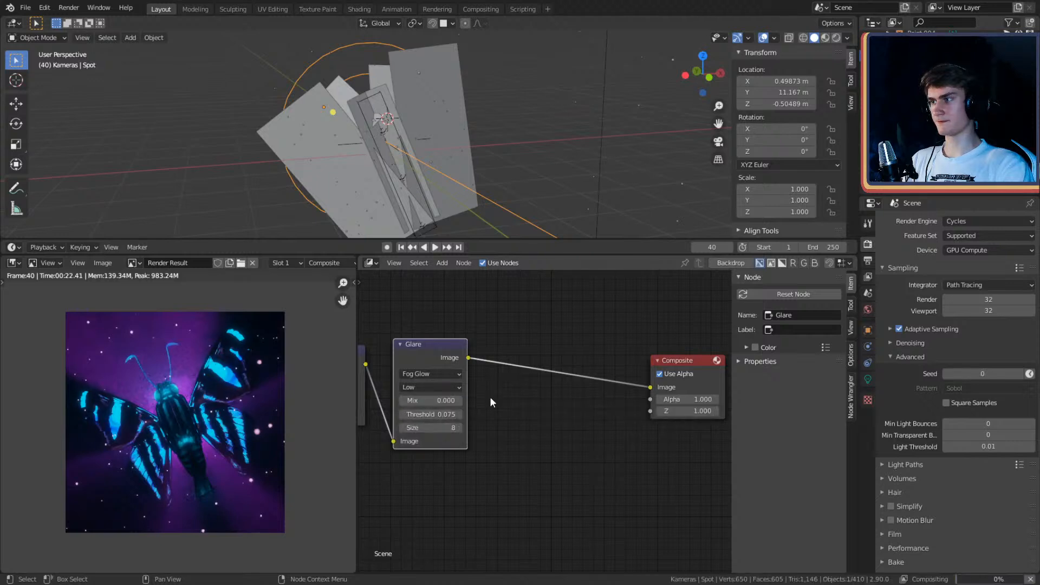
pyautogui.click(456, 387)
pyautogui.click(415, 405)
# Step: Move the Composite node farther away and insert a Lens Distortion node on the link between Glare and Composite
pyautogui.keyDown('ctrl'); pyautogui.scroll(-3, 541, 390); pyautogui.keyUp('ctrl')
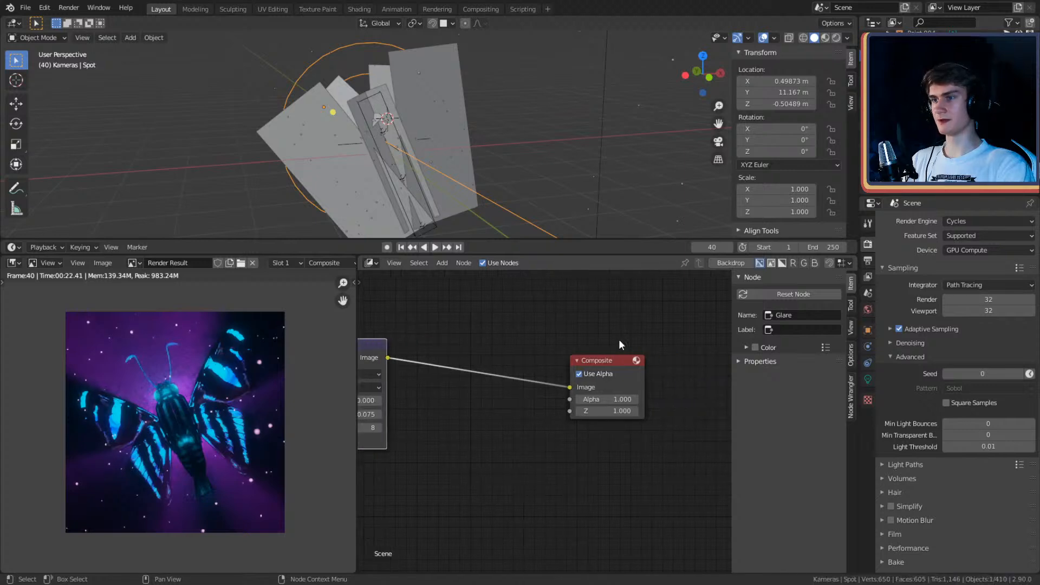
pyautogui.moveTo(618, 340); pyautogui.dragTo(680, 356)
pyautogui.keyDown('ctrl'); pyautogui.scroll(2, 649, 382); pyautogui.keyUp('ctrl')
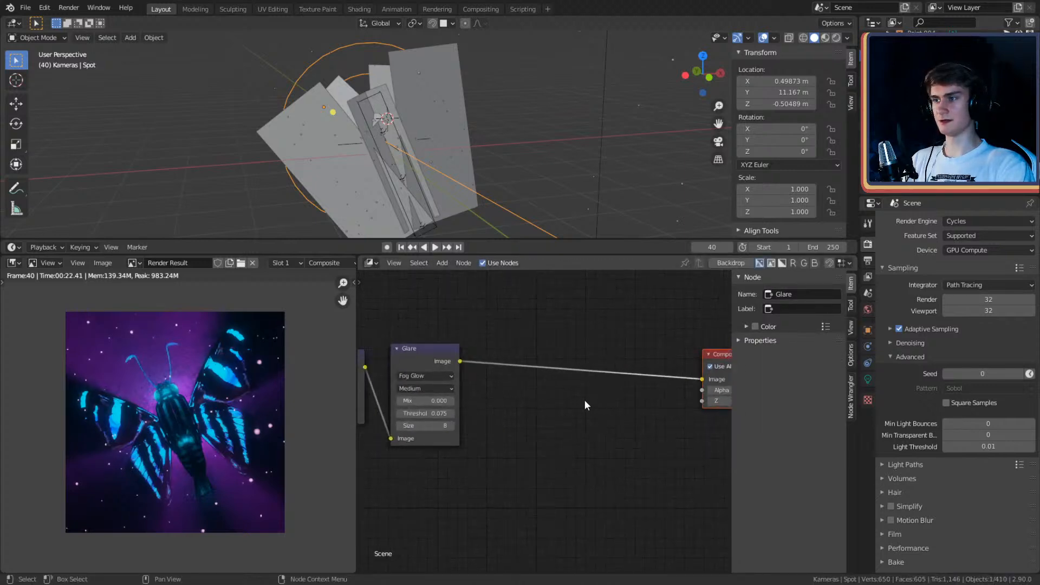
pyautogui.hotkey('shift', 'a')
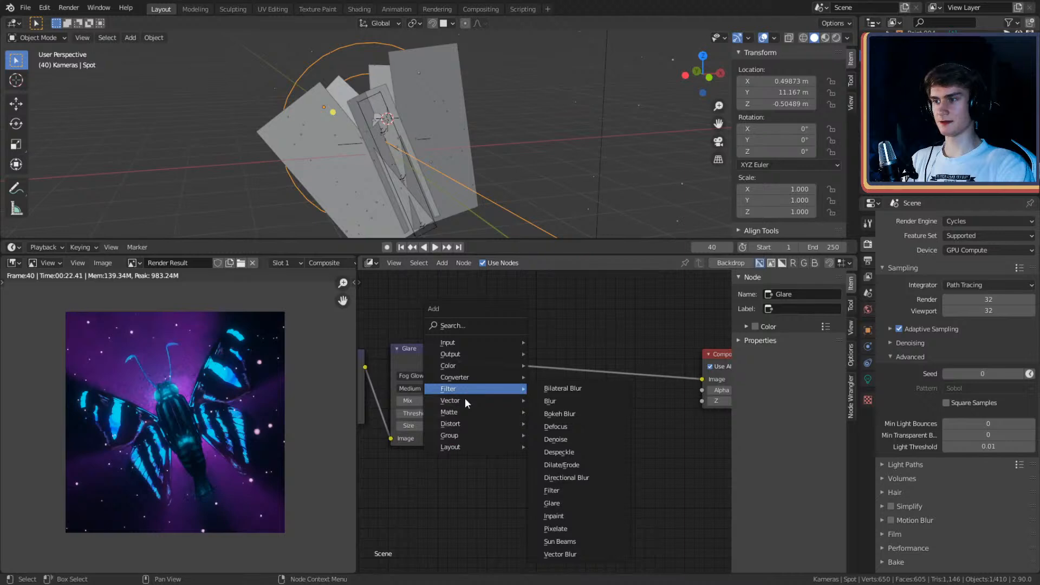
pyautogui.moveTo(457, 424)
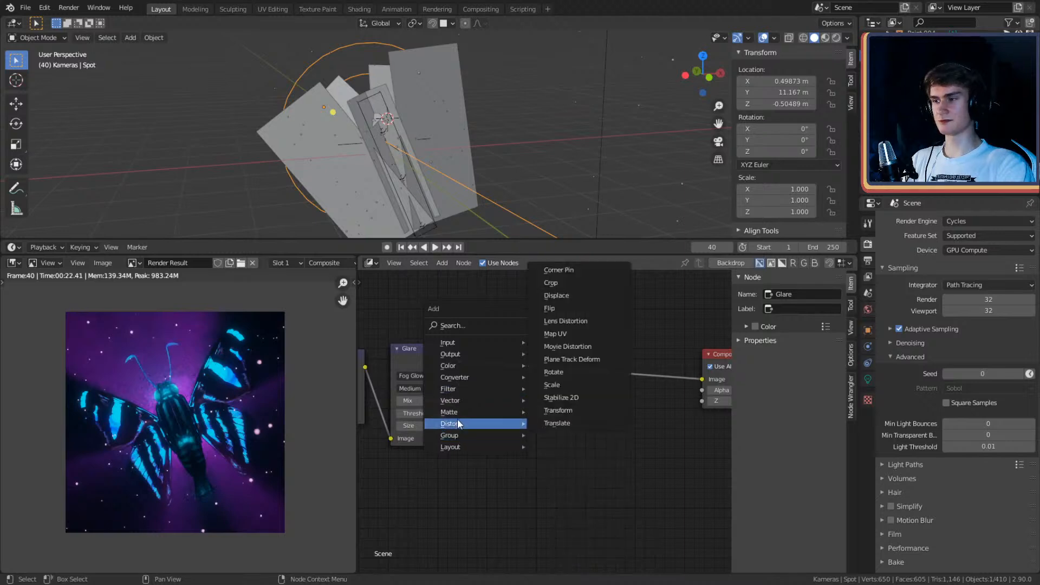
pyautogui.click(566, 320)
pyautogui.click(495, 337)
# Step: Enable Fit on the Lens Distortion node and set its dispersion to 0.5
pyautogui.scroll(2, 574, 432)
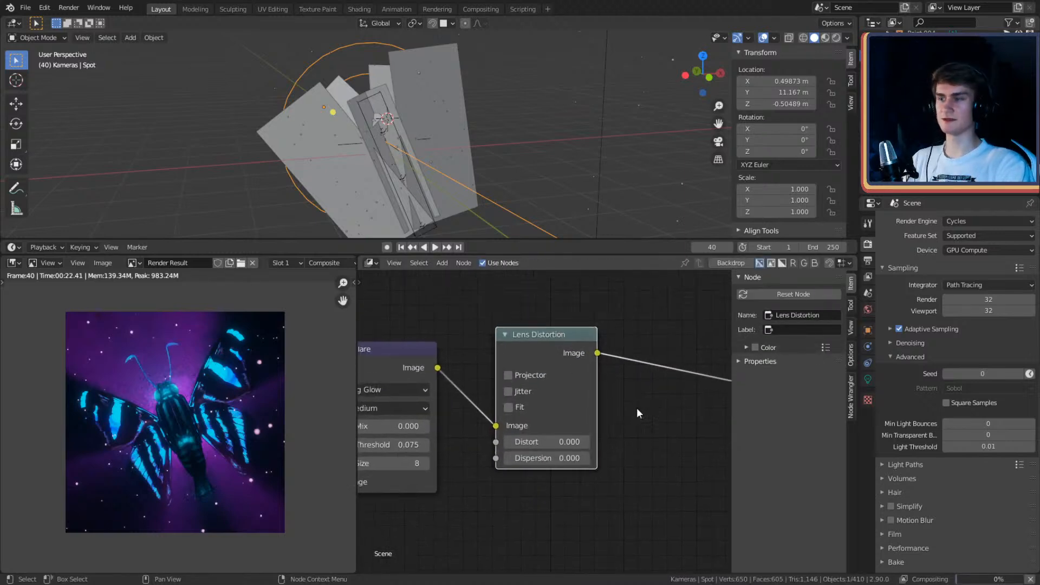
pyautogui.scroll(1, 543, 380)
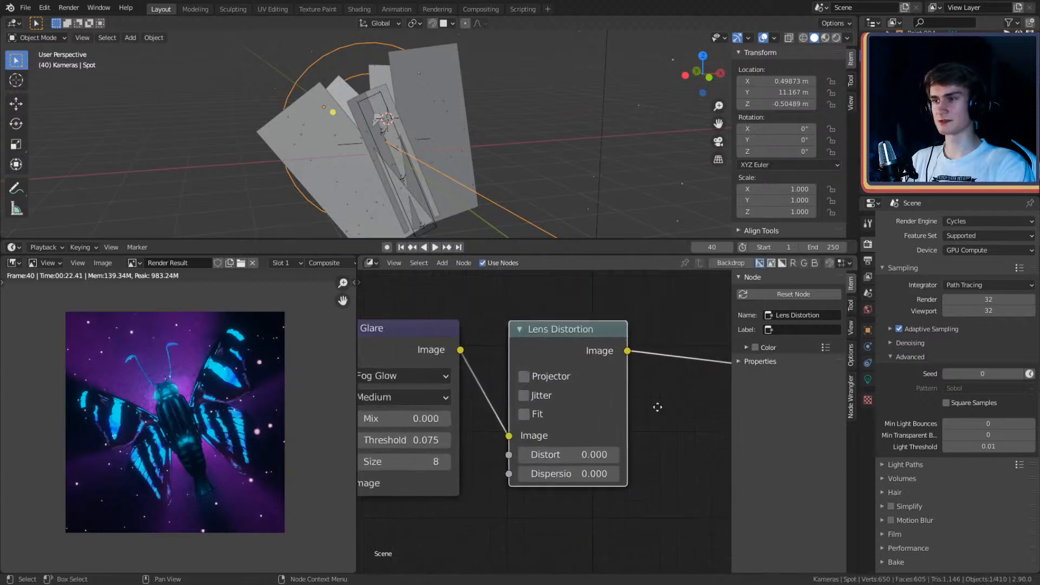
pyautogui.click(525, 414)
pyautogui.click(569, 472)
pyautogui.write('0.0')
pyautogui.press('BackSpace')
pyautogui.write('5')
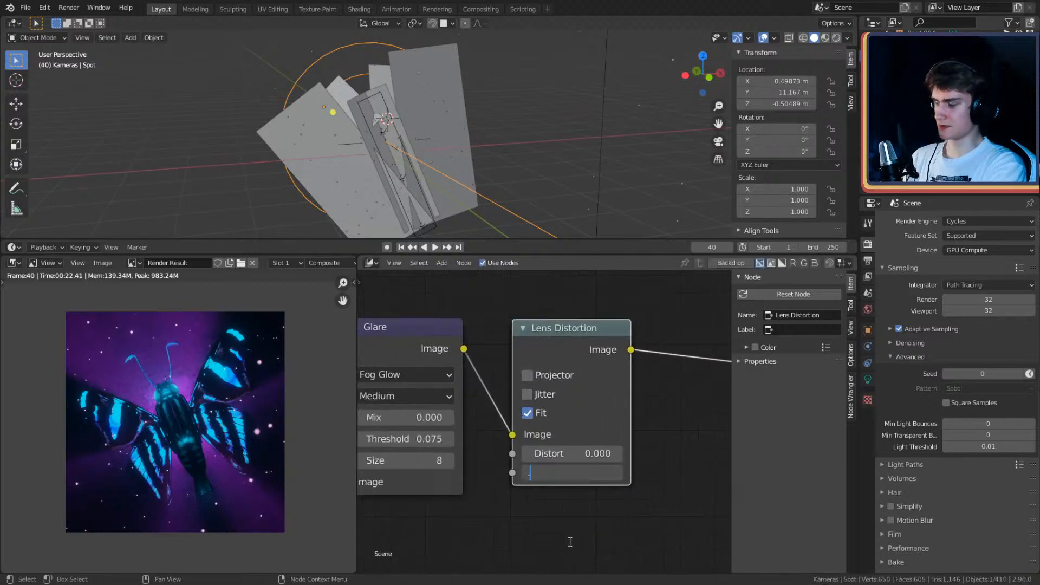
pyautogui.press('Return')
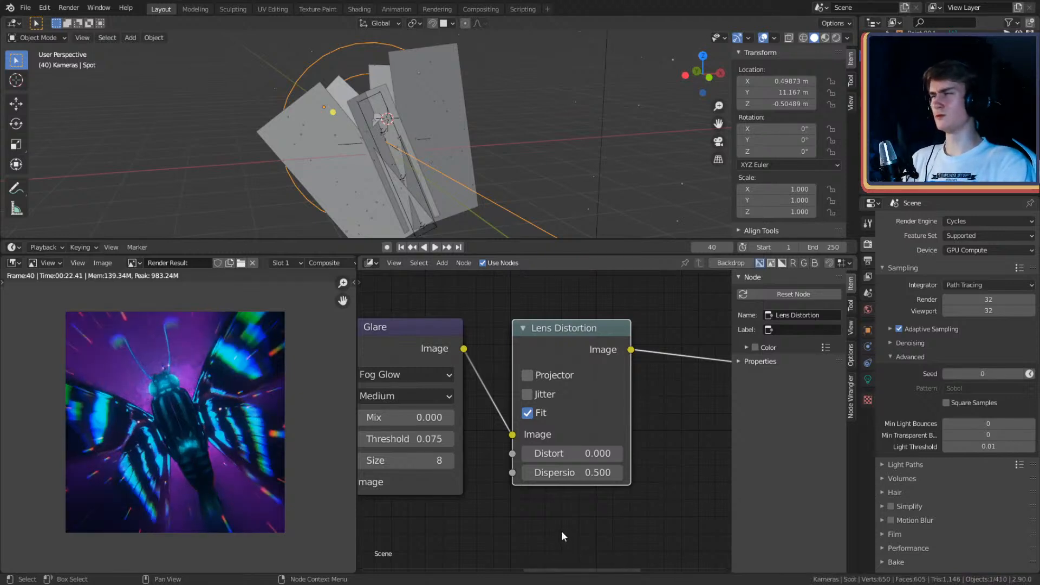
# Step: Reduce the Lens Distortion node's dispersion to 0.1
pyautogui.click(569, 473)
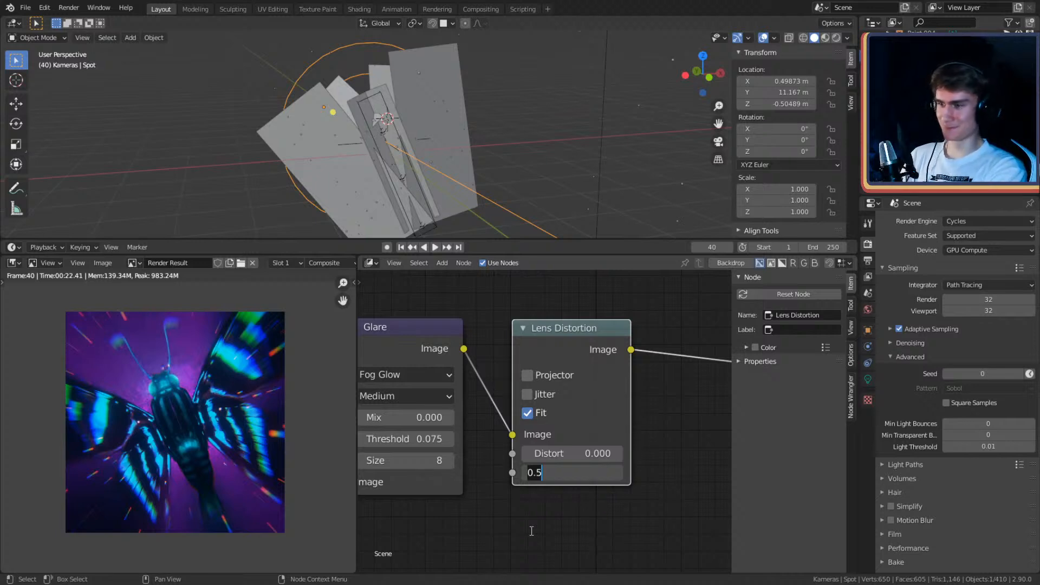
pyautogui.write('0.1')
pyautogui.press('Return')
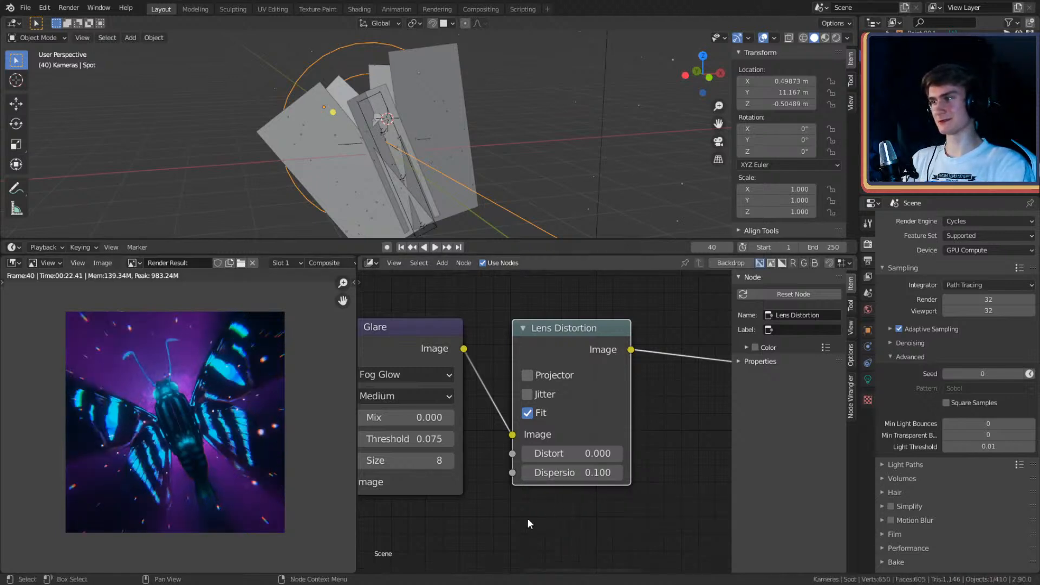
# Step: Try a dispersion of 0.2 on the Lens Distortion node, return it to 0.1 and inspect the render
pyautogui.click(567, 473)
pyautogui.write('0.1')
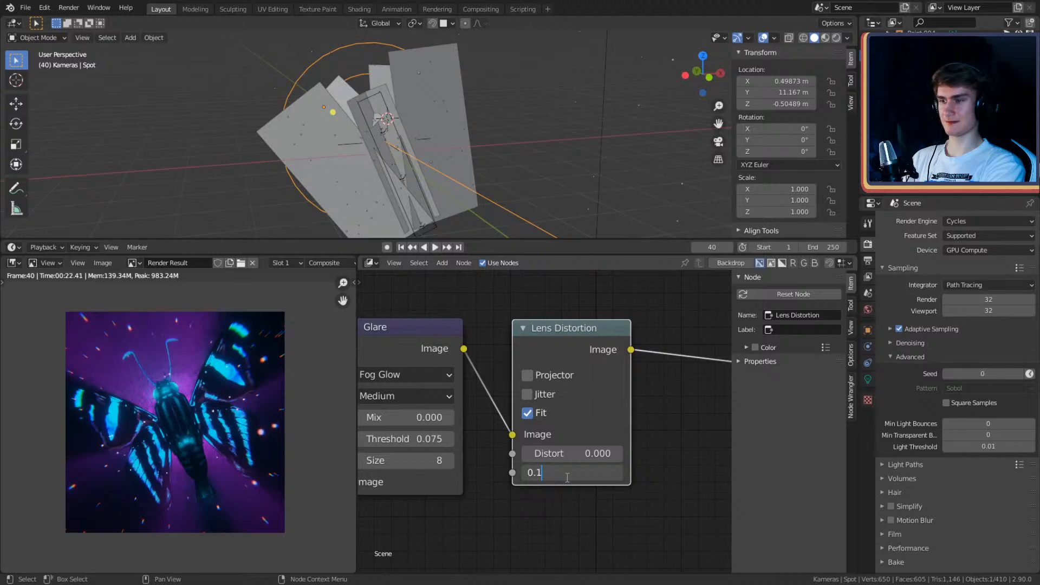
pyautogui.write('2')
pyautogui.press('Return')
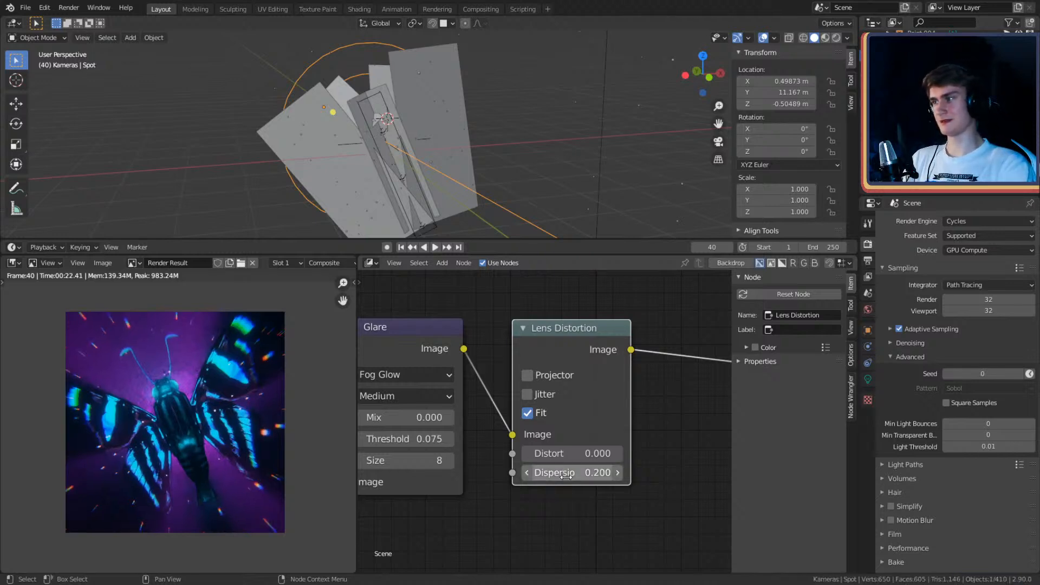
pyautogui.click(566, 474)
pyautogui.write('0.1')
pyautogui.press('Return')
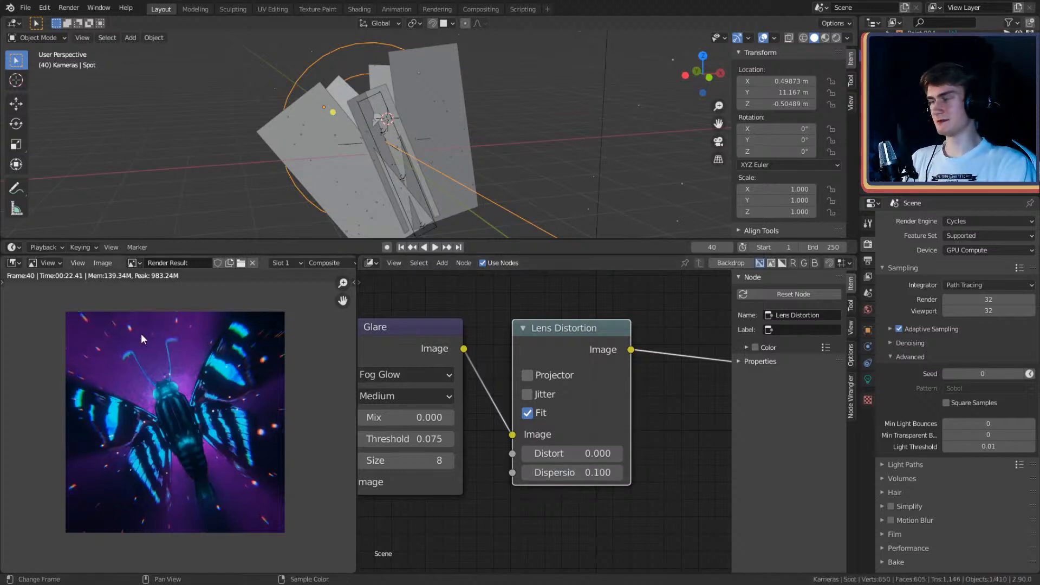
pyautogui.click(483, 535)
pyautogui.scroll(-4, 242, 385)
pyautogui.scroll(4, 197, 424)
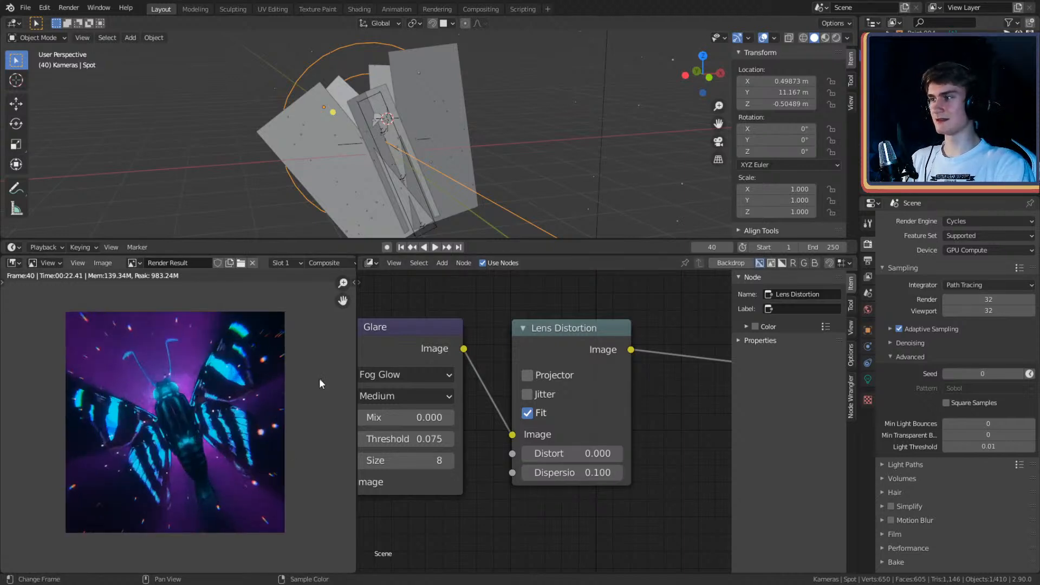
# Step: Shift the Composite node farther along and insert a Bright/Contrast node on the link between Lens Distortion and Composite
pyautogui.scroll(-5, 622, 428)
pyautogui.moveTo(655, 444); pyautogui.dragTo(537, 440, button='middle')
pyautogui.moveTo(617, 367); pyautogui.dragTo(645, 371)
pyautogui.scroll(1, 533, 421)
pyautogui.hotkey('shift', 'a')
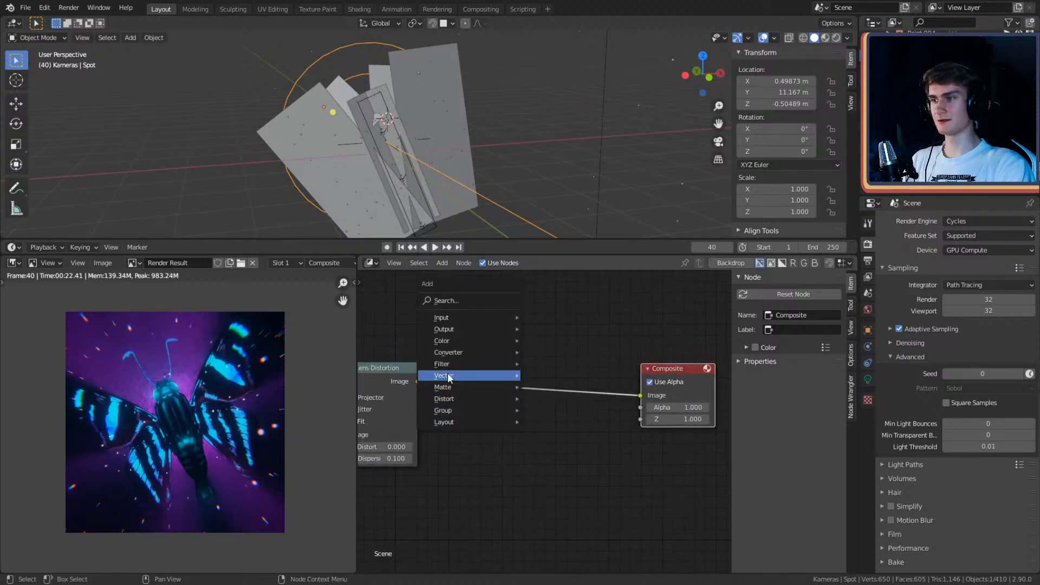
pyautogui.moveTo(462, 340)
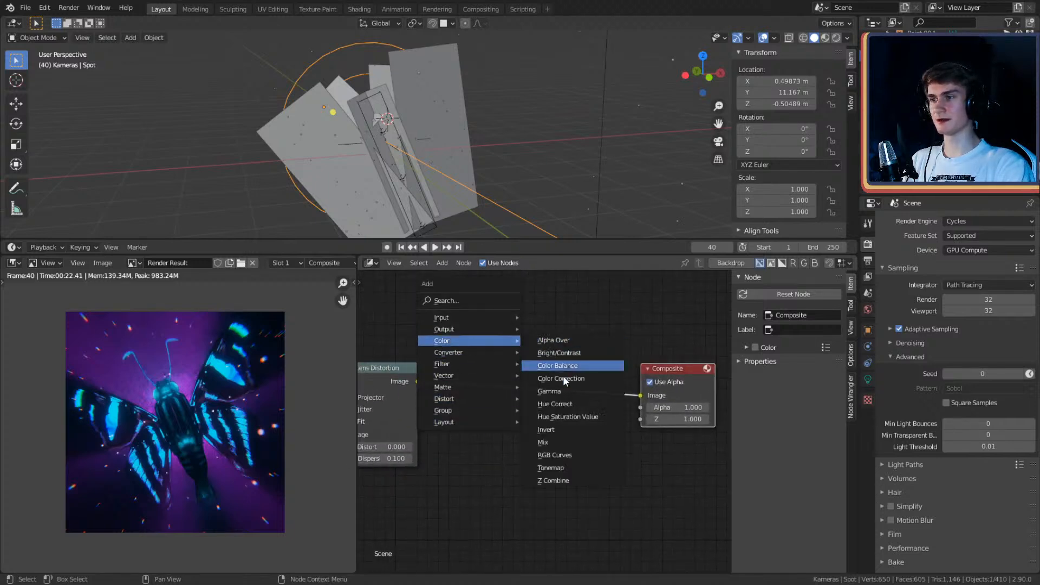
pyautogui.click(561, 353)
pyautogui.click(629, 445)
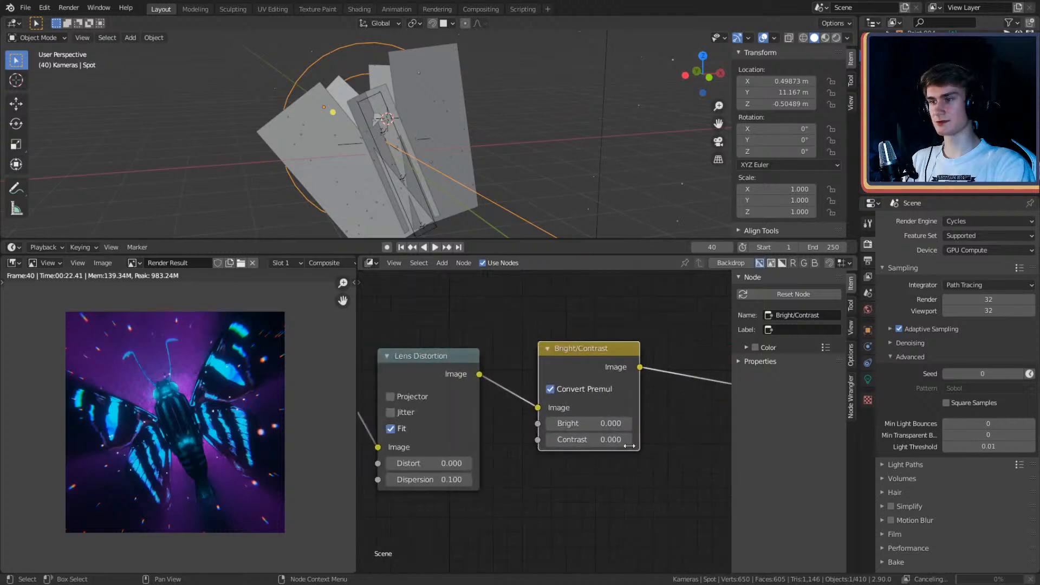
# Step: Set the Bright/Contrast node's contrast to 0.5
pyautogui.click(627, 443)
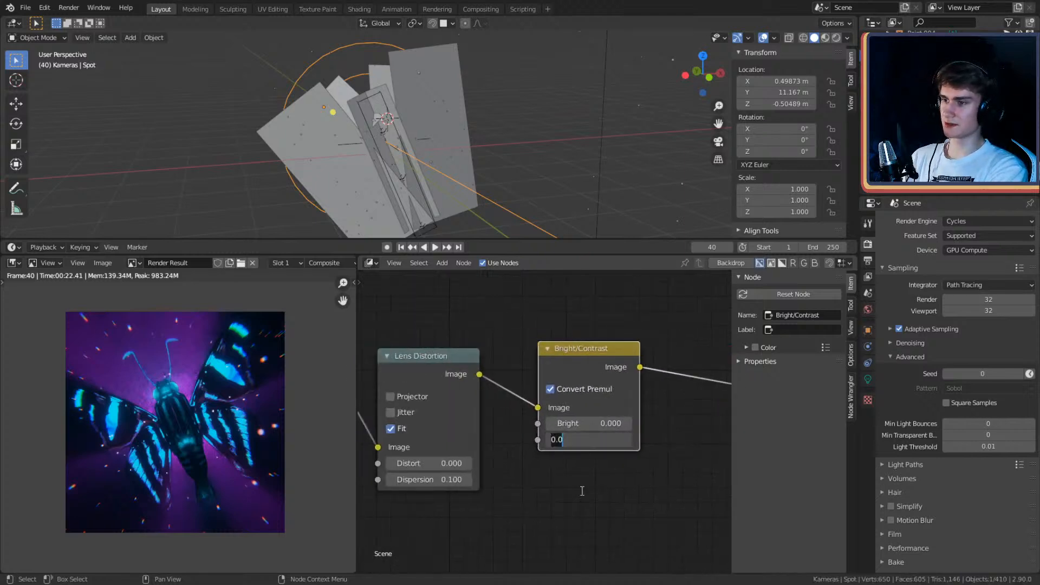
pyautogui.write('0.5')
pyautogui.press('Return')
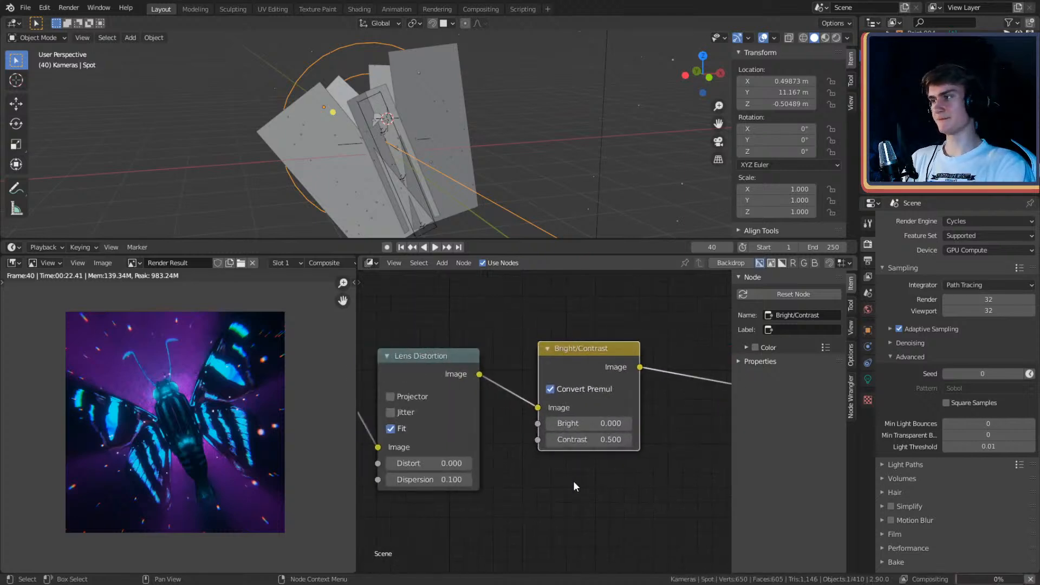
# Step: Try contrast values of 11 and 5 on the Bright/Contrast node
pyautogui.click(611, 439)
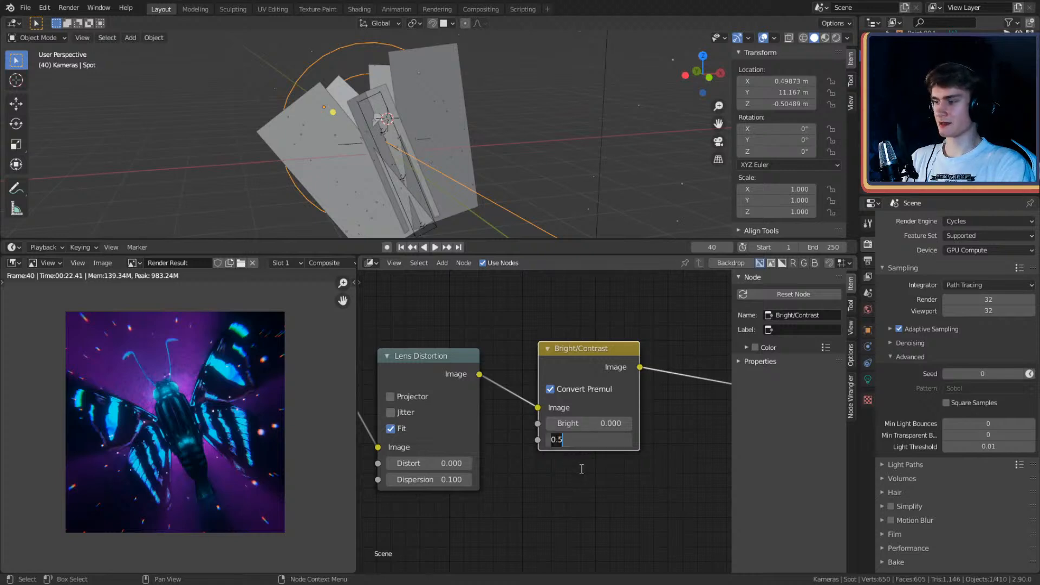
pyautogui.write('11')
pyautogui.press('Return')
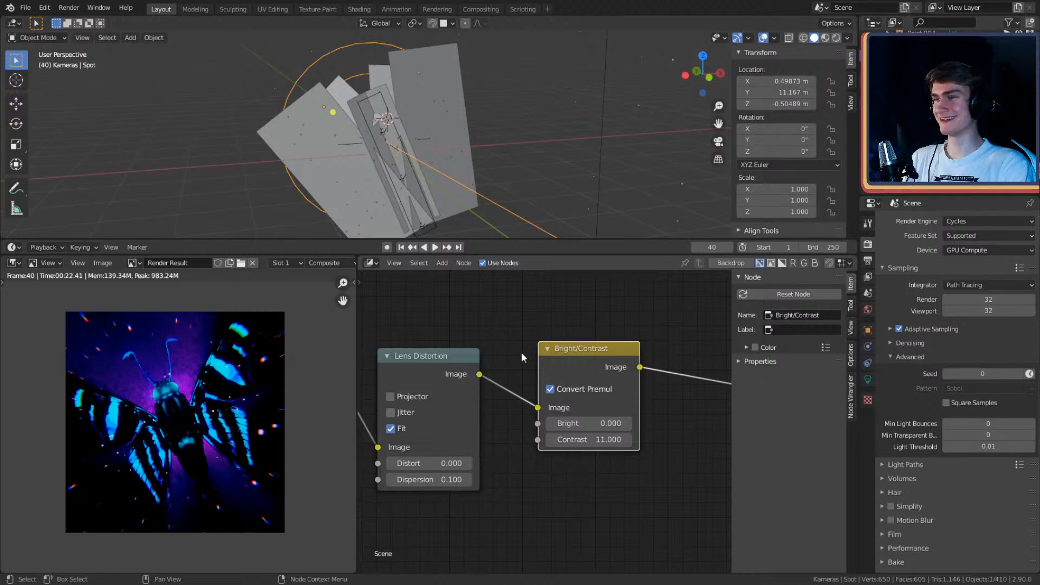
pyautogui.click(593, 440)
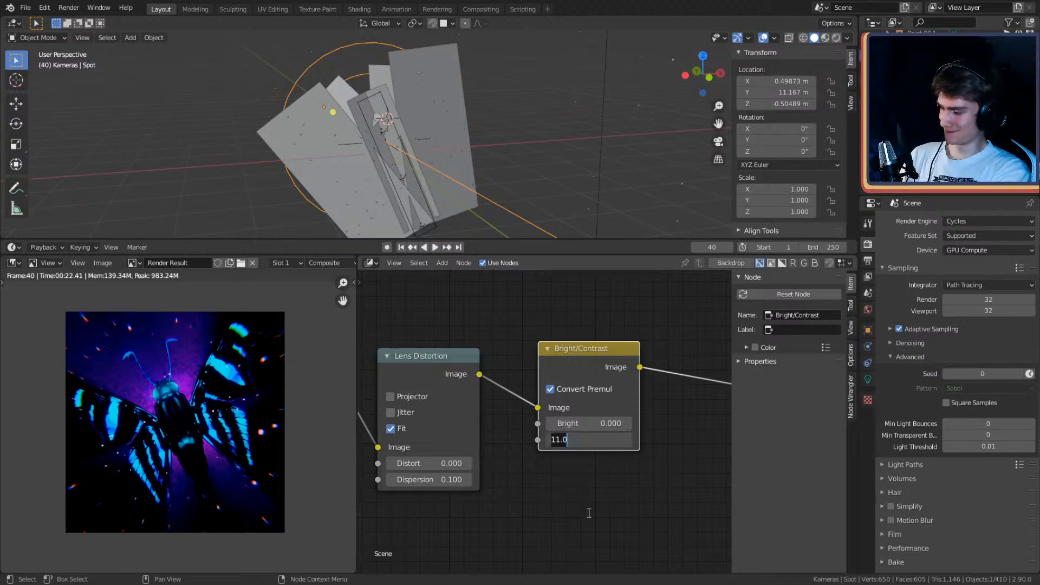
pyautogui.write('5')
pyautogui.press('Return')
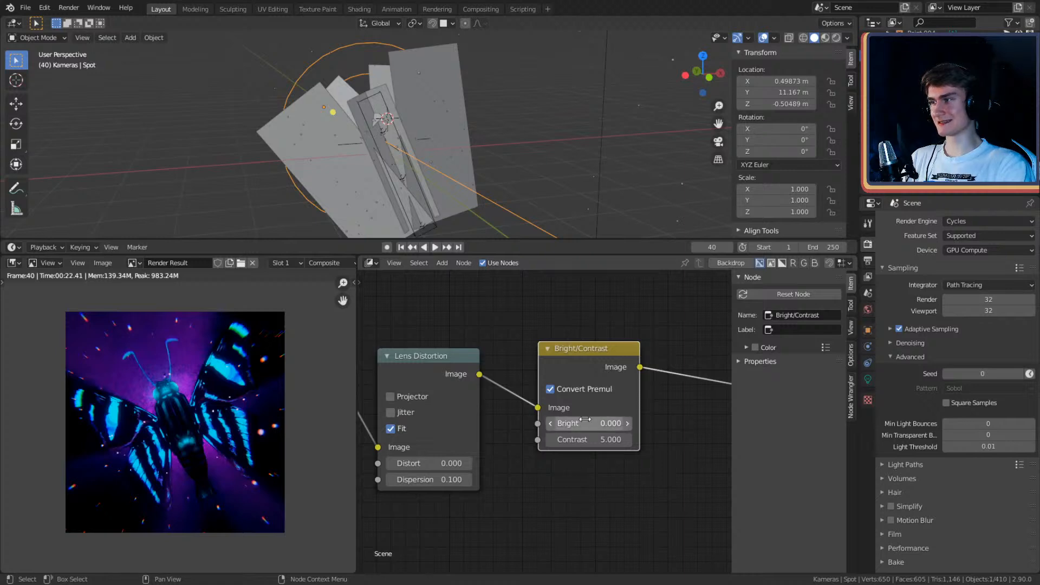
# Step: Set the Bright/Contrast node's contrast to 1 and compare the render with the node muted and unmuted
pyautogui.click(587, 439)
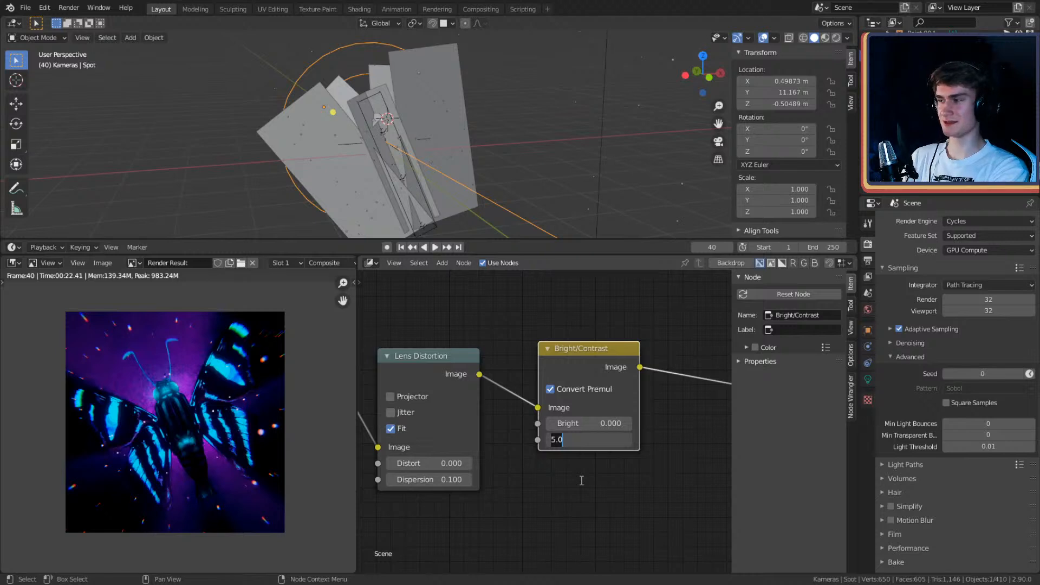
pyautogui.write('1')
pyautogui.press('Return')
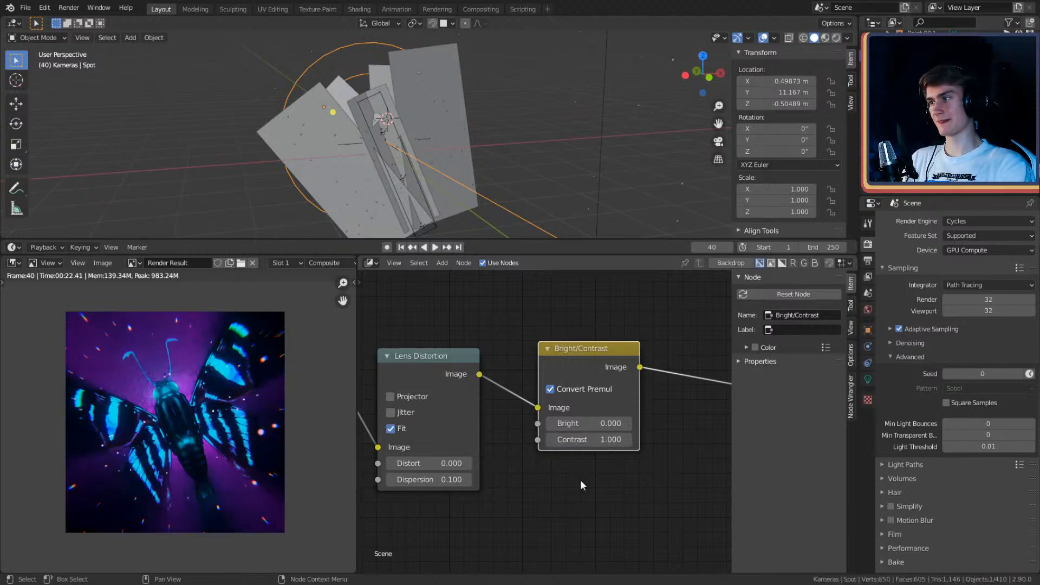
pyautogui.press('m')
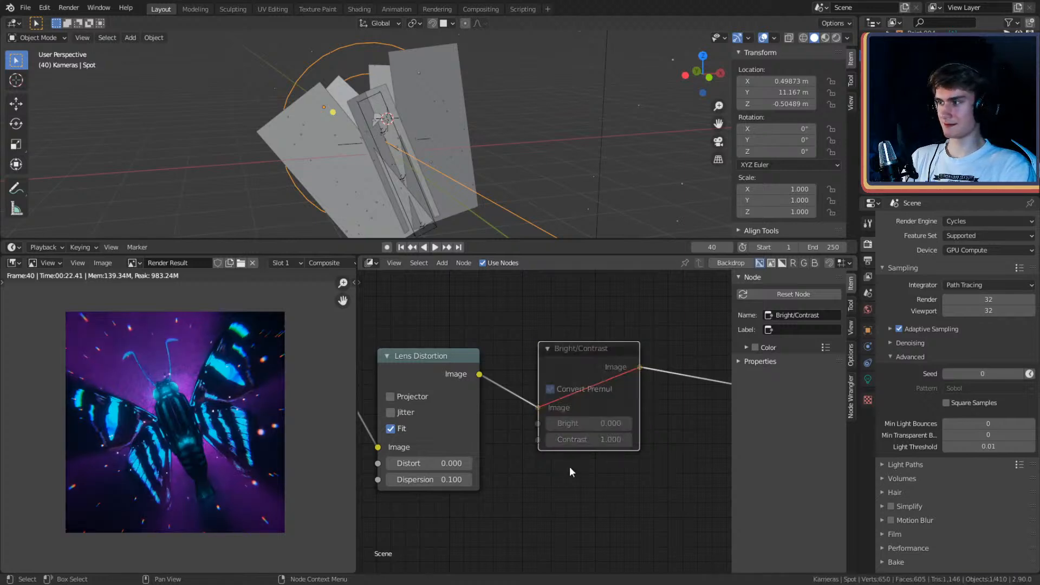
pyautogui.press('m')
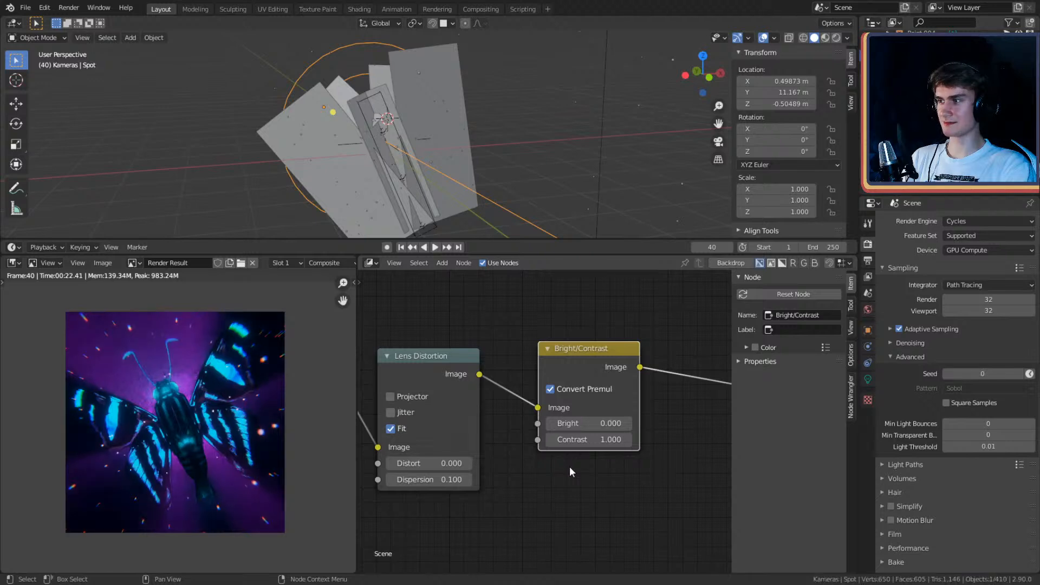
# Step: Shift the Composite node farther away from the Bright/Contrast node
pyautogui.hscroll(10, 569, 466)
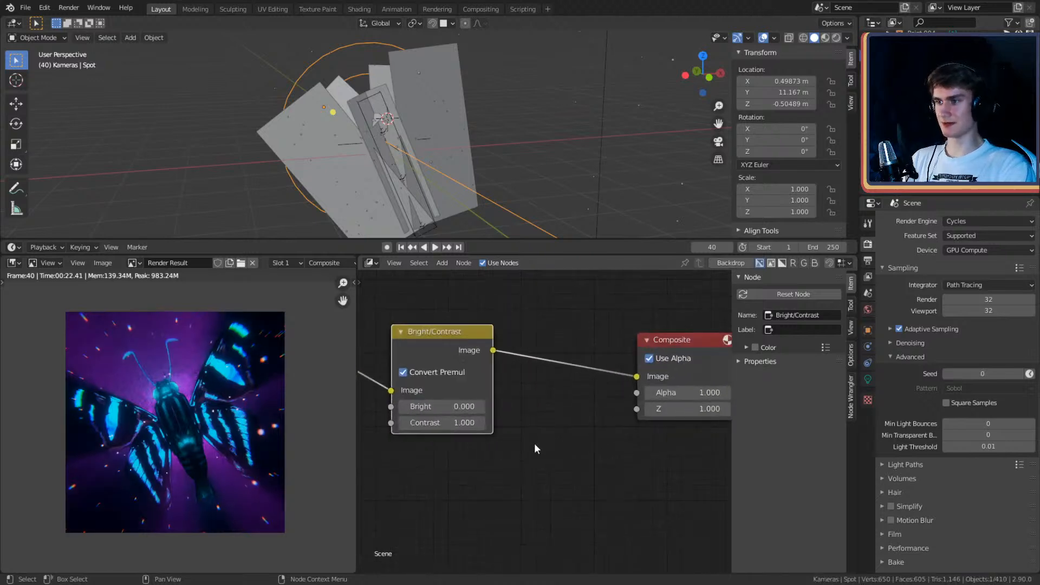
pyautogui.moveTo(556, 300); pyautogui.dragTo(621, 360)
pyautogui.moveTo(558, 362); pyautogui.dragTo(670, 355)
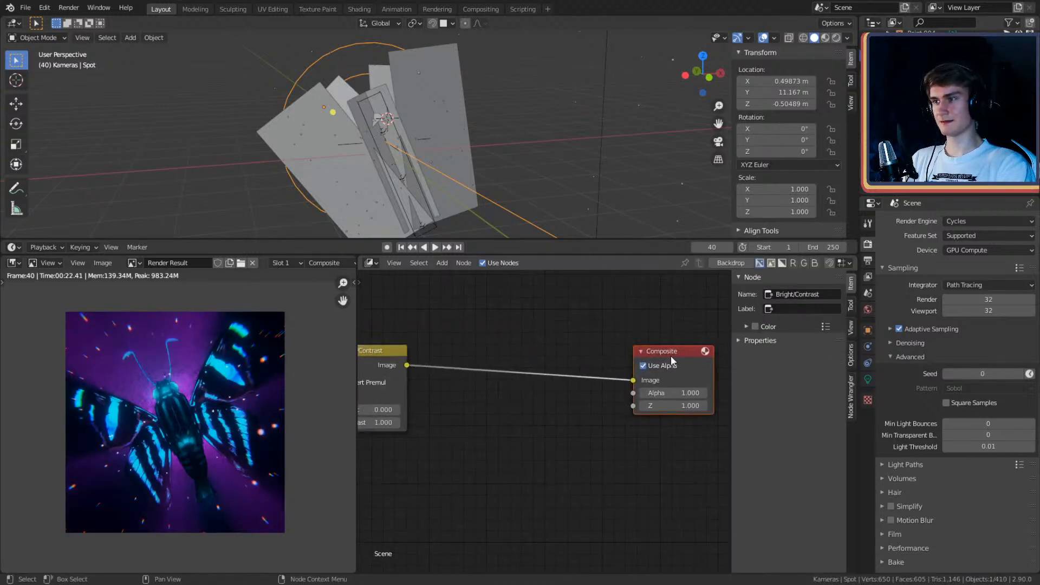
# Step: Insert an RGB Curves node on the link between Bright/Contrast and Composite
pyautogui.scroll(2, 538, 378)
pyautogui.moveTo(524, 394); pyautogui.dragTo(501, 381, button='middle')
pyautogui.hotkey('shift', 'a')
pyautogui.moveTo(455, 377)
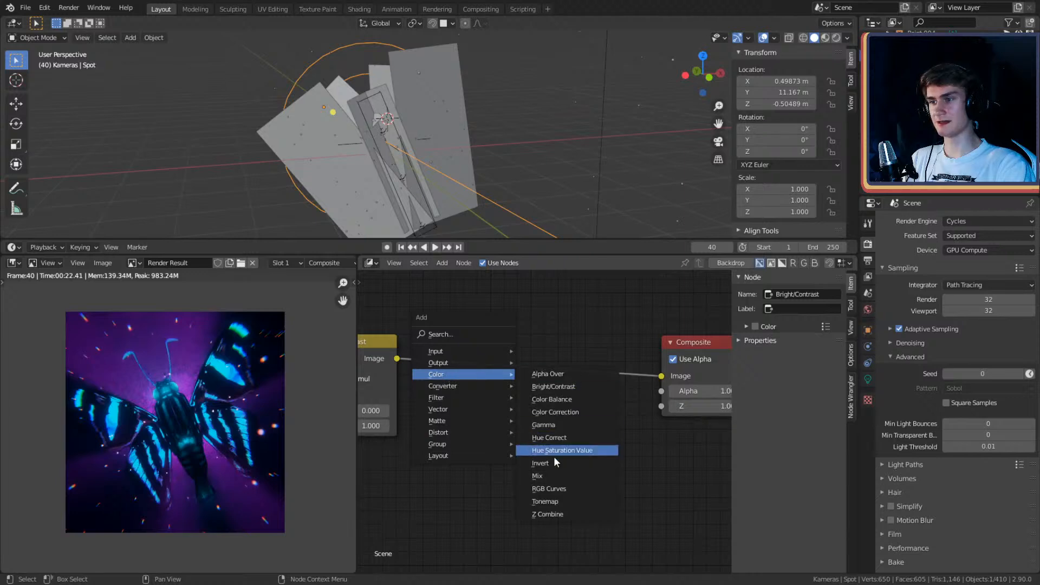
pyautogui.click(549, 492)
pyautogui.click(446, 301)
pyautogui.moveTo(617, 406); pyautogui.dragTo(649, 410, button='middle')
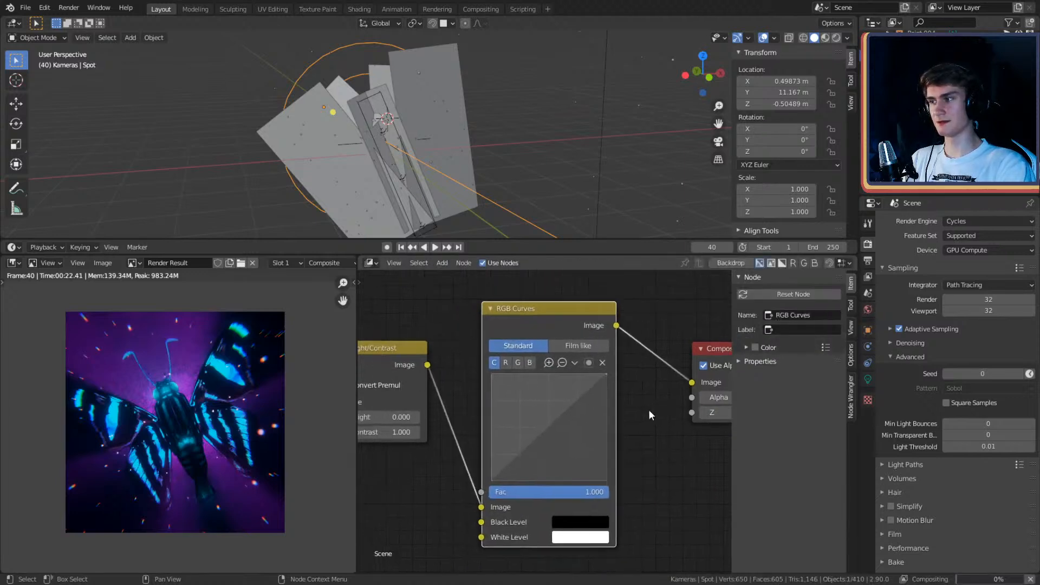
pyautogui.scroll(2, 650, 410)
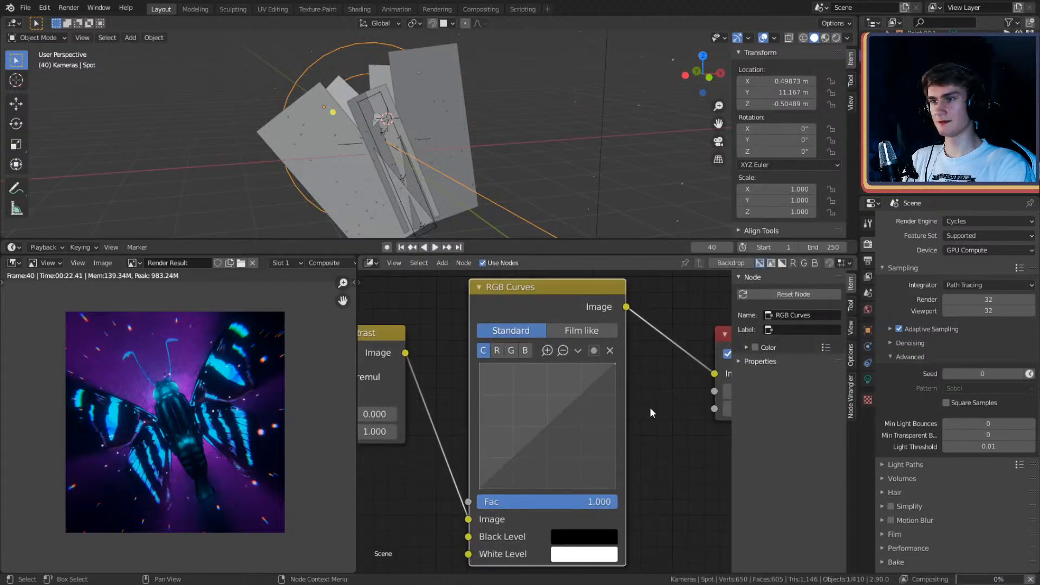
# Step: Try a steep S-shaped curve with its upper point at X 0.43333, Y 0.85625 on RGB Curves, comparing the node muted and unmuted
pyautogui.click(514, 456)
pyautogui.moveTo(587, 388); pyautogui.dragTo(573, 381)
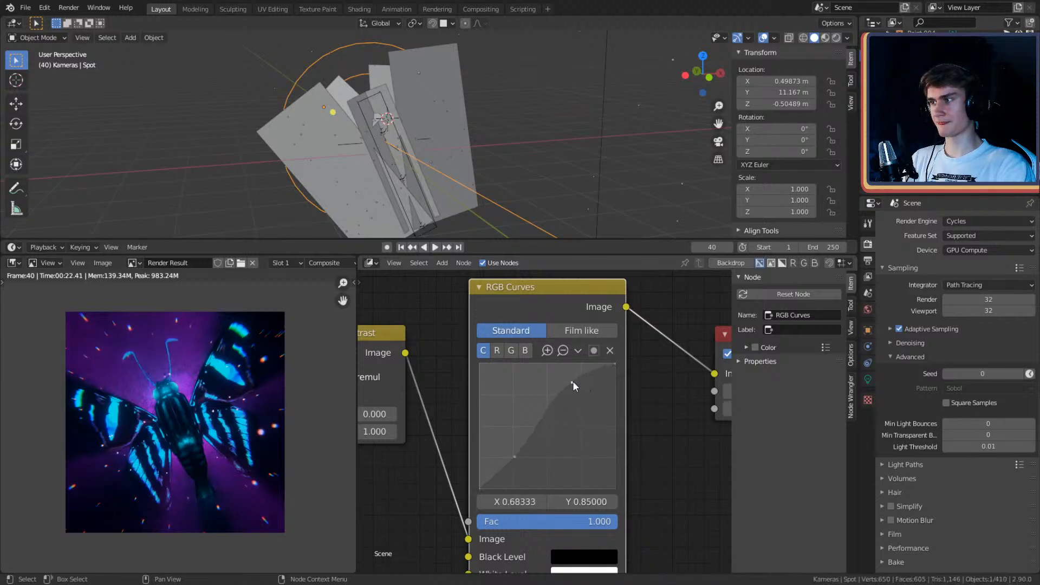
pyautogui.moveTo(571, 381); pyautogui.dragTo(565, 374)
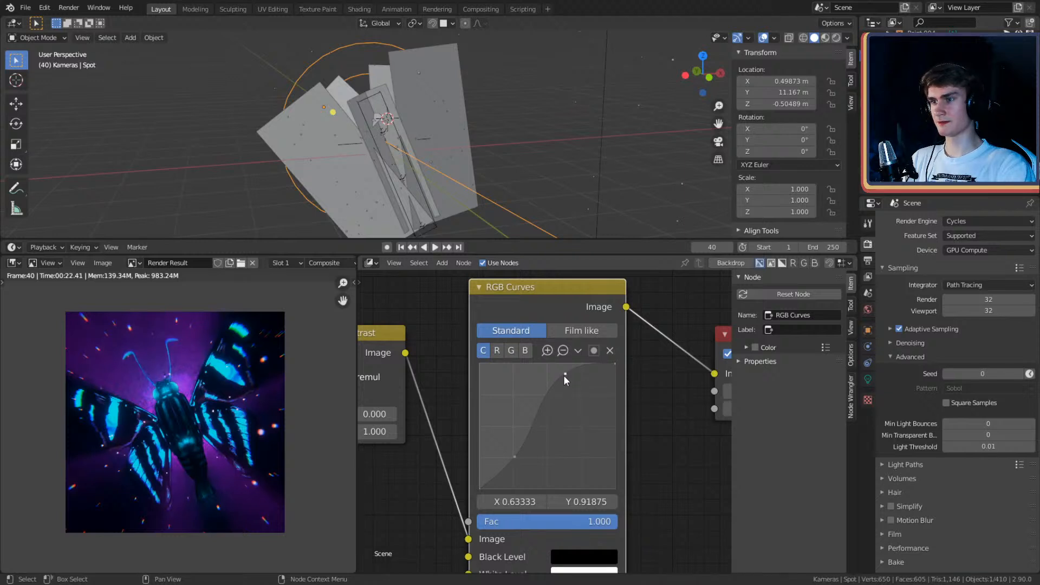
pyautogui.moveTo(565, 374); pyautogui.dragTo(538, 382)
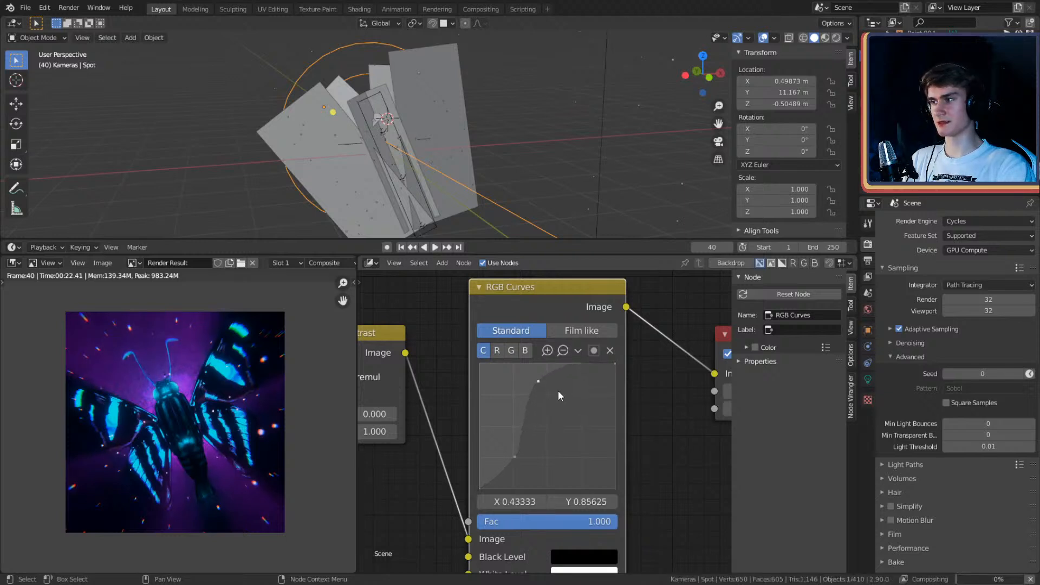
pyautogui.scroll(-2, 637, 401)
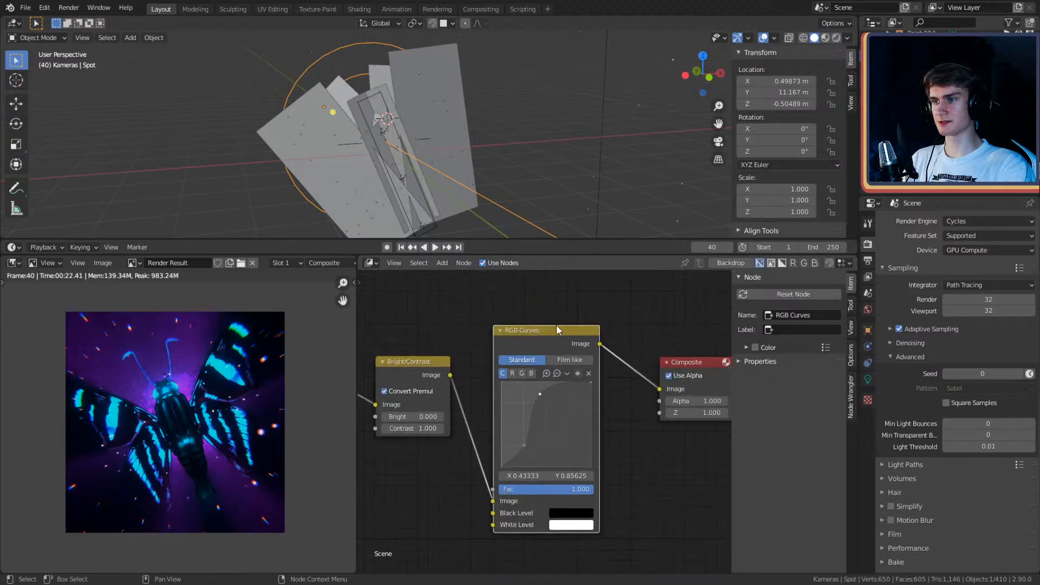
pyautogui.press('m')
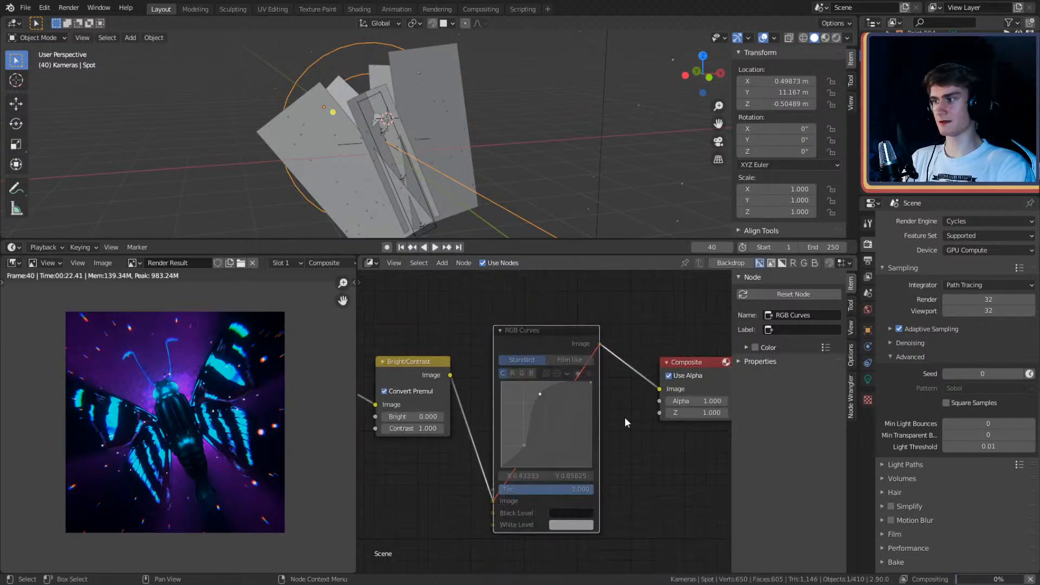
pyautogui.press('m')
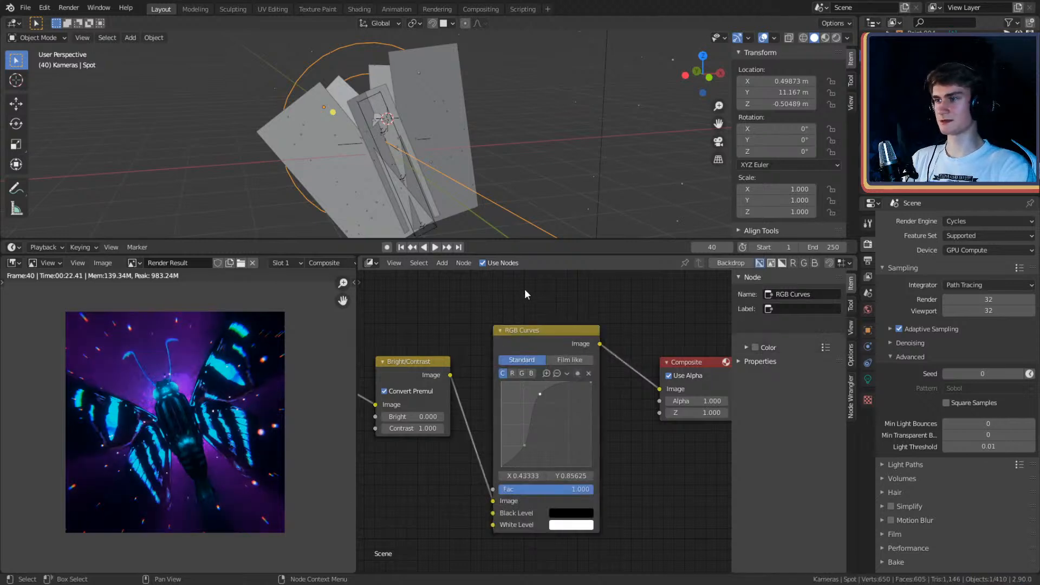
# Step: Delete the RGB Curves node and reconnect Bright/Contrast directly to the Composite image input
pyautogui.press('x')
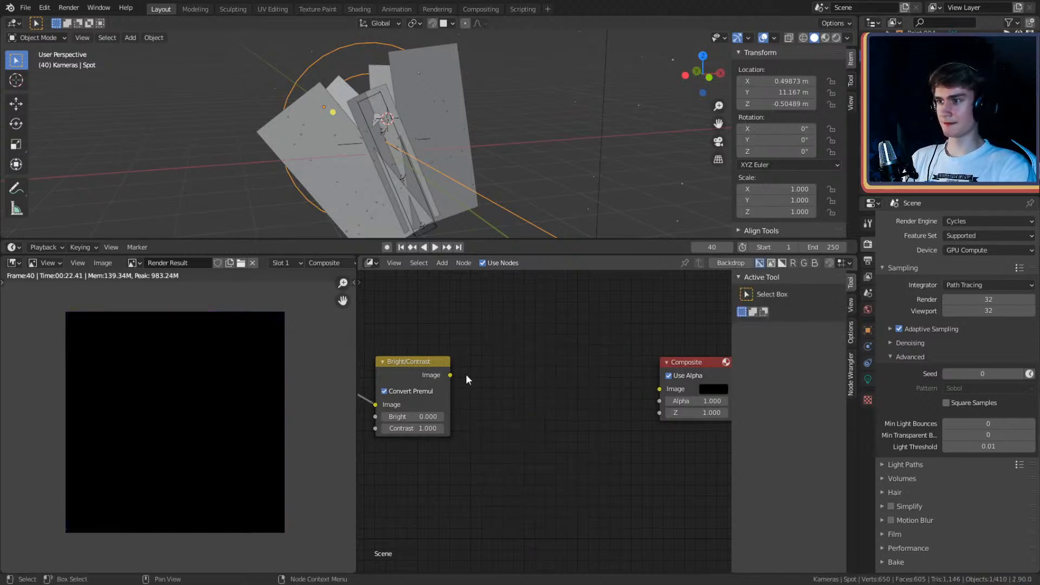
pyautogui.moveTo(454, 375); pyautogui.dragTo(660, 388)
# Step: Add a Bokeh Blur node and connect its image input and output between Bright/Contrast and Composite
pyautogui.moveTo(549, 424); pyautogui.dragTo(526, 424, button='middle')
pyautogui.hotkey('shift', 'a')
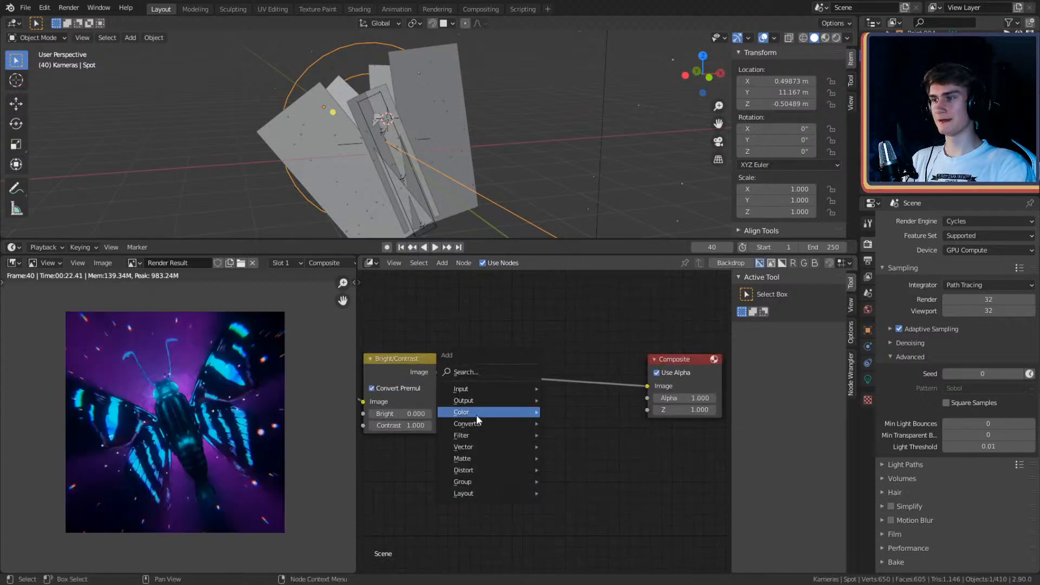
pyautogui.moveTo(470, 432)
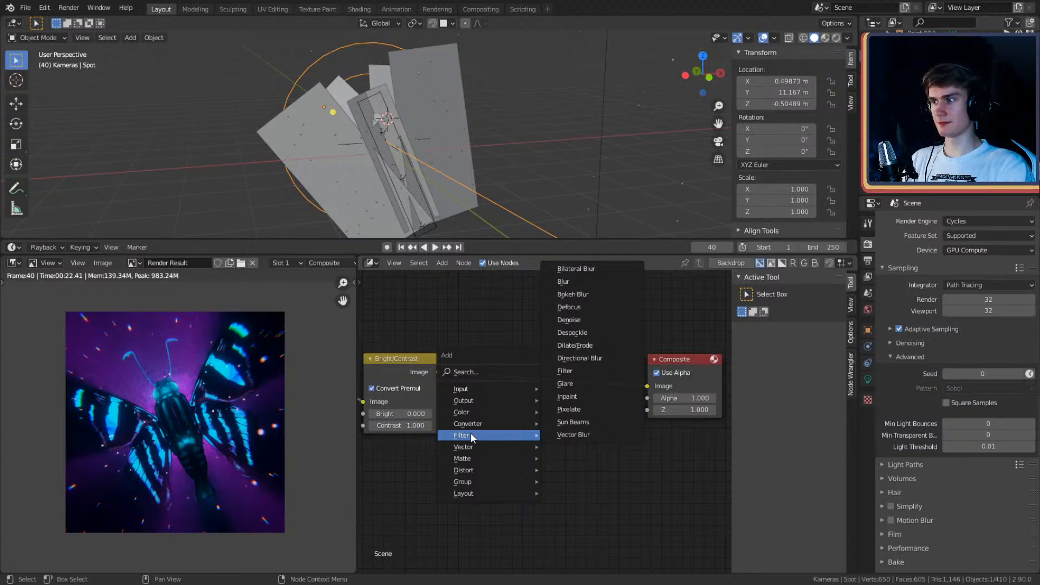
pyautogui.click(573, 294)
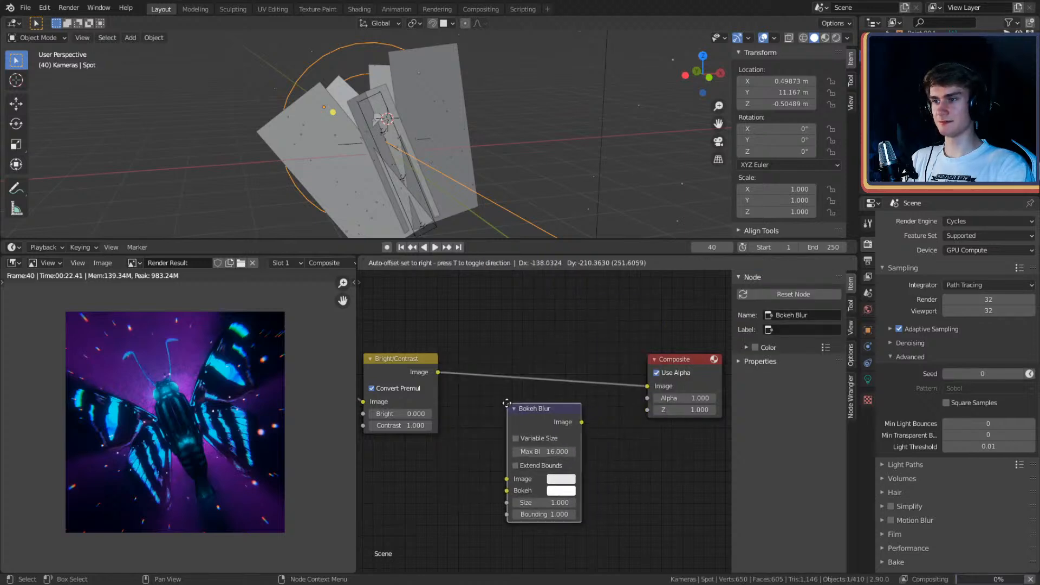
pyautogui.click(558, 469)
pyautogui.scroll(2, 604, 485)
pyautogui.scroll(-1, 620, 482)
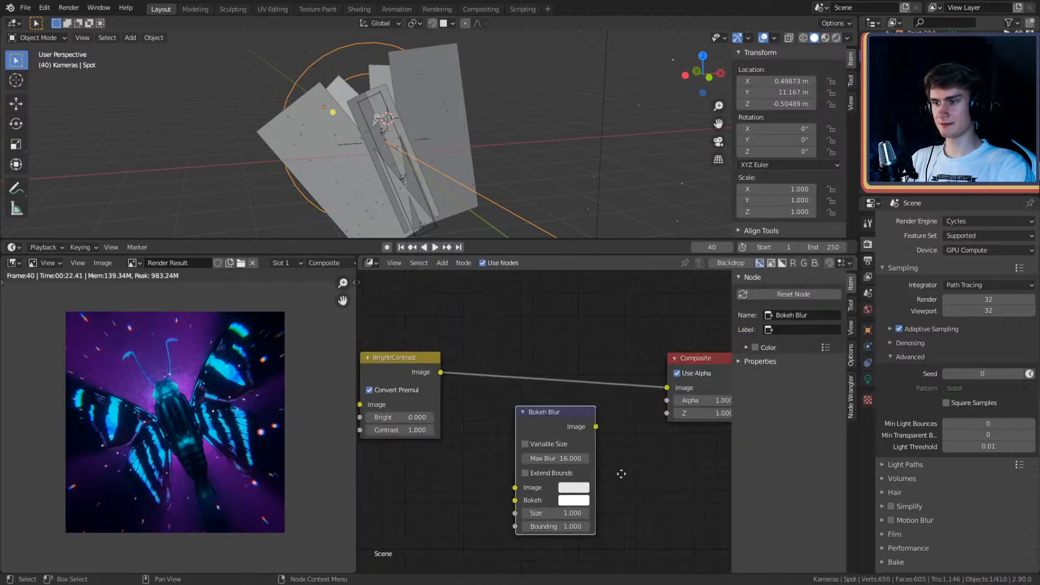
pyautogui.moveTo(550, 404); pyautogui.dragTo(548, 391)
pyautogui.moveTo(440, 358); pyautogui.dragTo(511, 461)
pyautogui.moveTo(592, 400); pyautogui.dragTo(666, 373)
pyautogui.moveTo(546, 380); pyautogui.dragTo(541, 322)
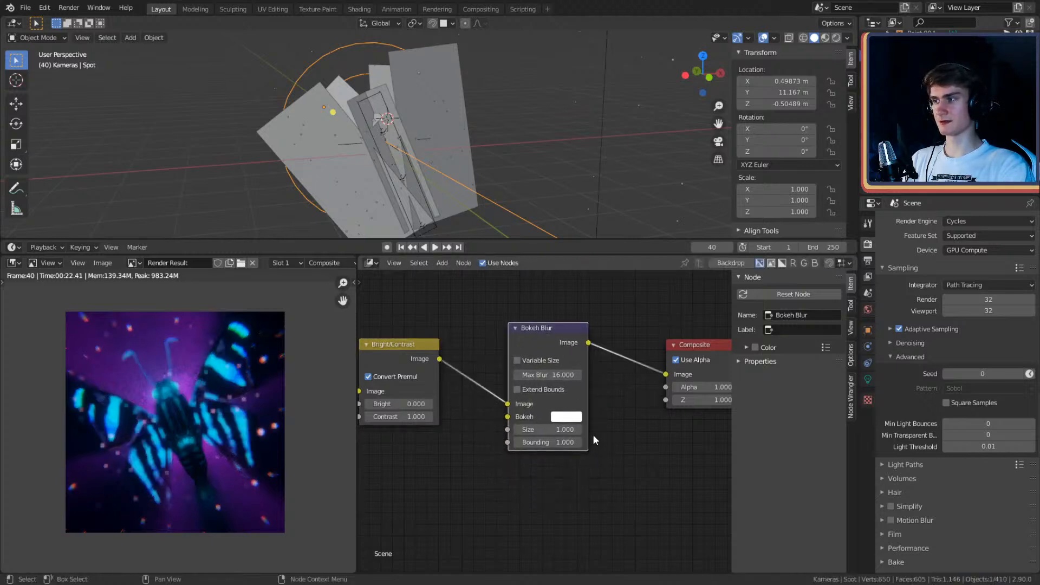
# Step: Try a black bokeh colour on the Bokeh Blur node and return it to white
pyautogui.scroll(3, 592, 434)
pyautogui.click(602, 439)
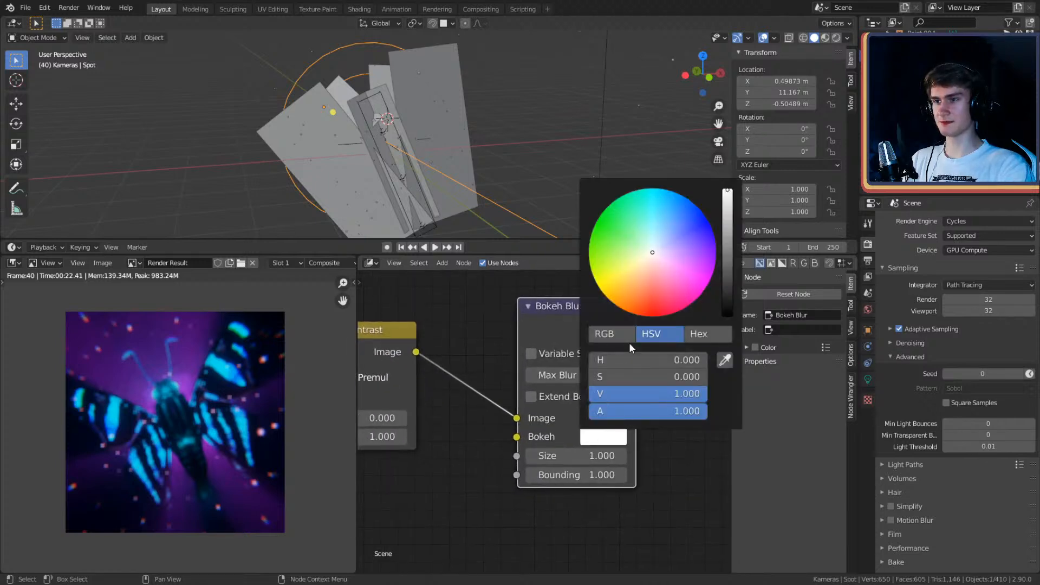
pyautogui.moveTo(730, 232); pyautogui.dragTo(731, 393)
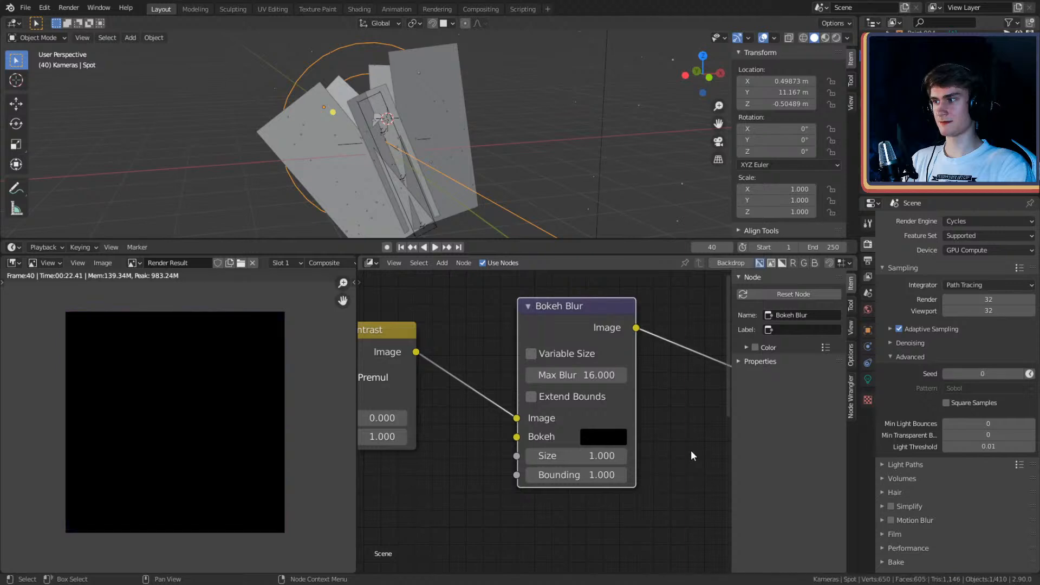
pyautogui.click(606, 435)
pyautogui.moveTo(617, 394); pyautogui.dragTo(705, 394)
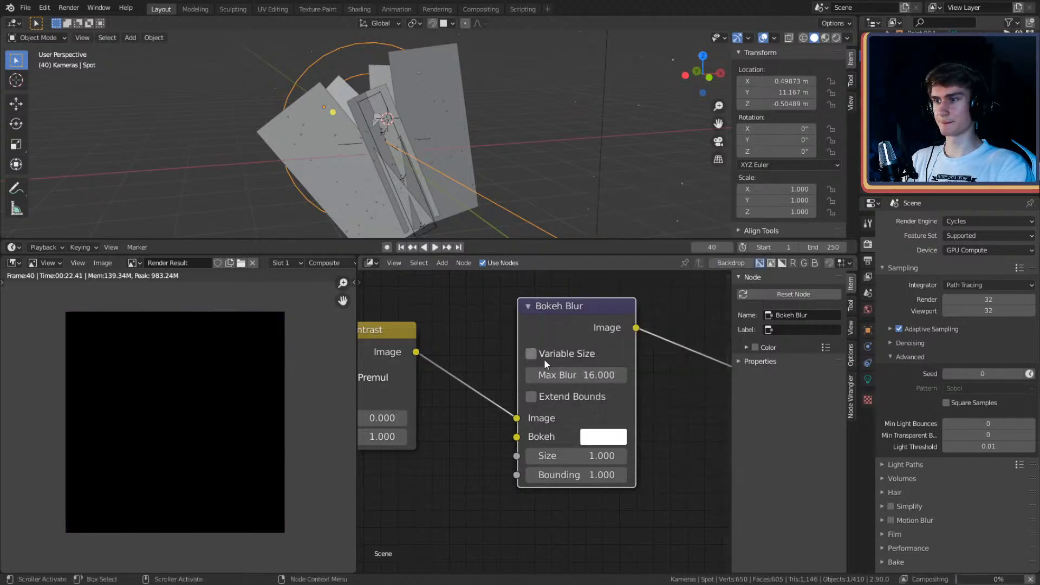
# Step: Try a size of 5 on the Bokeh Blur node
pyautogui.click(569, 456)
pyautogui.write('5')
pyautogui.press('Return')
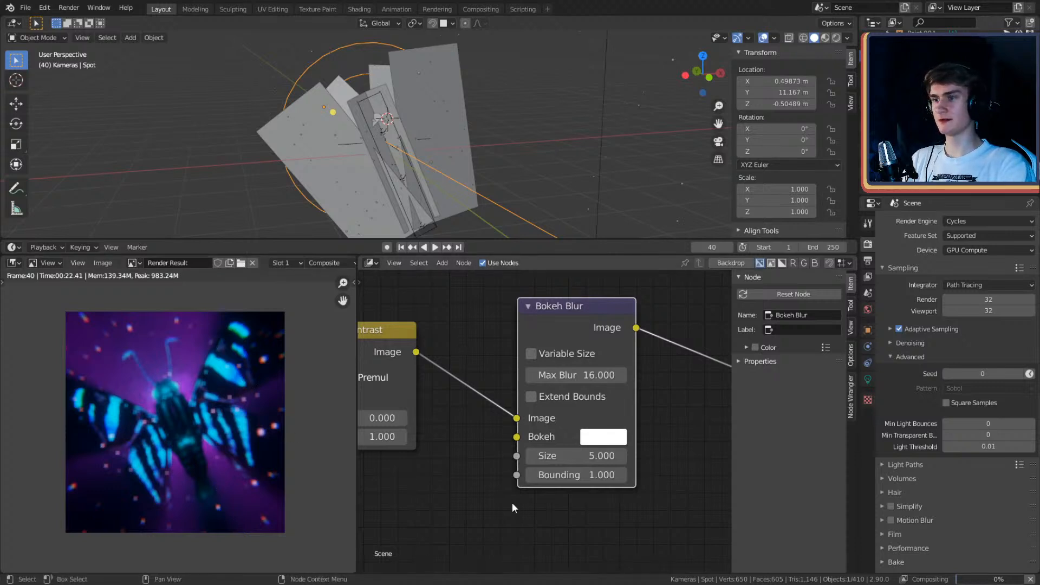
# Step: Try a Bokeh Blur size of 0.25 and compare the render with the node muted and unmuted
pyautogui.click(579, 456)
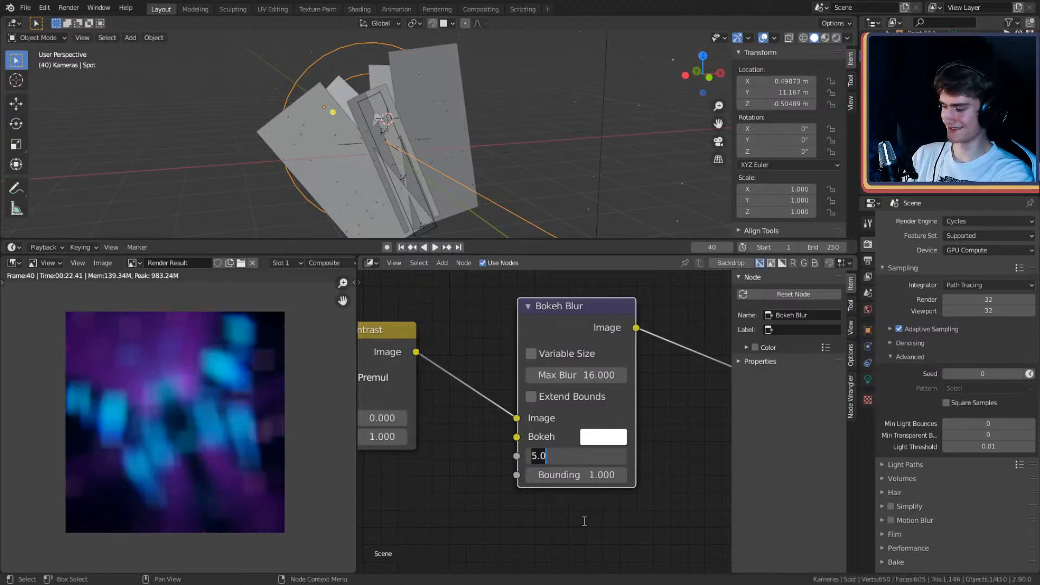
pyautogui.write('.25')
pyautogui.press('Return')
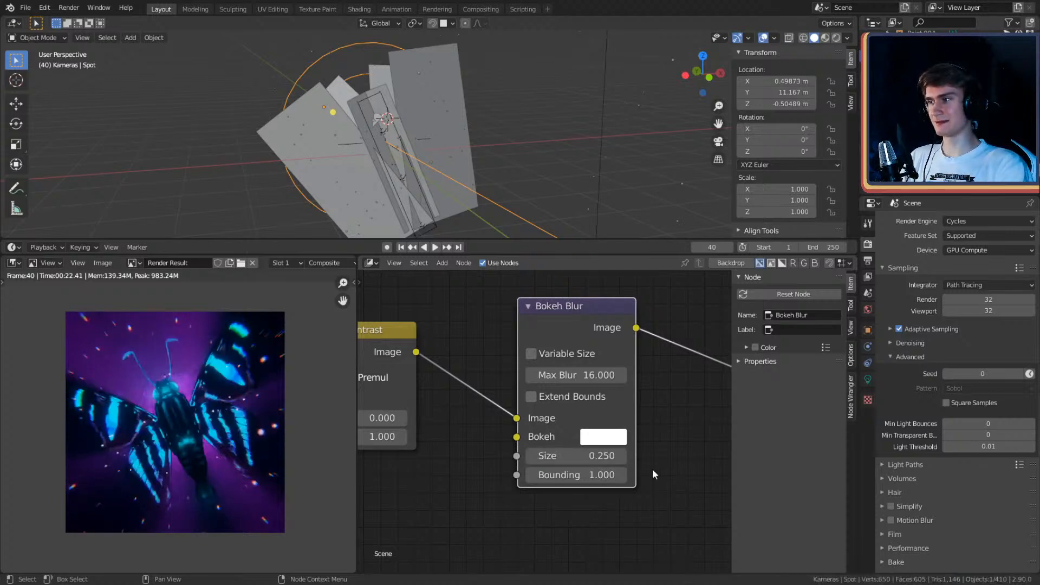
pyautogui.press('m')
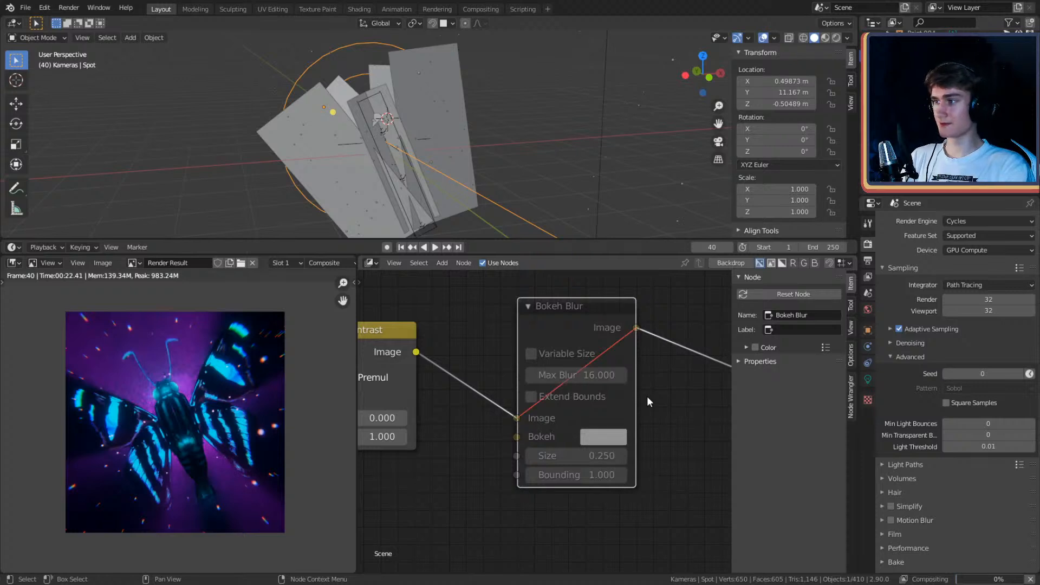
pyautogui.press('m')
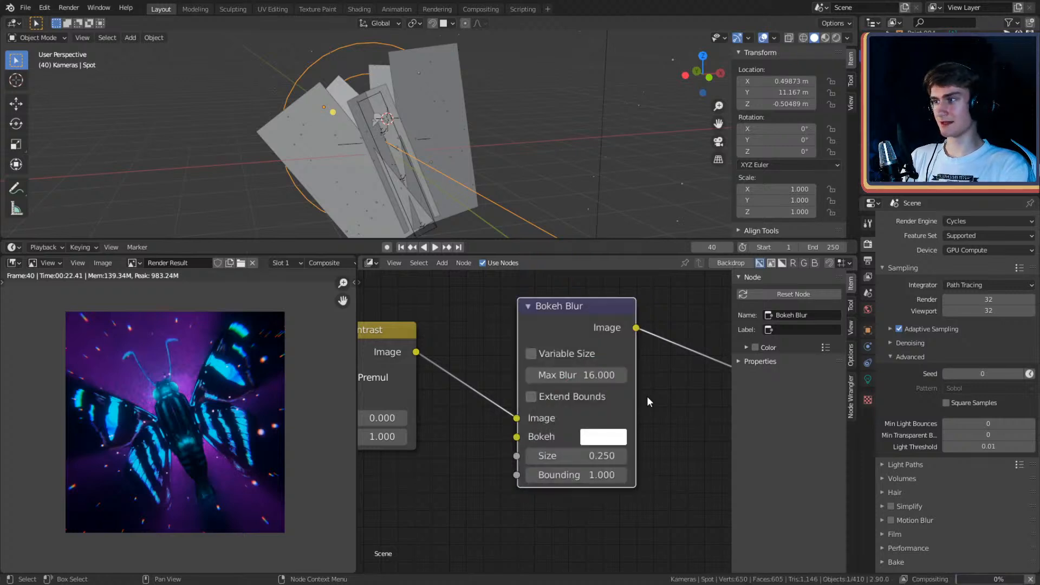
# Step: Set the Bokeh Blur node's size to 0.5
pyautogui.moveTo(647, 401); pyautogui.dragTo(638, 407, button='middle')
pyautogui.click(611, 461)
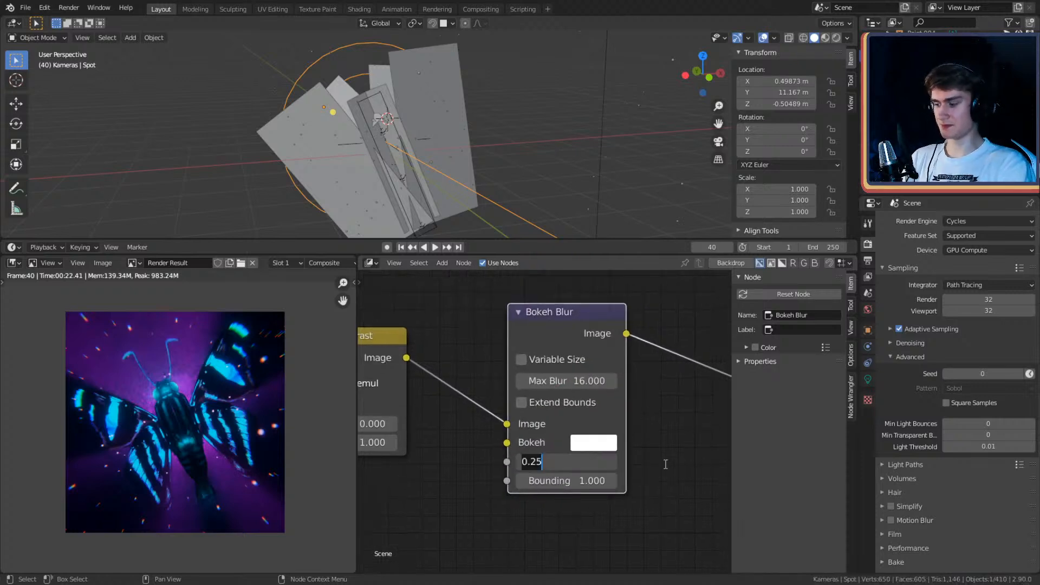
pyautogui.press('BackSpace')
pyautogui.write('0.5')
pyautogui.press('Return')
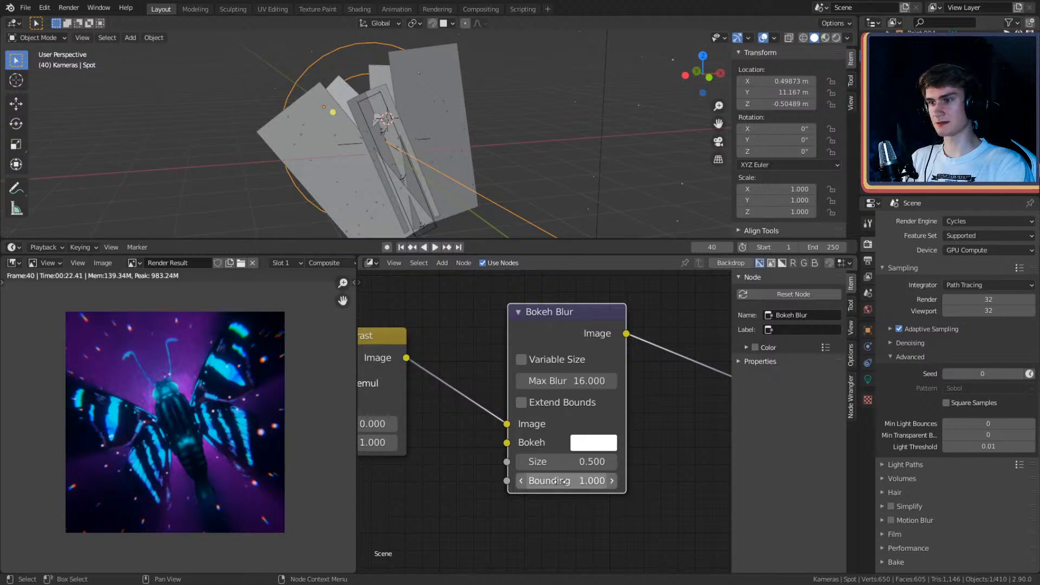
# Step: Try a bounding box value of 0.25 on the Bokeh Blur node
pyautogui.click(559, 495)
pyautogui.write('1.0')
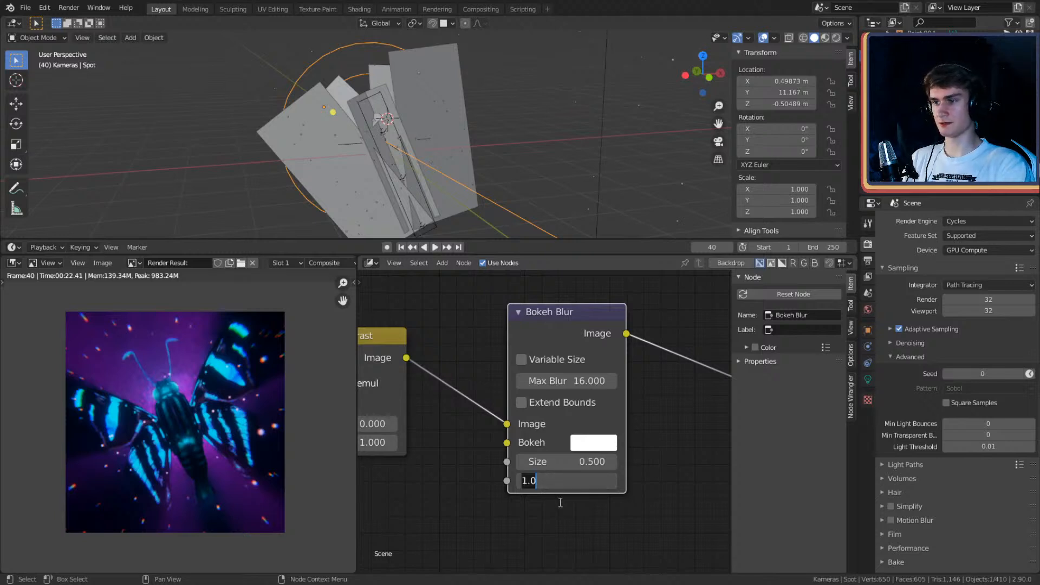
pyautogui.write('.')
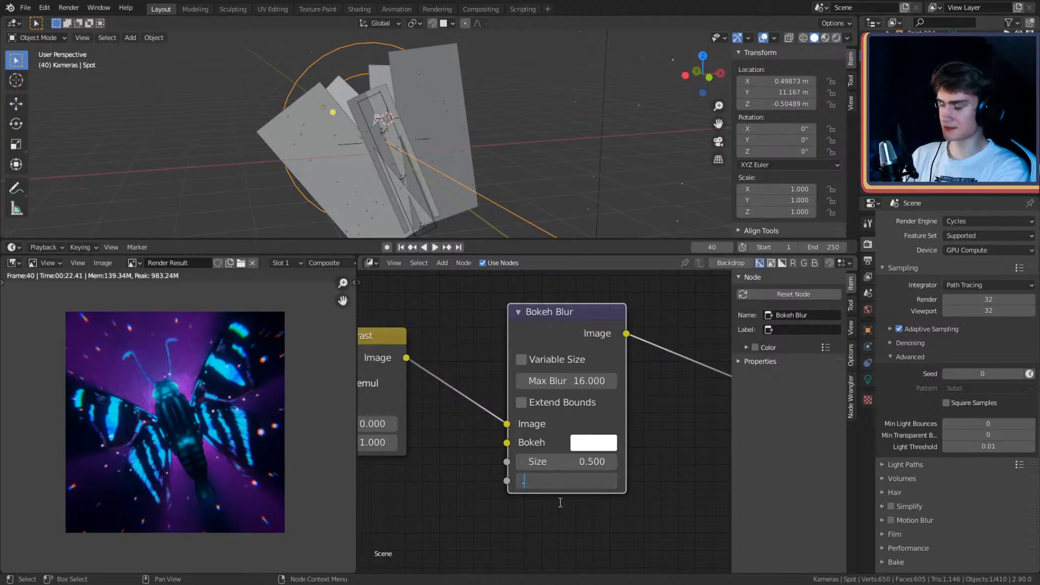
pyautogui.write('25')
pyautogui.press('Return')
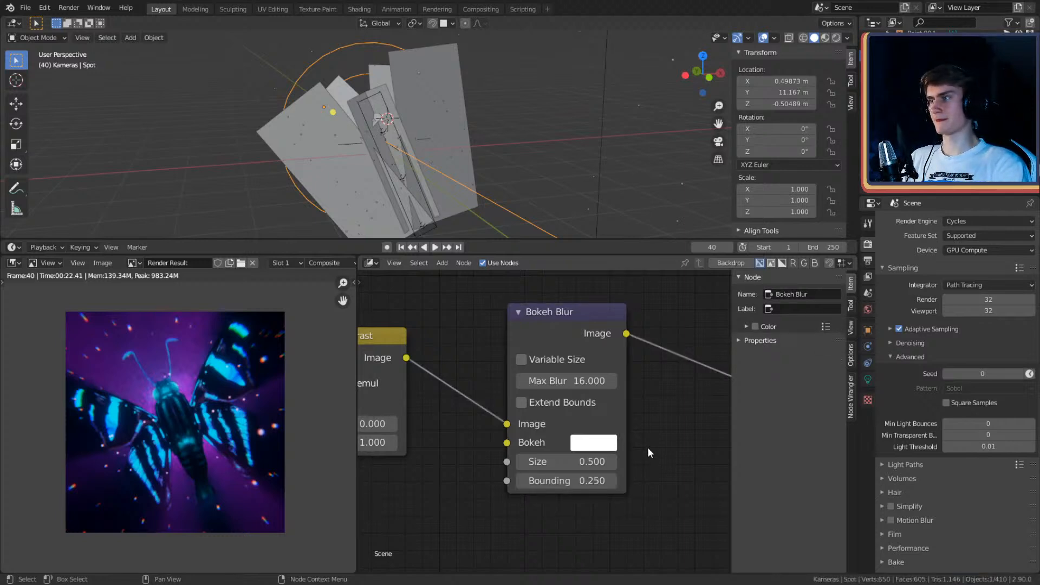
# Step: Delete the Bokeh Blur node and connect the Bright/Contrast image output directly to the Composite node's image input
pyautogui.scroll(-2, 659, 430)
pyautogui.press('x')
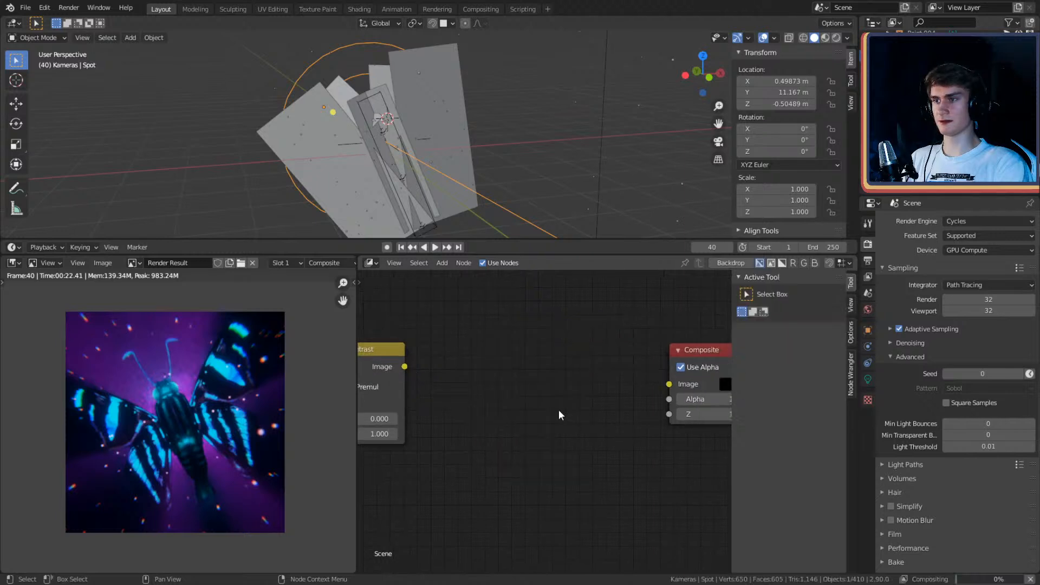
pyautogui.moveTo(404, 366); pyautogui.dragTo(669, 384)
# Step: Add a Bokeh Image input node between the Bright/Contrast and Composite nodes
pyautogui.moveTo(528, 375); pyautogui.dragTo(547, 425, button='middle')
pyautogui.hotkey('shift', 'a')
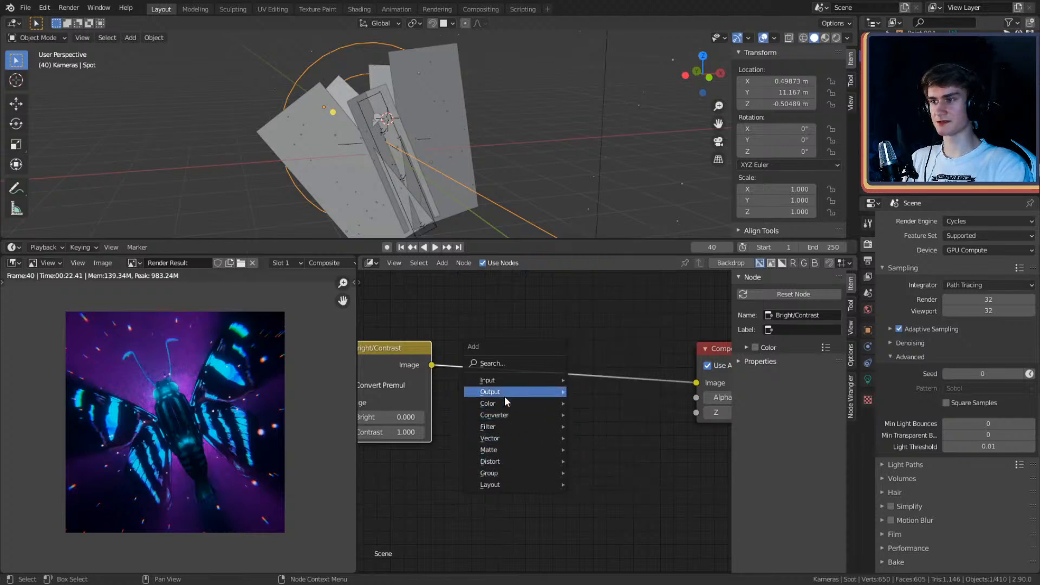
pyautogui.moveTo(502, 405)
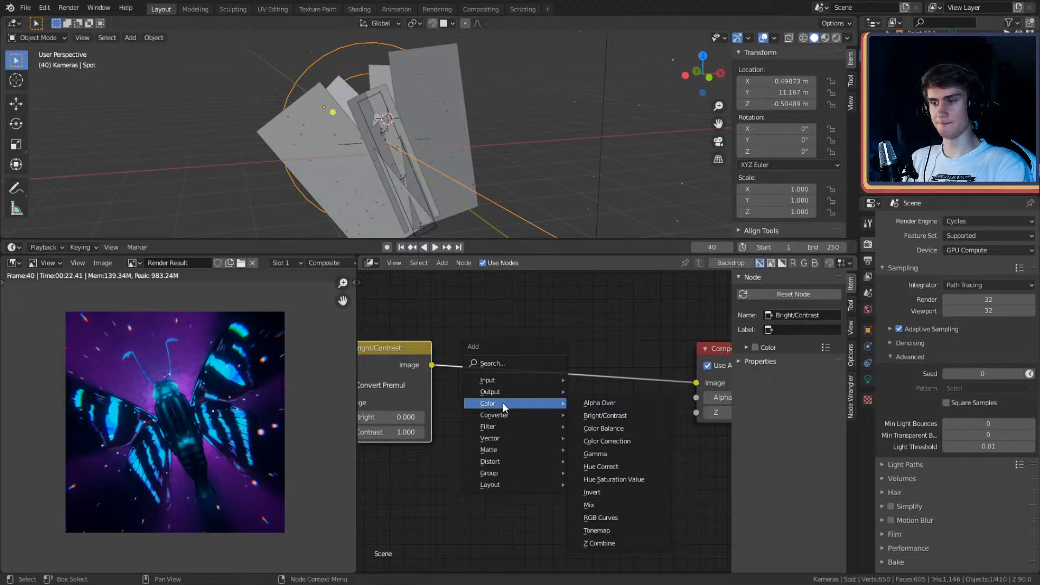
pyautogui.moveTo(506, 380)
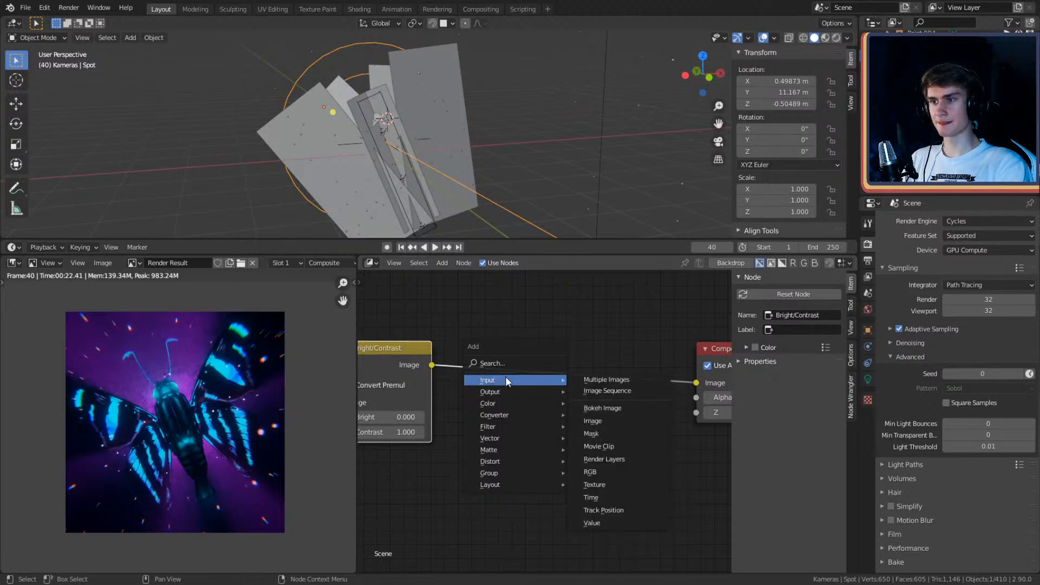
pyautogui.click(622, 407)
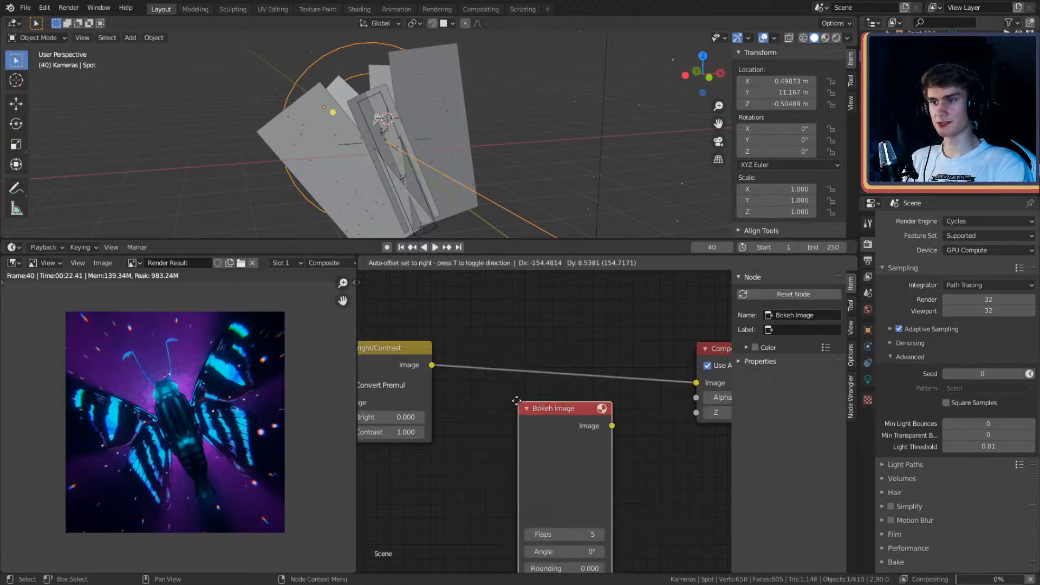
# Step: Place the Bokeh Image node below the link to Composite and connect its output to a new Viewer node
pyautogui.moveTo(668, 469); pyautogui.dragTo(560, 423, button='middle')
pyautogui.keyDown('ctrl'); pyautogui.keyDown('shift'); pyautogui.click(559, 373); pyautogui.keyUp('shift'); pyautogui.keyUp('ctrl')
pyautogui.click(610, 379)
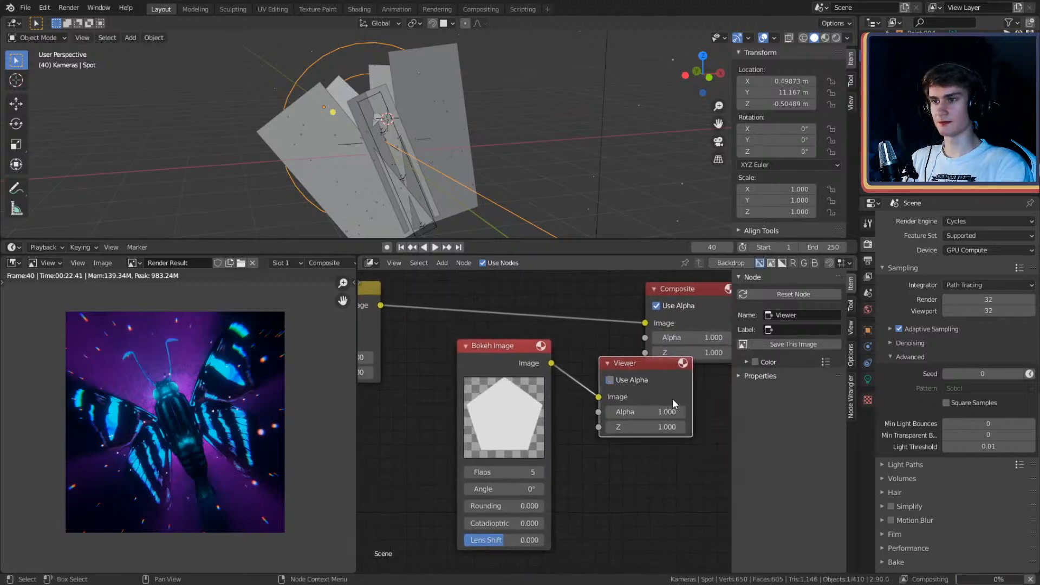
pyautogui.click(619, 378)
pyautogui.moveTo(629, 368); pyautogui.dragTo(635, 348, button='middle')
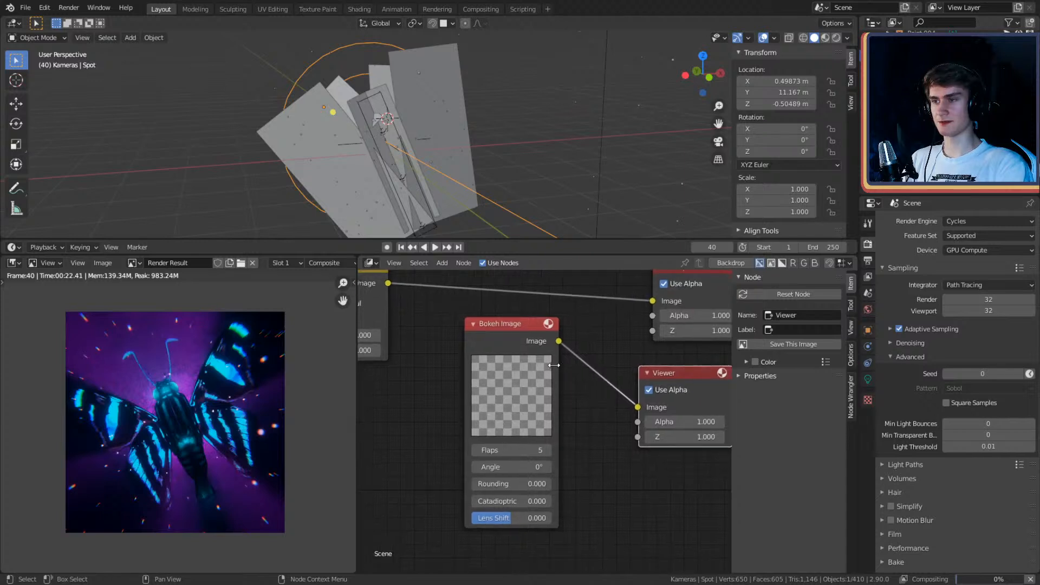
pyautogui.moveTo(516, 341); pyautogui.dragTo(506, 348)
pyautogui.moveTo(581, 410); pyautogui.dragTo(606, 392, button='middle')
# Step: Set the Bokeh Image node's flaps to 24
pyautogui.click(562, 441)
pyautogui.click(562, 442)
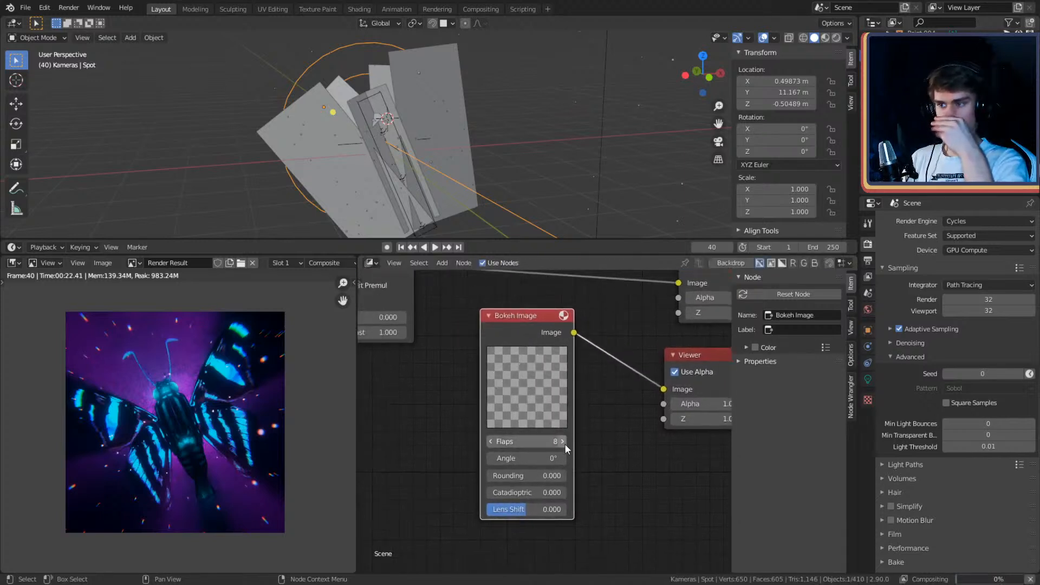
pyautogui.click(514, 442)
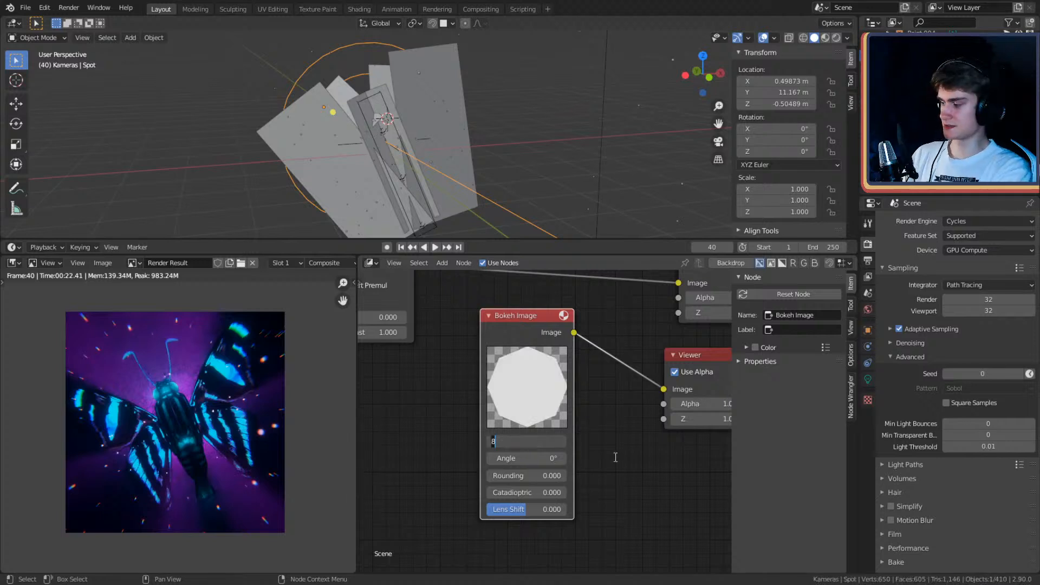
pyautogui.write('24')
pyautogui.press('Return')
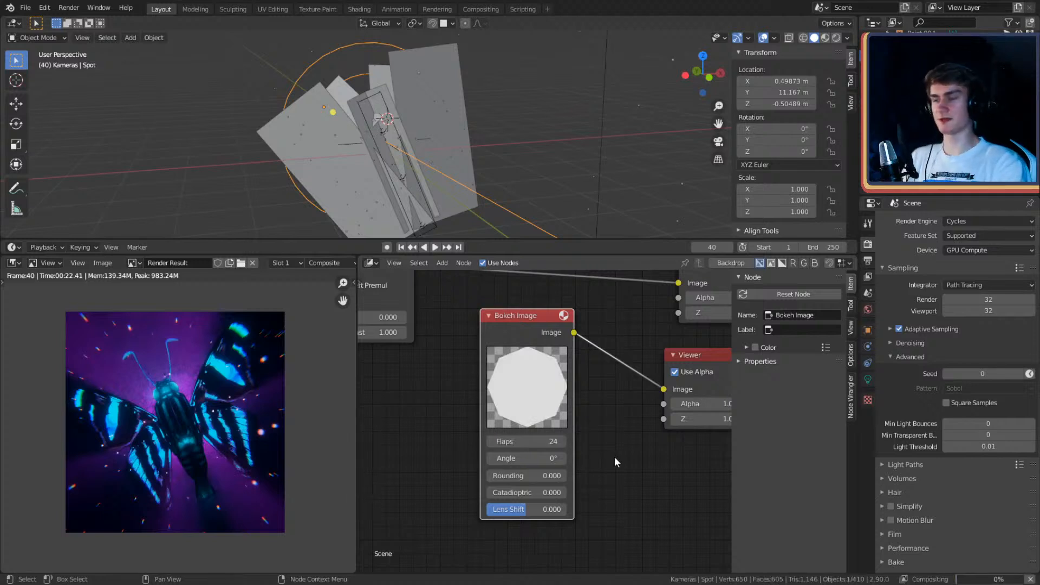
pyautogui.click(616, 447)
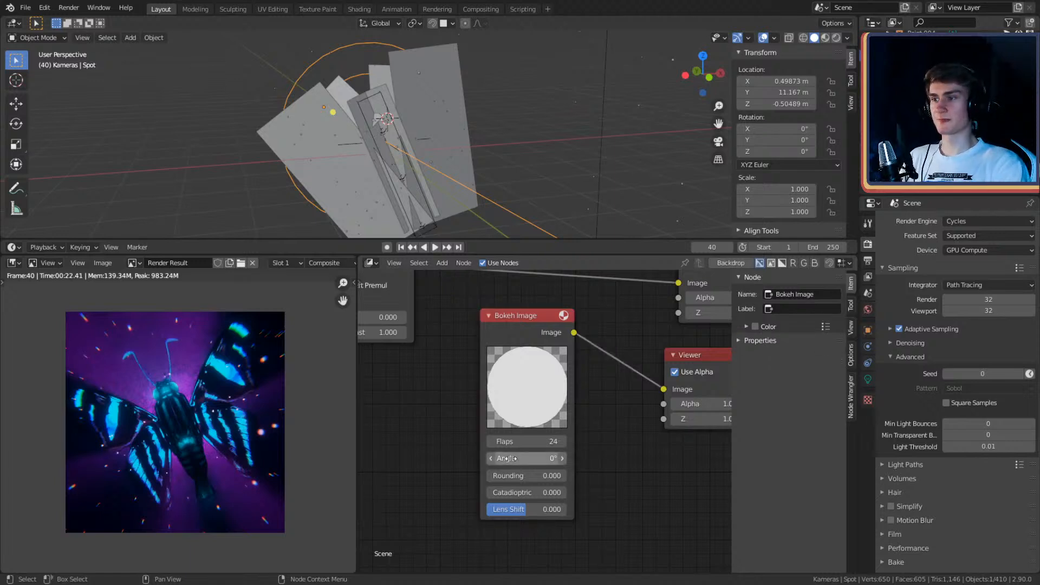
# Step: Try an angle of 90° on the Bokeh Image node and reset it to 0°
pyautogui.click(525, 461)
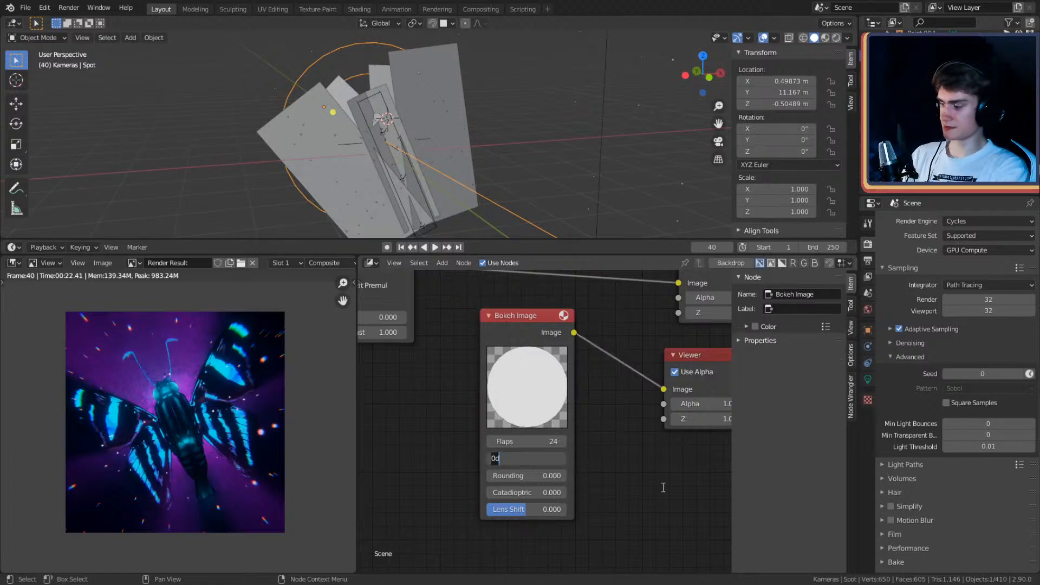
pyautogui.write('90')
pyautogui.press('Return')
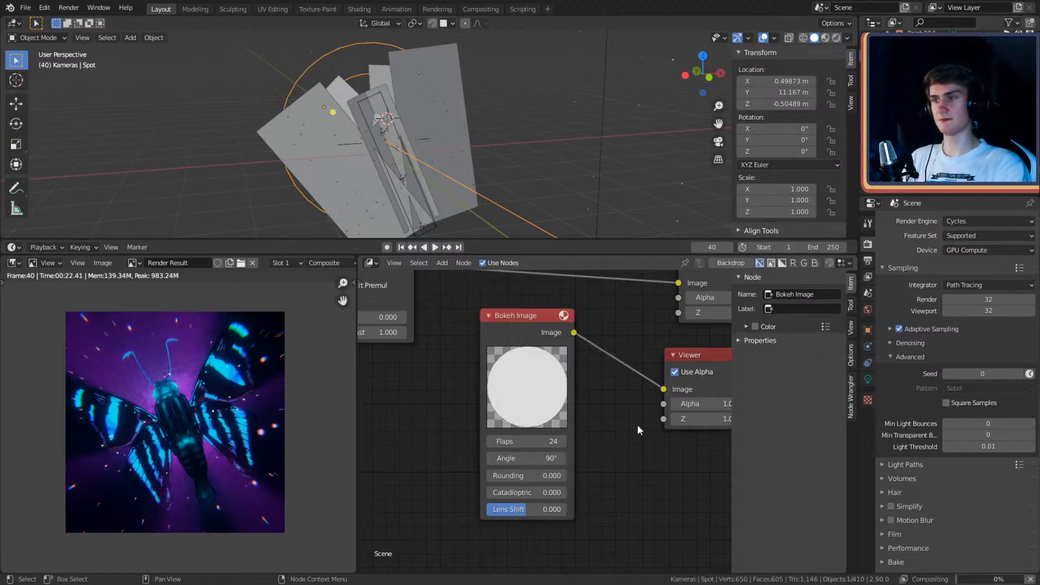
pyautogui.click(528, 458)
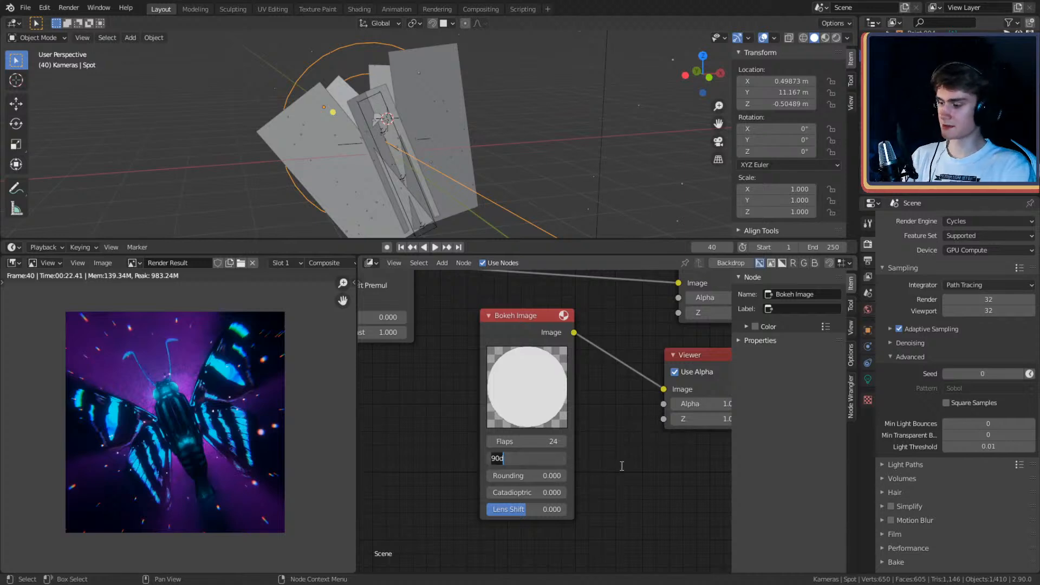
pyautogui.write('0')
pyautogui.press('Return')
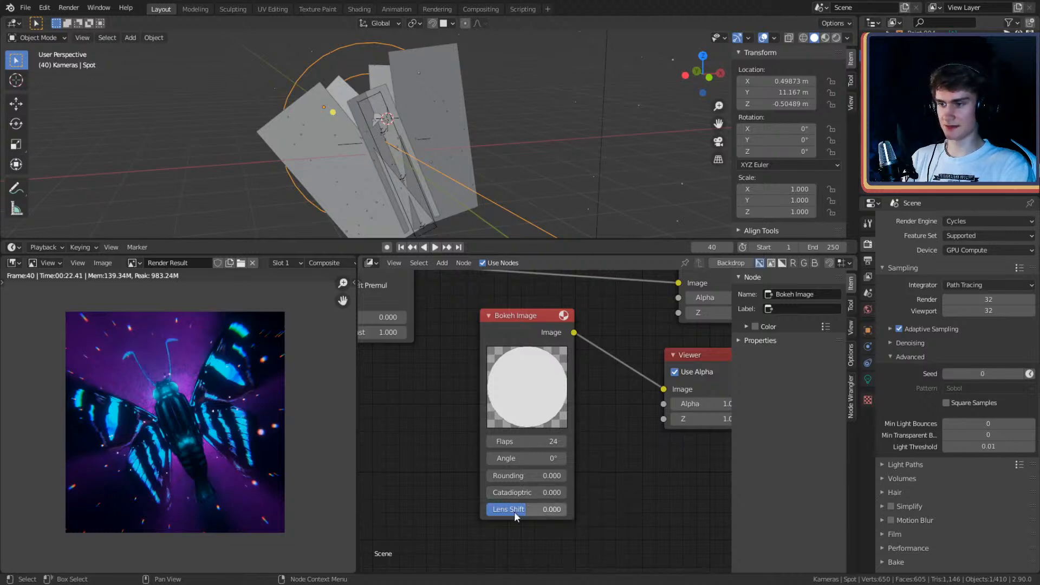
# Step: Move the Bokeh Image node to the free area beneath the Lens Distortion node, away from the Viewer
pyautogui.scroll(-3, 583, 436)
pyautogui.moveTo(539, 351); pyautogui.dragTo(411, 399)
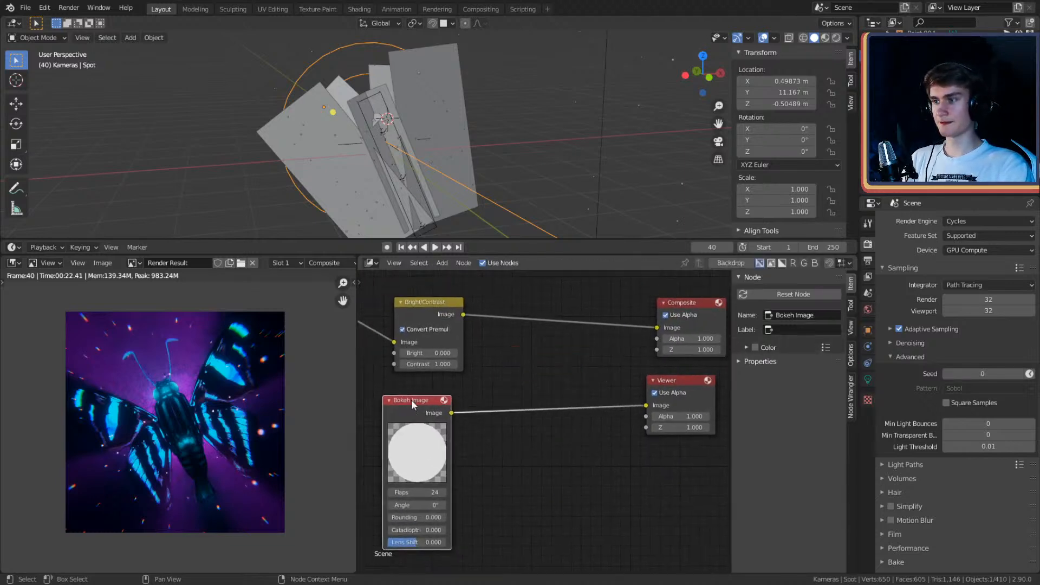
pyautogui.moveTo(498, 427); pyautogui.dragTo(601, 402, button='middle')
pyautogui.moveTo(498, 385); pyautogui.dragTo(401, 412)
pyautogui.moveTo(498, 428); pyautogui.dragTo(485, 410, button='middle')
pyautogui.hotkey('shift', 'a')
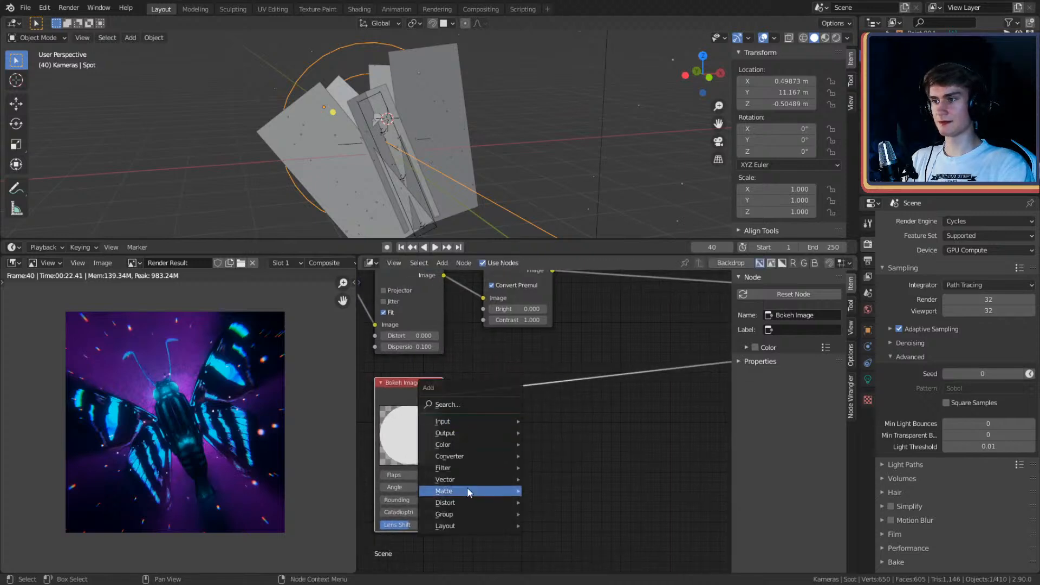
pyautogui.moveTo(449, 504)
pyautogui.moveTo(451, 456)
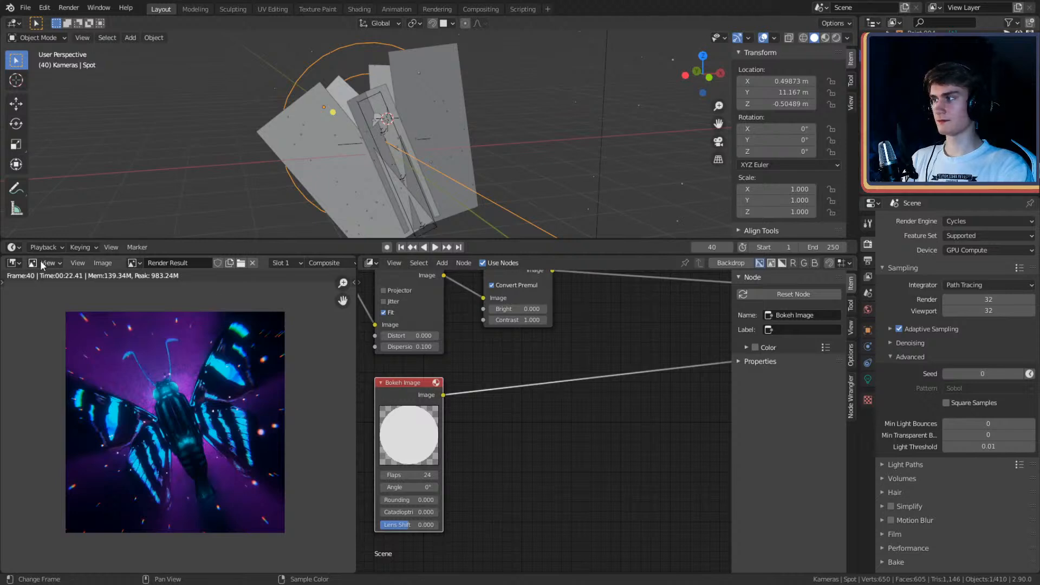
# Step: Display the Viewer Node image in the image editor and enlarge it to inspect the bokeh shape
pyautogui.click(133, 263)
pyautogui.click(162, 326)
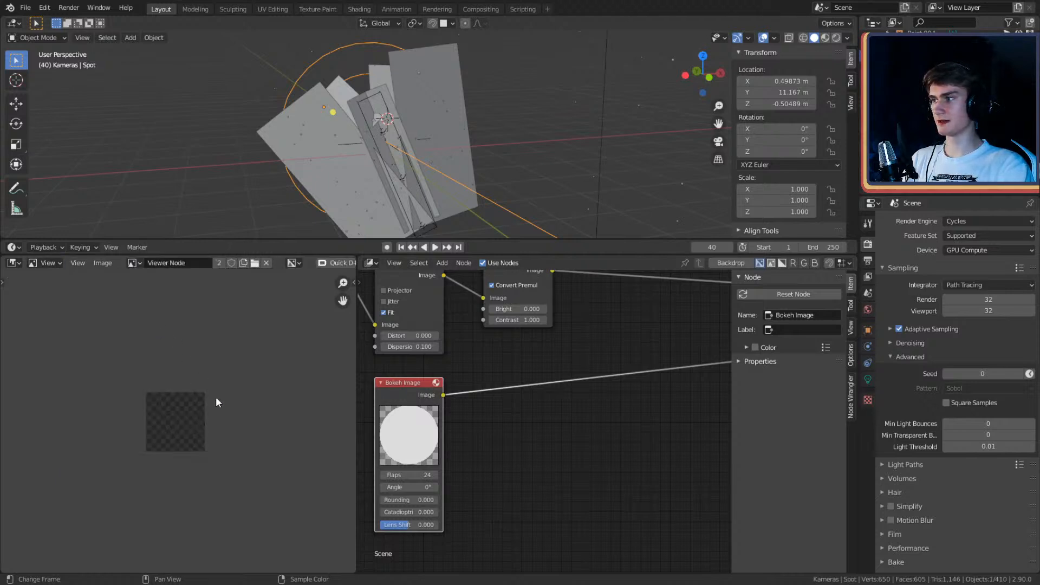
pyautogui.scroll(6, 212, 437)
pyautogui.scroll(-1, 213, 436)
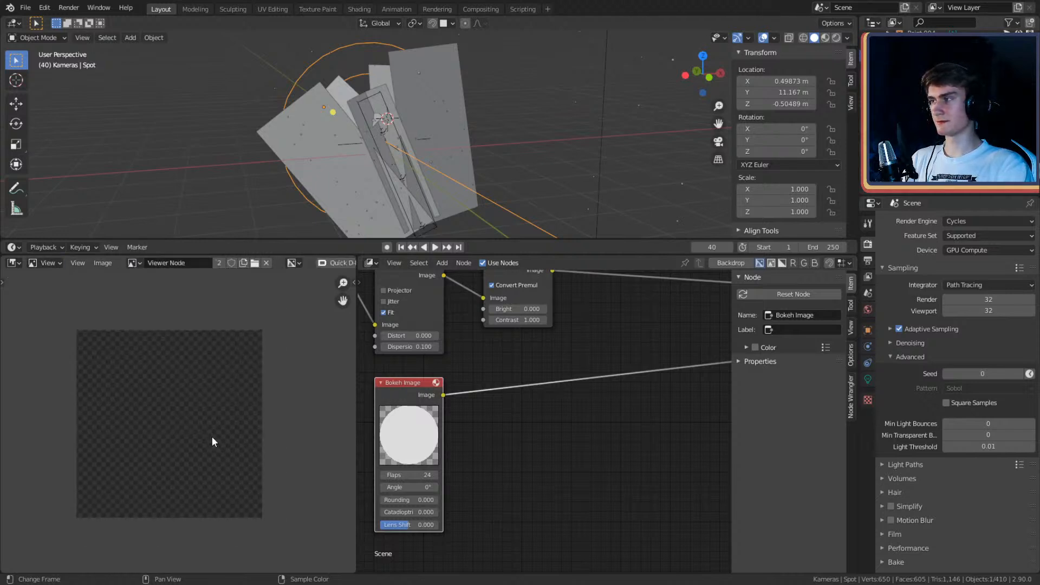
pyautogui.scroll(-2, 547, 441)
# Step: Try an RGB Curves node between the Bokeh Image and Viewer nodes and delete it
pyautogui.hotkey('shift', 'a')
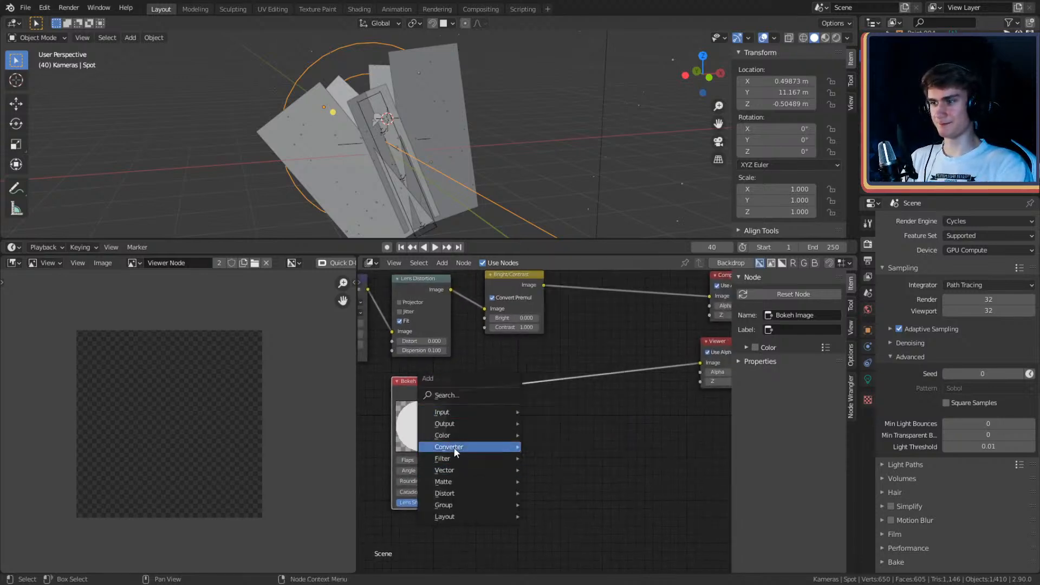
pyautogui.moveTo(451, 435)
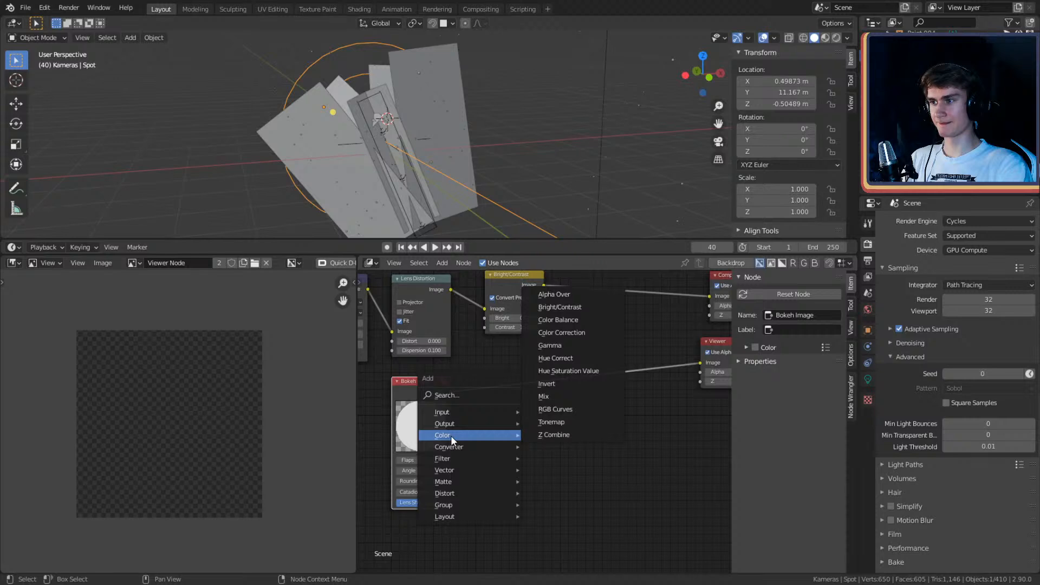
pyautogui.moveTo(449, 460)
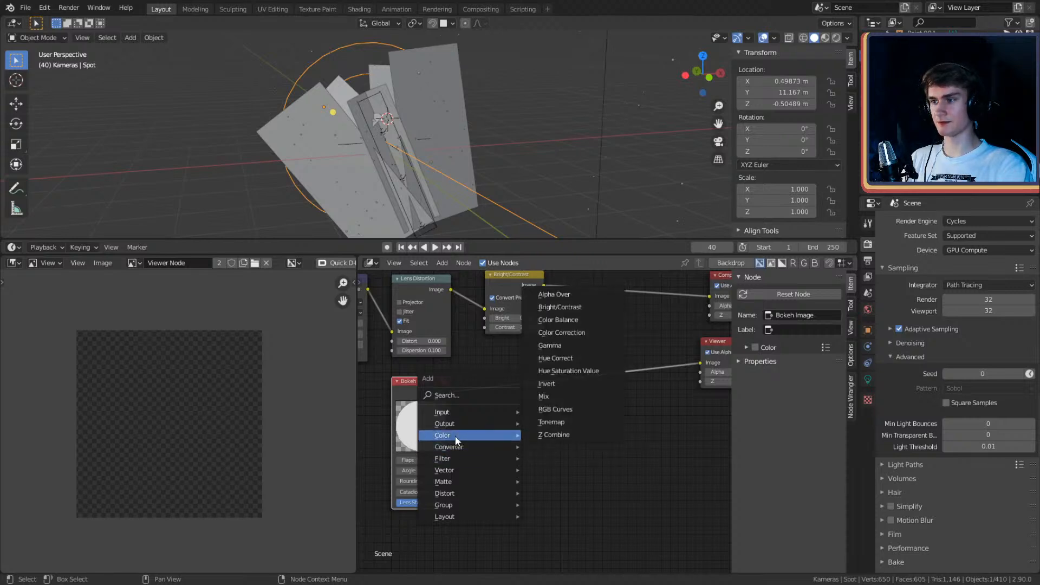
pyautogui.click(587, 407)
pyautogui.click(509, 388)
pyautogui.press('Home')
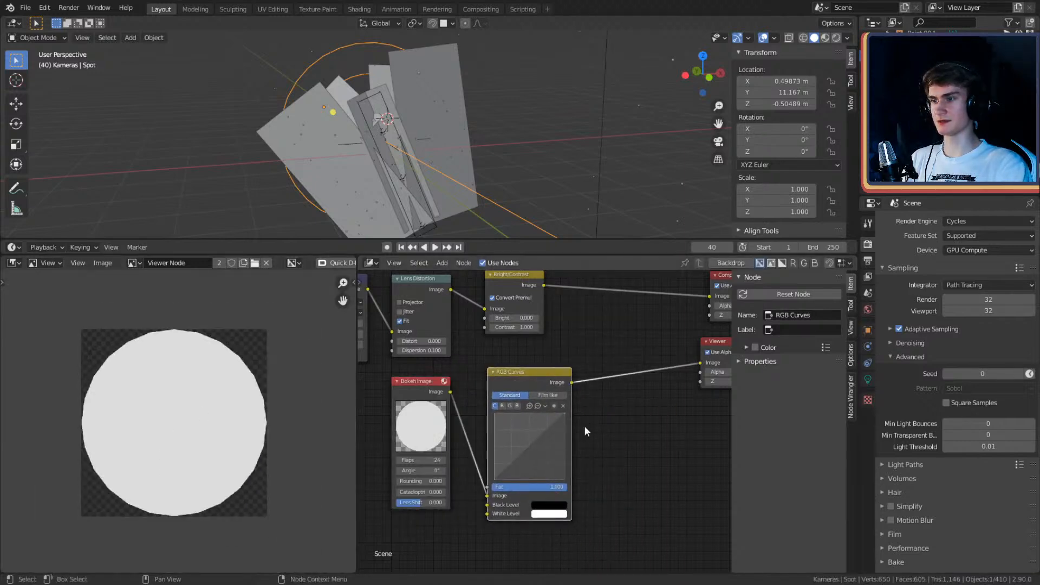
pyautogui.scroll(2, 584, 425)
pyautogui.moveTo(609, 445); pyautogui.dragTo(616, 430, button='middle')
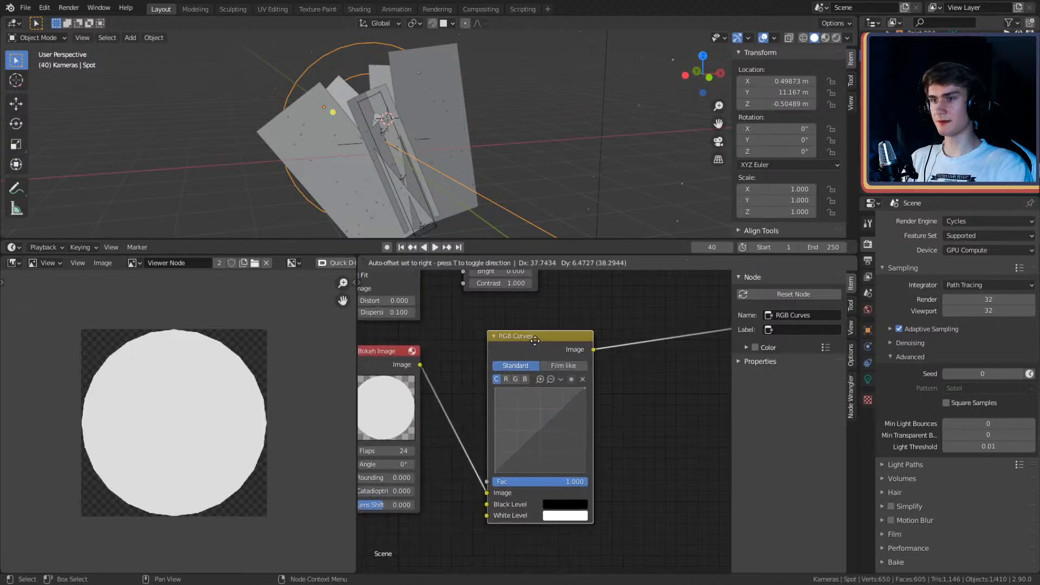
pyautogui.press('x')
# Step: Add a Blur node fed by the Bokeh Image output and connect its result to the Viewer node
pyautogui.hotkey('shift', 'a')
pyautogui.moveTo(448, 431)
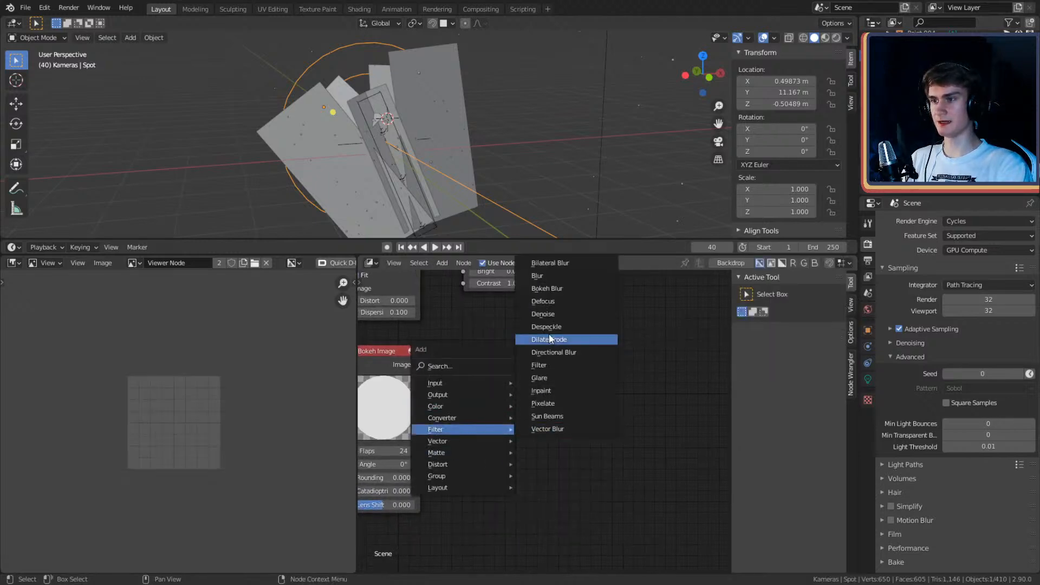
pyautogui.click(548, 275)
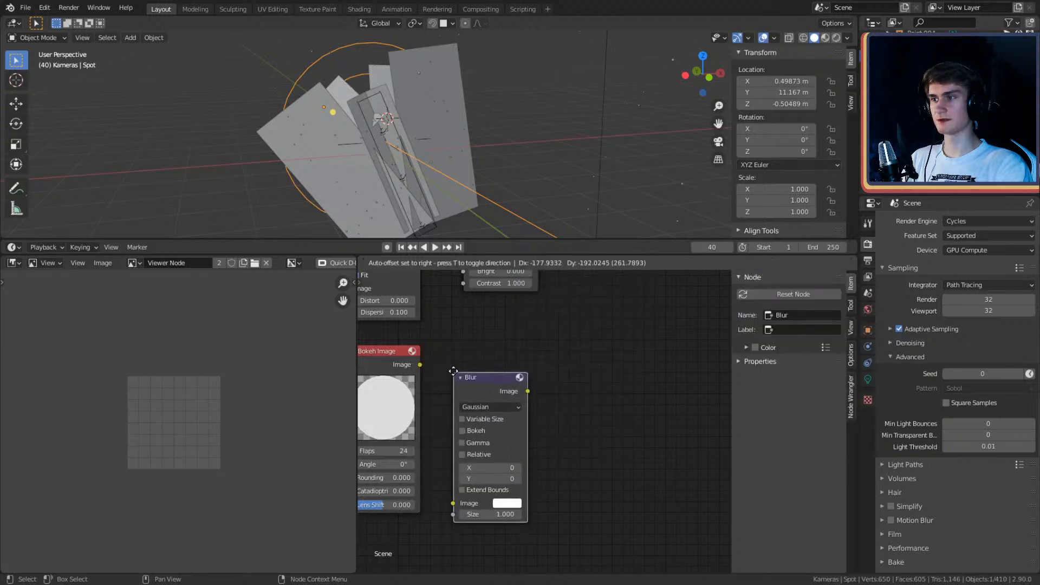
pyautogui.click(476, 380)
pyautogui.moveTo(420, 365); pyautogui.dragTo(461, 478)
pyautogui.moveTo(590, 368); pyautogui.dragTo(456, 411, button='middle')
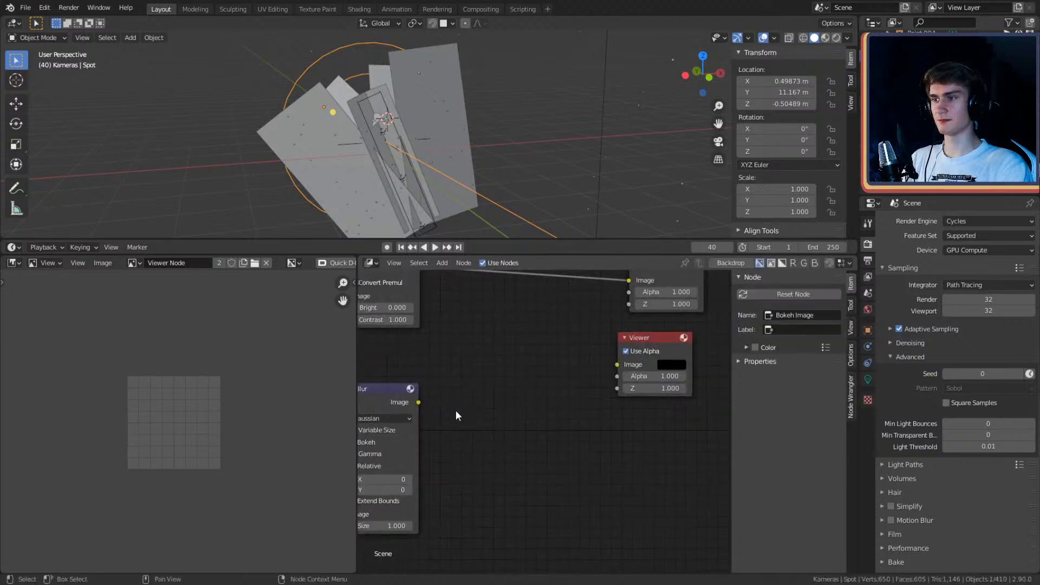
pyautogui.moveTo(418, 402); pyautogui.dragTo(616, 365)
pyautogui.moveTo(517, 412); pyautogui.dragTo(576, 366, button='middle')
pyautogui.click(576, 366)
pyautogui.scroll(2, 648, 431)
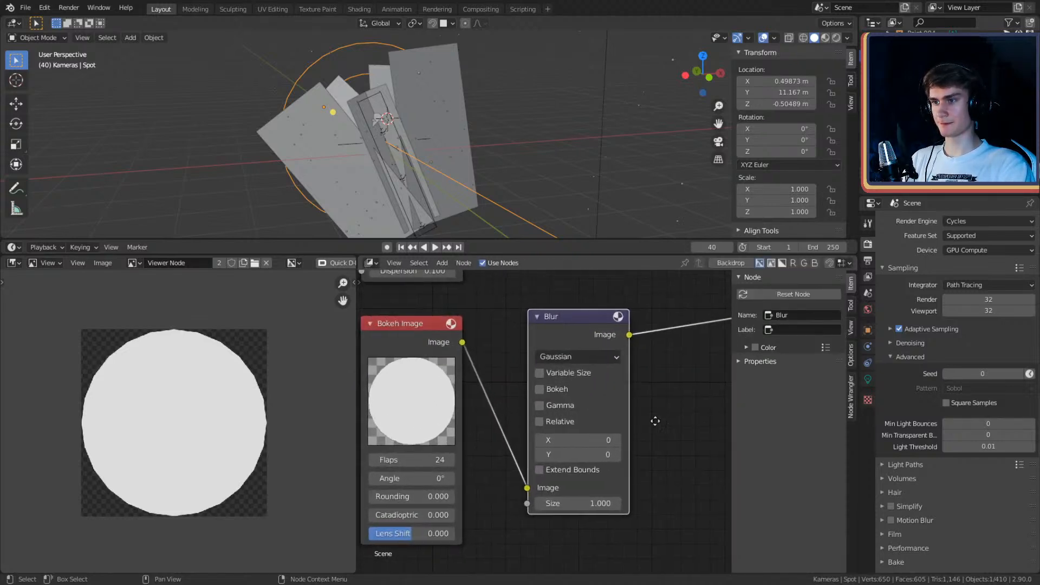
# Step: Set the Blur node's size to 5
pyautogui.click(548, 509)
pyautogui.write('5')
pyautogui.press('Return')
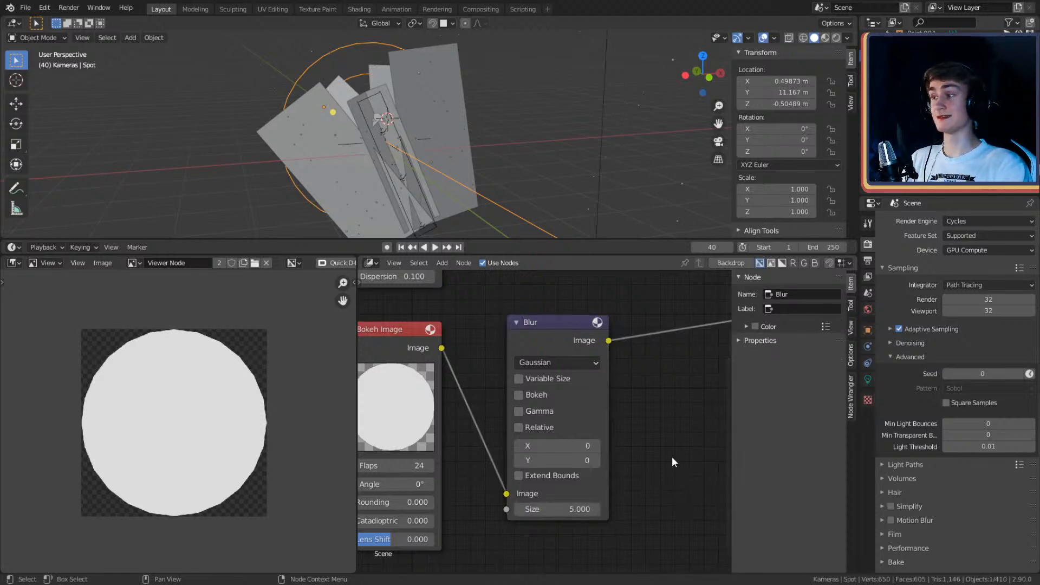
pyautogui.moveTo(482, 537); pyautogui.dragTo(524, 513, button='middle')
pyautogui.moveTo(506, 458)
pyautogui.mouseDown(button='middle')
pyautogui.moveTo(578, 443)
pyautogui.moveTo(504, 458)
pyautogui.mouseUp(button='middle')
pyautogui.scroll(-4, 538, 426)
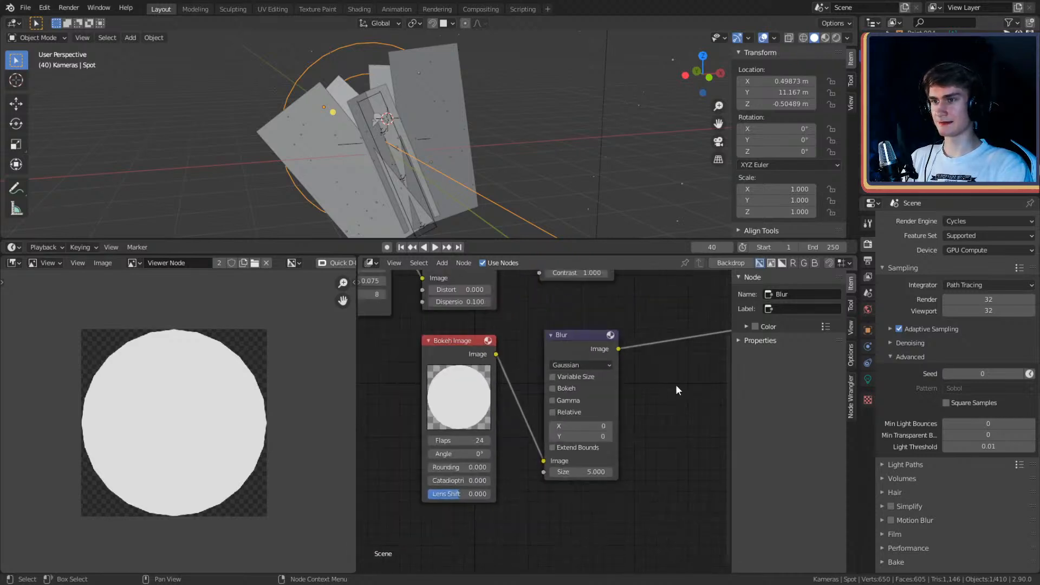
# Step: Delete the Blur node between the Bokeh Image and Viewer nodes
pyautogui.moveTo(674, 385); pyautogui.dragTo(568, 397, button='middle')
pyautogui.click(515, 363)
pyautogui.press('x')
# Step: Insert a Bokeh Blur node on the link between the Bright/Contrast and Composite nodes
pyautogui.hotkey('shift', 'a')
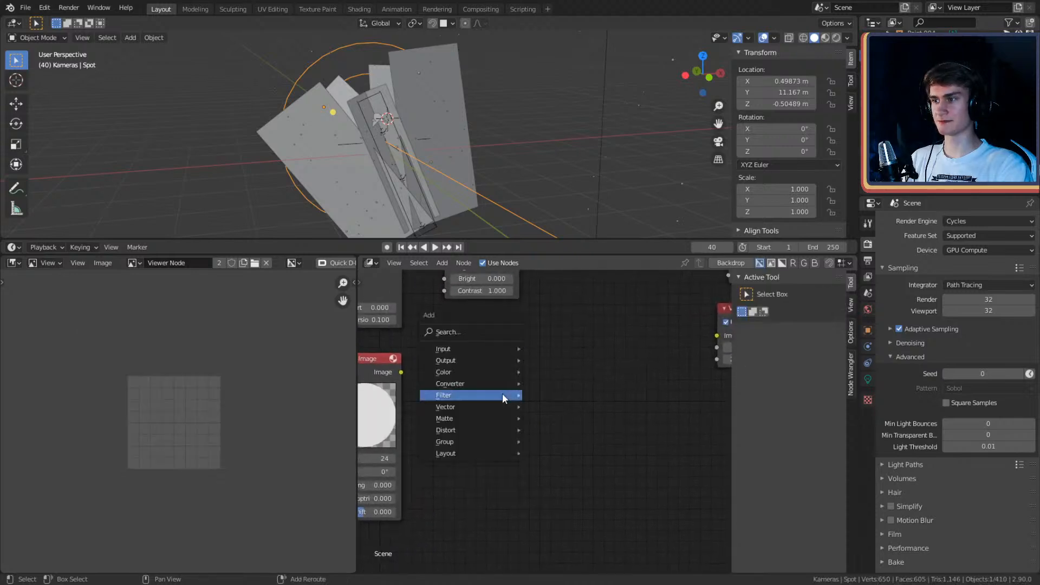
pyautogui.moveTo(426, 544); pyautogui.dragTo(466, 545, button='middle')
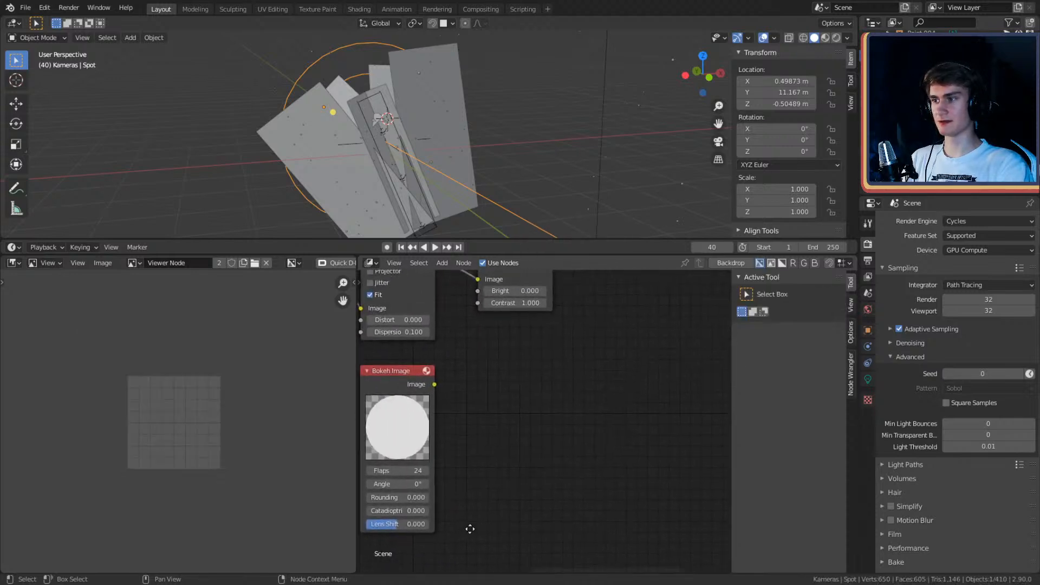
pyautogui.moveTo(583, 356); pyautogui.dragTo(477, 413, button='middle')
pyautogui.hotkey('shift', 'a')
pyautogui.moveTo(477, 383)
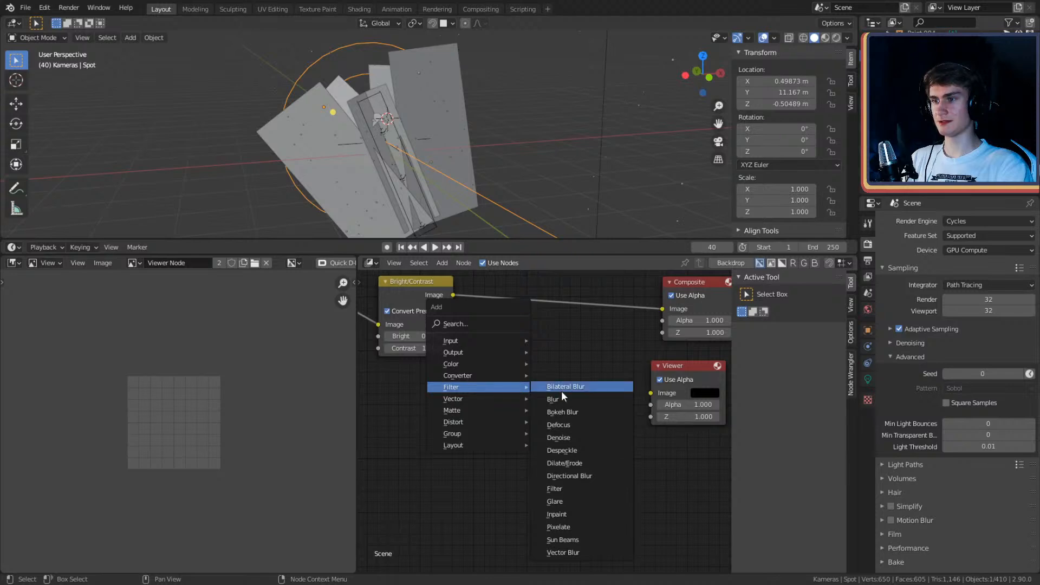
pyautogui.click(563, 411)
pyautogui.click(513, 284)
# Step: Connect the Bokeh Image output to the Bokeh input of the Bokeh Blur node
pyautogui.moveTo(451, 431); pyautogui.dragTo(613, 405, button='middle')
pyautogui.moveTo(456, 390); pyautogui.dragTo(558, 364)
pyautogui.moveTo(632, 381); pyautogui.dragTo(583, 400, button='middle')
pyautogui.moveTo(549, 398); pyautogui.dragTo(625, 367)
pyautogui.moveTo(625, 367); pyautogui.dragTo(500, 420, button='middle')
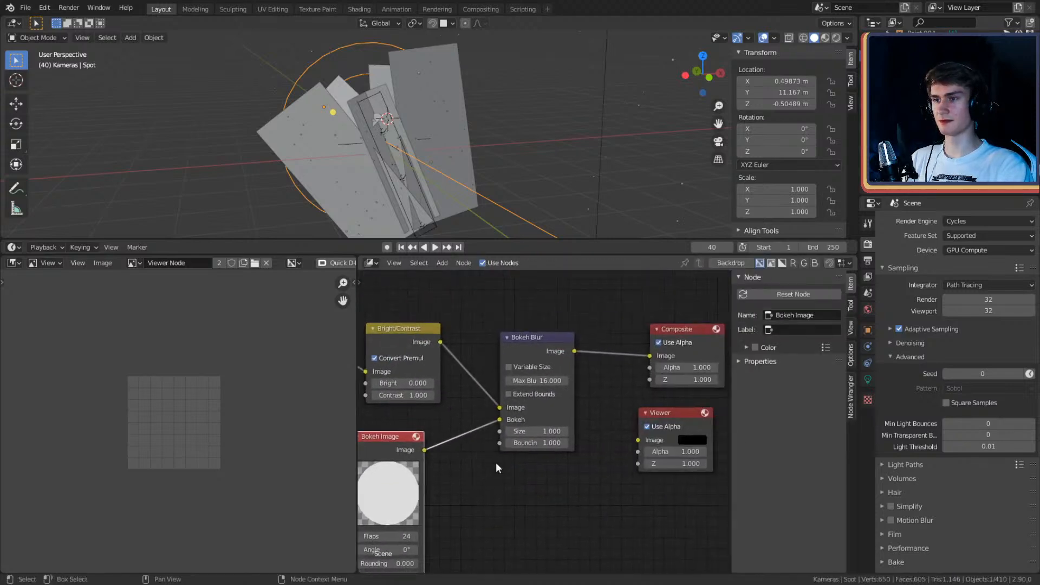
# Step: Switch the image editor back to Render Result and view the composited moth image up close
pyautogui.click(132, 263)
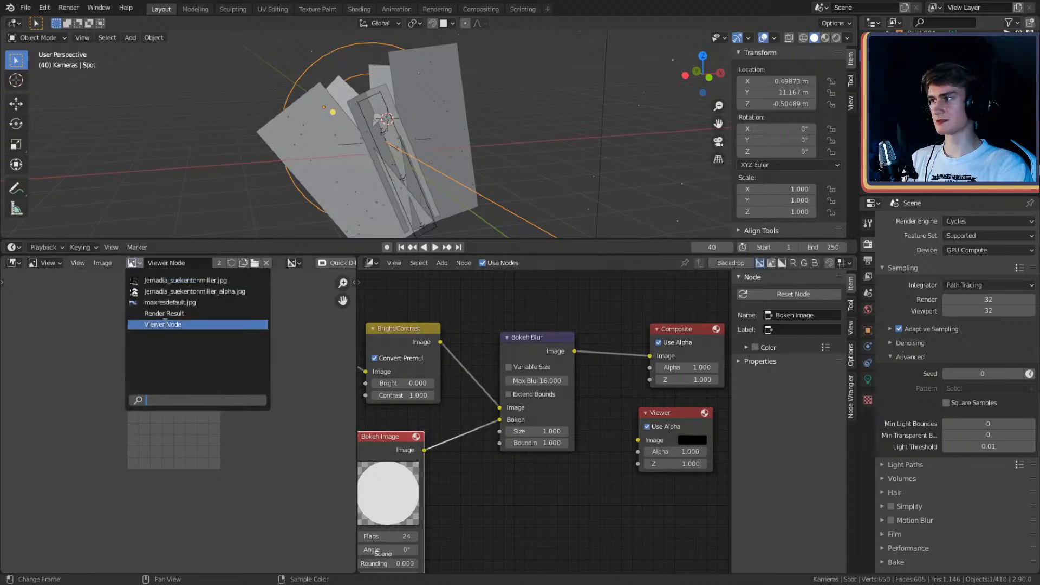
pyautogui.click(157, 311)
pyautogui.scroll(-2, 242, 430)
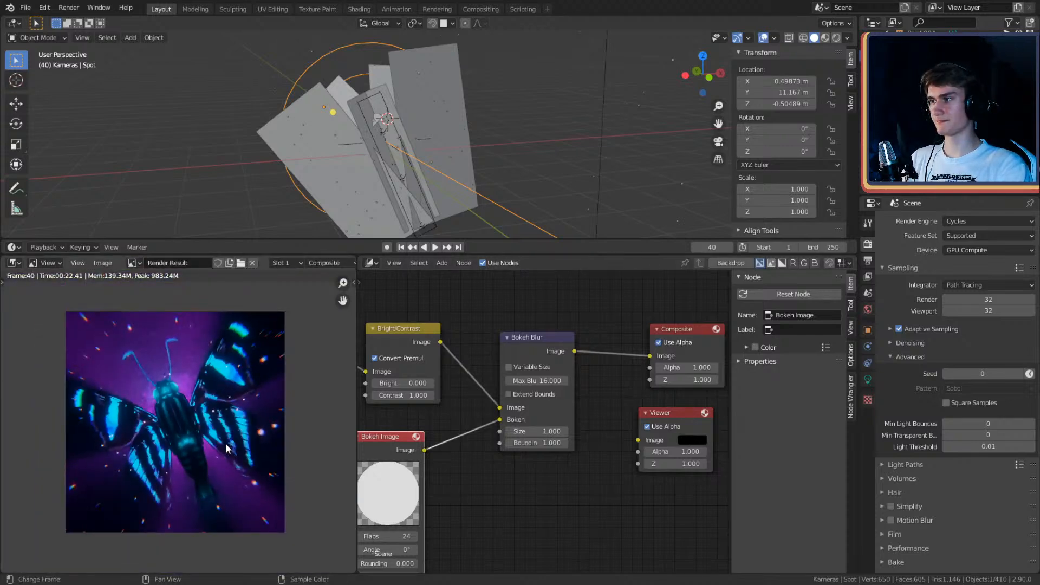
pyautogui.scroll(1, 226, 448)
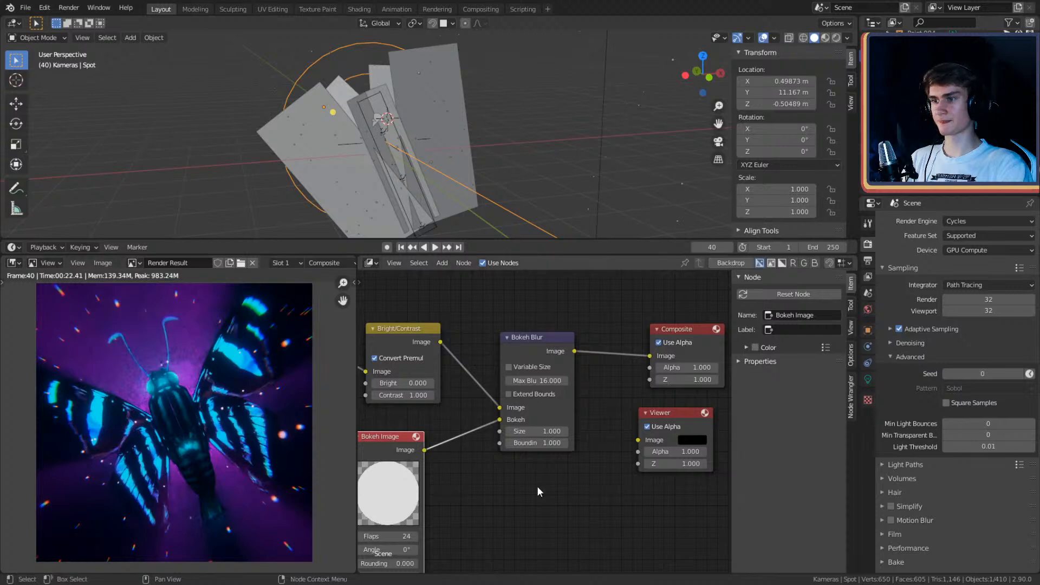
pyautogui.moveTo(537, 486); pyautogui.dragTo(563, 436, button='middle')
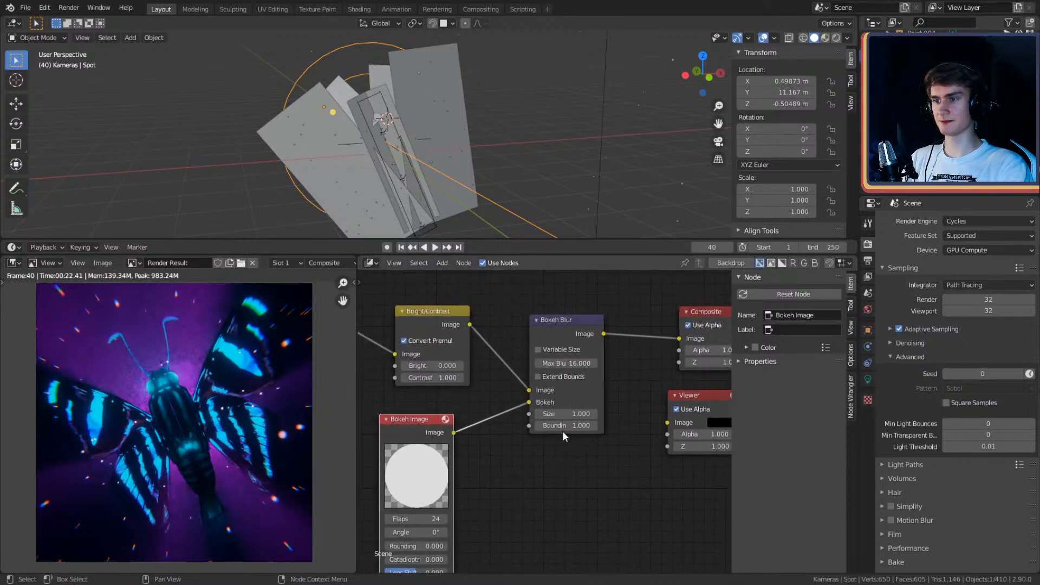
pyautogui.click(571, 363)
pyautogui.click(535, 500)
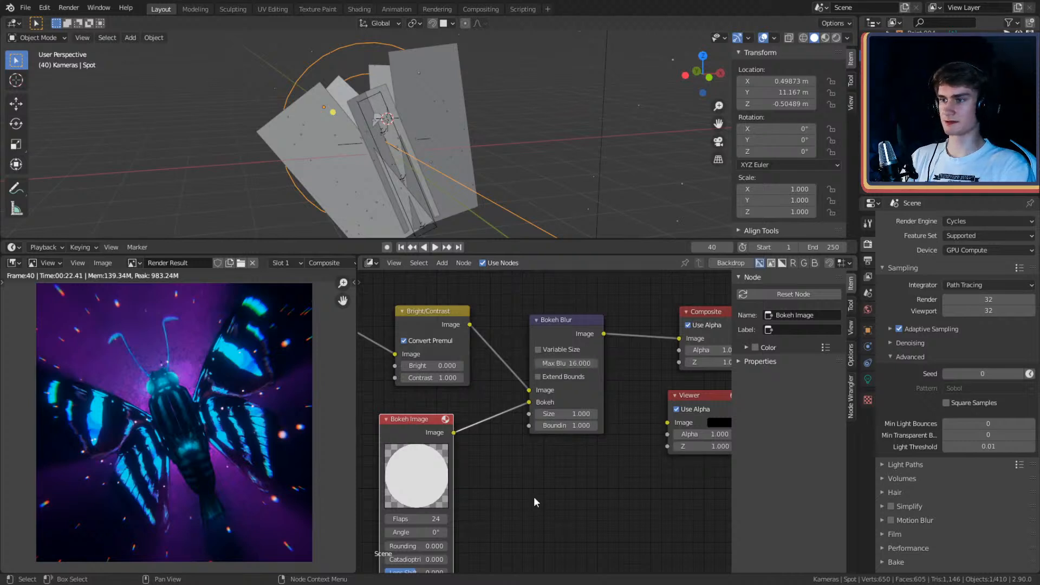
# Step: Detach the Bokeh Image from the Bokeh Blur node, reconnect it to the Bokeh input, and move the Bokeh Image node slightly
pyautogui.moveTo(529, 402); pyautogui.dragTo(498, 414)
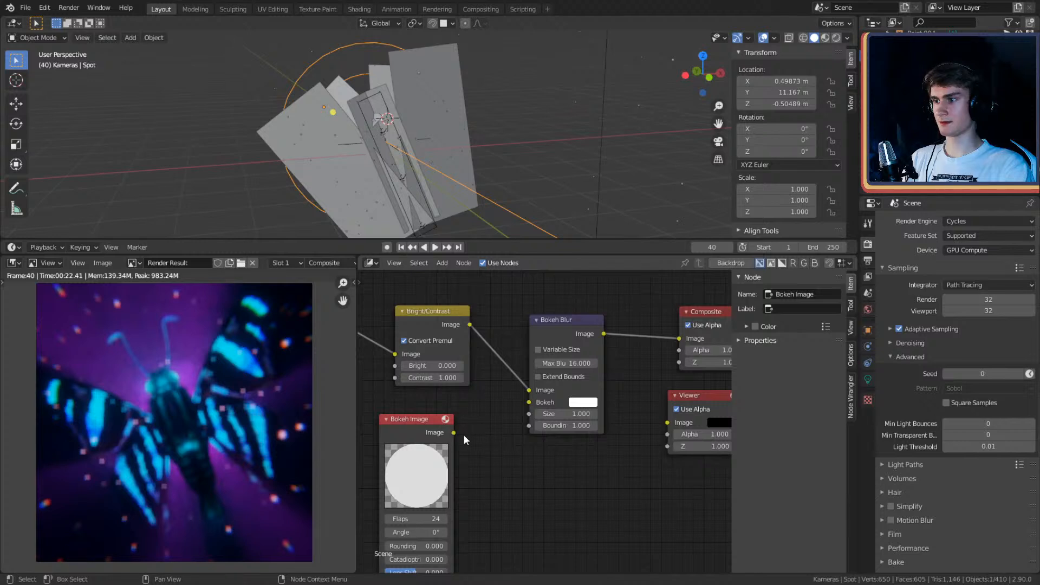
pyautogui.moveTo(454, 432); pyautogui.dragTo(528, 402)
pyautogui.moveTo(521, 454); pyautogui.dragTo(557, 428, button='middle')
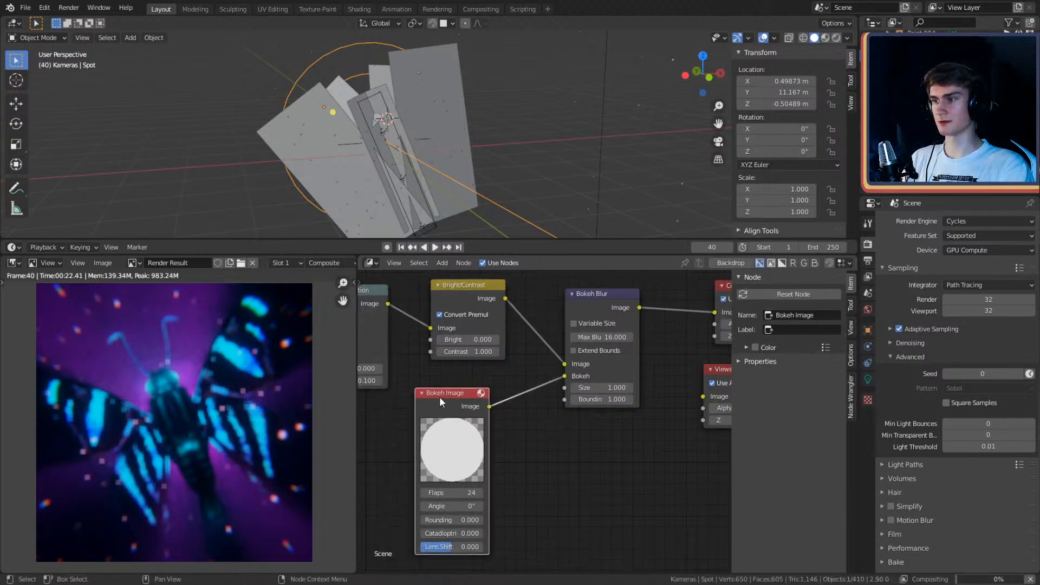
pyautogui.moveTo(439, 400); pyautogui.dragTo(457, 386)
pyautogui.moveTo(577, 437); pyautogui.dragTo(537, 461, button='middle')
# Step: Set the Size of the Bokeh Blur node to 0.5
pyautogui.click(561, 411)
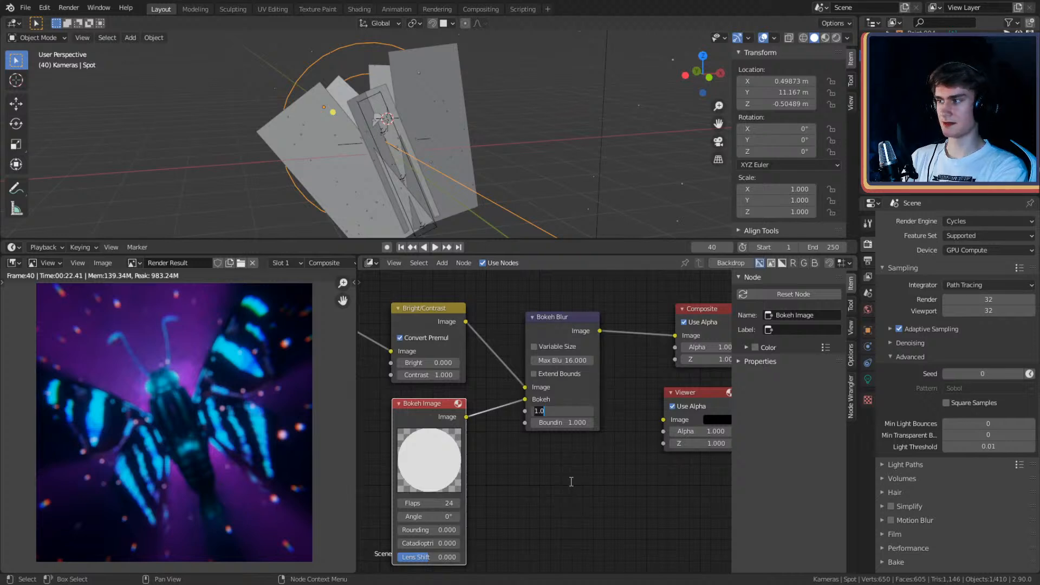
pyautogui.press('Return')
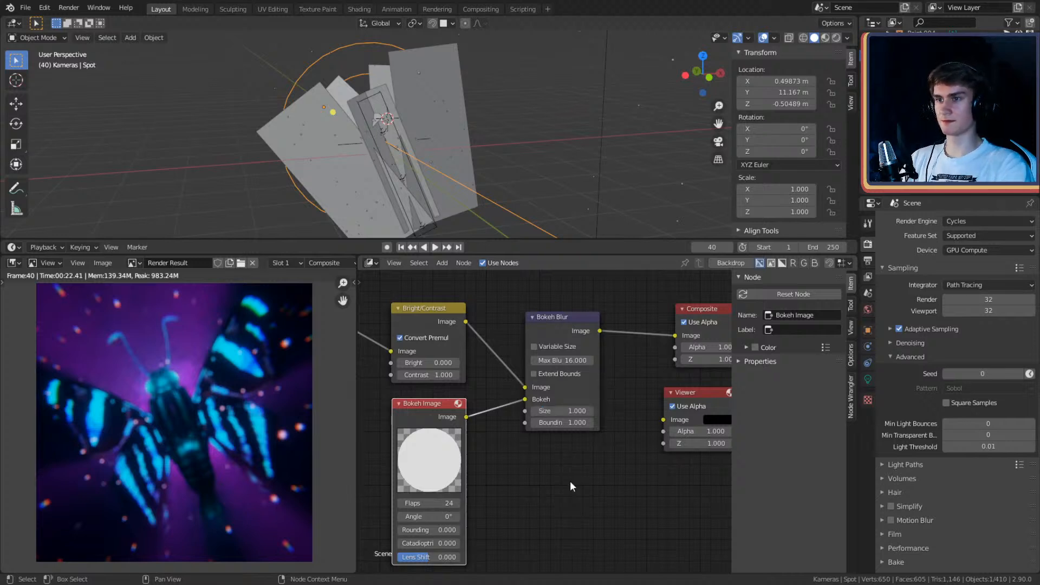
pyautogui.moveTo(514, 452); pyautogui.dragTo(533, 451, button='middle')
pyautogui.scroll(1, 533, 452)
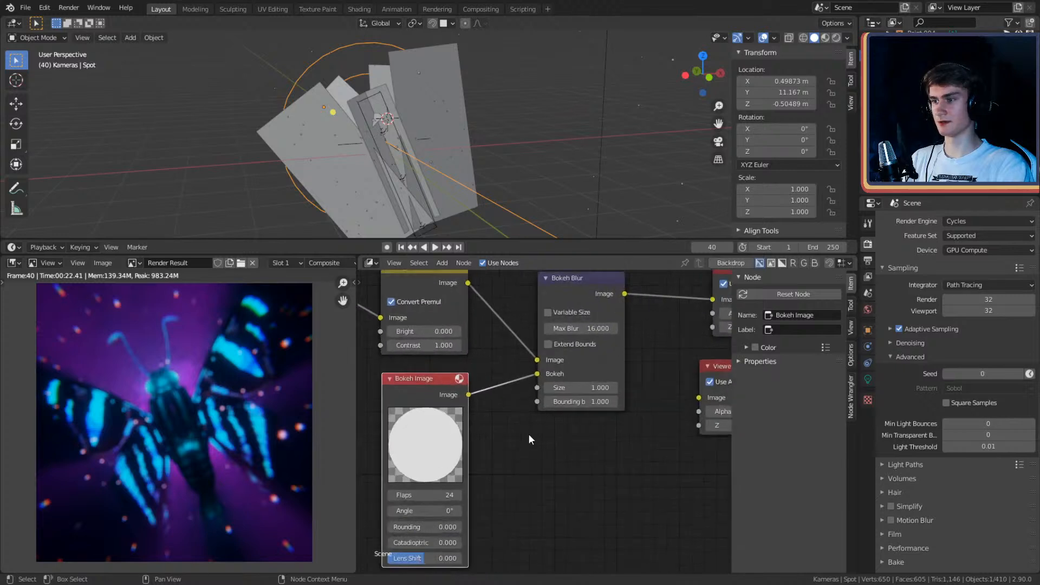
pyautogui.click(573, 399)
pyautogui.press('BackSpace')
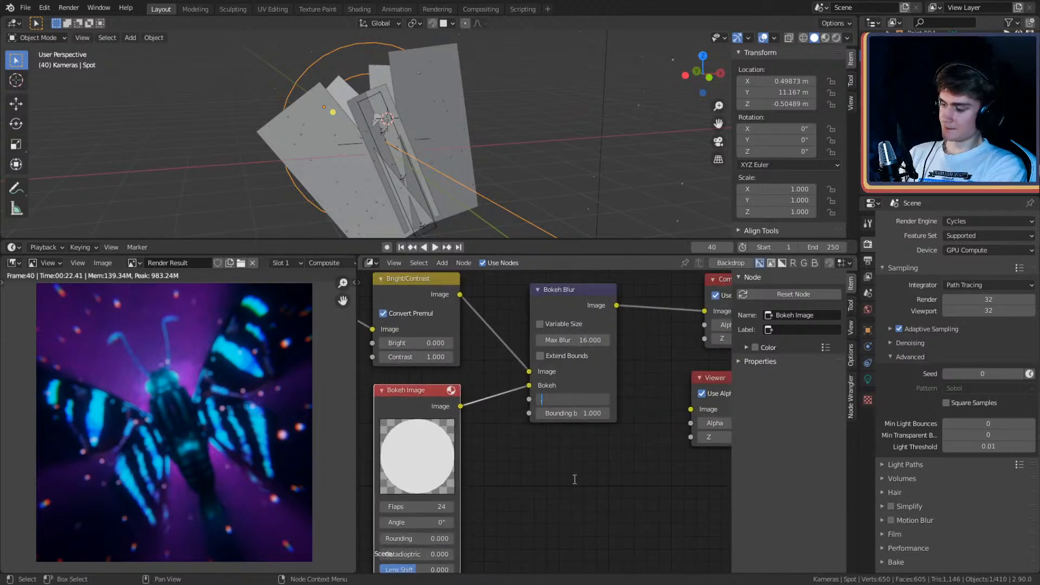
pyautogui.press('Return')
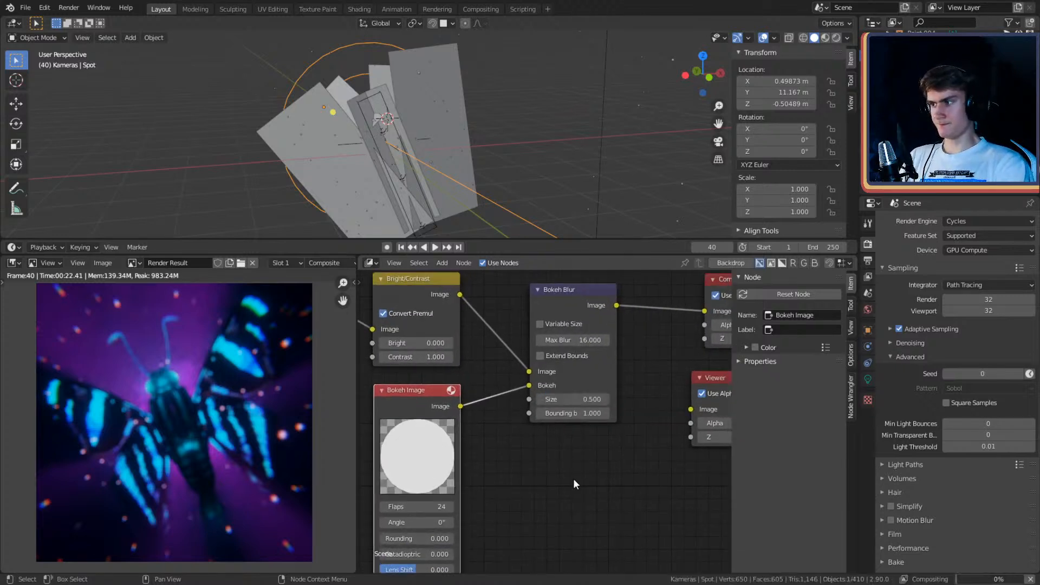
# Step: Set the Size of the Bokeh Blur node back to 1
pyautogui.click(565, 399)
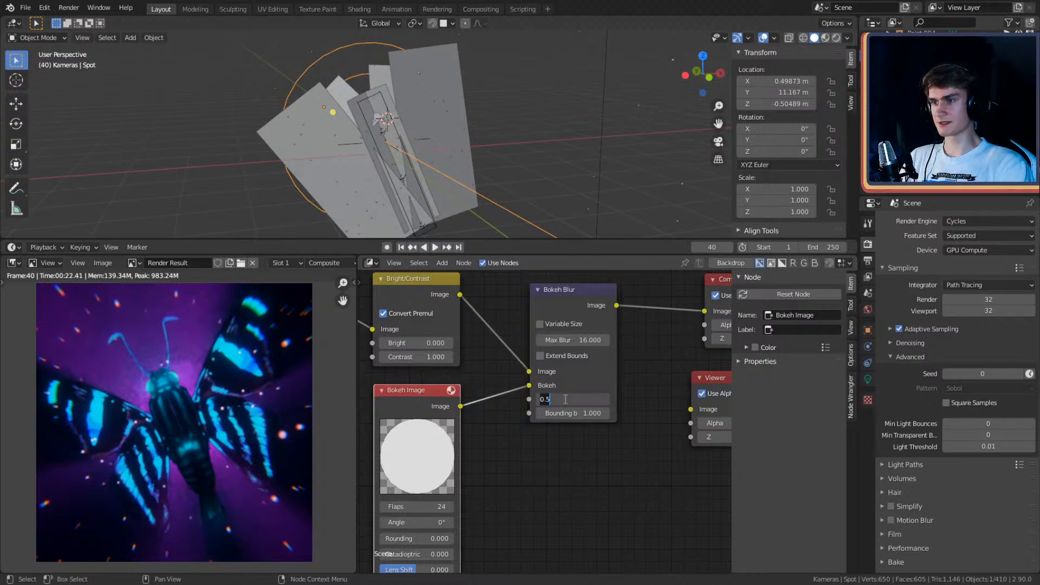
pyautogui.write('1')
pyautogui.press('Return')
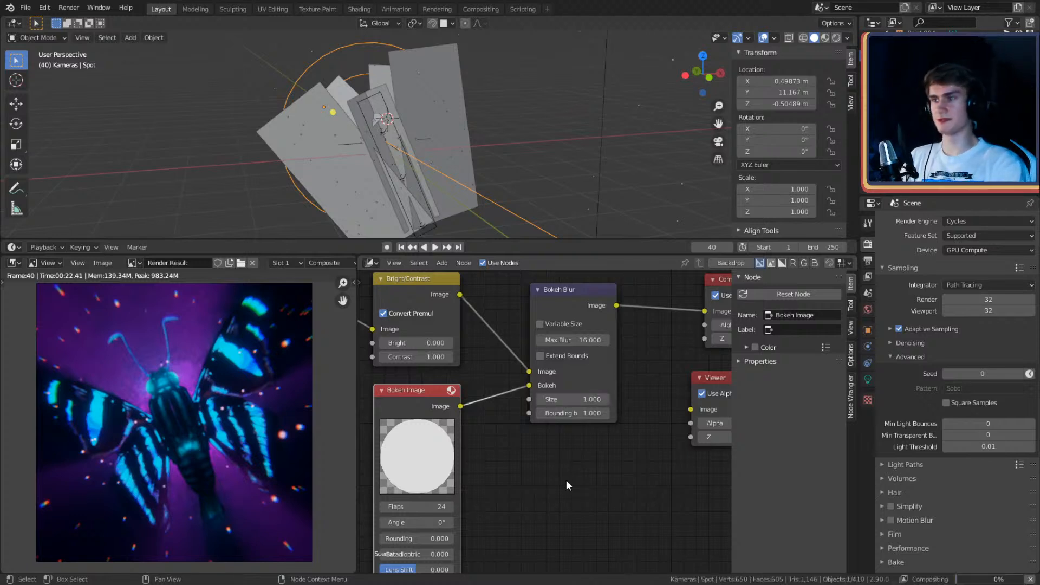
# Step: Set the Catadioptric value of the Bokeh Image node to 1
pyautogui.moveTo(513, 483); pyautogui.dragTo(573, 411, button='middle')
pyautogui.scroll(-1, 591, 414)
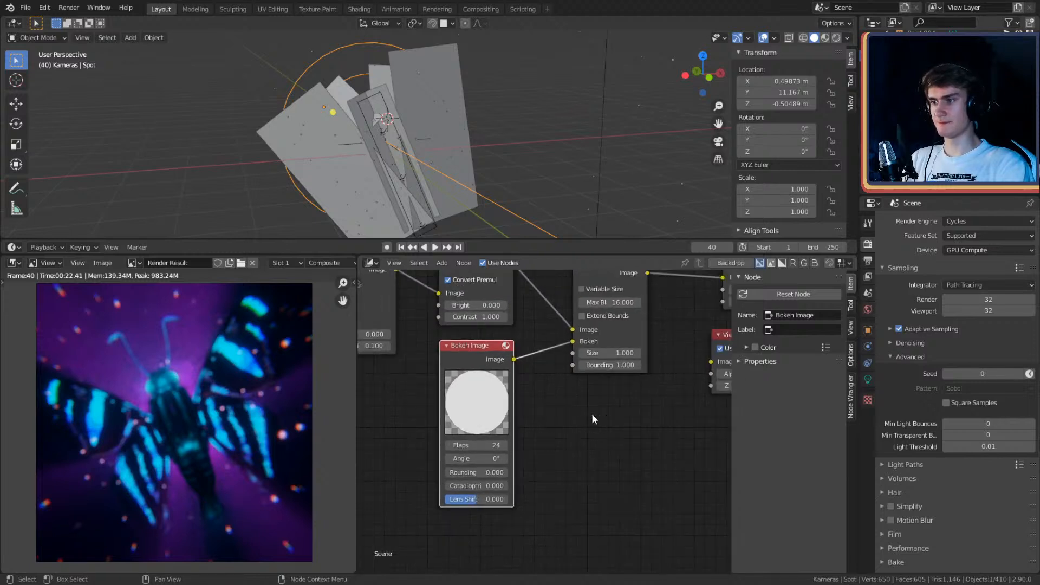
pyautogui.hotkey('shift', 'a')
pyautogui.press('Escape')
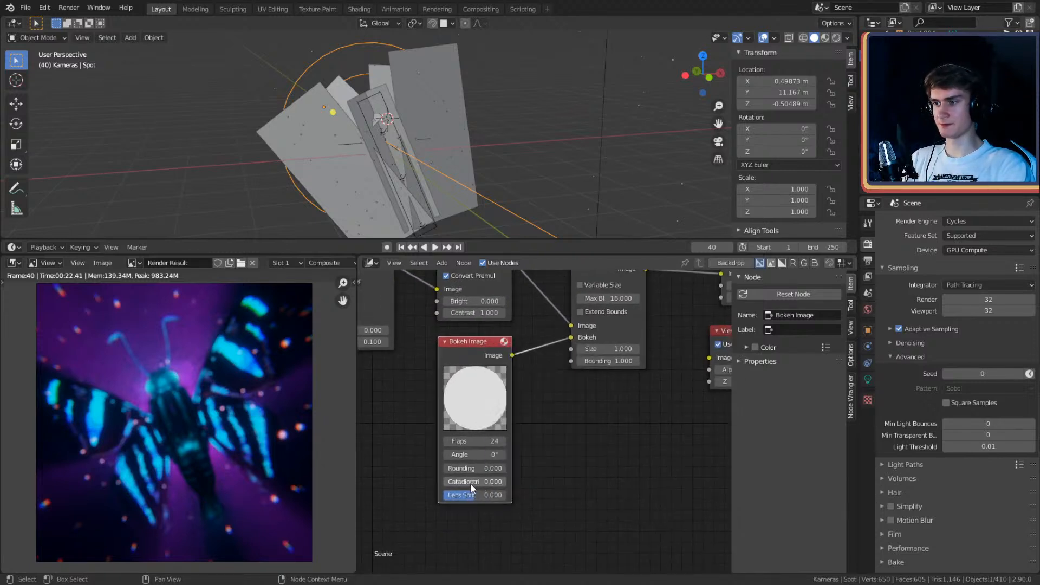
pyautogui.write('1')
pyautogui.press('Return')
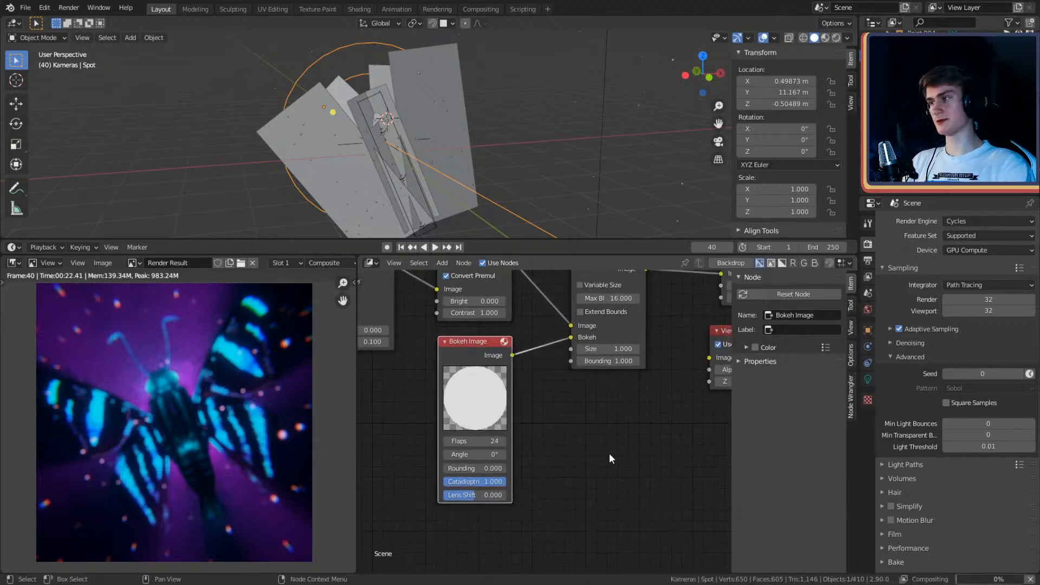
pyautogui.scroll(-1, 600, 433)
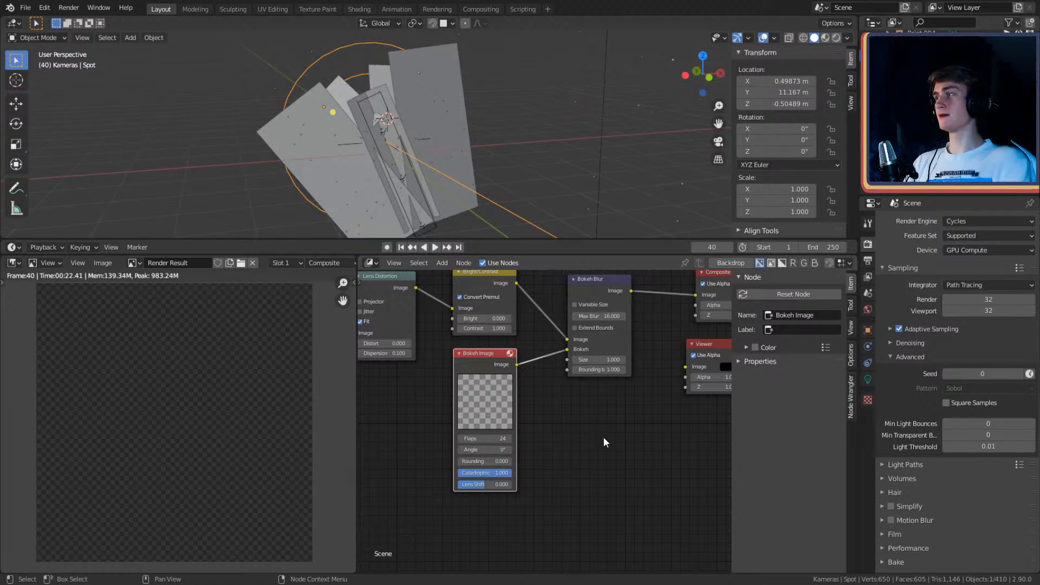
# Step: Delete the Bokeh Image node and the Bokeh Blur node from the compositing setup
pyautogui.click(600, 421)
pyautogui.click(478, 367)
pyautogui.press('x')
pyautogui.moveTo(574, 418); pyautogui.dragTo(530, 487, button='middle')
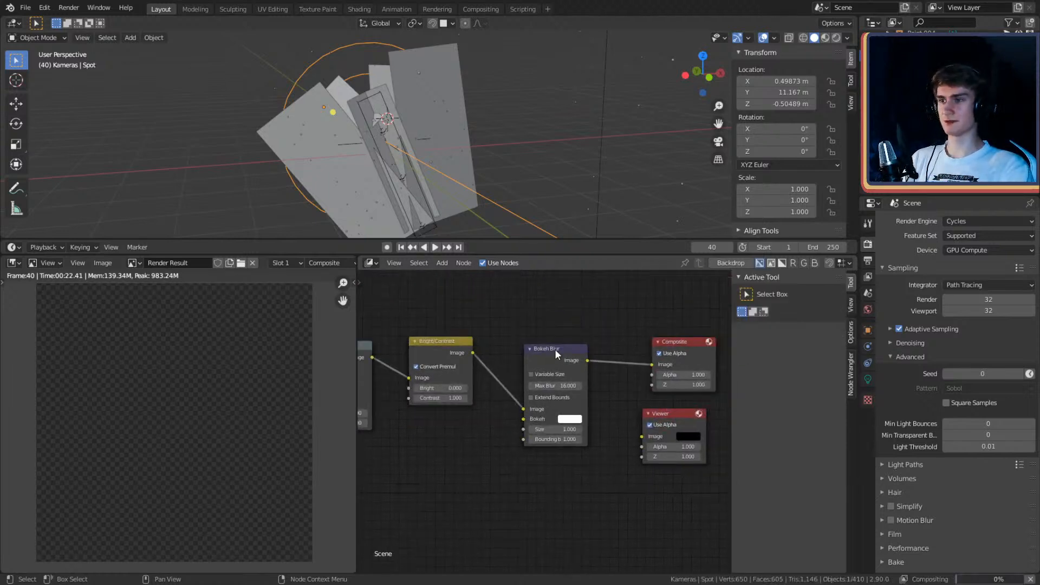
pyautogui.click(554, 348)
pyautogui.press('x')
# Step: Connect the Bright/Contrast output directly to the Composite node and delete the Viewer node
pyautogui.moveTo(473, 353); pyautogui.dragTo(568, 372)
pyautogui.click(670, 416)
pyautogui.press('x')
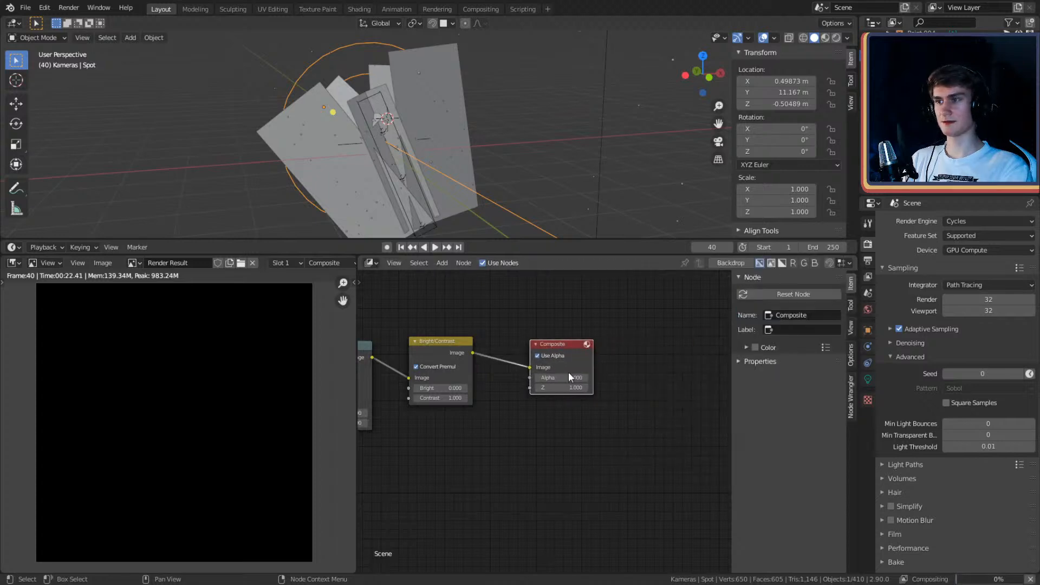
# Step: Move the Composite node farther from the Bright/Contrast node to make room for another node
pyautogui.press('Home')
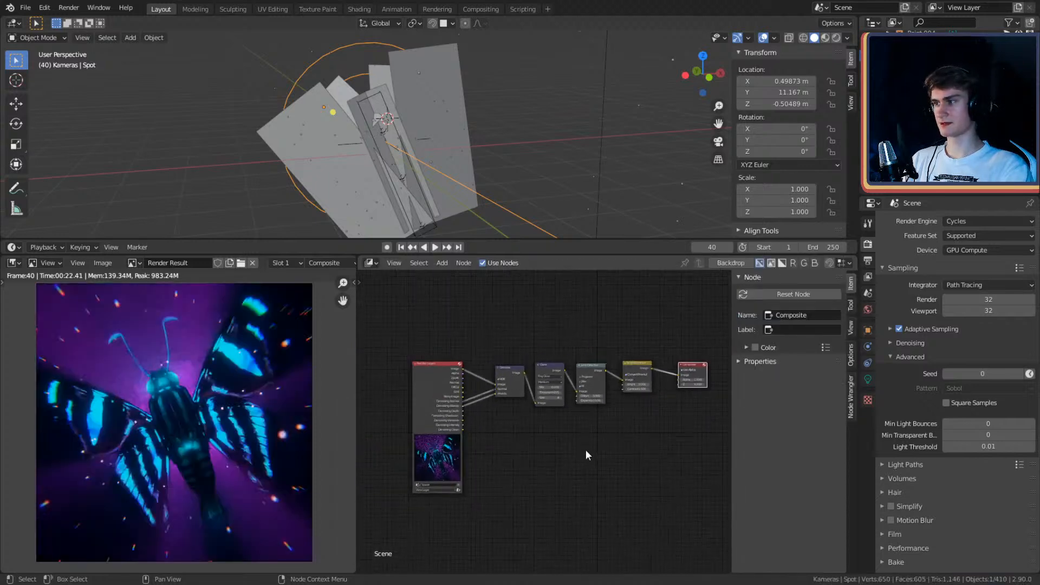
pyautogui.scroll(-2, 200, 456)
pyautogui.scroll(2, 201, 456)
pyautogui.scroll(-1, 200, 456)
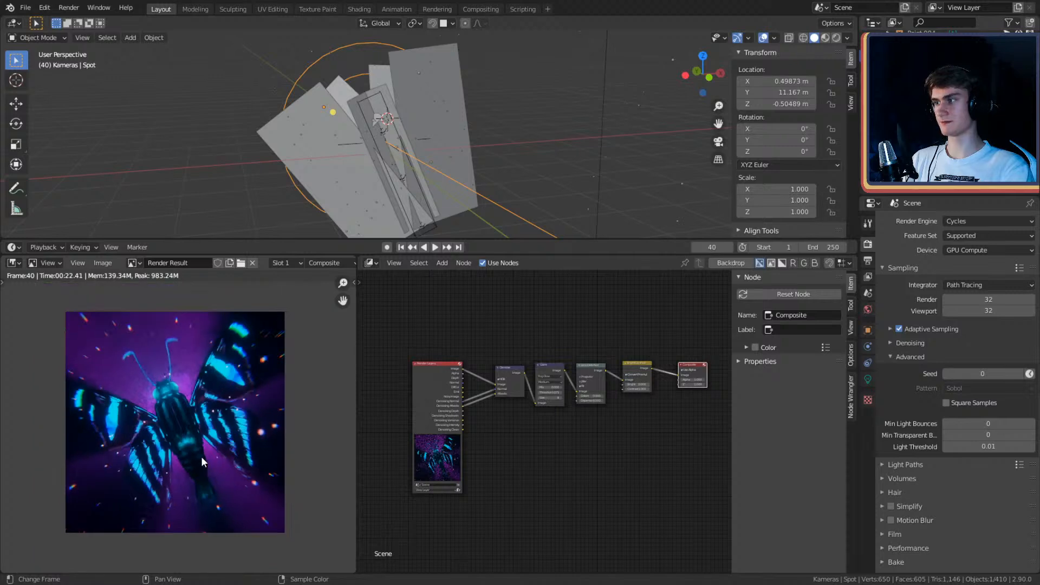
pyautogui.scroll(5, 658, 432)
pyautogui.moveTo(653, 430); pyautogui.dragTo(407, 451, button='middle')
pyautogui.scroll(3, 531, 427)
pyautogui.moveTo(530, 426); pyautogui.dragTo(546, 454, button='middle')
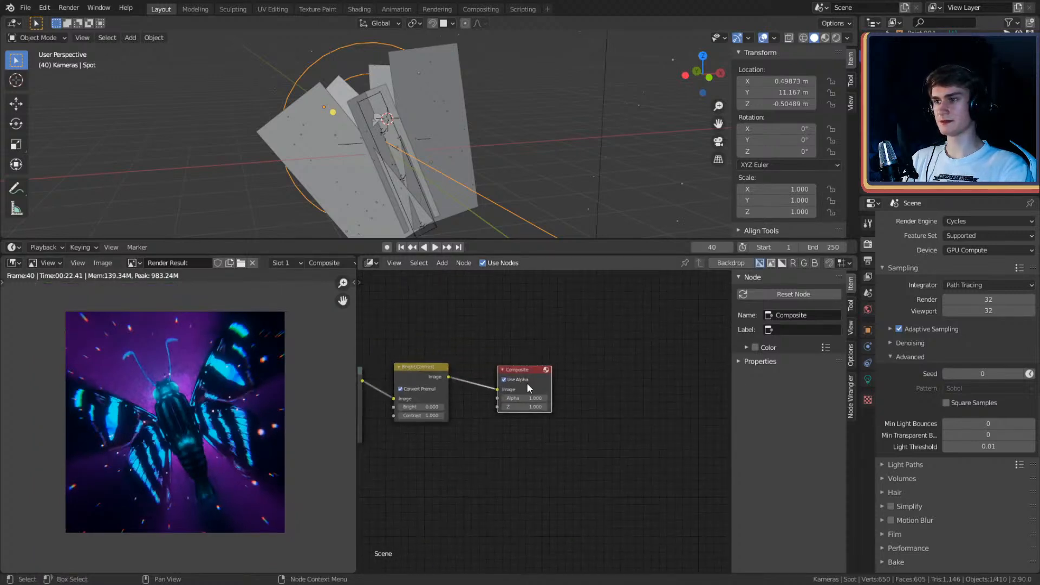
pyautogui.moveTo(527, 384); pyautogui.dragTo(677, 382)
pyautogui.scroll(1, 575, 411)
pyautogui.moveTo(575, 411); pyautogui.dragTo(623, 411, button='middle')
# Step: Insert a Despeckle filter node on the link between the Bright/Contrast and Composite nodes
pyautogui.hotkey('shift', 'a')
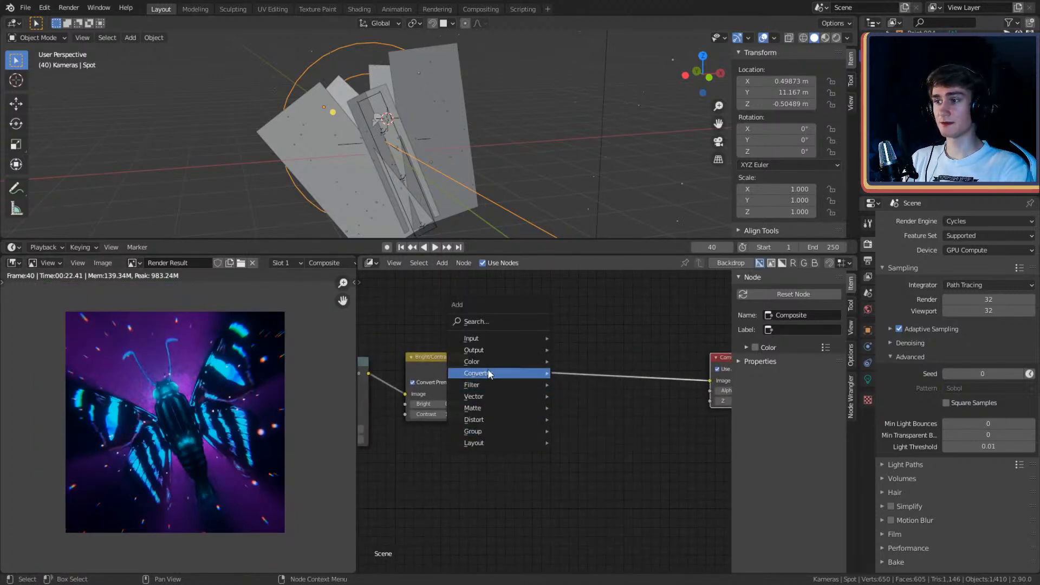
pyautogui.moveTo(483, 384)
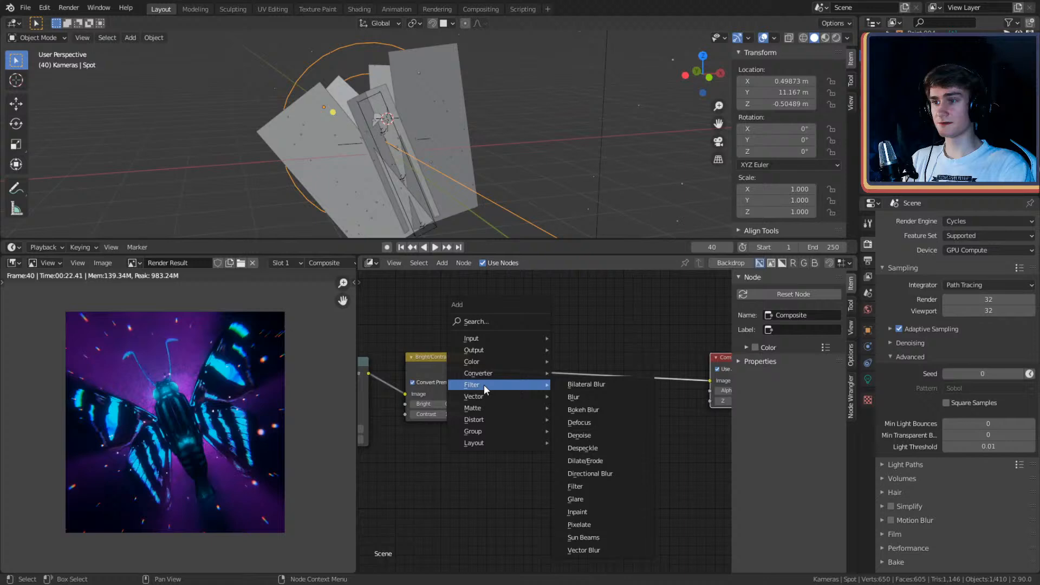
pyautogui.click(596, 447)
pyautogui.click(626, 430)
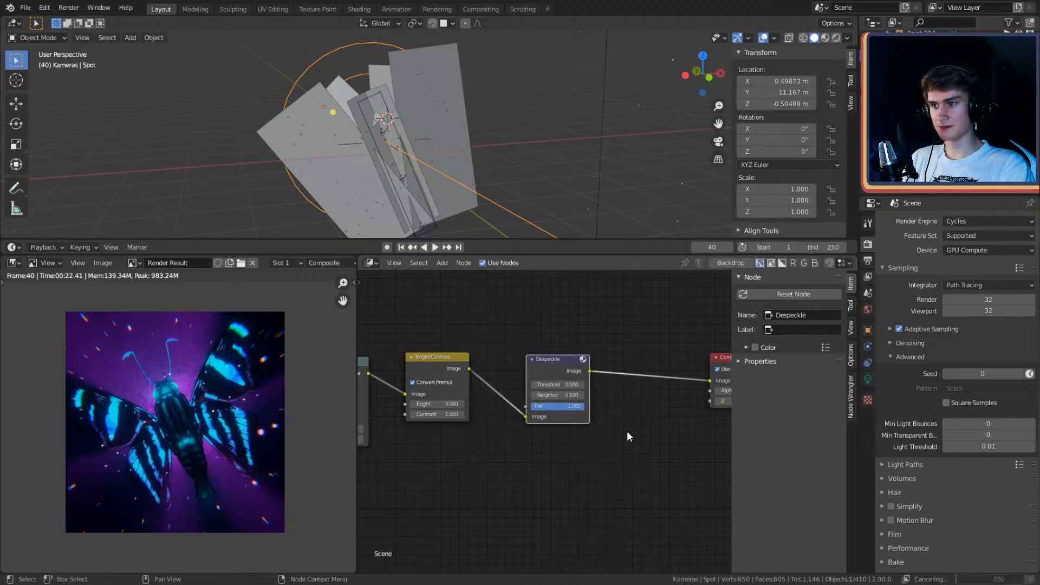
# Step: Set the Threshold of the Despeckle node to 0.1
pyautogui.scroll(2, 626, 430)
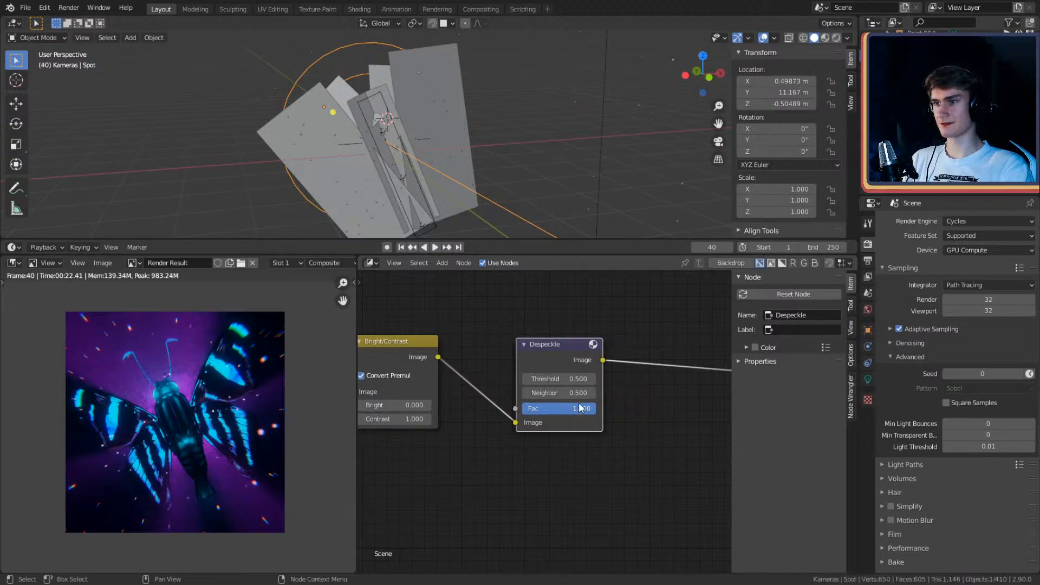
pyautogui.click(556, 379)
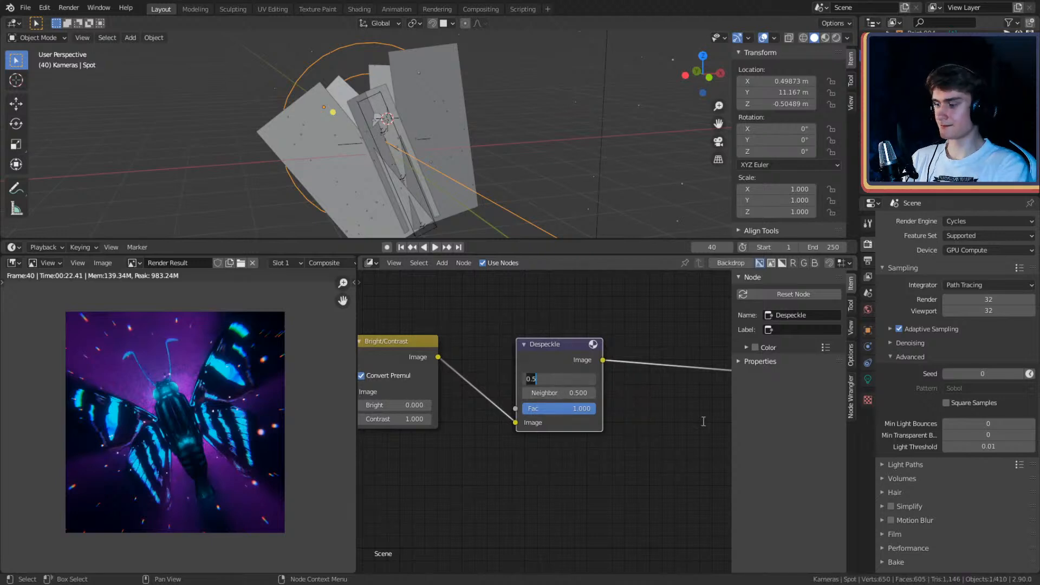
pyautogui.write('0.1')
pyautogui.press('Return')
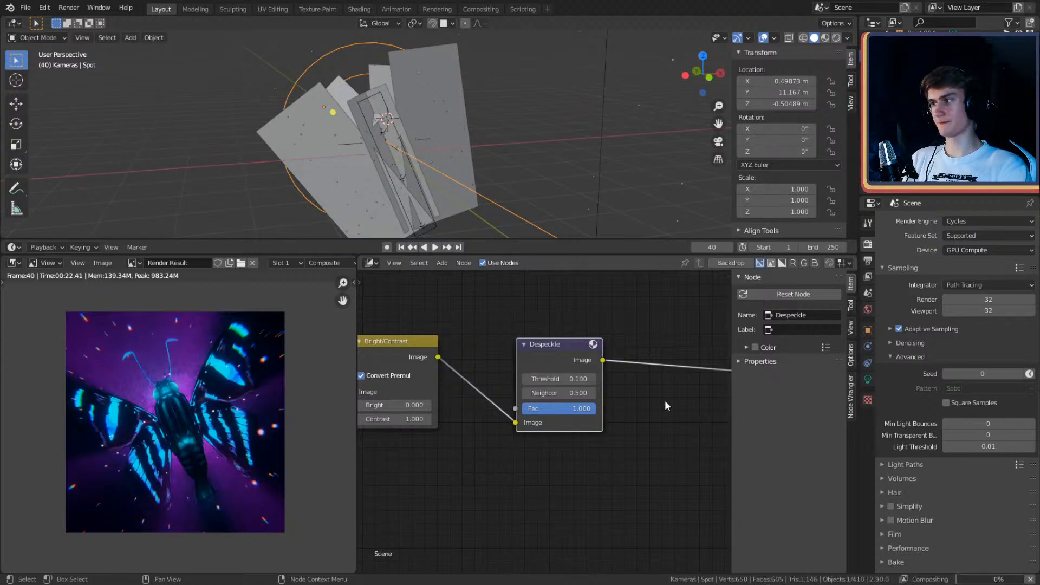
# Step: Delete the Despeckle node between the Bright/Contrast and Composite nodes
pyautogui.scroll(-2, 650, 406)
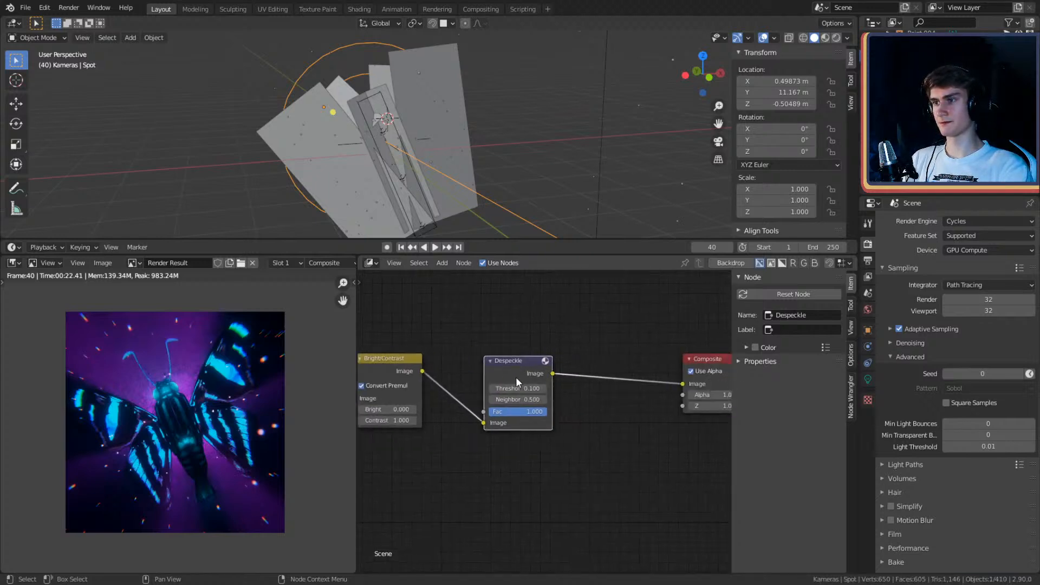
pyautogui.press('x')
pyautogui.hotkey('shift', 'a')
pyautogui.moveTo(514, 394)
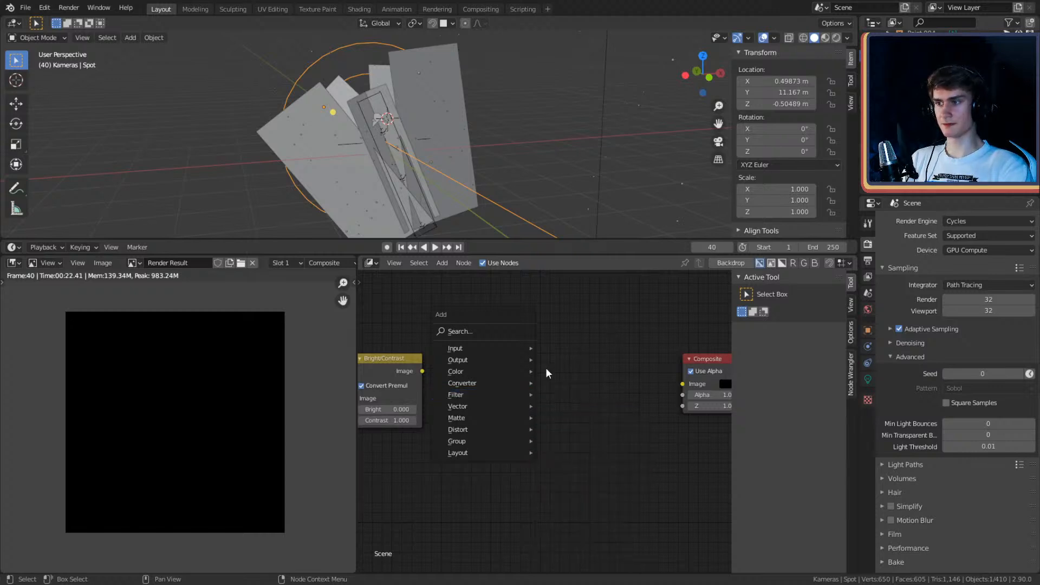
pyautogui.scroll(-1, 572, 409)
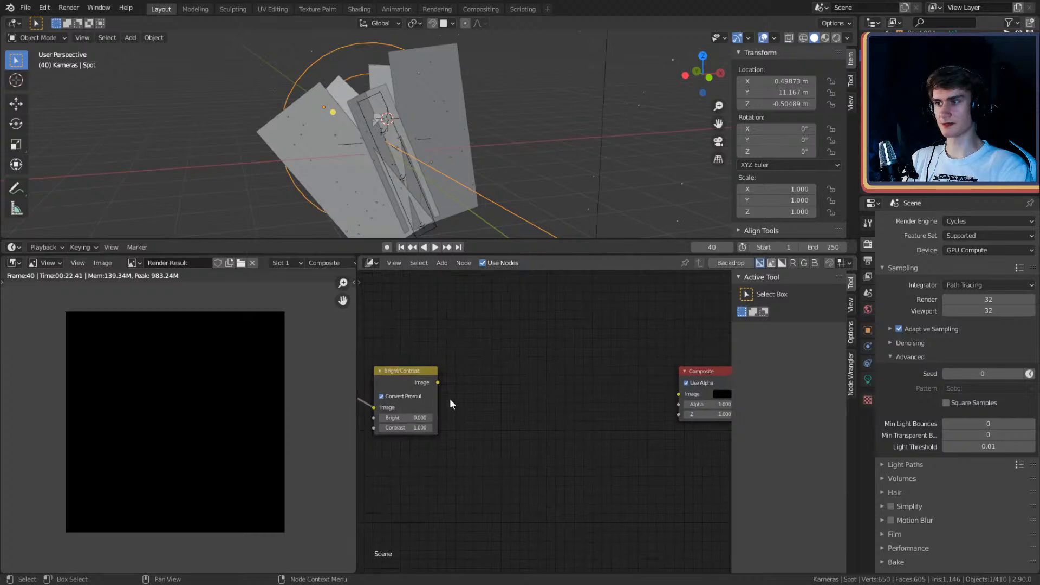
# Step: Reconnect the Bright/Contrast output to the Composite node's Image input and move the Composite node close beside it
pyautogui.moveTo(436, 383); pyautogui.dragTo(484, 374)
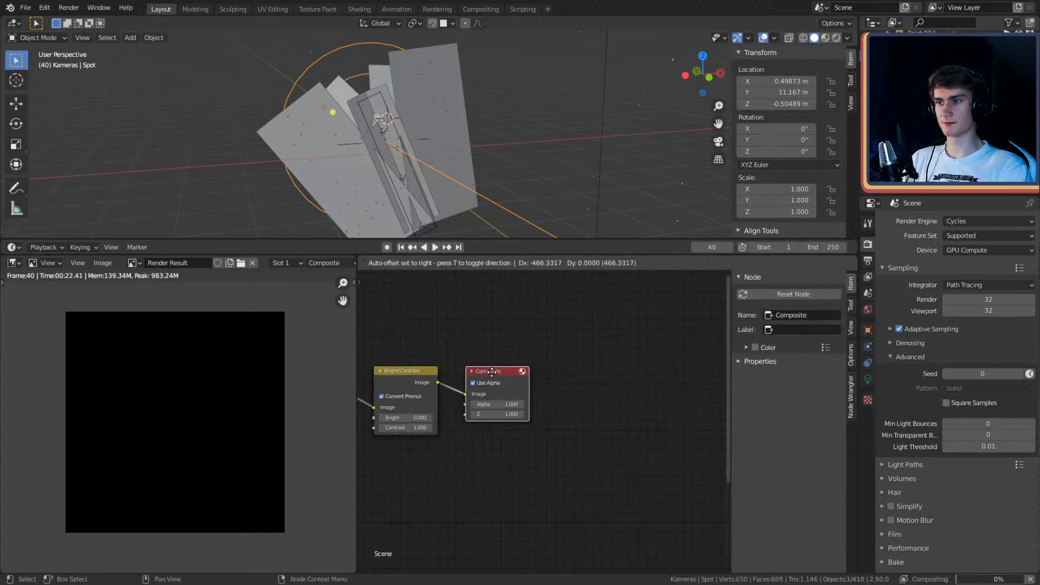
pyautogui.moveTo(456, 446); pyautogui.dragTo(541, 440, button='middle')
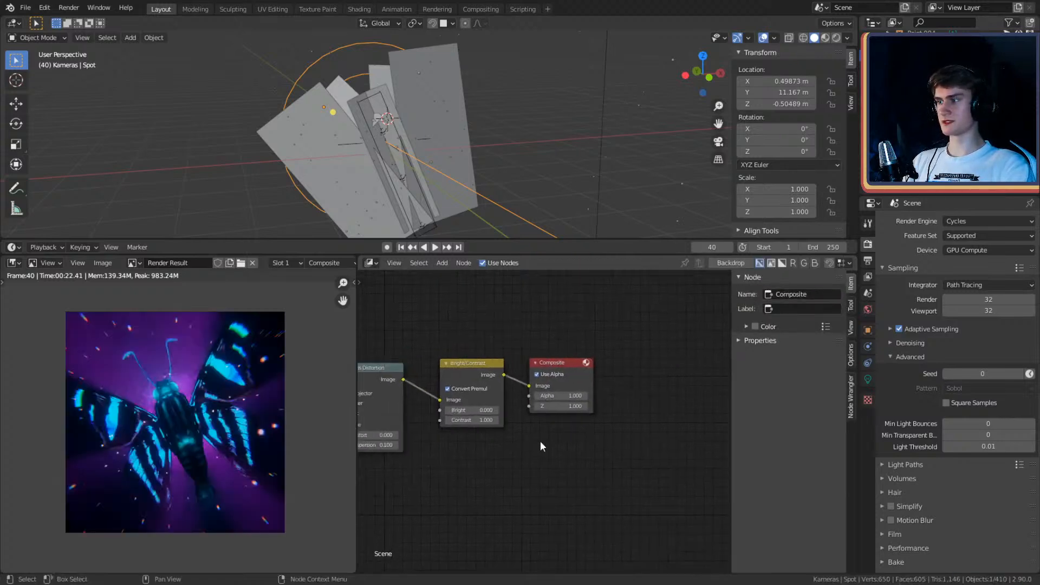
pyautogui.scroll(-4, 600, 423)
pyautogui.moveTo(609, 434); pyautogui.dragTo(596, 423, button='middle')
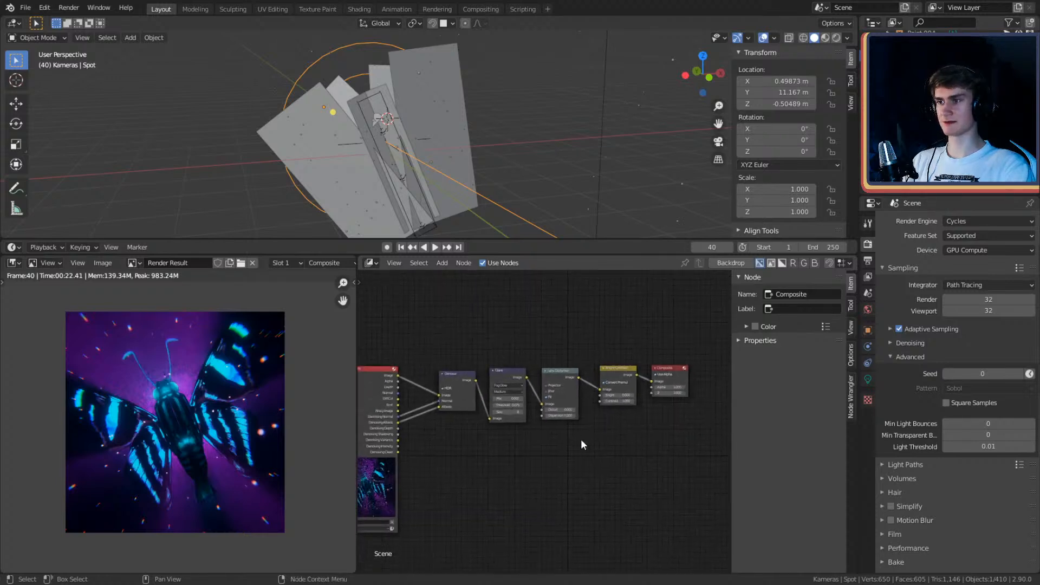
# Step: Save the project file and set the Cycles Render samples to 128 by multiplying the value by 4
pyautogui.click(25, 8)
pyautogui.click(54, 85)
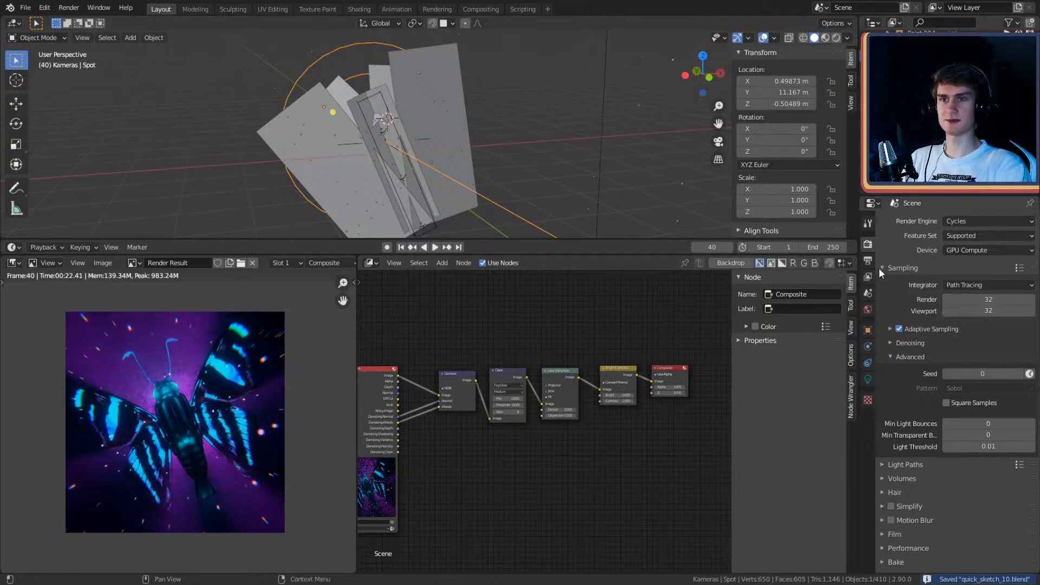
pyautogui.click(946, 299)
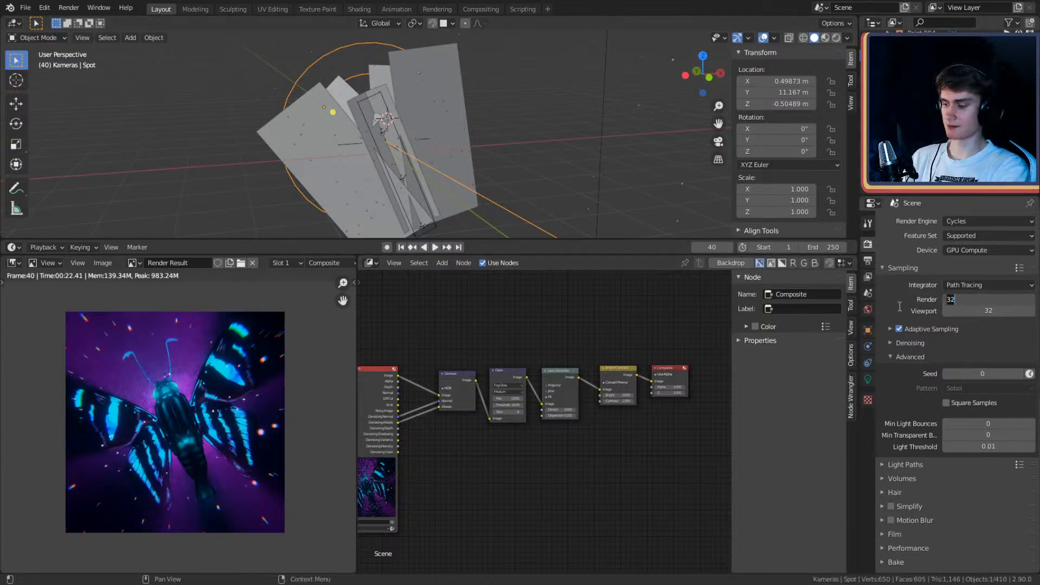
pyautogui.press('End')
pyautogui.write('*4')
pyautogui.press('Return')
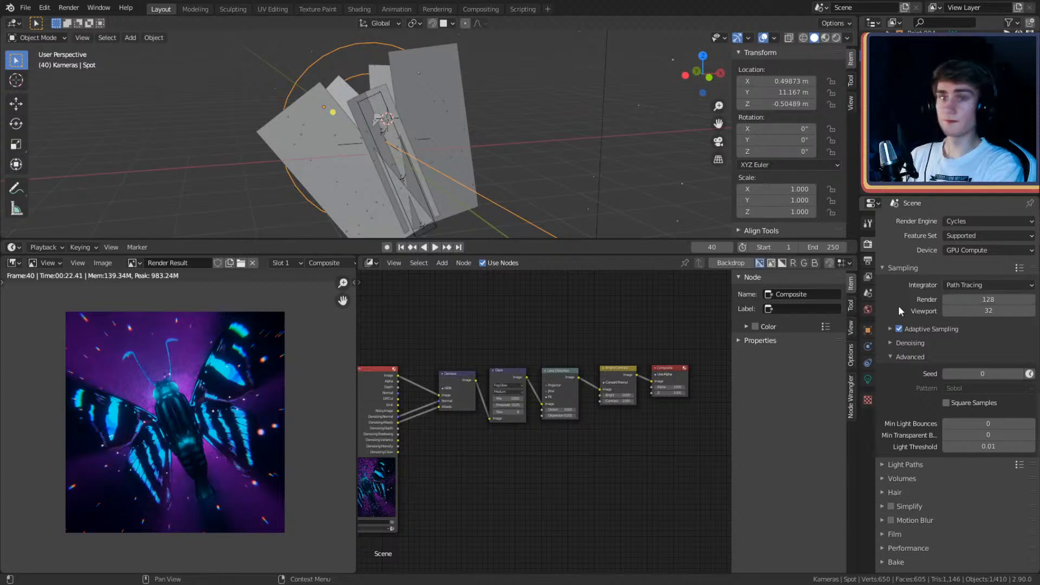
# Step: Save the project file again with the new sample count and return to the scene's render settings
pyautogui.click(31, 5)
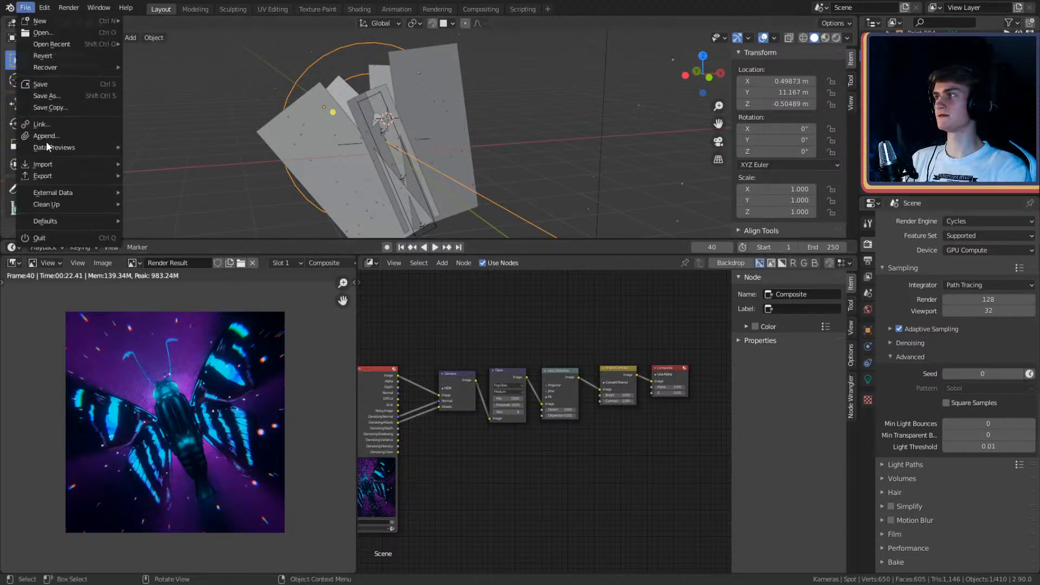
pyautogui.click(49, 85)
pyautogui.click(868, 226)
pyautogui.click(868, 244)
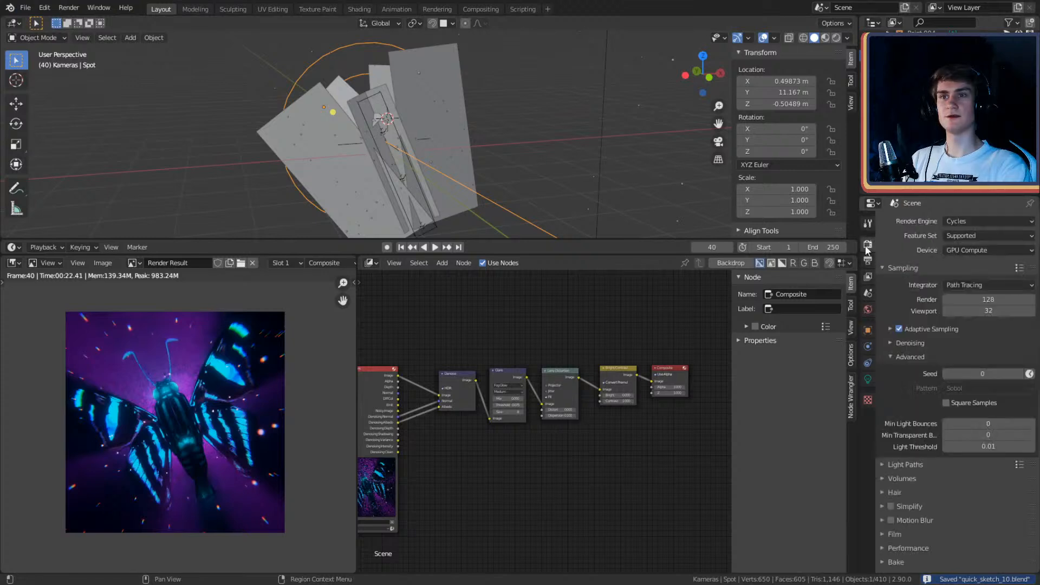
# Step: Set the output resolution percentage to 100% and save the project file
pyautogui.click(867, 261)
pyautogui.click(994, 235)
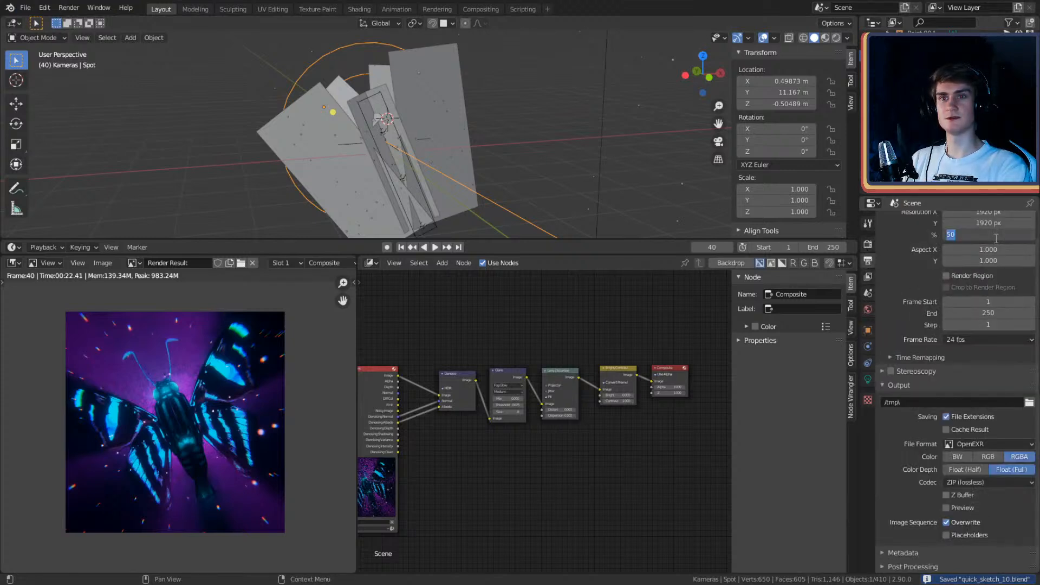
pyautogui.write('100')
pyautogui.press('Return')
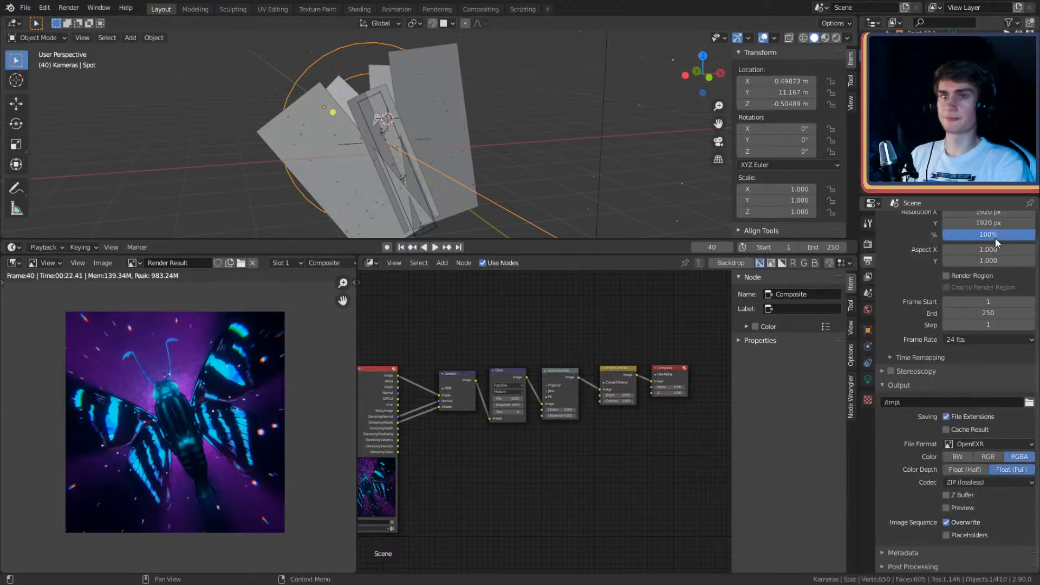
pyautogui.click(31, 7)
pyautogui.click(47, 93)
pyautogui.scroll(-1, 513, 427)
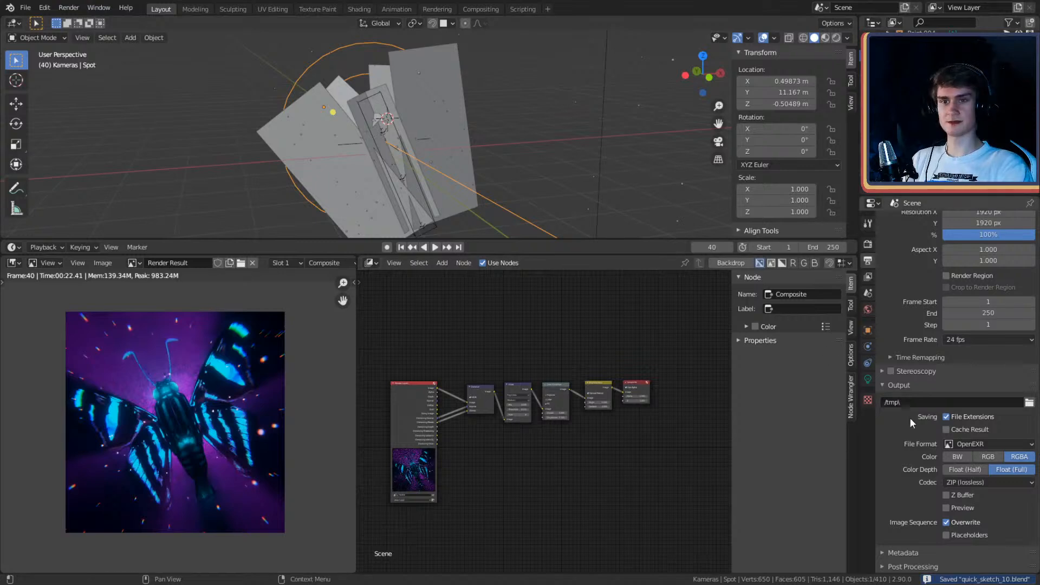
# Step: Try to render the moth image at full resolution from the current frame
pyautogui.click(868, 379)
pyautogui.click(868, 261)
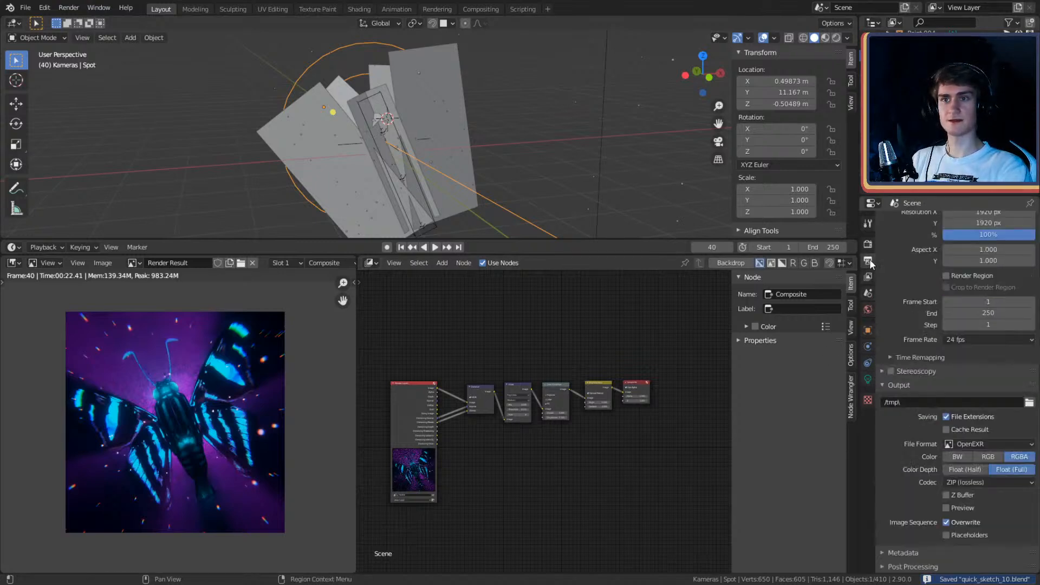
pyautogui.scroll(1, 892, 302)
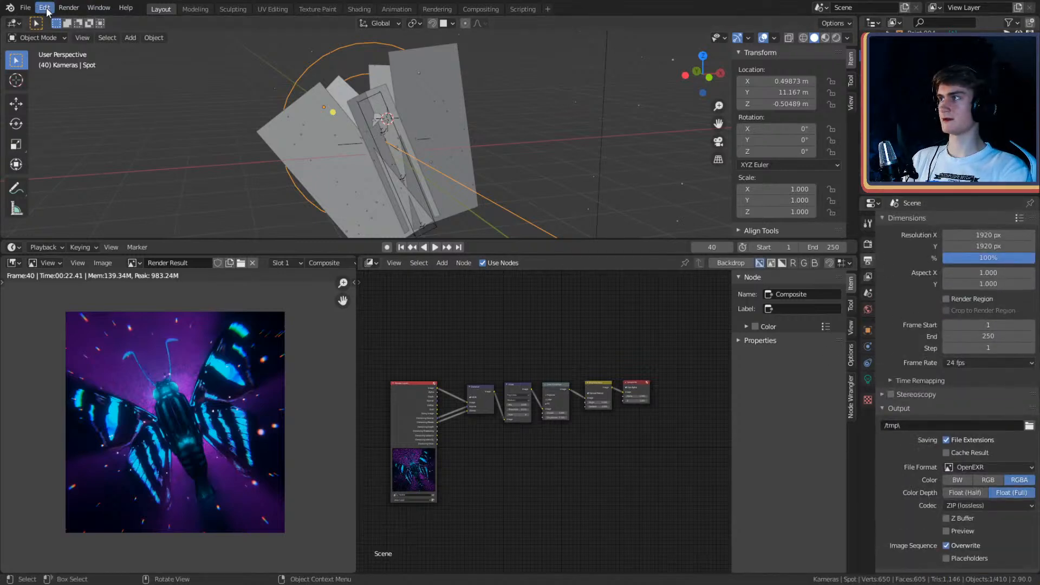
pyautogui.click(68, 7)
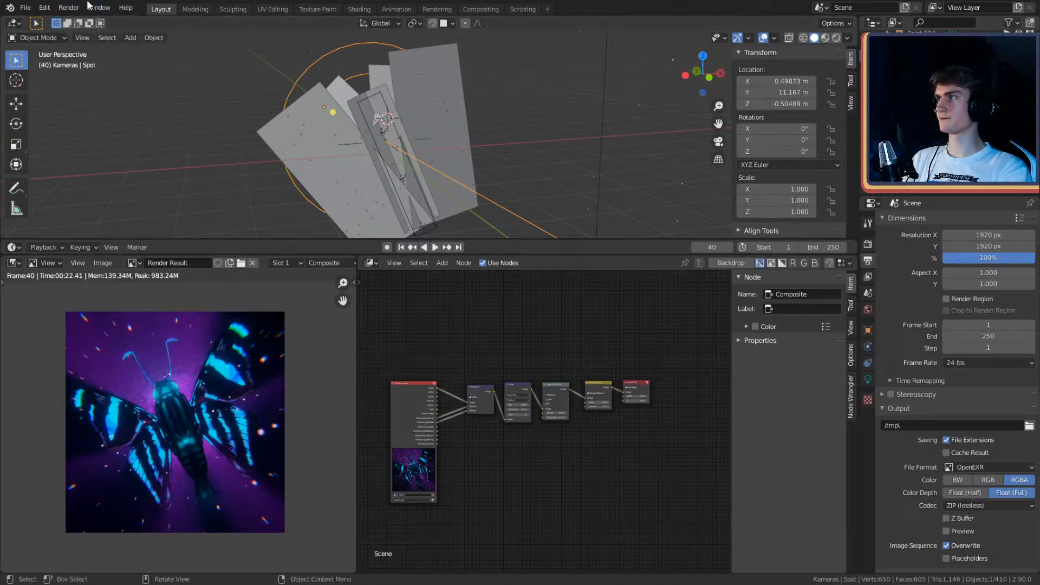
pyautogui.click(73, 9)
pyautogui.click(80, 21)
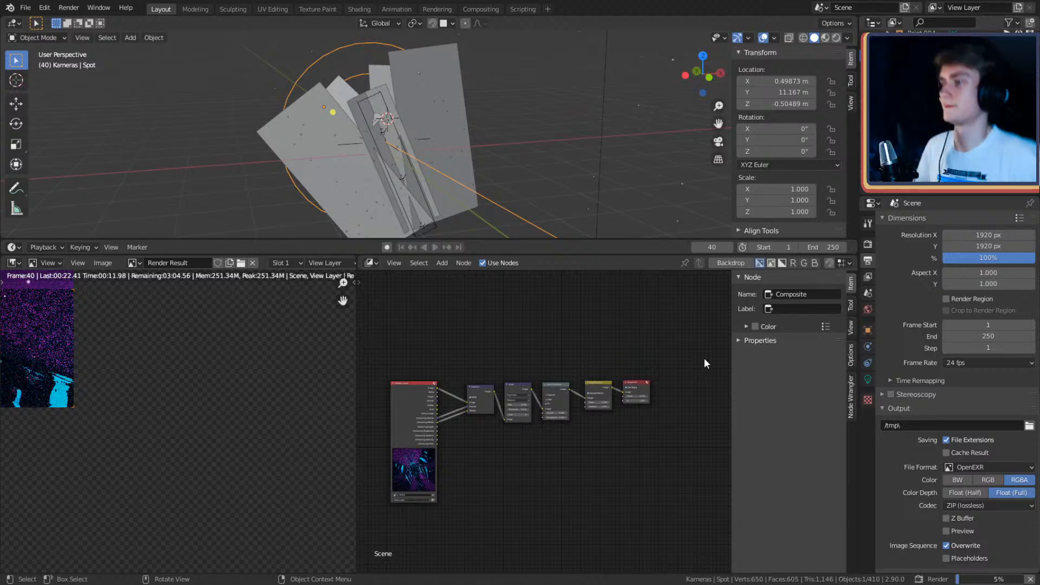
pyautogui.press('Home')
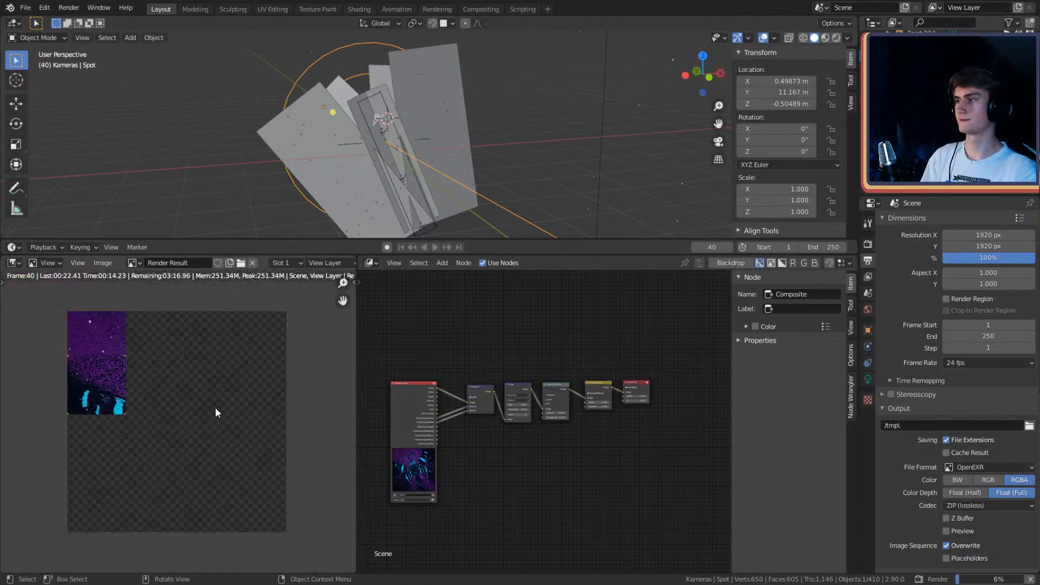
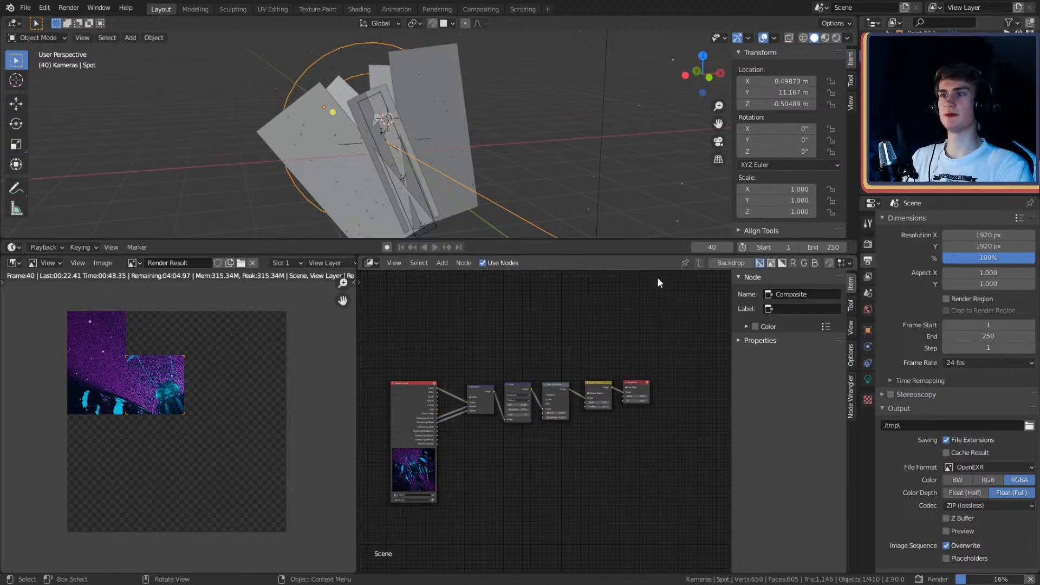
pyautogui.press('Escape')
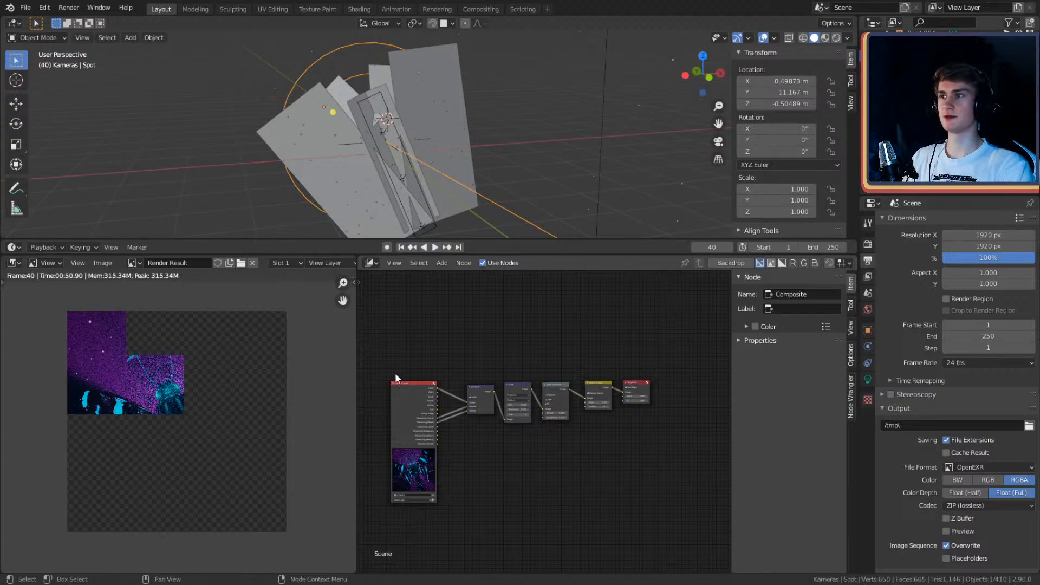
# Step: Set the output resolution percentage to 50% and the Cycles Render samples to 32
pyautogui.click(985, 258)
pyautogui.write('50')
pyautogui.press('Return')
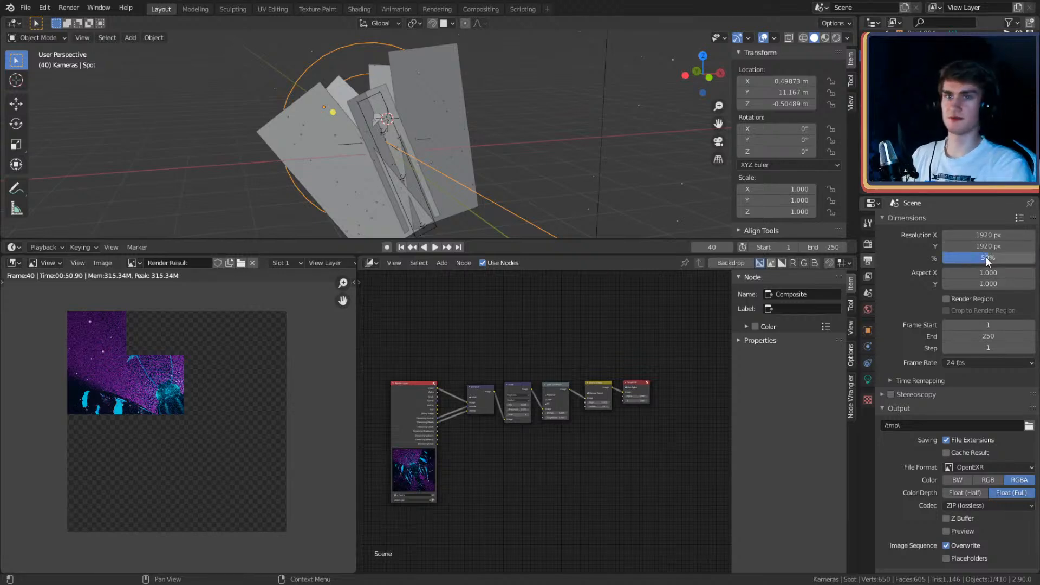
pyautogui.click(867, 223)
pyautogui.click(868, 244)
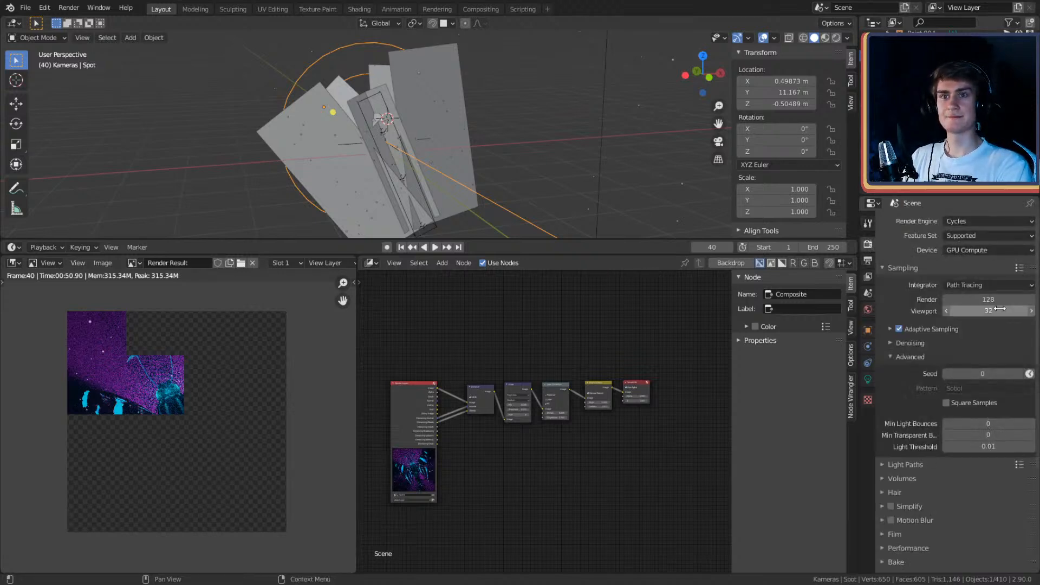
pyautogui.click(975, 299)
pyautogui.write('32')
pyautogui.press('Return')
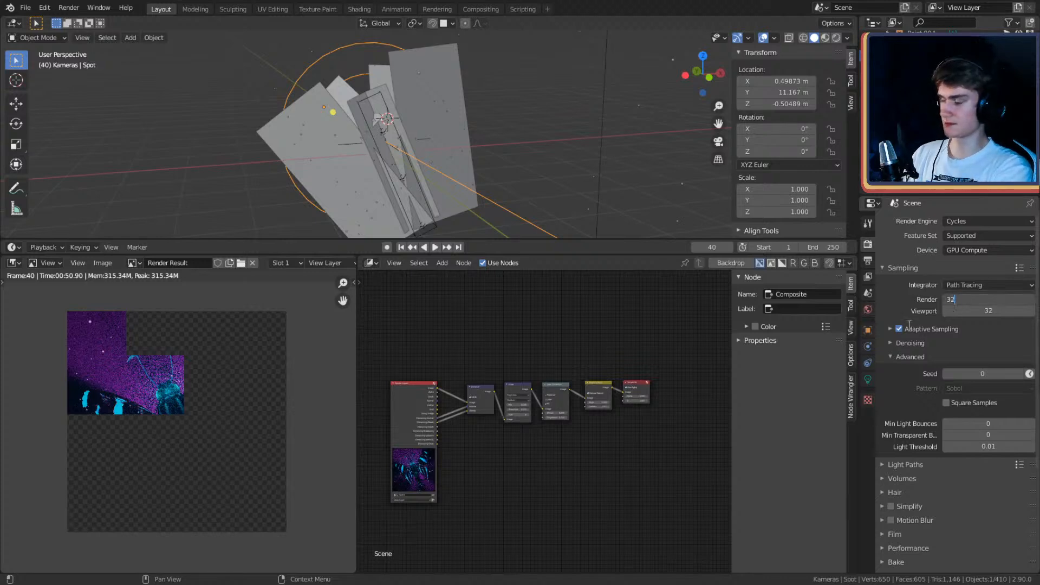
# Step: Save the project file and render the current frame as an image
pyautogui.click(29, 7)
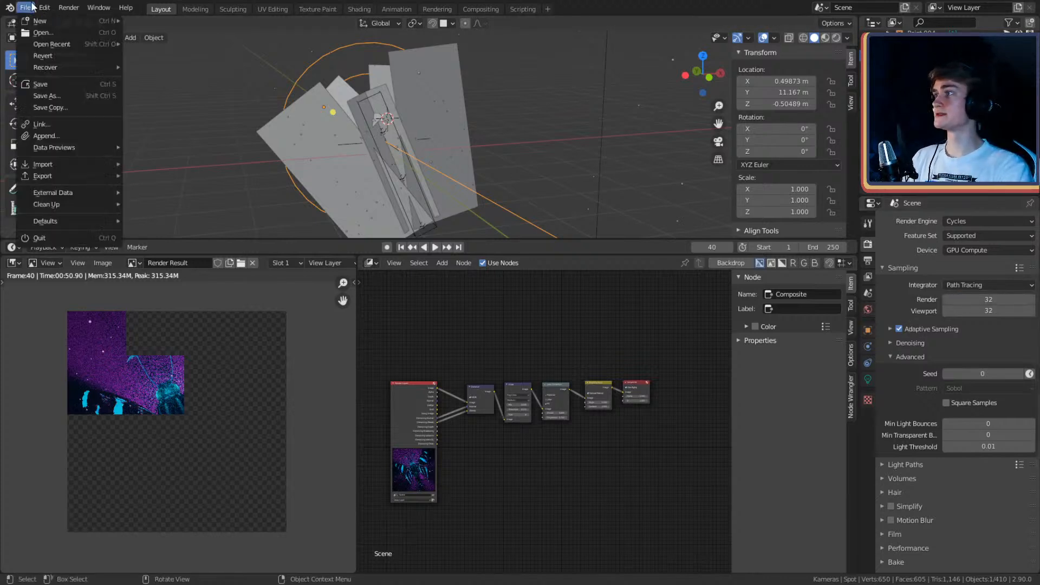
pyautogui.click(41, 84)
pyautogui.click(65, 8)
pyautogui.click(77, 20)
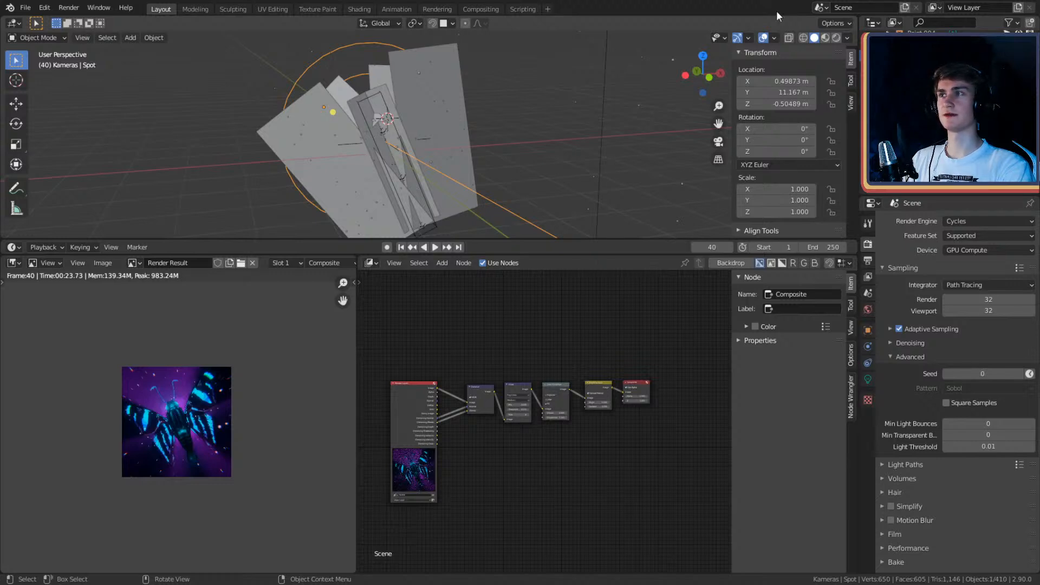
# Step: Save the project file after the render and examine the rendered moth and the scene layout
pyautogui.click(25, 7)
pyautogui.click(41, 86)
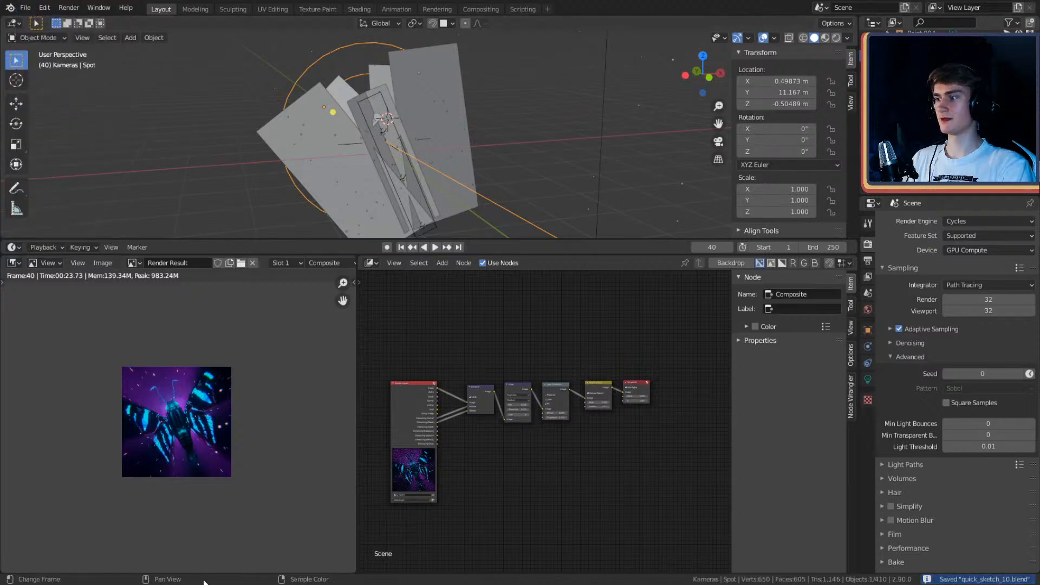
pyautogui.scroll(5, 216, 457)
pyautogui.scroll(-1, 217, 458)
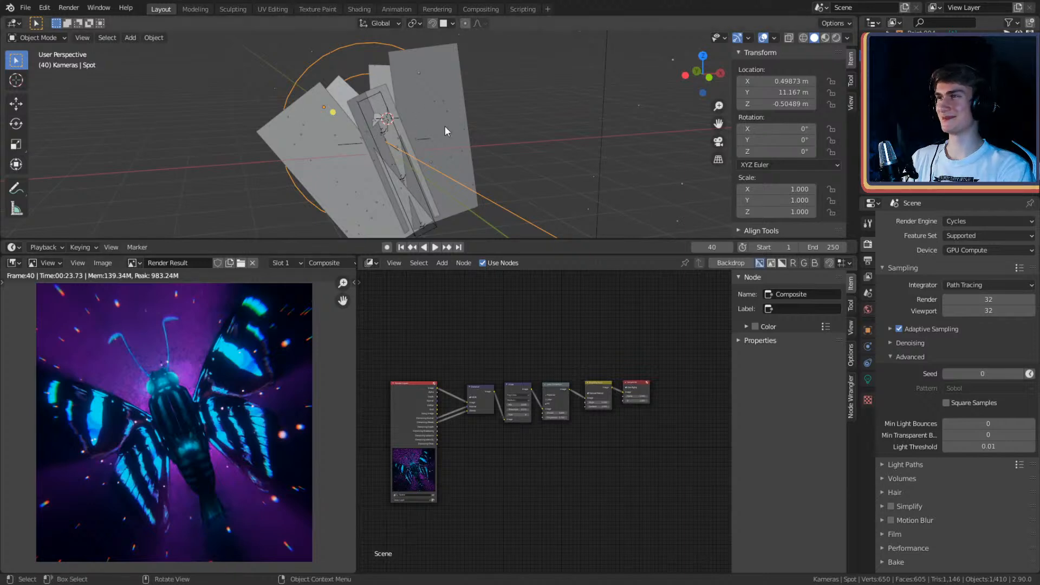
pyautogui.moveTo(444, 125); pyautogui.dragTo(476, 142, button='middle')
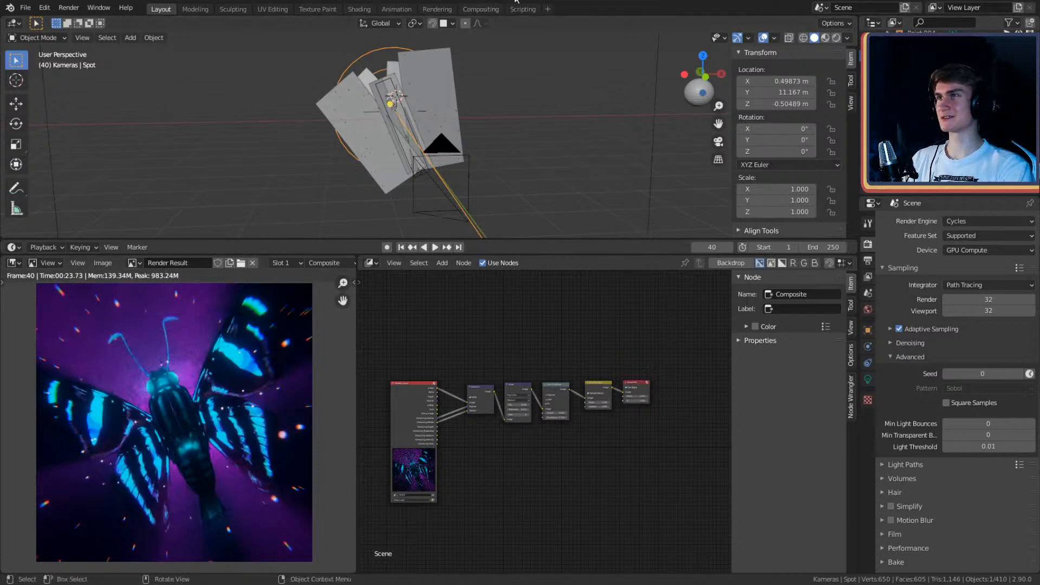
pyautogui.scroll(-1, 207, 415)
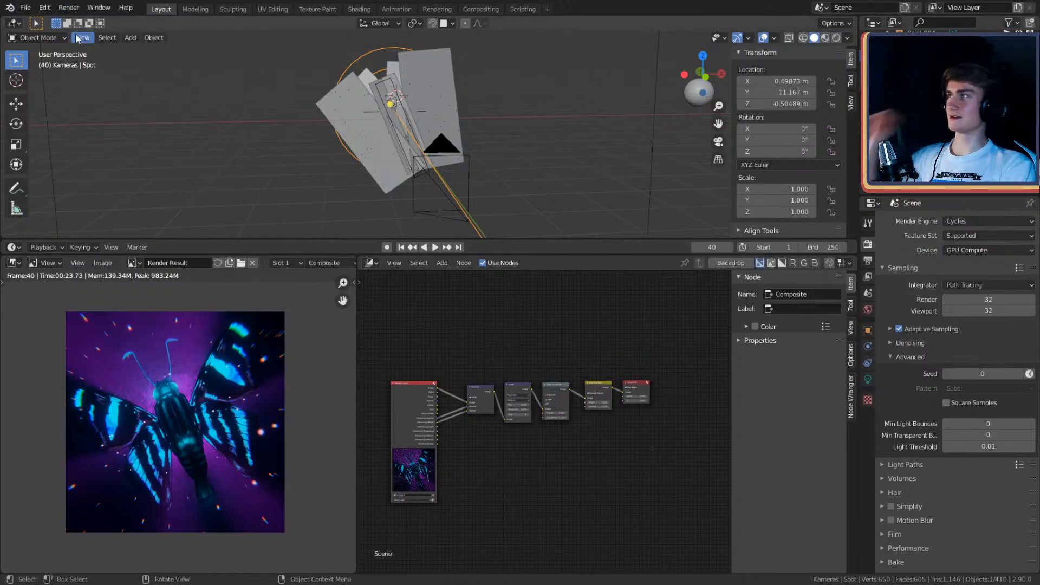
# Step: Open the recent project character_2.blend and select the loose hair curve beside the character's face
pyautogui.click(26, 8)
pyautogui.moveTo(55, 43)
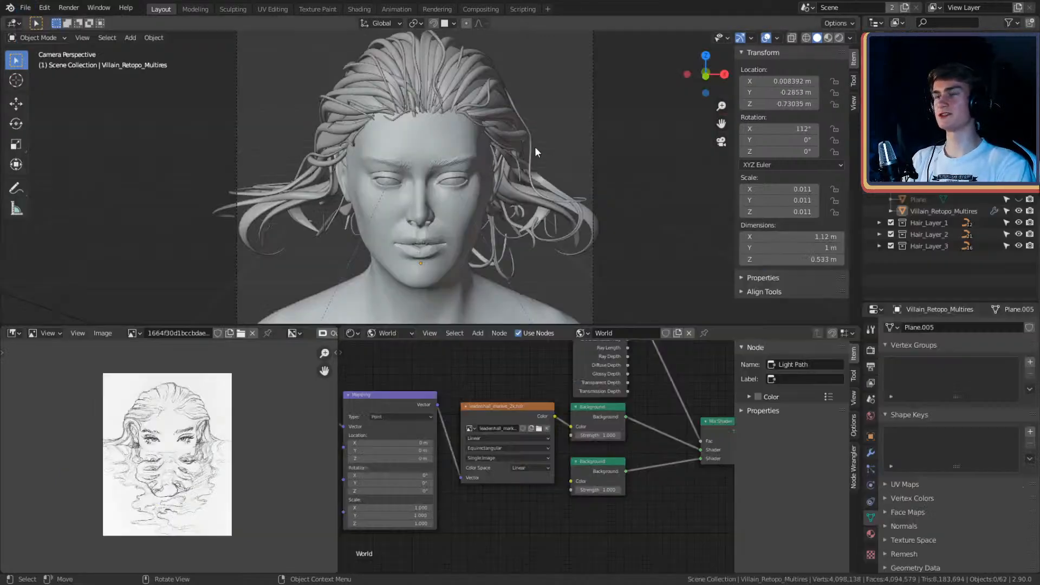
pyautogui.click(534, 146)
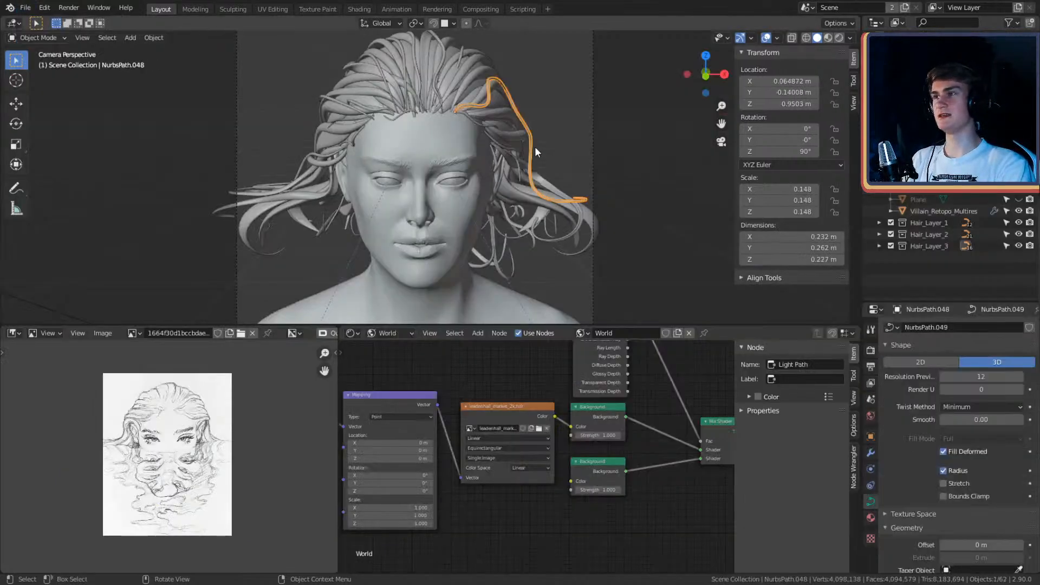
# Step: Examine the character bust, its face and its curve-based hair from several angles and distances
pyautogui.scroll(-2, 534, 146)
pyautogui.moveTo(583, 167); pyautogui.dragTo(492, 194, button='middle')
pyautogui.scroll(4, 474, 181)
pyautogui.scroll(4, 515, 164)
pyautogui.scroll(-5, 513, 181)
pyautogui.scroll(2, 511, 171)
pyautogui.scroll(-2, 513, 178)
pyautogui.scroll(2, 486, 187)
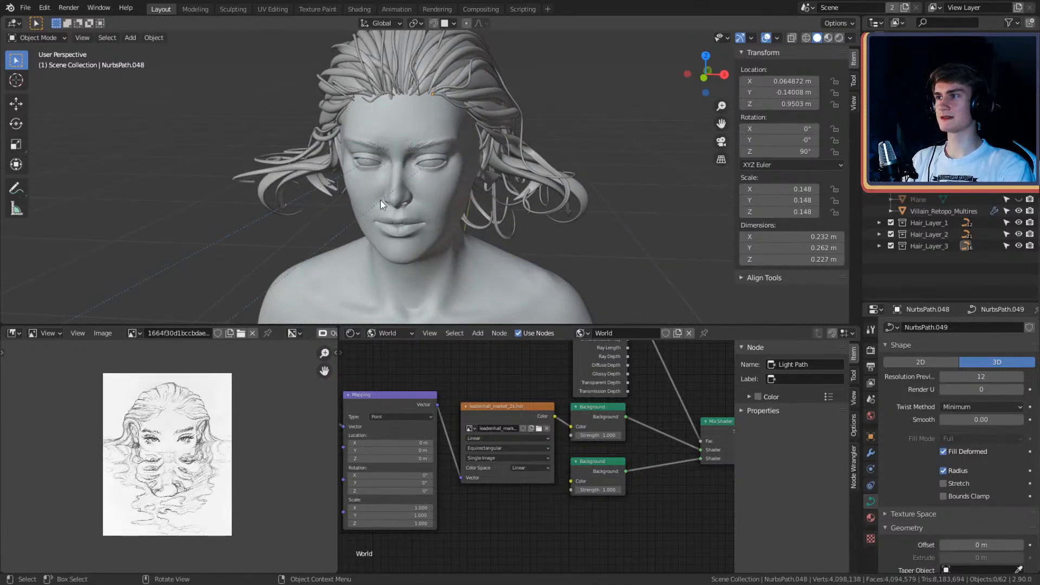
pyautogui.moveTo(438, 145); pyautogui.dragTo(508, 202, button='middle')
pyautogui.scroll(1, 450, 194)
pyautogui.scroll(2, 450, 194)
pyautogui.scroll(-3, 513, 195)
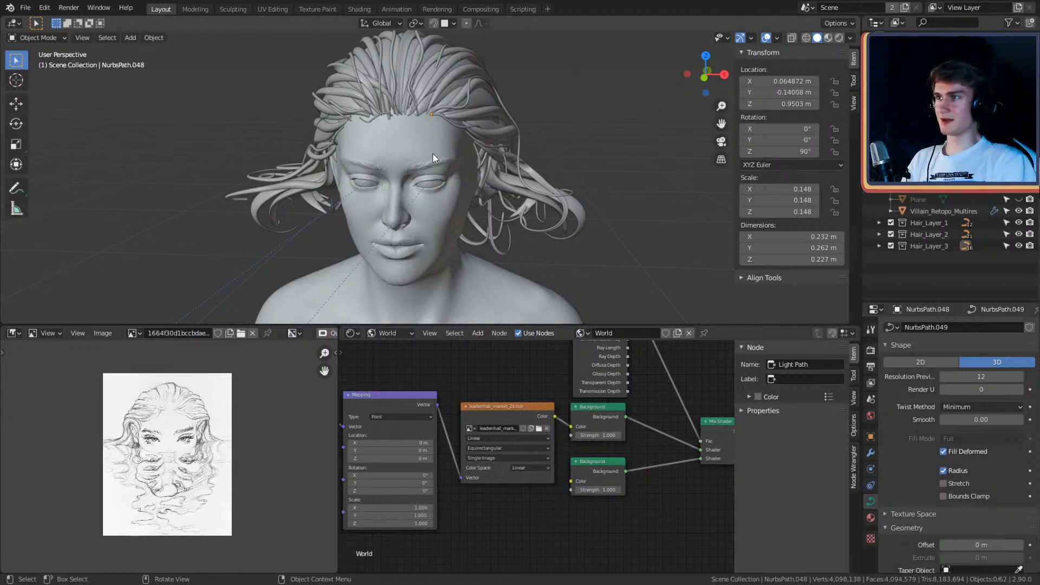
pyautogui.moveTo(432, 153); pyautogui.dragTo(492, 222, button='middle')
pyautogui.scroll(3, 544, 228)
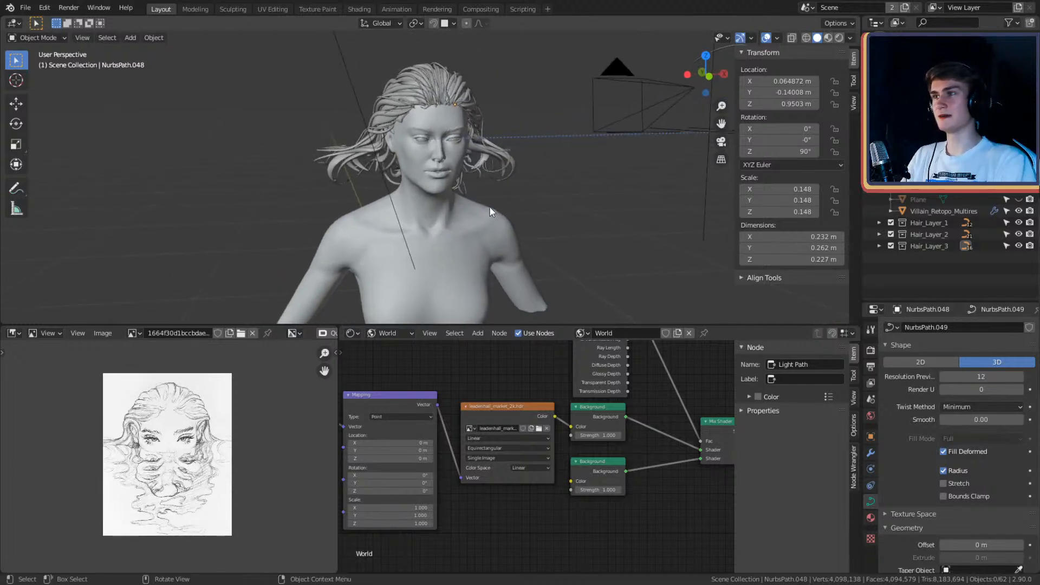
pyautogui.moveTo(554, 207); pyautogui.dragTo(511, 226, button='middle')
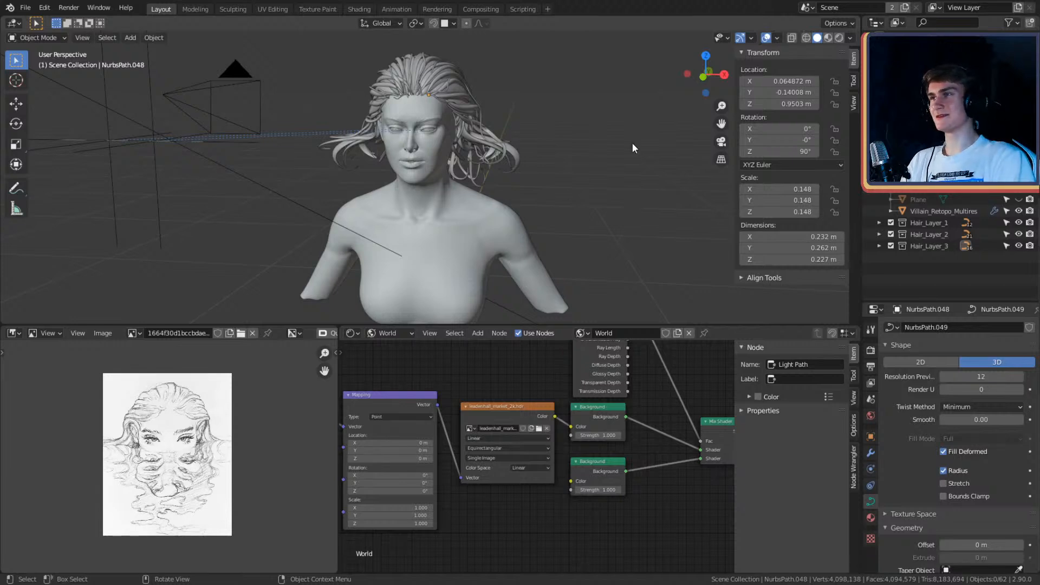
pyautogui.moveTo(589, 170); pyautogui.dragTo(515, 219, button='middle')
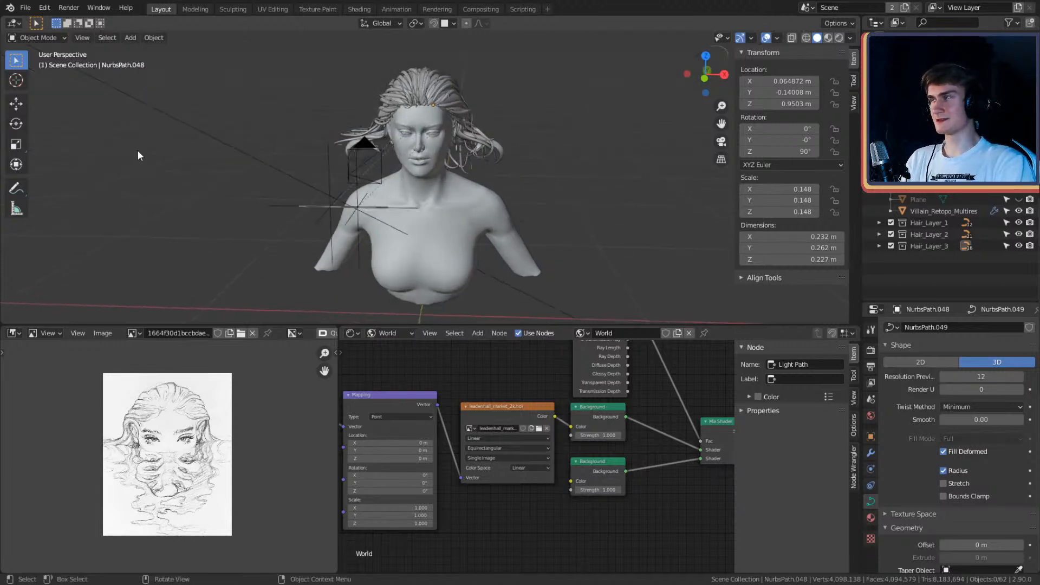
# Step: Save the character project file
pyautogui.click(25, 8)
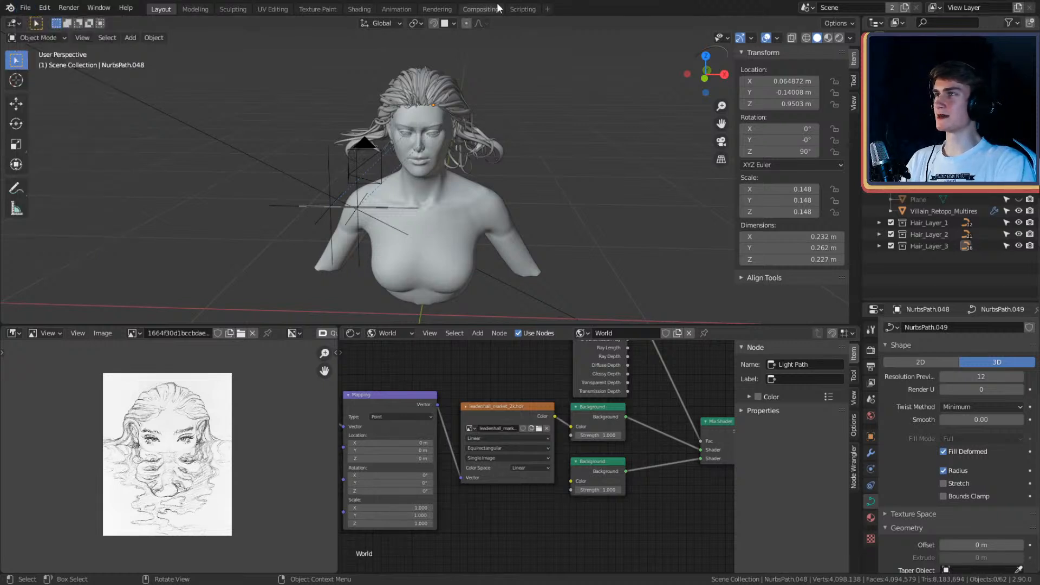
pyautogui.click(25, 7)
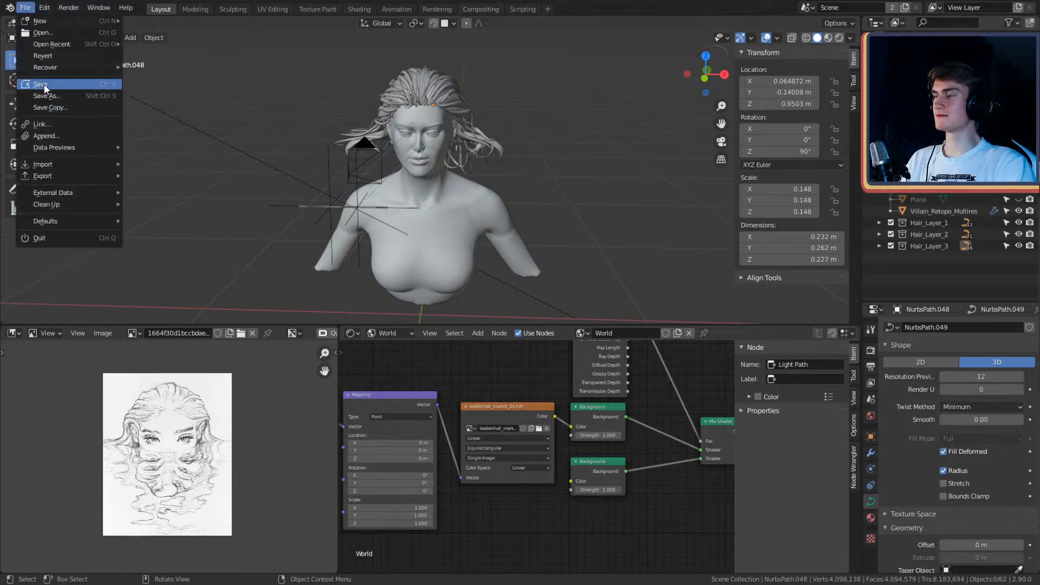
pyautogui.click(48, 84)
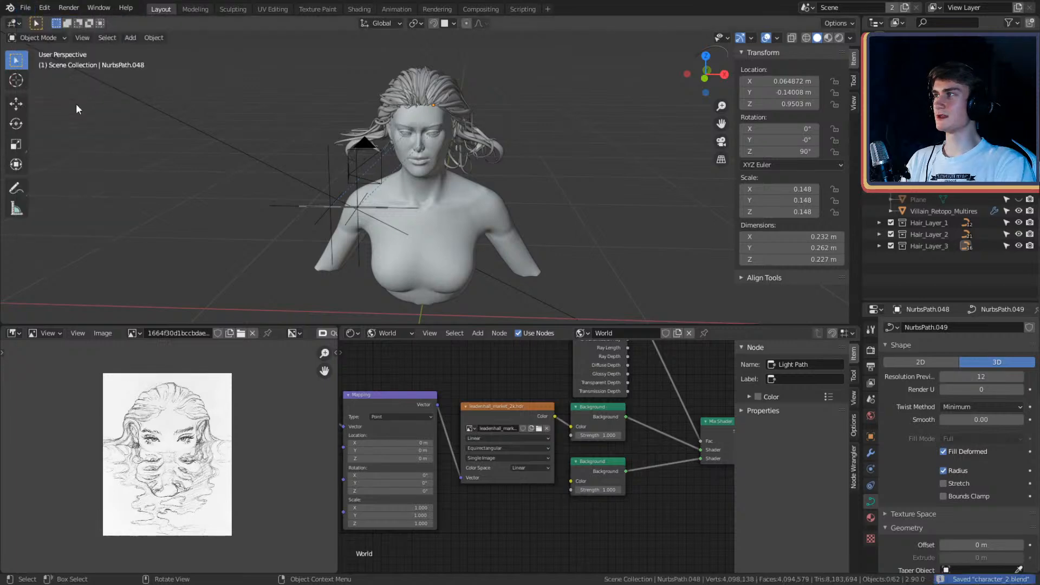
# Step: Select the Villain_Retopo_Multires head mesh, inspect its base topology around the eyes in Edit Mode, and return to Object Mode
pyautogui.scroll(-3, 469, 216)
pyautogui.moveTo(469, 213); pyautogui.dragTo(489, 248, button='middle')
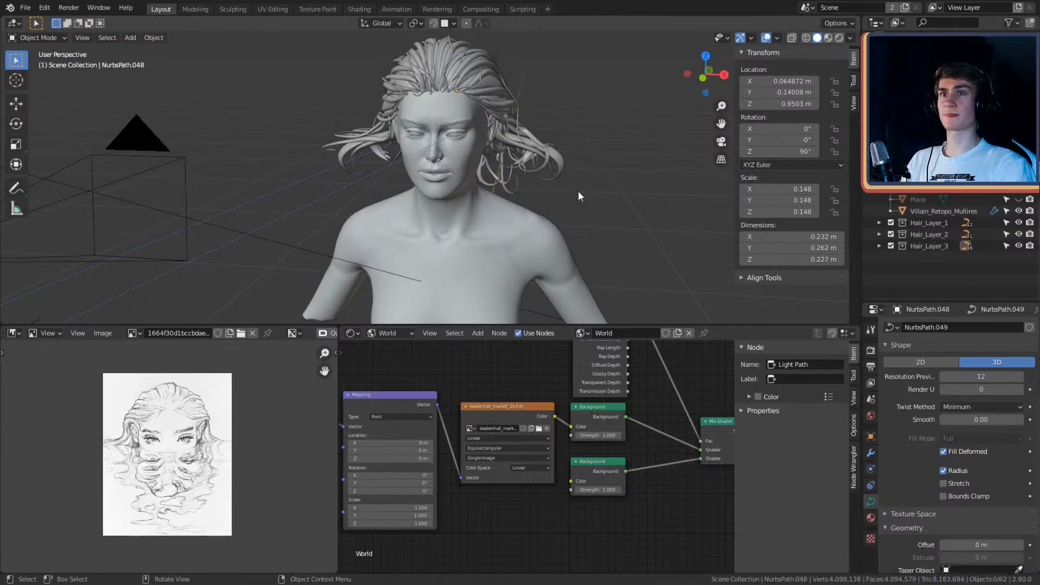
pyautogui.moveTo(411, 184); pyautogui.dragTo(483, 200, button='middle')
pyautogui.scroll(3, 462, 177)
pyautogui.scroll(5, 492, 224)
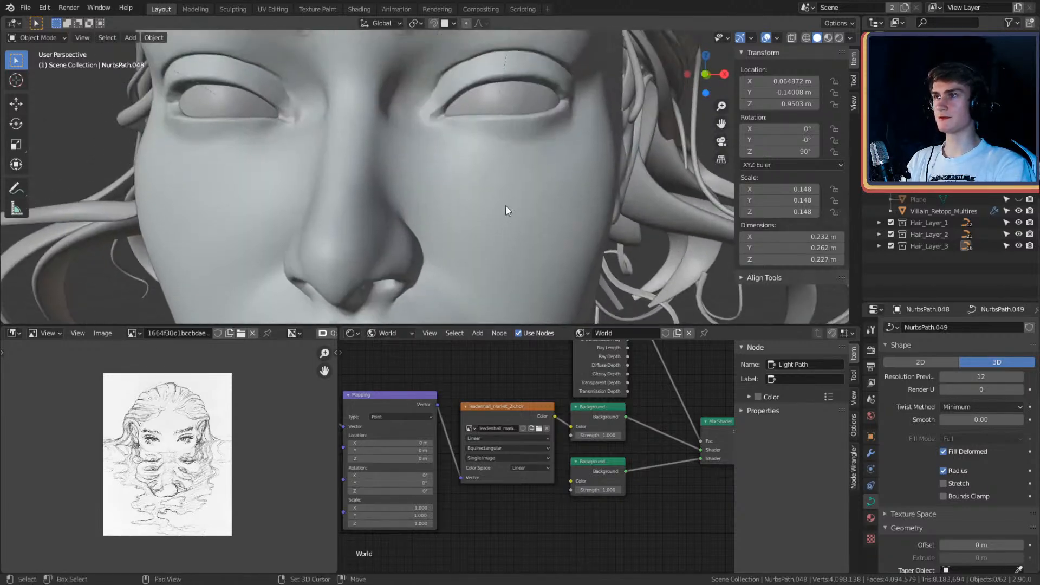
pyautogui.click(542, 142)
pyautogui.moveTo(542, 142); pyautogui.dragTo(539, 171, button='middle')
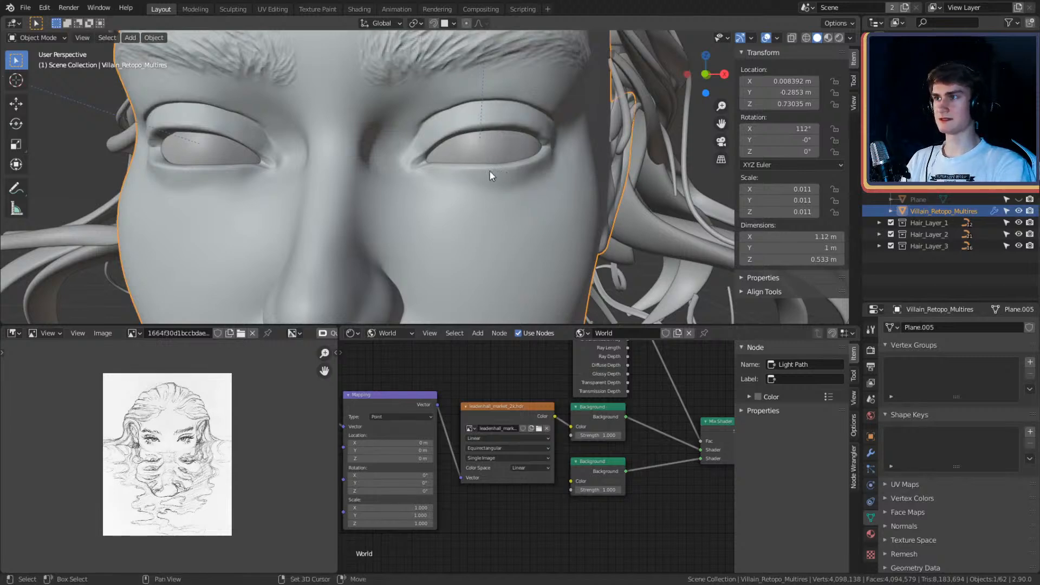
pyautogui.scroll(2, 489, 189)
pyautogui.keyDown('shift'); pyautogui.moveTo(490, 171); pyautogui.dragTo(493, 192, button='middle'); pyautogui.keyUp('shift')
pyautogui.press('Tab')
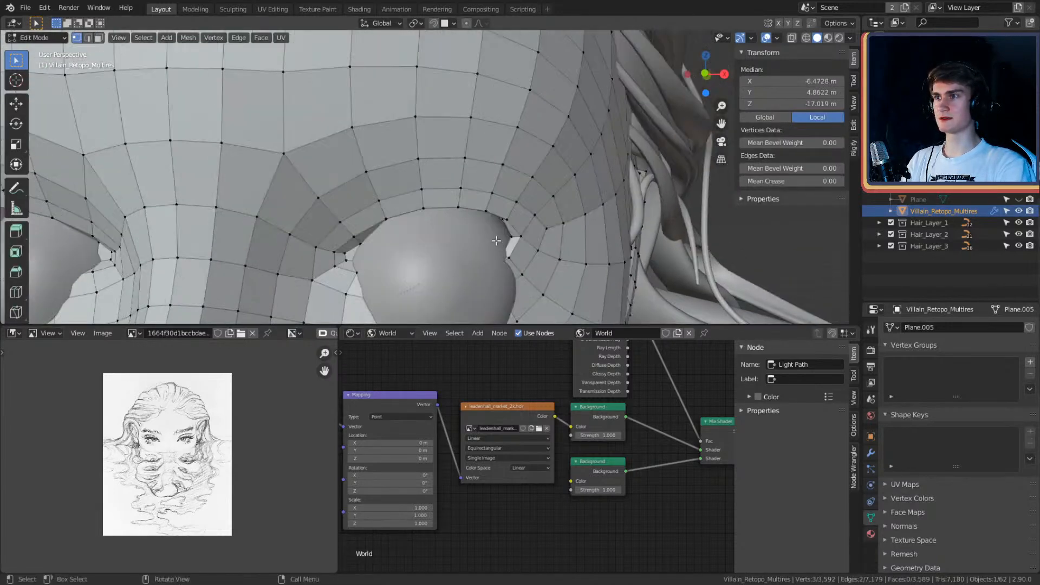
pyautogui.scroll(-4, 509, 206)
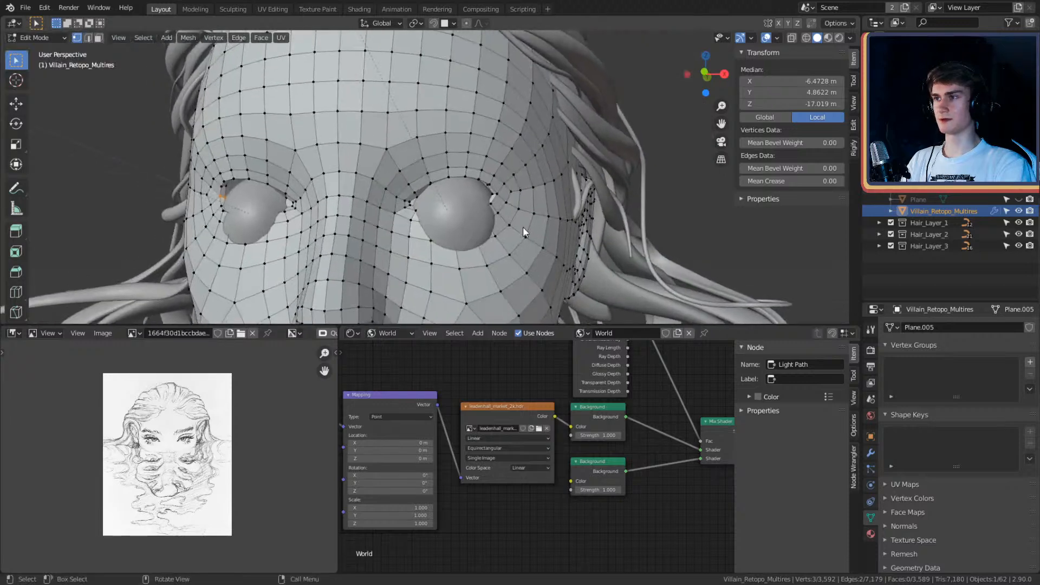
pyautogui.press('Tab')
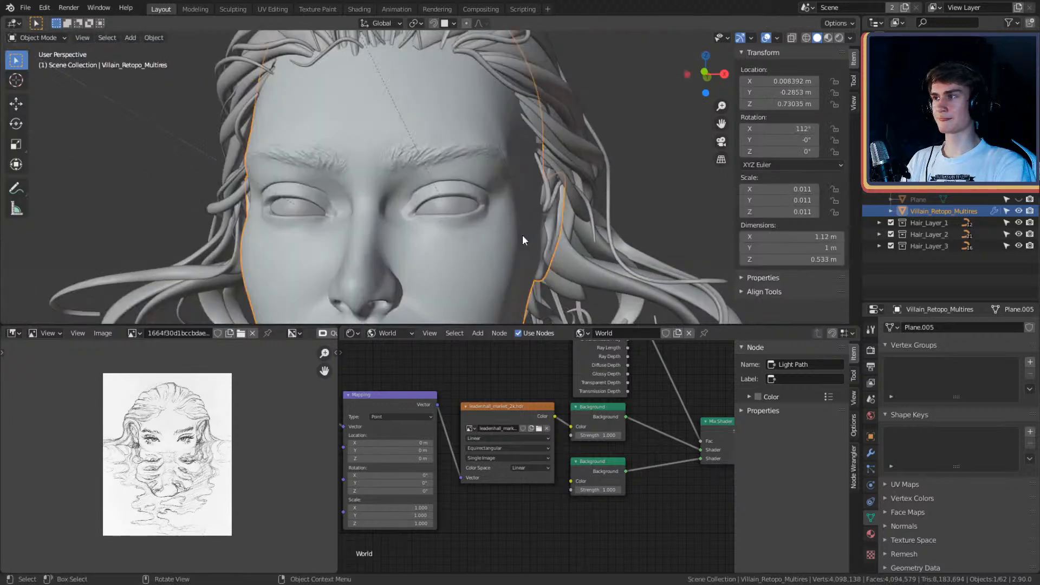
# Step: Reselect the Villain_Retopo_Multires head mesh and switch to the Sculpting workspace with the face in view
pyautogui.scroll(-5, 522, 235)
pyautogui.click(577, 200)
pyautogui.scroll(6, 534, 199)
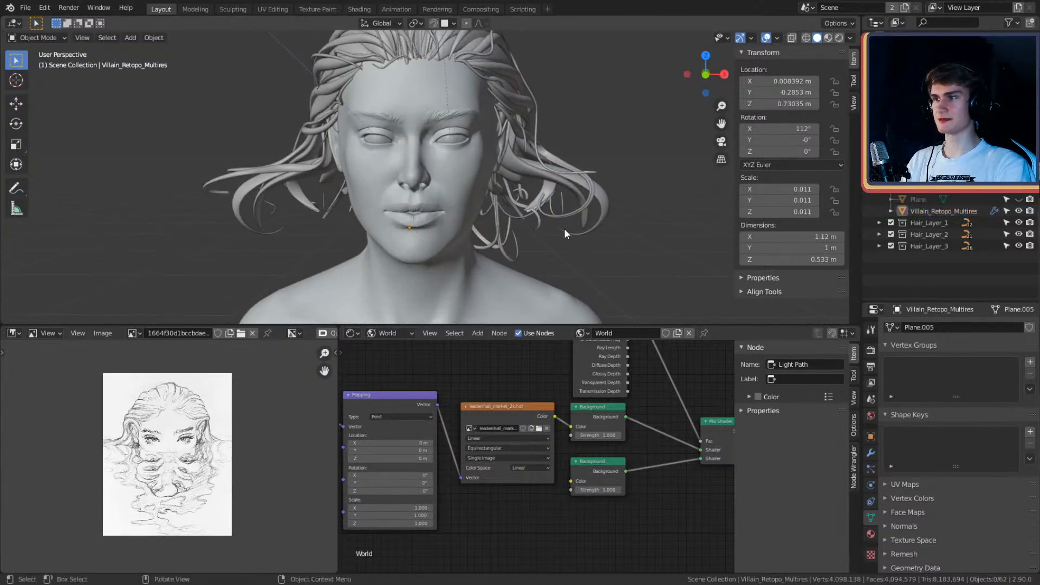
pyautogui.click(453, 208)
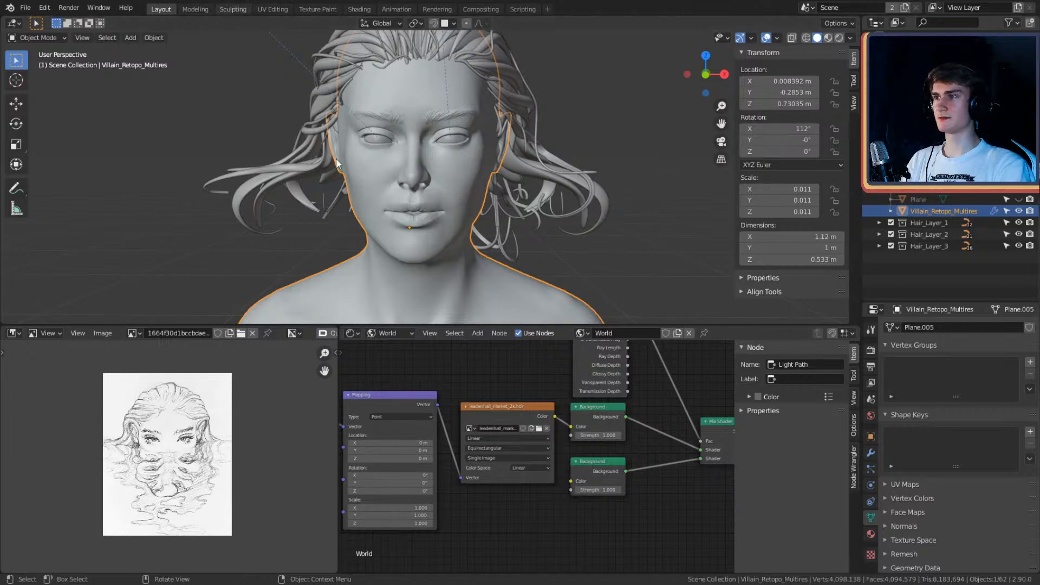
pyautogui.scroll(6, 541, 181)
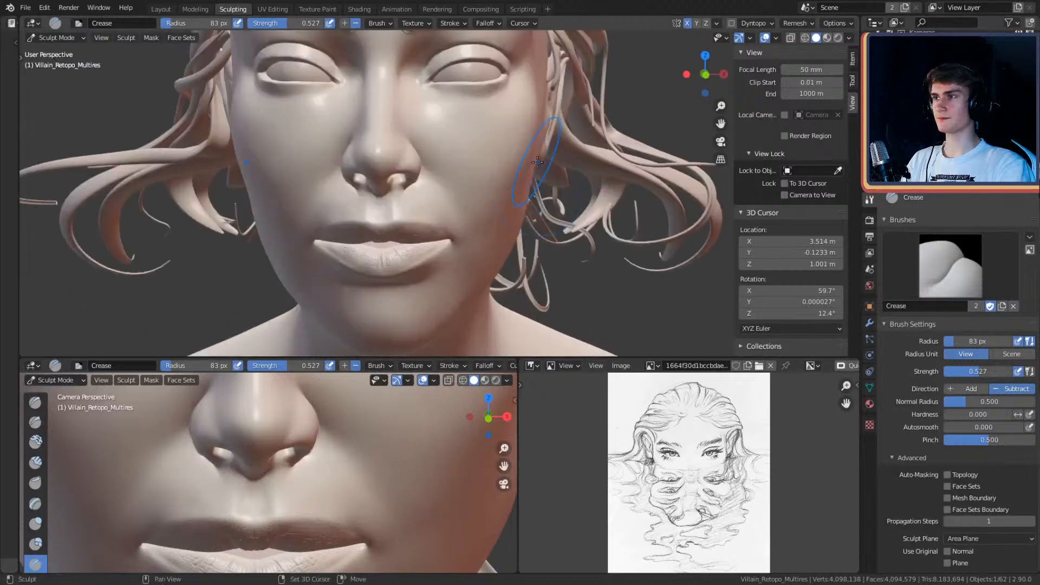
pyautogui.keyDown('shift'); pyautogui.moveTo(538, 161); pyautogui.dragTo(546, 186, button='middle'); pyautogui.keyUp('shift')
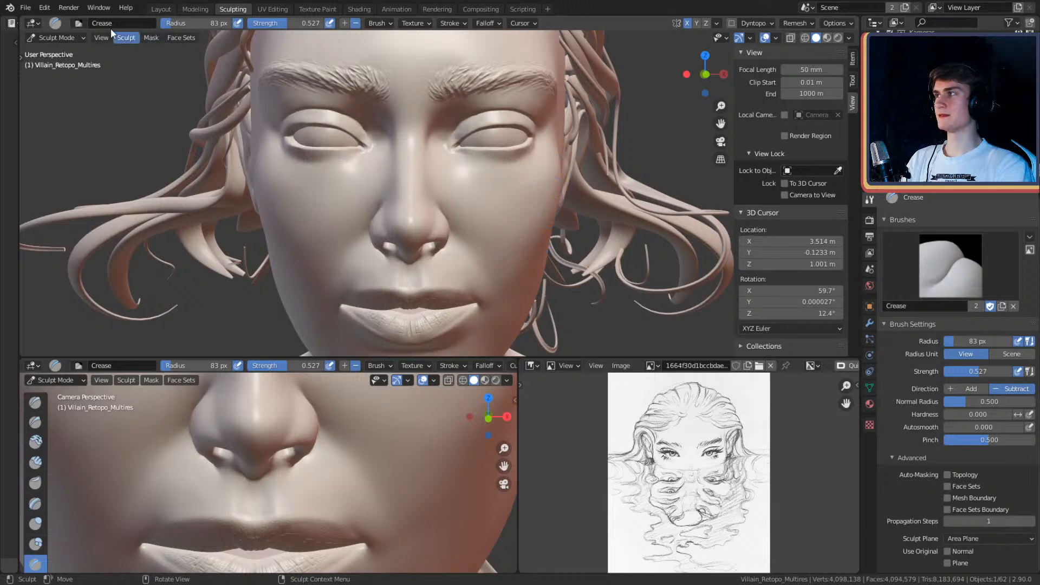
pyautogui.click(25, 8)
pyautogui.click(24, 10)
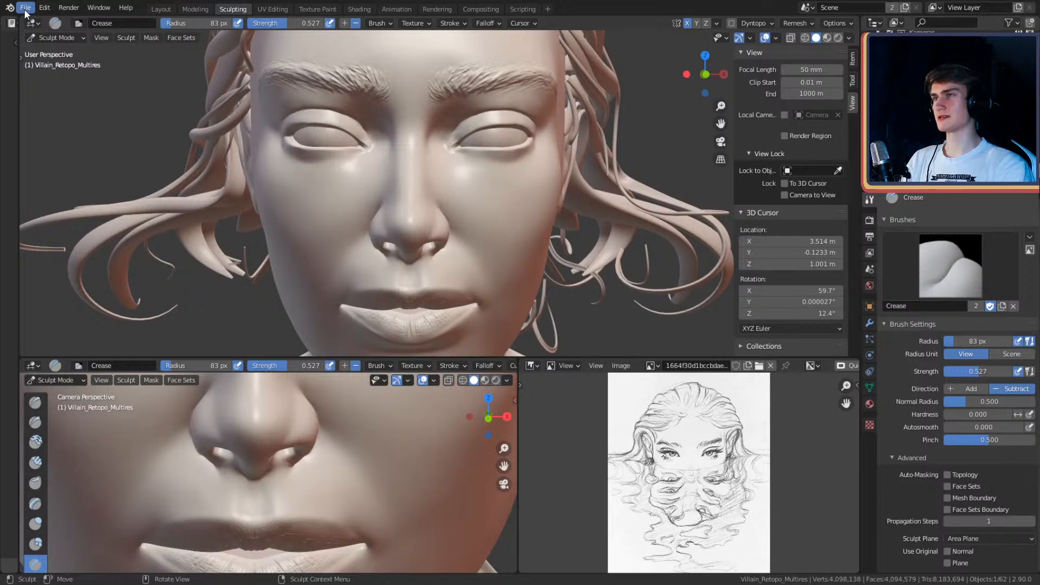
pyautogui.scroll(-5, 498, 215)
pyautogui.scroll(2, 498, 215)
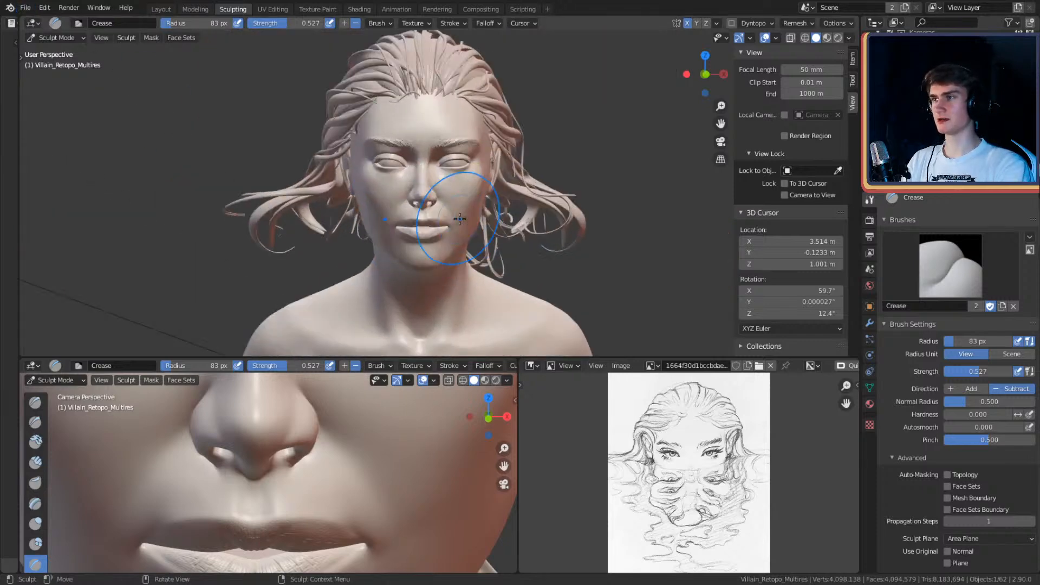
pyautogui.scroll(3, 498, 215)
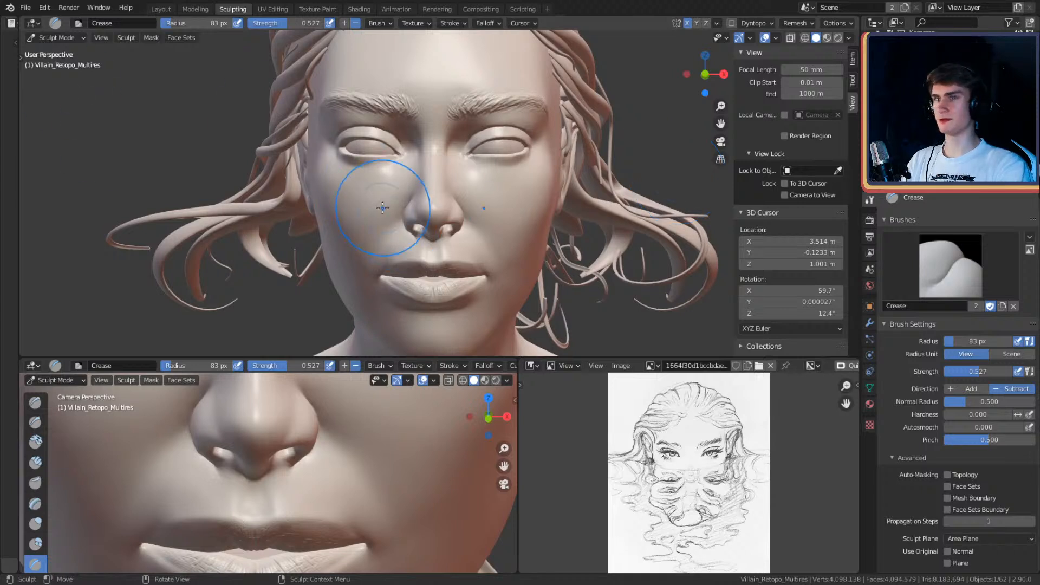
# Step: Lower the head's Multires modifier sculpt level to 2
pyautogui.click(869, 321)
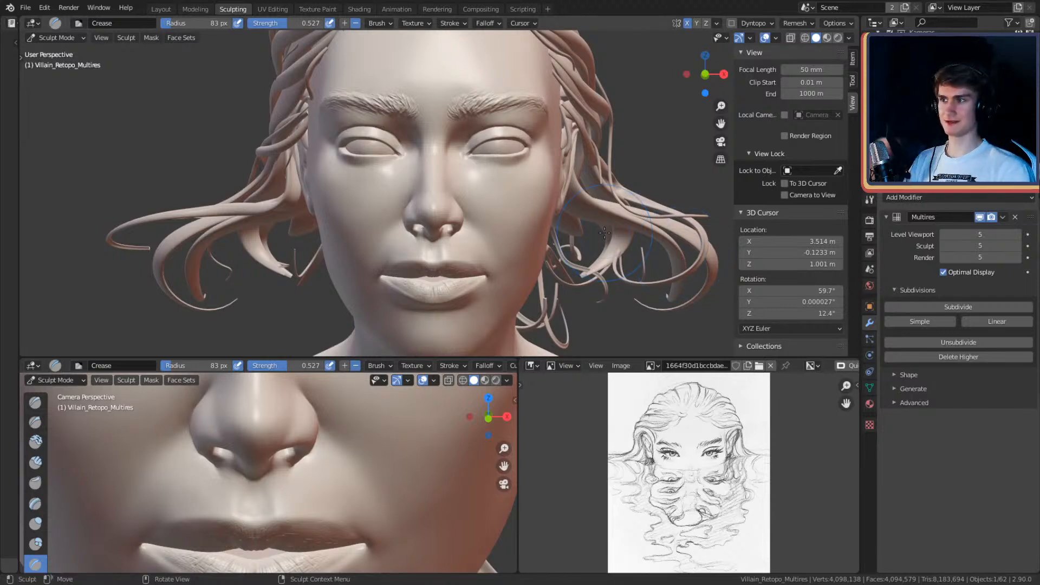
pyautogui.click(944, 247)
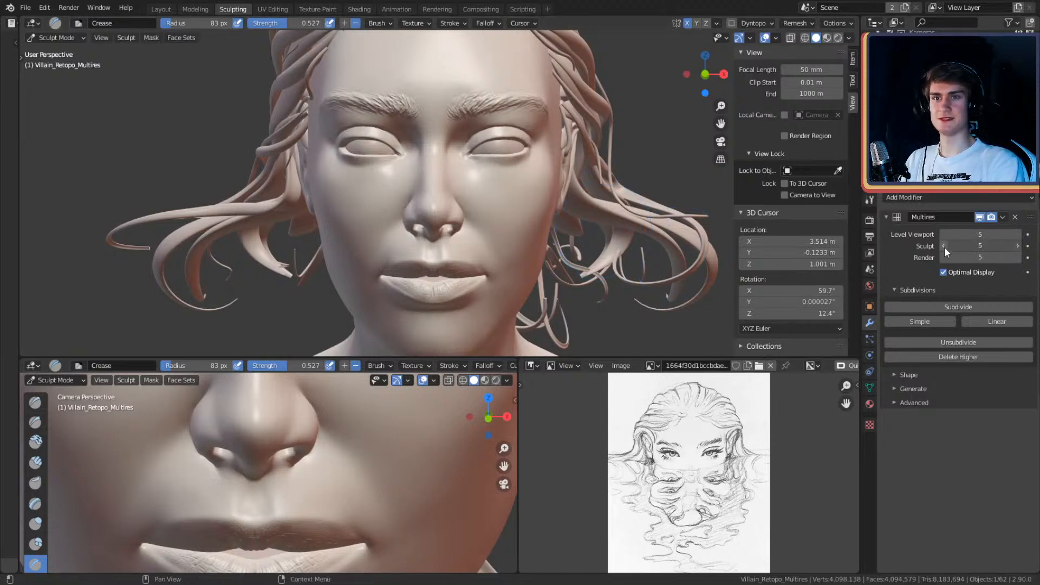
pyautogui.click(944, 247)
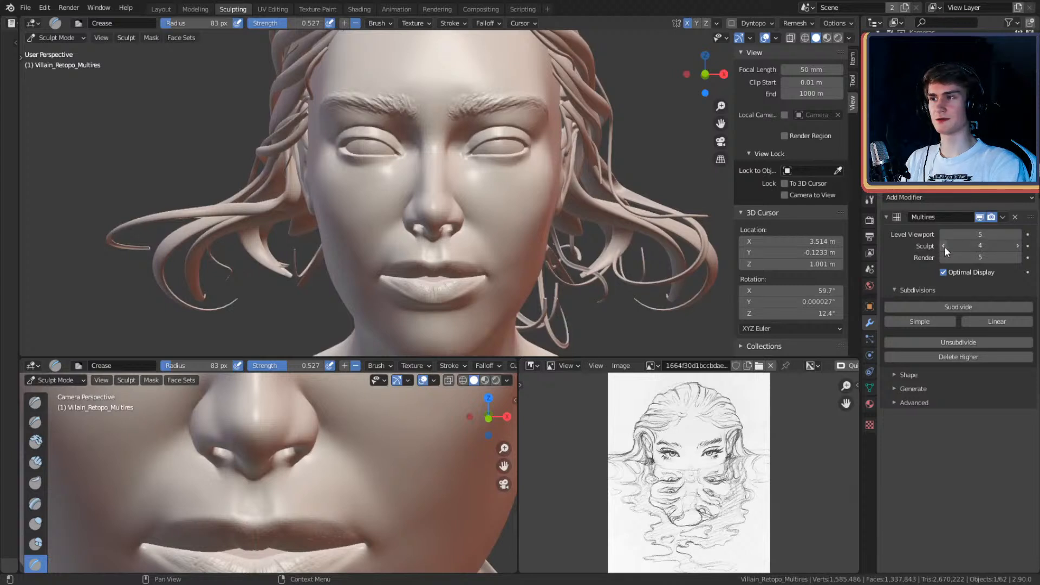
pyautogui.click(944, 246)
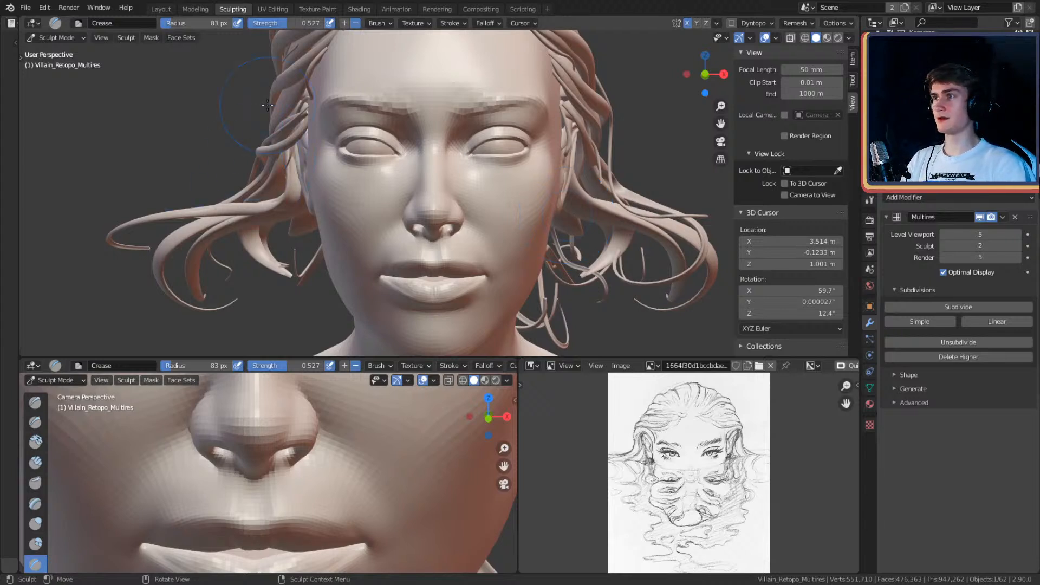
# Step: Choose the Grab brush and set its radius to about 134 px for working around the eyes and nose
pyautogui.moveTo(418, 158)
pyautogui.keyDown('alt'); pyautogui.mouseDown()
pyautogui.moveTo(410, 184)
pyautogui.moveTo(469, 132)
pyautogui.moveTo(459, 147)
pyautogui.moveTo(460, 135)
pyautogui.mouseUp(); pyautogui.keyUp('alt')
pyautogui.press('g')
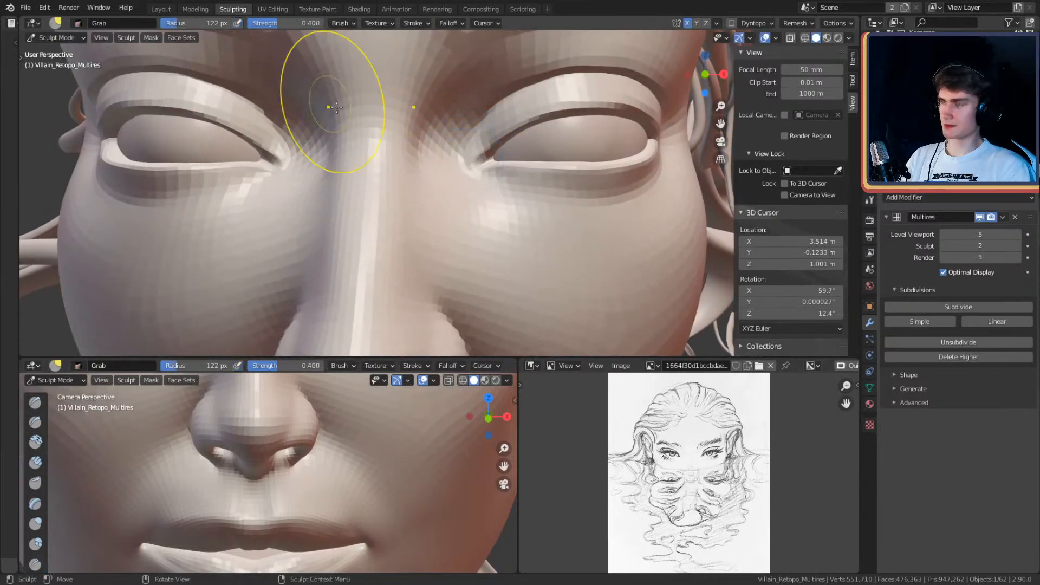
pyautogui.press('f')
pyautogui.click(469, 162)
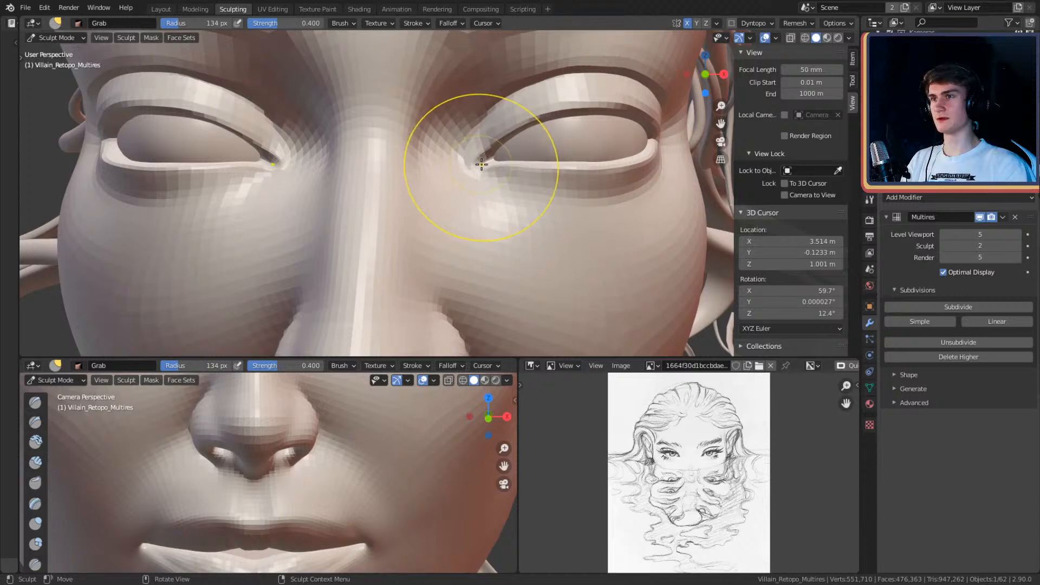
pyautogui.moveTo(481, 164)
pyautogui.keyDown('alt'); pyautogui.mouseDown()
pyautogui.moveTo(479, 179)
pyautogui.moveTo(464, 174)
pyautogui.mouseUp(); pyautogui.keyUp('alt')
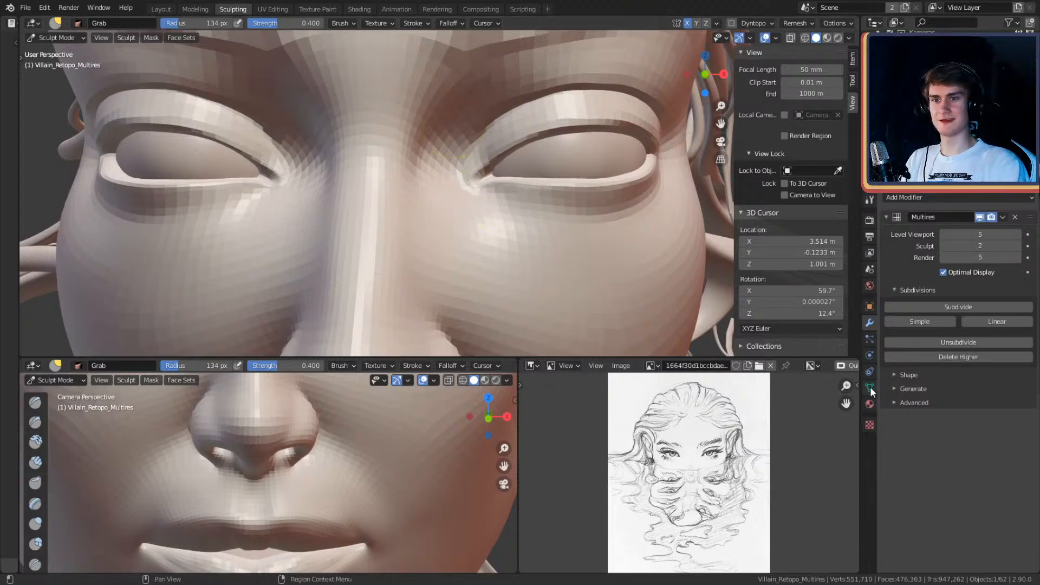
# Step: Turn off X-axis mirror symmetry for sculpting the head
pyautogui.click(869, 200)
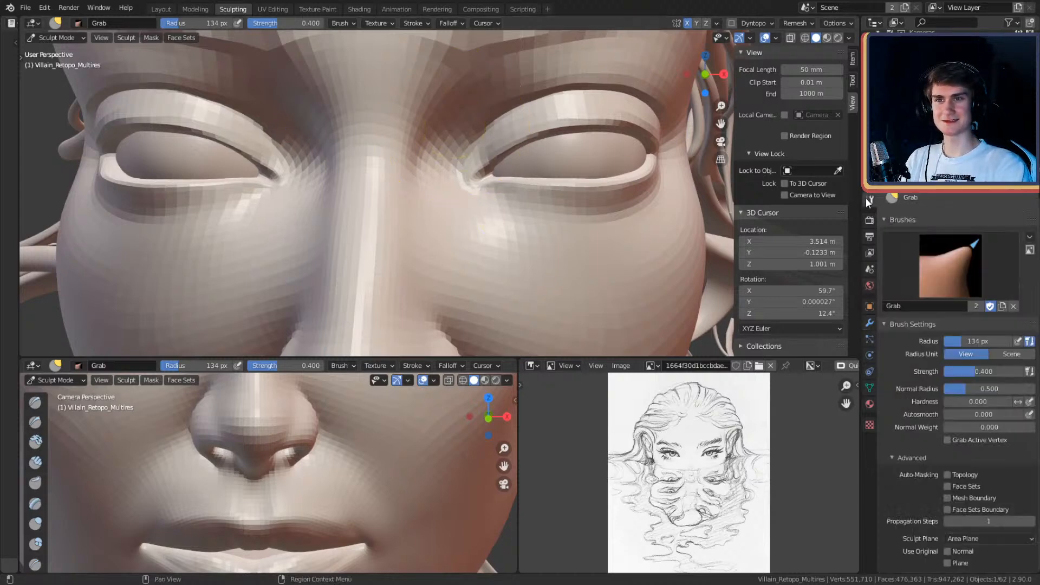
pyautogui.scroll(-10, 888, 371)
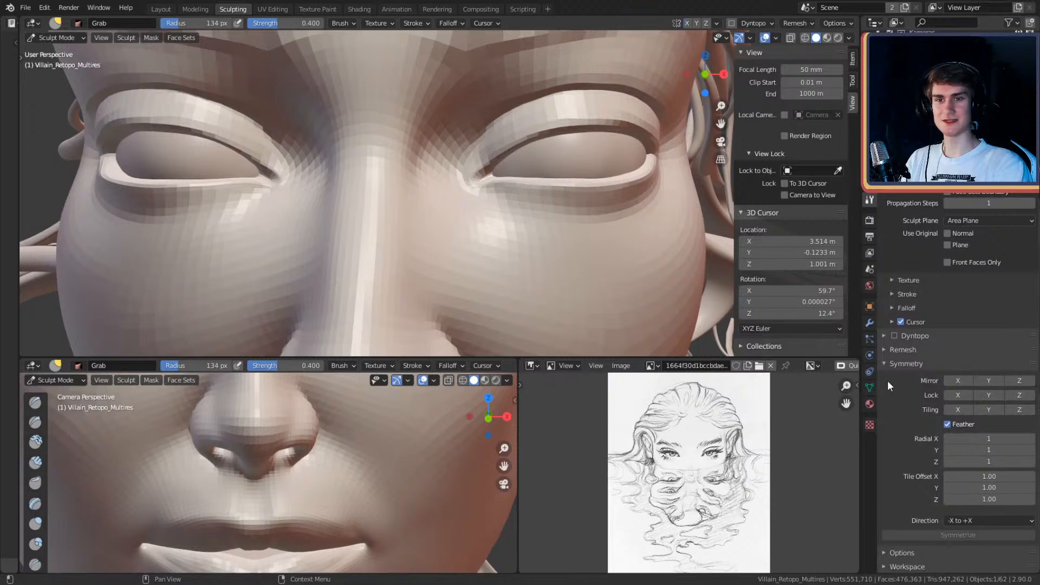
pyautogui.scroll(-6, 349, 175)
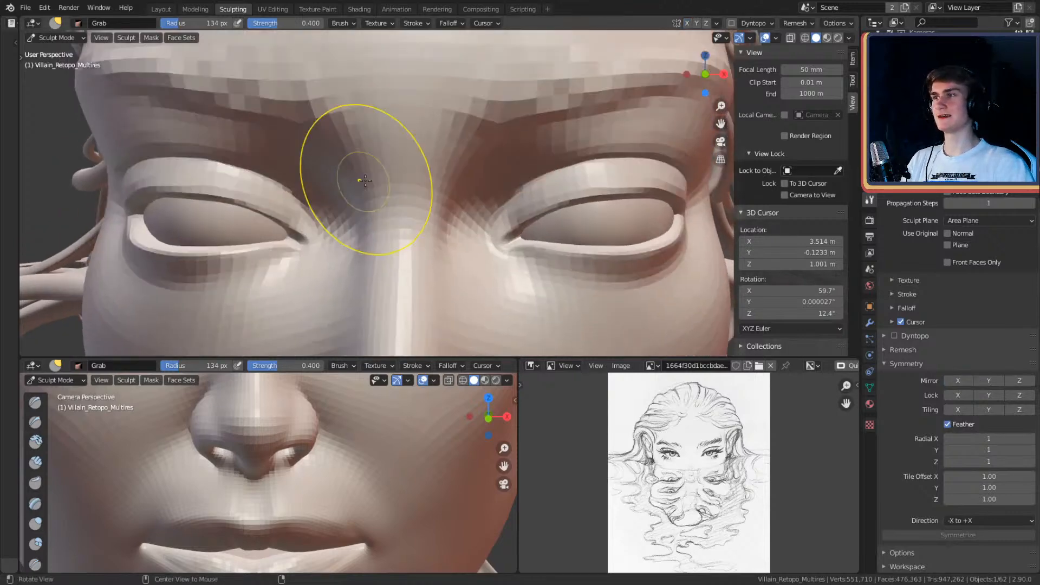
# Step: Nudge the wing of one nostril slightly inward with the Grab brush at a radius of about 132 px
pyautogui.scroll(5, 436, 207)
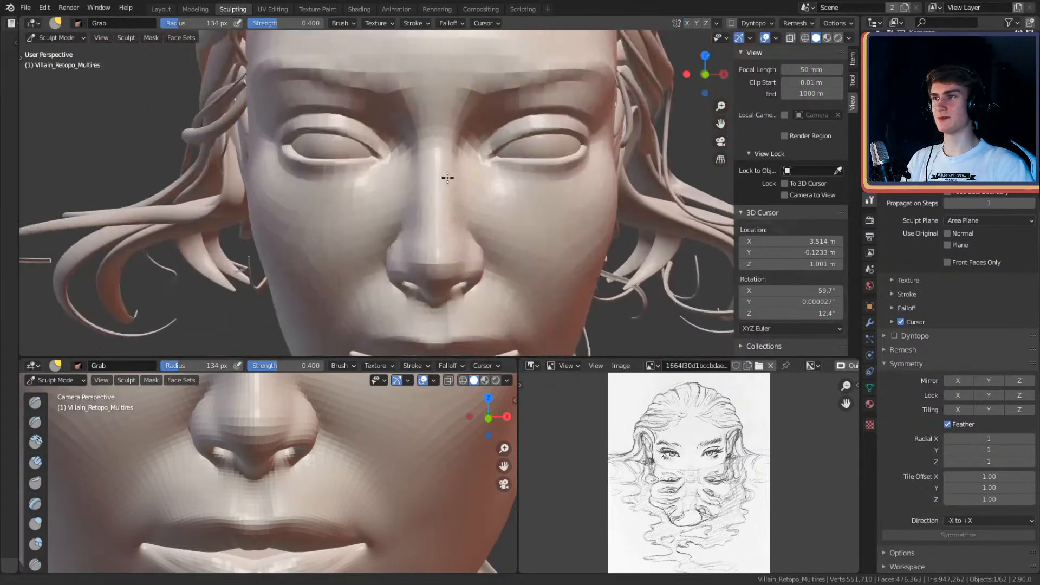
pyautogui.scroll(2, 445, 172)
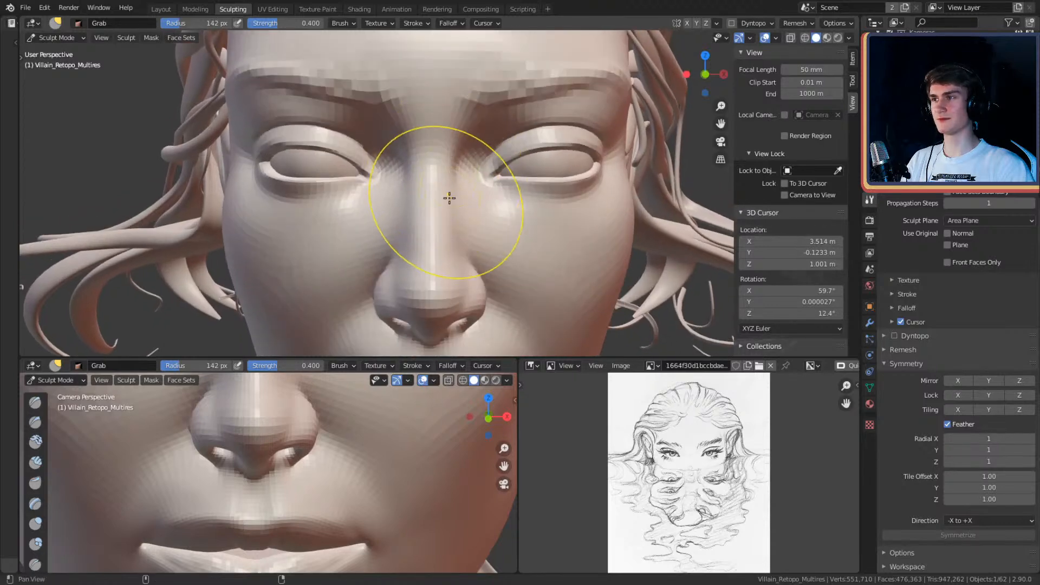
pyautogui.keyDown('alt'); pyautogui.middleClick(448, 173); pyautogui.keyUp('alt')
pyautogui.scroll(2, 451, 171)
pyautogui.scroll(-1, 450, 170)
pyautogui.press('f')
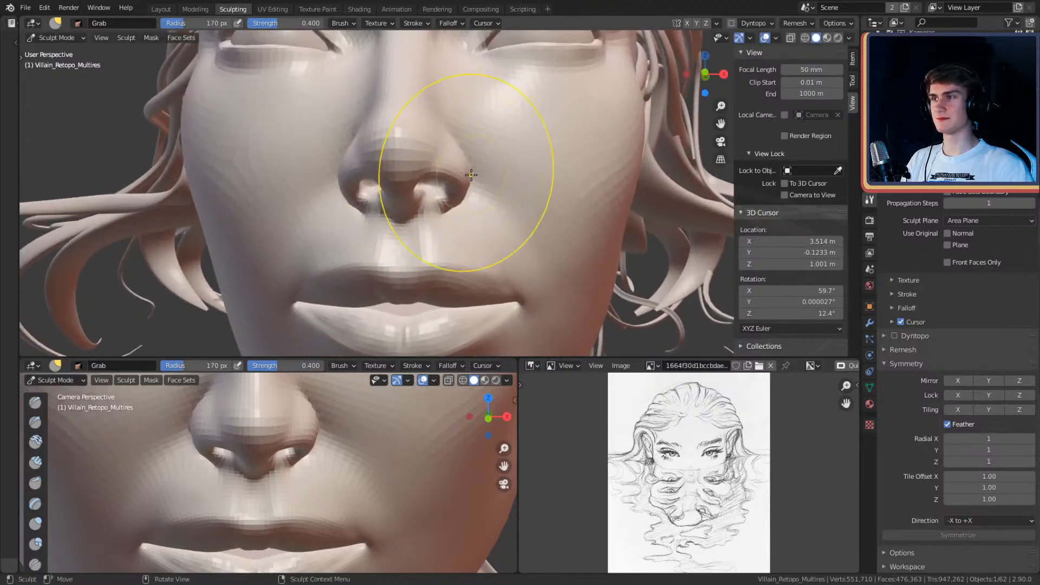
pyautogui.click(443, 177)
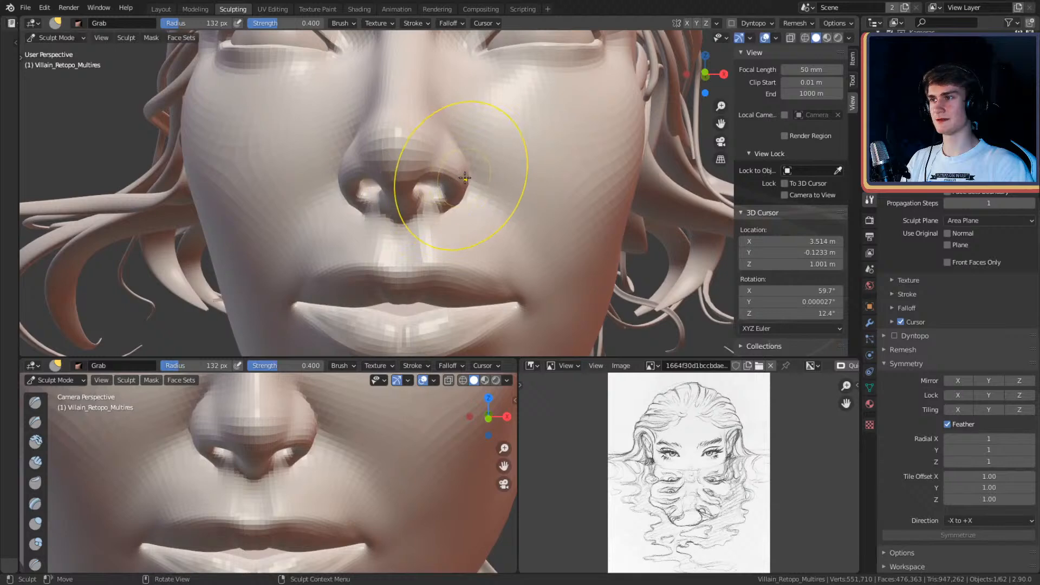
pyautogui.moveTo(460, 178); pyautogui.dragTo(458, 176)
pyautogui.moveTo(469, 161)
pyautogui.mouseDown(button='middle')
pyautogui.moveTo(476, 135)
pyautogui.moveTo(480, 143)
pyautogui.mouseUp(button='middle')
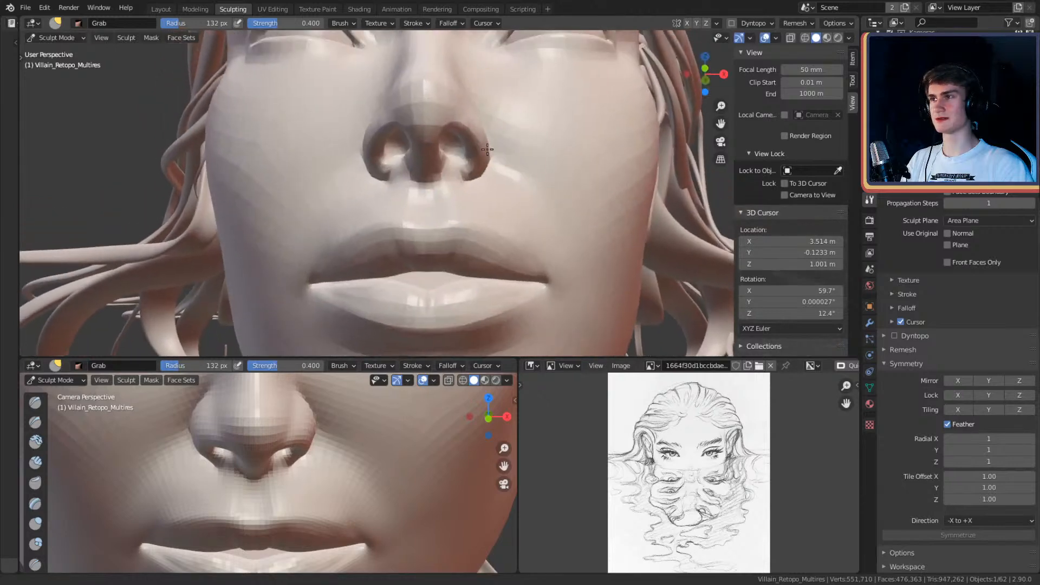
# Step: Reshape the nostrils asymmetrically from below with the Grab brush, enlarging its radius to about 201 px
pyautogui.press('f')
pyautogui.click(486, 143)
pyautogui.moveTo(484, 157); pyautogui.dragTo(480, 154)
pyautogui.moveTo(486, 125); pyautogui.dragTo(463, 163, button='middle')
pyautogui.press('f')
pyautogui.click(480, 155)
pyautogui.press('f')
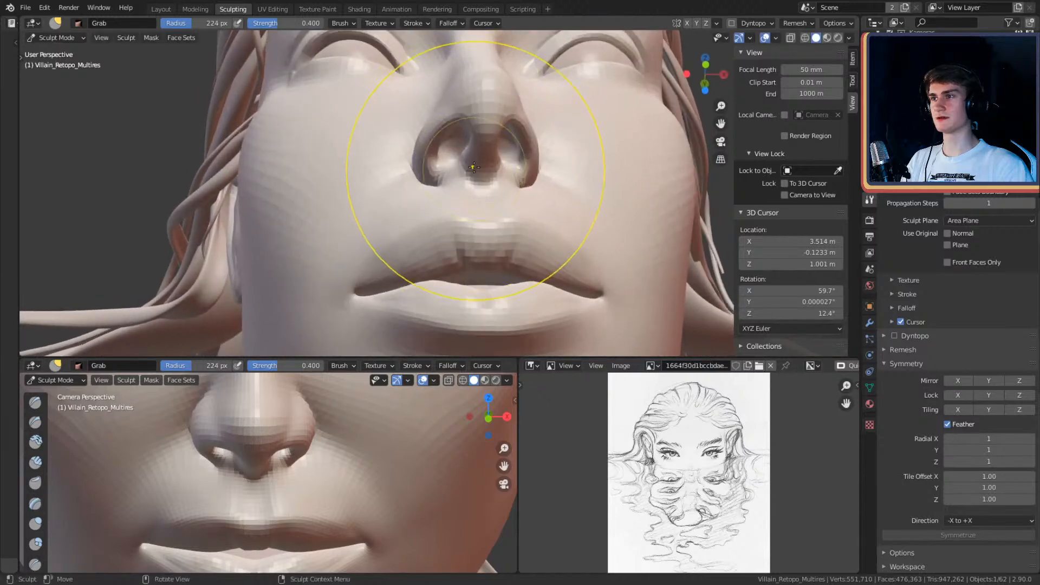
pyautogui.click(462, 165)
pyautogui.moveTo(458, 155); pyautogui.dragTo(455, 151)
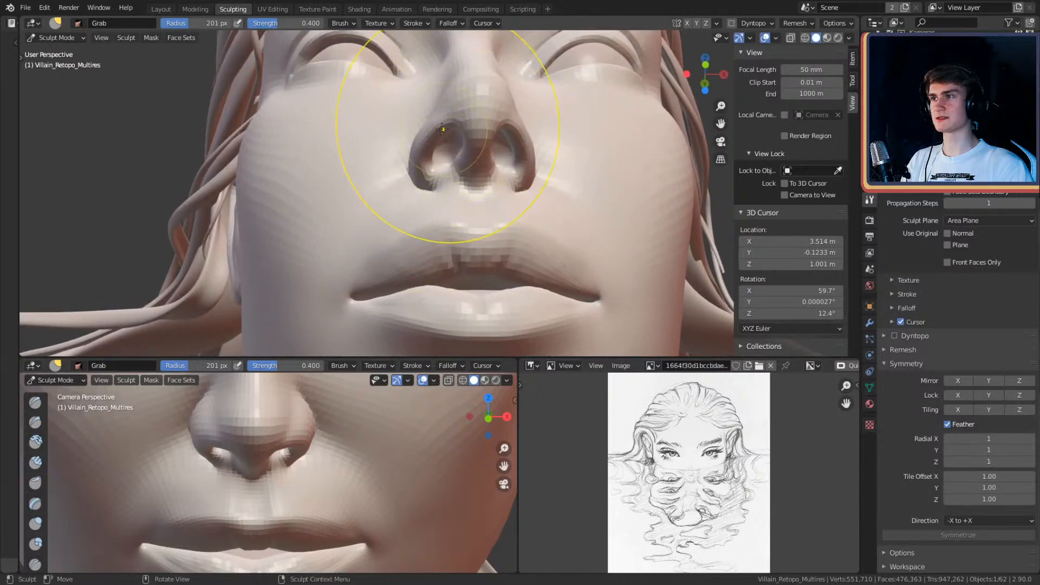
# Step: Adjust the nose bridge between the eyes with the Grab brush at a radius of about 151 px
pyautogui.scroll(-5, 501, 101)
pyautogui.moveTo(501, 101)
pyautogui.mouseDown(button='middle')
pyautogui.moveTo(466, 206)
pyautogui.moveTo(471, 174)
pyautogui.moveTo(453, 167)
pyautogui.mouseUp(button='middle')
pyautogui.scroll(3, 475, 191)
pyautogui.scroll(3, 462, 158)
pyautogui.press('[')
pyautogui.press('[')
pyautogui.press('[')
pyautogui.press('[')
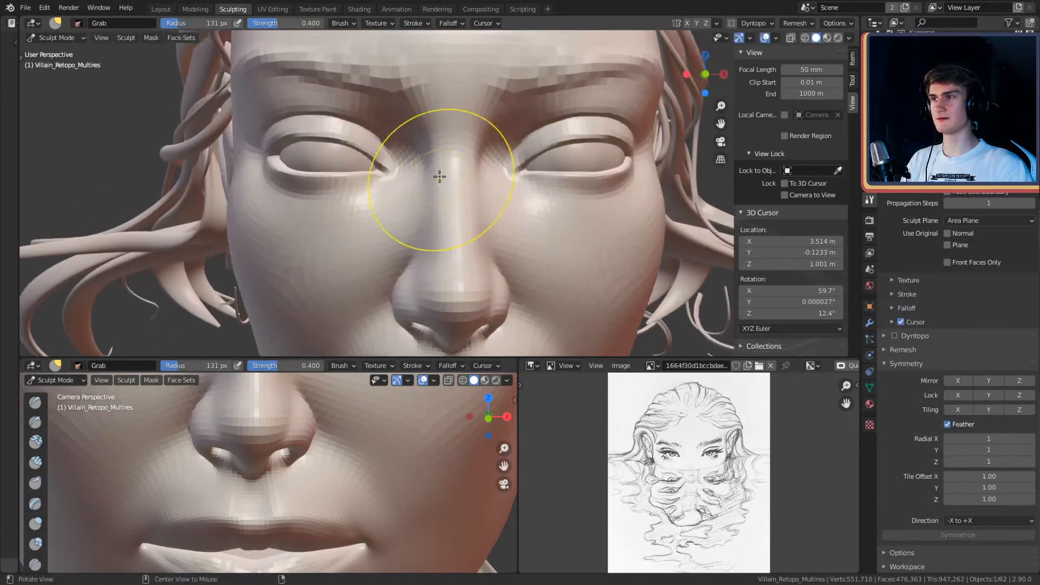
pyautogui.press(']')
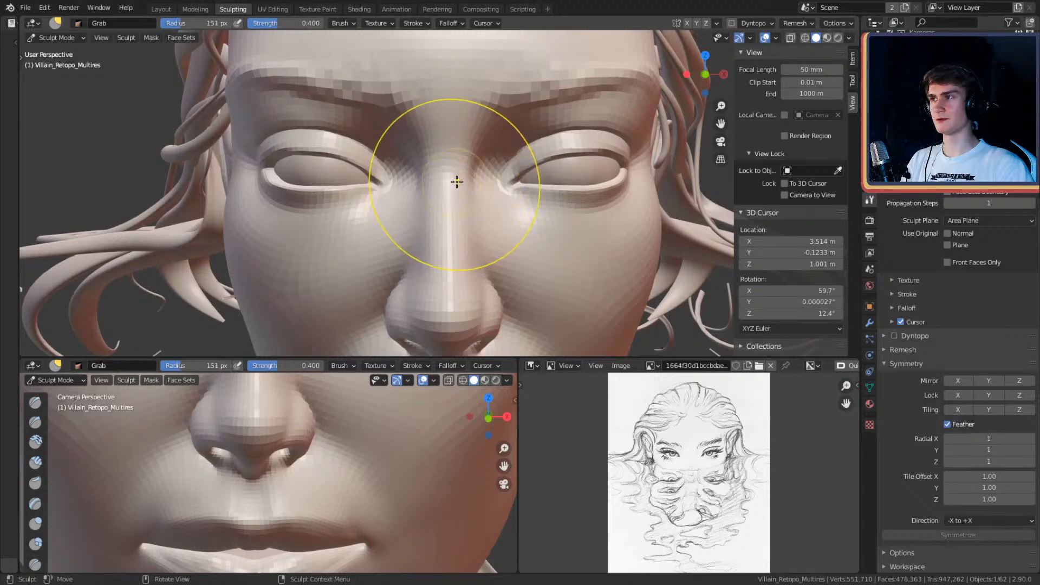
pyautogui.moveTo(457, 179)
pyautogui.mouseDown(button='middle')
pyautogui.moveTo(436, 105)
pyautogui.moveTo(483, 118)
pyautogui.moveTo(495, 157)
pyautogui.moveTo(498, 139)
pyautogui.moveTo(508, 169)
pyautogui.moveTo(485, 177)
pyautogui.mouseUp(button='middle')
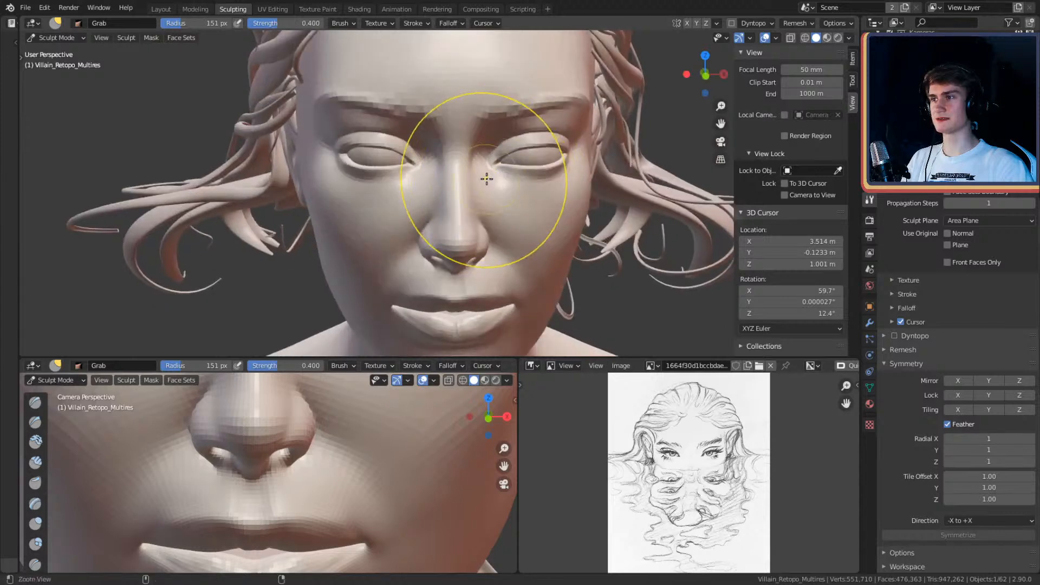
# Step: Refine the side of the nose bridge near the inner eye corner, reducing the Grab brush radius to about 133 px
pyautogui.scroll(4, 481, 121)
pyautogui.press(']')
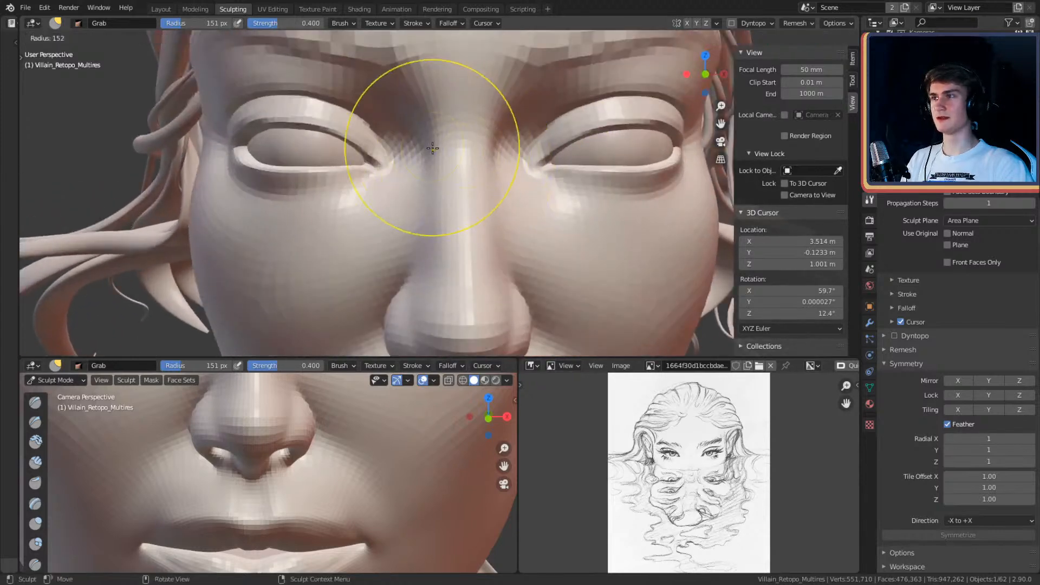
pyautogui.scroll(2, 440, 157)
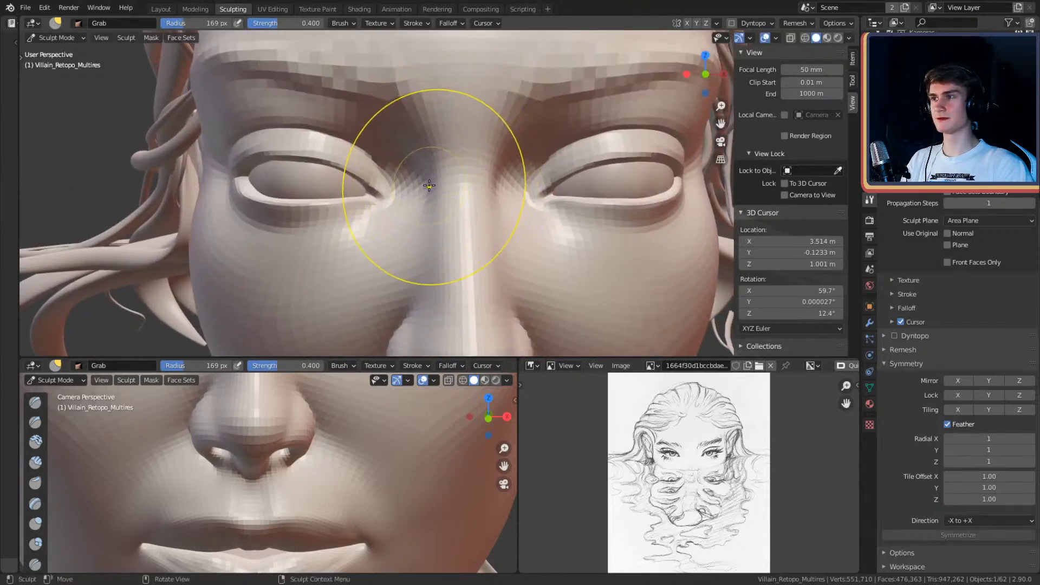
pyautogui.press('[')
pyautogui.press('[')
pyautogui.press('[')
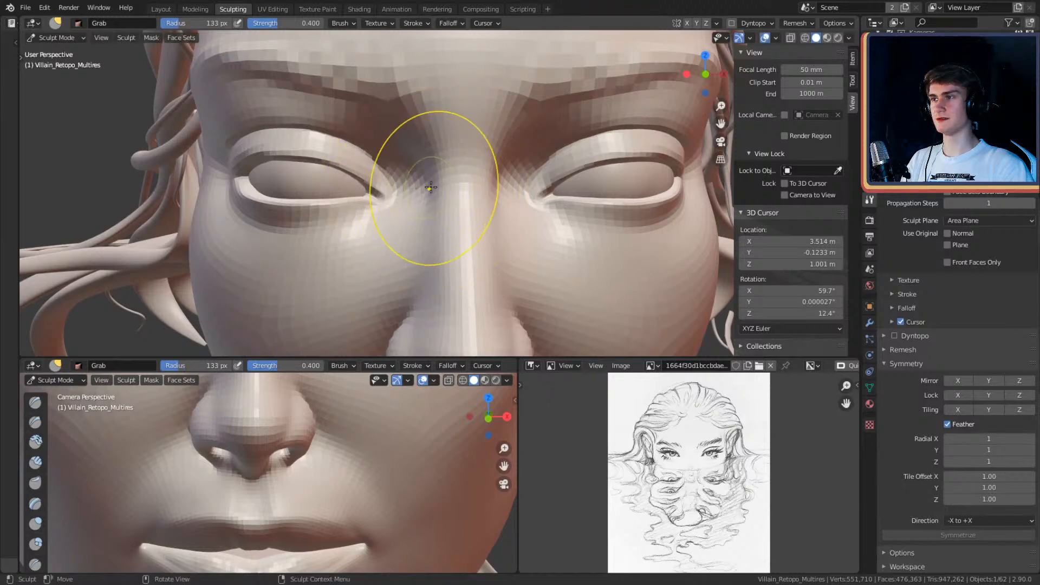
pyautogui.moveTo(430, 187); pyautogui.dragTo(440, 174, button='middle')
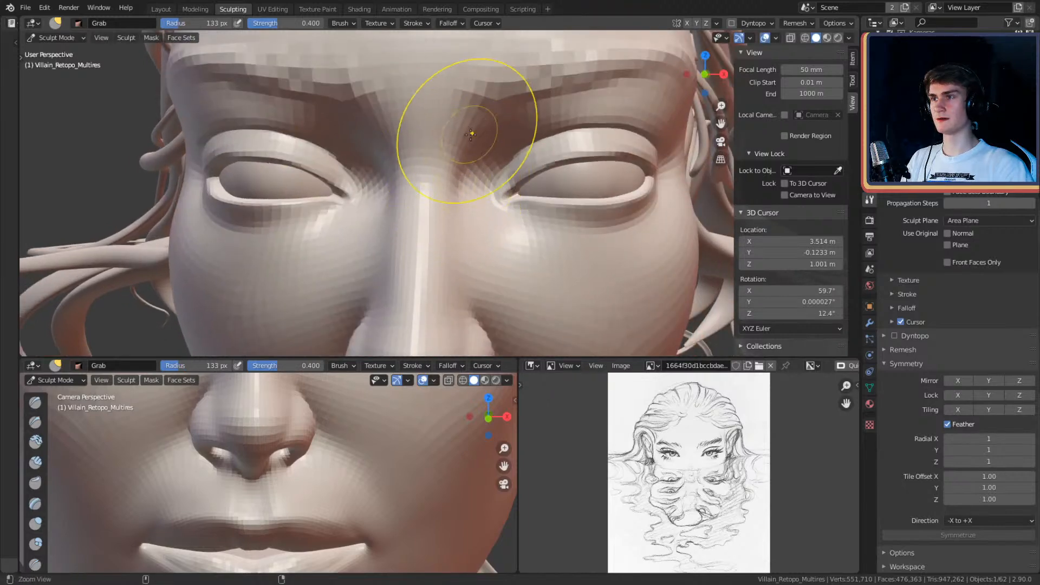
# Step: Raise the mouth corner on the character's left side slightly, using the Grab brush at a radius of about 185 px
pyautogui.moveTo(471, 133)
pyautogui.keyDown('ctrl'); pyautogui.mouseDown(button='middle')
pyautogui.moveTo(476, 174)
pyautogui.moveTo(485, 155)
pyautogui.moveTo(506, 162)
pyautogui.moveTo(492, 167)
pyautogui.moveTo(497, 186)
pyautogui.moveTo(511, 176)
pyautogui.mouseUp(button='middle'); pyautogui.keyUp('ctrl')
pyautogui.moveTo(511, 176)
pyautogui.keyDown('alt'); pyautogui.keyDown('shift'); pyautogui.mouseDown()
pyautogui.moveTo(499, 141)
pyautogui.moveTo(497, 154)
pyautogui.mouseUp(); pyautogui.keyUp('shift'); pyautogui.keyUp('alt')
pyautogui.press('f')
pyautogui.click(470, 211)
pyautogui.keyDown('alt'); pyautogui.moveTo(470, 210); pyautogui.dragTo(484, 196); pyautogui.keyUp('alt')
pyautogui.moveTo(484, 196)
pyautogui.keyDown('ctrl'); pyautogui.keyDown('alt'); pyautogui.mouseDown()
pyautogui.moveTo(485, 184)
pyautogui.moveTo(495, 190)
pyautogui.moveTo(487, 176)
pyautogui.mouseUp(); pyautogui.keyUp('alt'); pyautogui.keyUp('ctrl')
pyautogui.press('f')
pyautogui.click(474, 193)
pyautogui.press('f')
pyautogui.click(488, 185)
pyautogui.moveTo(487, 177)
pyautogui.keyDown('alt'); pyautogui.mouseDown()
pyautogui.moveTo(476, 157)
pyautogui.moveTo(488, 128)
pyautogui.moveTo(488, 179)
pyautogui.moveTo(502, 148)
pyautogui.mouseUp(); pyautogui.keyUp('alt')
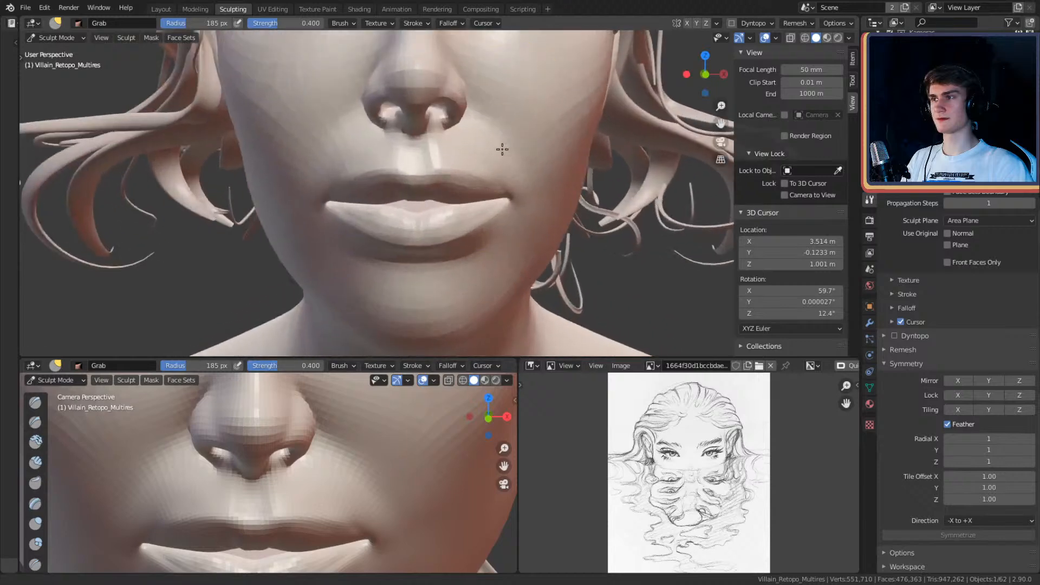
# Step: Adjust the upper lip's edge below the philtrum with the Grab brush at a radius of about 82 px
pyautogui.keyDown('alt'); pyautogui.keyDown('shift'); pyautogui.moveTo(420, 166); pyautogui.dragTo(475, 154); pyautogui.keyUp('shift'); pyautogui.keyUp('alt')
pyautogui.moveTo(428, 200)
pyautogui.mouseDown()
pyautogui.moveTo(462, 168)
pyautogui.moveTo(443, 179)
pyautogui.moveTo(451, 172)
pyautogui.mouseUp()
pyautogui.press('f')
pyautogui.click(416, 191)
pyautogui.press('f')
pyautogui.click(432, 183)
pyautogui.press('f')
pyautogui.click(449, 177)
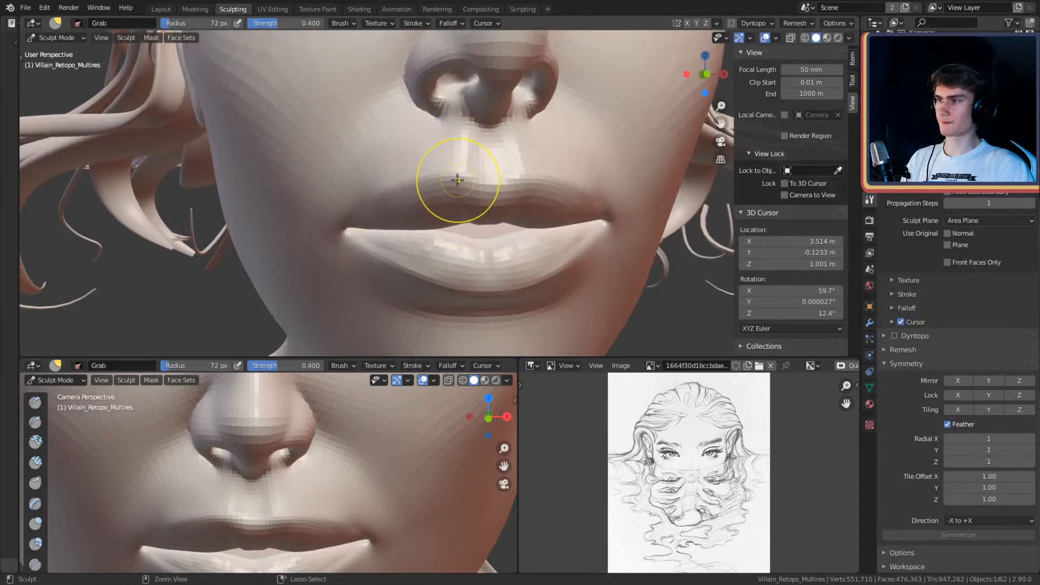
pyautogui.press('f')
pyautogui.click(459, 178)
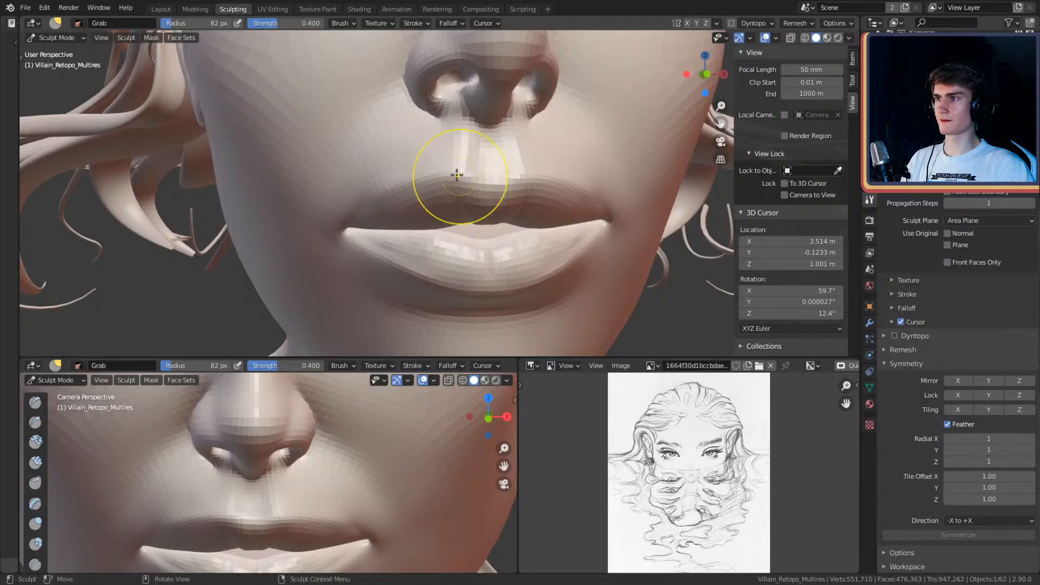
# Step: Adjust the lower edge of the bottom lip with the Grab brush at a radius of about 100 px
pyautogui.moveTo(458, 174)
pyautogui.keyDown('alt'); pyautogui.mouseDown()
pyautogui.moveTo(477, 144)
pyautogui.moveTo(476, 216)
pyautogui.mouseUp(); pyautogui.keyUp('alt')
pyautogui.press('f')
pyautogui.click(486, 226)
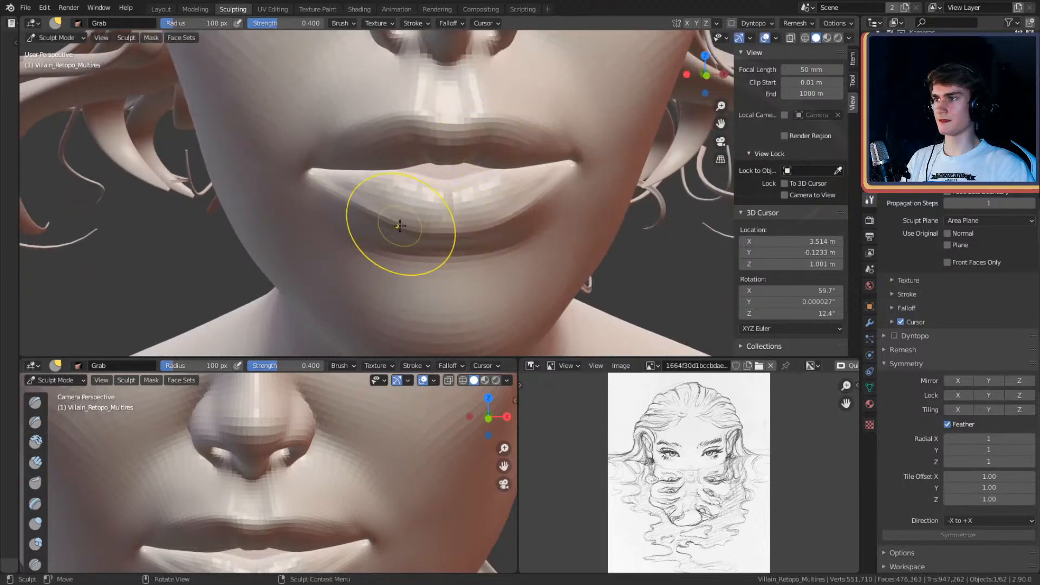
pyautogui.scroll(-10, 400, 226)
pyautogui.keyDown('alt'); pyautogui.moveTo(496, 187); pyautogui.dragTo(500, 192); pyautogui.keyUp('alt')
pyautogui.scroll(5, 492, 128)
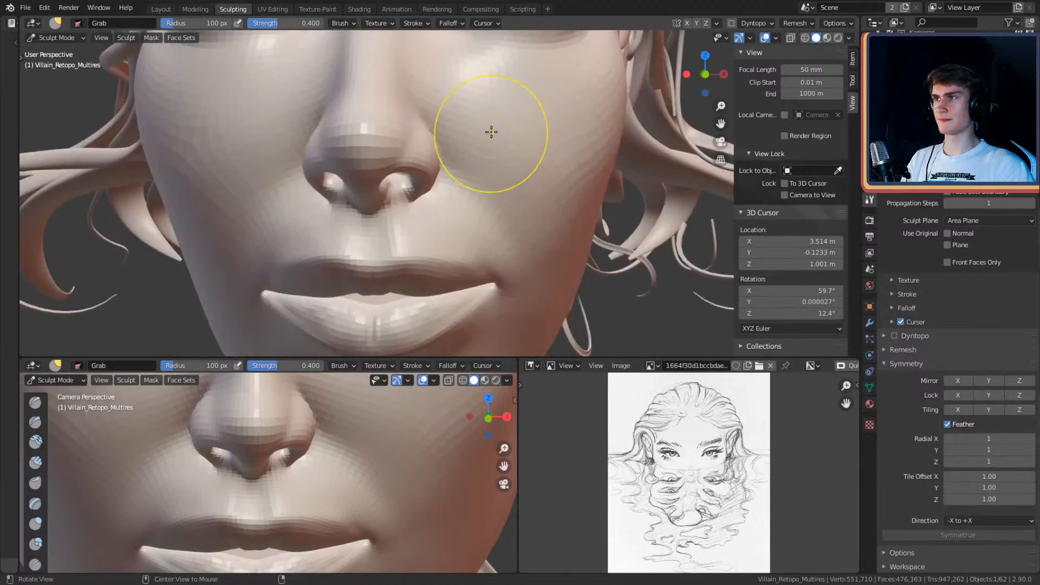
pyautogui.scroll(-5, 499, 158)
pyautogui.scroll(4, 478, 161)
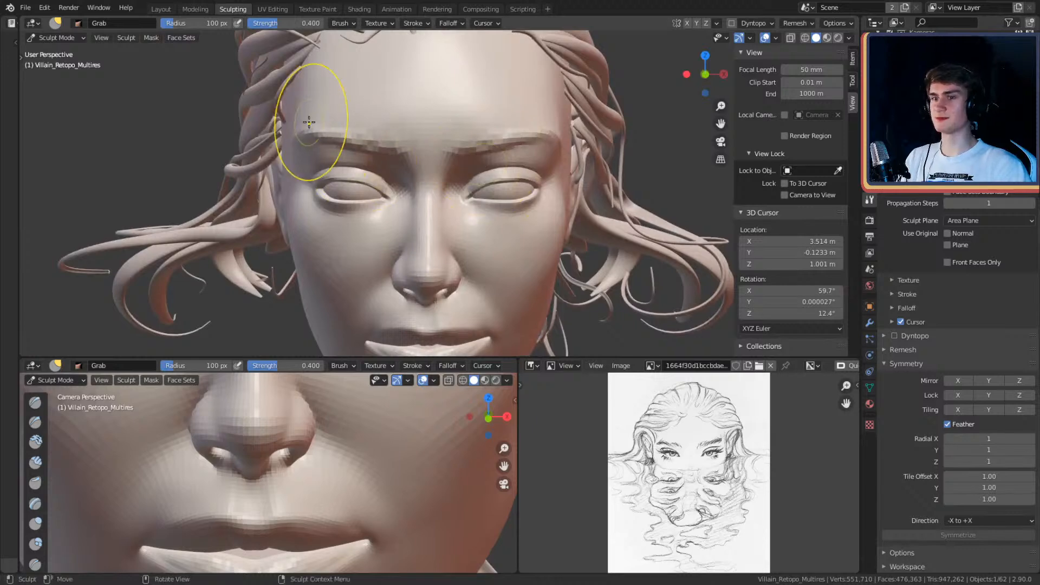
# Step: Reshape the inner brow above the character's left eye with the Grab brush at a radius of about 127 px
pyautogui.keyDown('alt'); pyautogui.moveTo(308, 121); pyautogui.dragTo(515, 150); pyautogui.keyUp('alt')
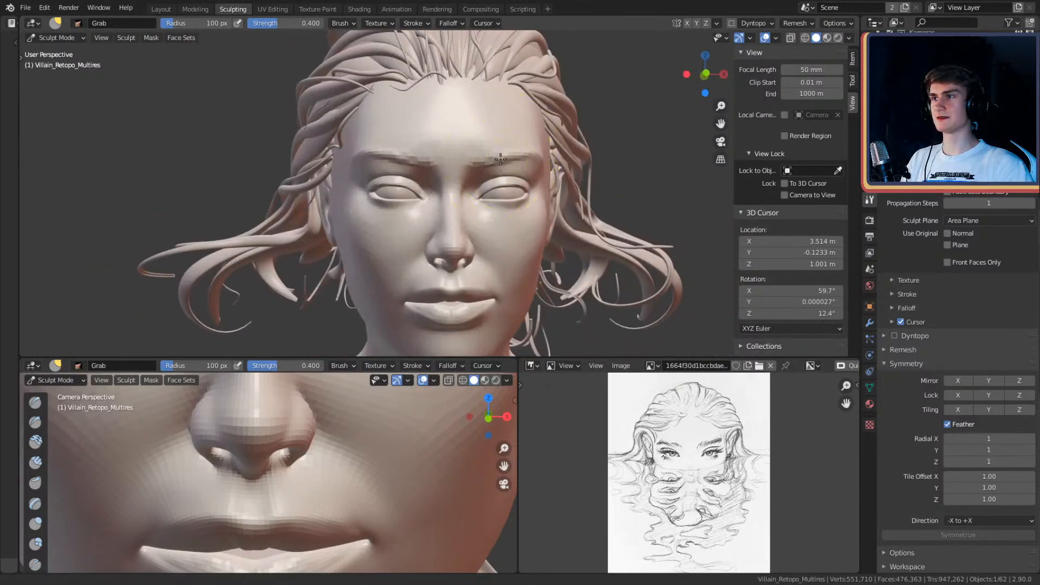
pyautogui.keyDown('ctrl'); pyautogui.moveTo(500, 159); pyautogui.dragTo(529, 88, button='middle'); pyautogui.keyUp('ctrl')
pyautogui.moveTo(512, 140)
pyautogui.mouseDown(button='middle')
pyautogui.moveTo(502, 105)
pyautogui.moveTo(489, 167)
pyautogui.moveTo(456, 154)
pyautogui.mouseUp(button='middle')
pyautogui.press('f')
pyautogui.click(464, 160)
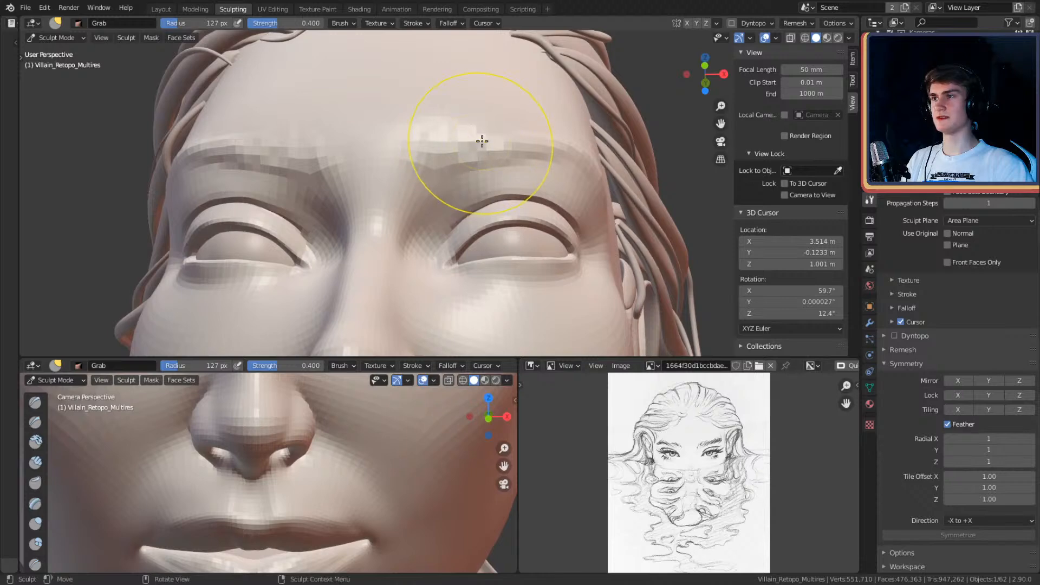
pyautogui.scroll(-5, 423, 146)
pyautogui.moveTo(469, 162)
pyautogui.mouseDown(button='middle')
pyautogui.moveTo(471, 174)
pyautogui.moveTo(471, 156)
pyautogui.moveTo(482, 154)
pyautogui.mouseUp(button='middle')
# Step: Adjust the outer part of the brow on the character's left side, enlarging the Grab brush radius to about 142 px
pyautogui.scroll(6, 482, 154)
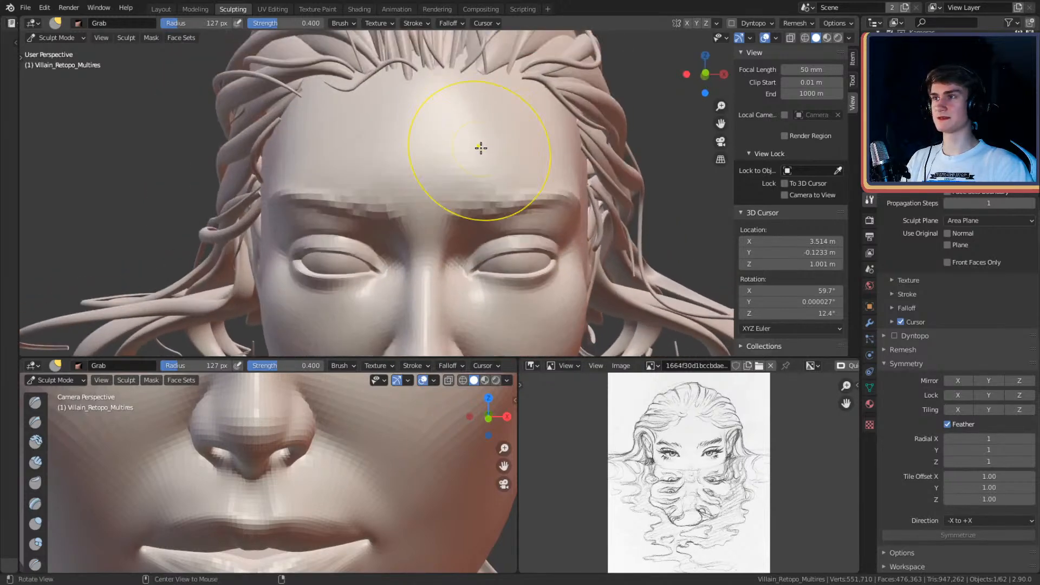
pyautogui.press('f')
pyautogui.click(465, 177)
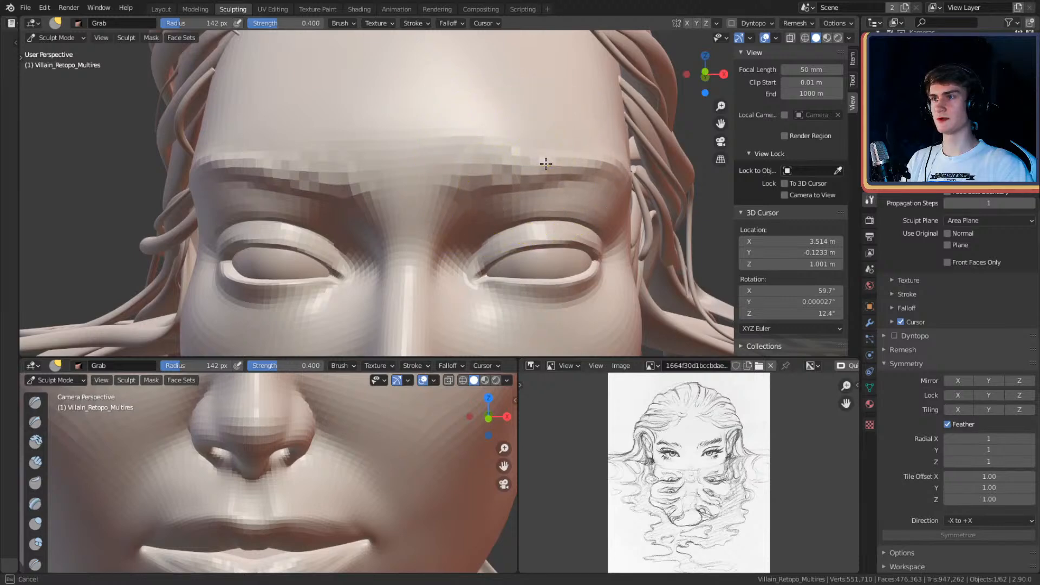
pyautogui.scroll(-5, 482, 154)
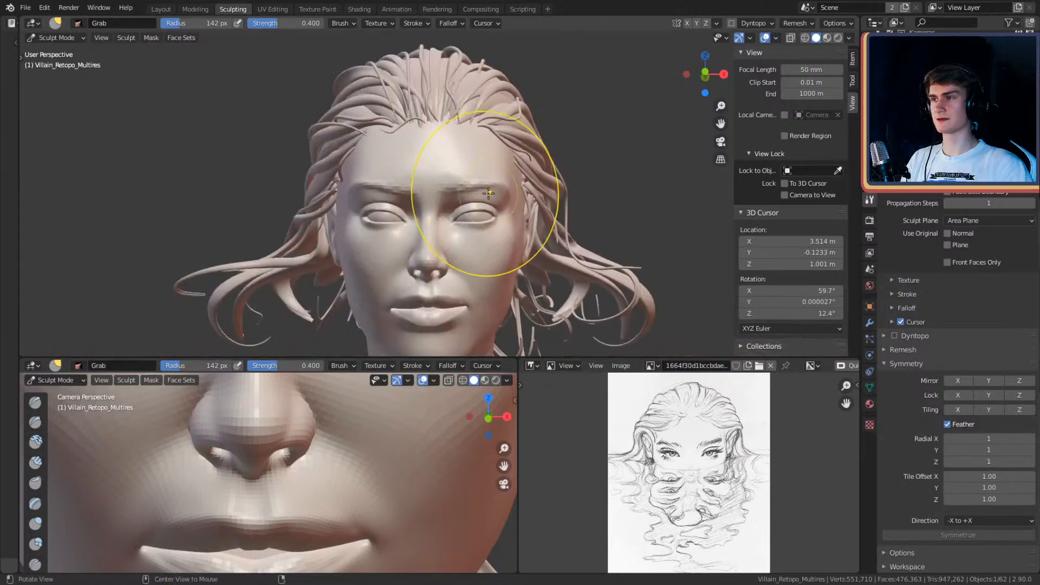
pyautogui.moveTo(477, 209); pyautogui.dragTo(492, 185, button='middle')
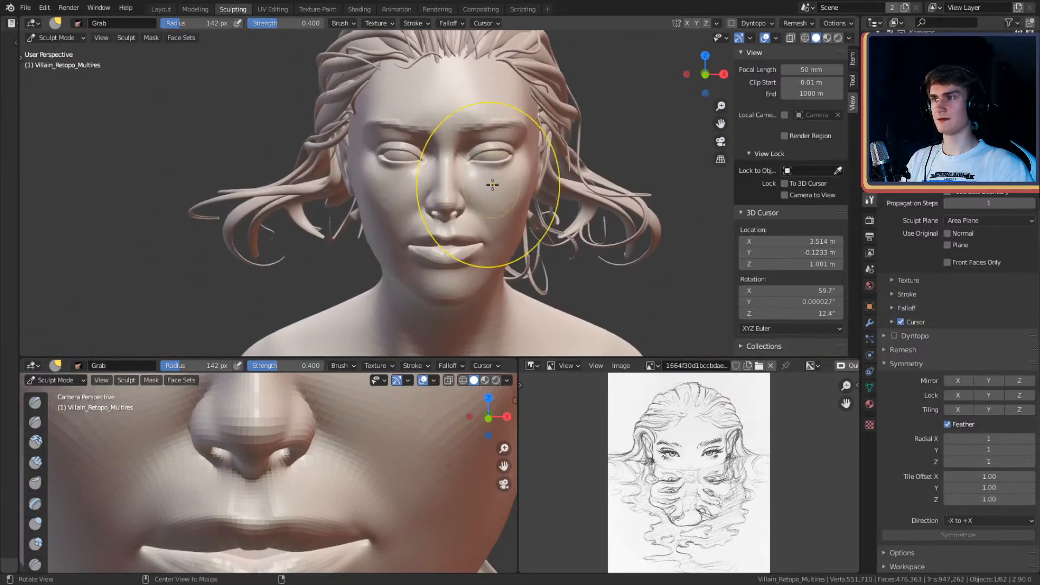
pyautogui.moveTo(428, 138); pyautogui.dragTo(476, 171, button='middle')
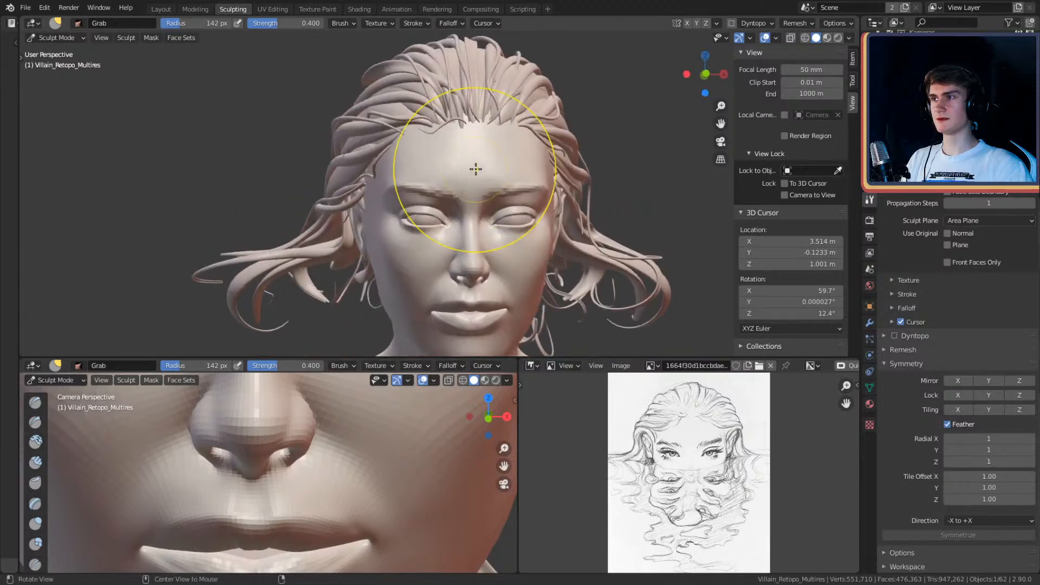
# Step: Reshape the inner brow on the character's right side with the Grab brush at a radius of about 171 px
pyautogui.scroll(5, 476, 162)
pyautogui.press('f')
pyautogui.click(456, 137)
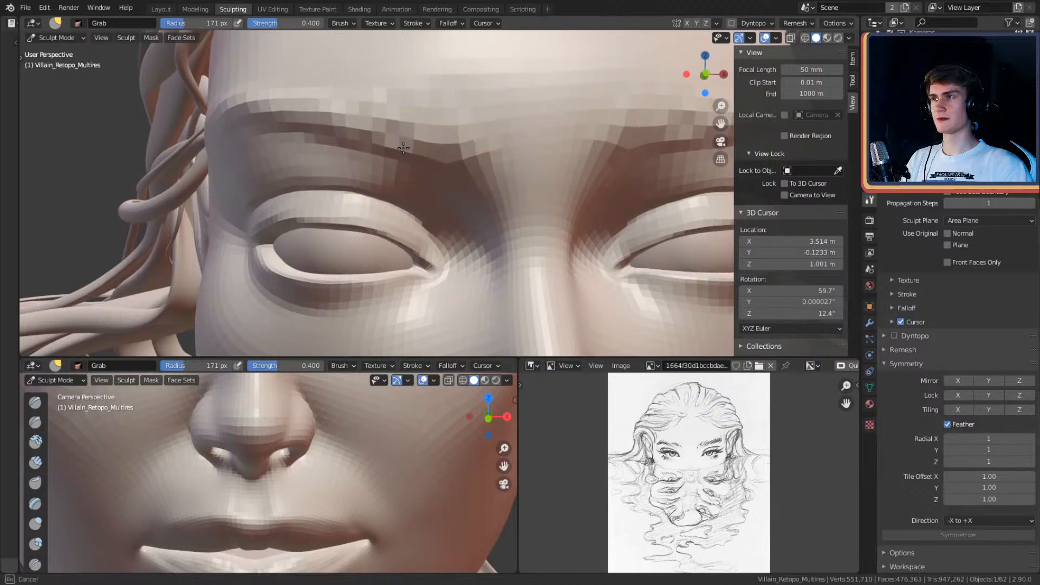
pyautogui.scroll(-8, 467, 135)
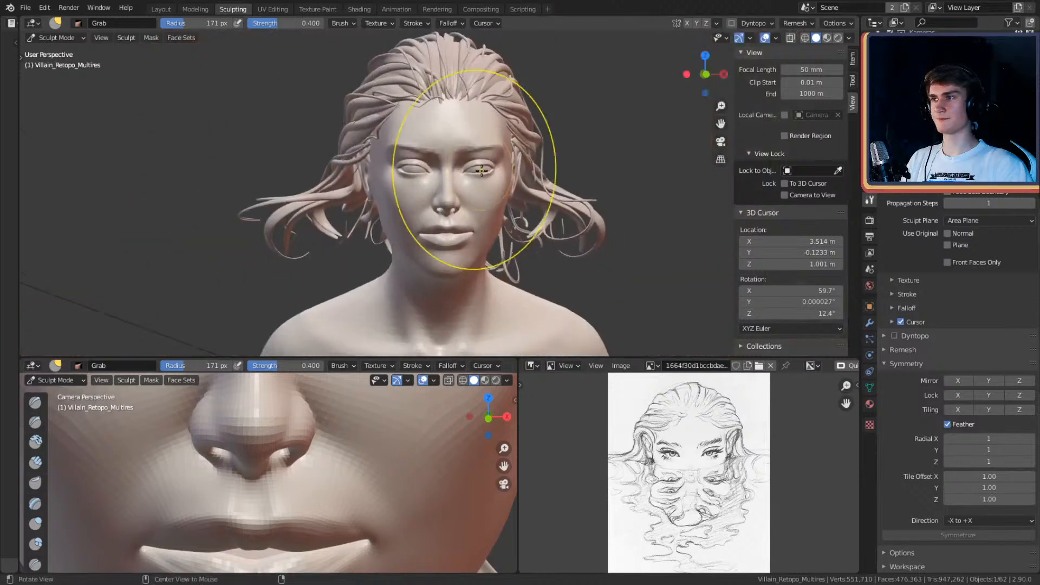
pyautogui.moveTo(471, 200)
pyautogui.mouseDown(button='middle')
pyautogui.moveTo(480, 187)
pyautogui.moveTo(458, 189)
pyautogui.moveTo(486, 132)
pyautogui.mouseUp(button='middle')
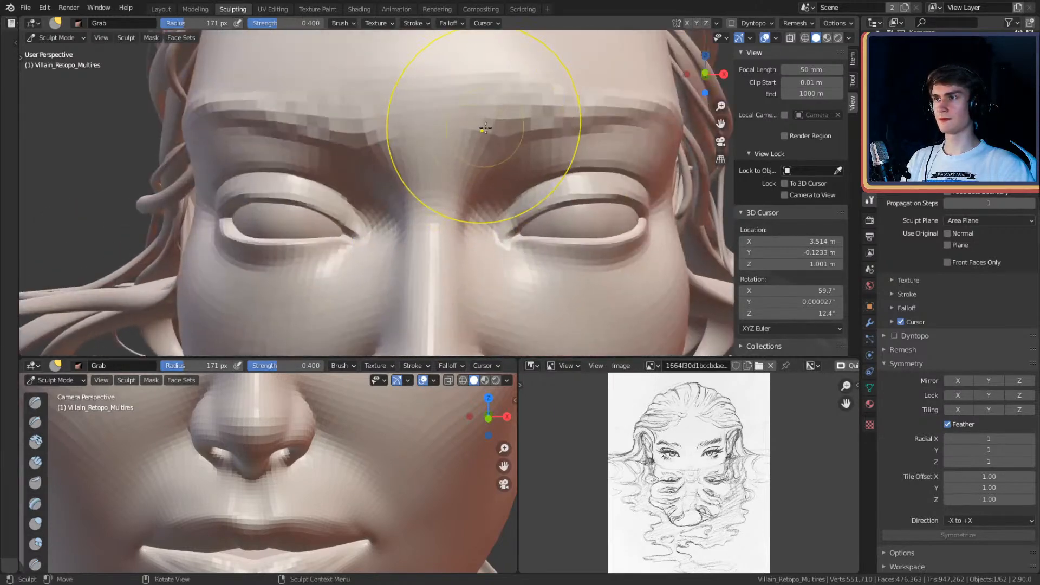
pyautogui.moveTo(367, 131)
pyautogui.mouseDown()
pyautogui.moveTo(372, 116)
pyautogui.moveTo(404, 174)
pyautogui.moveTo(398, 187)
pyautogui.mouseUp()
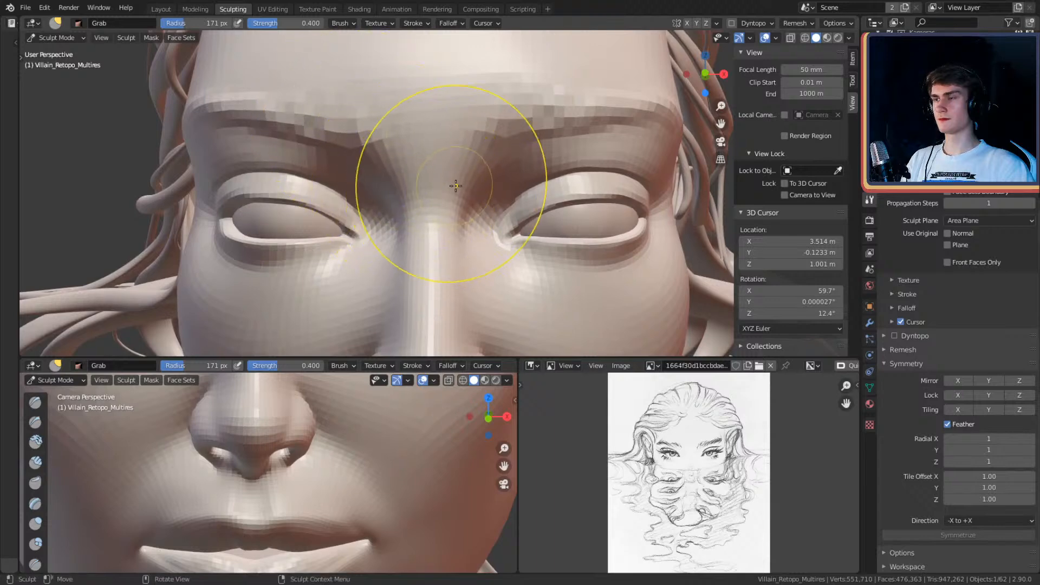
# Step: Compare the overall face from the front and in the camera view to judge the asymmetry of brows, eyes and nose
pyautogui.scroll(-5, 492, 124)
pyautogui.scroll(-3, 487, 211)
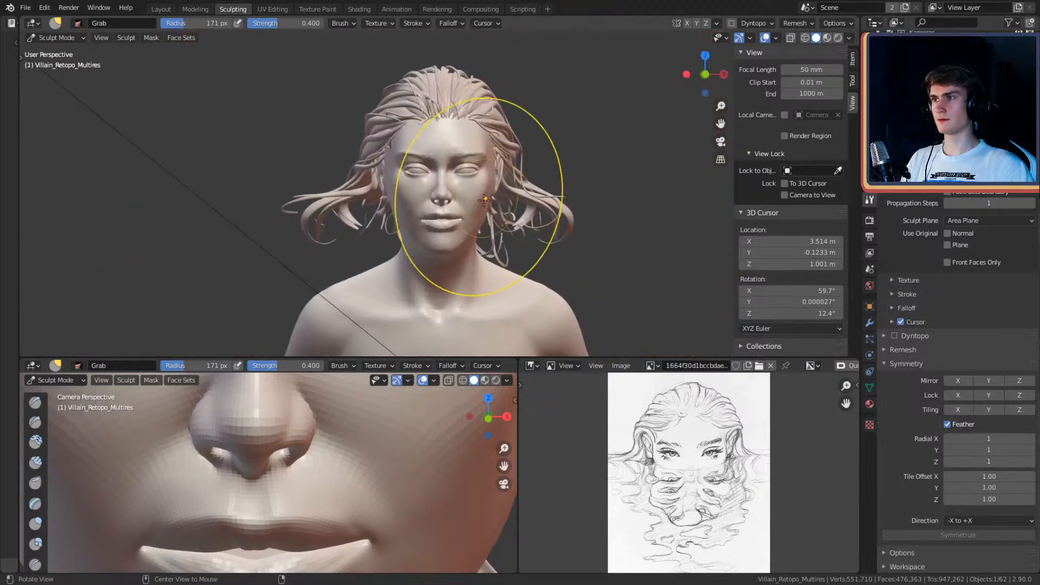
pyautogui.scroll(3, 487, 187)
pyautogui.scroll(-2, 465, 178)
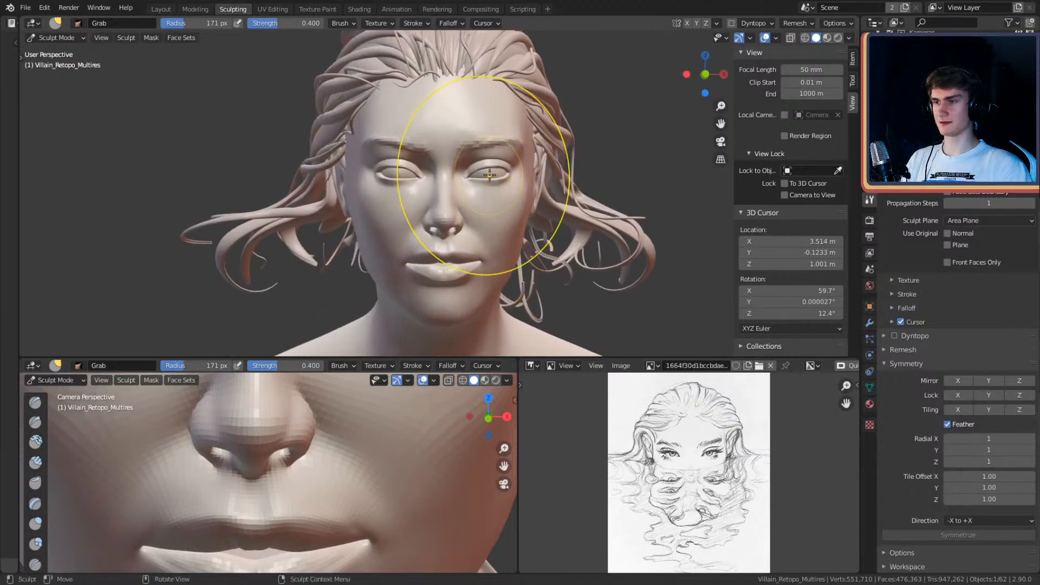
pyautogui.scroll(-3, 257, 503)
pyautogui.scroll(-6, 257, 504)
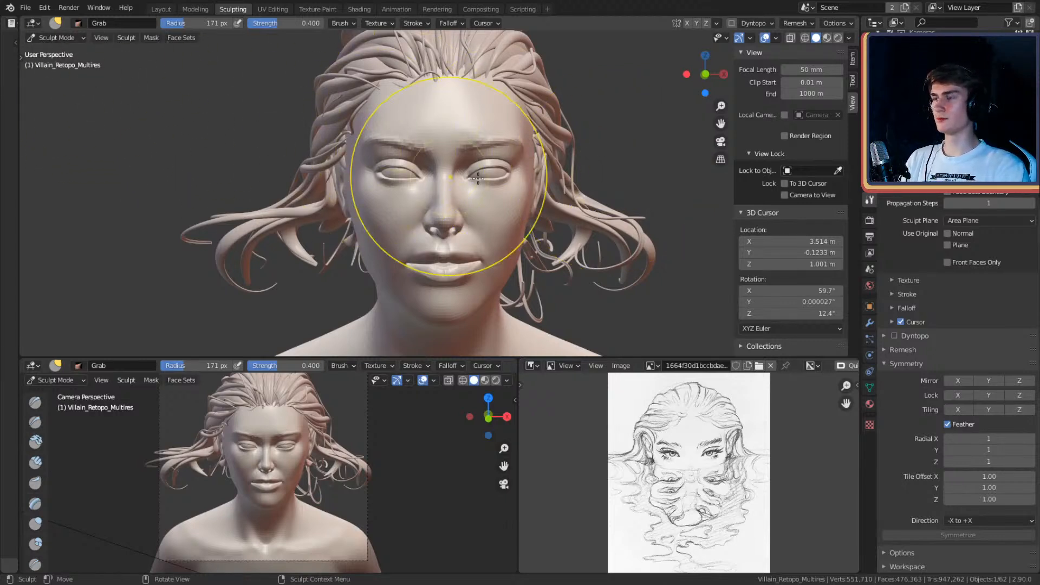
pyautogui.click(60, 38)
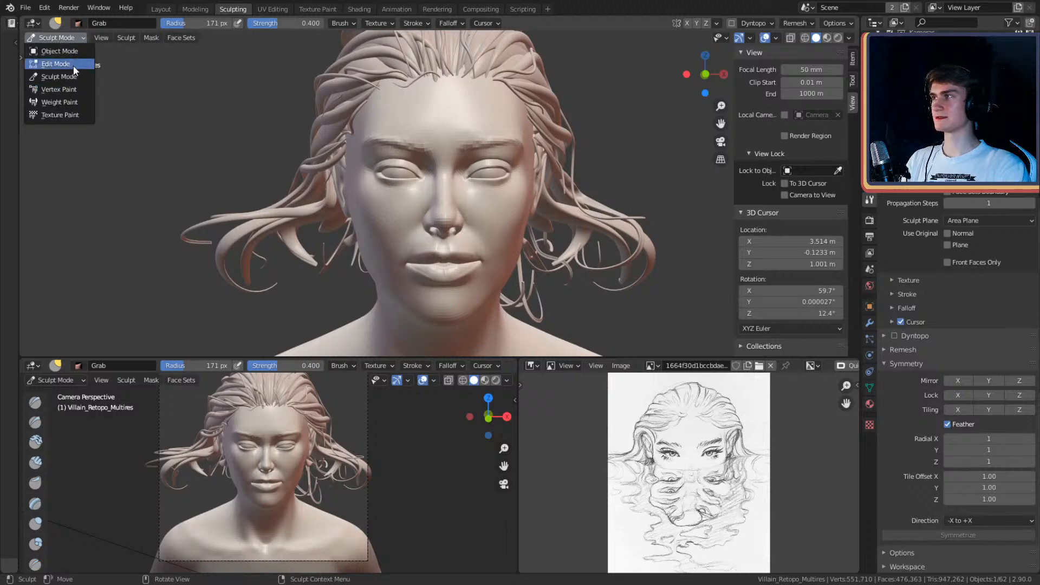
# Step: Refine the nose bridge in profile with the Grab brush, reducing its radius to about 67 px
pyautogui.scroll(5, 467, 177)
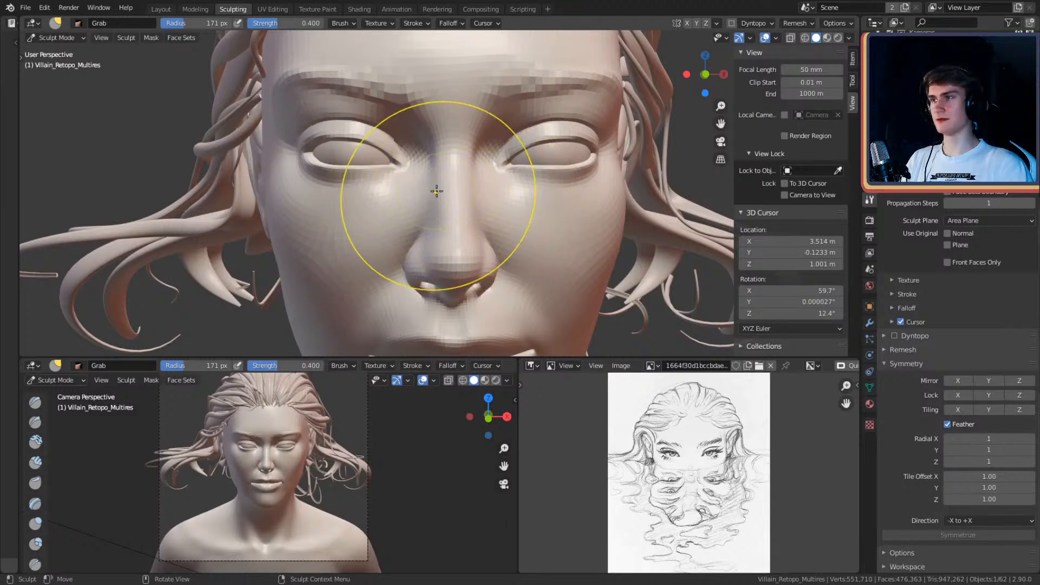
pyautogui.press('[')
pyautogui.press('[')
pyautogui.press('[')
pyautogui.keyDown('alt'); pyautogui.moveTo(453, 178); pyautogui.dragTo(548, 166); pyautogui.keyUp('alt')
pyautogui.keyDown('alt'); pyautogui.moveTo(441, 159); pyautogui.dragTo(460, 165); pyautogui.keyUp('alt')
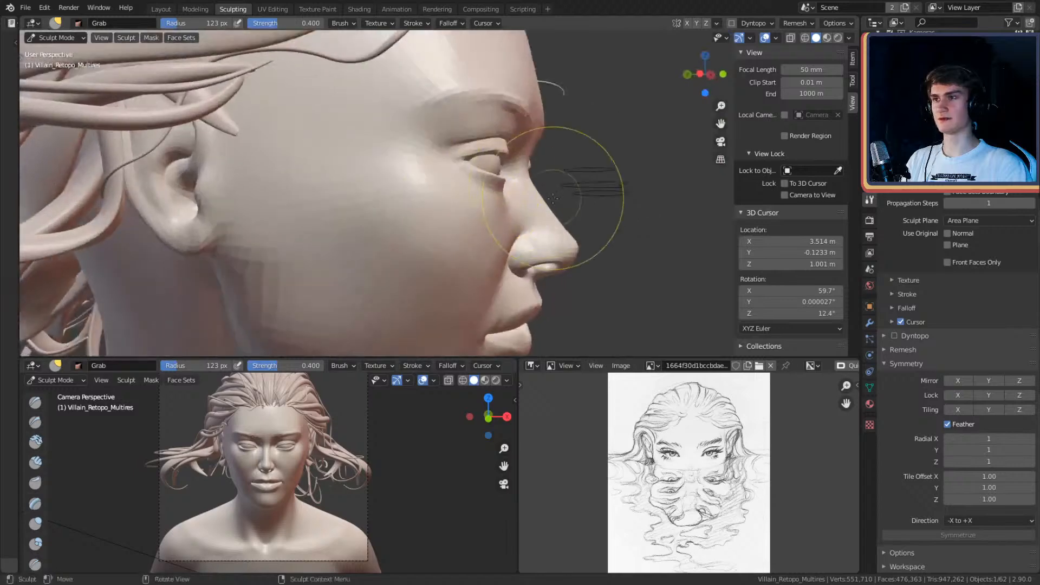
pyautogui.press('f')
pyautogui.click(526, 195)
pyautogui.keyDown('alt'); pyautogui.moveTo(562, 174); pyautogui.dragTo(567, 187); pyautogui.keyUp('alt')
pyautogui.press('f')
pyautogui.click(559, 190)
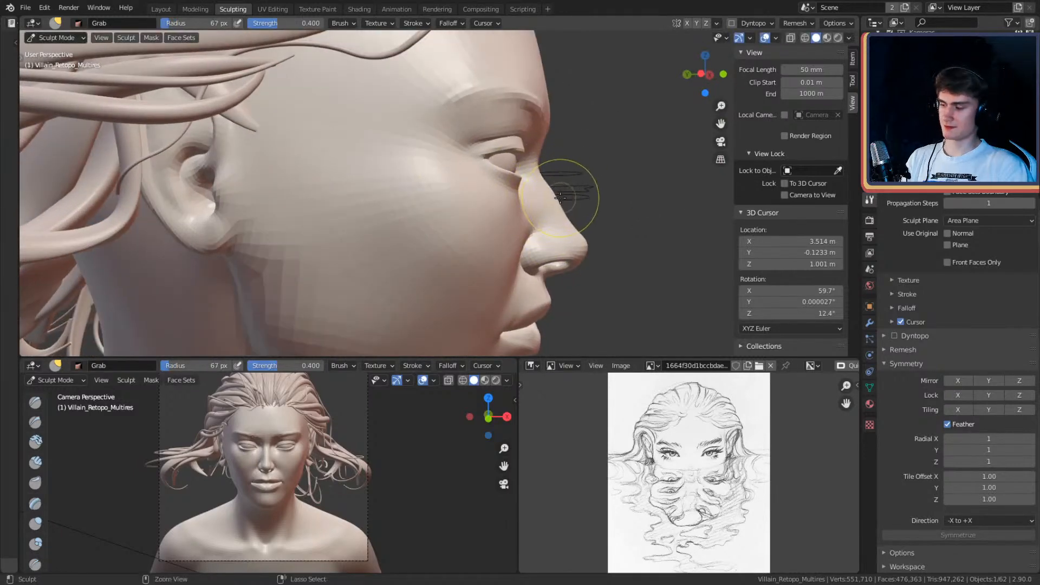
# Step: Adjust the nose bridge from the front with the Grab brush at a radius of about 115 px
pyautogui.keyDown('alt'); pyautogui.moveTo(563, 193); pyautogui.dragTo(406, 225); pyautogui.keyUp('alt')
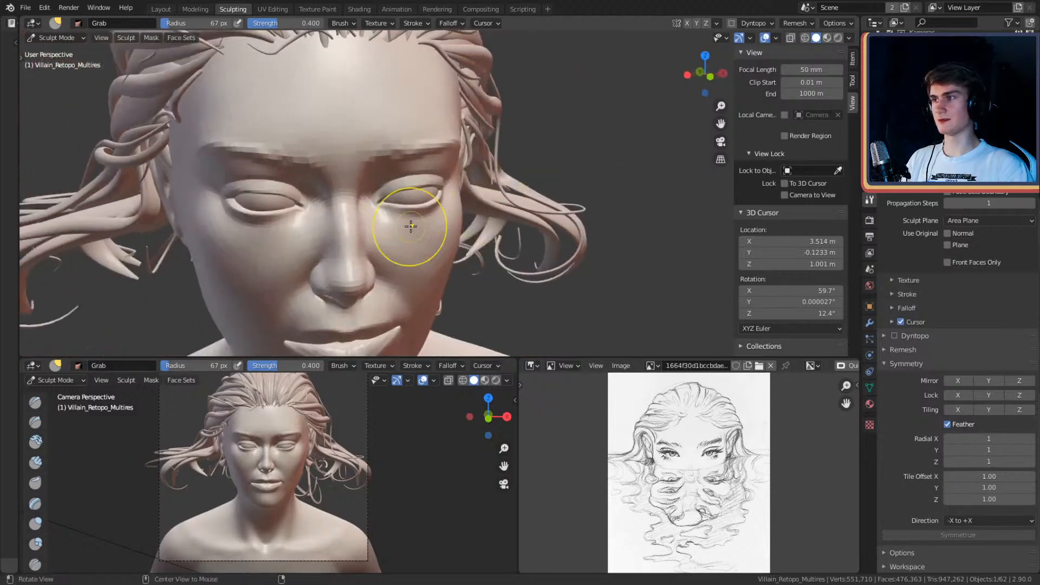
pyautogui.press('f')
pyautogui.click(349, 233)
pyautogui.scroll(-1, 387, 221)
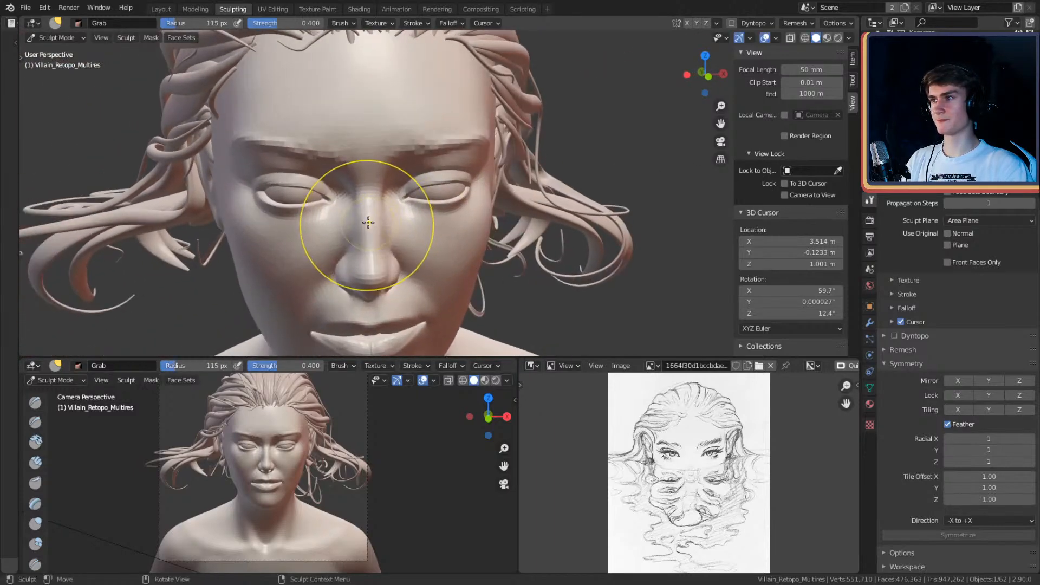
# Step: Examine the whole face from several frontal angles to check the balance of the nose, brows and mouth
pyautogui.scroll(-2, 447, 190)
pyautogui.keyDown('alt'); pyautogui.moveTo(447, 190); pyautogui.dragTo(443, 185); pyautogui.keyUp('alt')
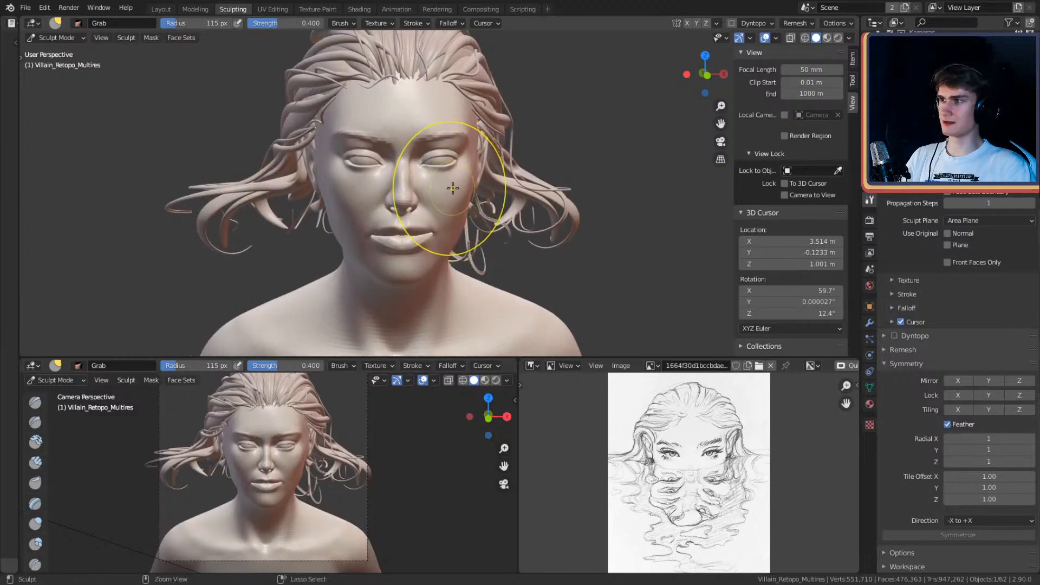
pyautogui.moveTo(544, 111)
pyautogui.keyDown('alt'); pyautogui.mouseDown()
pyautogui.moveTo(551, 152)
pyautogui.moveTo(580, 144)
pyautogui.moveTo(510, 166)
pyautogui.mouseUp(); pyautogui.keyUp('alt')
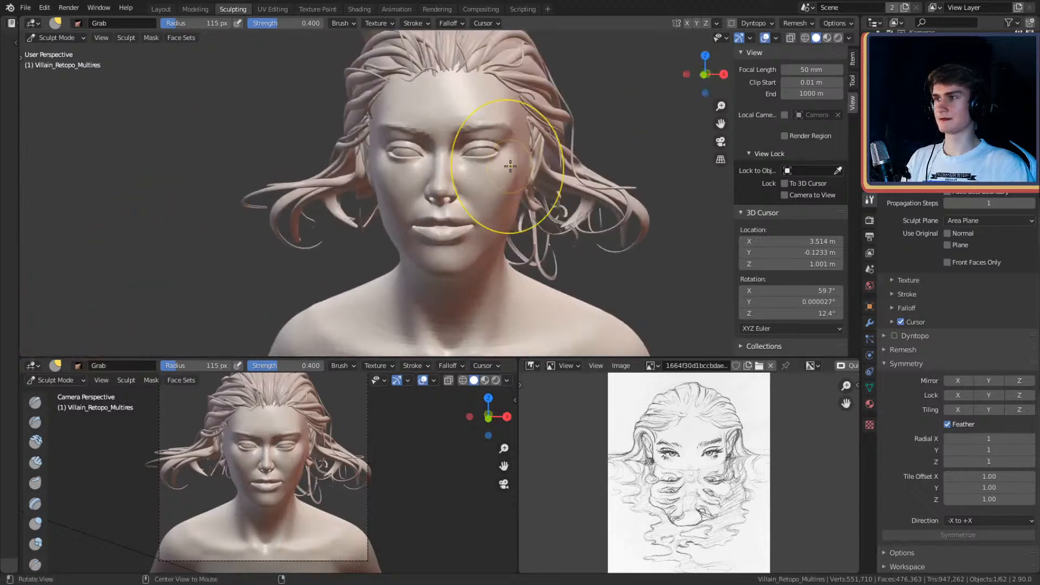
pyautogui.scroll(4, 510, 166)
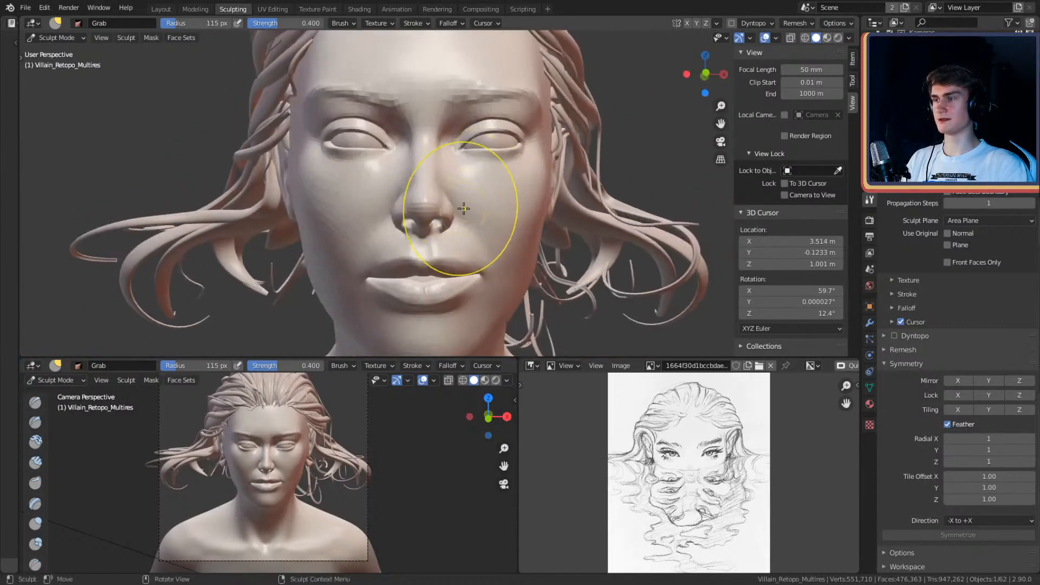
pyautogui.scroll(-5, 463, 208)
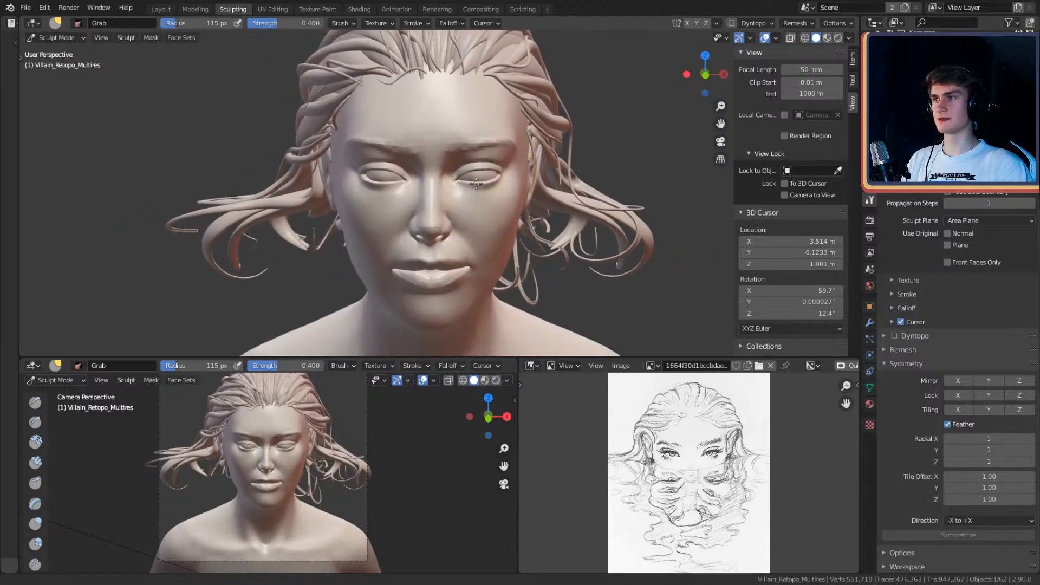
pyautogui.moveTo(476, 183); pyautogui.dragTo(471, 176, button='middle')
pyautogui.scroll(-2, 470, 187)
pyautogui.scroll(1, 474, 192)
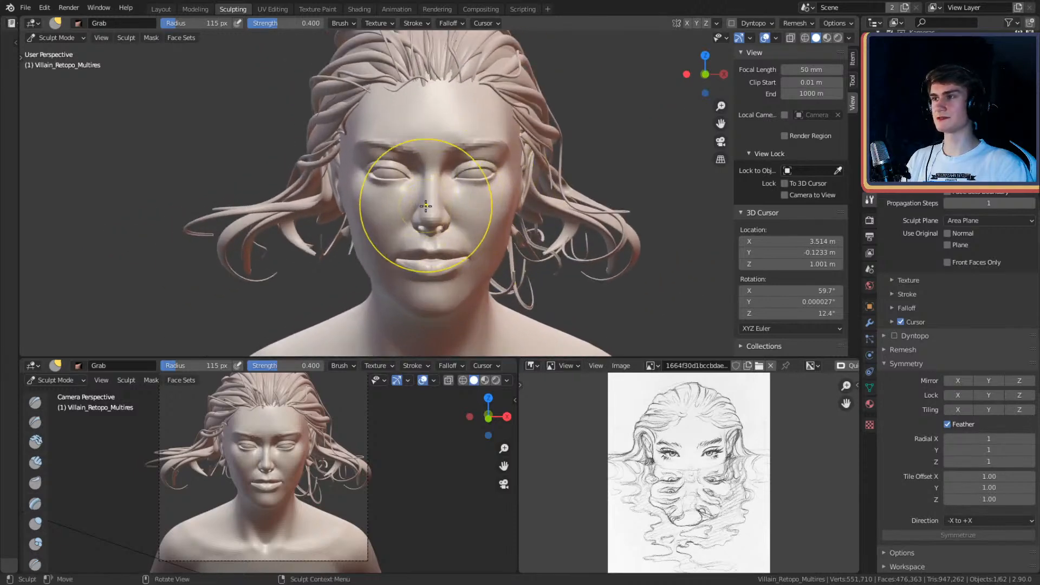
pyautogui.moveTo(426, 207); pyautogui.dragTo(429, 230, button='middle')
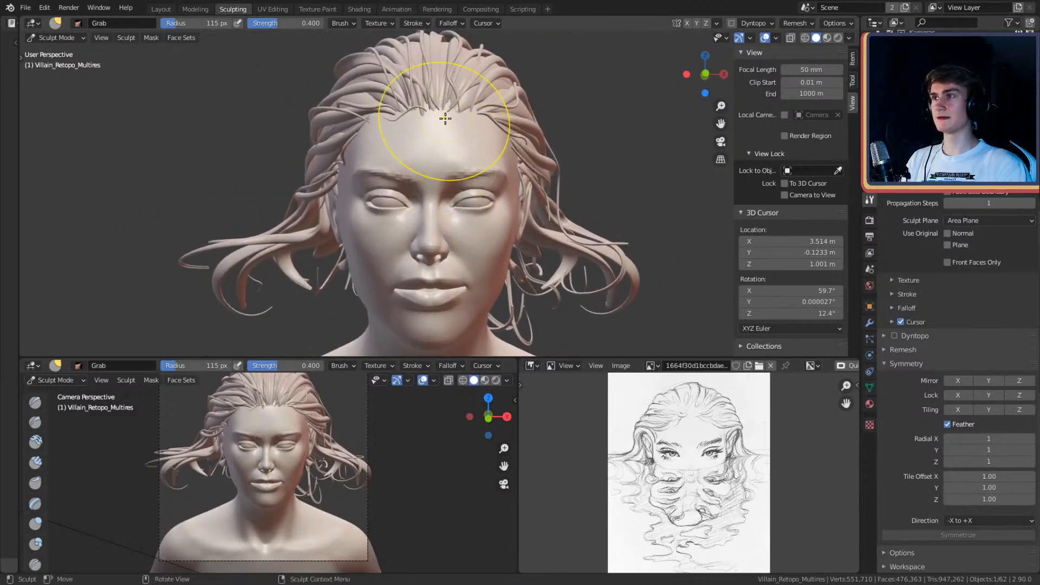
pyautogui.moveTo(445, 118); pyautogui.dragTo(499, 162, button='middle')
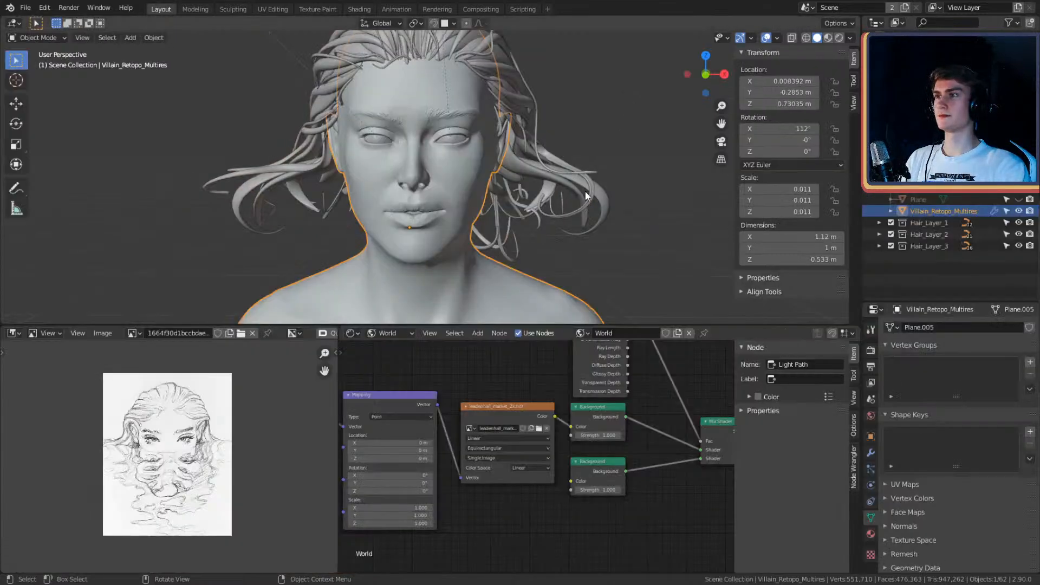
# Step: Select the Villain_Retopo_Multires mesh and apply its Multires modifier at viewport level 5
pyautogui.scroll(4, 568, 173)
pyautogui.hotkey('alt', 'a')
pyautogui.click(488, 184)
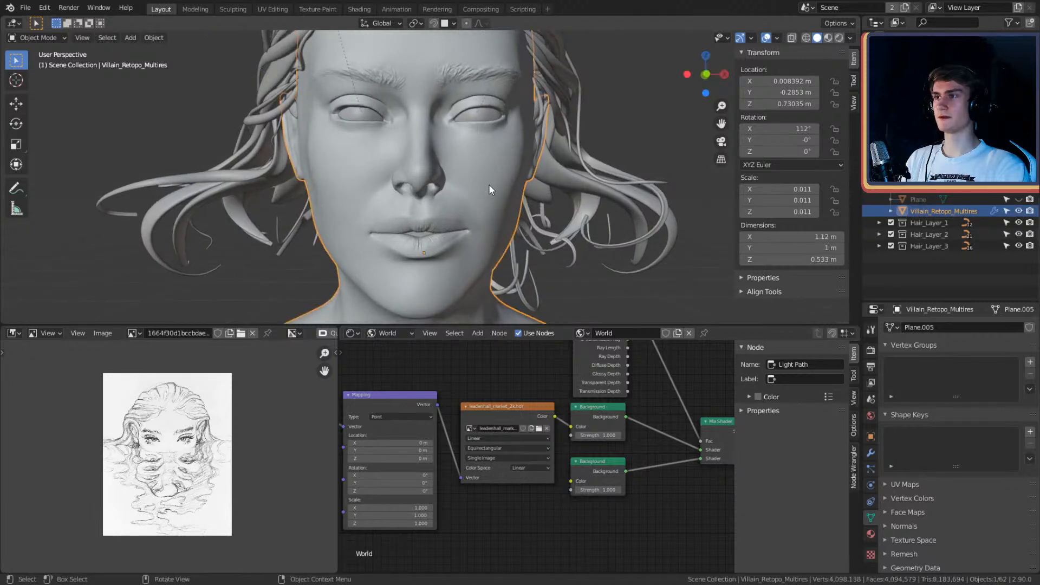
pyautogui.moveTo(489, 184); pyautogui.dragTo(505, 203, button='middle')
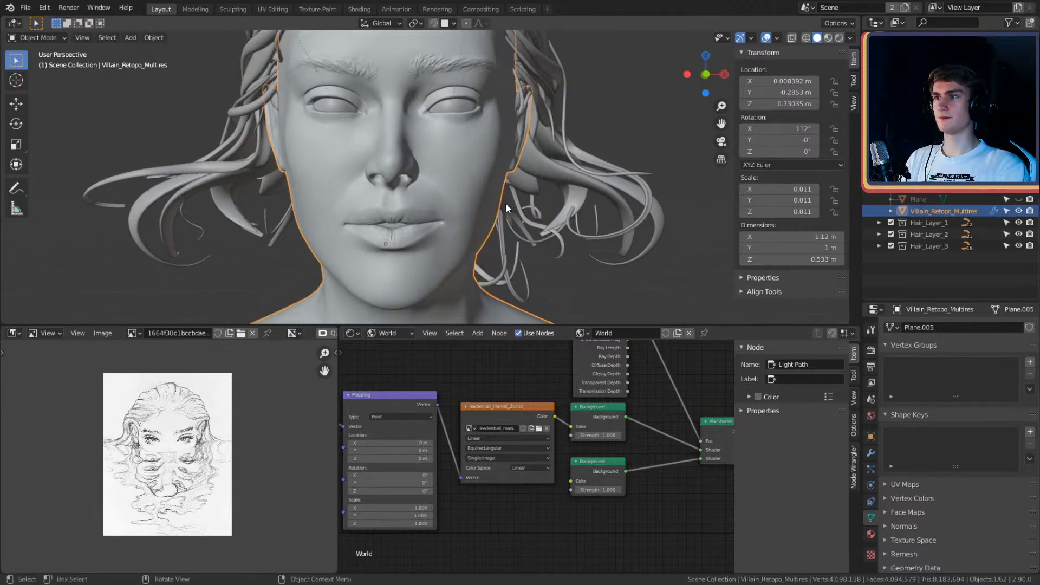
pyautogui.click(870, 452)
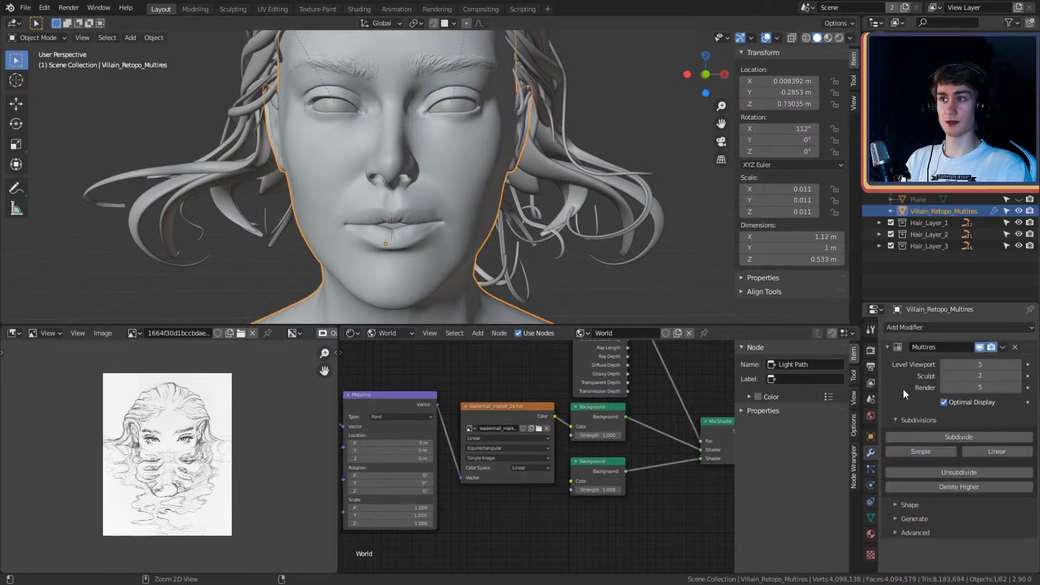
pyautogui.hotkey('ctrl', 'a')
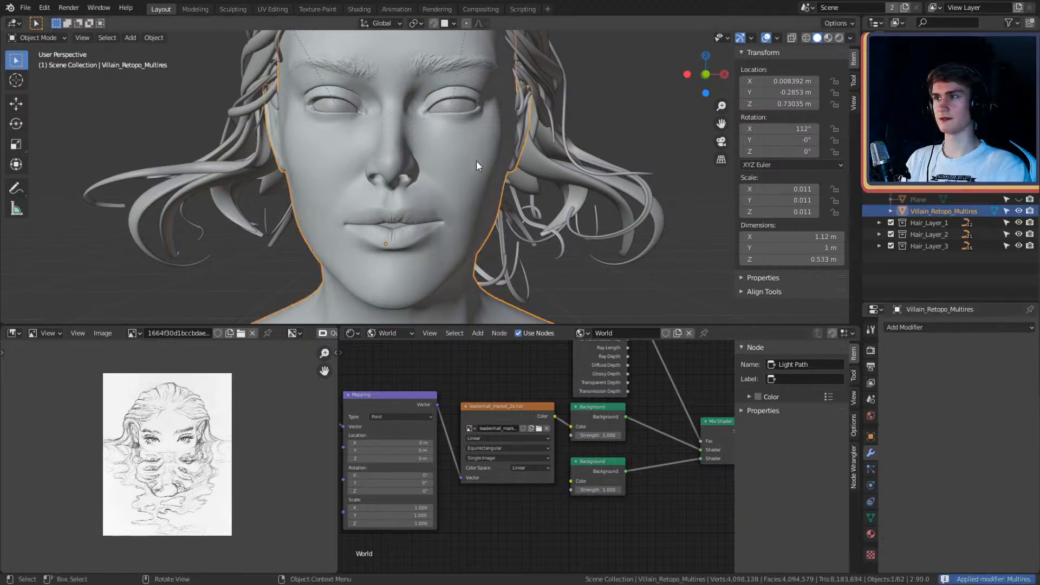
pyautogui.scroll(6, 476, 161)
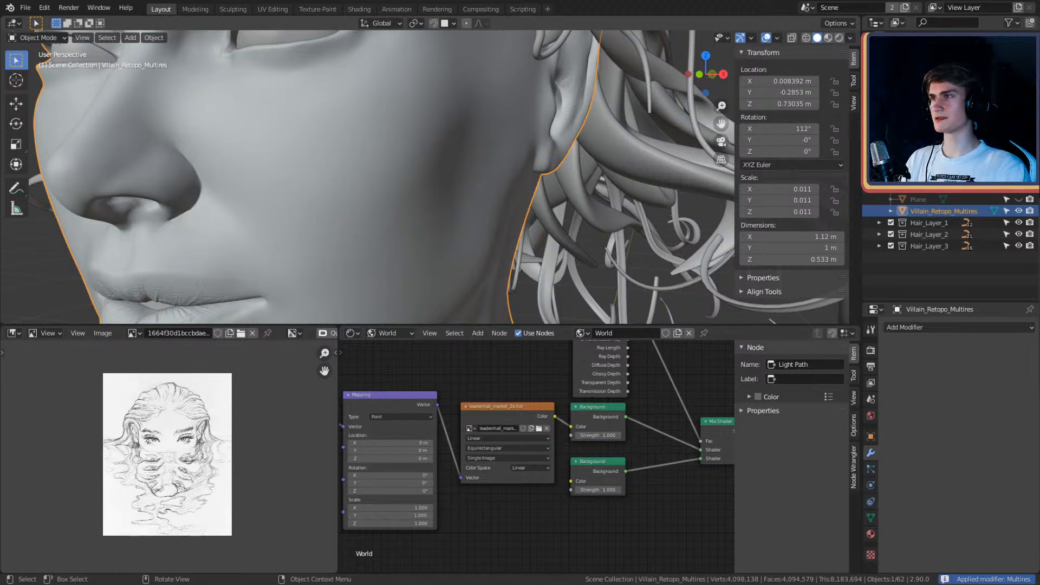
# Step: Examine the dense vertices of the applied Villain_Retopo_Multires mesh in Edit Mode around the cheek and jaw
pyautogui.press('Tab')
pyautogui.scroll(3, 401, 176)
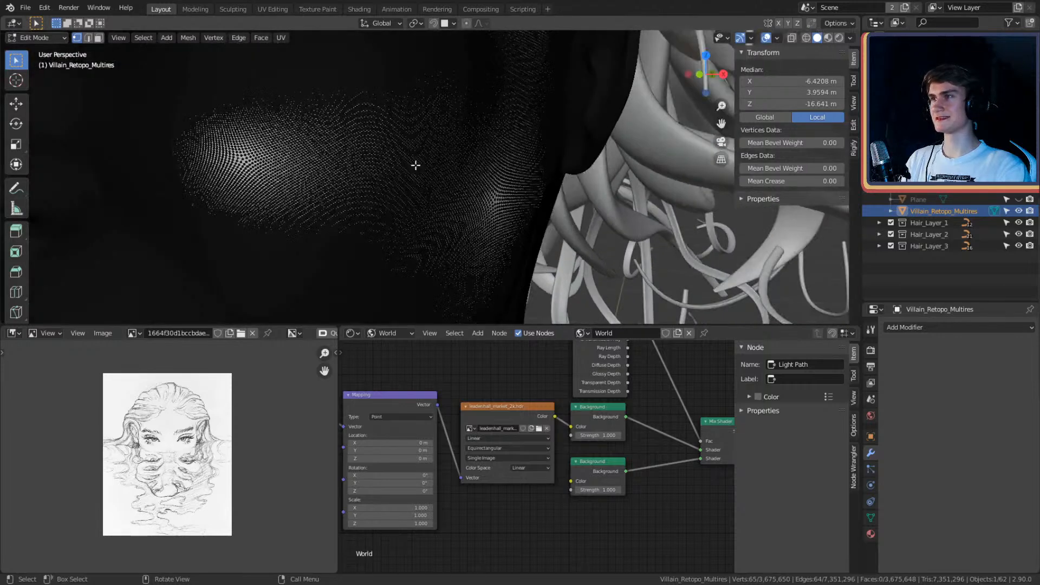
pyautogui.scroll(-4, 409, 152)
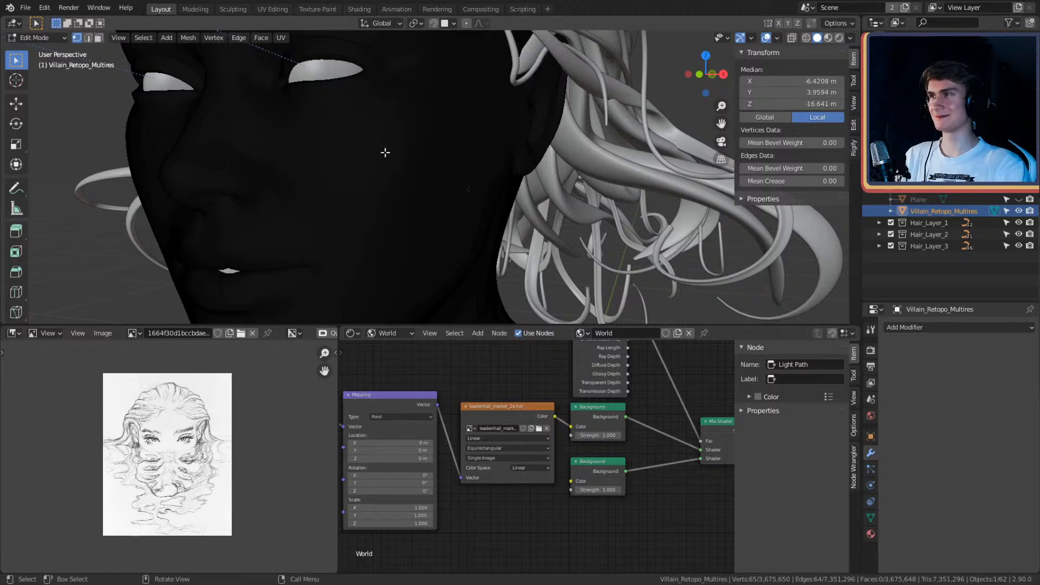
pyautogui.scroll(4, 392, 176)
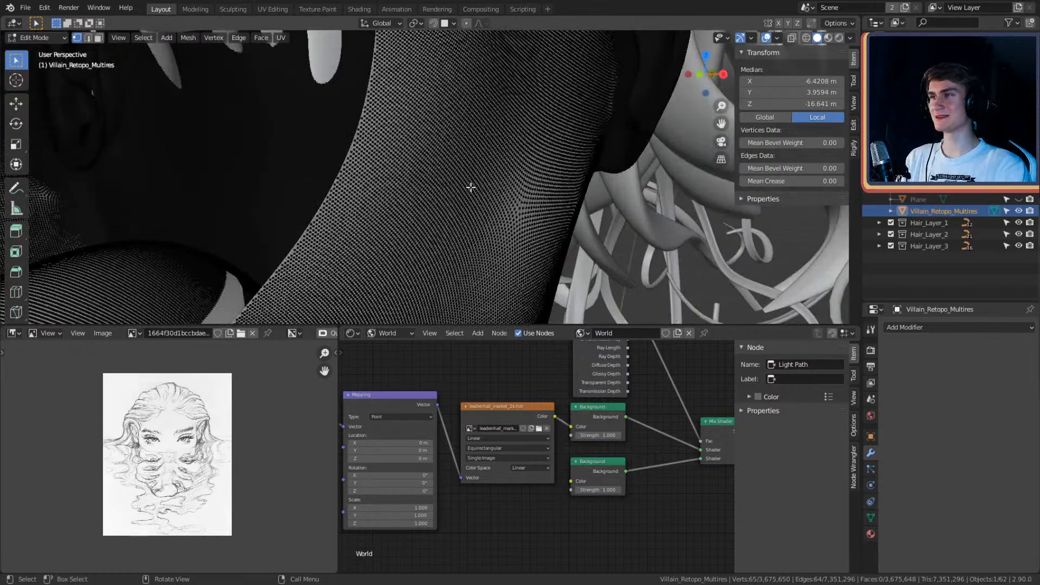
pyautogui.scroll(-4, 464, 165)
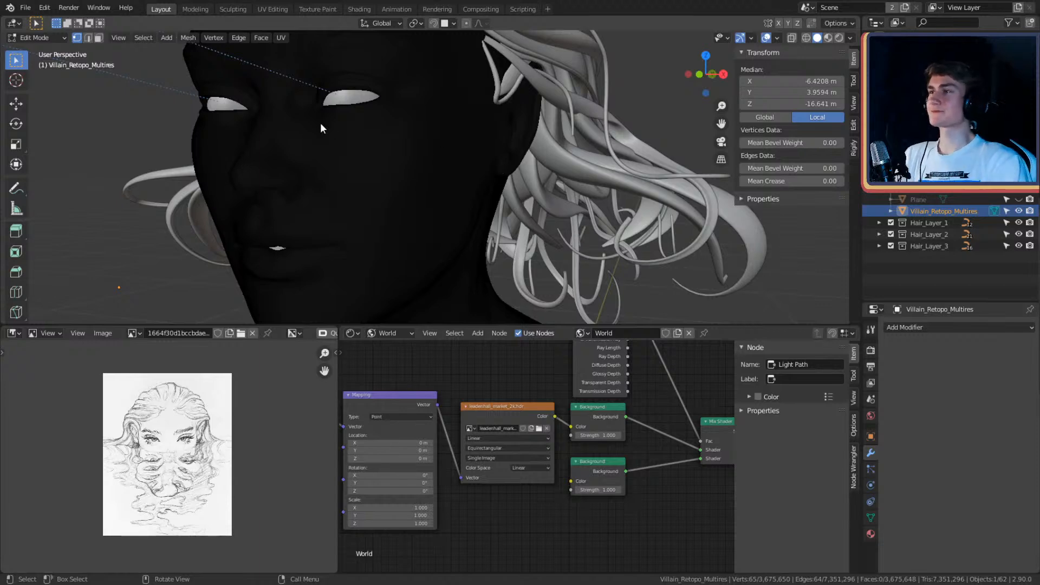
pyautogui.press('Tab')
pyautogui.moveTo(335, 167); pyautogui.dragTo(391, 174, button='middle')
pyautogui.scroll(5, 437, 174)
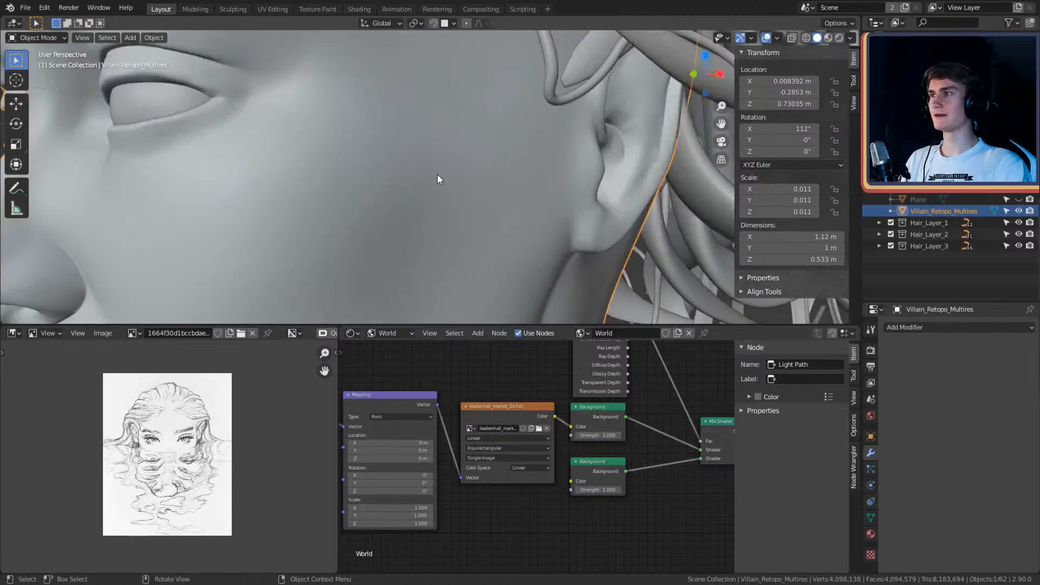
# Step: Save the file character_2.blend
pyautogui.scroll(-6, 437, 174)
pyautogui.moveTo(431, 223); pyautogui.dragTo(490, 216, button='middle')
pyautogui.click(25, 7)
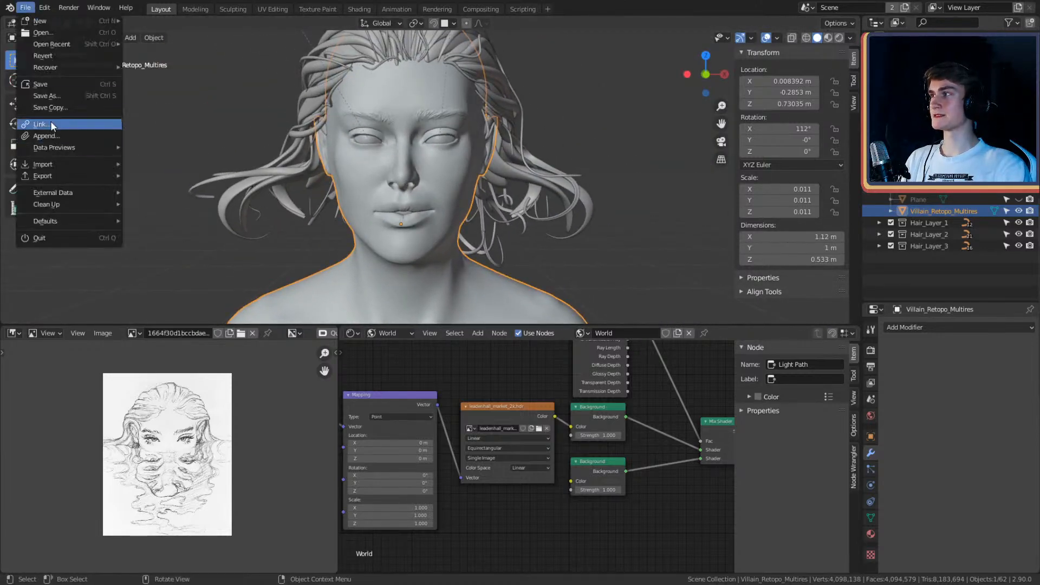
pyautogui.click(52, 85)
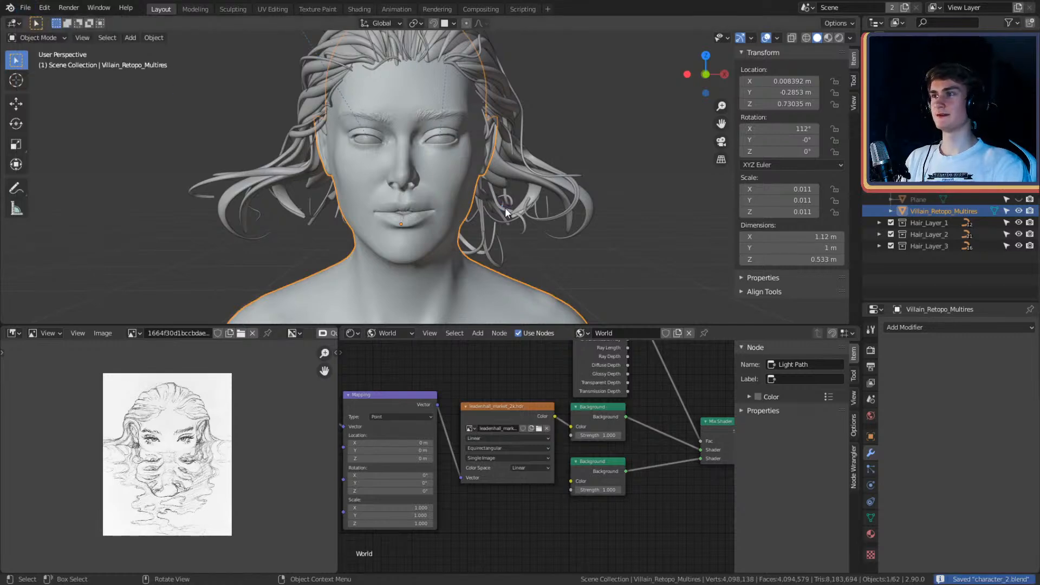
# Step: Examine the area around the character's left eye on the dense mesh in both Object Mode and Edit Mode
pyautogui.scroll(2, 505, 207)
pyautogui.scroll(3, 490, 186)
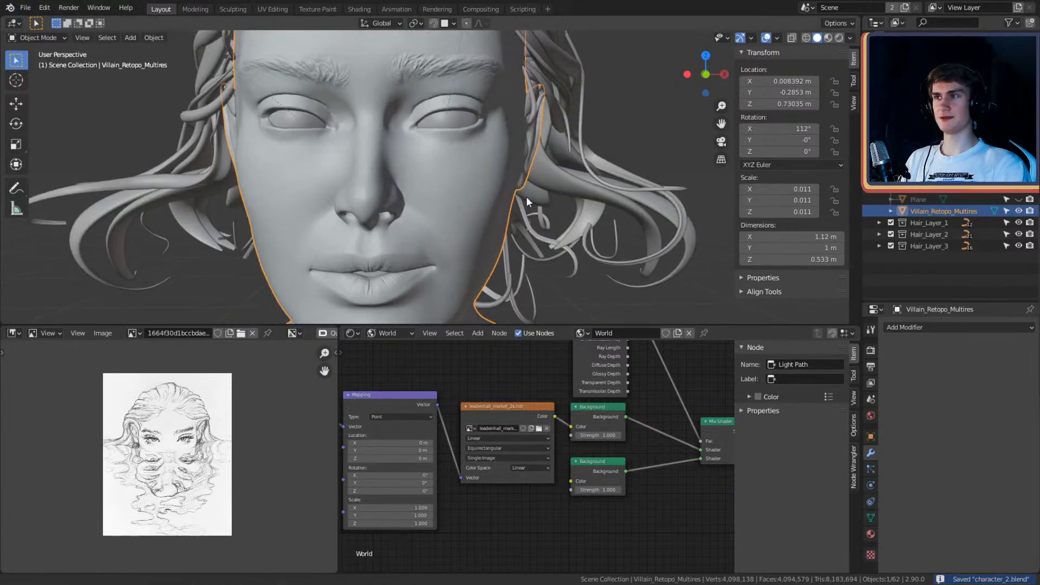
pyautogui.moveTo(527, 202); pyautogui.dragTo(510, 222, button='middle')
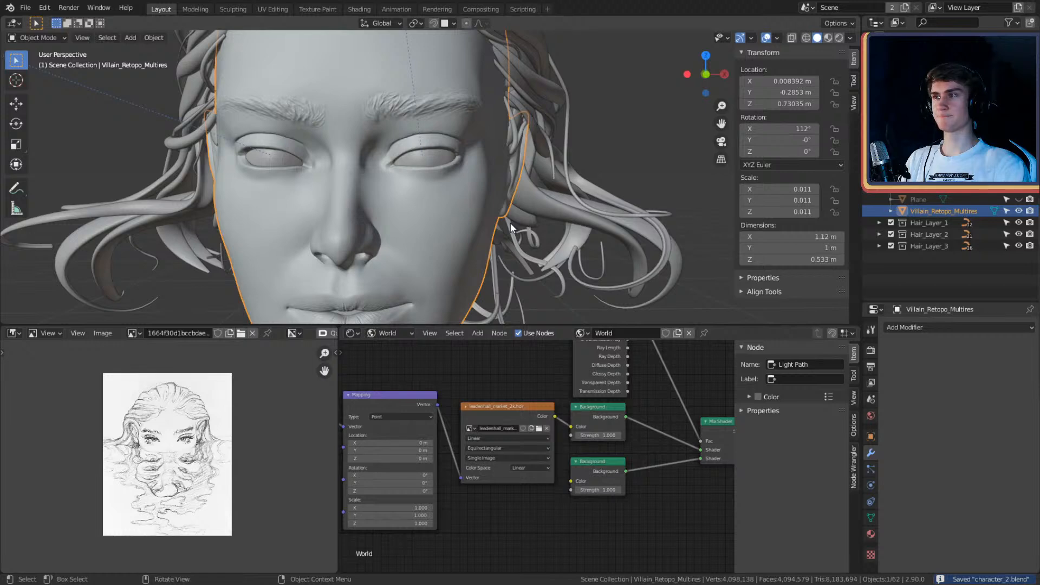
pyautogui.scroll(5, 470, 151)
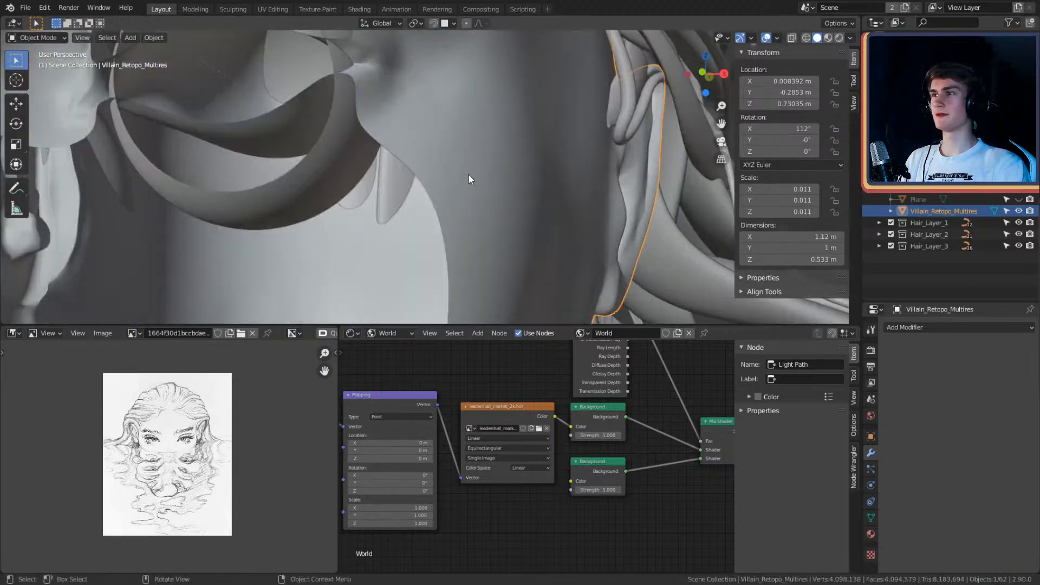
pyautogui.moveTo(468, 174); pyautogui.dragTo(513, 183, button='middle')
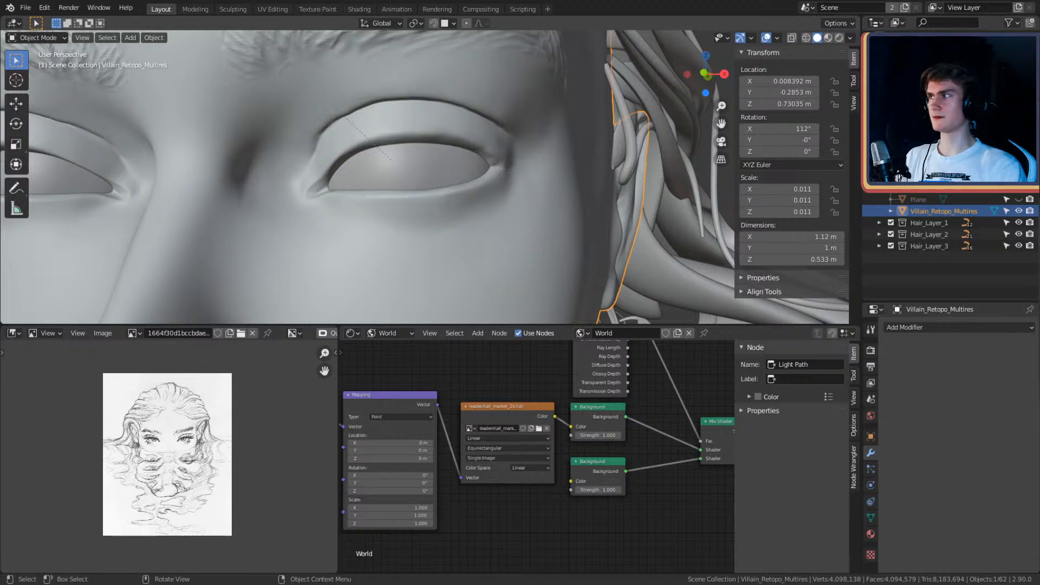
pyautogui.press('Tab')
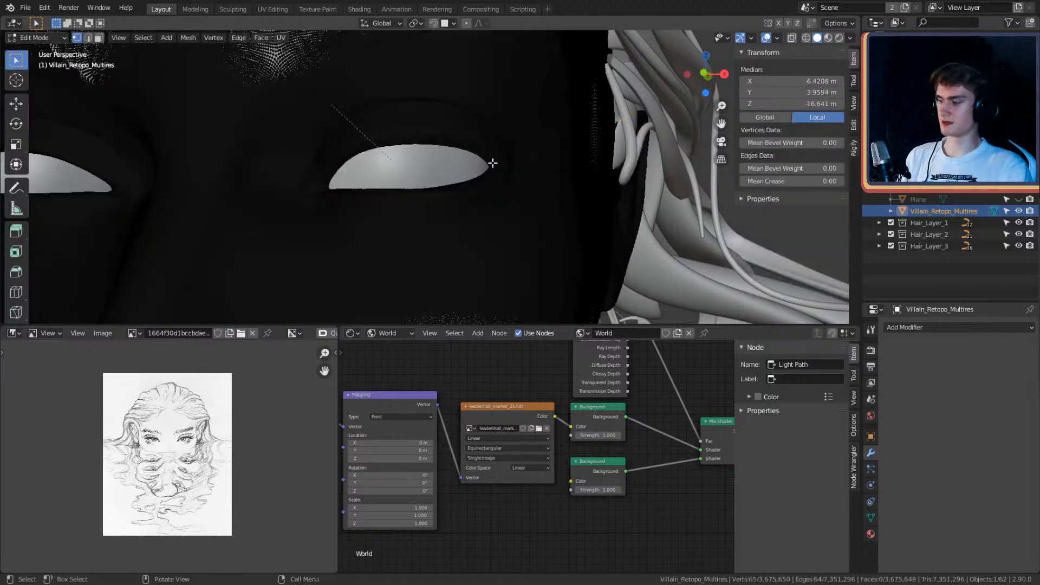
pyautogui.press('Tab')
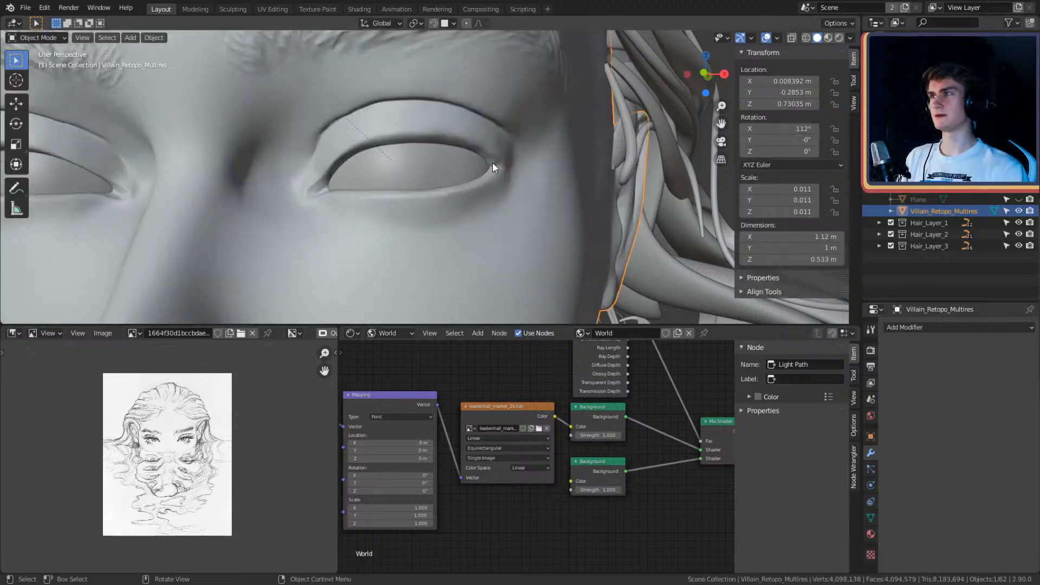
pyautogui.press('ctrl')
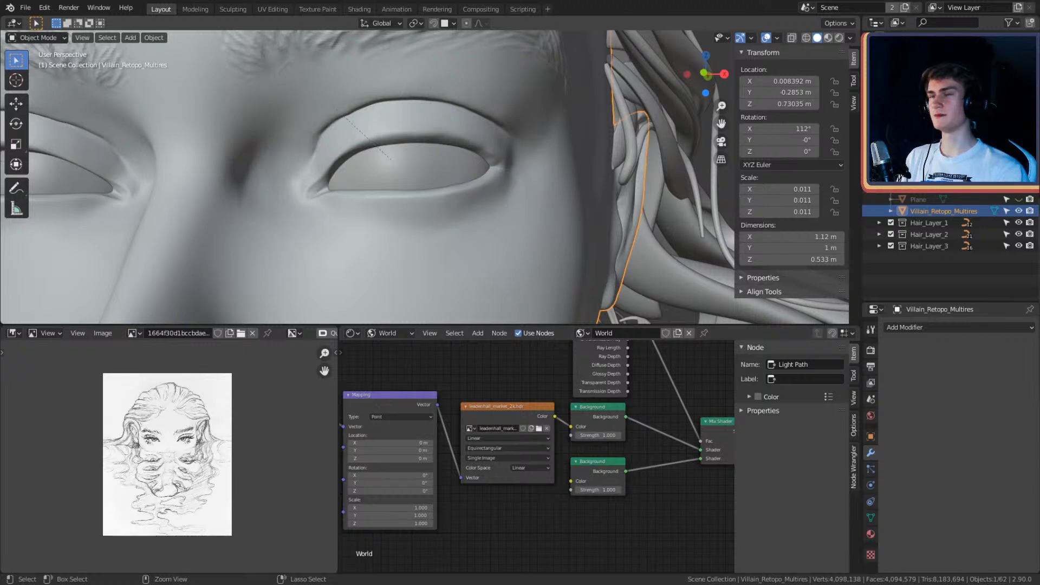
pyautogui.press('Tab')
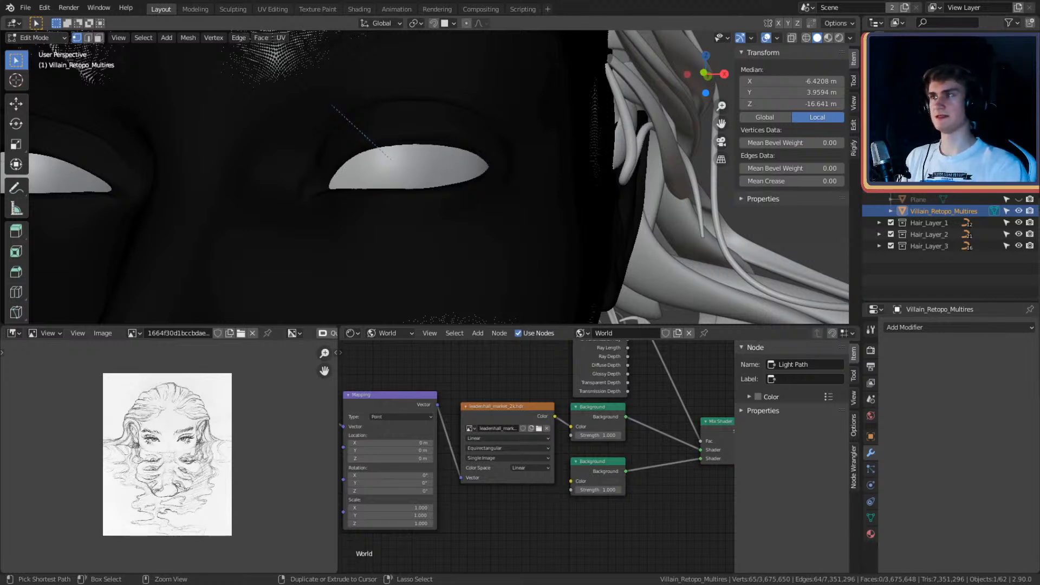
pyautogui.press('Tab')
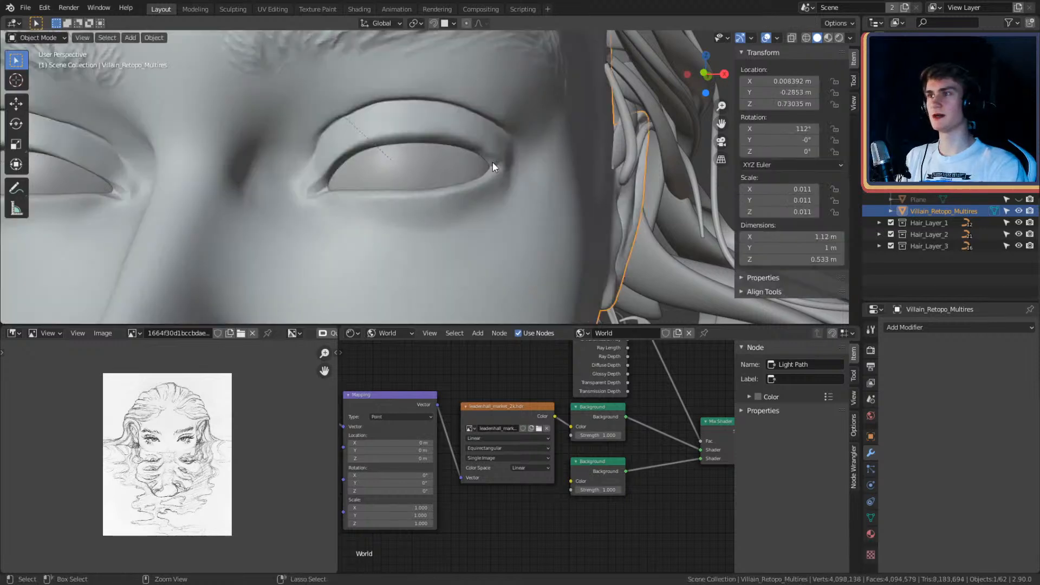
pyautogui.hotkey('alt', 'a')
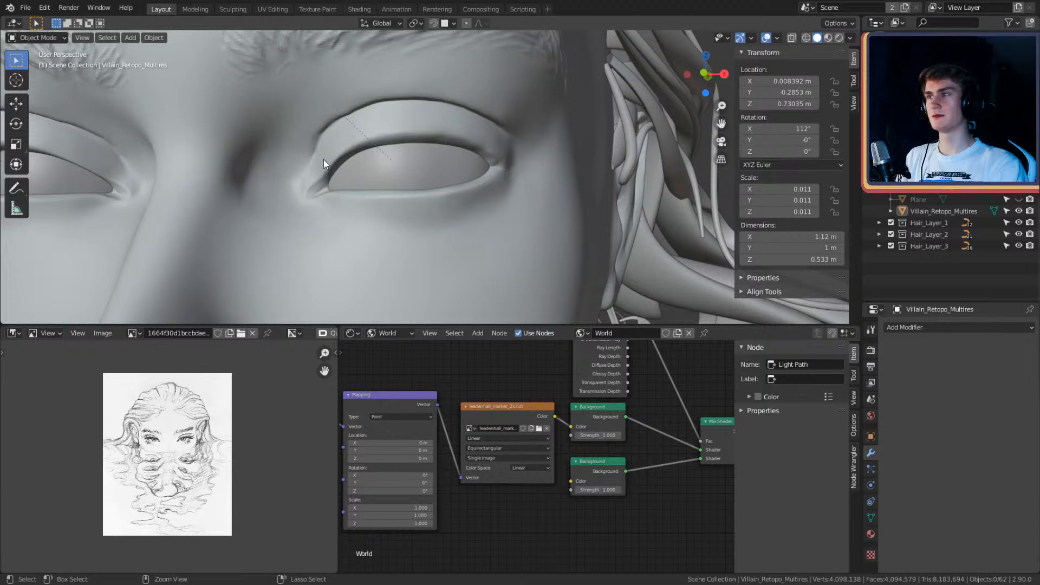
pyautogui.click(338, 145)
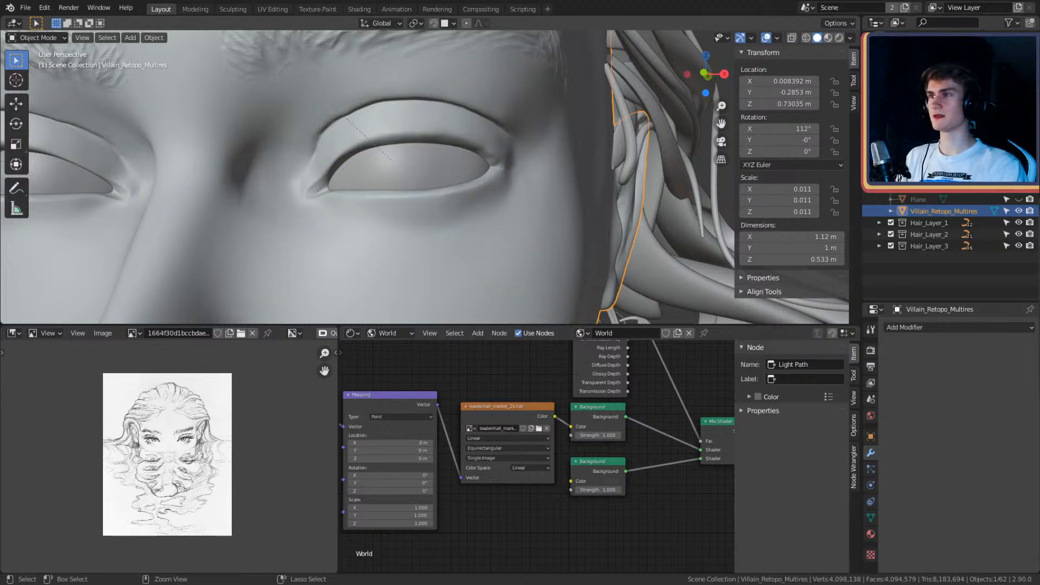
pyautogui.press('Tab')
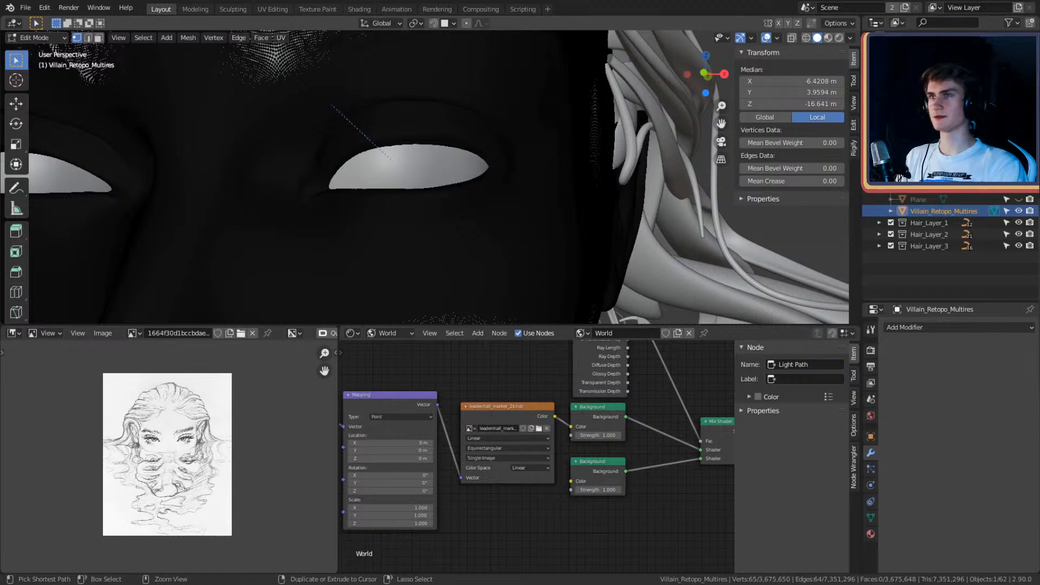
pyautogui.press('Tab')
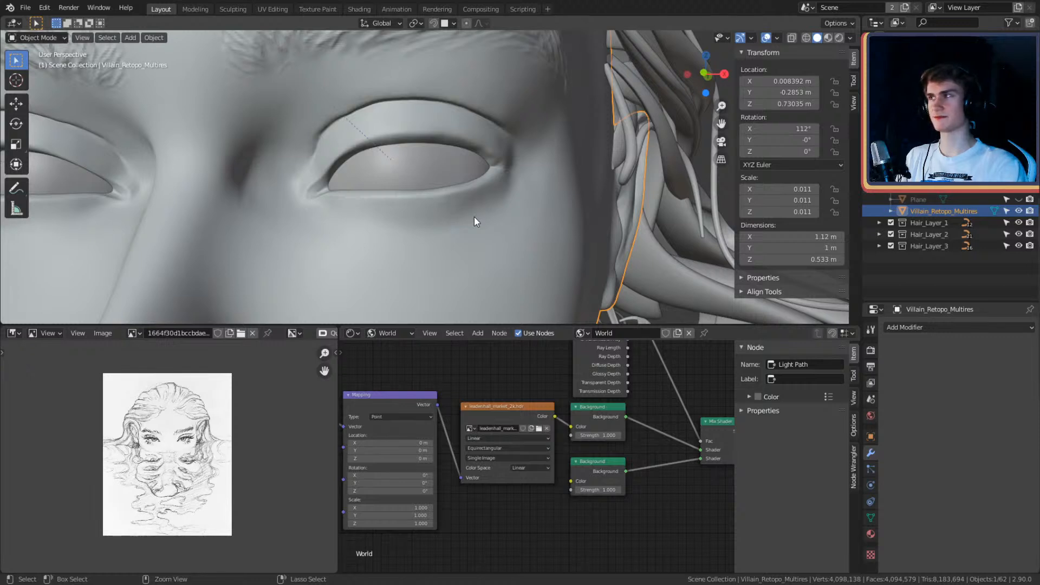
# Step: Undo back to before the Multires modifier was applied on Villain_Retopo_Multires
pyautogui.hotkey('alt', 'a')
pyautogui.press('ctrl')
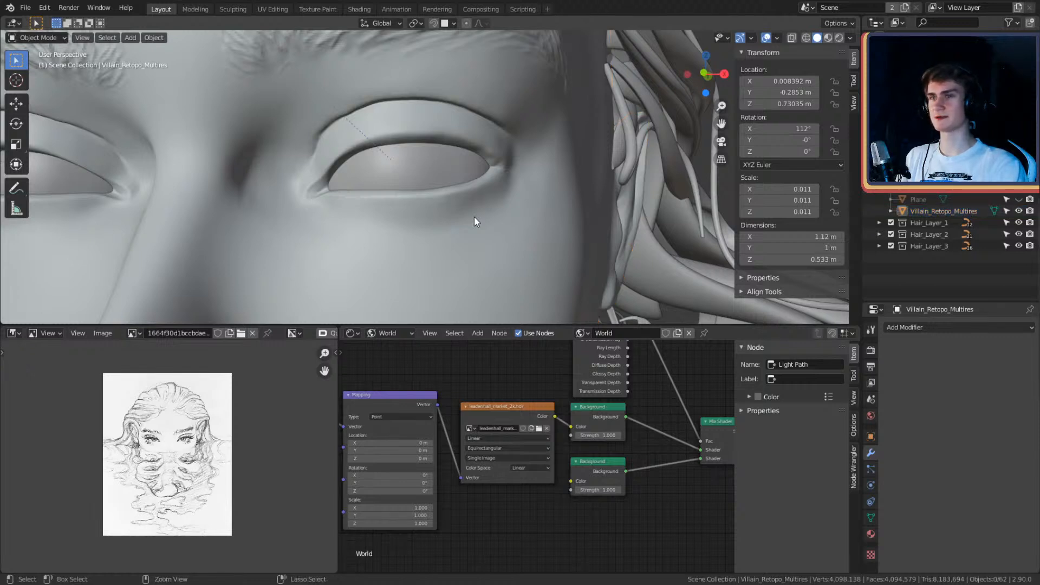
pyautogui.hotkey('ctrl', 'z')
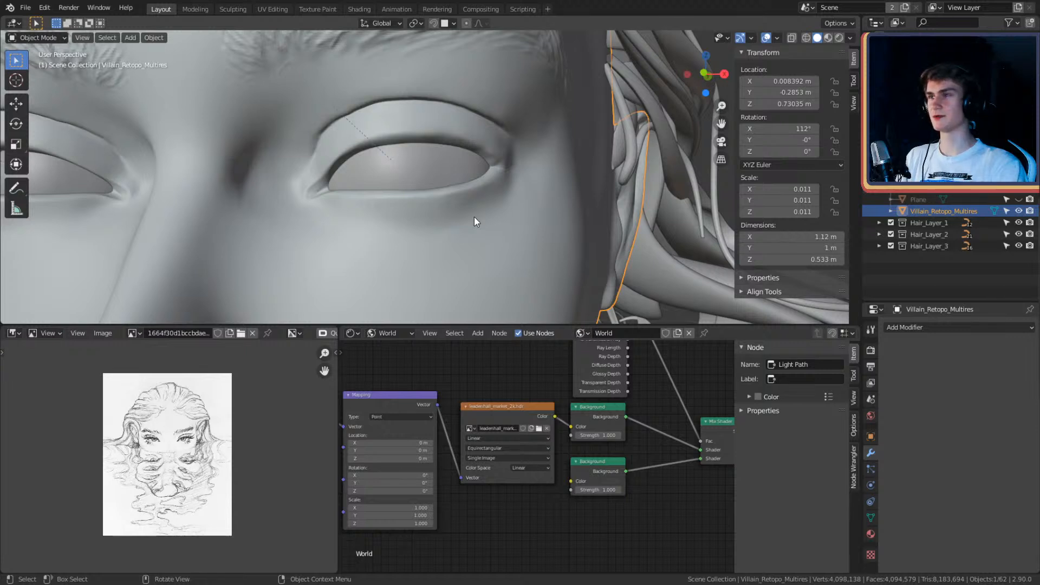
pyautogui.press('ctrl')
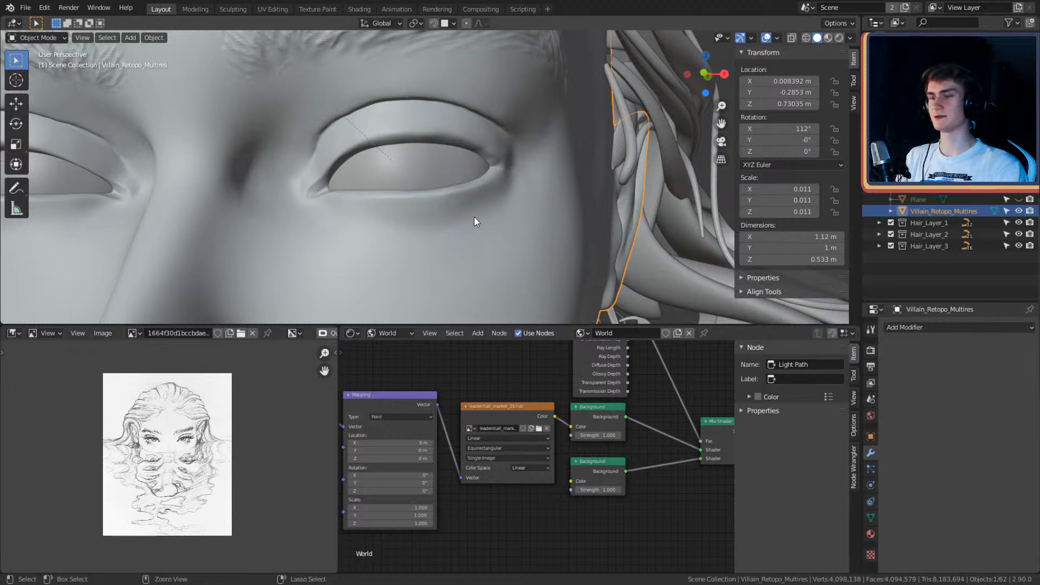
pyautogui.hotkey('ctrl', 'z')
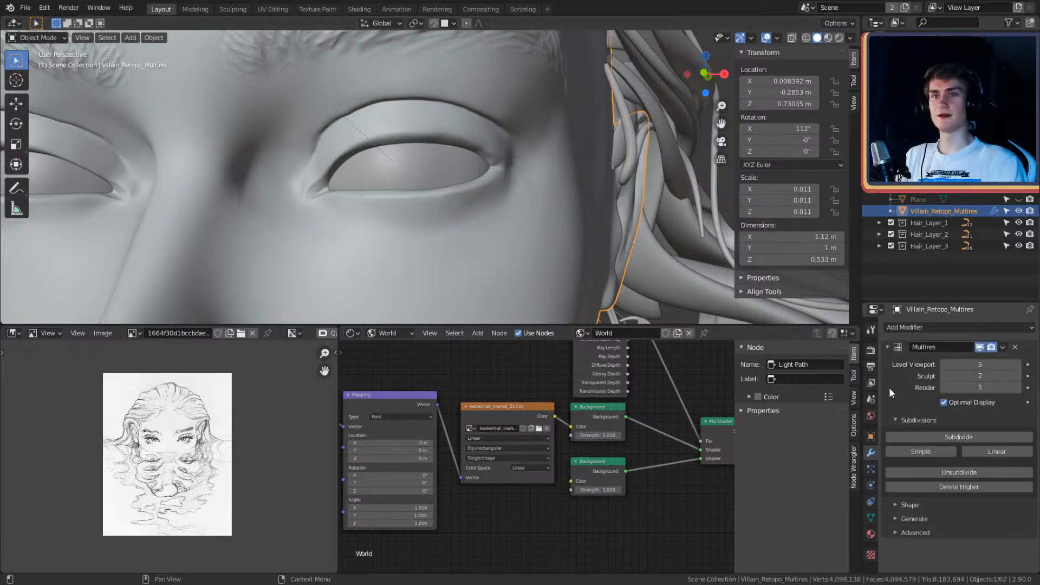
# Step: Deselect all objects and set the Multires modifier's viewport level to 1
pyautogui.scroll(-5, 540, 204)
pyautogui.scroll(3, 559, 198)
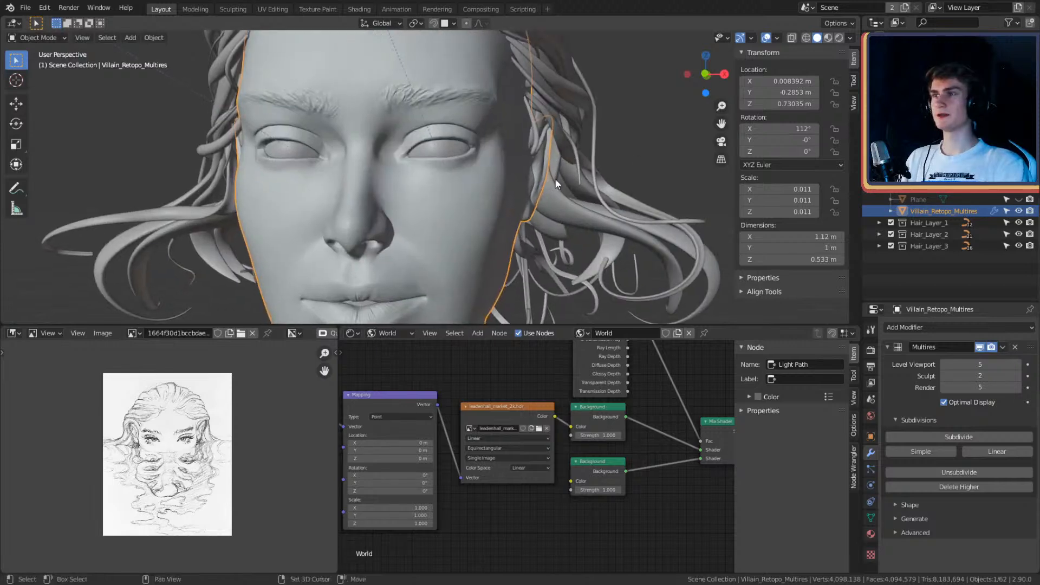
pyautogui.hotkey('alt', 'a')
pyautogui.scroll(3, 564, 187)
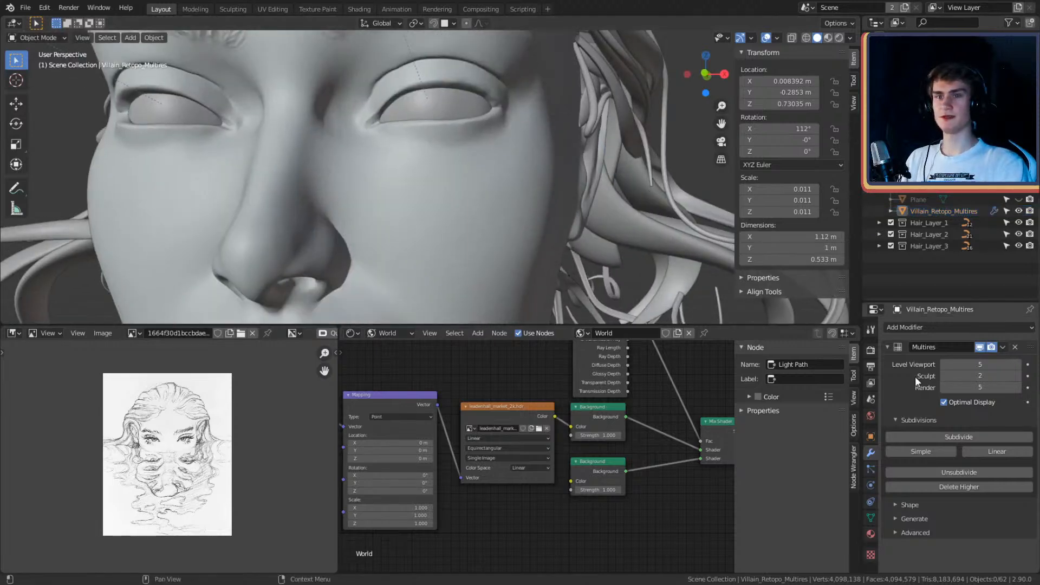
pyautogui.click(945, 364)
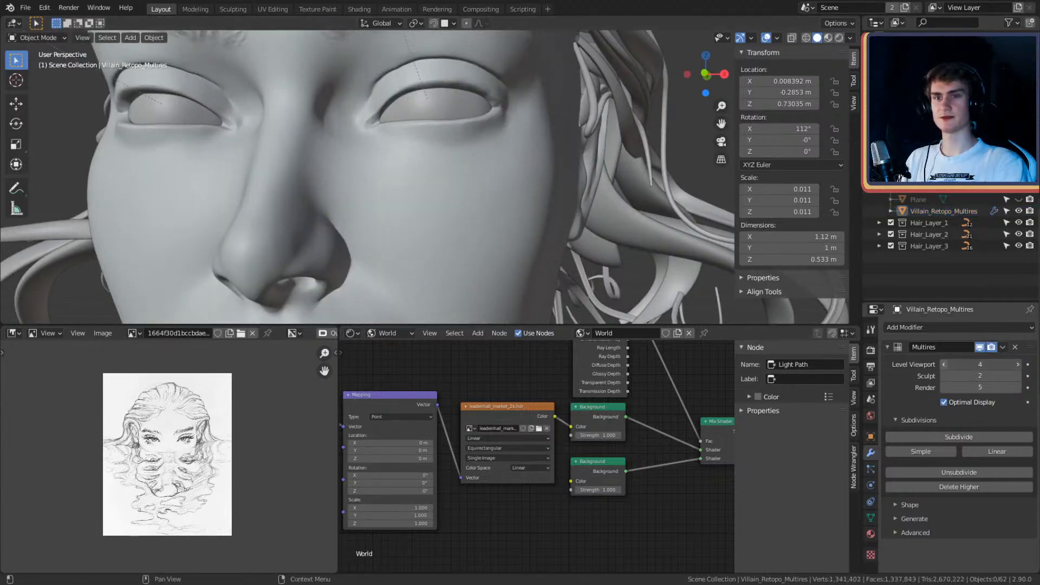
pyautogui.click(944, 364)
pyautogui.click(944, 364)
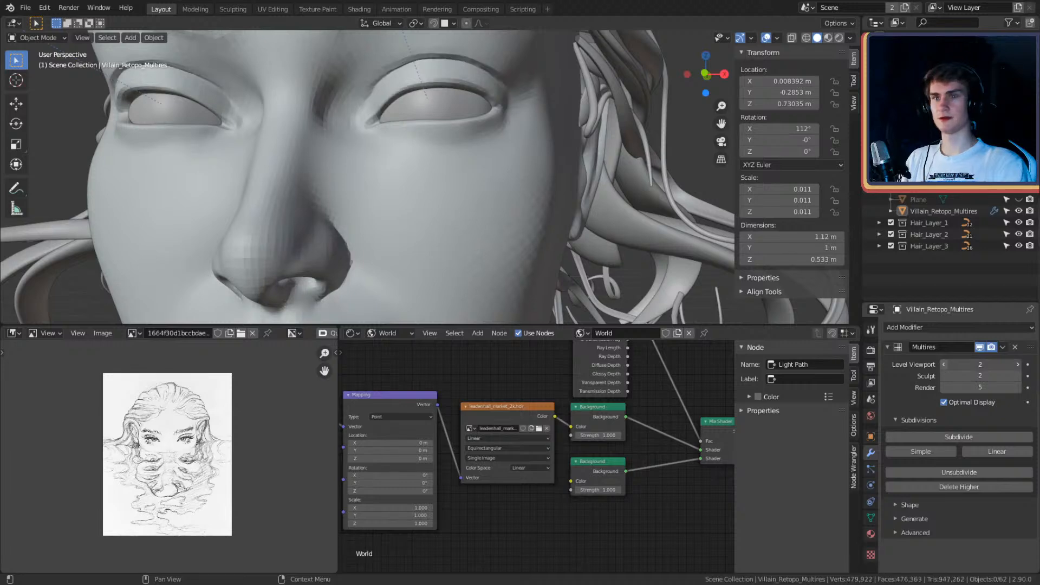
pyautogui.click(944, 364)
# Step: Enter Edit Mode on Villain_Retopo_Multires, switch to face selection and clear the current selection
pyautogui.moveTo(612, 207); pyautogui.dragTo(488, 173, button='middle')
pyautogui.press('Tab')
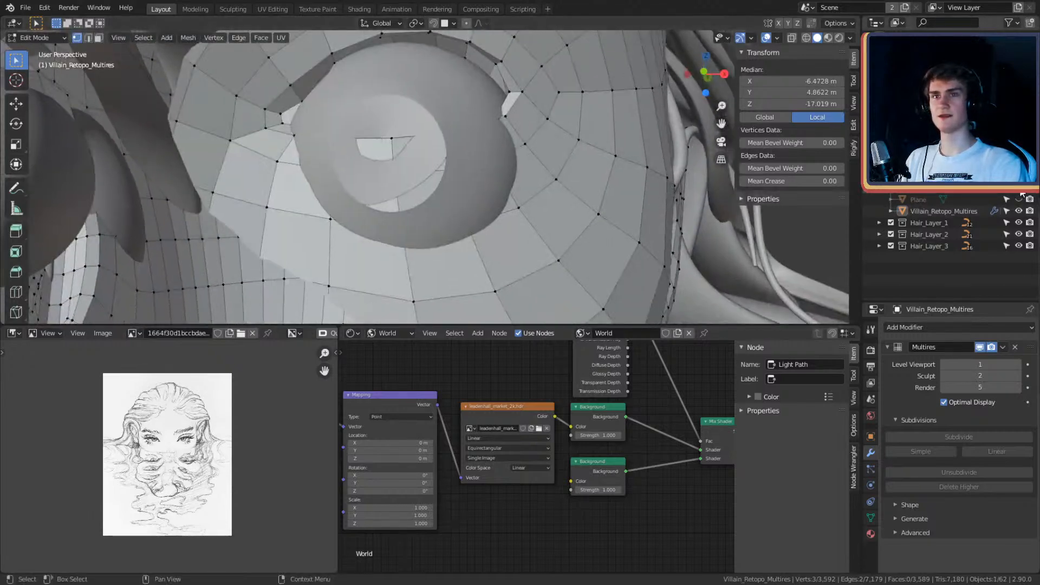
pyautogui.scroll(-4, 533, 124)
pyautogui.moveTo(532, 124); pyautogui.dragTo(465, 190, button='middle')
pyautogui.press('3')
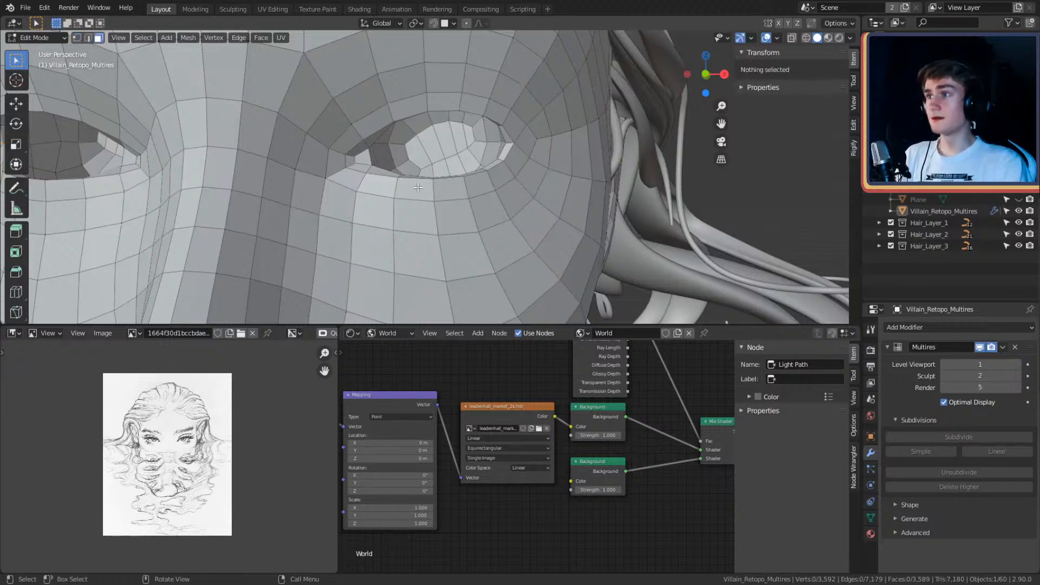
# Step: Select the ring of eyelid faces around the opening of the character's left eye
pyautogui.click(488, 177)
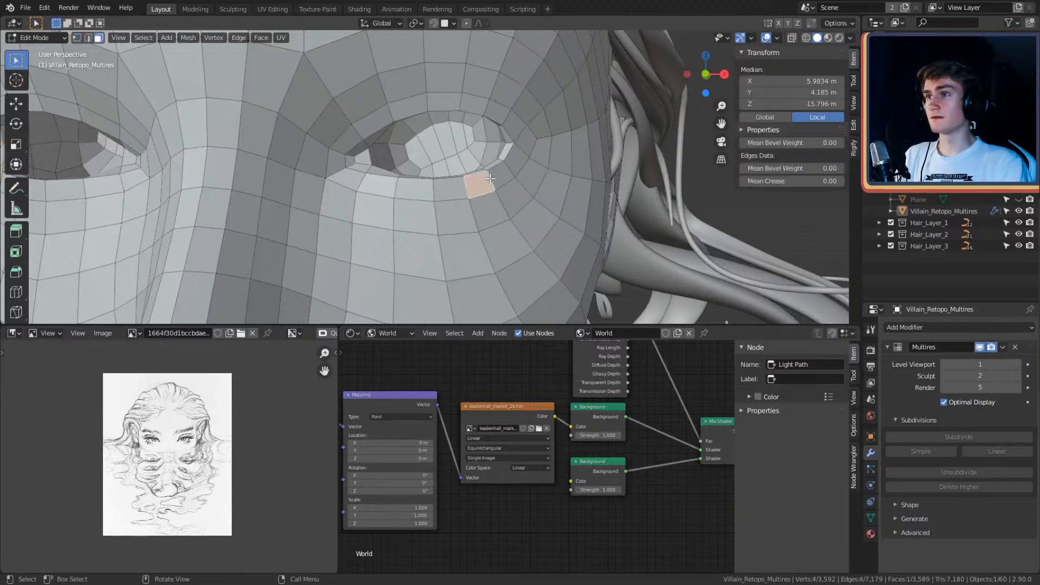
pyautogui.click(526, 139)
pyautogui.keyDown('ctrl'); pyautogui.click(347, 173); pyautogui.keyUp('ctrl')
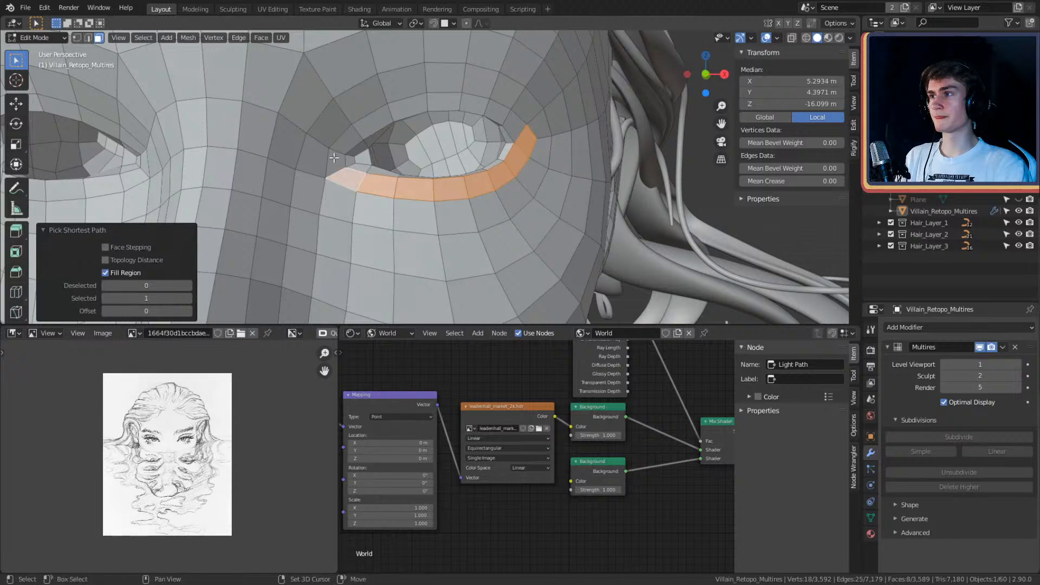
pyautogui.keyDown('ctrl'); pyautogui.keyDown('shift'); pyautogui.click(514, 126); pyautogui.keyUp('shift'); pyautogui.keyUp('ctrl')
pyautogui.moveTo(514, 126); pyautogui.dragTo(573, 142, button='middle')
pyautogui.scroll(-3, 563, 135)
pyautogui.keyDown('alt'); pyautogui.keyDown('shift'); pyautogui.click(564, 116); pyautogui.keyUp('shift'); pyautogui.keyUp('alt')
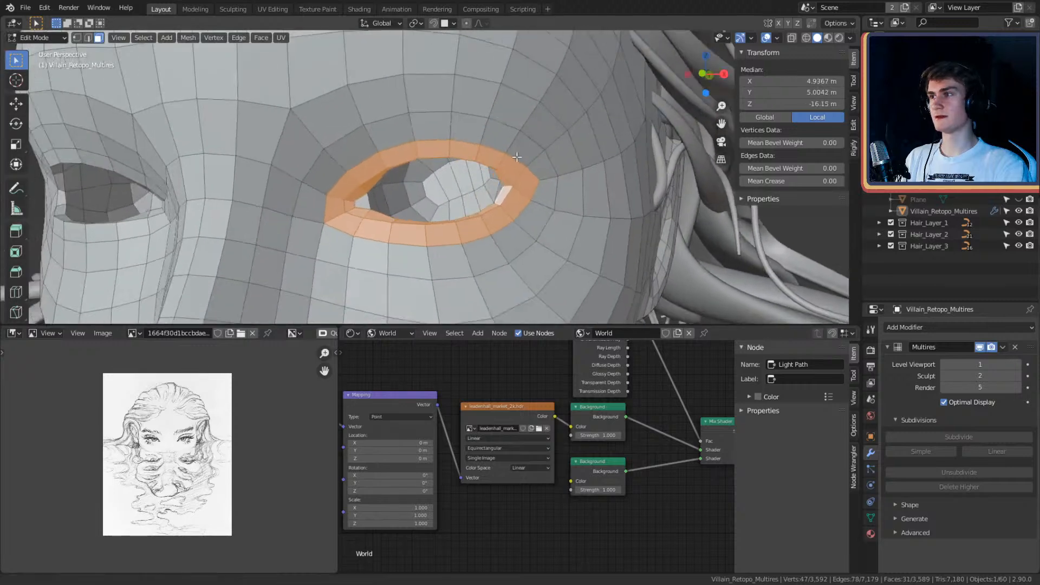
# Step: Inspect the low-level mesh topology from the ear across to the character's right eye
pyautogui.scroll(3, 569, 146)
pyautogui.moveTo(329, 213); pyautogui.dragTo(281, 230, button='middle')
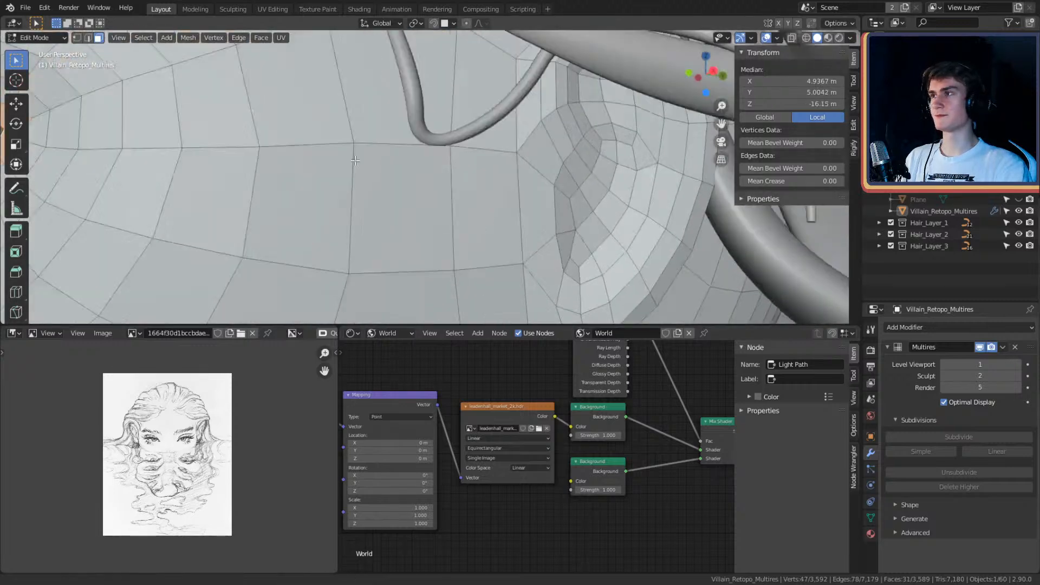
pyautogui.scroll(-3, 433, 187)
pyautogui.moveTo(466, 179); pyautogui.dragTo(530, 157, button='middle')
pyautogui.scroll(2, 488, 157)
pyautogui.scroll(-3, 504, 179)
pyautogui.scroll(2, 459, 115)
pyautogui.scroll(-4, 346, 172)
pyautogui.moveTo(543, 147); pyautogui.dragTo(524, 151, button='middle')
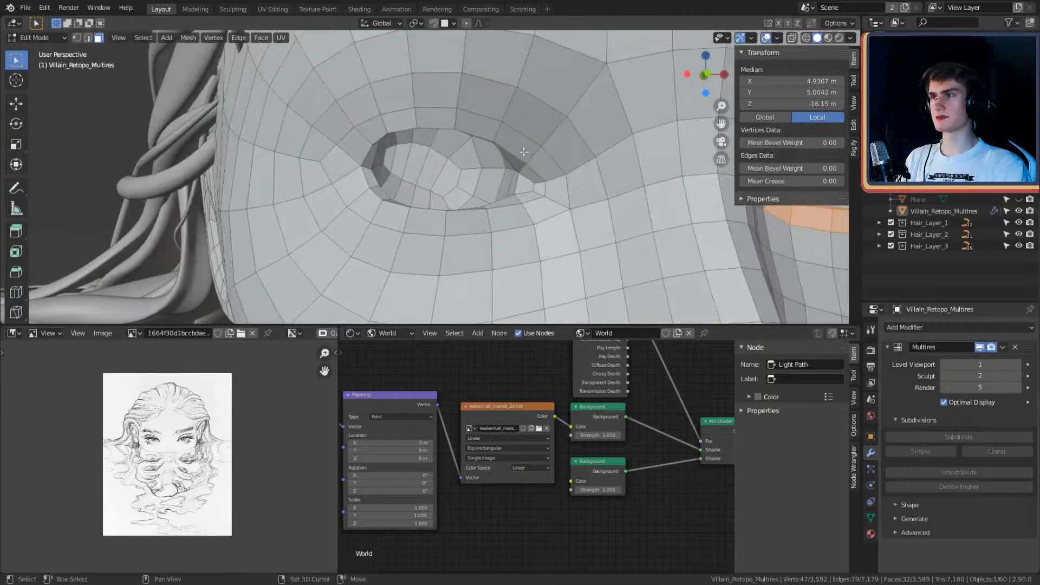
# Step: Add the ring of eyelid faces around the opening of the character's right eye to the selection
pyautogui.keyDown('shift'); pyautogui.click(342, 163); pyautogui.keyUp('shift')
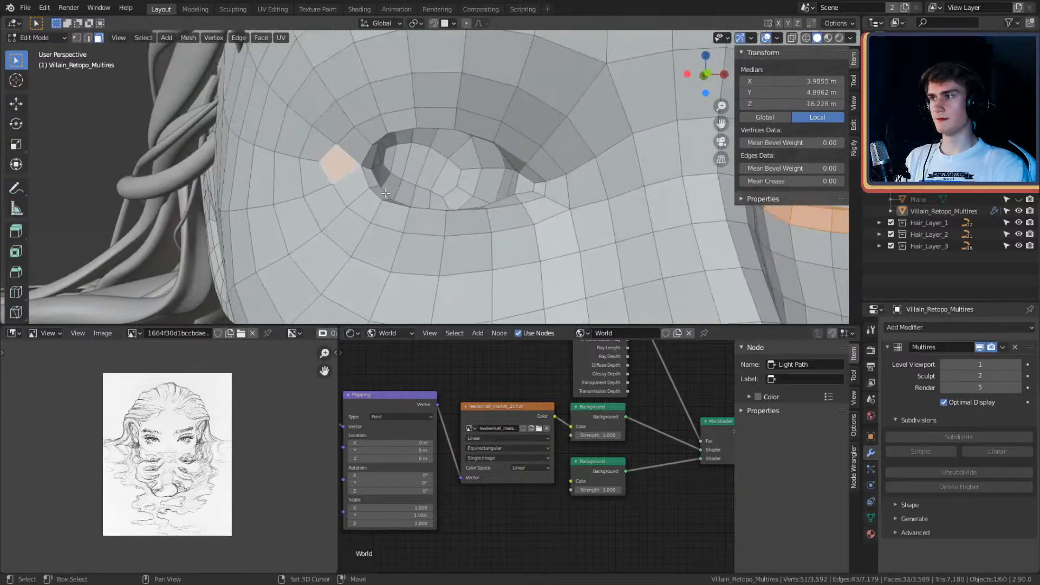
pyautogui.keyDown('ctrl'); pyautogui.keyDown('shift'); pyautogui.click(551, 181); pyautogui.keyUp('shift'); pyautogui.keyUp('ctrl')
pyautogui.moveTo(552, 180); pyautogui.dragTo(611, 185, button='middle')
pyautogui.keyDown('ctrl'); pyautogui.keyDown('shift'); pyautogui.click(611, 185); pyautogui.keyUp('shift'); pyautogui.keyUp('ctrl')
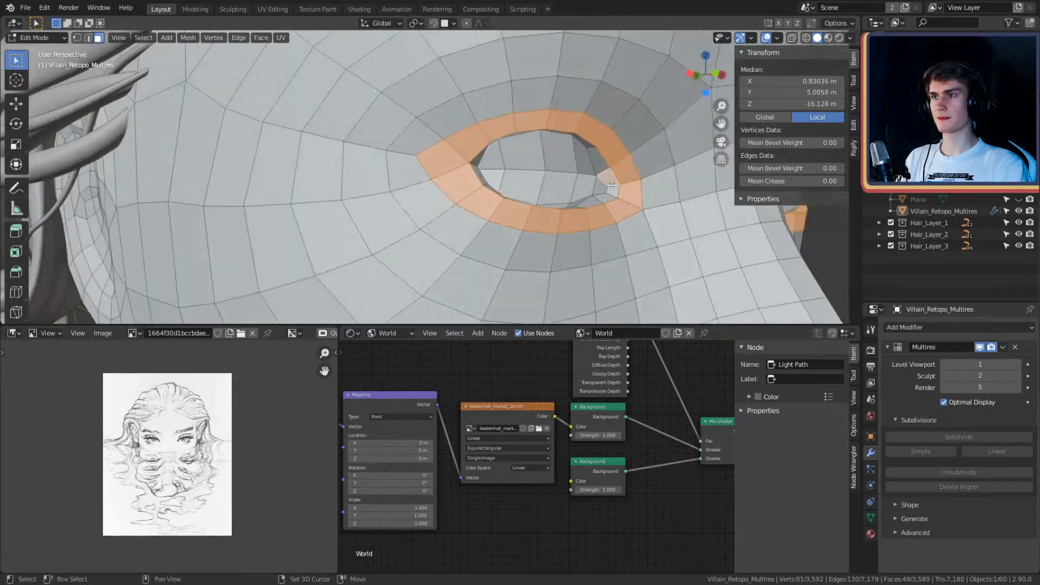
# Step: Duplicate both eyelid face rings in place, separate the duplicate into its own object and return to Object Mode
pyautogui.press('KP_Decimal')
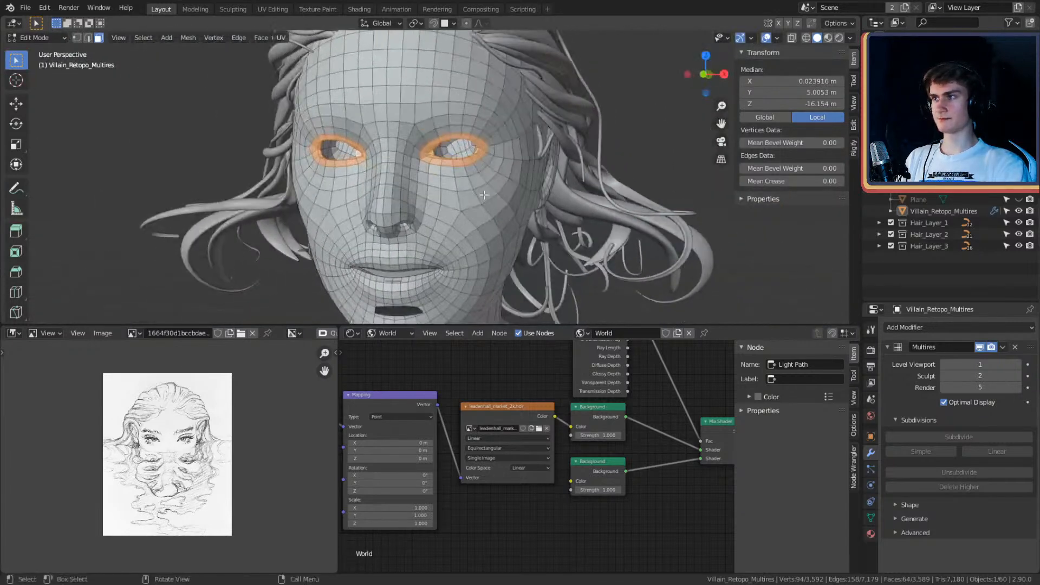
pyautogui.moveTo(482, 194); pyautogui.dragTo(521, 164, button='middle')
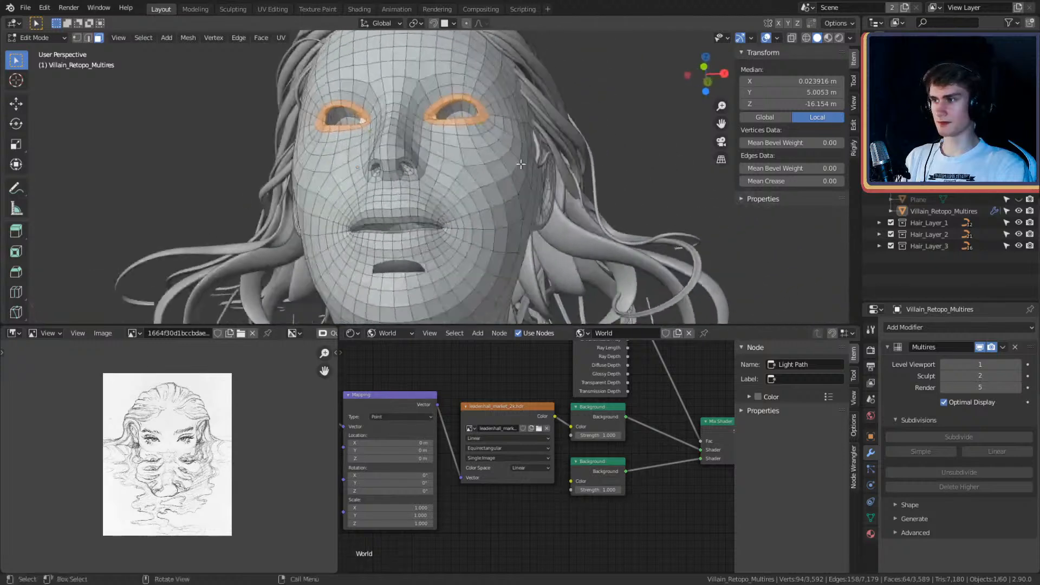
pyautogui.moveTo(405, 267); pyautogui.dragTo(511, 199, button='middle')
pyautogui.scroll(2, 504, 186)
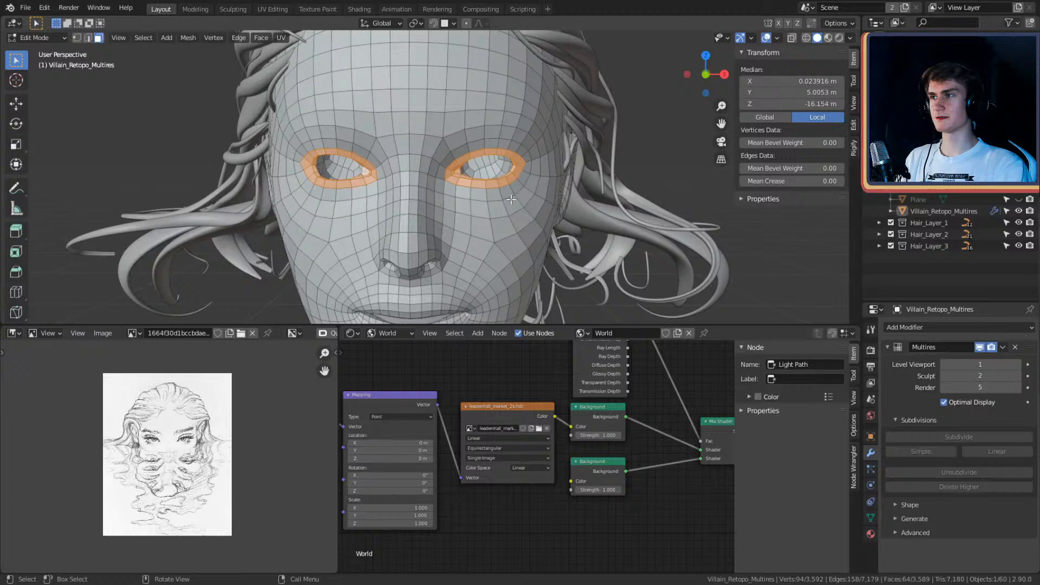
pyautogui.hotkey('shift', 'd')
pyautogui.rightClick(583, 196)
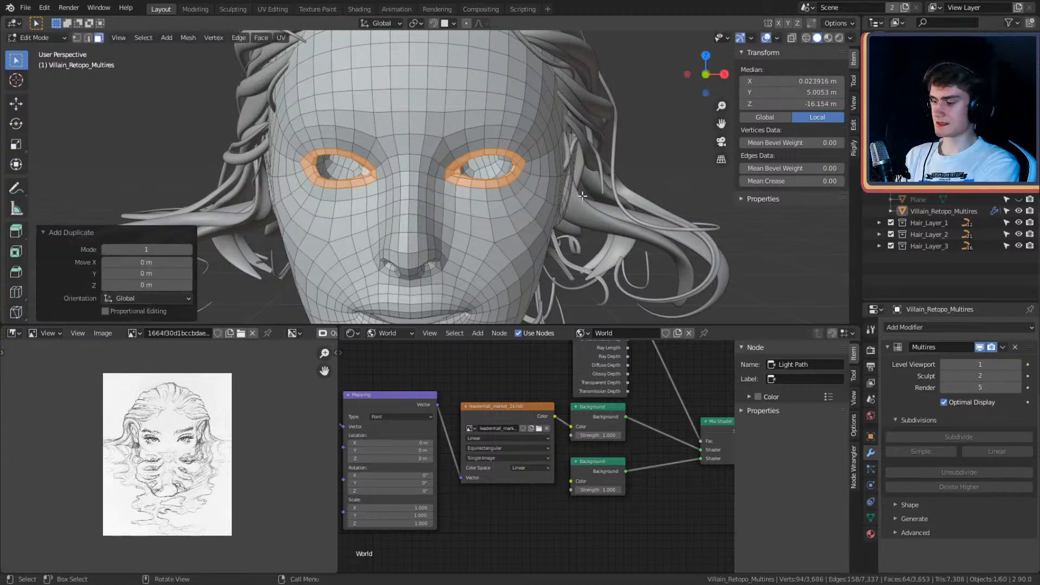
pyautogui.press('p')
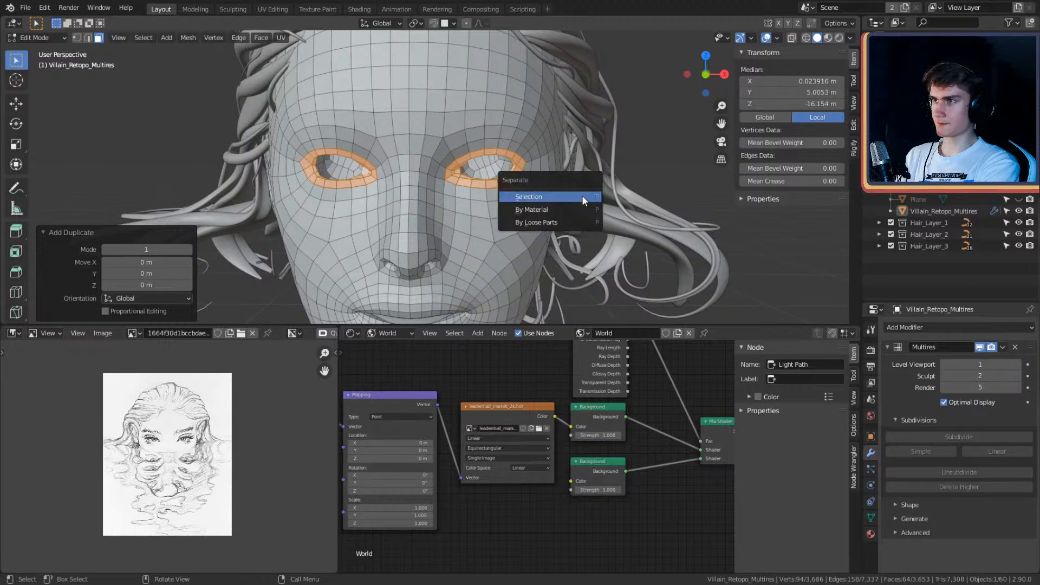
pyautogui.click(582, 197)
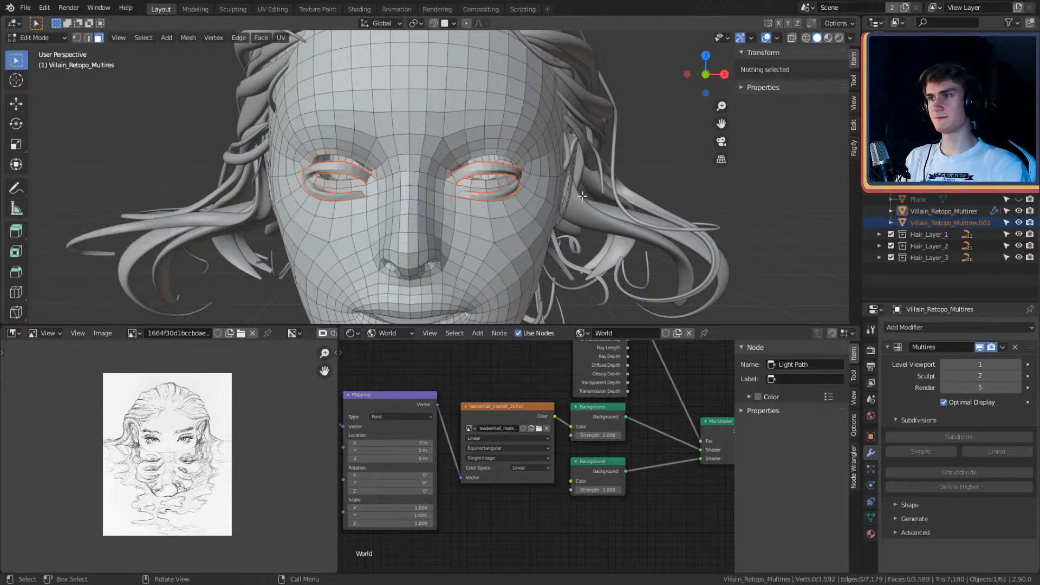
pyautogui.press('Tab')
# Step: Select the separated eyelid object and hide and unhide it to compare it with the head
pyautogui.scroll(3, 579, 185)
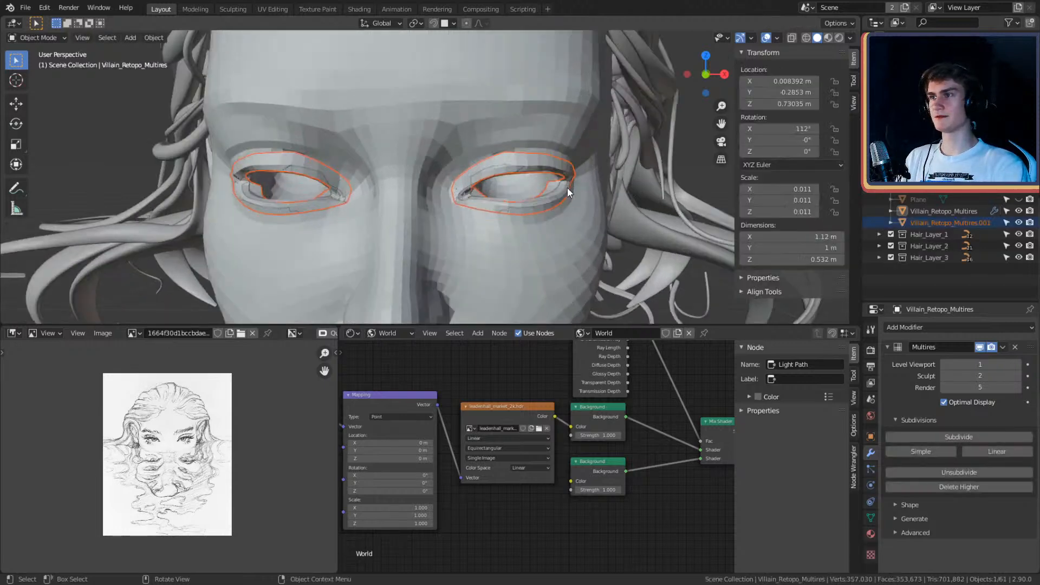
pyautogui.moveTo(567, 187); pyautogui.dragTo(505, 172, button='middle')
pyautogui.click(135, 182)
pyautogui.scroll(2, 515, 199)
pyautogui.scroll(2, 495, 183)
pyautogui.click(451, 149)
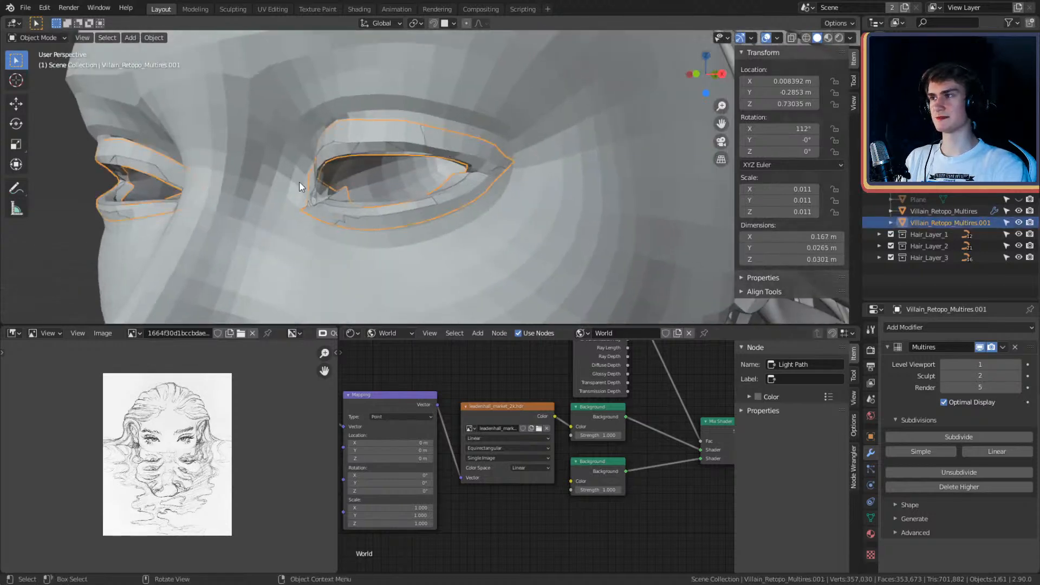
pyautogui.moveTo(299, 181); pyautogui.dragTo(522, 199, button='middle')
pyautogui.scroll(-3, 562, 197)
pyautogui.scroll(3, 545, 191)
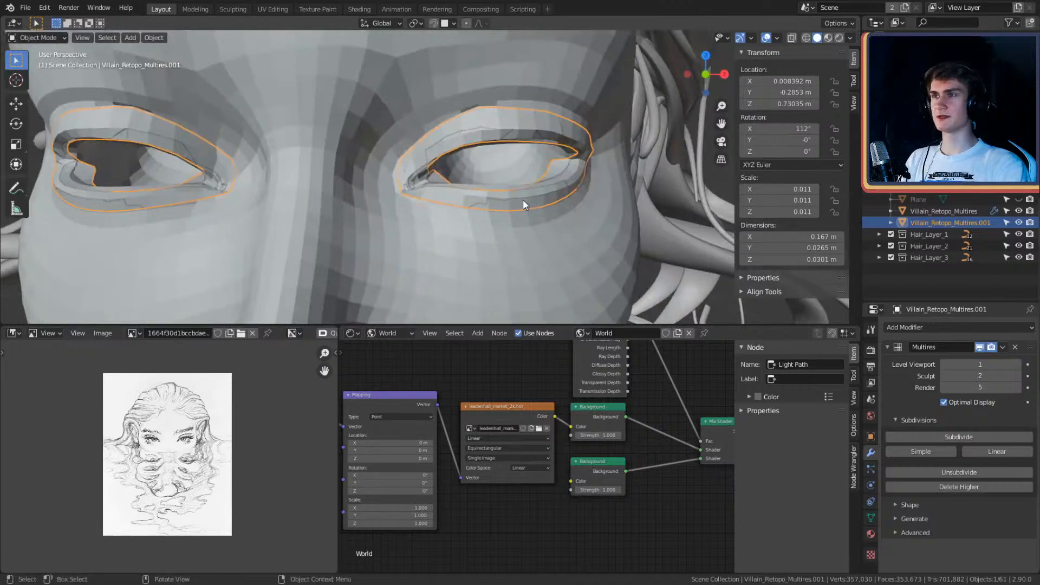
pyautogui.click(1019, 223)
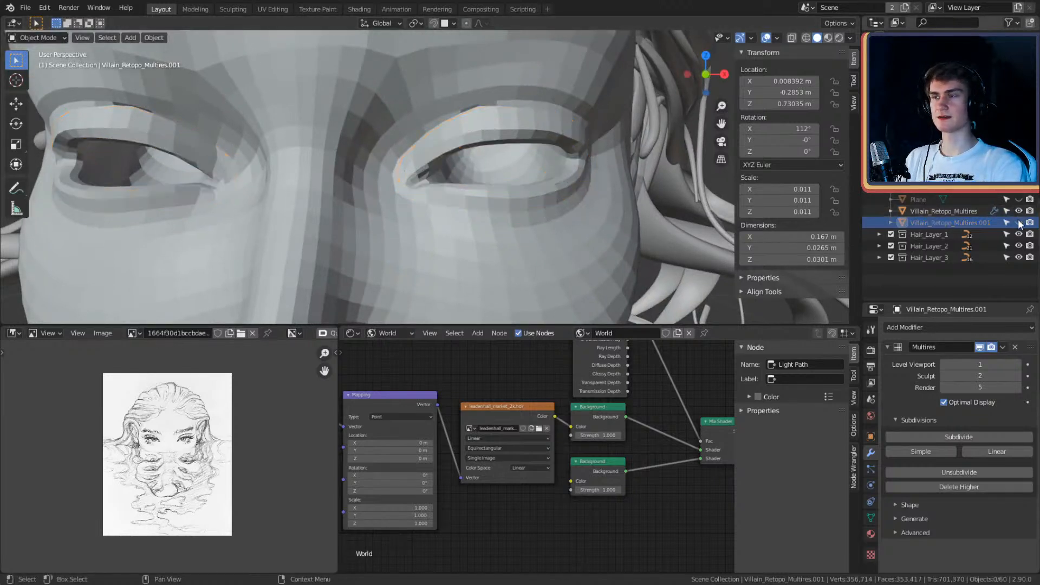
pyautogui.click(1019, 222)
# Step: Check the faces of the eyelid object in Edit Mode with X-ray on, and return to Object Mode with X-ray off
pyautogui.click(589, 151)
pyautogui.press('Tab')
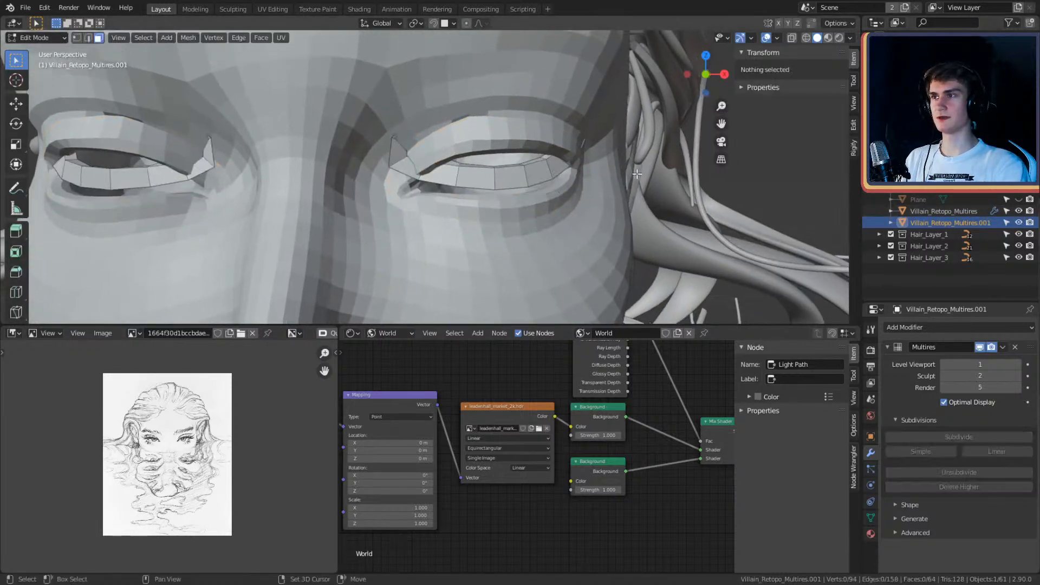
pyautogui.press('a')
pyautogui.moveTo(684, 174); pyautogui.dragTo(672, 175, button='middle')
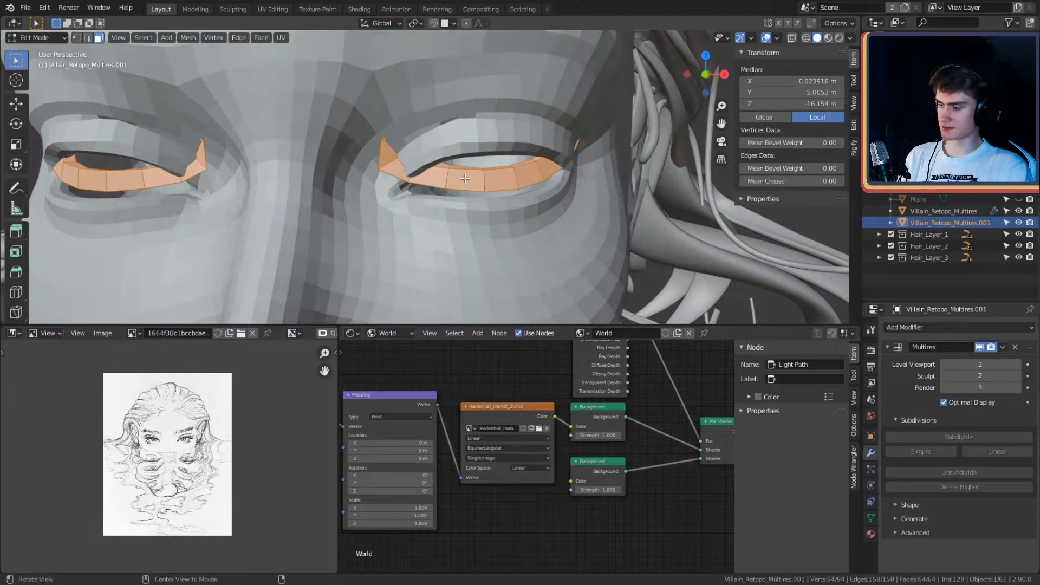
pyautogui.hotkey('alt', 'z')
pyautogui.hotkey('alt', 'a')
pyautogui.moveTo(320, 52); pyautogui.dragTo(748, 319)
pyautogui.press('Tab')
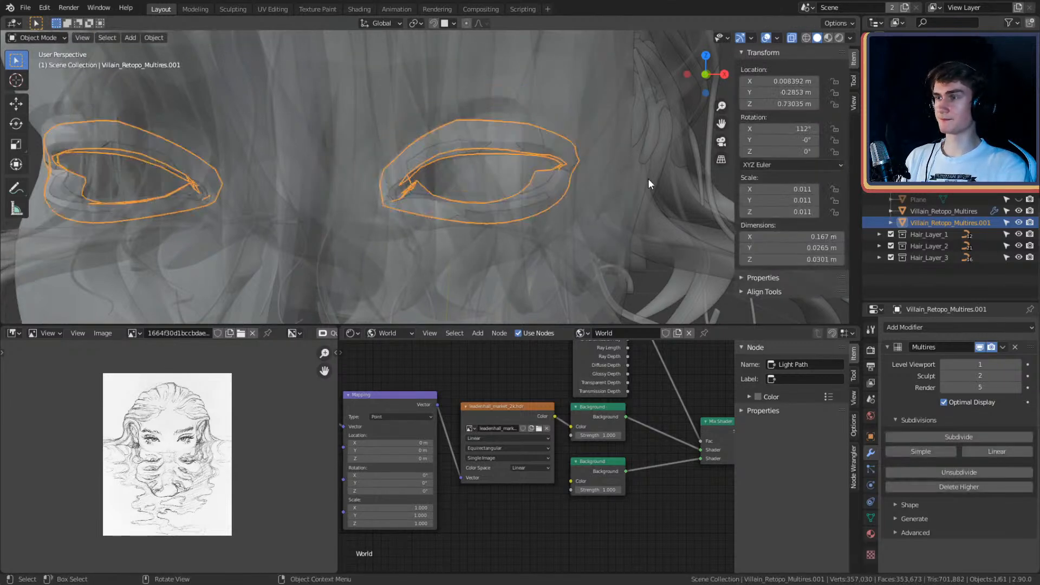
pyautogui.hotkey('alt', 'z')
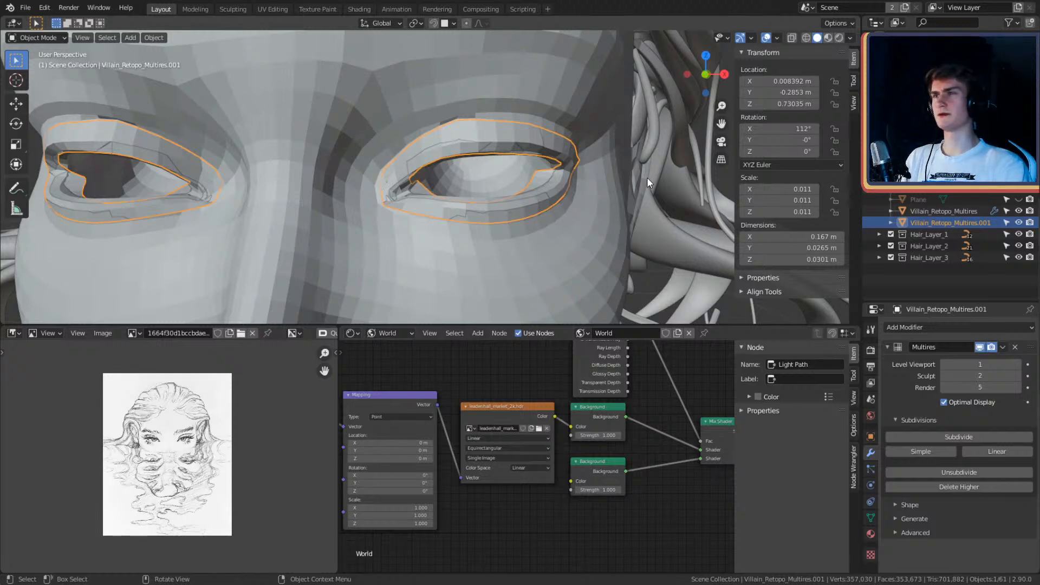
# Step: Examine in Solid shading how the separated eyelid strips sit against the head around both eyes
pyautogui.scroll(-5, 646, 177)
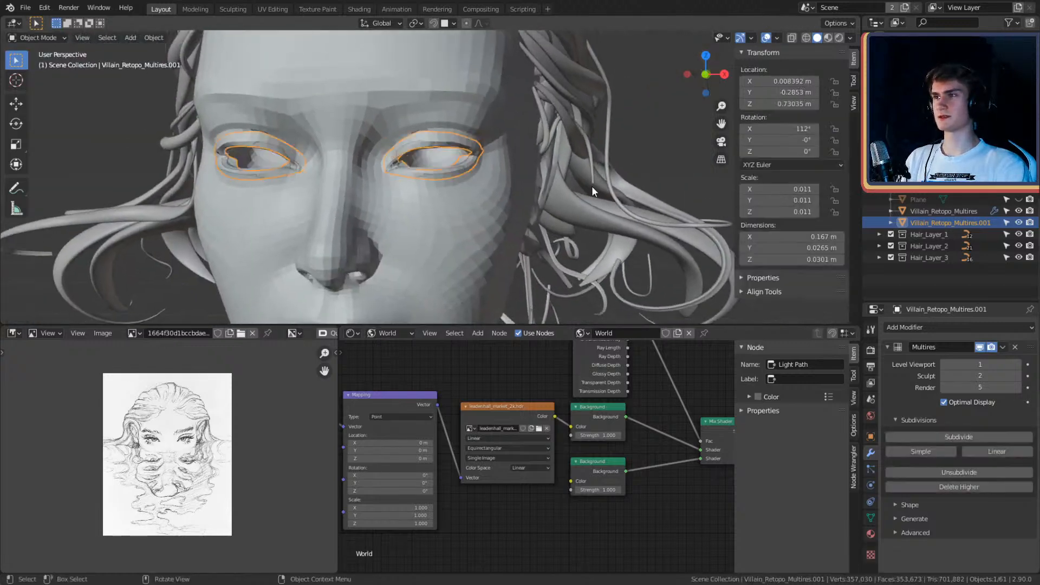
pyautogui.press('z')
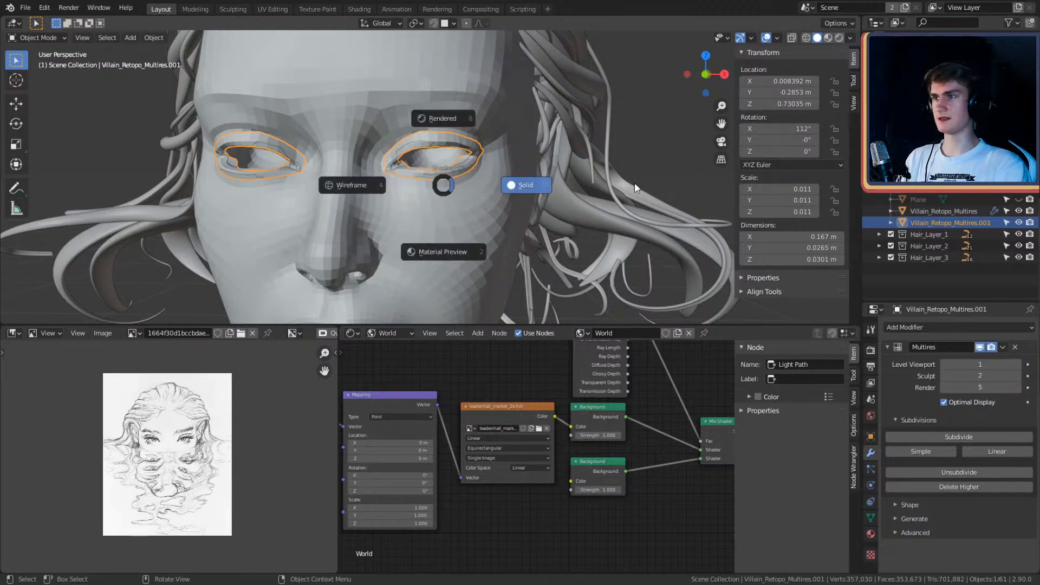
pyautogui.click(635, 183)
pyautogui.scroll(5, 591, 178)
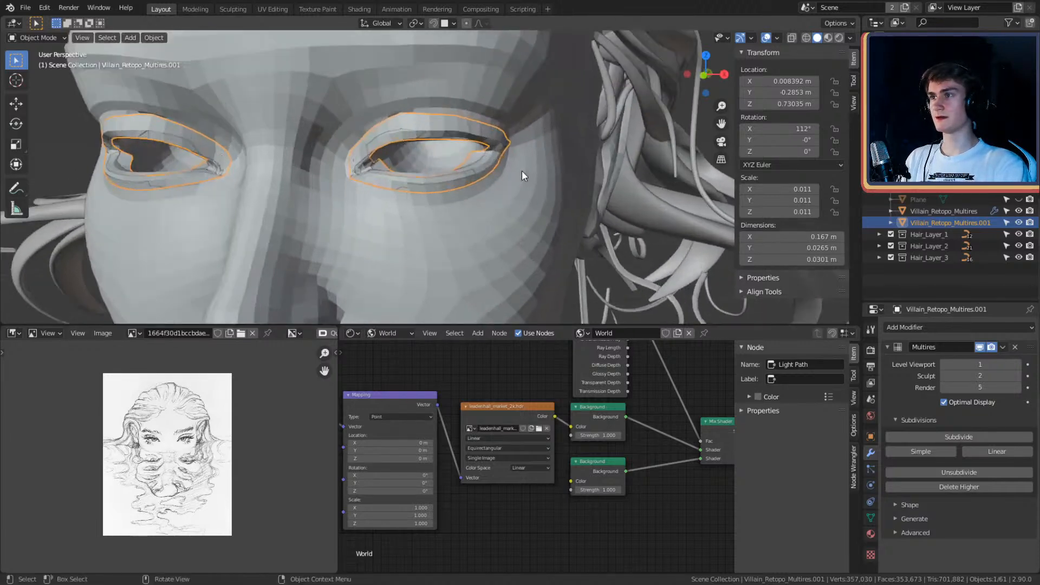
pyautogui.moveTo(521, 170); pyautogui.dragTo(524, 192, button='middle')
pyautogui.scroll(-3, 557, 169)
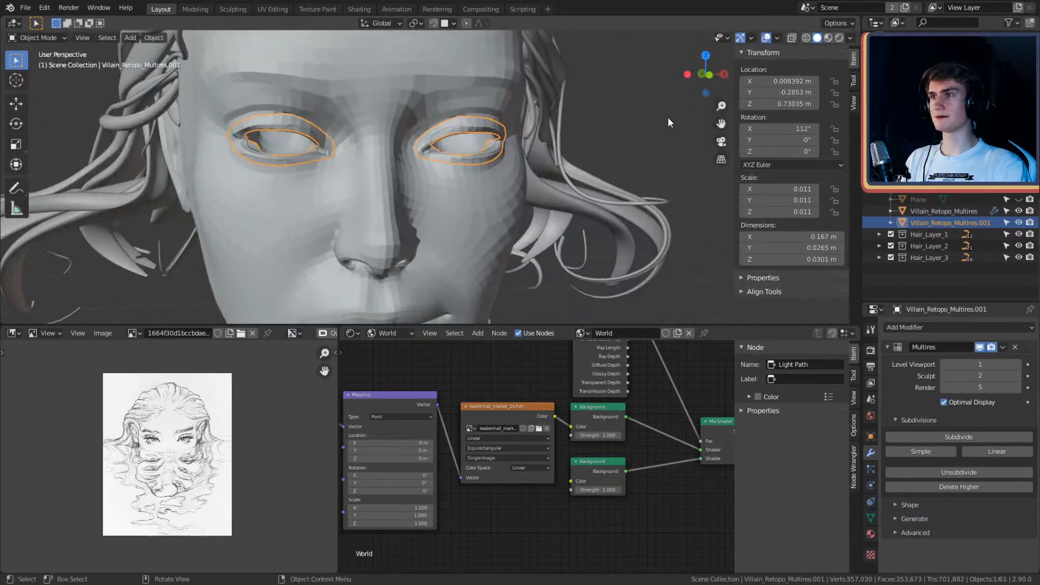
pyautogui.scroll(5, 568, 160)
pyautogui.moveTo(457, 161); pyautogui.dragTo(620, 207, button='middle')
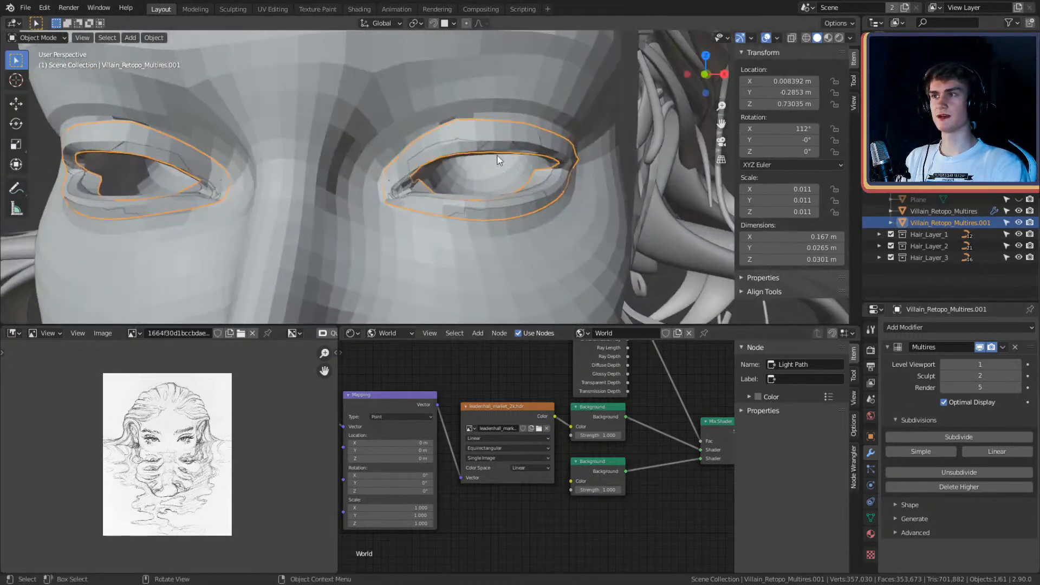
pyautogui.moveTo(498, 160); pyautogui.dragTo(595, 190, button='middle')
# Step: Select the head object Villain_Retopo_Multires and set its Multires viewport level to 3
pyautogui.click(945, 212)
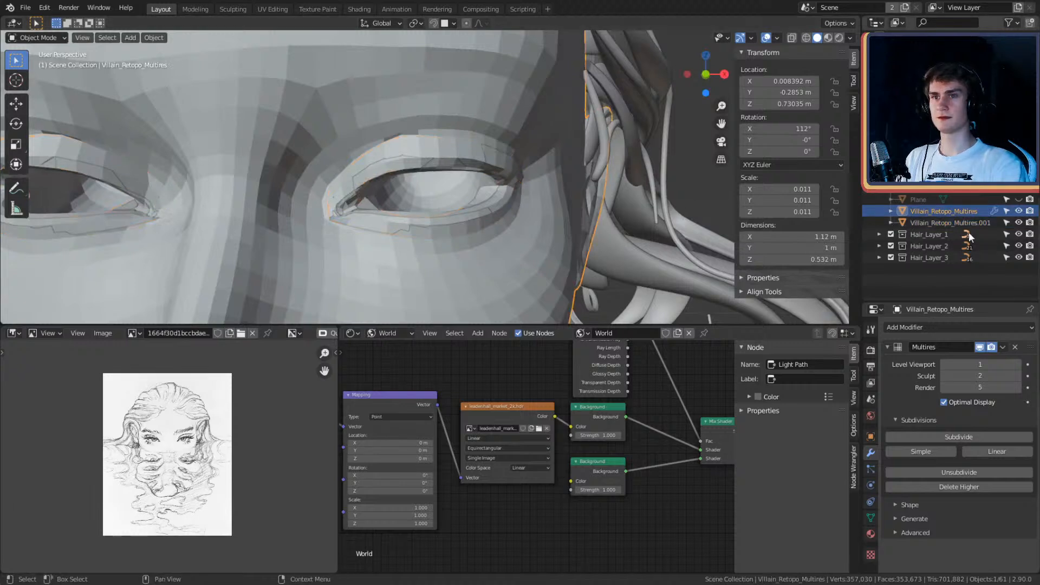
pyautogui.click(1018, 365)
pyautogui.click(1018, 365)
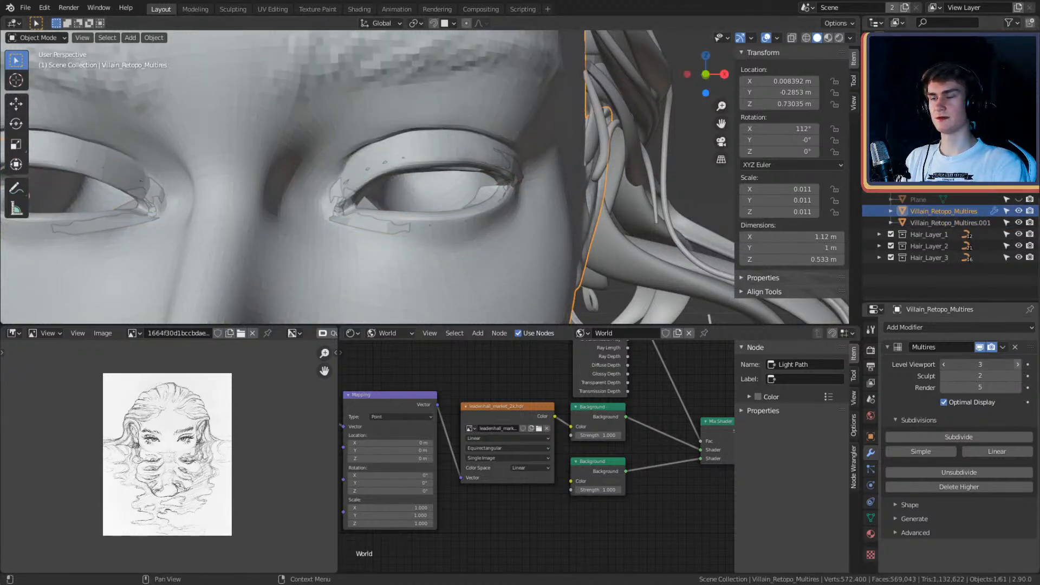
pyautogui.click(1019, 365)
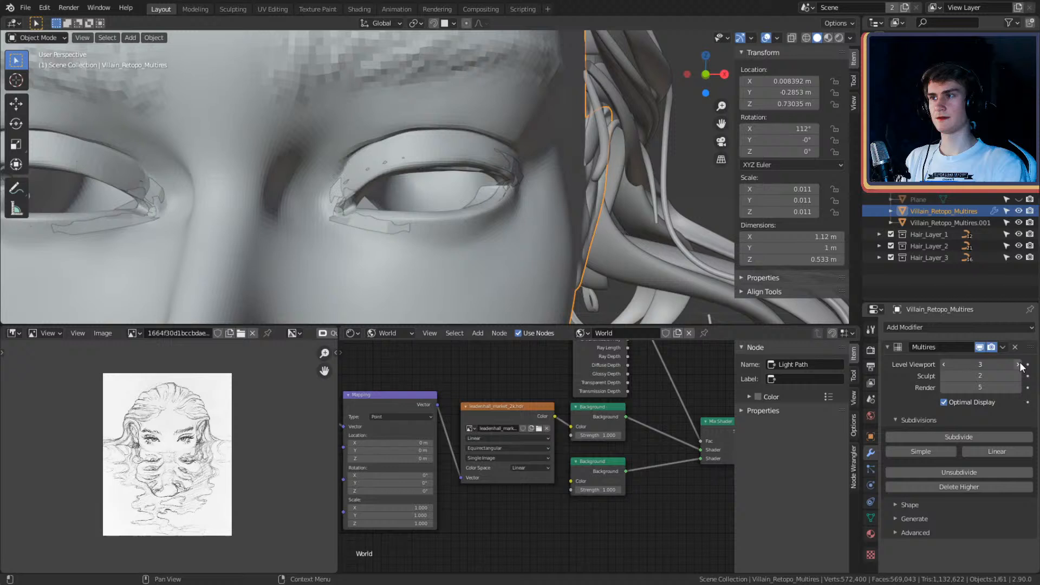
pyautogui.click(944, 364)
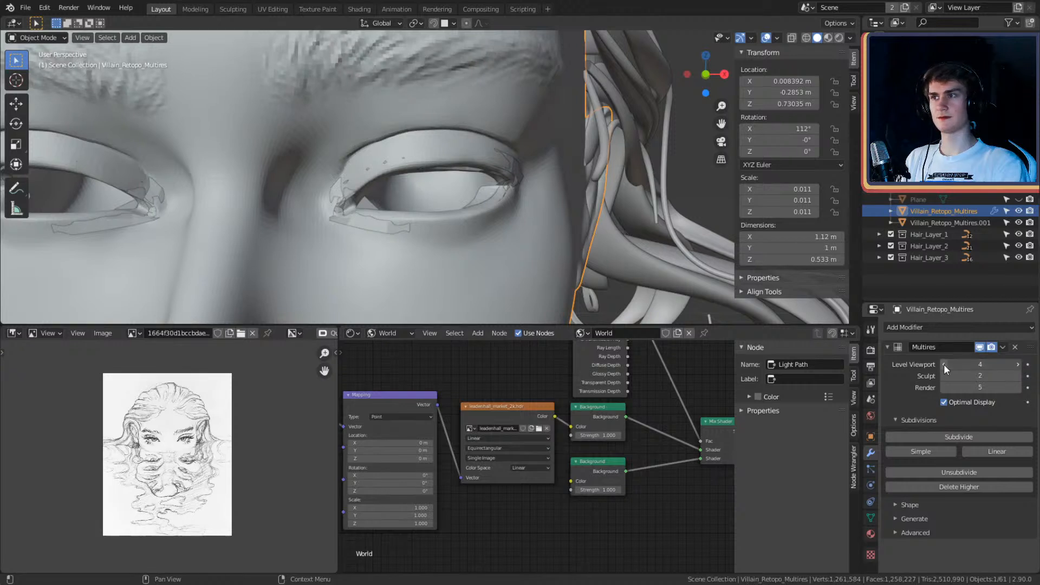
pyautogui.rightClick(487, 111)
pyautogui.click(464, 109)
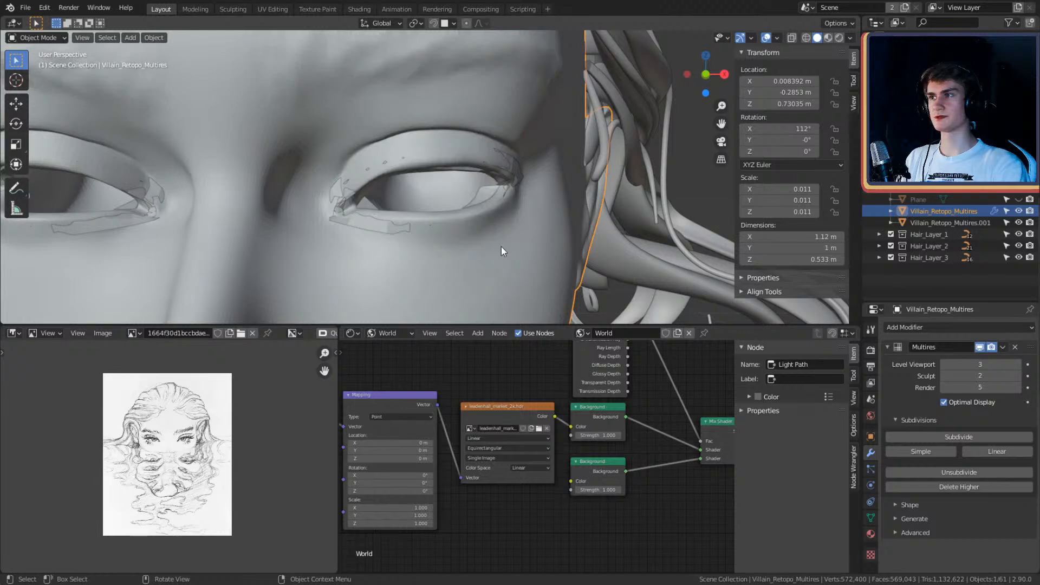
# Step: Select the separated eyelid object, set its Multires viewport level to 4 and apply the modifier
pyautogui.scroll(2, 502, 246)
pyautogui.click(421, 247)
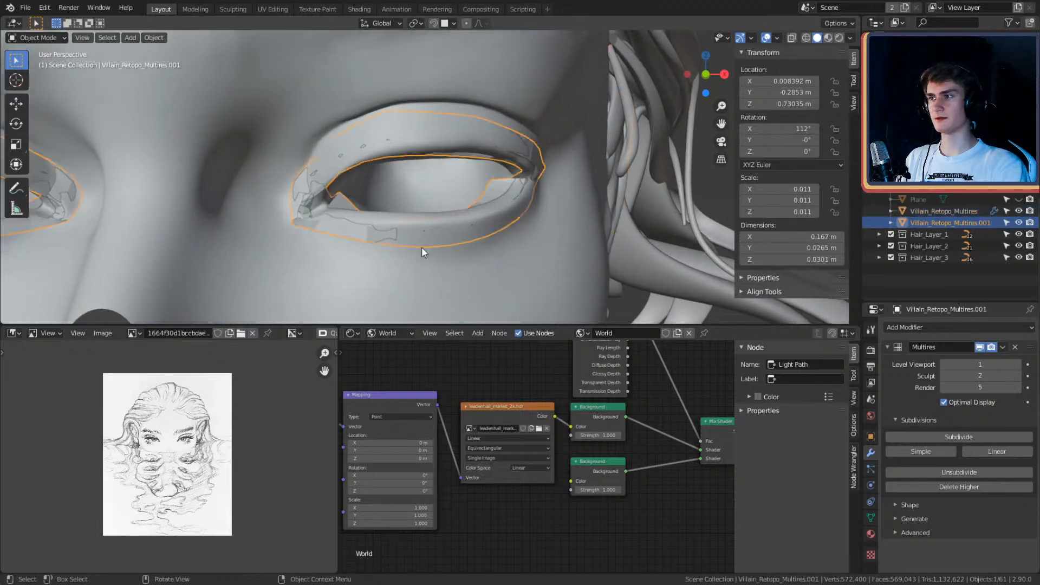
pyautogui.click(1017, 365)
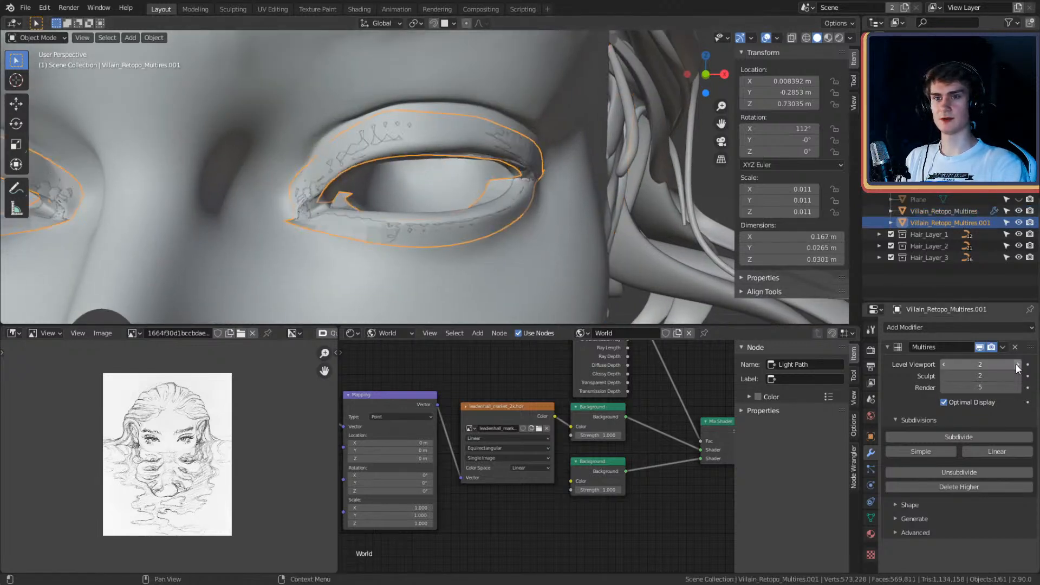
pyautogui.click(1018, 365)
pyautogui.click(1016, 367)
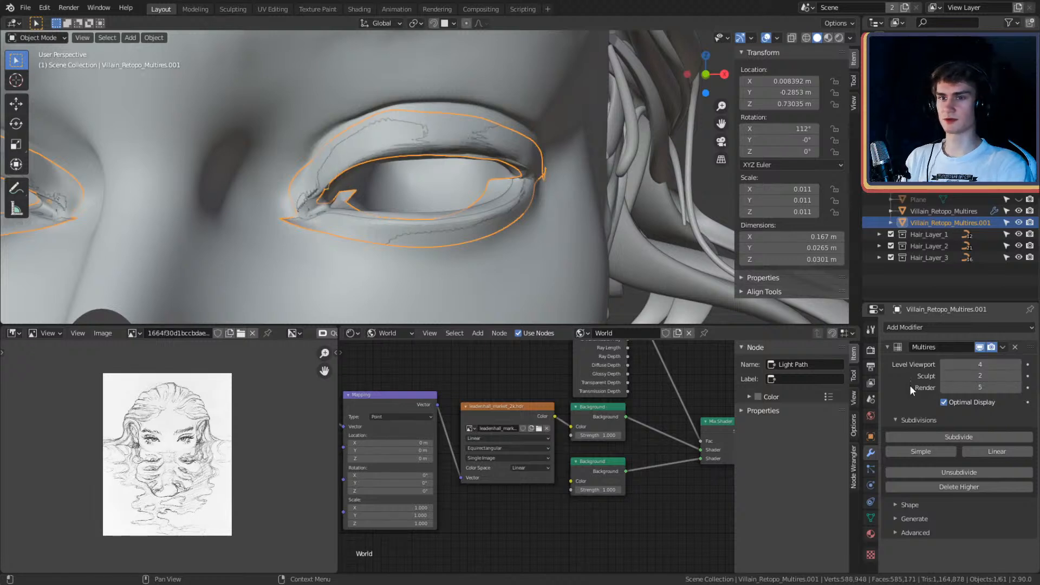
pyautogui.hotkey('ctrl', 'a')
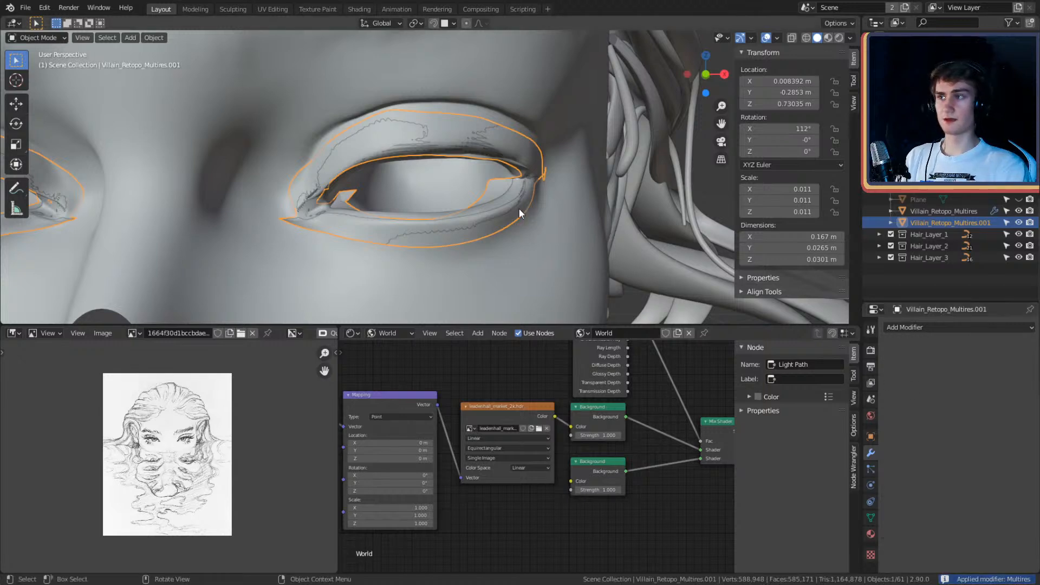
# Step: Add a new particle system to the eyelid object and set its type to Hair
pyautogui.scroll(-5, 519, 209)
pyautogui.scroll(4, 585, 168)
pyautogui.scroll(-4, 574, 180)
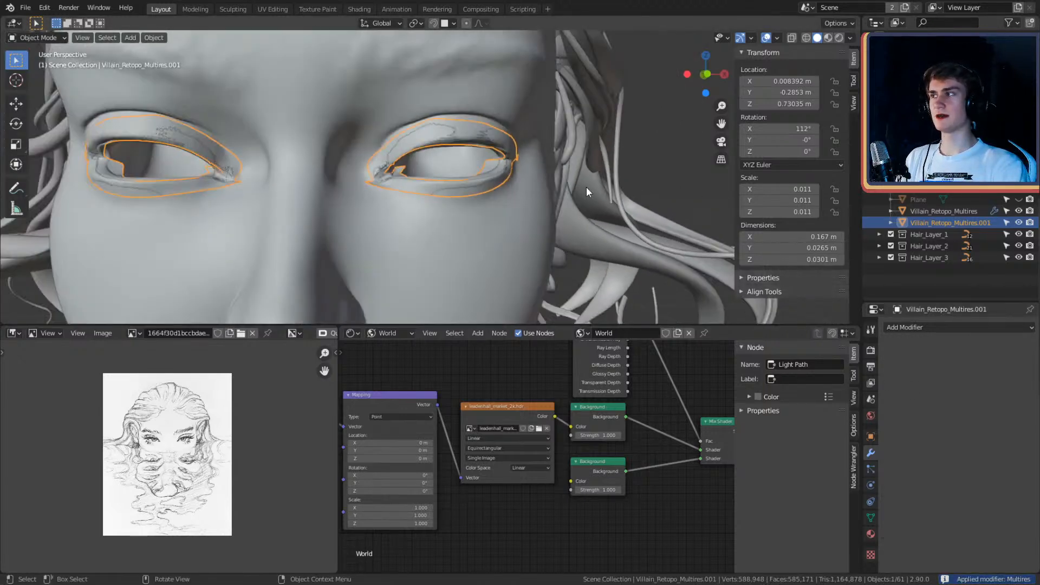
pyautogui.scroll(5, 586, 186)
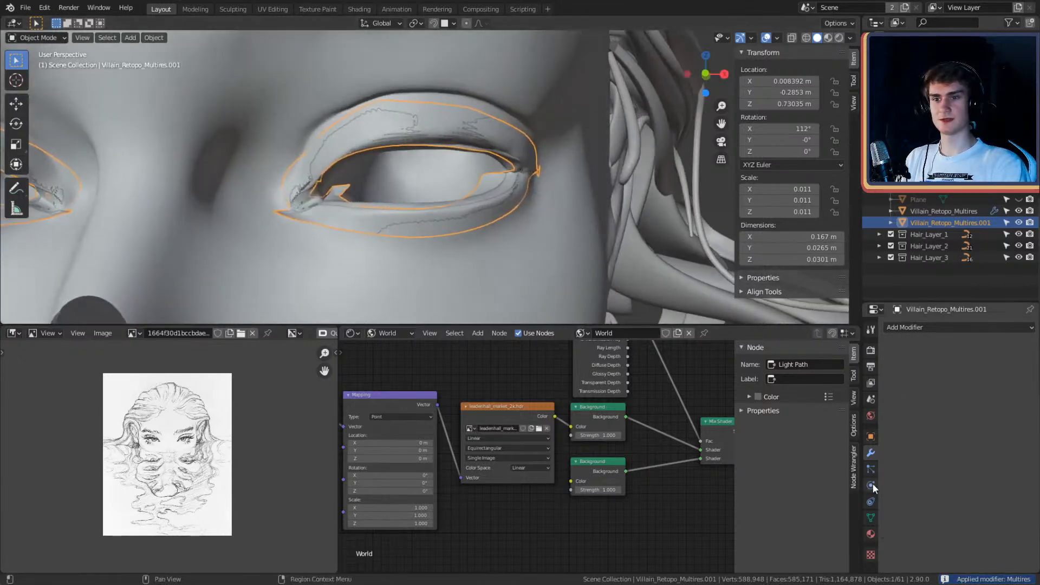
pyautogui.click(870, 469)
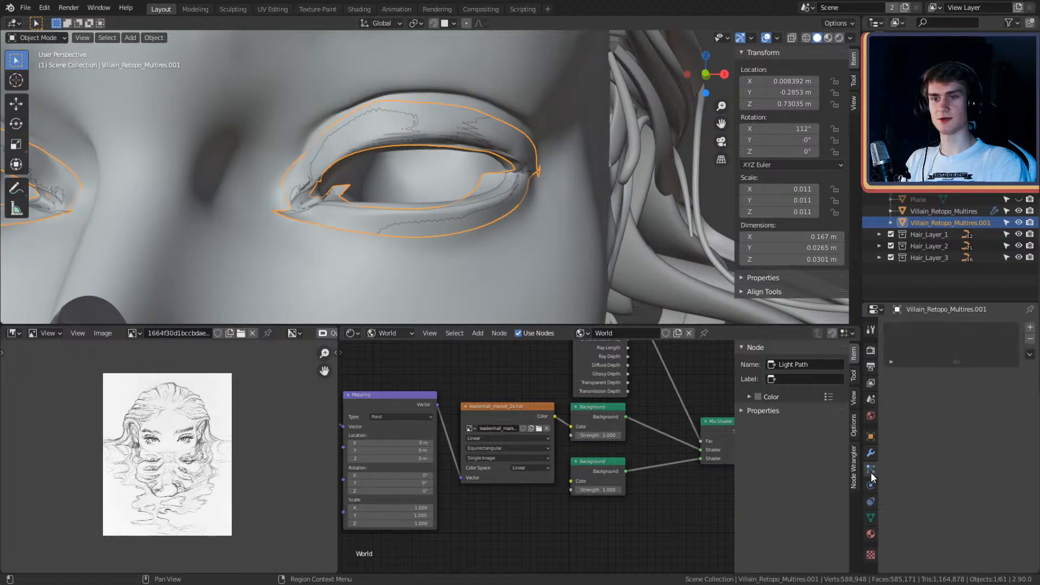
pyautogui.click(1029, 327)
pyautogui.scroll(-8, 526, 248)
pyautogui.moveTo(525, 248); pyautogui.dragTo(536, 240, button='middle')
pyautogui.scroll(4, 538, 236)
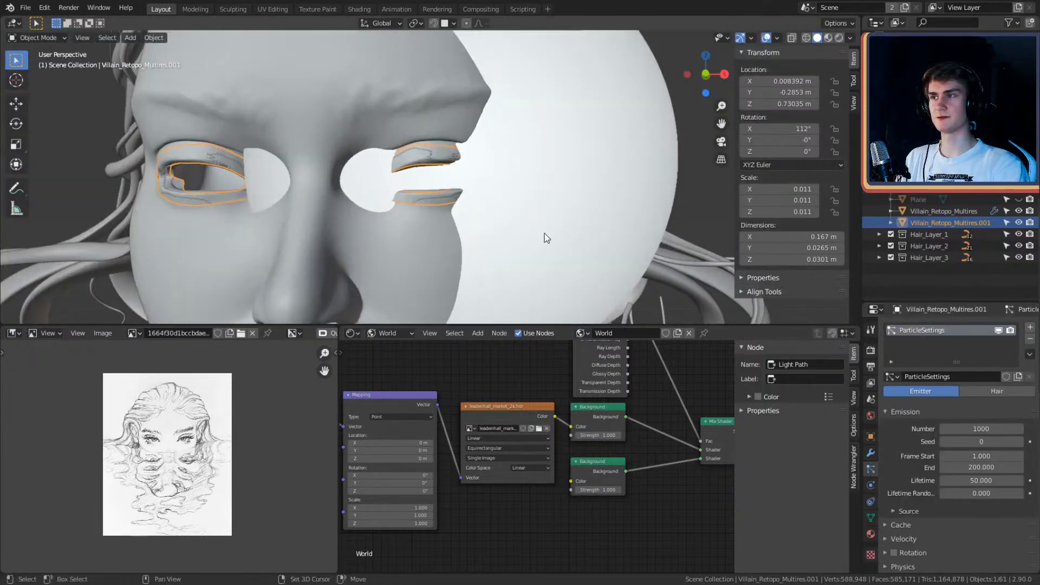
pyautogui.click(1000, 391)
pyautogui.scroll(-4, 577, 190)
pyautogui.scroll(4, 566, 216)
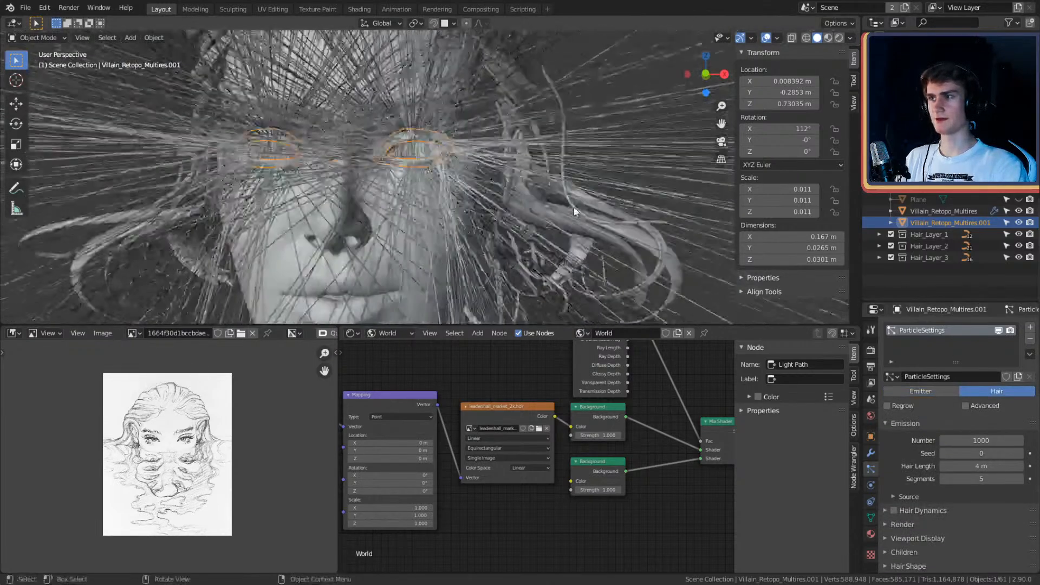
# Step: Set the number of emitted hairs on the separated eyelid object to 100
pyautogui.moveTo(569, 227)
pyautogui.mouseDown(button='middle')
pyautogui.moveTo(587, 241)
pyautogui.moveTo(576, 233)
pyautogui.mouseUp(button='middle')
pyautogui.scroll(5, 576, 233)
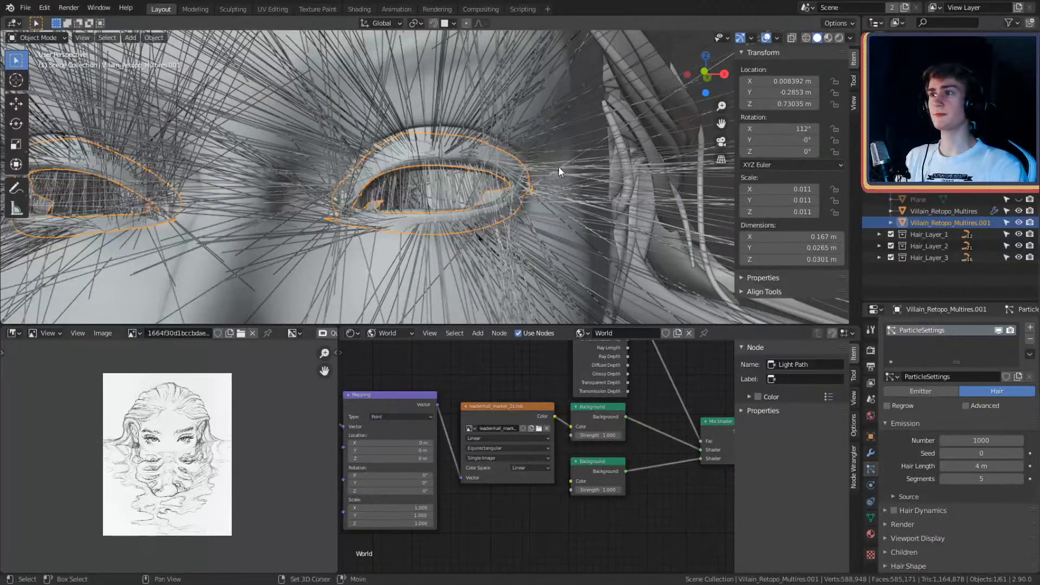
pyautogui.scroll(2, 563, 170)
pyautogui.scroll(-3, 920, 396)
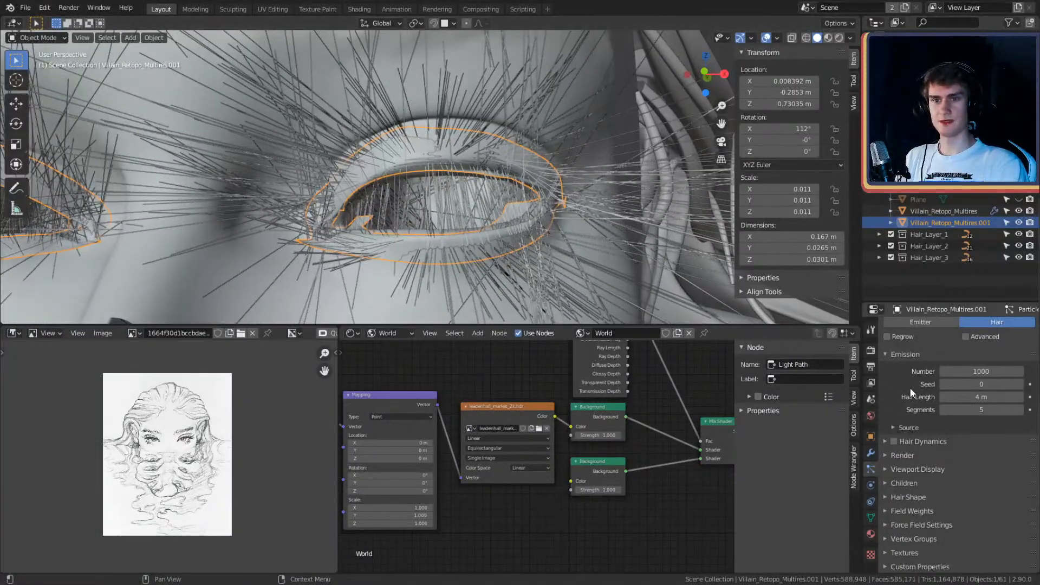
pyautogui.click(983, 371)
pyautogui.write('1')
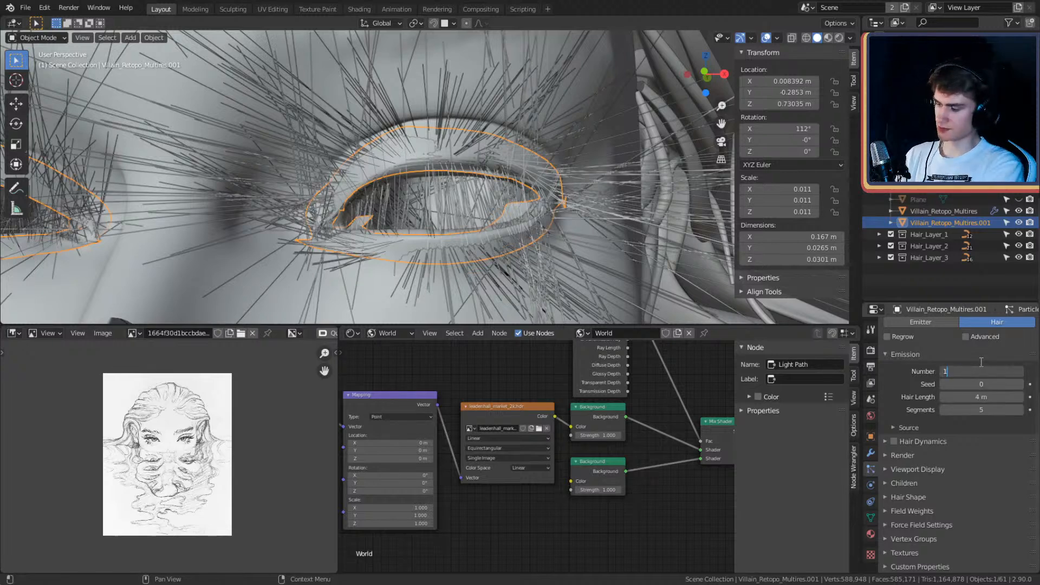
pyautogui.write('00')
pyautogui.press('Return')
pyautogui.scroll(-6, 525, 232)
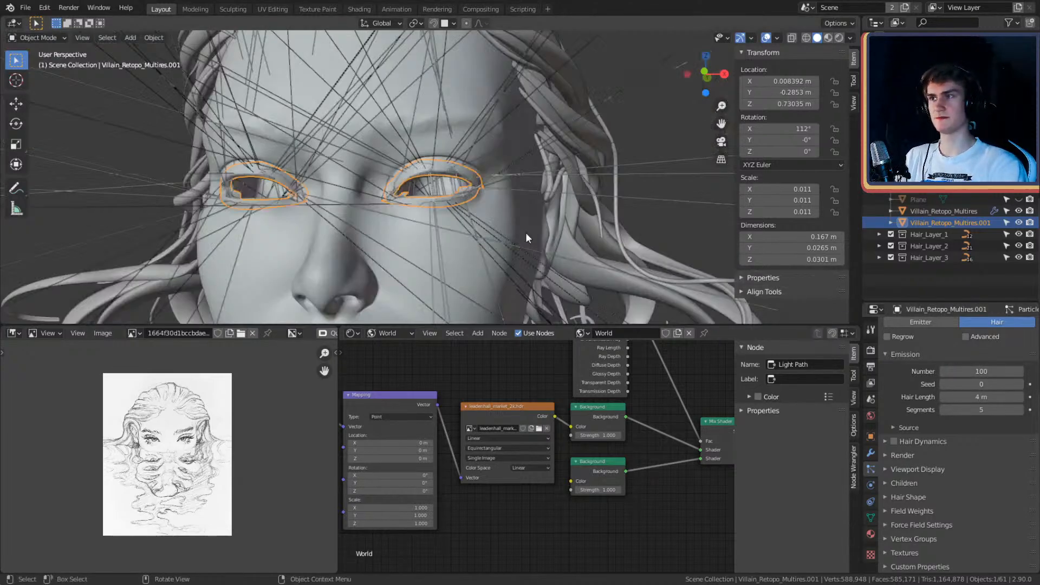
pyautogui.scroll(8, 543, 226)
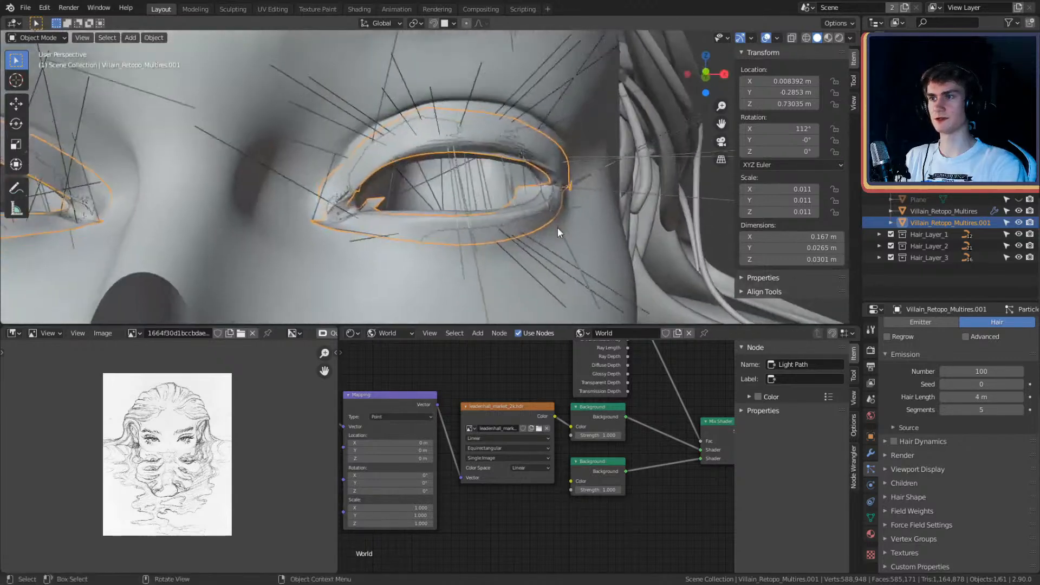
# Step: Set the eyelid particle system's Hair Length to 0.1 m
pyautogui.click(975, 396)
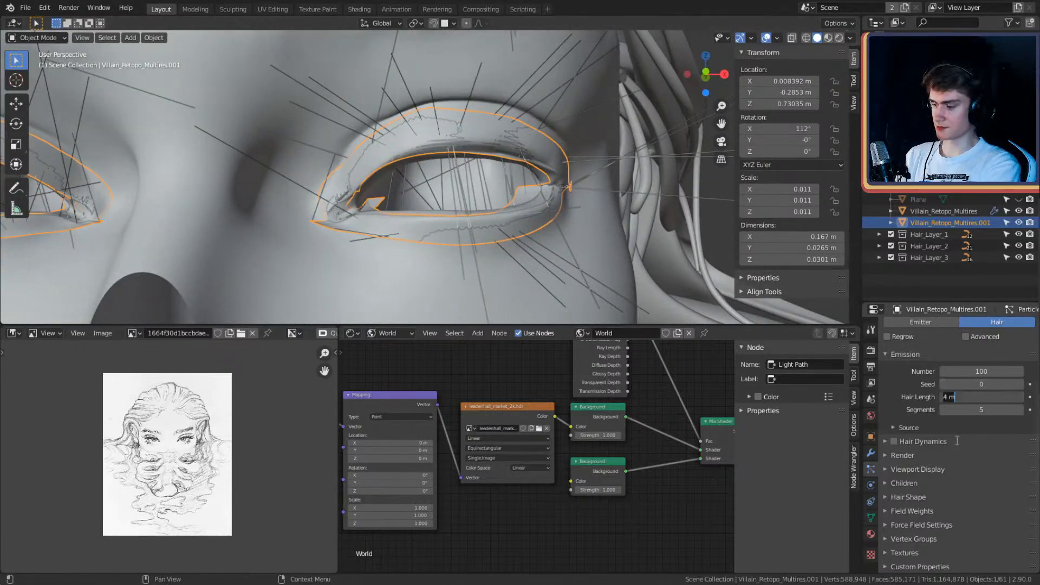
pyautogui.write('0.1')
pyautogui.press('Return')
pyautogui.scroll(-6, 602, 170)
pyautogui.moveTo(603, 170); pyautogui.dragTo(592, 197, button='middle')
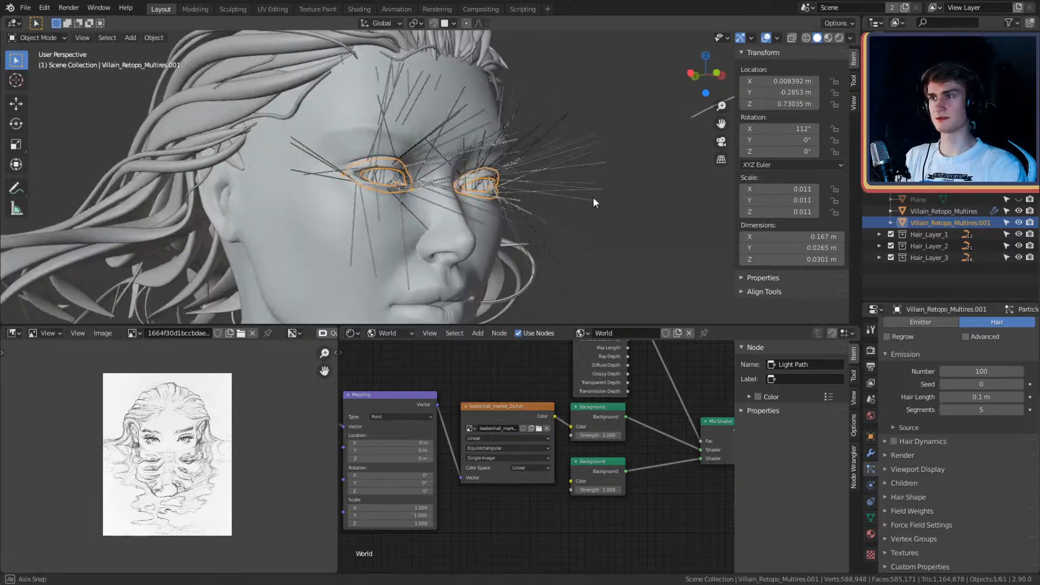
pyautogui.scroll(6, 592, 196)
pyautogui.click(983, 396)
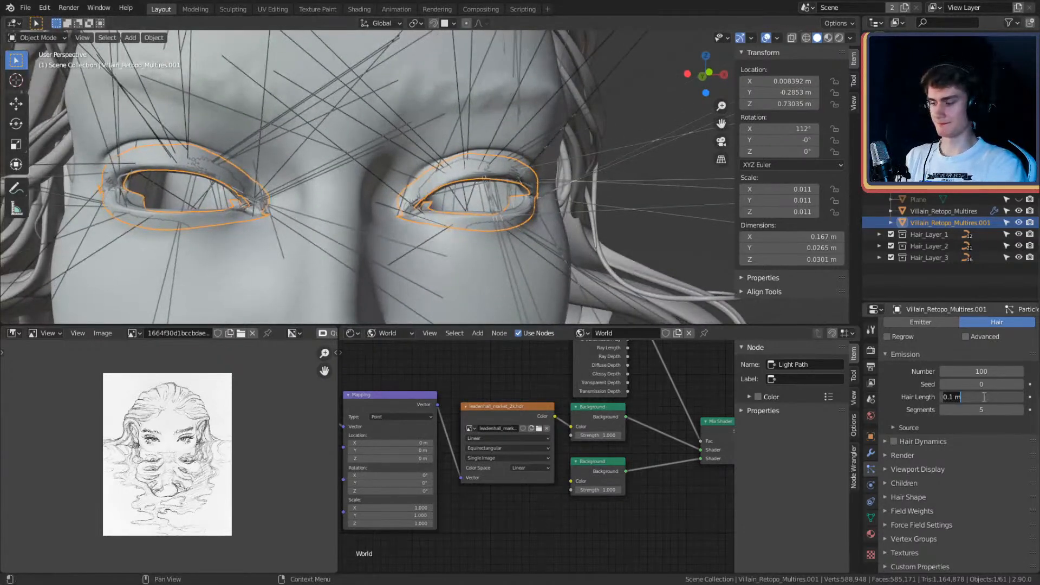
pyautogui.press('BackSpace')
pyautogui.write('-01')
pyautogui.press('Return')
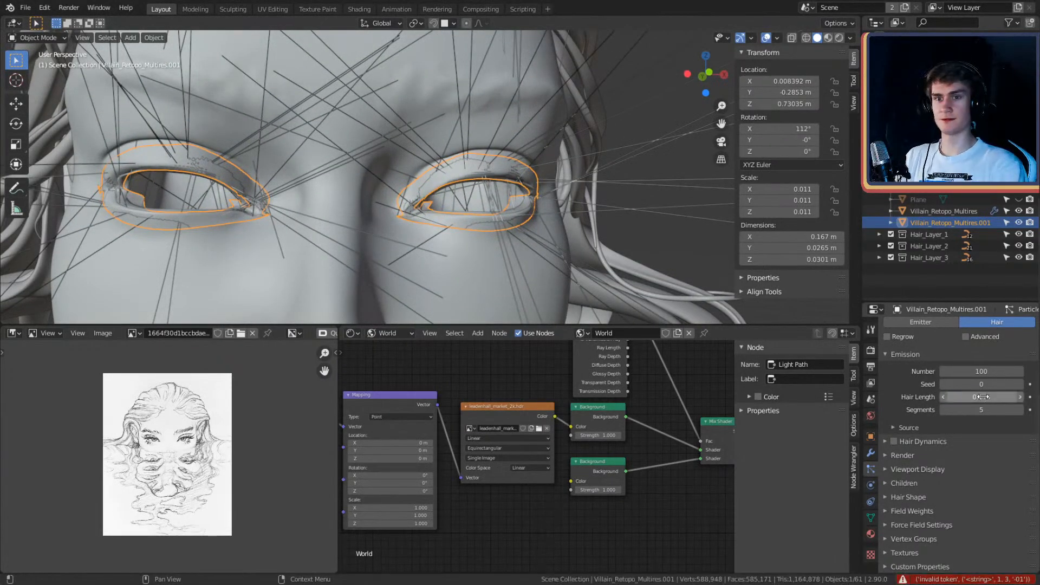
# Step: Shorten the eyelid particle system's Hair Length to 0.01 m
pyautogui.click(964, 395)
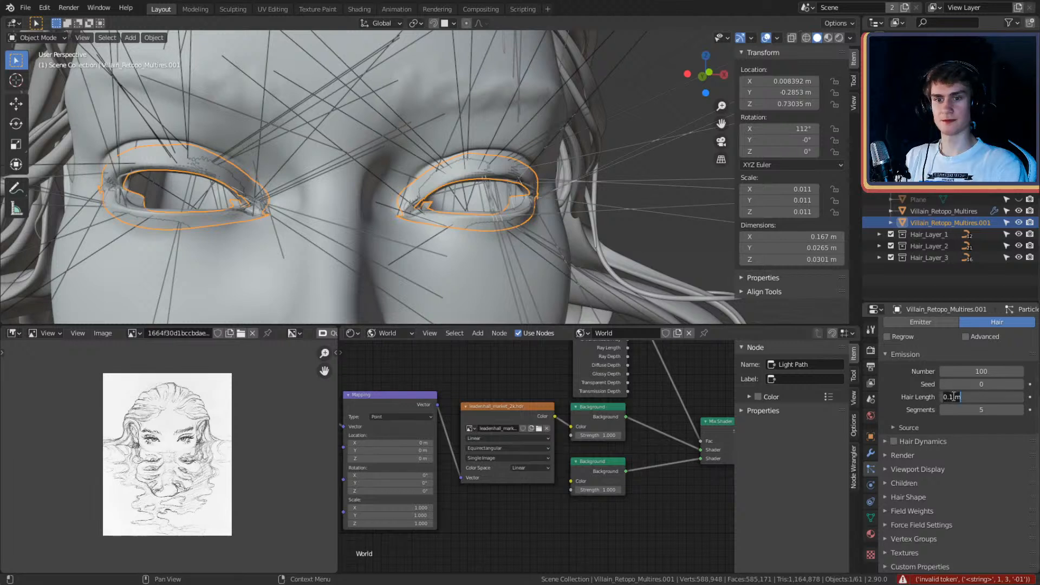
pyautogui.click(953, 396)
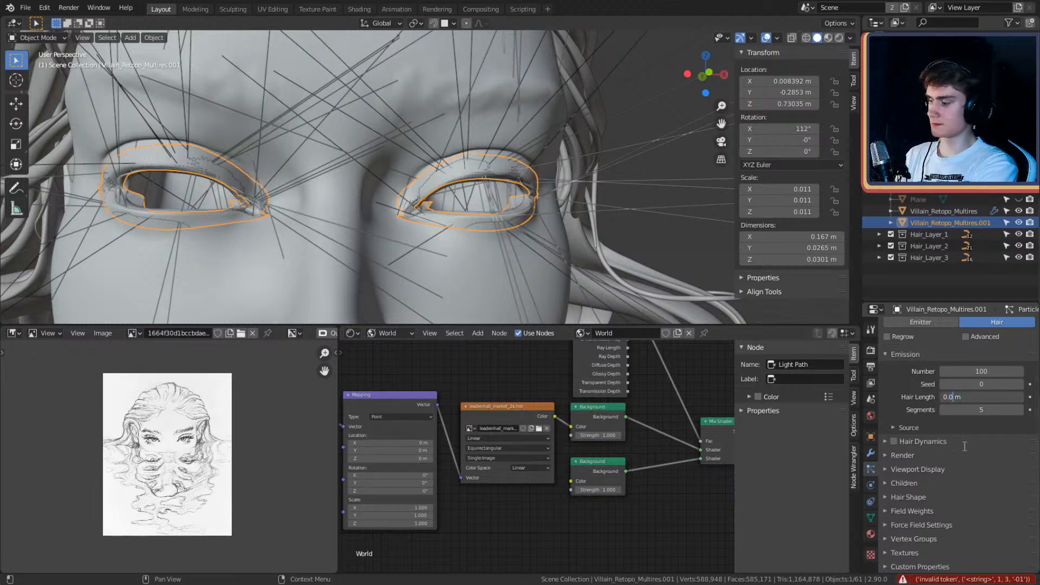
pyautogui.press('Return')
pyautogui.moveTo(622, 260); pyautogui.dragTo(503, 200, button='middle')
pyautogui.scroll(5, 563, 228)
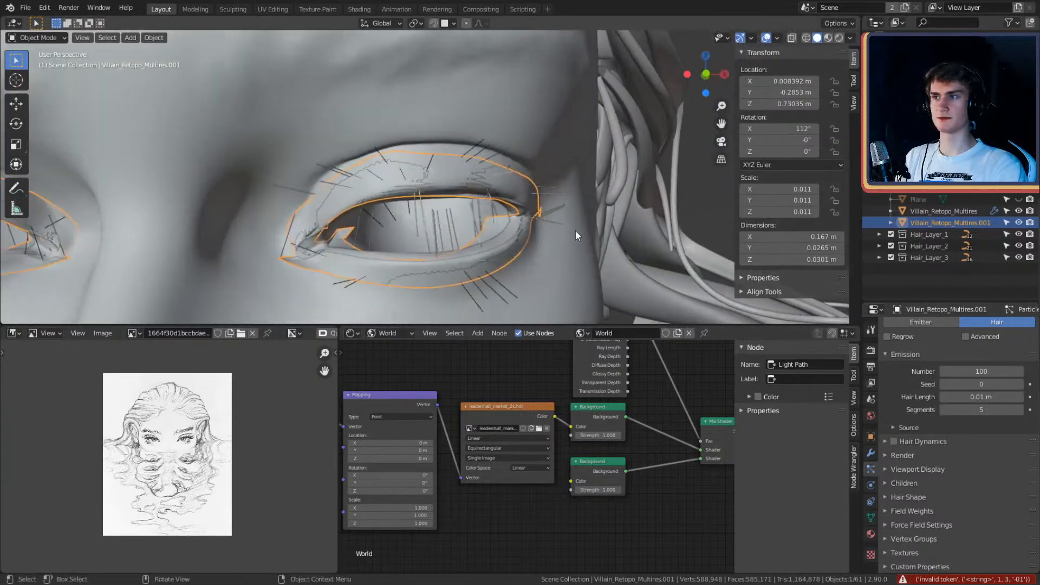
# Step: Set the Hair Length of the eyelid hairs to 0.015 m
pyautogui.click(956, 397)
pyautogui.click(956, 397)
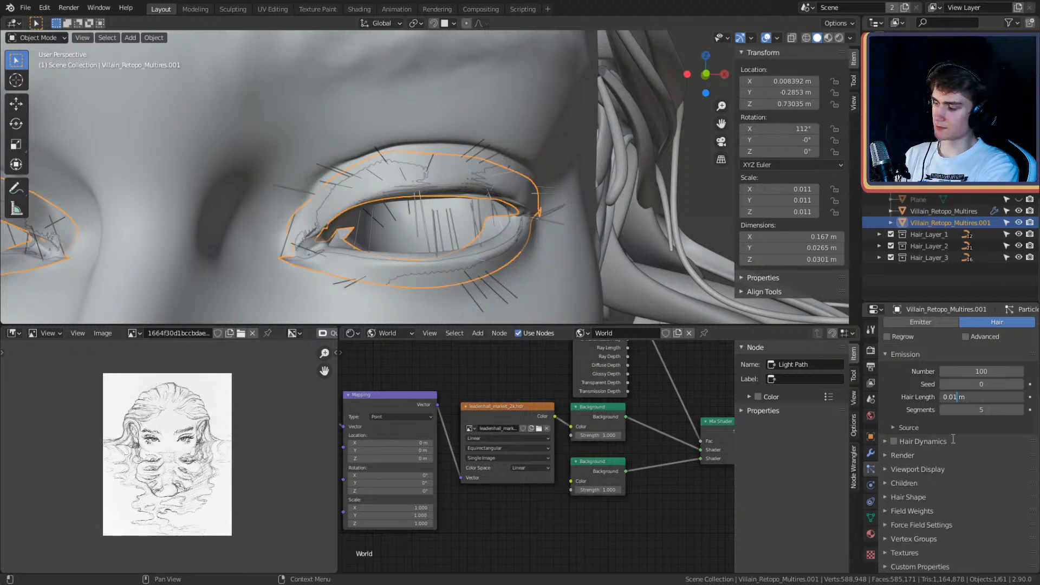
pyautogui.write('5')
pyautogui.press('Return')
pyautogui.scroll(-5, 596, 216)
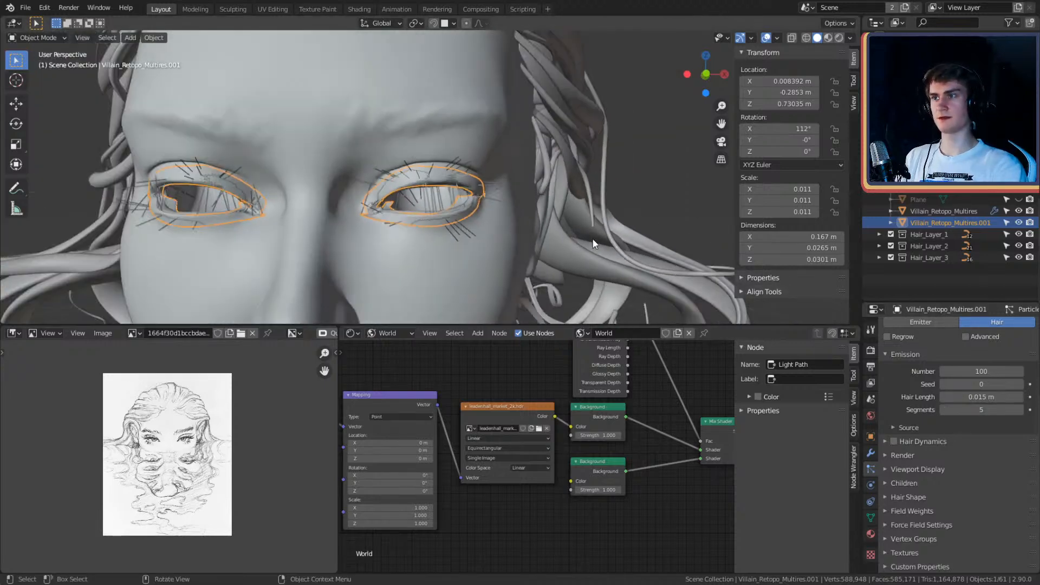
pyautogui.moveTo(650, 206); pyautogui.dragTo(586, 204, button='middle')
pyautogui.scroll(4, 592, 213)
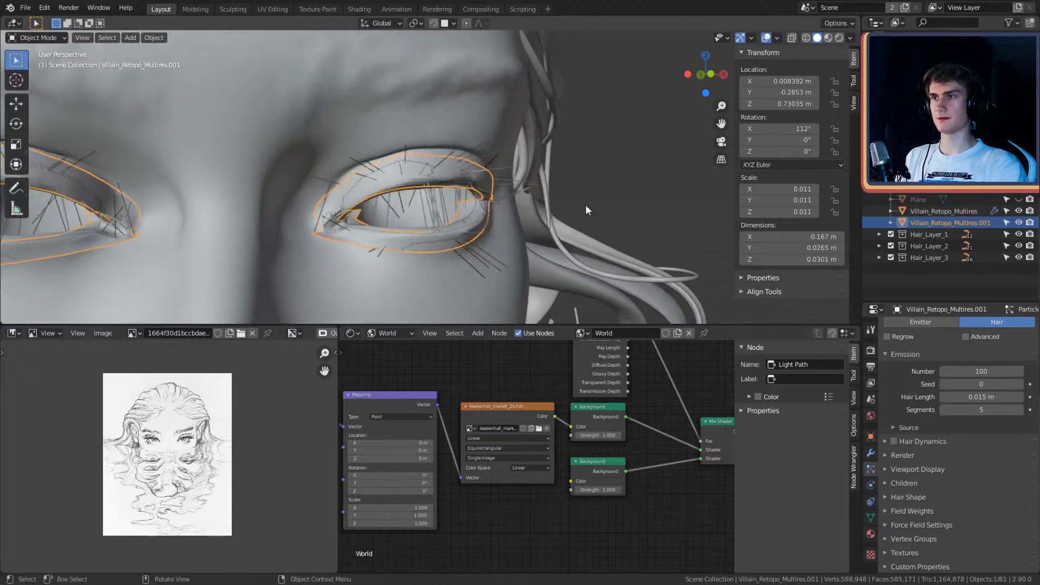
pyautogui.hotkey('alt', 'a')
pyautogui.click(464, 195)
pyautogui.scroll(1, 436, 197)
pyautogui.moveTo(436, 197); pyautogui.dragTo(512, 186, button='middle')
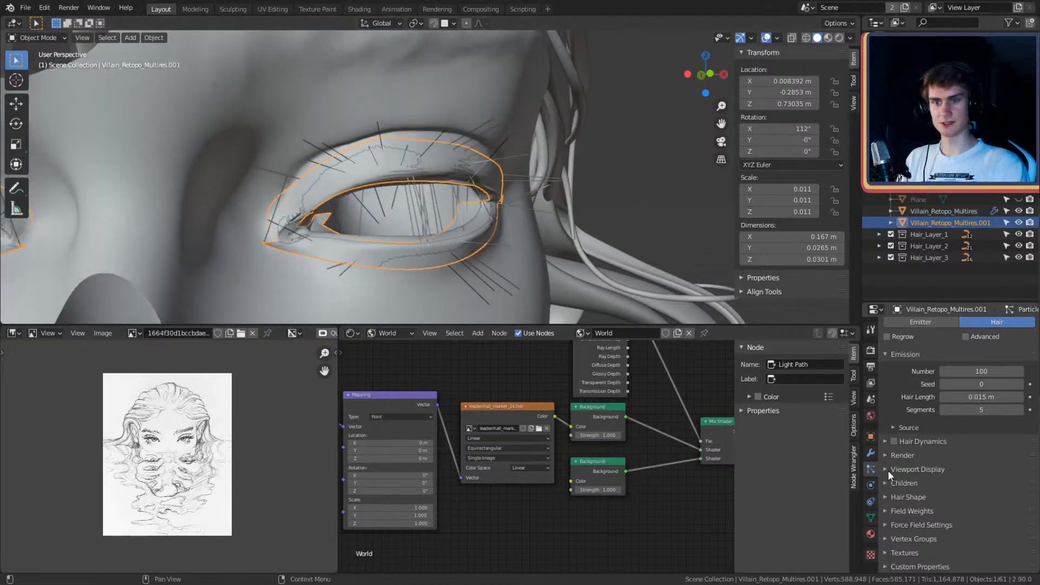
# Step: Expand the particle system's Render settings and set the hair Segments to 4
pyautogui.click(886, 456)
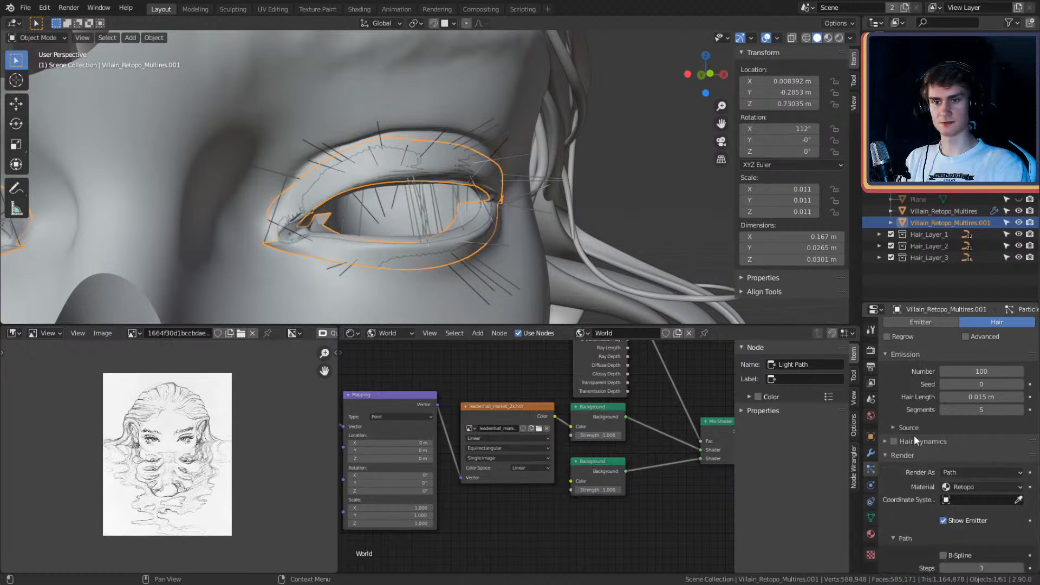
pyautogui.moveTo(644, 293); pyautogui.dragTo(563, 171, button='middle')
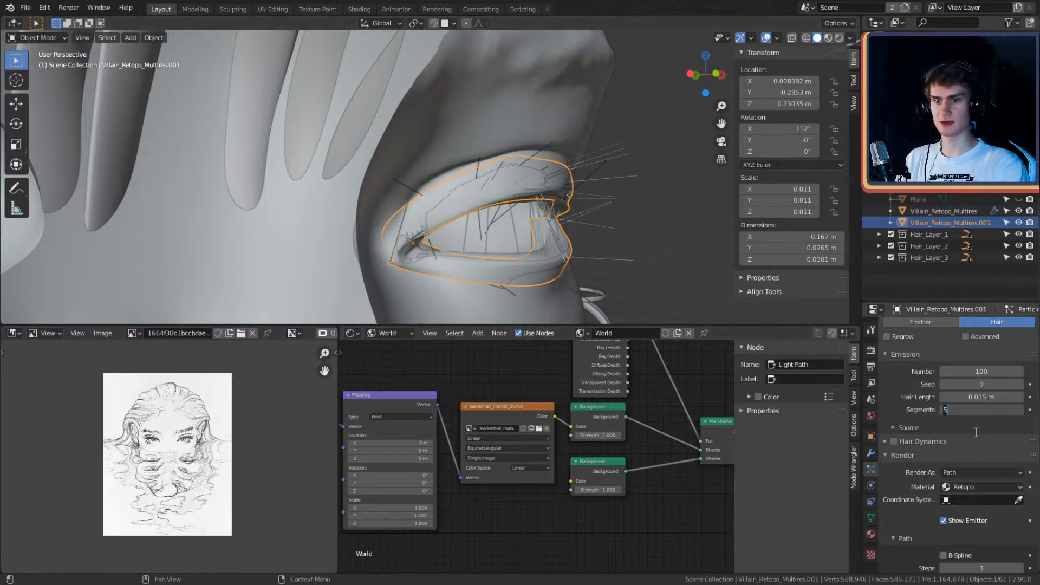
pyautogui.press('Return')
pyautogui.scroll(-5, 915, 422)
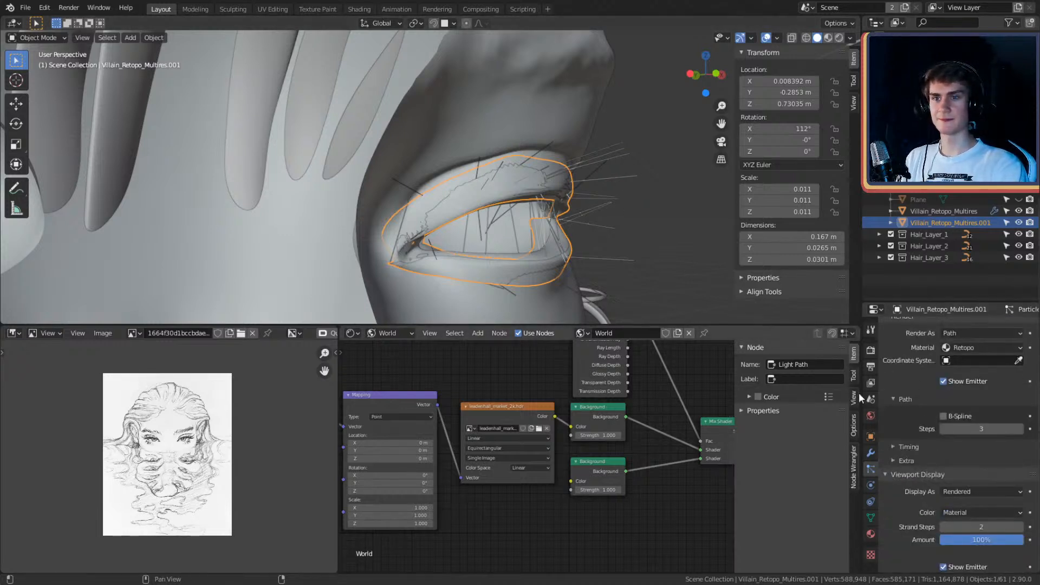
pyautogui.scroll(5, 896, 421)
pyautogui.click(978, 410)
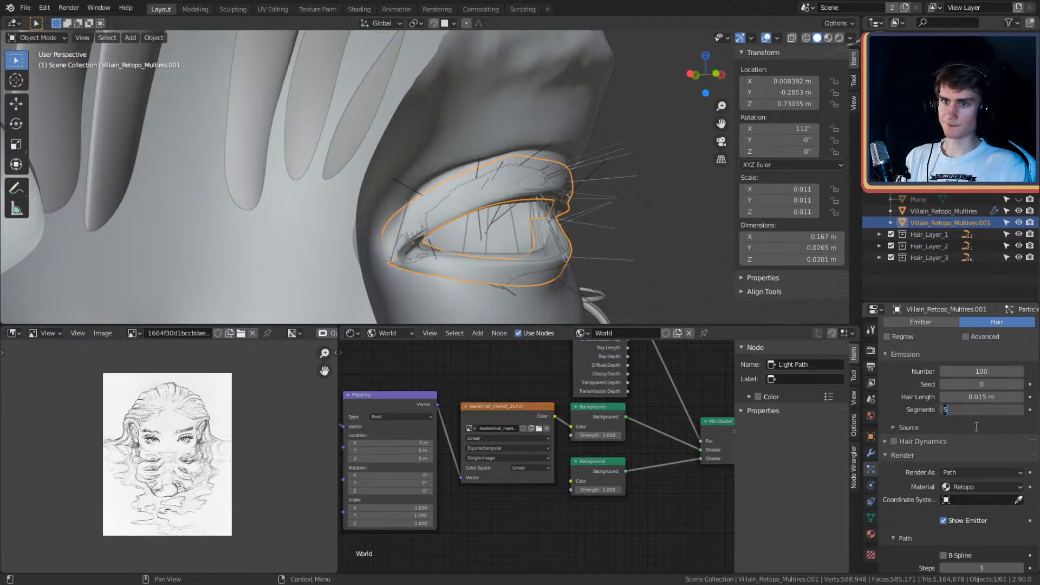
pyautogui.scroll(-2, 921, 388)
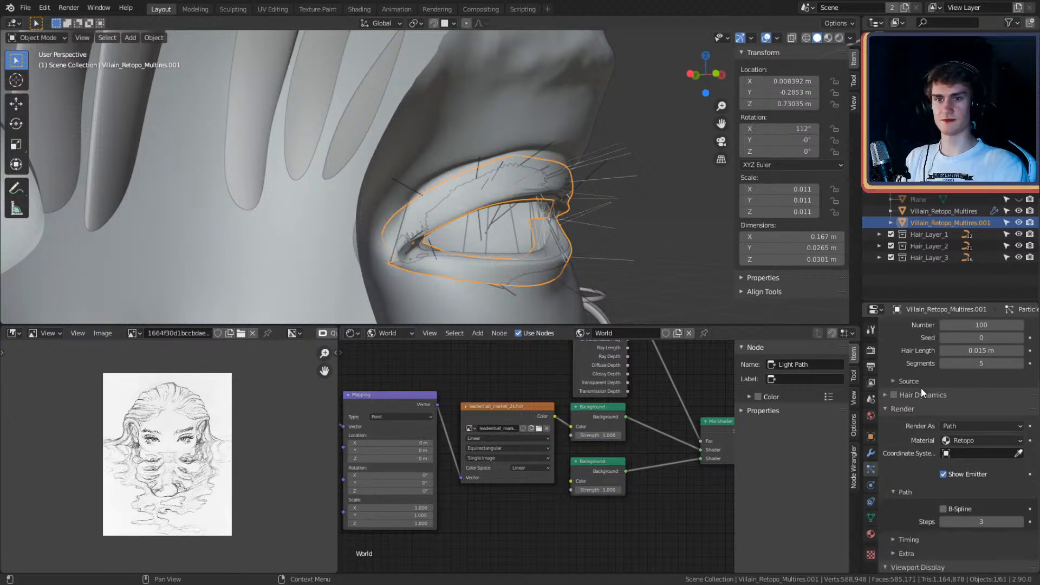
pyautogui.click(971, 363)
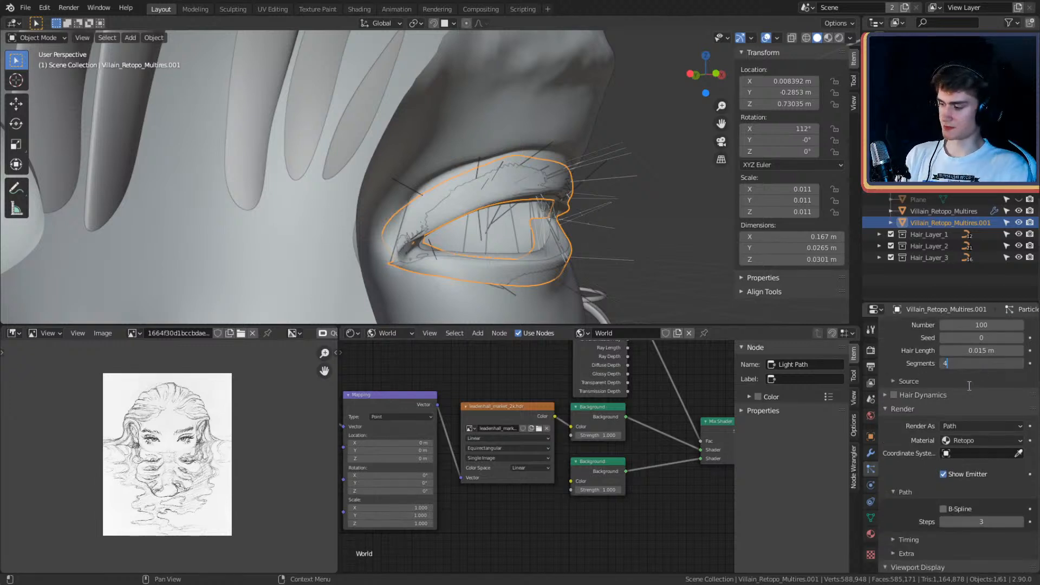
# Step: Set the render path Steps and the viewport display Strand Steps of the eyelid hairs both to 4
pyautogui.scroll(-3, 939, 378)
pyautogui.click(972, 452)
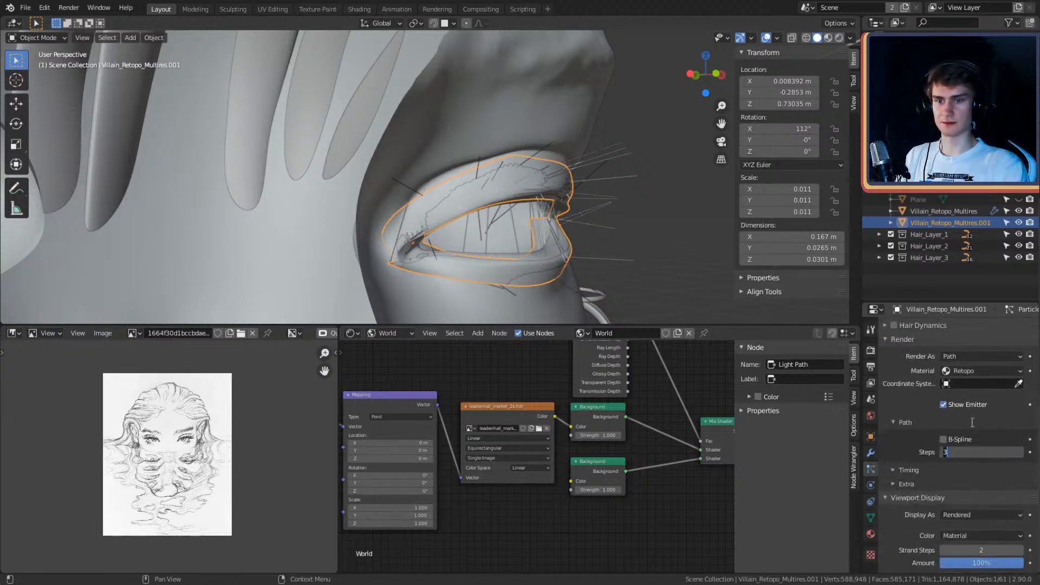
pyautogui.press('Return')
pyautogui.scroll(-5, 938, 412)
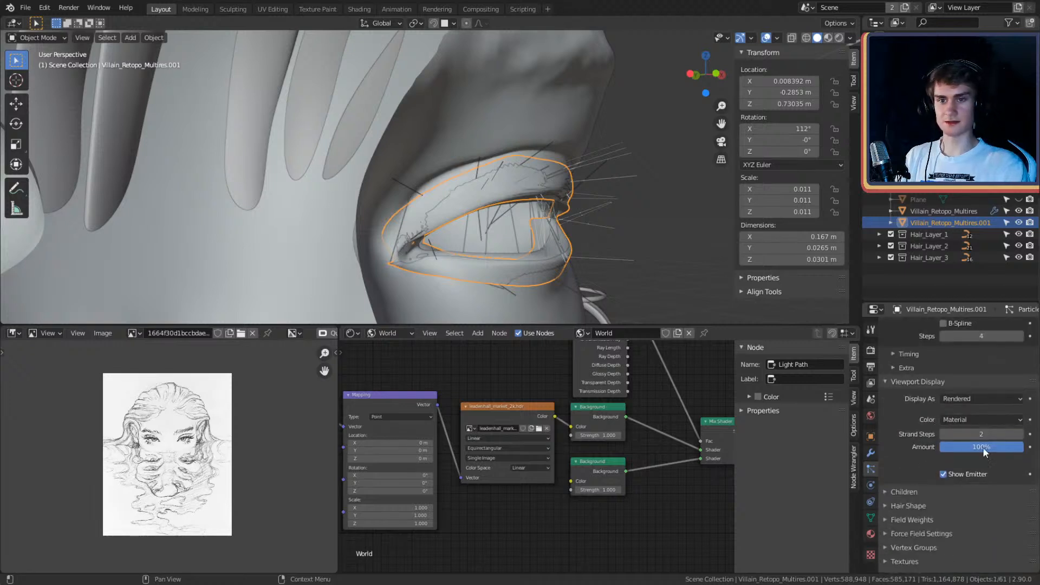
pyautogui.click(960, 436)
pyautogui.write('4')
pyautogui.press('Return')
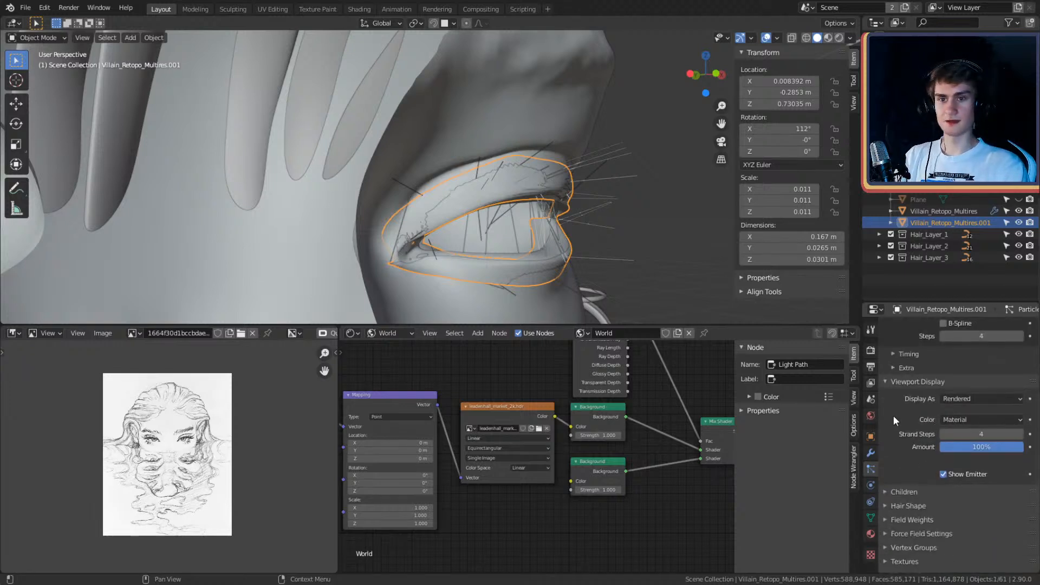
pyautogui.scroll(5, 899, 422)
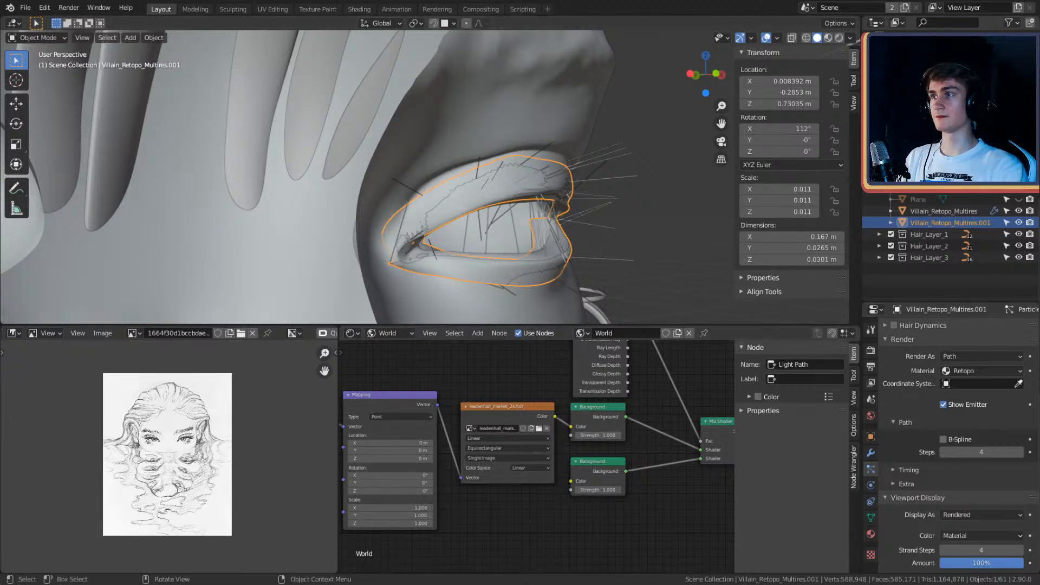
# Step: Turn off Show Emitter in the Viewport Display settings so that only the hairs are drawn over the head
pyautogui.moveTo(511, 282); pyautogui.dragTo(607, 226, button='middle')
pyautogui.scroll(-3, 896, 424)
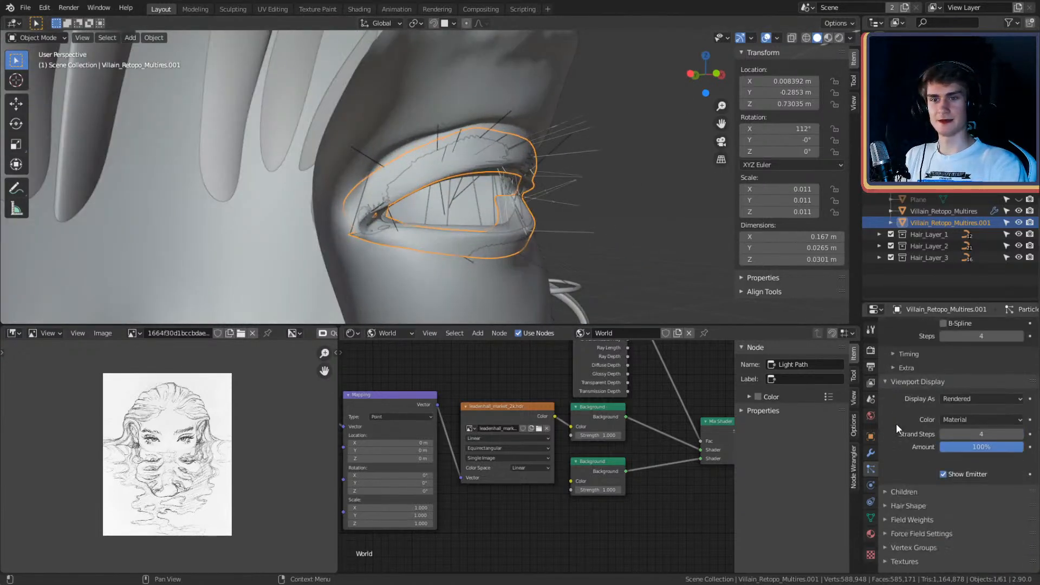
pyautogui.scroll(4, 906, 394)
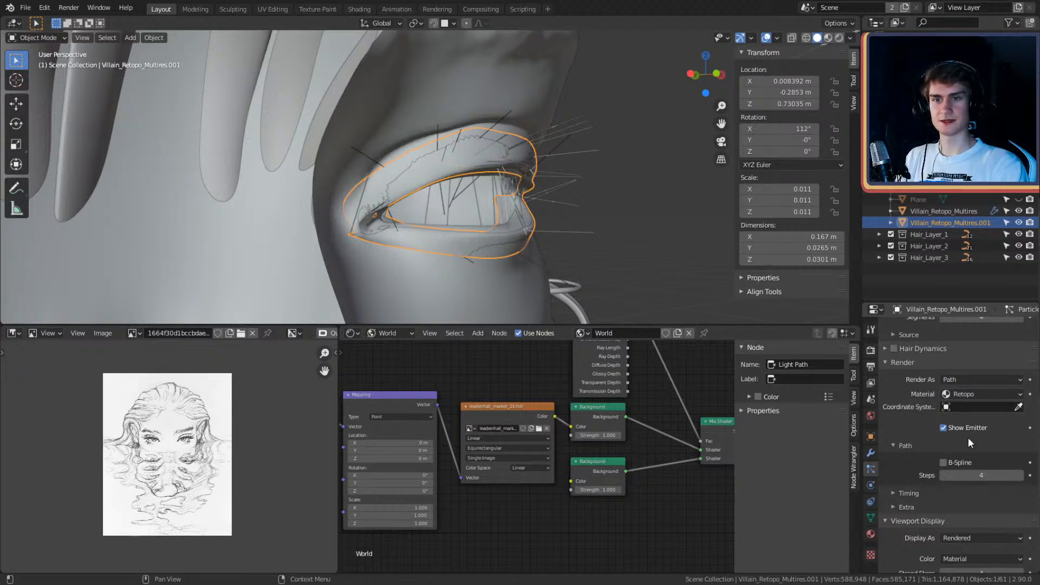
pyautogui.scroll(-5, 935, 436)
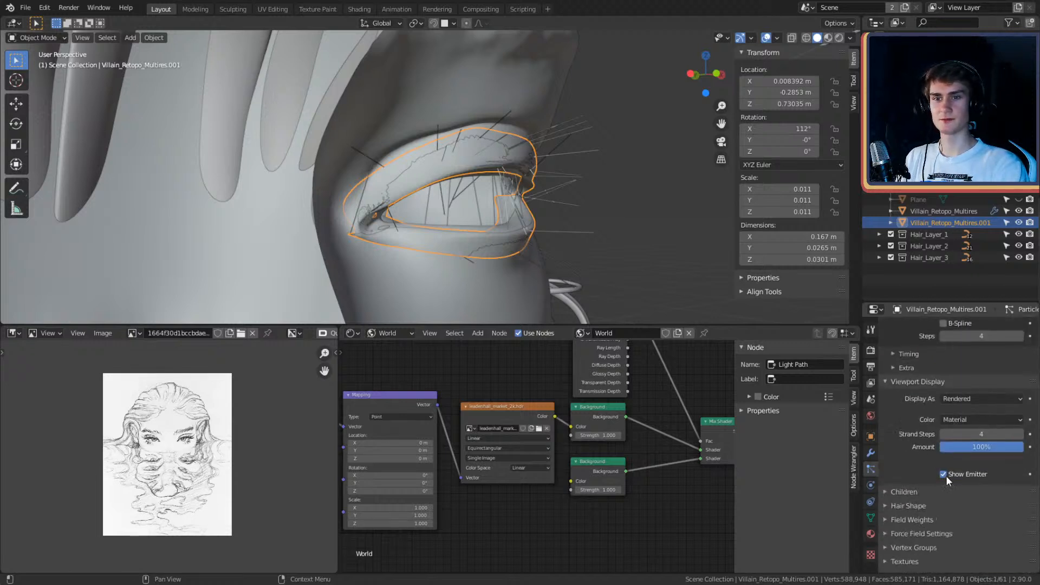
pyautogui.click(945, 475)
pyautogui.moveTo(535, 224); pyautogui.dragTo(590, 227, button='middle')
pyautogui.scroll(4, 526, 226)
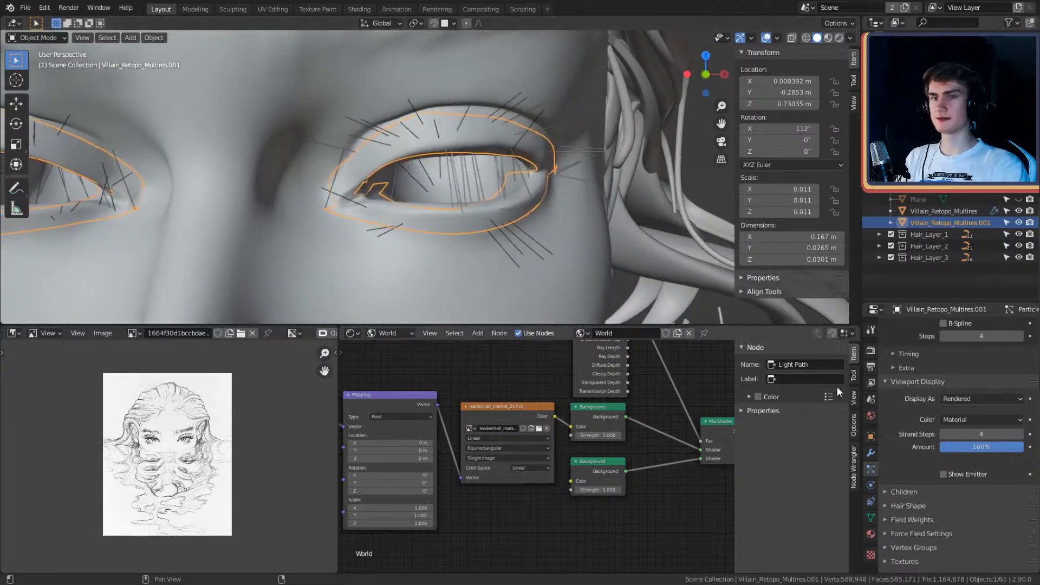
pyautogui.scroll(-1, 898, 418)
pyautogui.moveTo(656, 254); pyautogui.dragTo(723, 284, button='middle')
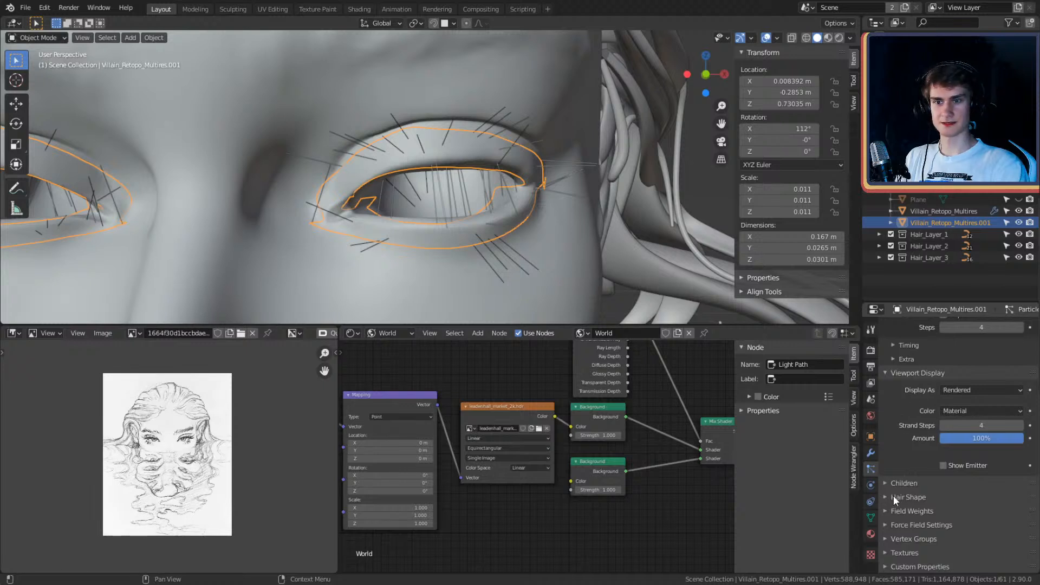
# Step: Open the Children settings and examine the hair placement around the eye along with the particle settings
pyautogui.click(886, 482)
pyautogui.scroll(-1, 902, 423)
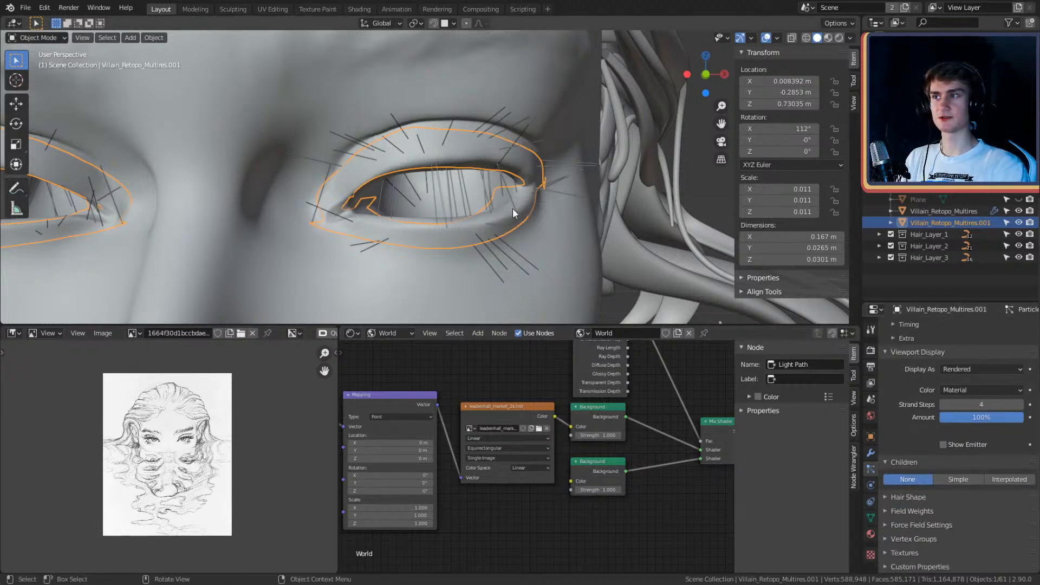
pyautogui.moveTo(512, 208); pyautogui.dragTo(499, 189, button='middle')
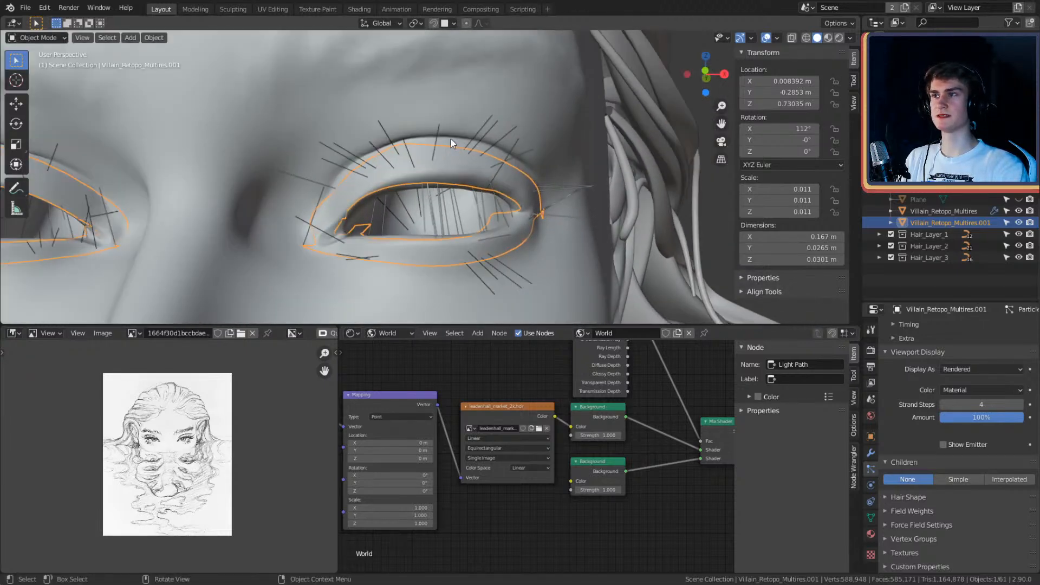
pyautogui.scroll(10, 958, 470)
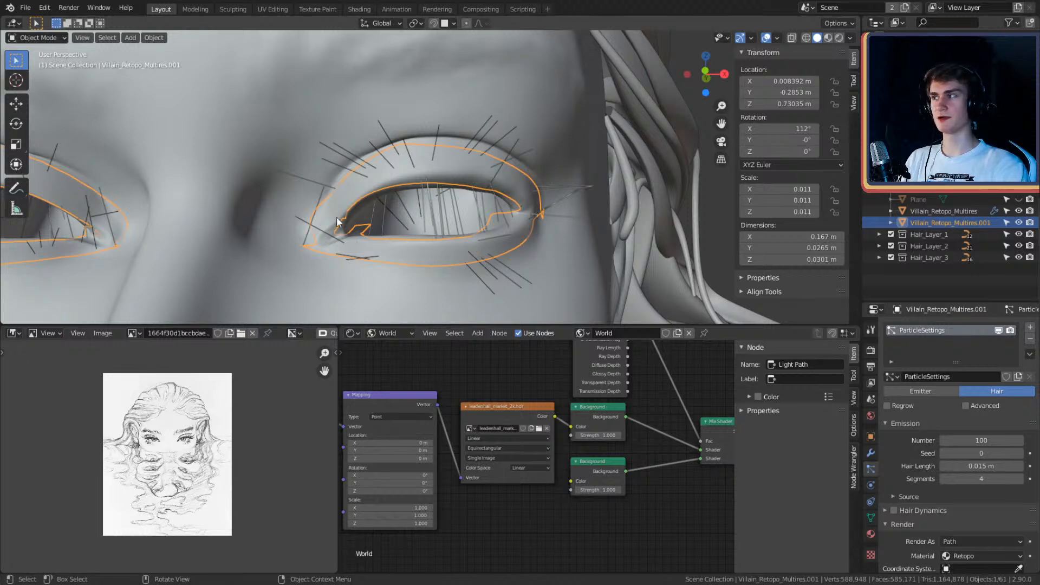
pyautogui.scroll(-15, 909, 428)
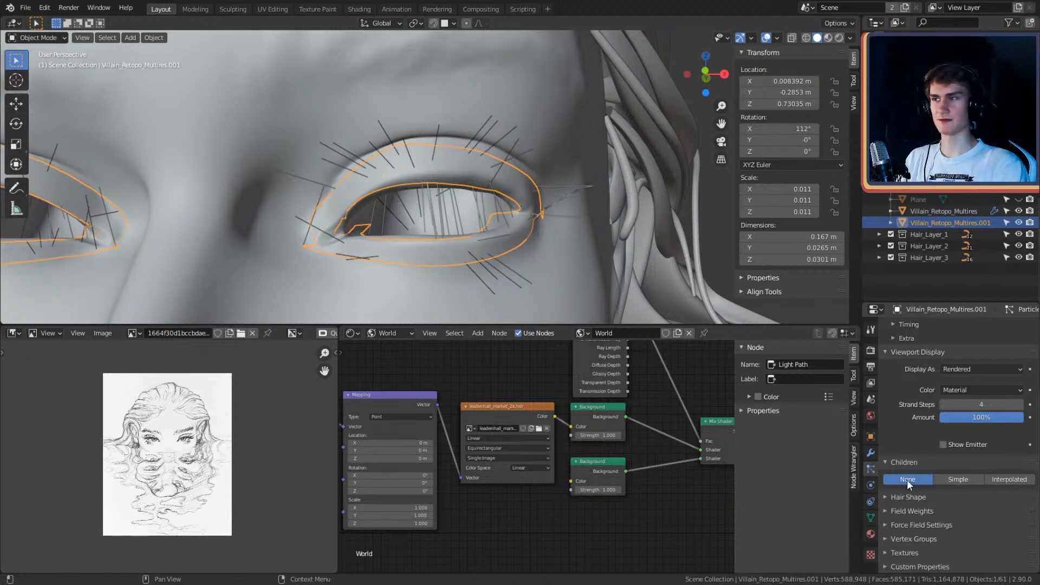
# Step: Try Simple and then Interpolated child hairs on the eyelid particle system and compare their placement around both eyes
pyautogui.click(959, 479)
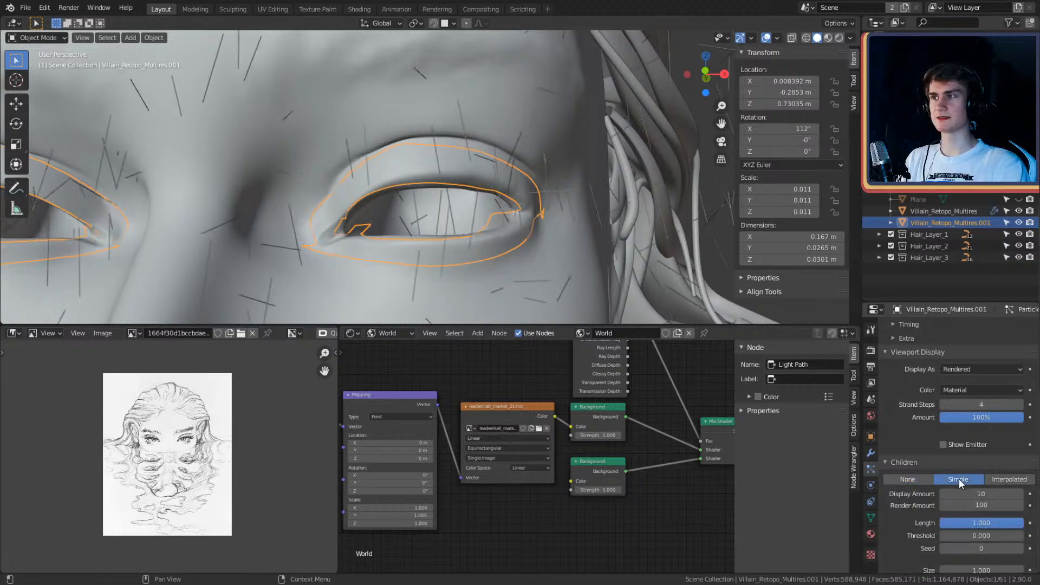
pyautogui.scroll(-4, 529, 205)
pyautogui.click(1004, 480)
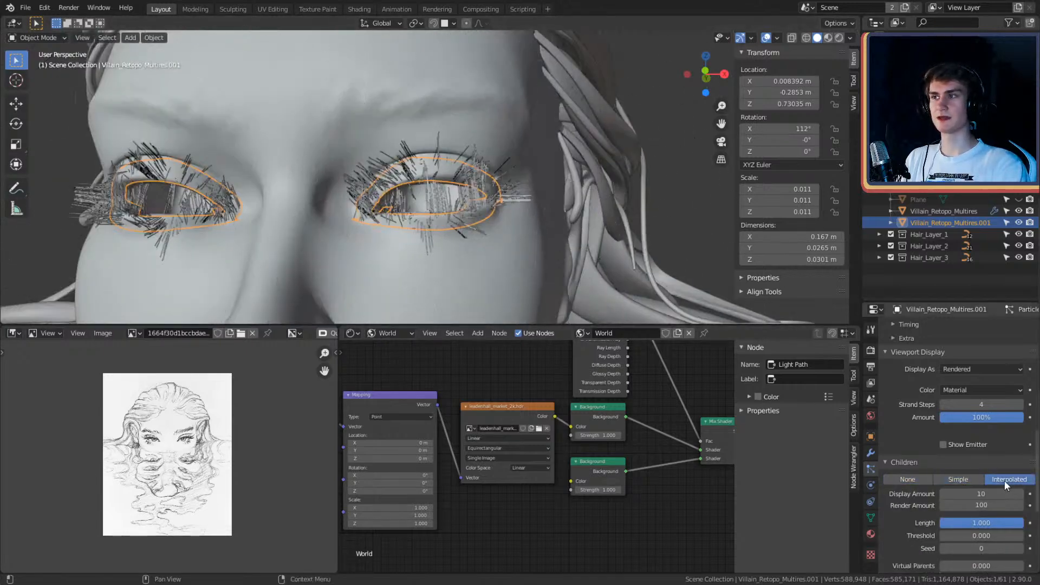
pyautogui.scroll(4, 567, 254)
pyautogui.scroll(-2, 560, 219)
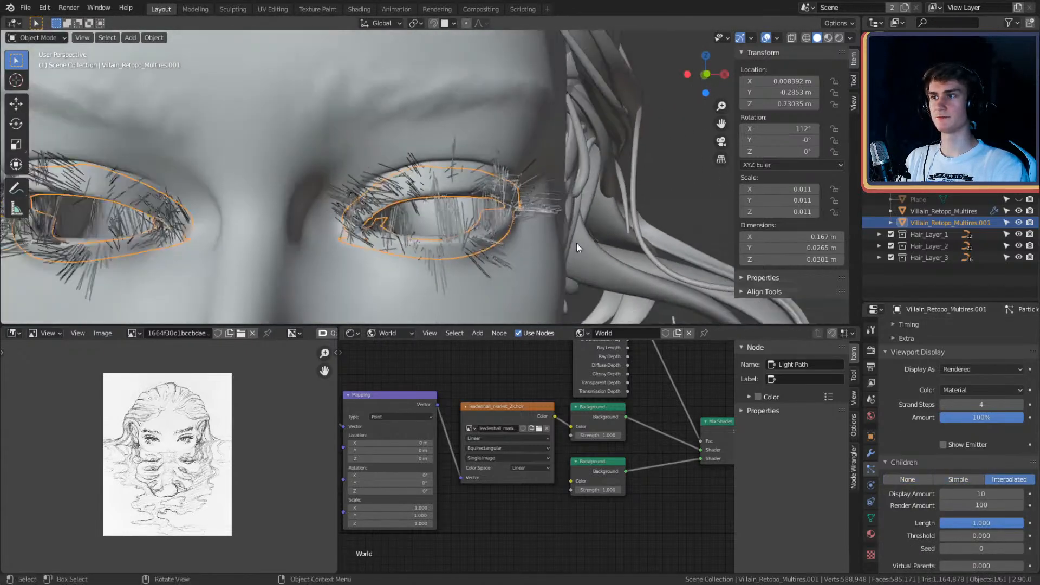
# Step: Switch the child hairs back to Simple and examine their scatter over the face and the Children settings
pyautogui.click(943, 481)
pyautogui.scroll(-2, 577, 238)
pyautogui.scroll(4, 576, 235)
pyautogui.scroll(-4, 577, 235)
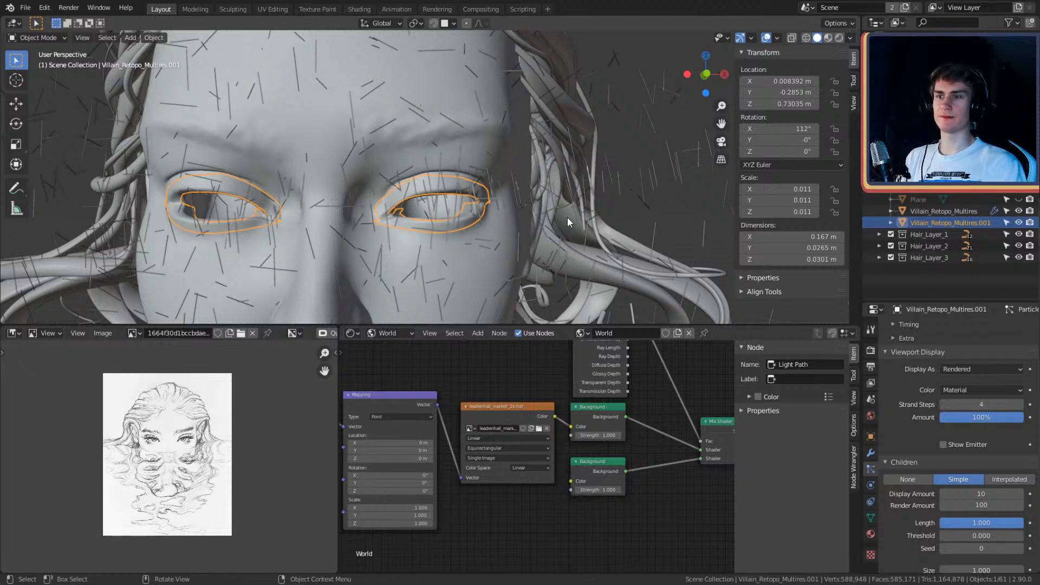
pyautogui.scroll(-4, 895, 430)
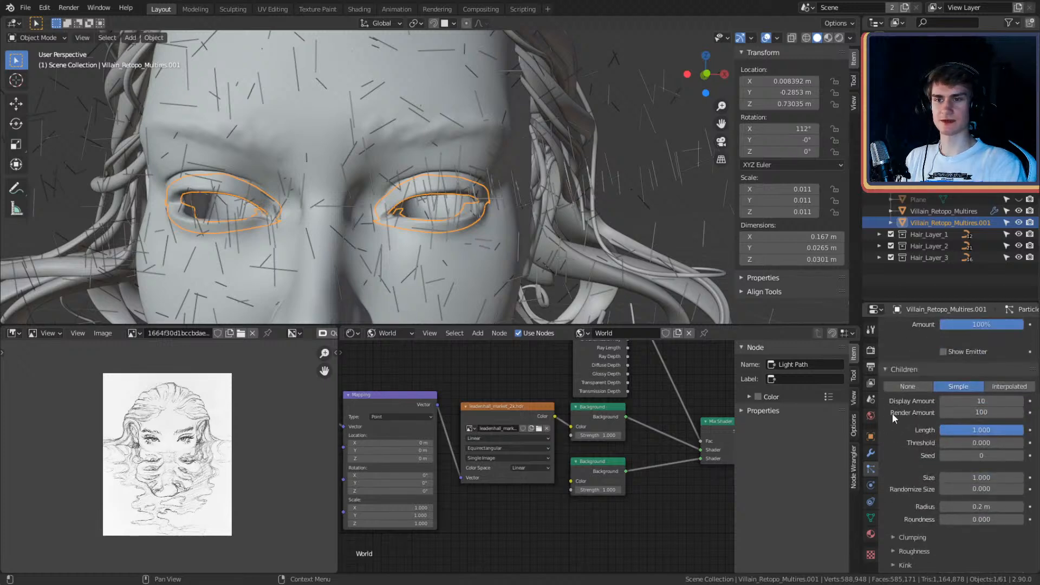
pyautogui.scroll(5, 502, 215)
pyautogui.moveTo(503, 214); pyautogui.dragTo(521, 226, button='middle')
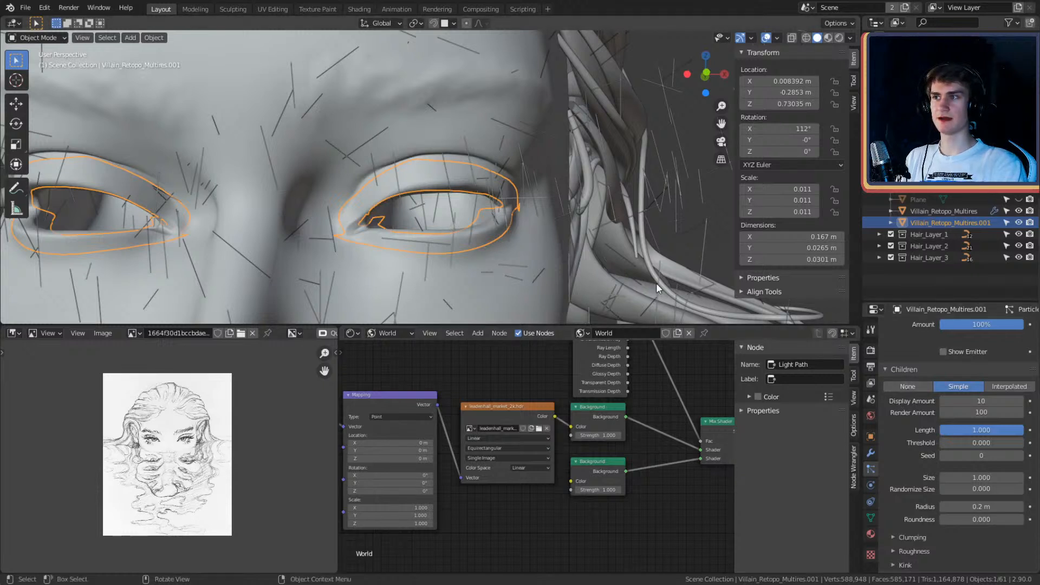
# Step: Set the eyelid hairs' children to Interpolated and examine the resulting lashes around the eye from several angles
pyautogui.click(997, 387)
pyautogui.scroll(3, 545, 181)
pyautogui.moveTo(554, 187); pyautogui.dragTo(548, 180, button='middle')
pyautogui.scroll(-1, 548, 185)
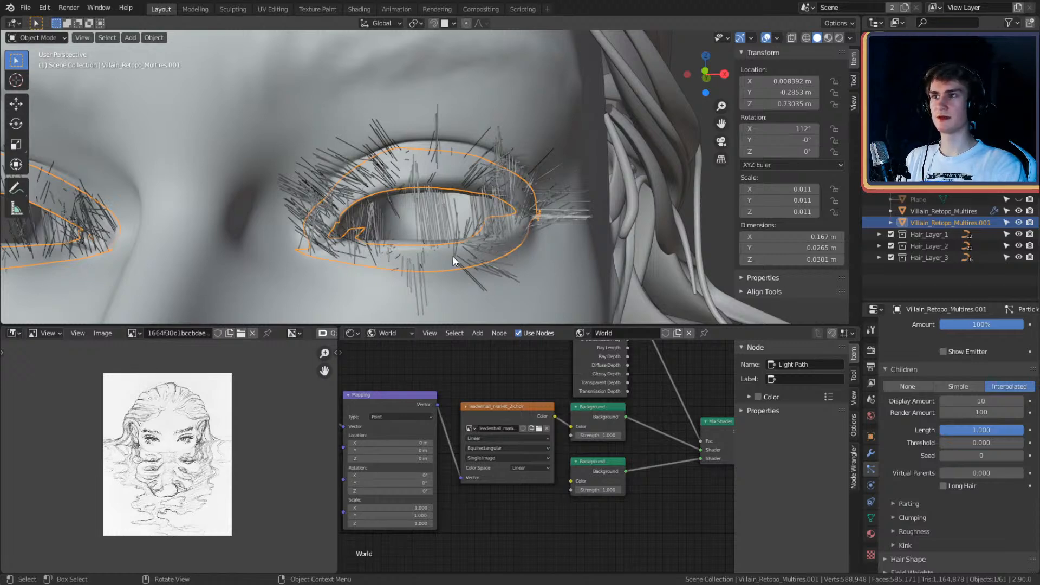
pyautogui.moveTo(453, 256); pyautogui.dragTo(485, 257, button='middle')
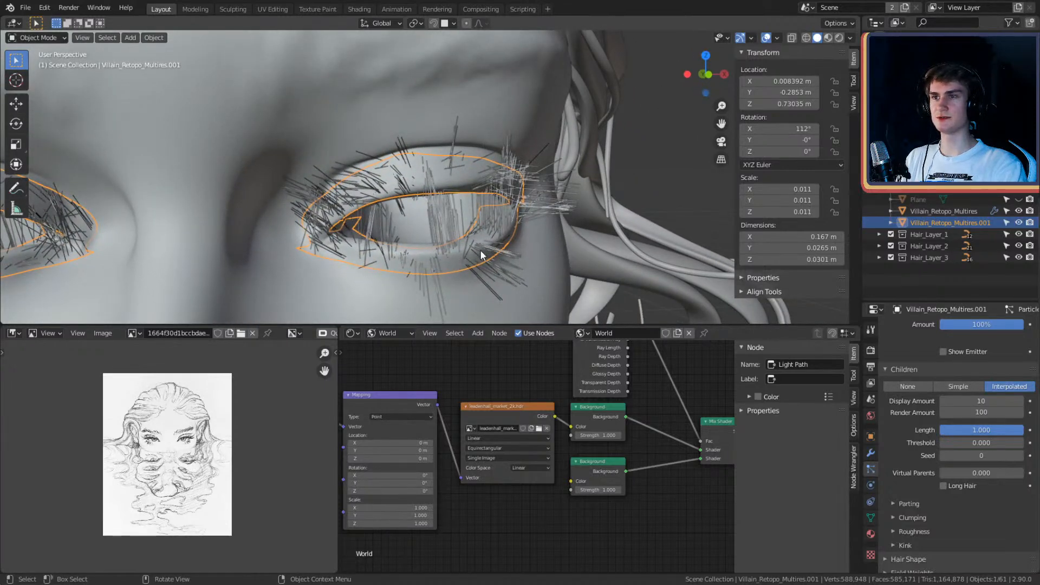
pyautogui.scroll(4, 900, 386)
pyautogui.moveTo(536, 233); pyautogui.dragTo(64, 196, button='middle')
# Step: Use the Annotate tool to draw a wide oval in empty space above the 3D cursor, with one outward-curving strand at its left end
pyautogui.click(16, 188)
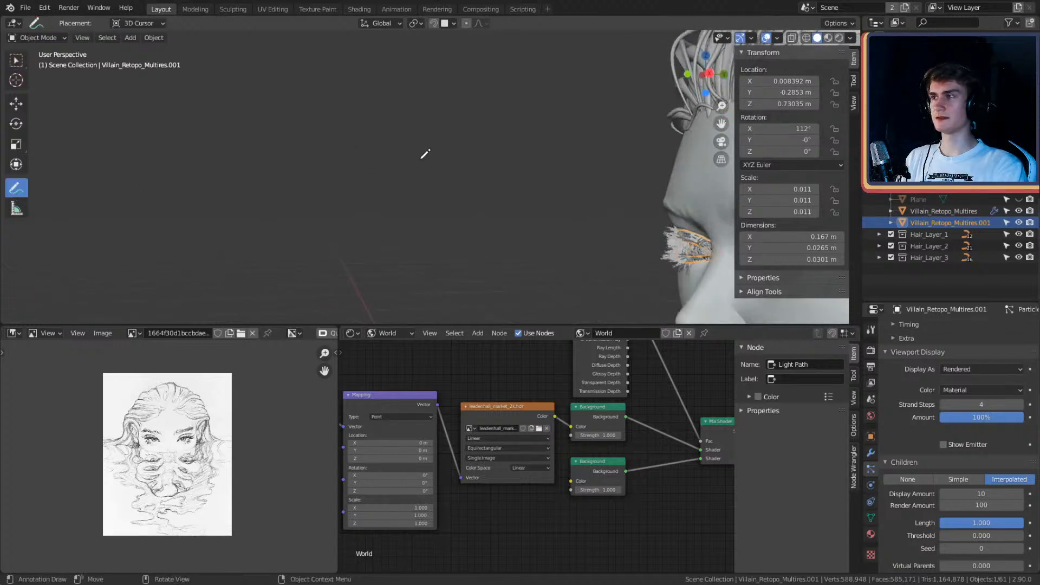
pyautogui.moveTo(408, 145)
pyautogui.mouseDown()
pyautogui.moveTo(269, 227)
pyautogui.moveTo(421, 147)
pyautogui.mouseUp()
pyautogui.hotkey('ctrl', 'z')
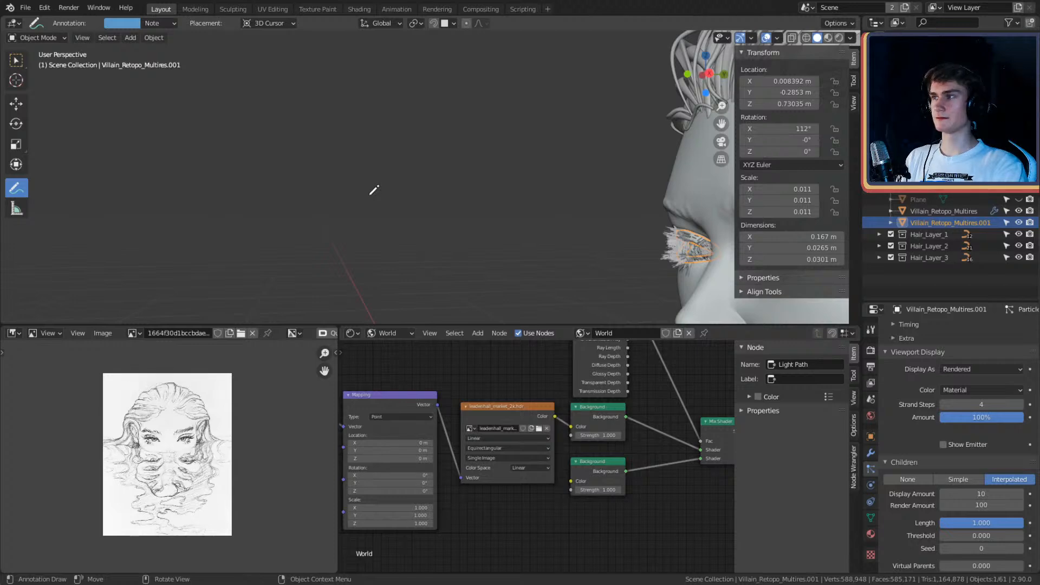
pyautogui.moveTo(374, 190); pyautogui.dragTo(758, 184, button='middle')
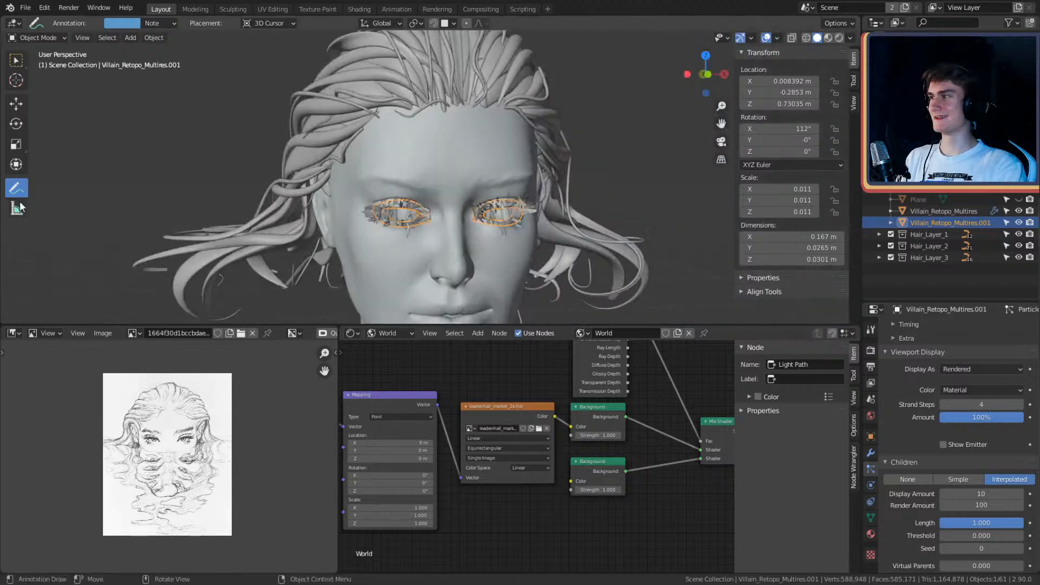
pyautogui.click(286, 24)
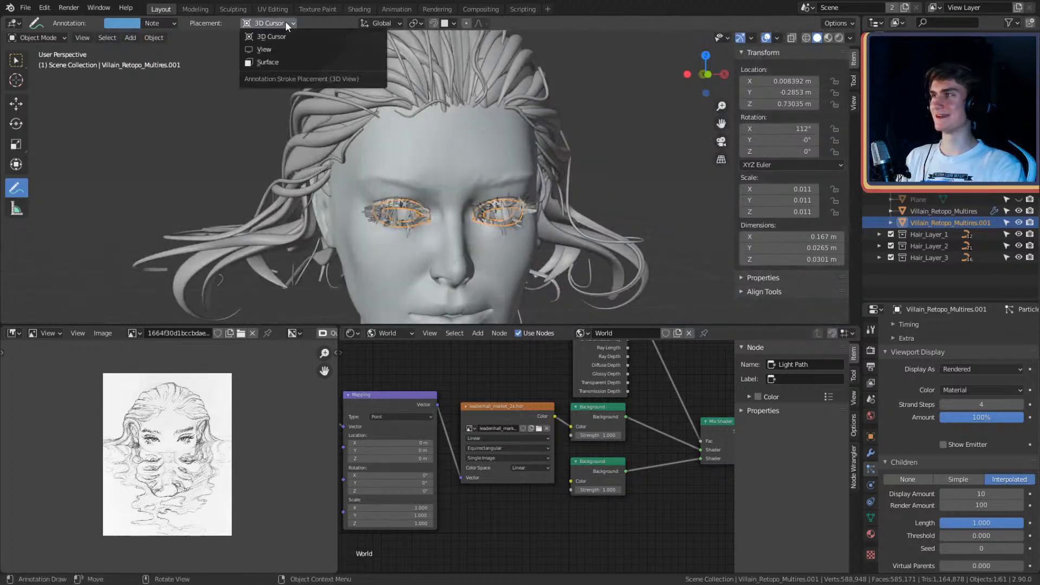
pyautogui.scroll(-4, 379, 178)
pyautogui.moveTo(379, 178)
pyautogui.mouseDown(button='middle')
pyautogui.moveTo(421, 178)
pyautogui.moveTo(382, 232)
pyautogui.moveTo(343, 196)
pyautogui.moveTo(374, 216)
pyautogui.moveTo(513, 228)
pyautogui.moveTo(413, 164)
pyautogui.moveTo(543, 160)
pyautogui.moveTo(425, 158)
pyautogui.moveTo(547, 139)
pyautogui.moveTo(558, 186)
pyautogui.moveTo(458, 138)
pyautogui.moveTo(541, 128)
pyautogui.moveTo(495, 139)
pyautogui.moveTo(529, 154)
pyautogui.moveTo(471, 121)
pyautogui.mouseUp(button='middle')
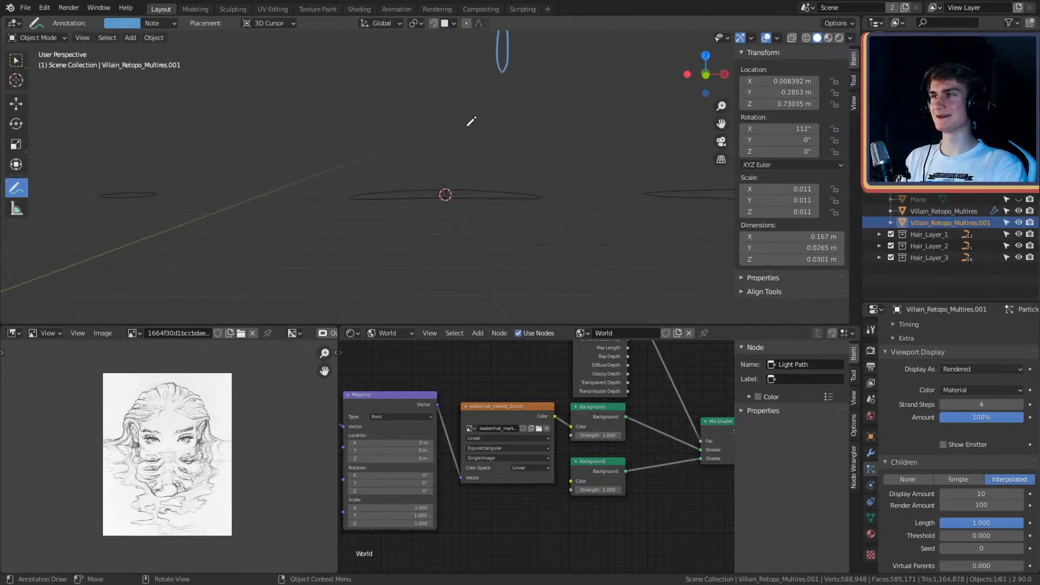
pyautogui.moveTo(471, 121)
pyautogui.mouseDown()
pyautogui.moveTo(529, 130)
pyautogui.moveTo(494, 160)
pyautogui.mouseUp()
pyautogui.moveTo(495, 161); pyautogui.dragTo(495, 164, button='middle')
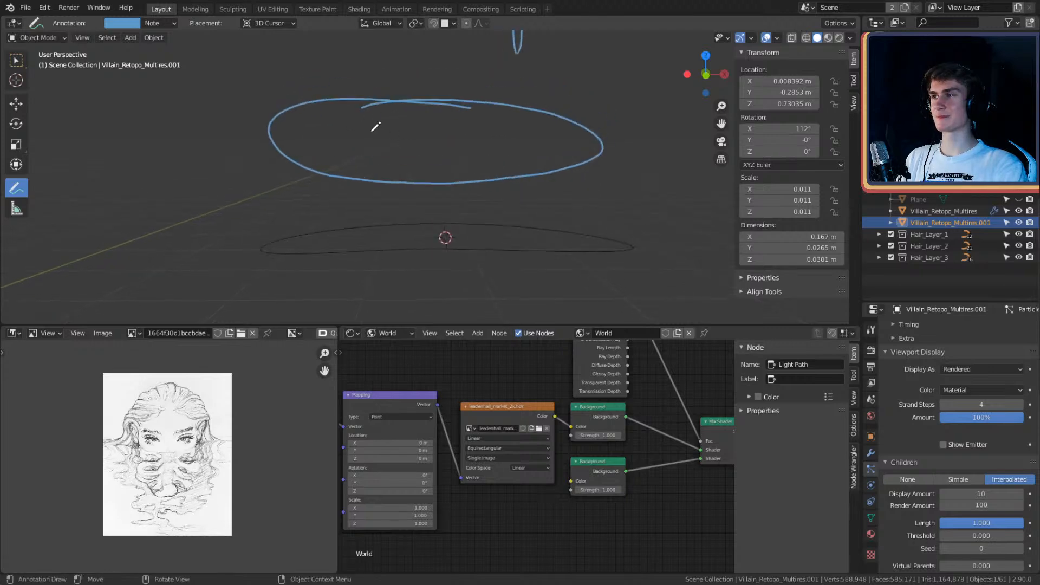
pyautogui.scroll(-2, 376, 126)
pyautogui.moveTo(366, 158); pyautogui.dragTo(293, 94)
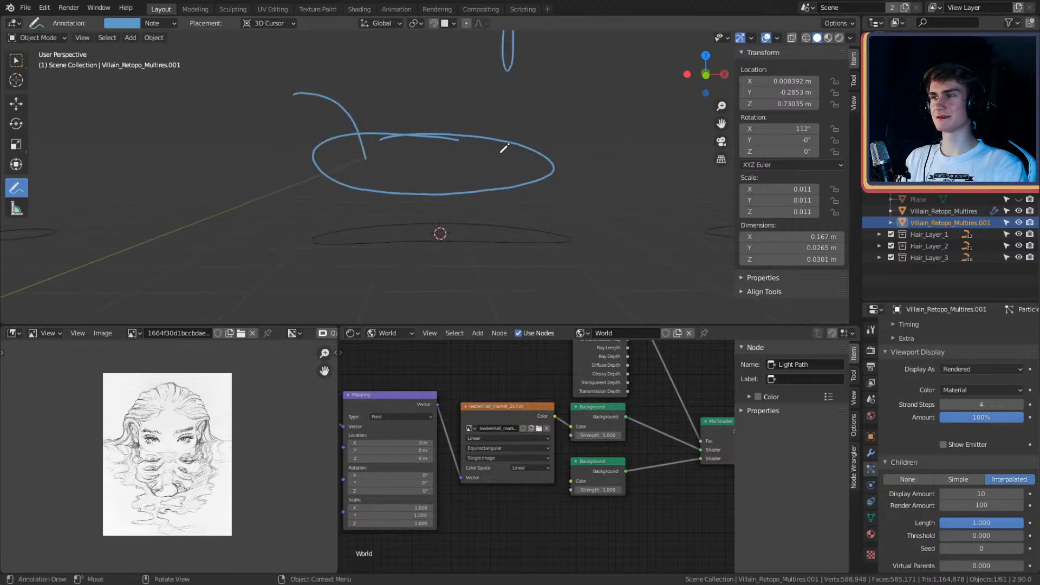
# Step: Recolor the Note annotation layer red and add a second annotation layer
pyautogui.click(122, 23)
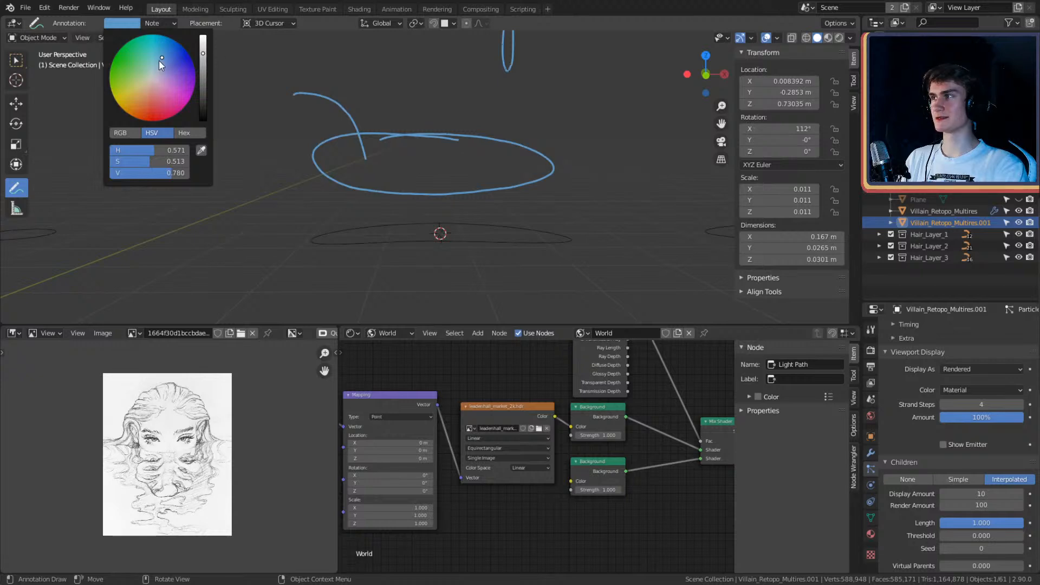
pyautogui.moveTo(158, 60)
pyautogui.mouseDown()
pyautogui.moveTo(182, 101)
pyautogui.moveTo(146, 112)
pyautogui.mouseUp()
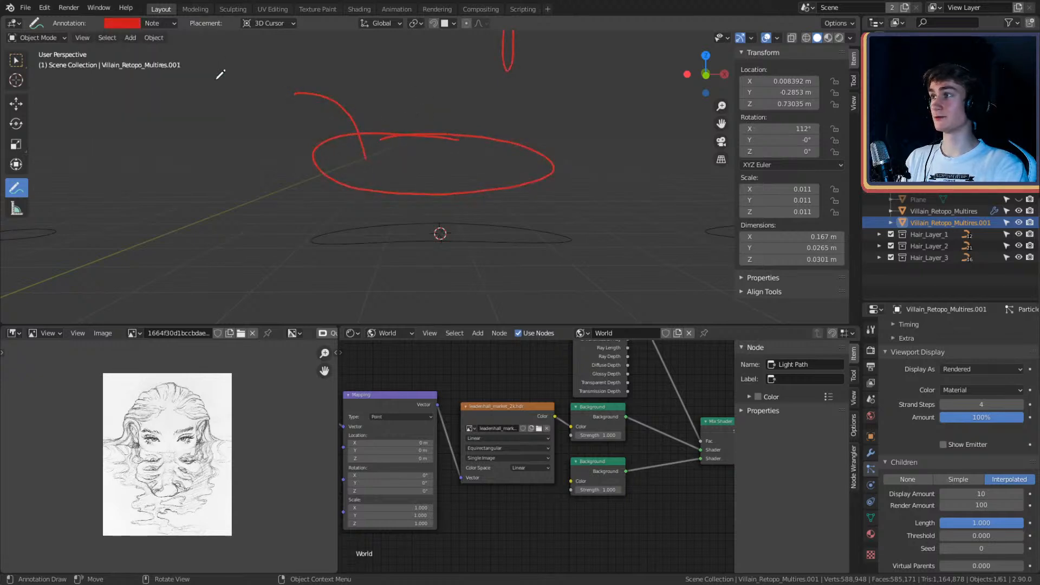
pyautogui.click(172, 24)
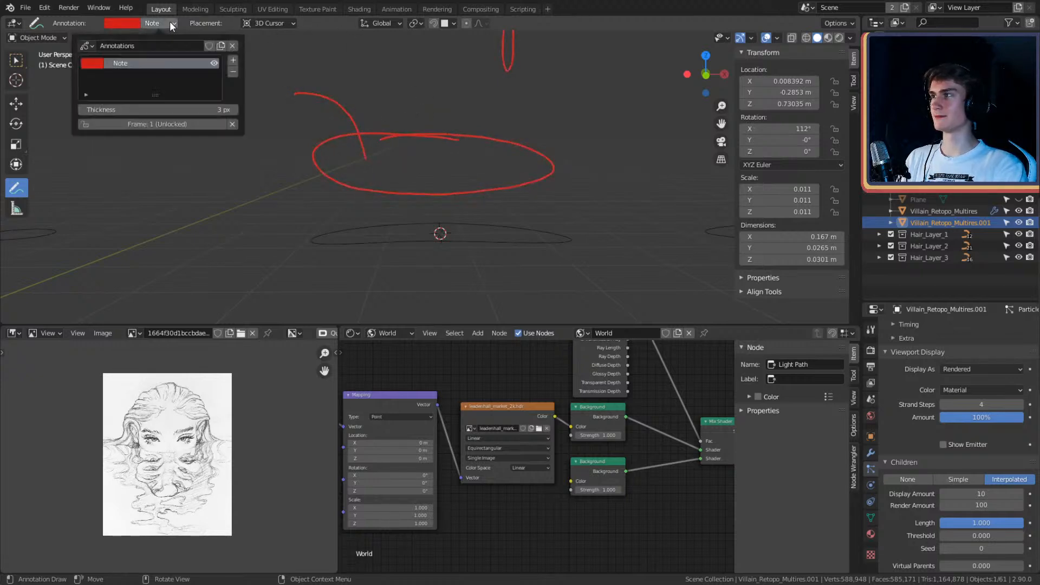
pyautogui.click(230, 64)
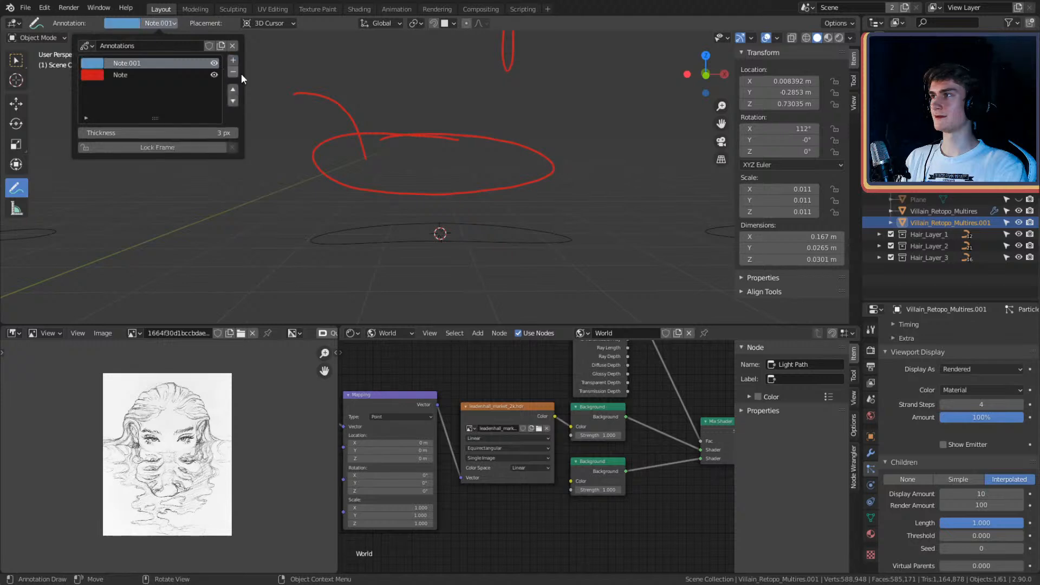
# Step: Draw a second outward-curving red strand at the oval's right end on the Note layer
pyautogui.click(178, 23)
pyautogui.click(163, 76)
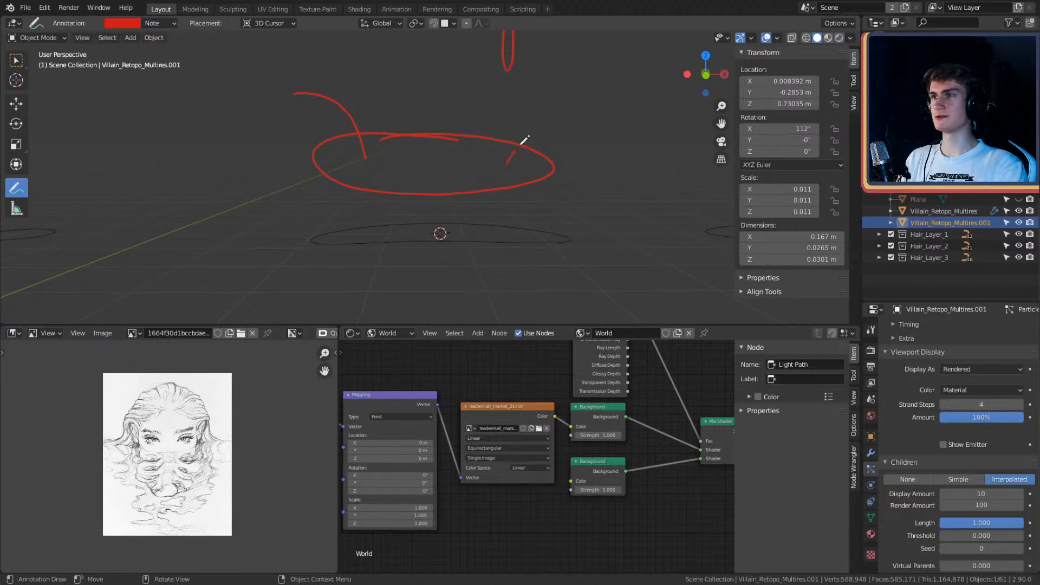
pyautogui.moveTo(524, 140); pyautogui.dragTo(599, 99)
# Step: Draw a fan of blue strands between the two red ones on the blue annotation layer, blending from left-leaning to right-leaning
pyautogui.click(171, 24)
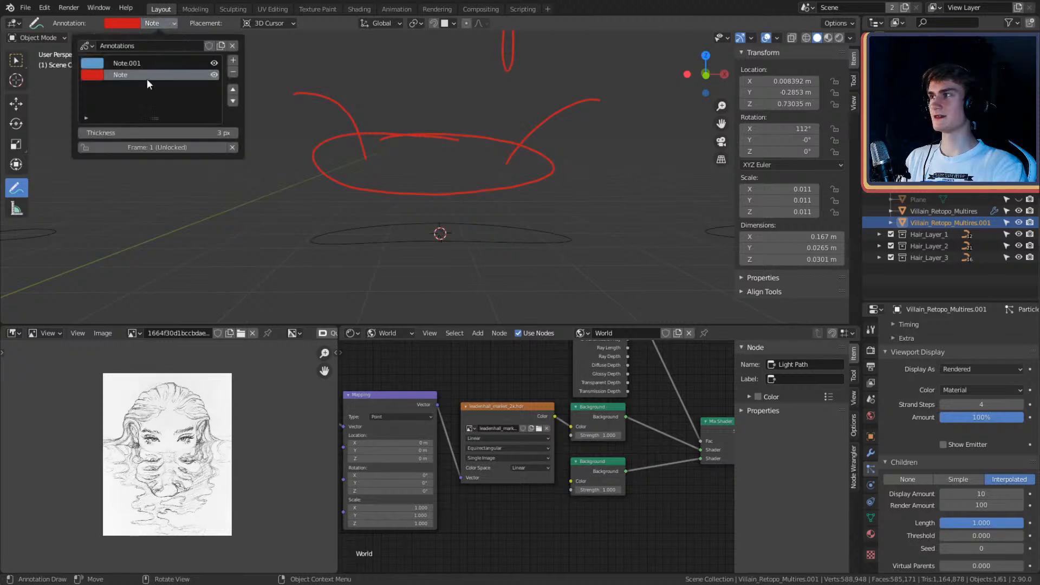
pyautogui.click(166, 66)
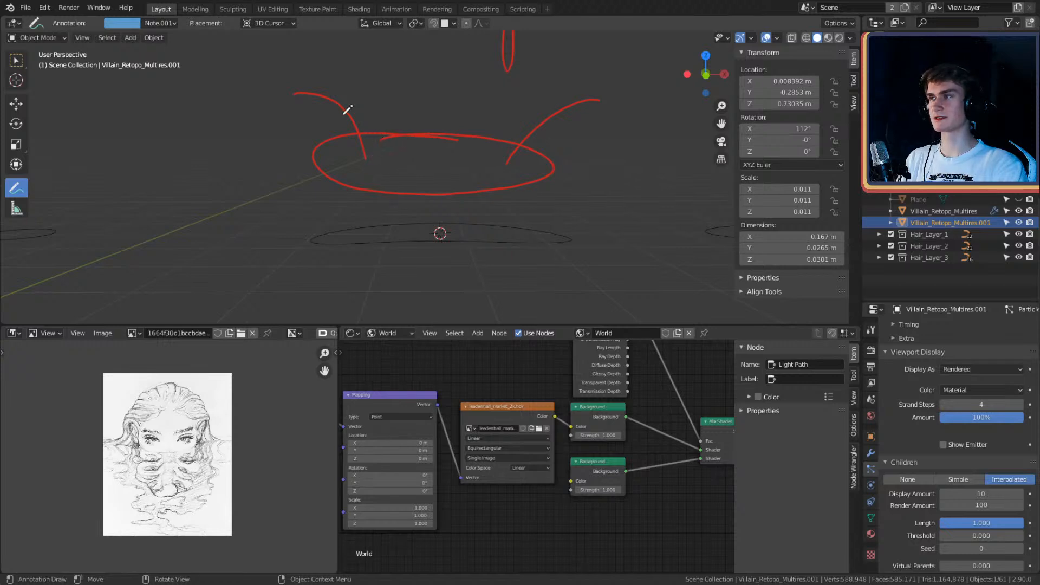
pyautogui.moveTo(372, 158)
pyautogui.mouseDown()
pyautogui.moveTo(349, 93)
pyautogui.moveTo(305, 82)
pyautogui.mouseUp()
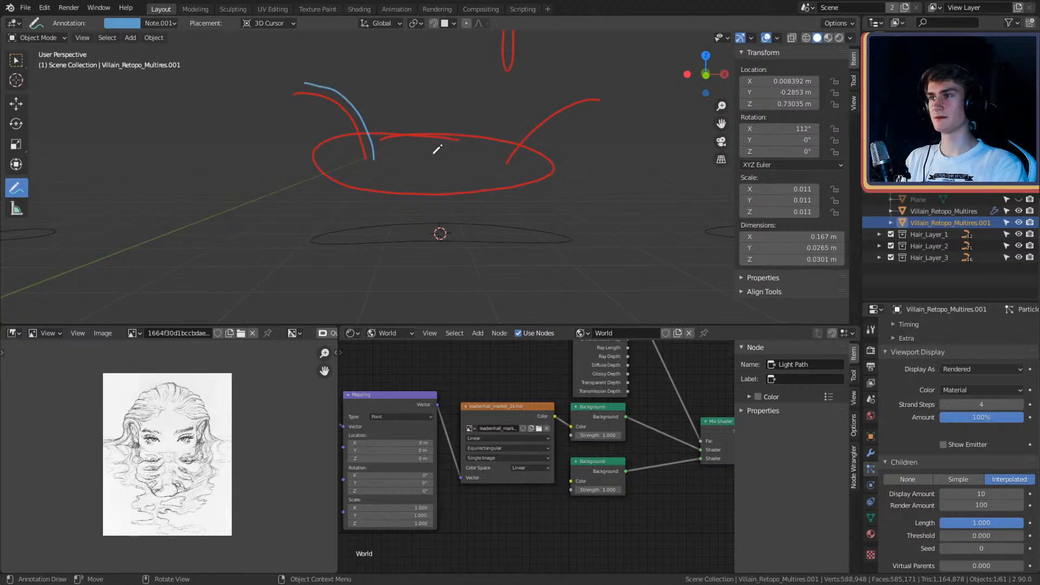
pyautogui.moveTo(432, 160); pyautogui.dragTo(434, 66)
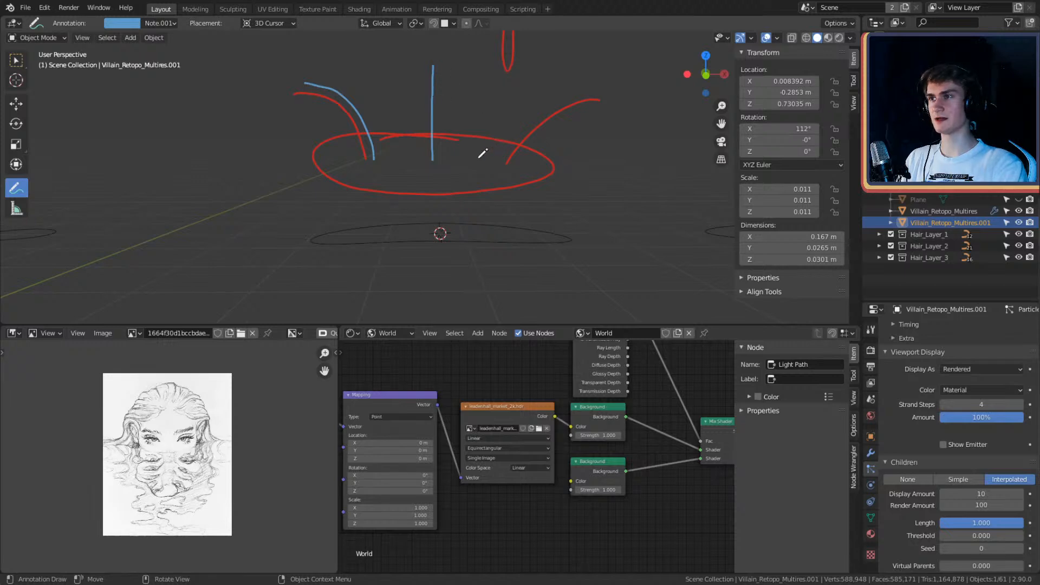
pyautogui.moveTo(489, 161)
pyautogui.mouseDown()
pyautogui.moveTo(575, 93)
pyautogui.moveTo(482, 143)
pyautogui.moveTo(541, 83)
pyautogui.mouseUp()
pyautogui.moveTo(451, 161); pyautogui.dragTo(500, 81)
pyautogui.moveTo(465, 153)
pyautogui.mouseDown()
pyautogui.moveTo(511, 76)
pyautogui.moveTo(442, 138)
pyautogui.moveTo(452, 74)
pyautogui.mouseUp()
pyautogui.moveTo(417, 153); pyautogui.dragTo(405, 59)
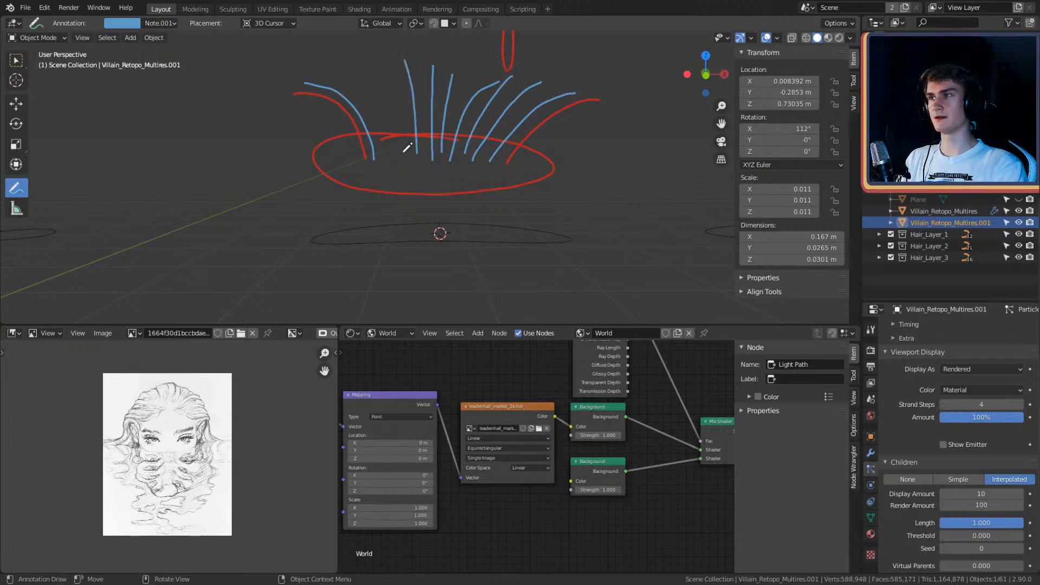
pyautogui.moveTo(404, 153)
pyautogui.mouseDown()
pyautogui.moveTo(382, 75)
pyautogui.moveTo(379, 106)
pyautogui.moveTo(348, 66)
pyautogui.mouseUp()
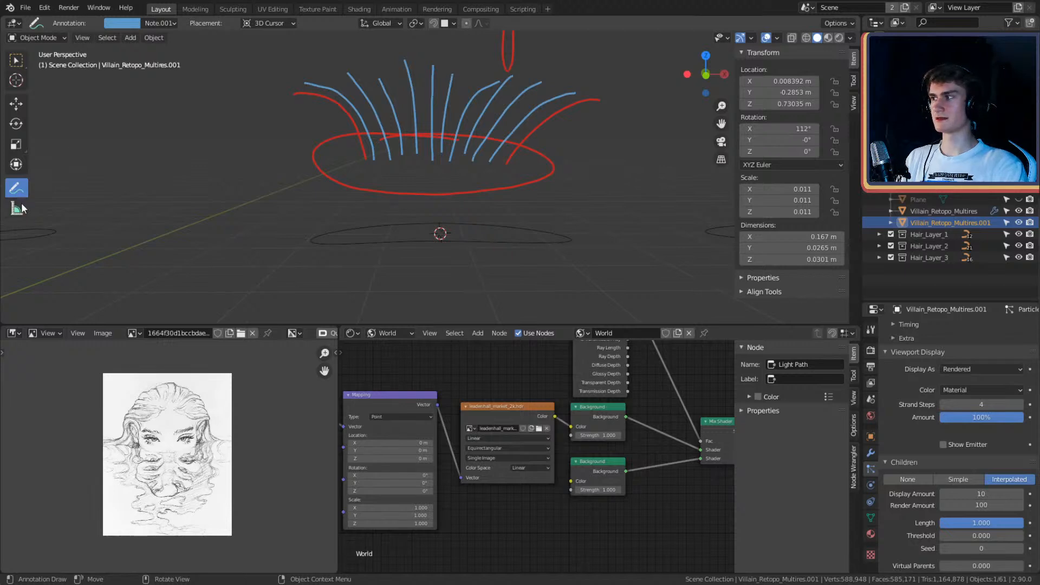
# Step: Delete the blue annotation layer with its strands and add a new empty annotation layer
pyautogui.click(165, 23)
pyautogui.click(233, 72)
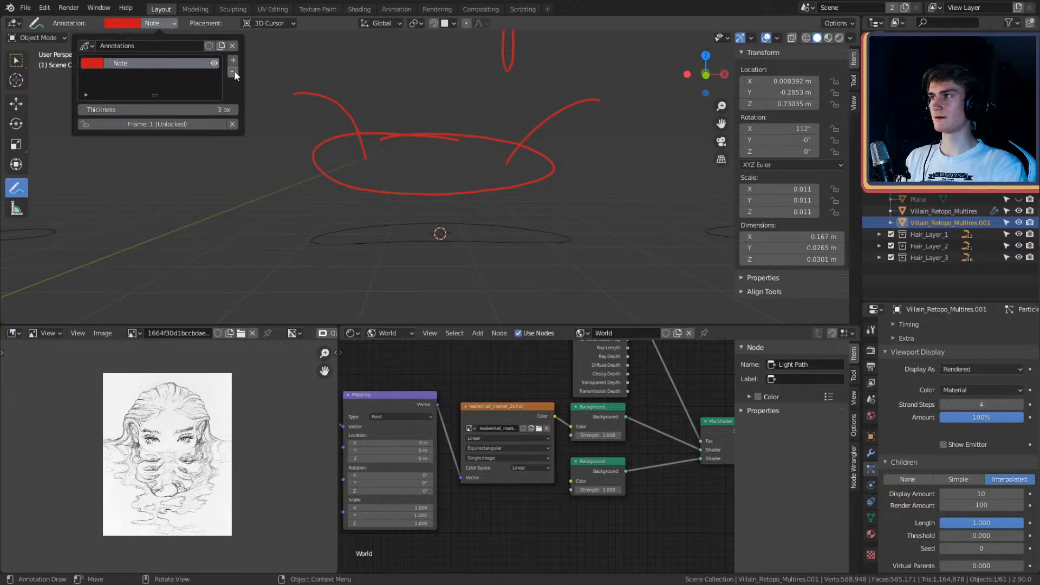
pyautogui.click(168, 21)
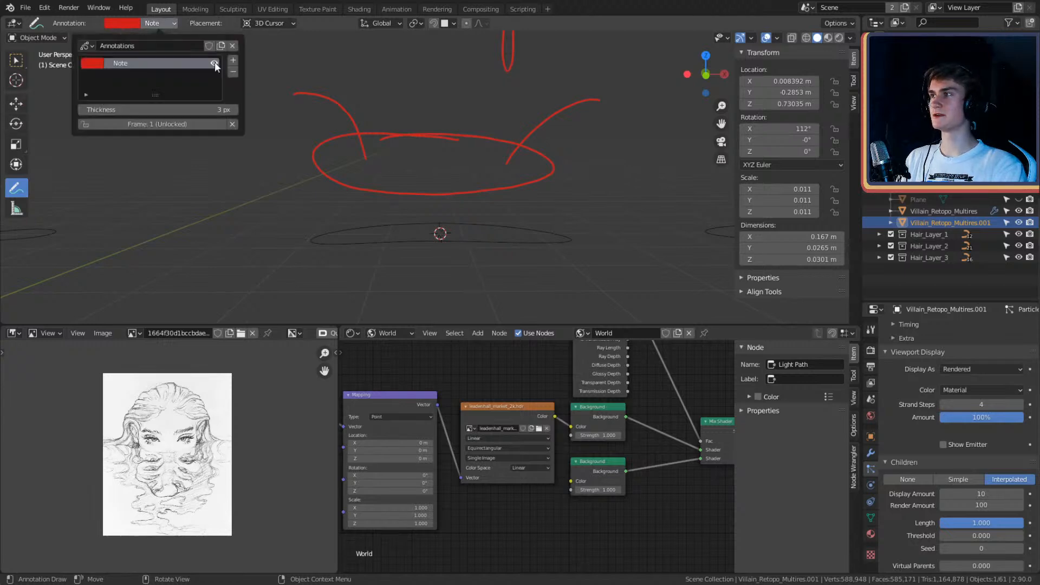
pyautogui.click(233, 59)
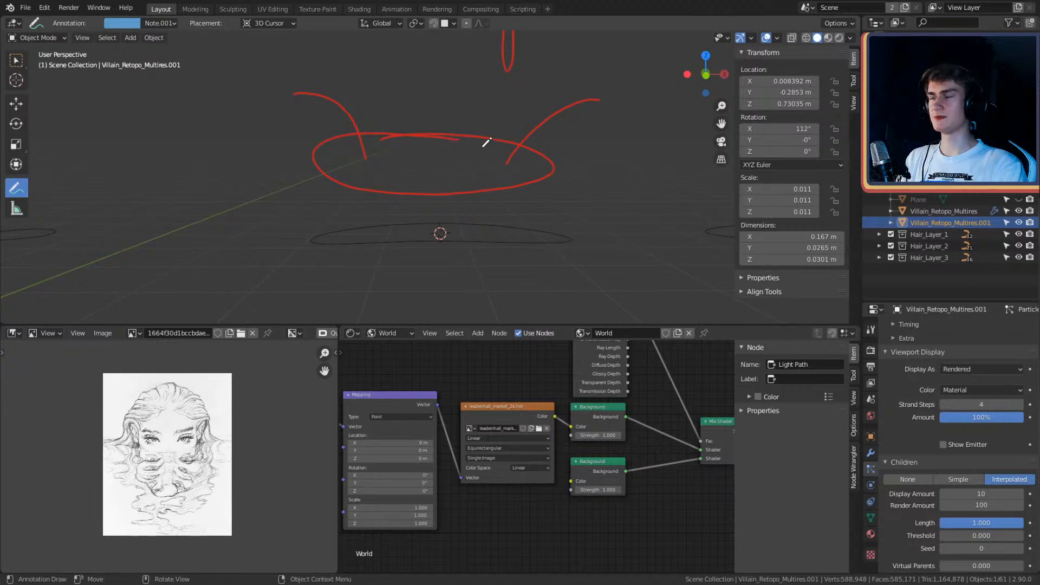
# Step: Redraw the blue in-between strands as a denser fan on the new layer, filling the gap between the two red strands
pyautogui.click(164, 26)
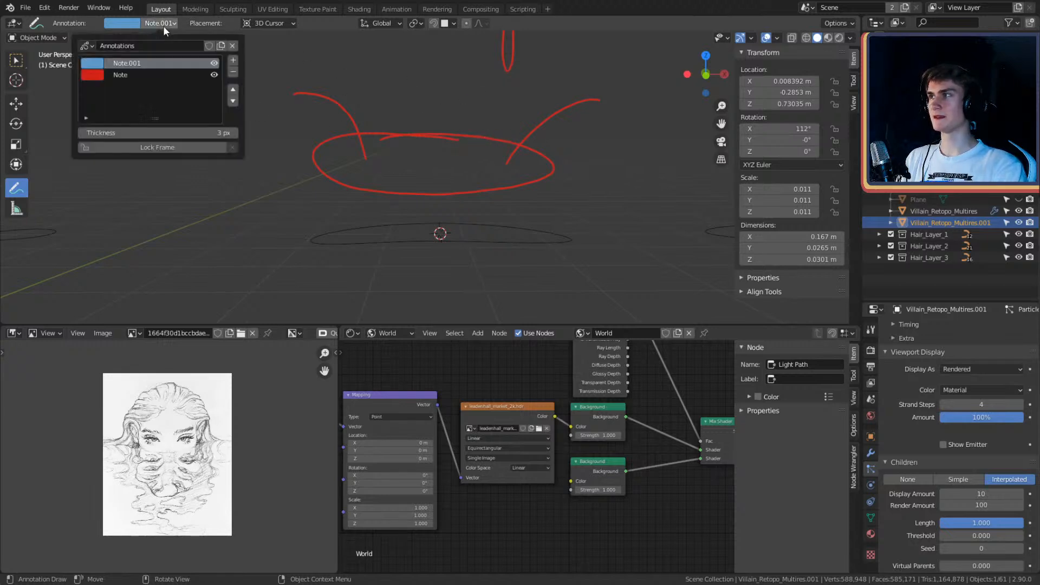
pyautogui.moveTo(491, 161)
pyautogui.mouseDown()
pyautogui.moveTo(559, 93)
pyautogui.moveTo(527, 76)
pyautogui.mouseUp()
pyautogui.moveTo(454, 151)
pyautogui.mouseDown()
pyautogui.moveTo(467, 77)
pyautogui.moveTo(452, 59)
pyautogui.mouseUp()
pyautogui.moveTo(421, 151)
pyautogui.mouseDown()
pyautogui.moveTo(405, 60)
pyautogui.moveTo(361, 64)
pyautogui.mouseUp()
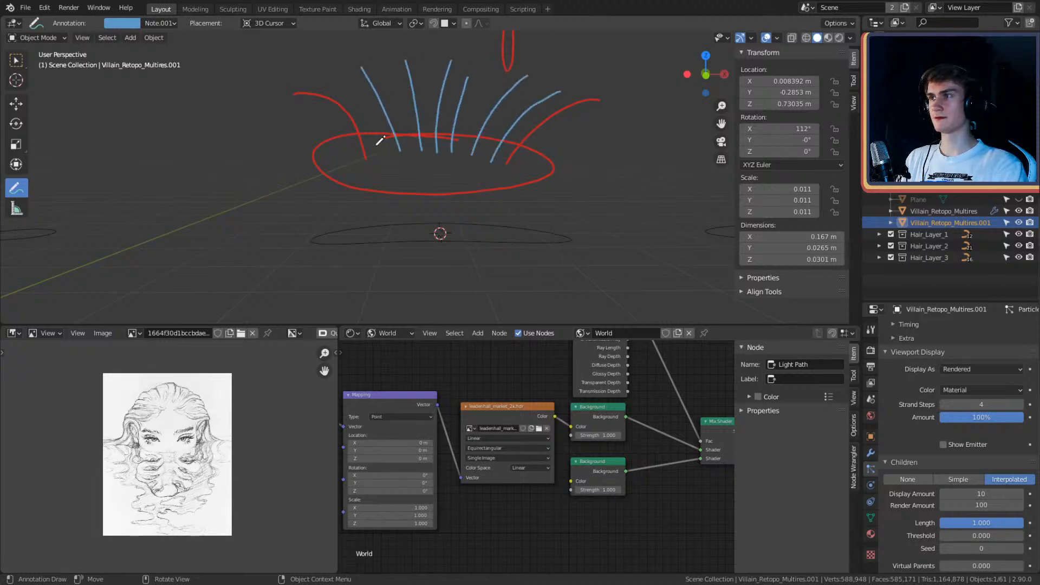
pyautogui.moveTo(375, 149)
pyautogui.mouseDown()
pyautogui.moveTo(353, 89)
pyautogui.moveTo(312, 74)
pyautogui.mouseUp()
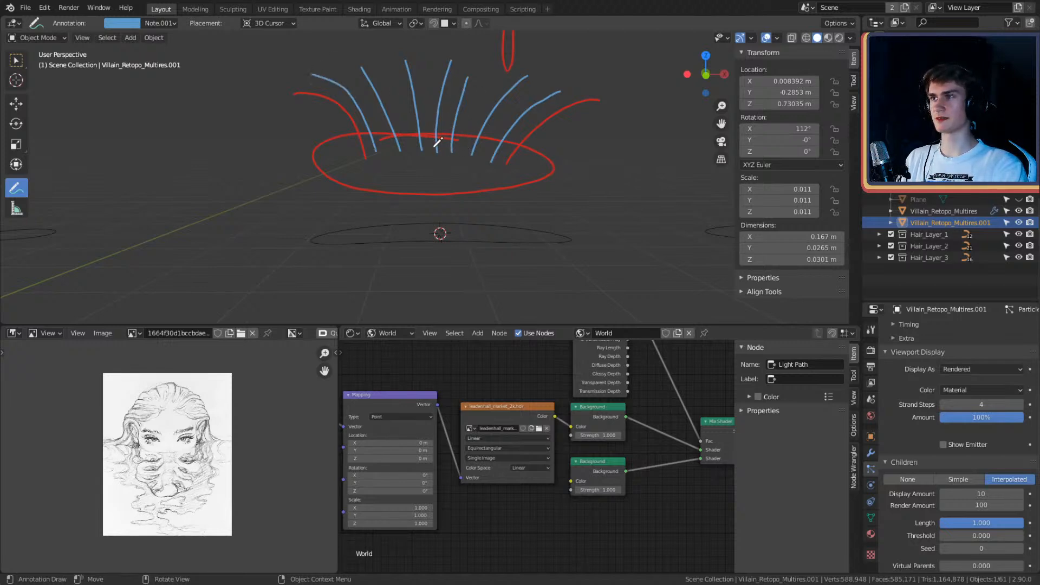
pyautogui.moveTo(432, 152); pyautogui.dragTo(431, 54)
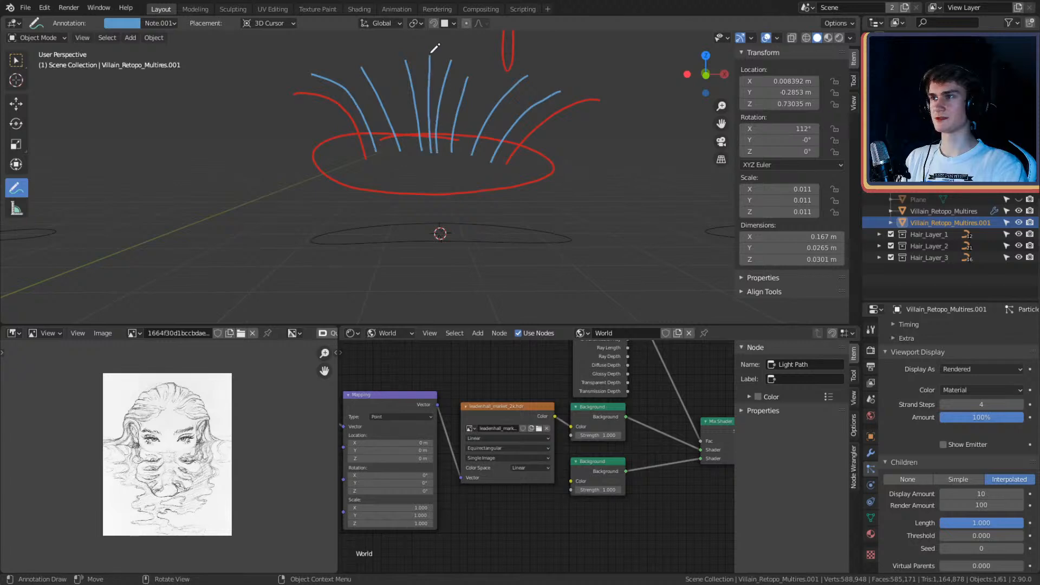
pyautogui.moveTo(465, 148); pyautogui.dragTo(493, 77)
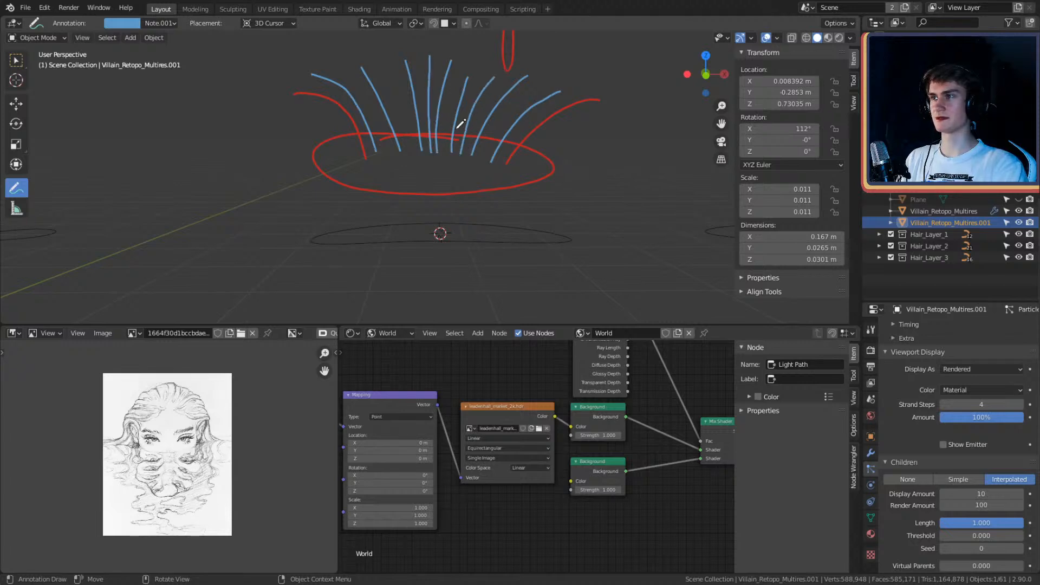
pyautogui.moveTo(447, 143); pyautogui.dragTo(463, 67)
pyautogui.moveTo(406, 152)
pyautogui.mouseDown()
pyautogui.moveTo(382, 69)
pyautogui.moveTo(374, 133)
pyautogui.moveTo(342, 70)
pyautogui.mouseUp()
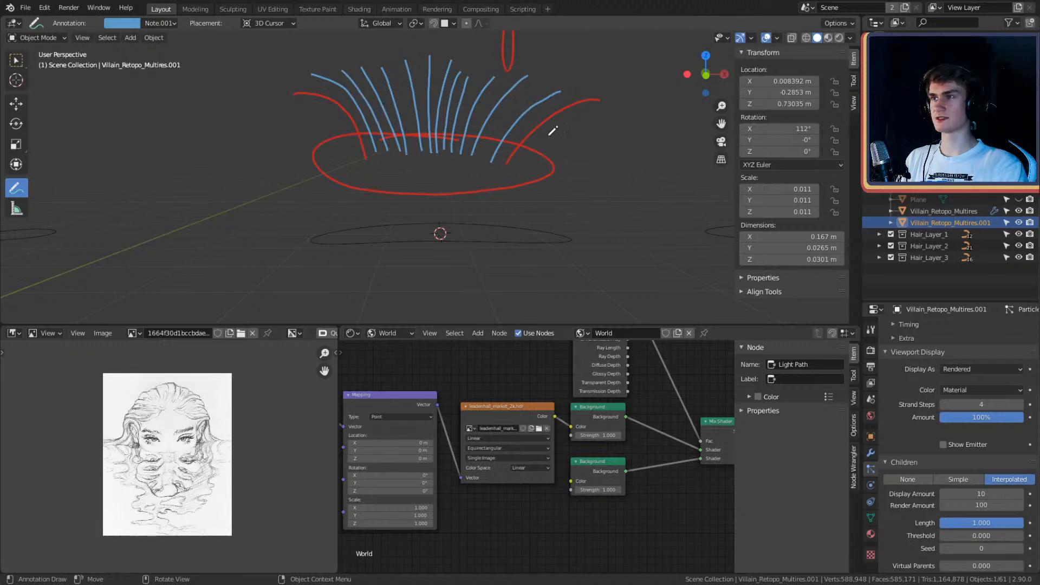
# Step: Draw one more outward-curving blue strand beyond each red strand, at both ends of the oval
pyautogui.moveTo(529, 156); pyautogui.dragTo(603, 119)
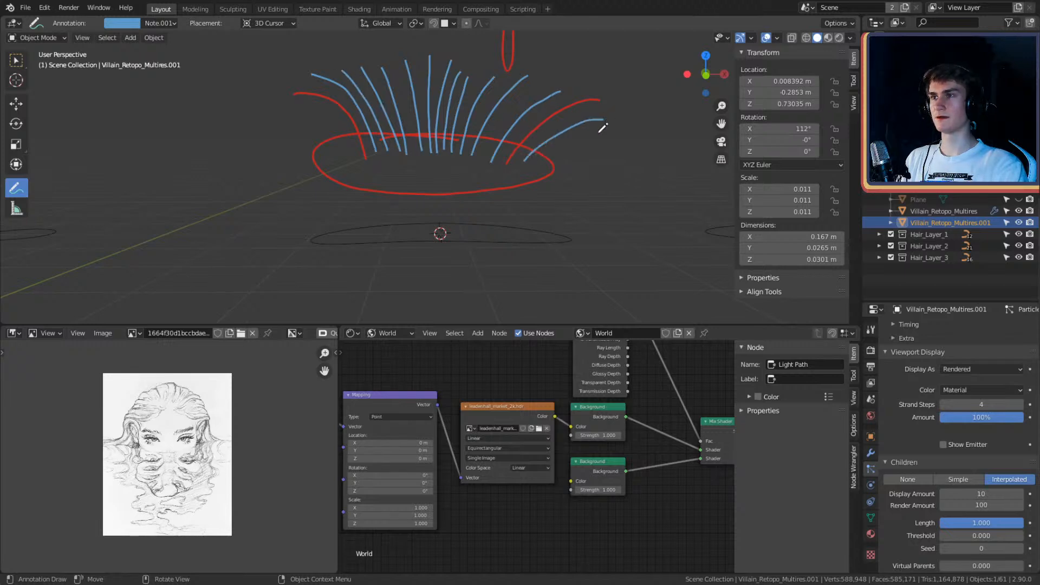
pyautogui.moveTo(348, 158); pyautogui.dragTo(296, 112)
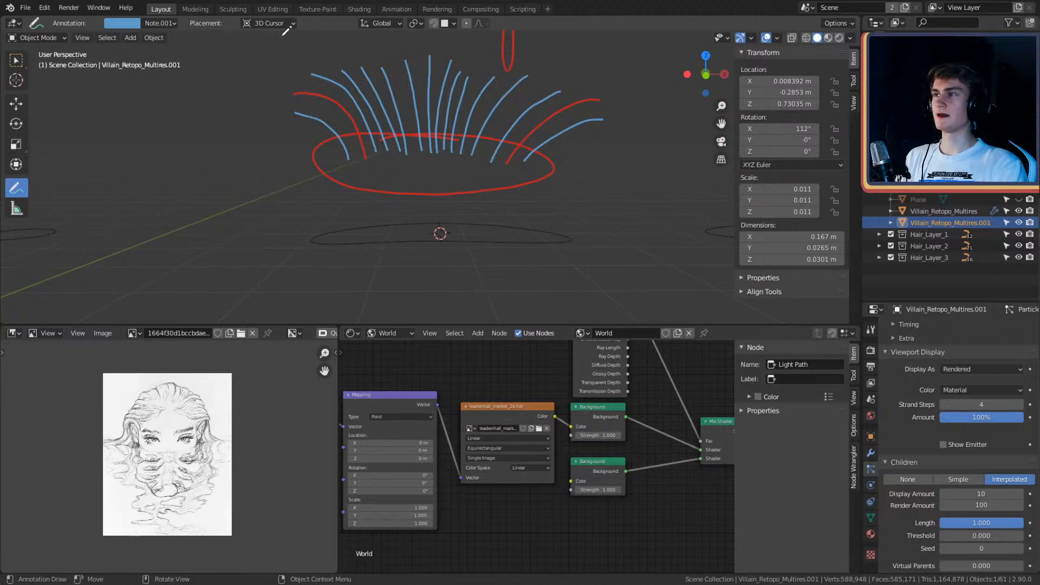
# Step: Add a new annotation layer coloured green and hide the blue Note.001 layer
pyautogui.click(172, 23)
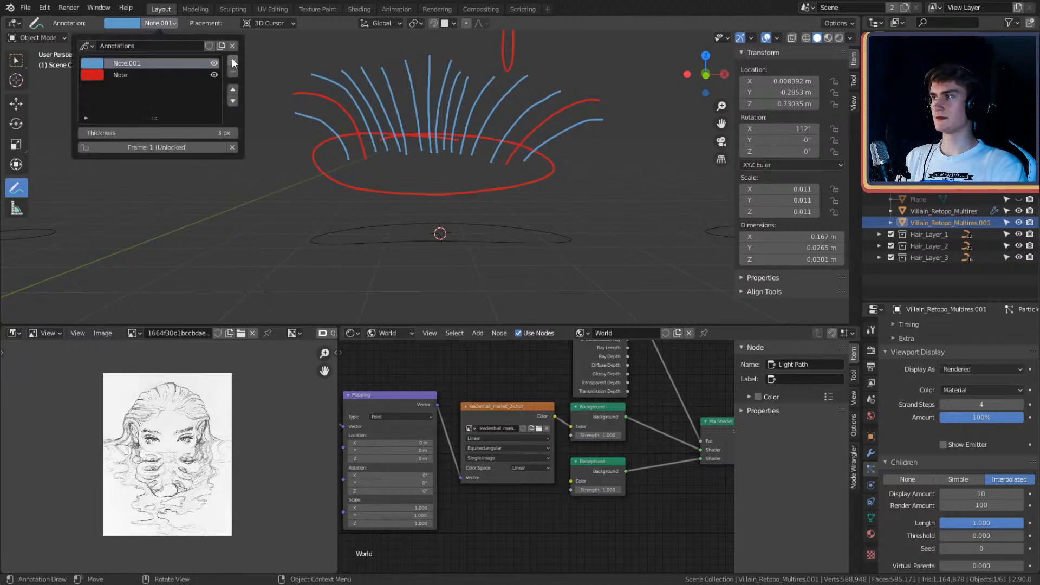
pyautogui.click(130, 22)
pyautogui.moveTo(154, 41); pyautogui.dragTo(117, 52)
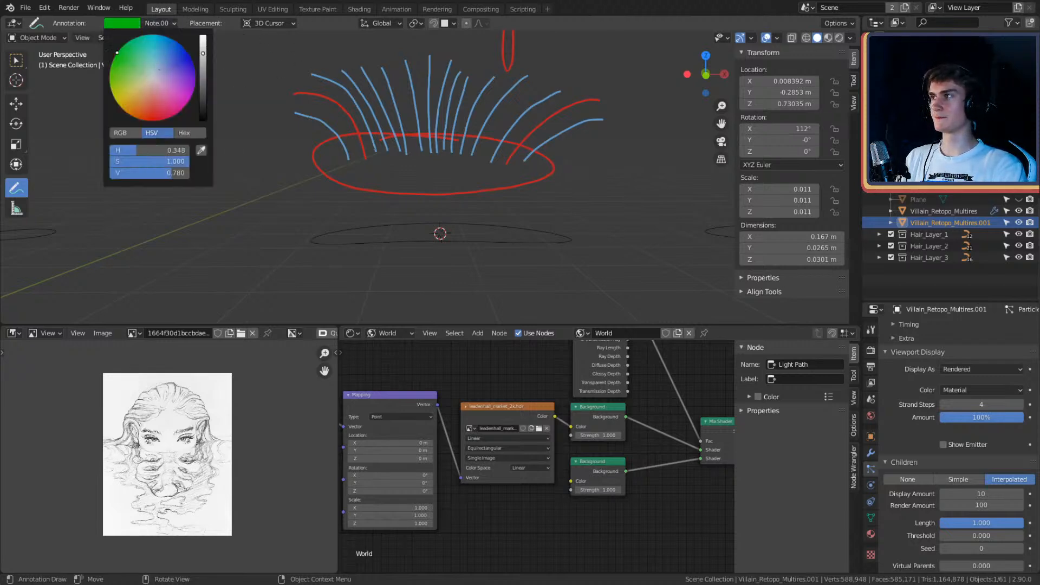
pyautogui.click(155, 23)
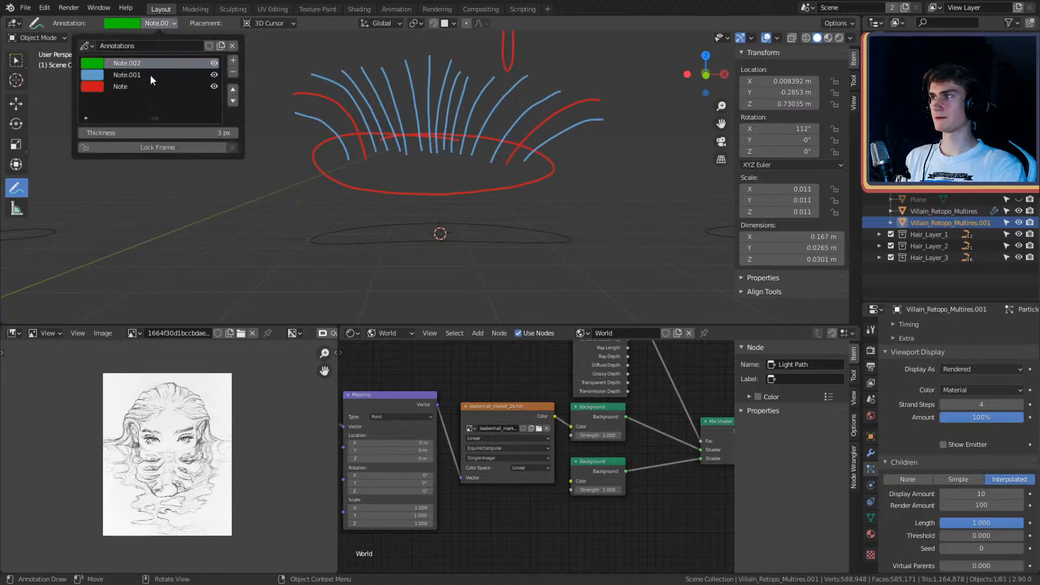
pyautogui.click(214, 75)
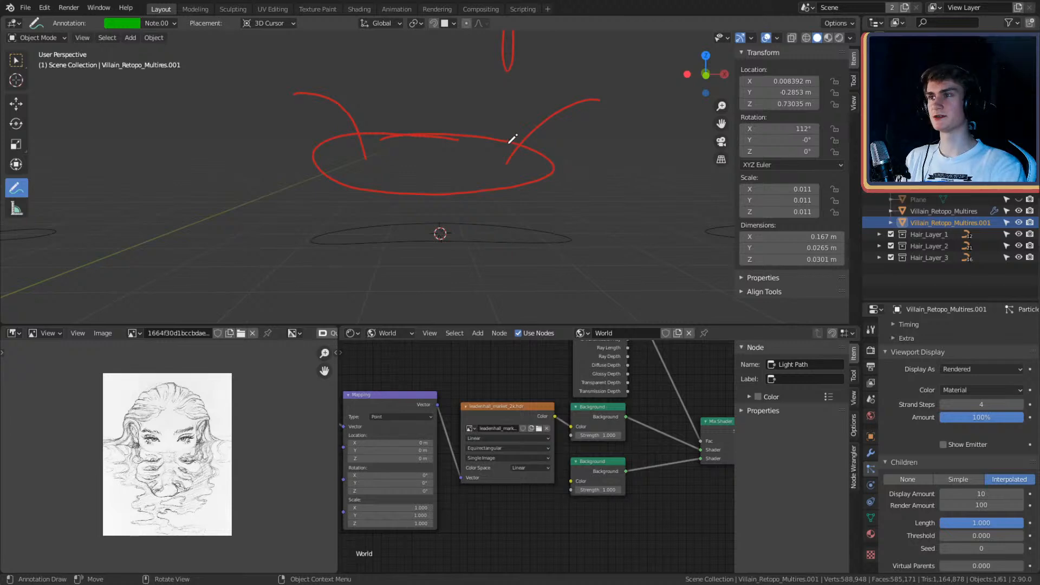
# Step: Draw a small green circle around the right red strand's root, with green strands converging towards its tip
pyautogui.moveTo(509, 143)
pyautogui.mouseDown()
pyautogui.moveTo(490, 142)
pyautogui.moveTo(458, 179)
pyautogui.moveTo(525, 189)
pyautogui.moveTo(553, 161)
pyautogui.moveTo(508, 142)
pyautogui.mouseUp()
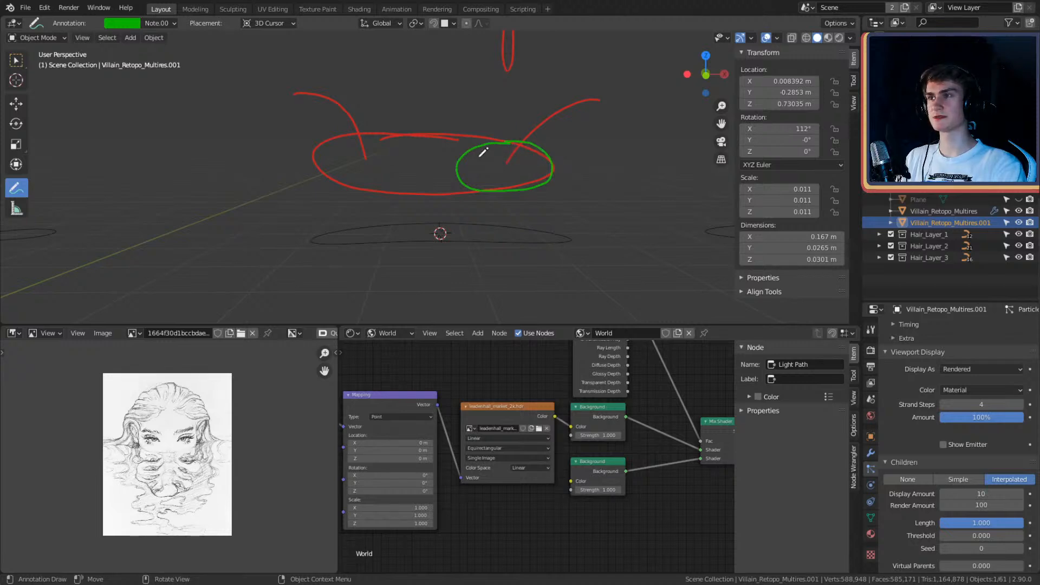
pyautogui.moveTo(519, 164)
pyautogui.mouseDown()
pyautogui.moveTo(569, 105)
pyautogui.moveTo(592, 102)
pyautogui.mouseUp()
pyautogui.moveTo(499, 162)
pyautogui.mouseDown()
pyautogui.moveTo(528, 125)
pyautogui.moveTo(593, 99)
pyautogui.mouseUp()
pyautogui.moveTo(530, 166)
pyautogui.mouseDown()
pyautogui.moveTo(576, 113)
pyautogui.moveTo(600, 103)
pyautogui.moveTo(519, 145)
pyautogui.moveTo(572, 103)
pyautogui.mouseUp()
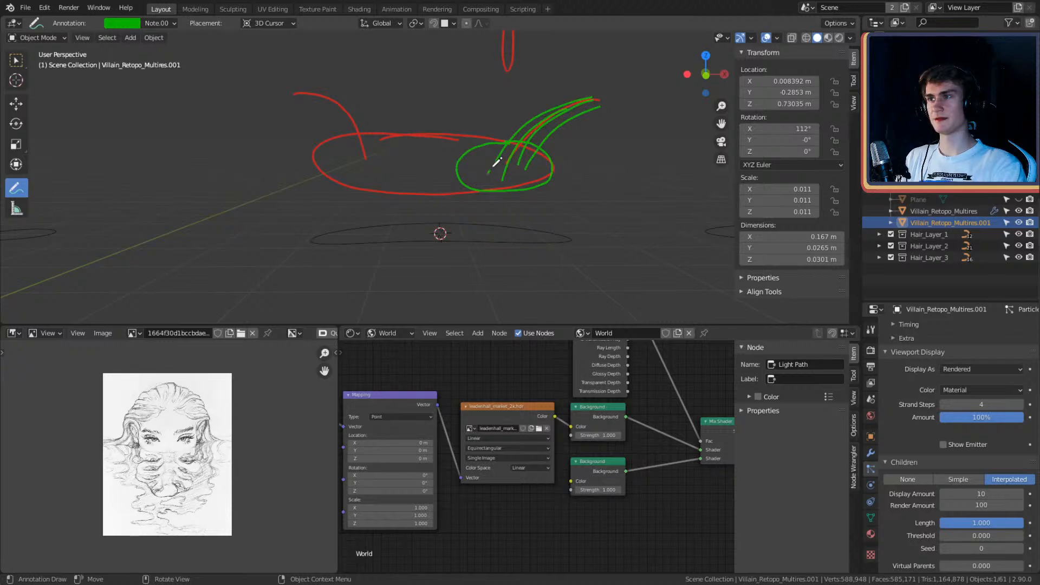
pyautogui.moveTo(497, 161); pyautogui.dragTo(572, 103)
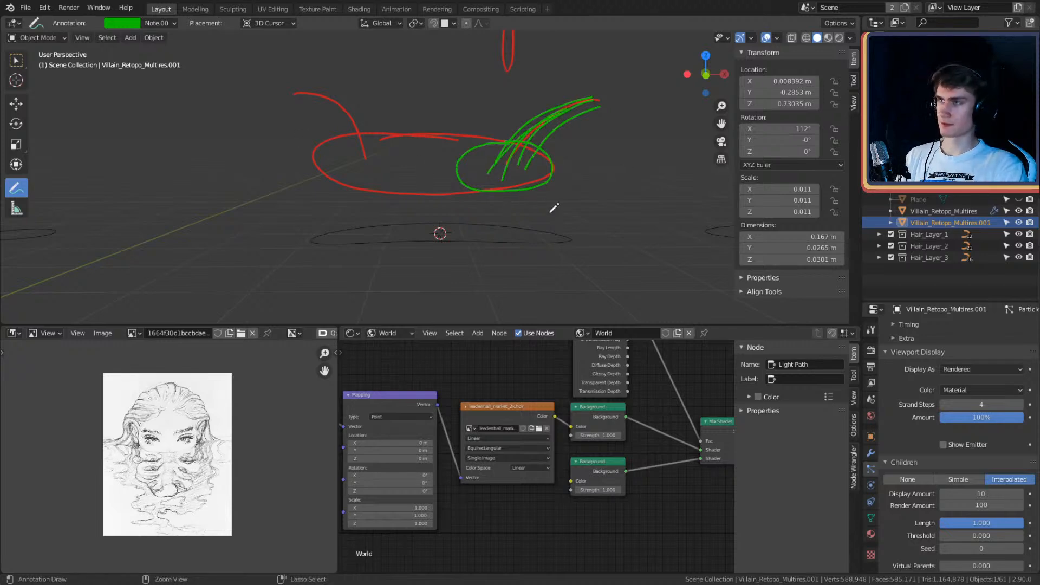
# Step: Undo the green circle and strands drawn around the right red strand
pyautogui.hotkey('ctrl', 'z')
pyautogui.hotkey('ctrl', 'z')
pyautogui.hotkey('ctrl', 'z')
pyautogui.hotkey('ctrl', 'z')
pyautogui.hotkey('ctrl', 'z')
pyautogui.hotkey('ctrl', 'z')
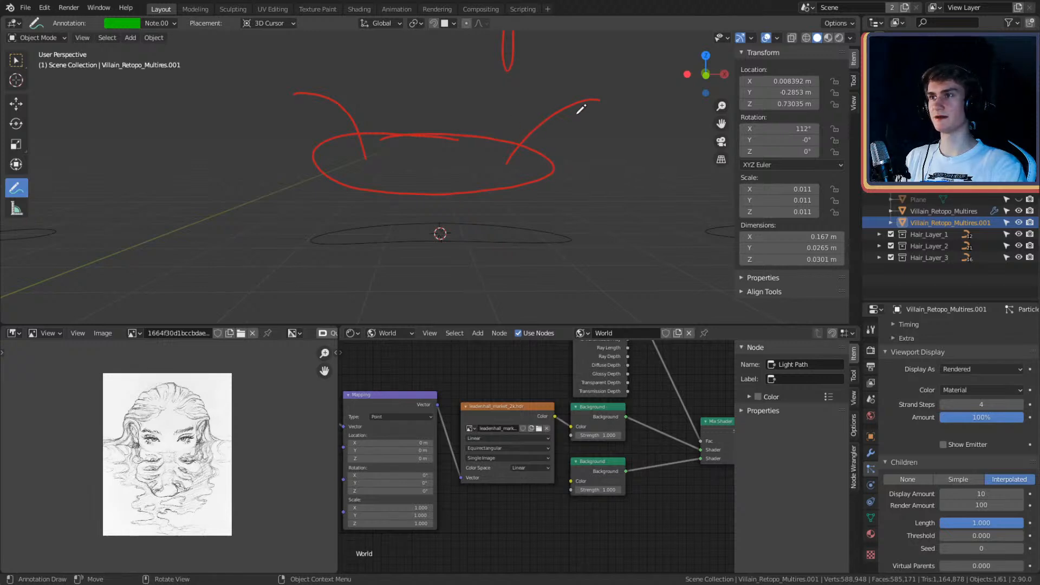
# Step: Draw a large green oval around the right red strand and fill it with roughly parallel green strands
pyautogui.moveTo(623, 109)
pyautogui.mouseDown()
pyautogui.moveTo(447, 131)
pyautogui.moveTo(617, 180)
pyautogui.moveTo(608, 96)
pyautogui.moveTo(595, 99)
pyautogui.mouseUp()
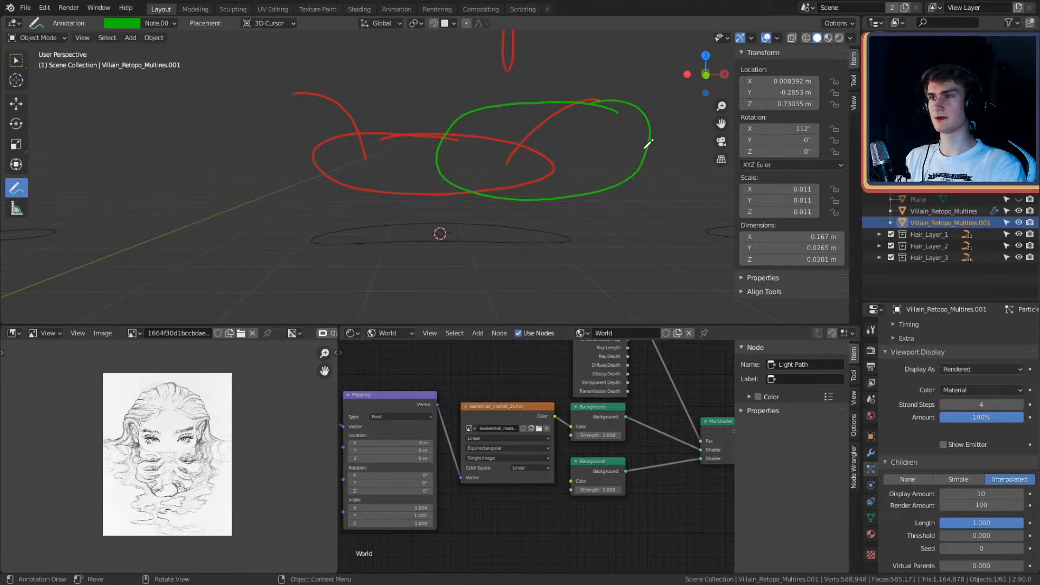
pyautogui.moveTo(458, 162)
pyautogui.mouseDown()
pyautogui.moveTo(513, 87)
pyautogui.moveTo(487, 133)
pyautogui.moveTo(551, 77)
pyautogui.mouseUp()
pyautogui.moveTo(496, 160)
pyautogui.mouseDown()
pyautogui.moveTo(511, 127)
pyautogui.moveTo(562, 77)
pyautogui.mouseUp()
pyautogui.moveTo(543, 166)
pyautogui.mouseDown()
pyautogui.moveTo(573, 130)
pyautogui.moveTo(633, 99)
pyautogui.moveTo(608, 129)
pyautogui.moveTo(649, 112)
pyautogui.mouseUp()
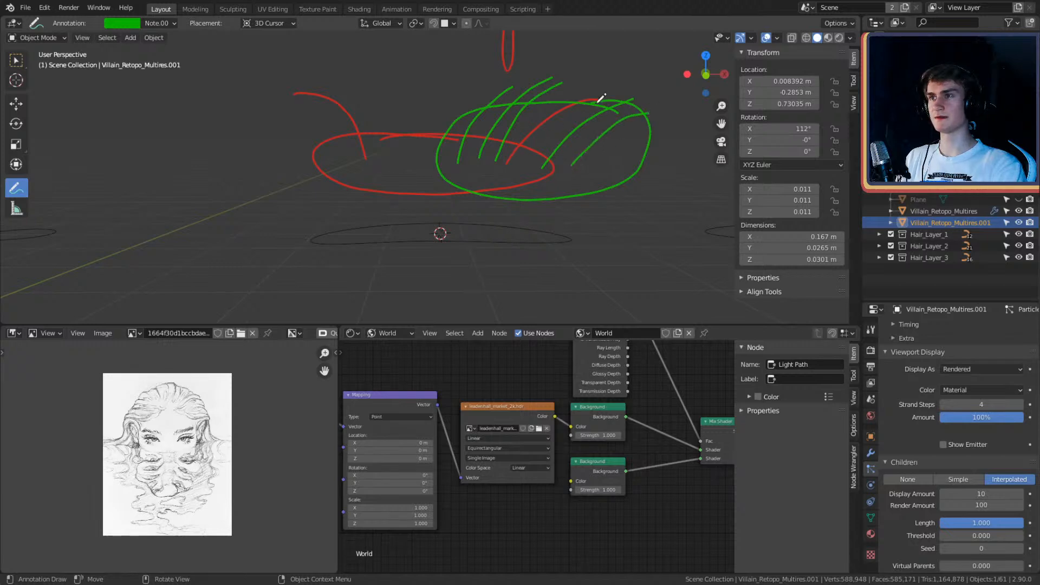
pyautogui.moveTo(603, 172); pyautogui.dragTo(668, 119)
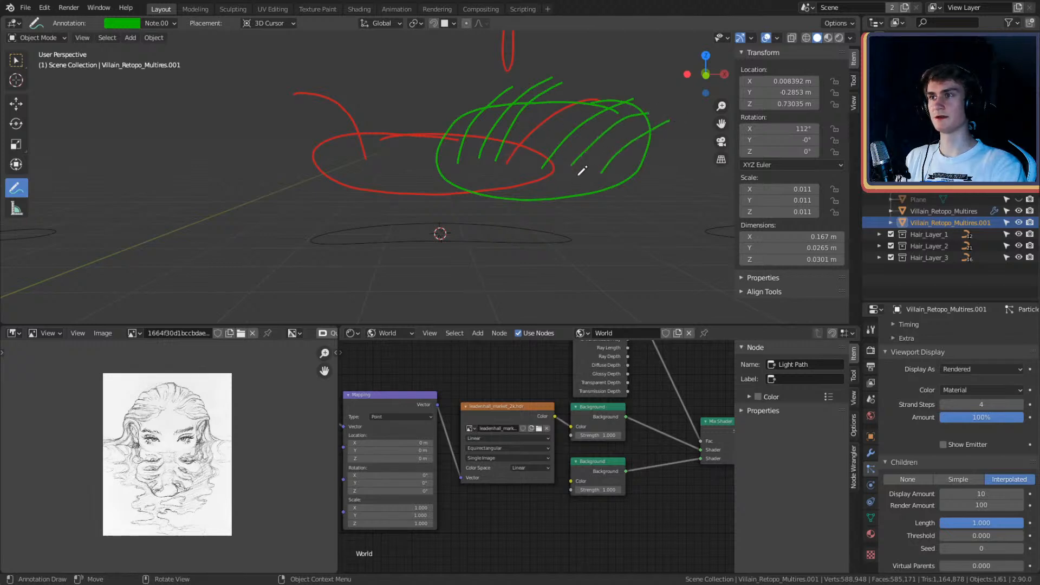
pyautogui.moveTo(574, 184); pyautogui.dragTo(633, 132)
pyautogui.moveTo(552, 172)
pyautogui.mouseDown()
pyautogui.moveTo(621, 115)
pyautogui.moveTo(591, 112)
pyautogui.mouseUp()
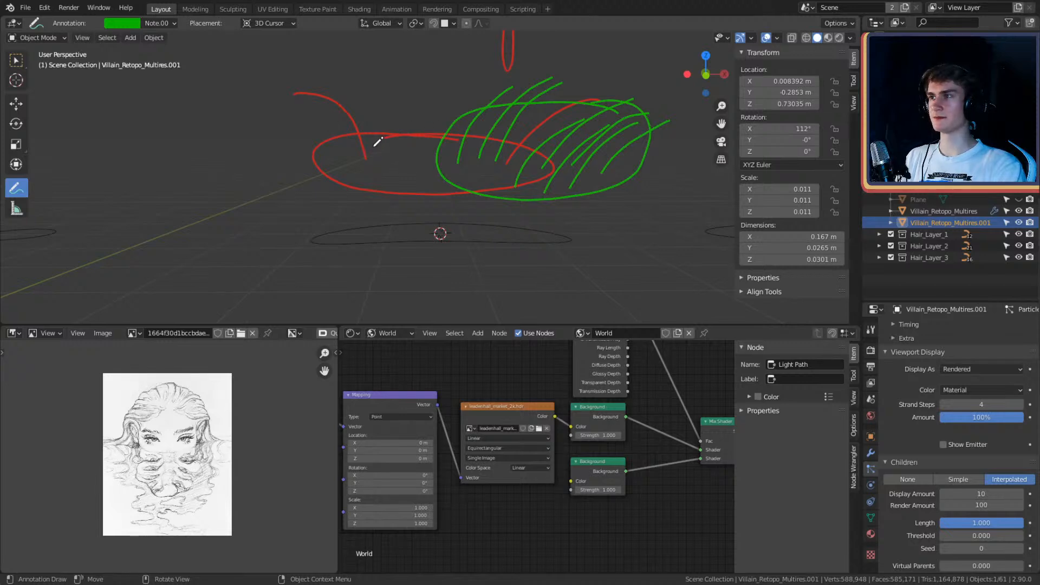
# Step: Draw a tight cluster of green strands from the small circle at the left red strand's root, converging at its tip
pyautogui.moveTo(374, 145)
pyautogui.mouseDown()
pyautogui.moveTo(348, 155)
pyautogui.moveTo(378, 163)
pyautogui.moveTo(350, 100)
pyautogui.moveTo(293, 93)
pyautogui.mouseUp()
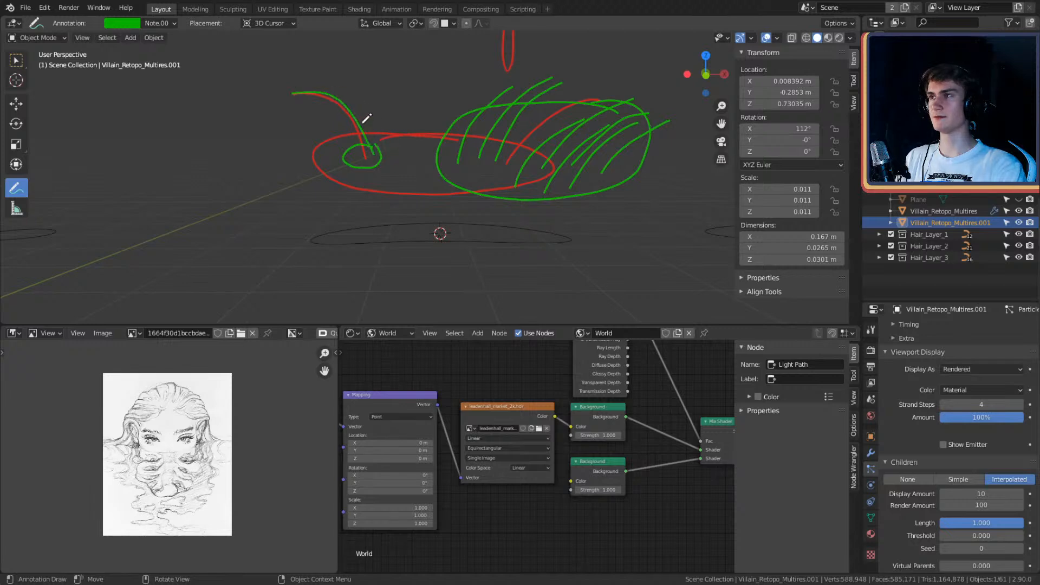
pyautogui.moveTo(376, 151); pyautogui.dragTo(317, 93)
pyautogui.moveTo(362, 152); pyautogui.dragTo(295, 90)
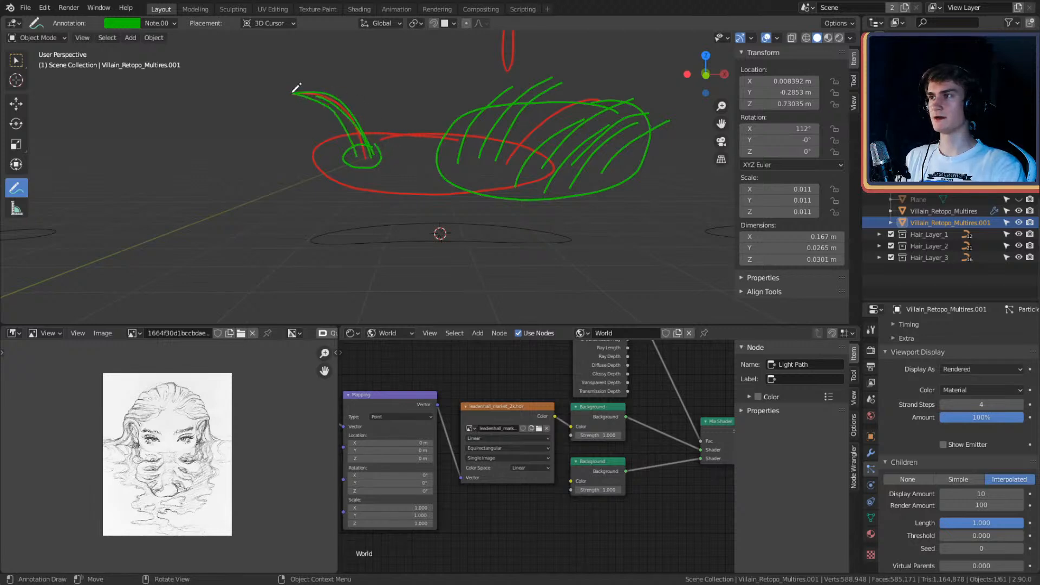
pyautogui.moveTo(368, 154); pyautogui.dragTo(316, 89)
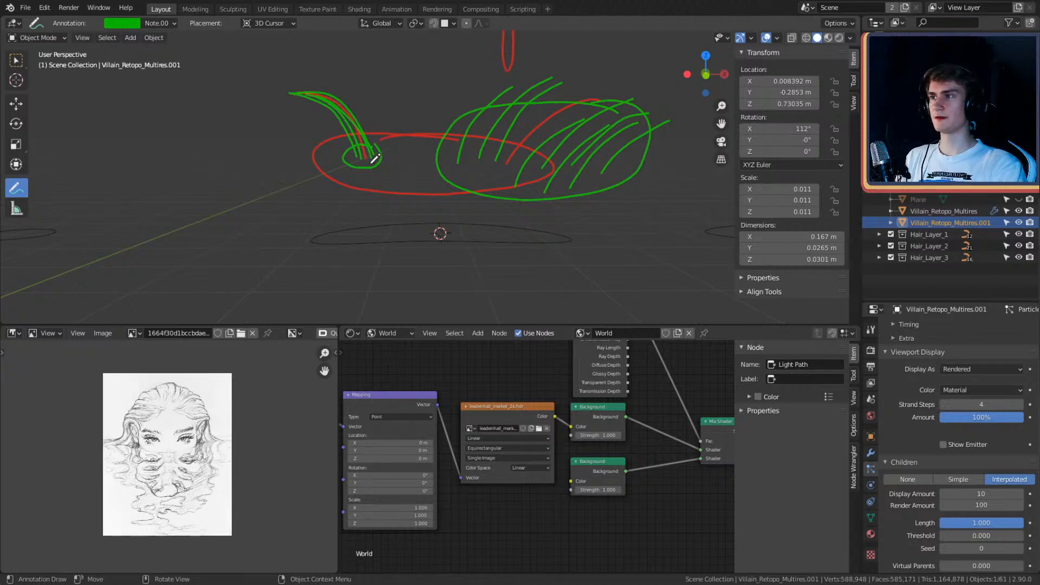
pyautogui.moveTo(374, 159); pyautogui.dragTo(336, 99)
pyautogui.moveTo(367, 160); pyautogui.dragTo(313, 90)
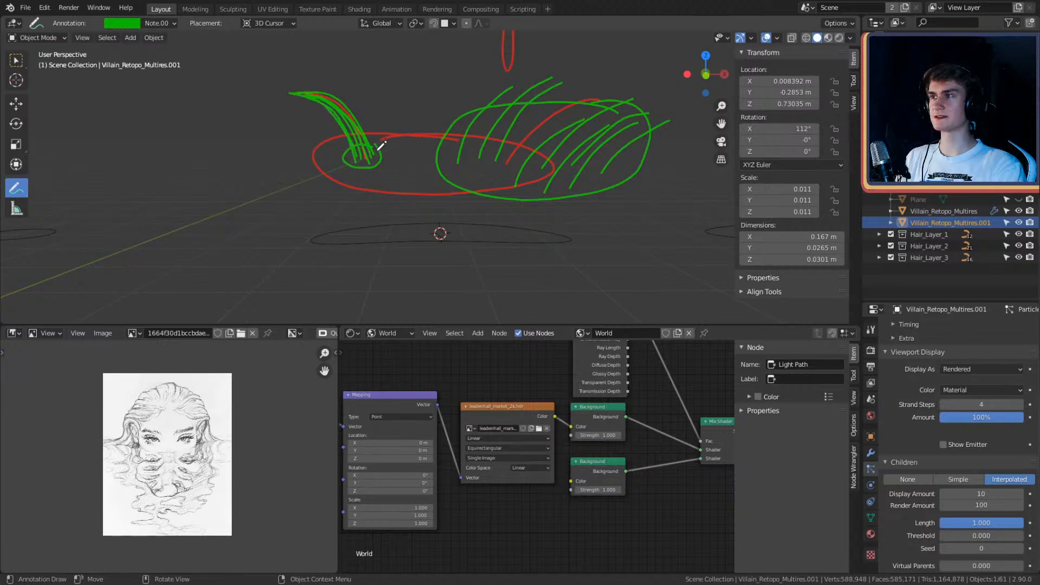
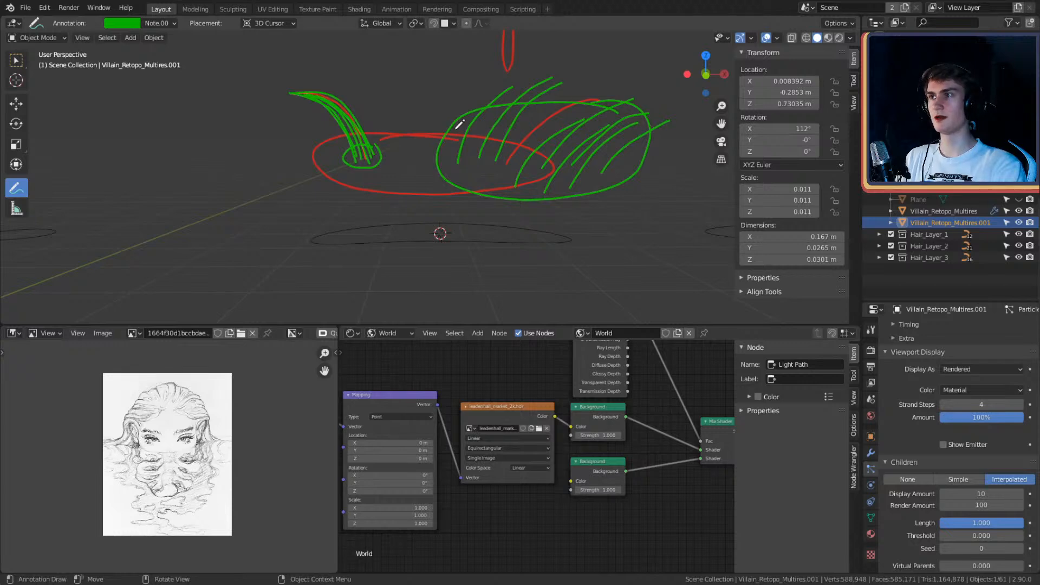
pyautogui.scroll(5, 921, 372)
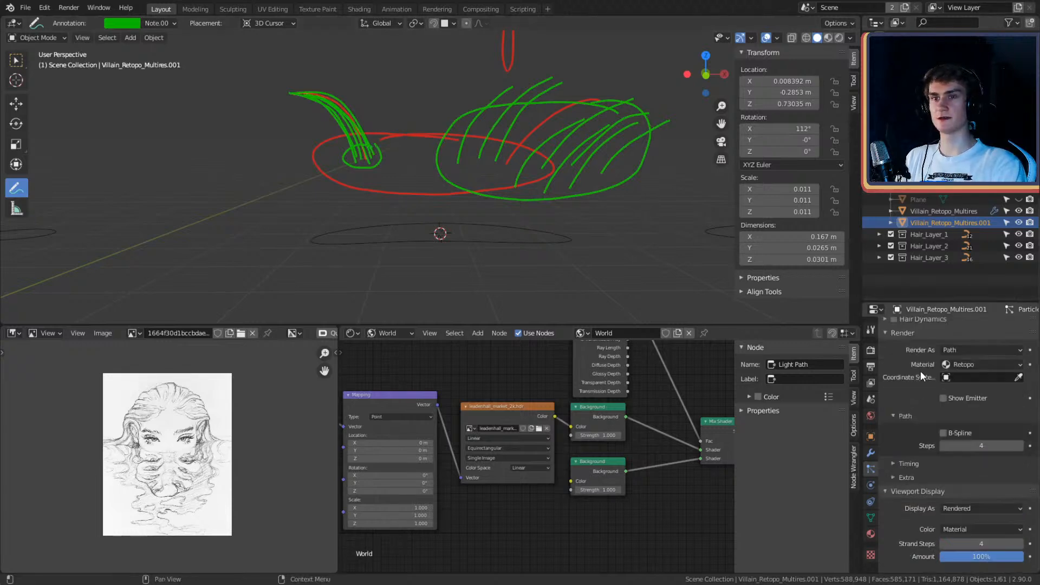
pyautogui.scroll(7, 921, 371)
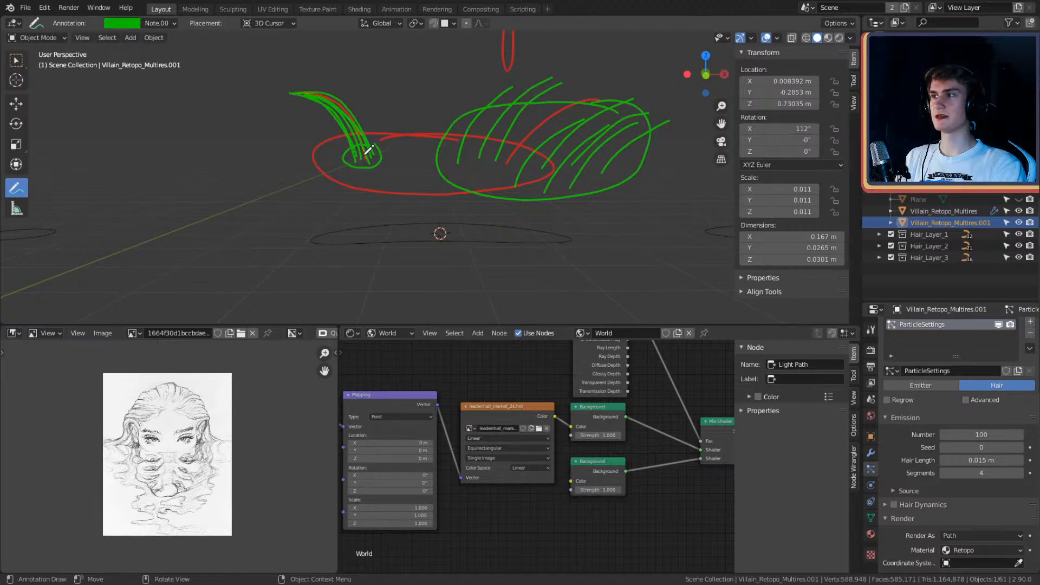
pyautogui.scroll(-10, 922, 410)
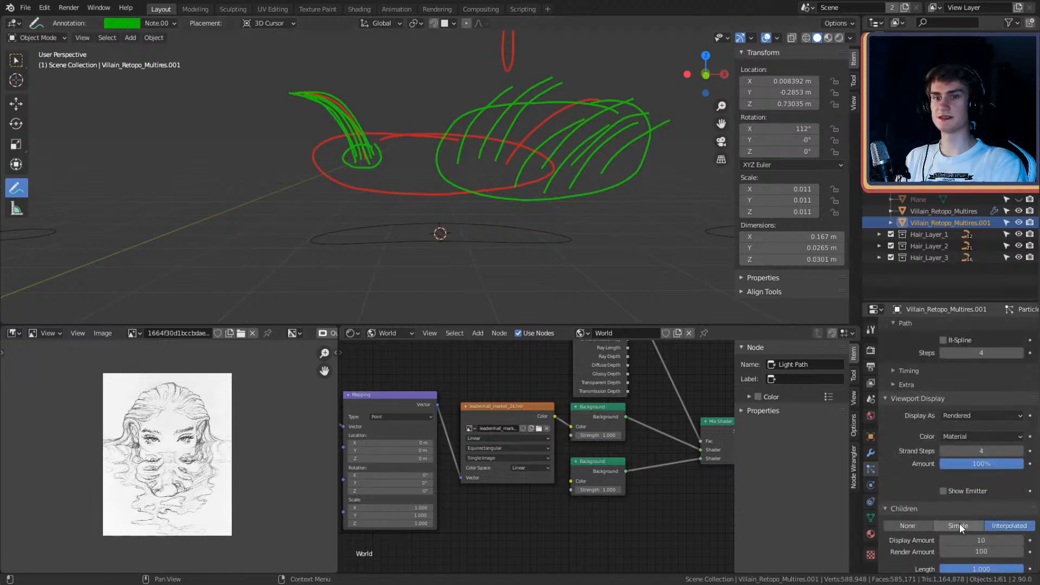
# Step: Erase all the green strokes from the annotation drawing with the Annotate Eraser
pyautogui.moveTo(409, 128)
pyautogui.mouseDown(button='middle')
pyautogui.moveTo(427, 163)
pyautogui.moveTo(358, 163)
pyautogui.mouseUp(button='middle')
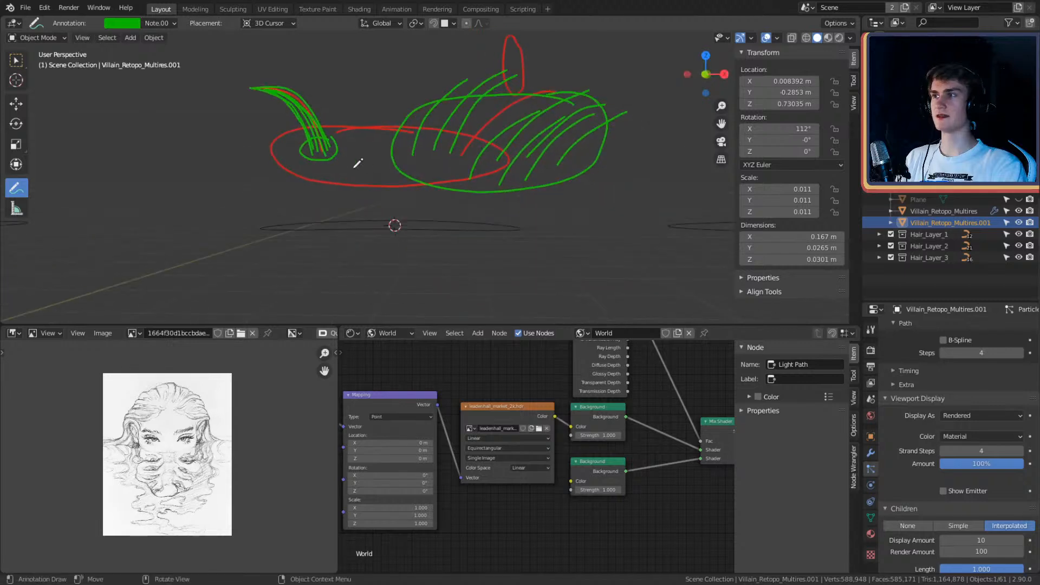
pyautogui.moveTo(333, 88)
pyautogui.mouseDown(button='middle')
pyautogui.moveTo(425, 178)
pyautogui.moveTo(433, 164)
pyautogui.mouseUp(button='middle')
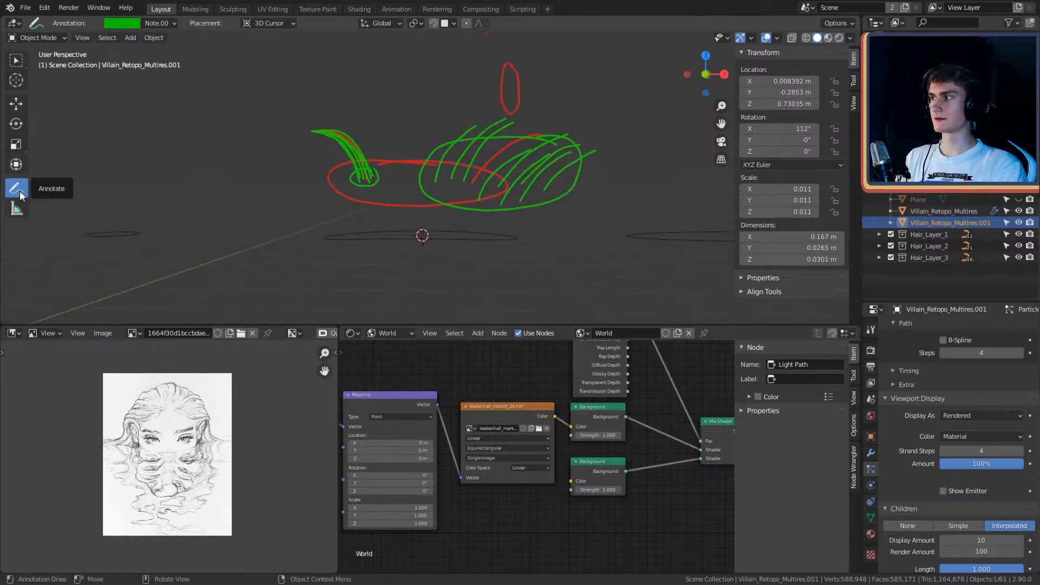
pyautogui.click(20, 194)
pyautogui.click(20, 194)
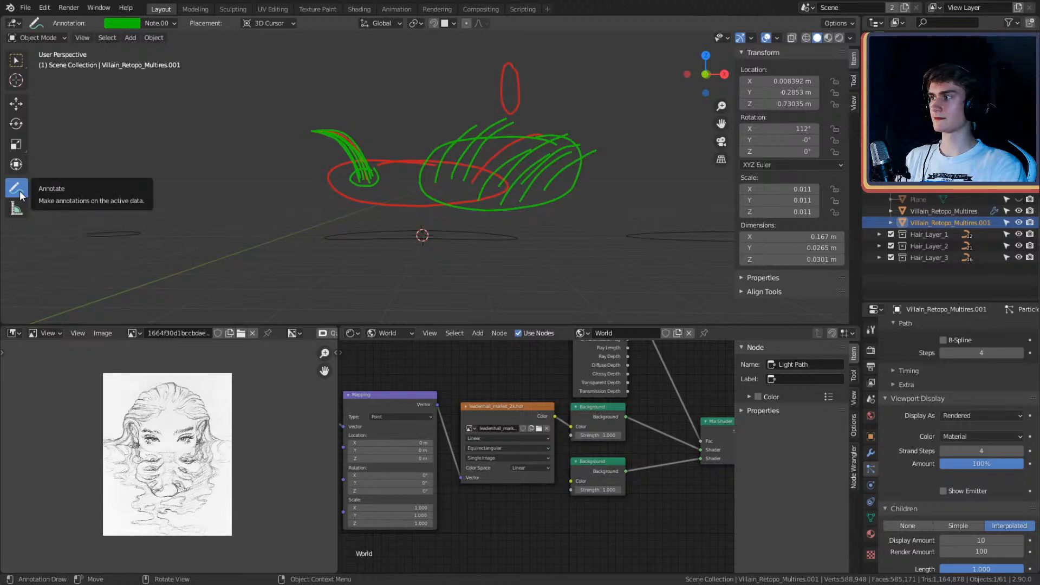
pyautogui.click(20, 194)
pyautogui.click(68, 256)
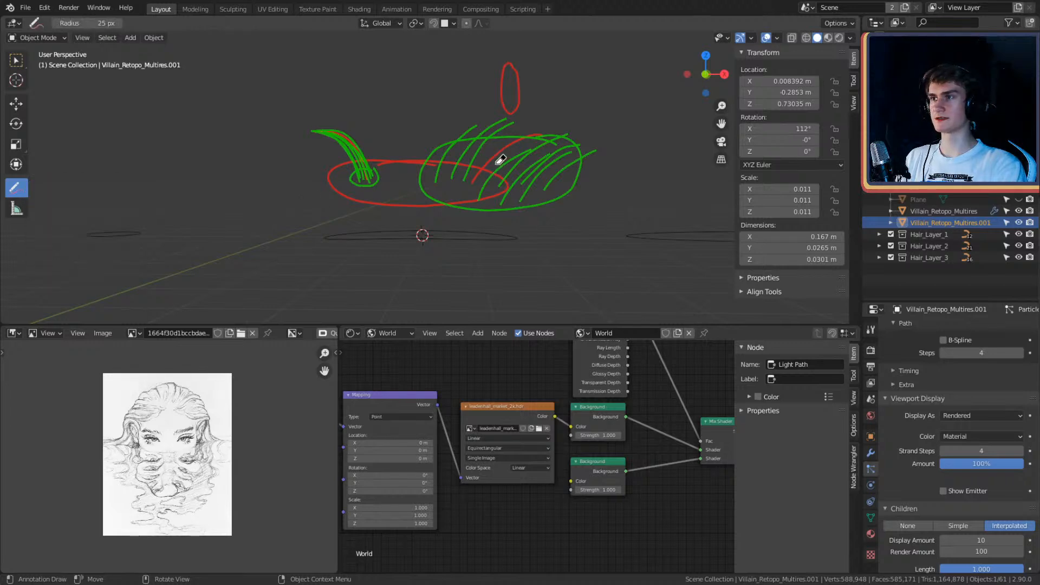
pyautogui.moveTo(496, 162)
pyautogui.mouseDown()
pyautogui.moveTo(448, 201)
pyautogui.moveTo(548, 157)
pyautogui.moveTo(551, 105)
pyautogui.mouseUp()
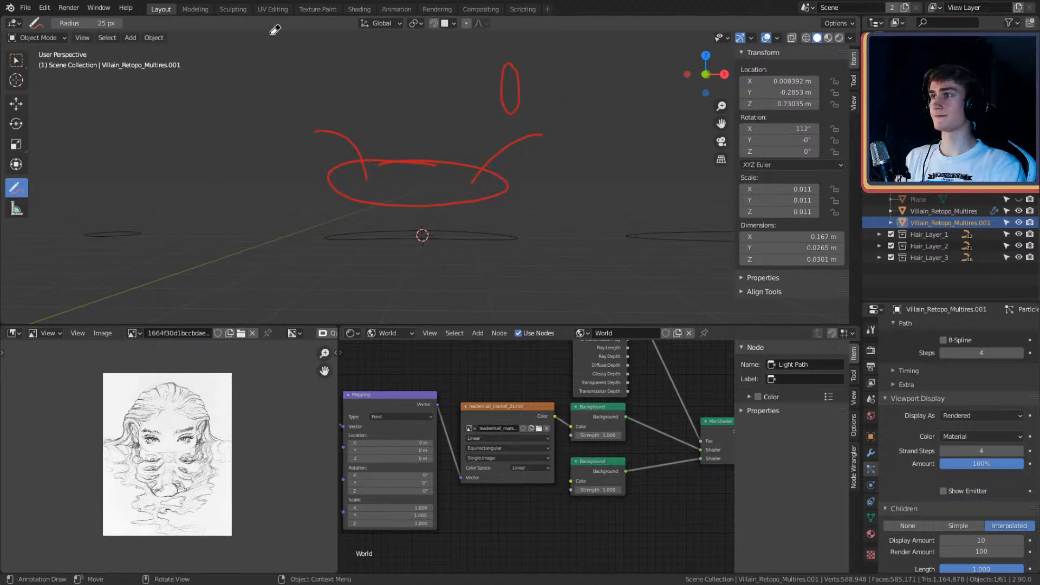
# Step: Make the hidden blue Note.001 layer visible and erase its strands with the Annotate Eraser
pyautogui.moveTo(15, 188); pyautogui.dragTo(59, 185)
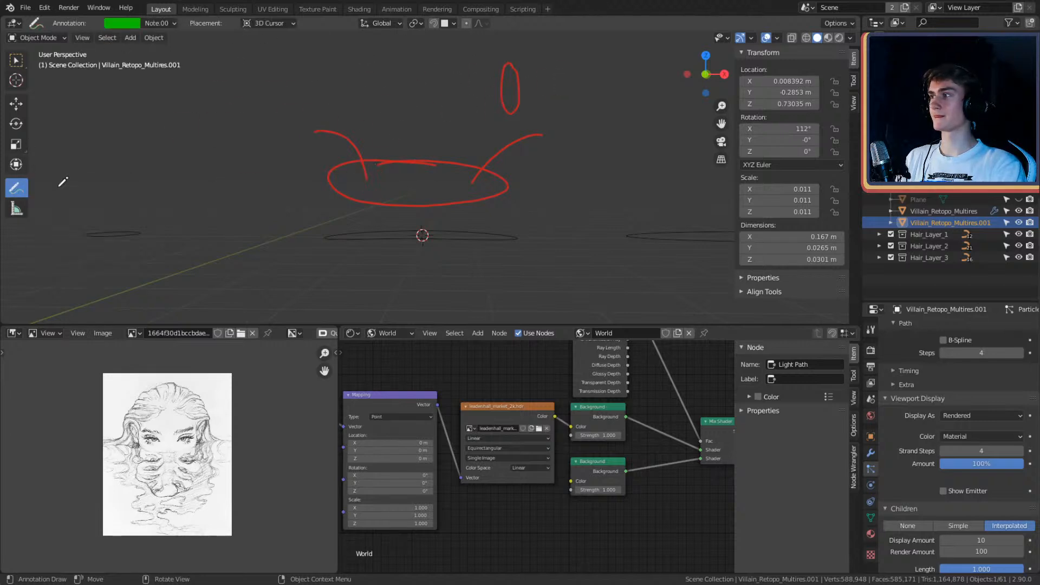
pyautogui.click(156, 23)
pyautogui.click(158, 76)
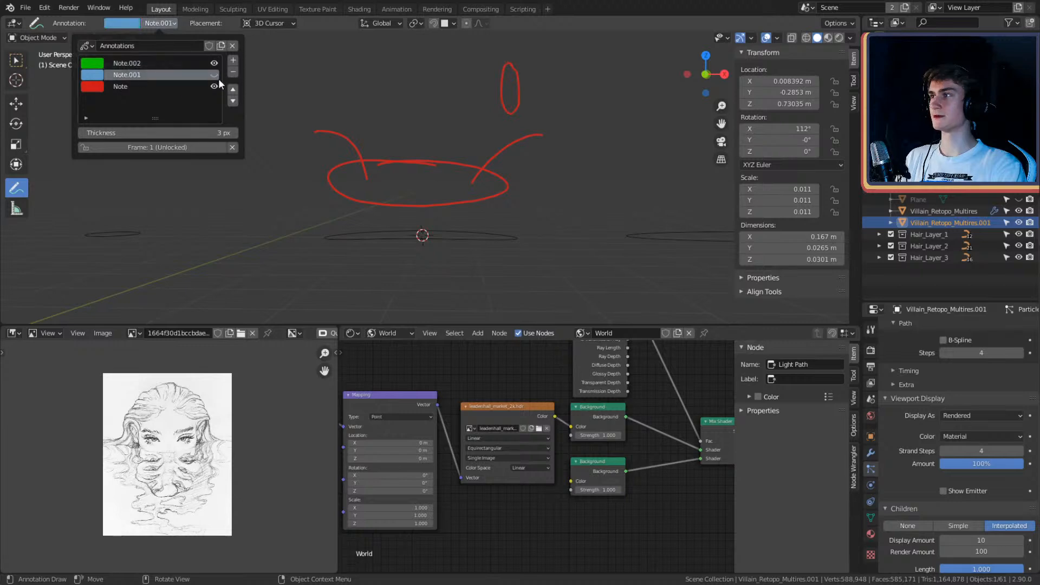
pyautogui.click(214, 75)
pyautogui.moveTo(15, 189)
pyautogui.mouseDown()
pyautogui.moveTo(69, 237)
pyautogui.moveTo(65, 260)
pyautogui.mouseUp()
pyautogui.moveTo(337, 168)
pyautogui.mouseDown()
pyautogui.moveTo(414, 180)
pyautogui.moveTo(448, 120)
pyautogui.moveTo(325, 116)
pyautogui.mouseUp()
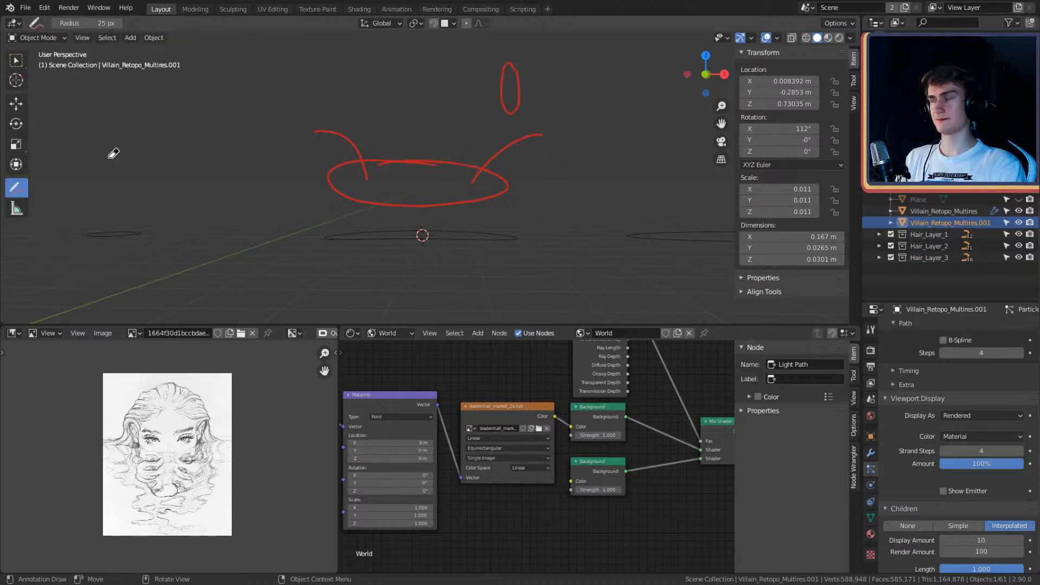
pyautogui.click(54, 38)
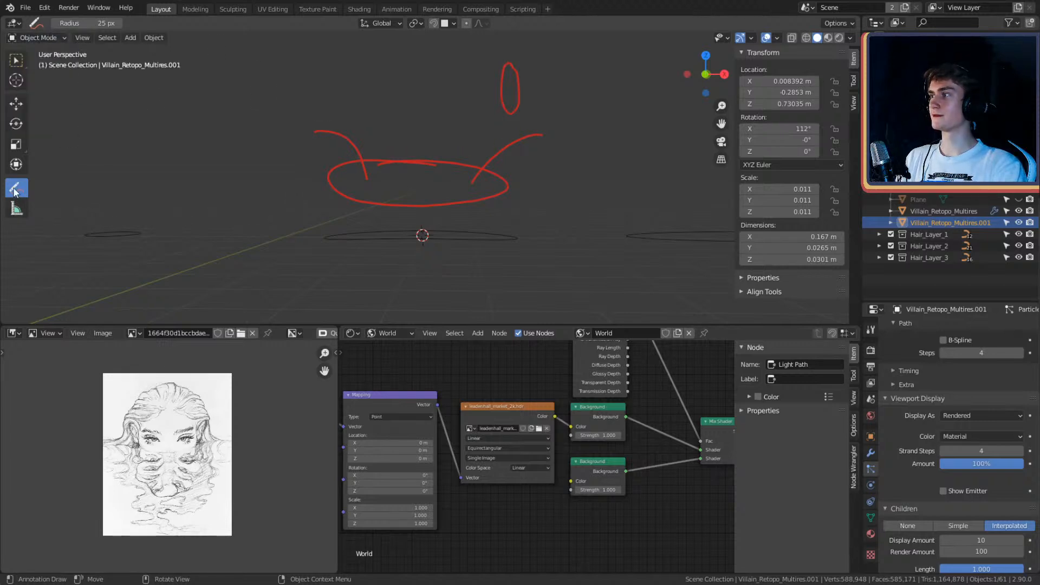
# Step: Activate the red Note layer and erase its ovals and strands with the Annotate Eraser
pyautogui.moveTo(15, 192)
pyautogui.mouseDown()
pyautogui.moveTo(65, 190)
pyautogui.moveTo(70, 262)
pyautogui.mouseUp()
pyautogui.click(159, 23)
pyautogui.click(119, 87)
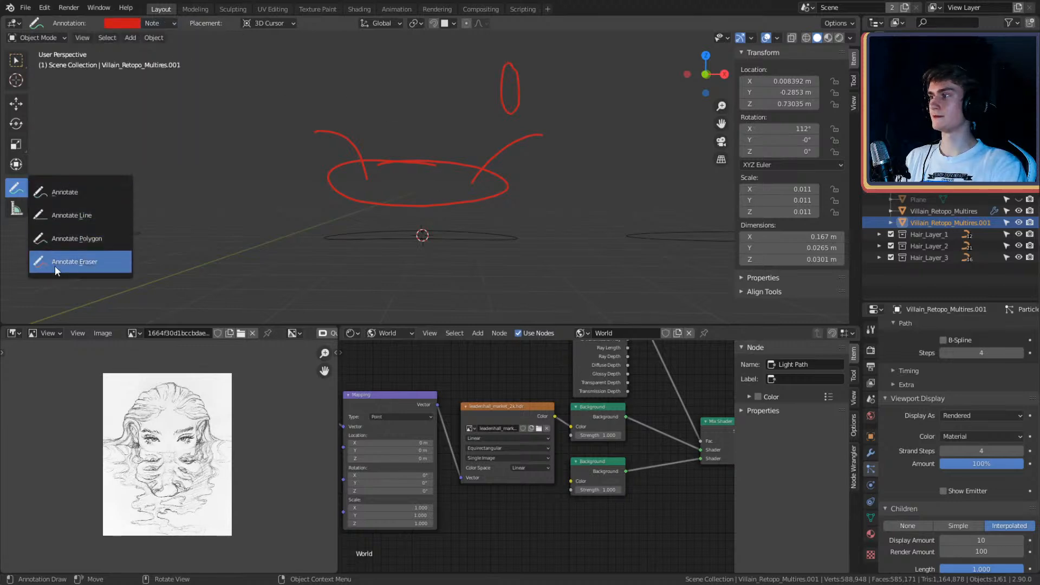
pyautogui.moveTo(493, 203)
pyautogui.mouseDown()
pyautogui.moveTo(476, 214)
pyautogui.moveTo(413, 161)
pyautogui.moveTo(353, 130)
pyautogui.moveTo(467, 63)
pyautogui.mouseUp()
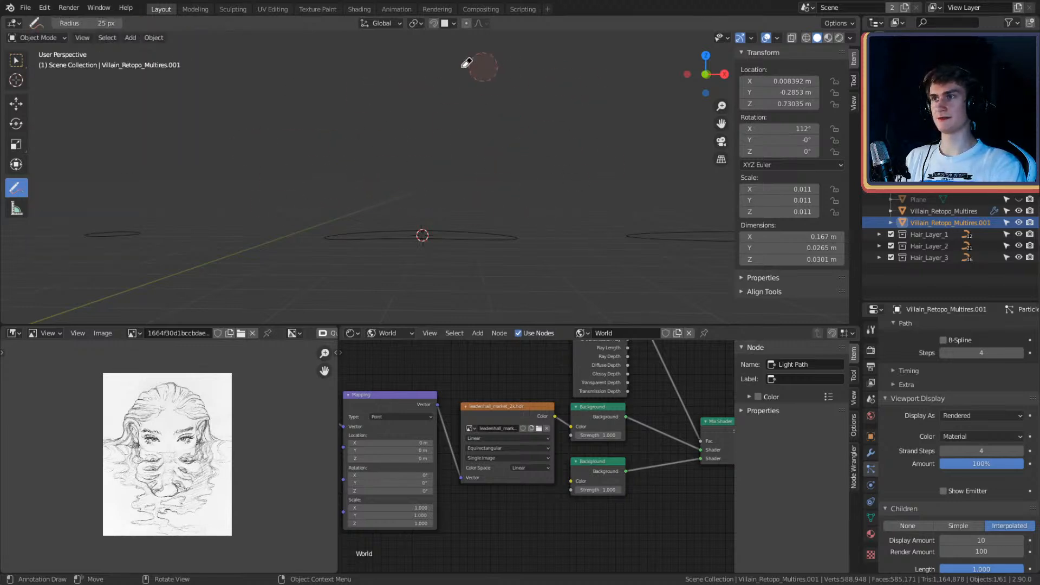
# Step: Bring the character's head and selected eyelids back into view from the front
pyautogui.scroll(-5, 515, 174)
pyautogui.scroll(8, 529, 164)
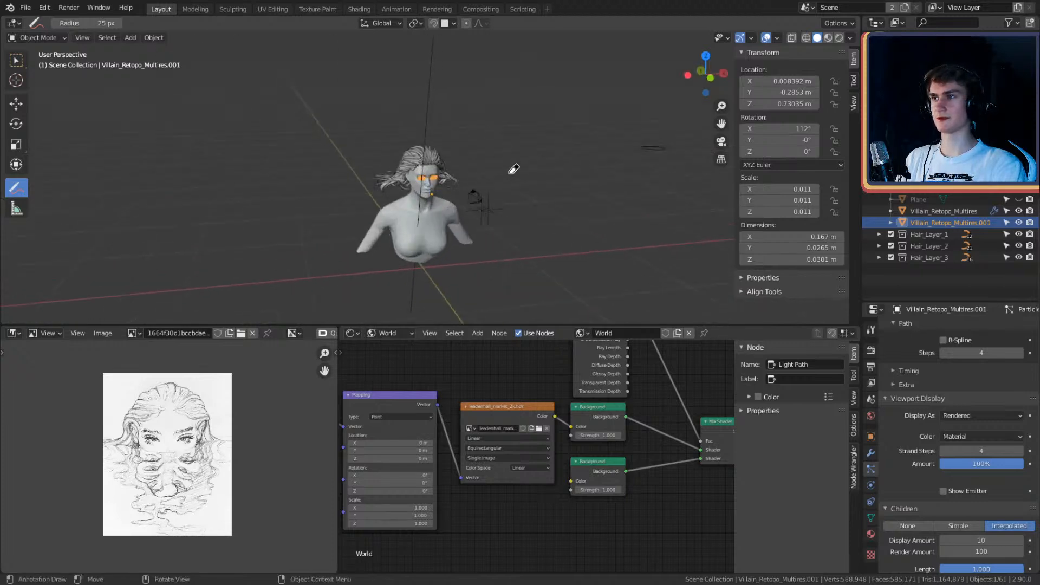
pyautogui.moveTo(518, 131); pyautogui.dragTo(536, 148, button='middle')
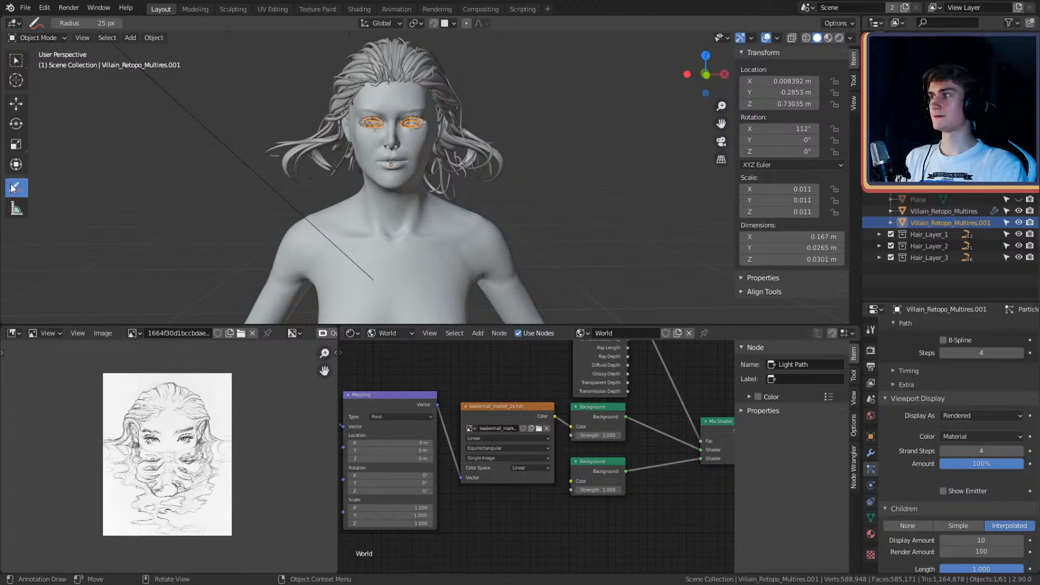
# Step: Activate the Move tool, deselect the eyelids, and bring the character's eyes into close view
pyautogui.moveTo(12, 188); pyautogui.dragTo(54, 191)
pyautogui.click(15, 103)
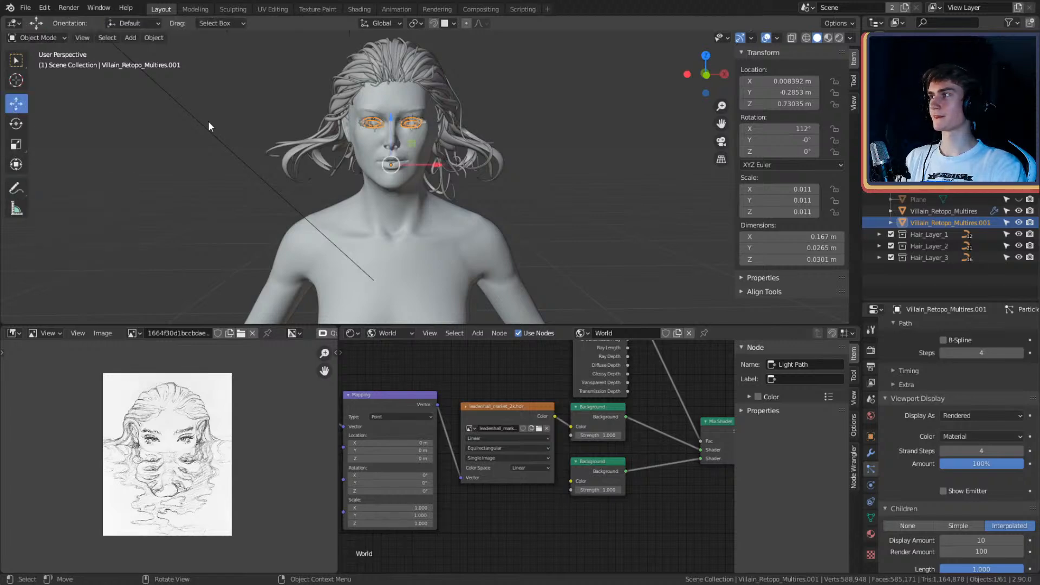
pyautogui.click(554, 158)
pyautogui.scroll(10, 564, 151)
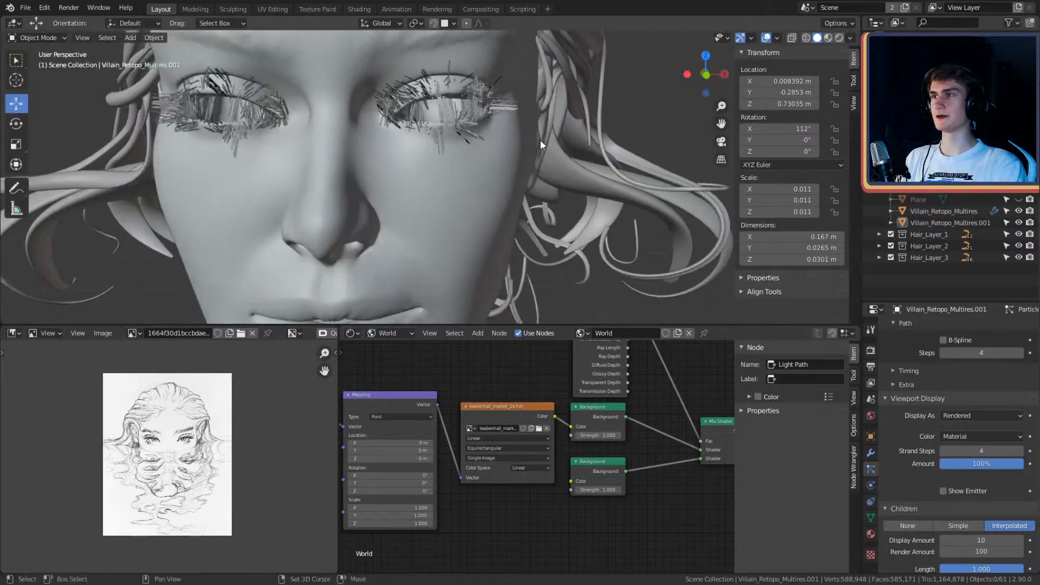
pyautogui.moveTo(540, 139)
pyautogui.mouseDown(button='middle')
pyautogui.moveTo(544, 112)
pyautogui.moveTo(535, 127)
pyautogui.mouseUp(button='middle')
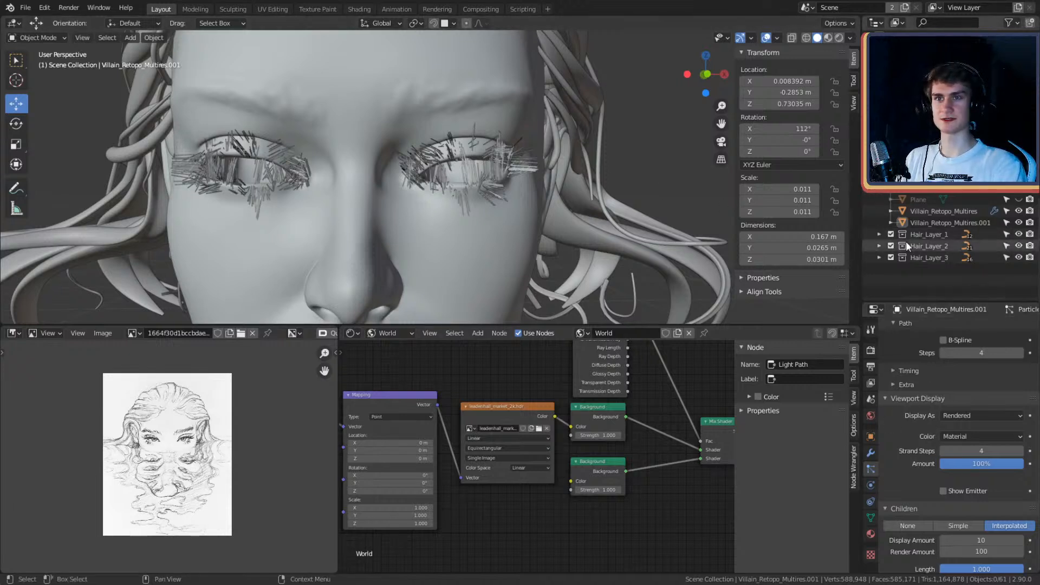
# Step: Rename the separated eyelid object Villain_Retopo_Multires.001 as Eyelashes
pyautogui.click(953, 223)
pyautogui.doubleClick(962, 222)
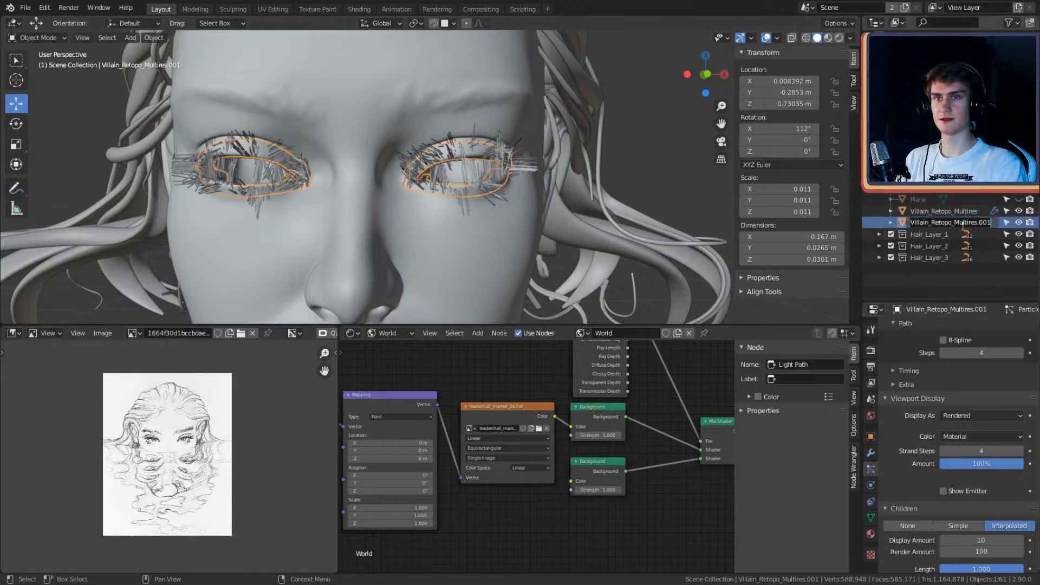
pyautogui.write('Eyela')
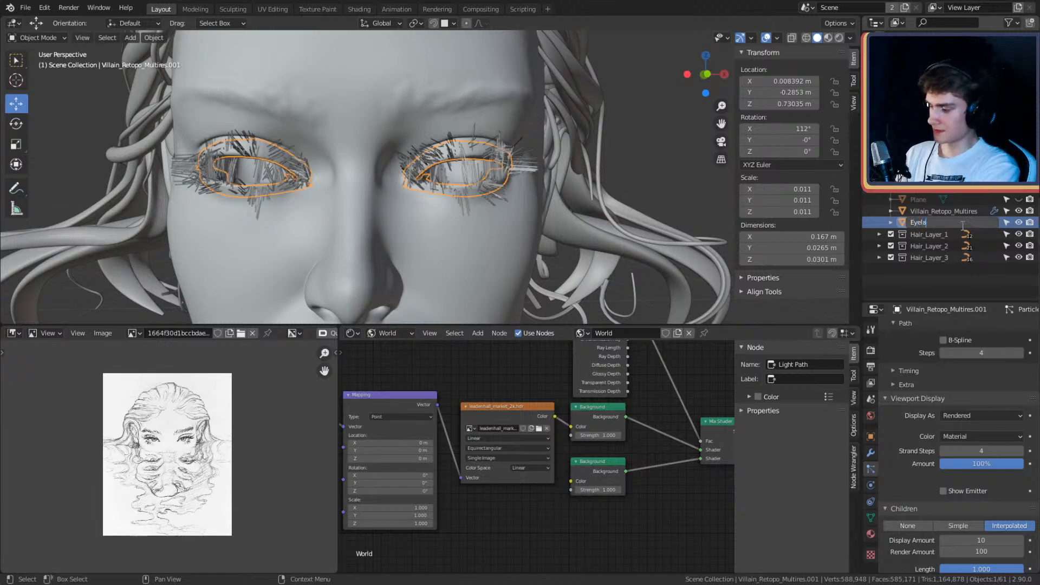
pyautogui.write('shes')
pyautogui.press('Return')
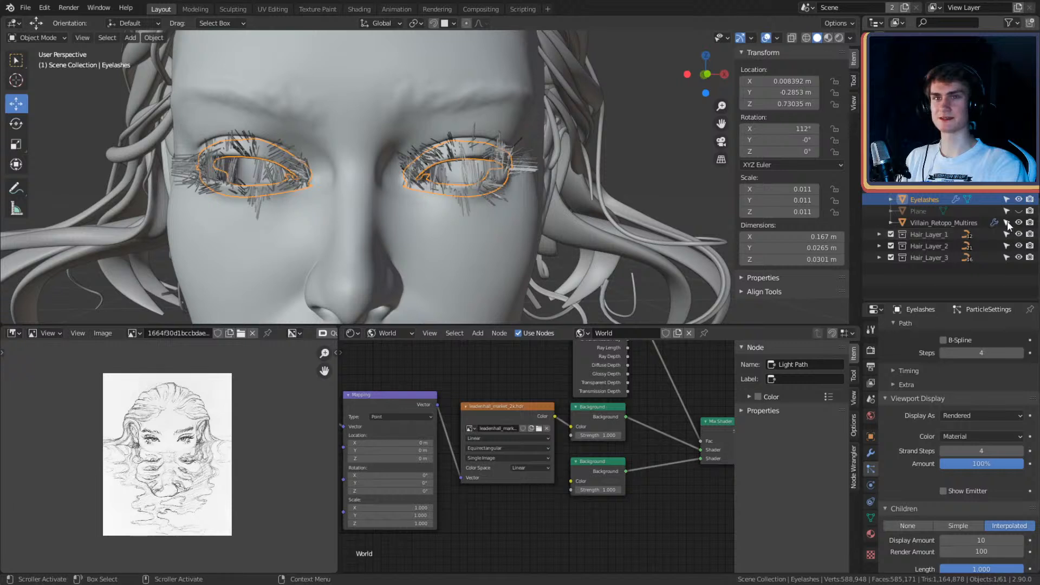
# Step: Turn viewport selectability for the Villain_Retopo_Multires body mesh off and back on
pyautogui.click(949, 221)
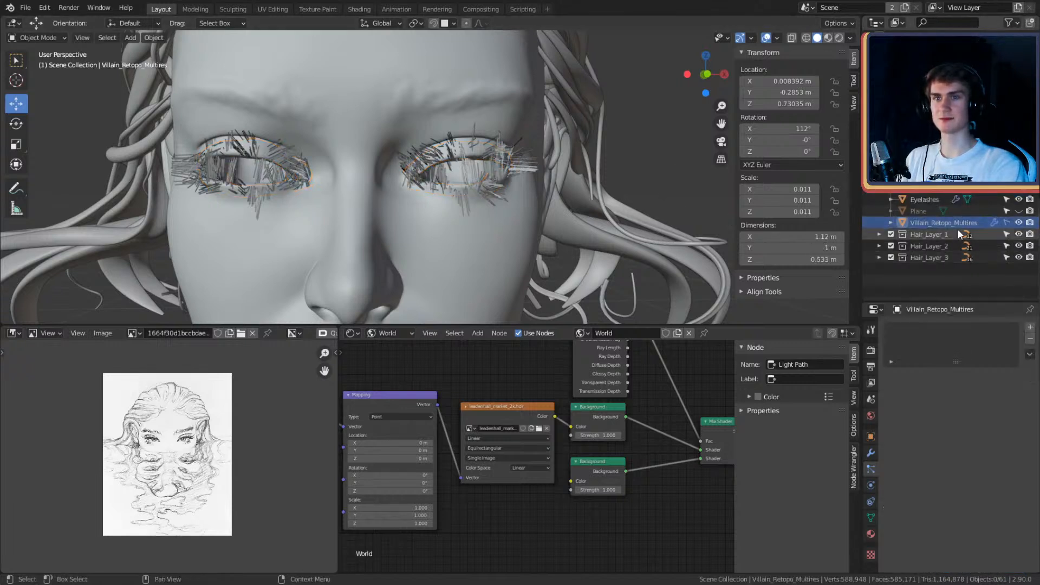
pyautogui.click(1006, 223)
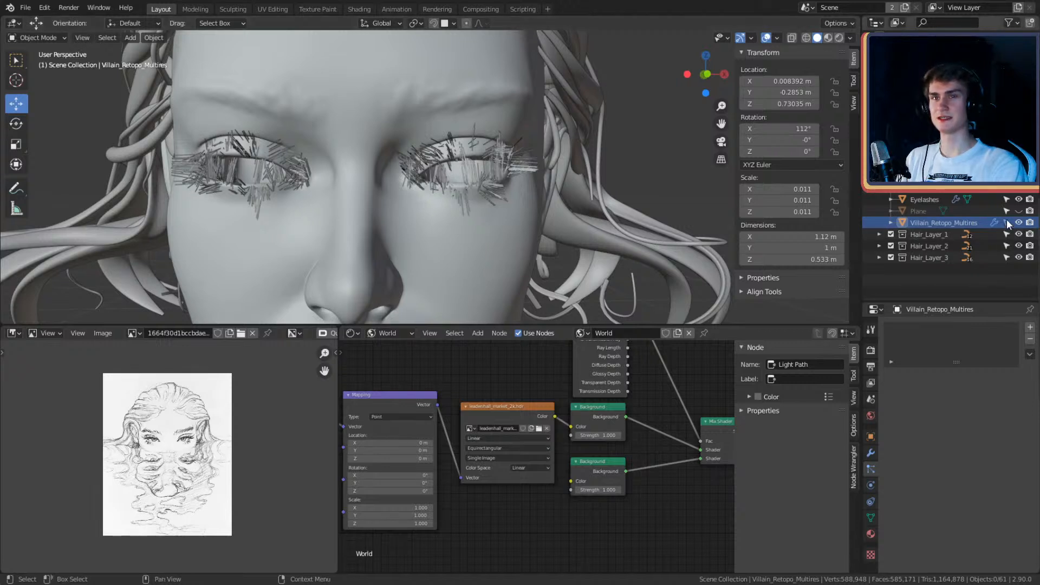
pyautogui.click(1007, 222)
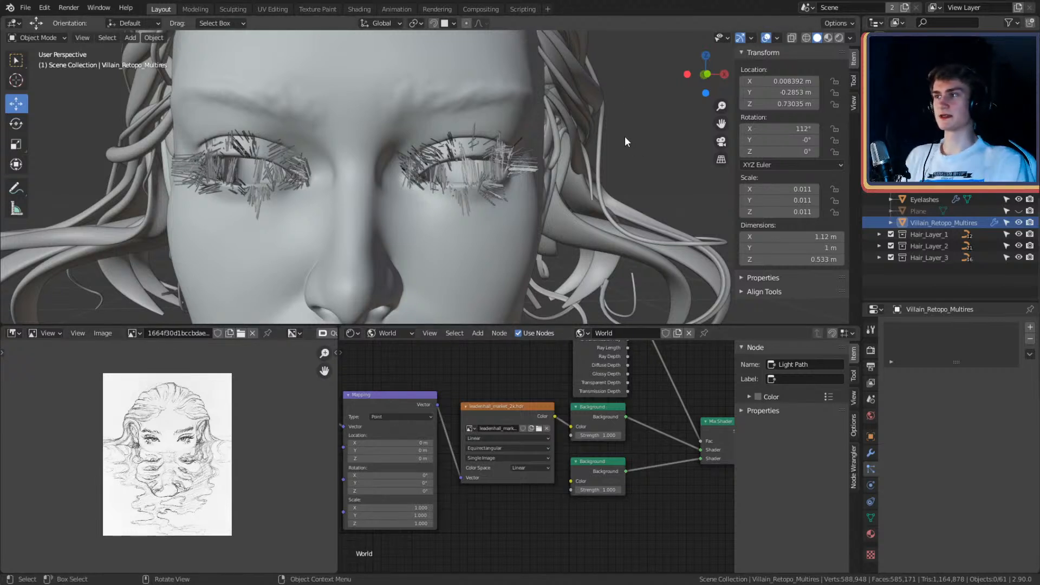
# Step: Select the Eyelashes object and hide the Villain_Retopo_Multires body mesh in the viewport
pyautogui.click(931, 201)
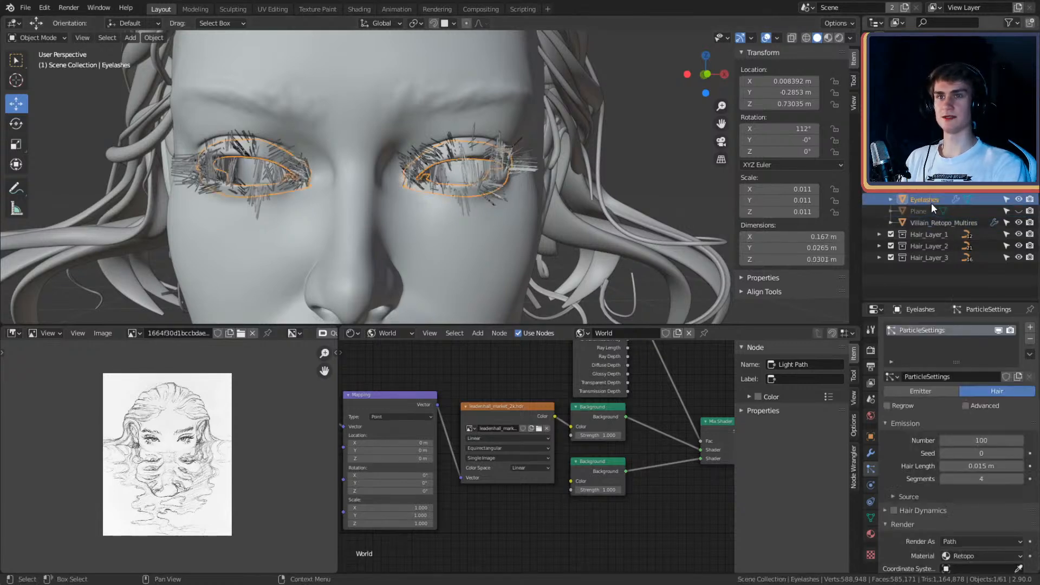
pyautogui.press('KP_Decimal')
pyautogui.scroll(-8, 553, 170)
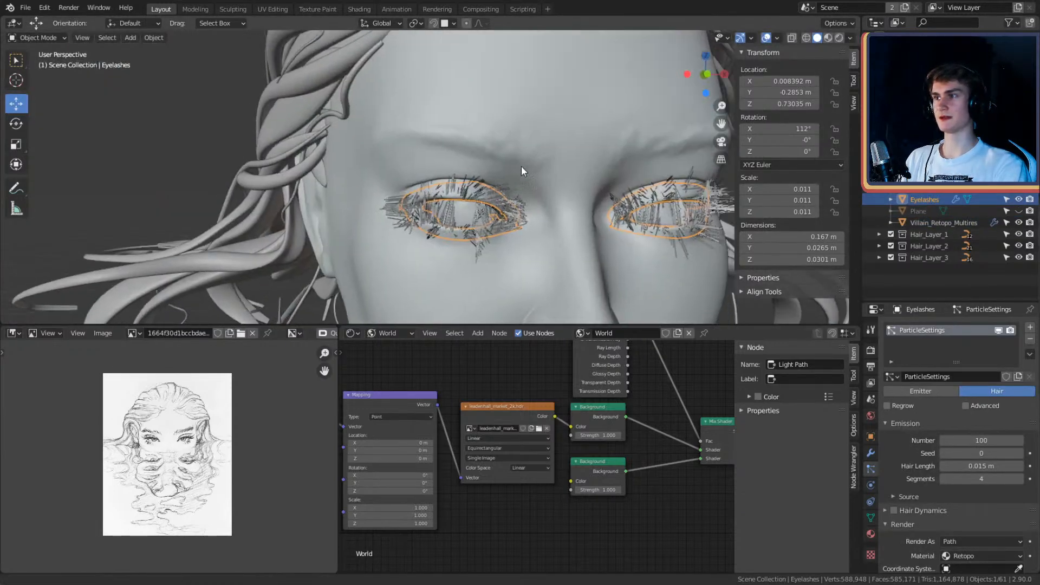
pyautogui.scroll(-2, 515, 160)
pyautogui.keyDown('shift'); pyautogui.moveTo(515, 160); pyautogui.dragTo(476, 157, button='middle'); pyautogui.keyUp('shift')
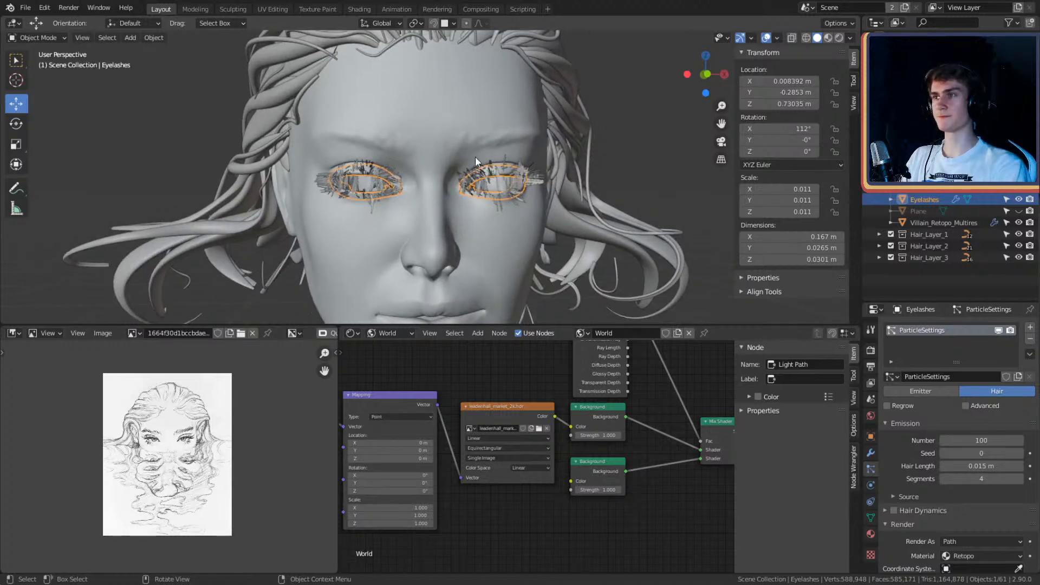
pyautogui.scroll(5, 476, 157)
pyautogui.keyDown('shift'); pyautogui.moveTo(577, 191); pyautogui.dragTo(533, 200, button='middle'); pyautogui.keyUp('shift')
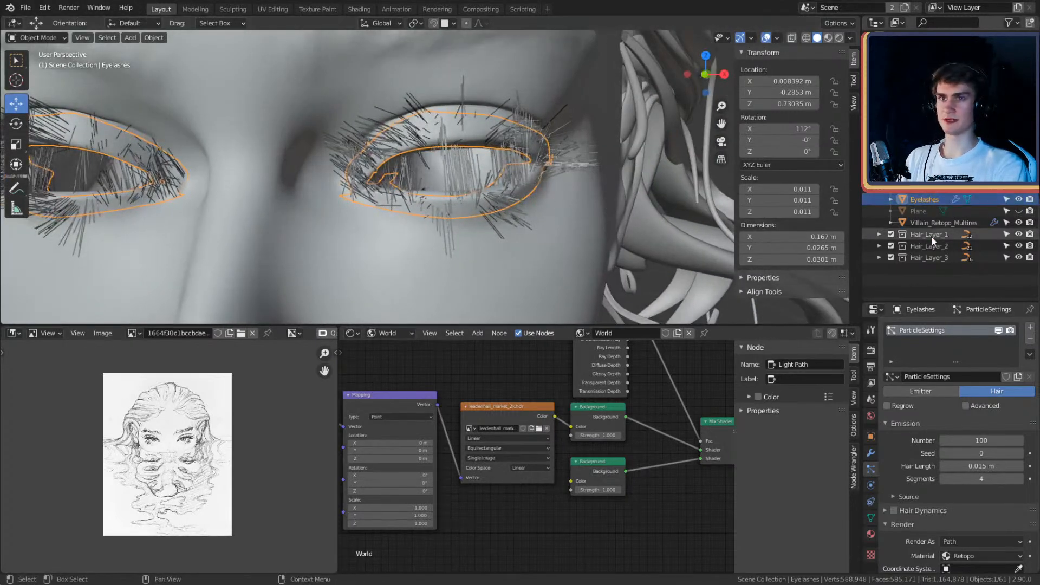
pyautogui.click(1020, 223)
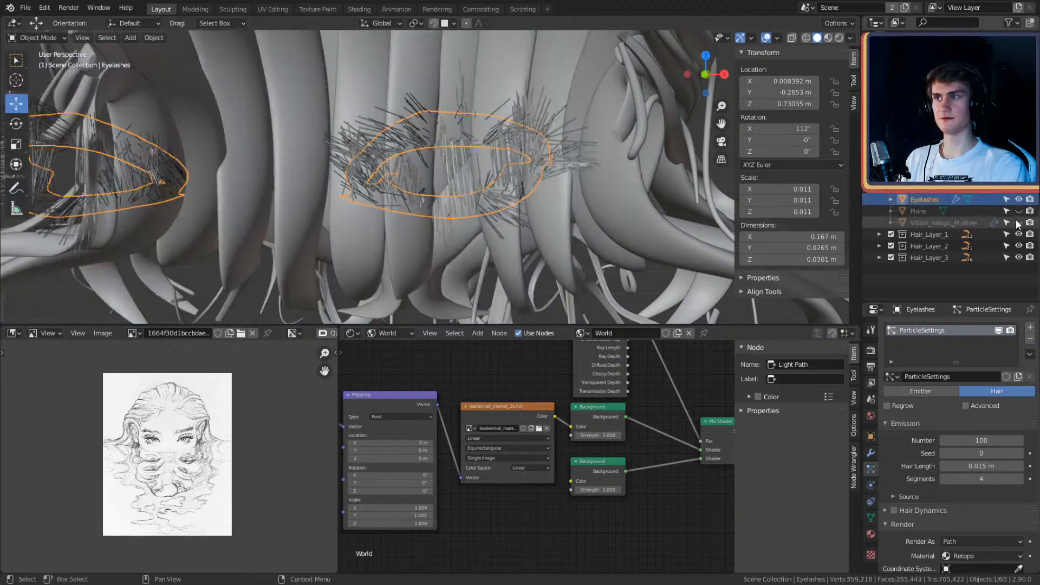
pyautogui.moveTo(572, 172); pyautogui.dragTo(570, 186, button='middle')
pyautogui.scroll(1, 569, 187)
# Step: Enable Show Emitter in the viewport display of the Eyelashes particle system
pyautogui.scroll(-8, 933, 413)
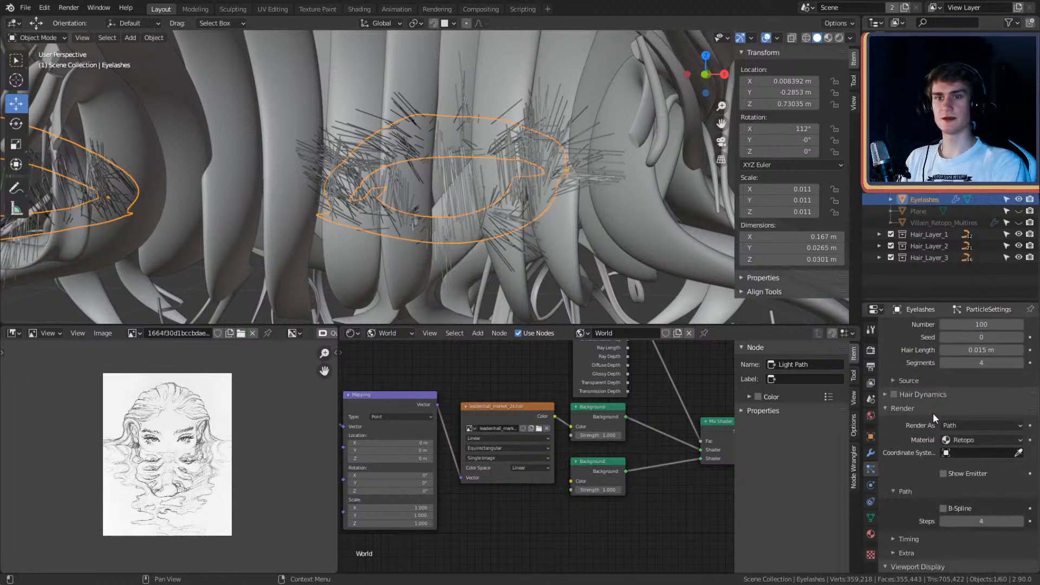
pyautogui.scroll(-6, 914, 465)
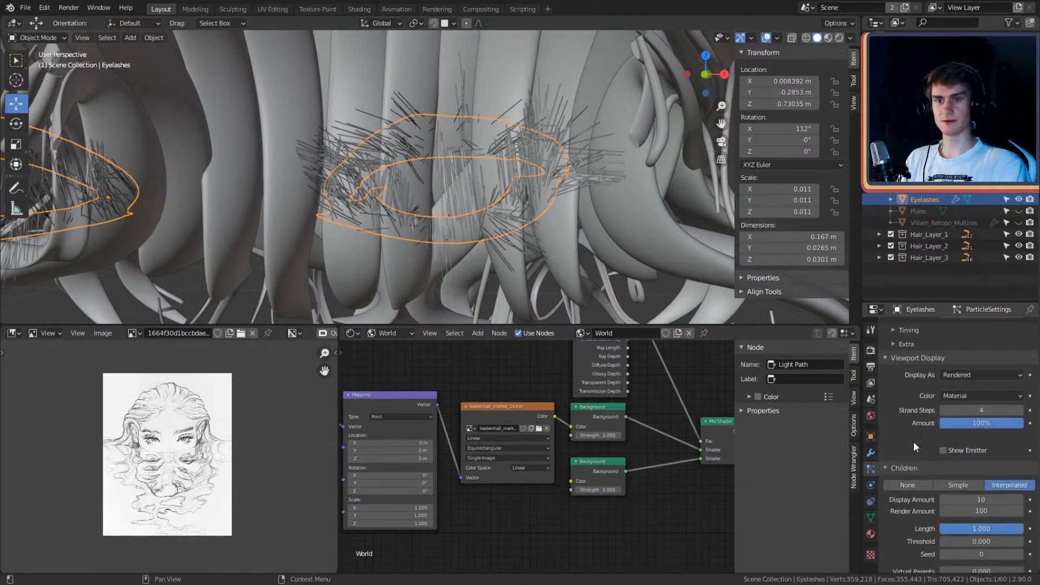
pyautogui.click(943, 451)
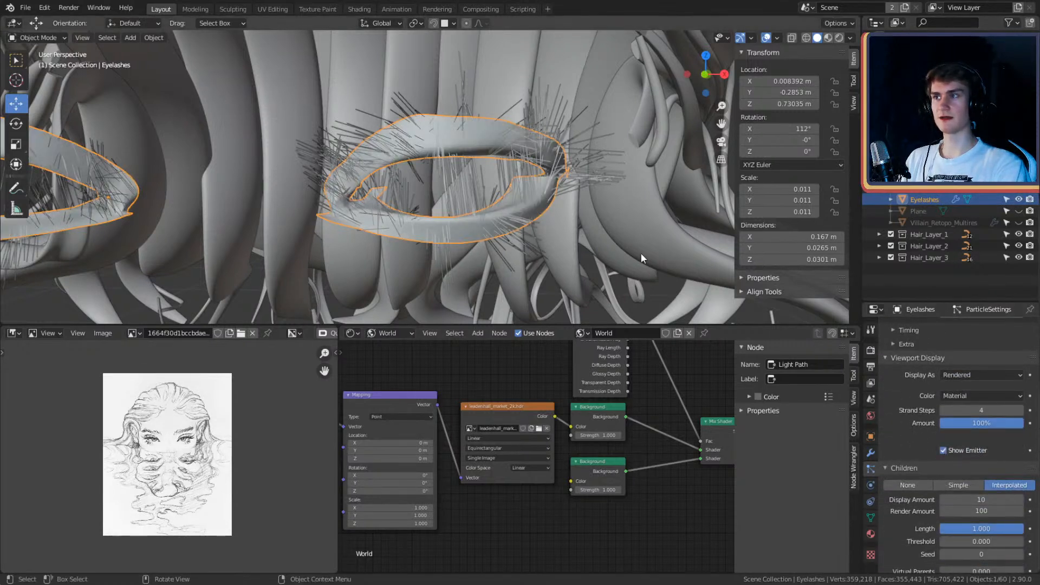
# Step: Add a vertex group named Density to the Eyelashes mesh
pyautogui.scroll(-3, 887, 378)
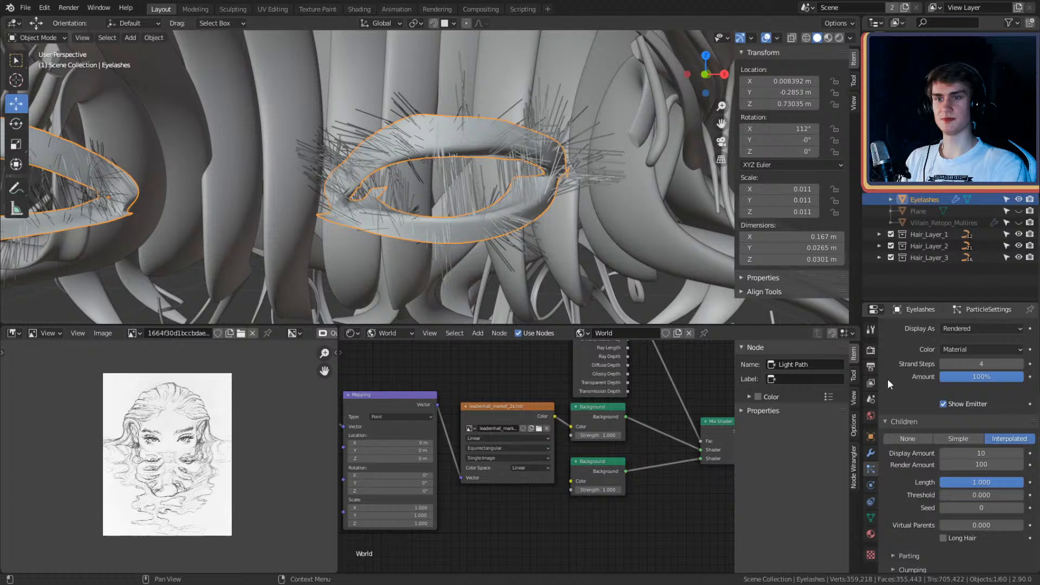
pyautogui.click(871, 517)
pyautogui.click(1030, 362)
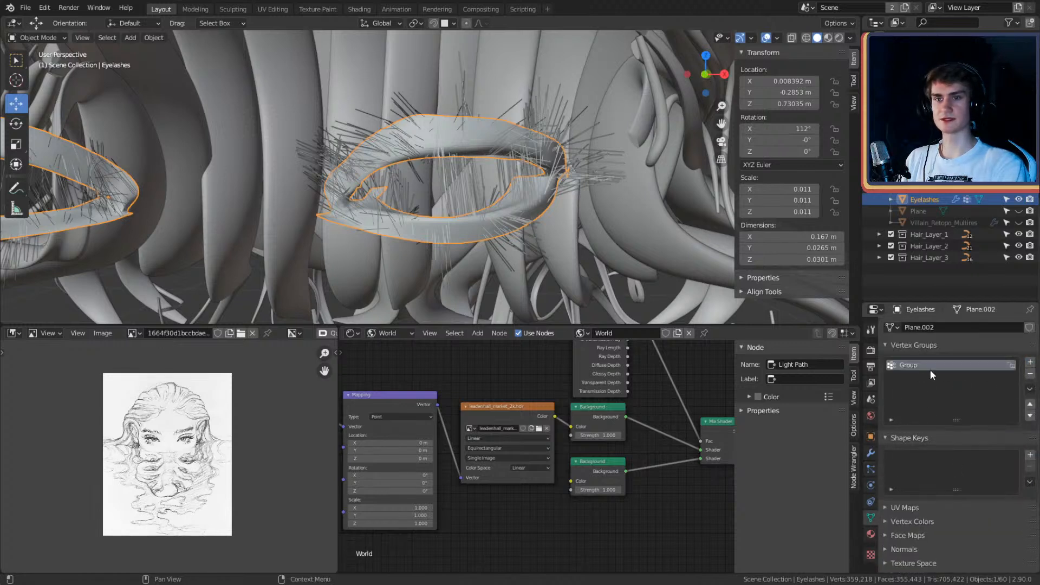
pyautogui.write('Desn')
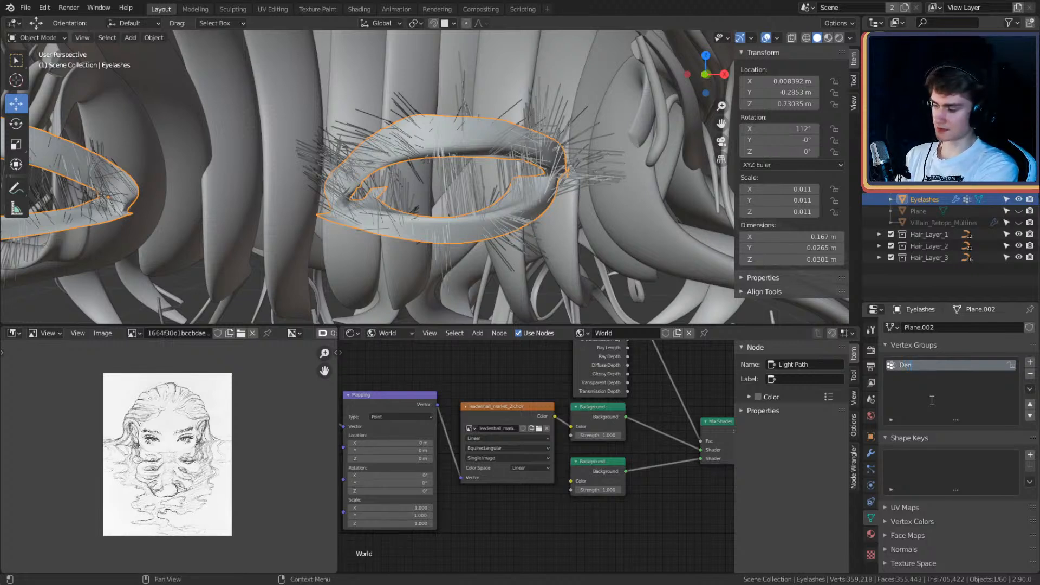
pyautogui.write('ity')
pyautogui.press('Return')
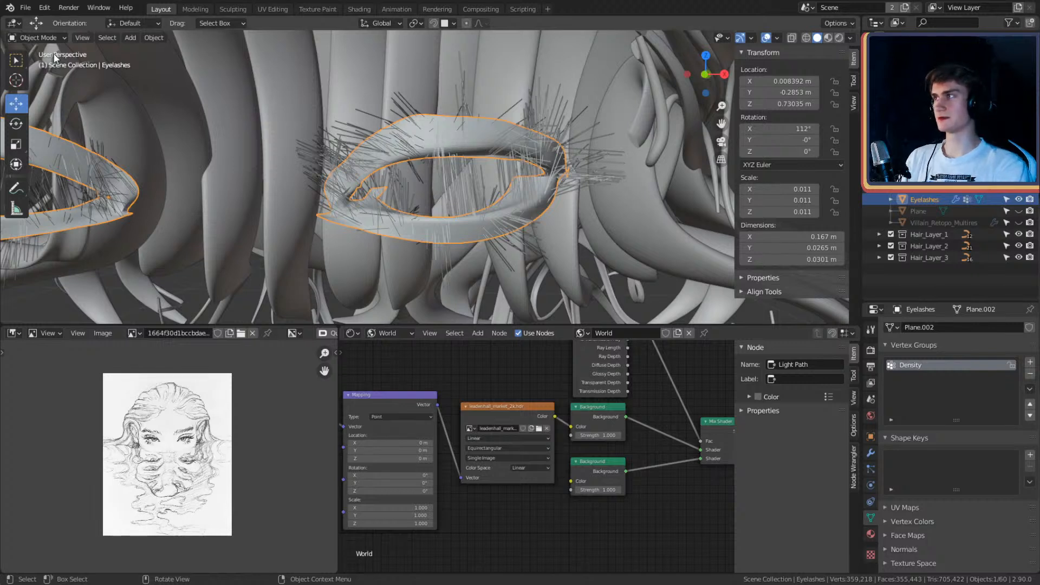
# Step: Switch the Eyelashes object to Weight Paint mode and inspect the eyelid strip from several angles
pyautogui.click(39, 37)
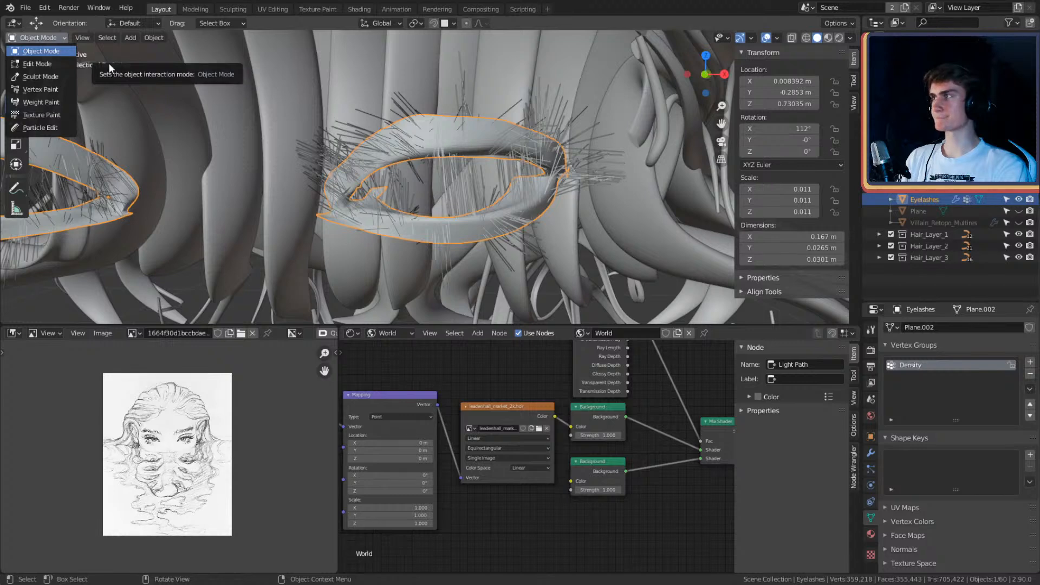
pyautogui.press('Return')
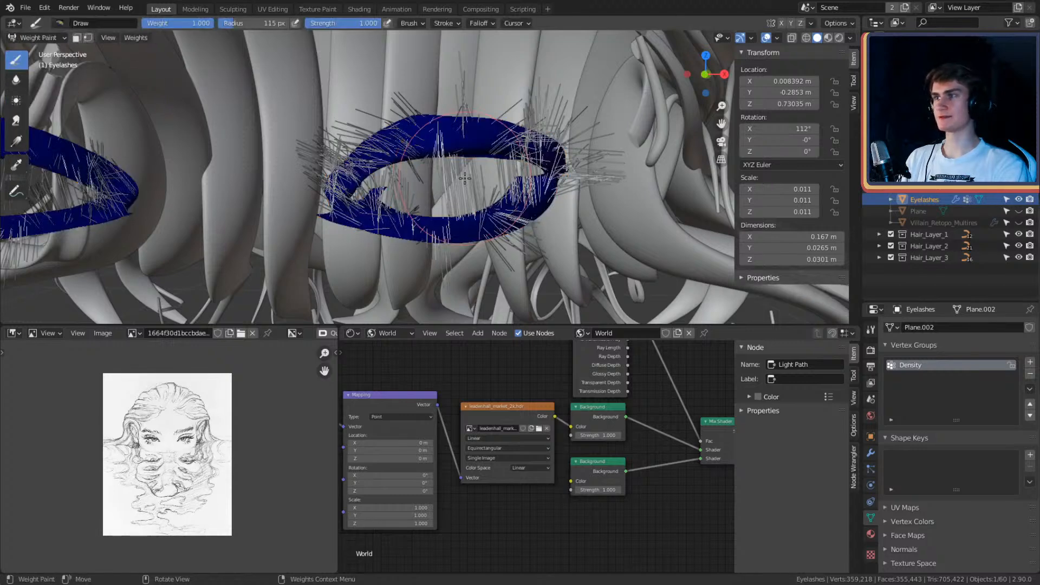
pyautogui.moveTo(470, 161); pyautogui.dragTo(379, 206, button='middle')
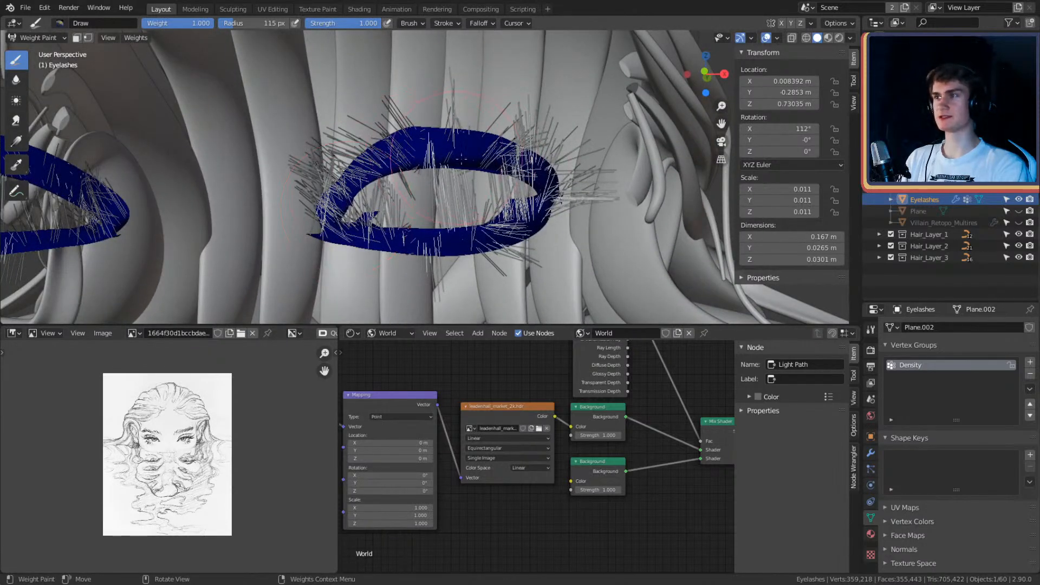
pyautogui.moveTo(390, 173); pyautogui.dragTo(43, 71, button='middle')
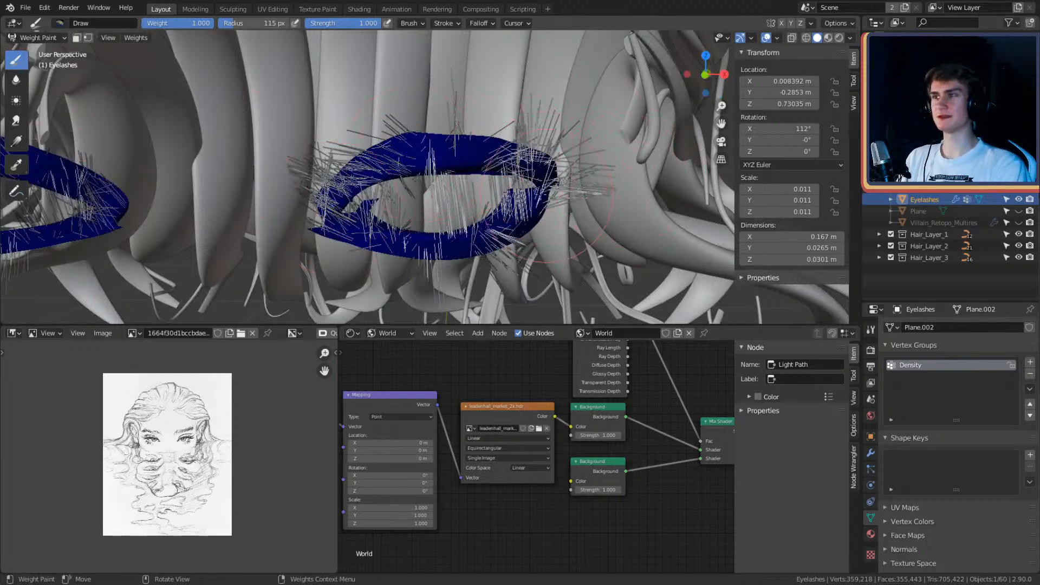
pyautogui.moveTo(515, 151); pyautogui.dragTo(482, 162, button='middle')
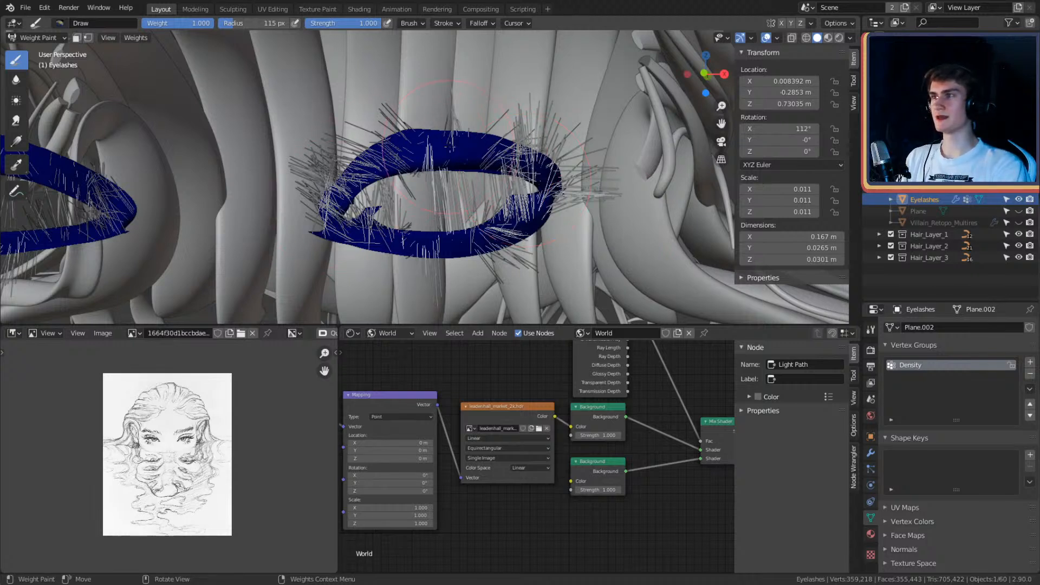
pyautogui.moveTo(564, 174); pyautogui.dragTo(129, 103, button='middle')
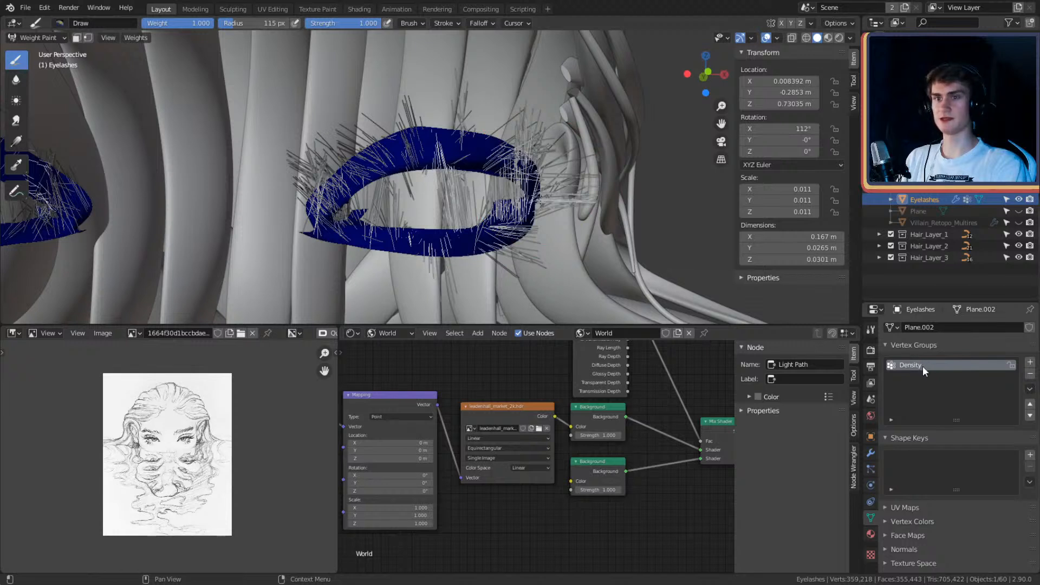
# Step: Assign the Density vertex group to the Density setting of the Eyelashes hair particle system
pyautogui.click(871, 467)
pyautogui.scroll(-10, 928, 379)
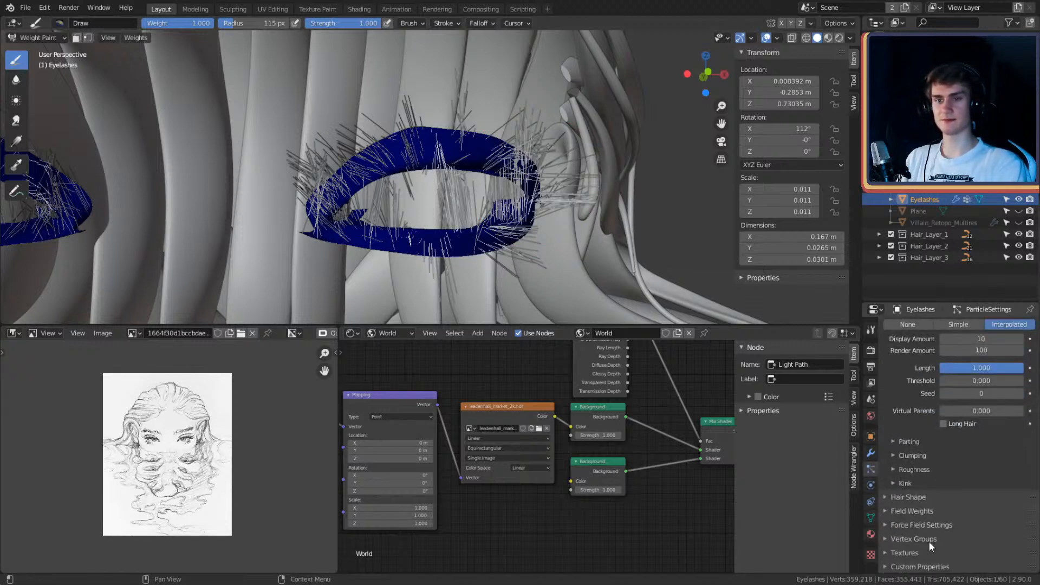
pyautogui.click(912, 511)
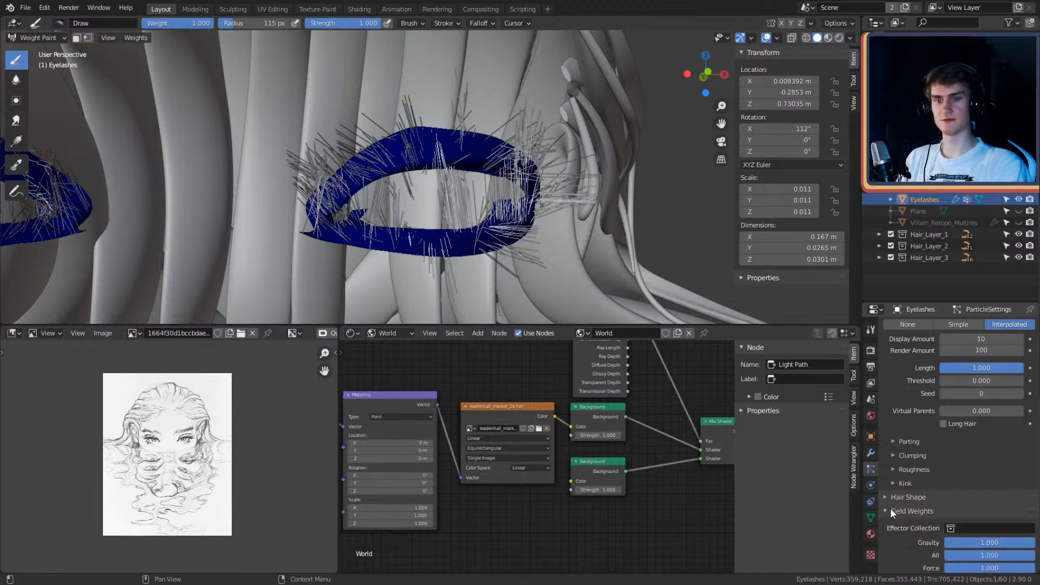
pyautogui.scroll(-4, 904, 499)
pyautogui.click(886, 411)
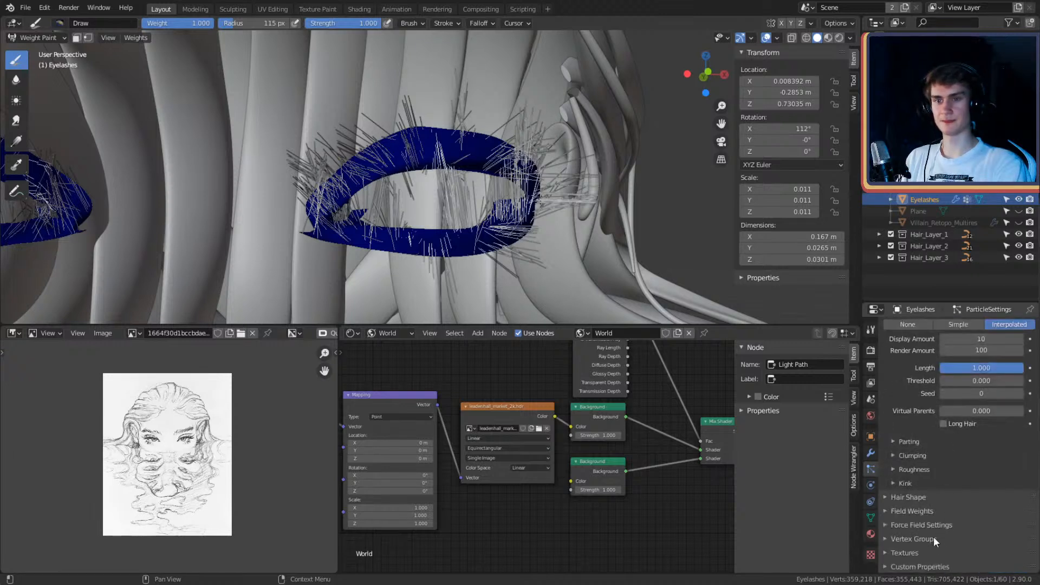
pyautogui.click(886, 524)
pyautogui.scroll(-4, 893, 460)
pyautogui.click(886, 404)
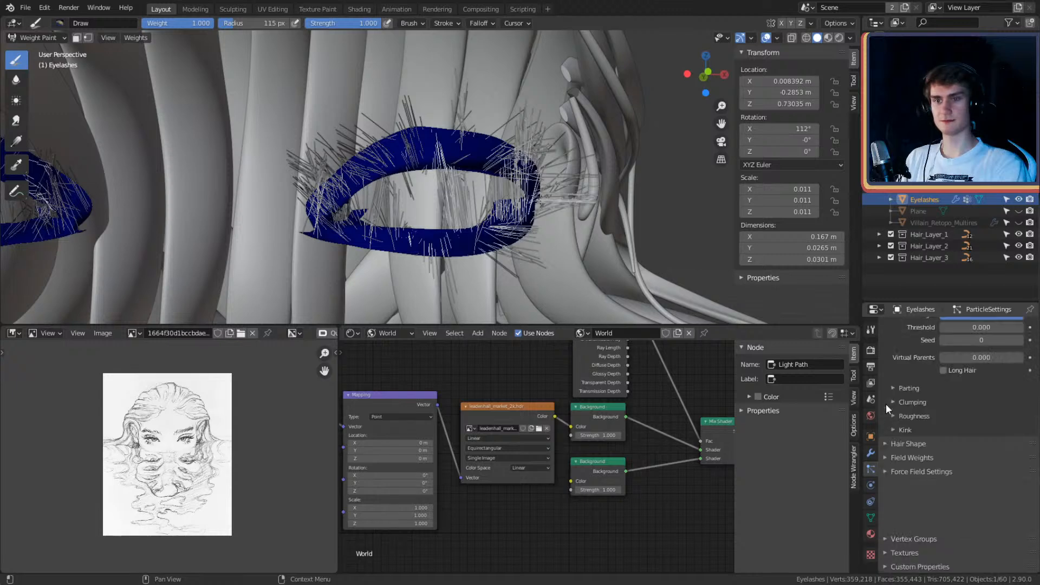
pyautogui.click(886, 539)
pyautogui.scroll(-4, 918, 465)
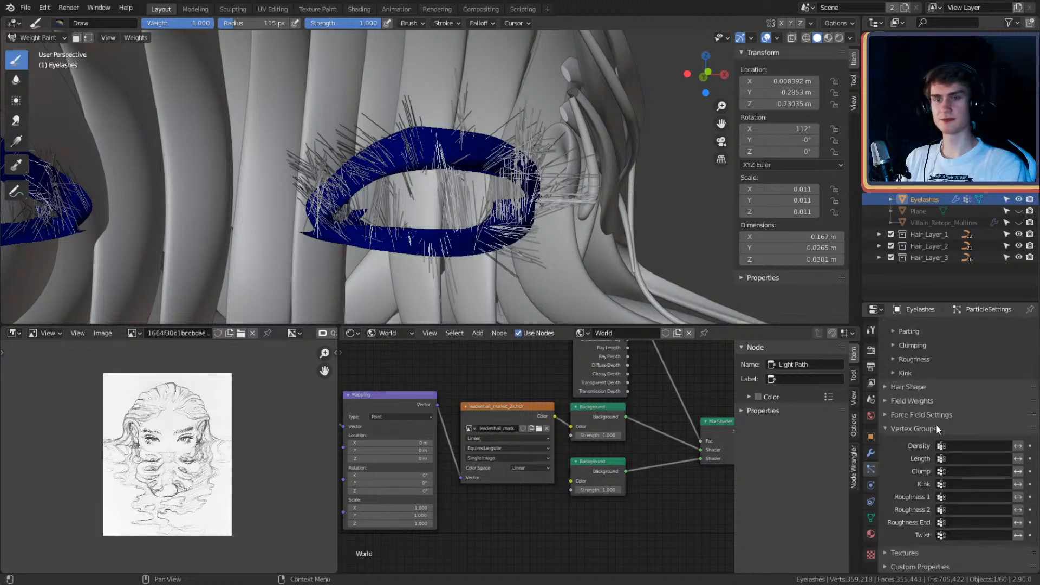
pyautogui.click(947, 446)
pyautogui.click(919, 461)
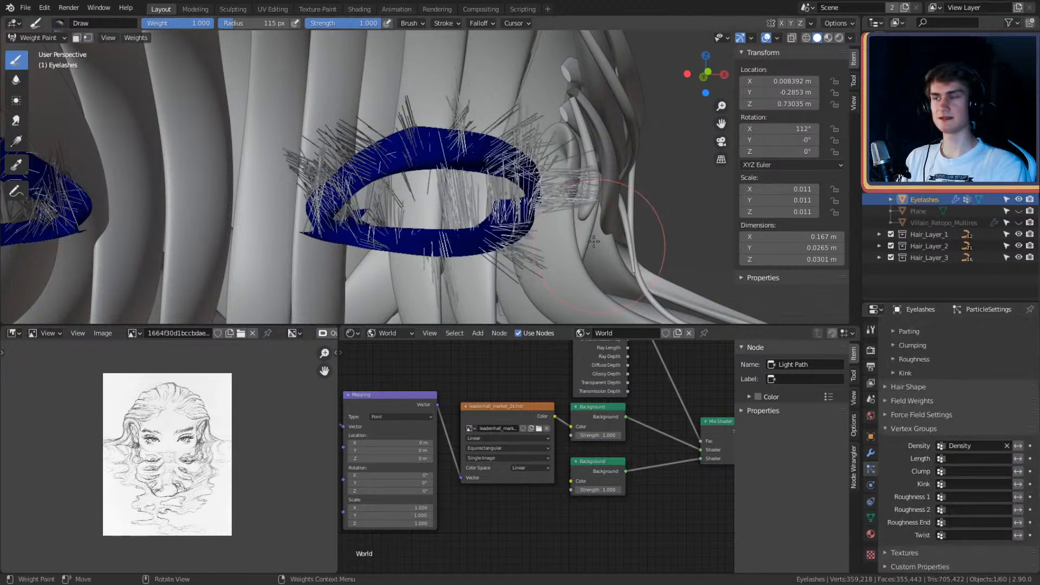
# Step: Paint a density strip along the middle of the upper eyelid with the Draw brush at a 10 px radius
pyautogui.moveTo(541, 205); pyautogui.dragTo(520, 211, button='middle')
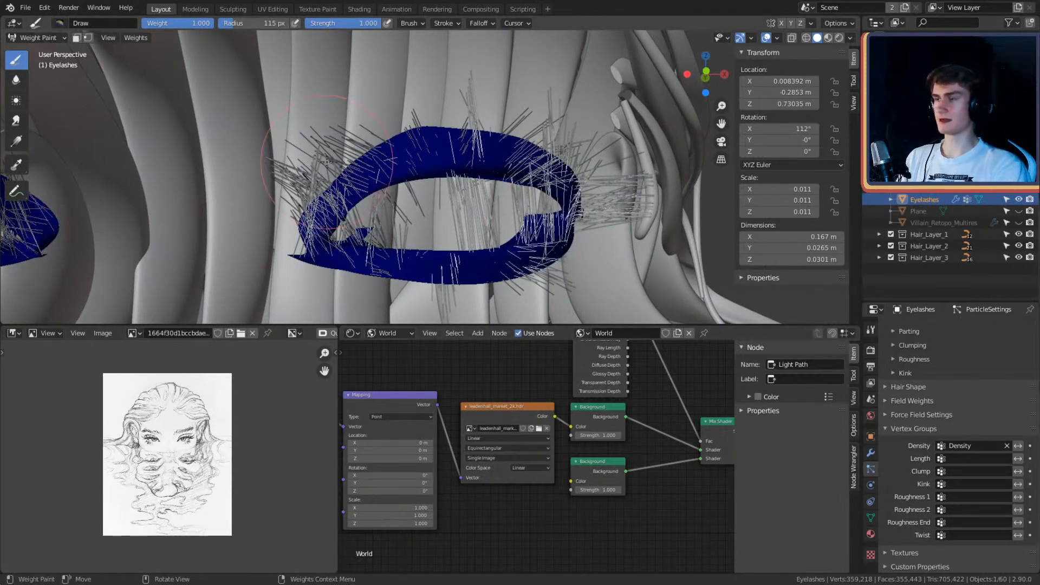
pyautogui.click(870, 330)
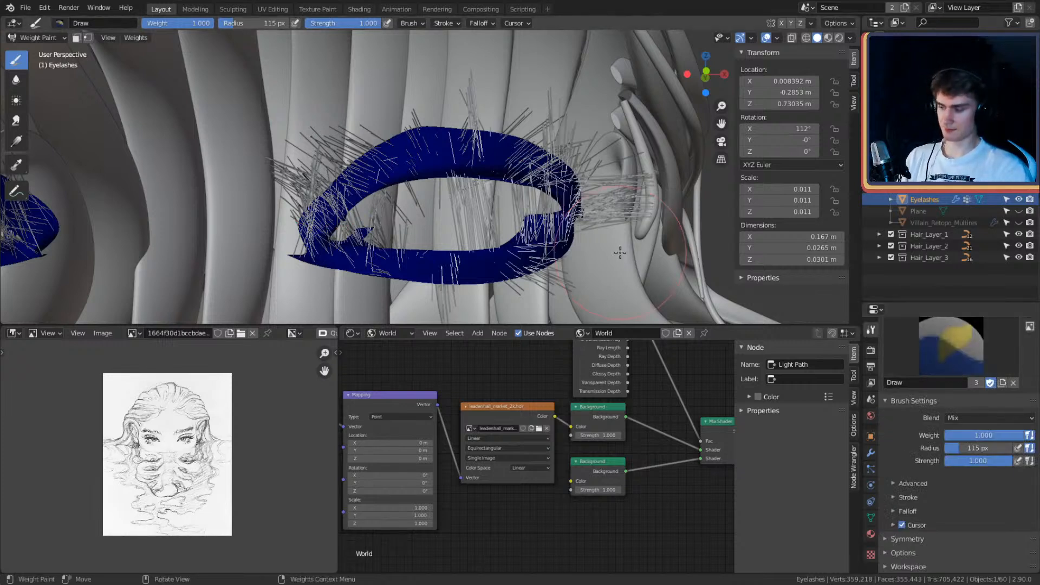
pyautogui.press('f')
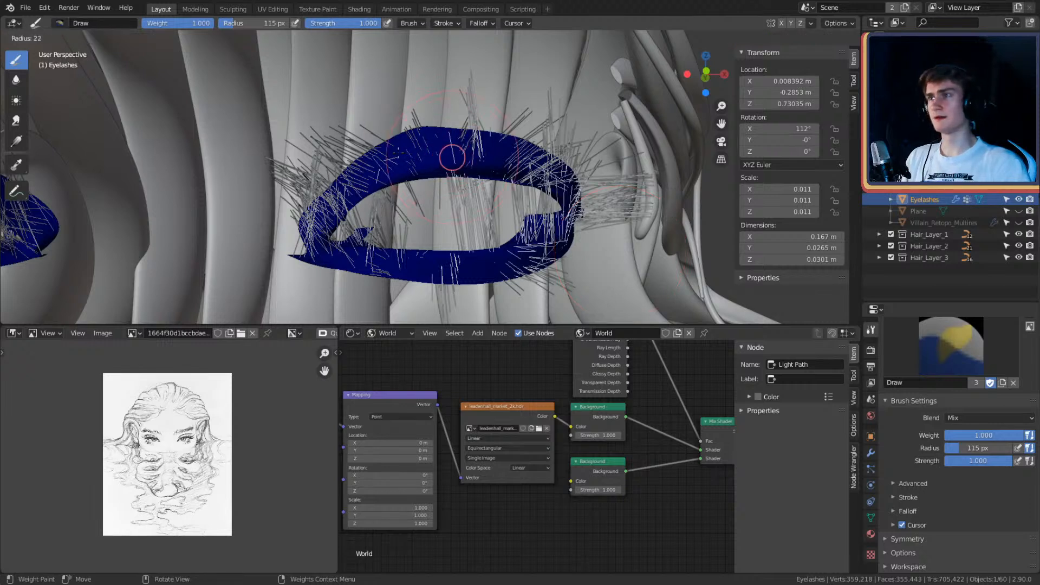
pyautogui.click(458, 159)
pyautogui.moveTo(498, 156); pyautogui.dragTo(405, 166)
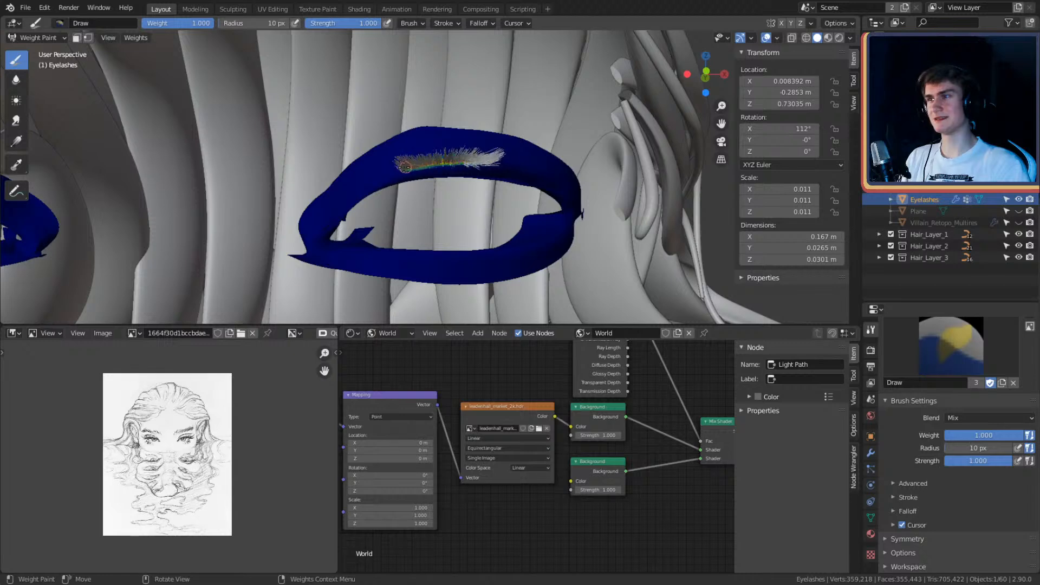
# Step: Set the viewport's clip start distance to 0.01 m
pyautogui.moveTo(404, 166)
pyautogui.mouseDown(button='middle')
pyautogui.moveTo(443, 131)
pyautogui.moveTo(455, 160)
pyautogui.moveTo(466, 116)
pyautogui.moveTo(459, 138)
pyautogui.mouseUp(button='middle')
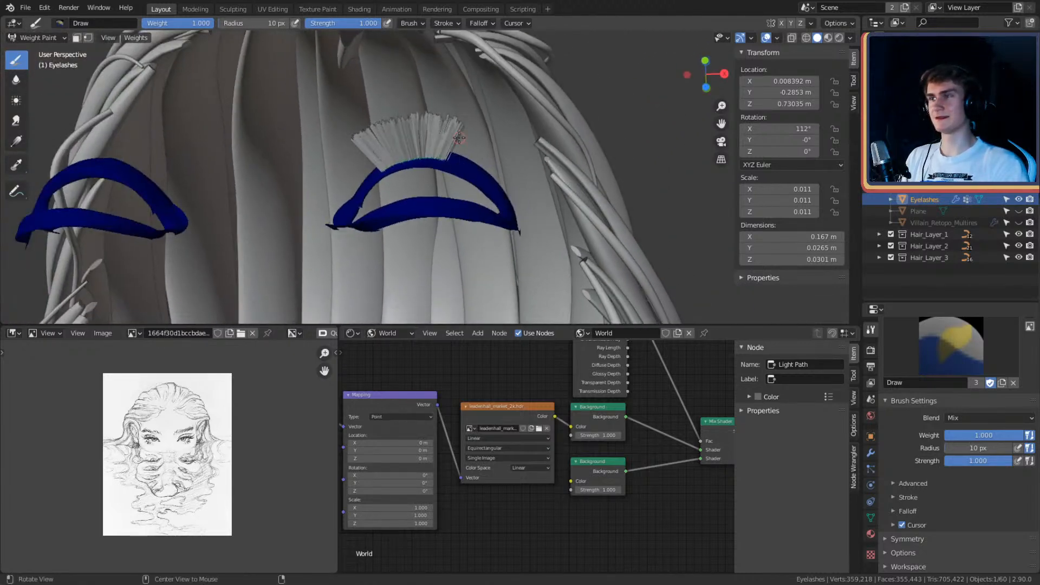
pyautogui.click(850, 37)
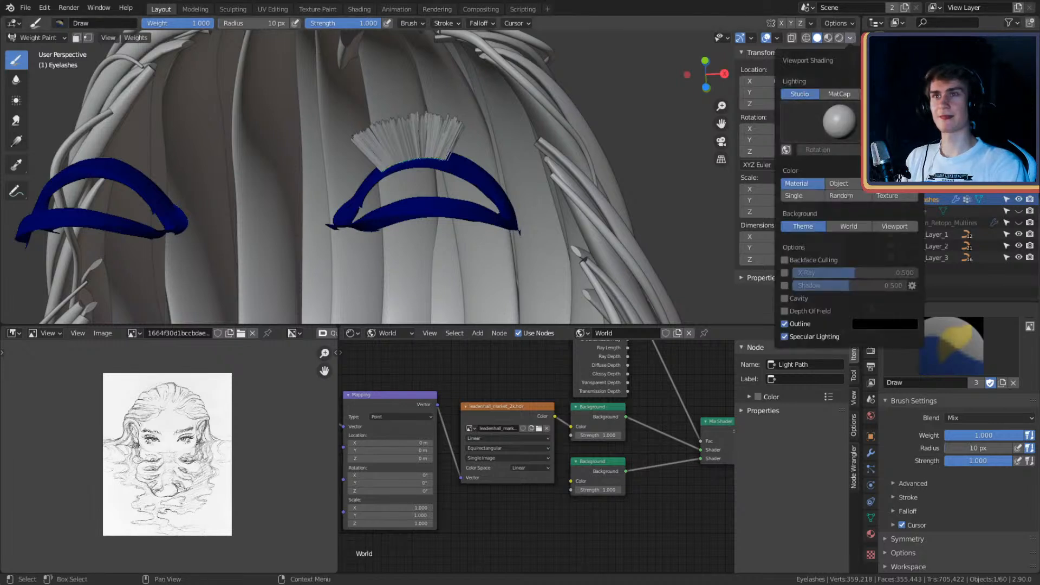
pyautogui.click(853, 102)
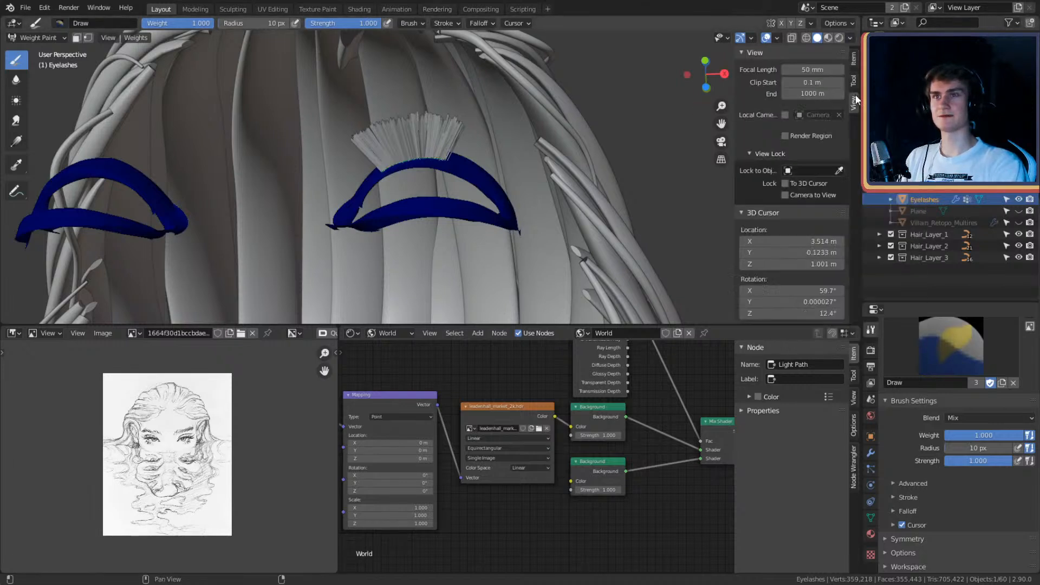
pyautogui.click(807, 83)
pyautogui.press('BackSpace')
pyautogui.press('BackSpace')
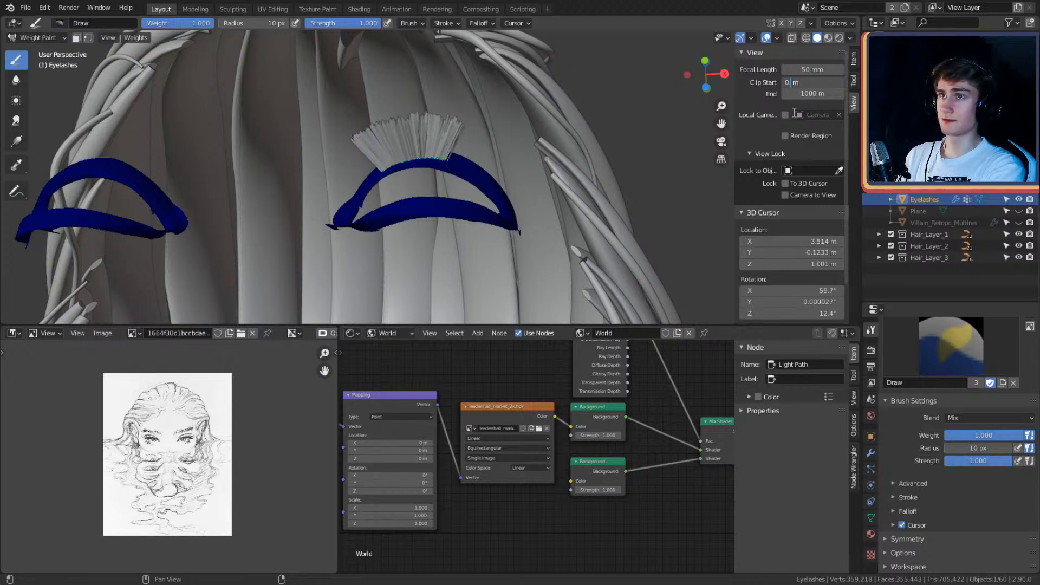
pyautogui.write('.01')
pyautogui.press('Return')
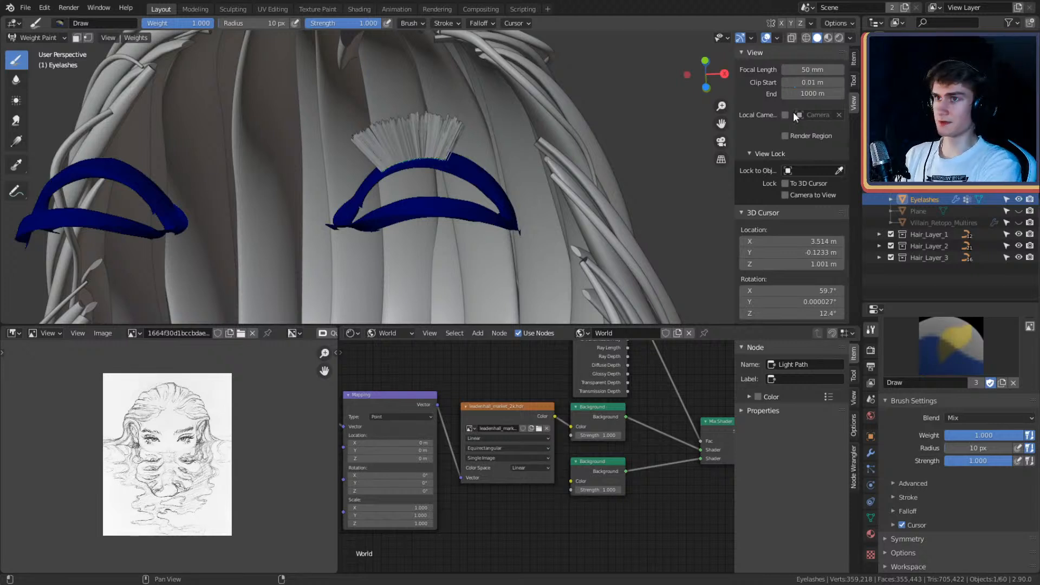
# Step: Erase the painted density strip from the upper eyelid with the Subtract brush at a 26 px radius
pyautogui.moveTo(445, 82); pyautogui.dragTo(494, 129, button='middle')
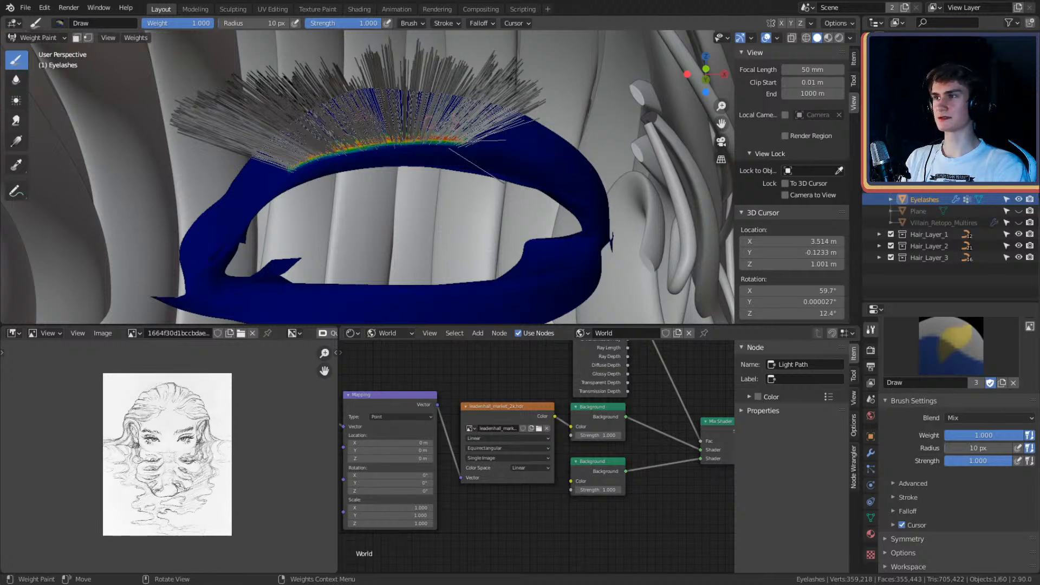
pyautogui.moveTo(411, 174); pyautogui.dragTo(464, 145, button='middle')
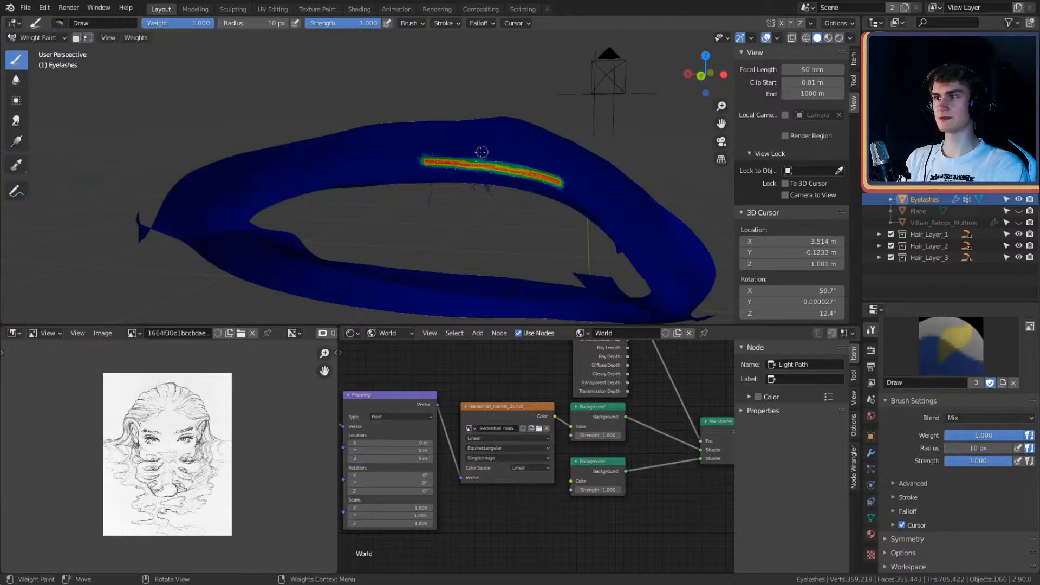
pyautogui.moveTo(568, 166); pyautogui.dragTo(367, 107, button='middle')
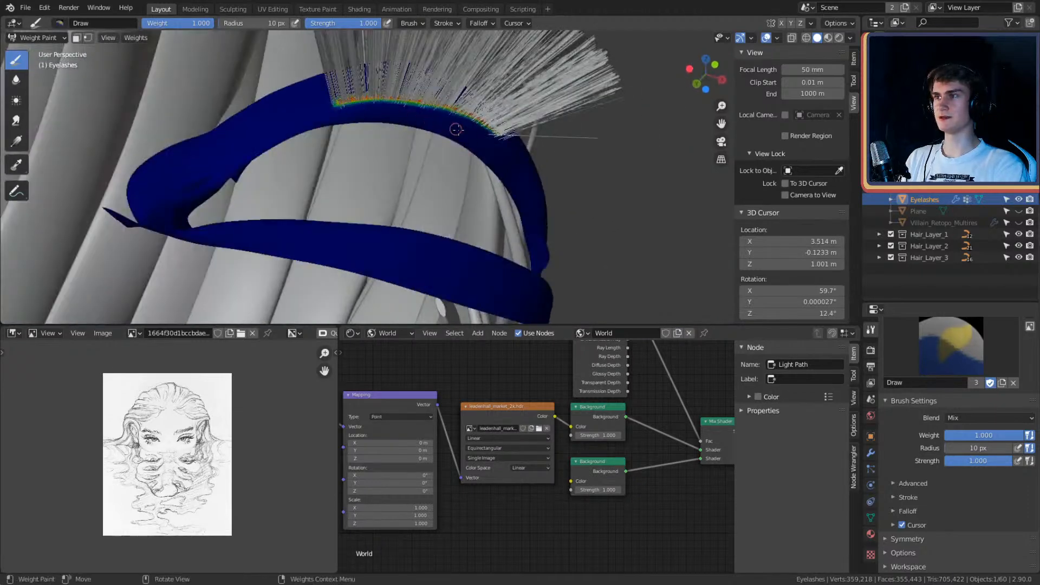
pyautogui.moveTo(442, 118); pyautogui.dragTo(428, 303, button='middle')
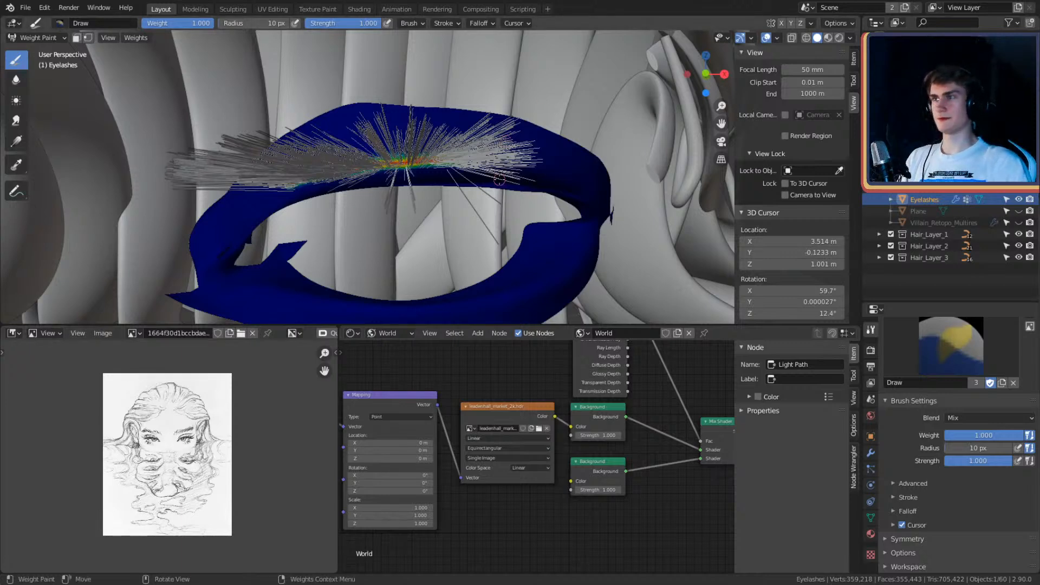
pyautogui.moveTo(499, 180); pyautogui.dragTo(509, 175, button='middle')
pyautogui.click(974, 369)
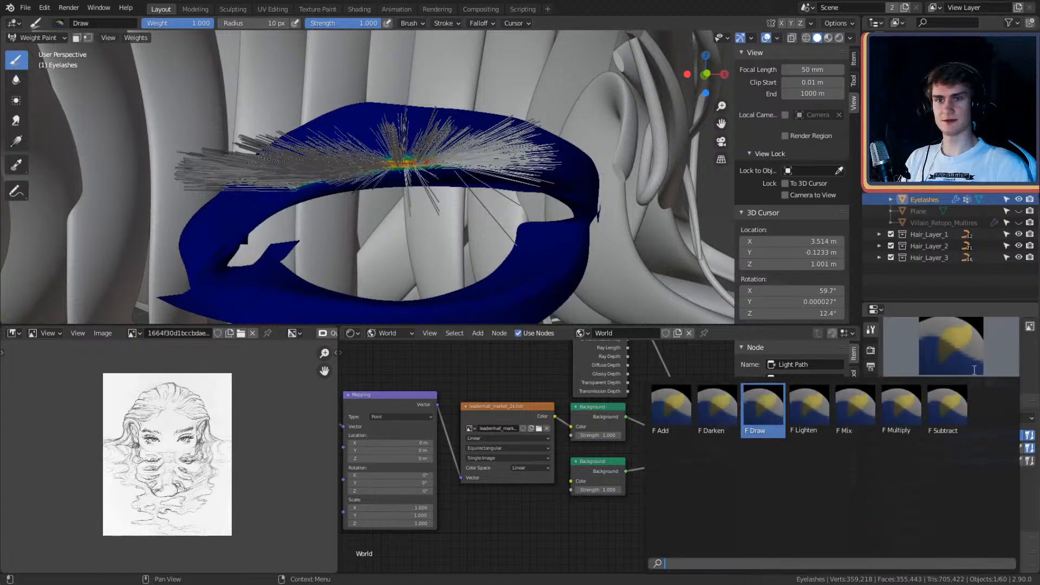
pyautogui.click(947, 409)
pyautogui.moveTo(441, 133)
pyautogui.mouseDown(button='middle')
pyautogui.moveTo(472, 140)
pyautogui.moveTo(395, 132)
pyautogui.moveTo(476, 139)
pyautogui.moveTo(392, 144)
pyautogui.moveTo(488, 176)
pyautogui.mouseUp(button='middle')
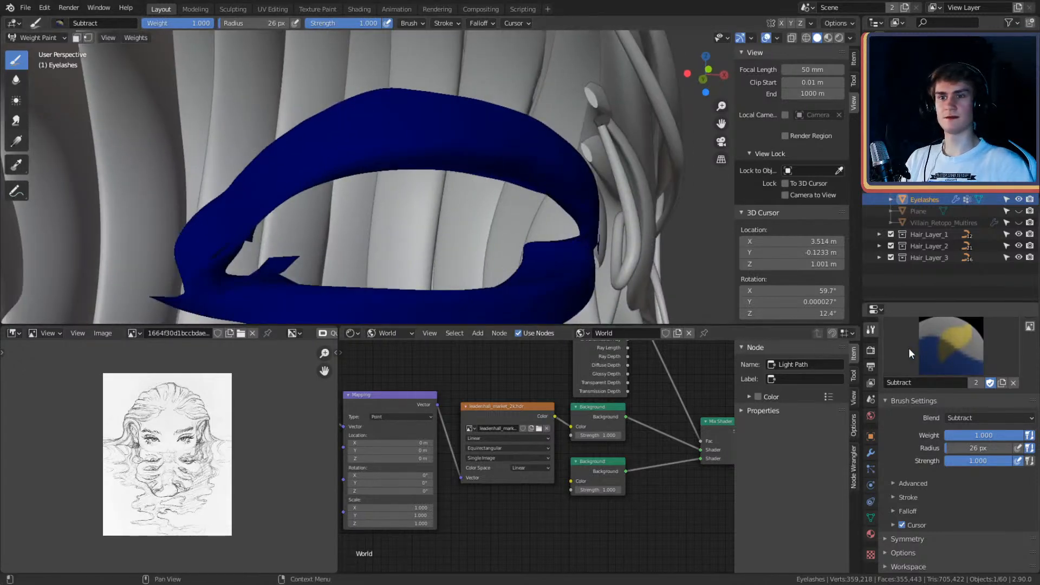
# Step: Switch the weight paint brush to Add with a 15 px radius
pyautogui.click(908, 353)
pyautogui.click(670, 410)
pyautogui.moveTo(325, 146)
pyautogui.mouseDown(button='middle')
pyautogui.moveTo(386, 172)
pyautogui.moveTo(424, 99)
pyautogui.moveTo(413, 111)
pyautogui.moveTo(446, 128)
pyautogui.moveTo(522, 65)
pyautogui.moveTo(468, 103)
pyautogui.moveTo(413, 80)
pyautogui.moveTo(506, 153)
pyautogui.moveTo(553, 111)
pyautogui.moveTo(525, 86)
pyautogui.moveTo(497, 106)
pyautogui.moveTo(356, 145)
pyautogui.moveTo(457, 139)
pyautogui.moveTo(496, 167)
pyautogui.moveTo(432, 116)
pyautogui.moveTo(448, 148)
pyautogui.moveTo(393, 147)
pyautogui.moveTo(389, 163)
pyautogui.mouseUp(button='middle')
pyautogui.press('f')
pyautogui.click(424, 124)
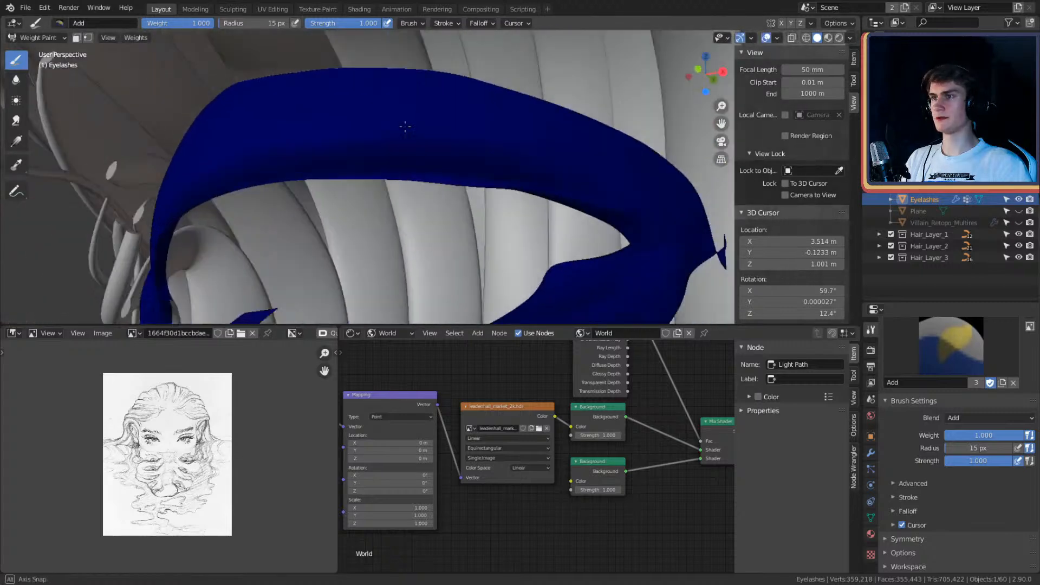
# Step: Examine the shape and mesh topology of the eyelash strips from several angles, including in Edit Mode
pyautogui.moveTo(405, 126); pyautogui.dragTo(424, 106, button='middle')
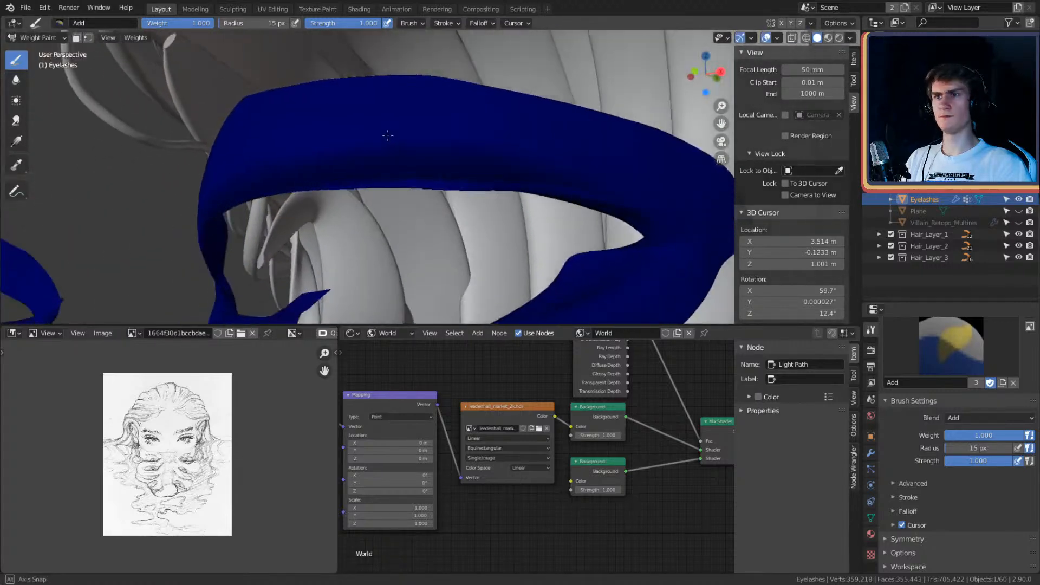
pyautogui.moveTo(388, 135); pyautogui.dragTo(462, 126, button='middle')
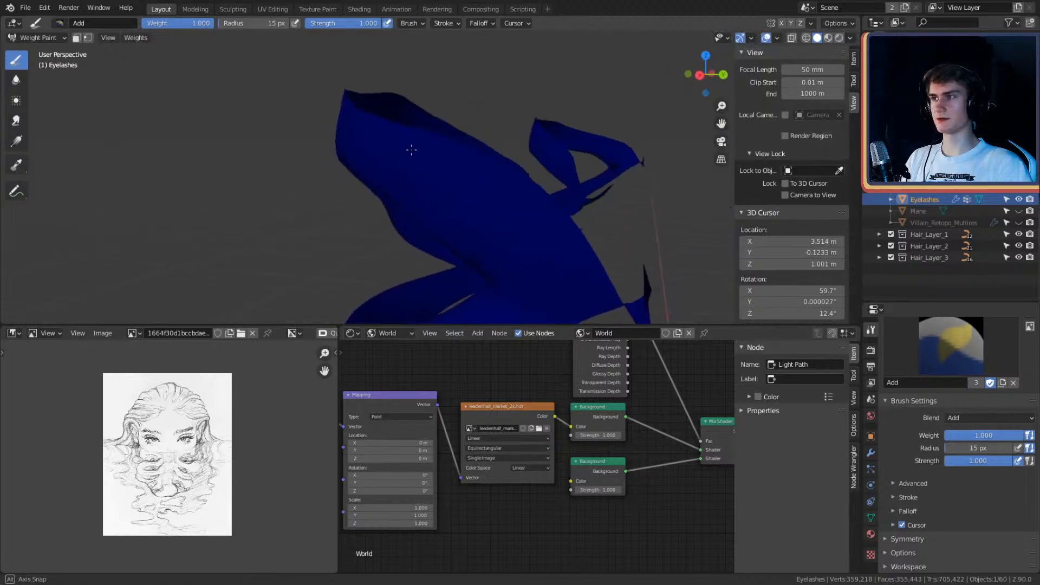
pyautogui.moveTo(437, 114); pyautogui.dragTo(494, 169, button='middle')
pyautogui.scroll(-5, 550, 90)
pyautogui.scroll(5, 494, 169)
pyautogui.moveTo(527, 136); pyautogui.dragTo(454, 127, button='middle')
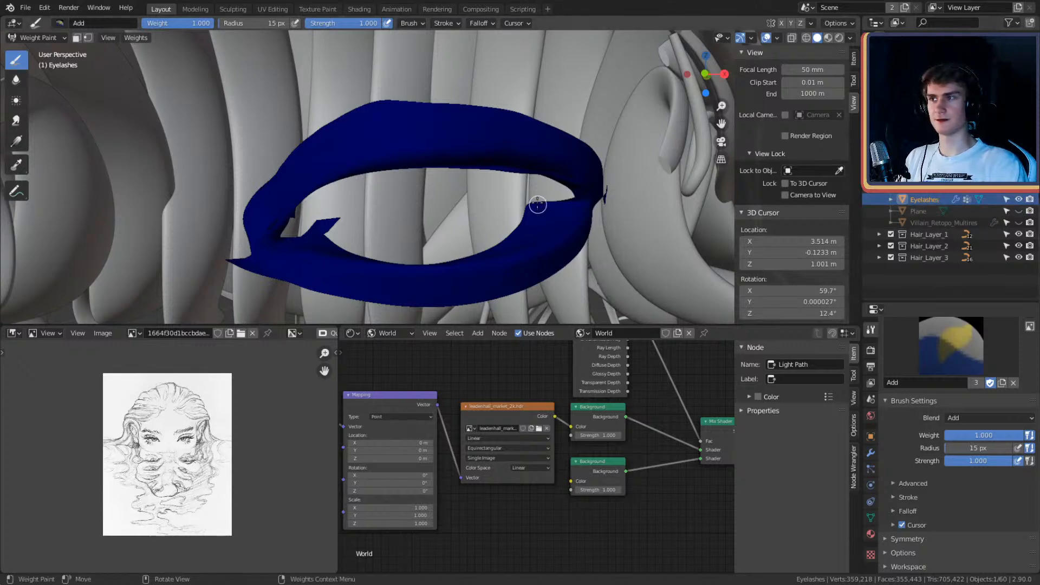
pyautogui.moveTo(546, 194); pyautogui.dragTo(433, 204, button='middle')
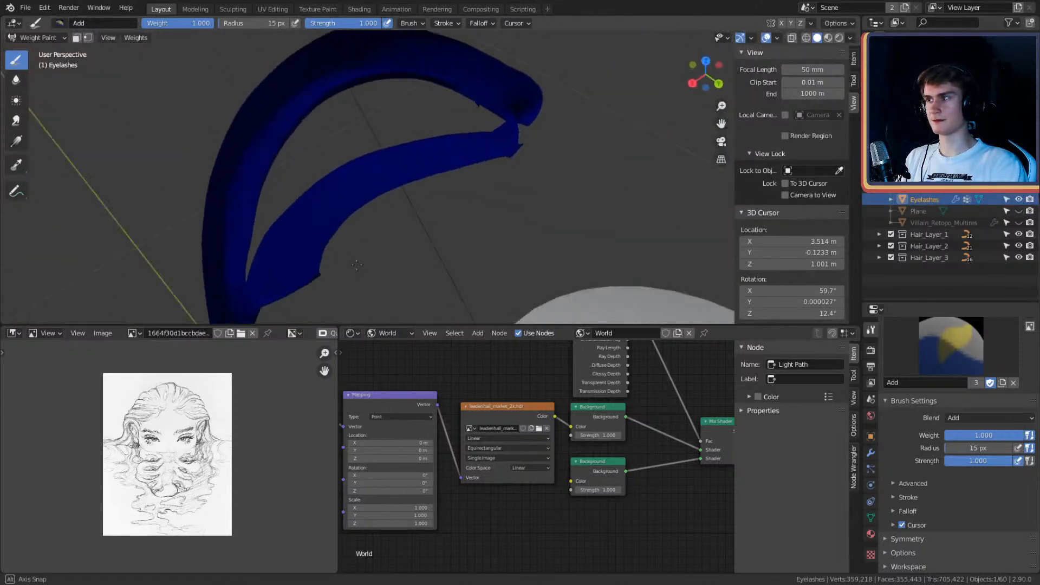
pyautogui.press('Tab')
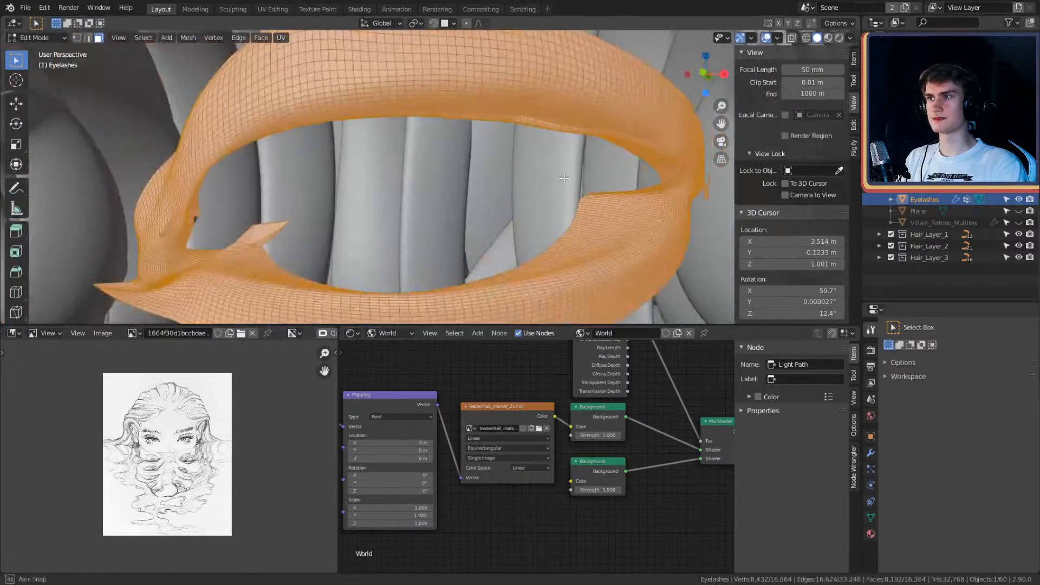
pyautogui.moveTo(553, 178); pyautogui.dragTo(613, 202, button='middle')
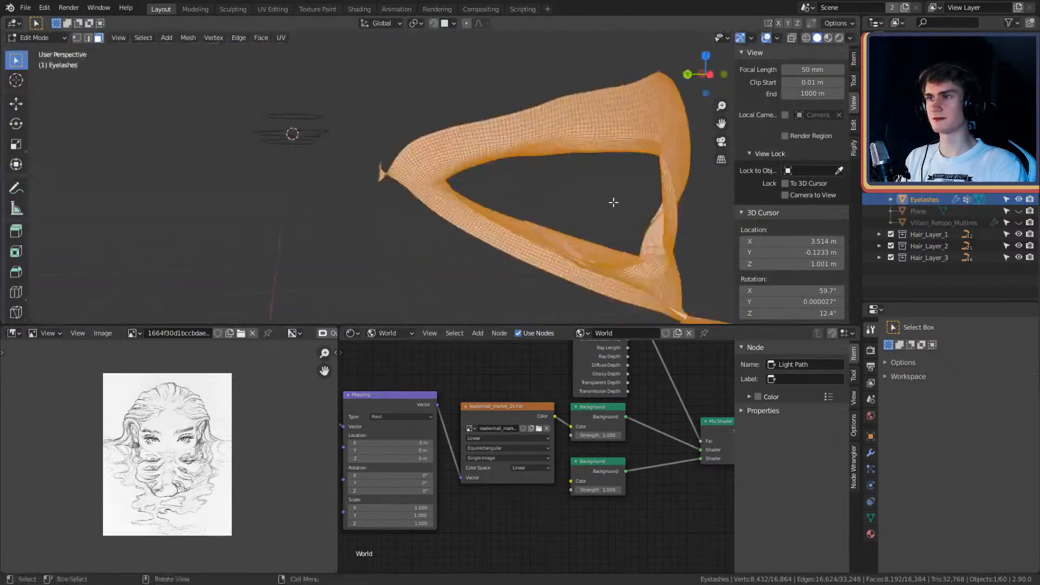
pyautogui.scroll(2, 488, 195)
pyautogui.moveTo(546, 207)
pyautogui.keyDown('shift'); pyautogui.mouseDown(button='middle')
pyautogui.moveTo(488, 195)
pyautogui.moveTo(508, 249)
pyautogui.moveTo(509, 217)
pyautogui.moveTo(528, 213)
pyautogui.moveTo(403, 141)
pyautogui.moveTo(466, 191)
pyautogui.moveTo(445, 210)
pyautogui.moveTo(537, 191)
pyautogui.moveTo(526, 179)
pyautogui.mouseUp(button='middle'); pyautogui.keyUp('shift')
pyautogui.scroll(2, 509, 248)
pyautogui.scroll(-5, 460, 168)
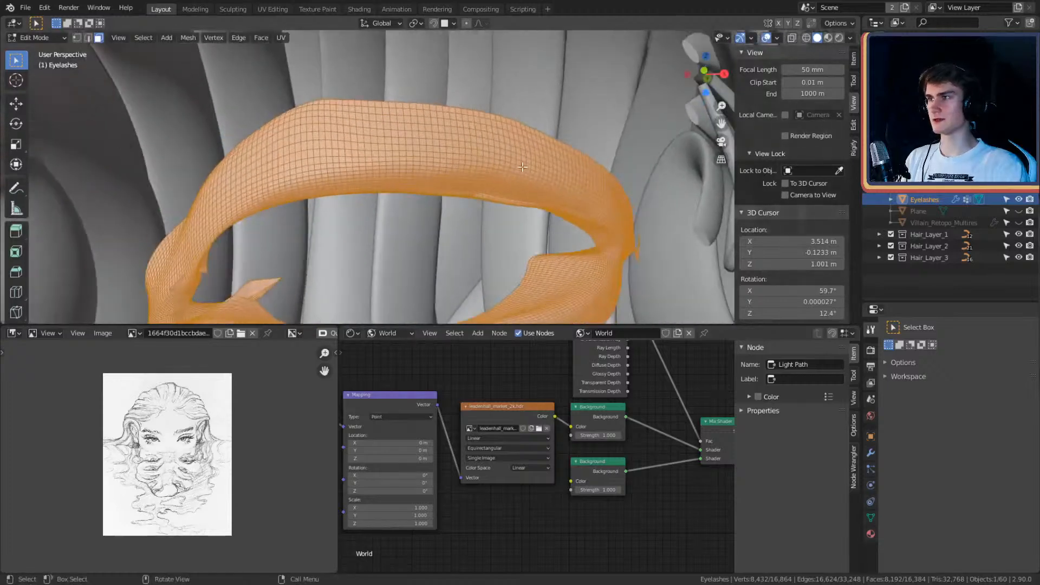
pyautogui.press('Tab')
# Step: Paint a density line along the upper eyelid toward the inner corner with the Add brush at a 13 px radius
pyautogui.keyDown('ctrl'); pyautogui.moveTo(350, 169); pyautogui.dragTo(434, 139, button='middle'); pyautogui.keyUp('ctrl')
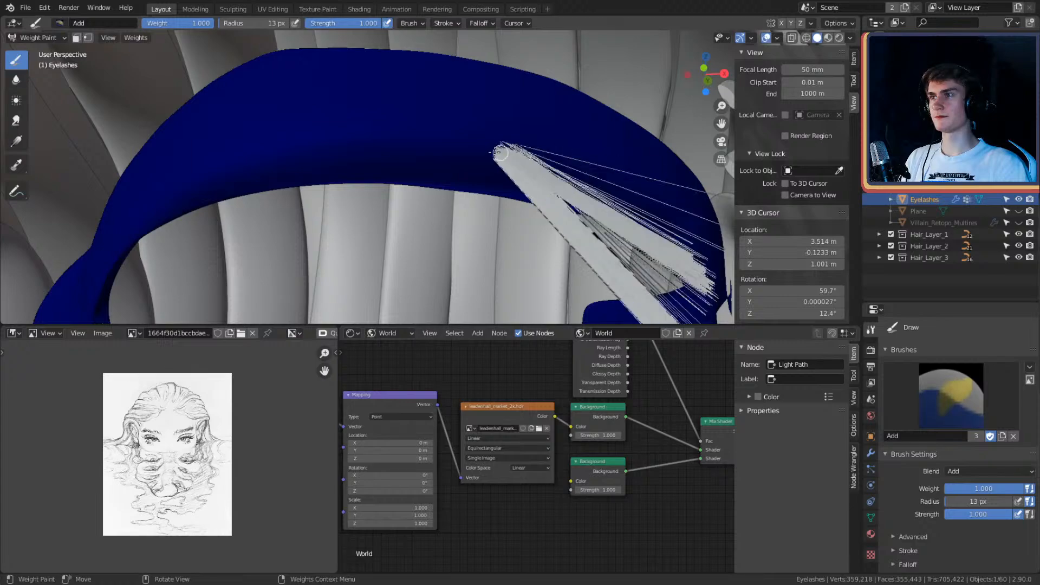
pyautogui.moveTo(400, 142); pyautogui.dragTo(344, 142)
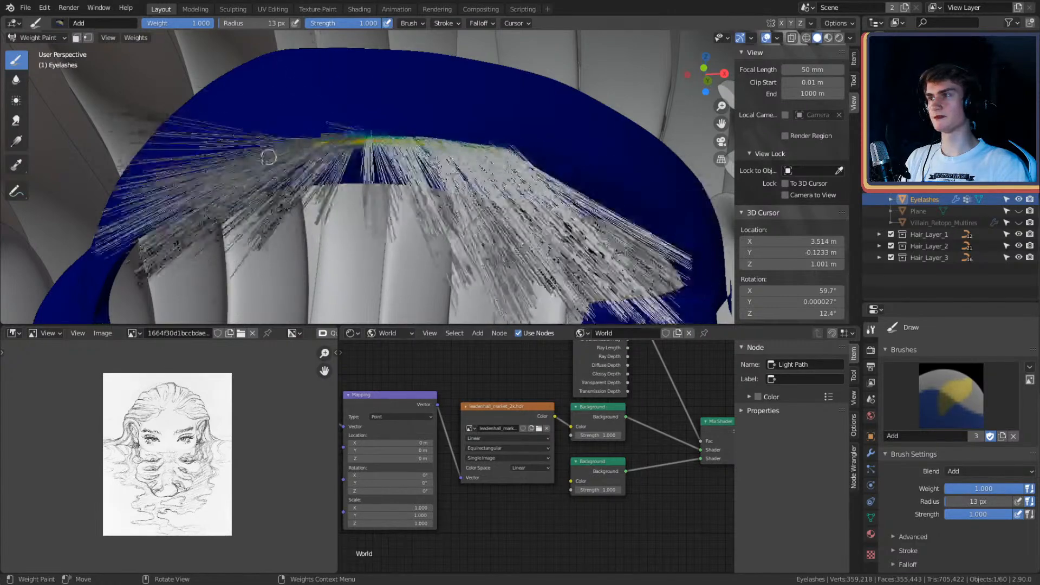
pyautogui.moveTo(269, 157); pyautogui.dragTo(476, 112, button='middle')
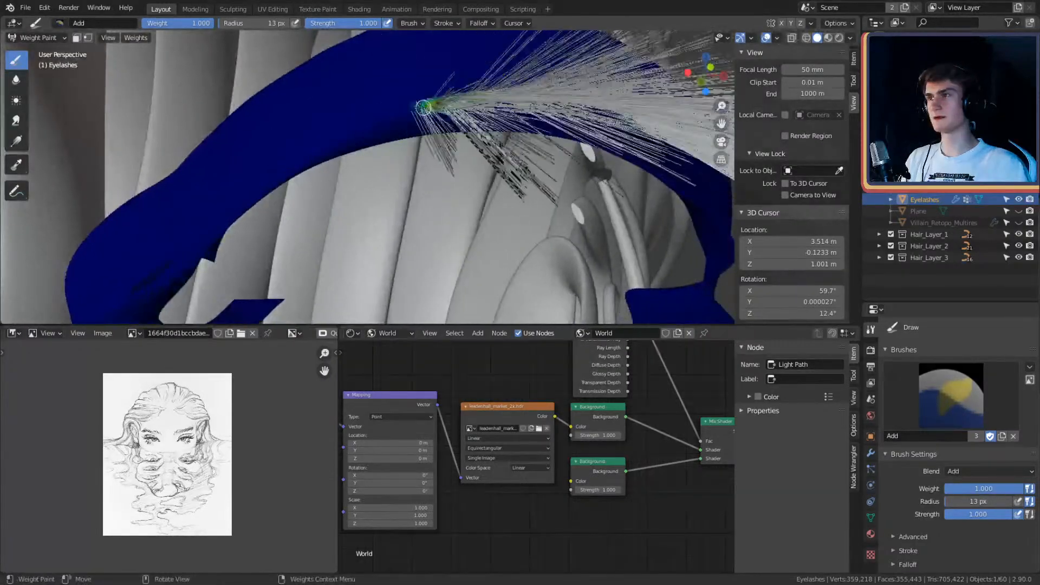
pyautogui.moveTo(352, 133); pyautogui.dragTo(416, 137, button='middle')
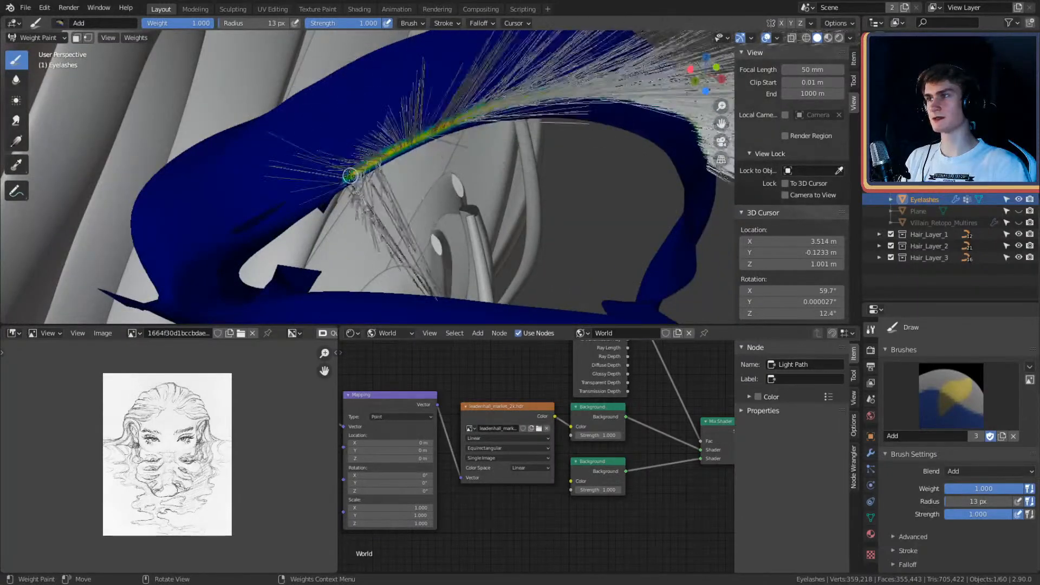
pyautogui.moveTo(442, 154); pyautogui.dragTo(449, 143, button='middle')
# Step: Enlarge the Add brush to a 17 px radius and extend the upper eyelid's density line toward the outer corner
pyautogui.press(']')
pyautogui.press(']')
pyautogui.press(']')
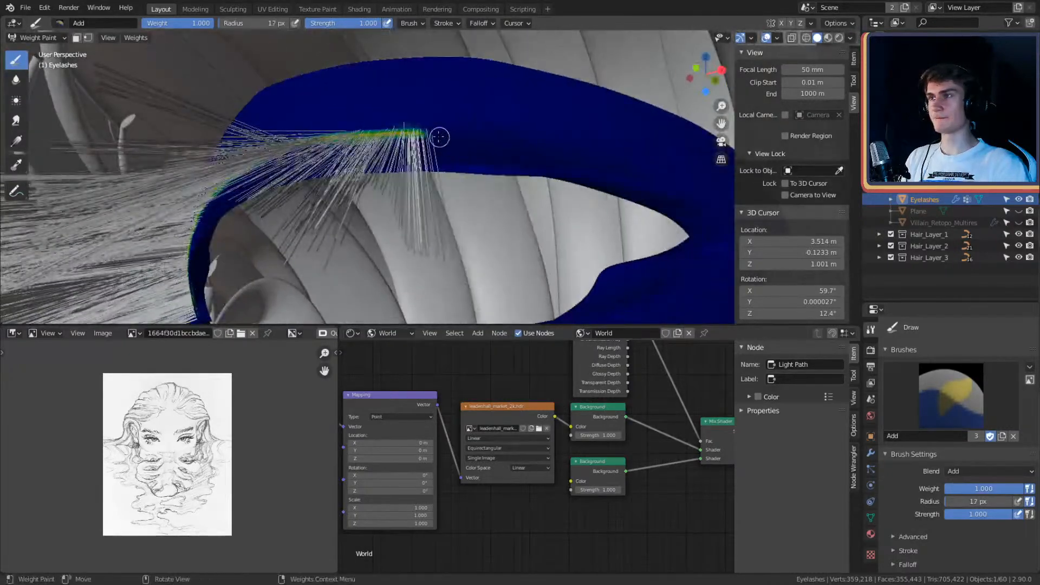
pyautogui.moveTo(480, 137); pyautogui.dragTo(474, 135)
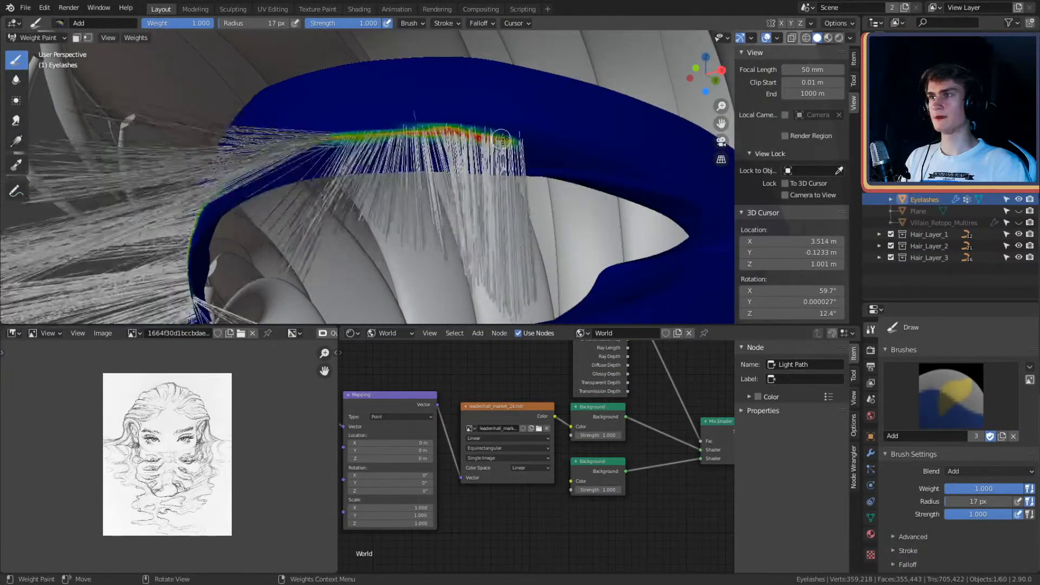
pyautogui.moveTo(474, 135); pyautogui.dragTo(385, 128, button='middle')
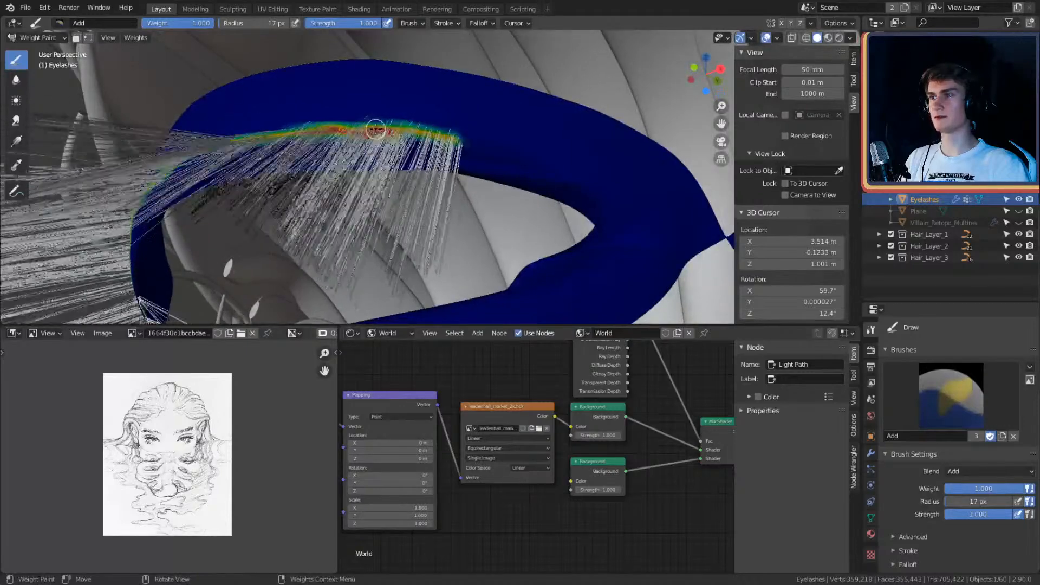
pyautogui.keyDown('shift'); pyautogui.moveTo(529, 142); pyautogui.dragTo(369, 128, button='middle'); pyautogui.keyUp('shift')
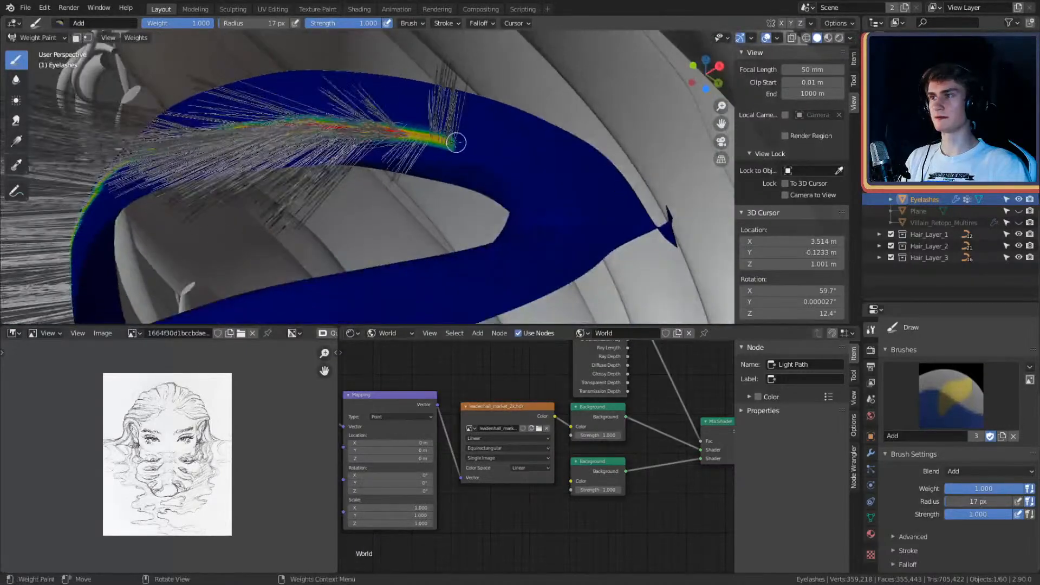
pyautogui.moveTo(477, 142)
pyautogui.mouseDown(button='middle')
pyautogui.moveTo(480, 133)
pyautogui.moveTo(476, 161)
pyautogui.moveTo(505, 176)
pyautogui.moveTo(532, 174)
pyautogui.moveTo(531, 99)
pyautogui.moveTo(548, 146)
pyautogui.moveTo(490, 135)
pyautogui.moveTo(485, 155)
pyautogui.mouseUp(button='middle')
pyautogui.scroll(2, 493, 133)
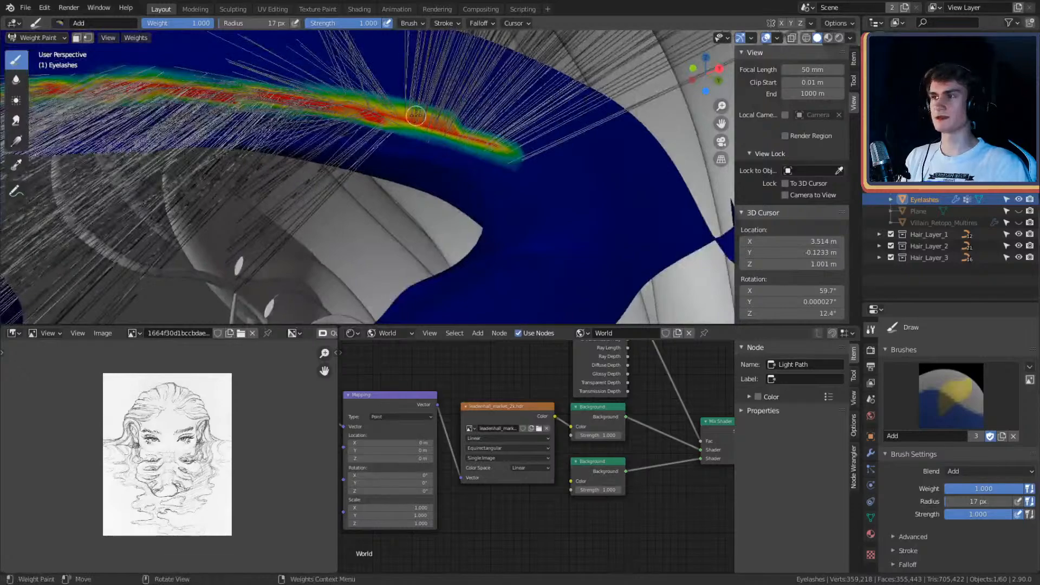
pyautogui.moveTo(415, 115); pyautogui.dragTo(474, 140, button='middle')
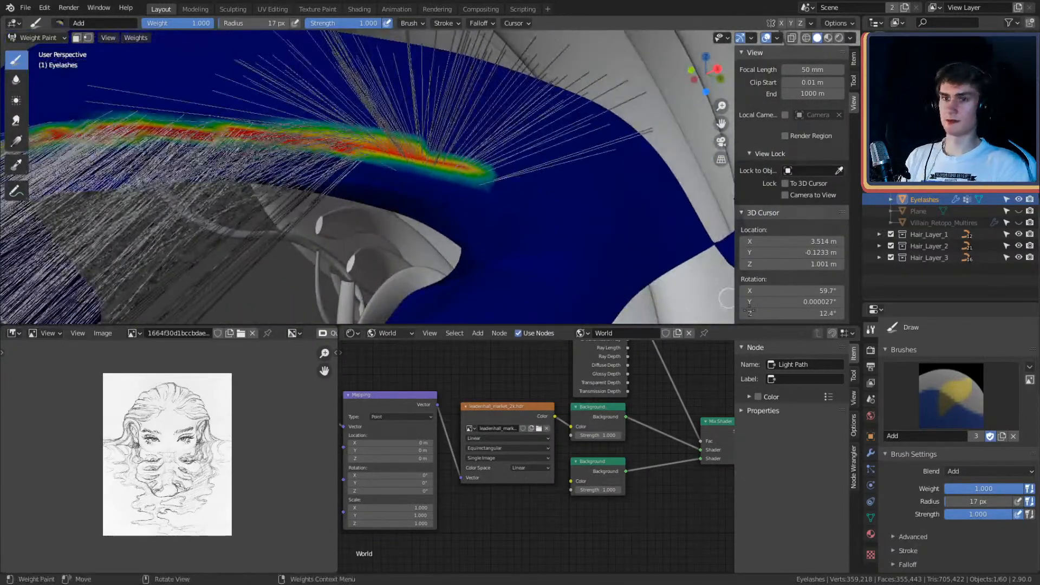
# Step: Erase the density near the outer end of the upper eyelid line with the Subtract brush at a 17 px radius
pyautogui.click(950, 396)
pyautogui.click(902, 215)
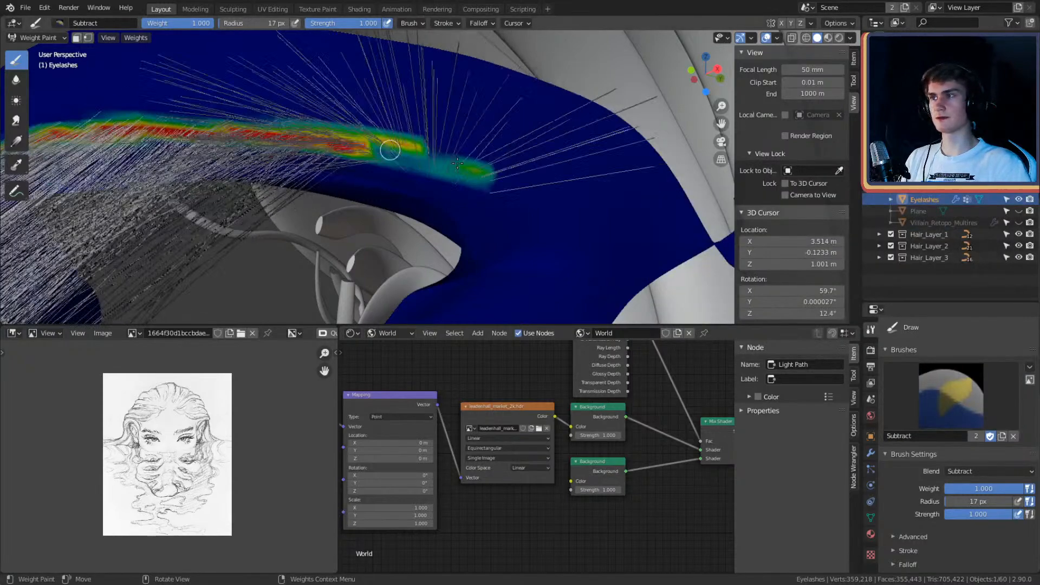
pyautogui.moveTo(458, 162); pyautogui.dragTo(298, 127)
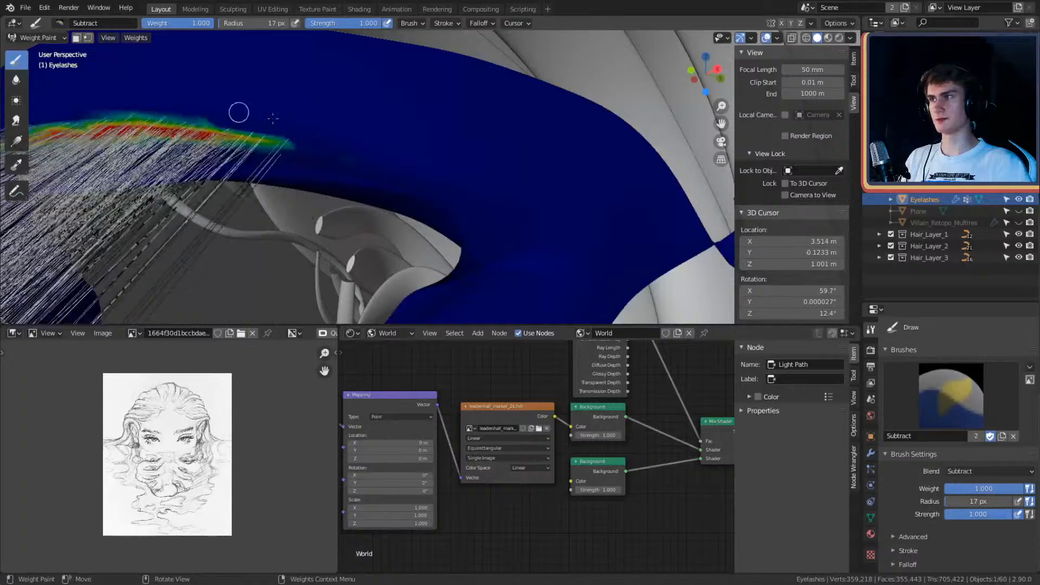
# Step: Repaint the outer end of the upper eyelid's density line up to the outer corner with the Add brush at a 17 px radius
pyautogui.moveTo(328, 148)
pyautogui.mouseDown(button='middle')
pyautogui.moveTo(464, 148)
pyautogui.moveTo(466, 160)
pyautogui.mouseUp(button='middle')
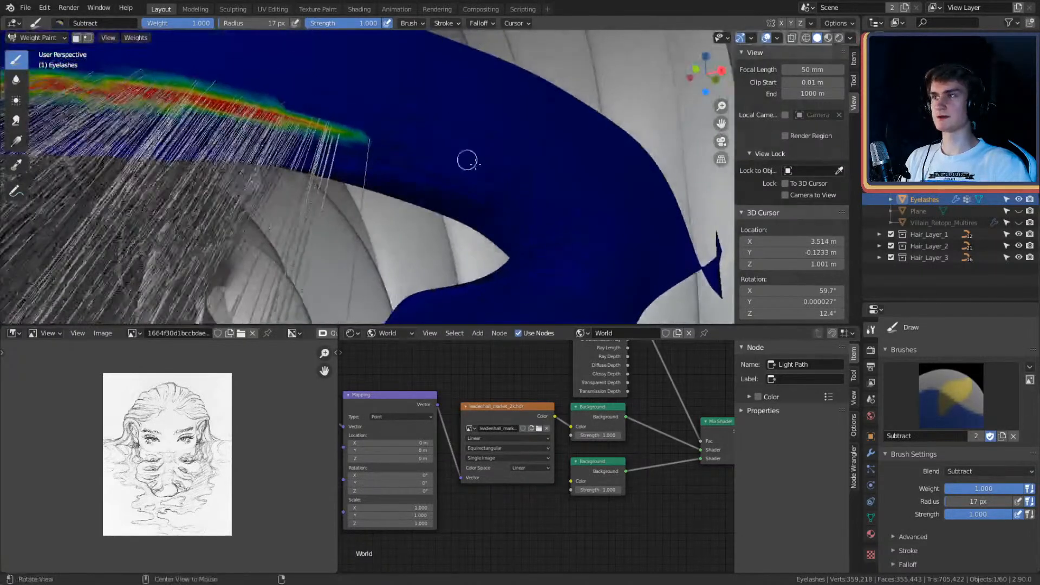
pyautogui.click(965, 406)
pyautogui.click(666, 217)
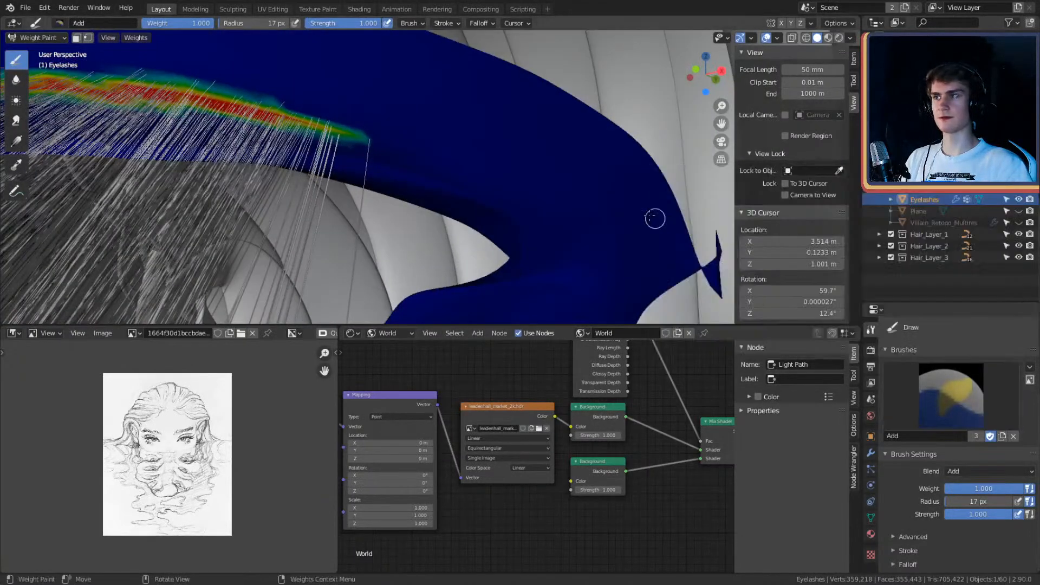
pyautogui.moveTo(657, 218)
pyautogui.mouseDown(button='middle')
pyautogui.moveTo(446, 212)
pyautogui.moveTo(461, 198)
pyautogui.moveTo(418, 219)
pyautogui.mouseUp(button='middle')
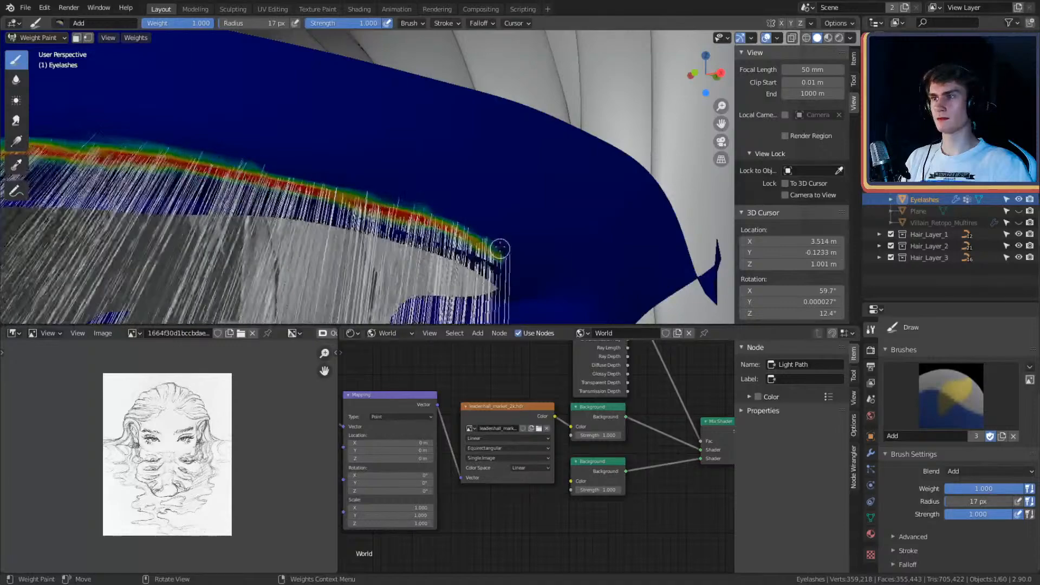
pyautogui.moveTo(391, 213)
pyautogui.mouseDown(button='middle')
pyautogui.moveTo(450, 194)
pyautogui.moveTo(403, 198)
pyautogui.mouseUp(button='middle')
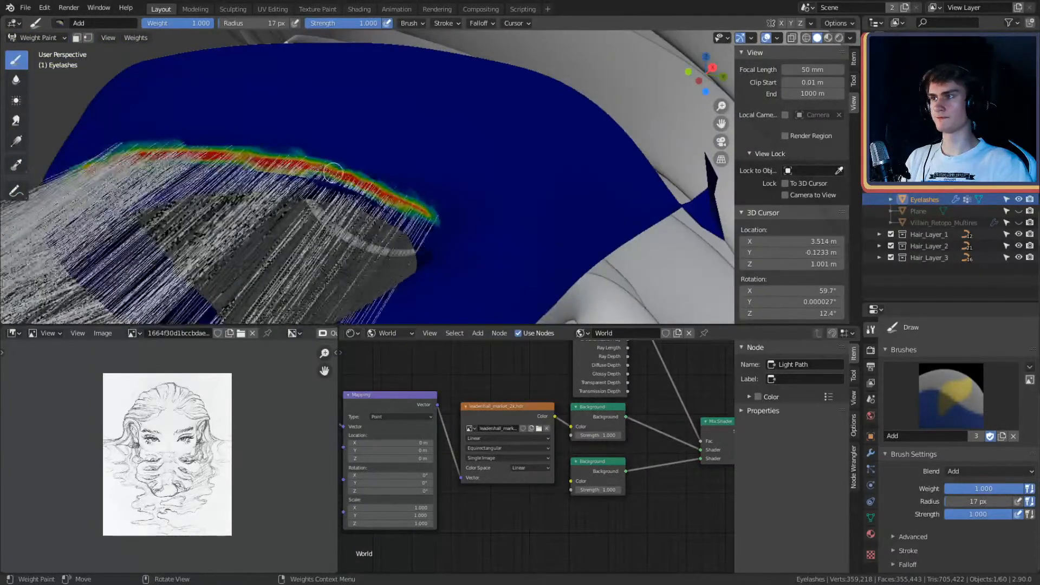
# Step: Hide the ParticleSettings hairs in the viewport so the painted weights on the Eyelashes mesh are unobstructed
pyautogui.keyDown('ctrl'); pyautogui.moveTo(398, 145); pyautogui.dragTo(443, 184, button='middle'); pyautogui.keyUp('ctrl')
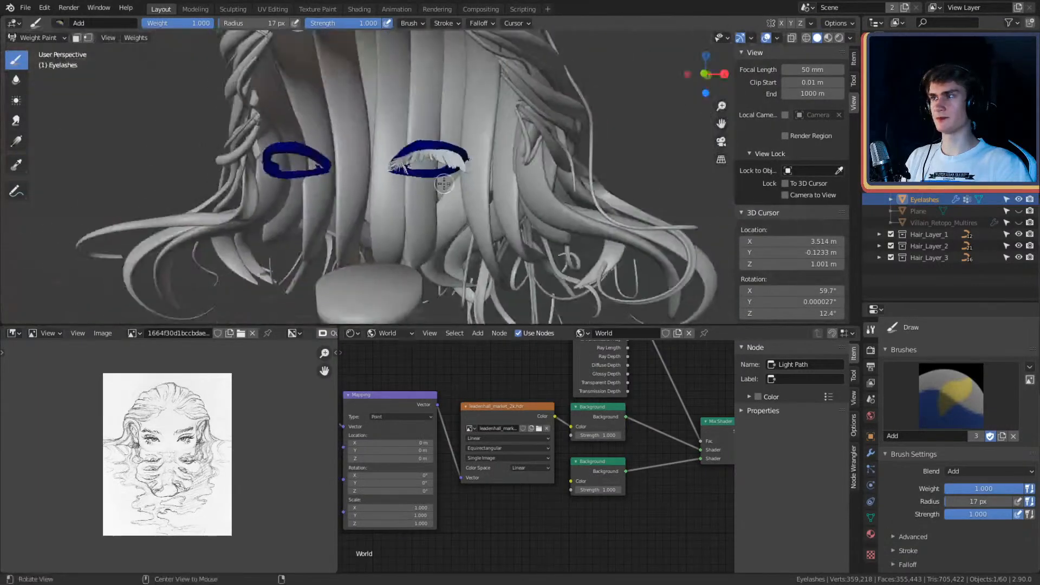
pyautogui.keyDown('alt'); pyautogui.moveTo(444, 184); pyautogui.dragTo(492, 162); pyautogui.keyUp('alt')
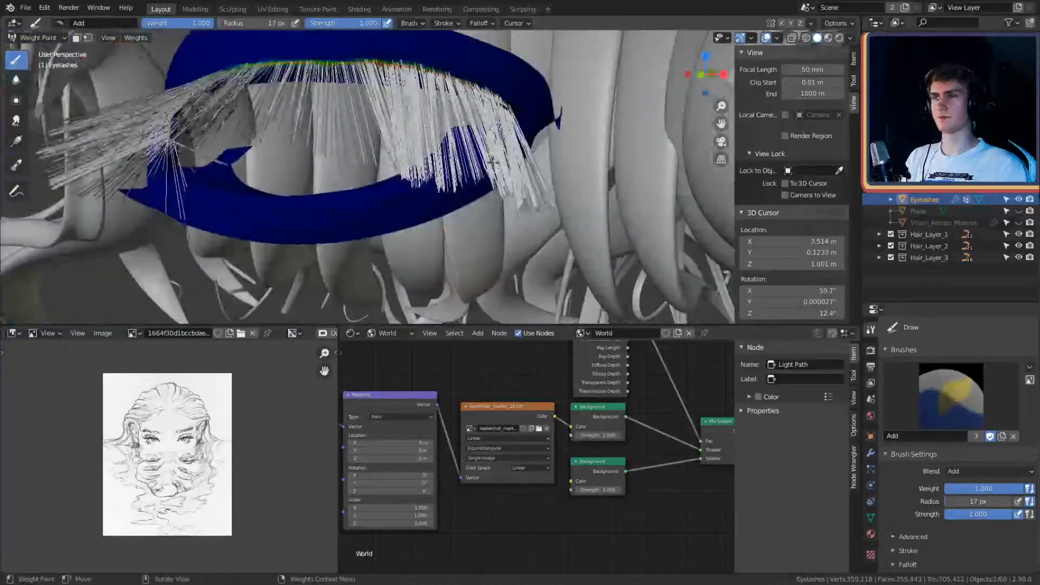
pyautogui.click(870, 469)
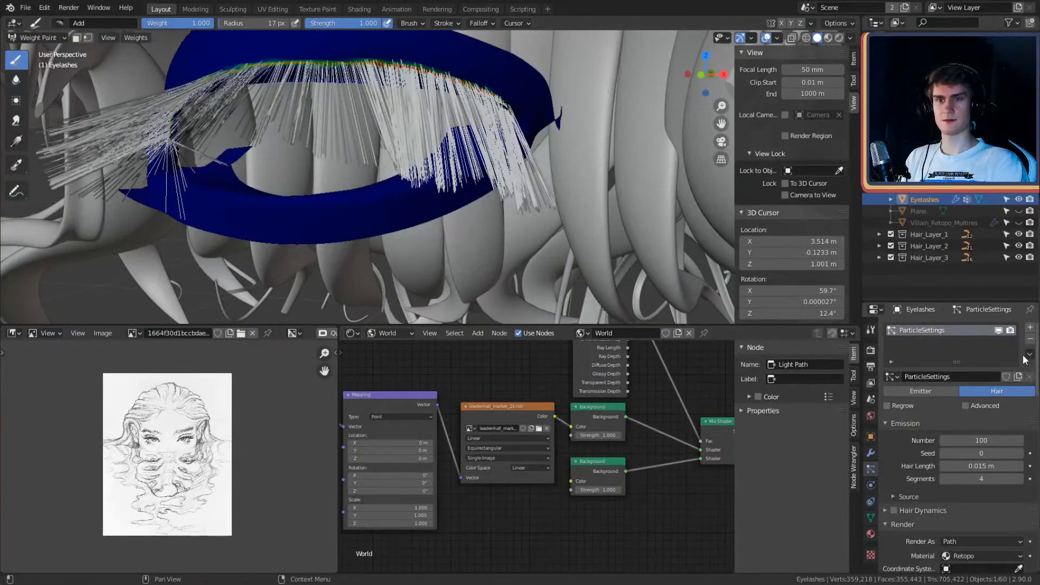
pyautogui.click(998, 330)
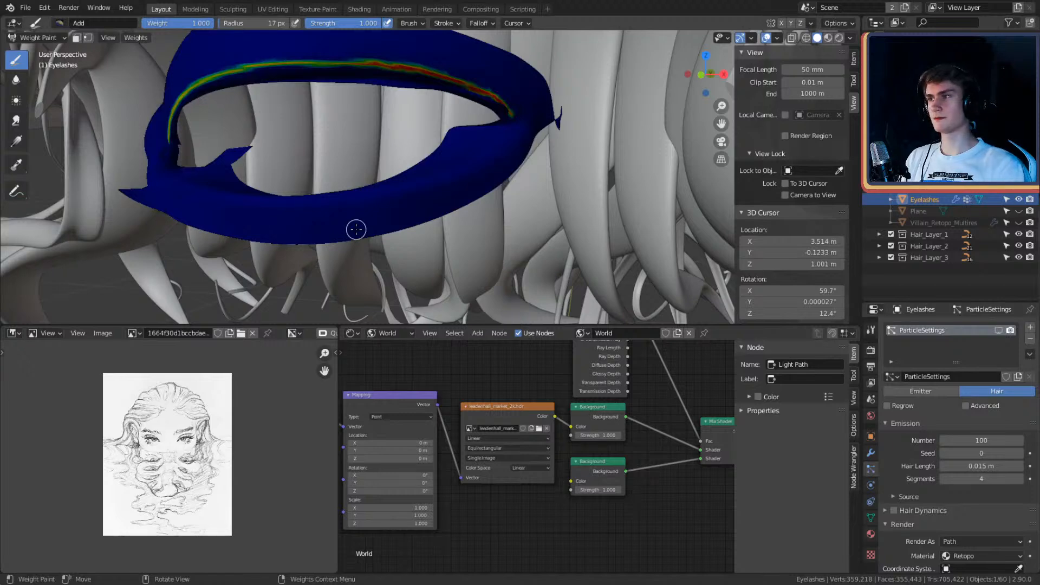
# Step: Paint a density line along the lower eyelid between the outer corner and about mid-lid with the Add brush at a 17 px radius
pyautogui.moveTo(401, 167); pyautogui.dragTo(490, 168, button='middle')
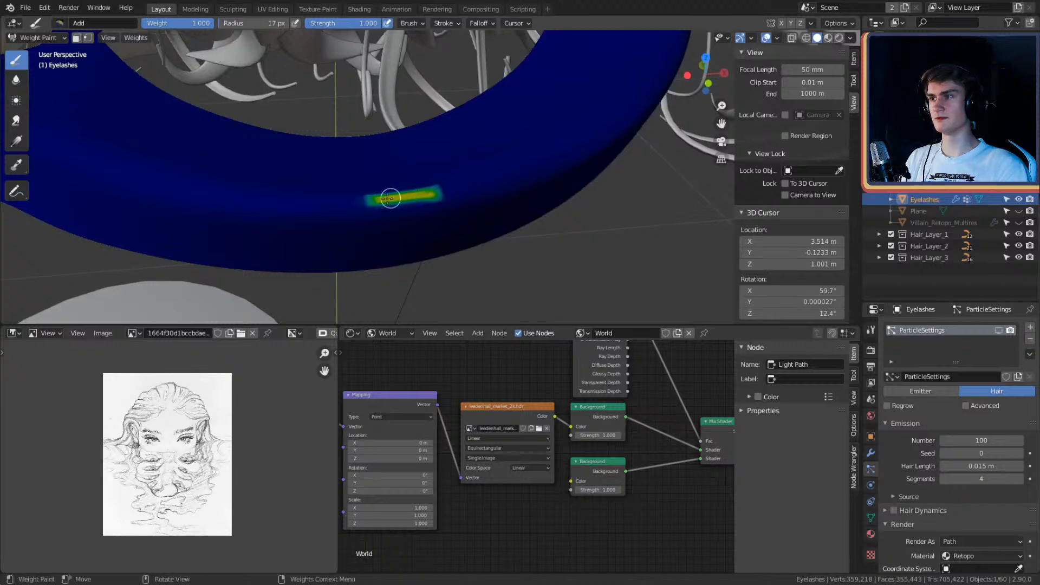
pyautogui.moveTo(462, 186); pyautogui.dragTo(579, 142)
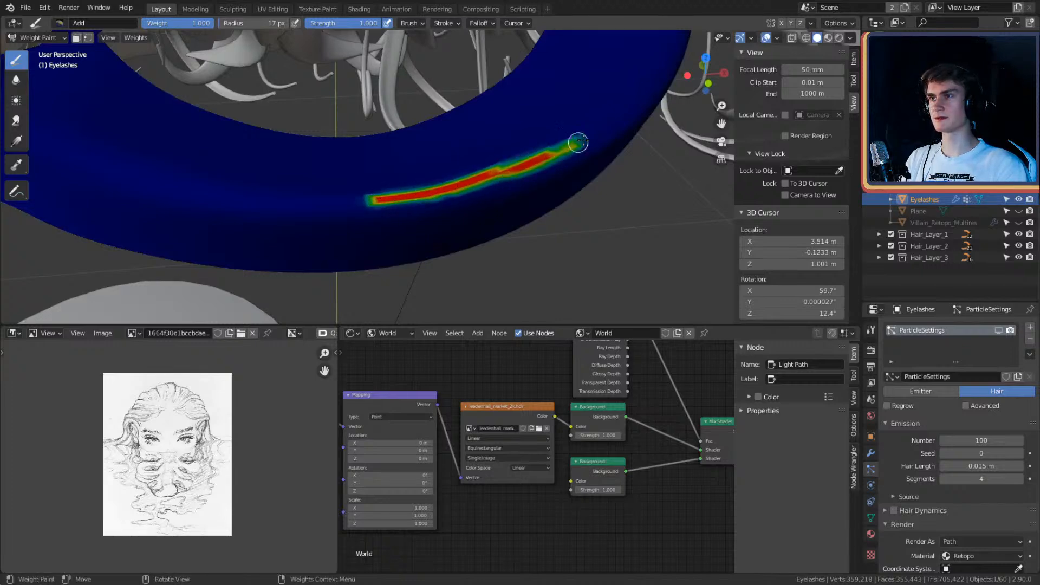
pyautogui.moveTo(598, 125); pyautogui.dragTo(562, 152, button='middle')
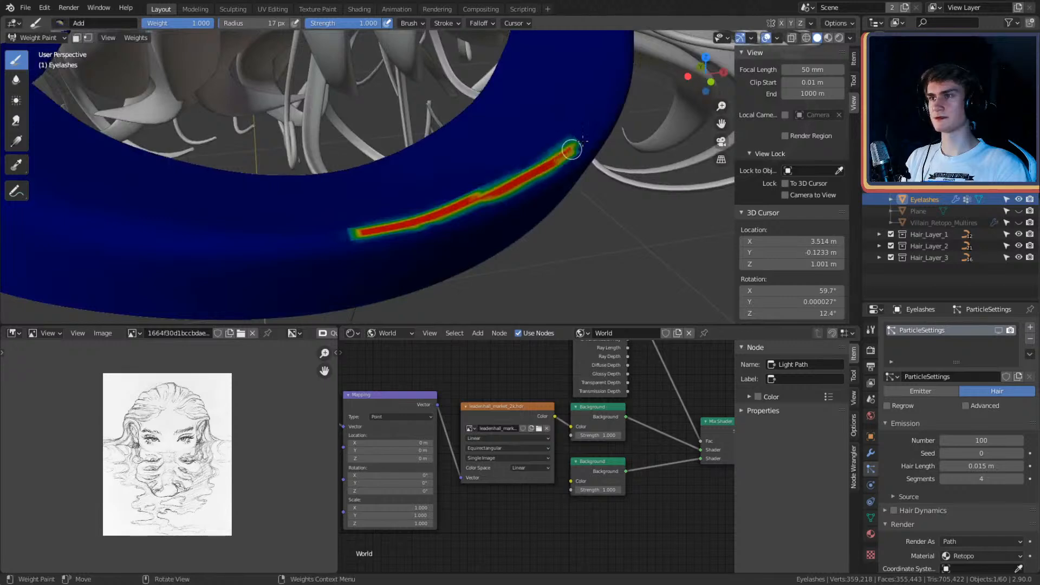
pyautogui.moveTo(623, 87)
pyautogui.keyDown('shift'); pyautogui.mouseDown(button='middle')
pyautogui.moveTo(539, 146)
pyautogui.moveTo(567, 149)
pyautogui.moveTo(527, 172)
pyautogui.moveTo(596, 146)
pyautogui.moveTo(530, 170)
pyautogui.mouseUp(button='middle'); pyautogui.keyUp('shift')
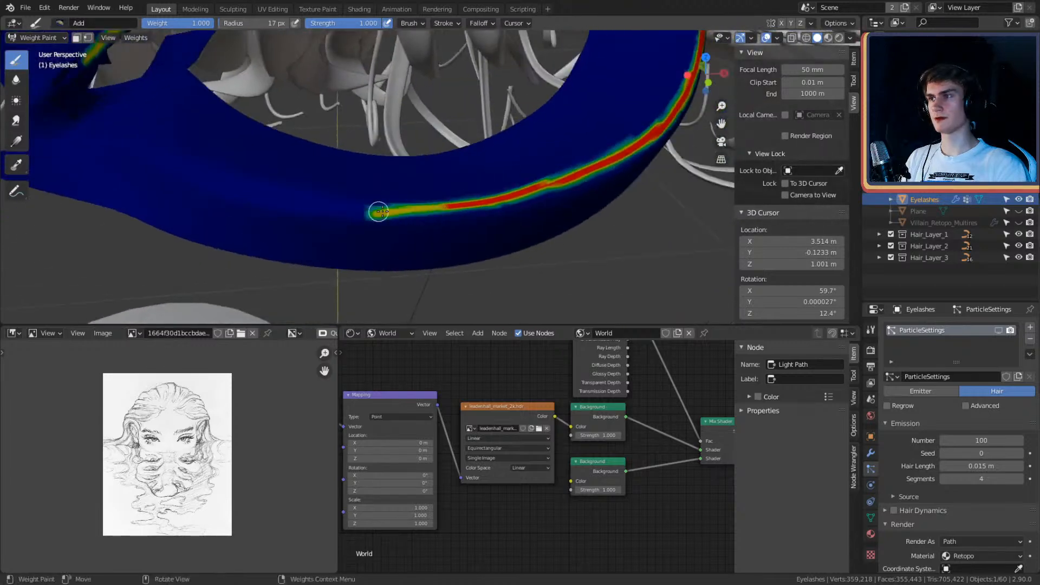
pyautogui.moveTo(379, 211); pyautogui.dragTo(355, 209)
pyautogui.moveTo(356, 209); pyautogui.dragTo(421, 226, button='middle')
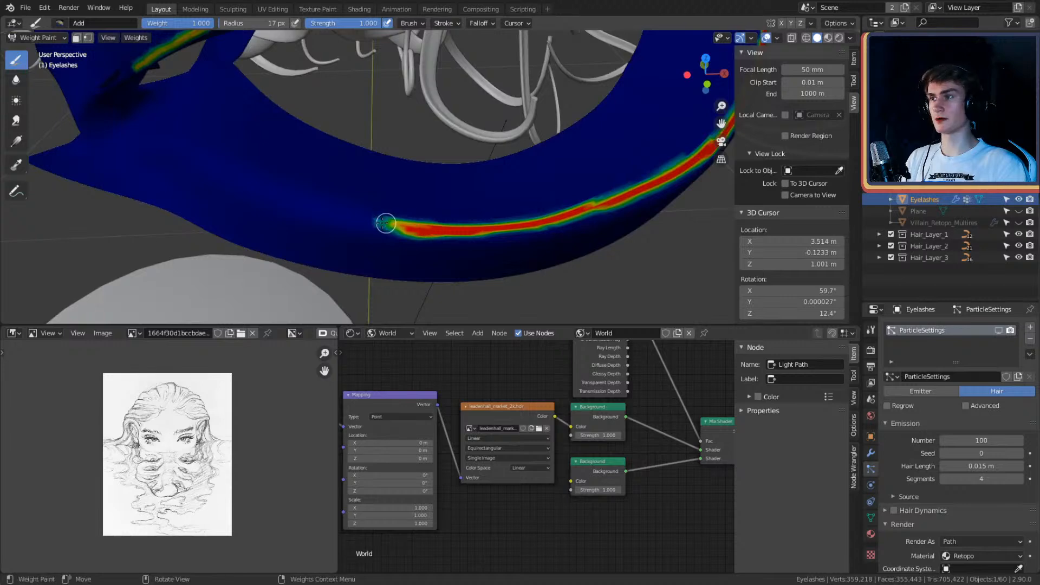
# Step: Show the ParticleSettings hairs in the viewport and switch the Eyelashes mesh to Object Mode
pyautogui.moveTo(477, 208)
pyautogui.mouseDown(button='middle')
pyautogui.moveTo(547, 174)
pyautogui.moveTo(478, 116)
pyautogui.moveTo(497, 181)
pyautogui.moveTo(519, 178)
pyautogui.moveTo(537, 125)
pyautogui.moveTo(476, 185)
pyautogui.moveTo(504, 152)
pyautogui.moveTo(550, 132)
pyautogui.moveTo(534, 122)
pyautogui.moveTo(515, 157)
pyautogui.moveTo(526, 161)
pyautogui.mouseUp(button='middle')
pyautogui.scroll(5, 553, 116)
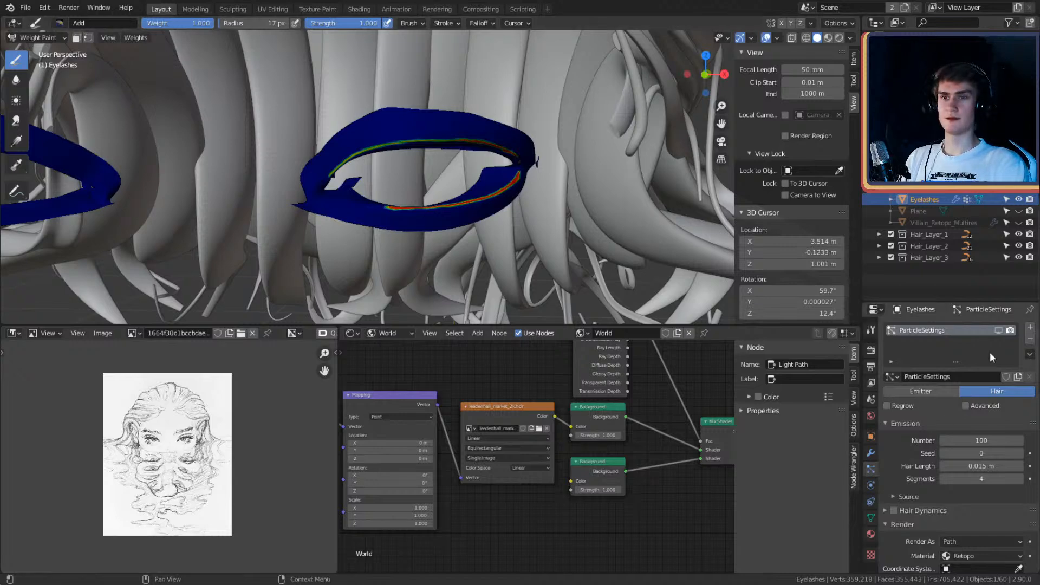
pyautogui.click(999, 330)
pyautogui.click(31, 37)
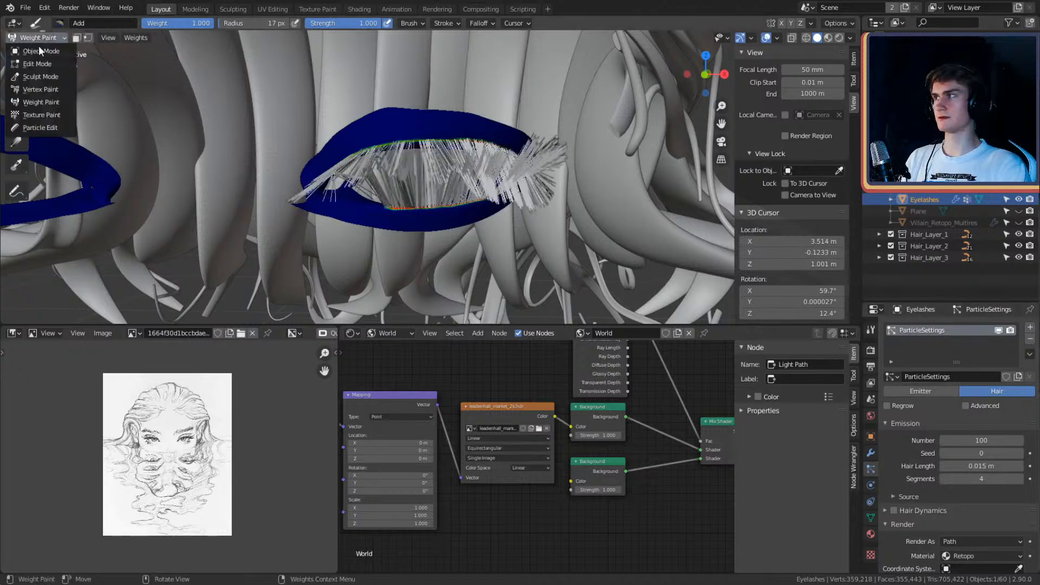
pyautogui.click(40, 50)
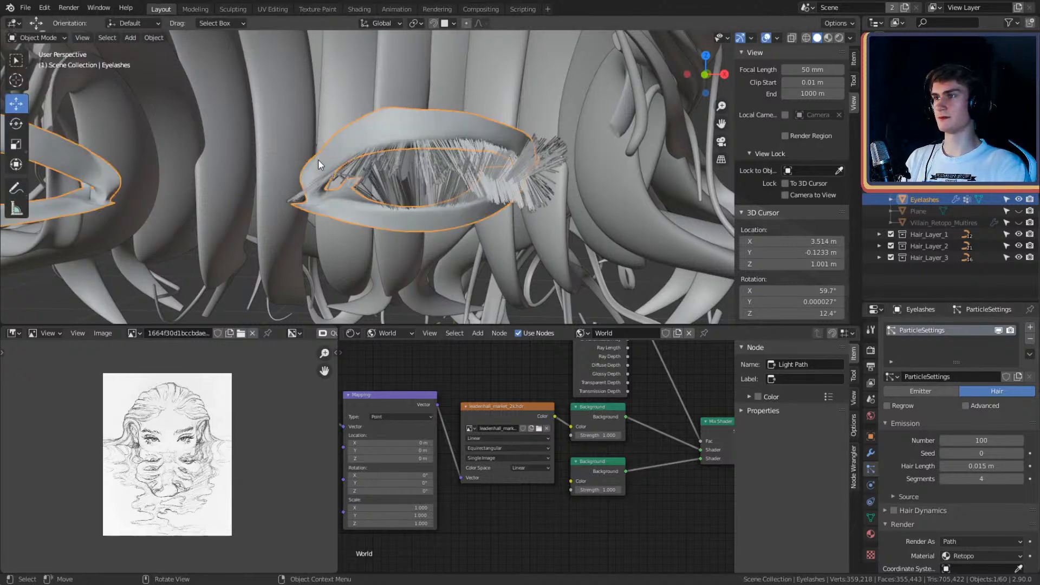
# Step: Unhide the Villain_Retopo_Multires head mesh and select the Eyelashes mesh around the eyes
pyautogui.click(1018, 222)
pyautogui.scroll(-3, 573, 181)
pyautogui.scroll(2, 618, 163)
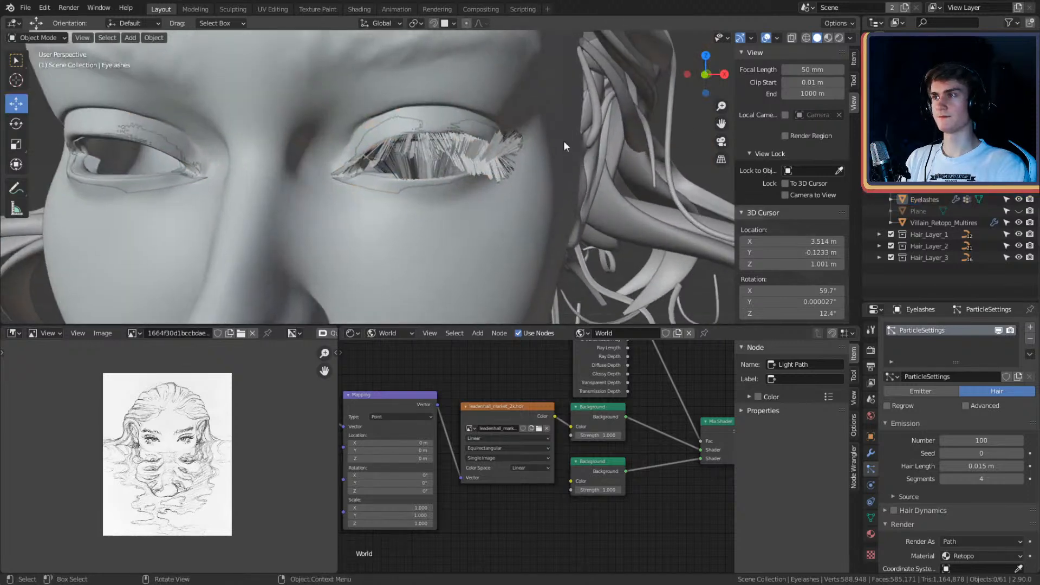
pyautogui.click(392, 126)
pyautogui.scroll(-2, 450, 146)
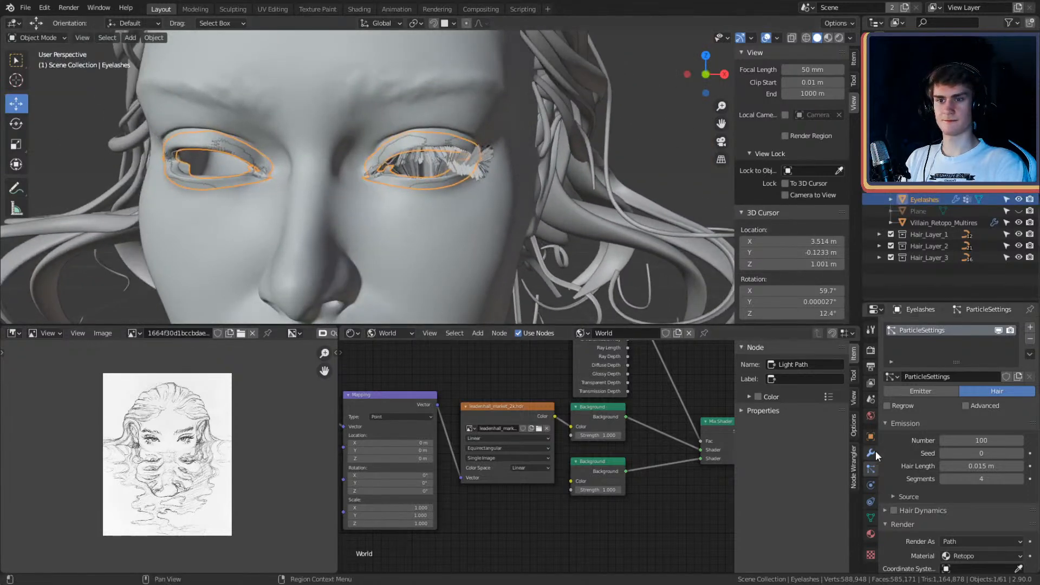
# Step: Disable Show Emitter in the particle system's viewport display and inspect the lashes against the face from several angles
pyautogui.click(873, 452)
pyautogui.click(871, 468)
pyautogui.scroll(-8, 924, 426)
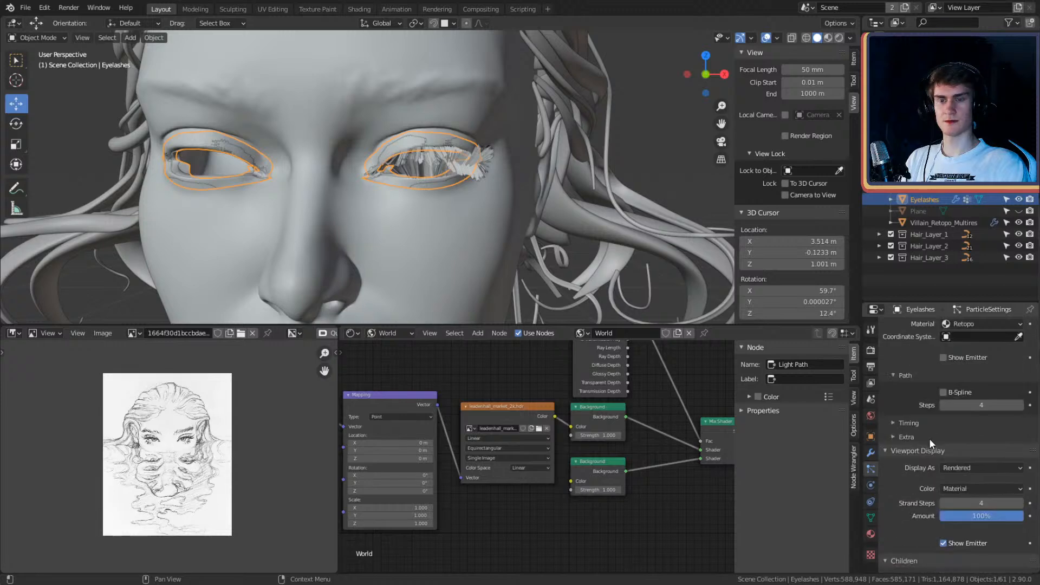
pyautogui.scroll(-3, 924, 420)
pyautogui.click(943, 451)
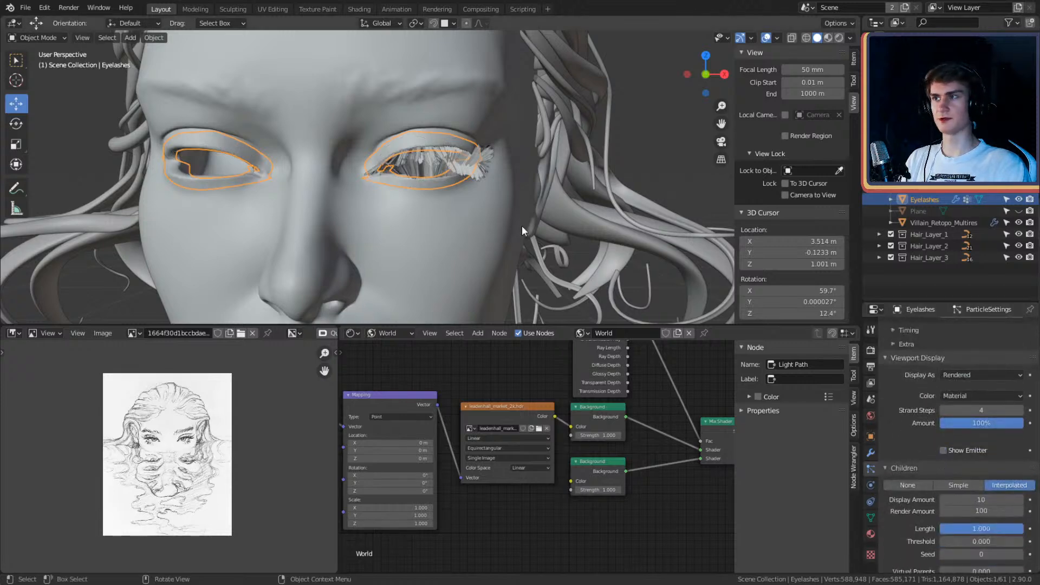
pyautogui.moveTo(522, 226); pyautogui.dragTo(581, 158, button='middle')
pyautogui.hotkey('alt', 'a')
pyautogui.scroll(5, 540, 148)
pyautogui.scroll(2, 509, 162)
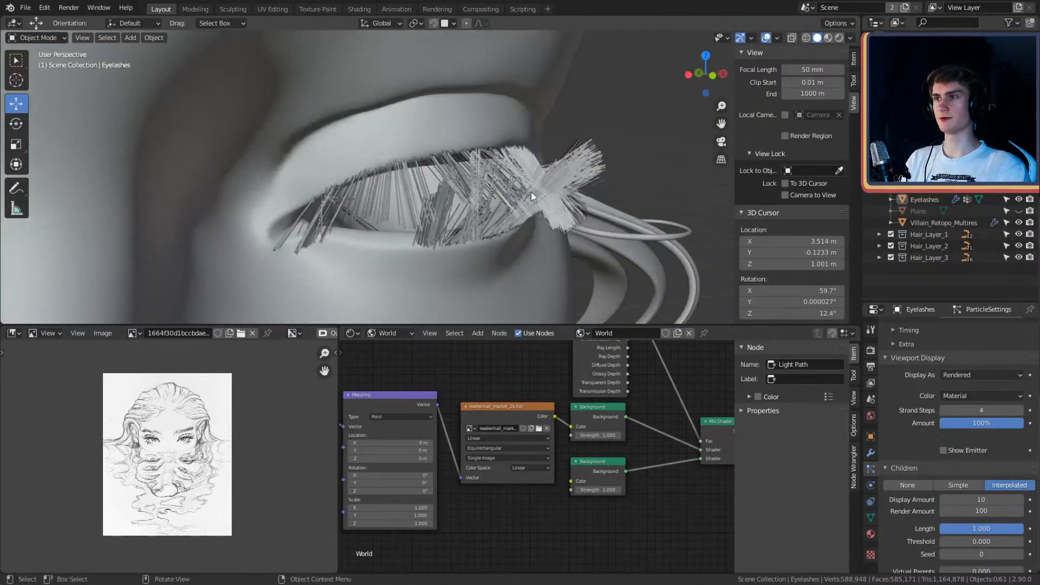
pyautogui.moveTo(530, 192); pyautogui.dragTo(506, 206, button='middle')
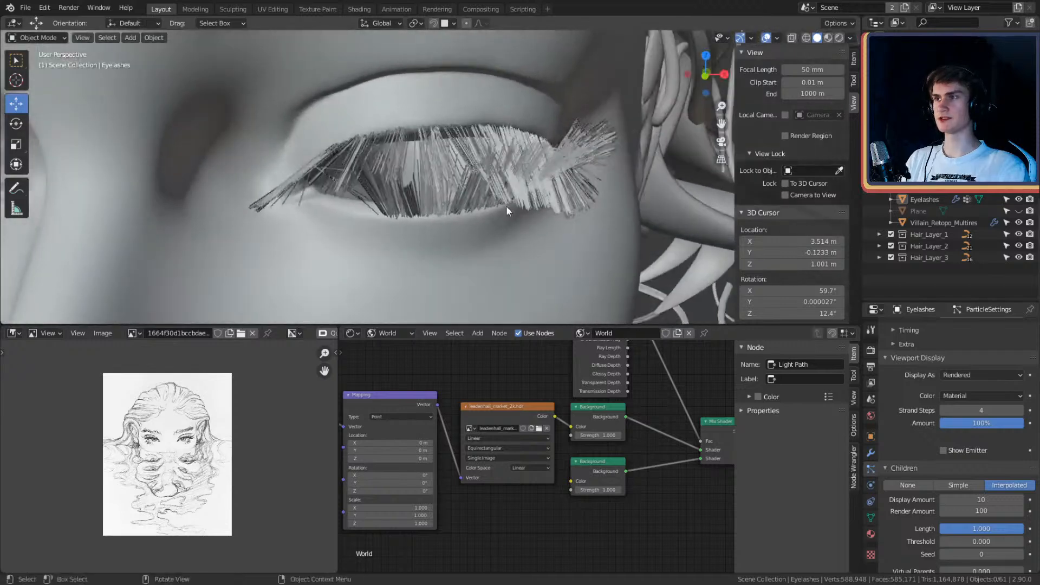
# Step: Add a second vertex group named Legth to the Eyelashes mesh
pyautogui.click(870, 517)
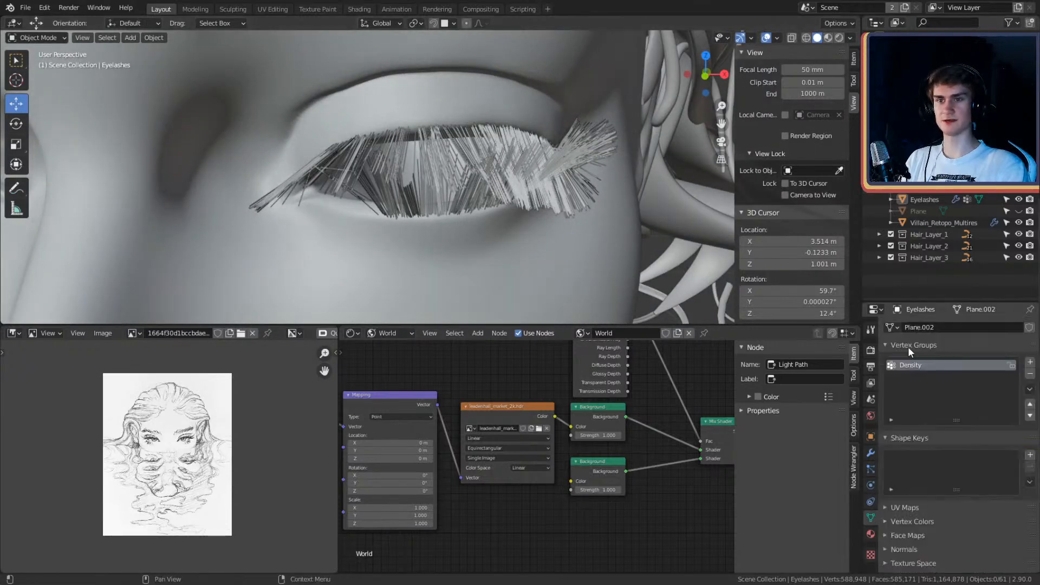
pyautogui.click(1029, 363)
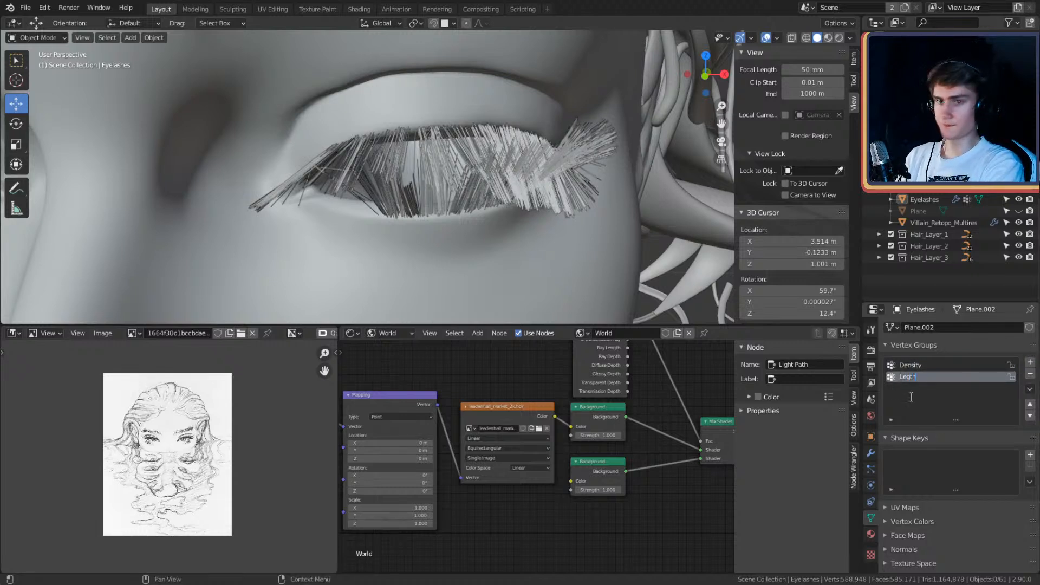
pyautogui.press('Return')
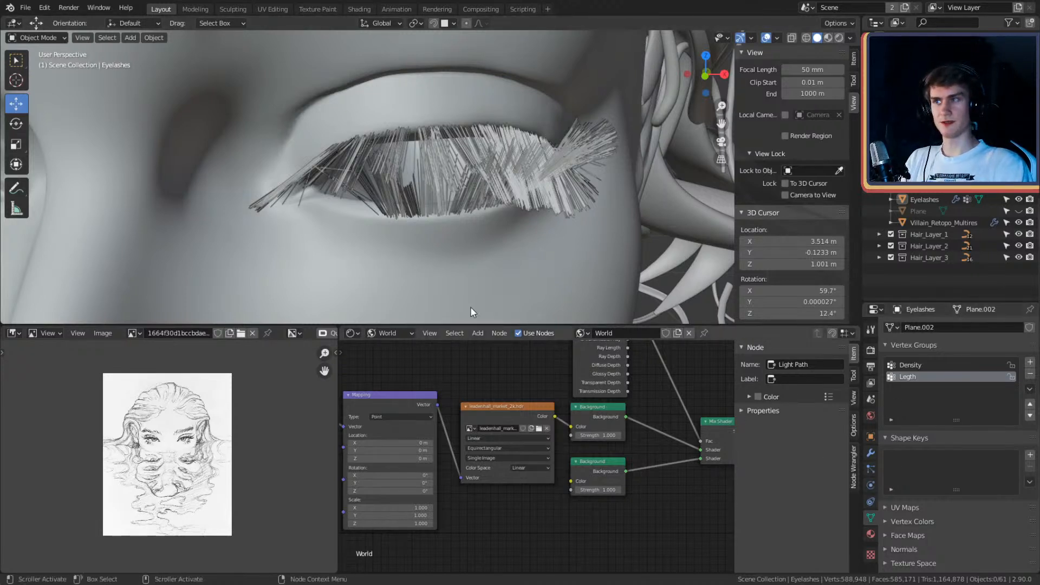
# Step: Switch the Eyelashes mesh to Weight Paint mode and hide the Villain_Retopo_Multires head mesh
pyautogui.click(38, 37)
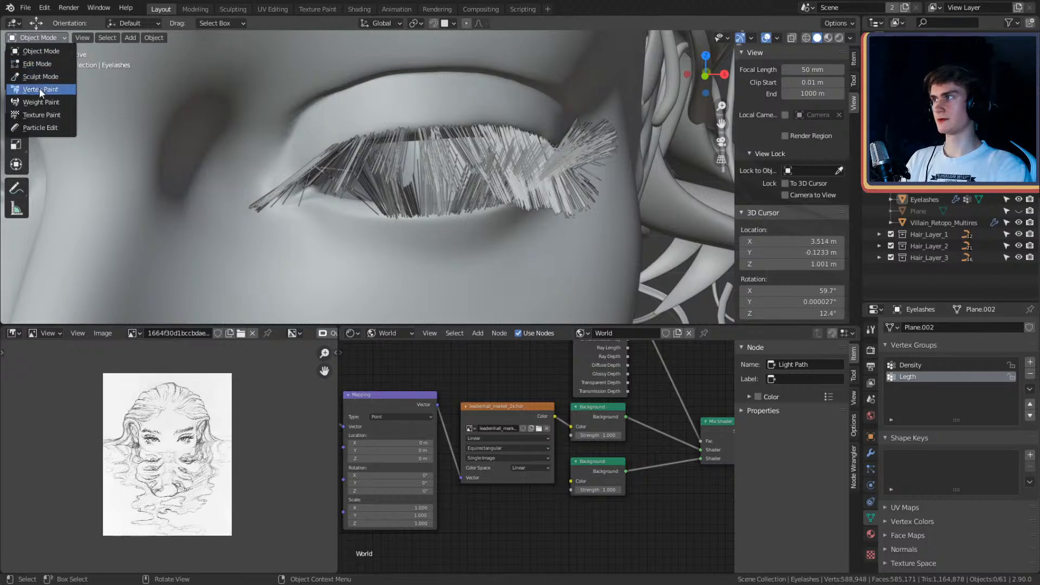
pyautogui.click(38, 100)
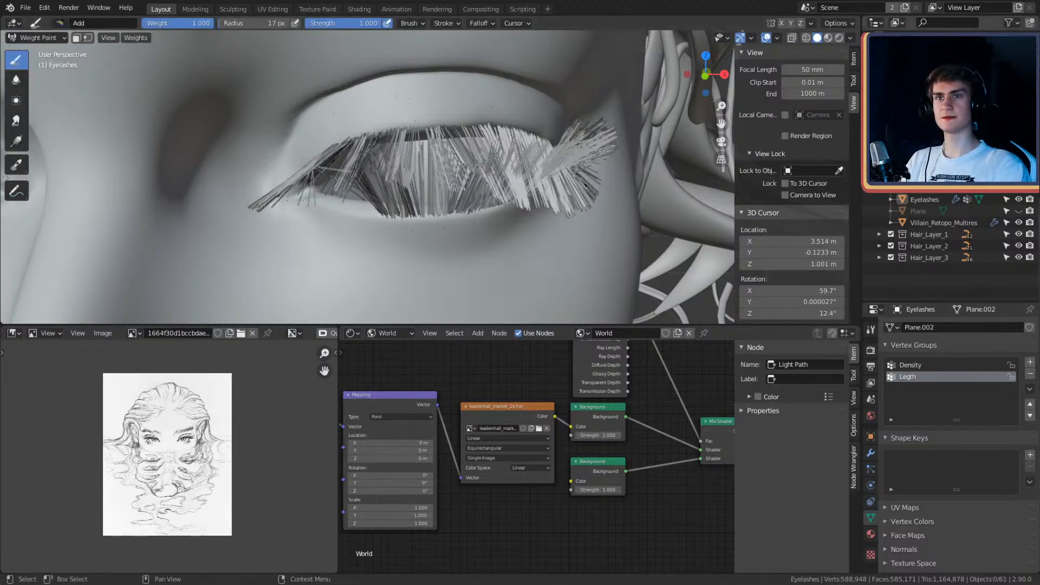
pyautogui.click(1019, 222)
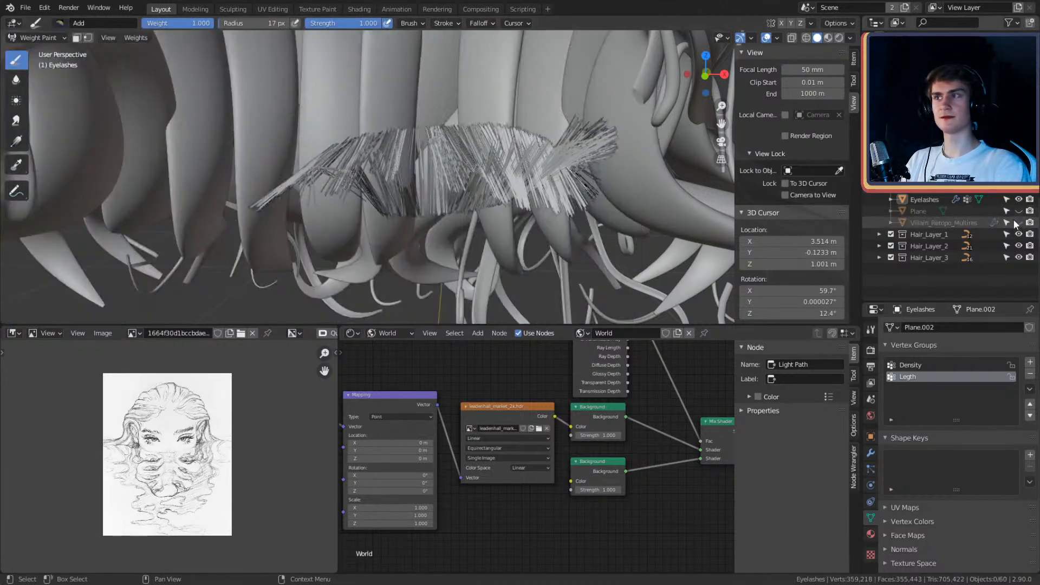
# Step: Enable Show Emitter in the viewport display settings of the Eyelashes particle system
pyautogui.click(871, 466)
pyautogui.scroll(-8, 902, 422)
pyautogui.scroll(-6, 902, 422)
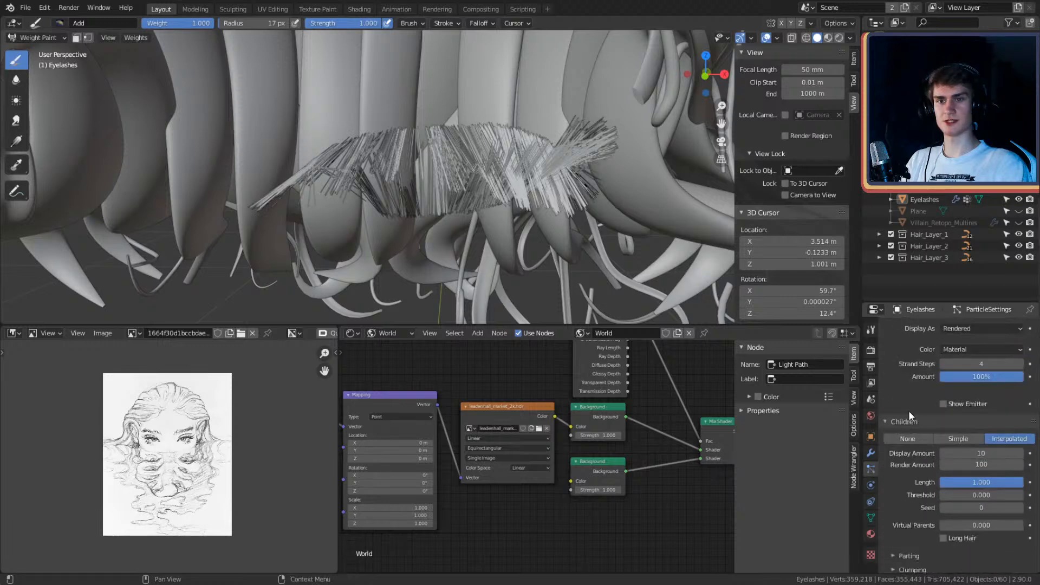
pyautogui.click(942, 404)
pyautogui.moveTo(653, 257); pyautogui.dragTo(659, 269, button='middle')
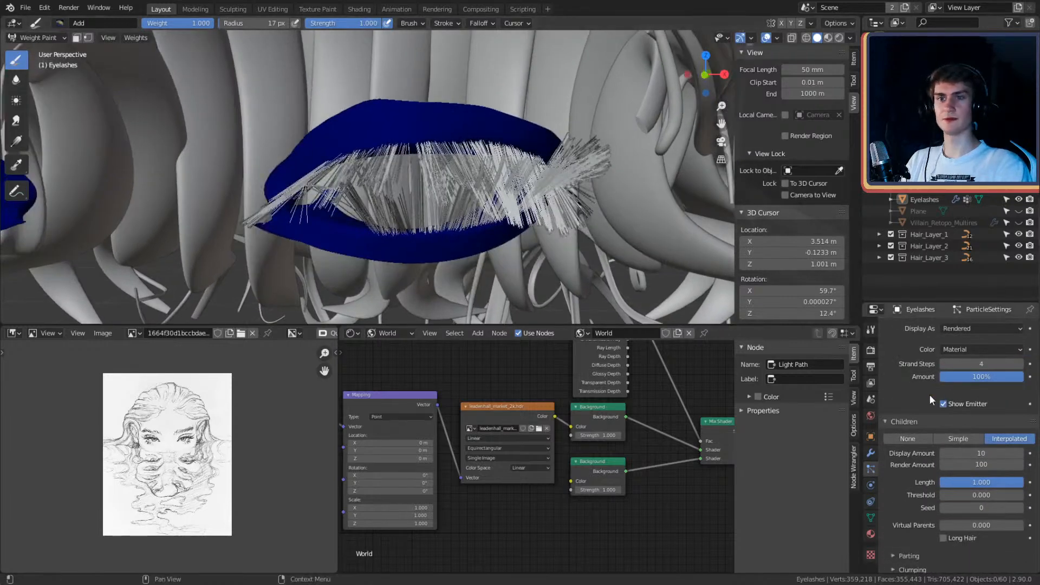
# Step: Turn off the viewport display of the ParticleSettings hairs to expose the bare eyelid strips
pyautogui.scroll(14, 930, 394)
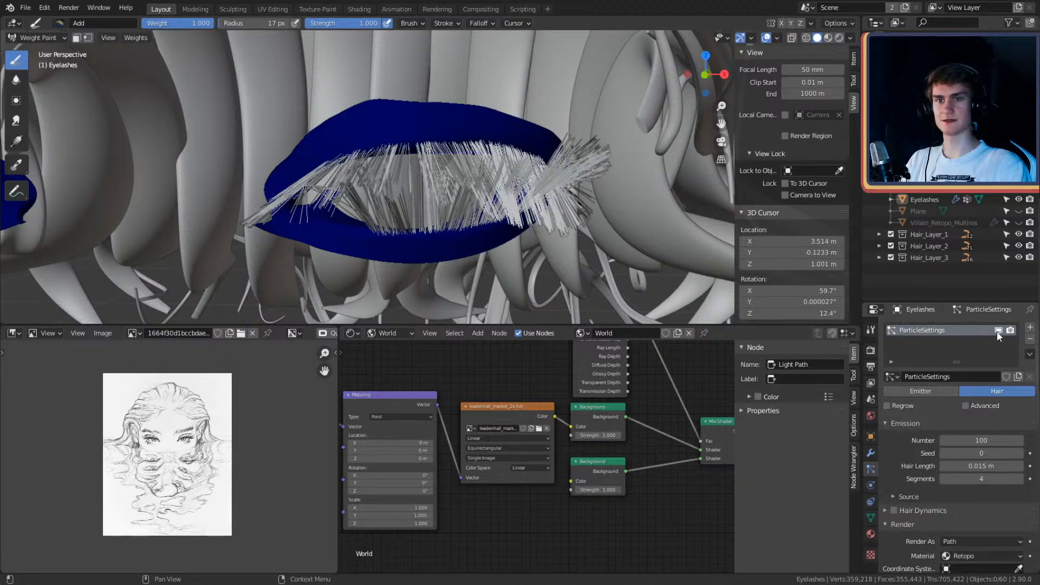
pyautogui.click(998, 330)
pyautogui.moveTo(520, 206)
pyautogui.mouseDown(button='middle')
pyautogui.moveTo(529, 220)
pyautogui.moveTo(519, 211)
pyautogui.mouseUp(button='middle')
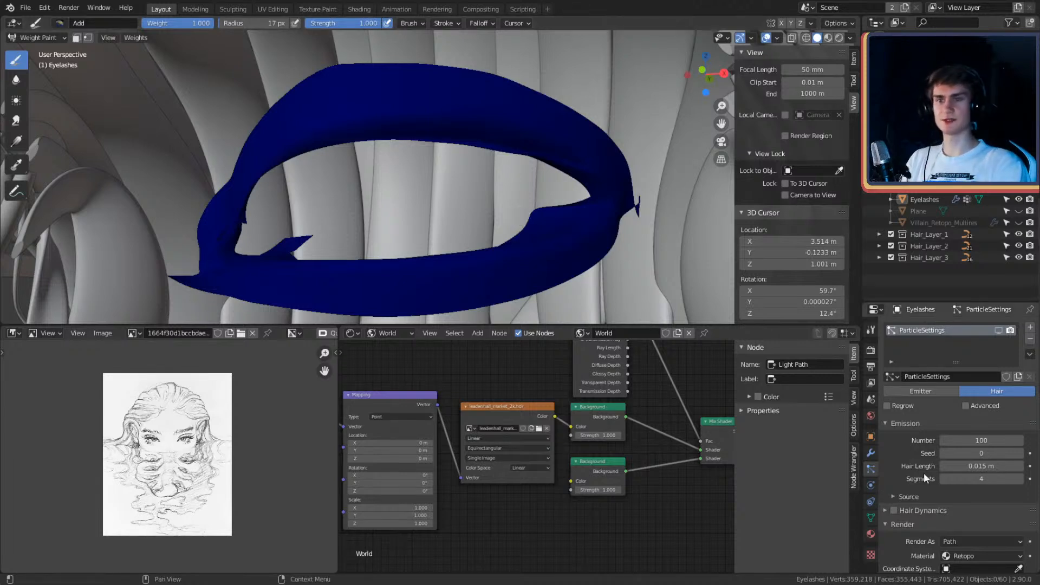
# Step: Delete the Legth vertex group from the Eyelashes mesh, keeping the Density group
pyautogui.click(870, 517)
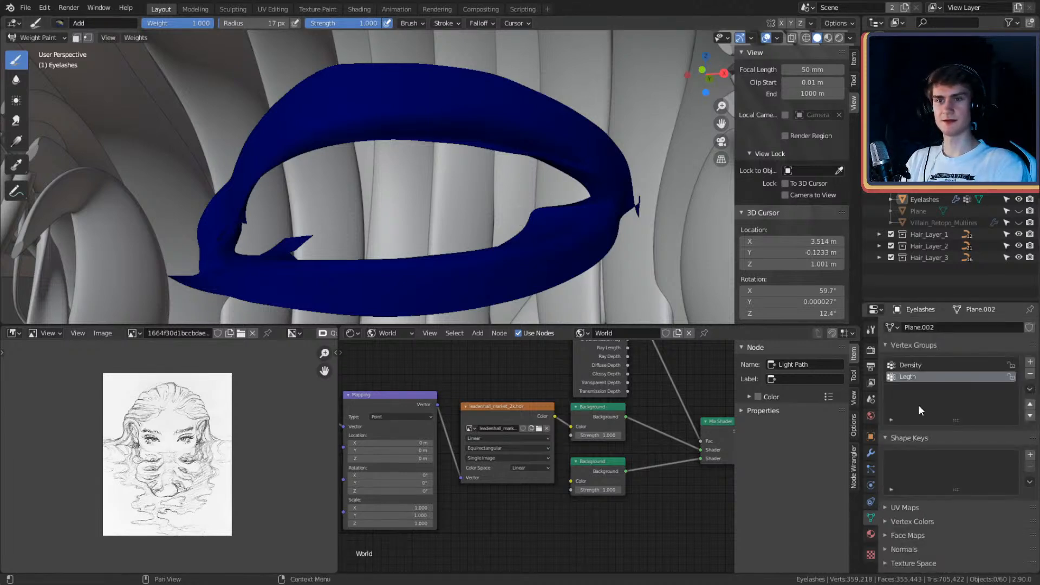
pyautogui.click(1030, 375)
pyautogui.rightClick(911, 365)
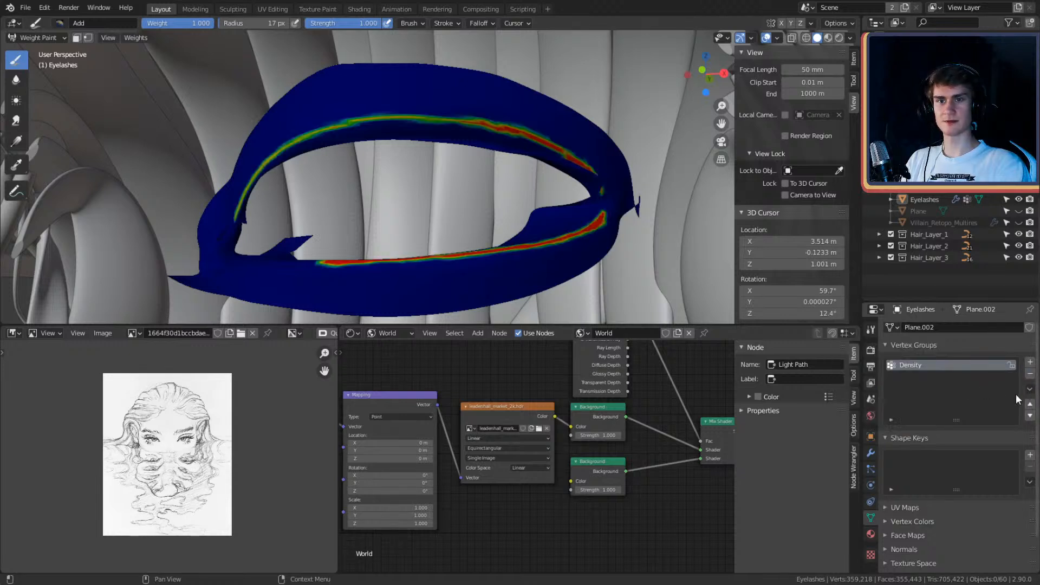
# Step: Duplicate the Density vertex group of the Eyelashes mesh and rename the copy Length
pyautogui.click(1030, 389)
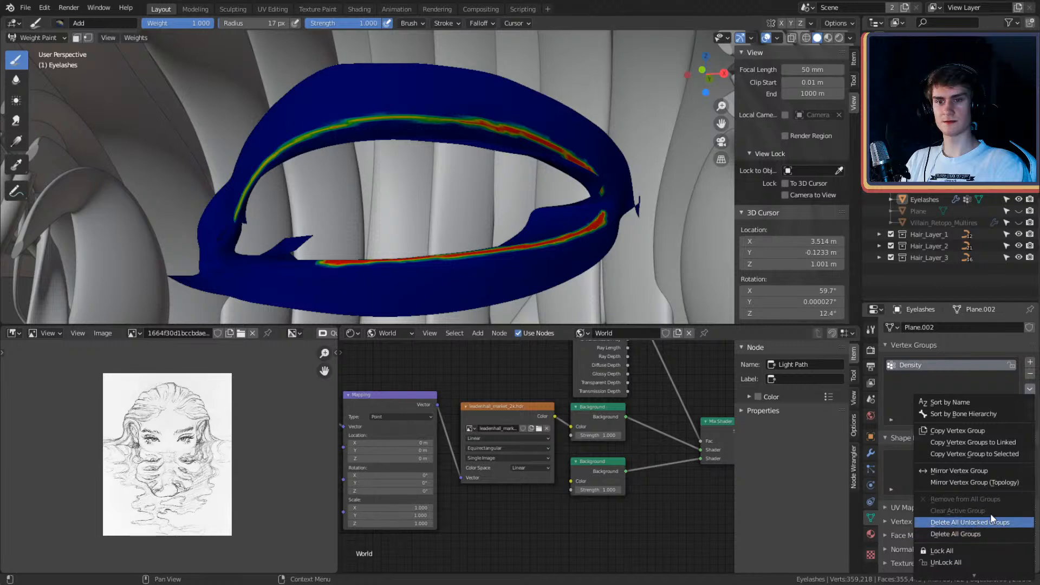
pyautogui.moveTo(476, 211); pyautogui.dragTo(521, 188, button='middle')
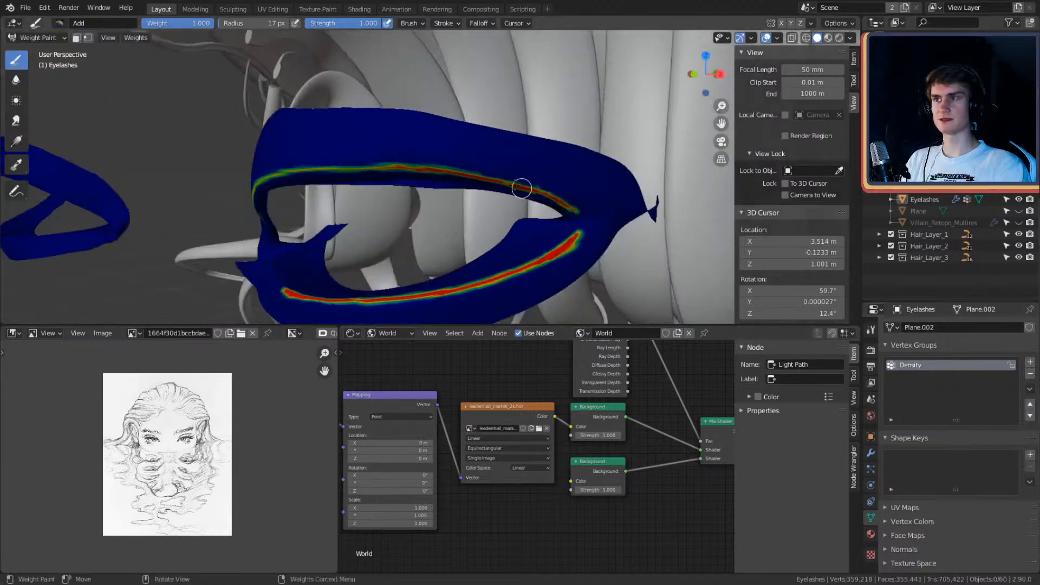
pyautogui.moveTo(317, 177); pyautogui.dragTo(447, 169, button='middle')
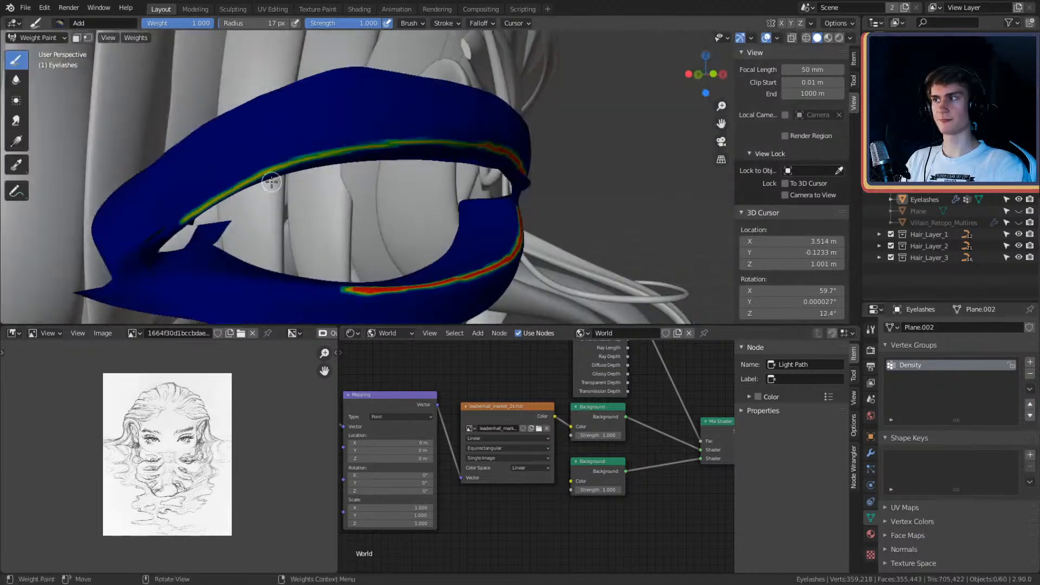
pyautogui.moveTo(550, 161); pyautogui.dragTo(599, 220, button='middle')
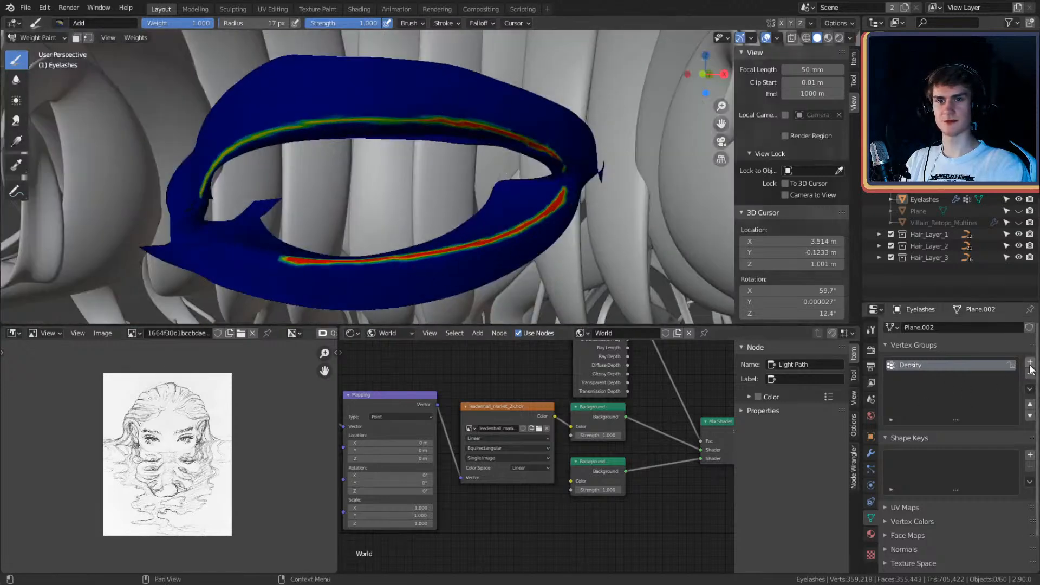
pyautogui.click(1029, 390)
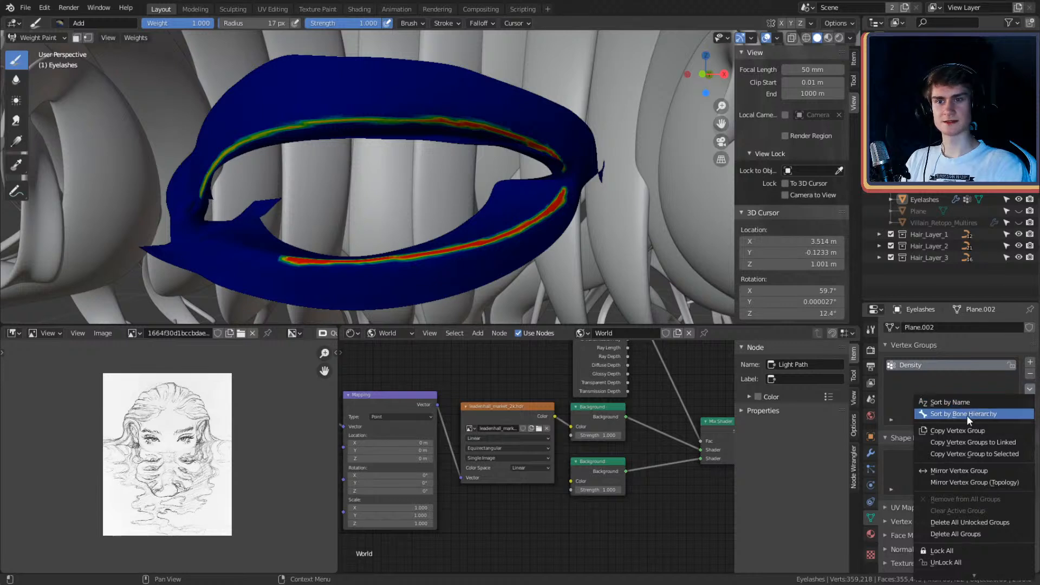
pyautogui.click(967, 430)
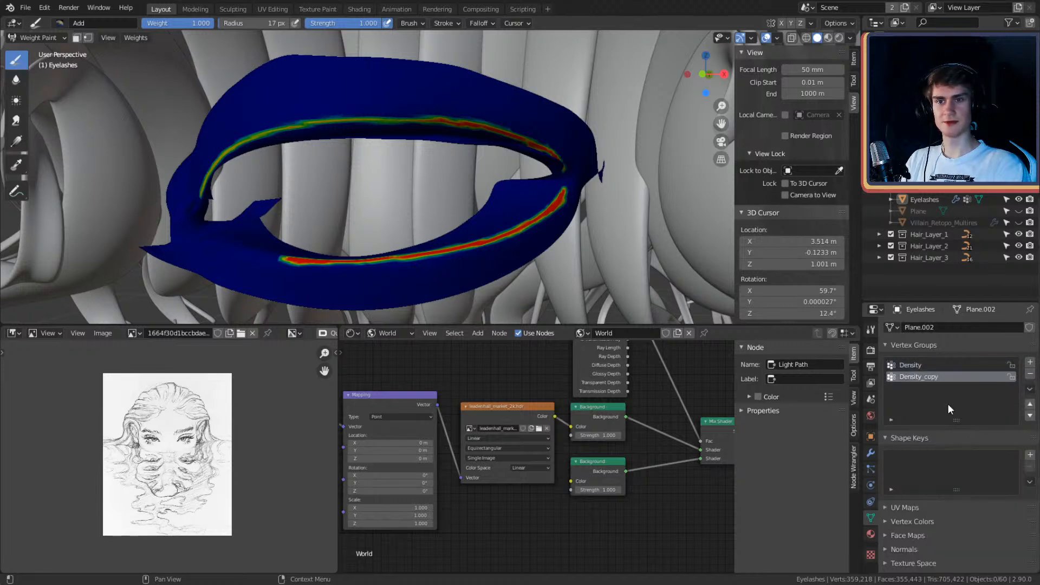
pyautogui.moveTo(622, 251); pyautogui.dragTo(632, 260, button='middle')
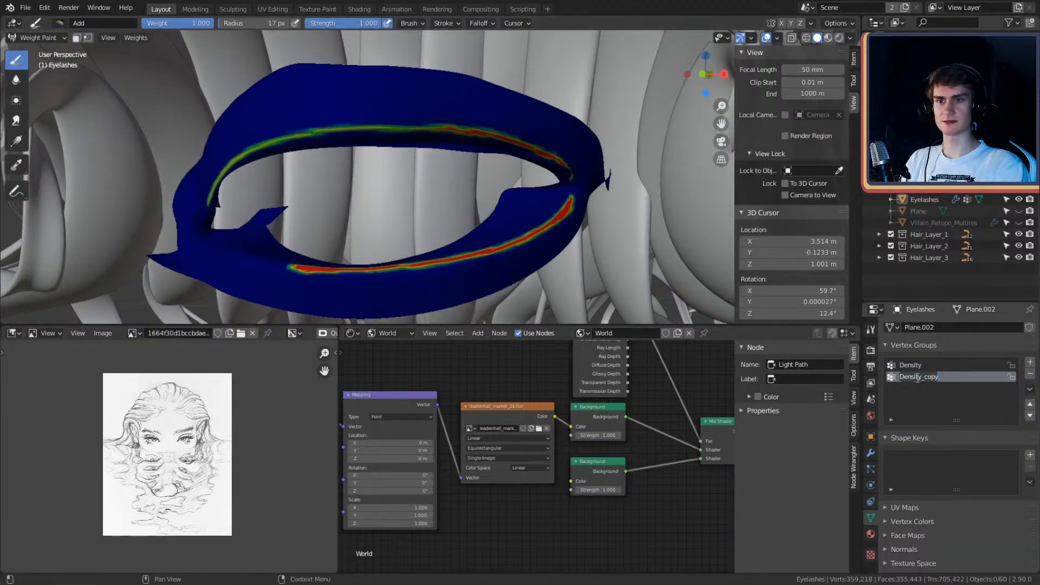
pyautogui.write('Length')
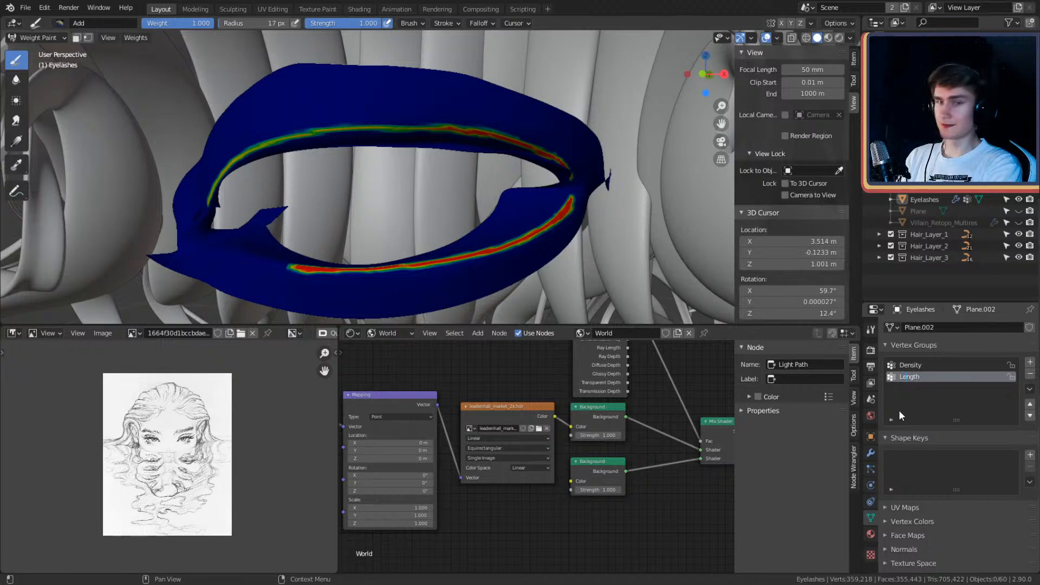
# Step: Switch the weight-painting brush to Subtract and set its weight to 0.250
pyautogui.click(42, 43)
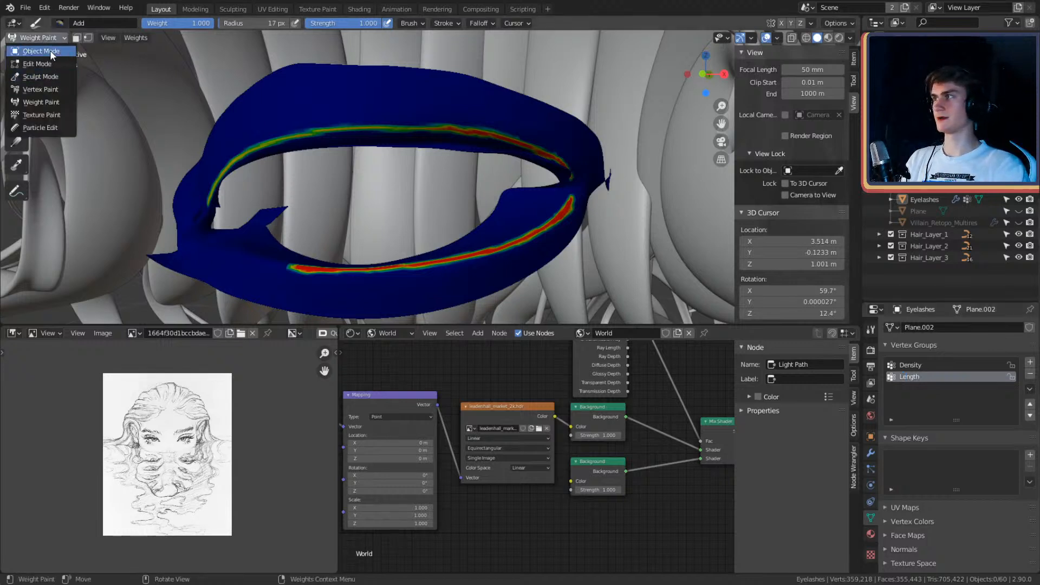
pyautogui.click(48, 43)
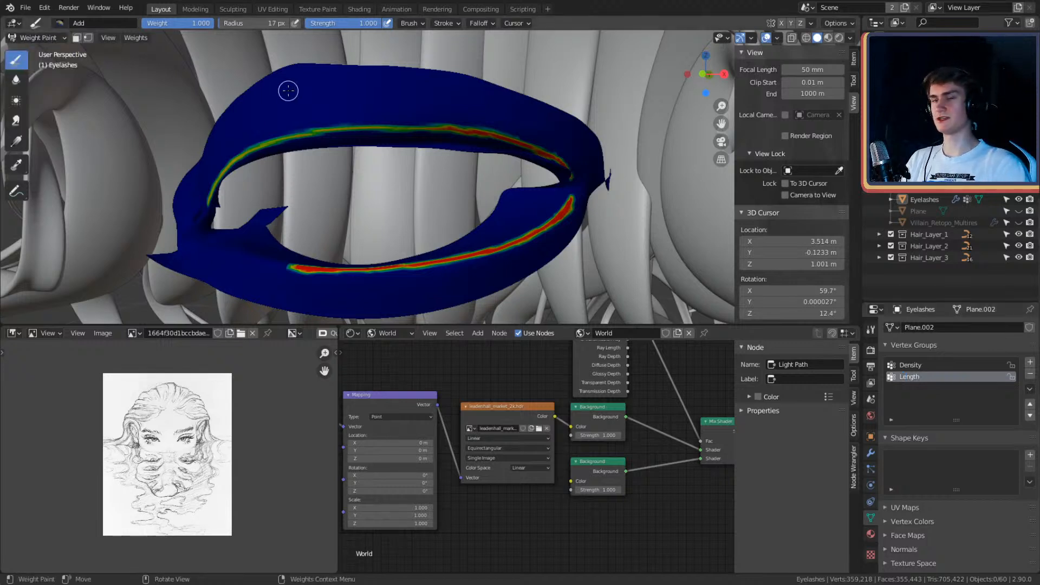
pyautogui.moveTo(372, 174); pyautogui.dragTo(482, 187, button='middle')
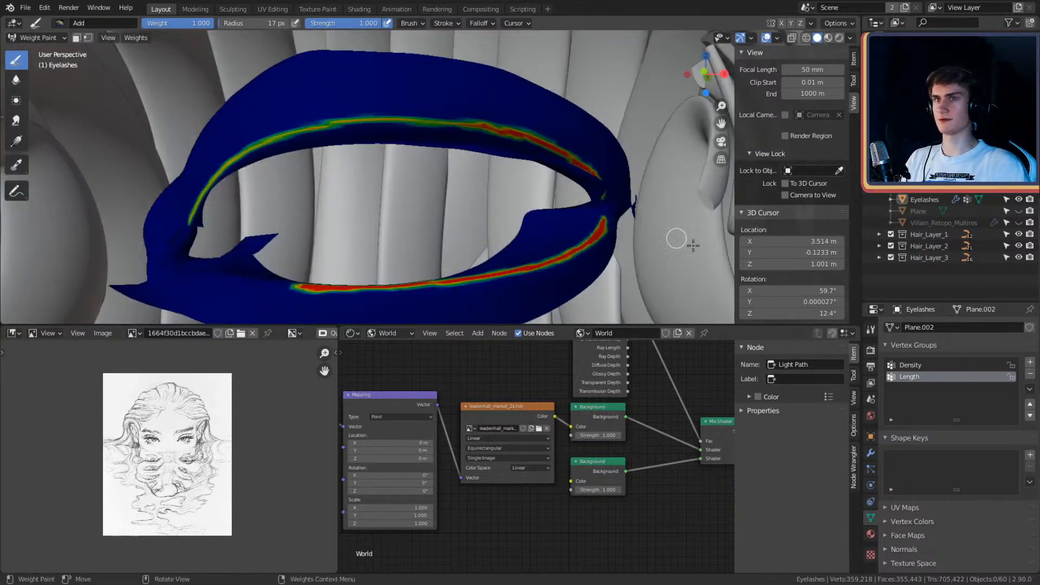
pyautogui.click(870, 333)
pyautogui.click(948, 398)
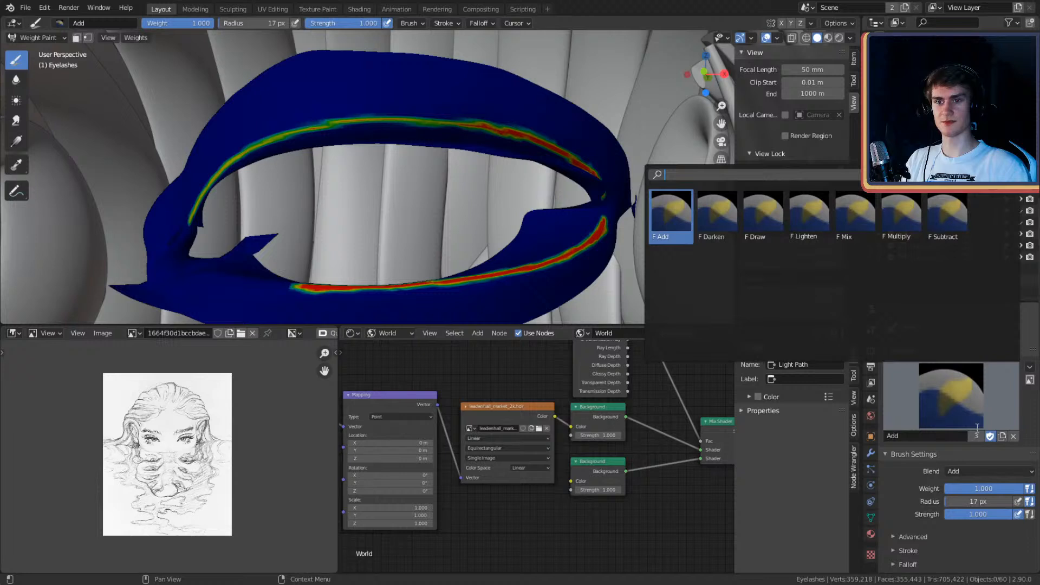
pyautogui.click(960, 227)
pyautogui.click(984, 488)
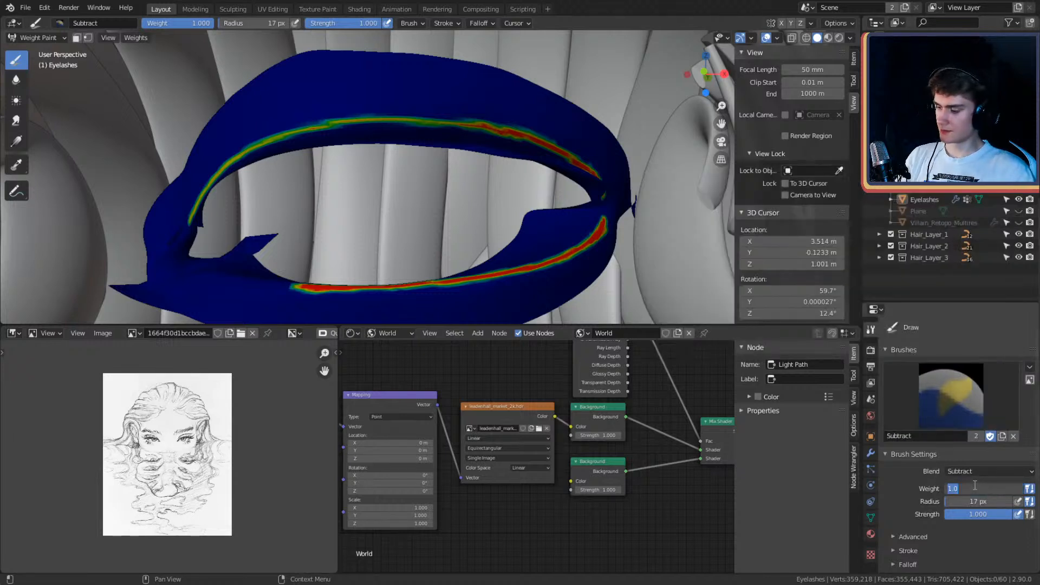
pyautogui.press('Return')
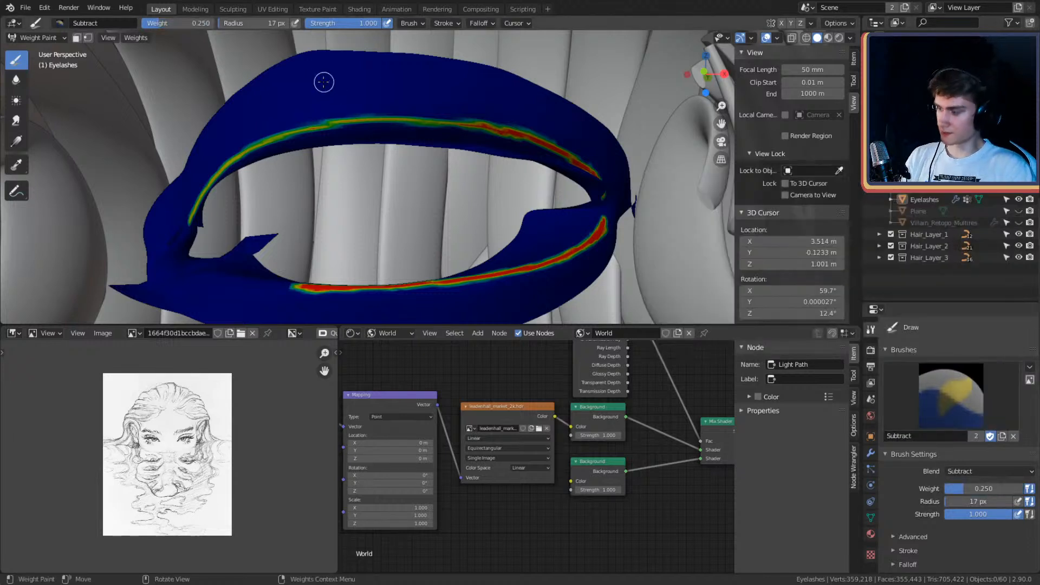
# Step: Enlarge the Subtract brush to 38 px and reduce the Length weights along the upper eyelid from the inner corner toward the middle
pyautogui.moveTo(453, 153); pyautogui.dragTo(465, 144, button='middle')
pyautogui.press('f')
pyautogui.click(376, 133)
pyautogui.keyDown('alt'); pyautogui.moveTo(376, 133); pyautogui.dragTo(415, 130); pyautogui.keyUp('alt')
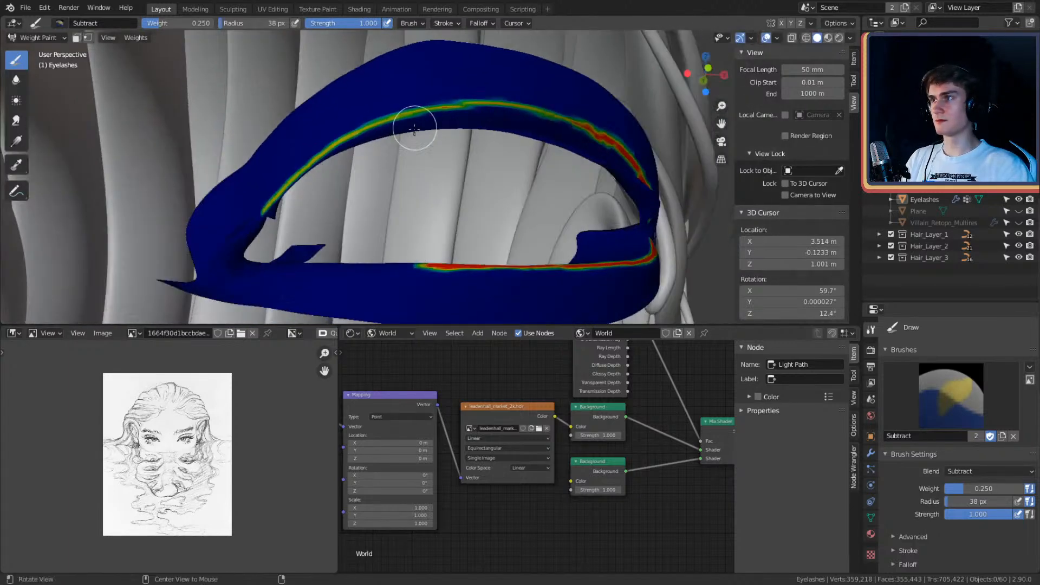
pyautogui.moveTo(253, 209); pyautogui.dragTo(365, 128)
pyautogui.moveTo(282, 187)
pyautogui.mouseDown()
pyautogui.moveTo(441, 112)
pyautogui.moveTo(520, 102)
pyautogui.moveTo(525, 113)
pyautogui.mouseUp()
pyautogui.moveTo(525, 113); pyautogui.dragTo(434, 135, button='middle')
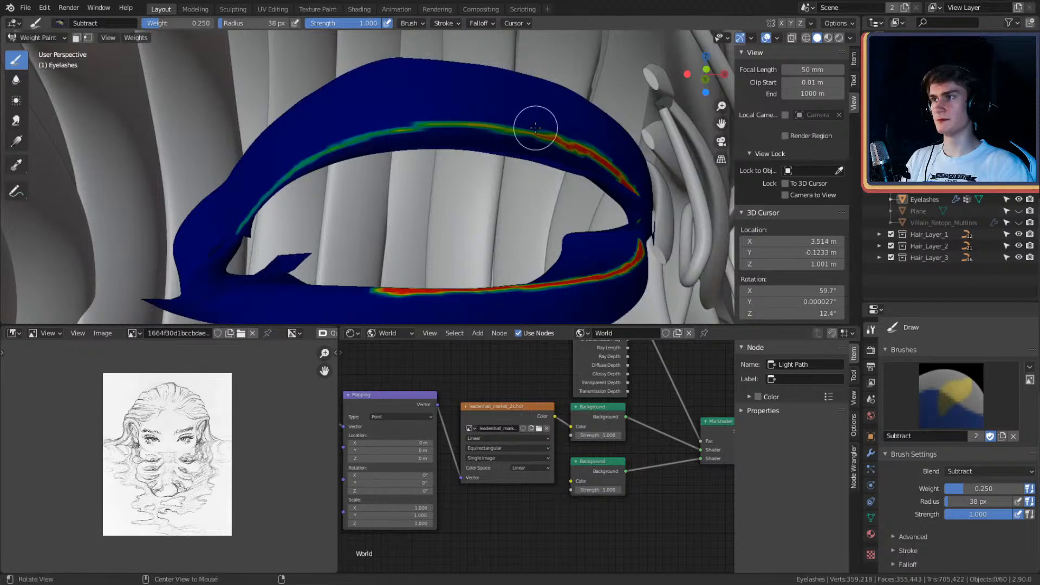
pyautogui.moveTo(536, 128); pyautogui.dragTo(441, 137, button='middle')
pyautogui.moveTo(338, 130)
pyautogui.mouseDown(button='middle')
pyautogui.moveTo(561, 151)
pyautogui.moveTo(590, 182)
pyautogui.moveTo(508, 115)
pyautogui.mouseUp(button='middle')
pyautogui.moveTo(448, 126); pyautogui.dragTo(463, 118, button='middle')
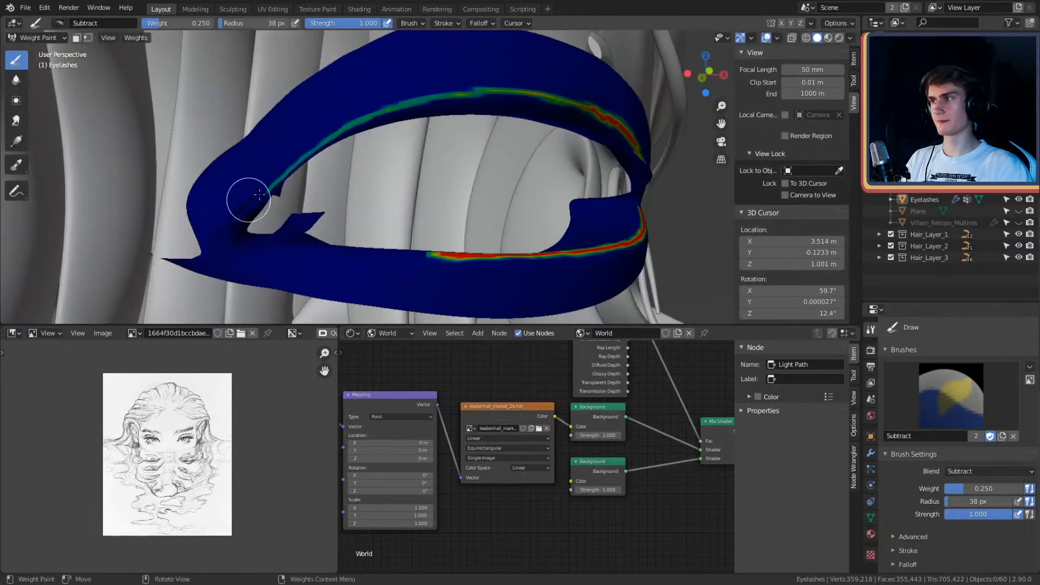
# Step: Reduce the Length weights along the whole lower eyelid with repeated Subtract strokes, most strongly toward the inner corner
pyautogui.moveTo(370, 136)
pyautogui.mouseDown(button='middle')
pyautogui.moveTo(450, 137)
pyautogui.moveTo(433, 138)
pyautogui.moveTo(446, 112)
pyautogui.moveTo(460, 163)
pyautogui.moveTo(480, 156)
pyautogui.mouseUp(button='middle')
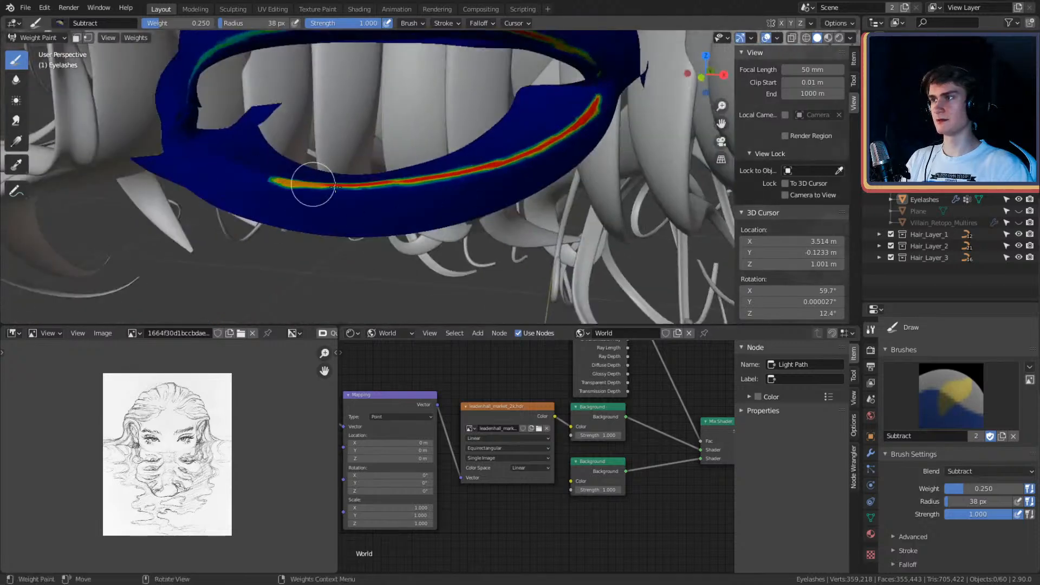
pyautogui.moveTo(314, 174)
pyautogui.mouseDown()
pyautogui.moveTo(473, 174)
pyautogui.moveTo(562, 150)
pyautogui.mouseUp()
pyautogui.moveTo(563, 151); pyautogui.dragTo(547, 167, button='middle')
pyautogui.moveTo(547, 167)
pyautogui.mouseDown()
pyautogui.moveTo(606, 108)
pyautogui.moveTo(552, 169)
pyautogui.moveTo(513, 185)
pyautogui.moveTo(550, 167)
pyautogui.moveTo(535, 188)
pyautogui.moveTo(518, 187)
pyautogui.mouseUp()
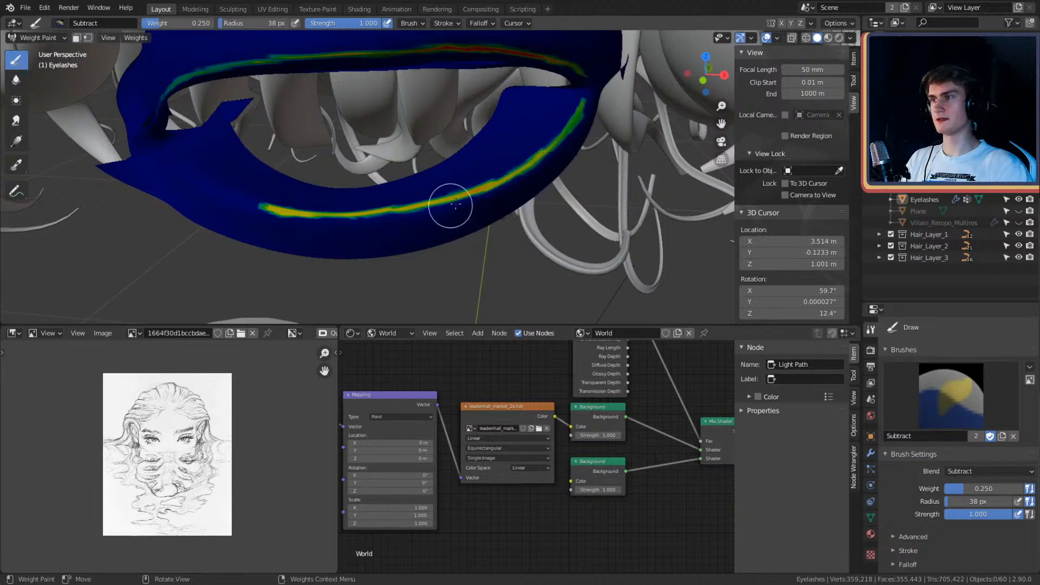
pyautogui.moveTo(455, 205)
pyautogui.mouseDown()
pyautogui.moveTo(274, 221)
pyautogui.moveTo(358, 225)
pyautogui.moveTo(459, 220)
pyautogui.moveTo(258, 207)
pyautogui.moveTo(365, 222)
pyautogui.moveTo(388, 214)
pyautogui.moveTo(399, 191)
pyautogui.moveTo(343, 214)
pyautogui.moveTo(390, 191)
pyautogui.moveTo(432, 203)
pyautogui.moveTo(487, 186)
pyautogui.moveTo(539, 139)
pyautogui.moveTo(437, 194)
pyautogui.mouseUp()
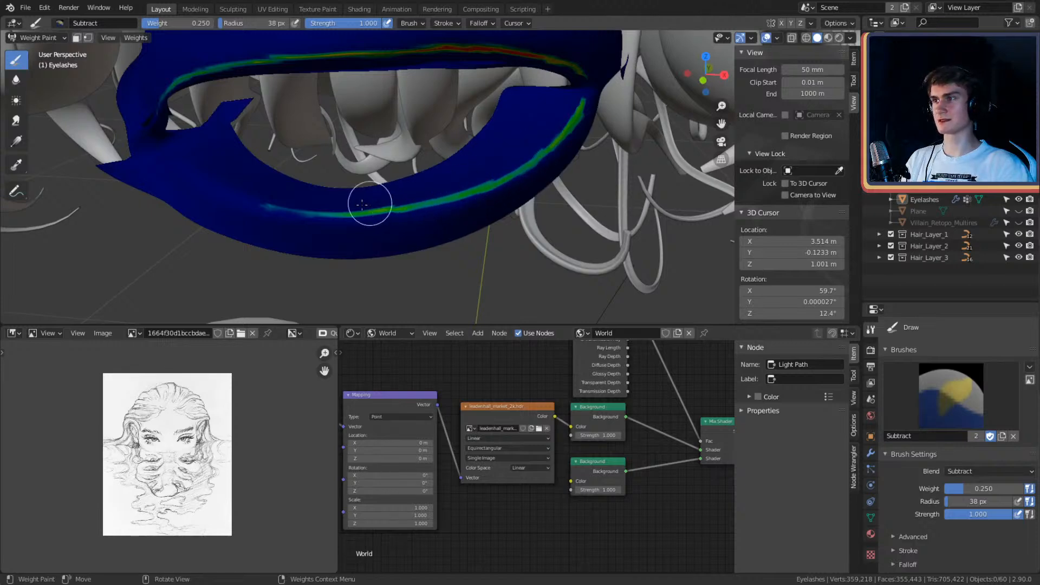
pyautogui.moveTo(361, 204)
pyautogui.mouseDown(button='middle')
pyautogui.moveTo(431, 204)
pyautogui.moveTo(482, 186)
pyautogui.moveTo(479, 169)
pyautogui.moveTo(433, 241)
pyautogui.mouseUp(button='middle')
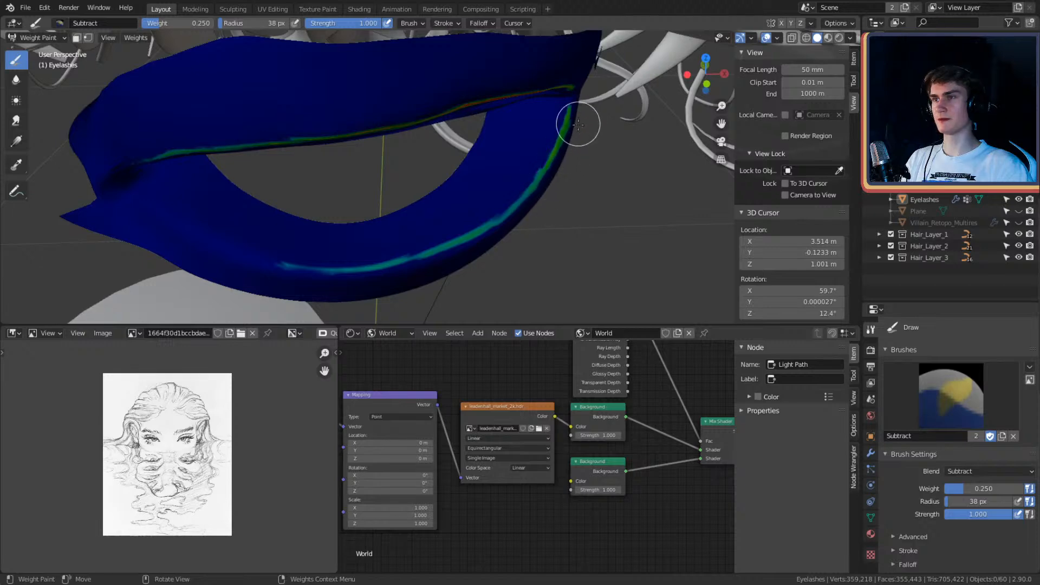
pyautogui.moveTo(552, 123)
pyautogui.mouseDown(button='middle')
pyautogui.moveTo(529, 169)
pyautogui.moveTo(550, 197)
pyautogui.moveTo(511, 155)
pyautogui.moveTo(550, 148)
pyautogui.mouseUp(button='middle')
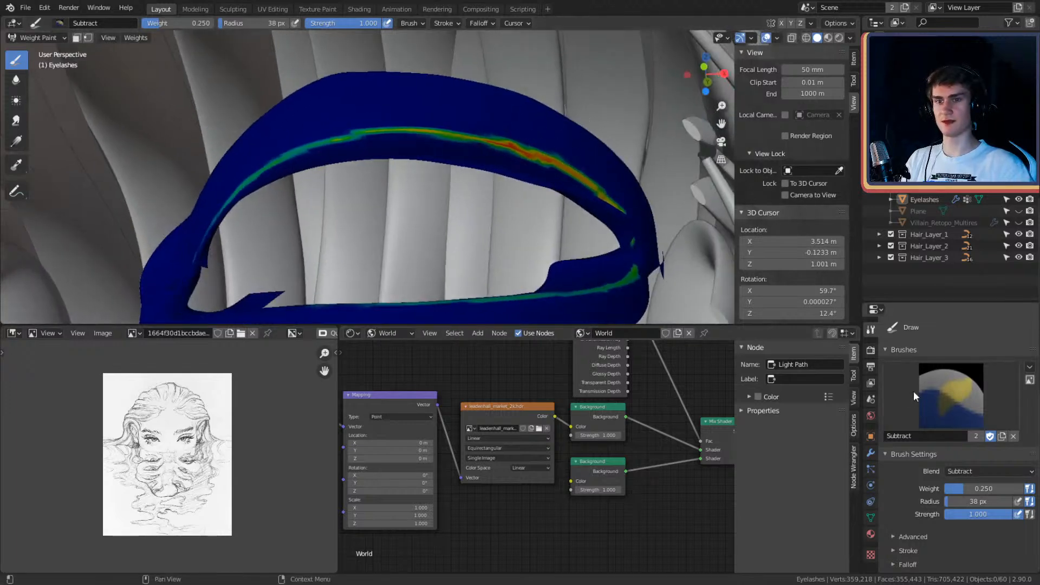
# Step: Switch to the Add brush at 10 px radius and build up the Length weights along the middle of the upper eyelid
pyautogui.click(950, 396)
pyautogui.click(678, 222)
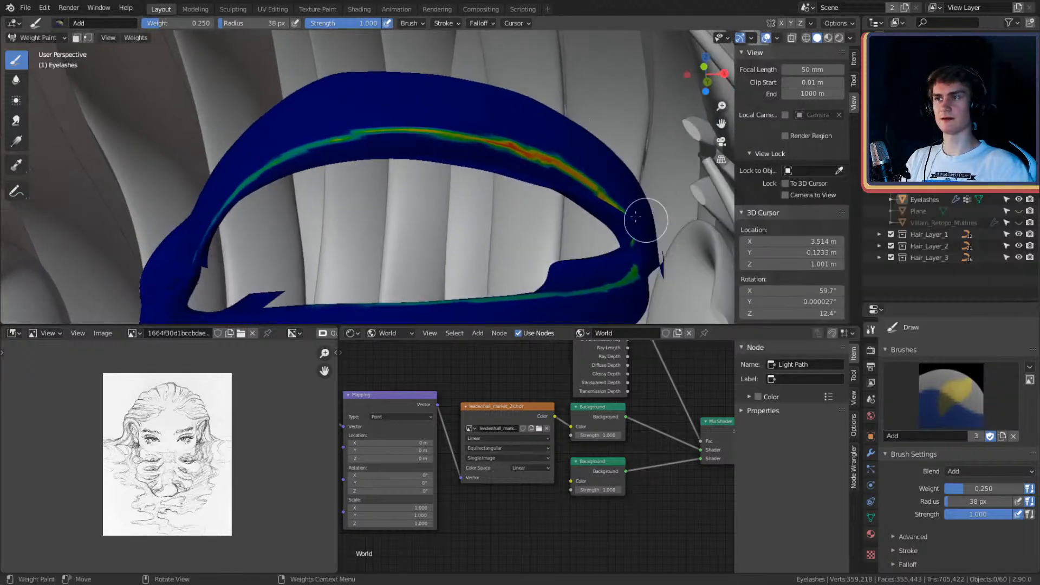
pyautogui.moveTo(447, 125); pyautogui.dragTo(452, 124, button='middle')
pyautogui.press('f')
pyautogui.click(481, 141)
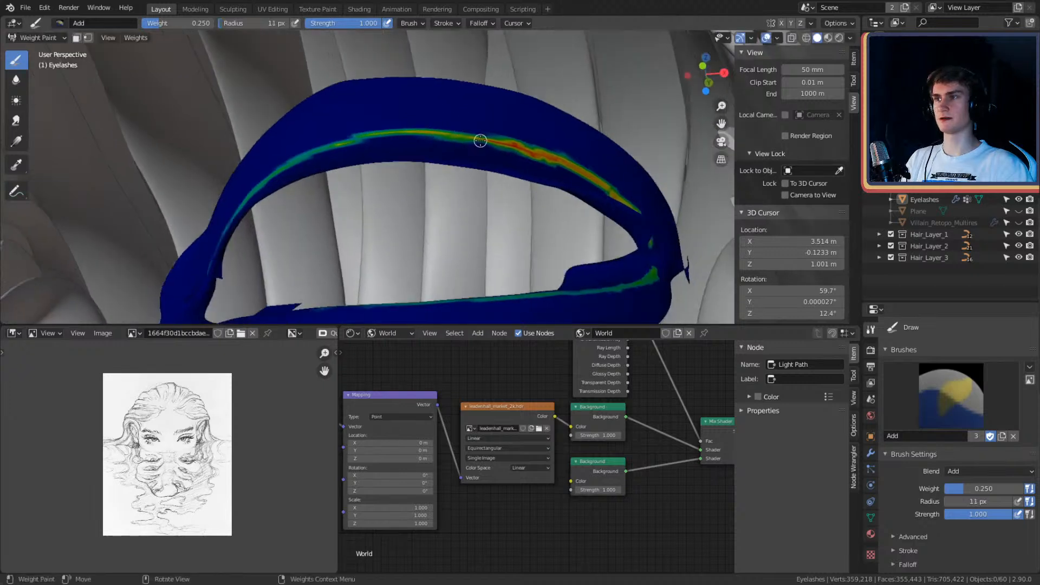
pyautogui.press('f')
pyautogui.click(494, 142)
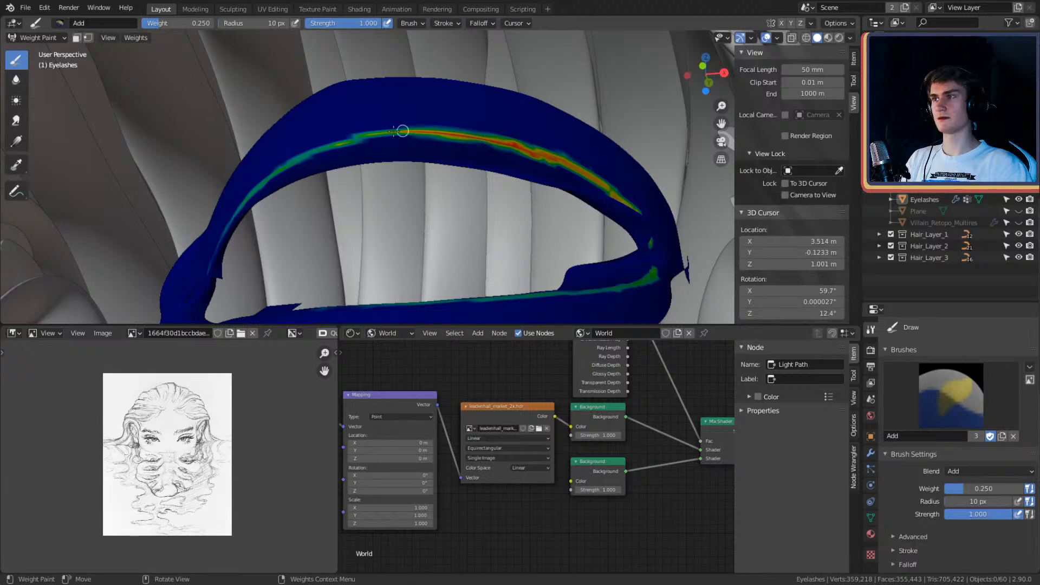
pyautogui.moveTo(379, 133)
pyautogui.mouseDown(button='middle')
pyautogui.moveTo(476, 140)
pyautogui.moveTo(448, 140)
pyautogui.moveTo(461, 133)
pyautogui.mouseUp(button='middle')
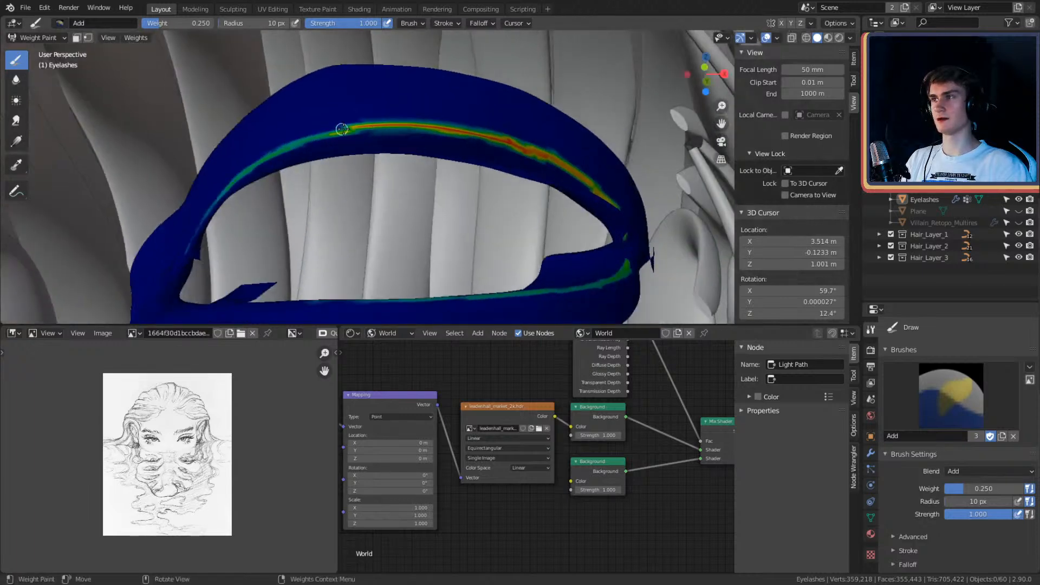
pyautogui.moveTo(366, 127)
pyautogui.mouseDown(button='middle')
pyautogui.moveTo(495, 146)
pyautogui.moveTo(377, 120)
pyautogui.mouseUp(button='middle')
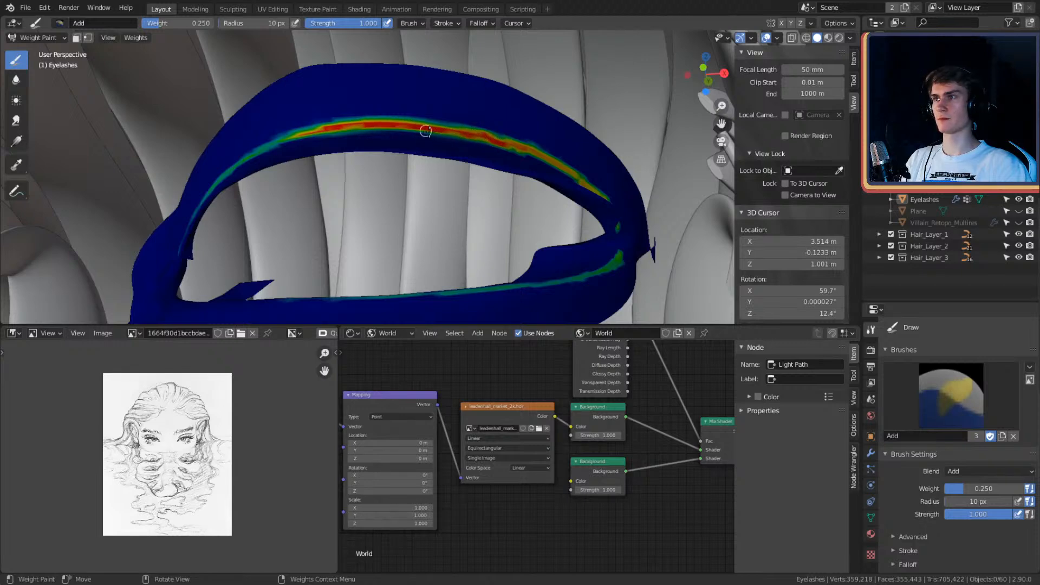
pyautogui.moveTo(461, 142); pyautogui.dragTo(499, 164, button='middle')
# Step: Return to Object Mode, select the Eyelashes object and open its particle system settings
pyautogui.scroll(-8, 503, 144)
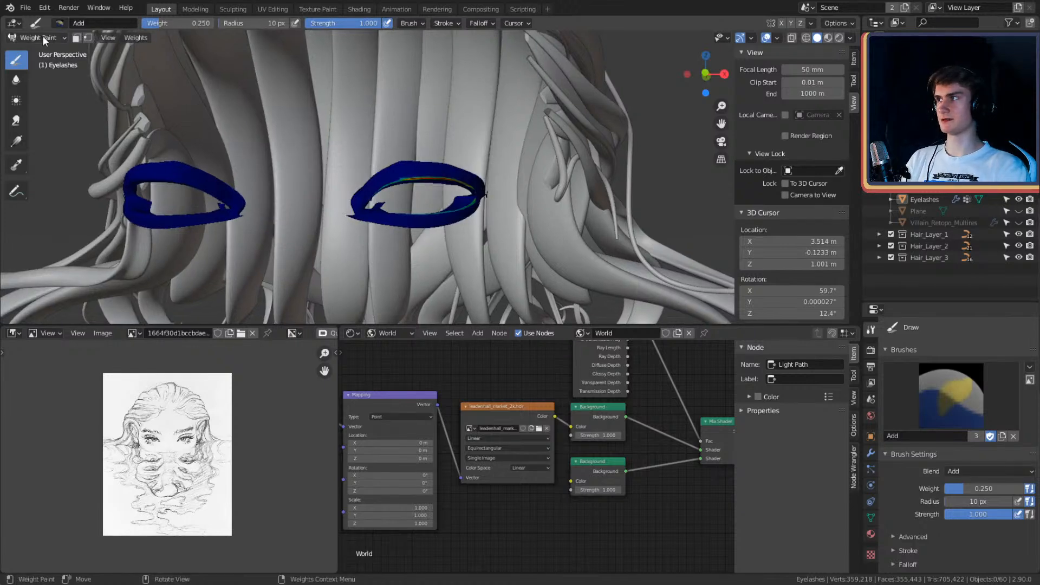
pyautogui.click(43, 36)
pyautogui.click(47, 51)
pyautogui.scroll(3, 437, 207)
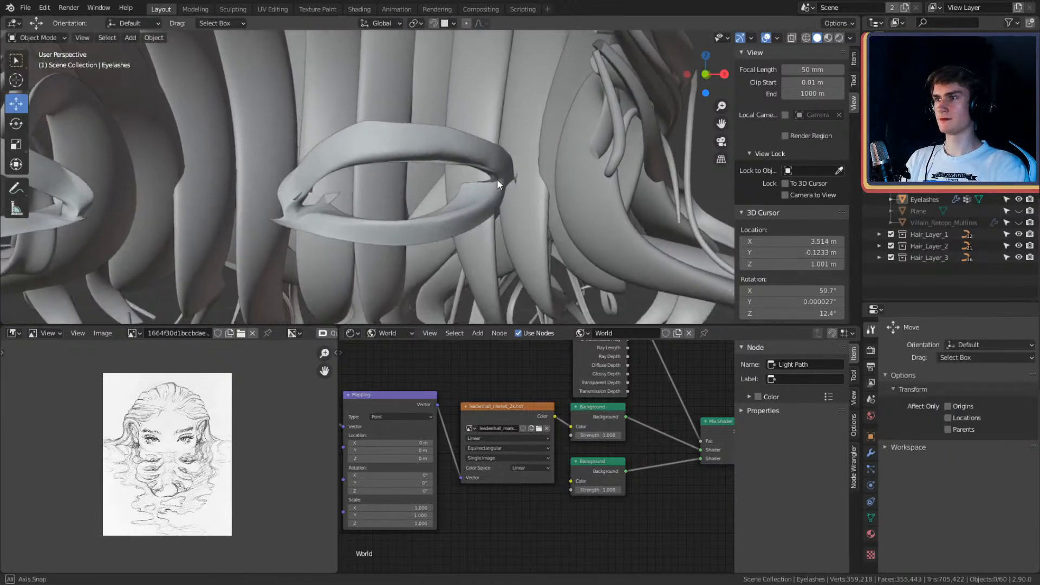
pyautogui.click(503, 161)
pyautogui.scroll(3, 531, 181)
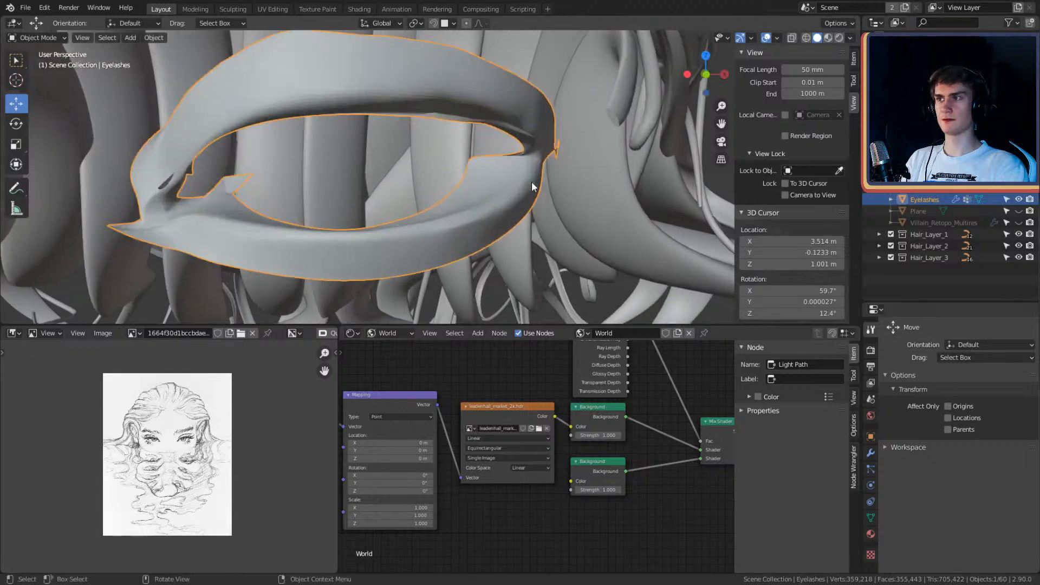
pyautogui.scroll(-3, 536, 186)
pyautogui.scroll(2, 547, 200)
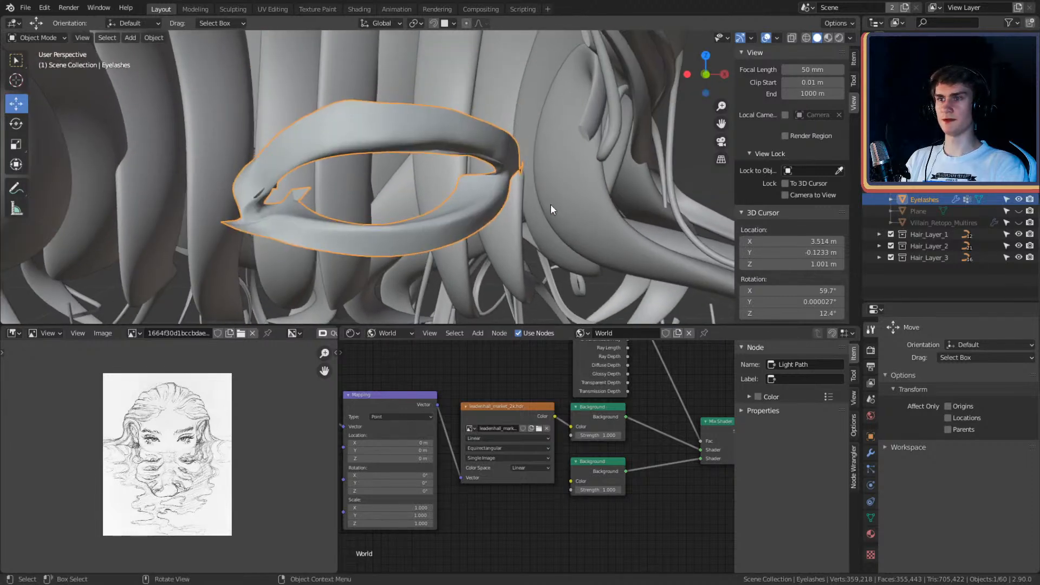
pyautogui.click(871, 471)
pyautogui.scroll(2, 593, 210)
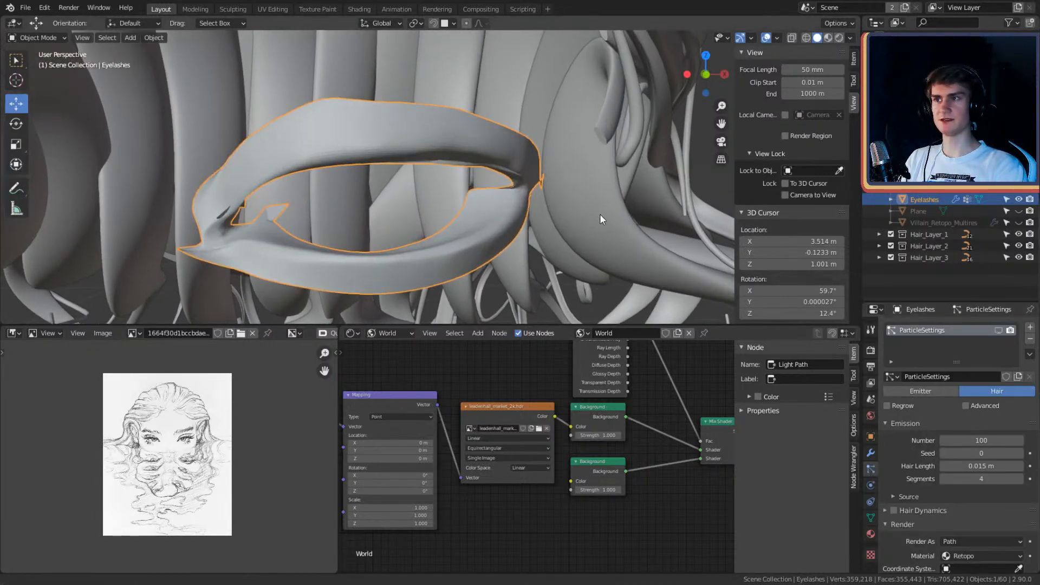
pyautogui.moveTo(600, 213); pyautogui.dragTo(502, 192, button='middle')
pyautogui.moveTo(624, 204); pyautogui.dragTo(605, 218, button='middle')
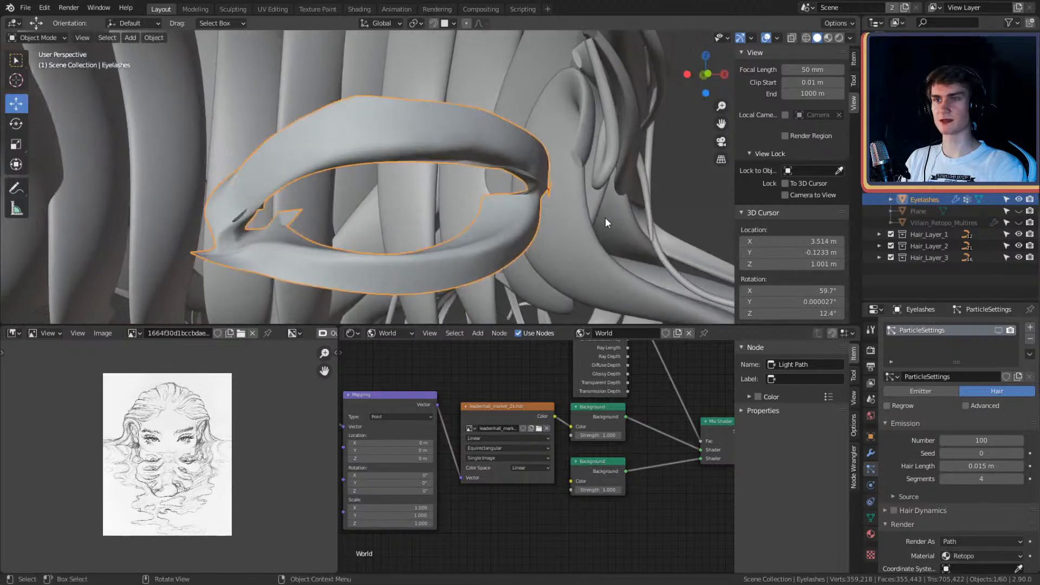
# Step: Show the Eyelashes particle system in the viewport and assign the Length vertex group to control its hair length
pyautogui.click(998, 330)
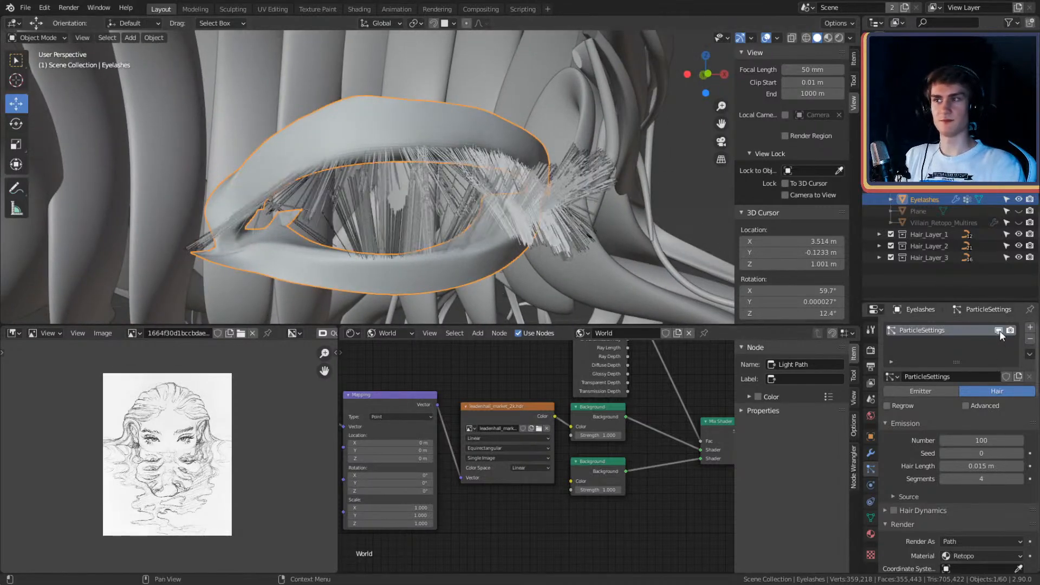
pyautogui.moveTo(596, 193); pyautogui.dragTo(415, 99, button='middle')
pyautogui.scroll(-8, 929, 460)
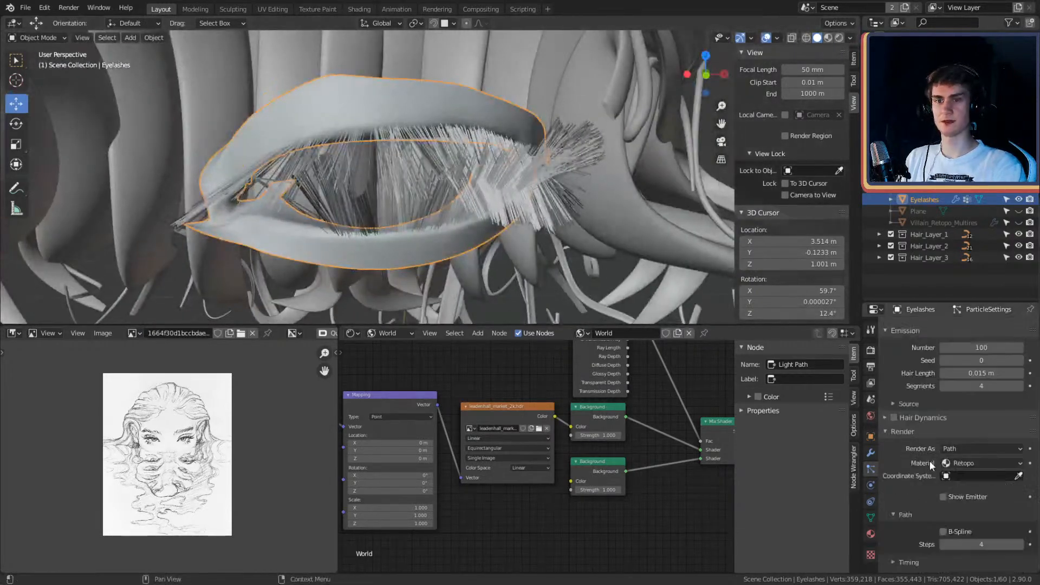
pyautogui.click(888, 444)
pyautogui.click(909, 499)
pyautogui.scroll(-1, 909, 480)
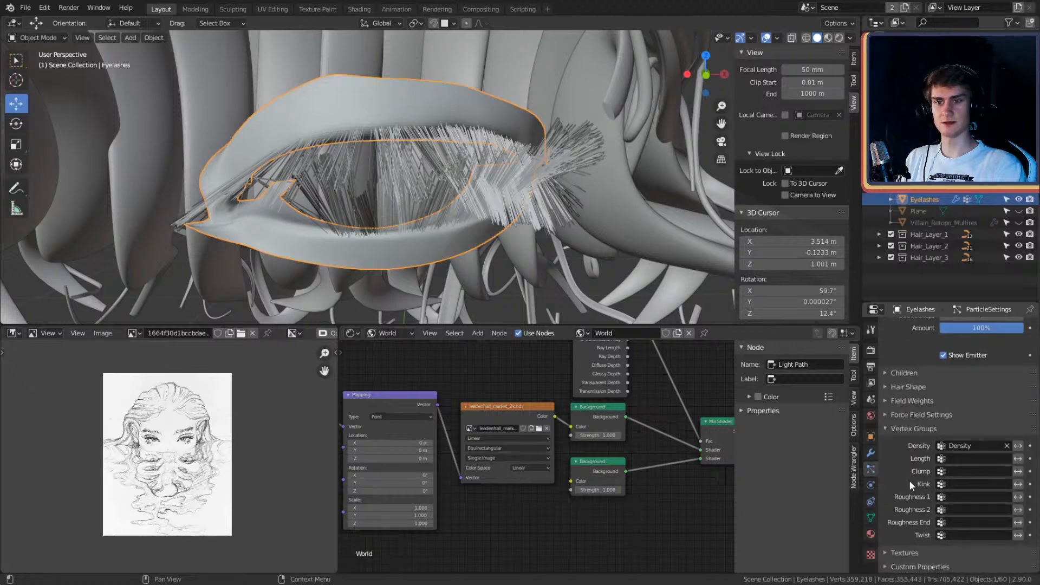
pyautogui.click(942, 459)
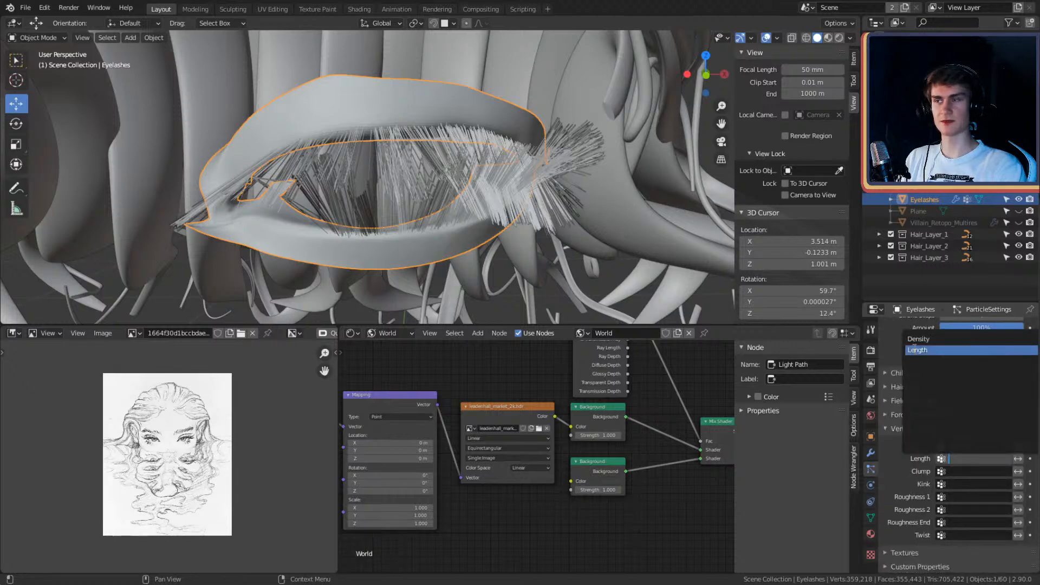
pyautogui.click(954, 349)
pyautogui.moveTo(491, 197); pyautogui.dragTo(337, 219, button='middle')
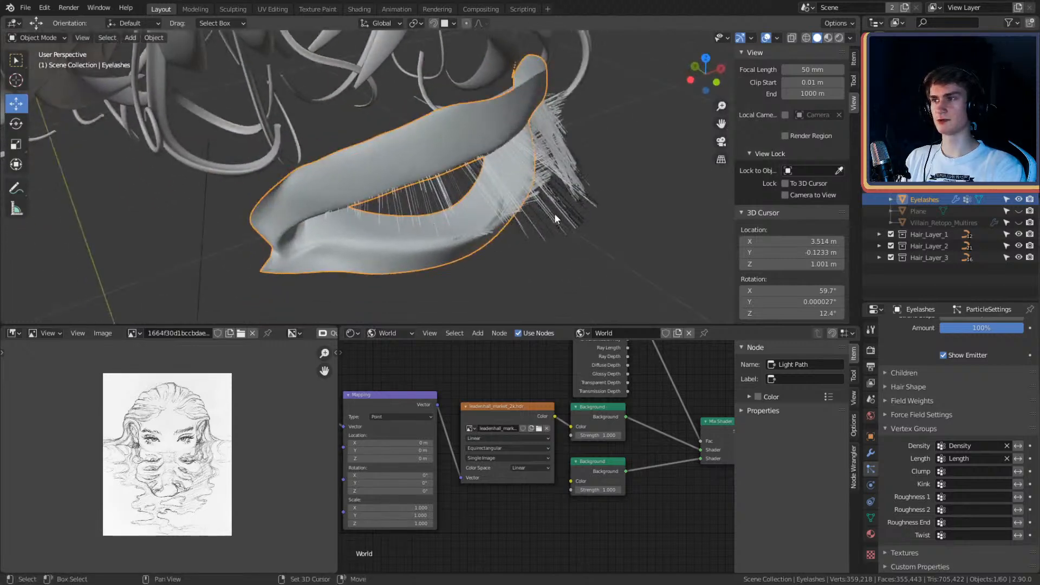
pyautogui.moveTo(555, 214); pyautogui.dragTo(439, 222, button='middle')
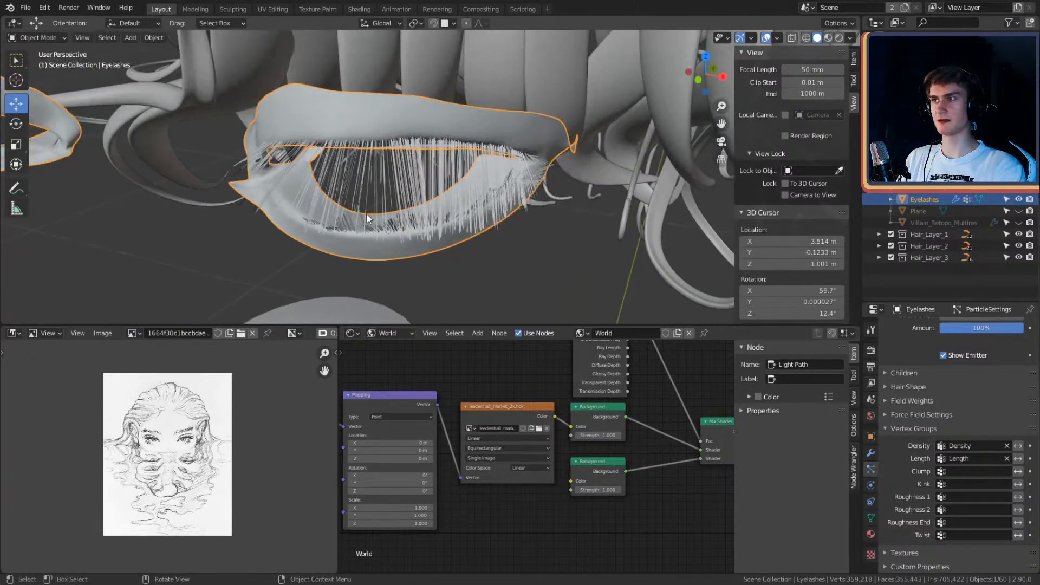
pyautogui.moveTo(366, 212); pyautogui.dragTo(363, 258, button='middle')
pyautogui.moveTo(425, 244); pyautogui.dragTo(583, 230, button='middle')
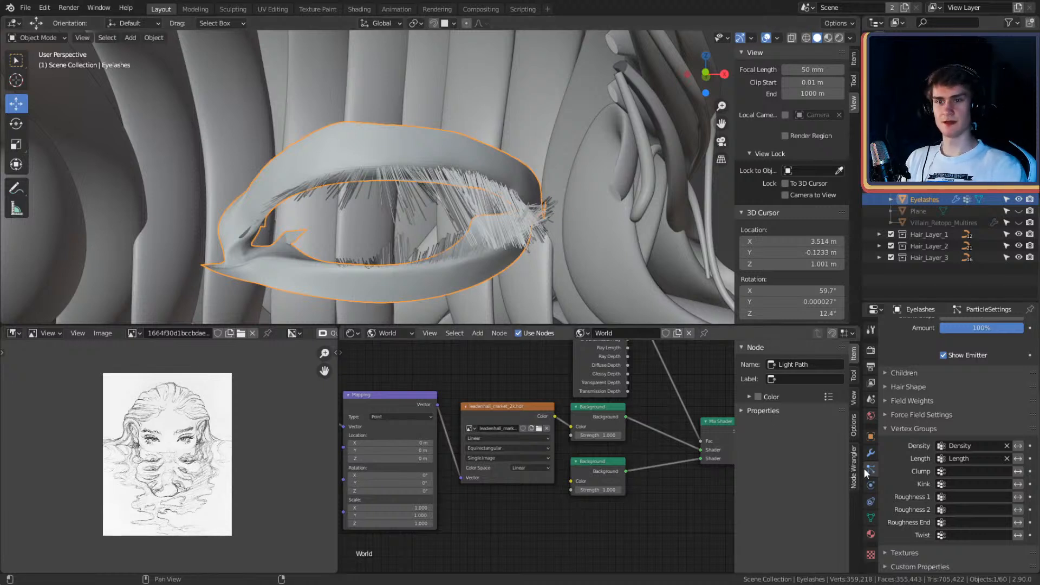
# Step: Collapse the Viewport Display settings, expand the Children settings and set the children's Render Amount to 10
pyautogui.scroll(3, 903, 470)
pyautogui.scroll(4, 902, 440)
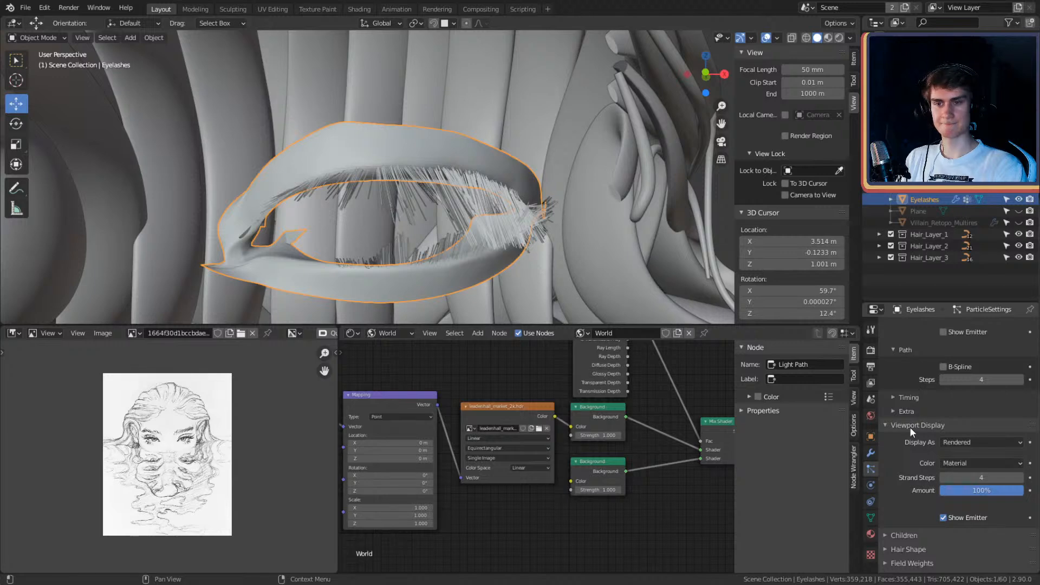
pyautogui.click(883, 424)
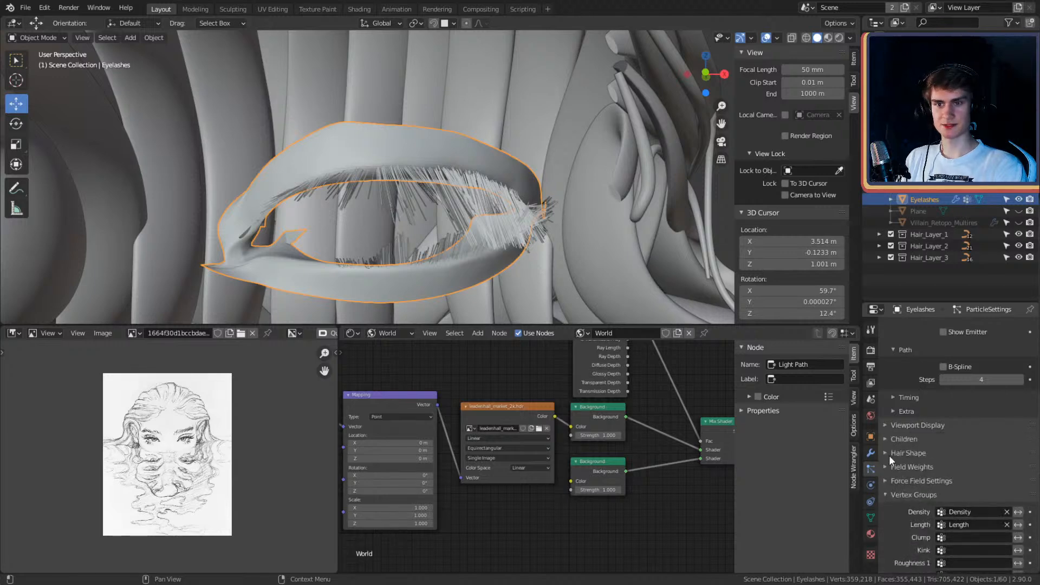
pyautogui.click(893, 441)
pyautogui.scroll(-3, 905, 411)
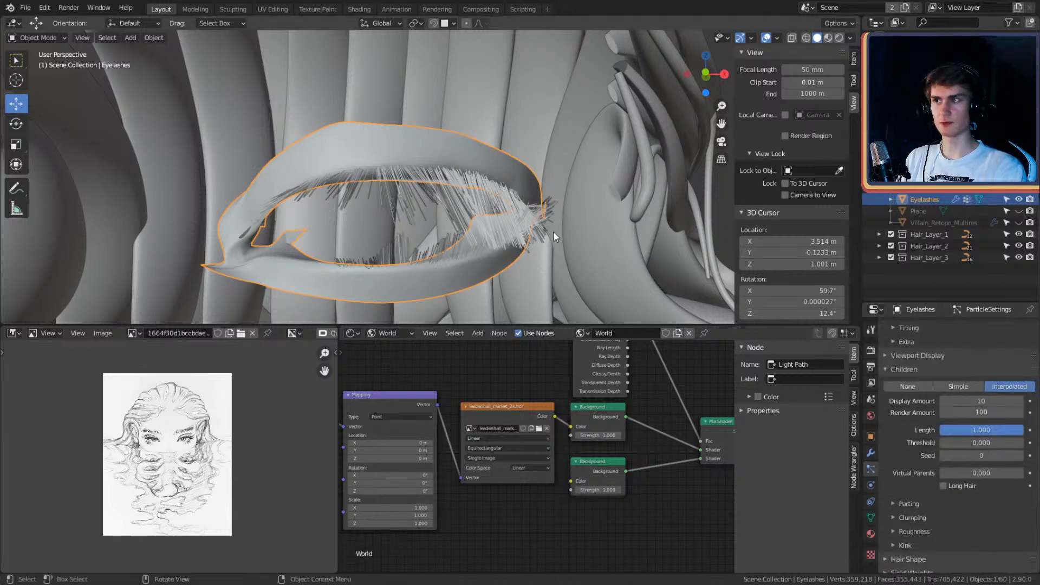
pyautogui.scroll(2, 545, 225)
pyautogui.moveTo(534, 217); pyautogui.dragTo(582, 236, button='middle')
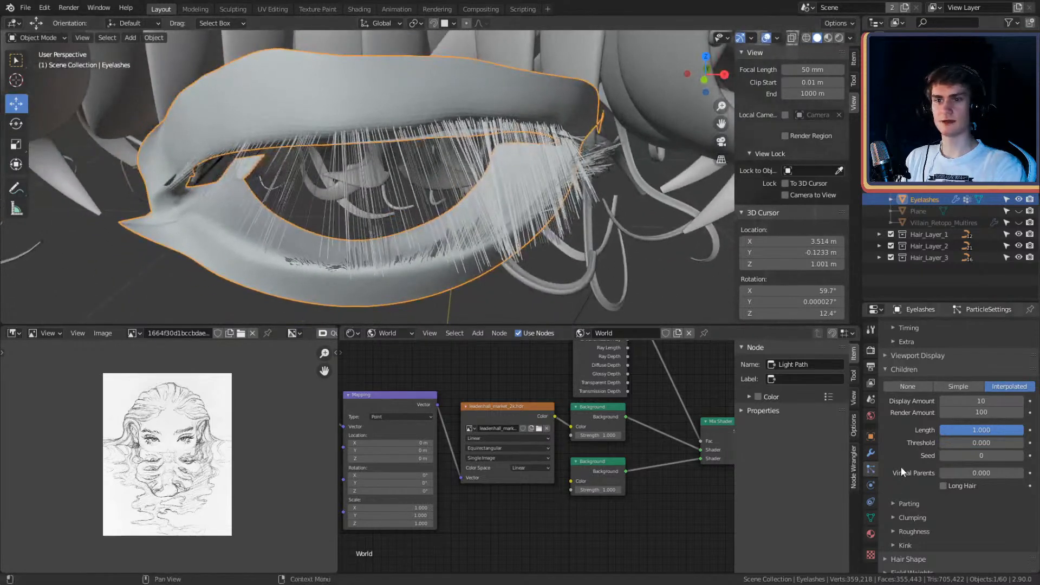
pyautogui.click(980, 413)
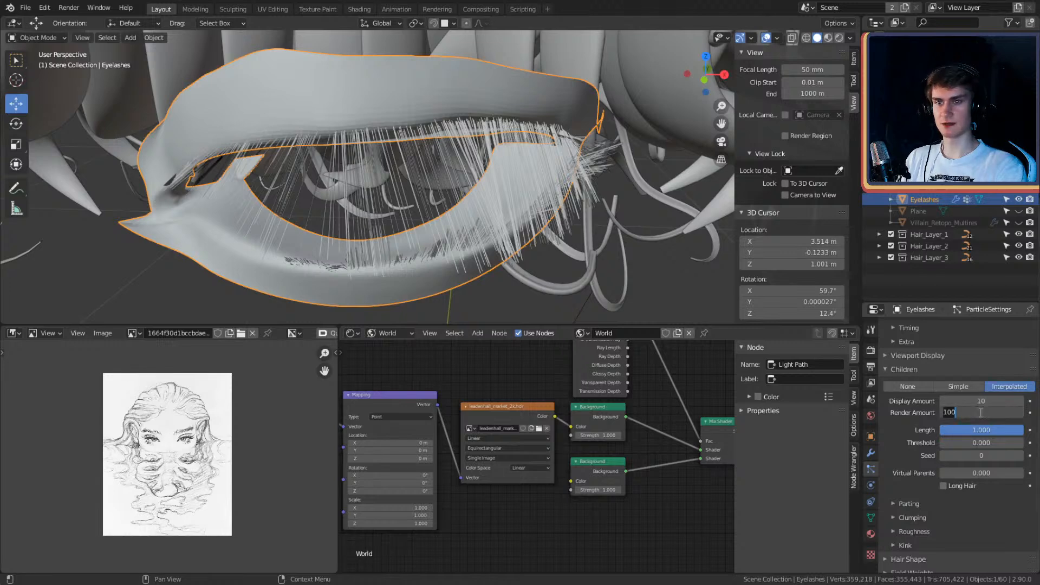
pyautogui.press('Return')
# Step: Set the number of emitted hairs in the eyelash particle system to 50
pyautogui.scroll(10, 951, 415)
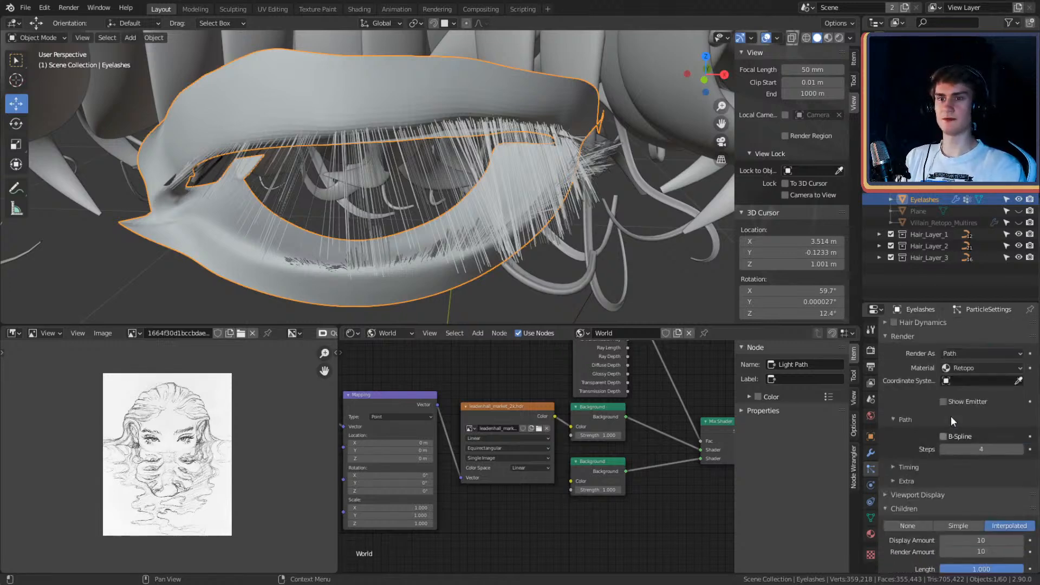
pyautogui.click(971, 438)
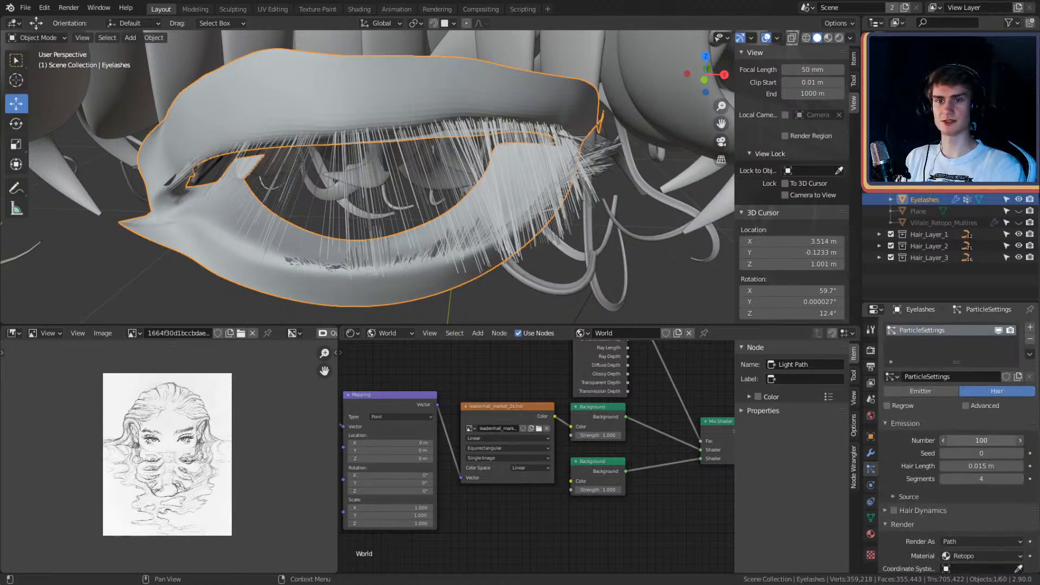
pyautogui.press('Return')
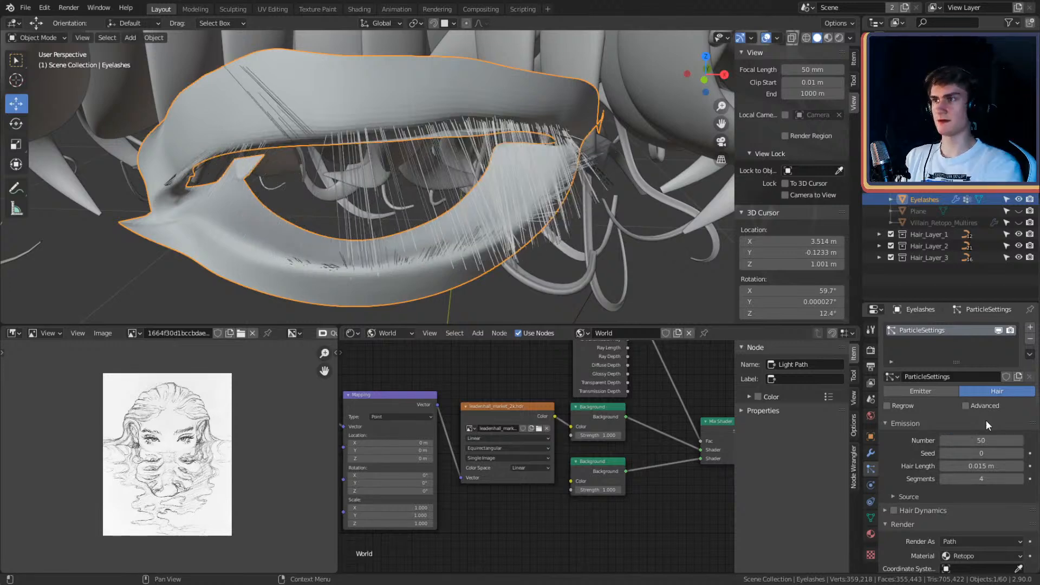
pyautogui.moveTo(566, 178); pyautogui.dragTo(595, 232, button='middle')
# Step: Set the emission seed to 1 to redistribute the lashes along the eyelids
pyautogui.scroll(-3, 930, 444)
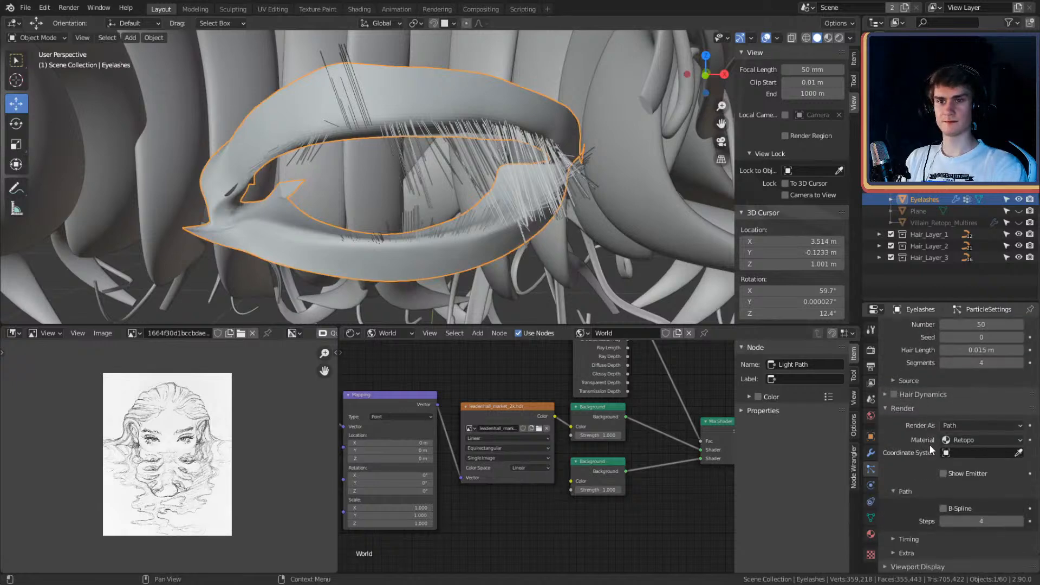
pyautogui.click(1021, 383)
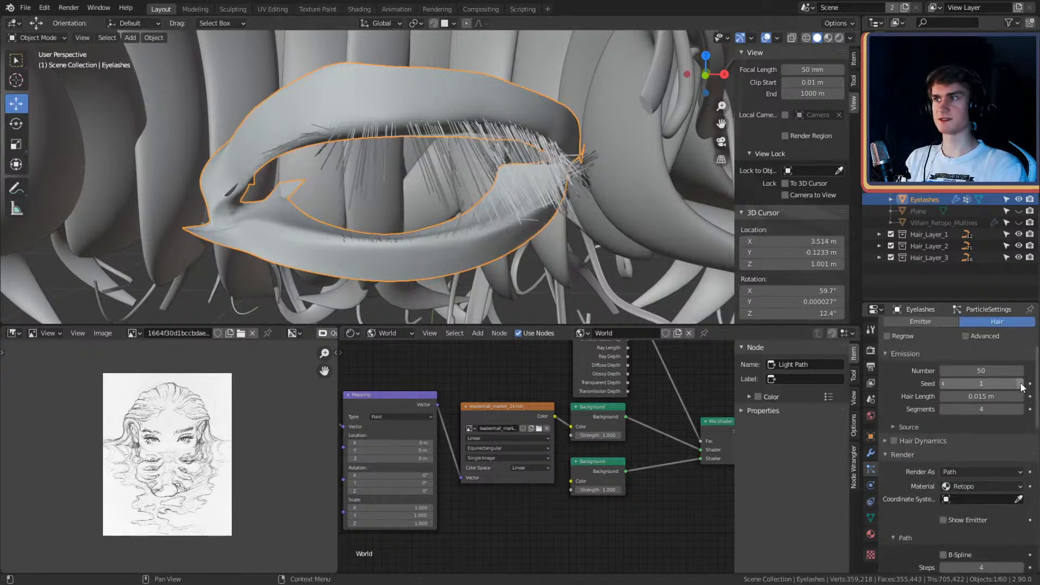
pyautogui.moveTo(343, 115); pyautogui.dragTo(536, 254, button='middle')
pyautogui.scroll(-3, 921, 412)
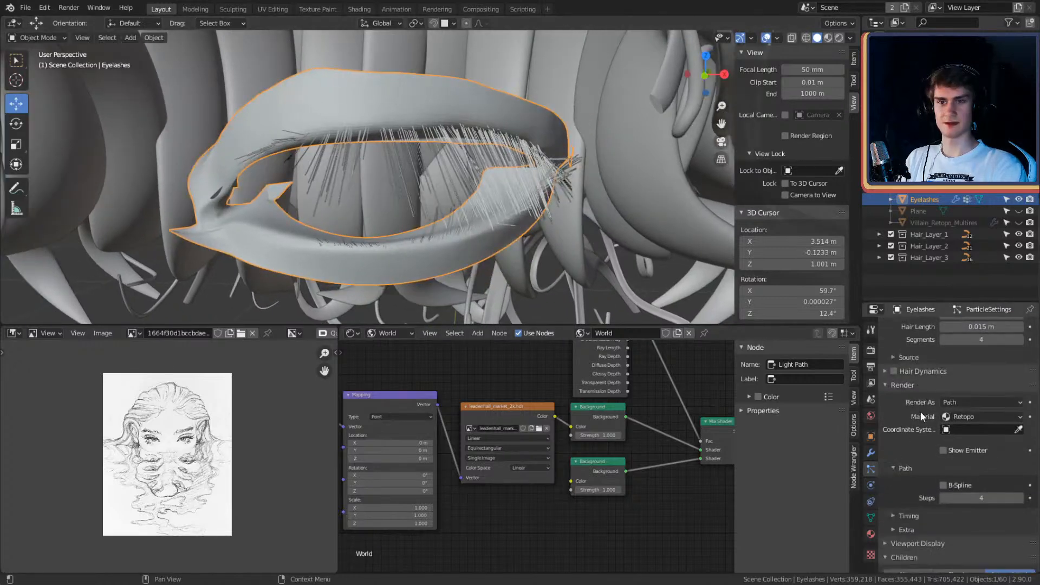
pyautogui.scroll(3, 919, 401)
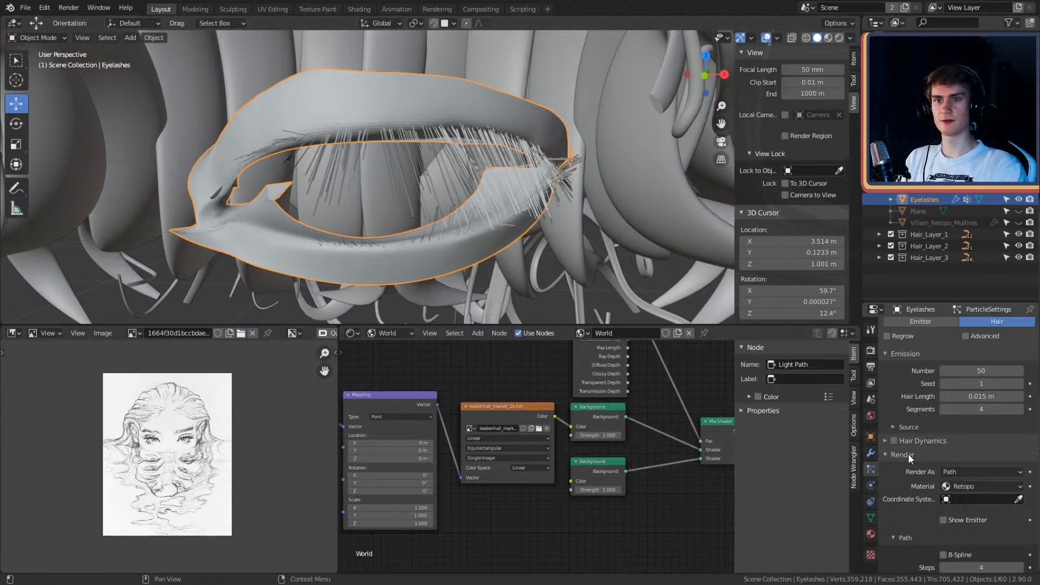
pyautogui.moveTo(629, 230); pyautogui.dragTo(545, 190, button='middle')
# Step: Try the Curl kink type on the child hairs and reduce its amplitude close to zero
pyautogui.scroll(-10, 927, 430)
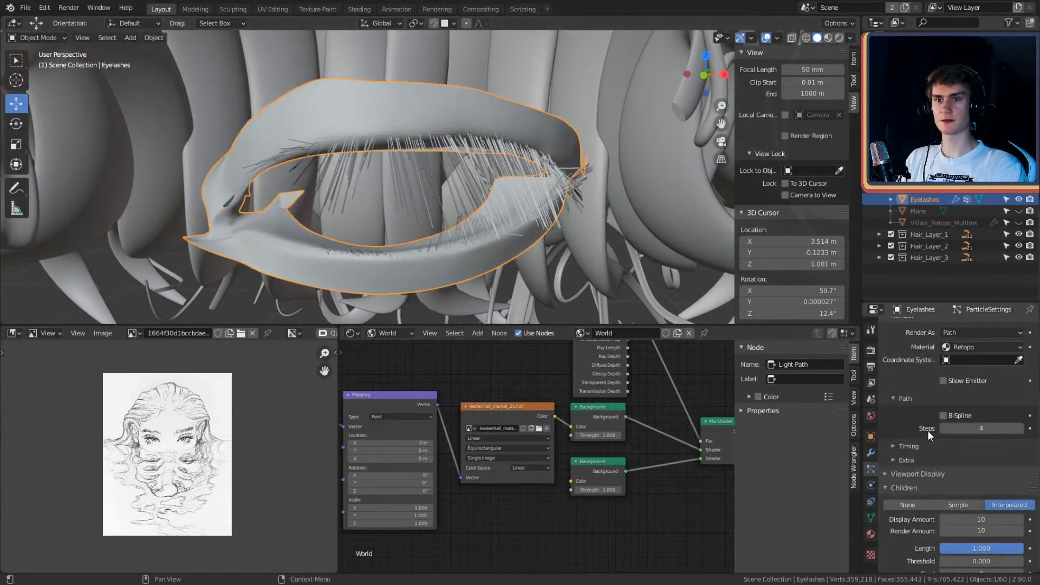
pyautogui.scroll(-7, 921, 429)
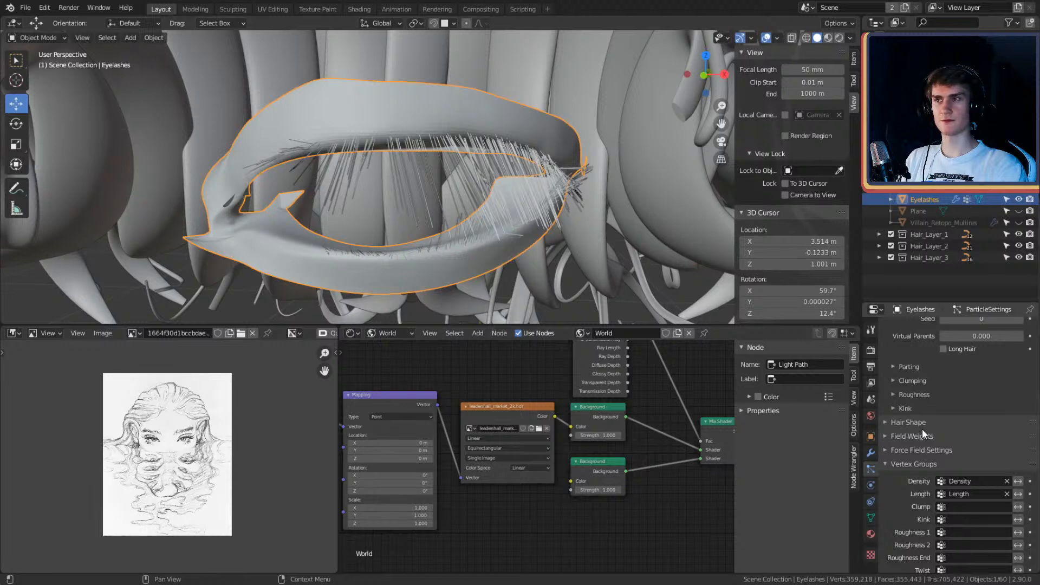
pyautogui.scroll(6, 921, 427)
pyautogui.scroll(-6, 911, 460)
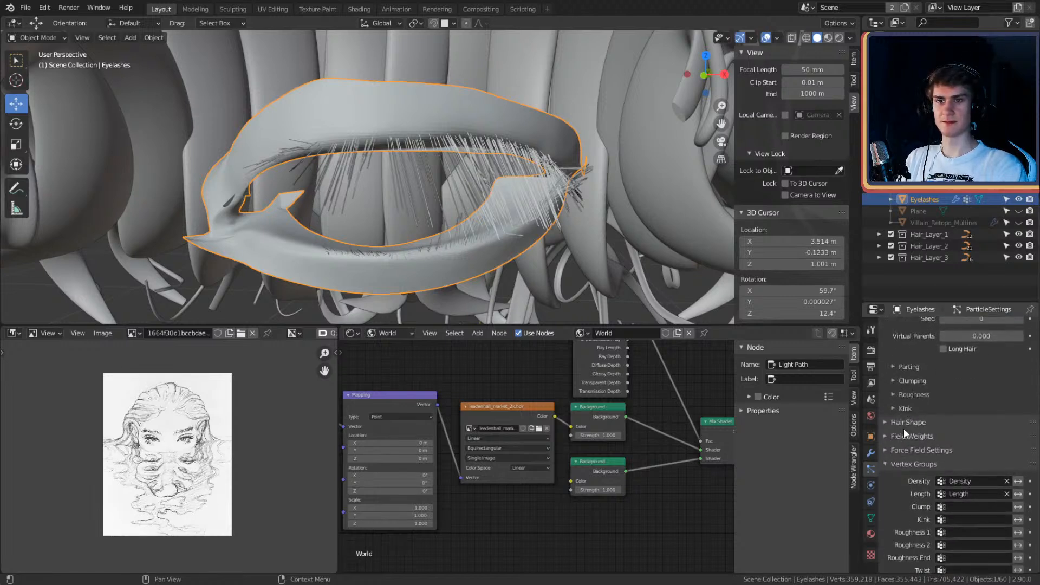
pyautogui.click(893, 409)
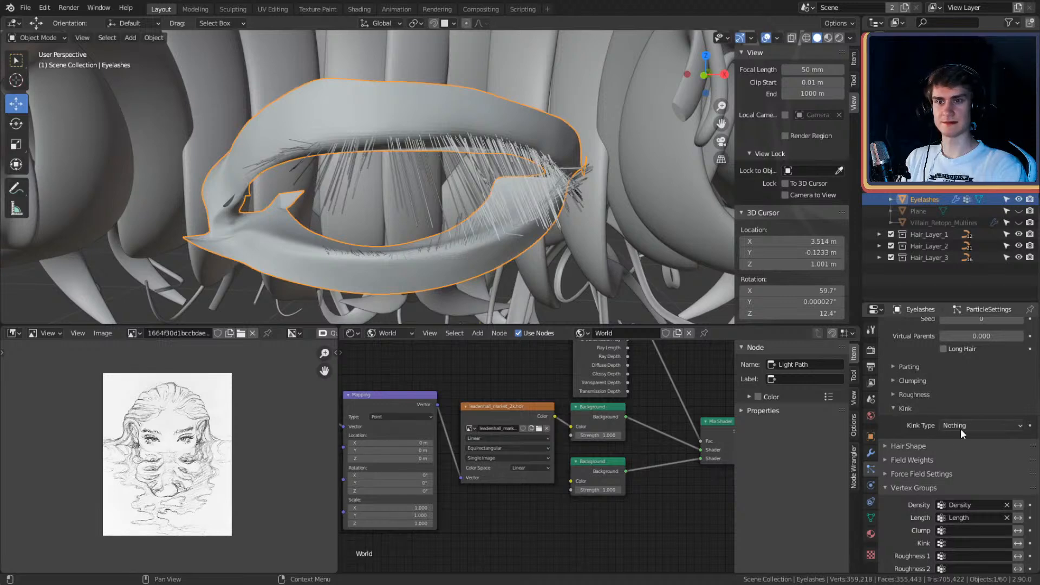
pyautogui.click(1003, 427)
pyautogui.click(961, 451)
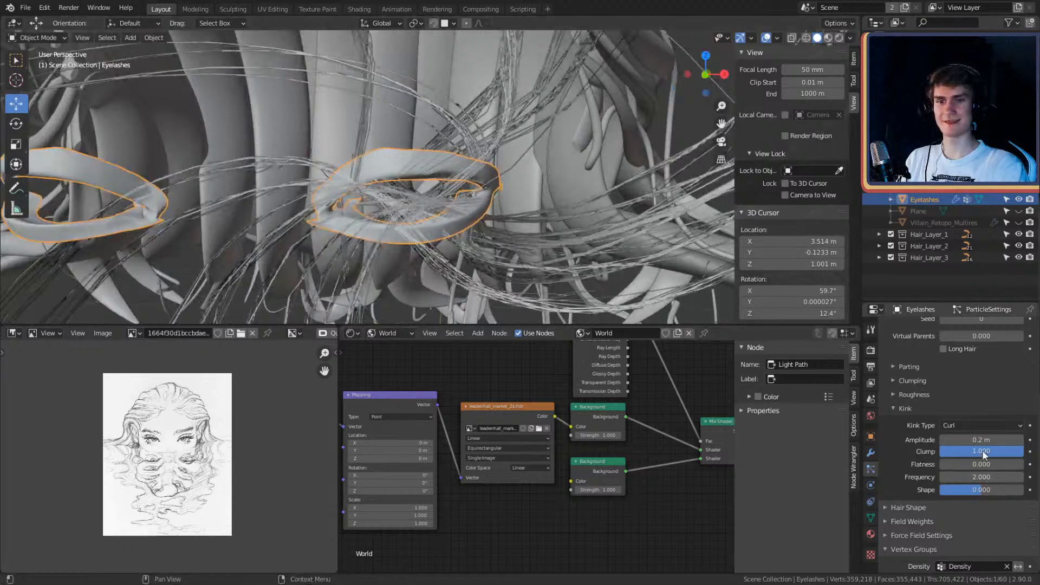
pyautogui.moveTo(982, 440)
pyautogui.mouseDown()
pyautogui.moveTo(964, 439)
pyautogui.moveTo(1001, 439)
pyautogui.moveTo(970, 440)
pyautogui.mouseUp()
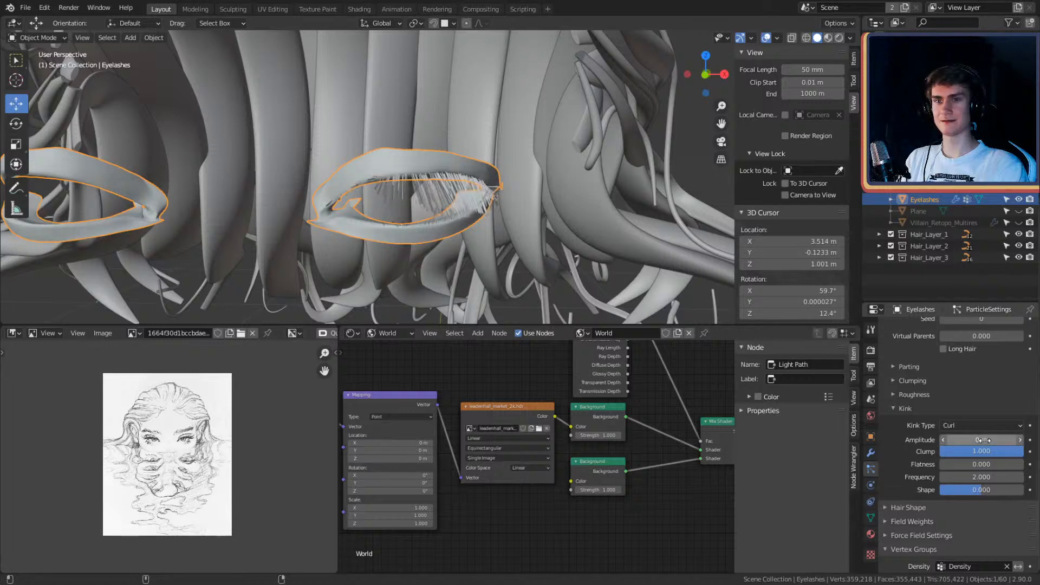
# Step: Try the Wave kink type on the lashes with an amplitude of 0.002 m
pyautogui.click(962, 424)
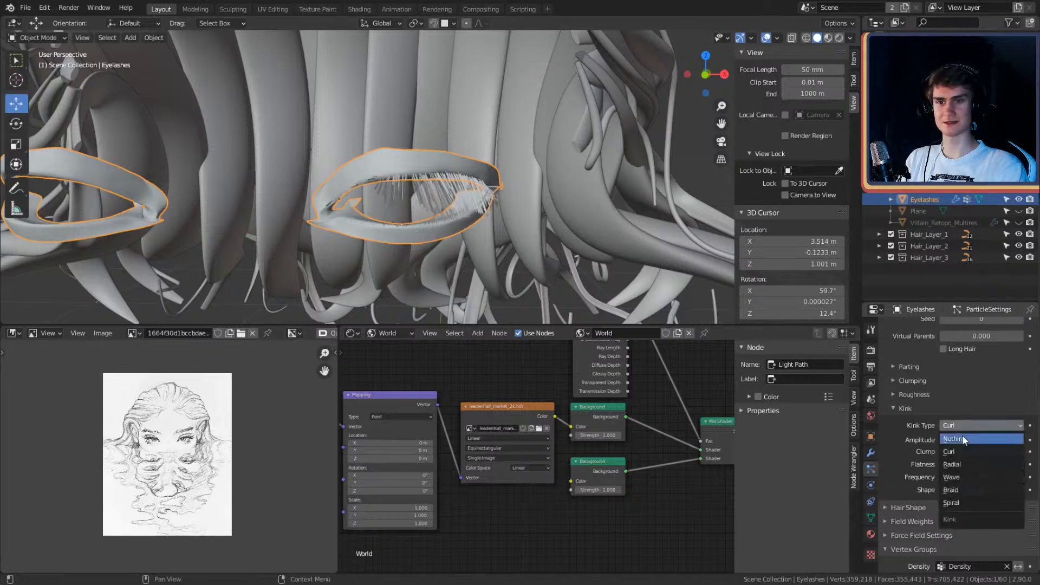
pyautogui.click(957, 474)
pyautogui.moveTo(981, 440); pyautogui.dragTo(991, 439)
pyautogui.moveTo(472, 228); pyautogui.dragTo(560, 216, button='middle')
pyautogui.scroll(3, 513, 205)
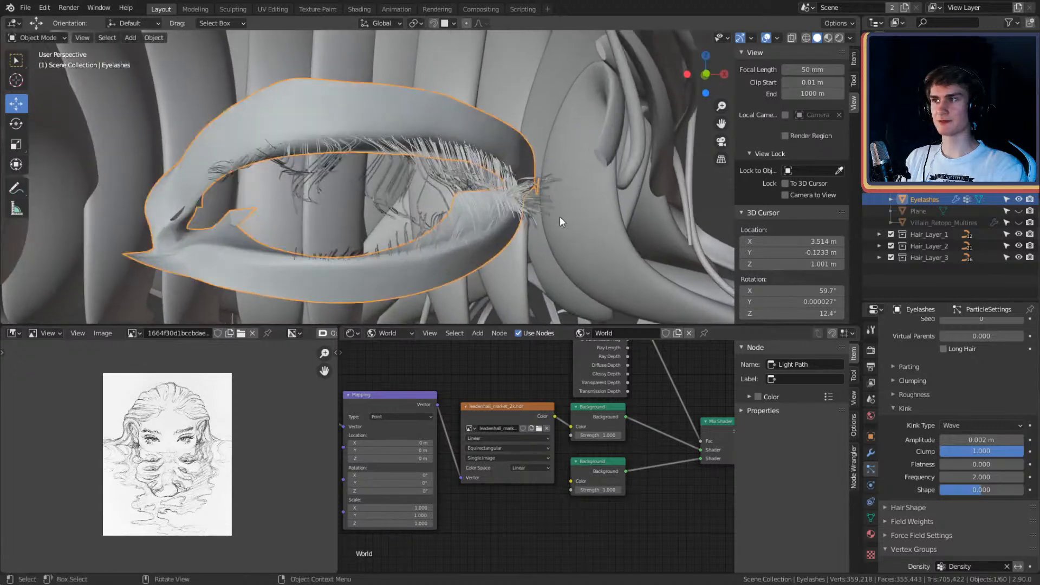
pyautogui.scroll(2, 558, 218)
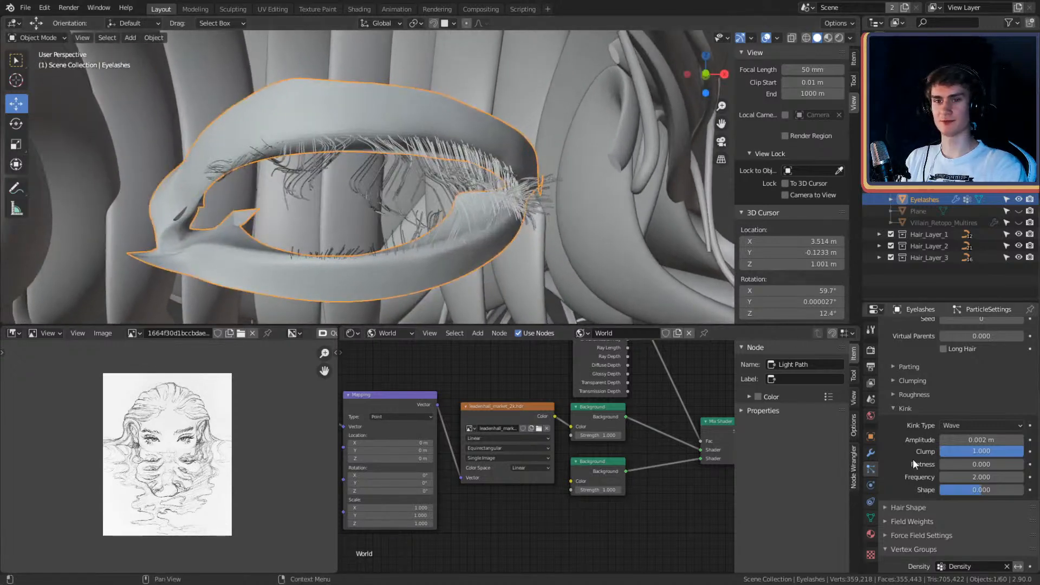
# Step: Reset the kink type to Nothing and collapse the Kink settings
pyautogui.click(972, 428)
pyautogui.click(961, 438)
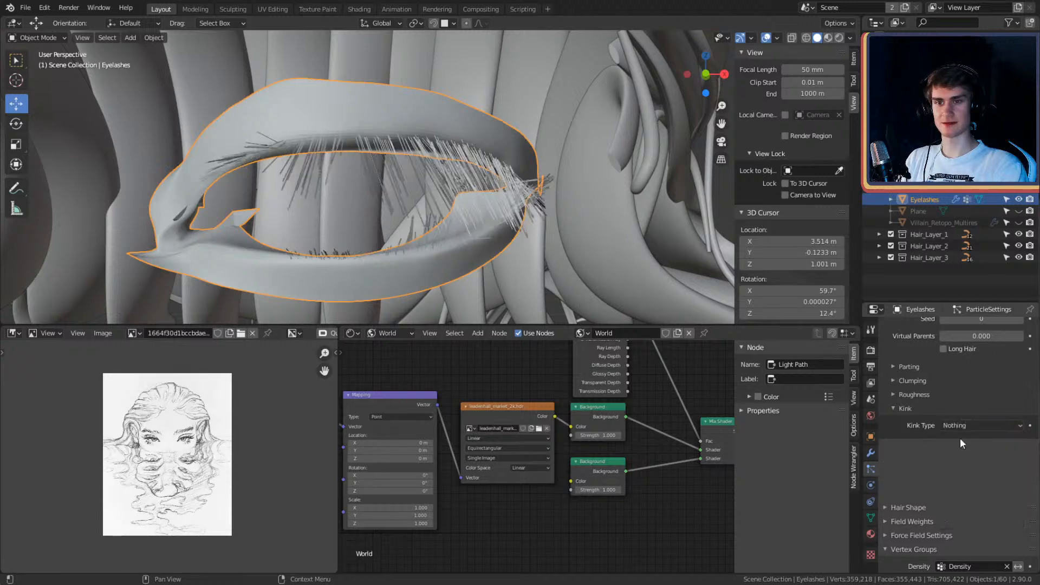
pyautogui.click(893, 407)
# Step: Expand the Hair Shape settings and switch the viewport to Rendered shading to preview the lashes
pyautogui.click(888, 423)
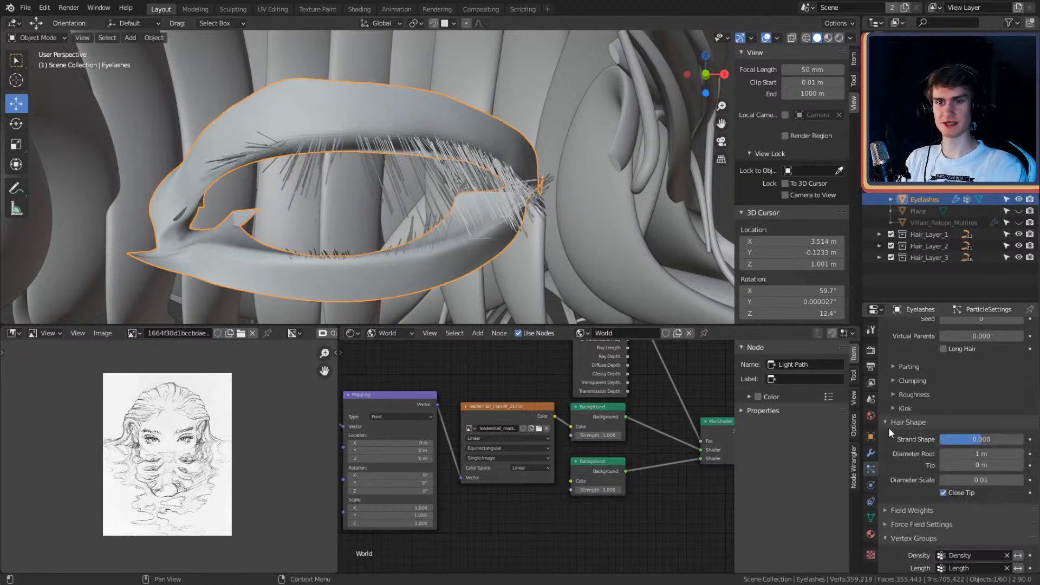
pyautogui.keyDown('shift'); pyautogui.moveTo(593, 224); pyautogui.dragTo(514, 198, button='middle'); pyautogui.keyUp('shift')
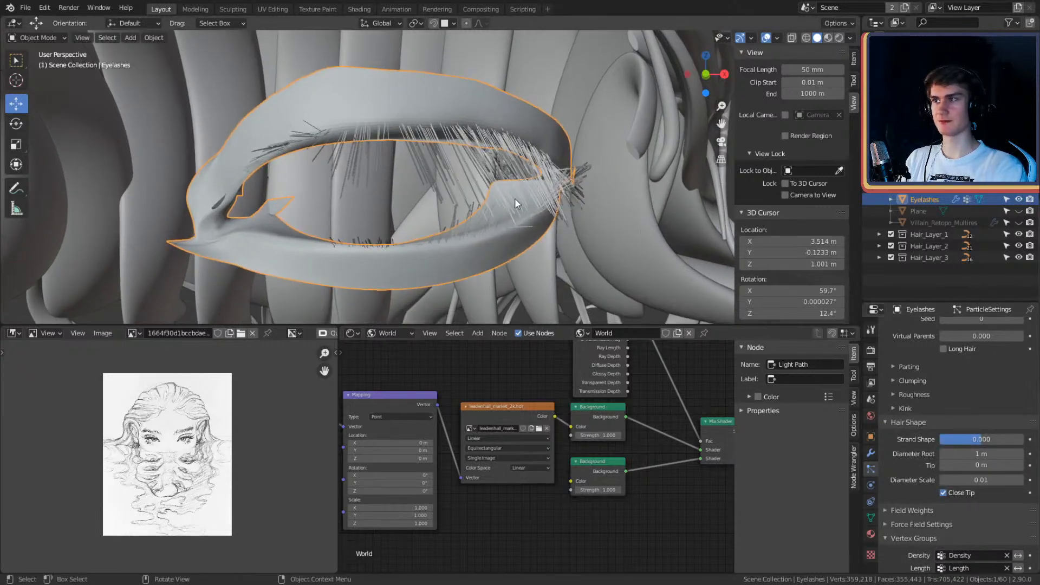
pyautogui.press('z')
pyautogui.click(517, 152)
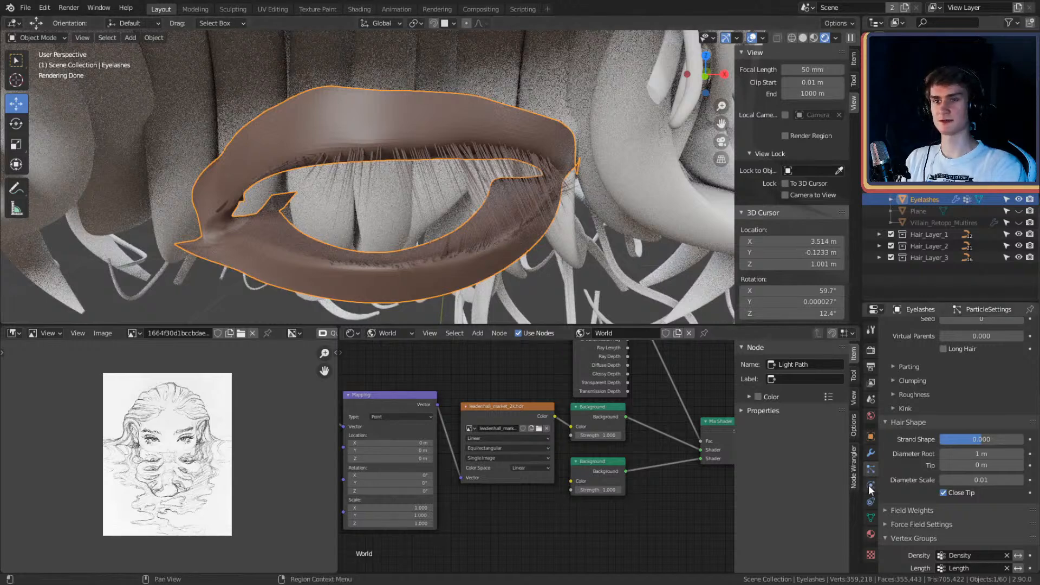
# Step: Make the Eyelashes material's base color pure white by raising its value to 1.000 and removing all saturation
pyautogui.click(870, 533)
pyautogui.click(985, 463)
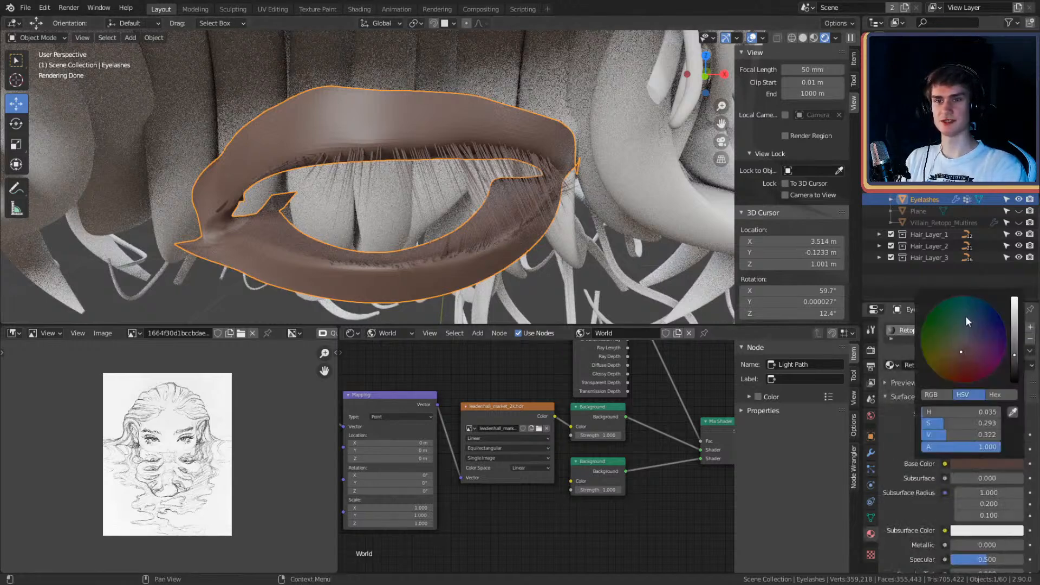
pyautogui.click(965, 316)
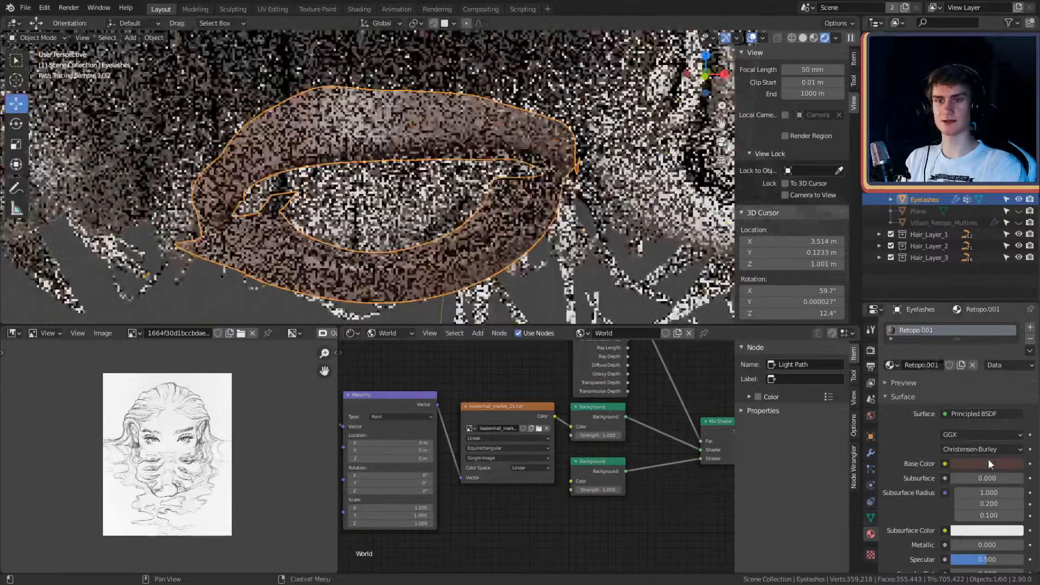
pyautogui.click(988, 462)
pyautogui.keyDown('ctrl'); pyautogui.scroll(14, 982, 330); pyautogui.keyUp('ctrl')
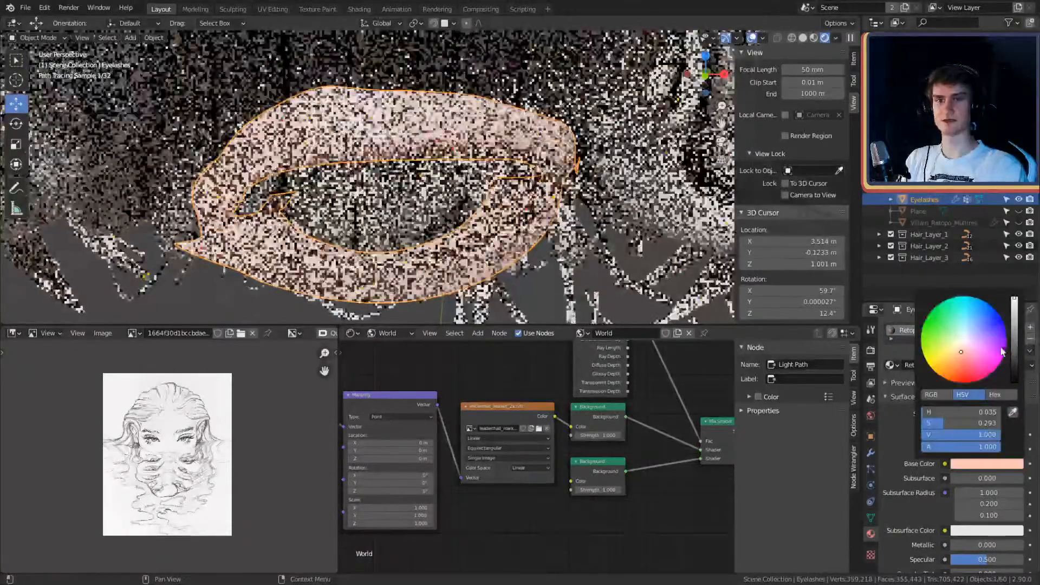
pyautogui.moveTo(966, 426); pyautogui.dragTo(921, 427)
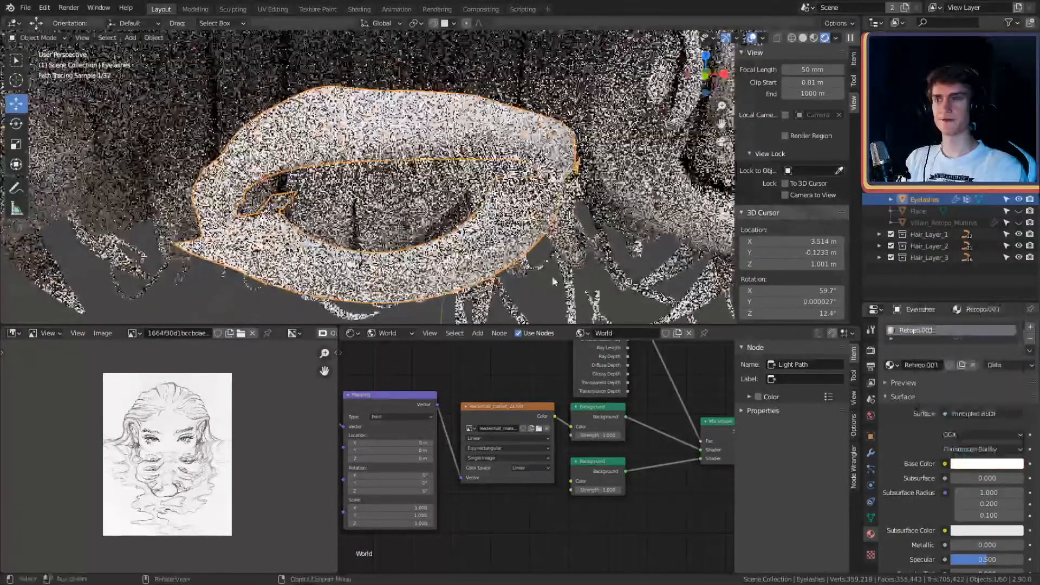
# Step: Deselect the eyelashes and briefly show the Villain_Retopo_Multires head to check the white lashes against the face
pyautogui.click(542, 298)
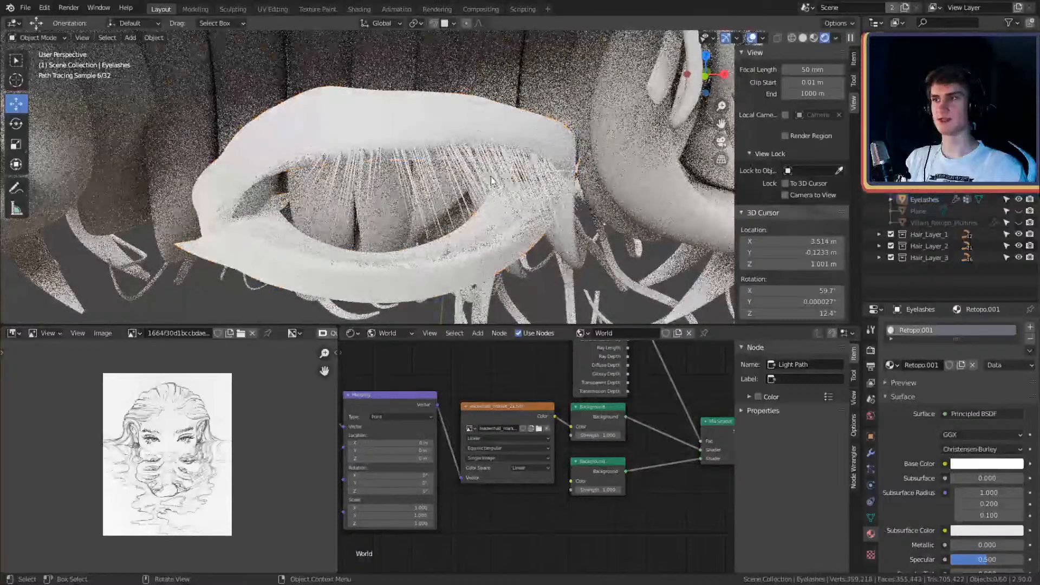
pyautogui.click(1018, 223)
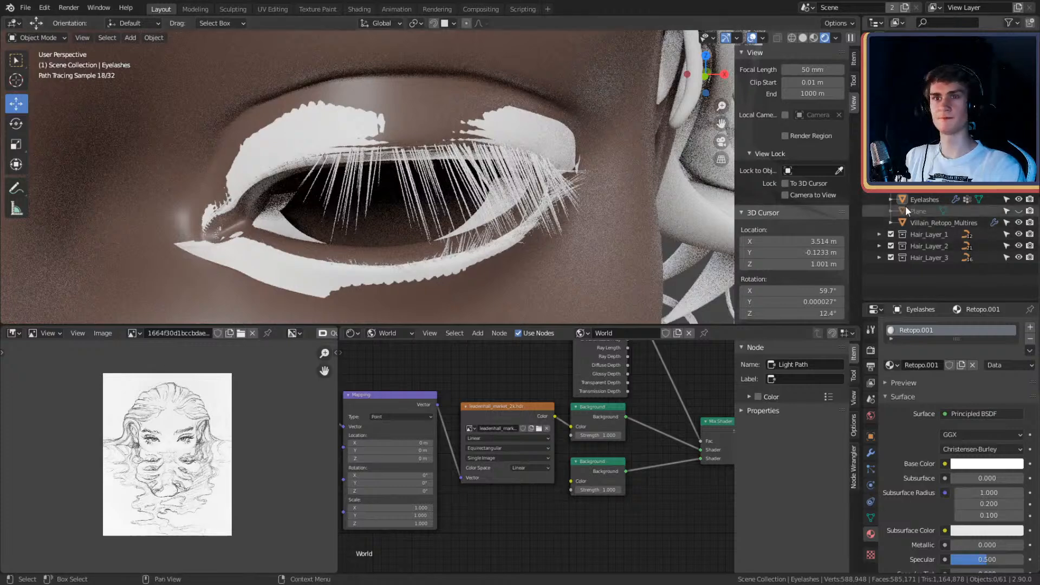
pyautogui.press('h')
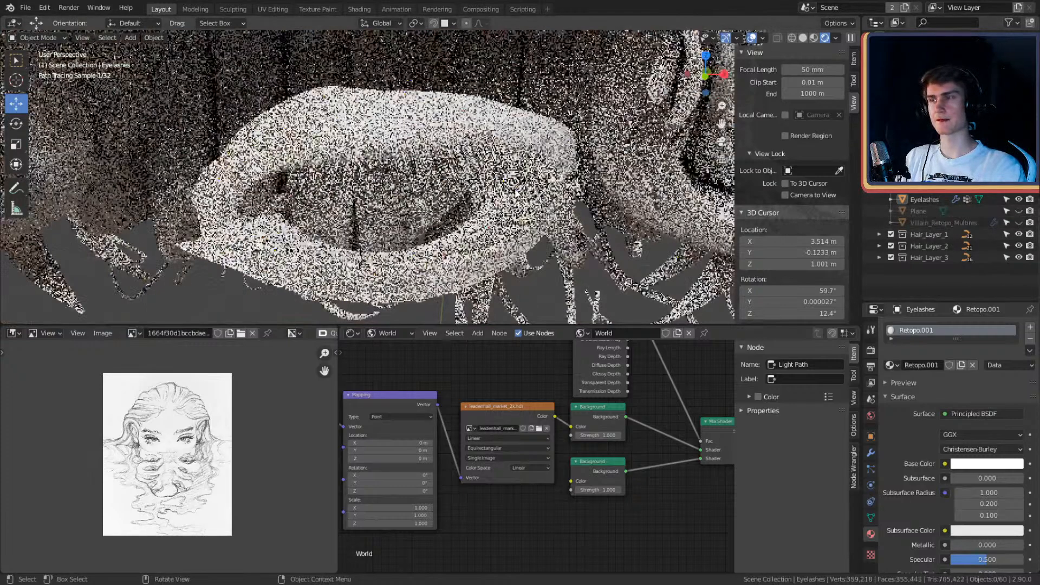
# Step: Reselect the Eyelashes object in Solid shading and return the viewport to Rendered shading
pyautogui.click(561, 210)
pyautogui.moveTo(562, 210); pyautogui.dragTo(544, 188, button='middle')
pyautogui.press('z')
pyautogui.click(573, 193)
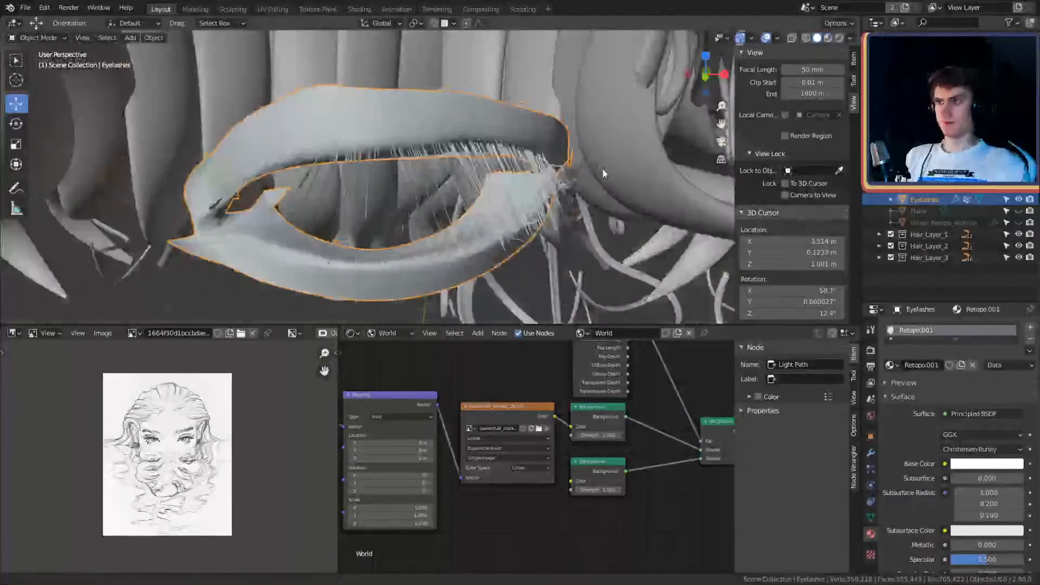
pyautogui.press('z')
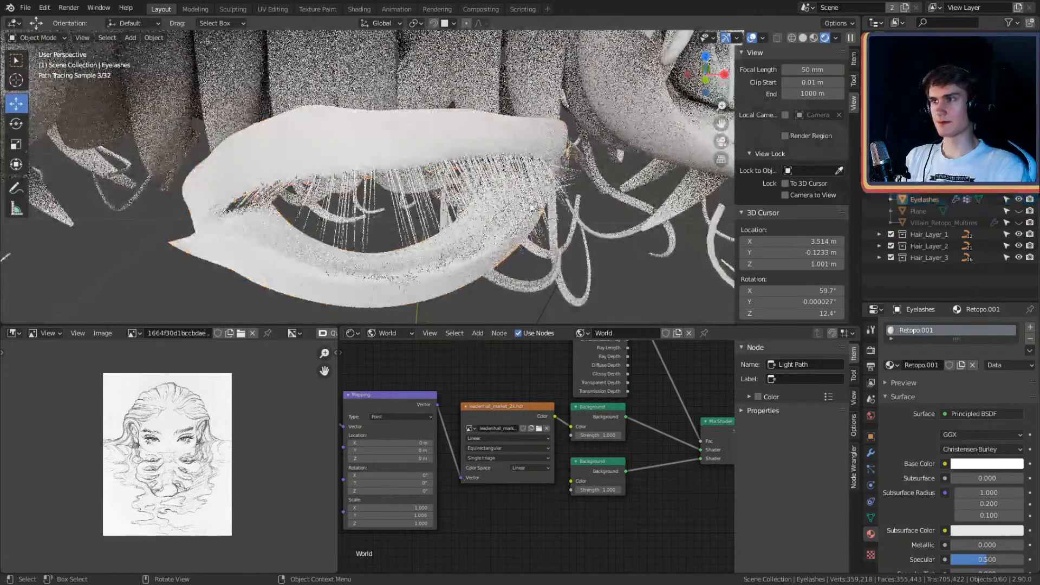
pyautogui.click(471, 154)
# Step: Set the Strand Shape of the Eyelashes hair particles to -0.5
pyautogui.scroll(-8, 899, 450)
pyautogui.scroll(-3, 899, 450)
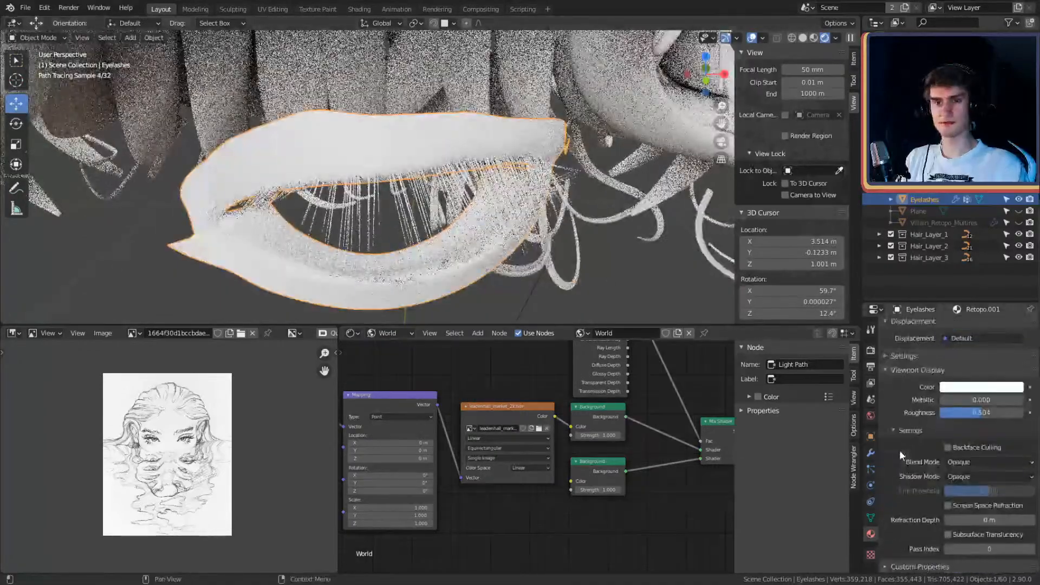
pyautogui.click(870, 470)
pyautogui.scroll(3, 902, 428)
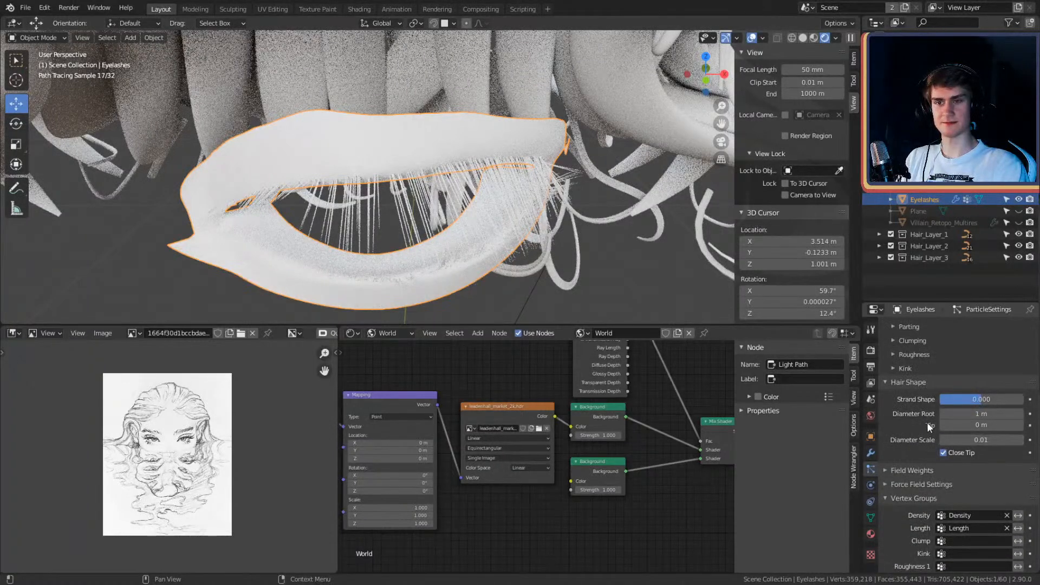
pyautogui.click(987, 400)
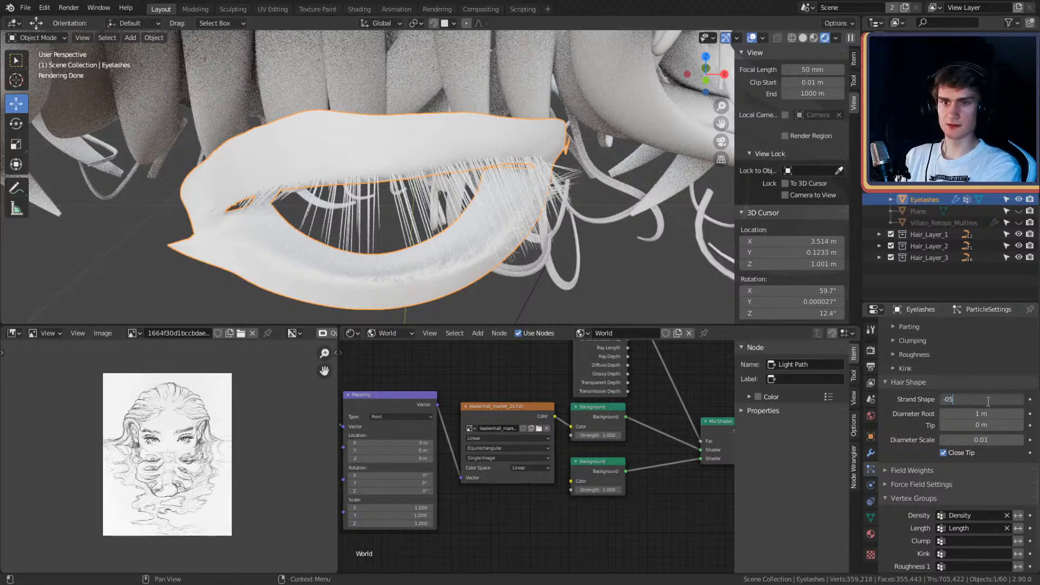
pyautogui.press('Return')
pyautogui.click(987, 400)
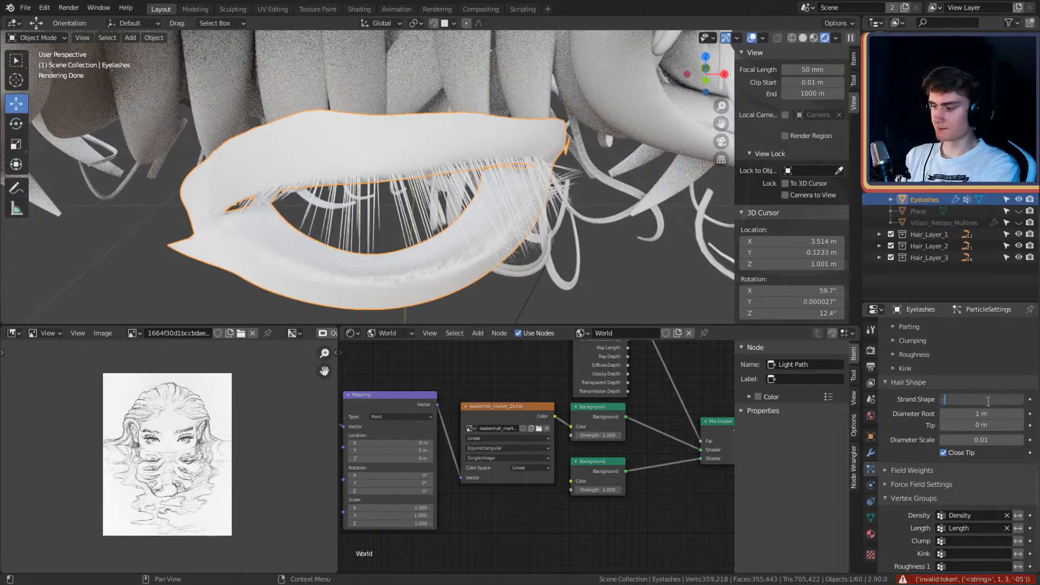
pyautogui.press('Return')
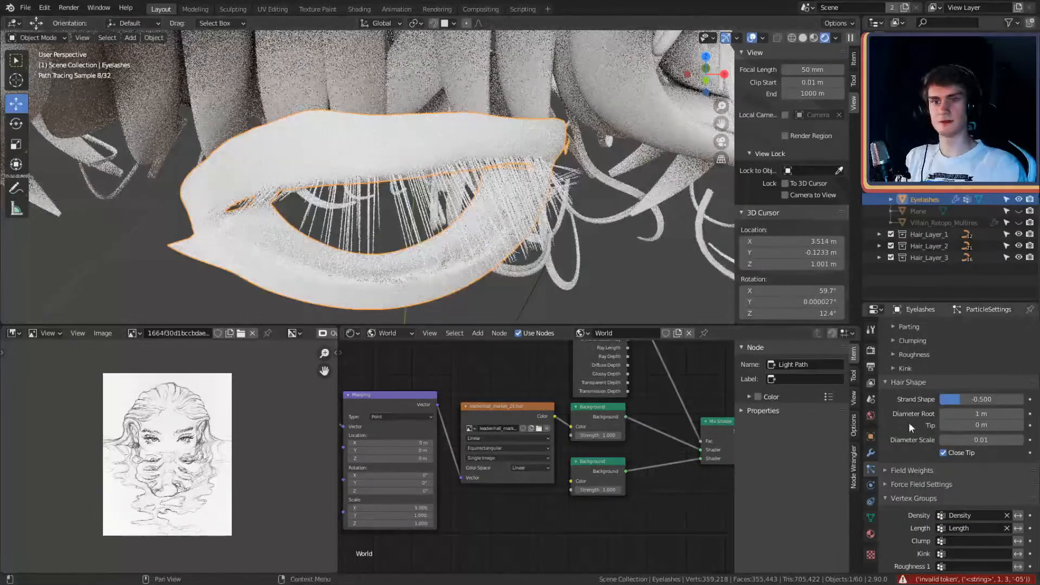
# Step: Try a root diameter of 2 m for the lash strands and settle on 1.5 m
pyautogui.click(981, 413)
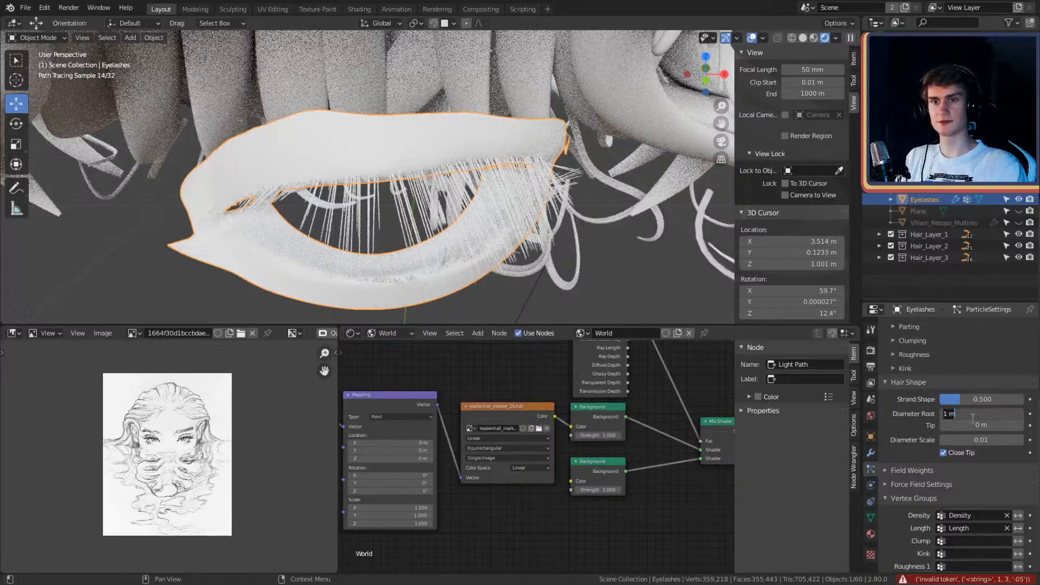
pyautogui.press('Return')
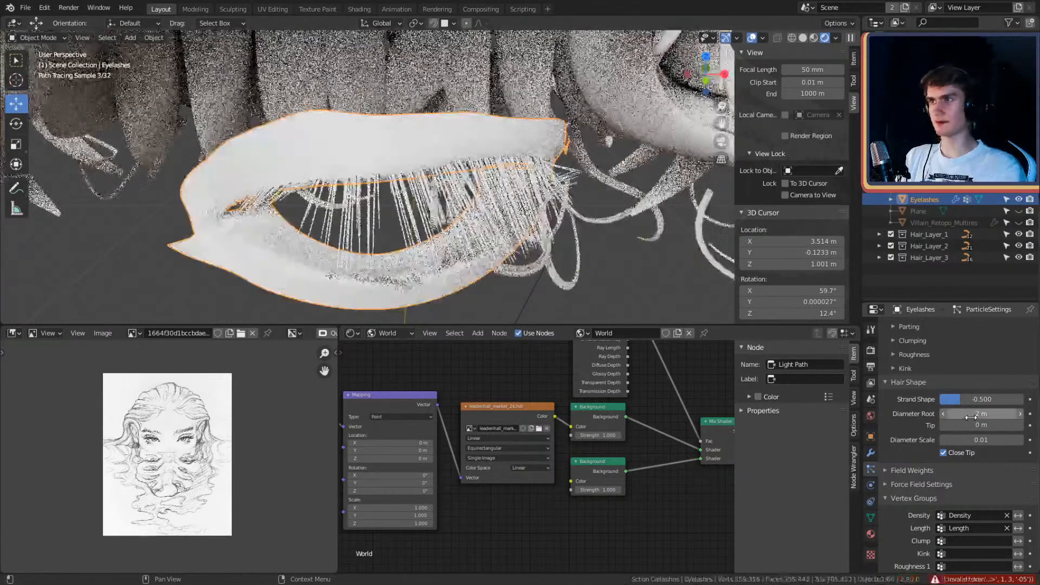
pyautogui.click(980, 414)
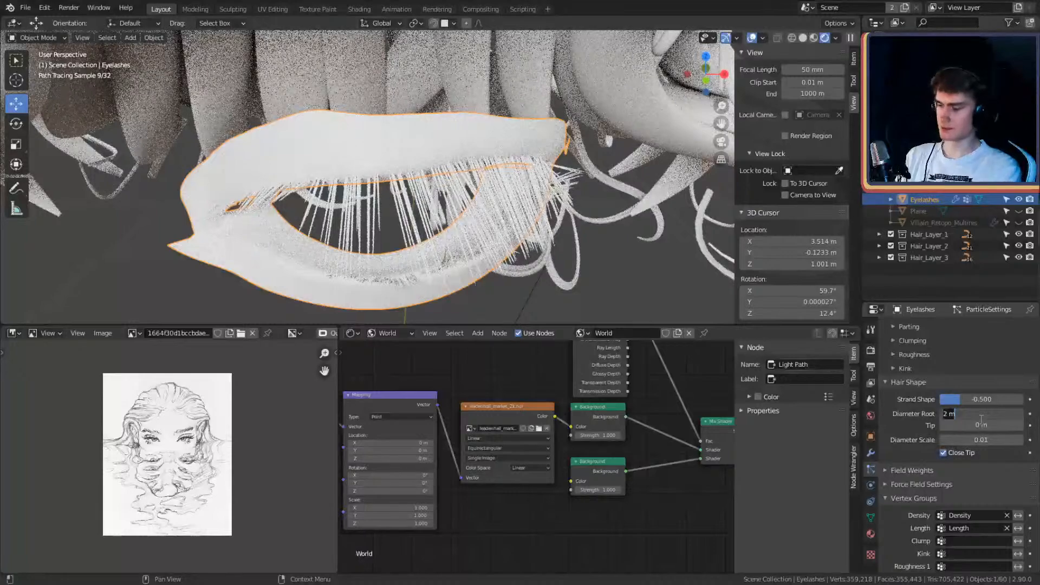
pyautogui.write('1.5')
pyautogui.press('Return')
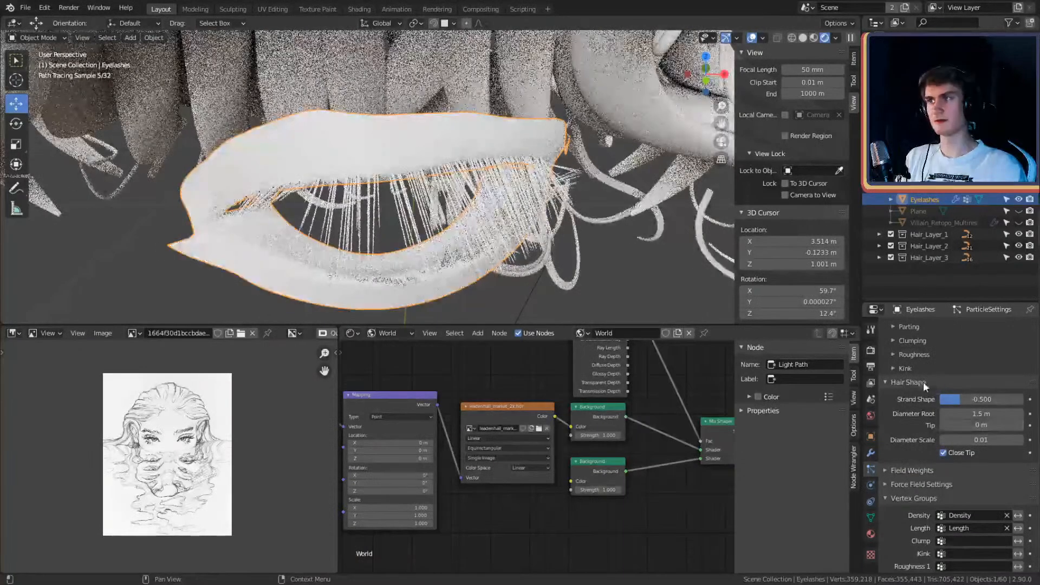
pyautogui.click(982, 427)
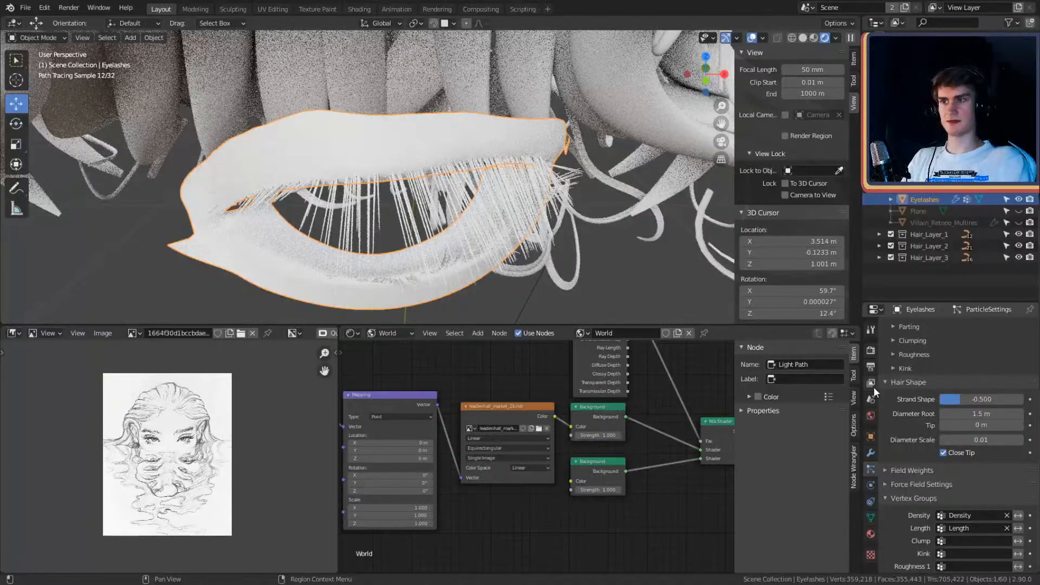
# Step: Examine the thicker lashes from the side and switch the viewport to Solid shading
pyautogui.moveTo(616, 236); pyautogui.dragTo(653, 246, button='middle')
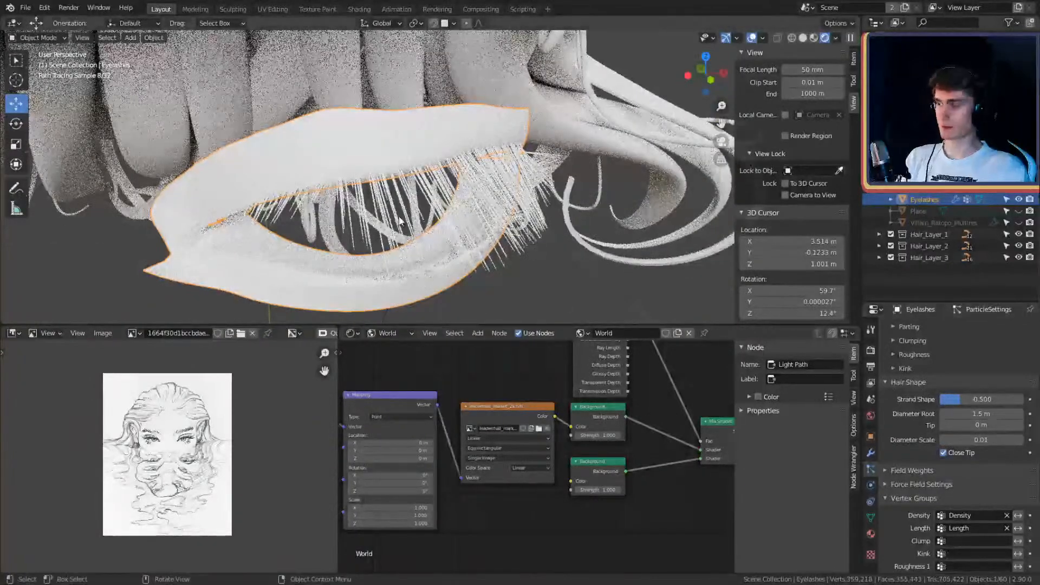
pyautogui.press('z')
pyautogui.click(494, 225)
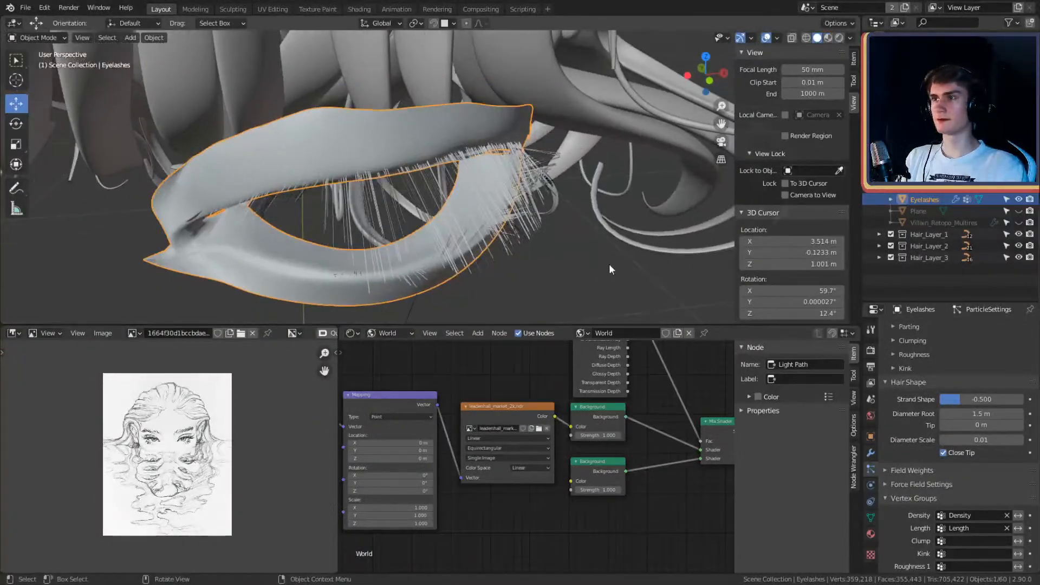
pyautogui.moveTo(609, 269); pyautogui.dragTo(620, 254, button='middle')
pyautogui.scroll(-3, 911, 414)
# Step: Look through the Field Weights and Force Field Settings of the lash particles and collapse the Type 1 and Type 2 sections
pyautogui.click(886, 396)
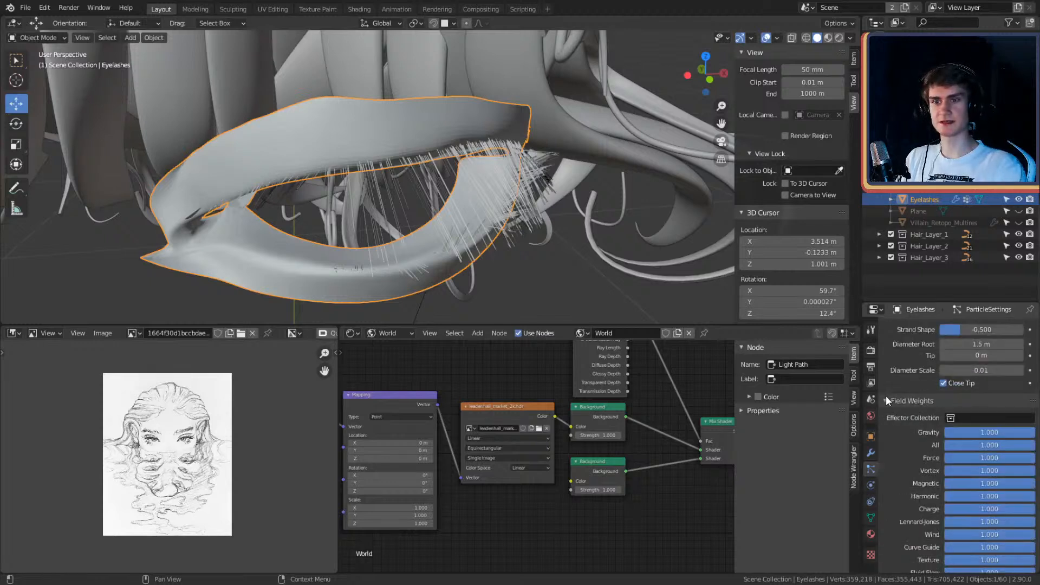
pyautogui.click(886, 398)
pyautogui.click(885, 415)
pyautogui.scroll(-3, 894, 404)
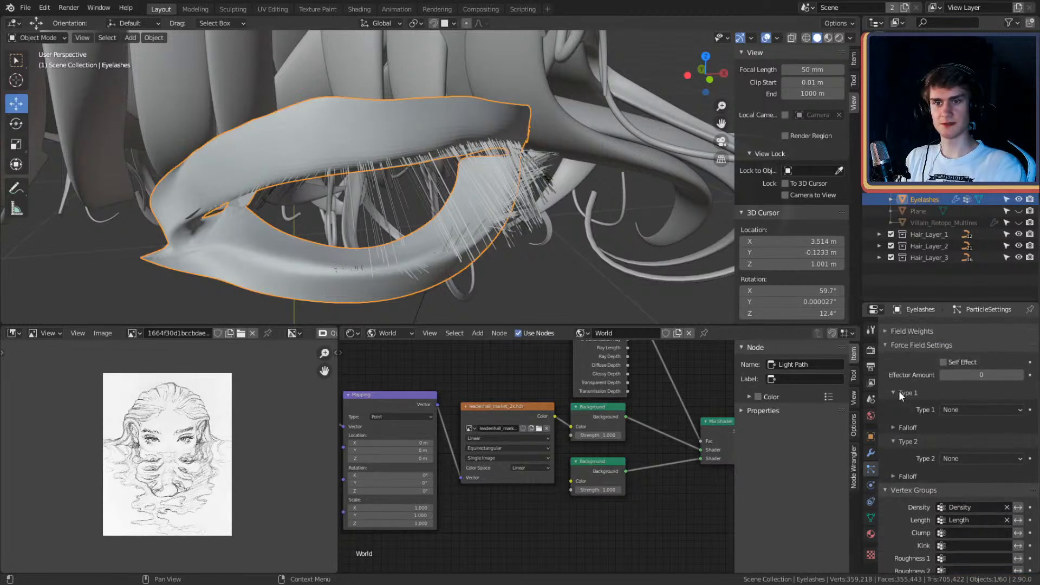
pyautogui.click(892, 392)
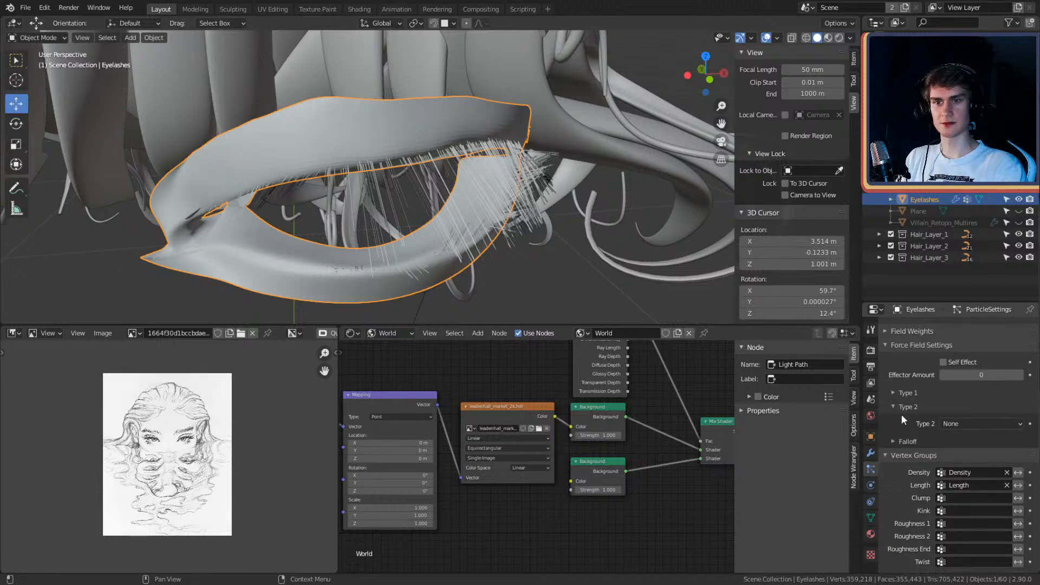
pyautogui.click(891, 407)
pyautogui.scroll(-3, 599, 242)
# Step: Place the 3D cursor on the upper eyelid of the Eyelashes mesh and browse the objects that can be added
pyautogui.moveTo(599, 242); pyautogui.dragTo(402, 135, button='middle')
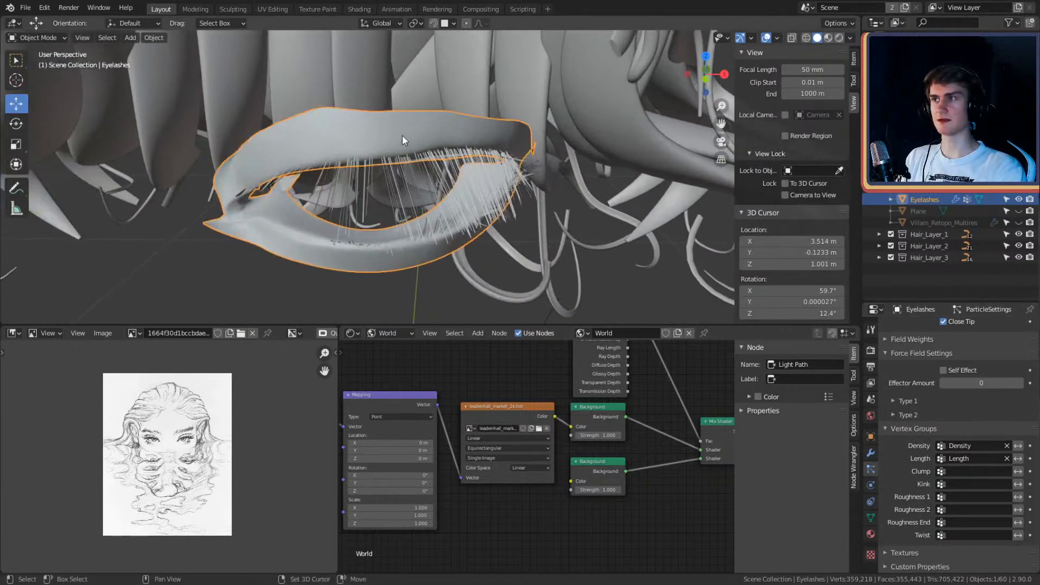
pyautogui.keyDown('shift'); pyautogui.rightClick(402, 135); pyautogui.keyUp('shift')
pyautogui.hotkey('shift', 'a')
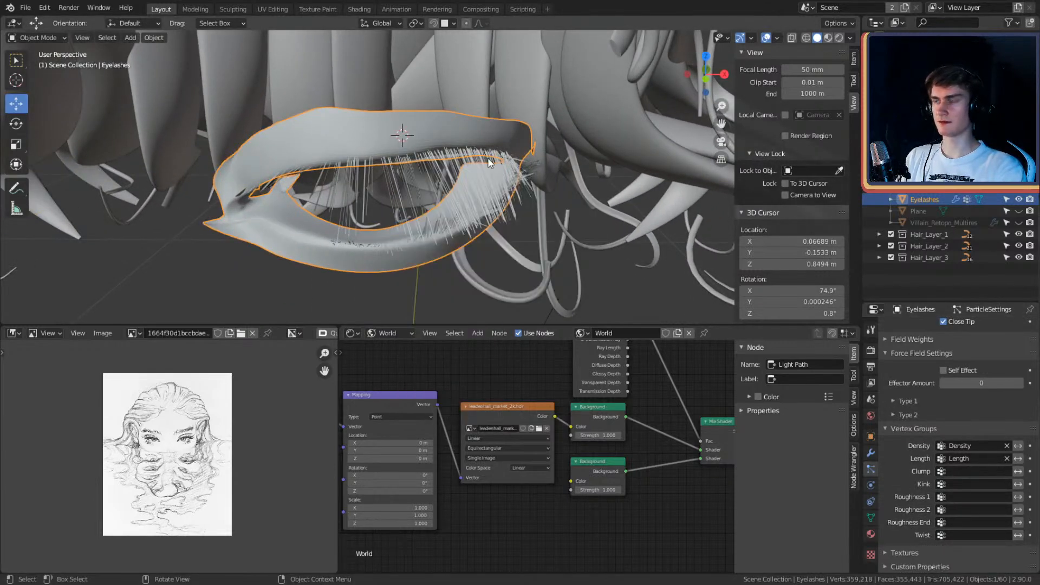
pyautogui.hotkey('shift', 'a')
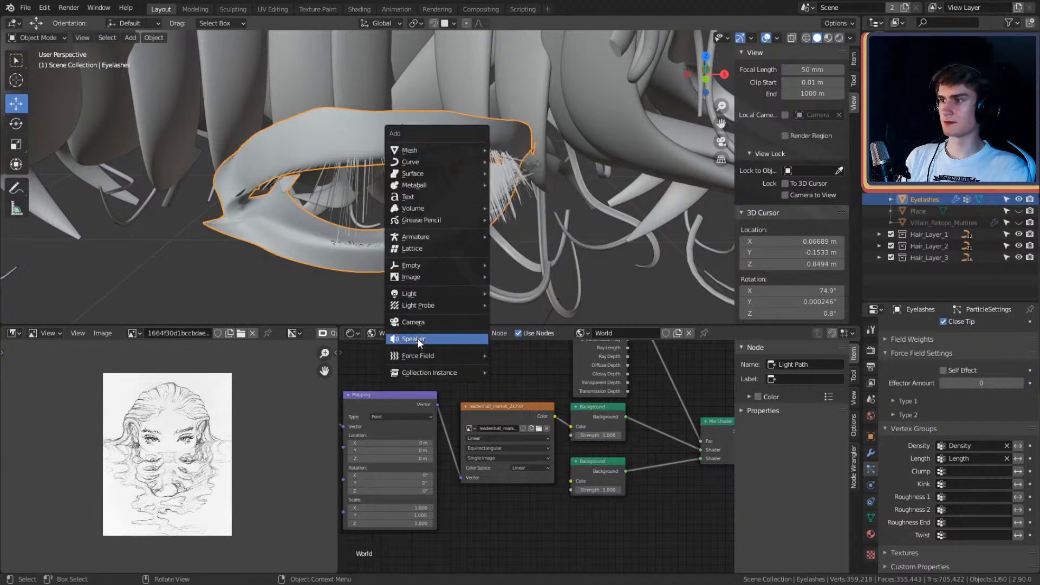
pyautogui.moveTo(418, 295)
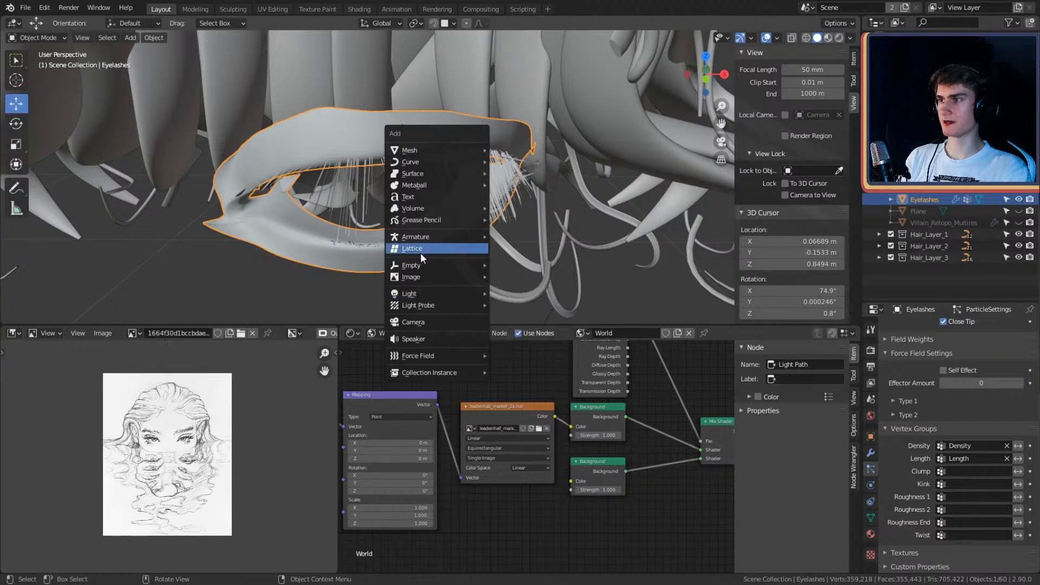
# Step: Snap the 3D cursor to the selected Eyelashes object
pyautogui.hotkey('shift', 's')
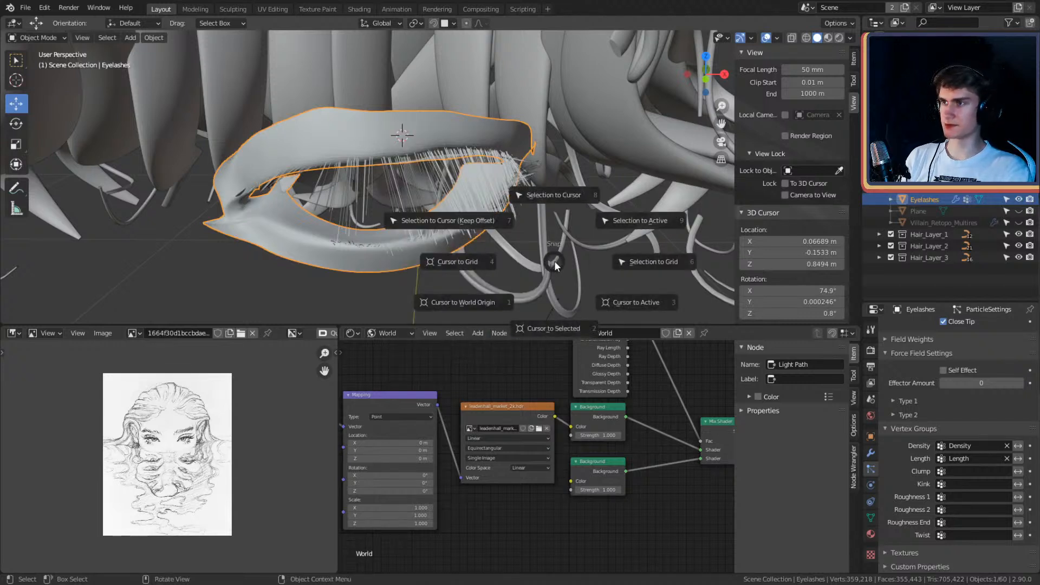
pyautogui.click(554, 319)
pyautogui.scroll(-4, 515, 245)
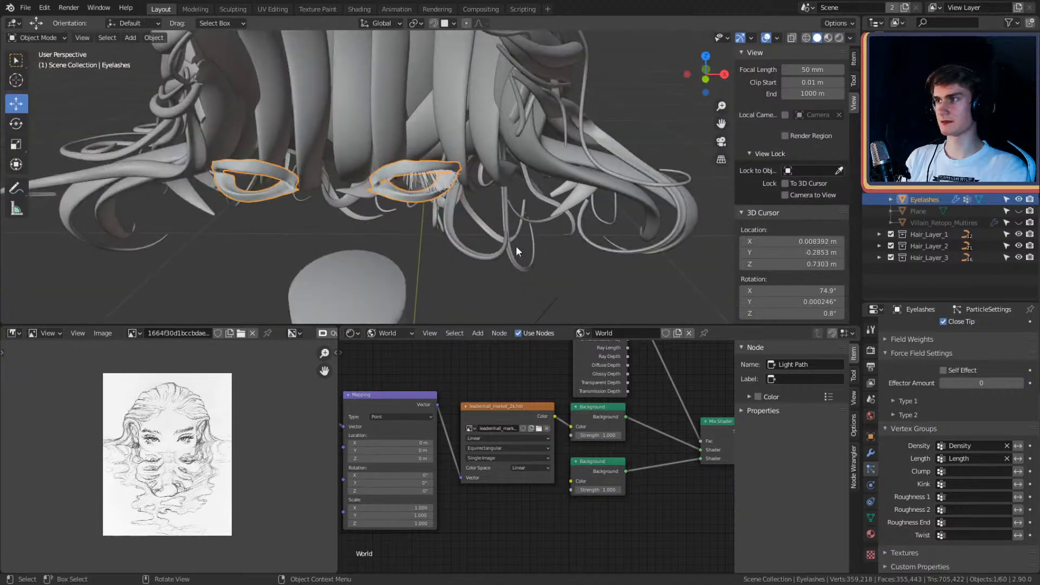
pyautogui.hotkey('shift', 'c')
pyautogui.scroll(10, 516, 244)
# Step: Add a path curve at the 3D cursor and scale it down to about 0.034
pyautogui.hotkey('shift', 'a')
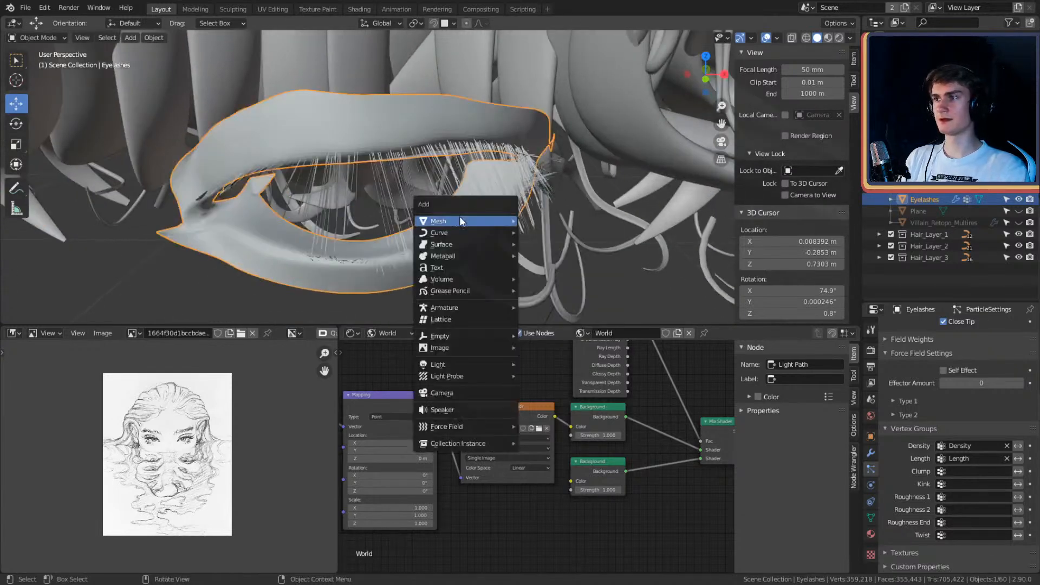
pyautogui.moveTo(449, 232)
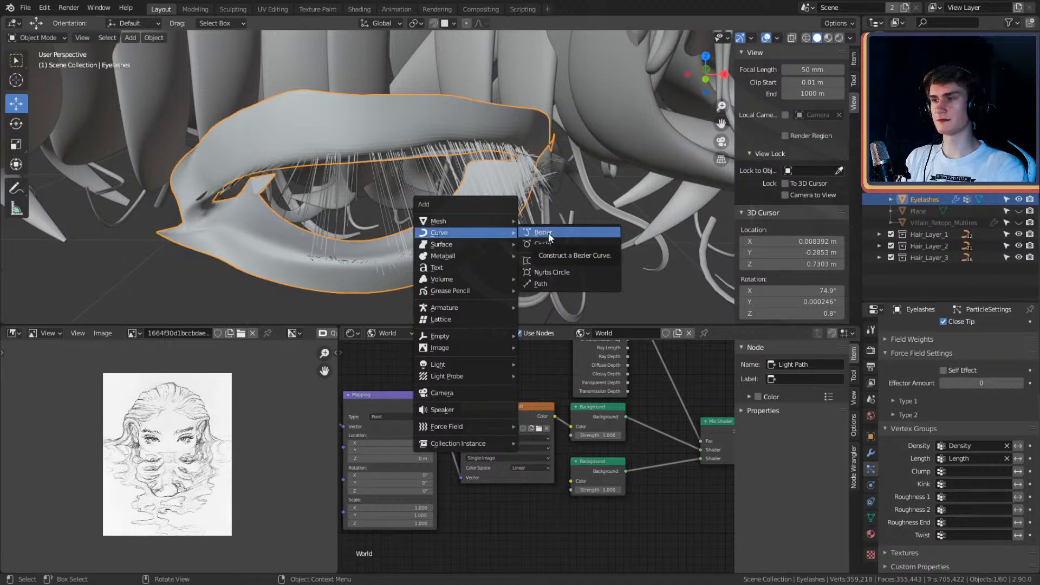
pyautogui.click(541, 284)
pyautogui.scroll(-5, 541, 252)
pyautogui.scroll(-3, 532, 242)
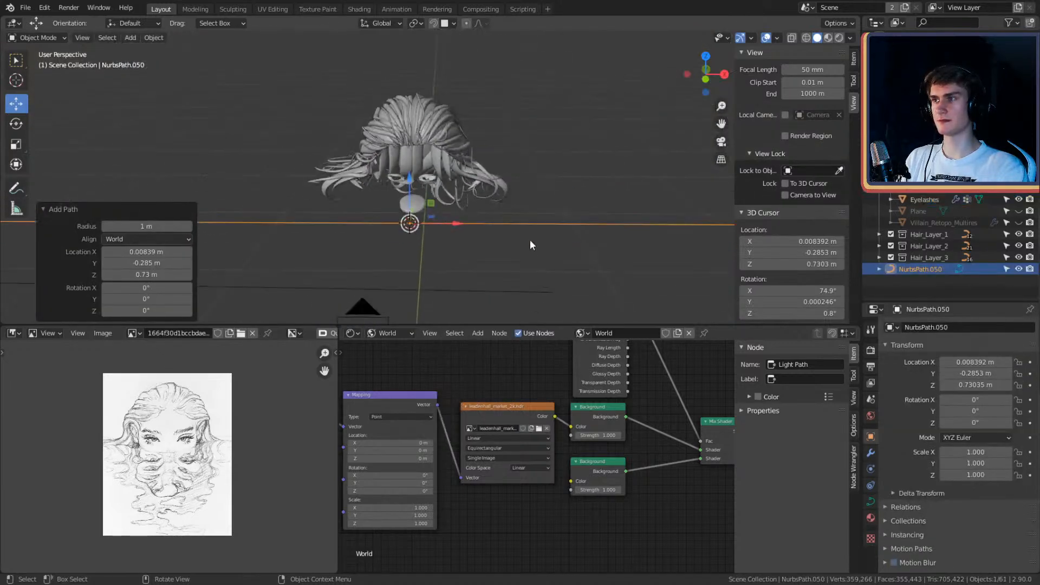
pyautogui.press('s')
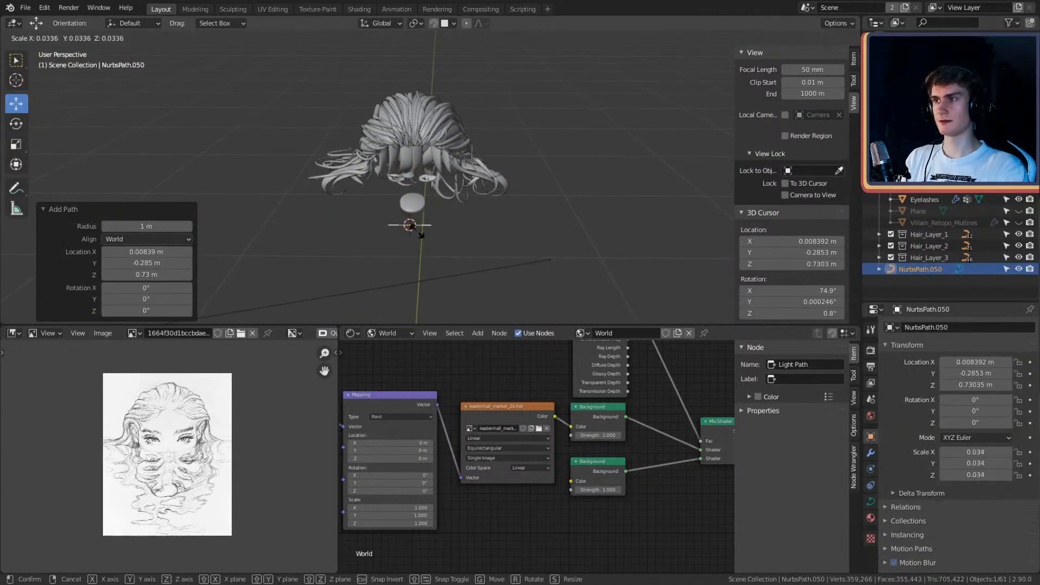
pyautogui.click(422, 234)
# Step: Move all control points of the new path up to the upper lashes at the outer eye corner
pyautogui.press('Tab')
pyautogui.scroll(4, 455, 251)
pyautogui.press('g')
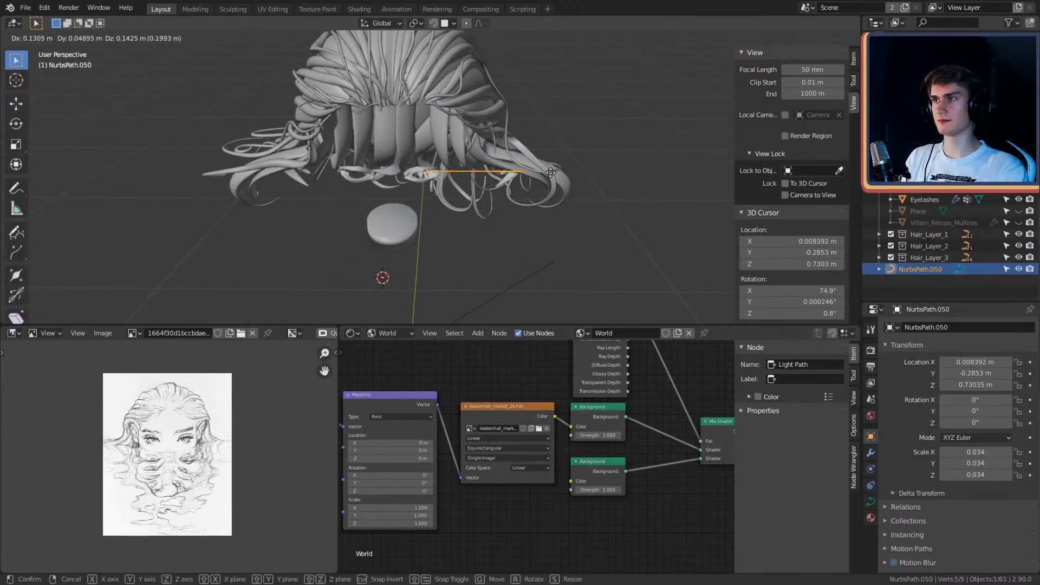
pyautogui.click(550, 172)
pyautogui.scroll(5, 537, 190)
pyautogui.press('g')
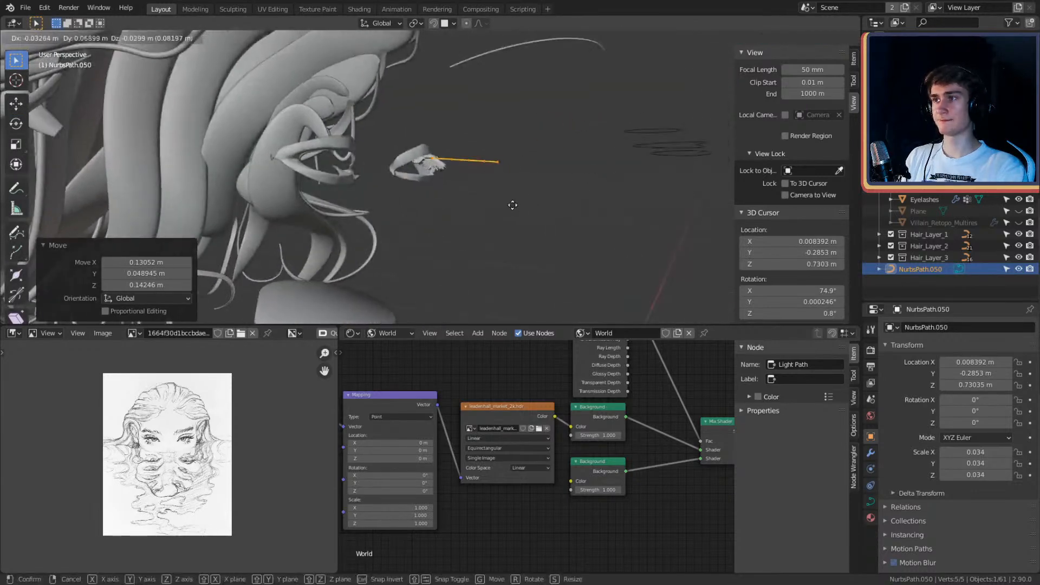
pyautogui.click(512, 204)
pyautogui.moveTo(514, 203); pyautogui.dragTo(579, 250, button='middle')
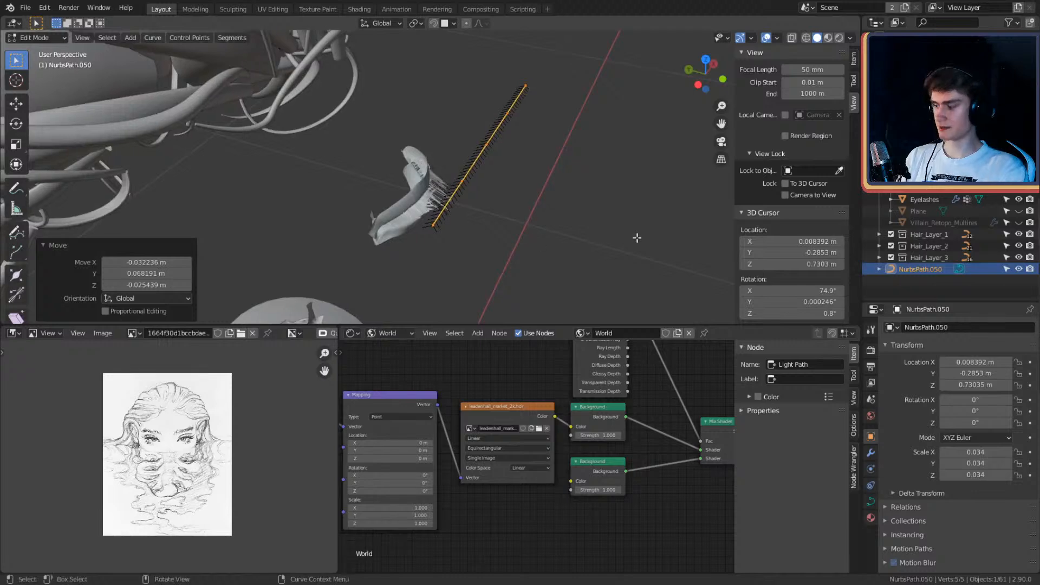
# Step: Rotate all of the path's control points -90° about the global Z axis
pyautogui.press('r')
pyautogui.press('z')
pyautogui.press('9')
pyautogui.press('0')
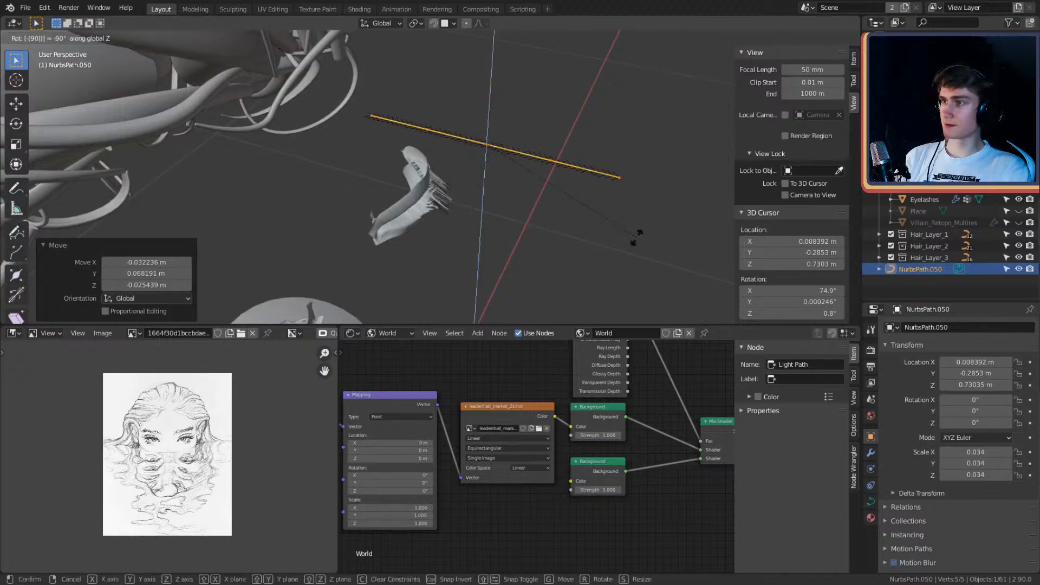
pyautogui.click(636, 237)
# Step: Move the rotated path horizontally, about -0.045 m in X and -0.054 m in Y, towards the outer eye corner
pyautogui.moveTo(512, 203); pyautogui.dragTo(529, 233, button='middle')
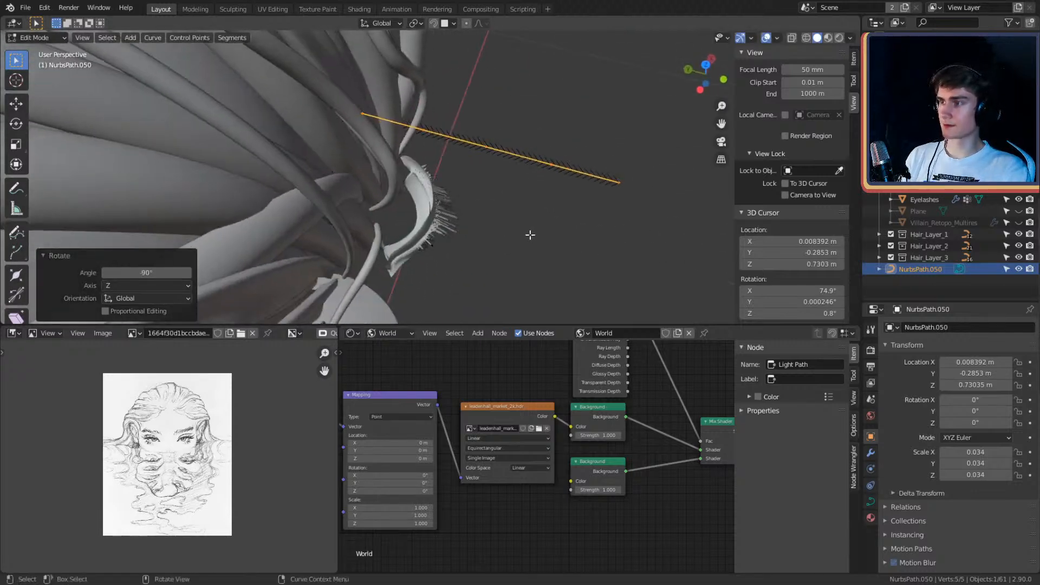
pyautogui.press('g')
pyautogui.press('z')
pyautogui.click(622, 54)
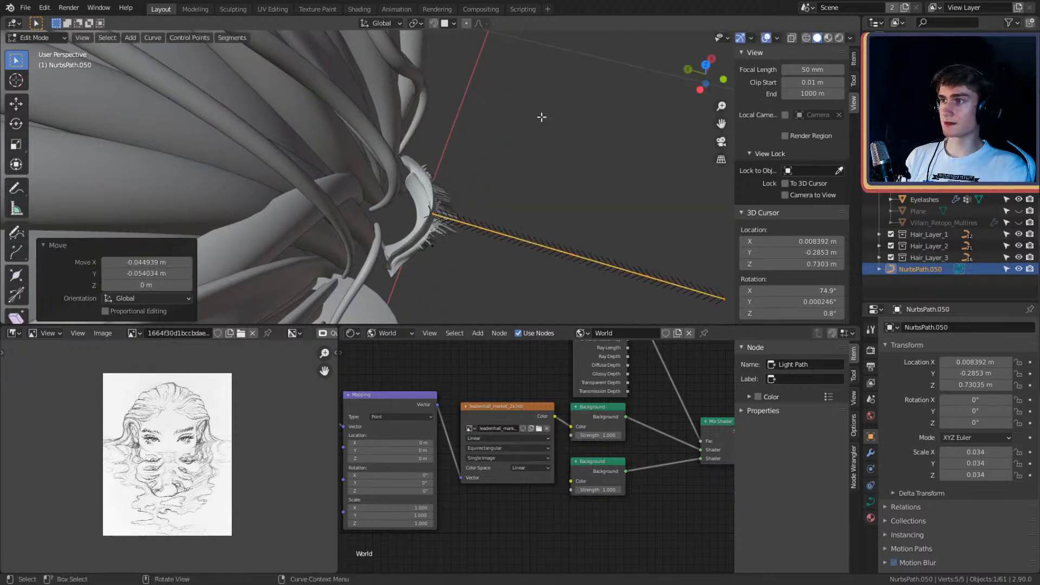
# Step: Scale the path's control points down to roughly lash length, with a final factor of about 0.5
pyautogui.moveTo(543, 116); pyautogui.dragTo(531, 165, button='middle')
pyautogui.press('s')
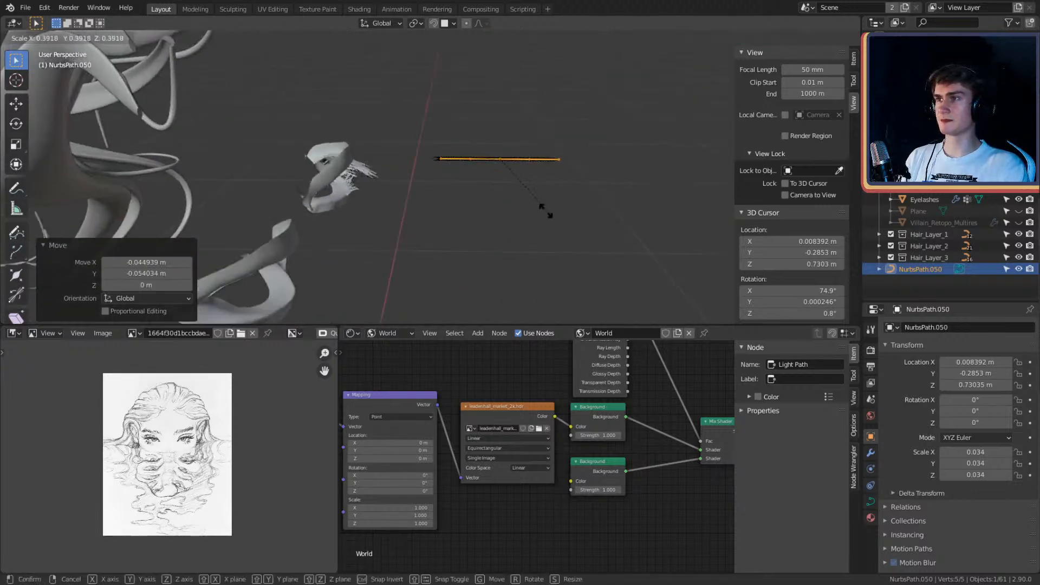
pyautogui.click(530, 202)
pyautogui.press('s')
pyautogui.click(535, 186)
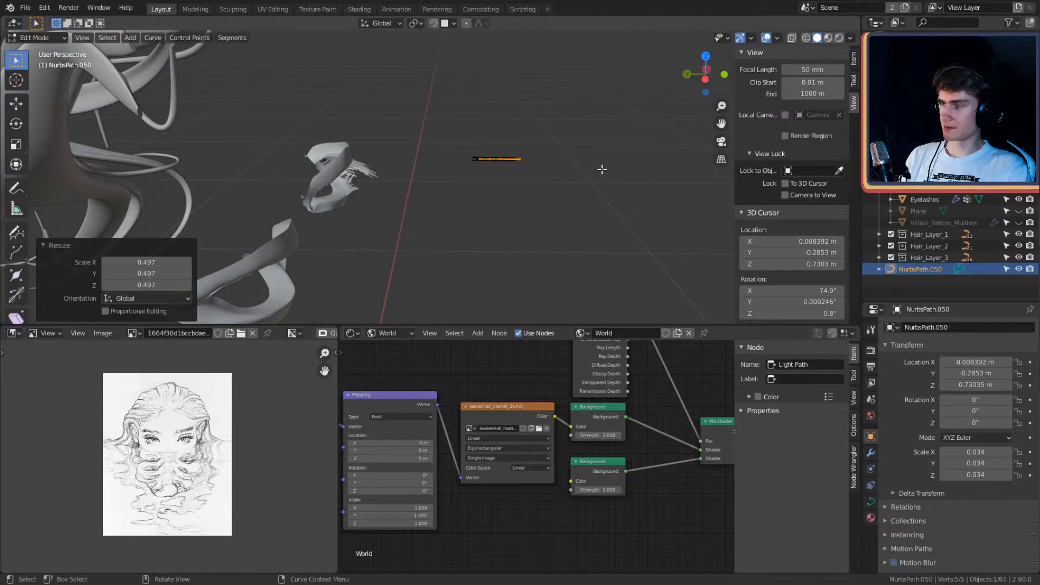
# Step: Move the shortened path about 0.057 m along the global Y axis until it meets the upper lid
pyautogui.press('g')
pyautogui.press('z')
pyautogui.press('y')
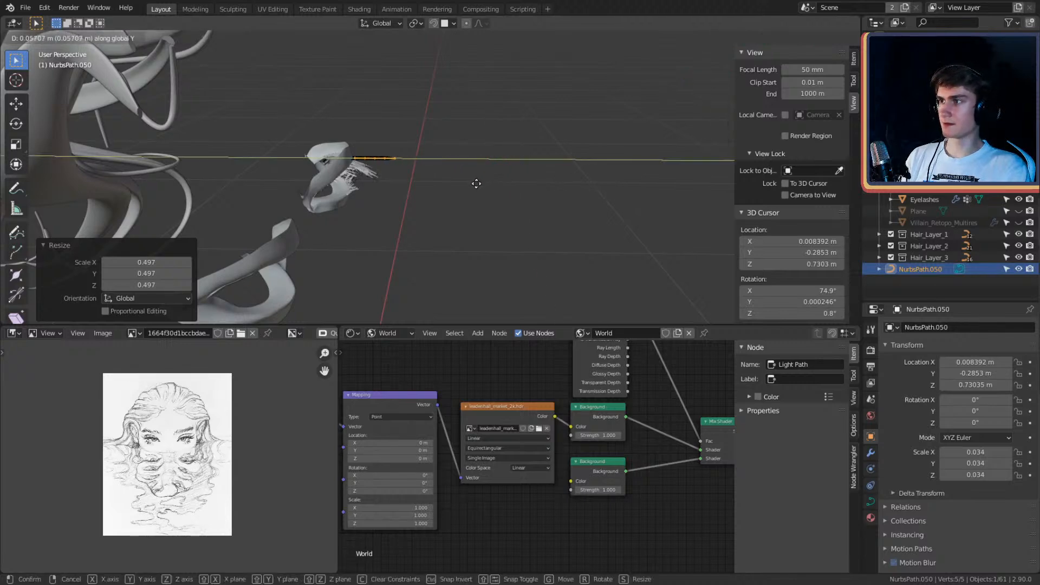
pyautogui.click(476, 184)
pyautogui.moveTo(476, 183); pyautogui.dragTo(551, 152, button='middle')
# Step: Delete the two control points at the path's outer end
pyautogui.click(545, 140)
pyautogui.press('x')
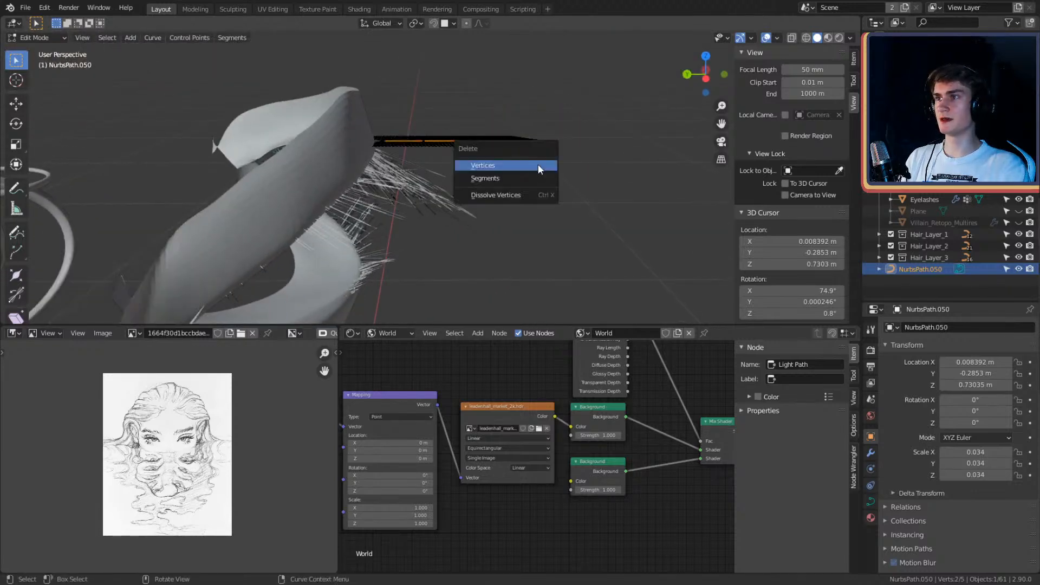
pyautogui.click(538, 164)
# Step: Bend the path into an upward lash curl by raising its end point and shifting its middle point slightly inwards
pyautogui.moveTo(499, 127); pyautogui.dragTo(524, 139, button='middle')
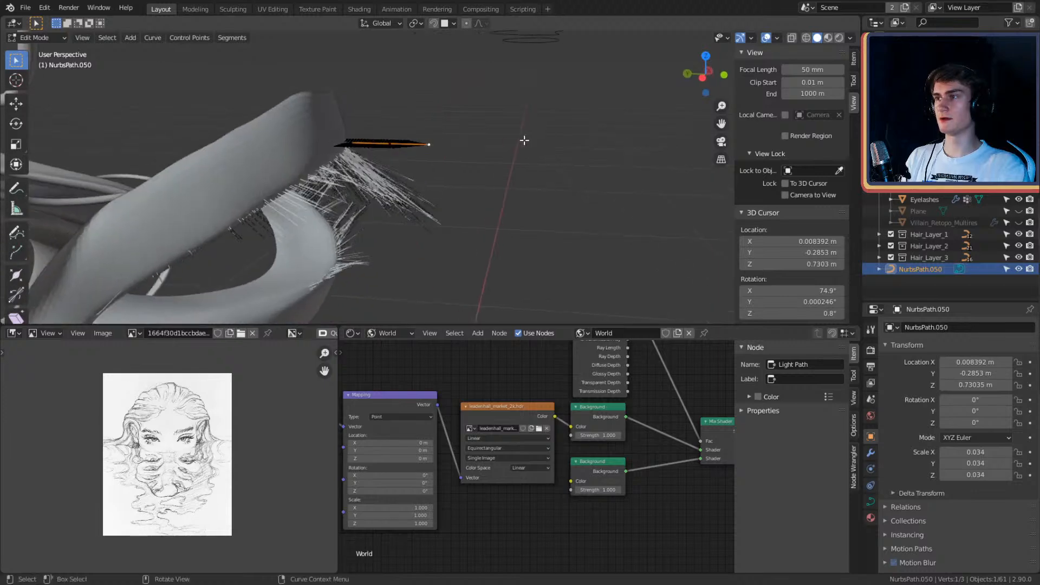
pyautogui.press('g')
pyautogui.click(508, 85)
pyautogui.press('g')
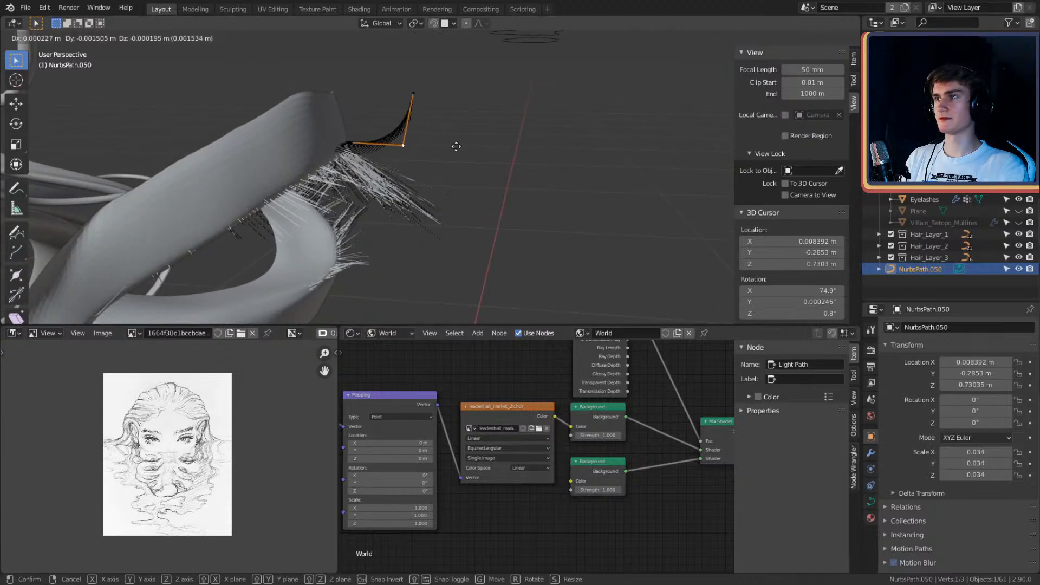
pyautogui.click(459, 148)
pyautogui.moveTo(379, 138); pyautogui.dragTo(412, 131, button='middle')
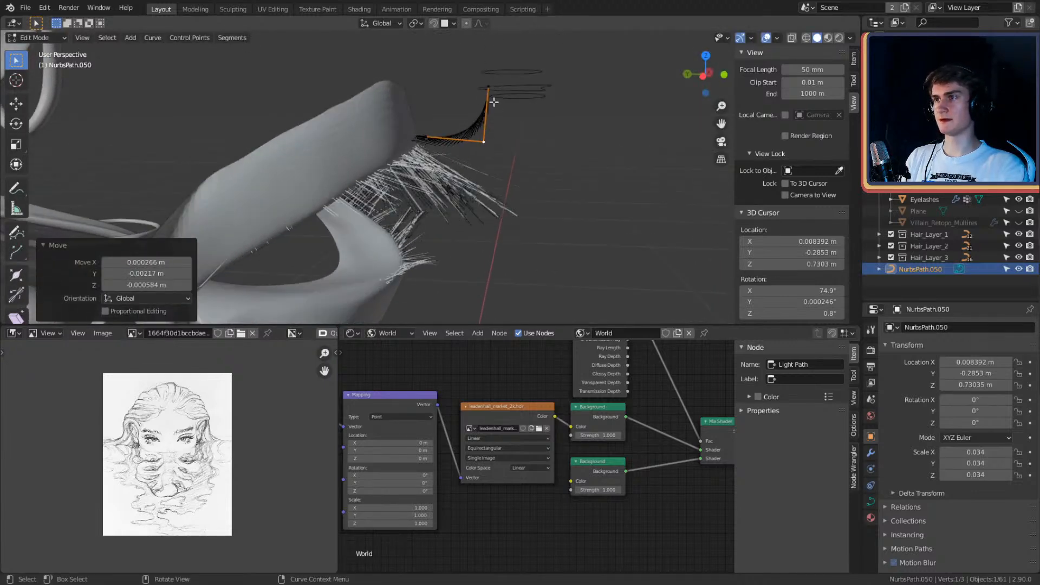
pyautogui.press('g')
pyautogui.click(529, 93)
pyautogui.moveTo(529, 93); pyautogui.dragTo(539, 137, button='middle')
# Step: Leave edit mode and move the path object so the curl's base sits against the upper lid's edge
pyautogui.scroll(-4, 538, 137)
pyautogui.scroll(4, 542, 135)
pyautogui.press('Tab')
pyautogui.scroll(1, 580, 143)
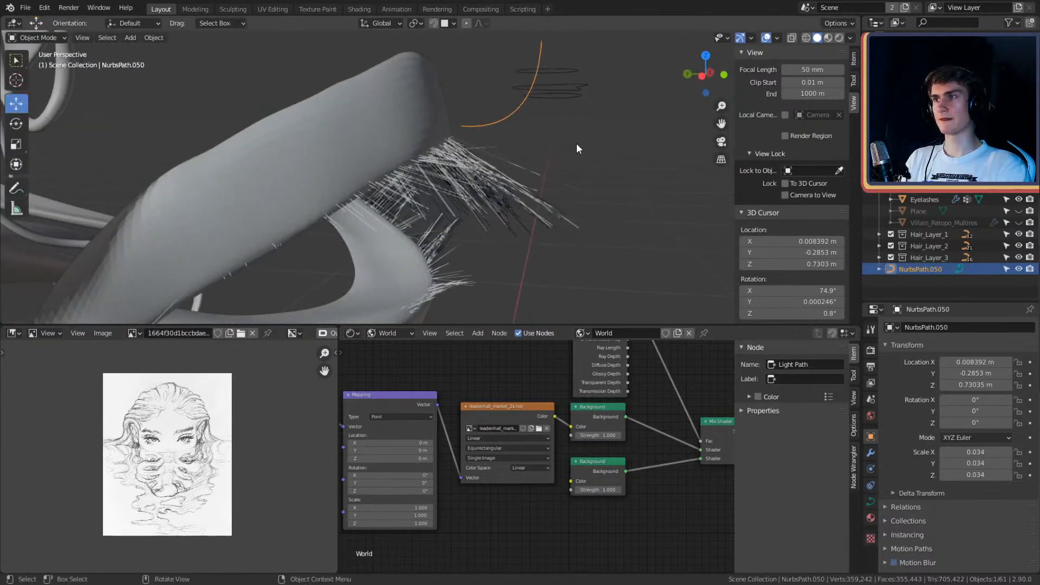
pyautogui.press('g')
pyautogui.click(552, 183)
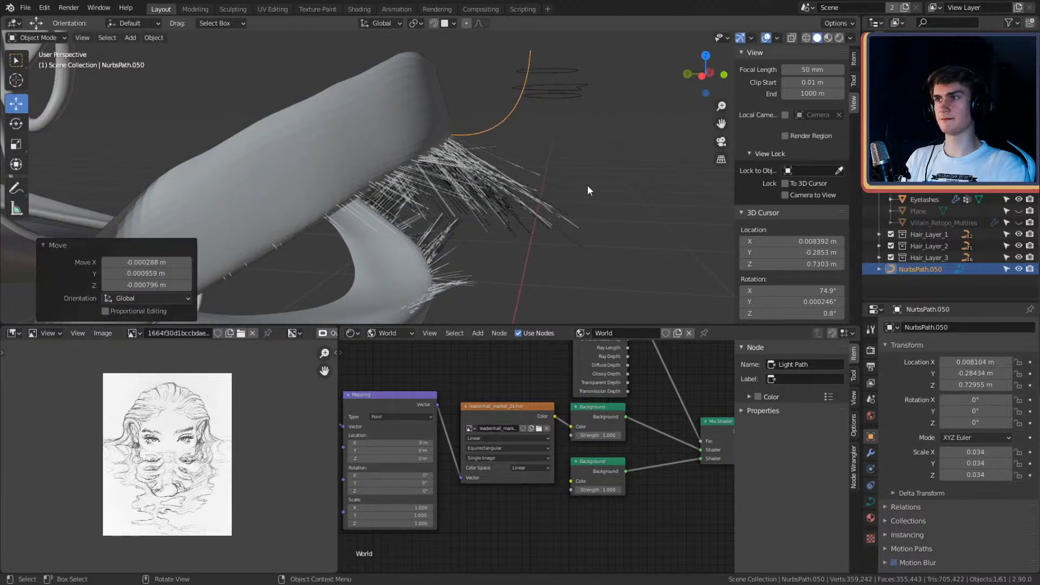
pyautogui.click(870, 469)
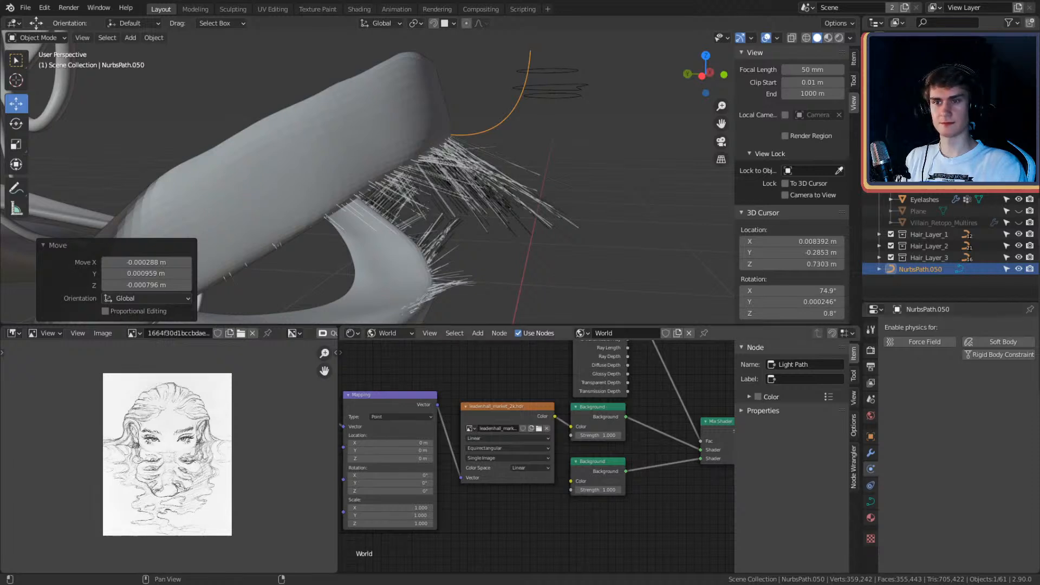
pyautogui.click(870, 485)
pyautogui.click(914, 328)
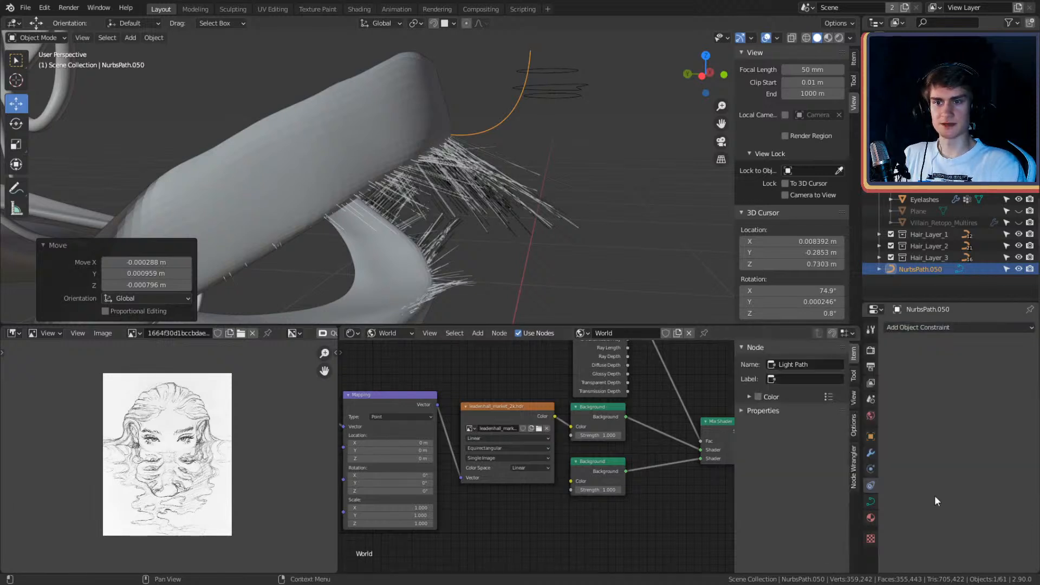
pyautogui.click(870, 452)
pyautogui.click(907, 327)
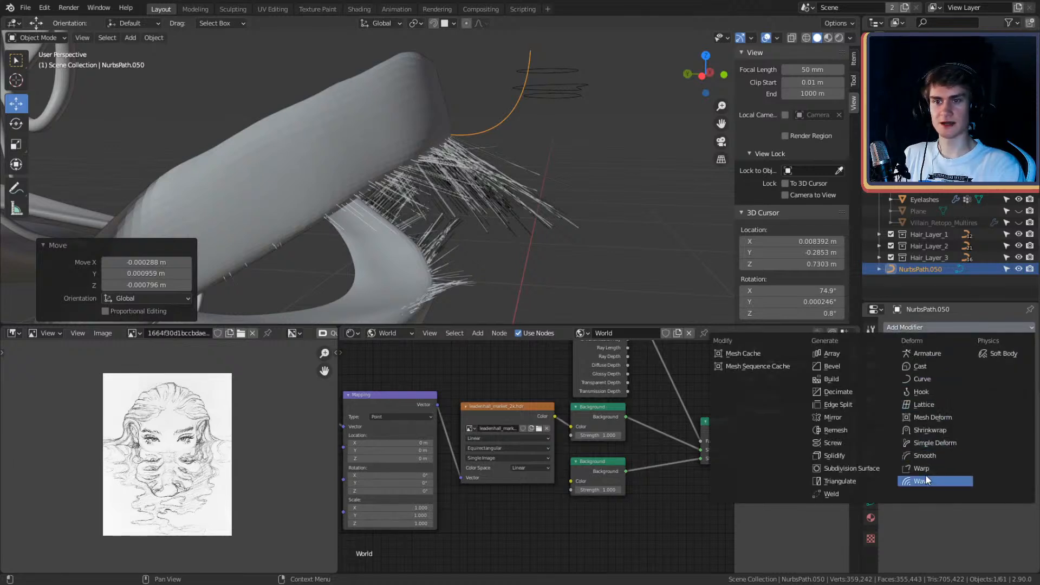
pyautogui.press('Escape')
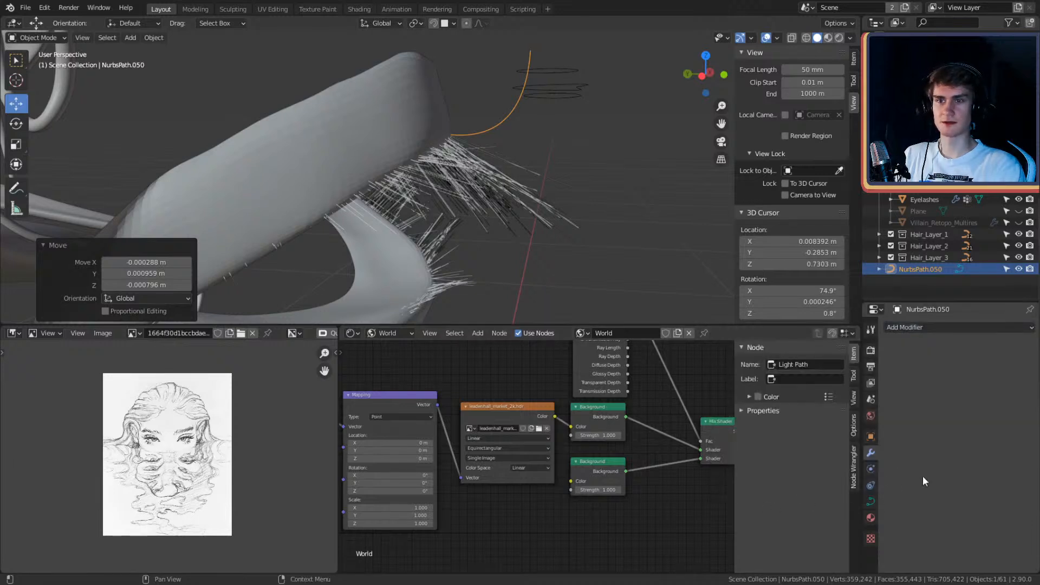
# Step: Try adding a separate Curve Guide force field at the 3D cursor and open its physics settings
pyautogui.press('F3')
pyautogui.write('guide')
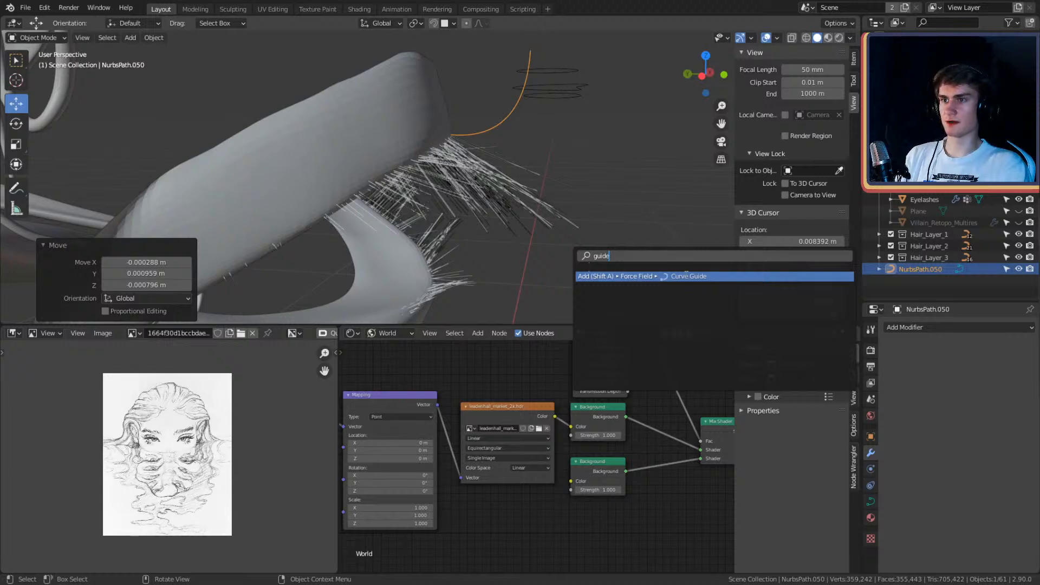
pyautogui.press('Return')
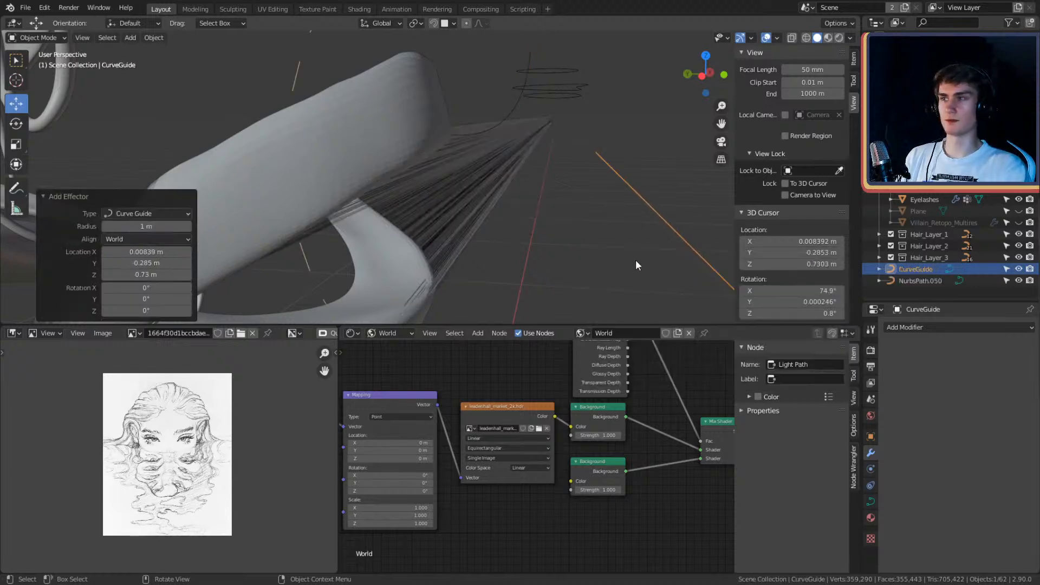
pyautogui.moveTo(636, 259); pyautogui.dragTo(509, 231, button='middle')
pyautogui.scroll(-5, 516, 241)
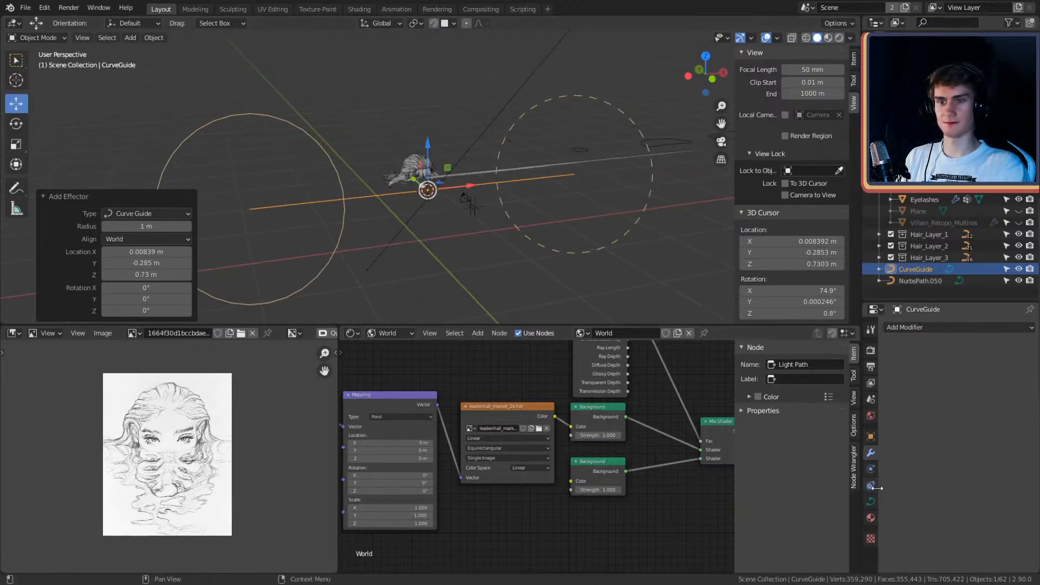
pyautogui.click(871, 469)
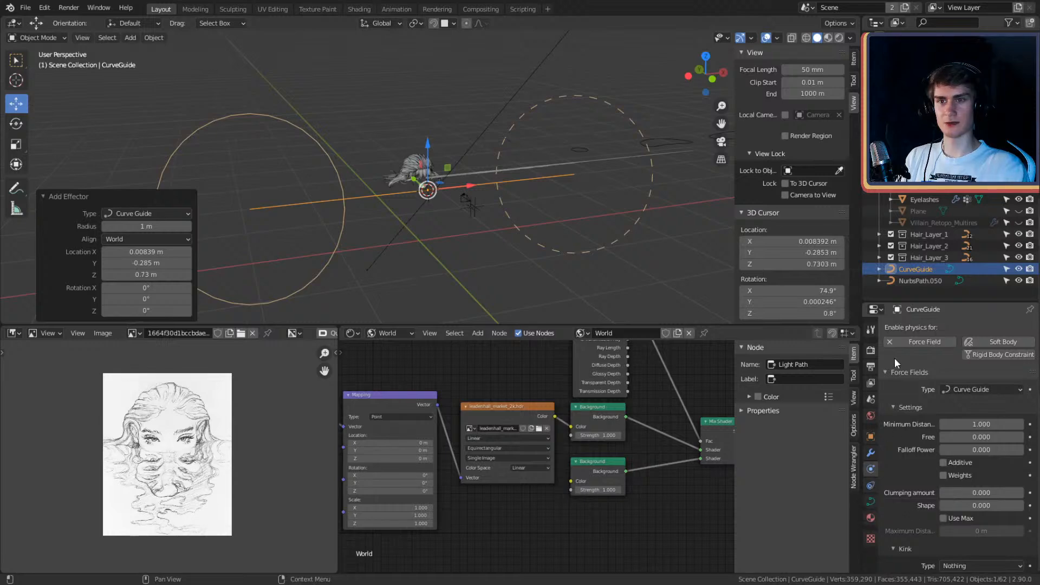
# Step: Delete the separate curve guide object and undo back to before it was added
pyautogui.press('Delete')
pyautogui.scroll(9, 512, 236)
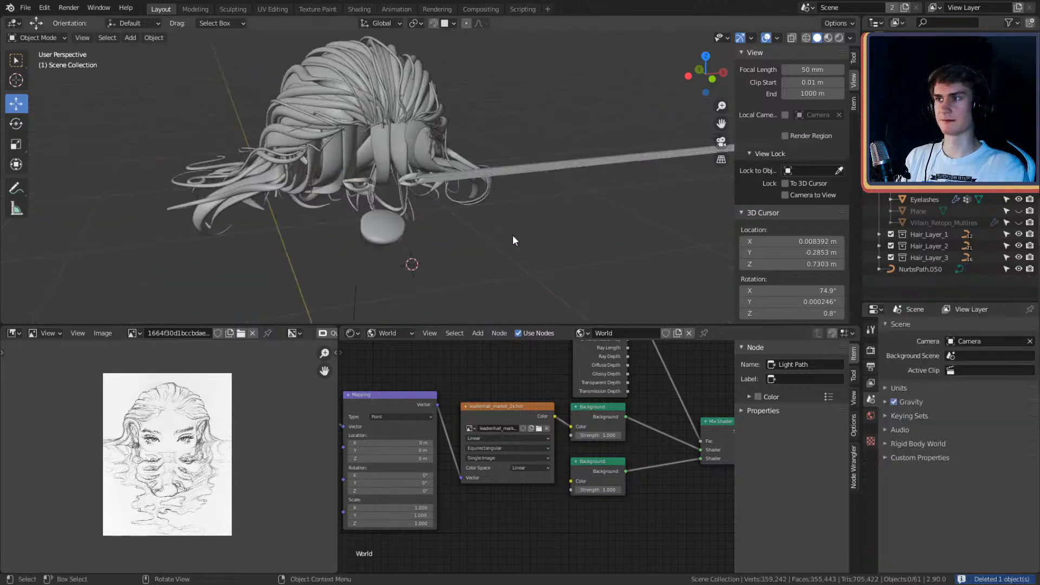
pyautogui.hotkey('ctrl', 'z')
pyautogui.hotkey('ctrl', 'z')
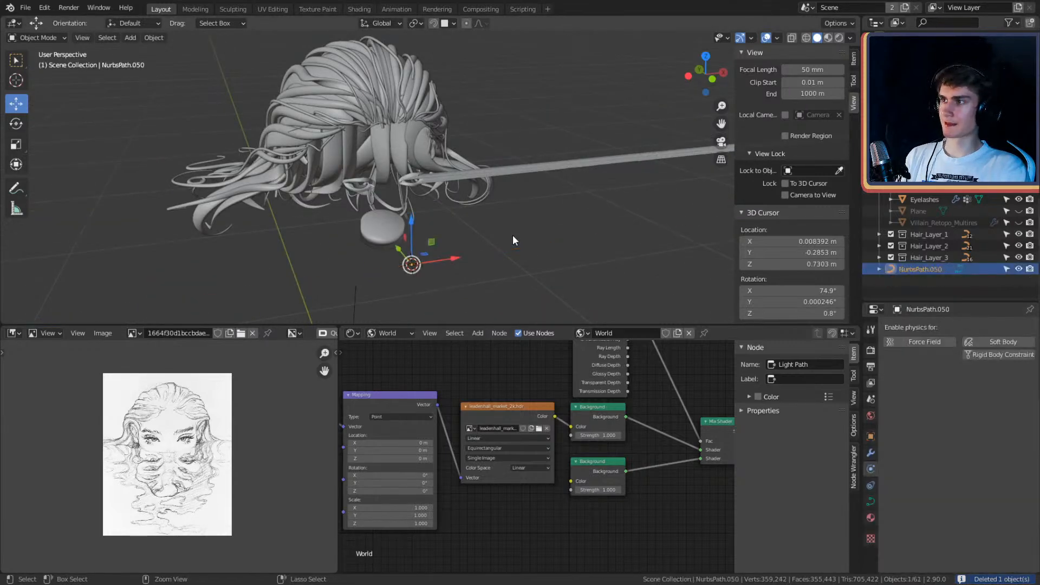
# Step: Refresh the Eyelashes hair by toggling the viewport display of its ParticleSettings modifier
pyautogui.moveTo(512, 235); pyautogui.dragTo(545, 226, button='middle')
pyautogui.scroll(4, 545, 226)
pyautogui.scroll(5, 544, 226)
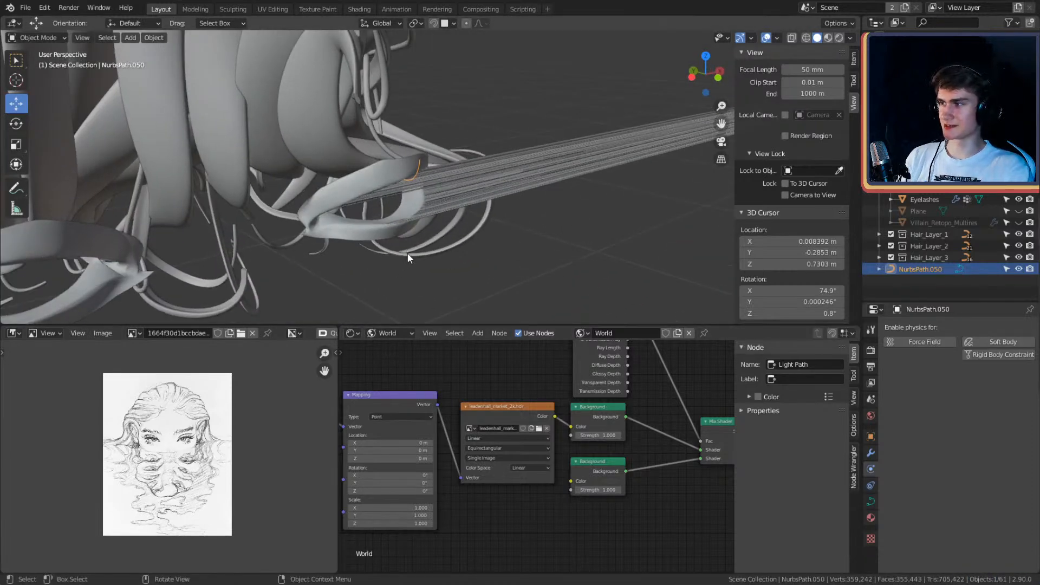
pyautogui.click(382, 171)
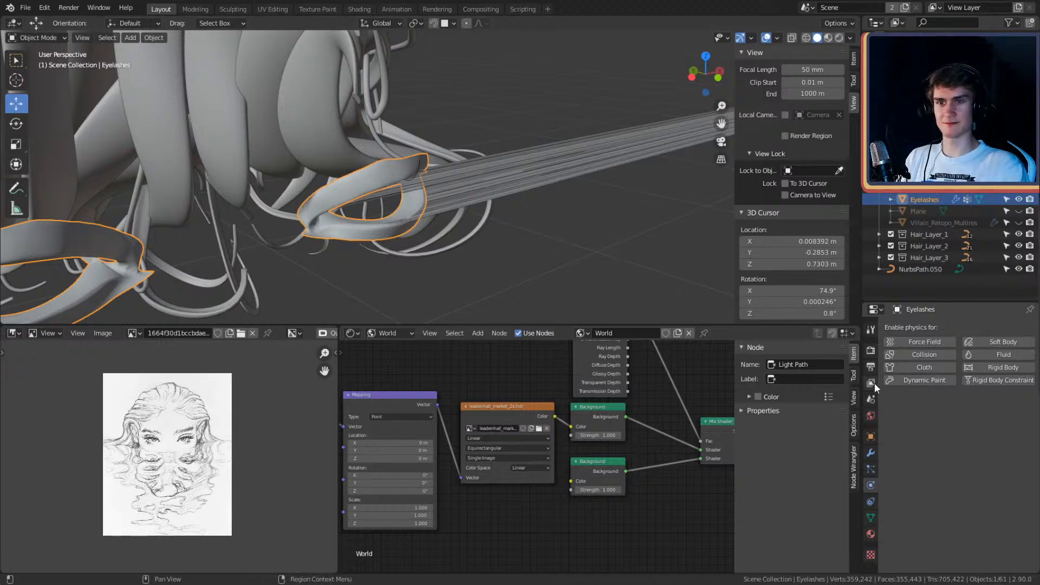
pyautogui.click(871, 452)
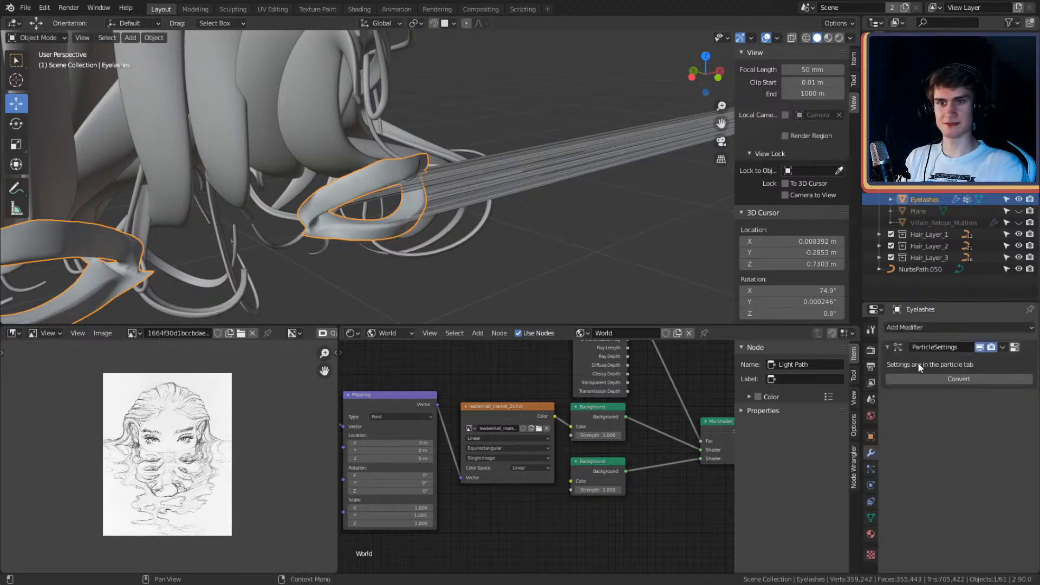
pyautogui.click(979, 347)
pyautogui.scroll(4, 518, 207)
pyautogui.moveTo(526, 191); pyautogui.dragTo(453, 169, button='middle')
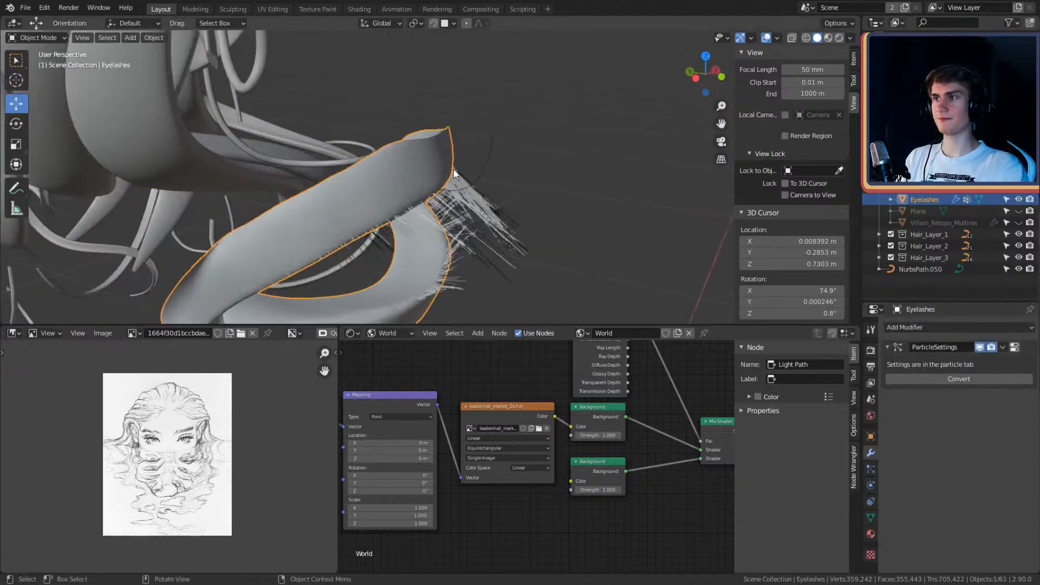
# Step: Enable a force field on the curled path and set its type to Curve Guide
pyautogui.click(488, 158)
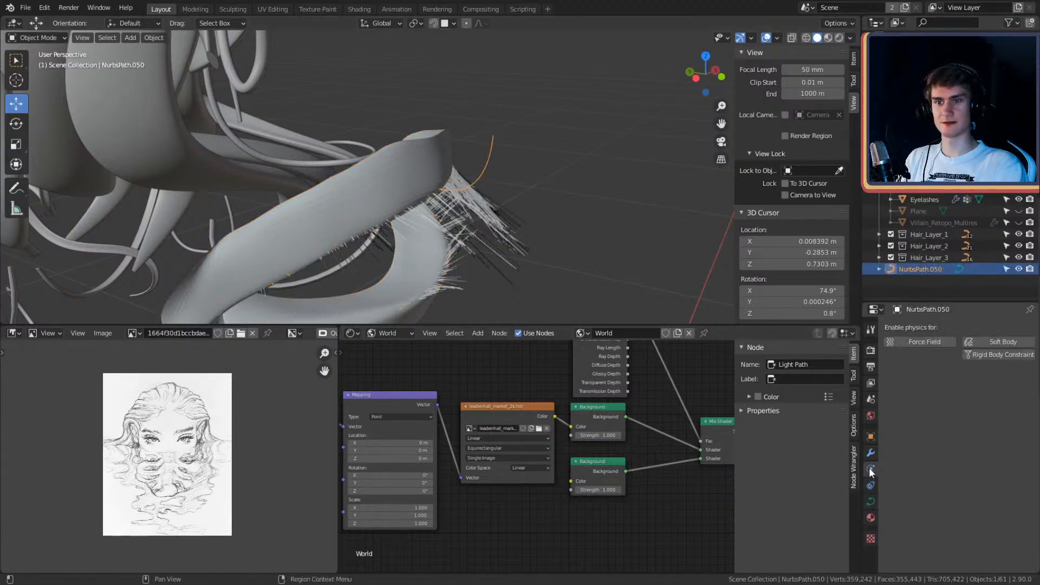
pyautogui.click(871, 484)
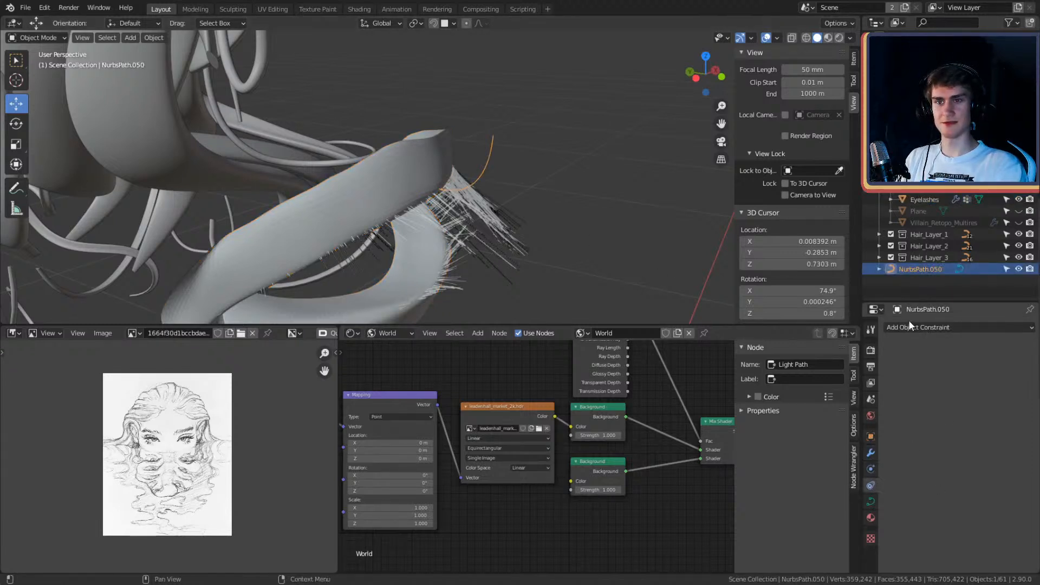
pyautogui.click(870, 469)
pyautogui.click(911, 340)
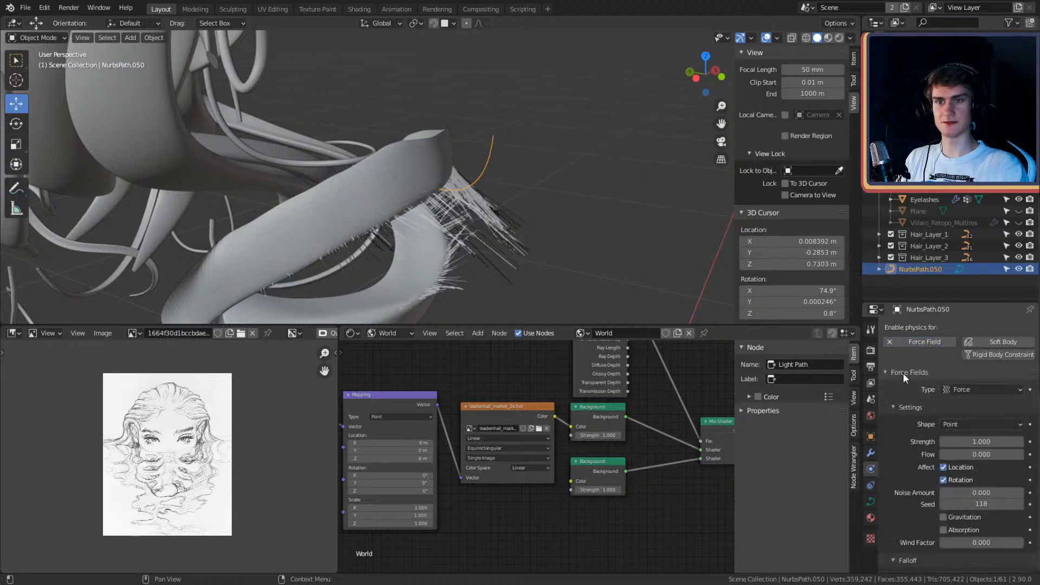
pyautogui.click(954, 388)
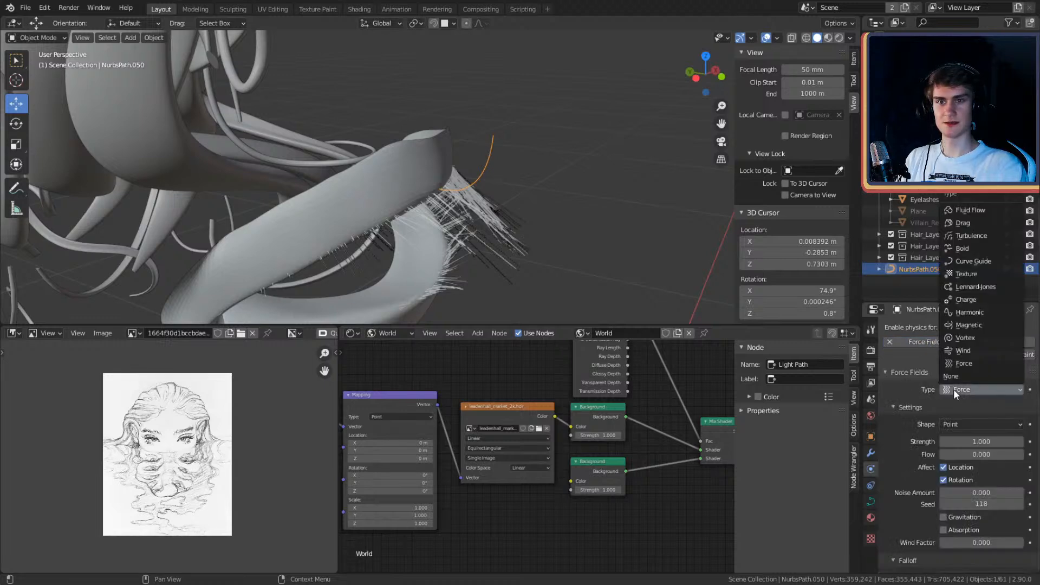
pyautogui.click(958, 263)
# Step: Set the curve guide's minimum distance to 0
pyautogui.moveTo(677, 240); pyautogui.dragTo(539, 221, button='middle')
pyautogui.scroll(4, 538, 216)
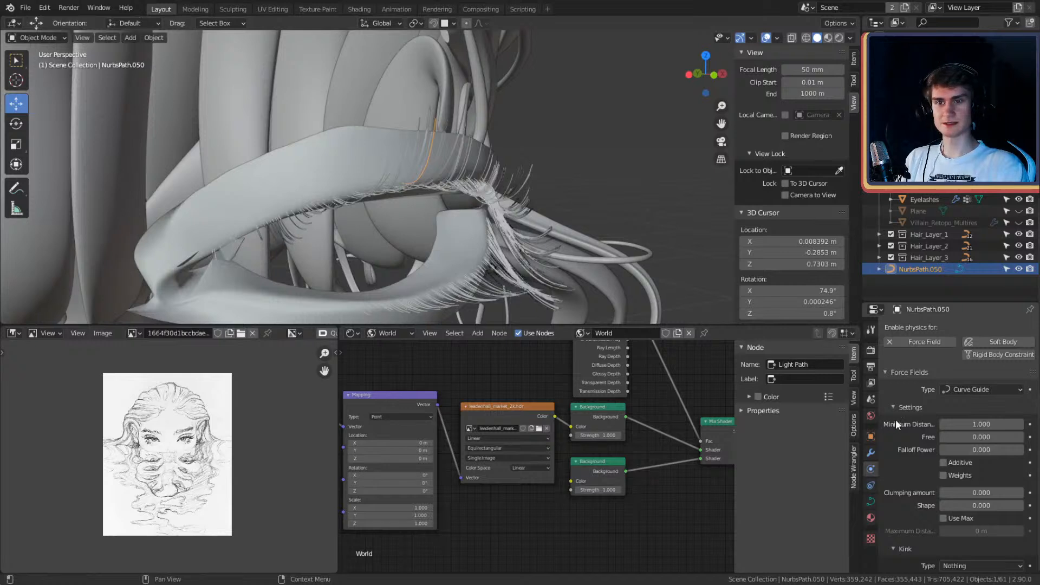
pyautogui.moveTo(975, 424); pyautogui.dragTo(935, 415)
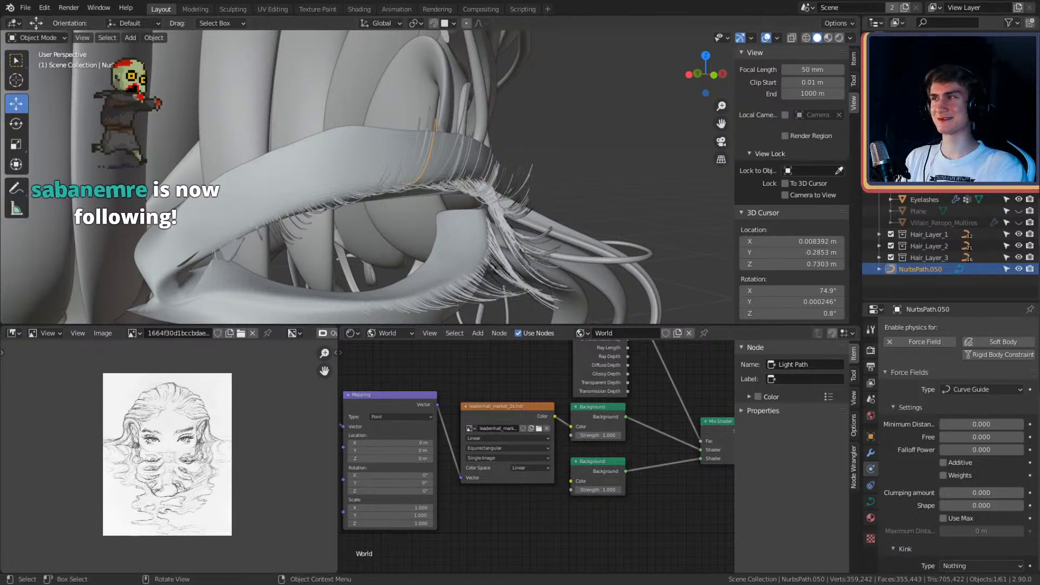
# Step: Raise the curve guide's falloff power to 10
pyautogui.moveTo(325, 152); pyautogui.dragTo(454, 237, button='middle')
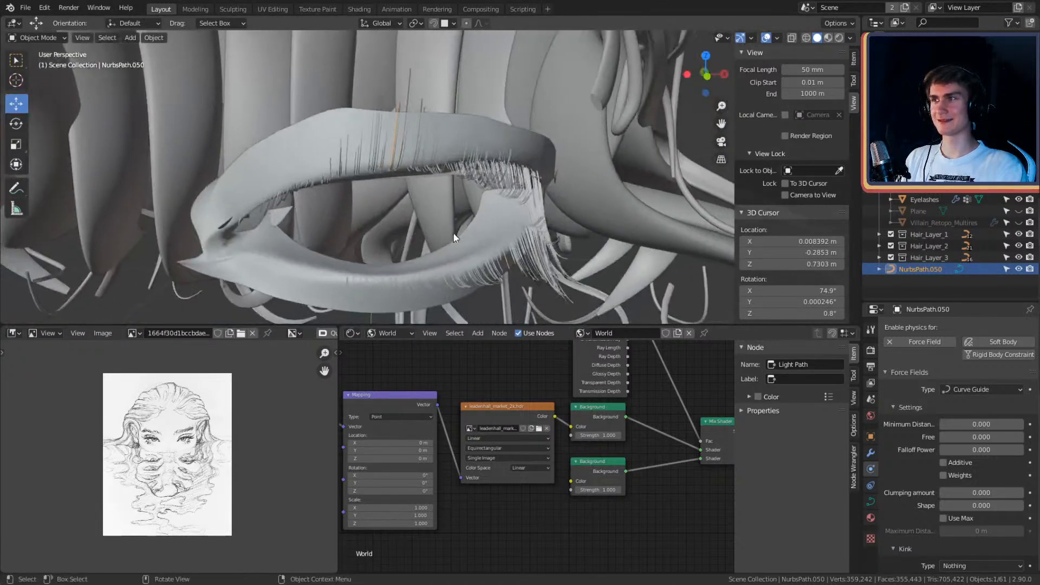
pyautogui.moveTo(579, 297); pyautogui.dragTo(529, 239, button='middle')
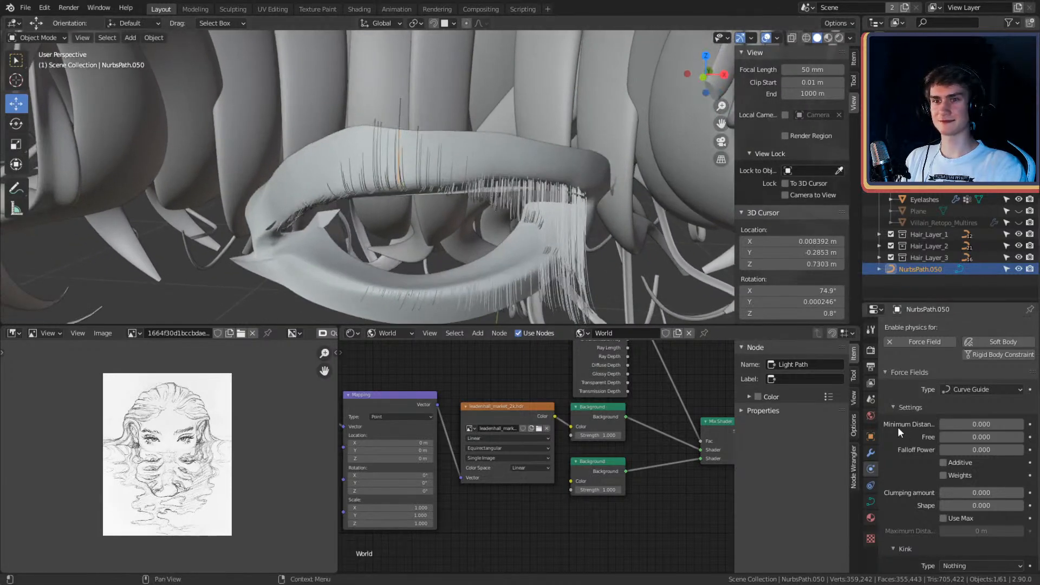
pyautogui.moveTo(563, 297)
pyautogui.mouseDown(button='middle')
pyautogui.moveTo(559, 285)
pyautogui.moveTo(566, 293)
pyautogui.mouseUp(button='middle')
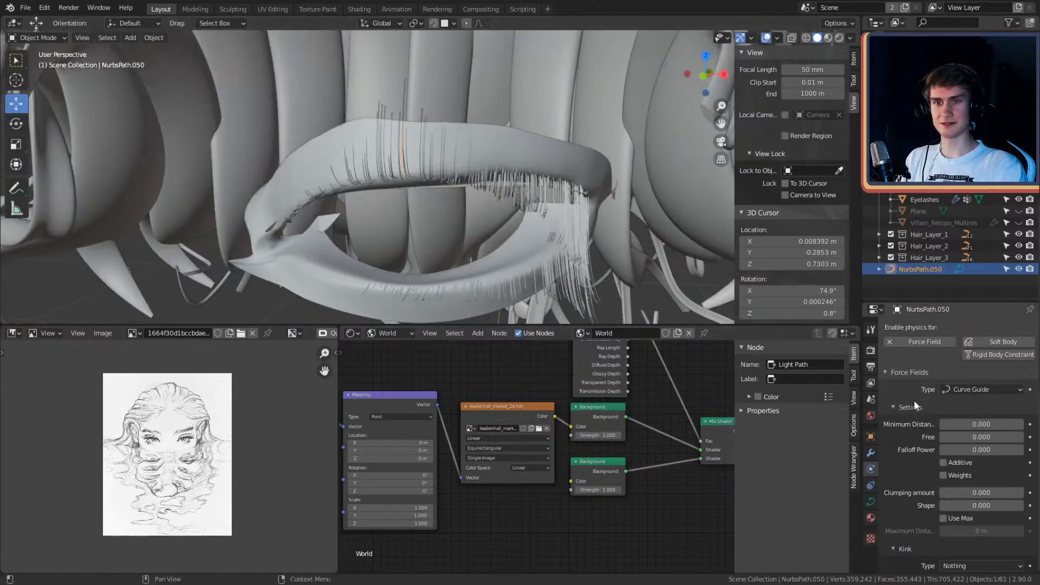
pyautogui.click(981, 449)
pyautogui.write('4')
pyautogui.press('Return')
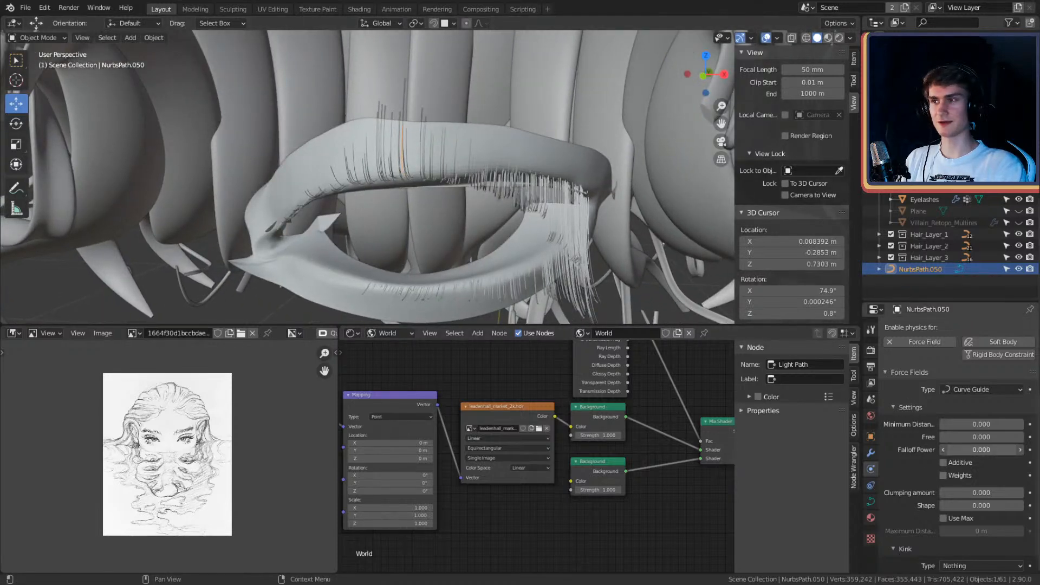
pyautogui.moveTo(981, 450); pyautogui.dragTo(1007, 449)
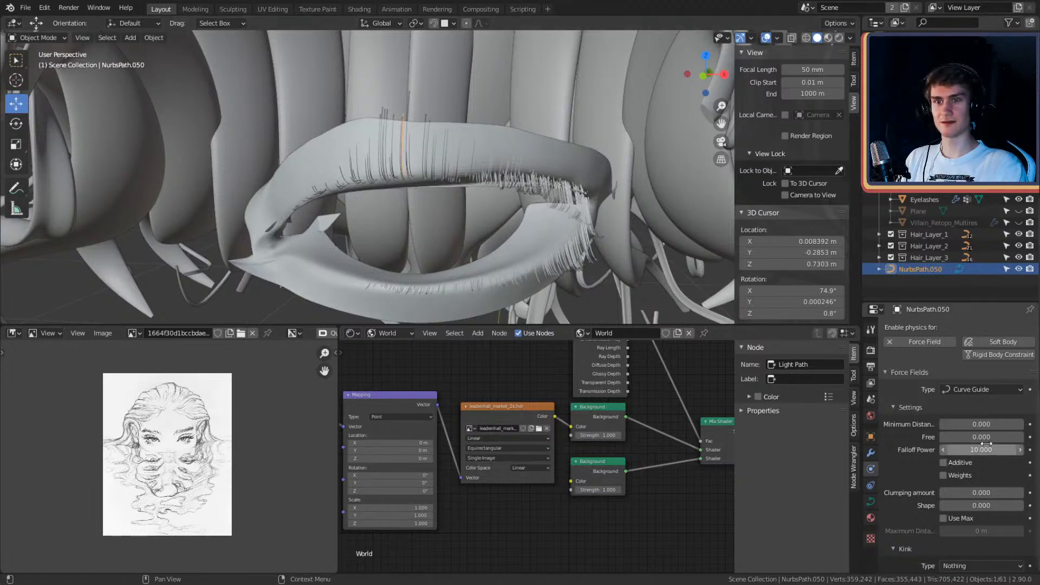
pyautogui.click(943, 450)
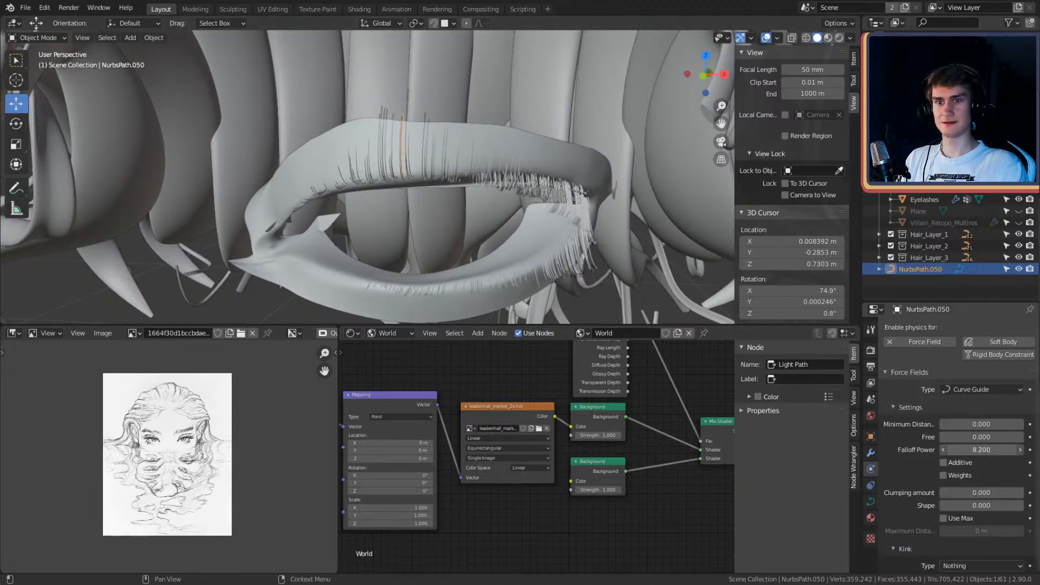
# Step: Examine how the lashes bend along the upper and lower lids and at the outer corner of the eye
pyautogui.scroll(5, 502, 162)
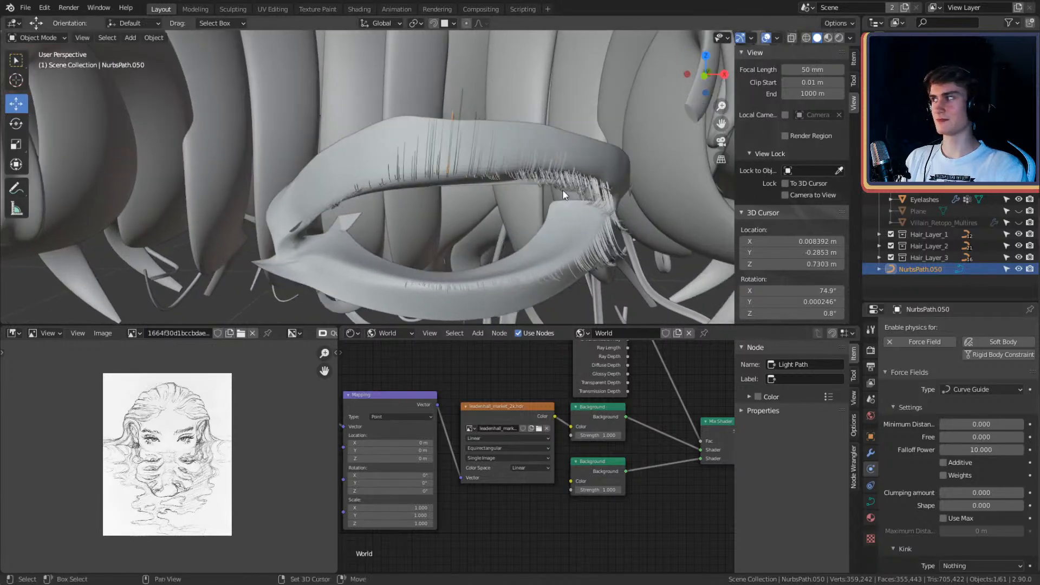
pyautogui.moveTo(522, 187); pyautogui.dragTo(388, 157, button='middle')
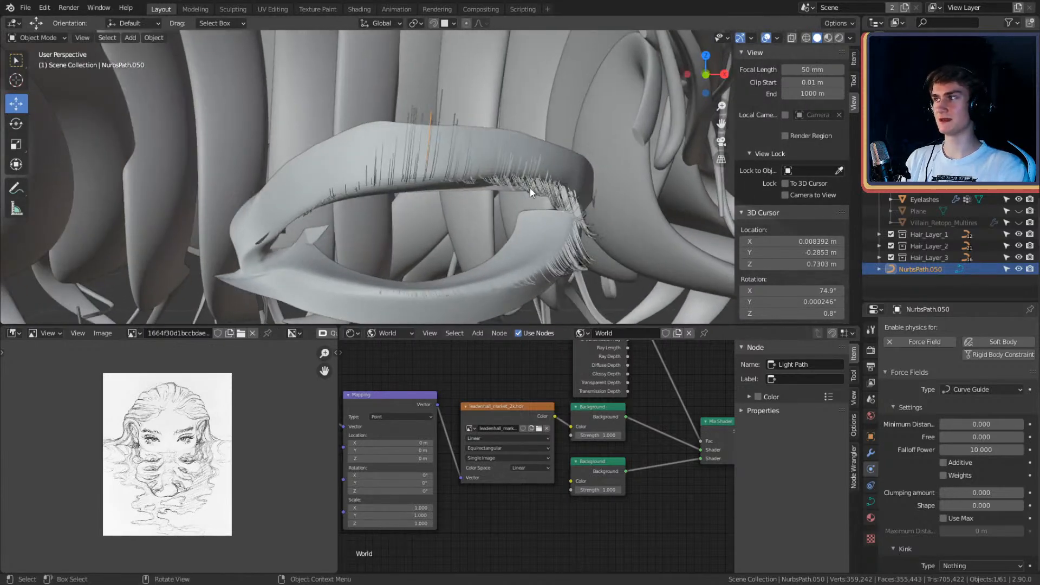
pyautogui.moveTo(530, 187); pyautogui.dragTo(562, 218, button='middle')
pyautogui.scroll(2, 492, 172)
pyautogui.moveTo(530, 185); pyautogui.dragTo(456, 171, button='middle')
pyautogui.moveTo(577, 214)
pyautogui.mouseDown(button='middle')
pyautogui.moveTo(541, 208)
pyautogui.moveTo(545, 195)
pyautogui.moveTo(574, 211)
pyautogui.mouseUp(button='middle')
pyautogui.scroll(-1, 897, 412)
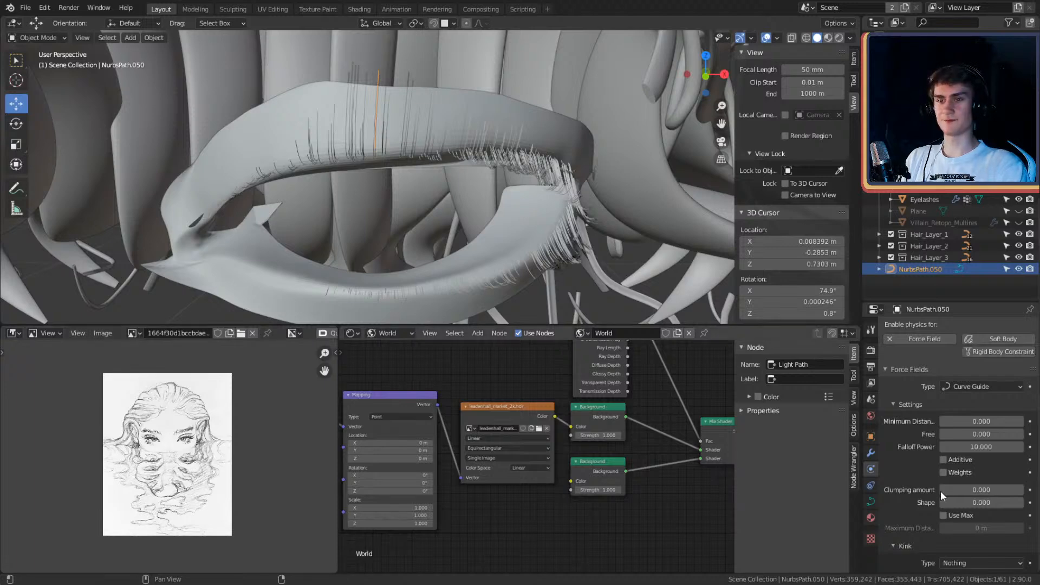
pyautogui.moveTo(531, 274)
pyautogui.mouseDown(button='middle')
pyautogui.moveTo(510, 265)
pyautogui.moveTo(497, 274)
pyautogui.moveTo(489, 255)
pyautogui.moveTo(519, 281)
pyautogui.moveTo(540, 270)
pyautogui.mouseUp(button='middle')
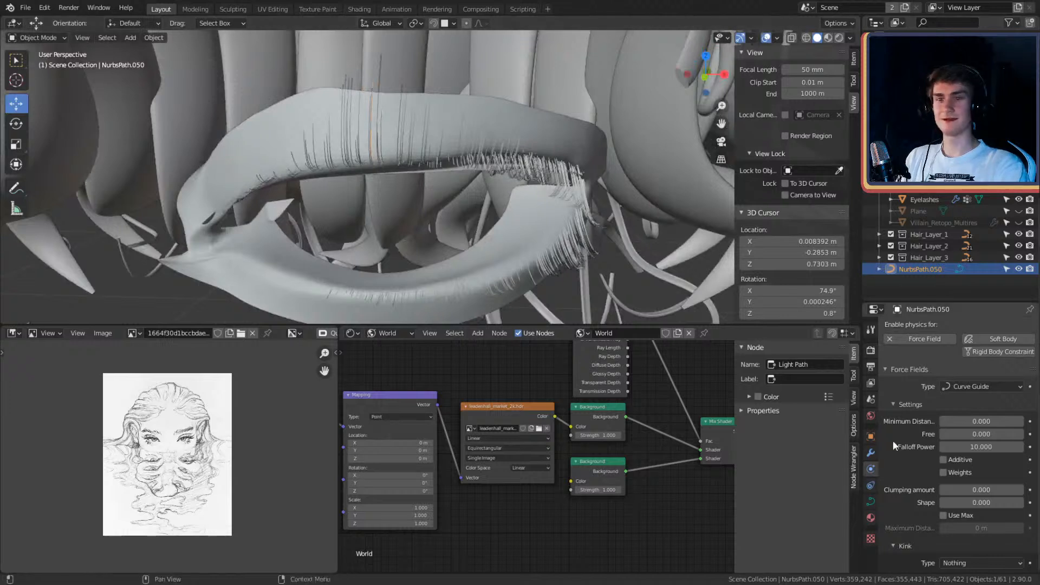
# Step: Try a clumping amount of -0.6 on the curve guide and reset it to 0
pyautogui.click(943, 459)
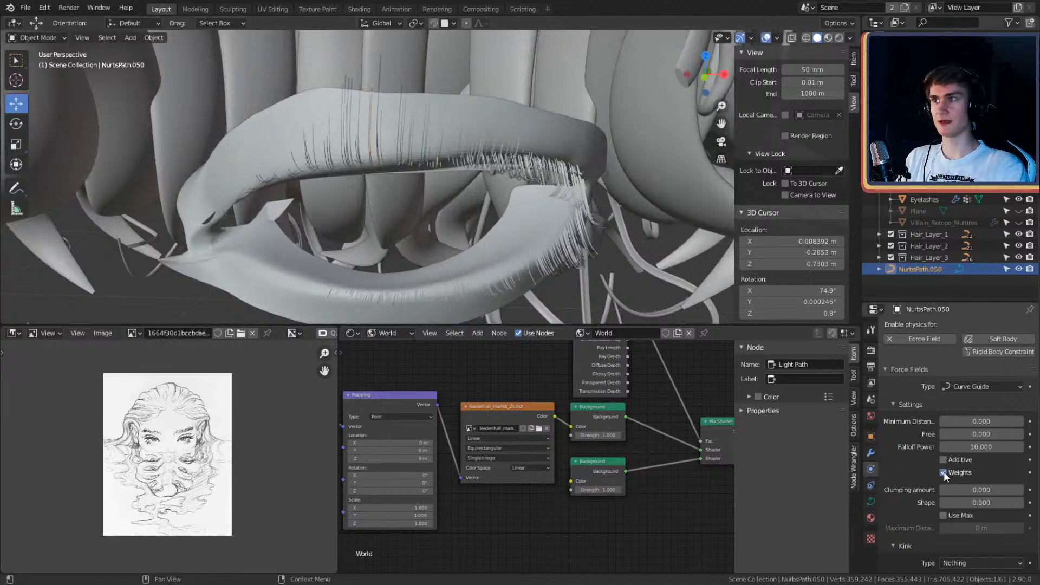
pyautogui.moveTo(970, 490); pyautogui.dragTo(931, 490)
pyautogui.click(985, 490)
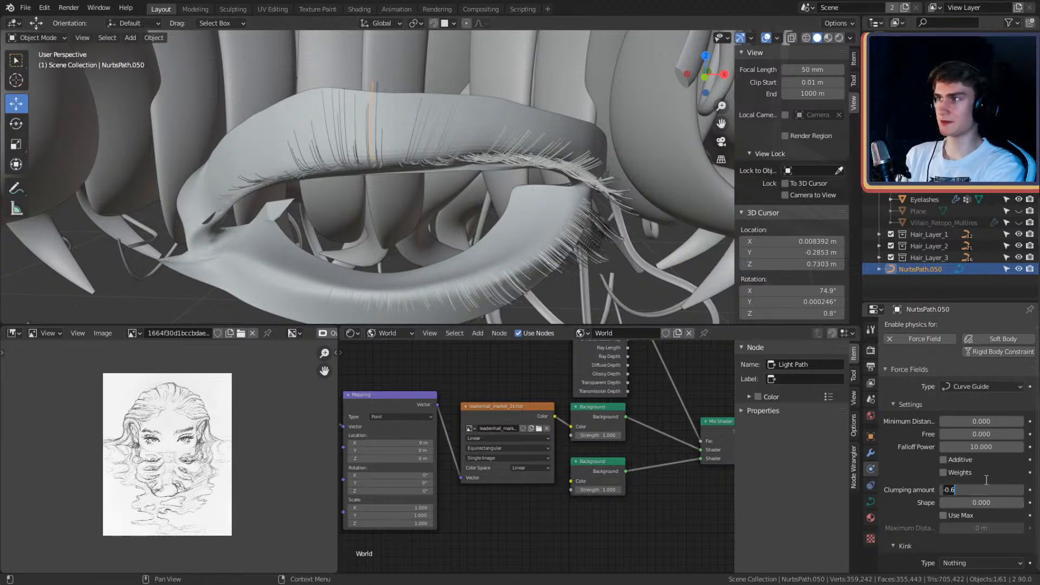
pyautogui.write('0')
pyautogui.press('Return')
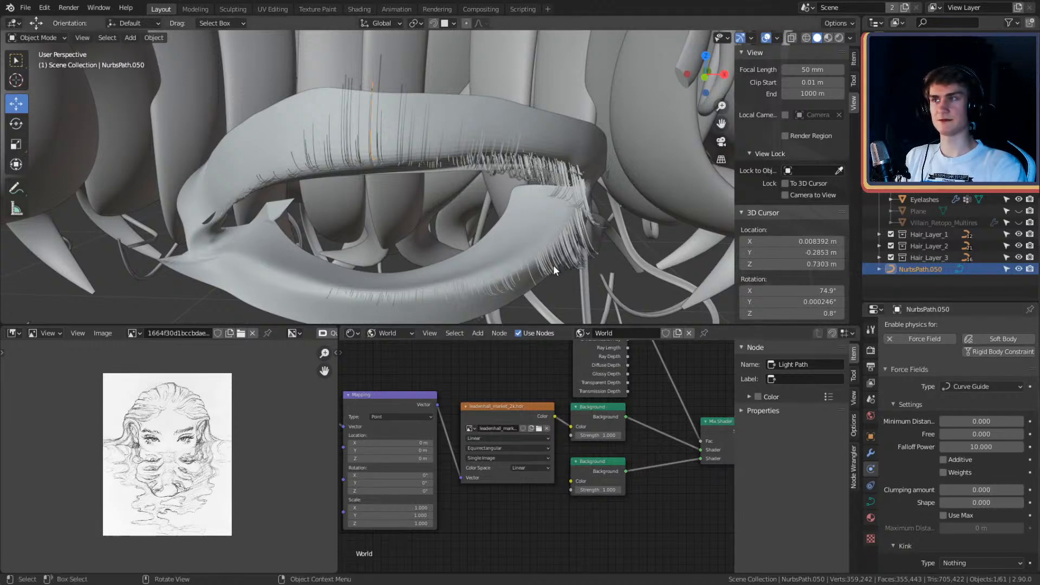
pyautogui.moveTo(503, 154); pyautogui.dragTo(547, 184, button='middle')
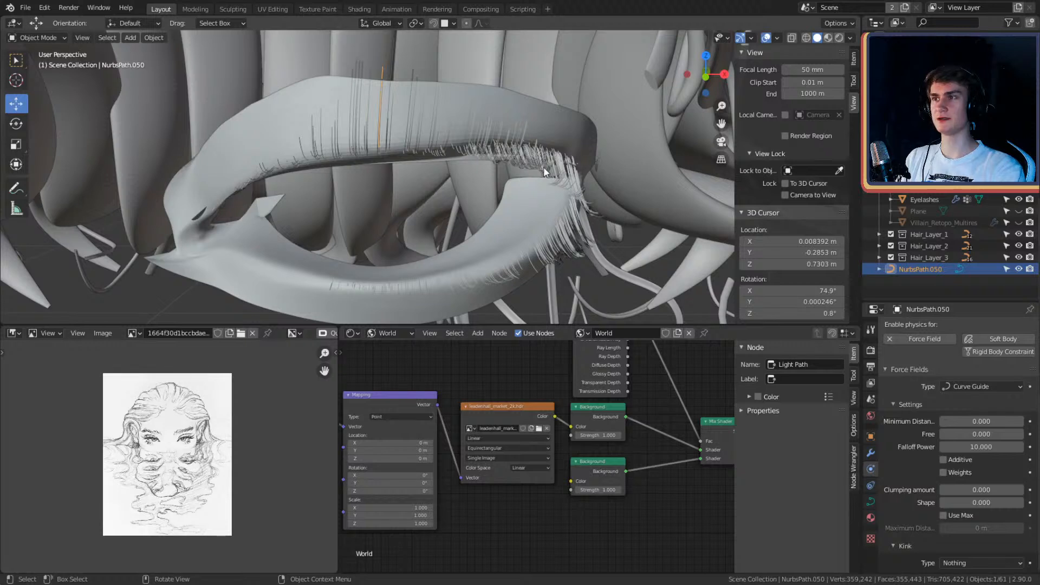
# Step: Try a clumping amount of 1 on the curve guide and restore it to 0
pyautogui.moveTo(972, 489); pyautogui.dragTo(985, 490)
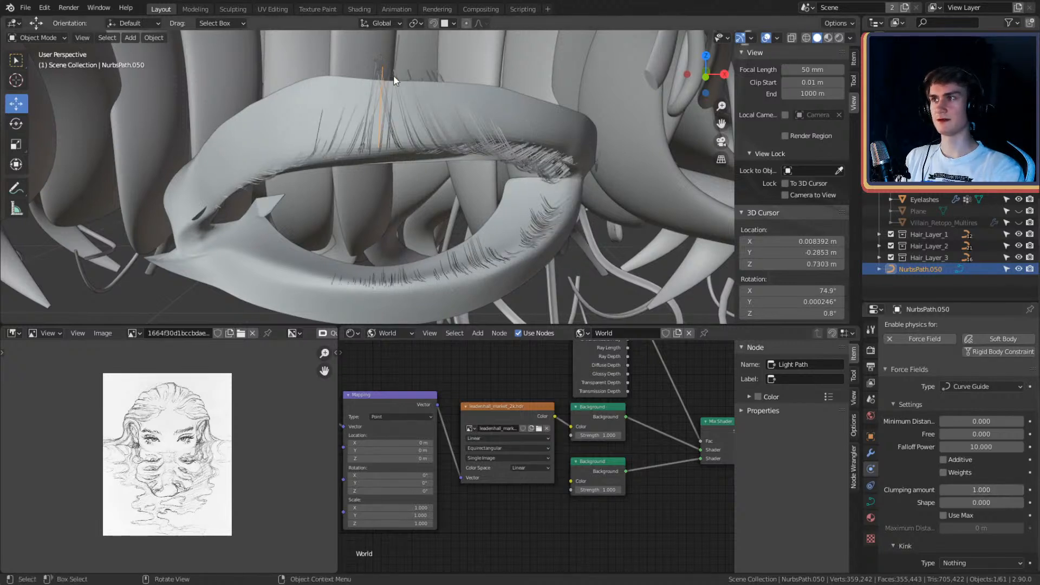
pyautogui.click(988, 490)
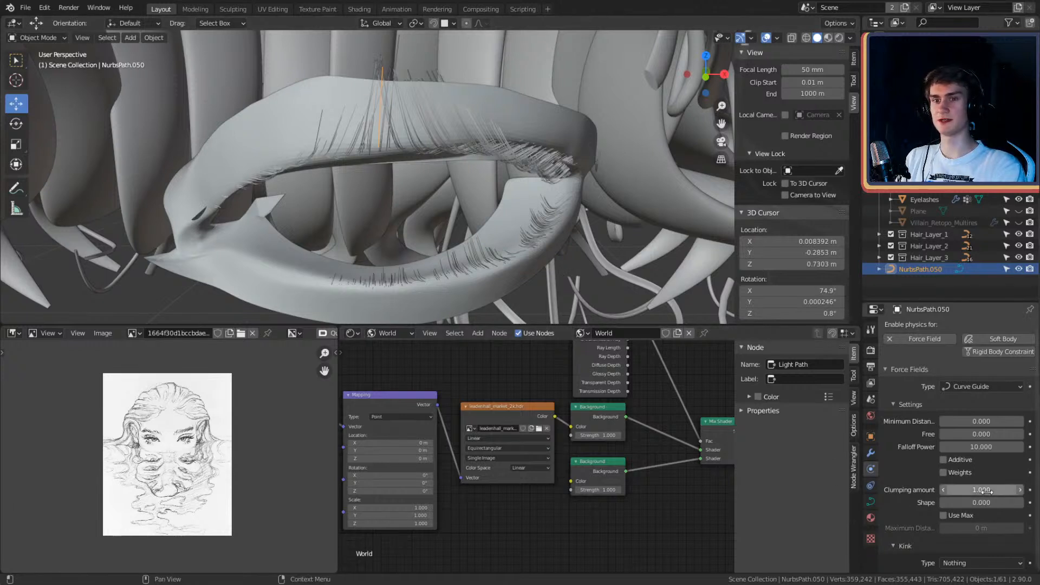
pyautogui.click(988, 491)
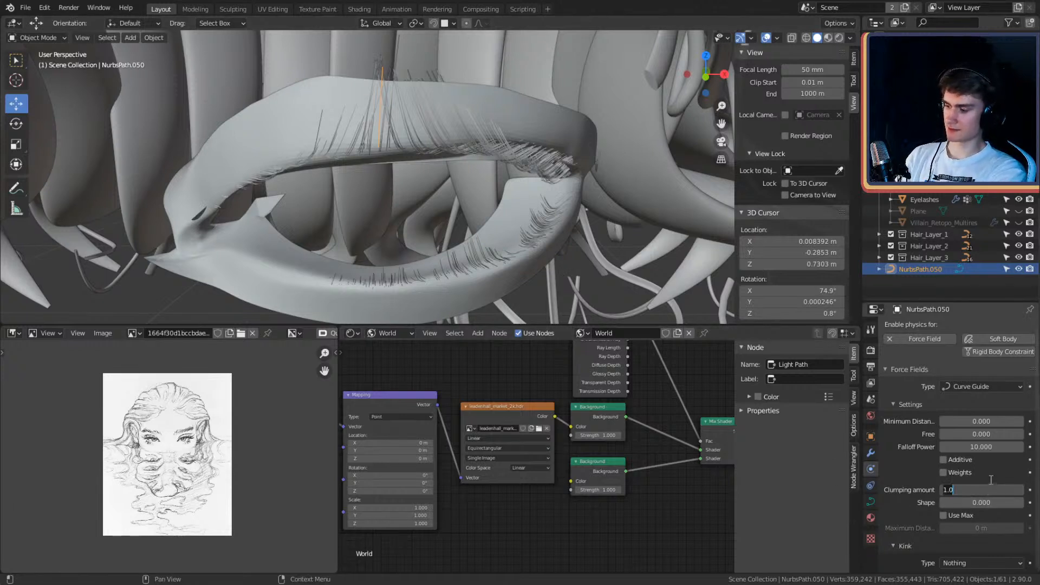
pyautogui.press('BackSpace')
pyautogui.press('BackSpace')
pyautogui.press('BackSpace')
pyautogui.write('0')
pyautogui.press('Return')
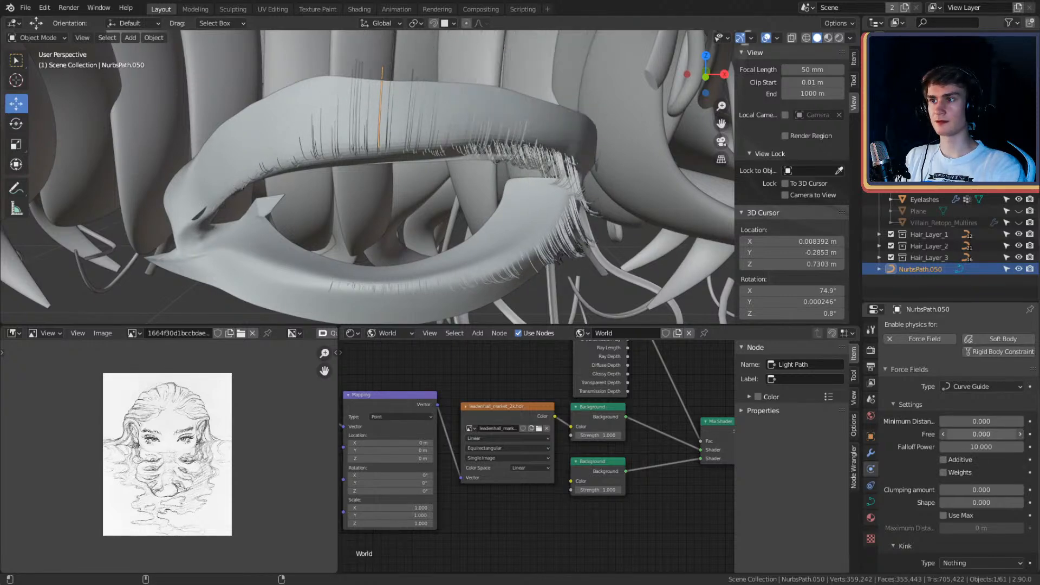
pyautogui.moveTo(981, 434)
pyautogui.mouseDown()
pyautogui.moveTo(1021, 434)
pyautogui.moveTo(981, 434)
pyautogui.mouseUp()
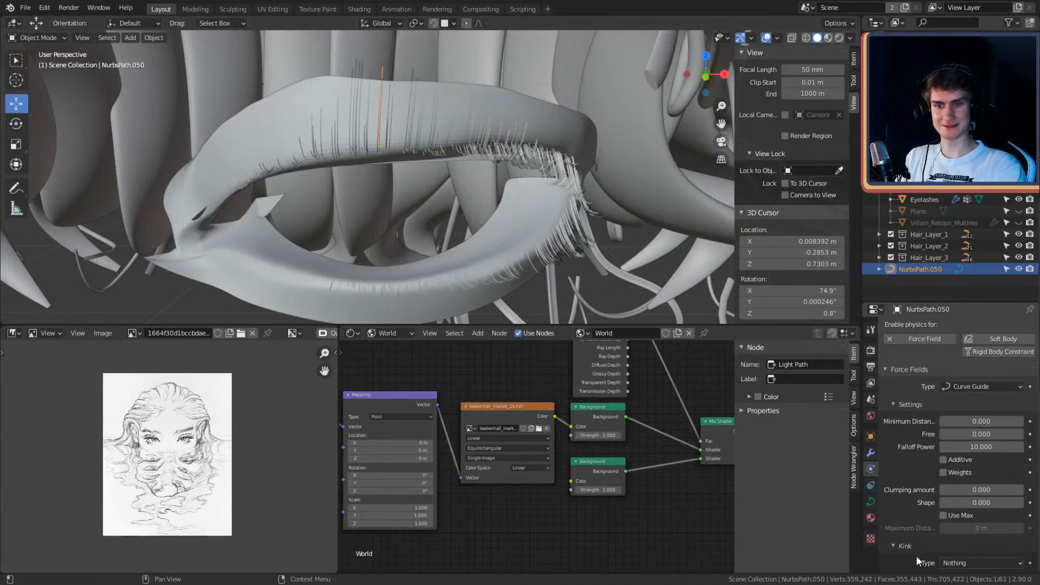
# Step: Set the curve guide's minimum distance to 0.01 so its range only covers the area around one eye
pyautogui.click(894, 545)
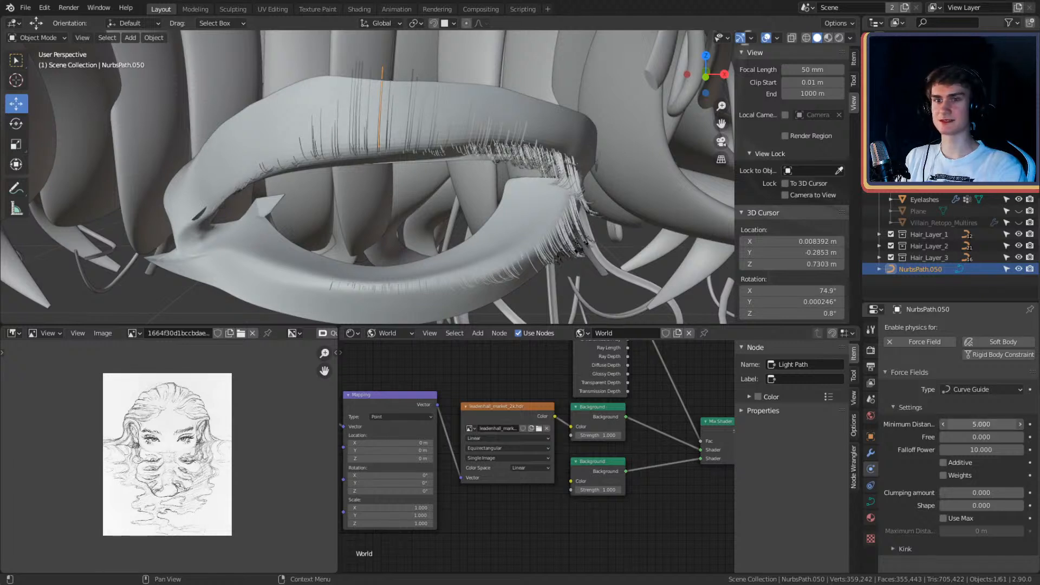
pyautogui.moveTo(981, 424); pyautogui.dragTo(954, 424)
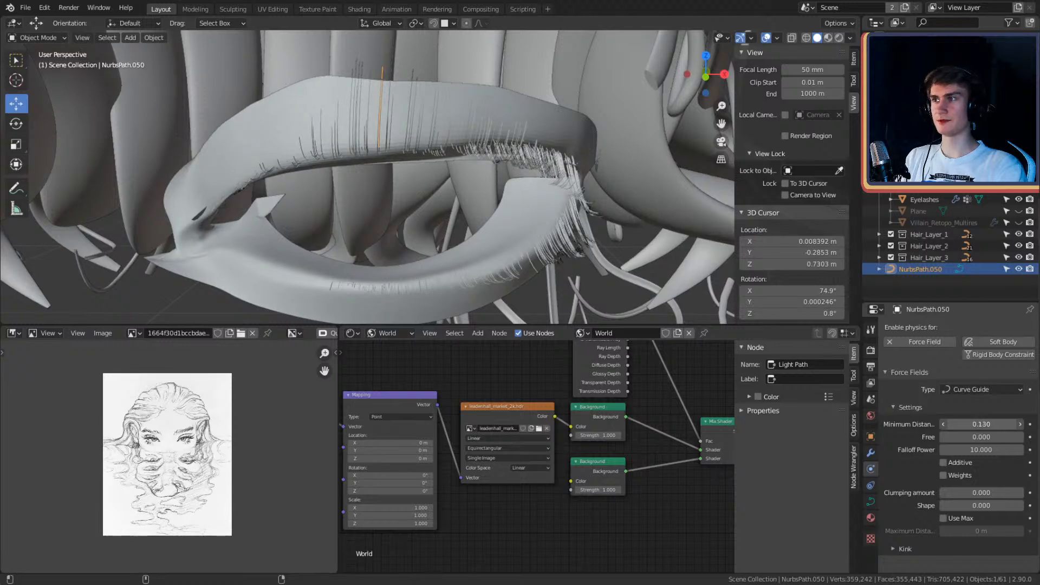
pyautogui.scroll(-8, 544, 226)
pyautogui.scroll(4, 541, 225)
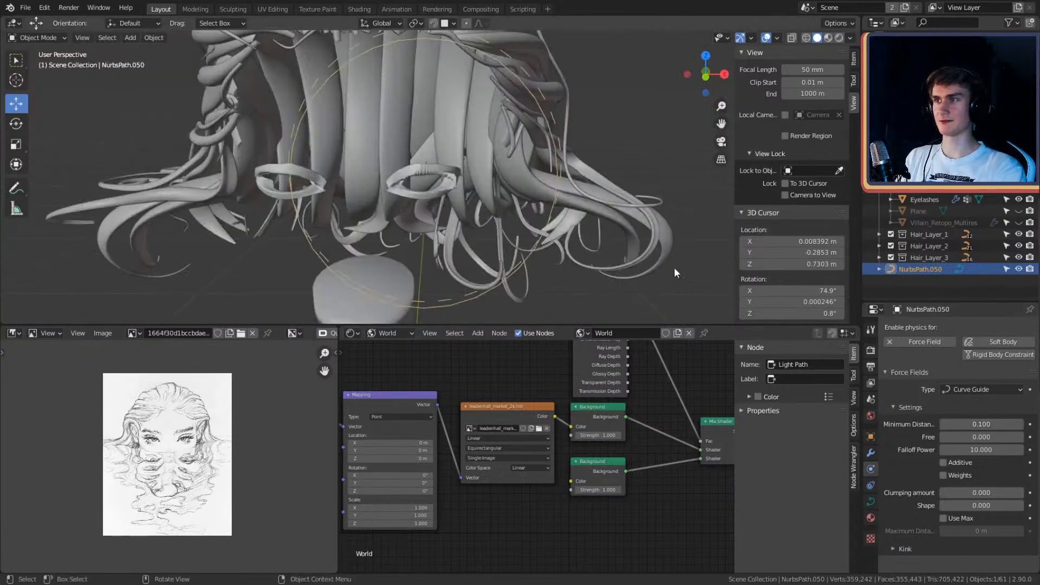
pyautogui.moveTo(983, 424); pyautogui.dragTo(959, 425)
pyautogui.moveTo(980, 424); pyautogui.dragTo(954, 424)
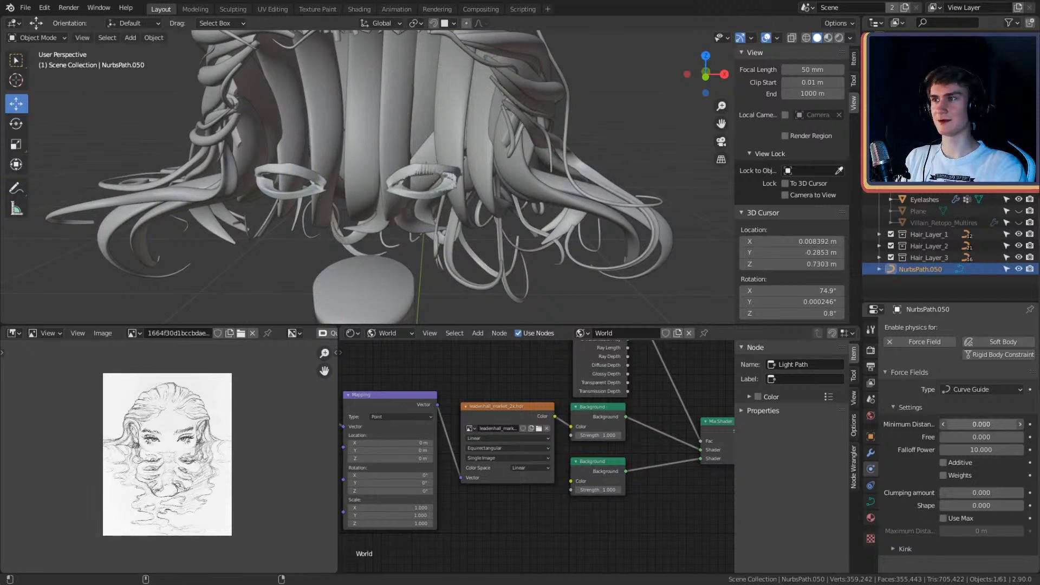
pyautogui.scroll(9, 441, 203)
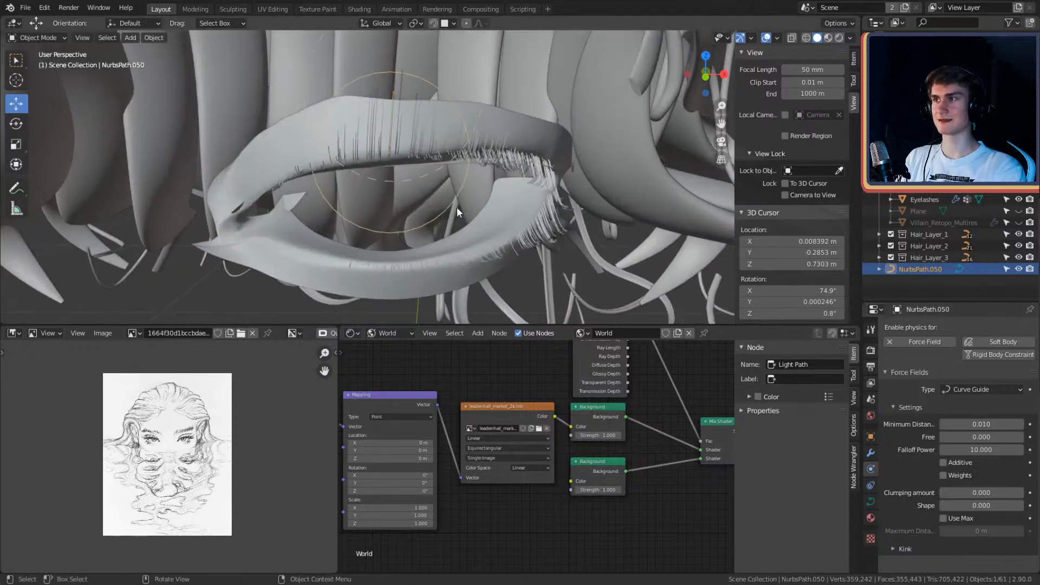
# Step: Move the curve guide up about 0.0017 m above the upper lashes and set its falloff power to 0
pyautogui.moveTo(457, 207); pyautogui.dragTo(627, 226, button='middle')
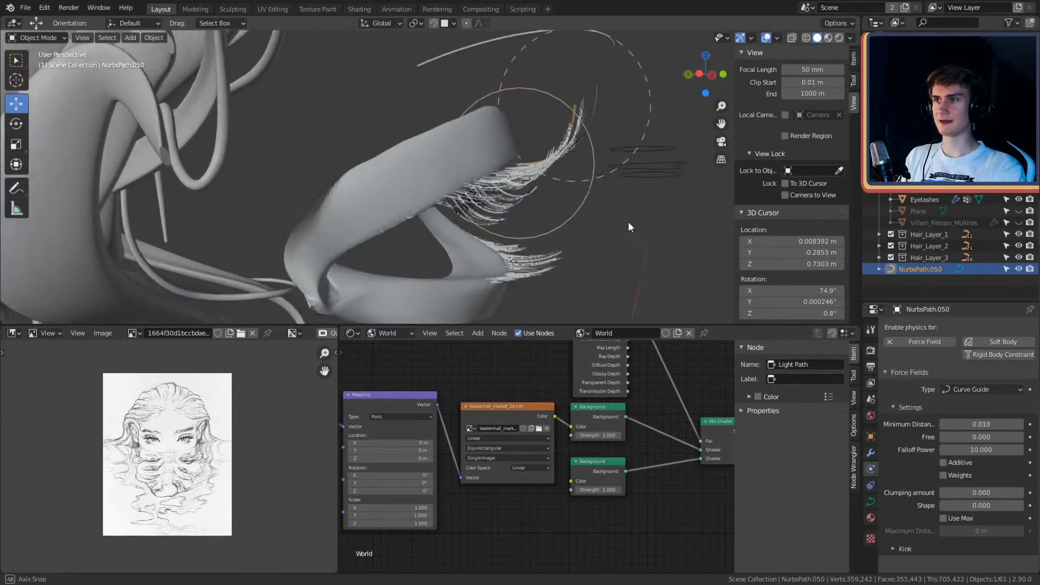
pyautogui.press('g')
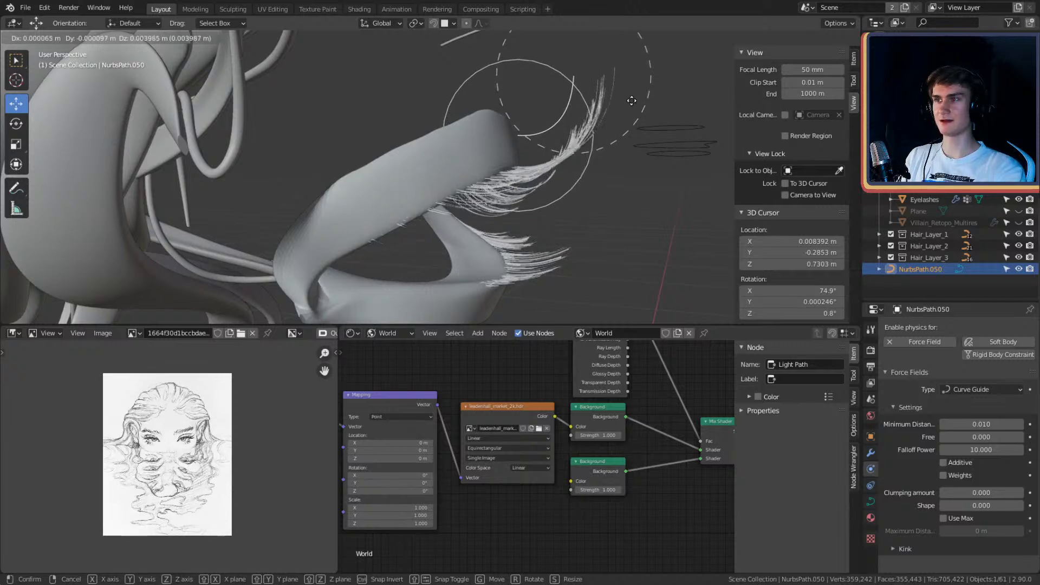
pyautogui.click(622, 167)
pyautogui.moveTo(981, 449); pyautogui.dragTo(710, 449)
# Step: Move the curve guide back toward the roots of the upper lashes
pyautogui.moveTo(534, 221); pyautogui.dragTo(519, 210, button='middle')
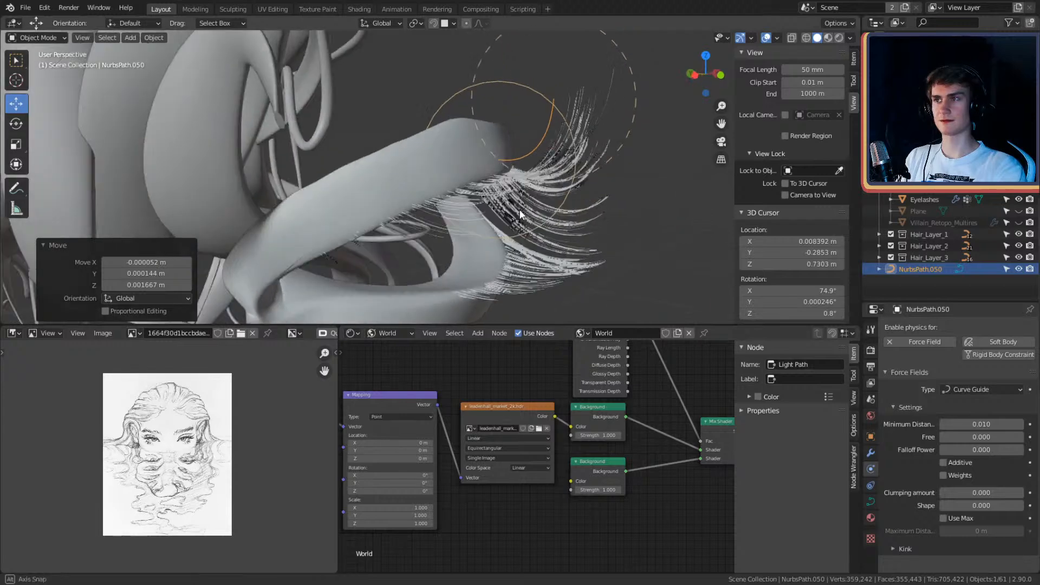
pyautogui.press('g')
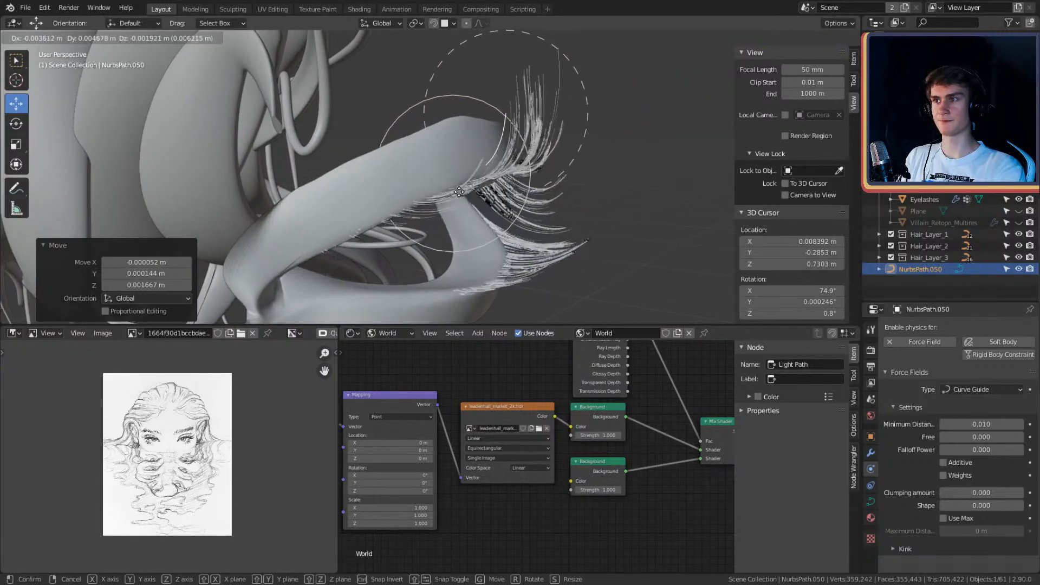
pyautogui.click(484, 200)
pyautogui.moveTo(484, 200); pyautogui.dragTo(518, 210, button='middle')
# Step: Duplicate the curve within the guide object and place the copy about 0.017 m along X, toward the eye's outer corner
pyautogui.press('Tab')
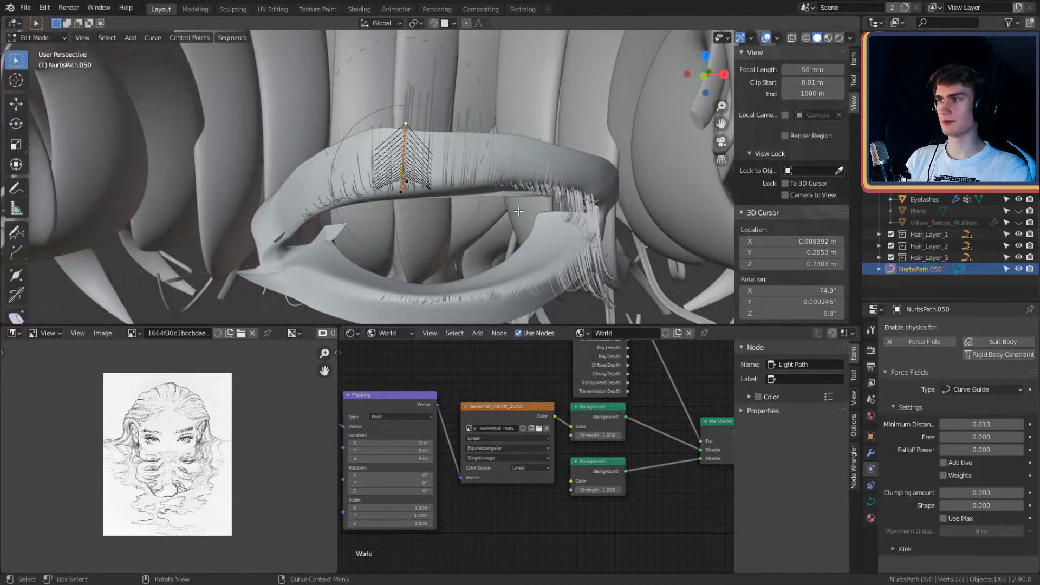
pyautogui.hotkey('shift', 'd')
pyautogui.click(631, 222)
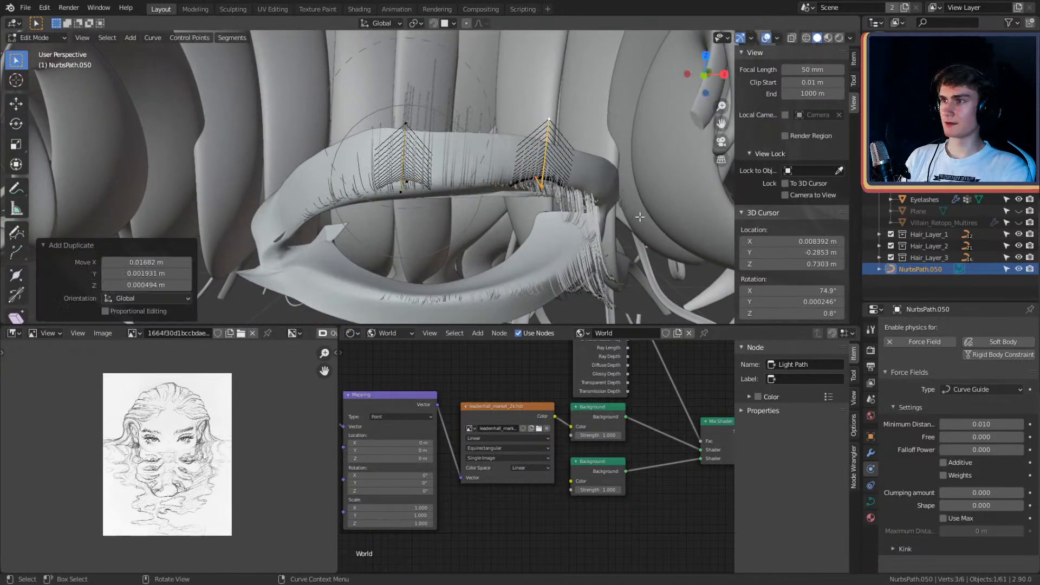
pyautogui.moveTo(631, 222); pyautogui.dragTo(451, 157, button='middle')
pyautogui.press('g')
pyautogui.click(466, 231)
pyautogui.press('Tab')
pyautogui.press('Tab')
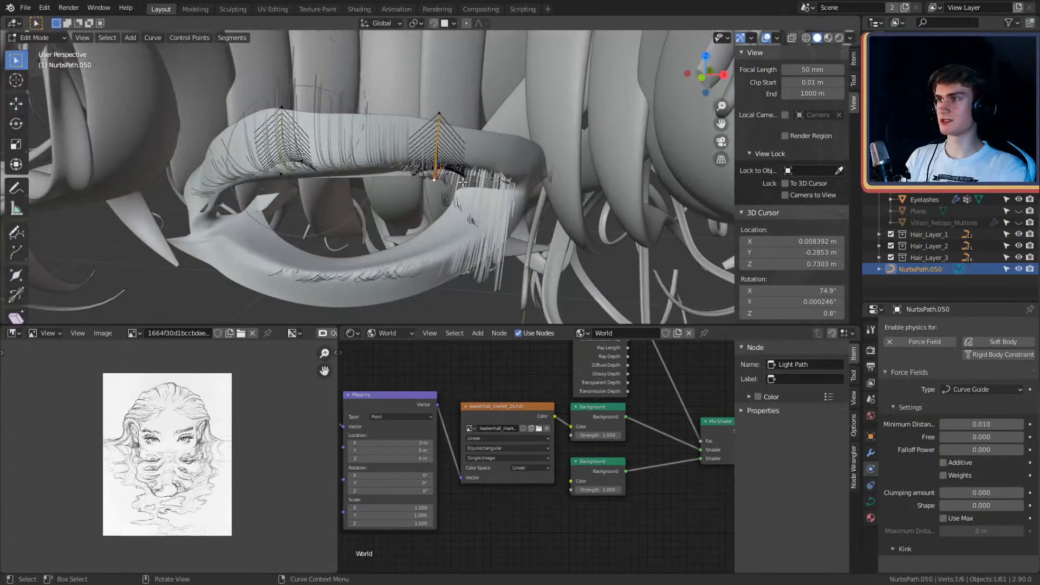
# Step: Shift the duplicated curve farther along the upper lid to the outer corner of the eye
pyautogui.press('g')
pyautogui.click(527, 176)
pyautogui.click(439, 122)
pyautogui.moveTo(440, 122); pyautogui.dragTo(503, 115, button='middle')
pyautogui.press('g')
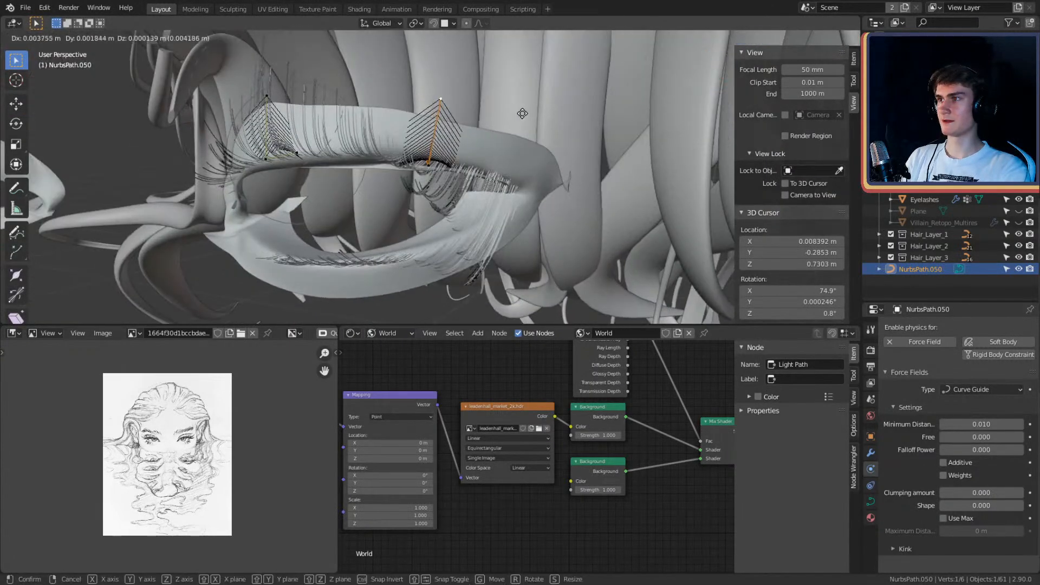
pyautogui.click(522, 113)
pyautogui.press('Tab')
pyautogui.moveTo(537, 176); pyautogui.dragTo(580, 190, button='middle')
# Step: Delete the duplicated curve at the outer corner from the guide object
pyautogui.press('Tab')
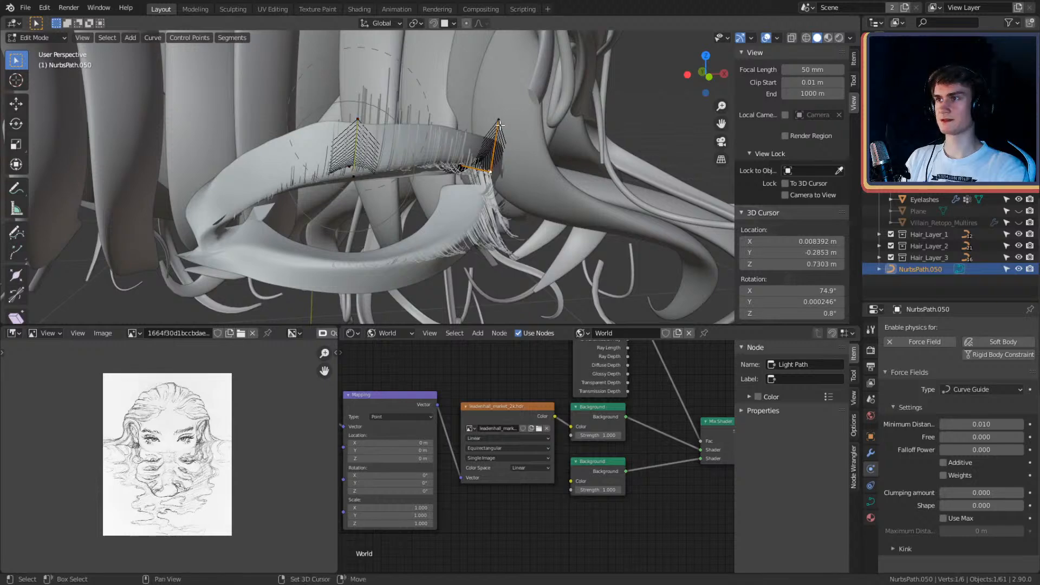
pyautogui.press('x')
pyautogui.click(534, 181)
pyautogui.press('Tab')
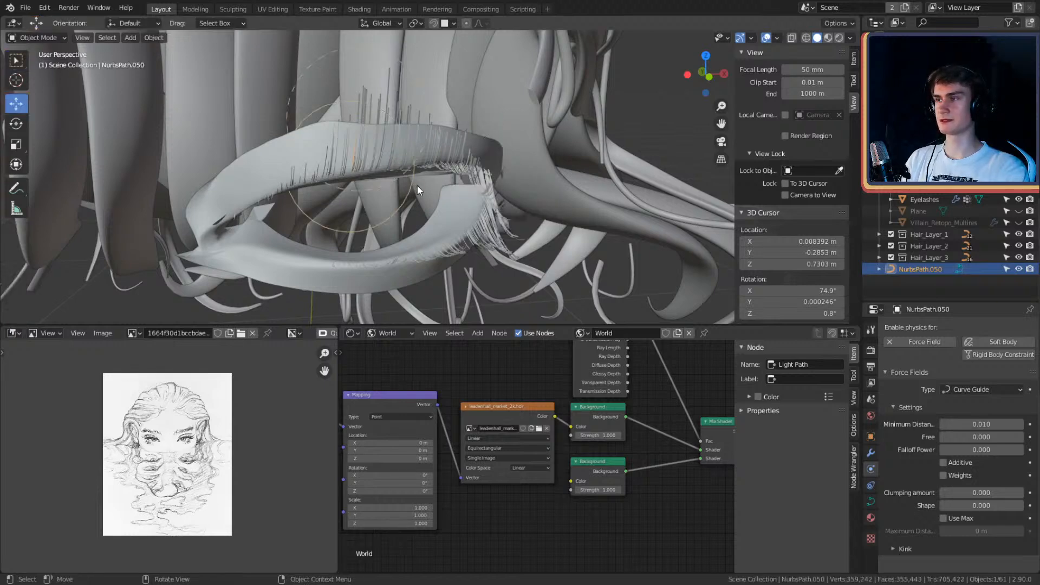
# Step: Duplicate the curve guide object and place the copy farther along the upper lid, toward the outer corner of the eye
pyautogui.moveTo(417, 185); pyautogui.dragTo(466, 171, button='middle')
pyautogui.hotkey('shift', 'd')
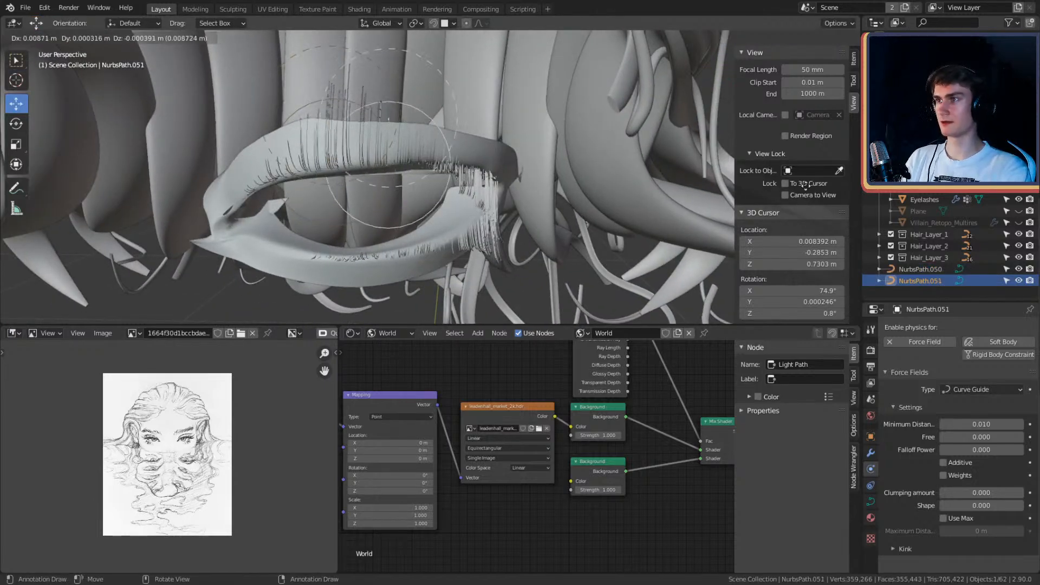
pyautogui.click(446, 170)
pyautogui.moveTo(446, 170); pyautogui.dragTo(408, 174, button='middle')
pyautogui.scroll(5, 409, 173)
pyautogui.moveTo(495, 177); pyautogui.dragTo(512, 149, button='middle')
# Step: Reshape the duplicated guide path by moving its control points so it curves outward from the outer corner of the upper lid
pyautogui.press('Tab')
pyautogui.press('g')
pyautogui.click(492, 214)
pyautogui.click(427, 250)
pyautogui.press('g')
pyautogui.click(493, 242)
pyautogui.click(432, 187)
pyautogui.press('g')
pyautogui.click(520, 149)
pyautogui.press('g')
pyautogui.click(539, 182)
pyautogui.press('Tab')
# Step: Set the Minimum Distance to 0.001 on both curve guides and try adjusting the Free value of the original one
pyautogui.click(510, 126)
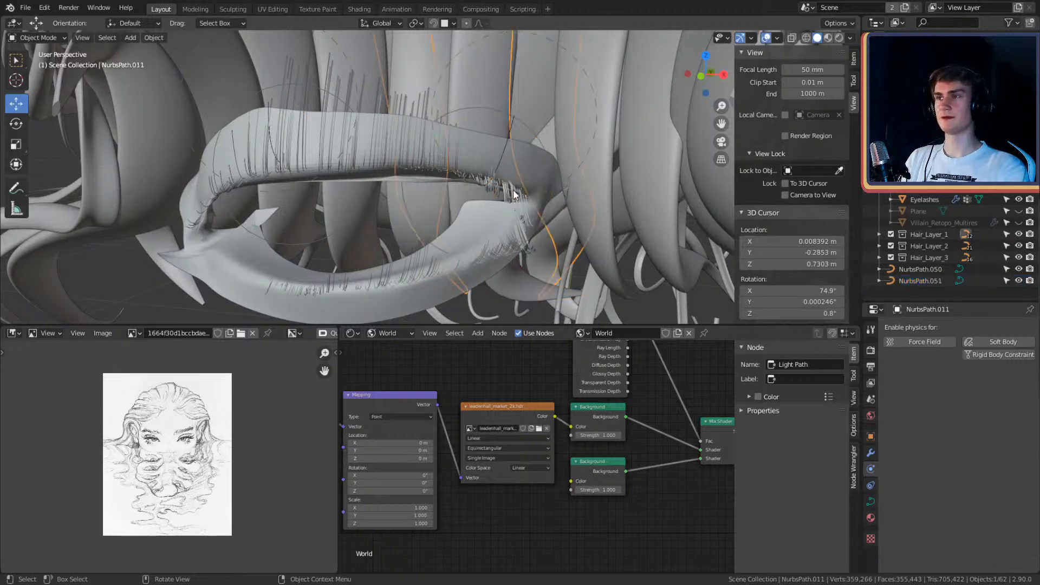
pyautogui.moveTo(539, 211)
pyautogui.mouseDown(button='middle')
pyautogui.moveTo(487, 206)
pyautogui.moveTo(550, 197)
pyautogui.mouseUp(button='middle')
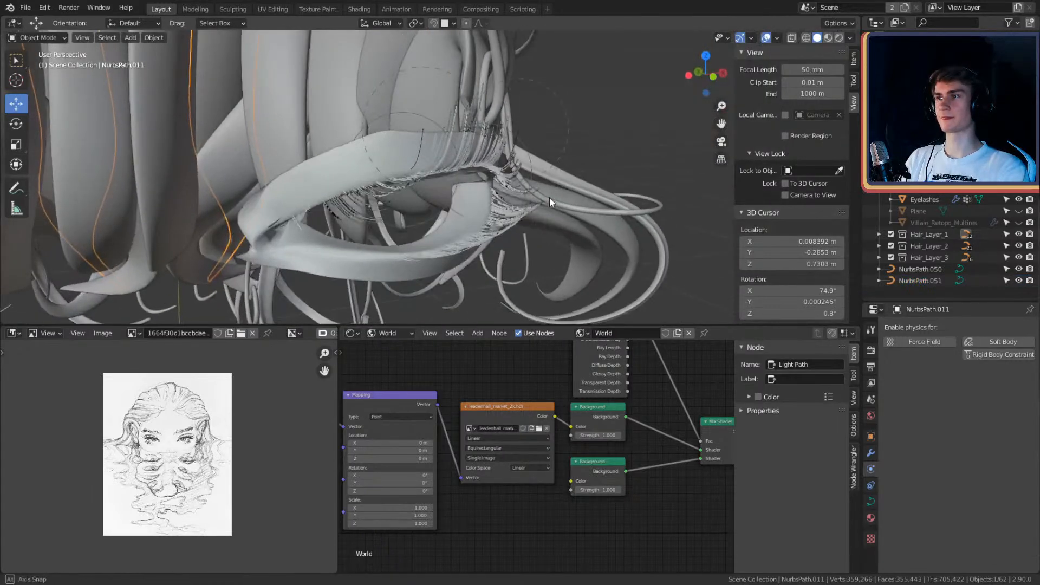
pyautogui.click(561, 126)
pyautogui.scroll(4, 552, 187)
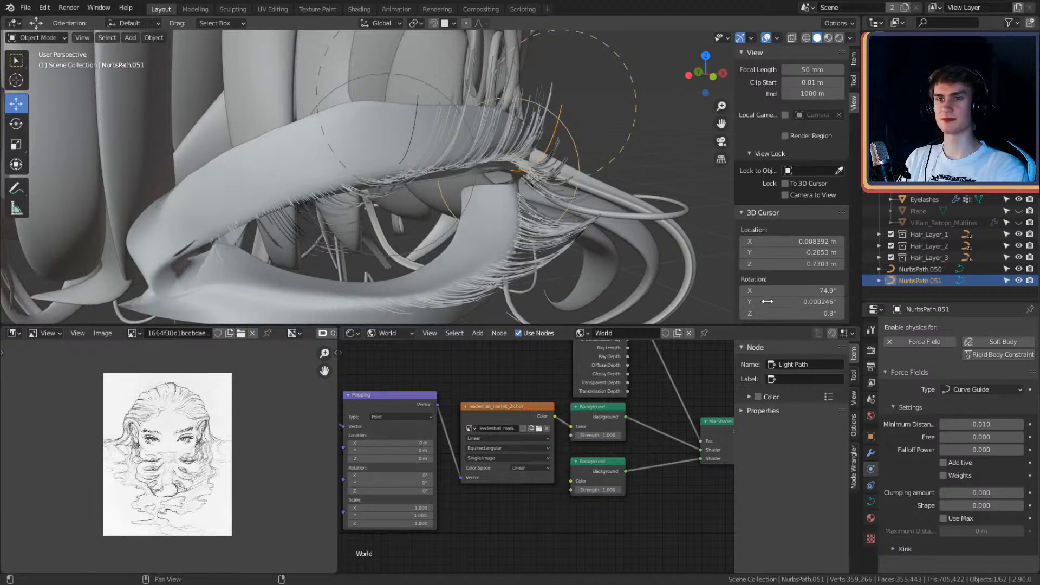
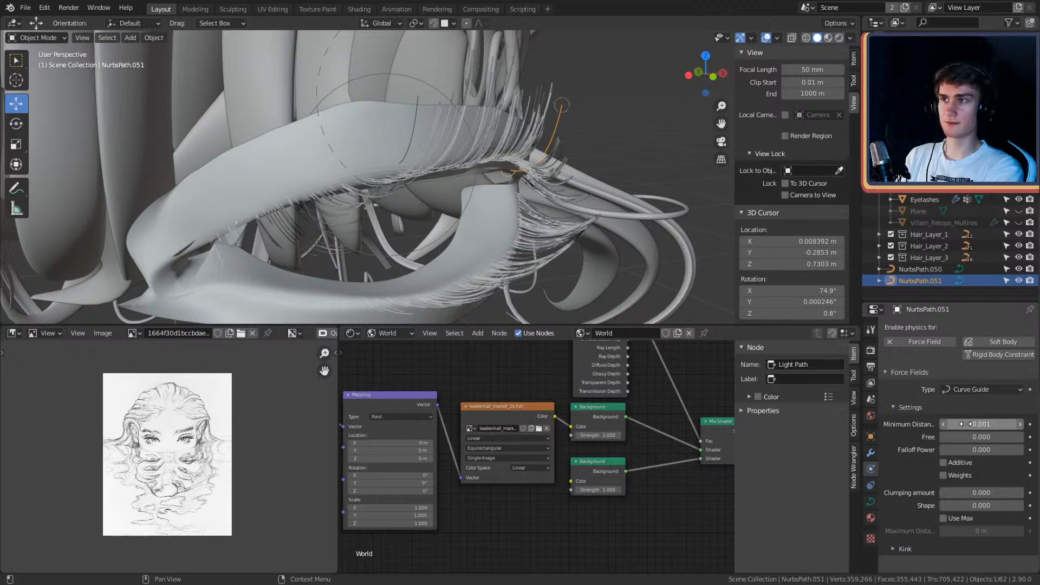
pyautogui.click(458, 116)
pyautogui.click(413, 121)
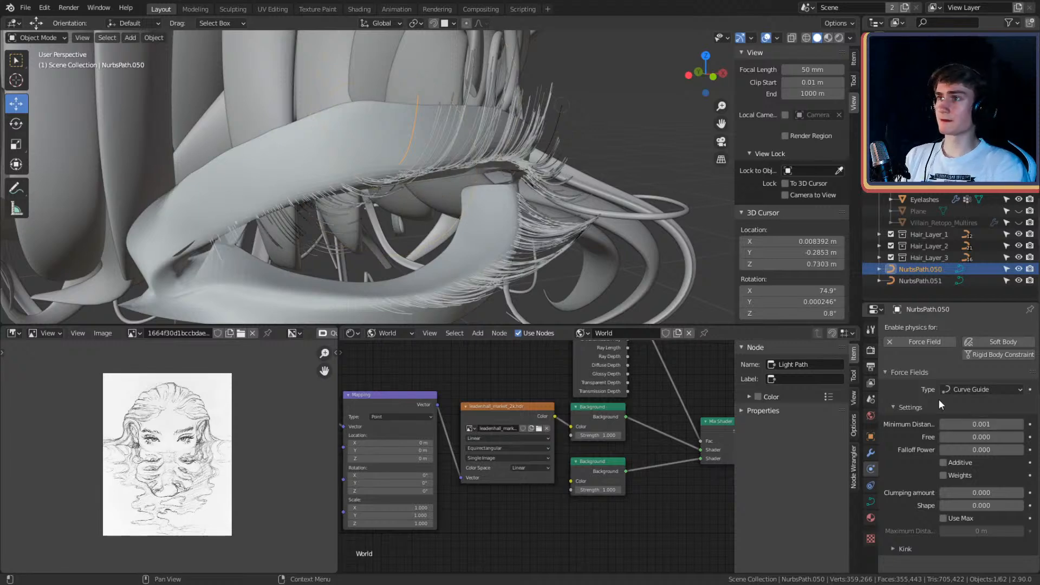
pyautogui.moveTo(587, 217)
pyautogui.mouseDown(button='middle')
pyautogui.moveTo(550, 188)
pyautogui.moveTo(547, 203)
pyautogui.moveTo(593, 209)
pyautogui.mouseUp(button='middle')
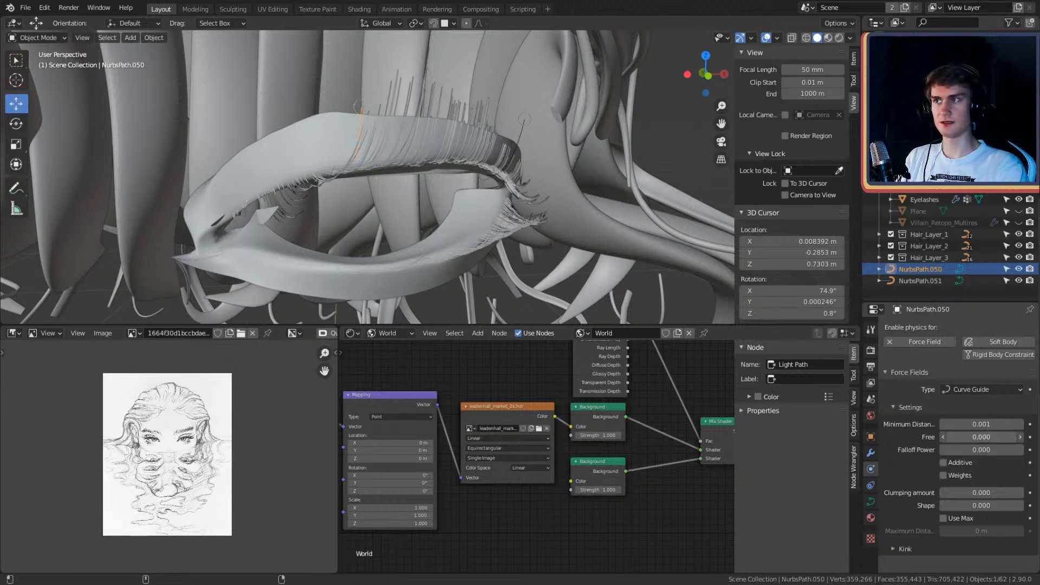
pyautogui.moveTo(981, 437)
pyautogui.mouseDown()
pyautogui.moveTo(1018, 436)
pyautogui.moveTo(986, 437)
pyautogui.mouseUp()
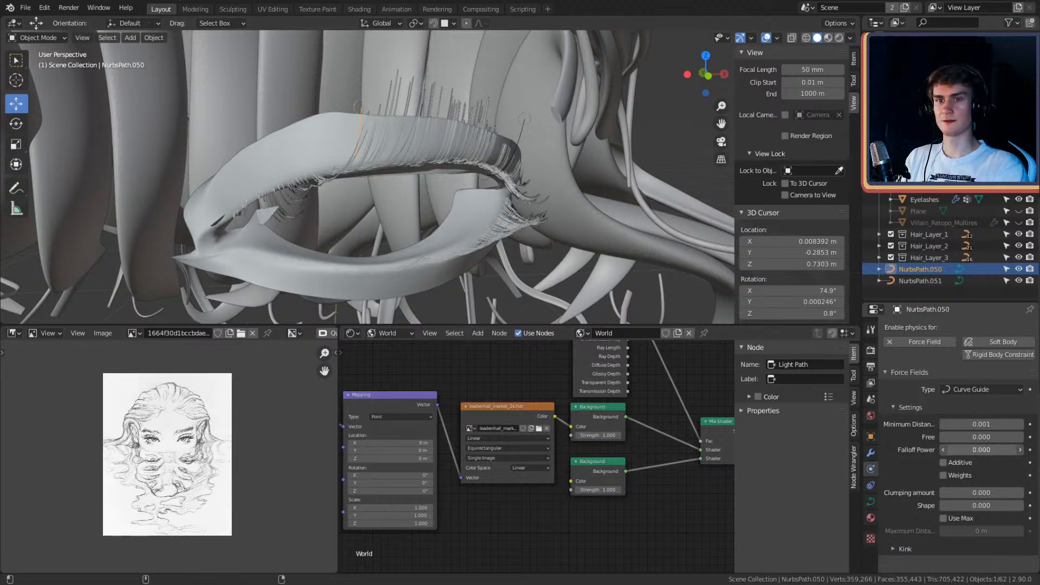
pyautogui.moveTo(255, 212); pyautogui.dragTo(508, 225, button='middle')
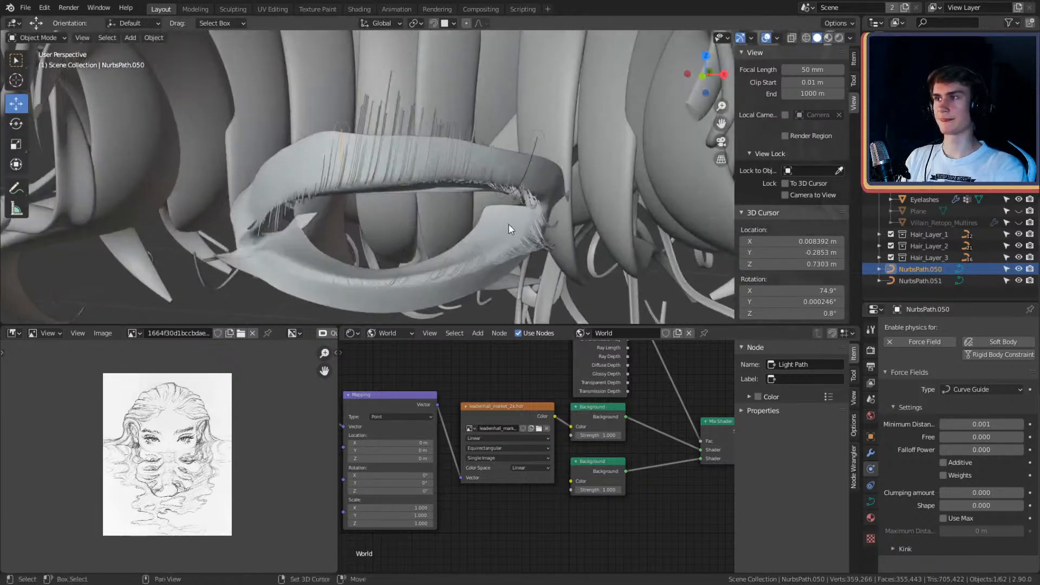
pyautogui.click(530, 161)
pyautogui.keyDown('shift'); pyautogui.click(341, 152); pyautogui.keyUp('shift')
pyautogui.press('Delete')
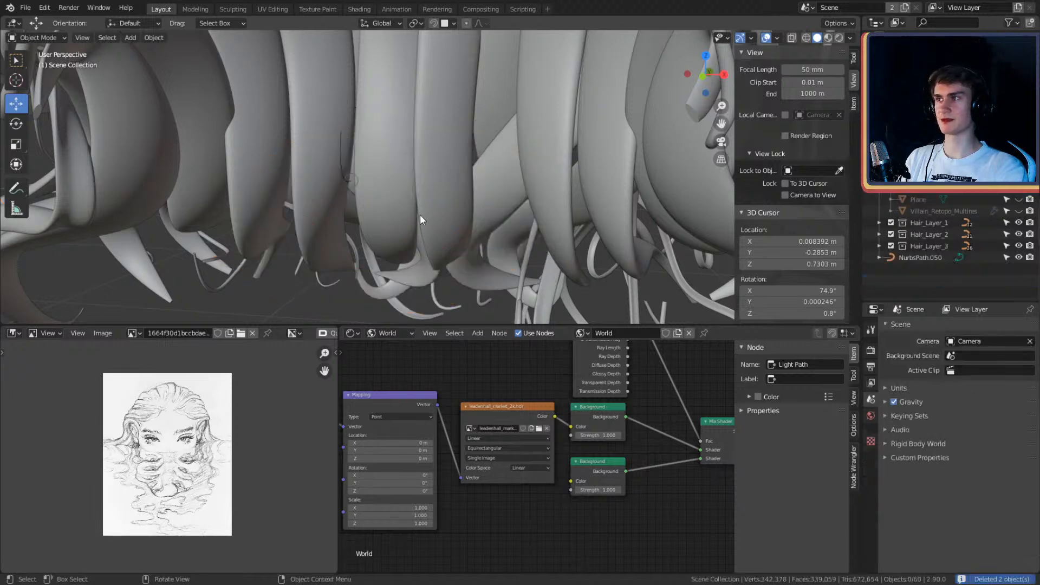
pyautogui.hotkey('ctrl', 'z')
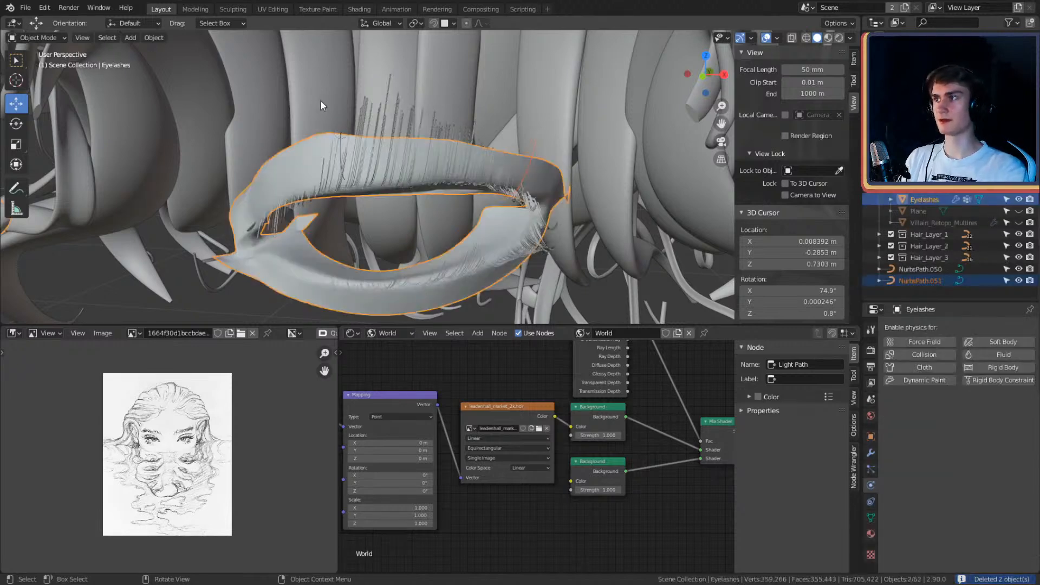
pyautogui.click(532, 186)
pyautogui.keyDown('shift'); pyautogui.click(351, 157); pyautogui.keyUp('shift')
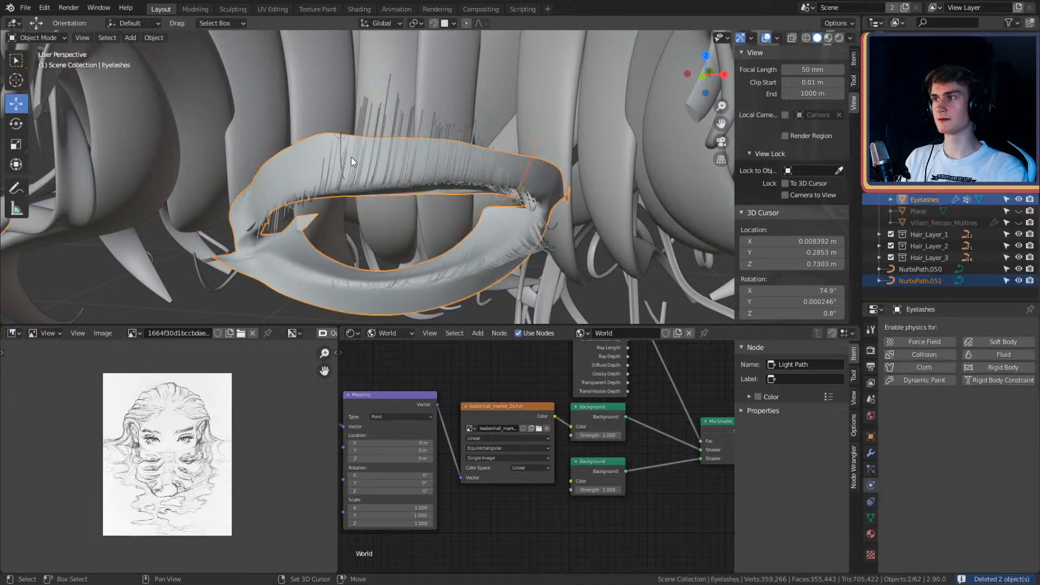
pyautogui.press('Delete')
pyautogui.hotkey('ctrl', 'z')
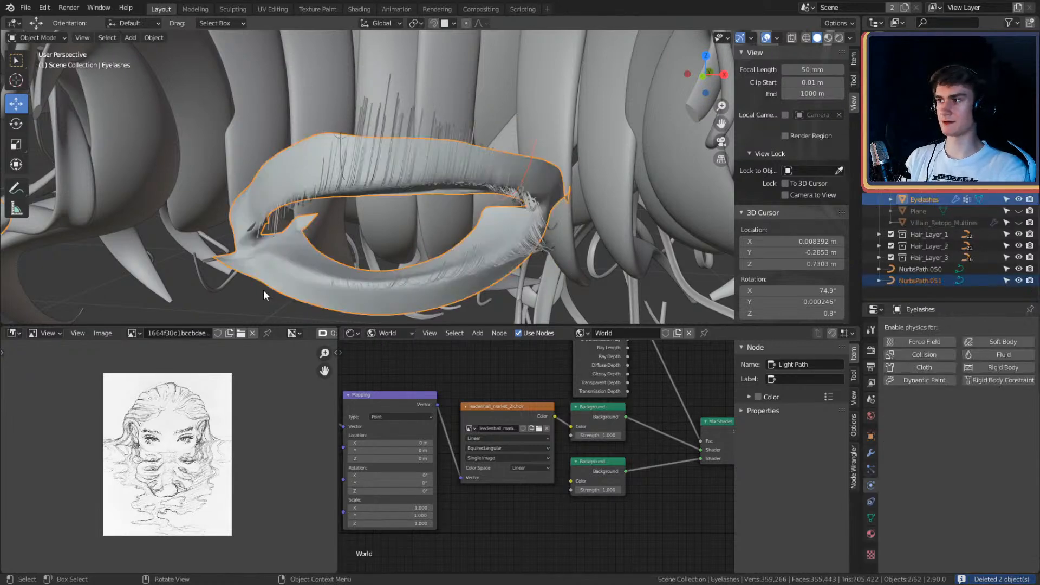
# Step: Delete both curve guide paths from the scene, keeping the Eyelashes object
pyautogui.click(532, 149)
pyautogui.keyDown('shift'); pyautogui.click(357, 148); pyautogui.keyUp('shift')
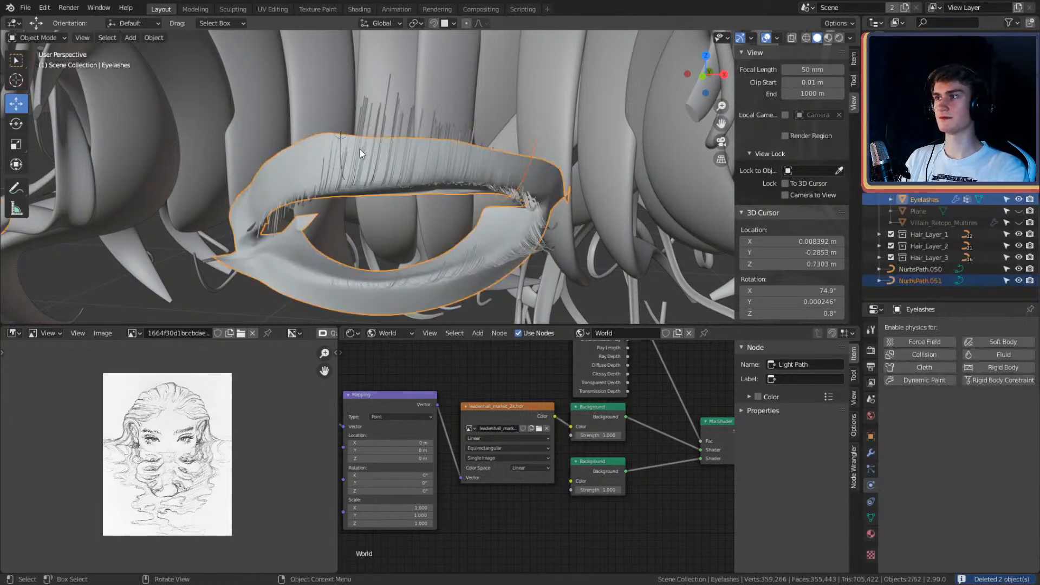
pyautogui.press('Delete')
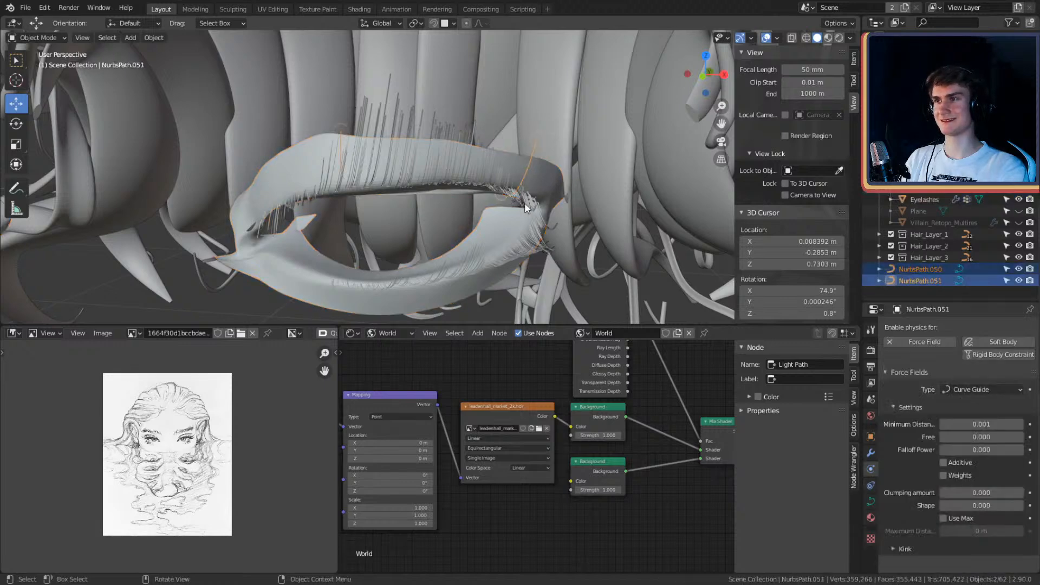
pyautogui.scroll(-4, 491, 210)
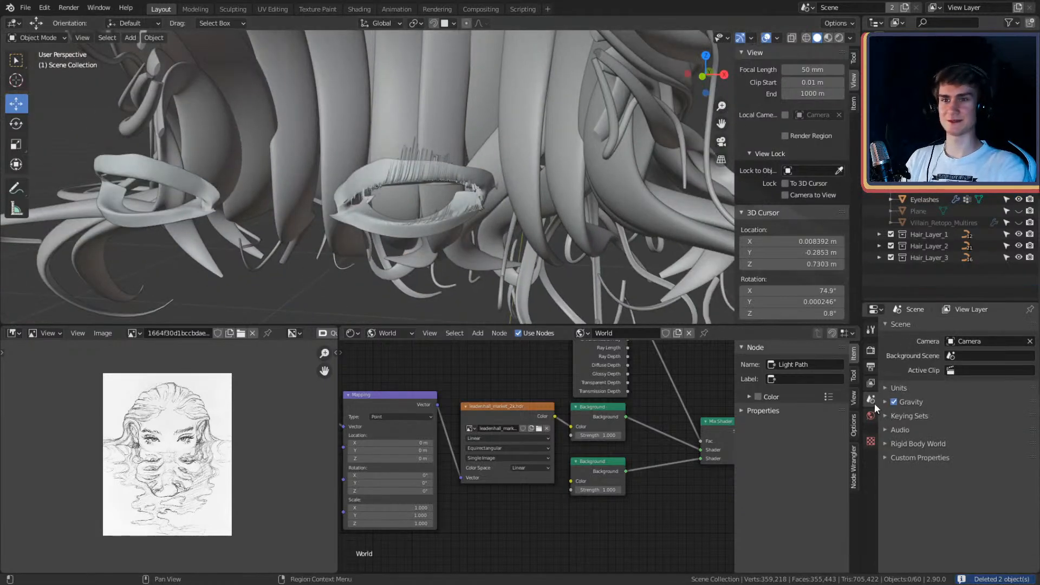
# Step: Select the Eyelashes object and switch it to Particle Edit mode
pyautogui.click(403, 169)
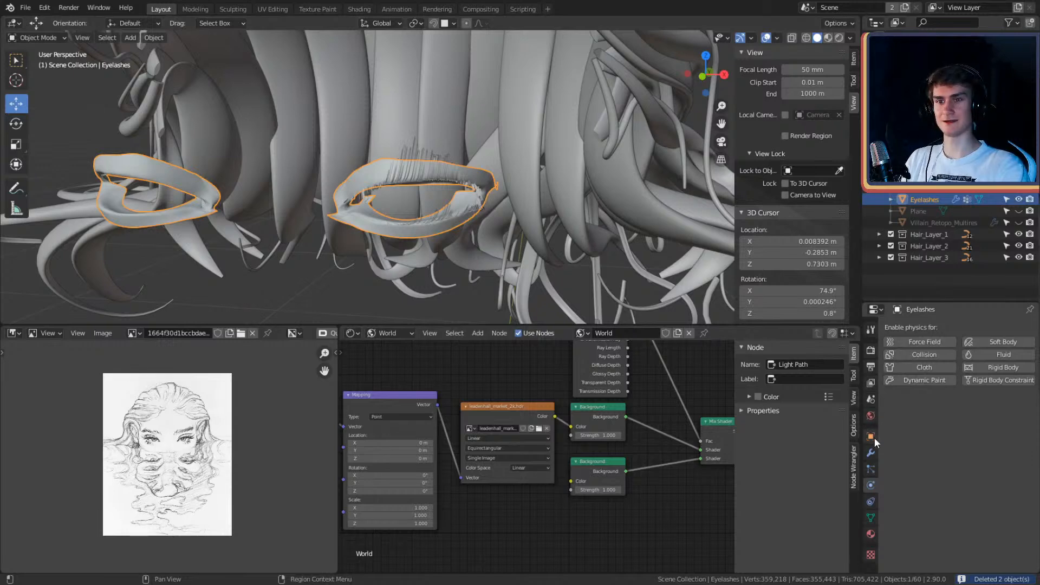
pyautogui.click(870, 452)
pyautogui.scroll(5, 457, 220)
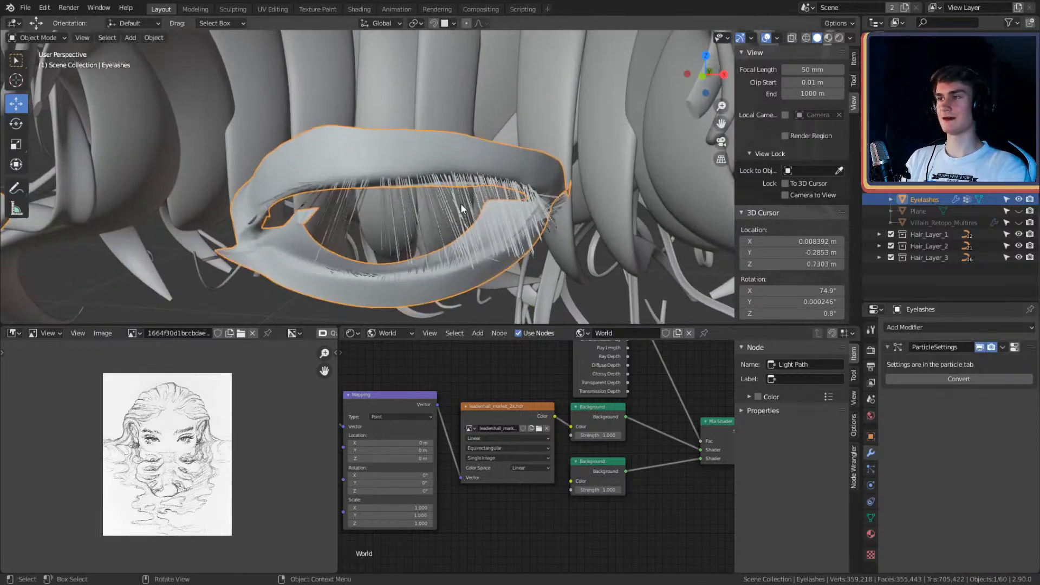
pyautogui.moveTo(461, 203); pyautogui.dragTo(585, 217, button='middle')
pyautogui.click(49, 38)
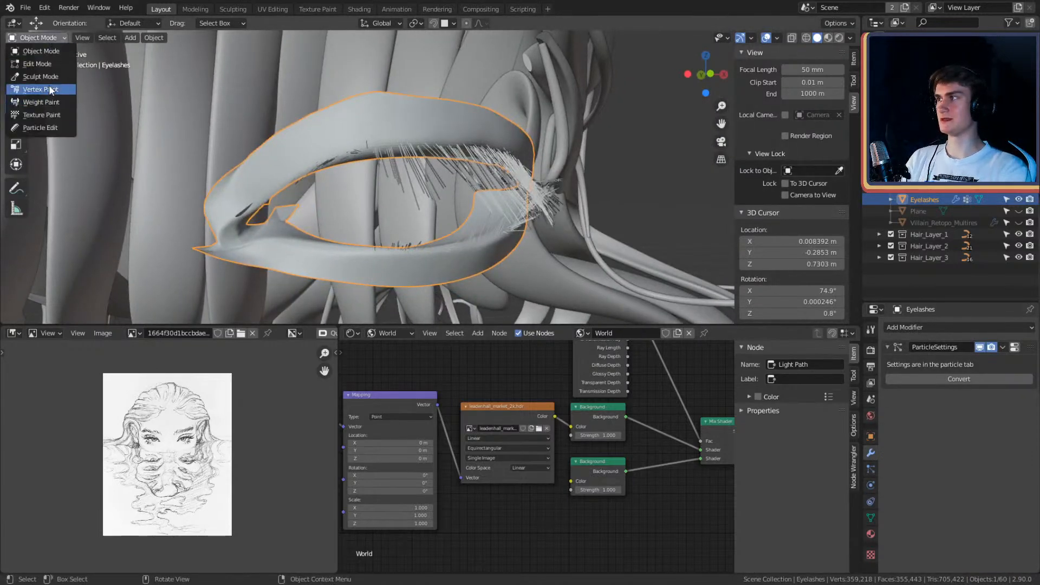
pyautogui.click(40, 128)
pyautogui.moveTo(525, 203)
pyautogui.mouseDown(button='middle')
pyautogui.moveTo(567, 192)
pyautogui.moveTo(498, 206)
pyautogui.moveTo(408, 189)
pyautogui.moveTo(510, 189)
pyautogui.moveTo(440, 158)
pyautogui.moveTo(456, 155)
pyautogui.moveTo(634, 167)
pyautogui.moveTo(548, 194)
pyautogui.moveTo(568, 177)
pyautogui.mouseUp(button='middle')
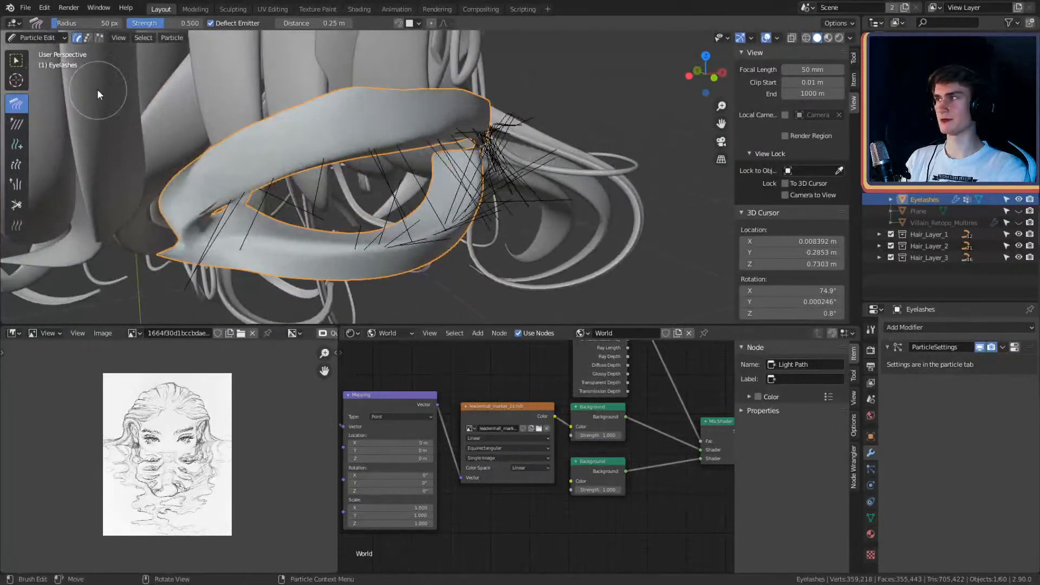
# Step: Change the particle selection to point mode and select all points of the lash hairs
pyautogui.moveTo(119, 100); pyautogui.dragTo(110, 39, button='middle')
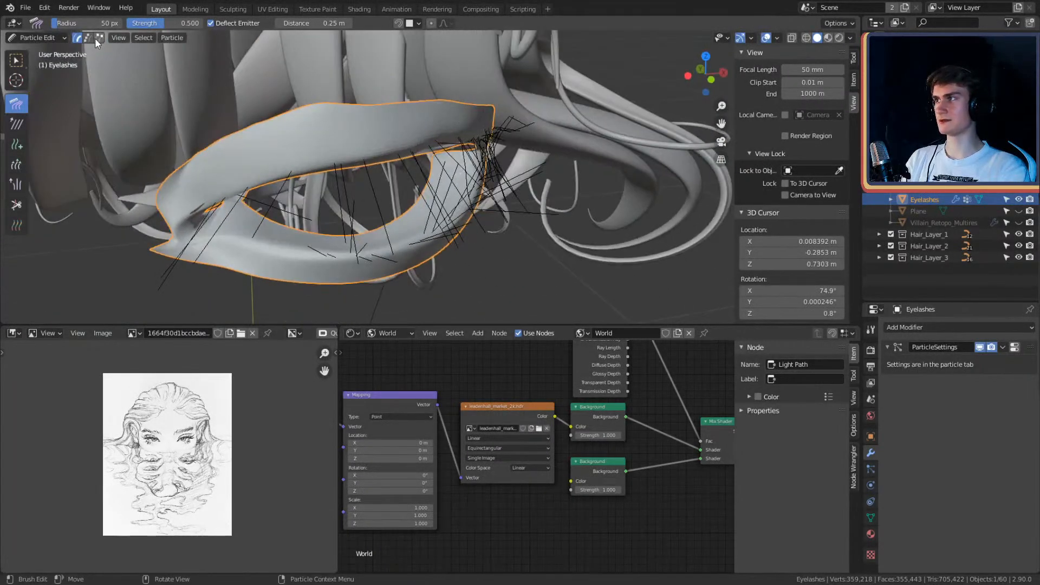
pyautogui.click(98, 38)
pyautogui.moveTo(404, 147); pyautogui.dragTo(554, 202, button='middle')
pyautogui.press('a')
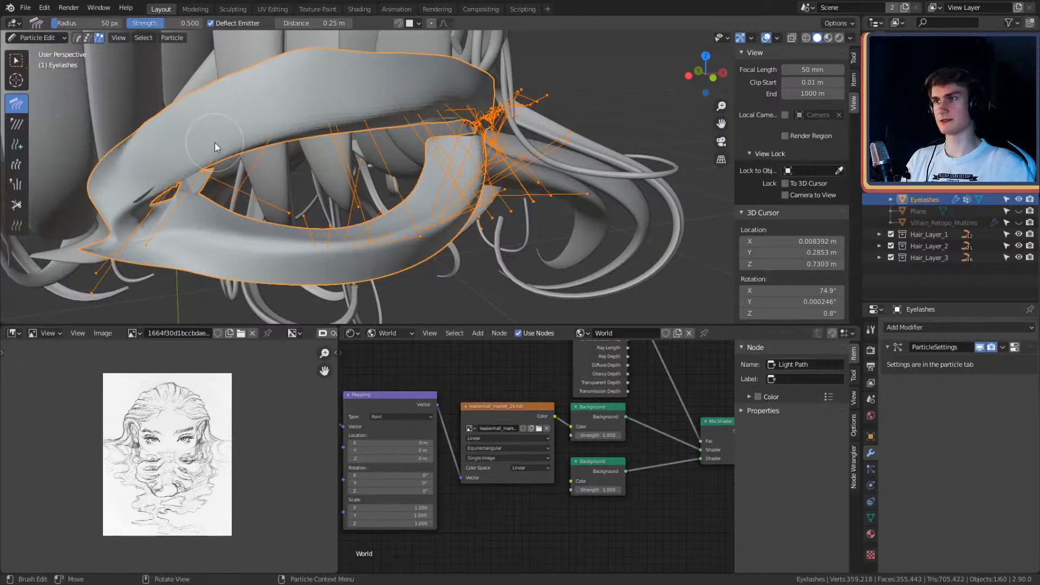
# Step: Comb the upper lashes upward near the outer corner of the eye with the Comb brush at a 120 px radius
pyautogui.moveTo(425, 195)
pyautogui.mouseDown(button='middle')
pyautogui.moveTo(546, 139)
pyautogui.moveTo(501, 152)
pyautogui.mouseUp(button='middle')
pyautogui.moveTo(502, 151)
pyautogui.mouseDown()
pyautogui.moveTo(537, 161)
pyautogui.moveTo(470, 162)
pyautogui.moveTo(537, 184)
pyautogui.moveTo(468, 160)
pyautogui.moveTo(549, 171)
pyautogui.moveTo(481, 142)
pyautogui.moveTo(551, 138)
pyautogui.moveTo(503, 119)
pyautogui.mouseUp()
pyautogui.moveTo(503, 119)
pyautogui.mouseDown(button='middle')
pyautogui.moveTo(478, 154)
pyautogui.moveTo(464, 152)
pyautogui.moveTo(494, 105)
pyautogui.moveTo(424, 113)
pyautogui.moveTo(486, 128)
pyautogui.moveTo(324, 70)
pyautogui.mouseUp(button='middle')
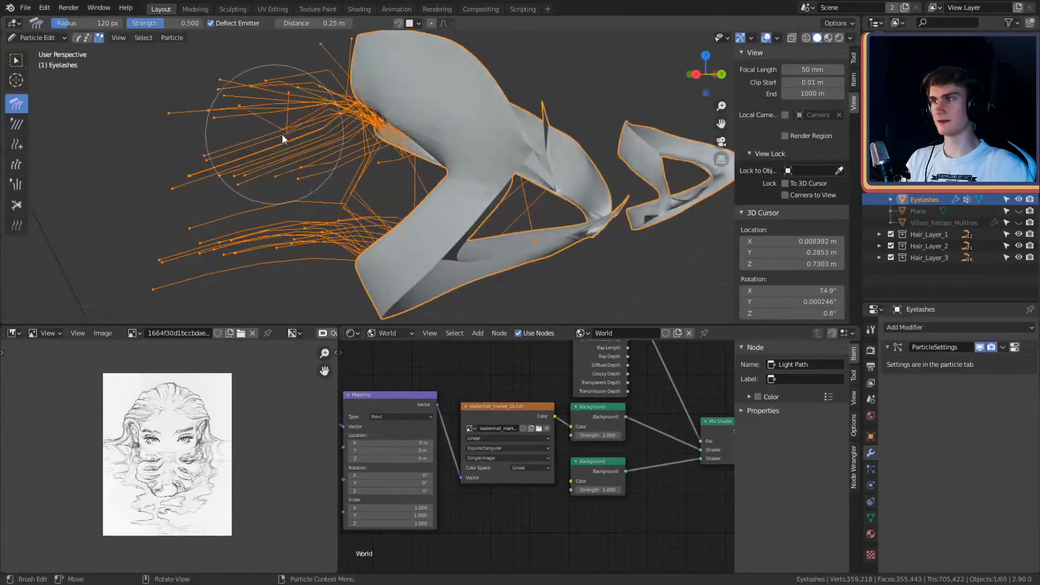
pyautogui.moveTo(282, 134)
pyautogui.mouseDown()
pyautogui.moveTo(343, 109)
pyautogui.moveTo(271, 81)
pyautogui.moveTo(362, 134)
pyautogui.moveTo(343, 112)
pyautogui.mouseUp()
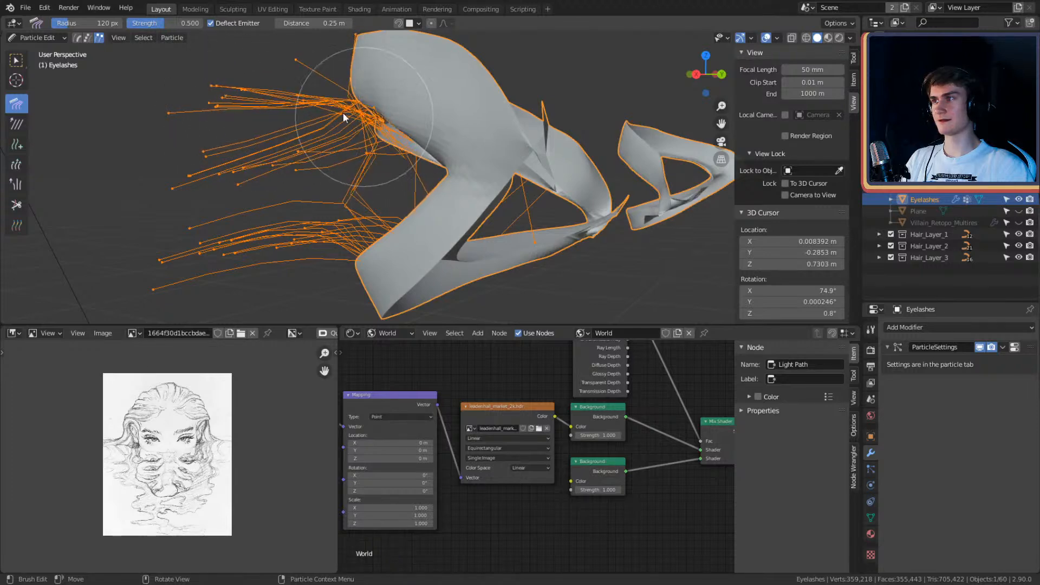
pyautogui.moveTo(343, 112); pyautogui.dragTo(488, 139, button='middle')
pyautogui.moveTo(410, 176); pyautogui.dragTo(550, 130, button='middle')
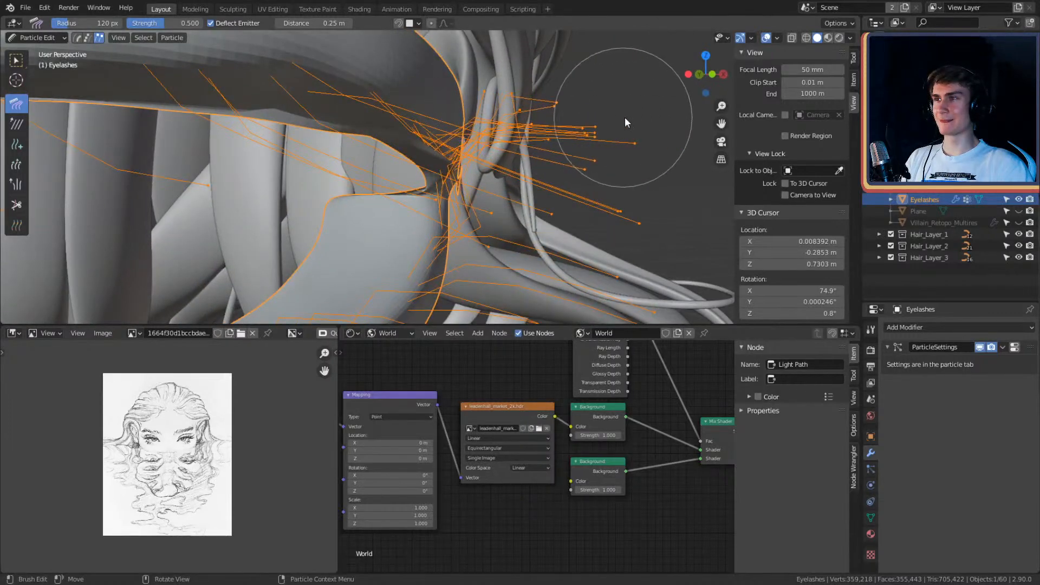
pyautogui.moveTo(622, 117)
pyautogui.mouseDown(button='middle')
pyautogui.moveTo(529, 153)
pyautogui.moveTo(383, 174)
pyautogui.moveTo(371, 140)
pyautogui.moveTo(386, 131)
pyautogui.moveTo(385, 142)
pyautogui.mouseUp(button='middle')
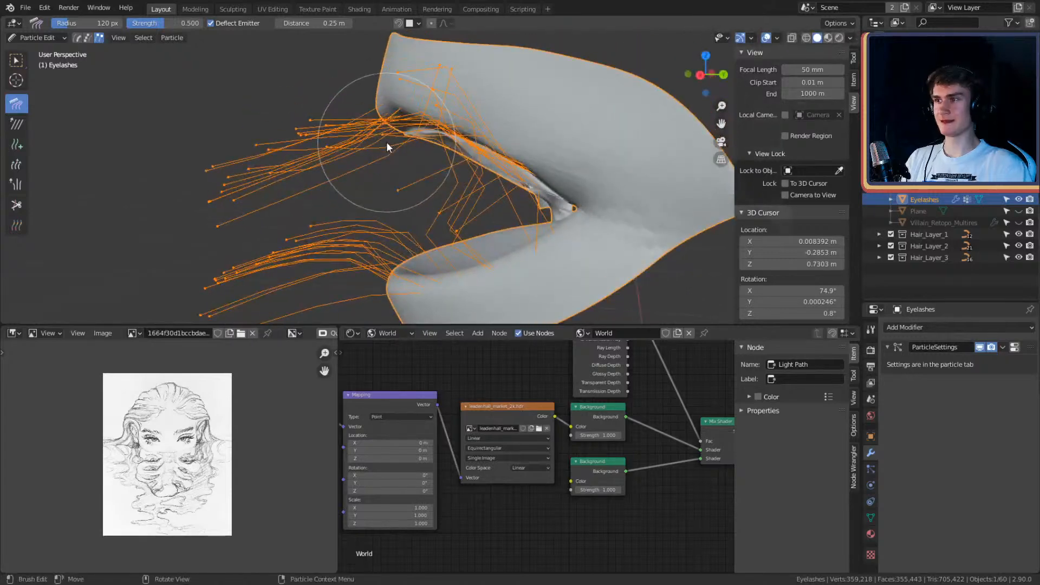
# Step: Switch the Eyelashes mesh from Particle Edit to Edit Mode
pyautogui.scroll(6, 517, 174)
pyautogui.moveTo(524, 148); pyautogui.dragTo(494, 148, button='middle')
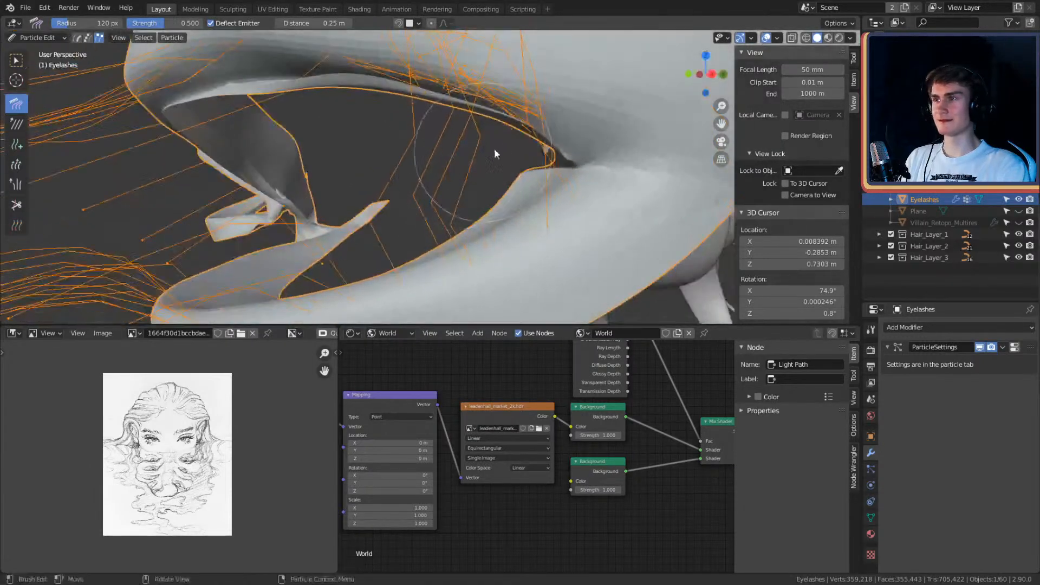
pyautogui.moveTo(411, 108); pyautogui.dragTo(415, 182, button='middle')
pyautogui.press('Tab')
pyautogui.scroll(1, 522, 174)
# Step: Try to delete a grown selection of faces on the inside of the upper lid near the outer corner, and undo it
pyautogui.click(461, 169)
pyautogui.moveTo(521, 202); pyautogui.dragTo(430, 184, button='middle')
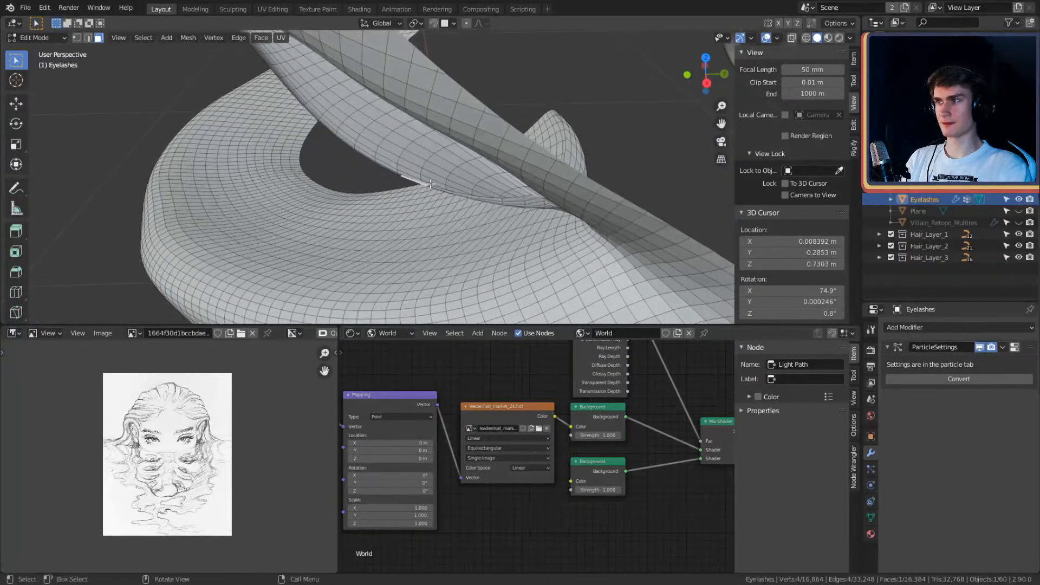
pyautogui.press('ctrl+KP_Add')
pyautogui.press('ctrl+KP_Add')
pyautogui.press('ctrl+KP_Add')
pyautogui.press('ctrl+KP_Add')
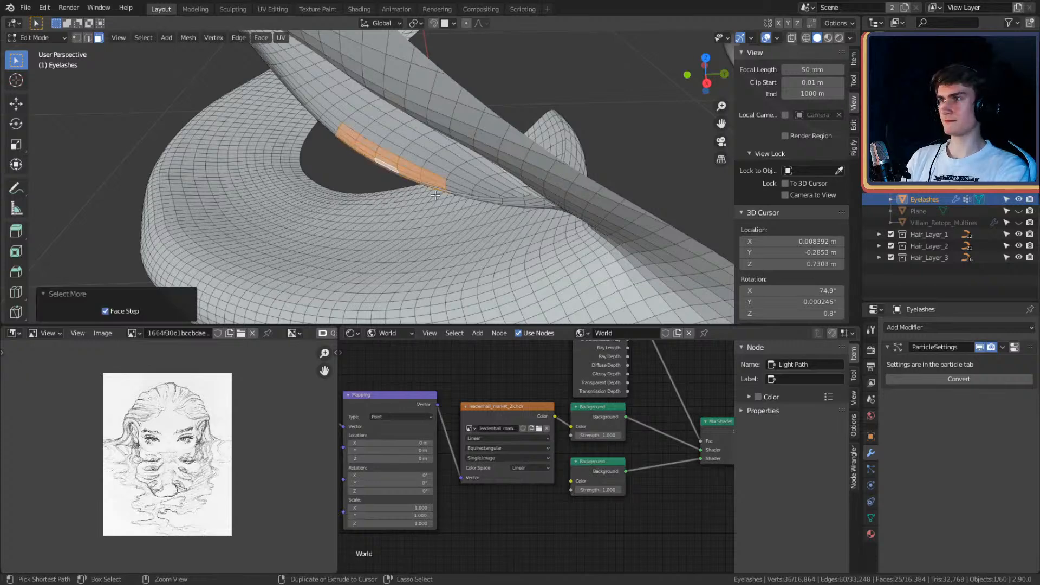
pyautogui.moveTo(482, 185); pyautogui.dragTo(432, 179, button='middle')
pyautogui.press('x')
pyautogui.click(441, 201)
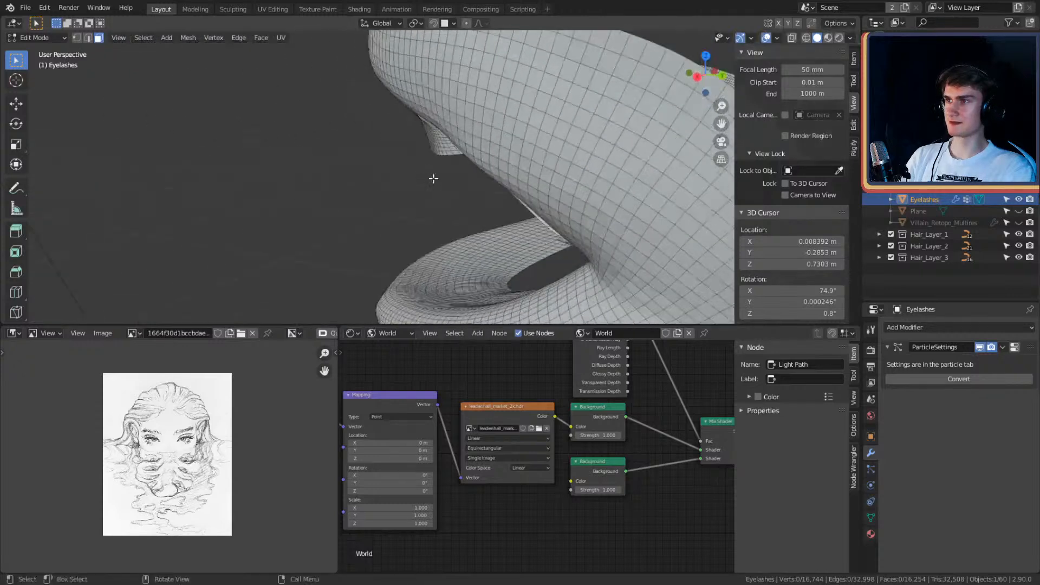
pyautogui.hotkey('ctrl', 'z')
# Step: Delete the band of faces along the inside of the upper lid, picked as a shortest-path region with Fill Region
pyautogui.moveTo(519, 206); pyautogui.dragTo(625, 111, button='middle')
pyautogui.moveTo(459, 111); pyautogui.dragTo(381, 150, button='middle')
pyautogui.click(569, 199)
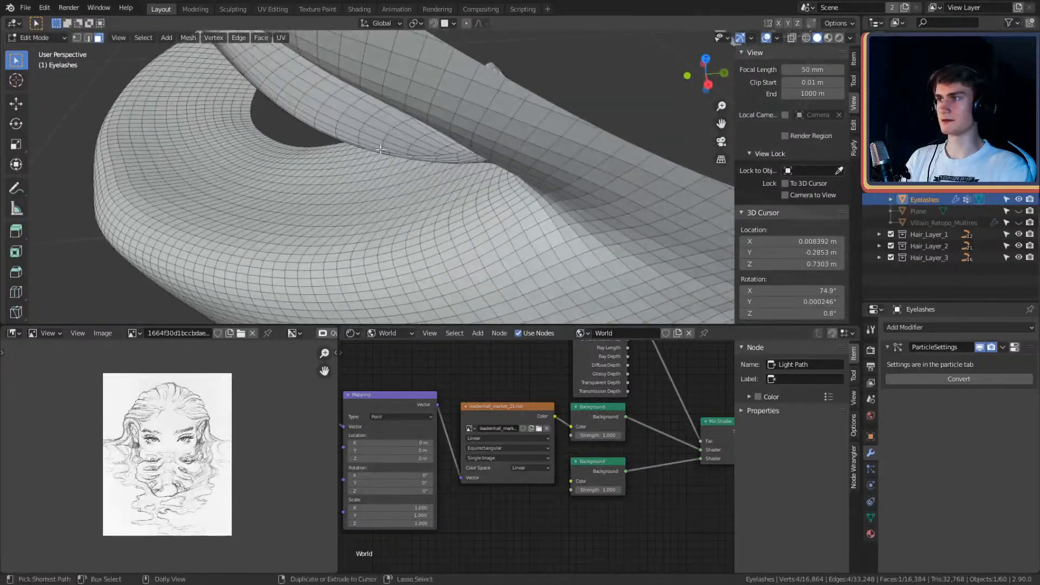
pyautogui.keyDown('ctrl'); pyautogui.keyDown('shift'); pyautogui.click(356, 145); pyautogui.keyUp('shift'); pyautogui.keyUp('ctrl')
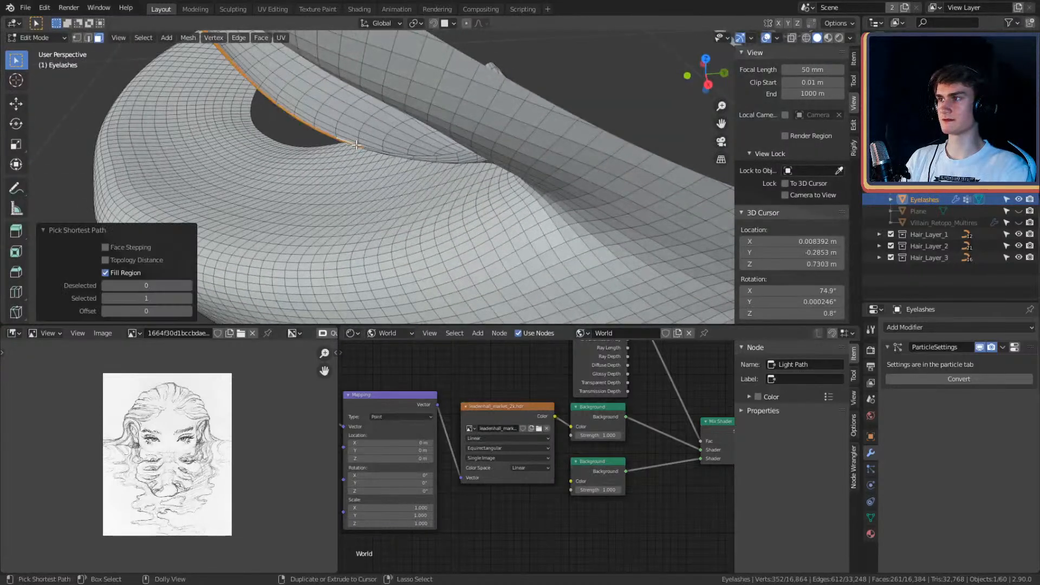
pyautogui.moveTo(386, 136); pyautogui.dragTo(428, 189, button='middle')
pyautogui.click(530, 133)
pyautogui.keyDown('ctrl'); pyautogui.keyDown('shift'); pyautogui.click(394, 157); pyautogui.keyUp('shift'); pyautogui.keyUp('ctrl')
pyautogui.press('x')
pyautogui.click(443, 200)
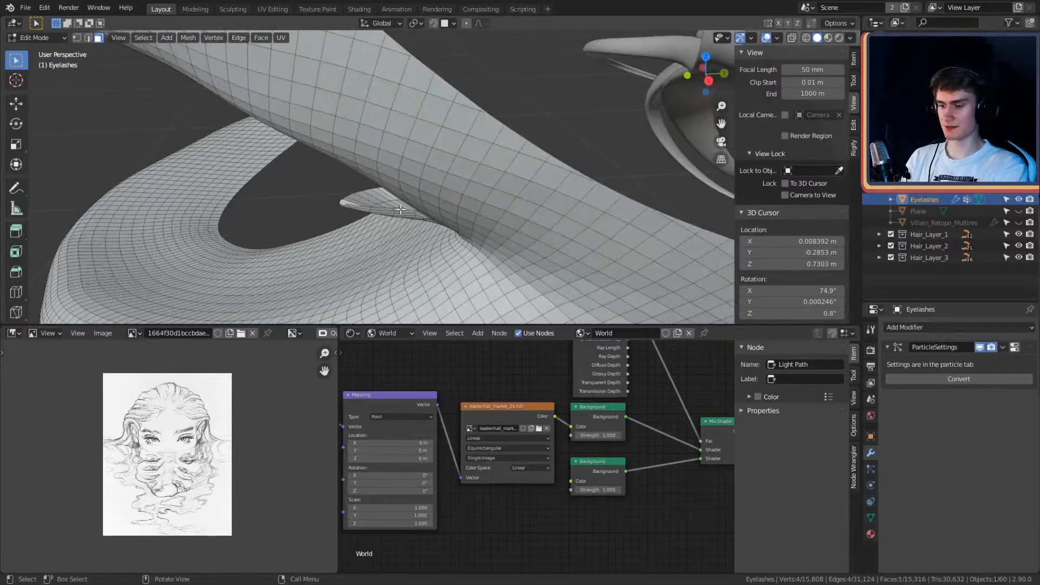
# Step: Grow the selection over the leftover inner faces near the outer corner of the eye and delete them
pyautogui.press('ctrl+KP_Add')
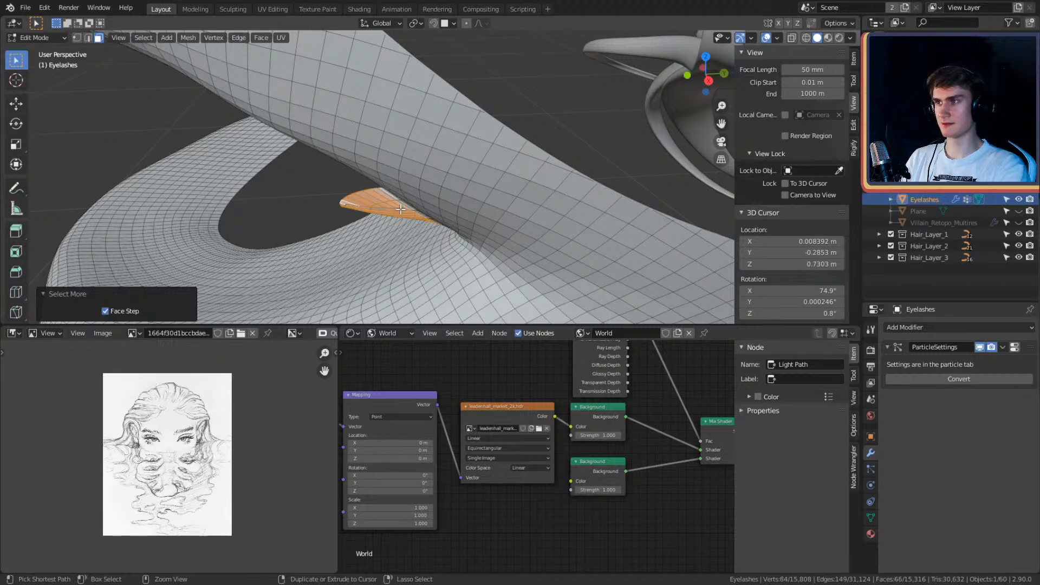
pyautogui.moveTo(401, 209); pyautogui.dragTo(445, 151, button='middle')
pyautogui.press('x')
pyautogui.click(532, 155)
pyautogui.press('ctrl+KP_Add')
pyautogui.press('x')
pyautogui.click(591, 197)
# Step: Select the remaining folded sliver of faces at the eye corner, grow the selection, and delete those faces
pyautogui.click(445, 151)
pyautogui.press('ctrl+KP_Add')
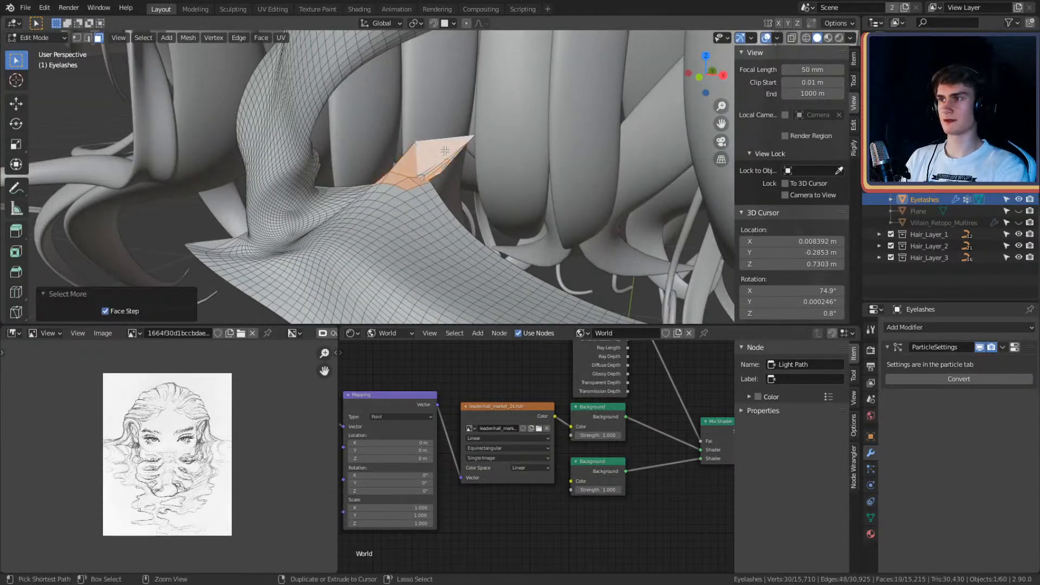
pyautogui.press('x')
pyautogui.click(444, 151)
pyautogui.moveTo(444, 151)
pyautogui.mouseDown(button='middle')
pyautogui.moveTo(581, 166)
pyautogui.moveTo(417, 171)
pyautogui.moveTo(410, 189)
pyautogui.moveTo(567, 187)
pyautogui.mouseUp(button='middle')
# Step: Return the Eyelashes mesh to Particle Edit and comb the lashes at the outer corner of the eye outward
pyautogui.hotkey('ctrl', 'Tab')
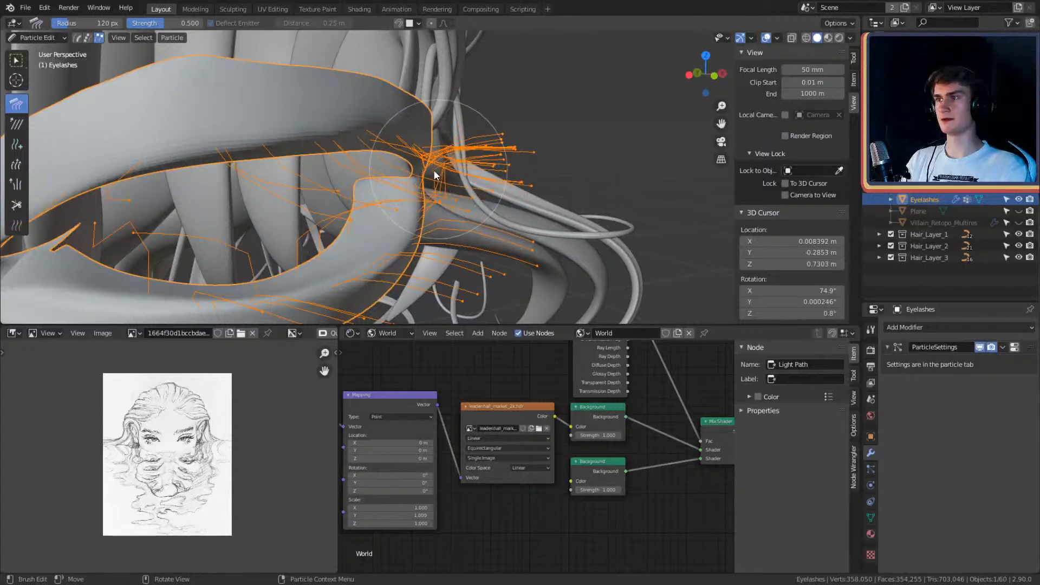
pyautogui.moveTo(434, 170)
pyautogui.mouseDown()
pyautogui.moveTo(622, 184)
pyautogui.moveTo(464, 170)
pyautogui.moveTo(594, 187)
pyautogui.moveTo(453, 181)
pyautogui.moveTo(590, 188)
pyautogui.mouseUp()
pyautogui.moveTo(587, 183); pyautogui.dragTo(460, 163, button='middle')
pyautogui.moveTo(470, 168)
pyautogui.mouseDown()
pyautogui.moveTo(539, 185)
pyautogui.moveTo(569, 180)
pyautogui.mouseUp()
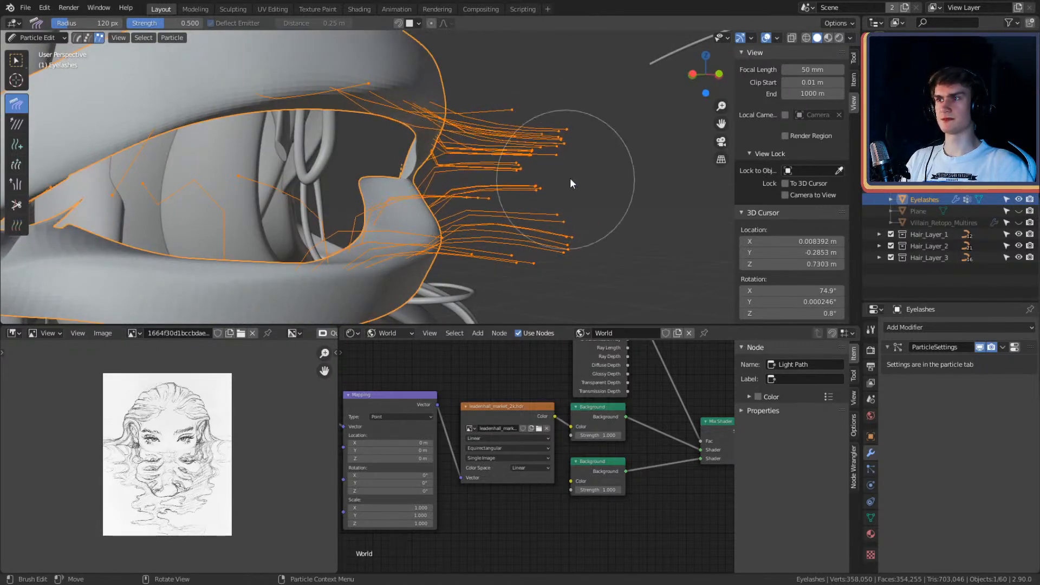
# Step: Set the Comb brush to a 137 px radius and 0.964 strength, and comb the outer-corner lashes further outward
pyautogui.press('f')
pyautogui.click(554, 162)
pyautogui.hotkey('shift', 'f')
pyautogui.click(554, 174)
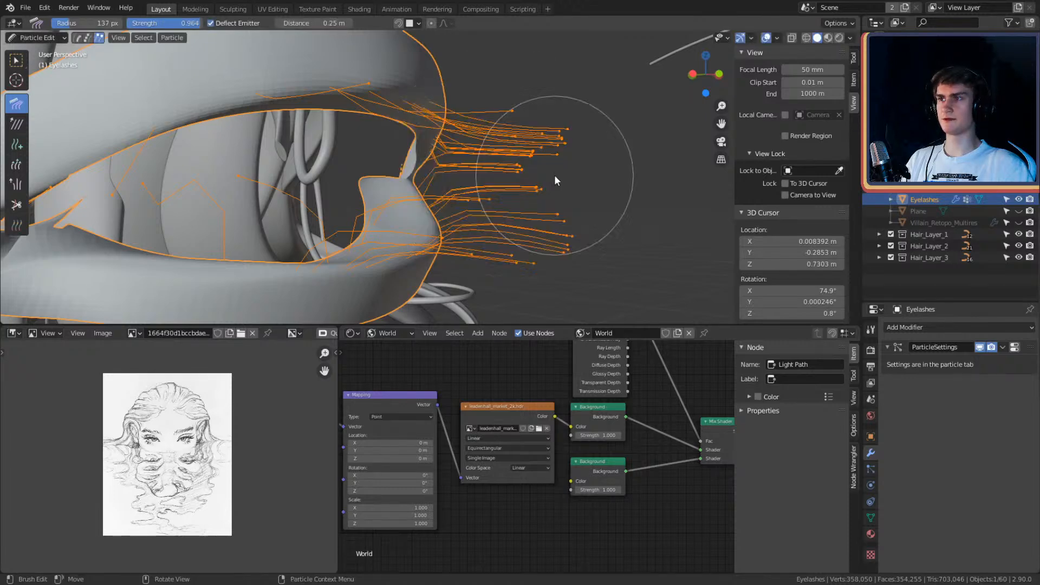
pyautogui.moveTo(549, 174)
pyautogui.mouseDown()
pyautogui.moveTo(466, 180)
pyautogui.moveTo(603, 181)
pyautogui.mouseUp()
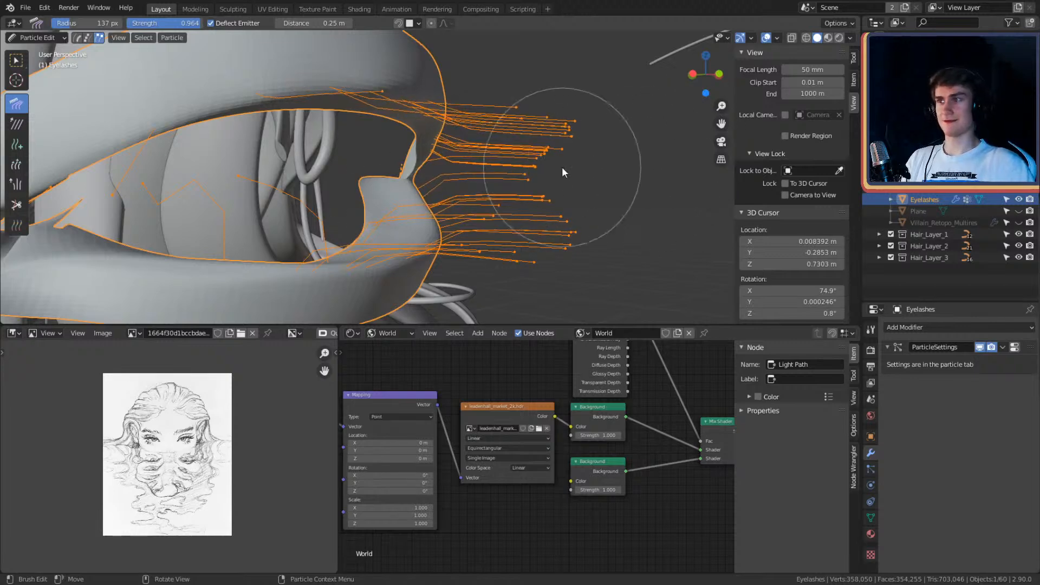
# Step: Set the particle select mode to Point and comb the lash hairs from the side of the eye
pyautogui.scroll(-2, 558, 156)
pyautogui.keyDown('shift'); pyautogui.moveTo(572, 165); pyautogui.dragTo(132, 79, button='middle'); pyautogui.keyUp('shift')
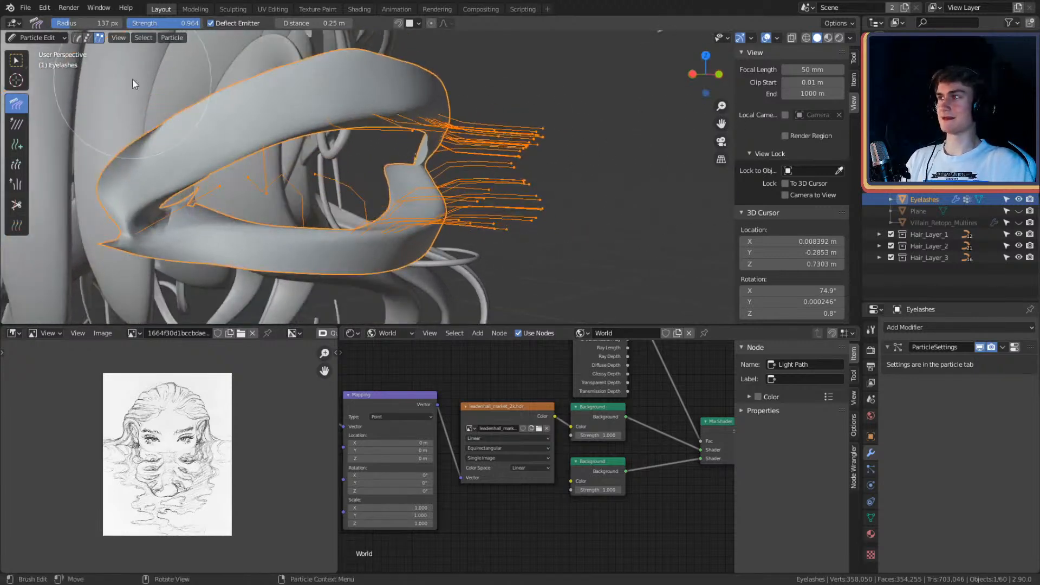
pyautogui.click(87, 38)
pyautogui.moveTo(488, 170); pyautogui.dragTo(485, 157, button='middle')
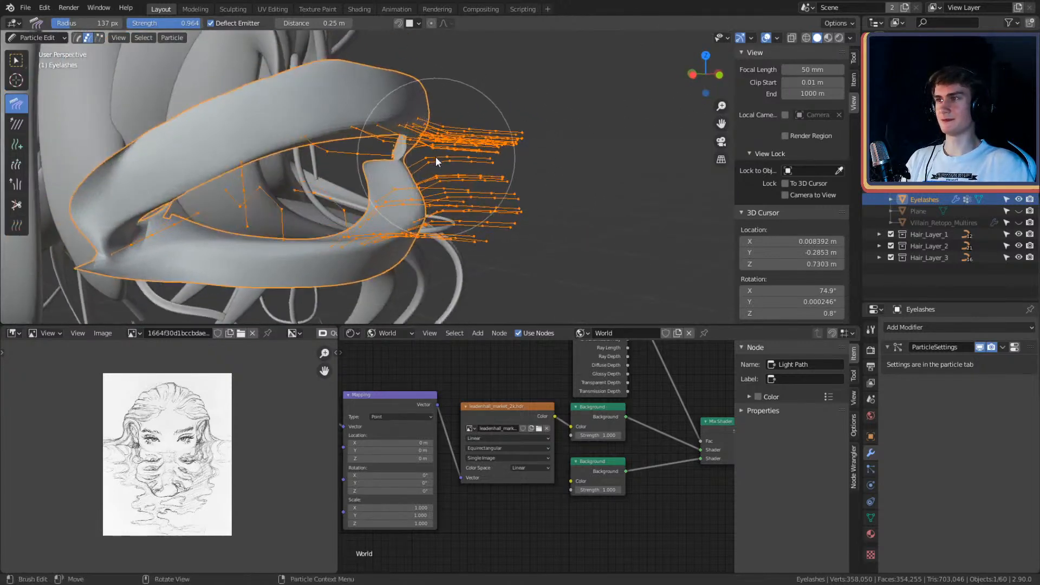
pyautogui.moveTo(503, 145)
pyautogui.mouseDown(button='middle')
pyautogui.moveTo(511, 142)
pyautogui.moveTo(504, 167)
pyautogui.moveTo(533, 169)
pyautogui.moveTo(489, 151)
pyautogui.moveTo(515, 177)
pyautogui.moveTo(538, 170)
pyautogui.moveTo(398, 150)
pyautogui.moveTo(375, 170)
pyautogui.mouseUp(button='middle')
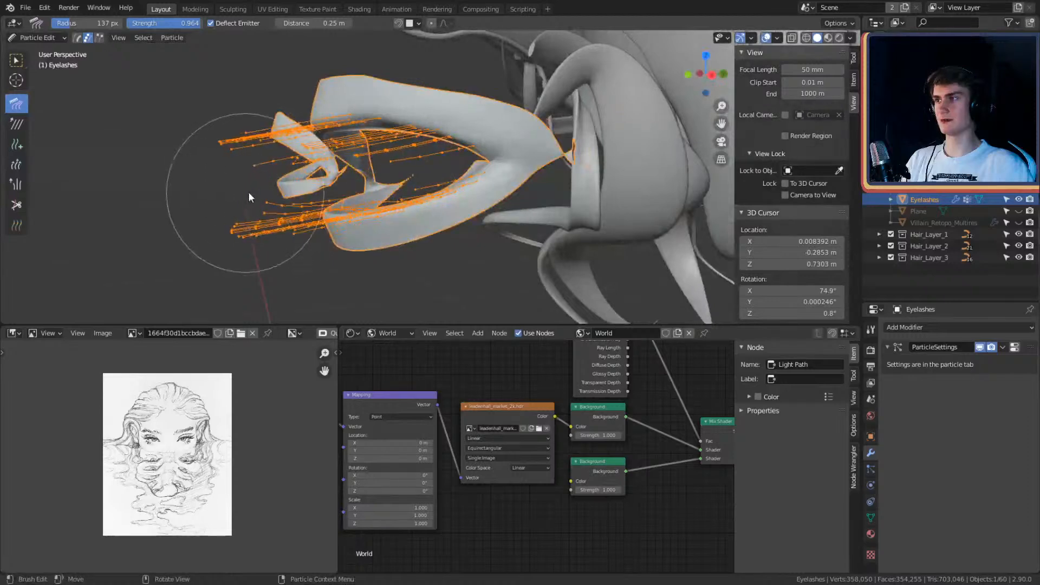
pyautogui.moveTo(248, 197)
pyautogui.mouseDown()
pyautogui.moveTo(219, 197)
pyautogui.moveTo(307, 180)
pyautogui.moveTo(335, 162)
pyautogui.mouseUp()
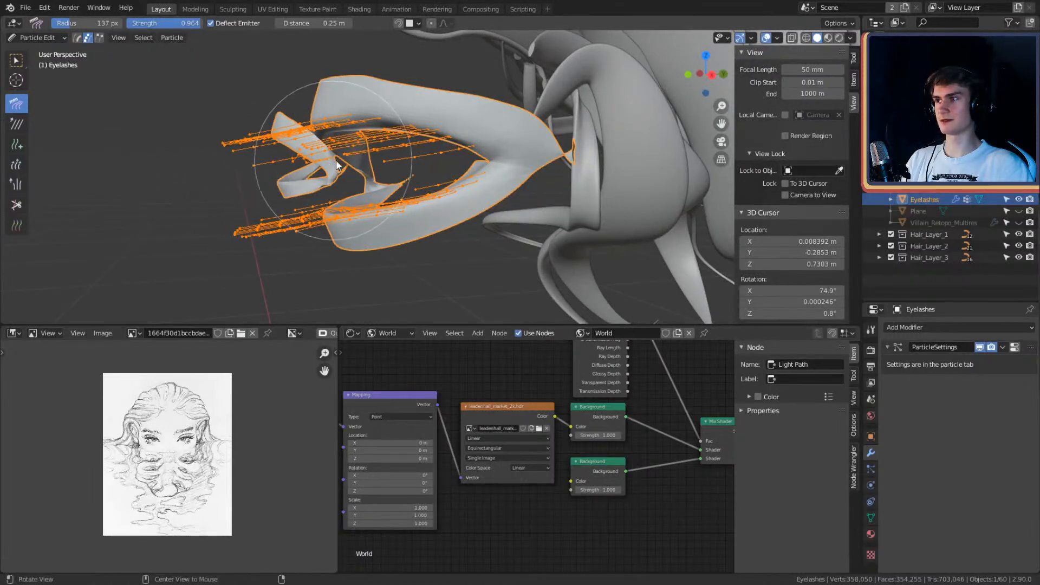
pyautogui.moveTo(336, 160)
pyautogui.mouseDown(button='middle')
pyautogui.moveTo(403, 179)
pyautogui.moveTo(543, 174)
pyautogui.moveTo(463, 161)
pyautogui.moveTo(460, 141)
pyautogui.moveTo(484, 161)
pyautogui.mouseUp(button='middle')
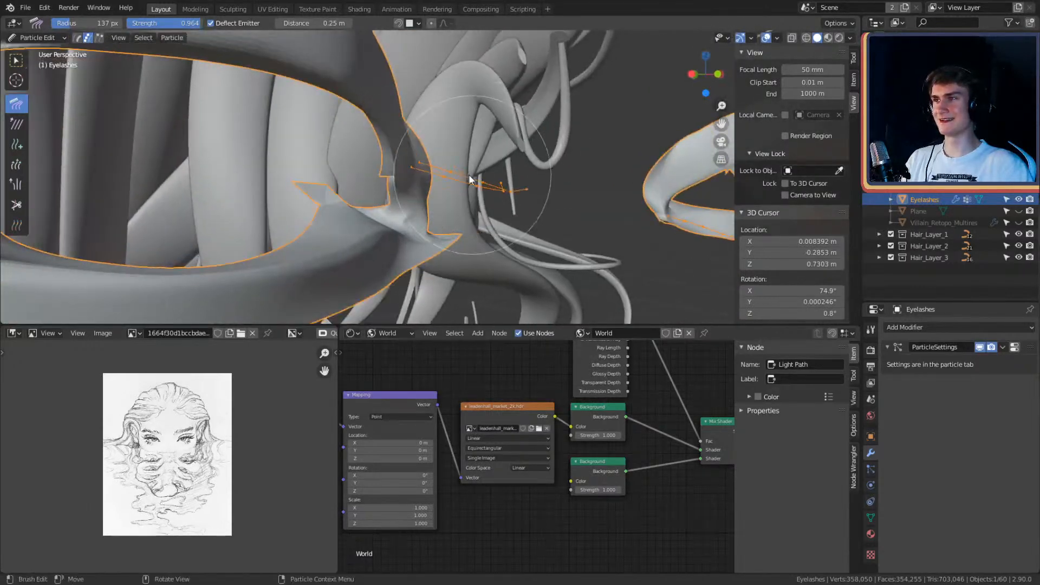
pyautogui.moveTo(543, 180); pyautogui.dragTo(463, 177, button='middle')
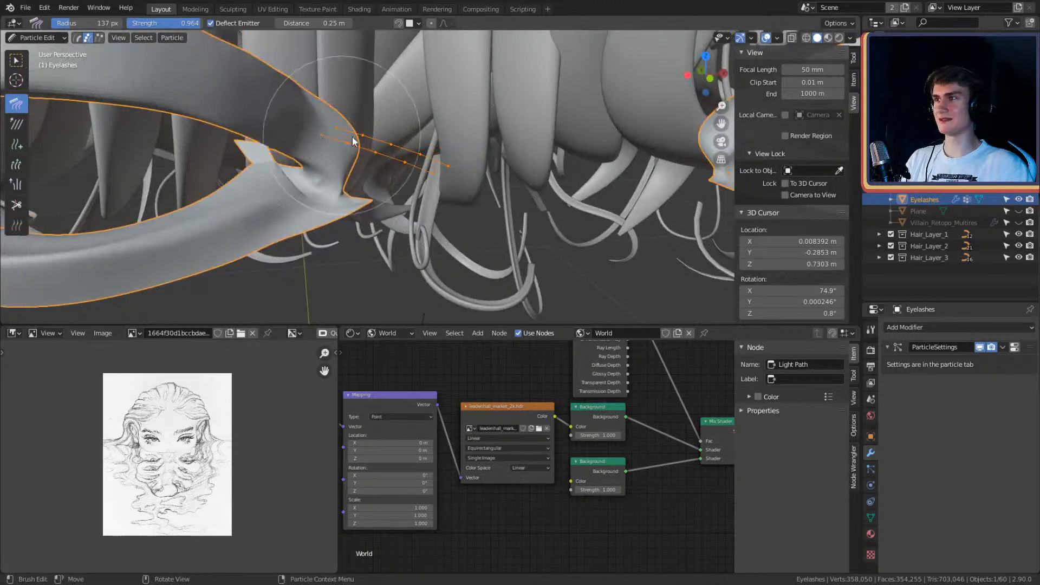
pyautogui.moveTo(353, 142); pyautogui.dragTo(512, 154, button='middle')
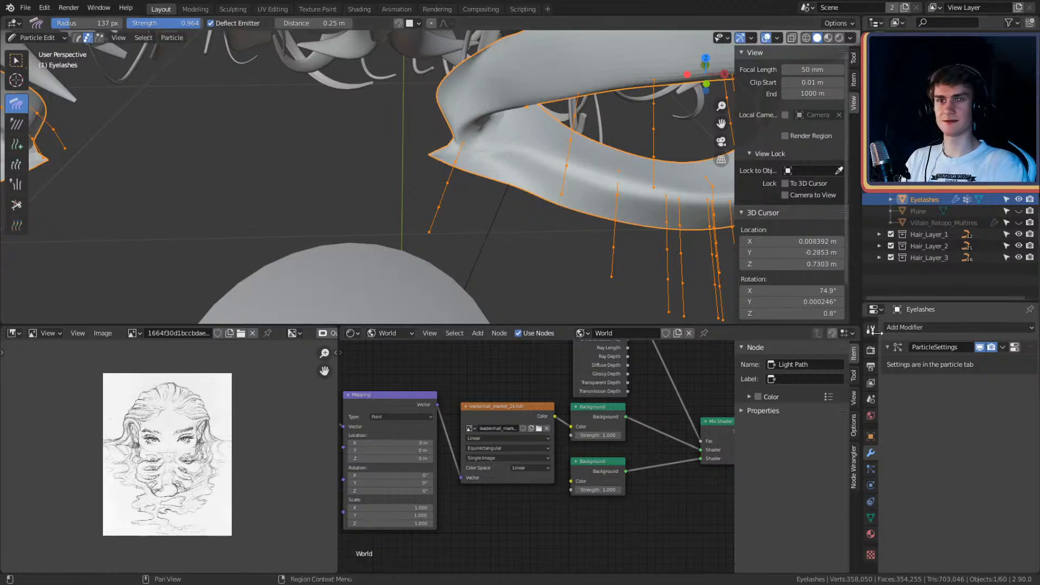
# Step: Switch Eyelashes to Object Mode and bring up the Vertex Groups section of its particle settings
pyautogui.click(870, 350)
pyautogui.click(36, 38)
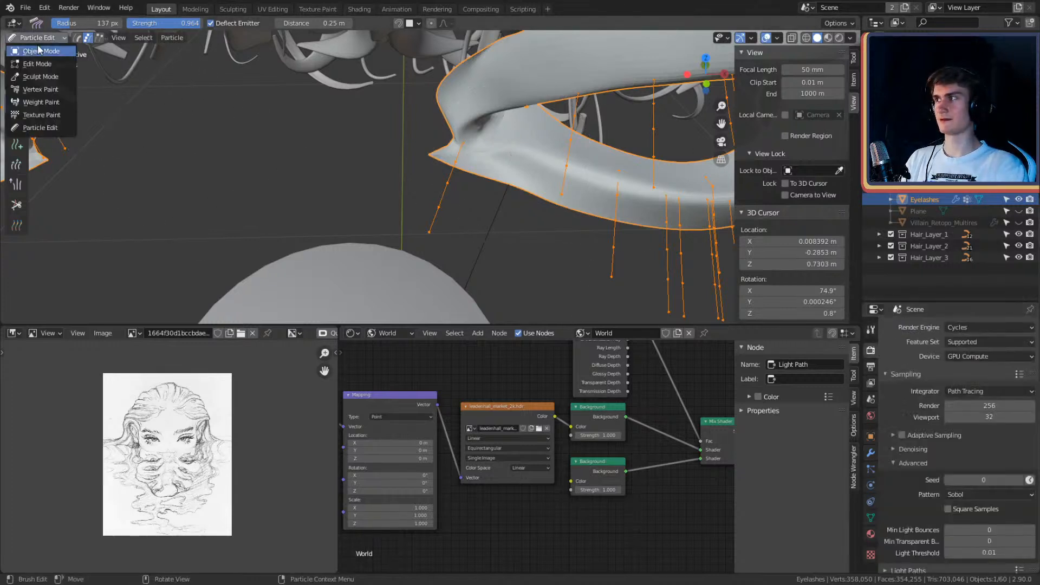
pyautogui.click(33, 51)
pyautogui.scroll(-5, 921, 466)
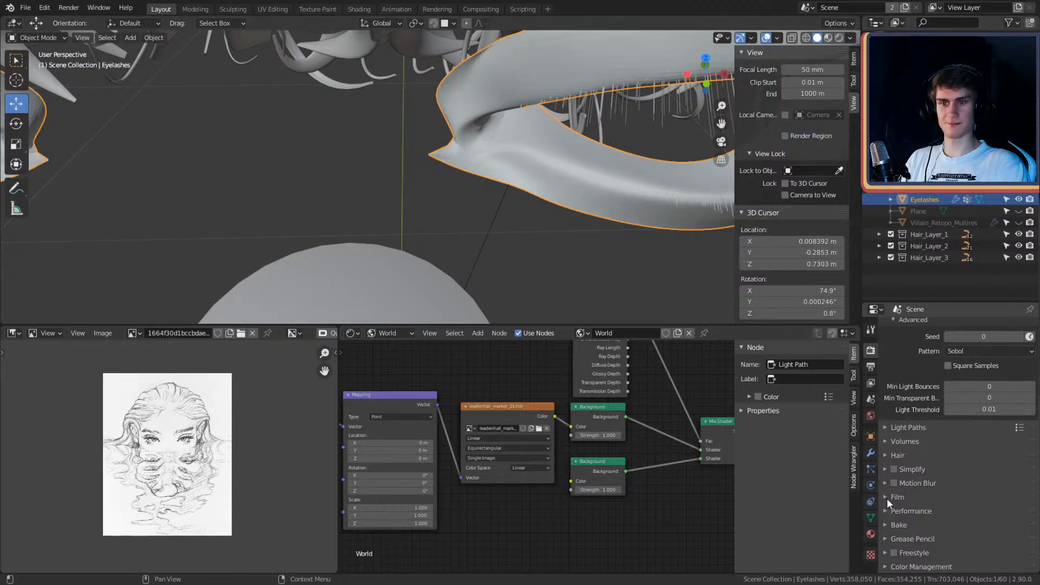
pyautogui.click(871, 454)
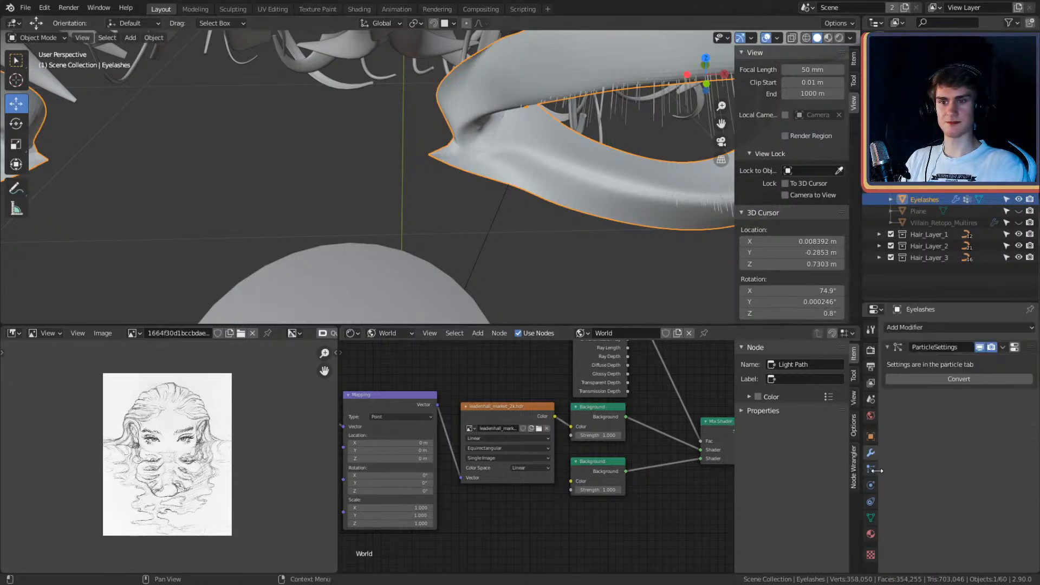
pyautogui.click(871, 469)
pyautogui.scroll(-1, 917, 426)
pyautogui.moveTo(509, 238); pyautogui.dragTo(573, 222, button='middle')
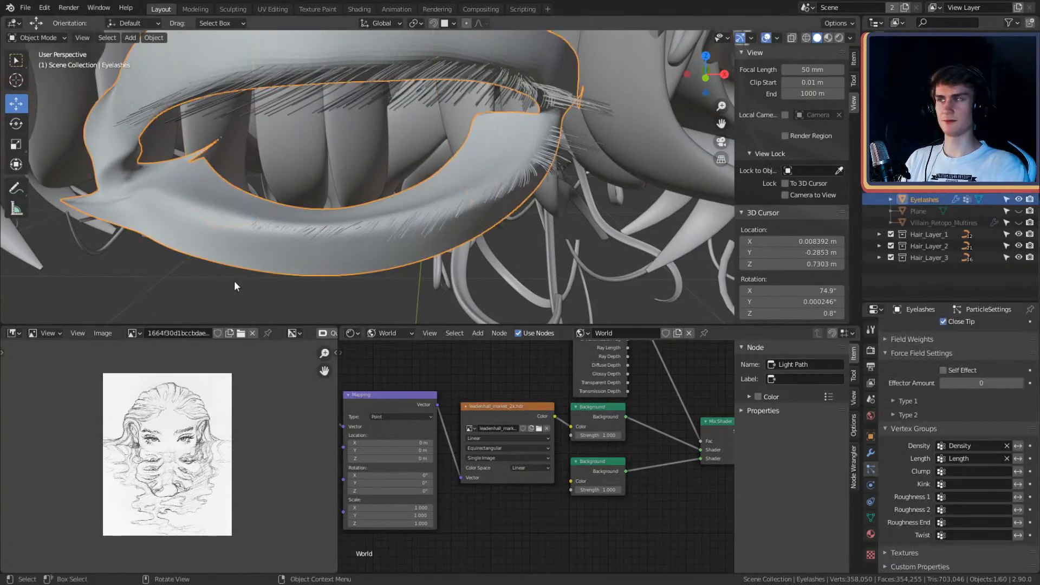
# Step: Examine the painted vertex weights along the upper and lower lids in Weight Paint mode
pyautogui.click(37, 37)
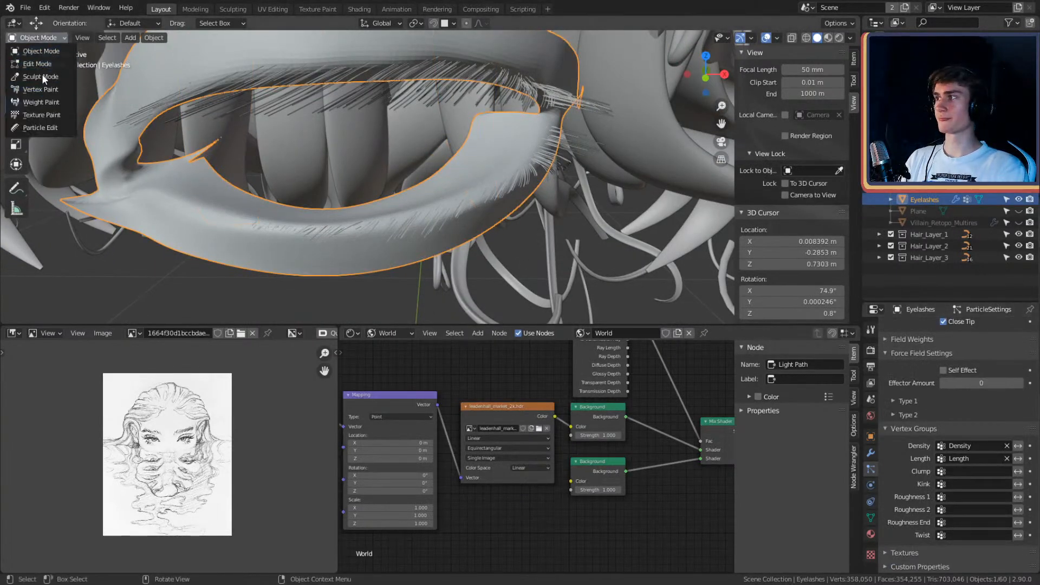
pyautogui.click(38, 102)
pyautogui.moveTo(484, 179); pyautogui.dragTo(233, 195, button='middle')
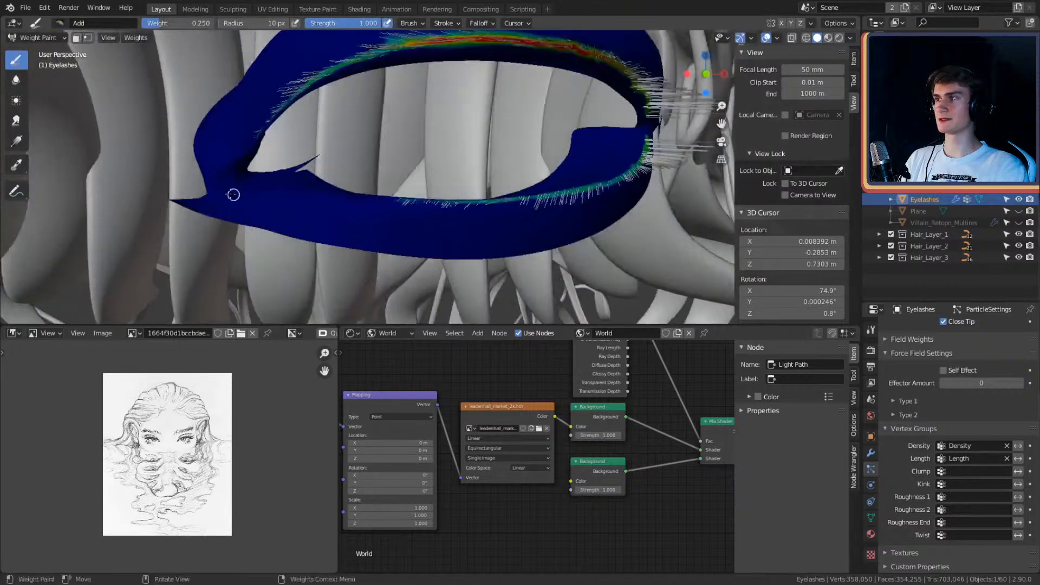
pyautogui.moveTo(383, 187); pyautogui.dragTo(542, 244, button='middle')
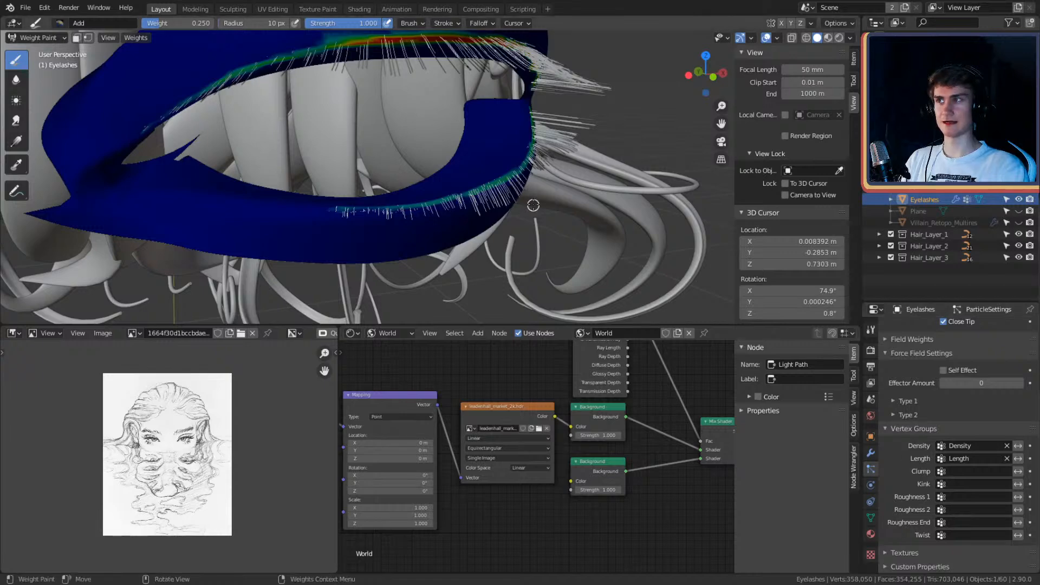
pyautogui.moveTo(412, 216); pyautogui.dragTo(452, 235, button='middle')
pyautogui.moveTo(373, 142); pyautogui.dragTo(358, 179, button='middle')
# Step: Compare the lash strands in Object Mode with the parent hairs in Particle Edit, ending in Object Mode
pyautogui.click(33, 38)
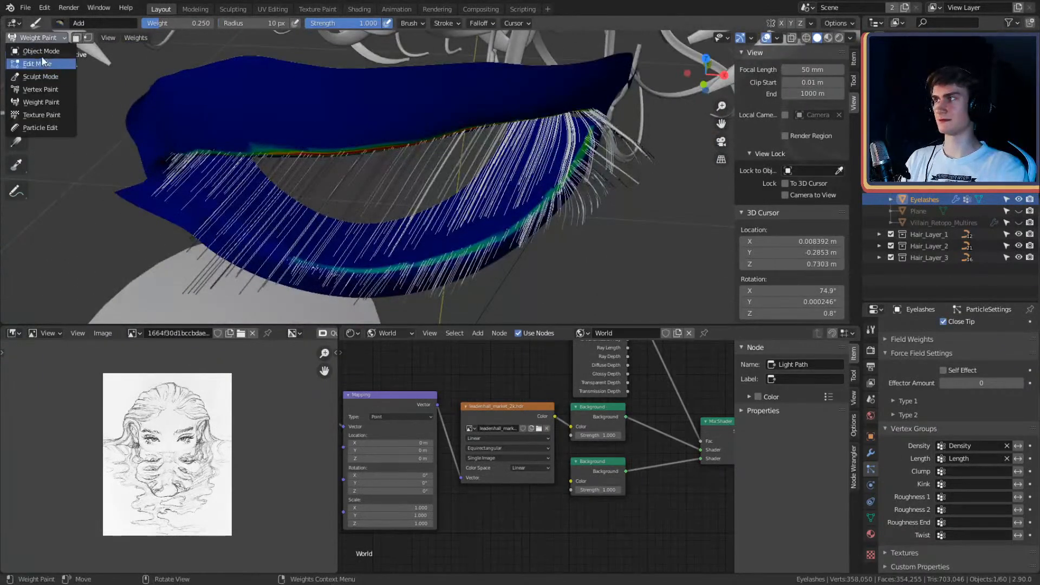
pyautogui.click(38, 51)
pyautogui.click(38, 39)
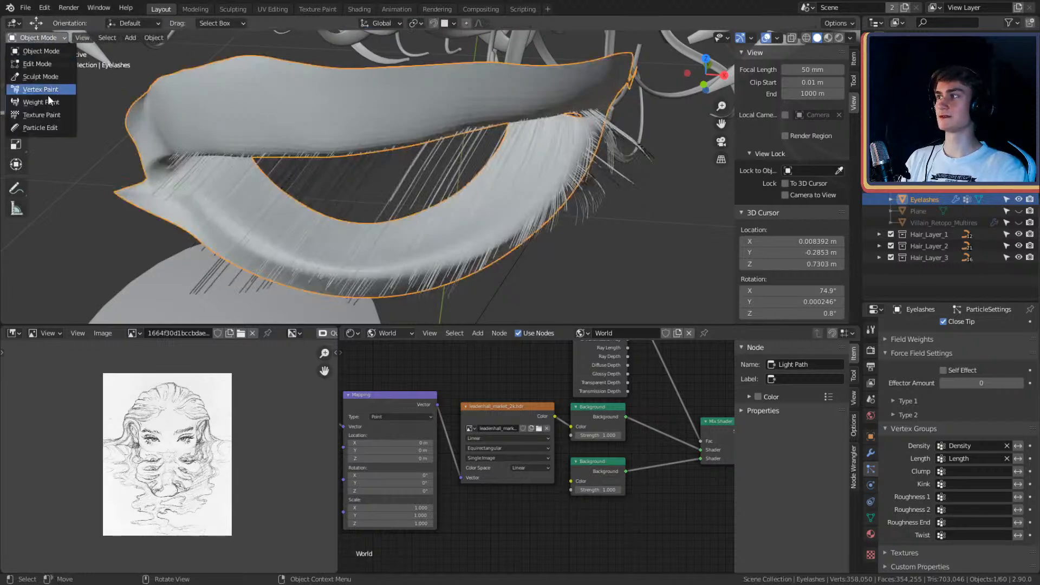
pyautogui.click(41, 129)
pyautogui.keyDown('shift'); pyautogui.moveTo(545, 212); pyautogui.dragTo(480, 208, button='middle'); pyautogui.keyUp('shift')
pyautogui.moveTo(481, 208); pyautogui.dragTo(523, 198, button='middle')
pyautogui.scroll(-4, 481, 179)
pyautogui.scroll(3, 510, 178)
pyautogui.scroll(-2, 525, 200)
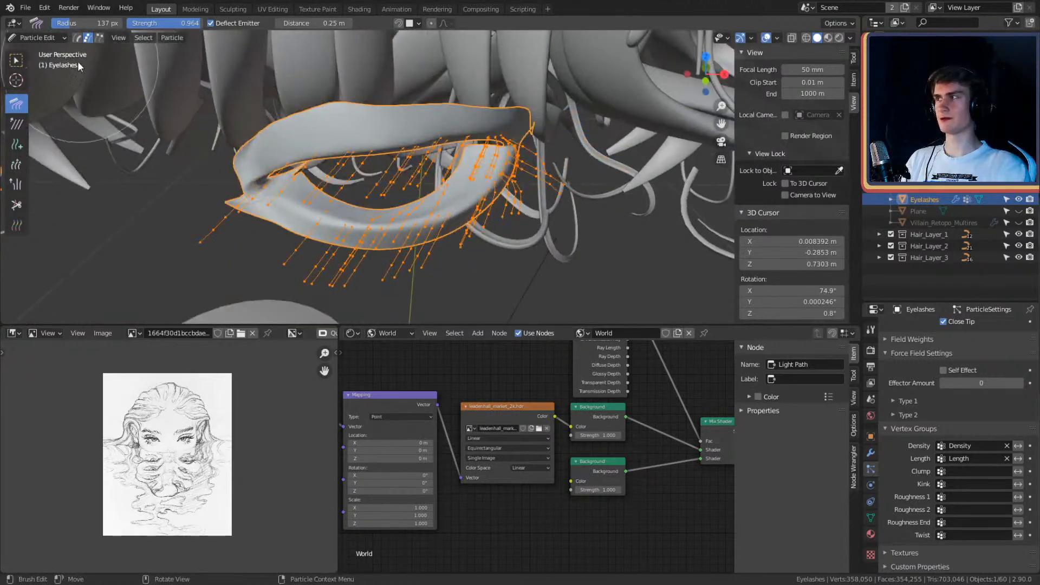
pyautogui.click(53, 39)
pyautogui.click(47, 46)
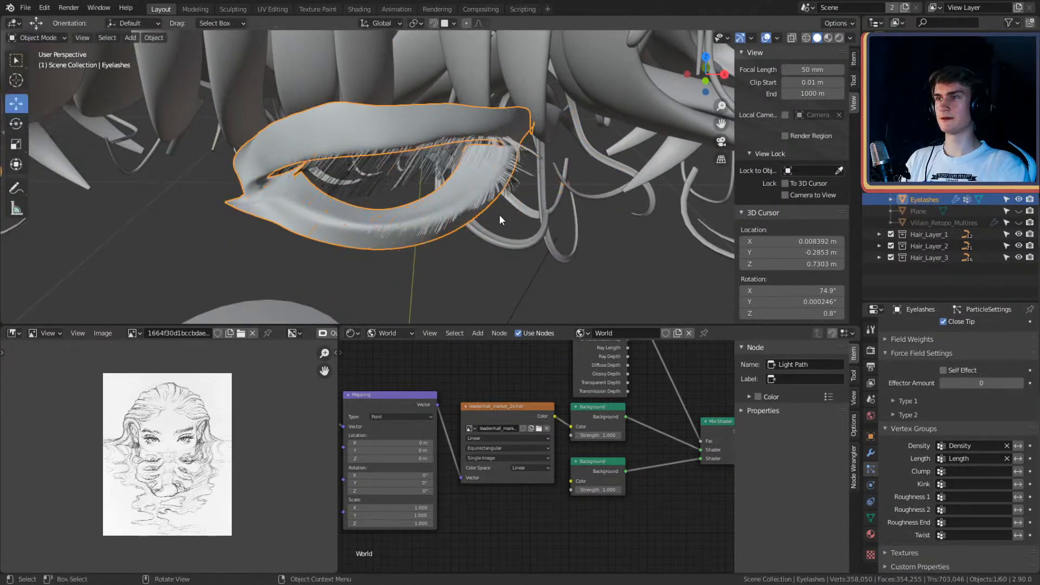
# Step: Review the lash particle system's Emission, Render and Children settings against the hair on the lids
pyautogui.moveTo(499, 213); pyautogui.dragTo(518, 199, button='middle')
pyautogui.scroll(3, 519, 198)
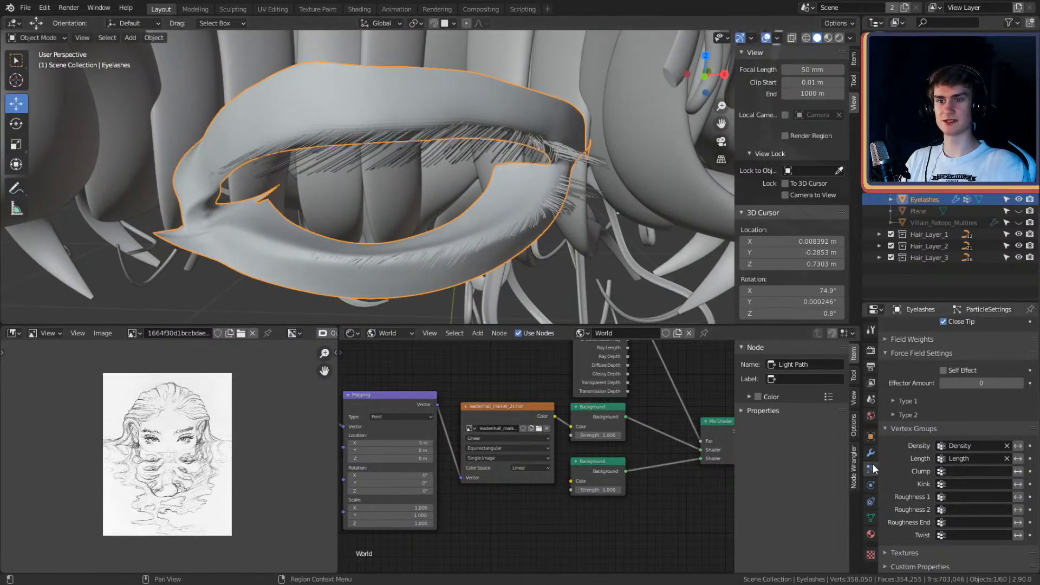
pyautogui.scroll(15, 905, 424)
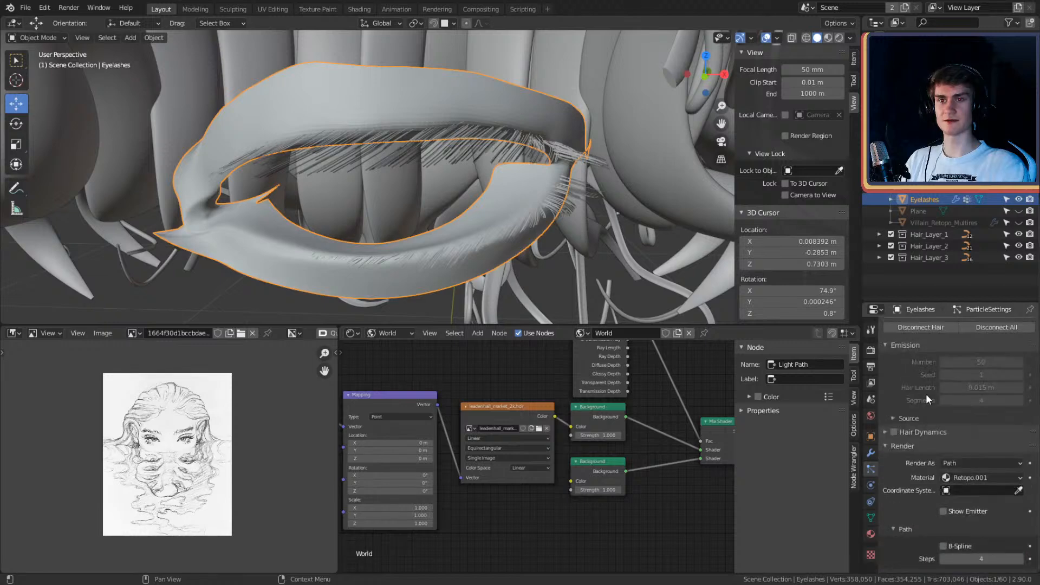
pyautogui.scroll(4, 925, 394)
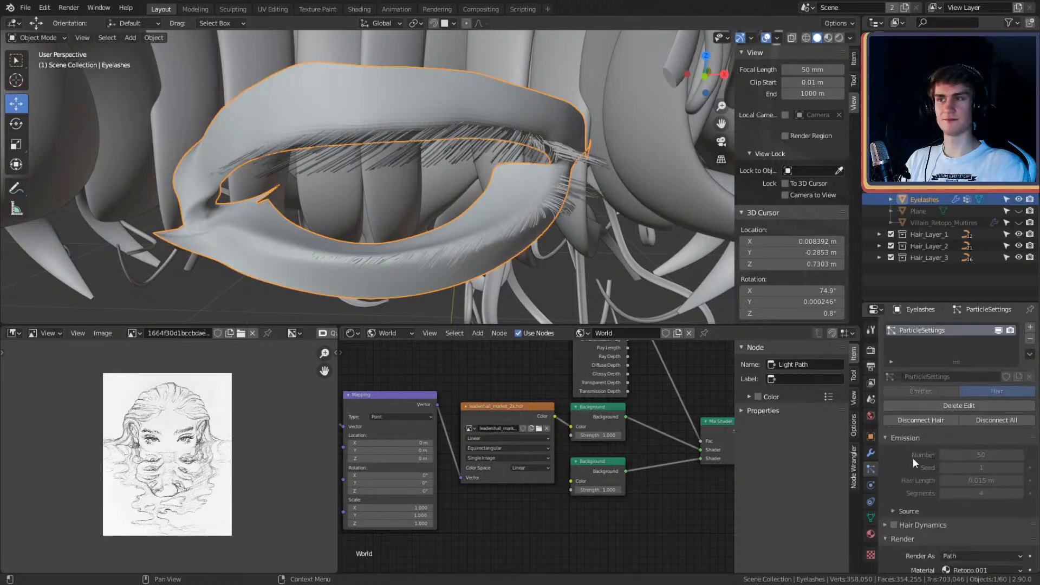
pyautogui.moveTo(642, 274); pyautogui.dragTo(609, 215, button='middle')
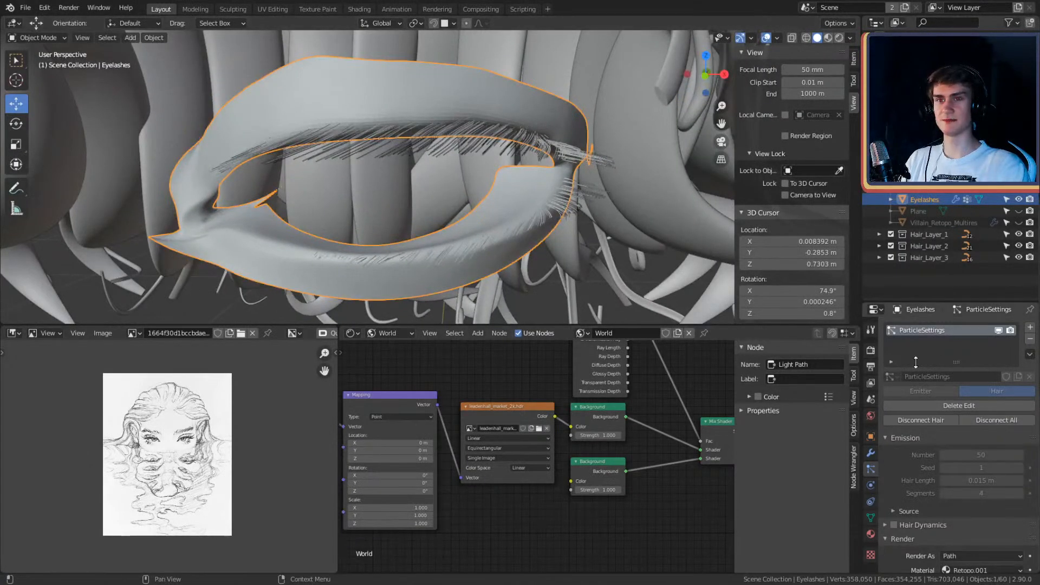
pyautogui.scroll(-15, 919, 461)
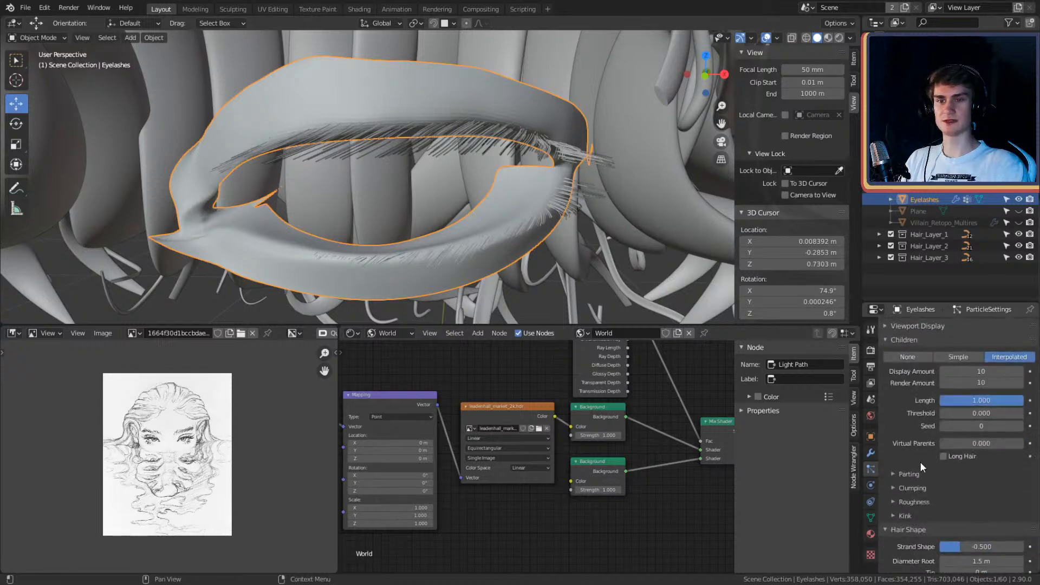
pyautogui.scroll(15, 915, 436)
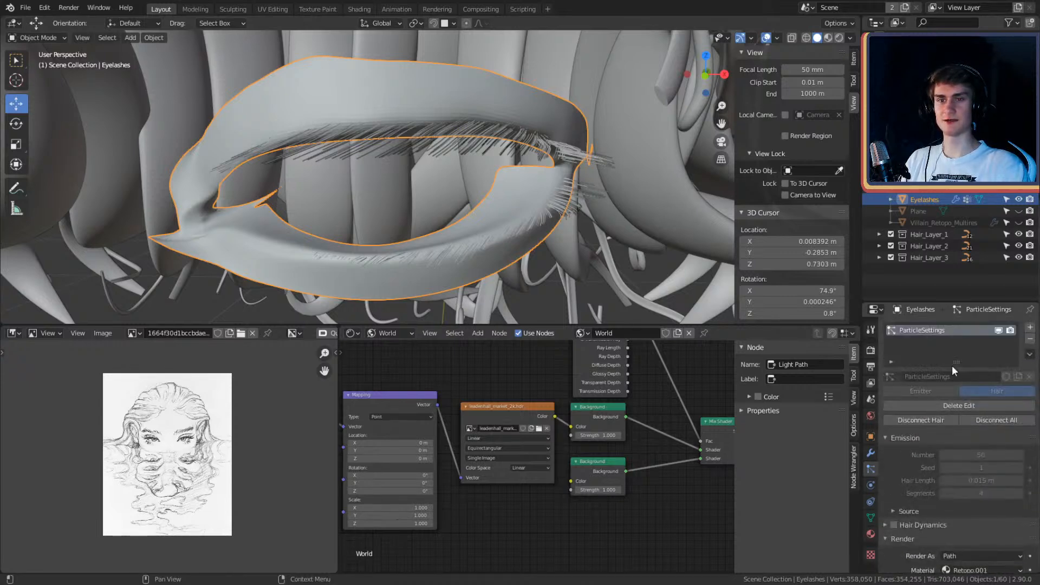
# Step: Replace the edited particle system on Eyelashes with a new one of type Hair
pyautogui.click(1030, 340)
pyautogui.click(1032, 328)
pyautogui.scroll(-5, 937, 379)
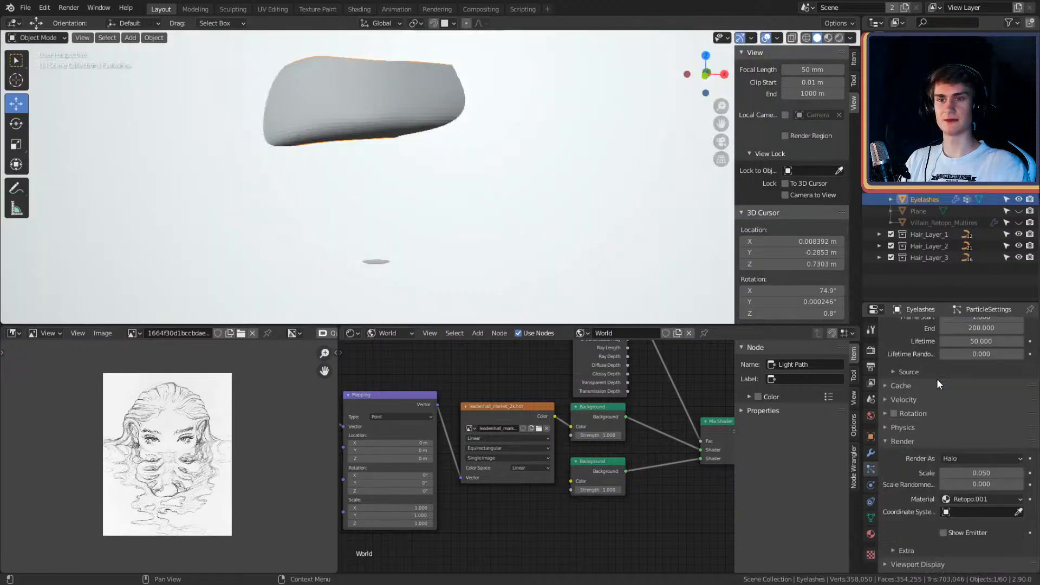
pyautogui.scroll(5, 912, 397)
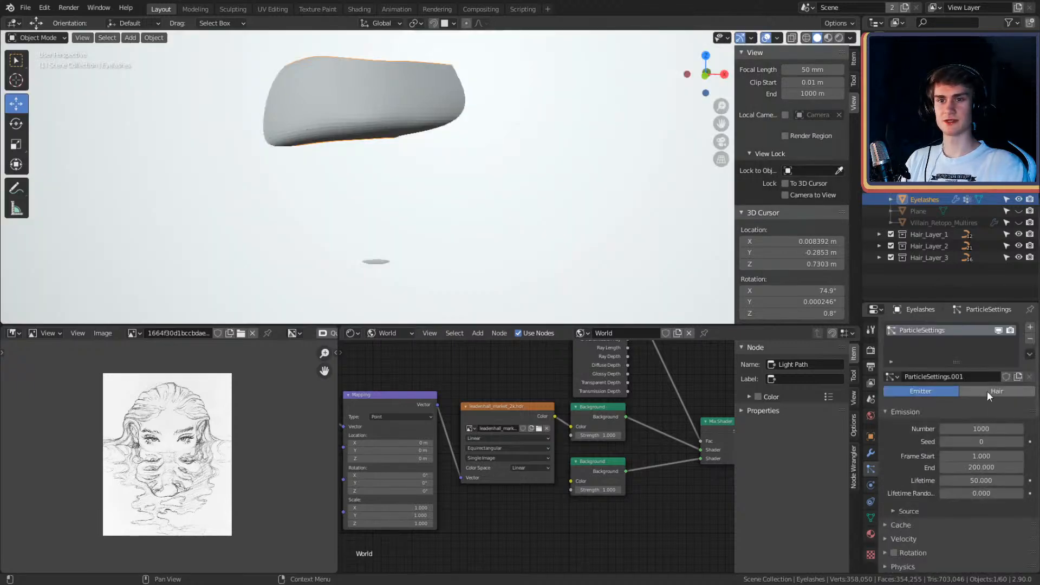
pyautogui.click(987, 391)
pyautogui.scroll(-3, 912, 394)
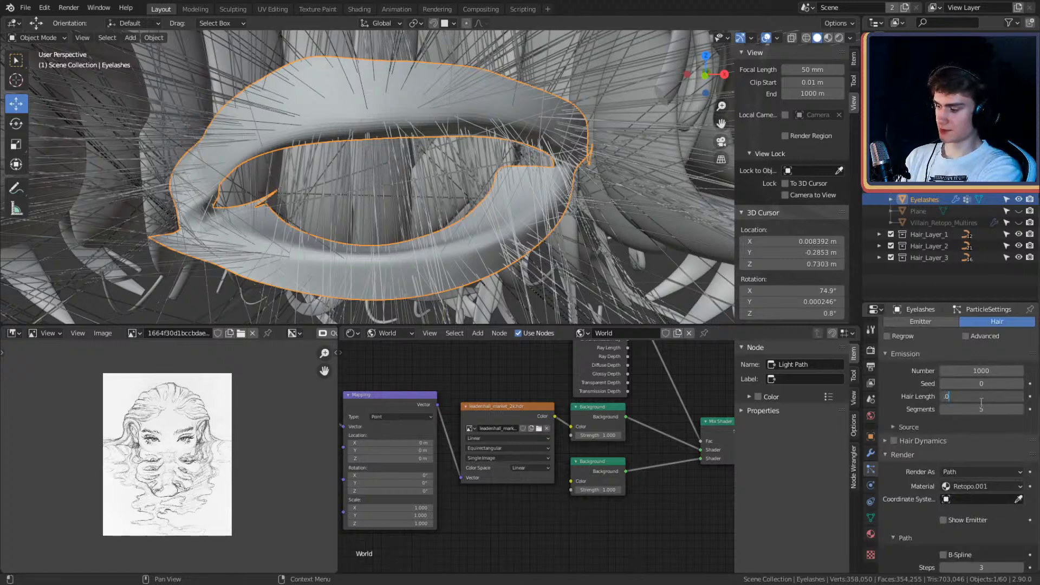
# Step: Set the new particle system's Hair Length to 0.01 m
pyautogui.press('Return')
pyautogui.click(974, 401)
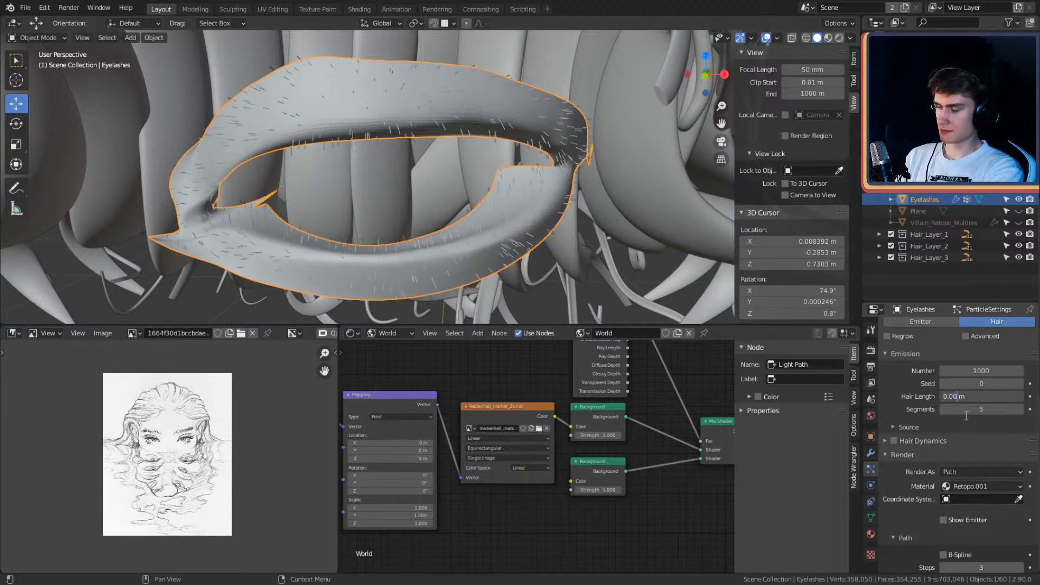
pyautogui.press('Return')
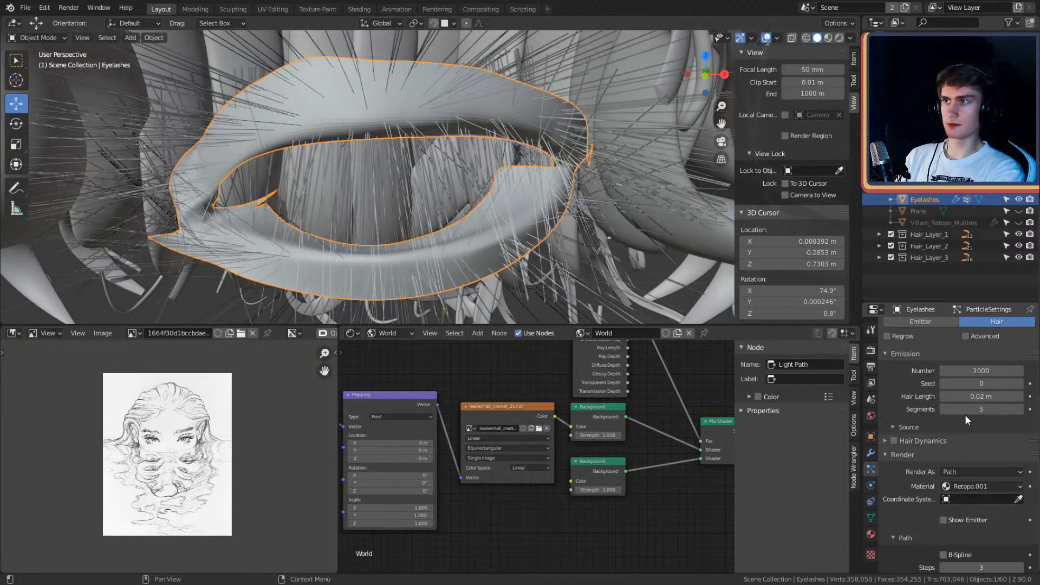
pyautogui.click(965, 396)
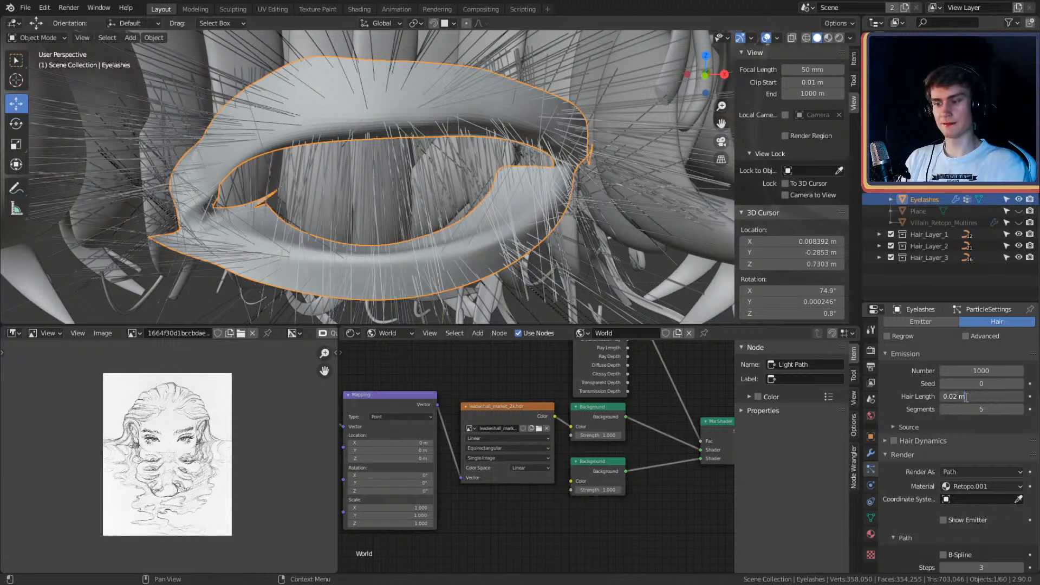
pyautogui.press('Return')
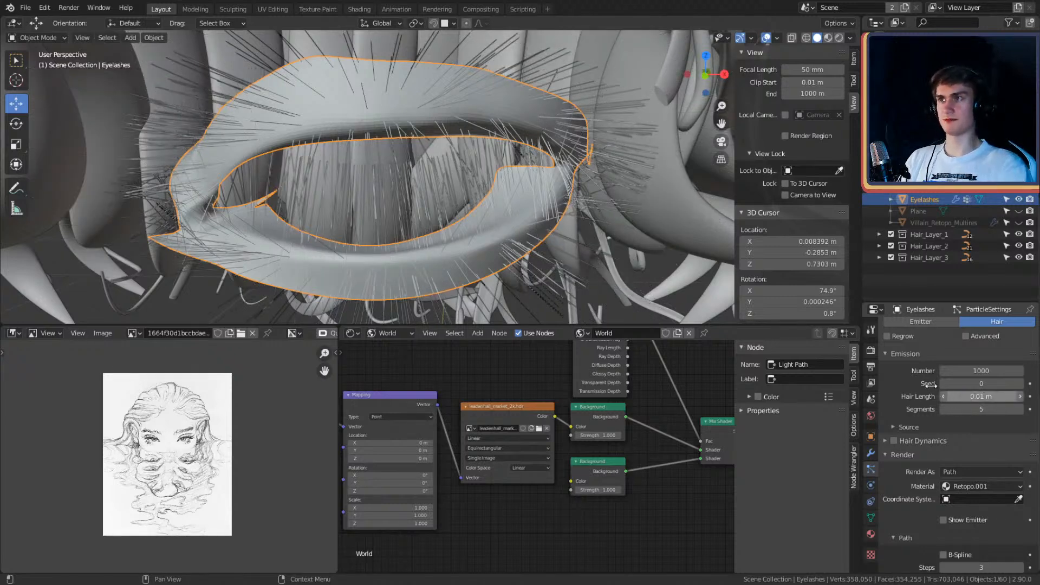
# Step: Assign the Density and Length vertex groups to the lash particle system's density and length
pyautogui.moveTo(412, 216); pyautogui.dragTo(584, 180, button='middle')
pyautogui.scroll(-4, 902, 391)
pyautogui.scroll(-10, 902, 391)
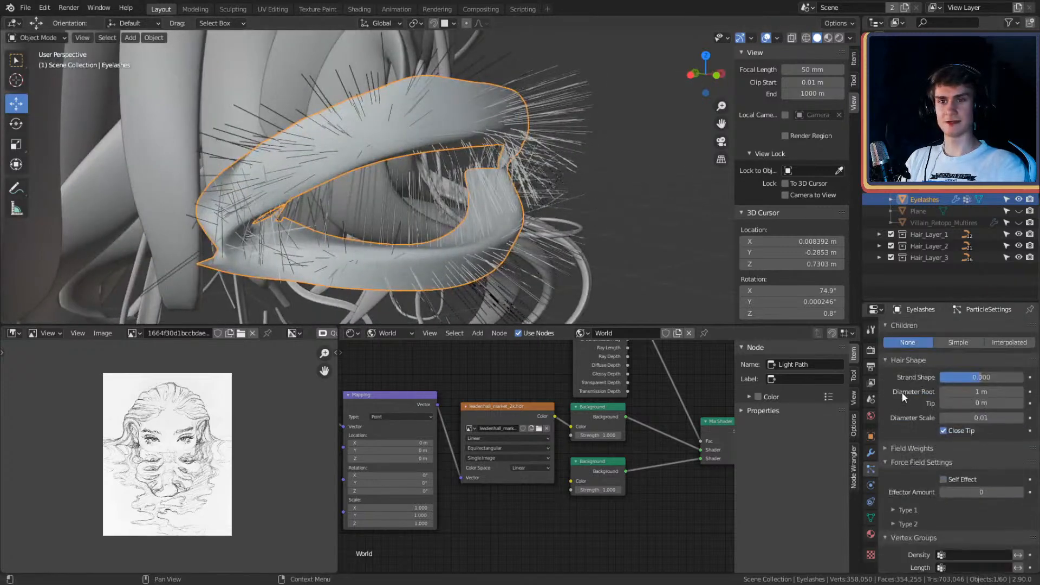
pyautogui.click(966, 449)
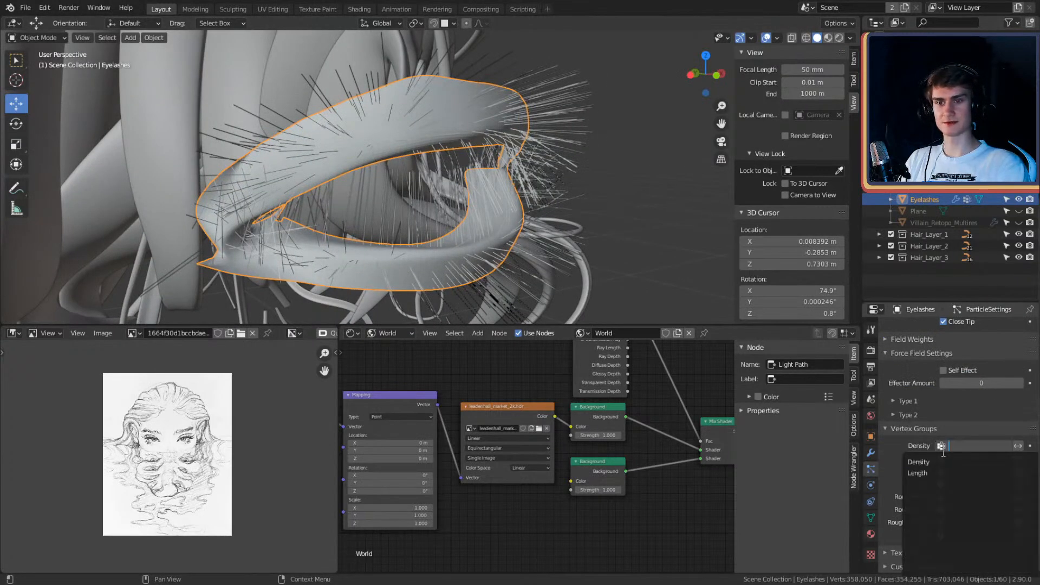
pyautogui.click(930, 465)
pyautogui.click(942, 458)
pyautogui.click(934, 349)
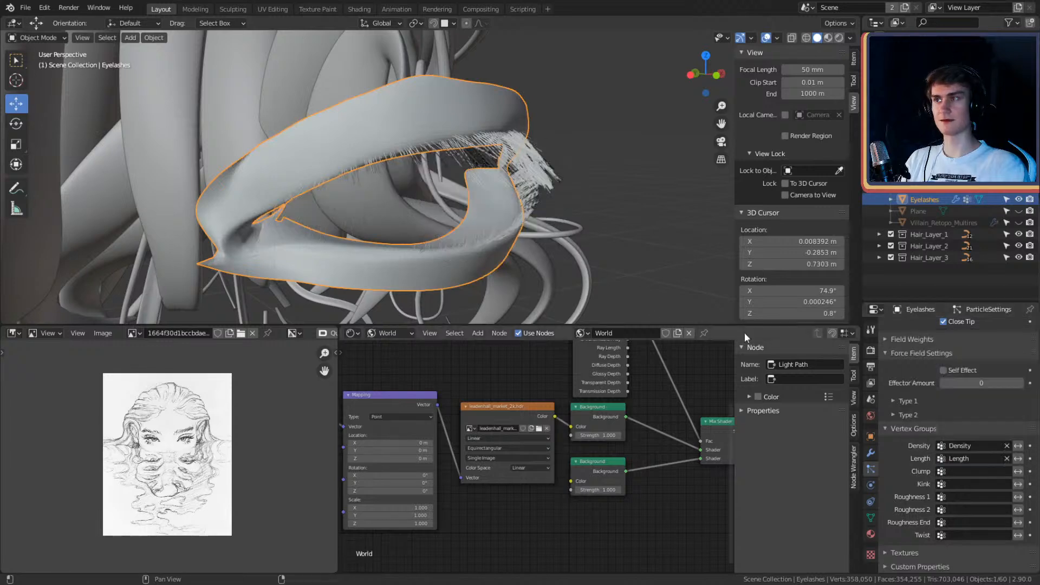
pyautogui.moveTo(542, 241); pyautogui.dragTo(619, 183, button='middle')
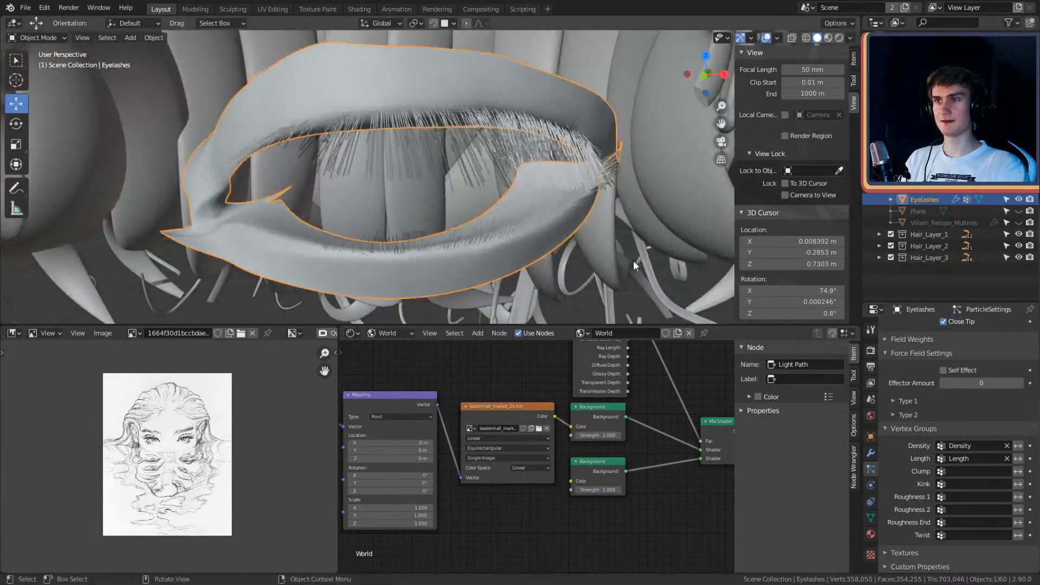
pyautogui.keyDown('shift'); pyautogui.moveTo(570, 115); pyautogui.dragTo(545, 163, button='middle'); pyautogui.keyUp('shift')
pyautogui.click(226, 296)
pyautogui.click(487, 128)
# Step: Enable Interpolated children for the lashes and set their Render Amount to 10
pyautogui.scroll(10, 915, 432)
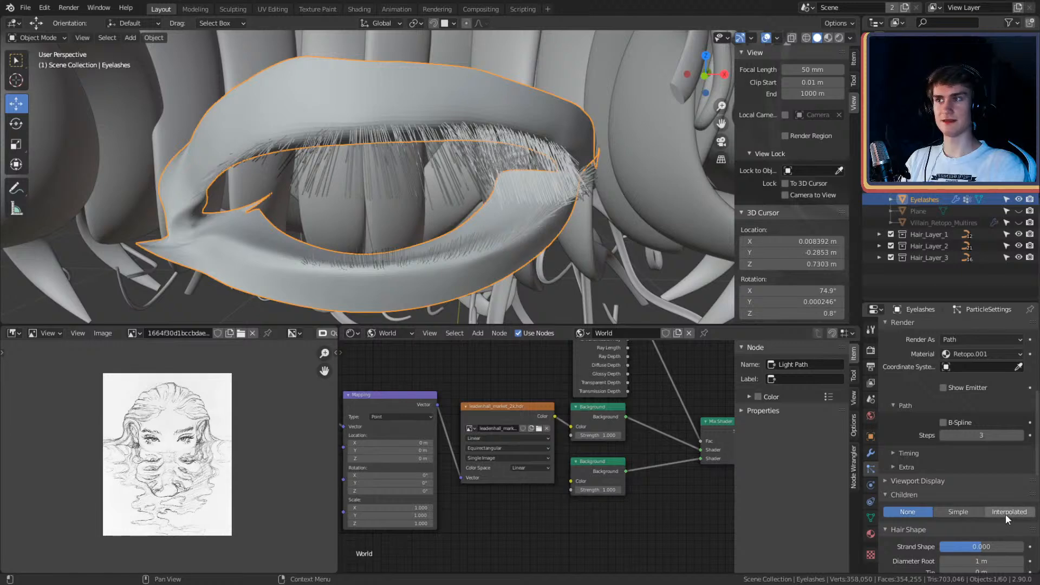
pyautogui.click(1006, 512)
pyautogui.scroll(8, 915, 411)
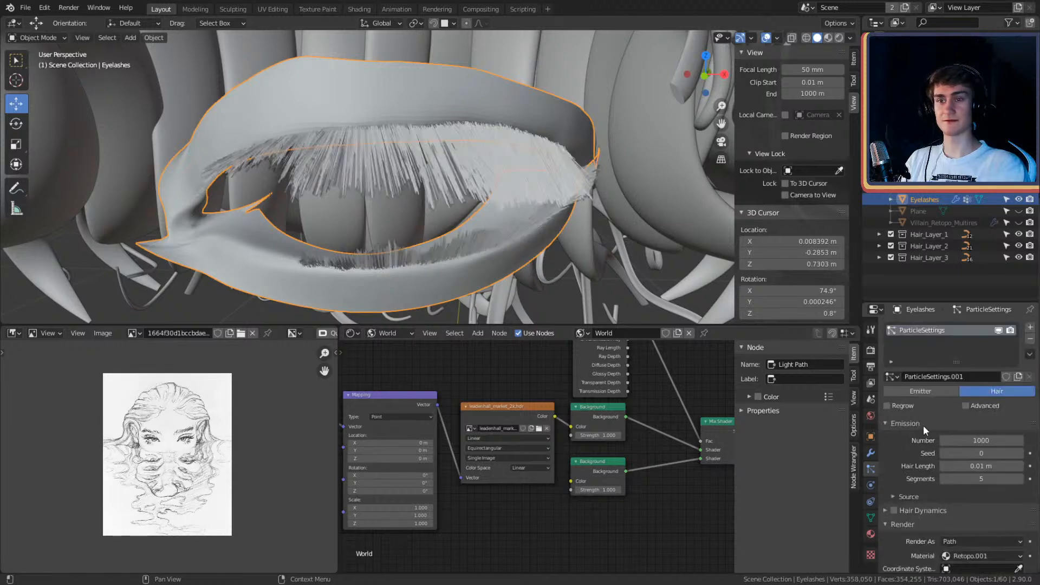
pyautogui.scroll(-8, 925, 423)
pyautogui.scroll(3, 951, 347)
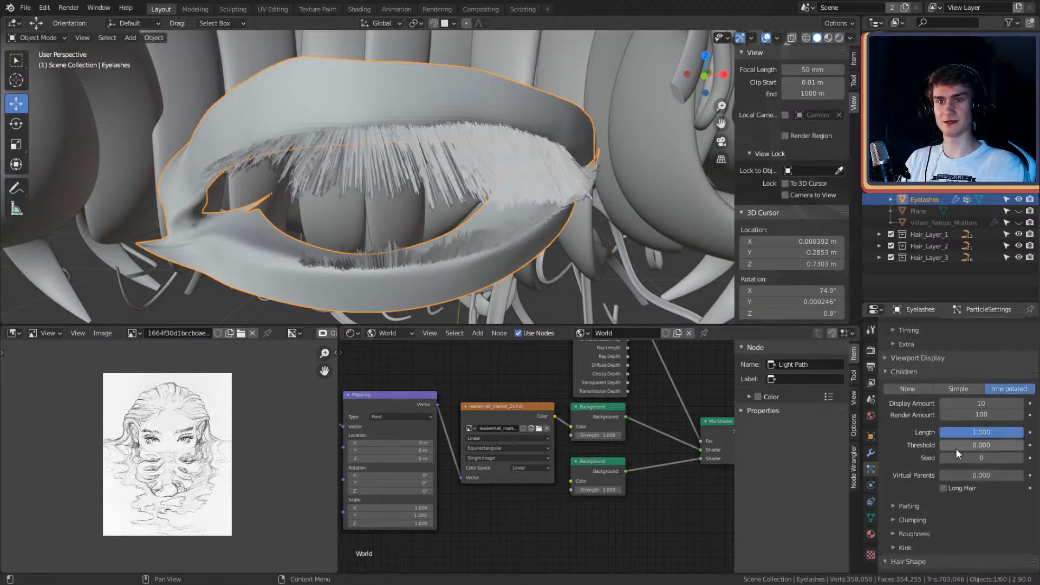
pyautogui.click(979, 415)
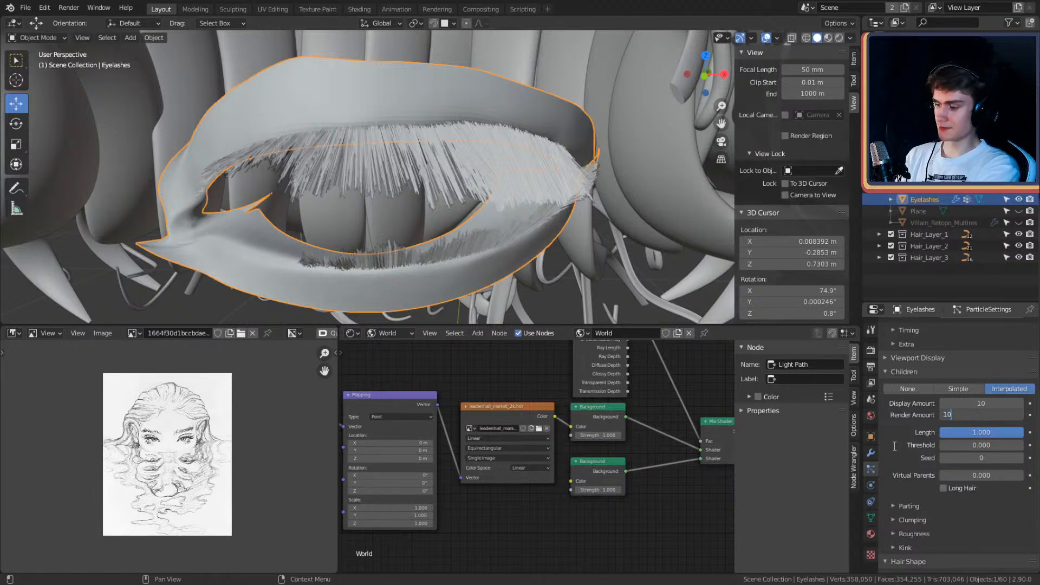
# Step: Set the lash system's emission Number to 10
pyautogui.scroll(6, 894, 433)
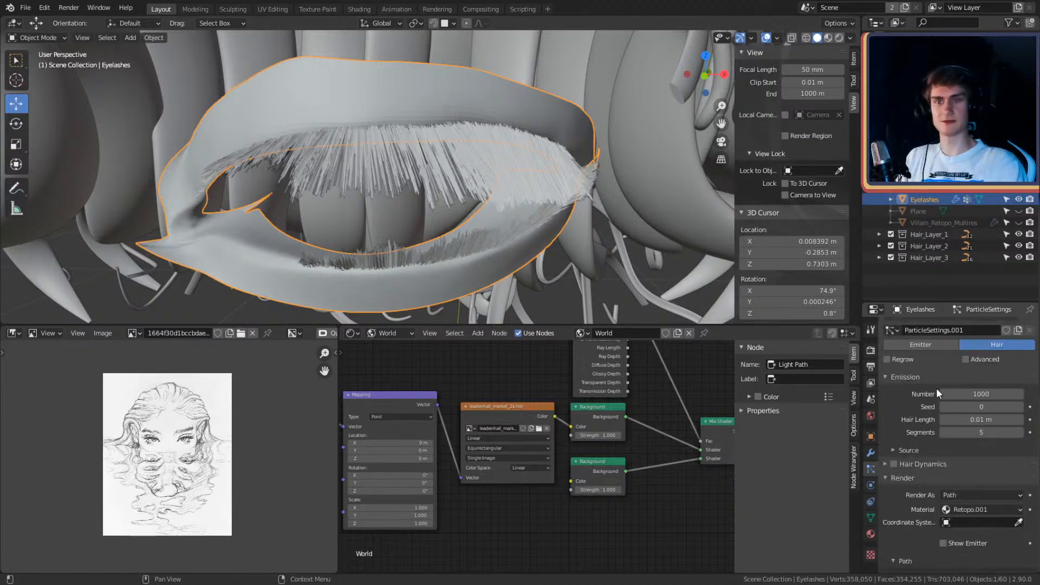
pyautogui.click(970, 395)
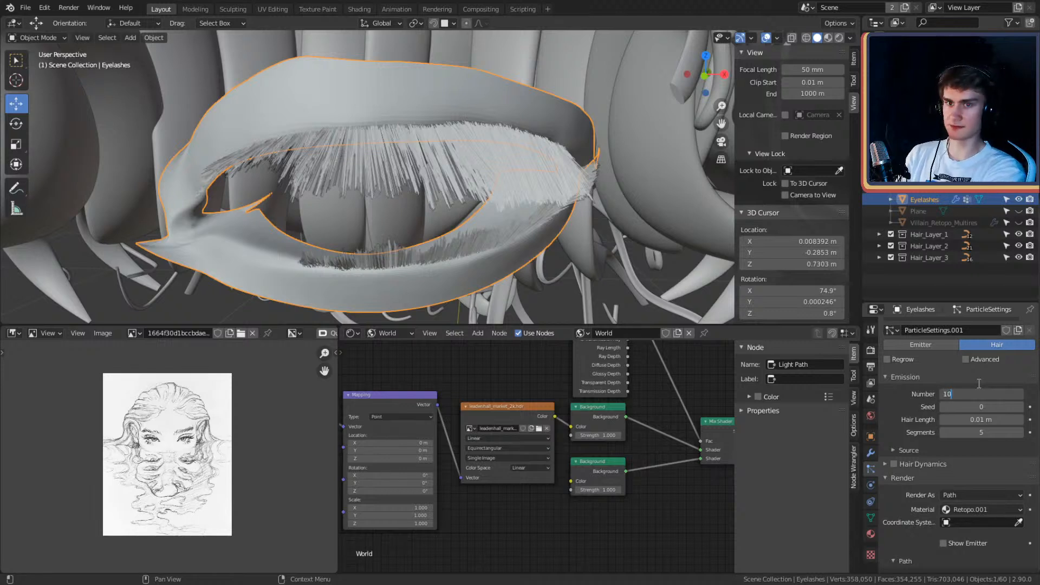
pyautogui.press('Return')
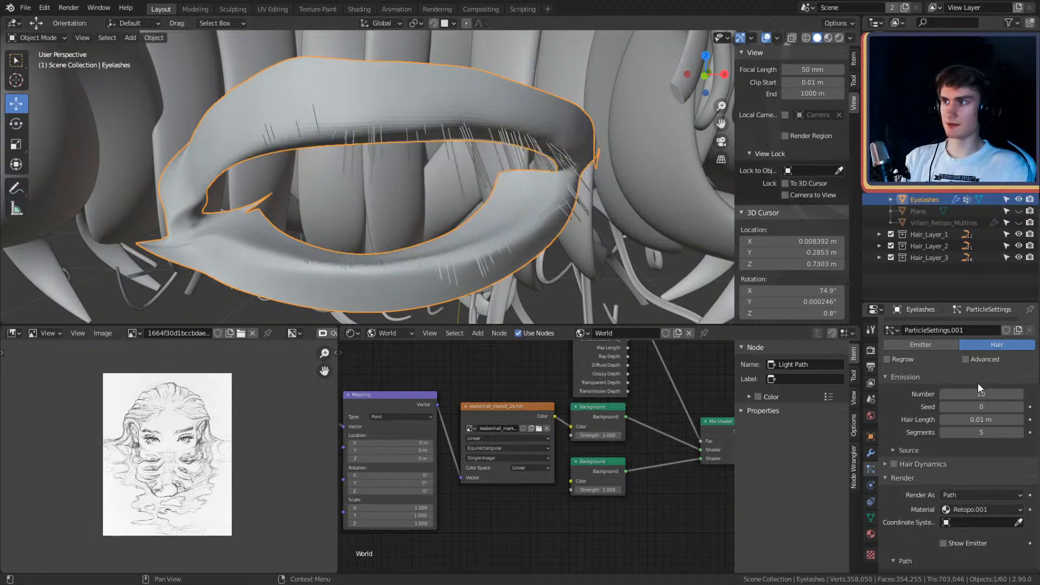
# Step: In Edit Mode, select a region of faces along the inner rim of the upper lid on the eye without lashes
pyautogui.scroll(-5, 528, 201)
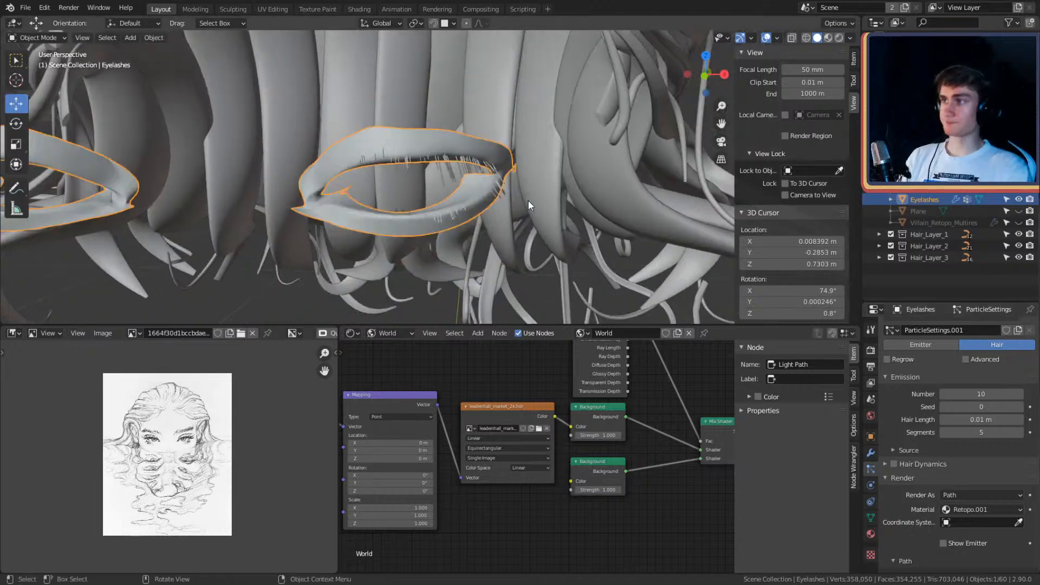
pyautogui.moveTo(528, 200); pyautogui.dragTo(493, 179, button='middle')
pyautogui.scroll(5, 477, 200)
pyautogui.scroll(3, 461, 208)
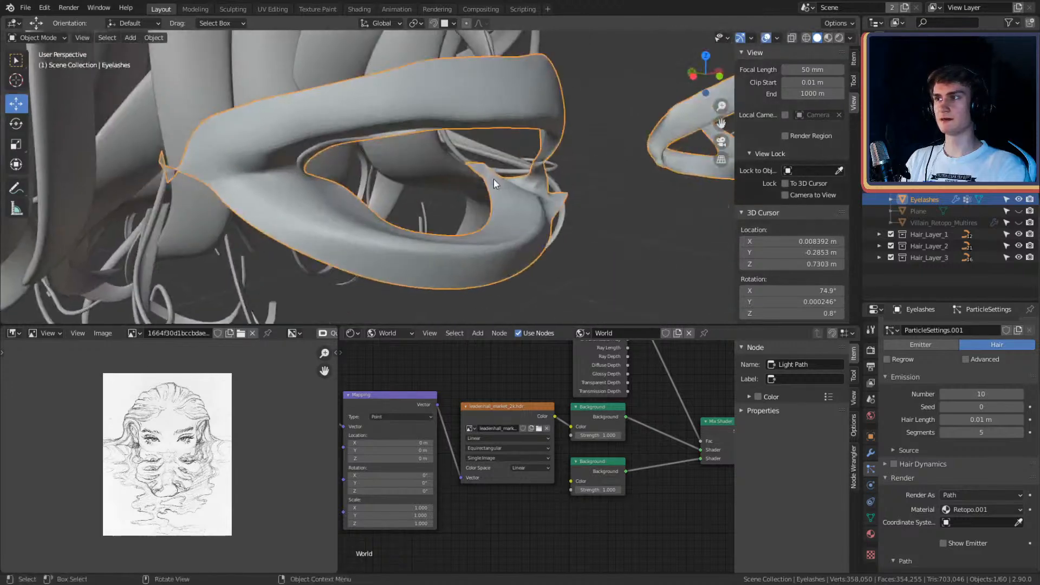
pyautogui.press('Tab')
pyautogui.moveTo(423, 139); pyautogui.dragTo(510, 159, button='middle')
pyautogui.click(450, 228)
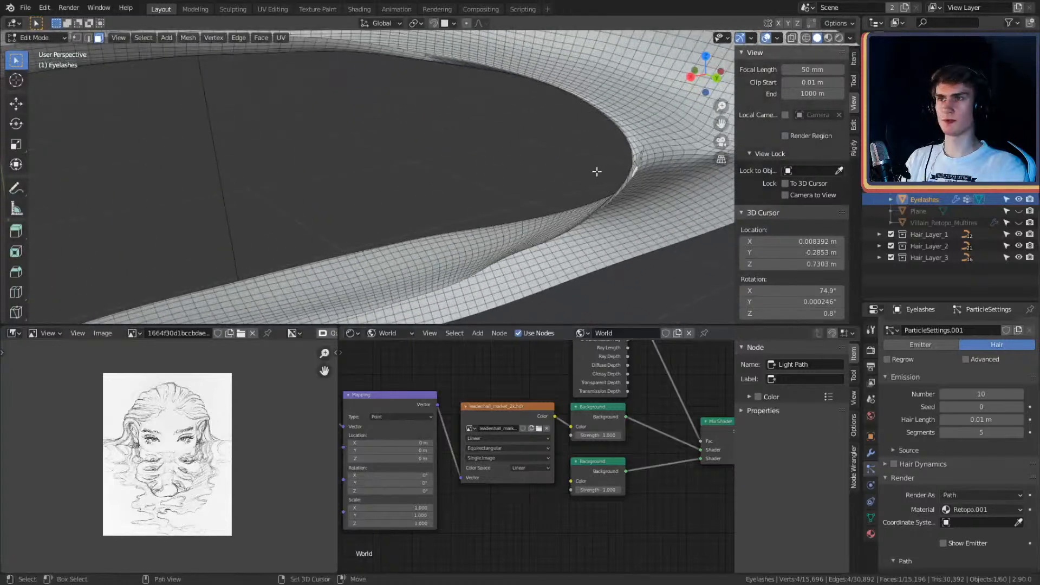
pyautogui.moveTo(596, 171); pyautogui.dragTo(483, 166, button='middle')
pyautogui.moveTo(354, 205); pyautogui.dragTo(513, 182, button='middle')
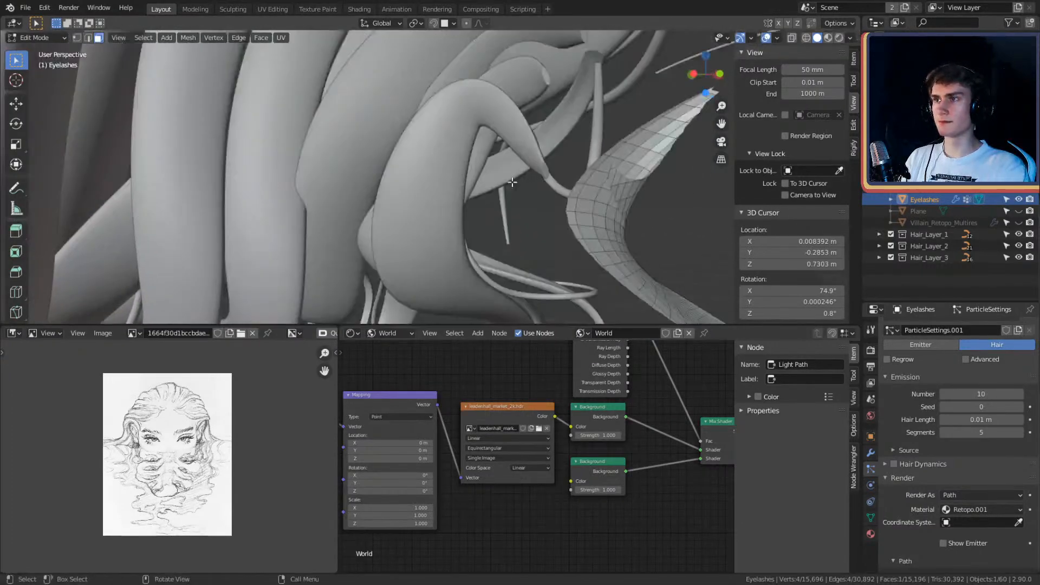
pyautogui.moveTo(637, 204); pyautogui.dragTo(508, 198, button='middle')
pyautogui.keyDown('ctrl'); pyautogui.keyDown('shift'); pyautogui.click(504, 195); pyautogui.keyUp('shift'); pyautogui.keyUp('ctrl')
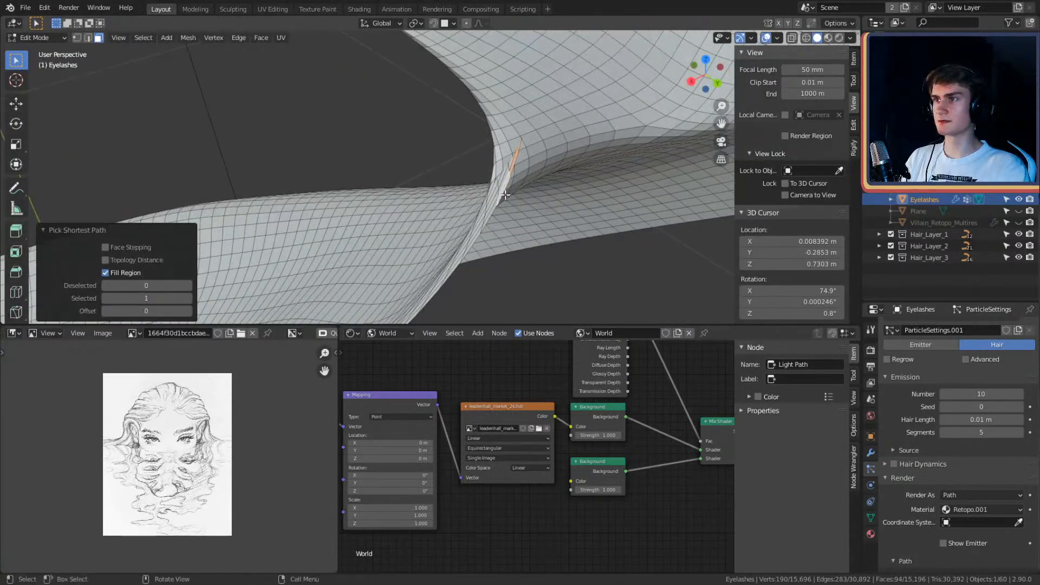
pyautogui.click(485, 204)
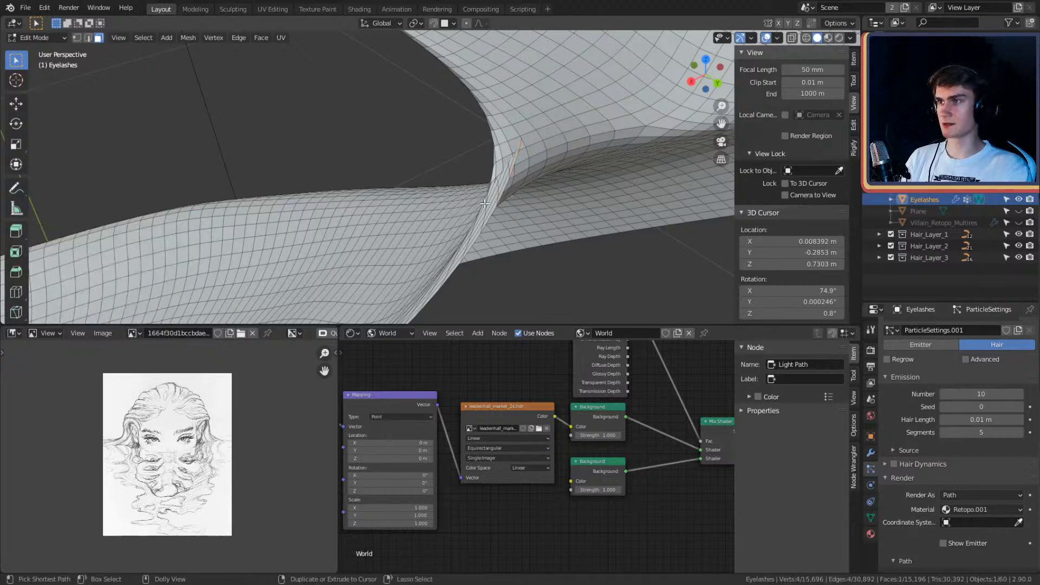
pyautogui.keyDown('ctrl'); pyautogui.keyDown('shift'); pyautogui.click(485, 204); pyautogui.keyUp('shift'); pyautogui.keyUp('ctrl')
pyautogui.moveTo(485, 204); pyautogui.dragTo(682, 130, button='middle')
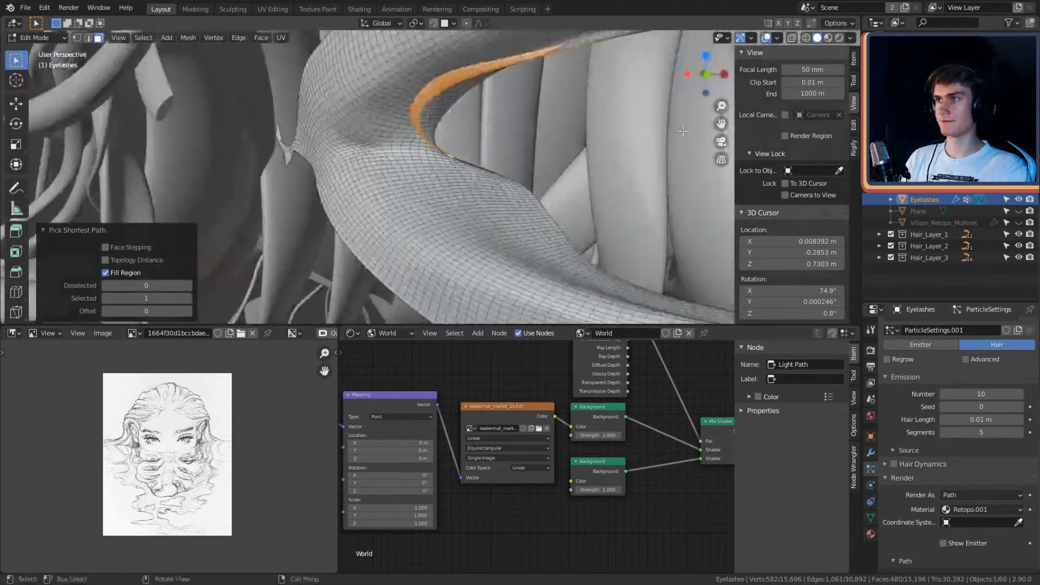
# Step: Extend the face selection along the rest of the upper lid's inner rim and delete those faces
pyautogui.moveTo(592, 145); pyautogui.dragTo(365, 223, button='middle')
pyautogui.click(495, 183)
pyautogui.keyDown('ctrl'); pyautogui.keyDown('shift'); pyautogui.click(488, 177); pyautogui.keyUp('shift'); pyautogui.keyUp('ctrl')
pyautogui.click(503, 234)
pyautogui.hotkey('ctrl', 'z')
pyautogui.keyDown('ctrl'); pyautogui.keyDown('shift'); pyautogui.click(209, 238); pyautogui.keyUp('shift'); pyautogui.keyUp('ctrl')
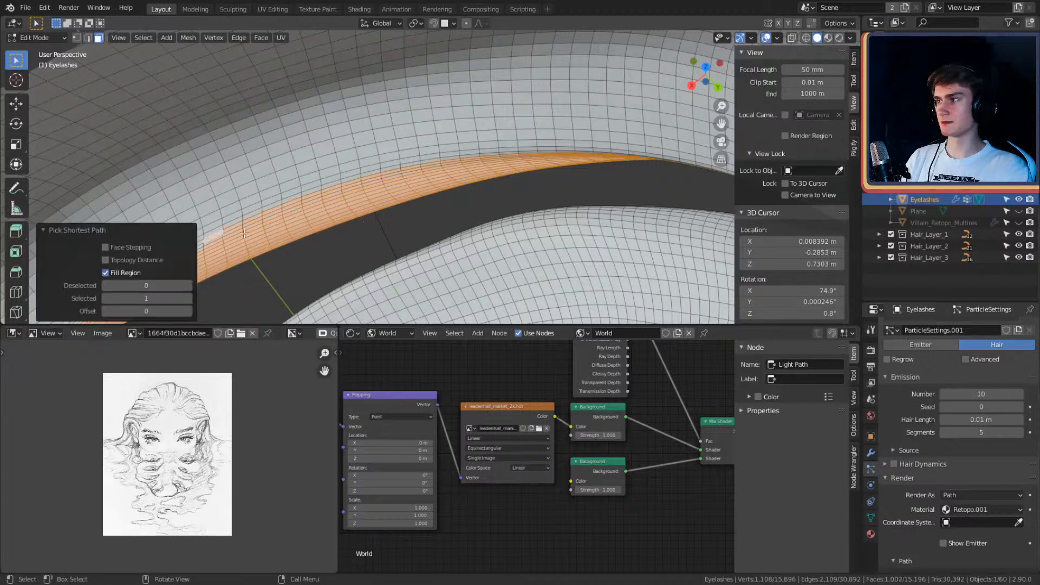
pyautogui.moveTo(209, 238); pyautogui.dragTo(397, 191, button='middle')
pyautogui.keyDown('shift'); pyautogui.click(643, 137); pyautogui.keyUp('shift')
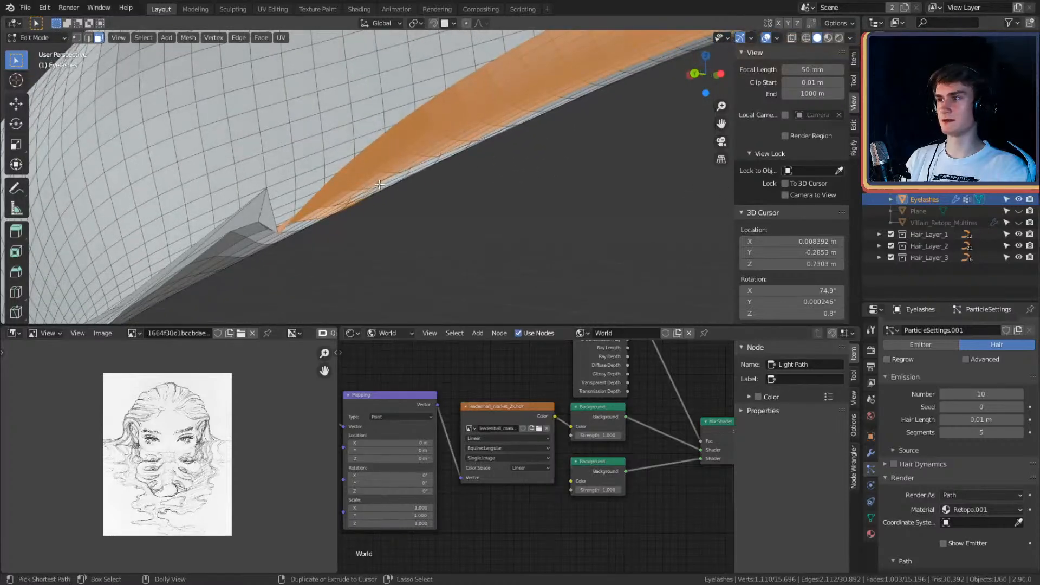
pyautogui.keyDown('ctrl'); pyautogui.keyDown('shift'); pyautogui.click(376, 186); pyautogui.keyUp('shift'); pyautogui.keyUp('ctrl')
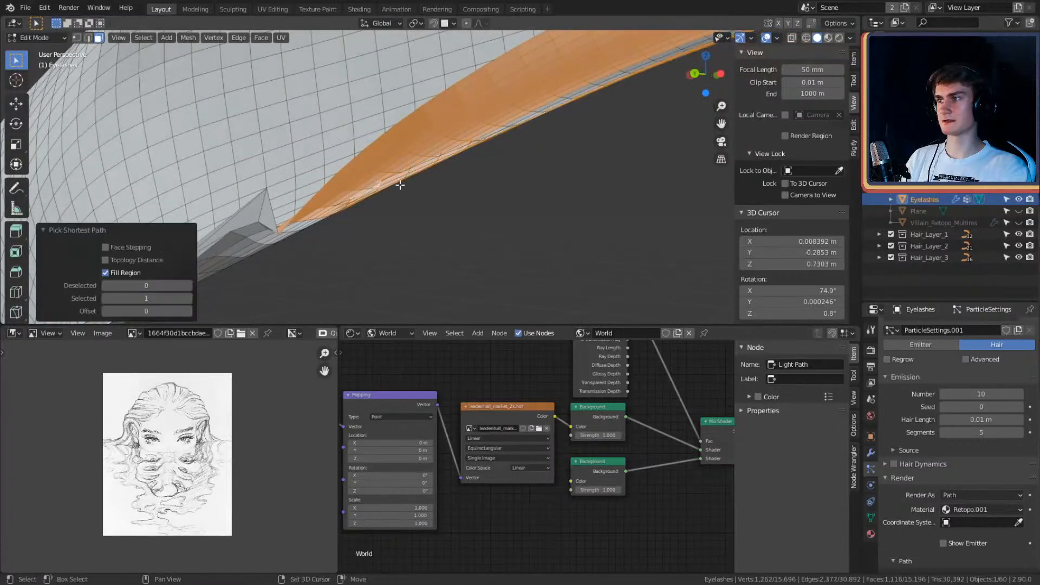
pyautogui.moveTo(399, 181); pyautogui.dragTo(552, 195, button='middle')
pyautogui.press('x')
pyautogui.click(512, 199)
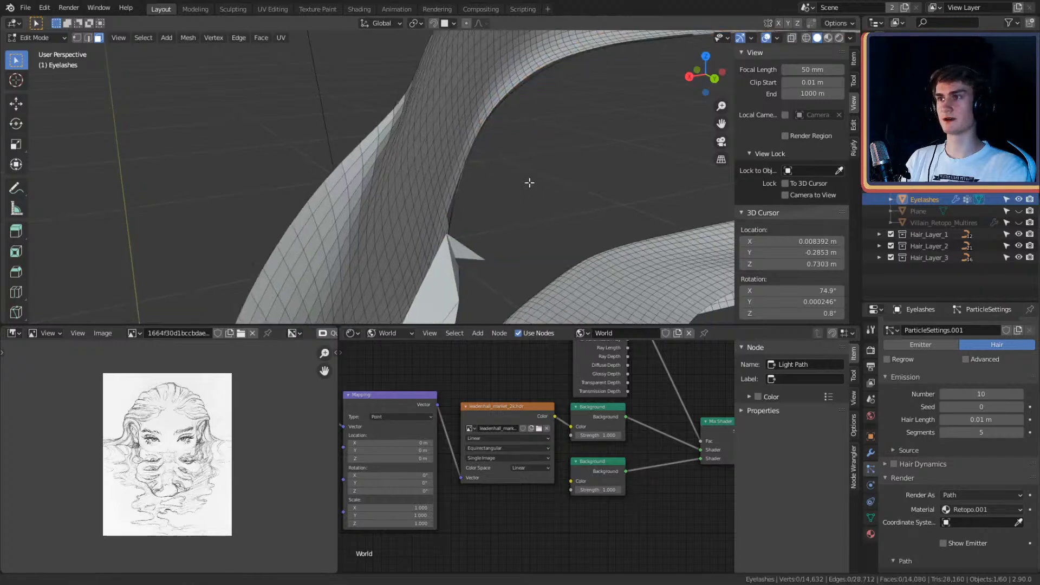
# Step: Delete the stray spike face left on the trimmed lid edge
pyautogui.scroll(-6, 529, 209)
pyautogui.moveTo(529, 206); pyautogui.dragTo(412, 146, button='middle')
pyautogui.click(483, 123)
pyautogui.press('x')
pyautogui.click(432, 122)
# Step: Select the oversized, uneven faces along the lid edge near the eye corner and delete them
pyautogui.click(398, 142)
pyautogui.keyDown('shift'); pyautogui.click(366, 182); pyautogui.keyUp('shift')
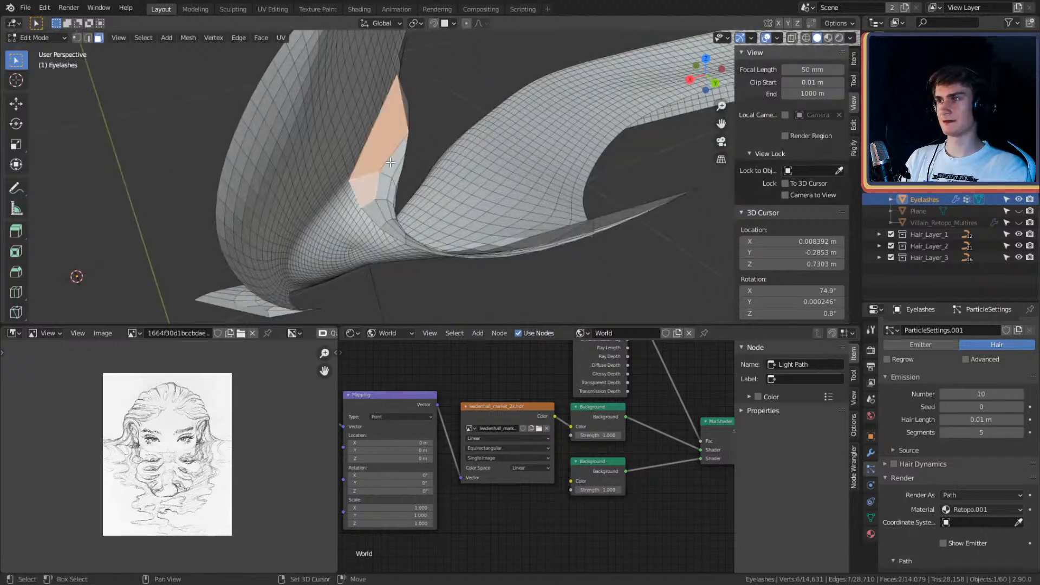
pyautogui.keyDown('shift'); pyautogui.click(390, 163); pyautogui.keyUp('shift')
pyautogui.keyDown('shift'); pyautogui.click(388, 185); pyautogui.keyUp('shift')
pyautogui.keyDown('shift'); pyautogui.click(395, 183); pyautogui.keyUp('shift')
pyautogui.keyDown('shift'); pyautogui.click(386, 195); pyautogui.keyUp('shift')
pyautogui.moveTo(387, 195); pyautogui.dragTo(286, 165, button='middle')
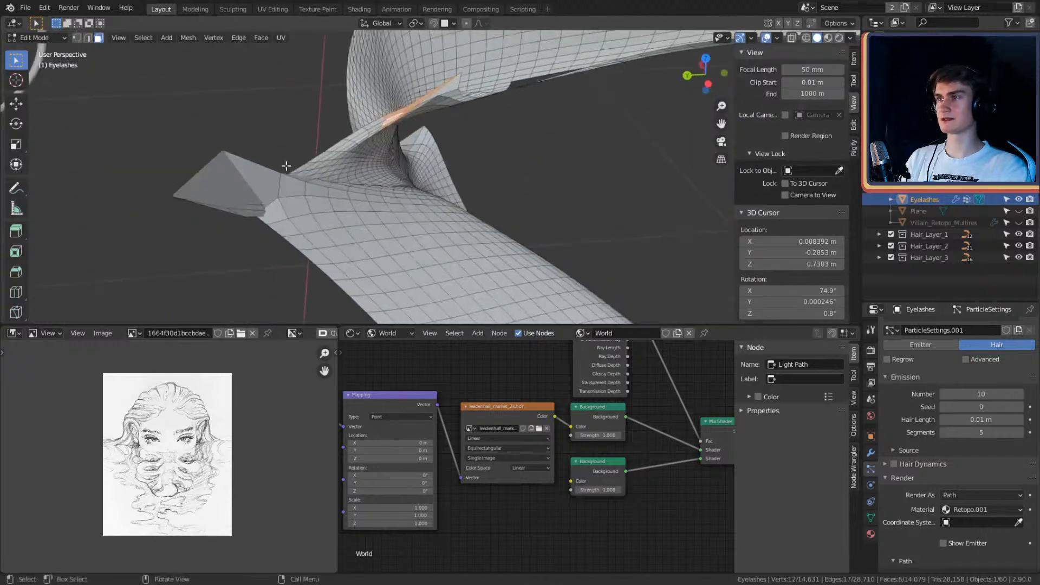
pyautogui.press('x')
pyautogui.click(445, 135)
# Step: Delete the protruding flap of faces at the corner of the lids and return to Object Mode
pyautogui.moveTo(445, 135); pyautogui.dragTo(437, 113, button='middle')
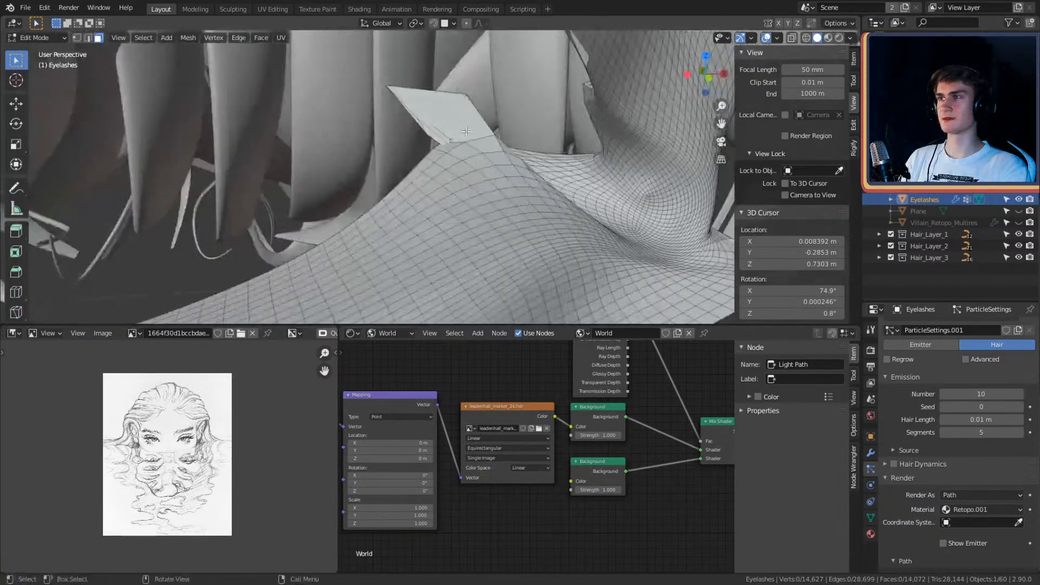
pyautogui.keyDown('shift'); pyautogui.click(437, 113); pyautogui.keyUp('shift')
pyautogui.keyDown('shift'); pyautogui.click(438, 113); pyautogui.keyUp('shift')
pyautogui.press('x')
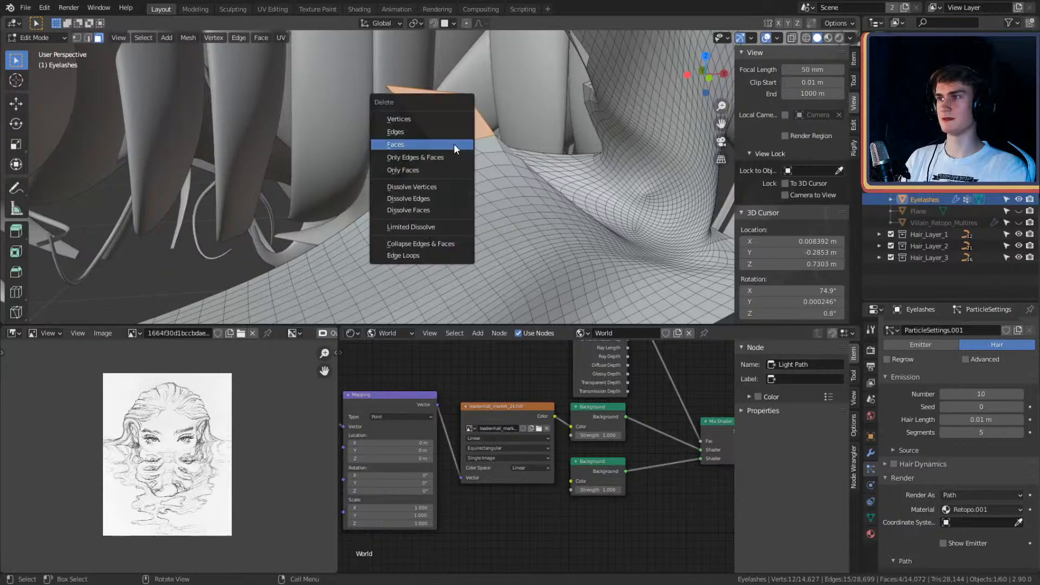
pyautogui.click(455, 144)
pyautogui.moveTo(472, 155); pyautogui.dragTo(421, 121, button='middle')
pyautogui.press('Tab')
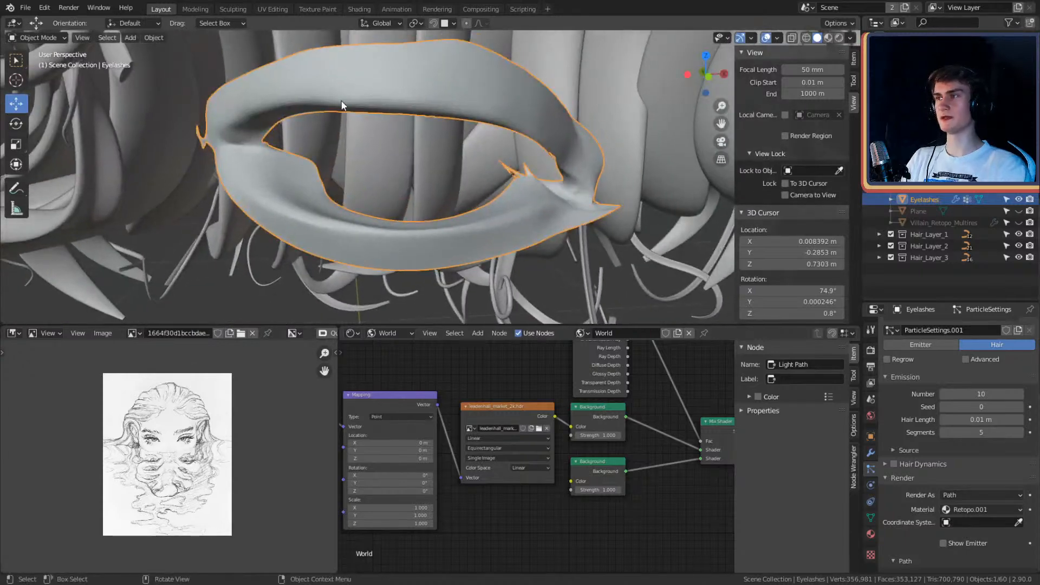
# Step: Switch the Eyelashes object to Weight Paint mode with both eyes in view
pyautogui.moveTo(418, 225); pyautogui.dragTo(494, 209, button='middle')
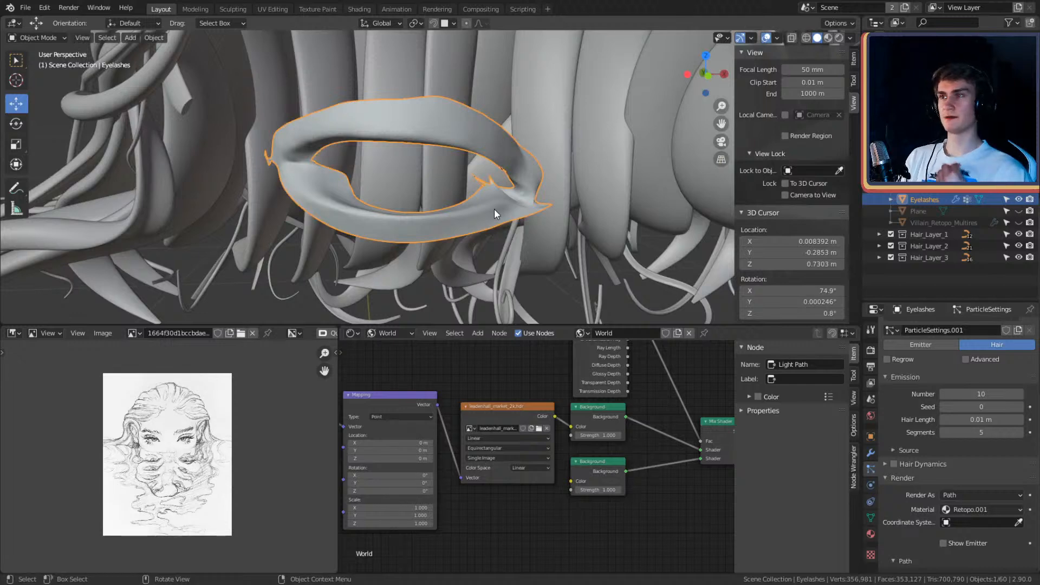
pyautogui.scroll(-4, 466, 145)
pyautogui.moveTo(466, 144); pyautogui.dragTo(417, 150, button='middle')
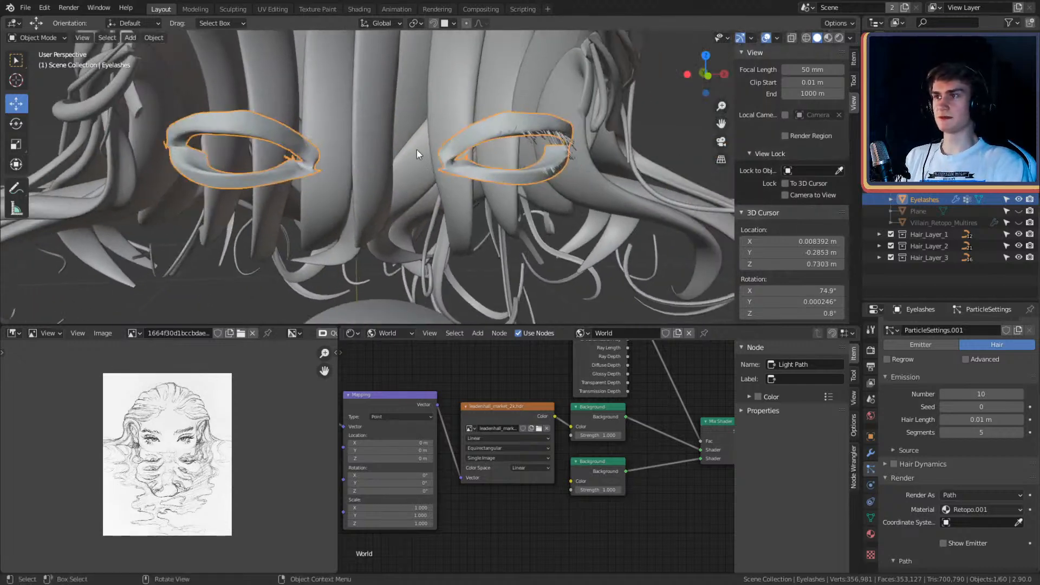
pyautogui.press('Tab')
pyautogui.press('Tab')
pyautogui.click(35, 37)
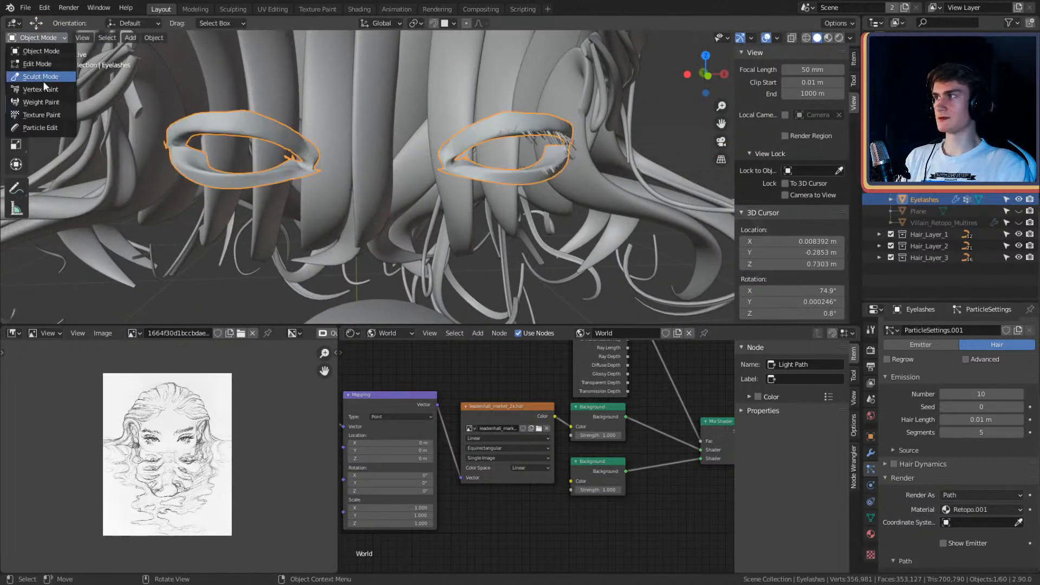
pyautogui.click(41, 102)
pyautogui.moveTo(211, 126); pyautogui.dragTo(258, 129, button='middle')
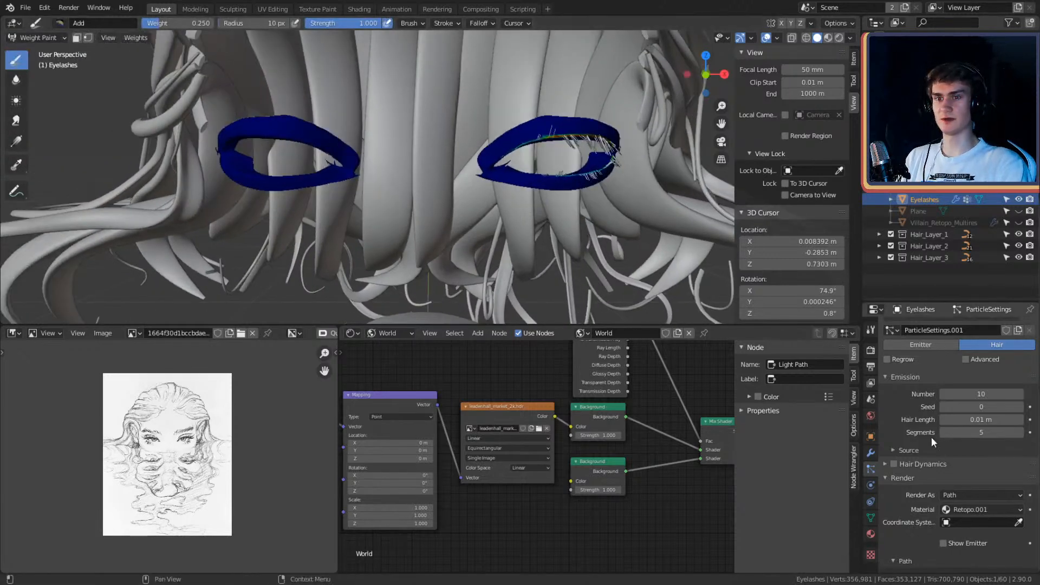
# Step: Try to mirror the active vertex group's weights from the painted eye onto the other eye
pyautogui.scroll(-6, 926, 431)
pyautogui.scroll(-15, 906, 415)
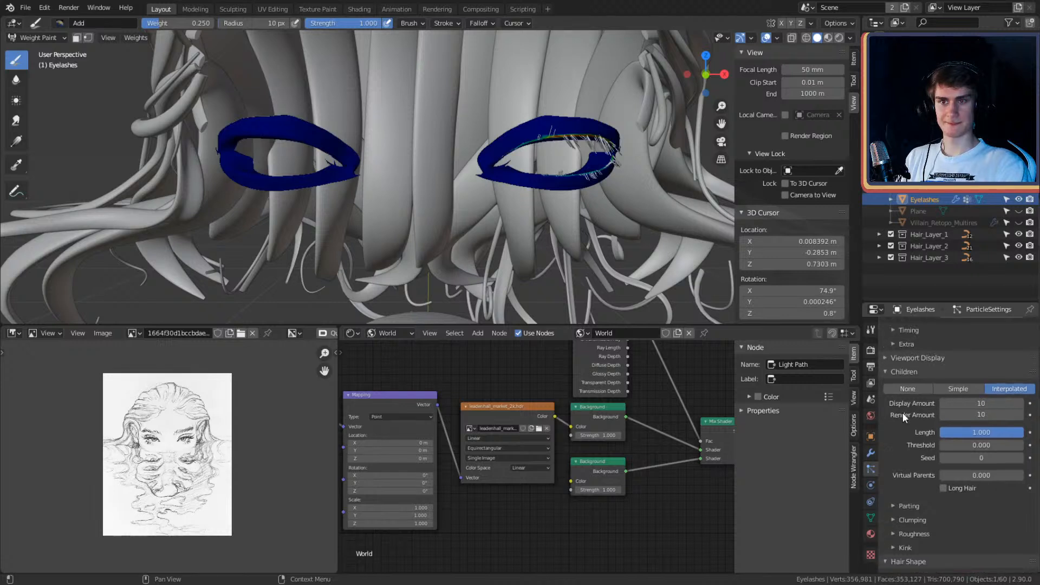
pyautogui.scroll(-4, 903, 417)
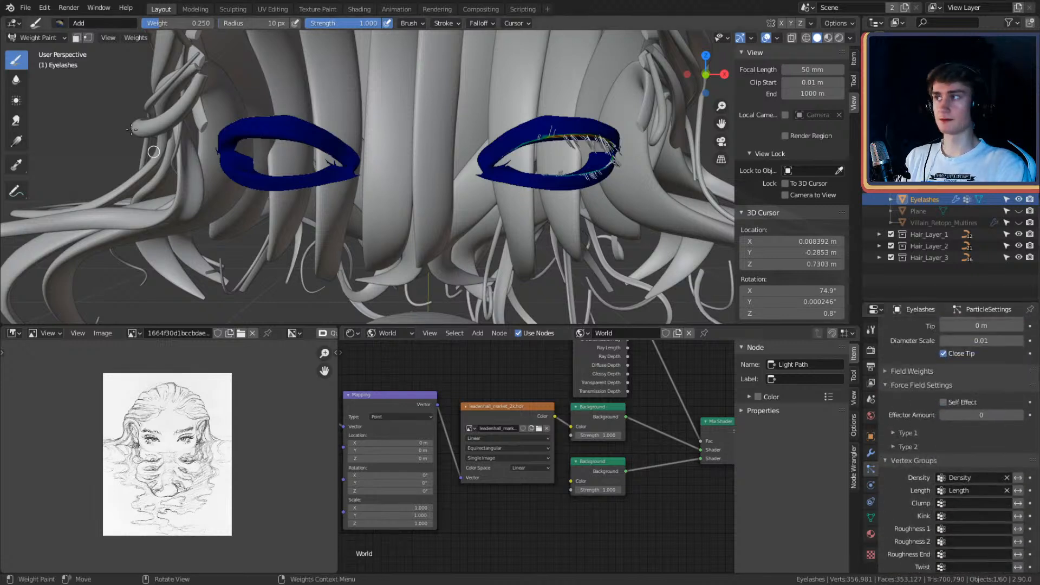
pyautogui.click(134, 39)
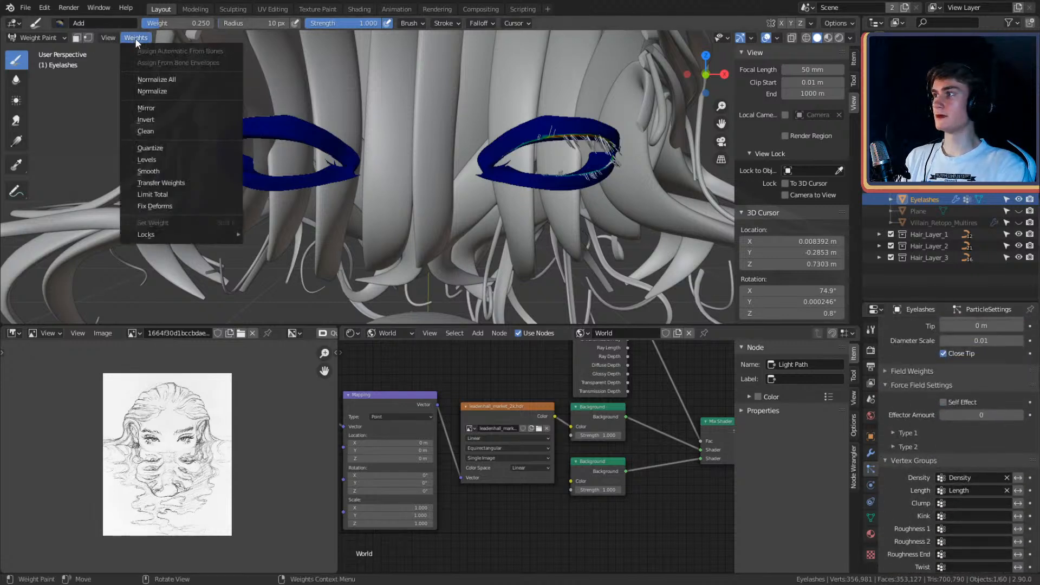
pyautogui.click(152, 108)
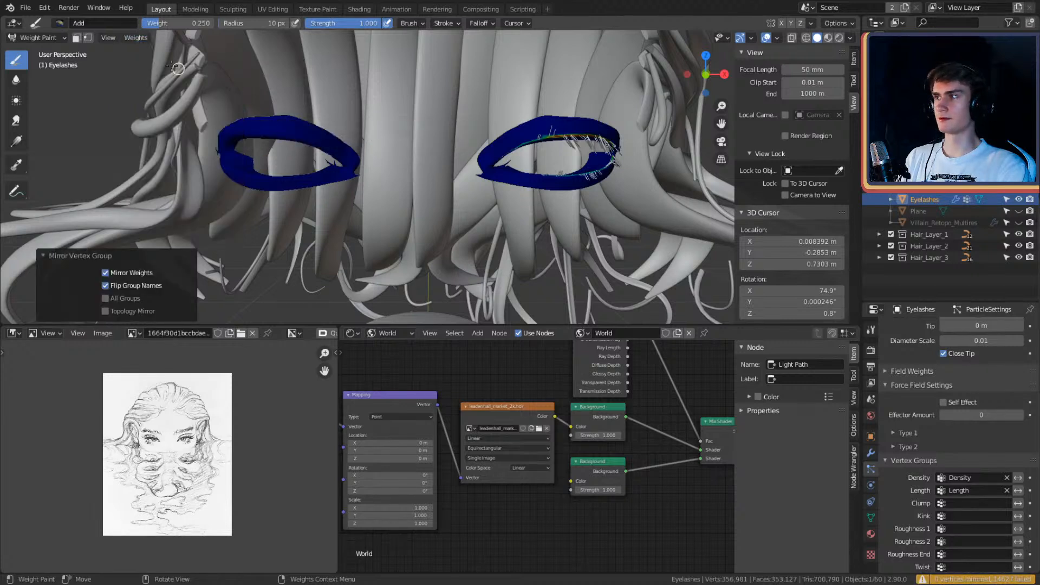
pyautogui.click(135, 38)
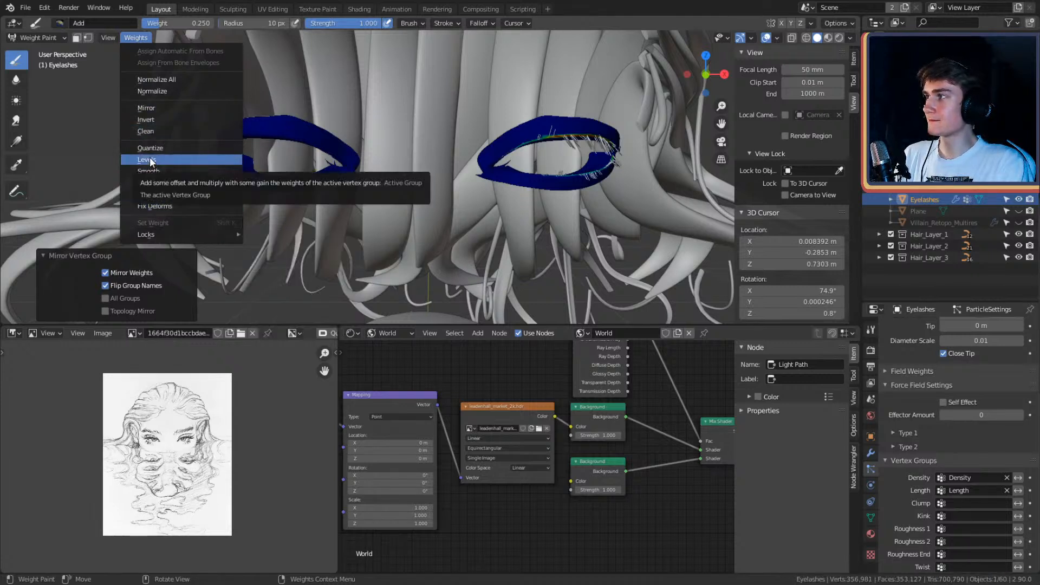
pyautogui.scroll(4, 398, 209)
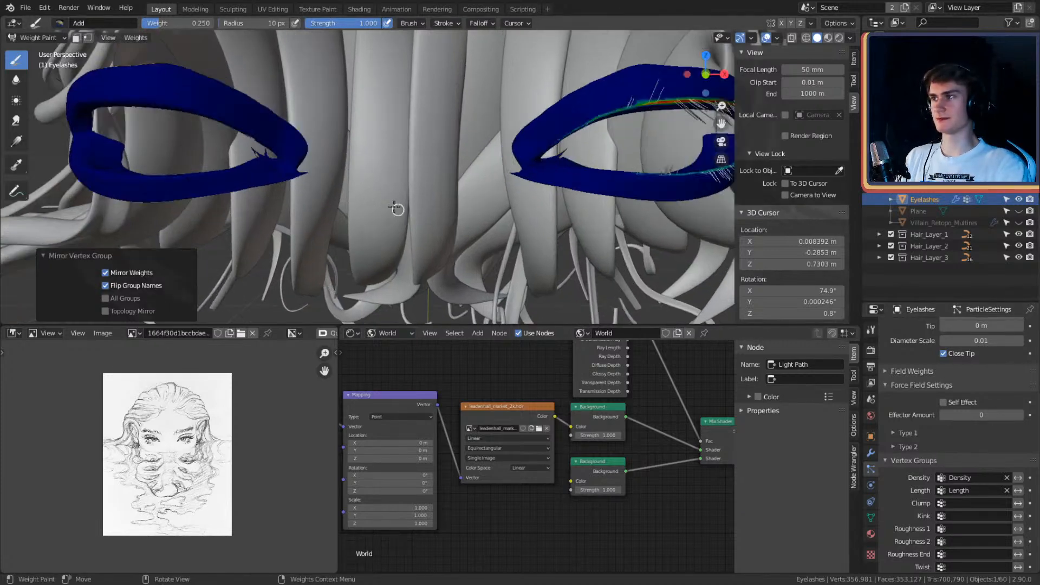
# Step: Make the Density vertex group of the Eyelashes mesh active for painting the lids of the unpainted eye
pyautogui.keyDown('shift'); pyautogui.moveTo(358, 192); pyautogui.dragTo(618, 190, button='middle'); pyautogui.keyUp('shift')
pyautogui.scroll(2, 567, 236)
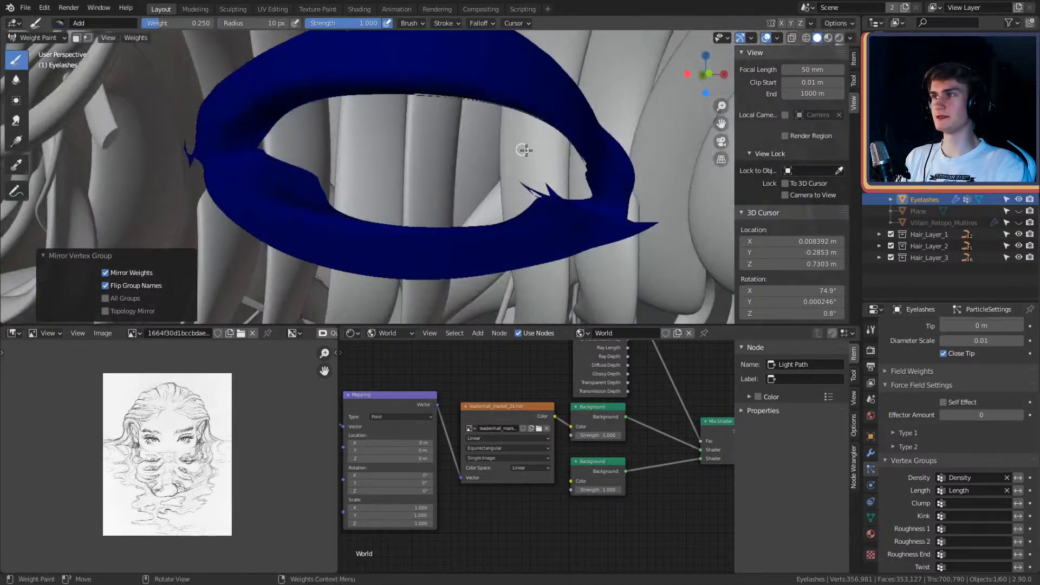
pyautogui.keyDown('shift'); pyautogui.moveTo(343, 112); pyautogui.dragTo(434, 151, button='middle'); pyautogui.keyUp('shift')
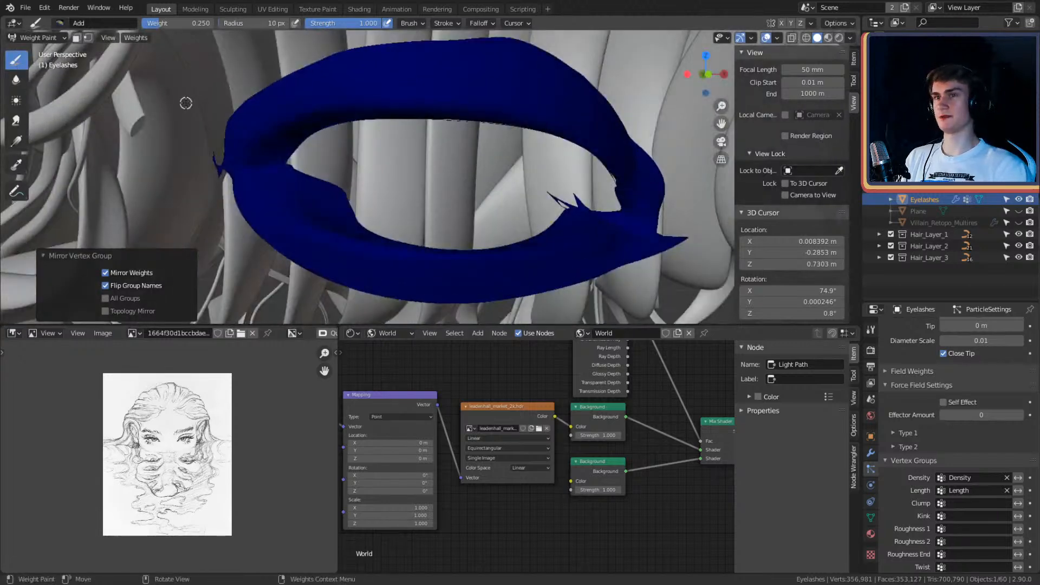
pyautogui.scroll(15, 888, 388)
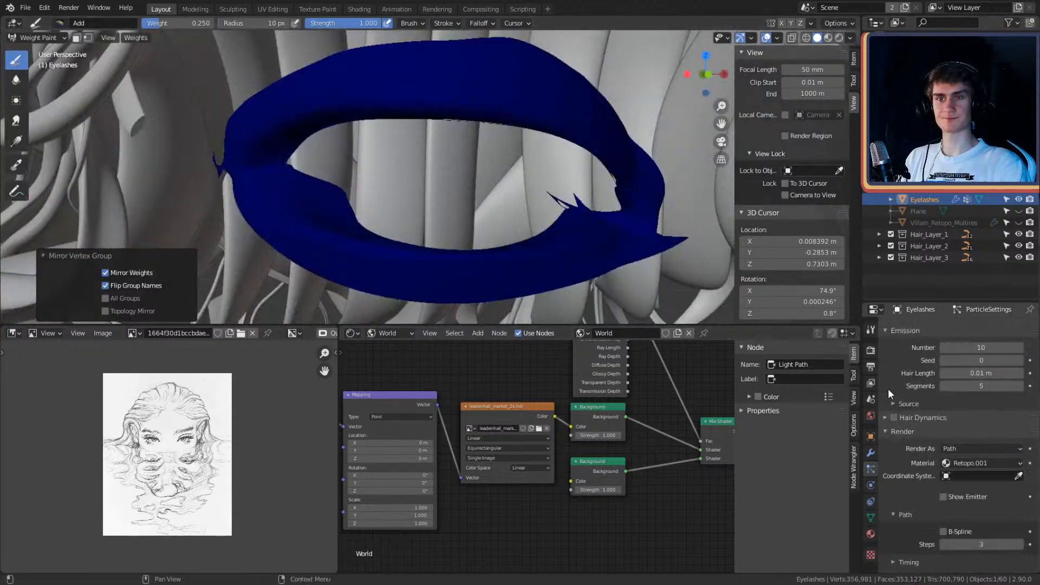
pyautogui.click(871, 330)
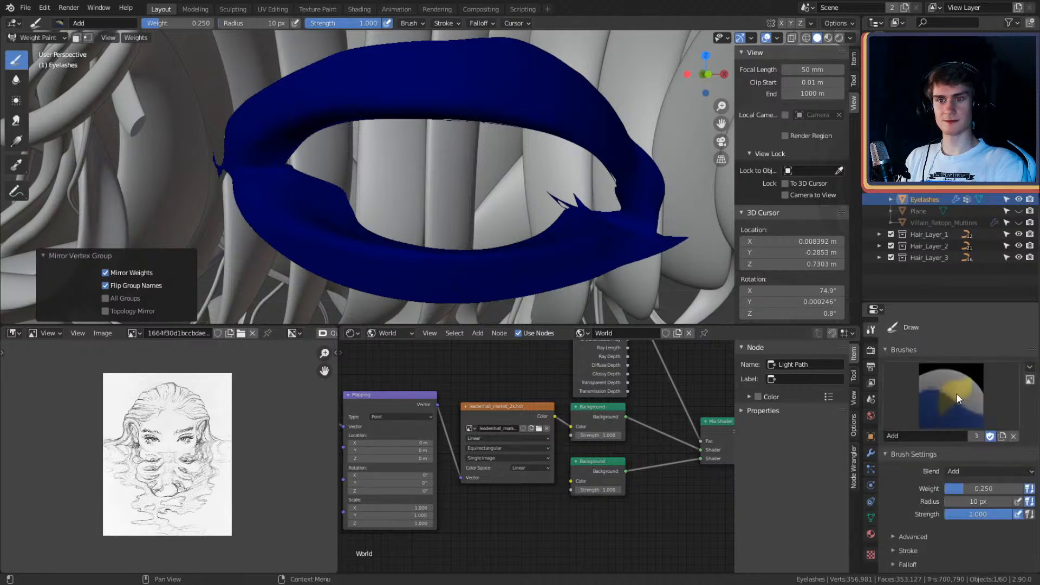
pyautogui.moveTo(579, 196); pyautogui.dragTo(487, 173, button='middle')
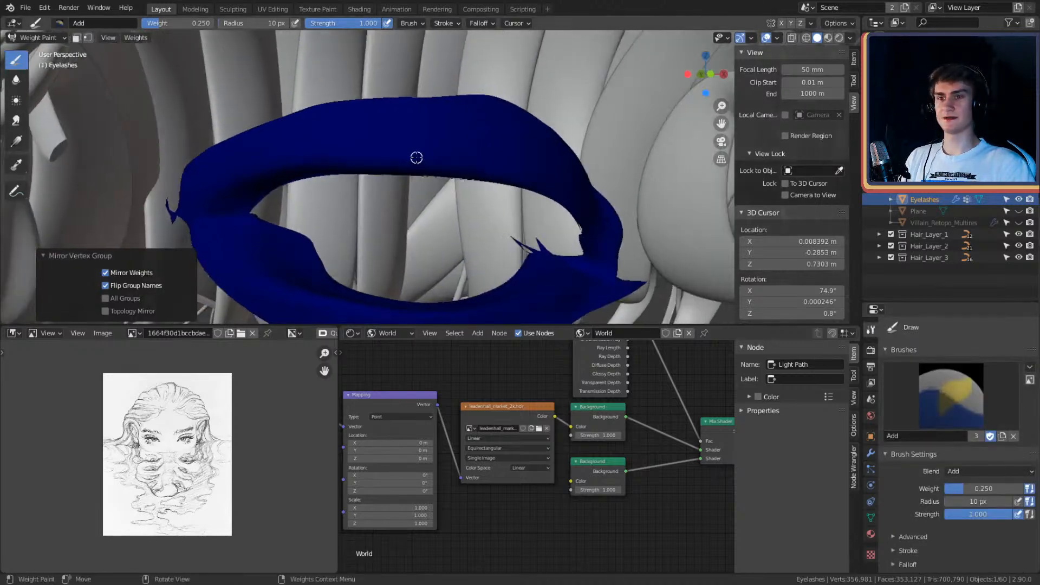
pyautogui.click(871, 518)
pyautogui.click(913, 367)
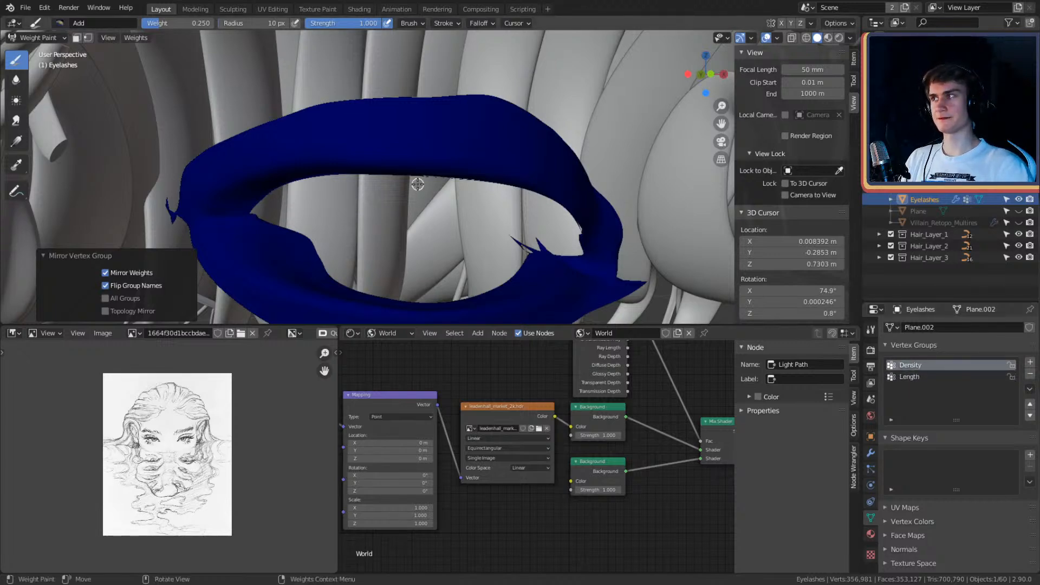
pyautogui.keyDown('alt'); pyautogui.moveTo(417, 185); pyautogui.dragTo(358, 121); pyautogui.keyUp('alt')
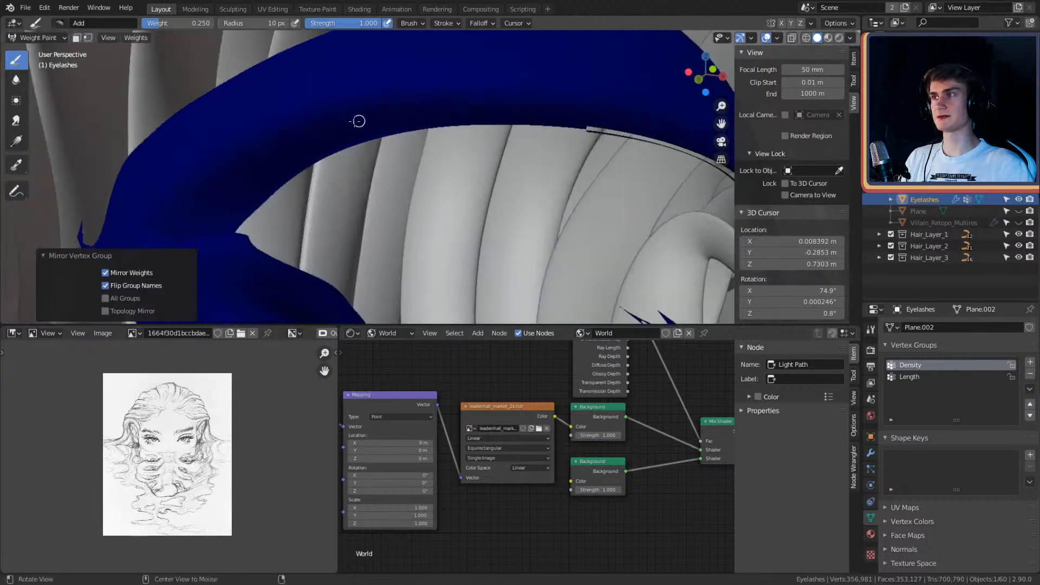
pyautogui.moveTo(274, 134)
pyautogui.mouseDown()
pyautogui.moveTo(406, 89)
pyautogui.moveTo(314, 117)
pyautogui.mouseUp()
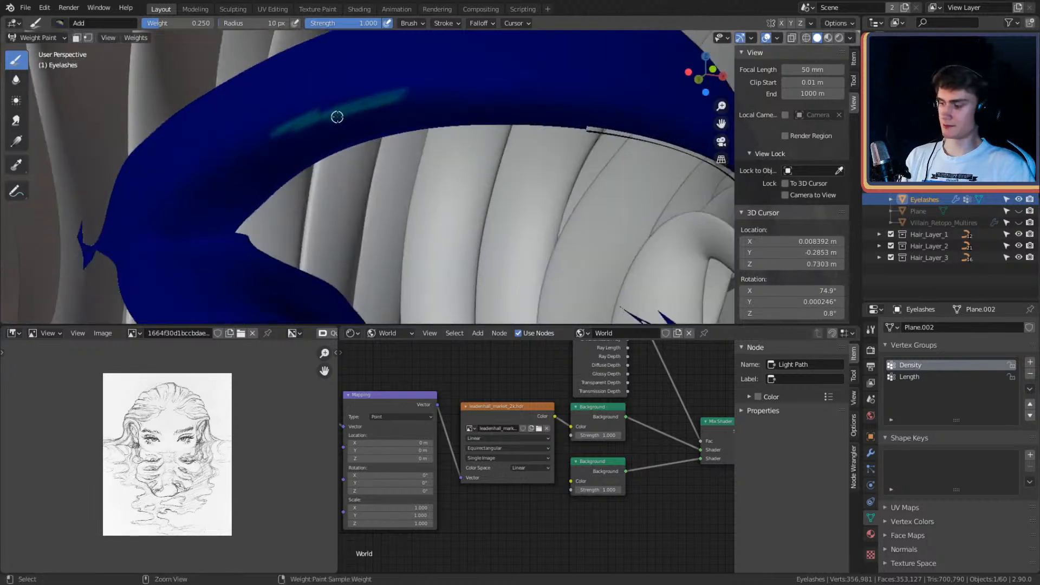
pyautogui.hotkey('ctrl', 'z')
# Step: Resize the brush and paint Length weights along the upper lid of the unpainted eye
pyautogui.hotkey('shift', 'f')
pyautogui.press('Escape')
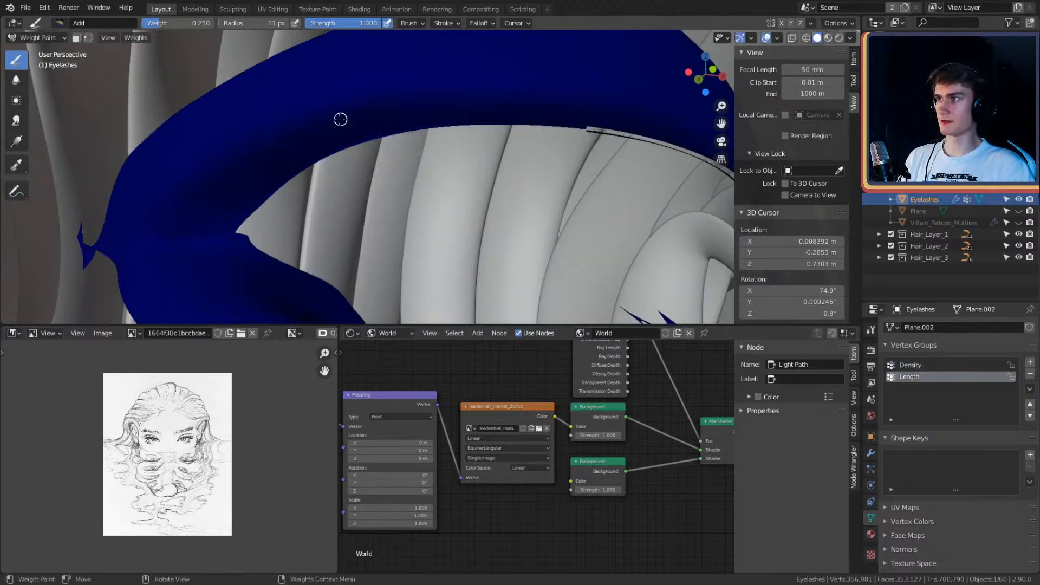
pyautogui.press('f')
pyautogui.click(336, 116)
pyautogui.moveTo(387, 106)
pyautogui.mouseDown()
pyautogui.moveTo(280, 132)
pyautogui.moveTo(289, 128)
pyautogui.mouseUp()
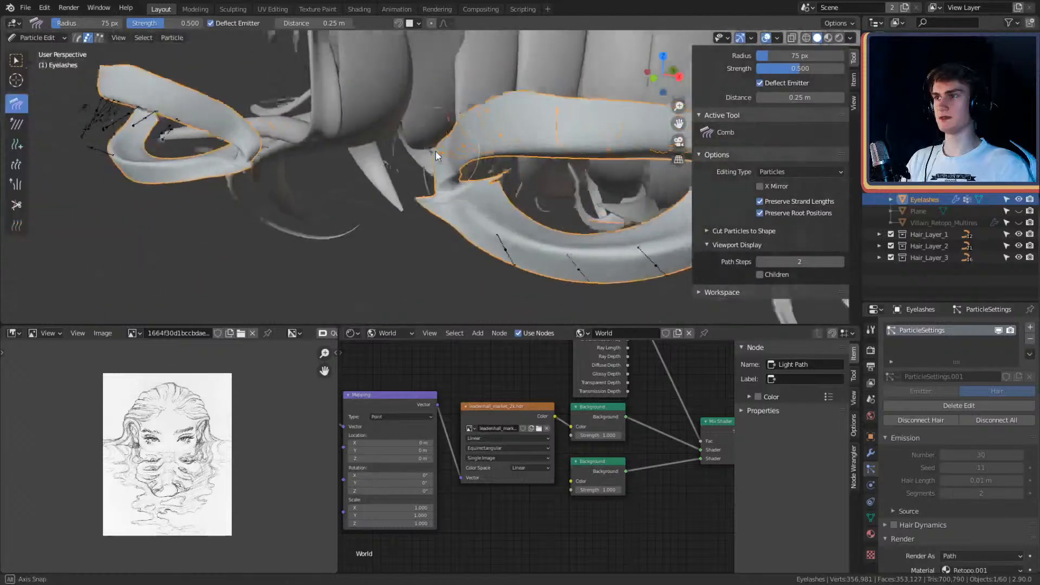
# Step: Select the tips of the lower-lid guide hairs and extend the selection to the entire strands
pyautogui.moveTo(386, 145); pyautogui.dragTo(531, 138, button='middle')
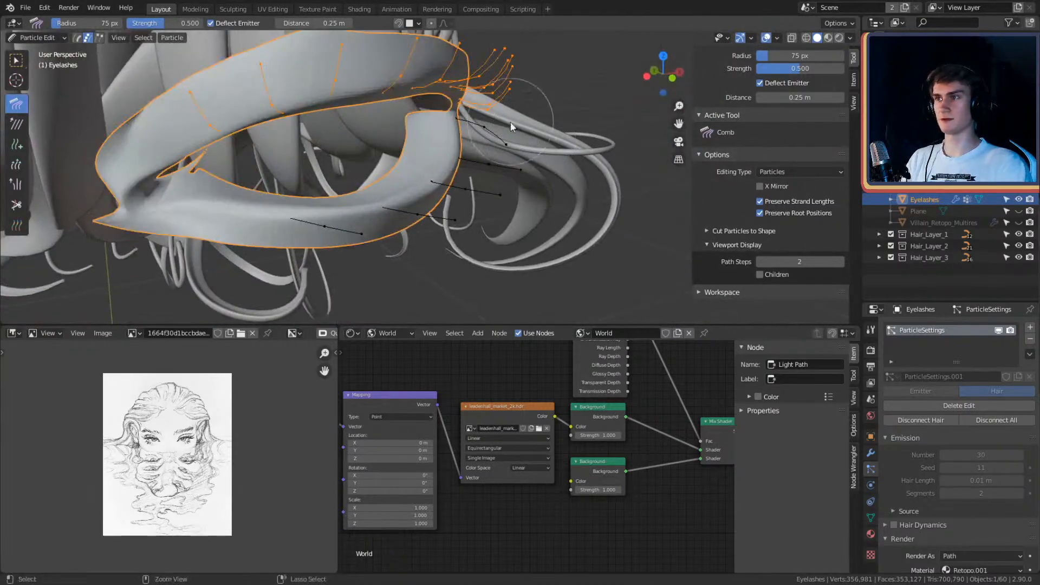
pyautogui.keyDown('ctrl'); pyautogui.click(503, 144); pyautogui.keyUp('ctrl')
pyautogui.keyDown('ctrl'); pyautogui.keyDown('shift'); pyautogui.click(521, 169); pyautogui.keyUp('shift'); pyautogui.keyUp('ctrl')
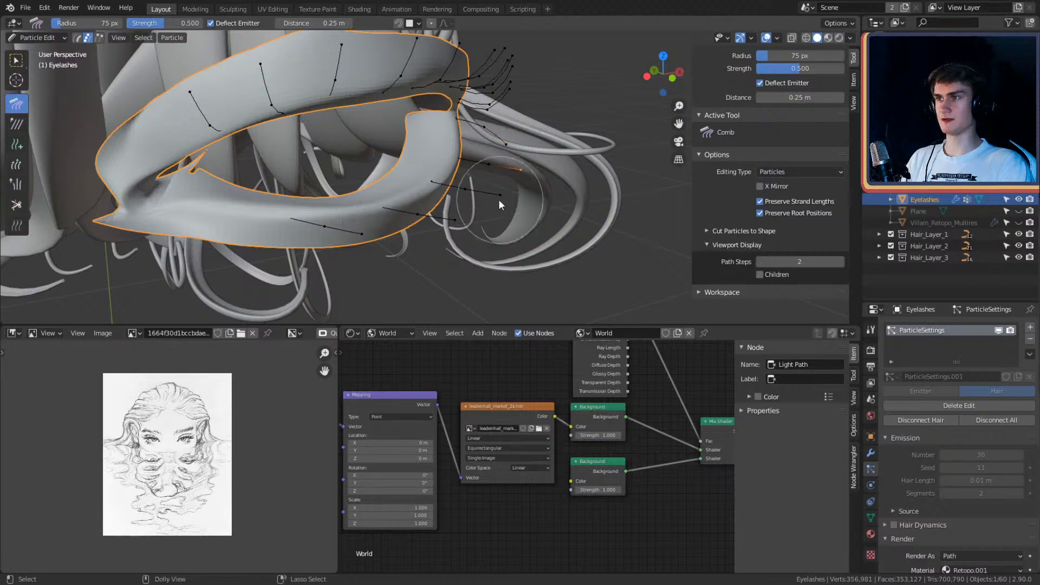
pyautogui.keyDown('ctrl'); pyautogui.keyDown('shift'); pyautogui.click(498, 198); pyautogui.keyUp('shift'); pyautogui.keyUp('ctrl')
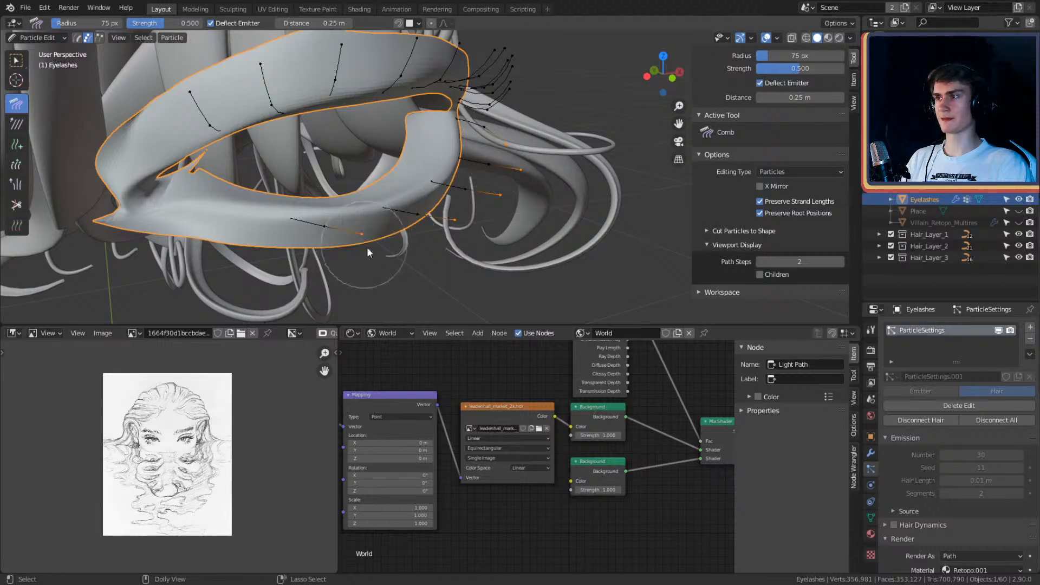
pyautogui.moveTo(442, 248); pyautogui.dragTo(510, 205, button='middle')
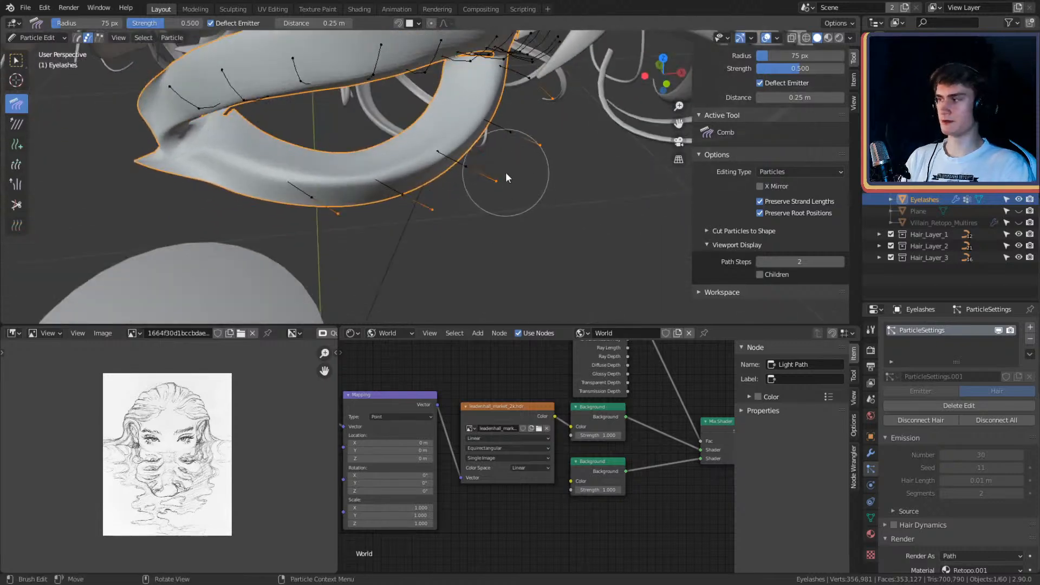
pyautogui.hotkey('ctrl', 'l')
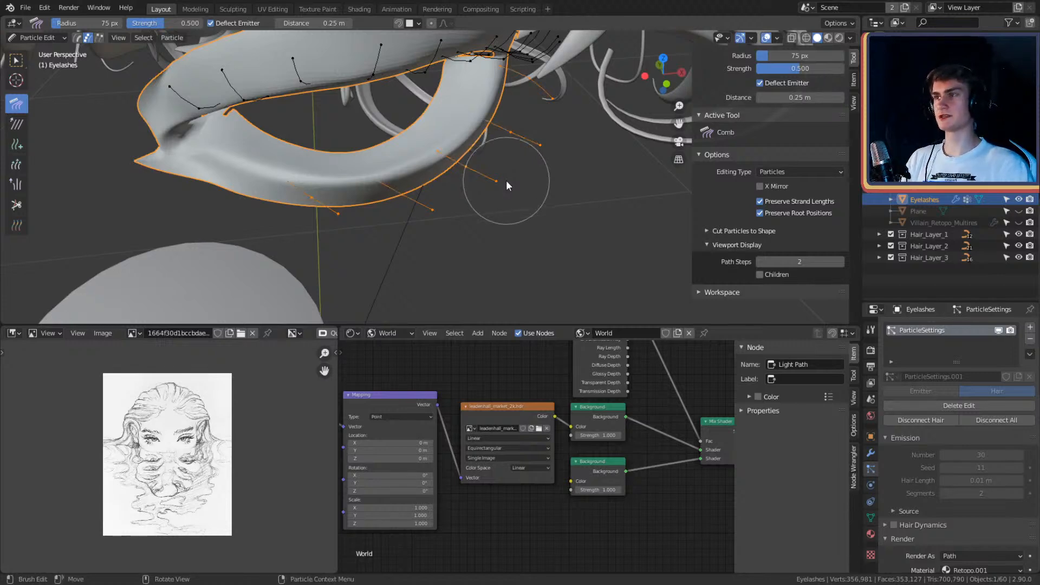
# Step: Comb the selected lower-lid guide hairs so they fan outward and curve downward
pyautogui.moveTo(506, 182); pyautogui.dragTo(415, 186, button='middle')
pyautogui.moveTo(358, 237); pyautogui.dragTo(409, 222, button='middle')
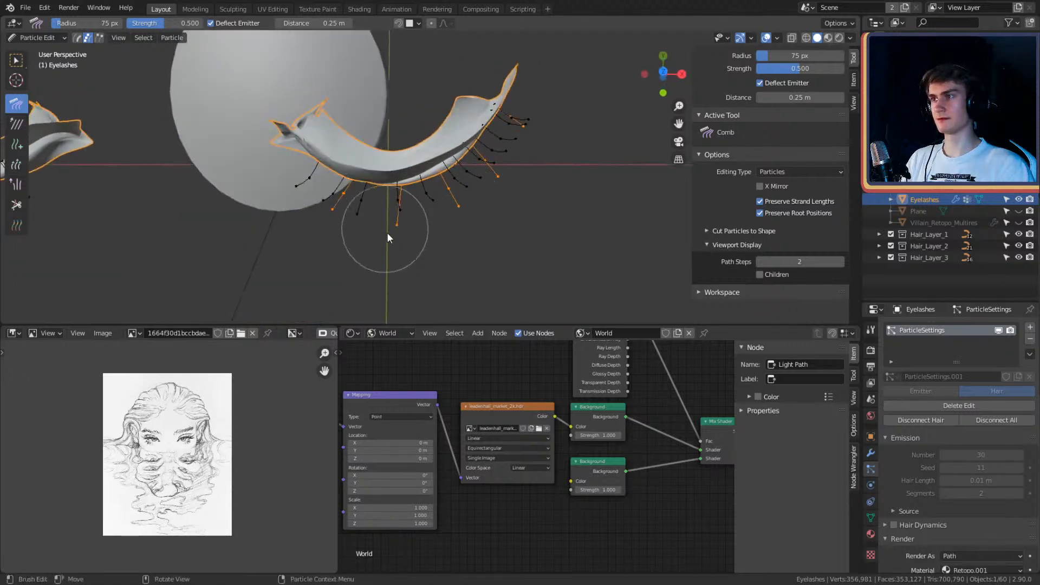
pyautogui.moveTo(405, 244); pyautogui.dragTo(442, 223, button='middle')
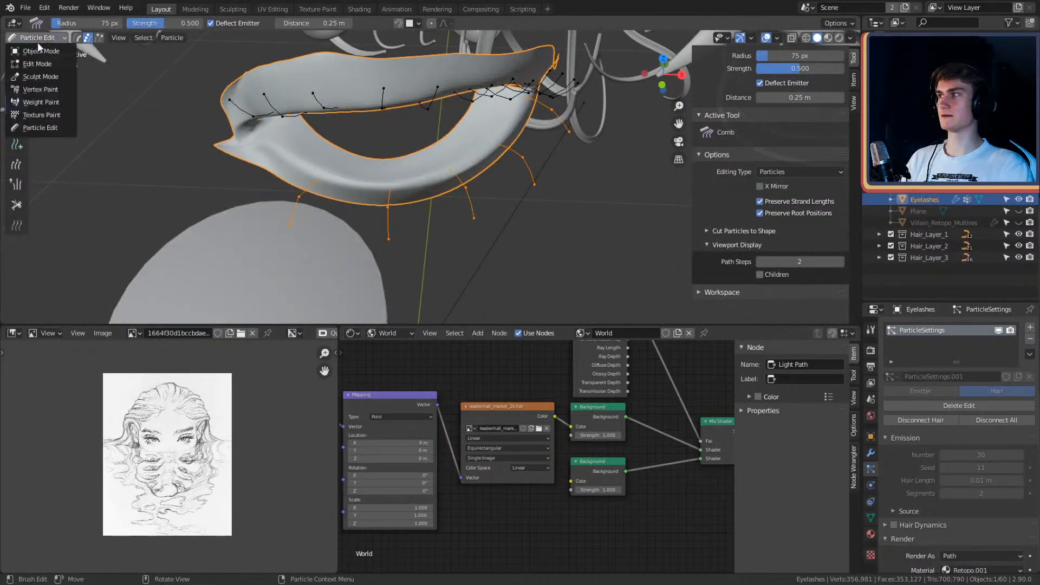
# Step: Return to Object Mode and set the child hairs of the Eyelashes particle system to Interpolated
pyautogui.click(41, 50)
pyautogui.moveTo(278, 114); pyautogui.dragTo(548, 156, button='middle')
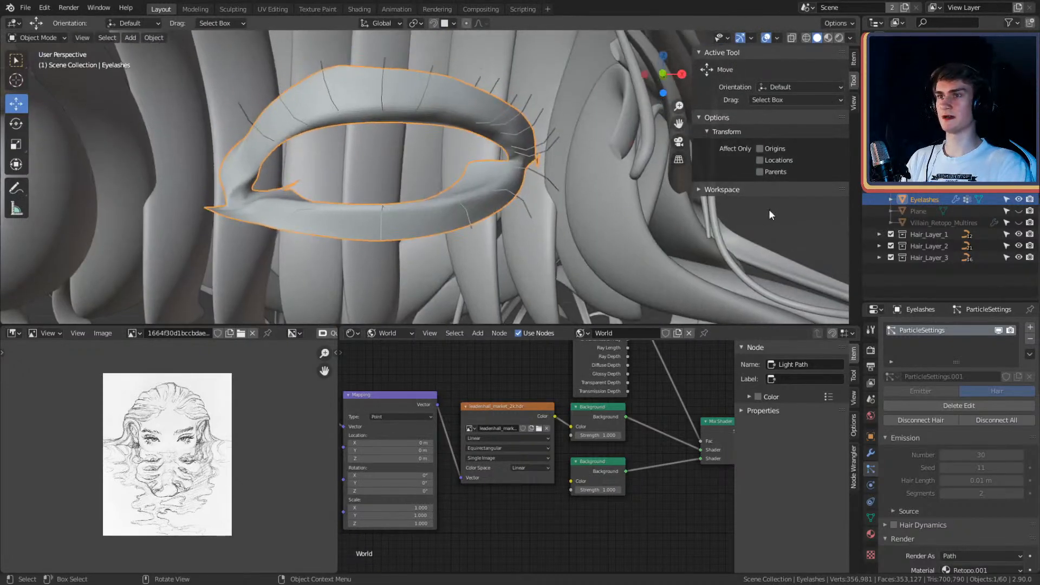
pyautogui.scroll(-12, 927, 404)
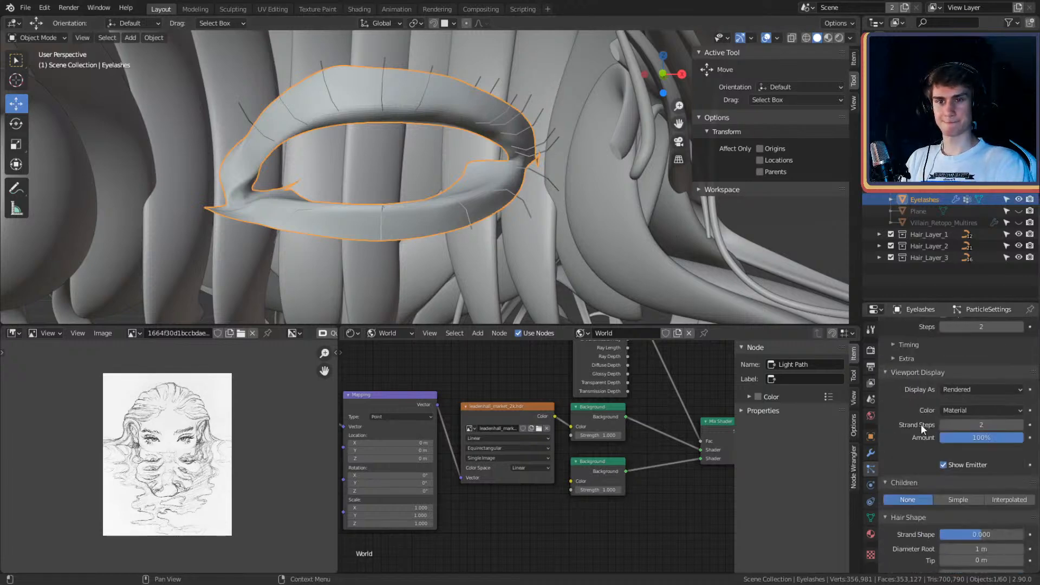
pyautogui.click(1008, 429)
pyautogui.moveTo(549, 176); pyautogui.dragTo(340, 124, button='middle')
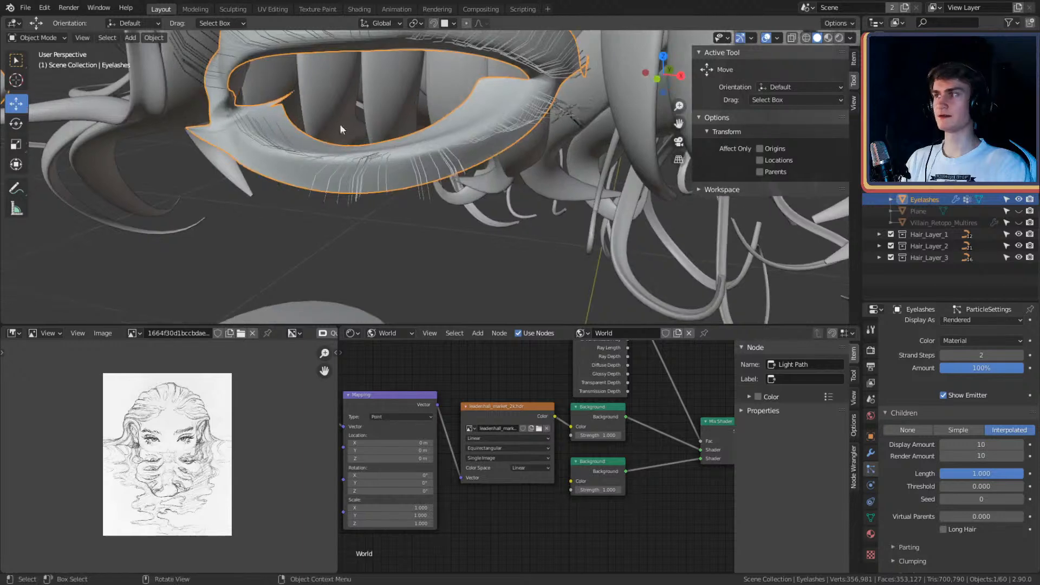
# Step: Check the lower-lid guide hairs in Particle Edit mode and the interpolated lashes in Object Mode
pyautogui.click(38, 39)
pyautogui.click(47, 126)
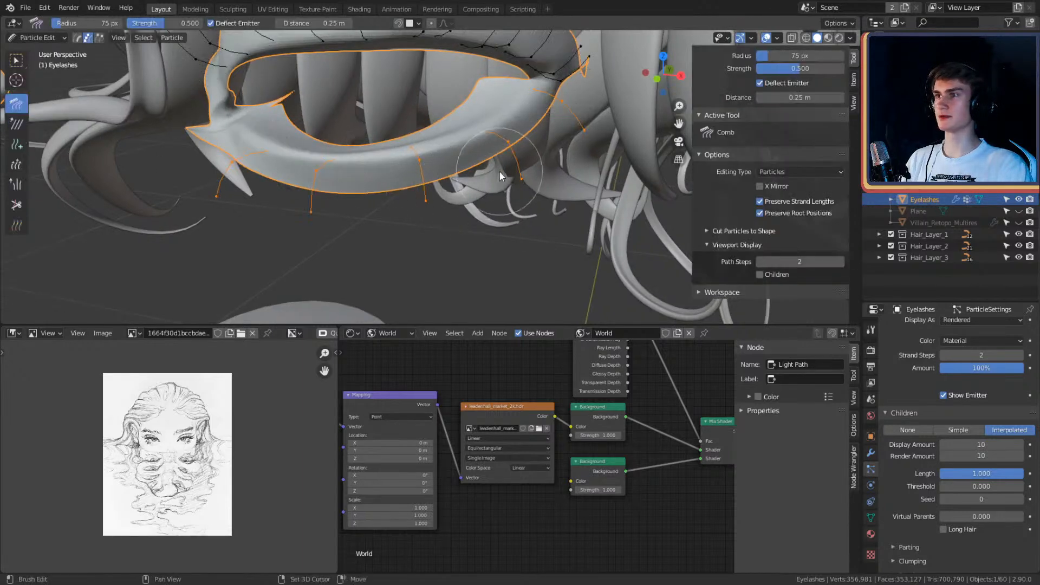
pyautogui.moveTo(515, 151); pyautogui.dragTo(69, 67, button='middle')
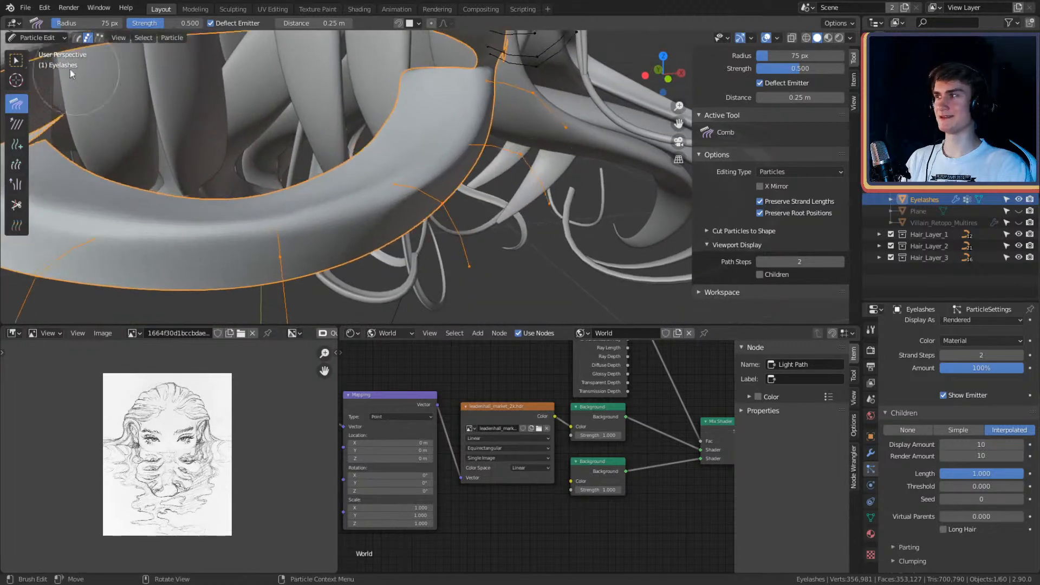
pyautogui.click(41, 51)
pyautogui.moveTo(522, 187); pyautogui.dragTo(545, 157, button='middle')
pyautogui.moveTo(225, 139); pyautogui.dragTo(532, 173, button='middle')
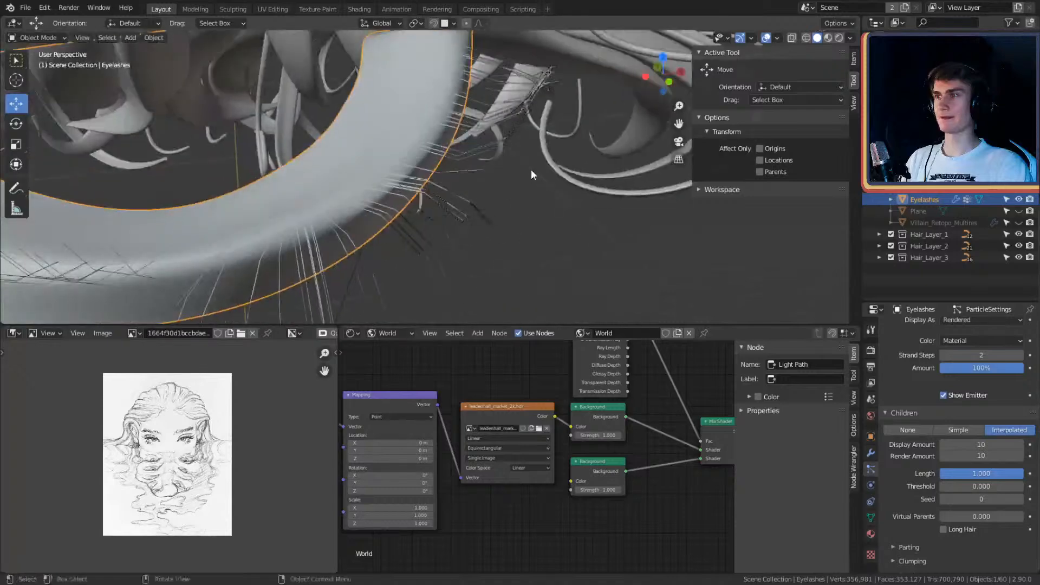
pyautogui.moveTo(423, 128); pyautogui.dragTo(541, 176, button='middle')
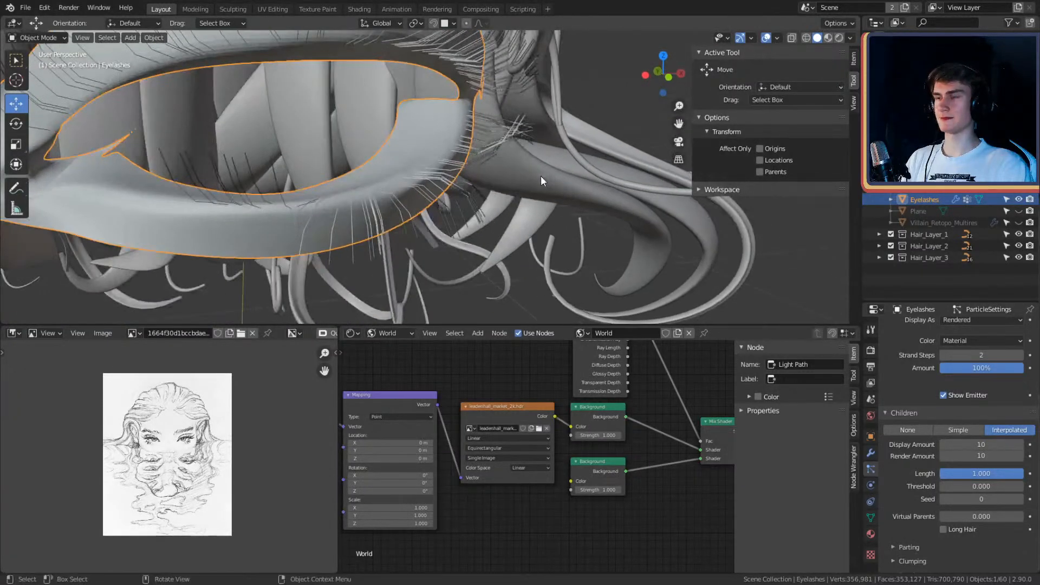
# Step: Recalculate the normals of the entire Eyelashes mesh to the inside and return to Object Mode
pyautogui.press('Tab')
pyautogui.press('a')
pyautogui.press('F3')
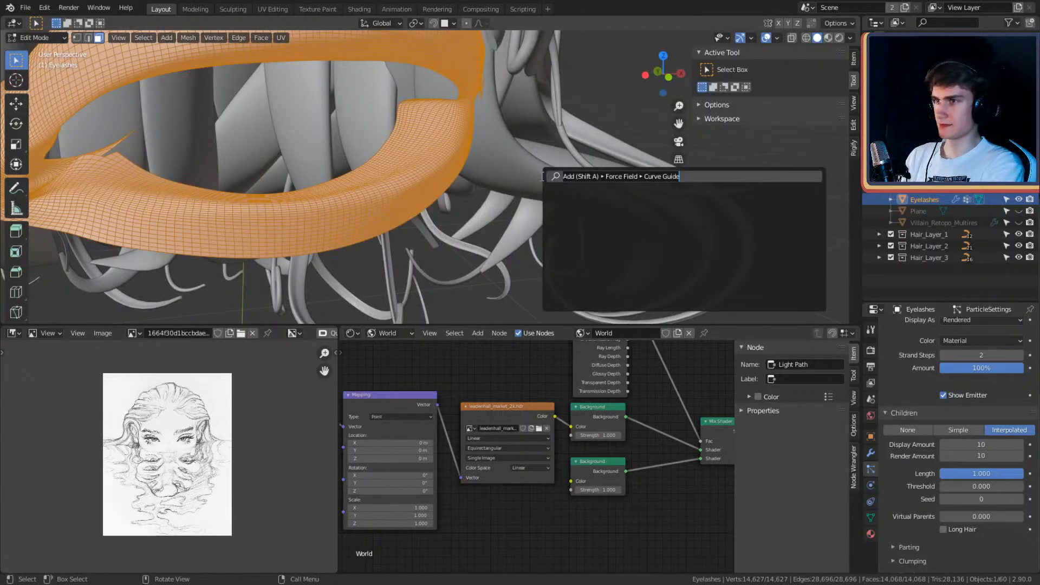
pyautogui.write('norm')
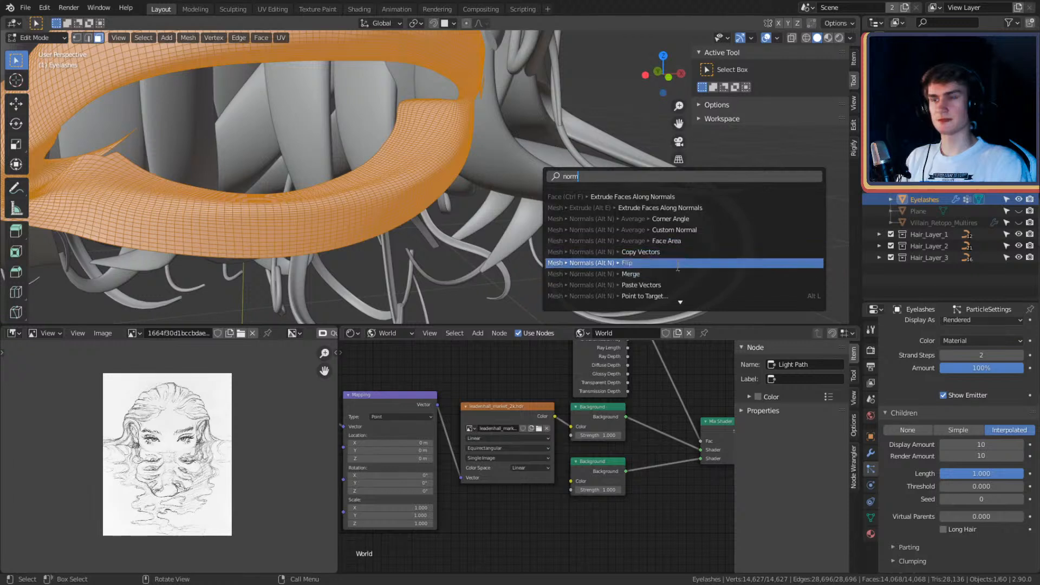
pyautogui.scroll(-3, 659, 262)
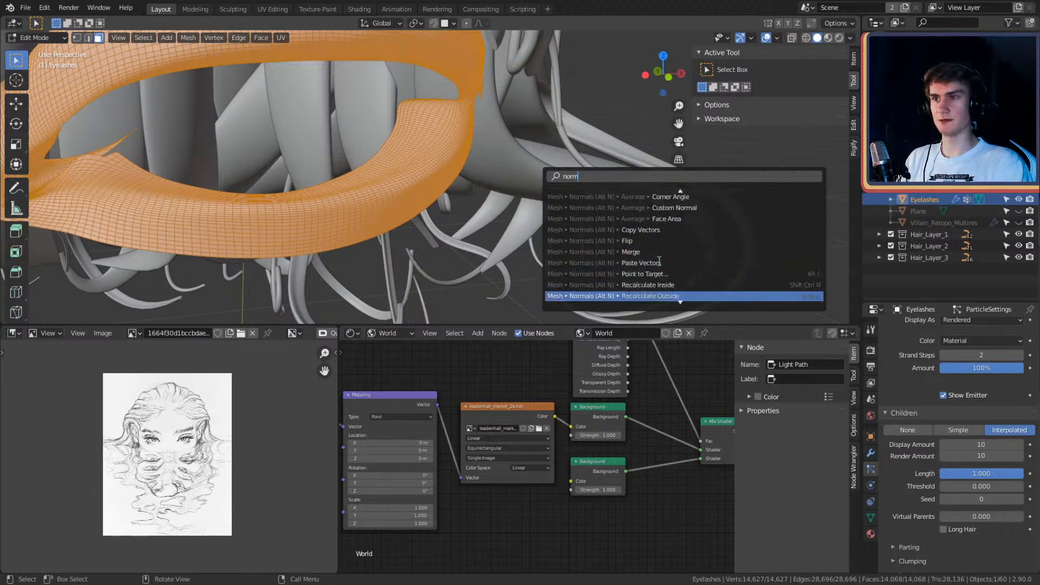
pyautogui.click(666, 264)
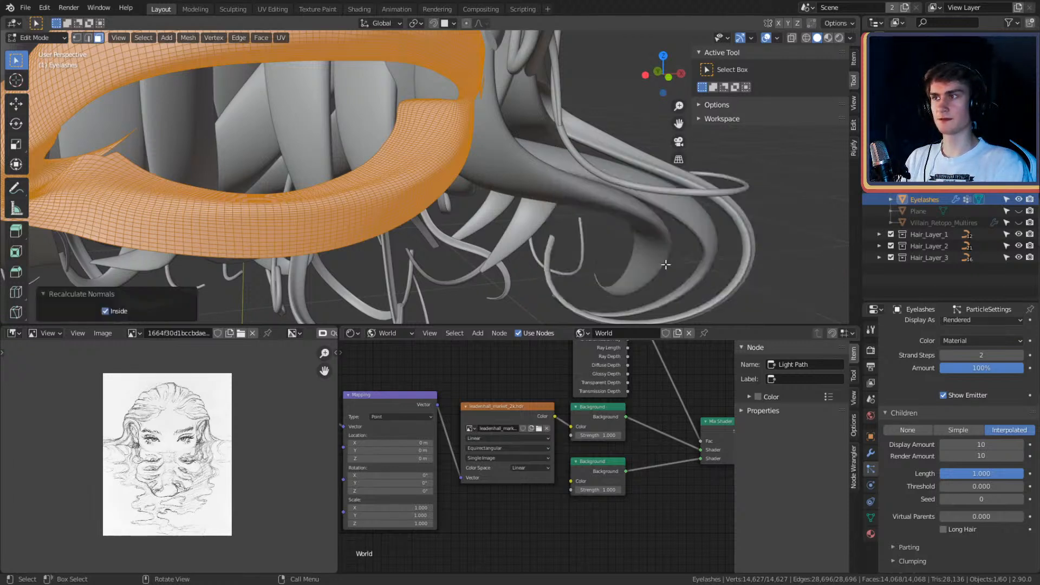
pyautogui.press('Tab')
pyautogui.moveTo(521, 162); pyautogui.dragTo(557, 189, button='middle')
pyautogui.press('F3')
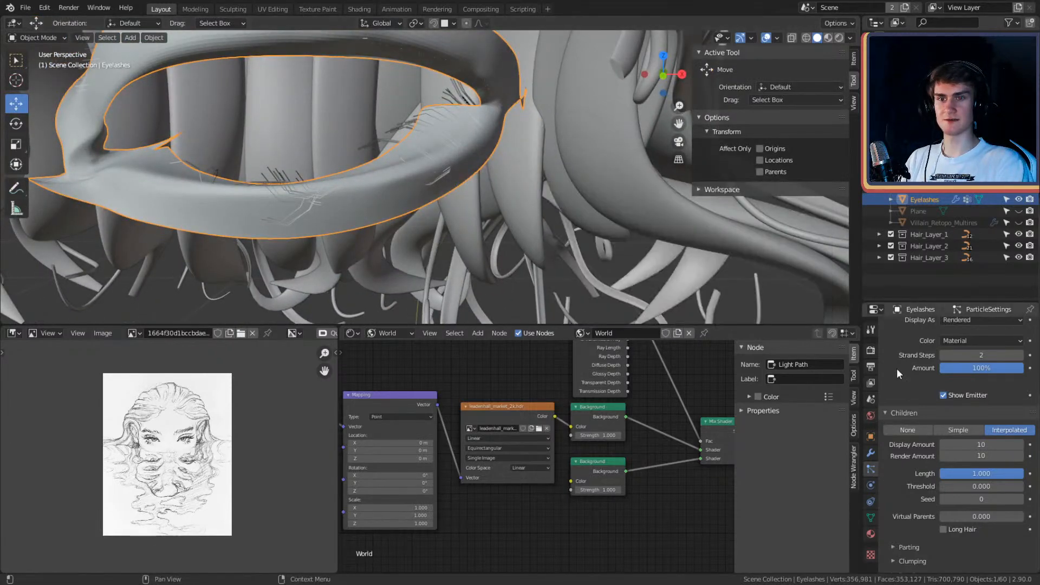
pyautogui.scroll(10, 896, 366)
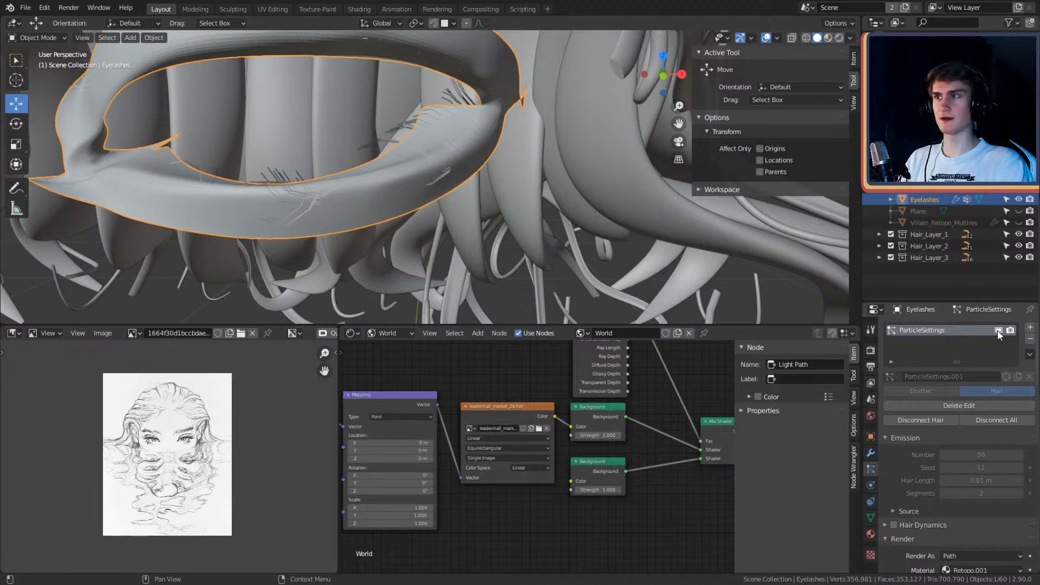
pyautogui.press('F3')
pyautogui.write('f')
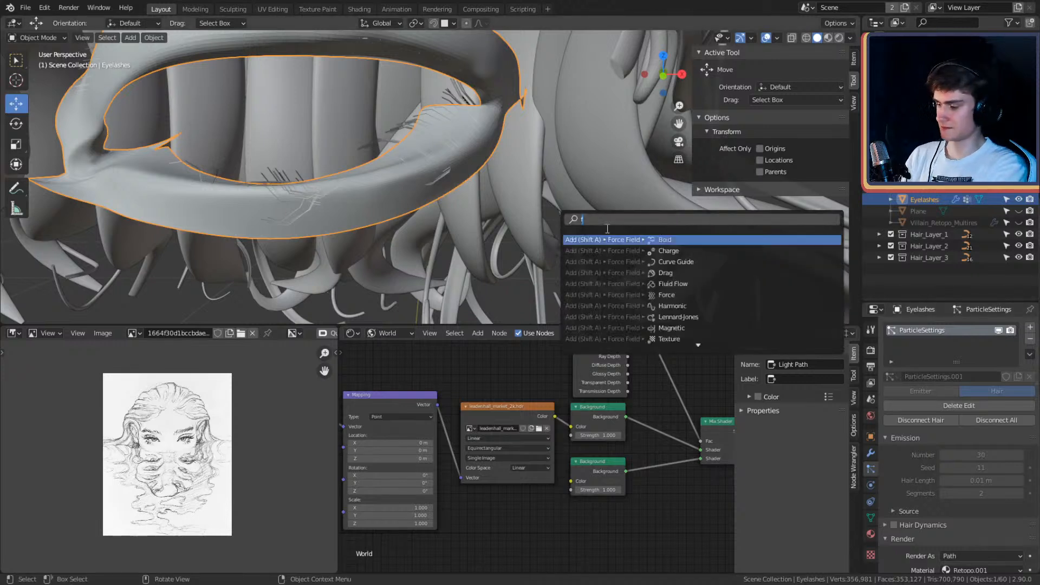
pyautogui.write('li')
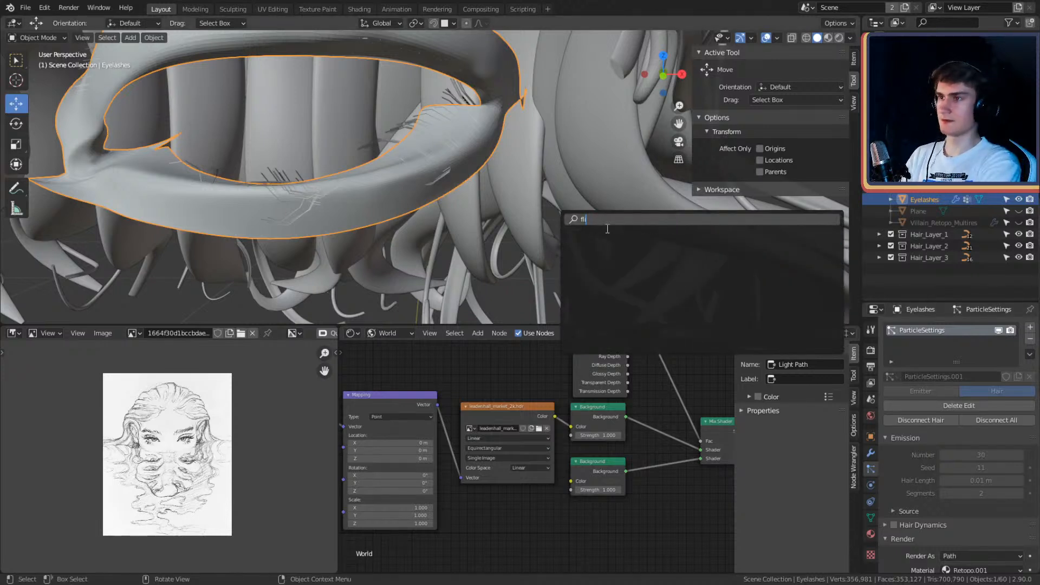
pyautogui.press('BackSpace')
pyautogui.press('BackSpace')
pyautogui.press('BackSpace')
pyautogui.write('no')
pyautogui.press('Escape')
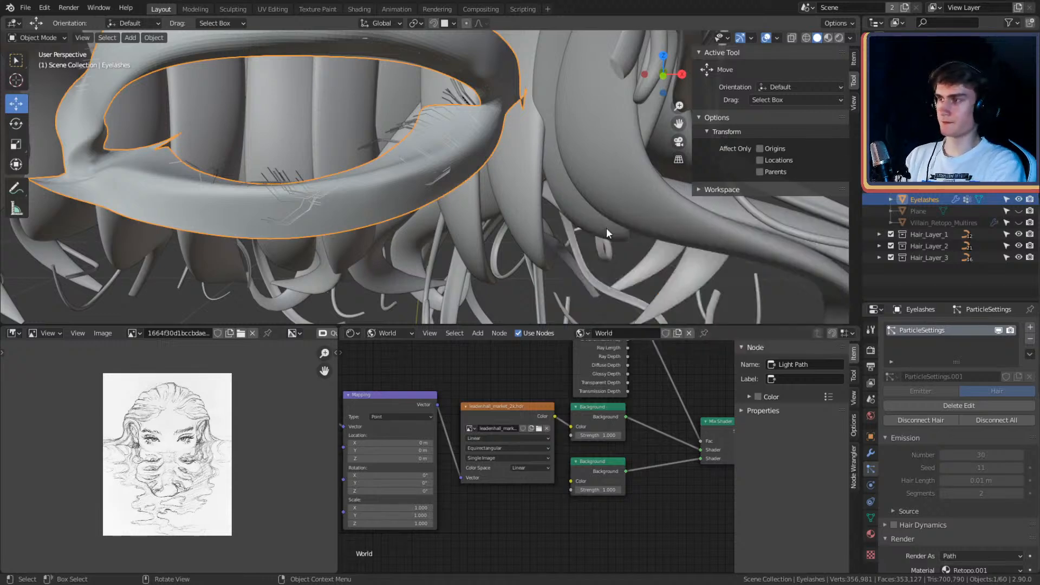
# Step: Flip the normals of the entire Eyelashes mesh in Edit Mode and return to Object Mode
pyautogui.press('Tab')
pyautogui.press('F3')
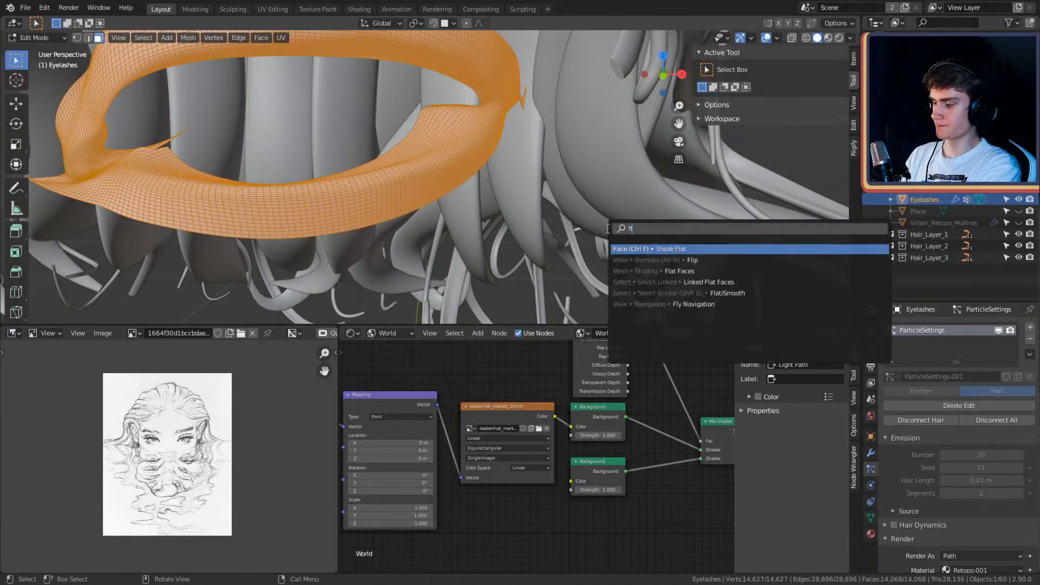
pyautogui.press('Return')
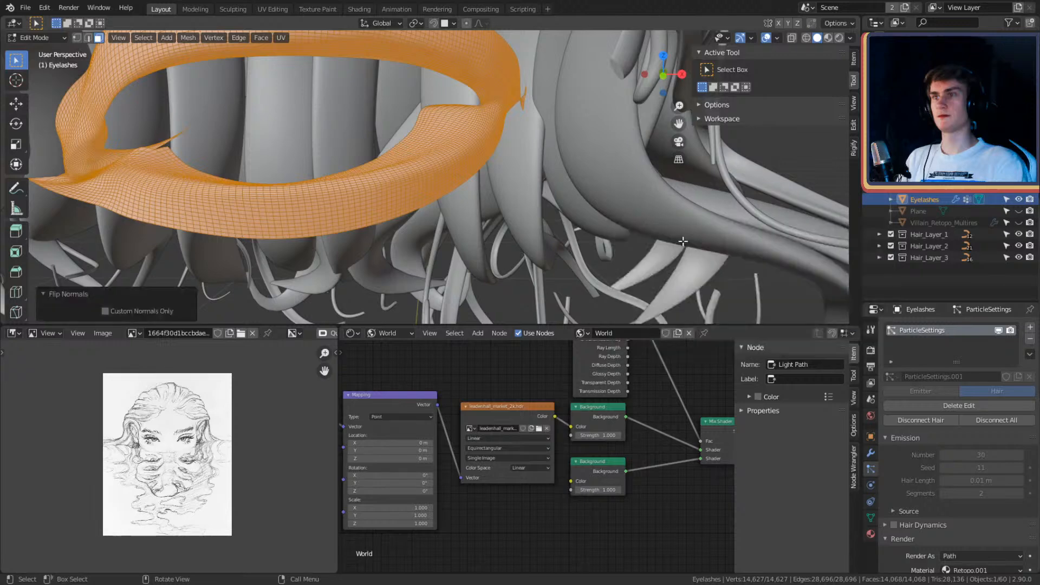
pyautogui.press('Tab')
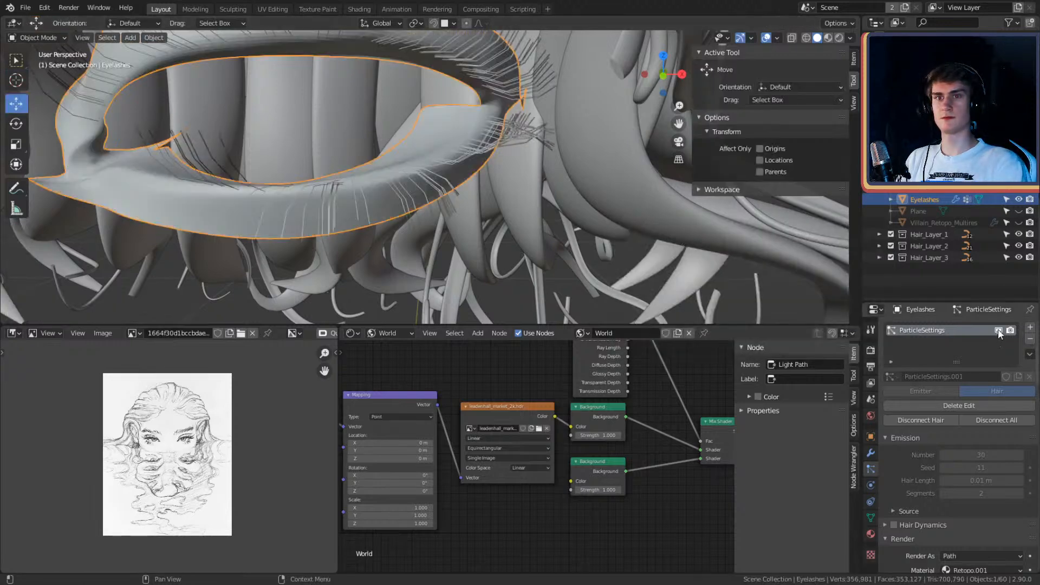
# Step: Switch the child hairs of the Eyelashes particle system to Simple
pyautogui.moveTo(544, 187); pyautogui.dragTo(538, 208, button='middle')
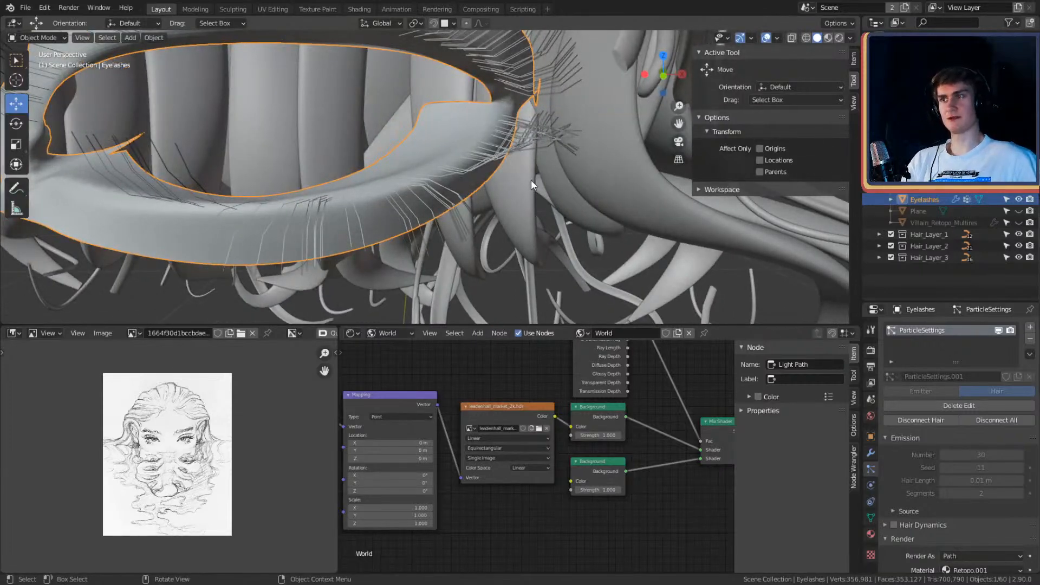
pyautogui.scroll(-10, 930, 389)
pyautogui.click(957, 406)
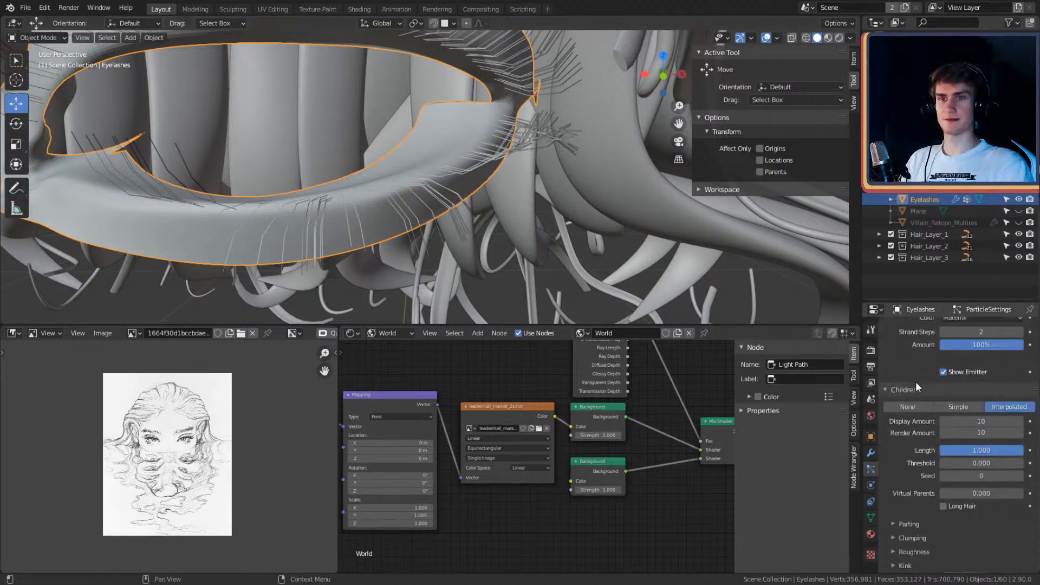
# Step: Switch the eyelash hair children to Simple and reduce their radius to 0.002 m
pyautogui.moveTo(664, 244); pyautogui.dragTo(575, 238, button='middle')
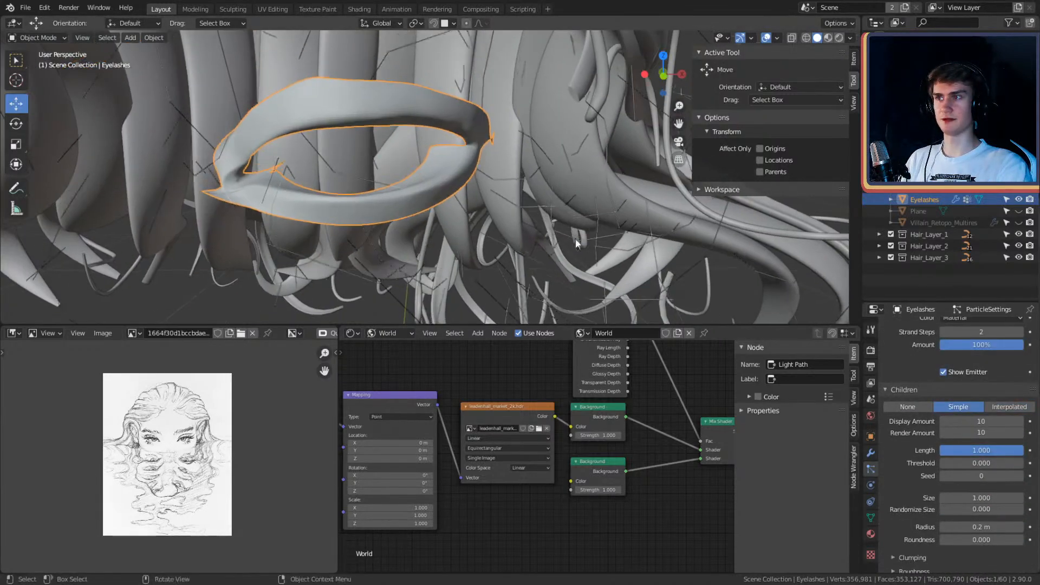
pyautogui.scroll(-2, 901, 431)
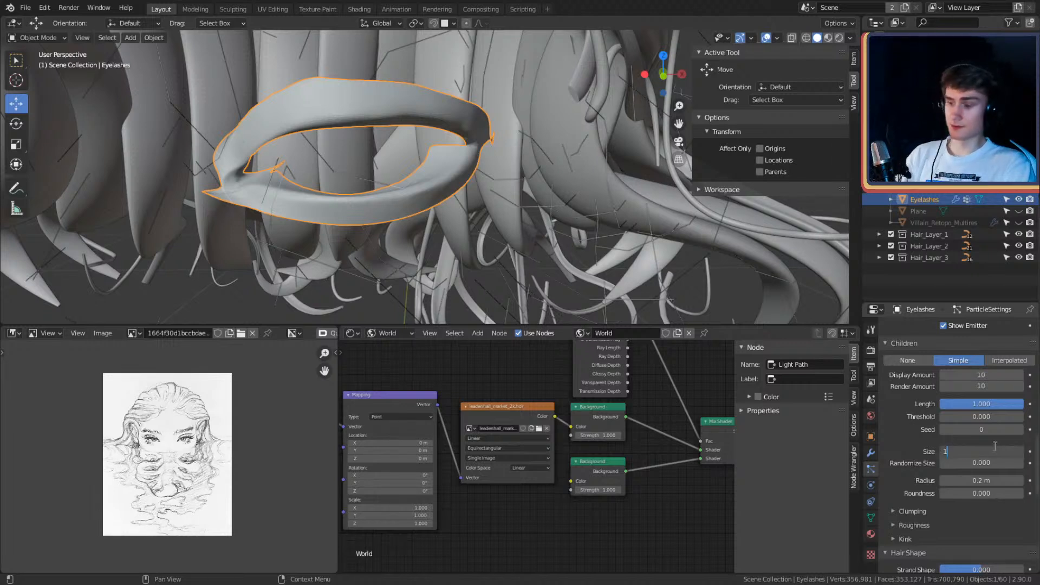
pyautogui.scroll(1, 897, 435)
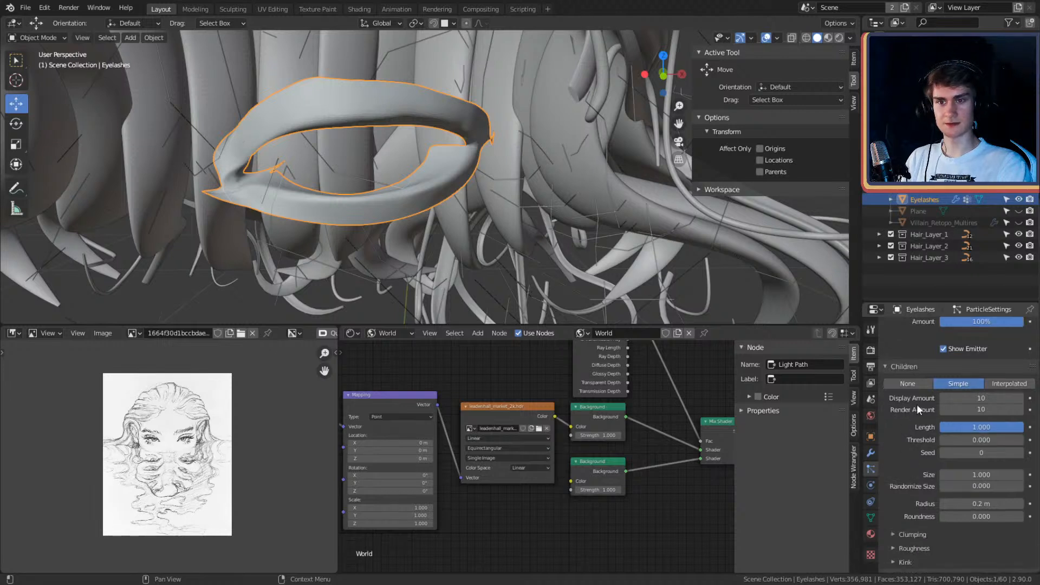
pyautogui.scroll(-1, 915, 408)
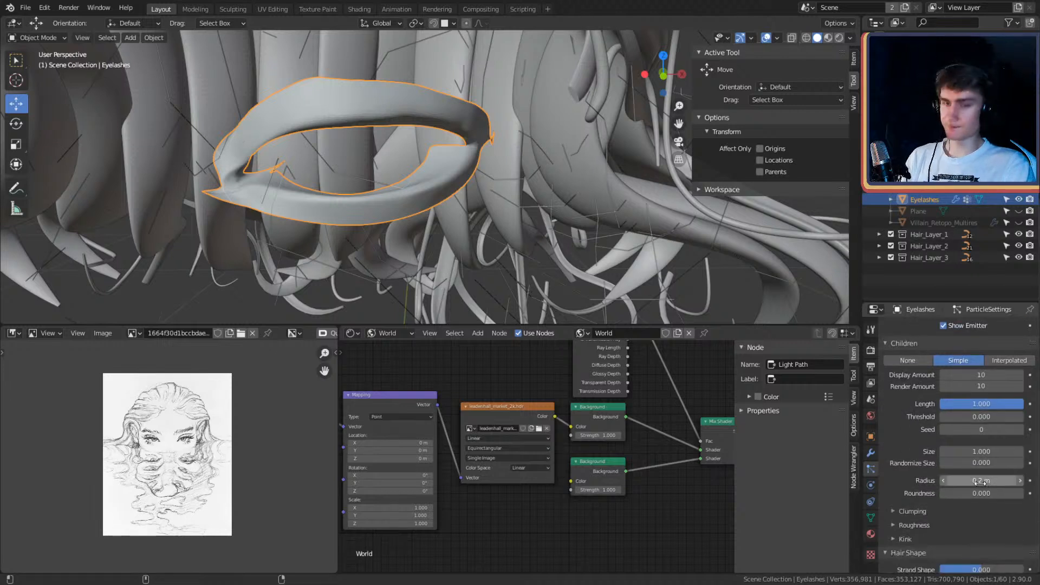
pyautogui.moveTo(980, 481); pyautogui.dragTo(949, 482)
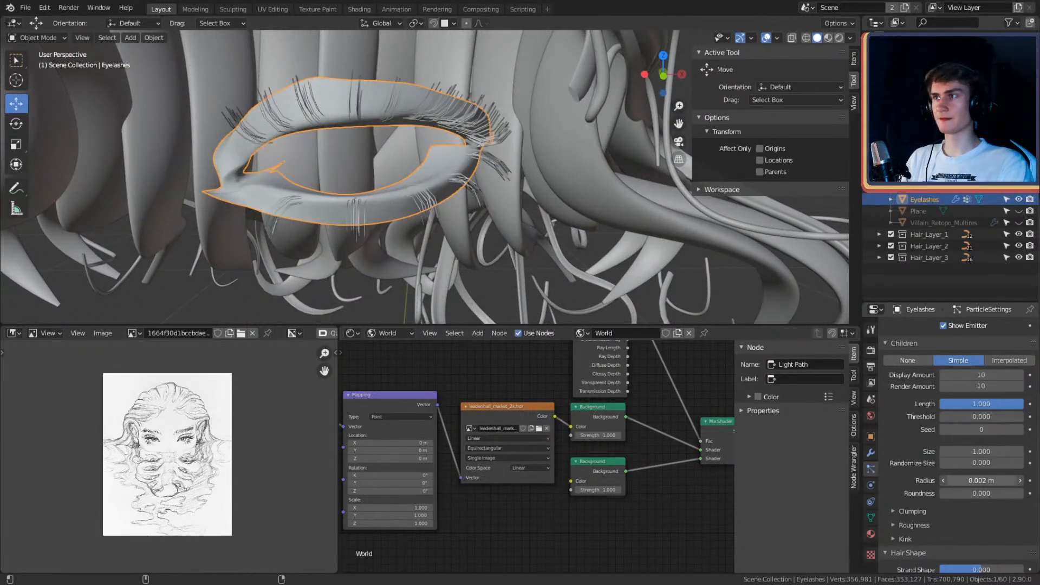
# Step: Lower the display amount of the eyelash child hairs to 3
pyautogui.scroll(5, 540, 239)
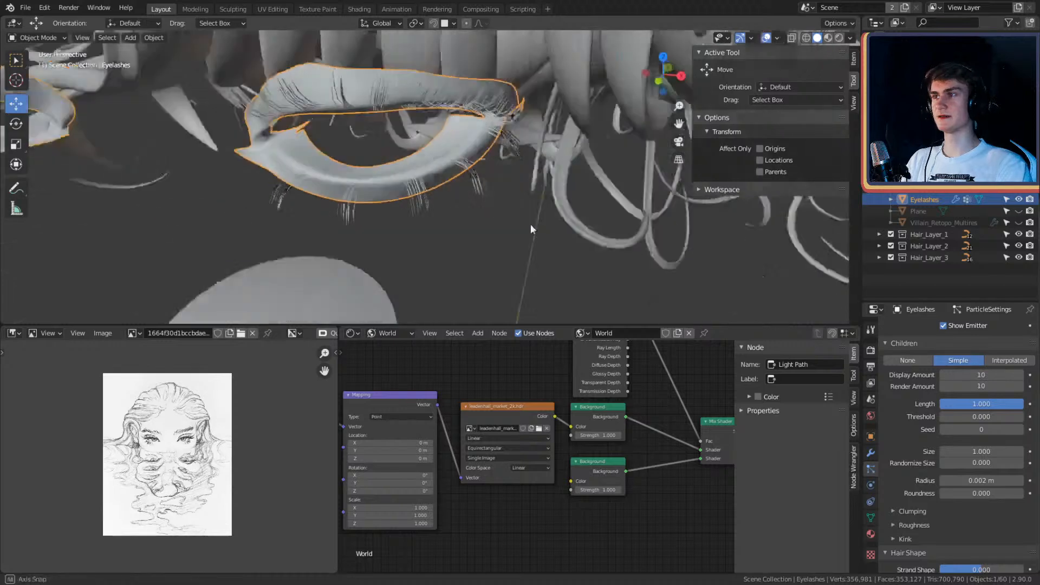
pyautogui.moveTo(511, 229); pyautogui.dragTo(531, 219, button='middle')
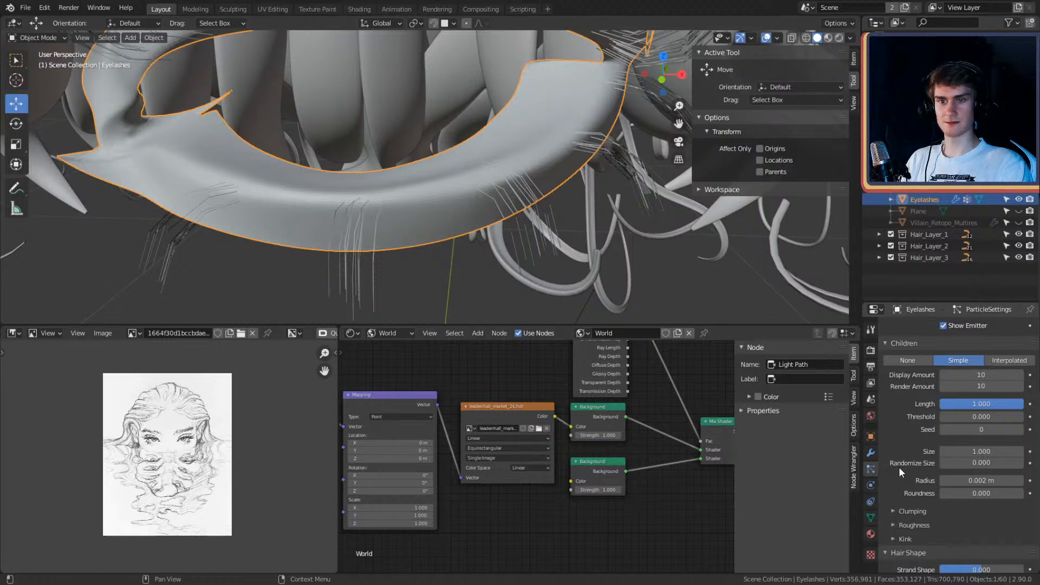
pyautogui.moveTo(623, 276); pyautogui.dragTo(579, 234, button='middle')
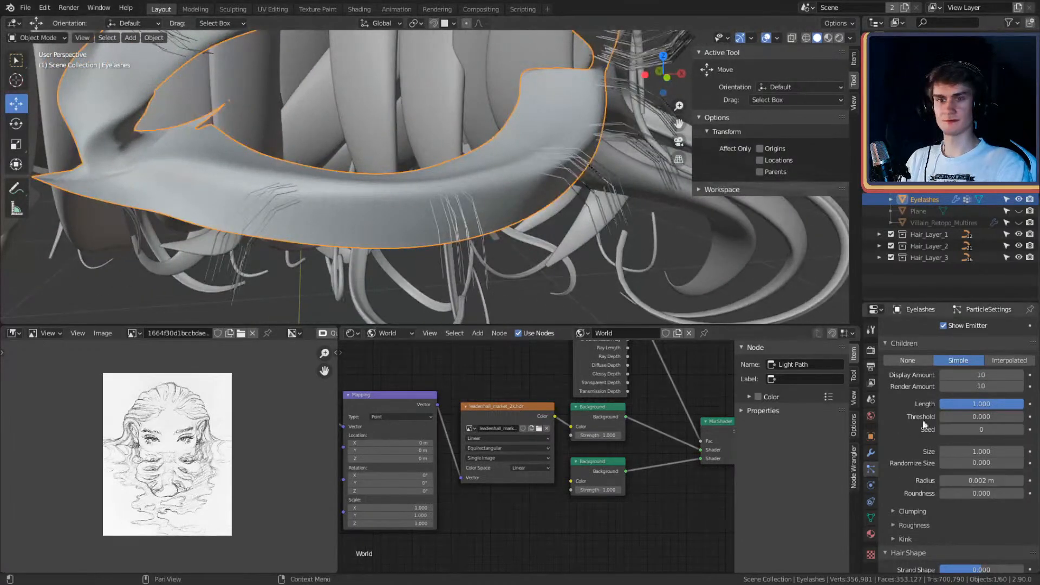
pyautogui.scroll(1, 924, 424)
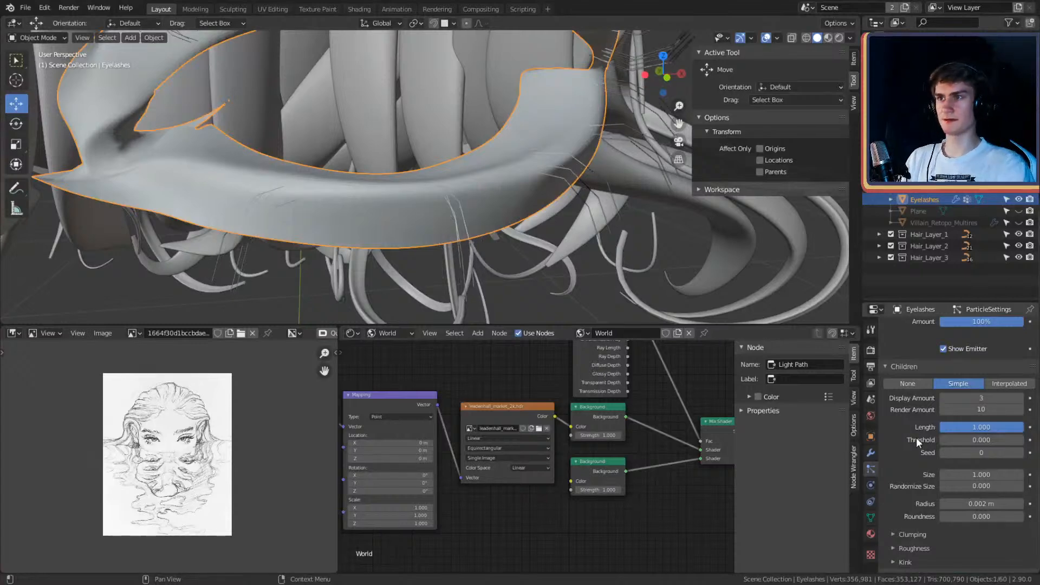
# Step: Shorten the eyelash child hairs to a length of 0.703 with a threshold of 0.514
pyautogui.moveTo(607, 254); pyautogui.dragTo(645, 268, button='middle')
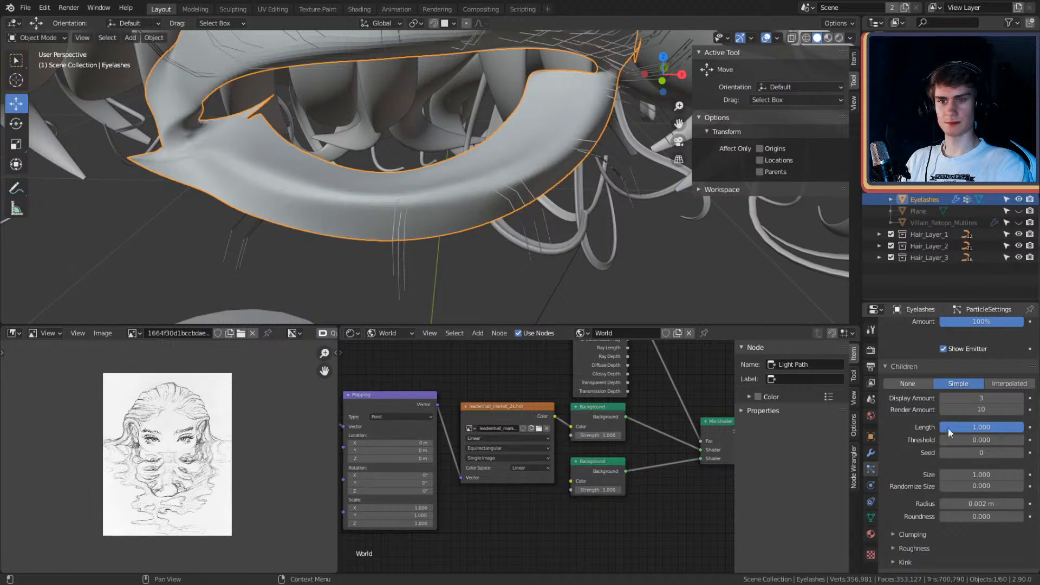
pyautogui.moveTo(983, 427)
pyautogui.mouseDown()
pyautogui.moveTo(947, 426)
pyautogui.moveTo(955, 439)
pyautogui.moveTo(989, 440)
pyautogui.mouseUp()
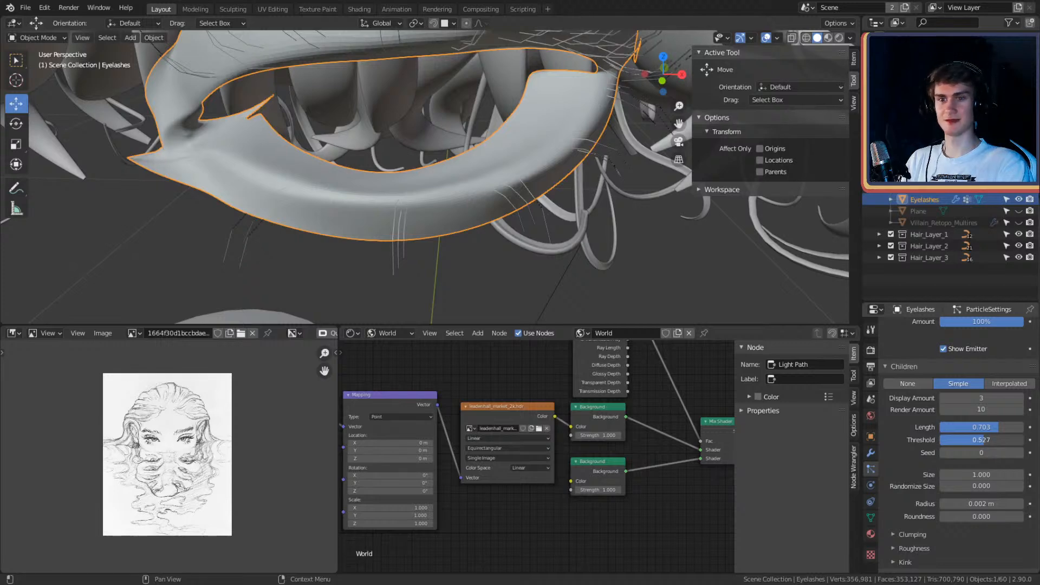
pyautogui.moveTo(528, 232); pyautogui.dragTo(609, 221, button='middle')
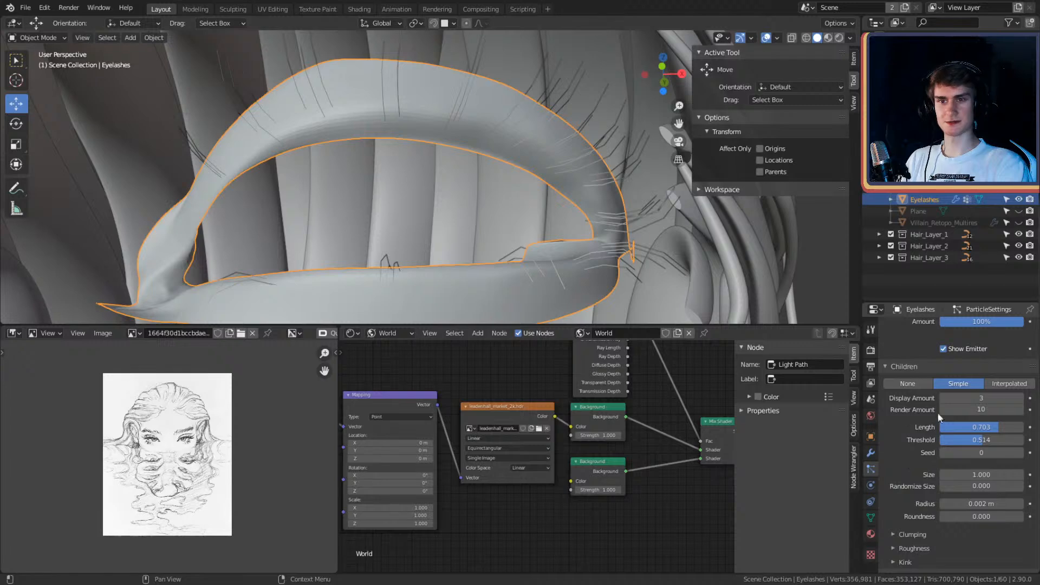
# Step: Set the render amount of the eyelash child hairs to 3
pyautogui.click(983, 407)
pyautogui.write('3')
pyautogui.press('Return')
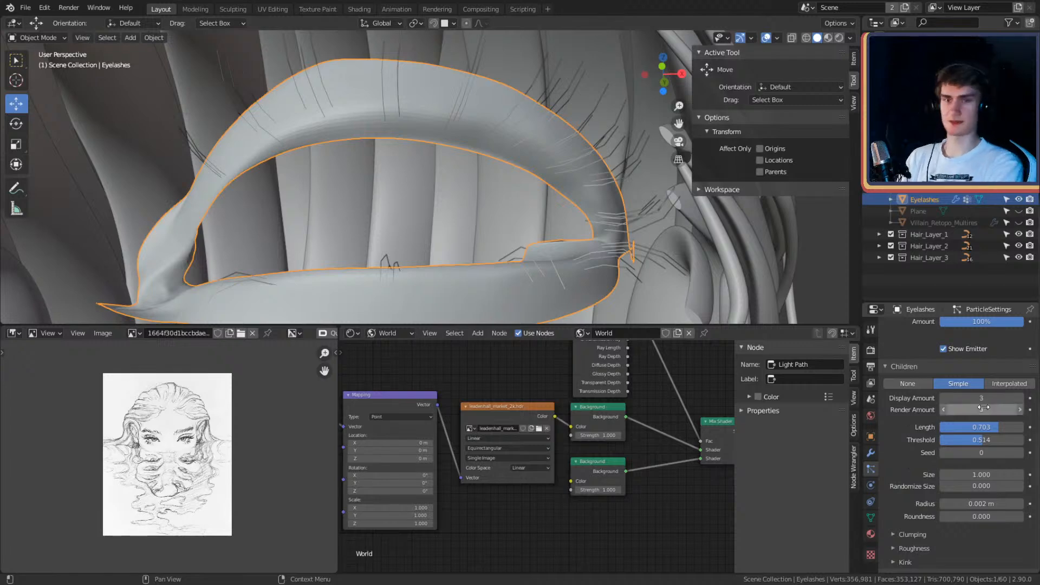
pyautogui.moveTo(583, 196)
pyautogui.mouseDown(button='middle')
pyautogui.moveTo(531, 154)
pyautogui.moveTo(609, 221)
pyautogui.moveTo(609, 202)
pyautogui.moveTo(529, 148)
pyautogui.moveTo(583, 132)
pyautogui.moveTo(584, 153)
pyautogui.moveTo(553, 155)
pyautogui.moveTo(590, 173)
pyautogui.moveTo(586, 213)
pyautogui.mouseUp(button='middle')
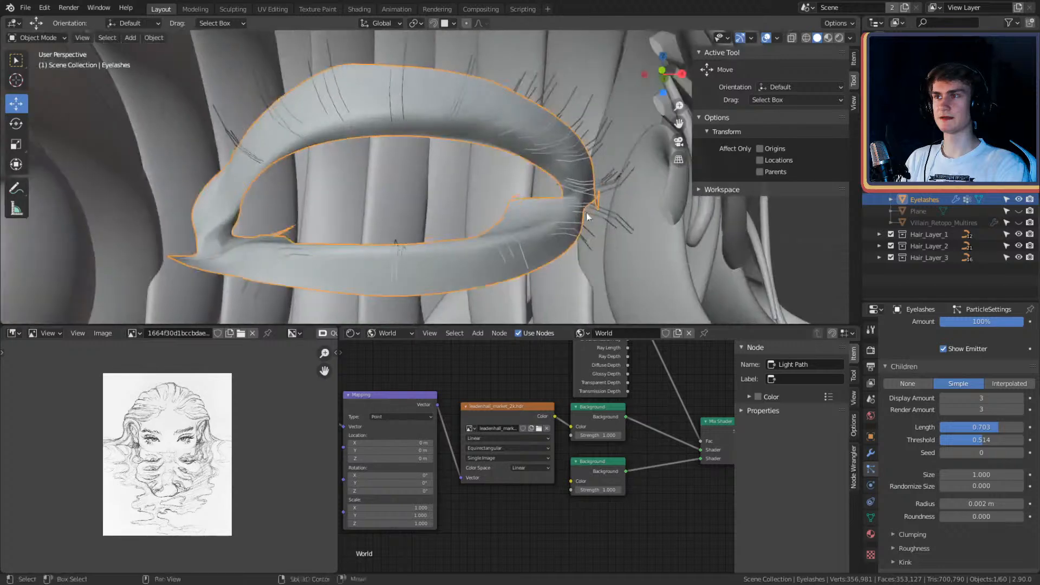
# Step: Try 5 strand steps in the eyelash hair's viewport display and inspect the lashes' curvature
pyautogui.scroll(2, 586, 213)
pyautogui.scroll(3, 943, 449)
pyautogui.scroll(8, 943, 448)
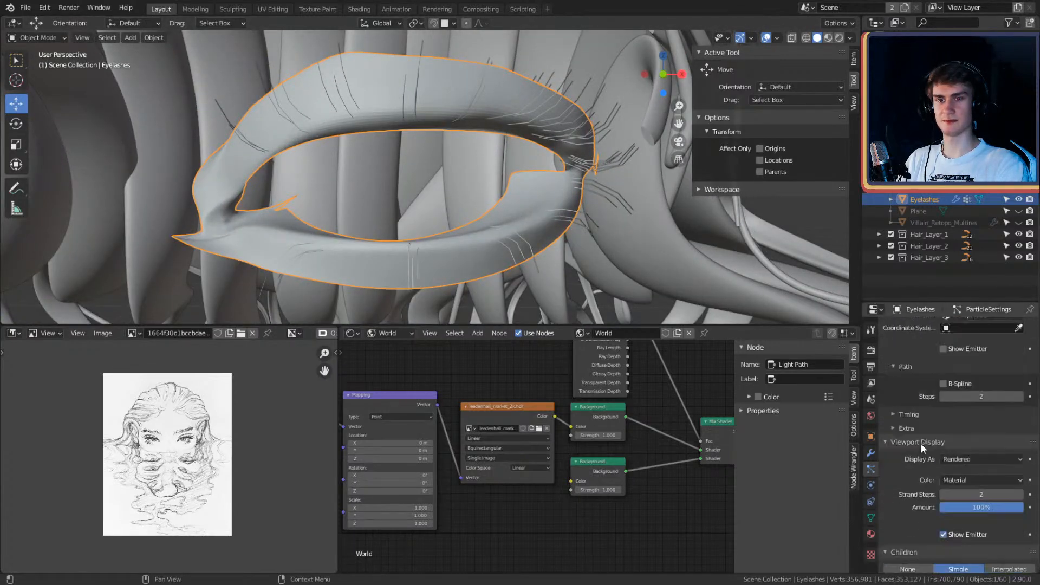
pyautogui.scroll(-4, 913, 465)
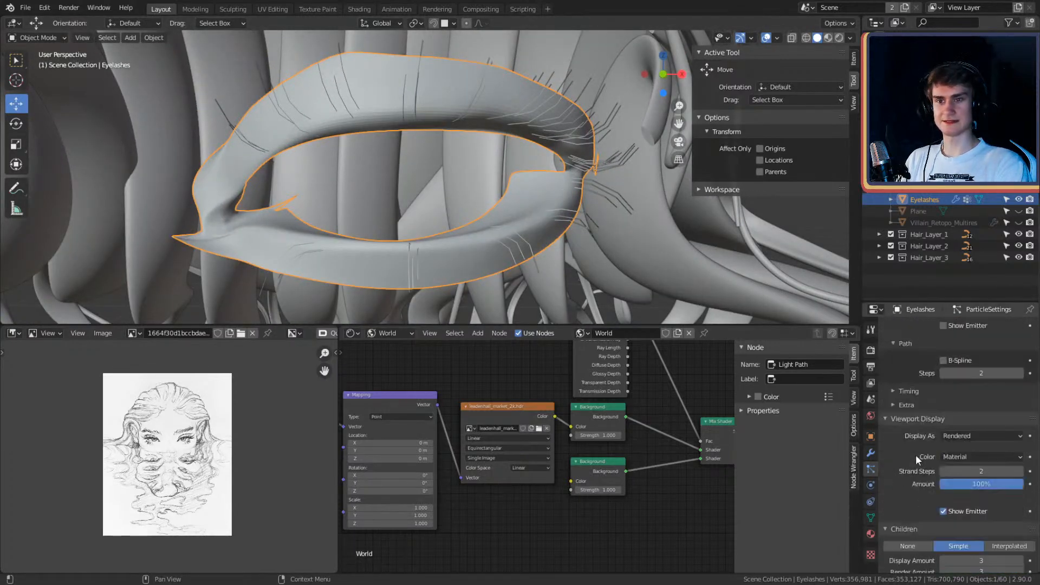
pyautogui.moveTo(547, 157); pyautogui.dragTo(591, 230, button='middle')
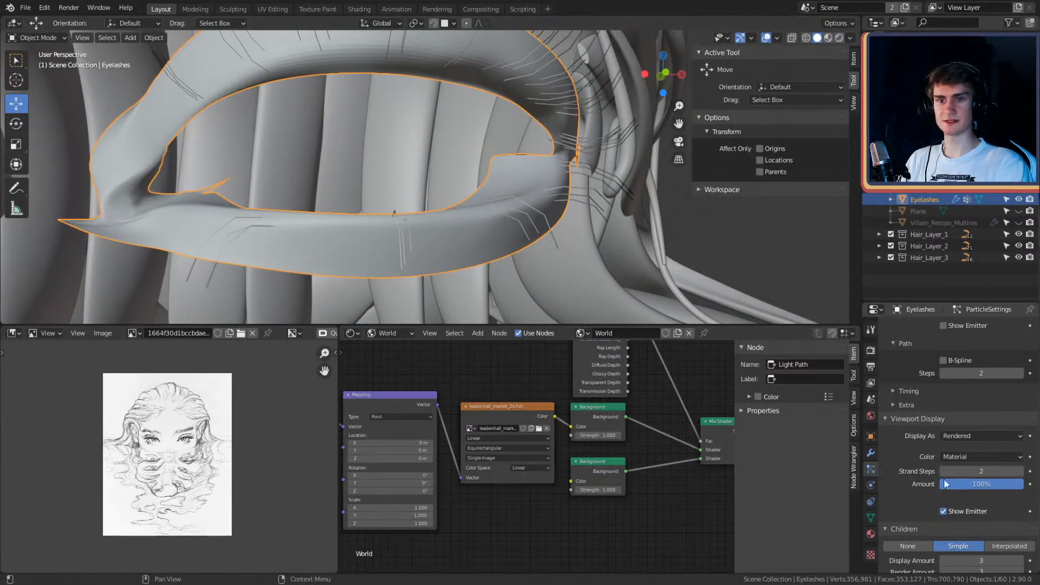
pyautogui.click(982, 471)
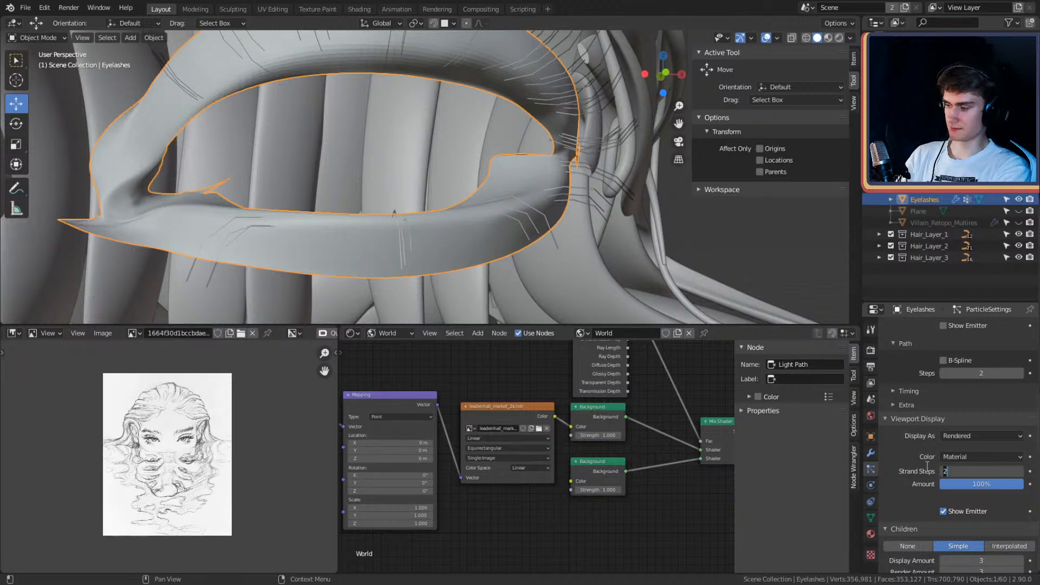
pyautogui.write('5')
pyautogui.press('Return')
pyautogui.moveTo(541, 157); pyautogui.dragTo(566, 220, button='middle')
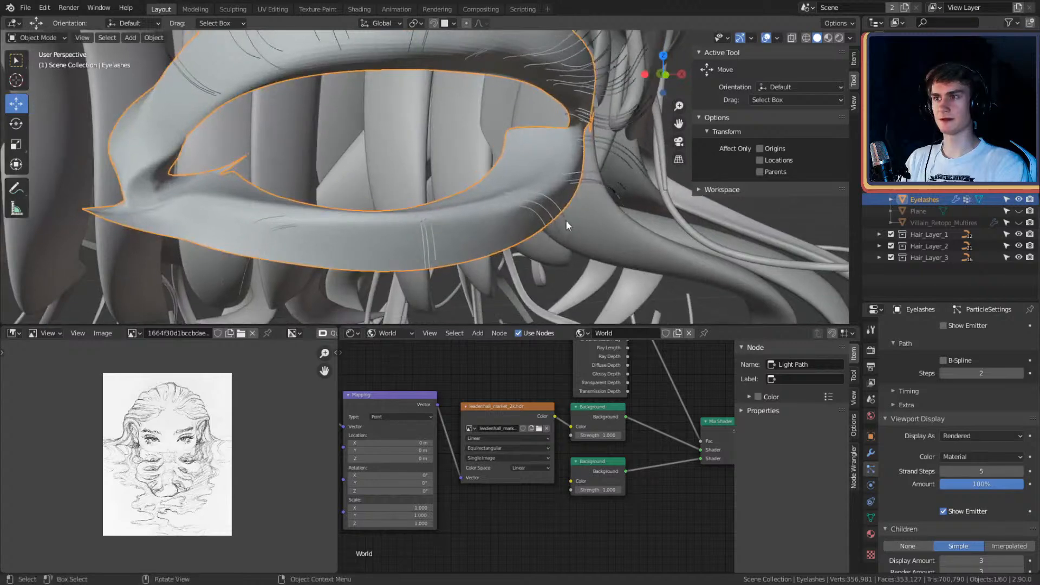
# Step: Return the eyelash hair's viewport strand steps to 2
pyautogui.click(975, 472)
pyautogui.write('2')
pyautogui.press('Return')
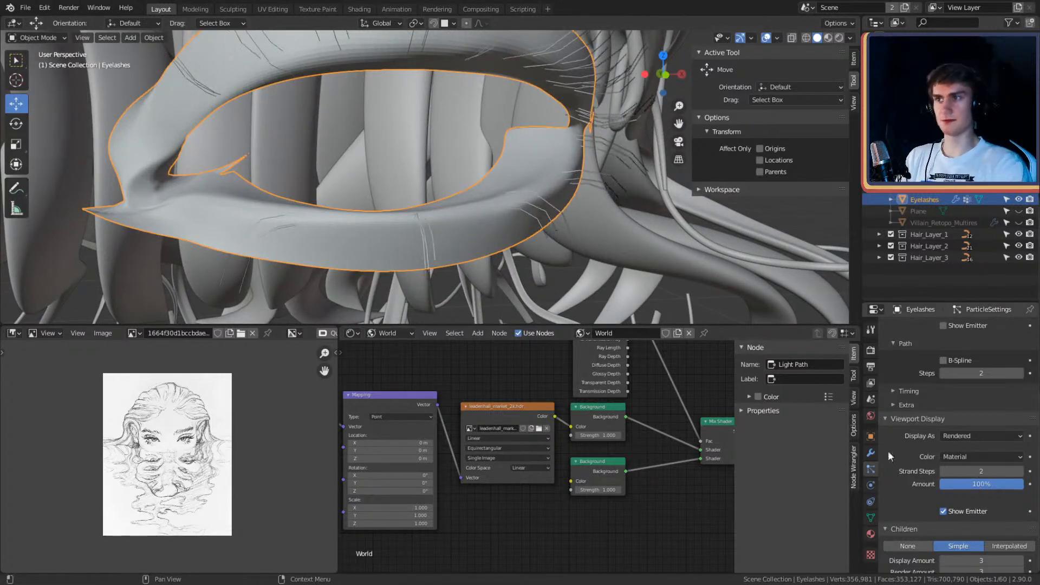
pyautogui.moveTo(538, 219); pyautogui.dragTo(618, 236, button='middle')
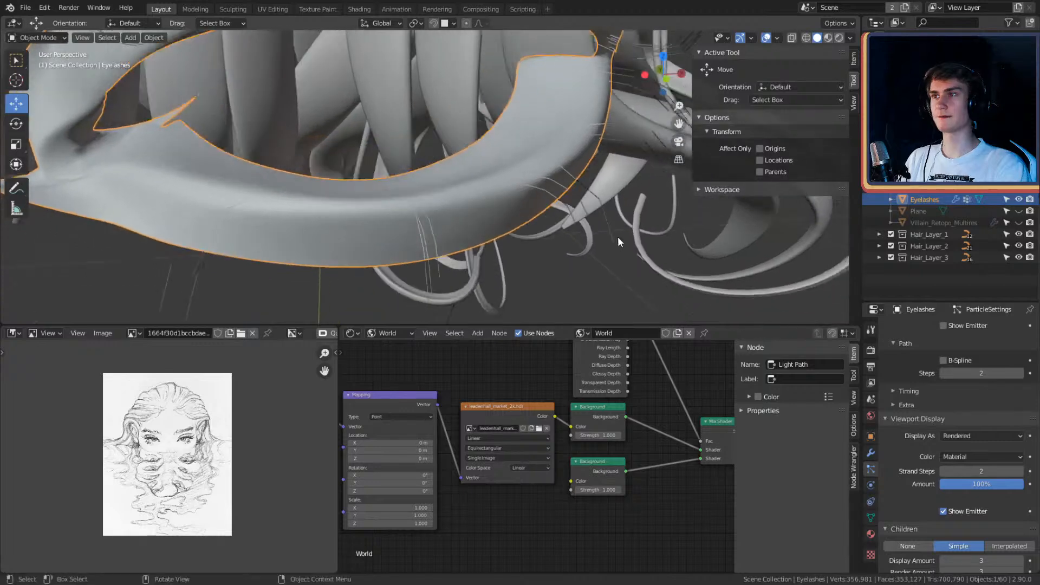
# Step: Review the eyelash particle system's emission, children, hair shape and vertex group settings against the lashes on the model
pyautogui.hotkey('alt', 'a')
pyautogui.click(506, 204)
pyautogui.scroll(-5, 928, 442)
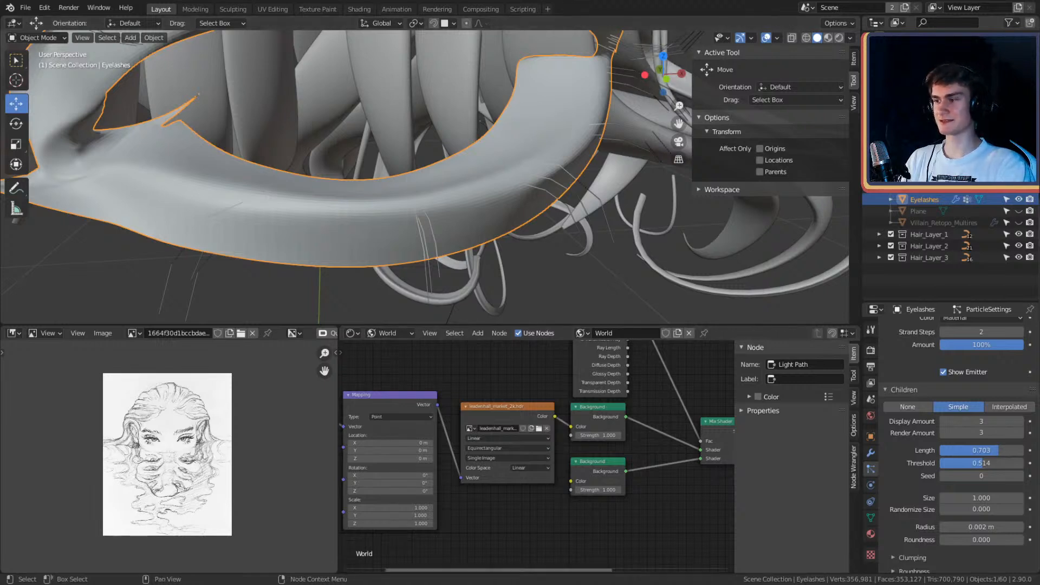
pyautogui.click(153, 38)
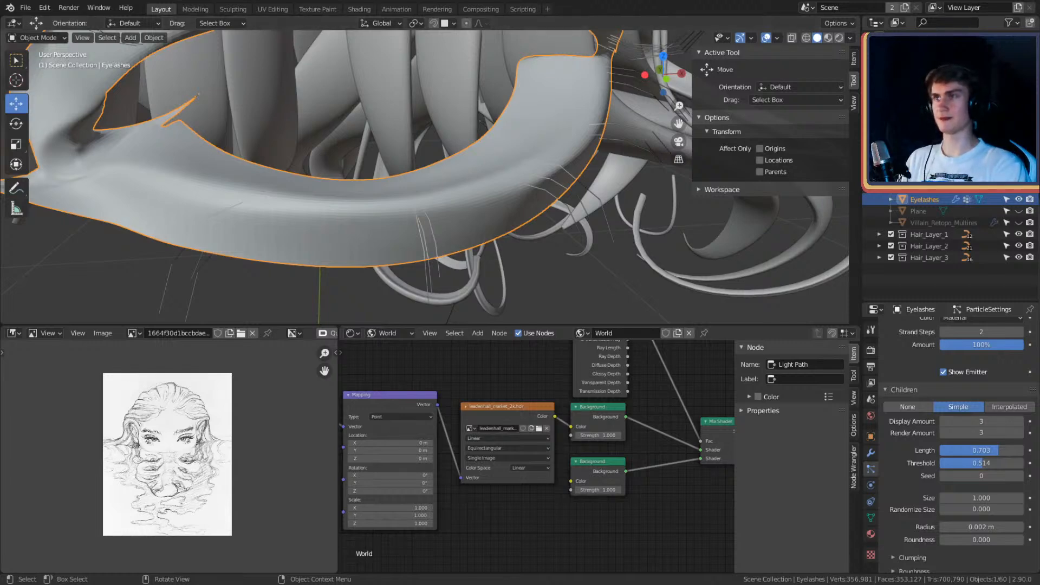
pyautogui.scroll(-4, 521, 163)
pyautogui.moveTo(521, 162); pyautogui.dragTo(534, 220, button='middle')
pyautogui.scroll(2, 645, 199)
pyautogui.scroll(2, 516, 213)
pyautogui.scroll(8, 899, 420)
pyautogui.scroll(6, 901, 420)
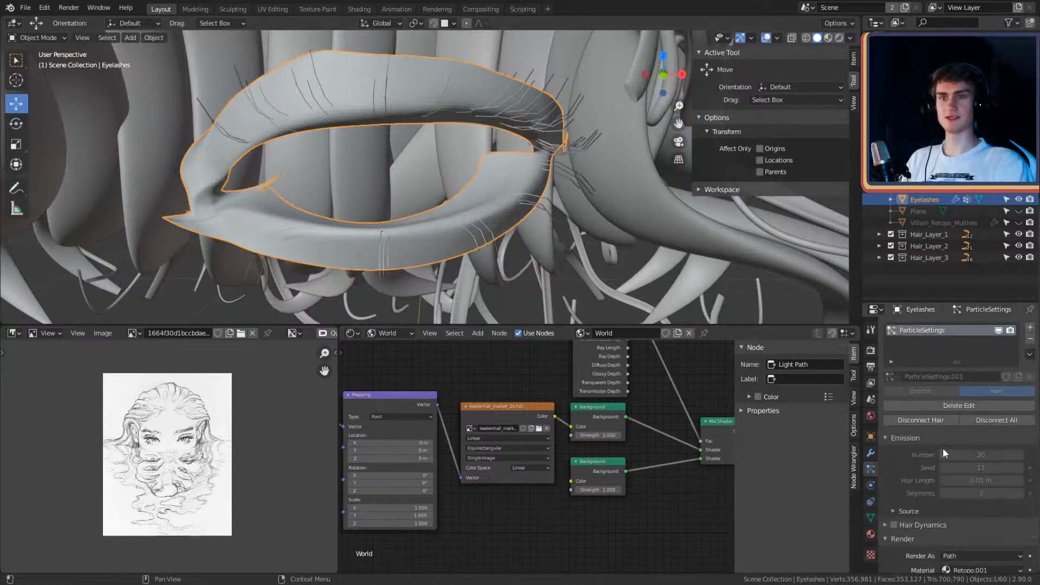
pyautogui.scroll(-4, 802, 260)
pyautogui.scroll(-12, 903, 428)
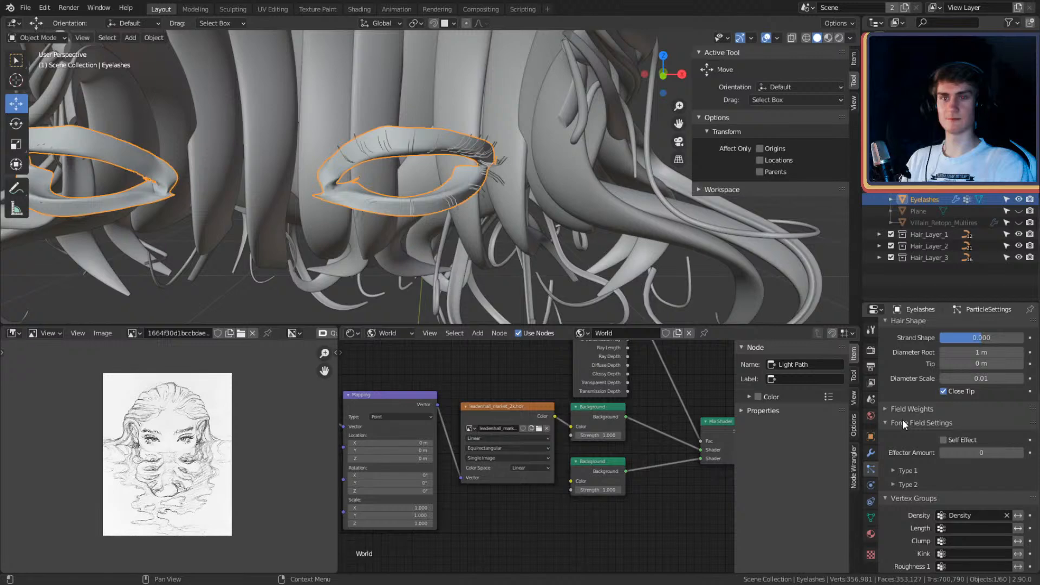
pyautogui.scroll(-3, 902, 418)
pyautogui.scroll(9, 902, 417)
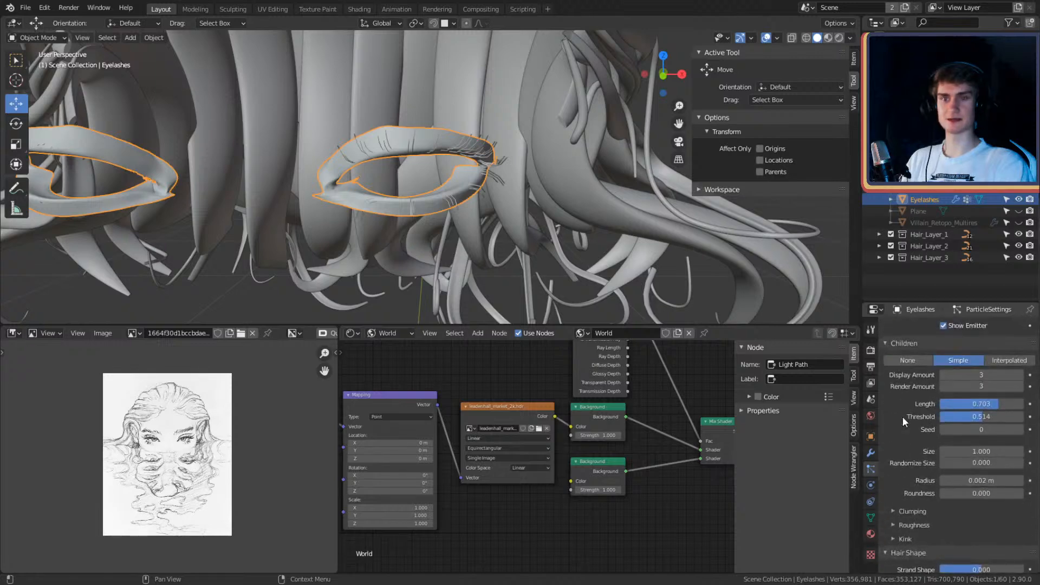
pyautogui.scroll(2, 516, 229)
pyautogui.scroll(4, 516, 228)
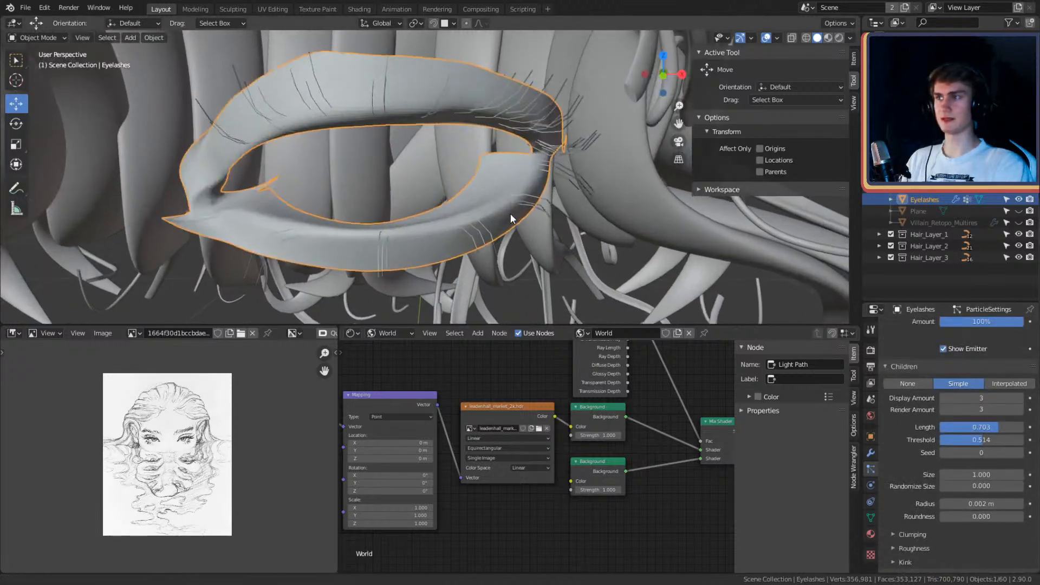
# Step: Preview the eyelashes in rendered shading and unhide the Villain_Retopo_Multires head mesh in the viewport
pyautogui.press('z')
pyautogui.click(499, 152)
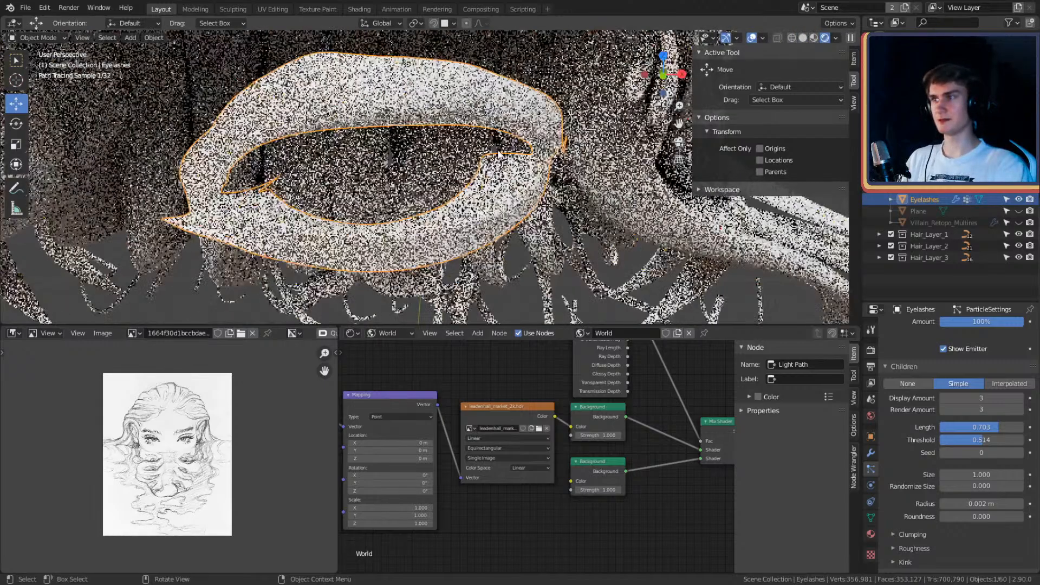
pyautogui.moveTo(499, 154); pyautogui.dragTo(560, 199, button='middle')
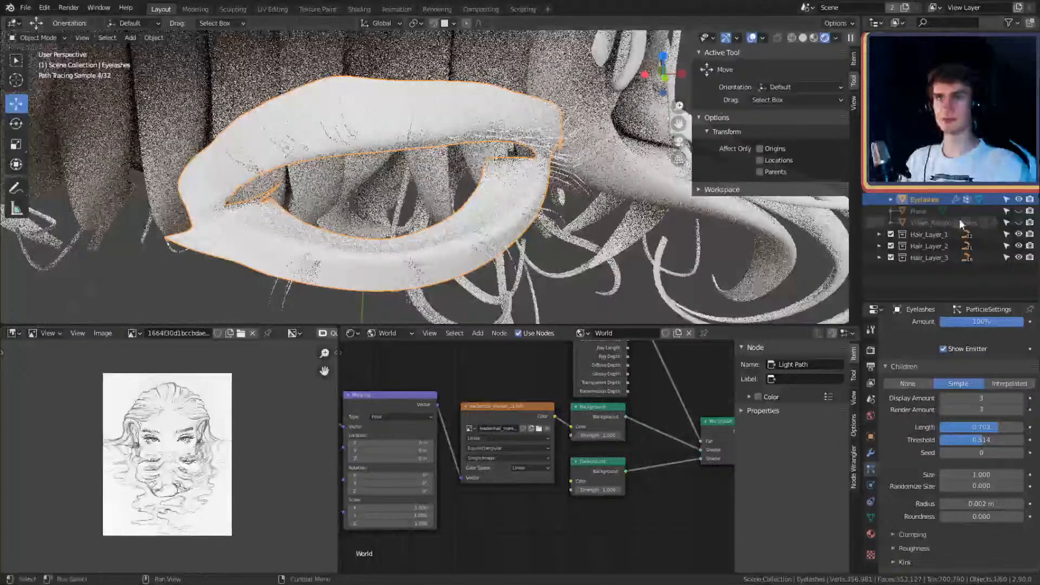
pyautogui.click(1018, 223)
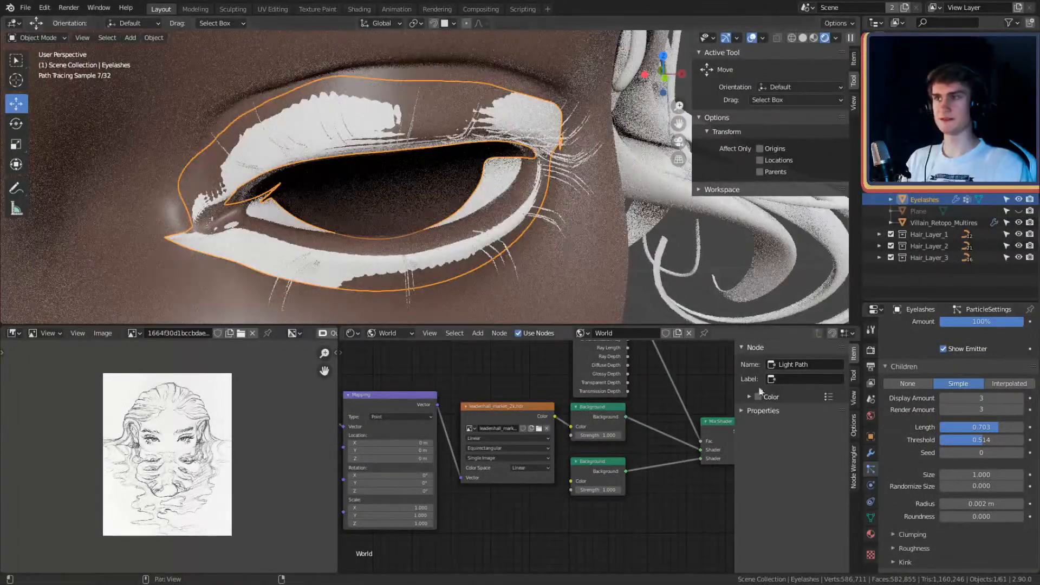
# Step: Set the viewport display colour of the eyelashes' Retopo.001 material to black
pyautogui.moveTo(561, 280); pyautogui.dragTo(564, 227, button='middle')
pyautogui.scroll(6, 926, 453)
pyautogui.scroll(8, 925, 452)
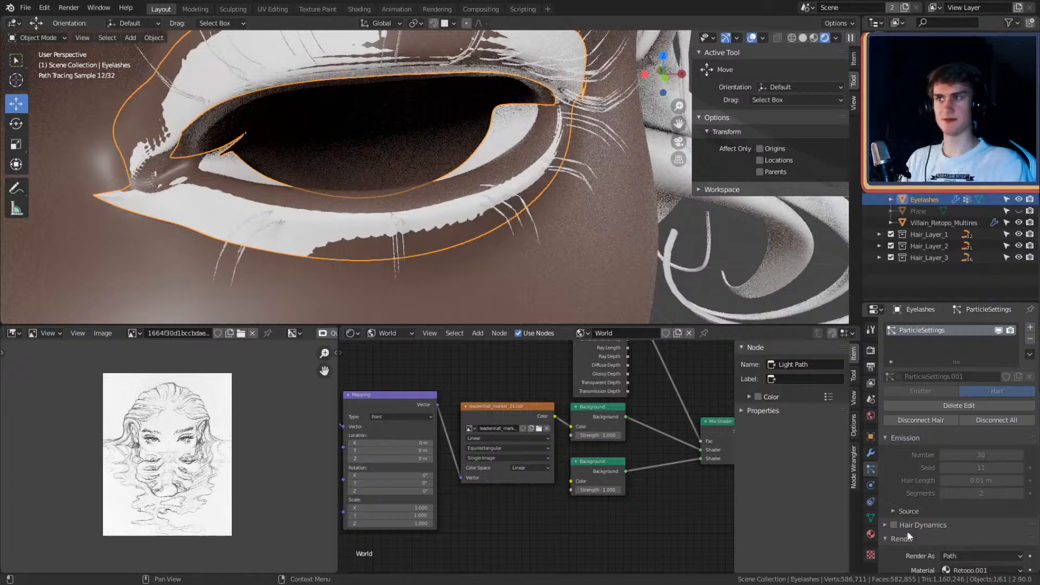
pyautogui.click(869, 535)
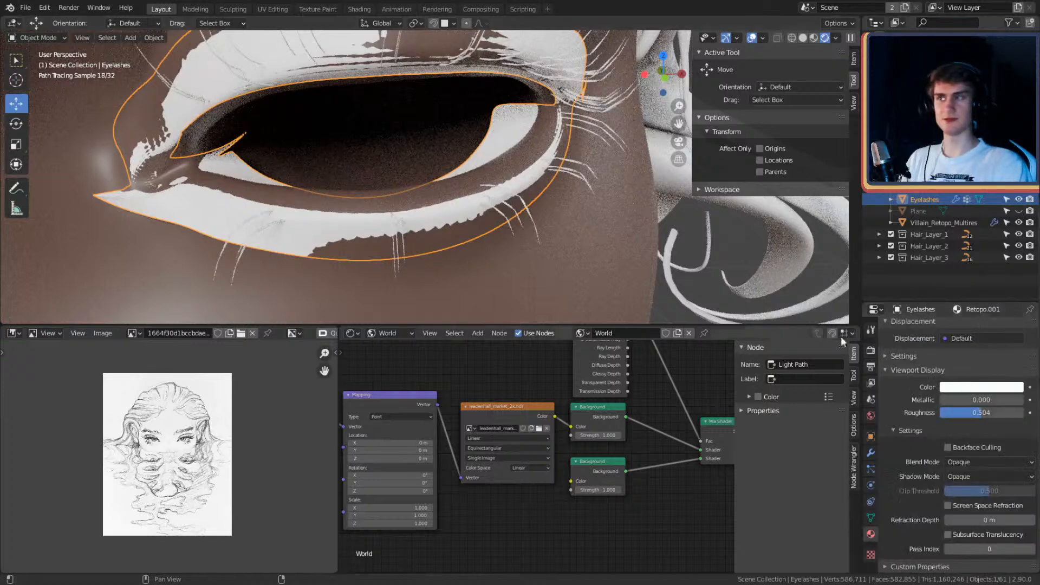
pyautogui.click(961, 386)
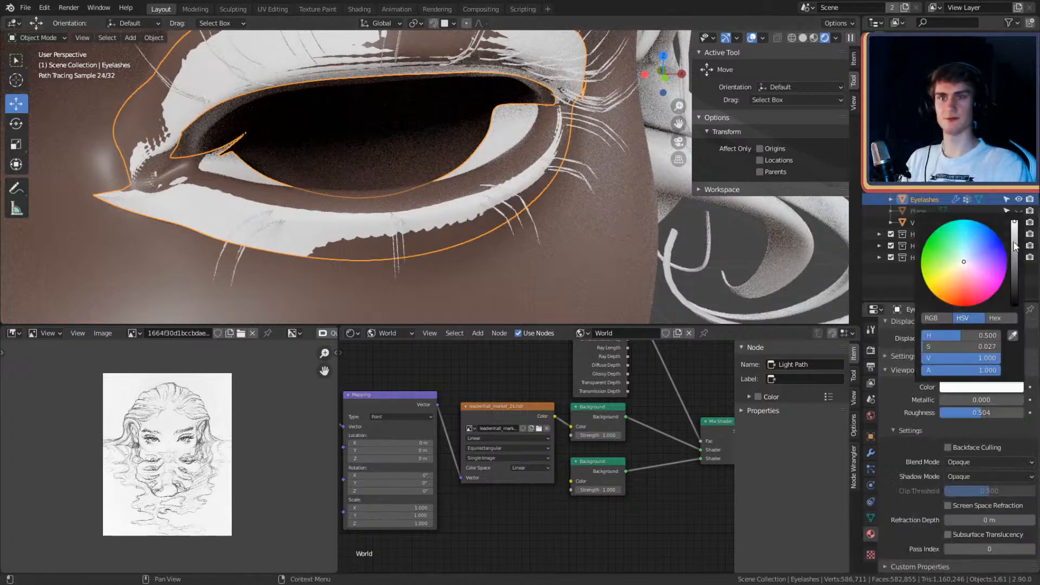
pyautogui.moveTo(1016, 249); pyautogui.dragTo(1016, 311)
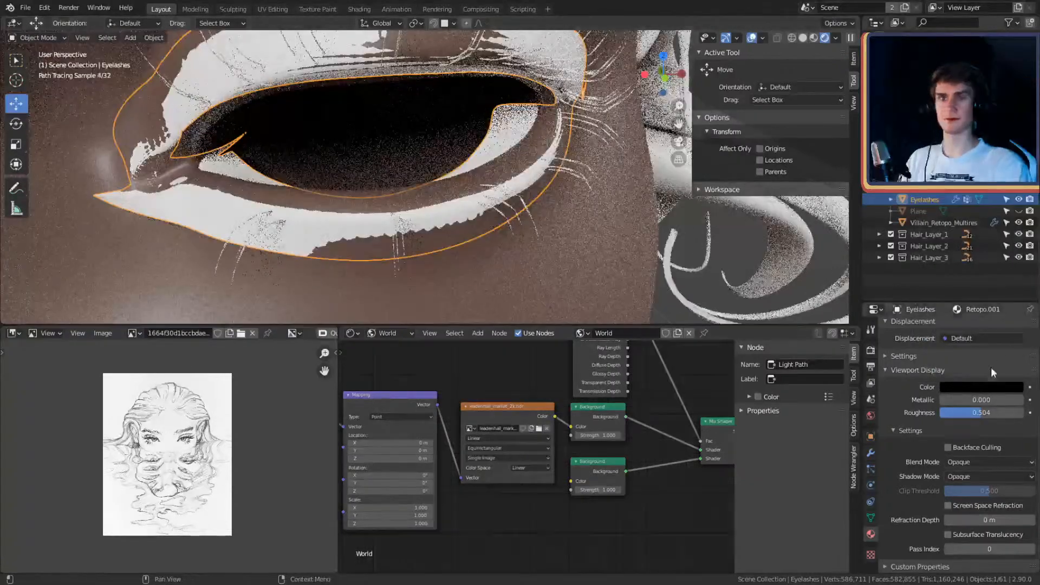
# Step: Set the Base Color of the eyelashes' Retopo.001 material surface to black
pyautogui.scroll(6, 914, 434)
pyautogui.scroll(10, 914, 434)
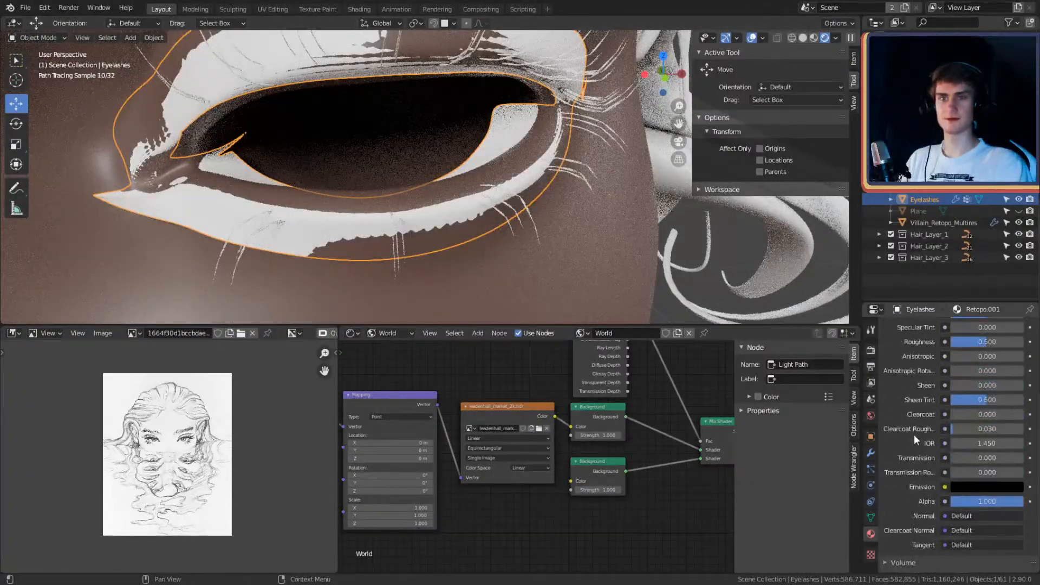
pyautogui.click(961, 464)
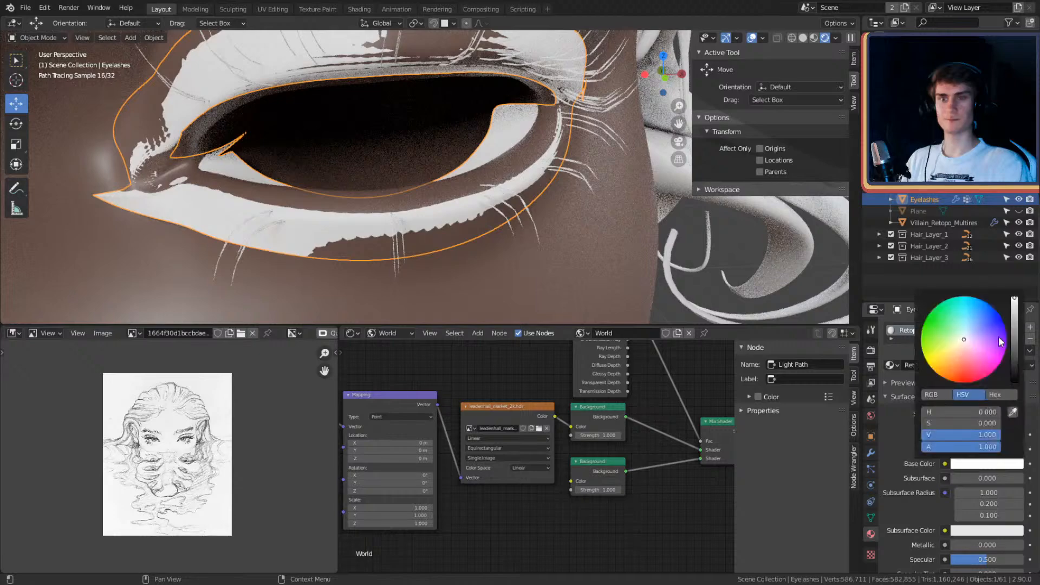
pyautogui.moveTo(1016, 323); pyautogui.dragTo(1015, 382)
# Step: Return the Retopo.001 material's viewport display colour to white
pyautogui.scroll(-10, 903, 412)
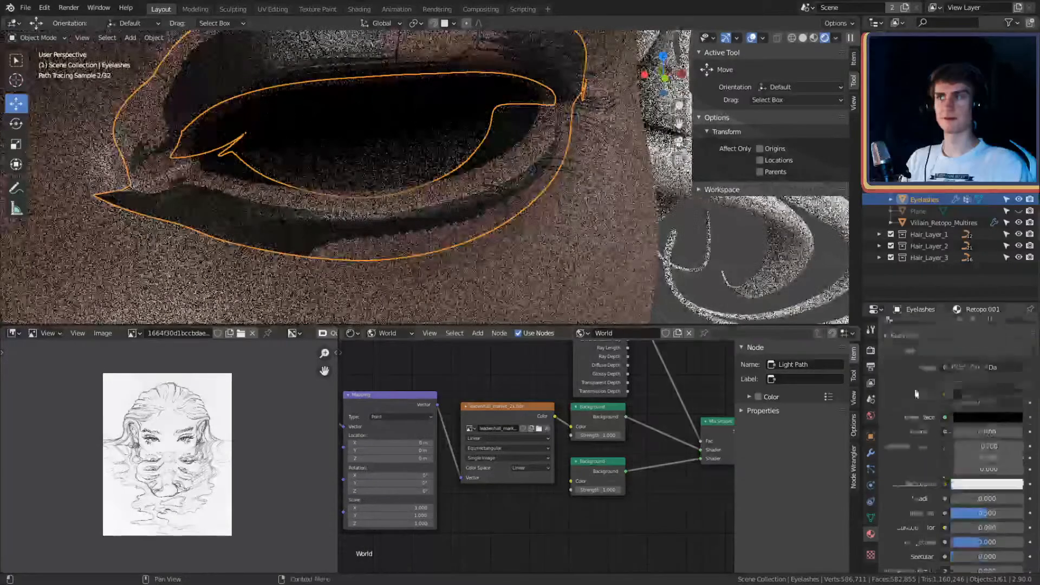
pyautogui.scroll(-5, 903, 411)
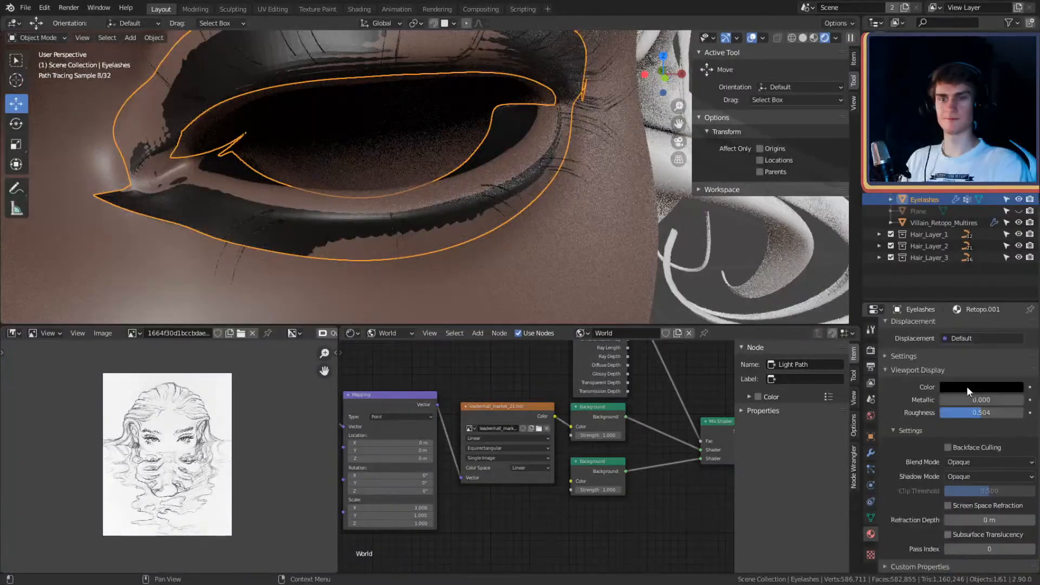
pyautogui.click(970, 387)
pyautogui.moveTo(1015, 304); pyautogui.dragTo(1014, 221)
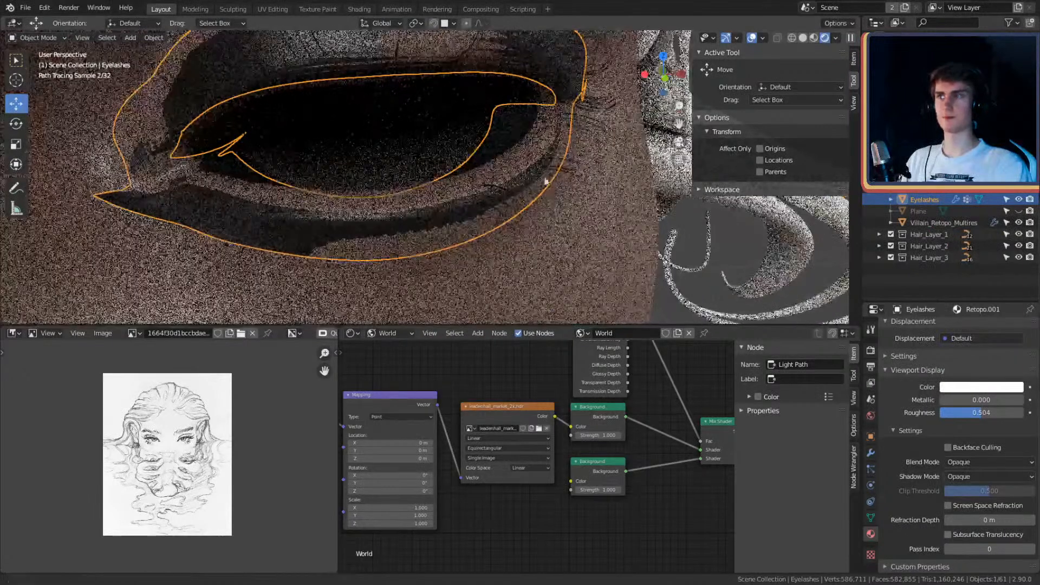
pyautogui.moveTo(542, 179)
pyautogui.mouseDown(button='middle')
pyautogui.moveTo(564, 181)
pyautogui.moveTo(572, 220)
pyautogui.mouseUp(button='middle')
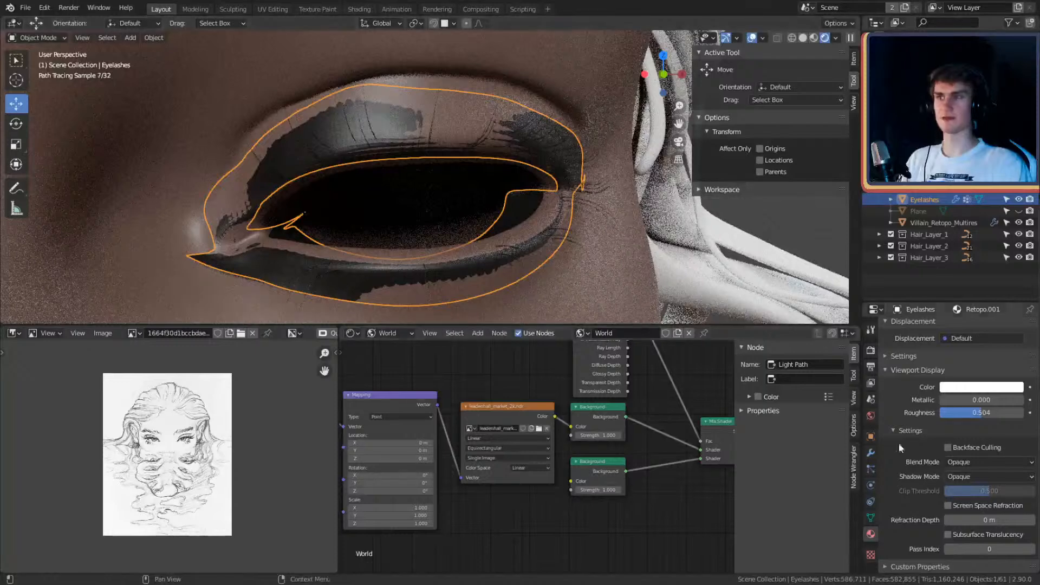
# Step: Set the Diameter Root of the eyelash particle system's hair shape to 2 m
pyautogui.scroll(8, 920, 450)
pyautogui.click(870, 468)
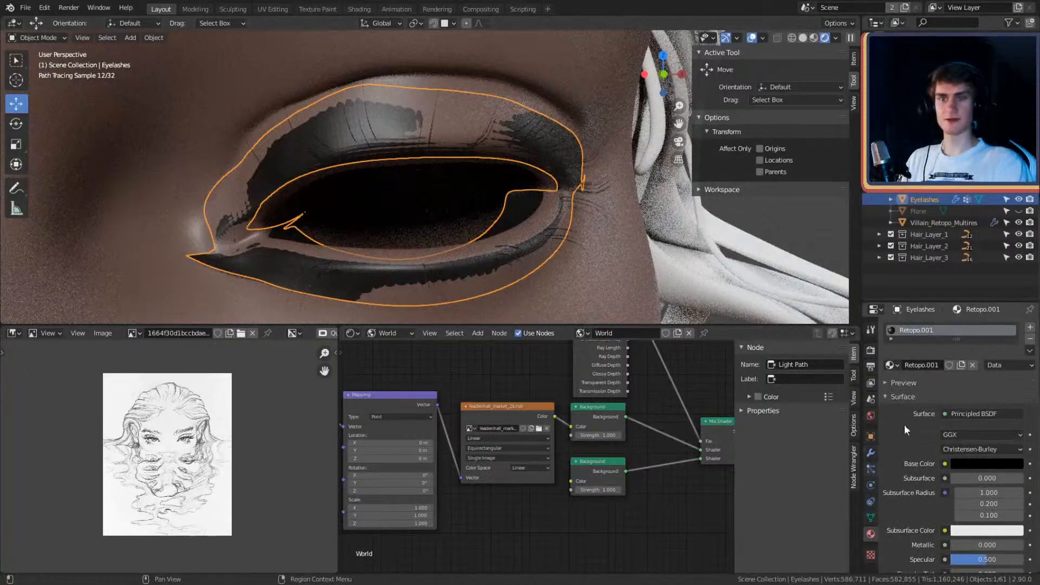
pyautogui.scroll(-5, 905, 424)
pyautogui.scroll(-10, 901, 422)
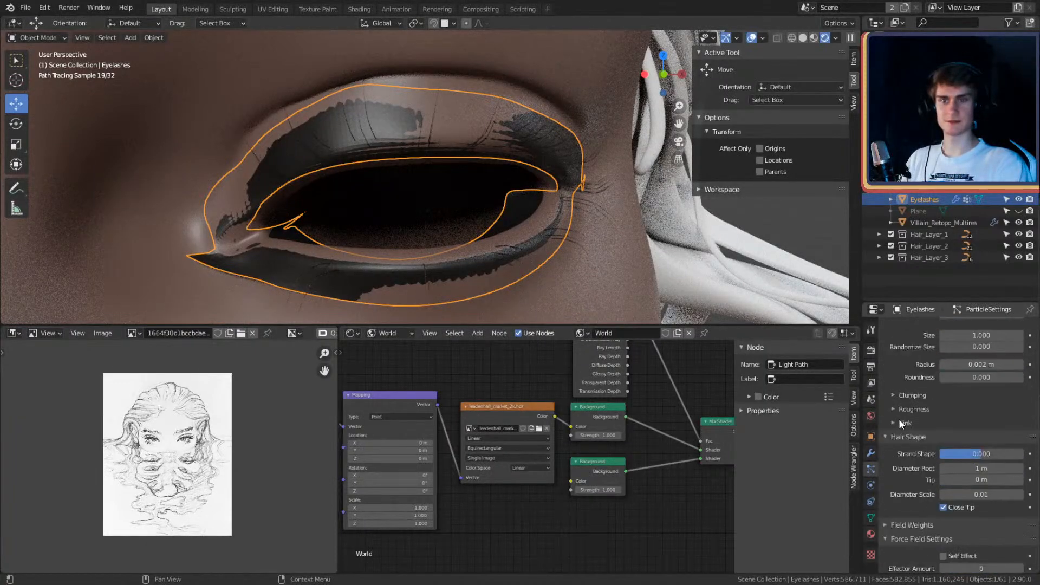
pyautogui.scroll(3, 899, 431)
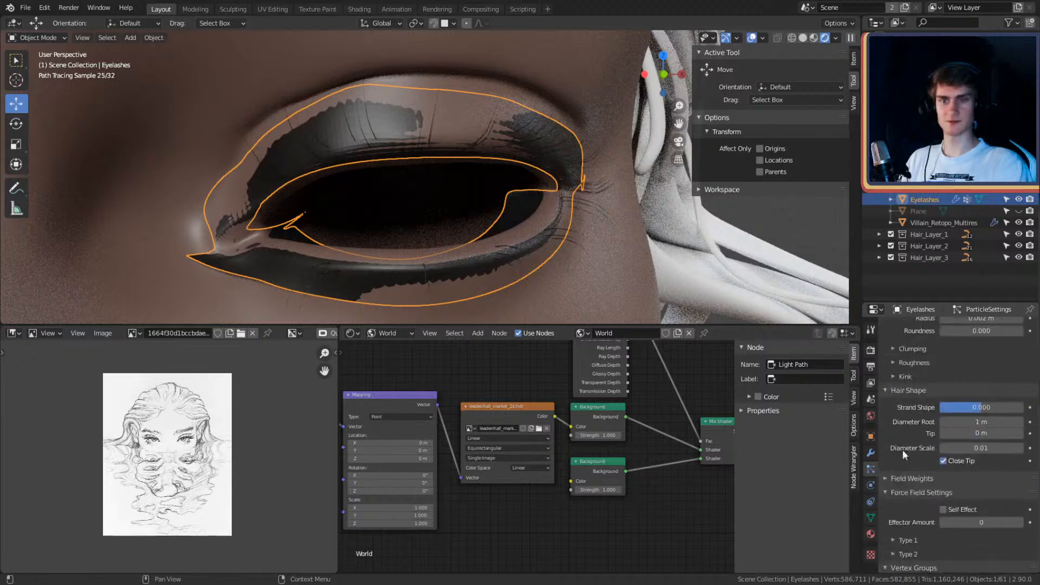
pyautogui.click(977, 421)
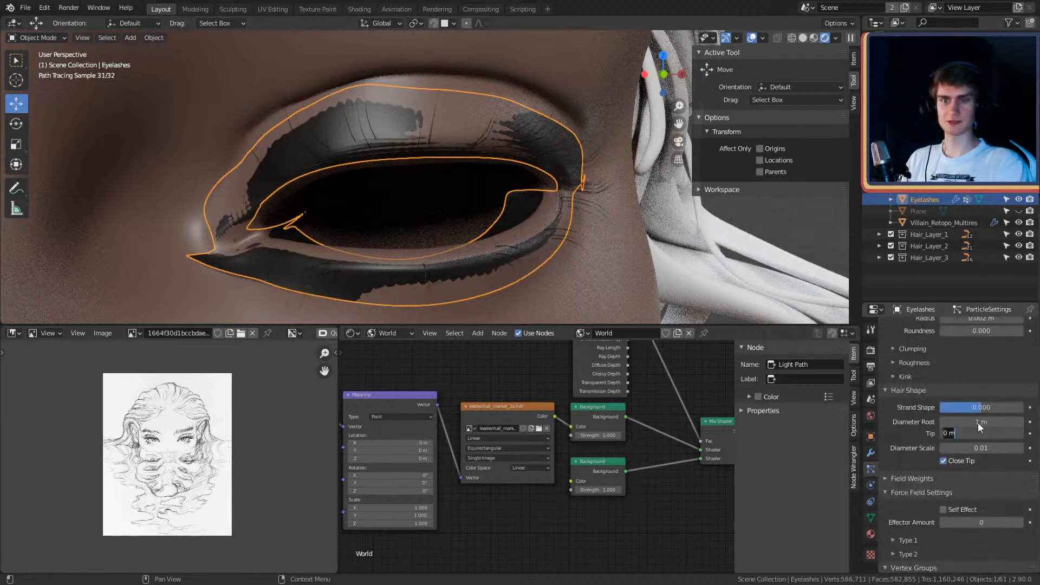
pyautogui.write('2')
# Step: Set the eyelash hair's Strand Shape to -0.5 and check the lashes around the eye
pyautogui.click(984, 407)
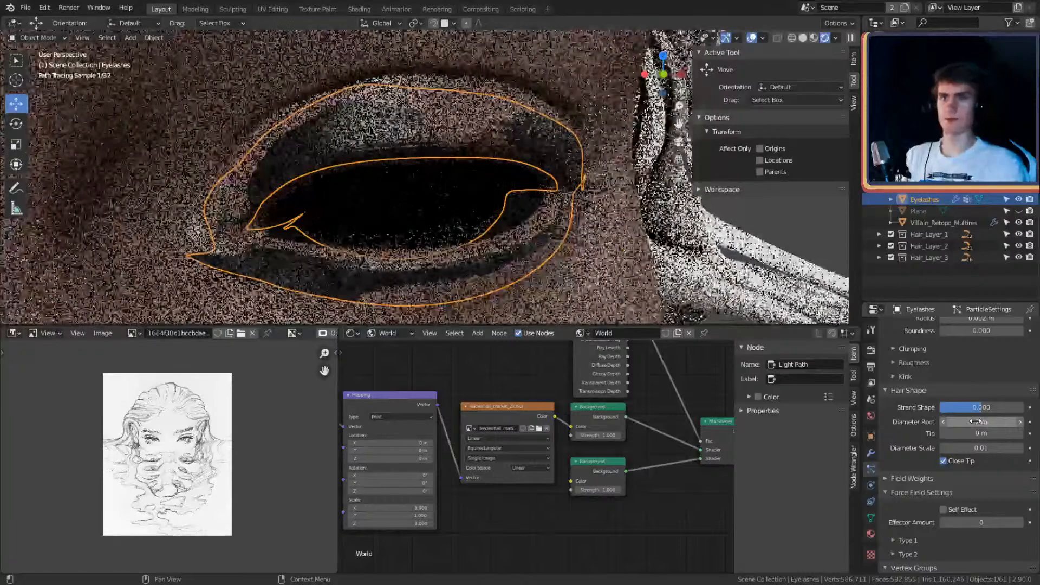
pyautogui.press('BackSpace')
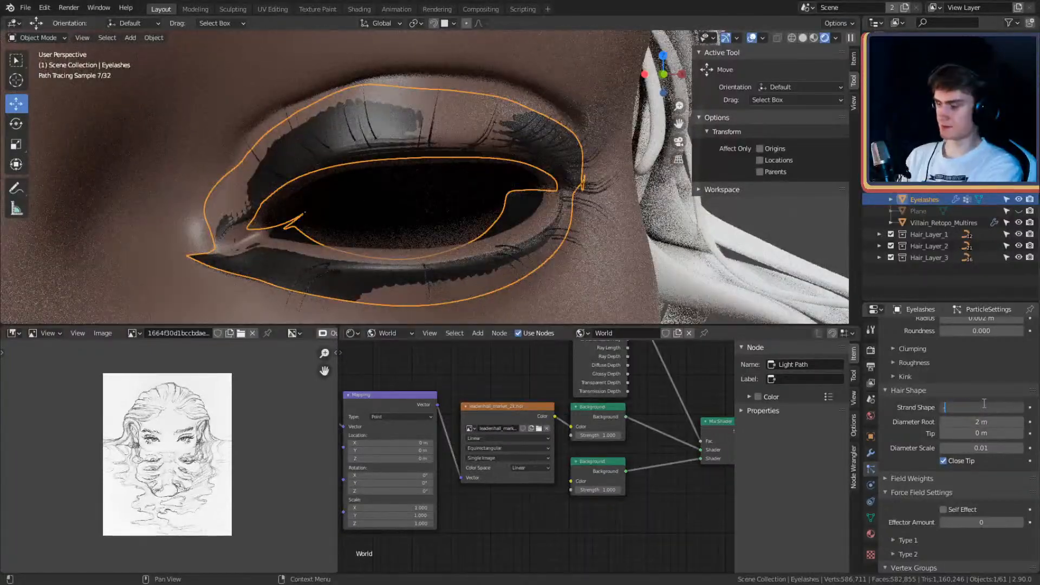
pyautogui.write('0.5')
pyautogui.press('Return')
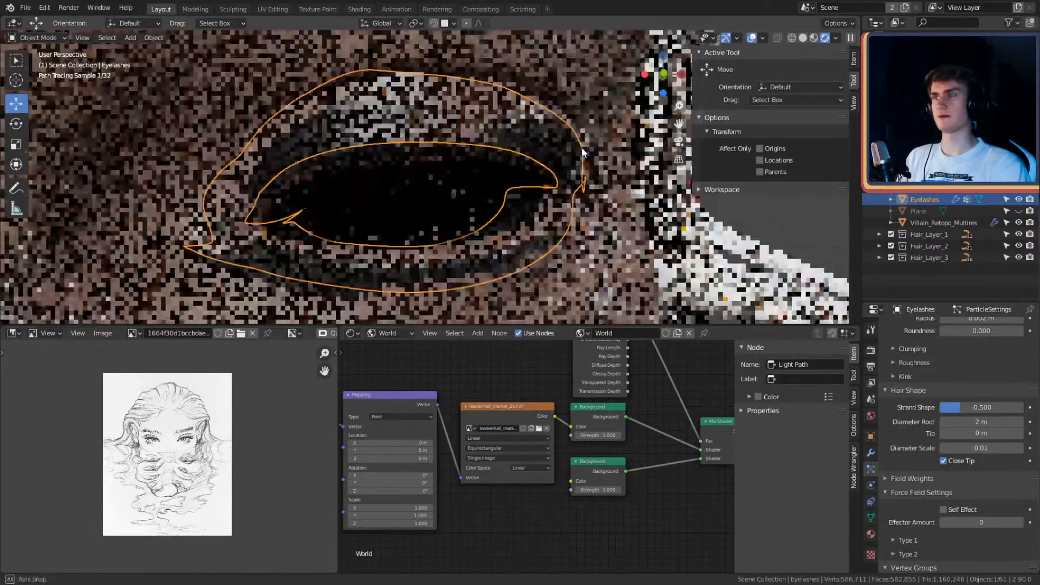
pyautogui.scroll(-4, 585, 203)
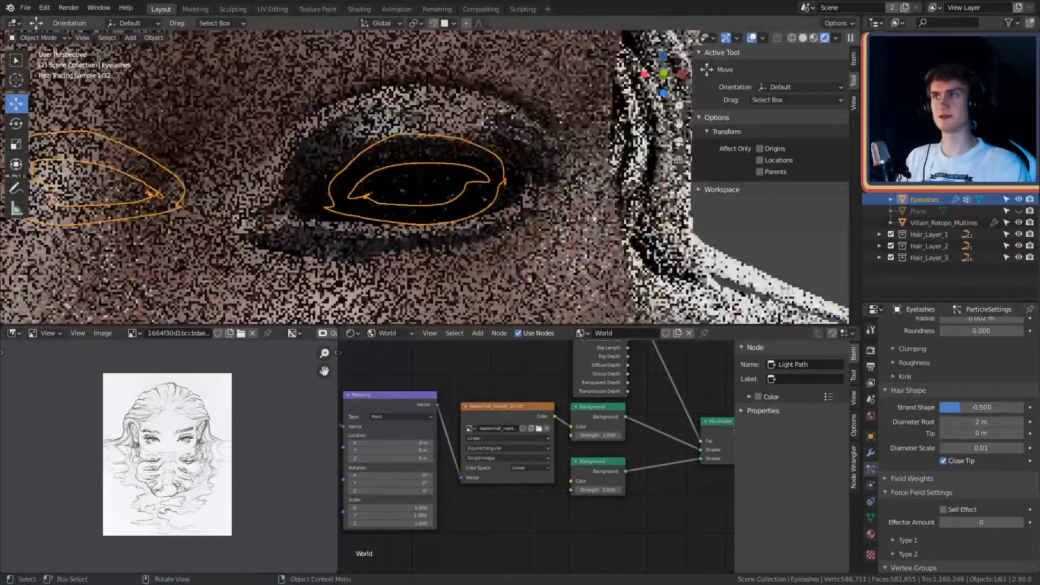
pyautogui.moveTo(574, 203); pyautogui.dragTo(632, 225, button='middle')
pyautogui.scroll(3, 600, 200)
pyautogui.scroll(2, 631, 226)
# Step: Exaggerate the eyelash thickness by setting the Diameter Root to 20 m, and inspect the lashes
pyautogui.click(979, 421)
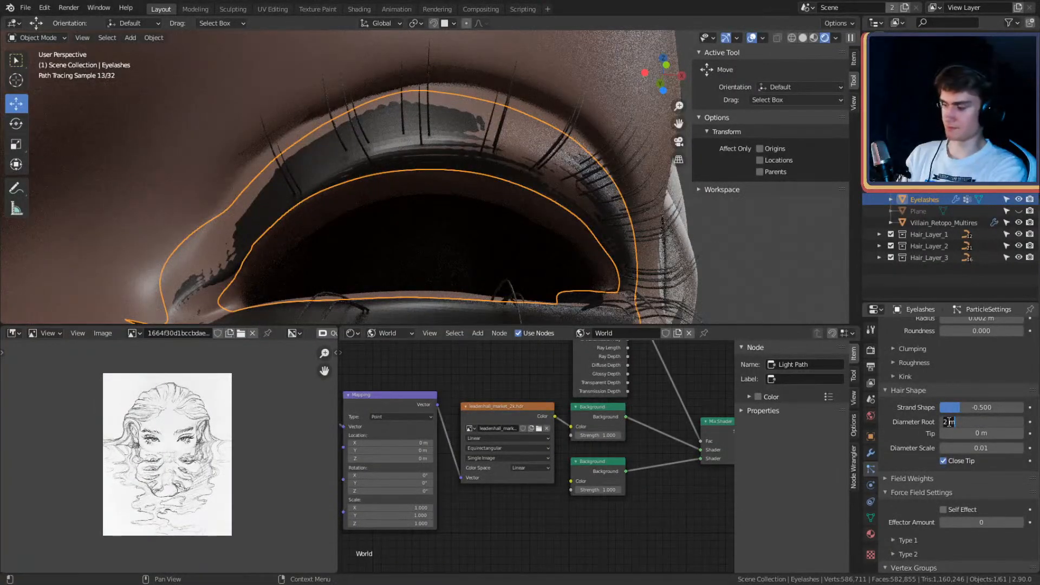
pyautogui.write('0')
pyautogui.press('Return')
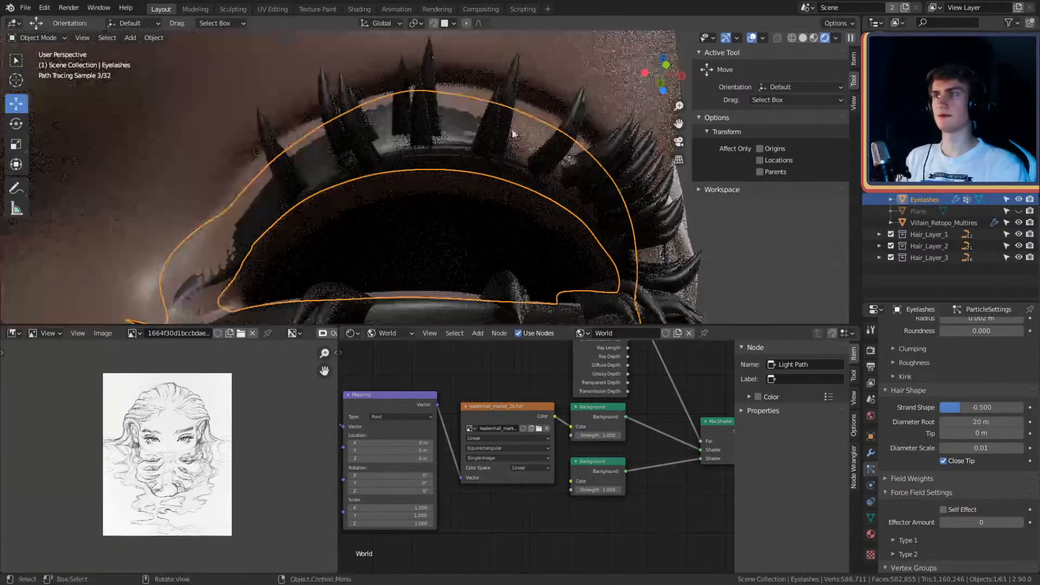
pyautogui.moveTo(541, 177); pyautogui.dragTo(544, 166, button='middle')
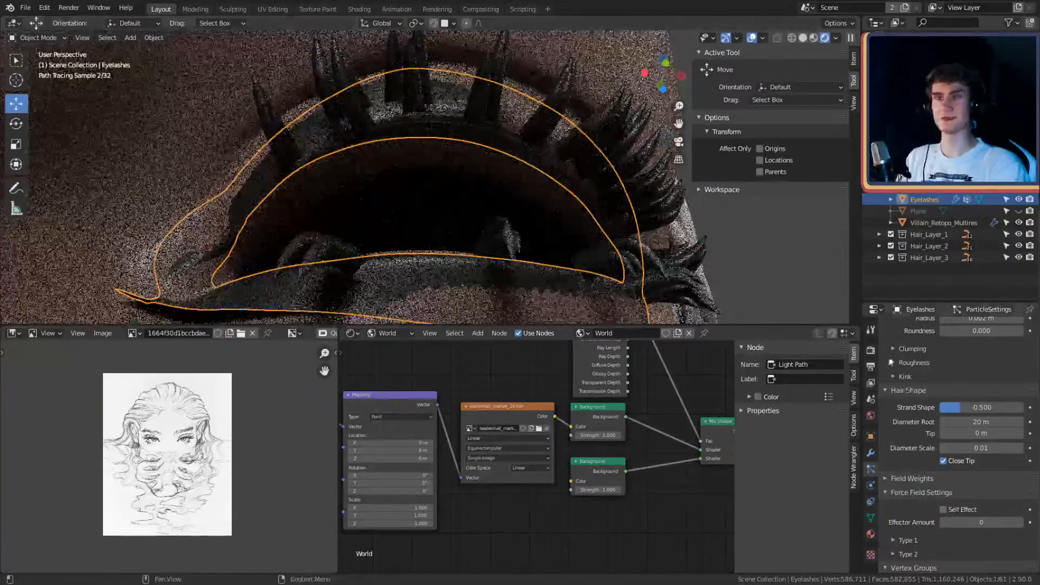
pyautogui.moveTo(496, 138); pyautogui.dragTo(624, 272, button='middle')
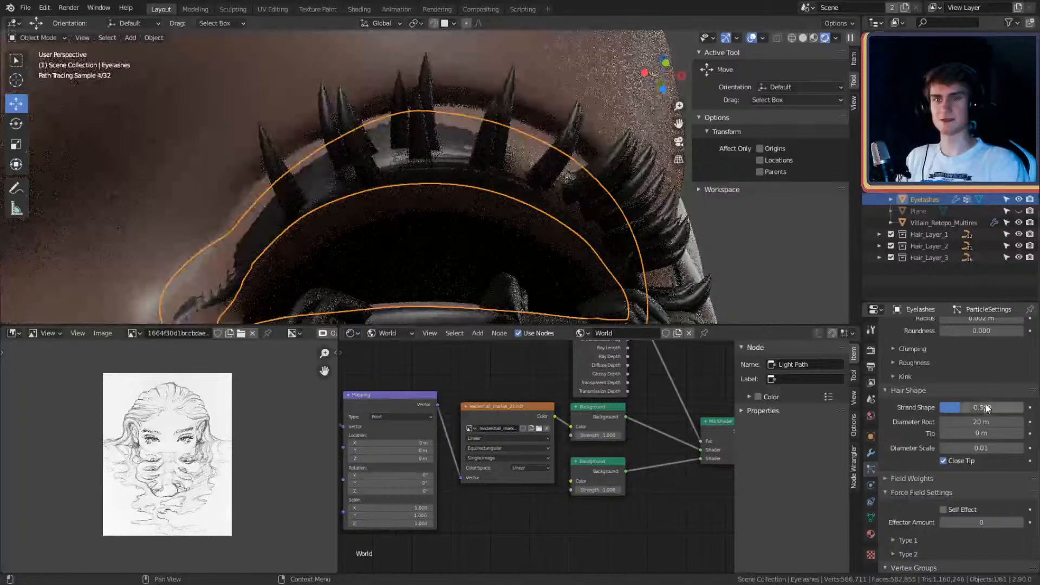
# Step: Try Strand Shape values of 0, -1 and -0.5 on the thickened eyelash hairs
pyautogui.click(981, 407)
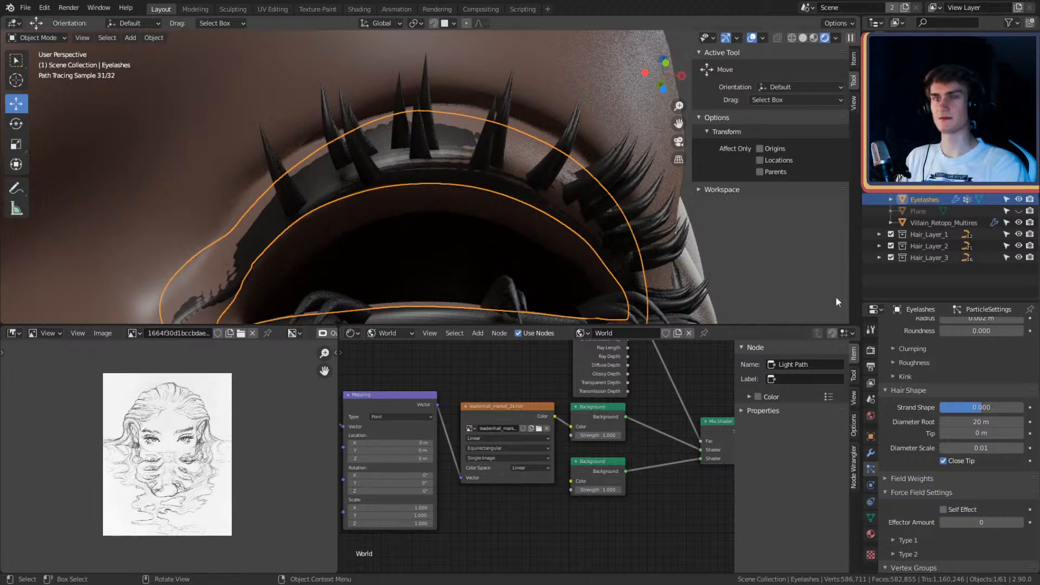
pyautogui.click(986, 408)
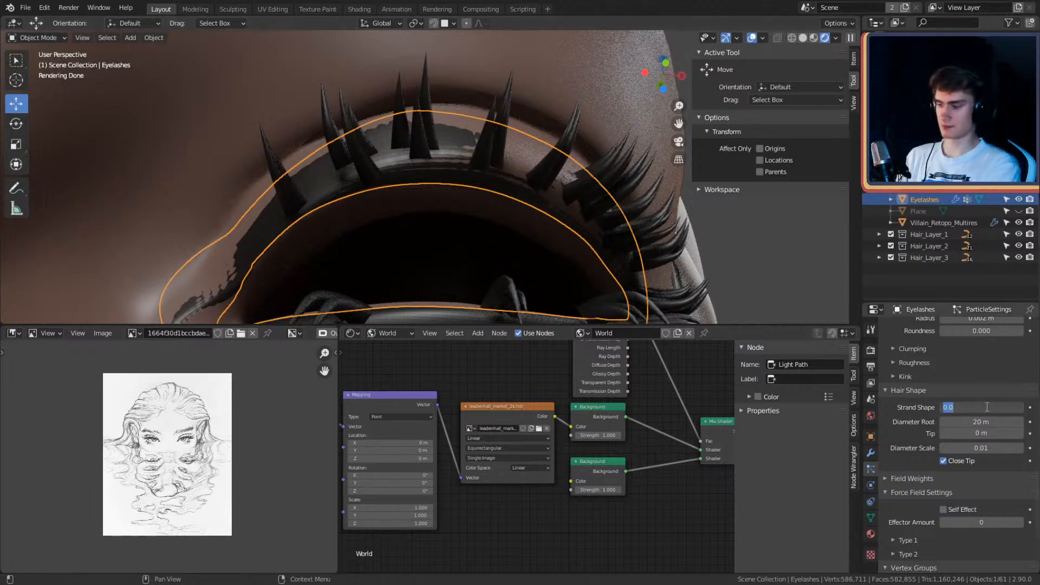
pyautogui.write('-1')
pyautogui.press('Return')
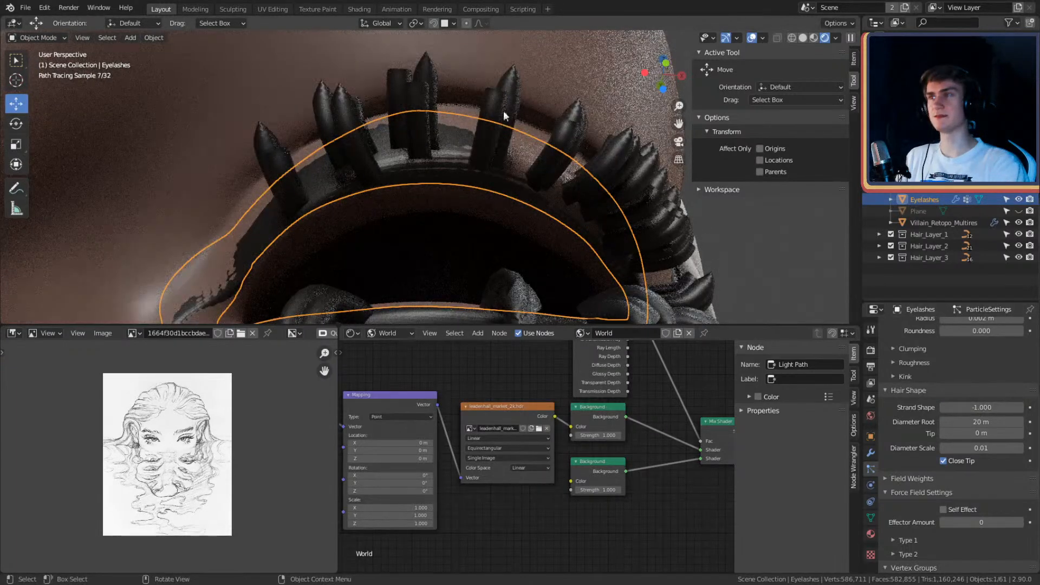
pyautogui.click(979, 404)
pyautogui.write('1')
pyautogui.press('Return')
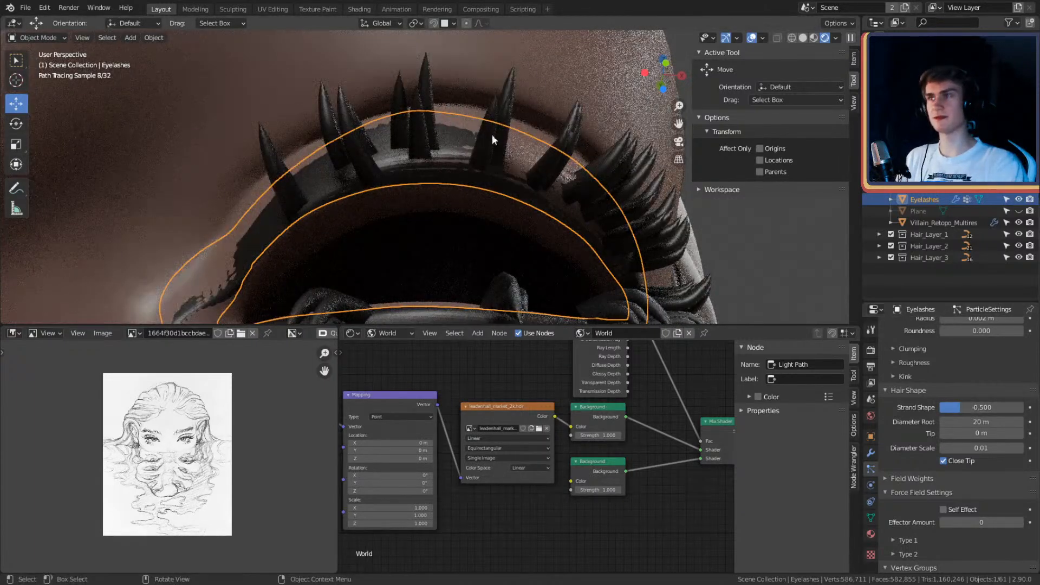
# Step: Set the eyelash hair's Strand Shape to -0.25
pyautogui.click(983, 408)
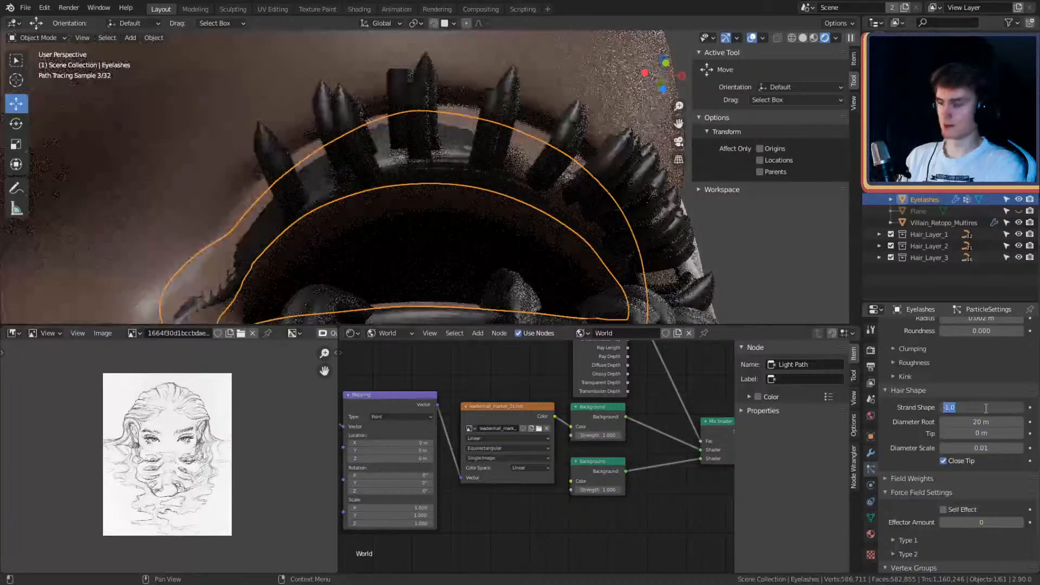
pyautogui.press('BackSpace')
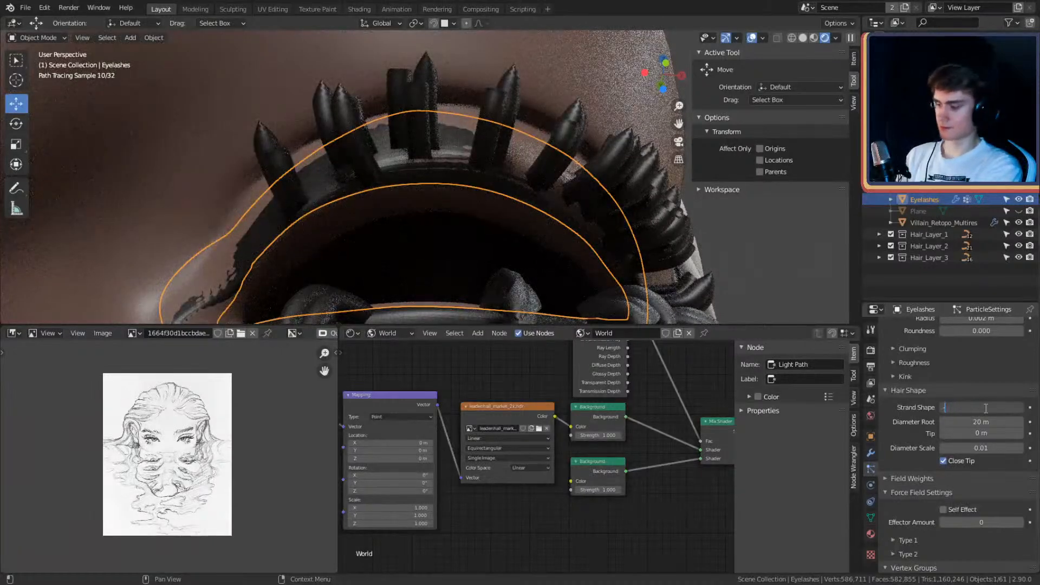
pyautogui.press('Return')
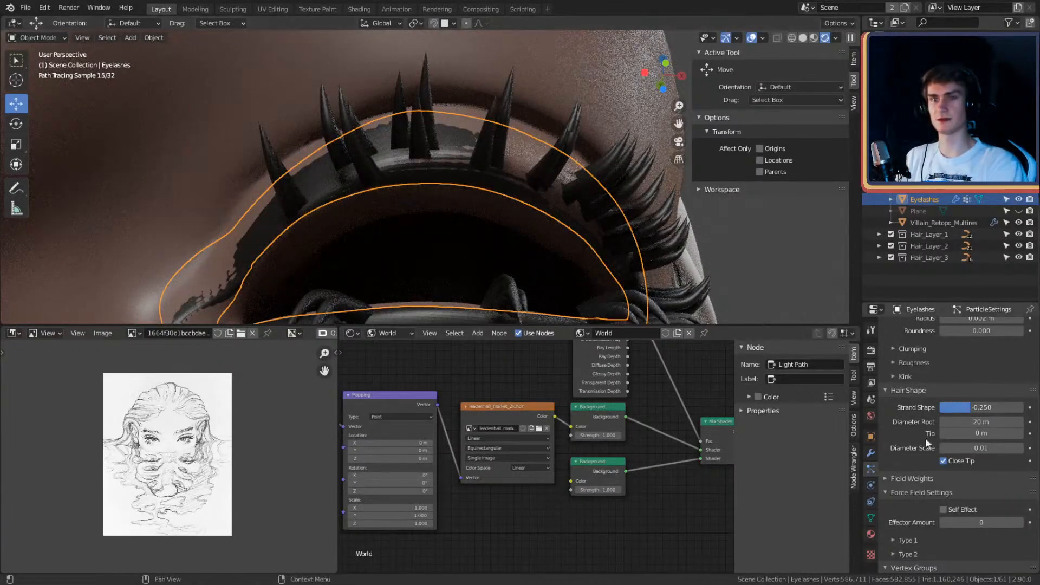
# Step: Reduce the eyelash hair's Diameter Root, trying 2 m before settling on 3 m
pyautogui.click(969, 421)
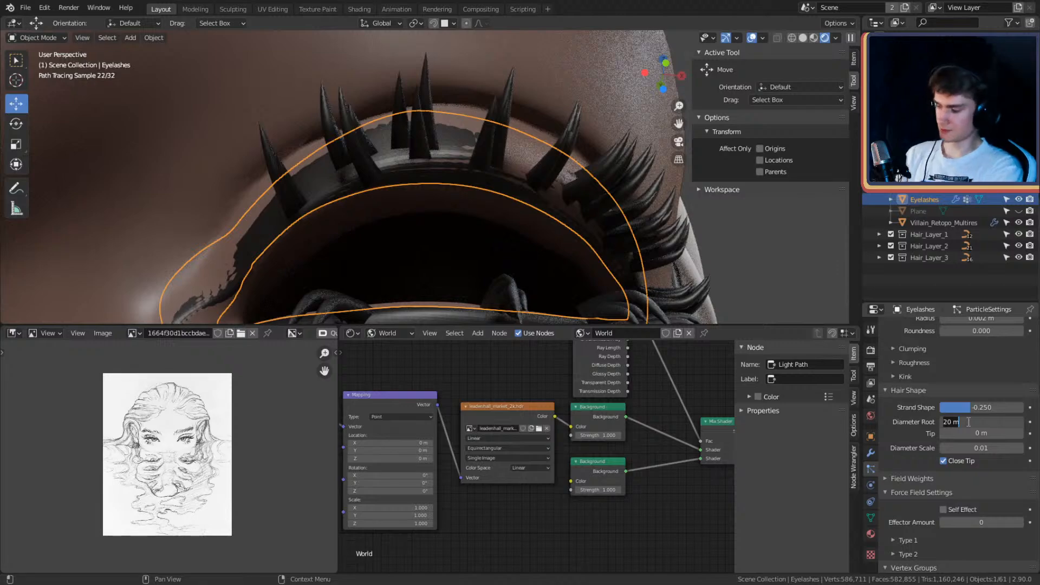
pyautogui.press('Return')
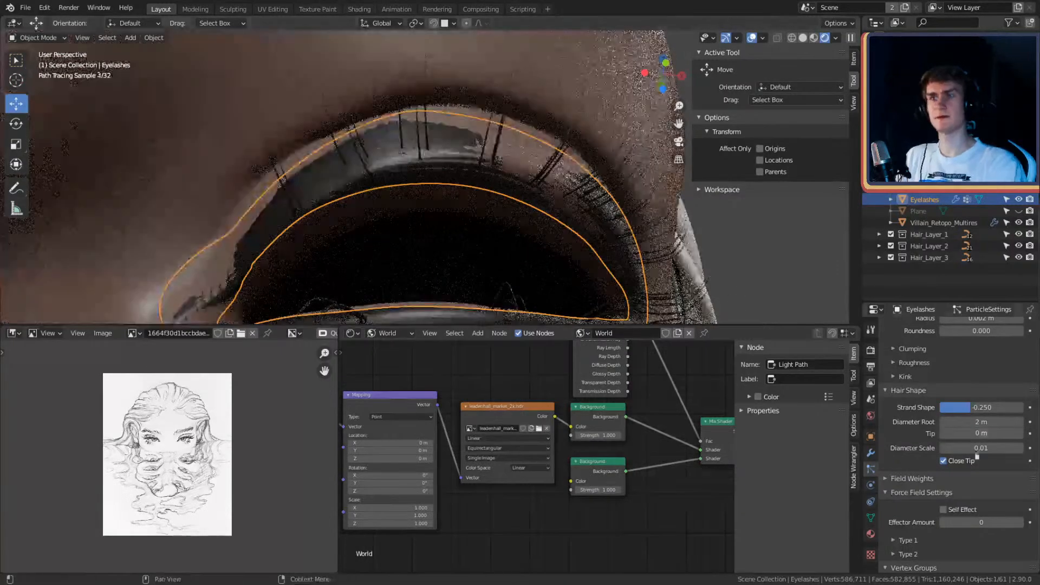
pyautogui.click(985, 422)
pyautogui.press('Return')
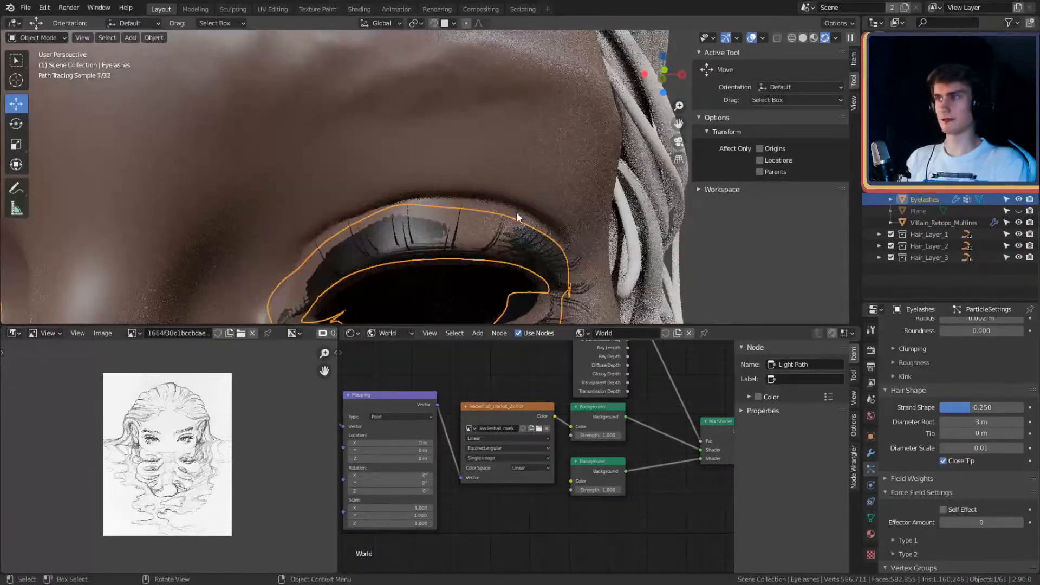
# Step: Switch the viewport to solid shading and put the Eyelashes object into Particle Edit mode
pyautogui.press('z')
pyautogui.click(589, 219)
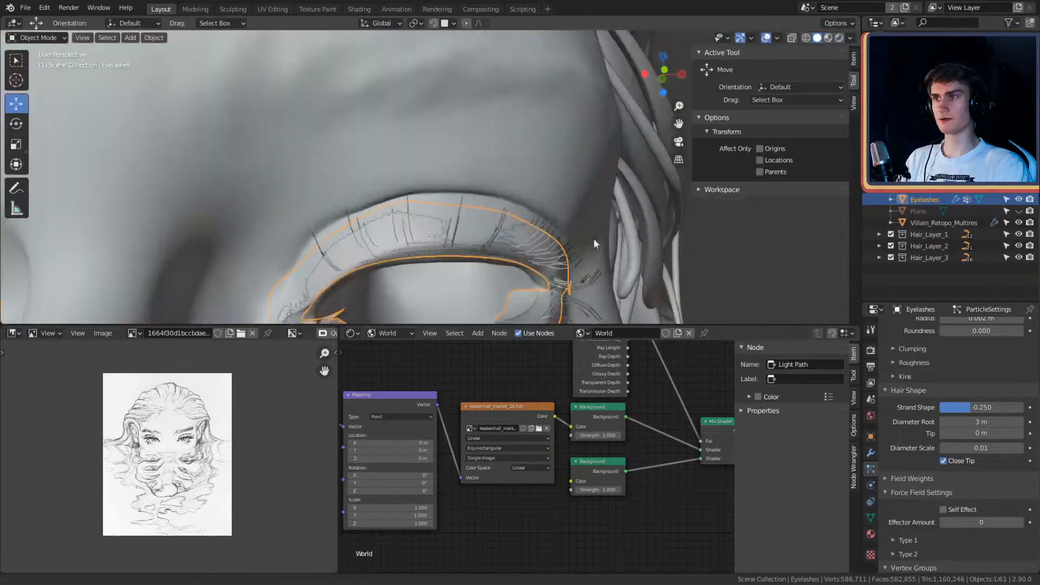
pyautogui.moveTo(589, 219)
pyautogui.mouseDown(button='middle')
pyautogui.moveTo(590, 137)
pyautogui.moveTo(598, 163)
pyautogui.moveTo(565, 204)
pyautogui.moveTo(593, 207)
pyautogui.moveTo(545, 193)
pyautogui.mouseUp(button='middle')
pyautogui.scroll(2, 565, 203)
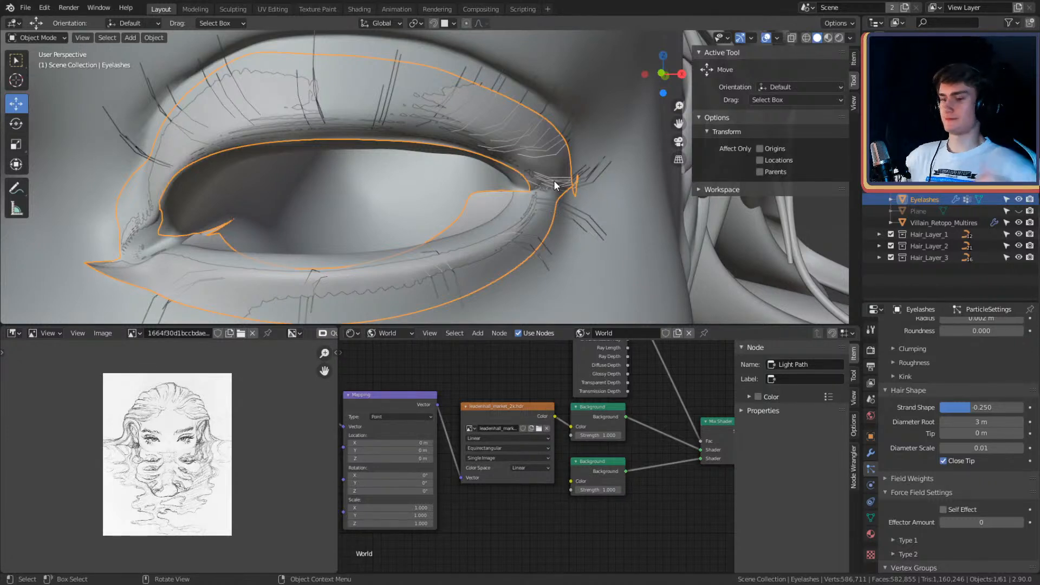
pyautogui.click(38, 37)
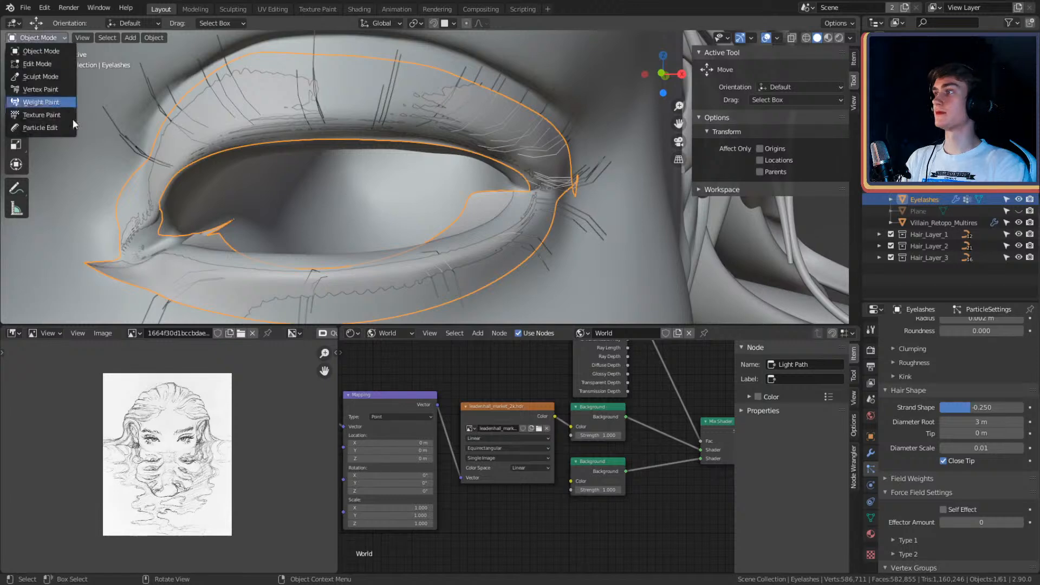
pyautogui.click(38, 102)
pyautogui.scroll(4, 459, 190)
pyautogui.moveTo(461, 187)
pyautogui.mouseDown(button='middle')
pyautogui.moveTo(460, 168)
pyautogui.moveTo(519, 160)
pyautogui.moveTo(589, 194)
pyautogui.moveTo(550, 184)
pyautogui.moveTo(569, 211)
pyautogui.moveTo(563, 201)
pyautogui.moveTo(589, 196)
pyautogui.moveTo(579, 174)
pyautogui.mouseUp(button='middle')
# Step: Comb the lashes around the eye's outer corner so they fan outward and upward, using a brush radius of 95 px and larger
pyautogui.moveTo(564, 170)
pyautogui.mouseDown()
pyautogui.moveTo(549, 128)
pyautogui.moveTo(568, 180)
pyautogui.mouseUp()
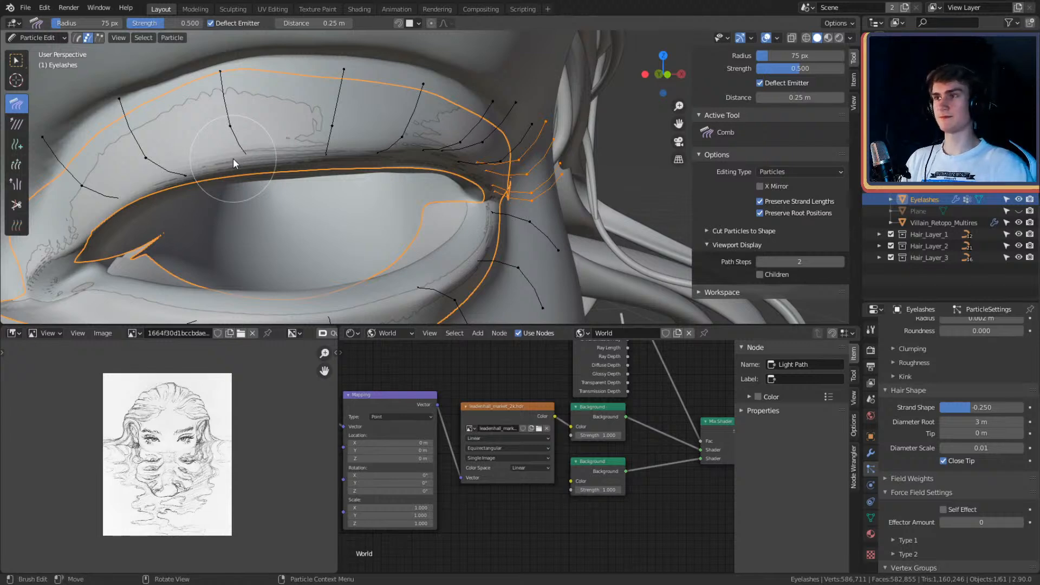
pyautogui.moveTo(519, 160)
pyautogui.mouseDown(button='middle')
pyautogui.moveTo(543, 196)
pyautogui.moveTo(524, 174)
pyautogui.mouseUp(button='middle')
pyautogui.press('f')
pyautogui.click(519, 186)
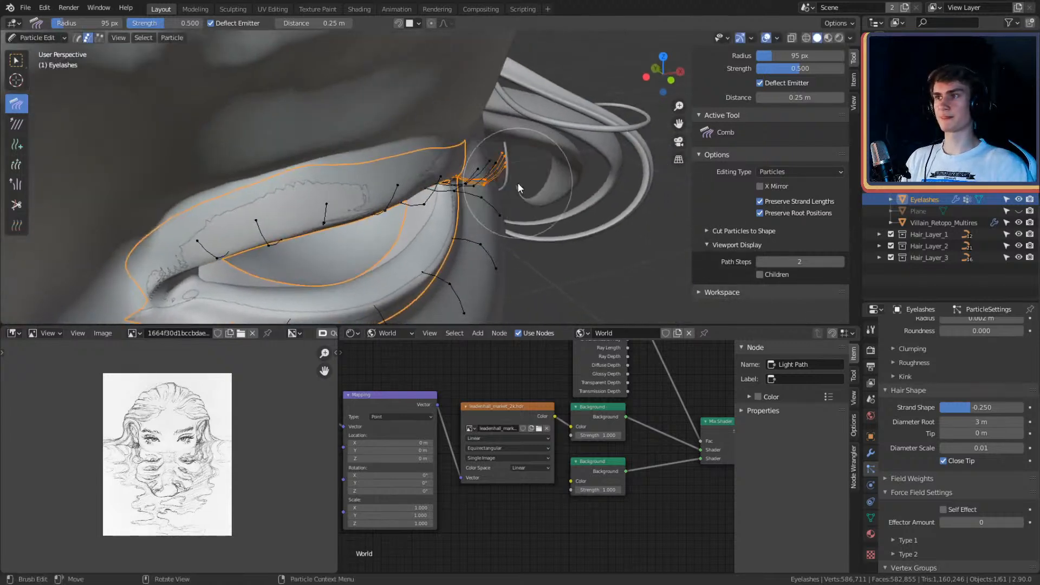
pyautogui.moveTo(505, 184); pyautogui.dragTo(526, 150)
pyautogui.moveTo(525, 149)
pyautogui.mouseDown(button='middle')
pyautogui.moveTo(500, 139)
pyautogui.moveTo(506, 193)
pyautogui.mouseUp(button='middle')
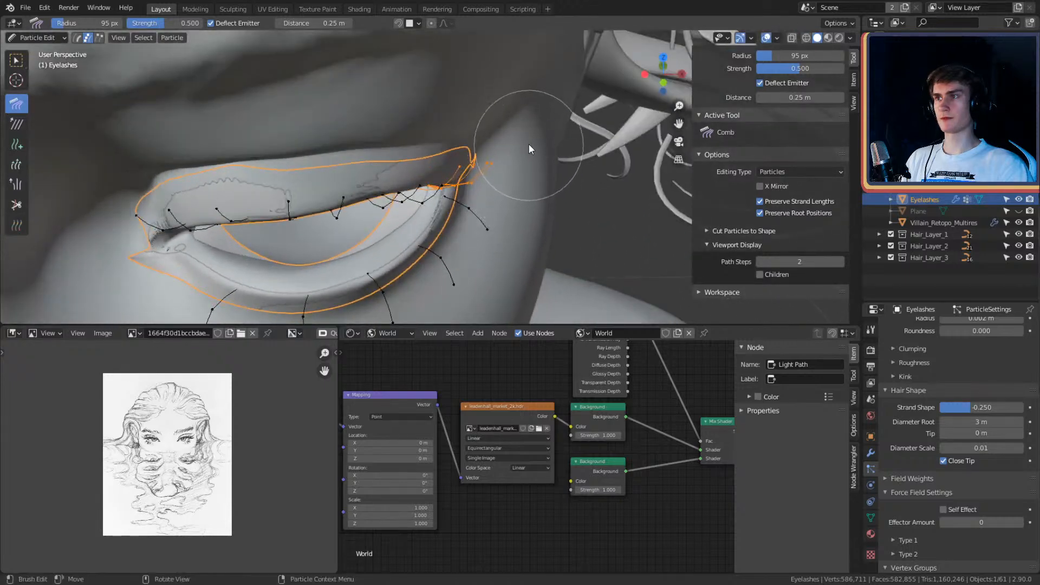
pyautogui.moveTo(526, 147)
pyautogui.mouseDown(button='middle')
pyautogui.moveTo(543, 104)
pyautogui.moveTo(548, 151)
pyautogui.moveTo(538, 138)
pyautogui.mouseUp(button='middle')
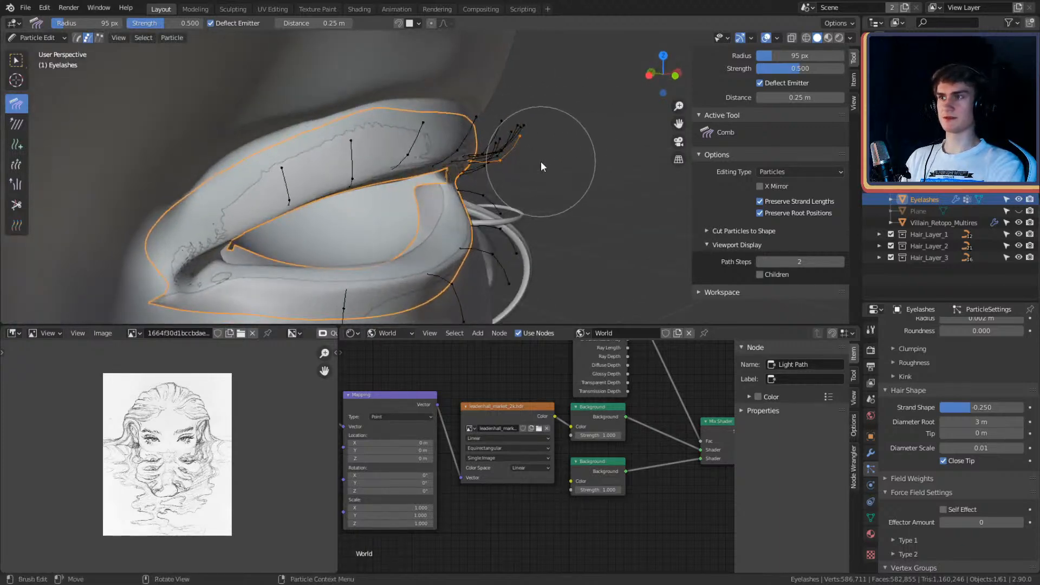
pyautogui.moveTo(541, 161)
pyautogui.mouseDown(button='middle')
pyautogui.moveTo(488, 196)
pyautogui.moveTo(516, 200)
pyautogui.mouseUp(button='middle')
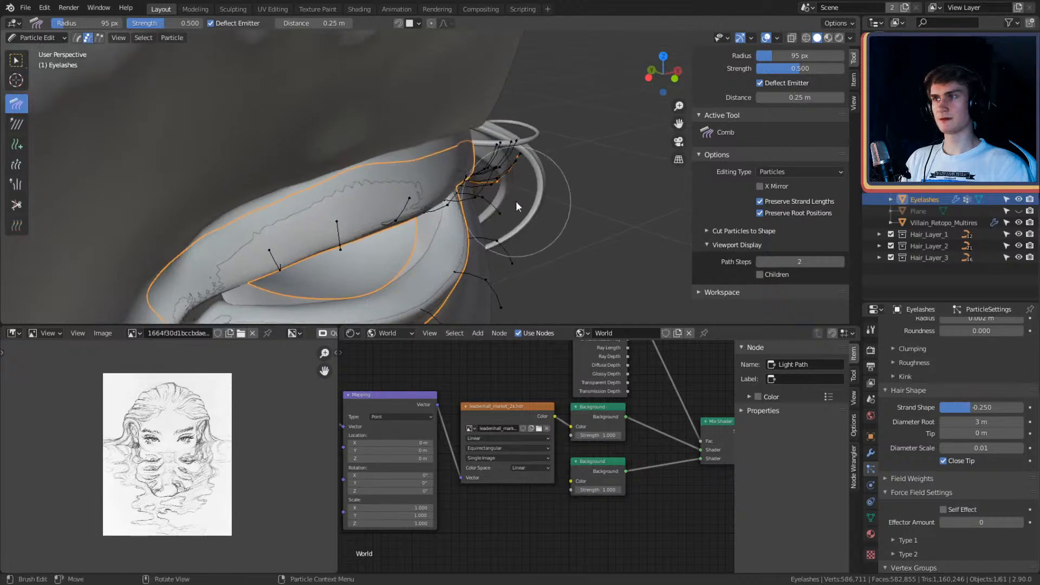
pyautogui.moveTo(554, 160)
pyautogui.mouseDown(button='middle')
pyautogui.moveTo(568, 157)
pyautogui.moveTo(516, 125)
pyautogui.moveTo(534, 144)
pyautogui.moveTo(525, 119)
pyautogui.moveTo(534, 137)
pyautogui.moveTo(550, 119)
pyautogui.moveTo(512, 113)
pyautogui.moveTo(570, 203)
pyautogui.moveTo(523, 112)
pyautogui.moveTo(529, 147)
pyautogui.mouseUp(button='middle')
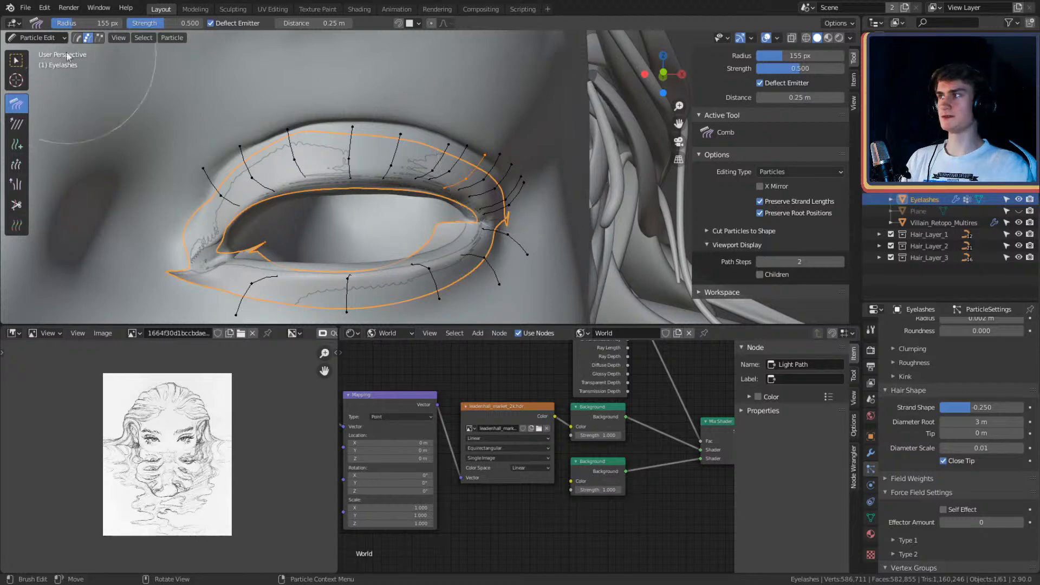
# Step: Return the Eyelashes object from Particle Edit to Object Mode and inspect the combed upper lashes up close
pyautogui.click(48, 38)
pyautogui.click(45, 49)
pyautogui.moveTo(489, 207); pyautogui.dragTo(629, 202, button='middle')
pyautogui.scroll(5, 476, 176)
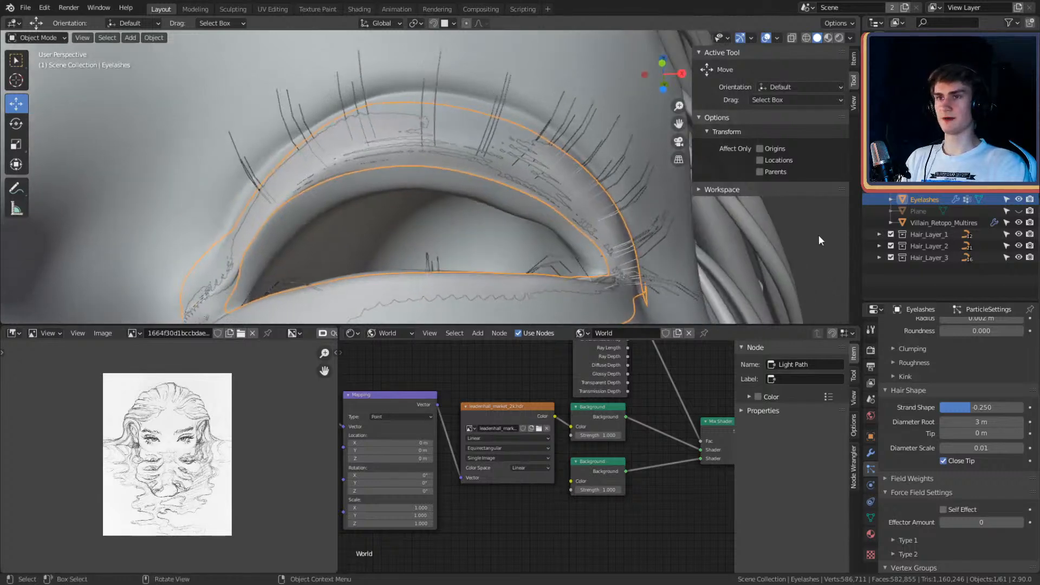
pyautogui.moveTo(559, 174); pyautogui.dragTo(606, 200, button='middle')
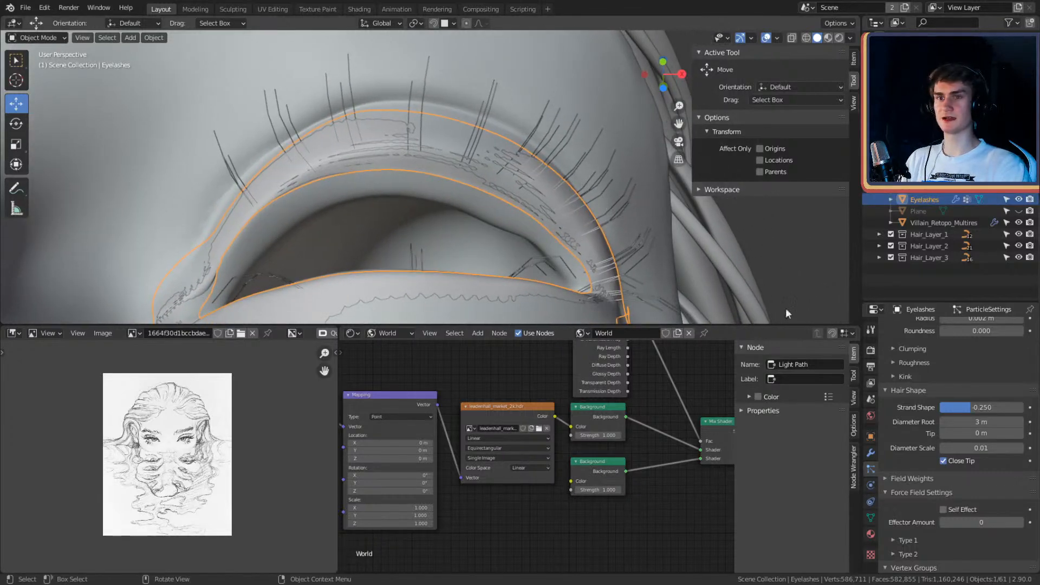
# Step: Raise the Clump value of the eyelash child hairs to 0.784
pyautogui.scroll(3, 914, 362)
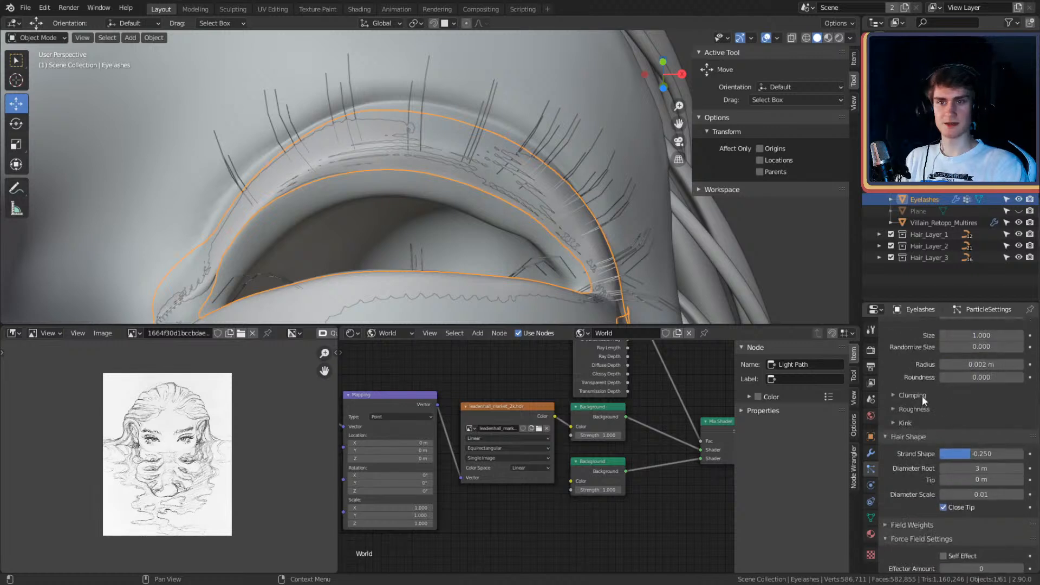
pyautogui.click(896, 394)
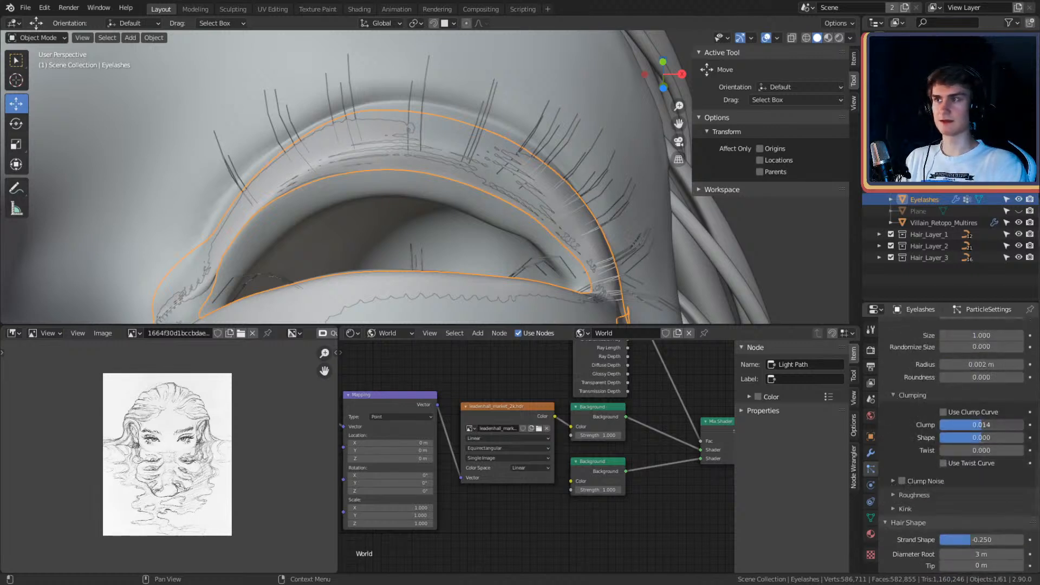
pyautogui.moveTo(982, 424); pyautogui.dragTo(1010, 424)
pyautogui.moveTo(547, 216)
pyautogui.mouseDown(button='middle')
pyautogui.moveTo(564, 201)
pyautogui.moveTo(600, 230)
pyautogui.moveTo(578, 228)
pyautogui.moveTo(583, 197)
pyautogui.moveTo(593, 274)
pyautogui.moveTo(592, 160)
pyautogui.moveTo(618, 225)
pyautogui.moveTo(572, 150)
pyautogui.moveTo(600, 203)
pyautogui.moveTo(580, 233)
pyautogui.moveTo(586, 216)
pyautogui.moveTo(547, 193)
pyautogui.moveTo(561, 203)
pyautogui.mouseUp(button='middle')
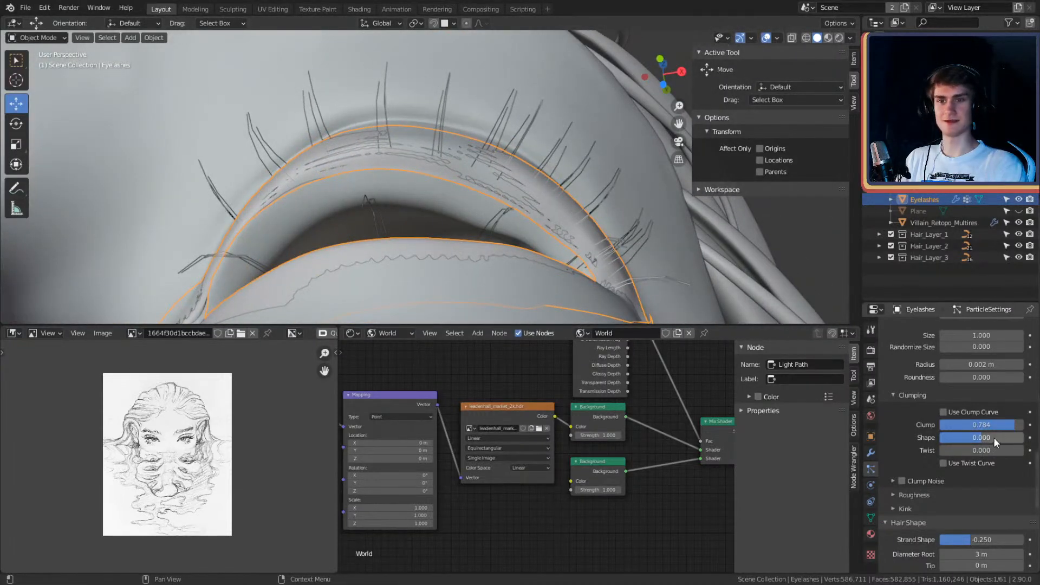
# Step: Try Clumping Shape values of 0.040, -0.999 and 0.095 on the eyelash child hairs before resetting Shape to 0
pyautogui.moveTo(994, 437)
pyautogui.mouseDown()
pyautogui.moveTo(1002, 438)
pyautogui.moveTo(983, 437)
pyautogui.mouseUp()
pyautogui.scroll(-7, 909, 425)
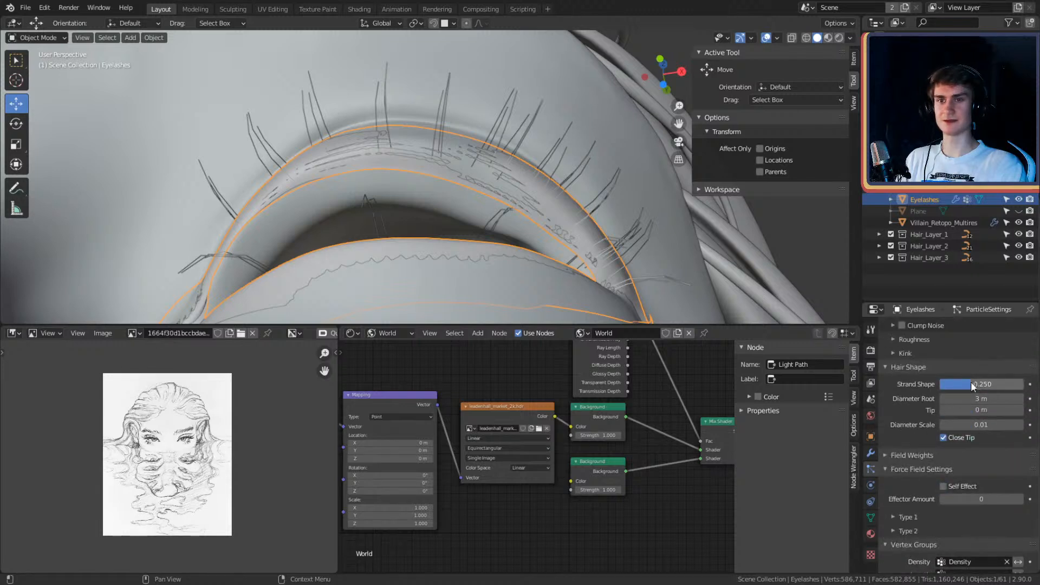
pyautogui.scroll(9, 917, 436)
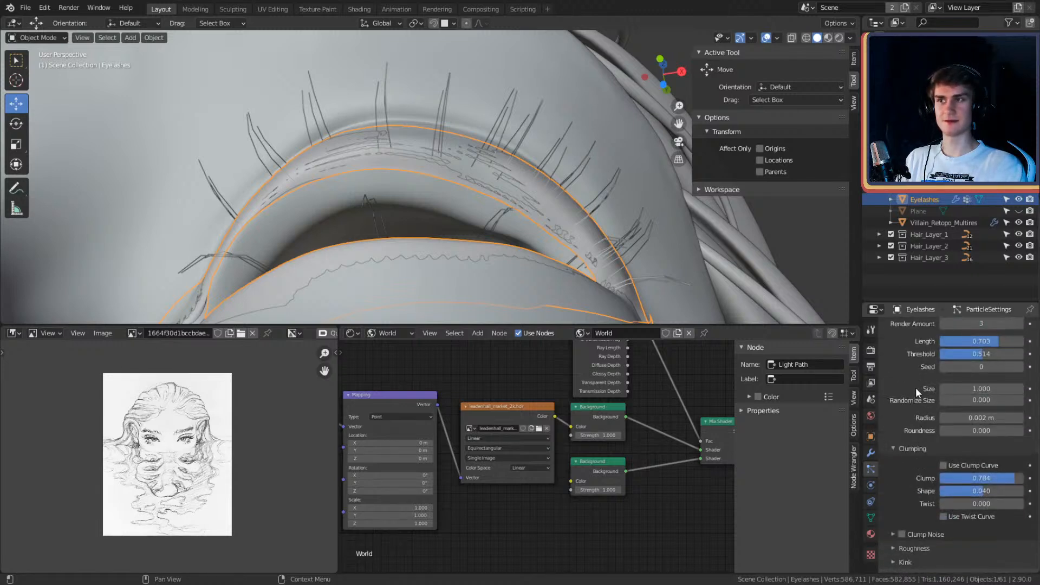
pyautogui.scroll(-2, 915, 388)
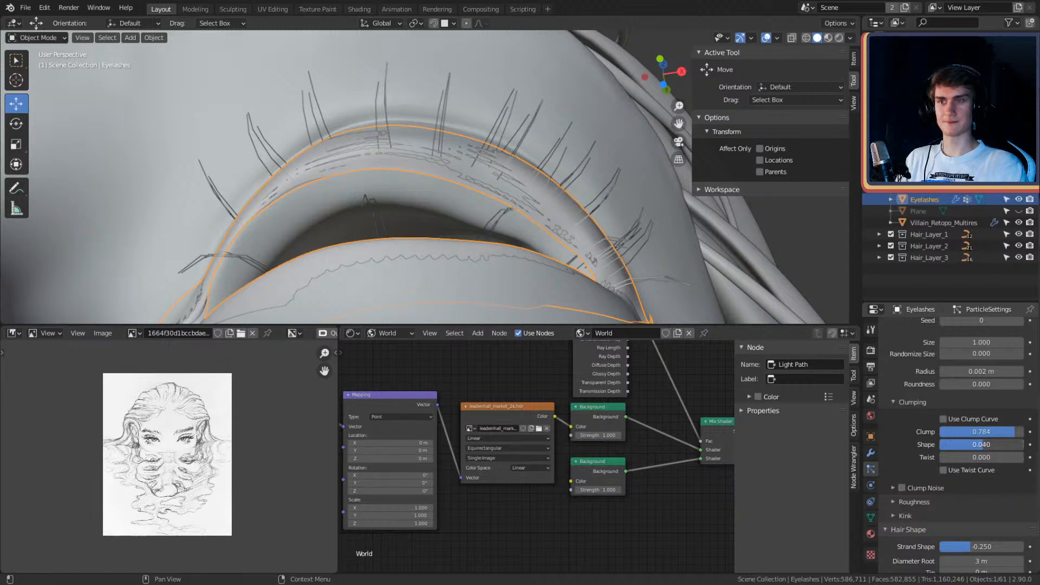
pyautogui.moveTo(981, 444); pyautogui.dragTo(942, 444)
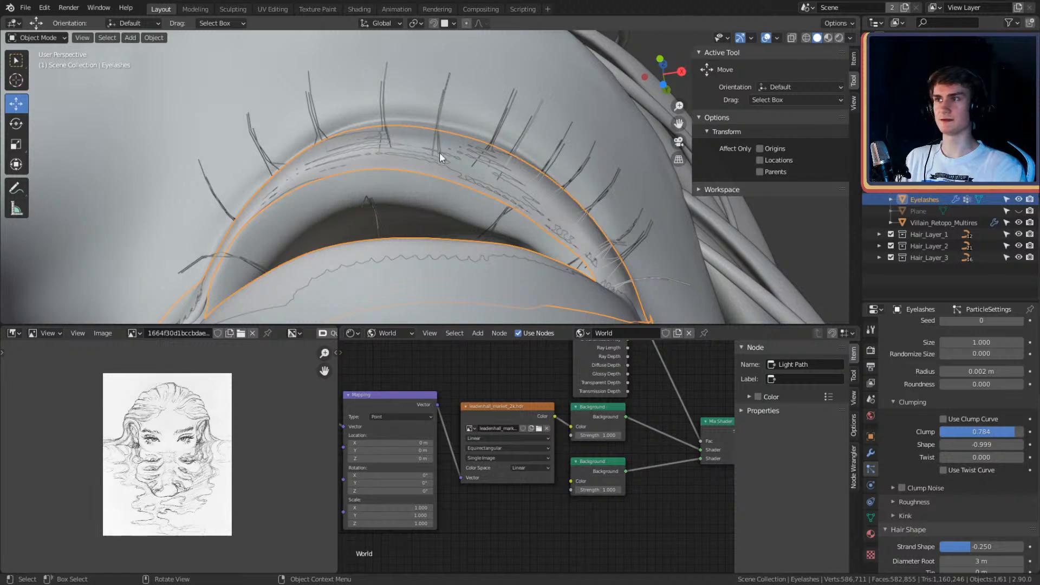
pyautogui.moveTo(970, 444); pyautogui.dragTo(984, 444)
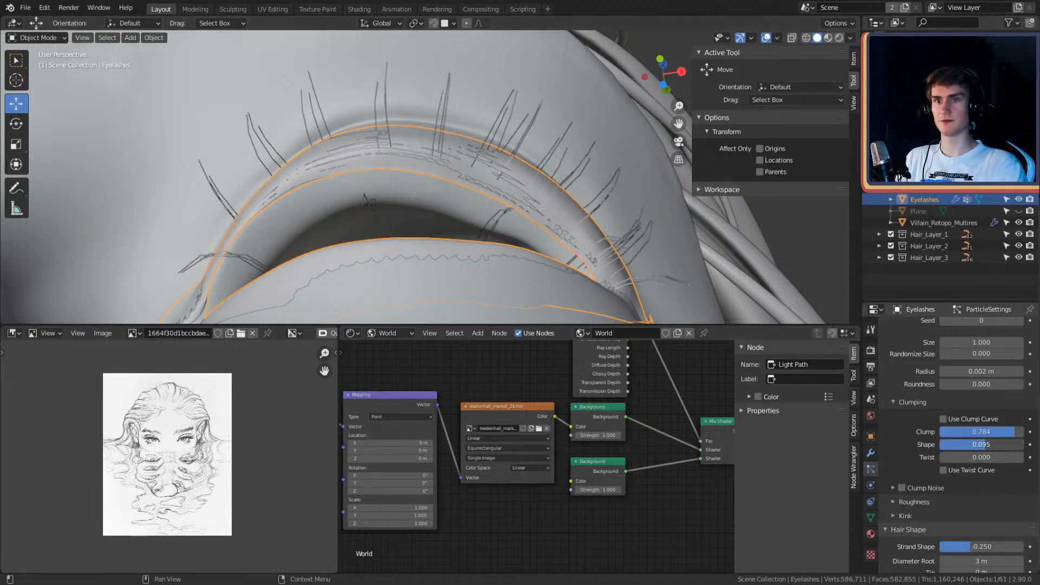
pyautogui.click(986, 447)
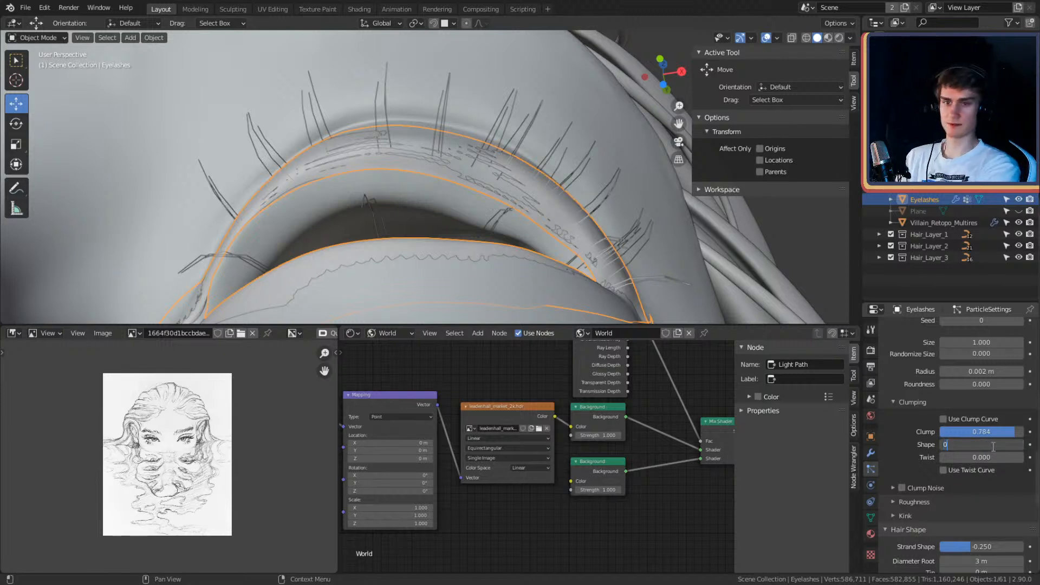
pyautogui.press('Return')
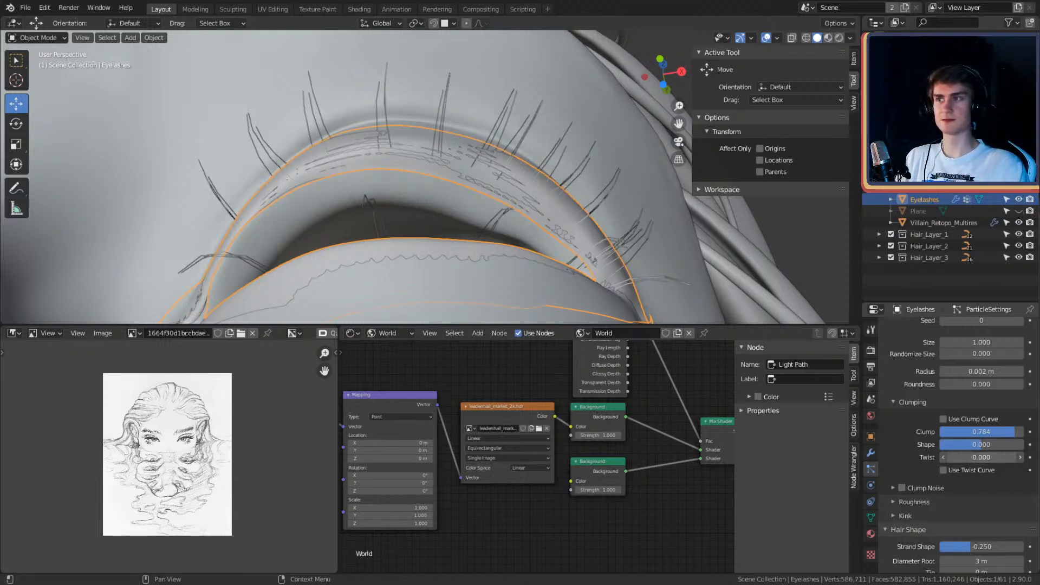
# Step: Try adjusting the Clumping Twist of the eyelash child hairs and reset it to 0
pyautogui.moveTo(981, 457); pyautogui.dragTo(973, 457)
pyautogui.click(976, 457)
pyautogui.write('0')
pyautogui.press('Return')
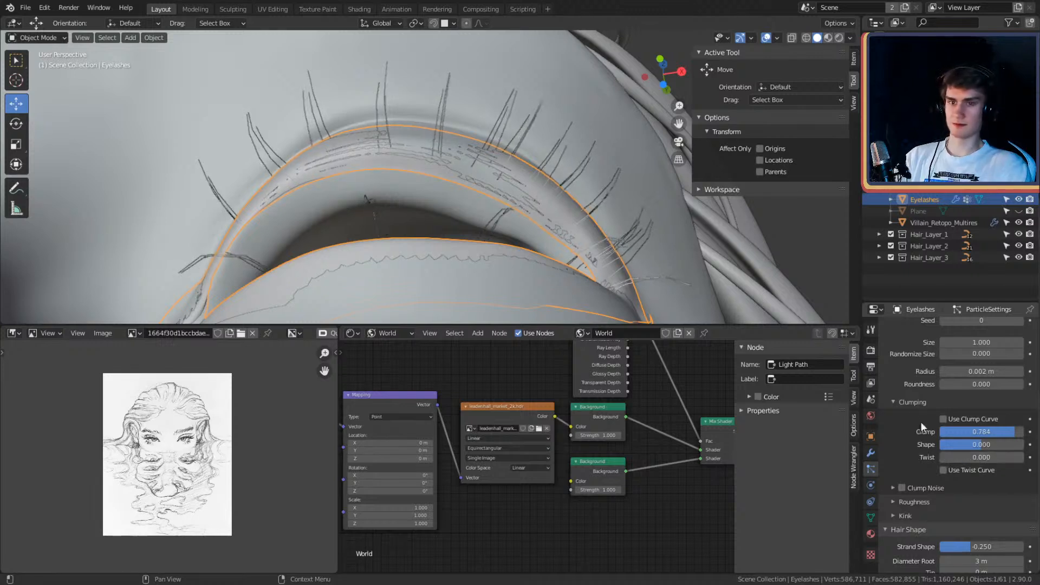
# Step: Try a Roughness of Uniform 0.154 with Size 0.589 on the eyelash child hairs
pyautogui.scroll(-2, 921, 421)
pyautogui.click(890, 455)
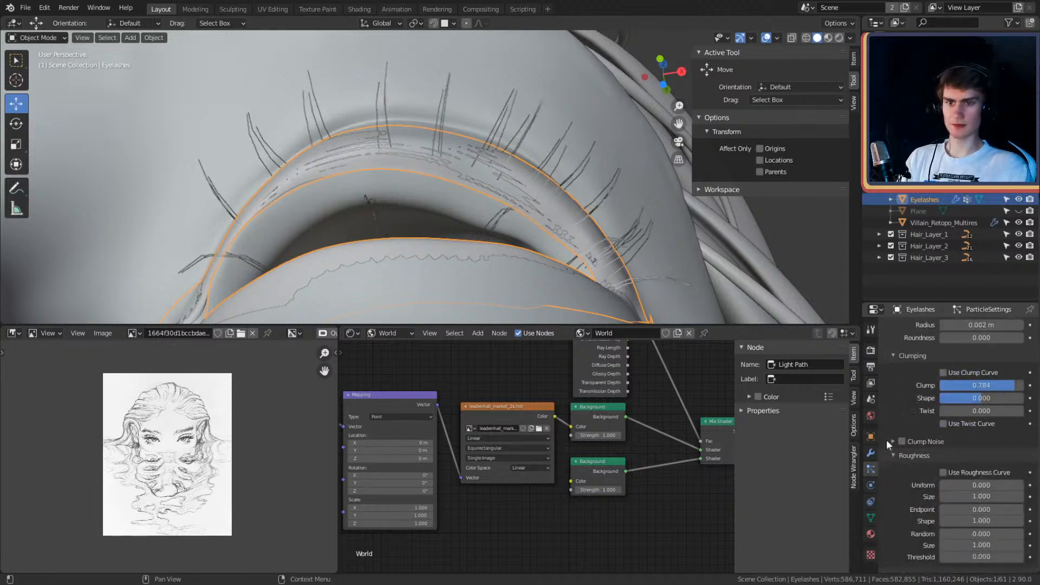
pyautogui.scroll(-3, 931, 439)
pyautogui.moveTo(567, 184); pyautogui.dragTo(583, 237, button='middle')
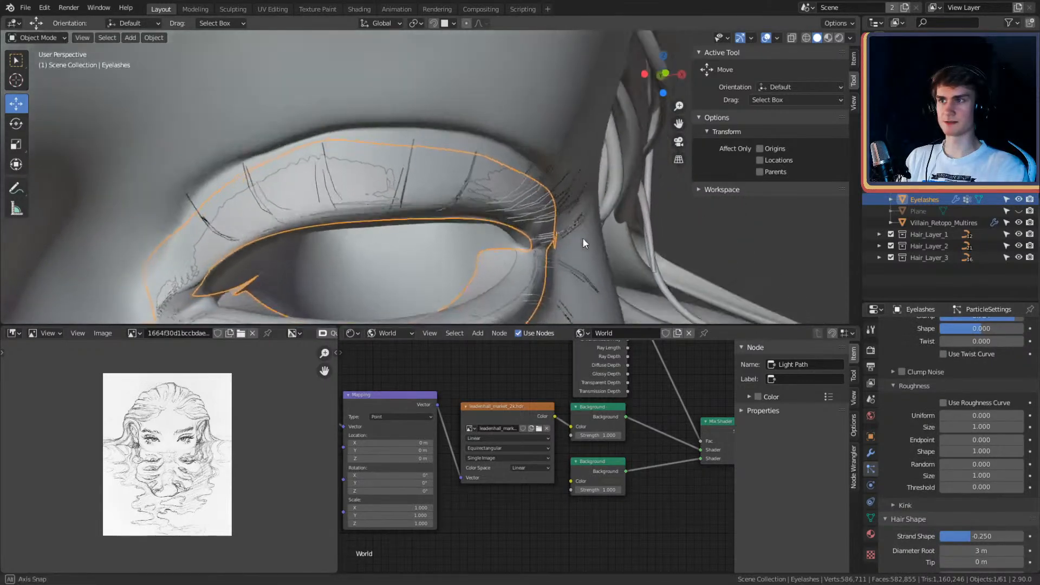
pyautogui.moveTo(982, 416); pyautogui.dragTo(963, 427)
# Step: Set the eyelash hair's viewport Strand Steps to 5 and inspect the roughened lashes
pyautogui.scroll(8, 909, 410)
pyautogui.scroll(5, 909, 410)
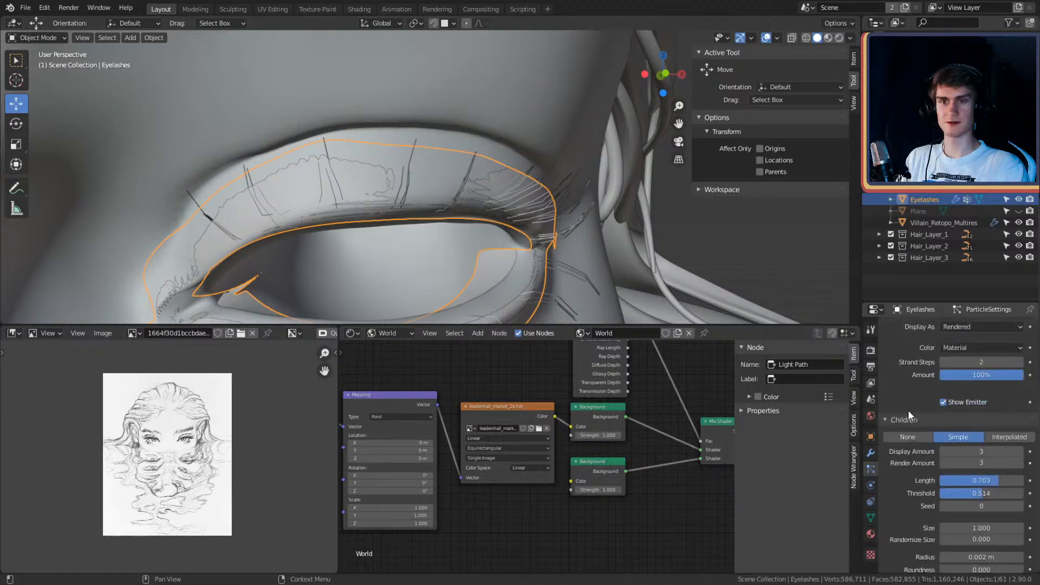
pyautogui.click(969, 362)
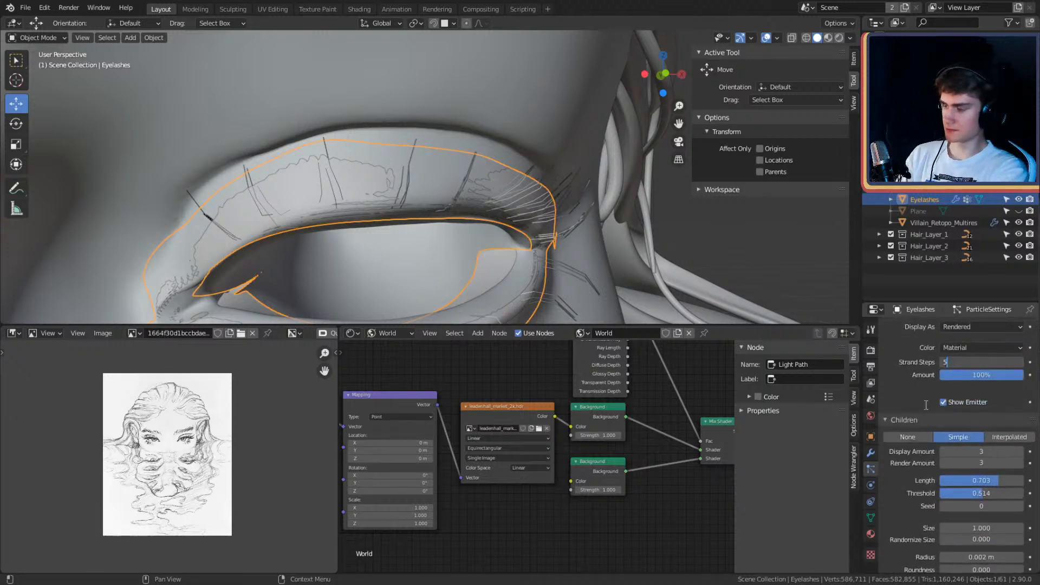
pyautogui.press('Return')
pyautogui.moveTo(636, 248)
pyautogui.mouseDown(button='middle')
pyautogui.moveTo(596, 207)
pyautogui.moveTo(632, 249)
pyautogui.mouseUp(button='middle')
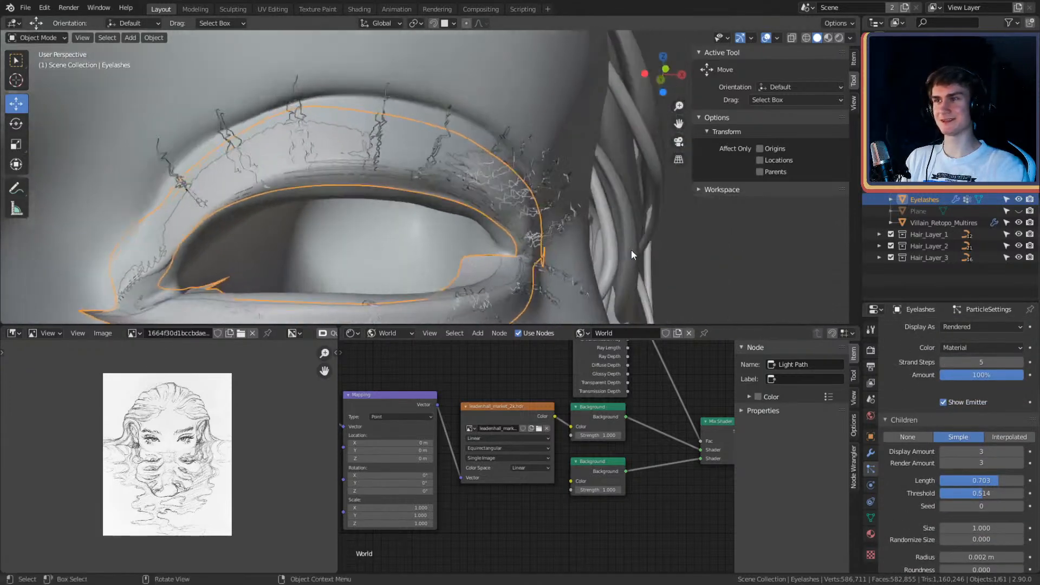
pyautogui.moveTo(596, 217); pyautogui.dragTo(544, 206, button='middle')
# Step: Adjust the eyelash hair's Roughness to Size 0.700 and Uniform 0.032
pyautogui.scroll(-10, 918, 420)
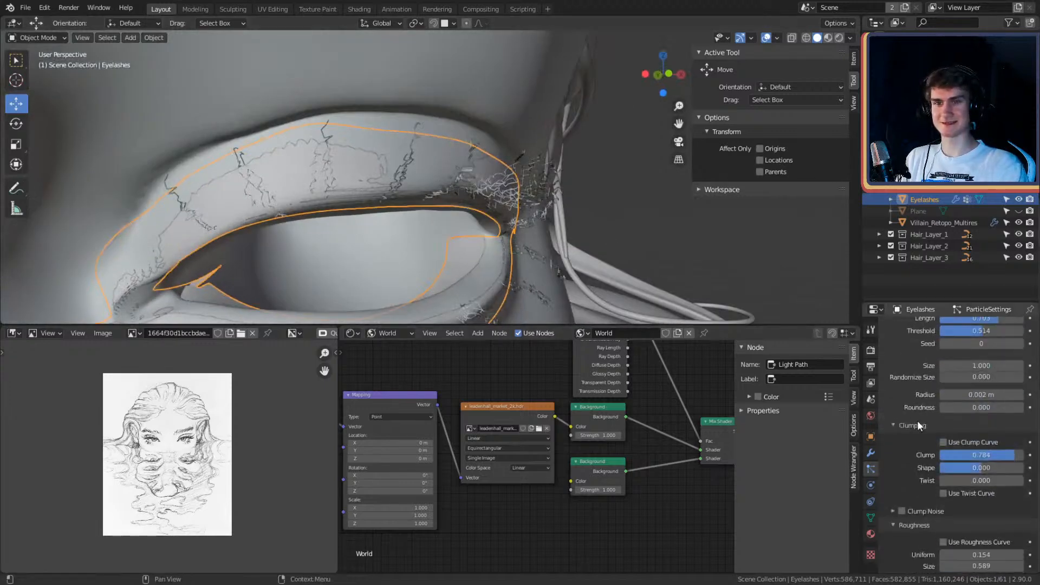
pyautogui.scroll(-4, 917, 420)
pyautogui.scroll(3, 928, 397)
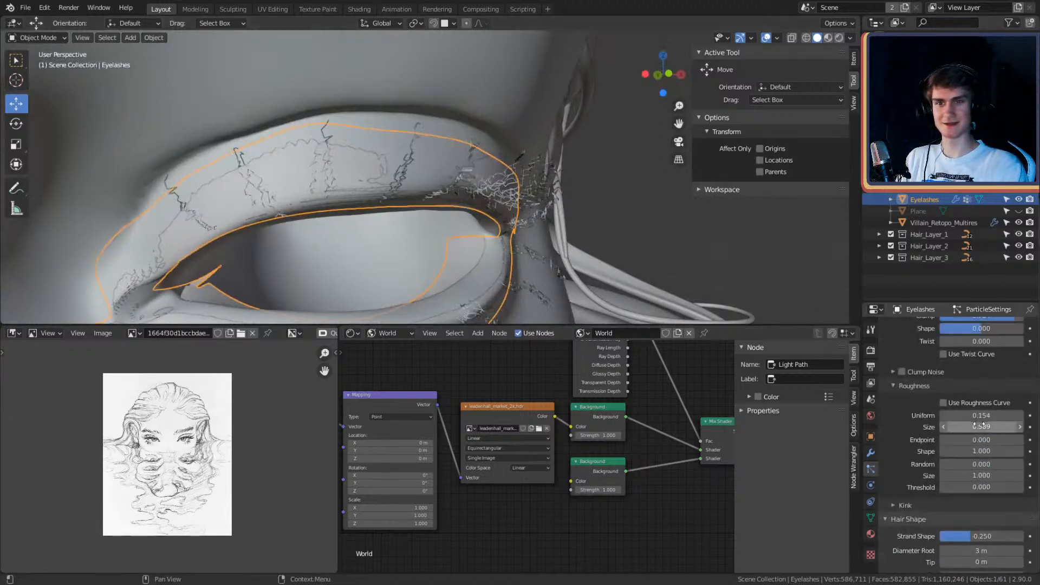
pyautogui.moveTo(981, 427); pyautogui.dragTo(942, 427)
pyautogui.moveTo(981, 426); pyautogui.dragTo(956, 416)
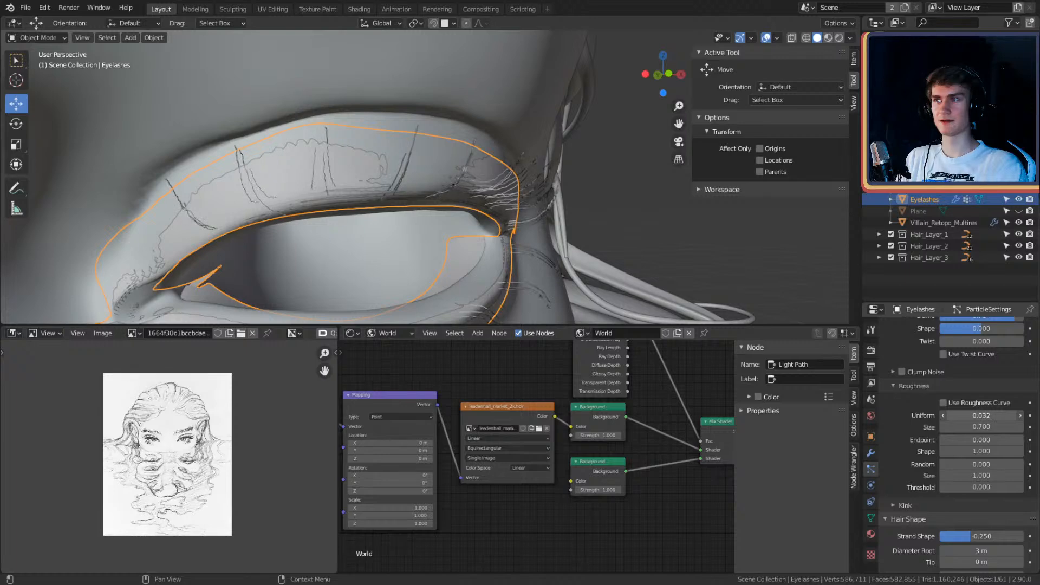
# Step: Re-enter 5 as the eyelash hair's Strand Steps in the Viewport Display settings
pyautogui.scroll(8, 930, 406)
pyautogui.scroll(7, 930, 407)
pyautogui.scroll(-19, 928, 406)
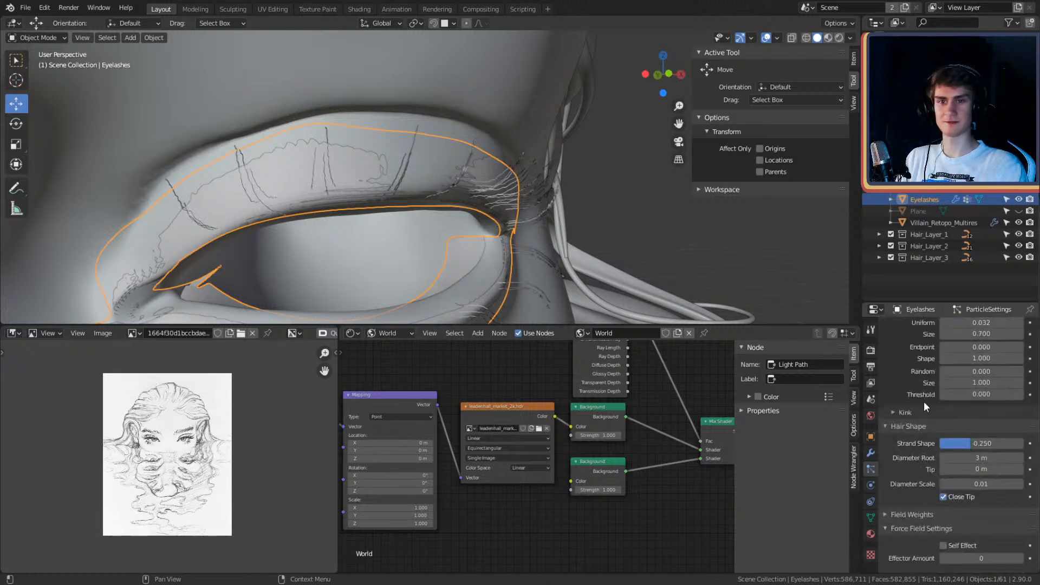
pyautogui.scroll(11, 924, 404)
pyautogui.scroll(2, 921, 410)
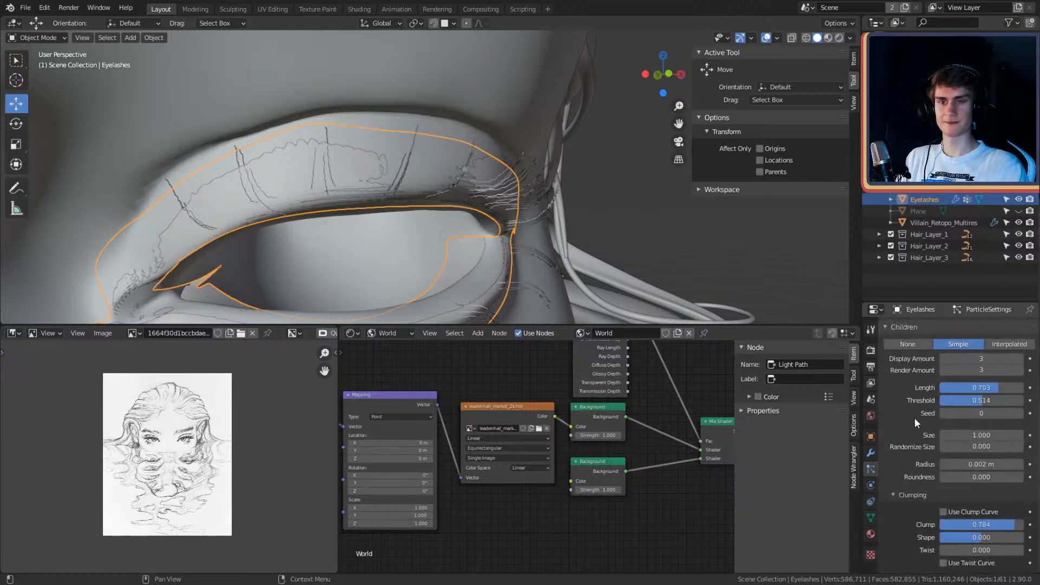
pyautogui.scroll(8, 915, 417)
pyautogui.doubleClick(983, 454)
pyautogui.write('5')
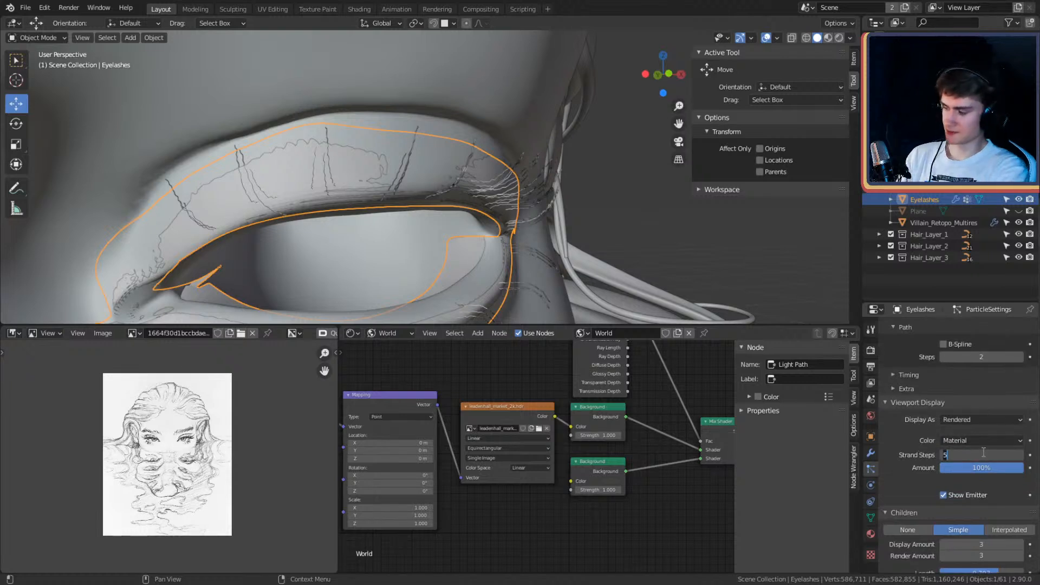
pyautogui.press('Return')
# Step: Reset the eyelash hair's Uniform roughness to 0
pyautogui.scroll(-14, 922, 434)
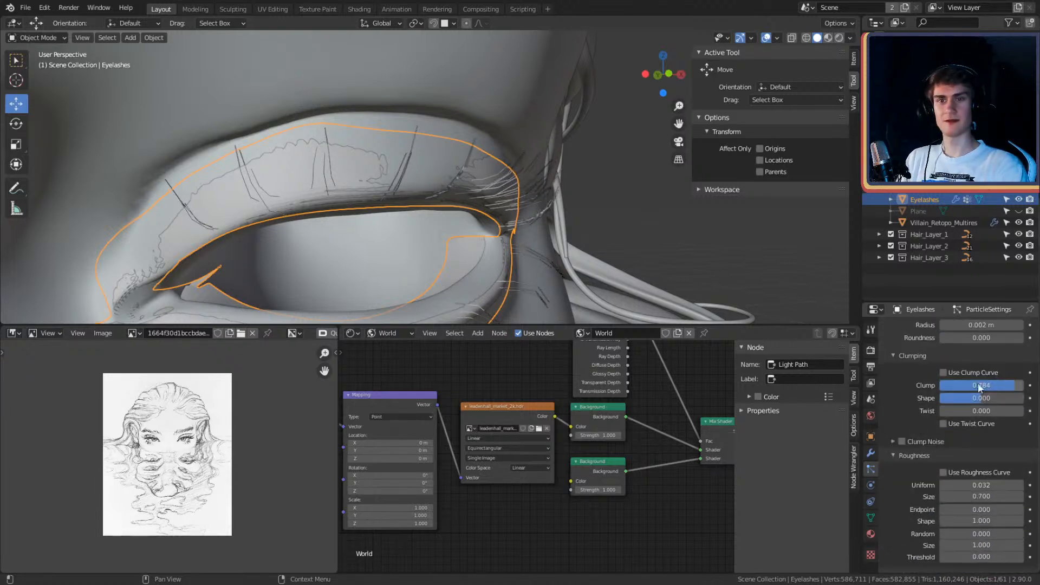
pyautogui.scroll(3, 899, 433)
pyautogui.scroll(-5, 898, 407)
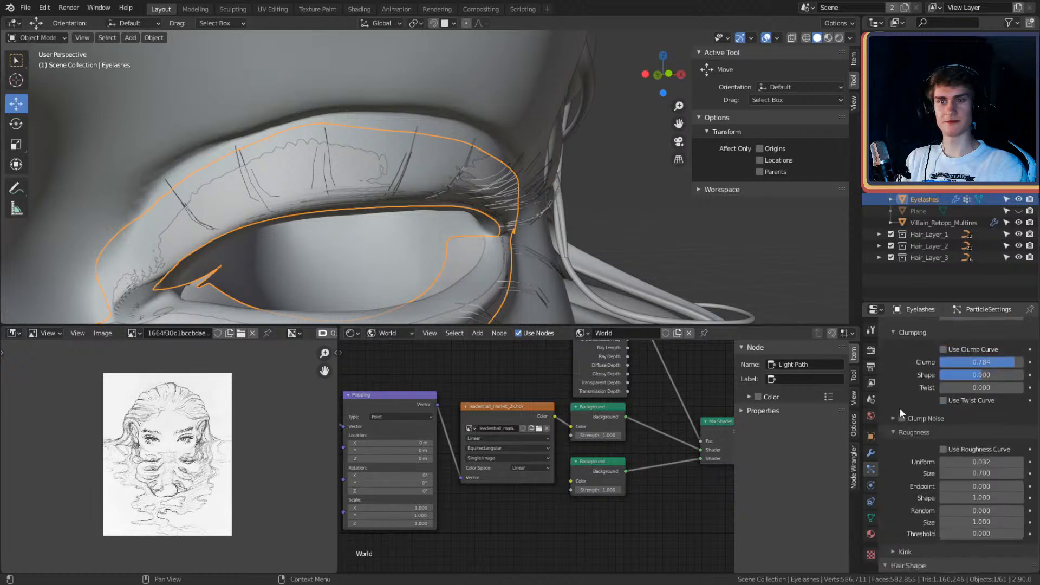
pyautogui.scroll(-3, 898, 407)
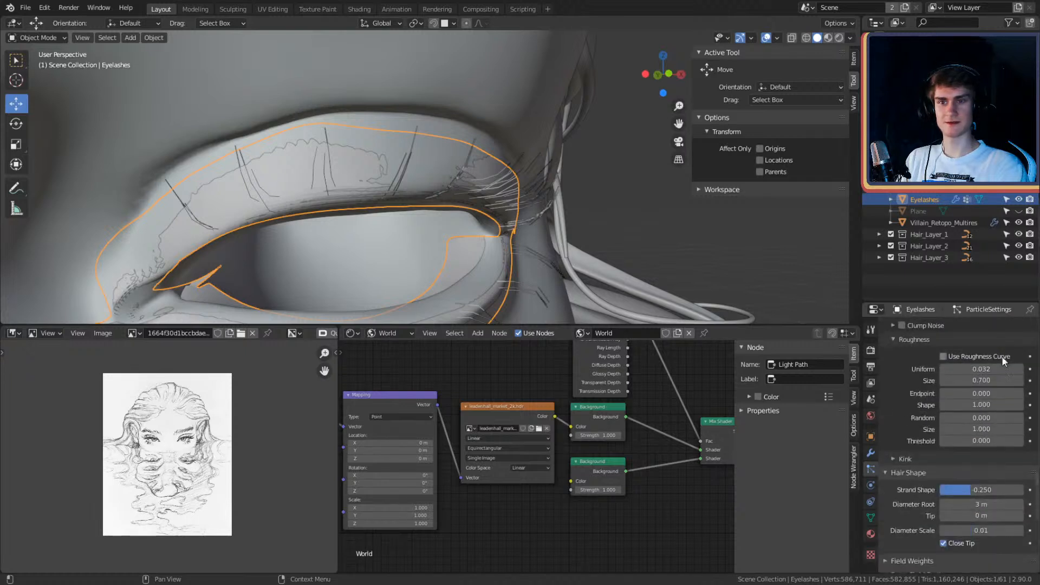
pyautogui.doubleClick(991, 368)
pyautogui.write('0')
pyautogui.press('Return')
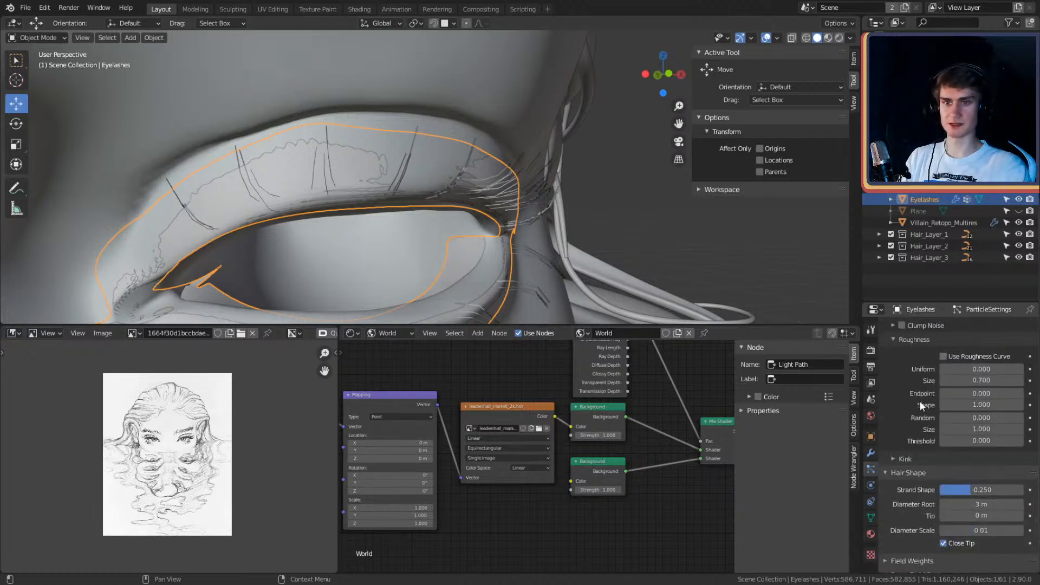
# Step: Set the eyelash hair's Endpoint roughness to 0.028 with Shape 0, and the Random roughness to 0.070
pyautogui.moveTo(975, 394)
pyautogui.mouseDown()
pyautogui.moveTo(986, 394)
pyautogui.moveTo(964, 394)
pyautogui.mouseUp()
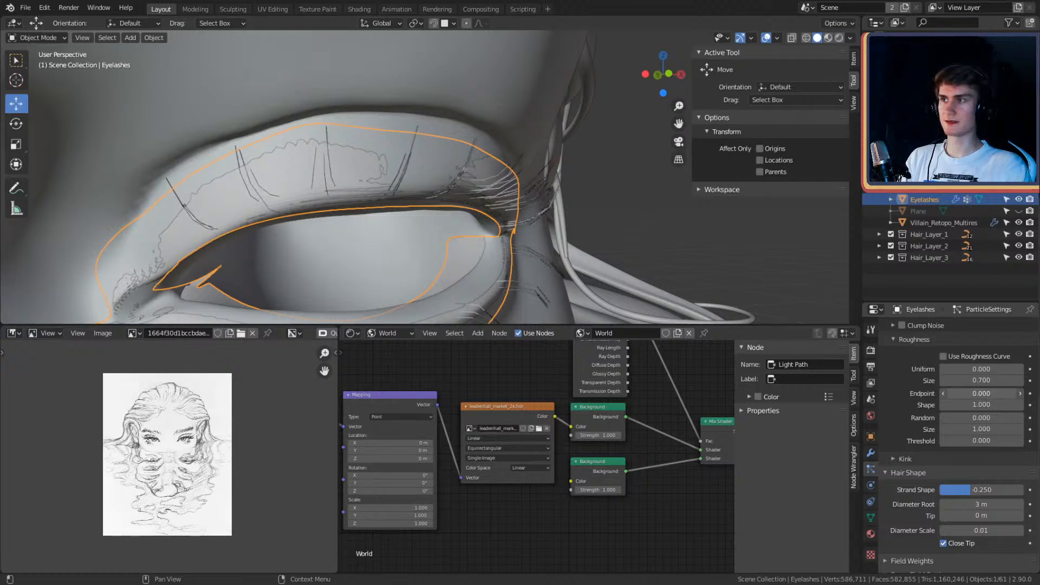
pyautogui.scroll(3, 473, 155)
pyautogui.moveTo(473, 155); pyautogui.dragTo(434, 93, button='middle')
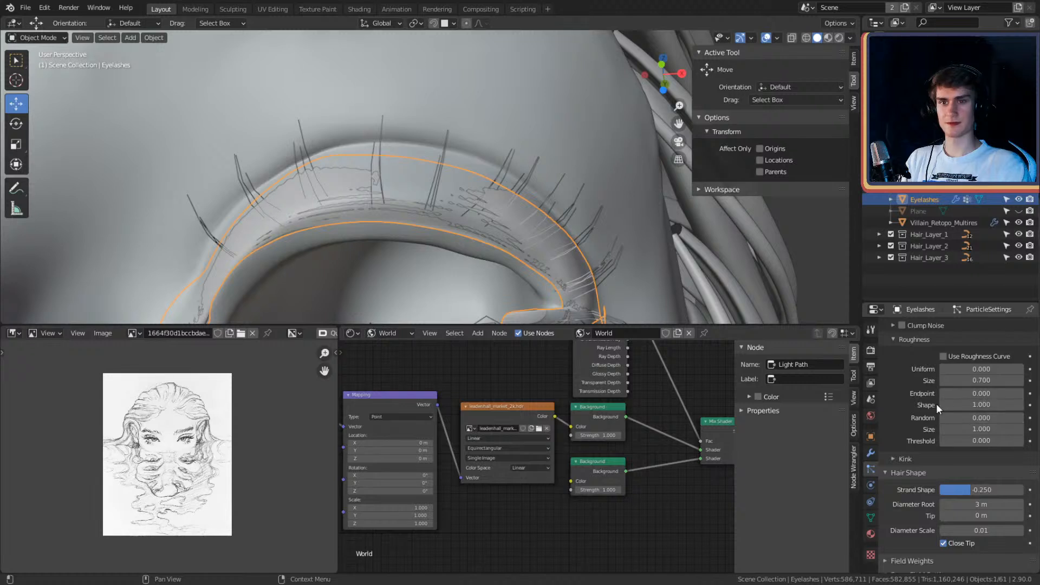
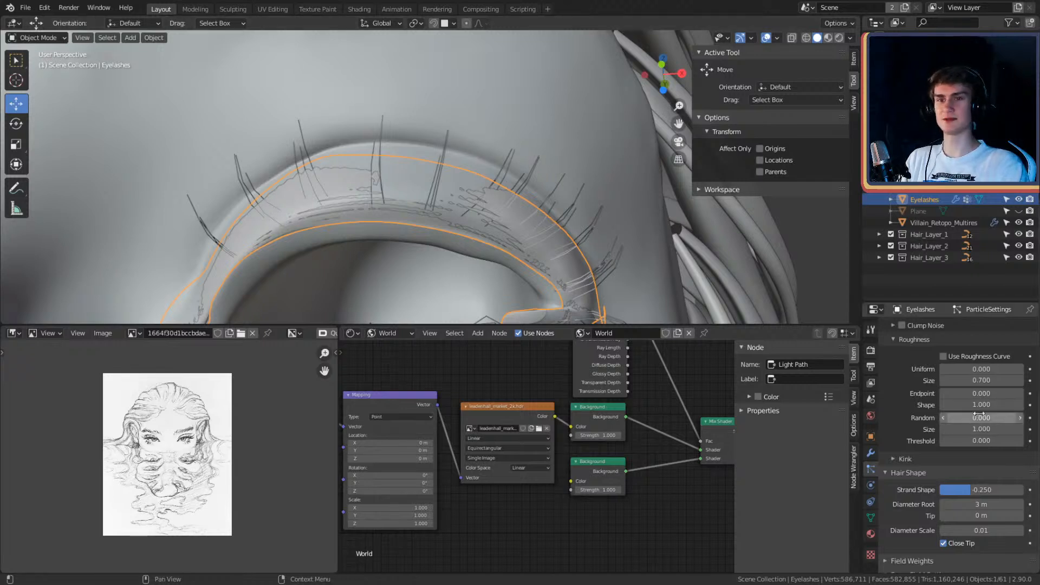
pyautogui.moveTo(975, 393); pyautogui.dragTo(978, 394)
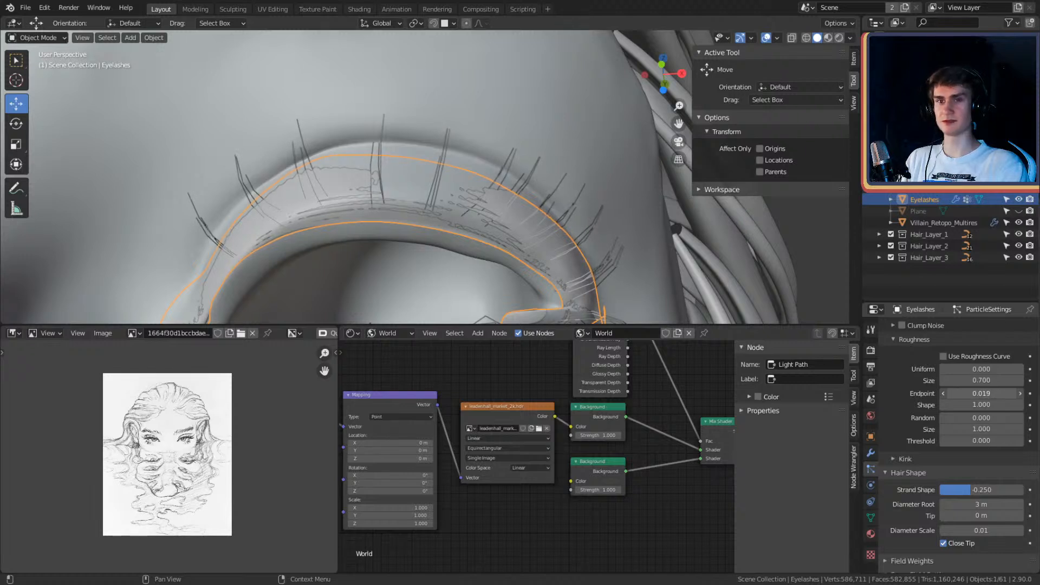
pyautogui.moveTo(979, 393); pyautogui.dragTo(987, 417)
pyautogui.moveTo(531, 179); pyautogui.dragTo(601, 238, button='middle')
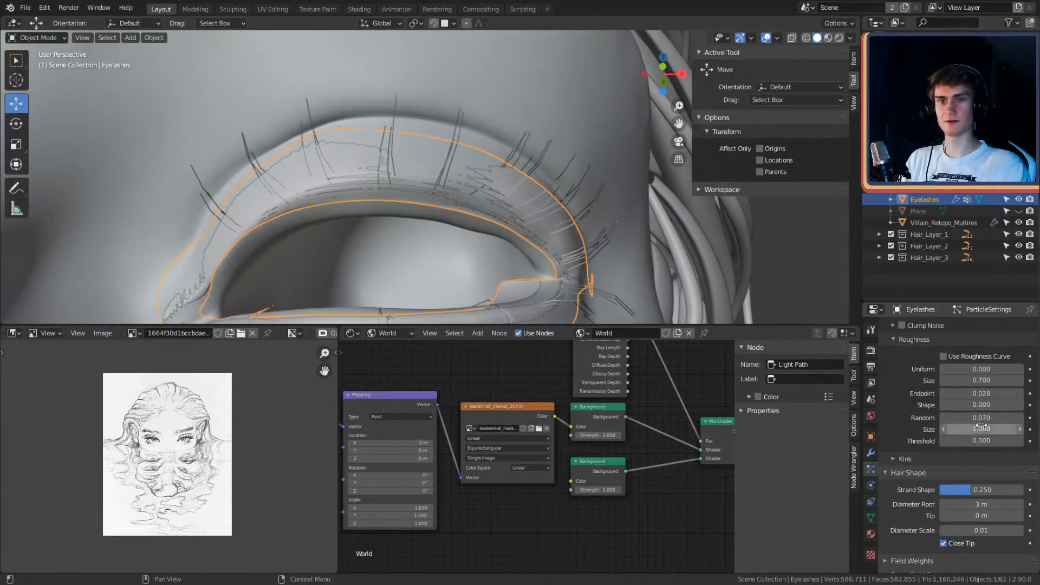
# Step: Raise the eyelash hair's Random roughness to 0.090 and set the Size below it to 1
pyautogui.moveTo(981, 418); pyautogui.dragTo(984, 417)
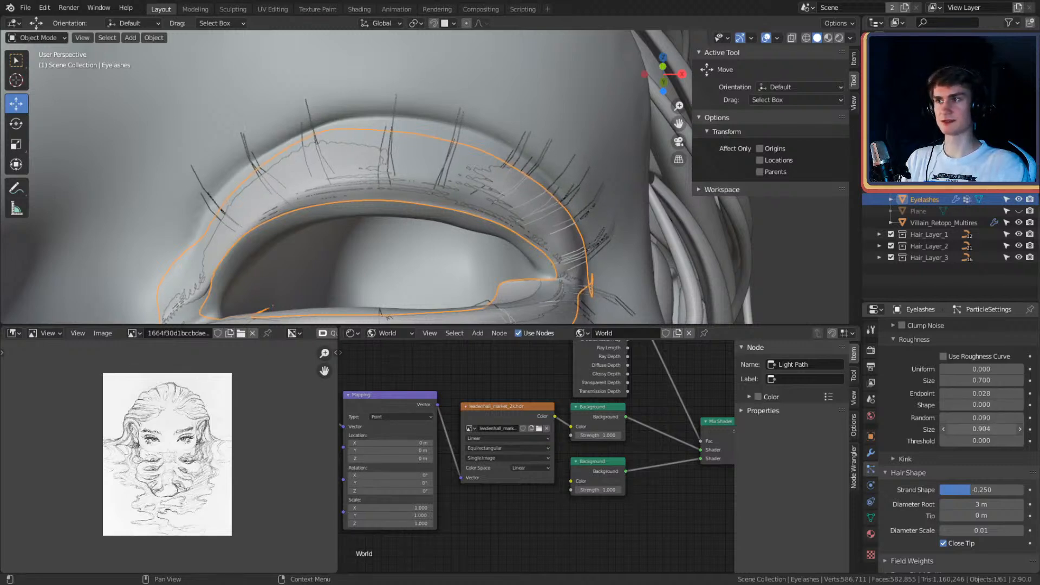
pyautogui.click(984, 429)
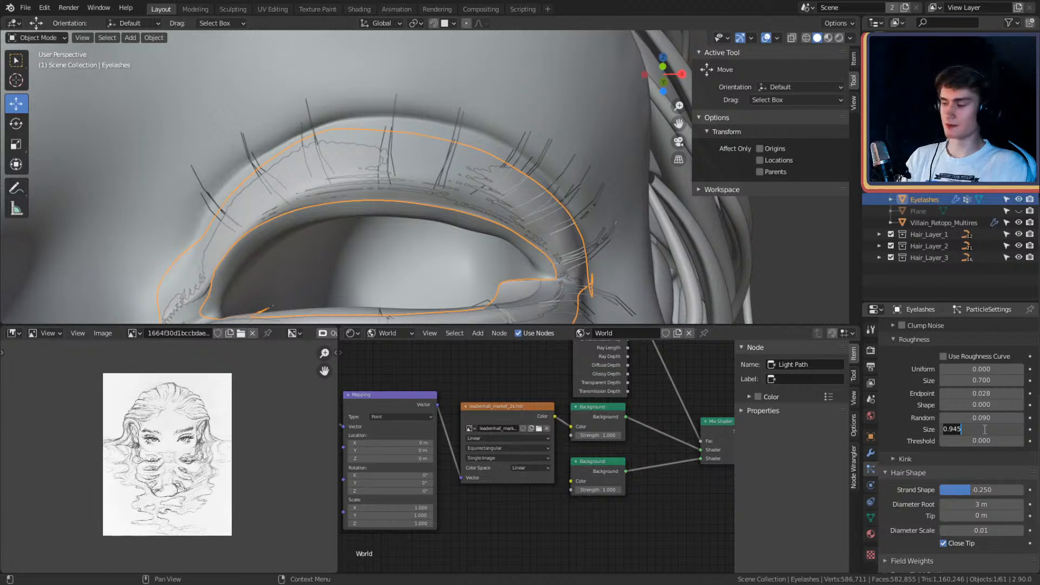
pyautogui.write('1')
pyautogui.press('Return')
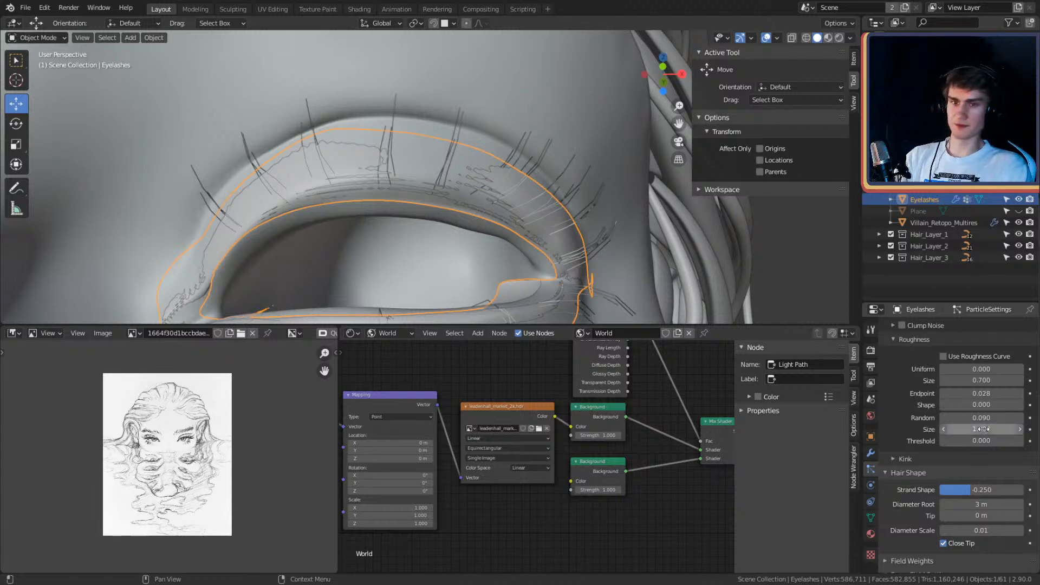
pyautogui.scroll(-1, 913, 401)
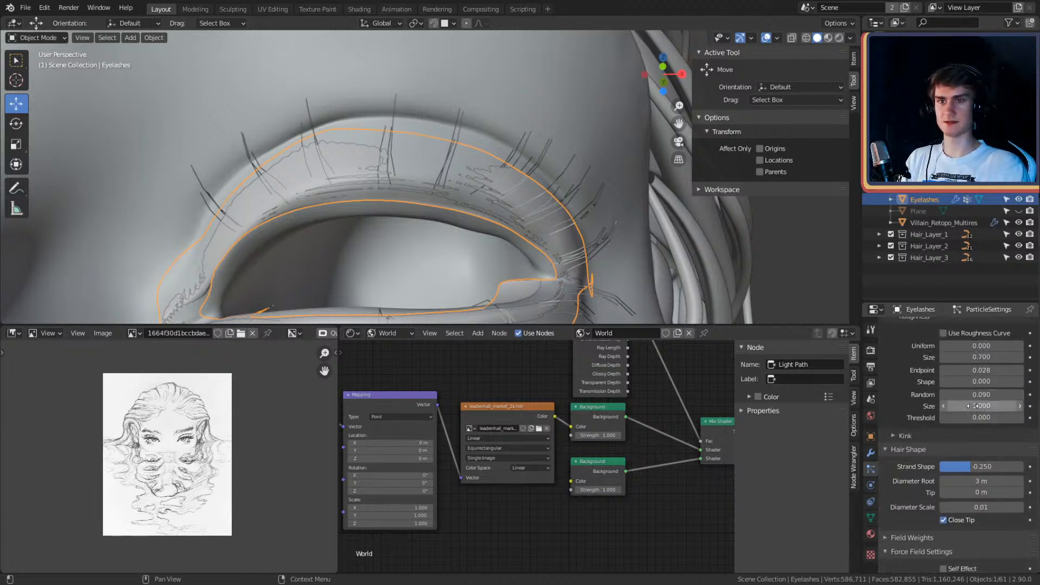
pyautogui.scroll(-5, 905, 382)
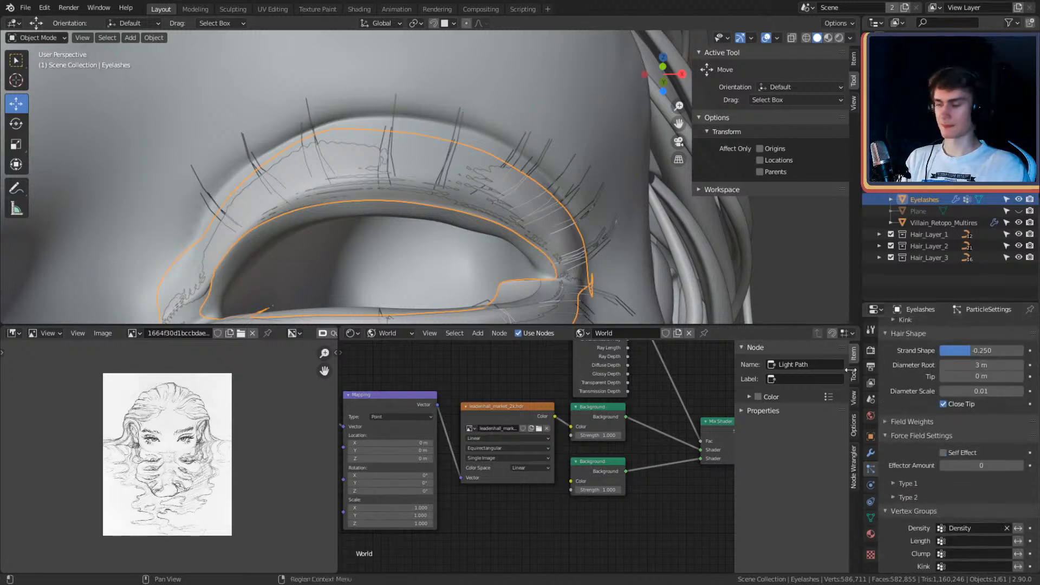
# Step: Switch the Eyelashes object to Particle Edit mode and activate the Add brush
pyautogui.moveTo(608, 242); pyautogui.dragTo(523, 171, button='middle')
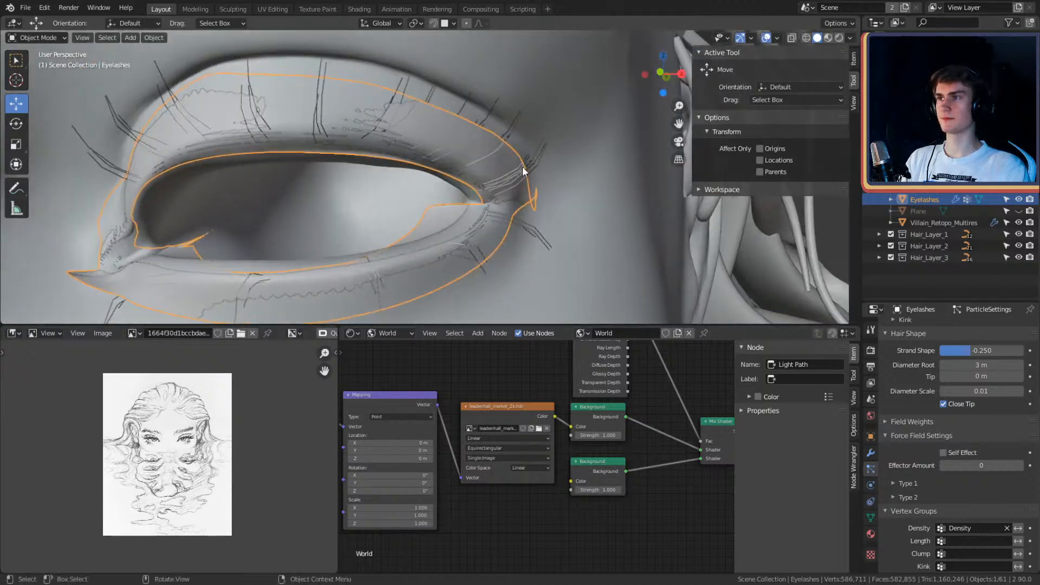
pyautogui.click(44, 38)
pyautogui.click(40, 129)
pyautogui.click(17, 144)
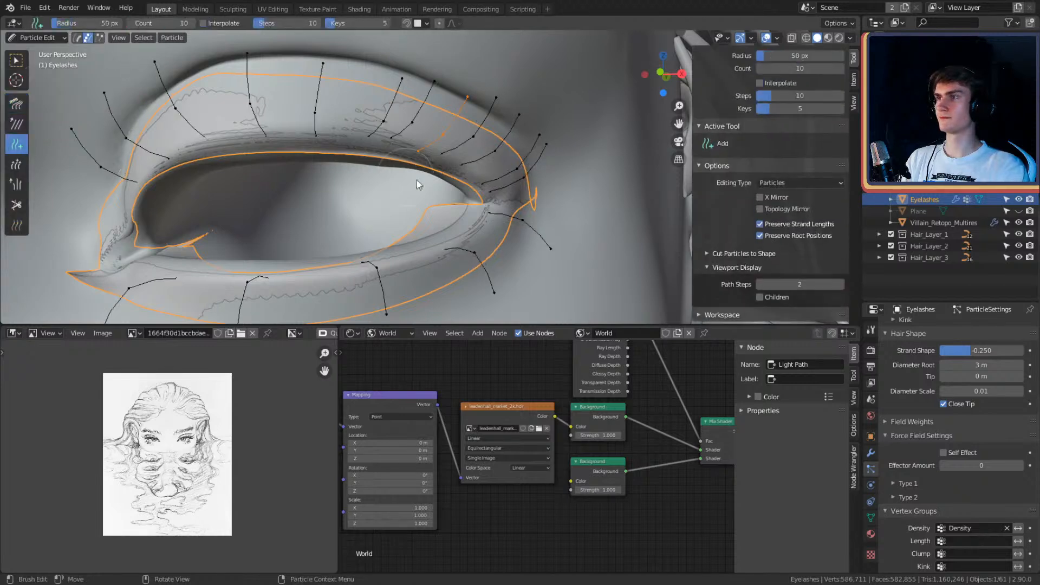
pyautogui.moveTo(417, 180); pyautogui.dragTo(441, 168, button='middle')
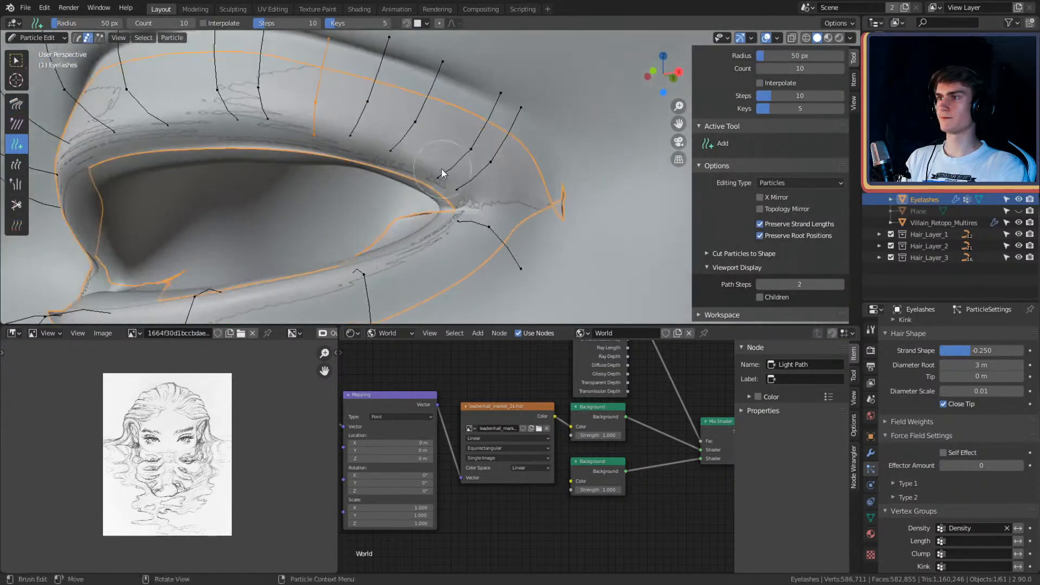
pyautogui.click(430, 162)
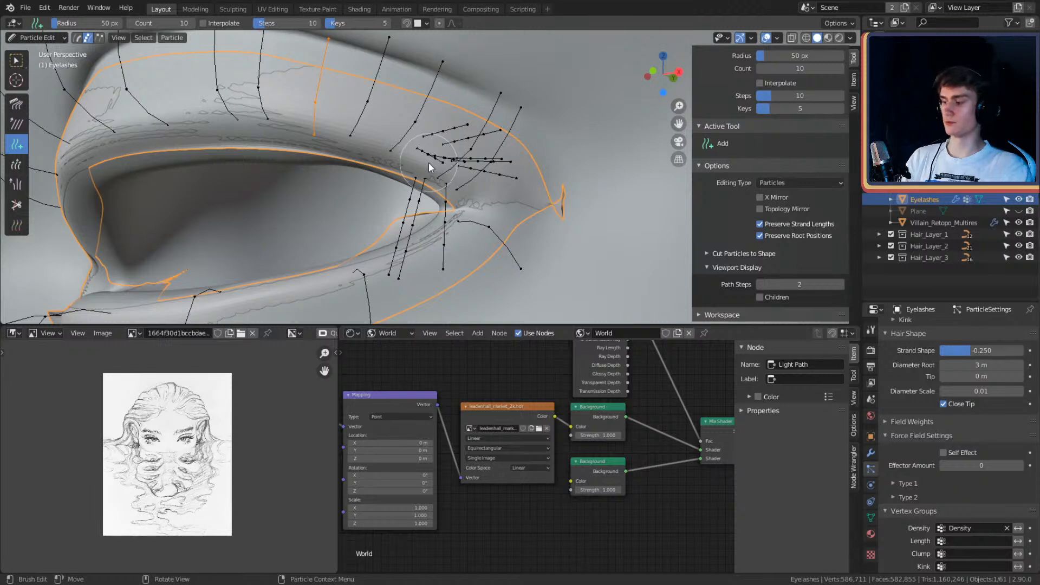
pyautogui.hotkey('ctrl', 'z')
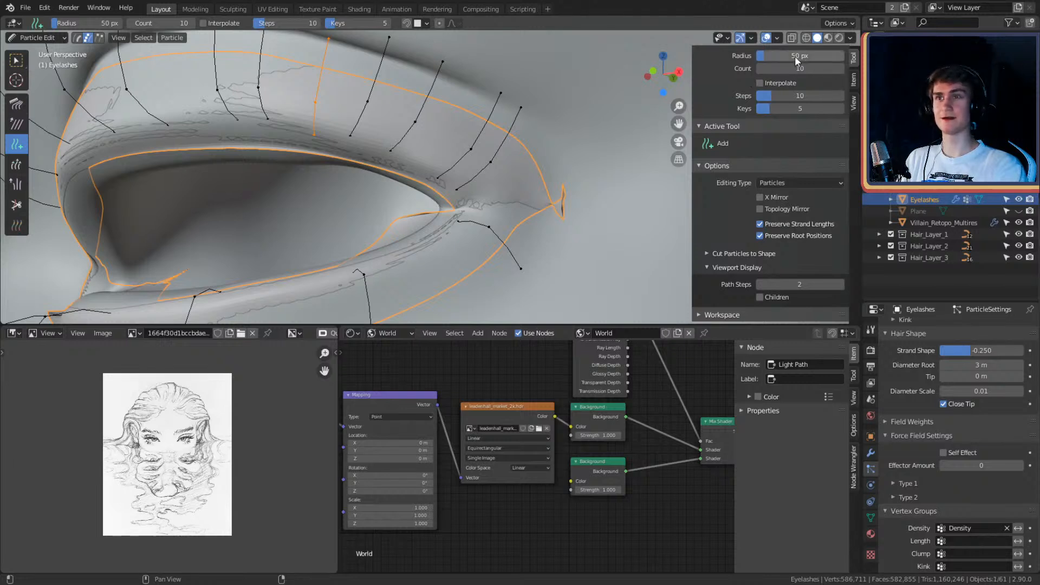
# Step: Set the Add brush's Count to 1 and shrink its Radius to 13 px
pyautogui.click(804, 69)
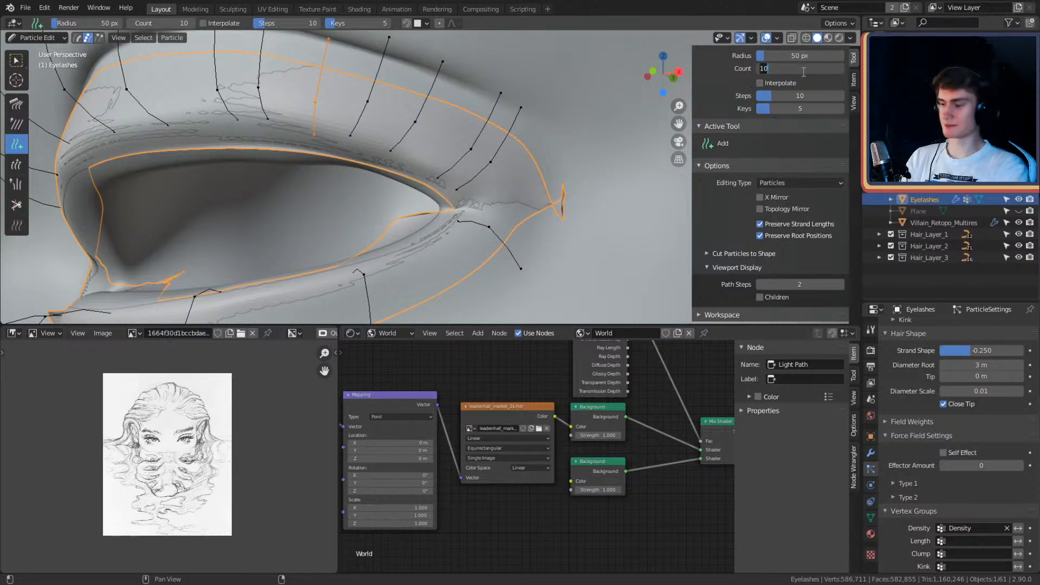
pyautogui.write('1')
pyautogui.press('Return')
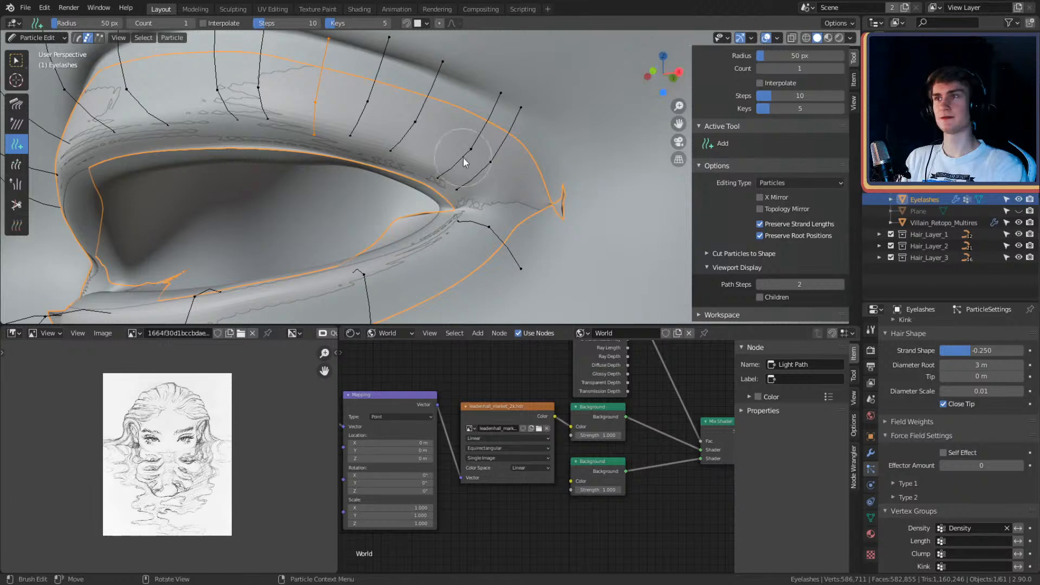
pyautogui.press('f')
pyautogui.click(440, 162)
# Step: Try adding single hair strands one by one along the outer part of the upper lash line
pyautogui.keyDown('shift'); pyautogui.moveTo(466, 161); pyautogui.dragTo(477, 165, button='middle'); pyautogui.keyUp('shift')
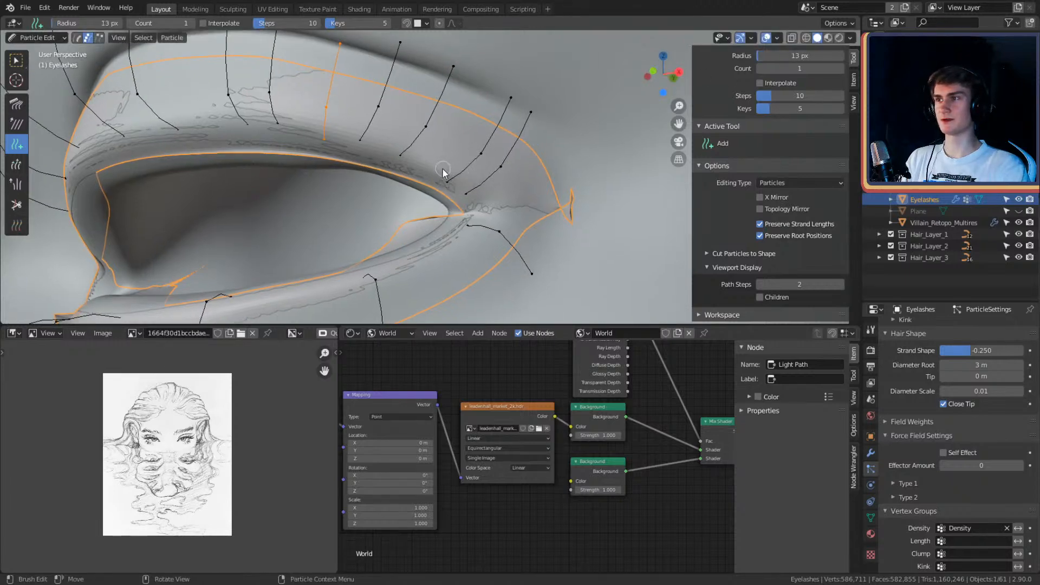
pyautogui.click(422, 166)
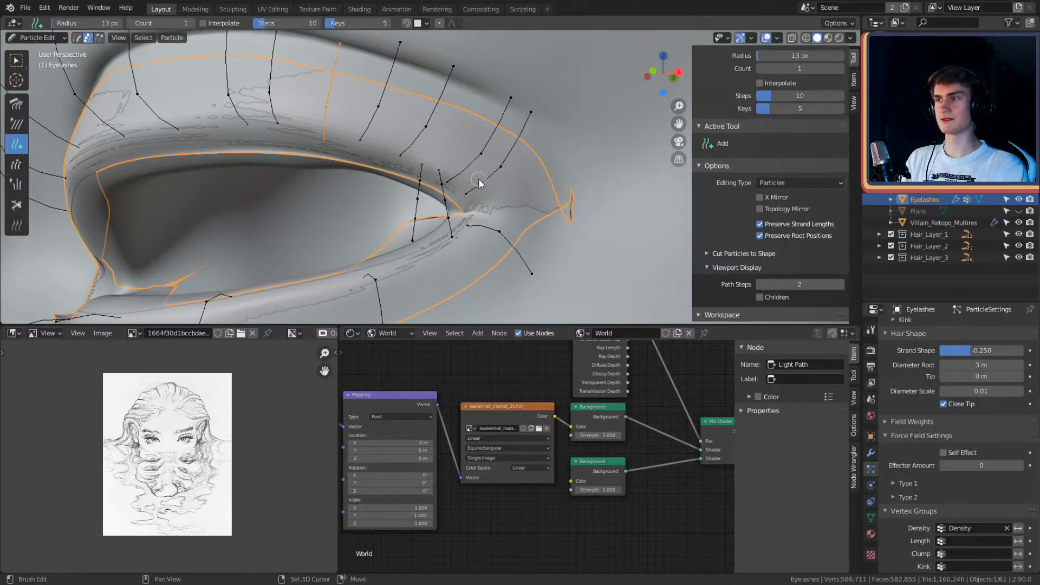
pyautogui.moveTo(476, 183)
pyautogui.mouseDown(button='middle')
pyautogui.moveTo(502, 192)
pyautogui.moveTo(424, 174)
pyautogui.moveTo(464, 202)
pyautogui.mouseUp(button='middle')
pyautogui.click(412, 175)
pyautogui.click(394, 174)
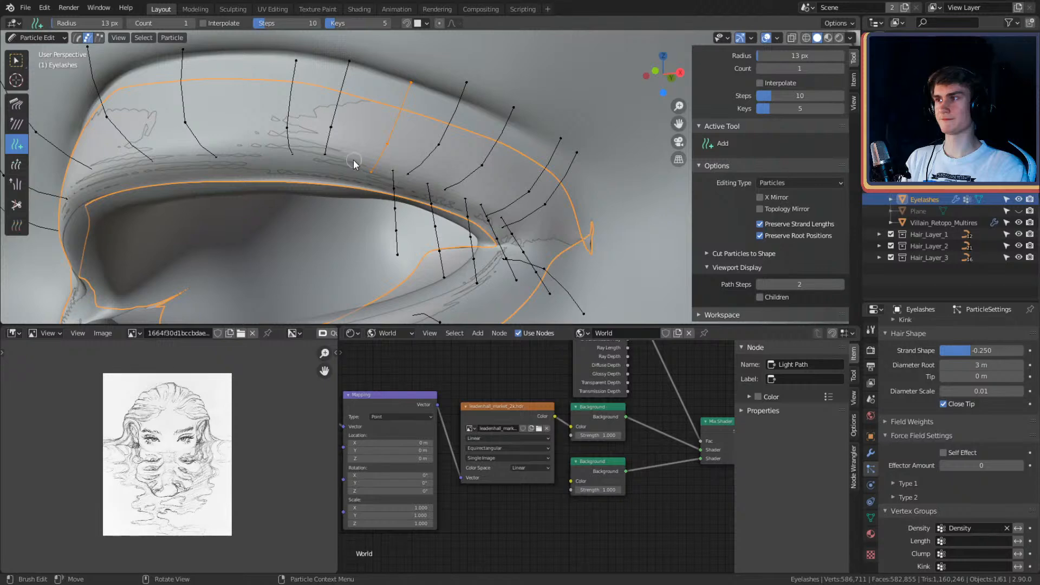
# Step: Select the newly added strands by lassoing their tips and extending the selection to the full linked hairs
pyautogui.moveTo(353, 163); pyautogui.dragTo(498, 269, button='middle')
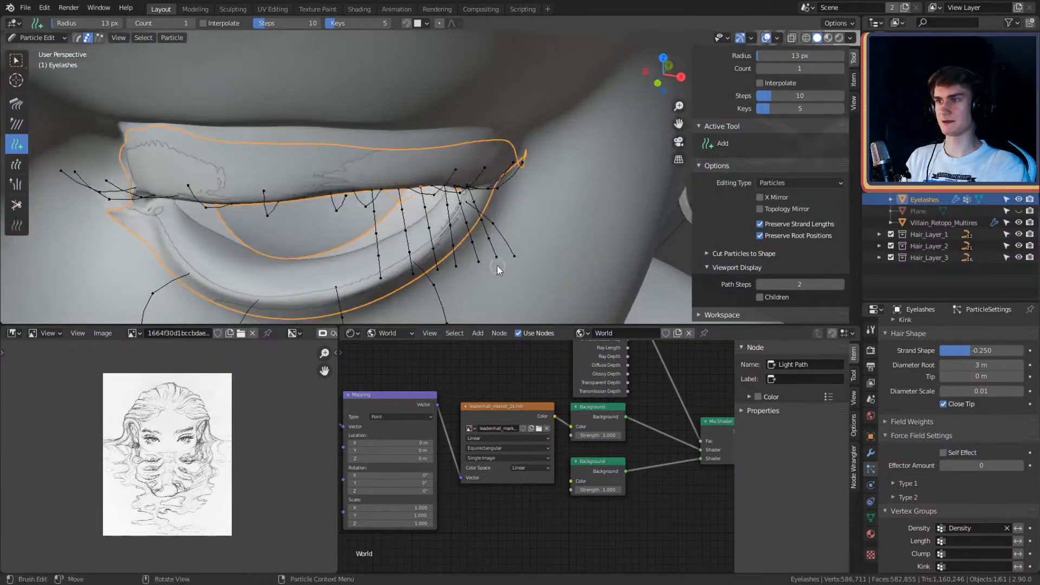
pyautogui.keyDown('ctrl'); pyautogui.moveTo(498, 270); pyautogui.dragTo(436, 271); pyautogui.keyUp('ctrl')
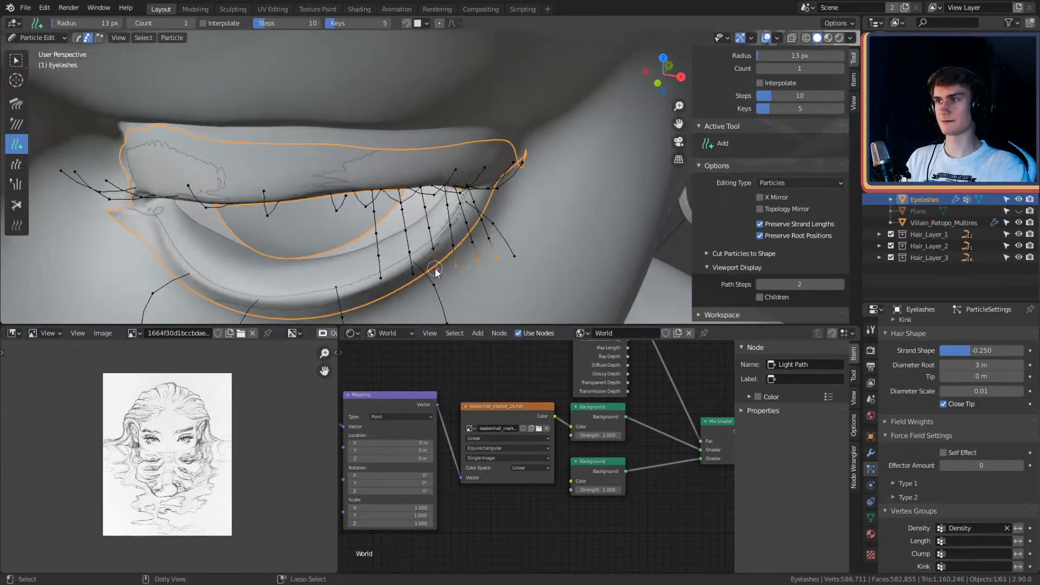
pyautogui.moveTo(380, 274); pyautogui.dragTo(464, 210, button='middle')
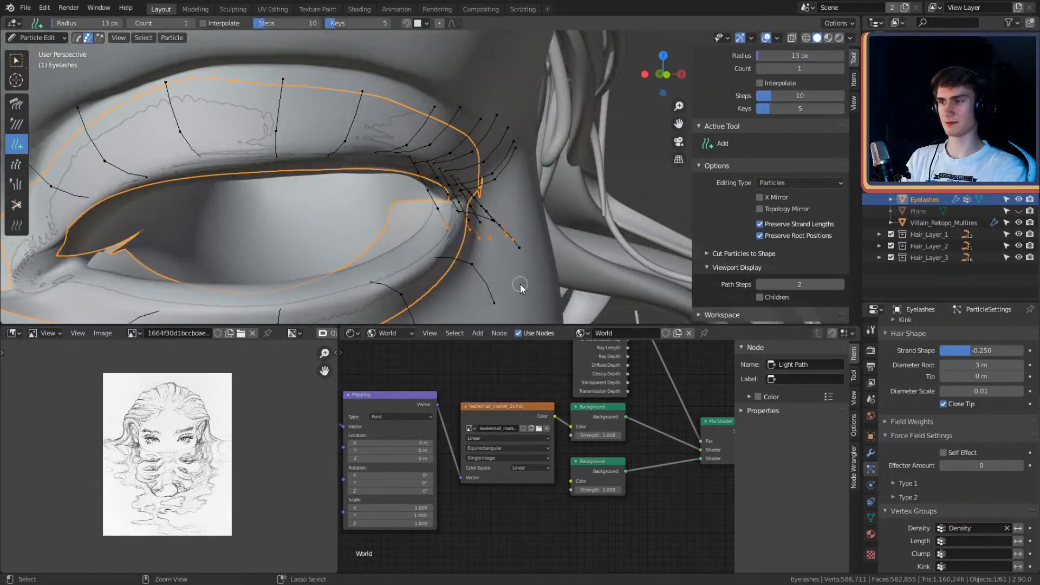
pyautogui.hotkey('ctrl', 'l')
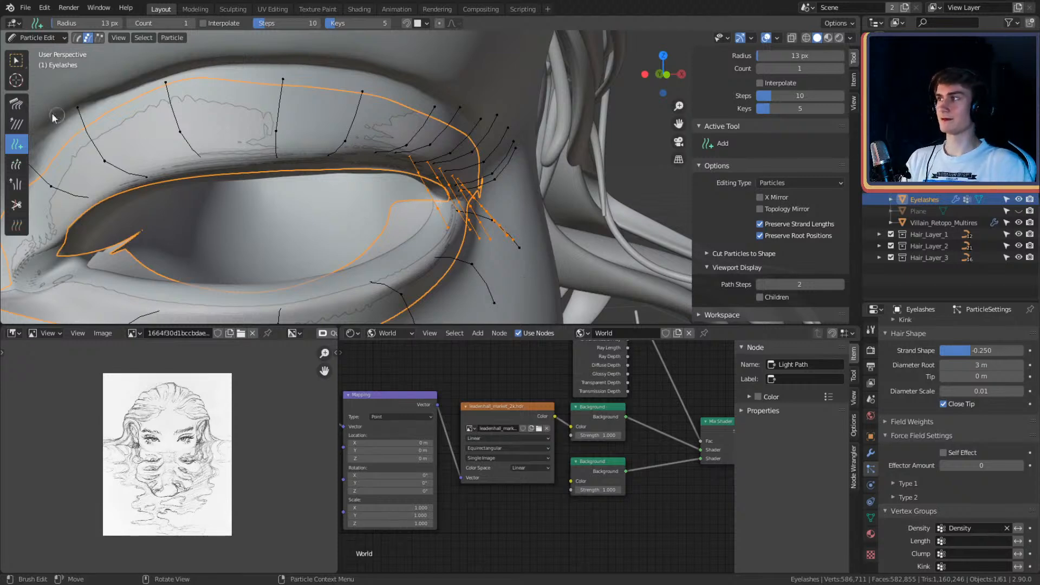
# Step: Comb the selected new strands upward and outward at the outer corner of the eye with the Comb brush
pyautogui.hotkey('shift', 'space')
pyautogui.press('c')
pyautogui.moveTo(199, 114); pyautogui.dragTo(478, 218, button='middle')
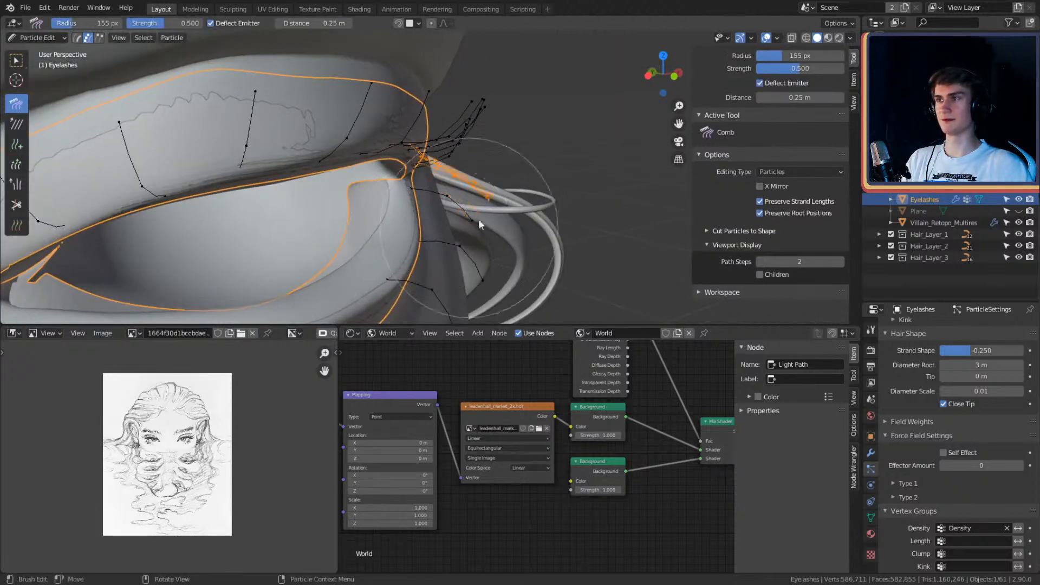
pyautogui.moveTo(479, 219)
pyautogui.mouseDown()
pyautogui.moveTo(503, 210)
pyautogui.moveTo(441, 155)
pyautogui.moveTo(443, 138)
pyautogui.mouseUp()
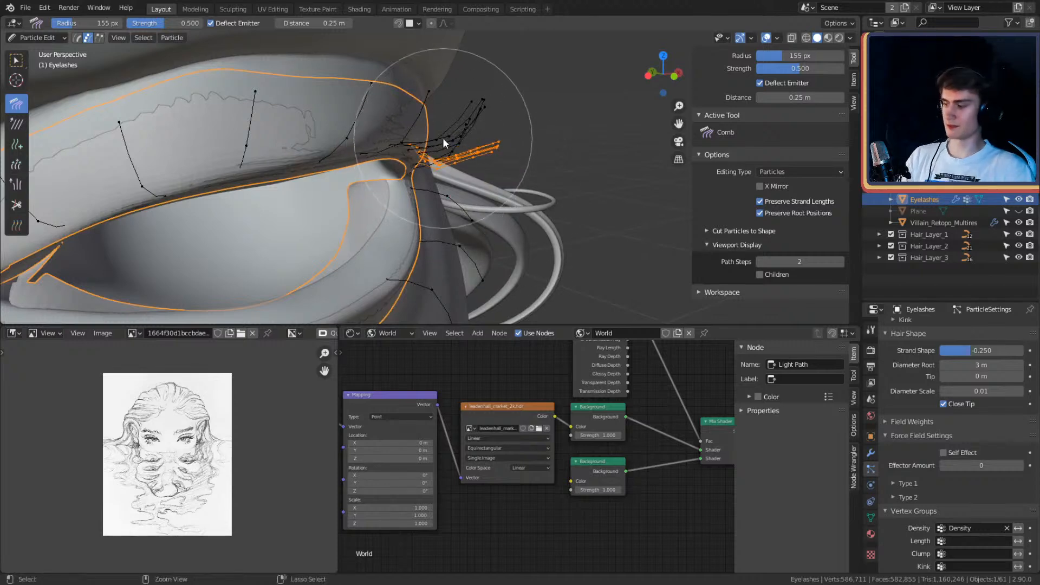
pyautogui.moveTo(443, 138); pyautogui.dragTo(489, 202, button='middle')
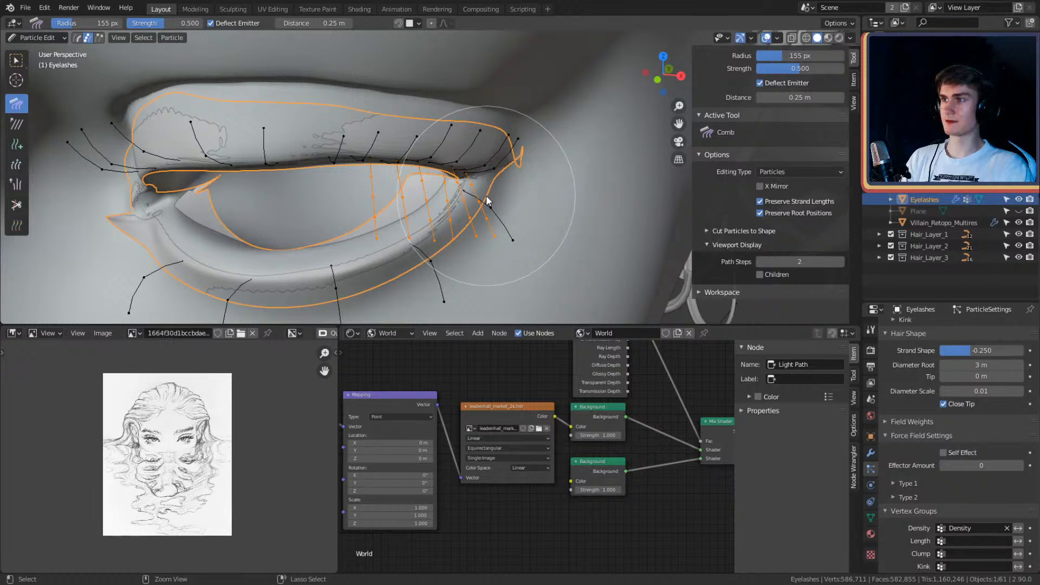
# Step: Undo the combing, the selection and all the newly added strands on the upper lid
pyautogui.press('ctrl+KP_Subtract')
pyautogui.press('ctrl+KP_Subtract')
pyautogui.press('ctrl+KP_Subtract')
pyautogui.hotkey('ctrl', 'z')
pyautogui.hotkey('ctrl', 'z')
pyautogui.hotkey('ctrl', 'z')
pyautogui.hotkey('ctrl', 'z')
pyautogui.hotkey('ctrl', 'z')
pyautogui.hotkey('ctrl', 'z')
pyautogui.hotkey('ctrl', 'z')
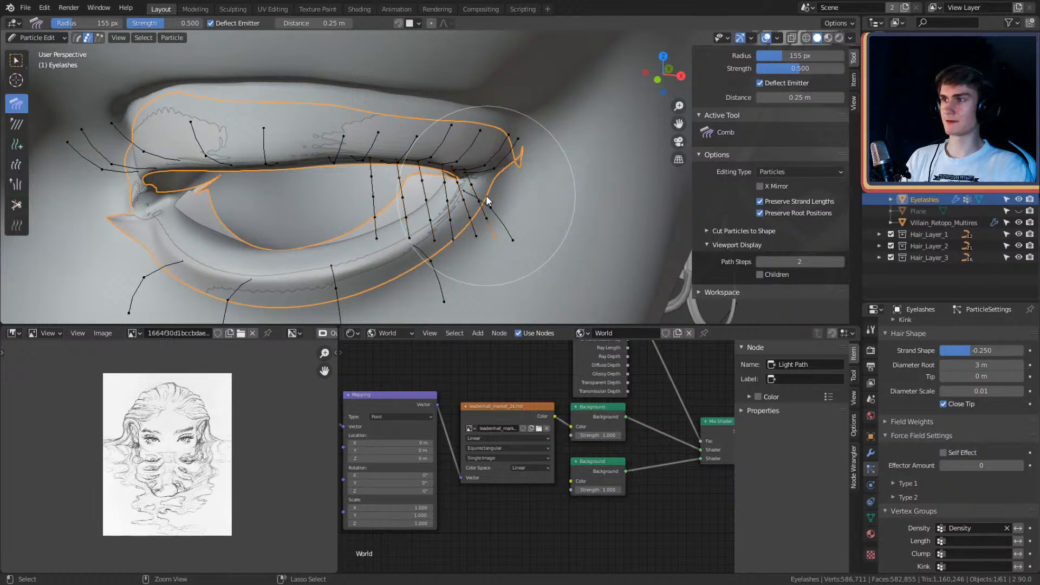
pyautogui.hotkey('ctrl', 'z')
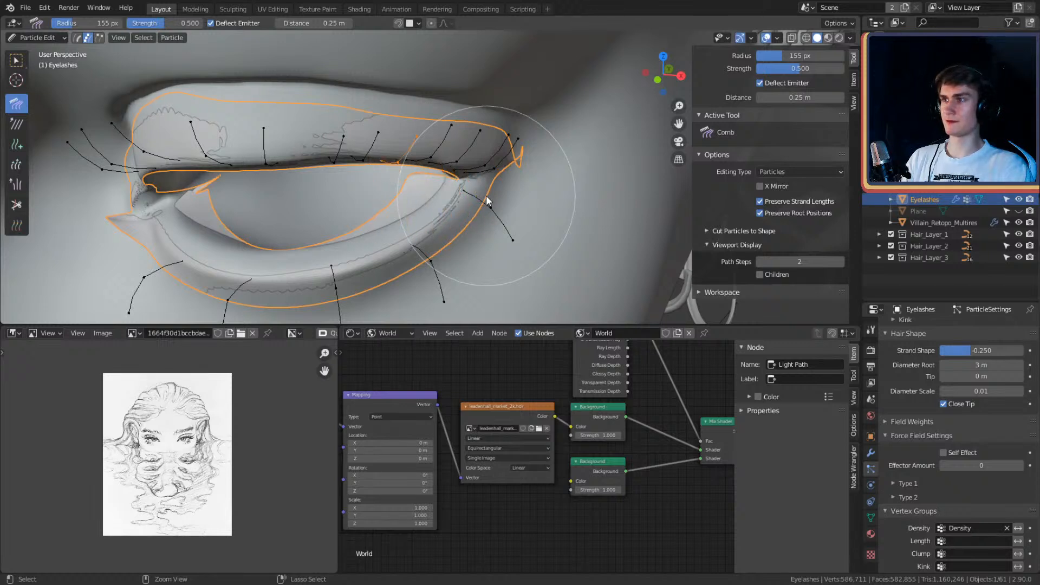
# Step: Reactivate the Add brush and set its Keys to 3
pyautogui.click(17, 144)
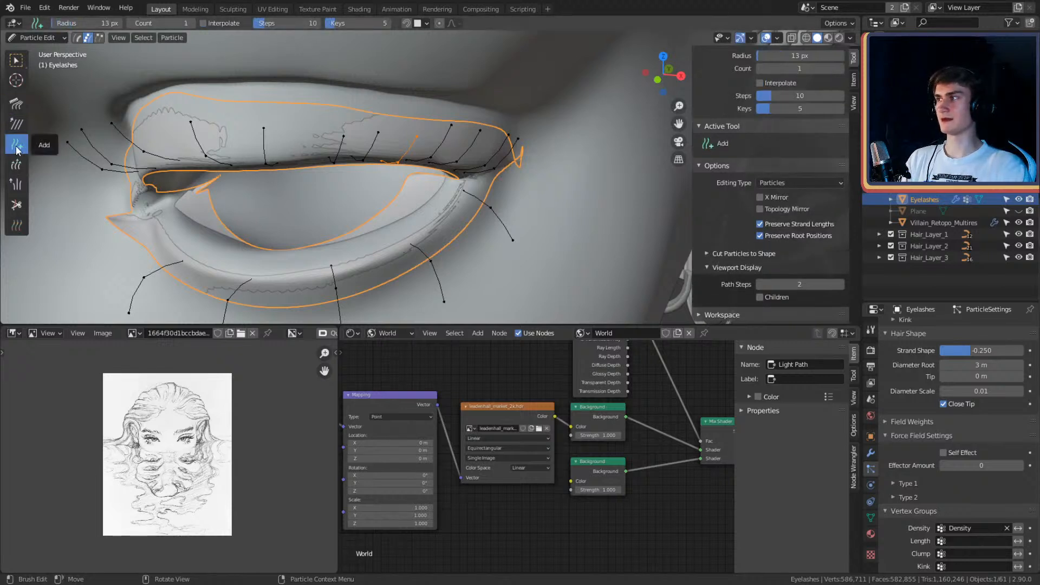
pyautogui.moveTo(352, 78); pyautogui.dragTo(392, 103, button='middle')
pyautogui.click(278, 23)
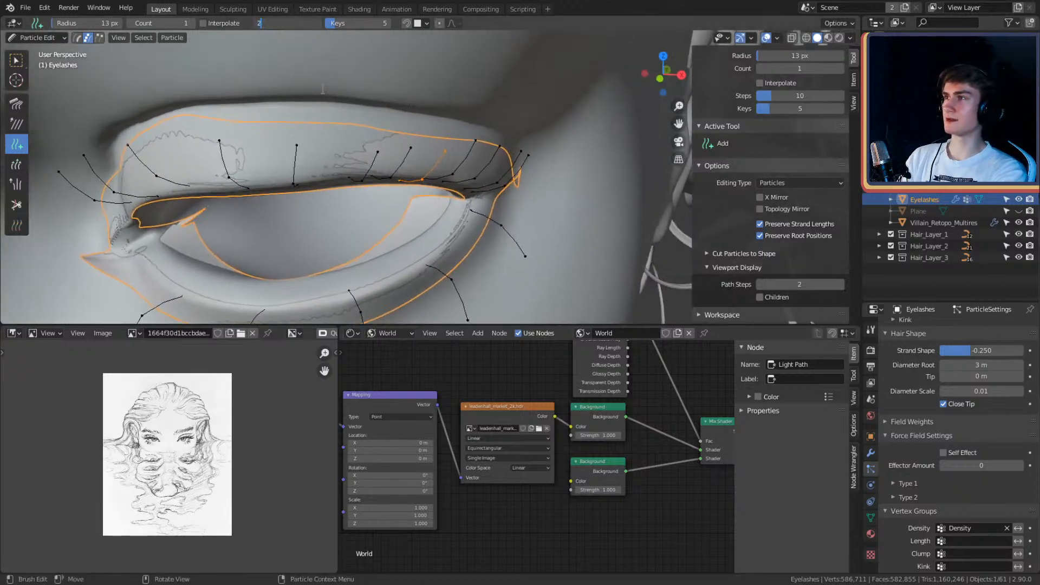
pyautogui.press('Escape')
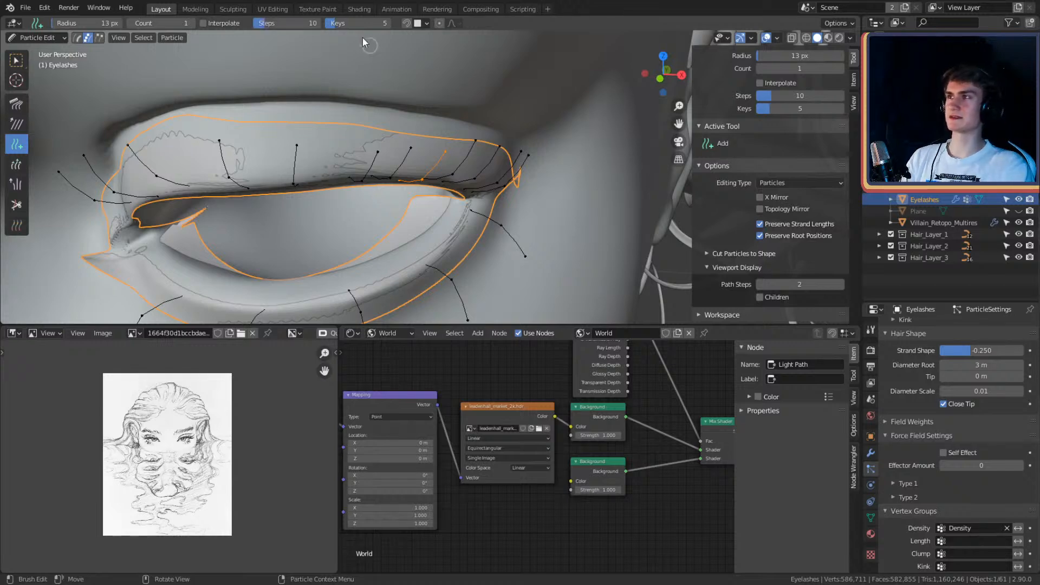
pyautogui.write('2')
pyautogui.press('Return')
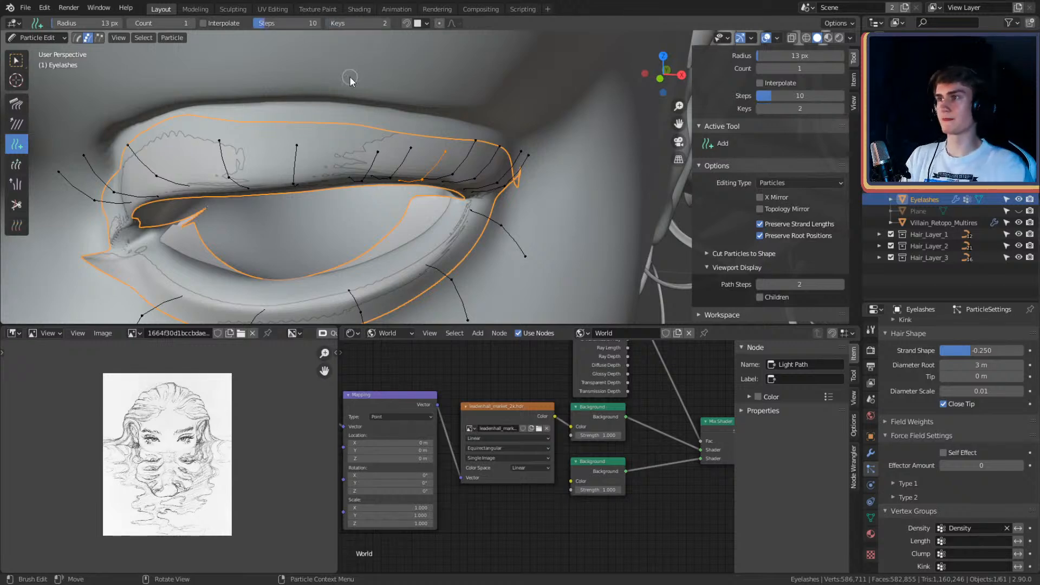
pyautogui.moveTo(350, 76); pyautogui.dragTo(492, 190, button='middle')
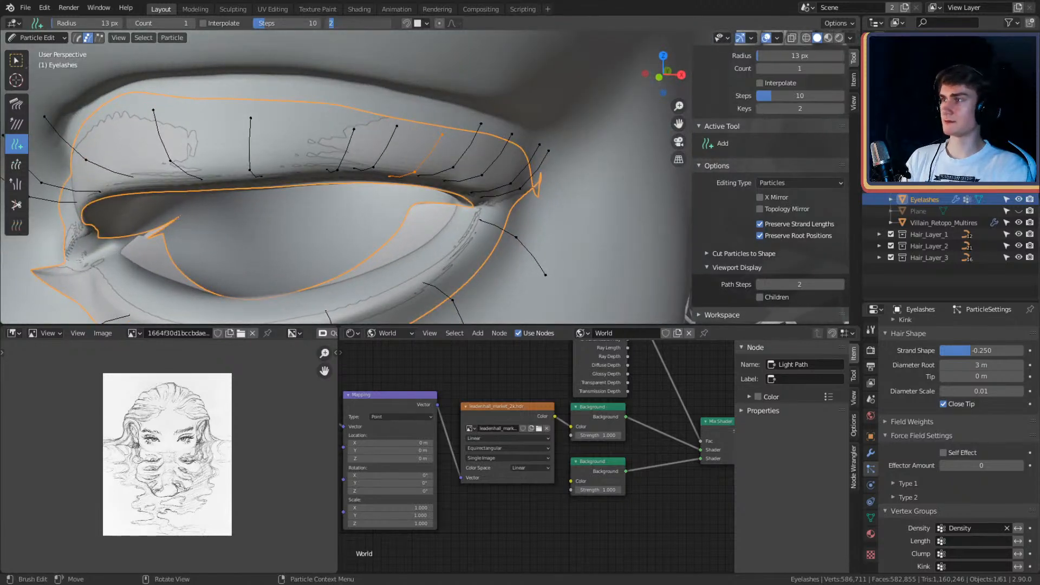
pyautogui.press('Return')
pyautogui.moveTo(439, 153); pyautogui.dragTo(403, 155, button='middle')
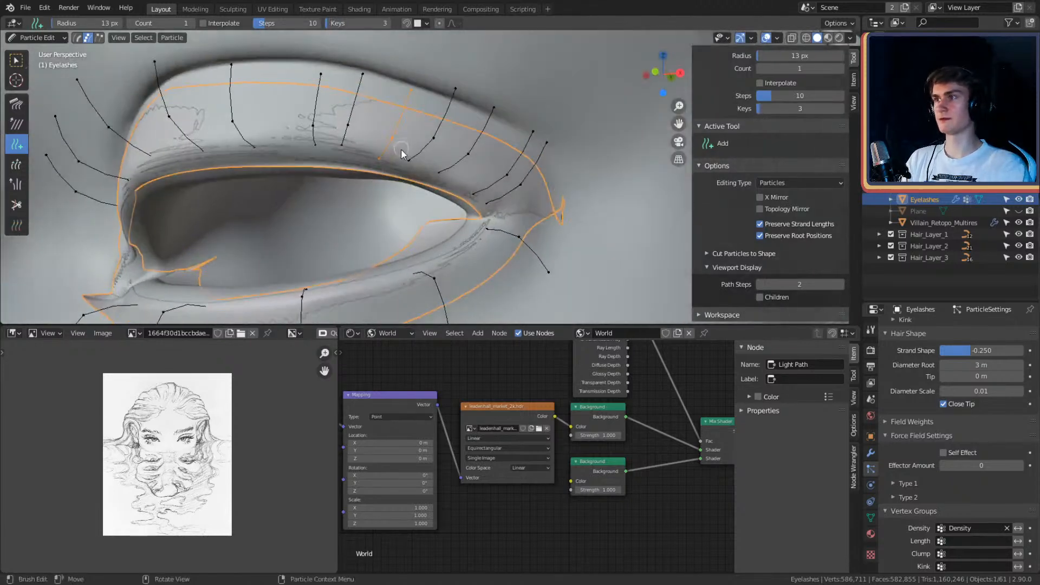
# Step: Add several new three-key guide strands along the upper lid, filling the gaps from the outer corner towards the inner half
pyautogui.moveTo(476, 158); pyautogui.dragTo(422, 164, button='middle')
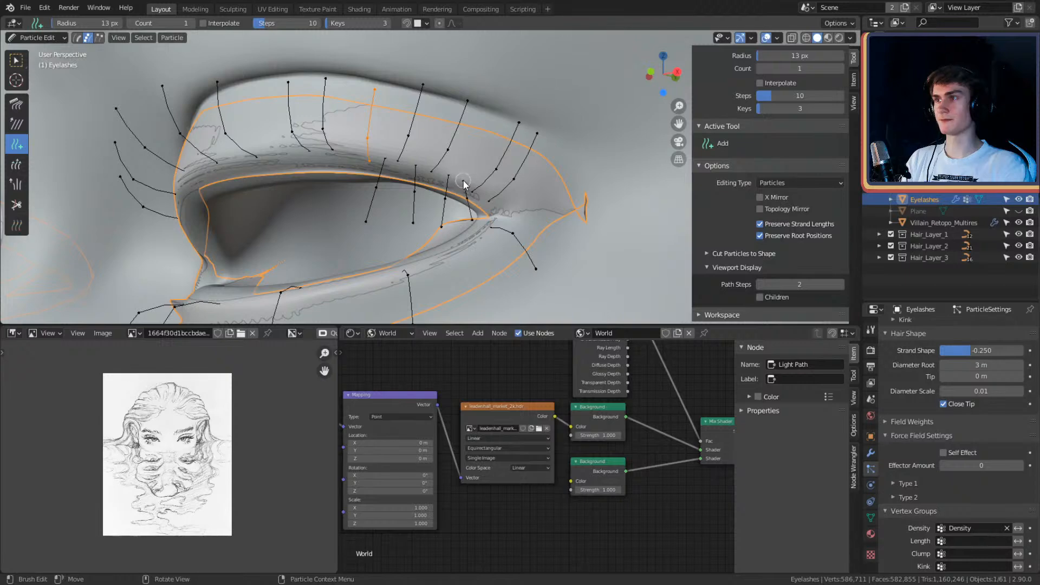
pyautogui.moveTo(475, 178); pyautogui.dragTo(430, 120, button='middle')
pyautogui.moveTo(355, 53); pyautogui.dragTo(555, 167, button='middle')
pyautogui.moveTo(422, 145); pyautogui.dragTo(389, 157, button='middle')
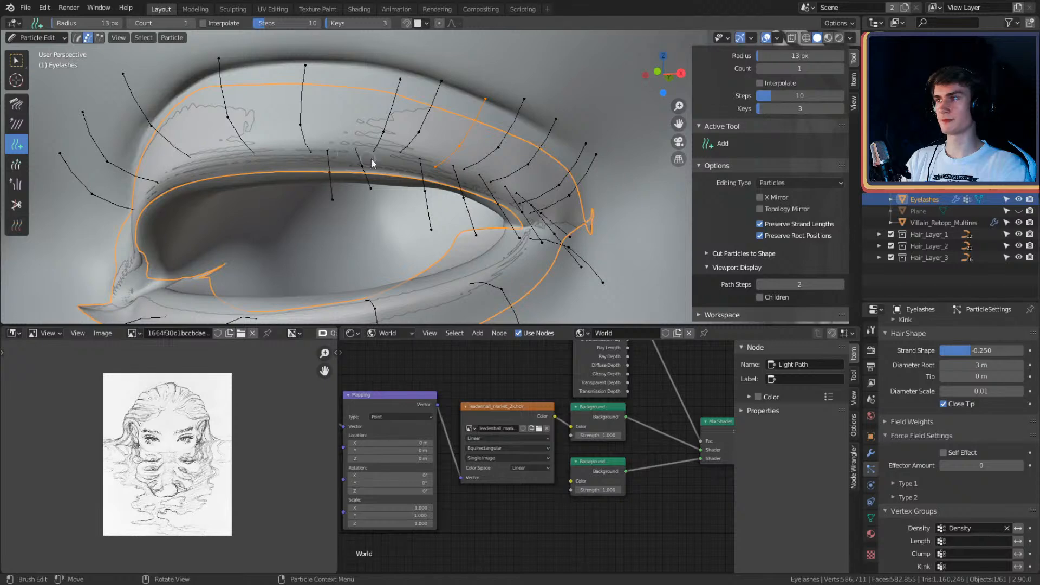
pyautogui.moveTo(372, 158)
pyautogui.mouseDown(button='middle')
pyautogui.moveTo(473, 173)
pyautogui.moveTo(440, 142)
pyautogui.moveTo(395, 148)
pyautogui.moveTo(514, 170)
pyautogui.moveTo(515, 151)
pyautogui.moveTo(544, 157)
pyautogui.moveTo(487, 163)
pyautogui.moveTo(511, 184)
pyautogui.moveTo(478, 184)
pyautogui.moveTo(515, 216)
pyautogui.mouseUp(button='middle')
# Step: Circle-select the tips of the newly added strands hanging over the eye opening
pyautogui.press('f')
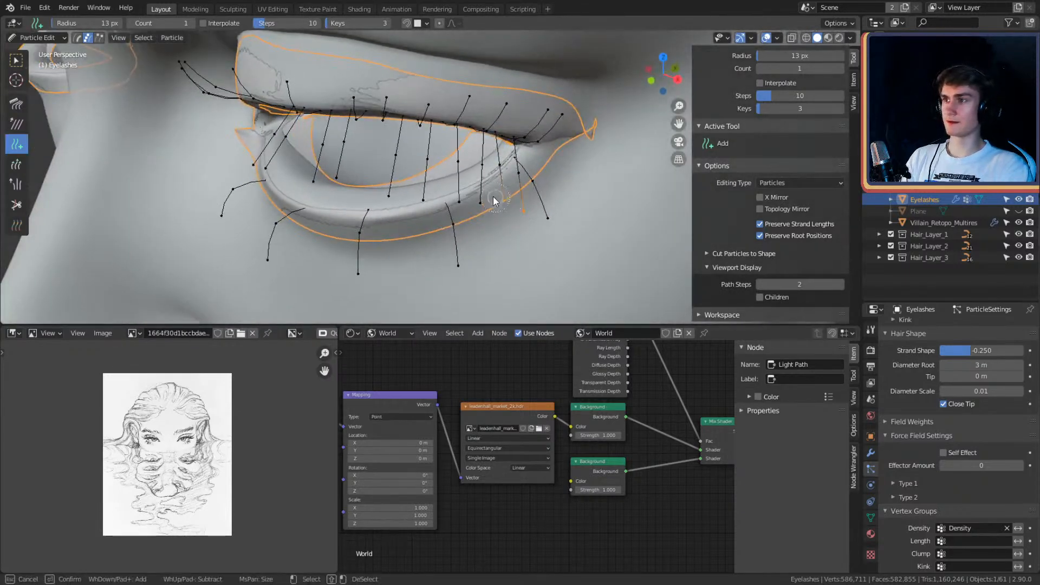
pyautogui.moveTo(493, 201); pyautogui.dragTo(469, 200)
pyautogui.rightClick(469, 200)
pyautogui.moveTo(469, 200); pyautogui.dragTo(436, 201, button='middle')
pyautogui.press('c')
pyautogui.moveTo(431, 206); pyautogui.dragTo(327, 187)
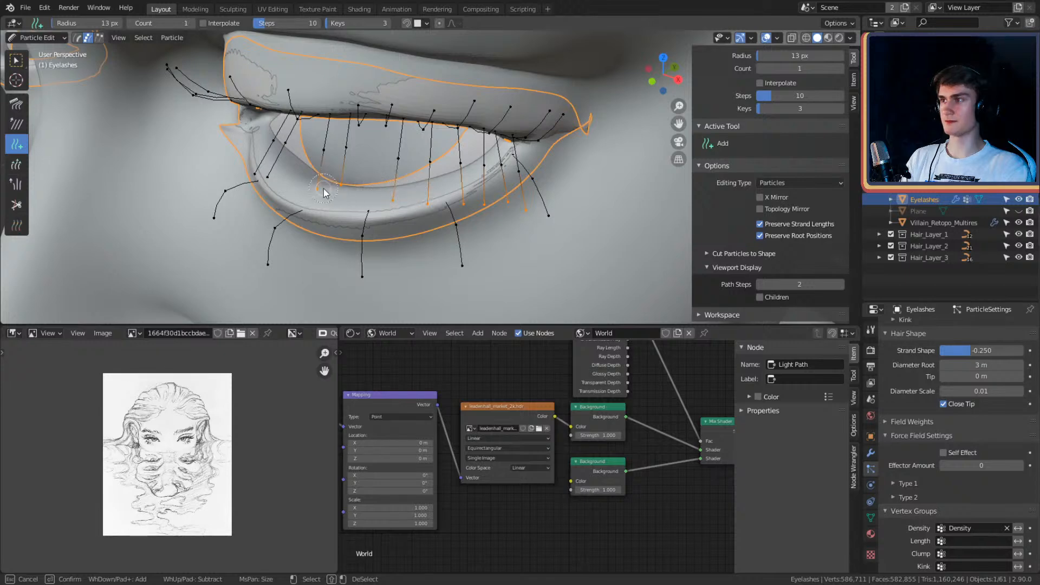
pyautogui.rightClick(163, 130)
# Step: Comb the selected new strands upward and outward with the Comb brush so they follow the existing upper lashes
pyautogui.click(16, 105)
pyautogui.moveTo(373, 142)
pyautogui.mouseDown(button='middle')
pyautogui.moveTo(509, 150)
pyautogui.moveTo(438, 180)
pyautogui.moveTo(474, 174)
pyautogui.moveTo(476, 194)
pyautogui.moveTo(483, 177)
pyautogui.moveTo(430, 200)
pyautogui.moveTo(483, 170)
pyautogui.moveTo(513, 175)
pyautogui.moveTo(484, 203)
pyautogui.mouseUp(button='middle')
pyautogui.moveTo(503, 177); pyautogui.dragTo(532, 65)
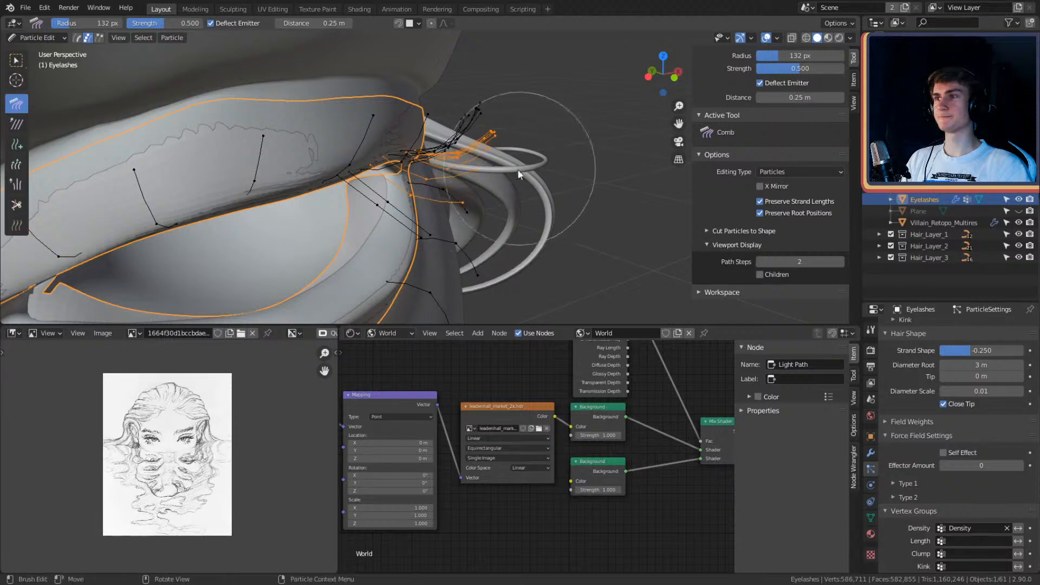
pyautogui.moveTo(506, 122); pyautogui.dragTo(498, 176, button='middle')
pyautogui.moveTo(469, 151)
pyautogui.mouseDown()
pyautogui.moveTo(450, 145)
pyautogui.moveTo(521, 182)
pyautogui.moveTo(439, 128)
pyautogui.mouseUp()
pyautogui.moveTo(439, 128)
pyautogui.mouseDown(button='middle')
pyautogui.moveTo(504, 135)
pyautogui.moveTo(424, 131)
pyautogui.moveTo(509, 121)
pyautogui.moveTo(570, 203)
pyautogui.moveTo(553, 171)
pyautogui.mouseUp(button='middle')
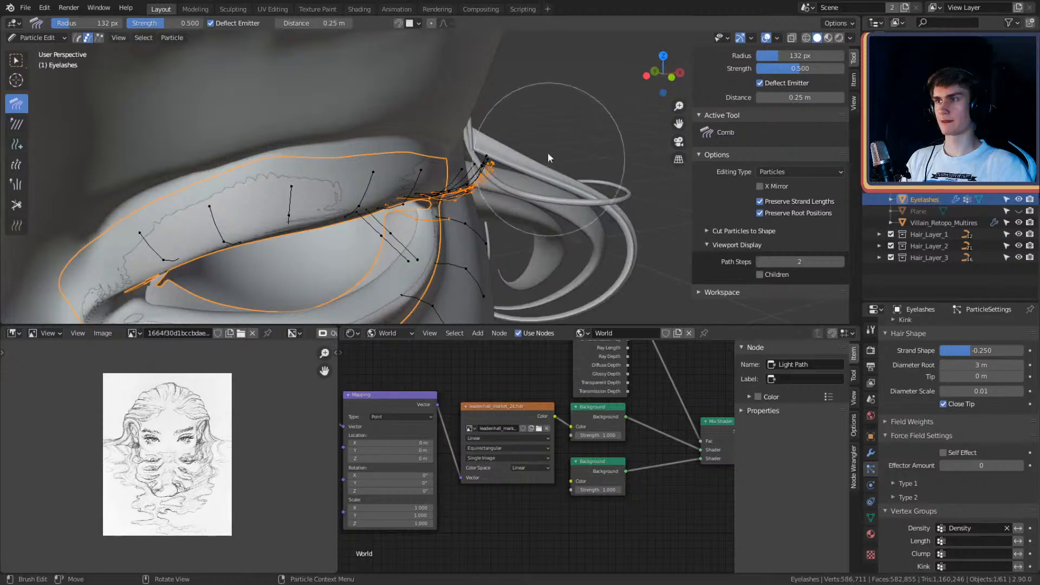
pyautogui.moveTo(548, 151)
pyautogui.mouseDown()
pyautogui.moveTo(522, 171)
pyautogui.moveTo(534, 113)
pyautogui.mouseUp()
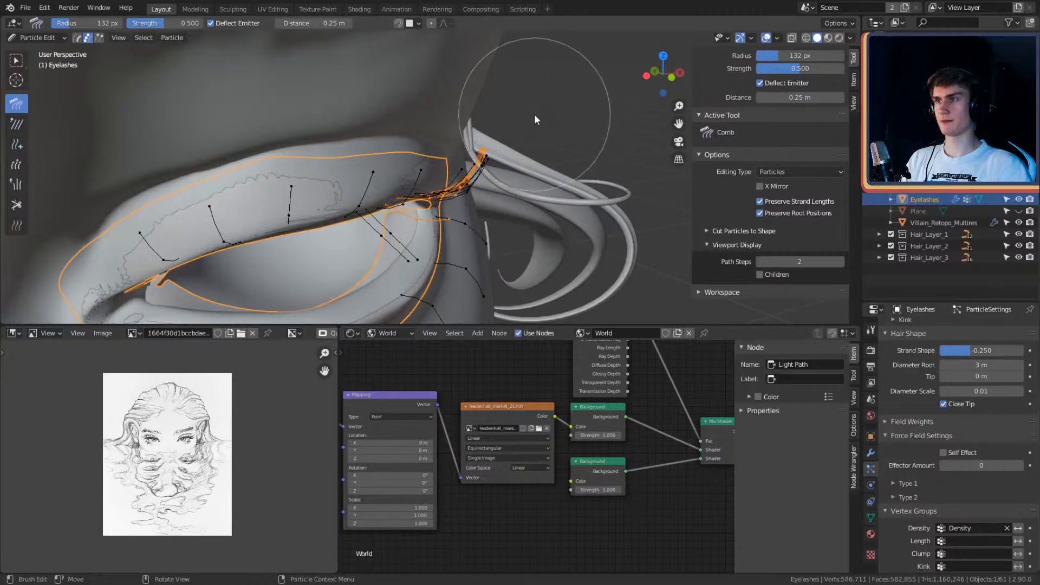
pyautogui.moveTo(535, 109); pyautogui.dragTo(534, 133, button='middle')
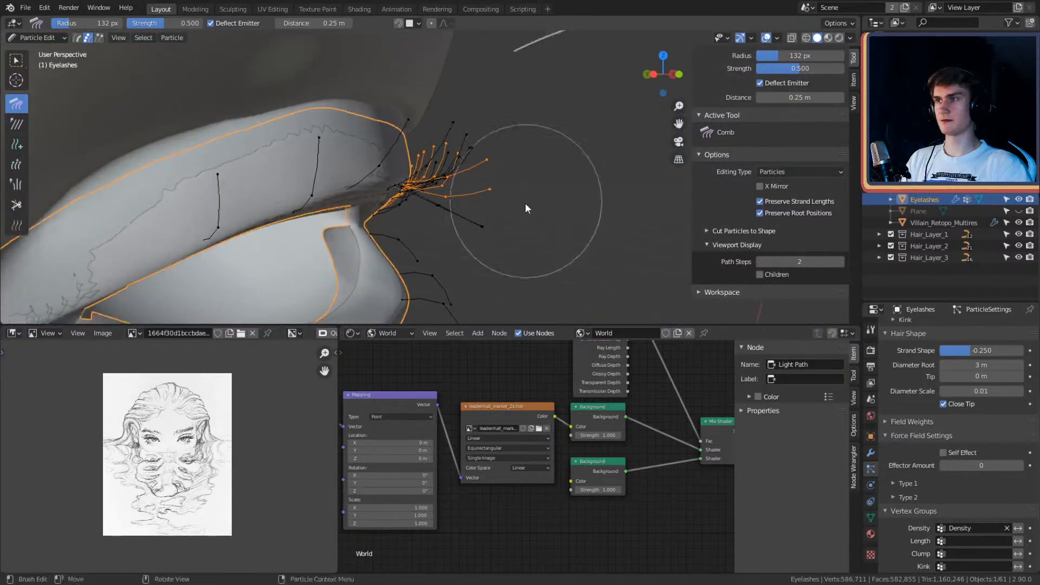
pyautogui.moveTo(526, 206)
pyautogui.mouseDown()
pyautogui.moveTo(511, 197)
pyautogui.moveTo(542, 152)
pyautogui.moveTo(500, 197)
pyautogui.moveTo(542, 132)
pyautogui.mouseUp()
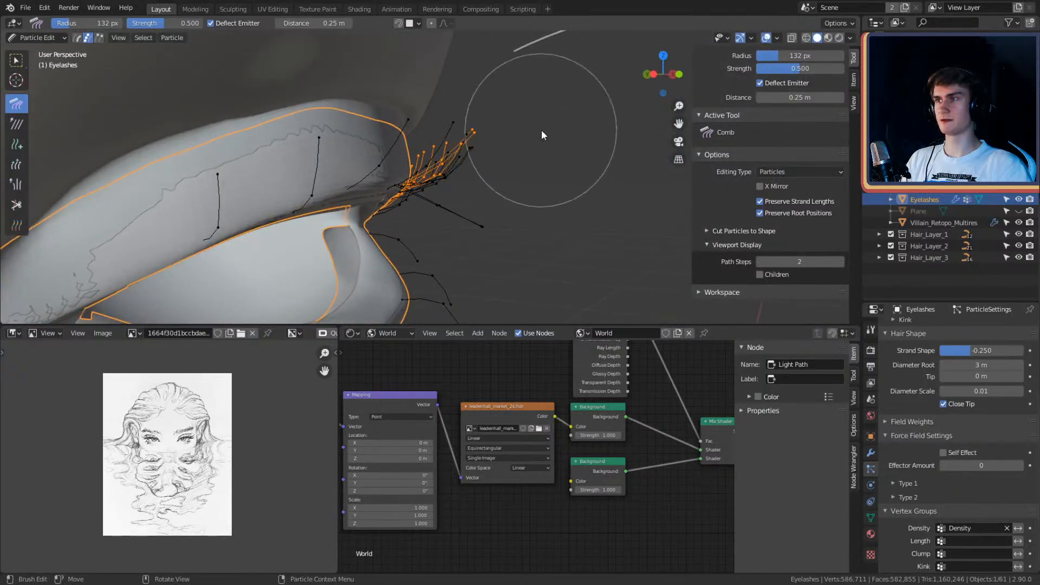
# Step: Reduce the Comb radius to 100 px, select the two uncombed strands on the upper lid, and comb them upward
pyautogui.press('f')
pyautogui.moveTo(415, 139)
pyautogui.mouseDown(button='middle')
pyautogui.moveTo(432, 127)
pyautogui.moveTo(396, 153)
pyautogui.moveTo(509, 145)
pyautogui.moveTo(511, 126)
pyautogui.moveTo(490, 132)
pyautogui.mouseUp(button='middle')
pyautogui.scroll(-3, 520, 130)
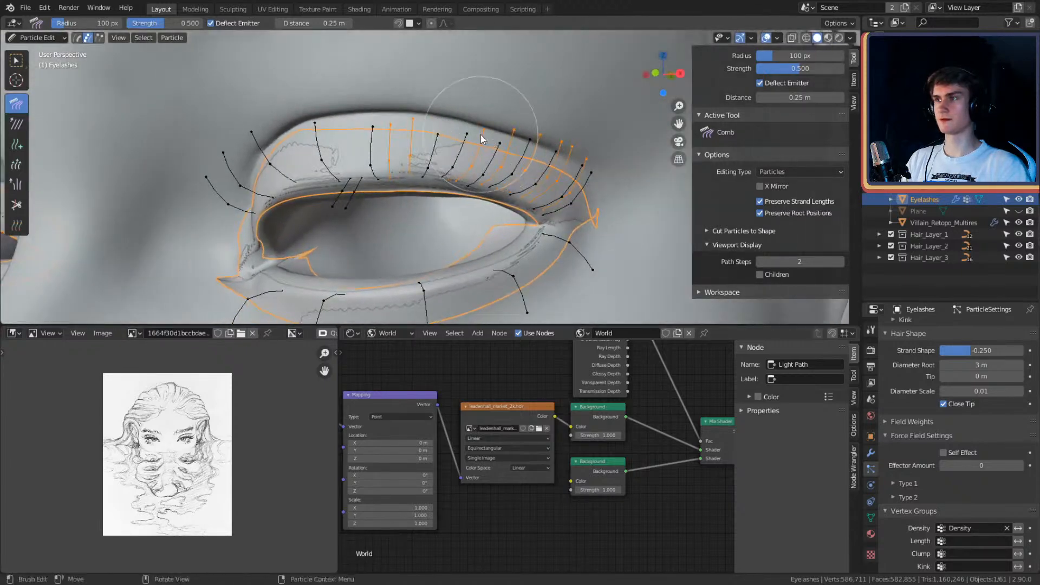
pyautogui.keyDown('ctrl'); pyautogui.click(333, 207); pyautogui.keyUp('ctrl')
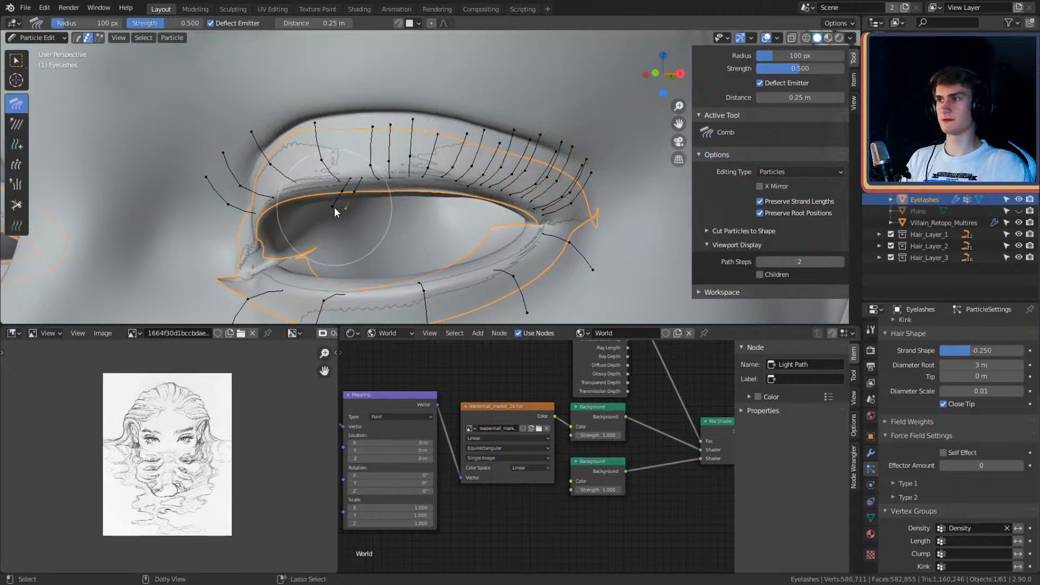
pyautogui.keyDown('ctrl'); pyautogui.click(334, 207); pyautogui.keyUp('ctrl')
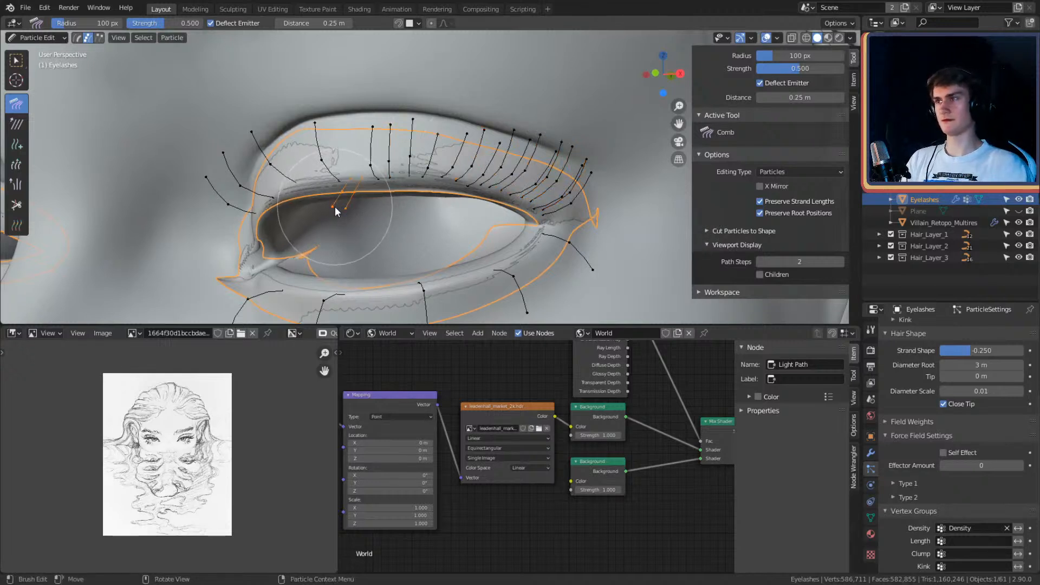
pyautogui.moveTo(335, 206); pyautogui.dragTo(365, 259, button='middle')
pyautogui.moveTo(317, 207); pyautogui.dragTo(316, 131)
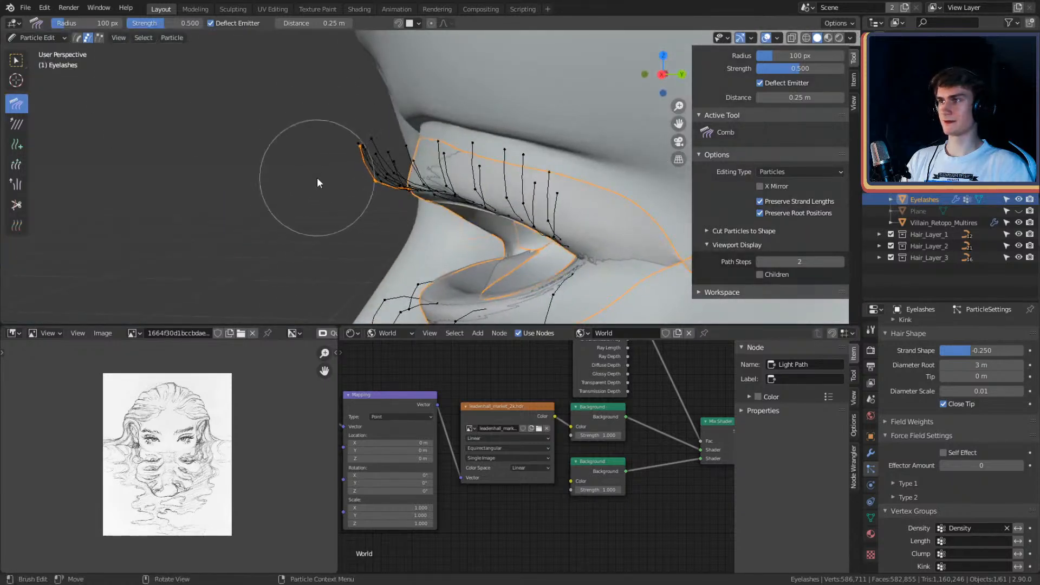
pyautogui.moveTo(350, 116)
pyautogui.mouseDown(button='middle')
pyautogui.moveTo(512, 112)
pyautogui.moveTo(492, 131)
pyautogui.mouseUp(button='middle')
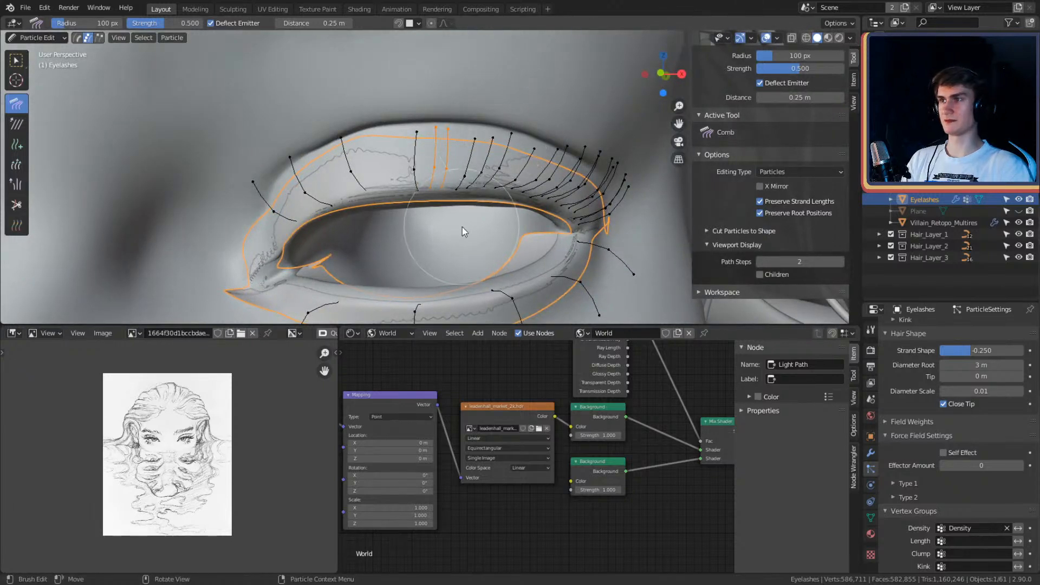
# Step: Reduce the Comb radius to 85 px and comb the two selected strands slightly towards the inner corner of the eye
pyautogui.press('f')
pyautogui.click(455, 182)
pyautogui.moveTo(458, 177); pyautogui.dragTo(452, 170, button='middle')
pyautogui.moveTo(453, 171)
pyautogui.mouseDown()
pyautogui.moveTo(460, 164)
pyautogui.moveTo(410, 162)
pyautogui.mouseUp()
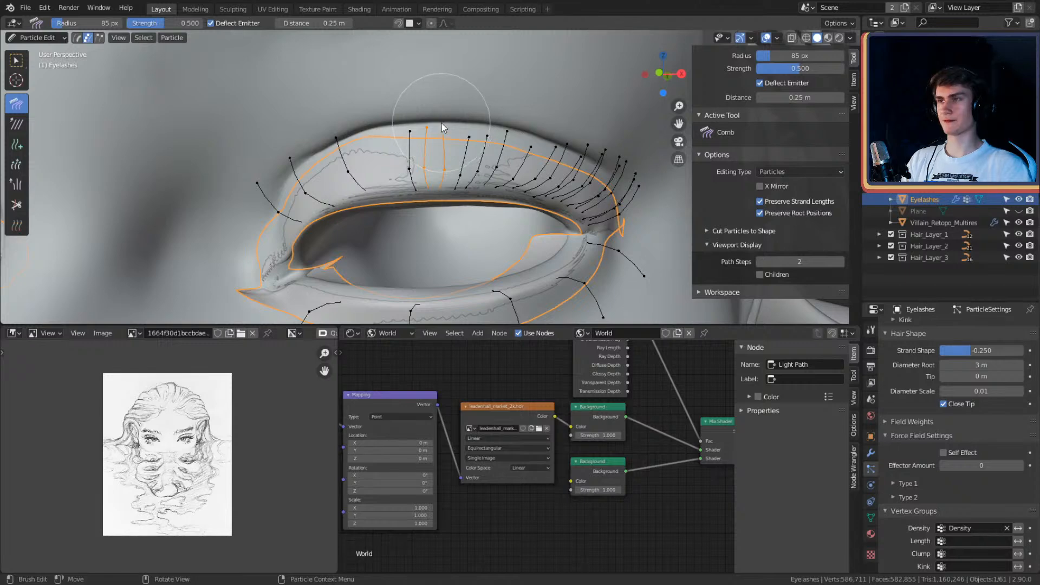
pyautogui.moveTo(444, 124); pyautogui.dragTo(499, 129, button='middle')
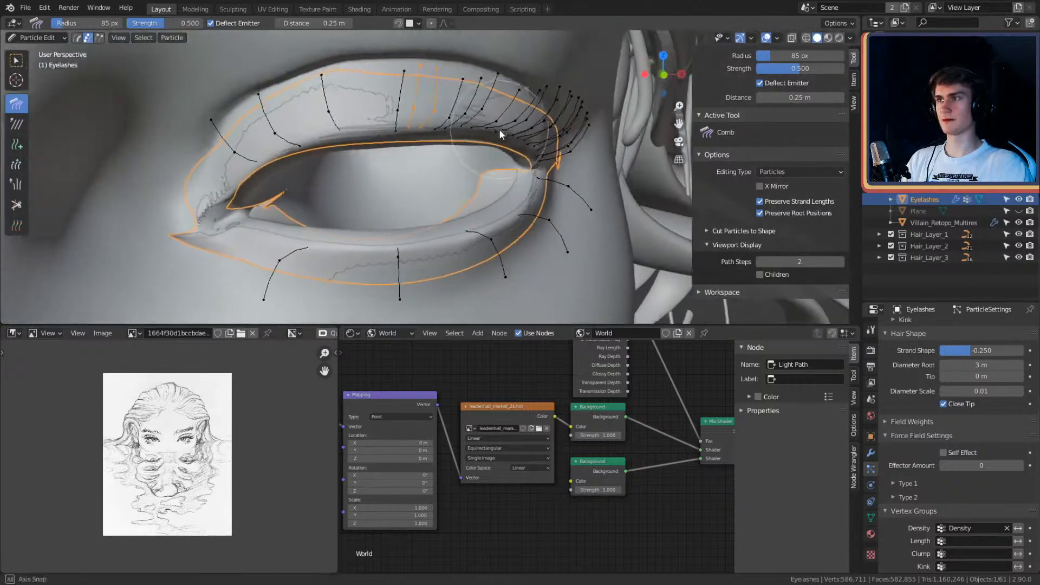
# Step: Inspect the eyelashes with their child hairs in Object Mode and return to Particle Edit
pyautogui.click(52, 41)
pyautogui.click(38, 48)
pyautogui.moveTo(323, 169); pyautogui.dragTo(471, 183, button='middle')
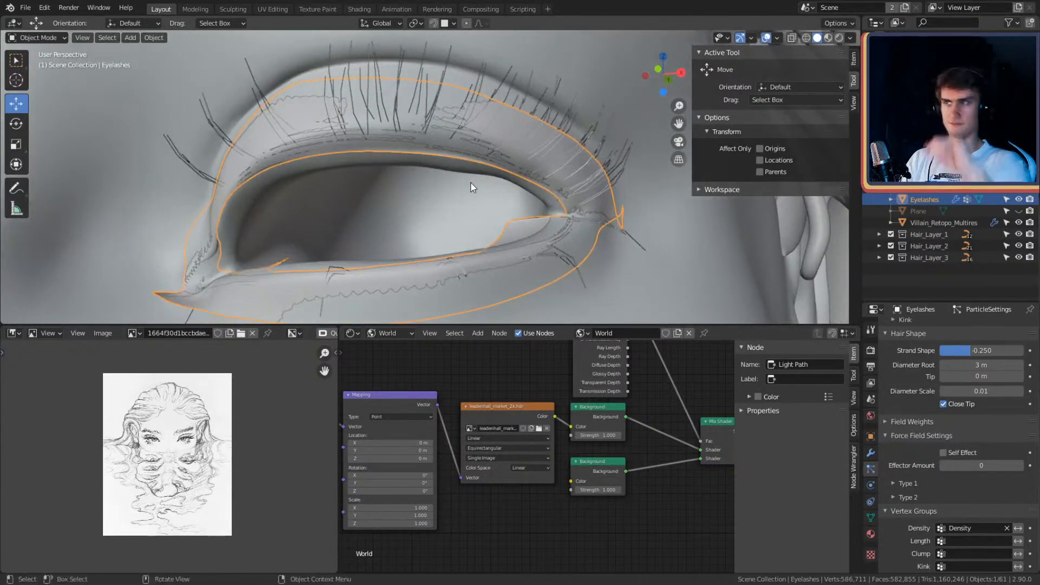
pyautogui.click(39, 39)
pyautogui.click(36, 127)
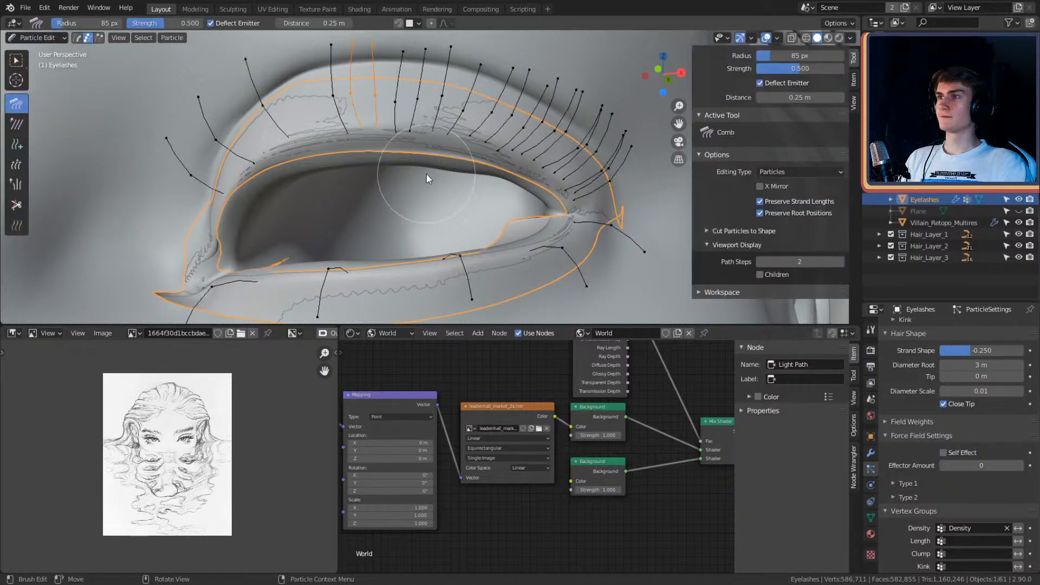
# Step: Add one more strand in the gap at the middle of the upper lid, select it, and comb it upward
pyautogui.click(16, 144)
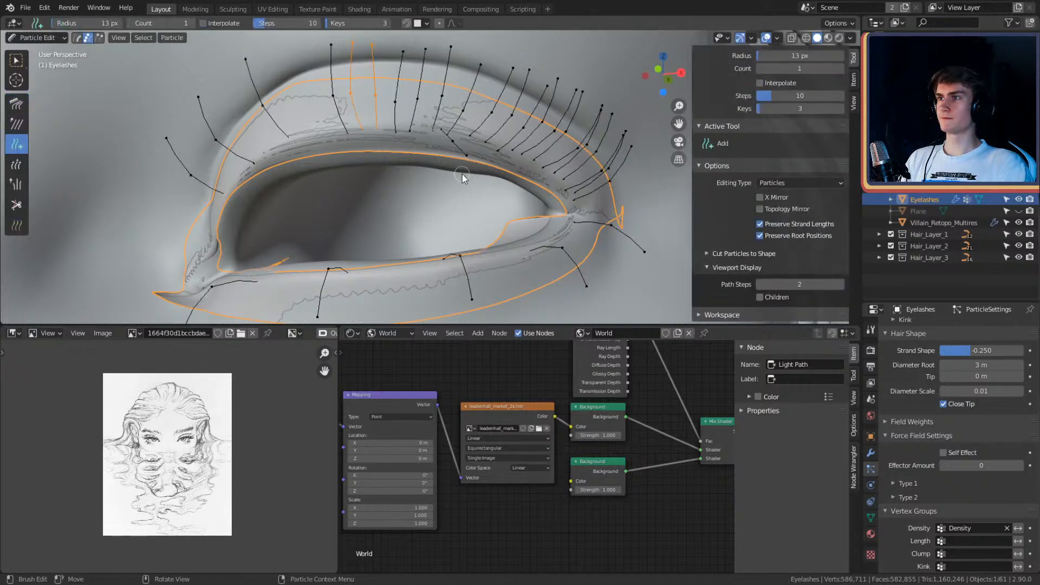
pyautogui.keyDown('ctrl'); pyautogui.click(467, 160); pyautogui.keyUp('ctrl')
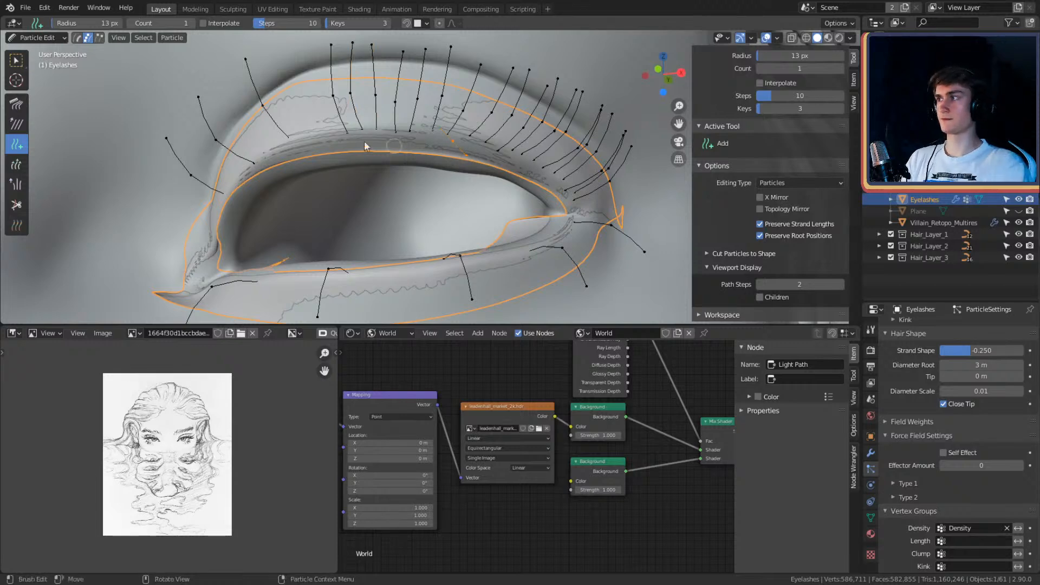
pyautogui.click(17, 106)
pyautogui.moveTo(325, 162); pyautogui.dragTo(482, 206, button='middle')
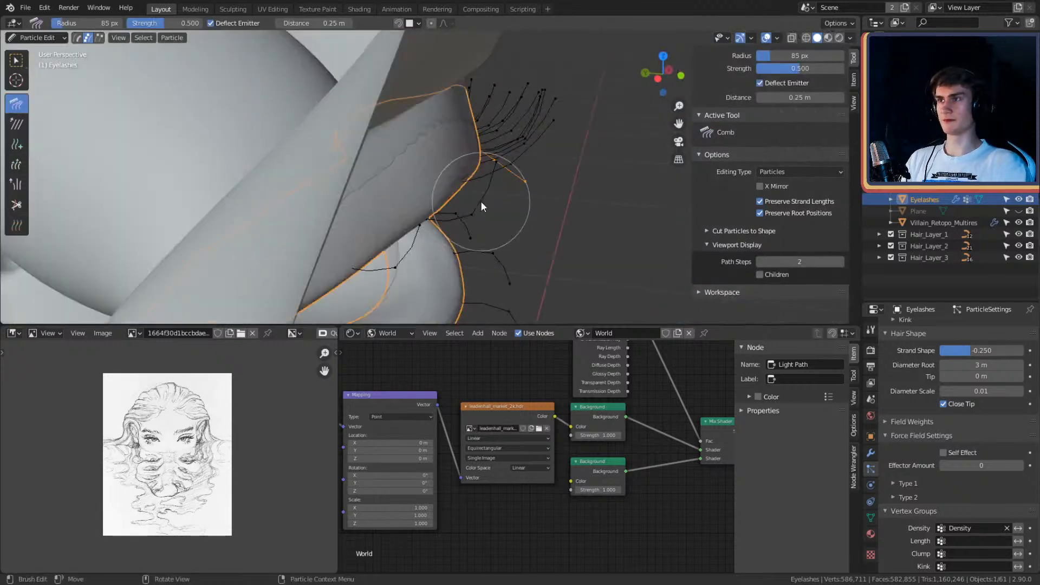
pyautogui.moveTo(492, 157)
pyautogui.mouseDown(button='middle')
pyautogui.moveTo(488, 132)
pyautogui.moveTo(557, 157)
pyautogui.mouseUp(button='middle')
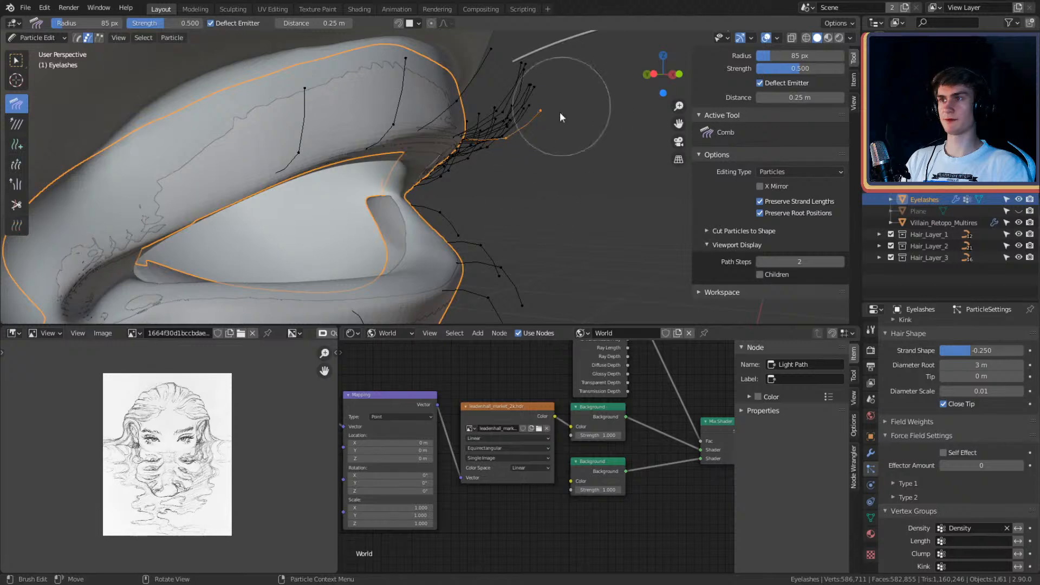
pyautogui.moveTo(592, 119)
pyautogui.mouseDown(button='middle')
pyautogui.moveTo(590, 137)
pyautogui.moveTo(592, 122)
pyautogui.moveTo(548, 101)
pyautogui.moveTo(493, 115)
pyautogui.moveTo(449, 72)
pyautogui.mouseUp(button='middle')
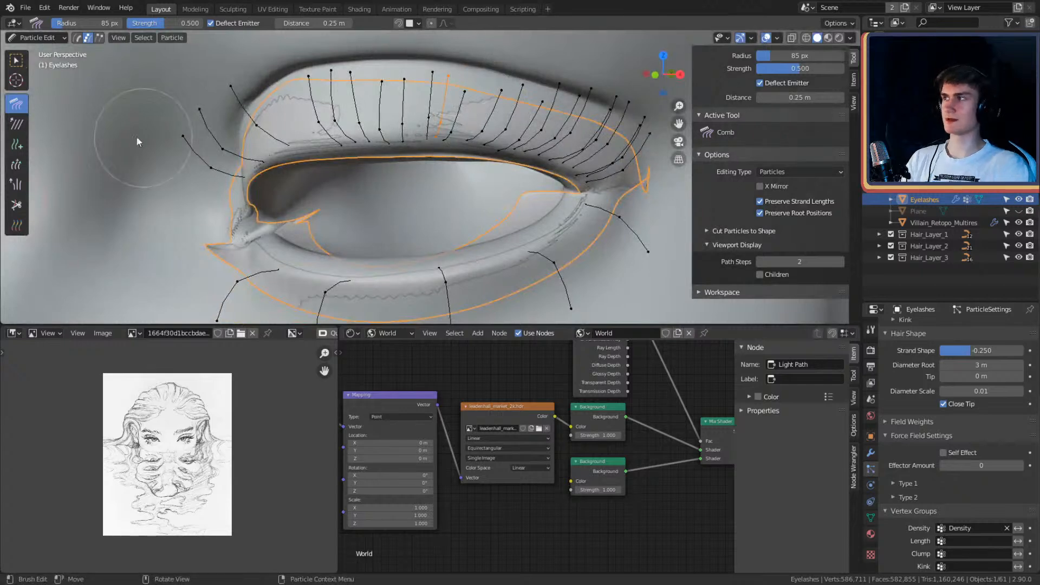
# Step: Return to Object Mode and switch the viewport shading to Rendered around the eye
pyautogui.click(35, 37)
pyautogui.click(32, 51)
pyautogui.moveTo(422, 146); pyautogui.dragTo(623, 220, button='middle')
pyautogui.moveTo(753, 274); pyautogui.dragTo(496, 159, button='middle')
pyautogui.press('z')
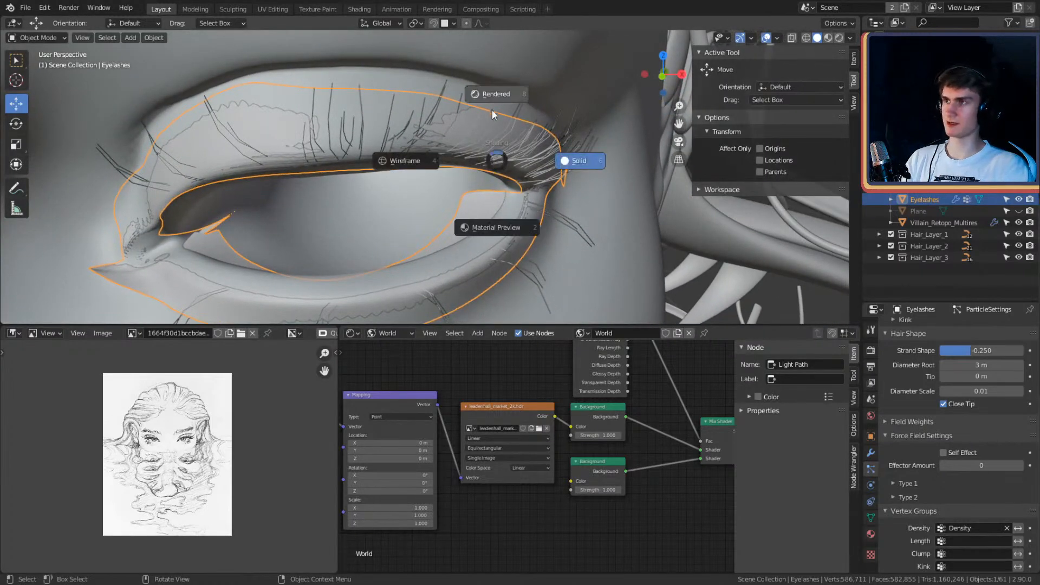
pyautogui.click(492, 105)
pyautogui.moveTo(492, 104)
pyautogui.mouseDown(button='middle')
pyautogui.moveTo(522, 135)
pyautogui.moveTo(527, 95)
pyautogui.moveTo(548, 203)
pyautogui.moveTo(503, 188)
pyautogui.moveTo(401, 211)
pyautogui.mouseUp(button='middle')
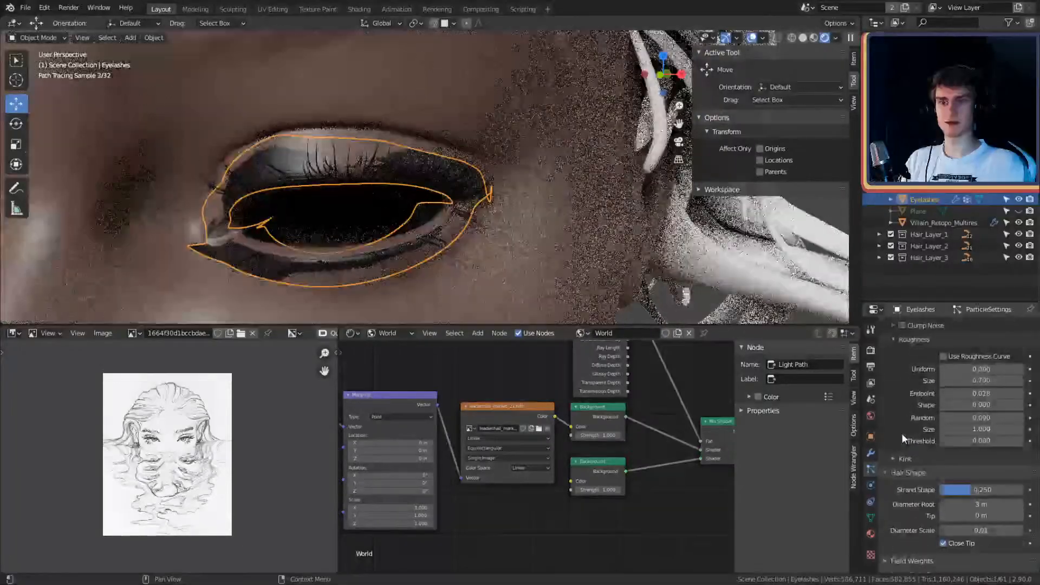
# Step: Turn off Show Emitter in the eyelash particle system's Viewport Display settings
pyautogui.scroll(-12, 908, 431)
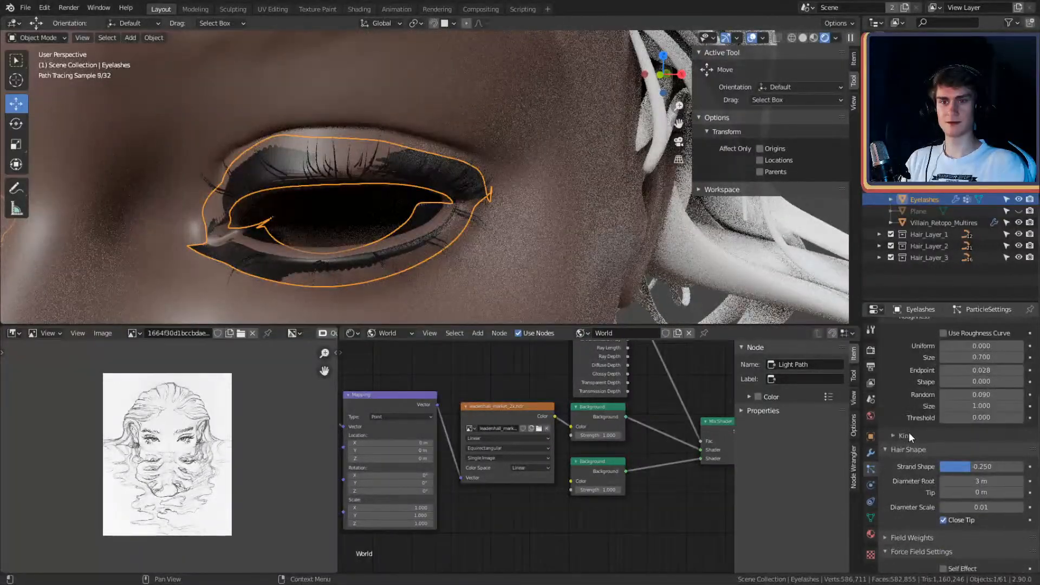
pyautogui.scroll(10, 909, 429)
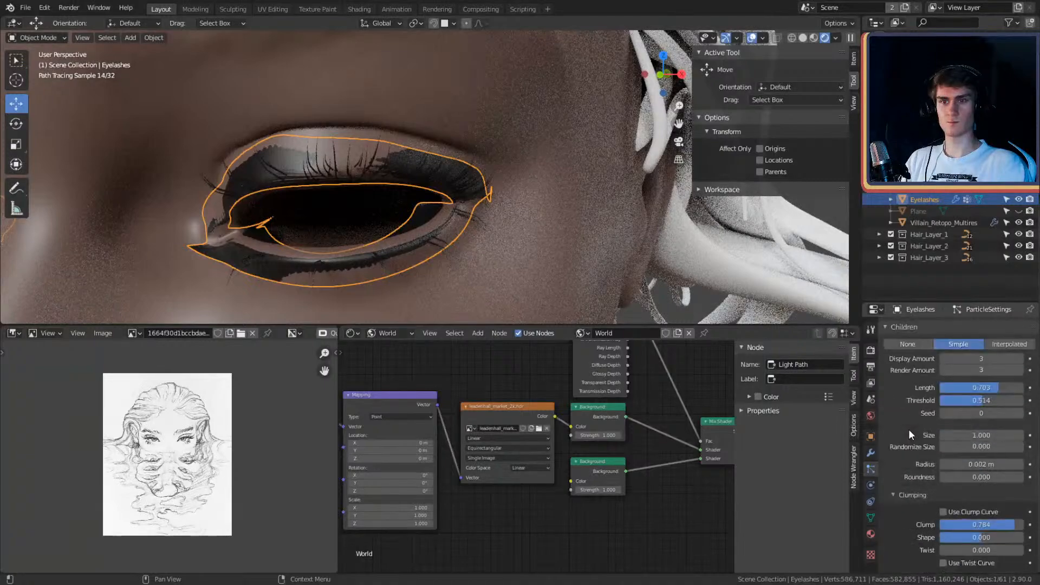
pyautogui.click(944, 448)
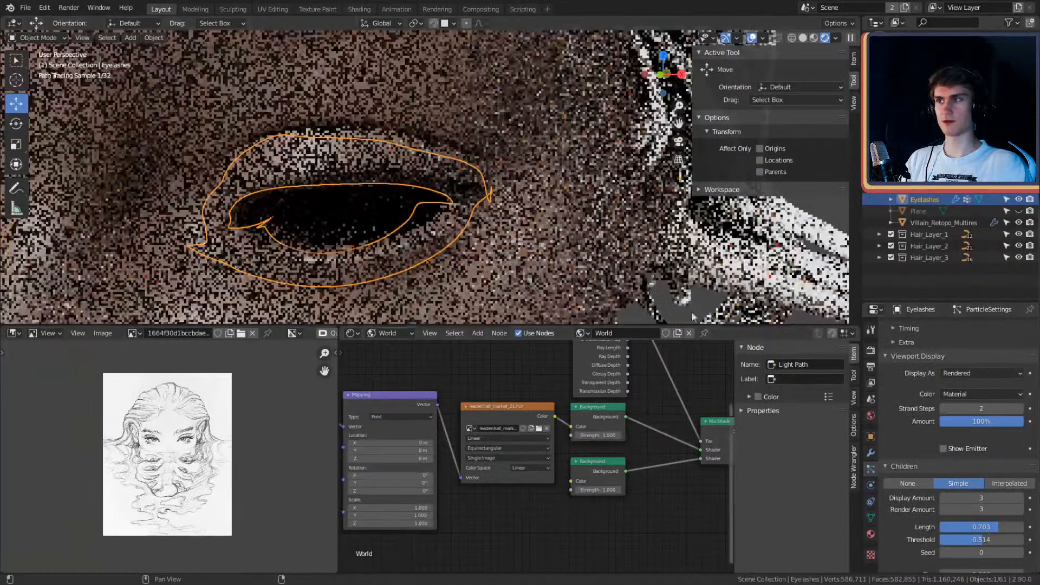
# Step: Examine the rendered eyelashes from several angles and compare them with the eyes in the reference sketch
pyautogui.moveTo(590, 229); pyautogui.dragTo(605, 209, button='middle')
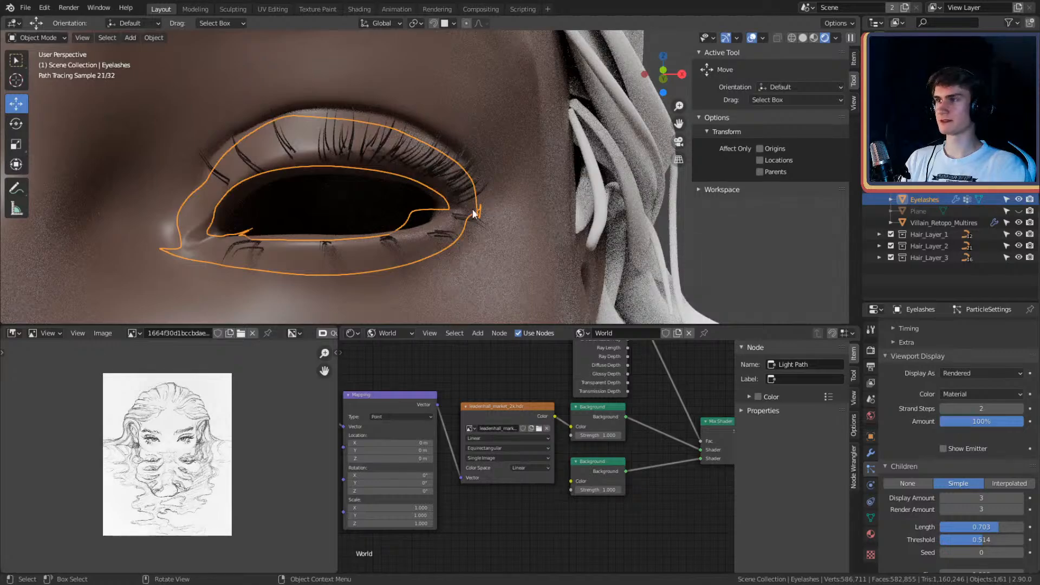
pyautogui.moveTo(475, 216); pyautogui.dragTo(428, 168, button='middle')
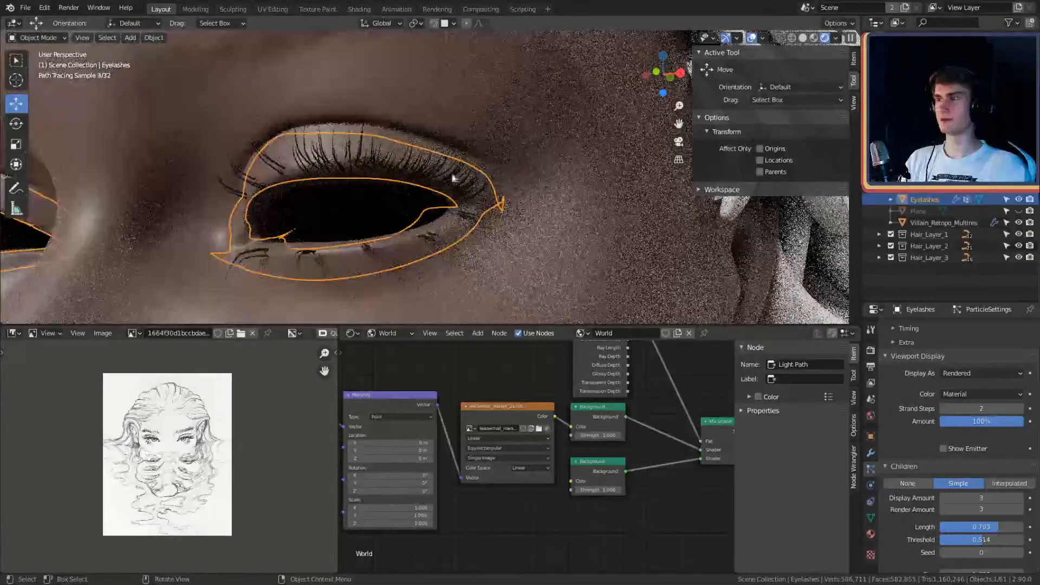
pyautogui.moveTo(502, 187)
pyautogui.mouseDown(button='middle')
pyautogui.moveTo(518, 176)
pyautogui.moveTo(557, 186)
pyautogui.moveTo(527, 166)
pyautogui.mouseUp(button='middle')
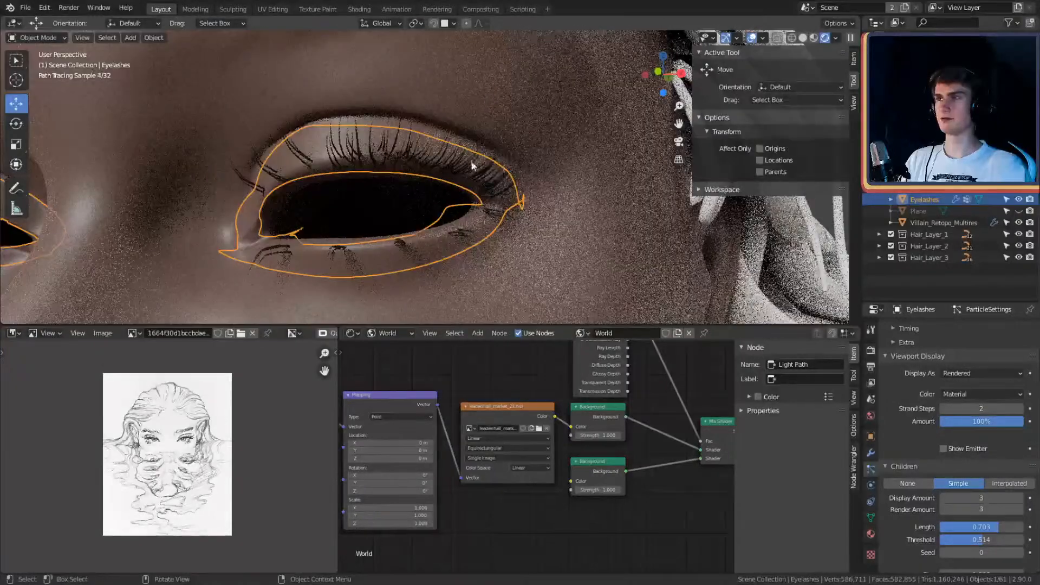
pyautogui.scroll(8, 238, 423)
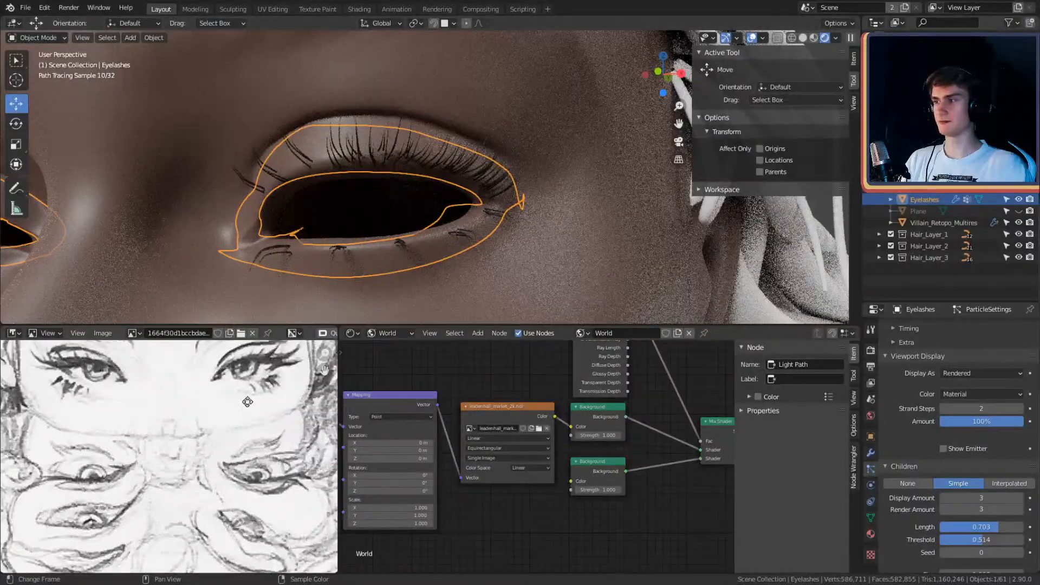
pyautogui.moveTo(506, 193); pyautogui.dragTo(570, 153, button='middle')
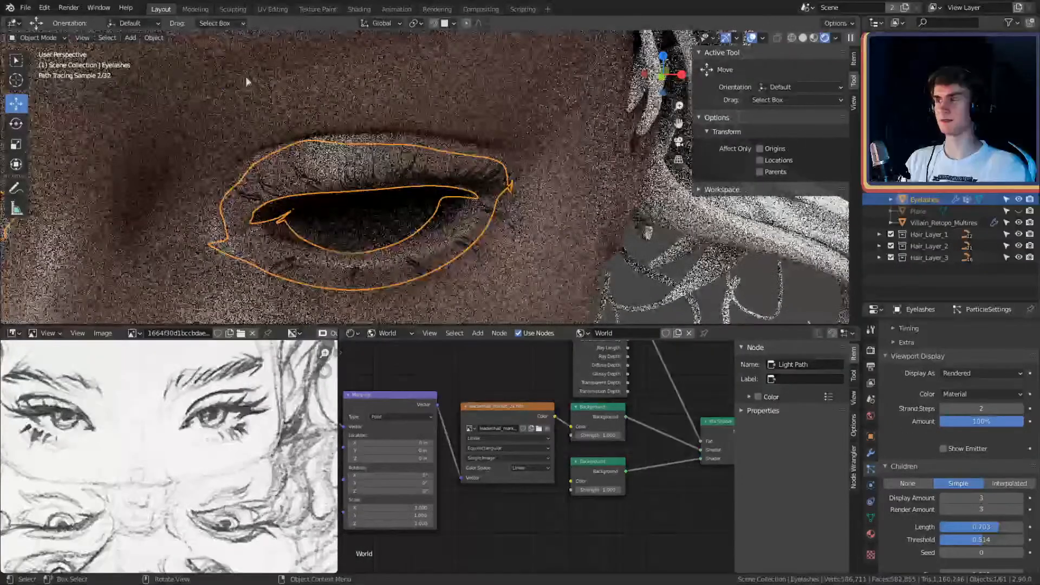
pyautogui.click(24, 37)
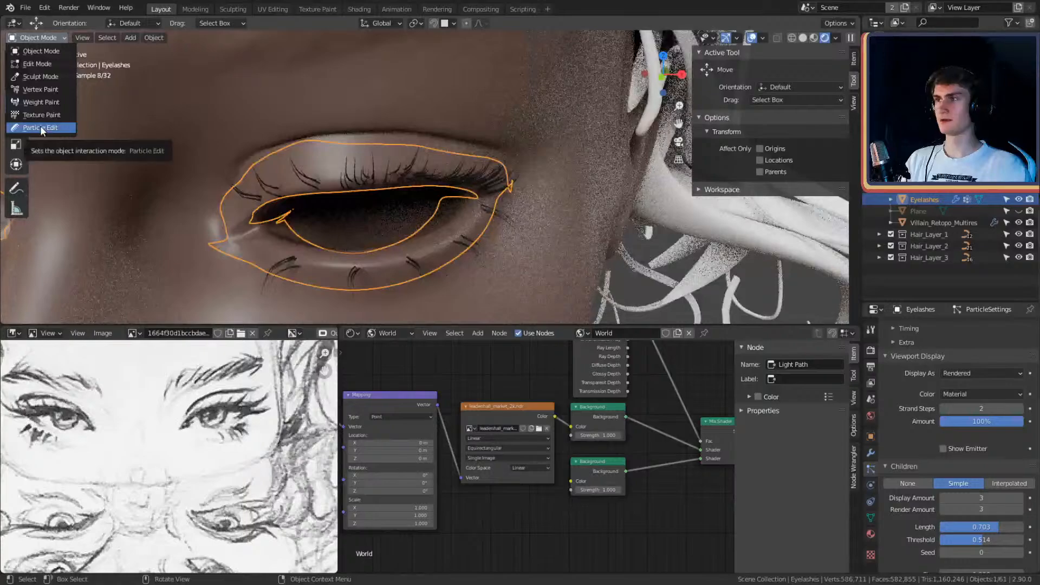
pyautogui.moveTo(457, 160); pyautogui.dragTo(318, 179, button='middle')
pyautogui.moveTo(470, 161); pyautogui.dragTo(346, 154, button='middle')
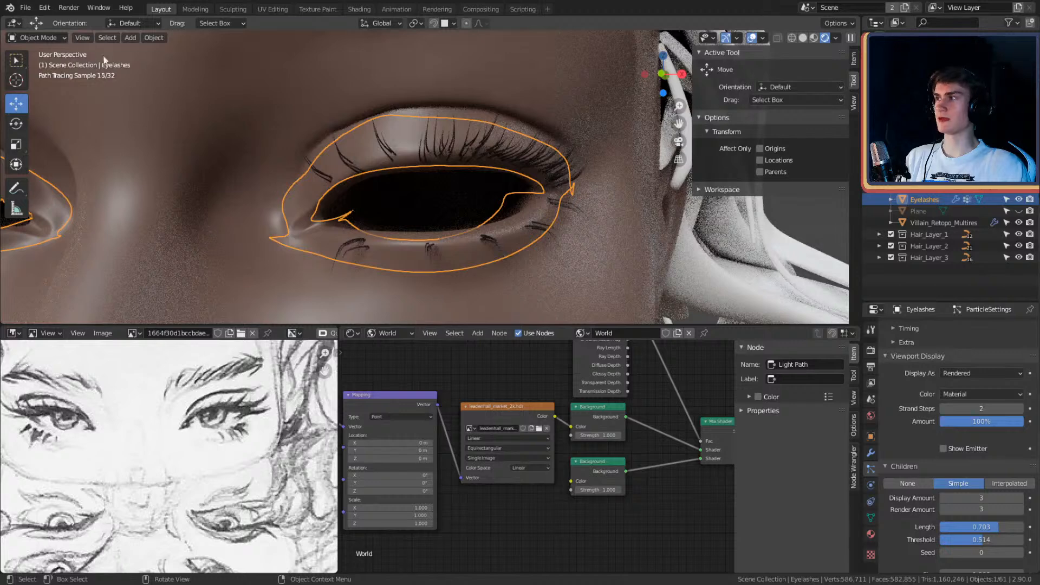
# Step: Switch the Eyelashes object to Particle Edit mode and set the viewport shading to Solid around the eye
pyautogui.click(38, 38)
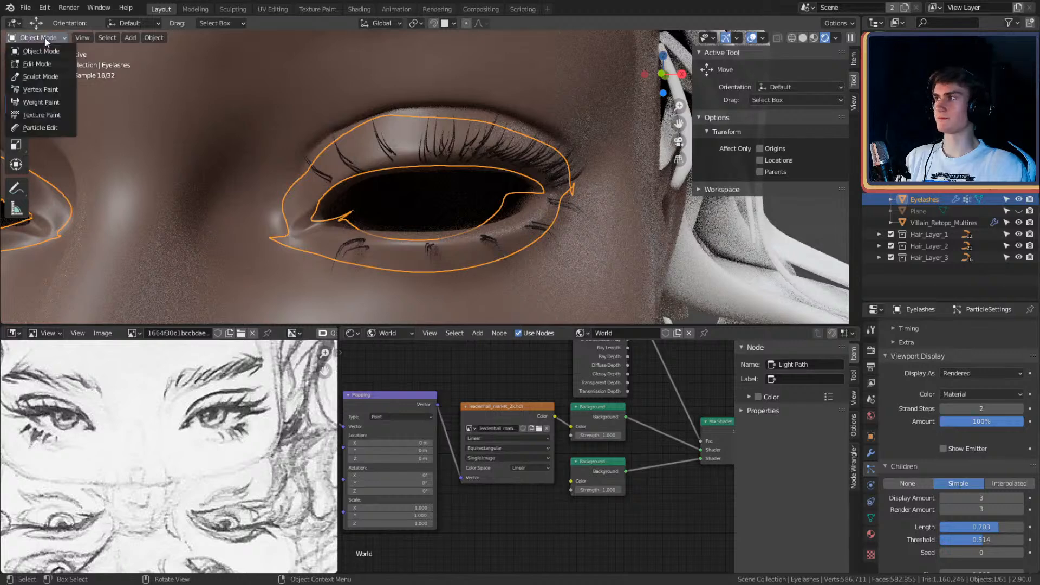
pyautogui.click(48, 125)
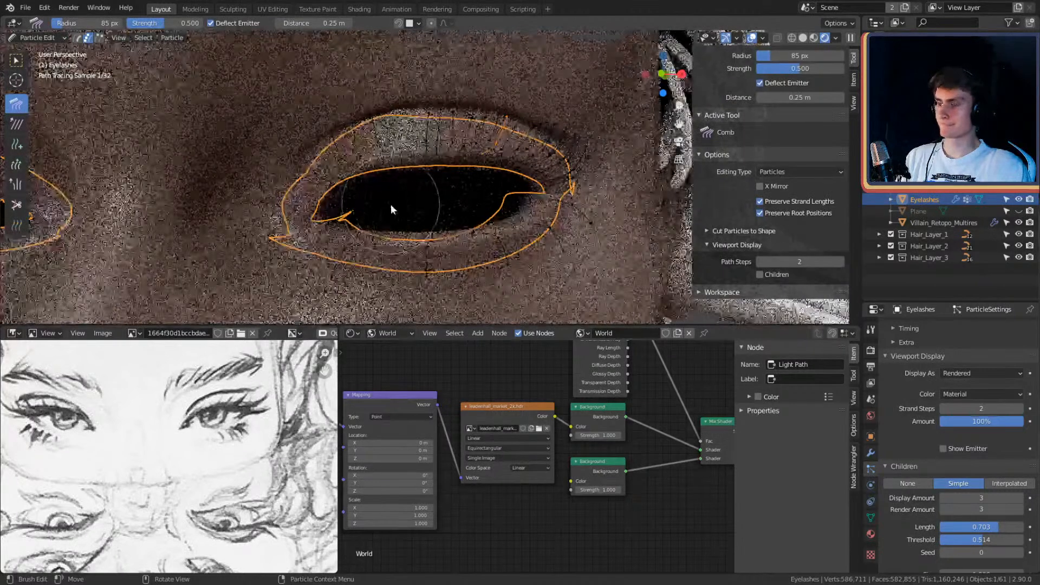
pyautogui.press('z')
pyautogui.click(459, 206)
pyautogui.scroll(2, 291, 150)
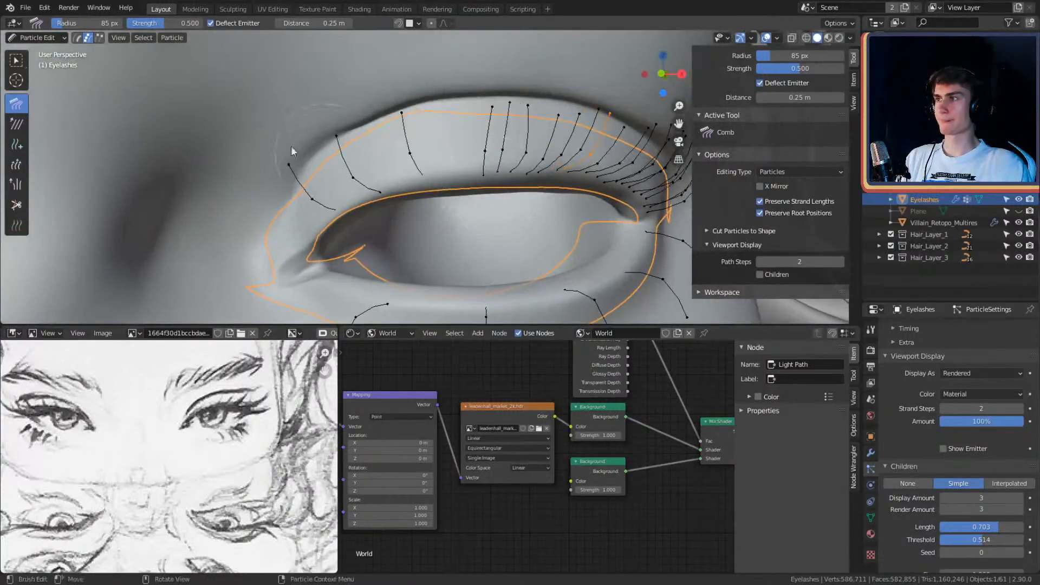
# Step: Add new guide strands along the upper lid edge, filling the gaps from the middle toward the inner eye corner
pyautogui.click(16, 144)
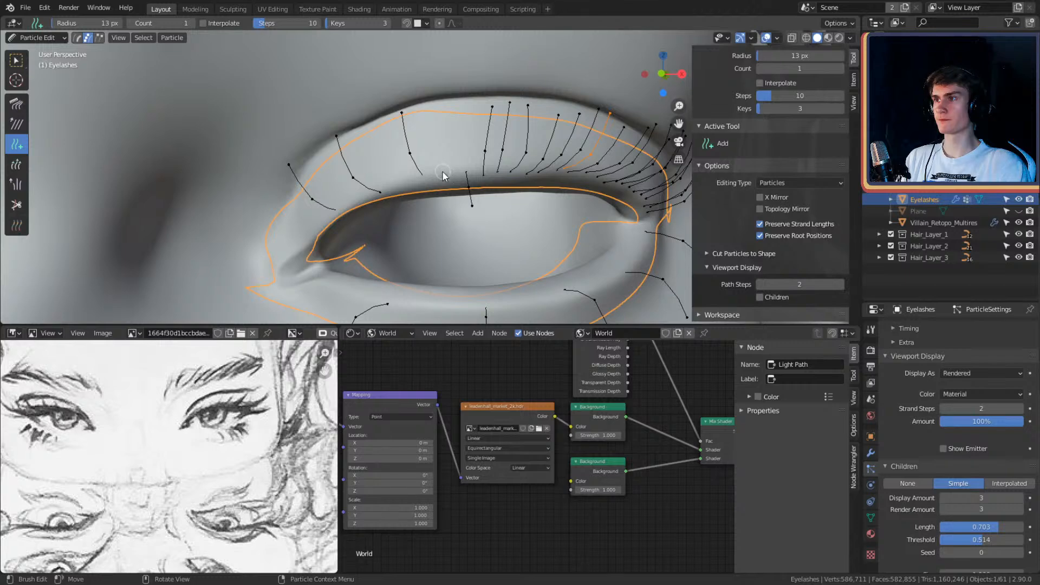
pyautogui.click(442, 173)
pyautogui.moveTo(442, 173)
pyautogui.mouseDown(button='middle')
pyautogui.moveTo(475, 161)
pyautogui.moveTo(435, 167)
pyautogui.mouseUp(button='middle')
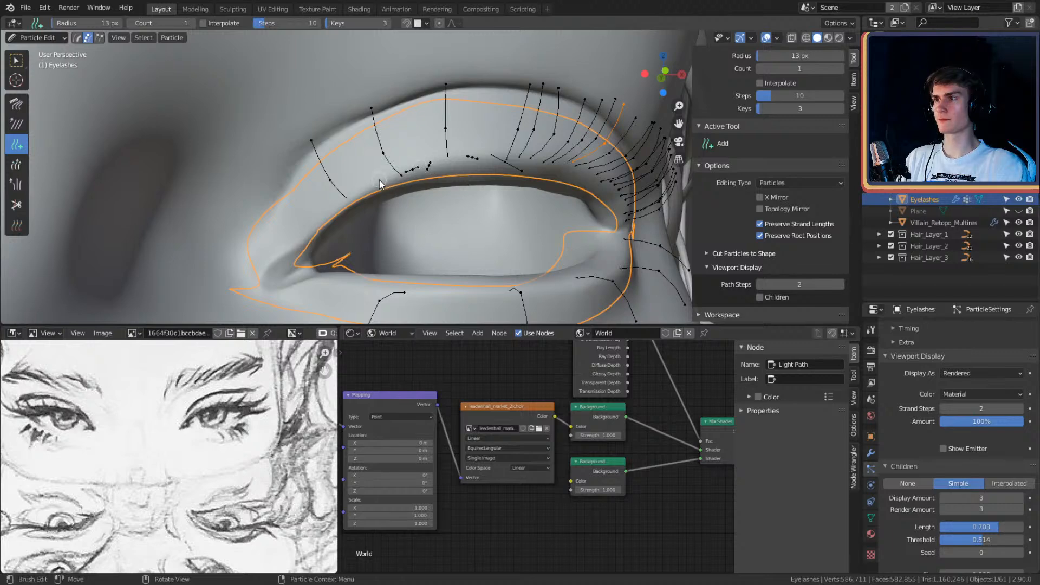
pyautogui.moveTo(420, 196)
pyautogui.mouseDown(button='middle')
pyautogui.moveTo(512, 161)
pyautogui.moveTo(499, 179)
pyautogui.moveTo(442, 184)
pyautogui.mouseUp(button='middle')
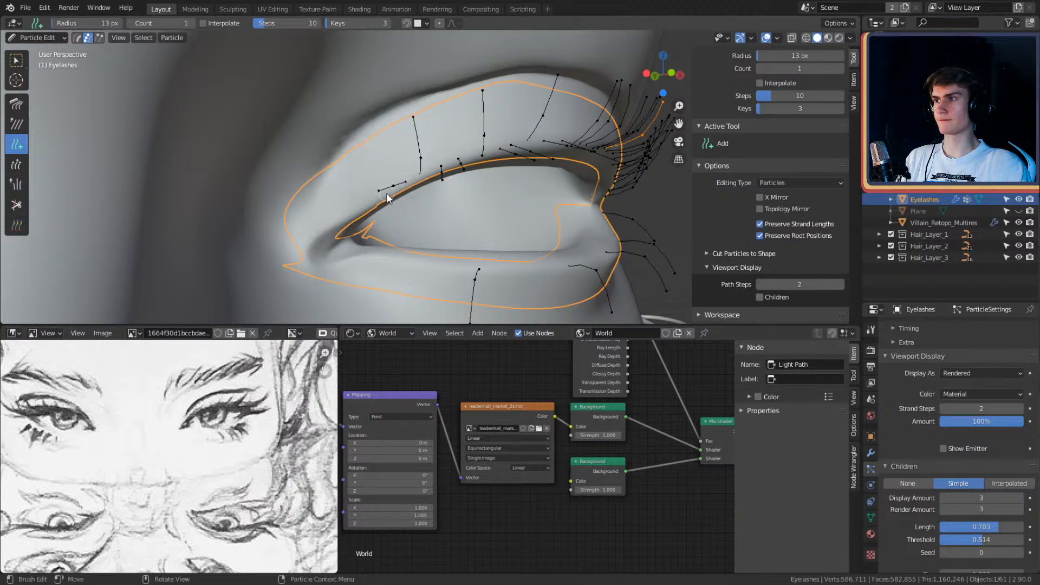
pyautogui.moveTo(385, 192); pyautogui.dragTo(477, 211, button='middle')
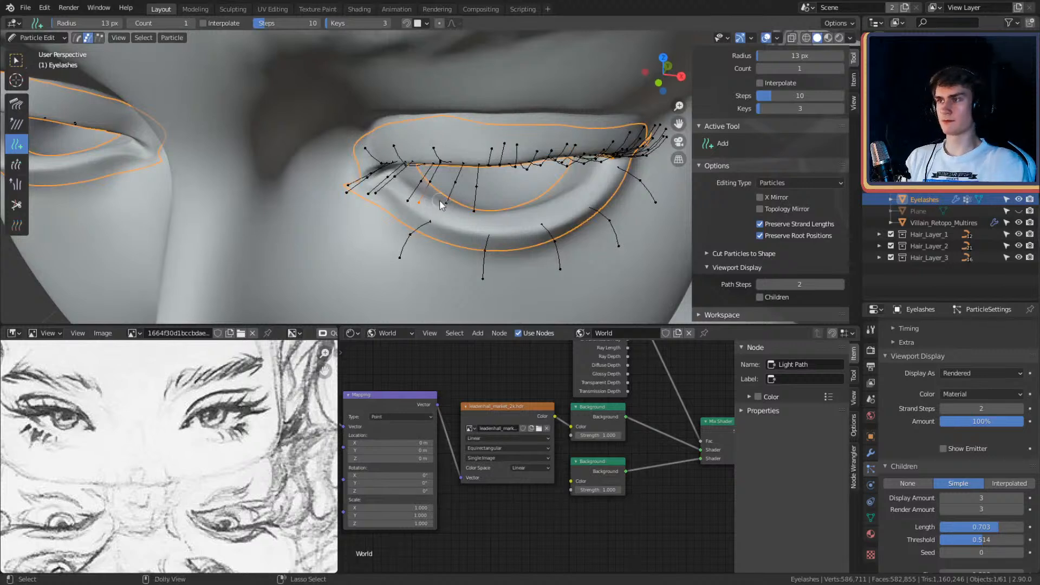
# Step: Select the new strands near the middle of the upper lid and comb them upward with a 119 px Comb brush
pyautogui.keyDown('ctrl'); pyautogui.click(471, 214); pyautogui.keyUp('ctrl')
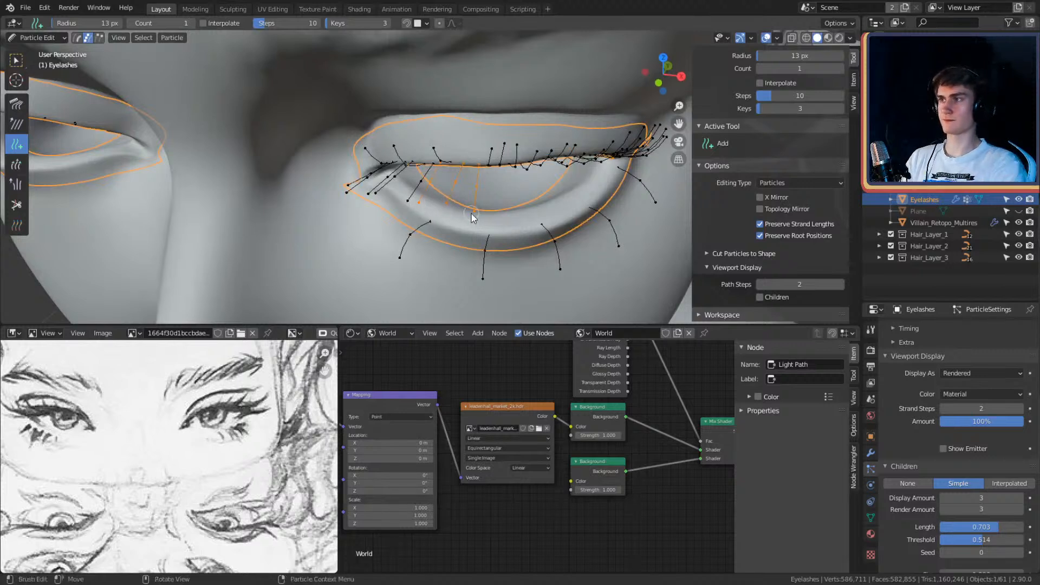
pyautogui.click(10, 107)
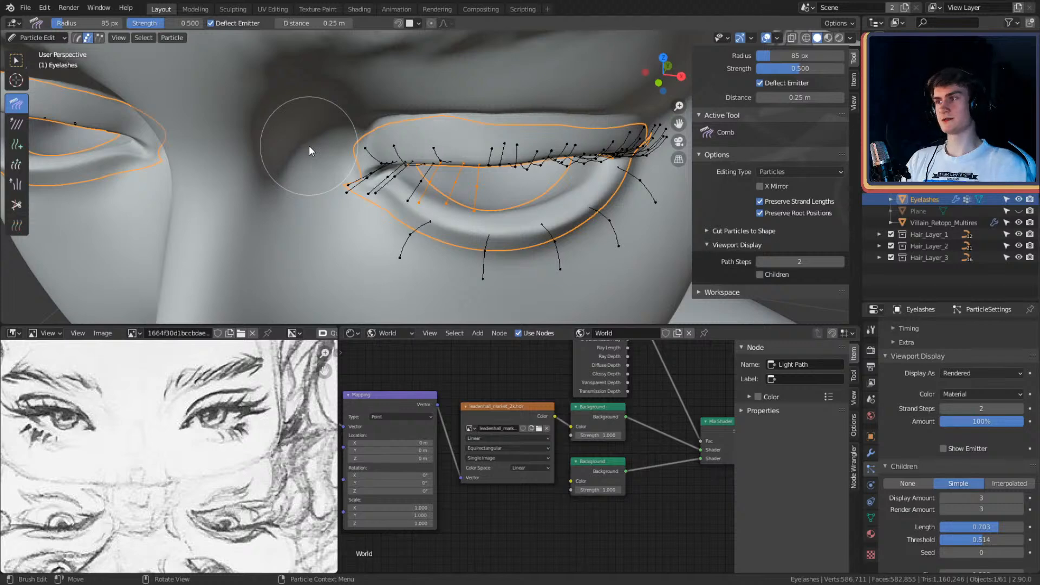
pyautogui.moveTo(308, 145); pyautogui.dragTo(435, 132, button='middle')
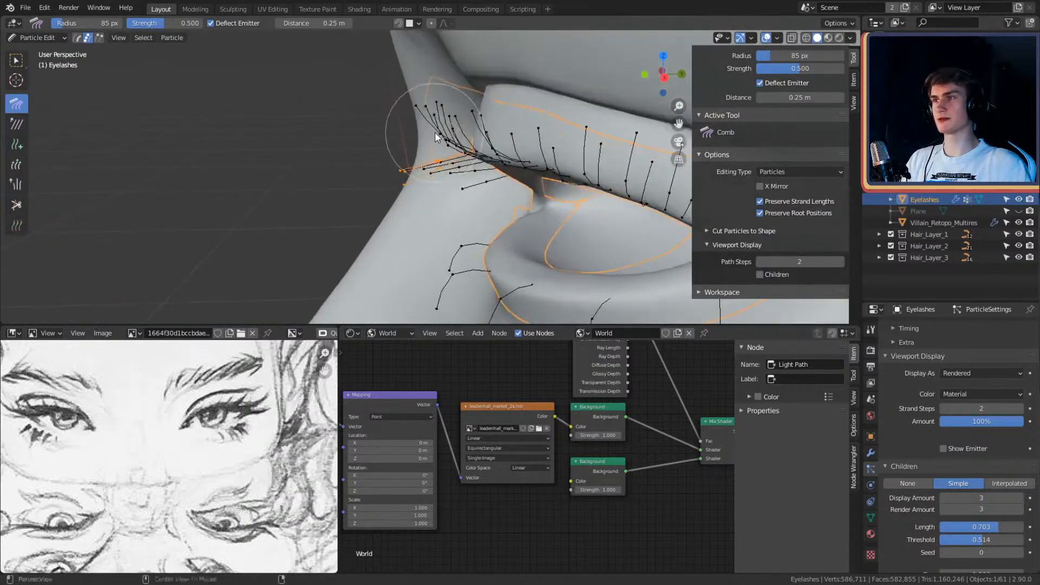
pyautogui.press('f')
pyautogui.click(469, 156)
pyautogui.moveTo(395, 190); pyautogui.dragTo(391, 125)
# Step: Comb the selected middle strands sideways to space them evenly between the neighbouring lashes
pyautogui.moveTo(445, 96); pyautogui.dragTo(450, 100, button='middle')
pyautogui.moveTo(381, 109)
pyautogui.mouseDown(button='middle')
pyautogui.moveTo(453, 92)
pyautogui.moveTo(514, 105)
pyautogui.moveTo(509, 85)
pyautogui.moveTo(534, 89)
pyautogui.moveTo(519, 124)
pyautogui.moveTo(488, 109)
pyautogui.moveTo(467, 137)
pyautogui.mouseUp(button='middle')
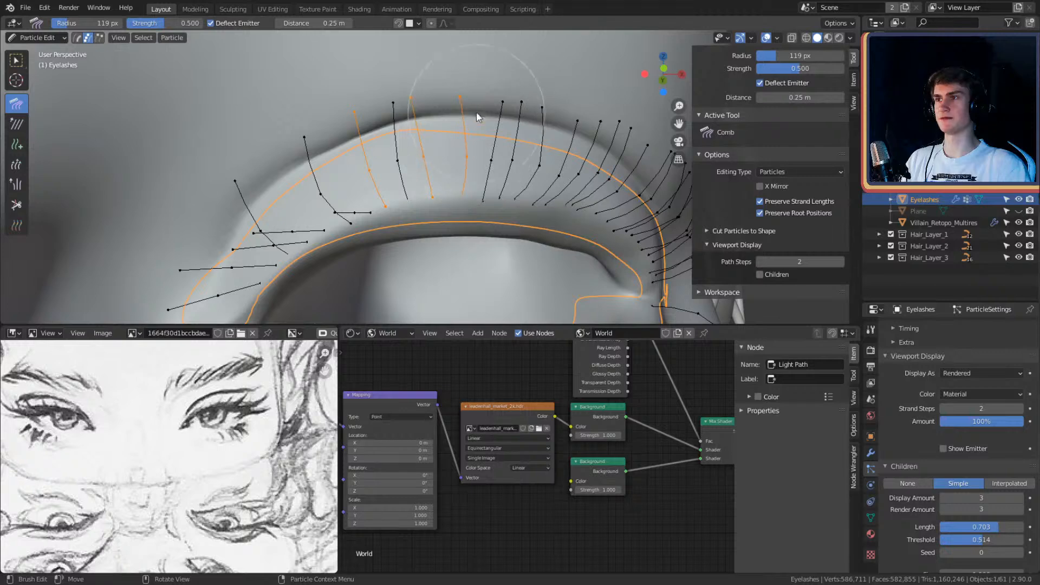
pyautogui.moveTo(476, 112)
pyautogui.mouseDown()
pyautogui.moveTo(466, 102)
pyautogui.moveTo(438, 139)
pyautogui.mouseUp()
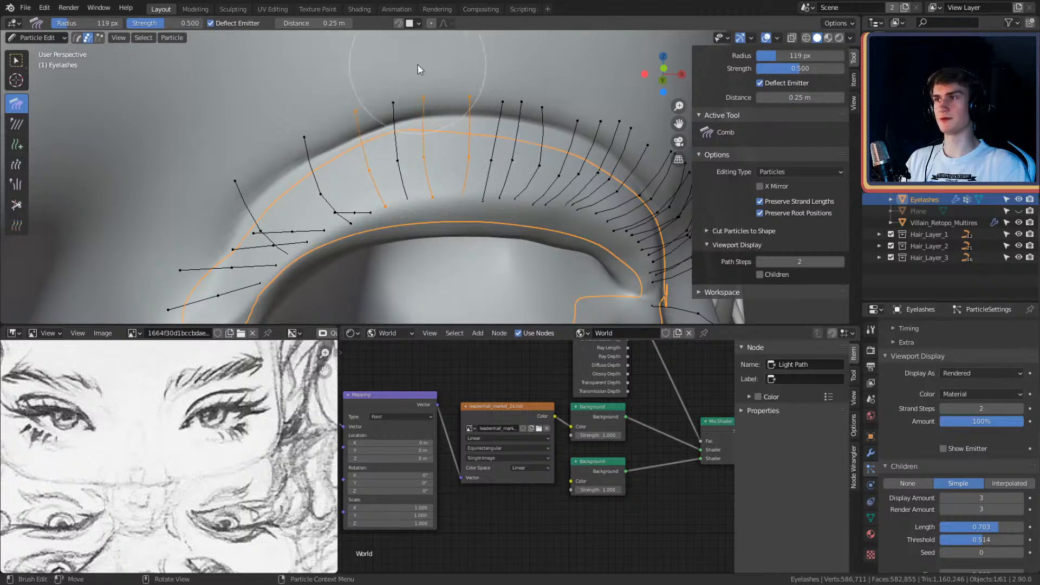
# Step: Select the next new strands toward the inner part of the upper lid, comb them upward and even out their spacing
pyautogui.moveTo(417, 144); pyautogui.dragTo(437, 109, button='middle')
pyautogui.scroll(-6, 466, 171)
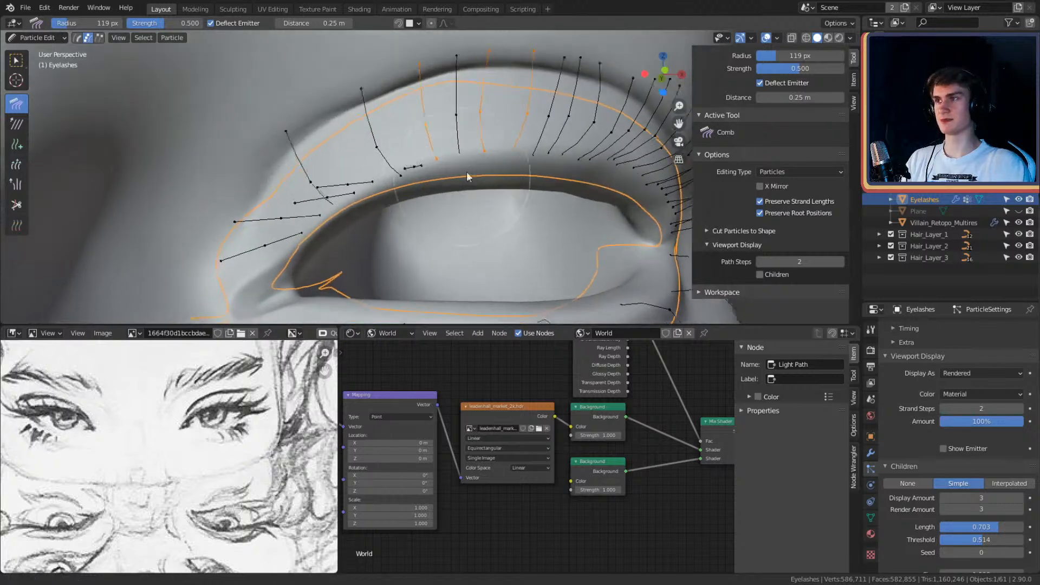
pyautogui.scroll(-4, 490, 165)
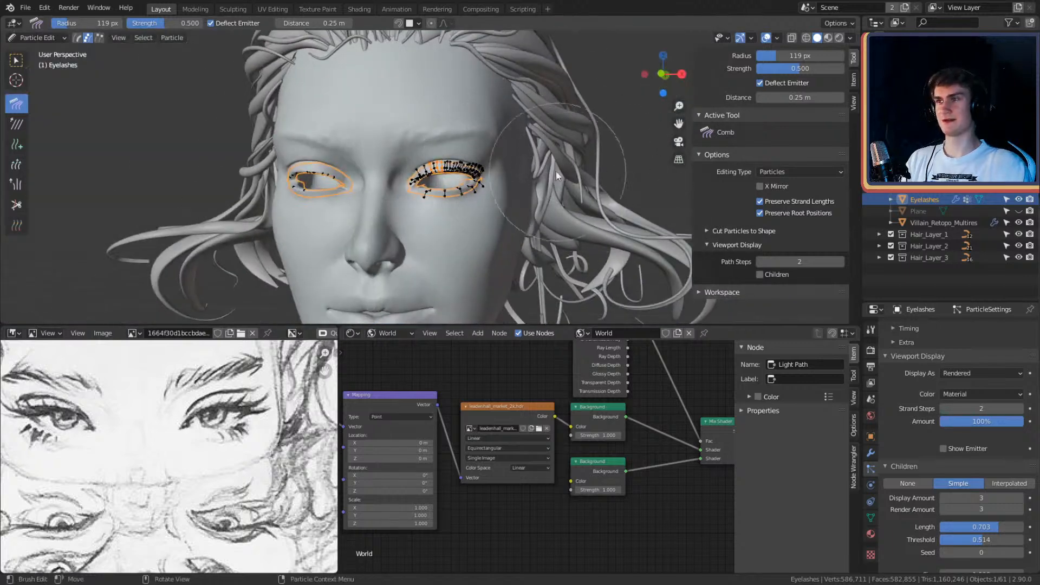
pyautogui.scroll(6, 489, 190)
pyautogui.scroll(5, 489, 190)
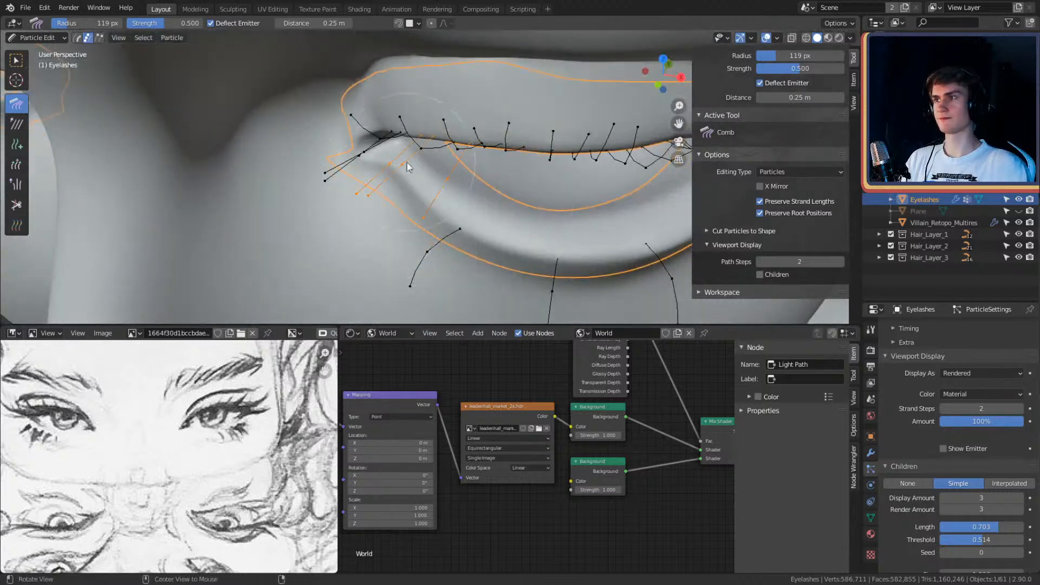
pyautogui.moveTo(407, 162)
pyautogui.mouseDown(button='middle')
pyautogui.moveTo(375, 135)
pyautogui.moveTo(353, 209)
pyautogui.mouseUp(button='middle')
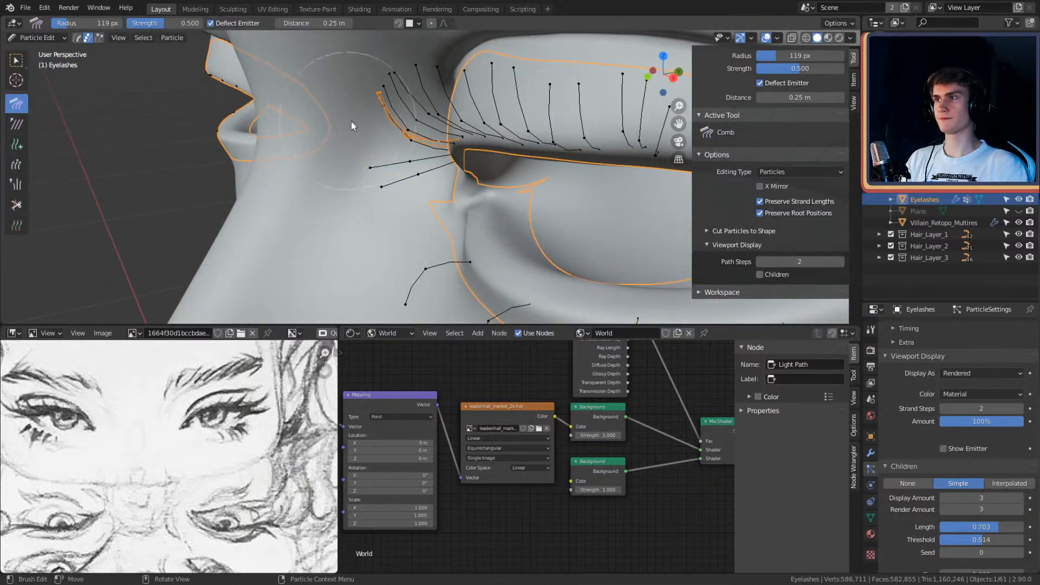
pyautogui.moveTo(354, 125)
pyautogui.mouseDown(button='middle')
pyautogui.moveTo(453, 103)
pyautogui.moveTo(541, 108)
pyautogui.moveTo(489, 83)
pyautogui.moveTo(562, 102)
pyautogui.moveTo(523, 160)
pyautogui.moveTo(546, 86)
pyautogui.moveTo(554, 99)
pyautogui.moveTo(376, 182)
pyautogui.moveTo(316, 112)
pyautogui.moveTo(370, 113)
pyautogui.moveTo(489, 63)
pyautogui.moveTo(423, 145)
pyautogui.mouseUp(button='middle')
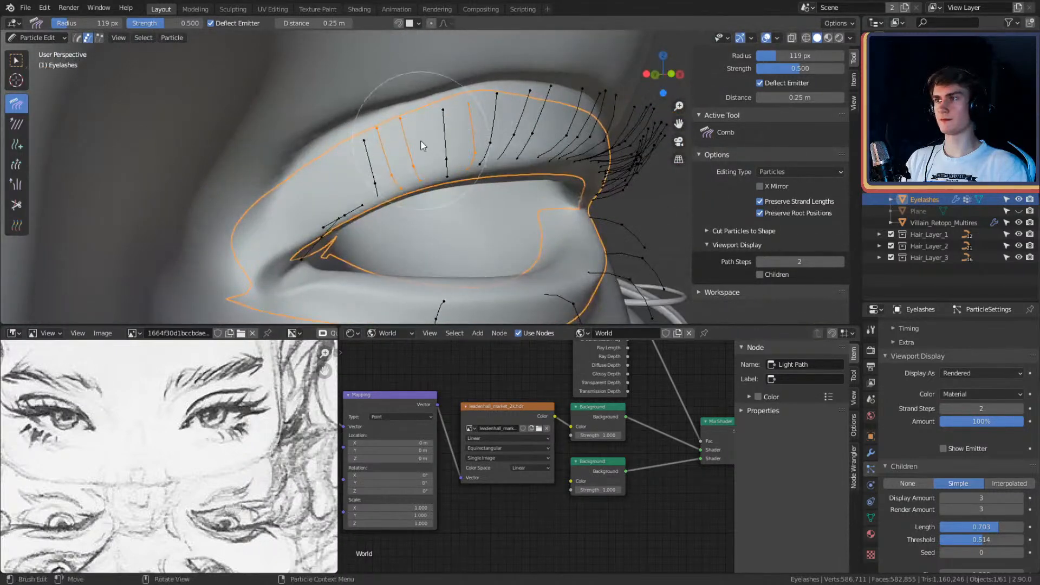
pyautogui.moveTo(425, 140)
pyautogui.mouseDown()
pyautogui.moveTo(395, 170)
pyautogui.moveTo(415, 157)
pyautogui.mouseUp()
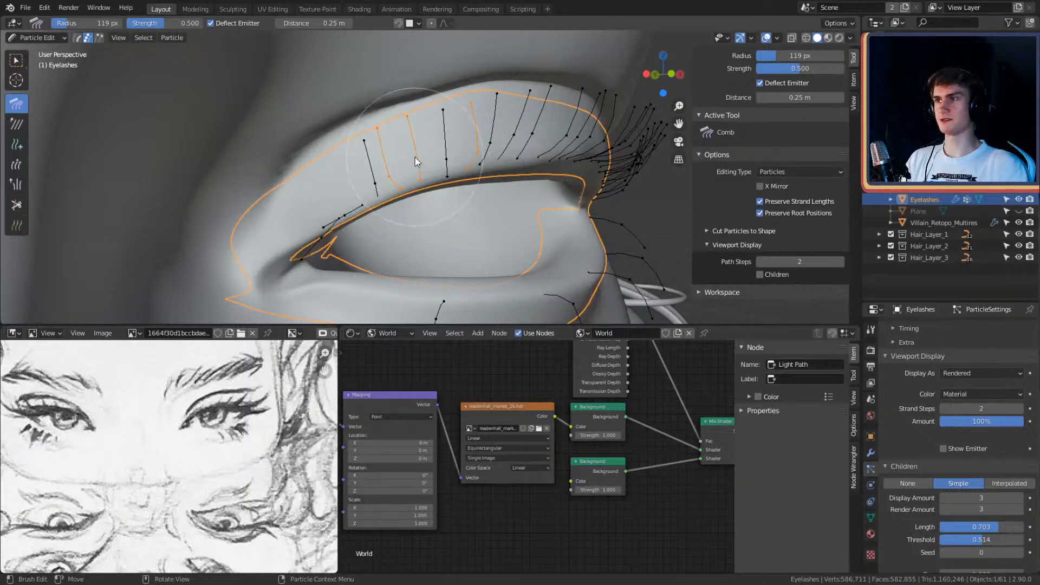
# Step: Select the two remaining uncombed strands at the inner eye corner and comb them upward over the lid
pyautogui.moveTo(415, 157); pyautogui.dragTo(435, 248, button='middle')
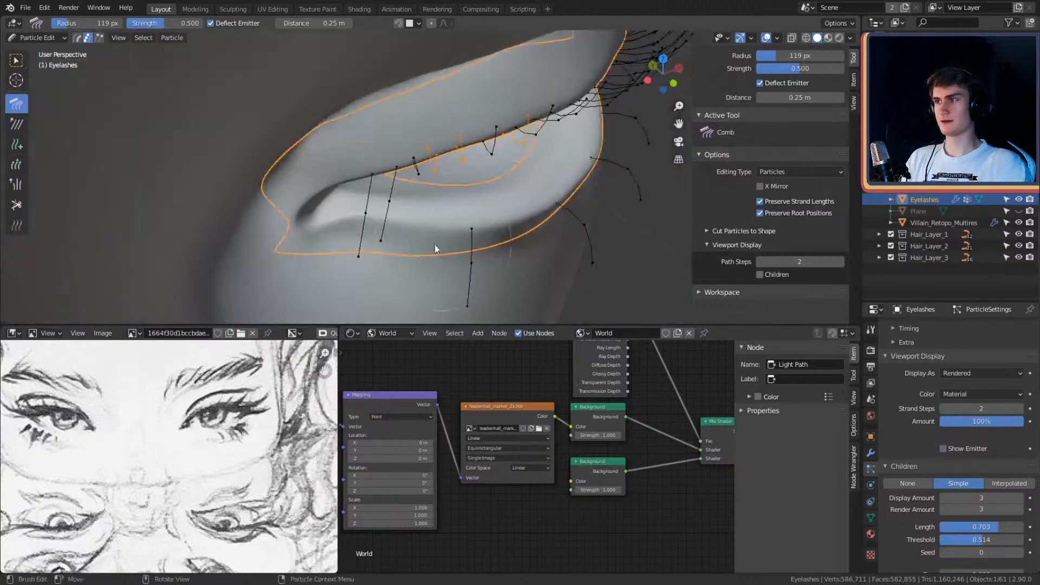
pyautogui.keyDown('ctrl'); pyautogui.click(360, 254); pyautogui.keyUp('ctrl')
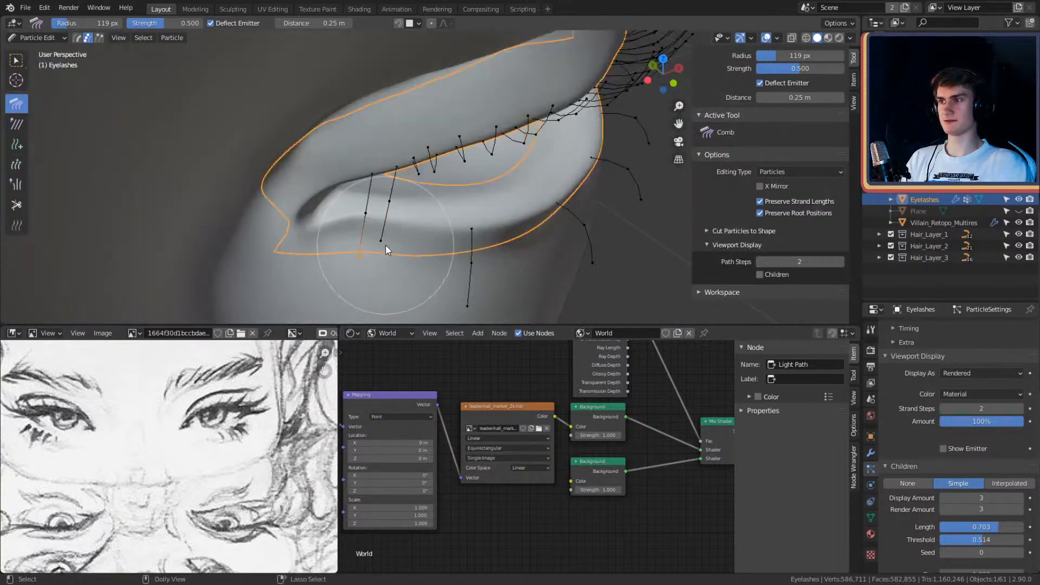
pyautogui.hotkey('ctrl', 'l')
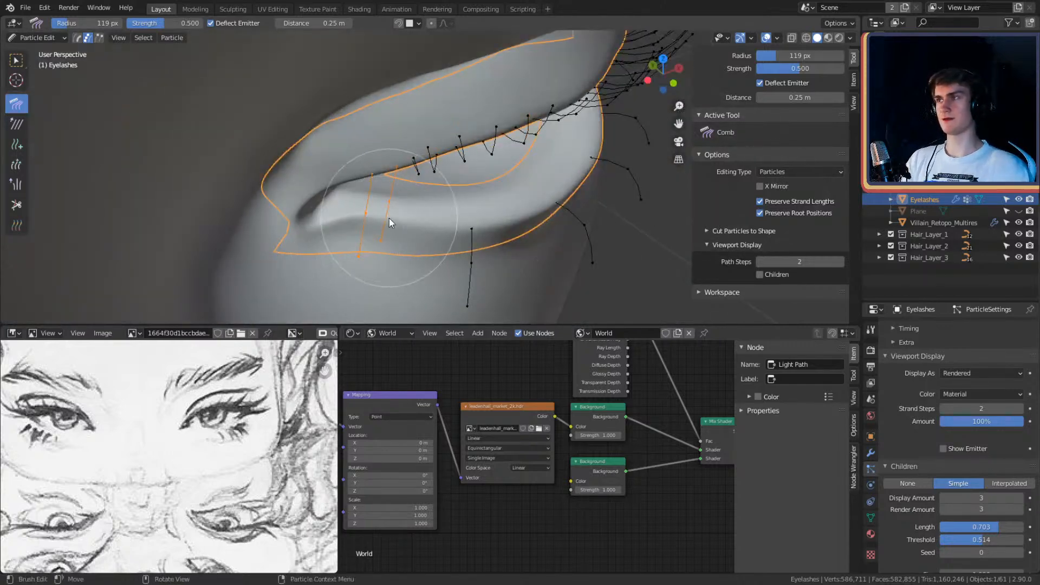
pyautogui.moveTo(388, 217); pyautogui.dragTo(415, 213, button='middle')
pyautogui.moveTo(382, 143); pyautogui.dragTo(428, 157, button='middle')
pyautogui.moveTo(417, 165); pyautogui.dragTo(417, 178)
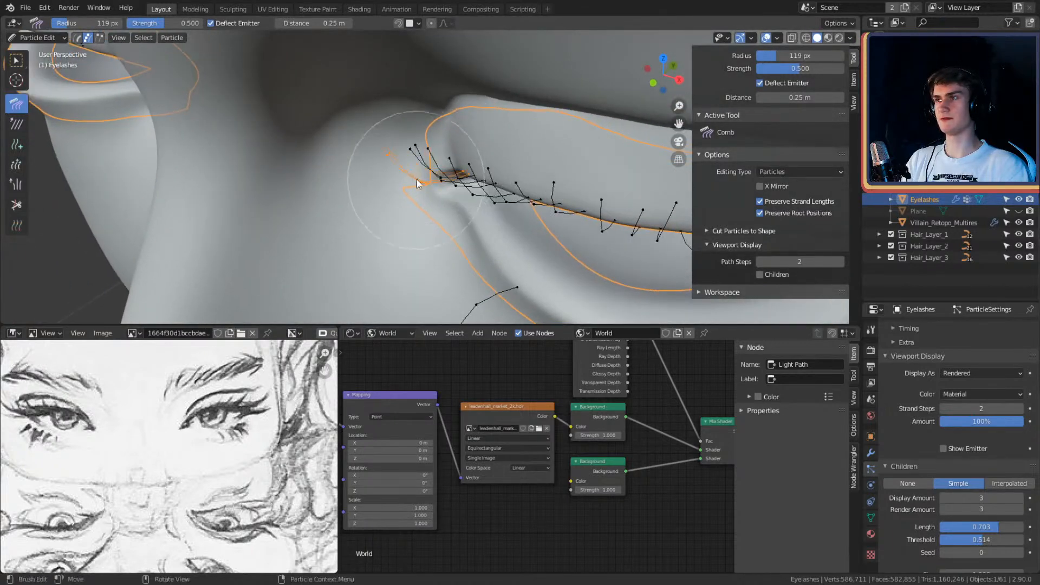
pyautogui.moveTo(407, 157); pyautogui.dragTo(435, 158, button='middle')
pyautogui.moveTo(504, 88); pyautogui.dragTo(404, 159, button='middle')
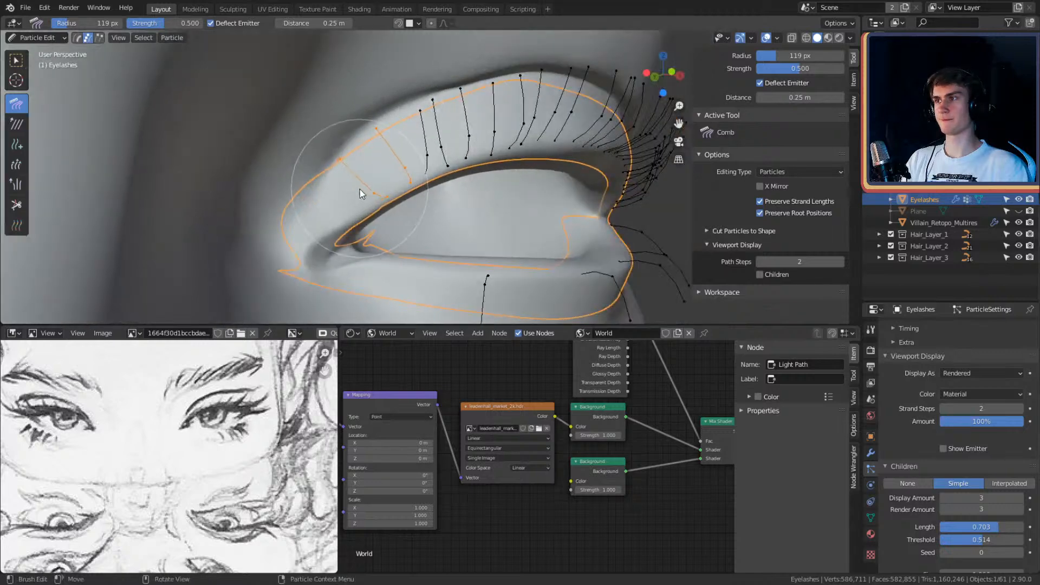
# Step: Return to Object Mode and view the eyelashes with their child hairs from the front
pyautogui.moveTo(369, 134); pyautogui.dragTo(476, 97, button='middle')
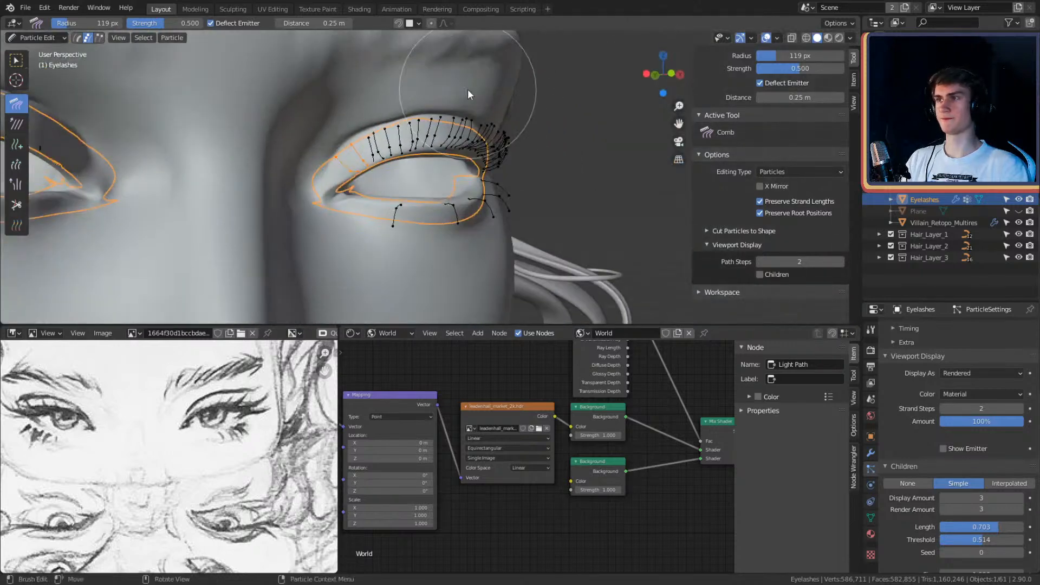
pyautogui.click(37, 37)
pyautogui.click(34, 48)
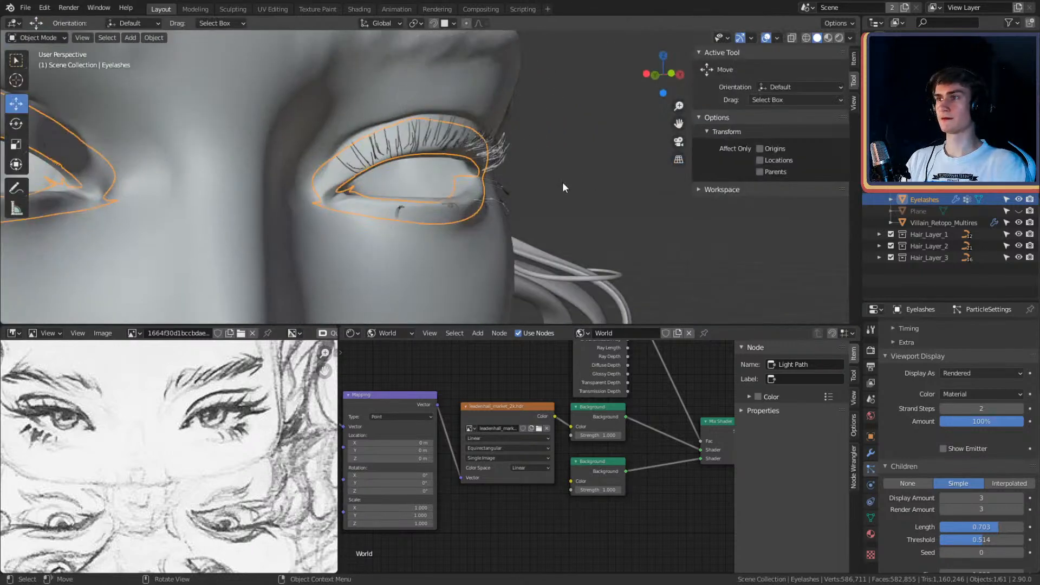
pyautogui.moveTo(562, 181); pyautogui.dragTo(541, 190, button='middle')
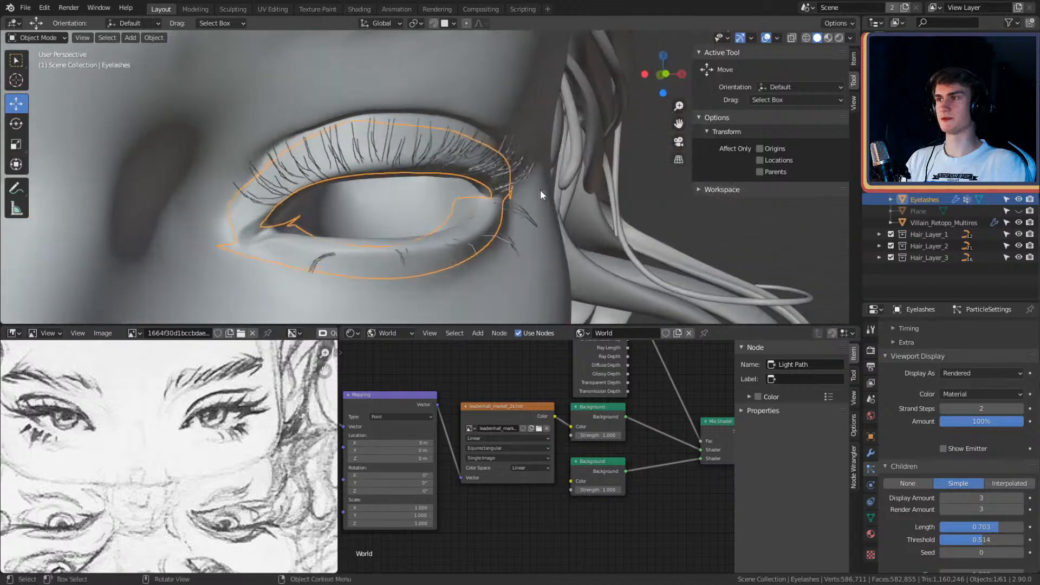
# Step: Set the eyelash children's Display Amount and Render Amount both to 7
pyautogui.scroll(-6, 922, 427)
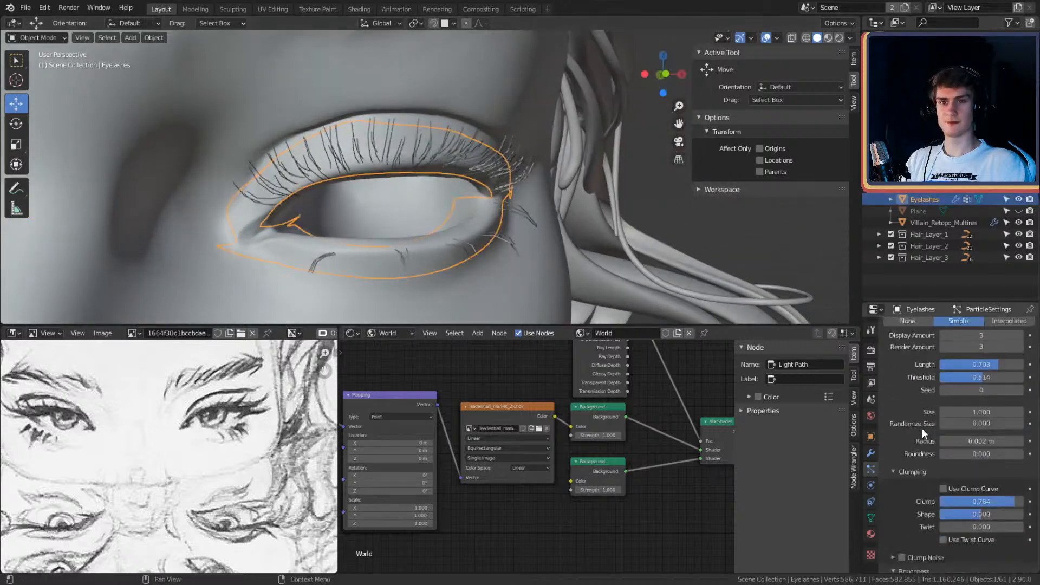
pyautogui.scroll(4, 922, 428)
pyautogui.click(986, 428)
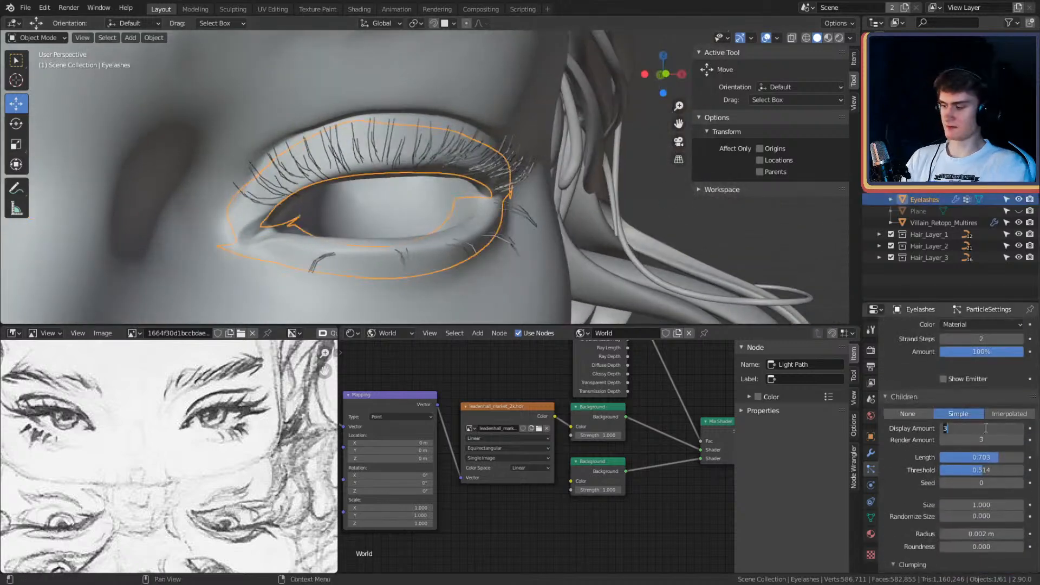
pyautogui.write('5')
pyautogui.press('Return')
pyautogui.click(980, 429)
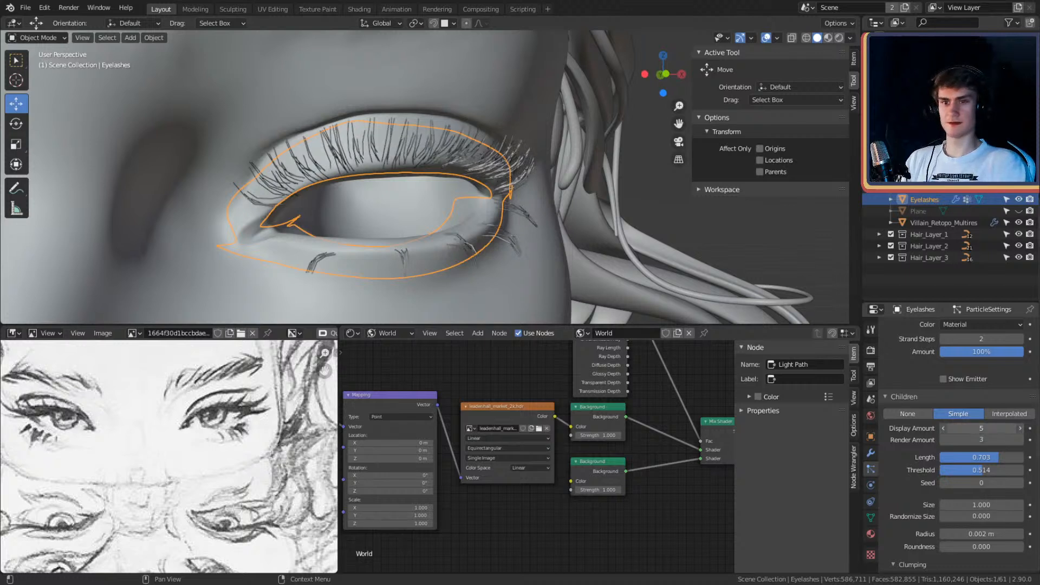
pyautogui.write('7')
pyautogui.press('Return')
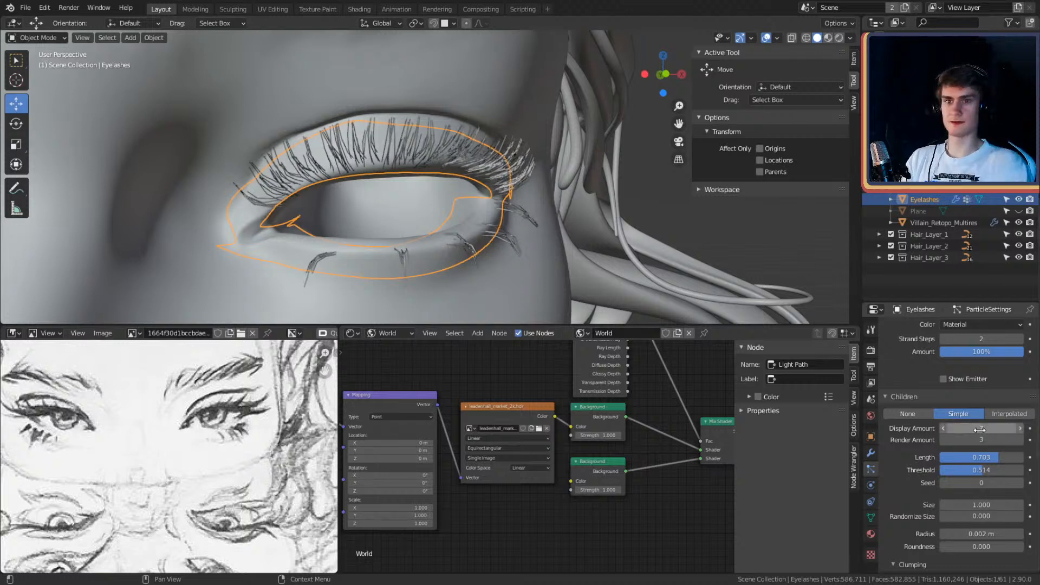
pyautogui.click(982, 439)
pyautogui.press('Return')
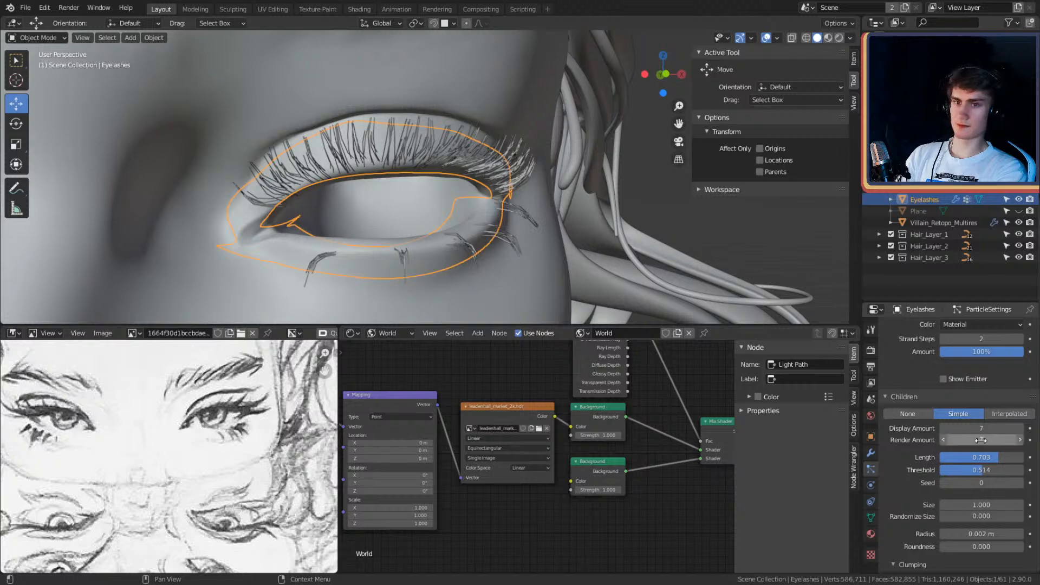
# Step: Deselect everything, switch the viewport shading to Rendered, and inspect the eyelashes up close and with the whole face
pyautogui.hotkey('alt', 'a')
pyautogui.press('z')
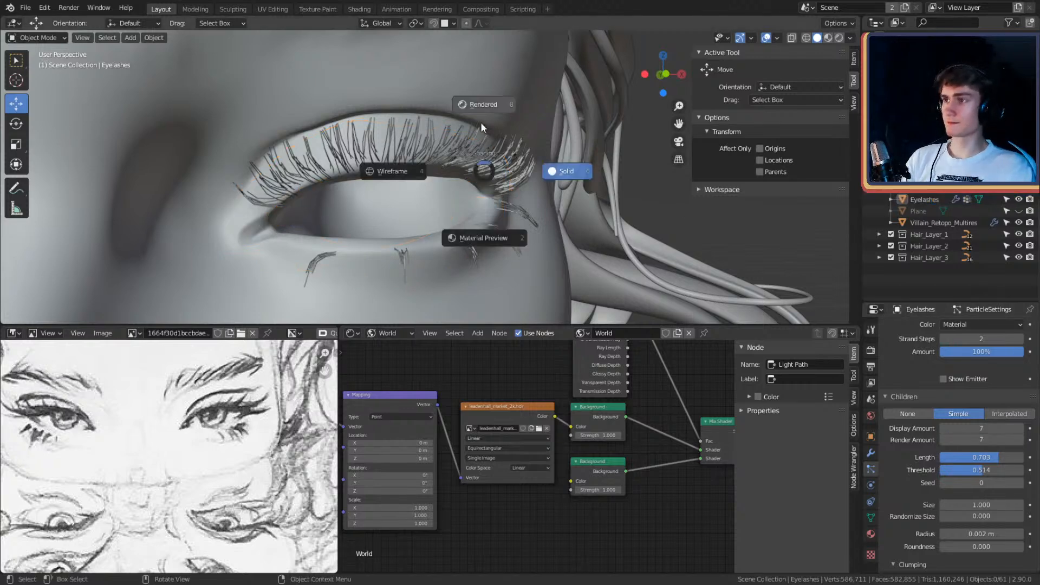
pyautogui.click(481, 124)
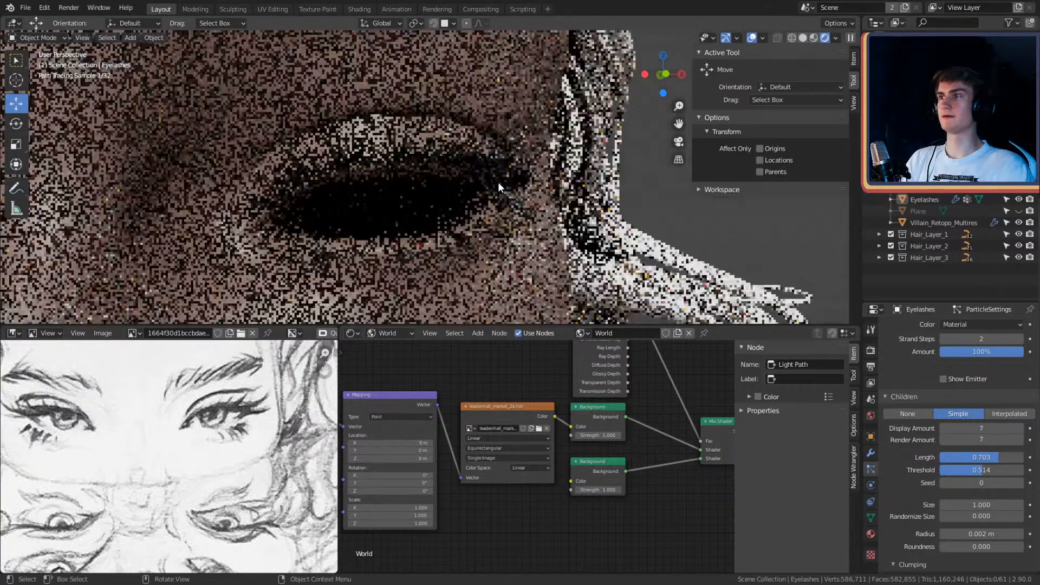
pyautogui.scroll(4, 498, 182)
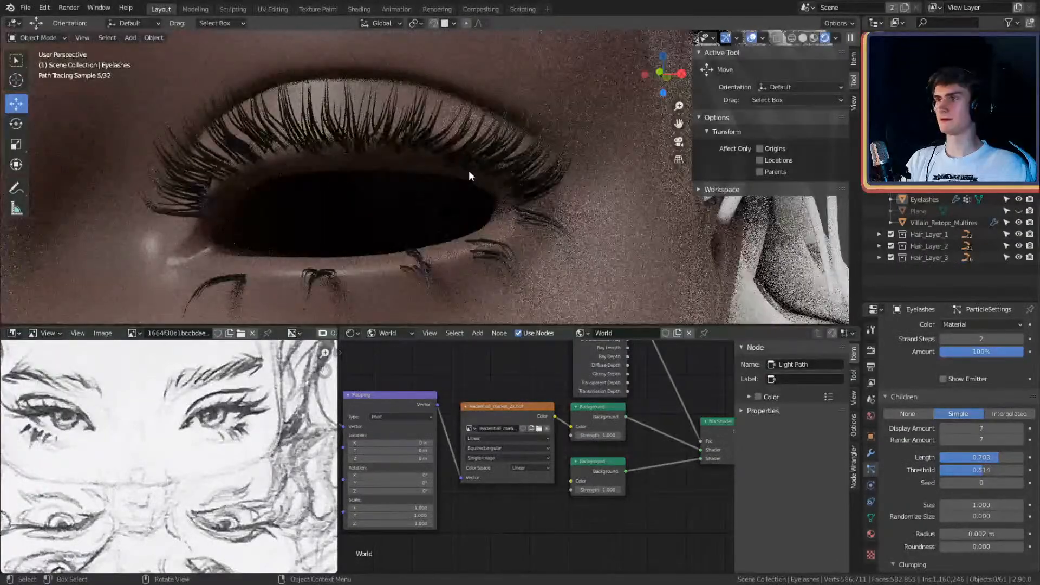
pyautogui.scroll(-6, 473, 174)
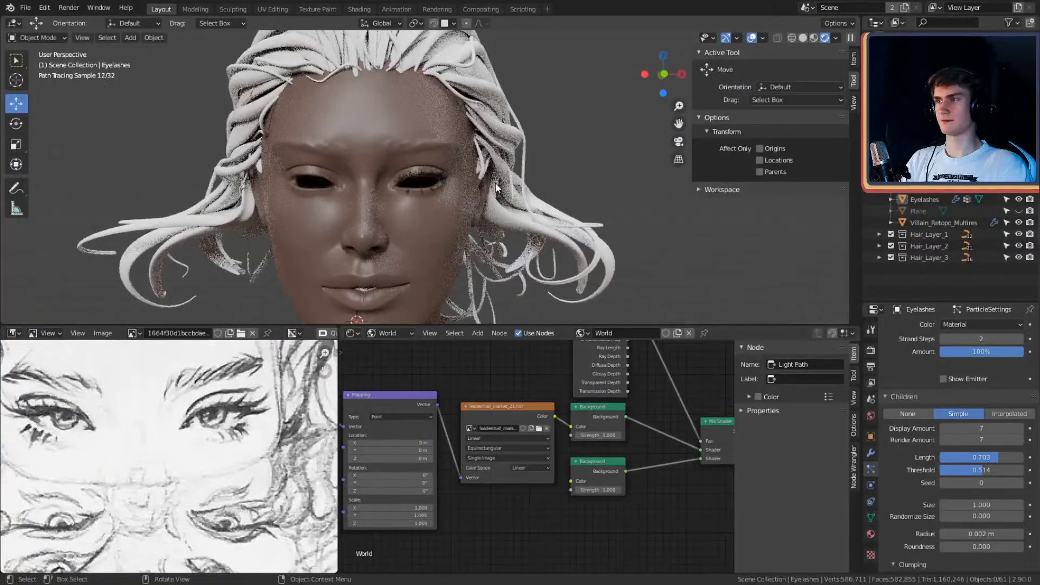
# Step: Examine the rendered upper and lower eyelashes up close against the sketch, and return the viewport shading to Solid
pyautogui.scroll(6, 495, 186)
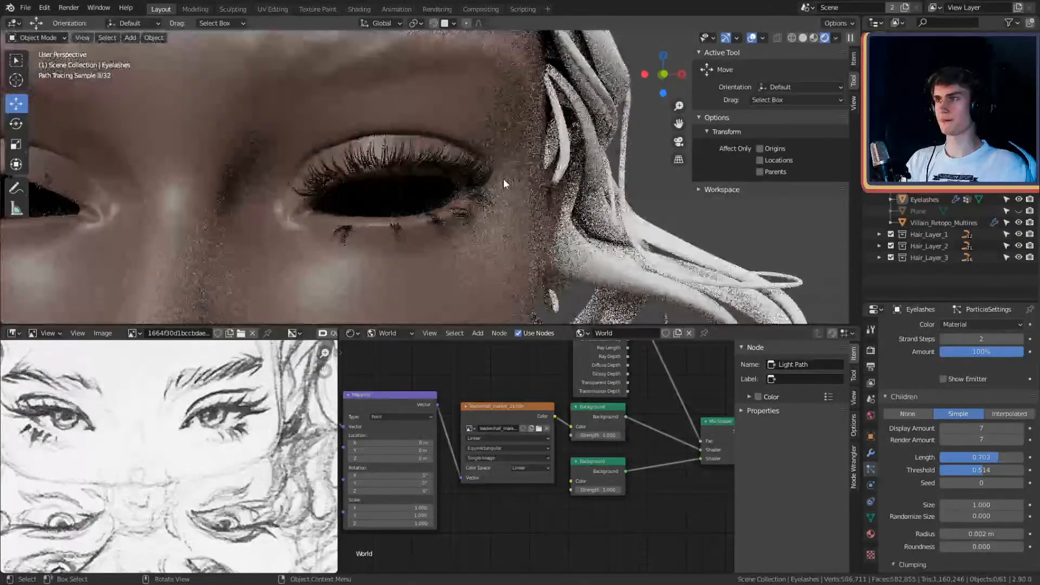
pyautogui.scroll(3, 512, 183)
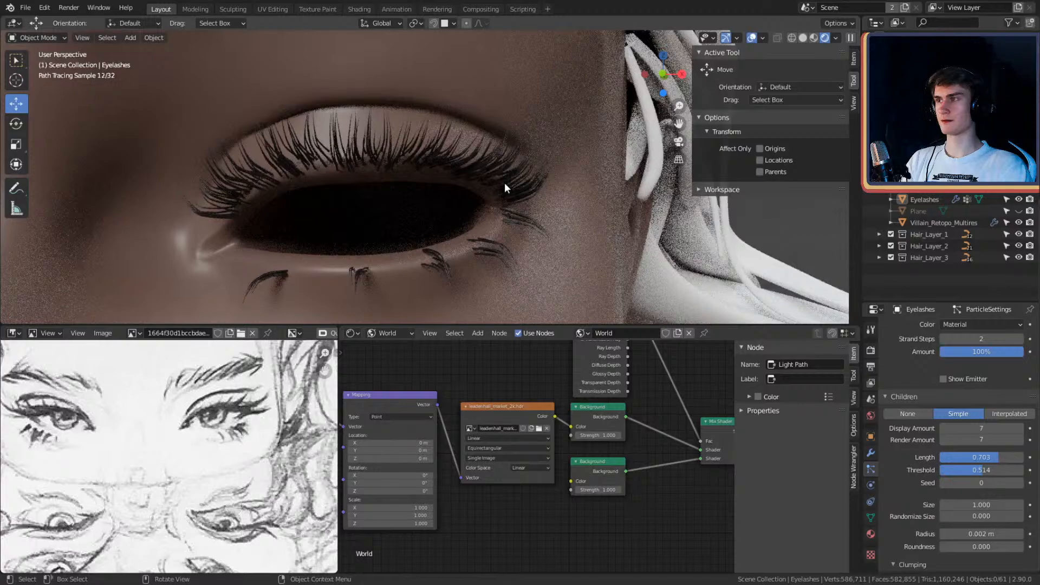
pyautogui.moveTo(505, 183)
pyautogui.mouseDown(button='middle')
pyautogui.moveTo(473, 160)
pyautogui.moveTo(368, 171)
pyautogui.mouseUp(button='middle')
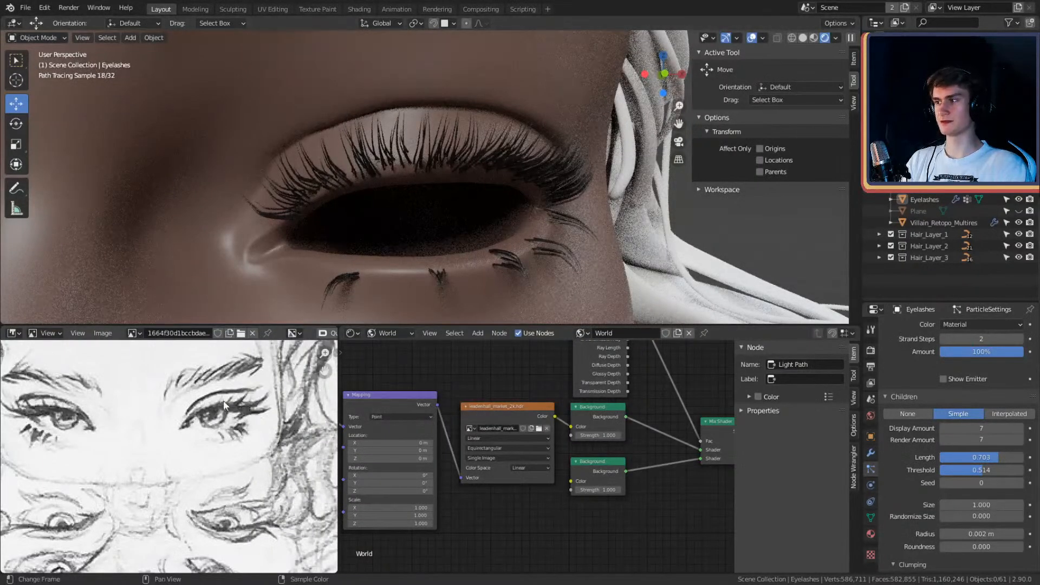
pyautogui.press('z')
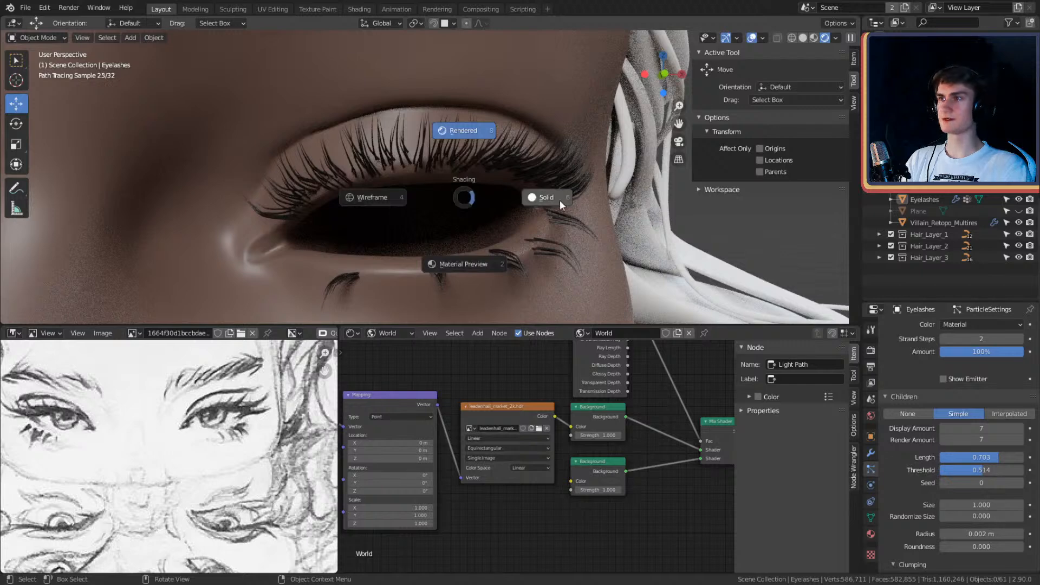
pyautogui.click(560, 200)
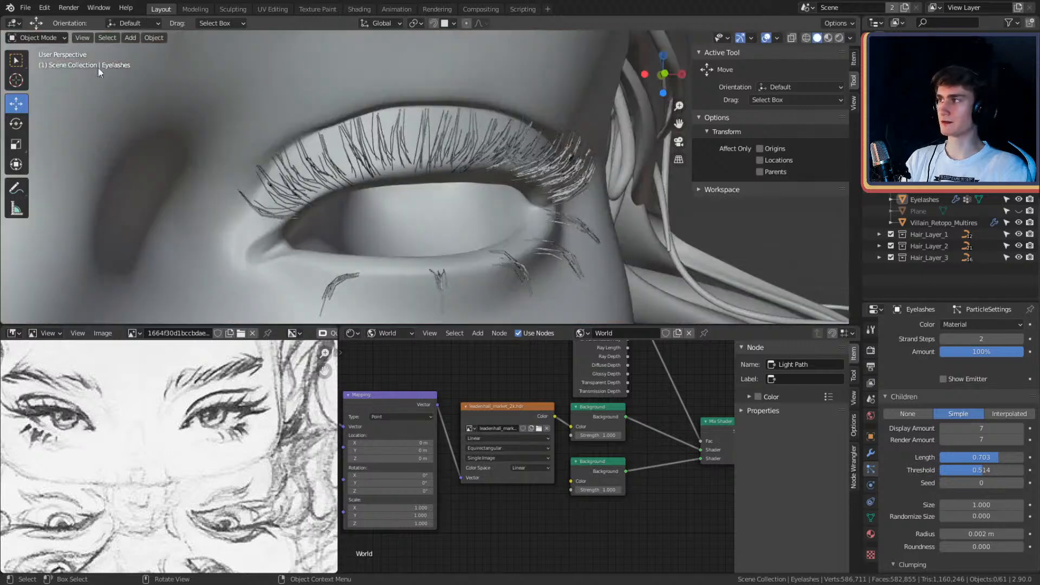
# Step: Select the Eyelashes object, enter Particle Edit, and add three new guide strands along the middle of the upper lid with the Add brush
pyautogui.click(388, 162)
pyautogui.click(38, 37)
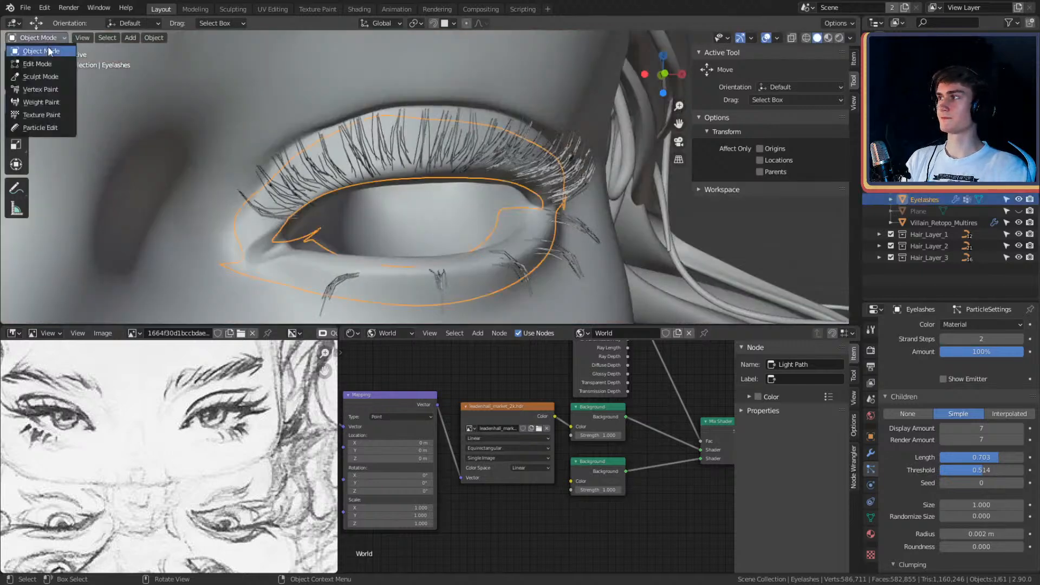
pyautogui.click(35, 127)
pyautogui.scroll(3, 421, 180)
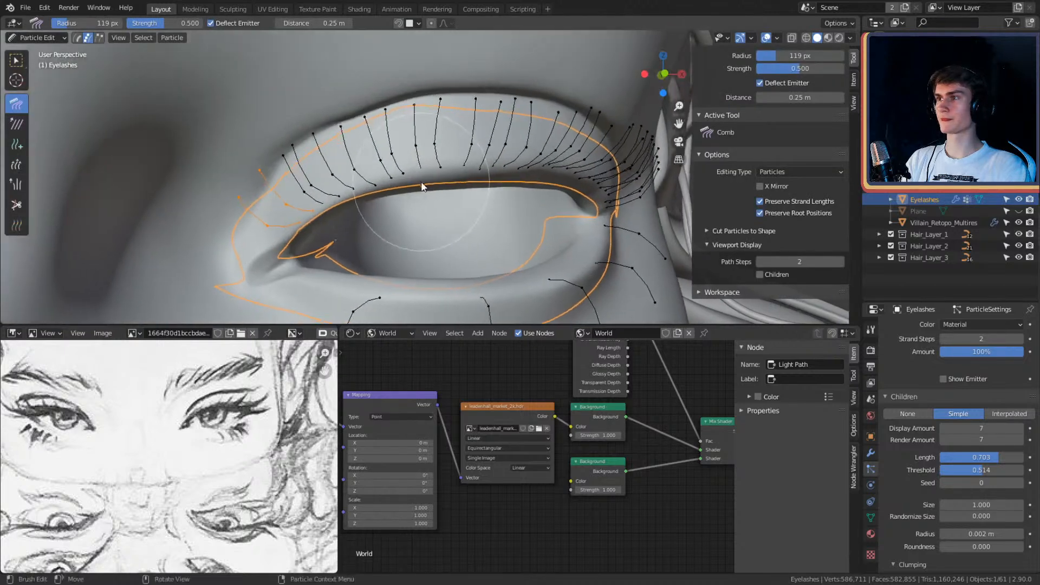
pyautogui.click(16, 144)
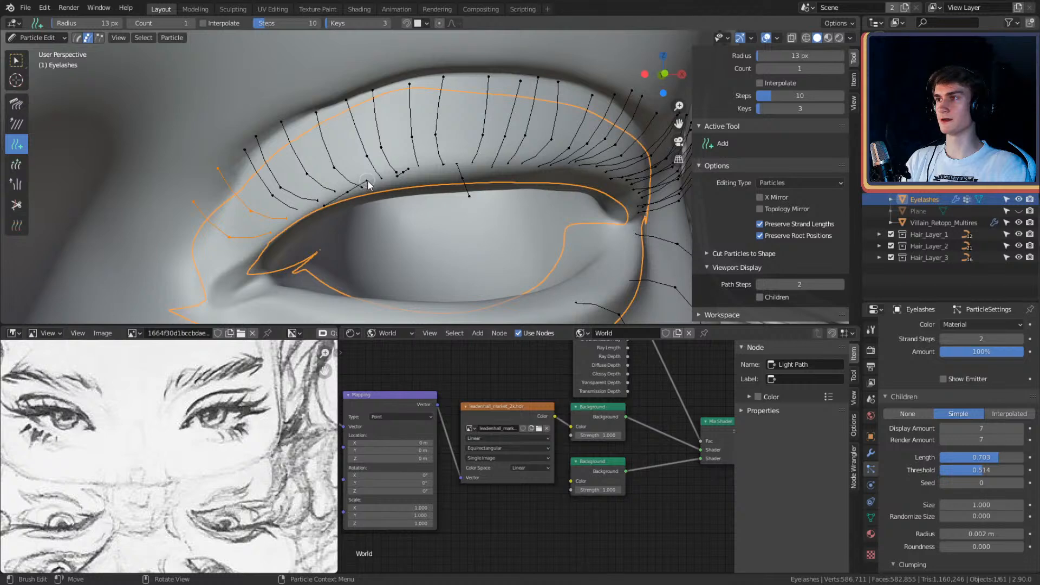
pyautogui.moveTo(368, 184); pyautogui.dragTo(497, 253, button='middle')
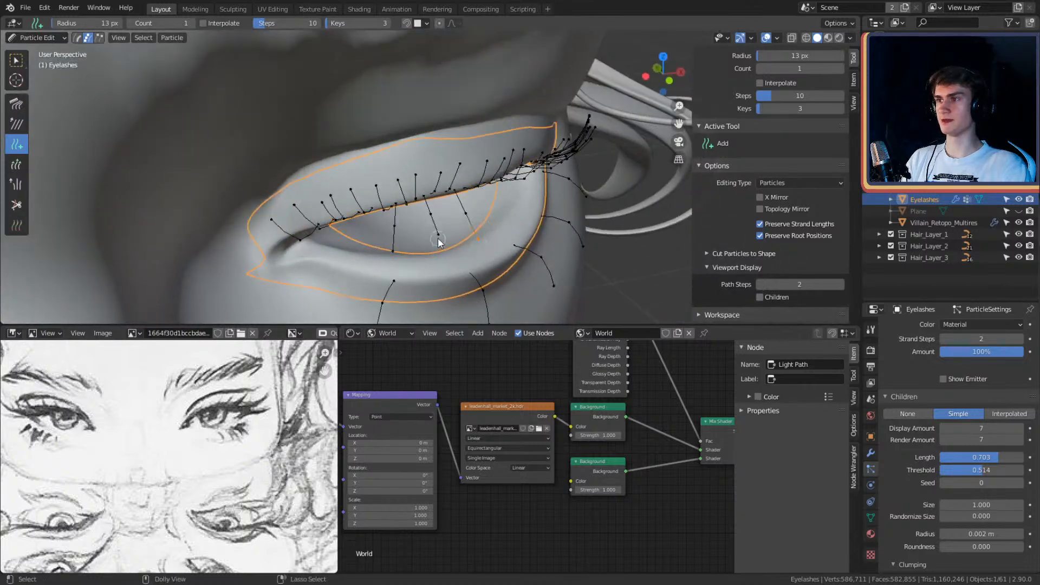
# Step: Select the three new strands in full and comb them forward and upward to match the neighbouring upper-lid lashes
pyautogui.hotkey('ctrl', 'l')
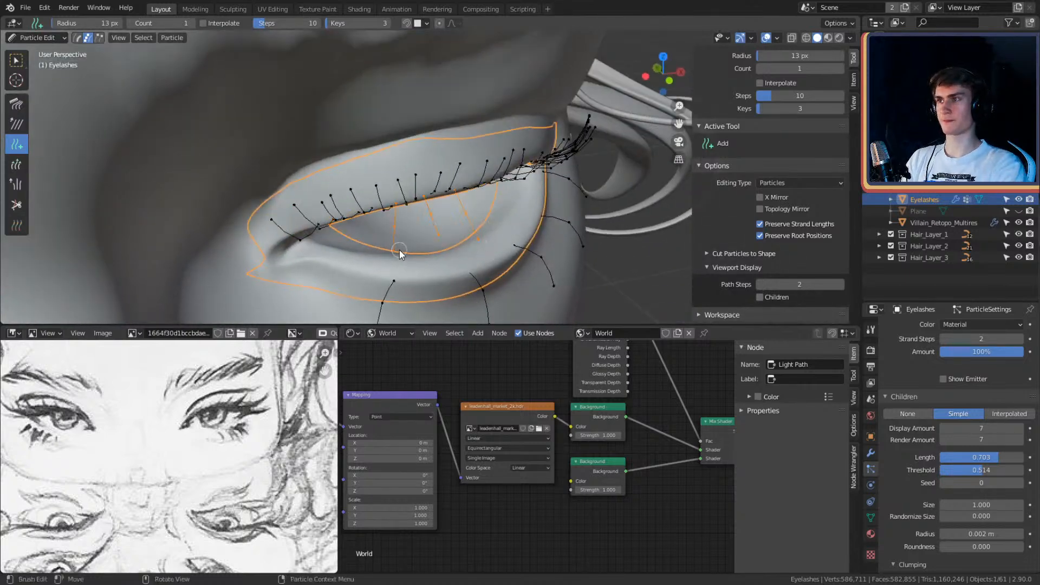
pyautogui.click(17, 103)
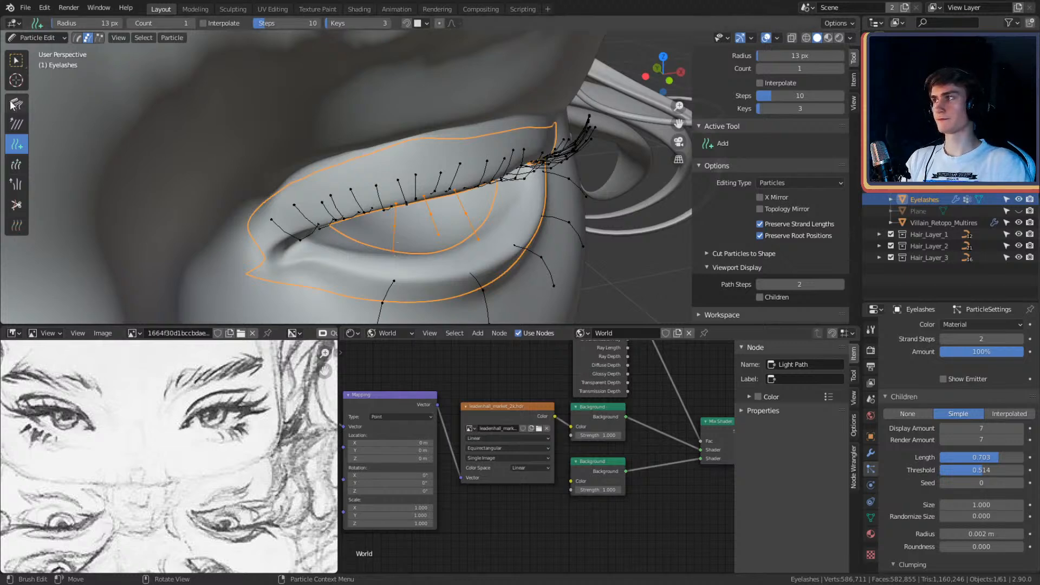
pyautogui.moveTo(455, 114)
pyautogui.mouseDown(button='middle')
pyautogui.moveTo(515, 134)
pyautogui.moveTo(537, 116)
pyautogui.moveTo(430, 111)
pyautogui.moveTo(379, 165)
pyautogui.moveTo(462, 153)
pyautogui.moveTo(481, 119)
pyautogui.moveTo(488, 142)
pyautogui.moveTo(503, 119)
pyautogui.moveTo(557, 102)
pyautogui.moveTo(541, 130)
pyautogui.moveTo(589, 138)
pyautogui.moveTo(509, 131)
pyautogui.mouseUp(button='middle')
pyautogui.moveTo(509, 131)
pyautogui.mouseDown()
pyautogui.moveTo(518, 115)
pyautogui.moveTo(460, 182)
pyautogui.mouseUp()
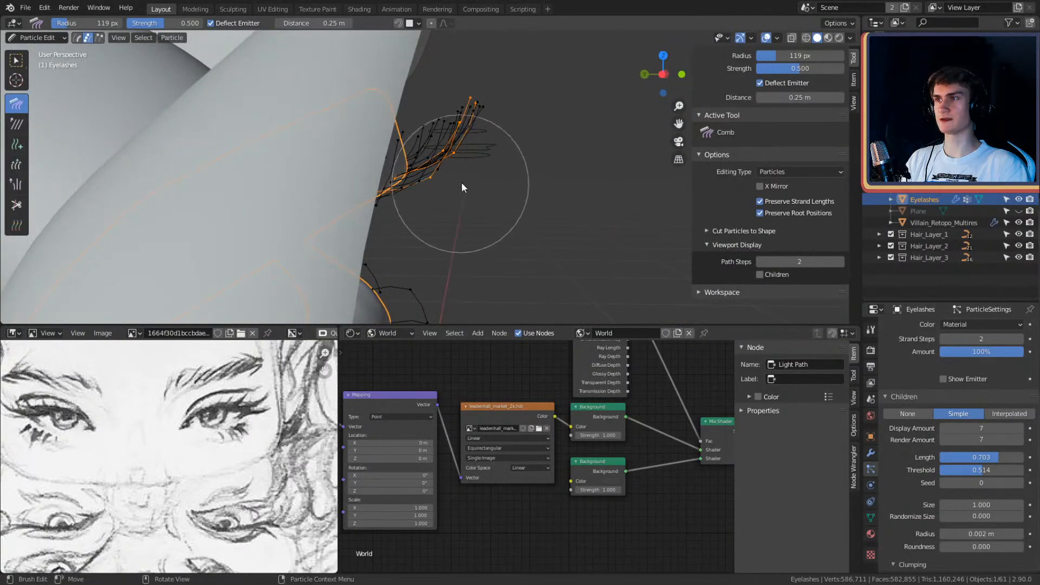
pyautogui.moveTo(460, 182); pyautogui.dragTo(344, 187, button='middle')
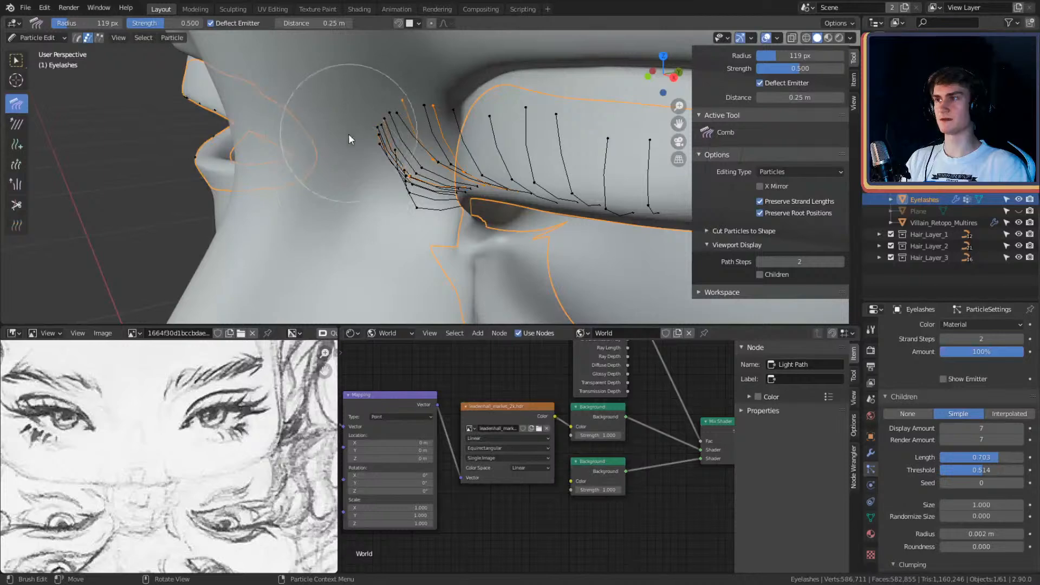
pyautogui.moveTo(349, 134); pyautogui.dragTo(381, 146, button='middle')
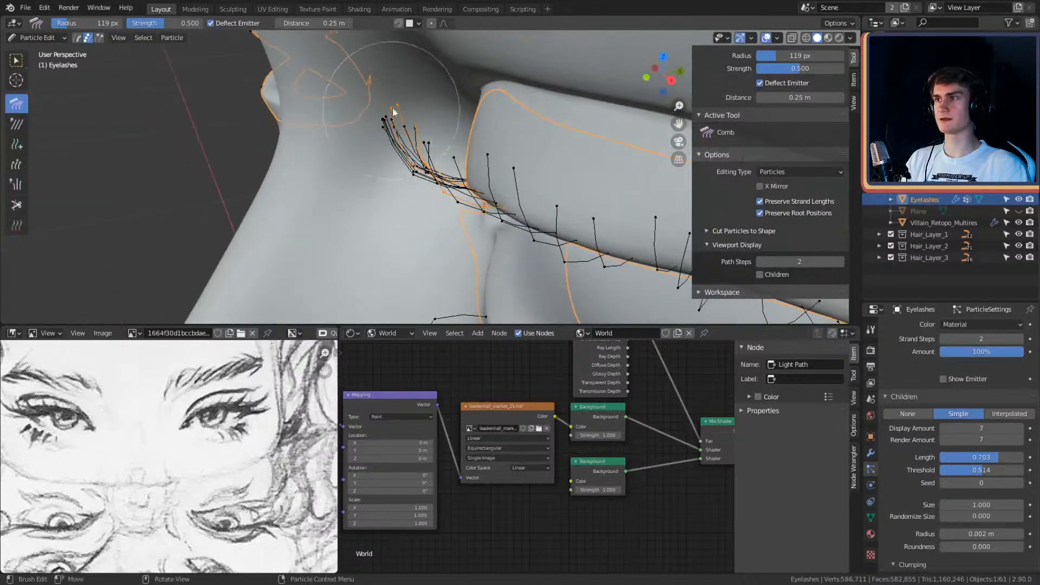
pyautogui.moveTo(393, 100)
pyautogui.mouseDown(button='middle')
pyautogui.moveTo(563, 93)
pyautogui.moveTo(545, 108)
pyautogui.moveTo(583, 94)
pyautogui.moveTo(463, 77)
pyautogui.moveTo(416, 96)
pyautogui.mouseUp(button='middle')
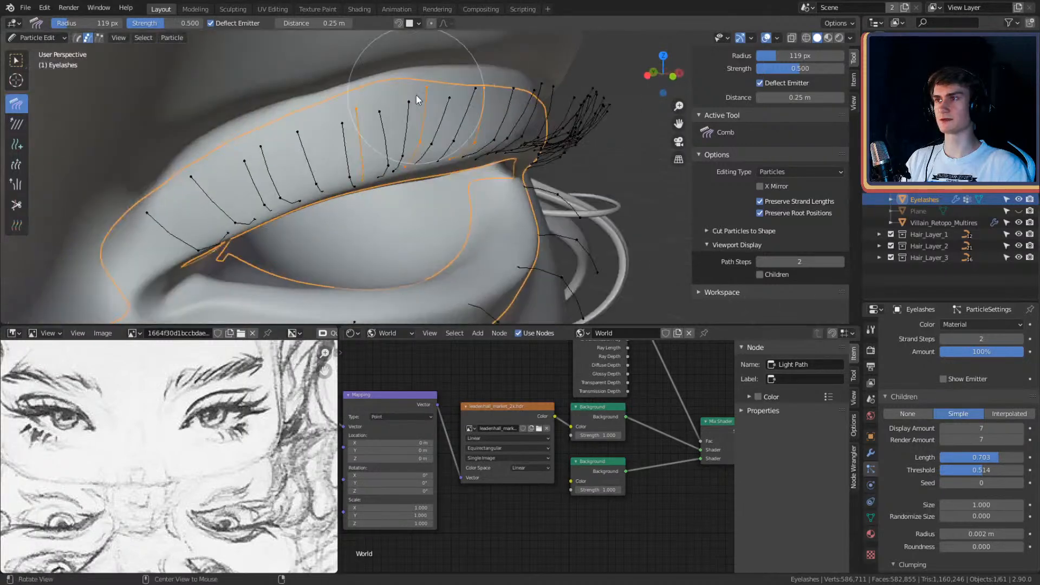
# Step: Return to Object Mode and examine the fuller eyelashes with their child hairs in Solid and Rendered shading
pyautogui.click(45, 35)
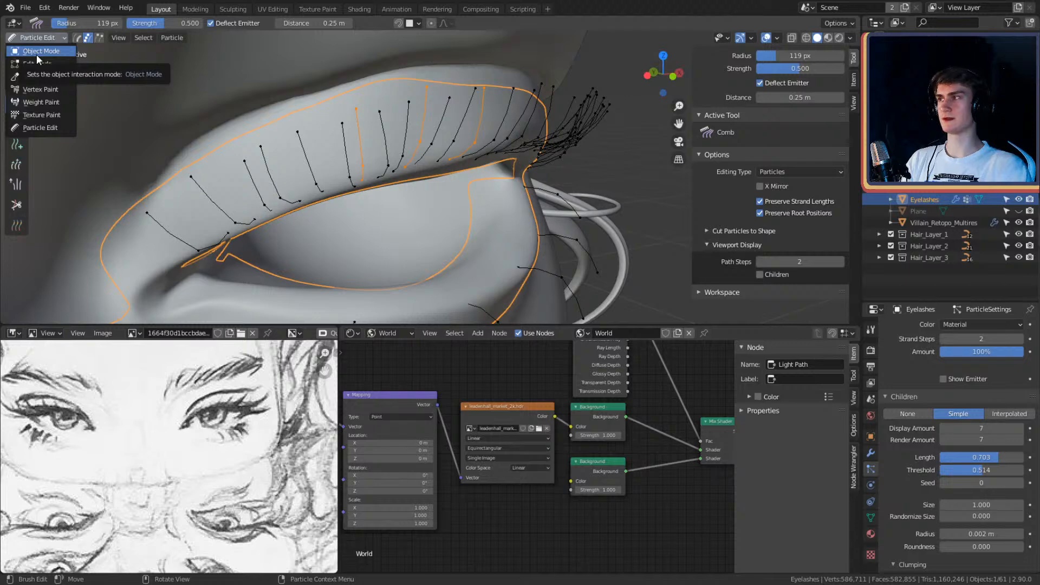
pyautogui.click(37, 54)
pyautogui.moveTo(117, 73); pyautogui.dragTo(392, 175, button='middle')
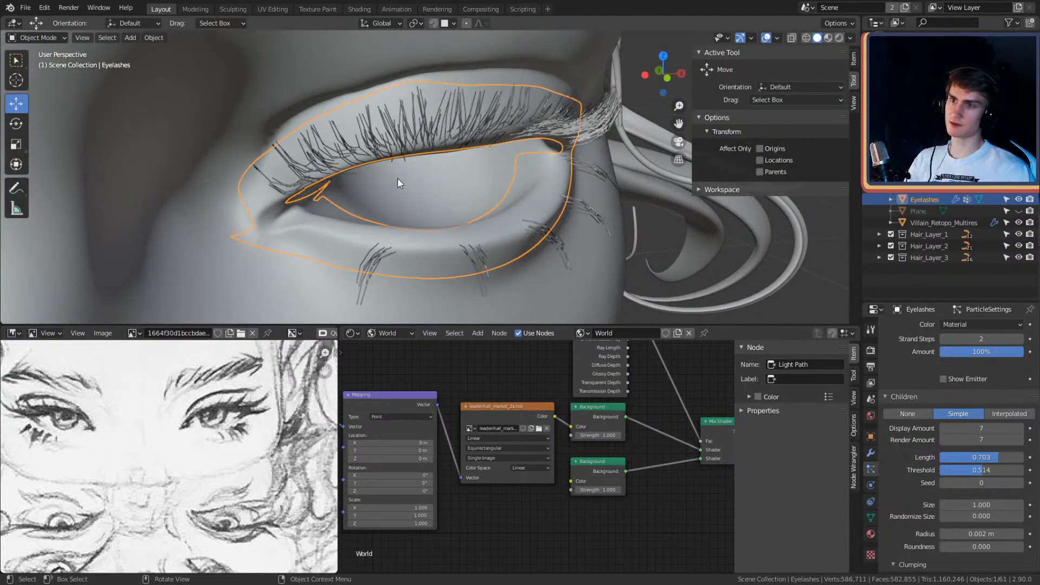
pyautogui.scroll(-3, 410, 177)
pyautogui.moveTo(463, 201); pyautogui.dragTo(453, 196, button='middle')
pyautogui.scroll(3, 452, 196)
pyautogui.moveTo(509, 215); pyautogui.dragTo(434, 183, button='middle')
pyautogui.press('z')
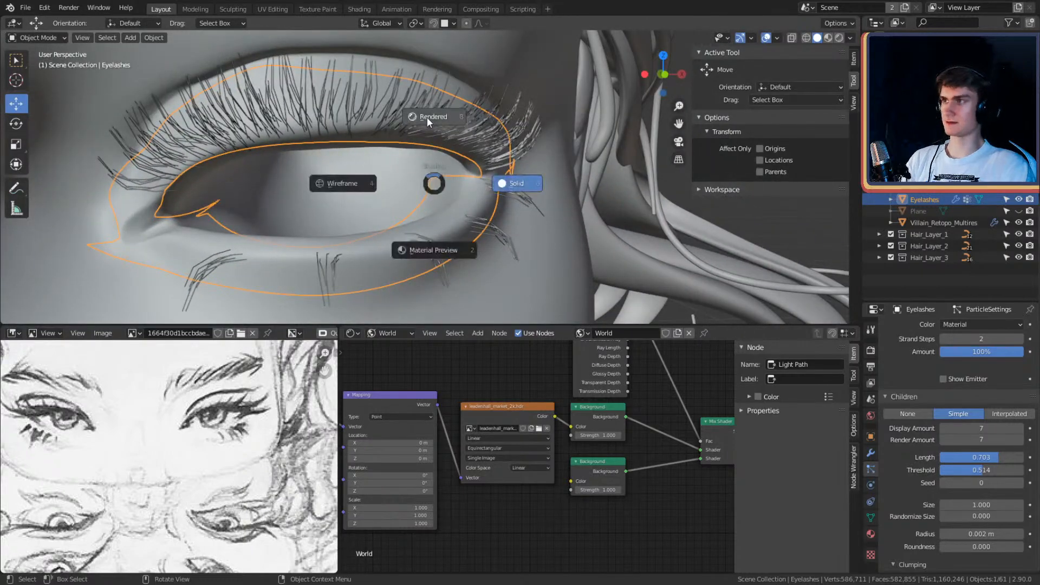
pyautogui.click(428, 117)
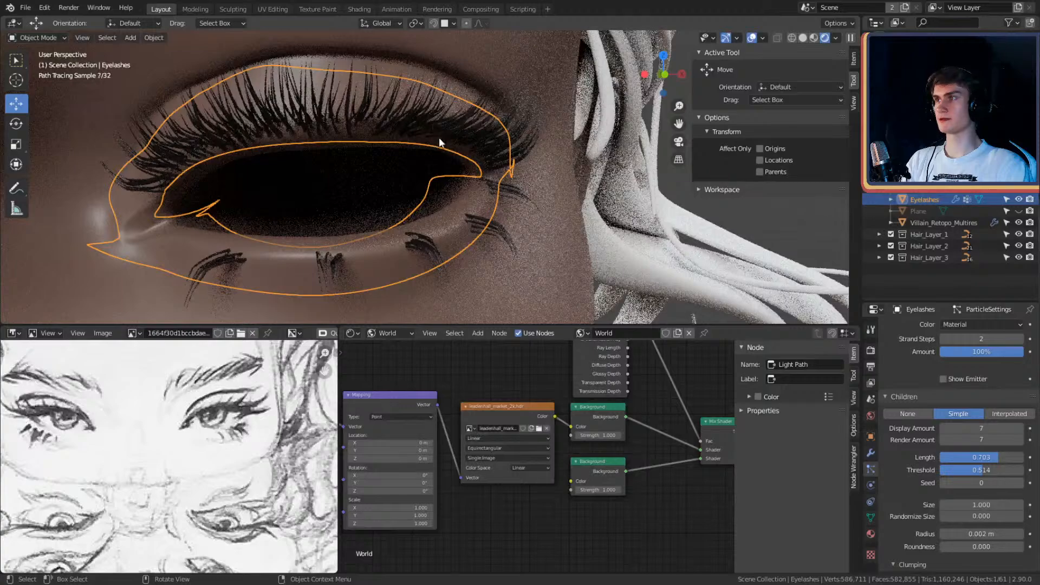
pyautogui.moveTo(438, 138); pyautogui.dragTo(446, 189, button='middle')
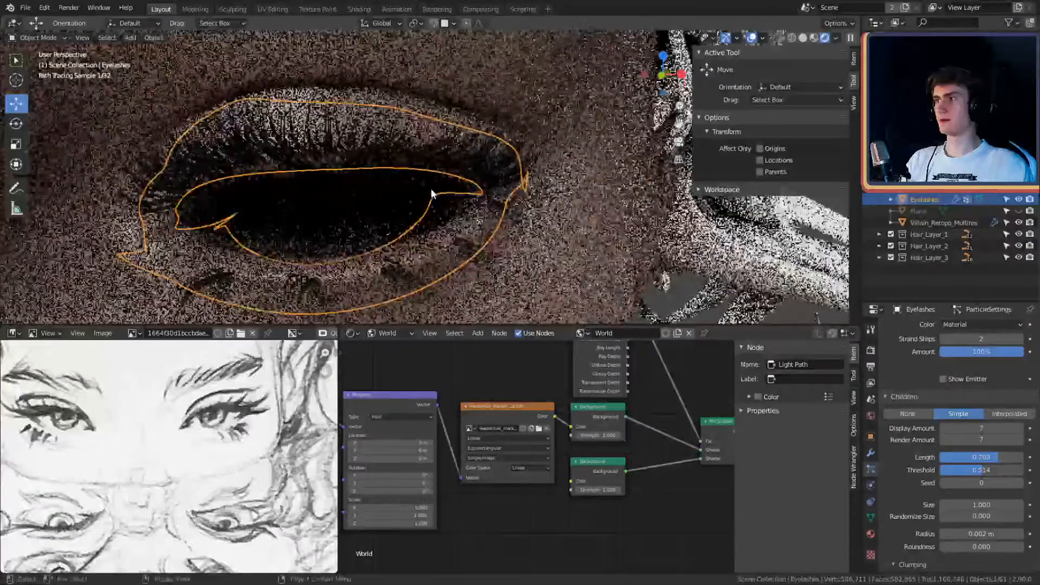
# Step: Restore Solid shading, re-enter Particle Edit on the eyelashes, and activate the Length brush
pyautogui.press('z')
pyautogui.click(507, 194)
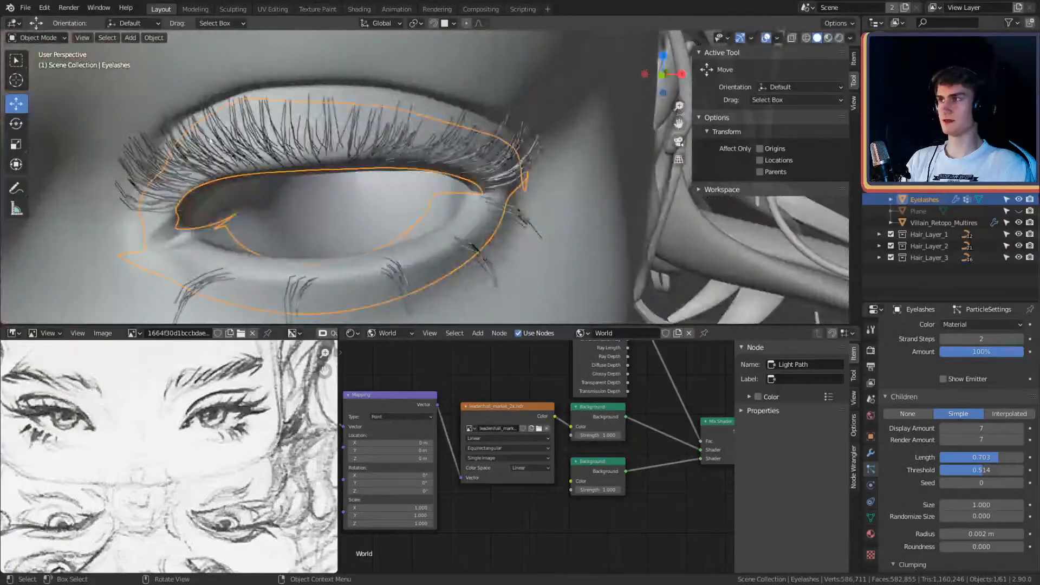
pyautogui.click(50, 36)
pyautogui.click(34, 130)
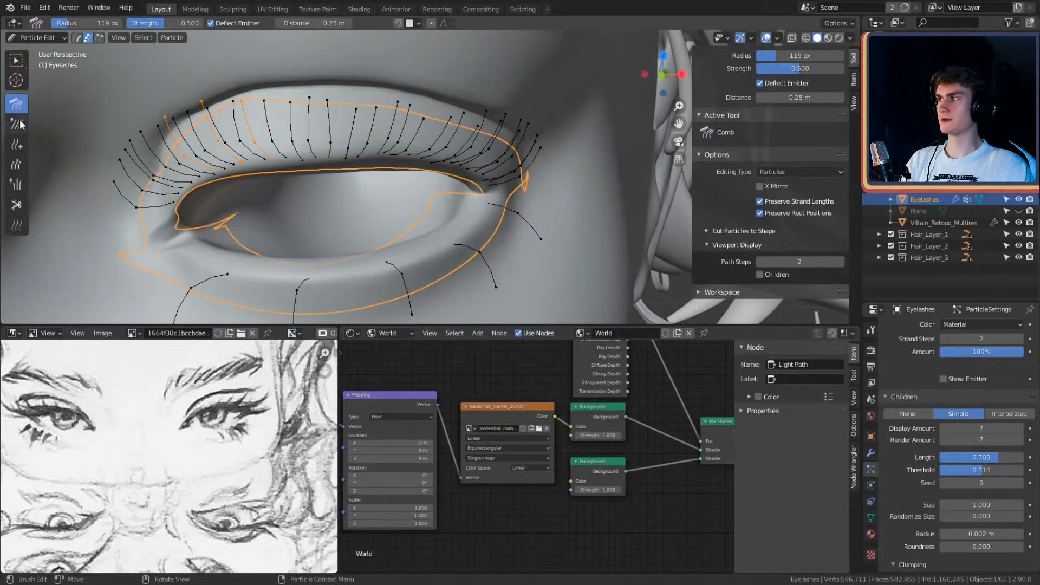
pyautogui.click(16, 164)
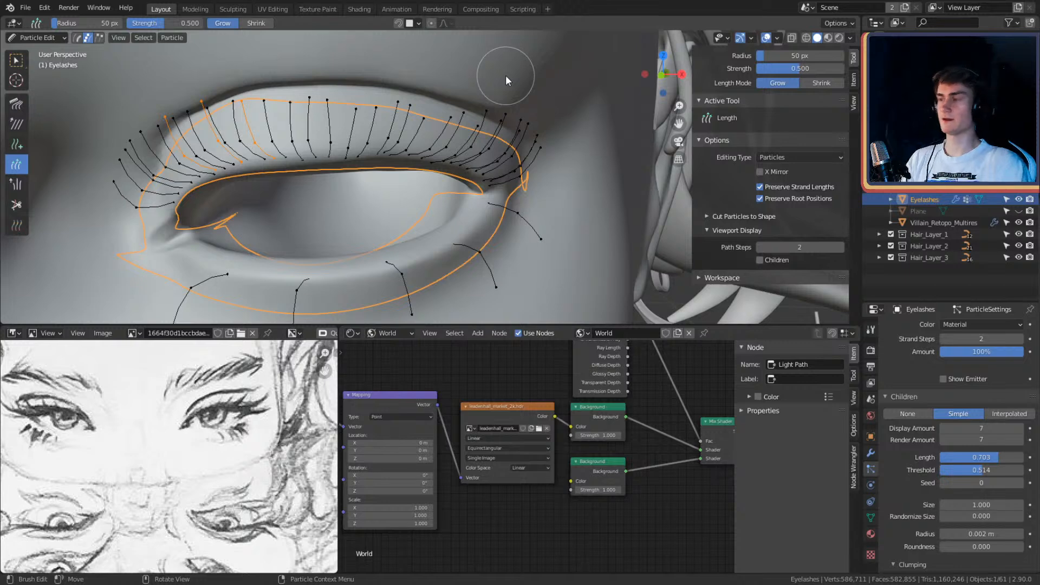
# Step: Circle-select the tips of the upper-lid strands and expand the selection to the entire strands, excluding the lower lashes
pyautogui.moveTo(525, 131); pyautogui.dragTo(531, 107, button='middle')
pyautogui.press('c')
pyautogui.moveTo(553, 129)
pyautogui.mouseDown()
pyautogui.moveTo(529, 144)
pyautogui.moveTo(295, 82)
pyautogui.mouseUp()
pyautogui.moveTo(193, 107); pyautogui.dragTo(485, 113)
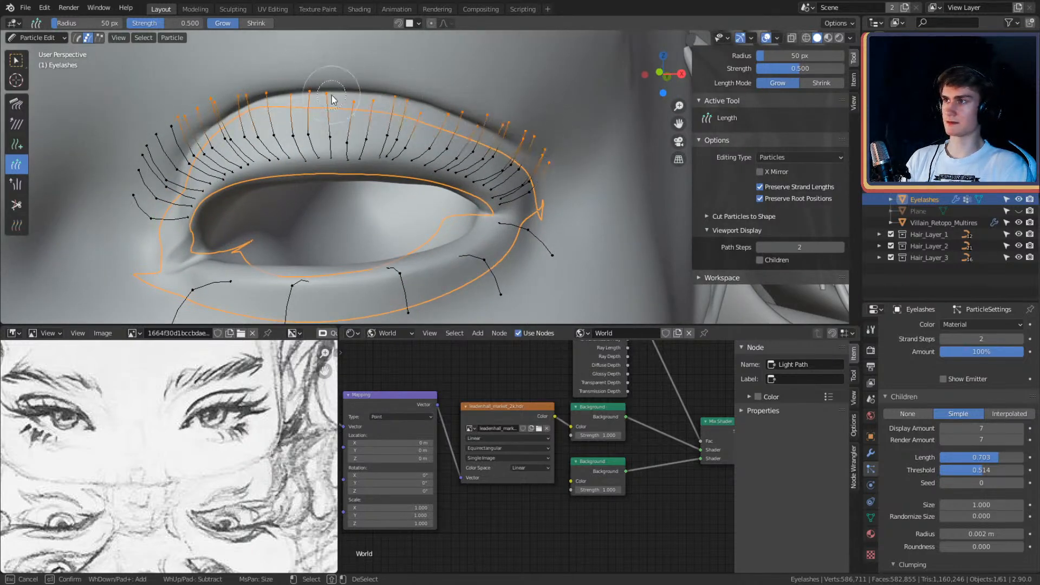
pyautogui.rightClick(153, 111)
pyautogui.press('ctrl+KP_Add')
pyautogui.press('ctrl+KP_Add')
pyautogui.press('ctrl+KP_Add')
pyautogui.press('ctrl+KP_Add')
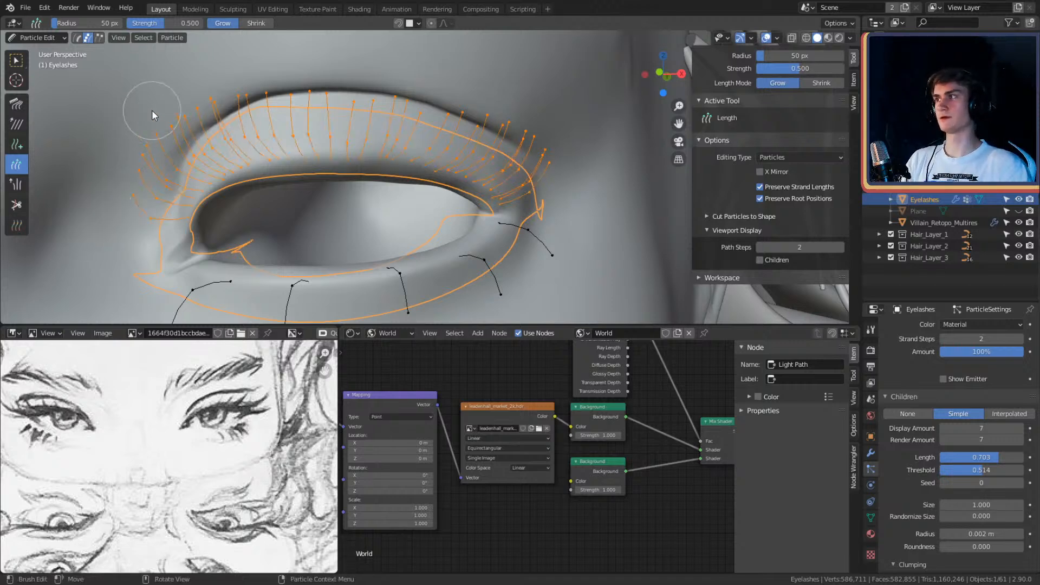
# Step: Grow the selected upper-lid strands with the Length brush at strength 0.500, working along the whole lash line
pyautogui.moveTo(151, 109)
pyautogui.keyDown('alt'); pyautogui.mouseDown()
pyautogui.moveTo(506, 116)
pyautogui.moveTo(488, 138)
pyautogui.moveTo(394, 112)
pyautogui.mouseUp(); pyautogui.keyUp('alt')
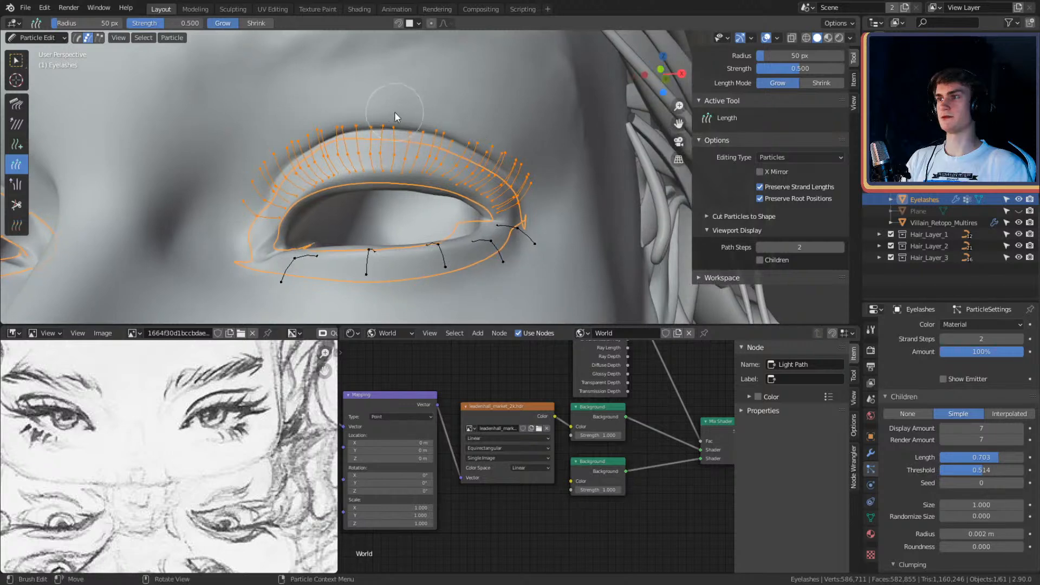
pyautogui.keyDown('alt'); pyautogui.moveTo(496, 135); pyautogui.dragTo(516, 124); pyautogui.keyUp('alt')
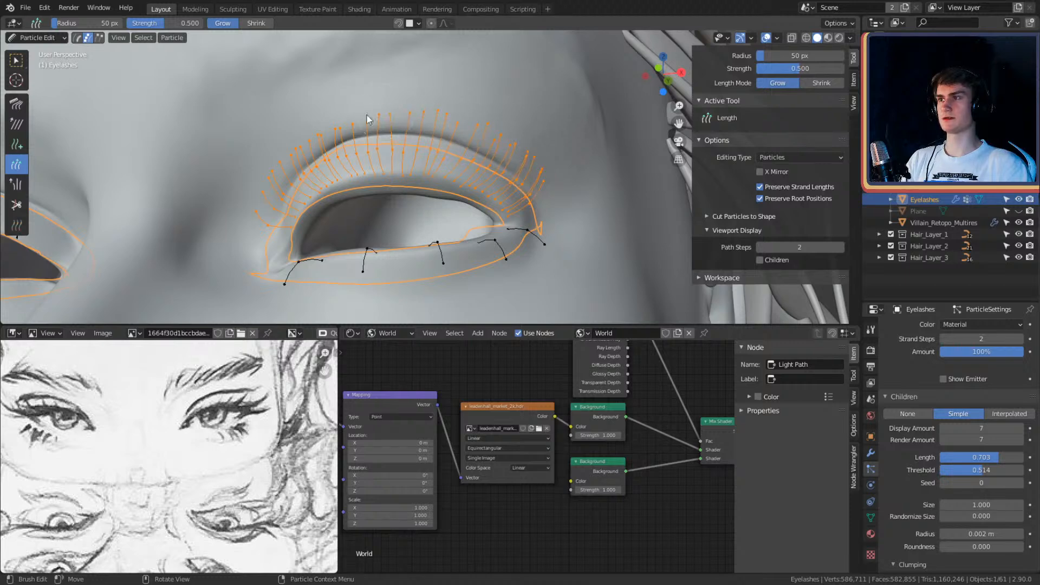
pyautogui.moveTo(367, 118)
pyautogui.keyDown('alt'); pyautogui.mouseDown()
pyautogui.moveTo(492, 116)
pyautogui.moveTo(534, 196)
pyautogui.mouseUp(); pyautogui.keyUp('alt')
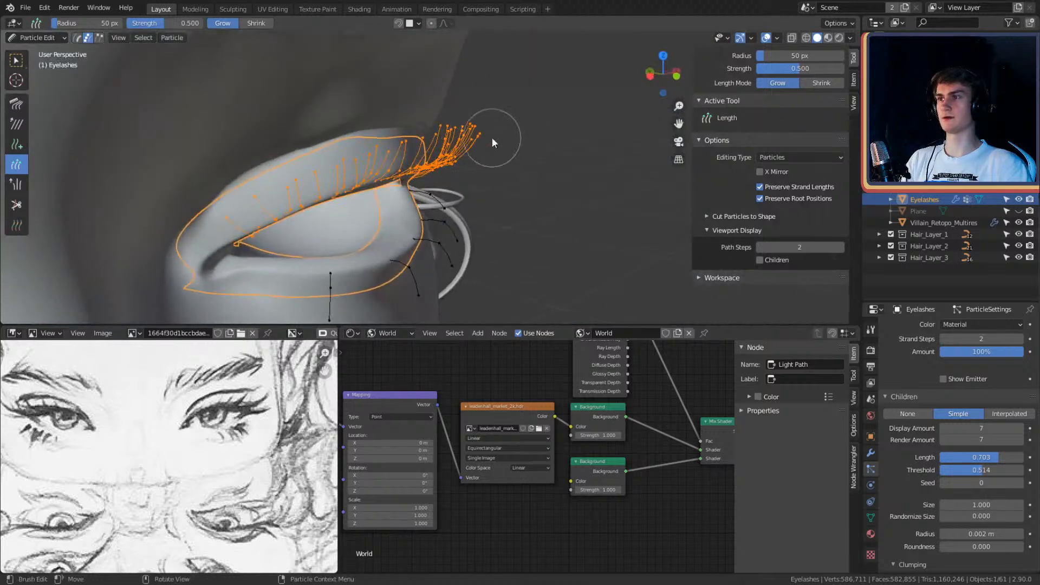
pyautogui.moveTo(492, 138)
pyautogui.keyDown('alt'); pyautogui.mouseDown()
pyautogui.moveTo(440, 82)
pyautogui.moveTo(362, 97)
pyautogui.moveTo(453, 100)
pyautogui.moveTo(651, 216)
pyautogui.mouseUp(); pyautogui.keyUp('alt')
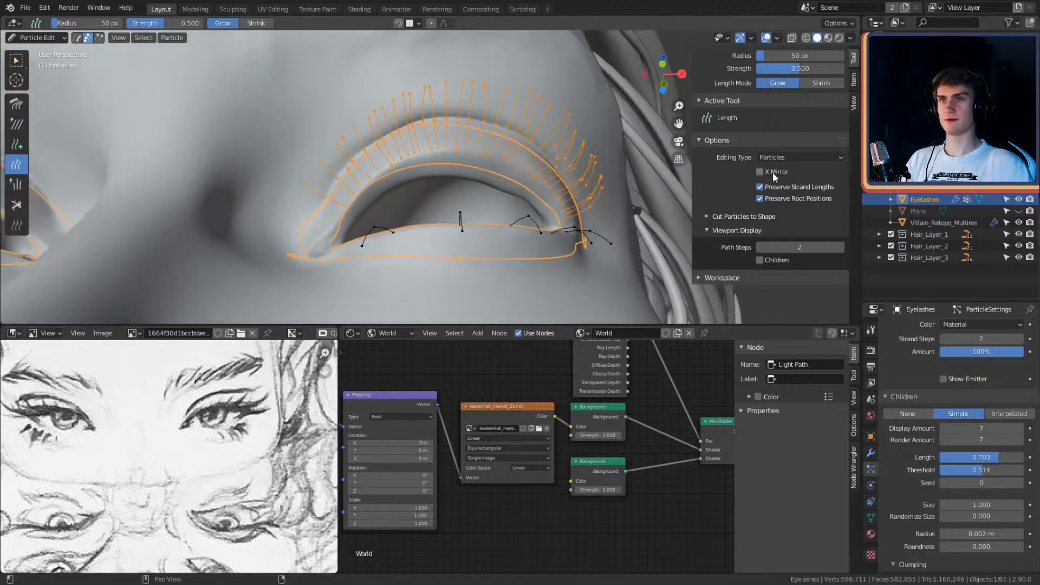
# Step: Even out the upper-lid lash lengths with the Length brush, using Shrink and Grow along the tips
pyautogui.click(809, 83)
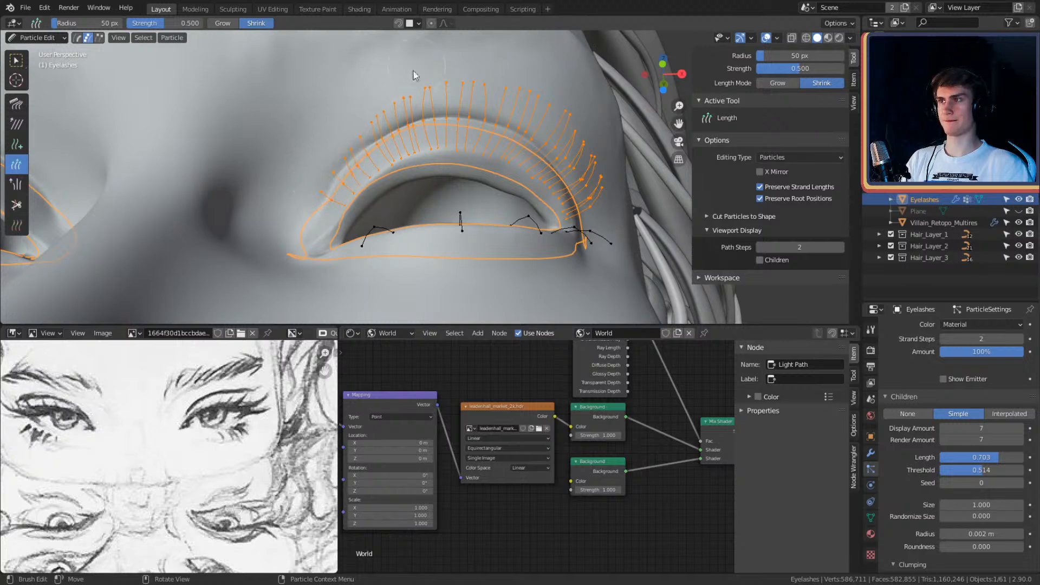
pyautogui.keyDown('alt'); pyautogui.moveTo(413, 75); pyautogui.dragTo(451, 80); pyautogui.keyUp('alt')
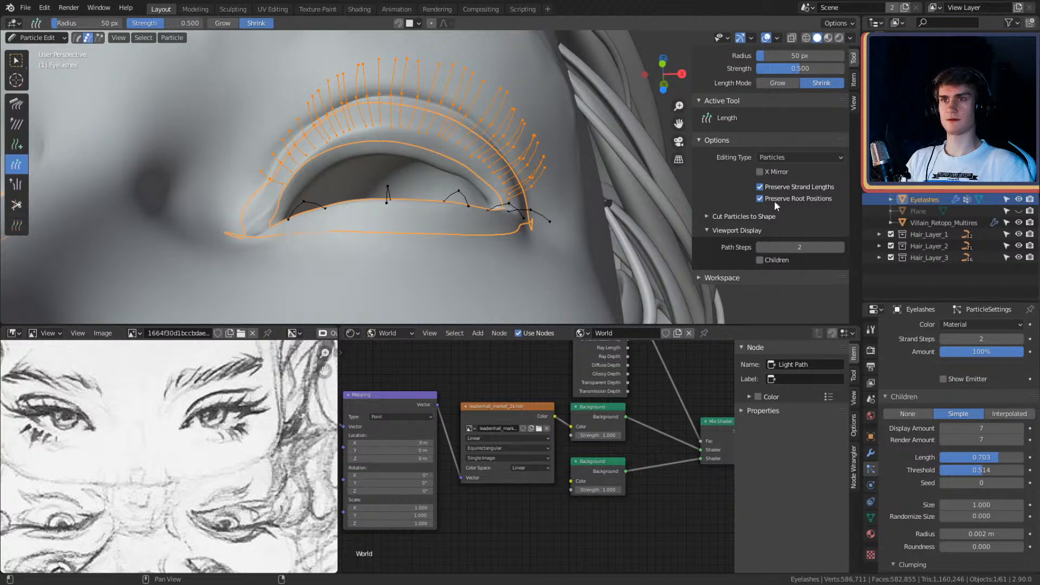
pyautogui.click(774, 83)
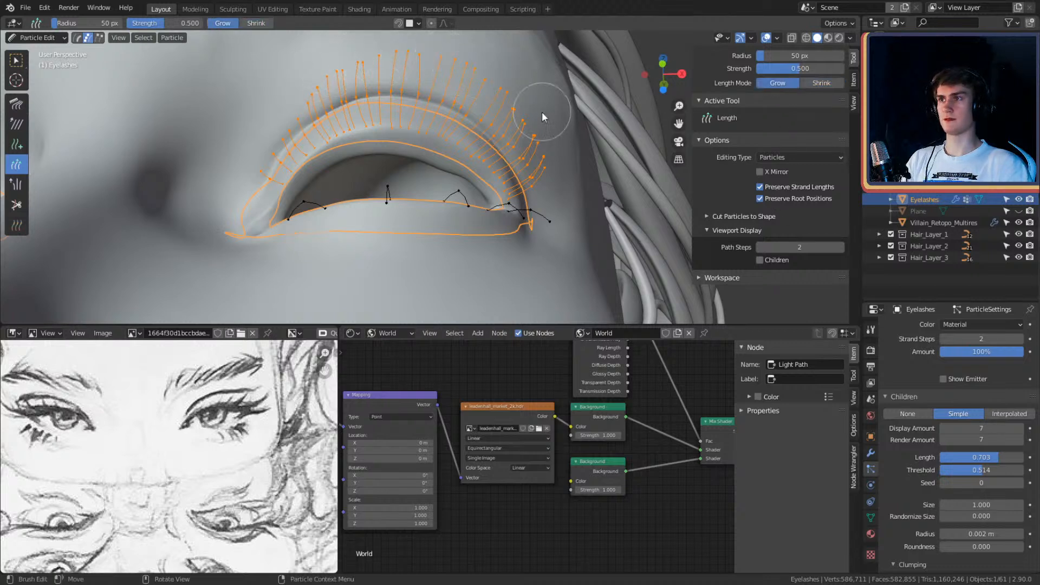
pyautogui.moveTo(491, 81); pyautogui.dragTo(523, 151, button='middle')
# Step: Check the lengthened upper-lid strands from the front and below, and deselect them
pyautogui.click(37, 38)
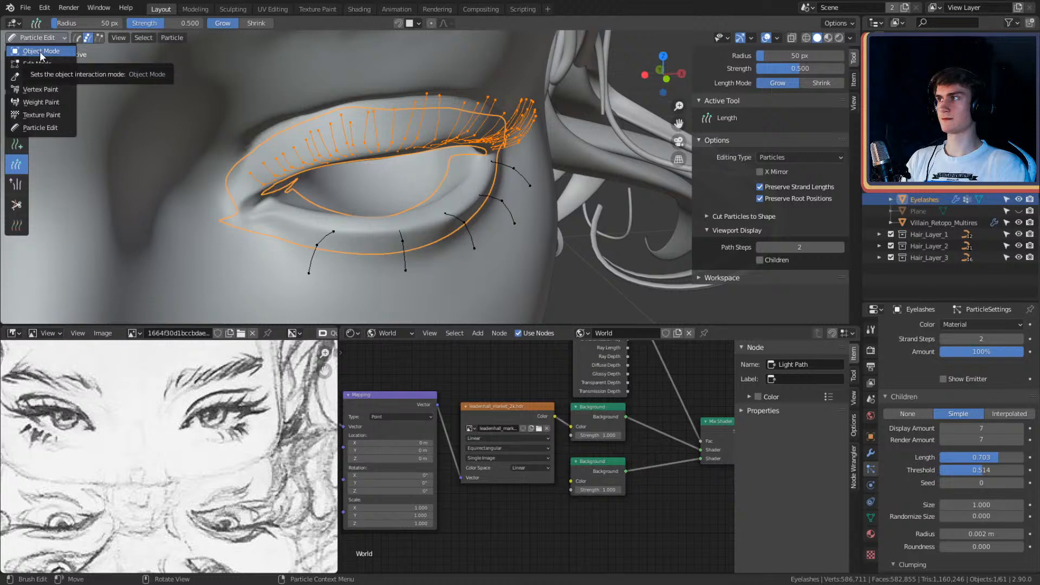
pyautogui.moveTo(435, 237); pyautogui.dragTo(378, 174, button='middle')
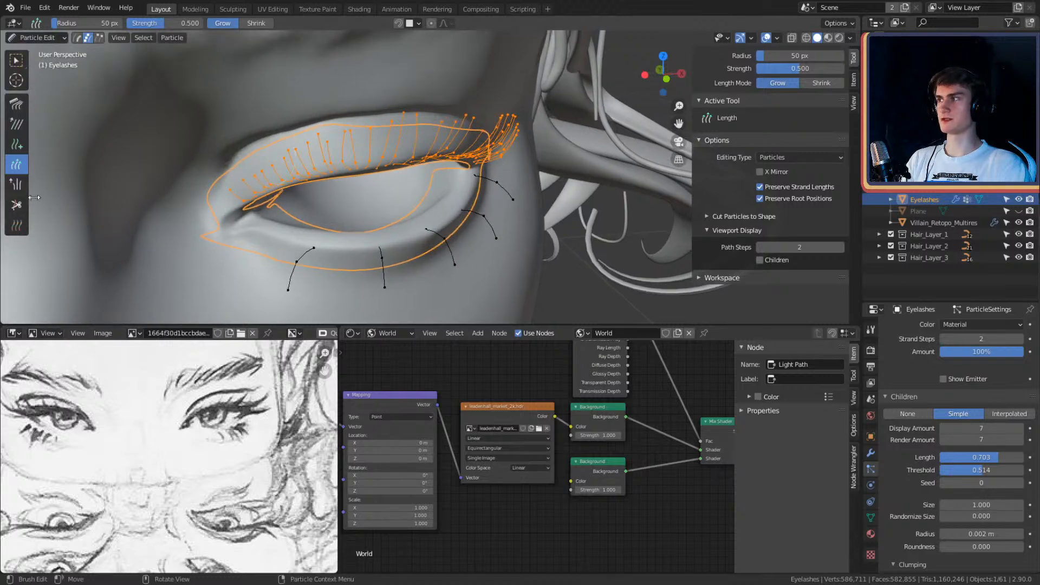
pyautogui.moveTo(466, 180); pyautogui.dragTo(537, 128, button='middle')
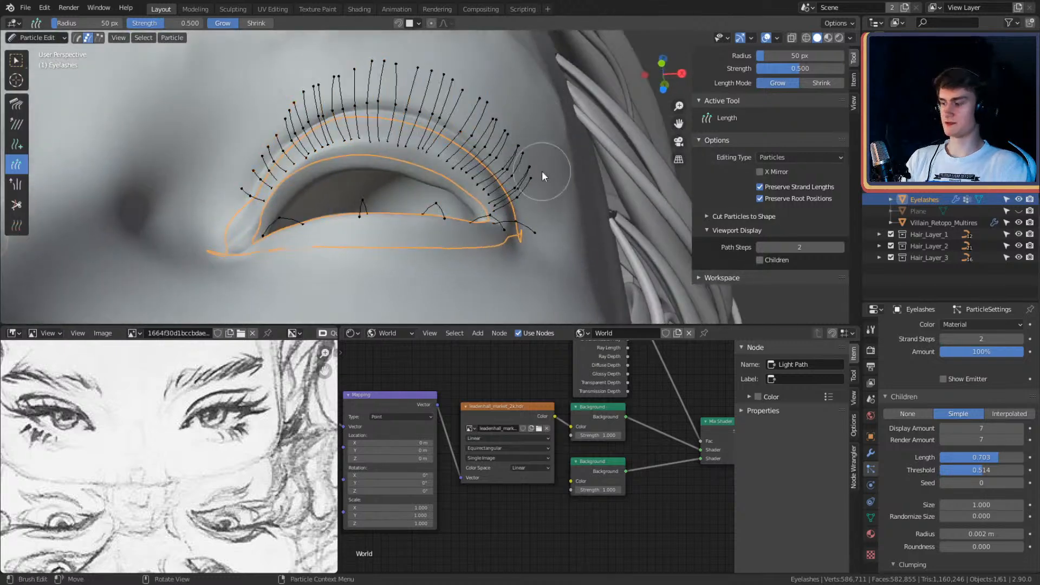
# Step: Circle-select the upper-lid strands at the outer eye corner, extend the selection to whole strands, and shape them with the Comb brush
pyautogui.press('f')
pyautogui.rightClick(567, 152)
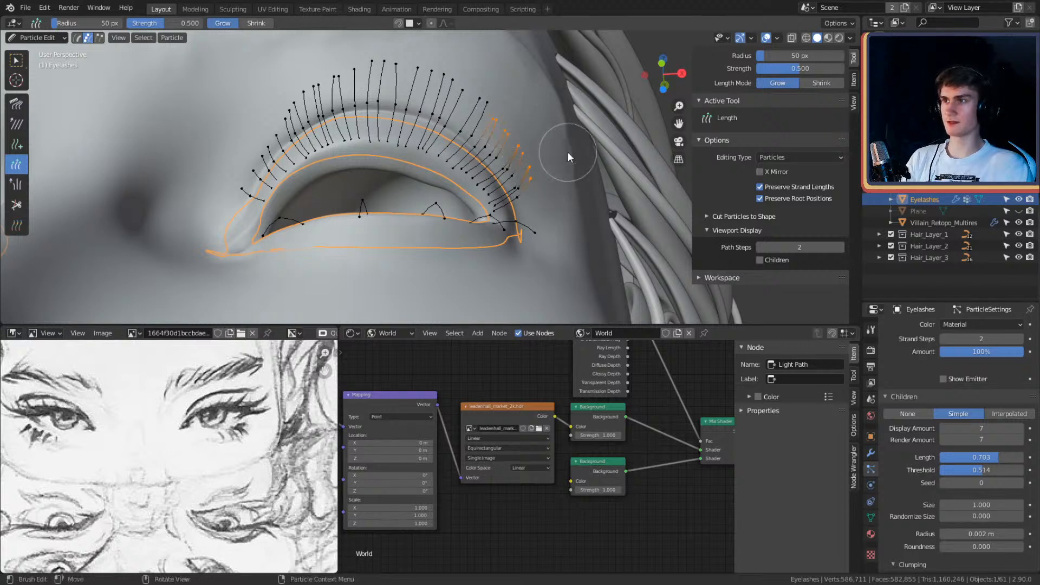
pyautogui.hotkey('ctrl', 'l')
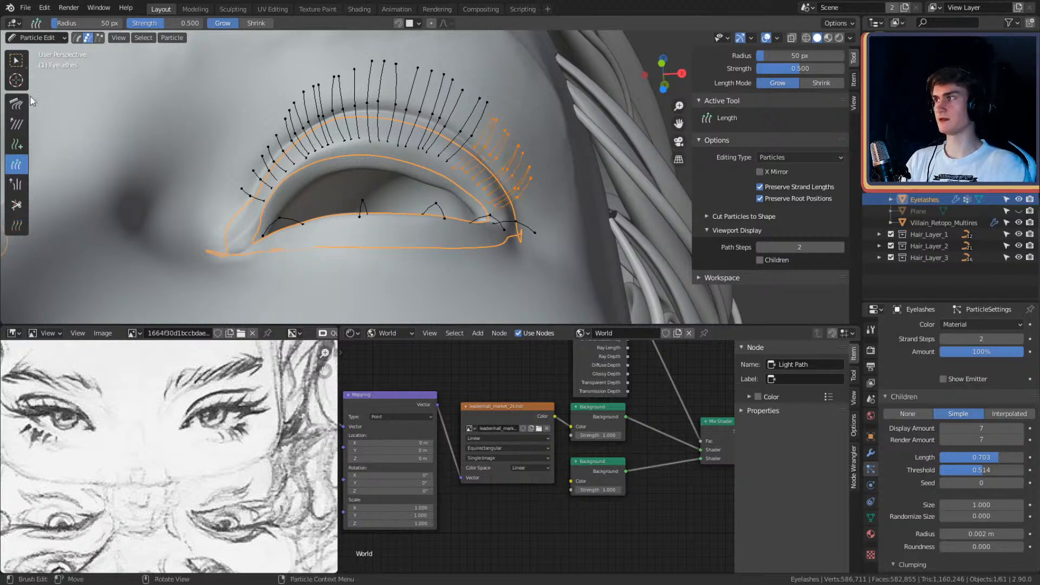
pyautogui.click(16, 103)
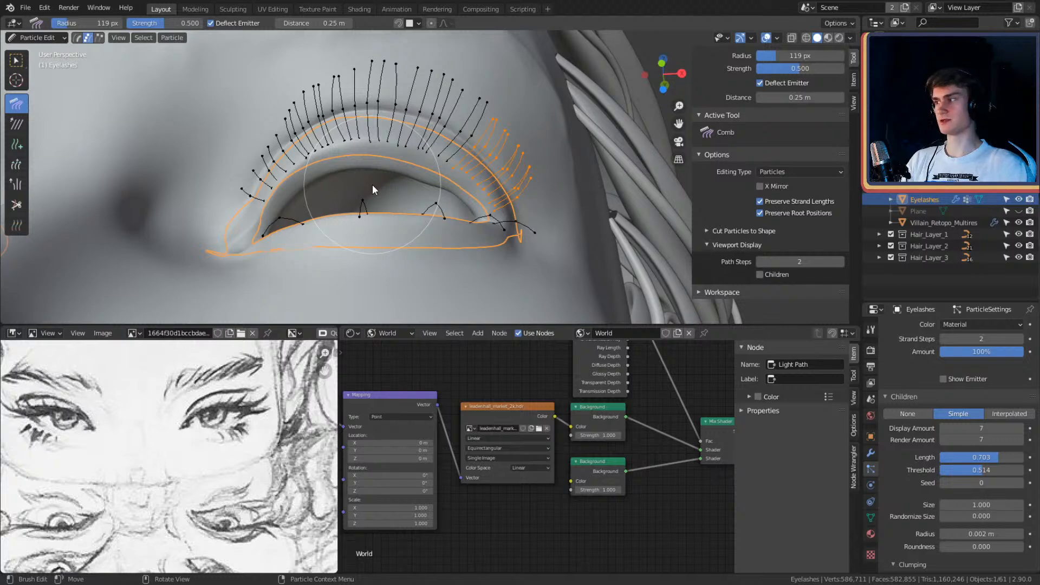
pyautogui.moveTo(531, 155)
pyautogui.mouseDown(button='middle')
pyautogui.moveTo(550, 209)
pyautogui.moveTo(560, 152)
pyautogui.moveTo(535, 202)
pyautogui.moveTo(522, 160)
pyautogui.mouseUp(button='middle')
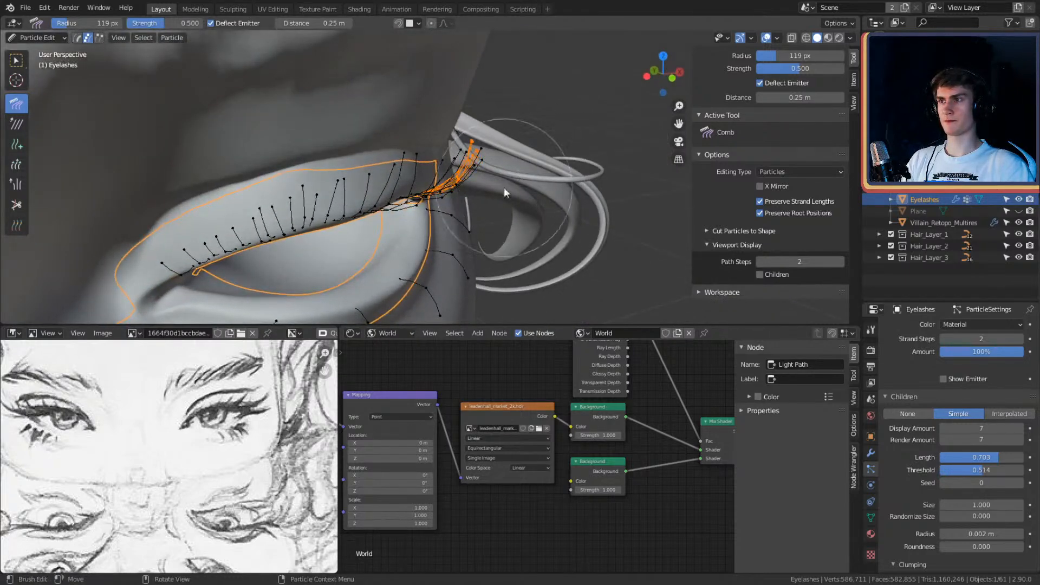
pyautogui.moveTo(460, 194)
pyautogui.mouseDown(button='middle')
pyautogui.moveTo(456, 161)
pyautogui.moveTo(514, 170)
pyautogui.mouseUp(button='middle')
pyautogui.scroll(-5, 499, 161)
pyautogui.scroll(5, 553, 142)
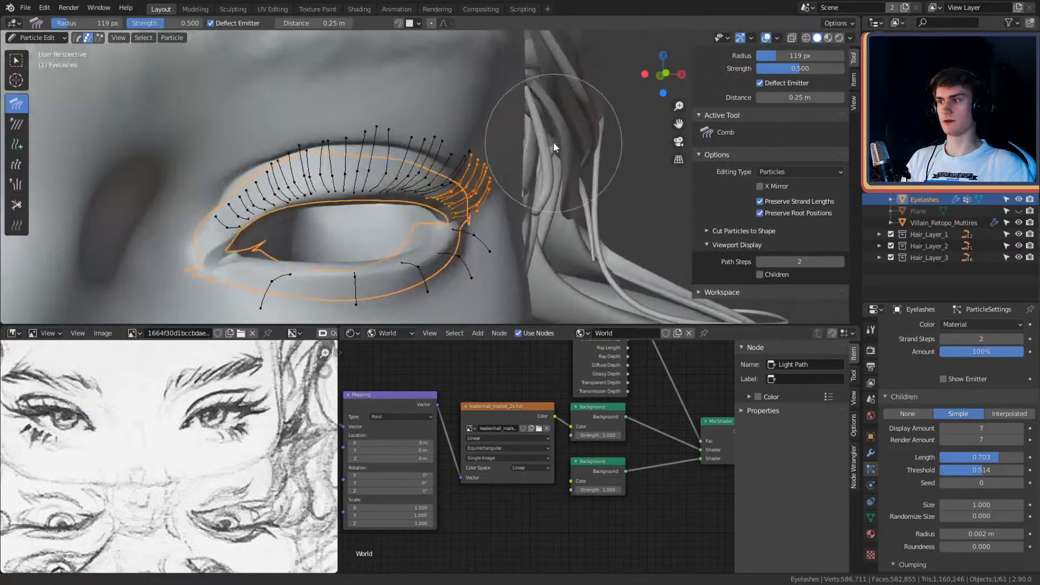
# Step: Replace the selection with the entire middle upper-lid strands and comb them toward the outer eye corner
pyautogui.moveTo(554, 142)
pyautogui.mouseDown(button='middle')
pyautogui.moveTo(548, 158)
pyautogui.moveTo(470, 158)
pyautogui.moveTo(590, 188)
pyautogui.moveTo(528, 161)
pyautogui.moveTo(517, 96)
pyautogui.moveTo(508, 103)
pyautogui.mouseUp(button='middle')
pyautogui.press('a')
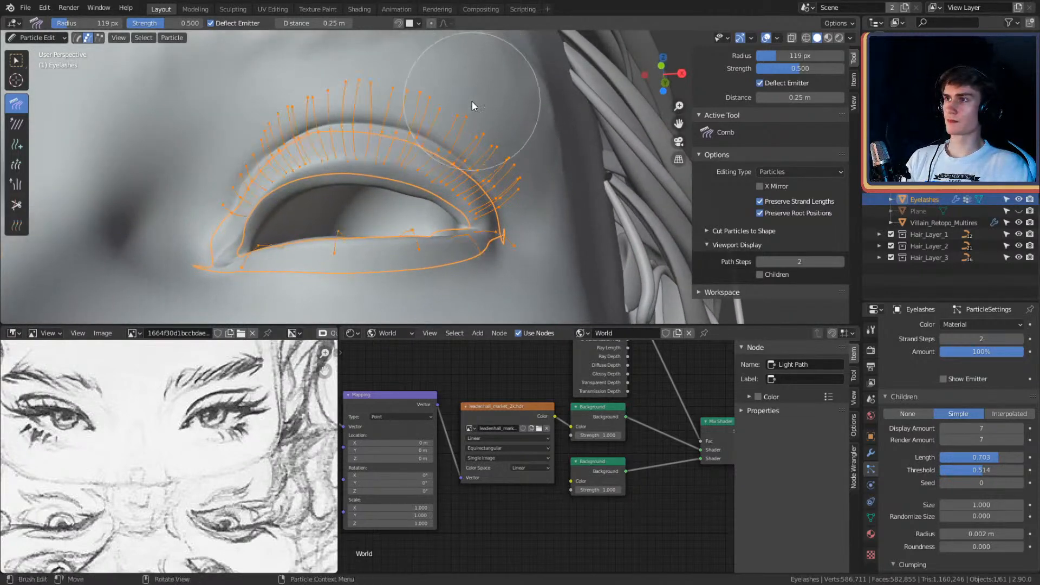
pyautogui.hotkey('alt', 'a')
pyautogui.press('c')
pyautogui.moveTo(468, 106); pyautogui.dragTo(444, 97)
pyautogui.moveTo(384, 82); pyautogui.dragTo(313, 86)
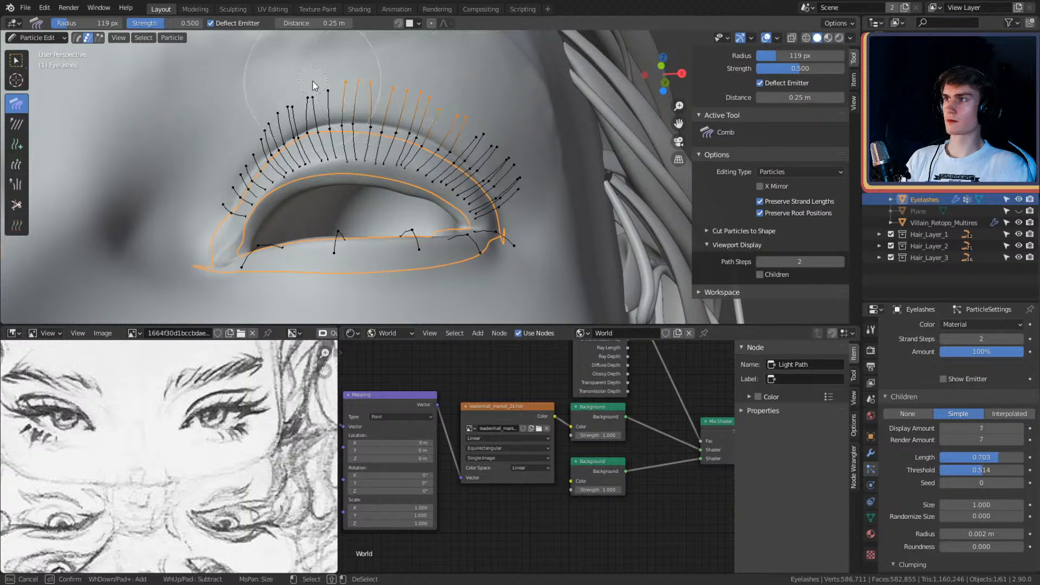
pyautogui.rightClick(326, 79)
pyautogui.hotkey('ctrl', 'l')
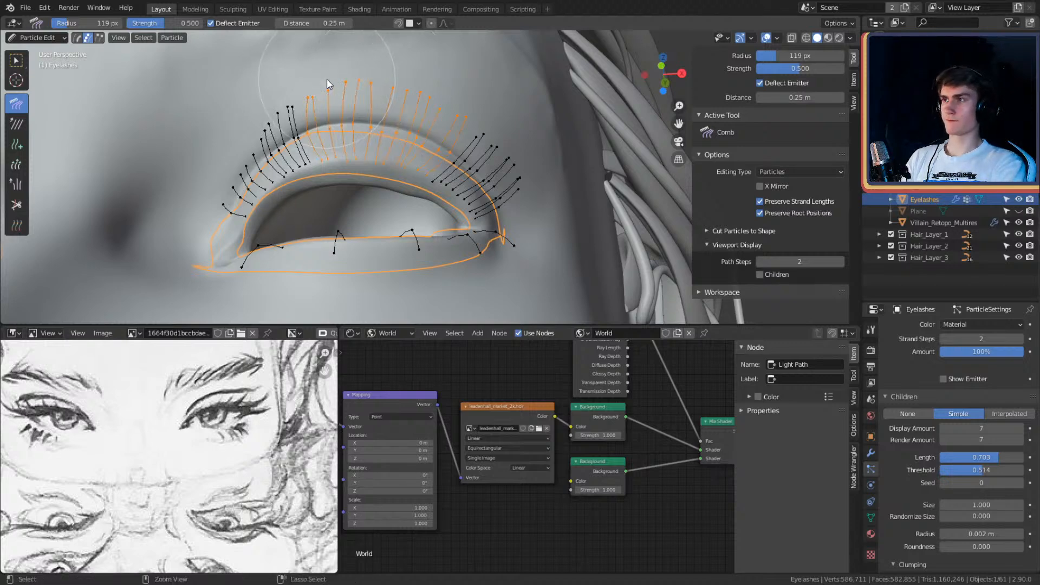
pyautogui.moveTo(441, 135)
pyautogui.mouseDown(button='middle')
pyautogui.moveTo(533, 189)
pyautogui.moveTo(547, 141)
pyautogui.moveTo(546, 154)
pyautogui.moveTo(564, 145)
pyautogui.moveTo(562, 128)
pyautogui.moveTo(528, 148)
pyautogui.moveTo(535, 132)
pyautogui.moveTo(517, 120)
pyautogui.moveTo(553, 133)
pyautogui.moveTo(428, 129)
pyautogui.moveTo(361, 142)
pyautogui.moveTo(504, 97)
pyautogui.moveTo(467, 116)
pyautogui.moveTo(548, 145)
pyautogui.moveTo(505, 120)
pyautogui.moveTo(396, 152)
pyautogui.moveTo(467, 127)
pyautogui.moveTo(532, 141)
pyautogui.moveTo(473, 126)
pyautogui.mouseUp(button='middle')
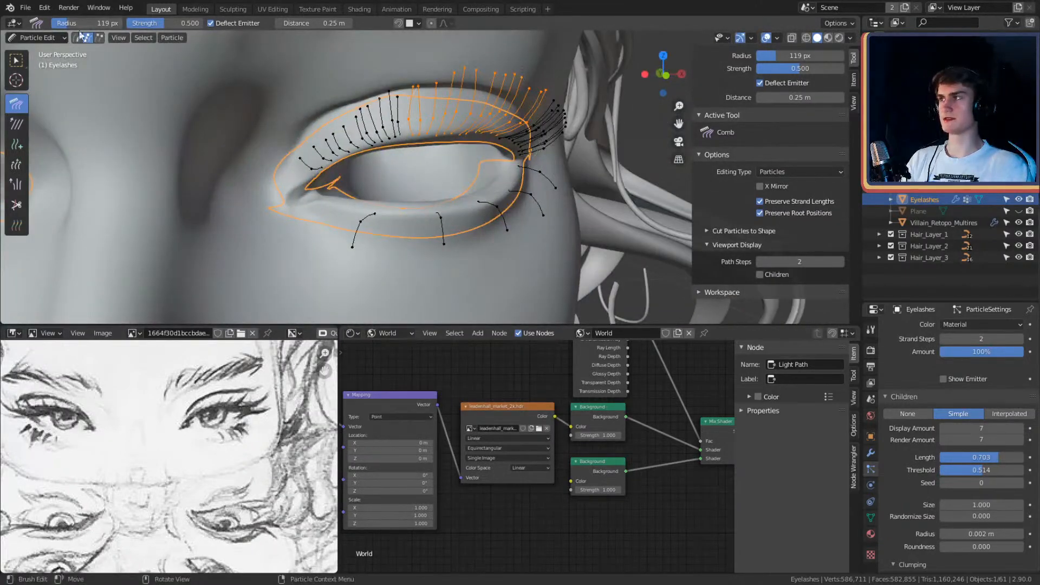
# Step: Check the combed lashes in Object Mode with rendered shading, from close up and at face distance, against the reference sketch
pyautogui.click(36, 37)
pyautogui.click(38, 51)
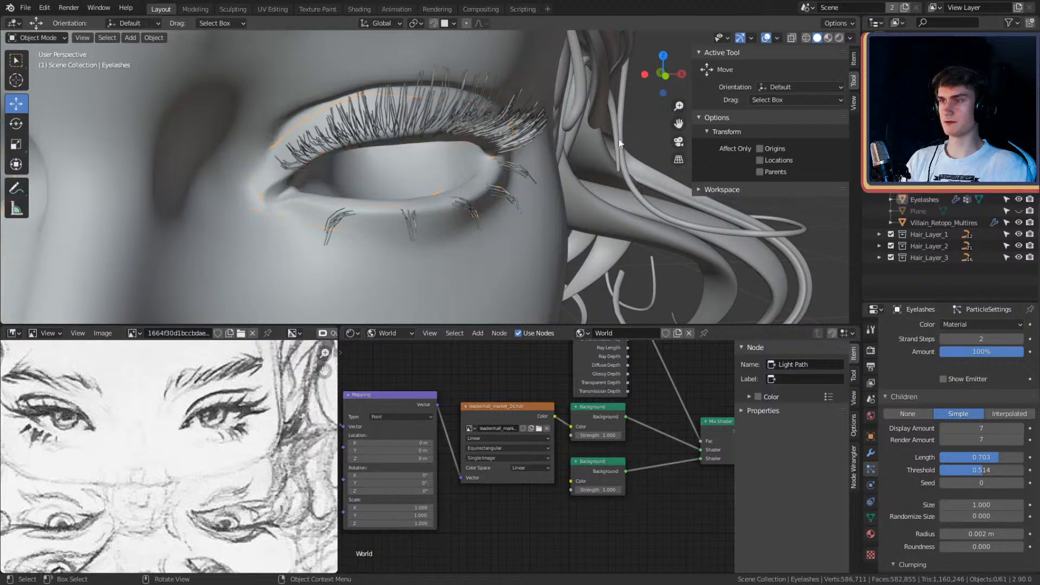
pyautogui.press('z')
pyautogui.click(488, 109)
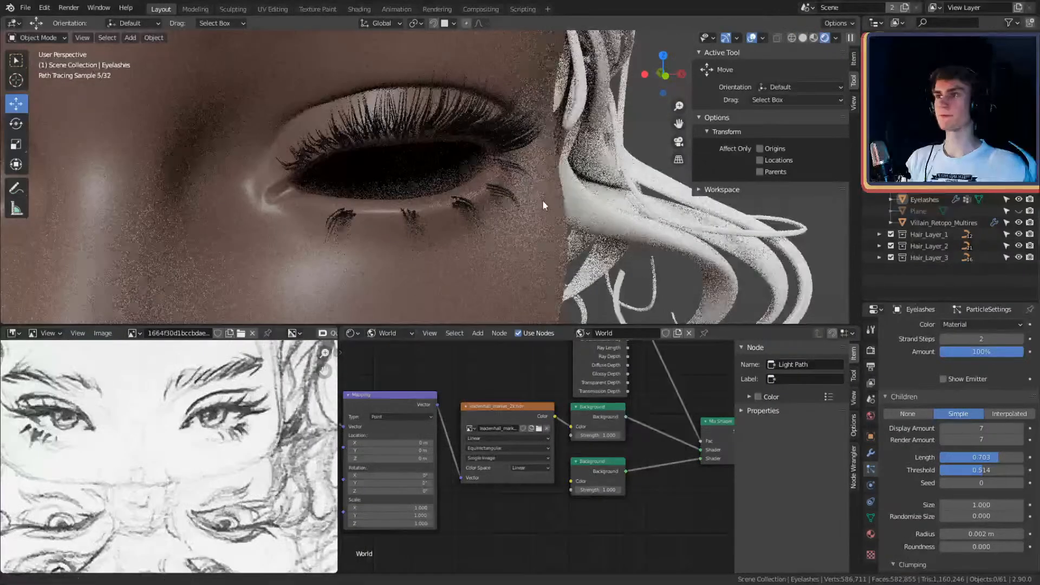
pyautogui.scroll(-7, 531, 200)
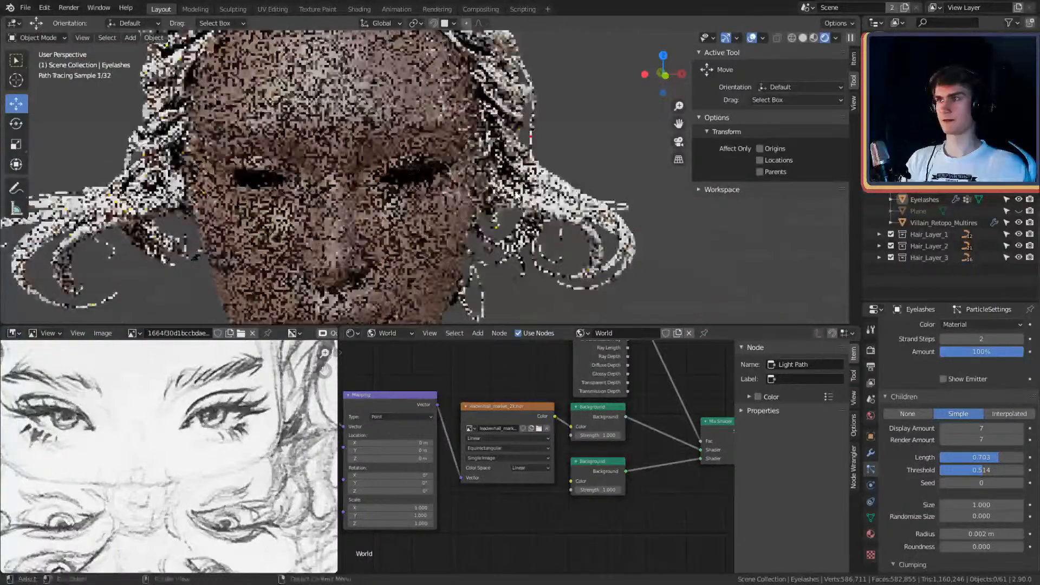
pyautogui.scroll(-3, 489, 201)
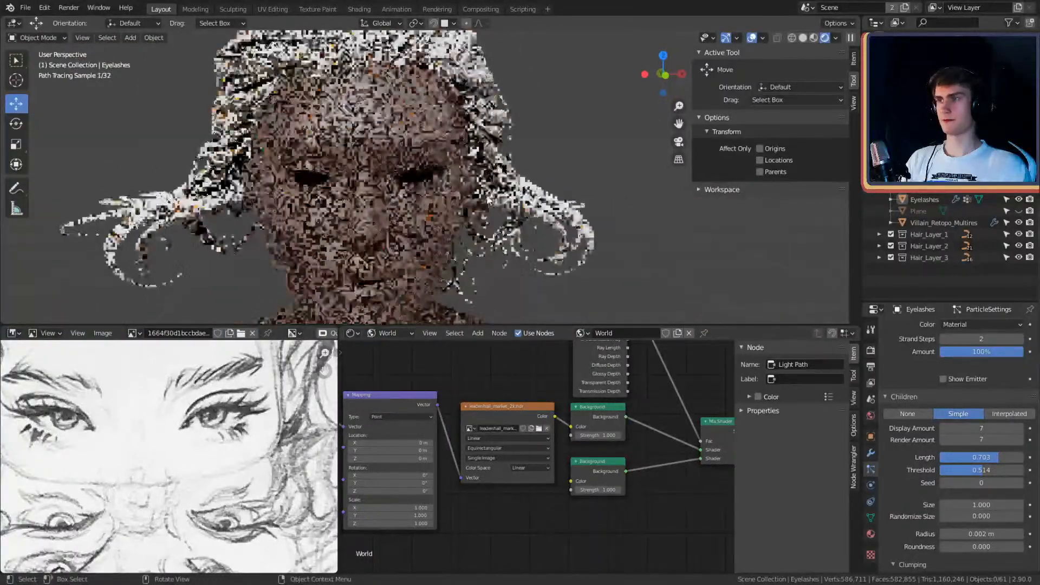
pyautogui.scroll(10, 487, 199)
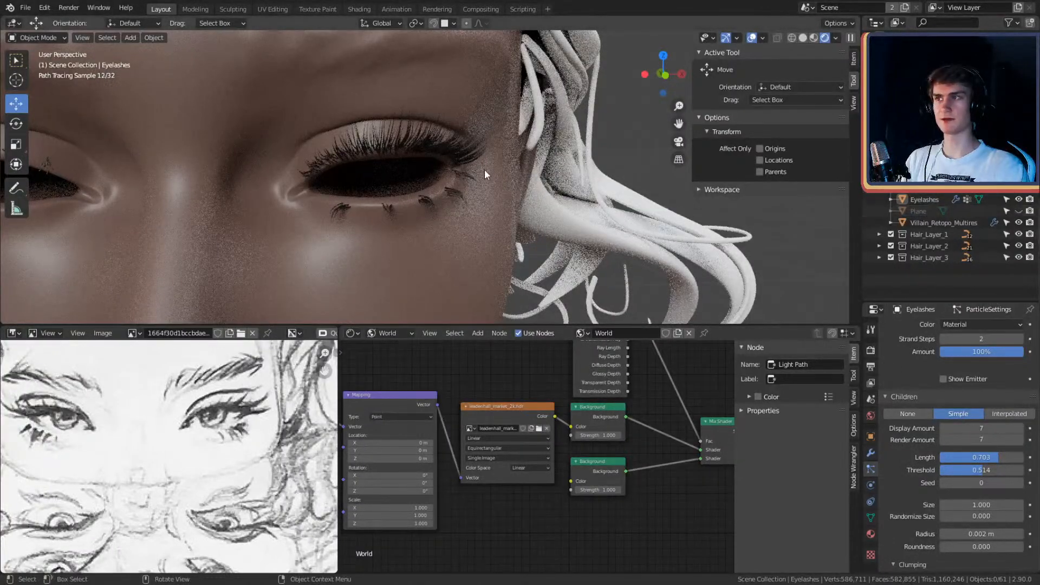
pyautogui.moveTo(485, 169); pyautogui.dragTo(525, 178, button='middle')
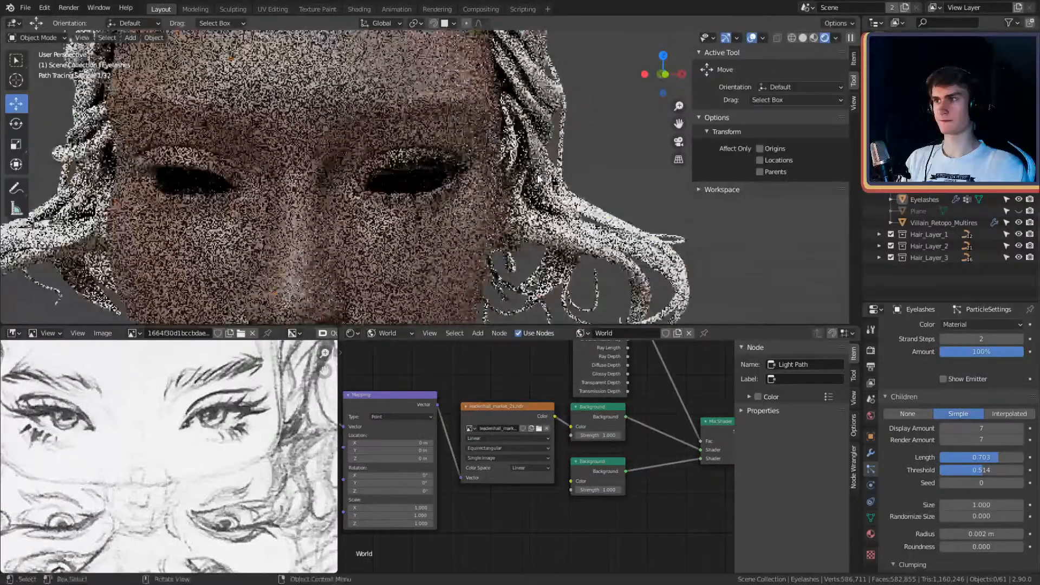
pyautogui.scroll(-4, 537, 174)
pyautogui.scroll(1, 523, 182)
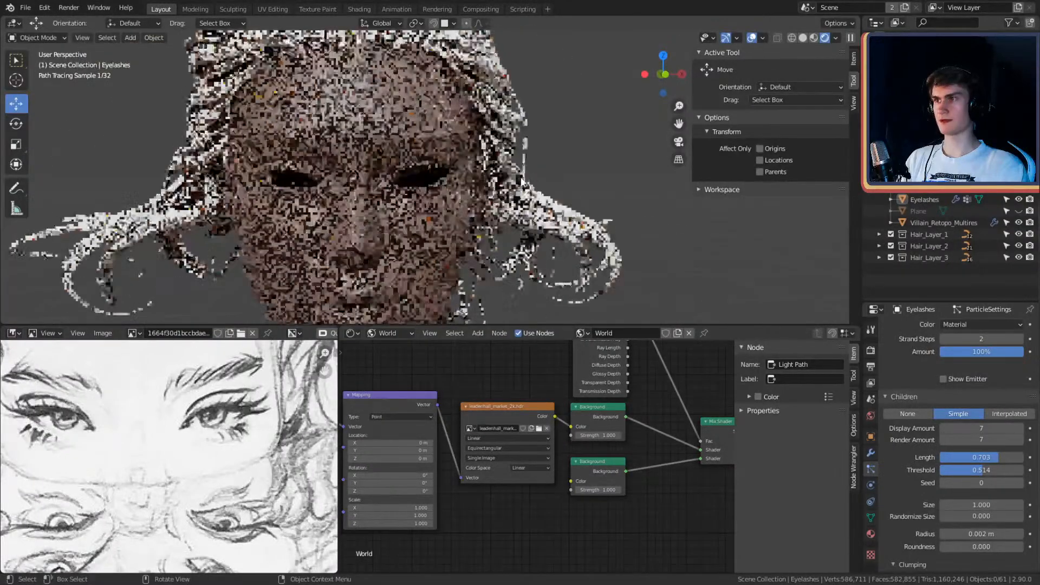
pyautogui.scroll(5, 523, 181)
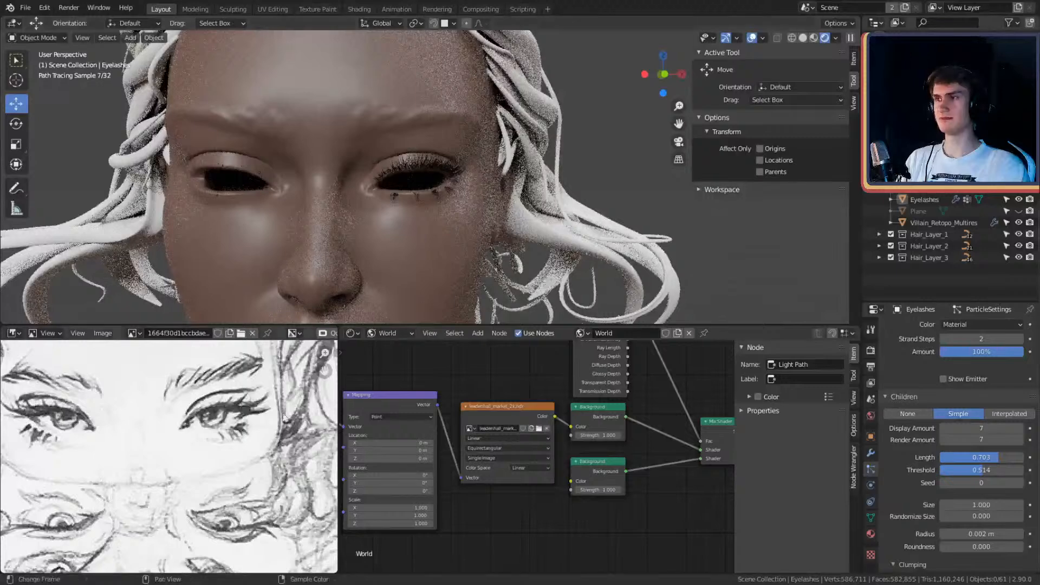
pyautogui.scroll(-3, 285, 418)
pyautogui.scroll(2, 197, 452)
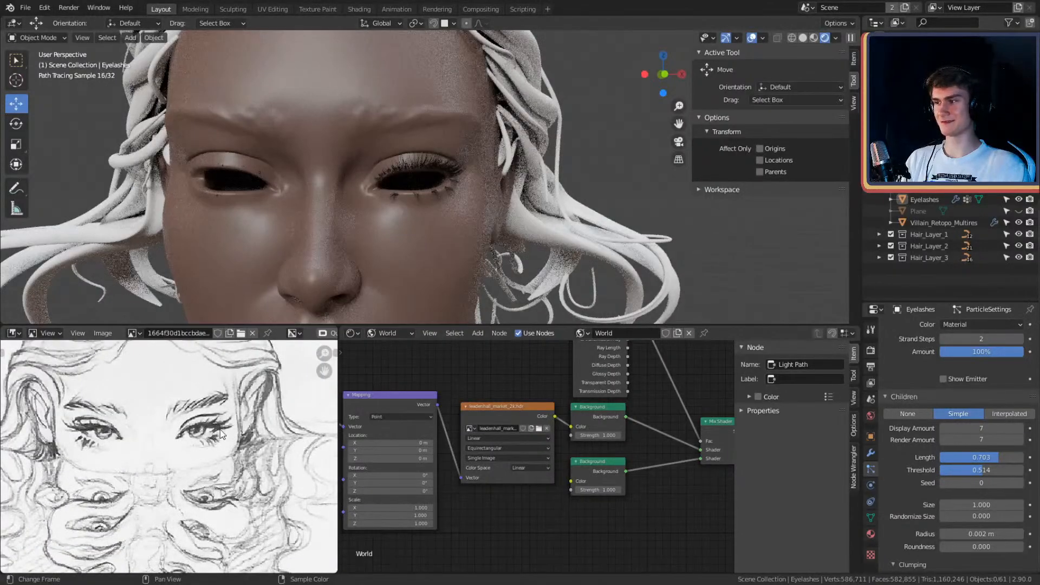
pyautogui.scroll(5, 464, 208)
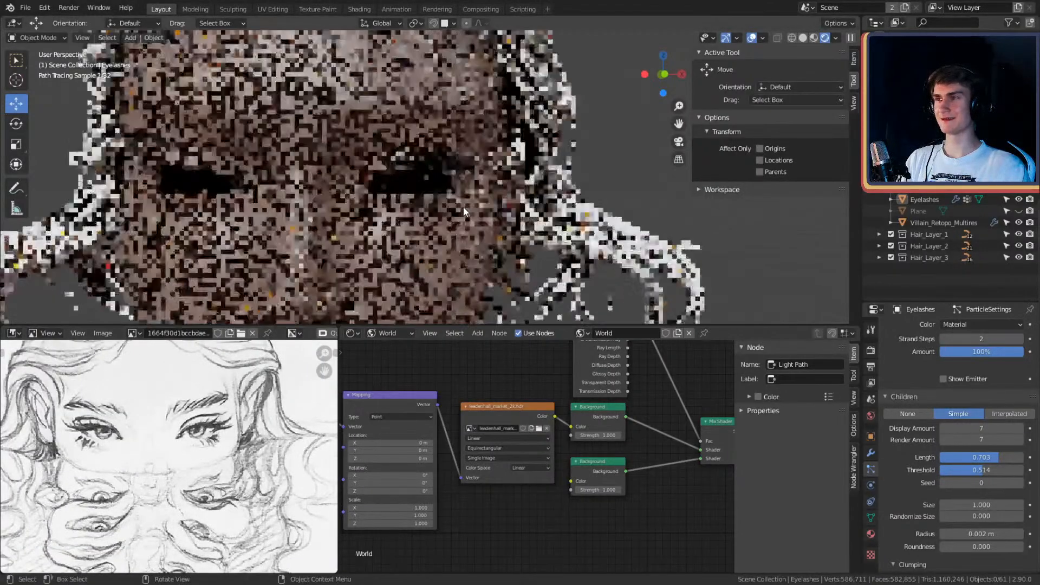
# Step: Return to solid shading, select the Eyelashes object and reopen it in Particle Edit mode
pyautogui.press('z')
pyautogui.click(522, 212)
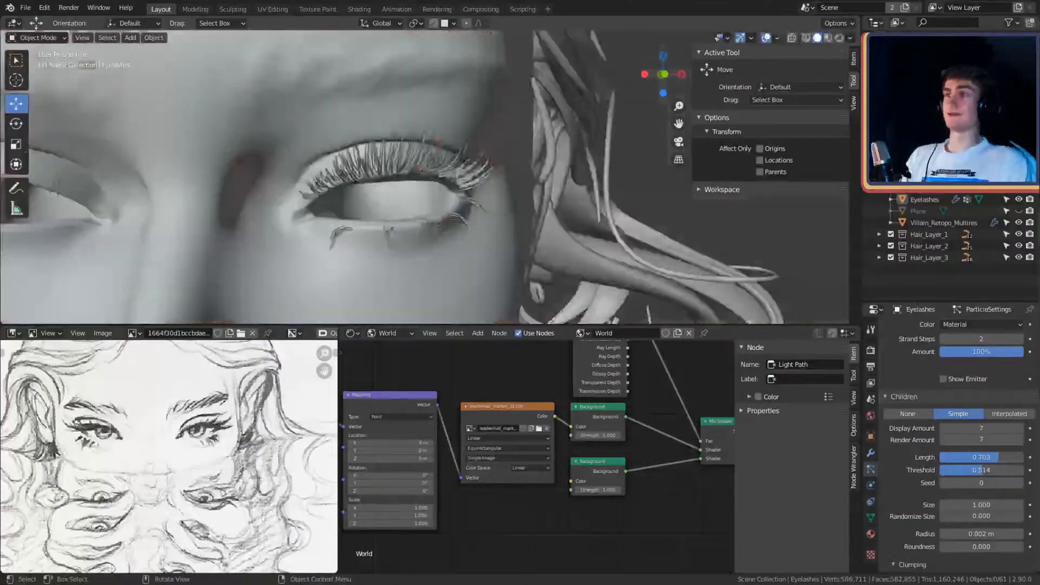
pyautogui.click(438, 193)
pyautogui.scroll(2, 438, 193)
pyautogui.moveTo(438, 193); pyautogui.dragTo(450, 196, button='middle')
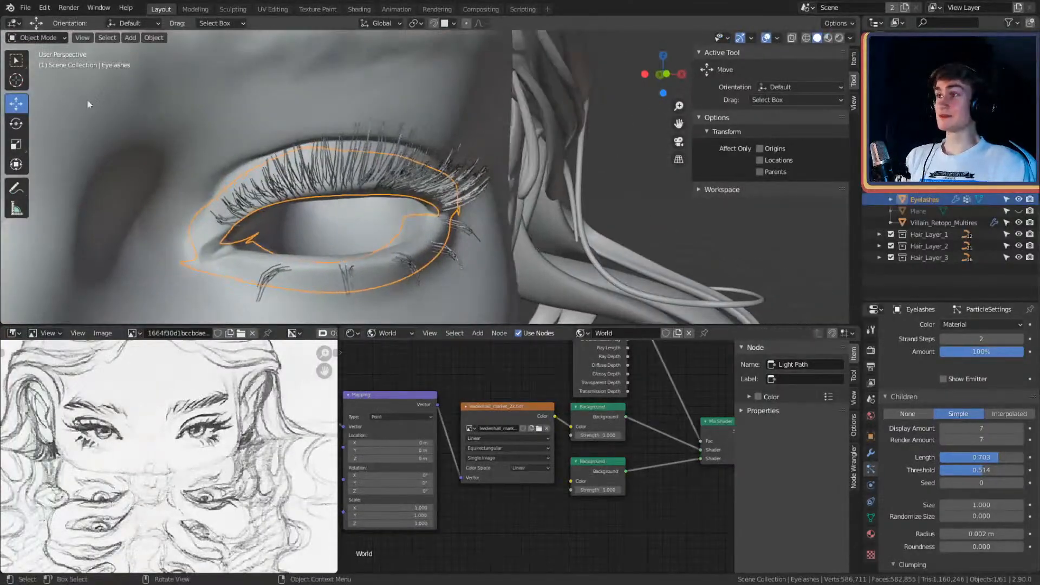
pyautogui.click(42, 38)
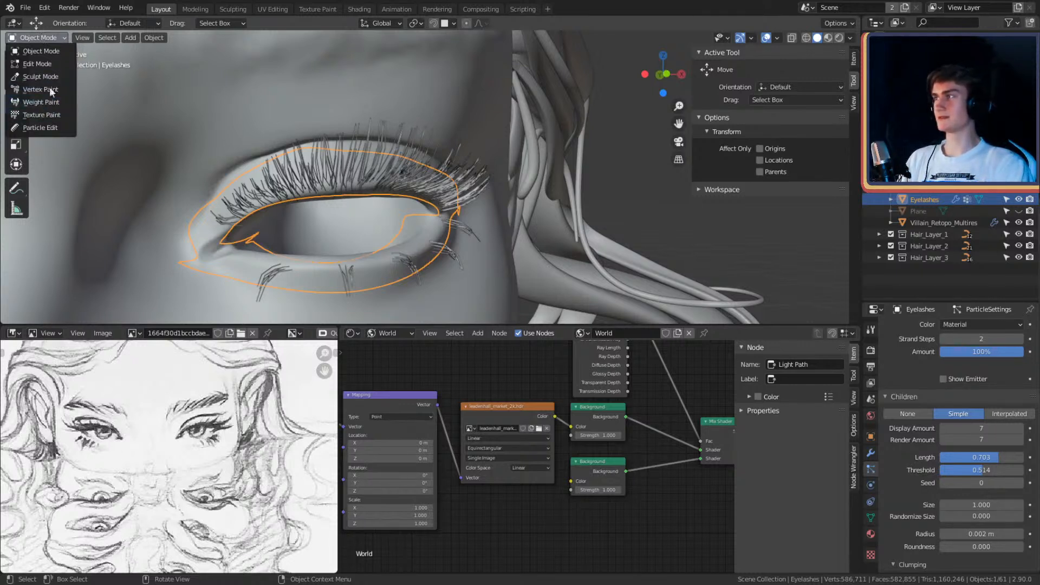
pyautogui.click(42, 128)
# Step: Circle-select the upper-lid strand tips from the outer corner inward and extend the selection to the entire strands, excluding the lower lashes
pyautogui.scroll(1, 464, 213)
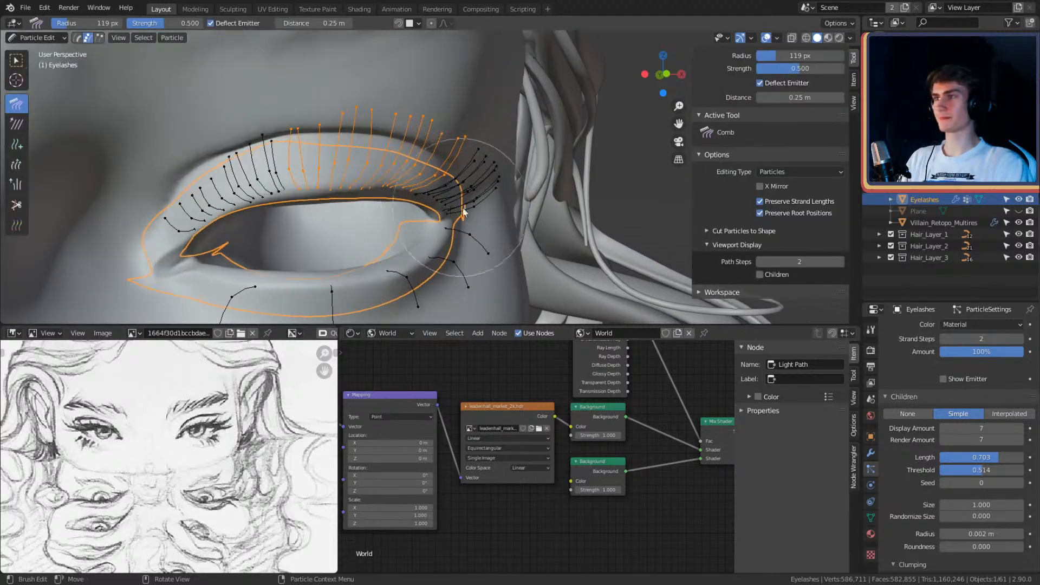
pyautogui.moveTo(465, 213)
pyautogui.mouseDown(button='middle')
pyautogui.moveTo(430, 141)
pyautogui.moveTo(466, 164)
pyautogui.mouseUp(button='middle')
pyautogui.press('f')
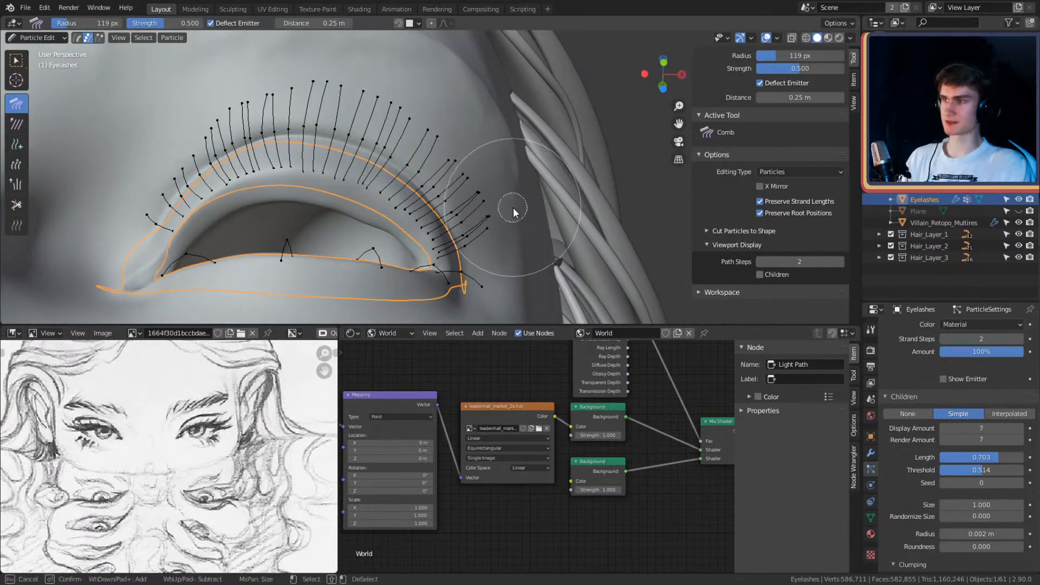
pyautogui.moveTo(513, 206)
pyautogui.mouseDown()
pyautogui.moveTo(503, 230)
pyautogui.moveTo(441, 130)
pyautogui.moveTo(346, 79)
pyautogui.moveTo(254, 97)
pyautogui.moveTo(200, 123)
pyautogui.mouseUp()
pyautogui.press('Escape')
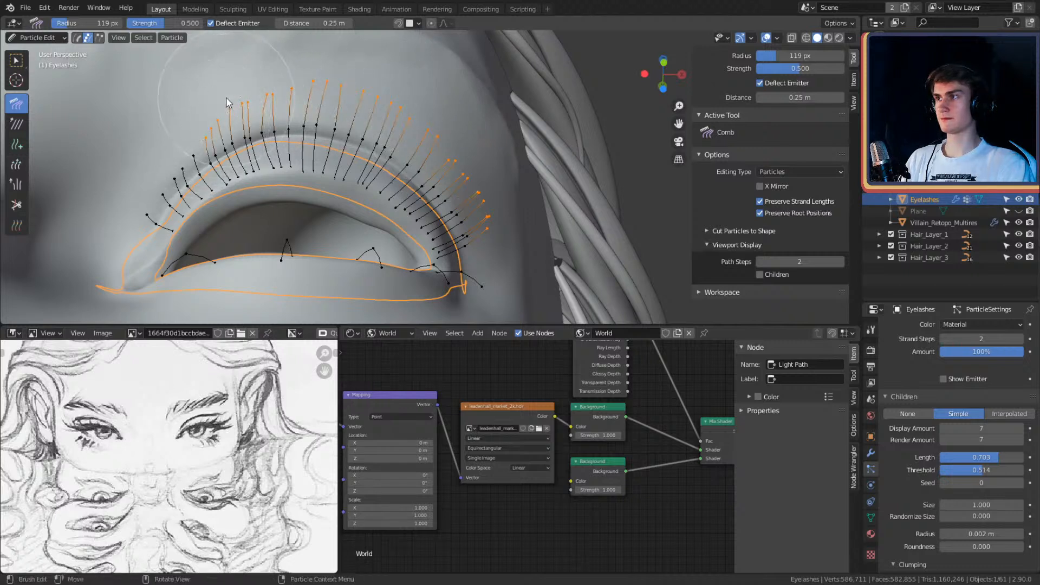
pyautogui.hotkey('ctrl', 'l')
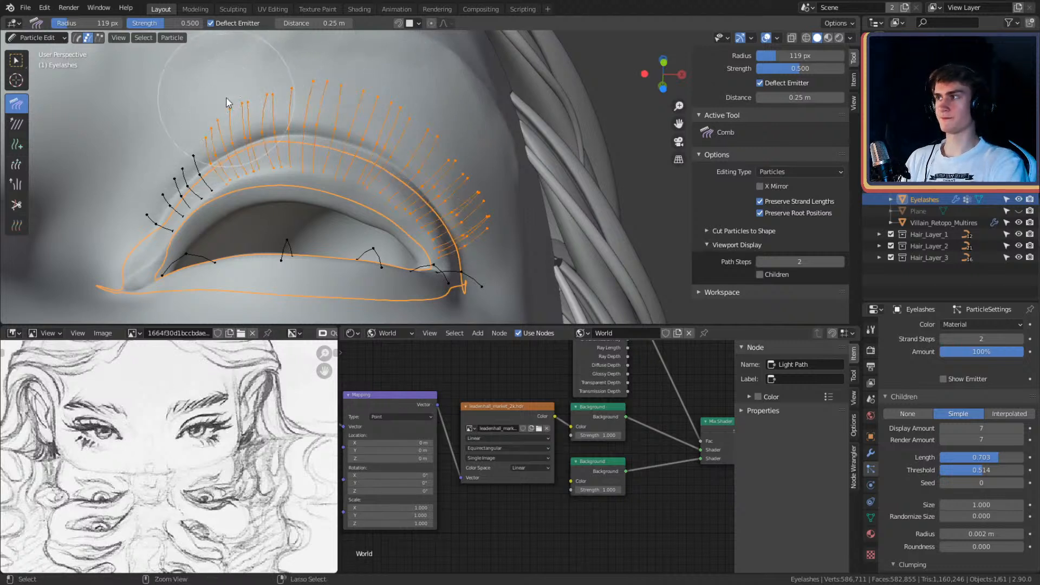
# Step: Grow the upper-lid strands with the Length brush, reducing its radius to 30 px for finer control
pyautogui.click(16, 164)
pyautogui.moveTo(250, 115); pyautogui.dragTo(377, 134, button='middle')
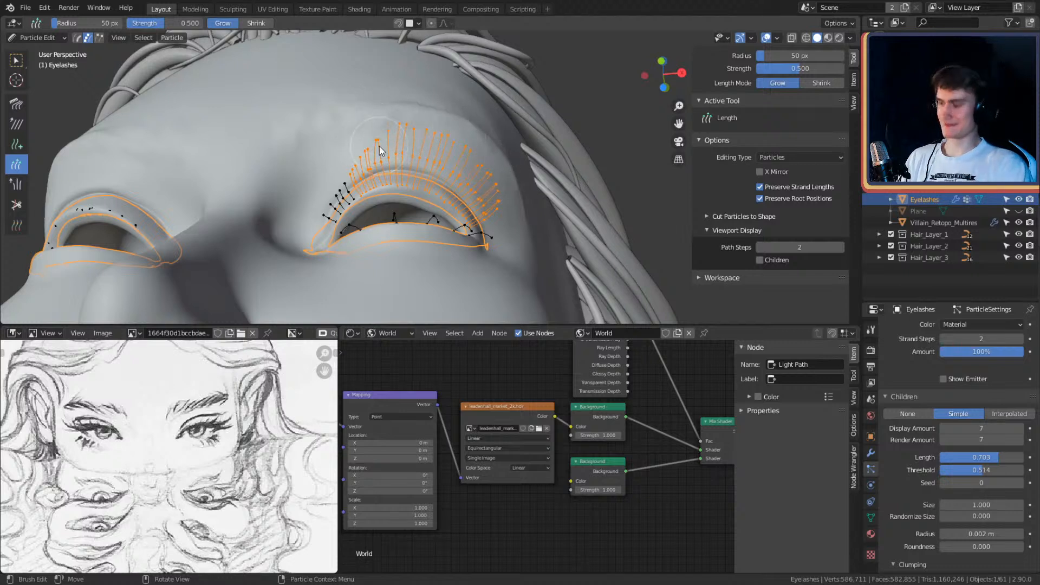
pyautogui.press('f')
pyautogui.press('Escape')
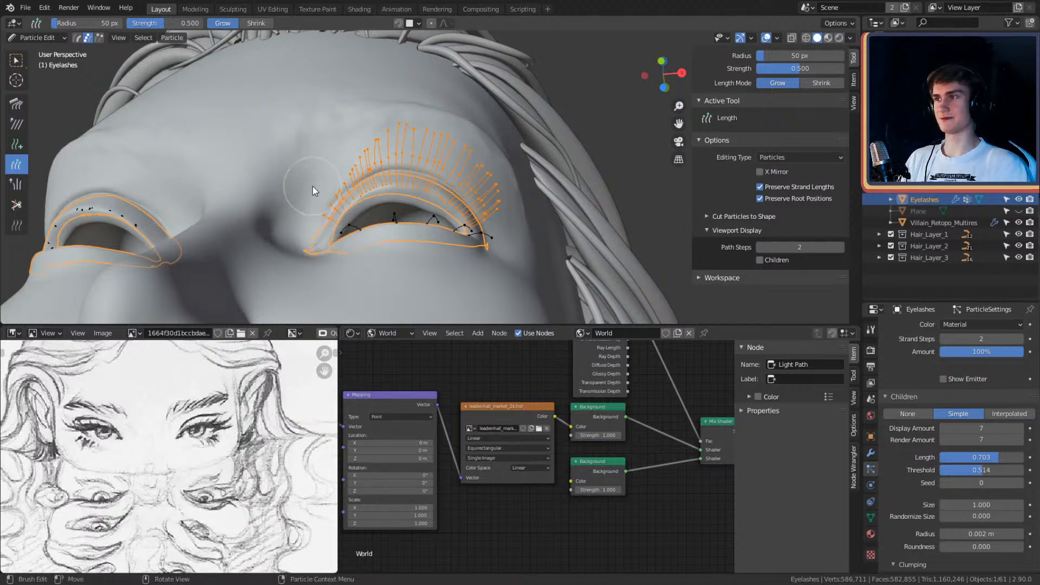
pyautogui.press('f')
pyautogui.click(315, 162)
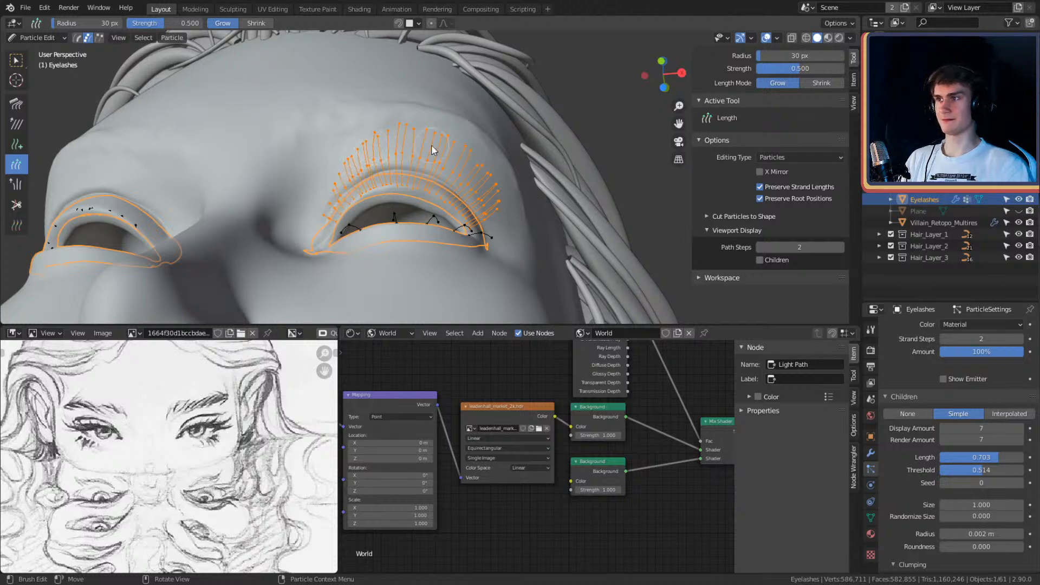
# Step: Inspect the lengthened lashes with their child hairs in Object Mode from below and the side
pyautogui.click(37, 37)
pyautogui.click(34, 46)
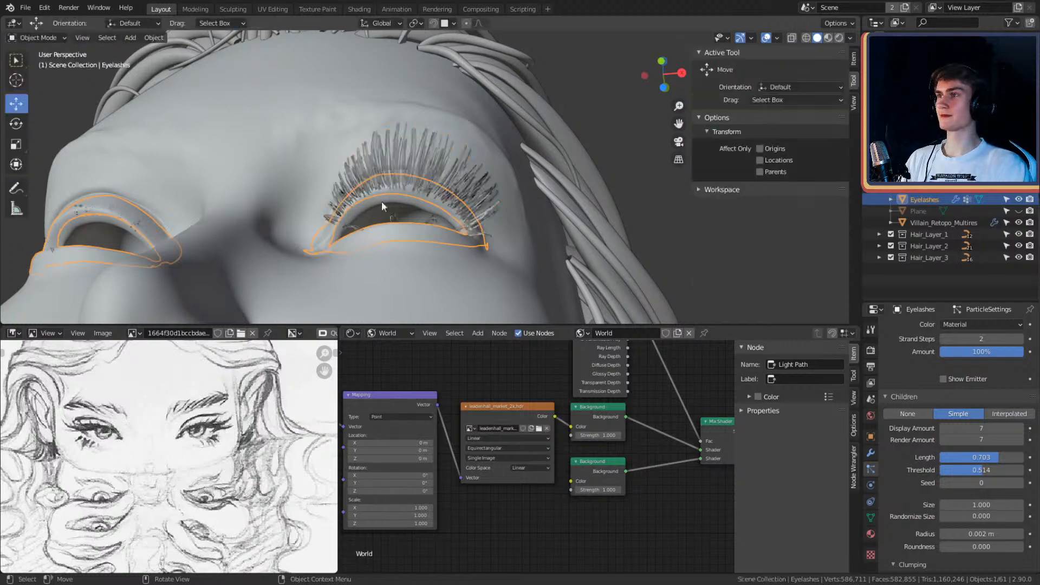
pyautogui.moveTo(381, 200); pyautogui.dragTo(542, 277, button='middle')
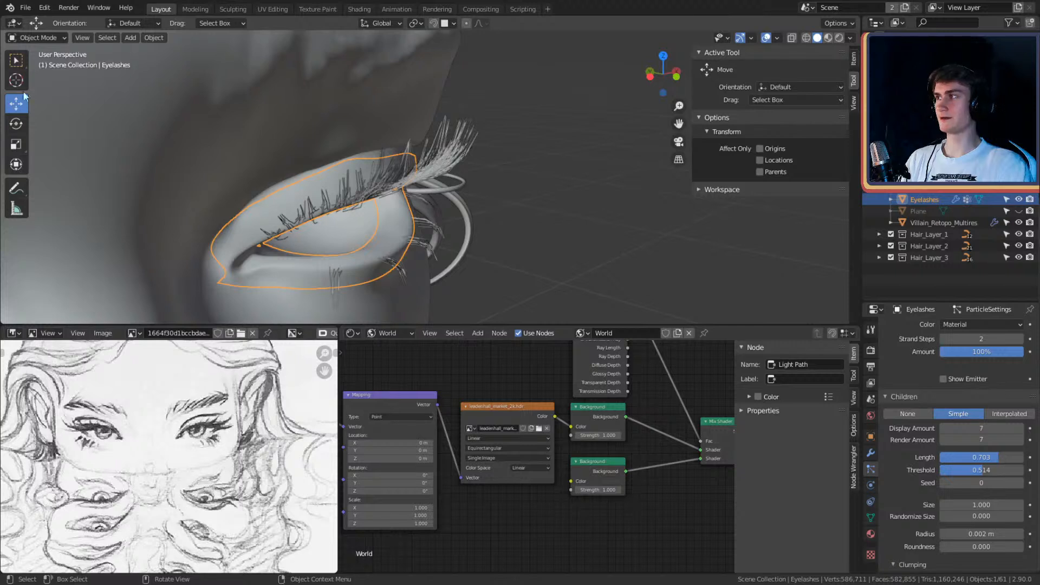
# Step: Return to Particle Edit with the Comb brush and select the entire upper-lid strands near the outer eye corner
pyautogui.click(49, 41)
pyautogui.click(47, 105)
pyautogui.click(14, 101)
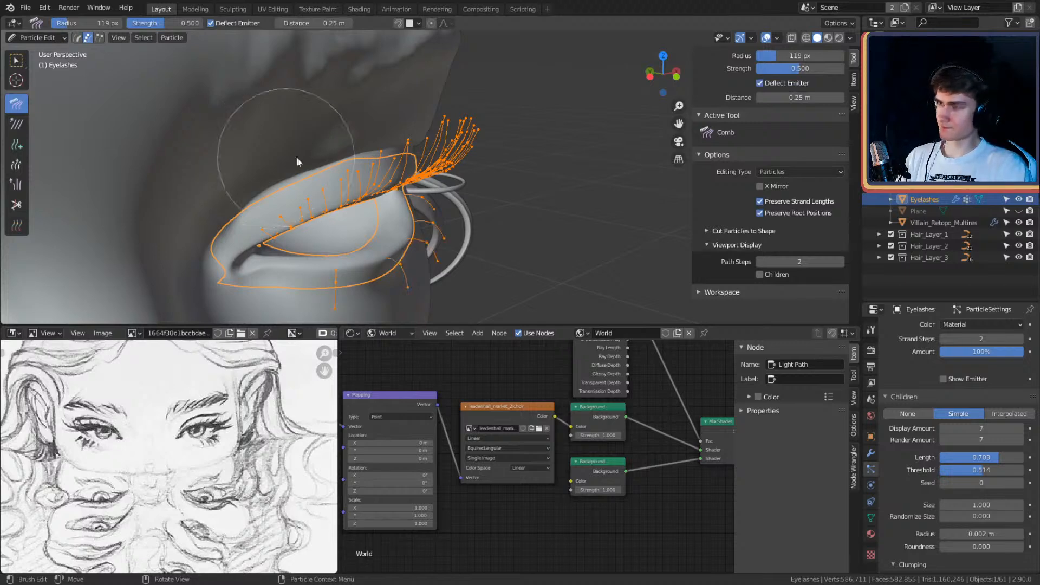
pyautogui.moveTo(296, 157); pyautogui.dragTo(534, 193, button='middle')
pyautogui.press('c')
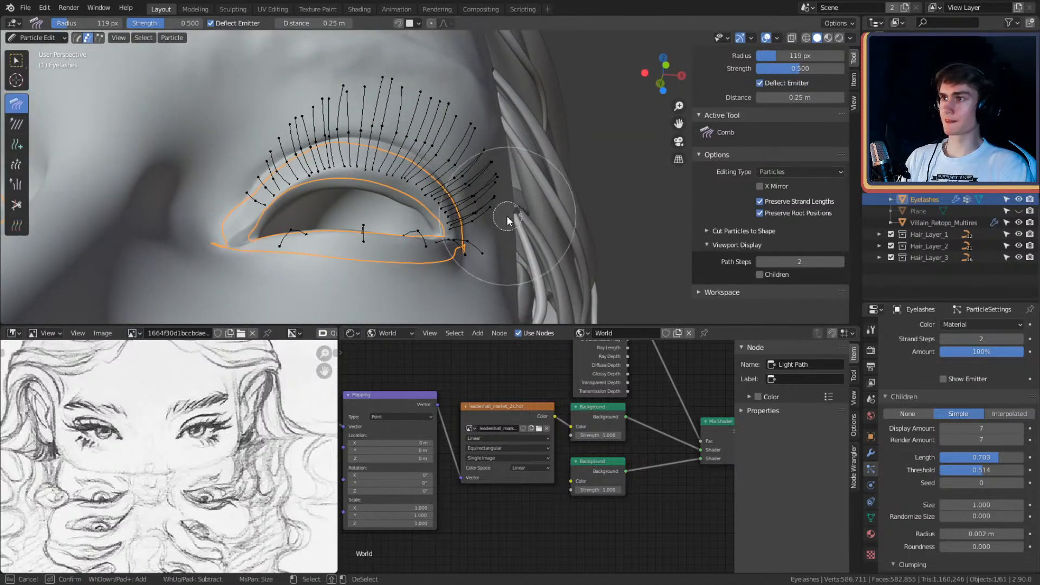
pyautogui.moveTo(506, 215)
pyautogui.mouseDown()
pyautogui.moveTo(493, 157)
pyautogui.moveTo(455, 108)
pyautogui.mouseUp()
pyautogui.rightClick(531, 146)
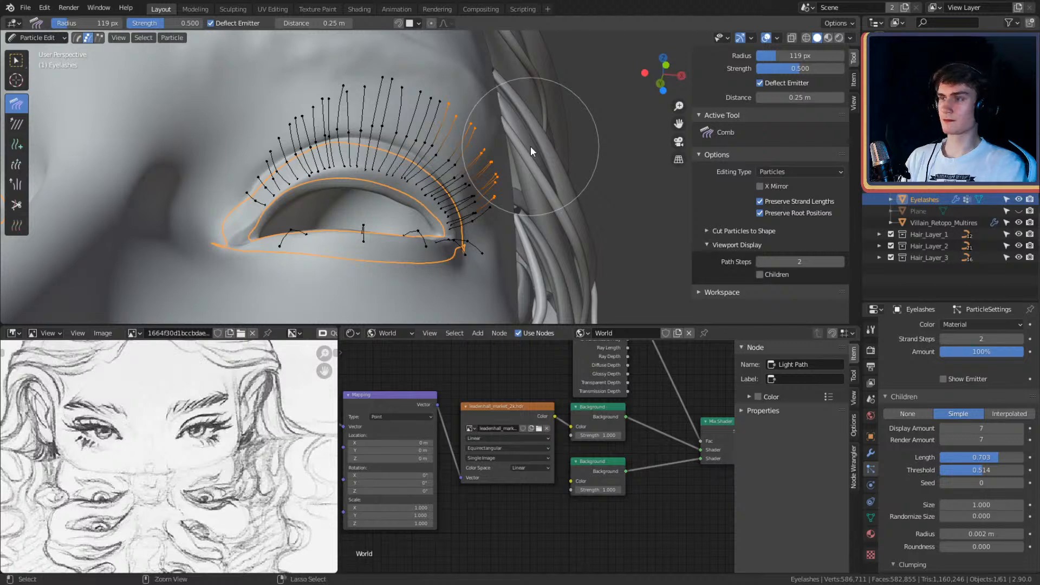
pyautogui.hotkey('ctrl', 'l')
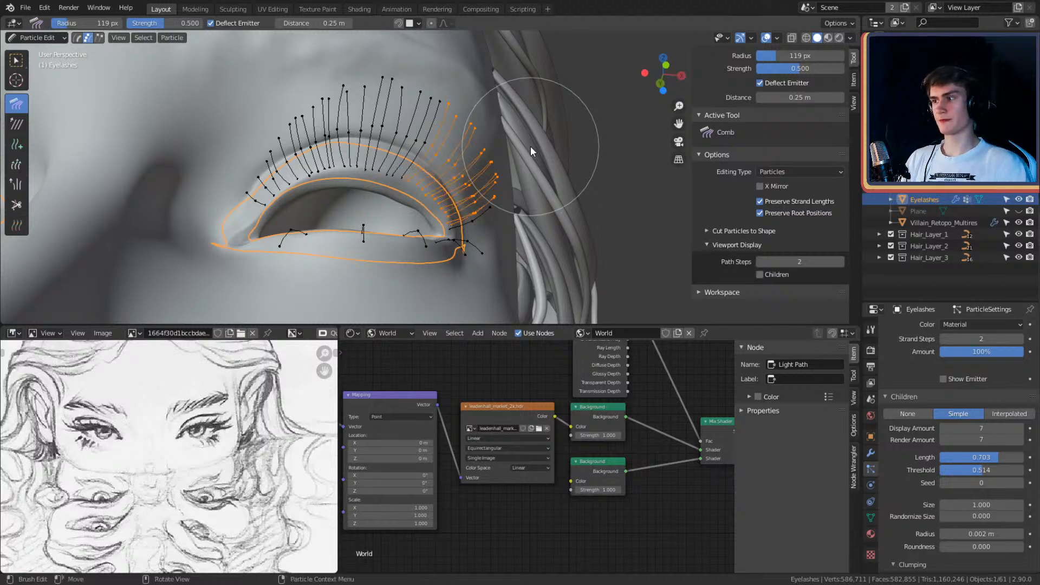
# Step: Comb the selected upper-lid strands near the outer eye corner upward and spread them along the lid
pyautogui.moveTo(531, 145)
pyautogui.mouseDown(button='middle')
pyautogui.moveTo(477, 155)
pyautogui.moveTo(474, 187)
pyautogui.moveTo(432, 134)
pyautogui.moveTo(456, 152)
pyautogui.moveTo(446, 187)
pyautogui.mouseUp(button='middle')
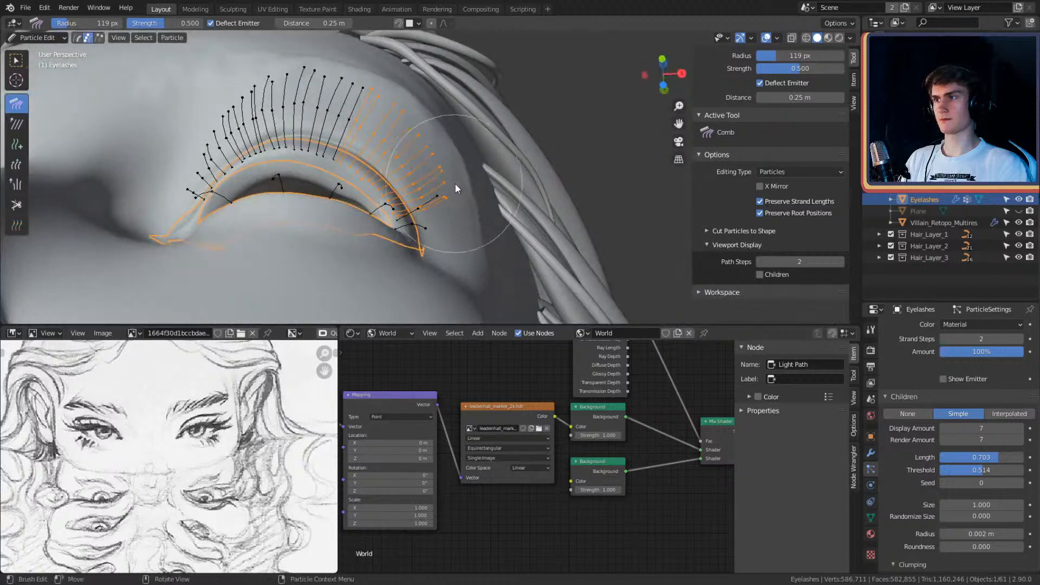
pyautogui.moveTo(470, 197); pyautogui.dragTo(426, 119)
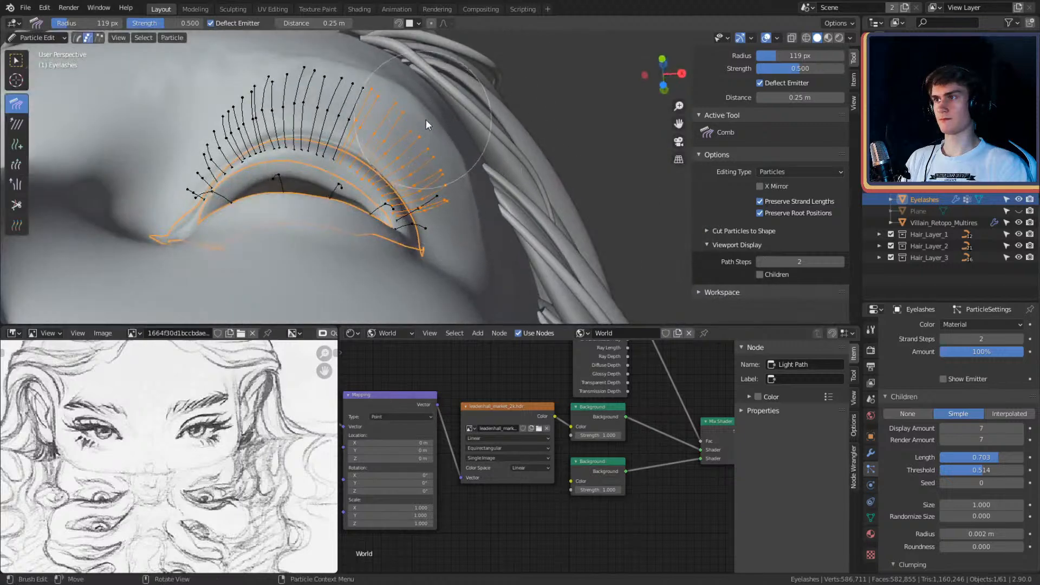
pyautogui.moveTo(426, 119); pyautogui.dragTo(483, 195, button='middle')
pyautogui.moveTo(483, 195); pyautogui.dragTo(460, 130)
pyautogui.moveTo(459, 130); pyautogui.dragTo(476, 161, button='middle')
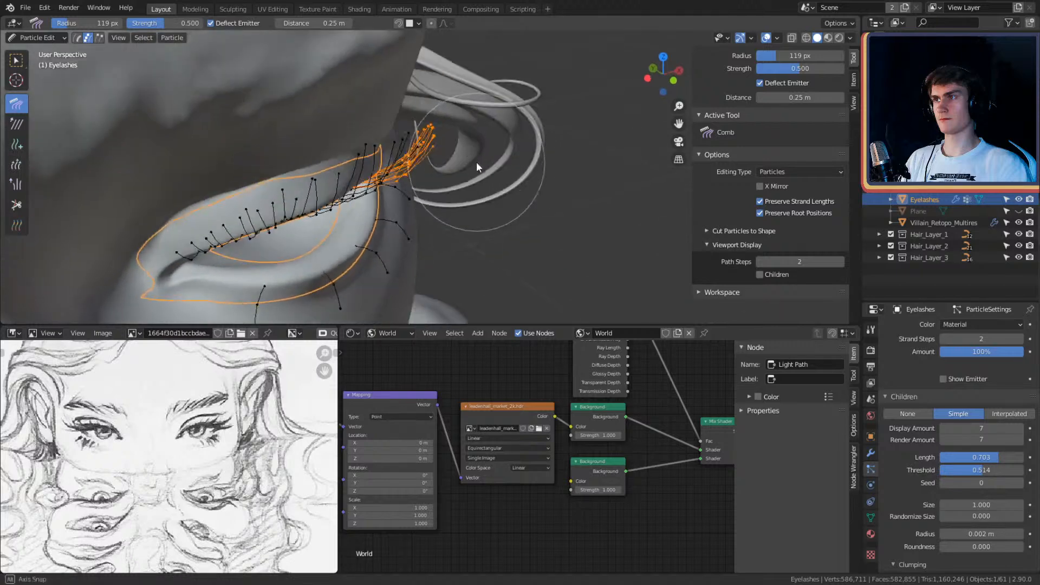
# Step: Reduce the Comb brush radius to 86 px and curl the selected outer-corner strands upward in side profile
pyautogui.moveTo(468, 122)
pyautogui.mouseDown(button='middle')
pyautogui.moveTo(483, 124)
pyautogui.moveTo(475, 114)
pyautogui.moveTo(504, 132)
pyautogui.moveTo(476, 125)
pyautogui.moveTo(487, 144)
pyautogui.moveTo(485, 131)
pyautogui.moveTo(534, 137)
pyautogui.moveTo(492, 97)
pyautogui.moveTo(496, 165)
pyautogui.moveTo(484, 150)
pyautogui.moveTo(455, 153)
pyautogui.moveTo(372, 126)
pyautogui.moveTo(372, 141)
pyautogui.moveTo(440, 177)
pyautogui.moveTo(549, 187)
pyautogui.moveTo(367, 176)
pyautogui.moveTo(389, 199)
pyautogui.mouseUp(button='middle')
pyautogui.scroll(-5, 457, 114)
pyautogui.scroll(4, 496, 164)
pyautogui.scroll(2, 483, 149)
pyautogui.press('f')
pyautogui.click(514, 178)
pyautogui.moveTo(390, 201)
pyautogui.mouseDown()
pyautogui.moveTo(401, 194)
pyautogui.moveTo(359, 177)
pyautogui.moveTo(357, 125)
pyautogui.moveTo(344, 121)
pyautogui.moveTo(390, 116)
pyautogui.mouseUp()
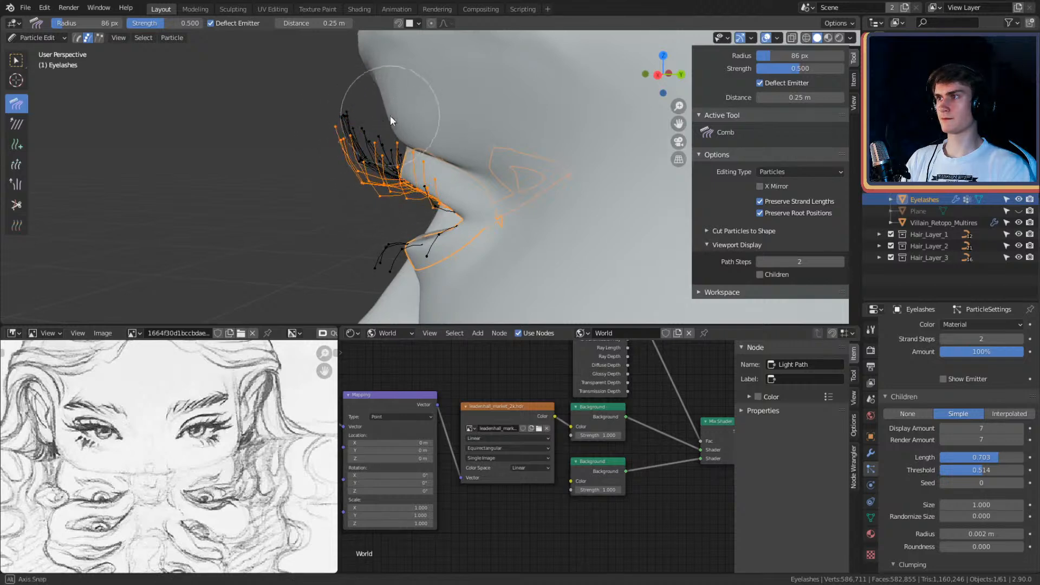
# Step: Replace the selection with the whole strands along the middle and inner part of the upper lid
pyautogui.moveTo(390, 115)
pyautogui.mouseDown(button='middle')
pyautogui.moveTo(512, 97)
pyautogui.moveTo(580, 115)
pyautogui.moveTo(329, 104)
pyautogui.moveTo(351, 129)
pyautogui.moveTo(301, 122)
pyautogui.moveTo(517, 119)
pyautogui.moveTo(502, 102)
pyautogui.mouseUp(button='middle')
pyautogui.hotkey('alt', 'a')
pyautogui.press('c')
pyautogui.moveTo(486, 108); pyautogui.dragTo(345, 149)
pyautogui.rightClick(377, 120)
pyautogui.hotkey('ctrl', 'l')
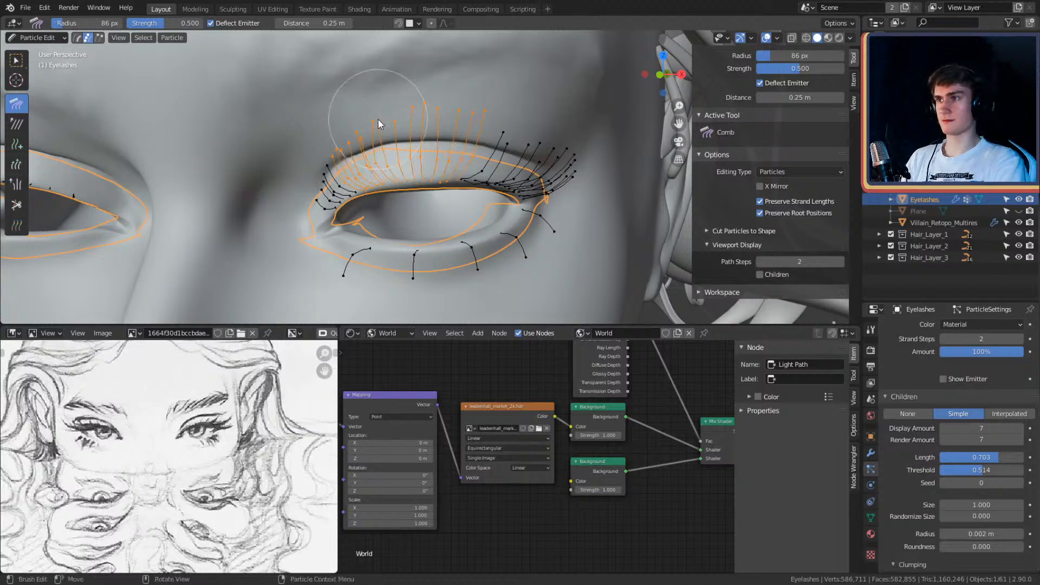
# Step: Comb the selected middle upper-lid strands into an upward curl in side profile, using a smaller brush for the last stroke
pyautogui.moveTo(378, 119)
pyautogui.mouseDown(button='middle')
pyautogui.moveTo(395, 187)
pyautogui.moveTo(336, 206)
pyautogui.moveTo(405, 170)
pyautogui.moveTo(388, 201)
pyautogui.moveTo(374, 189)
pyautogui.moveTo(553, 174)
pyautogui.moveTo(508, 196)
pyautogui.moveTo(473, 196)
pyautogui.moveTo(532, 196)
pyautogui.moveTo(510, 190)
pyautogui.moveTo(530, 138)
pyautogui.moveTo(463, 152)
pyautogui.moveTo(482, 160)
pyautogui.moveTo(427, 184)
pyautogui.moveTo(387, 186)
pyautogui.mouseUp(button='middle')
pyautogui.moveTo(403, 186)
pyautogui.mouseDown()
pyautogui.moveTo(383, 184)
pyautogui.moveTo(366, 132)
pyautogui.mouseUp()
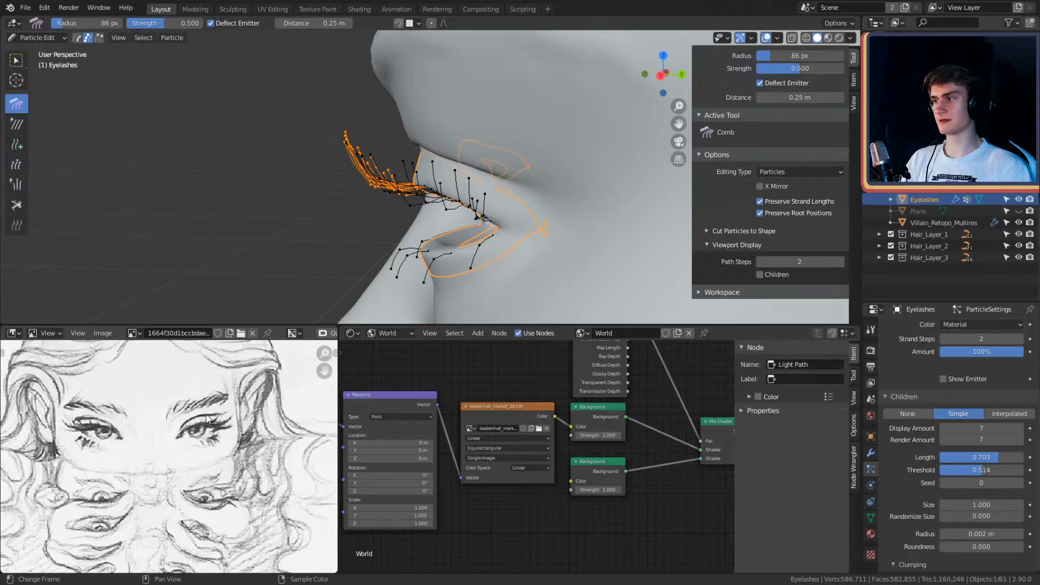
pyautogui.moveTo(335, 216)
pyautogui.mouseDown(button='middle')
pyautogui.moveTo(478, 159)
pyautogui.moveTo(431, 155)
pyautogui.moveTo(385, 170)
pyautogui.mouseUp(button='middle')
pyautogui.scroll(2, 479, 158)
pyautogui.scroll(2, 480, 130)
pyautogui.press('f')
pyautogui.click(404, 165)
pyautogui.moveTo(405, 165)
pyautogui.mouseDown()
pyautogui.moveTo(391, 114)
pyautogui.moveTo(378, 97)
pyautogui.moveTo(360, 102)
pyautogui.mouseUp()
# Step: Fan out the selected middle strands along the lid, reducing the Comb radius to 71 px
pyautogui.moveTo(360, 102)
pyautogui.mouseDown(button='middle')
pyautogui.moveTo(538, 104)
pyautogui.moveTo(484, 258)
pyautogui.mouseUp(button='middle')
pyautogui.press('f')
pyautogui.click(494, 251)
pyautogui.moveTo(502, 244); pyautogui.dragTo(511, 241)
pyautogui.press('f')
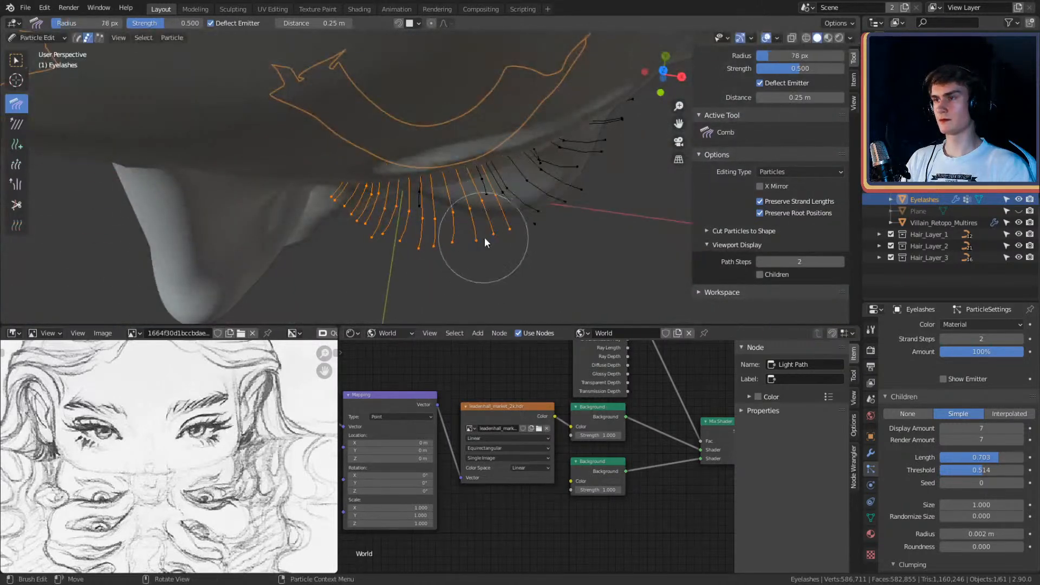
pyautogui.click(484, 237)
pyautogui.press('f')
pyautogui.click(436, 258)
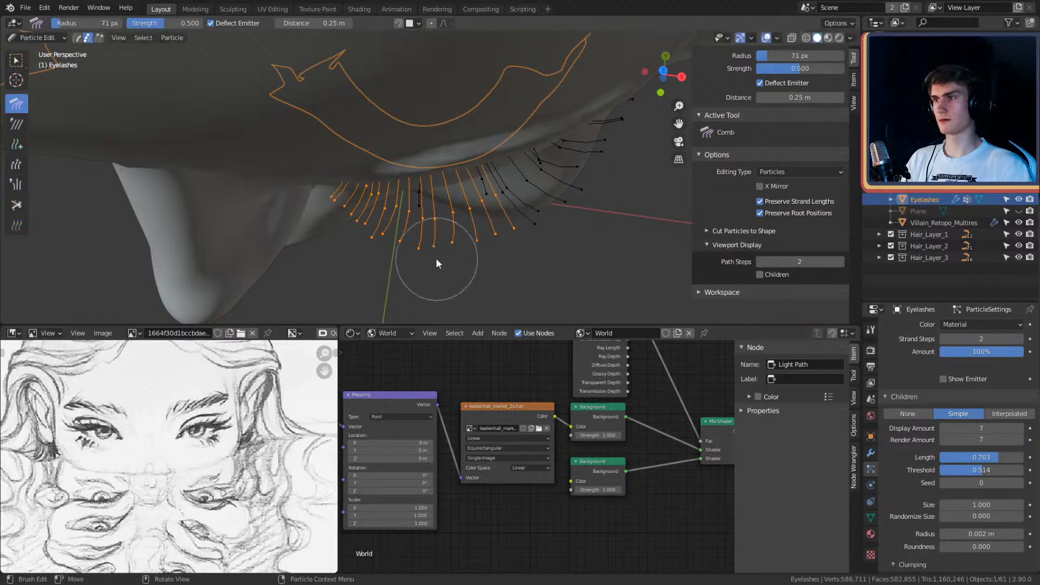
# Step: Check the lashes from the front, then replace the selection with the upper-lid strands at the inner eye corner
pyautogui.moveTo(402, 253)
pyautogui.mouseDown(button='middle')
pyautogui.moveTo(389, 174)
pyautogui.moveTo(423, 151)
pyautogui.moveTo(375, 136)
pyautogui.moveTo(500, 125)
pyautogui.mouseUp(button='middle')
pyautogui.scroll(-8, 500, 125)
pyautogui.moveTo(473, 210); pyautogui.dragTo(448, 217, button='middle')
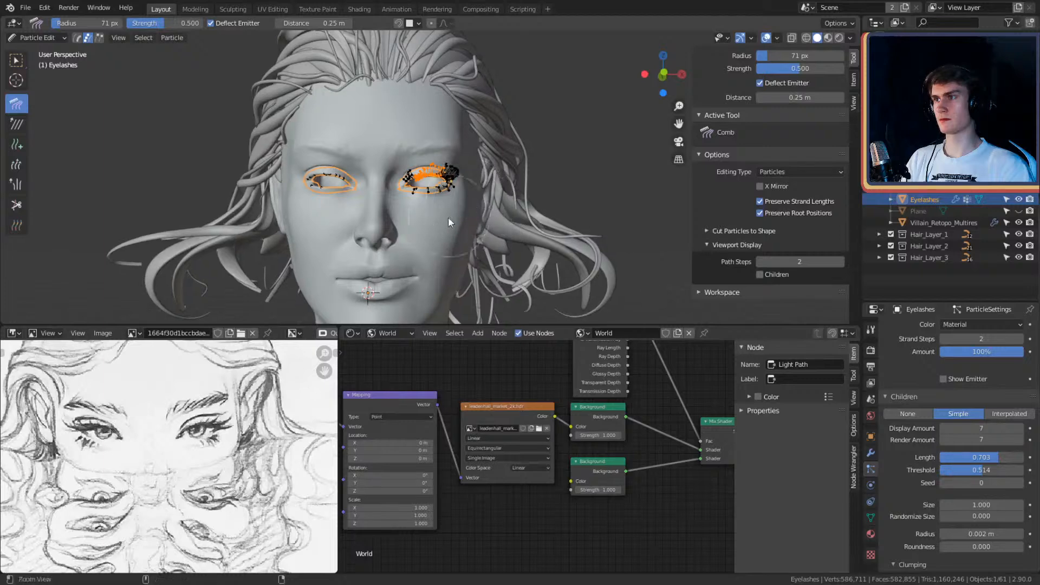
pyautogui.scroll(9, 448, 217)
pyautogui.moveTo(465, 155)
pyautogui.mouseDown(button='middle')
pyautogui.moveTo(408, 157)
pyautogui.moveTo(373, 178)
pyautogui.moveTo(375, 191)
pyautogui.moveTo(386, 174)
pyautogui.moveTo(470, 175)
pyautogui.moveTo(455, 167)
pyautogui.mouseUp(button='middle')
pyautogui.press('f')
pyautogui.click(373, 180)
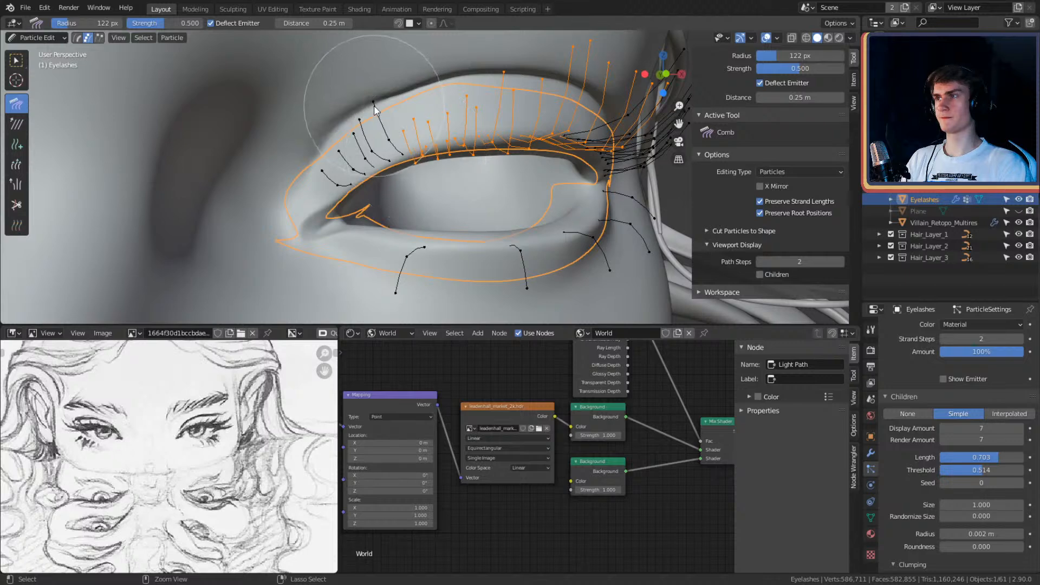
pyautogui.hotkey('alt', 'a')
pyautogui.press('c')
pyautogui.rightClick(313, 148)
# Step: Comb the inner-corner strands into line with the neighbouring lashes, reducing the brush radius to 59 px
pyautogui.moveTo(352, 129)
pyautogui.mouseDown()
pyautogui.moveTo(314, 148)
pyautogui.moveTo(363, 217)
pyautogui.moveTo(398, 219)
pyautogui.moveTo(443, 163)
pyautogui.moveTo(417, 136)
pyautogui.moveTo(382, 186)
pyautogui.mouseUp()
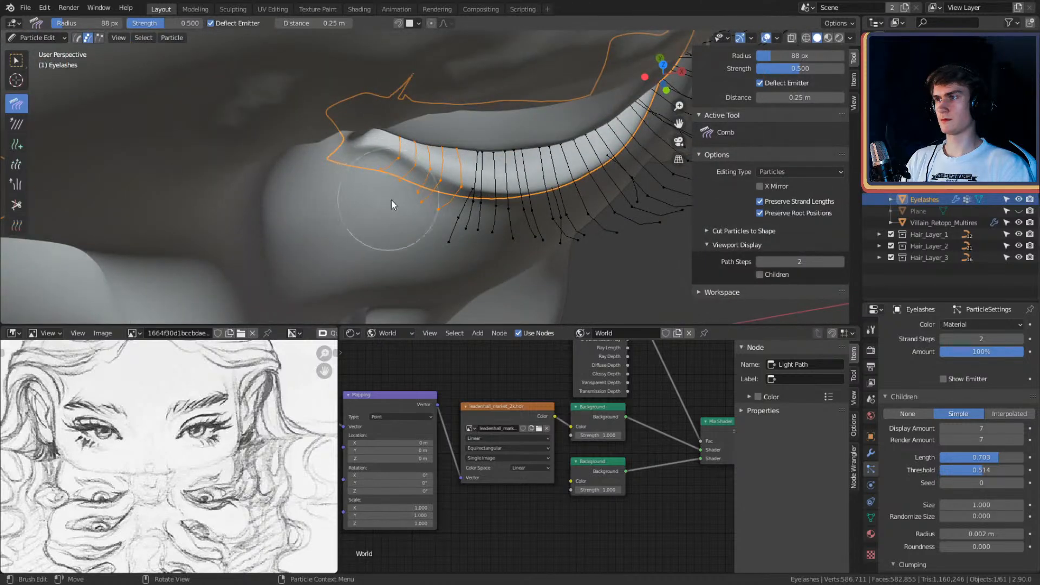
pyautogui.moveTo(444, 236)
pyautogui.keyDown('alt'); pyautogui.mouseDown()
pyautogui.moveTo(497, 185)
pyautogui.moveTo(476, 244)
pyautogui.moveTo(493, 209)
pyautogui.moveTo(490, 178)
pyautogui.moveTo(512, 196)
pyautogui.moveTo(454, 205)
pyautogui.moveTo(471, 184)
pyautogui.moveTo(476, 126)
pyautogui.moveTo(464, 87)
pyautogui.moveTo(427, 191)
pyautogui.moveTo(301, 238)
pyautogui.mouseUp(); pyautogui.keyUp('alt')
pyautogui.keyDown('alt'); pyautogui.moveTo(449, 197); pyautogui.dragTo(440, 230); pyautogui.keyUp('alt')
pyautogui.press('f')
pyautogui.click(469, 180)
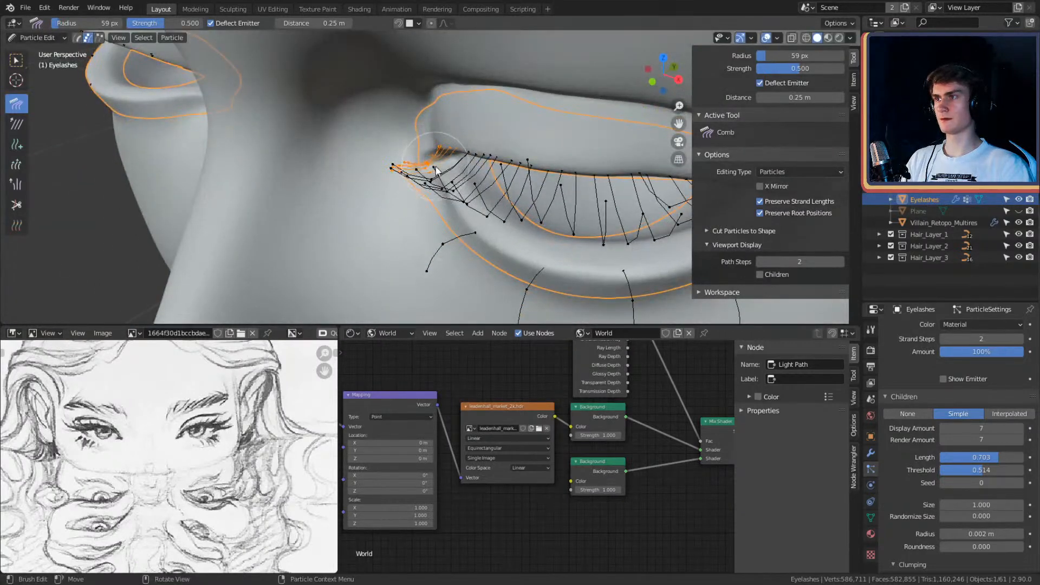
pyautogui.moveTo(435, 164)
pyautogui.keyDown('alt'); pyautogui.mouseDown()
pyautogui.moveTo(461, 208)
pyautogui.moveTo(414, 177)
pyautogui.mouseUp(); pyautogui.keyUp('alt')
# Step: Circle-select the upper-lid strands toward the outer eye corner and extend the selection to their full length
pyautogui.moveTo(488, 113)
pyautogui.keyDown('alt'); pyautogui.mouseDown()
pyautogui.moveTo(506, 124)
pyautogui.moveTo(513, 160)
pyautogui.moveTo(421, 118)
pyautogui.moveTo(400, 122)
pyautogui.moveTo(379, 100)
pyautogui.moveTo(481, 118)
pyautogui.mouseUp(); pyautogui.keyUp('alt')
pyautogui.press('f')
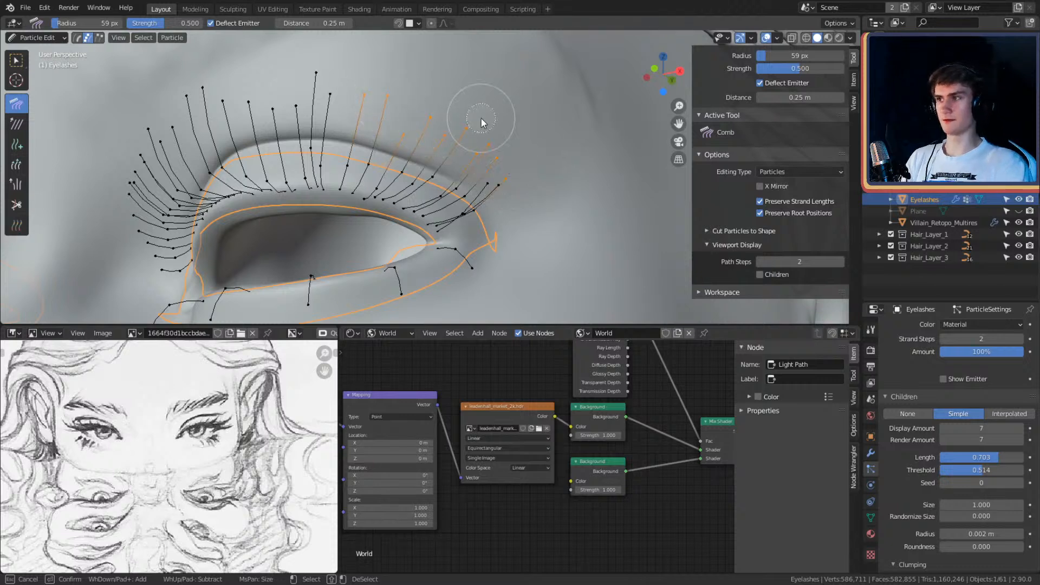
pyautogui.rightClick(481, 118)
pyautogui.hotkey('ctrl', 'l')
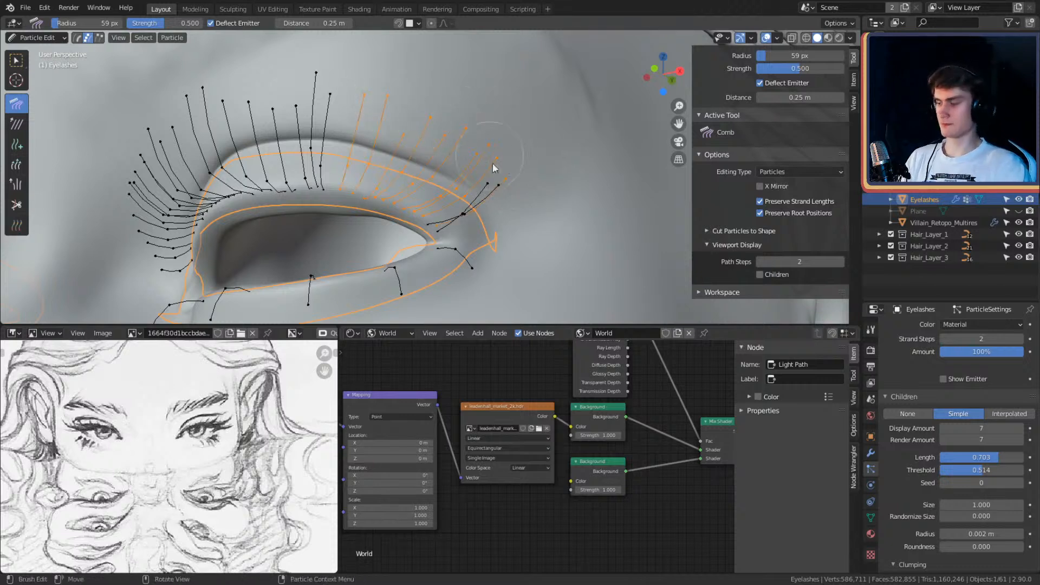
pyautogui.press('c')
pyautogui.rightClick(534, 222)
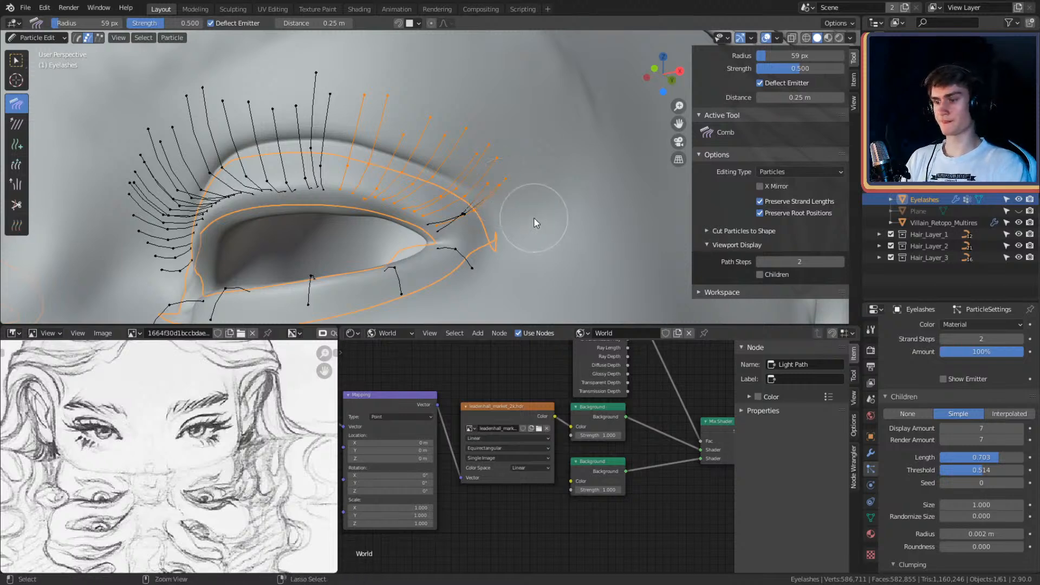
pyautogui.hotkey('ctrl', 'l')
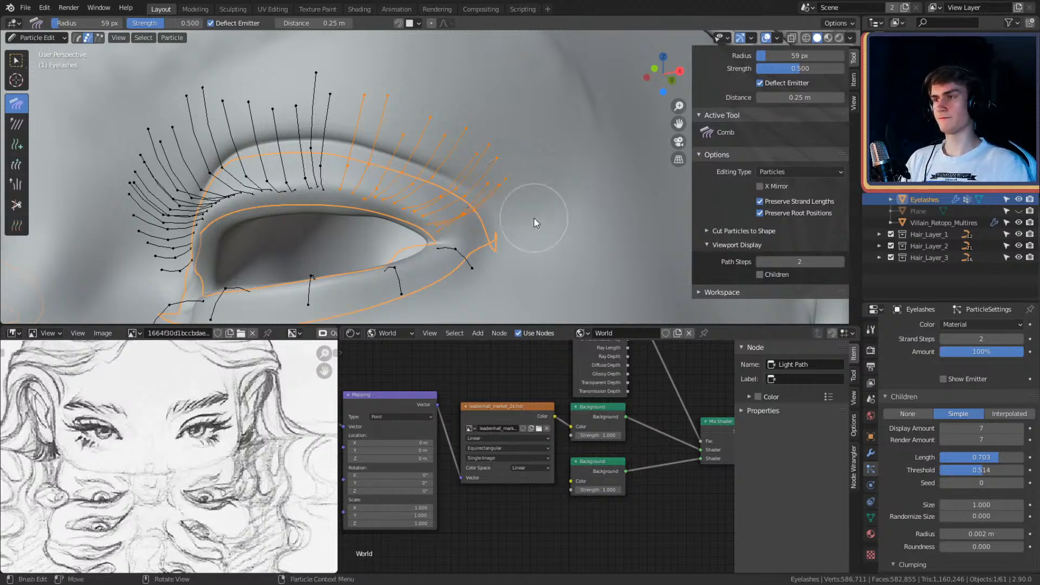
# Step: Comb the selected outer strands up and outward with a larger brush, starting at a 165 px radius
pyautogui.moveTo(534, 217)
pyautogui.mouseDown(button='middle')
pyautogui.moveTo(460, 193)
pyautogui.moveTo(363, 198)
pyautogui.moveTo(388, 182)
pyautogui.mouseUp(button='middle')
pyautogui.press('f')
pyautogui.click(409, 194)
pyautogui.press('f')
pyautogui.click(395, 185)
pyautogui.moveTo(388, 181); pyautogui.dragTo(429, 117)
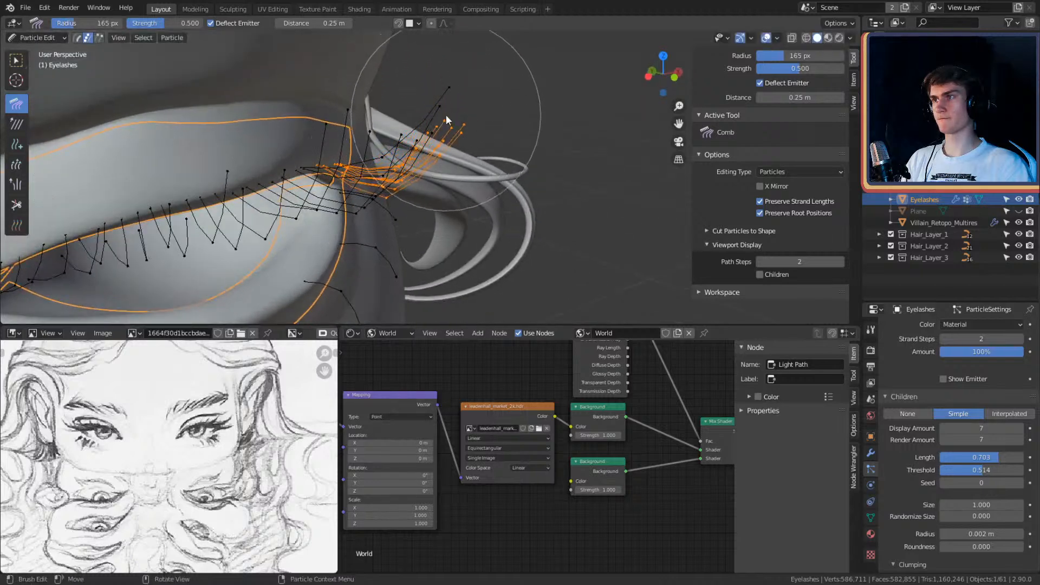
pyautogui.moveTo(446, 115)
pyautogui.mouseDown(button='middle')
pyautogui.moveTo(476, 118)
pyautogui.moveTo(447, 92)
pyautogui.moveTo(470, 119)
pyautogui.moveTo(437, 109)
pyautogui.moveTo(407, 123)
pyautogui.mouseUp(button='middle')
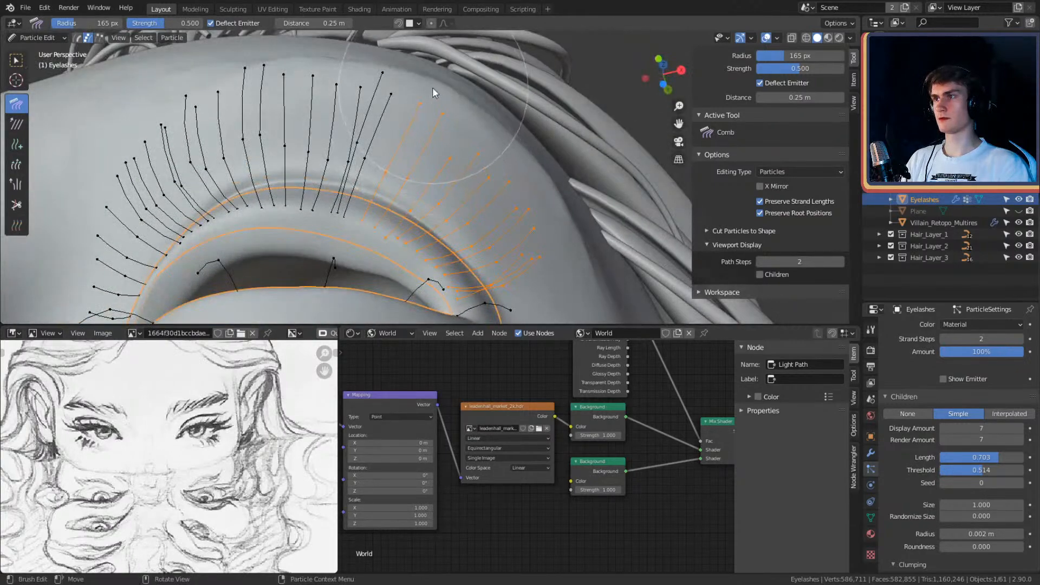
pyautogui.moveTo(485, 132)
pyautogui.mouseDown(button='middle')
pyautogui.moveTo(518, 184)
pyautogui.moveTo(406, 177)
pyautogui.moveTo(426, 187)
pyautogui.moveTo(452, 230)
pyautogui.moveTo(424, 173)
pyautogui.moveTo(480, 214)
pyautogui.moveTo(486, 232)
pyautogui.moveTo(471, 245)
pyautogui.mouseUp(button='middle')
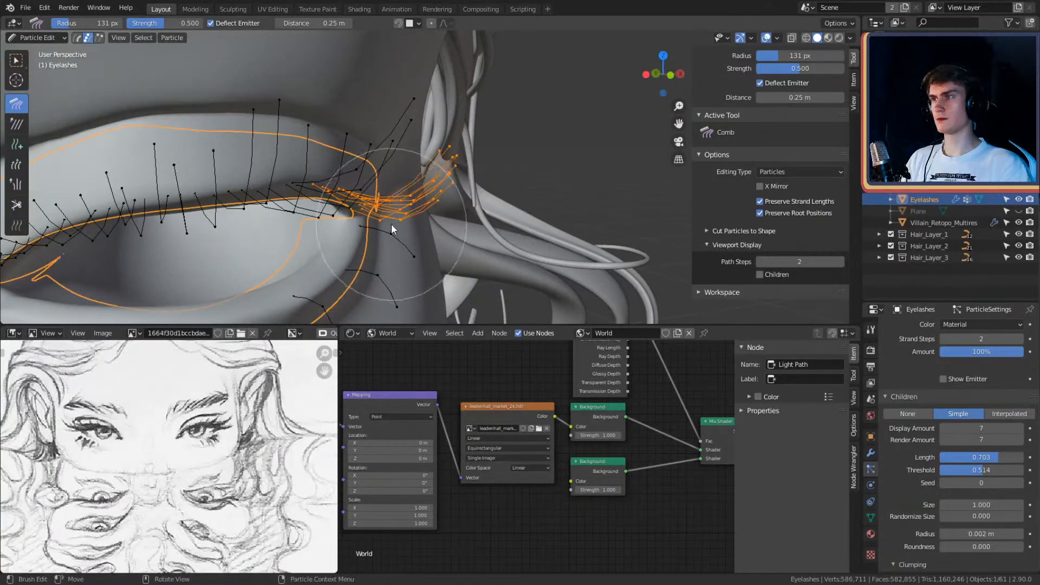
pyautogui.scroll(-8, 438, 209)
pyautogui.moveTo(446, 200); pyautogui.dragTo(470, 106, button='middle')
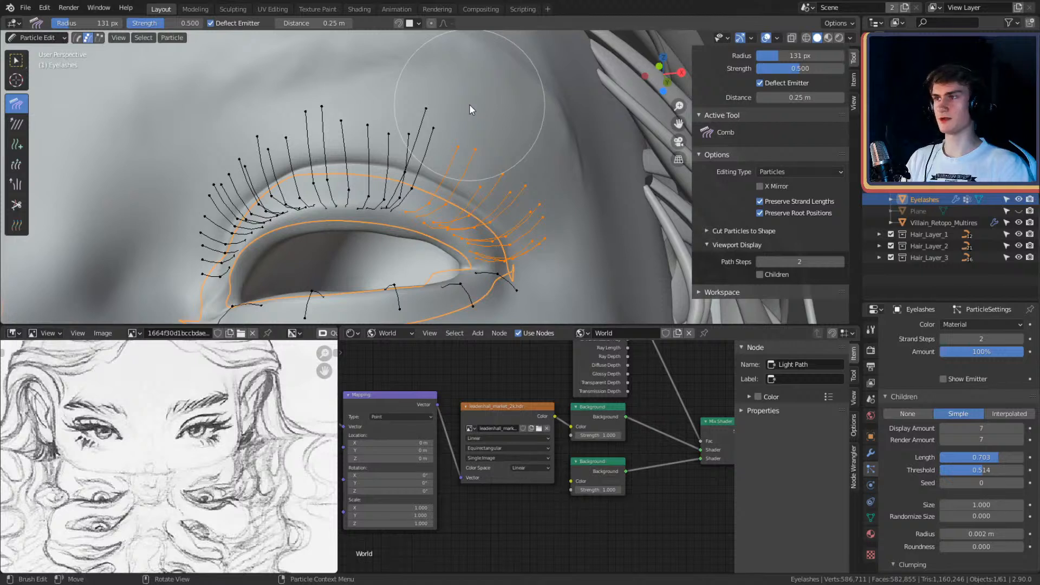
# Step: Select the two stray long strands beside the outer group and comb them toward the other lashes with a 77 px radius
pyautogui.click(427, 108)
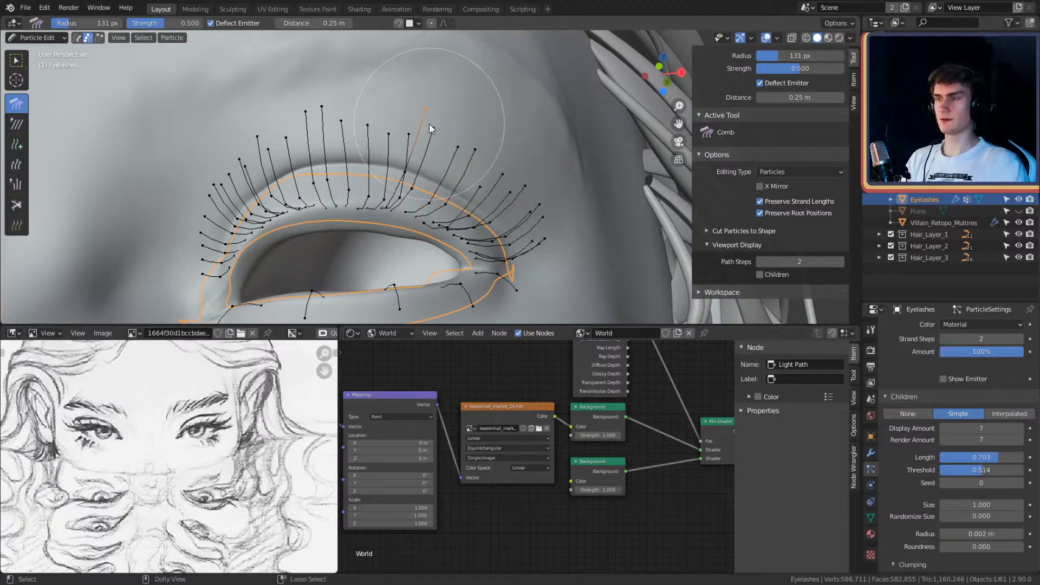
pyautogui.keyDown('shift'); pyautogui.click(434, 133); pyautogui.keyUp('shift')
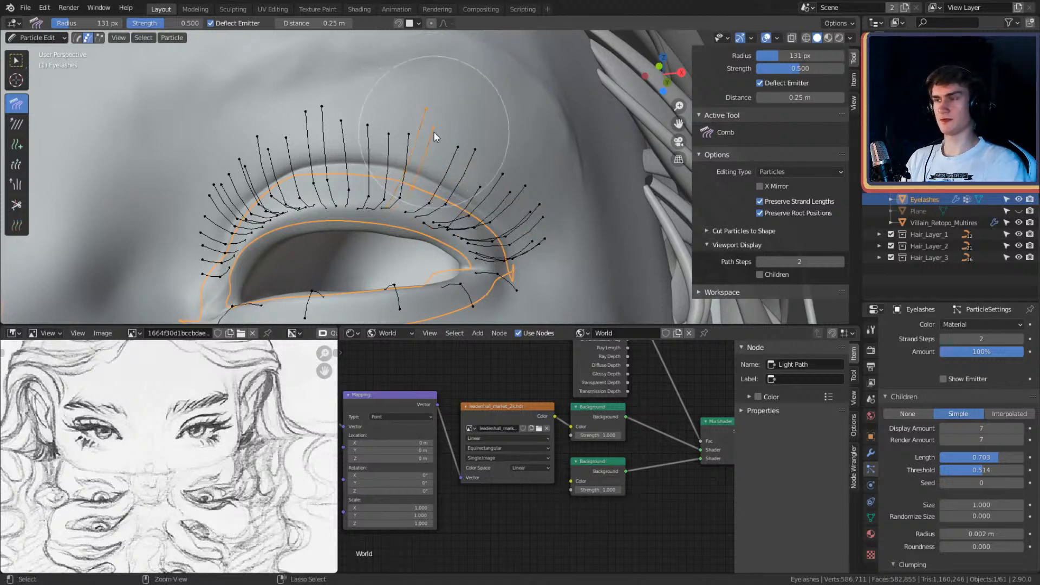
pyautogui.moveTo(434, 132)
pyautogui.mouseDown(button='middle')
pyautogui.moveTo(432, 222)
pyautogui.moveTo(496, 241)
pyautogui.mouseUp(button='middle')
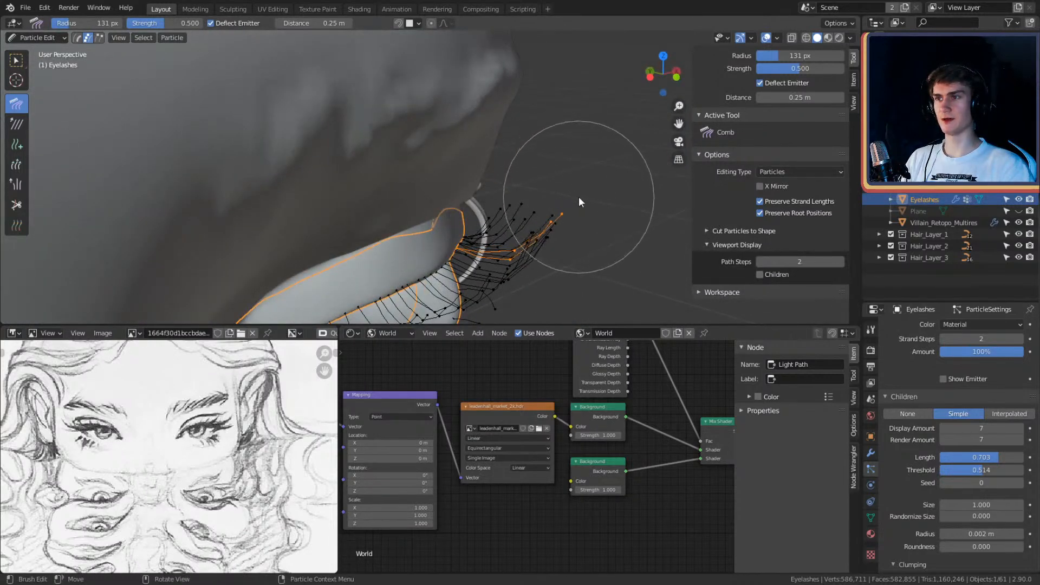
pyautogui.moveTo(578, 200)
pyautogui.mouseDown(button='middle')
pyautogui.moveTo(554, 131)
pyautogui.moveTo(483, 107)
pyautogui.moveTo(550, 128)
pyautogui.moveTo(441, 183)
pyautogui.moveTo(467, 186)
pyautogui.mouseUp(button='middle')
pyautogui.moveTo(462, 192)
pyautogui.mouseDown()
pyautogui.moveTo(487, 190)
pyautogui.moveTo(531, 159)
pyautogui.mouseUp()
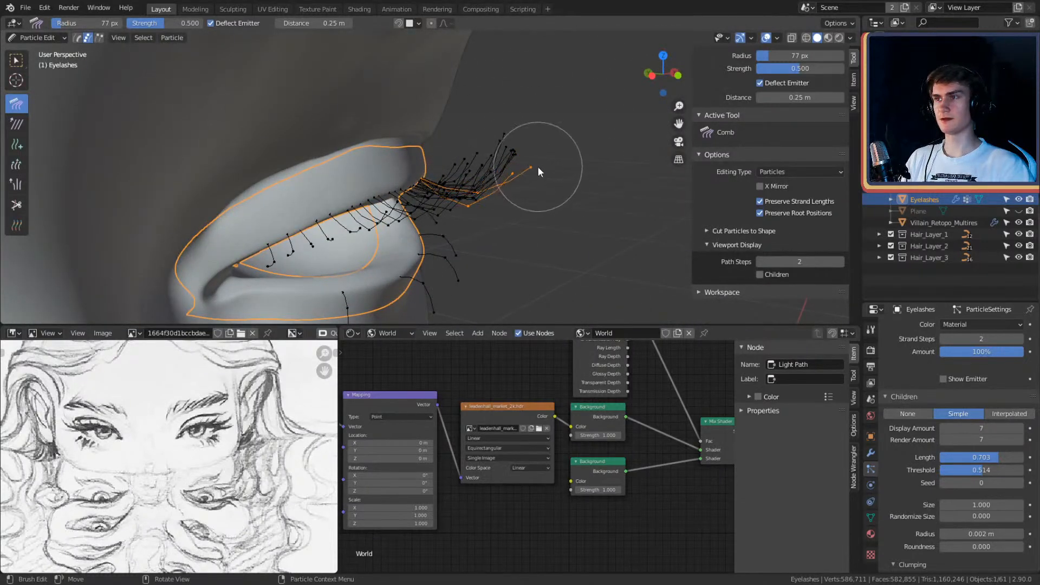
pyautogui.moveTo(537, 161)
pyautogui.mouseDown(button='middle')
pyautogui.moveTo(560, 194)
pyautogui.moveTo(473, 167)
pyautogui.moveTo(511, 186)
pyautogui.moveTo(540, 151)
pyautogui.moveTo(556, 187)
pyautogui.moveTo(450, 223)
pyautogui.mouseUp(button='middle')
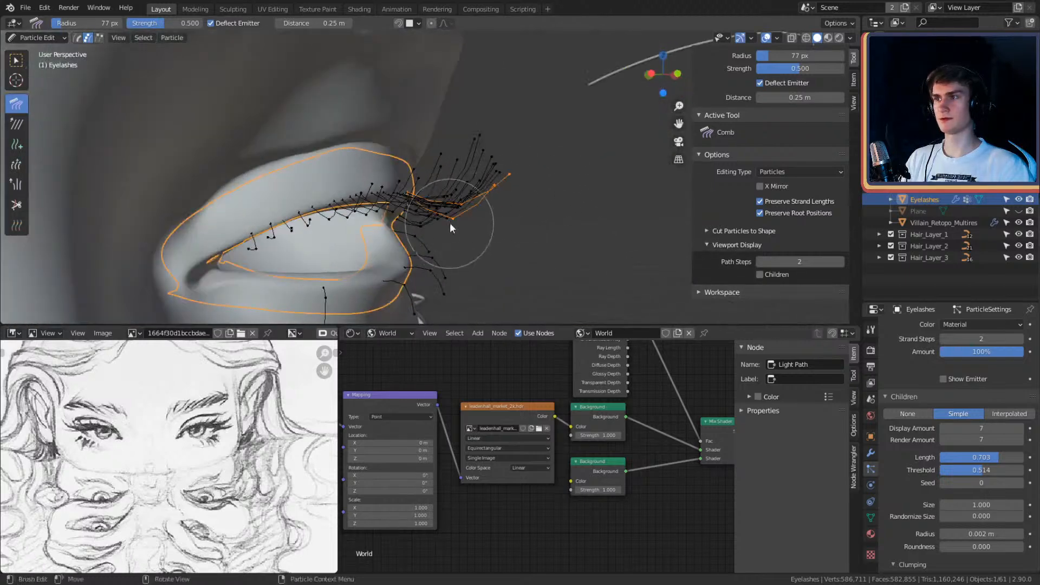
# Step: Switch to Object Mode with Rendered shading and examine the upper and lower lashes from the front and up close
pyautogui.moveTo(497, 200)
pyautogui.mouseDown(button='middle')
pyautogui.moveTo(531, 218)
pyautogui.moveTo(493, 174)
pyautogui.moveTo(425, 198)
pyautogui.mouseUp(button='middle')
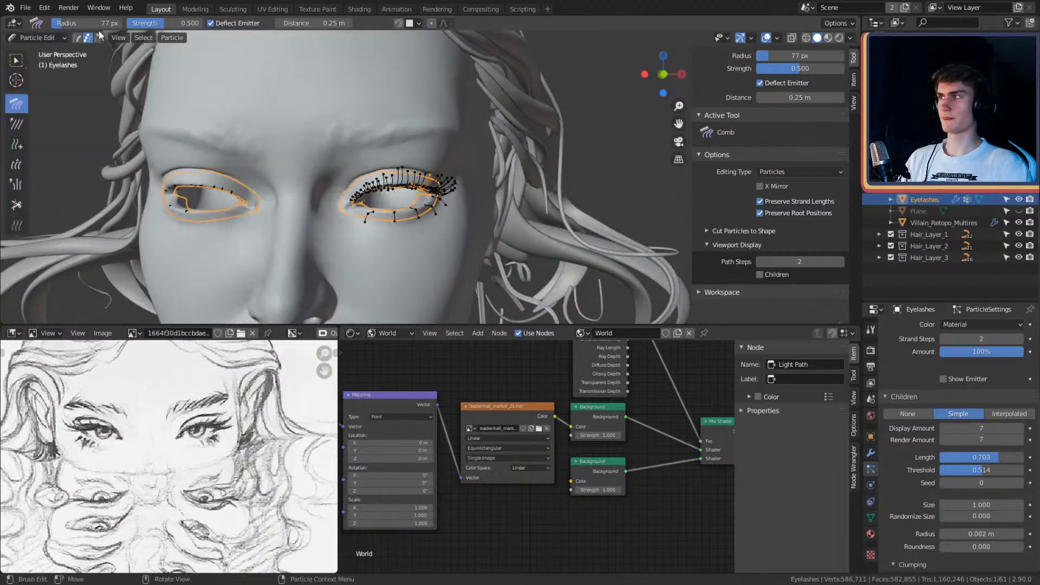
pyautogui.click(54, 37)
pyautogui.click(50, 51)
pyautogui.click(593, 122)
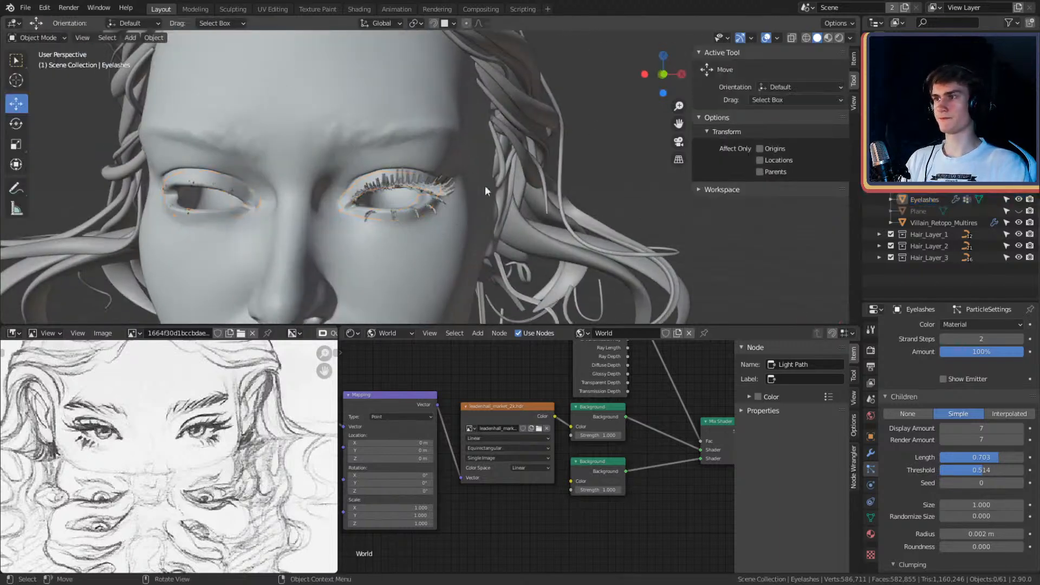
pyautogui.press('z')
pyautogui.click(444, 161)
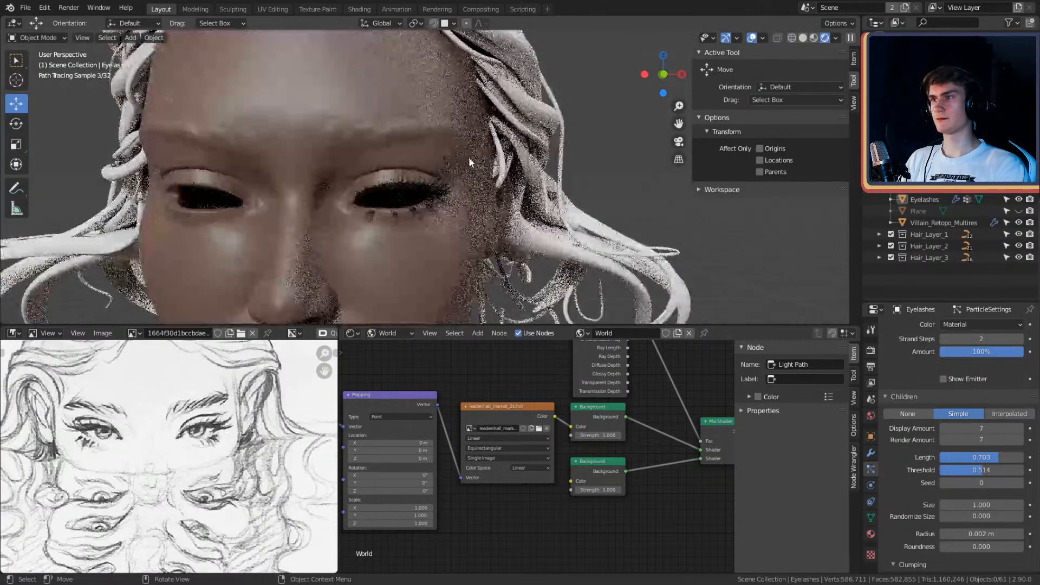
pyautogui.moveTo(470, 162); pyautogui.dragTo(489, 161, button='middle')
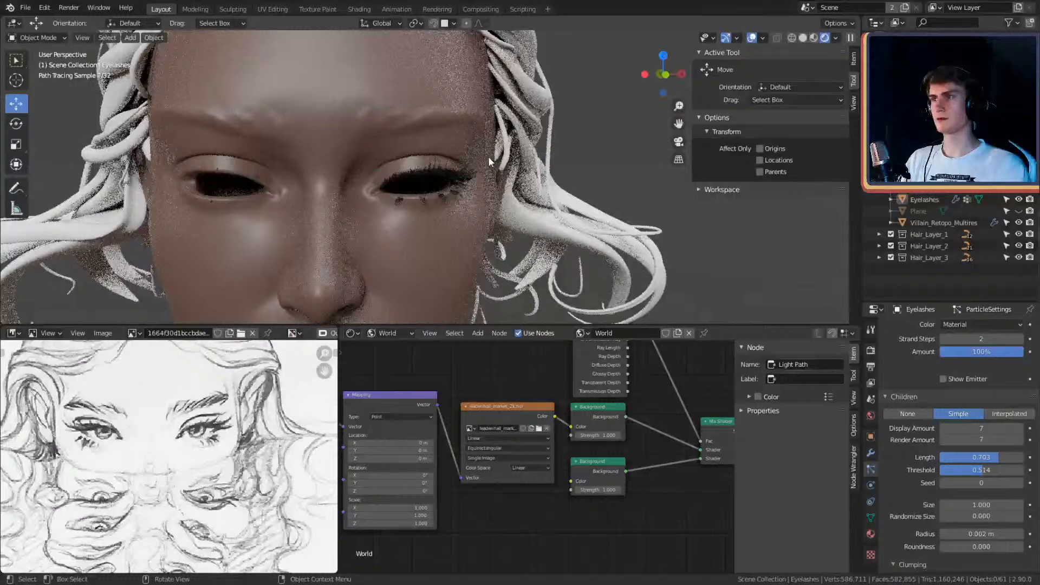
pyautogui.moveTo(489, 156); pyautogui.dragTo(490, 161, button='middle')
pyautogui.scroll(6, 490, 160)
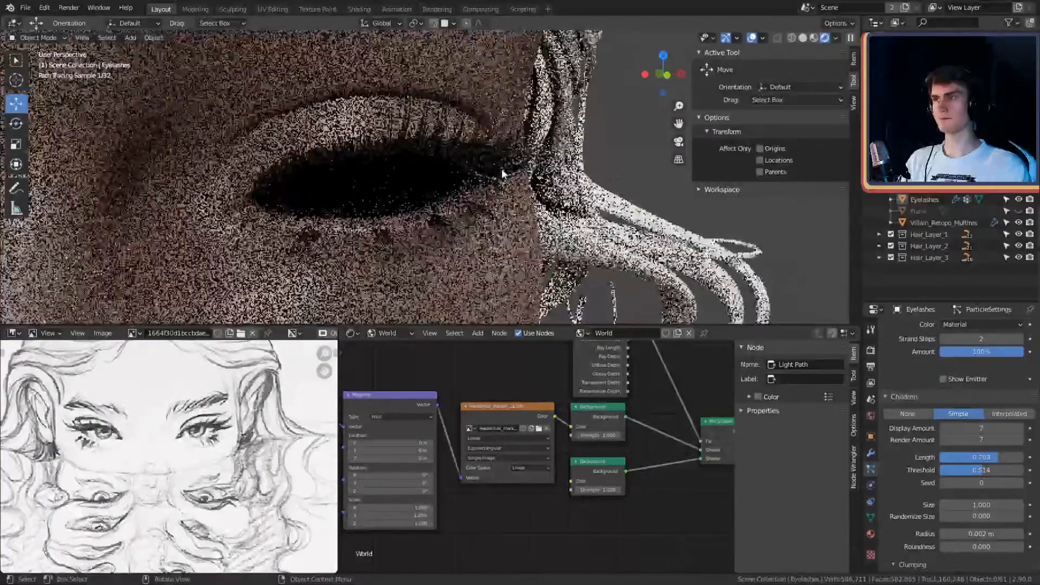
pyautogui.moveTo(512, 169); pyautogui.dragTo(534, 165, button='middle')
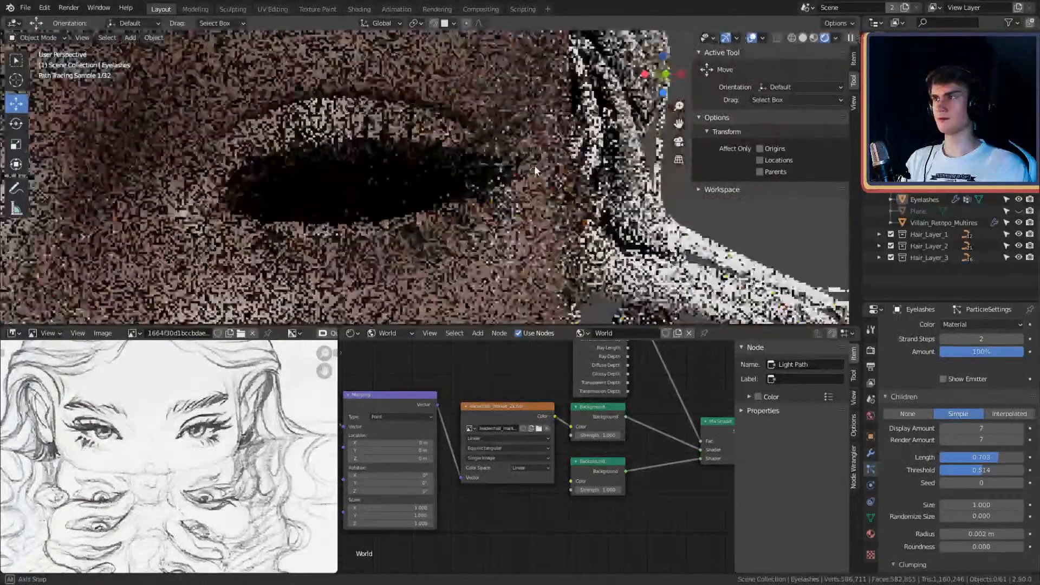
pyautogui.scroll(5, 914, 392)
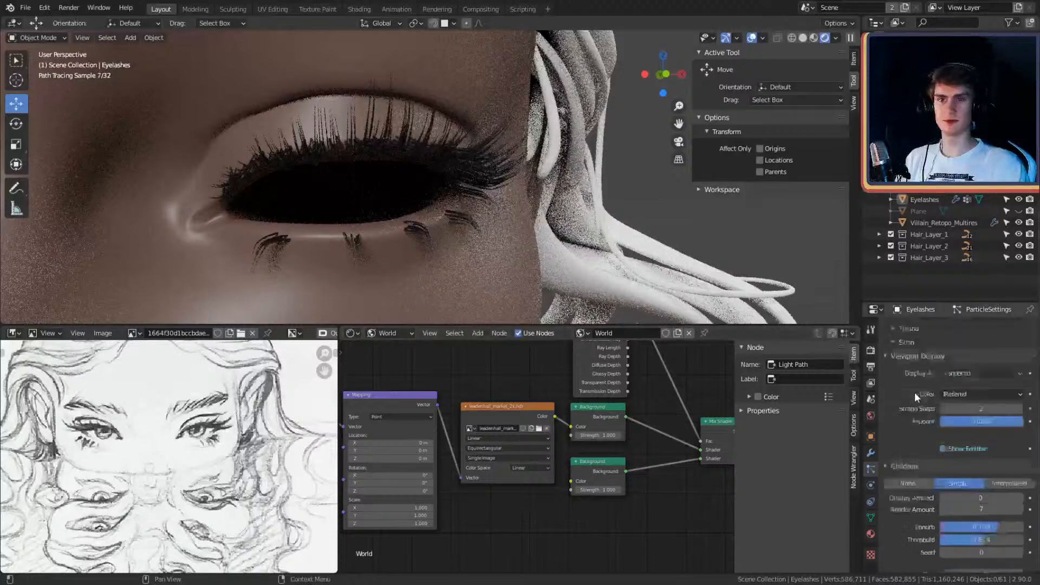
# Step: Set the eyelash particle system's viewport Strand Steps to 5 and check the rendered lashes
pyautogui.click(964, 454)
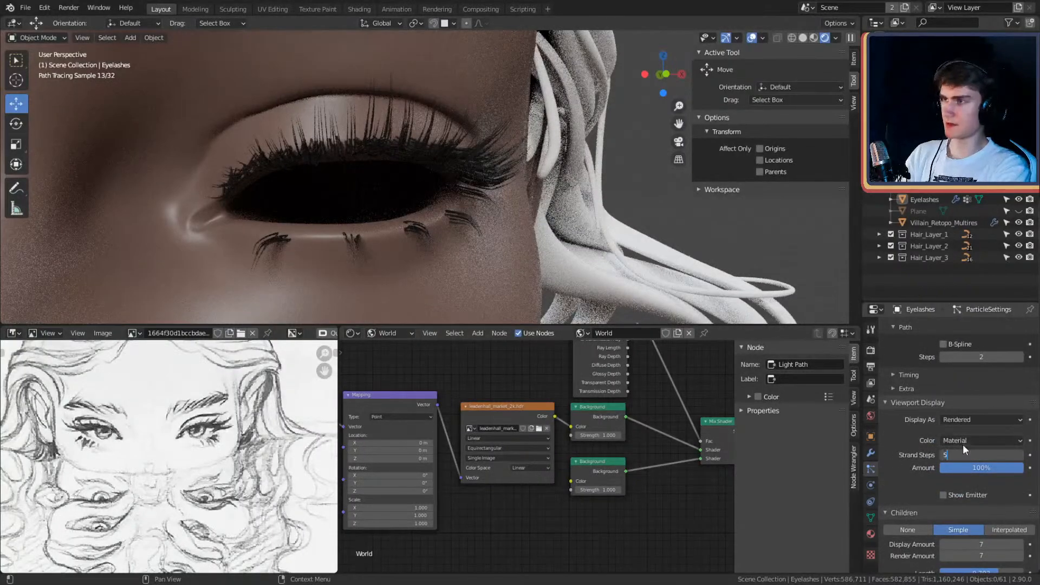
pyautogui.write('5')
pyautogui.press('Return')
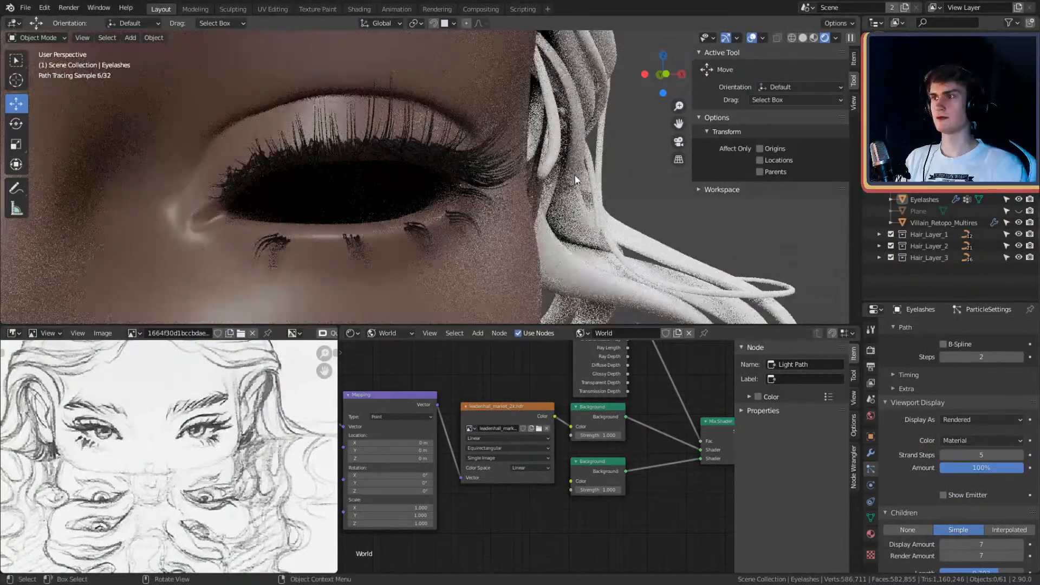
pyautogui.scroll(-4, 582, 180)
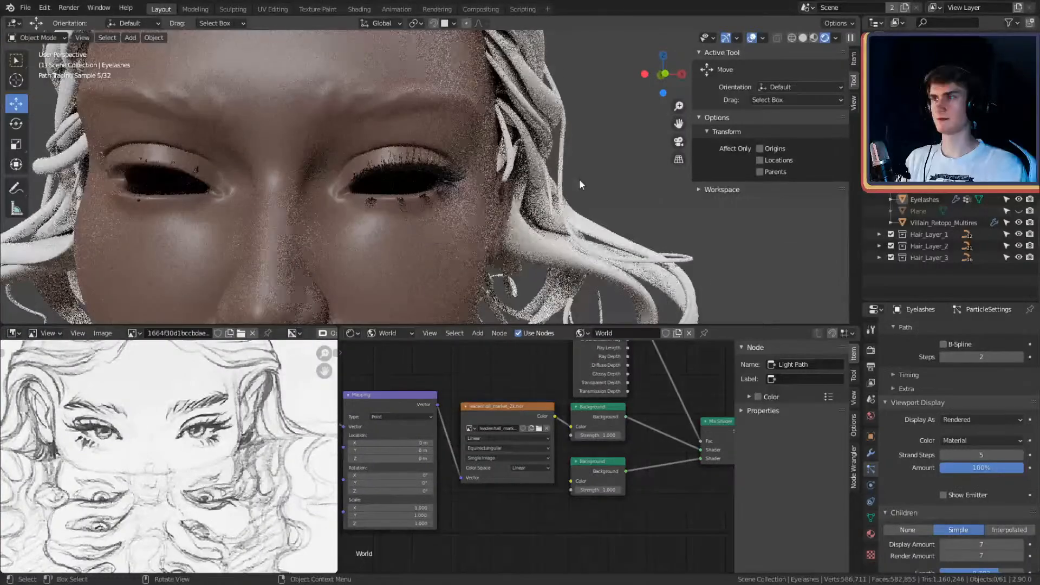
# Step: Examine the rendered upper and lower lashes from the front, comparing full-face and close-up views
pyautogui.scroll(-4, 581, 184)
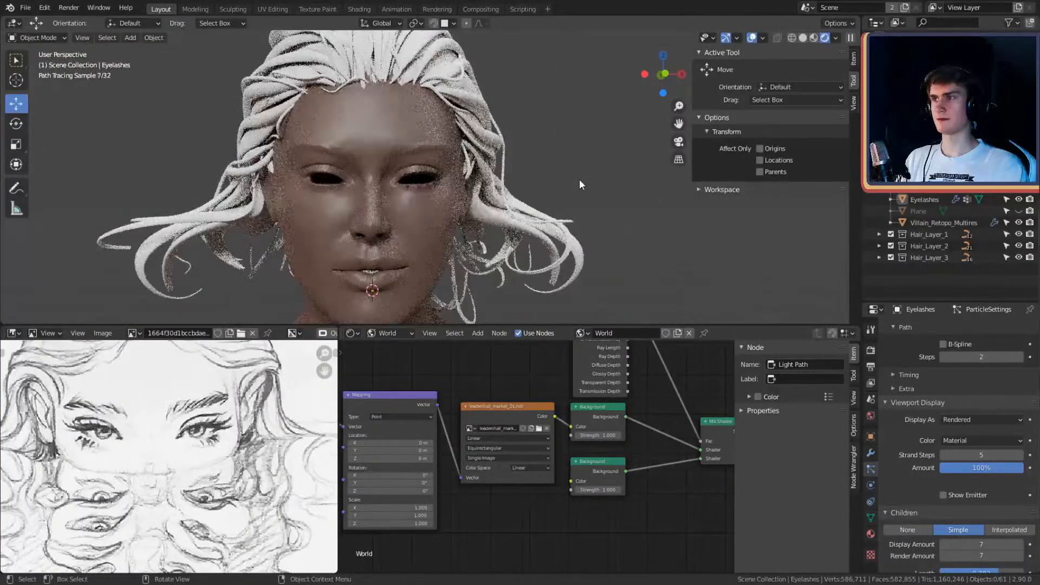
pyautogui.scroll(6, 577, 187)
pyautogui.moveTo(576, 190); pyautogui.dragTo(562, 185, button='middle')
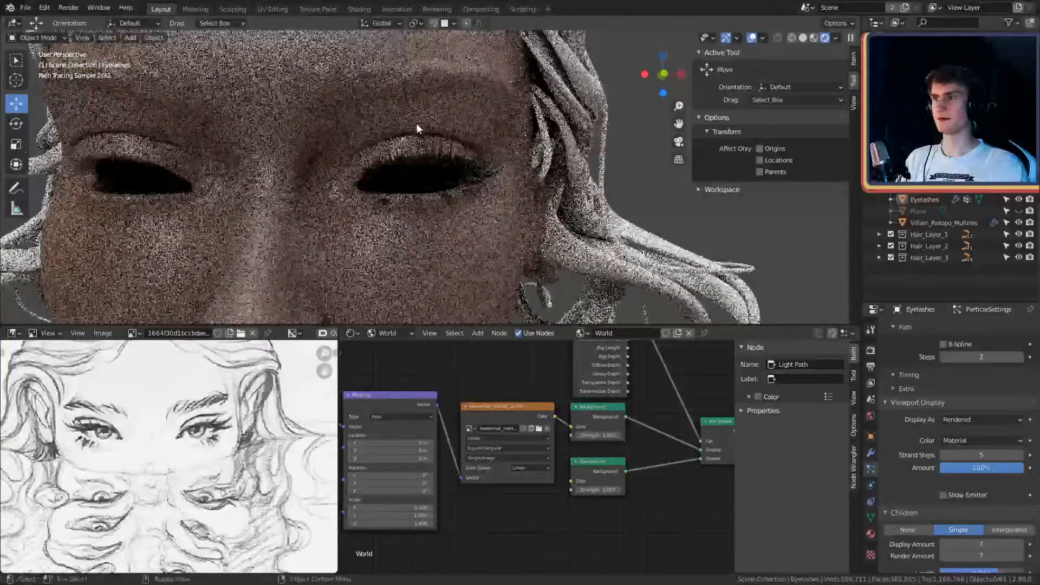
pyautogui.moveTo(462, 156); pyautogui.dragTo(456, 161, button='middle')
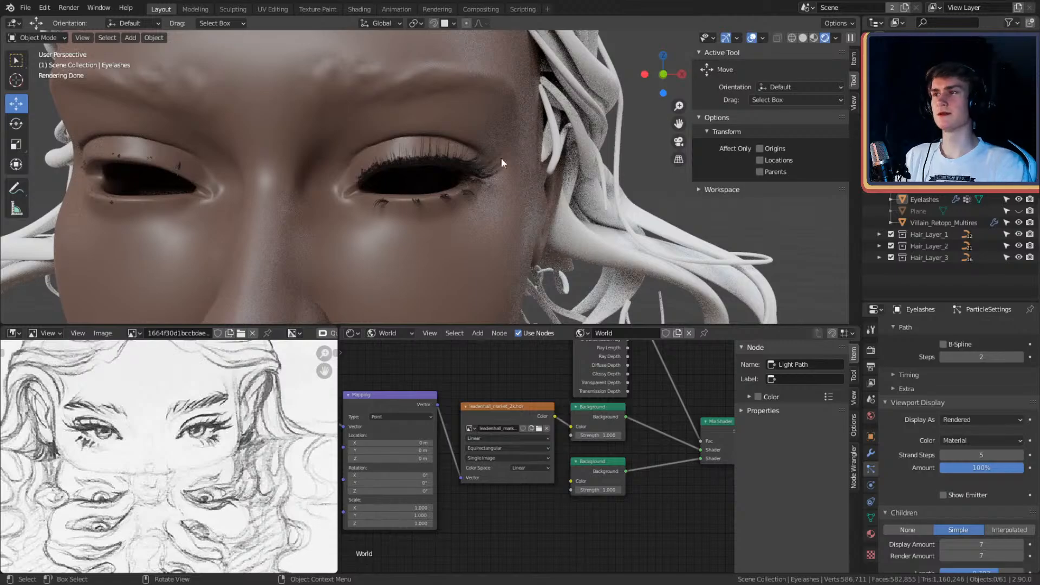
pyautogui.scroll(-5, 520, 179)
pyautogui.scroll(3, 532, 189)
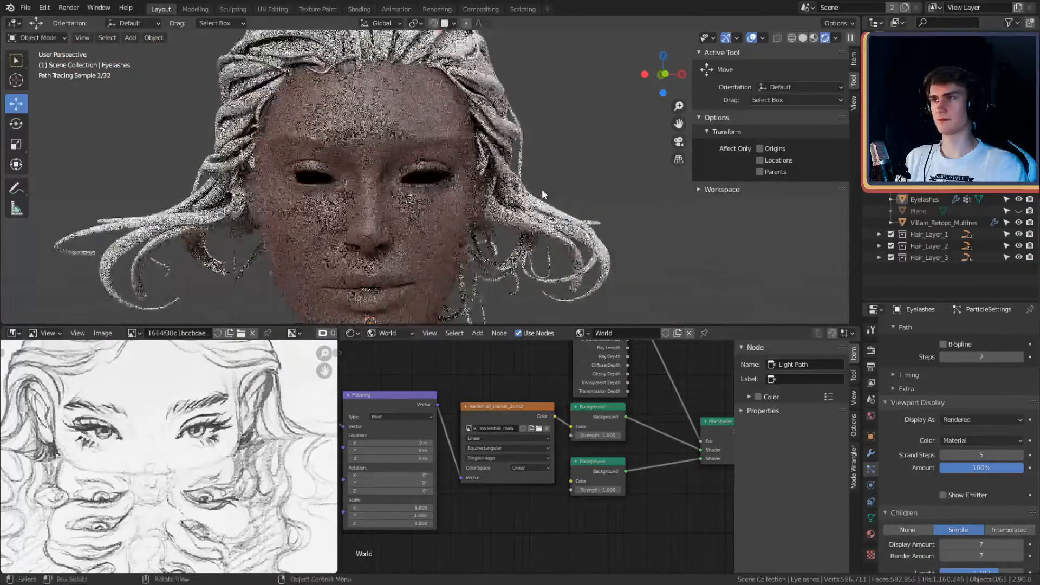
pyautogui.moveTo(541, 188)
pyautogui.mouseDown(button='middle')
pyautogui.moveTo(648, 206)
pyautogui.moveTo(447, 213)
pyautogui.moveTo(499, 210)
pyautogui.moveTo(449, 202)
pyautogui.moveTo(544, 186)
pyautogui.moveTo(515, 179)
pyautogui.mouseUp(button='middle')
pyautogui.scroll(7, 572, 197)
pyautogui.scroll(-6, 592, 193)
pyautogui.scroll(3, 550, 184)
pyautogui.scroll(2, 535, 202)
# Step: Switch the viewport to Solid shading and put the Eyelashes object into Particle Edit mode
pyautogui.press('z')
pyautogui.click(550, 196)
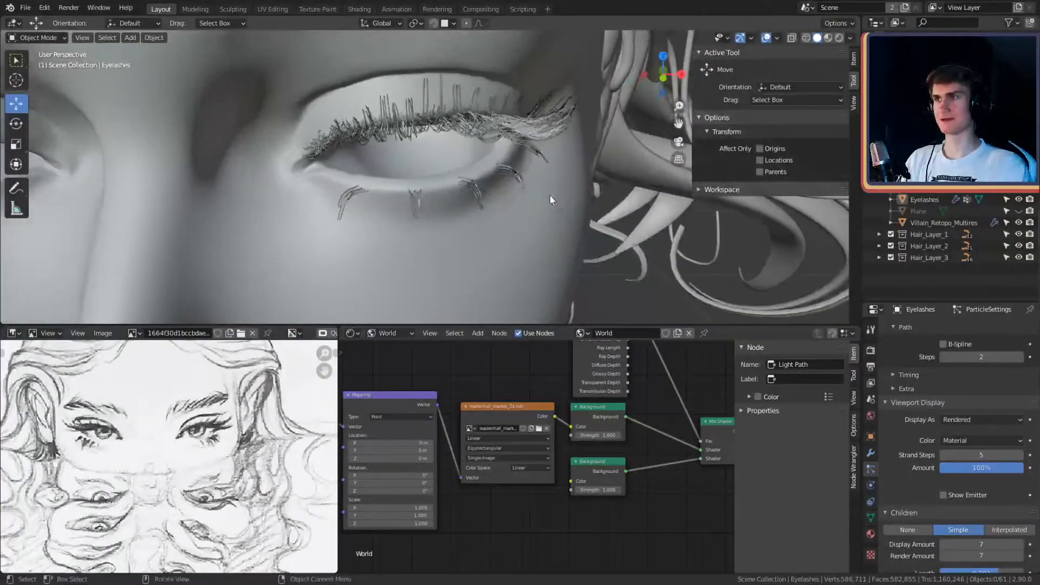
pyautogui.click(477, 182)
pyautogui.click(38, 38)
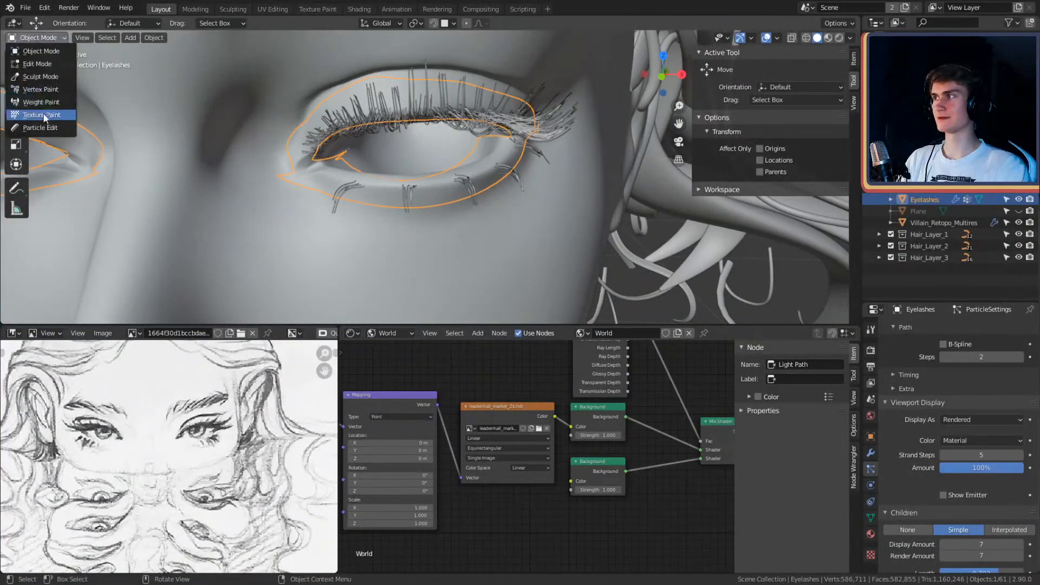
pyautogui.click(34, 121)
# Step: Select the whole innermost guide strand on the lower lid and delete it as a particle
pyautogui.scroll(4, 568, 196)
pyautogui.scroll(-3, 479, 192)
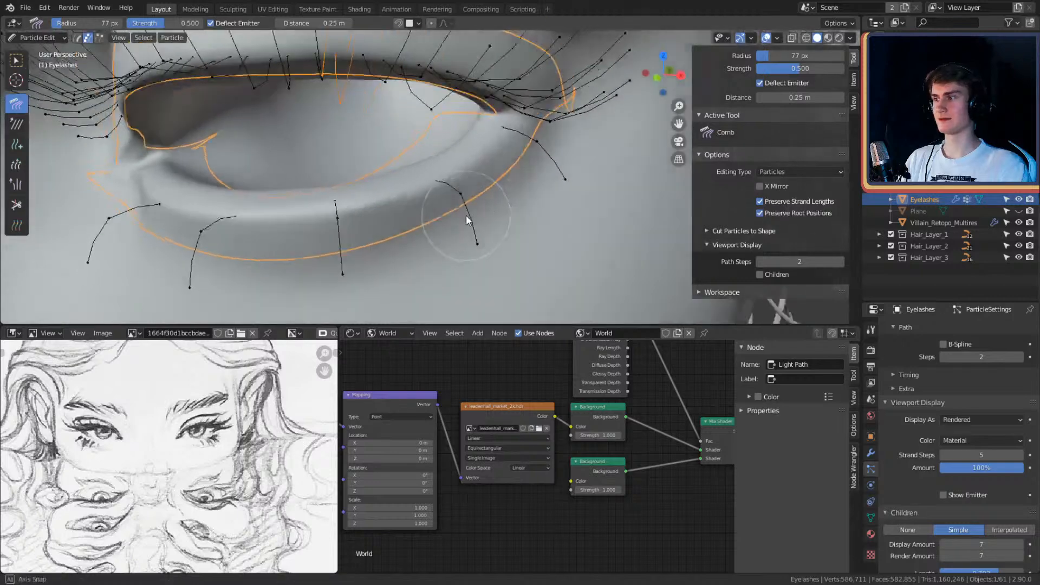
pyautogui.moveTo(466, 216); pyautogui.dragTo(330, 212, button='middle')
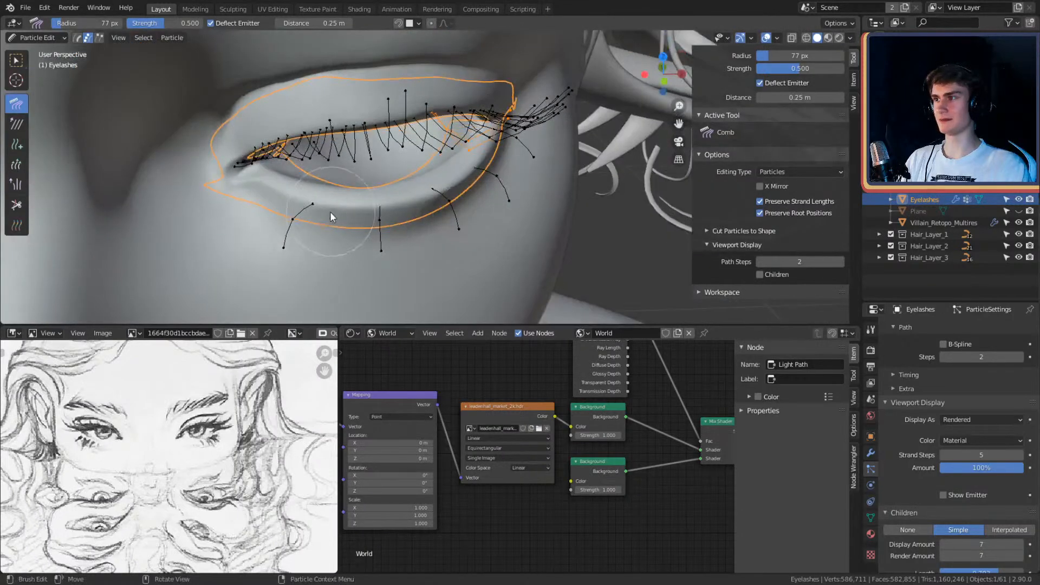
pyautogui.scroll(5, 430, 214)
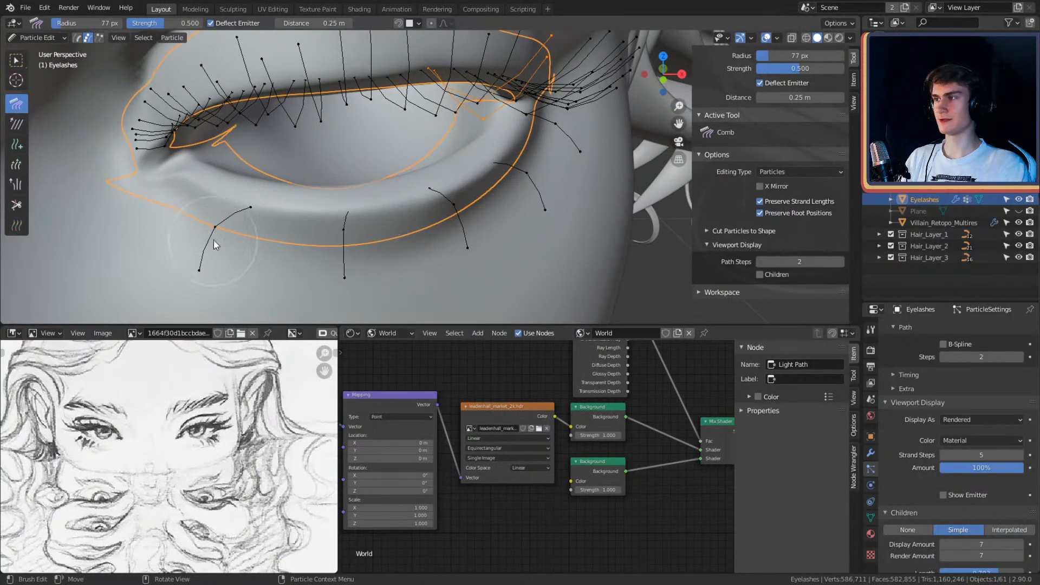
pyautogui.hotkey('alt', 'a')
pyautogui.press('l')
pyautogui.press('x')
pyautogui.click(212, 226)
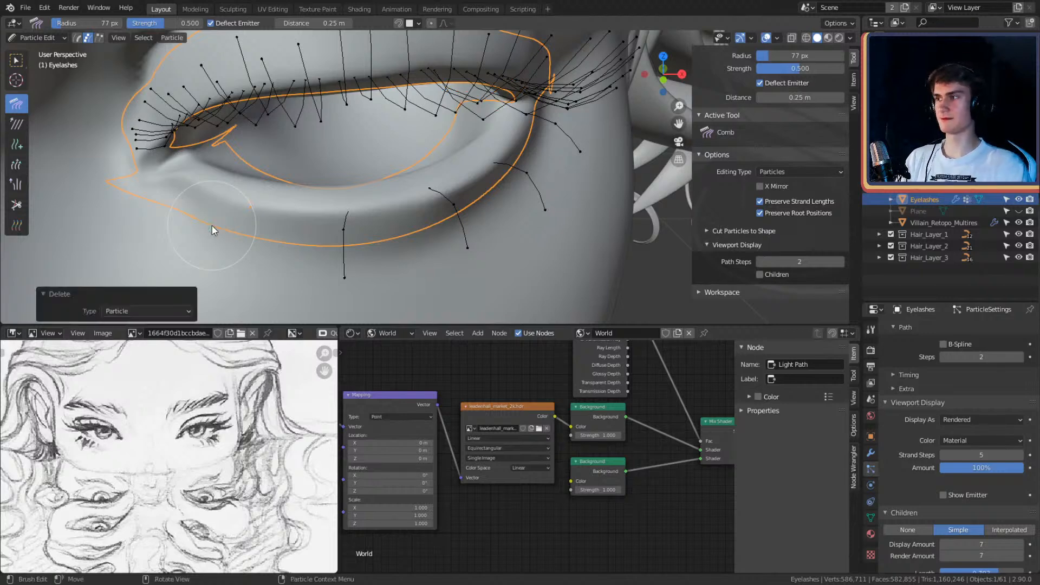
# Step: Add new guide strands along the lower lid between the existing ones, using the Add brush at 13 px radius
pyautogui.moveTo(212, 225); pyautogui.dragTo(346, 192, button='middle')
pyautogui.click(17, 144)
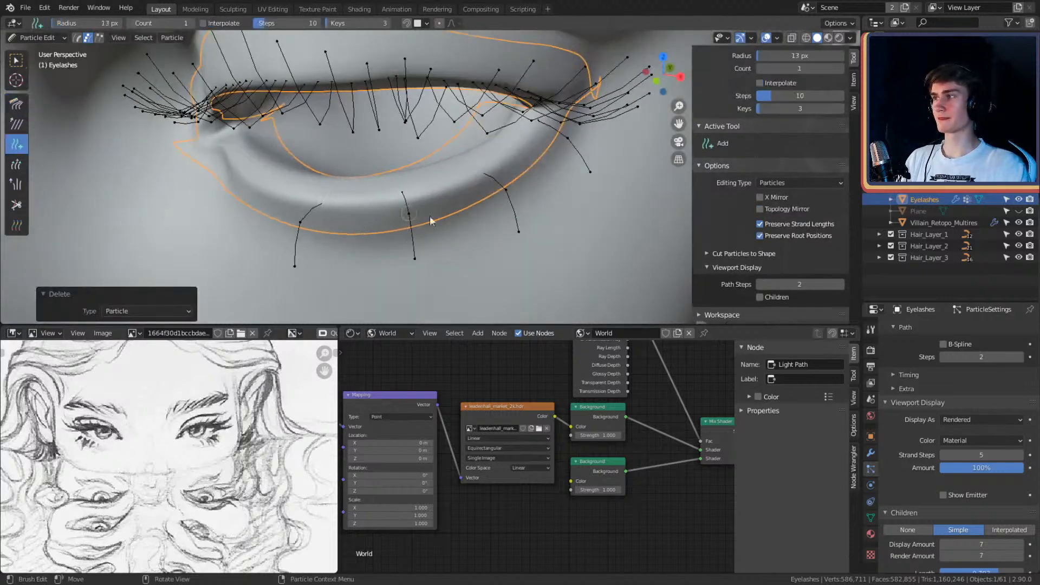
pyautogui.moveTo(430, 216); pyautogui.dragTo(463, 190, button='middle')
pyautogui.click(484, 142)
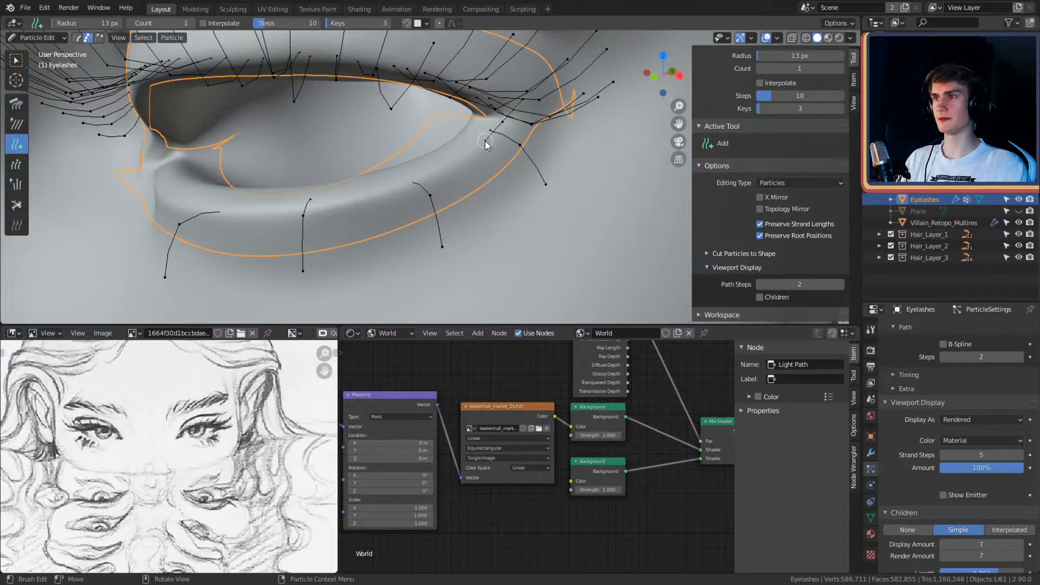
pyautogui.moveTo(466, 184); pyautogui.dragTo(471, 185, button='middle')
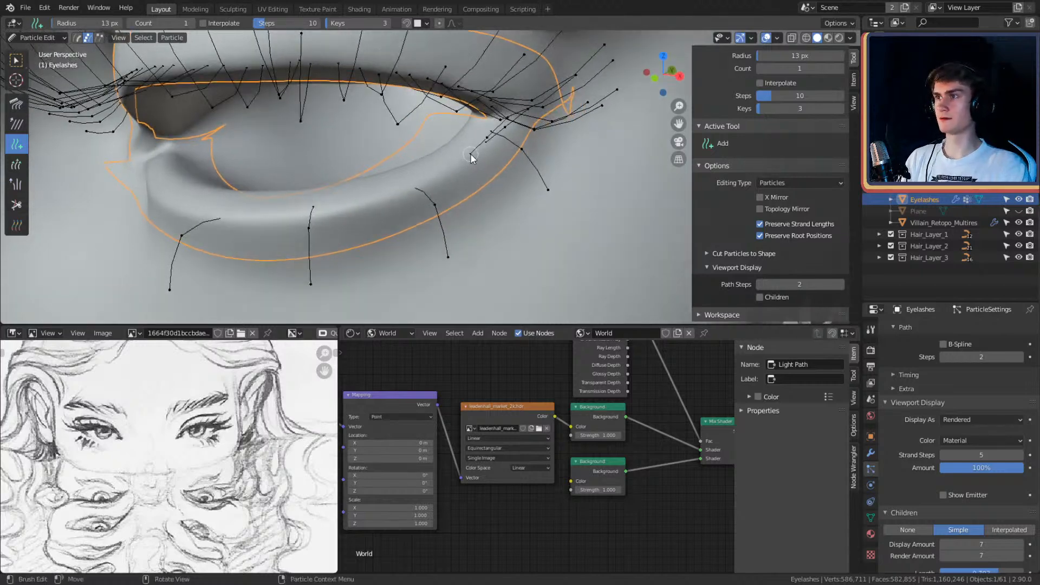
pyautogui.click(443, 177)
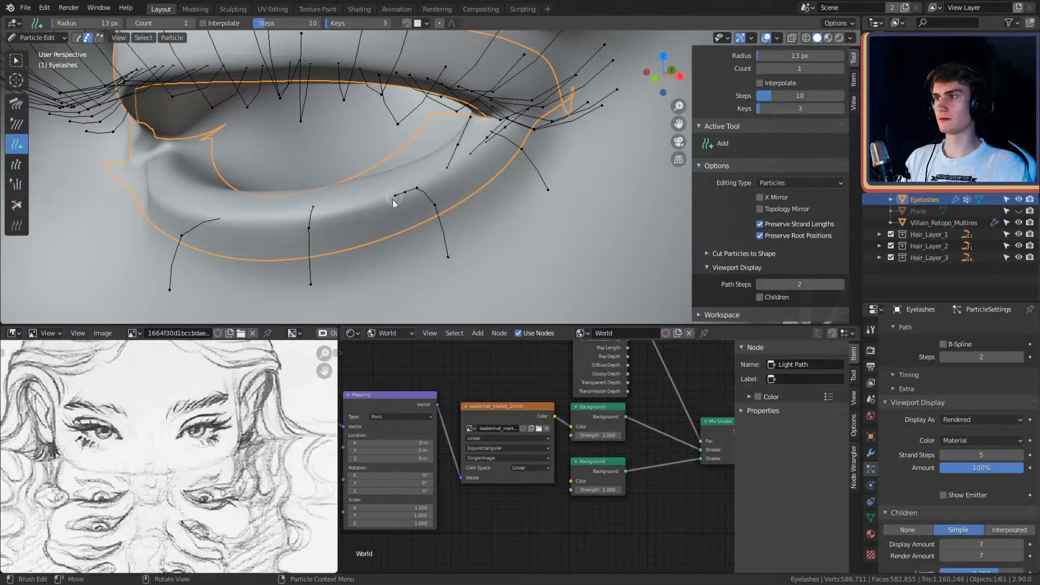
pyautogui.moveTo(328, 210); pyautogui.dragTo(520, 116, button='middle')
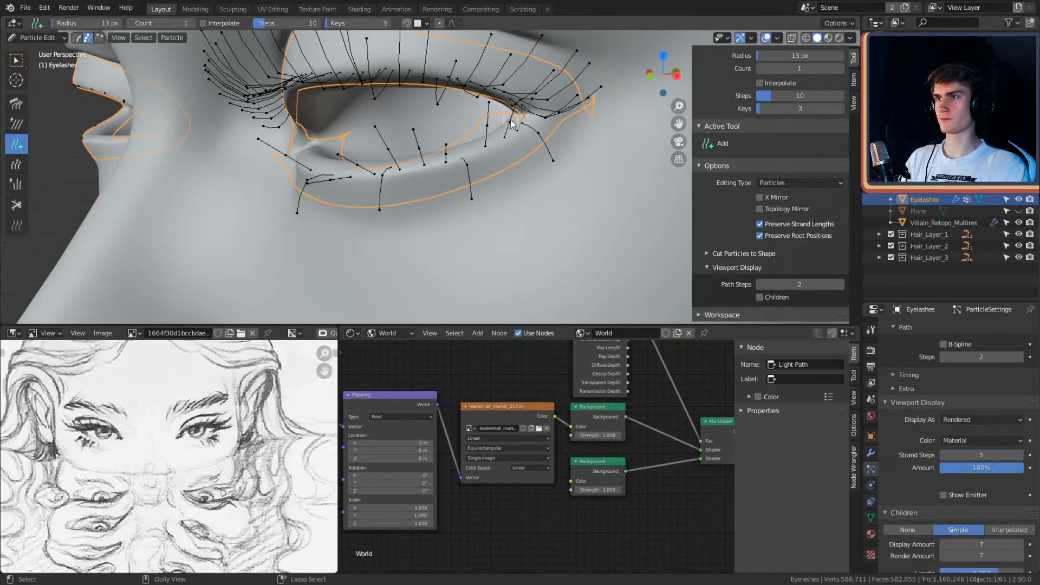
# Step: Lasso-select the newly added lower-lid strands and comb them outward and down with the 77 px brush
pyautogui.moveTo(415, 129)
pyautogui.mouseDown()
pyautogui.moveTo(375, 131)
pyautogui.moveTo(344, 157)
pyautogui.moveTo(289, 157)
pyautogui.mouseUp()
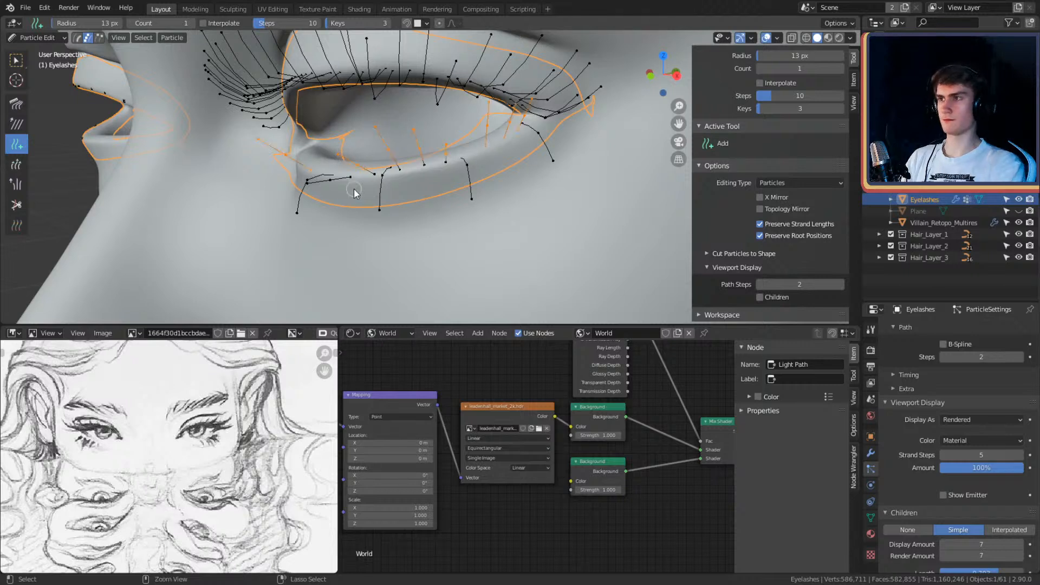
pyautogui.click(16, 103)
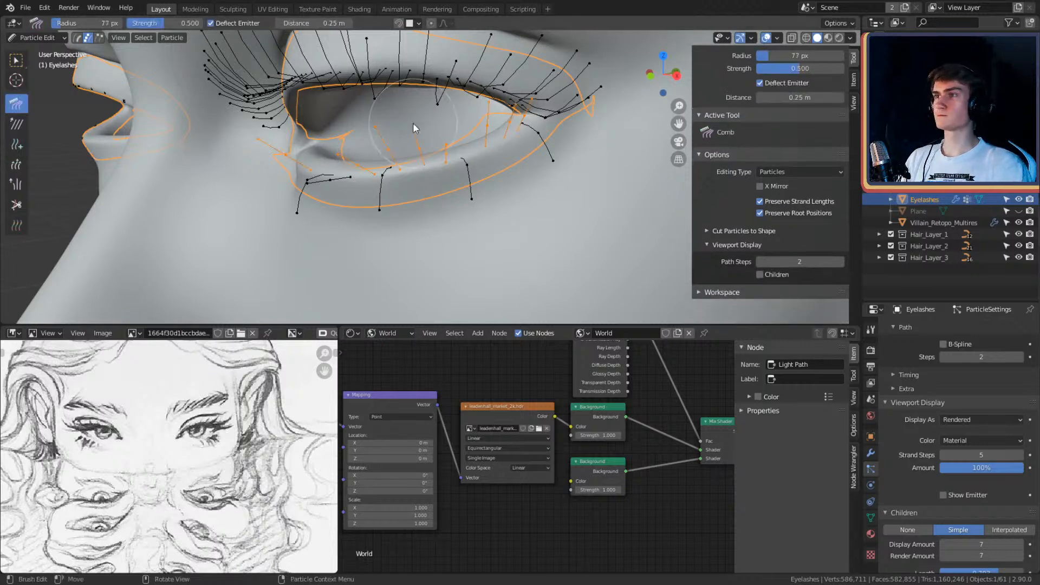
pyautogui.moveTo(412, 123); pyautogui.dragTo(491, 113, button='middle')
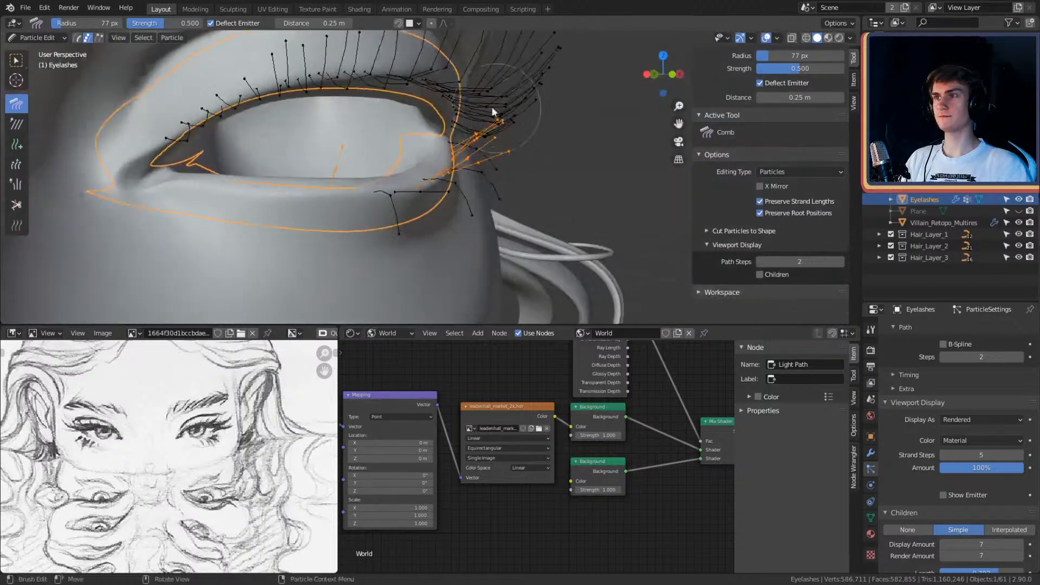
pyautogui.moveTo(558, 184)
pyautogui.mouseDown(button='middle')
pyautogui.moveTo(518, 103)
pyautogui.moveTo(538, 155)
pyautogui.moveTo(552, 110)
pyautogui.moveTo(326, 114)
pyautogui.mouseUp(button='middle')
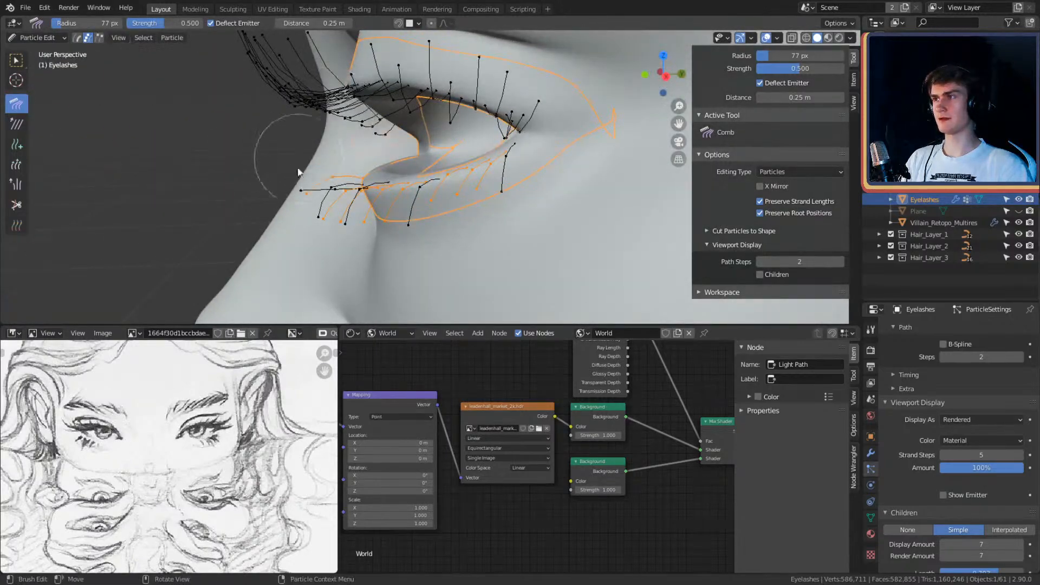
# Step: Select the single lower-lid strand sticking straight out and comb it down in line with its neighbours
pyautogui.moveTo(302, 175)
pyautogui.mouseDown(button='middle')
pyautogui.moveTo(520, 139)
pyautogui.moveTo(547, 121)
pyautogui.moveTo(599, 195)
pyautogui.moveTo(544, 161)
pyautogui.mouseUp(button='middle')
pyautogui.click(544, 163)
pyautogui.press('l')
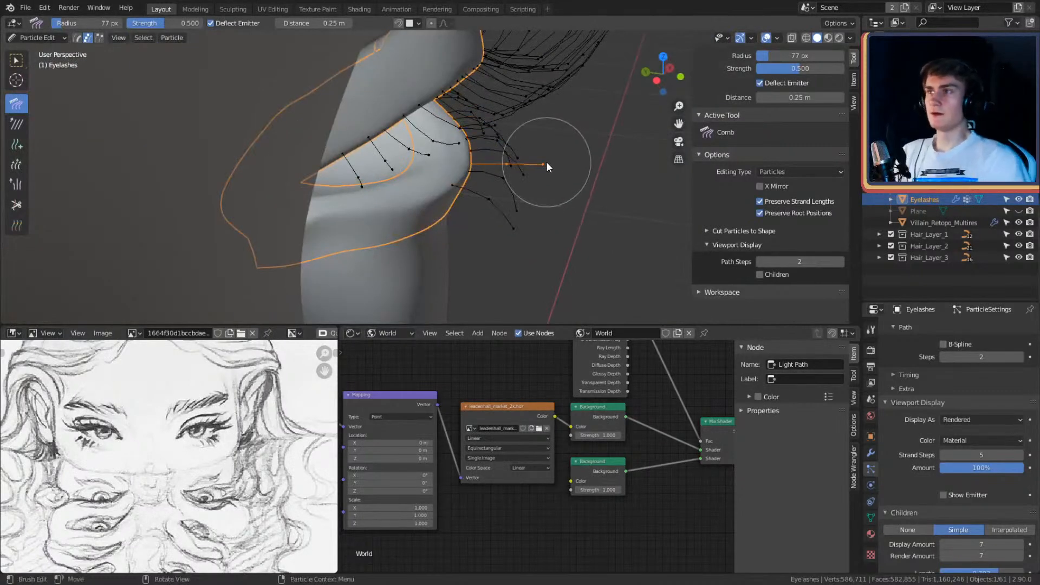
pyautogui.moveTo(546, 161); pyautogui.dragTo(492, 155, button='middle')
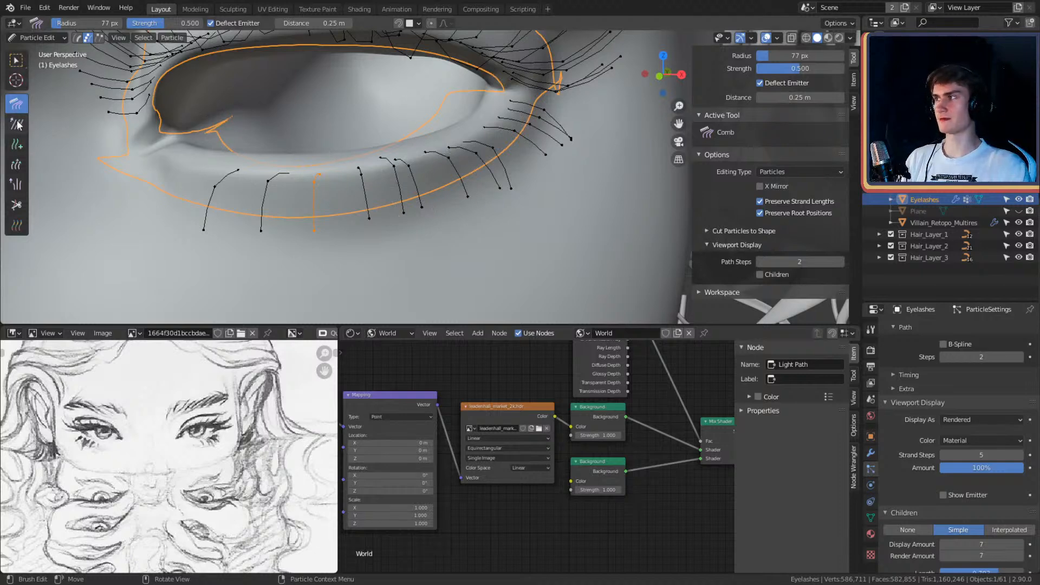
# Step: Set the Length brush to Shrink and select all the lower-lid strands along their full length
pyautogui.click(16, 164)
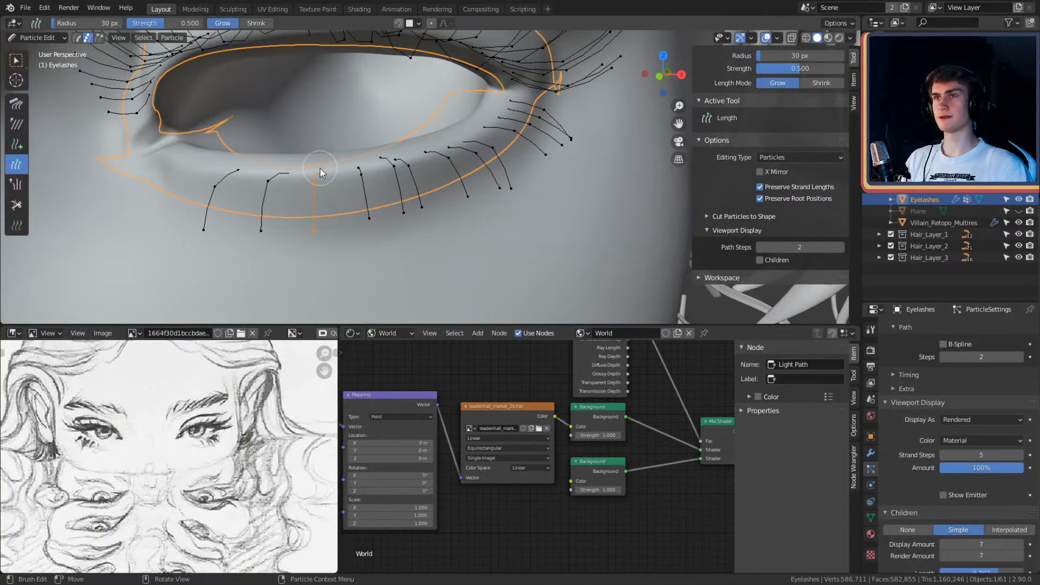
pyautogui.click(819, 83)
pyautogui.moveTo(448, 180); pyautogui.dragTo(210, 177, button='middle')
pyautogui.press('a')
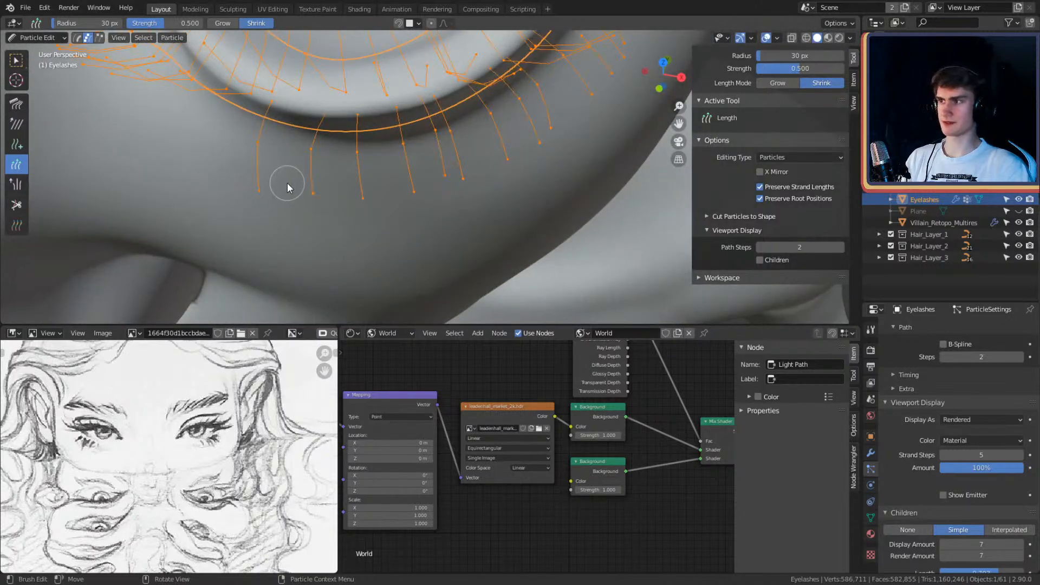
pyautogui.hotkey('alt', 'a')
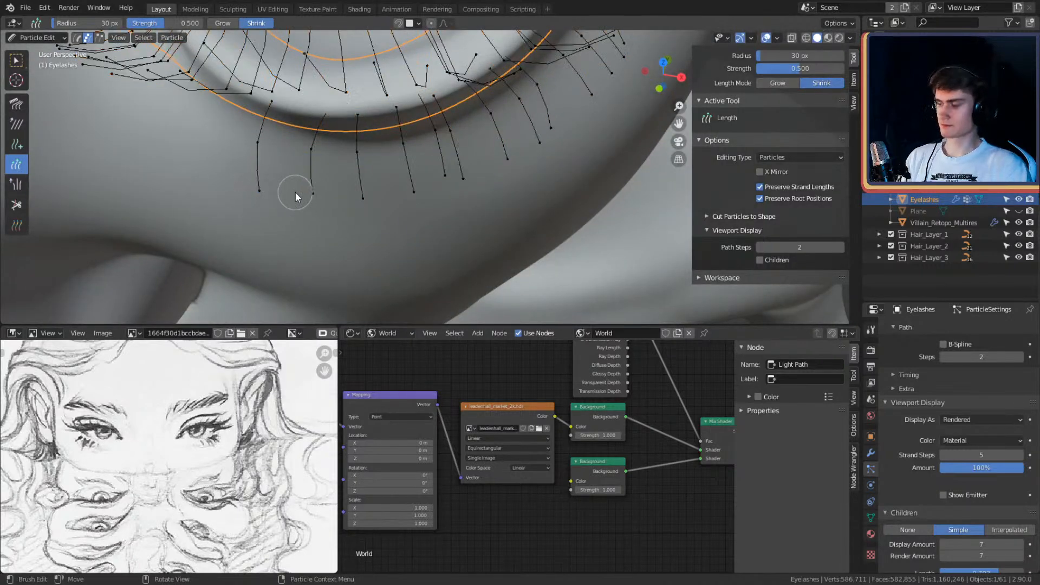
pyautogui.moveTo(295, 191); pyautogui.dragTo(421, 168, button='middle')
pyautogui.press('c')
pyautogui.moveTo(580, 59)
pyautogui.mouseDown()
pyautogui.moveTo(569, 87)
pyautogui.moveTo(284, 184)
pyautogui.mouseUp()
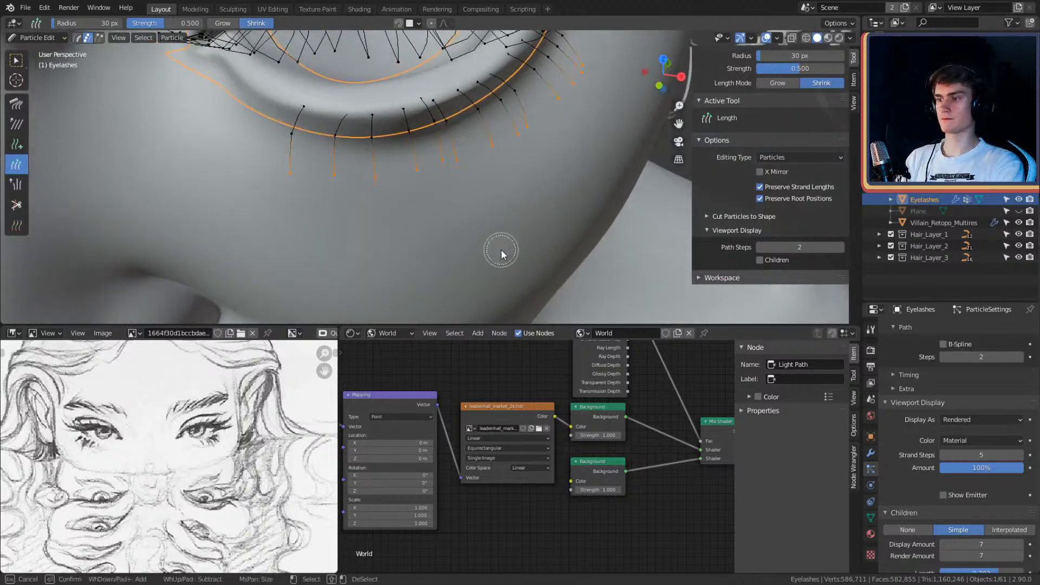
pyautogui.press('Escape')
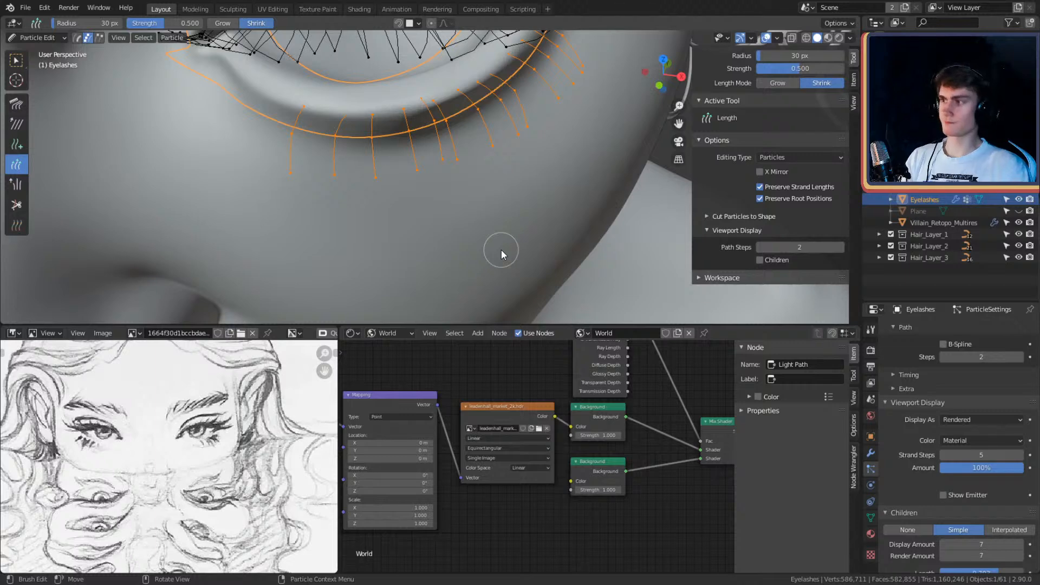
# Step: Shorten the selected lower-lid lashes along the whole lid with the 30 px Length brush at 0.500 strength
pyautogui.moveTo(406, 164); pyautogui.dragTo(406, 193, button='middle')
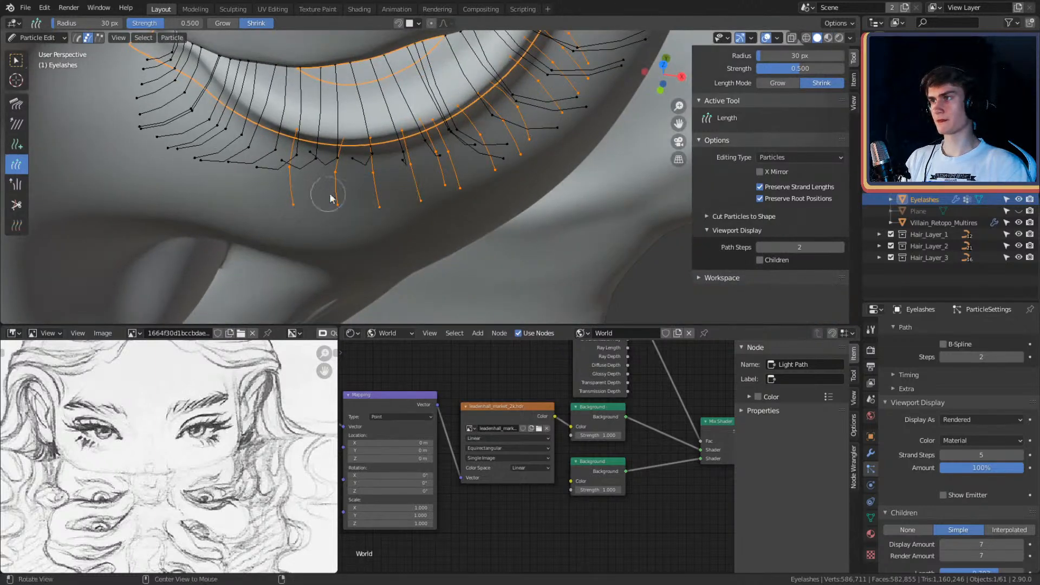
pyautogui.moveTo(329, 197); pyautogui.dragTo(321, 185, button='middle')
pyautogui.moveTo(386, 196); pyautogui.dragTo(399, 174, button='middle')
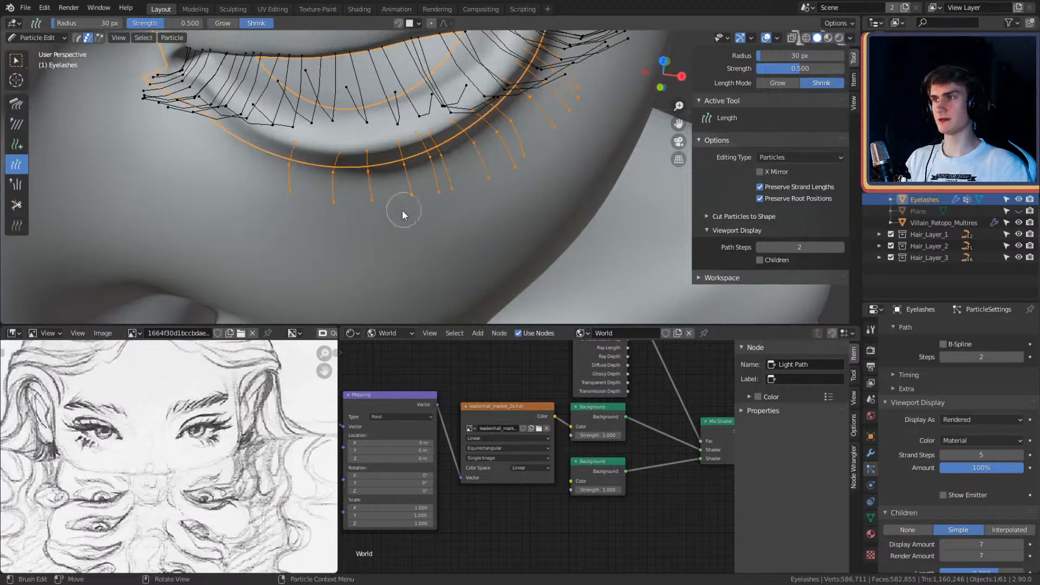
pyautogui.moveTo(290, 196)
pyautogui.mouseDown(button='middle')
pyautogui.moveTo(385, 158)
pyautogui.moveTo(416, 151)
pyautogui.moveTo(400, 168)
pyautogui.moveTo(418, 174)
pyautogui.moveTo(512, 142)
pyautogui.moveTo(502, 144)
pyautogui.moveTo(539, 174)
pyautogui.mouseUp(button='middle')
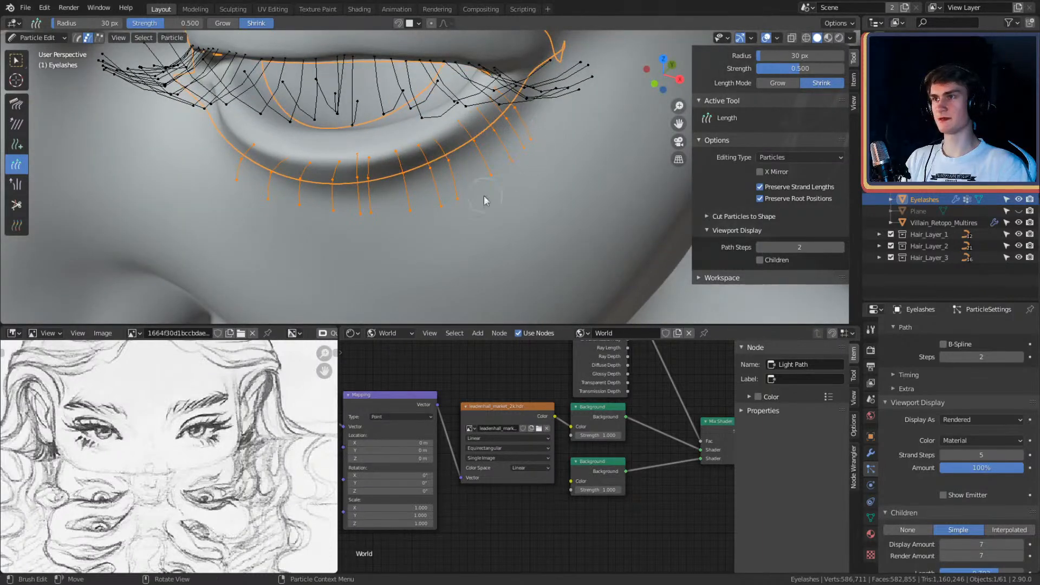
pyautogui.keyDown('alt'); pyautogui.moveTo(431, 163); pyautogui.dragTo(473, 171); pyautogui.keyUp('alt')
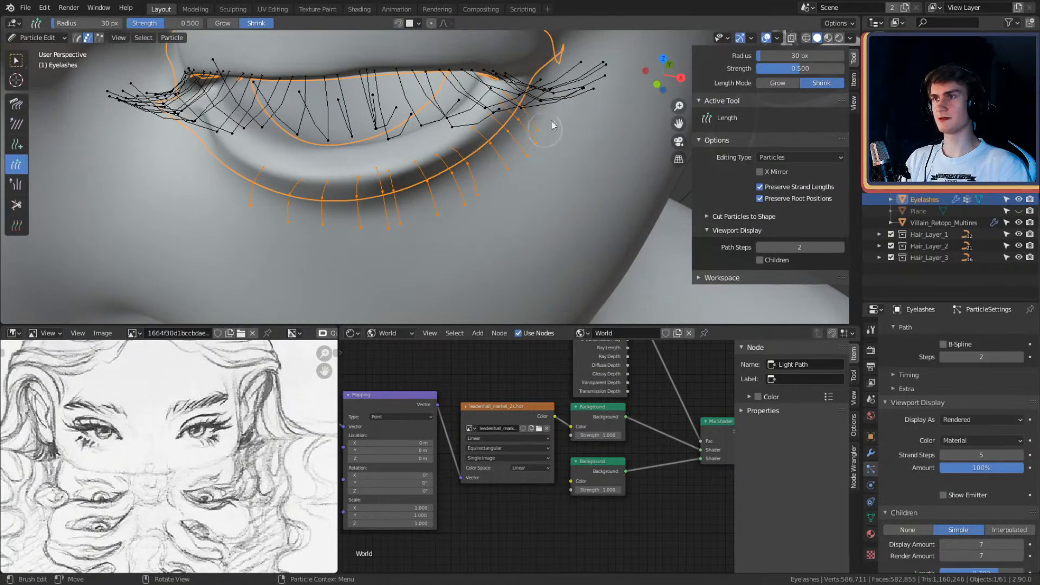
pyautogui.moveTo(552, 124); pyautogui.dragTo(543, 162, button='middle')
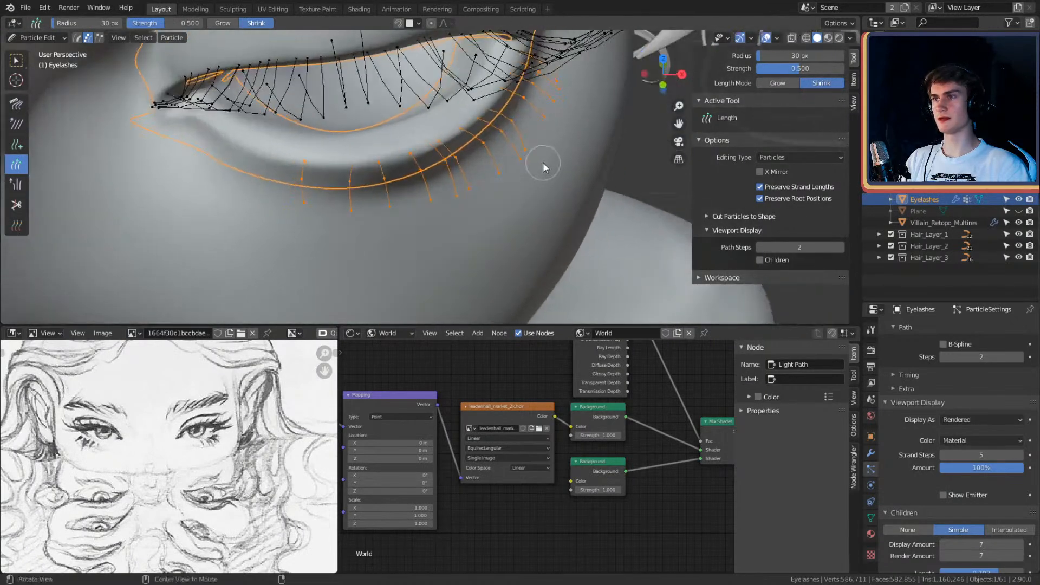
pyautogui.moveTo(459, 200); pyautogui.dragTo(505, 199, button='middle')
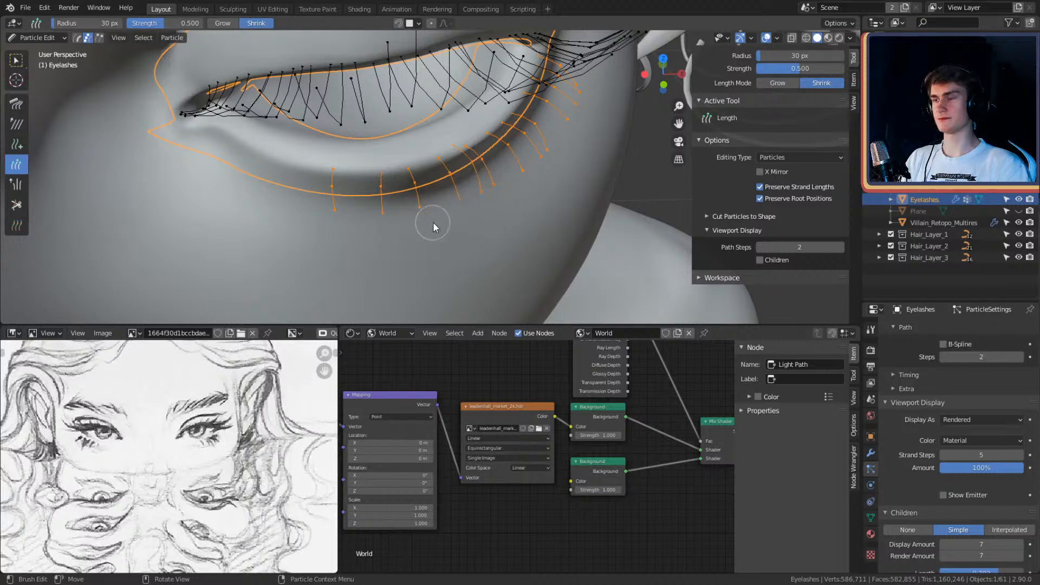
pyautogui.moveTo(434, 222)
pyautogui.mouseDown(button='middle')
pyautogui.moveTo(443, 102)
pyautogui.moveTo(467, 187)
pyautogui.moveTo(450, 182)
pyautogui.moveTo(493, 138)
pyautogui.moveTo(471, 126)
pyautogui.mouseUp(button='middle')
pyautogui.moveTo(421, 202); pyautogui.dragTo(393, 228, button='middle')
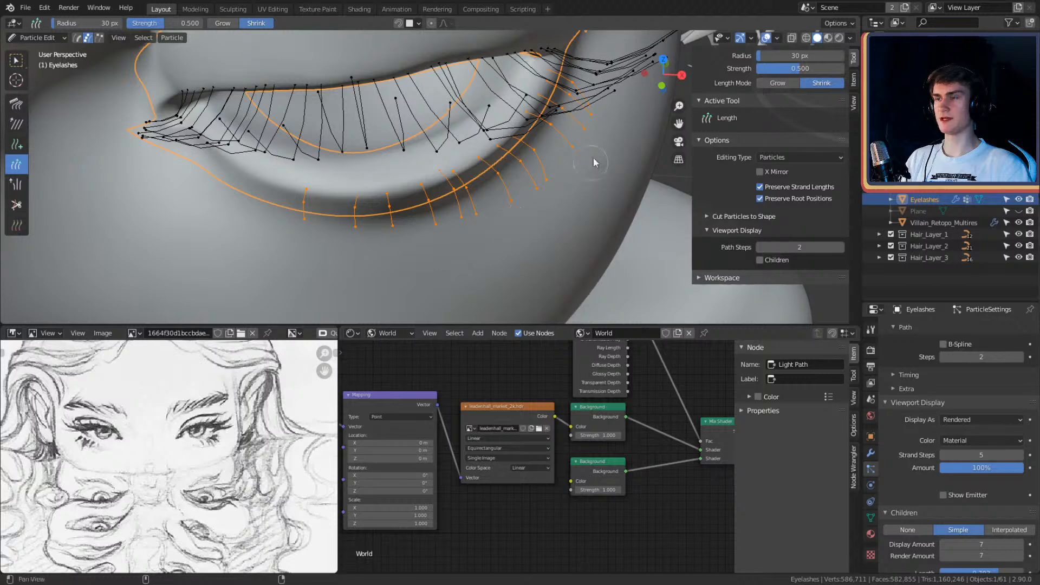
pyautogui.moveTo(596, 157); pyautogui.dragTo(578, 124, button='middle')
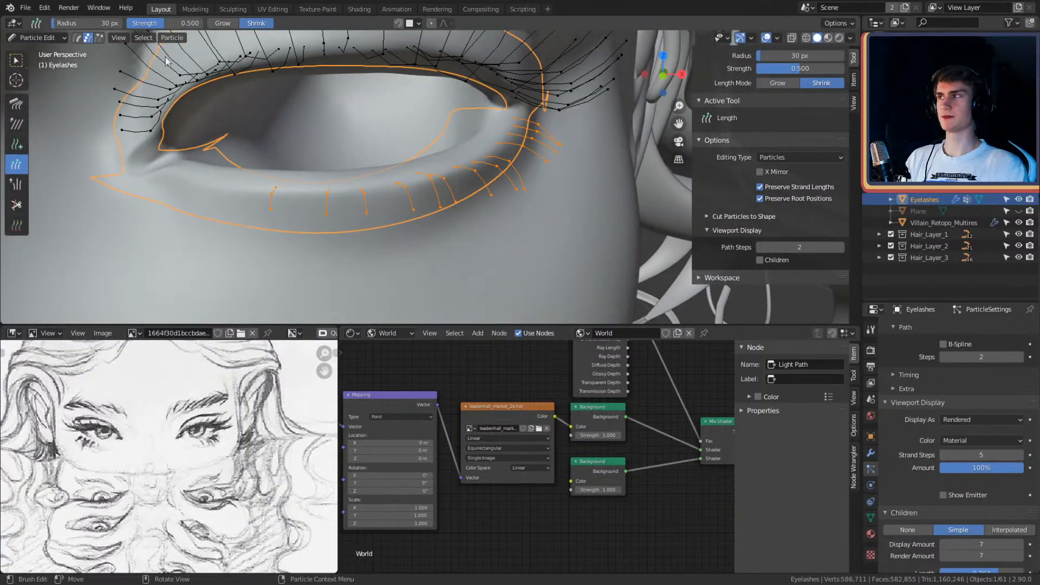
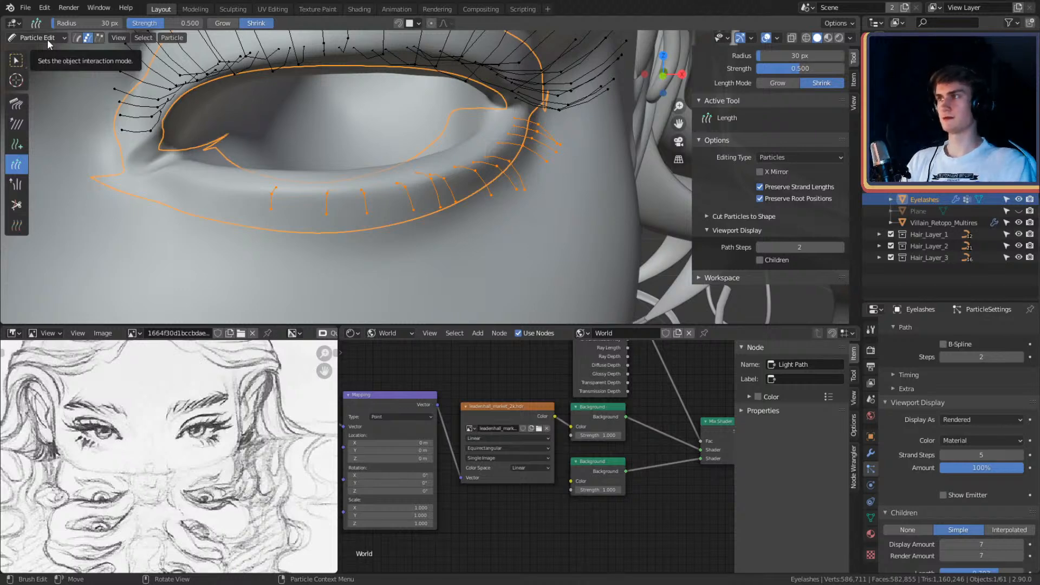
# Step: Switch to Object Mode and examine the lower-lid lashes with their child strands around the outer corner
pyautogui.click(46, 38)
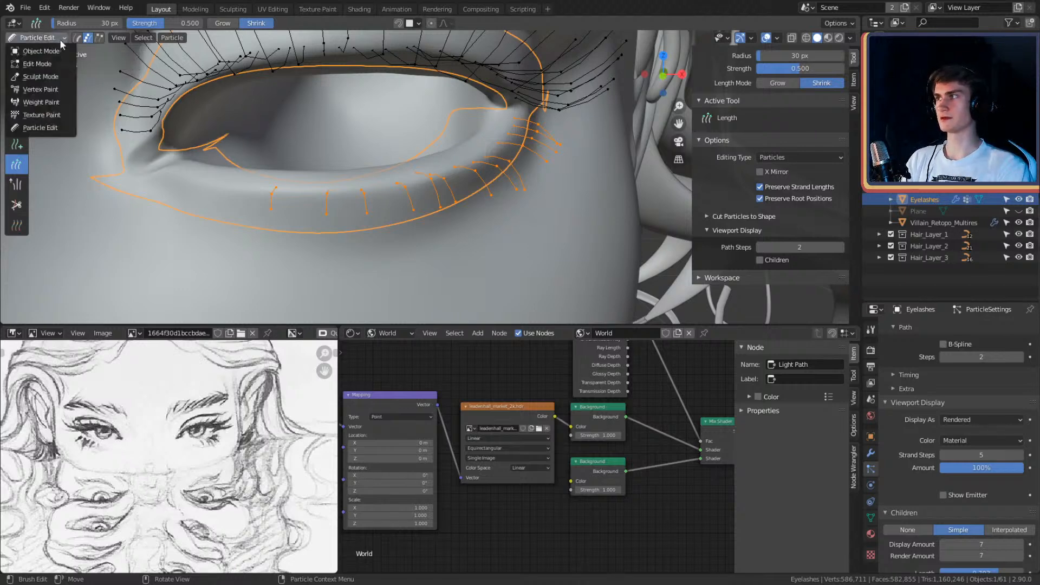
pyautogui.click(22, 50)
pyautogui.scroll(-3, 355, 152)
pyautogui.scroll(3, 356, 152)
pyautogui.moveTo(384, 190); pyautogui.dragTo(481, 170, button='middle')
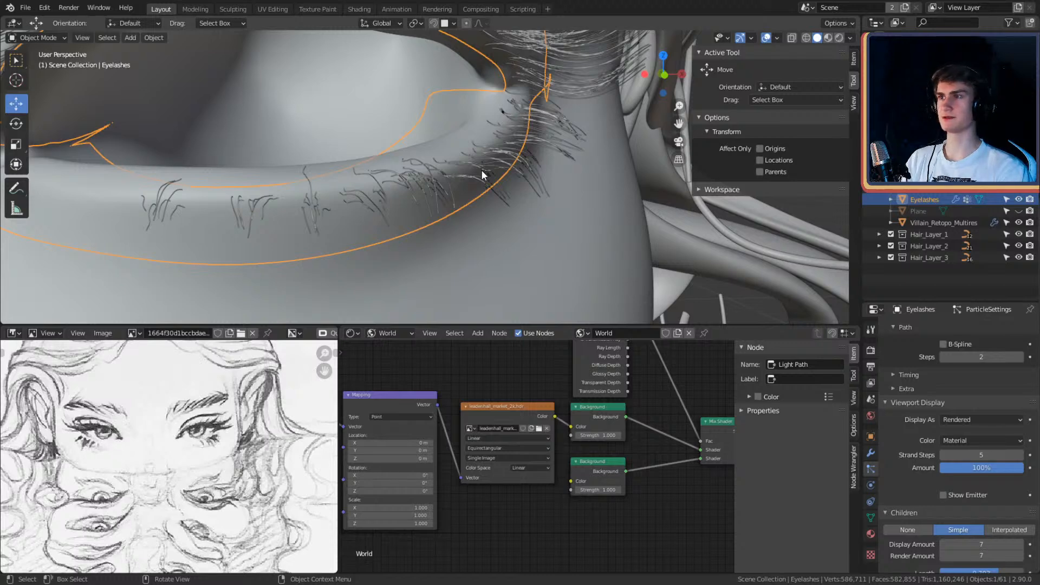
pyautogui.moveTo(481, 171); pyautogui.dragTo(452, 176, button='middle')
pyautogui.scroll(-3, 476, 196)
pyautogui.scroll(5, 475, 192)
# Step: Return to Particle Edit mode and comb the lower-lid strands at the outer corner with the 77 px Comb brush
pyautogui.click(38, 38)
pyautogui.click(40, 128)
pyautogui.scroll(2, 430, 198)
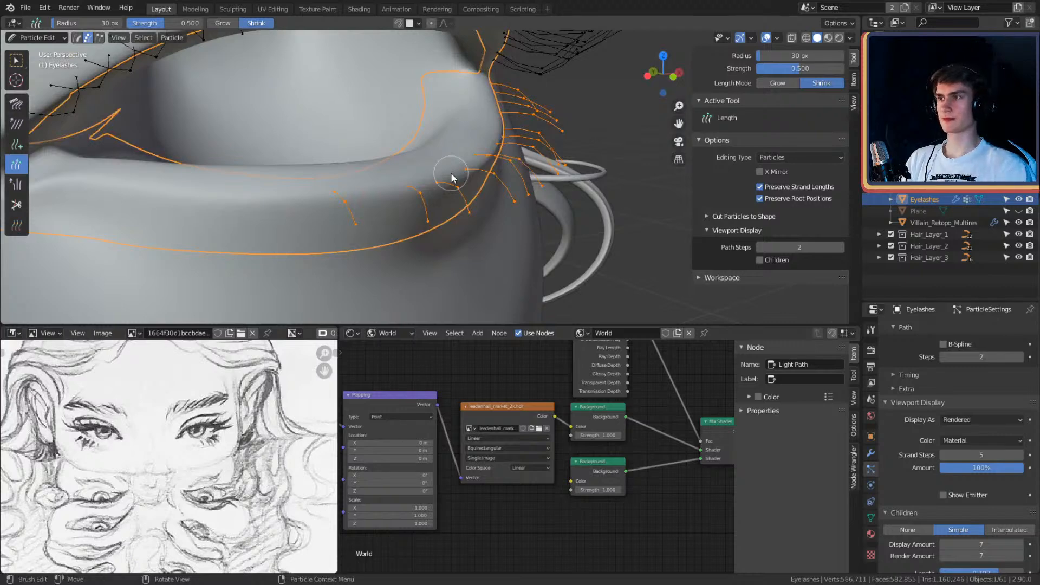
pyautogui.click(22, 107)
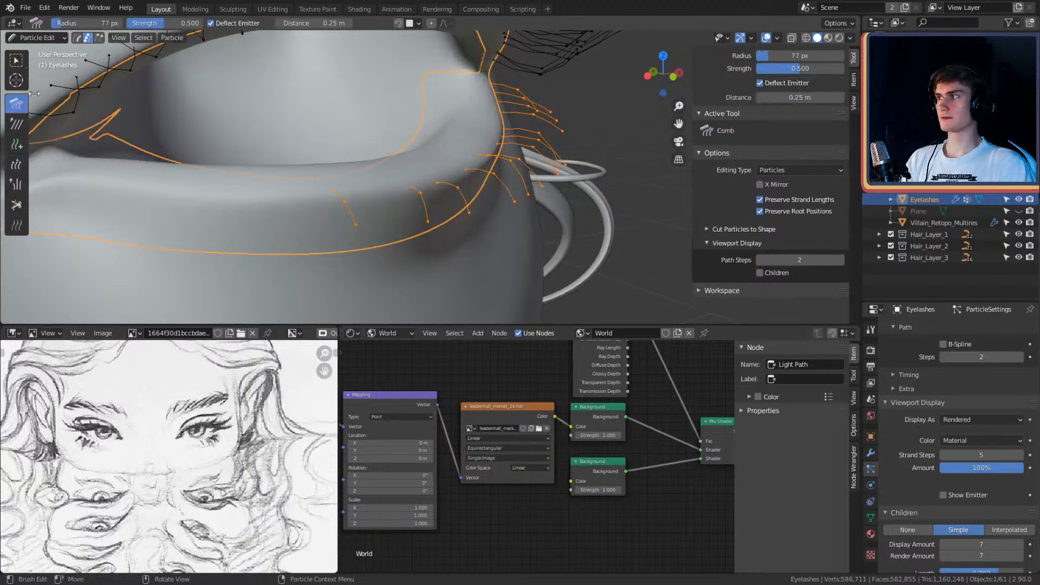
pyautogui.moveTo(325, 163)
pyautogui.mouseDown(button='middle')
pyautogui.moveTo(255, 167)
pyautogui.moveTo(336, 145)
pyautogui.moveTo(325, 174)
pyautogui.moveTo(301, 186)
pyautogui.moveTo(394, 211)
pyautogui.moveTo(399, 173)
pyautogui.moveTo(525, 154)
pyautogui.moveTo(531, 143)
pyautogui.mouseUp(button='middle')
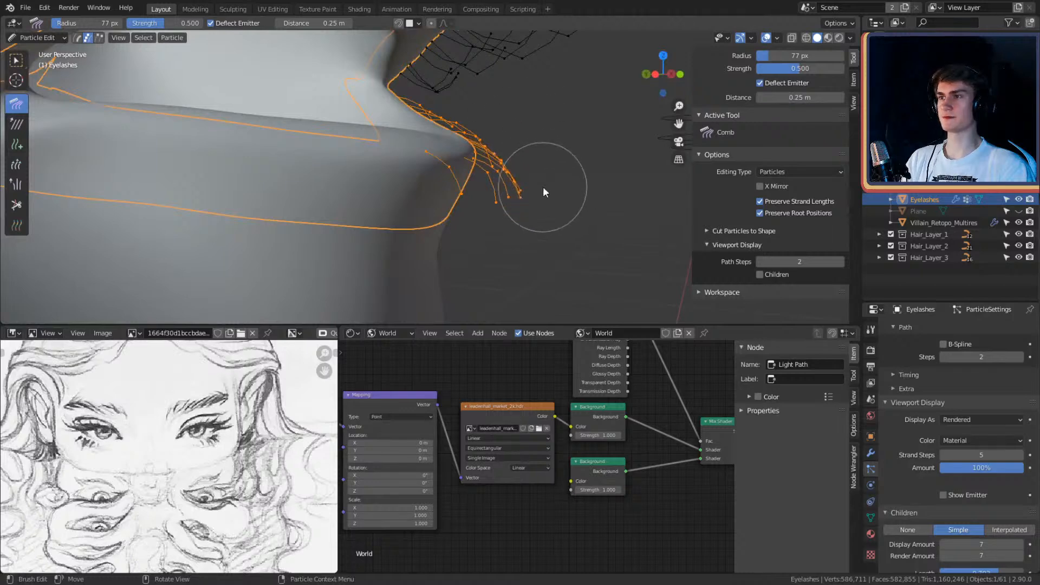
pyautogui.moveTo(552, 203)
pyautogui.mouseDown(button='middle')
pyautogui.moveTo(554, 168)
pyautogui.moveTo(525, 158)
pyautogui.moveTo(555, 161)
pyautogui.moveTo(541, 151)
pyautogui.mouseUp(button='middle')
pyautogui.moveTo(544, 197)
pyautogui.mouseDown(button='middle')
pyautogui.moveTo(563, 190)
pyautogui.moveTo(573, 161)
pyautogui.moveTo(469, 220)
pyautogui.moveTo(492, 184)
pyautogui.moveTo(460, 215)
pyautogui.moveTo(490, 218)
pyautogui.mouseUp(button='middle')
# Step: Set the Comb brush radius to 130 px and comb the lower-lid strands down and outward along the lid
pyautogui.press('f')
pyautogui.click(523, 212)
pyautogui.press('f')
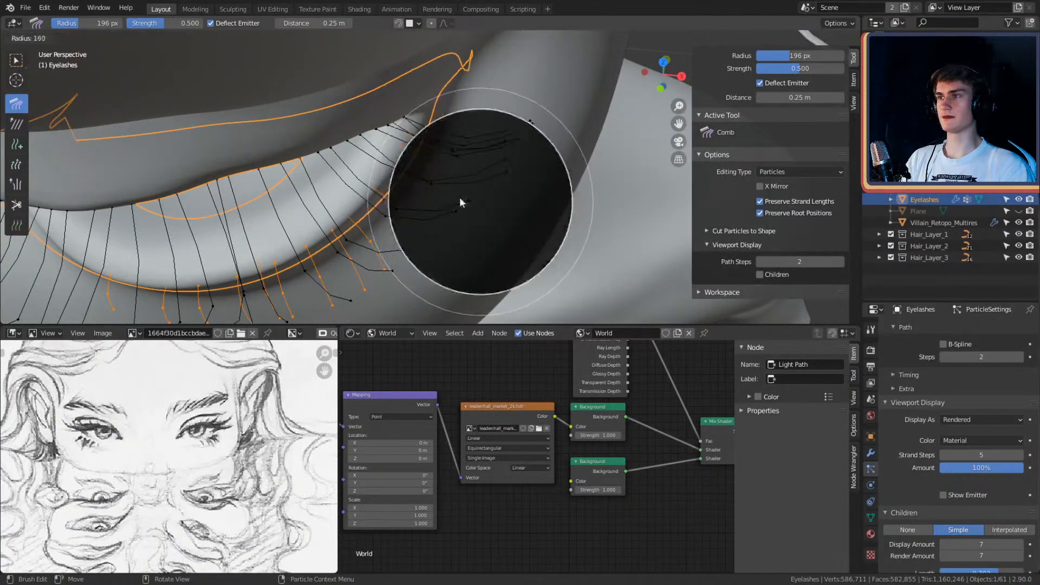
pyautogui.click(461, 197)
pyautogui.moveTo(485, 204)
pyautogui.mouseDown(button='middle')
pyautogui.moveTo(462, 217)
pyautogui.moveTo(541, 167)
pyautogui.moveTo(453, 235)
pyautogui.moveTo(492, 209)
pyautogui.moveTo(533, 130)
pyautogui.moveTo(514, 171)
pyautogui.mouseUp(button='middle')
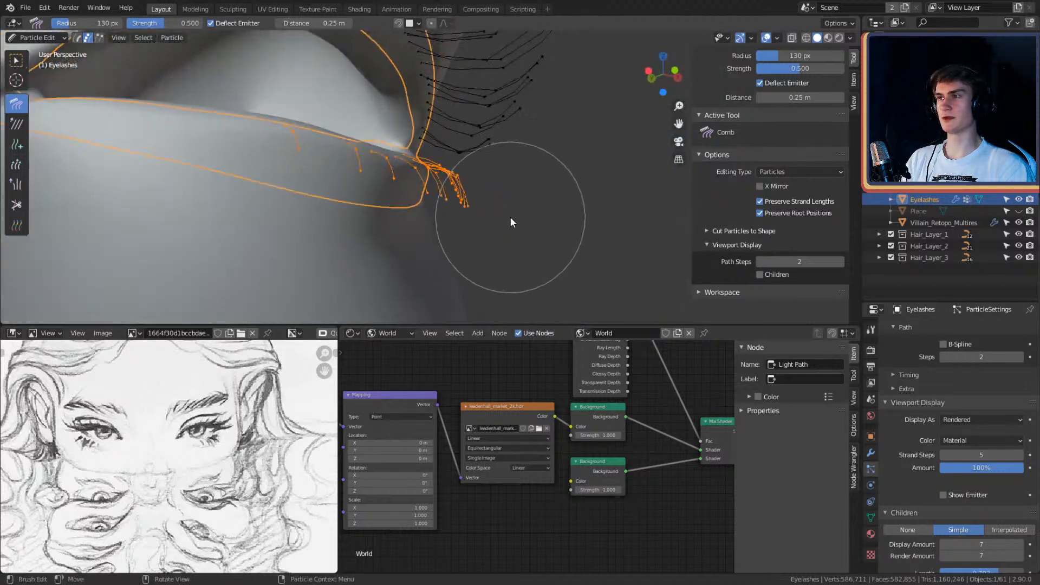
pyautogui.moveTo(510, 222)
pyautogui.mouseDown(button='middle')
pyautogui.moveTo(452, 205)
pyautogui.moveTo(515, 192)
pyautogui.moveTo(534, 127)
pyautogui.mouseUp(button='middle')
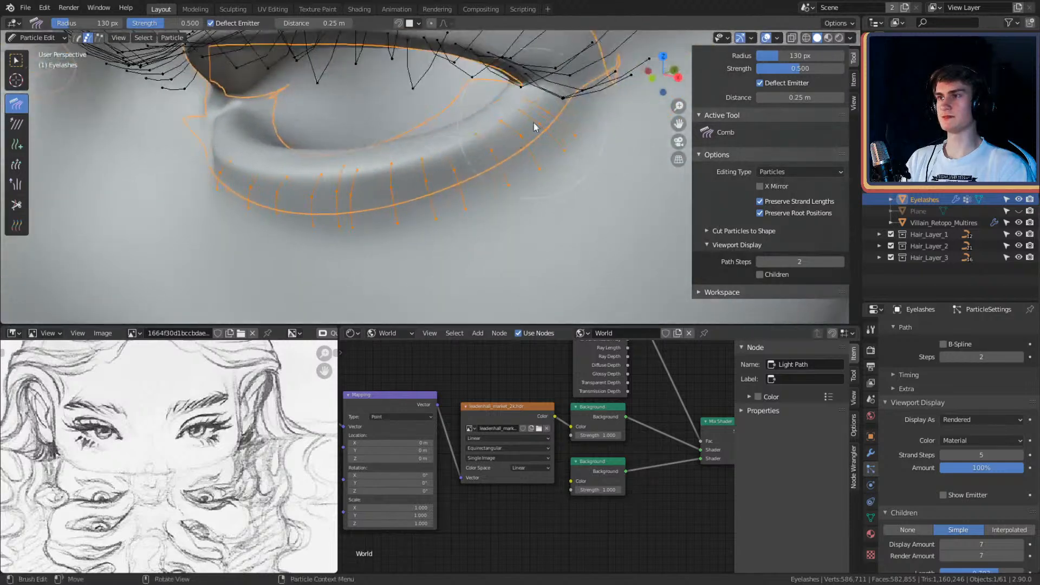
pyautogui.keyDown('alt'); pyautogui.moveTo(460, 174); pyautogui.dragTo(538, 142); pyautogui.keyUp('alt')
pyautogui.moveTo(331, 194)
pyautogui.keyDown('alt'); pyautogui.mouseDown()
pyautogui.moveTo(433, 136)
pyautogui.moveTo(400, 135)
pyautogui.moveTo(448, 177)
pyautogui.moveTo(489, 164)
pyautogui.moveTo(502, 180)
pyautogui.mouseUp(); pyautogui.keyUp('alt')
# Step: Reduce the Comb brush radius to 118 px and smooth the direction of the strands along the lower lid
pyautogui.press('f')
pyautogui.click(489, 171)
pyautogui.moveTo(503, 188)
pyautogui.mouseDown(button='middle')
pyautogui.moveTo(480, 200)
pyautogui.moveTo(341, 221)
pyautogui.moveTo(312, 195)
pyautogui.mouseUp(button='middle')
pyautogui.keyDown('alt'); pyautogui.moveTo(312, 195); pyautogui.dragTo(463, 171); pyautogui.keyUp('alt')
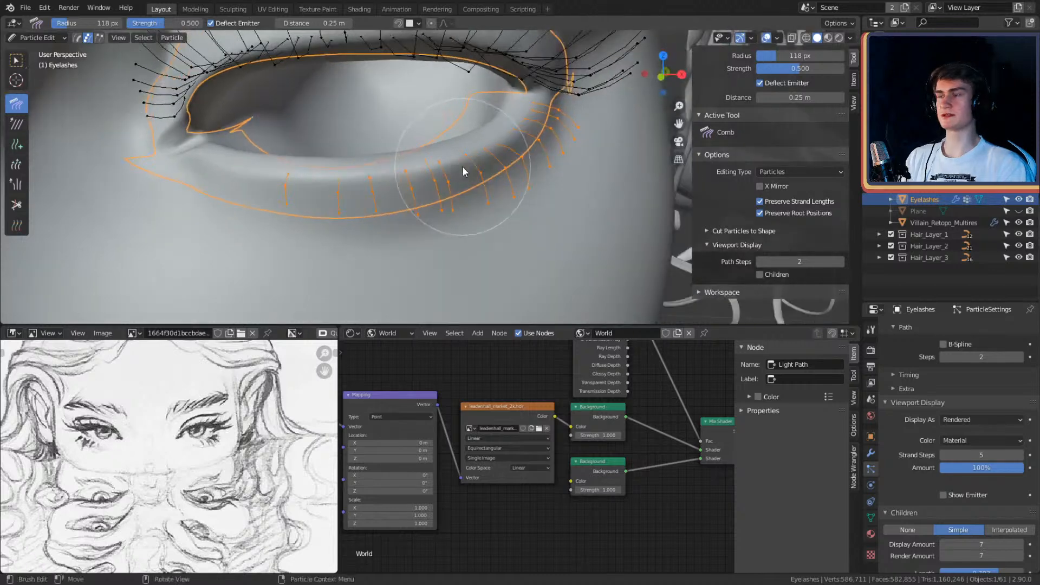
# Step: Switch to Object Mode and examine the upper and lower lashes up close and from farther away
pyautogui.click(42, 38)
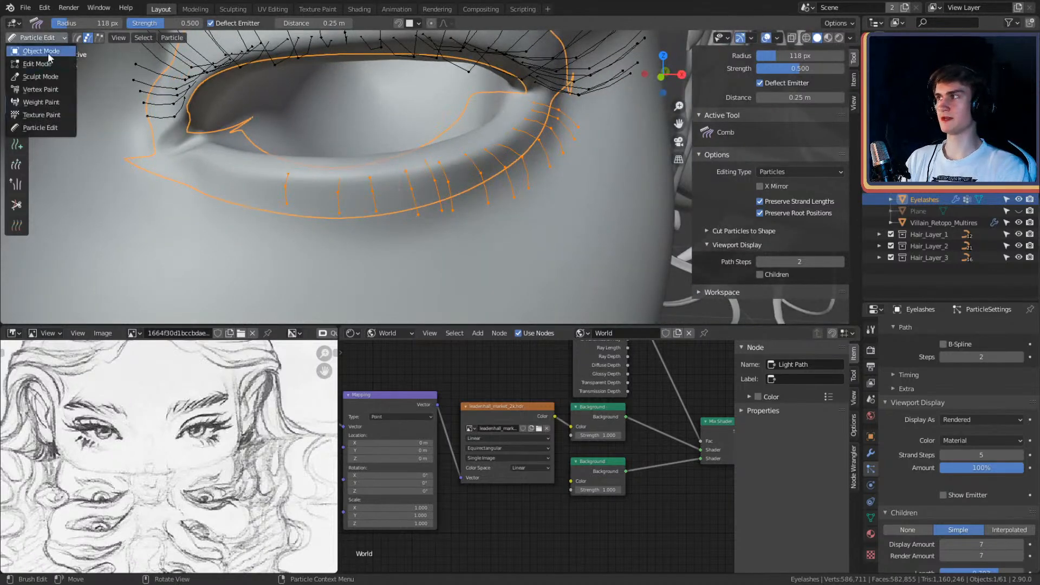
pyautogui.click(48, 53)
pyautogui.keyDown('alt'); pyautogui.moveTo(395, 185); pyautogui.dragTo(531, 183); pyautogui.keyUp('alt')
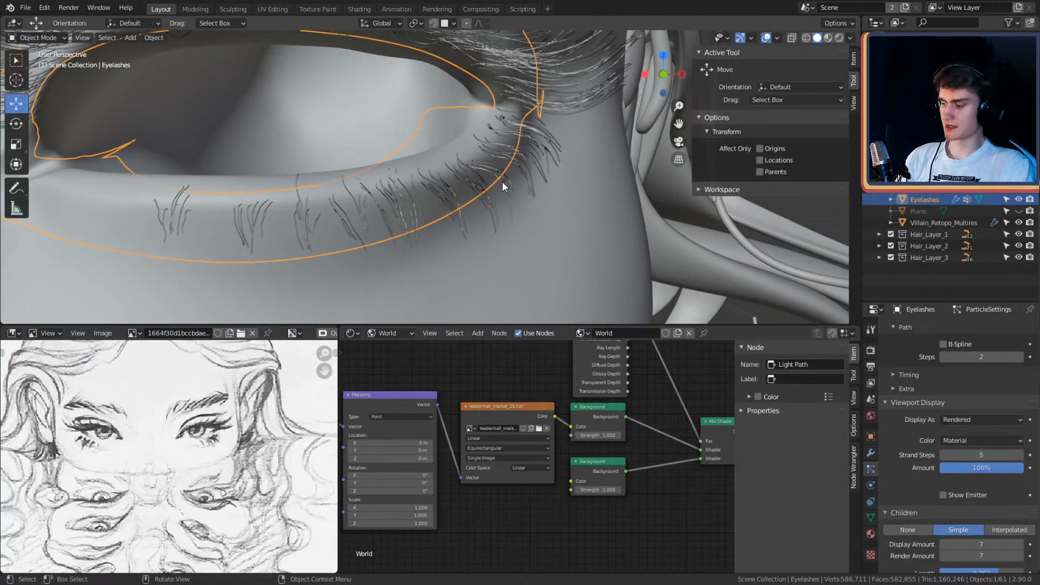
pyautogui.keyDown('alt'); pyautogui.moveTo(502, 183); pyautogui.dragTo(468, 107); pyautogui.keyUp('alt')
pyautogui.scroll(-3, 542, 179)
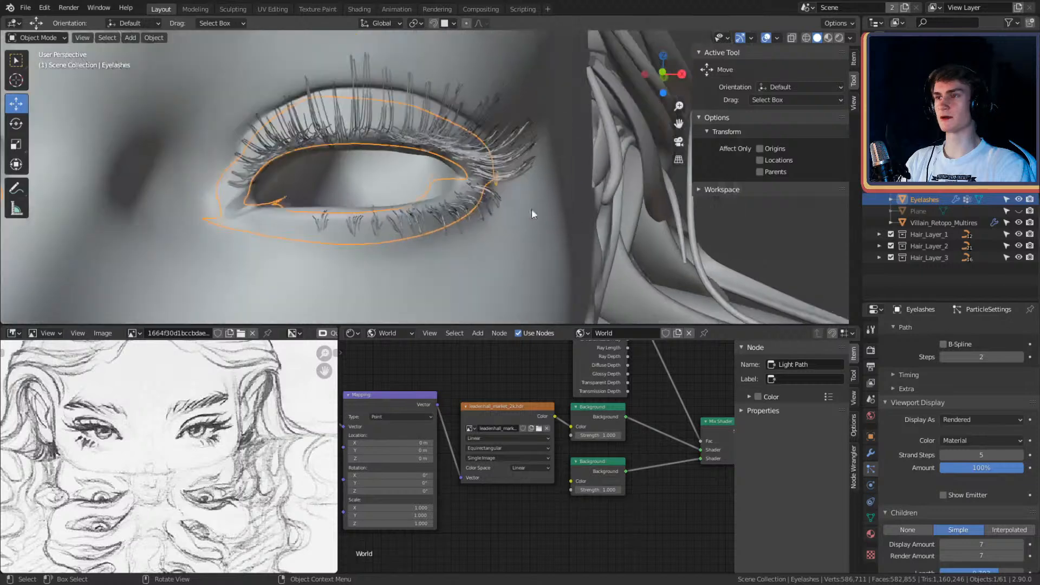
pyautogui.keyDown('alt'); pyautogui.moveTo(503, 231); pyautogui.dragTo(504, 242); pyautogui.keyUp('alt')
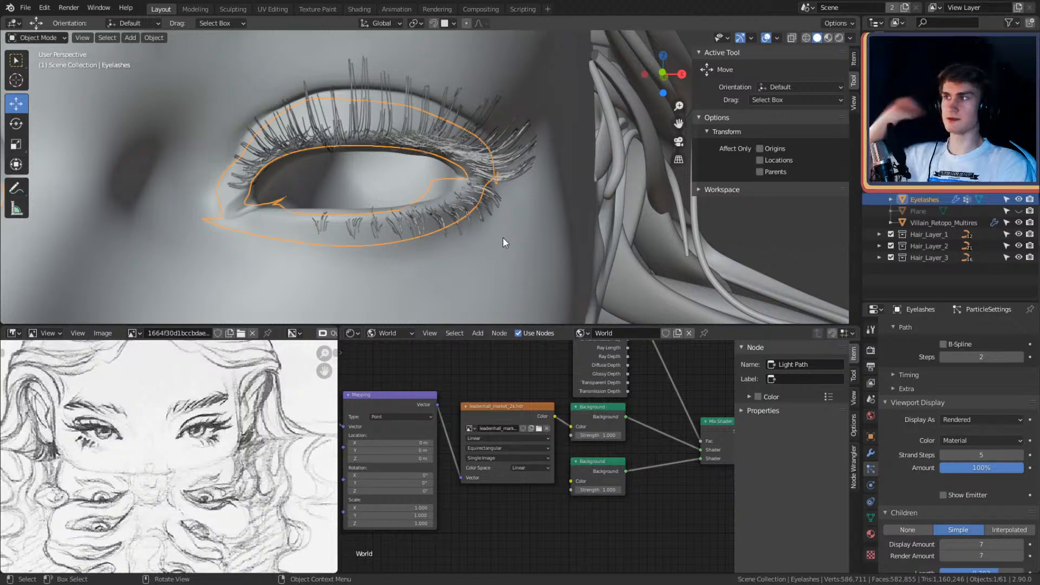
pyautogui.scroll(-5, 495, 227)
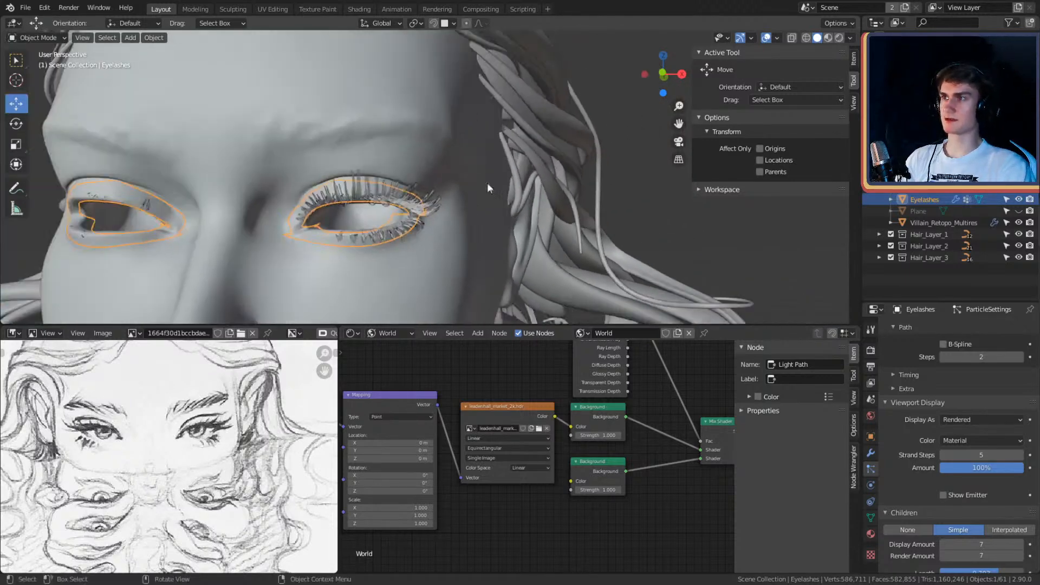
pyautogui.hotkey('shift', 'a')
pyautogui.moveTo(385, 142)
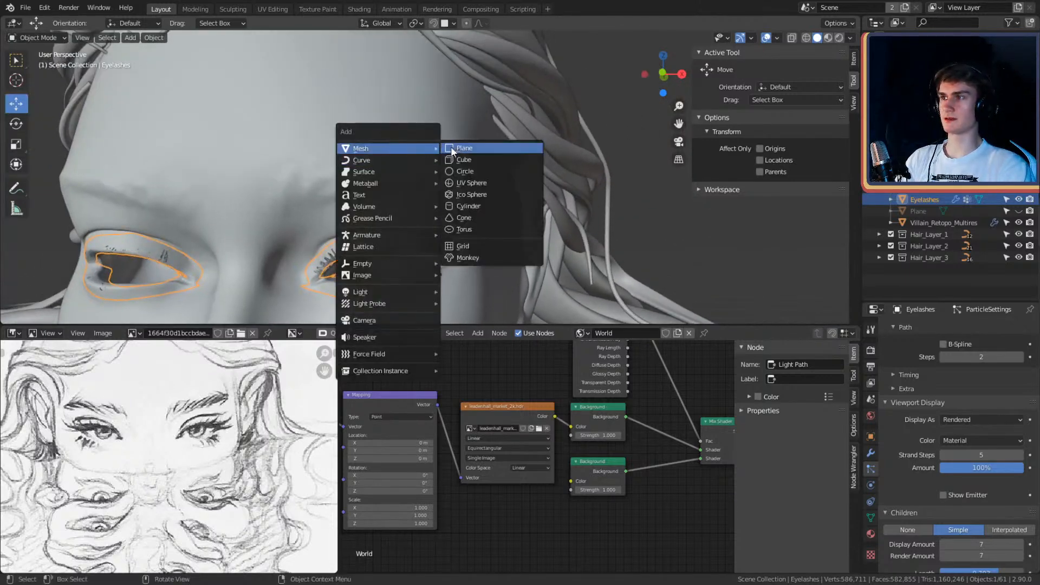
pyautogui.click(452, 148)
pyautogui.hotkey('ctrl', 'z')
pyautogui.scroll(-3, 415, 122)
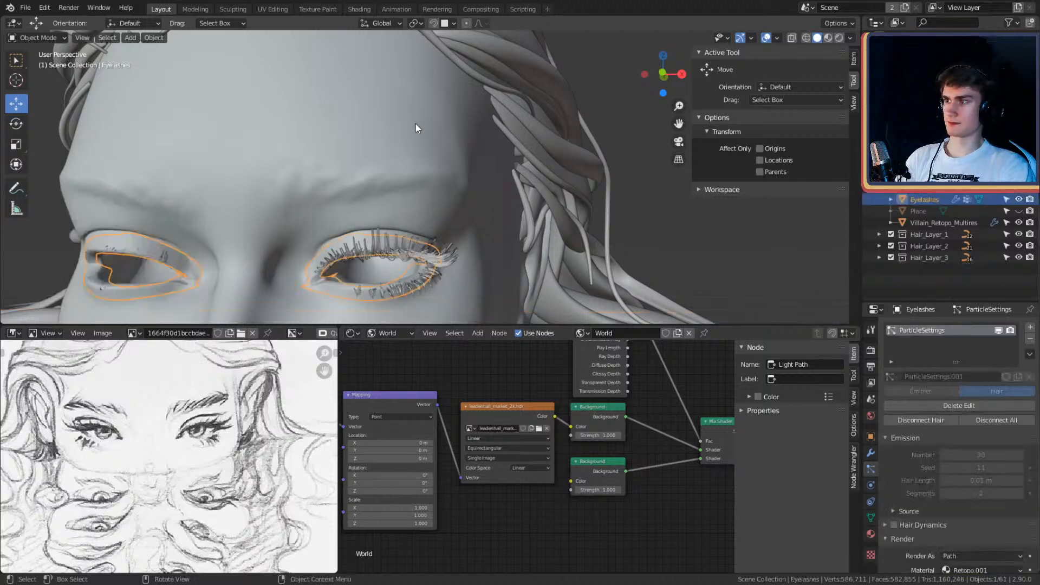
# Step: Add a mesh plane in front of the forehead and scale it down to a small card
pyautogui.hotkey('shift', 'a')
pyautogui.moveTo(404, 139)
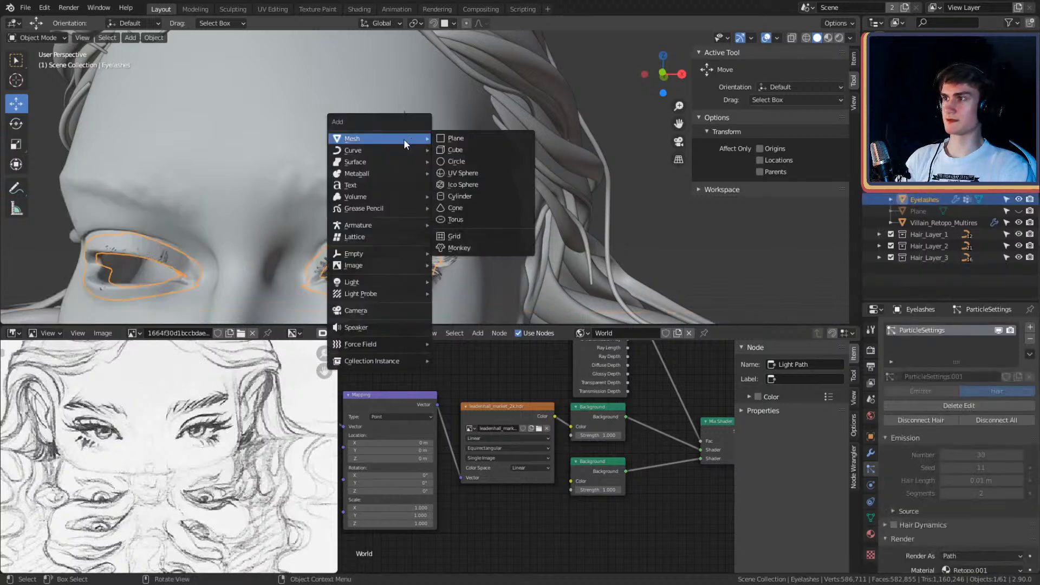
pyautogui.click(450, 140)
pyautogui.press('s')
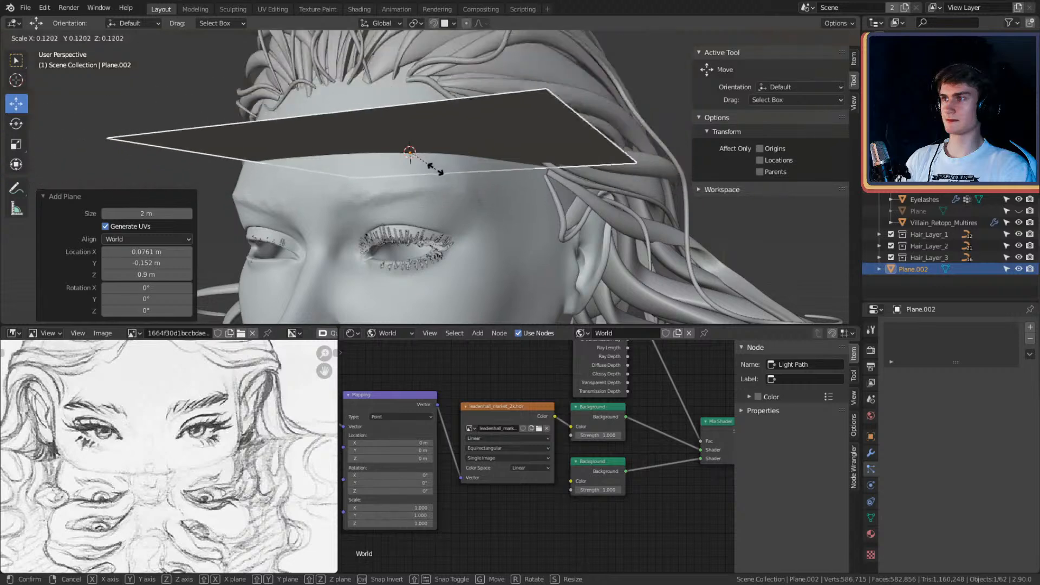
pyautogui.click(416, 159)
pyautogui.moveTo(495, 162); pyautogui.dragTo(462, 187, button='middle')
# Step: In Edit Mode, move the plane's geometry about -0.038 m along Y so it sticks out from its origin at the forehead
pyautogui.press('Tab')
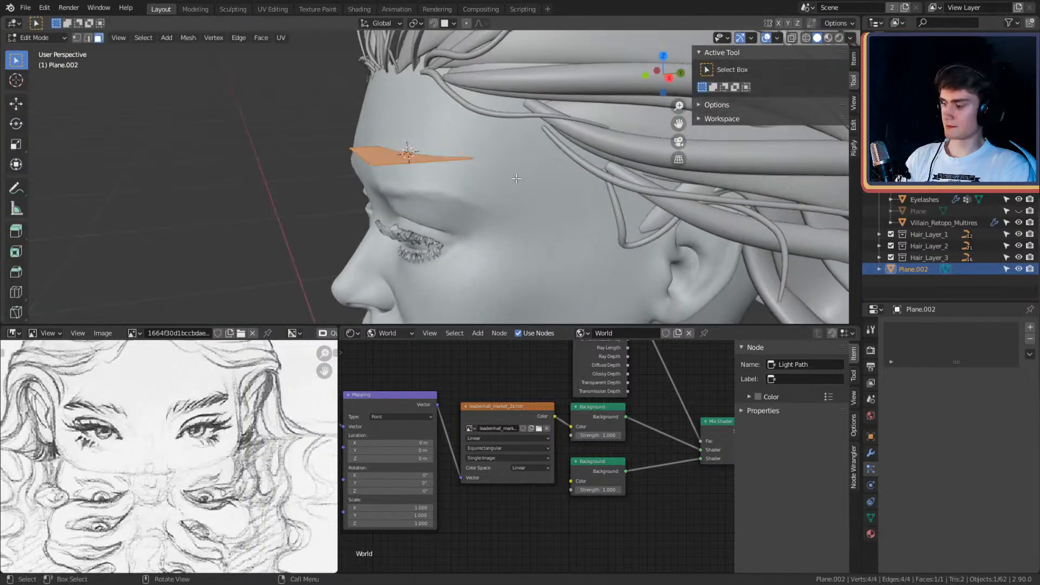
pyautogui.press('g')
pyautogui.press('y')
pyautogui.click(460, 190)
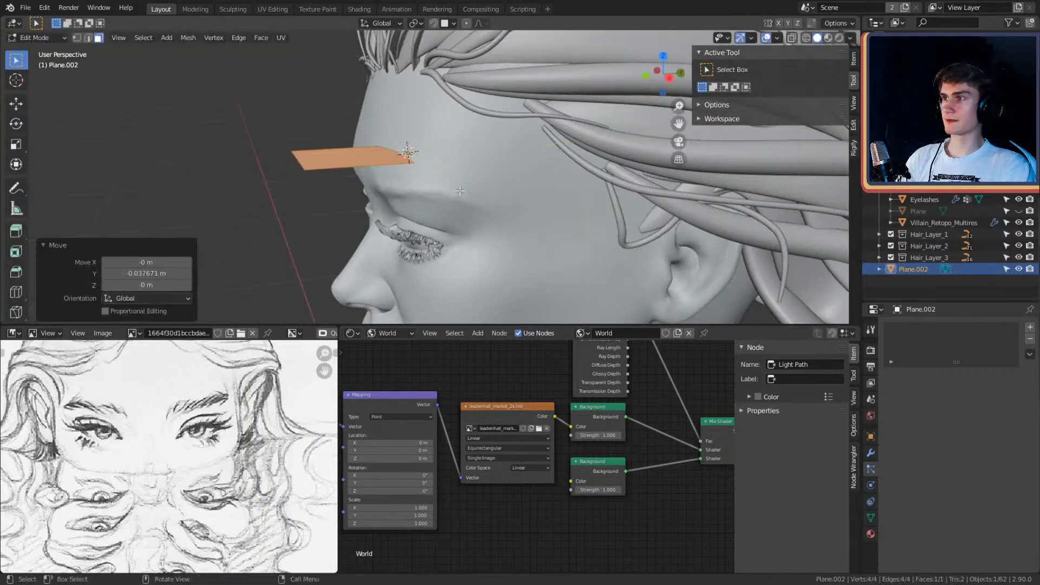
pyautogui.press('g')
pyautogui.press('y')
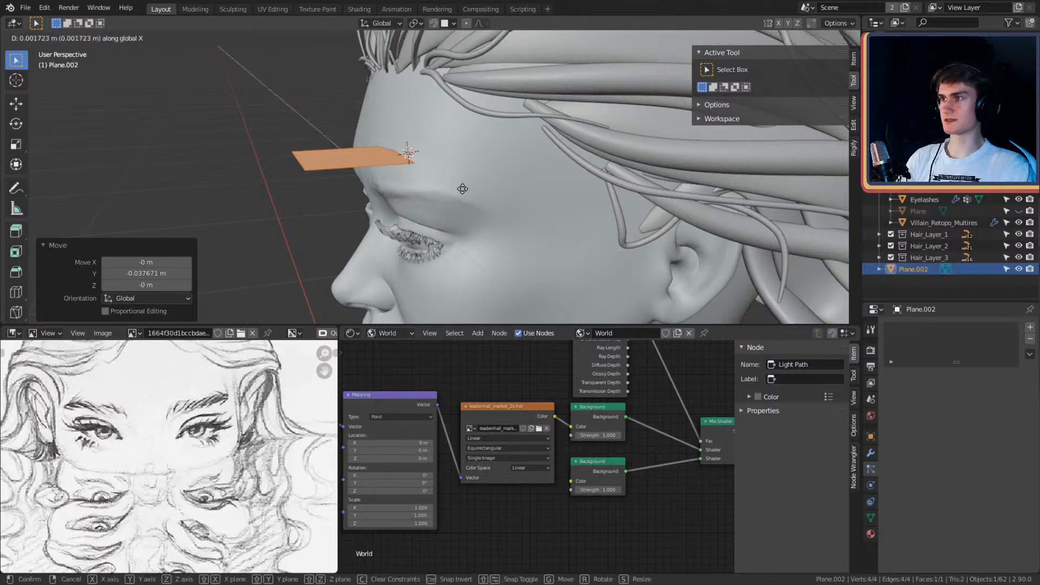
pyautogui.click(470, 189)
pyautogui.press('Tab')
# Step: Extrude the plane's front edge upward about 0.064 m, and extrude it once more back toward the hair
pyautogui.moveTo(469, 188); pyautogui.dragTo(263, 198, button='middle')
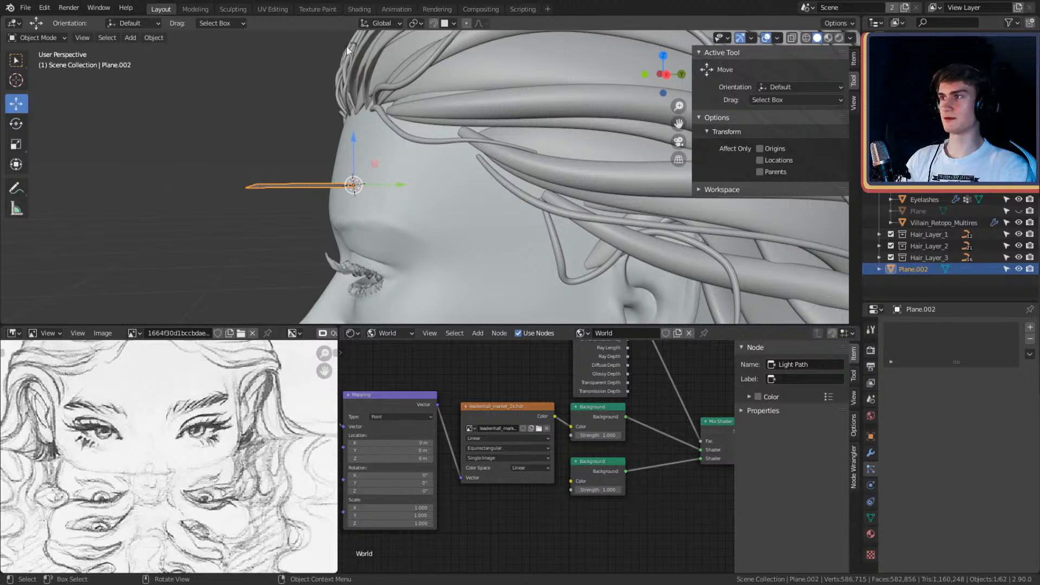
pyautogui.press('Tab')
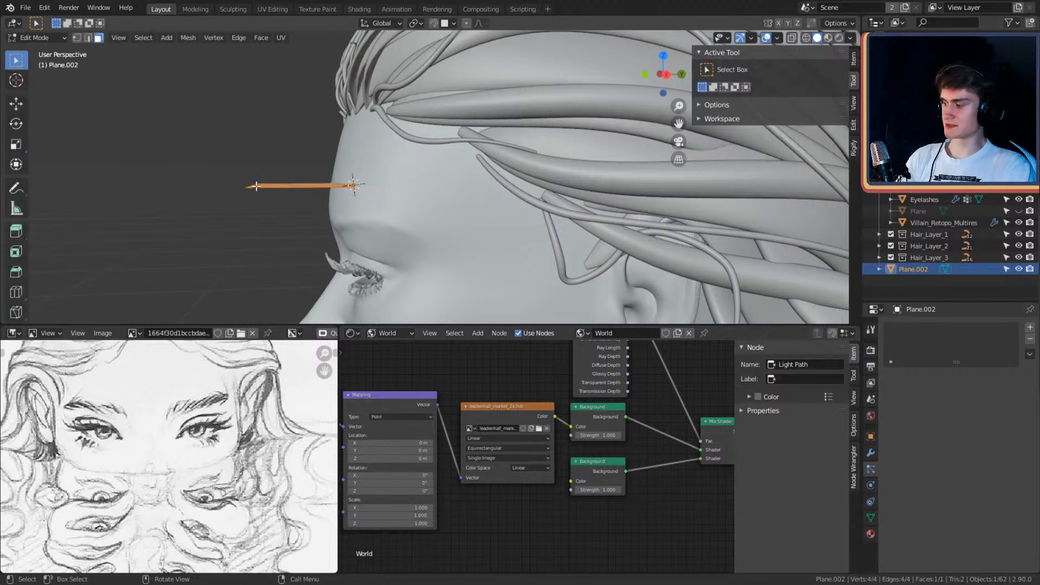
pyautogui.press('e')
pyautogui.click(254, 86)
pyautogui.press('e')
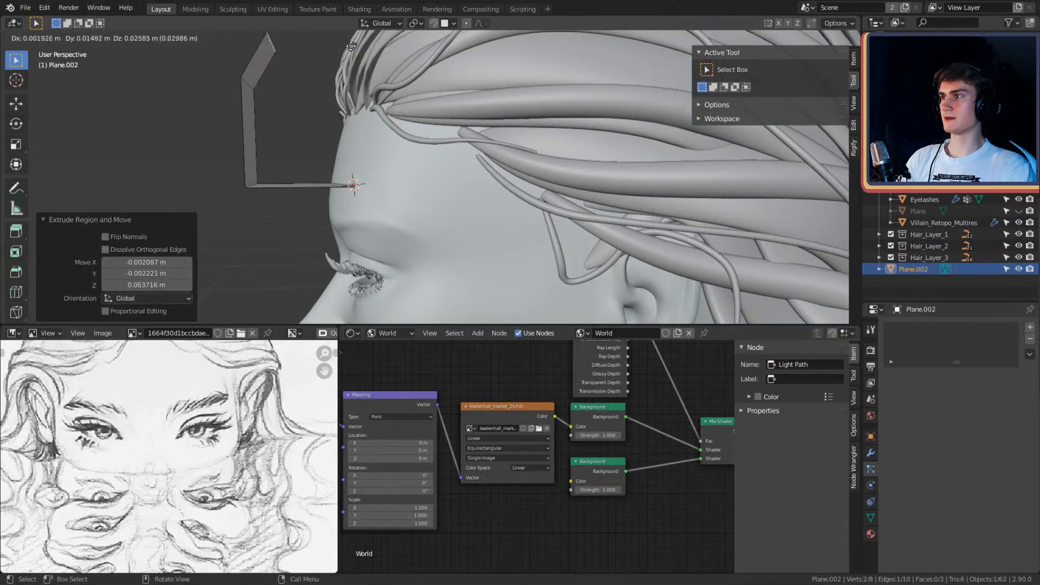
pyautogui.click(396, 314)
pyautogui.scroll(-3, 406, 260)
pyautogui.moveTo(407, 251); pyautogui.dragTo(482, 222, button='middle')
pyautogui.press('Tab')
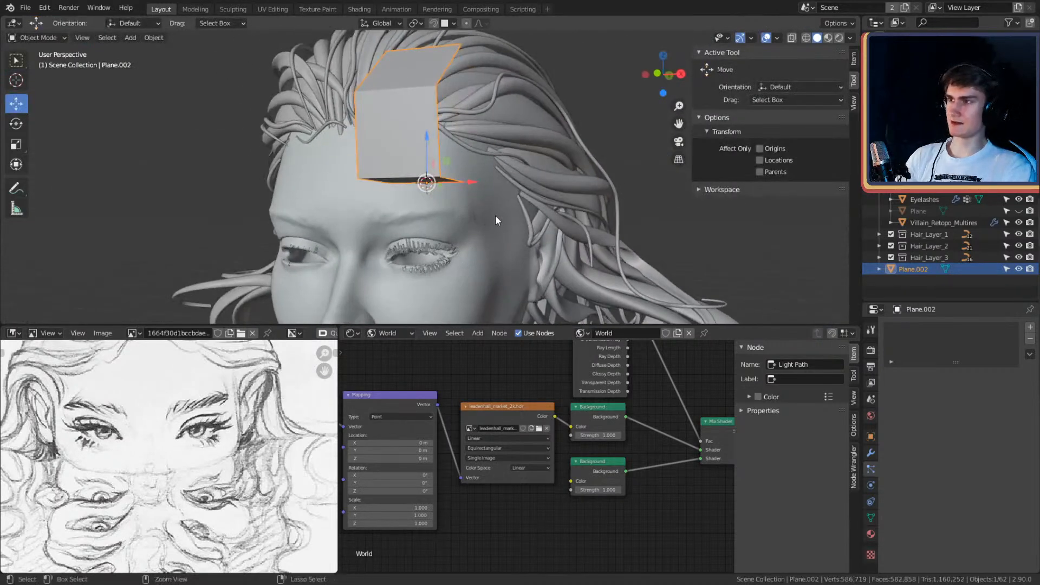
# Step: Undo the edge extrusions and rotate the plane about the Y axis so it stands upright on the forehead
pyautogui.hotkey('ctrl', 'z')
pyautogui.hotkey('ctrl', 'z')
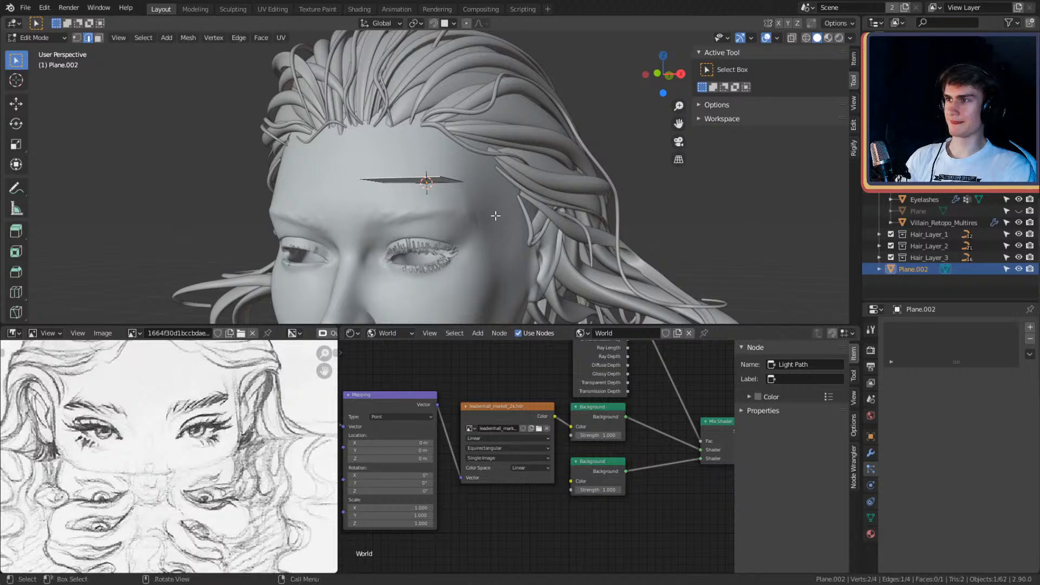
pyautogui.moveTo(495, 216); pyautogui.dragTo(559, 226, button='middle')
pyautogui.press('r')
pyautogui.press('x')
pyautogui.press('y')
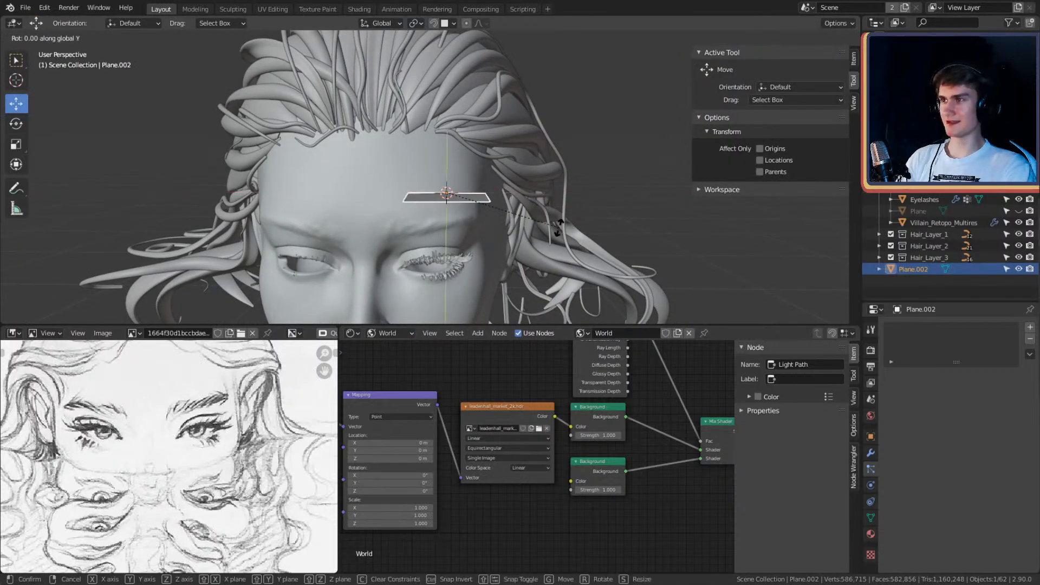
pyautogui.click(420, 266)
# Step: Extrude the upright plane's front edge twice in Edit Mode to form a bent strip rising toward the hairline
pyautogui.press('Tab')
pyautogui.moveTo(420, 264); pyautogui.dragTo(390, 184, button='middle')
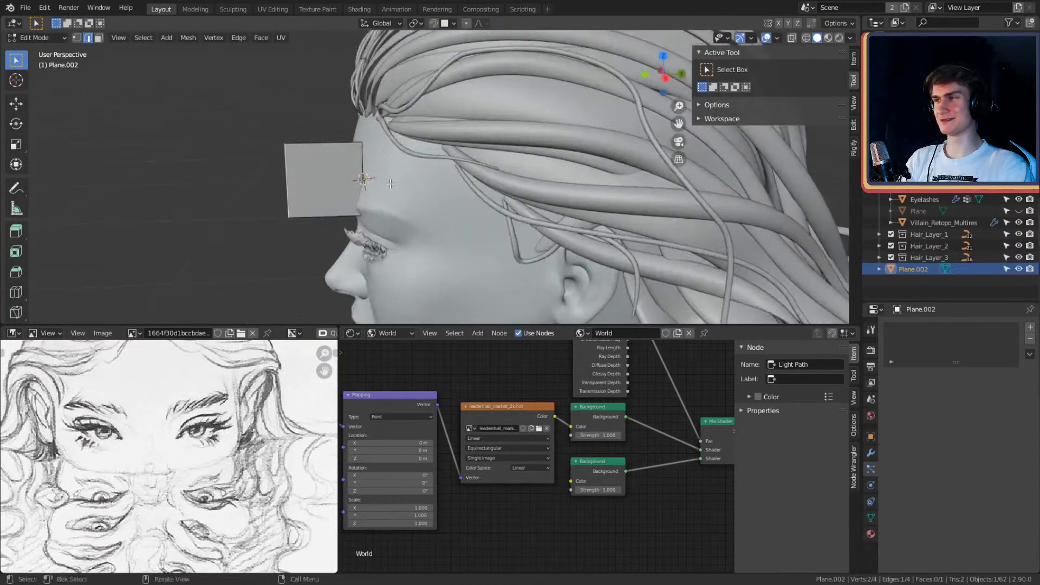
pyautogui.press('e')
pyautogui.click(377, 109)
pyautogui.press('e')
pyautogui.moveTo(435, 134); pyautogui.dragTo(510, 192, button='middle')
pyautogui.click(477, 82)
pyautogui.scroll(-3, 564, 156)
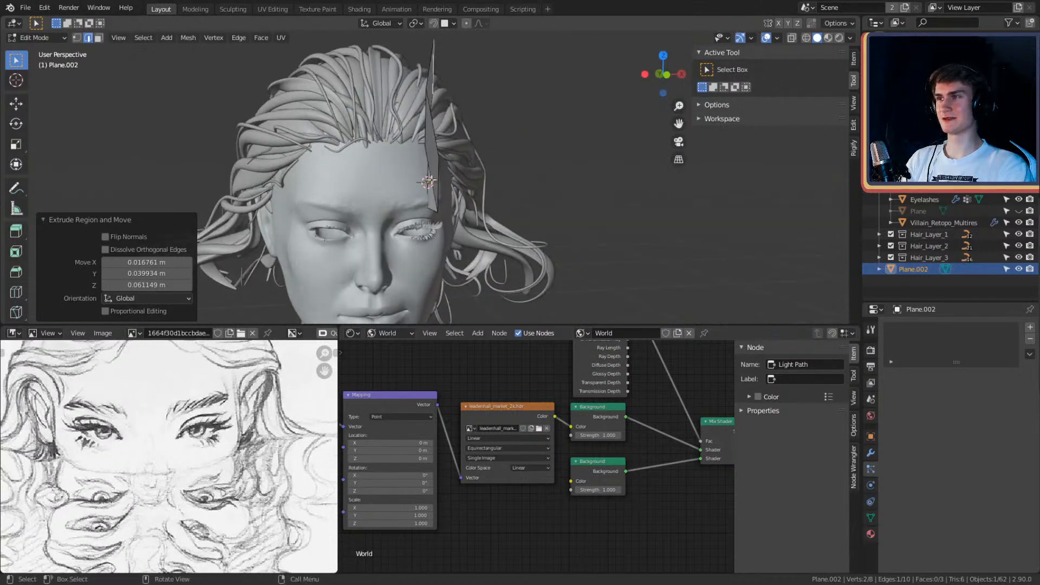
pyautogui.moveTo(429, 163); pyautogui.dragTo(391, 229, button='middle')
pyautogui.scroll(2, 369, 217)
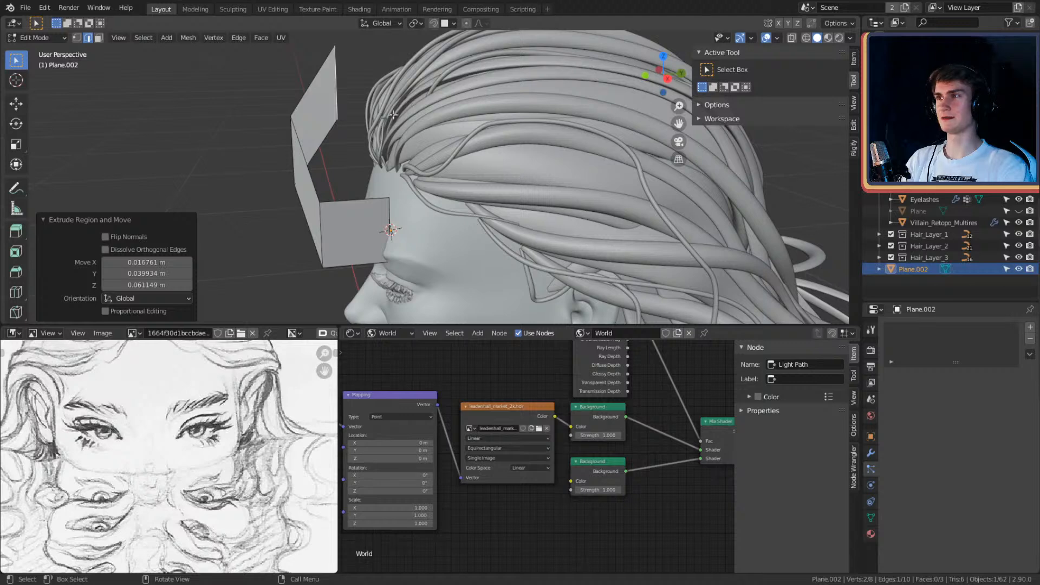
# Step: Leave Edit Mode and delete the bent plane strip from the scene
pyautogui.moveTo(381, 159); pyautogui.dragTo(502, 137, button='middle')
pyautogui.press('Tab')
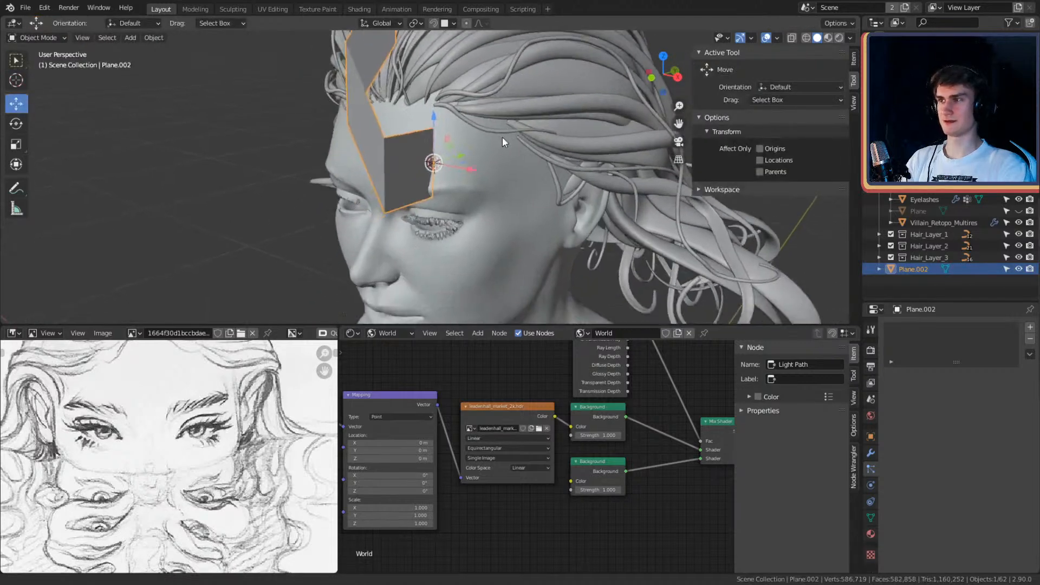
pyautogui.press('Delete')
# Step: Examine the finished eyelashes from several angles and distances in solid shading
pyautogui.scroll(8, 499, 161)
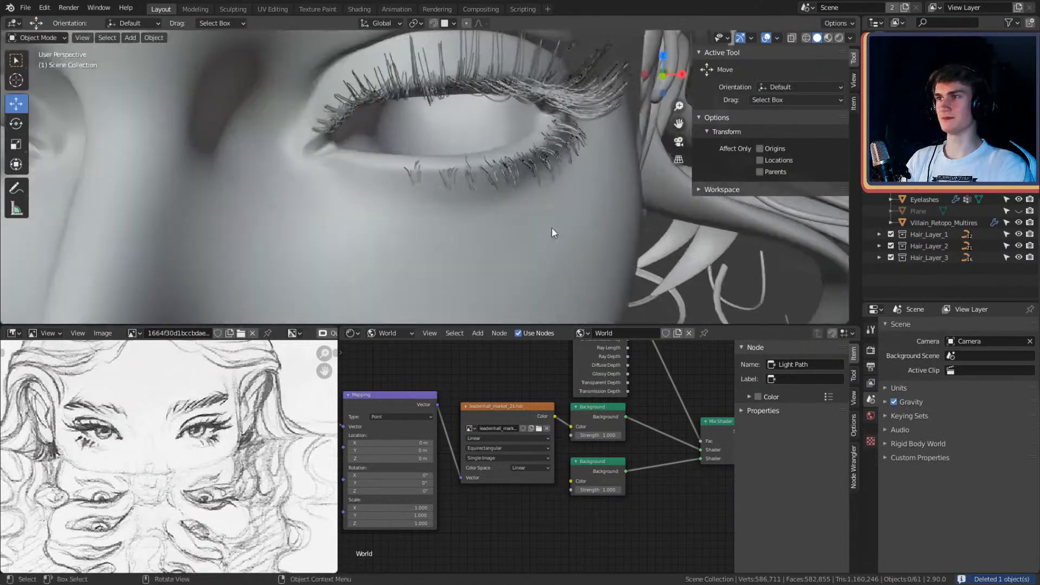
pyautogui.moveTo(524, 207)
pyautogui.mouseDown(button='middle')
pyautogui.moveTo(506, 216)
pyautogui.moveTo(574, 236)
pyautogui.moveTo(502, 230)
pyautogui.moveTo(556, 196)
pyautogui.moveTo(475, 183)
pyautogui.moveTo(441, 194)
pyautogui.moveTo(548, 203)
pyautogui.moveTo(528, 213)
pyautogui.moveTo(540, 209)
pyautogui.mouseUp(button='middle')
pyautogui.scroll(-9, 529, 213)
pyautogui.scroll(10, 530, 210)
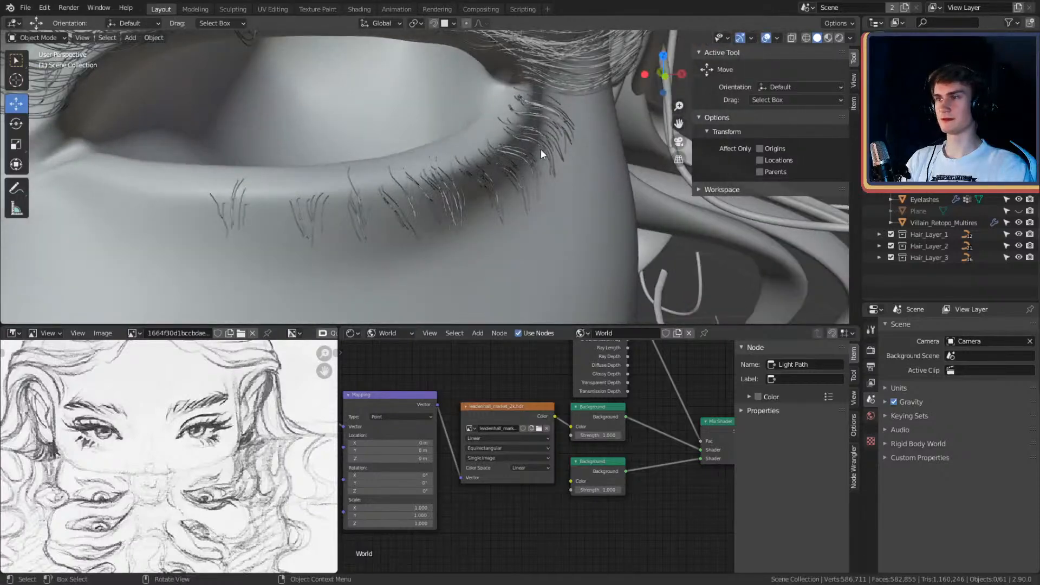
pyautogui.moveTo(541, 149); pyautogui.dragTo(483, 172, button='middle')
pyautogui.scroll(3, 514, 188)
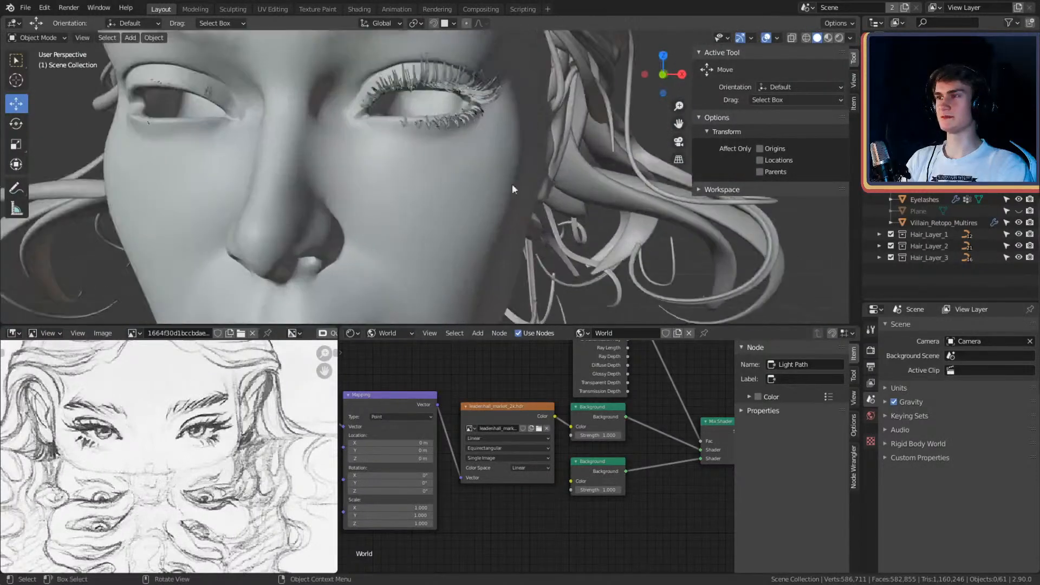
# Step: Switch the viewport to Rendered shading and check how the eyelashes look on the whole face
pyautogui.press('z')
pyautogui.click(467, 125)
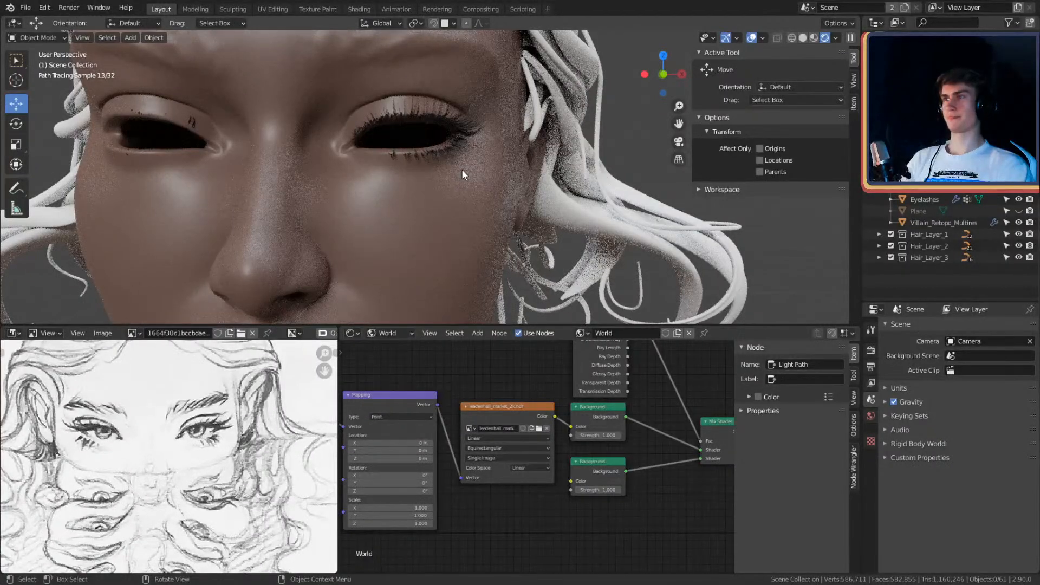
pyautogui.scroll(-4, 462, 171)
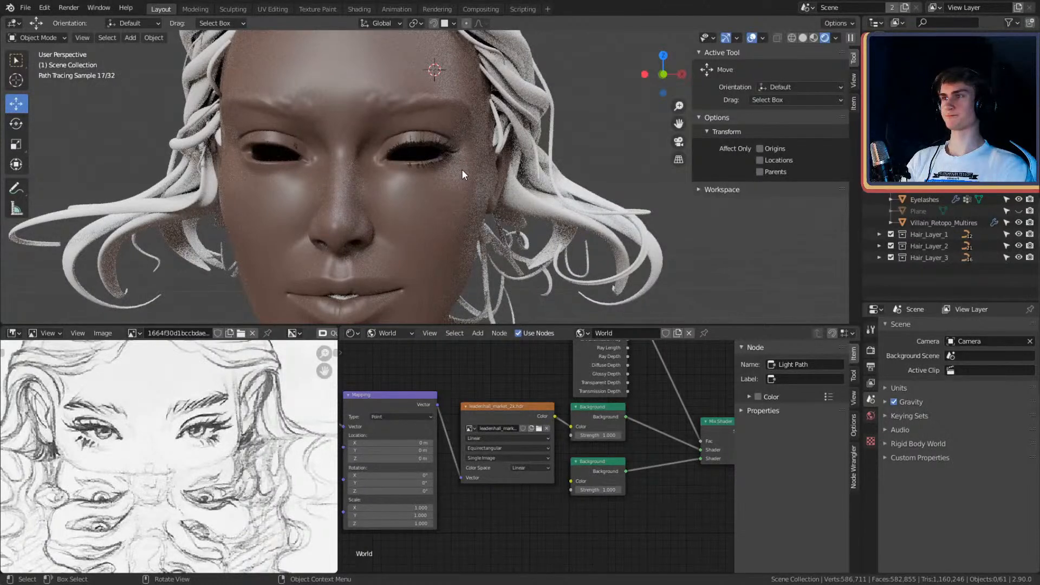
pyautogui.scroll(-3, 463, 174)
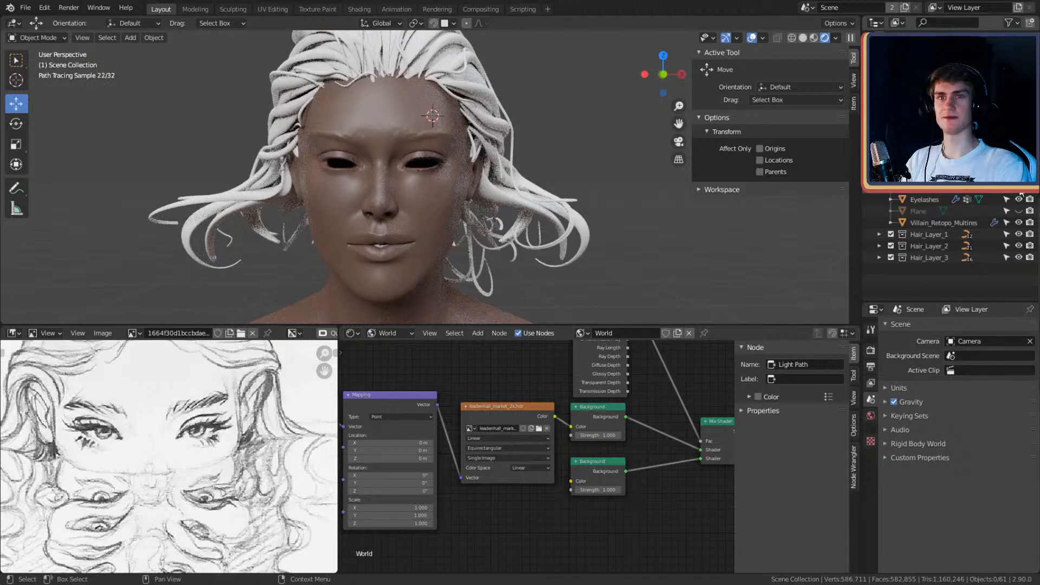
# Step: Unhide all hidden objects in the scene and inspect the eye and its lashes in the rendered view
pyautogui.hotkey('alt', 'h')
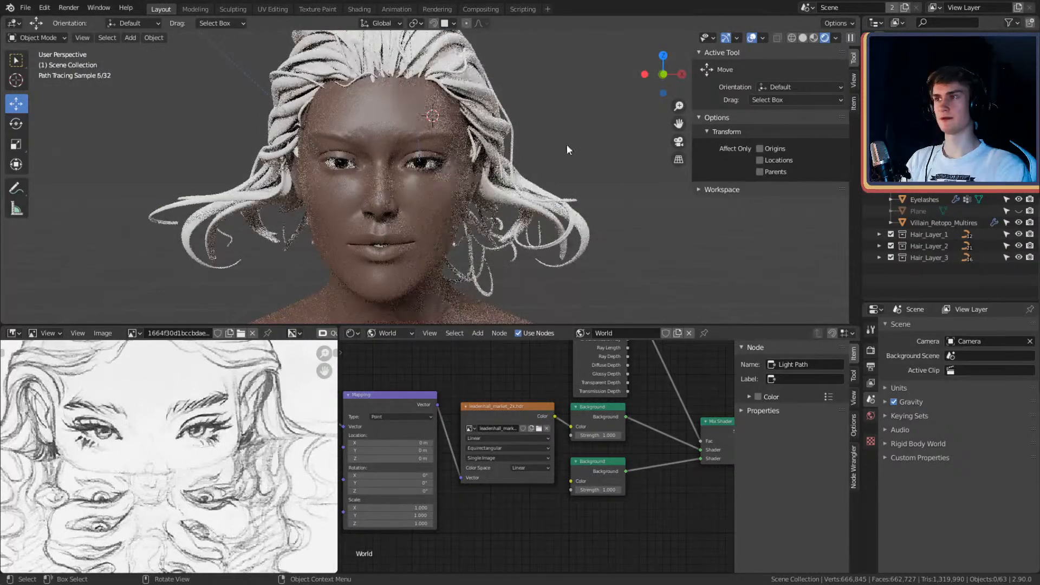
pyautogui.scroll(8, 460, 183)
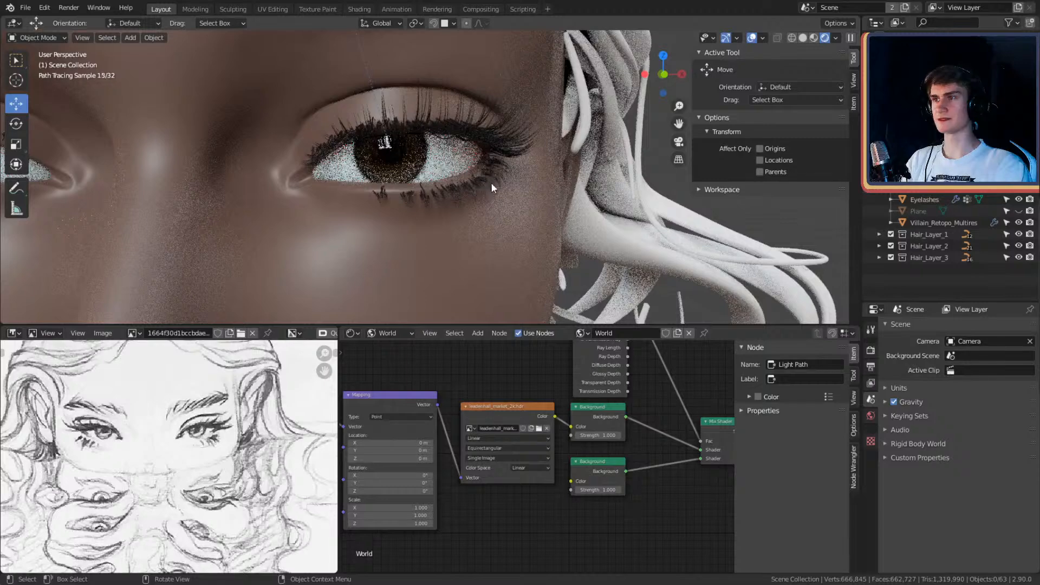
pyautogui.scroll(3, 484, 192)
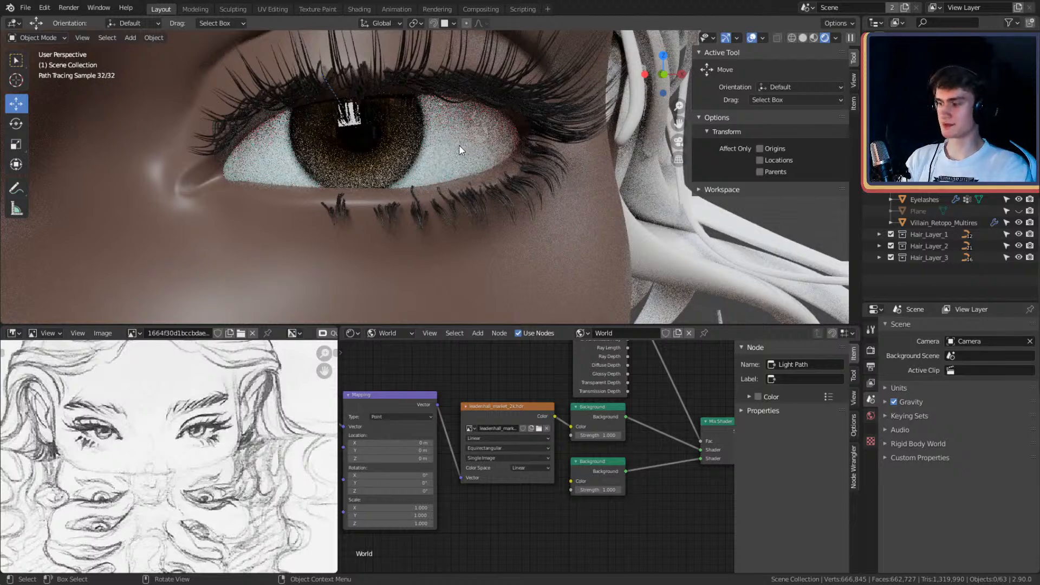
# Step: Switch the viewport to solid shading and select the Eyelashes object at the lower lid
pyautogui.press('z')
pyautogui.click(544, 141)
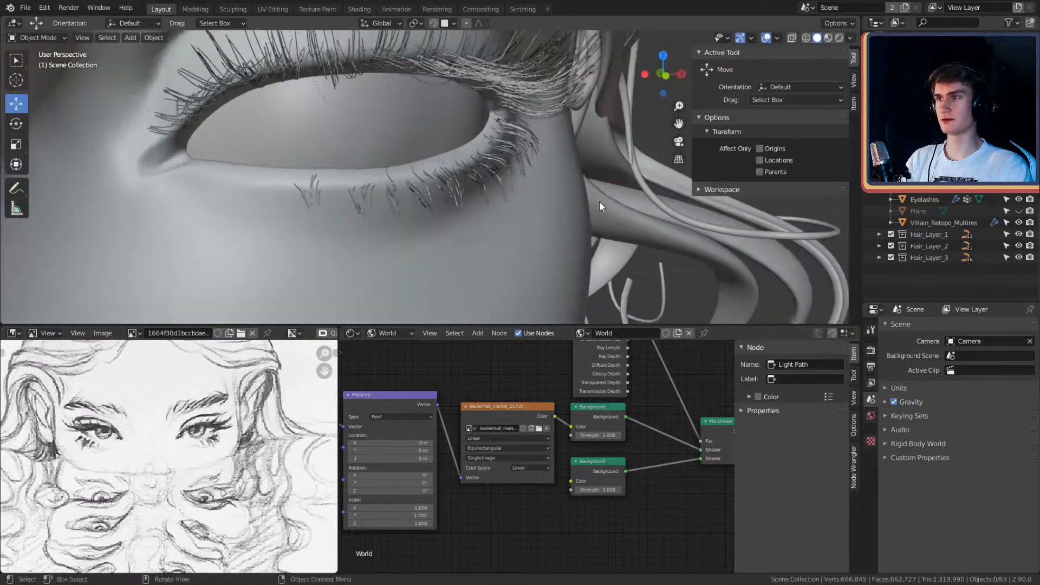
pyautogui.click(463, 170)
pyautogui.scroll(6, 473, 177)
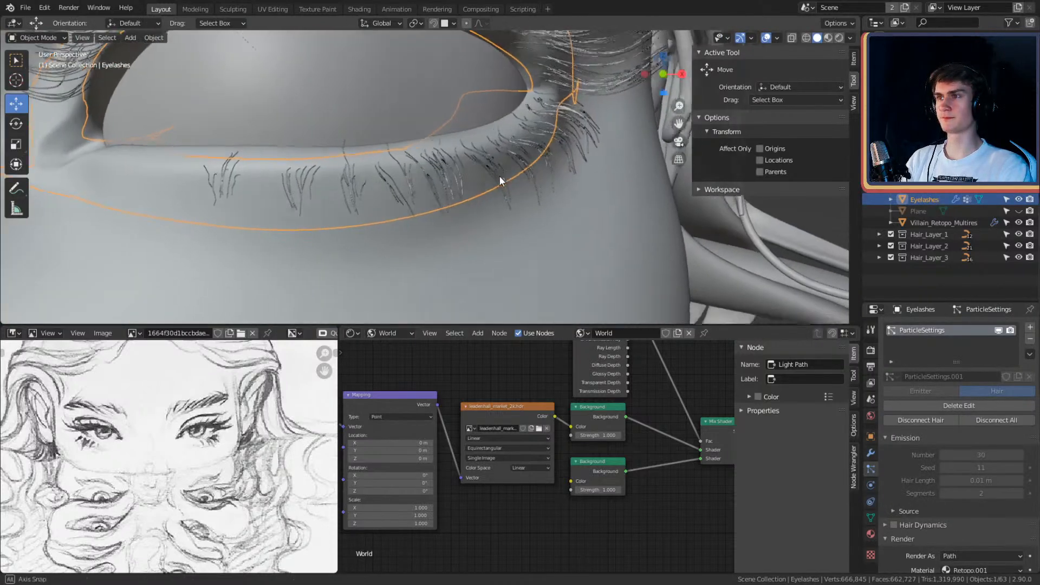
pyautogui.moveTo(499, 176); pyautogui.dragTo(539, 183, button='middle')
# Step: Try 2 viewport strand steps on the eyelash particle system and return the value to 5
pyautogui.scroll(-5, 897, 422)
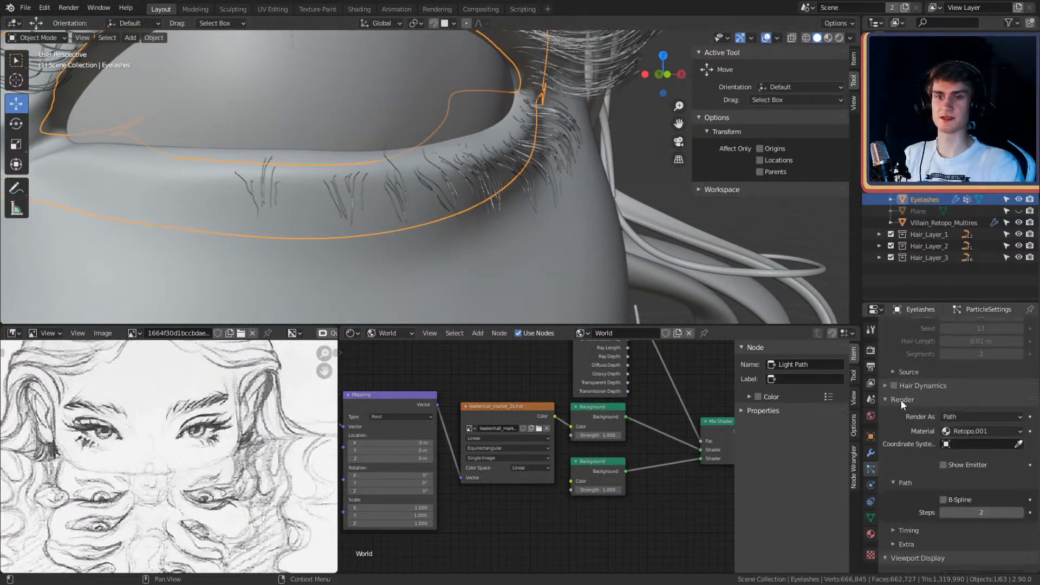
pyautogui.scroll(-3, 900, 399)
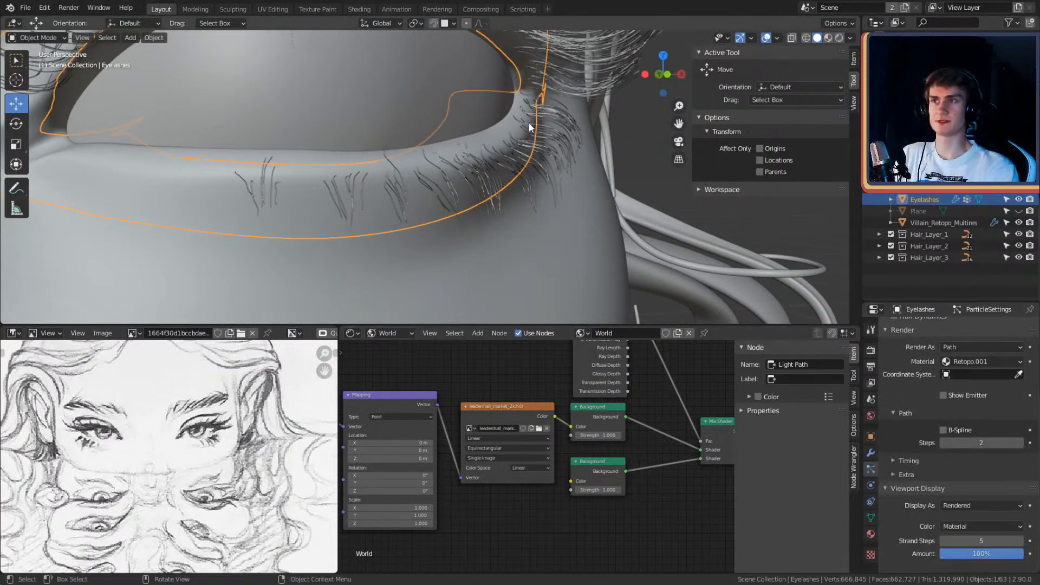
pyautogui.scroll(-4, 926, 422)
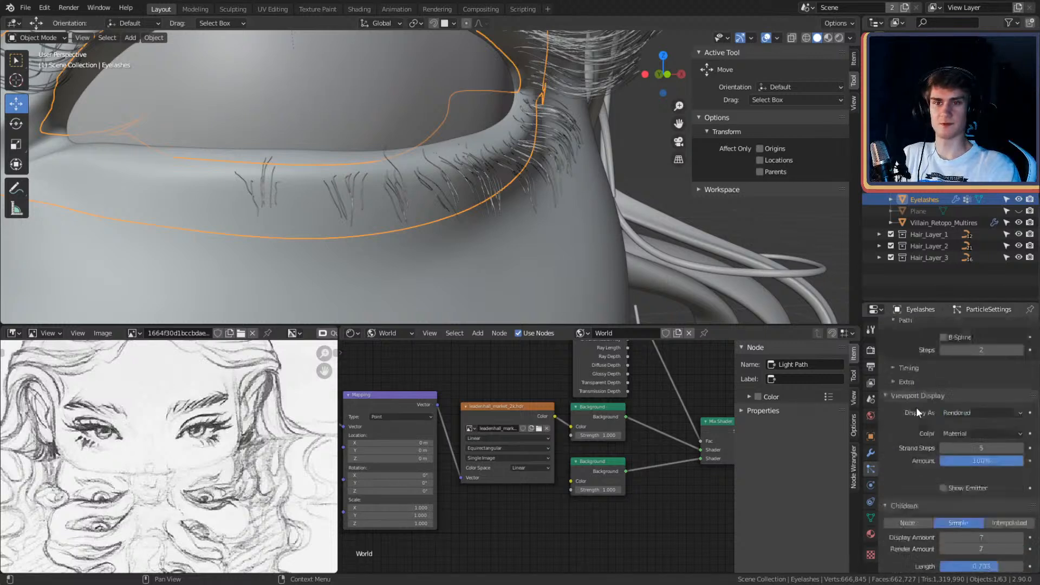
pyautogui.scroll(-2, 915, 408)
pyautogui.click(980, 402)
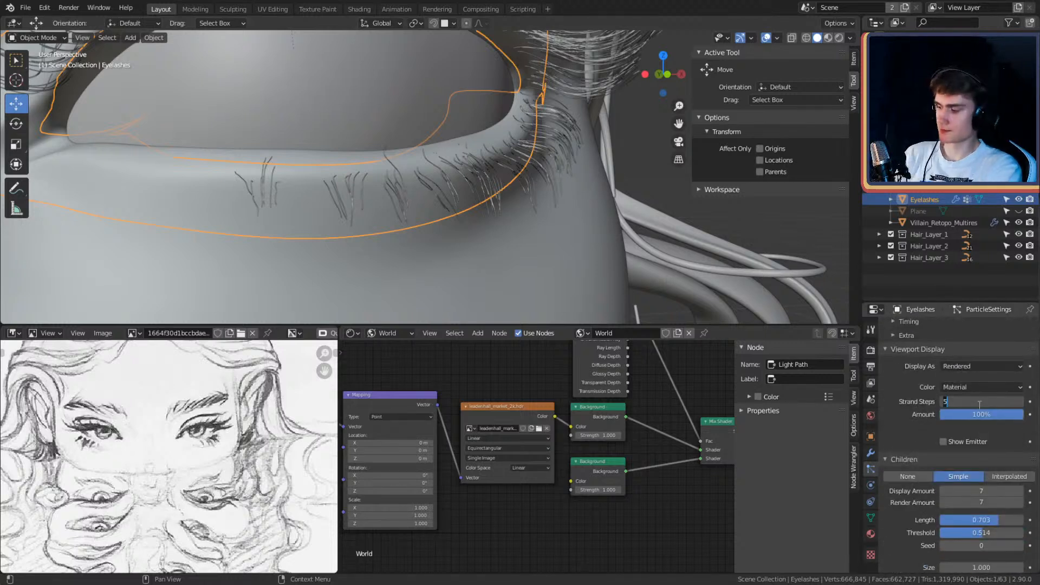
pyautogui.write('3')
pyautogui.press('Return')
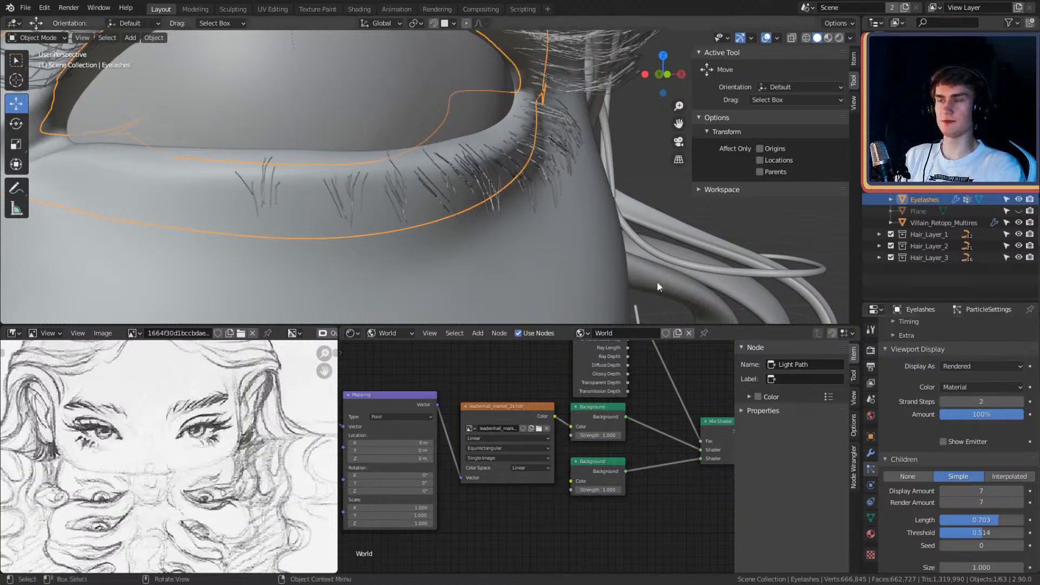
pyautogui.click(986, 404)
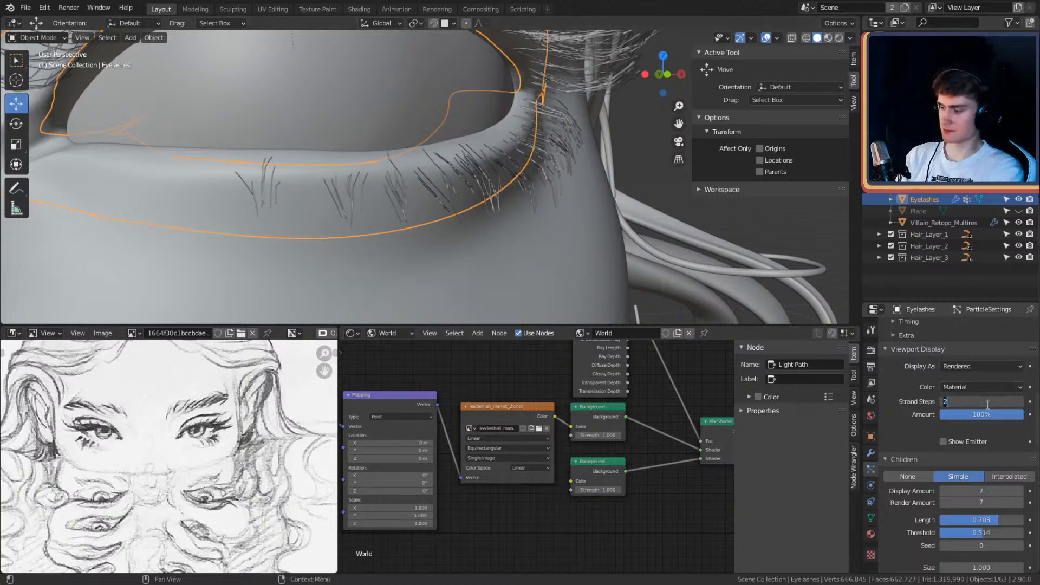
pyautogui.write('5')
pyautogui.press('Return')
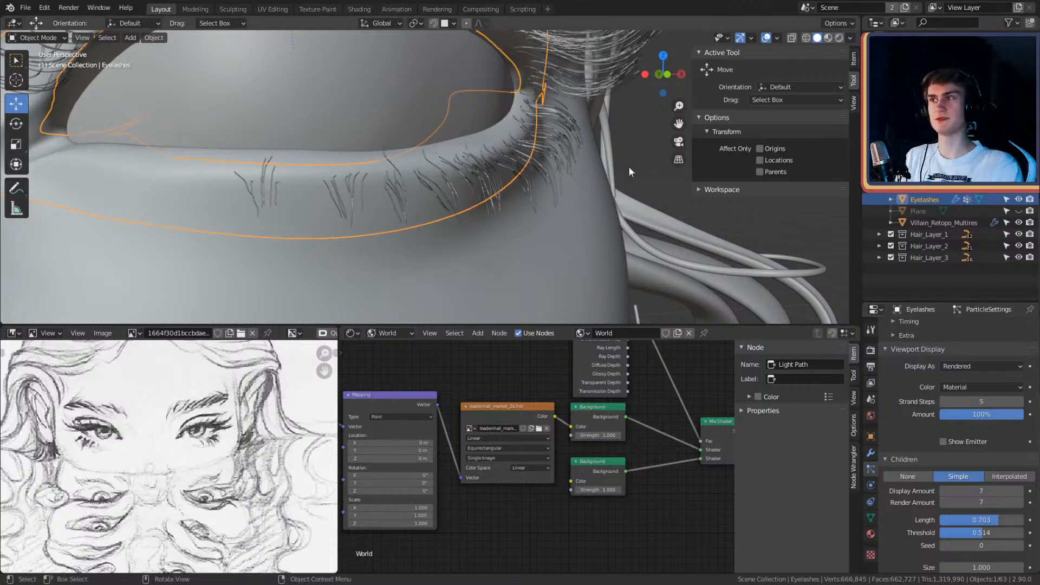
# Step: Set the Endpoint and Random roughness of the eyelash particle children to 0
pyautogui.scroll(-5, 908, 374)
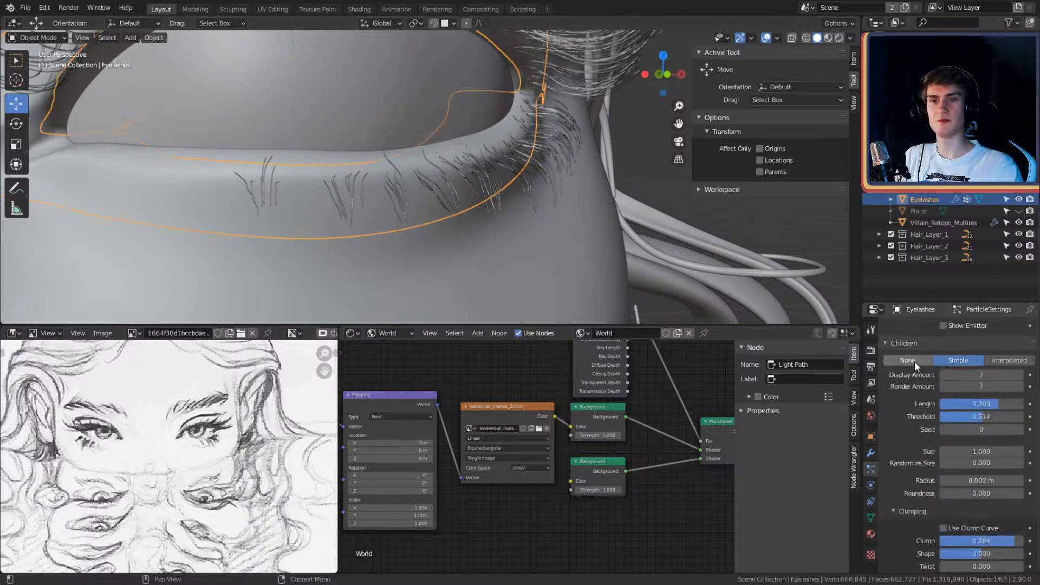
pyautogui.scroll(-2, 911, 396)
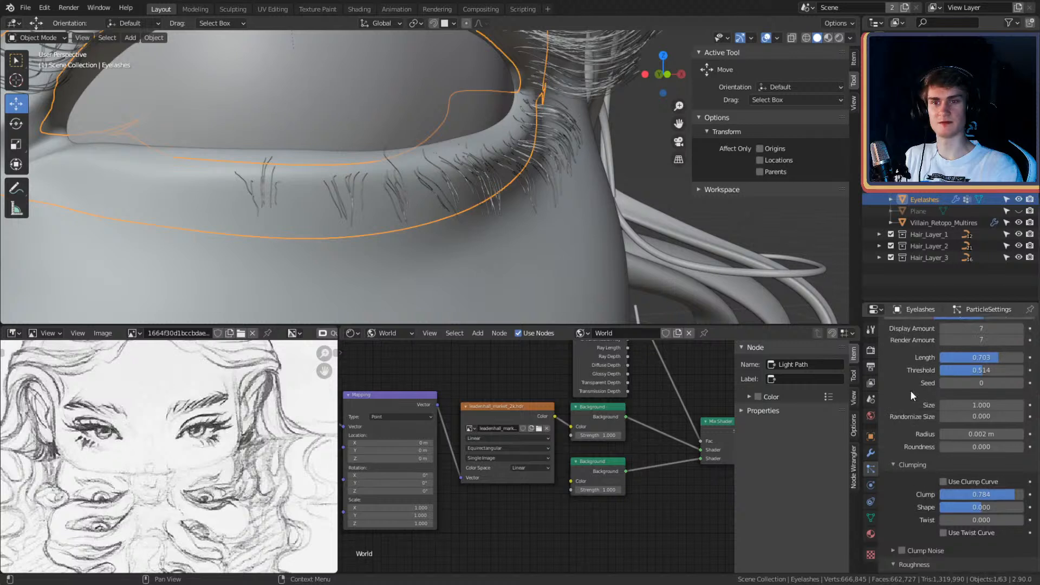
pyautogui.scroll(-10, 911, 395)
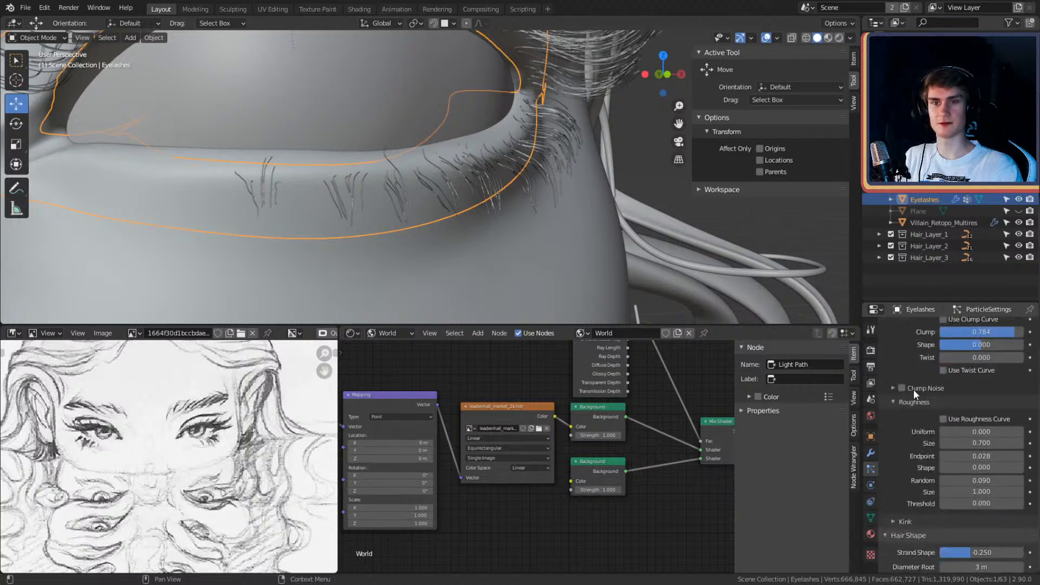
pyautogui.moveTo(955, 386); pyautogui.dragTo(964, 410)
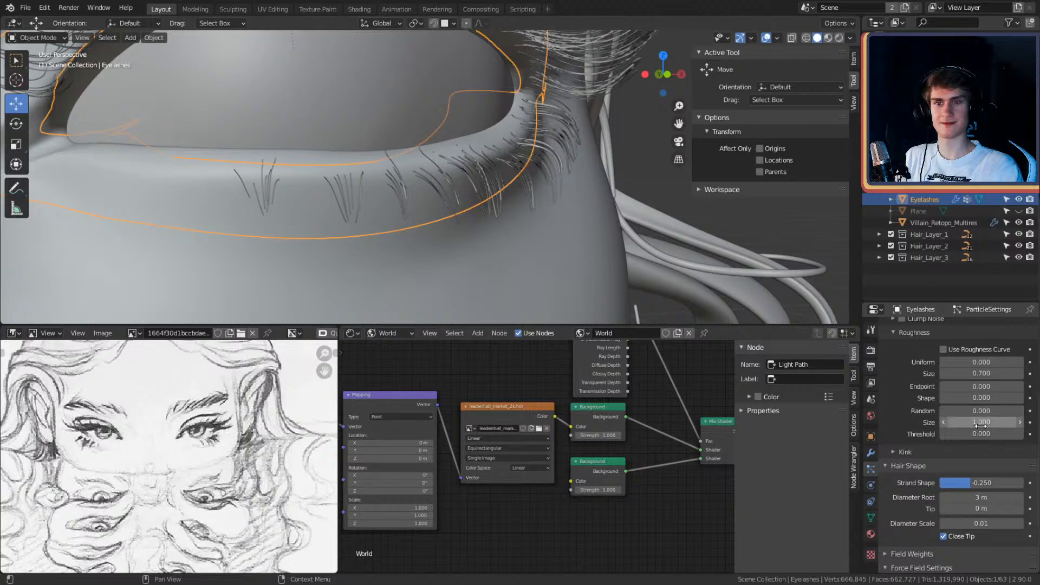
# Step: Examine the lash strands from several angles in solid shading and, with nothing selected, in the rendered view
pyautogui.moveTo(515, 237); pyautogui.dragTo(440, 225, button='middle')
pyautogui.scroll(5, 518, 225)
pyautogui.scroll(-6, 515, 197)
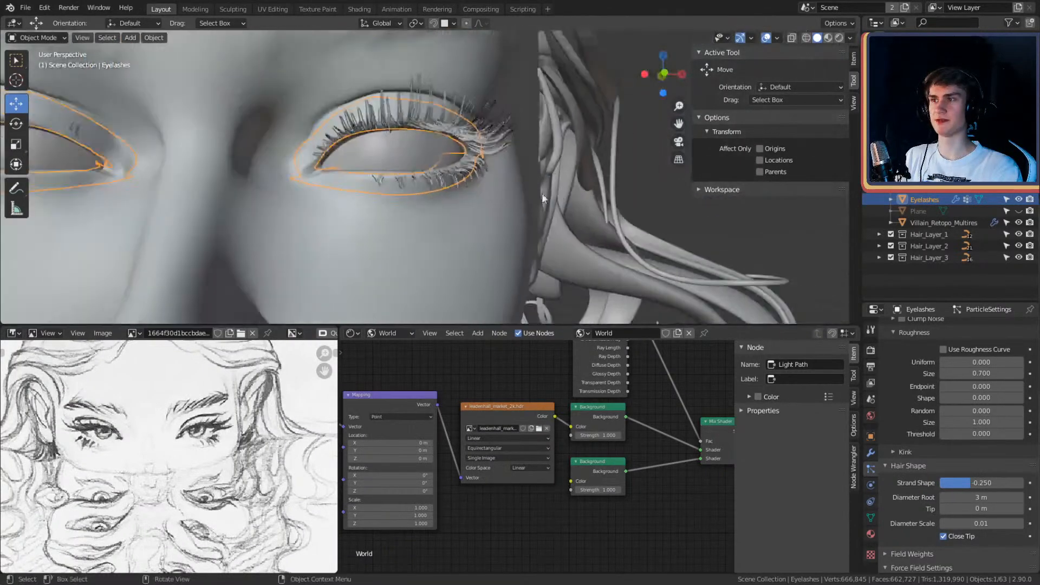
pyautogui.scroll(8, 538, 215)
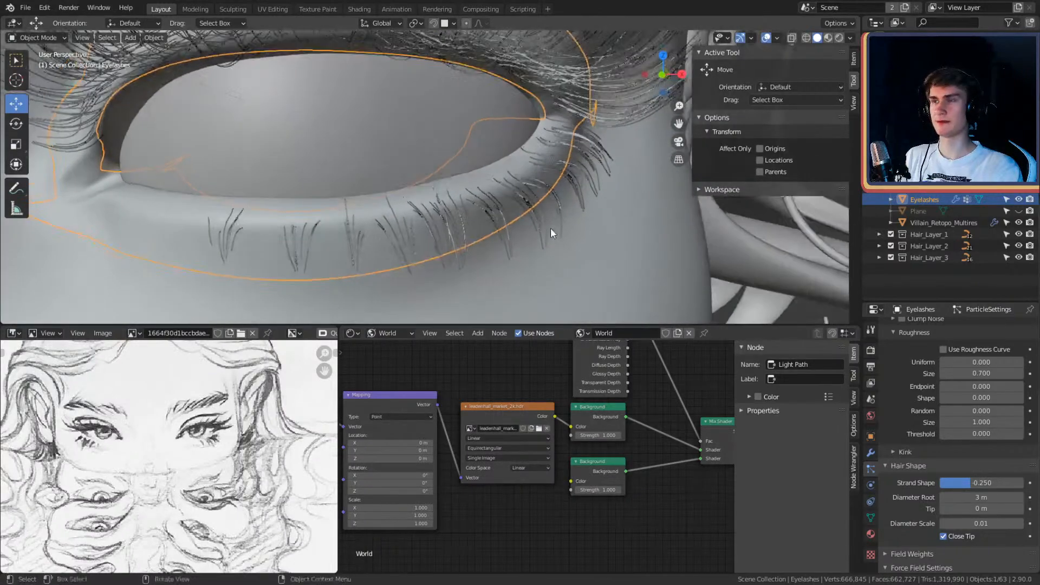
pyautogui.moveTo(551, 229); pyautogui.dragTo(577, 244, button='middle')
pyautogui.scroll(-7, 547, 239)
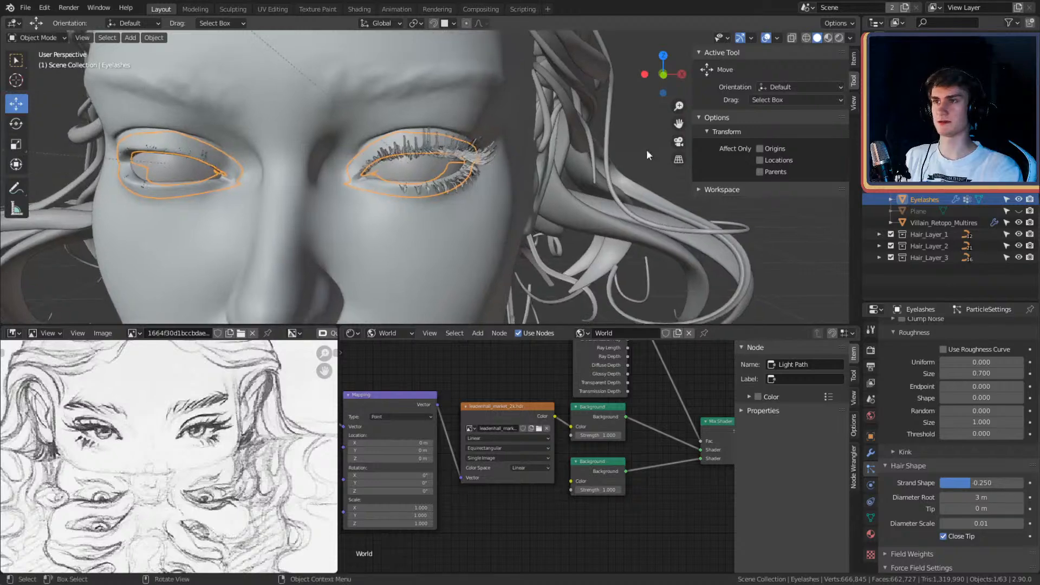
pyautogui.hotkey('alt', 'a')
pyautogui.press('z')
pyautogui.click(444, 146)
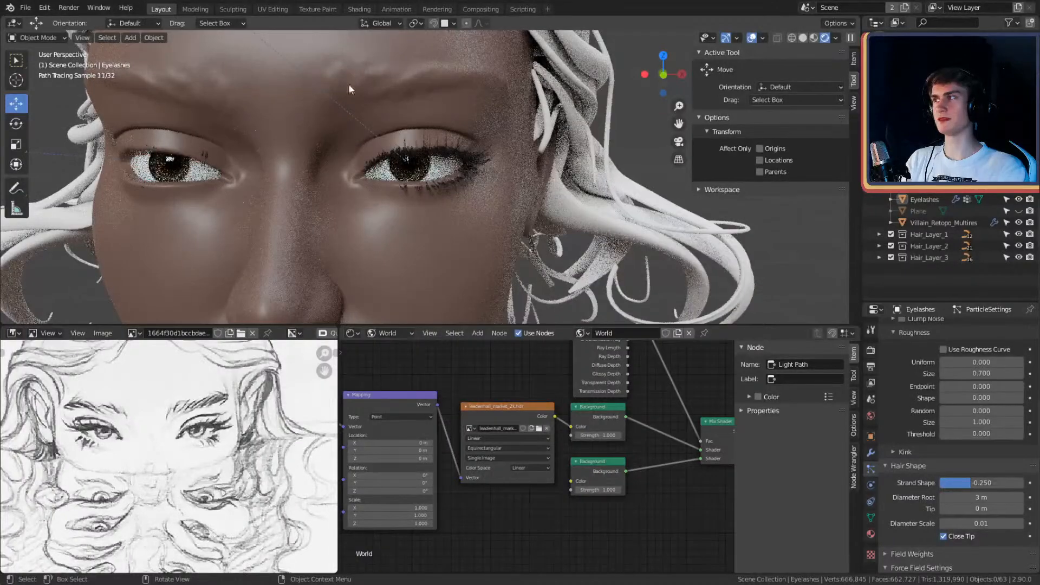
pyautogui.scroll(5, 472, 178)
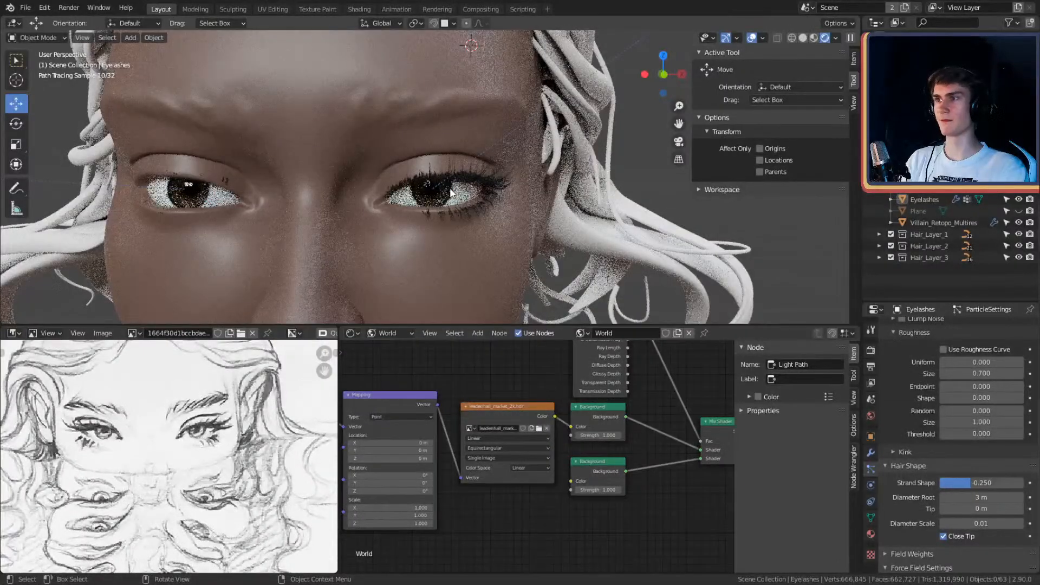
pyautogui.scroll(-4, 450, 192)
# Step: Return to solid shading and open the Eyelashes mesh in Edit Mode with X-ray enabled
pyautogui.press('z')
pyautogui.click(587, 138)
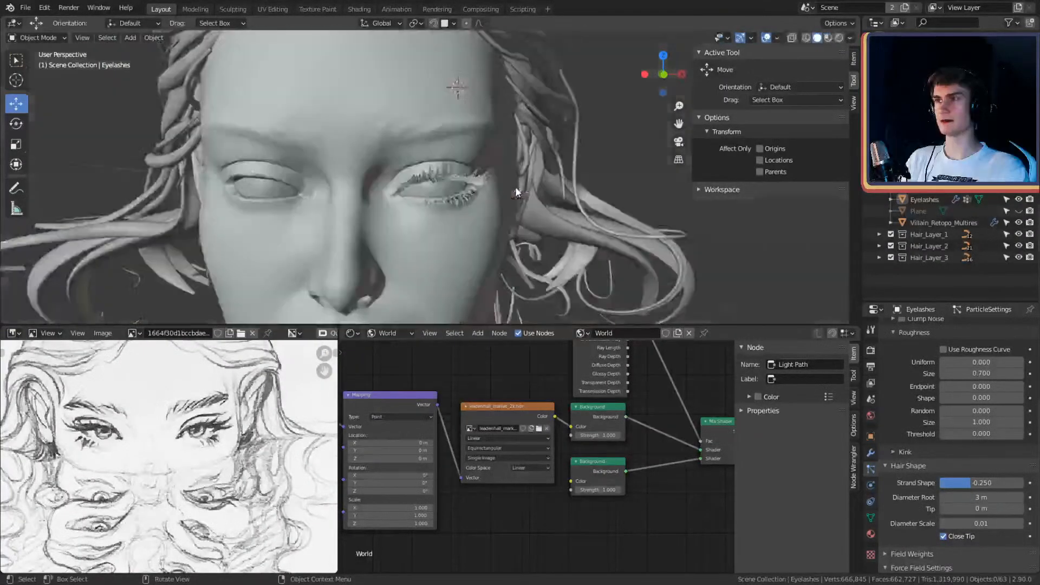
pyautogui.moveTo(612, 151); pyautogui.dragTo(564, 164, button='middle')
pyautogui.scroll(1, 564, 164)
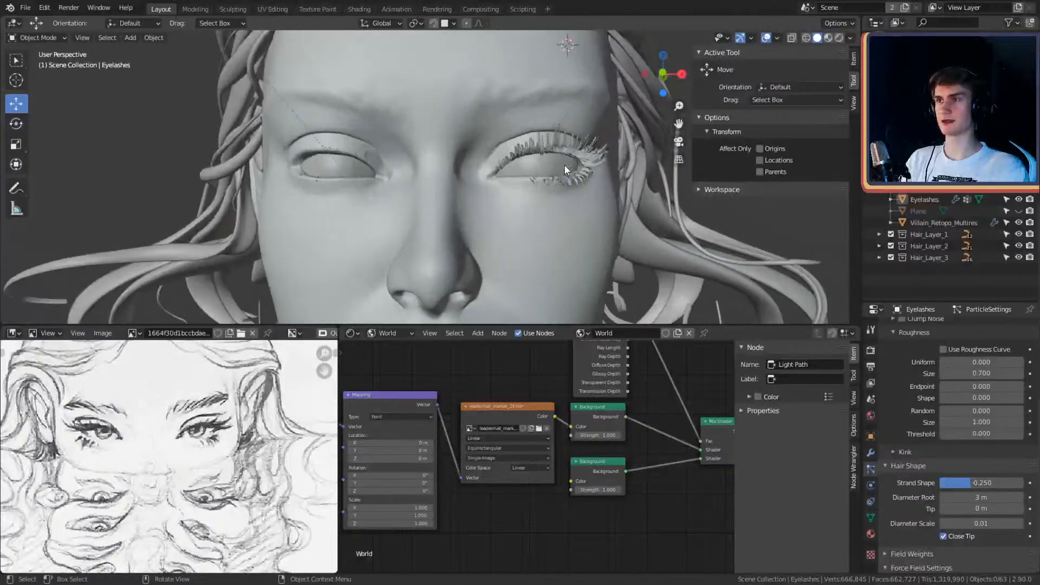
pyautogui.click(518, 159)
pyautogui.press('Tab')
pyautogui.scroll(-2, 469, 174)
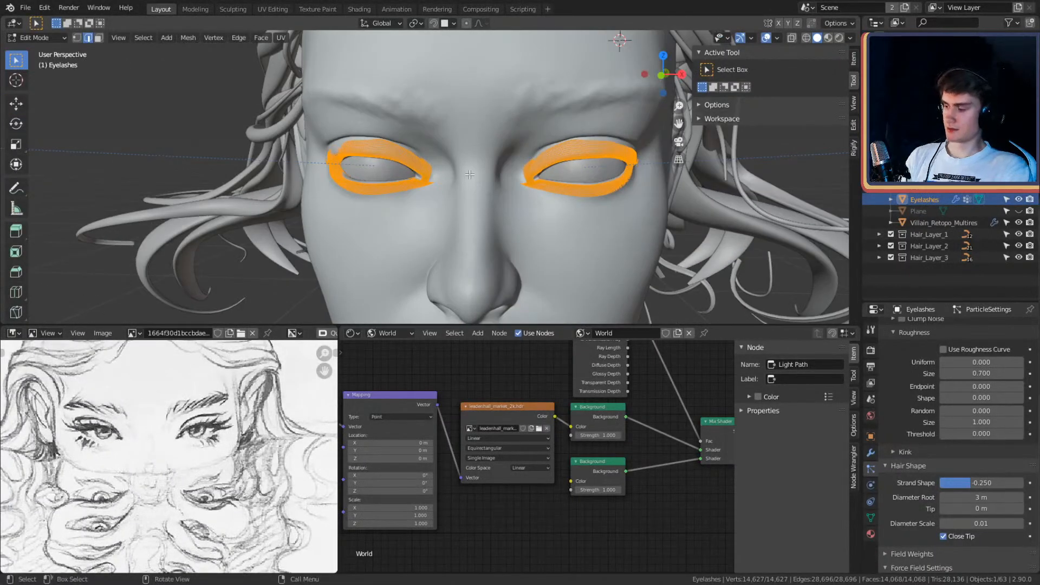
pyautogui.hotkey('alt', 'z')
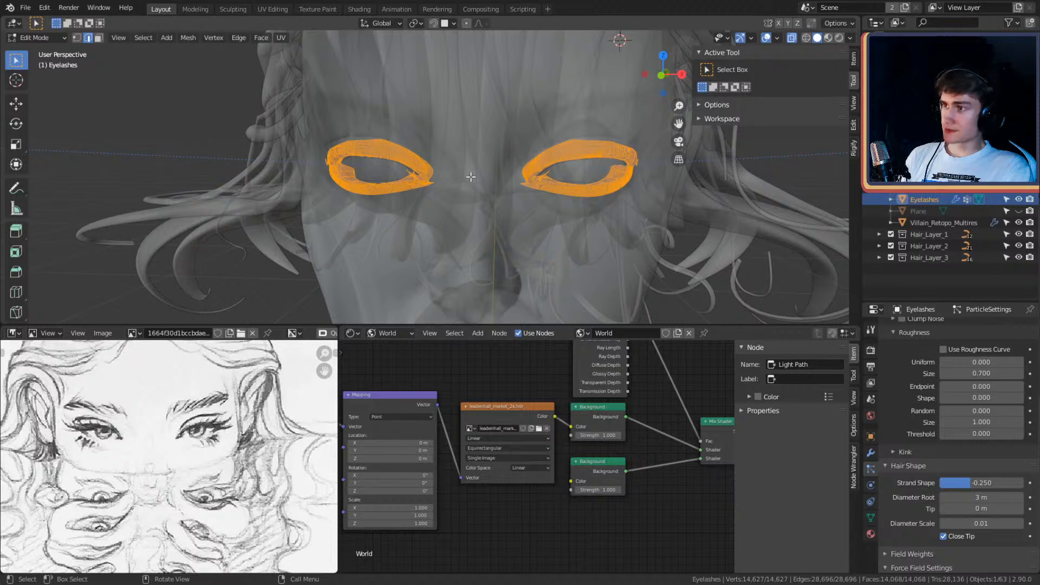
# Step: Delete the faces of the lash mesh around the eye without lashes, and return to Object Mode with X-ray off
pyautogui.hotkey('alt', 'a')
pyautogui.moveTo(279, 101); pyautogui.dragTo(439, 201)
pyautogui.press('x')
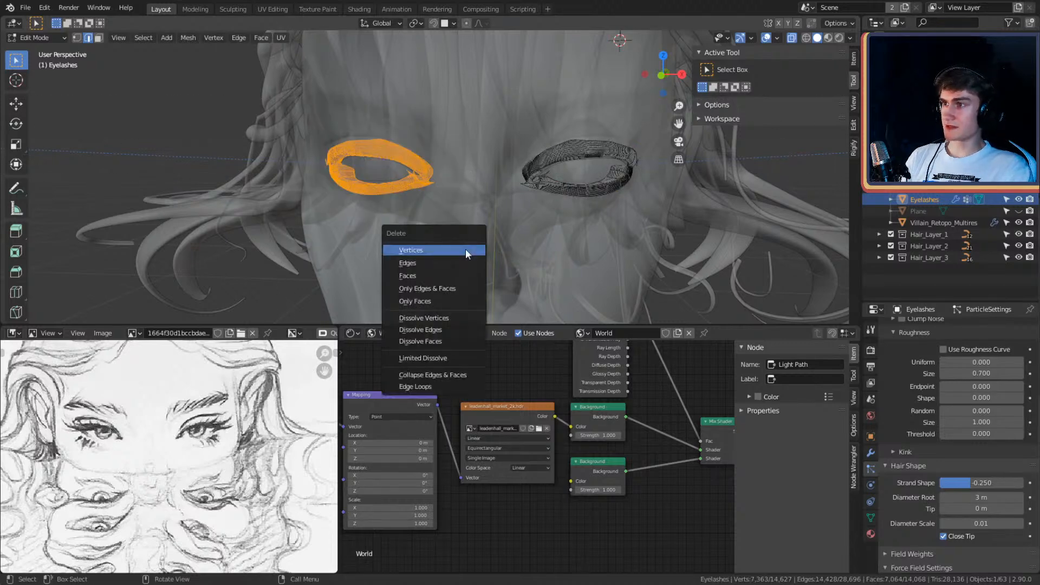
pyautogui.click(419, 275)
pyautogui.press('Tab')
pyautogui.moveTo(566, 240); pyautogui.dragTo(530, 240, button='middle')
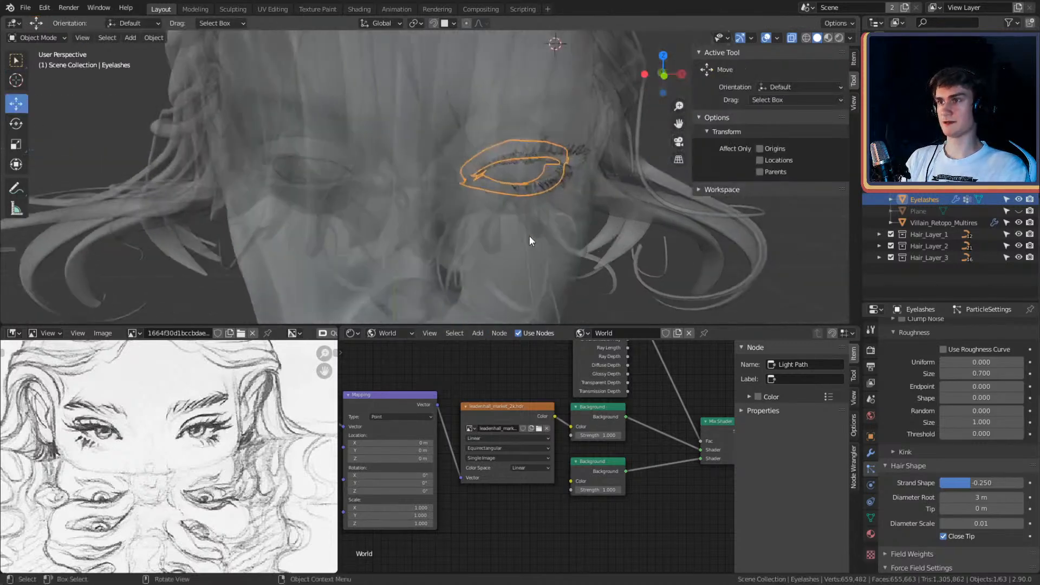
pyautogui.hotkey('alt', 'z')
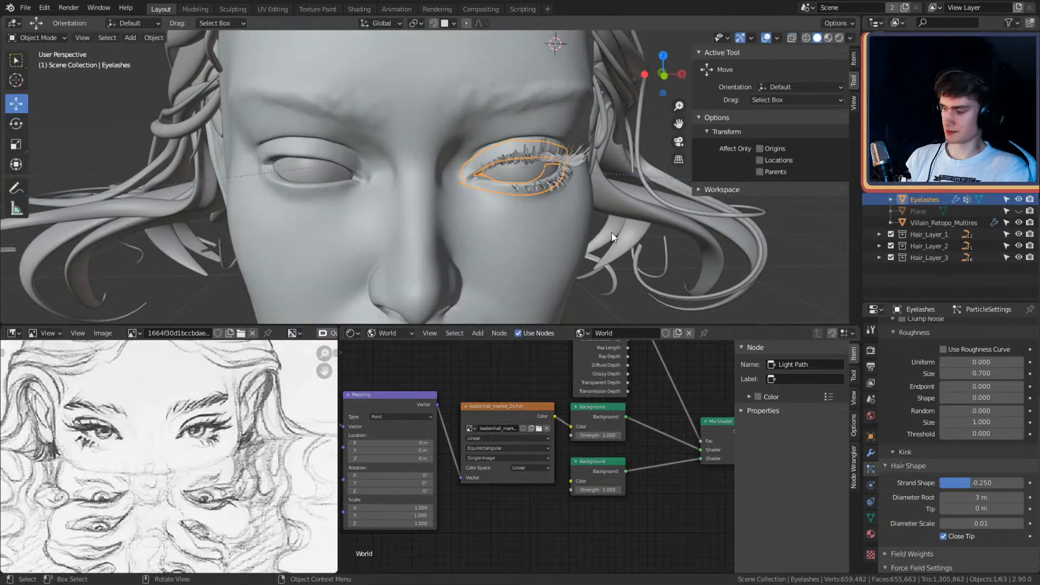
# Step: Duplicate the Eyelashes object and move the copy about -0.103 m along X onto the bare eye
pyautogui.hotkey('shift', 'd')
pyautogui.press('y')
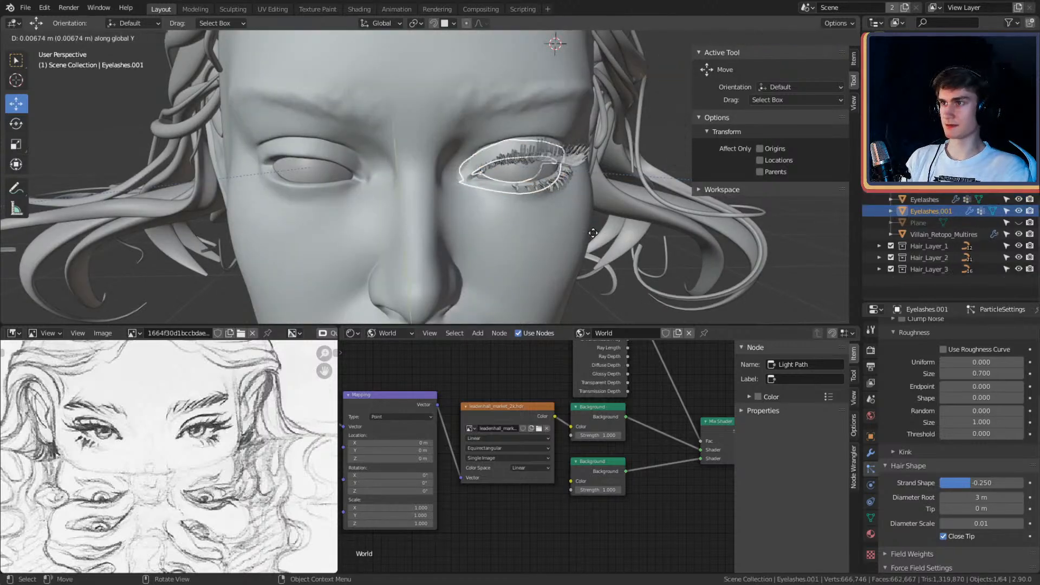
pyautogui.press('x')
pyautogui.click(247, 253)
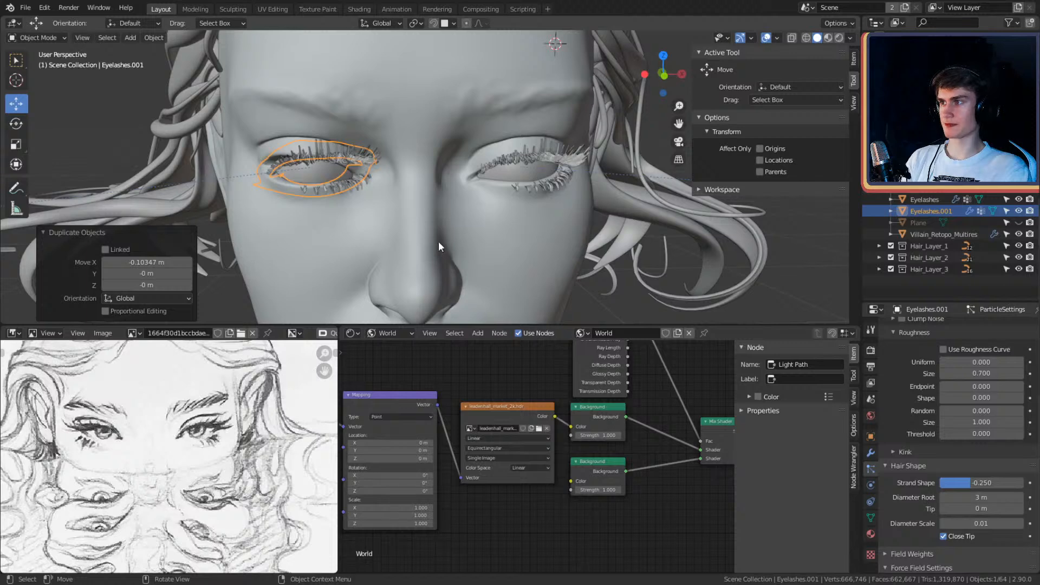
# Step: Mirror the duplicated lash mesh in Edit Mode by scaling all its geometry by -1 along X
pyautogui.press('Tab')
pyautogui.moveTo(438, 242); pyautogui.dragTo(522, 202, button='middle')
pyautogui.press('a')
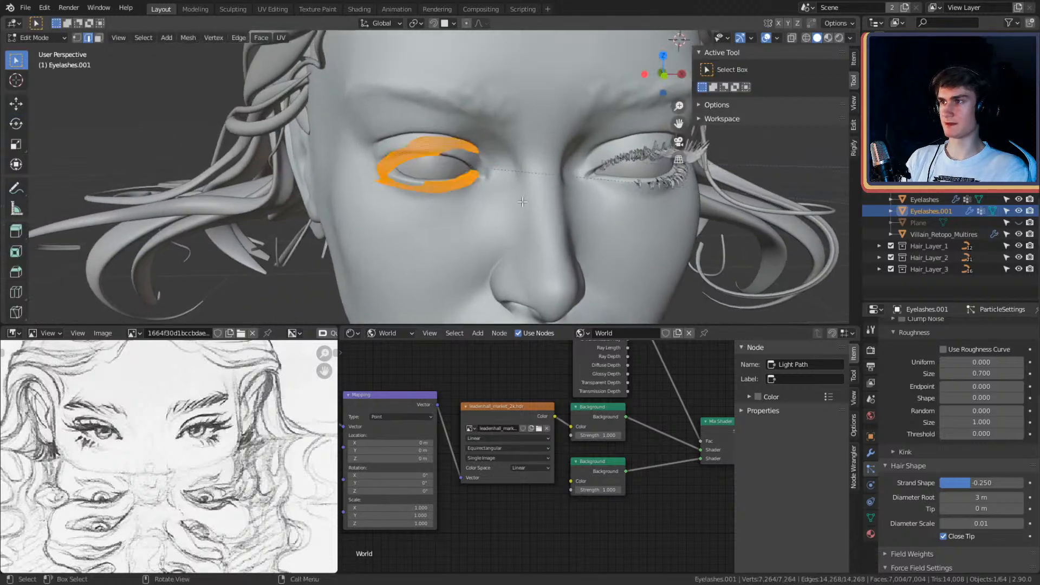
pyautogui.press('s')
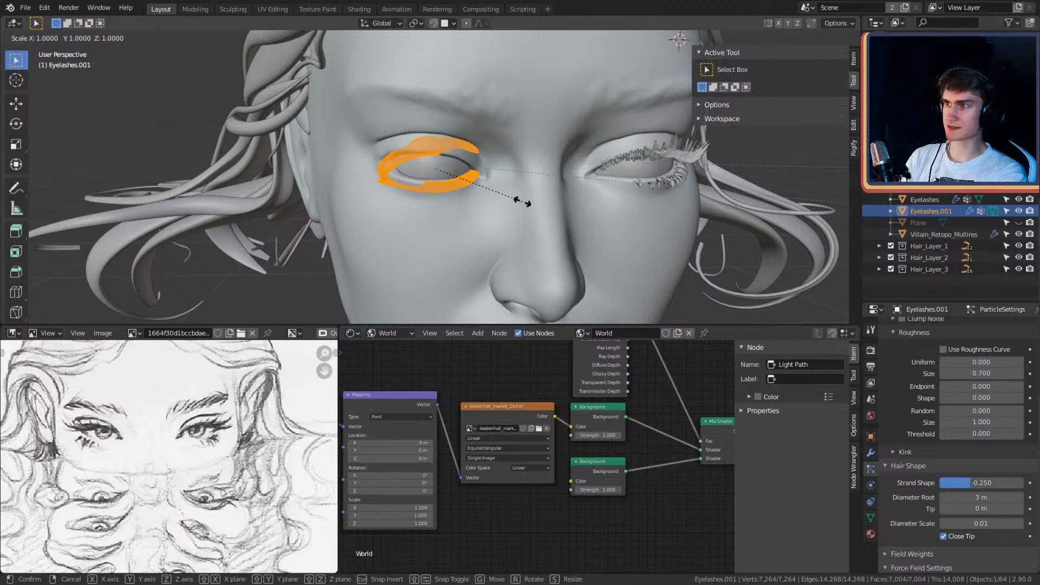
pyautogui.write('-1')
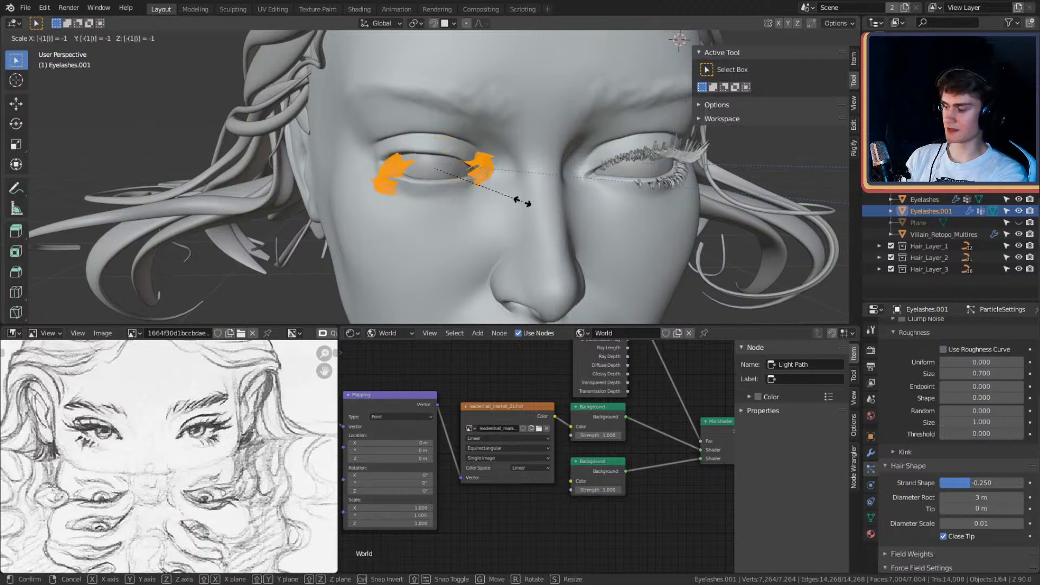
pyautogui.write('x')
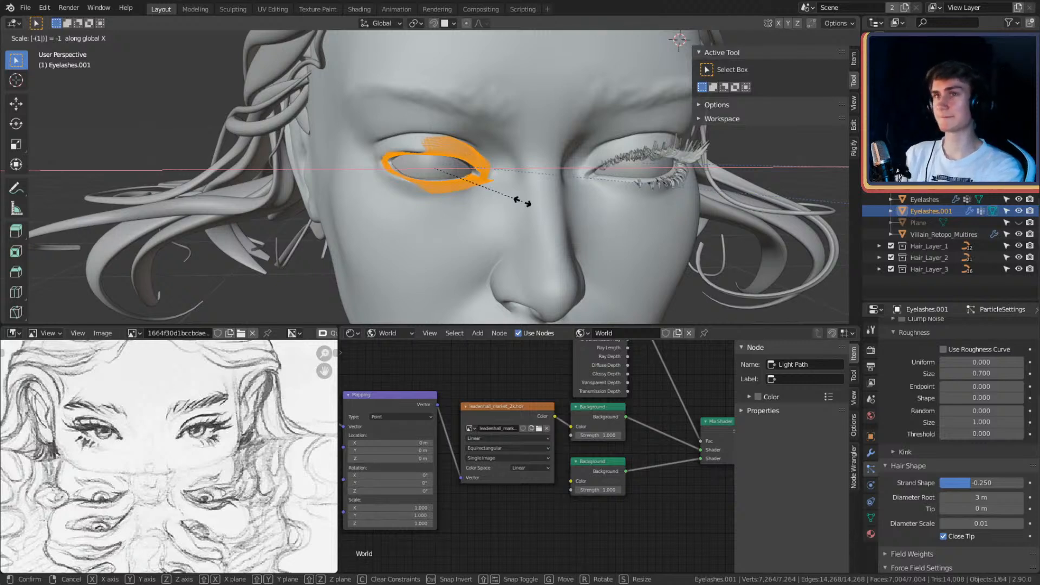
pyautogui.press('Return')
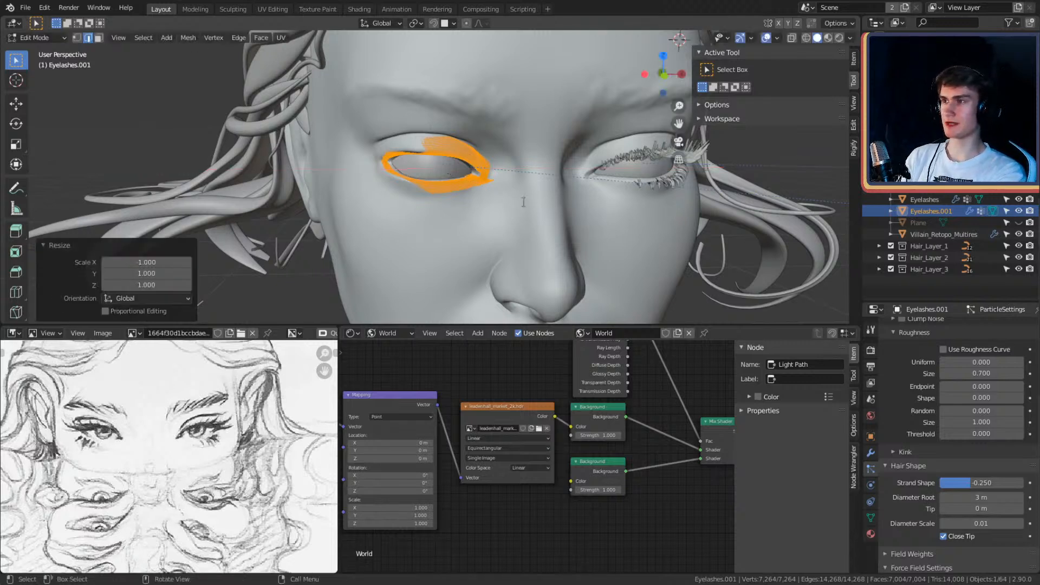
# Step: Flip the normals of the duplicated, mirrored lash mesh and return to Object Mode to check the lash direction
pyautogui.press('F3')
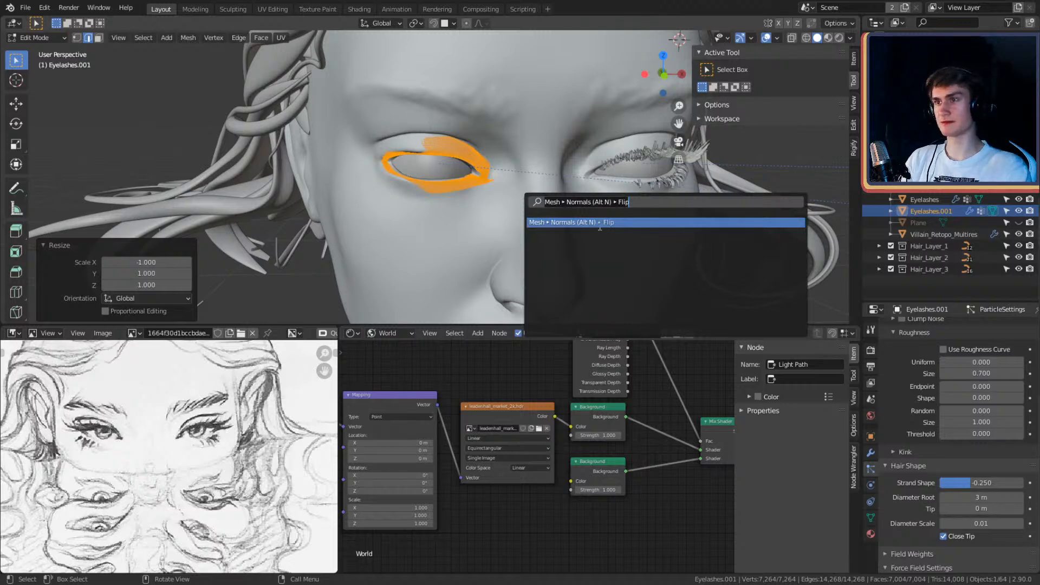
pyautogui.press('Return')
pyautogui.press('Tab')
pyautogui.press('KP_Decimal')
pyautogui.moveTo(531, 155); pyautogui.dragTo(547, 202, button='middle')
pyautogui.press('F3')
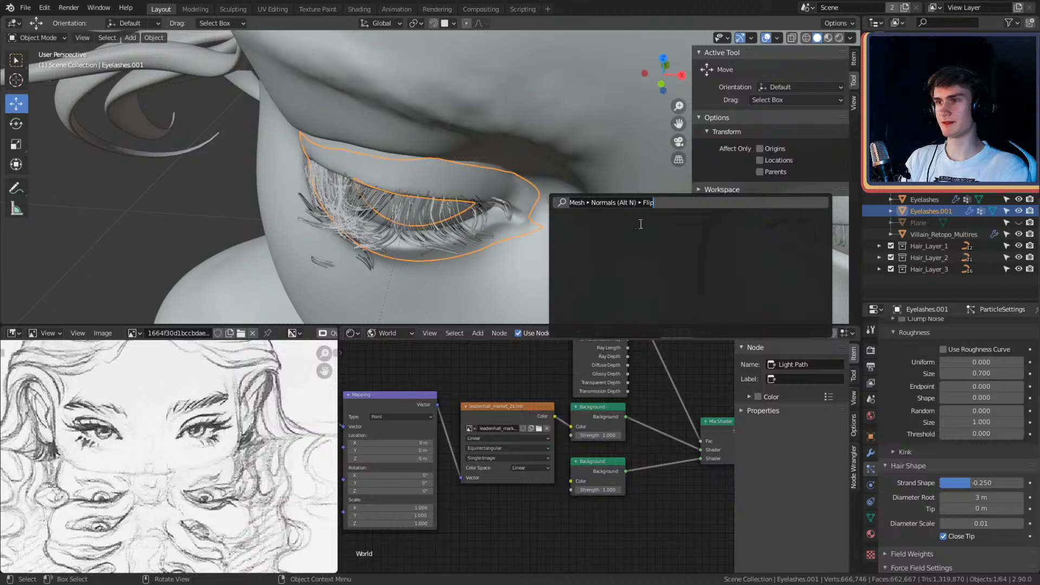
pyautogui.press('Escape')
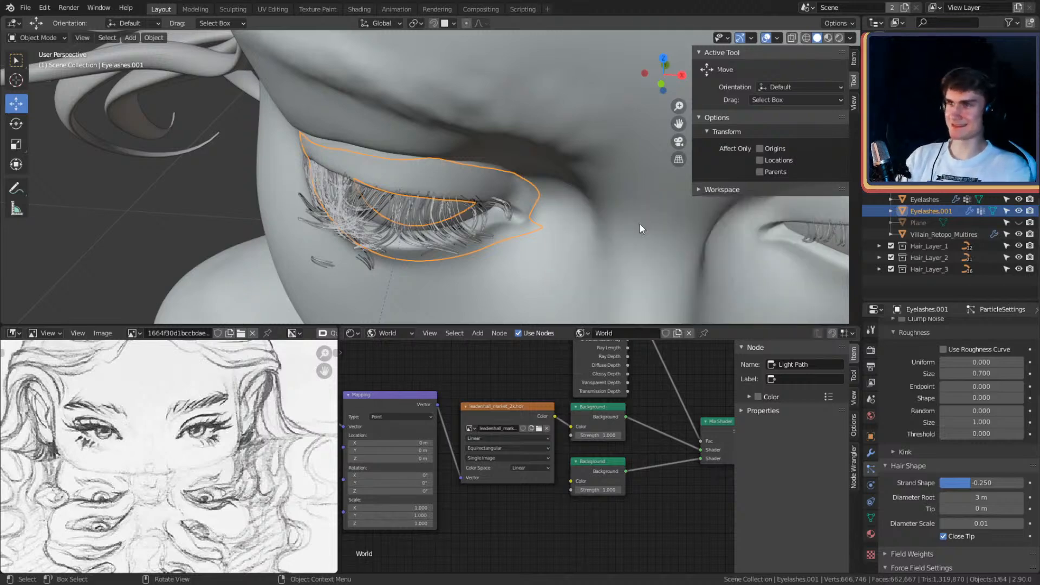
# Step: Flip the duplicated lash mesh's normals a second time in Edit Mode and return to Object Mode
pyautogui.press('Tab')
pyautogui.press('F3')
pyautogui.press('Return')
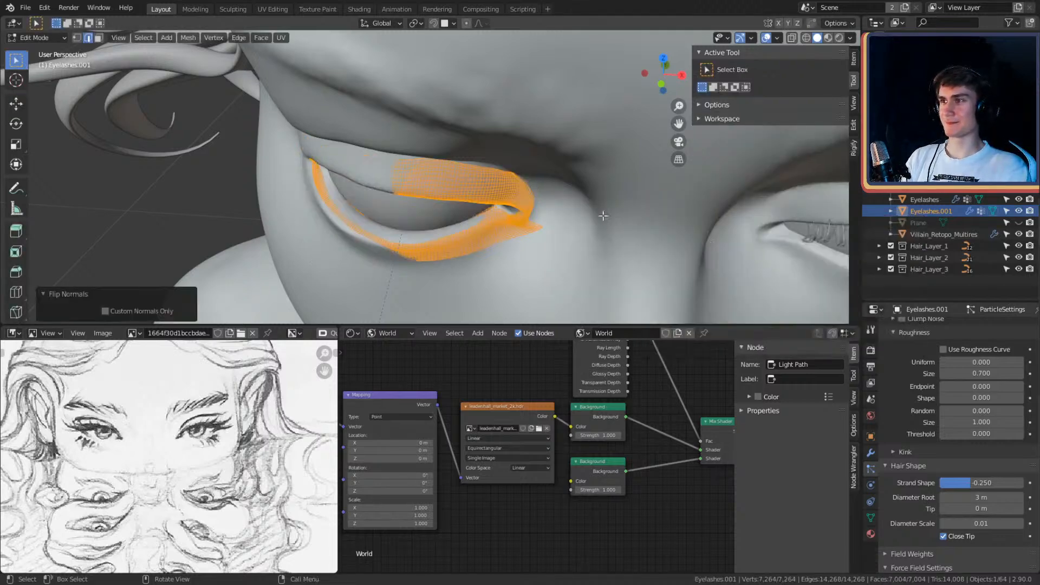
pyautogui.press('Tab')
pyautogui.moveTo(711, 247); pyautogui.dragTo(596, 199, button='middle')
pyautogui.scroll(-2, 494, 188)
pyautogui.scroll(2, 483, 192)
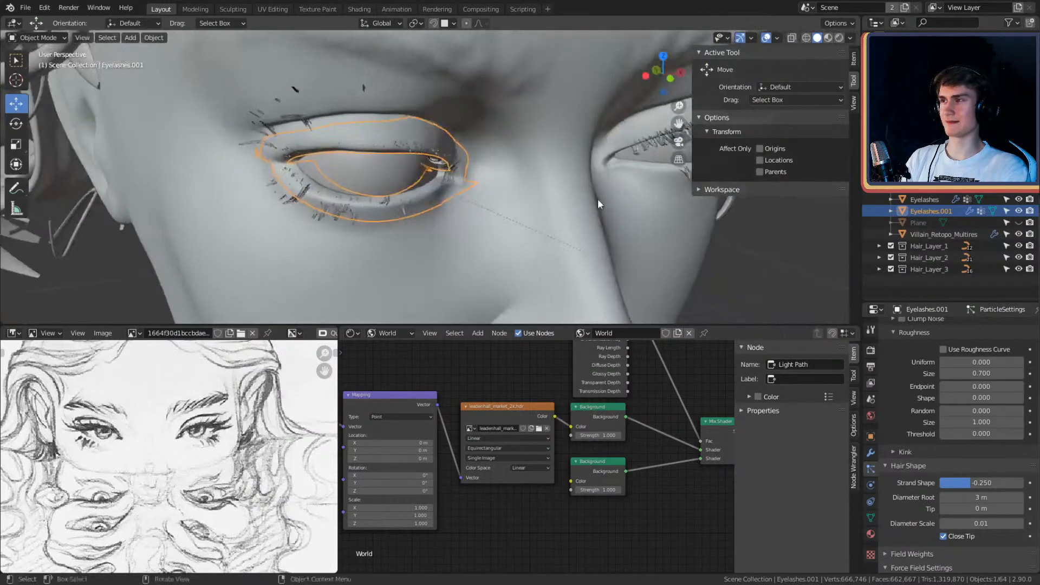
pyautogui.press('Delete')
pyautogui.moveTo(499, 202); pyautogui.dragTo(532, 195, button='middle')
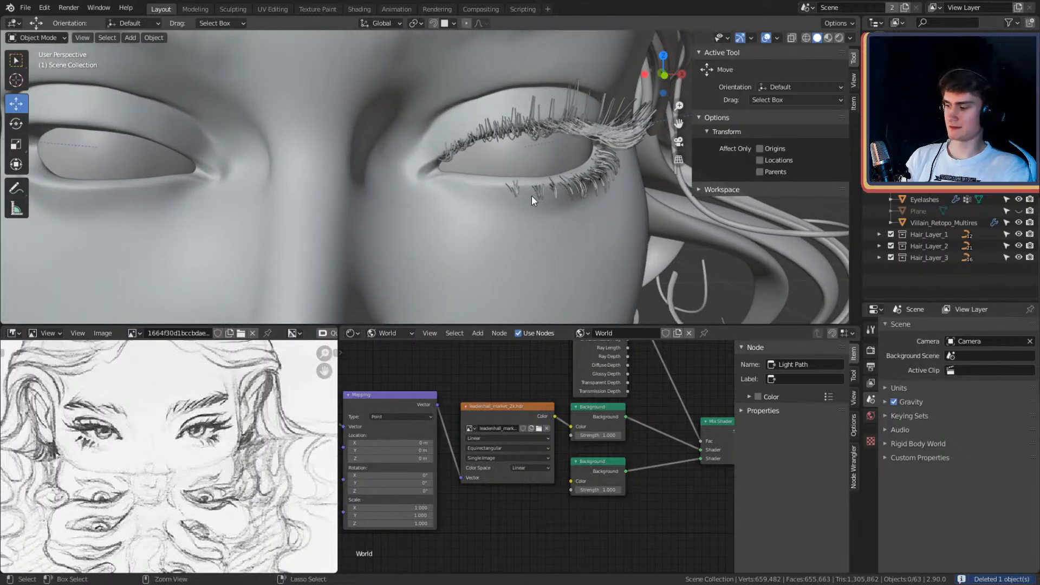
pyautogui.hotkey('ctrl', 'z')
# Step: Undo the edits to the lash copy and its duplication, back to the single Eyelashes object
pyautogui.press('Tab')
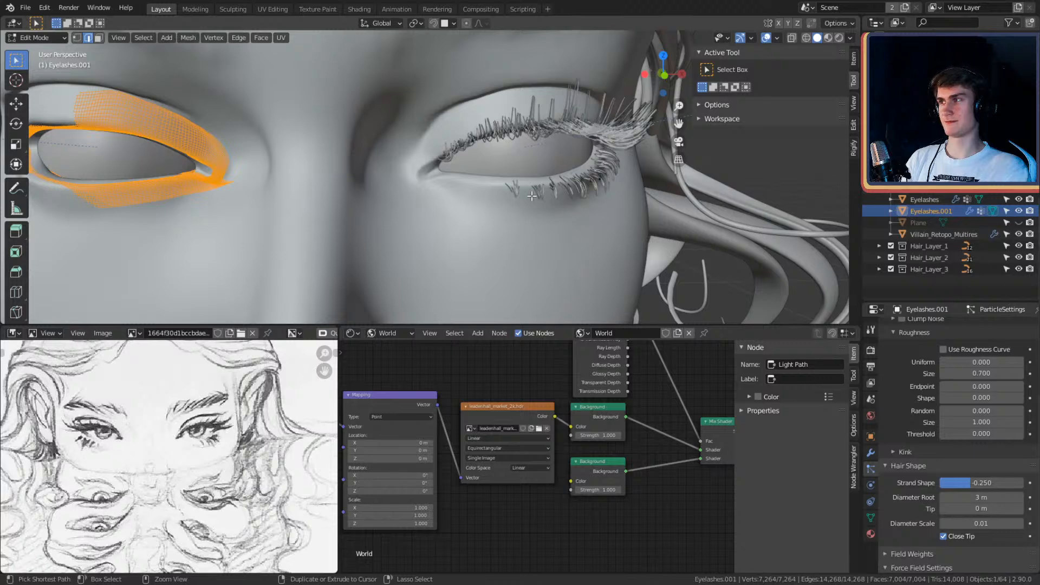
pyautogui.press('Tab')
pyautogui.press('Tab')
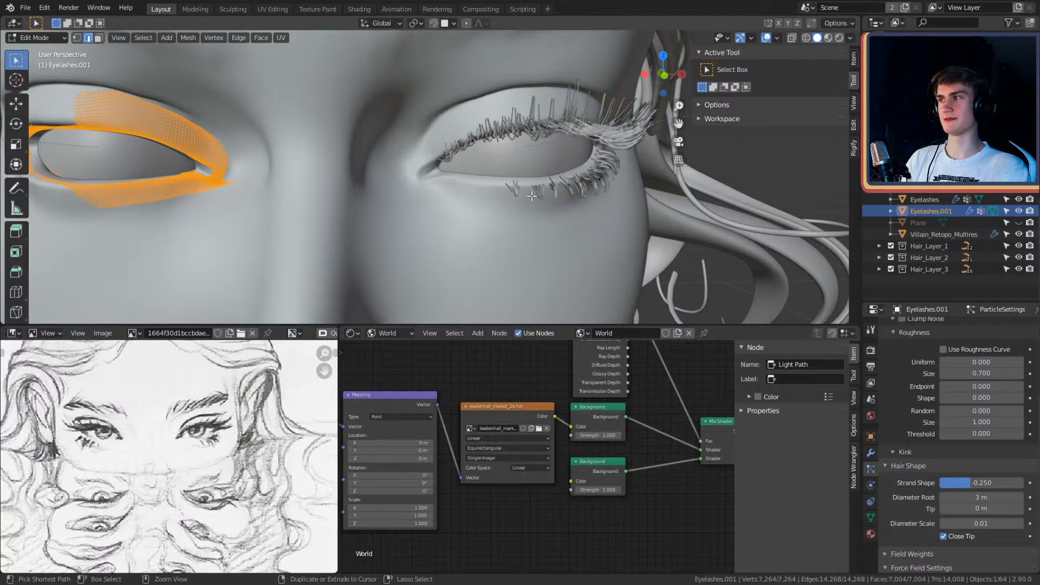
pyautogui.hotkey('alt', 'a')
pyautogui.press('Tab')
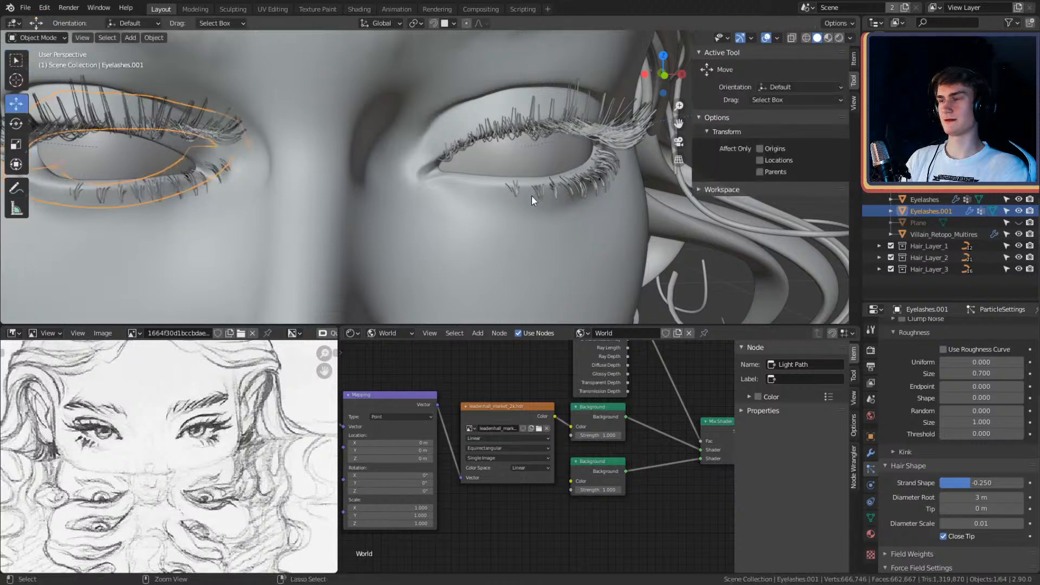
pyautogui.hotkey('ctrl', 'z')
pyautogui.keyDown('ctrl'); pyautogui.moveTo(531, 195); pyautogui.dragTo(635, 272, button='middle'); pyautogui.keyUp('ctrl')
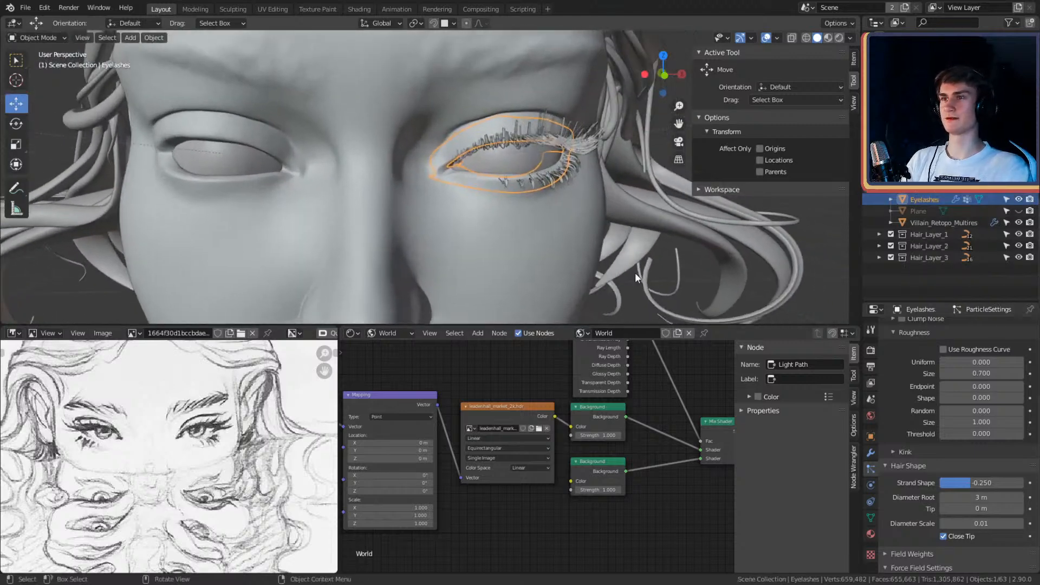
# Step: Add a Mirror modifier along X to the Eyelashes object and move it above the ParticleSettings modifier
pyautogui.click(663, 142)
pyautogui.click(502, 136)
pyautogui.click(870, 453)
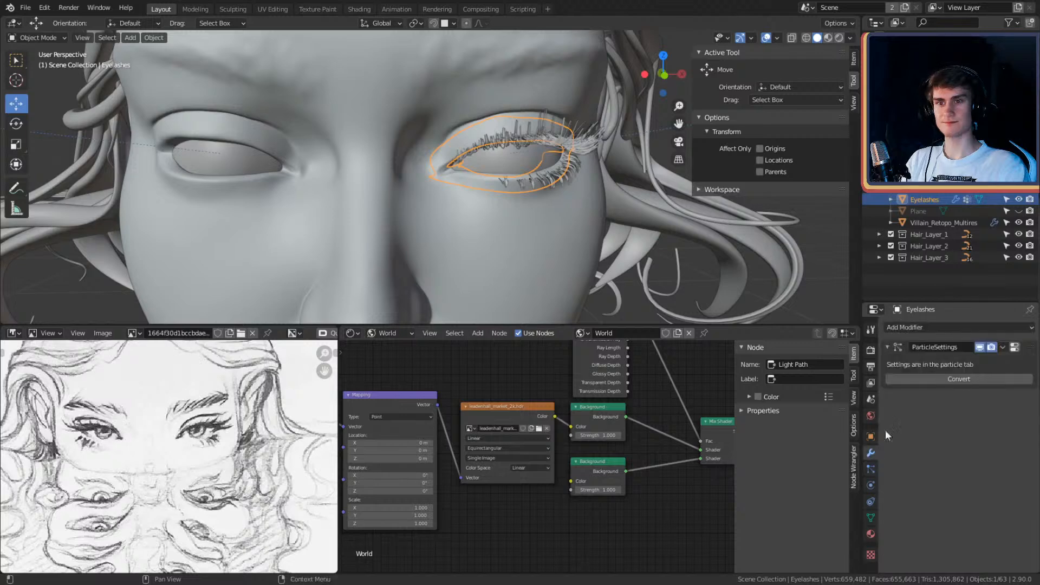
pyautogui.click(905, 330)
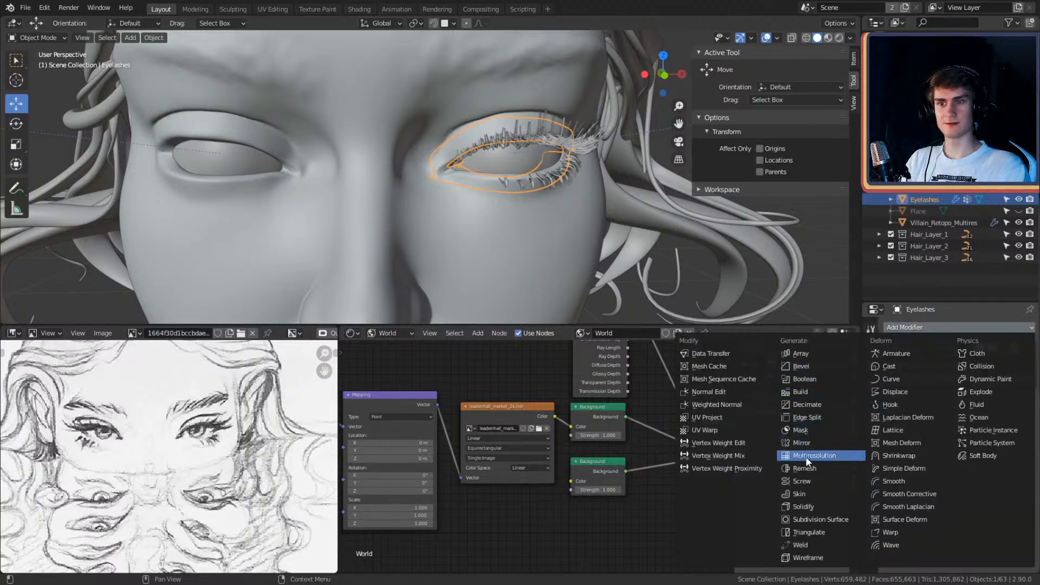
pyautogui.click(805, 442)
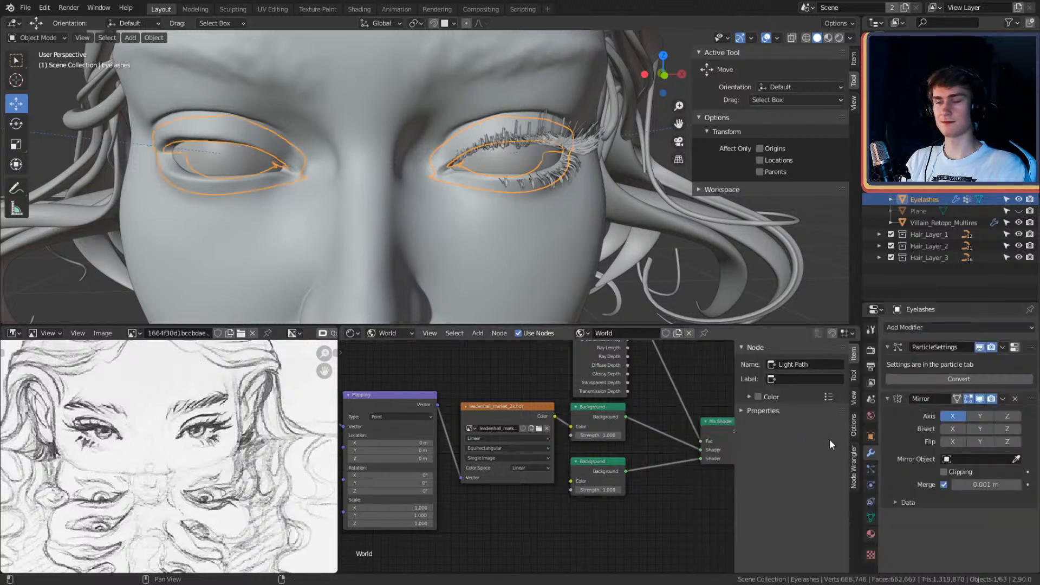
pyautogui.keyDown('shift'); pyautogui.moveTo(550, 205); pyautogui.dragTo(584, 231, button='middle'); pyautogui.keyUp('shift')
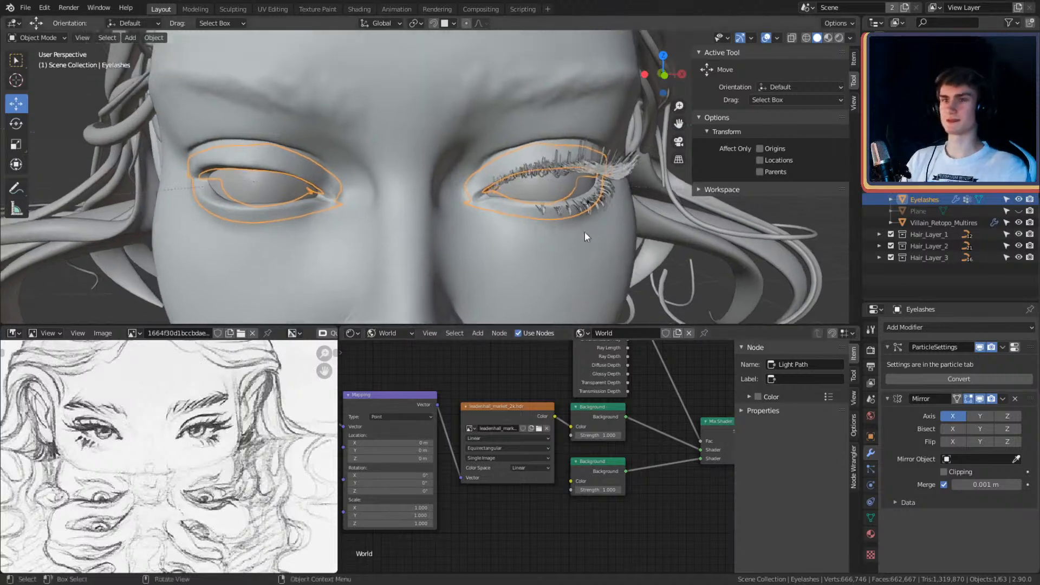
pyautogui.moveTo(1031, 398); pyautogui.dragTo(1030, 349)
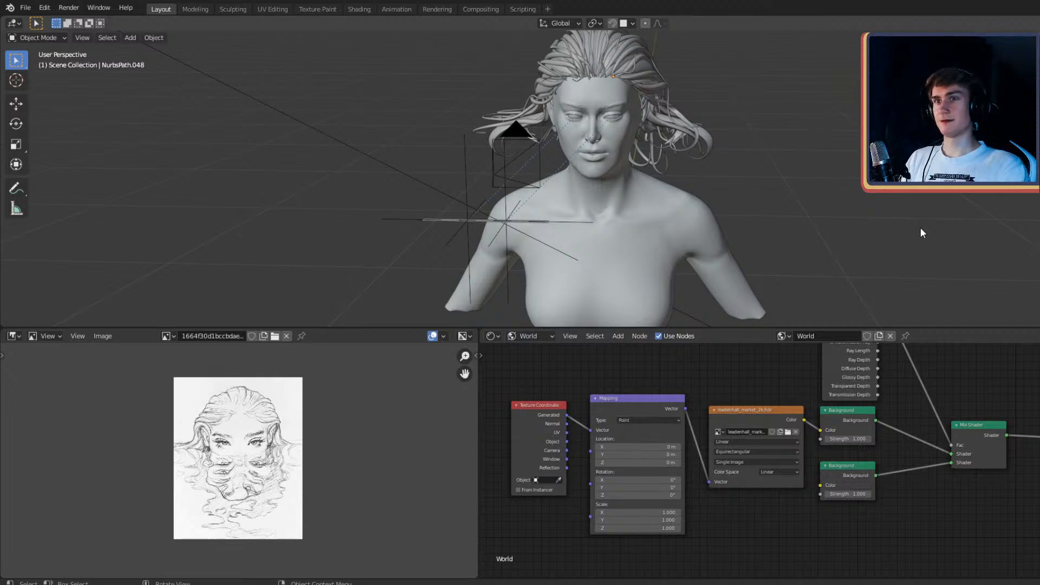
# Step: Select the Villain_Retopo_Multires head mesh with the view close on the face
pyautogui.scroll(6, 756, 165)
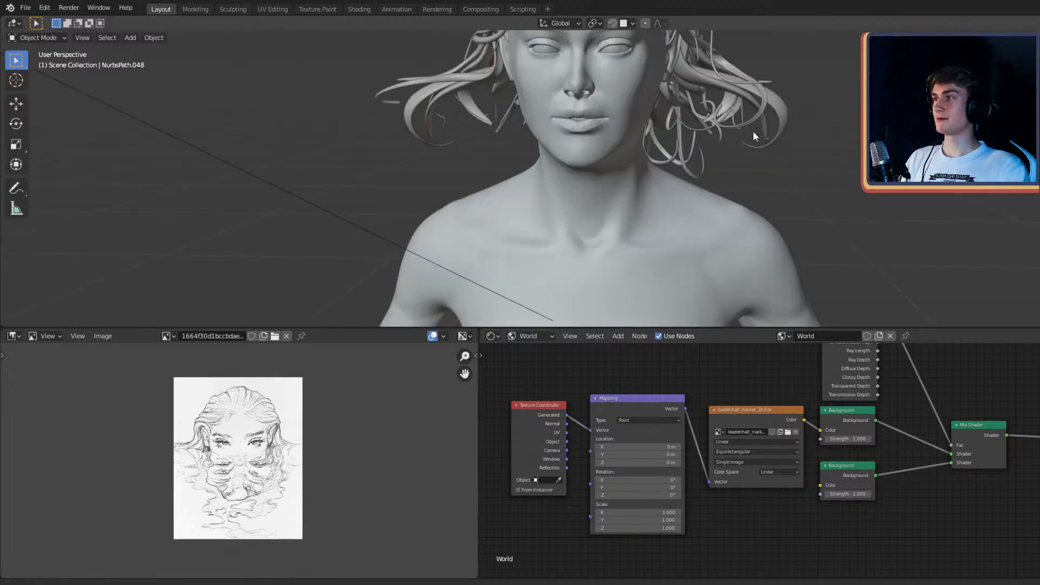
pyautogui.scroll(4, 773, 207)
pyautogui.moveTo(830, 217); pyautogui.dragTo(791, 209, button='middle')
pyautogui.scroll(-5, 729, 213)
pyautogui.scroll(3, 752, 220)
pyautogui.scroll(-4, 788, 216)
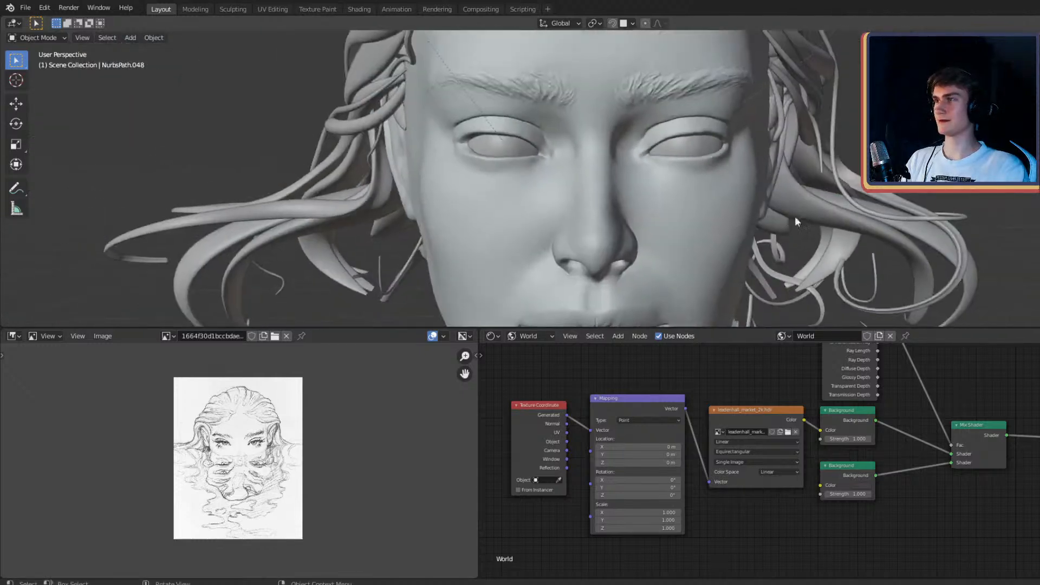
pyautogui.scroll(4, 743, 135)
pyautogui.click(720, 131)
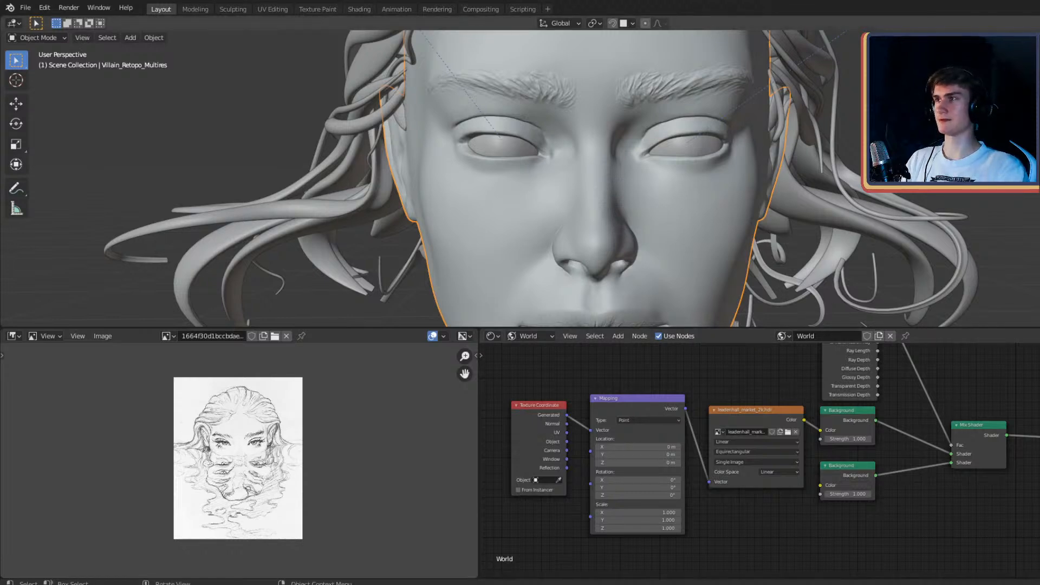
pyautogui.click(25, 7)
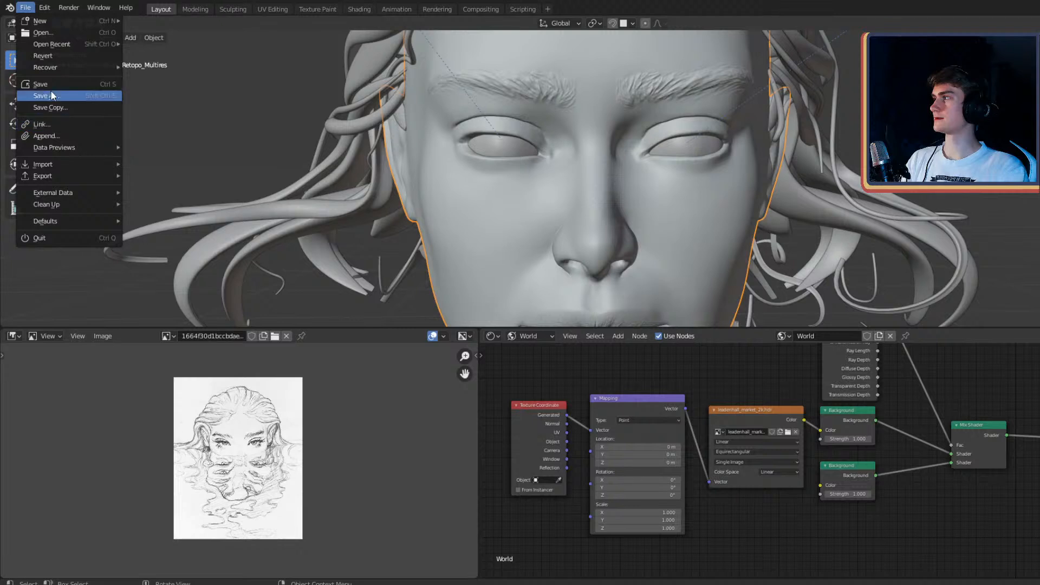
pyautogui.moveTo(44, 7)
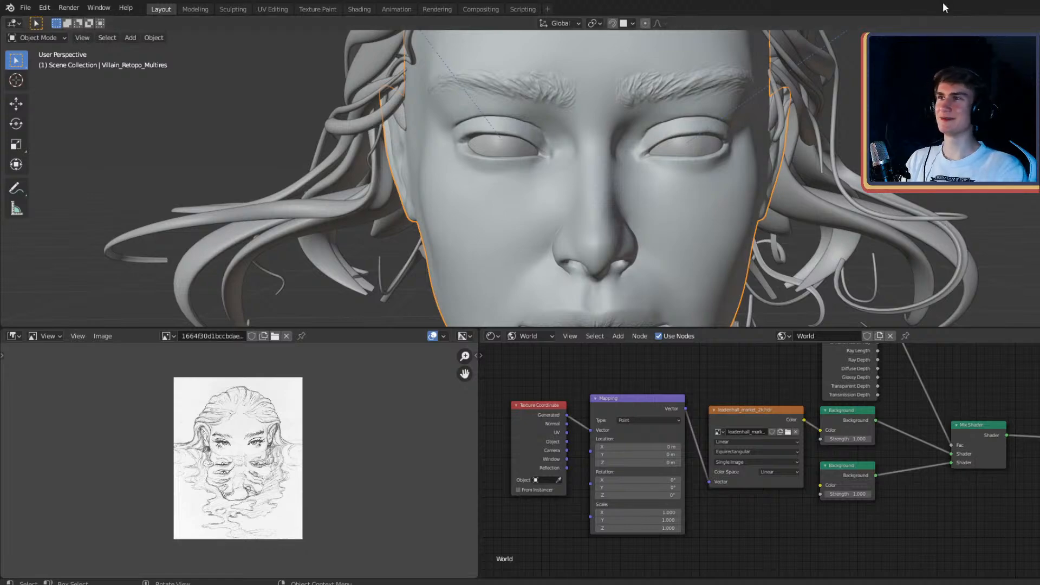
# Step: Enter Edit Mode on the head mesh and switch to face selection with the eye area in close view
pyautogui.scroll(5, 612, 238)
pyautogui.scroll(-2, 612, 238)
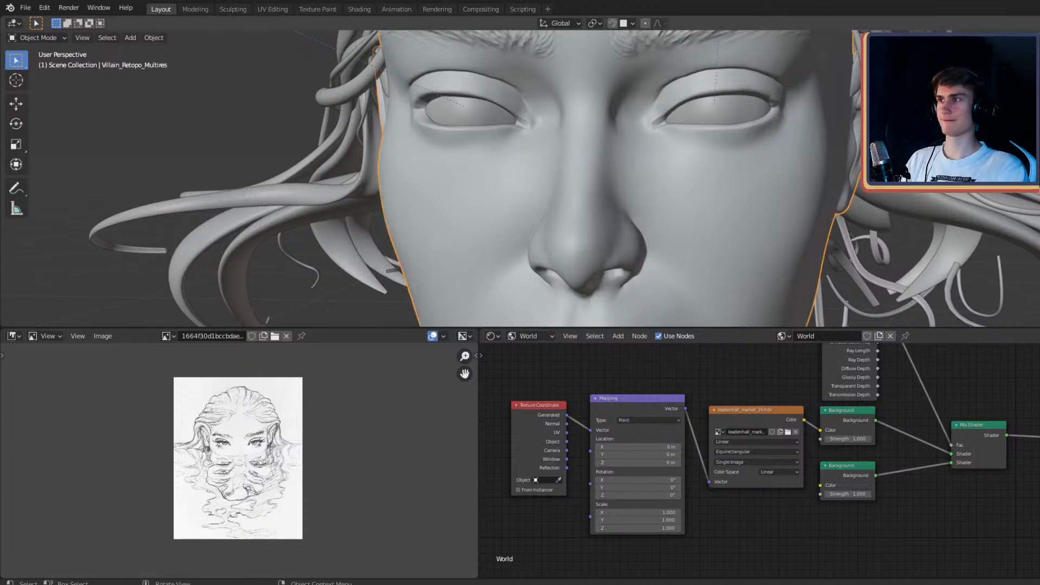
pyautogui.press('Tab')
pyautogui.scroll(3, 520, 179)
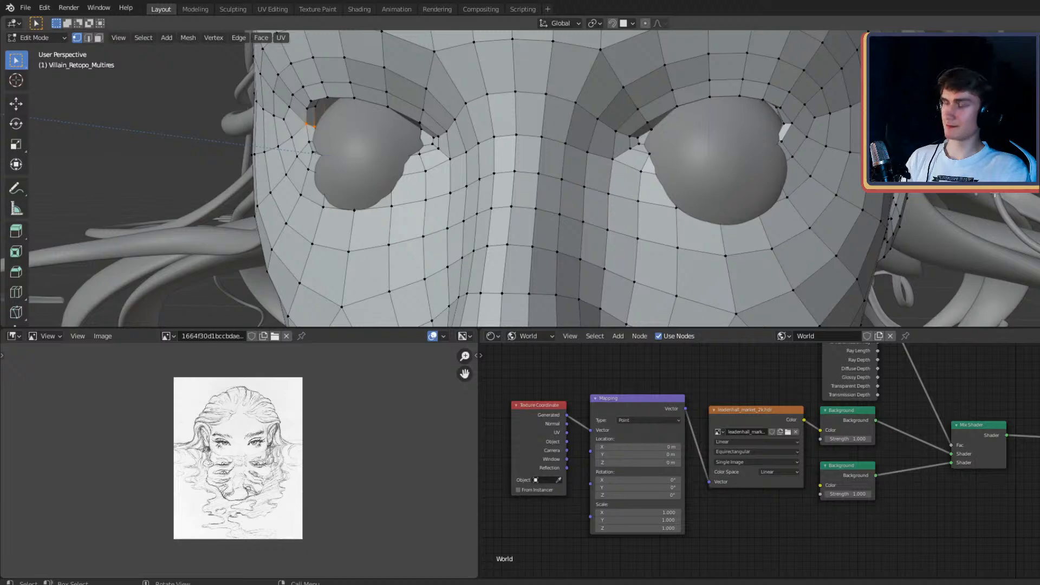
pyautogui.hotkey('alt', 'z')
pyautogui.hotkey('alt', 'z')
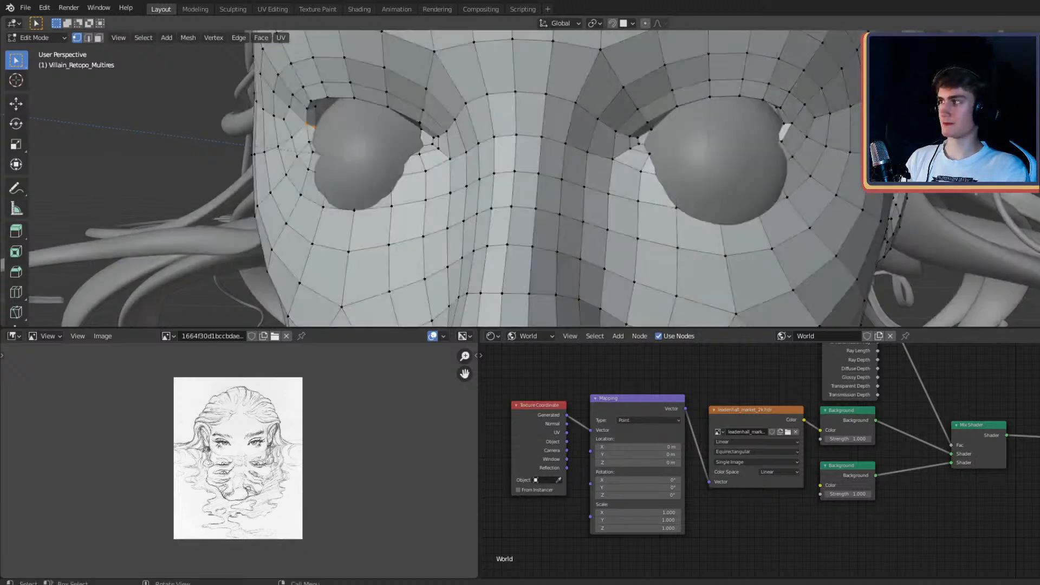
pyautogui.scroll(3, 826, 127)
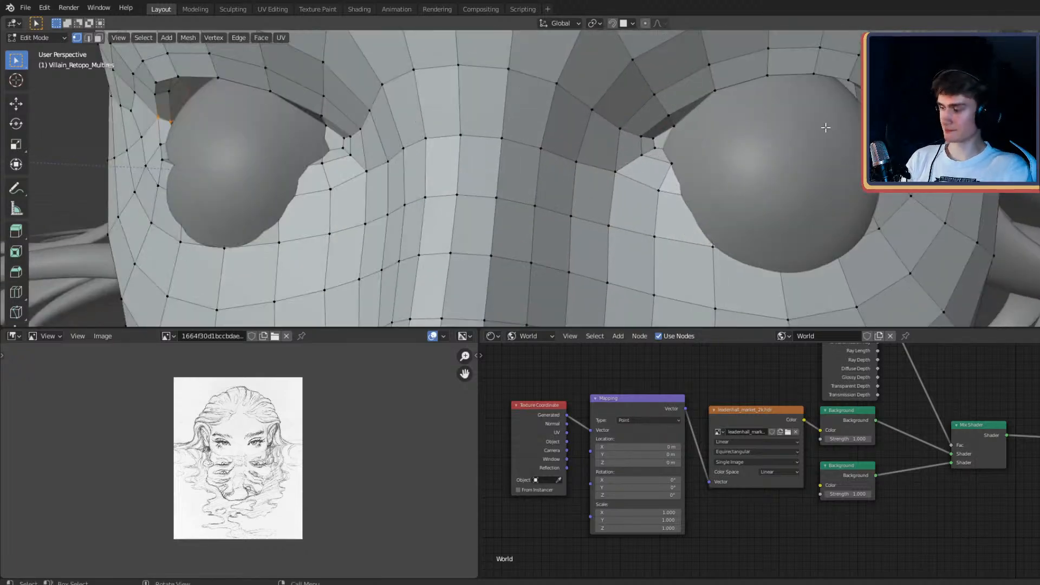
pyautogui.press('3')
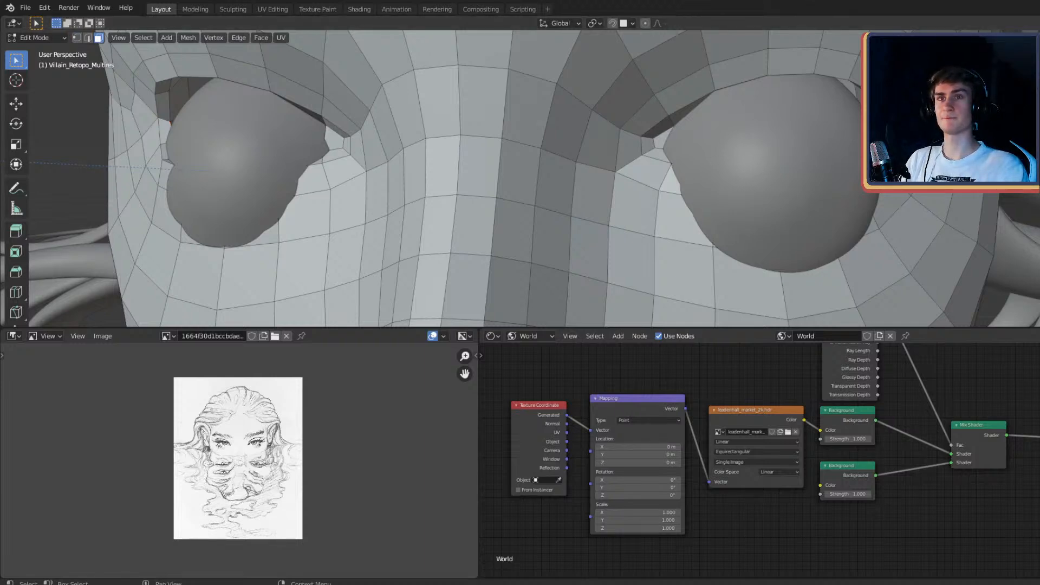
# Step: Select the ring of eyelid faces around the character's left eye, including the inner rim
pyautogui.click(630, 149)
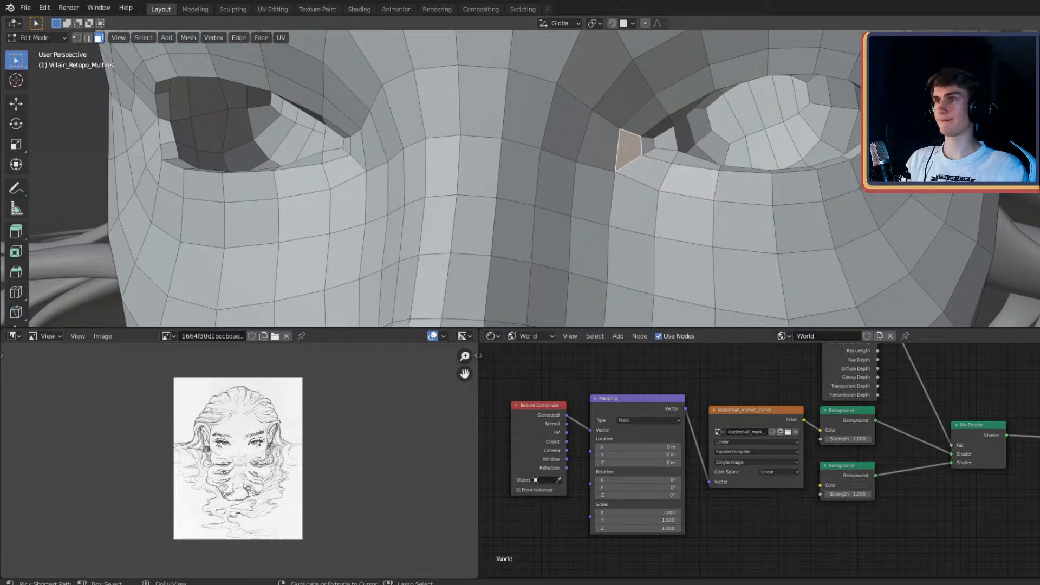
pyautogui.keyDown('ctrl'); pyautogui.keyDown('shift'); pyautogui.click(834, 183); pyautogui.keyUp('shift'); pyautogui.keyUp('ctrl')
pyautogui.keyDown('shift'); pyautogui.click(887, 162); pyautogui.keyUp('shift')
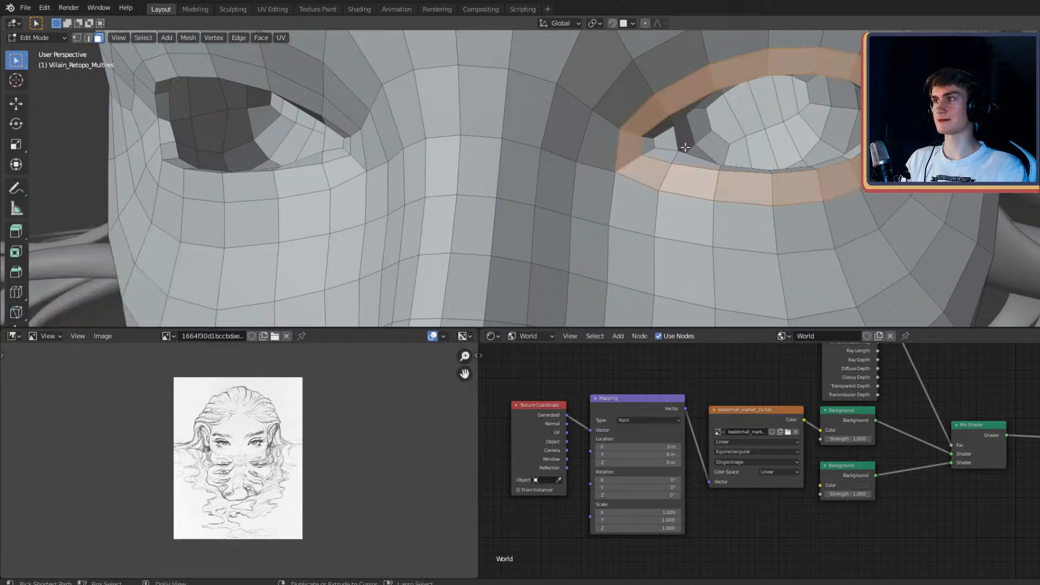
pyautogui.keyDown('ctrl'); pyautogui.keyDown('shift'); pyautogui.click(648, 146); pyautogui.keyUp('shift'); pyautogui.keyUp('ctrl')
# Step: Add the matching ring of eyelid faces and inner rim around the character's right eye to the selection
pyautogui.moveTo(657, 149); pyautogui.dragTo(985, 239, button='middle')
pyautogui.keyDown('shift'); pyautogui.click(553, 242); pyautogui.keyUp('shift')
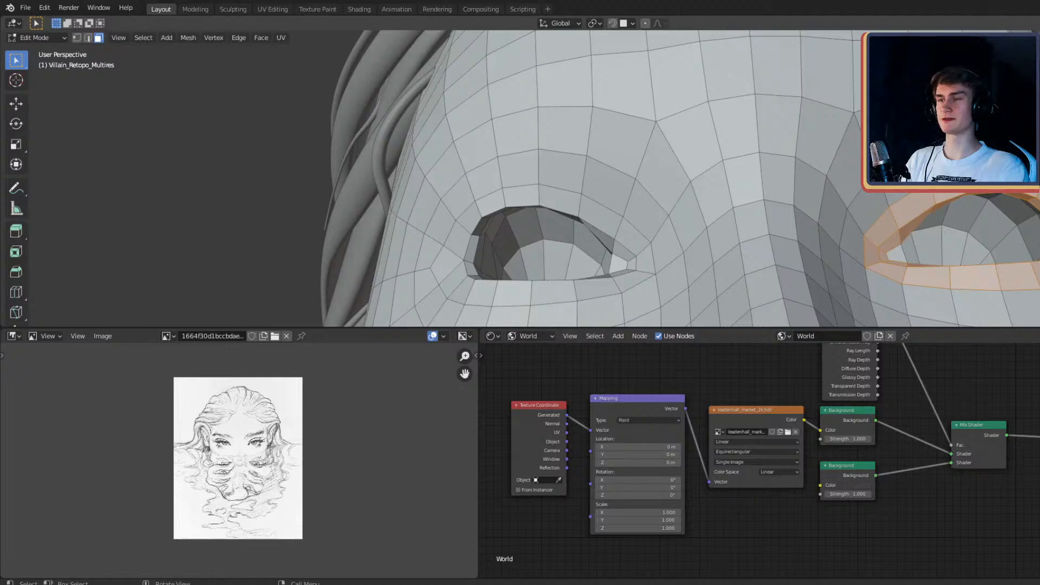
pyautogui.moveTo(878, 179); pyautogui.dragTo(853, 189, button='middle')
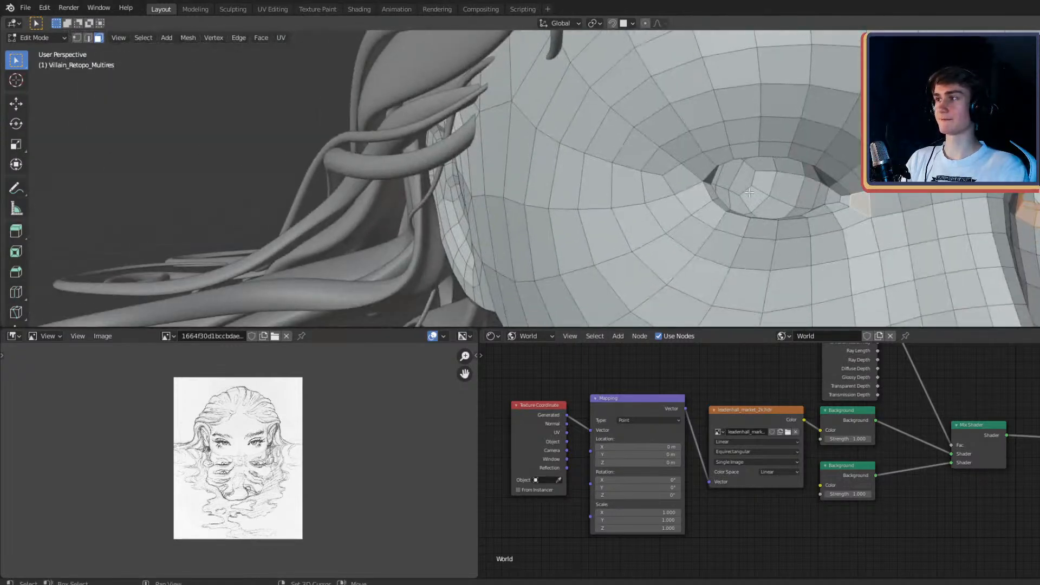
pyautogui.keyDown('ctrl'); pyautogui.keyDown('shift'); pyautogui.click(684, 179); pyautogui.keyUp('shift'); pyautogui.keyUp('ctrl')
pyautogui.keyDown('shift'); pyautogui.click(843, 201); pyautogui.keyUp('shift')
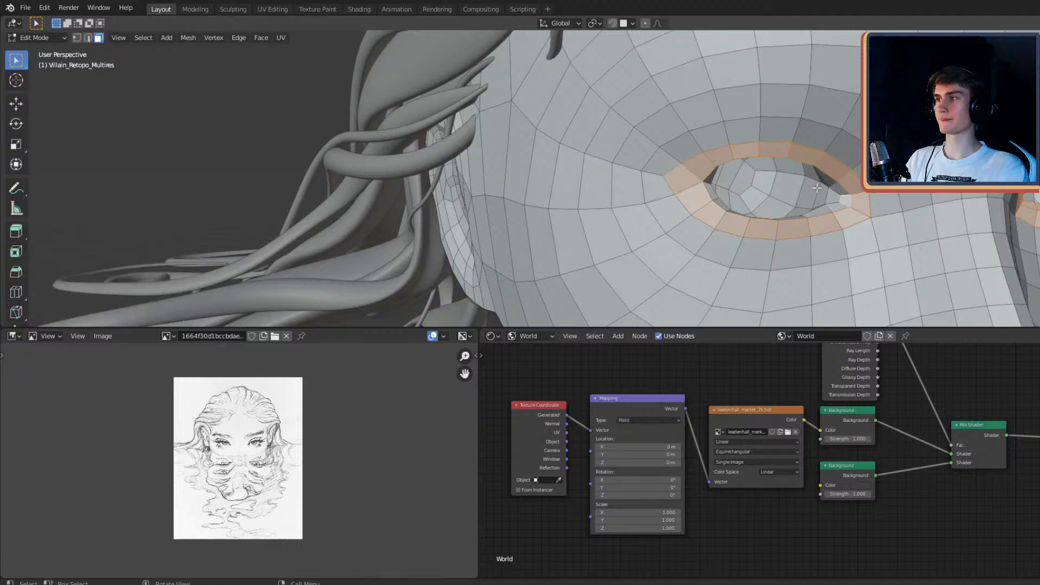
pyautogui.moveTo(844, 201); pyautogui.dragTo(635, 183, button='middle')
pyautogui.keyDown('ctrl'); pyautogui.keyDown('shift'); pyautogui.click(567, 158); pyautogui.keyUp('shift'); pyautogui.keyUp('ctrl')
pyautogui.moveTo(566, 158); pyautogui.dragTo(833, 193, button='middle')
pyautogui.scroll(5, 655, 175)
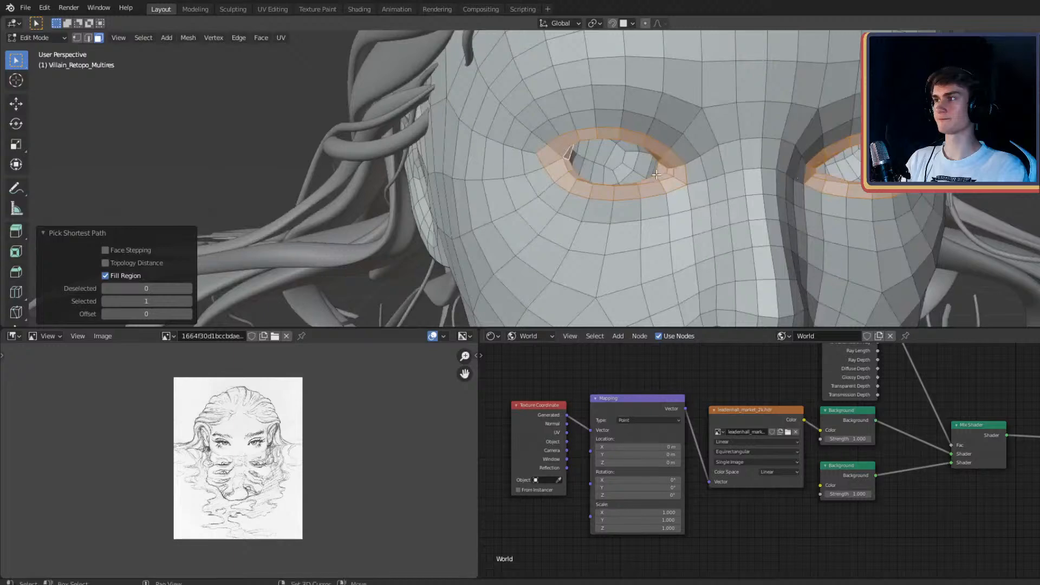
pyautogui.scroll(-6, 662, 167)
pyautogui.moveTo(758, 190); pyautogui.dragTo(815, 200, button='middle')
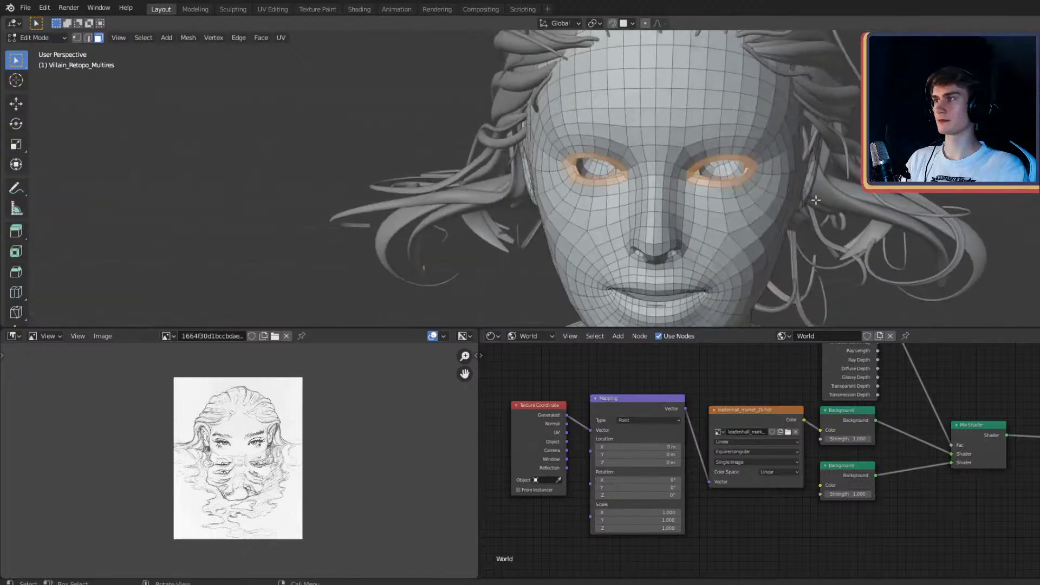
# Step: Duplicate the selected eyelid faces in place without moving them, ending in Edit Mode
pyautogui.rightClick(836, 203)
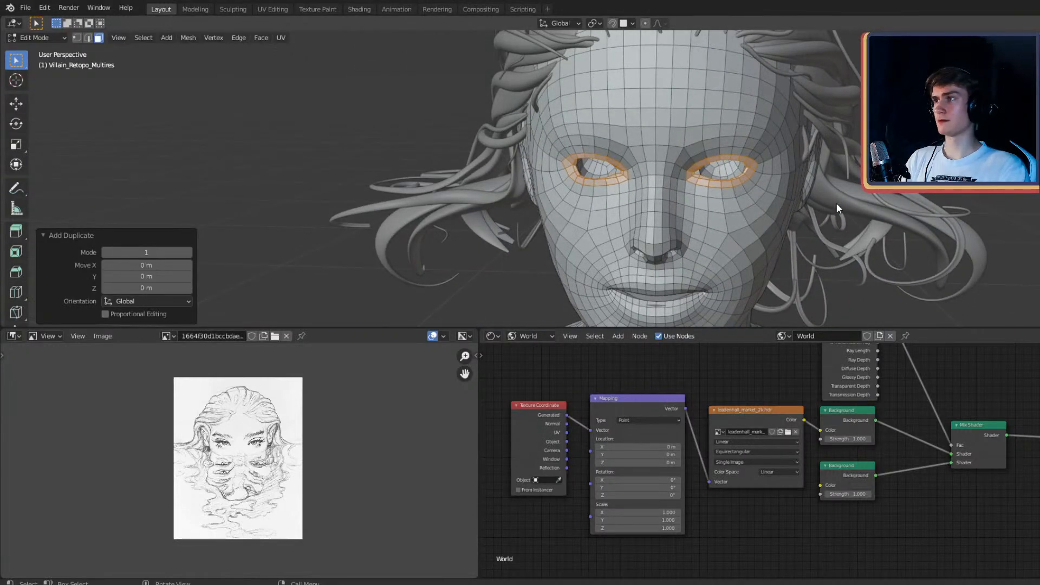
pyautogui.press('Tab')
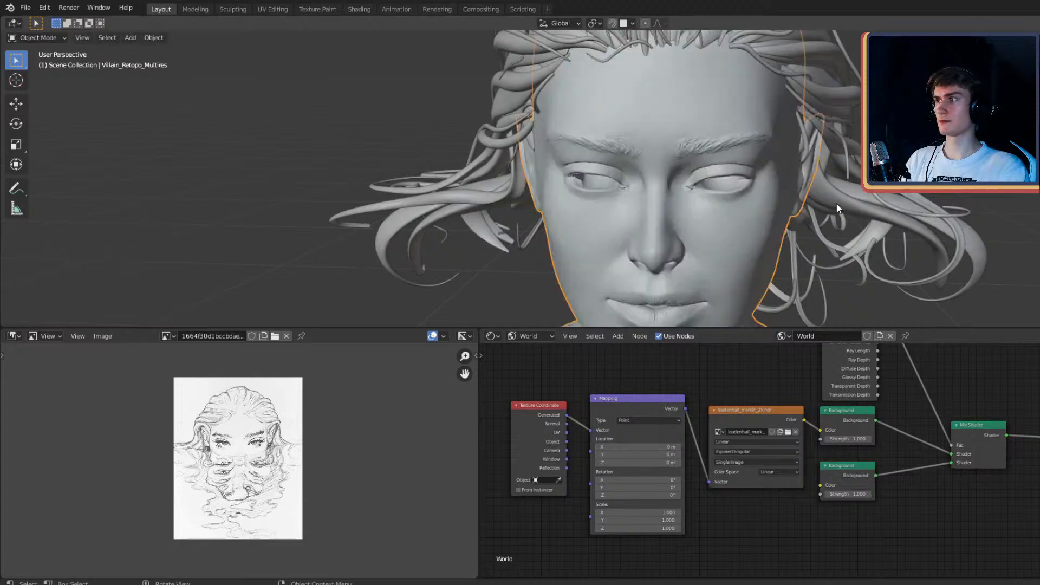
pyautogui.press('Tab')
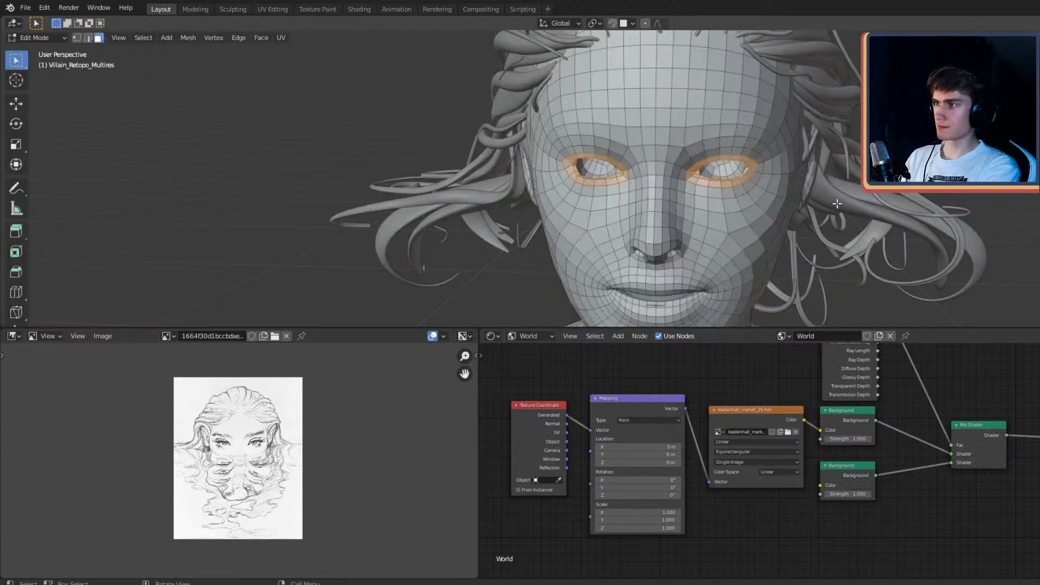
# Step: Separate the duplicated eyelid faces into their own object and check the result around both eyes
pyautogui.press('p')
pyautogui.click(836, 203)
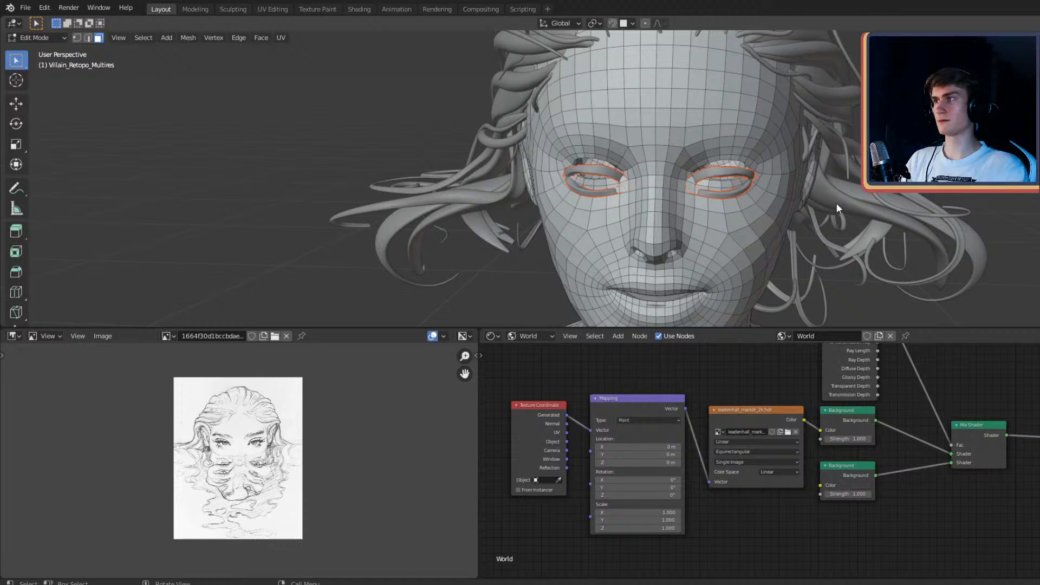
pyautogui.press('Tab')
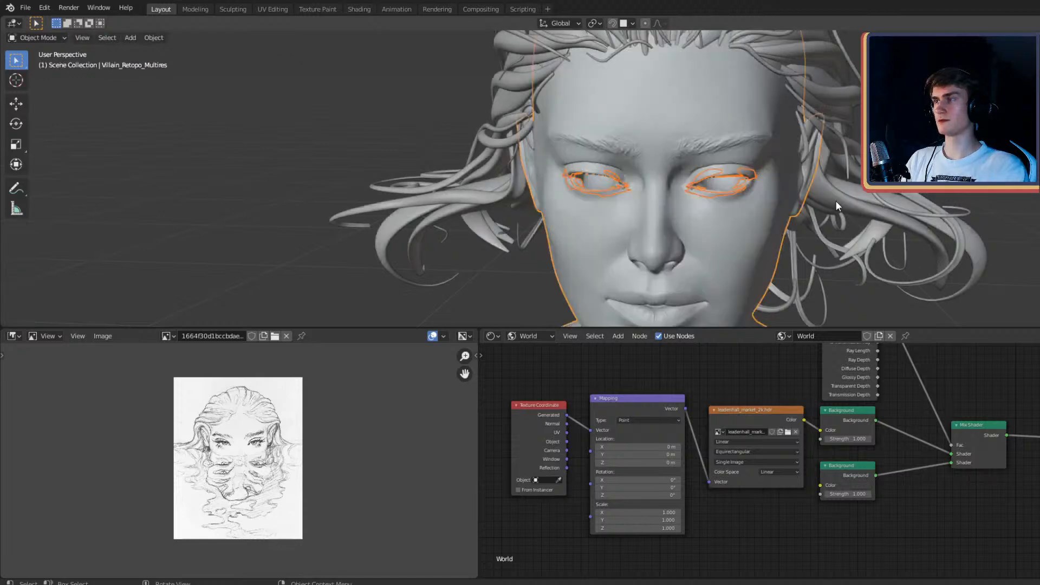
pyautogui.scroll(8, 836, 200)
pyautogui.keyDown('shift'); pyautogui.moveTo(836, 195); pyautogui.dragTo(826, 238, button='middle'); pyautogui.keyUp('shift')
pyautogui.scroll(3, 765, 97)
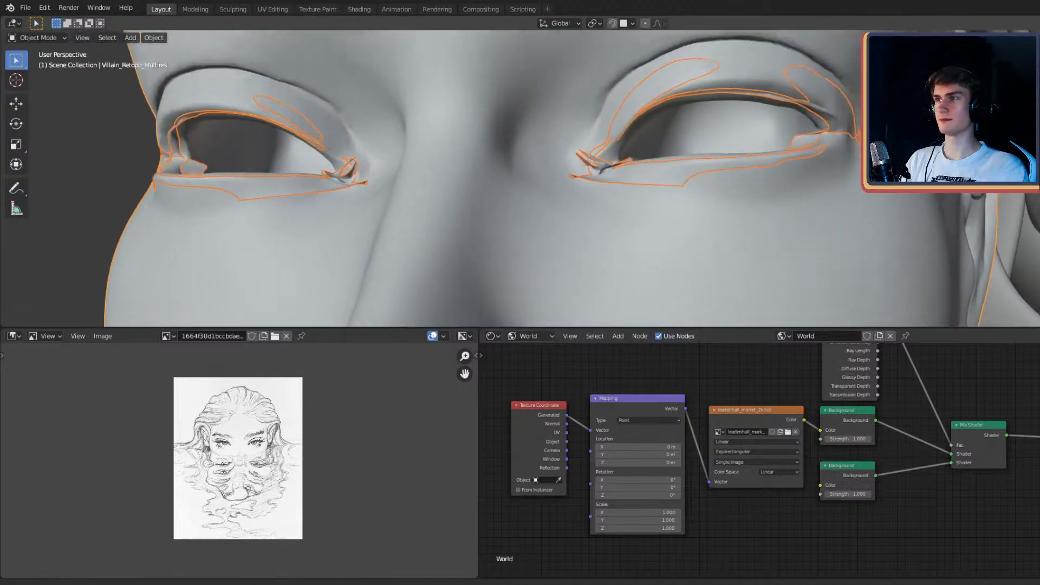
pyautogui.scroll(2, 812, 122)
pyautogui.press('Tab')
pyautogui.scroll(-3, 520, 179)
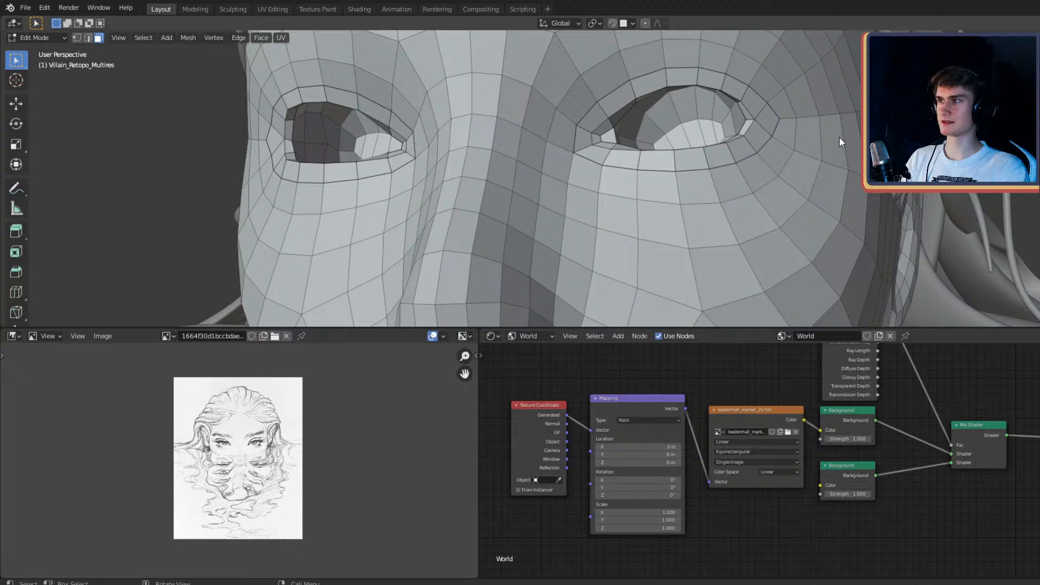
pyautogui.press('Tab')
pyautogui.press('x')
pyautogui.click(849, 155)
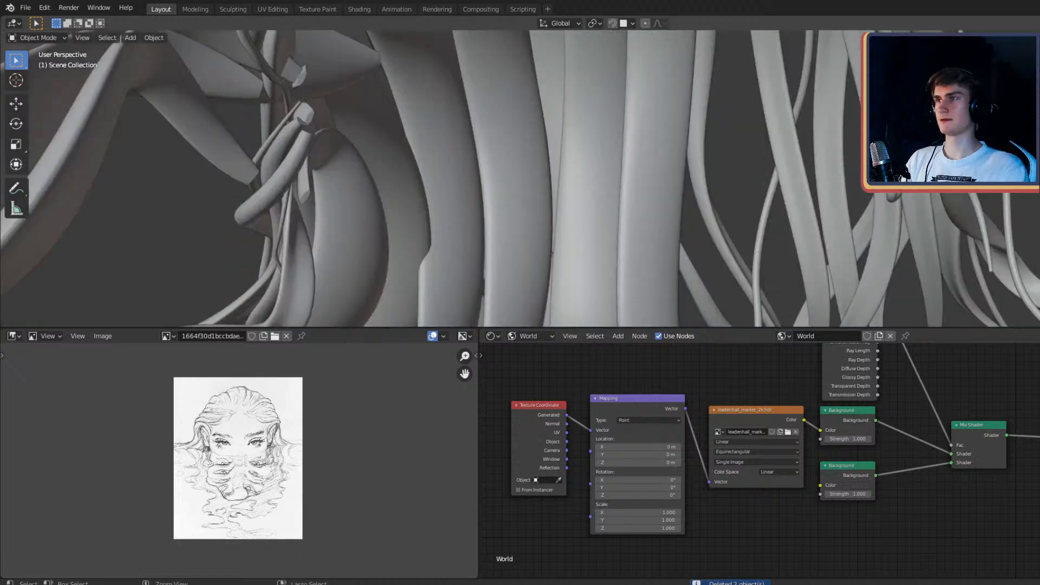
pyautogui.hotkey('ctrl', 'z')
# Step: Select only the separated eyelid object and delete it, keeping the head mesh
pyautogui.click(811, 171)
pyautogui.click(753, 135)
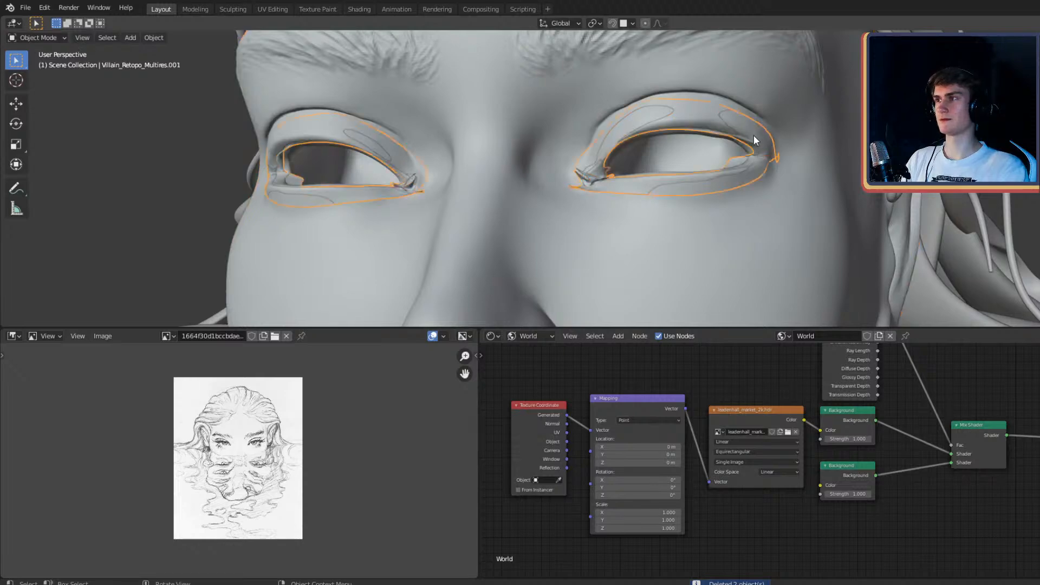
pyautogui.press('x')
pyautogui.click(788, 176)
# Step: Enter Edit Mode on the head and select the eyelid face ring around the character's left eye, including inner rim and inner-corner faces
pyautogui.click(784, 174)
pyautogui.press('Tab')
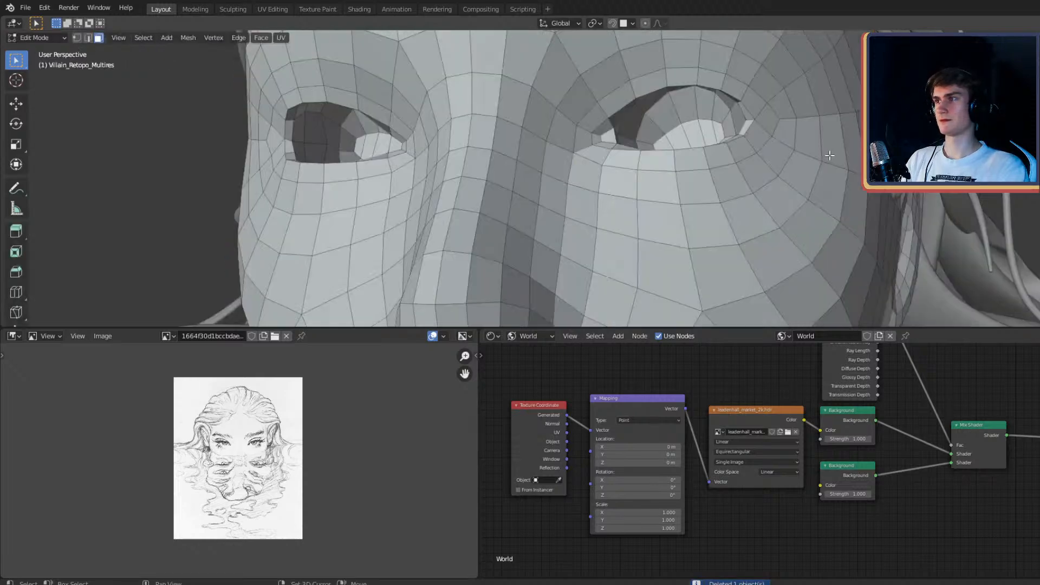
pyautogui.scroll(-2, 837, 173)
pyautogui.moveTo(849, 191); pyautogui.dragTo(813, 184, button='middle')
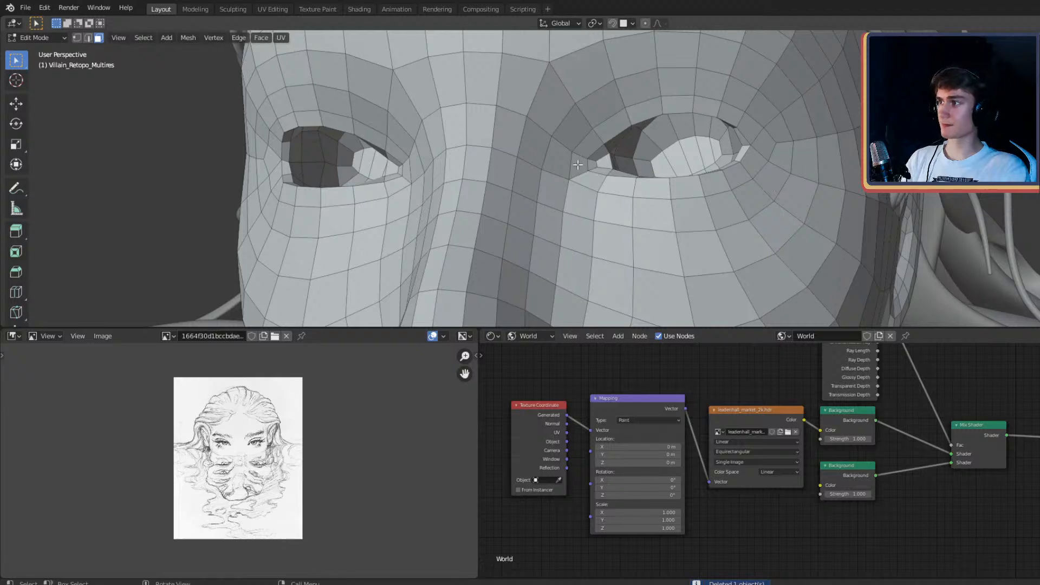
pyautogui.keyDown('ctrl'); pyautogui.keyDown('shift'); pyautogui.click(578, 165); pyautogui.keyUp('shift'); pyautogui.keyUp('ctrl')
pyautogui.moveTo(578, 165); pyautogui.dragTo(856, 161, button='middle')
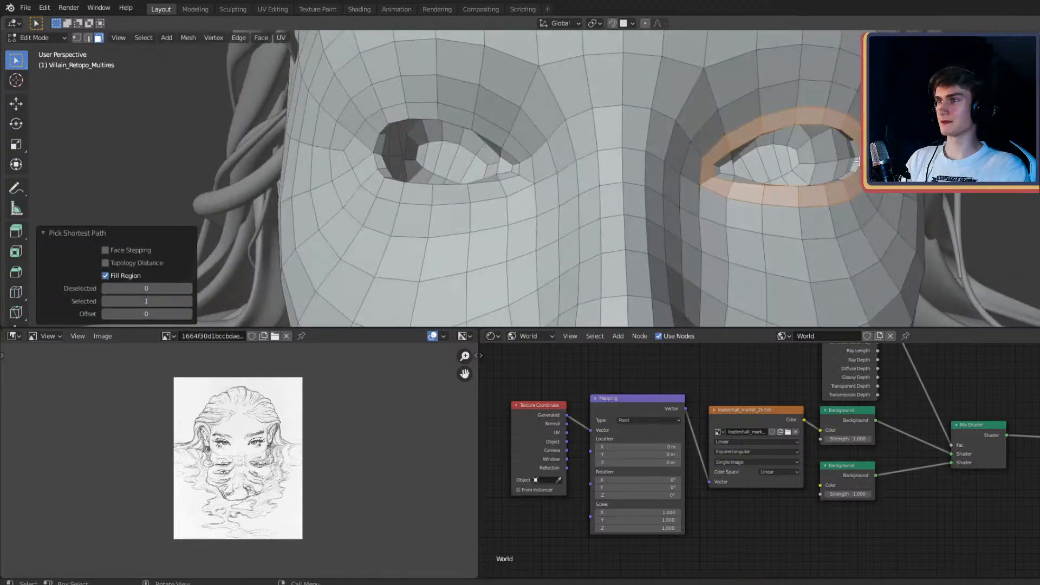
pyautogui.keyDown('ctrl'); pyautogui.click(849, 155); pyautogui.keyUp('ctrl')
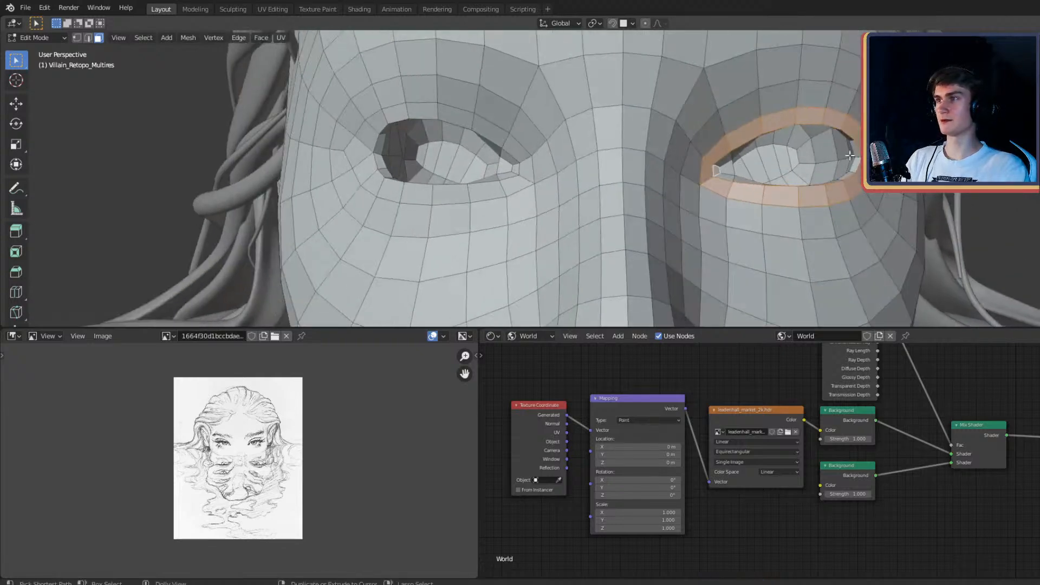
pyautogui.keyDown('ctrl'); pyautogui.click(854, 151); pyautogui.keyUp('ctrl')
pyautogui.moveTo(854, 151); pyautogui.dragTo(749, 153, button='middle')
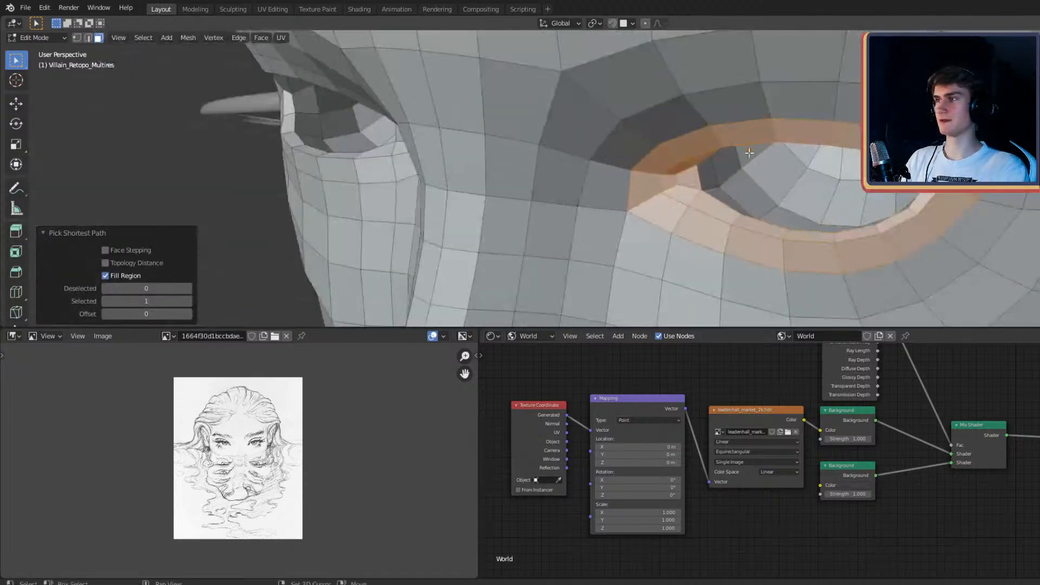
pyautogui.keyDown('shift'); pyautogui.click(711, 190); pyautogui.keyUp('shift')
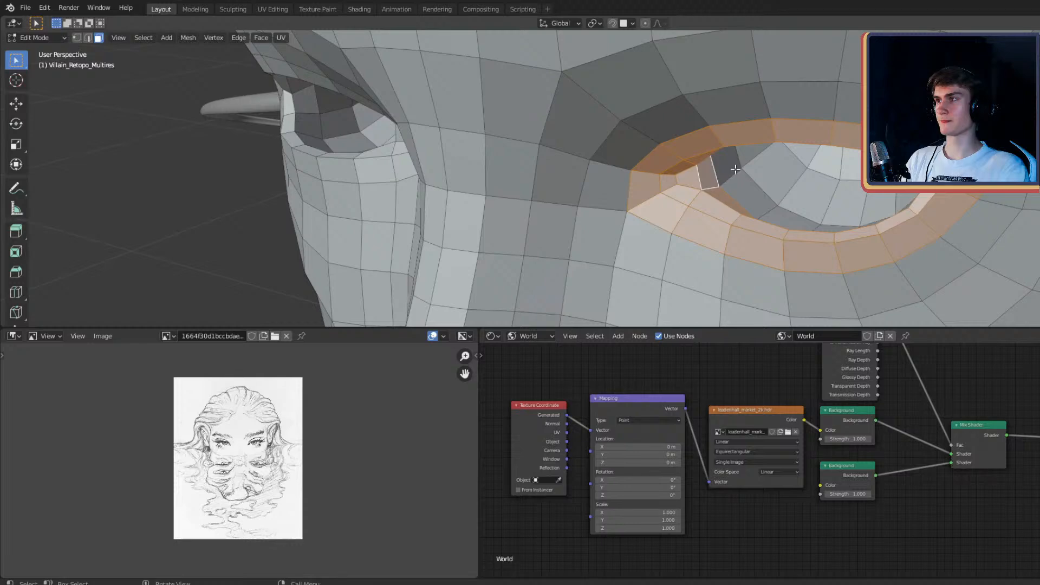
# Step: Add the inner rim and outer ring of eyelid faces around the character's right eye to the selection
pyautogui.moveTo(735, 170); pyautogui.dragTo(793, 121, button='middle')
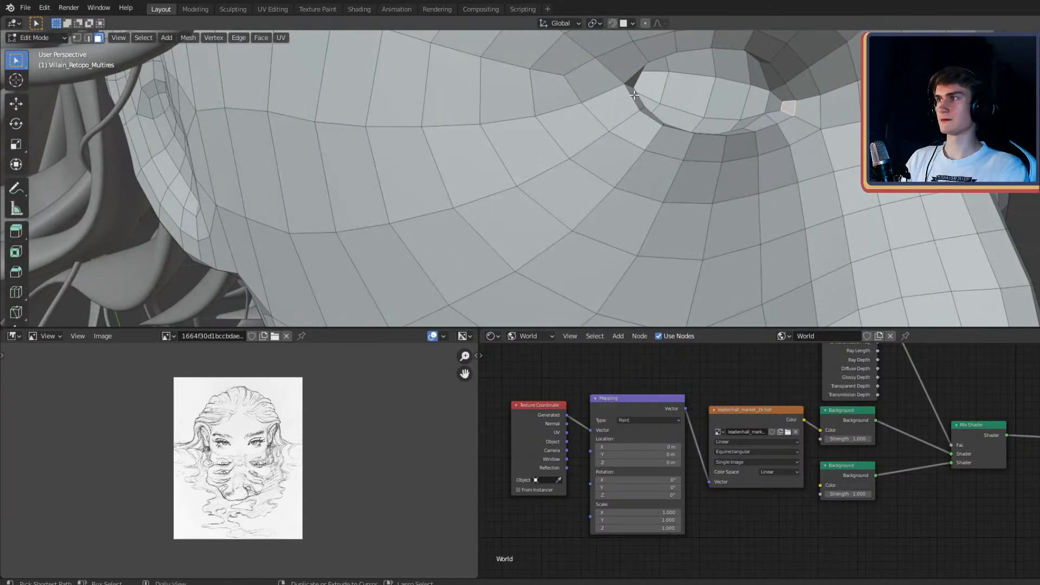
pyautogui.keyDown('ctrl'); pyautogui.keyDown('shift'); pyautogui.click(754, 99); pyautogui.keyUp('shift'); pyautogui.keyUp('ctrl')
pyautogui.moveTo(810, 103); pyautogui.dragTo(682, 151, button='middle')
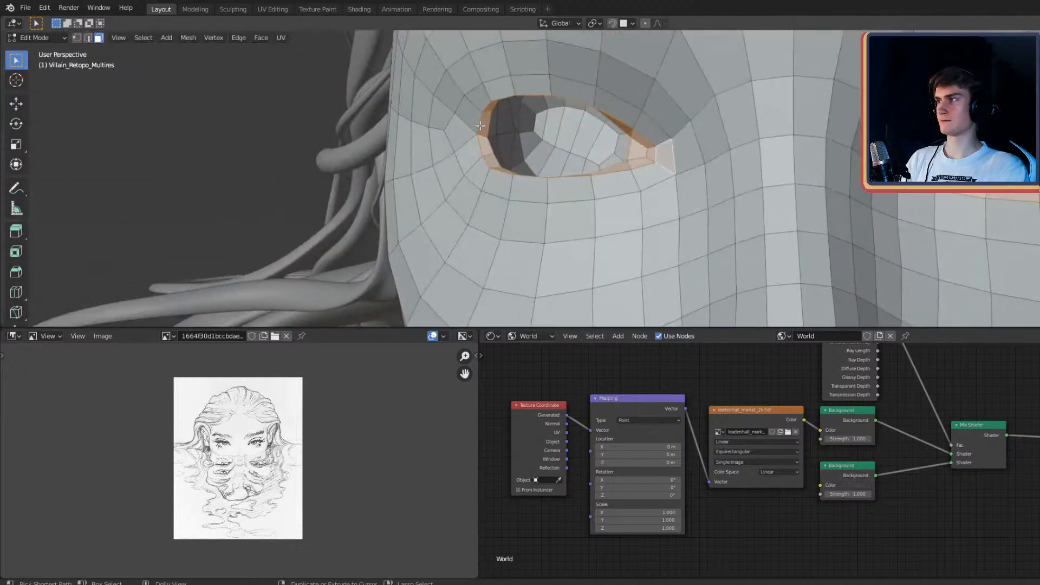
pyautogui.keyDown('ctrl'); pyautogui.keyDown('shift'); pyautogui.click(460, 129); pyautogui.keyUp('shift'); pyautogui.keyUp('ctrl')
pyautogui.moveTo(725, 121); pyautogui.dragTo(761, 167, button='middle')
pyautogui.hotkey('ctrl', 'z')
pyautogui.scroll(-4, 849, 235)
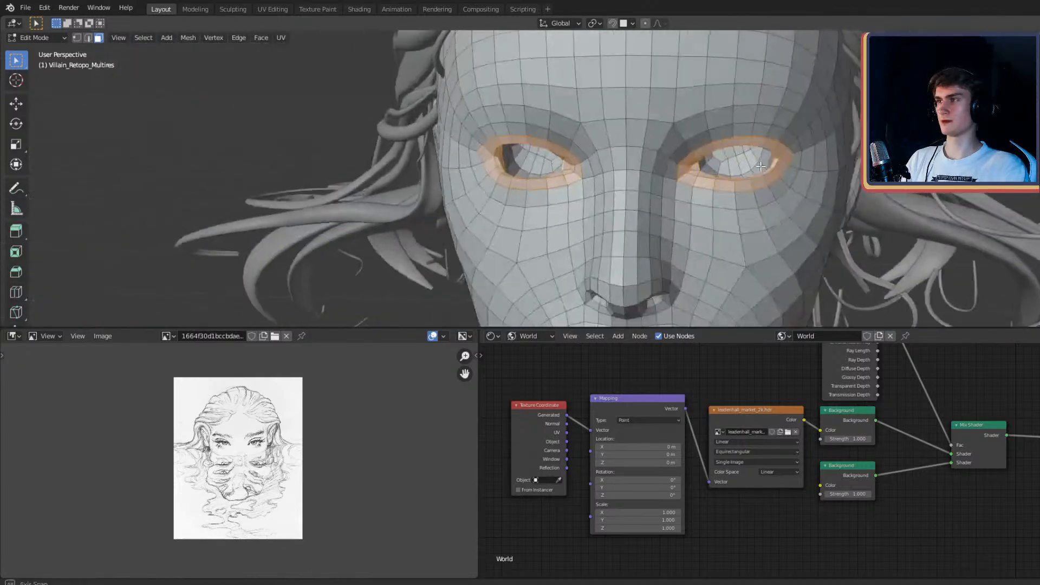
# Step: Duplicate the selected eyelid faces in place, separate them into their own object and return to Object Mode
pyautogui.press('d')
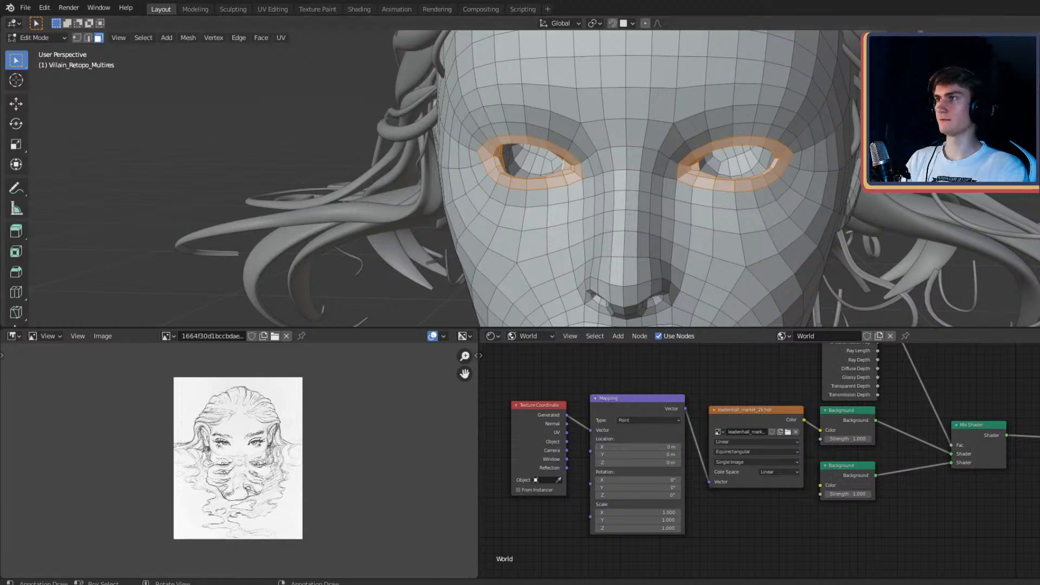
pyautogui.hotkey('shift', 'd')
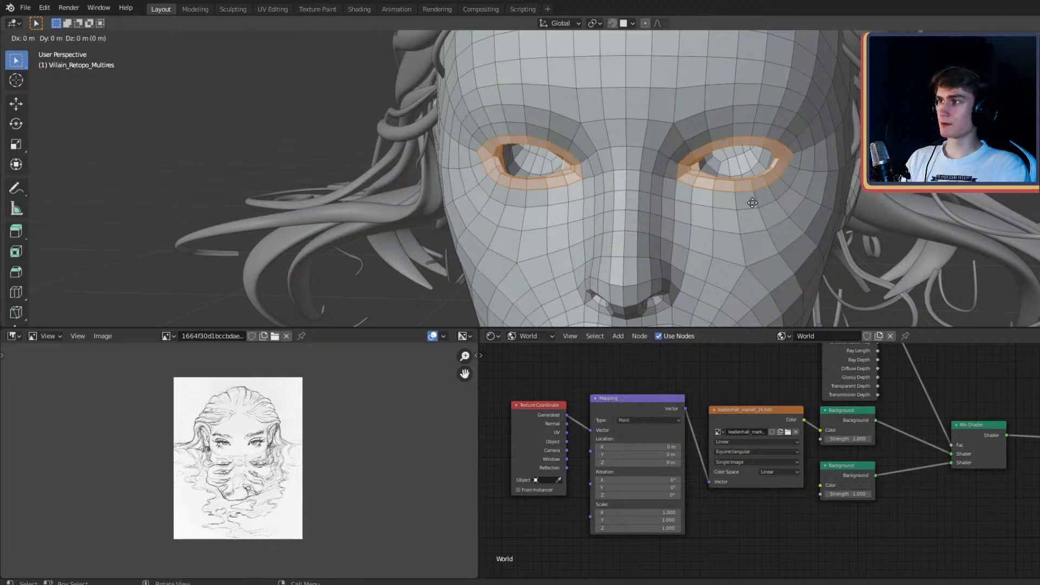
pyautogui.rightClick(752, 203)
pyautogui.press('p')
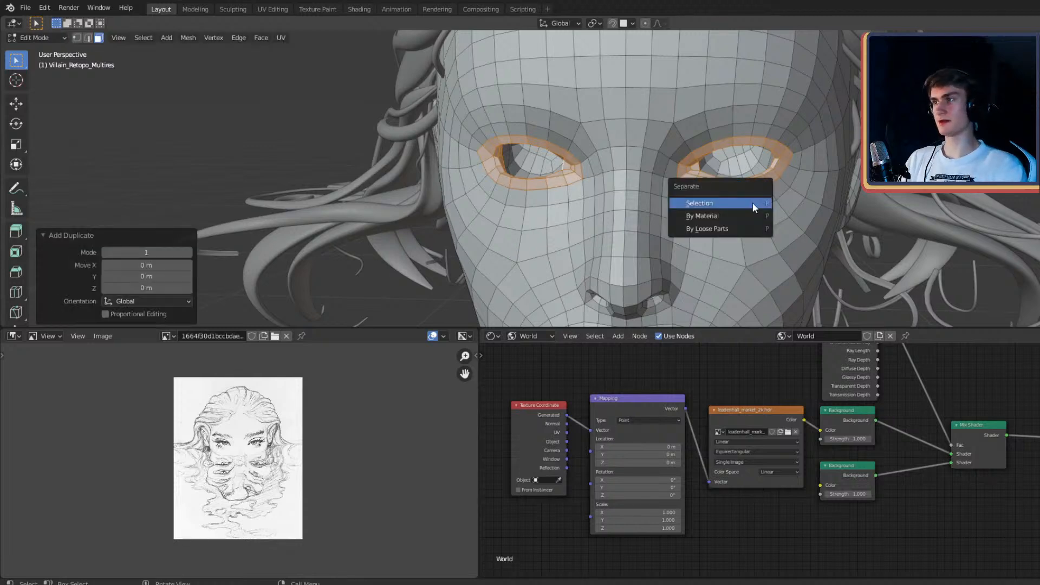
pyautogui.click(752, 202)
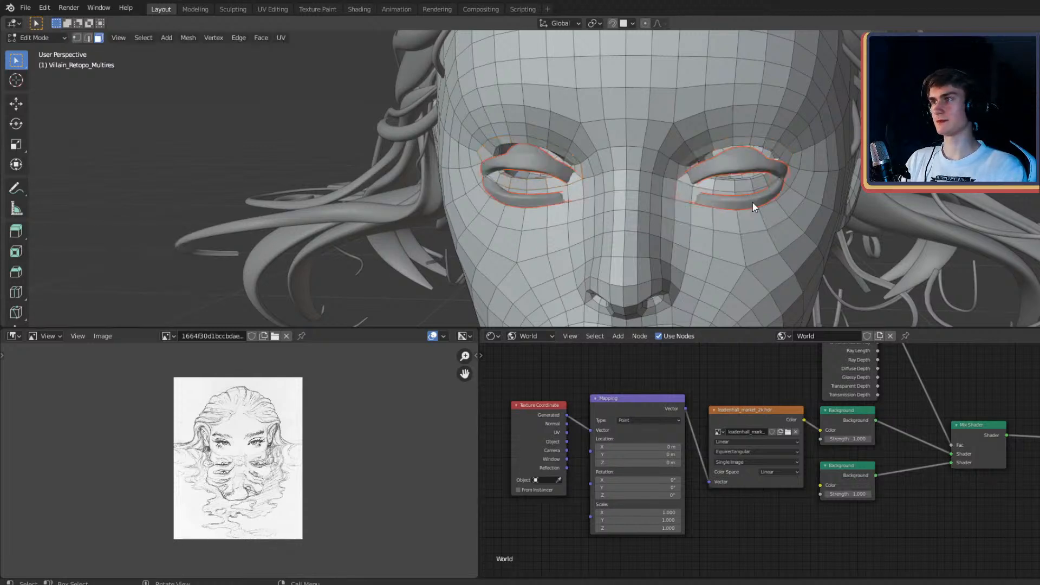
pyautogui.press('Tab')
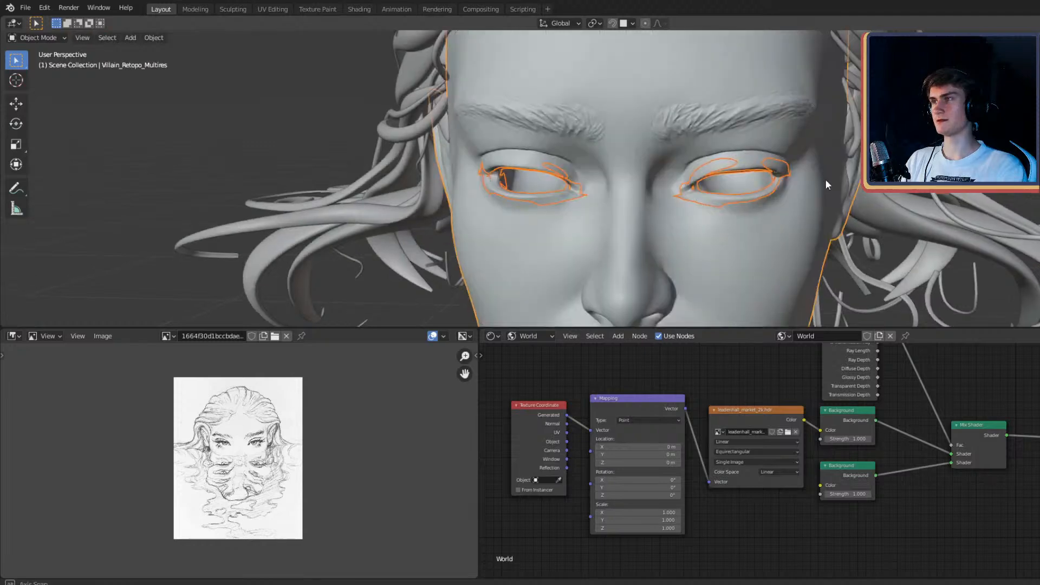
# Step: Clear the object selection and select only the newly separated eyelid object around the eyes
pyautogui.press('KP_Decimal')
pyautogui.scroll(-4, 752, 188)
pyautogui.moveTo(752, 188); pyautogui.dragTo(798, 160, button='middle')
pyautogui.scroll(3, 807, 194)
pyautogui.scroll(-4, 797, 167)
pyautogui.hotkey('alt', 'a')
pyautogui.scroll(5, 812, 181)
pyautogui.click(778, 150)
pyautogui.scroll(-3, 802, 172)
pyautogui.scroll(4, 806, 178)
pyautogui.scroll(-3, 798, 160)
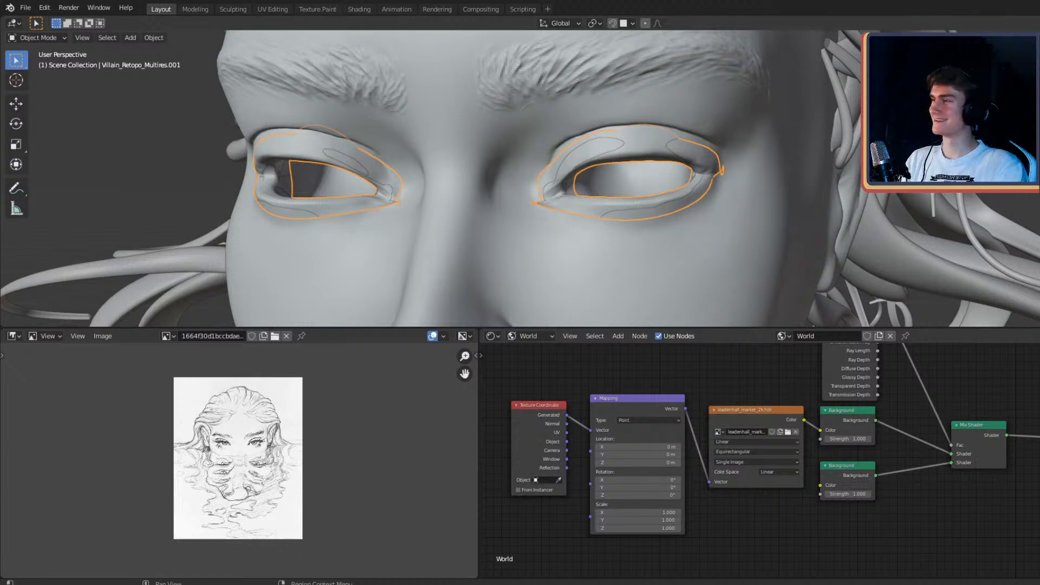
pyautogui.keyDown('shift'); pyautogui.moveTo(828, 197); pyautogui.dragTo(866, 210, button='middle'); pyautogui.keyUp('shift')
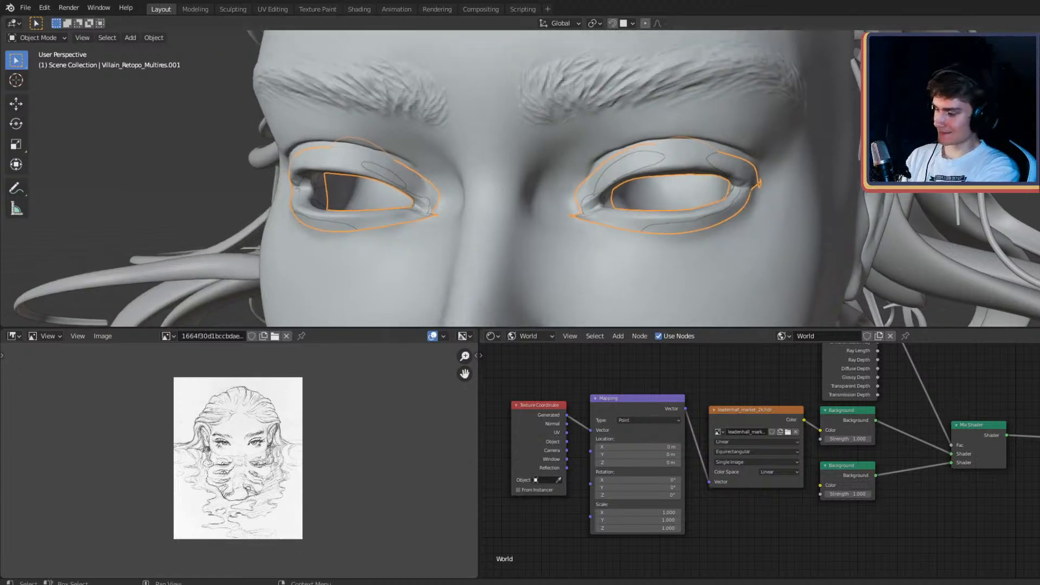
# Step: Rename the separated eyelid object to Eyelashes
pyautogui.click(820, 154)
pyautogui.moveTo(820, 154); pyautogui.dragTo(870, 182, button='middle')
pyautogui.scroll(2, 866, 163)
pyautogui.scroll(-2, 856, 214)
pyautogui.scroll(2, 860, 197)
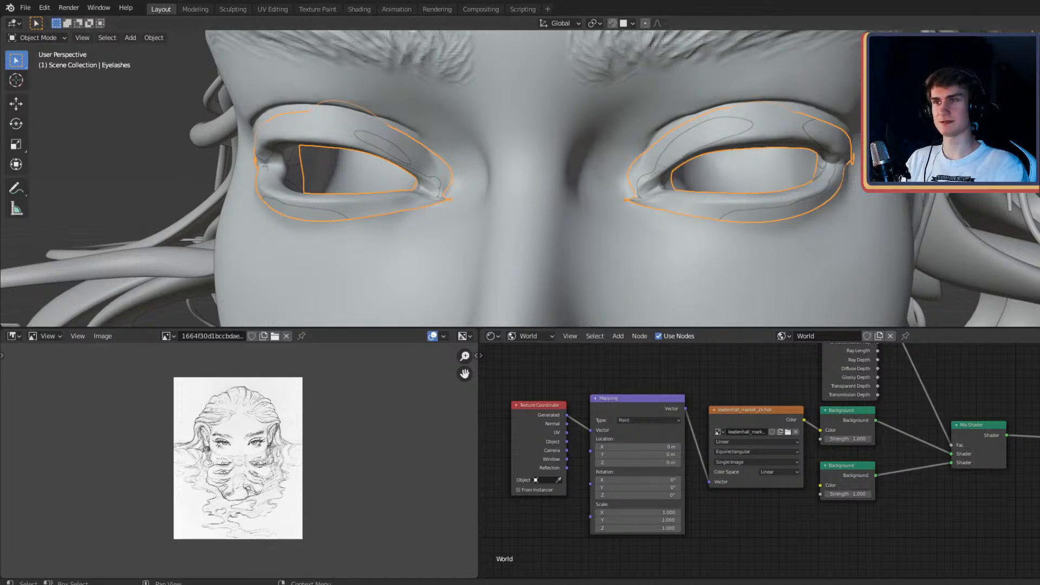
# Step: Add a hair particle system to the Eyelashes object
pyautogui.moveTo(945, 265); pyautogui.dragTo(942, 238, button='middle')
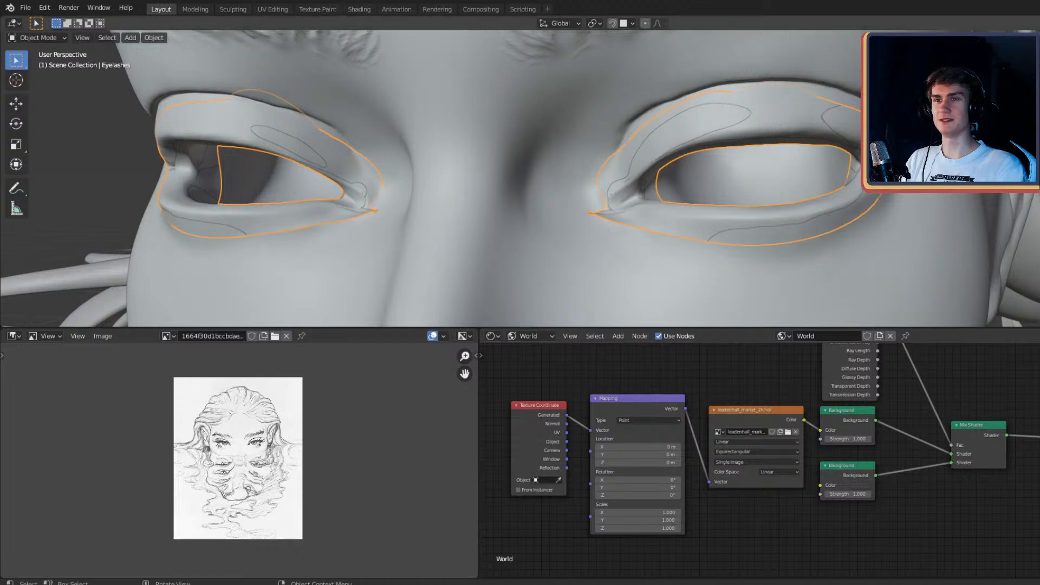
pyautogui.moveTo(927, 179); pyautogui.dragTo(877, 221, button='middle')
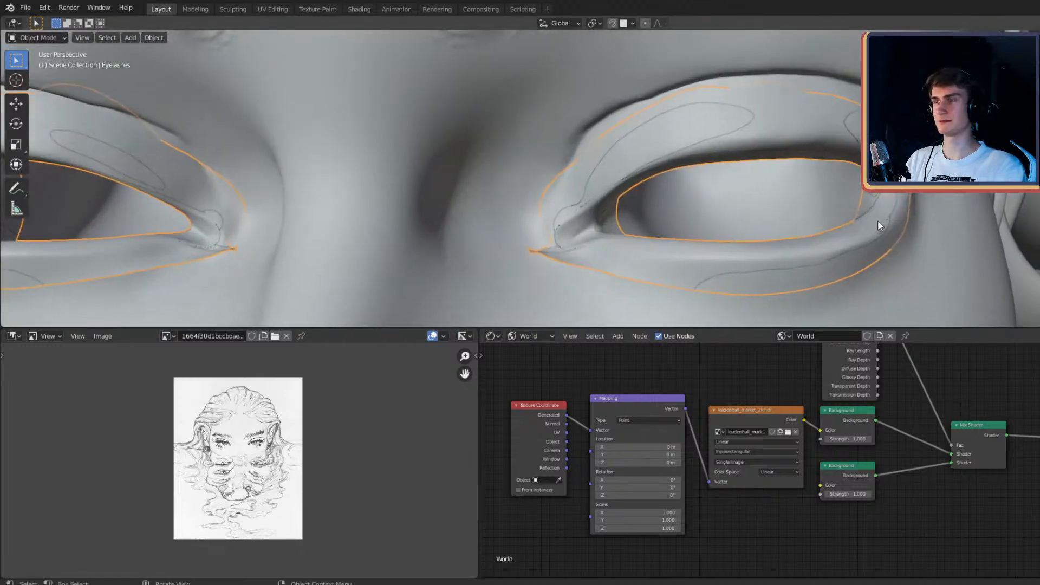
pyautogui.scroll(-3, 878, 220)
pyautogui.scroll(3, 876, 222)
pyautogui.scroll(-3, 876, 221)
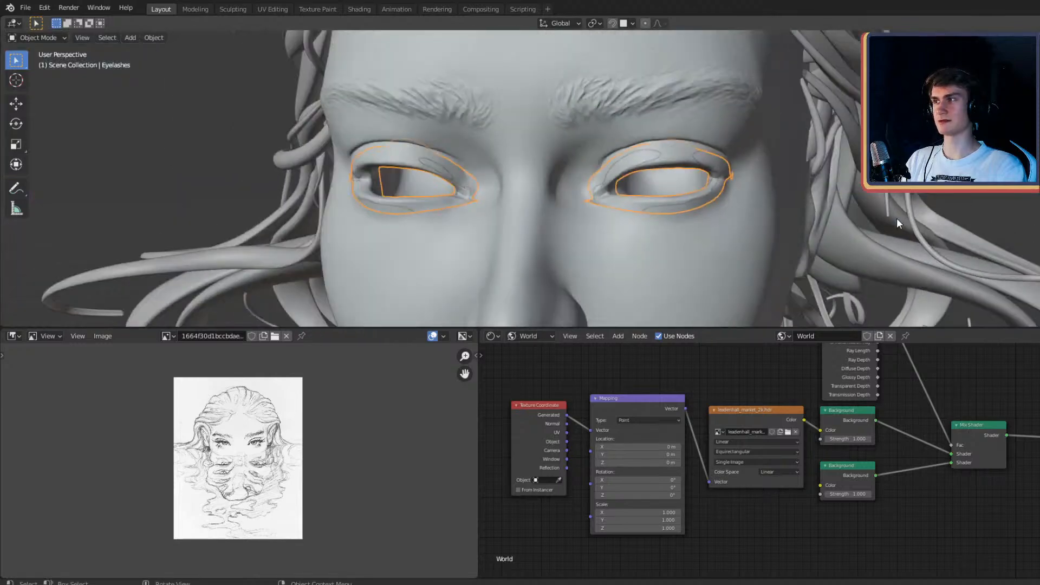
pyautogui.scroll(4, 875, 225)
pyautogui.keyDown('shift'); pyautogui.moveTo(858, 175); pyautogui.dragTo(795, 171, button='middle'); pyautogui.keyUp('shift')
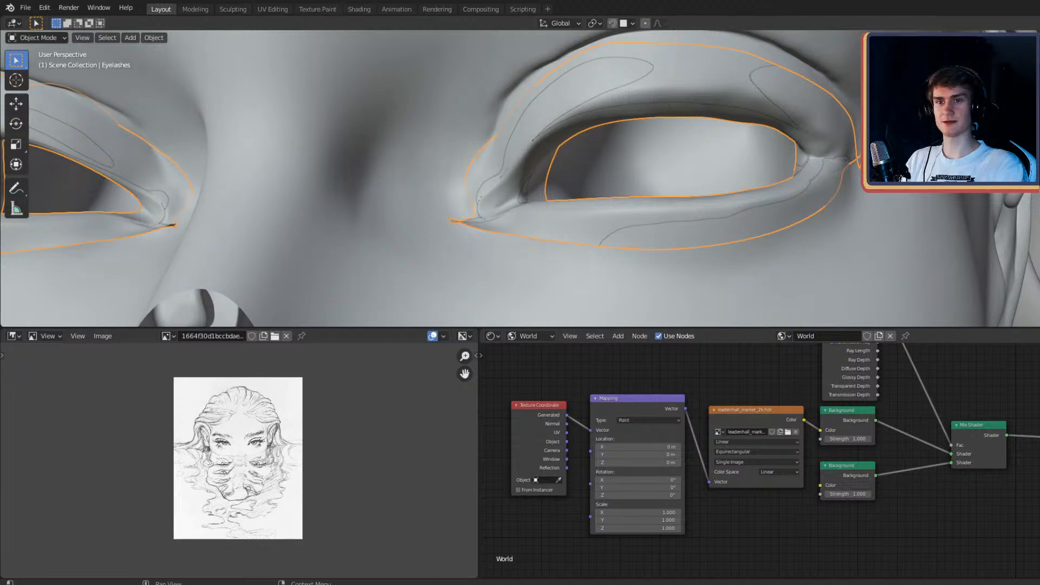
pyautogui.scroll(-3, 609, 179)
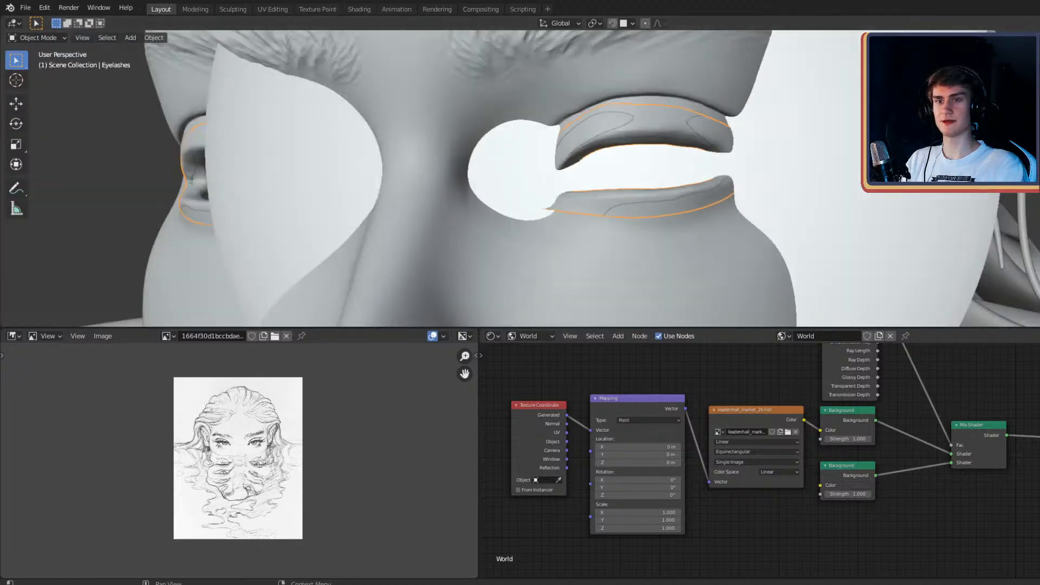
pyautogui.scroll(-3, 520, 178)
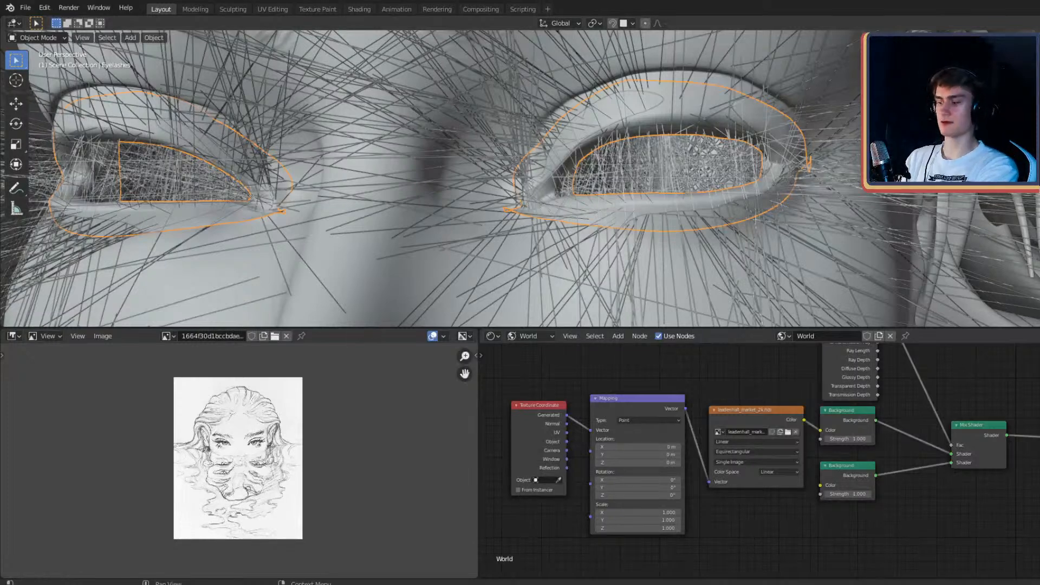
# Step: Set the Eyelashes particle system's hair Number to 10 and Hair Length to 0.02 m
pyautogui.press('Return')
pyautogui.scroll(-4, 855, 204)
pyautogui.moveTo(855, 204); pyautogui.dragTo(903, 222, button='middle')
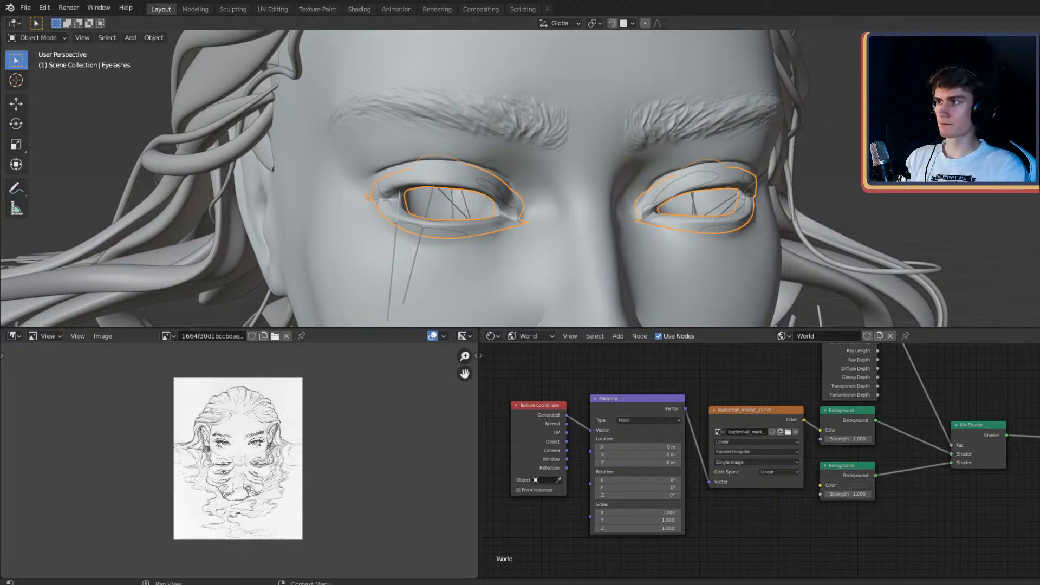
pyautogui.moveTo(867, 243); pyautogui.dragTo(969, 241, button='middle')
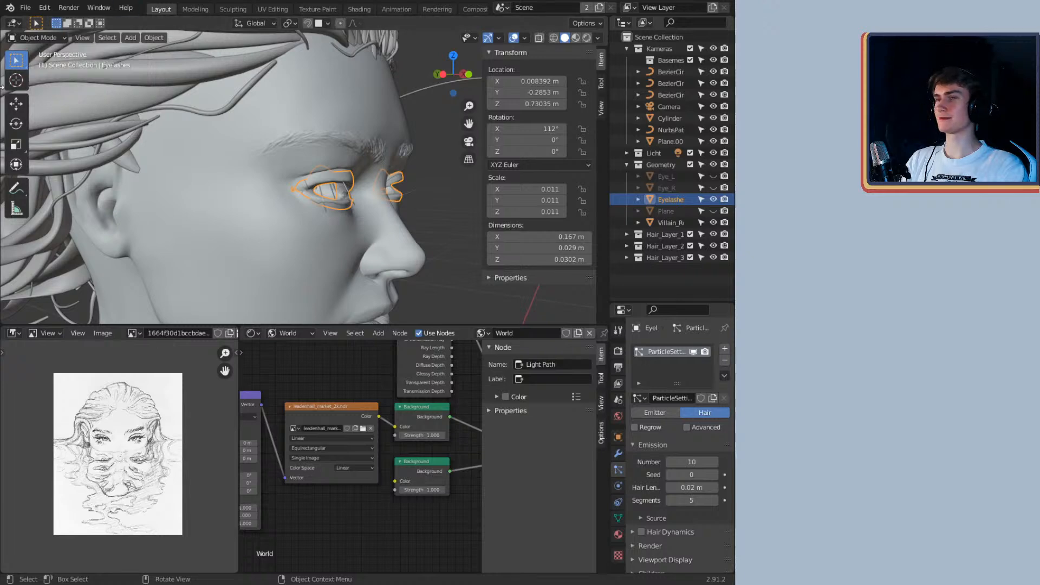
# Step: Set the Segments of the Eyelashes hair particle system to 2
pyautogui.moveTo(2, 86); pyautogui.dragTo(1, 138)
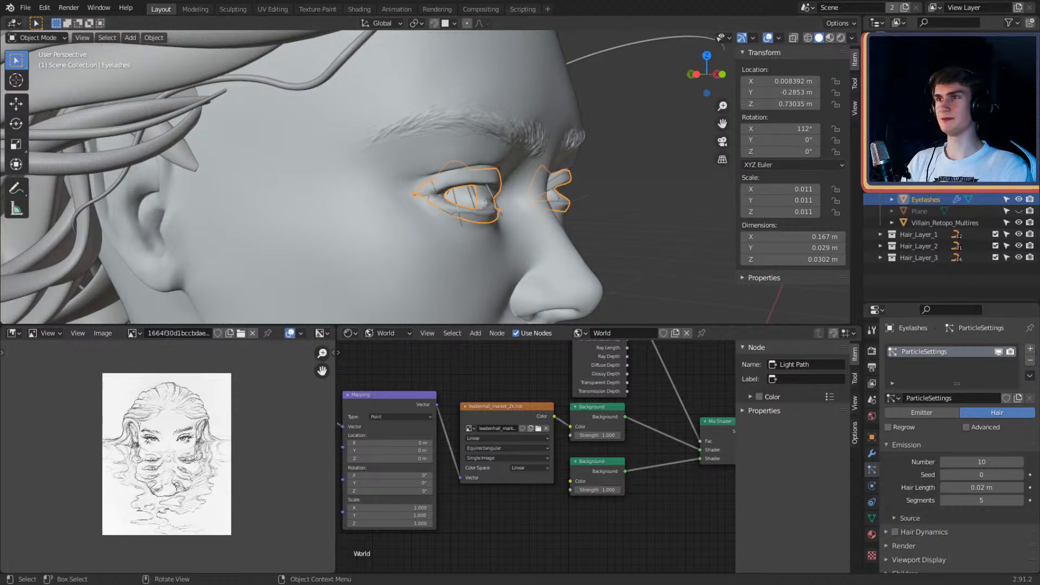
pyautogui.moveTo(575, 179); pyautogui.dragTo(547, 202, button='middle')
pyautogui.scroll(-3, 526, 188)
pyautogui.scroll(3, 533, 192)
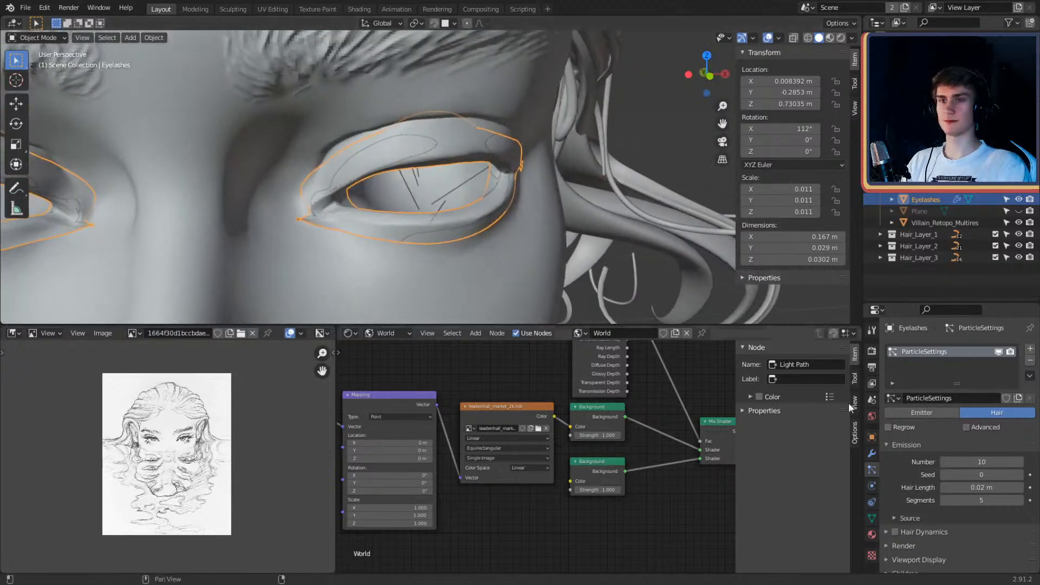
pyautogui.scroll(-3, 912, 428)
pyautogui.scroll(-1, 911, 419)
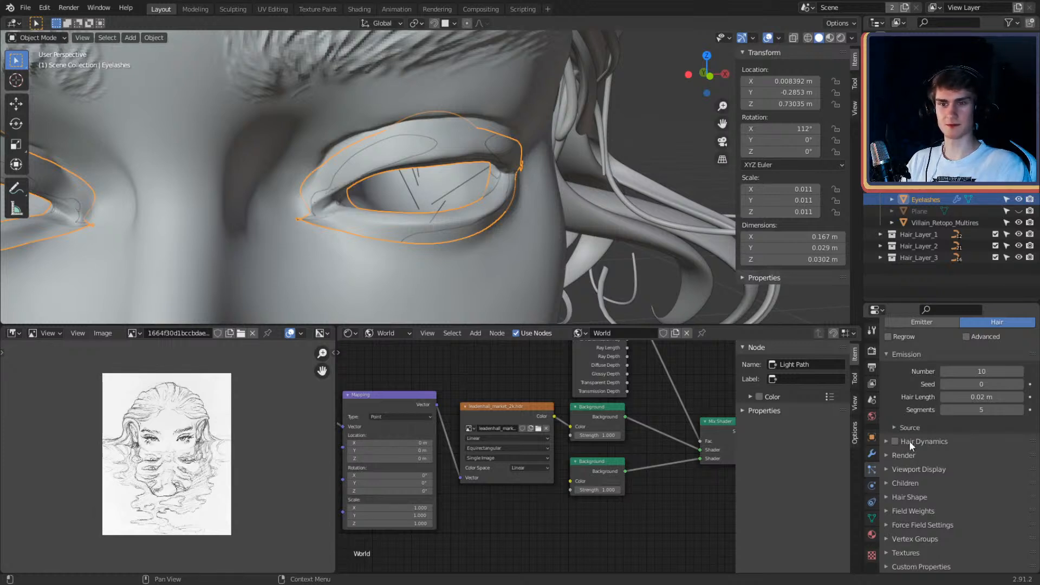
pyautogui.click(948, 410)
pyautogui.write('5')
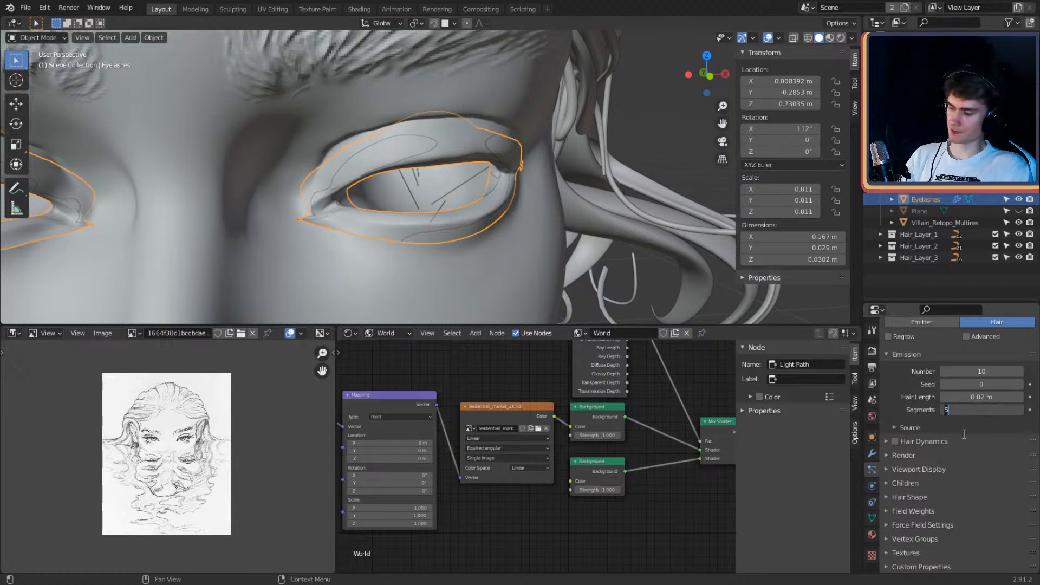
# Step: Set the Path Steps in the Eyelashes particle render settings to 5
pyautogui.click(889, 456)
pyautogui.click(888, 455)
pyautogui.click(888, 454)
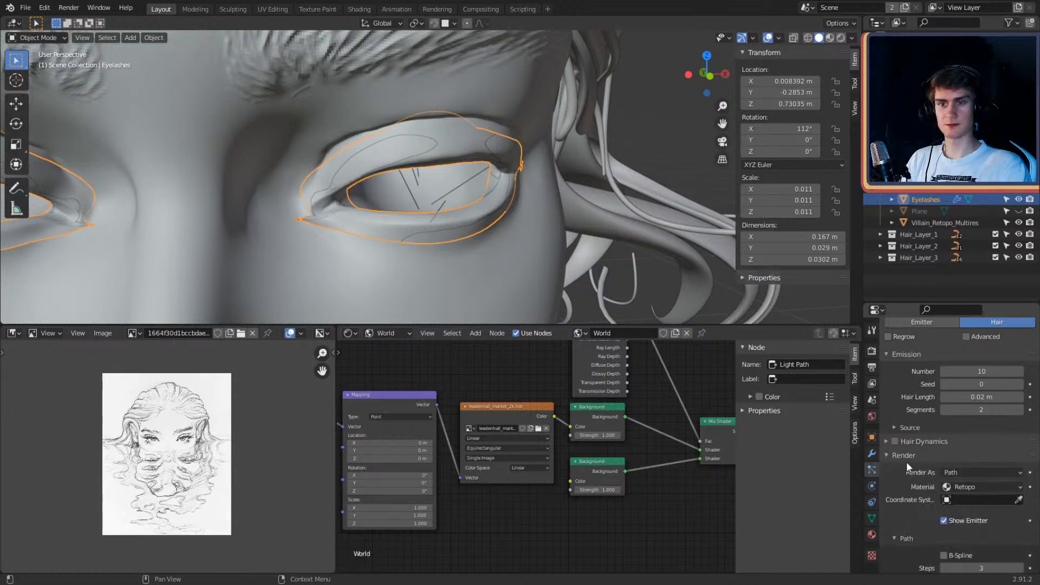
pyautogui.scroll(-3, 906, 461)
pyautogui.click(979, 502)
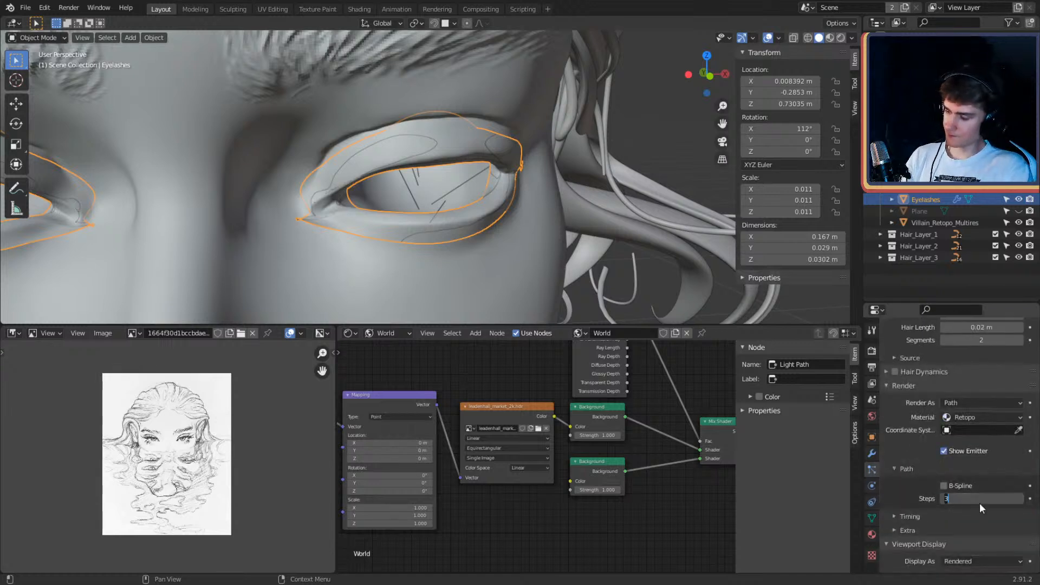
pyautogui.press('Return')
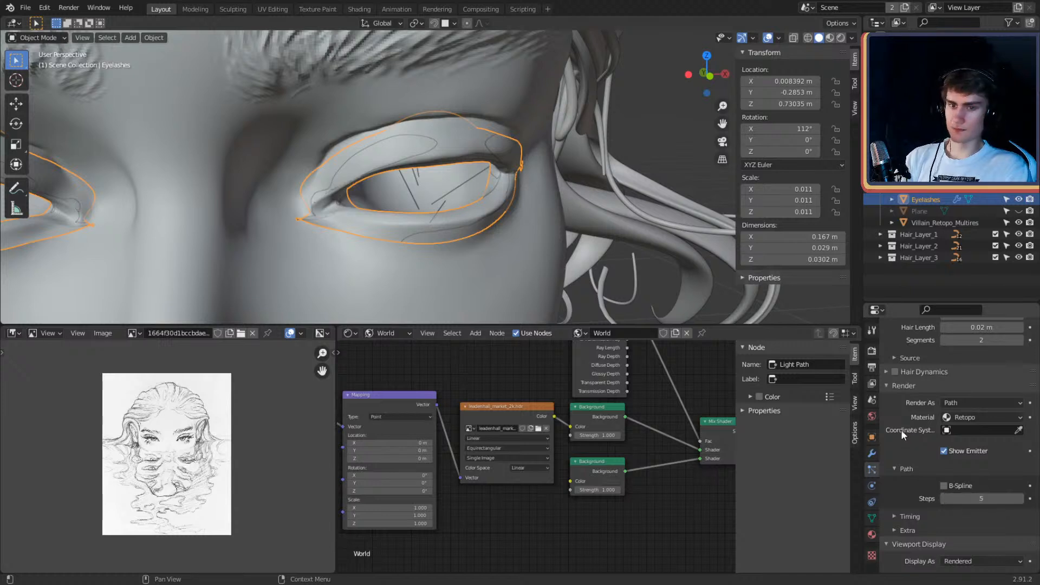
# Step: Change the emission Seed of the Eyelashes particle system to 4 to redistribute the hairs
pyautogui.scroll(-5, 901, 430)
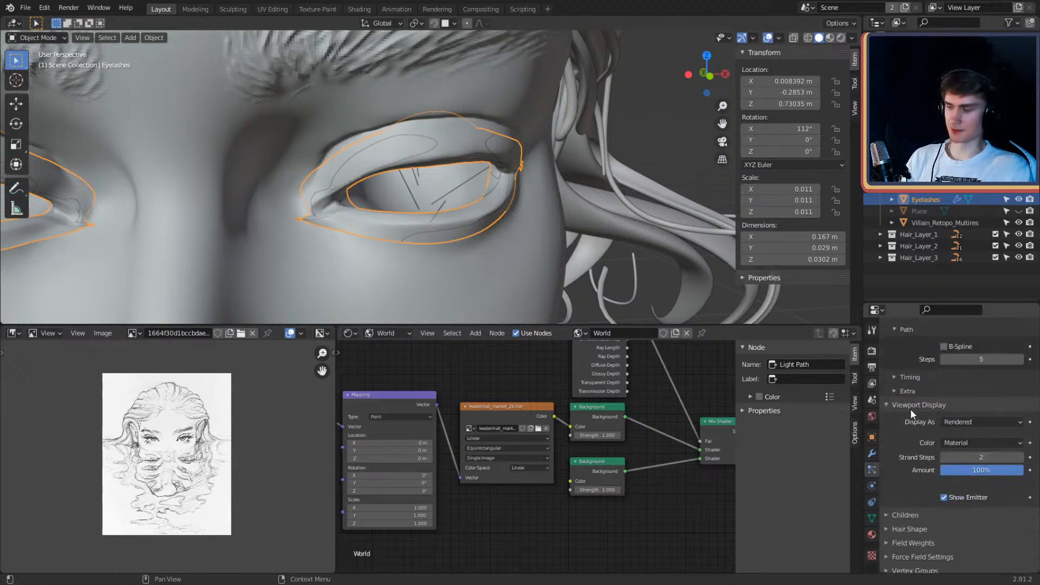
pyautogui.scroll(-2, 904, 365)
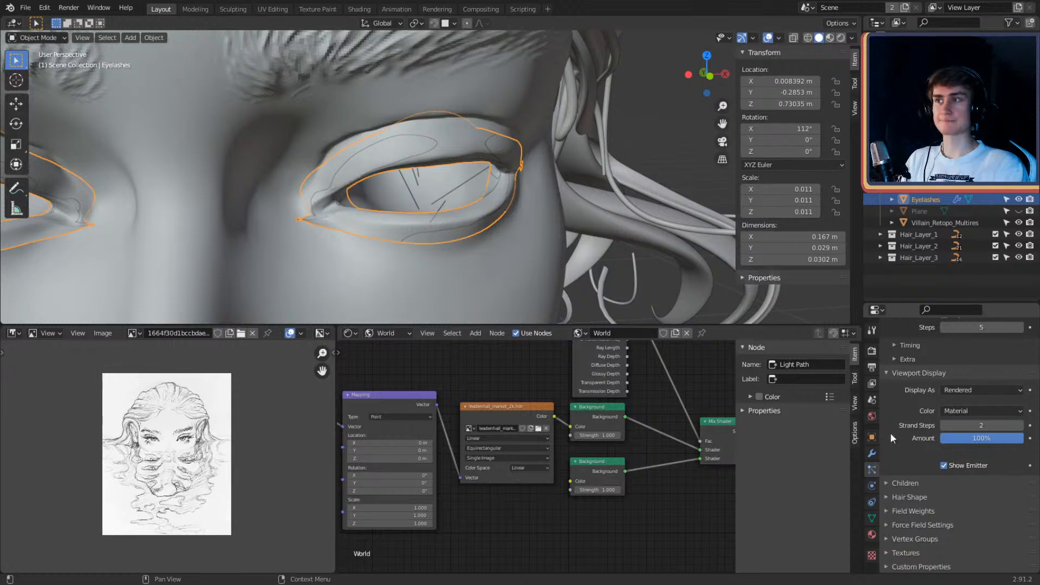
pyautogui.moveTo(520, 212); pyautogui.dragTo(544, 213, button='middle')
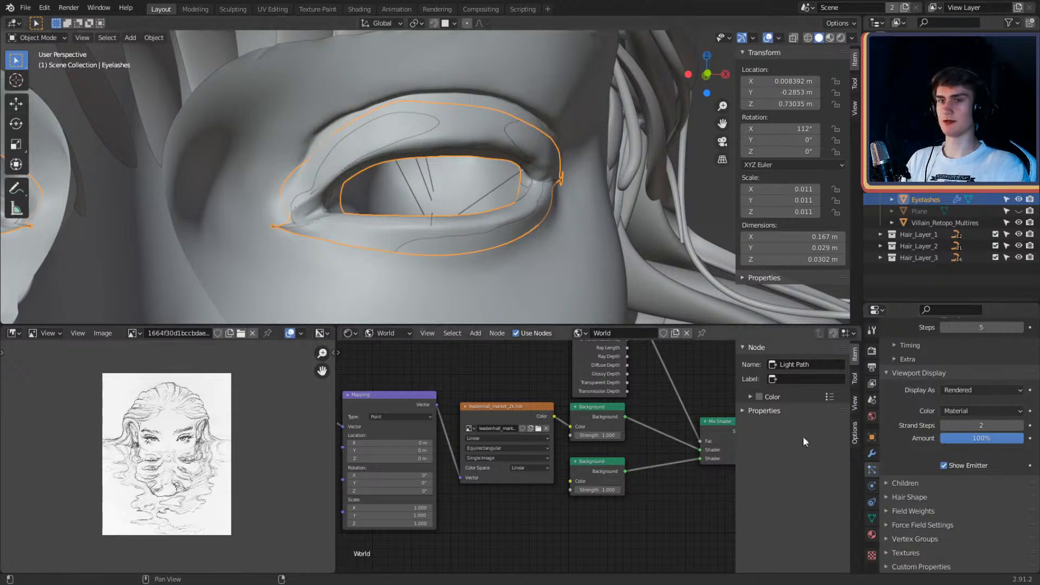
pyautogui.scroll(8, 915, 439)
pyautogui.scroll(-4, 915, 439)
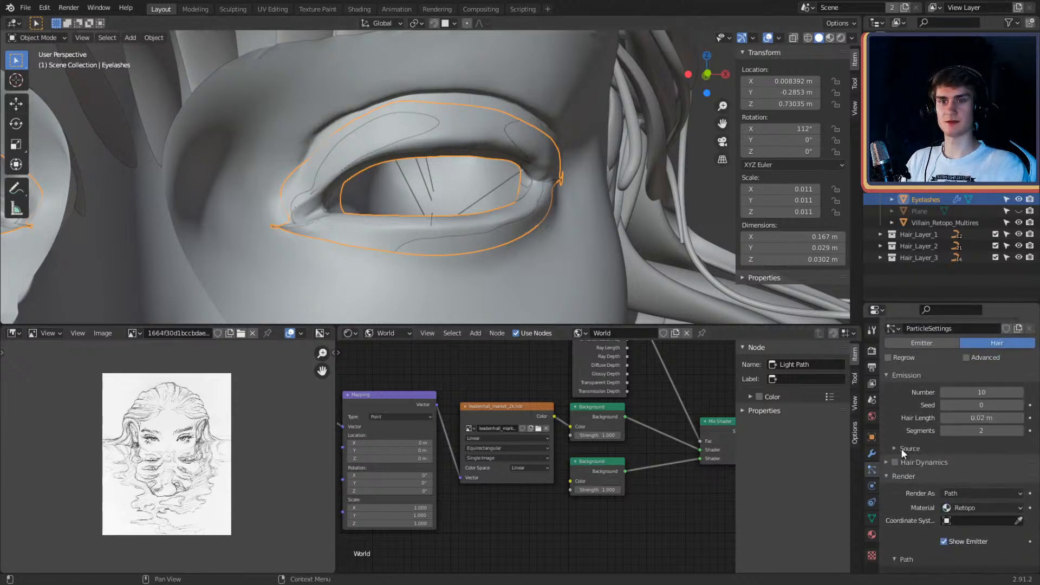
pyautogui.scroll(-4, 905, 473)
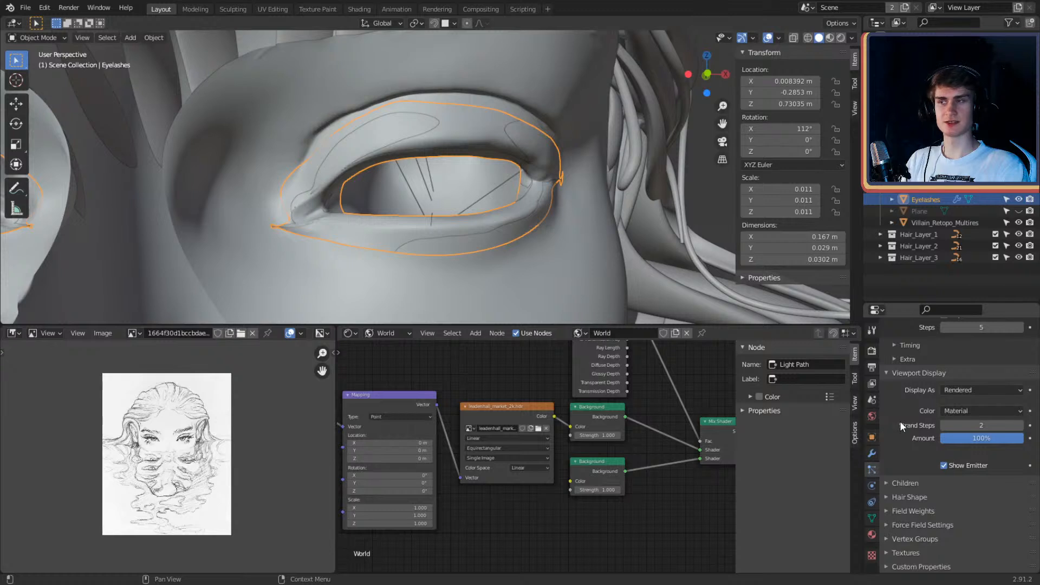
pyautogui.scroll(10, 918, 407)
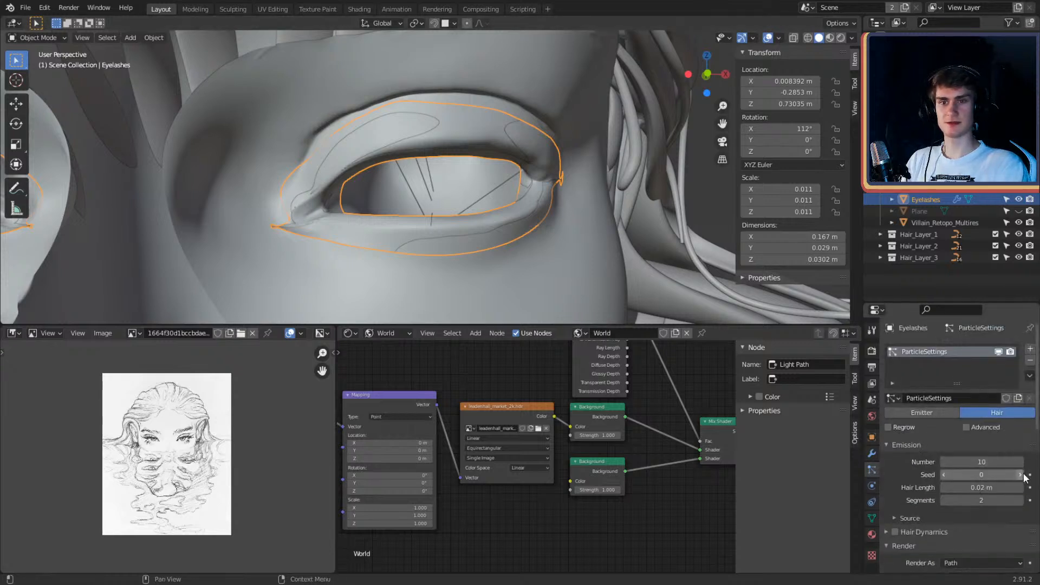
pyautogui.click(1022, 475)
pyautogui.click(1021, 475)
pyautogui.click(1022, 475)
pyautogui.click(1022, 475)
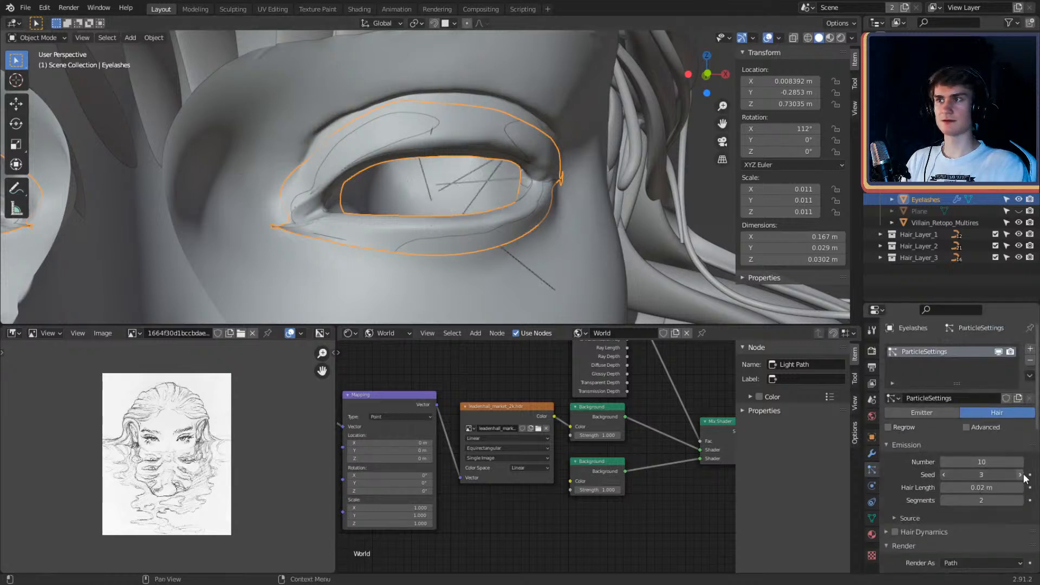
# Step: Enable Simple children for the Eyelashes particle hair
pyautogui.moveTo(645, 277); pyautogui.dragTo(626, 194, button='middle')
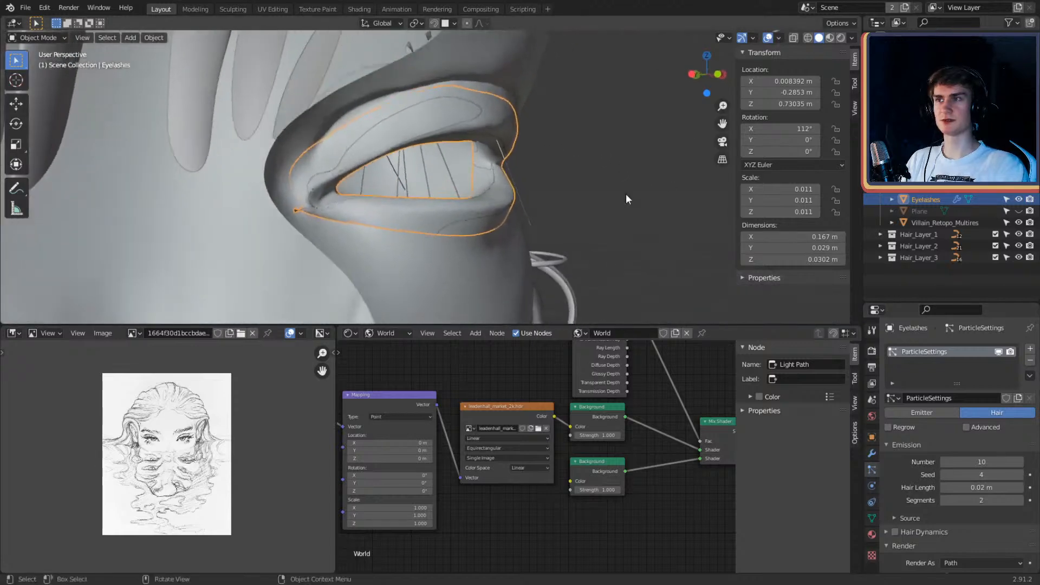
pyautogui.scroll(3, 629, 196)
pyautogui.scroll(-3, 628, 196)
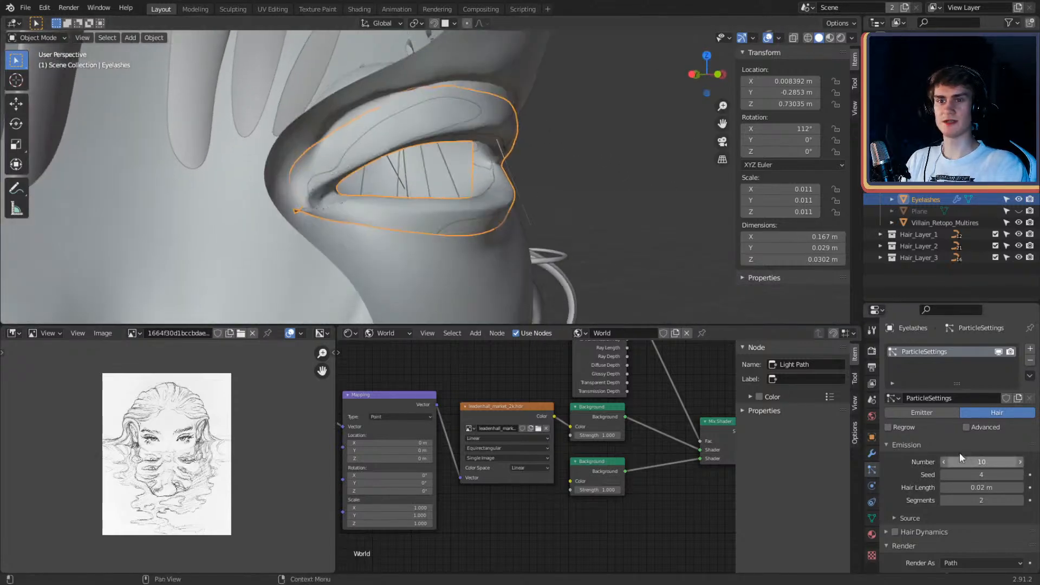
pyautogui.scroll(-7, 960, 453)
pyautogui.scroll(-6, 918, 427)
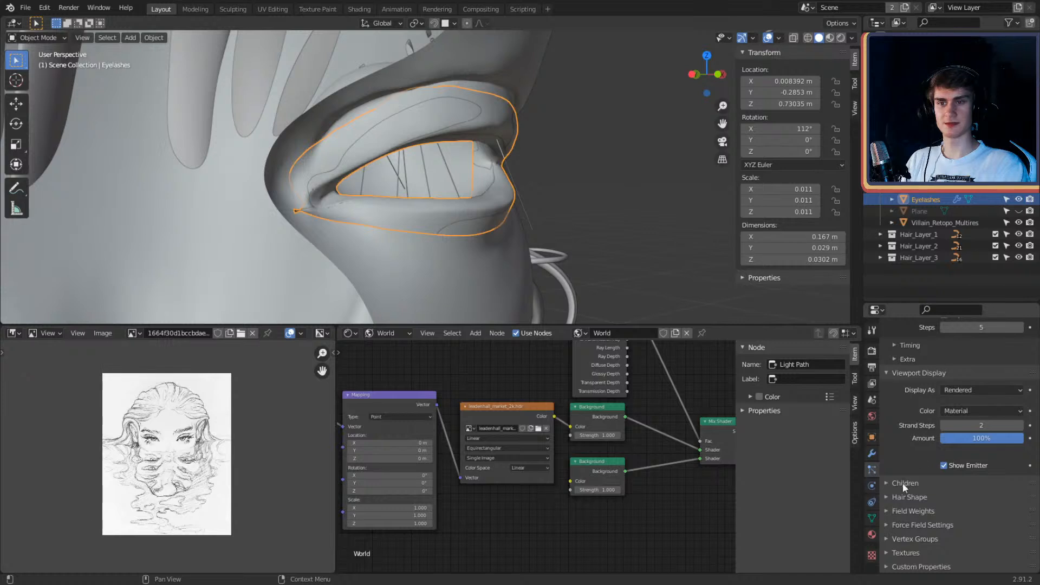
pyautogui.scroll(-1, 906, 439)
pyautogui.click(961, 478)
# Step: Set the Radius of the Eyelashes child hairs to 0.01 m
pyautogui.moveTo(607, 166); pyautogui.dragTo(582, 187, button='middle')
pyautogui.scroll(-4, 910, 471)
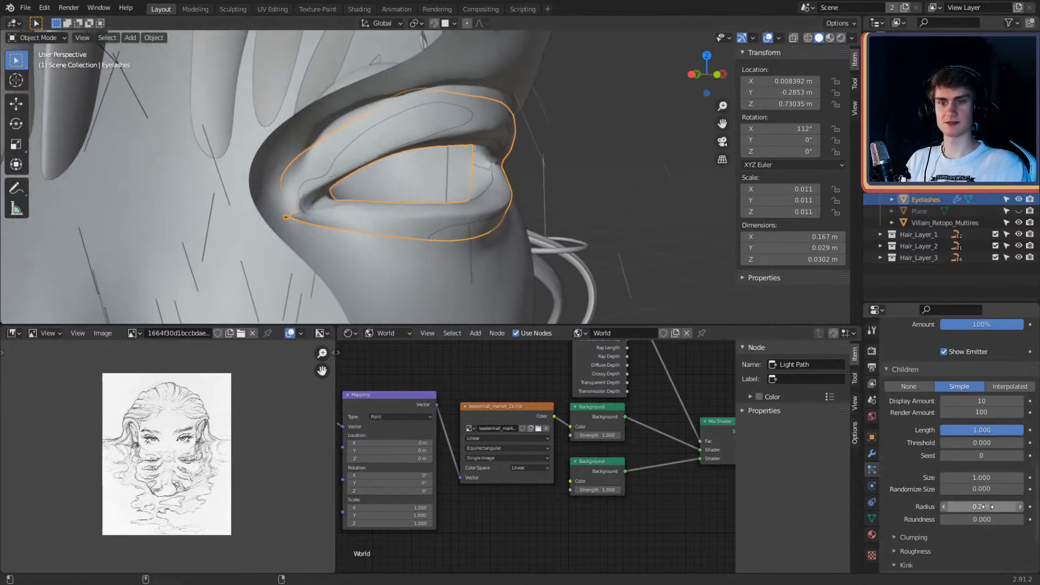
pyautogui.click(971, 506)
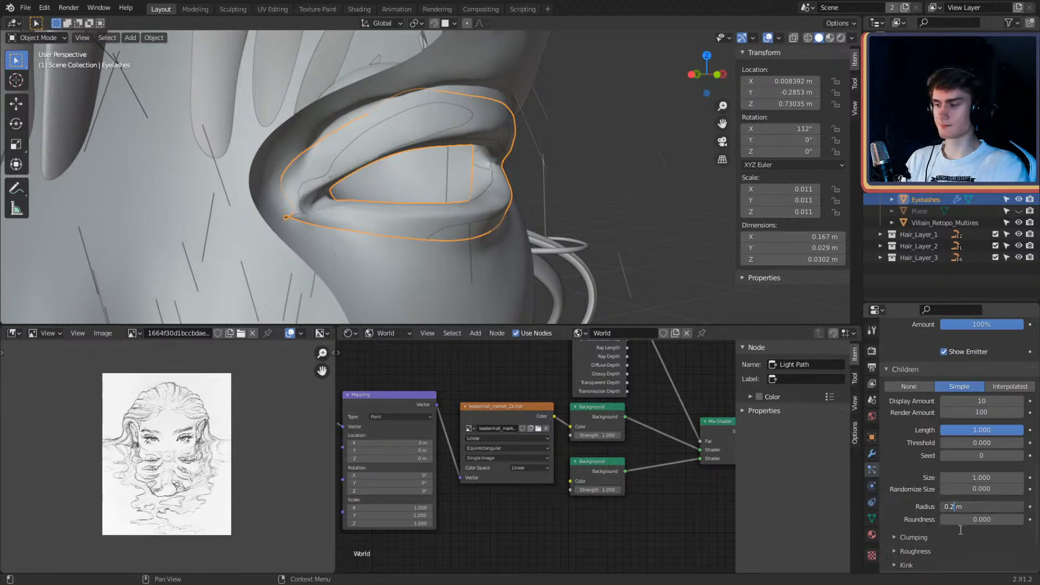
pyautogui.write('0.01')
pyautogui.press('Return')
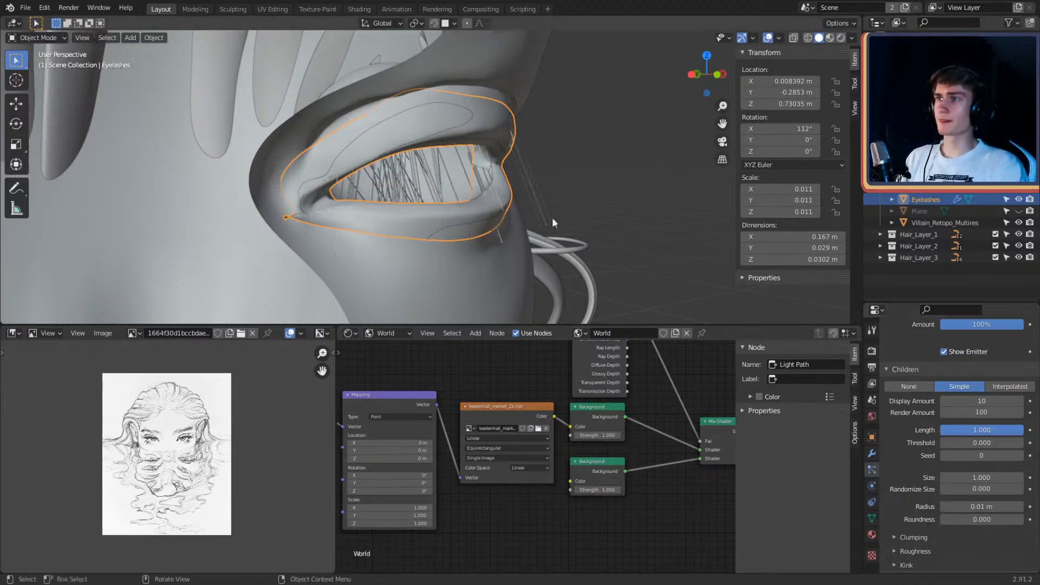
# Step: Set both the Display Amount and Render Amount of the Eyelashes child hairs to 7
pyautogui.moveTo(551, 217); pyautogui.dragTo(539, 191, button='middle')
pyautogui.scroll(5, 920, 404)
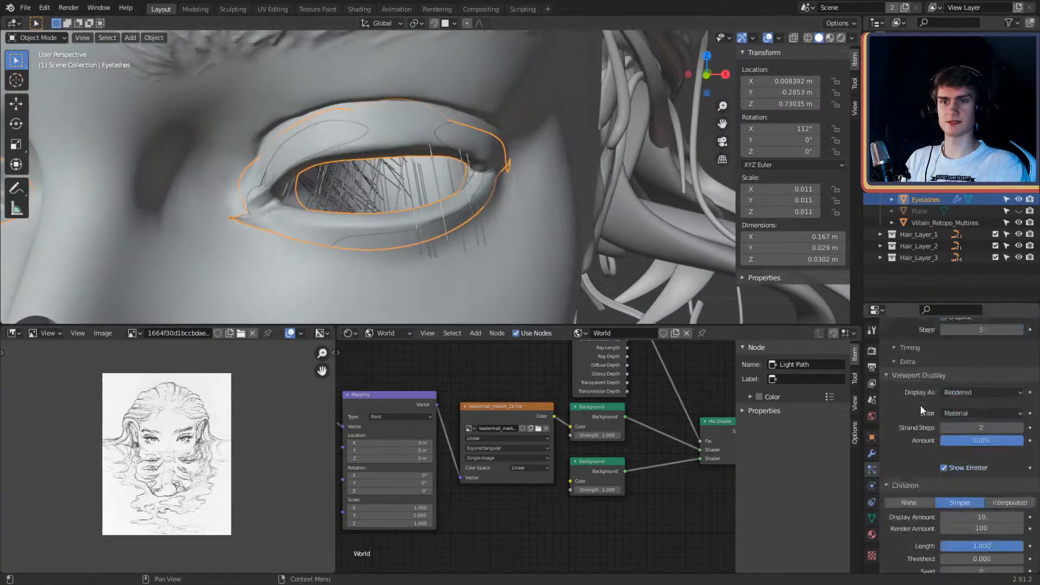
pyautogui.scroll(-7, 920, 404)
pyautogui.click(981, 355)
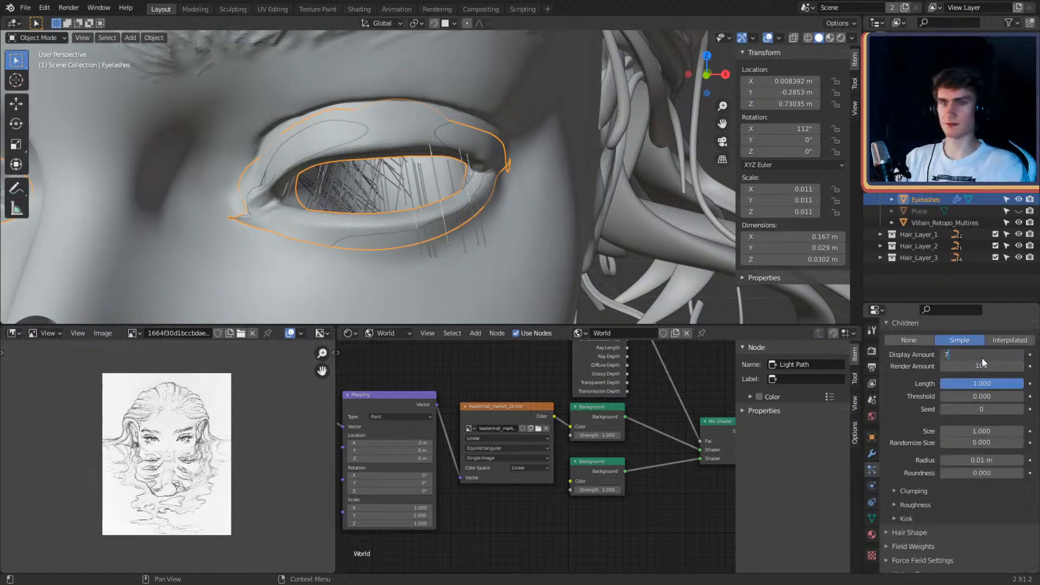
pyautogui.click(983, 367)
pyautogui.write('7')
pyautogui.press('Return')
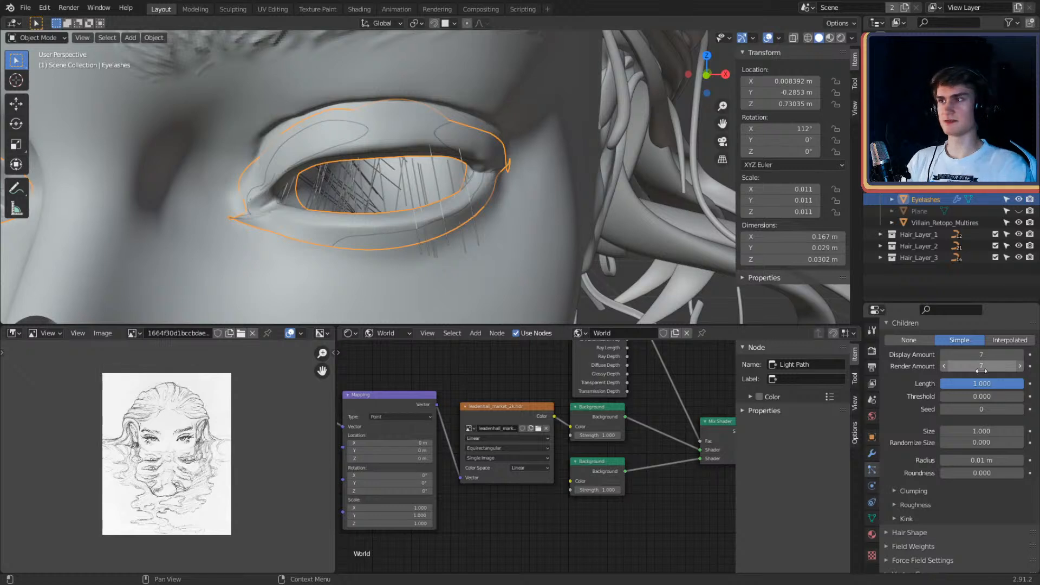
# Step: Reduce the emission Number of the Eyelashes particle system to 3
pyautogui.scroll(15, 909, 391)
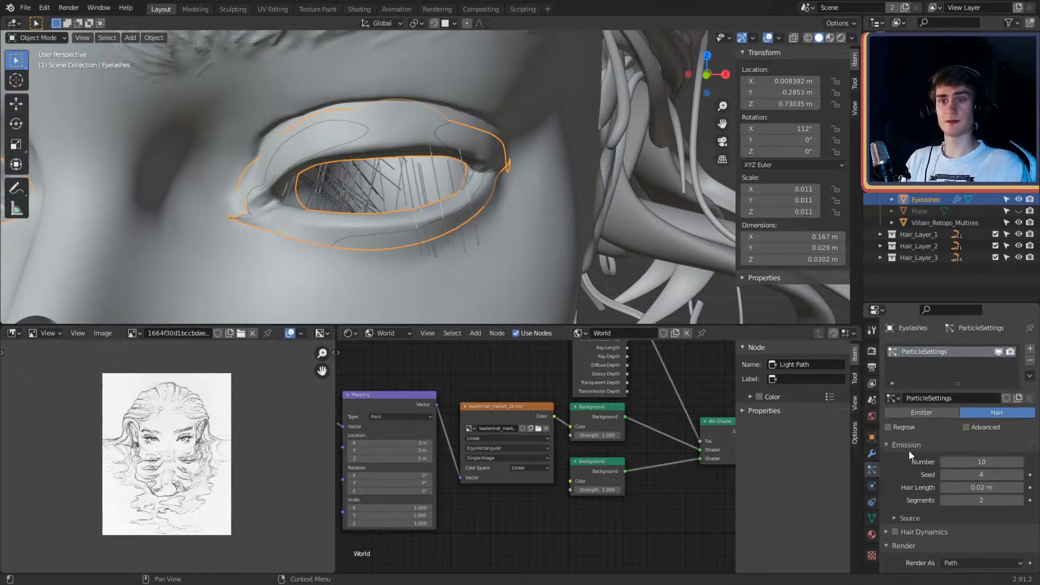
pyautogui.click(981, 460)
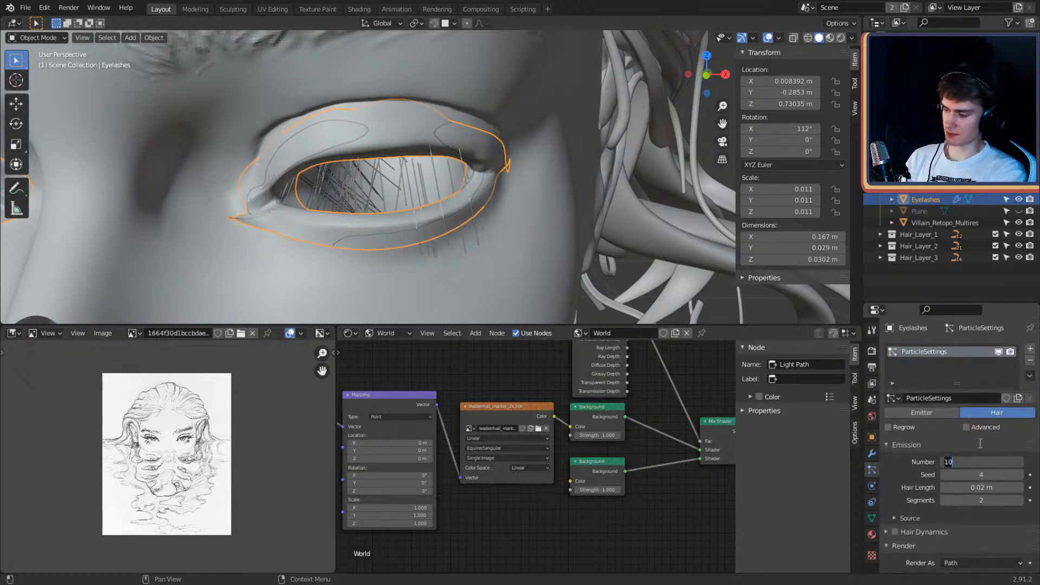
pyautogui.write('3')
pyautogui.press('Return')
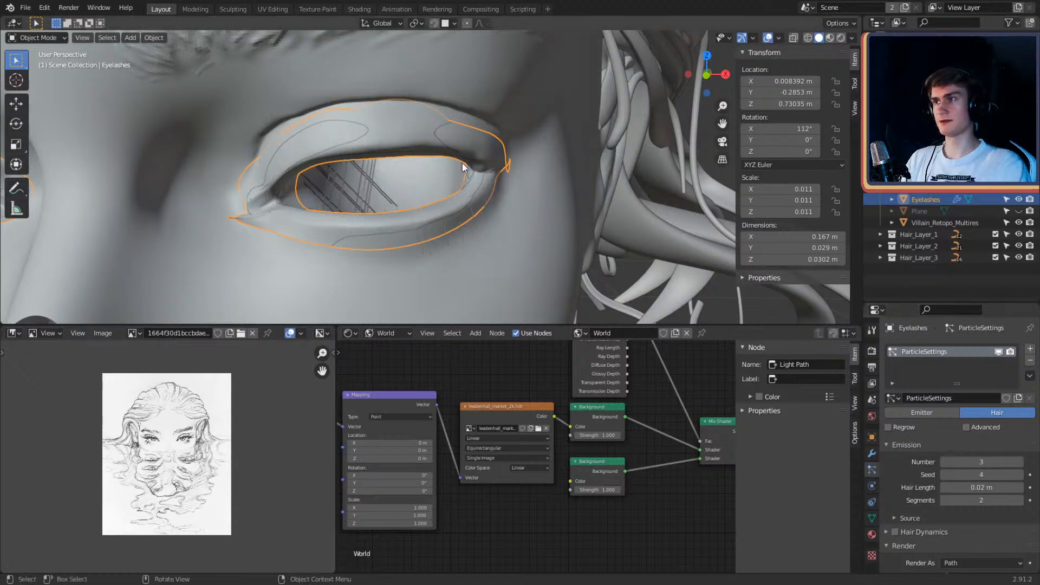
# Step: Try child hair Radius values of 0.005 m, 0.0025 m and 0.002 m on the Eyelashes particle system
pyautogui.moveTo(463, 164); pyautogui.dragTo(493, 135, button='middle')
pyautogui.scroll(-5, 464, 168)
pyautogui.scroll(5, 586, 175)
pyautogui.scroll(-10, 918, 433)
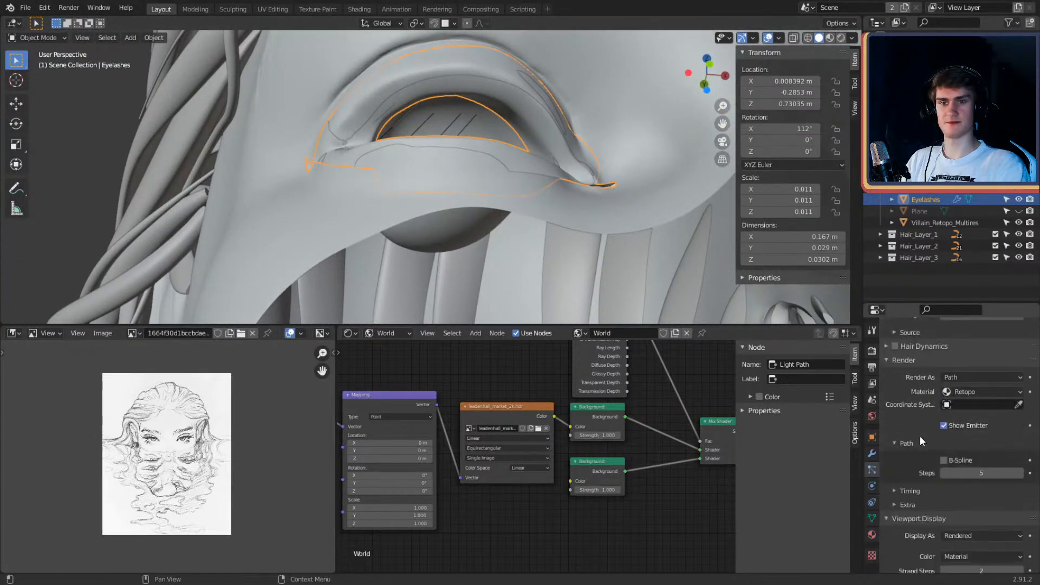
pyautogui.click(972, 441)
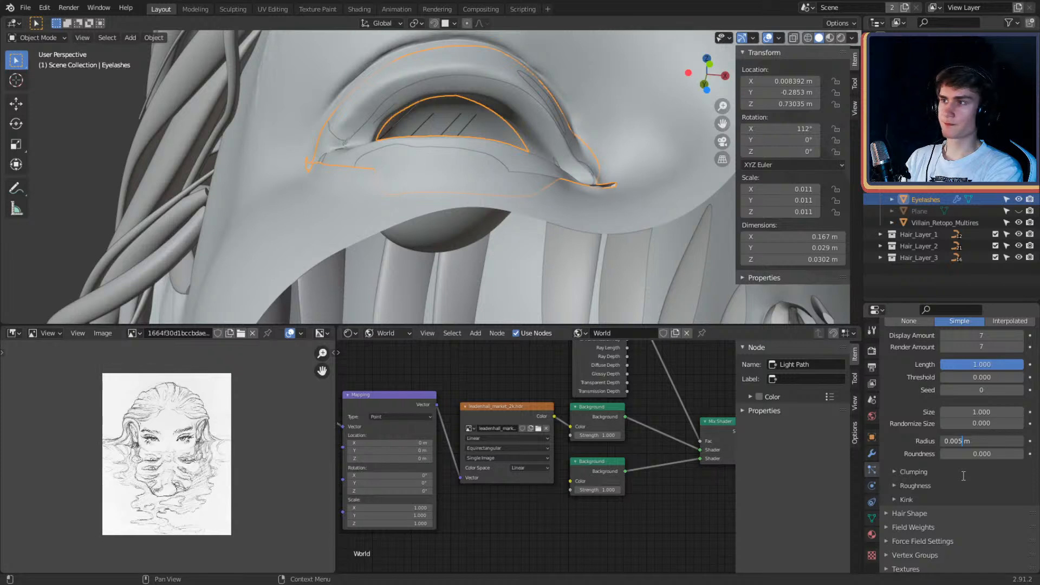
pyautogui.press('Return')
pyautogui.click(961, 441)
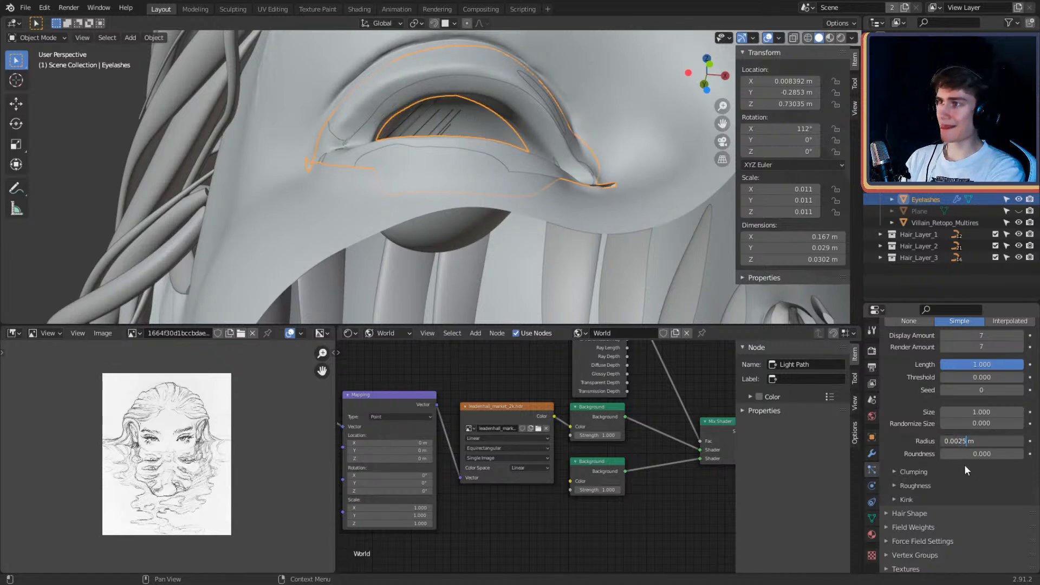
pyautogui.press('Return')
pyautogui.moveTo(485, 142); pyautogui.dragTo(569, 196, button='middle')
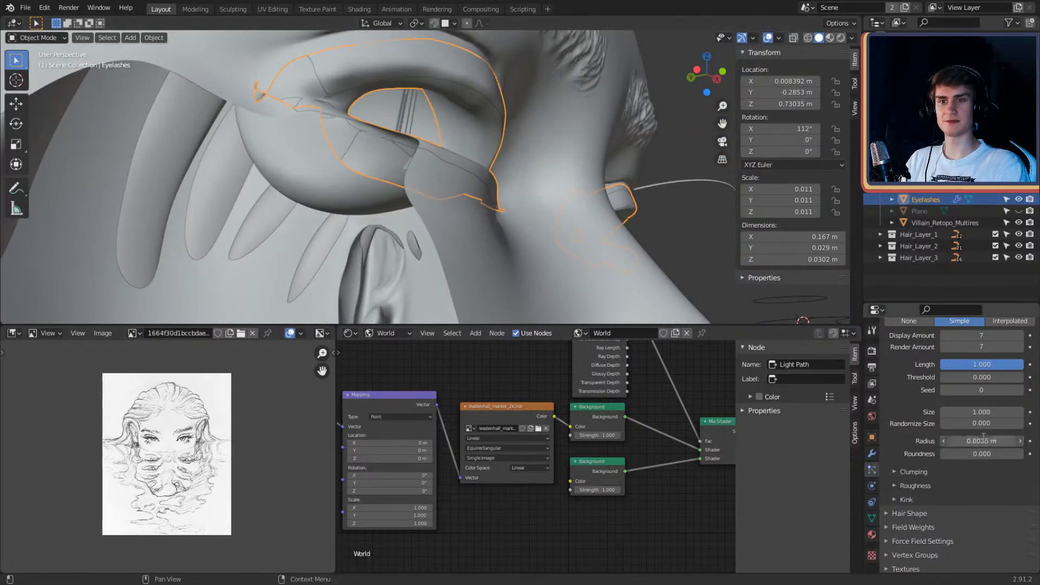
pyautogui.click(967, 442)
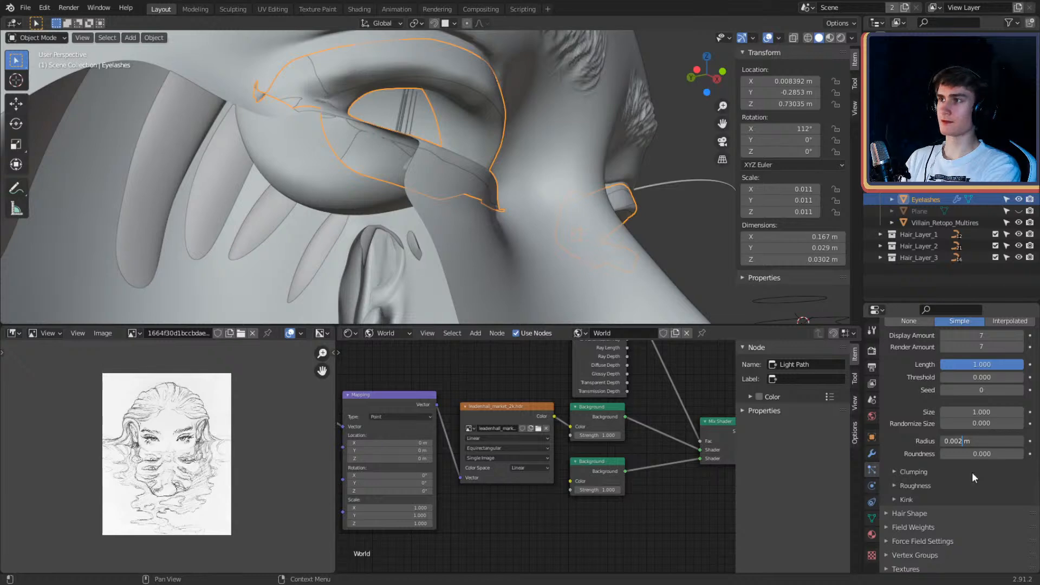
pyautogui.press('Return')
# Step: Set the Radius of the Eyelashes child hairs to 0.0025 m and check the strands around the eye
pyautogui.scroll(-4, 606, 201)
pyautogui.moveTo(583, 184); pyautogui.dragTo(569, 220, button='middle')
pyautogui.scroll(6, 544, 178)
pyautogui.click(972, 440)
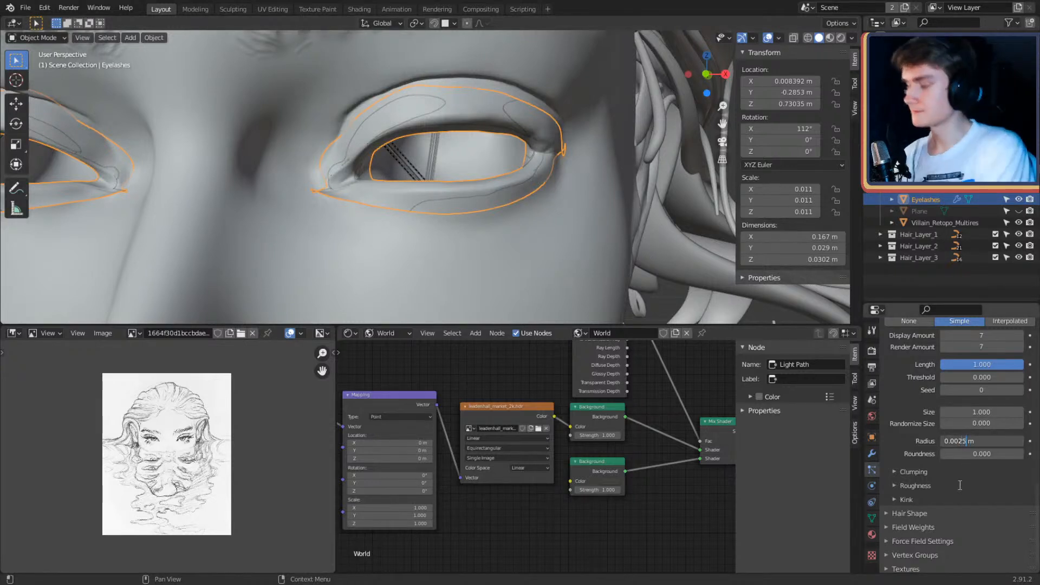
pyautogui.press('Return')
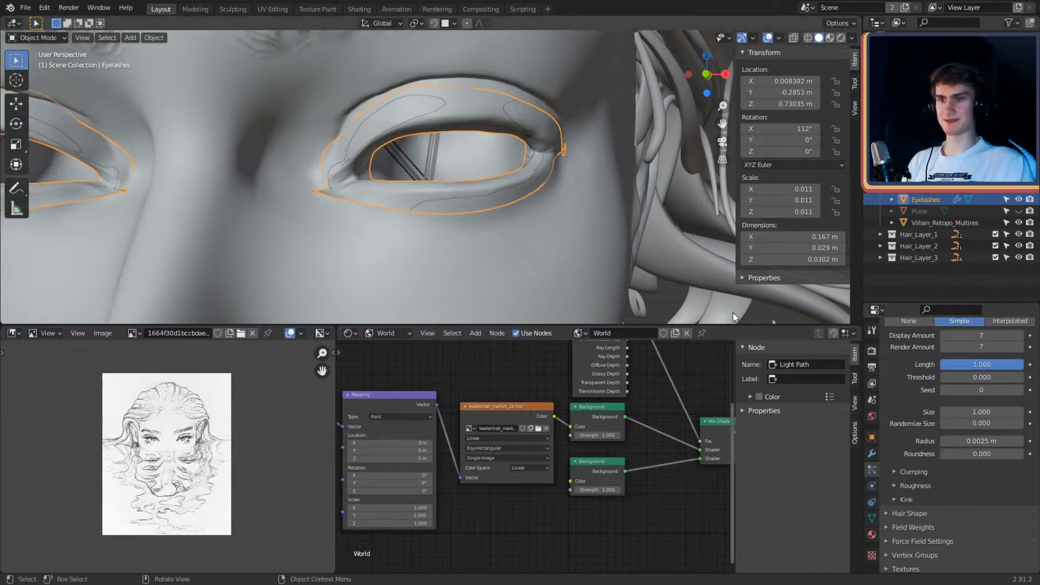
pyautogui.scroll(6, 488, 202)
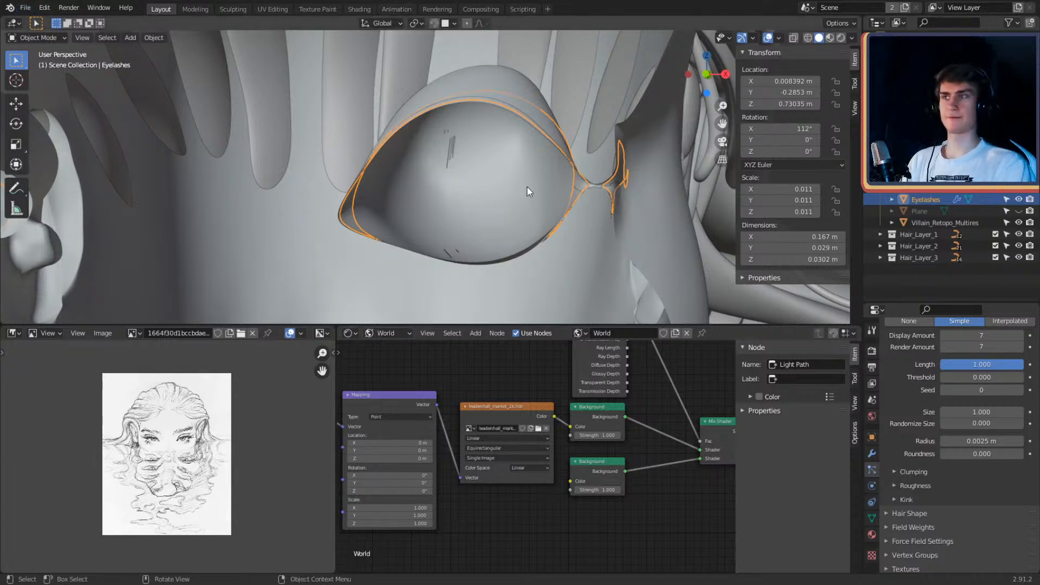
pyautogui.scroll(-2, 536, 196)
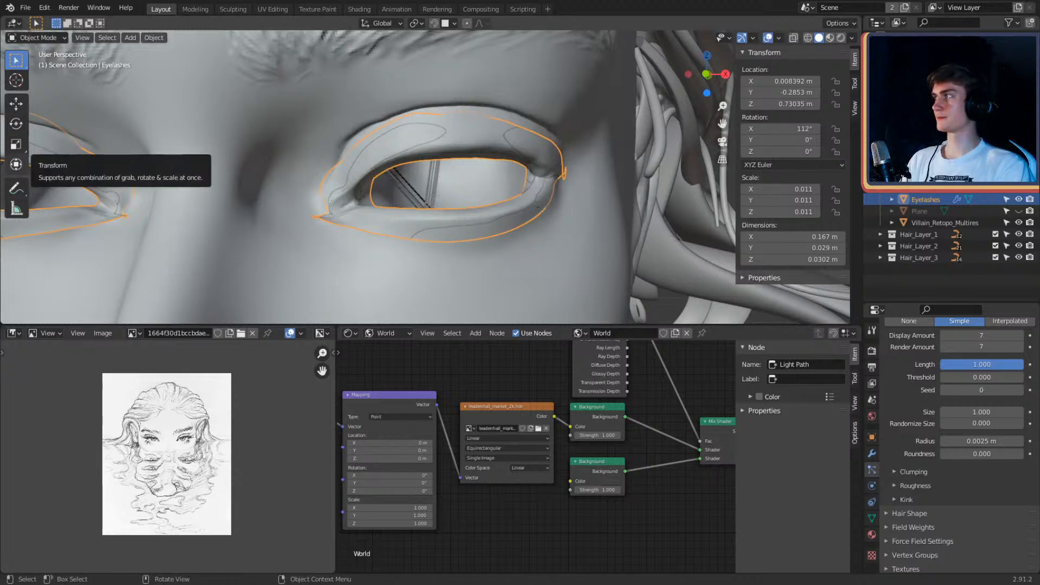
# Step: Set the Clump of the Eyelashes child hairs to 0.8 and their clump Shape to 0.041
pyautogui.moveTo(541, 212); pyautogui.dragTo(498, 209, button='middle')
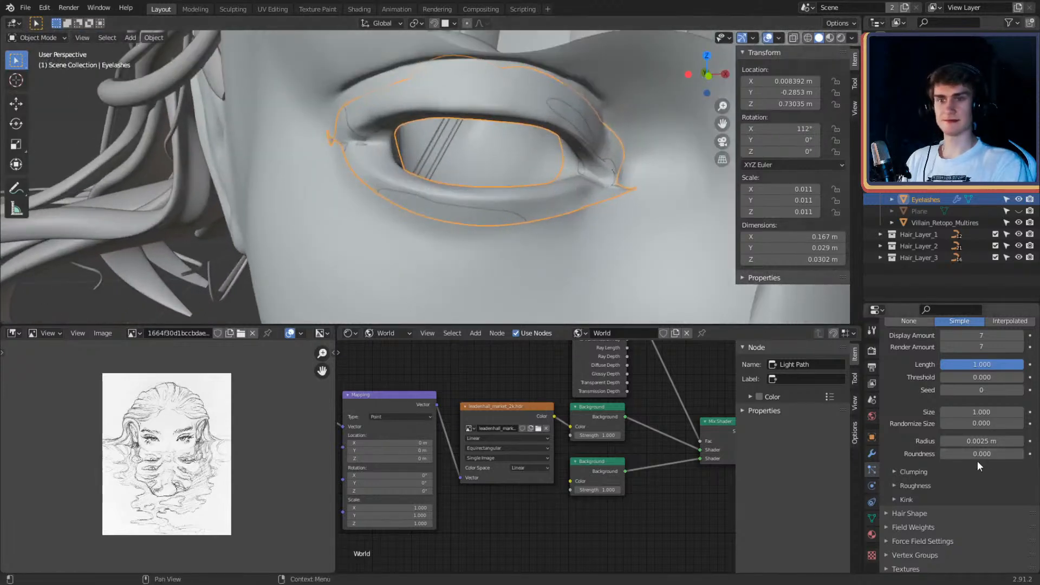
pyautogui.click(894, 473)
pyautogui.moveTo(989, 502); pyautogui.dragTo(1024, 502)
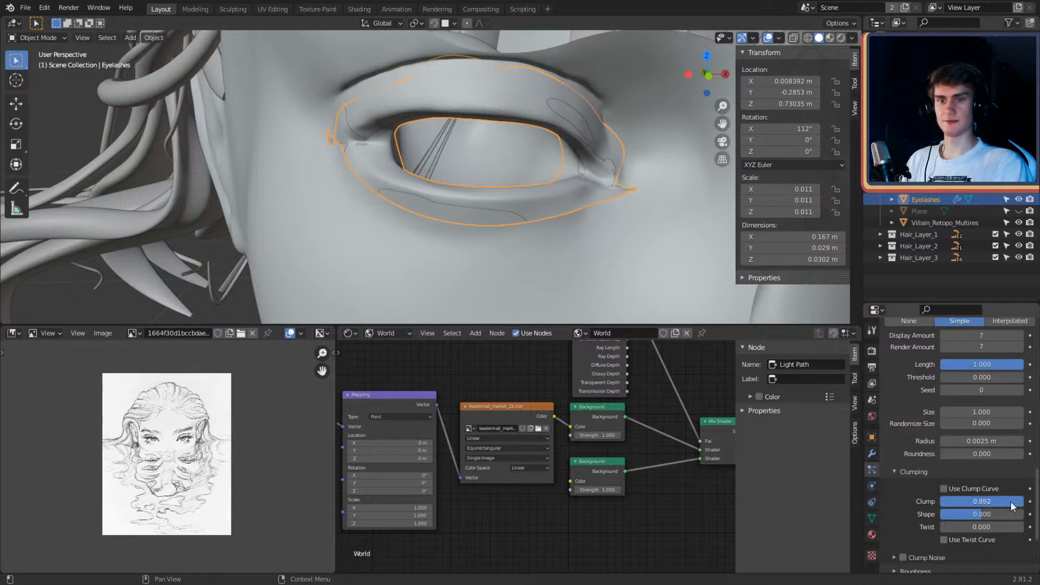
pyautogui.doubleClick(1011, 502)
pyautogui.press('BackSpace')
pyautogui.write('.8')
pyautogui.press('Return')
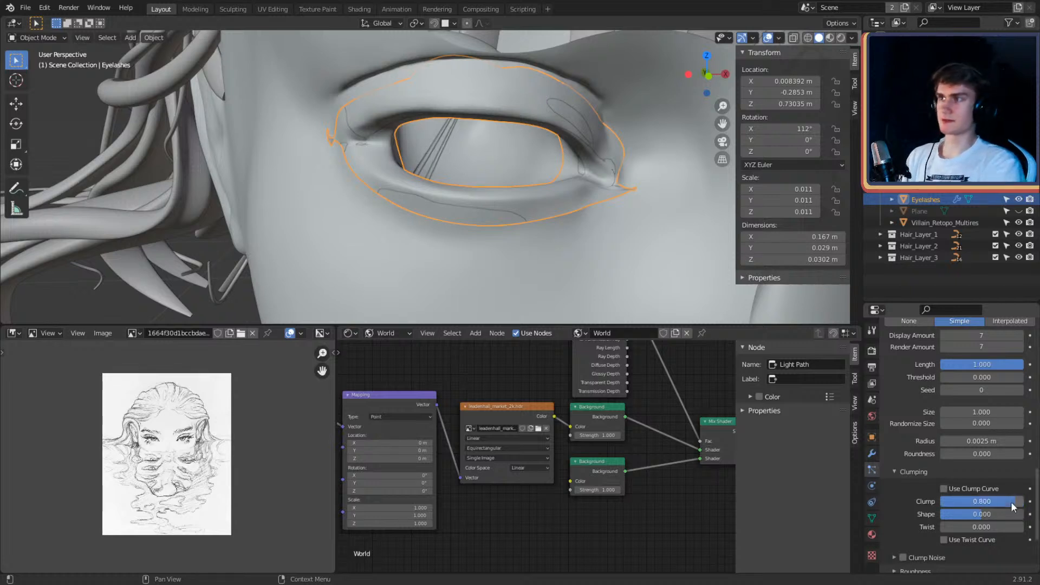
pyautogui.moveTo(986, 516); pyautogui.dragTo(985, 515)
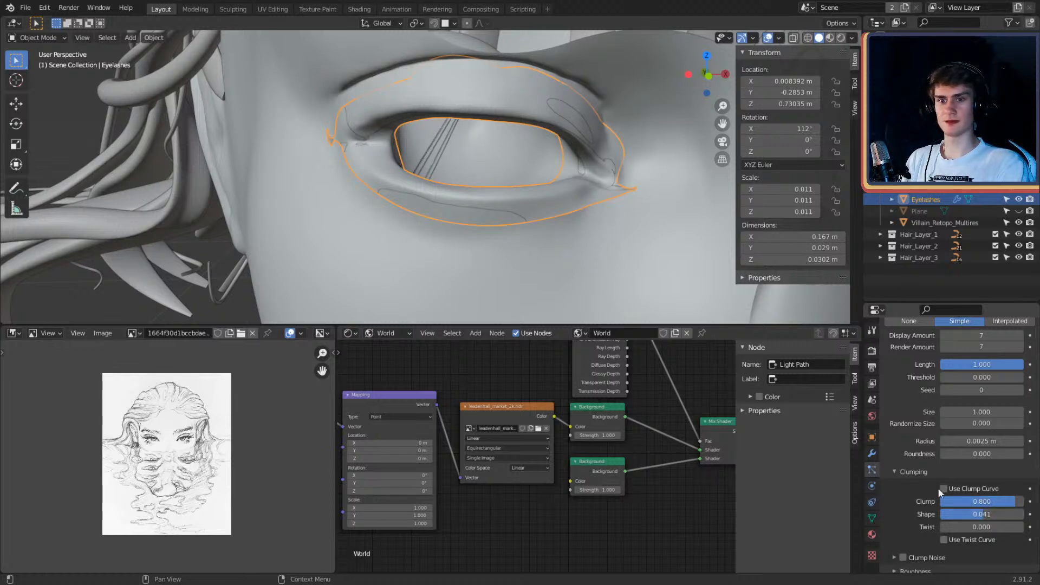
# Step: Set the Eyelashes Hair Shape to a Strand Shape of -0.25 and a Diameter Root of 3 m
pyautogui.scroll(-5, 906, 436)
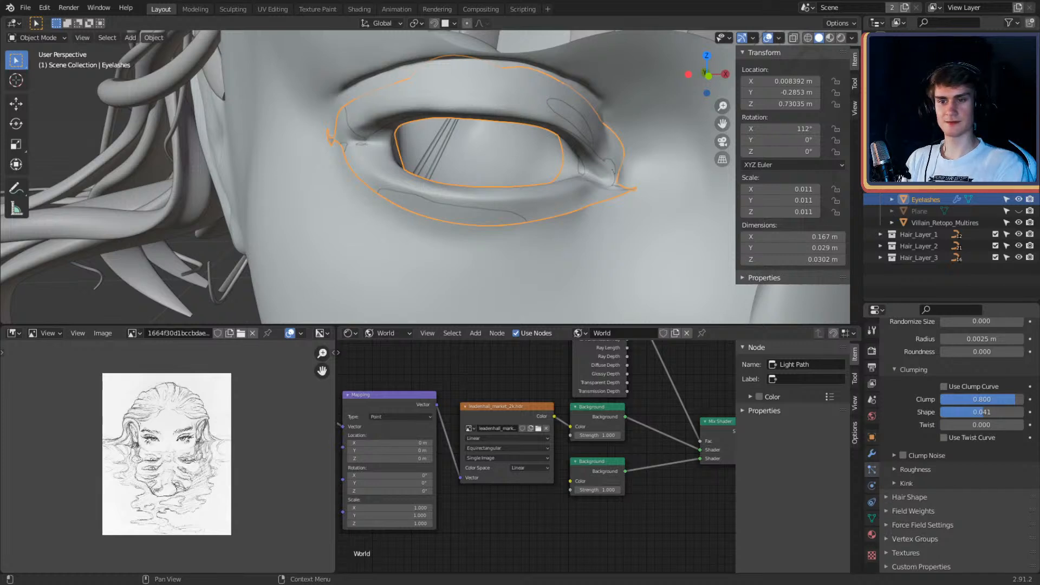
pyautogui.click(887, 496)
pyautogui.scroll(-3, 903, 458)
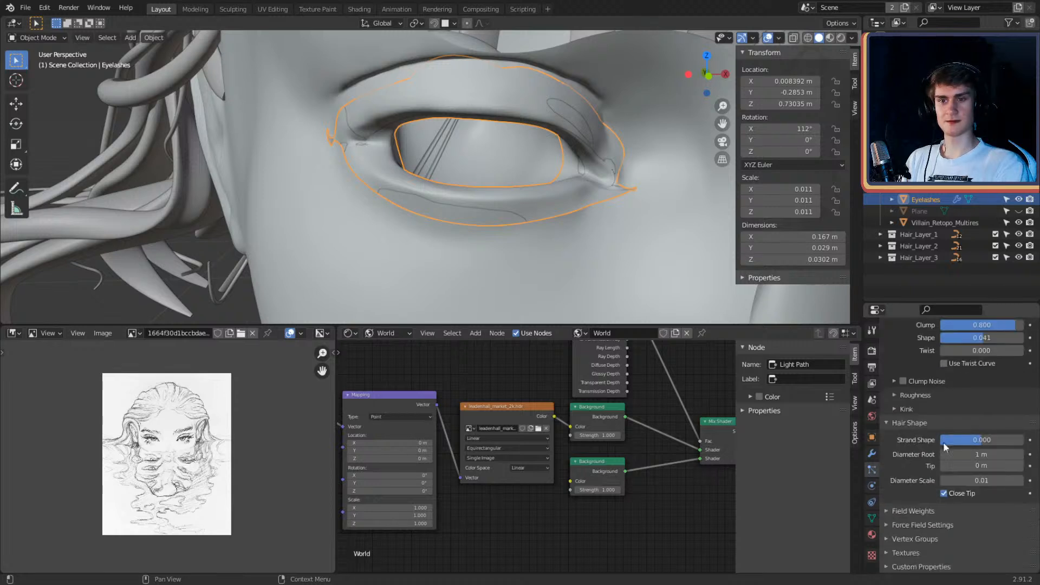
pyautogui.click(988, 441)
pyautogui.press('BackSpace')
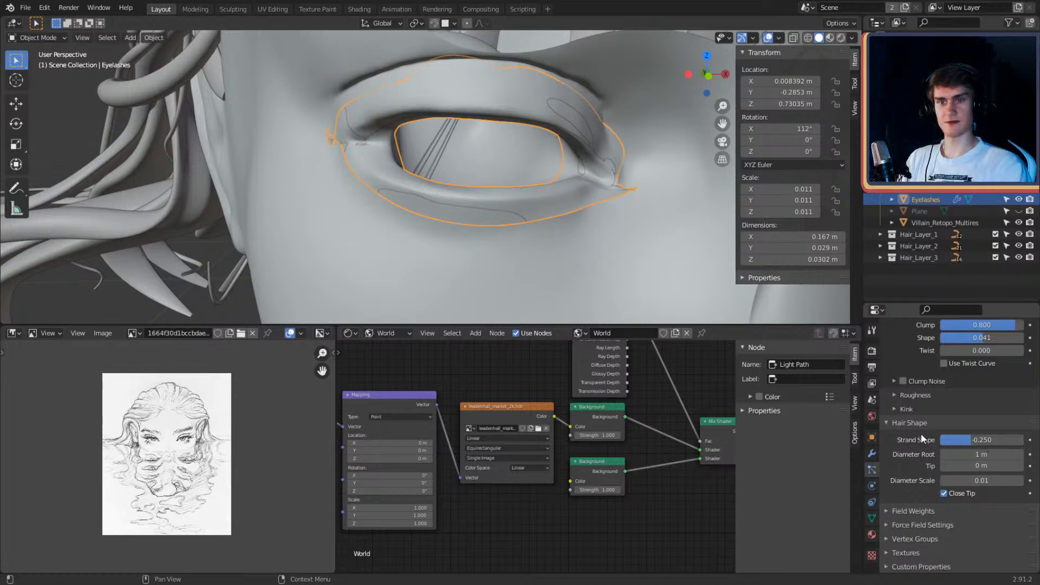
pyautogui.click(975, 454)
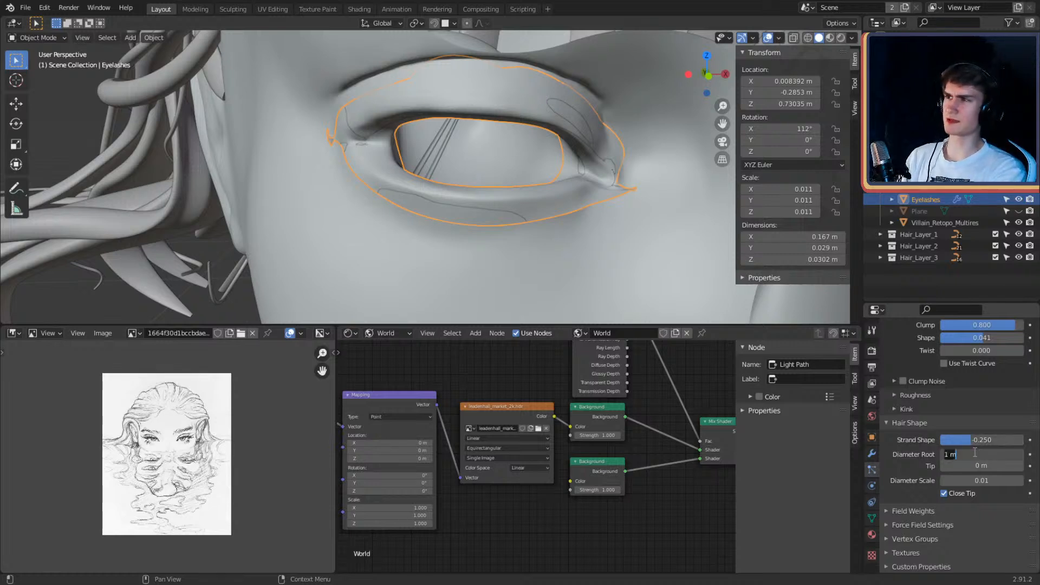
pyautogui.write('3')
pyautogui.press('Return')
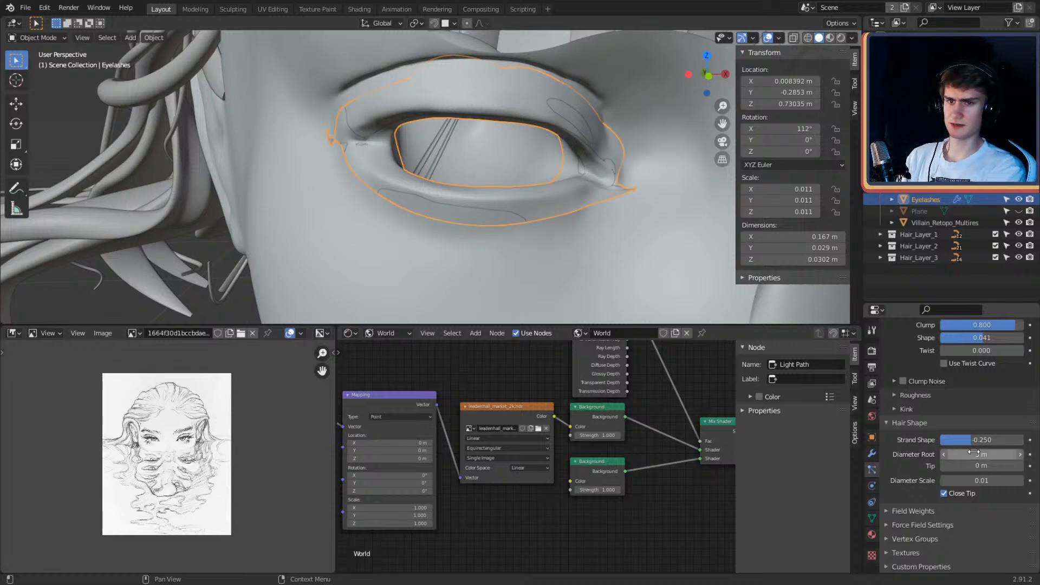
# Step: Preview the eye in Rendered shading and set the Eyelashes hair Tip diameter to 0.5 m
pyautogui.press('z')
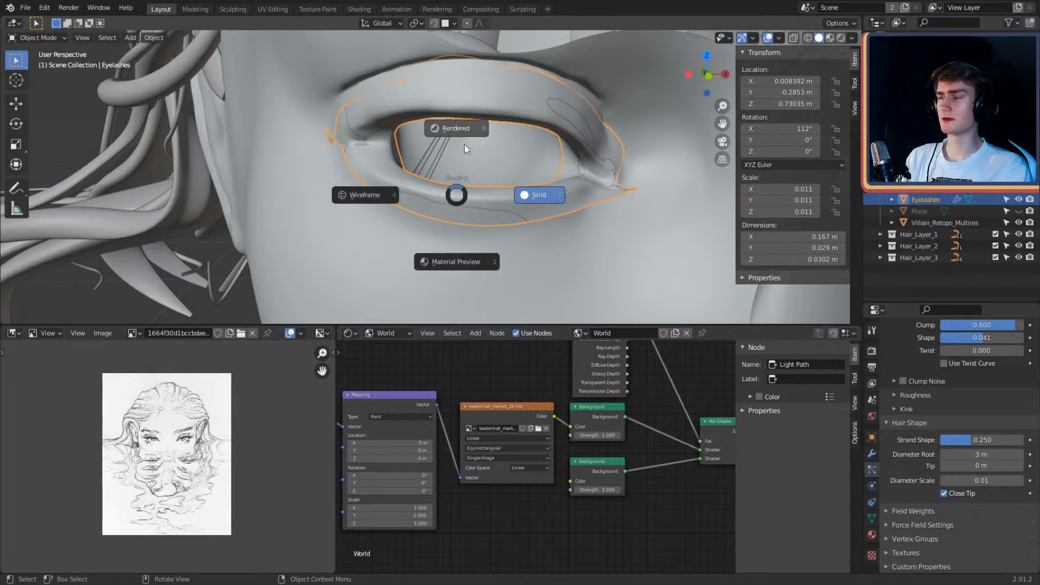
pyautogui.click(463, 144)
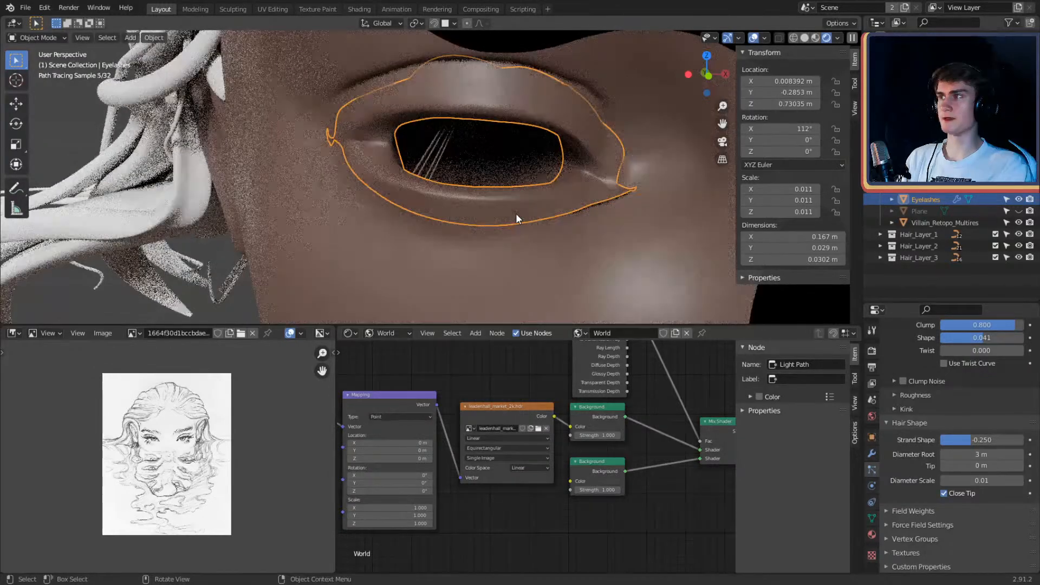
pyautogui.keyDown('shift'); pyautogui.moveTo(530, 217); pyautogui.dragTo(483, 224, button='middle'); pyautogui.keyUp('shift')
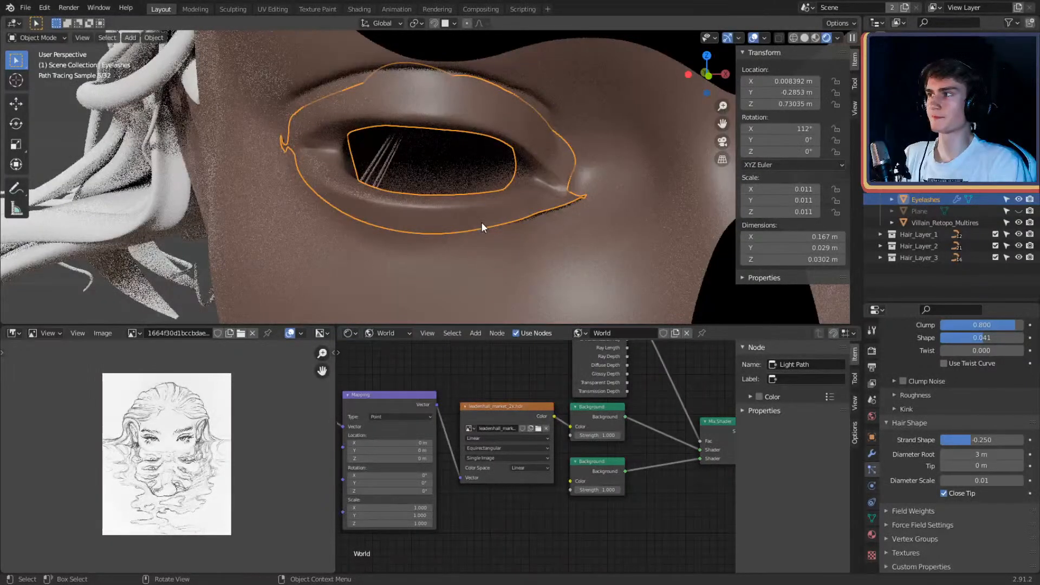
pyautogui.click(980, 454)
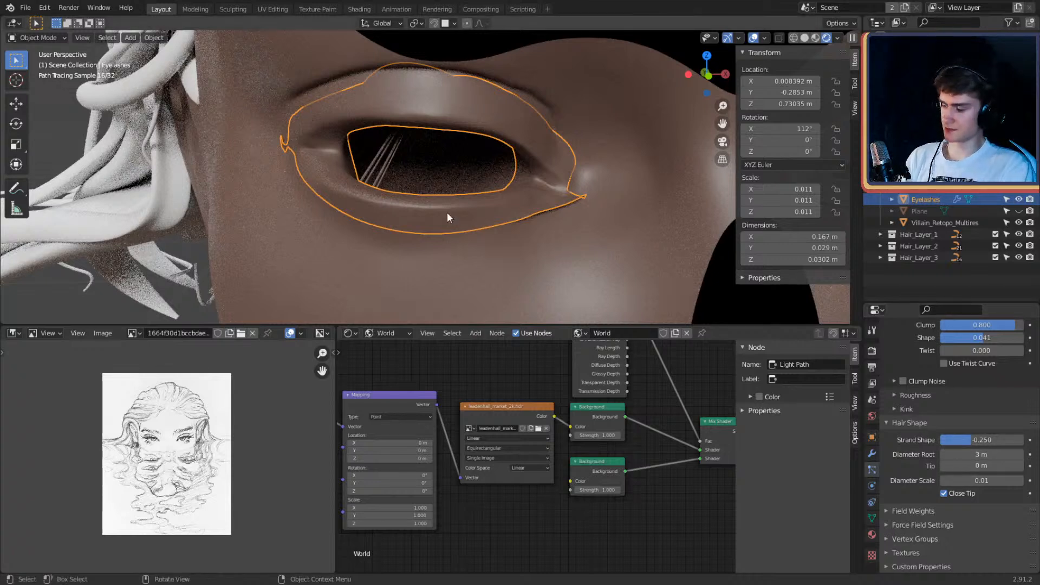
pyautogui.click(970, 466)
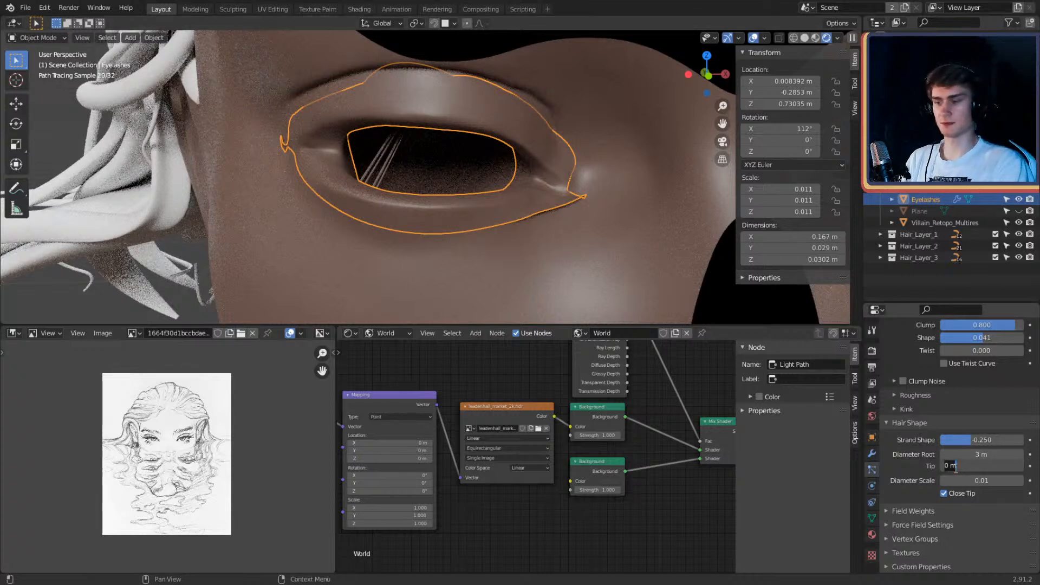
pyautogui.press('Return')
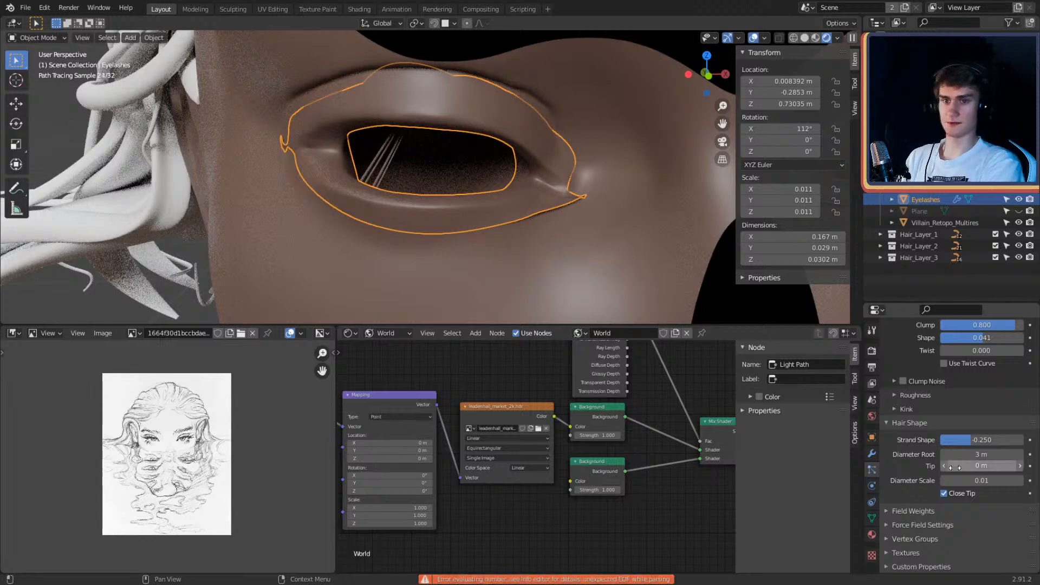
pyautogui.click(956, 467)
pyautogui.write('0.5')
pyautogui.press('Return')
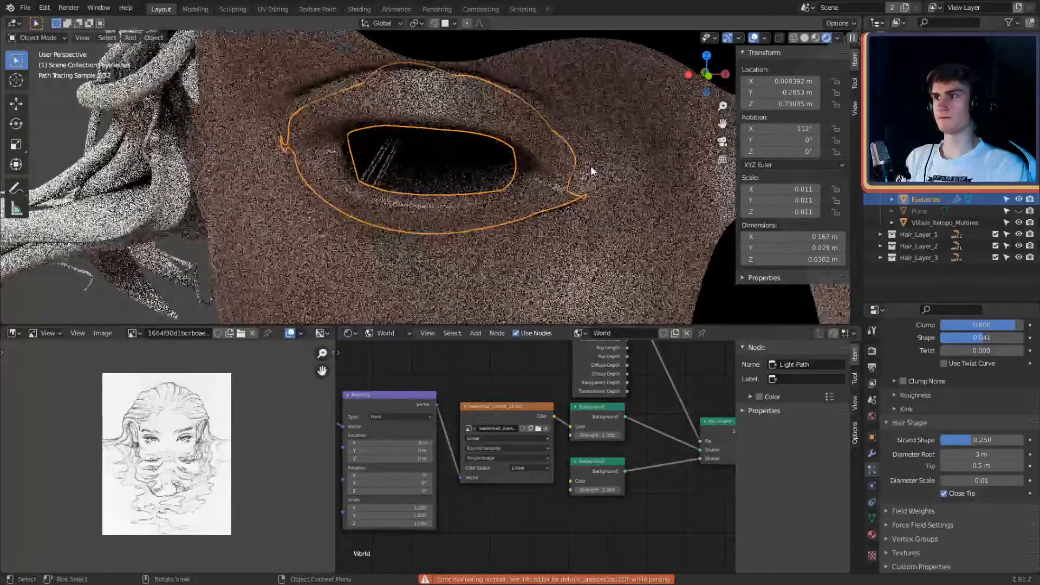
pyautogui.scroll(-5, 464, 186)
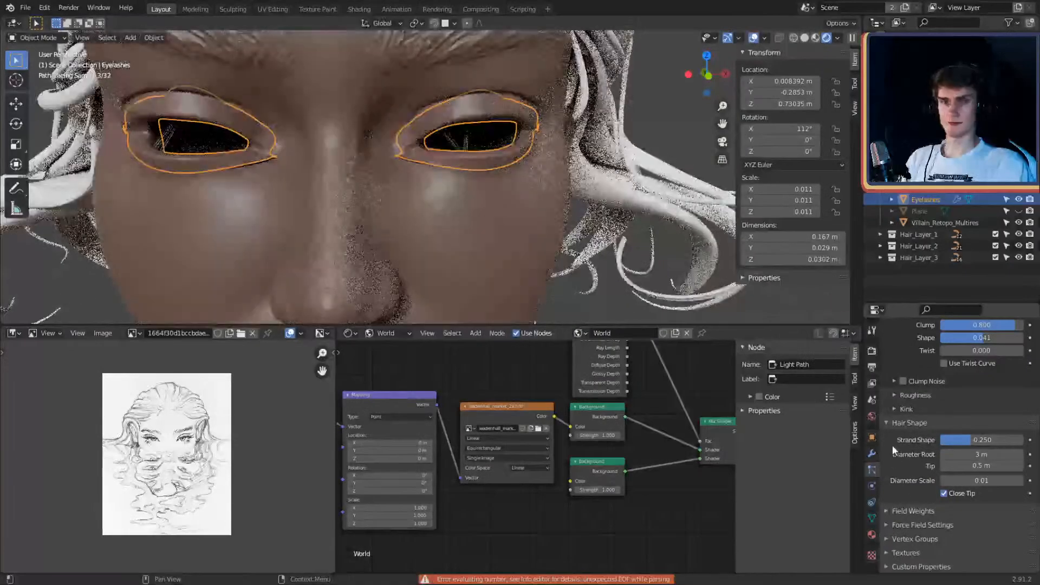
# Step: Make the Retopo material a single-user copy on the Eyelashes and darken its Base Color to black
pyautogui.click(871, 534)
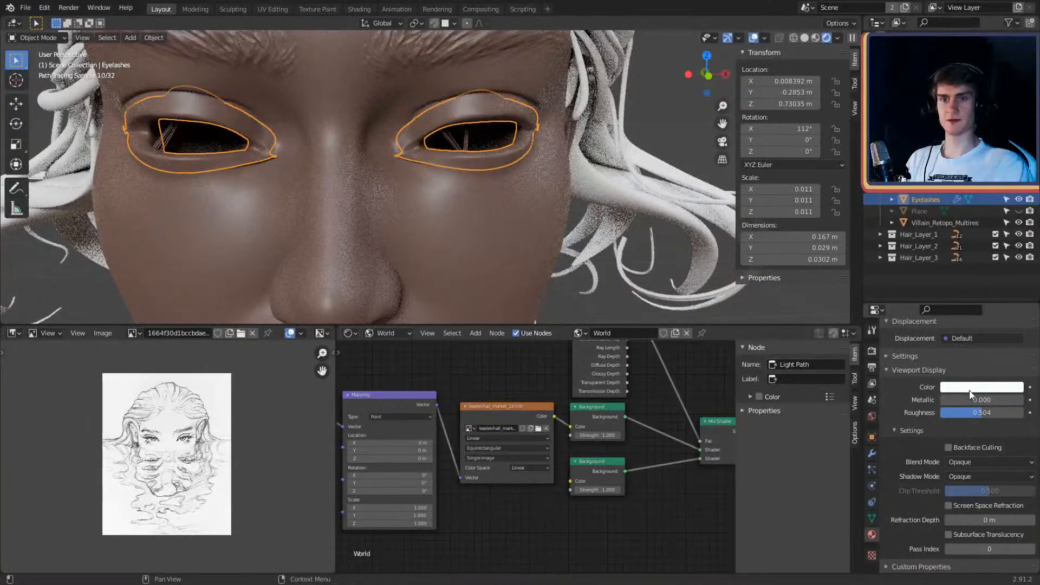
pyautogui.scroll(2, 928, 390)
pyautogui.scroll(5, 928, 390)
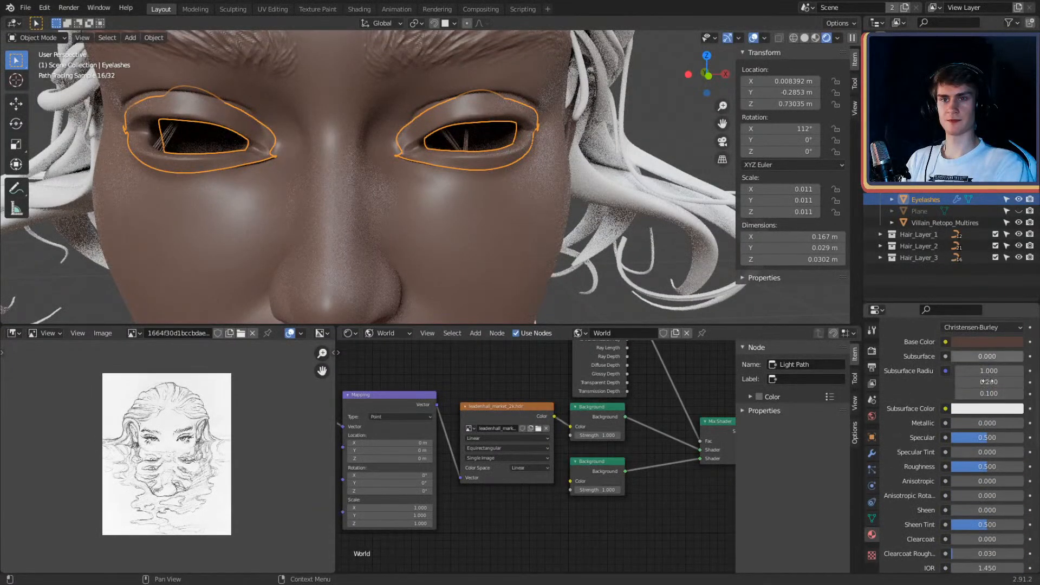
pyautogui.click(984, 349)
pyautogui.scroll(5, 908, 401)
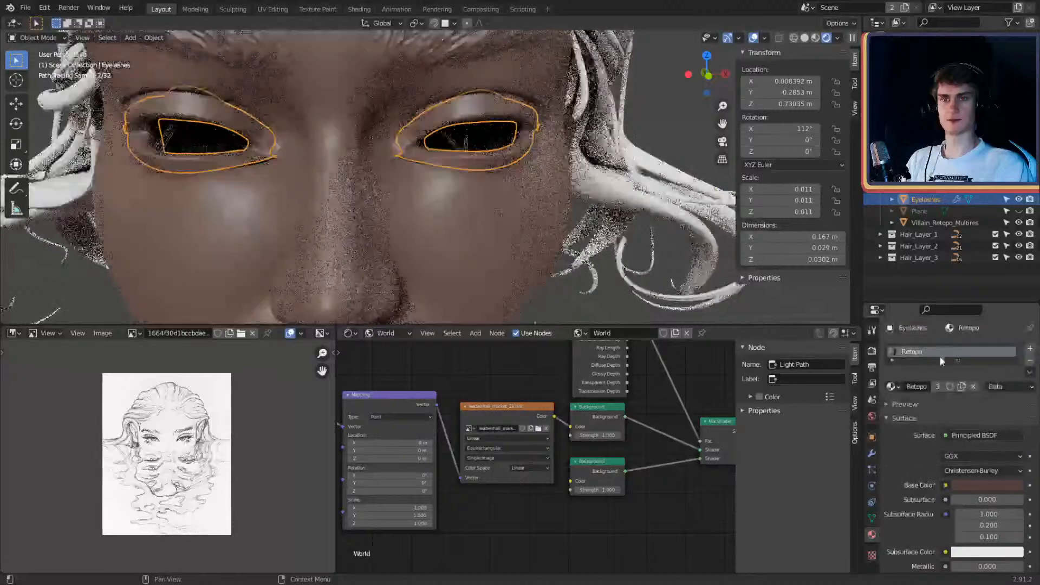
pyautogui.scroll(-4, 914, 433)
pyautogui.click(973, 392)
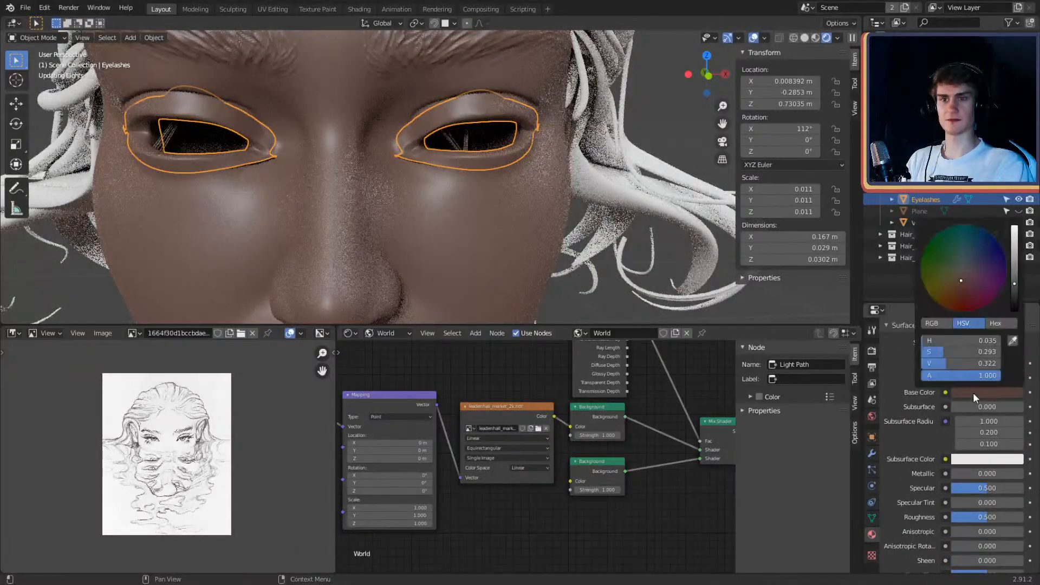
pyautogui.moveTo(1011, 254); pyautogui.dragTo(1014, 311)
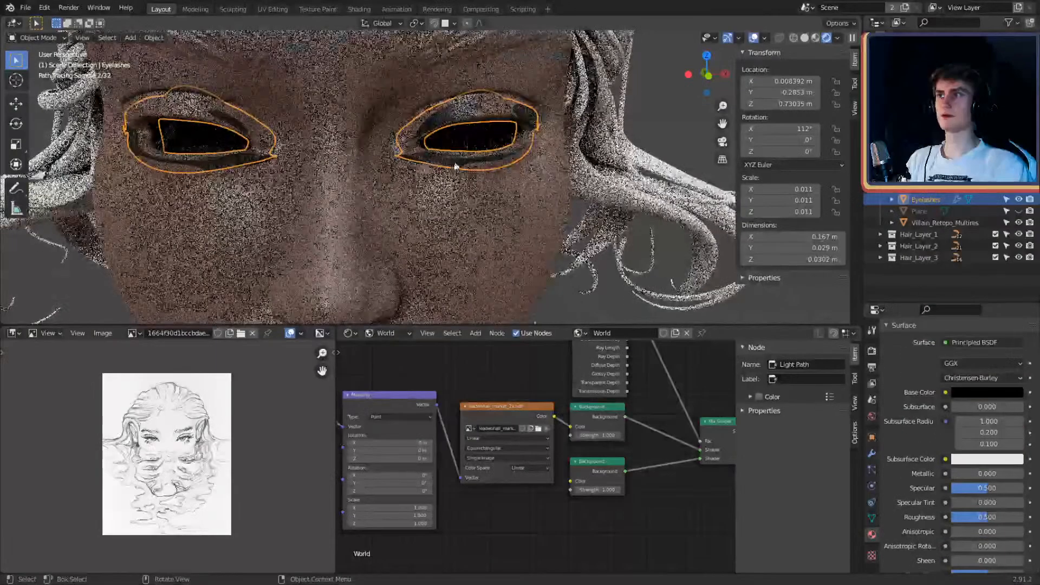
# Step: Return the viewport to Solid shading and set the emission Number of the Eyelashes particle system to 0
pyautogui.scroll(1, 644, 126)
pyautogui.moveTo(595, 157)
pyautogui.keyDown('shift'); pyautogui.mouseDown(button='middle')
pyautogui.moveTo(534, 204)
pyautogui.moveTo(484, 202)
pyautogui.mouseUp(button='middle'); pyautogui.keyUp('shift')
pyautogui.press('z')
pyautogui.click(545, 193)
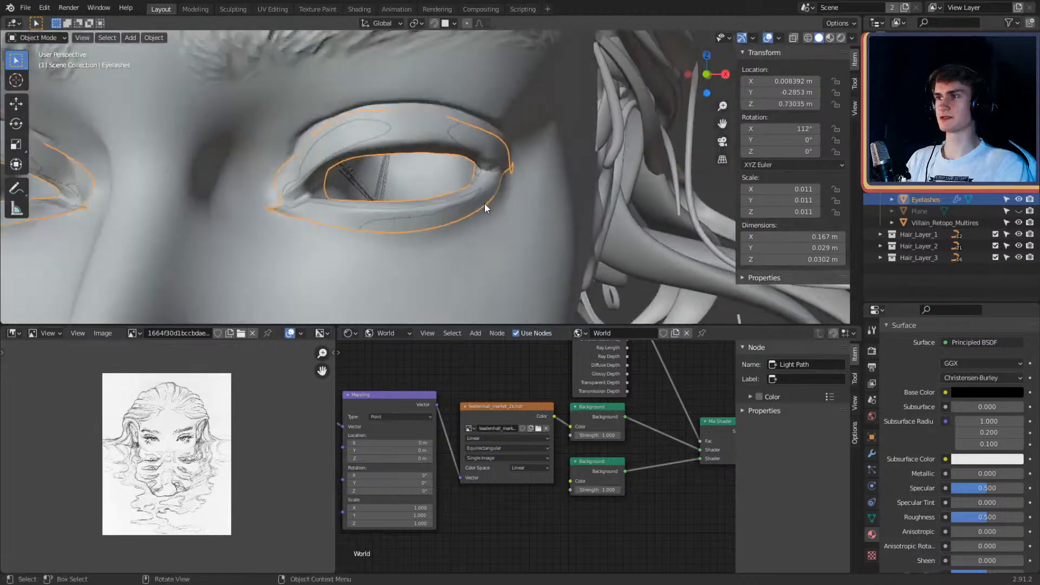
pyautogui.scroll(4, 902, 434)
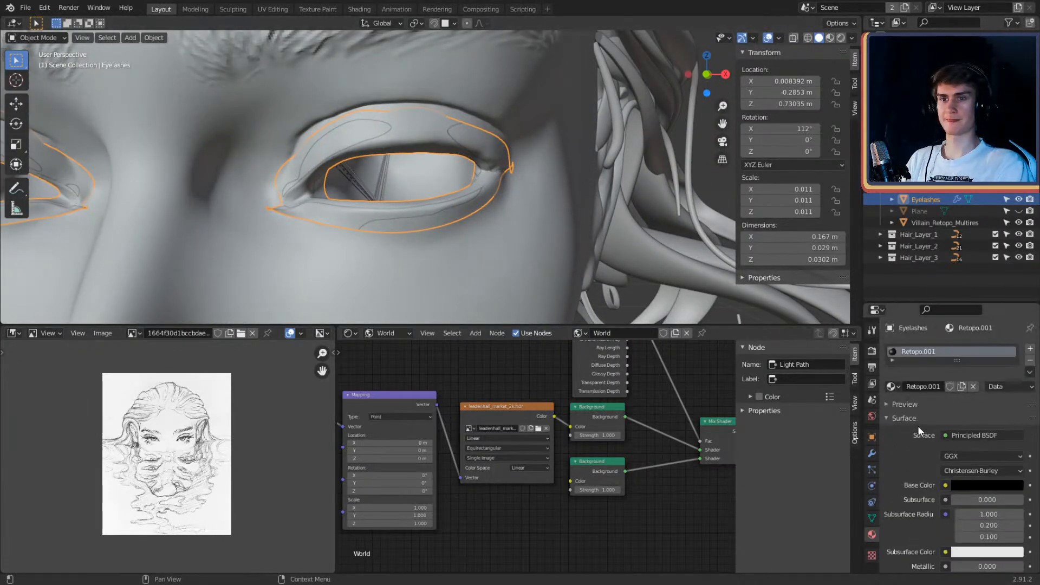
pyautogui.click(871, 469)
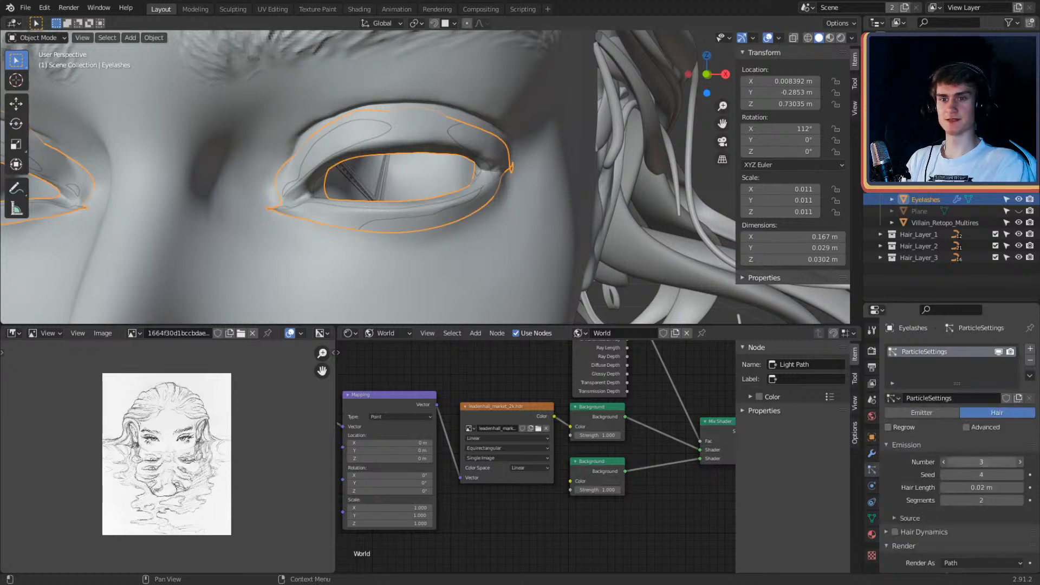
pyautogui.click(982, 462)
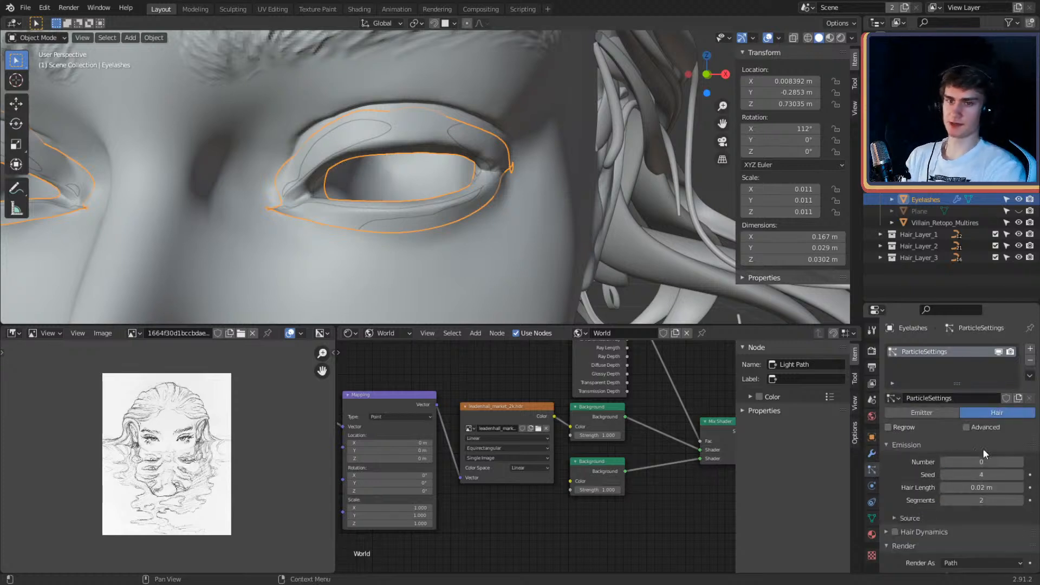
pyautogui.press('Return')
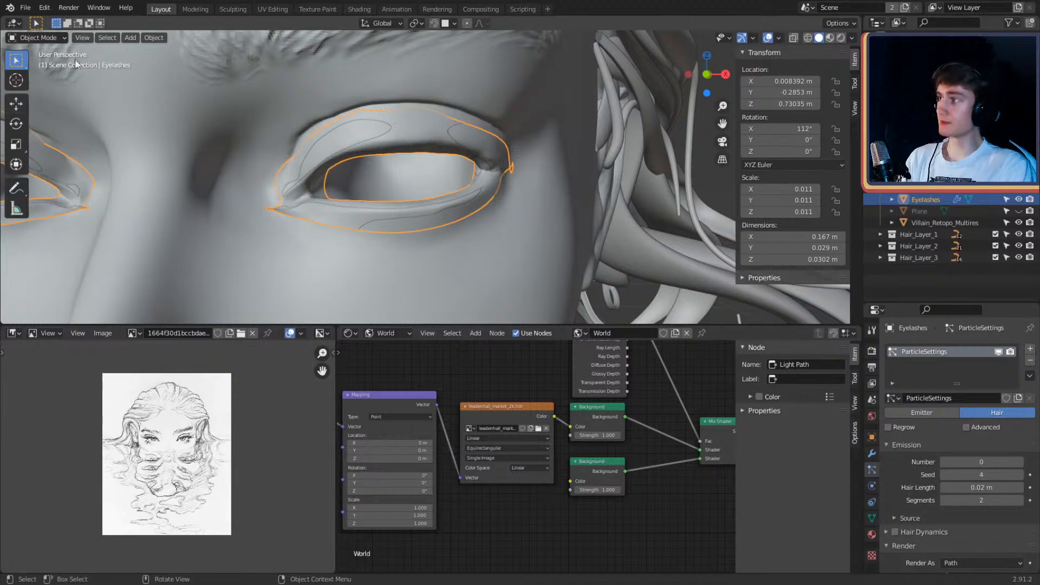
# Step: Save the file and switch the Eyelashes object to Particle Edit mode
pyautogui.click(24, 8)
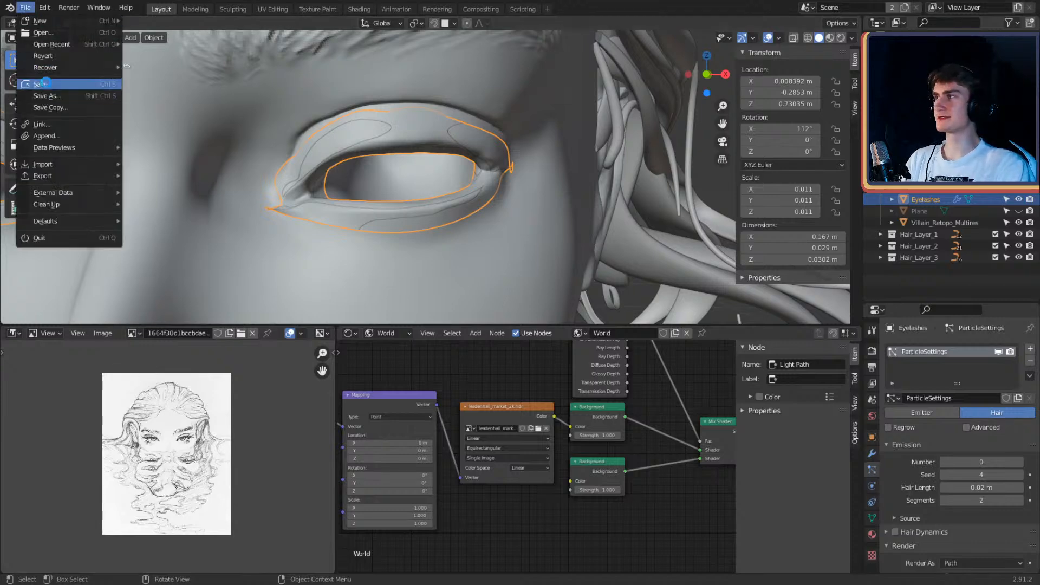
pyautogui.click(40, 84)
pyautogui.click(36, 37)
pyautogui.click(38, 127)
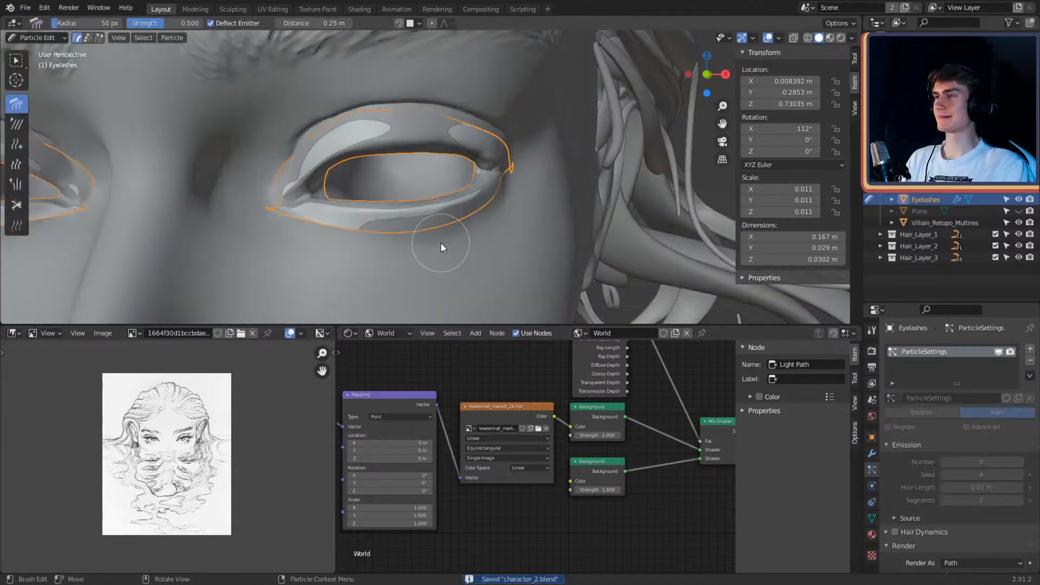
# Step: Set the viewport's Clip Start to 0.01 m so the eye can be viewed close up without clipping
pyautogui.scroll(8, 441, 242)
pyautogui.scroll(1, 495, 207)
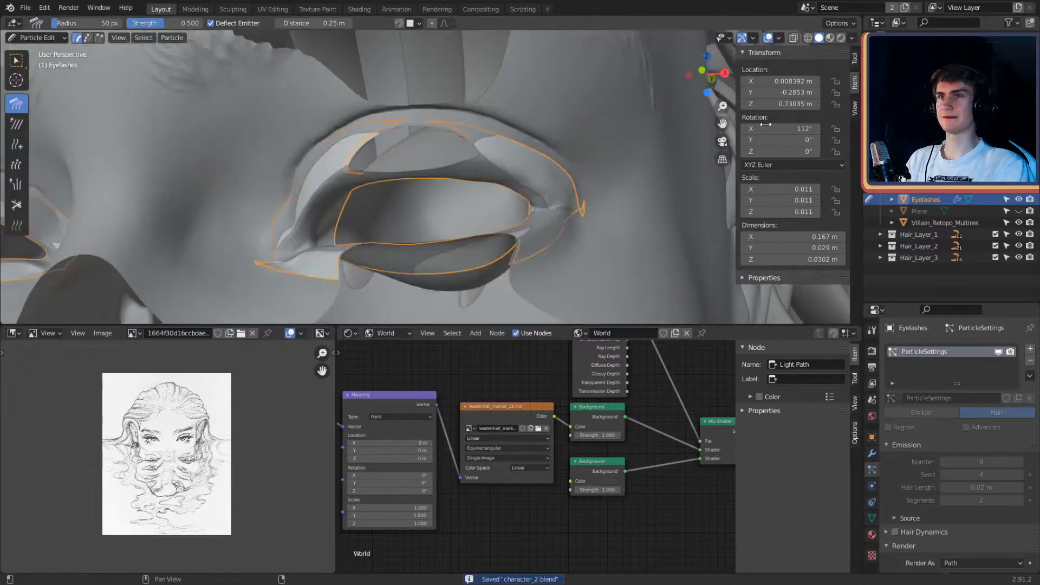
pyautogui.click(853, 109)
pyautogui.click(812, 83)
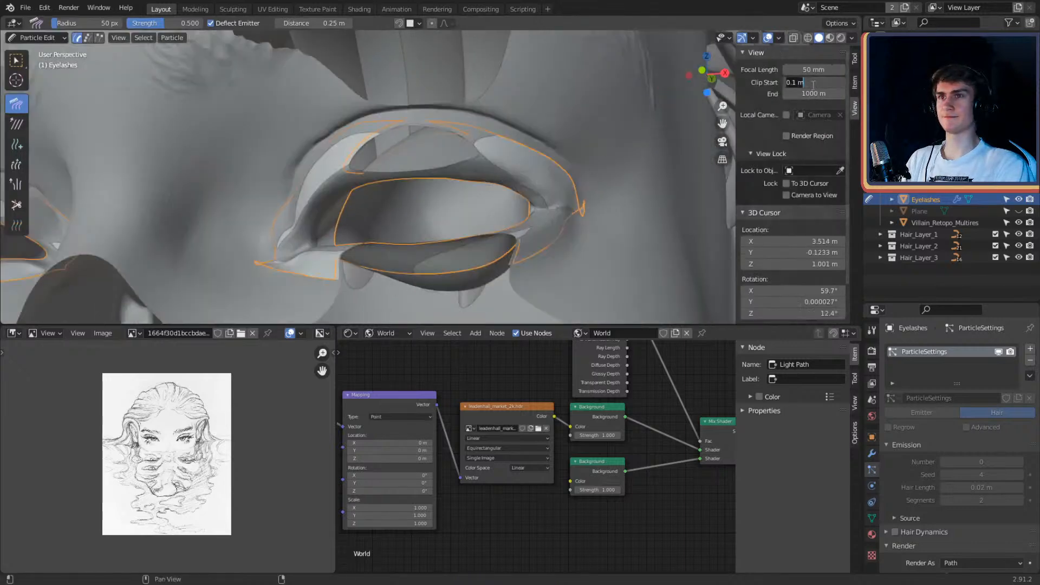
pyautogui.write('0.01')
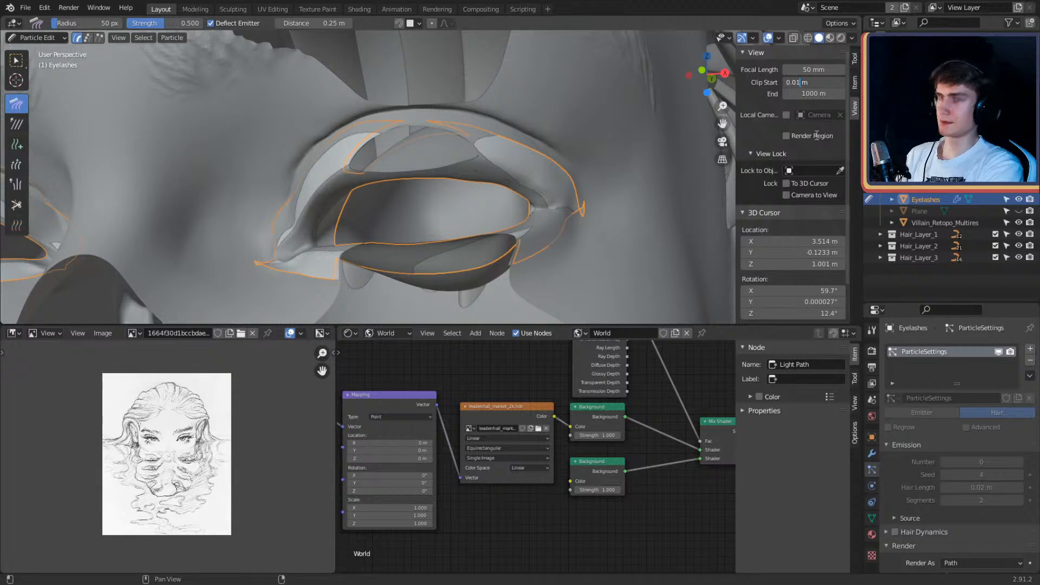
pyautogui.press('Return')
pyautogui.moveTo(415, 181); pyautogui.dragTo(481, 211, button='middle')
pyautogui.scroll(2, 569, 208)
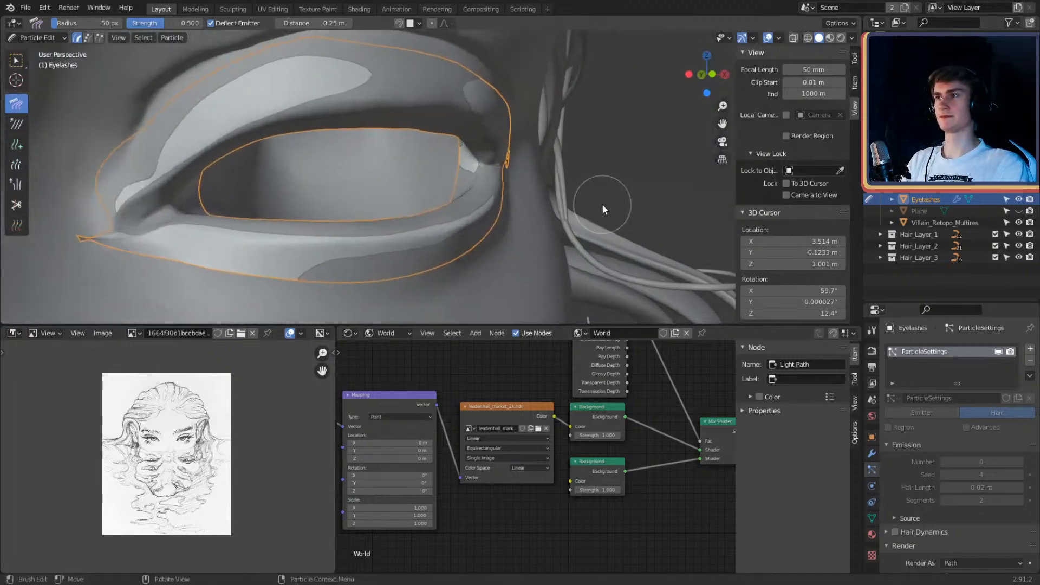
# Step: Choose the Add brush for the eyelash hairs and set its Keys to 3
pyautogui.moveTo(603, 206); pyautogui.dragTo(465, 216, button='middle')
pyautogui.click(17, 143)
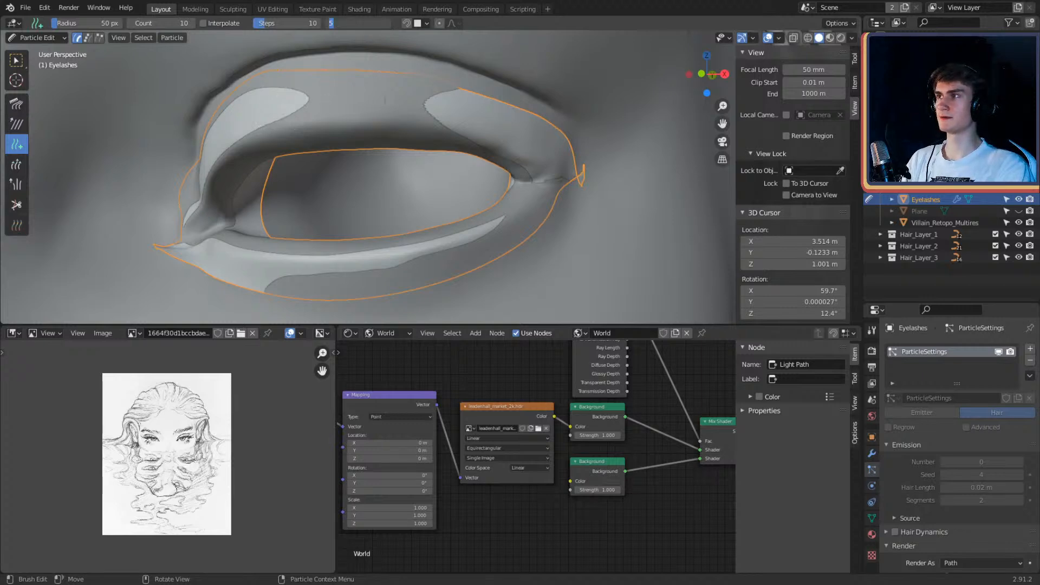
pyautogui.press('Return')
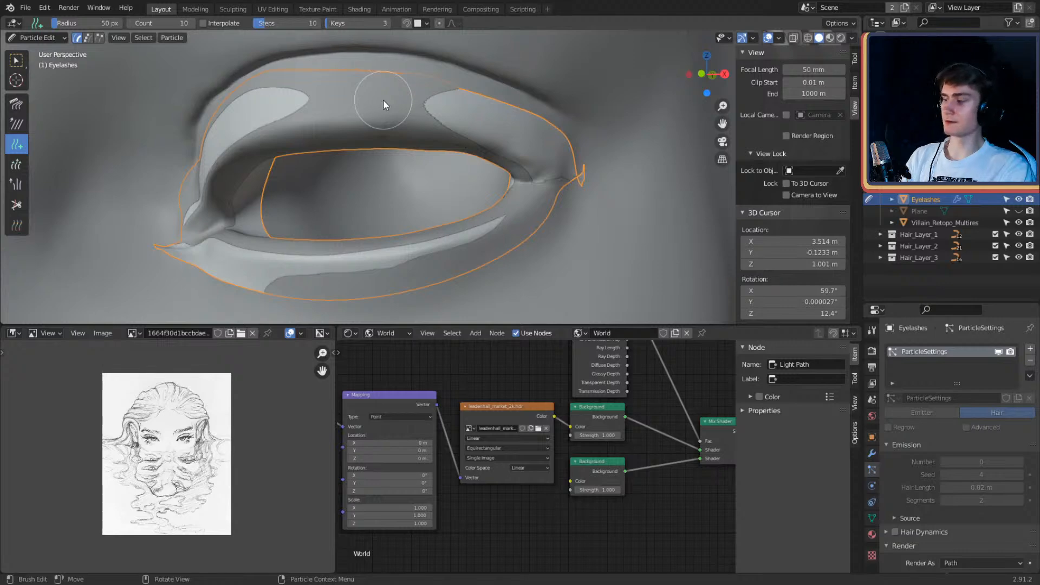
# Step: Try adding eyelash hairs with the 50 px brush around the eye's outer upper lid
pyautogui.click(525, 155)
pyautogui.moveTo(524, 155)
pyautogui.keyDown('shift'); pyautogui.mouseDown(button='middle')
pyautogui.moveTo(493, 156)
pyautogui.moveTo(561, 158)
pyautogui.moveTo(529, 141)
pyautogui.moveTo(493, 145)
pyautogui.moveTo(557, 132)
pyautogui.moveTo(542, 155)
pyautogui.moveTo(466, 149)
pyautogui.mouseUp(button='middle'); pyautogui.keyUp('shift')
pyautogui.click(480, 115)
pyautogui.keyDown('shift'); pyautogui.moveTo(466, 149); pyautogui.dragTo(398, 157, button='middle'); pyautogui.keyUp('shift')
pyautogui.hotkey('ctrl', 'z')
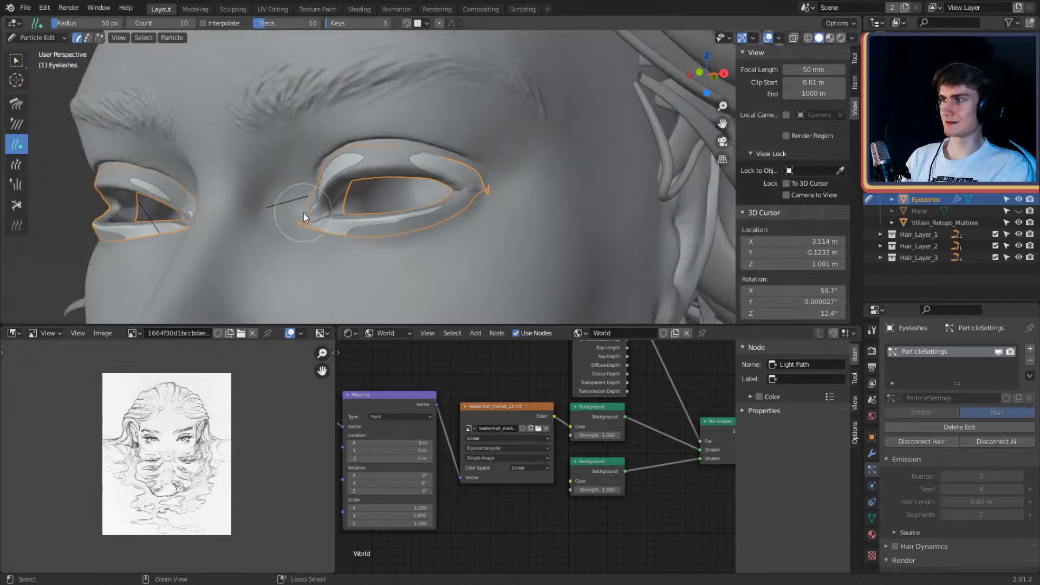
pyautogui.scroll(4, 310, 209)
pyautogui.scroll(-2, 520, 168)
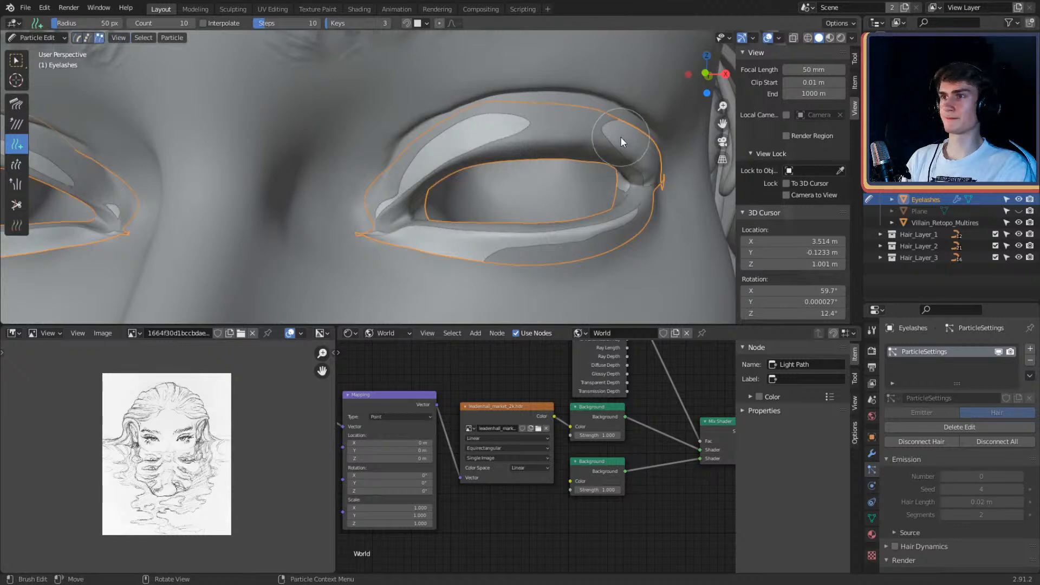
pyautogui.moveTo(619, 136); pyautogui.dragTo(529, 169, button='middle')
pyautogui.scroll(-10, 915, 430)
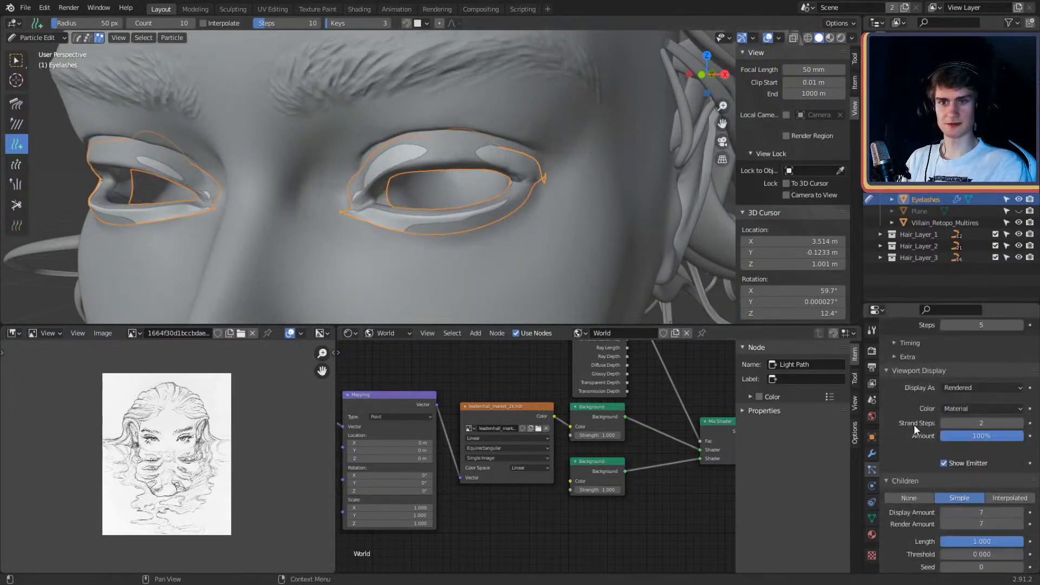
pyautogui.scroll(-5, 914, 424)
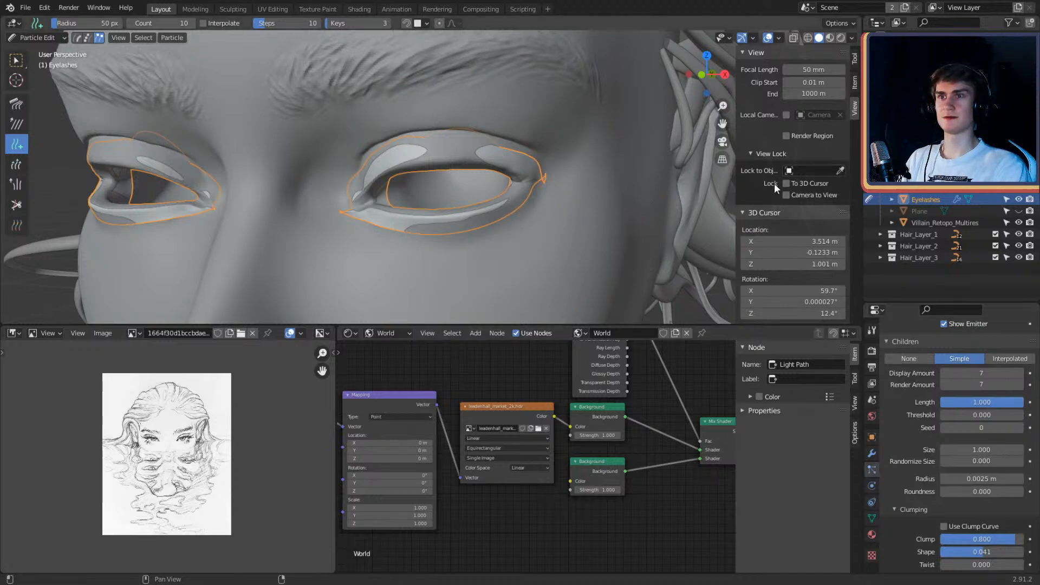
pyautogui.click(855, 60)
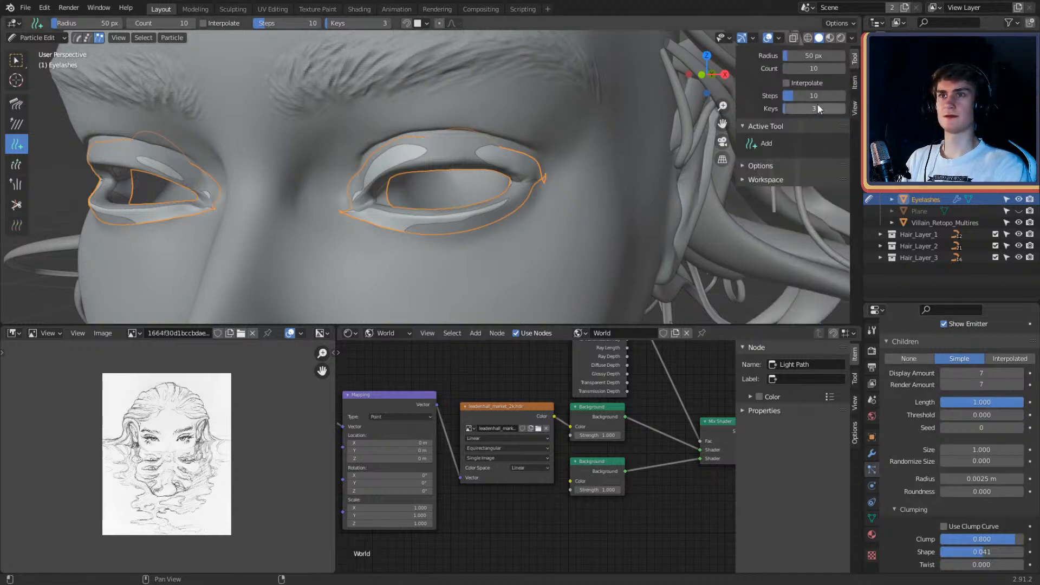
pyautogui.click(743, 165)
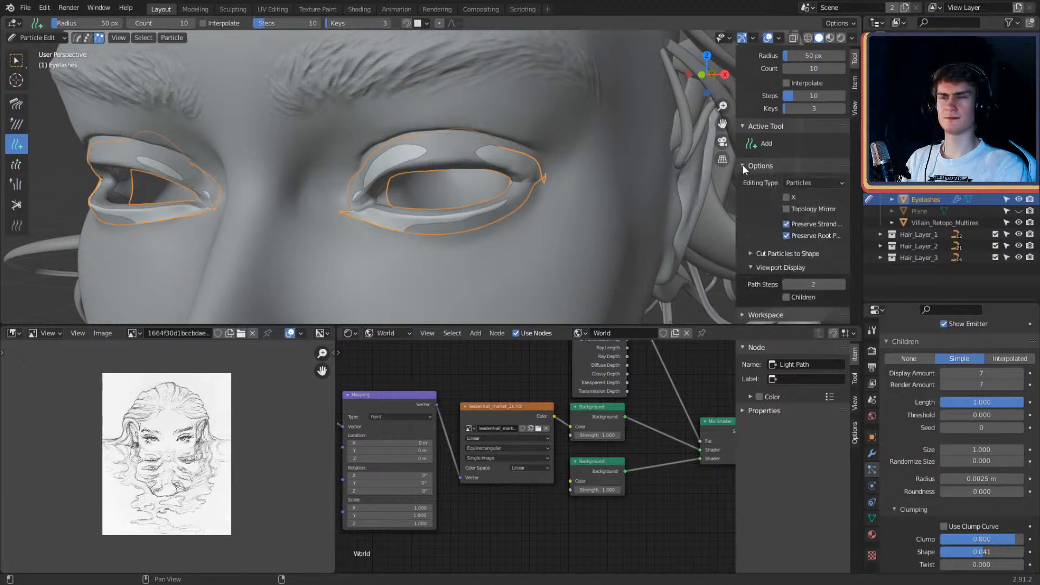
pyautogui.click(741, 166)
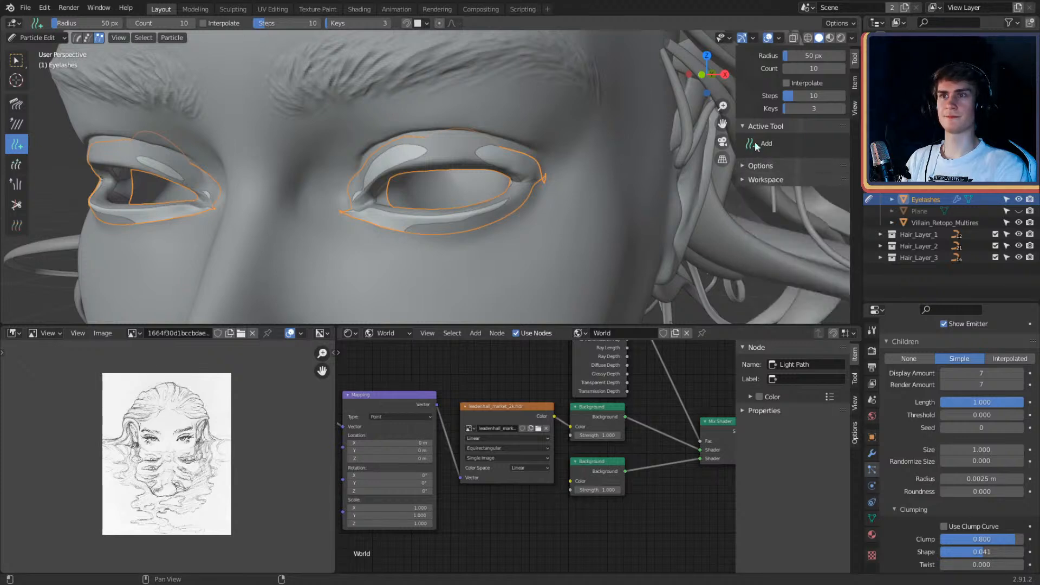
# Step: Set the Add brush's radius to 10 px and its count to 1, testing a stroke at the outer eye corner
pyautogui.press('f')
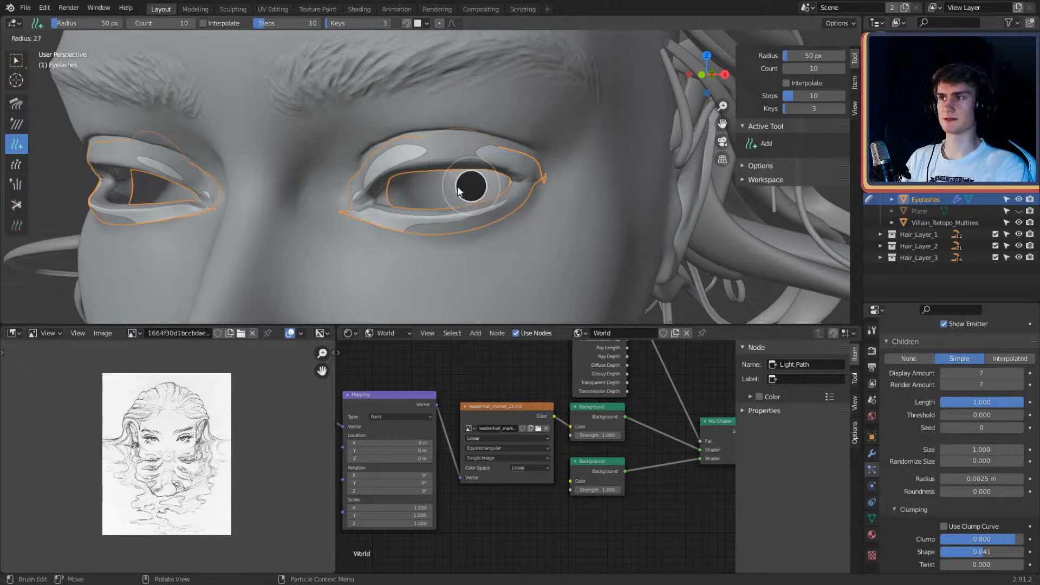
pyautogui.click(473, 183)
pyautogui.click(517, 194)
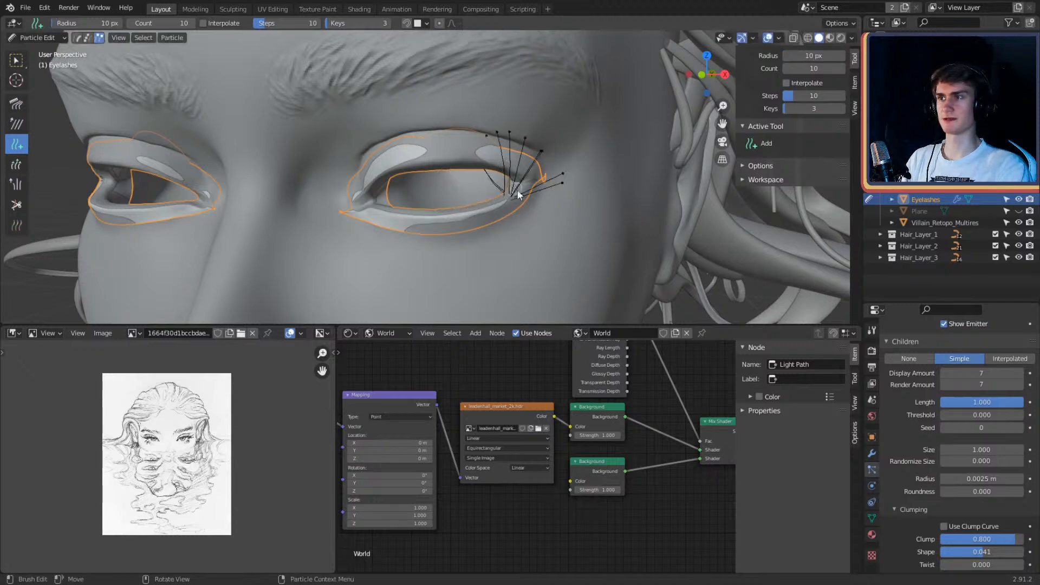
pyautogui.scroll(2, 518, 194)
pyautogui.moveTo(518, 194); pyautogui.dragTo(539, 192, button='middle')
pyautogui.hotkey('ctrl', 'z')
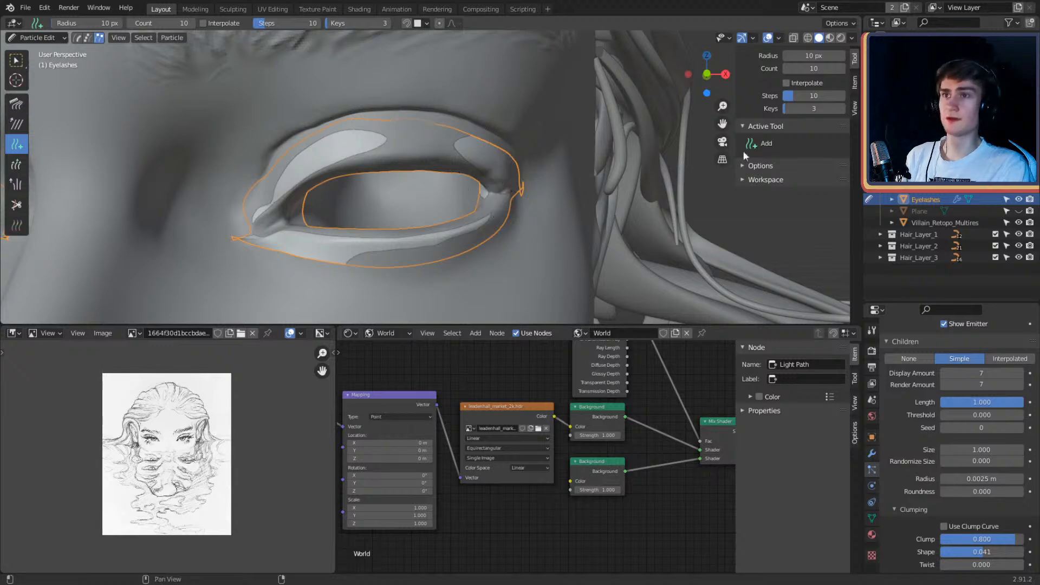
pyautogui.moveTo(809, 68); pyautogui.dragTo(788, 68)
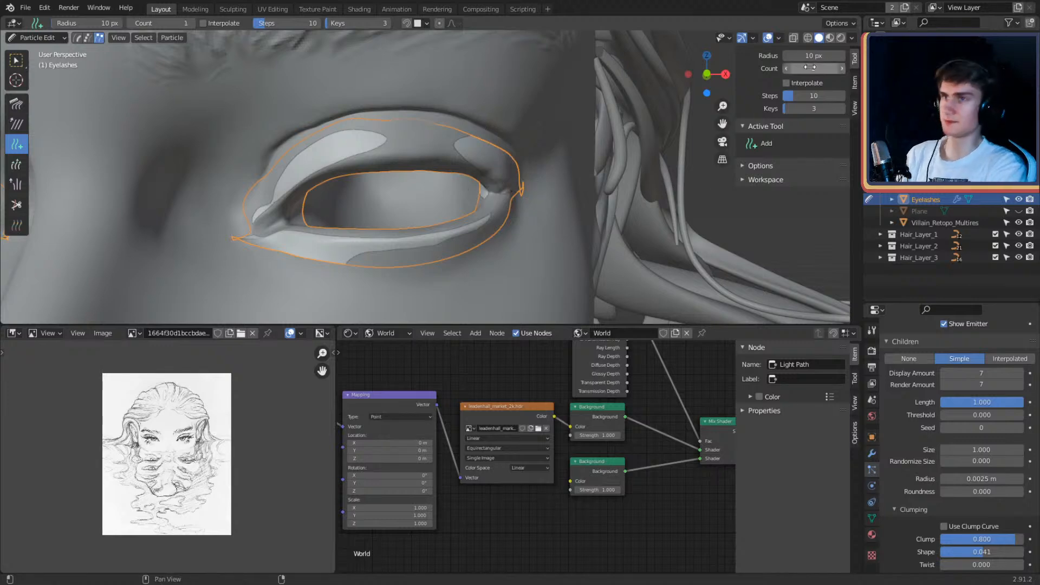
# Step: Try placing a single eyelash strand near the outer corner of the eye
pyautogui.scroll(2, 540, 80)
pyautogui.moveTo(540, 80); pyautogui.dragTo(456, 178, button='middle')
pyautogui.click(501, 163)
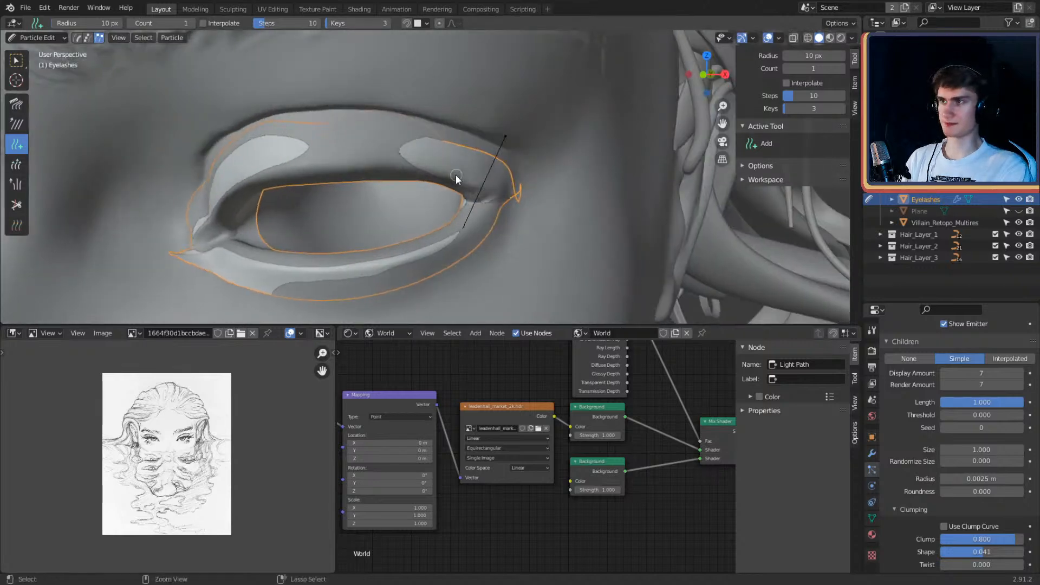
pyautogui.moveTo(520, 190)
pyautogui.mouseDown(button='middle')
pyautogui.moveTo(577, 176)
pyautogui.moveTo(519, 173)
pyautogui.mouseUp(button='middle')
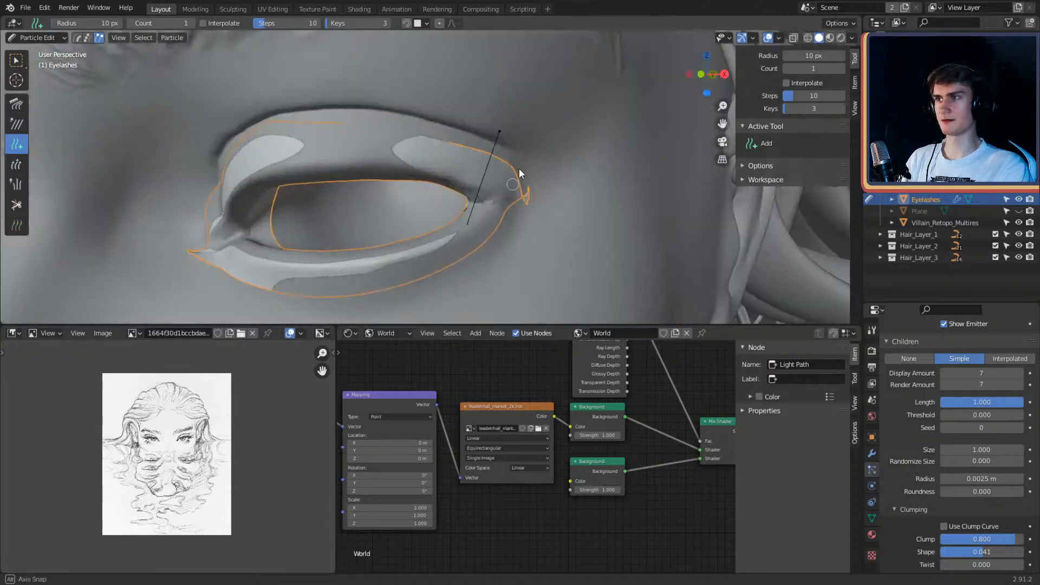
pyautogui.hotkey('ctrl', 'z')
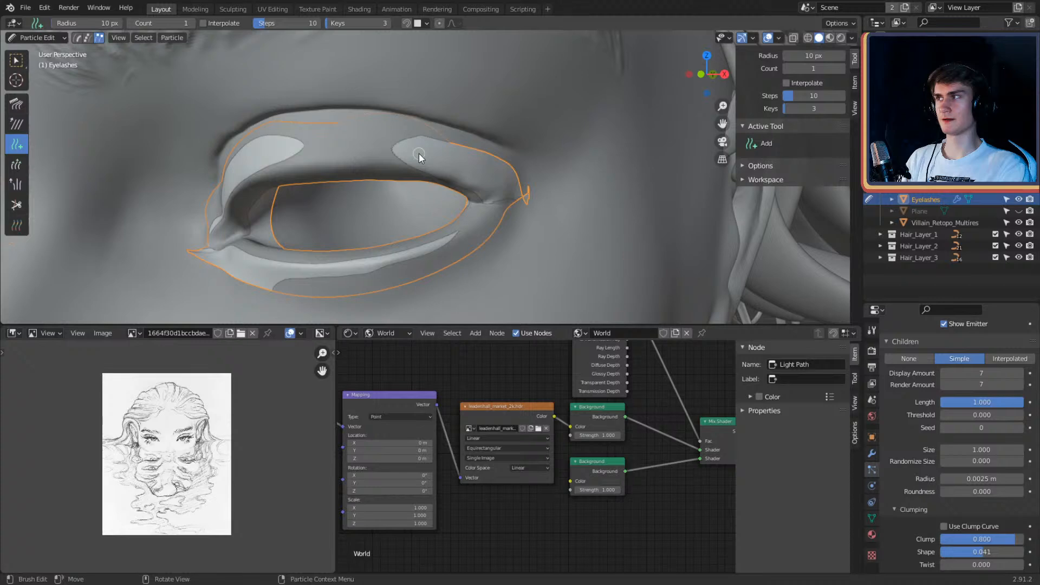
# Step: Hide the Villain_Retopo_Multires head to isolate the eyelid mesh
pyautogui.moveTo(454, 175); pyautogui.dragTo(471, 137, button='middle')
pyautogui.moveTo(457, 172); pyautogui.dragTo(473, 190, button='middle')
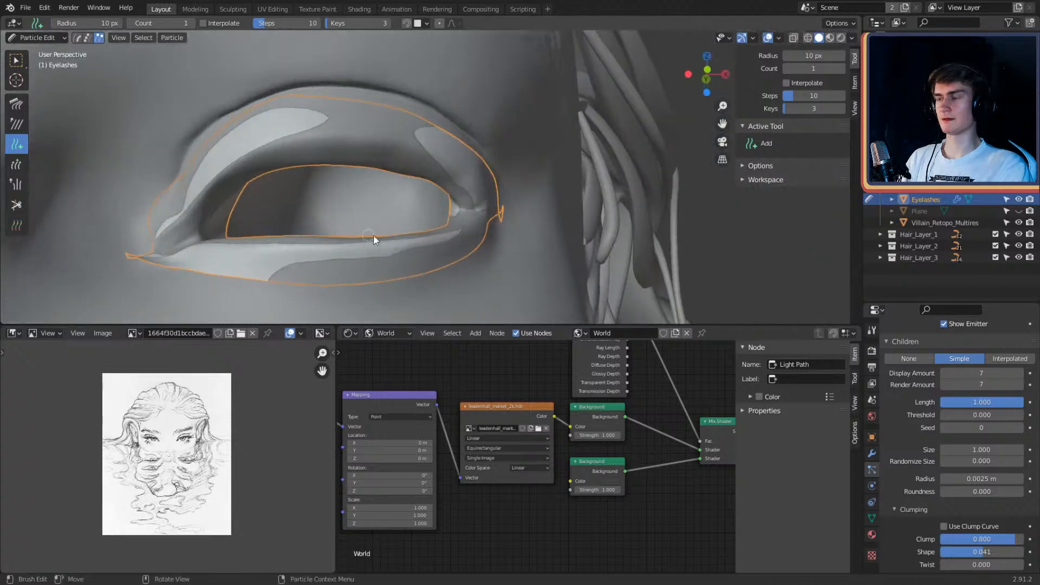
pyautogui.moveTo(374, 234); pyautogui.dragTo(623, 205, button='middle')
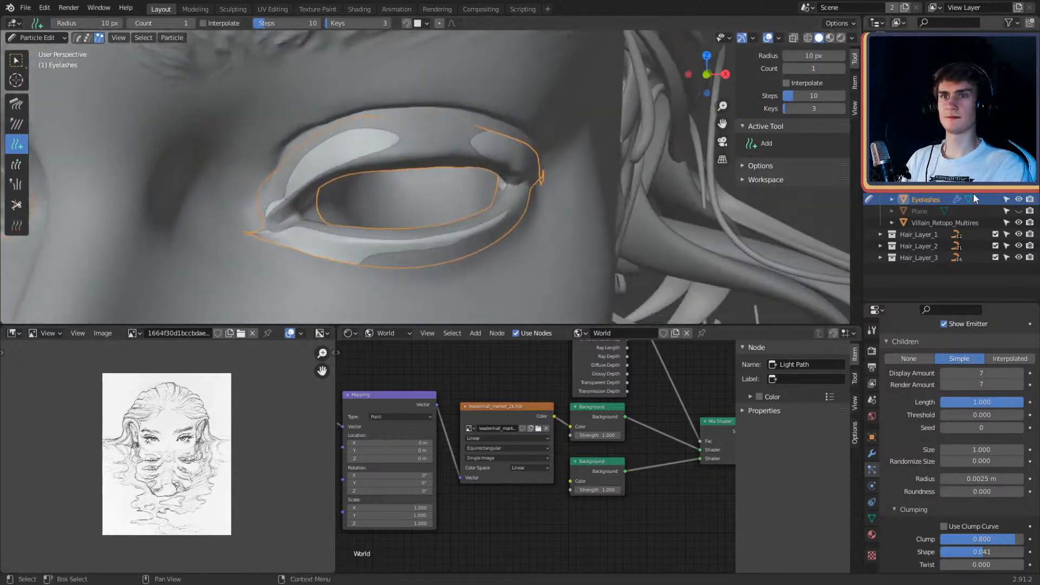
pyautogui.click(1018, 223)
pyautogui.moveTo(461, 156); pyautogui.dragTo(490, 178, button='middle')
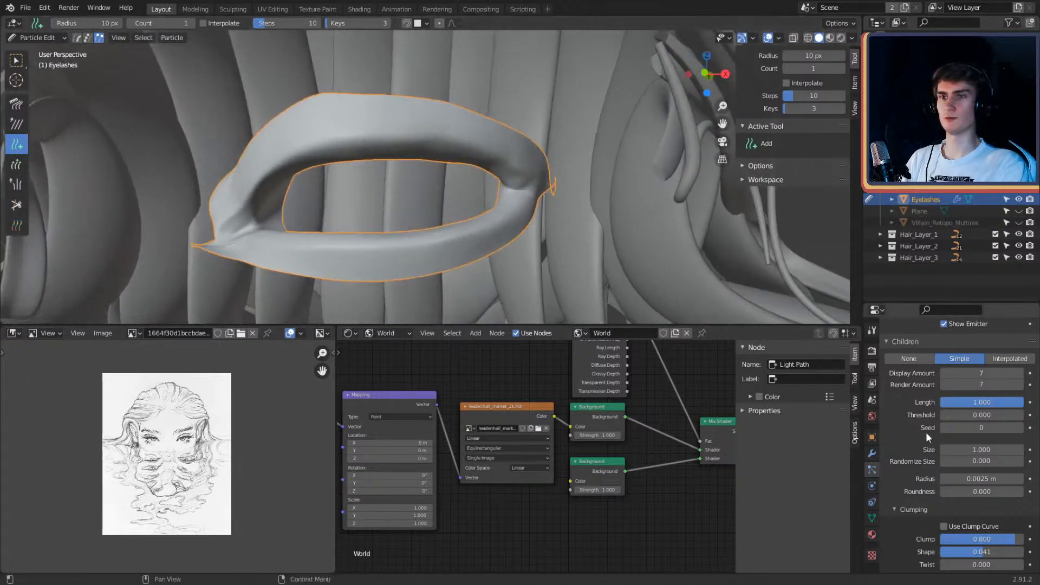
# Step: In Object Mode, apply the Eyelashes object's Multires modifier at viewport level 3 and return to Particle Edit mode
pyautogui.click(872, 454)
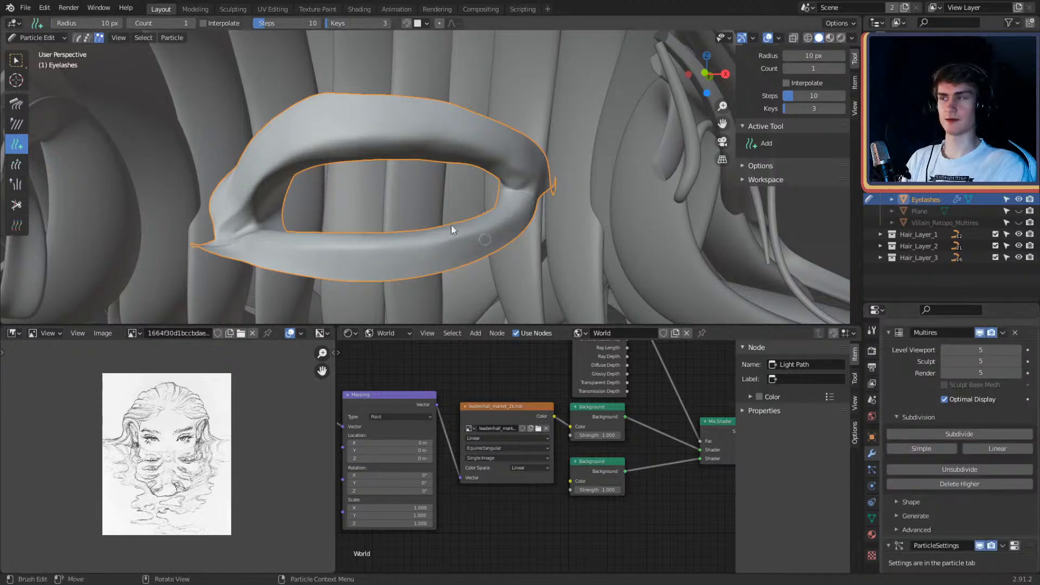
pyautogui.click(37, 37)
pyautogui.click(37, 47)
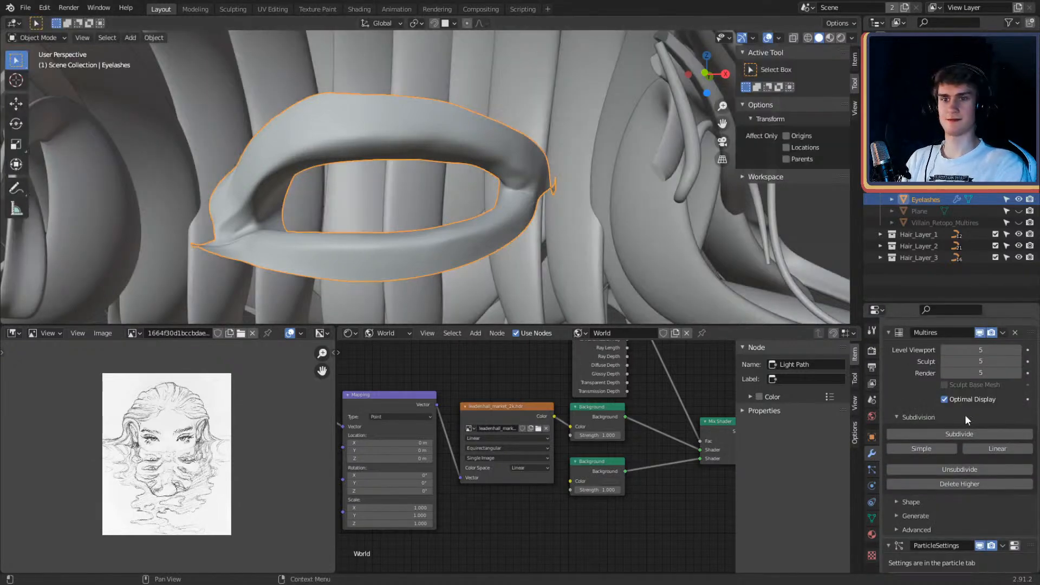
pyautogui.click(944, 350)
pyautogui.click(945, 350)
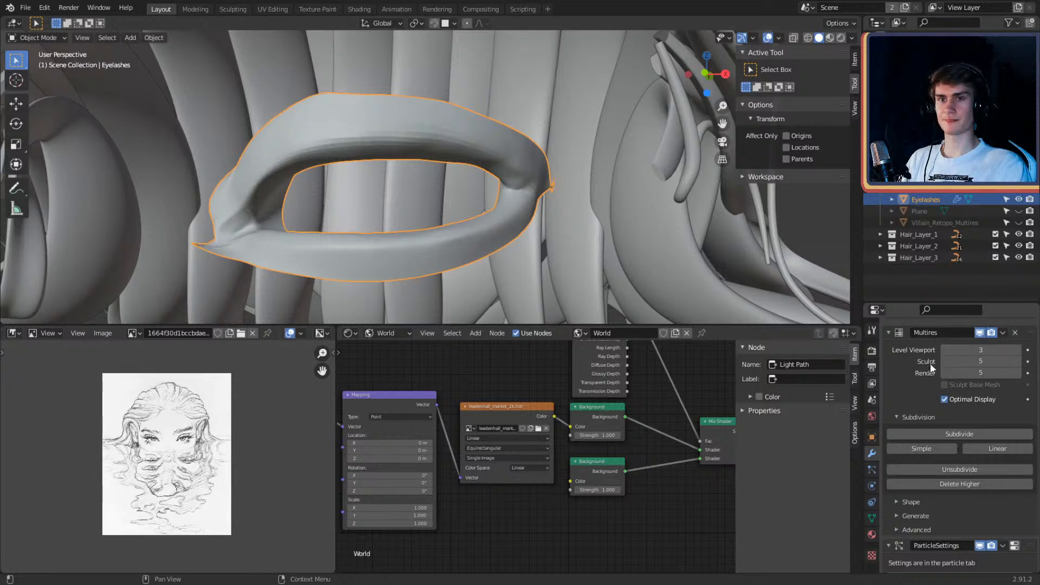
pyautogui.hotkey('ctrl', 'a')
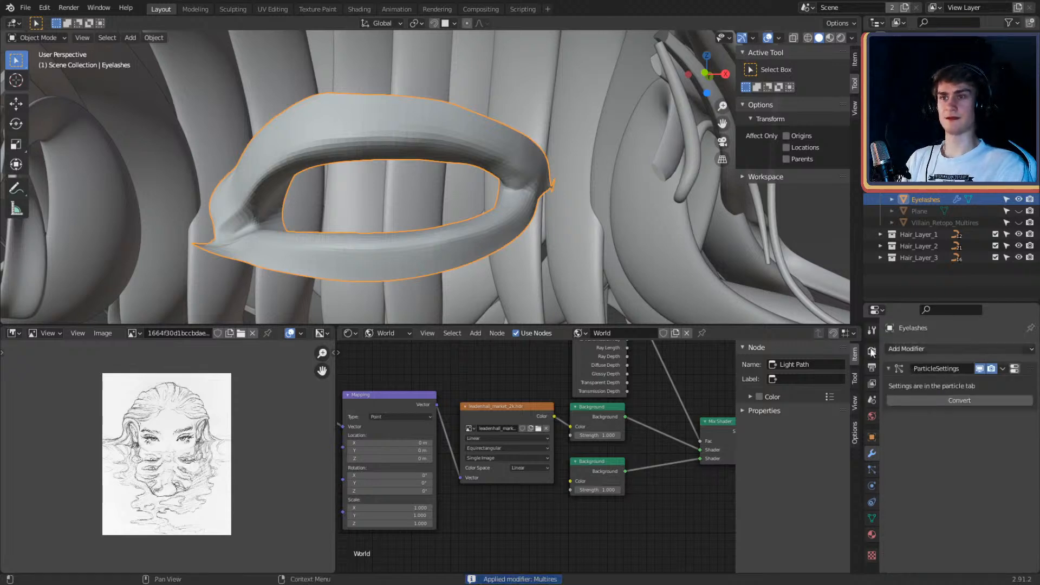
pyautogui.click(48, 38)
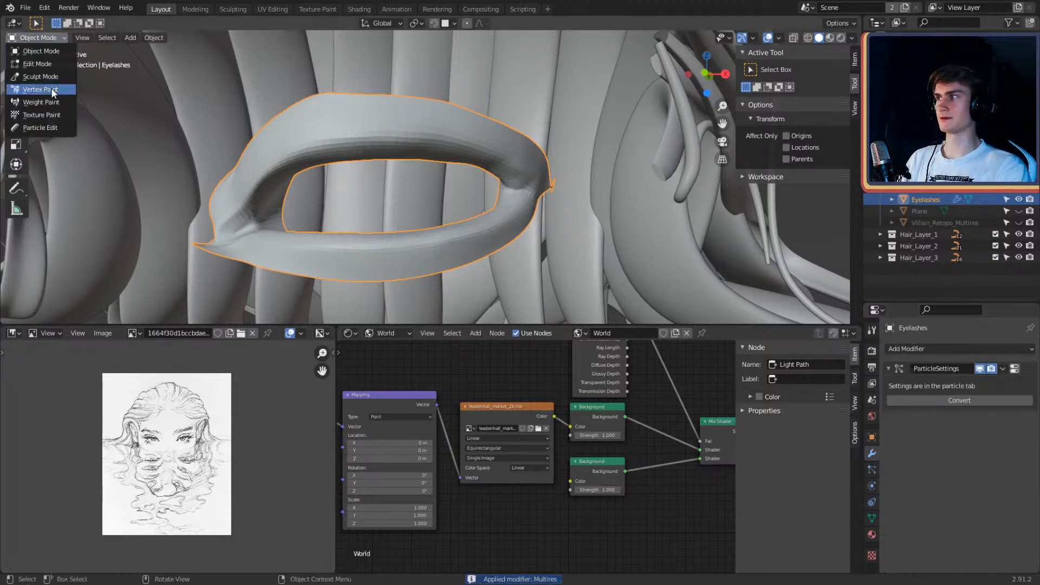
pyautogui.click(39, 127)
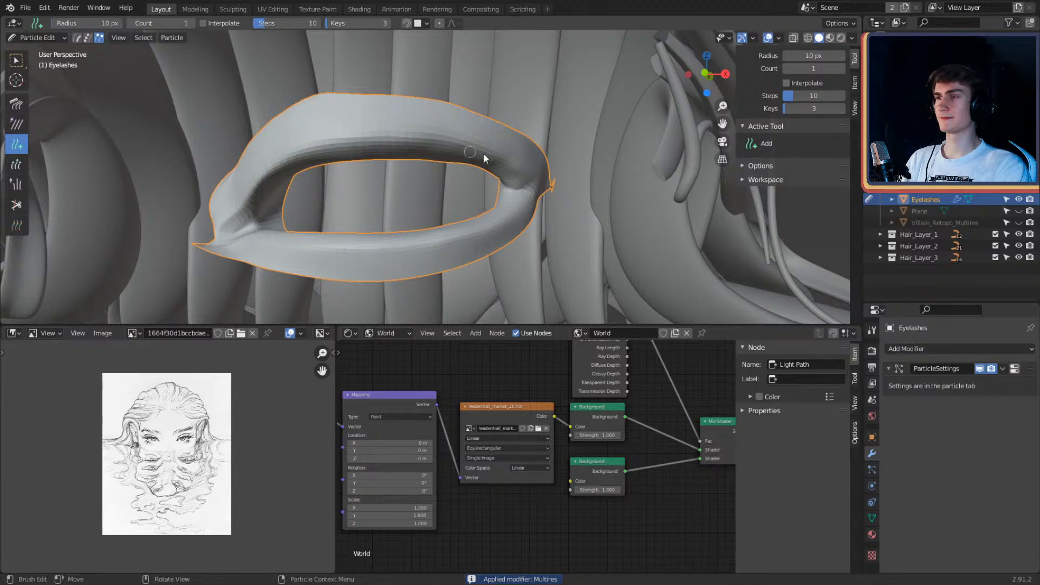
# Step: Try placing single strands at several spots along the upper eyelid's inner edge, undoing each one
pyautogui.moveTo(591, 199); pyautogui.dragTo(581, 193, button='middle')
pyautogui.hotkey('ctrl', 'z')
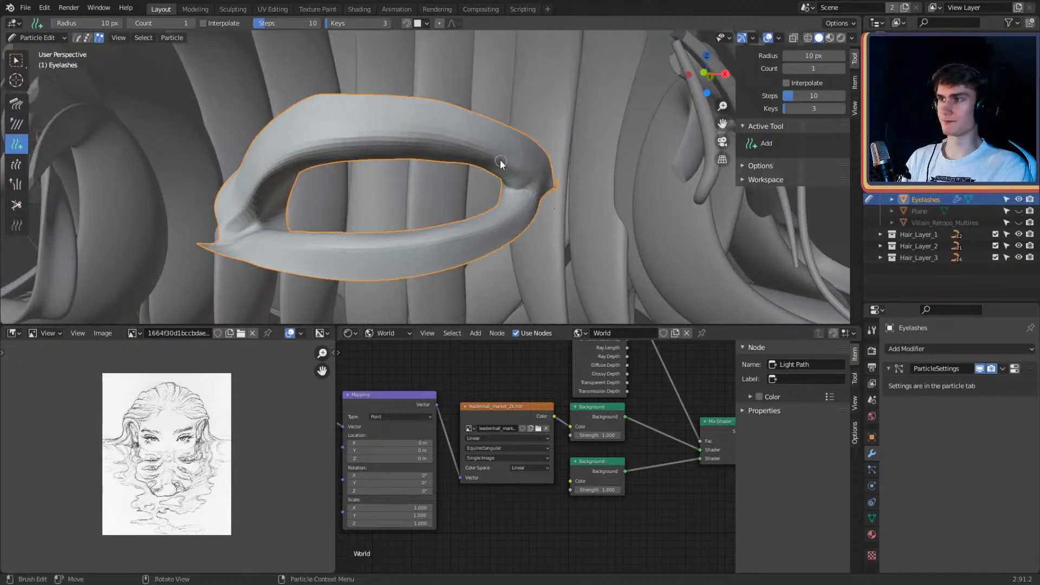
pyautogui.click(457, 144)
pyautogui.hotkey('ctrl', 'z')
pyautogui.click(403, 139)
pyautogui.hotkey('ctrl', 'z')
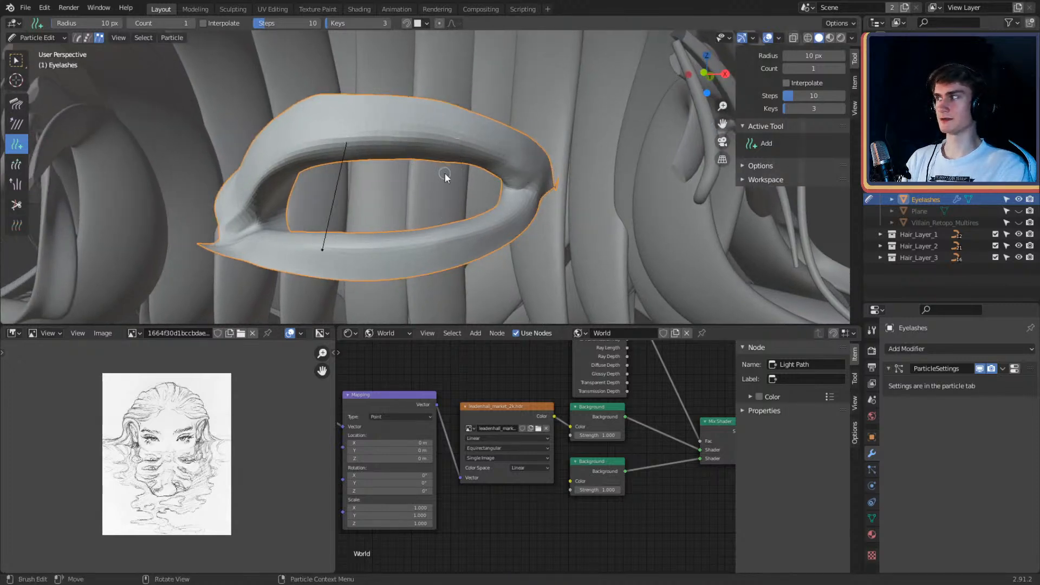
pyautogui.moveTo(444, 173); pyautogui.dragTo(538, 174, button='middle')
pyautogui.hotkey('ctrl', 'z')
pyautogui.click(484, 155)
pyautogui.hotkey('ctrl', 'z')
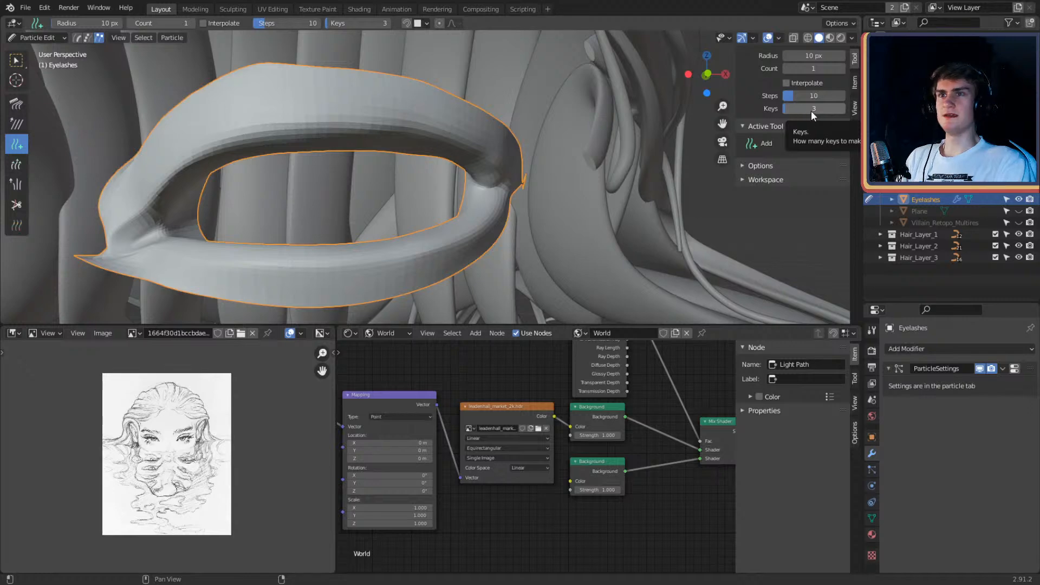
# Step: Set the viewport display Strand Steps of the Eyelashes particle system to 3
pyautogui.moveTo(601, 187)
pyautogui.mouseDown(button='middle')
pyautogui.moveTo(581, 191)
pyautogui.moveTo(684, 207)
pyautogui.moveTo(590, 183)
pyautogui.mouseUp(button='middle')
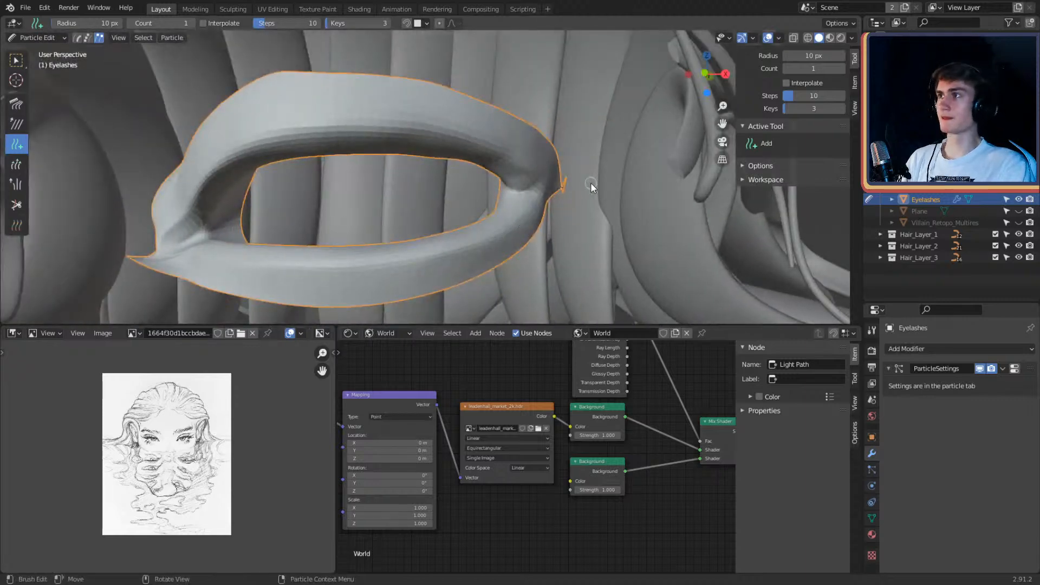
pyautogui.click(871, 470)
pyautogui.scroll(-10, 931, 402)
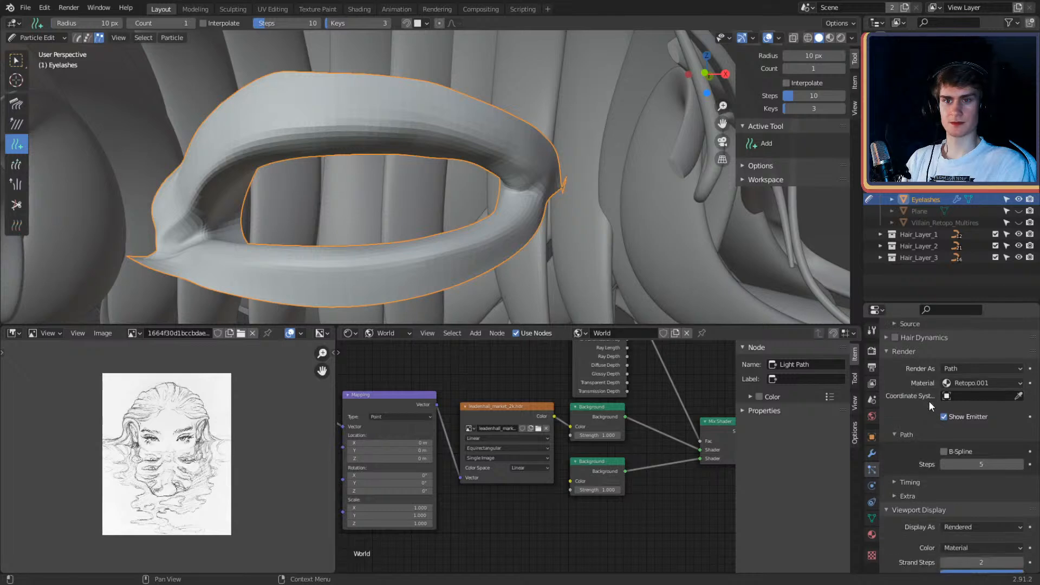
pyautogui.scroll(-3, 924, 385)
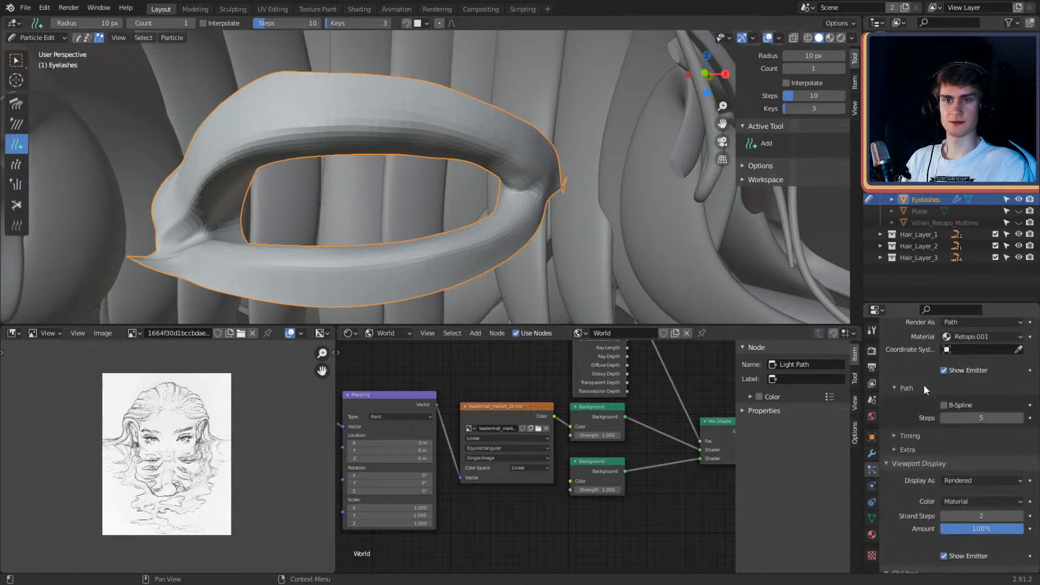
pyautogui.scroll(4, 898, 359)
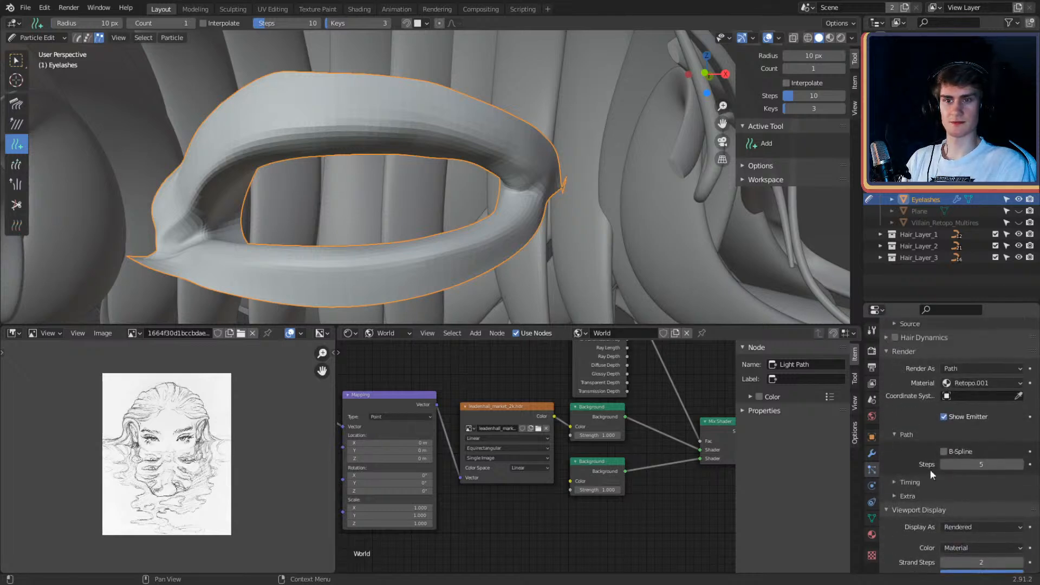
pyautogui.scroll(-5, 921, 434)
pyautogui.scroll(-3, 900, 455)
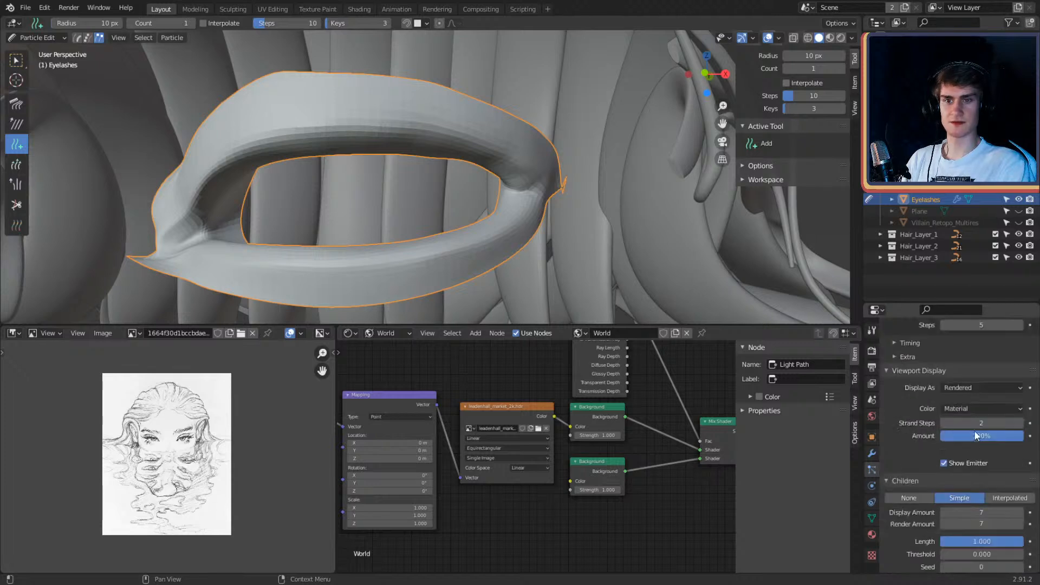
pyautogui.click(978, 424)
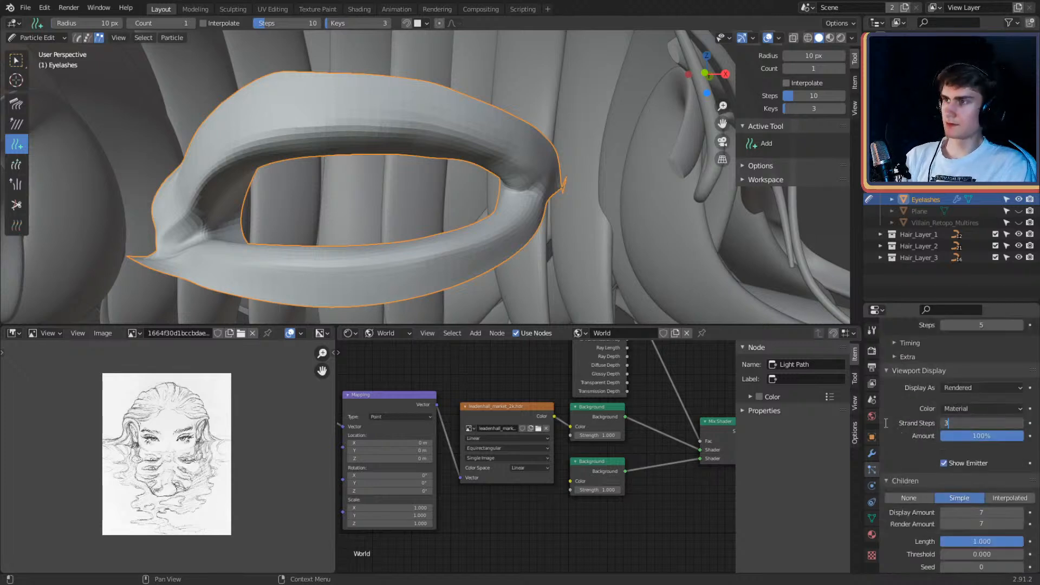
pyautogui.press('Return')
pyautogui.hotkey('ctrl', 'z')
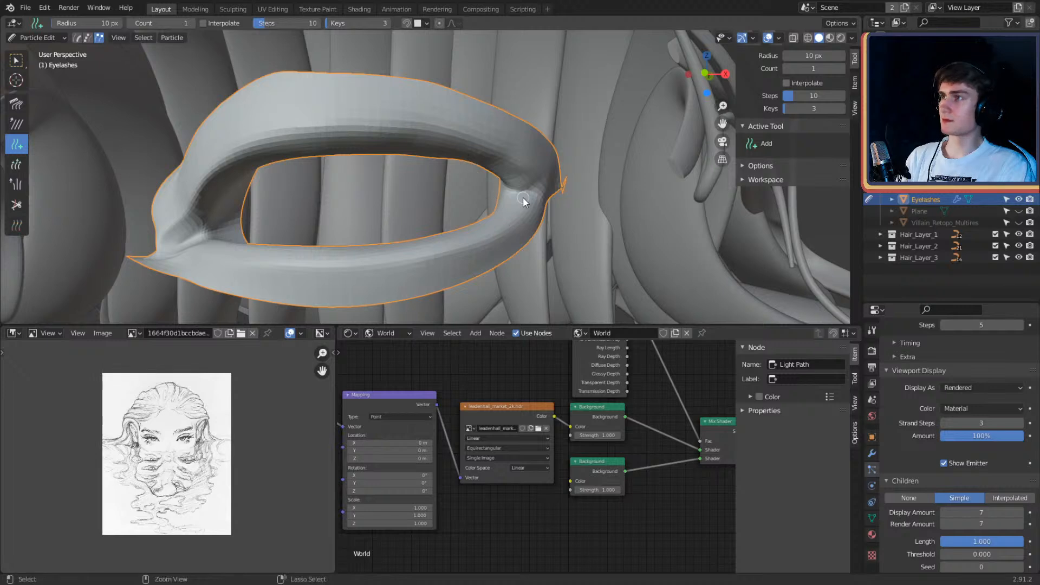
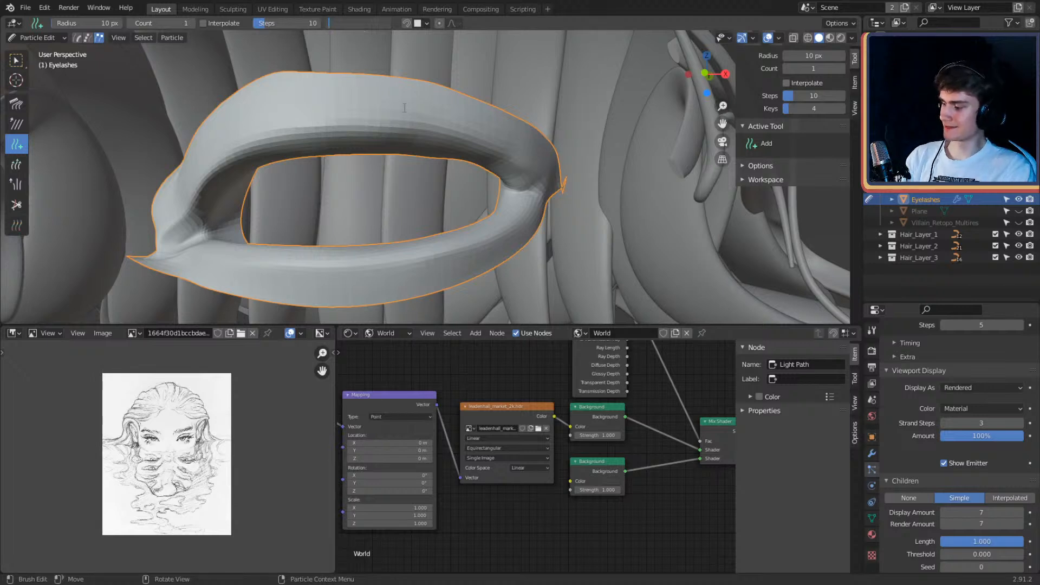
# Step: Switch the particle selection mode to Point
pyautogui.click(91, 36)
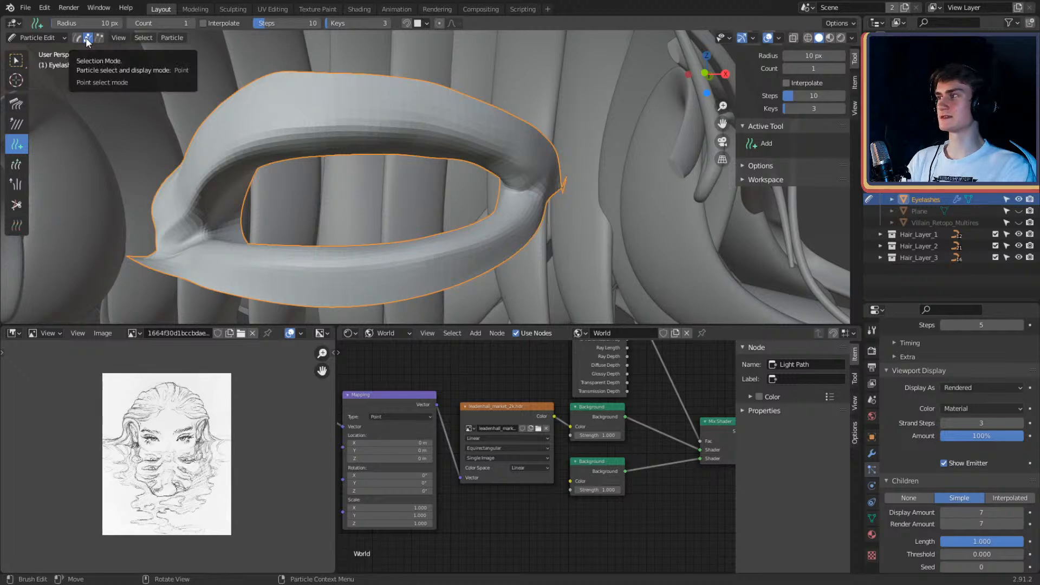
# Step: Add single lash strands at intervals along the inner edge of the upper eyelid, from the outer corner towards the inner corner
pyautogui.click(446, 138)
pyautogui.moveTo(506, 161); pyautogui.dragTo(407, 132, button='middle')
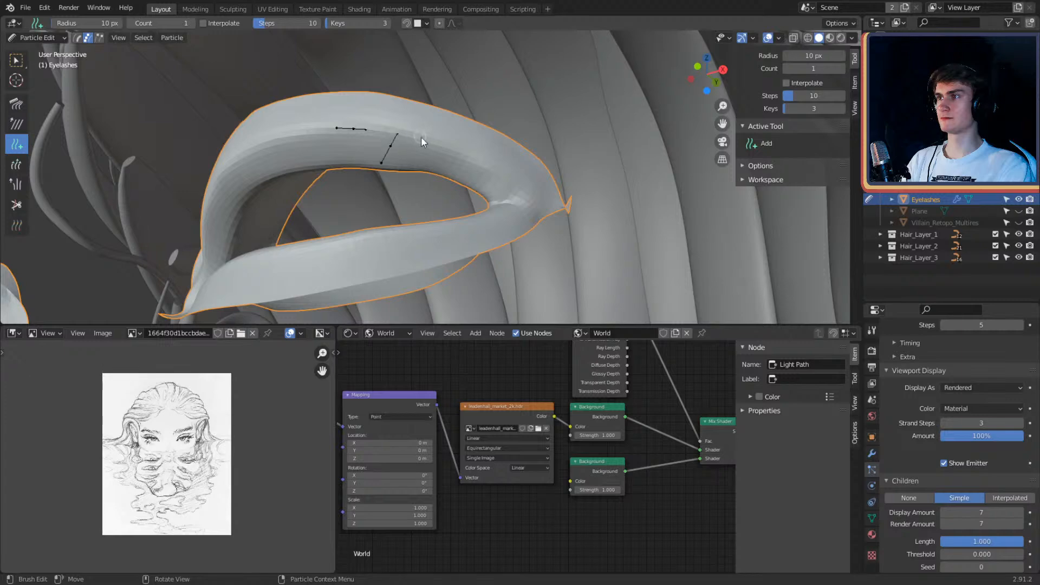
pyautogui.moveTo(510, 178); pyautogui.dragTo(537, 159, button='middle')
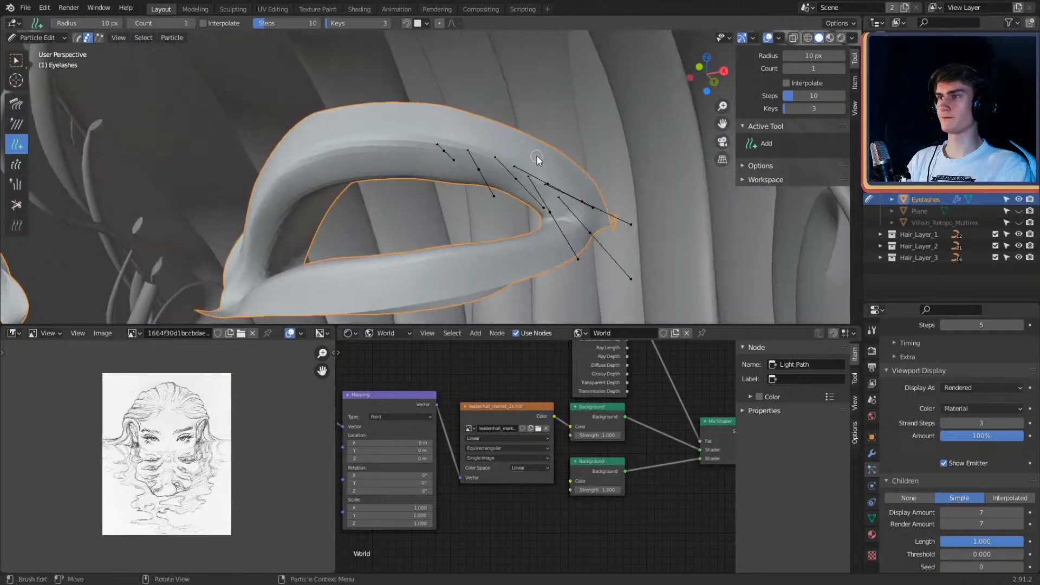
pyautogui.click(482, 156)
pyautogui.click(455, 150)
pyautogui.moveTo(417, 146); pyautogui.dragTo(467, 114, button='middle')
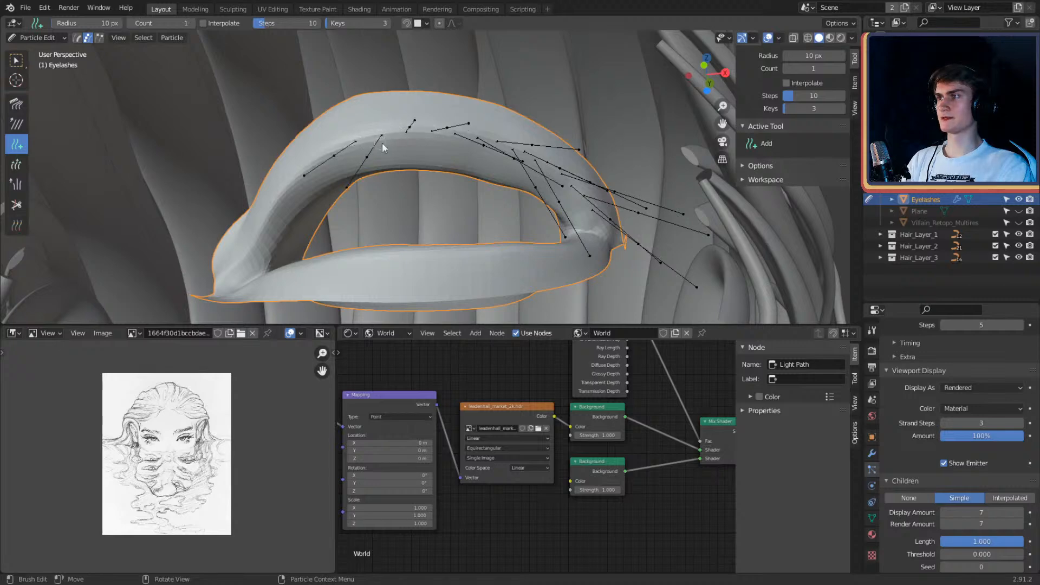
pyautogui.moveTo(382, 142)
pyautogui.mouseDown(button='middle')
pyautogui.moveTo(489, 155)
pyautogui.moveTo(397, 157)
pyautogui.moveTo(460, 142)
pyautogui.moveTo(404, 144)
pyautogui.mouseUp(button='middle')
pyautogui.click(402, 148)
pyautogui.click(378, 163)
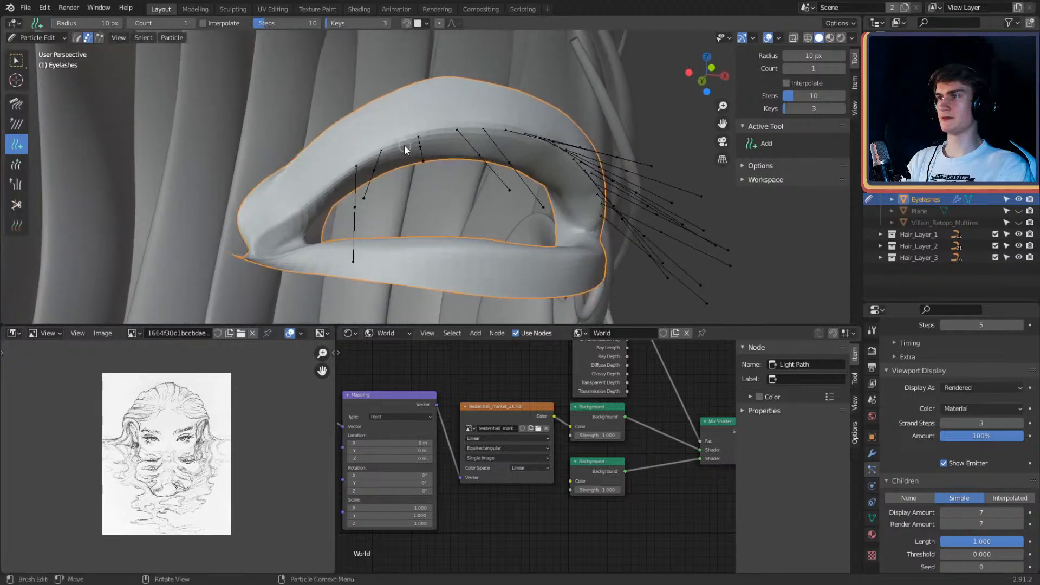
pyautogui.moveTo(511, 146); pyautogui.dragTo(446, 129, button='middle')
pyautogui.click(441, 144)
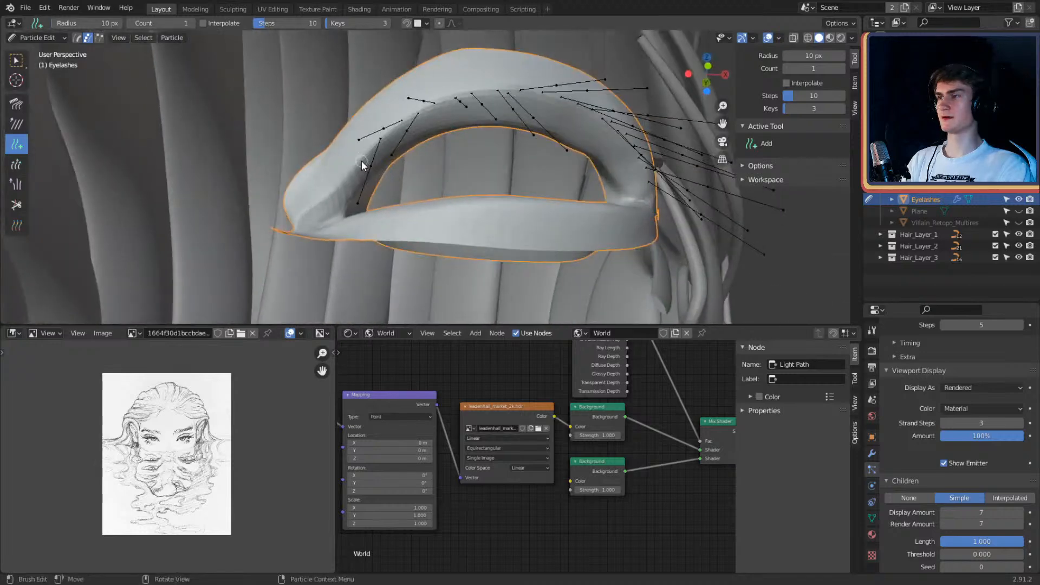
pyautogui.moveTo(360, 168)
pyautogui.mouseDown(button='middle')
pyautogui.moveTo(430, 127)
pyautogui.moveTo(495, 163)
pyautogui.moveTo(474, 190)
pyautogui.moveTo(589, 144)
pyautogui.moveTo(421, 200)
pyautogui.moveTo(539, 231)
pyautogui.mouseUp(button='middle')
pyautogui.press('c')
pyautogui.moveTo(540, 235); pyautogui.dragTo(129, 241)
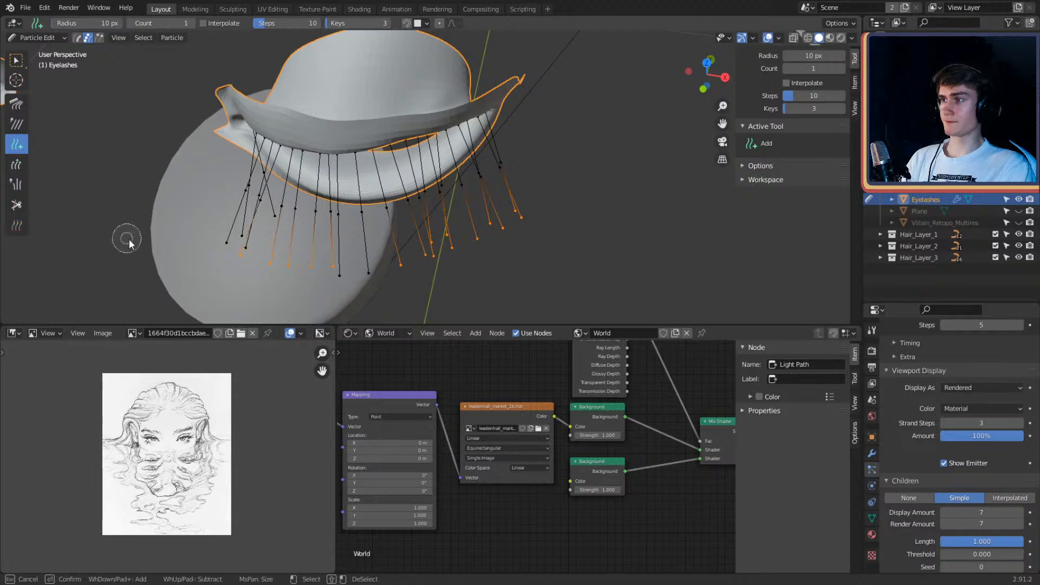
pyautogui.press('Escape')
pyautogui.hotkey('alt', 'a')
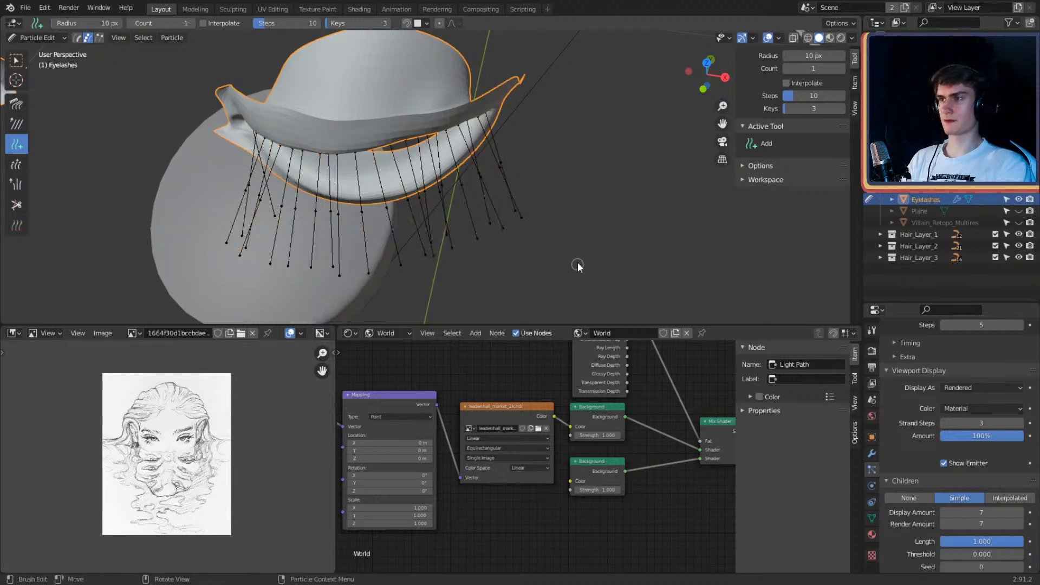
pyautogui.moveTo(577, 262); pyautogui.dragTo(548, 246, button='middle')
pyautogui.press('c')
pyautogui.moveTo(548, 246)
pyautogui.mouseDown()
pyautogui.moveTo(424, 242)
pyautogui.moveTo(446, 261)
pyautogui.mouseUp()
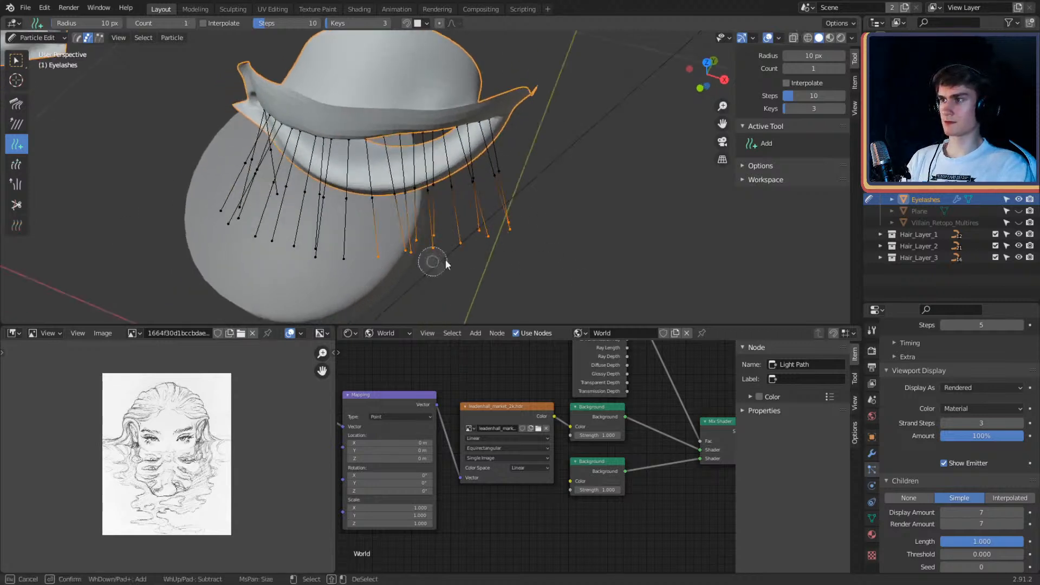
pyautogui.press('Escape')
pyautogui.hotkey('alt', 'a')
# Step: Circle-select the lash tips along the upper eyelid and extend the selection to their whole linked strands
pyautogui.moveTo(557, 246); pyautogui.dragTo(541, 230, button='middle')
pyautogui.press('c')
pyautogui.moveTo(541, 229)
pyautogui.mouseDown()
pyautogui.moveTo(248, 260)
pyautogui.moveTo(222, 241)
pyautogui.mouseUp()
pyautogui.press('Escape')
pyautogui.hotkey('ctrl', 'l')
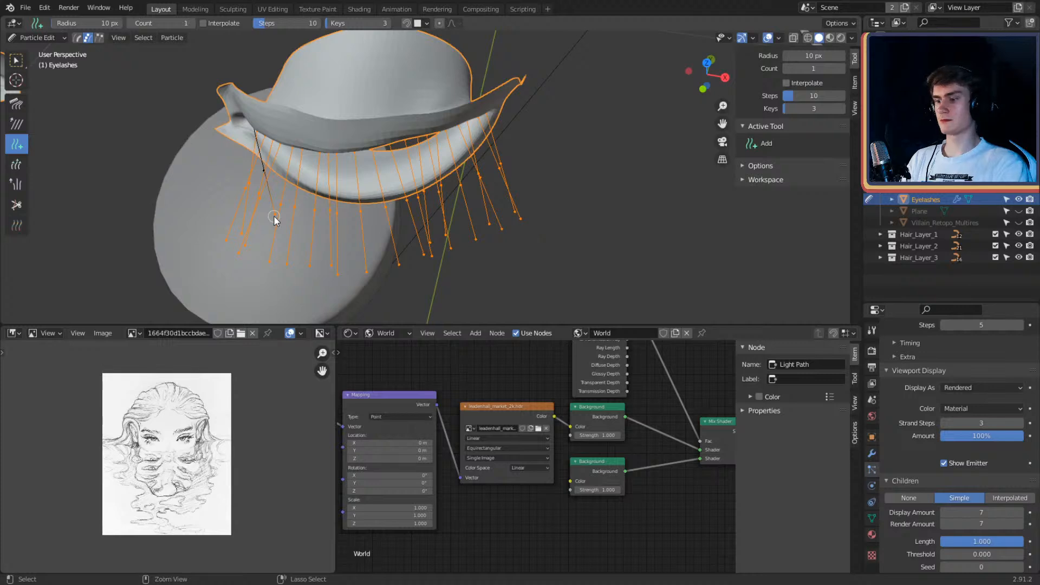
pyautogui.hotkey('ctrl', 'l')
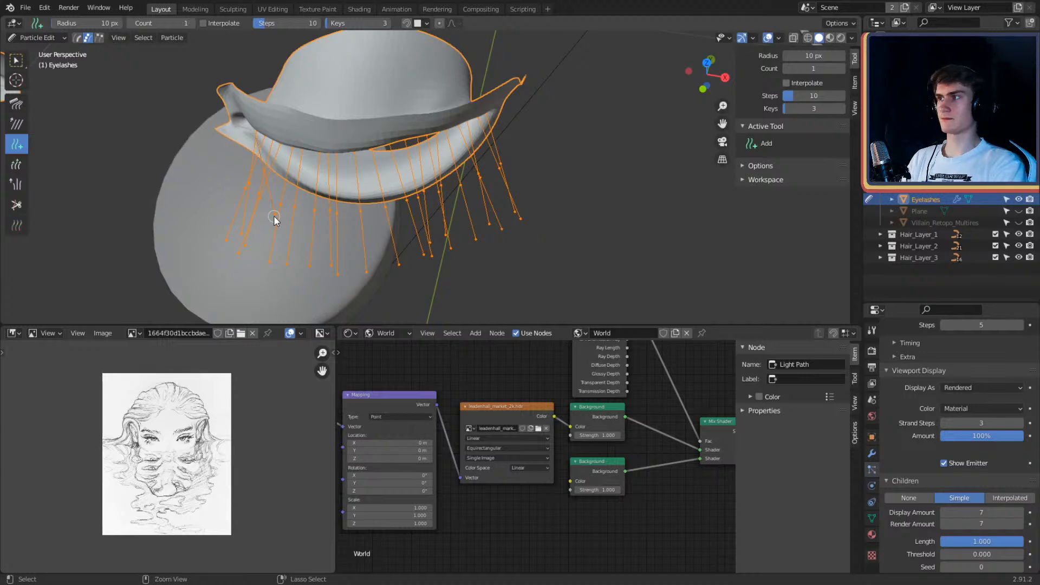
pyautogui.click(16, 164)
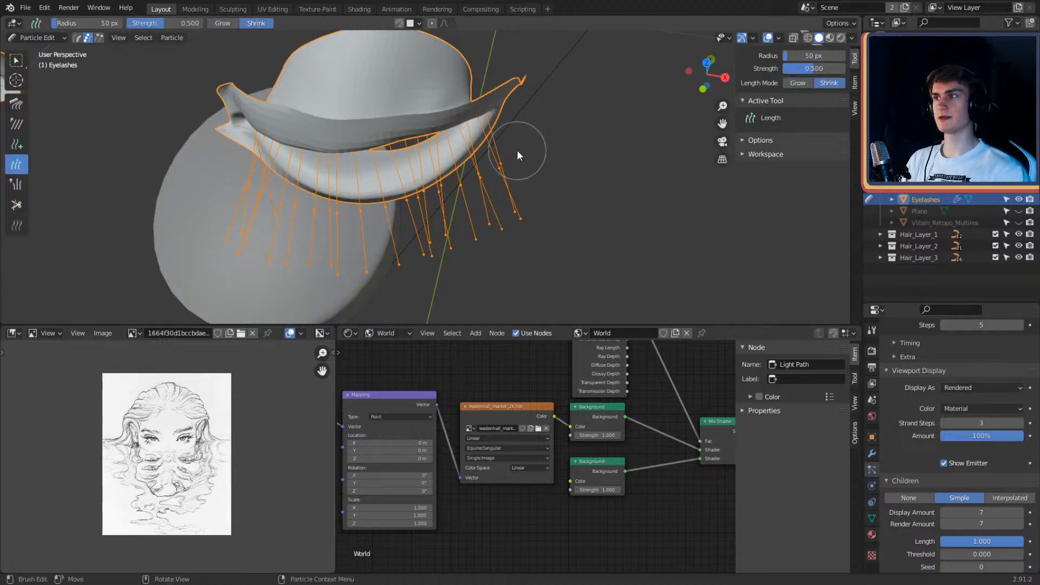
pyautogui.moveTo(342, 180); pyautogui.dragTo(485, 205, button='middle')
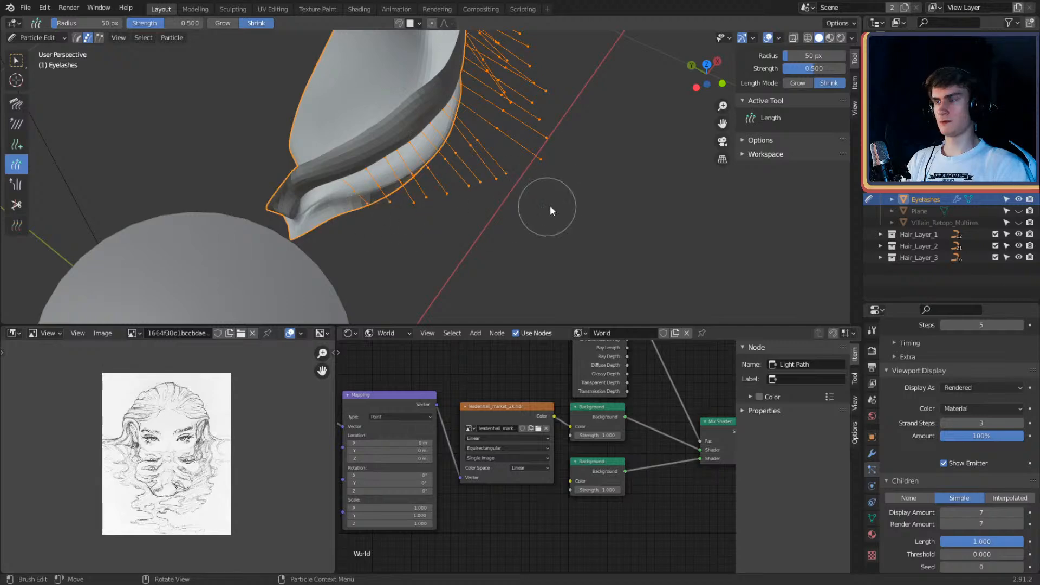
pyautogui.moveTo(550, 210)
pyautogui.mouseDown(button='middle')
pyautogui.moveTo(487, 174)
pyautogui.moveTo(432, 105)
pyautogui.moveTo(520, 225)
pyautogui.moveTo(539, 279)
pyautogui.moveTo(417, 242)
pyautogui.mouseUp(button='middle')
pyautogui.moveTo(503, 226); pyautogui.dragTo(453, 250, button='middle')
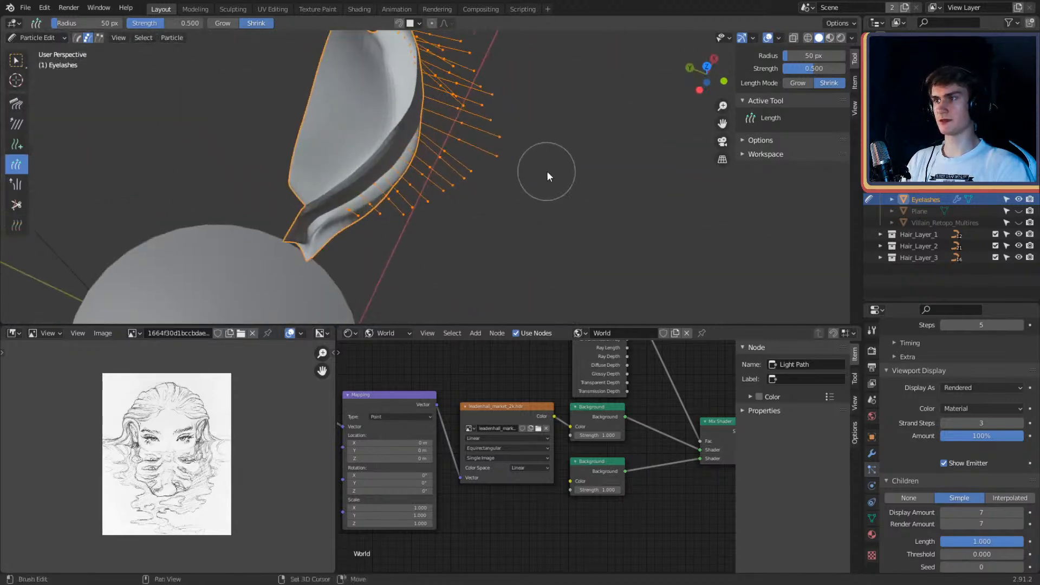
pyautogui.moveTo(550, 170)
pyautogui.mouseDown(button='middle')
pyautogui.moveTo(456, 227)
pyautogui.moveTo(501, 184)
pyautogui.moveTo(580, 193)
pyautogui.moveTo(422, 216)
pyautogui.moveTo(481, 209)
pyautogui.moveTo(441, 92)
pyautogui.moveTo(458, 162)
pyautogui.moveTo(464, 112)
pyautogui.moveTo(471, 146)
pyautogui.moveTo(427, 126)
pyautogui.moveTo(417, 133)
pyautogui.moveTo(482, 122)
pyautogui.moveTo(388, 125)
pyautogui.mouseUp(button='middle')
# Step: With the Comb brush at a 157 px radius, fan the lashes outward towards both corners of the upper eyelid
pyautogui.click(17, 104)
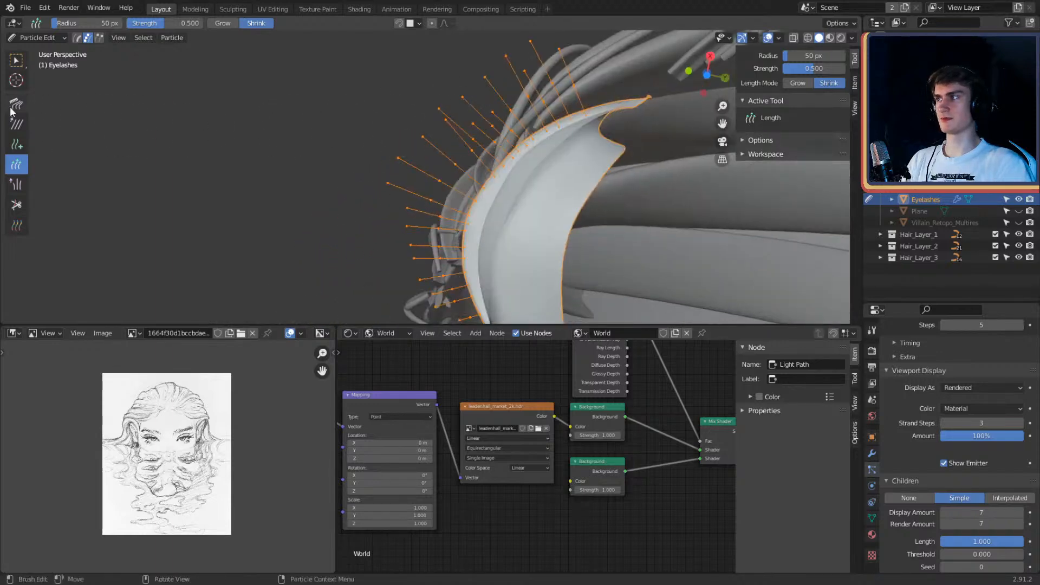
pyautogui.moveTo(405, 164)
pyautogui.mouseDown(button='middle')
pyautogui.moveTo(559, 215)
pyautogui.moveTo(509, 229)
pyautogui.moveTo(457, 209)
pyautogui.moveTo(448, 216)
pyautogui.moveTo(522, 218)
pyautogui.moveTo(493, 224)
pyautogui.moveTo(471, 216)
pyautogui.moveTo(557, 215)
pyautogui.mouseUp(button='middle')
pyautogui.press('f')
pyautogui.click(538, 214)
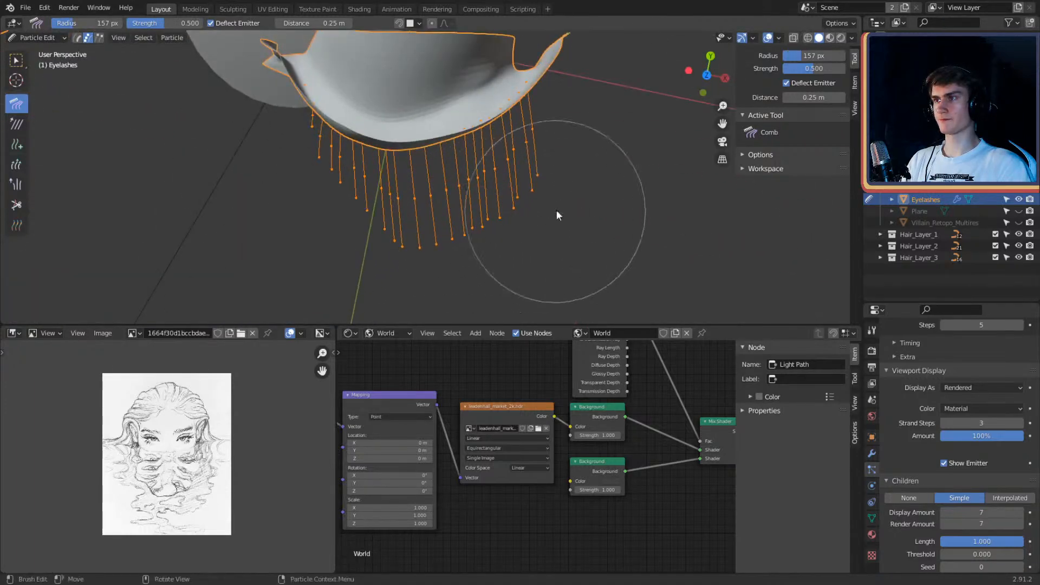
pyautogui.moveTo(590, 196)
pyautogui.mouseDown()
pyautogui.moveTo(608, 162)
pyautogui.moveTo(497, 214)
pyautogui.moveTo(505, 265)
pyautogui.moveTo(510, 232)
pyautogui.mouseUp()
pyautogui.moveTo(510, 226); pyautogui.dragTo(420, 215, button='middle')
pyautogui.moveTo(420, 214)
pyautogui.mouseDown()
pyautogui.moveTo(319, 262)
pyautogui.moveTo(317, 209)
pyautogui.moveTo(257, 209)
pyautogui.moveTo(283, 162)
pyautogui.moveTo(248, 172)
pyautogui.moveTo(285, 135)
pyautogui.moveTo(343, 138)
pyautogui.mouseUp()
pyautogui.moveTo(344, 138); pyautogui.dragTo(448, 258, button='middle')
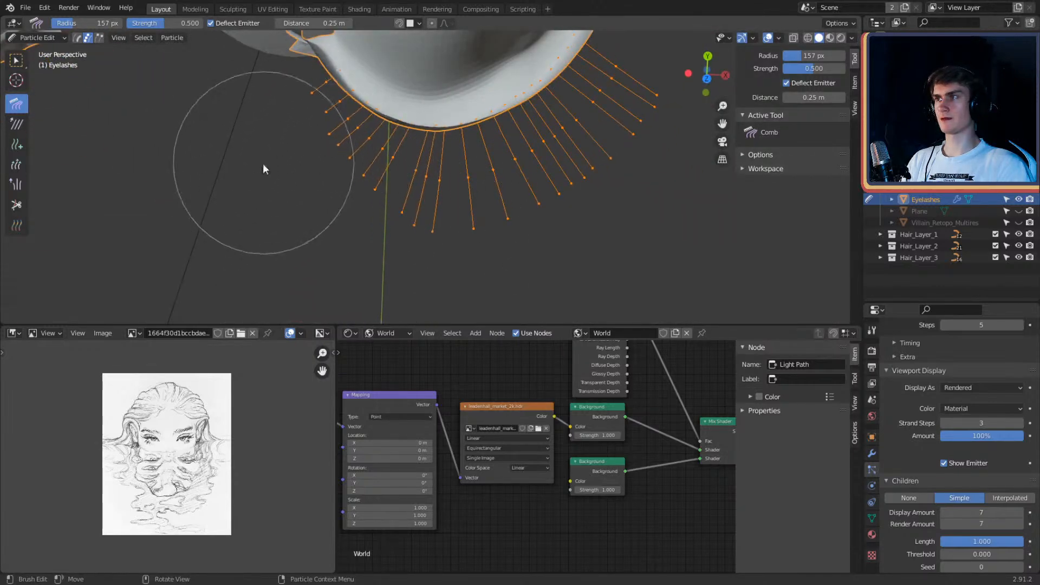
pyautogui.keyDown('shift'); pyautogui.moveTo(509, 172); pyautogui.dragTo(472, 190, button='middle'); pyautogui.keyUp('shift')
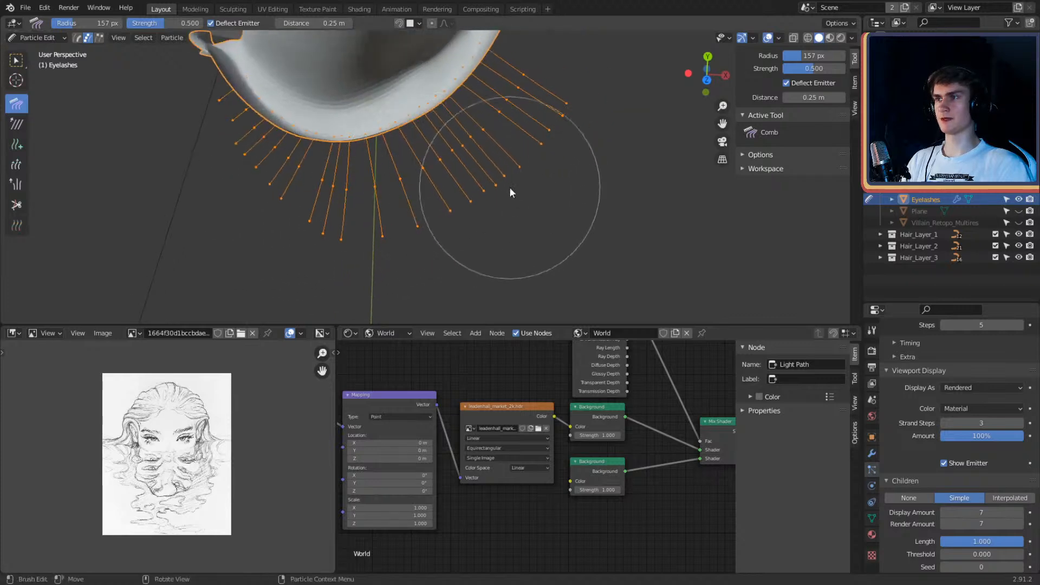
pyautogui.moveTo(554, 101)
pyautogui.mouseDown(button='middle')
pyautogui.moveTo(610, 190)
pyautogui.moveTo(562, 160)
pyautogui.moveTo(635, 164)
pyautogui.moveTo(580, 209)
pyautogui.moveTo(610, 94)
pyautogui.moveTo(576, 122)
pyautogui.moveTo(645, 119)
pyautogui.moveTo(582, 136)
pyautogui.moveTo(541, 130)
pyautogui.moveTo(518, 77)
pyautogui.moveTo(603, 134)
pyautogui.moveTo(509, 129)
pyautogui.moveTo(595, 184)
pyautogui.moveTo(583, 122)
pyautogui.moveTo(444, 186)
pyautogui.moveTo(526, 242)
pyautogui.moveTo(516, 189)
pyautogui.moveTo(641, 214)
pyautogui.moveTo(603, 182)
pyautogui.moveTo(590, 118)
pyautogui.moveTo(580, 139)
pyautogui.moveTo(556, 67)
pyautogui.moveTo(542, 81)
pyautogui.mouseUp(button='middle')
pyautogui.scroll(2, 522, 129)
# Step: Make the Comb brush active and select only the lashes near the outer corner of the upper eyelid
pyautogui.click(15, 164)
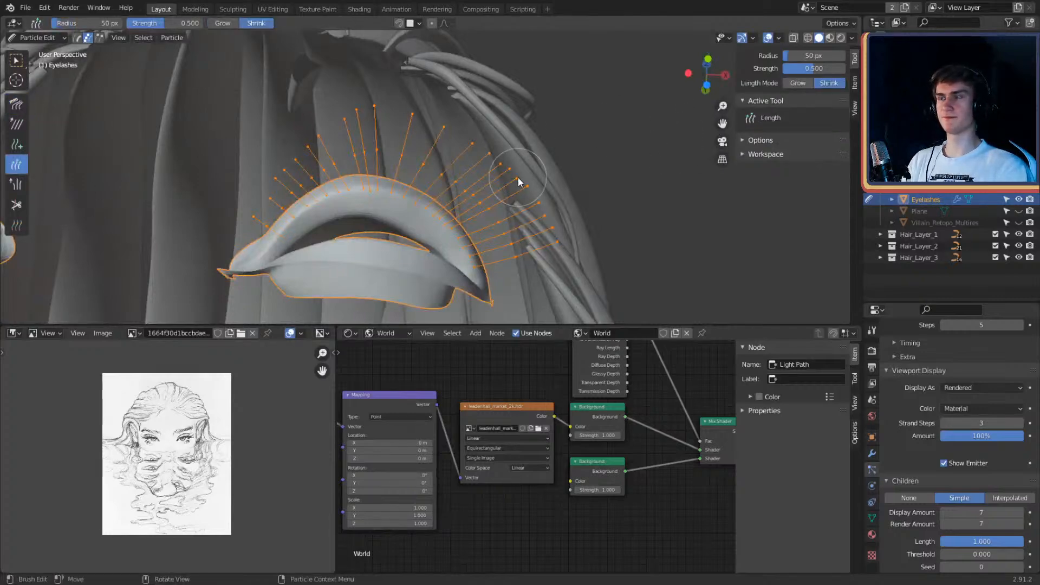
pyautogui.moveTo(458, 198); pyautogui.dragTo(595, 240, button='middle')
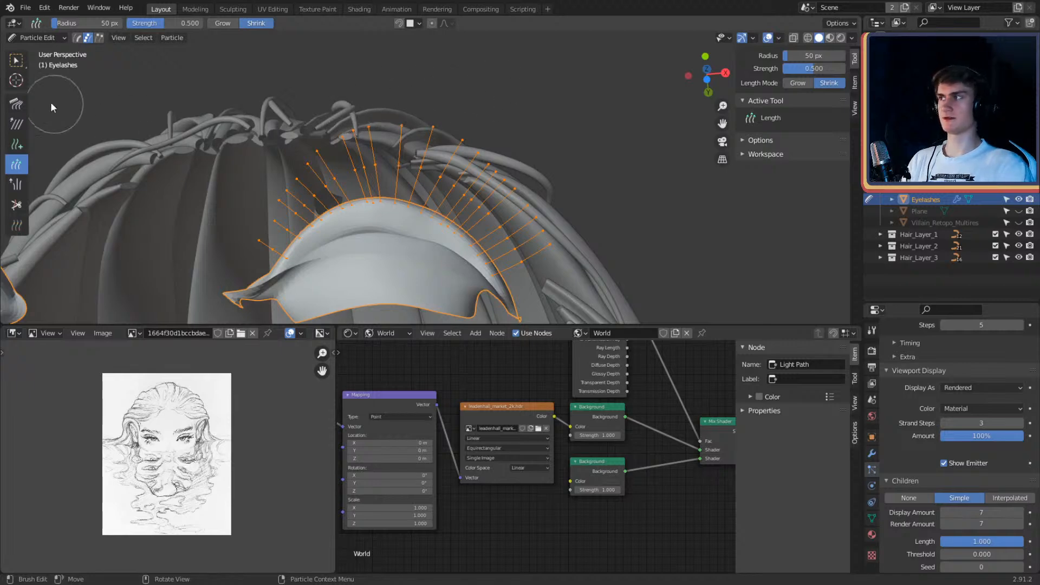
pyautogui.click(16, 103)
pyautogui.moveTo(412, 206)
pyautogui.mouseDown(button='middle')
pyautogui.moveTo(511, 228)
pyautogui.moveTo(489, 251)
pyautogui.moveTo(524, 221)
pyautogui.moveTo(570, 241)
pyautogui.moveTo(564, 198)
pyautogui.moveTo(580, 251)
pyautogui.moveTo(610, 223)
pyautogui.moveTo(525, 76)
pyautogui.mouseUp(button='middle')
pyautogui.press('f')
pyautogui.moveTo(507, 59); pyautogui.dragTo(532, 138)
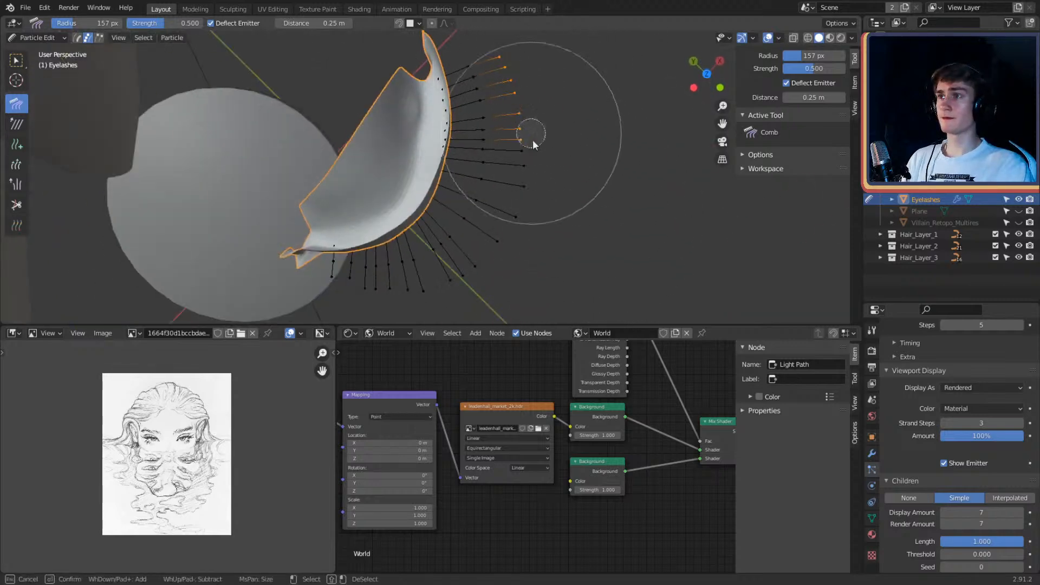
pyautogui.press('Escape')
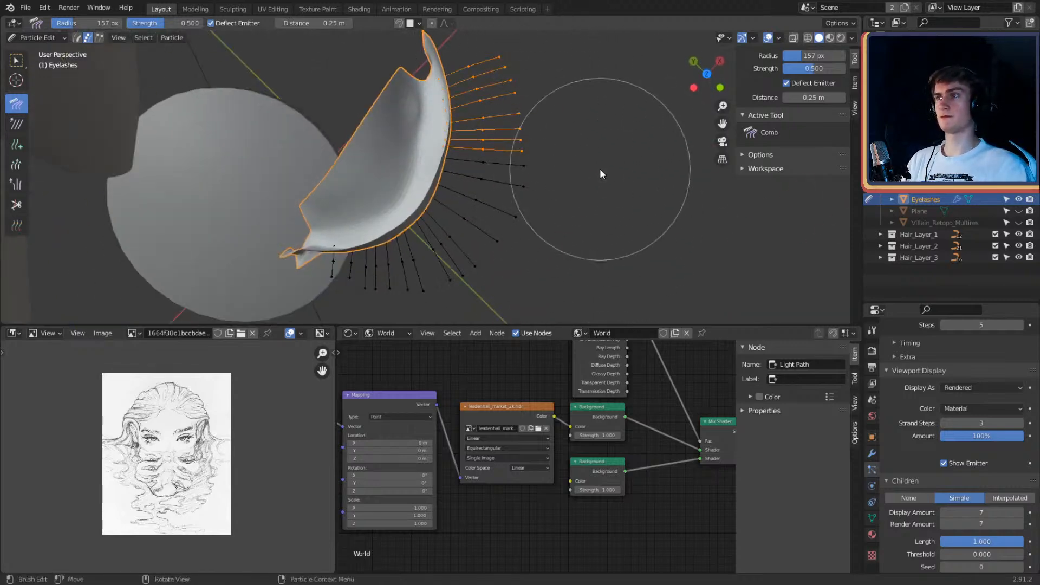
# Step: Curl the selected outer-corner lashes upward with the Comb brush and set the brush radius to 110 px
pyautogui.moveTo(465, 122)
pyautogui.mouseDown(button='middle')
pyautogui.moveTo(440, 75)
pyautogui.moveTo(473, 162)
pyautogui.moveTo(487, 123)
pyautogui.moveTo(474, 175)
pyautogui.moveTo(434, 157)
pyautogui.moveTo(511, 197)
pyautogui.mouseUp(button='middle')
pyautogui.moveTo(511, 197); pyautogui.dragTo(541, 153)
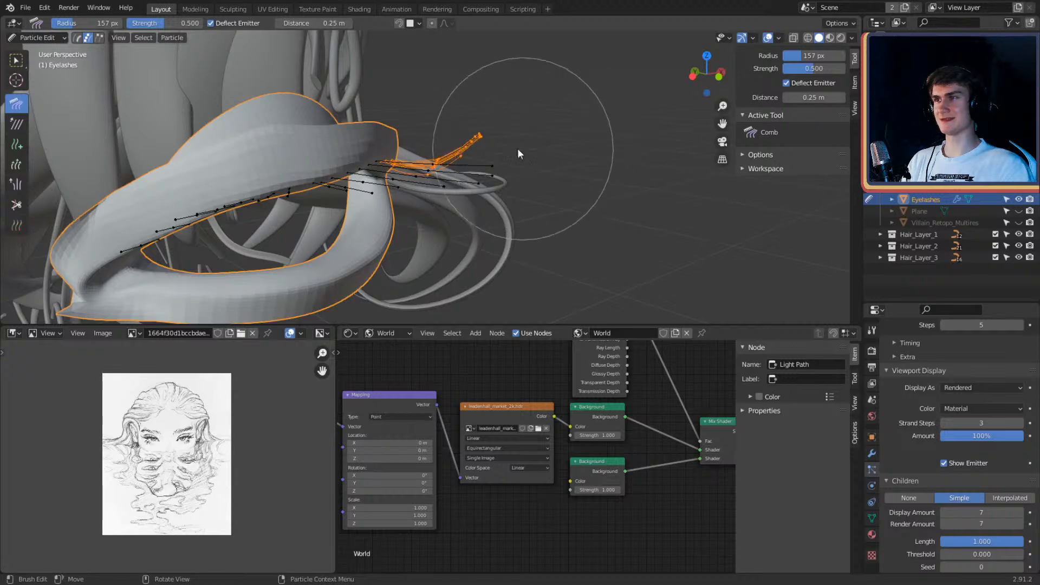
pyautogui.moveTo(461, 194)
pyautogui.mouseDown(button='middle')
pyautogui.moveTo(466, 176)
pyautogui.moveTo(505, 157)
pyautogui.moveTo(505, 114)
pyautogui.moveTo(544, 155)
pyautogui.mouseUp(button='middle')
pyautogui.press('f')
pyautogui.click(441, 167)
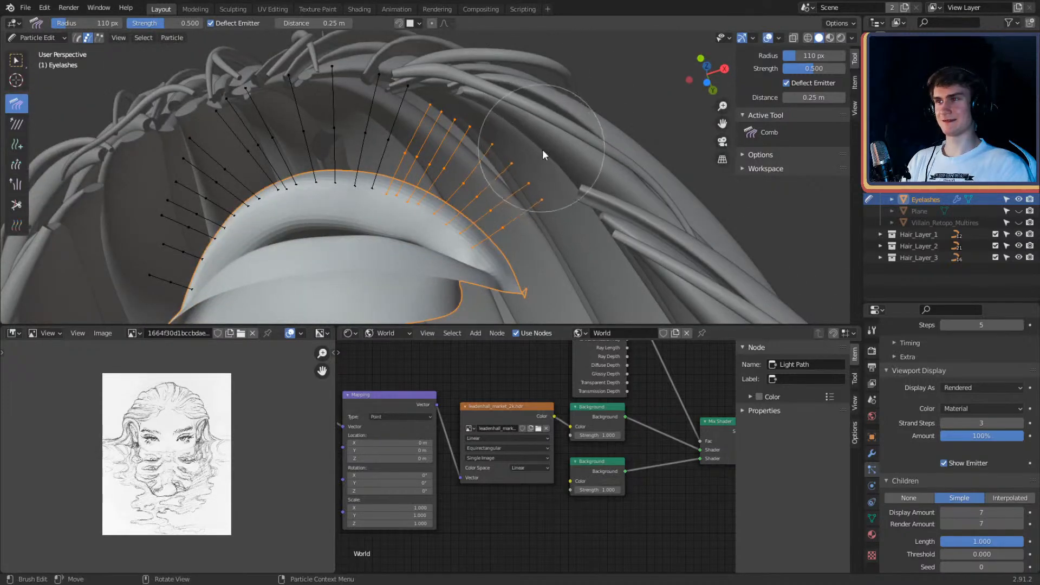
# Step: Select the lashes in the middle of the upper eyelid and grow the selection over their full length
pyautogui.moveTo(495, 96)
pyautogui.mouseDown(button='middle')
pyautogui.moveTo(525, 155)
pyautogui.moveTo(546, 162)
pyautogui.moveTo(526, 156)
pyautogui.mouseUp(button='middle')
pyautogui.moveTo(518, 147)
pyautogui.mouseDown(button='middle')
pyautogui.moveTo(542, 173)
pyautogui.moveTo(395, 174)
pyautogui.moveTo(319, 148)
pyautogui.moveTo(570, 104)
pyautogui.moveTo(516, 138)
pyautogui.moveTo(567, 151)
pyautogui.moveTo(558, 128)
pyautogui.moveTo(577, 163)
pyautogui.moveTo(477, 168)
pyautogui.moveTo(450, 248)
pyautogui.moveTo(535, 203)
pyautogui.moveTo(535, 220)
pyautogui.moveTo(466, 131)
pyautogui.moveTo(494, 161)
pyautogui.moveTo(524, 166)
pyautogui.mouseUp(button='middle')
pyautogui.press('ctrl+KP_Add')
pyautogui.press('ctrl+KP_Add')
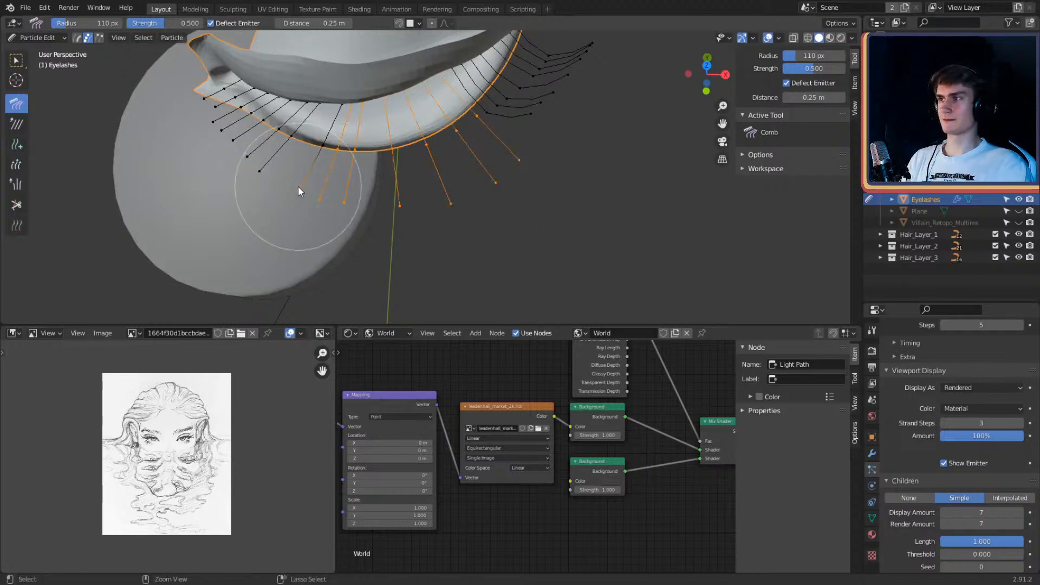
pyautogui.press('ctrl+KP_Add')
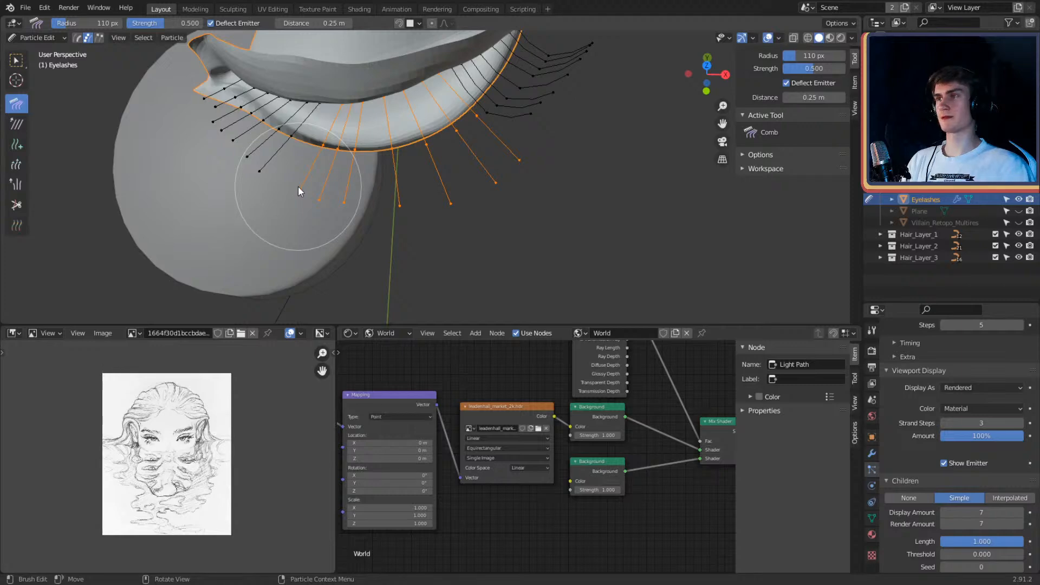
# Step: Comb the selected middle lashes into an upward curl that matches the outer-corner lashes
pyautogui.moveTo(297, 187)
pyautogui.mouseDown(button='middle')
pyautogui.moveTo(492, 110)
pyautogui.moveTo(424, 72)
pyautogui.moveTo(447, 141)
pyautogui.moveTo(431, 144)
pyautogui.mouseUp(button='middle')
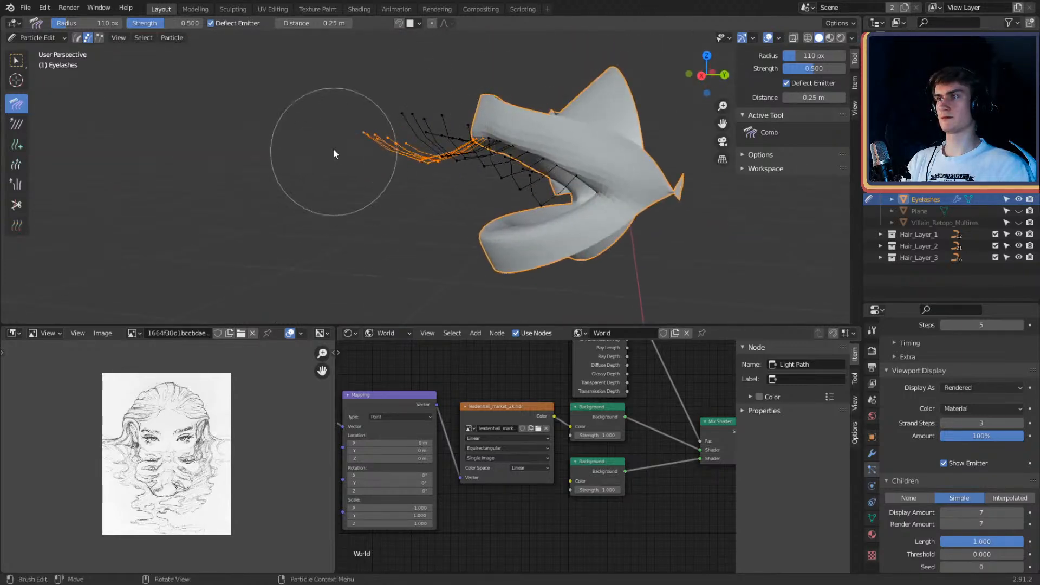
pyautogui.moveTo(355, 159)
pyautogui.mouseDown(button='middle')
pyautogui.moveTo(577, 124)
pyautogui.moveTo(574, 134)
pyautogui.moveTo(527, 140)
pyautogui.moveTo(435, 132)
pyautogui.moveTo(297, 156)
pyautogui.moveTo(325, 154)
pyautogui.mouseUp(button='middle')
pyautogui.moveTo(346, 145); pyautogui.dragTo(353, 132)
pyautogui.moveTo(414, 139)
pyautogui.mouseDown(button='middle')
pyautogui.moveTo(524, 85)
pyautogui.moveTo(513, 99)
pyautogui.moveTo(594, 128)
pyautogui.moveTo(595, 148)
pyautogui.mouseUp(button='middle')
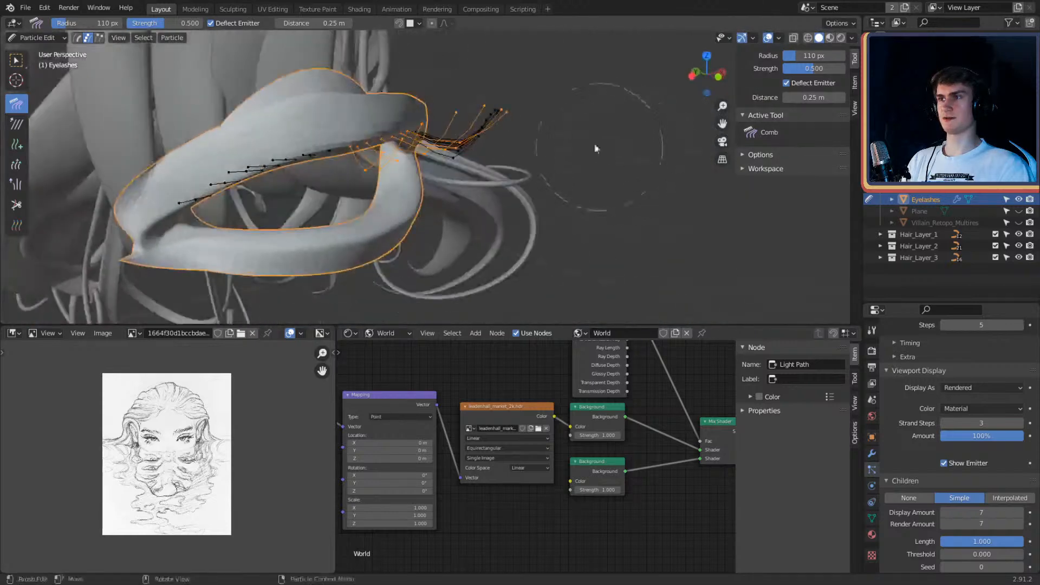
pyautogui.moveTo(467, 109); pyautogui.dragTo(501, 112, button='middle')
pyautogui.moveTo(422, 135)
pyautogui.mouseDown(button='middle')
pyautogui.moveTo(511, 128)
pyautogui.moveTo(445, 112)
pyautogui.moveTo(352, 152)
pyautogui.moveTo(311, 154)
pyautogui.mouseUp(button='middle')
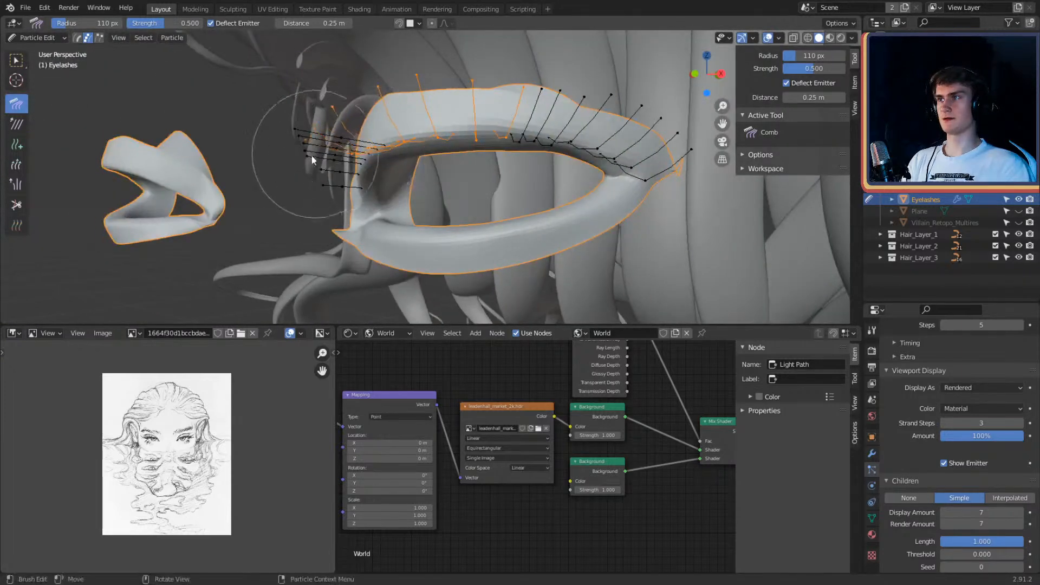
pyautogui.moveTo(380, 158)
pyautogui.mouseDown(button='middle')
pyautogui.moveTo(467, 138)
pyautogui.moveTo(387, 157)
pyautogui.mouseUp(button='middle')
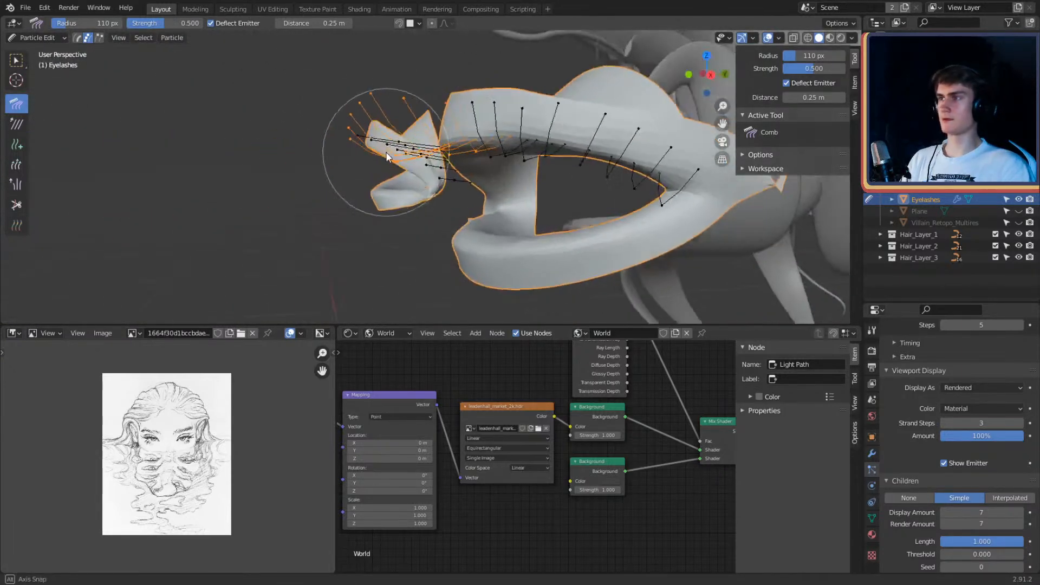
pyautogui.moveTo(297, 137)
pyautogui.mouseDown(button='middle')
pyautogui.moveTo(382, 141)
pyautogui.moveTo(505, 113)
pyautogui.mouseUp(button='middle')
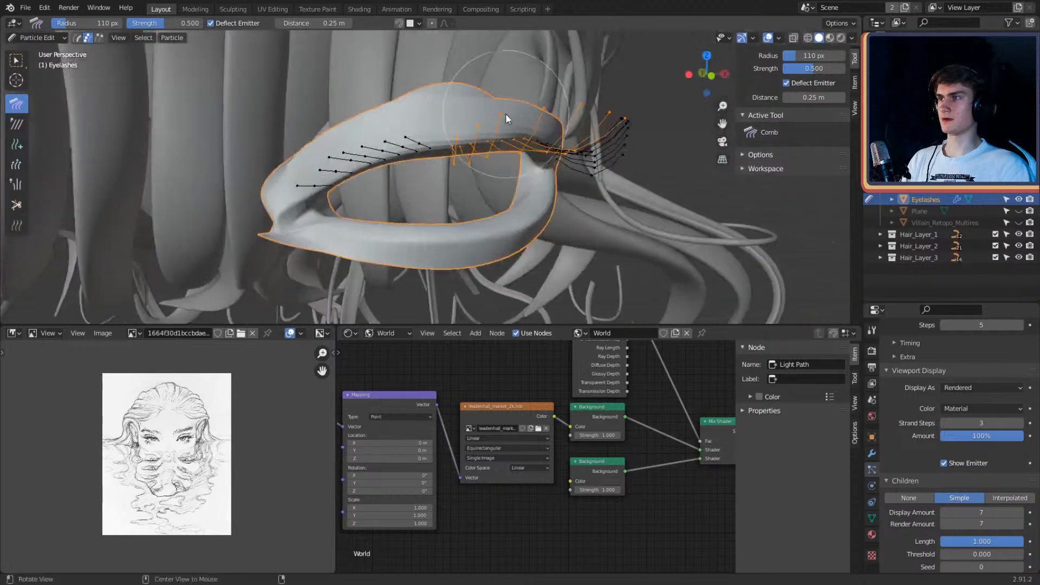
# Step: Circle-select the lashes near the inner corner of the upper eyelid and extend the selection to their linked strands
pyautogui.moveTo(532, 184); pyautogui.dragTo(432, 116, button='middle')
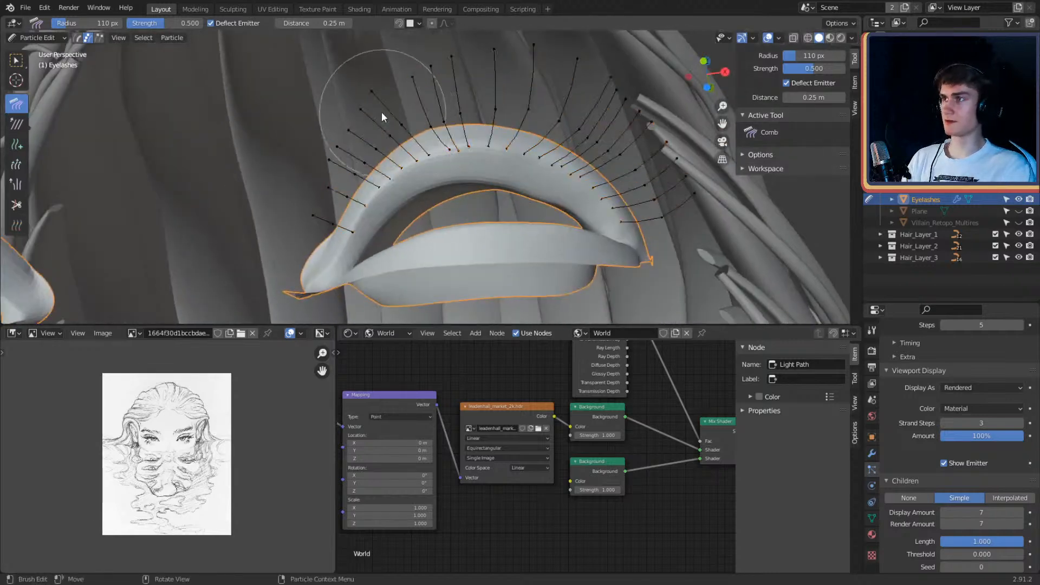
pyautogui.press('c')
pyautogui.moveTo(370, 92)
pyautogui.mouseDown()
pyautogui.moveTo(313, 197)
pyautogui.moveTo(295, 260)
pyautogui.mouseUp()
pyautogui.rightClick(321, 209)
pyautogui.hotkey('ctrl', 'l')
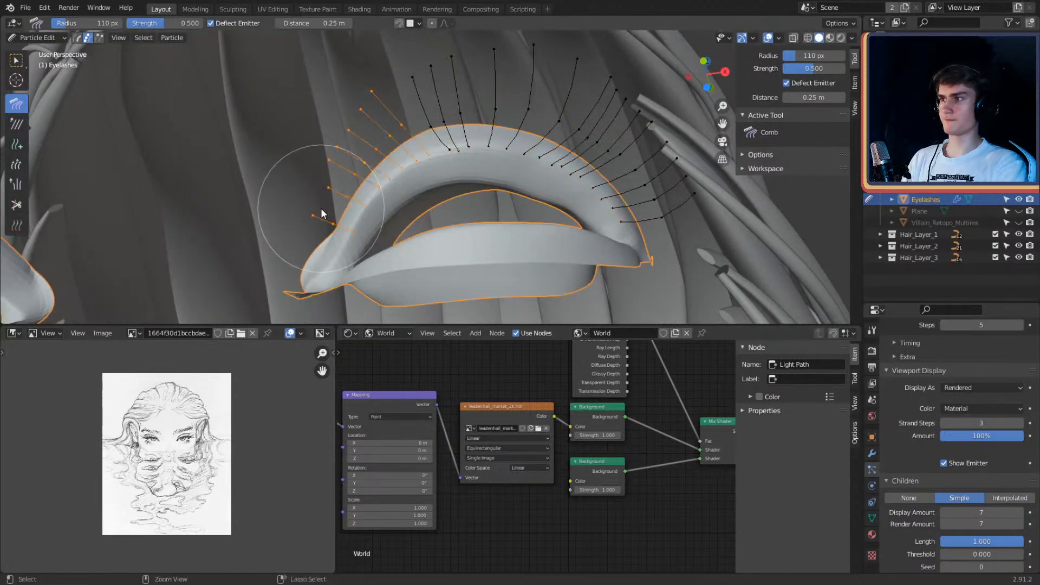
# Step: Comb the selected inner-corner lashes upward and fan them out towards the inner corner
pyautogui.moveTo(417, 168); pyautogui.dragTo(529, 174, button='middle')
pyautogui.moveTo(529, 174); pyautogui.dragTo(488, 122)
pyautogui.moveTo(488, 122)
pyautogui.mouseDown(button='middle')
pyautogui.moveTo(541, 162)
pyautogui.moveTo(421, 203)
pyautogui.moveTo(484, 178)
pyautogui.moveTo(445, 169)
pyautogui.moveTo(464, 175)
pyautogui.moveTo(481, 128)
pyautogui.mouseUp(button='middle')
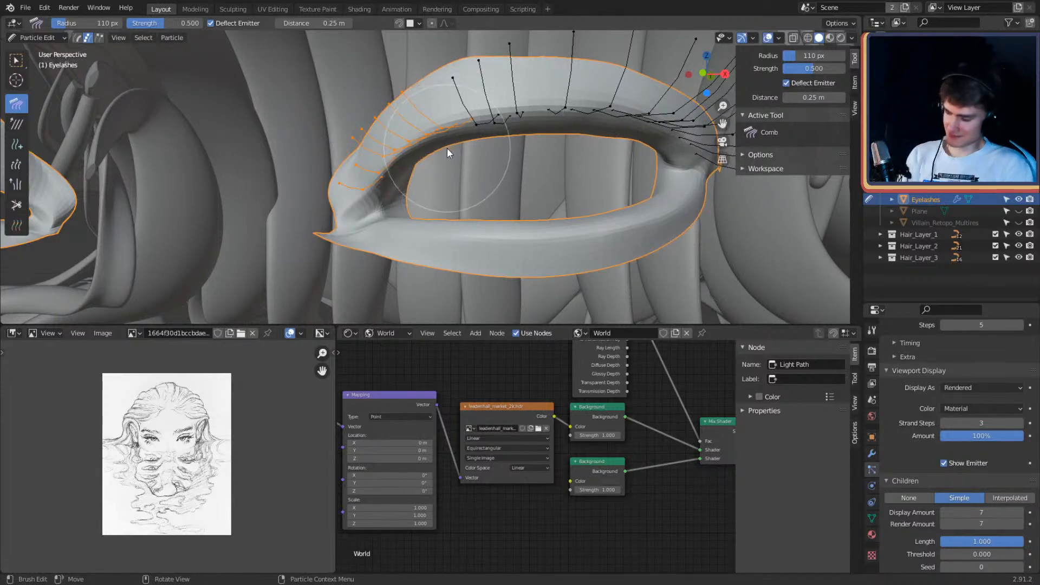
pyautogui.moveTo(460, 161); pyautogui.dragTo(444, 114, button='middle')
pyautogui.moveTo(437, 117)
pyautogui.mouseDown()
pyautogui.moveTo(433, 166)
pyautogui.moveTo(371, 158)
pyautogui.mouseUp()
pyautogui.moveTo(372, 158)
pyautogui.mouseDown(button='middle')
pyautogui.moveTo(350, 213)
pyautogui.moveTo(354, 255)
pyautogui.moveTo(335, 255)
pyautogui.moveTo(336, 148)
pyautogui.moveTo(315, 287)
pyautogui.mouseUp(button='middle')
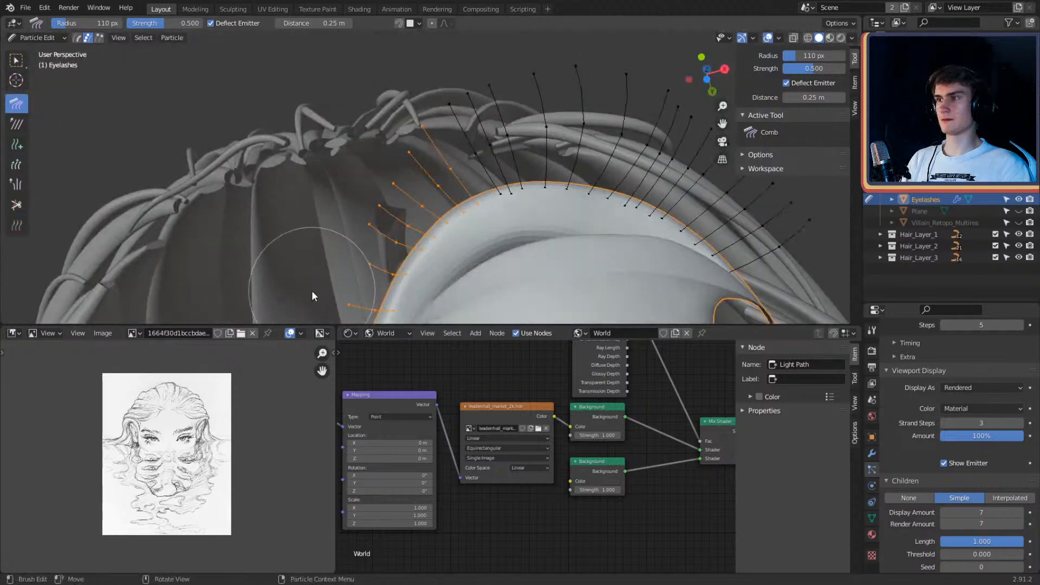
pyautogui.moveTo(397, 210)
pyautogui.mouseDown(button='middle')
pyautogui.moveTo(557, 174)
pyautogui.moveTo(518, 206)
pyautogui.moveTo(574, 261)
pyautogui.moveTo(621, 268)
pyautogui.moveTo(490, 252)
pyautogui.moveTo(483, 195)
pyautogui.moveTo(450, 188)
pyautogui.moveTo(486, 194)
pyautogui.moveTo(501, 135)
pyautogui.moveTo(552, 199)
pyautogui.moveTo(467, 162)
pyautogui.moveTo(512, 177)
pyautogui.mouseUp(button='middle')
# Step: Switch from Particle Edit to Object Mode with the Eyelashes object selected
pyautogui.click(59, 38)
pyautogui.click(48, 47)
pyautogui.click(453, 158)
pyautogui.moveTo(453, 159); pyautogui.dragTo(520, 170, button='middle')
pyautogui.click(430, 154)
pyautogui.scroll(-8, 945, 418)
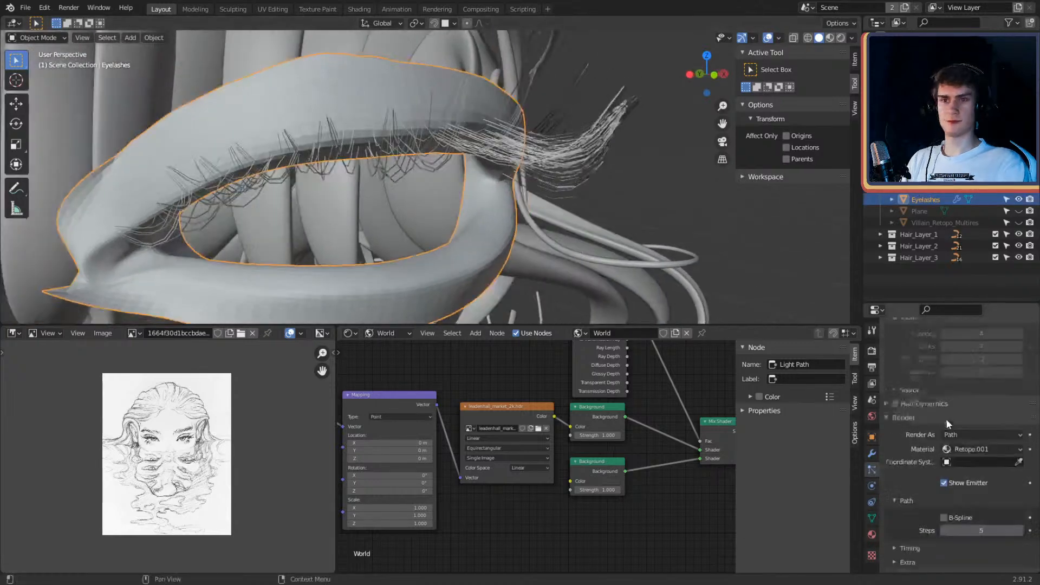
# Step: Preview the upper eyelid's lashes in rendered shading from the front and above, and return to solid shading
pyautogui.scroll(-10, 903, 398)
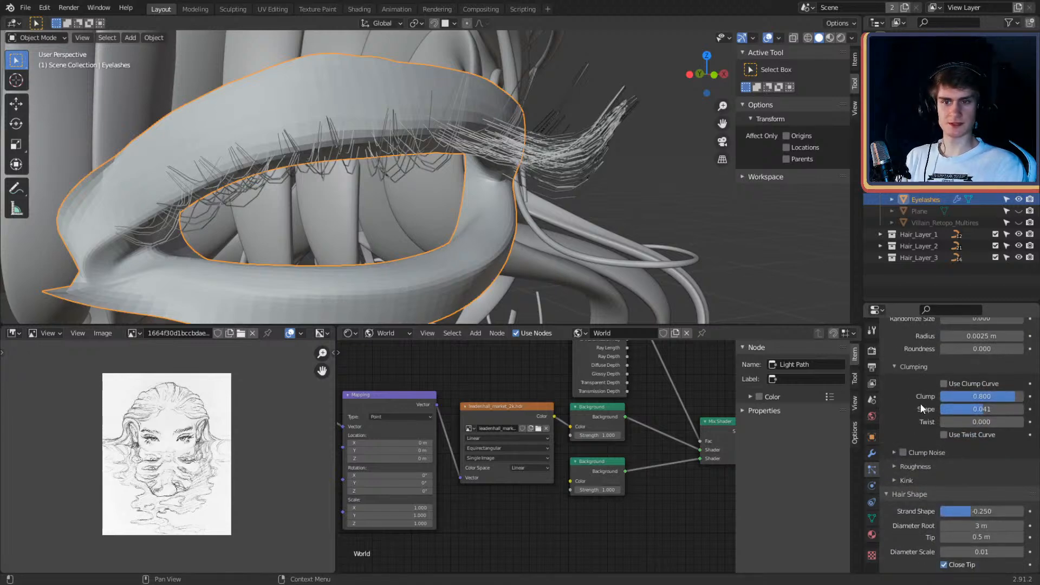
pyautogui.scroll(-3, 916, 369)
pyautogui.scroll(-3, 583, 200)
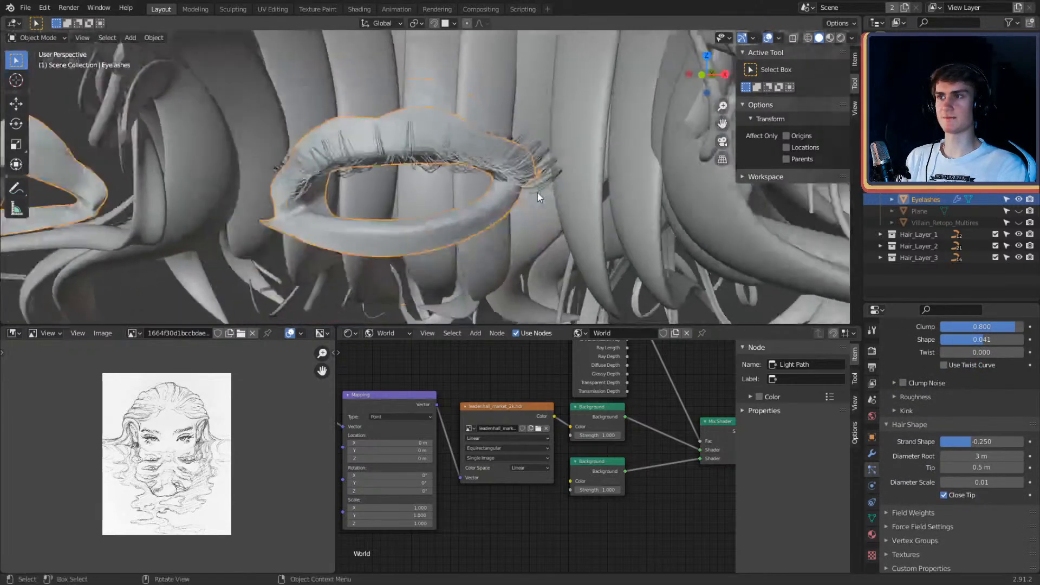
pyautogui.moveTo(537, 192); pyautogui.dragTo(496, 219, button='middle')
pyautogui.scroll(5, 575, 206)
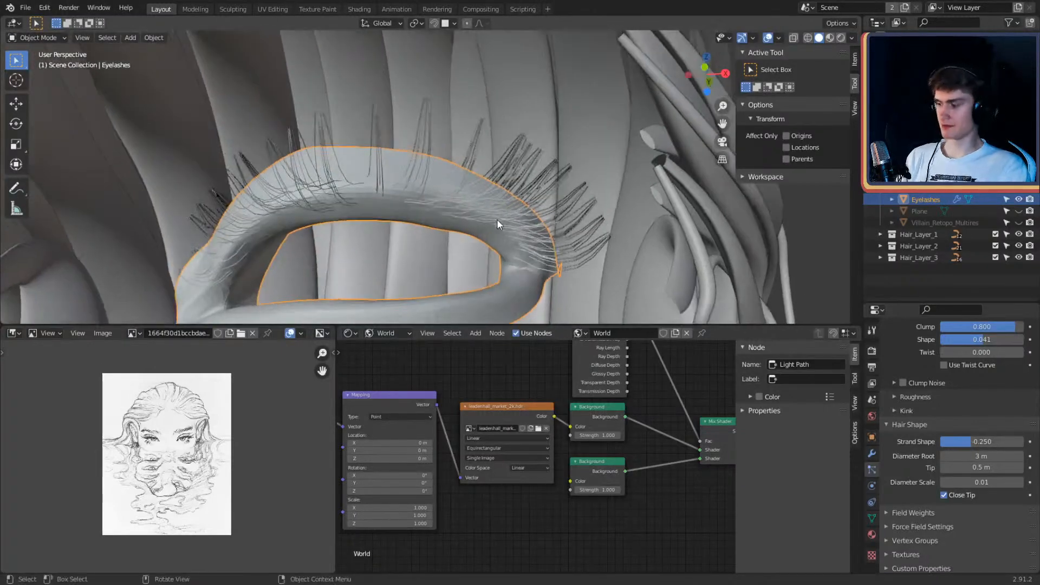
pyautogui.press('z')
pyautogui.click(504, 144)
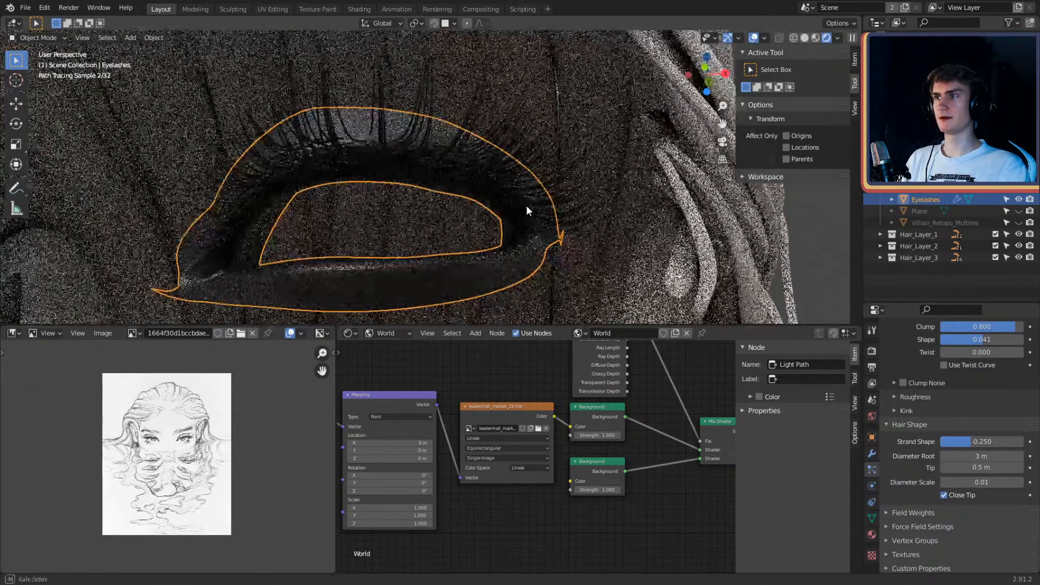
pyautogui.moveTo(525, 211)
pyautogui.mouseDown(button='middle')
pyautogui.moveTo(531, 169)
pyautogui.moveTo(534, 206)
pyautogui.moveTo(532, 196)
pyautogui.mouseUp(button='middle')
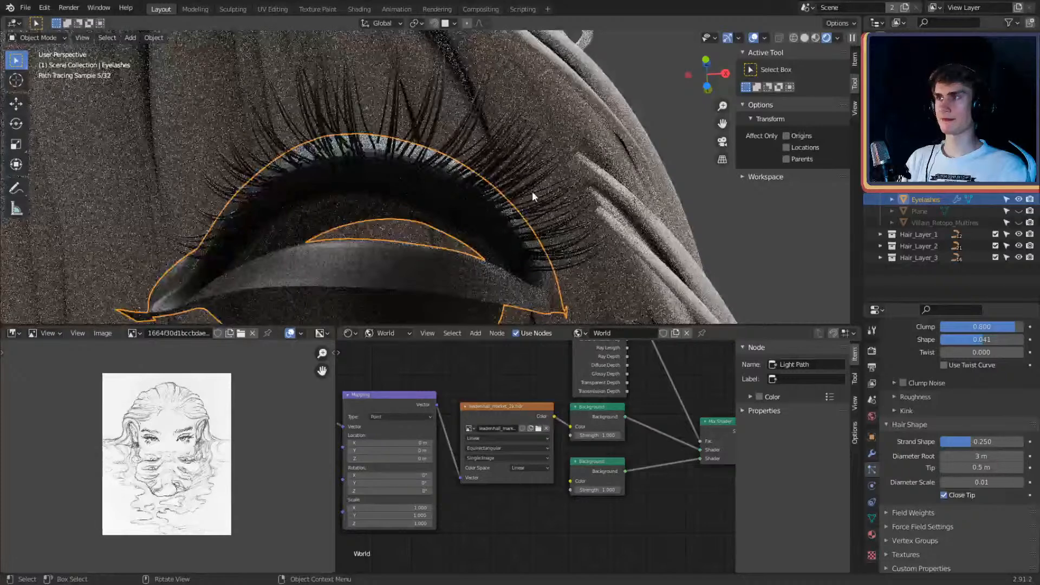
pyautogui.press('z')
pyautogui.click(587, 206)
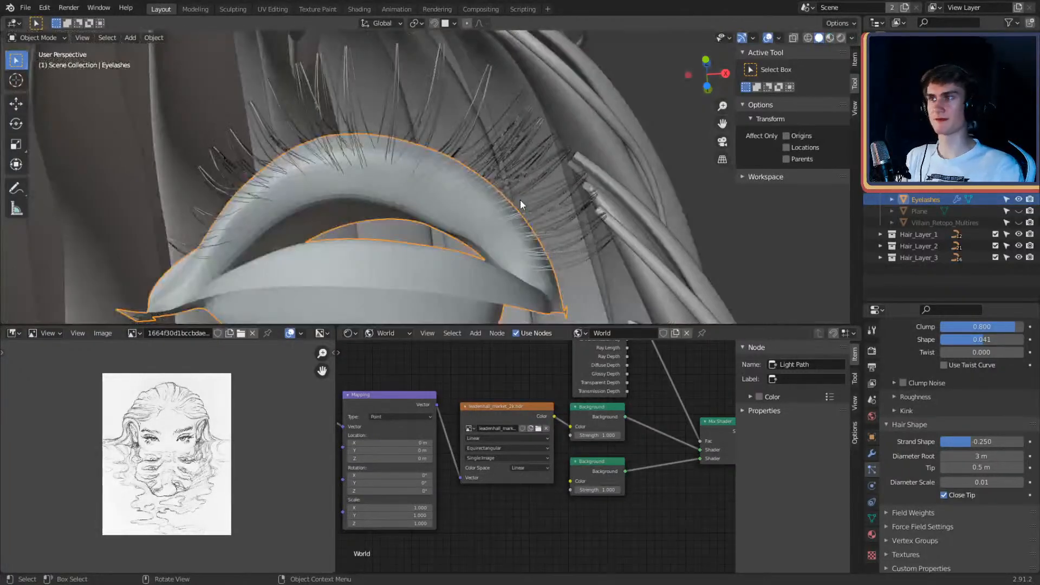
# Step: Set the child particles' length to 0.75 for the eyelash hair
pyautogui.scroll(8, 944, 469)
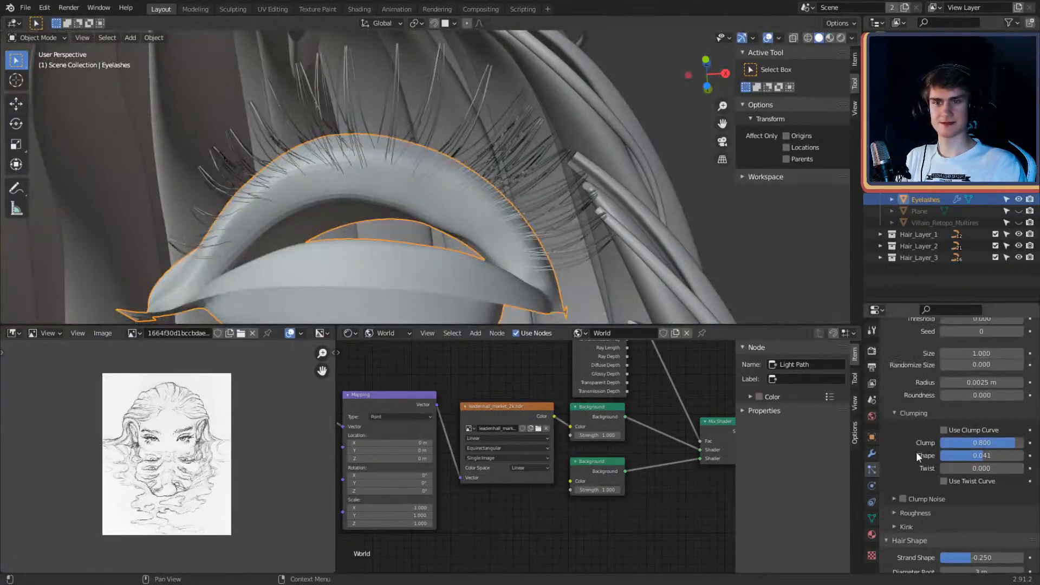
pyautogui.scroll(1, 913, 444)
pyautogui.moveTo(1004, 398); pyautogui.dragTo(1012, 397)
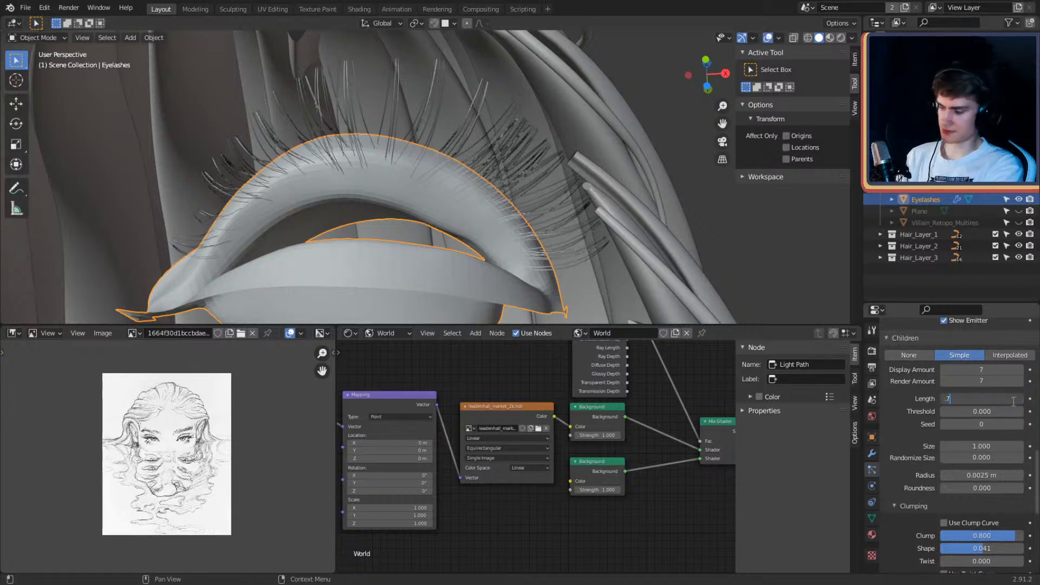
pyautogui.write('.75')
pyautogui.press('Return')
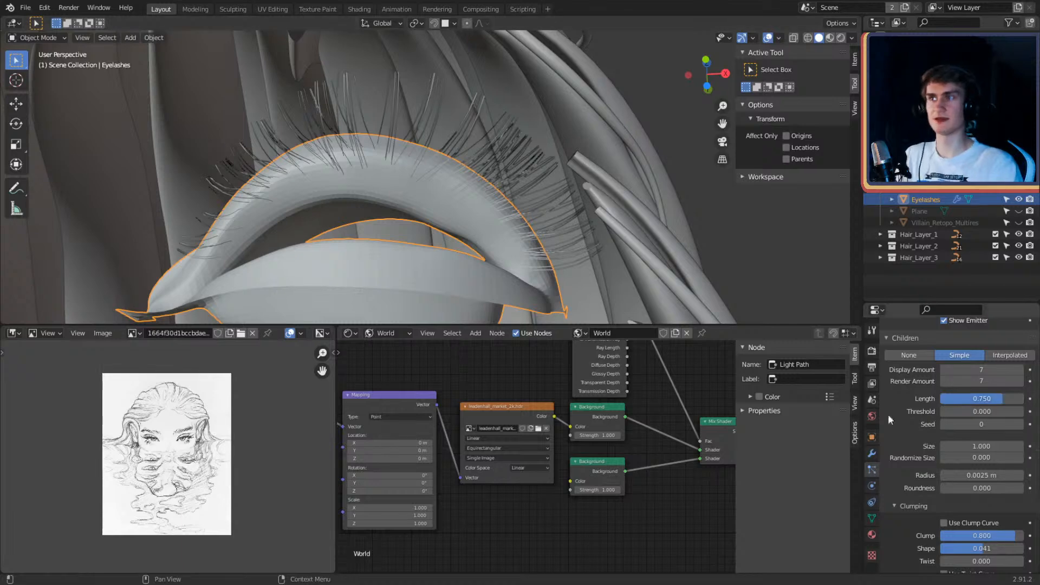
# Step: Set the child particles' length threshold to 0.5 so part of the eyelash children keep their full length
pyautogui.moveTo(563, 210)
pyautogui.mouseDown(button='middle')
pyautogui.moveTo(577, 201)
pyautogui.moveTo(557, 196)
pyautogui.mouseUp(button='middle')
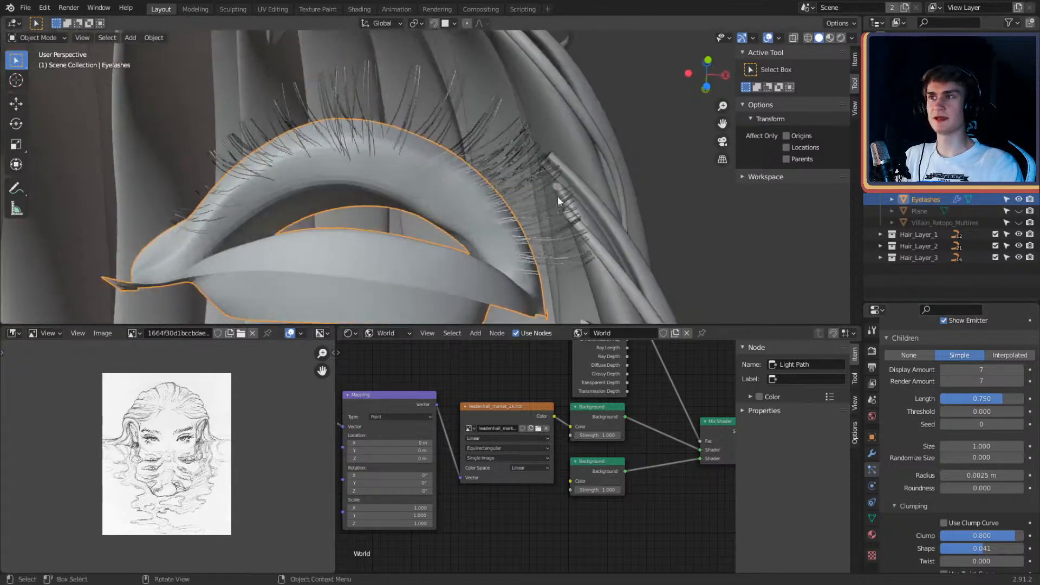
pyautogui.moveTo(639, 217); pyautogui.dragTo(563, 212, button='middle')
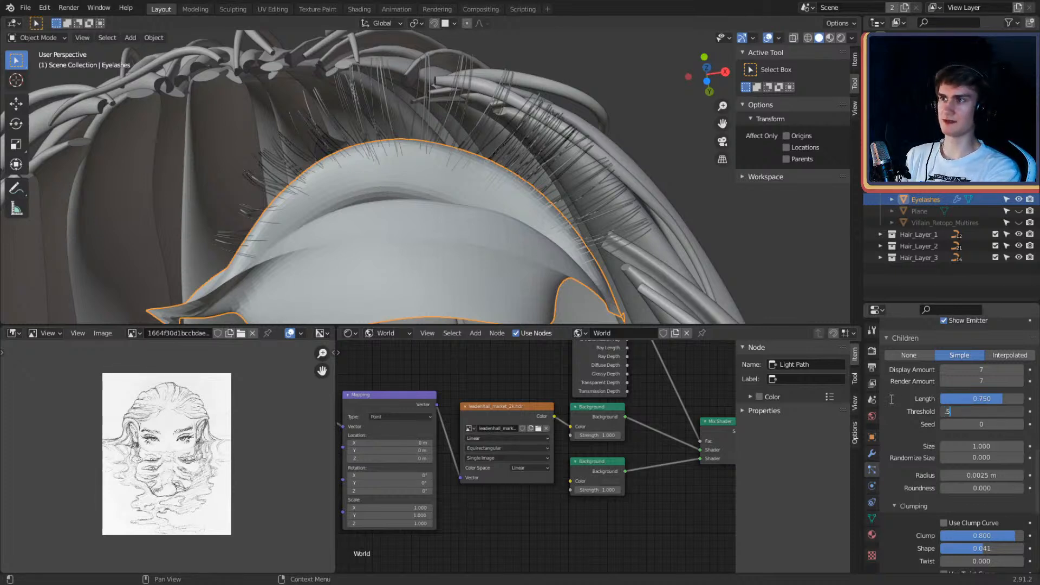
pyautogui.write('.5')
pyautogui.press('Return')
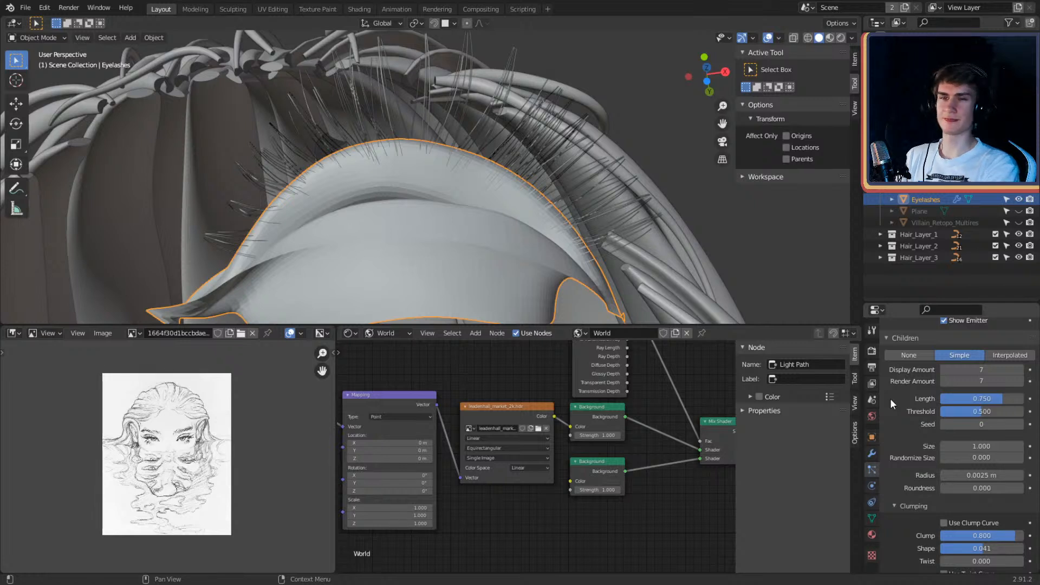
pyautogui.moveTo(652, 187); pyautogui.dragTo(547, 201, button='middle')
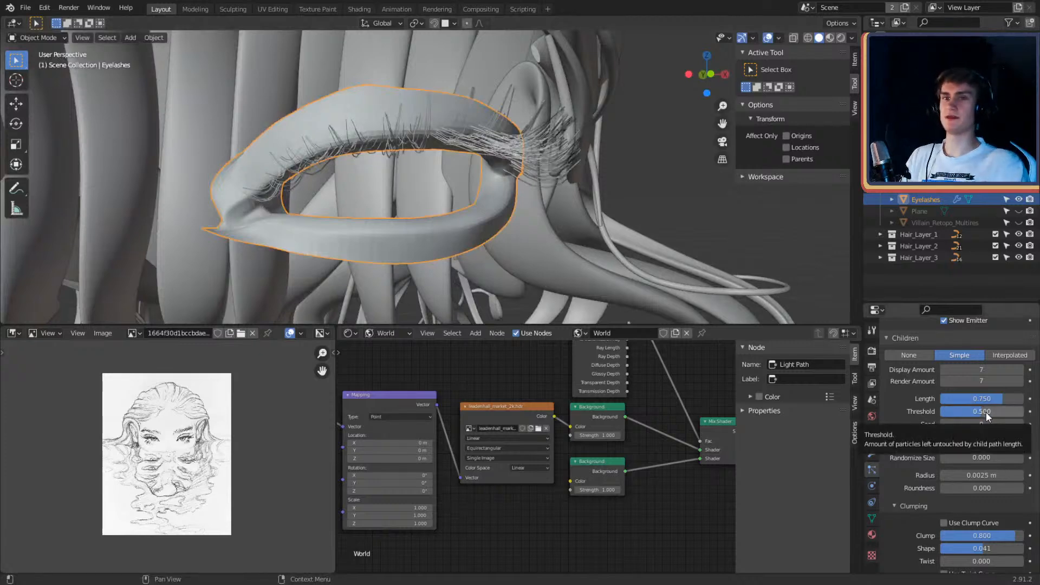
# Step: Preview the eyelashes in rendered shading with the Villain_Retopo_Multires head and the eyeballs shown
pyautogui.scroll(3, 611, 168)
pyautogui.scroll(-1, 623, 210)
pyautogui.moveTo(607, 209); pyautogui.dragTo(567, 206, button='middle')
pyautogui.scroll(-3, 567, 206)
pyautogui.moveTo(500, 198); pyautogui.dragTo(482, 199, button='middle')
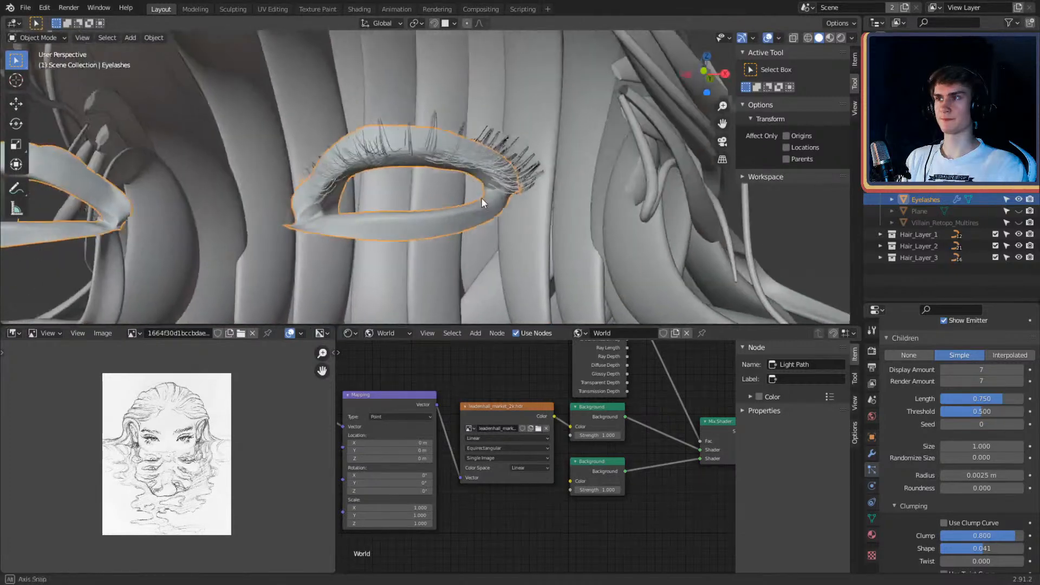
pyautogui.scroll(-3, 482, 198)
pyautogui.scroll(3, 482, 200)
pyautogui.press('z')
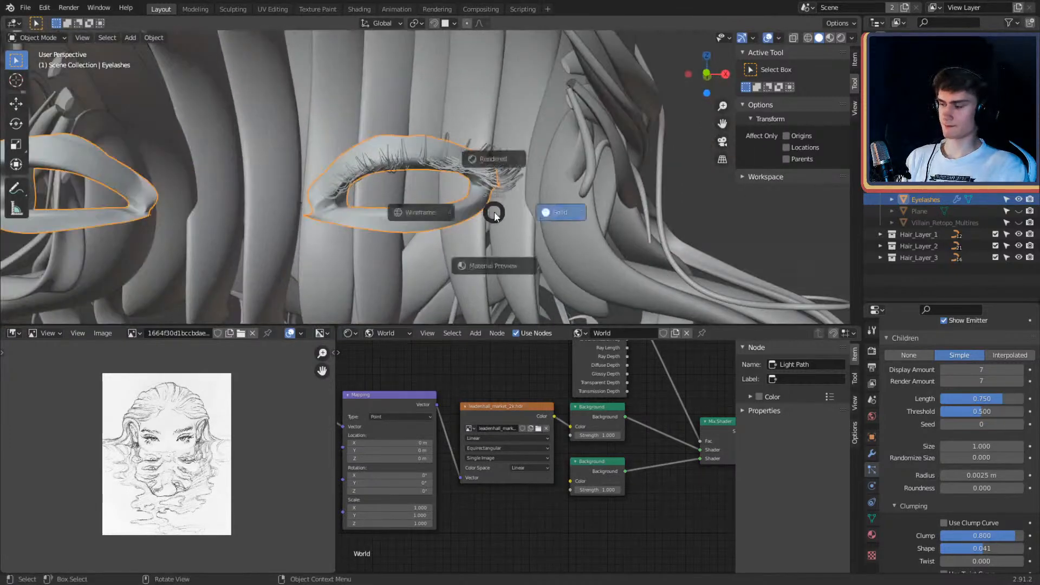
pyautogui.click(494, 213)
pyautogui.scroll(3, 490, 204)
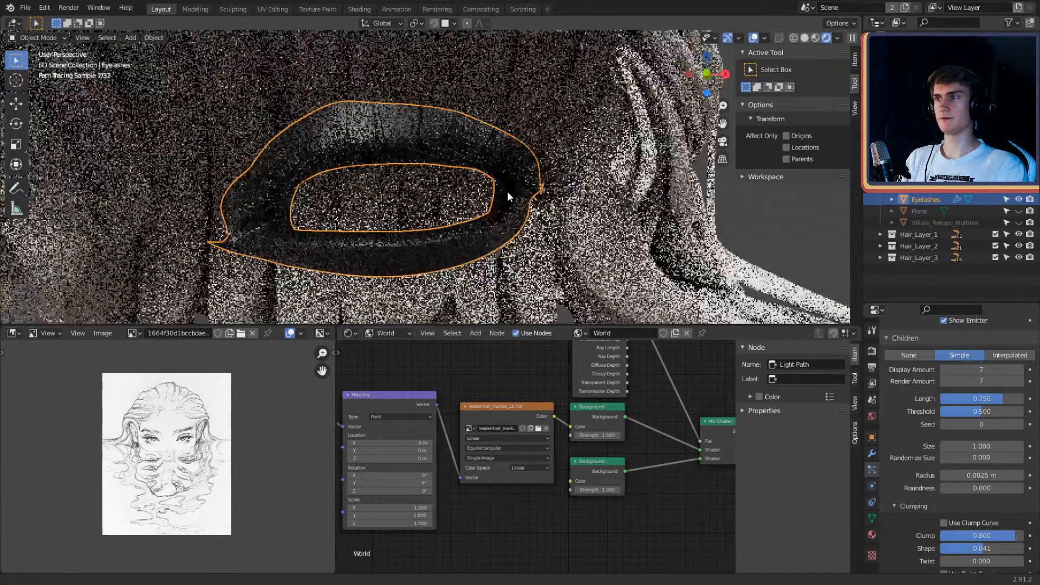
pyautogui.moveTo(506, 191); pyautogui.dragTo(487, 212, button='middle')
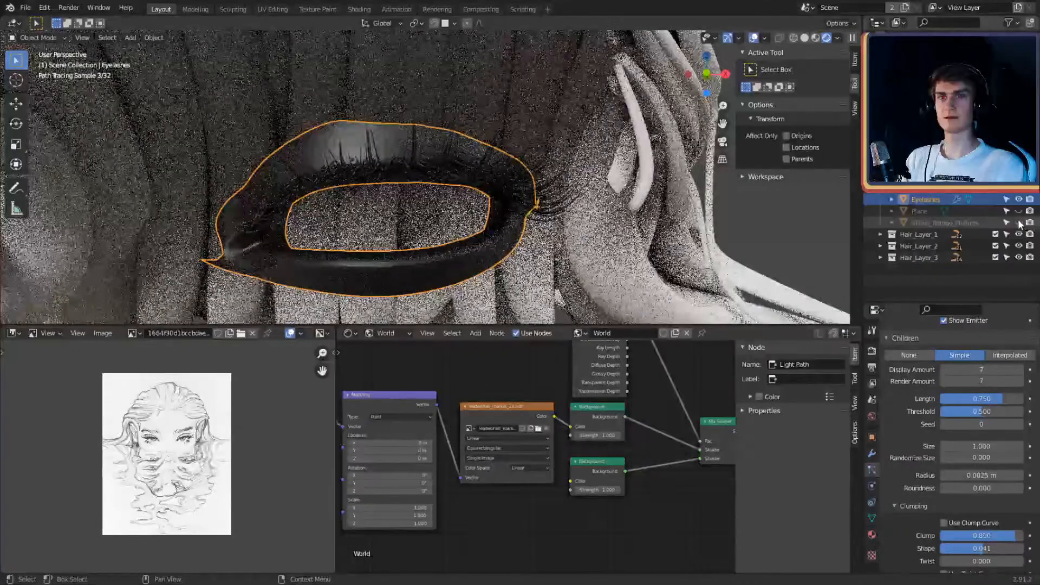
pyautogui.click(1018, 223)
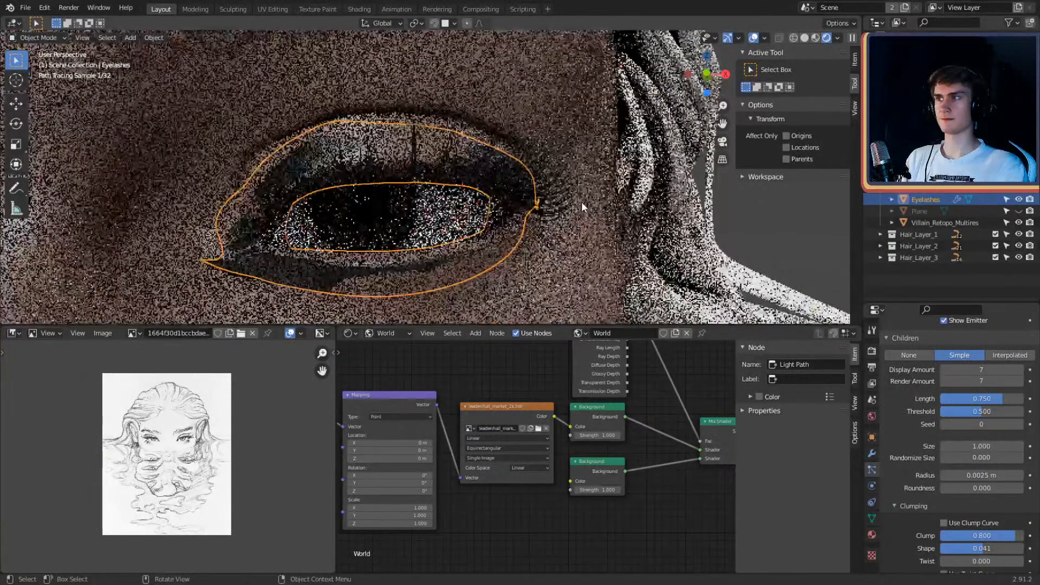
pyautogui.scroll(-3, 580, 201)
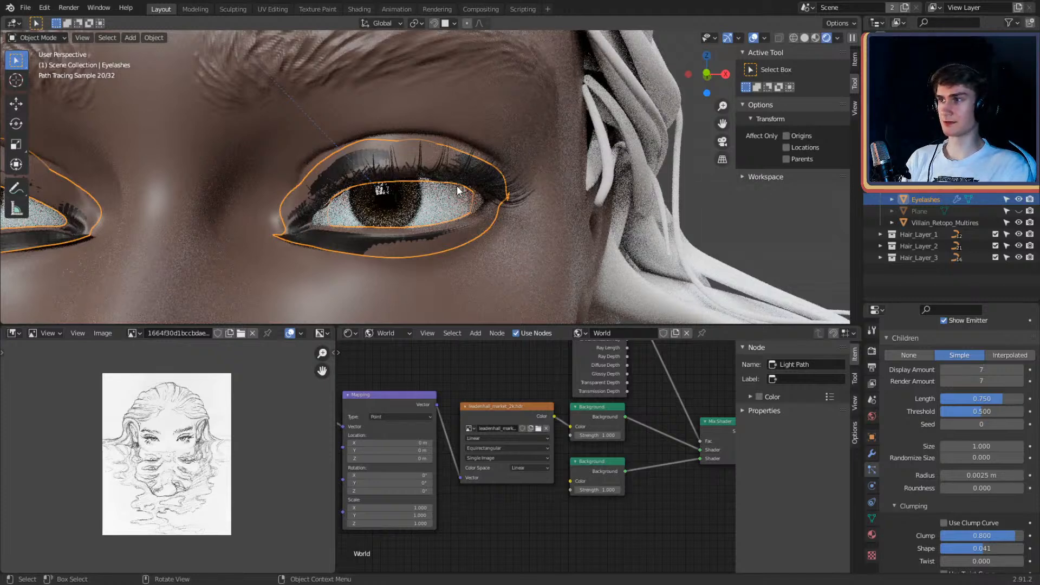
# Step: Return to solid shading and hide the Villain_Retopo_Multires head
pyautogui.press('z')
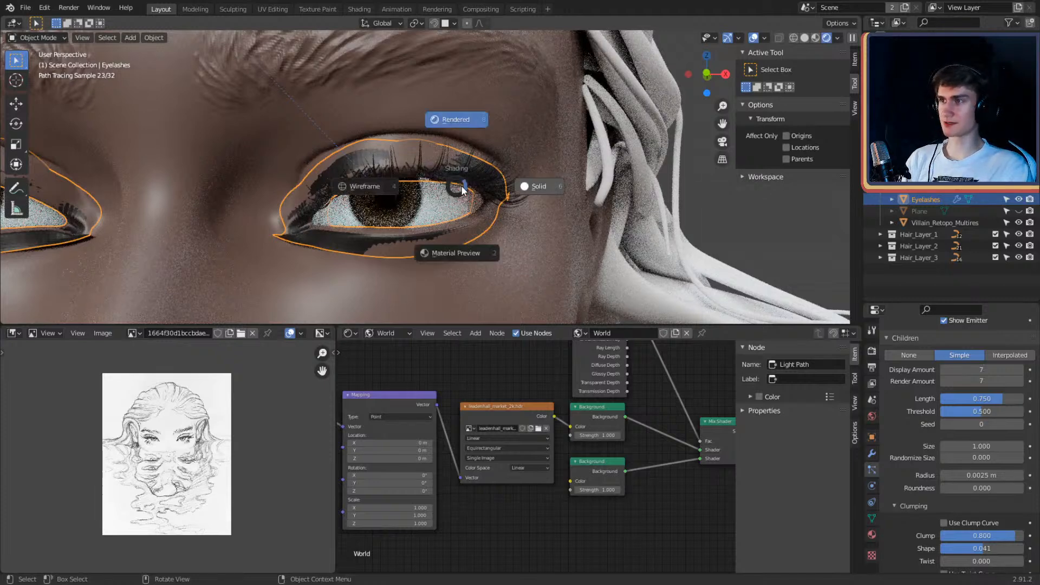
pyautogui.click(495, 203)
pyautogui.scroll(5, 496, 203)
pyautogui.moveTo(495, 203); pyautogui.dragTo(430, 182, button='middle')
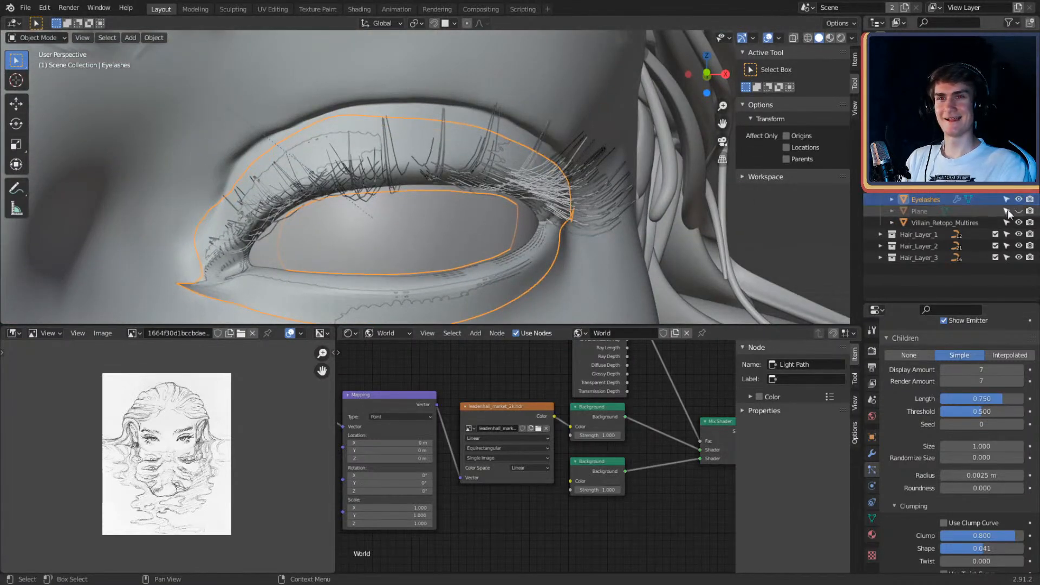
pyautogui.click(1019, 222)
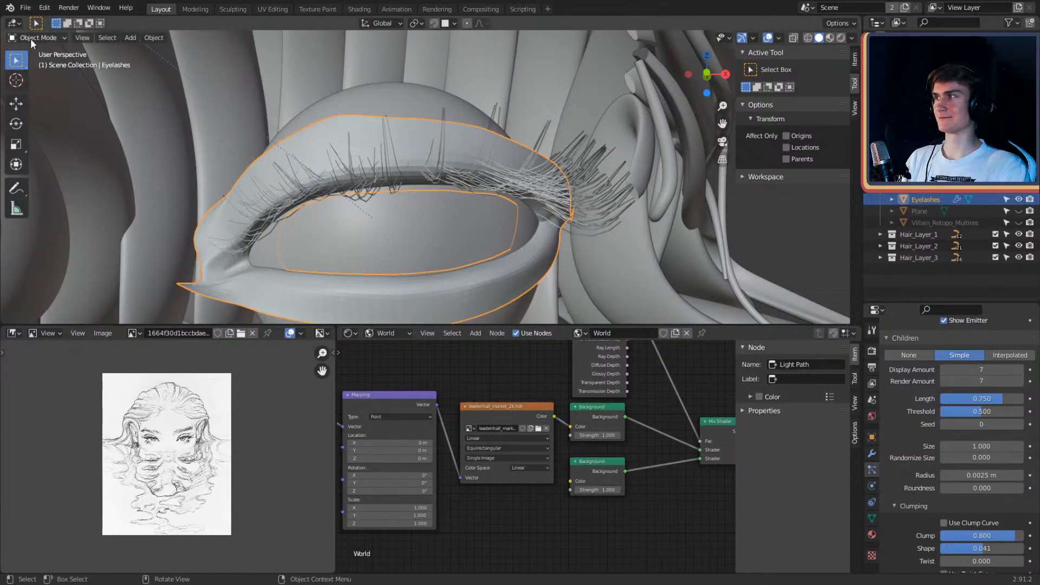
# Step: Enter Particle Edit on the Eyelashes object and add three strands along the middle of the upper eyelid
pyautogui.click(31, 39)
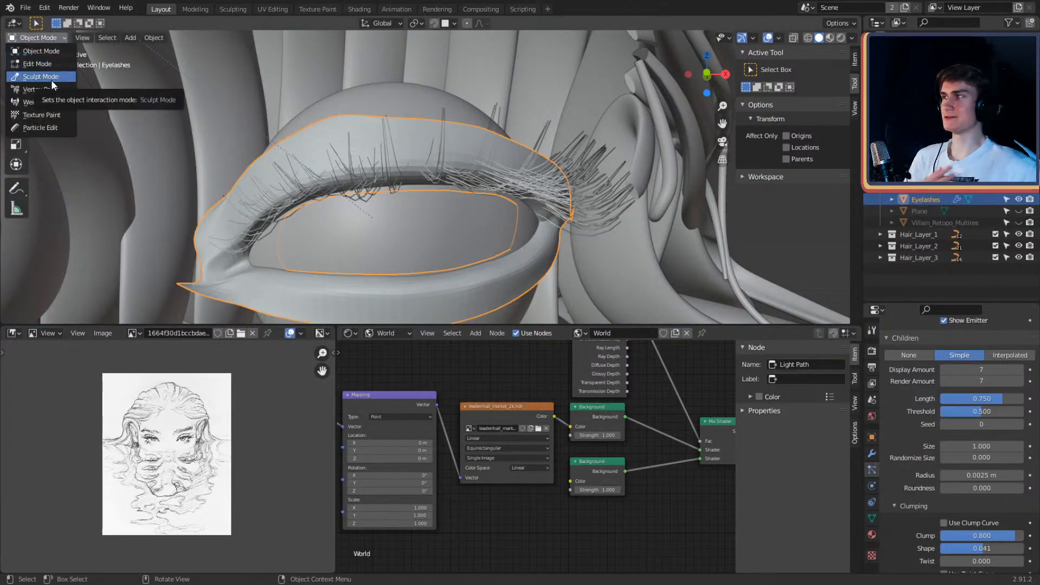
pyautogui.click(49, 133)
pyautogui.scroll(2, 310, 157)
pyautogui.moveTo(341, 156); pyautogui.dragTo(450, 167, button='middle')
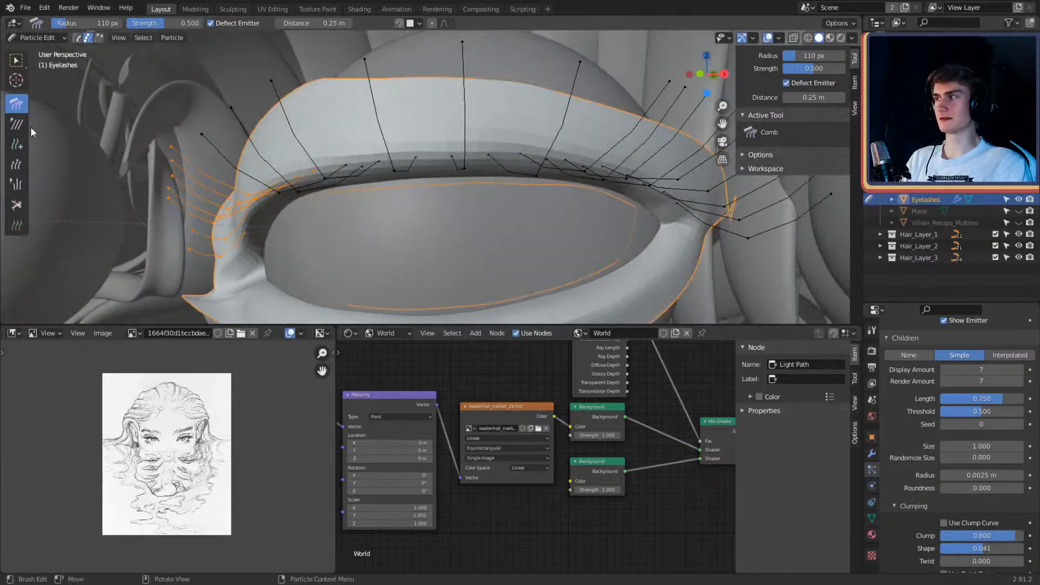
pyautogui.click(17, 144)
pyautogui.moveTo(355, 148); pyautogui.dragTo(580, 210, button='middle')
# Step: Clear the selection, circle-select the tips of the three new strands and extend the selection to the linked strands
pyautogui.press('a')
pyautogui.hotkey('alt', 'a')
pyautogui.press('c')
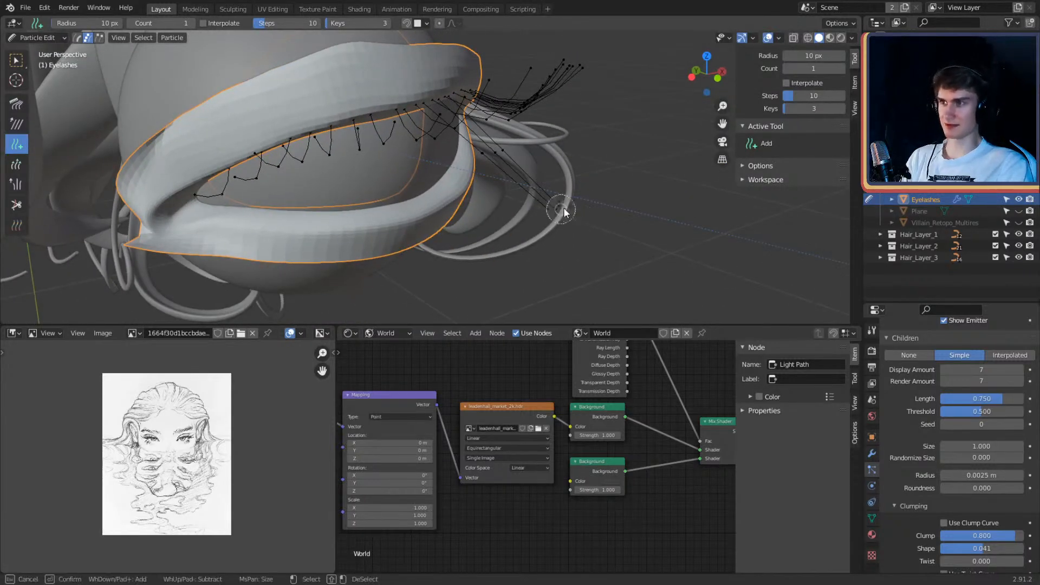
pyautogui.press('Escape')
pyautogui.hotkey('ctrl', 'l')
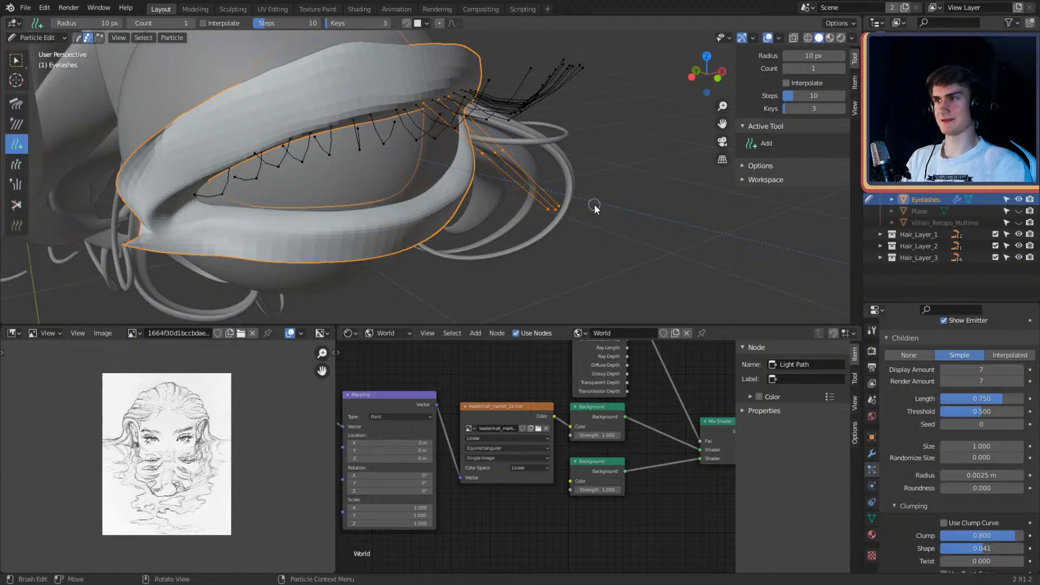
# Step: Comb the three selected strands upward and spread them sideways between the neighbouring middle lashes
pyautogui.click(16, 103)
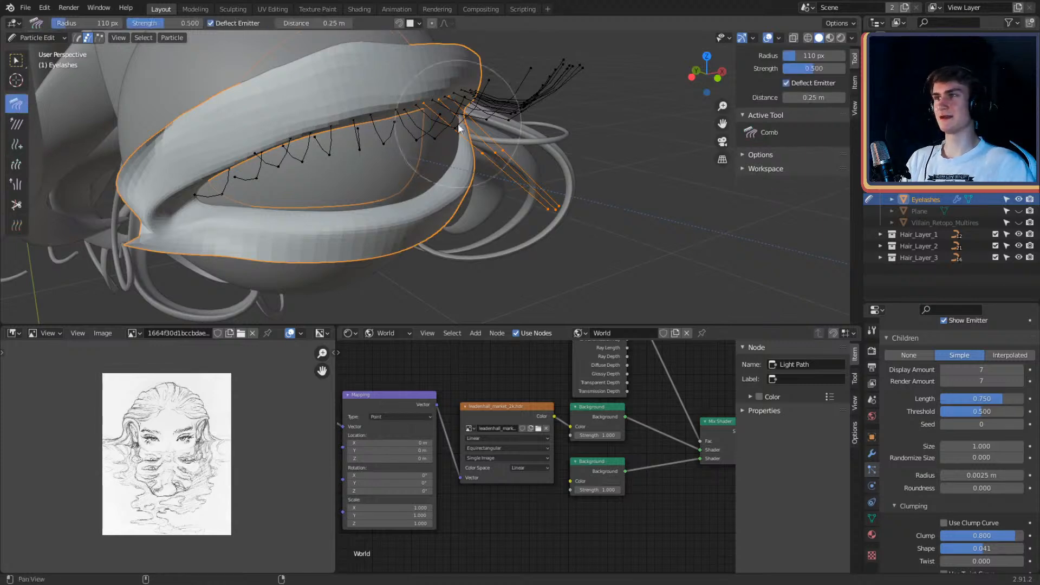
pyautogui.moveTo(457, 123); pyautogui.dragTo(509, 119, button='middle')
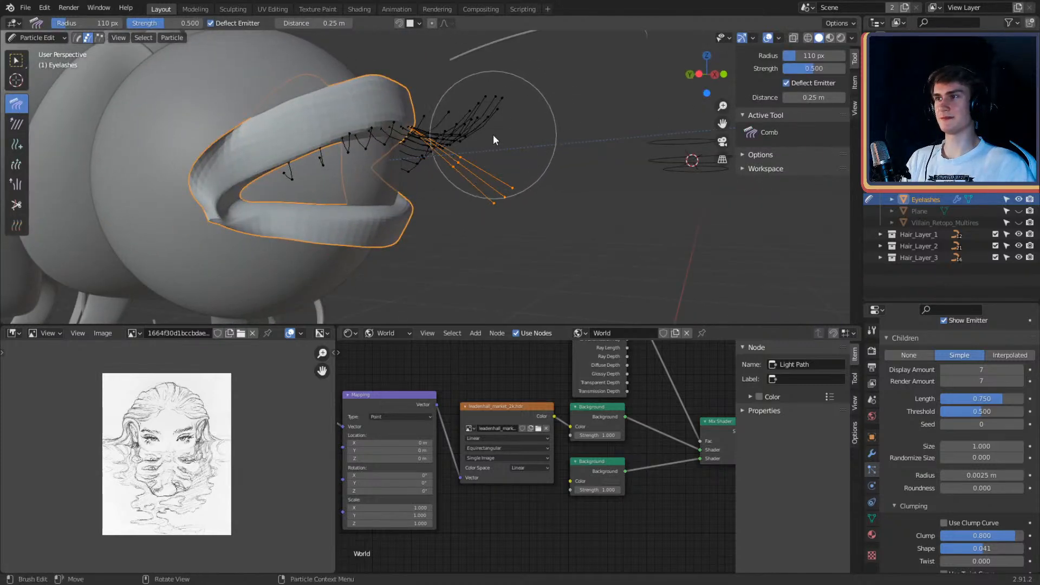
pyautogui.moveTo(474, 216)
pyautogui.mouseDown()
pyautogui.moveTo(537, 184)
pyautogui.moveTo(561, 93)
pyautogui.mouseUp()
pyautogui.moveTo(561, 93)
pyautogui.mouseDown(button='middle')
pyautogui.moveTo(566, 138)
pyautogui.moveTo(479, 175)
pyautogui.moveTo(417, 157)
pyautogui.moveTo(416, 132)
pyautogui.mouseUp(button='middle')
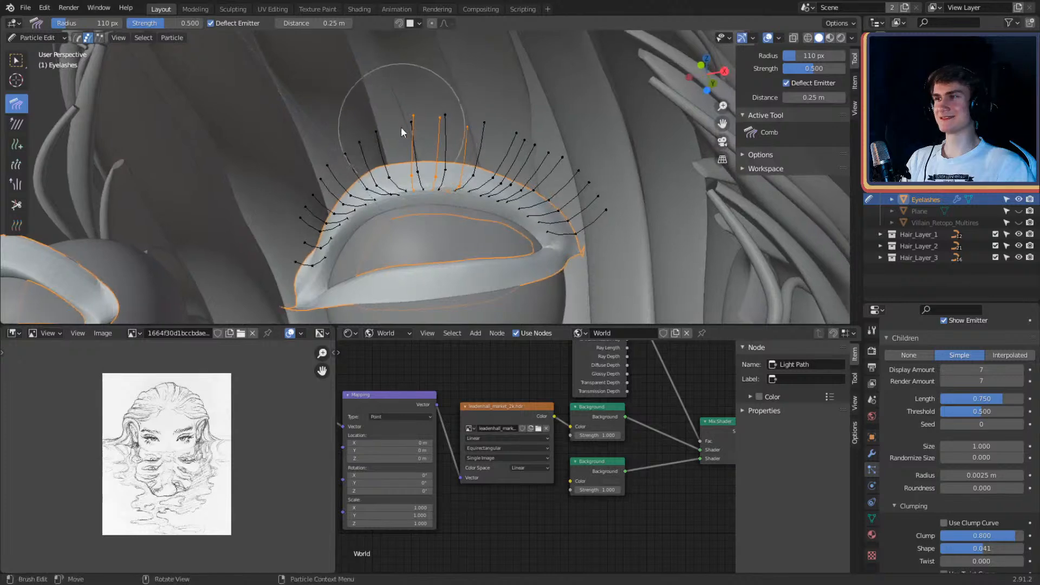
pyautogui.moveTo(401, 127); pyautogui.dragTo(376, 124)
pyautogui.moveTo(417, 159)
pyautogui.mouseDown()
pyautogui.moveTo(466, 115)
pyautogui.moveTo(484, 136)
pyautogui.mouseUp()
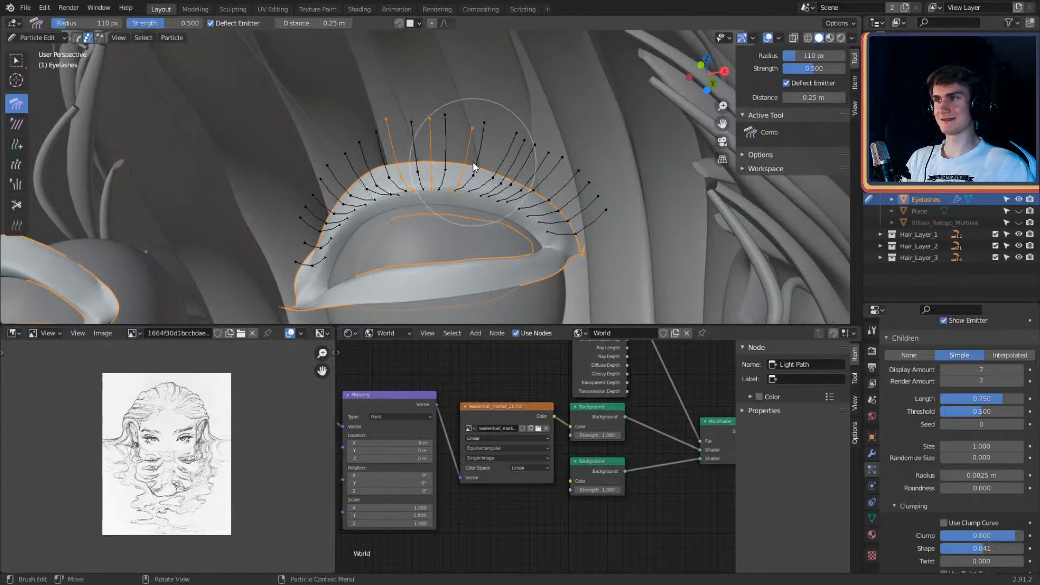
# Step: Comb the selected strands in side view into an upward curl that follows the surrounding lashes
pyautogui.moveTo(484, 136)
pyautogui.mouseDown(button='middle')
pyautogui.moveTo(575, 183)
pyautogui.moveTo(578, 197)
pyautogui.mouseUp(button='middle')
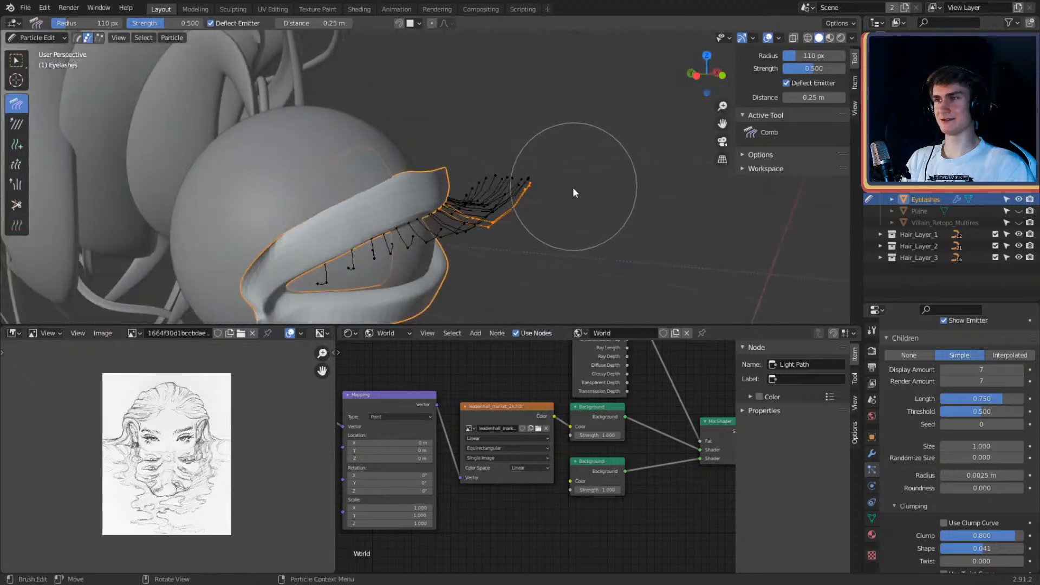
pyautogui.moveTo(573, 186); pyautogui.dragTo(517, 232)
pyautogui.moveTo(518, 232)
pyautogui.mouseDown(button='middle')
pyautogui.moveTo(609, 152)
pyautogui.moveTo(476, 145)
pyautogui.moveTo(531, 150)
pyautogui.moveTo(550, 165)
pyautogui.moveTo(545, 180)
pyautogui.moveTo(544, 144)
pyautogui.moveTo(528, 200)
pyautogui.moveTo(568, 191)
pyautogui.moveTo(595, 161)
pyautogui.mouseUp(button='middle')
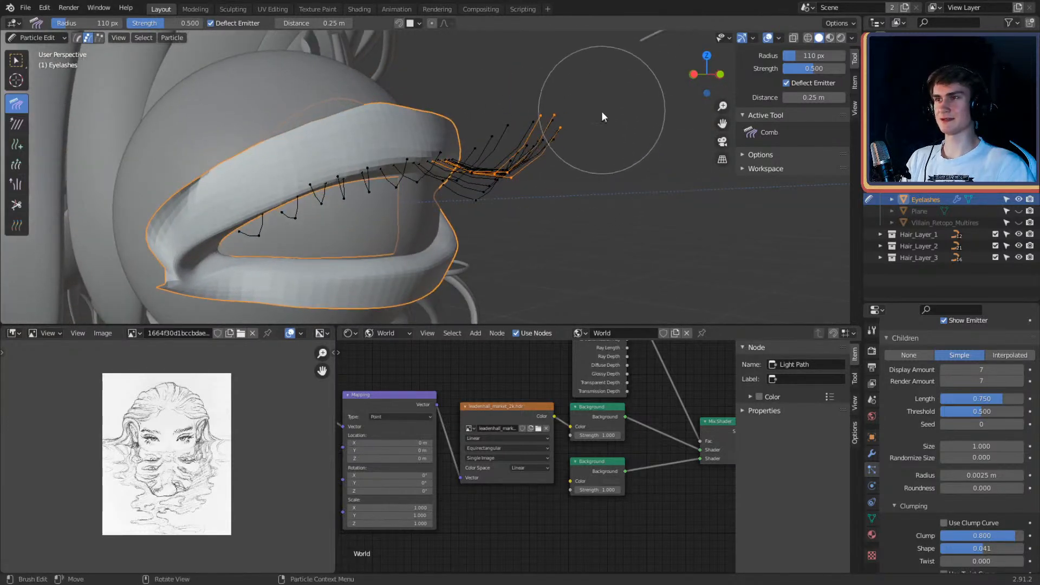
pyautogui.moveTo(592, 104)
pyautogui.mouseDown(button='middle')
pyautogui.moveTo(548, 126)
pyautogui.moveTo(494, 130)
pyautogui.moveTo(613, 145)
pyautogui.moveTo(574, 132)
pyautogui.moveTo(605, 135)
pyautogui.moveTo(453, 164)
pyautogui.moveTo(459, 174)
pyautogui.moveTo(539, 167)
pyautogui.moveTo(496, 183)
pyautogui.mouseUp(button='middle')
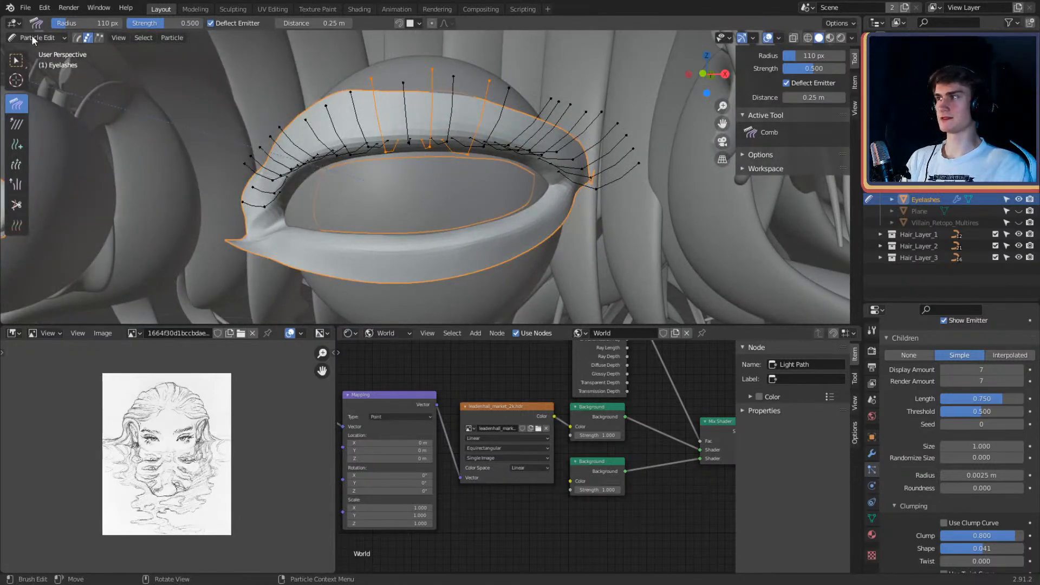
# Step: Switch the Eyelashes object back to Object Mode and display the eye in rendered shading
pyautogui.click(32, 37)
pyautogui.click(30, 49)
pyautogui.press('z')
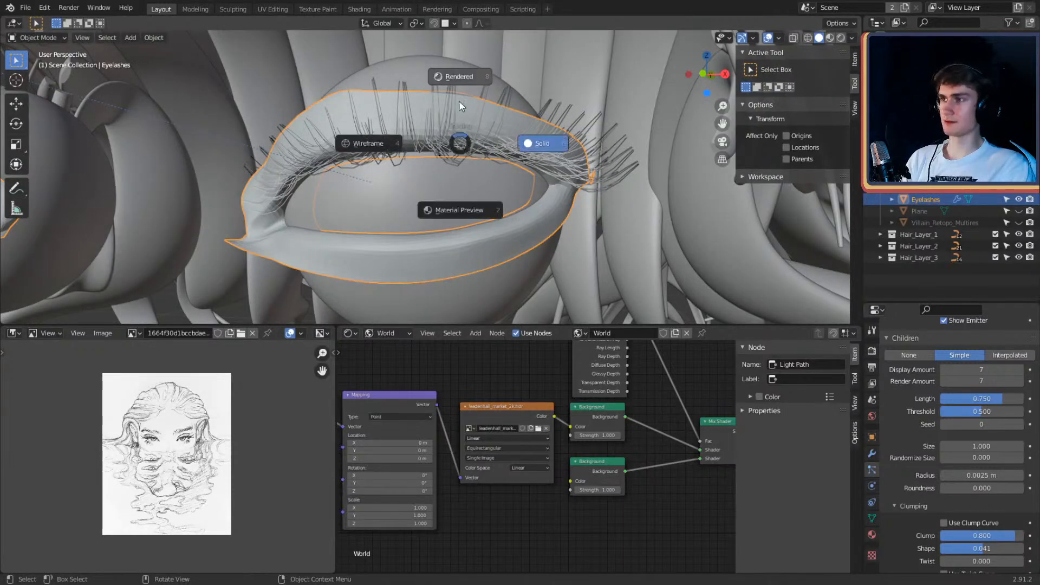
pyautogui.click(459, 100)
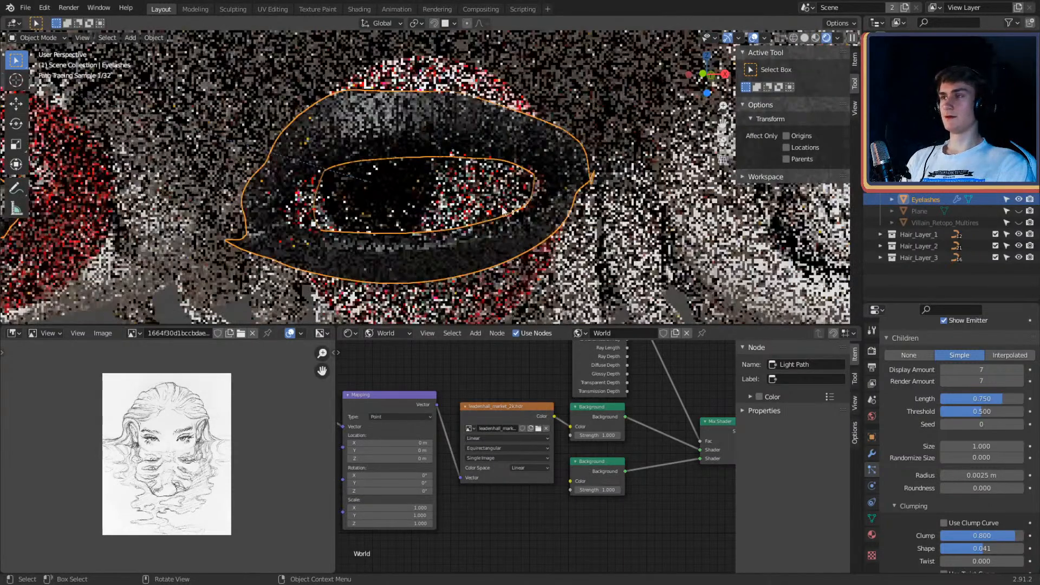
# Step: Inspect the rendered lashes, return the viewport to solid shading and put the Eyelashes object in Particle Edit mode
pyautogui.moveTo(499, 197); pyautogui.dragTo(539, 195, button='middle')
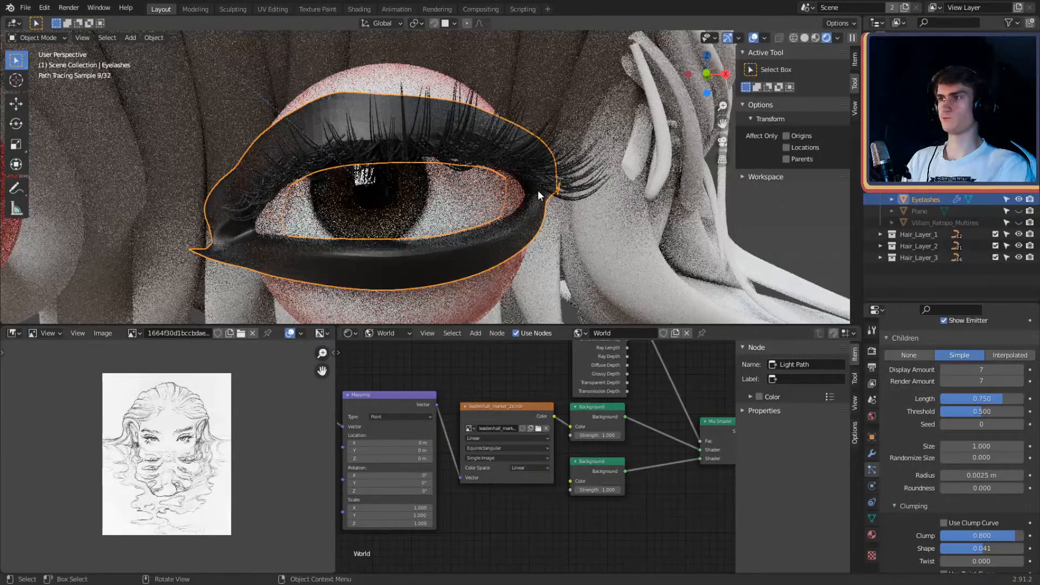
pyautogui.moveTo(538, 190)
pyautogui.mouseDown(button='middle')
pyautogui.moveTo(505, 177)
pyautogui.moveTo(545, 185)
pyautogui.mouseUp(button='middle')
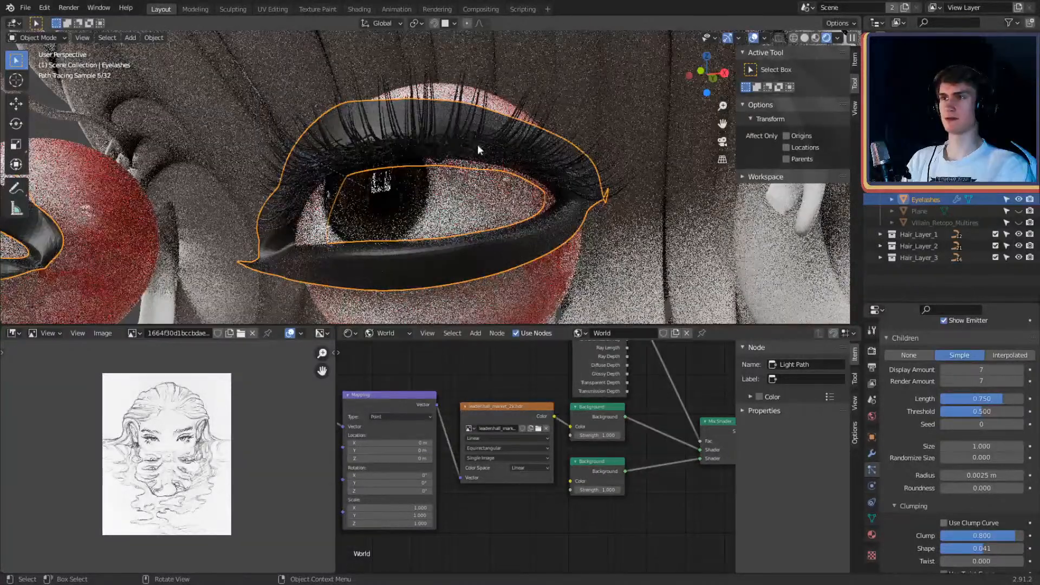
pyautogui.press('z')
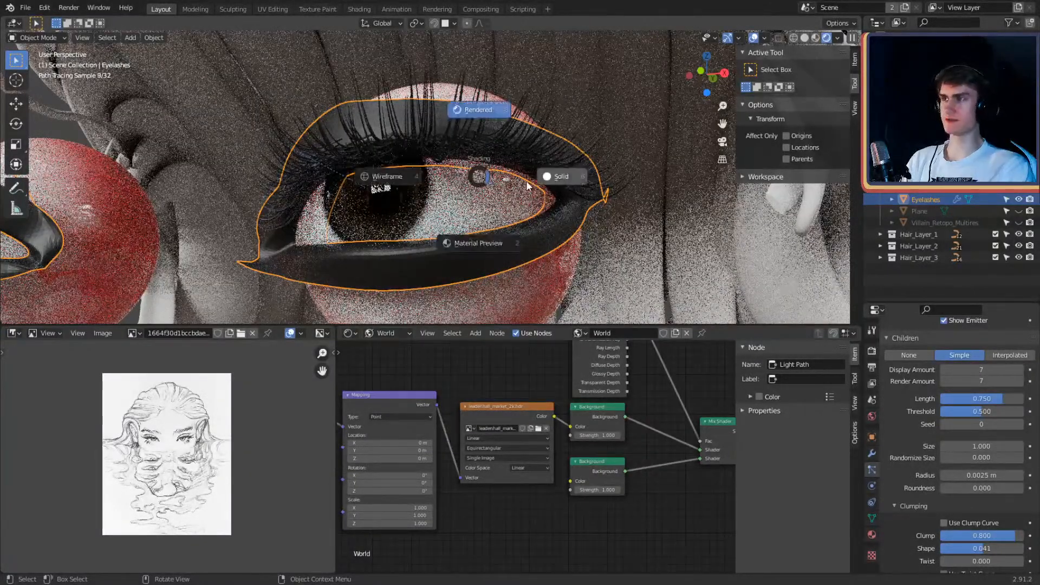
pyautogui.click(557, 181)
pyautogui.moveTo(518, 187); pyautogui.dragTo(501, 202, button='middle')
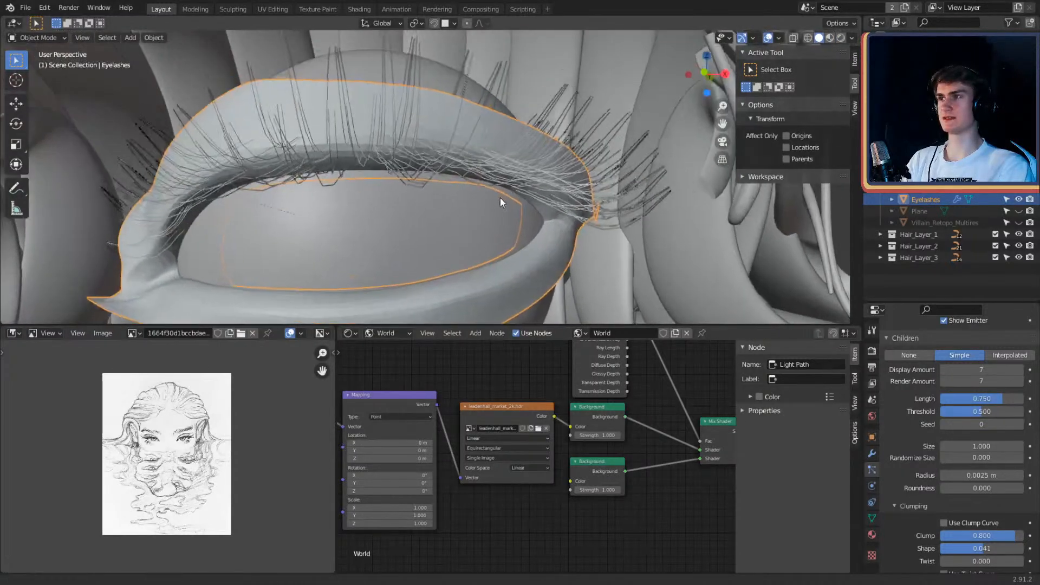
pyautogui.click(33, 38)
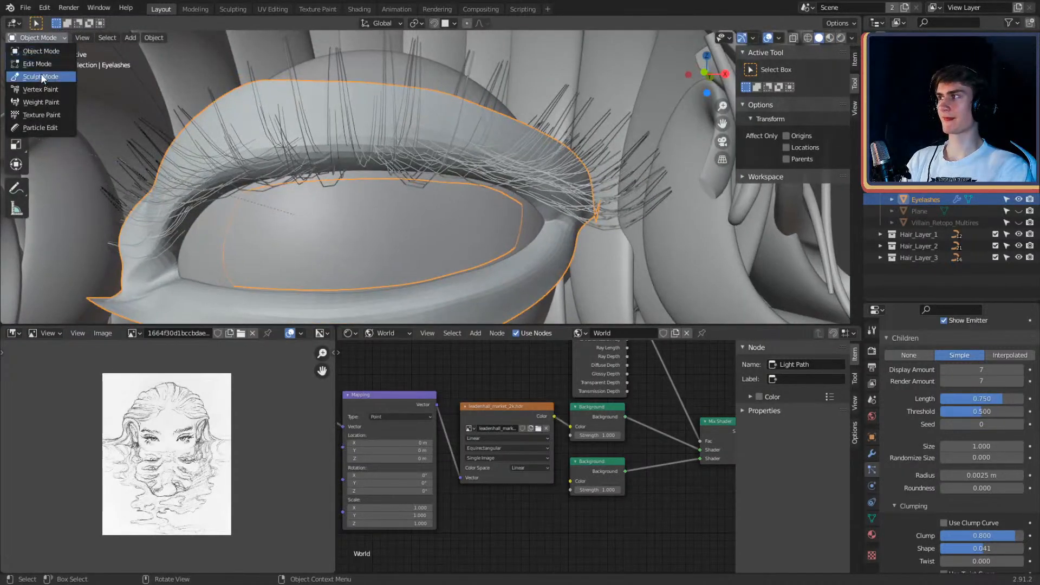
pyautogui.click(34, 128)
# Step: Add several single strands with the Add brush in the gaps between the upper lashes near the outer eye corner
pyautogui.scroll(6, 433, 162)
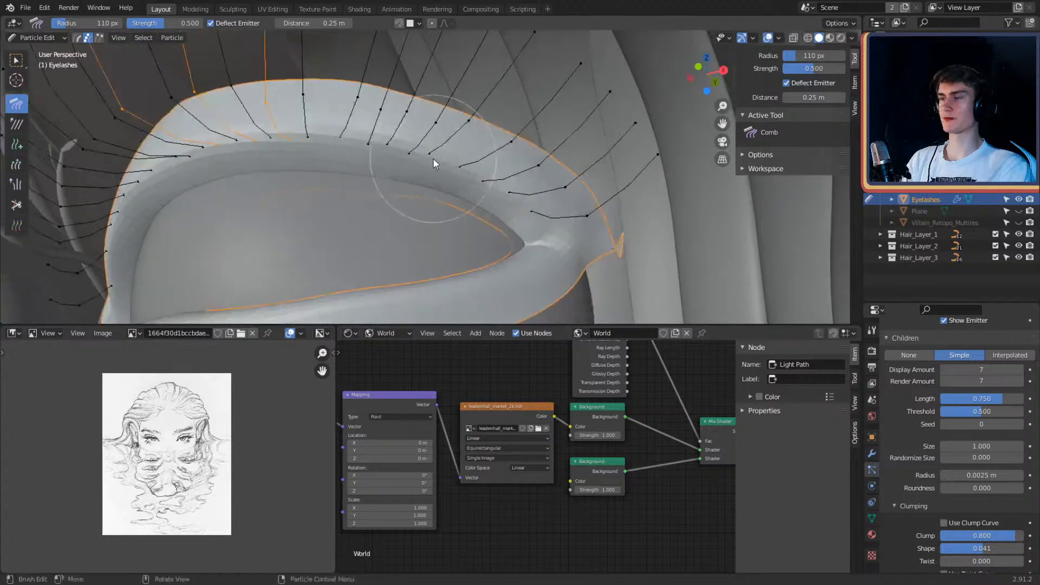
pyautogui.scroll(6, 151, 460)
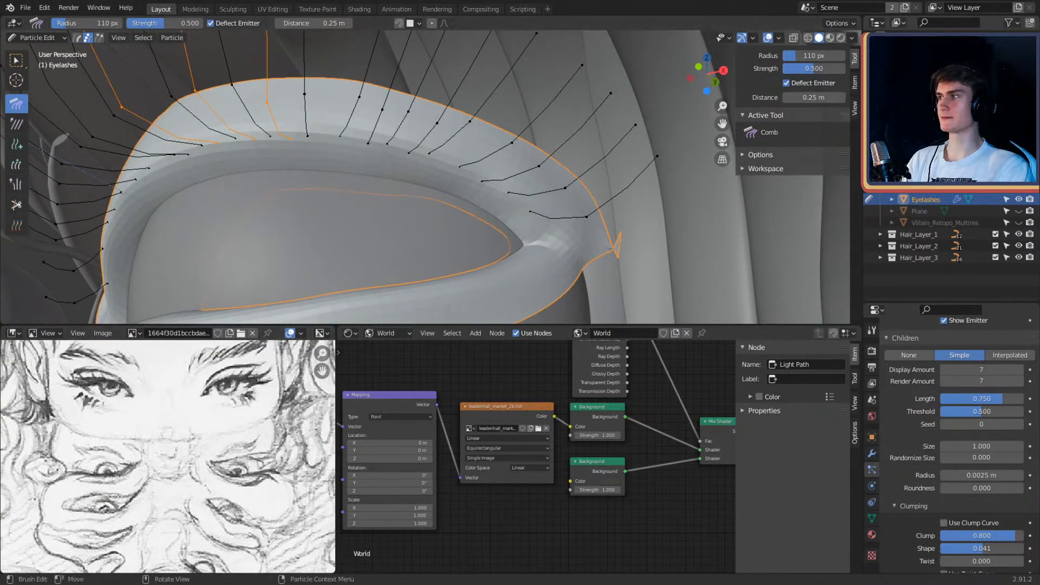
pyautogui.click(16, 144)
pyautogui.moveTo(538, 157); pyautogui.dragTo(460, 154, button='middle')
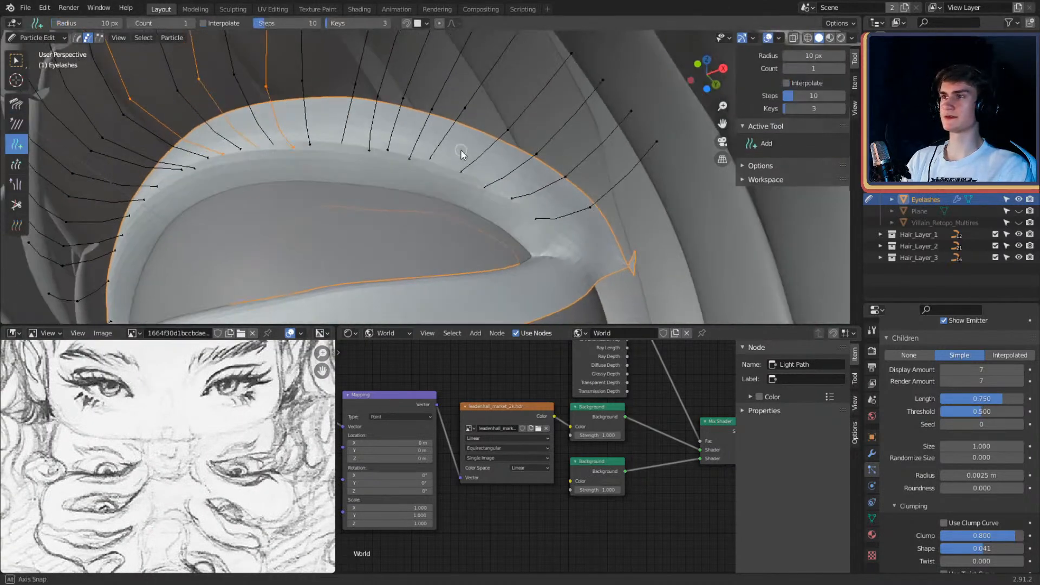
pyautogui.click(476, 176)
pyautogui.click(504, 187)
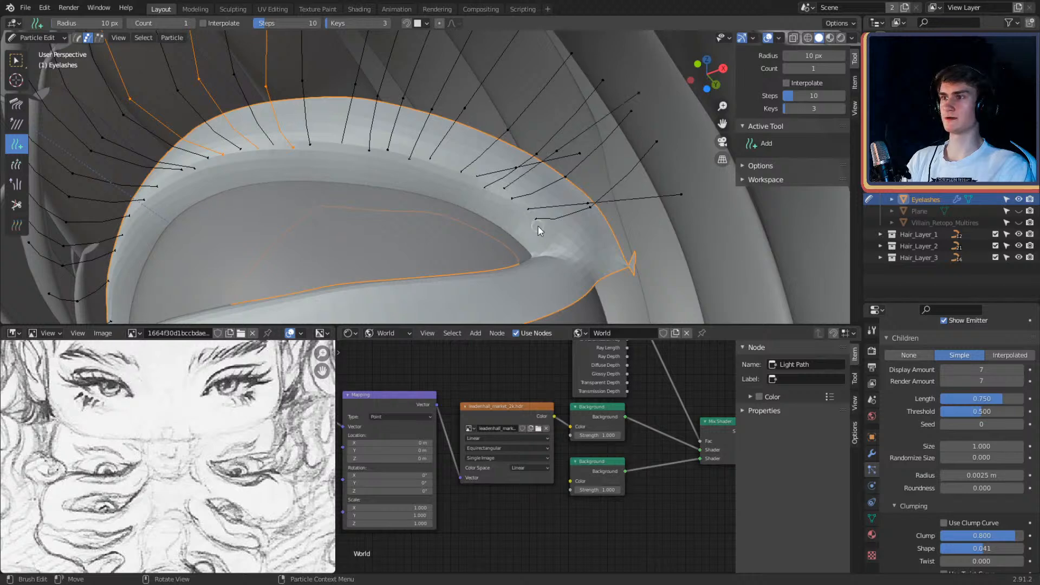
# Step: Circle-select the newly added strands along their full length and comb them in side view into an upward curl
pyautogui.moveTo(538, 226)
pyautogui.mouseDown(button='middle')
pyautogui.moveTo(531, 149)
pyautogui.moveTo(409, 142)
pyautogui.moveTo(458, 138)
pyautogui.moveTo(473, 154)
pyautogui.moveTo(459, 139)
pyautogui.moveTo(462, 178)
pyautogui.moveTo(526, 188)
pyautogui.moveTo(434, 197)
pyautogui.moveTo(464, 243)
pyautogui.moveTo(494, 135)
pyautogui.moveTo(525, 167)
pyautogui.mouseUp(button='middle')
pyautogui.press('f')
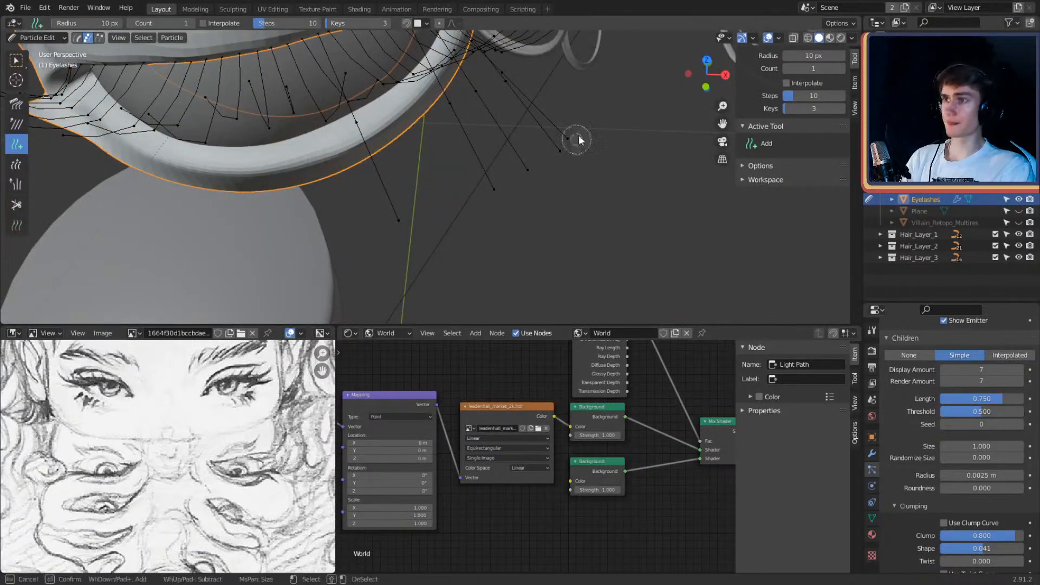
pyautogui.click(580, 173)
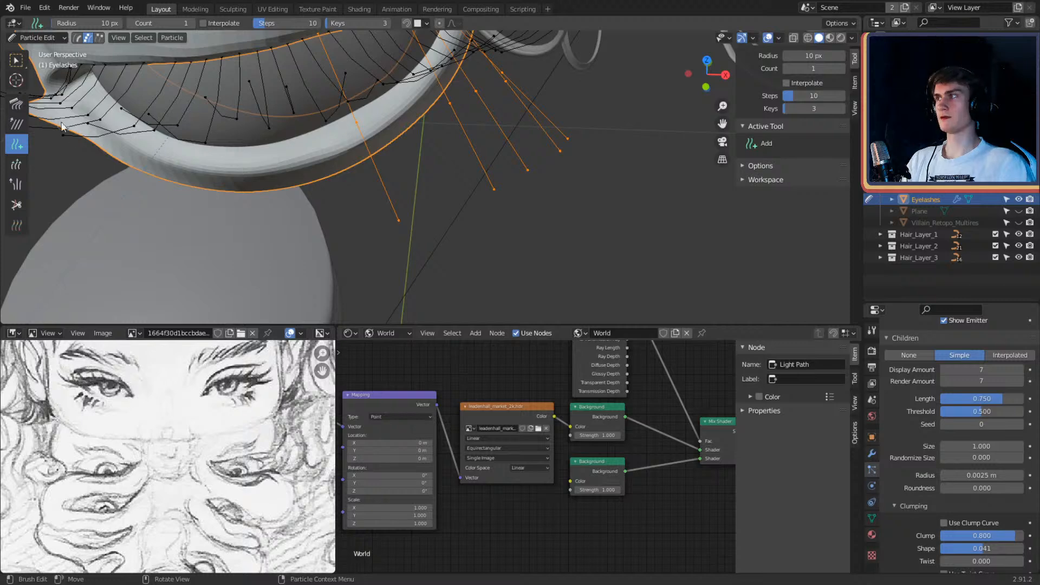
pyautogui.click(16, 104)
pyautogui.moveTo(379, 157)
pyautogui.mouseDown(button='middle')
pyautogui.moveTo(423, 174)
pyautogui.moveTo(505, 98)
pyautogui.moveTo(528, 145)
pyautogui.moveTo(544, 95)
pyautogui.moveTo(536, 112)
pyautogui.moveTo(558, 160)
pyautogui.mouseUp(button='middle')
pyautogui.moveTo(557, 160)
pyautogui.mouseDown()
pyautogui.moveTo(558, 126)
pyautogui.moveTo(546, 126)
pyautogui.mouseUp()
pyautogui.moveTo(475, 170)
pyautogui.mouseDown(button='middle')
pyautogui.moveTo(543, 163)
pyautogui.moveTo(546, 173)
pyautogui.mouseUp(button='middle')
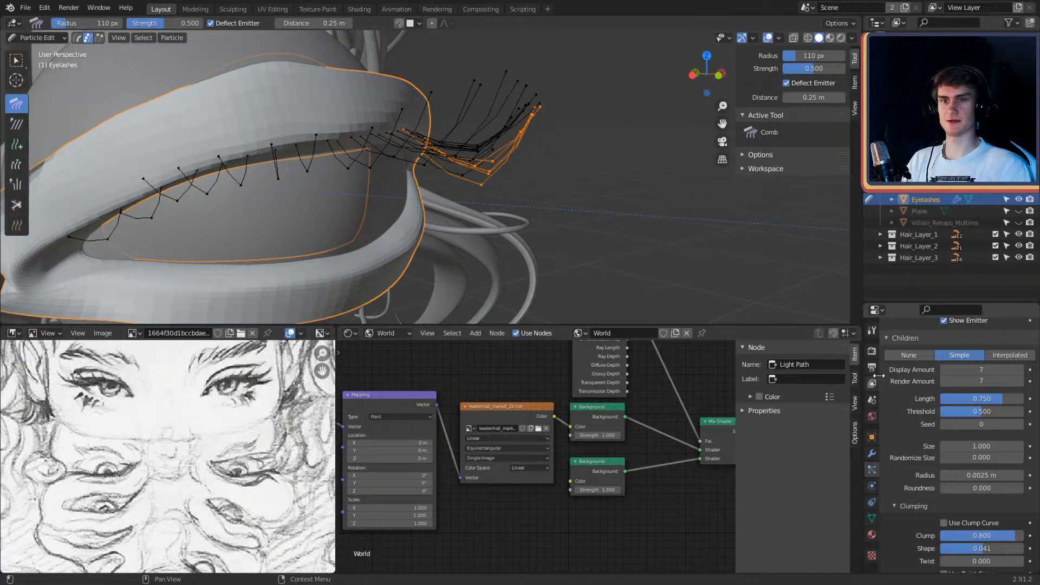
# Step: Comb the selected new strands from the front so they fan outward between the neighbouring outer lashes
pyautogui.scroll(15, 894, 412)
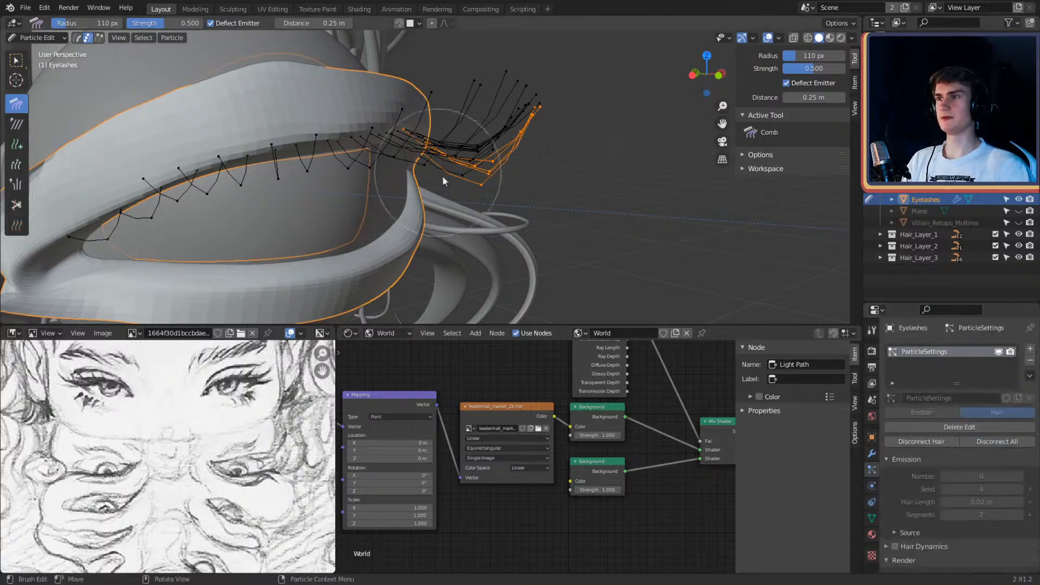
pyautogui.moveTo(442, 175); pyautogui.dragTo(522, 186, button='middle')
pyautogui.moveTo(538, 222)
pyautogui.mouseDown(button='middle')
pyautogui.moveTo(558, 139)
pyautogui.moveTo(551, 122)
pyautogui.moveTo(560, 172)
pyautogui.moveTo(551, 204)
pyautogui.moveTo(513, 149)
pyautogui.moveTo(518, 186)
pyautogui.moveTo(522, 140)
pyautogui.mouseUp(button='middle')
pyautogui.moveTo(522, 143); pyautogui.dragTo(529, 147)
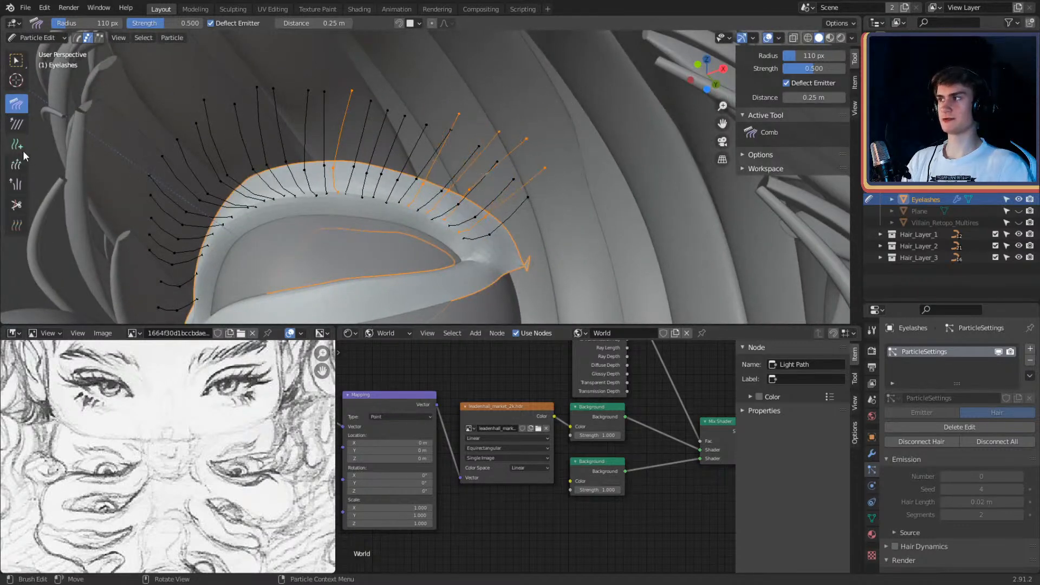
# Step: Shorten the selected strands with the Length brush in Shrink mode to match the surrounding lashes
pyautogui.click(16, 164)
pyautogui.moveTo(437, 136); pyautogui.dragTo(519, 119, button='middle')
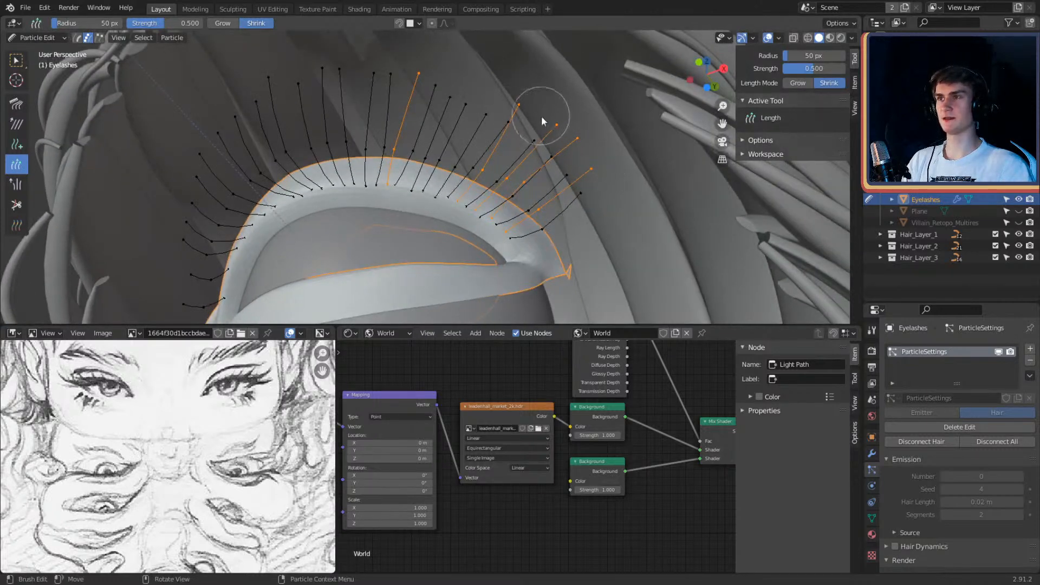
pyautogui.moveTo(568, 144); pyautogui.dragTo(589, 164, button='middle')
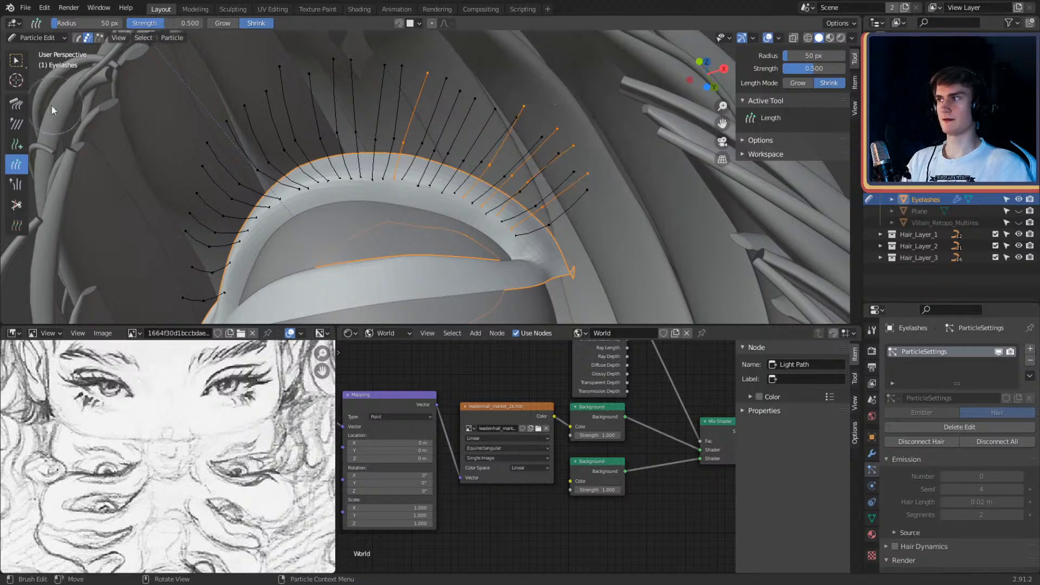
# Step: Switch to the Comb brush, select the tips of nine scattered lashes along the upper lid and extend the selection to the linked strands
pyautogui.click(15, 103)
pyautogui.moveTo(542, 205)
pyautogui.mouseDown(button='middle')
pyautogui.moveTo(619, 216)
pyautogui.moveTo(583, 211)
pyautogui.moveTo(577, 190)
pyautogui.moveTo(530, 157)
pyautogui.moveTo(486, 150)
pyautogui.moveTo(453, 111)
pyautogui.moveTo(466, 86)
pyautogui.moveTo(542, 116)
pyautogui.moveTo(525, 129)
pyautogui.moveTo(548, 166)
pyautogui.moveTo(590, 160)
pyautogui.moveTo(609, 131)
pyautogui.moveTo(534, 92)
pyautogui.moveTo(469, 103)
pyautogui.moveTo(482, 118)
pyautogui.mouseUp(button='middle')
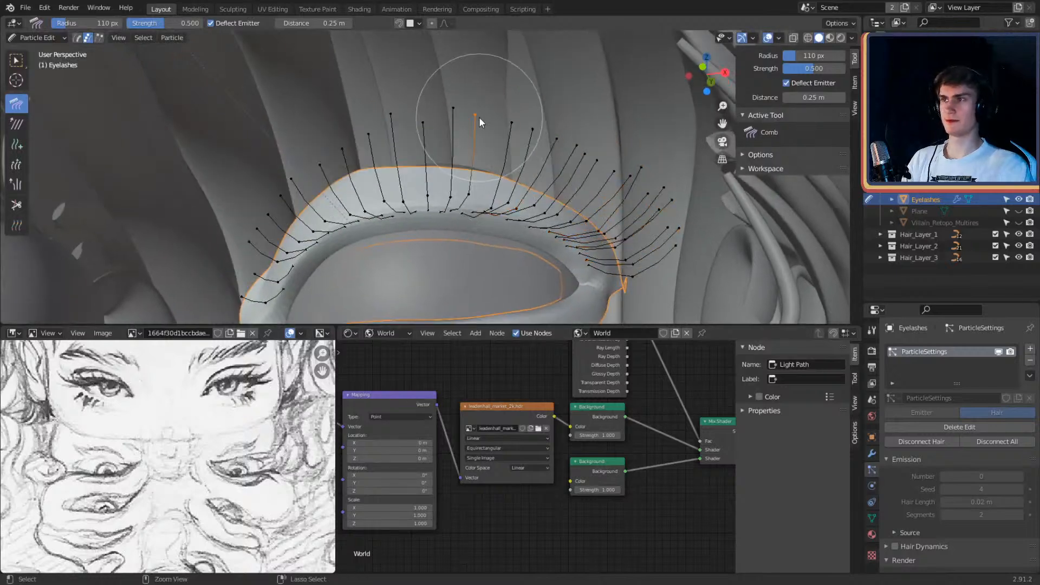
pyautogui.keyDown('shift'); pyautogui.click(430, 128); pyautogui.keyUp('shift')
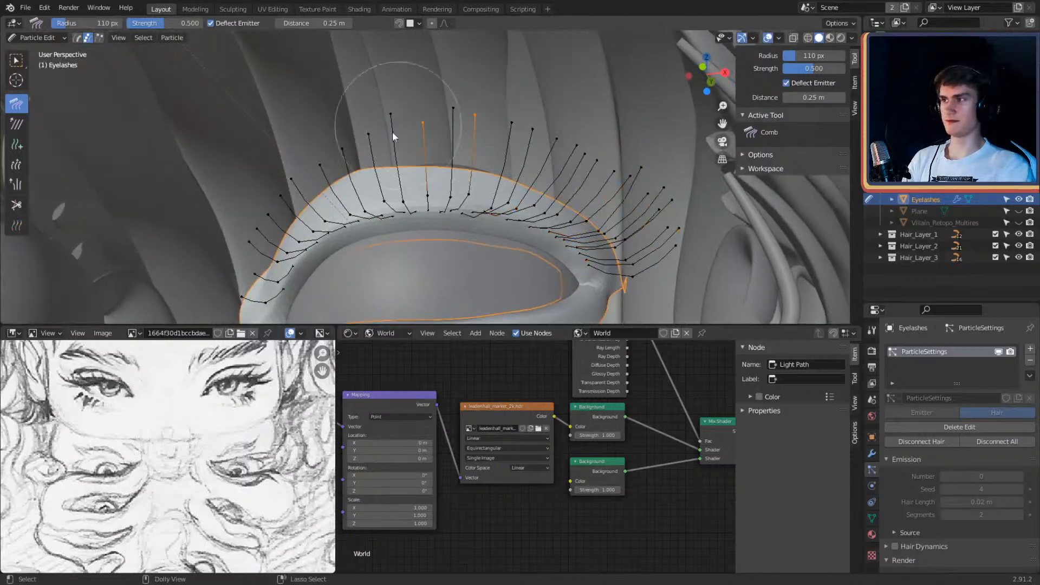
pyautogui.keyDown('shift'); pyautogui.click(321, 167); pyautogui.keyUp('shift')
pyautogui.keyDown('shift'); pyautogui.click(268, 214); pyautogui.keyUp('shift')
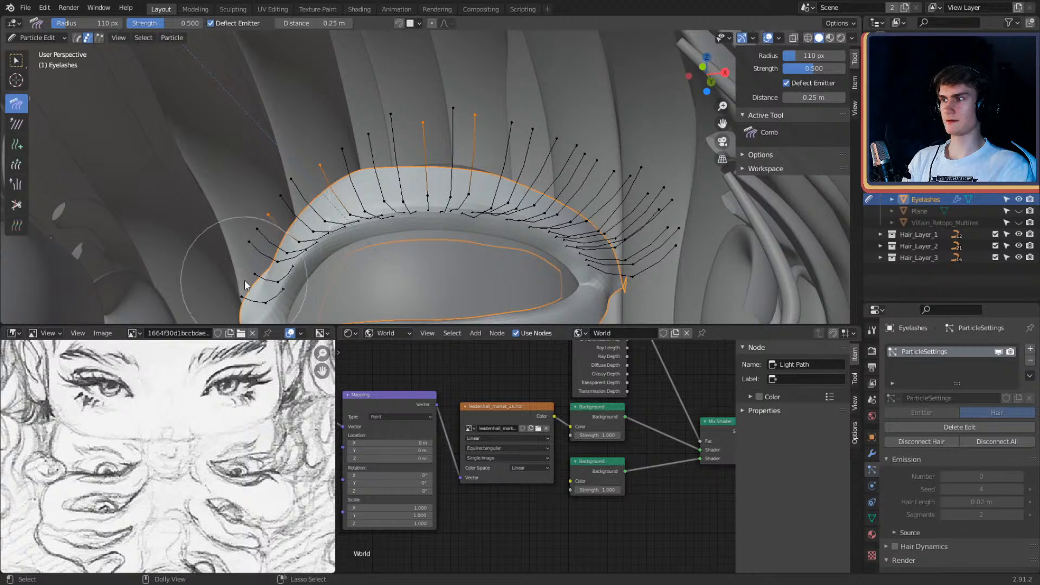
pyautogui.keyDown('shift'); pyautogui.click(255, 274); pyautogui.keyUp('shift')
pyautogui.keyDown('shift'); pyautogui.click(576, 145); pyautogui.keyUp('shift')
pyautogui.keyDown('shift'); pyautogui.click(616, 170); pyautogui.keyUp('shift')
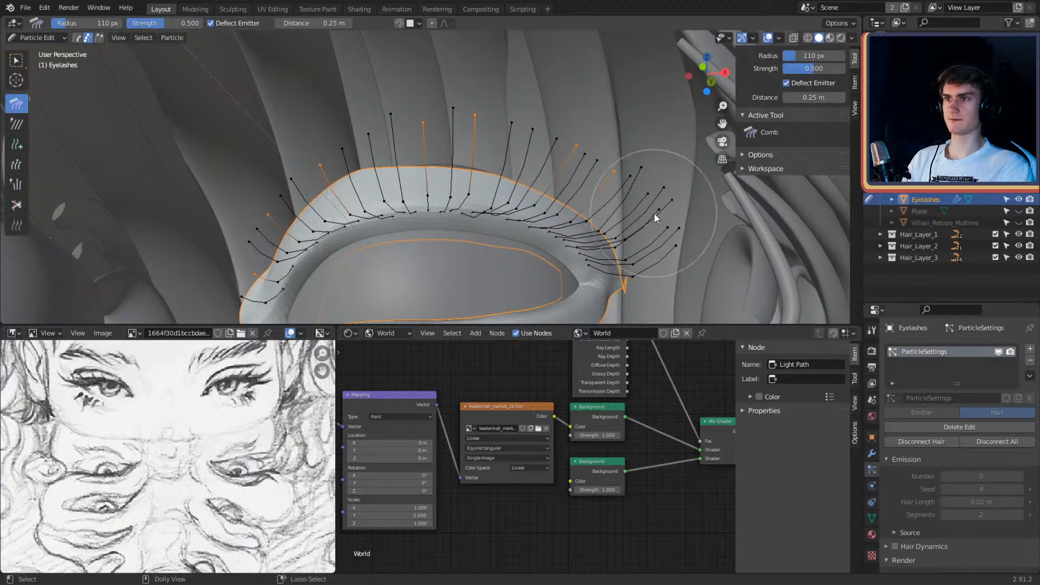
pyautogui.keyDown('shift'); pyautogui.click(659, 209); pyautogui.keyUp('shift')
pyautogui.keyDown('shift'); pyautogui.click(671, 196); pyautogui.keyUp('shift')
pyautogui.hotkey('ctrl', 'l')
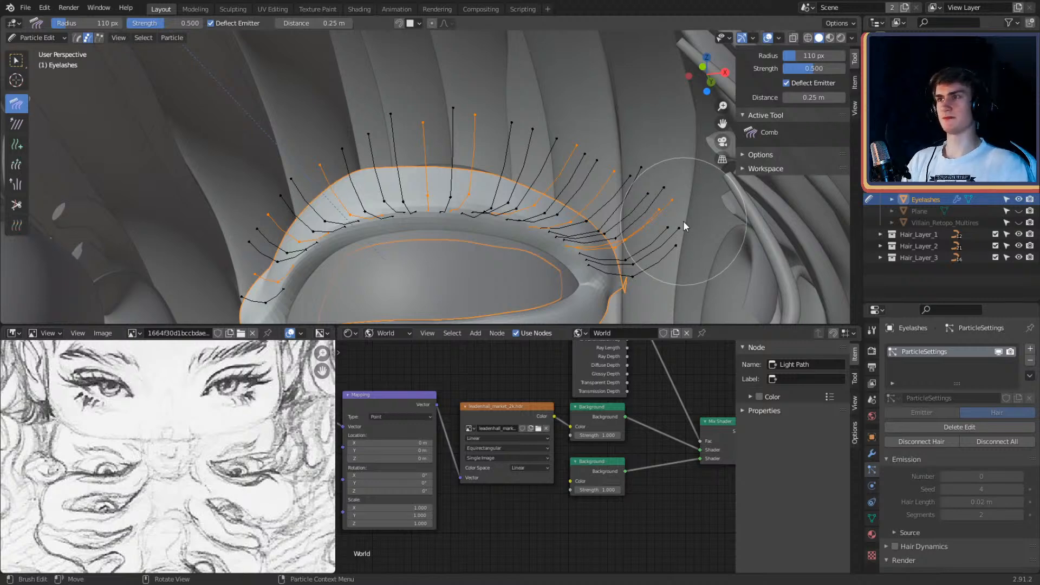
# Step: Comb the nine selected lashes slightly off their neighbours for an irregular look, reducing the brush radius to 74 px and 52 px
pyautogui.moveTo(683, 220)
pyautogui.mouseDown(button='middle')
pyautogui.moveTo(431, 88)
pyautogui.moveTo(447, 72)
pyautogui.mouseUp(button='middle')
pyautogui.press('f')
pyautogui.click(476, 73)
pyautogui.moveTo(447, 72)
pyautogui.mouseDown()
pyautogui.moveTo(441, 58)
pyautogui.moveTo(458, 71)
pyautogui.mouseUp()
pyautogui.keyDown('shift'); pyautogui.moveTo(447, 126); pyautogui.dragTo(477, 120, button='middle'); pyautogui.keyUp('shift')
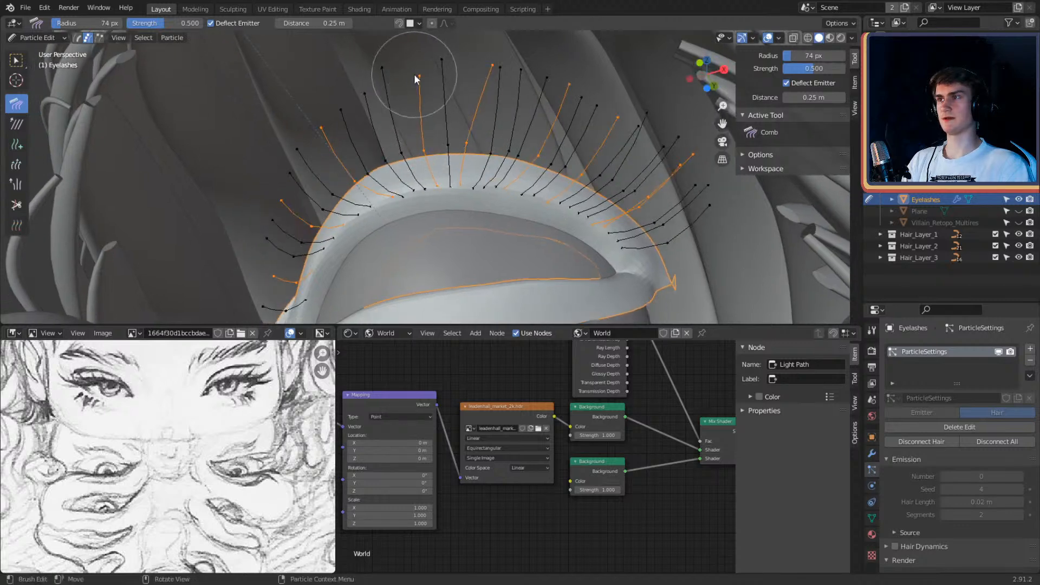
pyautogui.moveTo(433, 123)
pyautogui.mouseDown(button='middle')
pyautogui.moveTo(455, 81)
pyautogui.moveTo(485, 92)
pyautogui.moveTo(428, 101)
pyautogui.mouseUp(button='middle')
pyautogui.press('f')
pyautogui.click(418, 104)
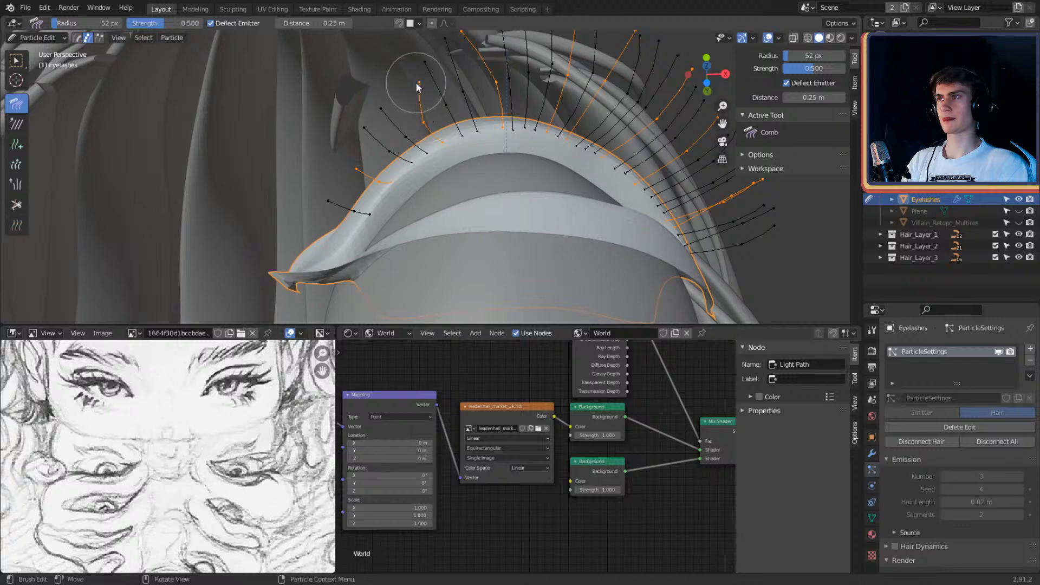
pyautogui.keyDown('shift'); pyautogui.moveTo(375, 173); pyautogui.dragTo(488, 100, button='middle'); pyautogui.keyUp('shift')
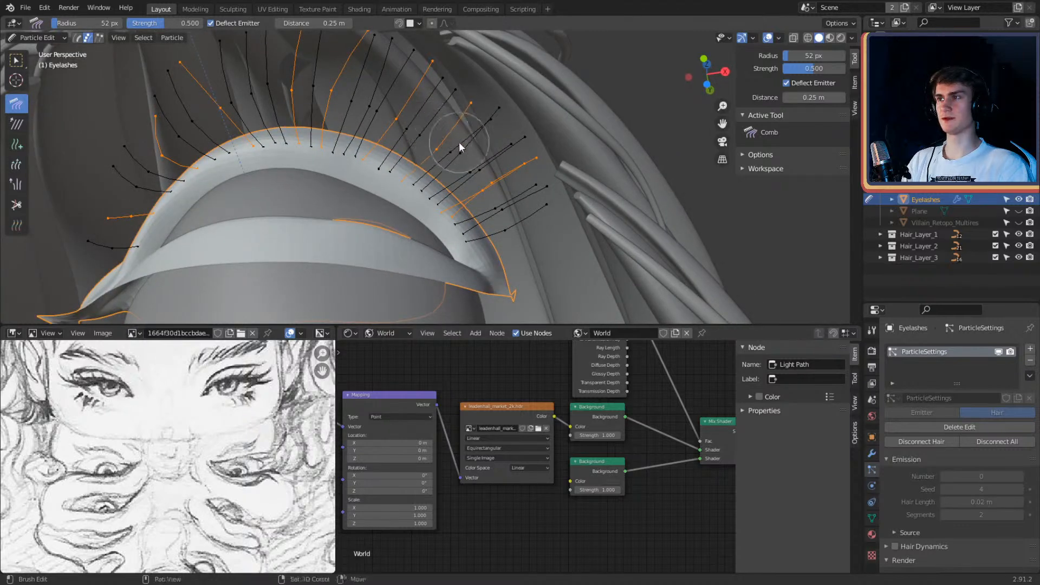
pyautogui.keyDown('shift'); pyautogui.moveTo(460, 141); pyautogui.dragTo(482, 177, button='middle'); pyautogui.keyUp('shift')
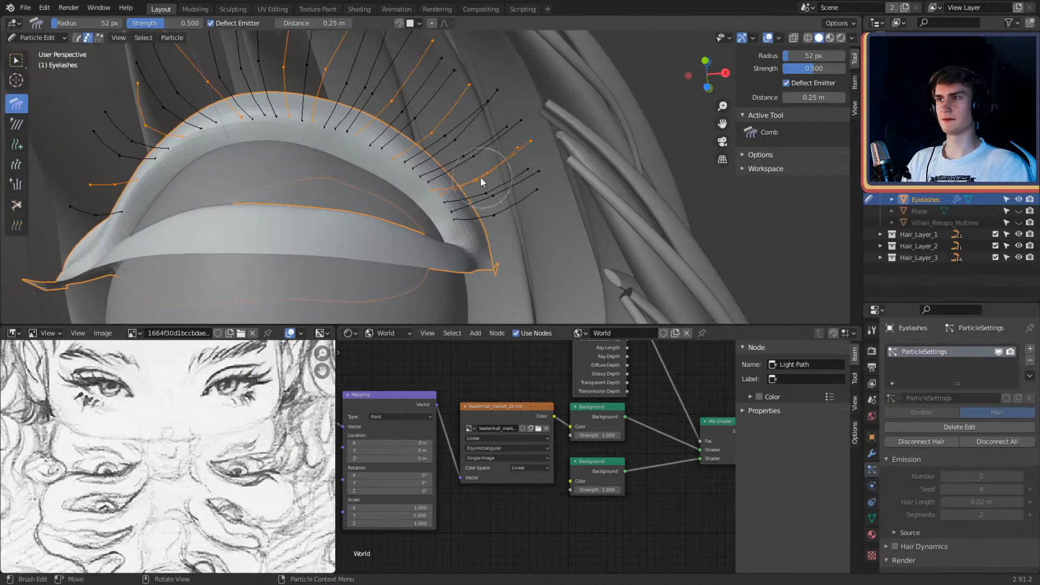
# Step: Return the Eyelashes object to Object Mode and display both eyes in rendered shading
pyautogui.scroll(-5, 536, 143)
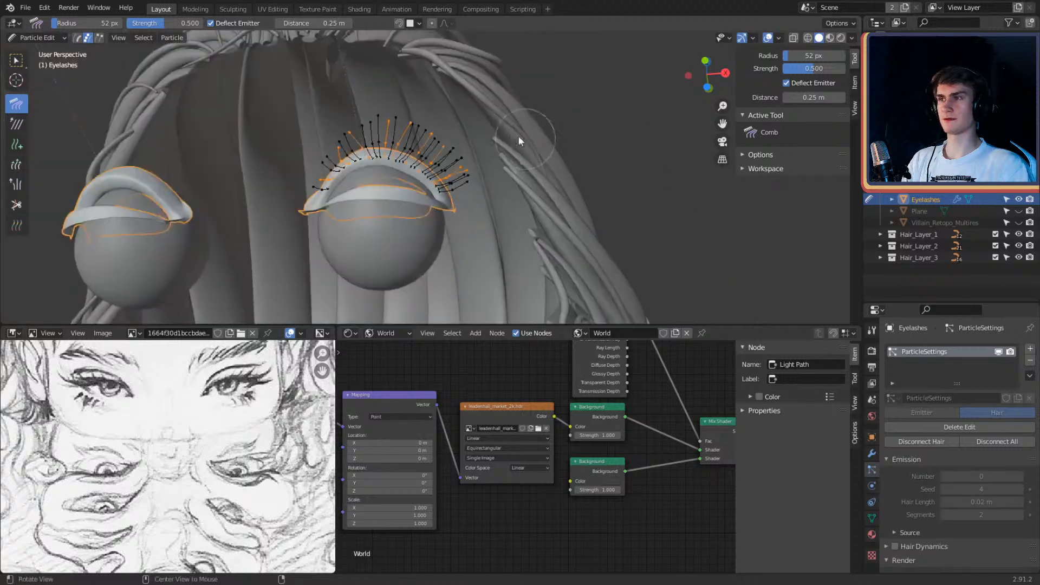
pyautogui.moveTo(517, 136); pyautogui.dragTo(511, 157, button='middle')
pyautogui.scroll(3, 509, 143)
pyautogui.press('z')
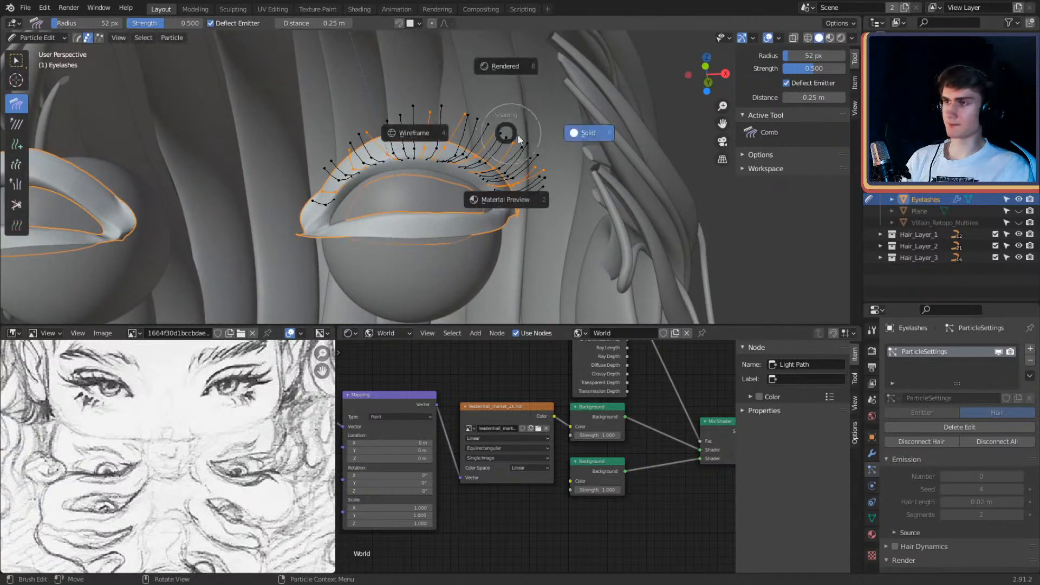
pyautogui.click(590, 139)
pyautogui.moveTo(589, 138); pyautogui.dragTo(535, 203, button='middle')
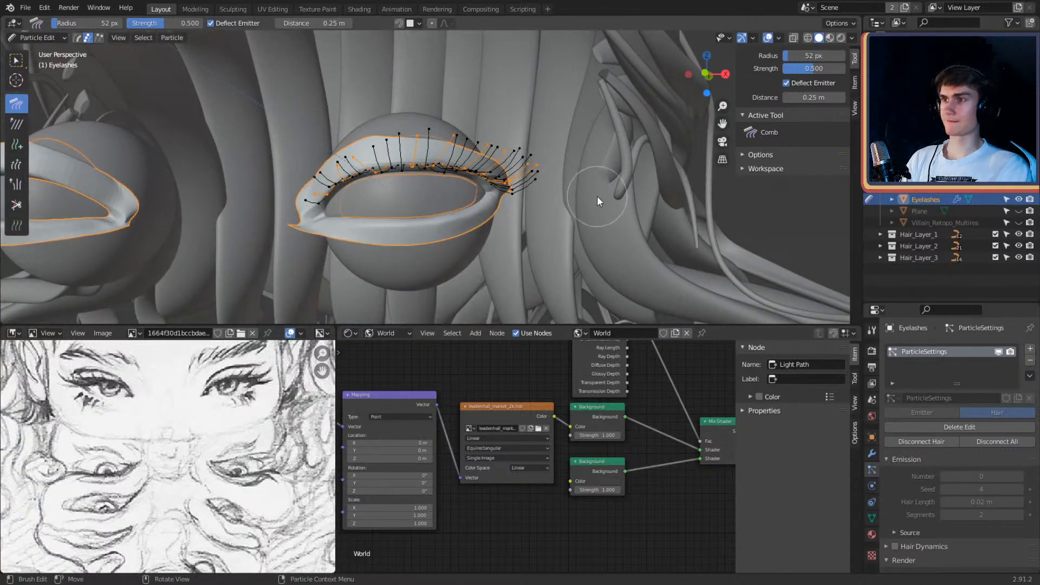
pyautogui.click(44, 39)
pyautogui.click(30, 50)
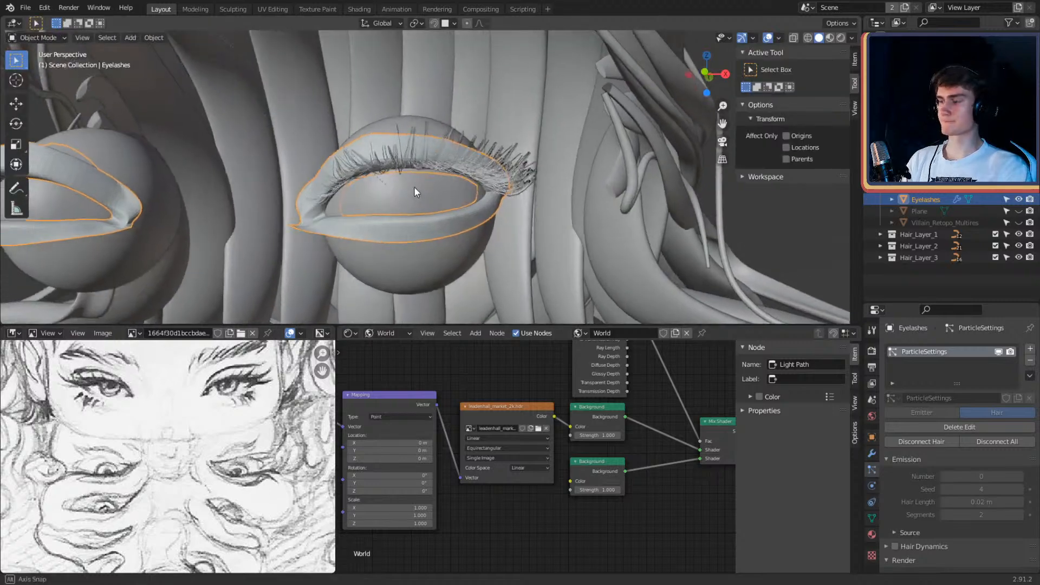
pyautogui.press('z')
pyautogui.click(503, 189)
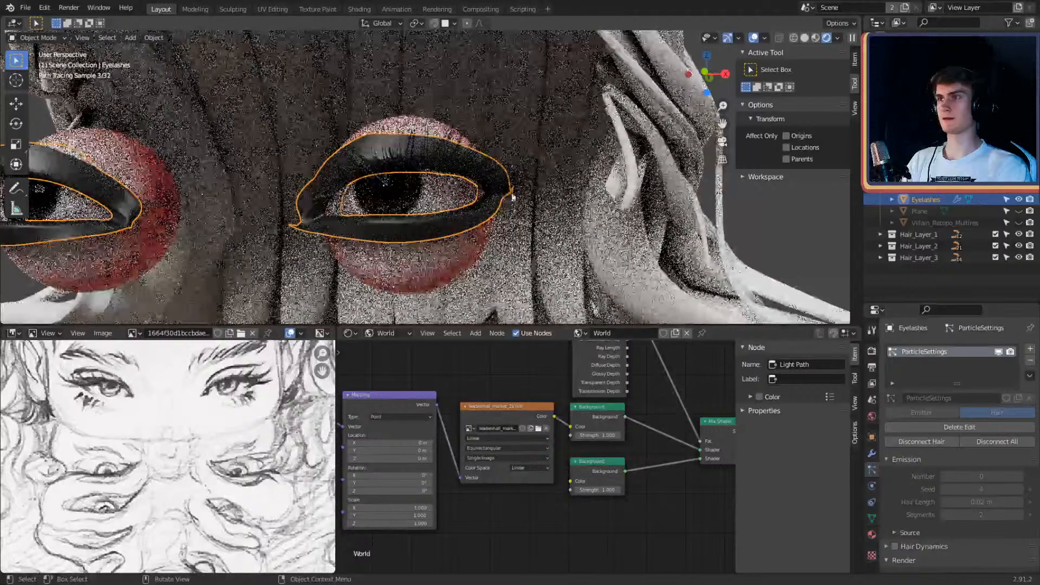
pyautogui.moveTo(532, 188); pyautogui.dragTo(541, 189, button='middle')
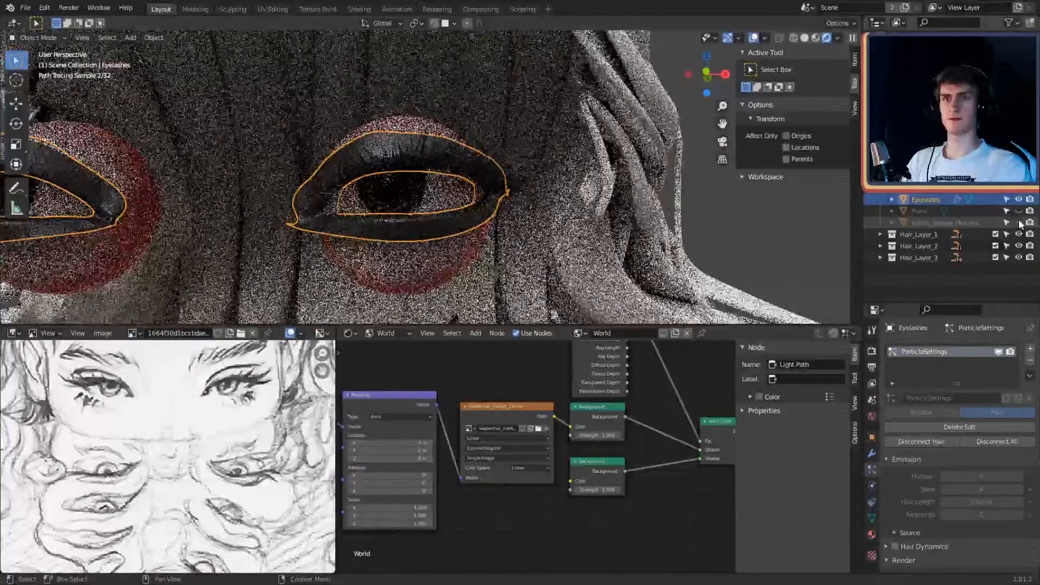
# Step: Unhide the Villain_Retopo_Multires head mesh, save the file and view the whole face
pyautogui.hotkey('ctrl', 'z')
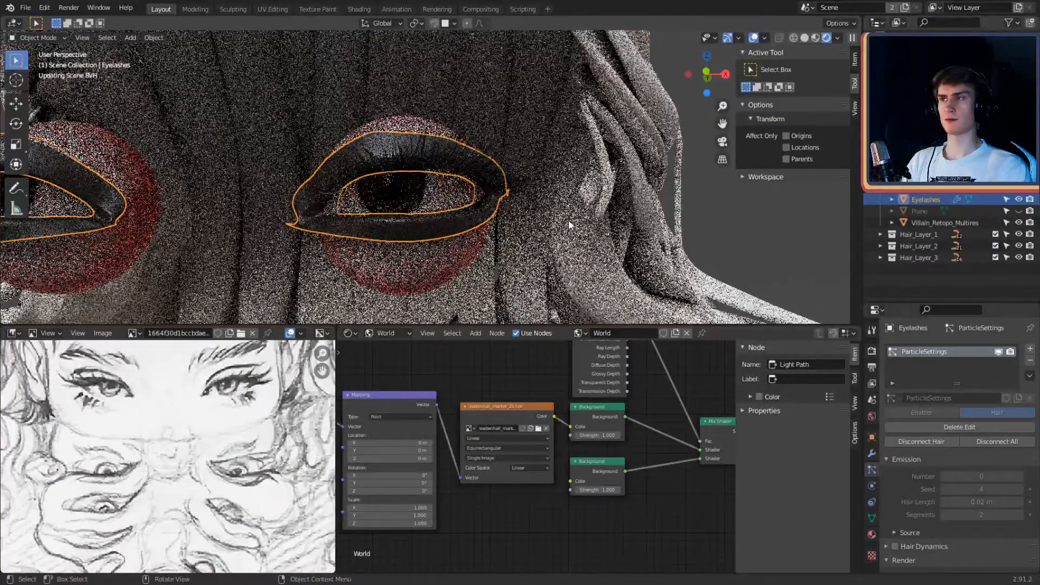
pyautogui.click(25, 8)
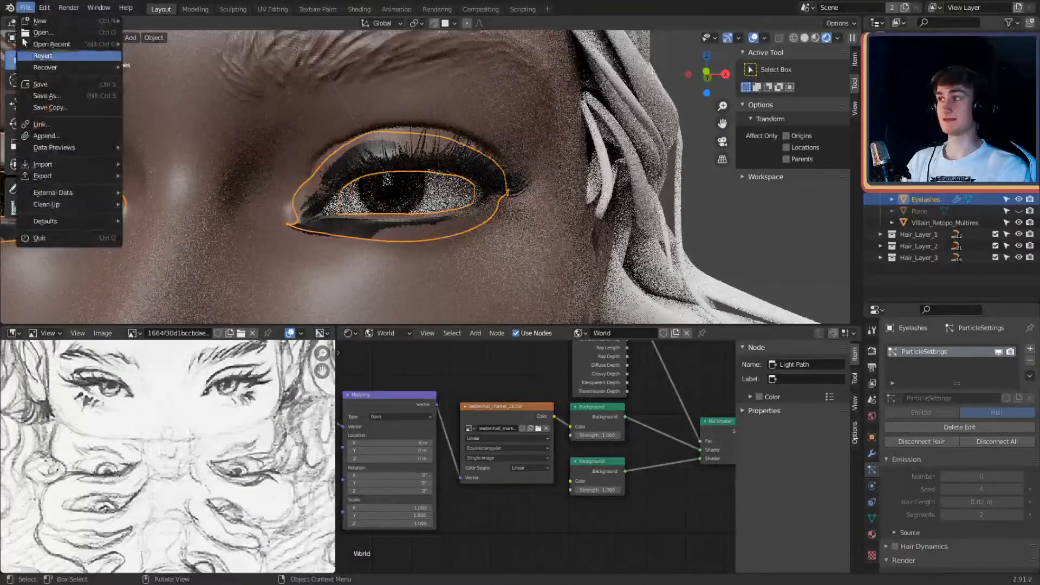
pyautogui.click(32, 85)
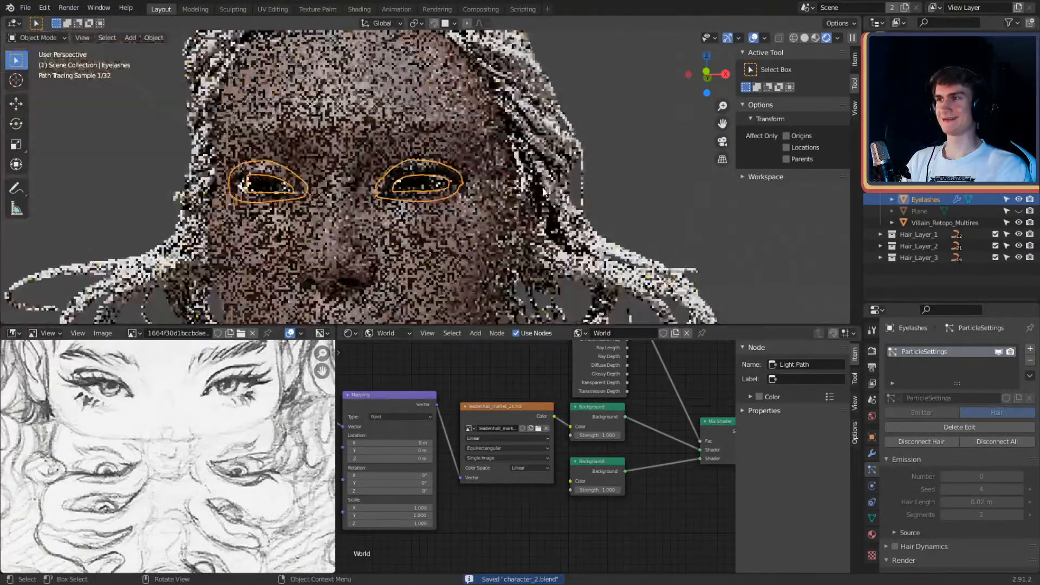
pyautogui.scroll(-4, 433, 163)
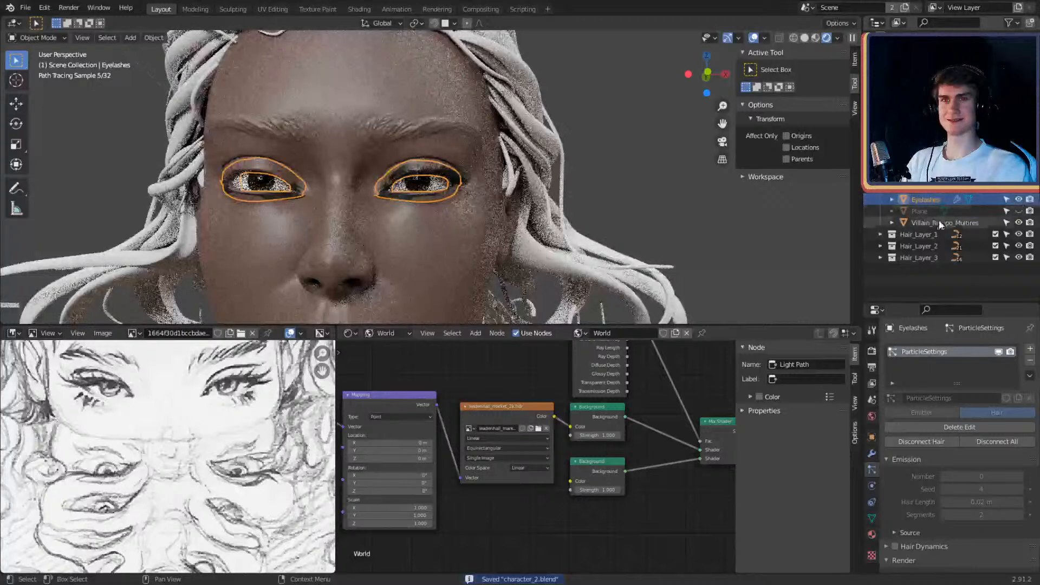
# Step: Turn off Show Emitter in the Viewport Display settings of the Eyelashes particle system and deselect the object
pyautogui.click(946, 224)
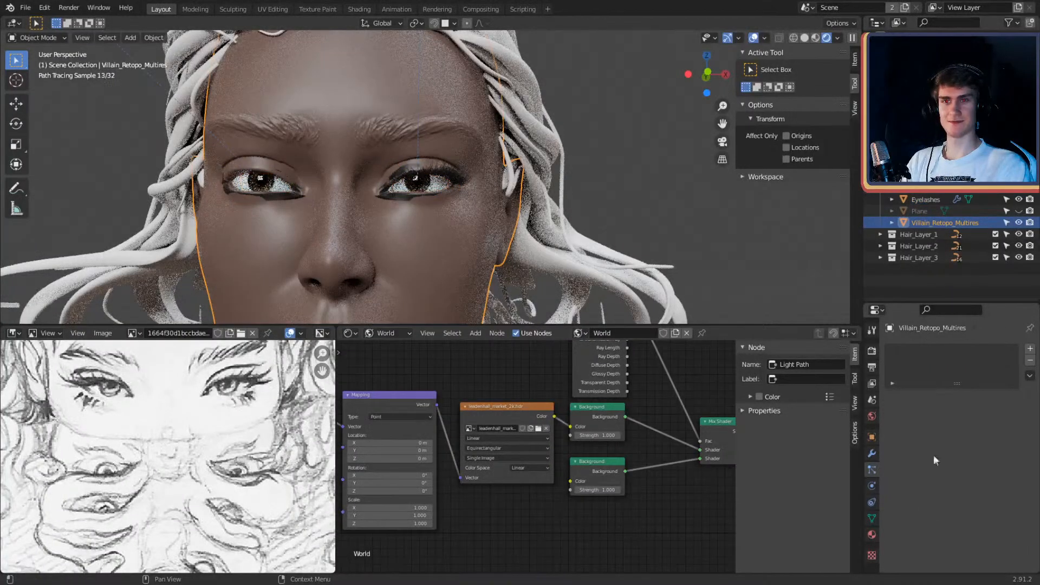
pyautogui.click(922, 200)
pyautogui.scroll(-5, 915, 444)
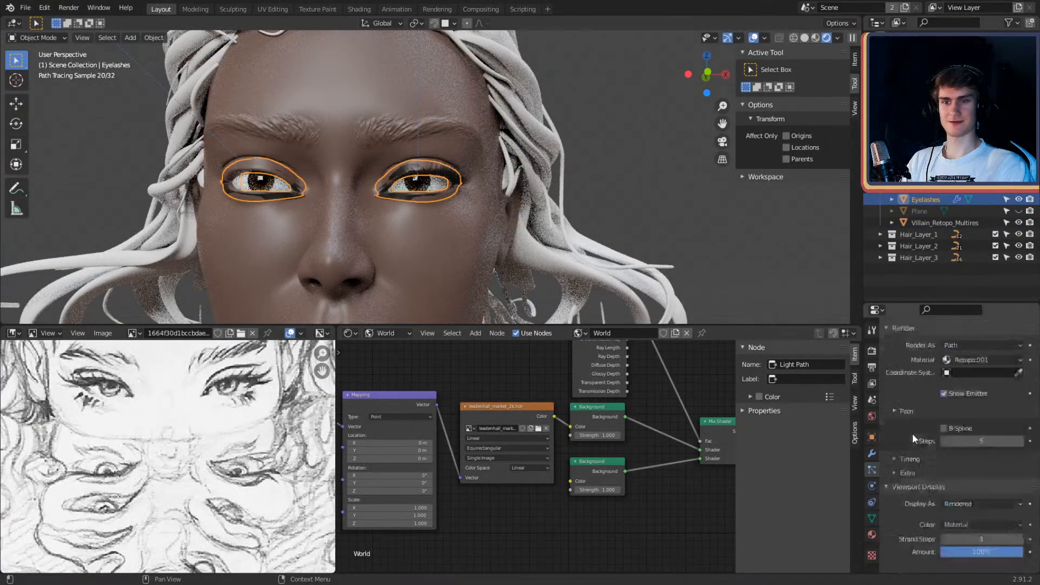
pyautogui.scroll(-3, 915, 399)
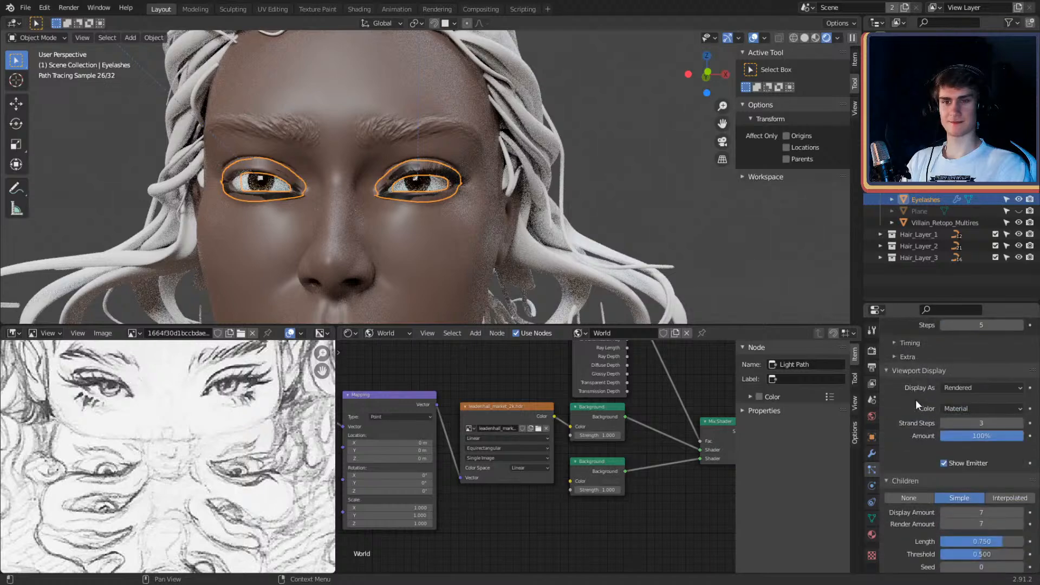
pyautogui.click(944, 463)
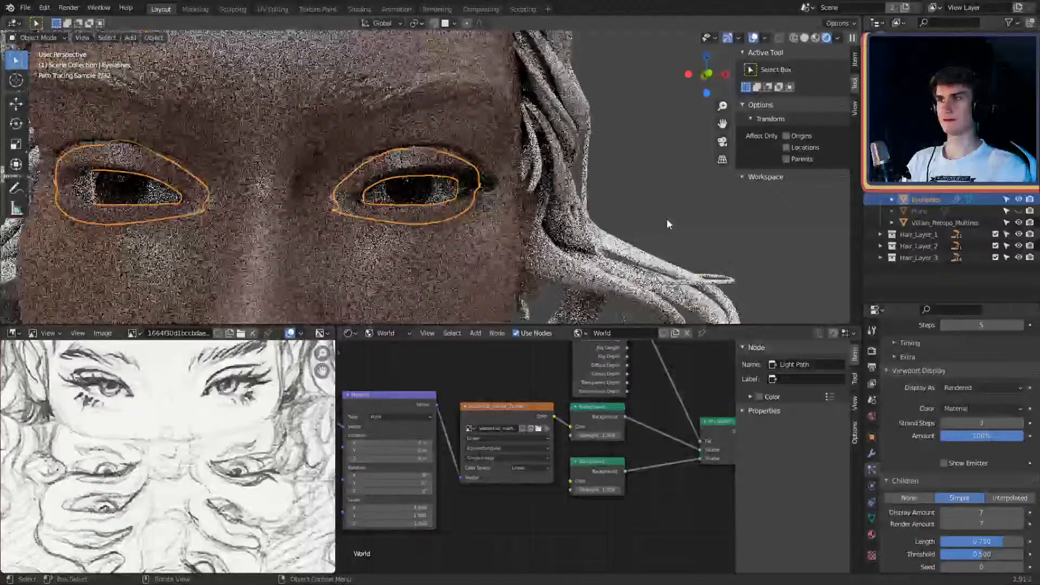
pyautogui.click(666, 218)
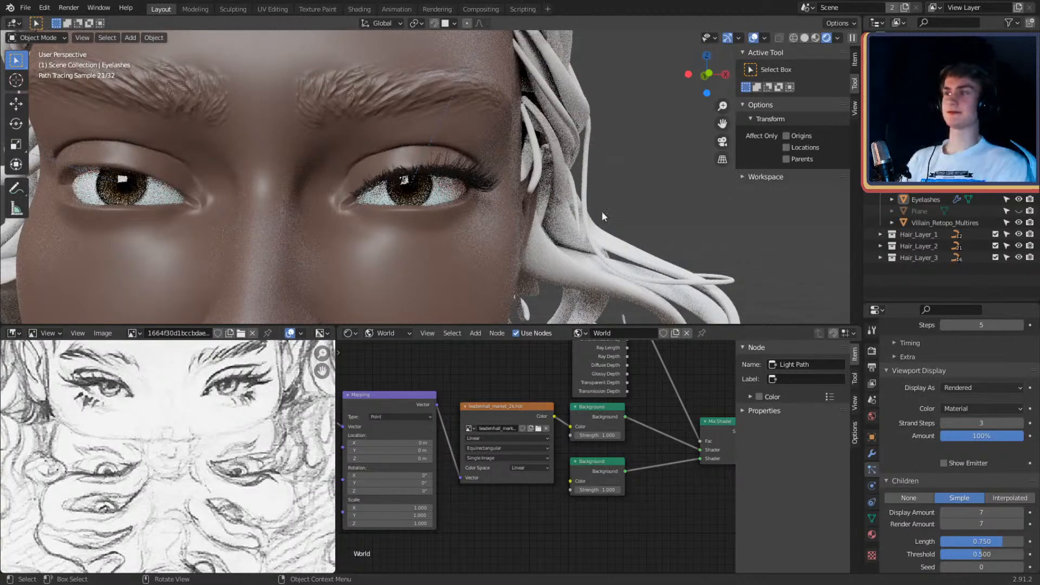
# Step: Switch the viewport to solid shading and examine the lash strands along the upper eyelid from close up
pyautogui.moveTo(382, 224); pyautogui.dragTo(469, 171, button='middle')
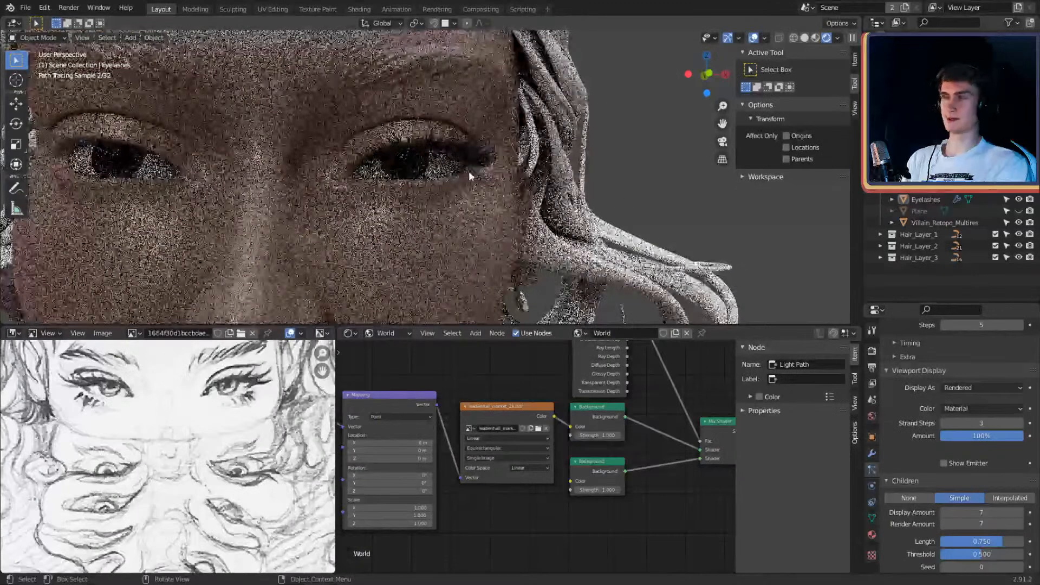
pyautogui.press('z')
pyautogui.click(536, 168)
pyautogui.moveTo(536, 168)
pyautogui.mouseDown(button='middle')
pyautogui.moveTo(586, 200)
pyautogui.moveTo(553, 208)
pyautogui.mouseUp(button='middle')
pyautogui.scroll(5, 554, 208)
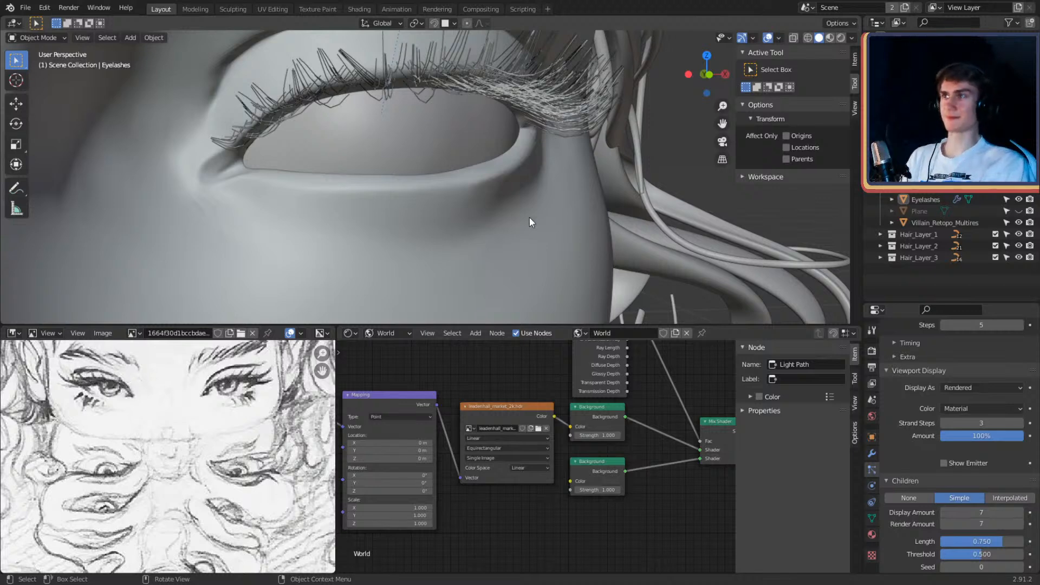
pyautogui.scroll(-6, 528, 217)
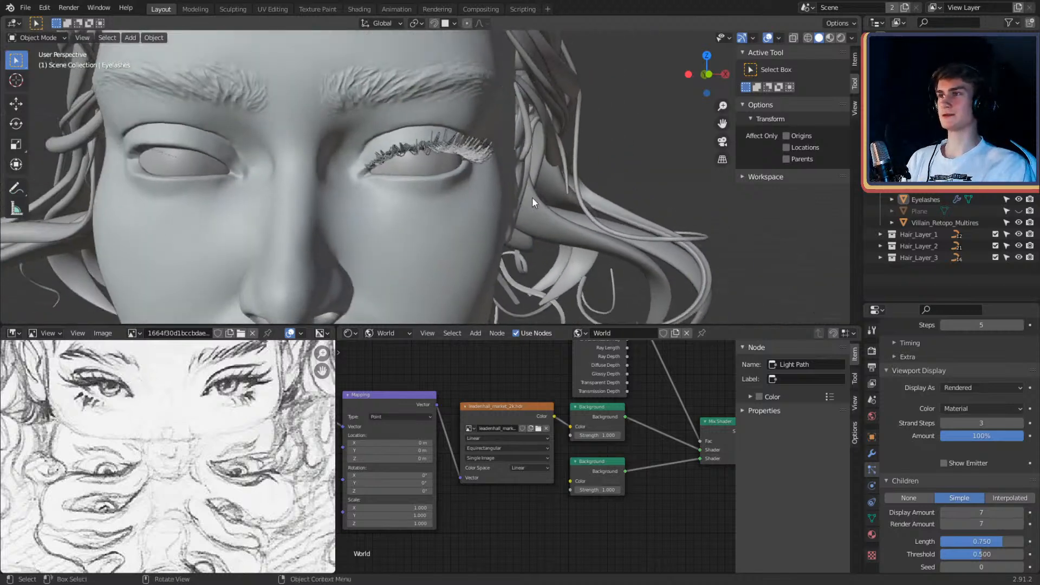
# Step: Save the file and convert the Eyelashes object's ParticleSettings modifier into a mesh
pyautogui.click(418, 138)
pyautogui.click(422, 138)
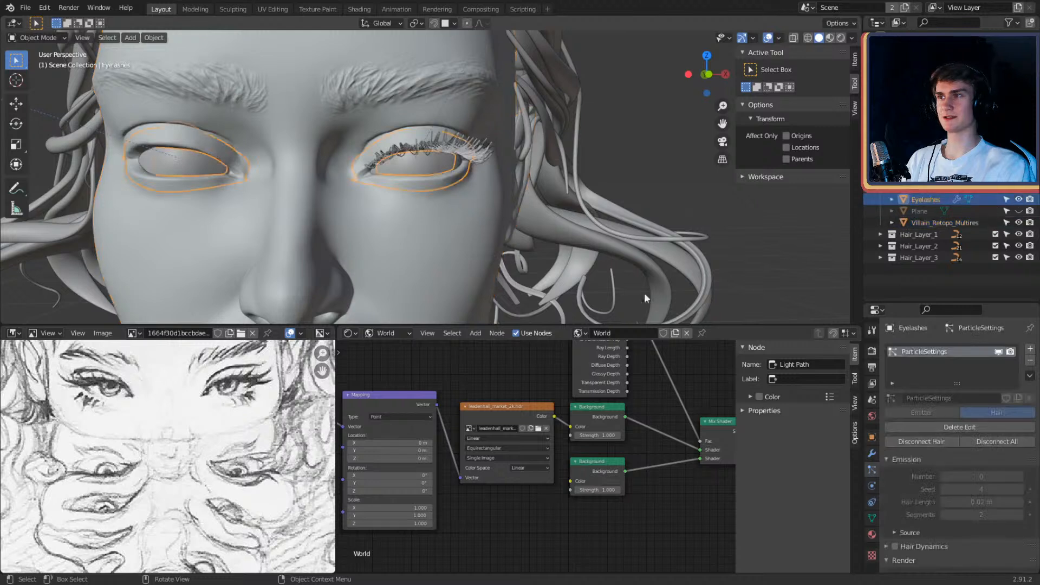
pyautogui.click(872, 454)
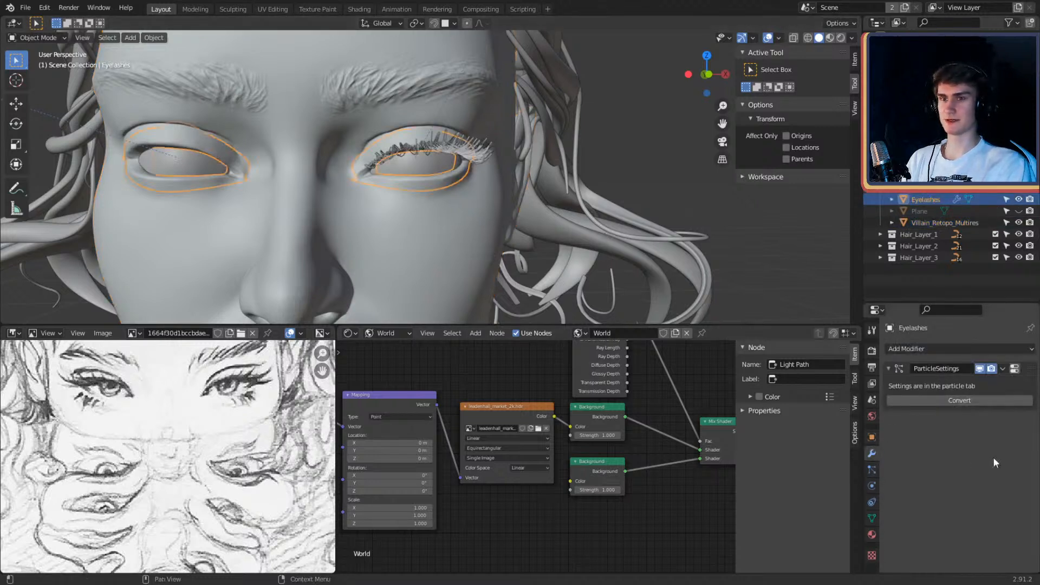
pyautogui.click(25, 9)
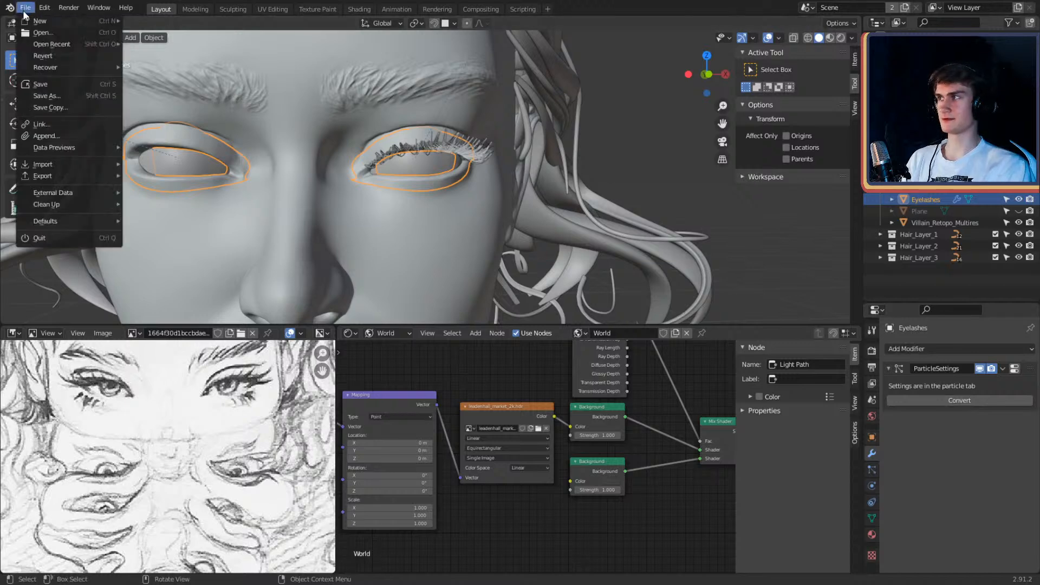
pyautogui.click(40, 84)
pyautogui.click(941, 399)
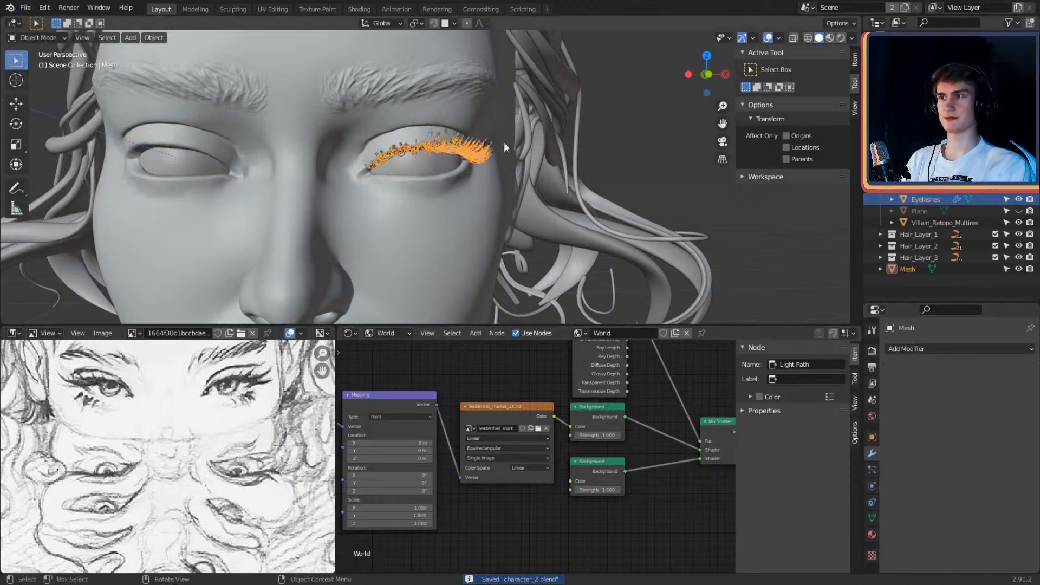
# Step: Duplicate the converted lash mesh and move the copy about -0.12 m along global X to the opposite eye
pyautogui.moveTo(503, 142); pyautogui.dragTo(622, 174, button='middle')
pyautogui.hotkey('shift', 'd')
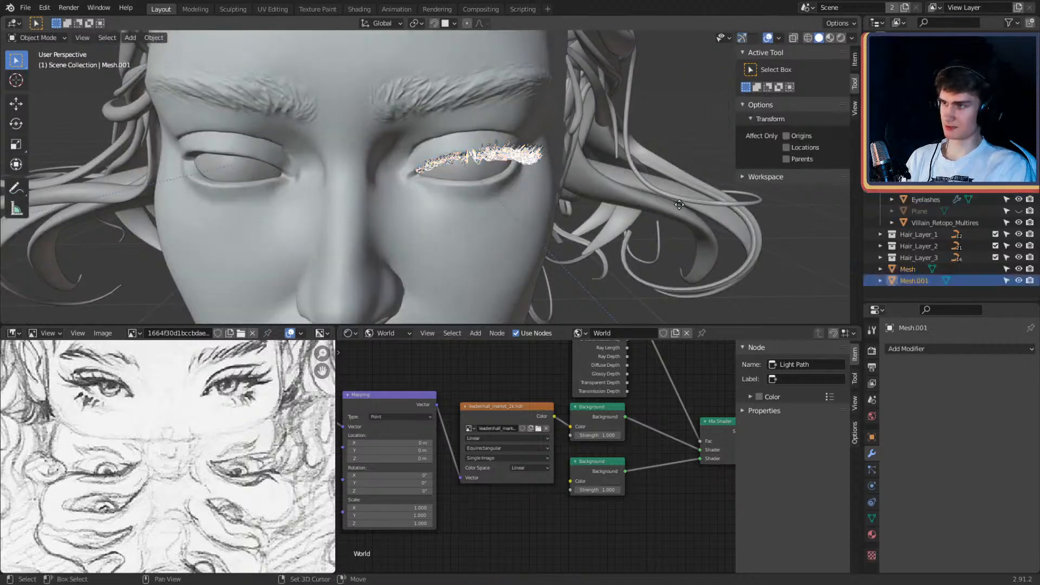
pyautogui.press('x')
pyautogui.press('x')
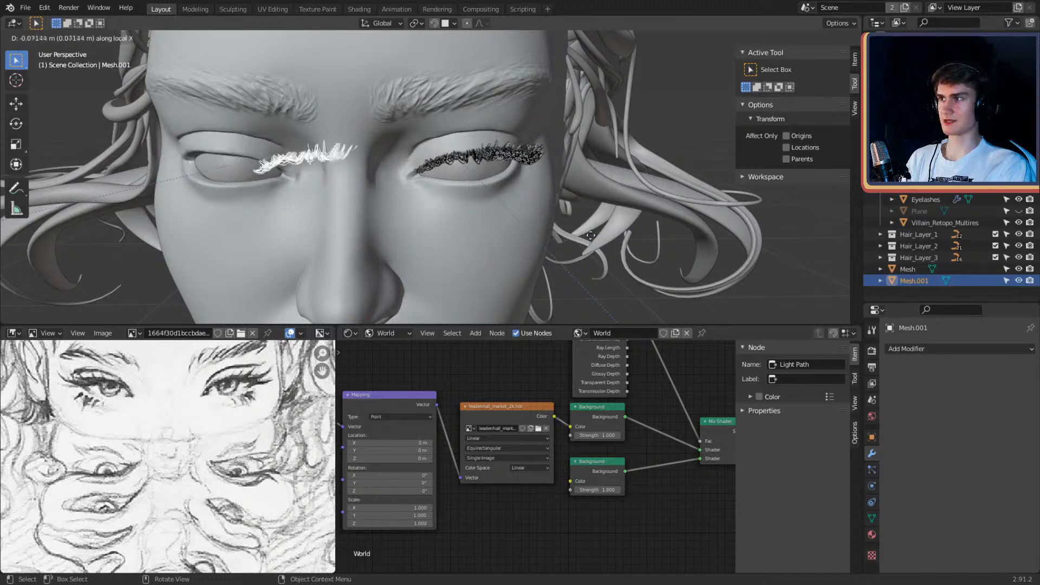
pyautogui.press('x')
pyautogui.press('x')
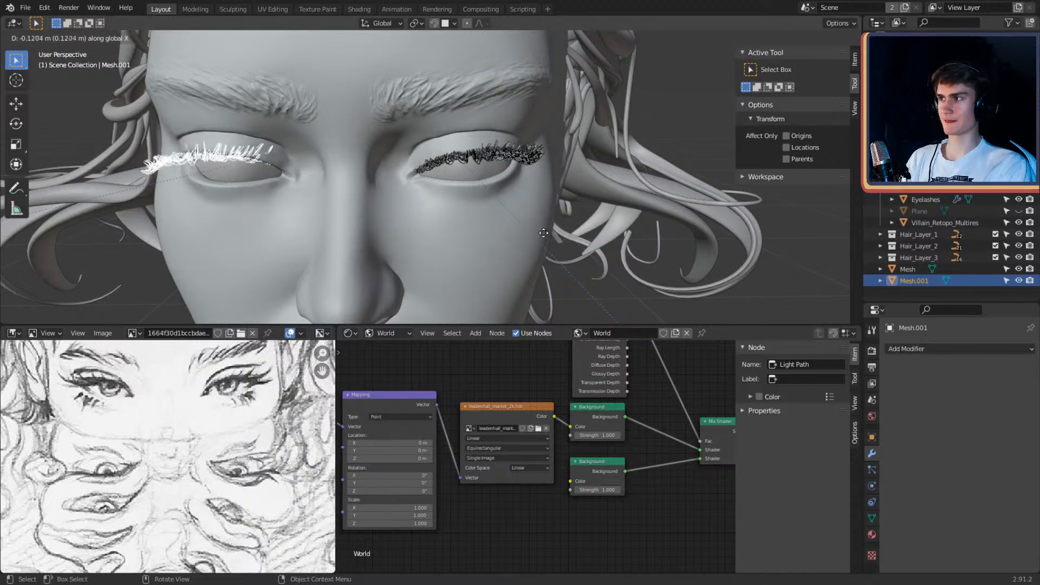
pyautogui.click(545, 233)
# Step: Mirror the copied lashes in Edit Mode by scaling all geometry by -1 along X
pyautogui.moveTo(484, 207); pyautogui.dragTo(544, 221, button='middle')
pyautogui.press('Tab')
pyautogui.press('a')
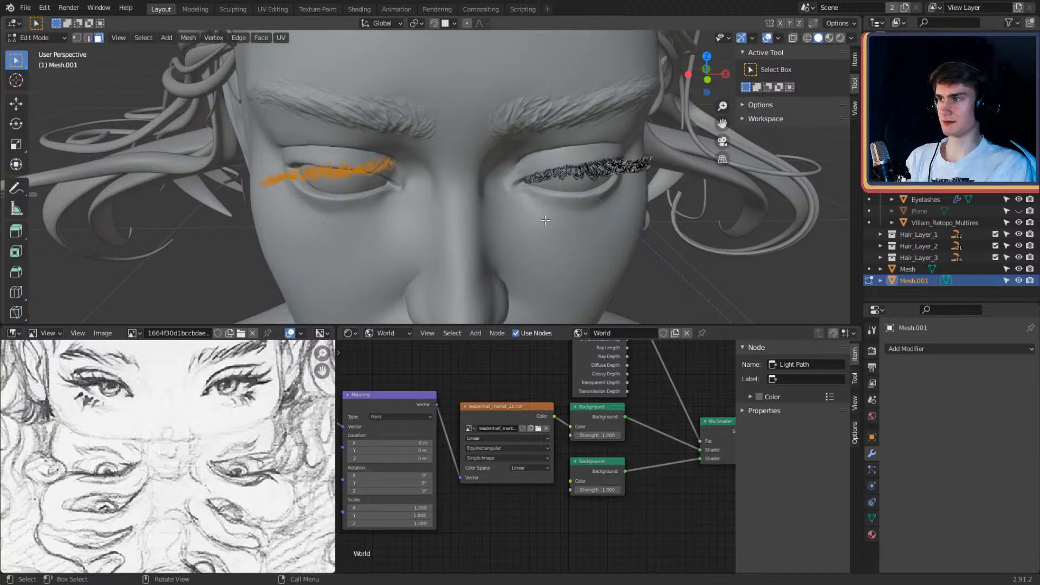
pyautogui.press('s')
pyautogui.write('x')
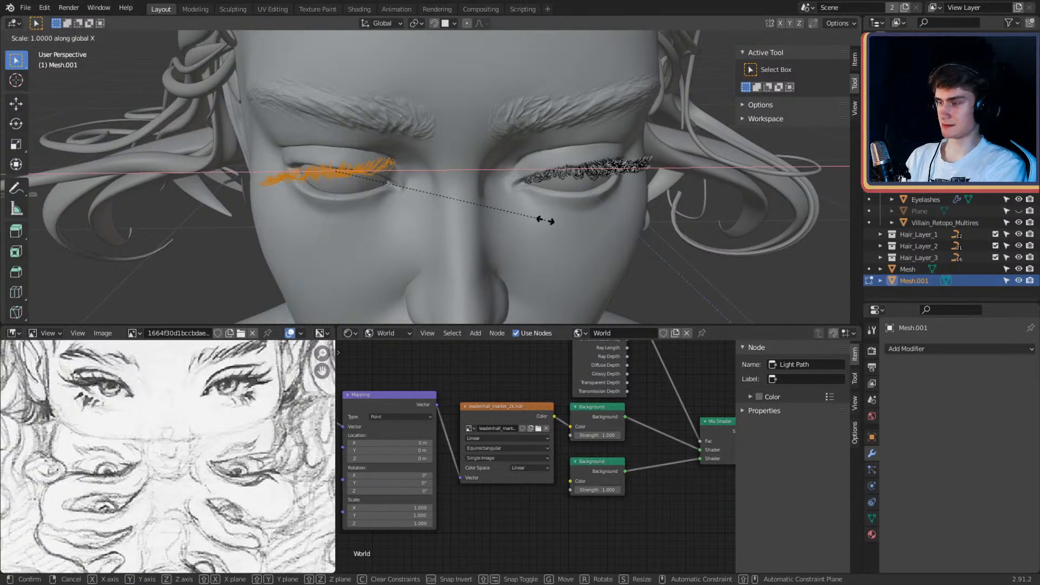
pyautogui.write('-1')
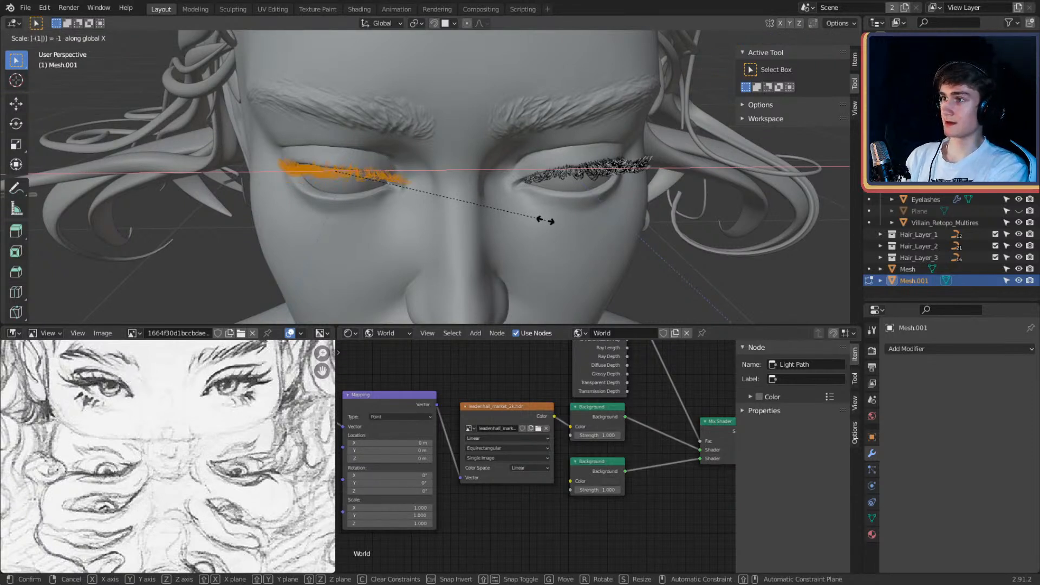
pyautogui.press('Return')
# Step: Flip the normals of the mirrored lash mesh and return to Object Mode
pyautogui.press('F3')
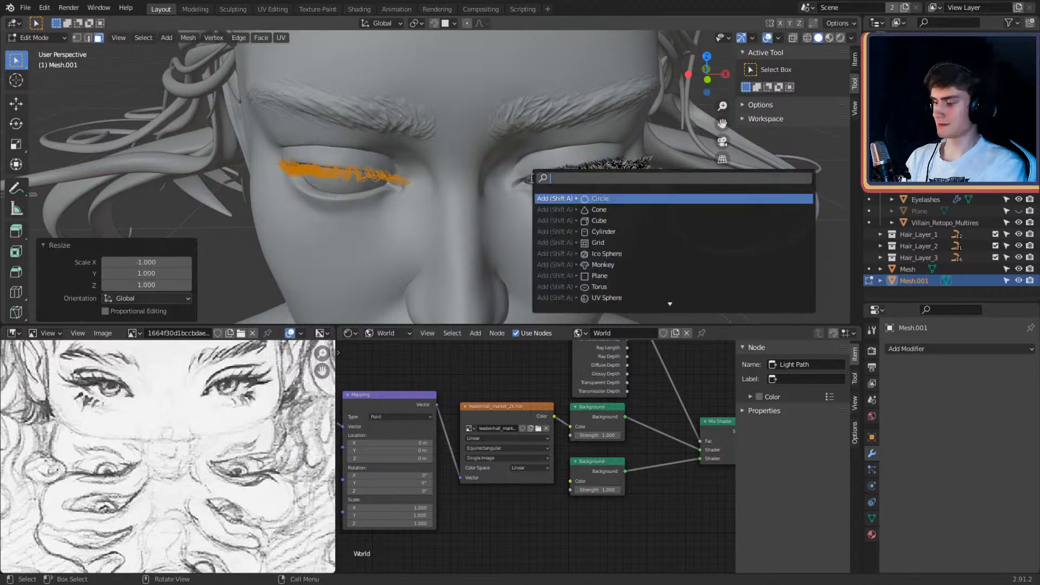
pyautogui.write('flip')
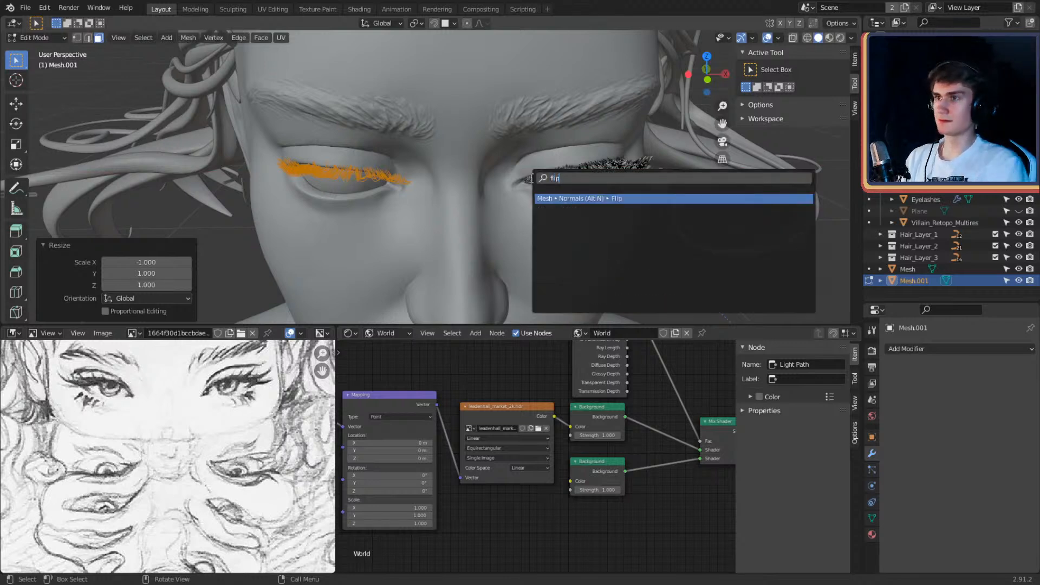
pyautogui.press('Return')
pyautogui.moveTo(627, 202); pyautogui.dragTo(543, 241, button='middle')
pyautogui.press('Tab')
# Step: Move the mirrored lashes about -0.008 m along global X to line up with the eyelid, and deselect them
pyautogui.scroll(3, 529, 165)
pyautogui.press('g')
pyautogui.press('x')
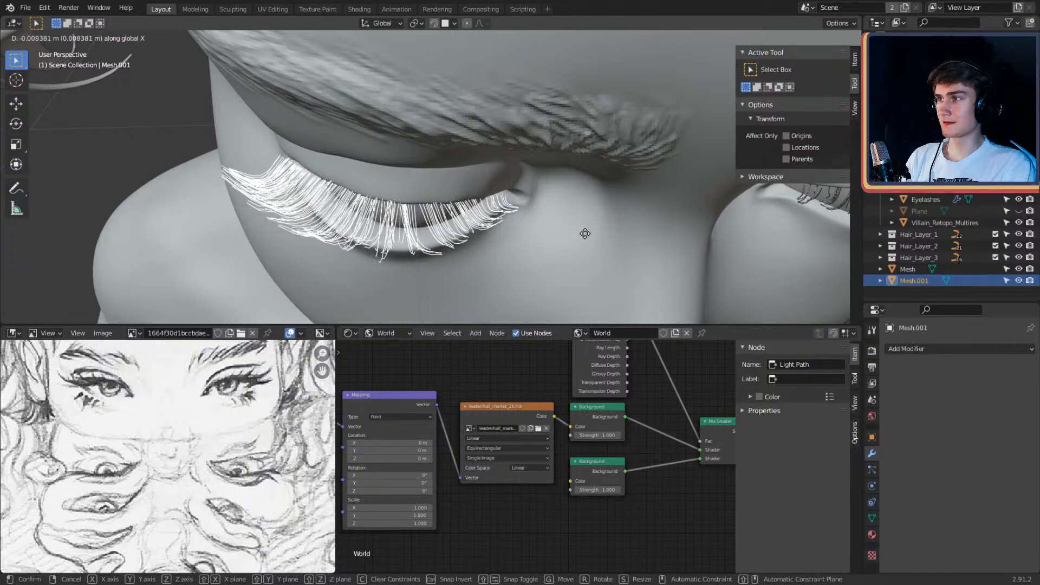
pyautogui.click(586, 234)
pyautogui.moveTo(586, 233); pyautogui.dragTo(543, 167, button='middle')
pyautogui.click(153, 130)
# Step: Check the fit of the mirrored lashes on the eyelid and display them in rendered shading
pyautogui.scroll(2, 469, 159)
pyautogui.moveTo(469, 160)
pyautogui.mouseDown(button='middle')
pyautogui.moveTo(474, 192)
pyautogui.moveTo(482, 186)
pyautogui.moveTo(466, 188)
pyautogui.mouseUp(button='middle')
pyautogui.scroll(-3, 536, 186)
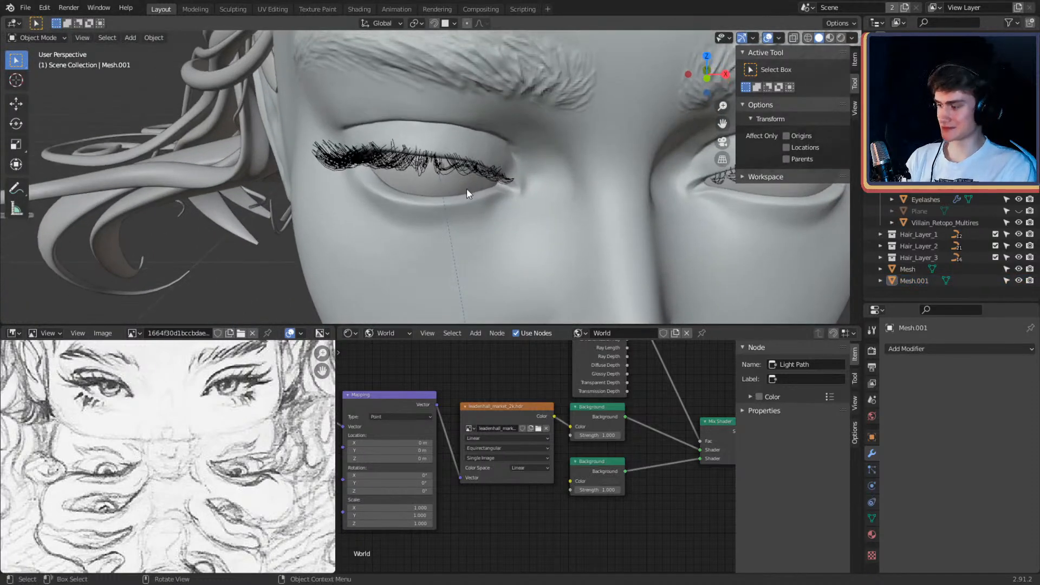
pyautogui.press('z')
pyautogui.click(465, 136)
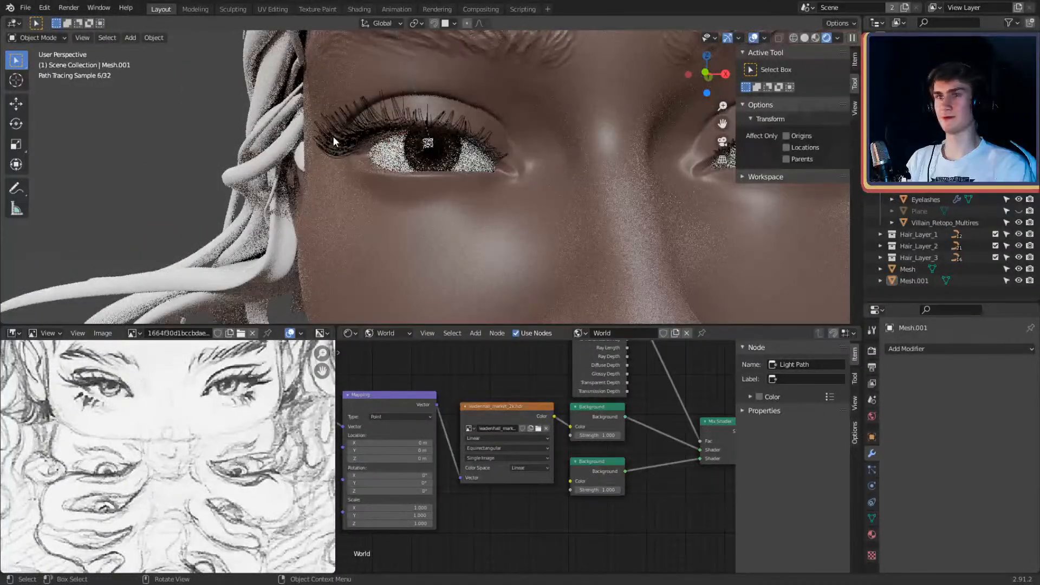
# Step: Check the mirrored lash mesh's particle settings and compare the rendered lashes on both eyes from several angles
pyautogui.click(333, 151)
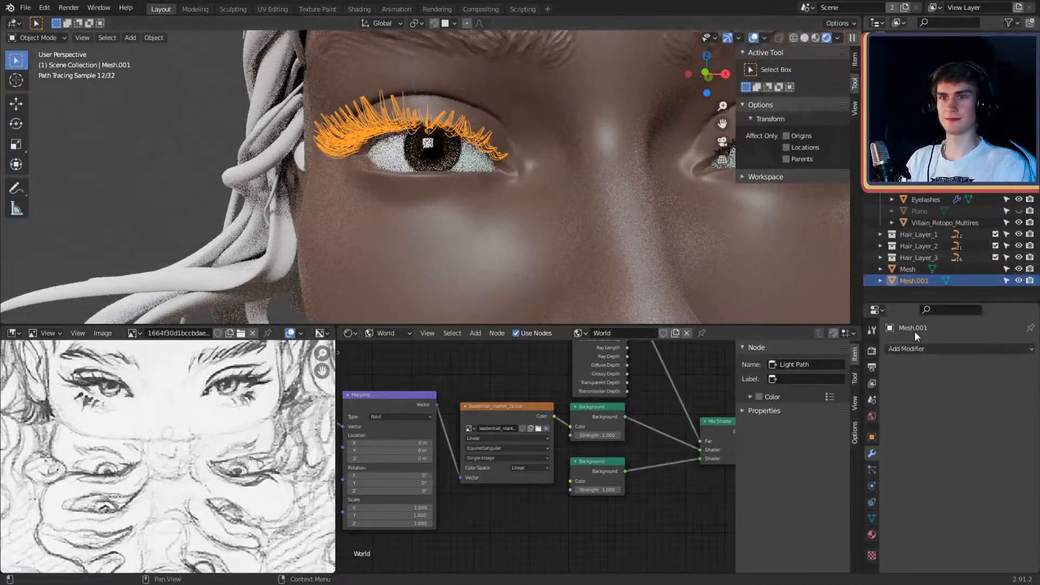
pyautogui.click(872, 469)
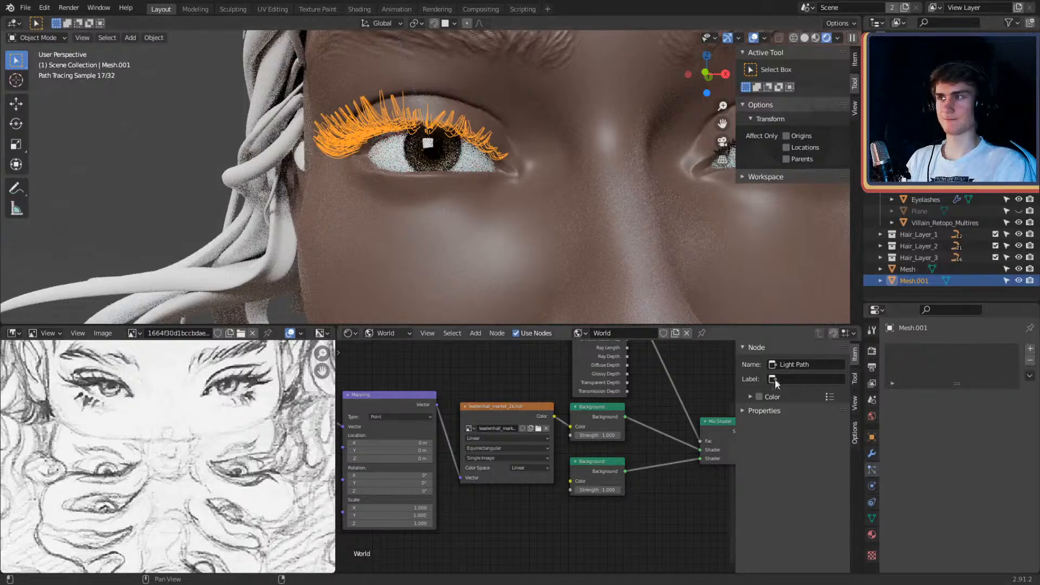
pyautogui.moveTo(497, 142)
pyautogui.mouseDown(button='middle')
pyautogui.moveTo(374, 205)
pyautogui.moveTo(326, 199)
pyautogui.mouseUp(button='middle')
pyautogui.hotkey('alt', 'a')
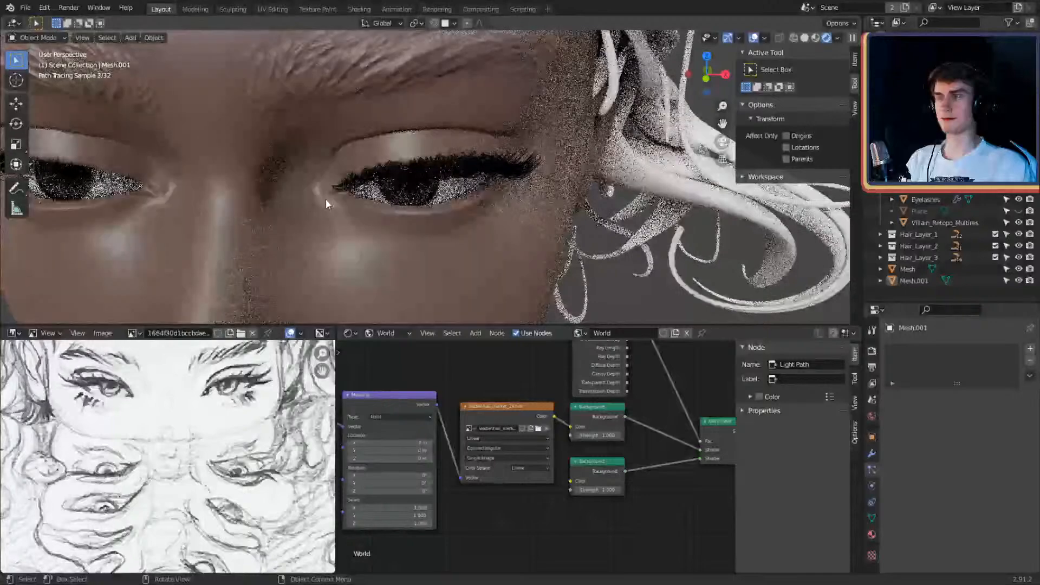
pyautogui.scroll(5, 602, 171)
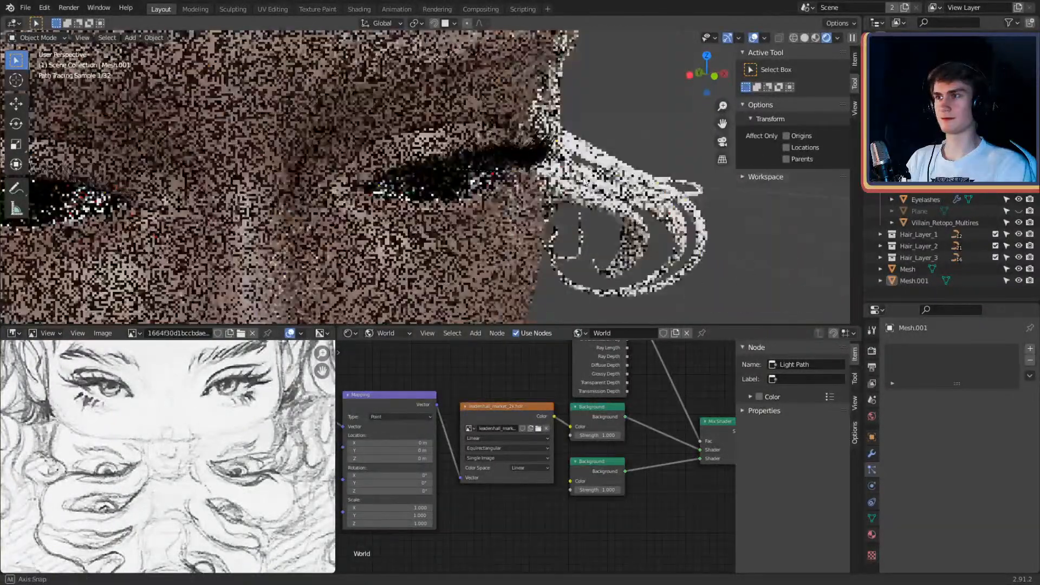
pyautogui.scroll(-4, 483, 196)
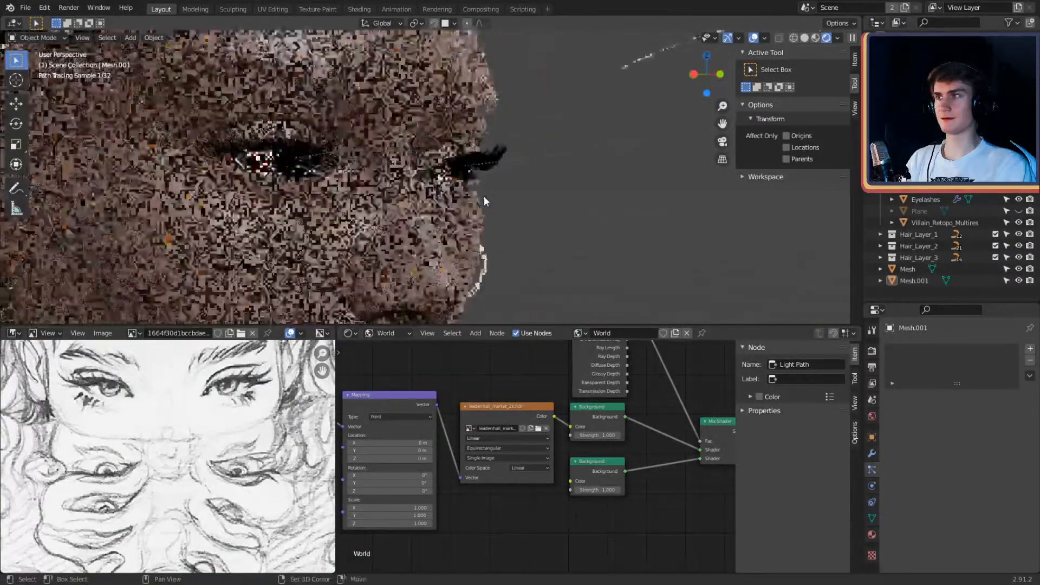
pyautogui.moveTo(483, 196)
pyautogui.mouseDown(button='middle')
pyautogui.moveTo(571, 195)
pyautogui.moveTo(491, 191)
pyautogui.mouseUp(button='middle')
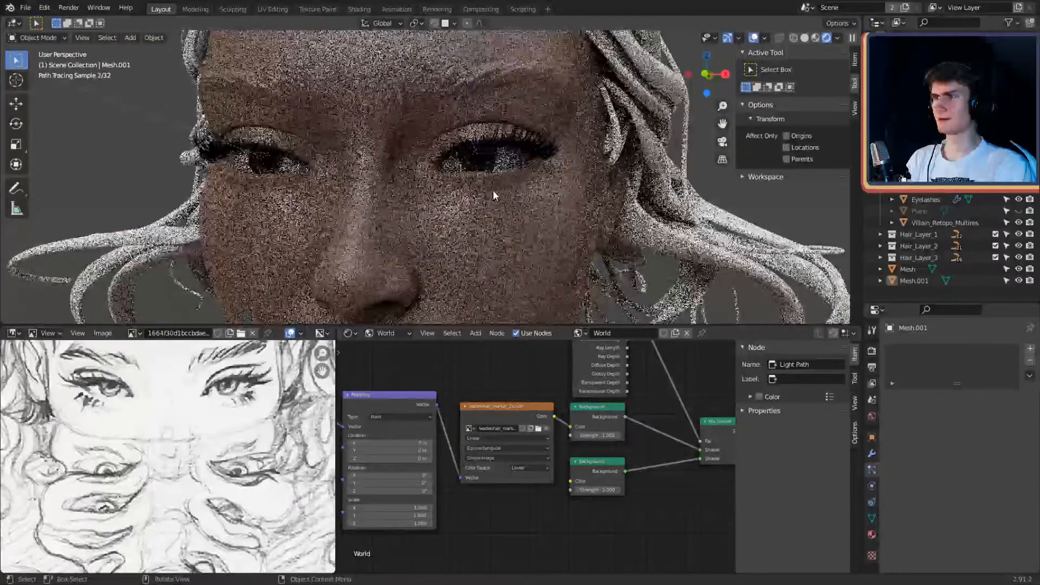
# Step: Undo the lash mirroring and mesh conversion, returning to the Eyelashes object with its editable hair particle system
pyautogui.click(1018, 200)
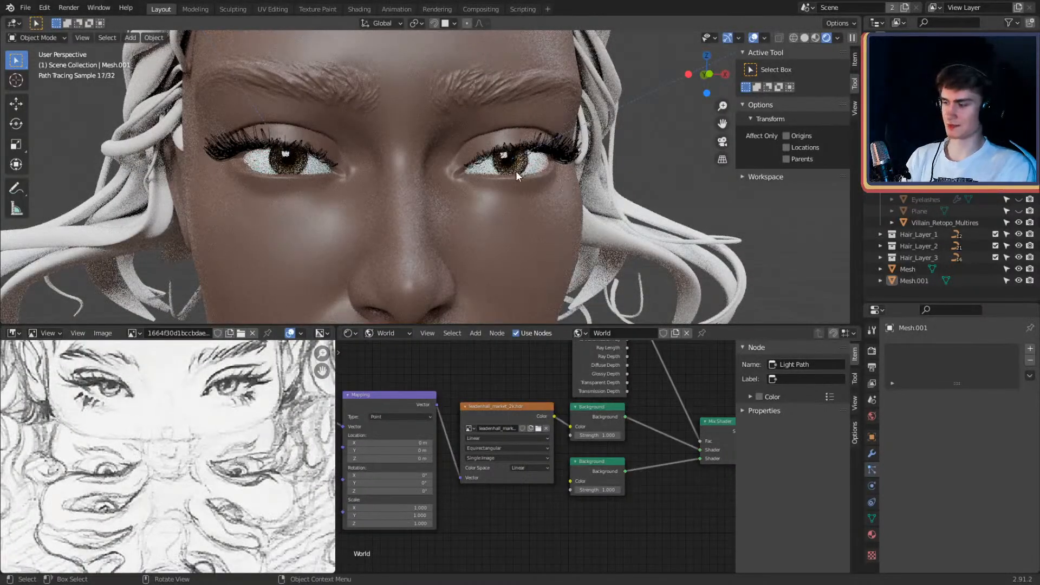
pyautogui.hotkey('ctrl', 'z')
pyautogui.hotkey('ctrl', 'z')
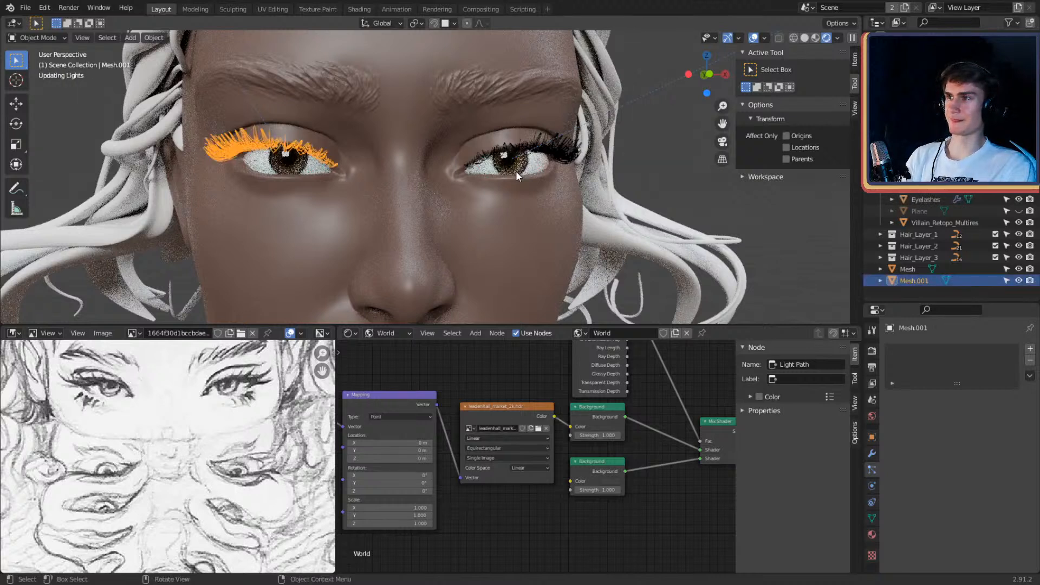
pyautogui.hotkey('ctrl', 'z')
pyautogui.hotkey('ctrl', 'shift', 'z')
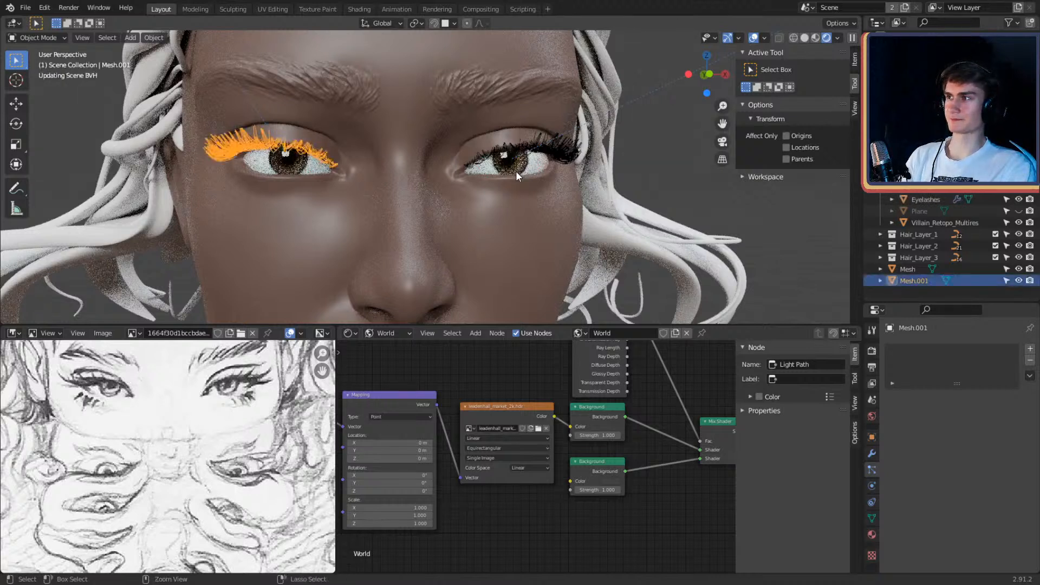
pyautogui.hotkey('ctrl', 'z')
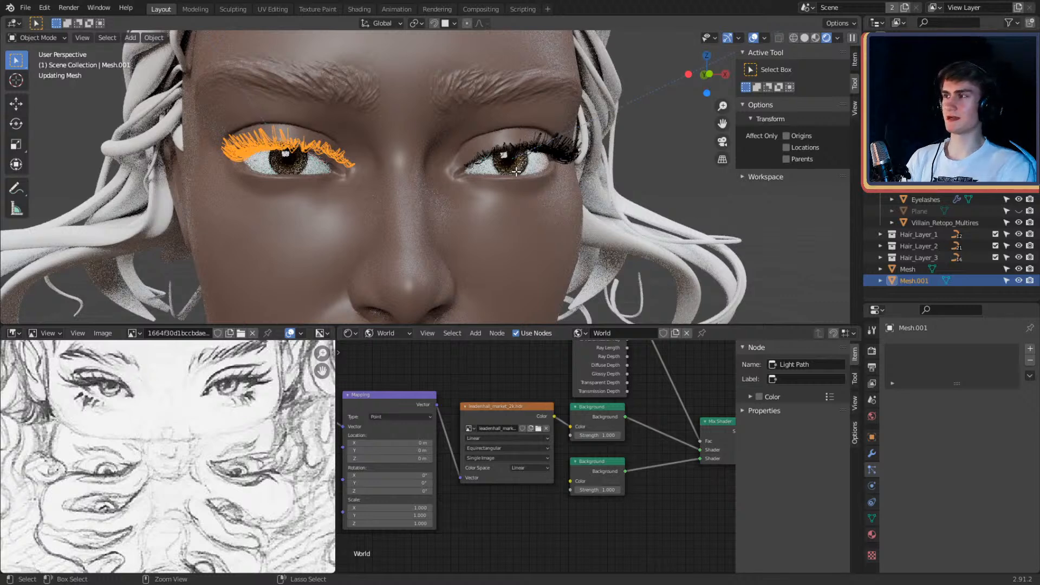
pyautogui.press('Tab')
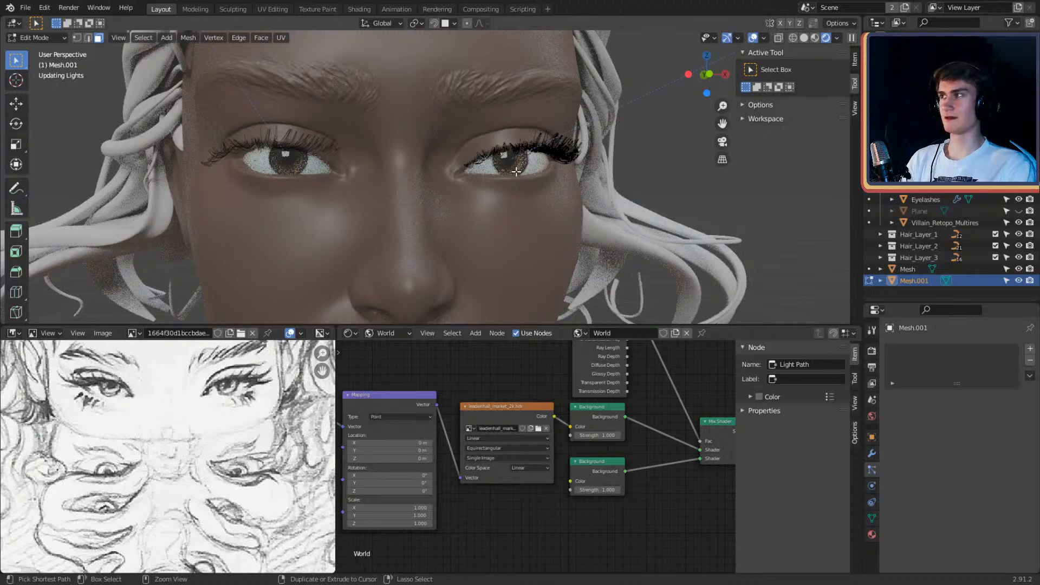
pyautogui.press('Tab')
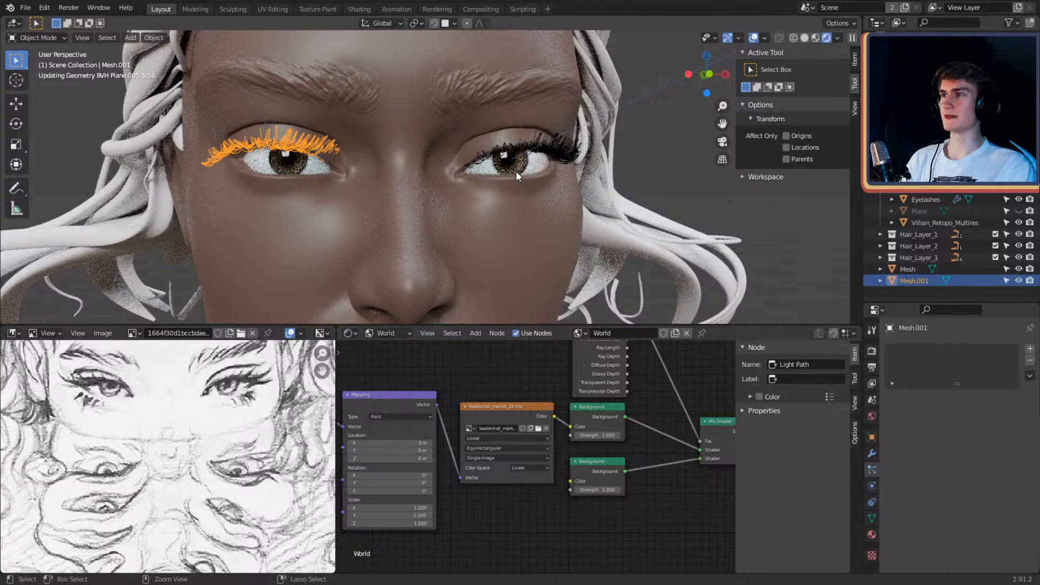
pyautogui.click(516, 170)
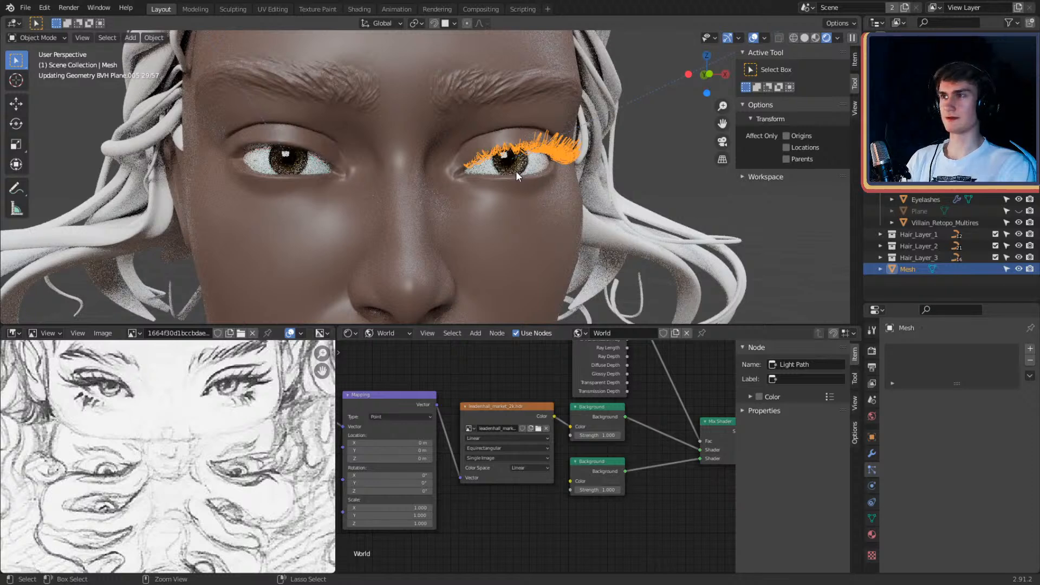
pyautogui.hotkey('ctrl', 'z')
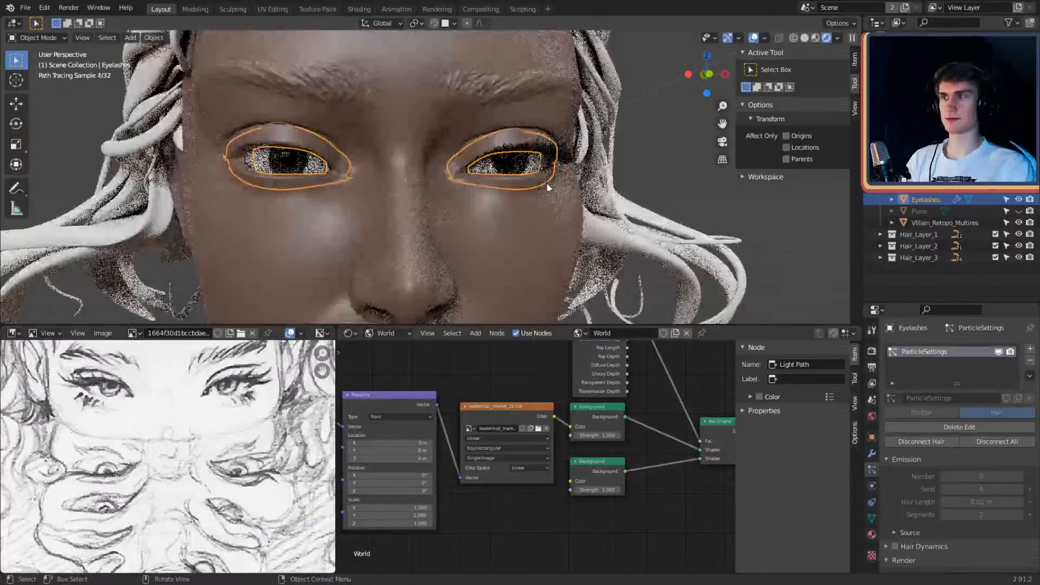
# Step: Switch to solid shading and inspect the upper lashes and the lower eyelid from several angles
pyautogui.scroll(6, 527, 199)
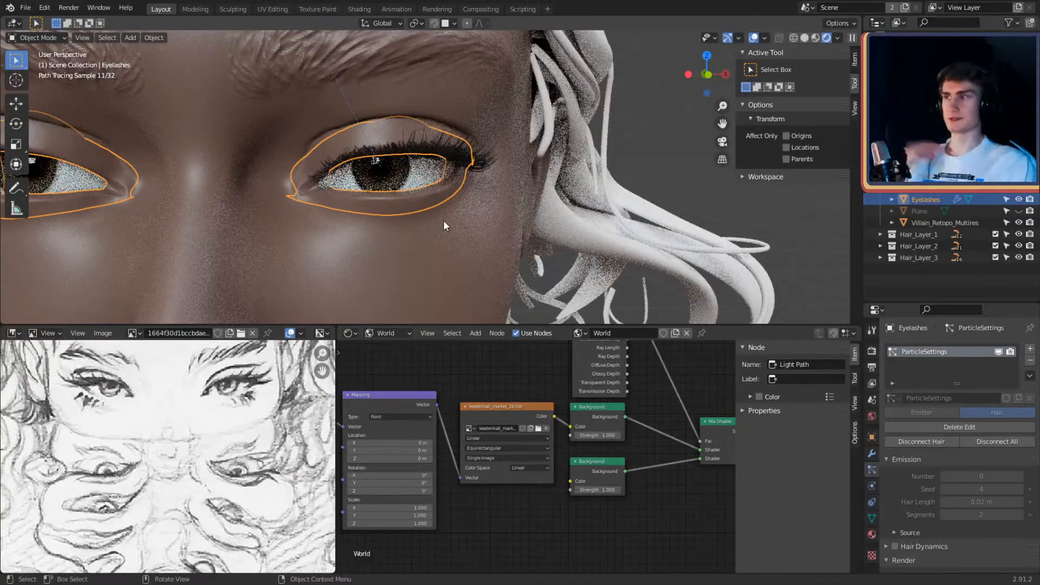
pyautogui.press('z')
pyautogui.click(528, 218)
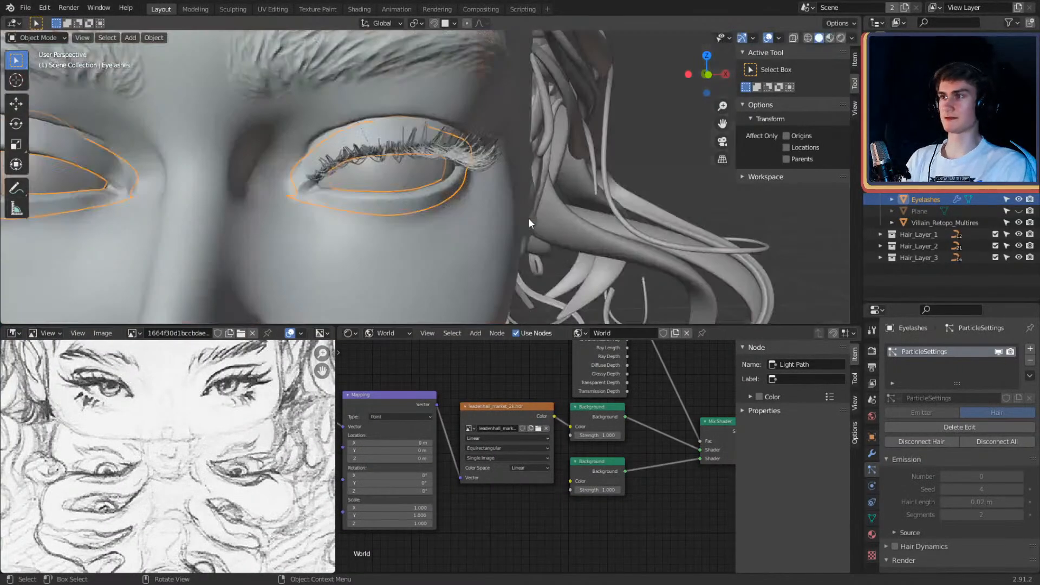
pyautogui.scroll(3, 514, 231)
pyautogui.moveTo(514, 232); pyautogui.dragTo(559, 196, button='middle')
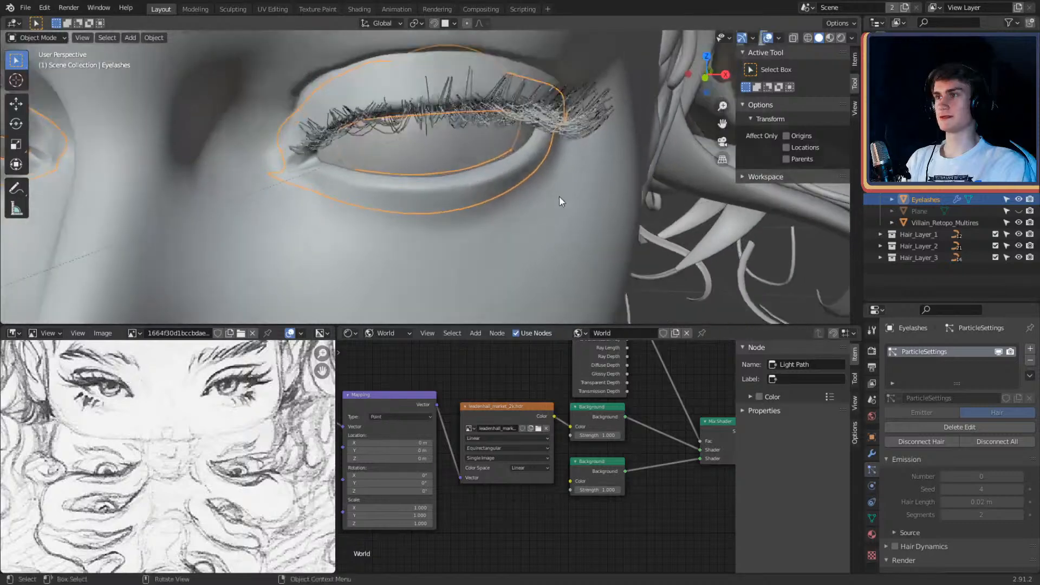
pyautogui.scroll(4, 525, 166)
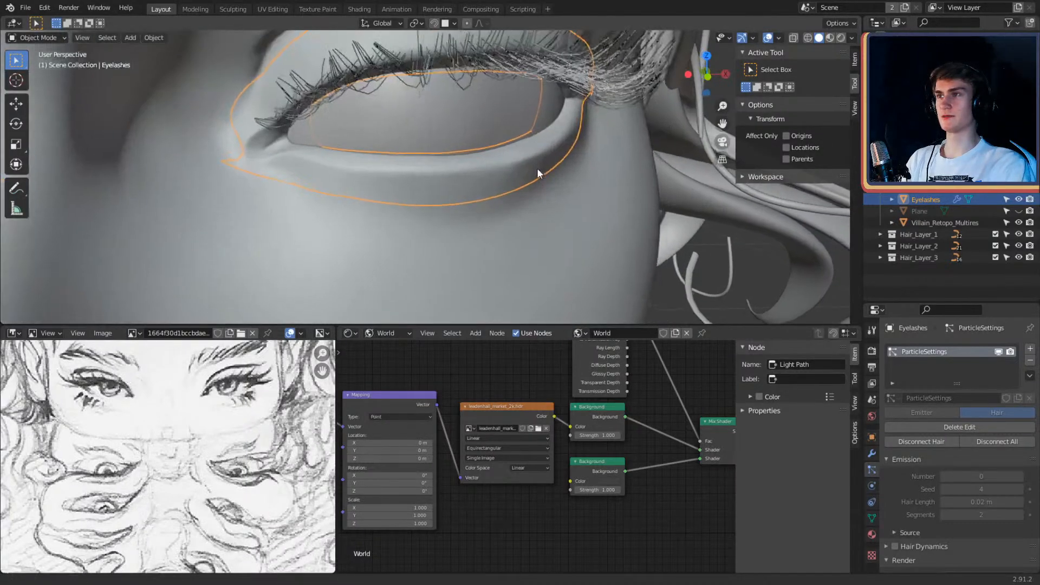
pyautogui.moveTo(527, 166); pyautogui.dragTo(394, 137, button='middle')
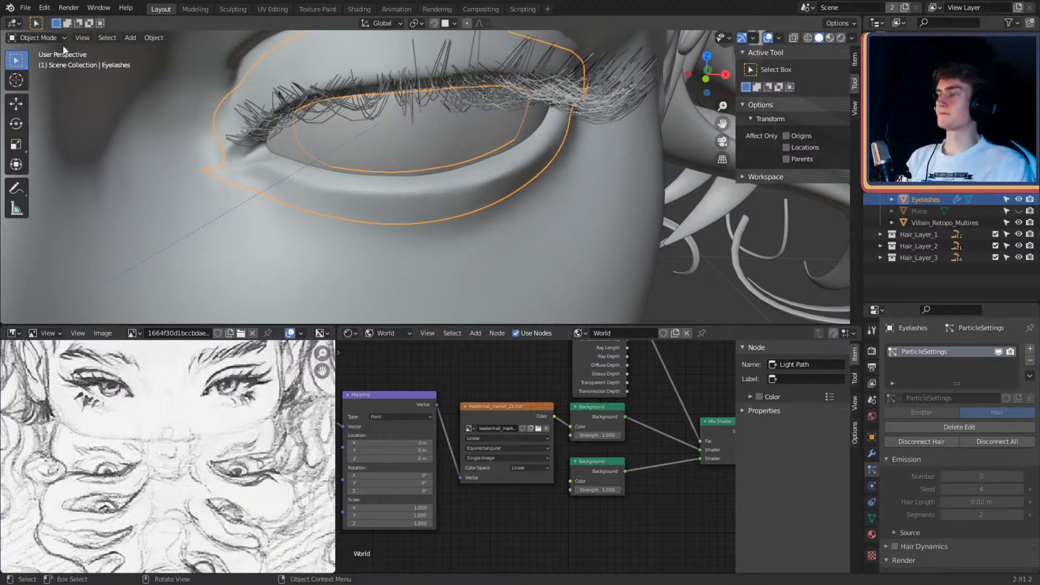
pyautogui.scroll(-6, 441, 178)
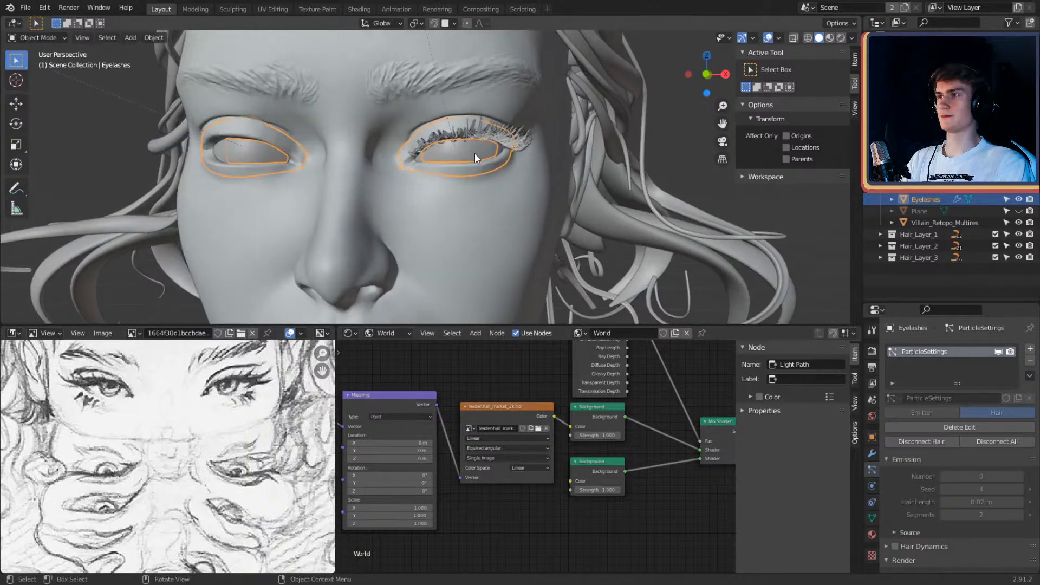
pyautogui.scroll(4, 474, 154)
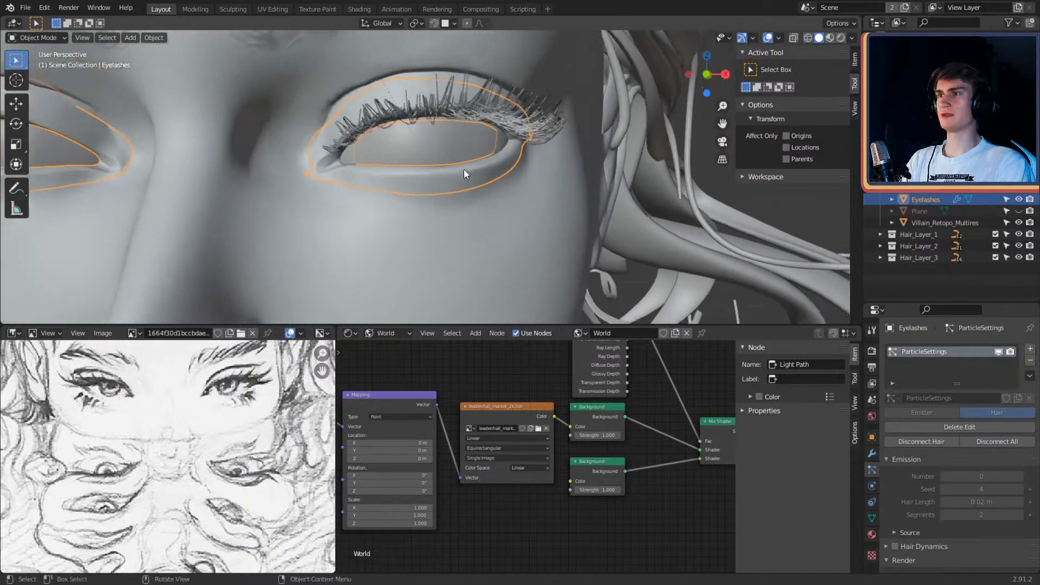
# Step: Duplicate the Eyelashes object's particle system and hide the original system in the viewport
pyautogui.click(670, 176)
pyautogui.click(547, 123)
pyautogui.keyDown('shift'); pyautogui.moveTo(547, 124); pyautogui.dragTo(528, 144, button='middle'); pyautogui.keyUp('shift')
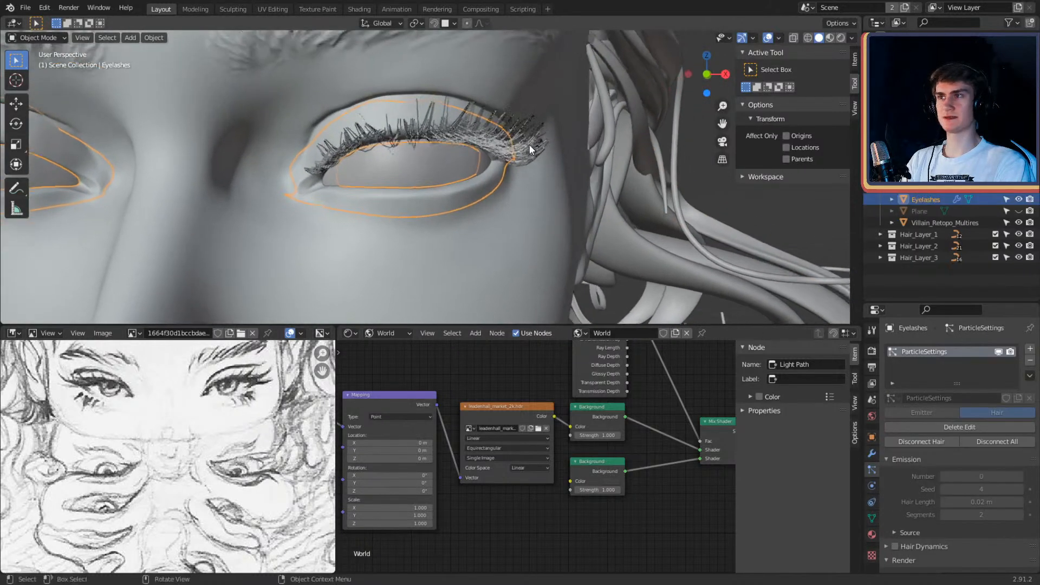
pyautogui.click(1030, 374)
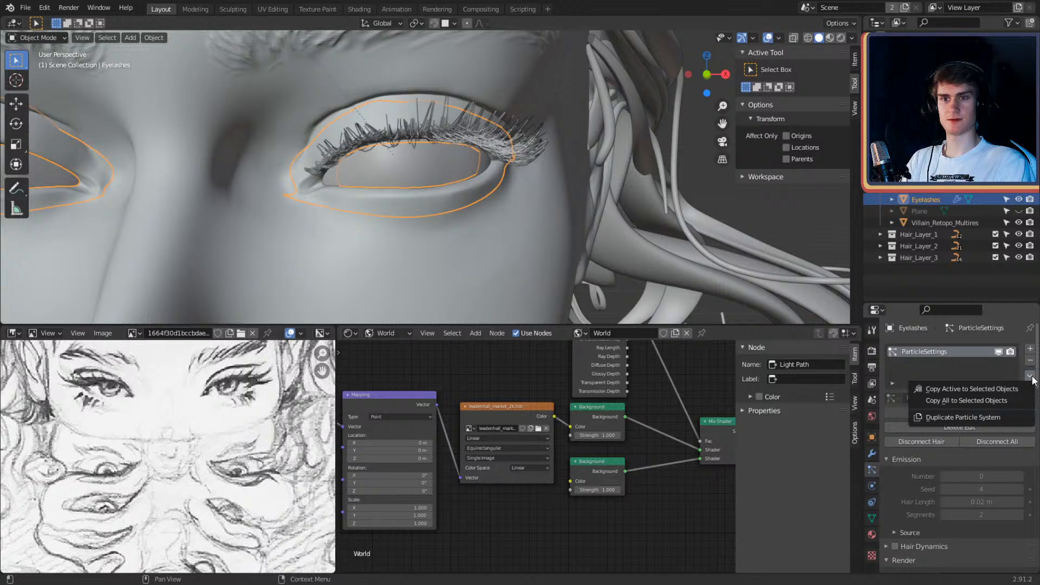
pyautogui.click(977, 416)
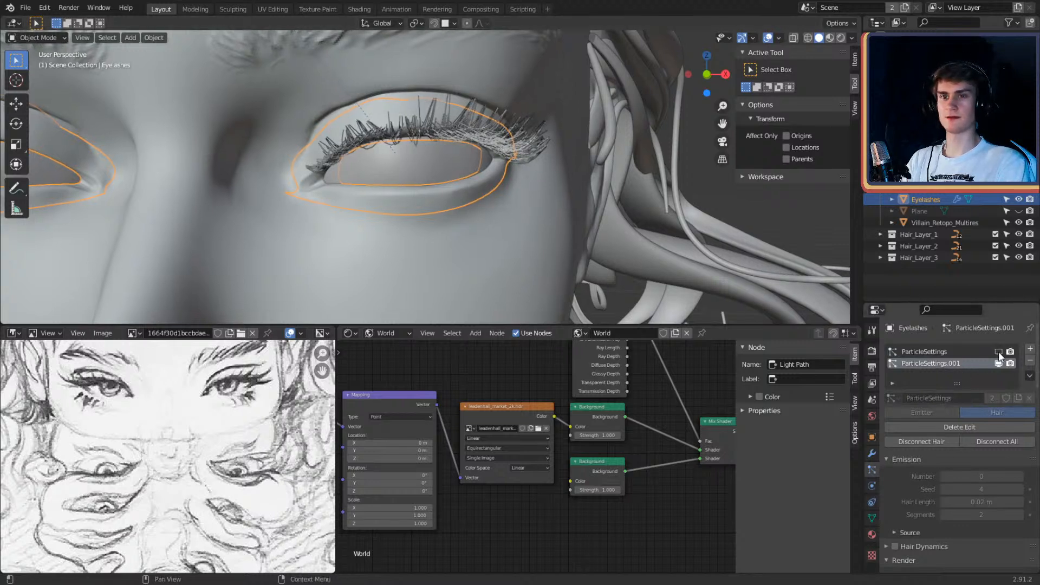
# Step: In Particle Edit mode, select all hairs of the duplicated particle system along the upper lid and delete them as particles
pyautogui.click(54, 47)
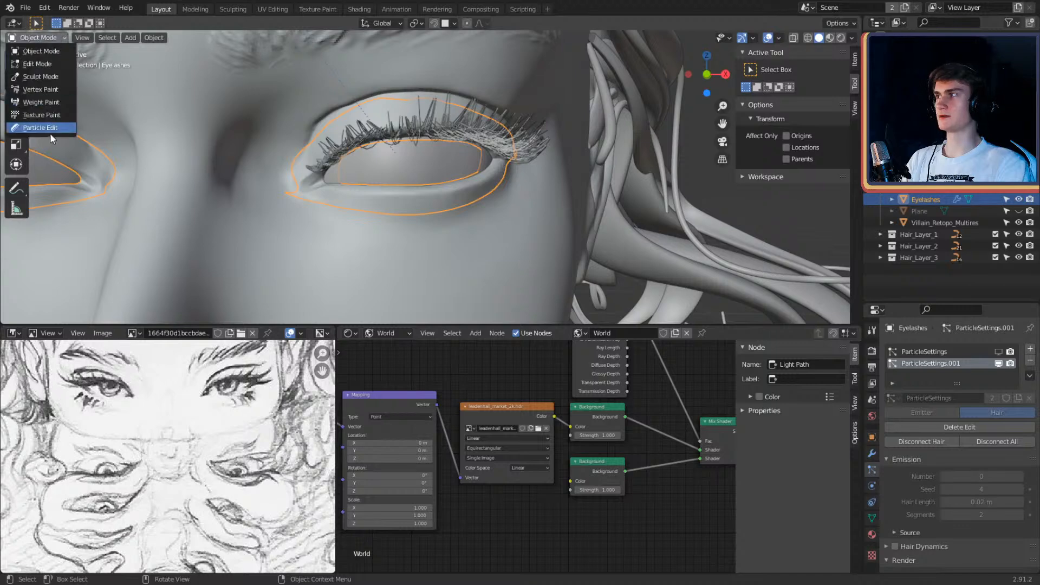
pyautogui.click(48, 132)
pyautogui.moveTo(528, 193); pyautogui.dragTo(511, 146, button='middle')
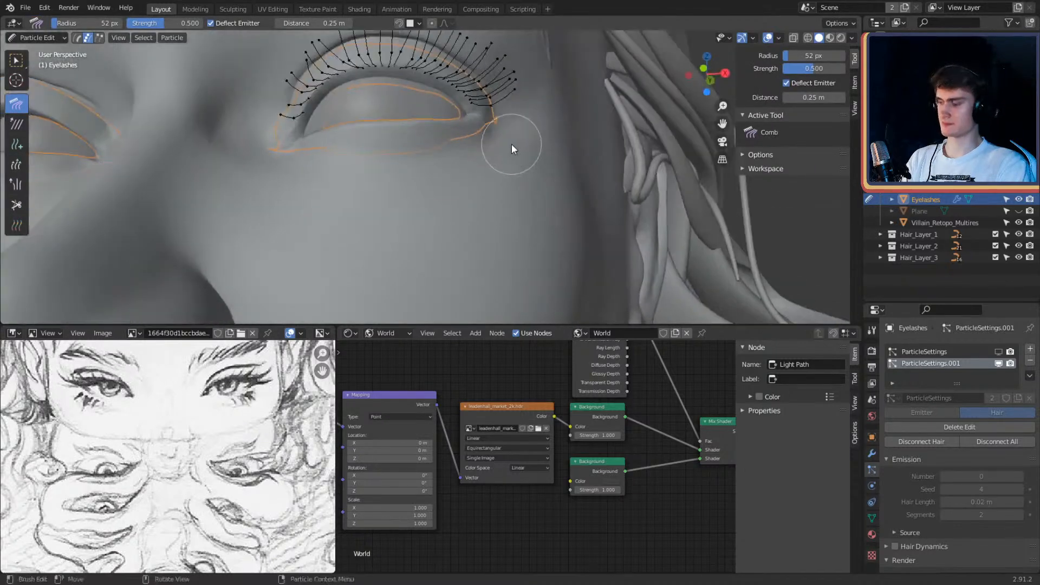
pyautogui.press('f')
pyautogui.click(298, 97)
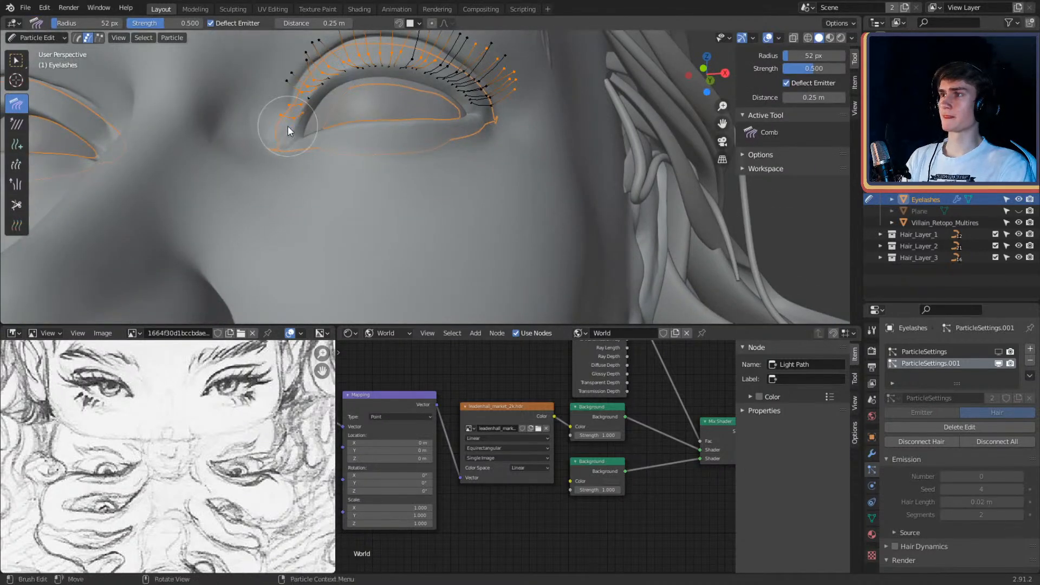
pyautogui.scroll(-2, 309, 119)
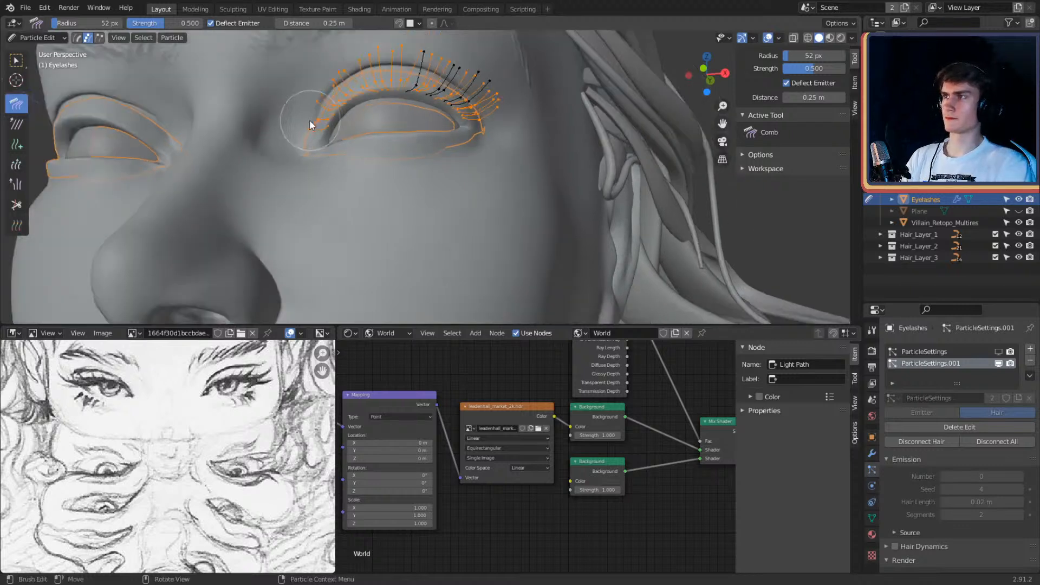
pyautogui.press('c')
pyautogui.moveTo(475, 133); pyautogui.dragTo(482, 137)
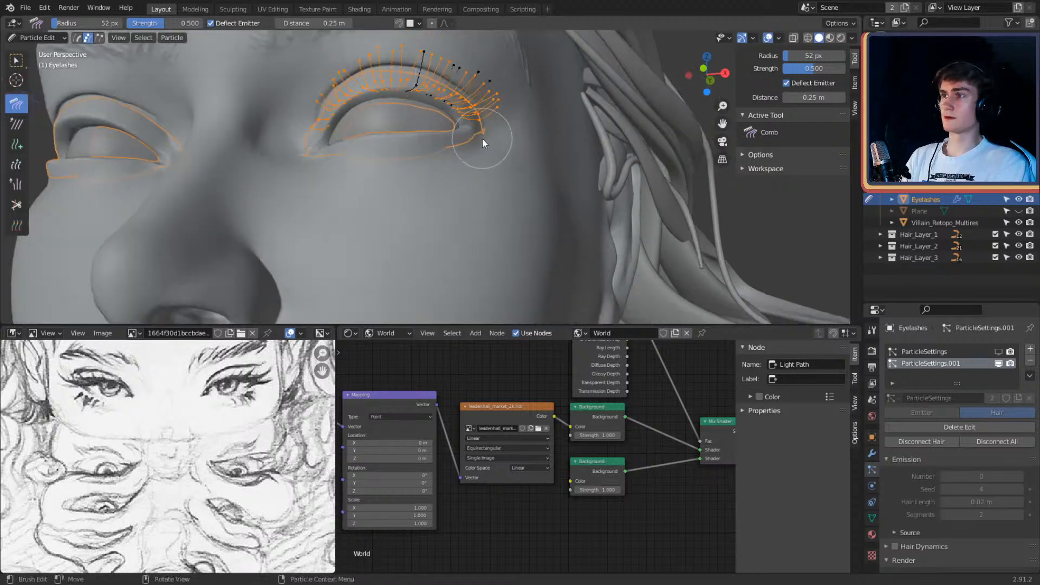
pyautogui.moveTo(425, 73); pyautogui.dragTo(446, 93)
pyautogui.rightClick(446, 93)
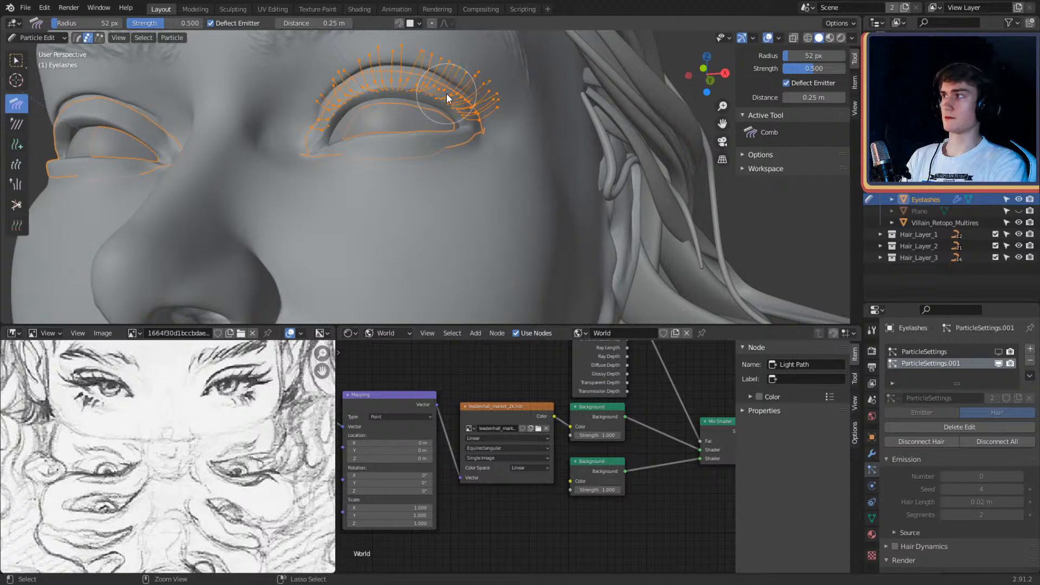
pyautogui.press('x')
pyautogui.click(419, 96)
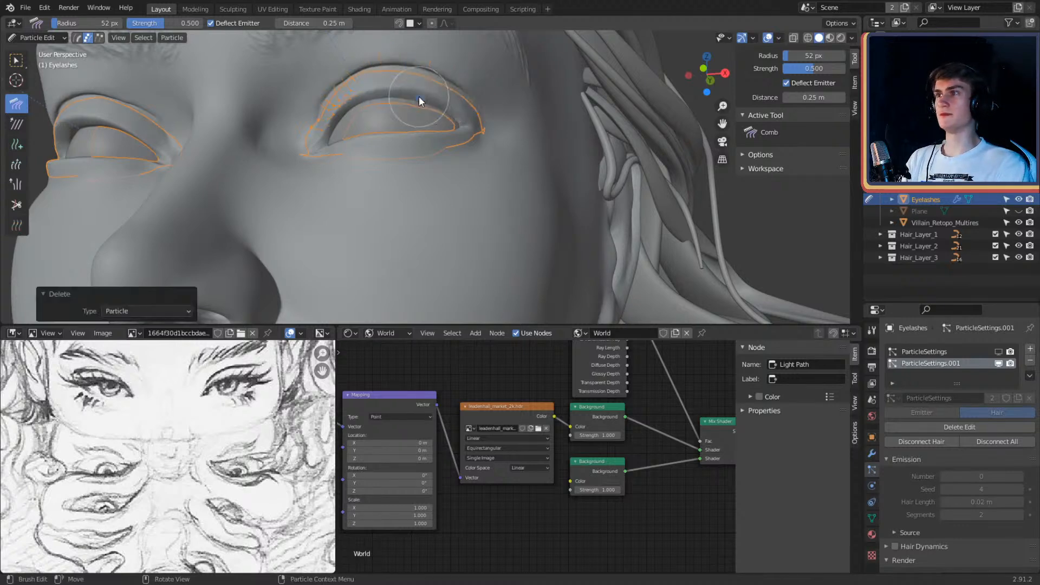
# Step: Return to Object Mode and show the original lash particle system in the viewport again
pyautogui.moveTo(489, 112); pyautogui.dragTo(520, 179, button='middle')
pyautogui.click(38, 38)
pyautogui.click(29, 50)
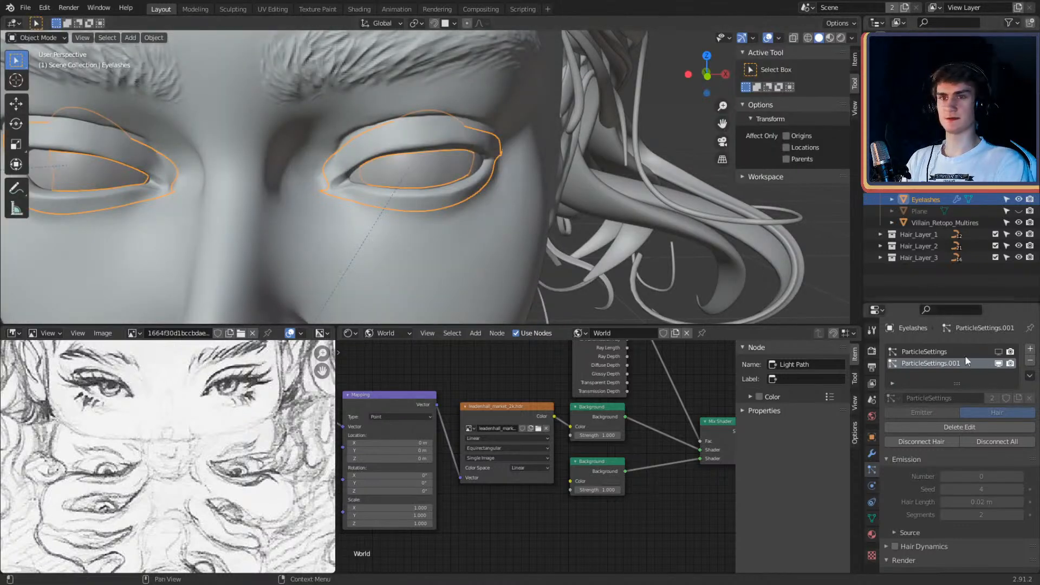
pyautogui.click(999, 352)
pyautogui.moveTo(546, 188); pyautogui.dragTo(587, 217, button='middle')
pyautogui.scroll(3, 570, 191)
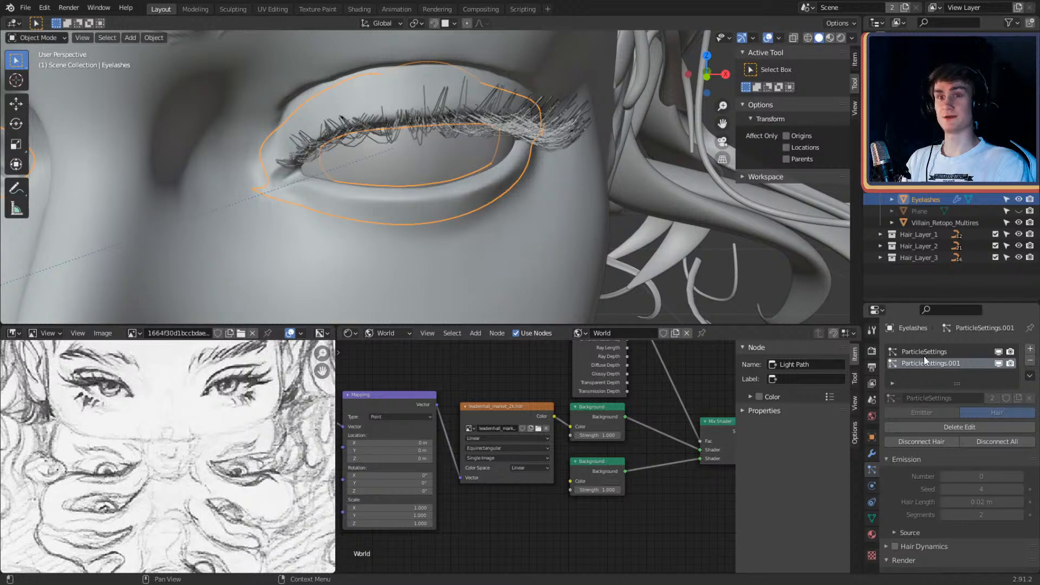
# Step: Rename the original particle system as Top and the emptied duplicate as Bottom
pyautogui.click(926, 351)
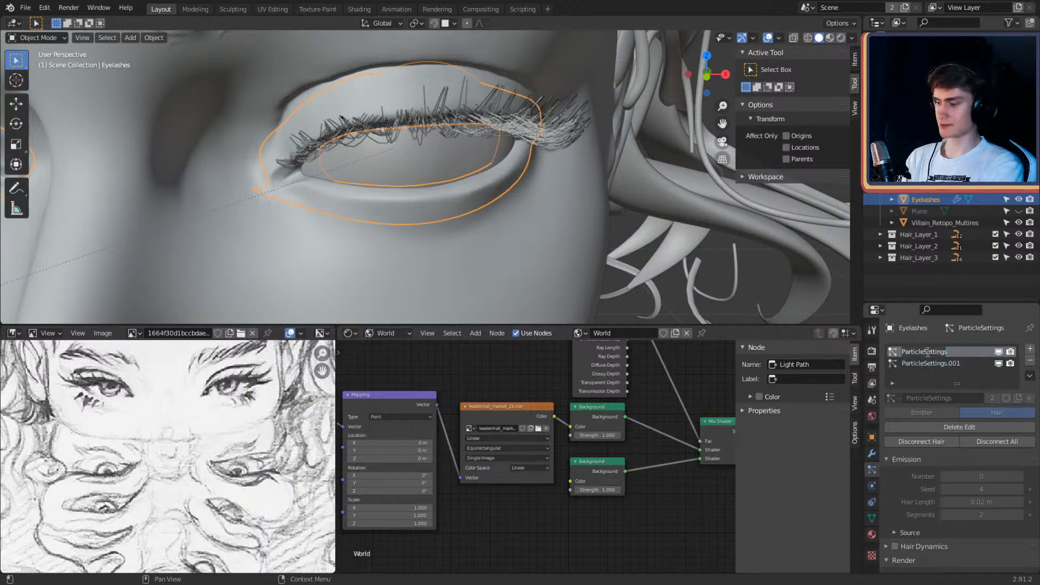
pyautogui.write('Top')
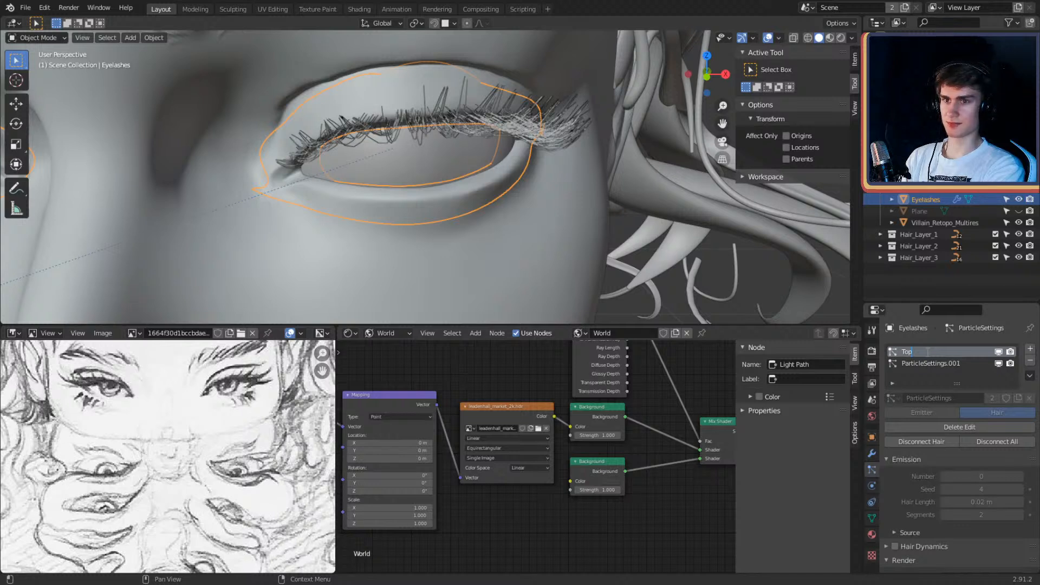
pyautogui.press('Return')
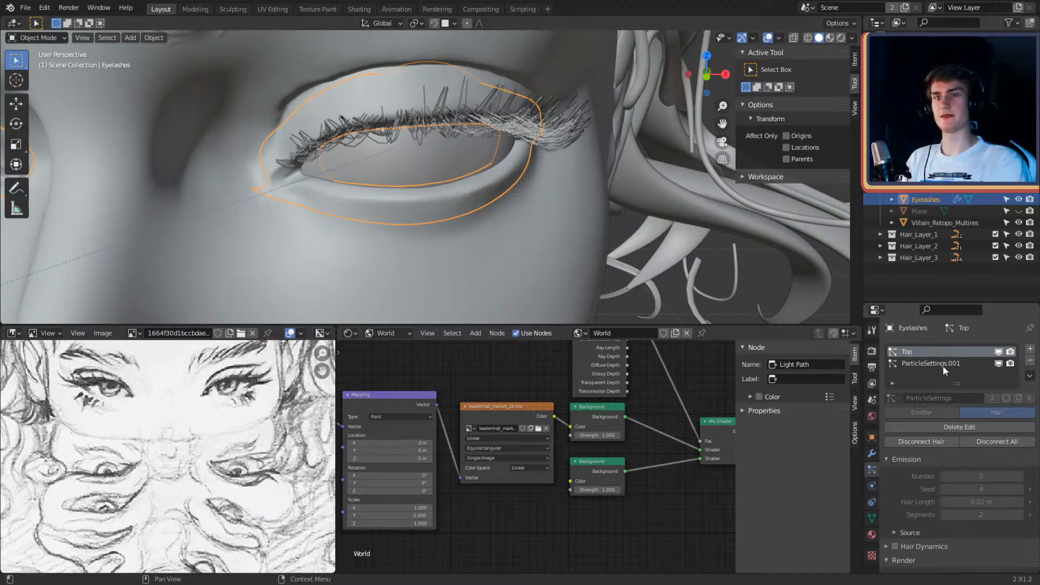
pyautogui.click(943, 364)
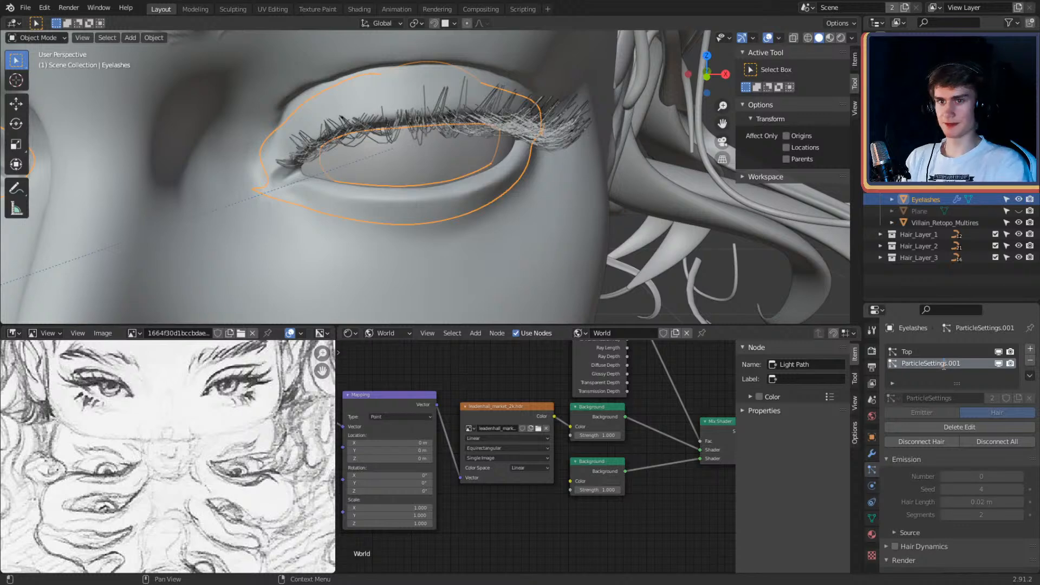
pyautogui.doubleClick(943, 364)
pyautogui.write('Bottom')
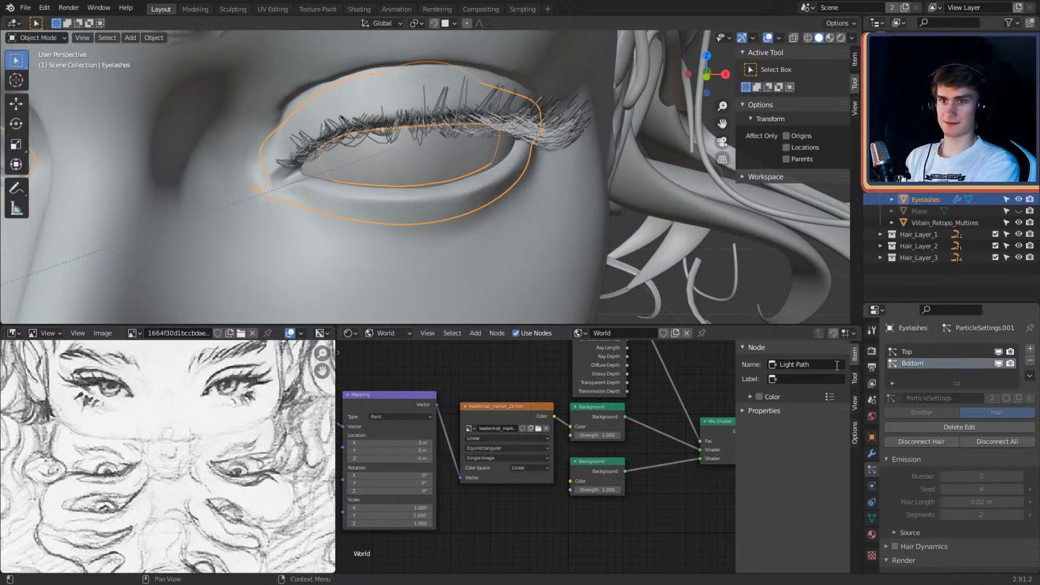
pyautogui.press('Return')
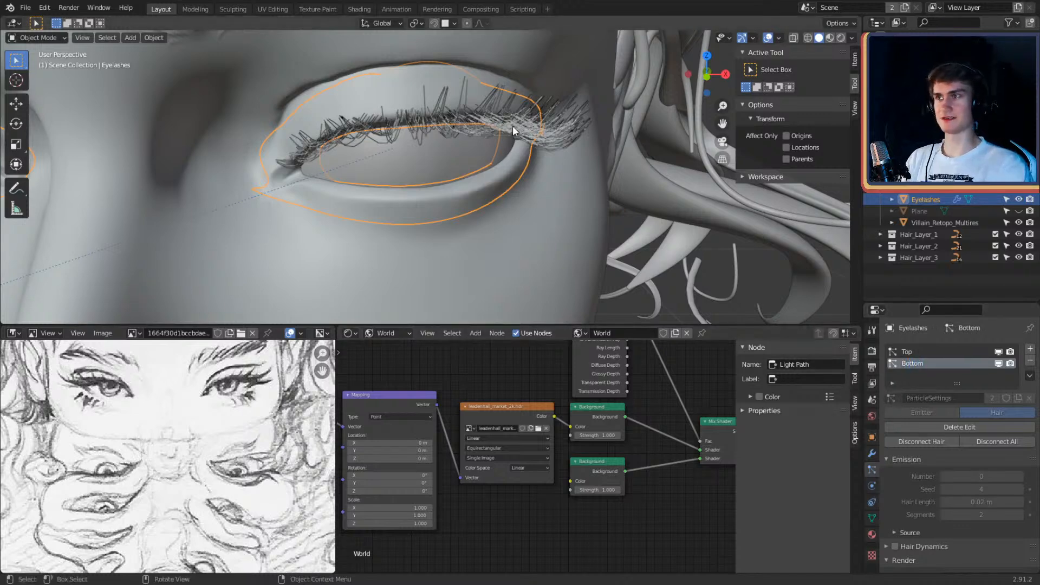
# Step: Examine the lower eyelid and the render, viewport display and children settings of the Eyelashes object's Bottom particle system
pyautogui.scroll(-5, 505, 138)
pyautogui.scroll(5, 519, 174)
pyautogui.scroll(5, 521, 163)
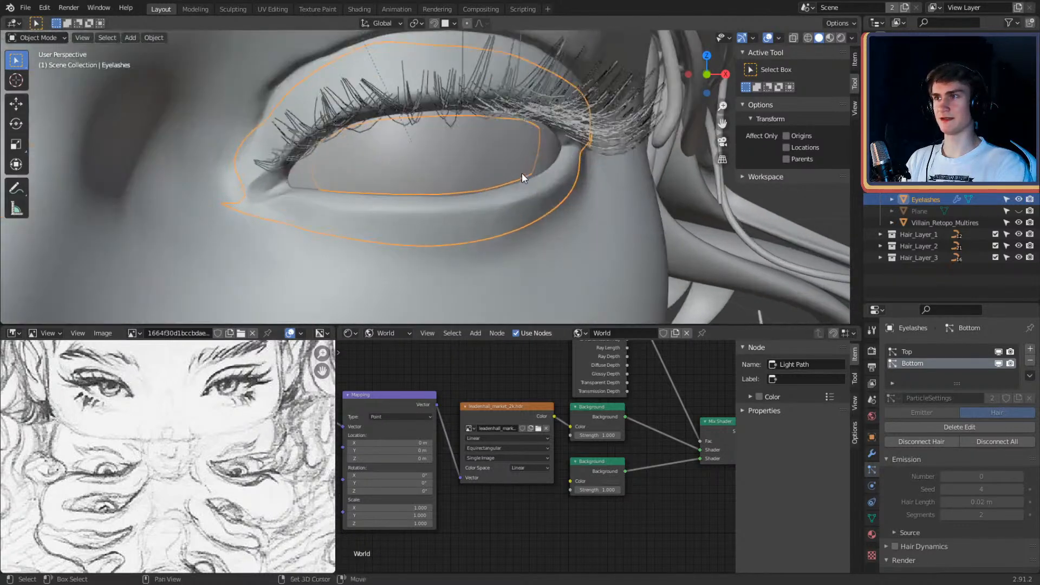
pyautogui.scroll(3, 524, 184)
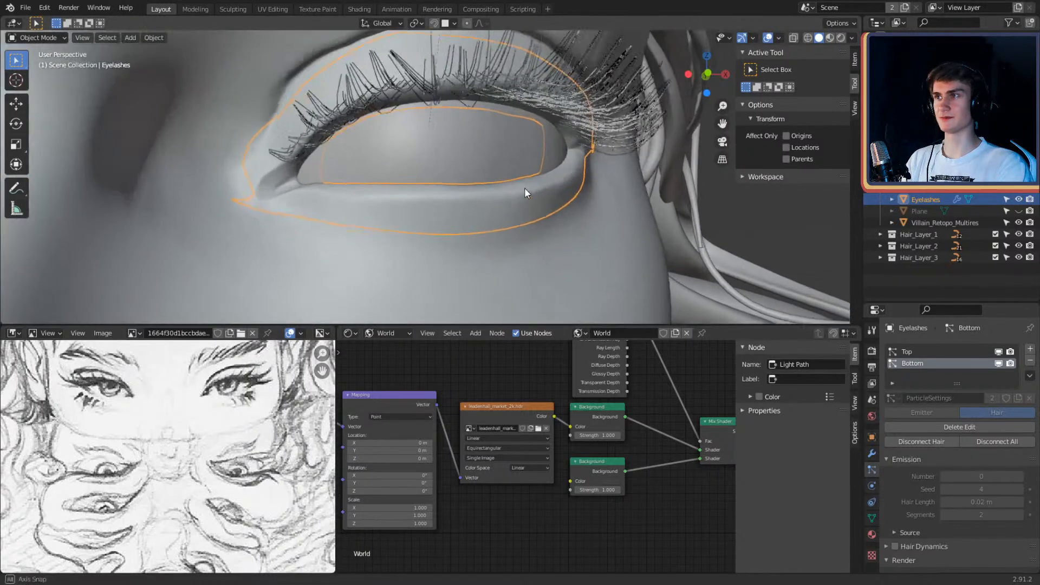
pyautogui.scroll(5, 506, 178)
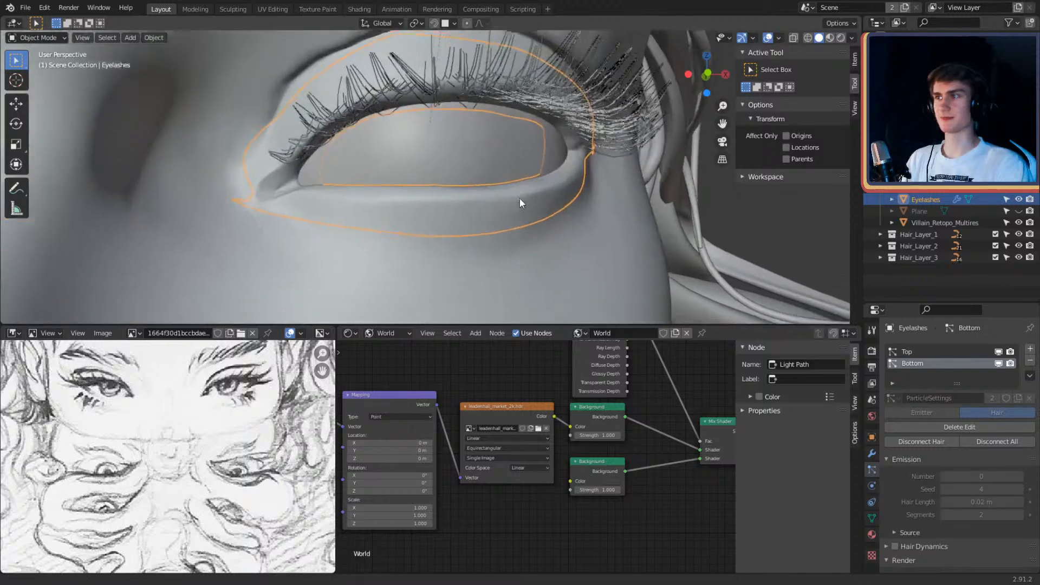
pyautogui.click(558, 178)
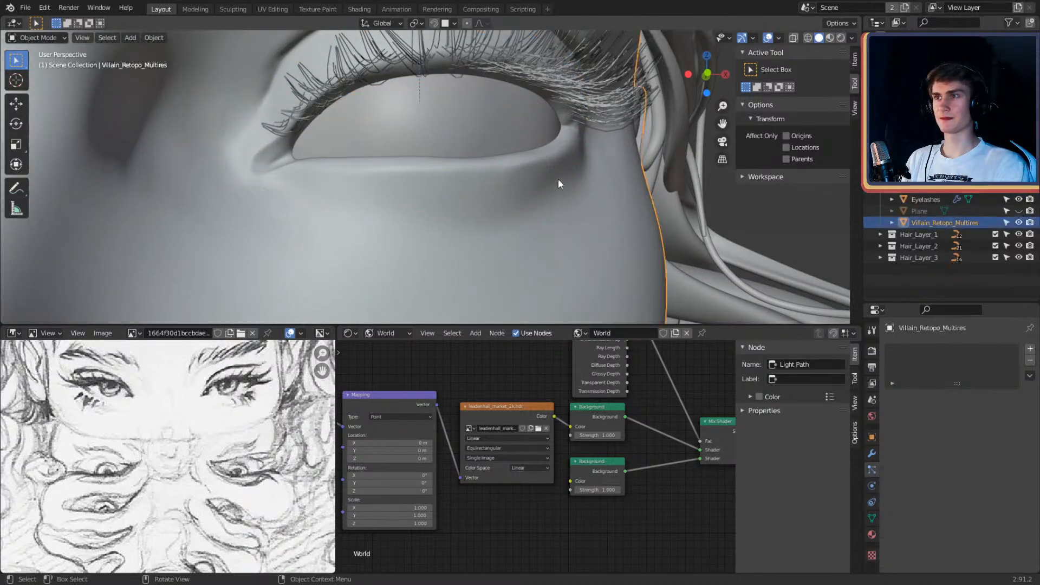
pyautogui.click(544, 165)
pyautogui.scroll(-6, 914, 403)
pyautogui.scroll(-10, 913, 402)
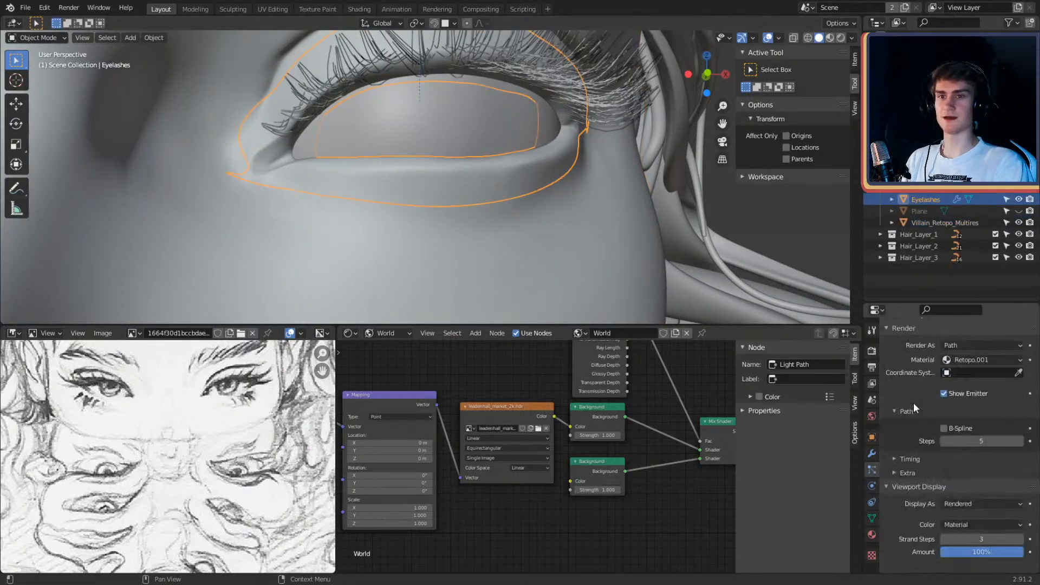
# Step: Enter Particle Edit mode on the Eyelashes object's Bottom system and activate the Add brush for the outer lower lid
pyautogui.moveTo(610, 238); pyautogui.dragTo(194, 138, button='middle')
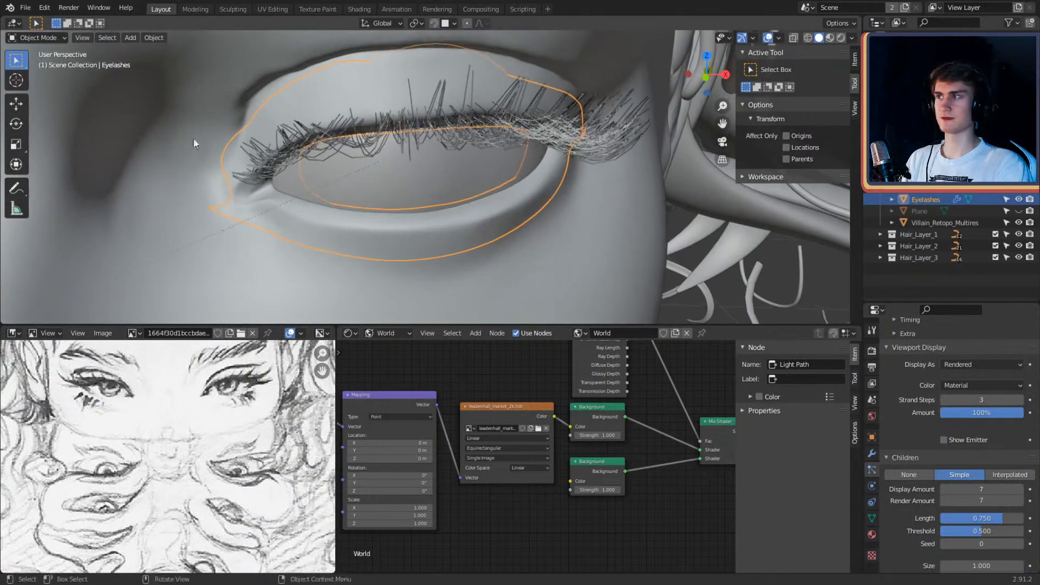
pyautogui.click(53, 39)
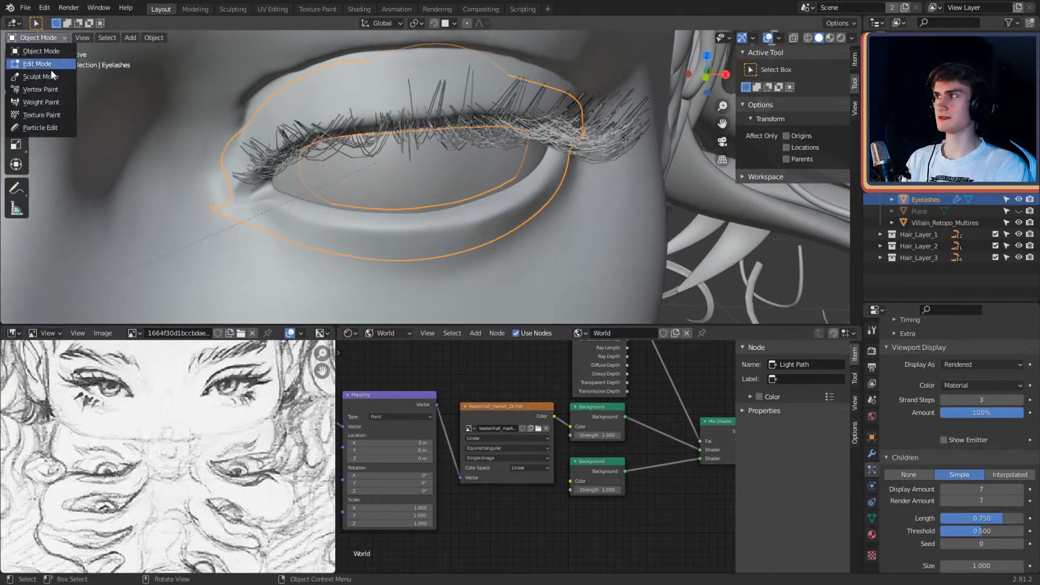
pyautogui.click(32, 128)
pyautogui.click(16, 143)
pyautogui.moveTo(163, 163); pyautogui.dragTo(488, 175, button='middle')
pyautogui.scroll(3, 490, 138)
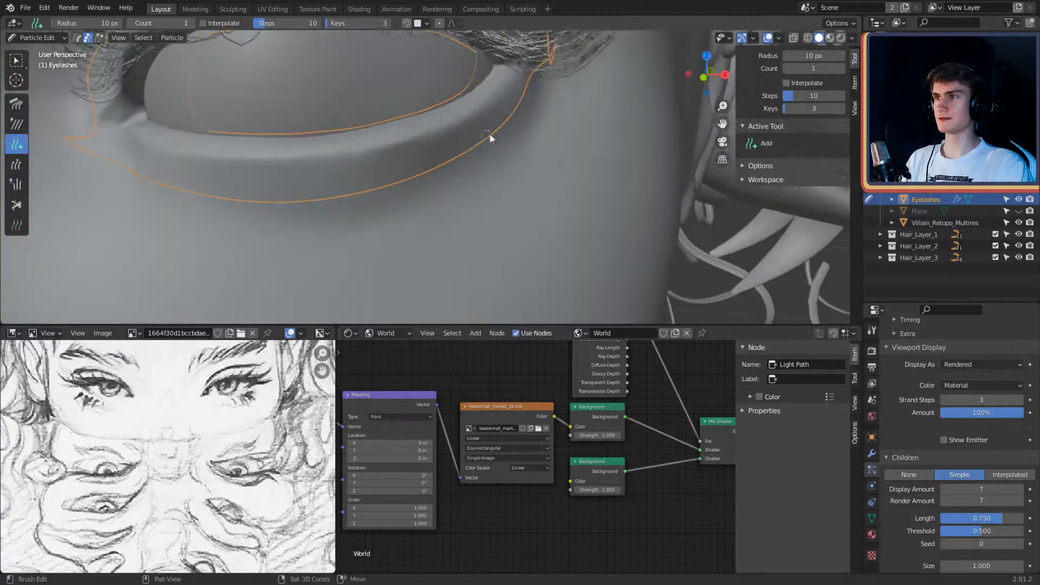
pyautogui.scroll(3, 490, 138)
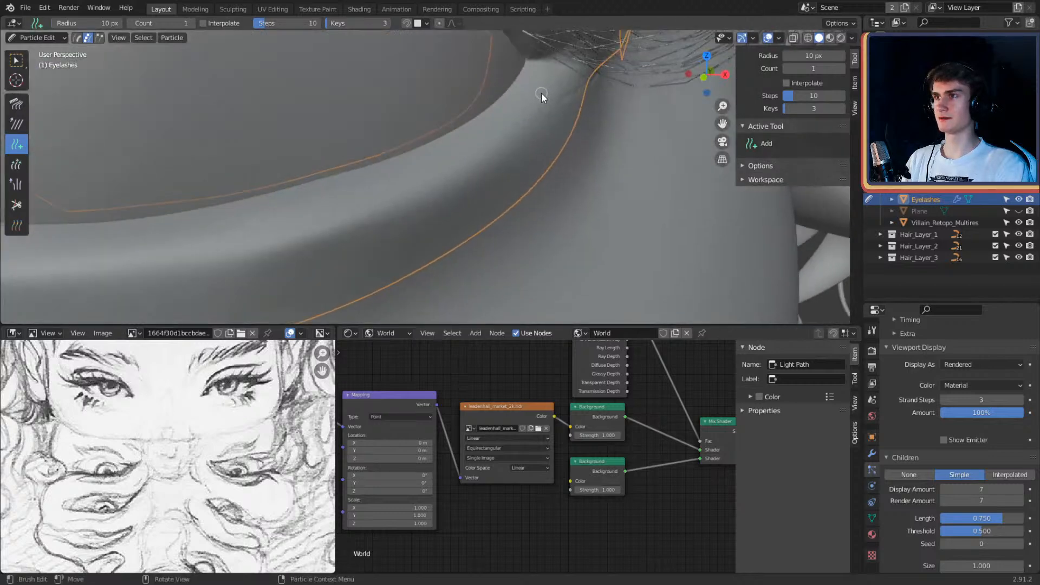
# Step: Add individual guide hairs along the lower eyelid, from the outer corner towards the middle, using the Add brush at 10 px radius
pyautogui.click(371, 208)
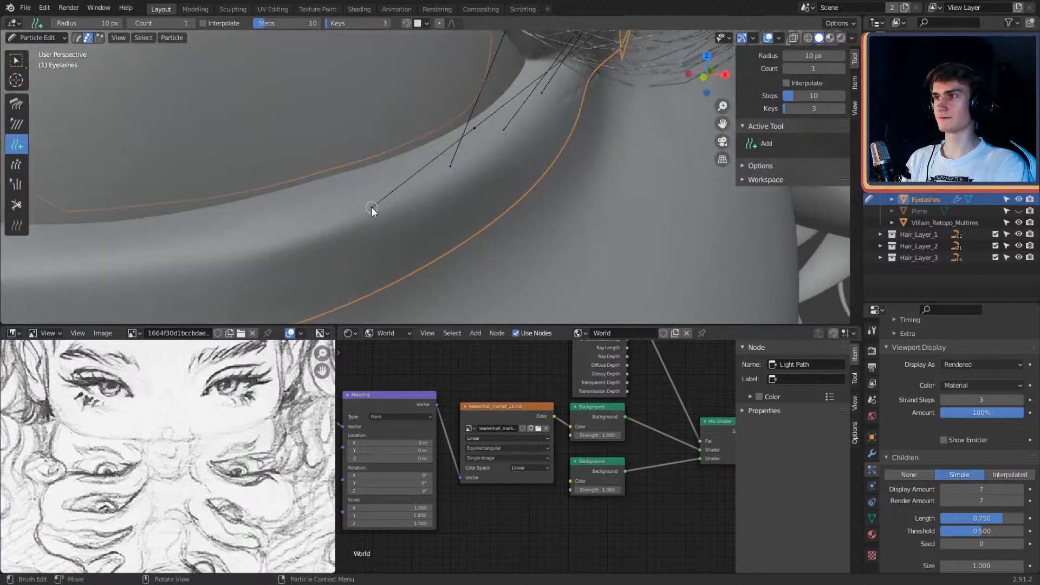
pyautogui.moveTo(288, 233); pyautogui.dragTo(429, 185, button='middle')
pyautogui.click(422, 150)
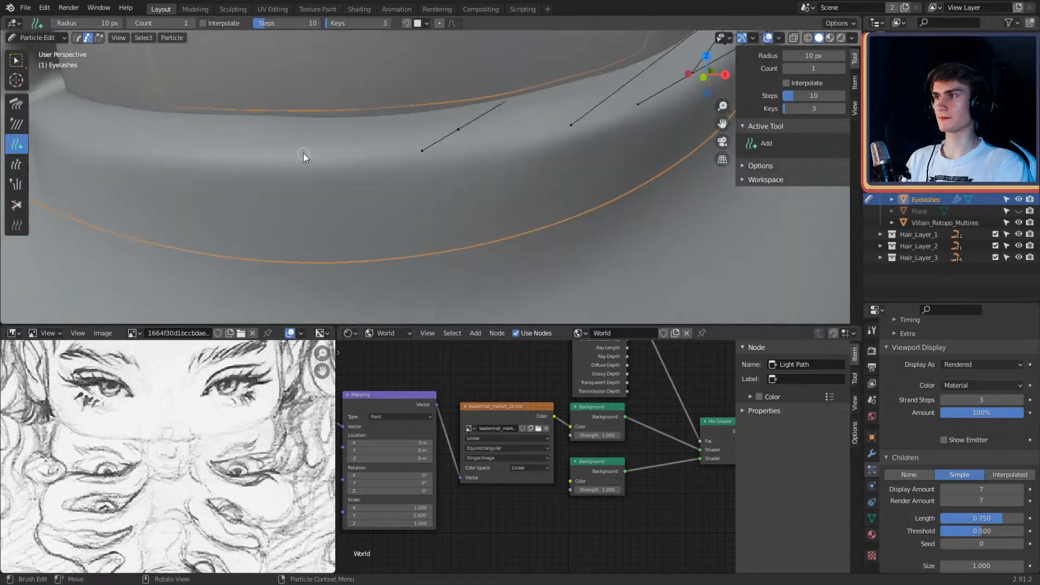
pyautogui.click(278, 150)
# Step: Select all the lower-lid guide hairs down to their roots with circle select
pyautogui.moveTo(183, 147); pyautogui.dragTo(595, 230, button='middle')
pyautogui.press('c')
pyautogui.click(550, 208)
pyautogui.moveTo(554, 207)
pyautogui.mouseDown()
pyautogui.moveTo(596, 89)
pyautogui.moveTo(616, 225)
pyautogui.mouseUp()
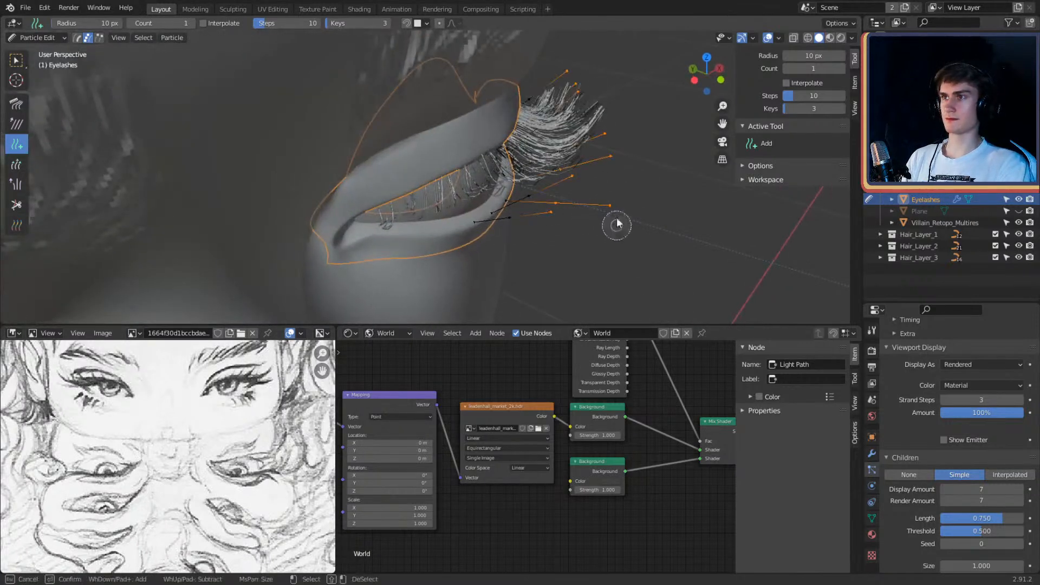
pyautogui.rightClick(627, 211)
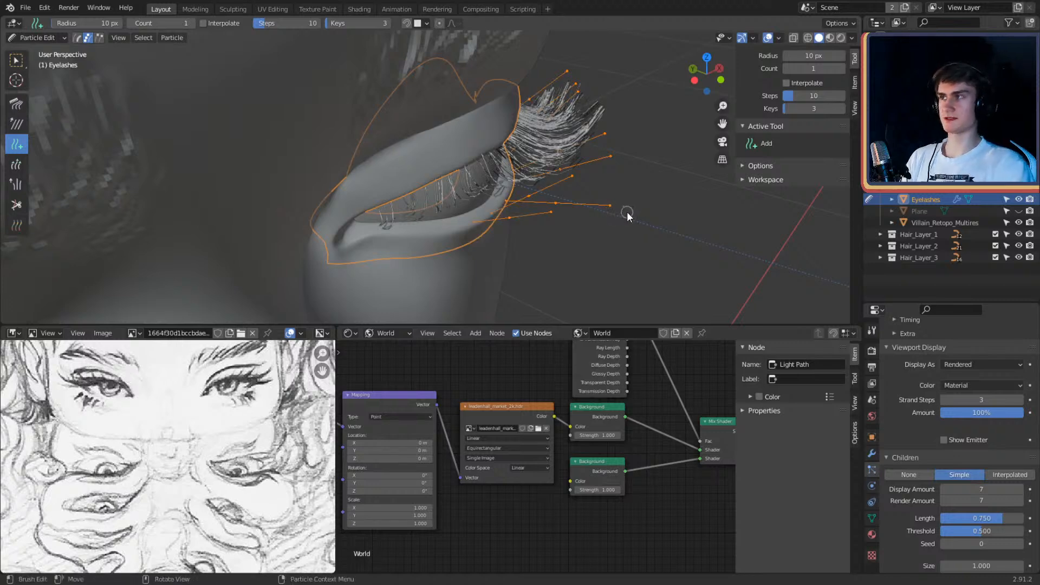
# Step: Comb the lower lash guides outward into an even fan along the lid, with the Comb brush radius set to 103 px
pyautogui.click(16, 103)
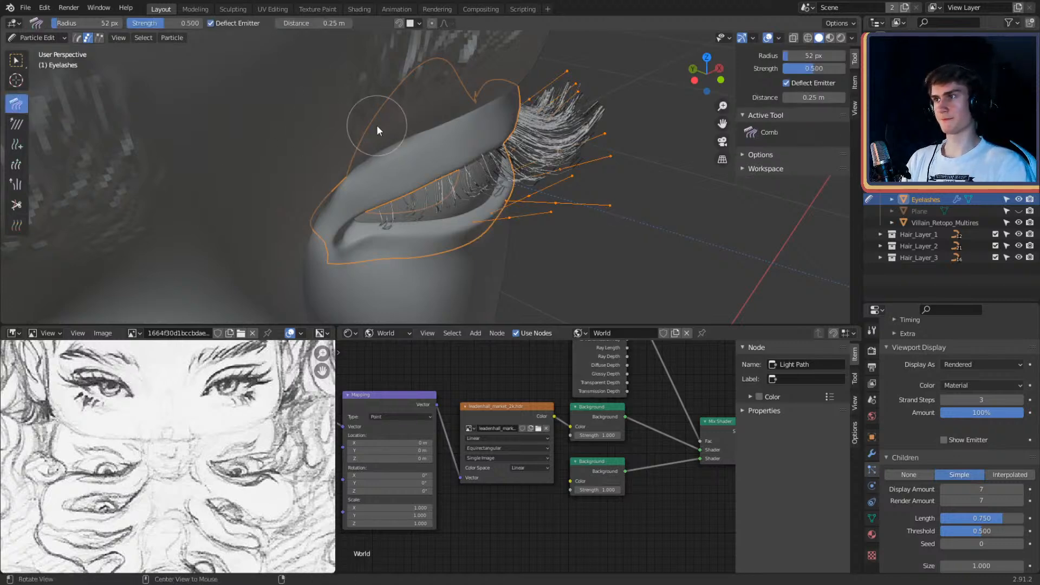
pyautogui.moveTo(376, 125); pyautogui.dragTo(398, 144, button='middle')
pyautogui.press('f')
pyautogui.click(425, 142)
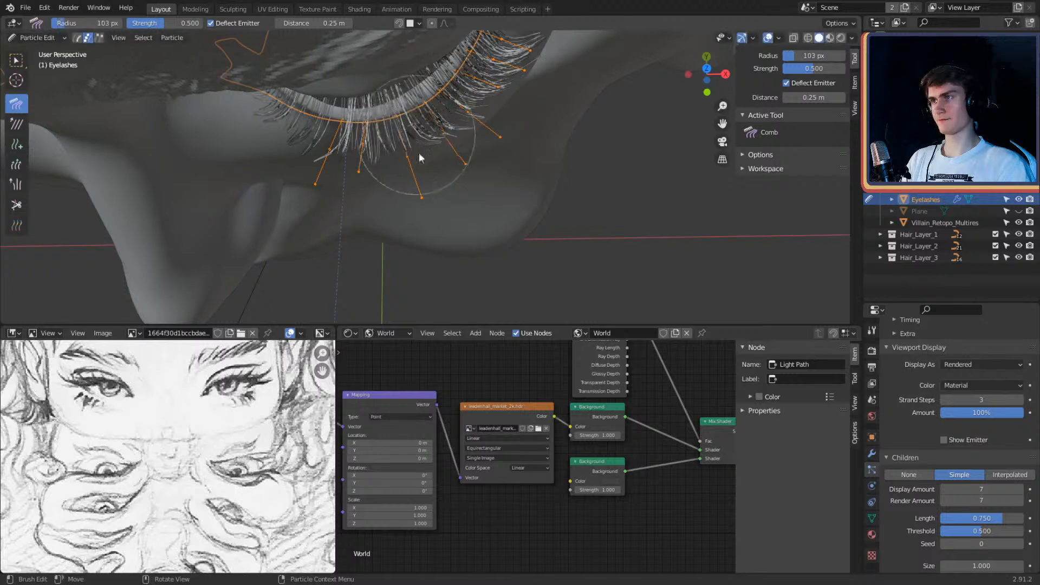
pyautogui.moveTo(418, 149); pyautogui.dragTo(366, 181)
pyautogui.moveTo(339, 150)
pyautogui.mouseDown()
pyautogui.moveTo(318, 181)
pyautogui.moveTo(355, 219)
pyautogui.mouseUp()
pyautogui.moveTo(512, 213)
pyautogui.mouseDown()
pyautogui.moveTo(529, 115)
pyautogui.moveTo(493, 100)
pyautogui.moveTo(616, 130)
pyautogui.mouseUp()
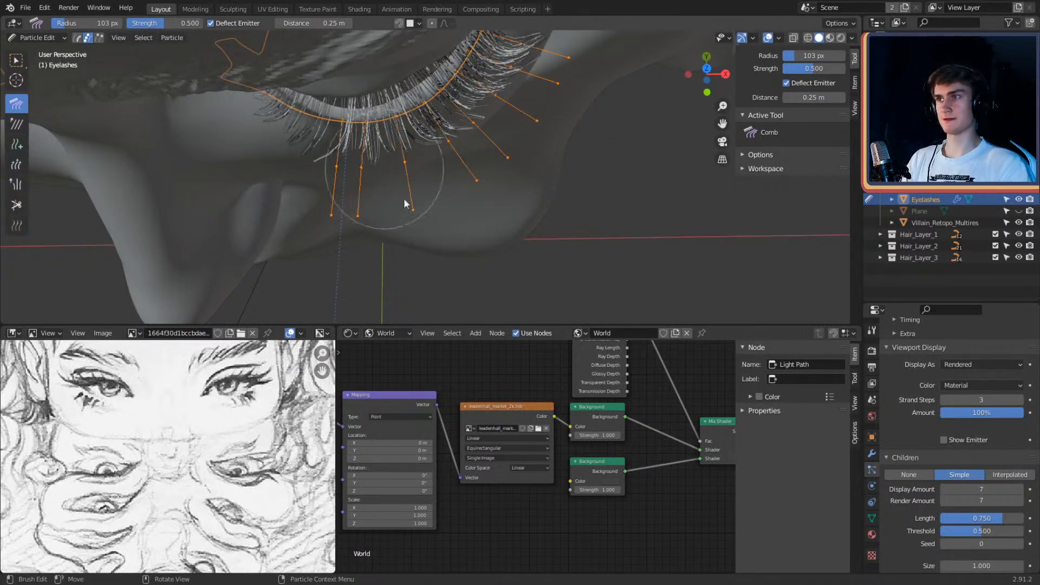
pyautogui.moveTo(360, 198)
pyautogui.mouseDown(button='middle')
pyautogui.moveTo(476, 151)
pyautogui.moveTo(484, 187)
pyautogui.moveTo(547, 169)
pyautogui.moveTo(493, 116)
pyautogui.mouseUp(button='middle')
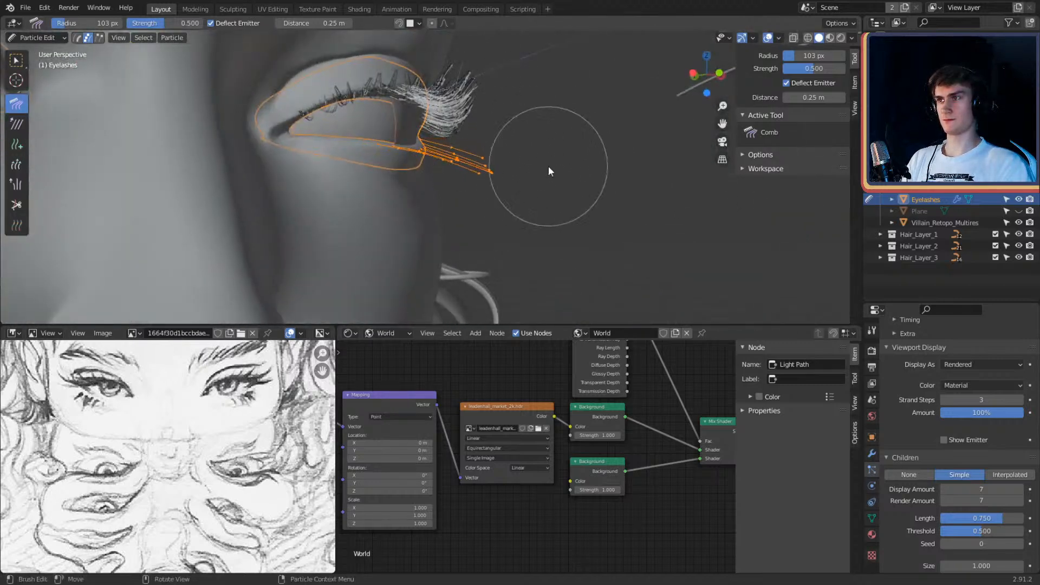
pyautogui.moveTo(547, 169)
pyautogui.mouseDown(button='middle')
pyautogui.moveTo(560, 170)
pyautogui.moveTo(471, 272)
pyautogui.moveTo(561, 220)
pyautogui.mouseUp(button='middle')
pyautogui.moveTo(561, 215)
pyautogui.mouseDown()
pyautogui.moveTo(398, 284)
pyautogui.moveTo(417, 278)
pyautogui.mouseUp()
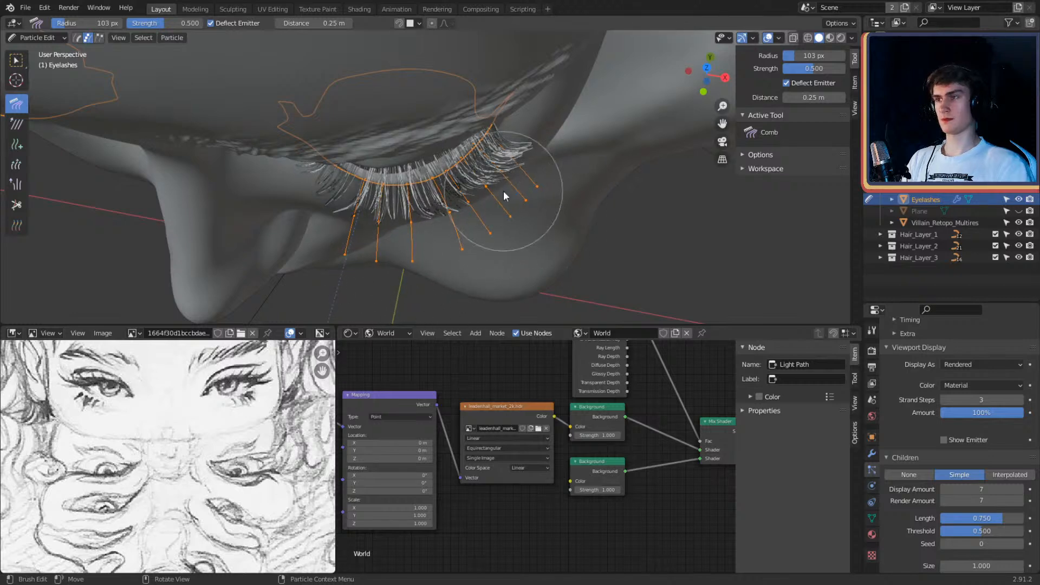
# Step: Switch to Object Mode and examine the combed lower lashes with their child hairs
pyautogui.click(28, 37)
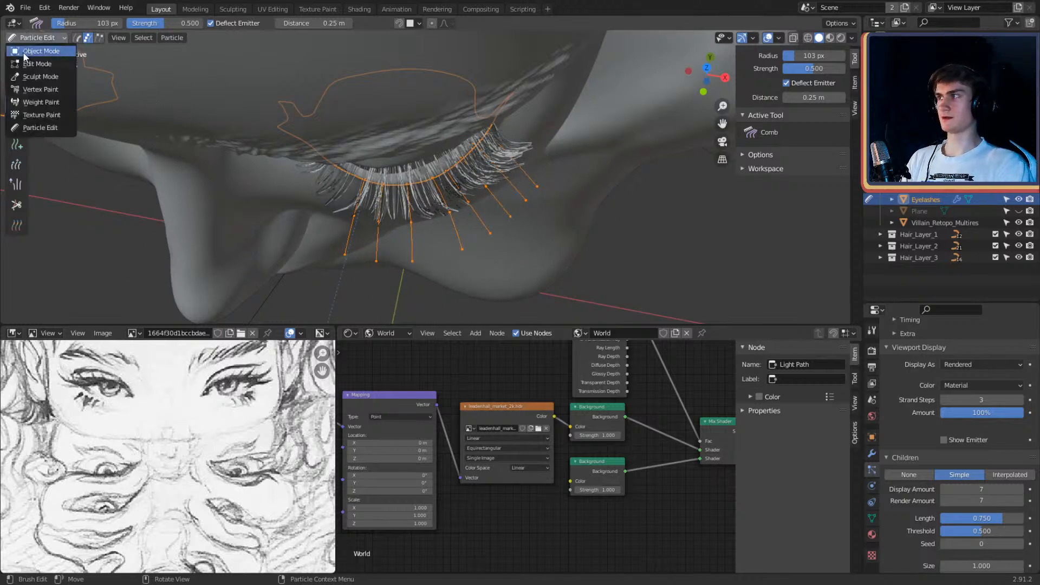
pyautogui.click(34, 51)
pyautogui.press('KP_Decimal')
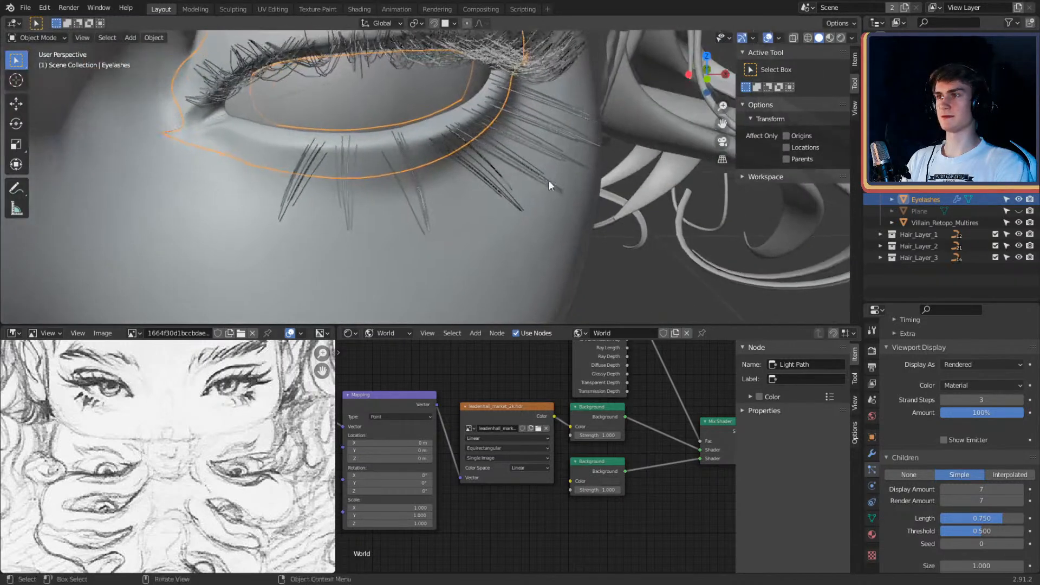
# Step: Return to Particle Edit and shorten the lower lash guides with the Length brush in Shrink mode at 50 px radius
pyautogui.click(50, 39)
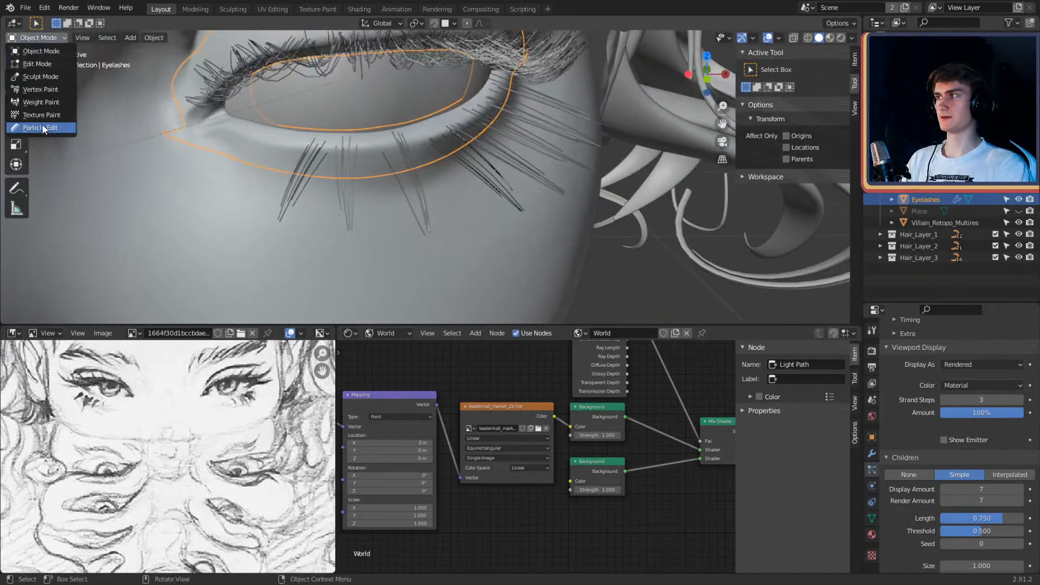
pyautogui.click(42, 125)
pyautogui.click(17, 143)
pyautogui.click(16, 164)
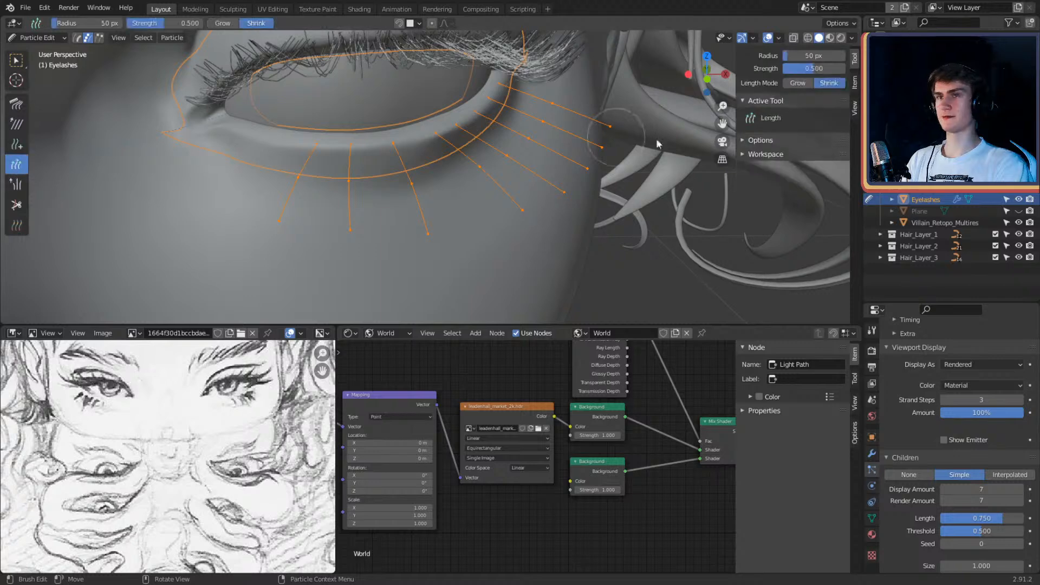
pyautogui.moveTo(585, 157)
pyautogui.mouseDown(button='middle')
pyautogui.moveTo(596, 178)
pyautogui.moveTo(605, 149)
pyautogui.moveTo(582, 216)
pyautogui.mouseUp(button='middle')
pyautogui.moveTo(560, 210)
pyautogui.mouseDown()
pyautogui.moveTo(400, 290)
pyautogui.moveTo(374, 291)
pyautogui.moveTo(425, 284)
pyautogui.moveTo(577, 216)
pyautogui.mouseUp()
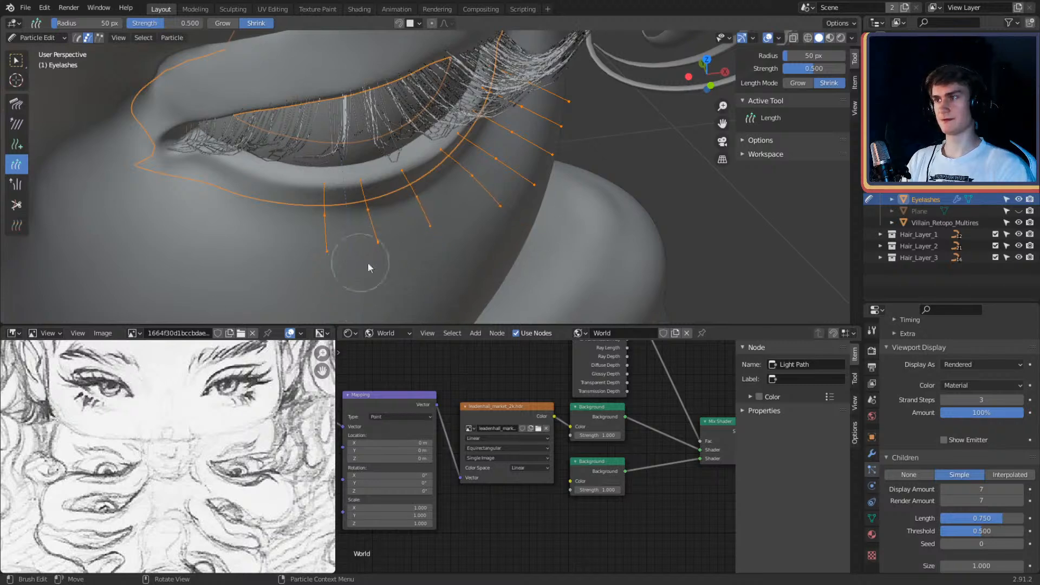
pyautogui.moveTo(457, 246)
pyautogui.keyDown('alt'); pyautogui.mouseDown()
pyautogui.moveTo(336, 244)
pyautogui.moveTo(495, 242)
pyautogui.moveTo(477, 229)
pyautogui.moveTo(555, 130)
pyautogui.mouseUp(); pyautogui.keyUp('alt')
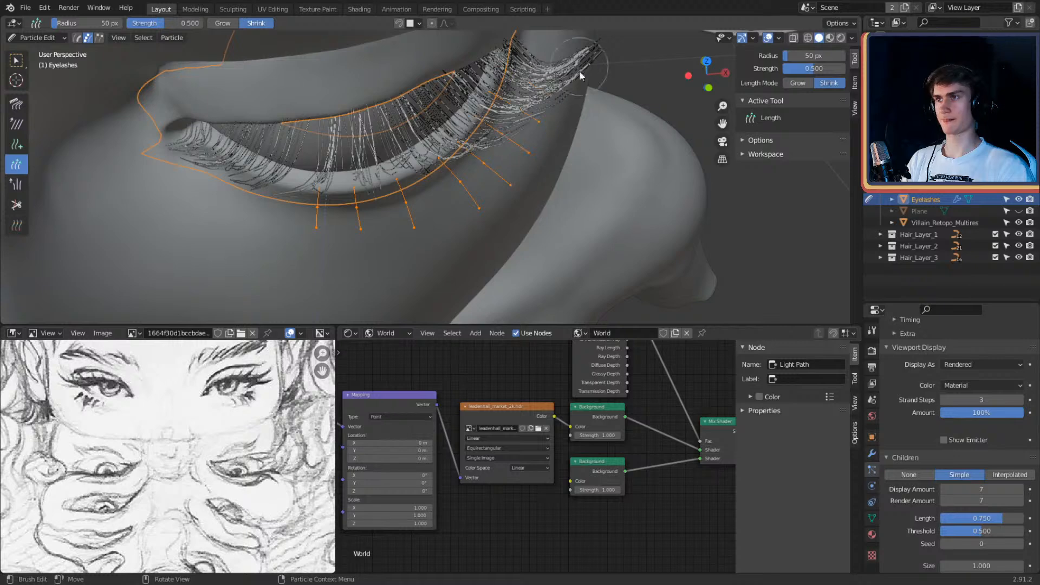
pyautogui.keyDown('alt'); pyautogui.moveTo(420, 262); pyautogui.dragTo(564, 189); pyautogui.keyUp('alt')
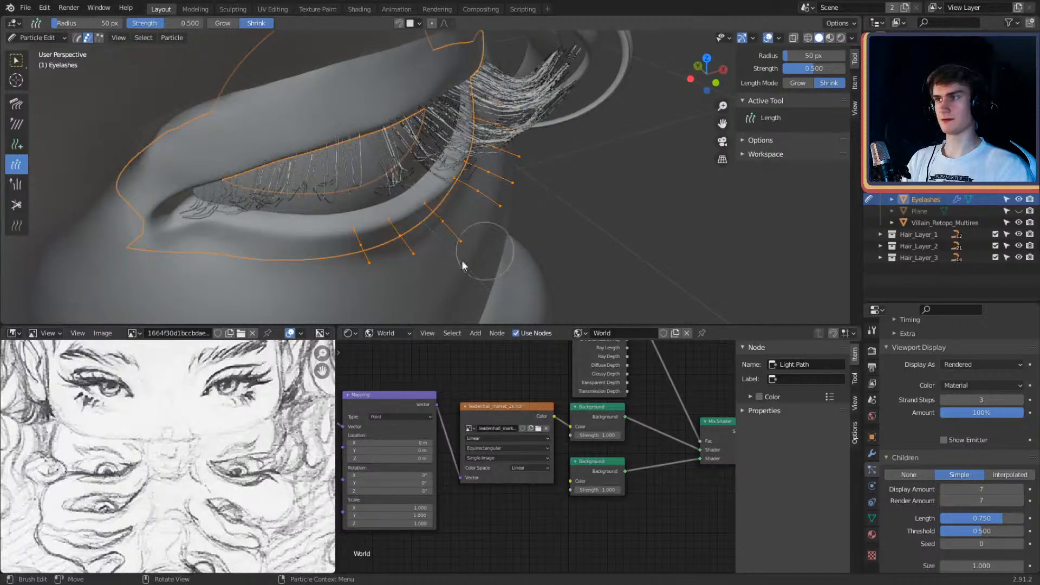
pyautogui.moveTo(476, 247); pyautogui.dragTo(499, 242)
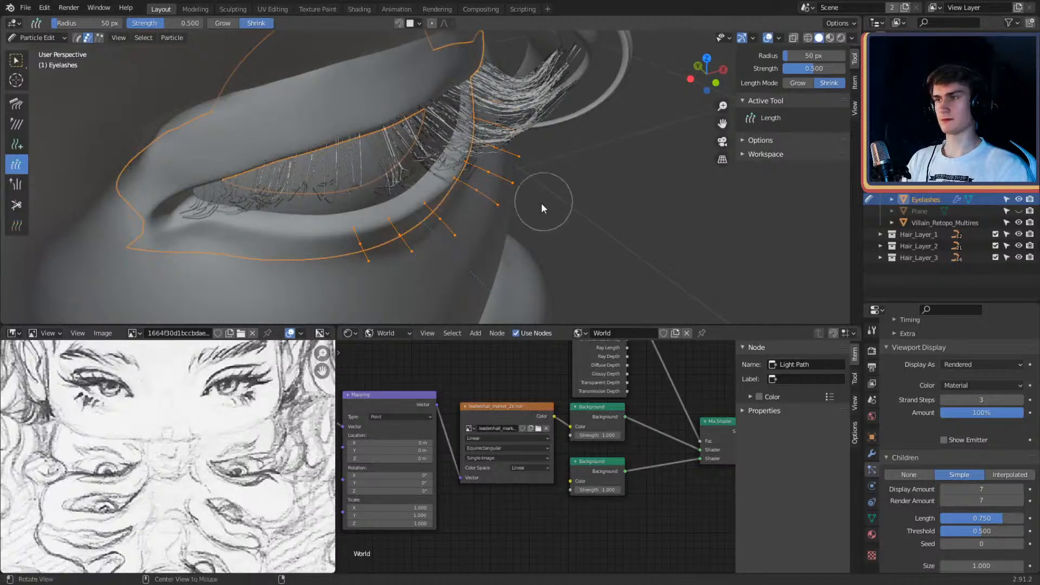
pyautogui.keyDown('alt'); pyautogui.moveTo(541, 203); pyautogui.dragTo(486, 227); pyautogui.keyUp('alt')
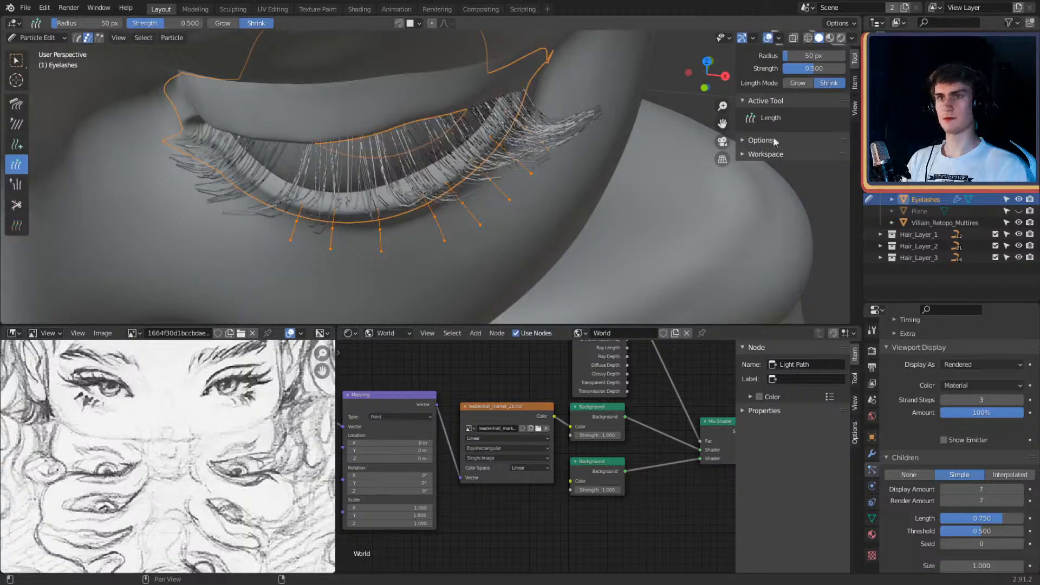
# Step: Lengthen the middle lower lashes slightly with the Length brush in Grow mode and return to Object Mode
pyautogui.click(798, 82)
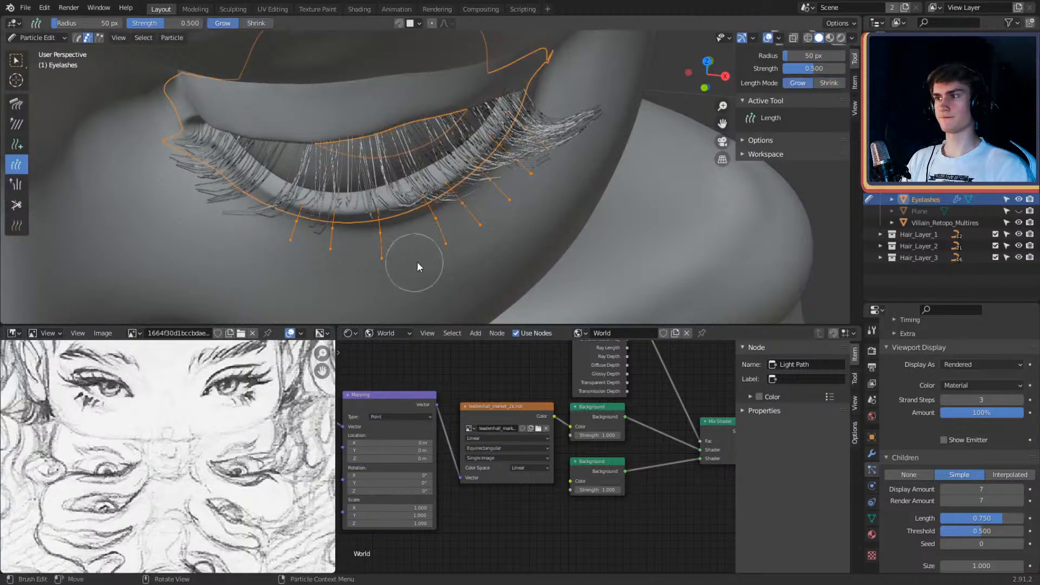
pyautogui.moveTo(567, 207); pyautogui.dragTo(566, 124, button='middle')
pyautogui.click(54, 35)
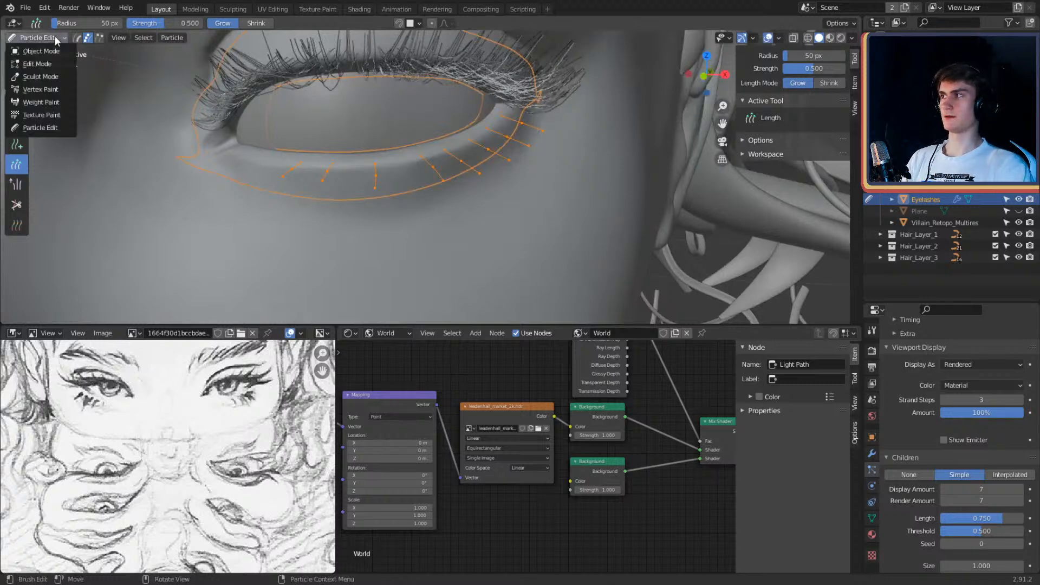
pyautogui.click(41, 47)
# Step: Try a children radius of 0.0015 m on the Bottom particle system and undo the change
pyautogui.moveTo(325, 136); pyautogui.dragTo(492, 208, button='middle')
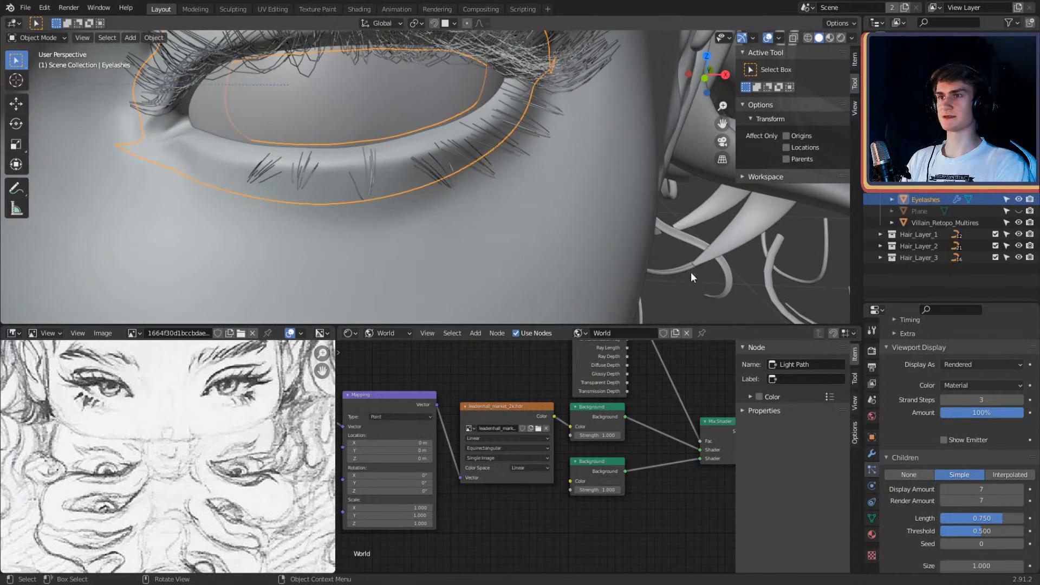
pyautogui.hotkey('alt', 'a')
pyautogui.click(475, 138)
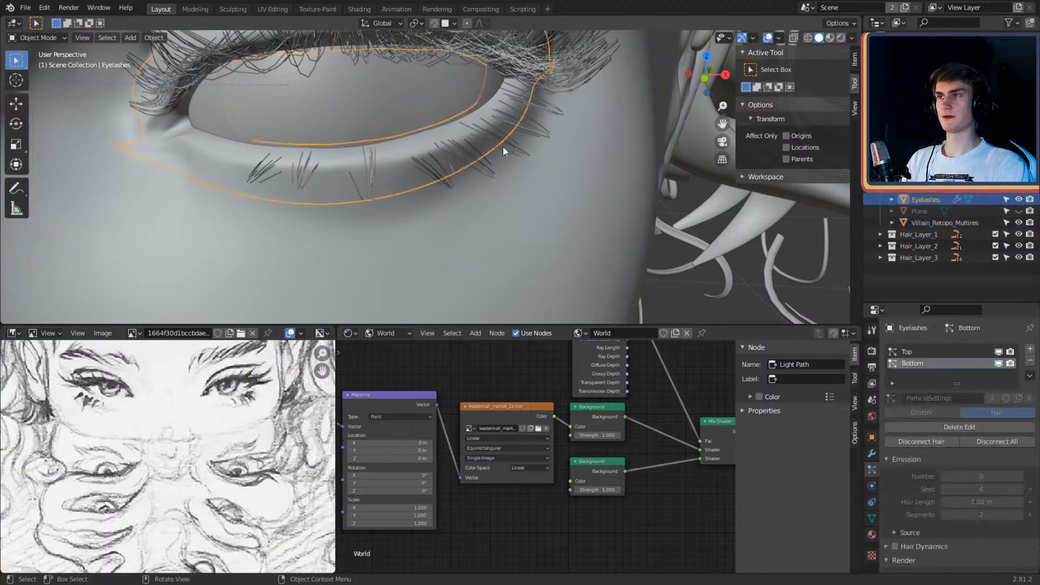
pyautogui.moveTo(503, 145); pyautogui.dragTo(550, 167, button='middle')
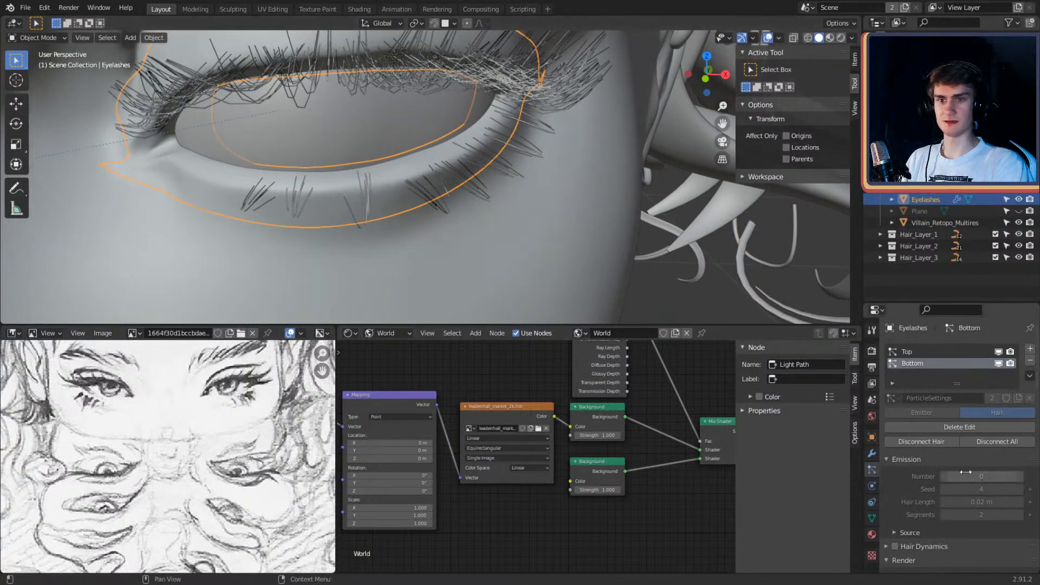
pyautogui.scroll(-10, 916, 433)
pyautogui.scroll(-5, 914, 412)
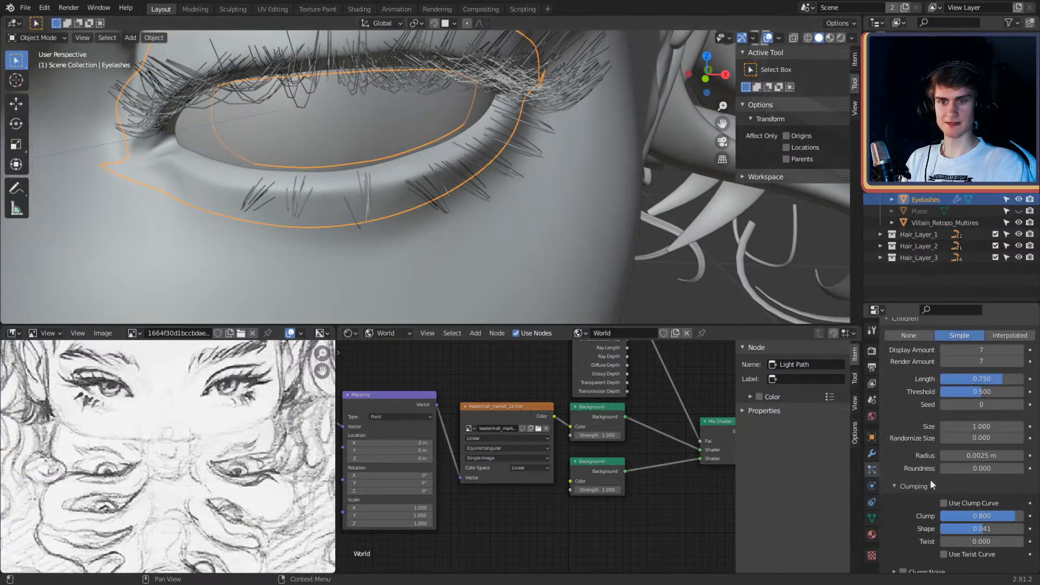
pyautogui.doubleClick(978, 455)
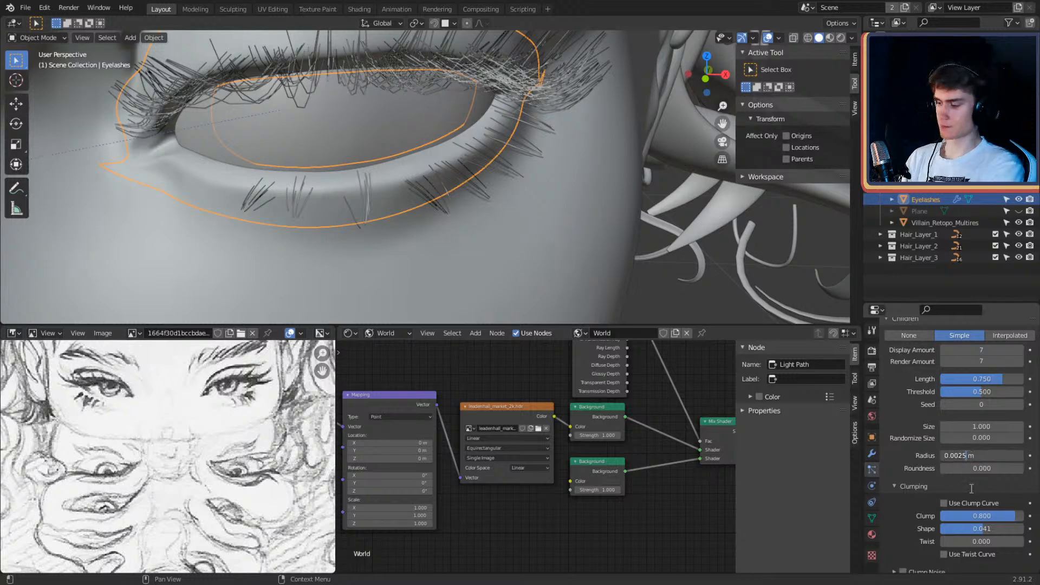
pyautogui.press('Return')
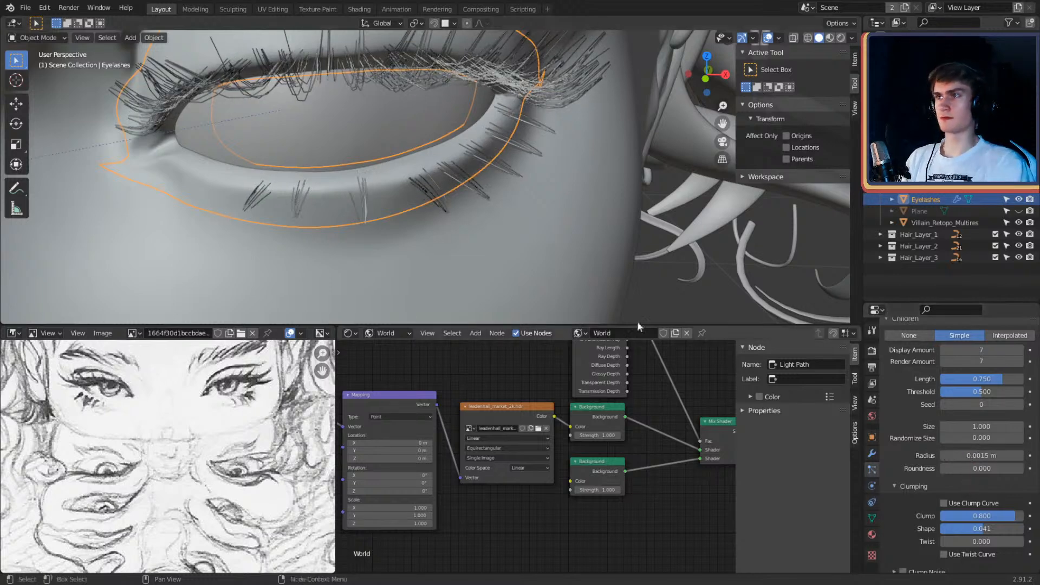
pyautogui.moveTo(534, 251); pyautogui.dragTo(590, 238, button='middle')
pyautogui.hotkey('ctrl', 'z')
pyautogui.scroll(8, 956, 434)
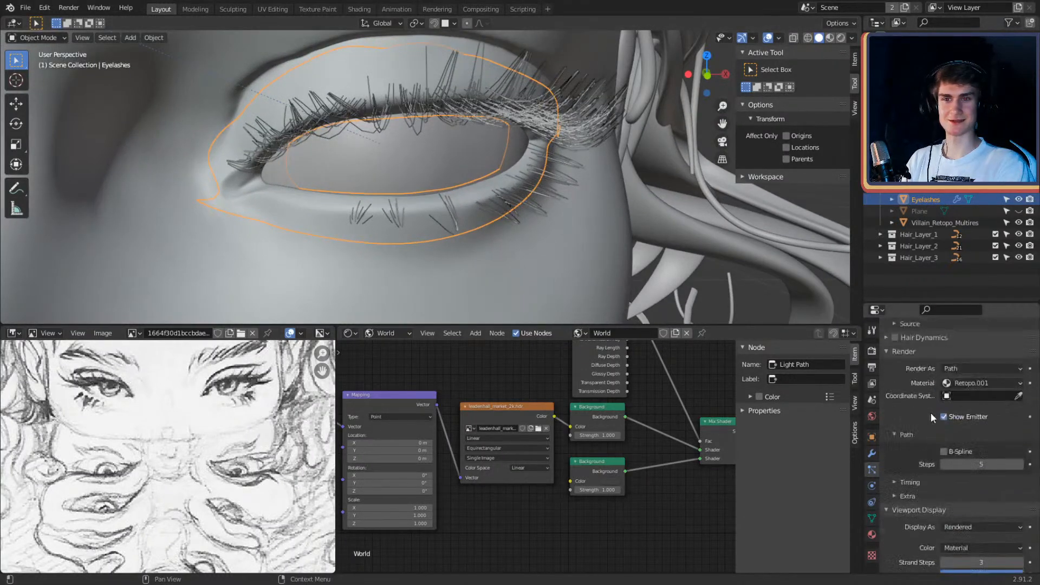
pyautogui.scroll(5, 931, 411)
pyautogui.rightClick(918, 363)
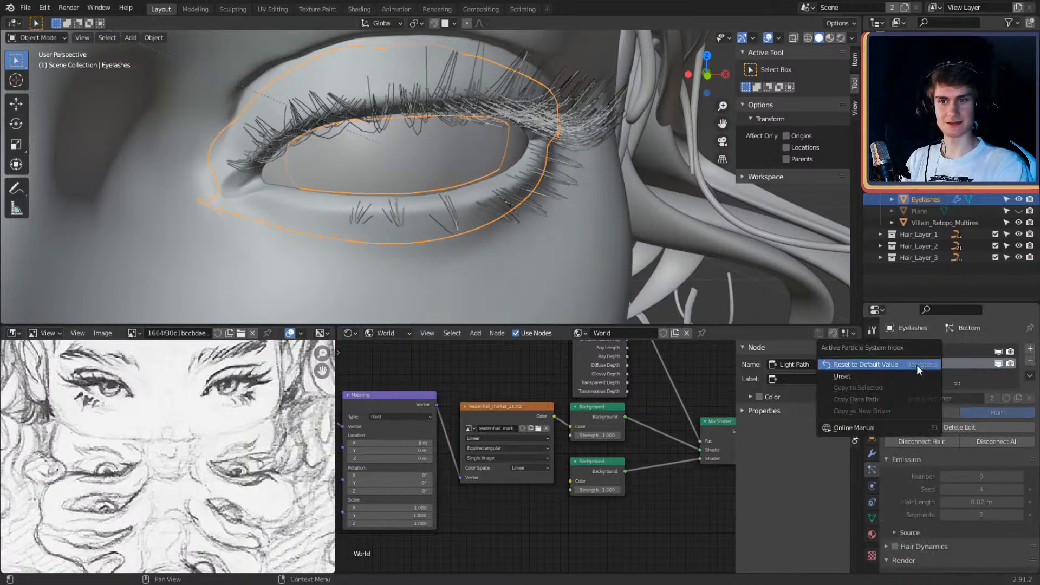
pyautogui.click(1030, 375)
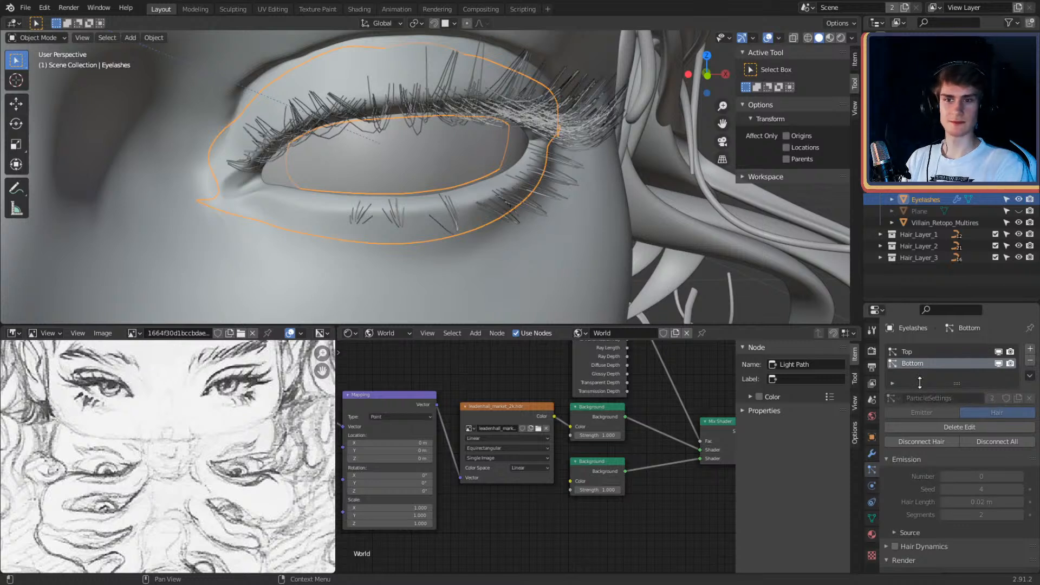
pyautogui.click(999, 363)
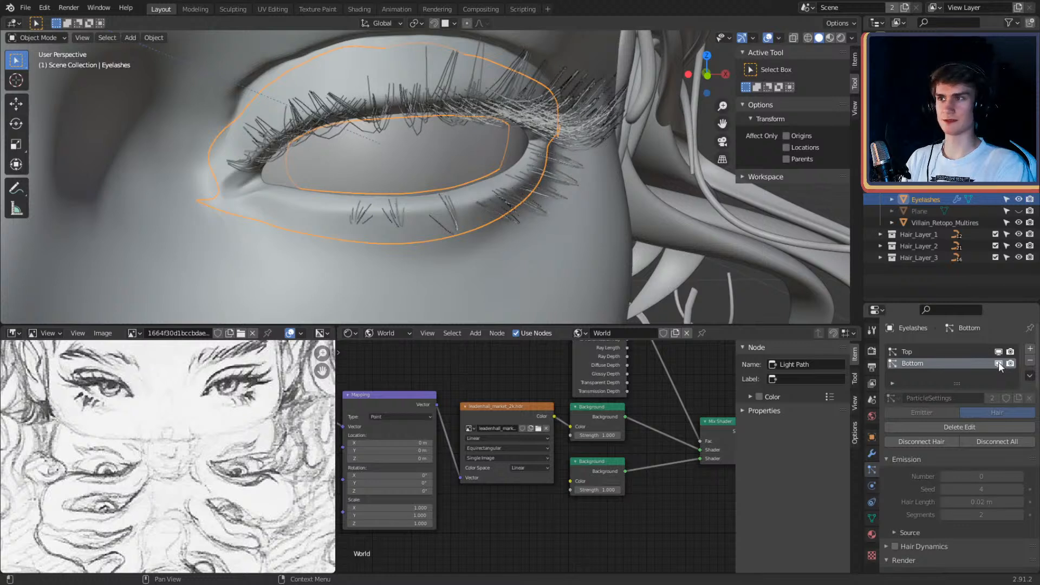
pyautogui.rightClick(921, 362)
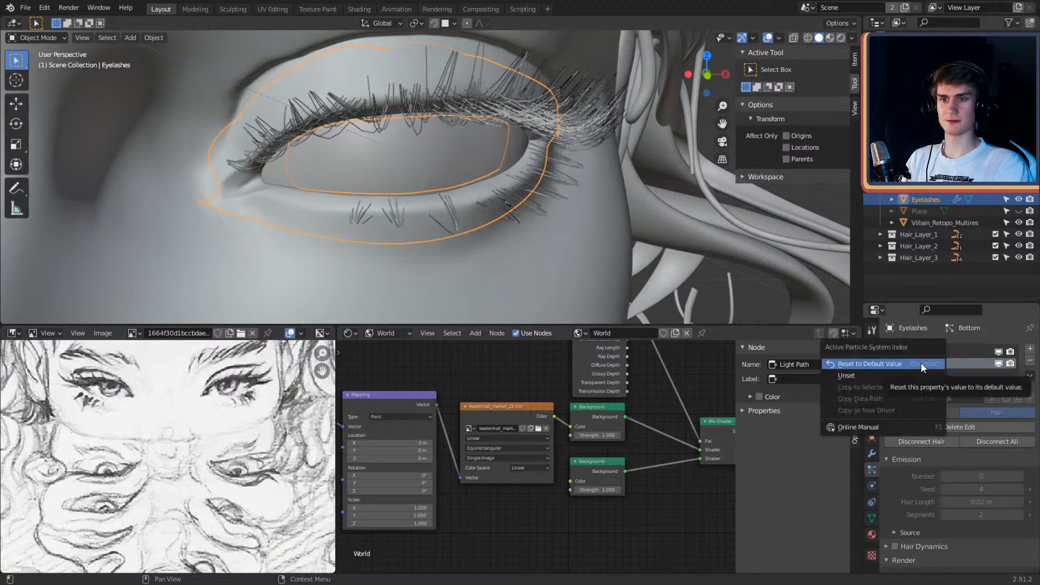
pyautogui.click(859, 375)
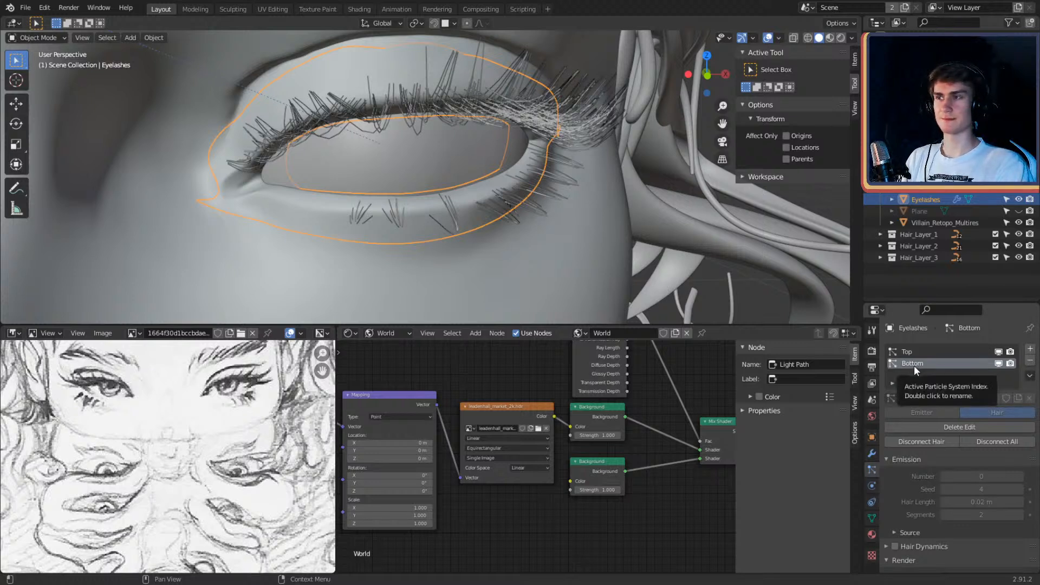
# Step: Hide the Bottom particle system in the viewport and show it again to identify its lashes
pyautogui.click(998, 363)
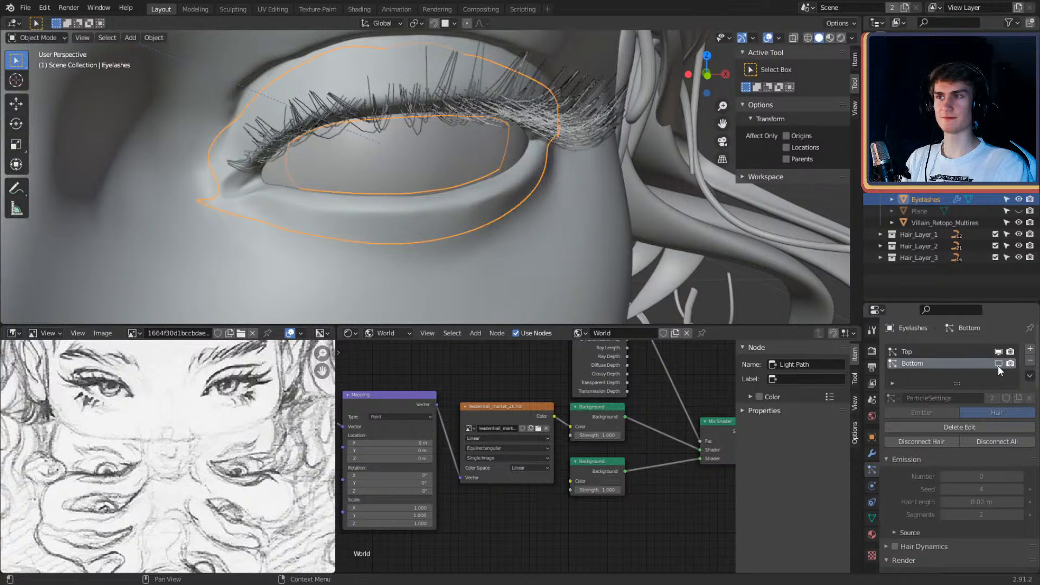
pyautogui.click(998, 364)
pyautogui.scroll(4, 623, 225)
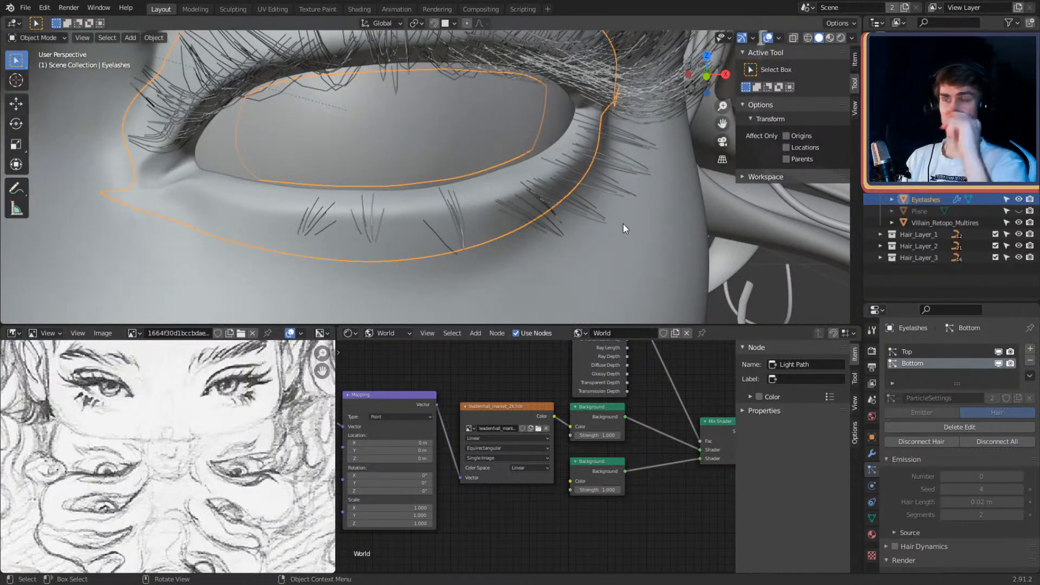
# Step: Review the Bottom particle system's settings and examine the lower lashes from several angles
pyautogui.click(1029, 376)
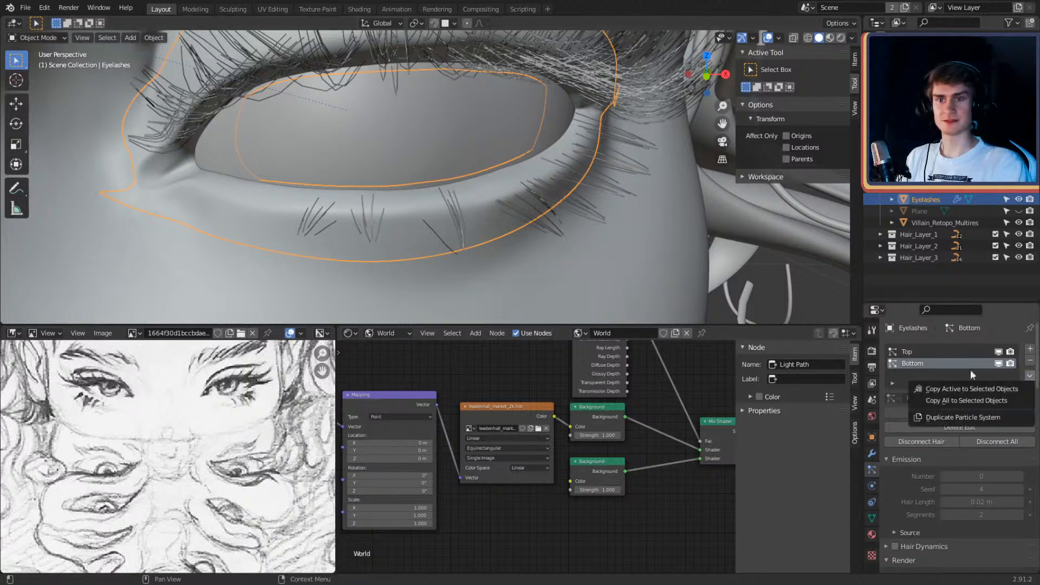
pyautogui.click(947, 379)
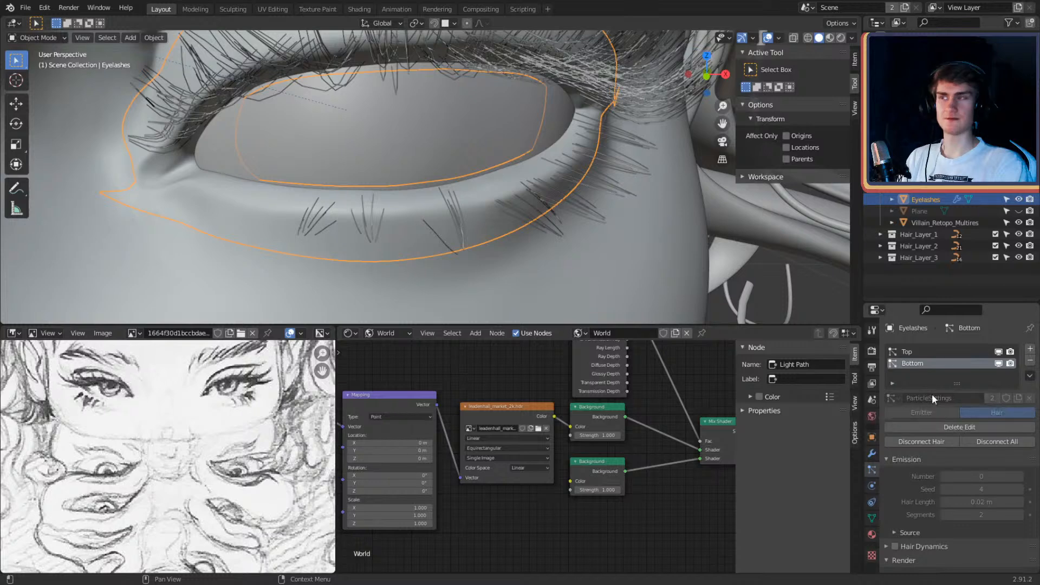
pyautogui.moveTo(637, 196); pyautogui.dragTo(600, 196, button='middle')
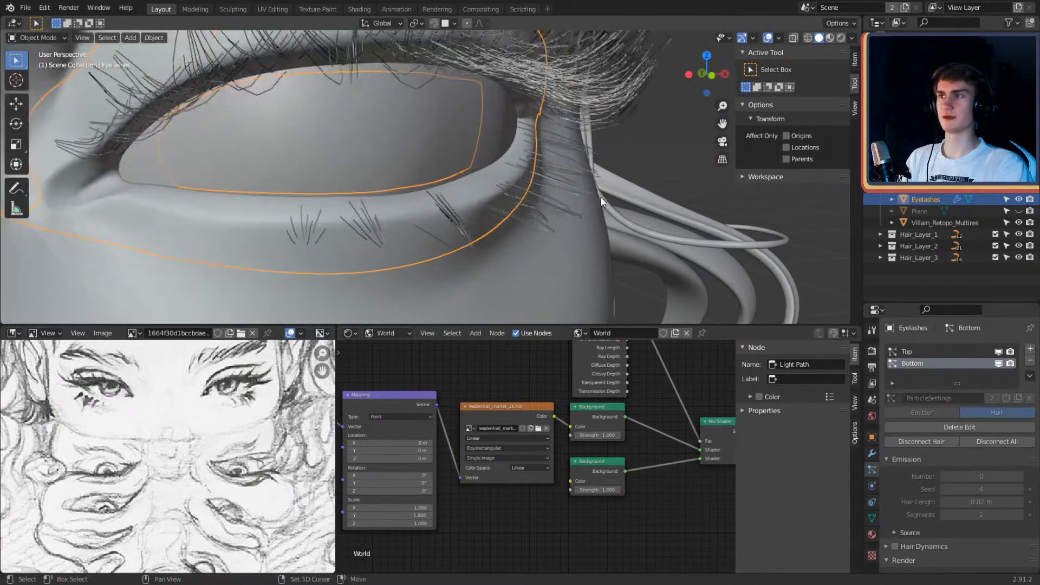
pyautogui.scroll(-3, 580, 199)
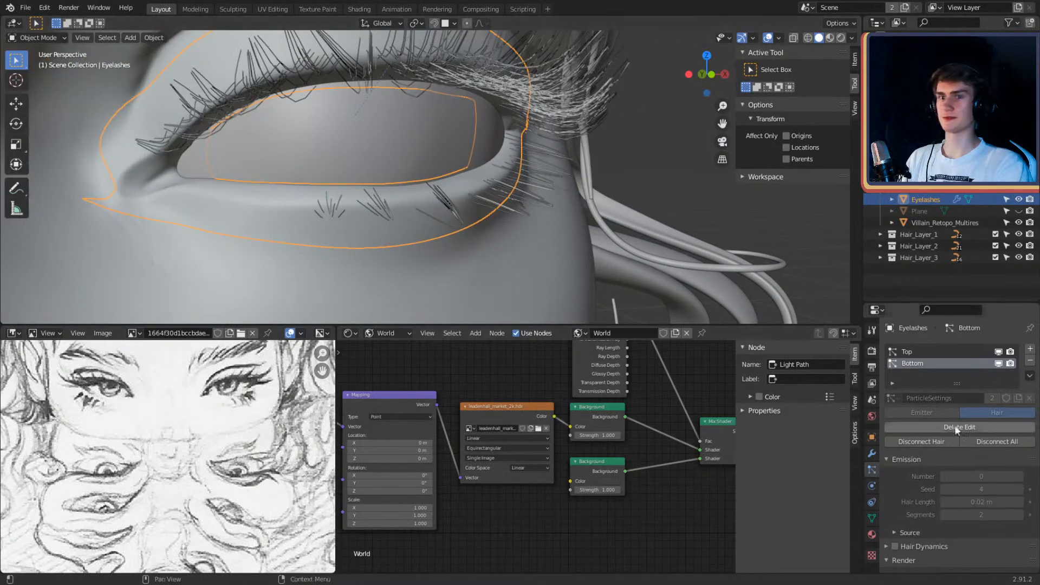
pyautogui.scroll(-2, 956, 426)
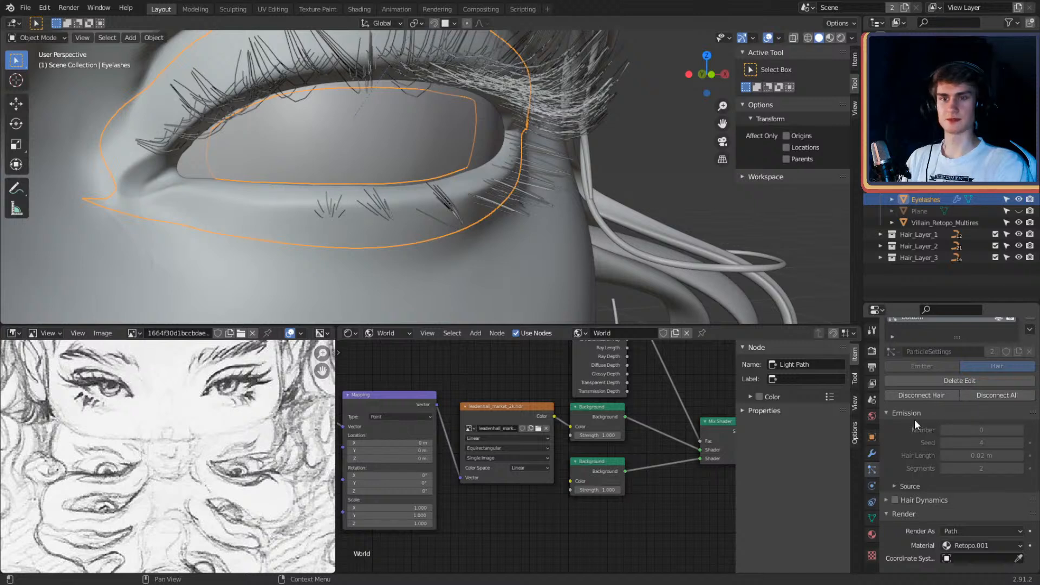
pyautogui.scroll(2, 914, 420)
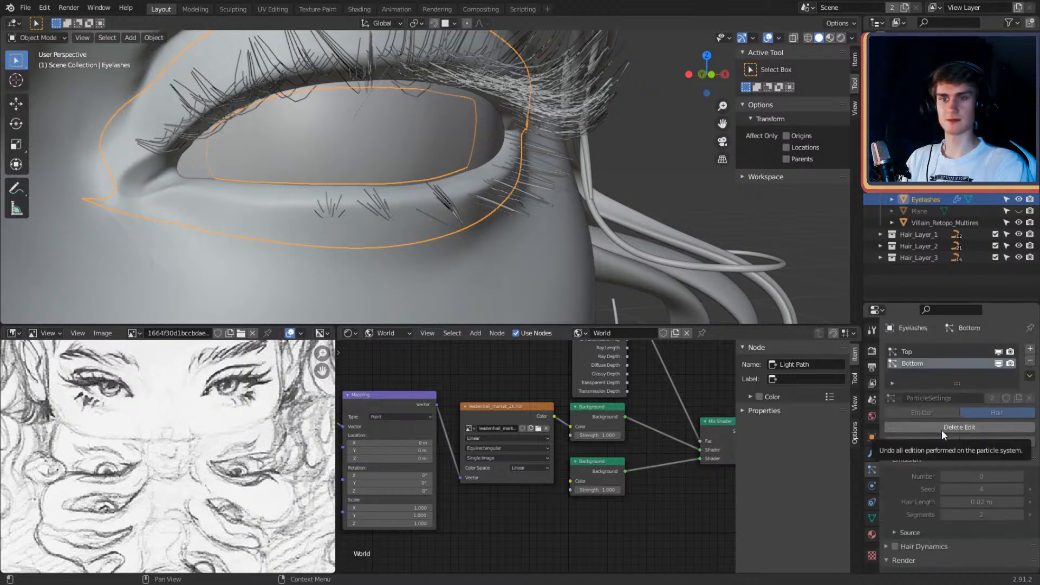
pyautogui.moveTo(509, 180); pyautogui.dragTo(530, 175, button='middle')
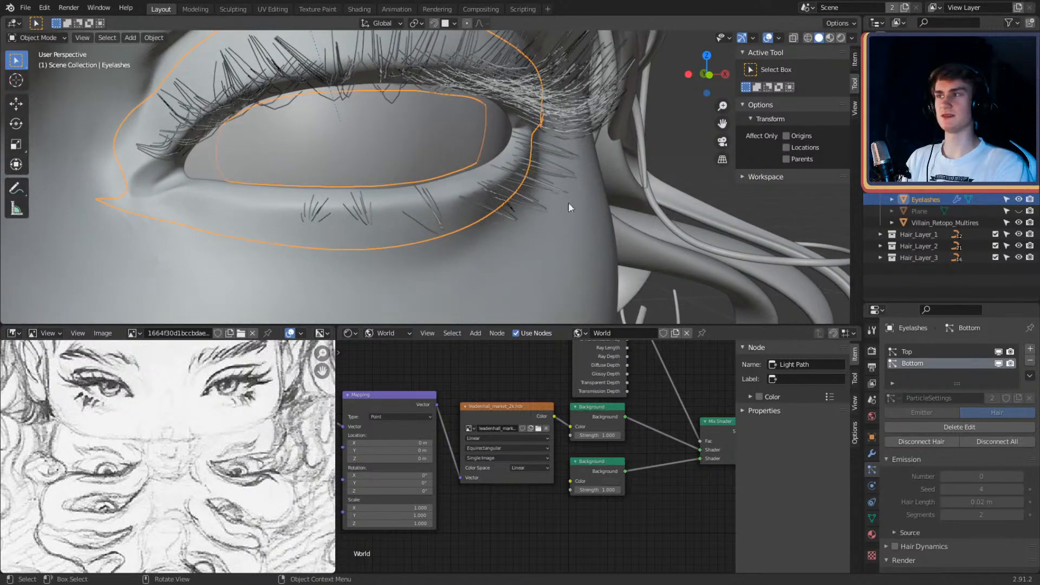
pyautogui.scroll(-5, 944, 466)
pyautogui.scroll(4, 931, 450)
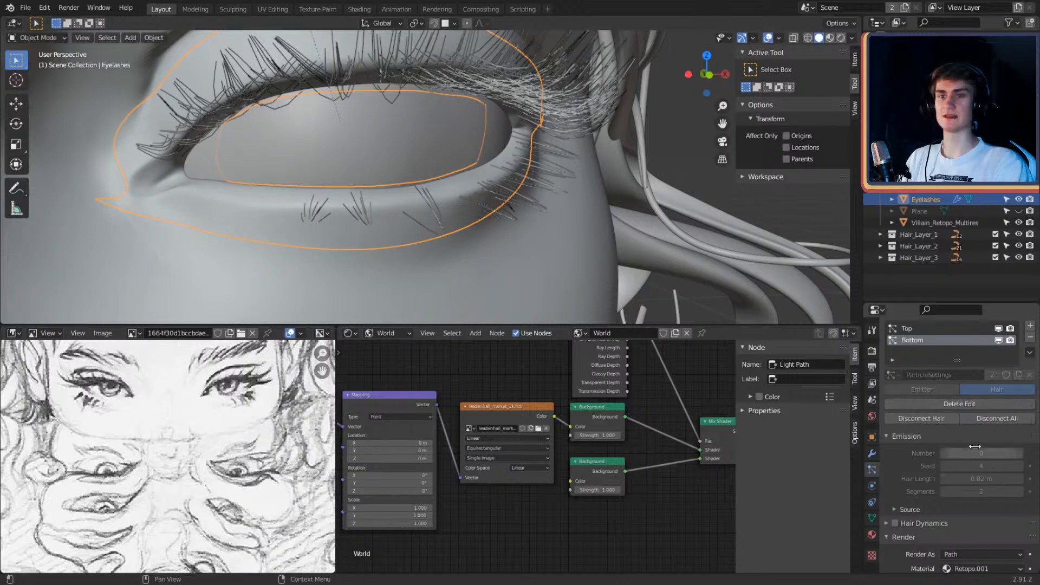
pyautogui.moveTo(615, 190)
pyautogui.mouseDown(button='middle')
pyautogui.moveTo(571, 201)
pyautogui.moveTo(606, 203)
pyautogui.mouseUp(button='middle')
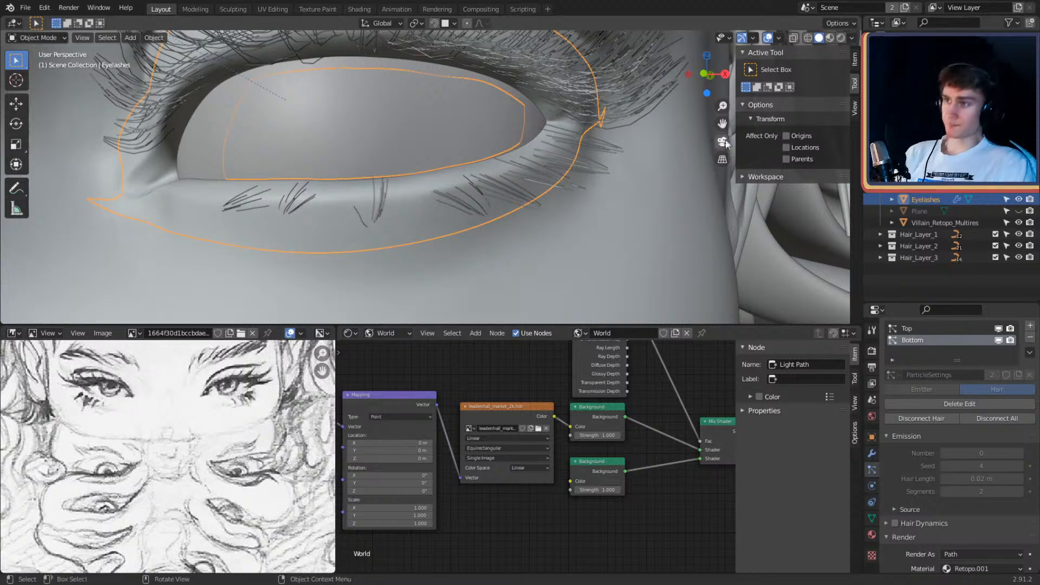
# Step: Enter Particle Edit and curve the lower lash guides downward with the Comb brush, enlarging its radius to 123 px
pyautogui.click(37, 37)
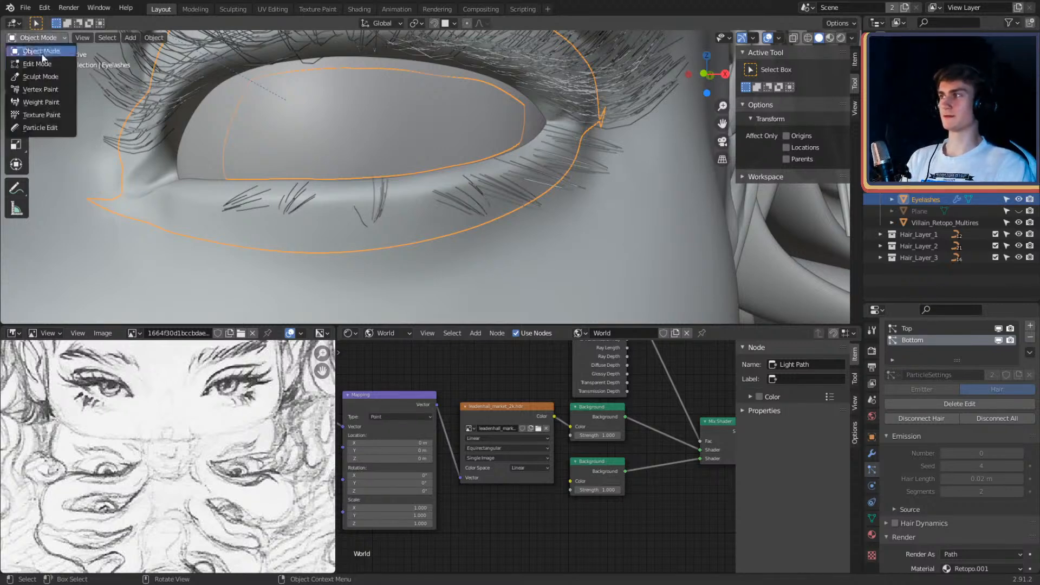
pyautogui.click(35, 128)
pyautogui.moveTo(433, 162); pyautogui.dragTo(550, 190, button='middle')
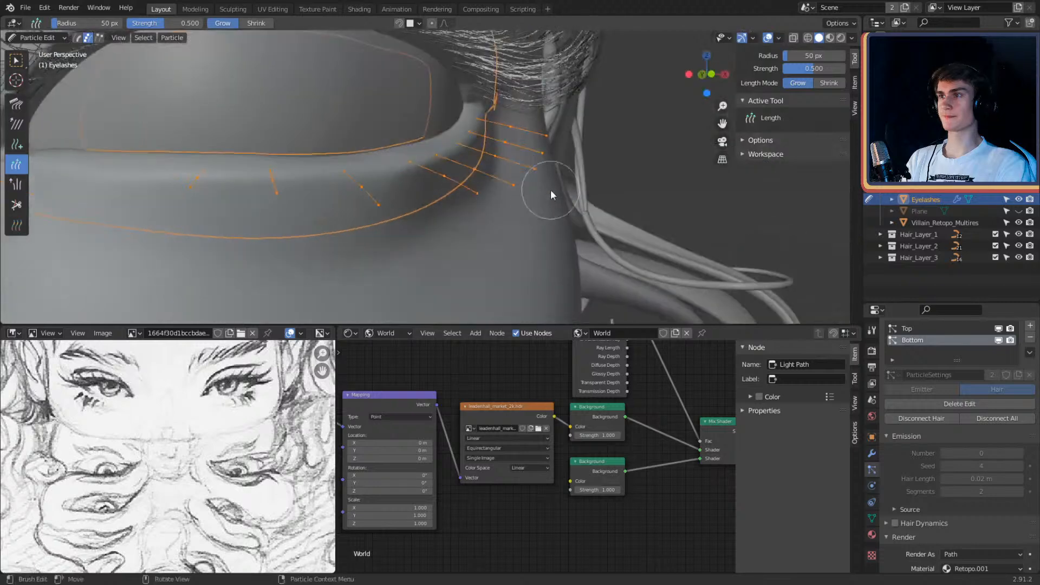
pyautogui.click(17, 103)
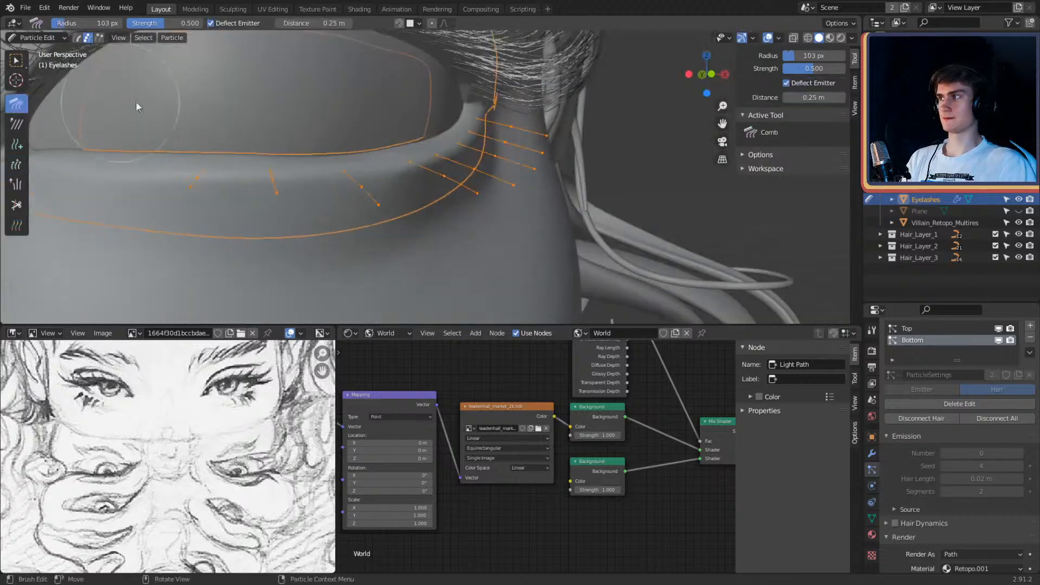
pyautogui.moveTo(135, 102)
pyautogui.mouseDown(button='middle')
pyautogui.moveTo(509, 135)
pyautogui.moveTo(534, 220)
pyautogui.moveTo(571, 149)
pyautogui.moveTo(531, 181)
pyautogui.moveTo(290, 198)
pyautogui.moveTo(387, 206)
pyautogui.moveTo(480, 178)
pyautogui.moveTo(574, 179)
pyautogui.moveTo(619, 198)
pyautogui.moveTo(524, 255)
pyautogui.mouseUp(button='middle')
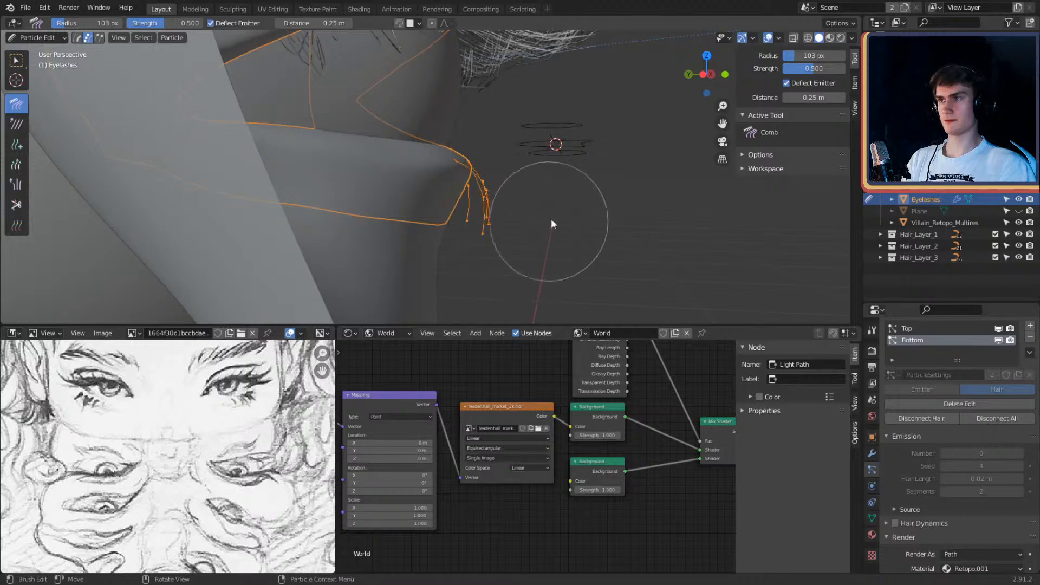
pyautogui.moveTo(551, 219)
pyautogui.mouseDown(button='middle')
pyautogui.moveTo(538, 182)
pyautogui.moveTo(491, 171)
pyautogui.moveTo(325, 195)
pyautogui.moveTo(342, 214)
pyautogui.moveTo(488, 238)
pyautogui.moveTo(482, 251)
pyautogui.moveTo(475, 241)
pyautogui.moveTo(429, 265)
pyautogui.mouseUp(button='middle')
pyautogui.moveTo(496, 236)
pyautogui.mouseDown(button='middle')
pyautogui.moveTo(511, 165)
pyautogui.moveTo(561, 152)
pyautogui.moveTo(479, 173)
pyautogui.moveTo(503, 155)
pyautogui.moveTo(470, 179)
pyautogui.moveTo(343, 186)
pyautogui.moveTo(347, 147)
pyautogui.moveTo(467, 167)
pyautogui.moveTo(374, 187)
pyautogui.moveTo(511, 158)
pyautogui.moveTo(527, 191)
pyautogui.moveTo(476, 274)
pyautogui.mouseUp(button='middle')
pyautogui.press('f')
pyautogui.click(490, 174)
pyautogui.press('f')
pyautogui.click(498, 205)
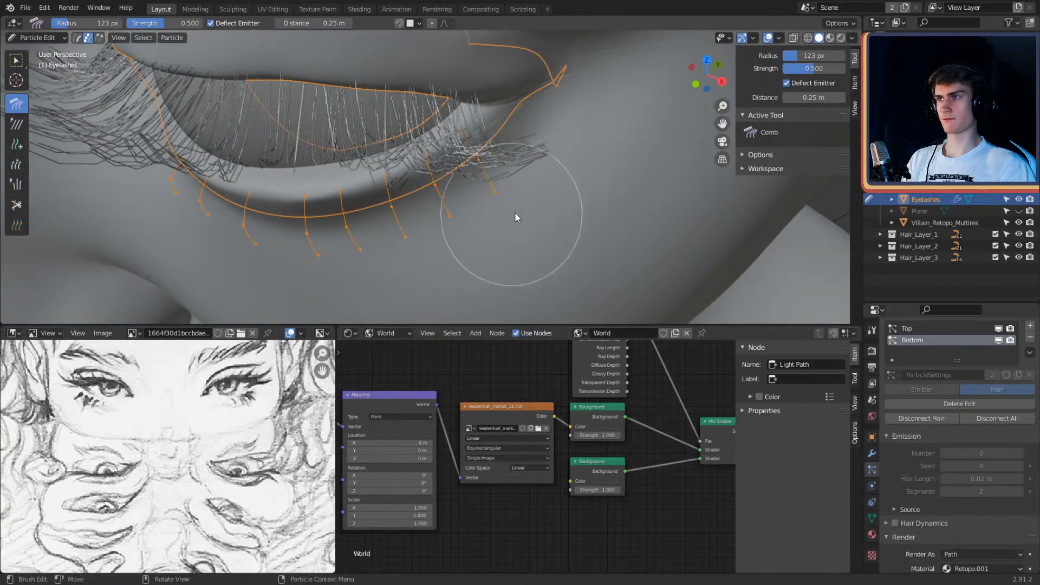
pyautogui.moveTo(457, 242)
pyautogui.mouseDown(button='middle')
pyautogui.moveTo(536, 226)
pyautogui.moveTo(527, 233)
pyautogui.mouseUp(button='middle')
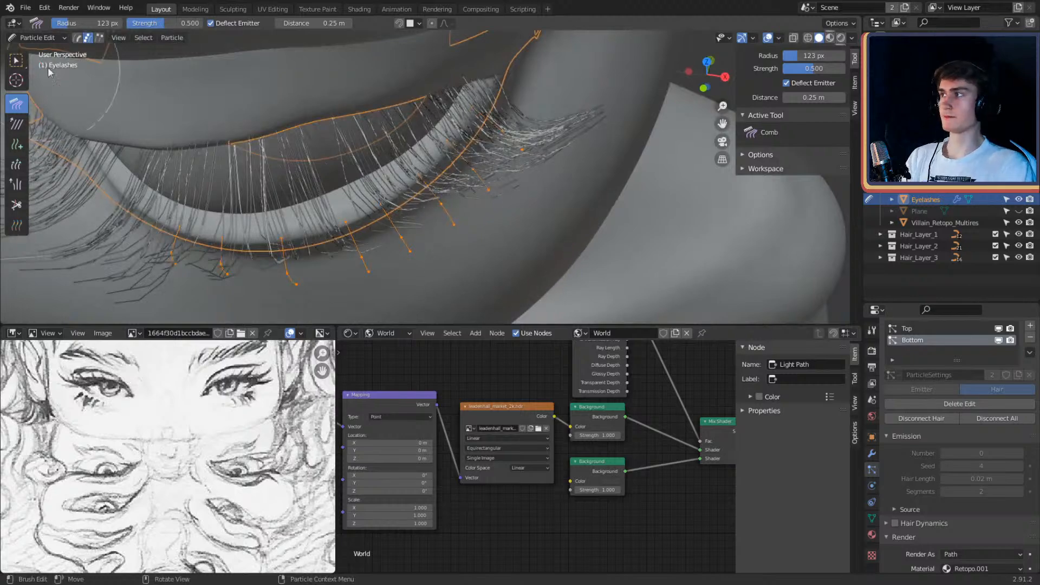
# Step: Return to Object Mode, deselect the Eyelashes object and examine the combed lower lashes
pyautogui.click(36, 37)
pyautogui.click(32, 41)
pyautogui.moveTo(252, 135); pyautogui.dragTo(497, 194, button='middle')
pyautogui.click(639, 200)
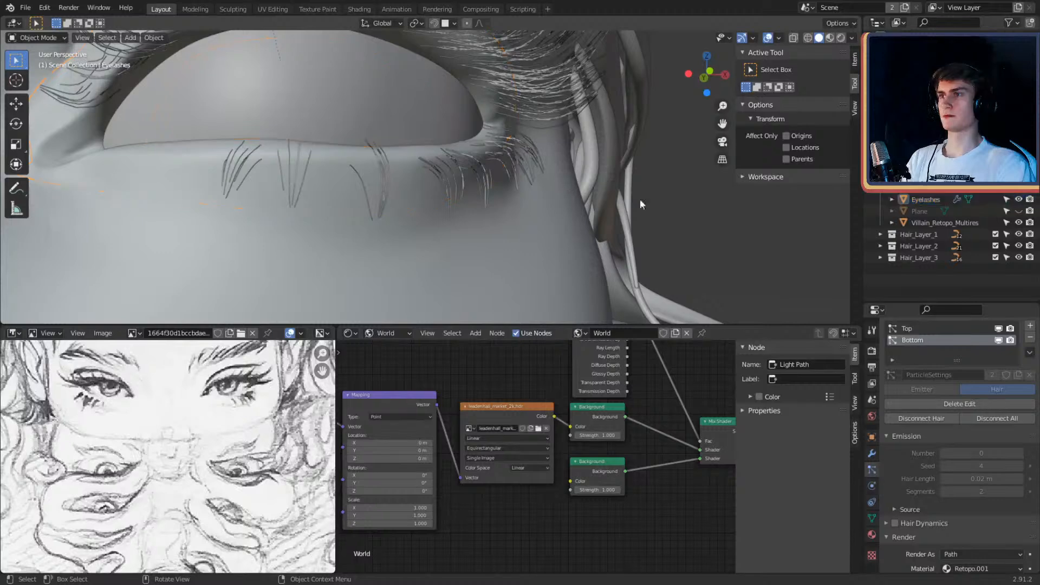
pyautogui.scroll(-8, 638, 200)
pyautogui.moveTo(522, 193)
pyautogui.mouseDown(button='middle')
pyautogui.moveTo(482, 214)
pyautogui.moveTo(454, 183)
pyautogui.moveTo(484, 167)
pyautogui.moveTo(450, 204)
pyautogui.mouseUp(button='middle')
pyautogui.scroll(8, 477, 212)
# Step: In Particle Edit, turn off preserving root positions and move the whole third lower guide from the inner corner down about 0.00075 m
pyautogui.click(38, 38)
pyautogui.click(37, 114)
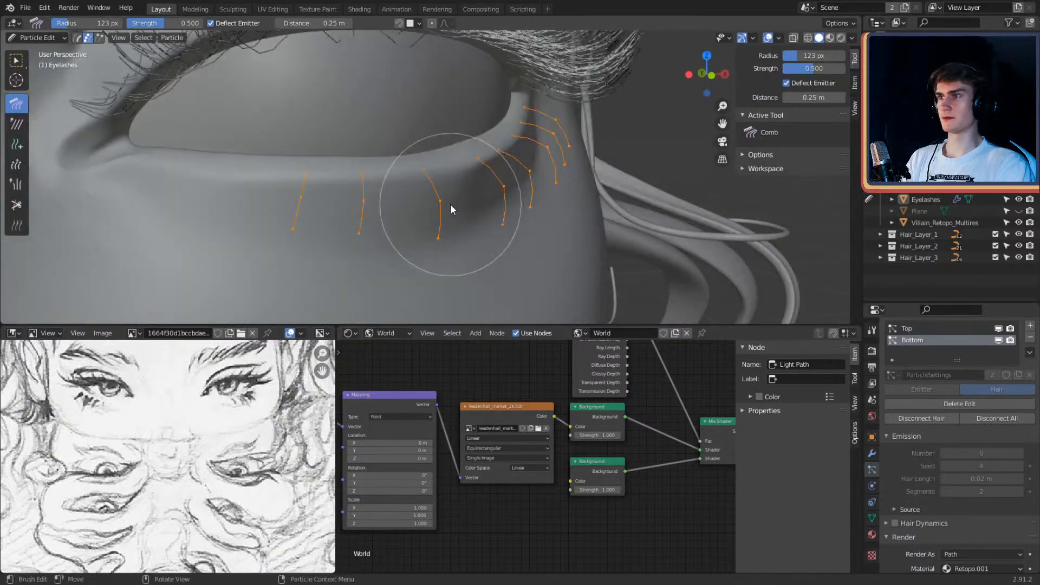
pyautogui.scroll(3, 450, 211)
pyautogui.click(441, 252)
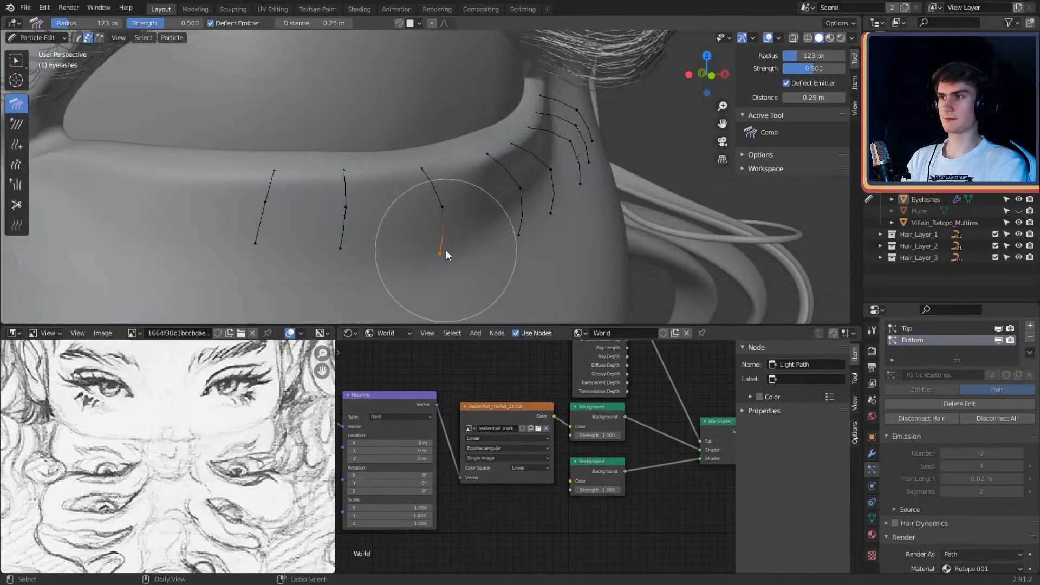
pyautogui.hotkey('ctrl', 'l')
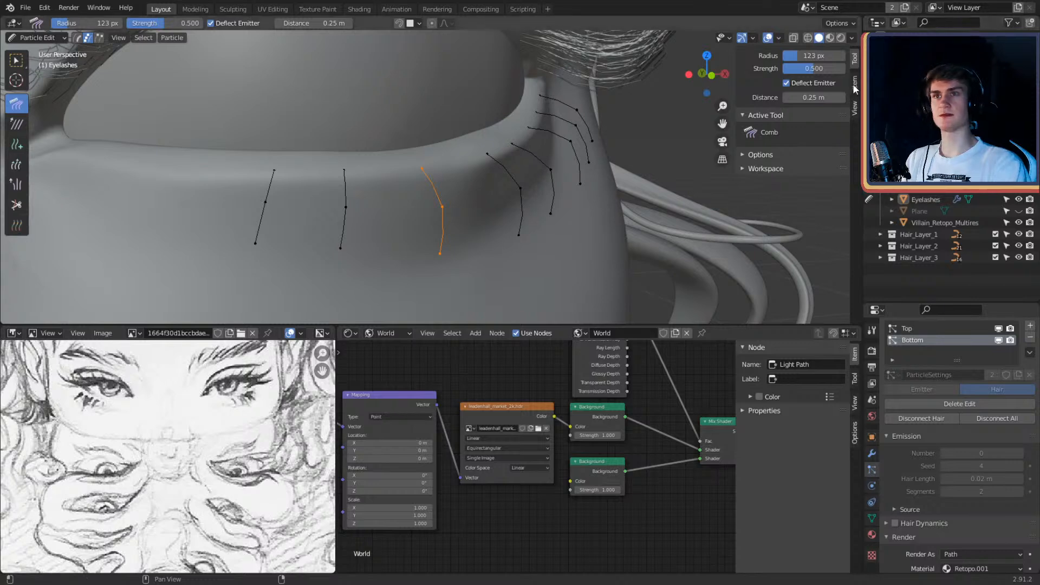
pyautogui.click(748, 155)
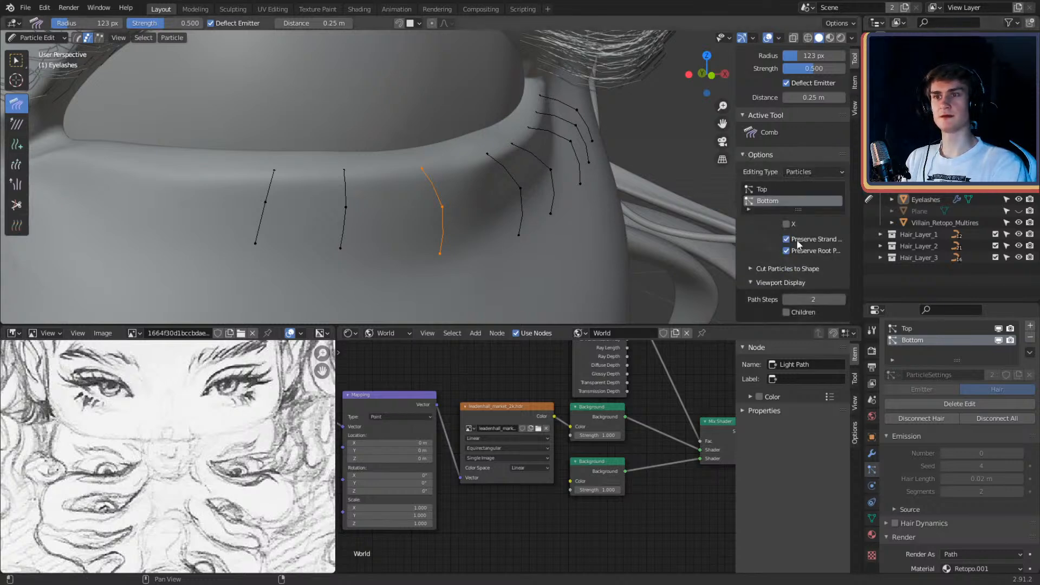
pyautogui.click(786, 251)
pyautogui.moveTo(541, 238); pyautogui.dragTo(611, 185, button='middle')
pyautogui.press('g')
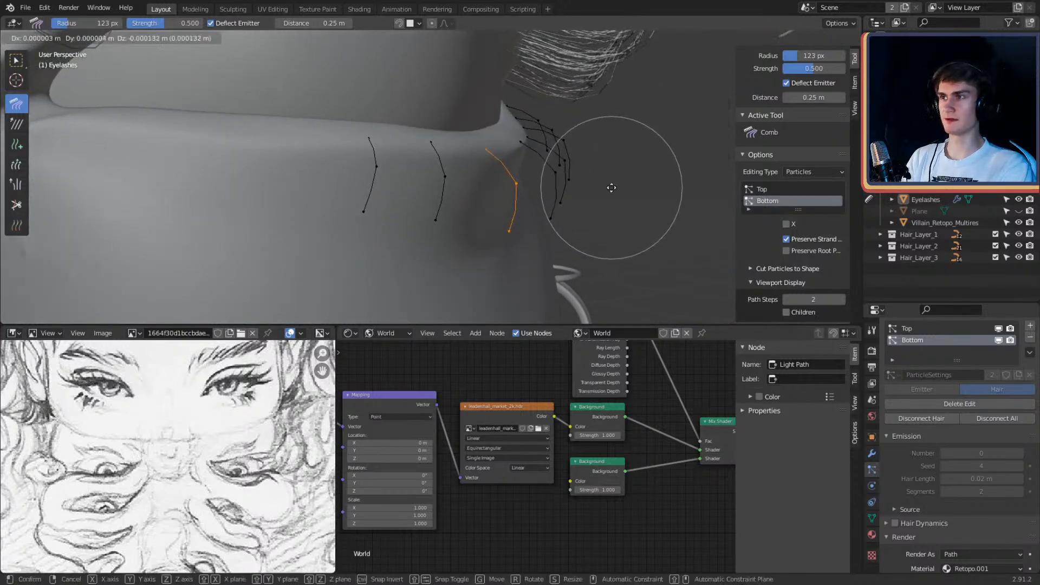
pyautogui.click(610, 195)
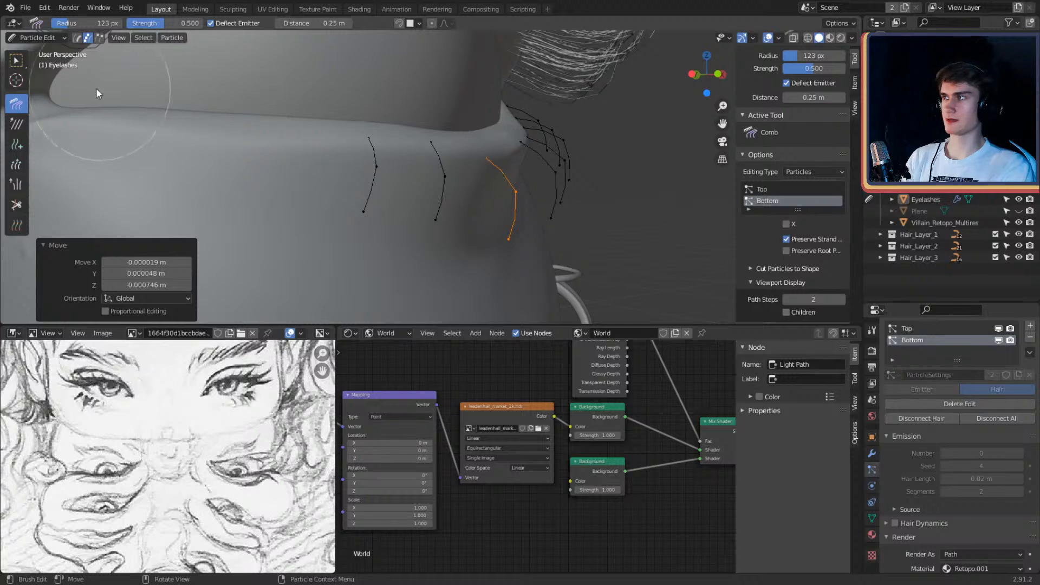
# Step: Return to Object Mode and examine the lower lashes in Rendered shading, both close up and from farther away
pyautogui.click(31, 39)
pyautogui.click(41, 51)
pyautogui.moveTo(591, 219)
pyautogui.mouseDown(button='middle')
pyautogui.moveTo(622, 200)
pyautogui.moveTo(561, 218)
pyautogui.moveTo(535, 208)
pyautogui.moveTo(590, 174)
pyautogui.moveTo(656, 186)
pyautogui.moveTo(469, 207)
pyautogui.mouseUp(button='middle')
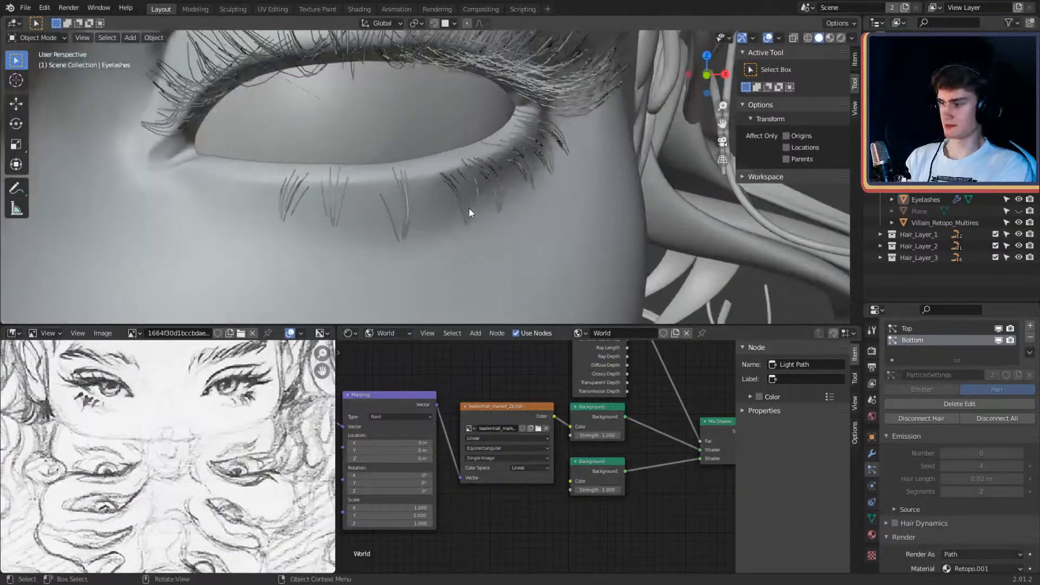
pyautogui.press('z')
pyautogui.click(474, 142)
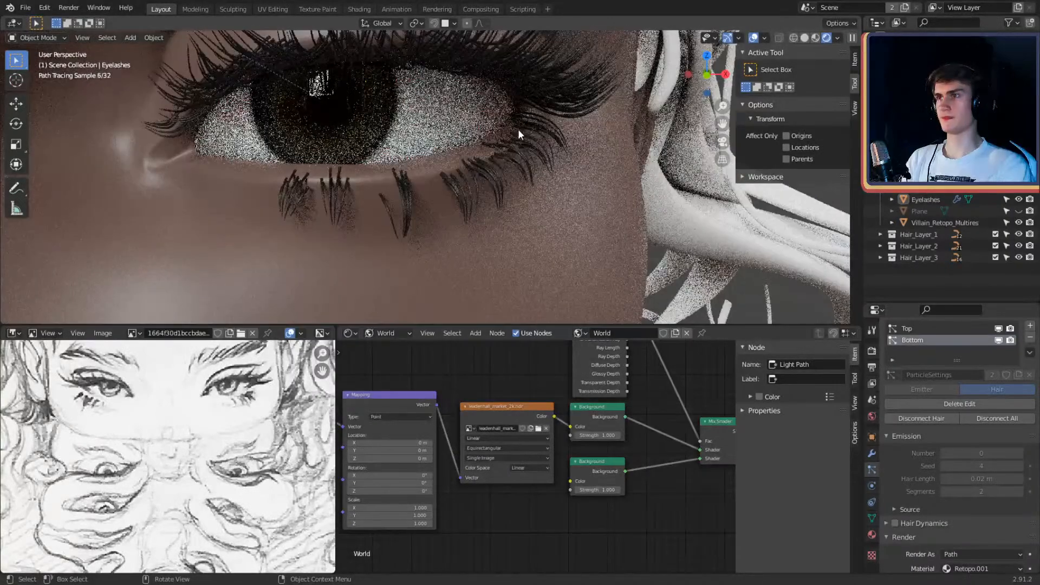
pyautogui.moveTo(544, 147); pyautogui.dragTo(550, 173, button='middle')
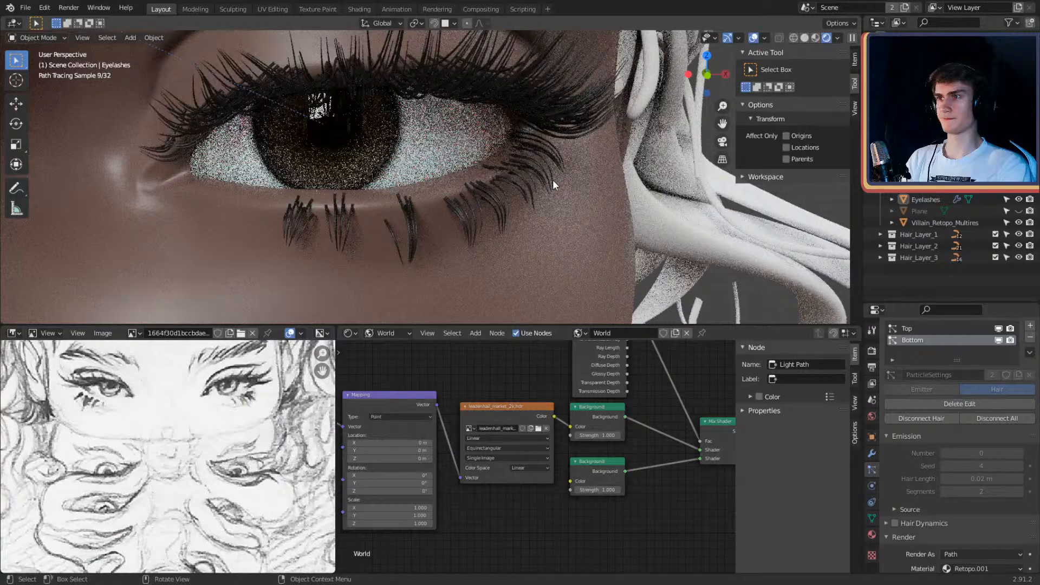
pyautogui.scroll(-3, 552, 180)
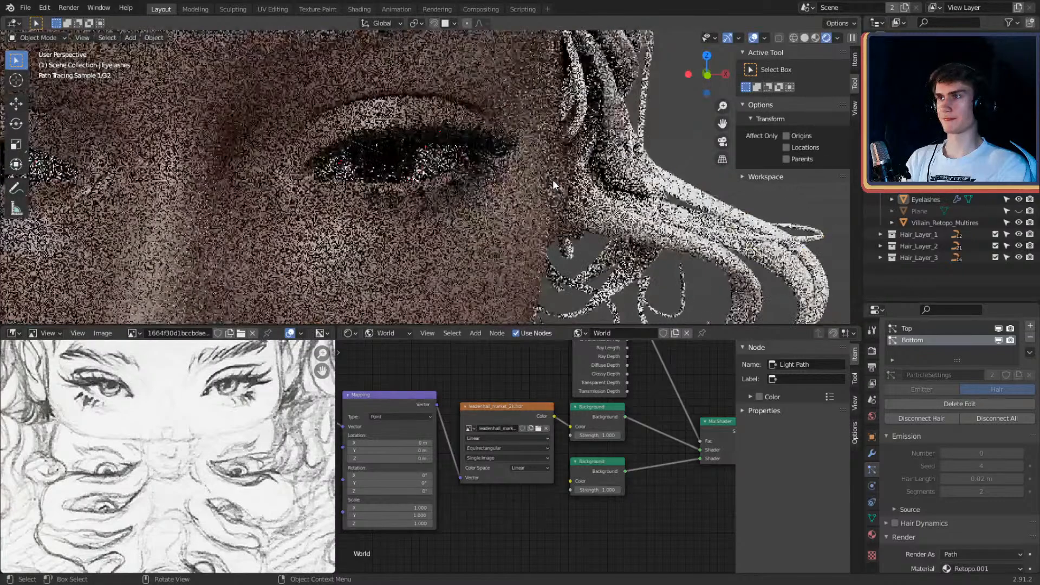
pyautogui.scroll(3, 553, 180)
pyautogui.moveTo(551, 185); pyautogui.dragTo(547, 141, button='middle')
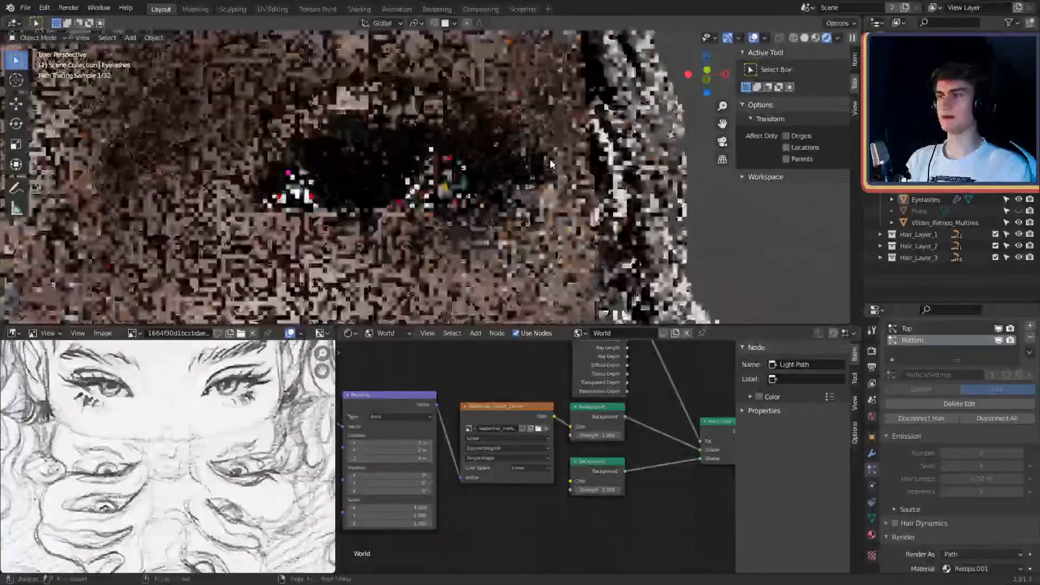
# Step: Select the Eyelashes object and set the Bottom particle system's hair root diameter to 2.5 m
pyautogui.click(459, 137)
pyautogui.scroll(-10, 927, 433)
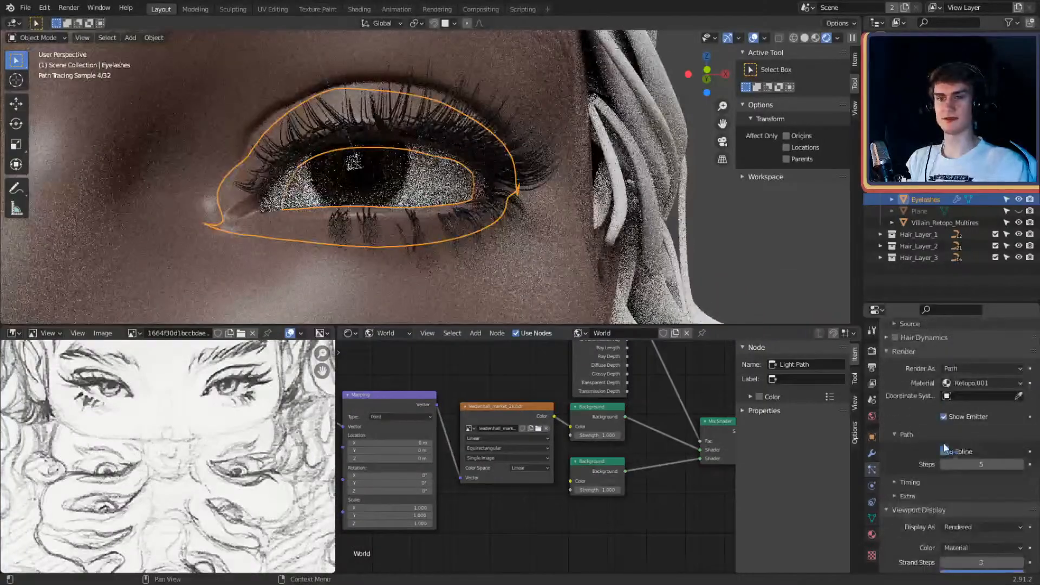
pyautogui.click(958, 454)
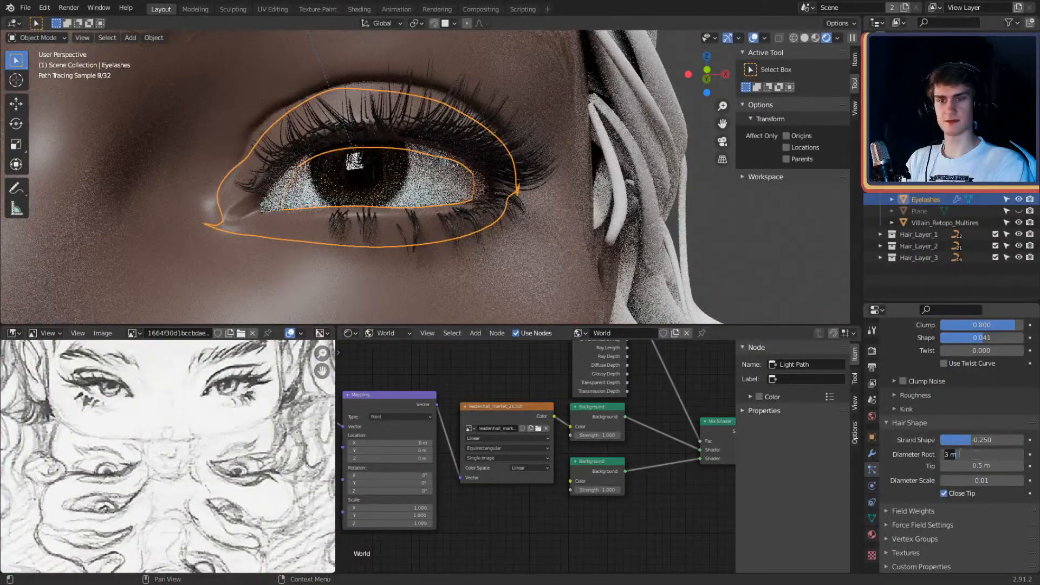
pyautogui.write('2.5')
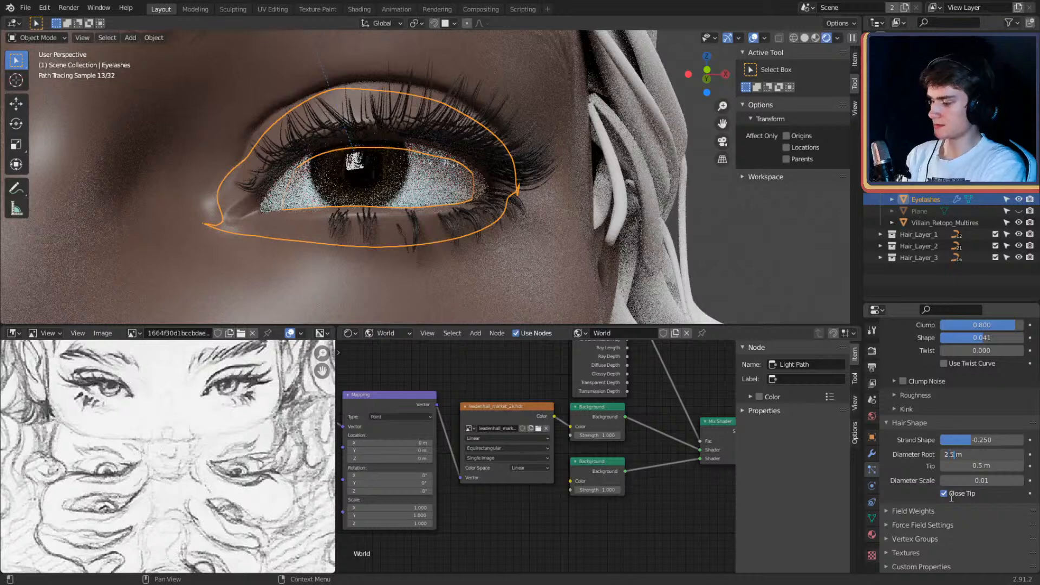
pyautogui.press('Return')
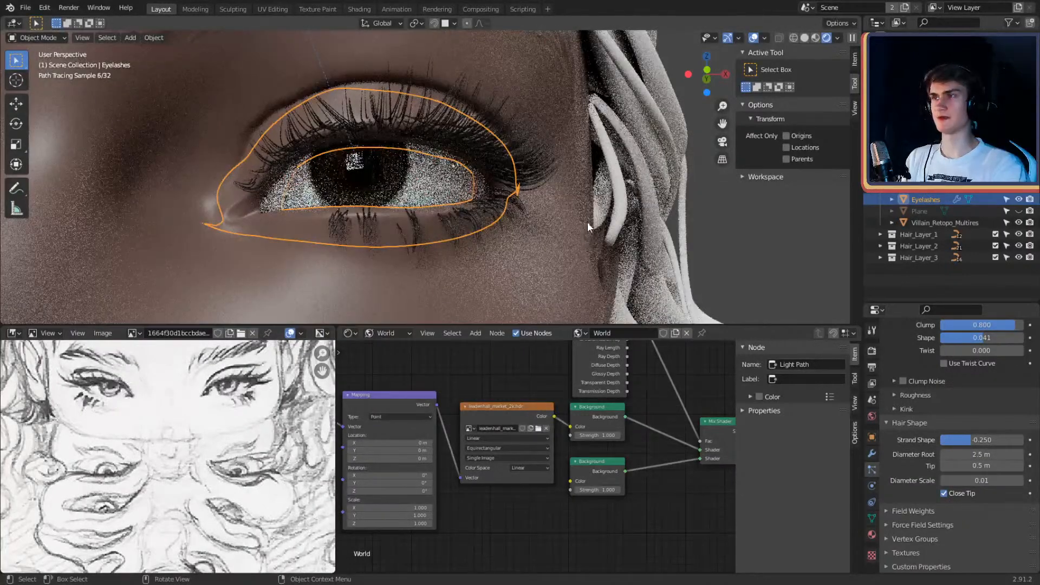
pyautogui.moveTo(589, 206); pyautogui.dragTo(592, 220, button='middle')
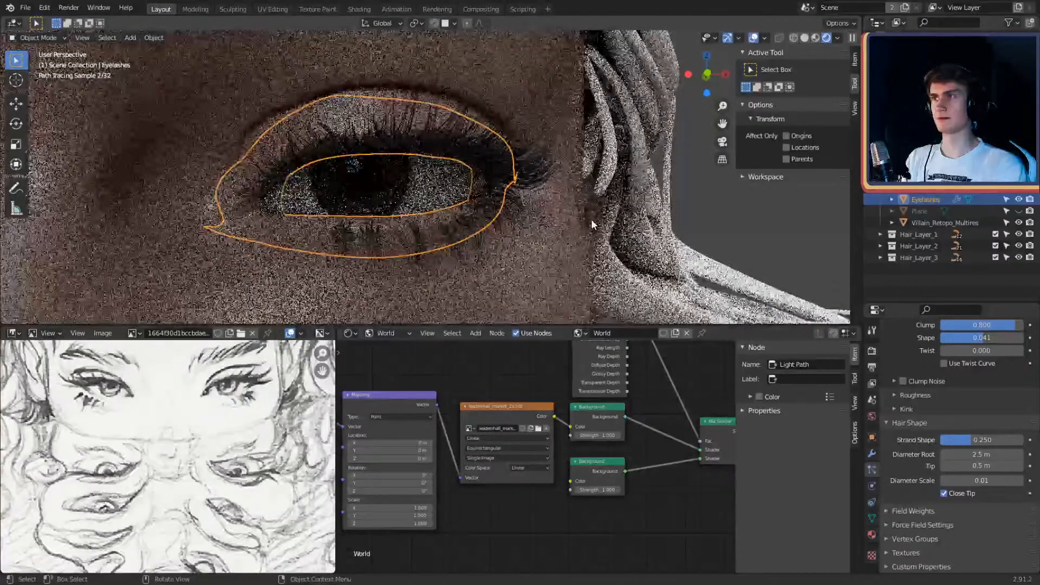
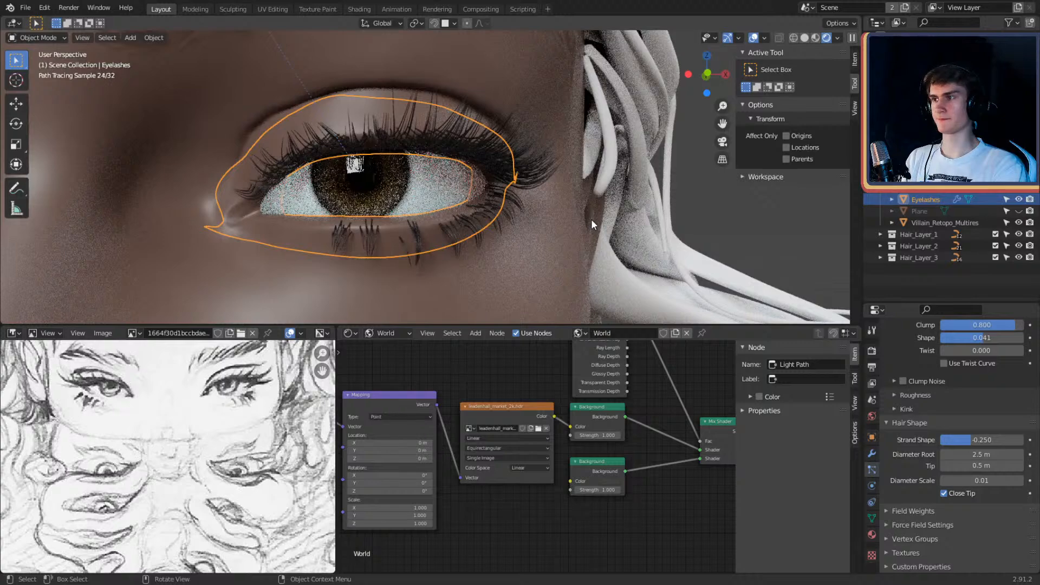
# Step: Deselect the Eyelashes object and check the rendered lashes against the whole face
pyautogui.scroll(-6, 591, 219)
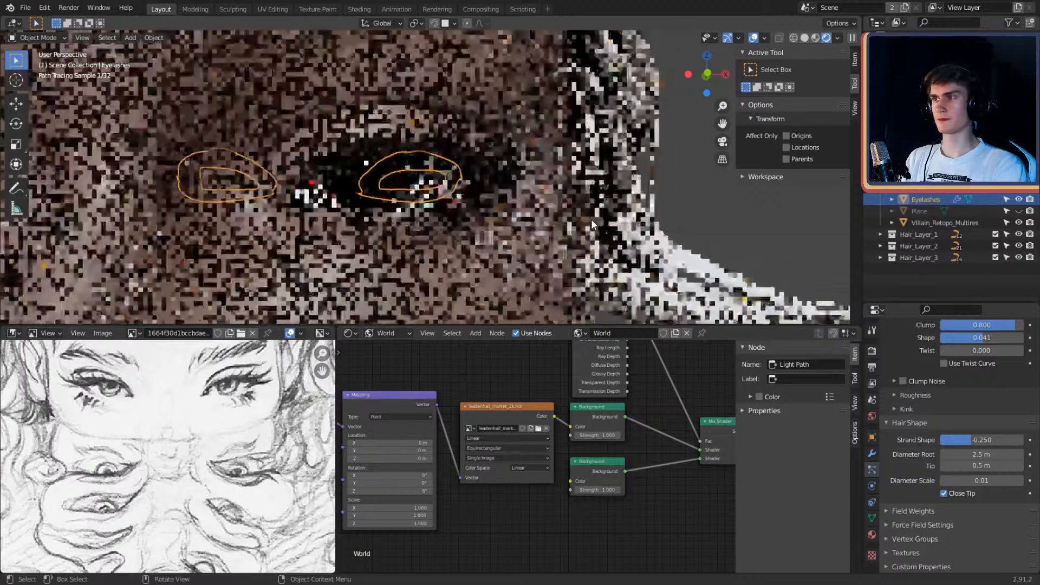
pyautogui.click(654, 168)
pyautogui.moveTo(654, 167); pyautogui.dragTo(658, 181, button='middle')
pyautogui.moveTo(582, 194); pyautogui.dragTo(575, 195, button='middle')
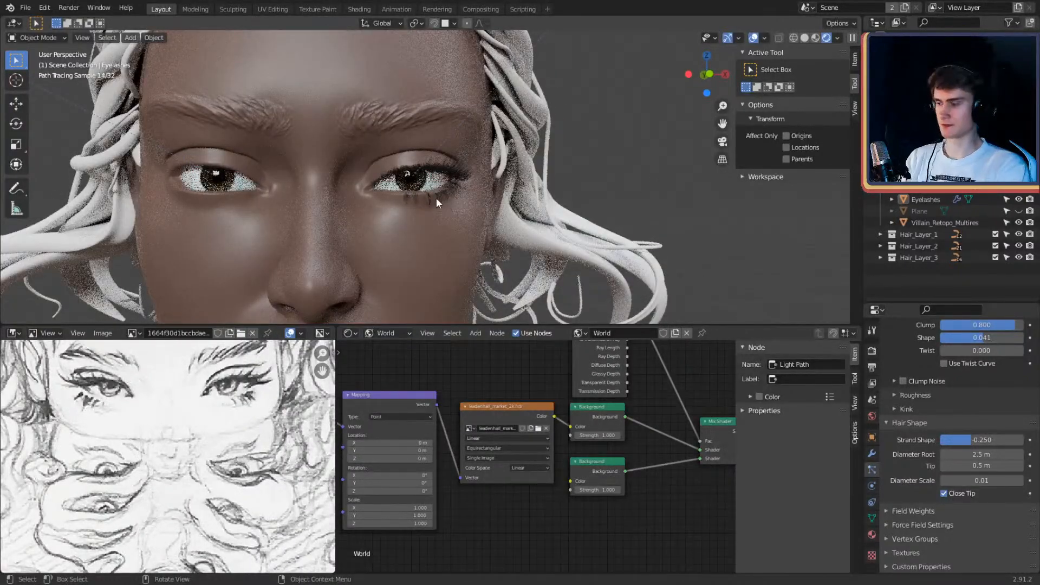
# Step: Switch to Solid shading, select the Eyelashes object and enter Particle Edit on its Bottom particle system
pyautogui.press('z')
pyautogui.click(455, 198)
pyautogui.scroll(6, 467, 230)
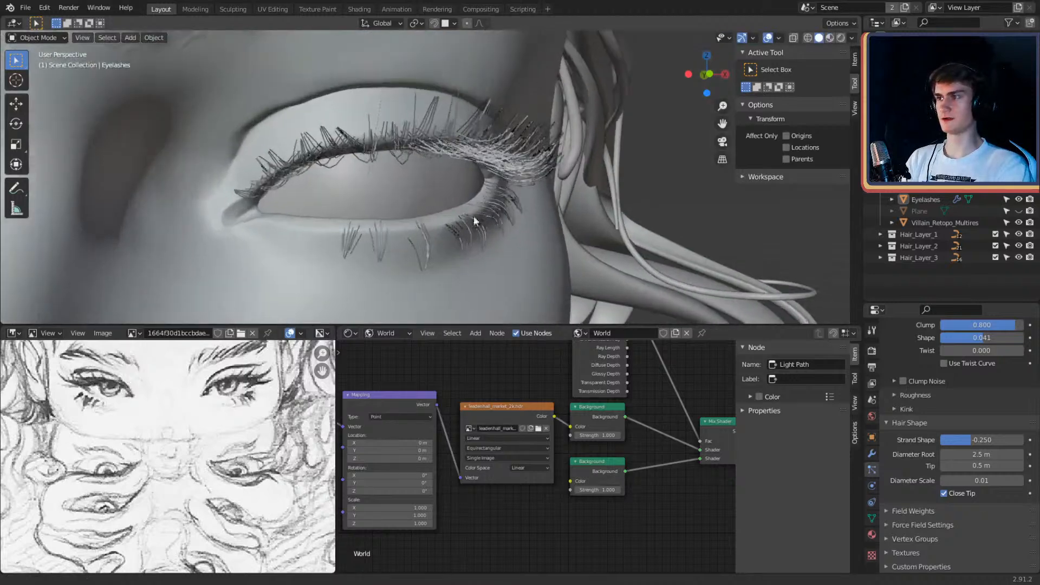
pyautogui.moveTo(497, 187); pyautogui.dragTo(401, 207, button='middle')
pyautogui.click(402, 207)
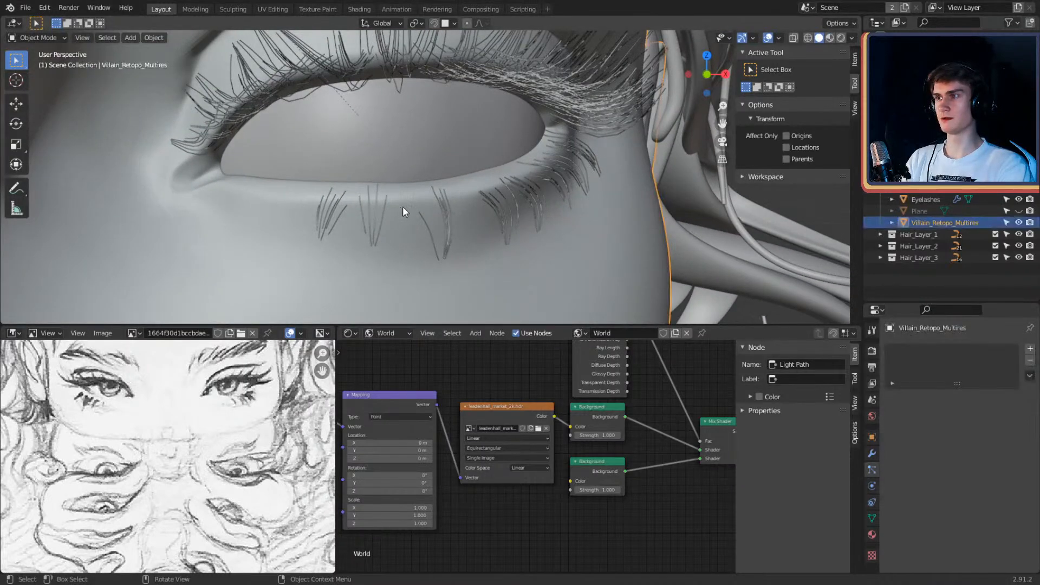
pyautogui.click(926, 200)
pyautogui.click(37, 38)
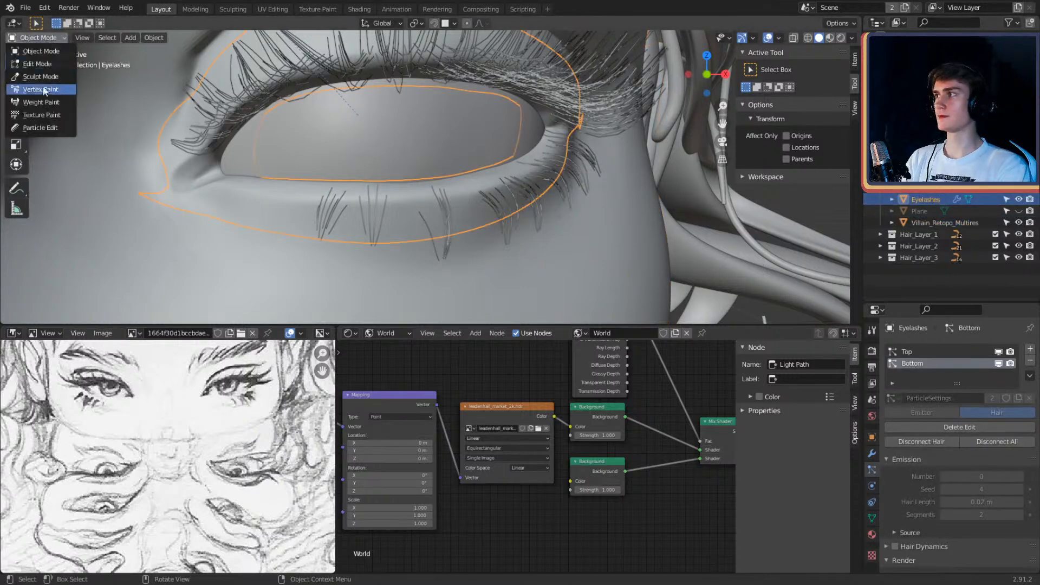
pyautogui.click(40, 128)
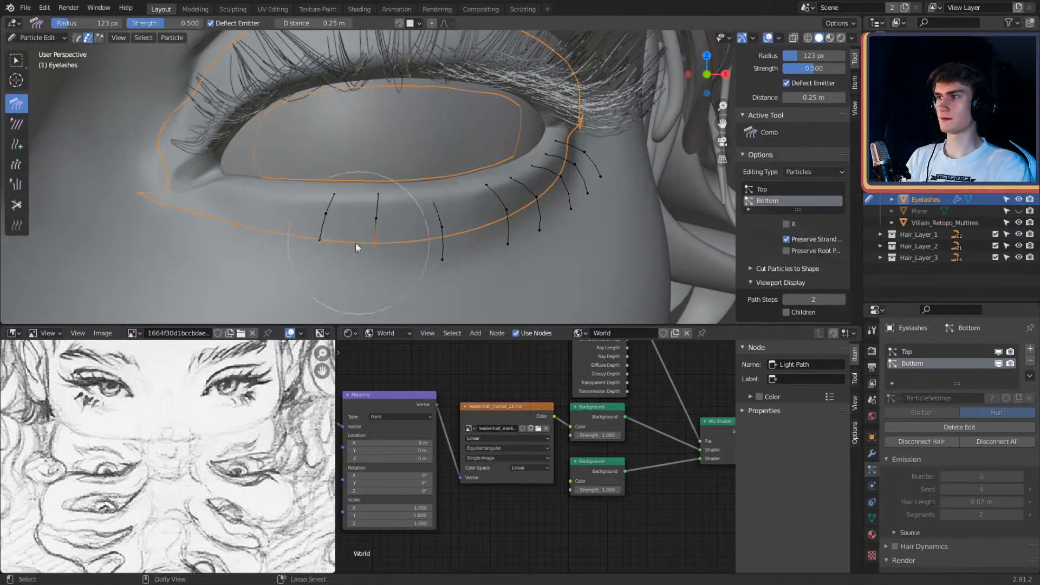
# Step: Delete the two lower guide hairs closest to the inner eye corner and check the remaining lashes in Object Mode
pyautogui.press('x')
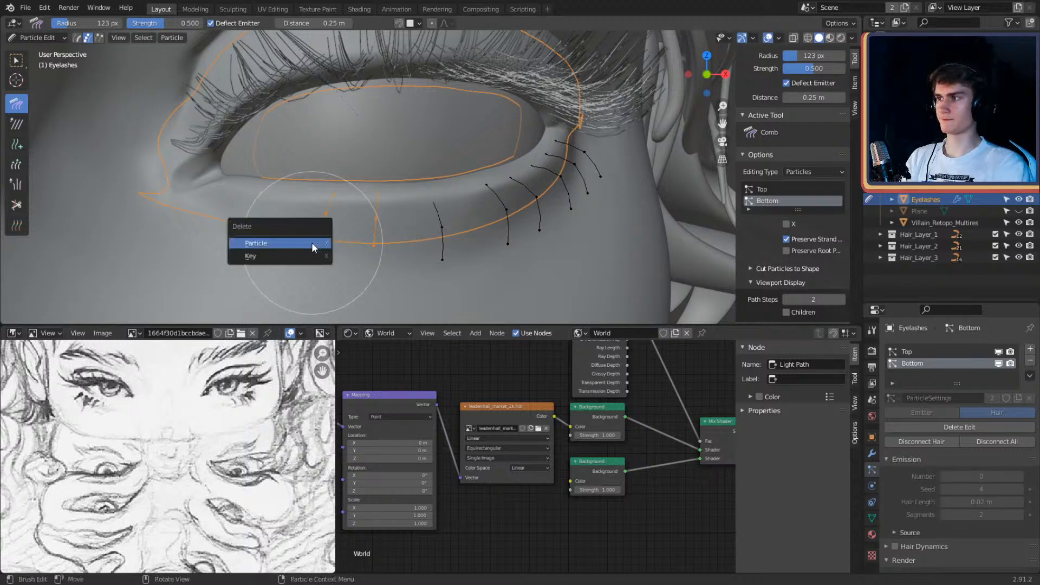
pyautogui.click(311, 242)
pyautogui.click(39, 40)
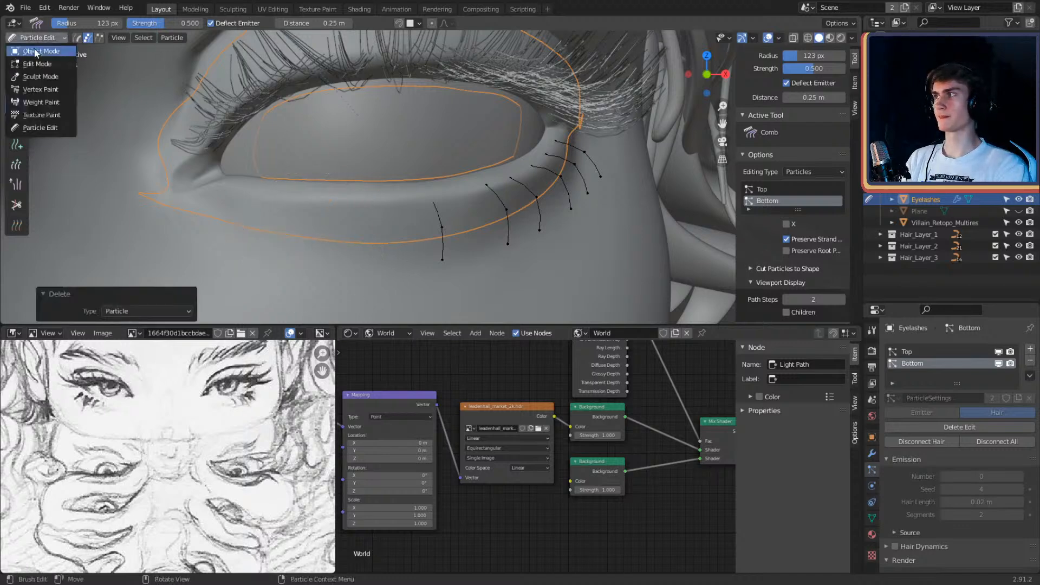
pyautogui.click(33, 49)
pyautogui.scroll(-3, 441, 205)
pyautogui.scroll(6, 441, 204)
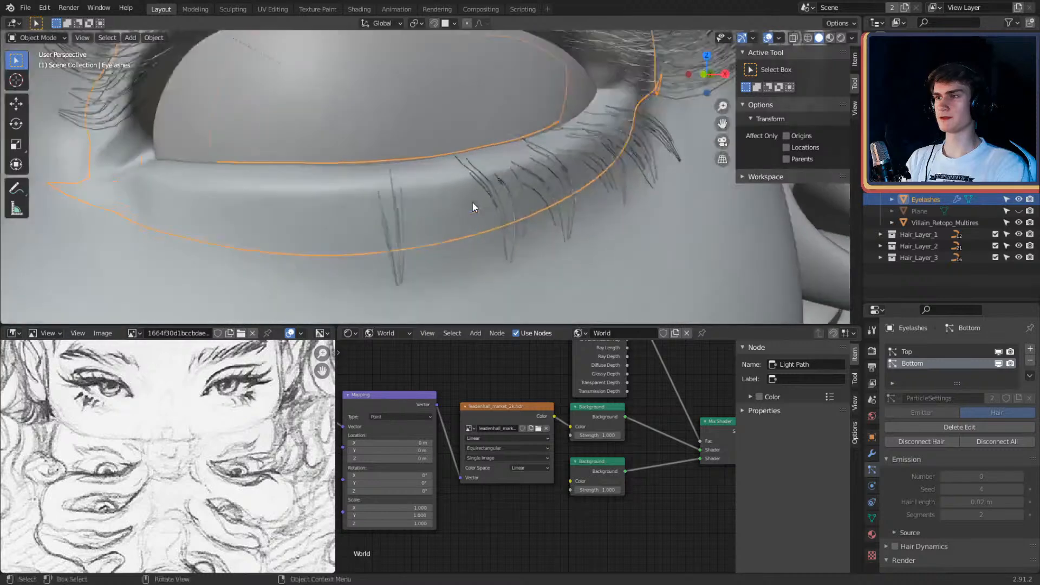
pyautogui.moveTo(403, 200); pyautogui.dragTo(492, 196, button='middle')
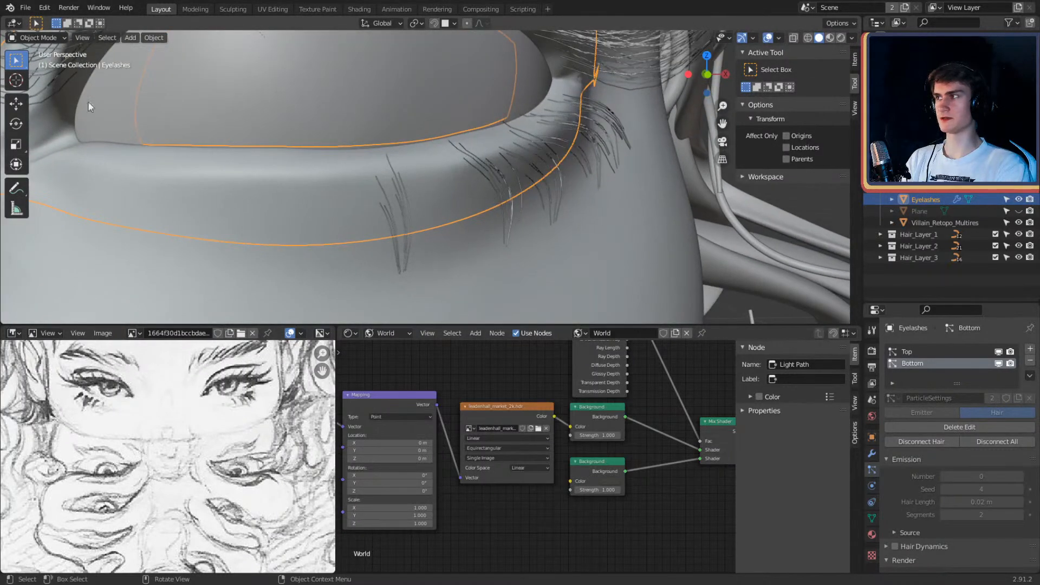
# Step: Back in Particle Edit, add one guide hair between the two innermost guides on the lower lid with the Add brush
pyautogui.click(33, 37)
pyautogui.click(39, 127)
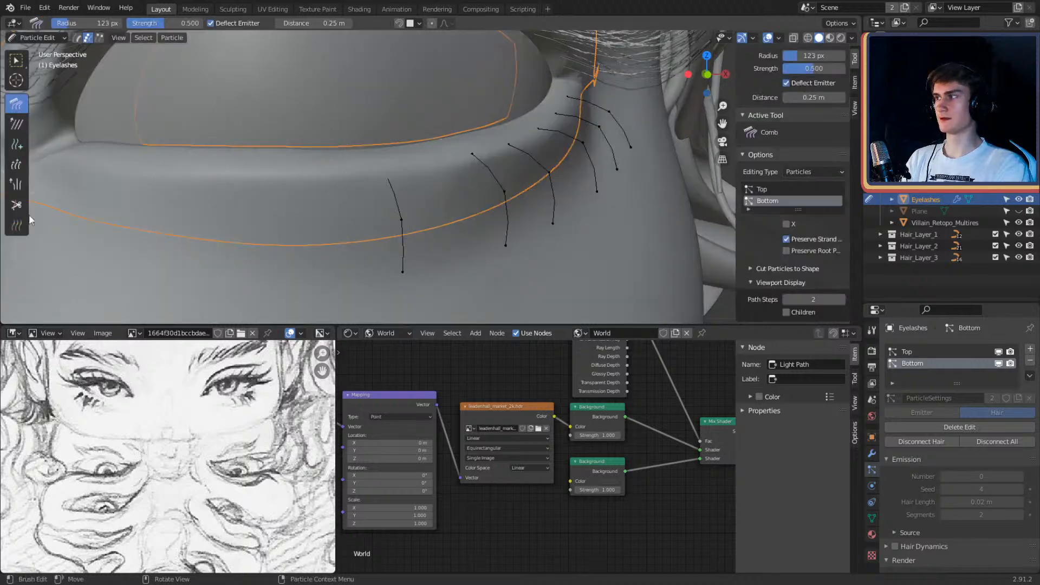
pyautogui.click(16, 144)
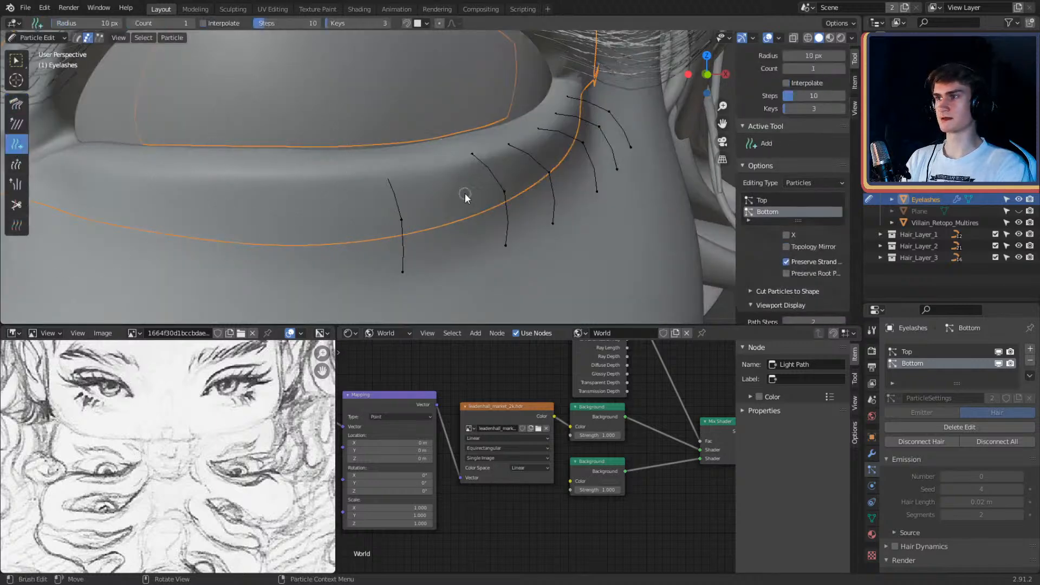
pyautogui.click(433, 176)
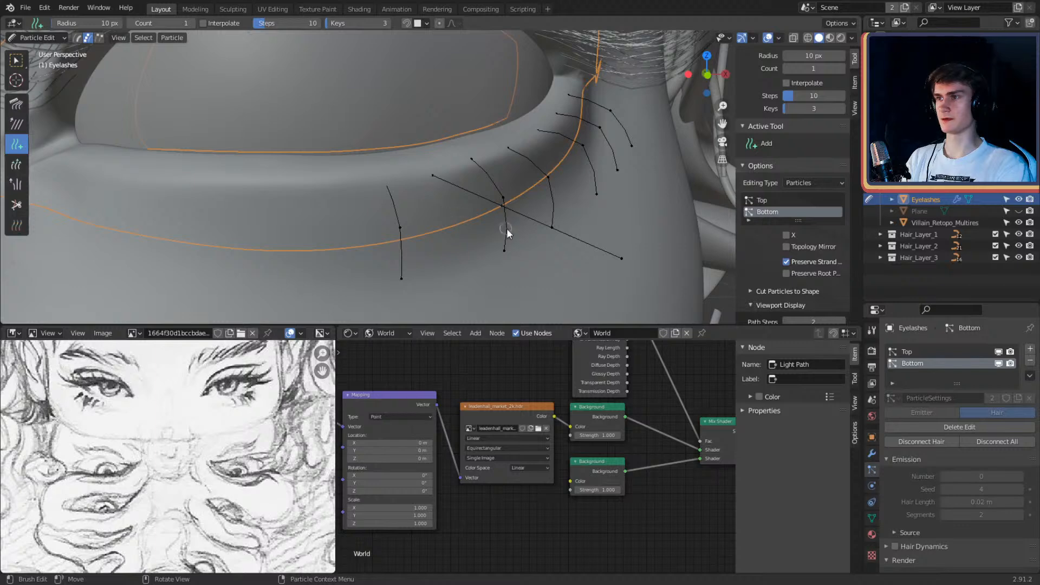
pyautogui.moveTo(507, 228); pyautogui.dragTo(610, 198, button='middle')
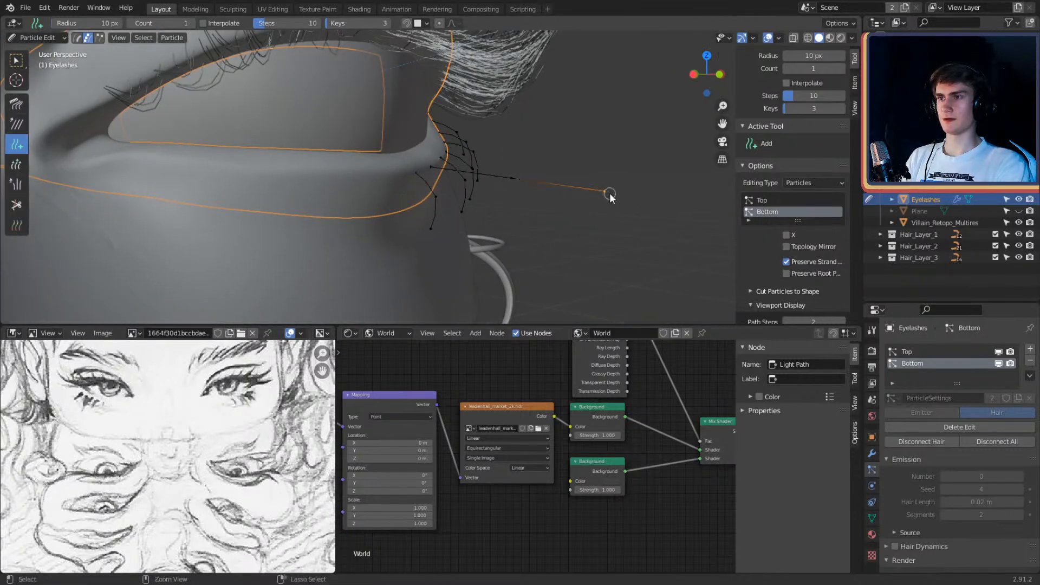
# Step: Set the Length brush to Shrink and shorten the newly added guide hair
pyautogui.click(19, 165)
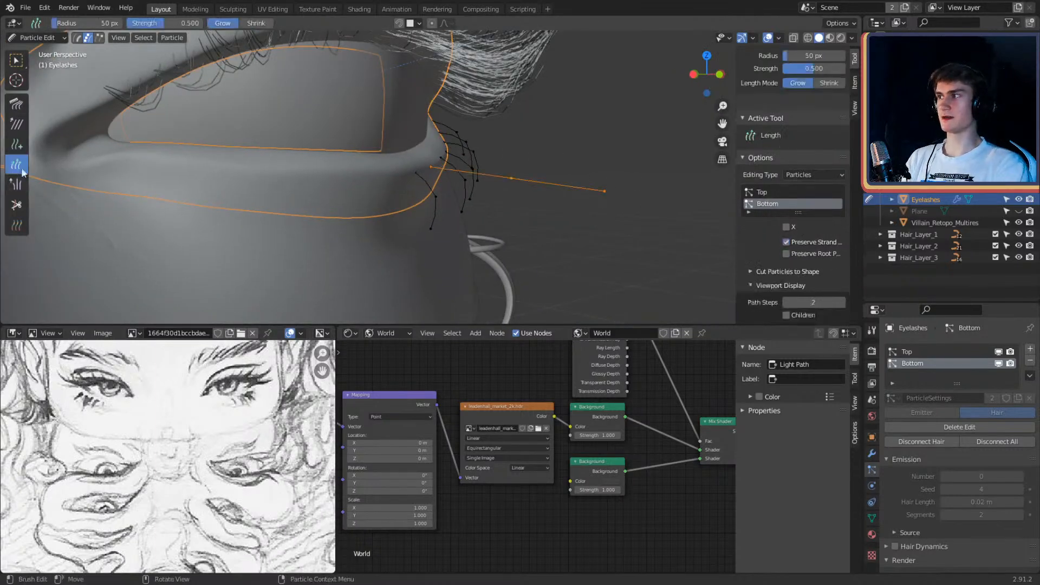
pyautogui.click(828, 83)
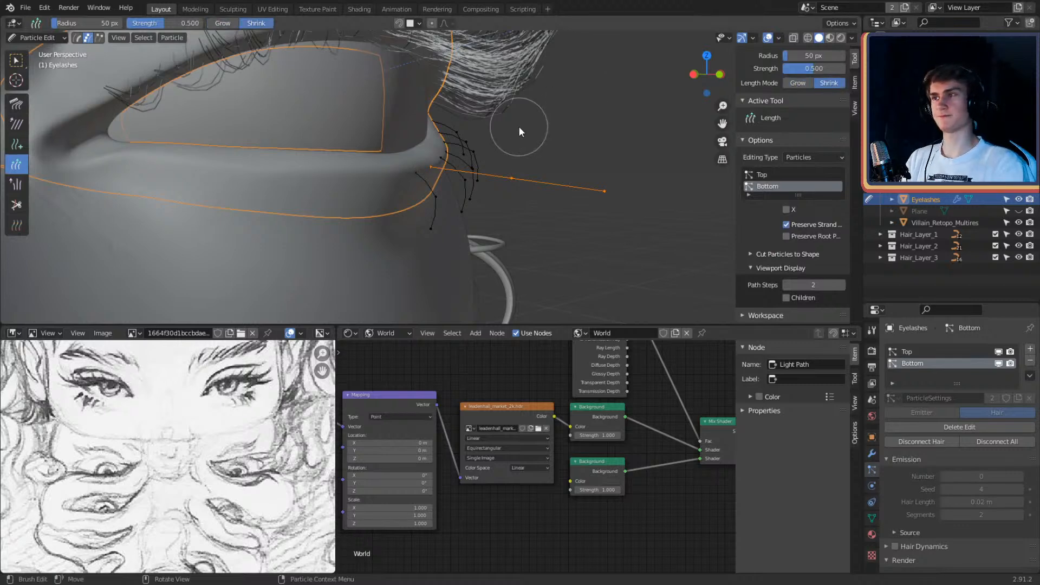
pyautogui.moveTo(518, 125); pyautogui.dragTo(547, 155, button='middle')
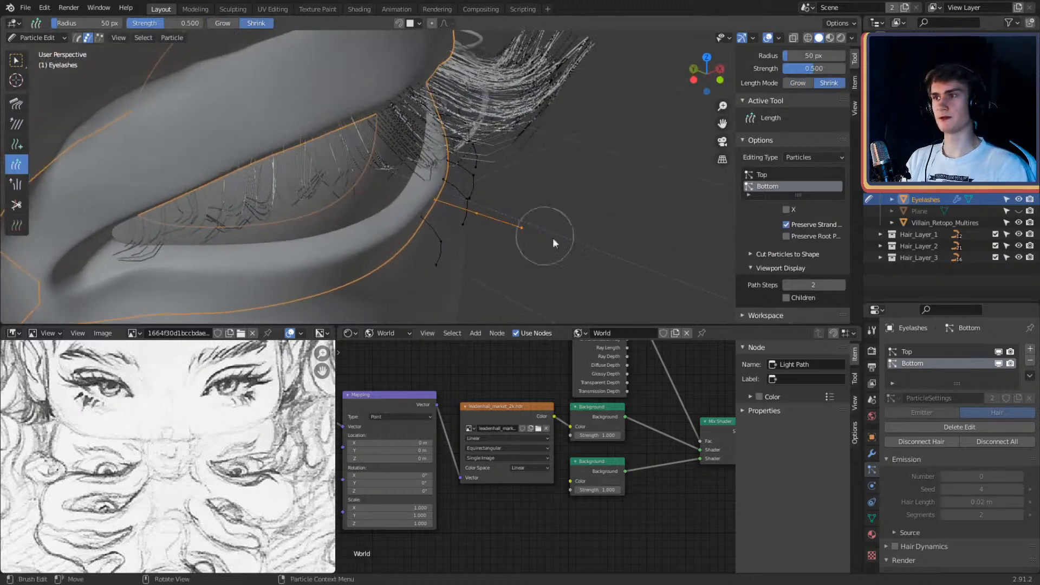
pyautogui.moveTo(531, 228); pyautogui.dragTo(546, 160, button='middle')
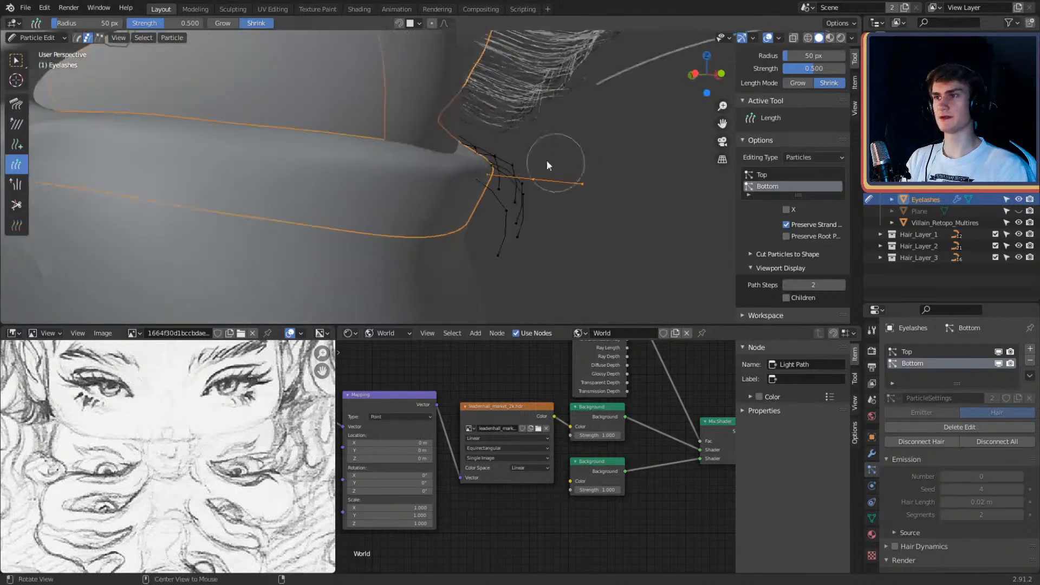
# Step: Turn on preserving root positions and comb the new guide hair downward so it curves like its neighbours
pyautogui.click(16, 104)
pyautogui.moveTo(375, 163); pyautogui.dragTo(412, 152, button='middle')
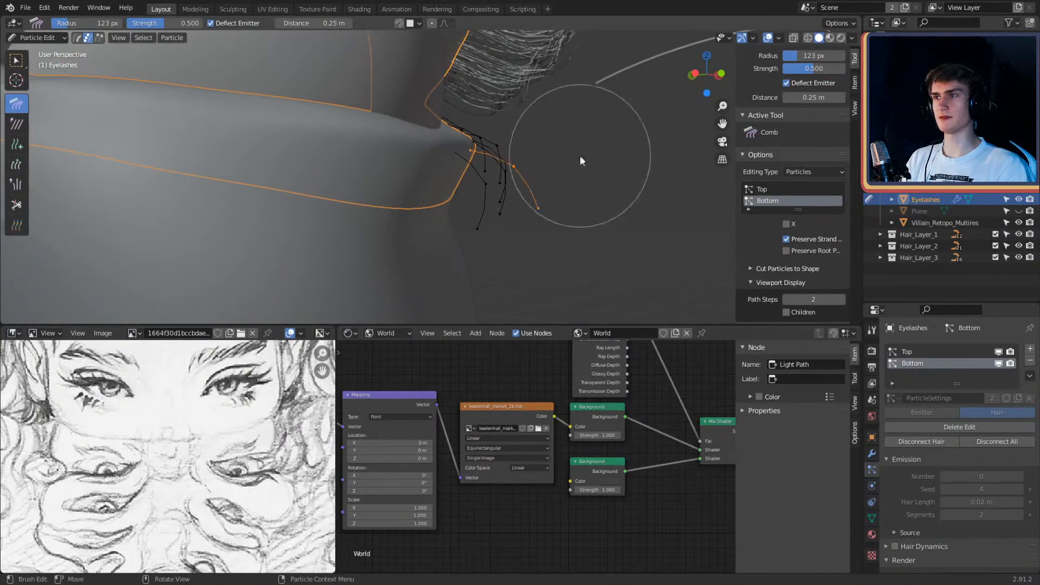
pyautogui.moveTo(558, 191); pyautogui.dragTo(543, 180)
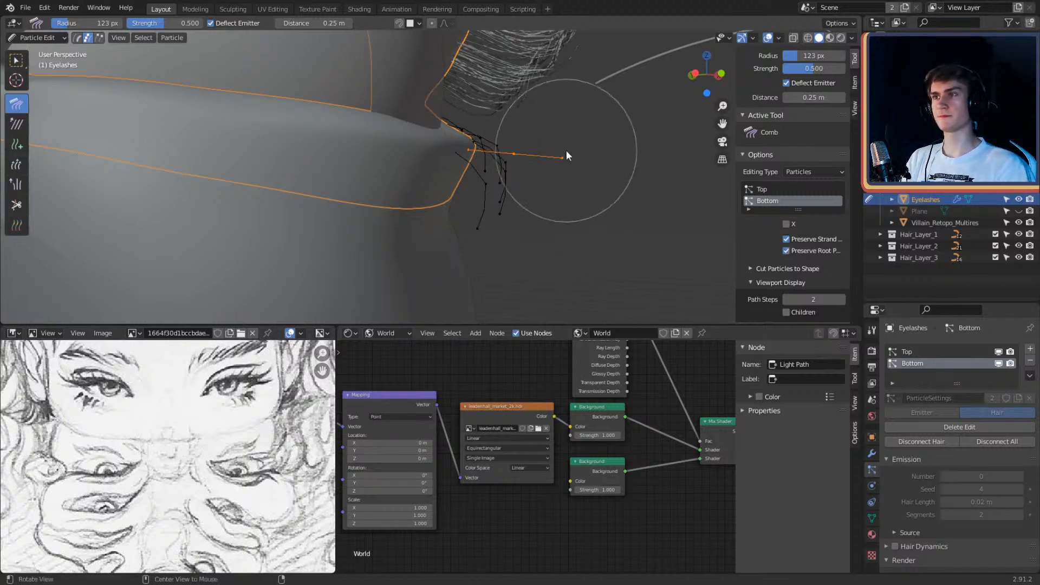
pyautogui.moveTo(566, 152); pyautogui.dragTo(590, 145, button='middle')
pyautogui.moveTo(600, 120); pyautogui.dragTo(561, 219)
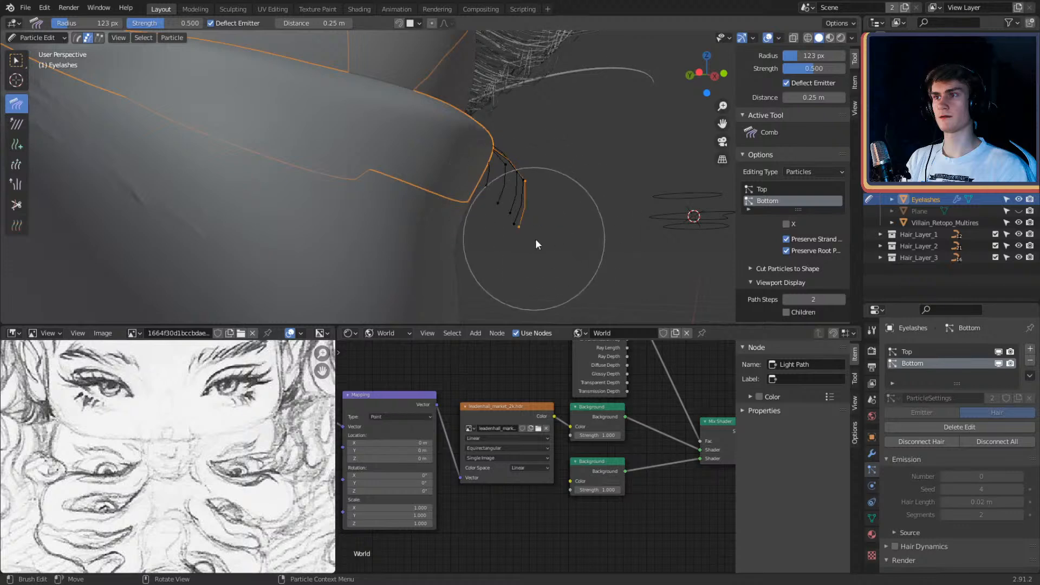
pyautogui.moveTo(566, 232); pyautogui.dragTo(504, 220, button='middle')
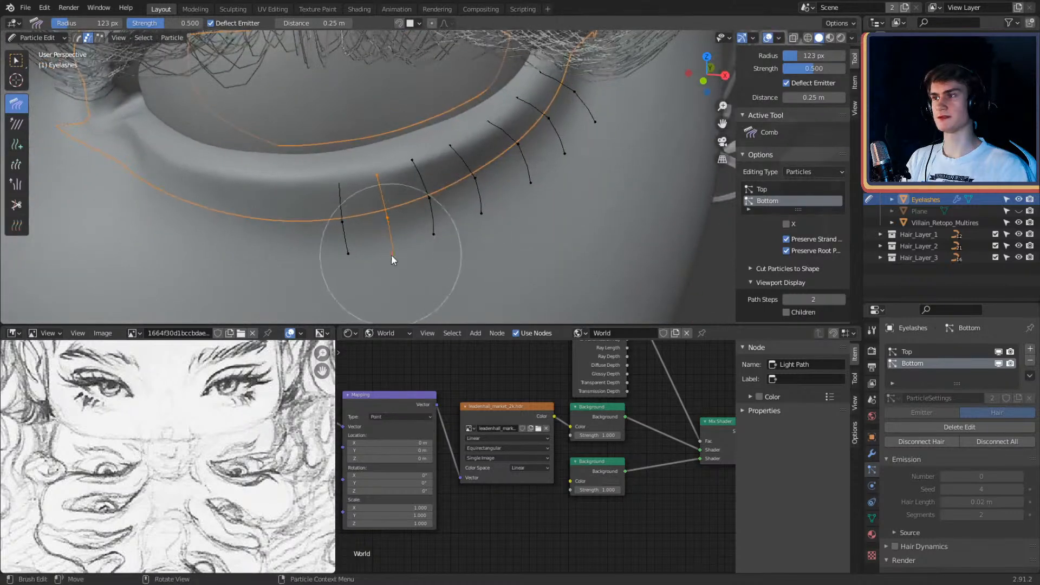
pyautogui.moveTo(383, 274); pyautogui.dragTo(392, 280)
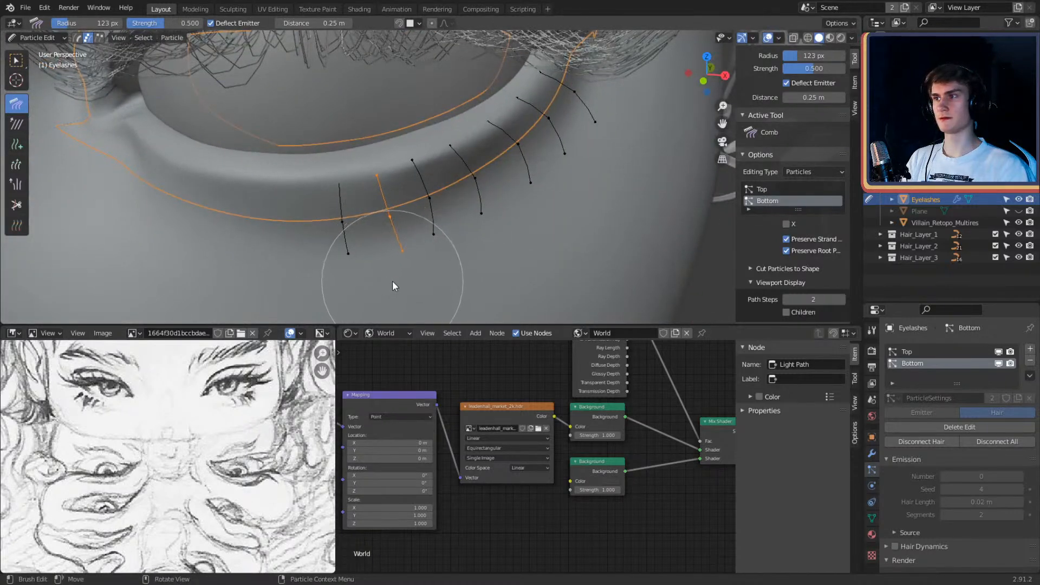
# Step: Comb individual lower guides toward the outer eye corner to even out their direction, reducing the Comb brush radius to 89 px
pyautogui.keyDown('ctrl'); pyautogui.click(475, 176); pyautogui.keyUp('ctrl')
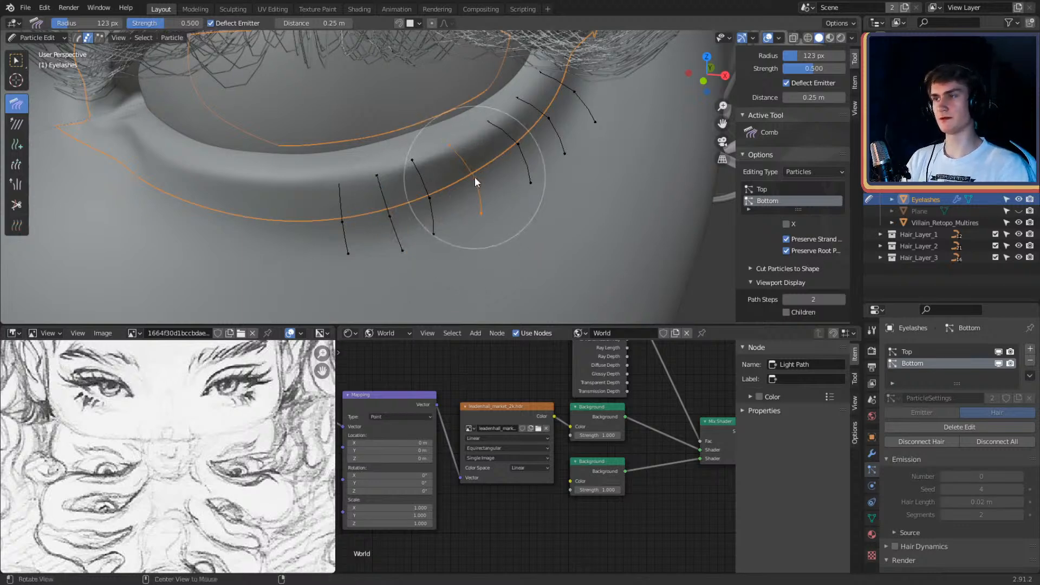
pyautogui.moveTo(475, 177)
pyautogui.mouseDown(button='middle')
pyautogui.moveTo(473, 203)
pyautogui.moveTo(497, 213)
pyautogui.mouseUp(button='middle')
pyautogui.keyDown('ctrl'); pyautogui.click(509, 182); pyautogui.keyUp('ctrl')
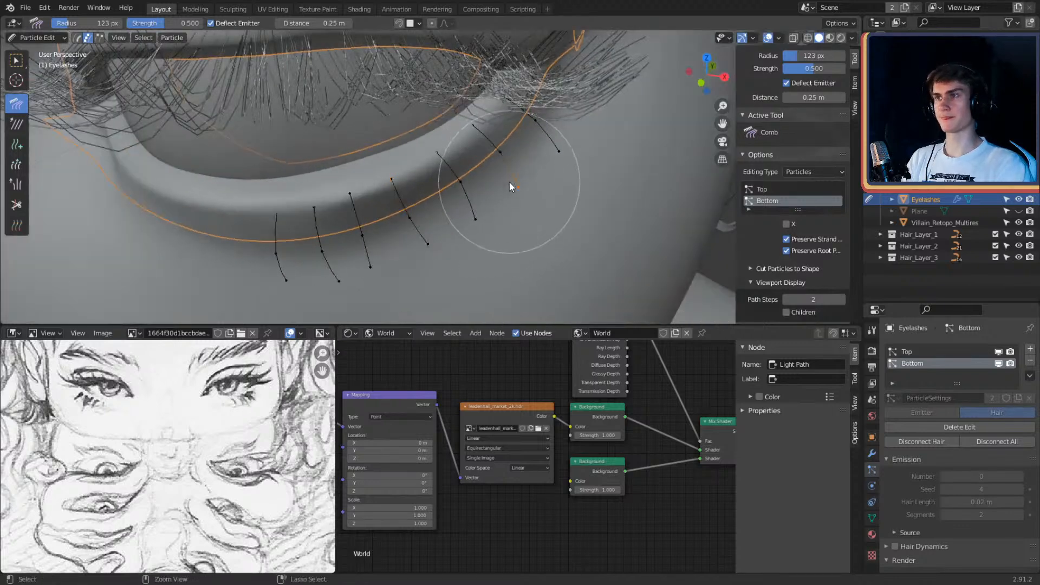
pyautogui.press('f')
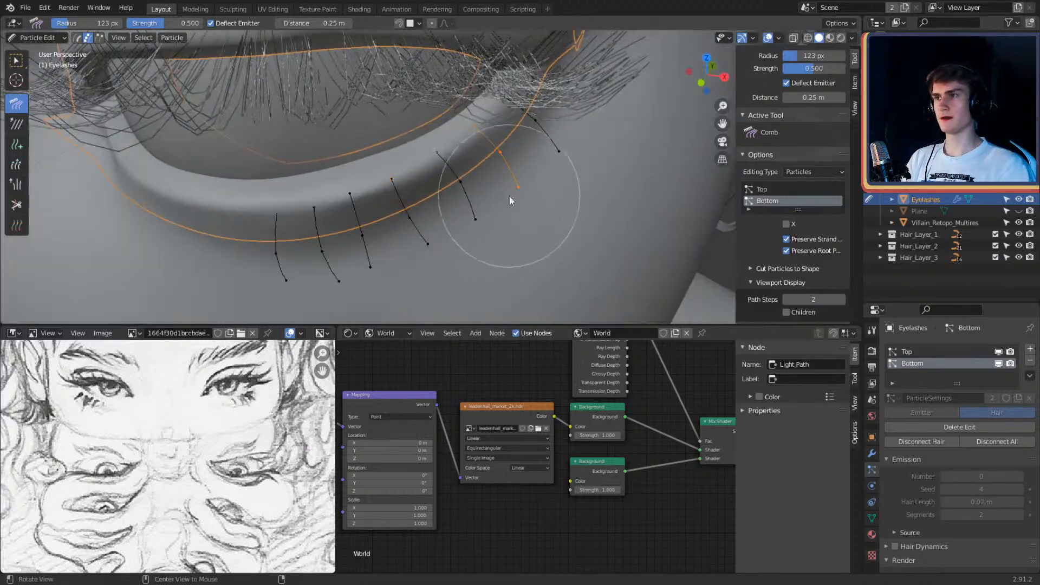
pyautogui.moveTo(509, 182)
pyautogui.mouseDown(button='middle')
pyautogui.moveTo(513, 210)
pyautogui.moveTo(554, 174)
pyautogui.moveTo(552, 164)
pyautogui.mouseUp(button='middle')
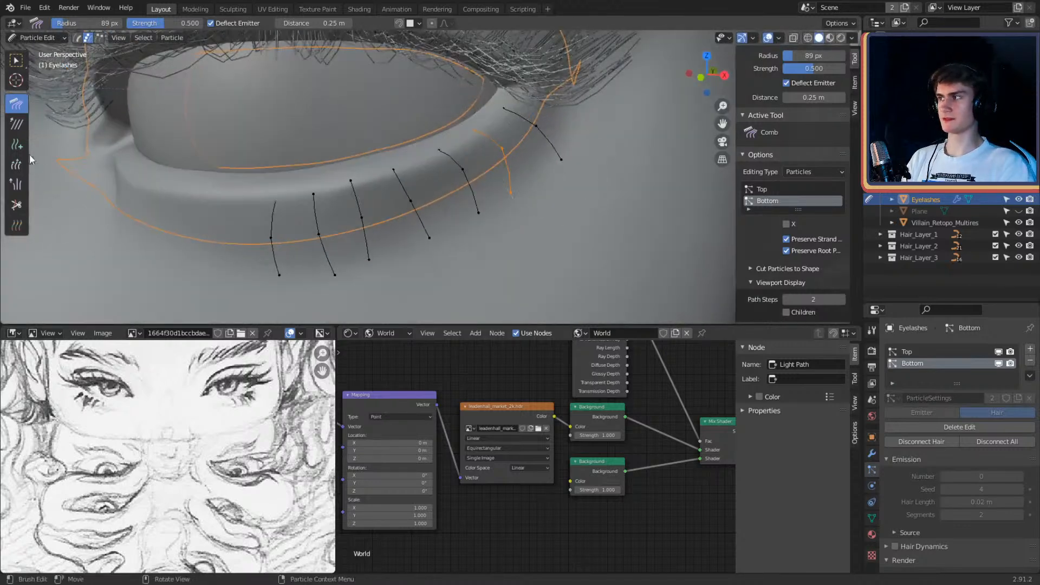
# Step: Select all lower guide hairs and set the Add brush radius to 61 px
pyautogui.hotkey('shift', 'space')
pyautogui.press('a')
pyautogui.press('f')
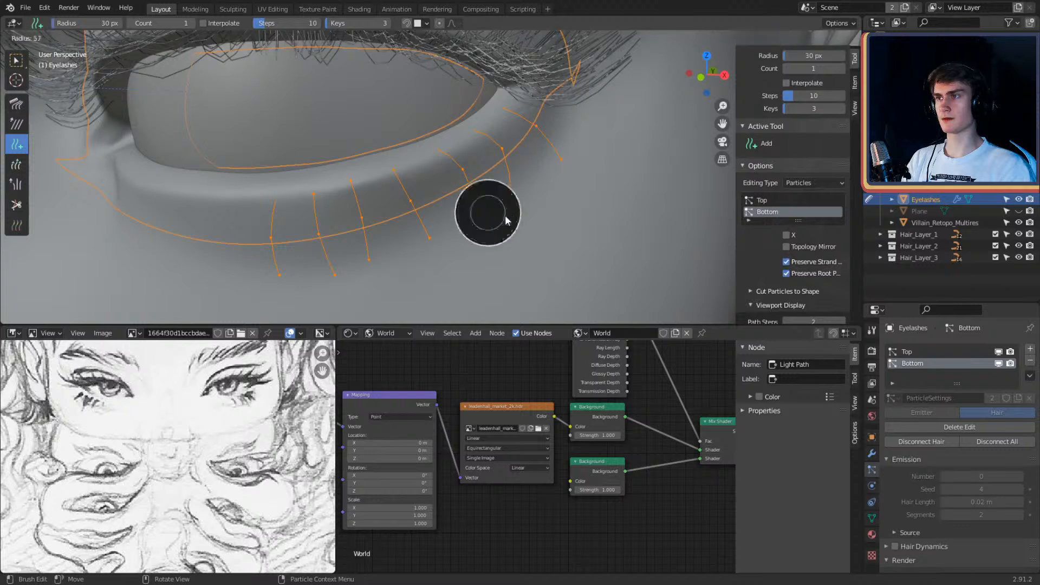
pyautogui.click(480, 213)
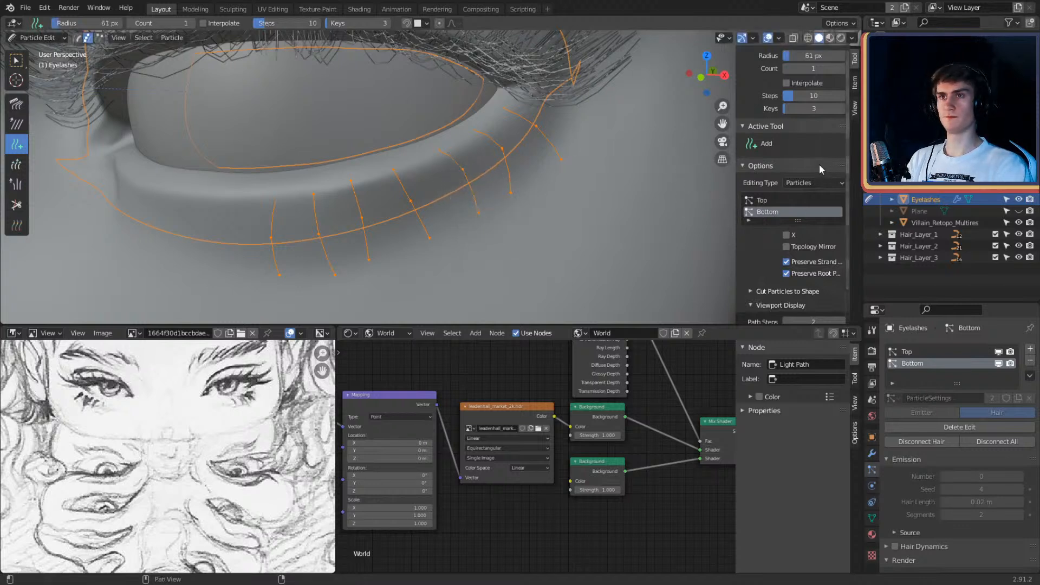
# Step: Shorten guide hairs along the lower lid with the Length brush in Shrink mode, including those nearest the inner corner
pyautogui.scroll(3, 524, 222)
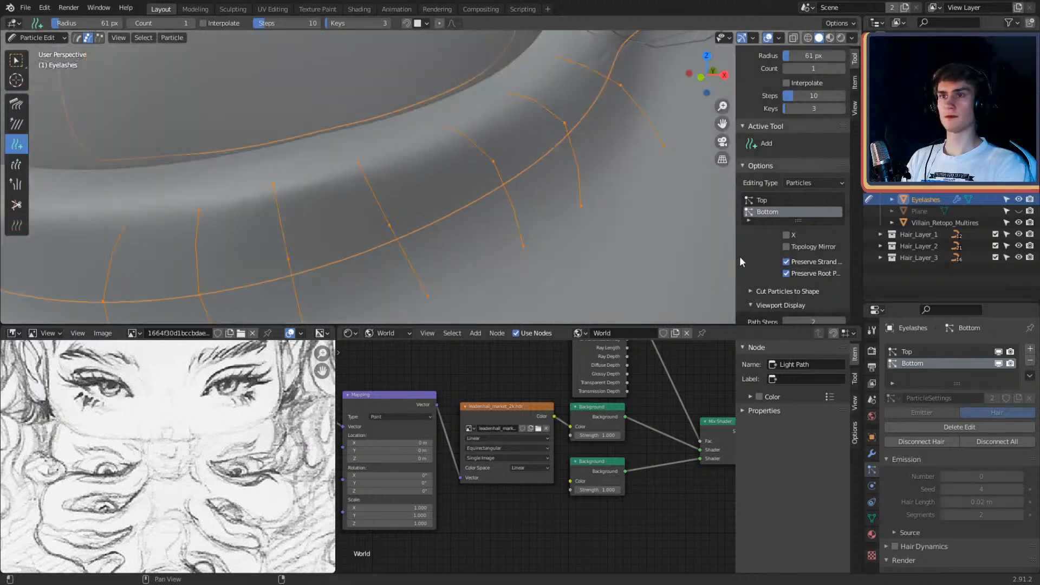
pyautogui.scroll(-3, 649, 246)
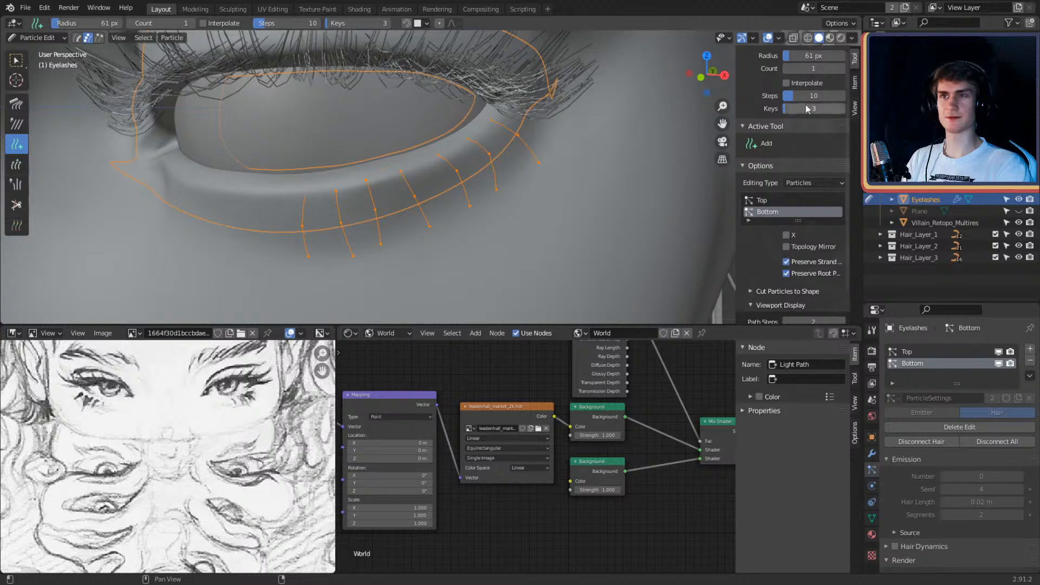
pyautogui.click(21, 166)
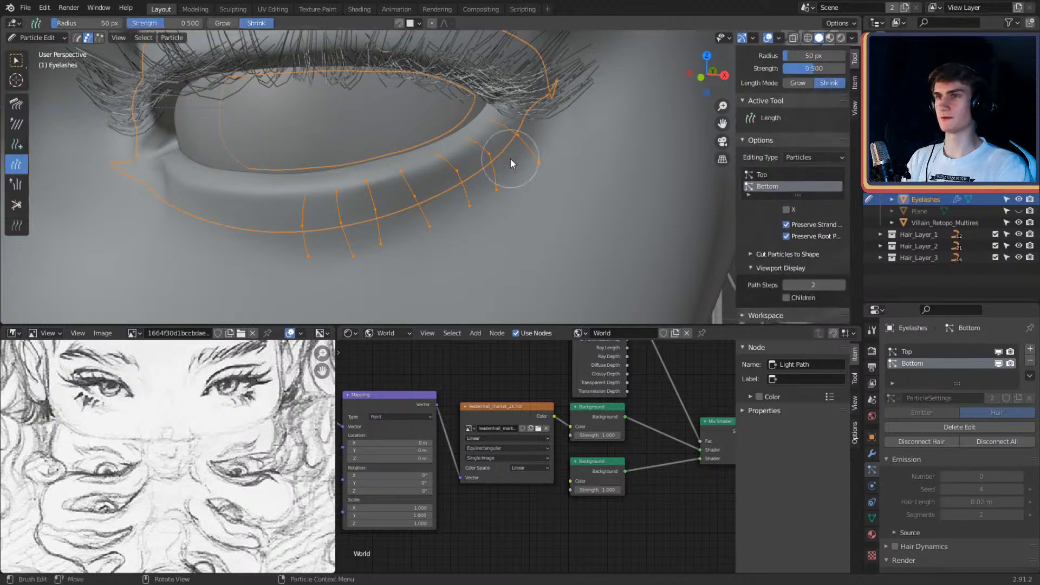
pyautogui.moveTo(510, 159)
pyautogui.keyDown('alt'); pyautogui.mouseDown()
pyautogui.moveTo(479, 212)
pyautogui.moveTo(466, 198)
pyautogui.moveTo(441, 232)
pyautogui.moveTo(355, 260)
pyautogui.moveTo(308, 225)
pyautogui.mouseUp(); pyautogui.keyUp('alt')
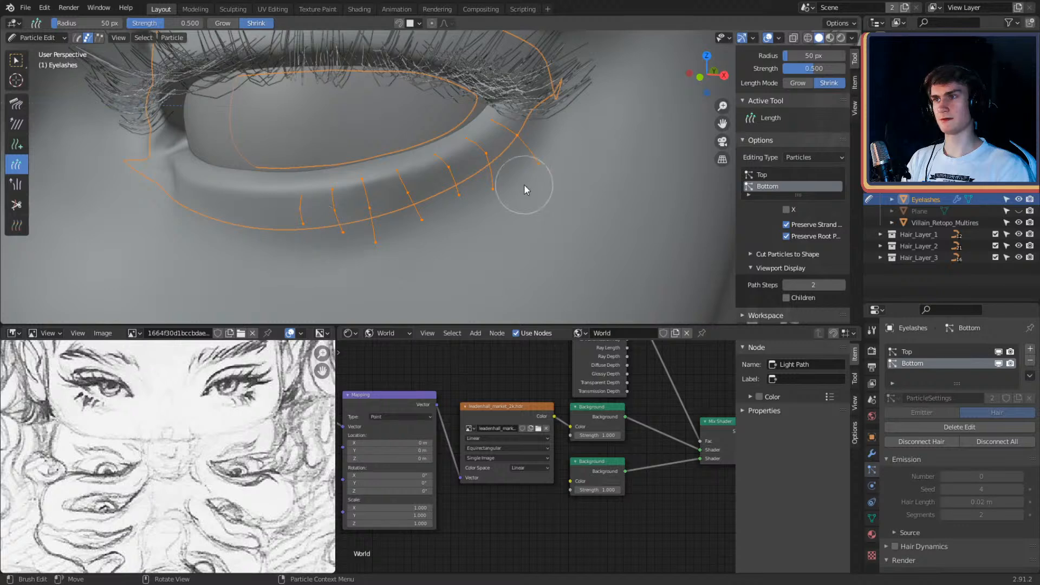
# Step: Return to Object Mode and examine the shortened lower lashes close up in Rendered shading
pyautogui.press('z')
pyautogui.click(477, 194)
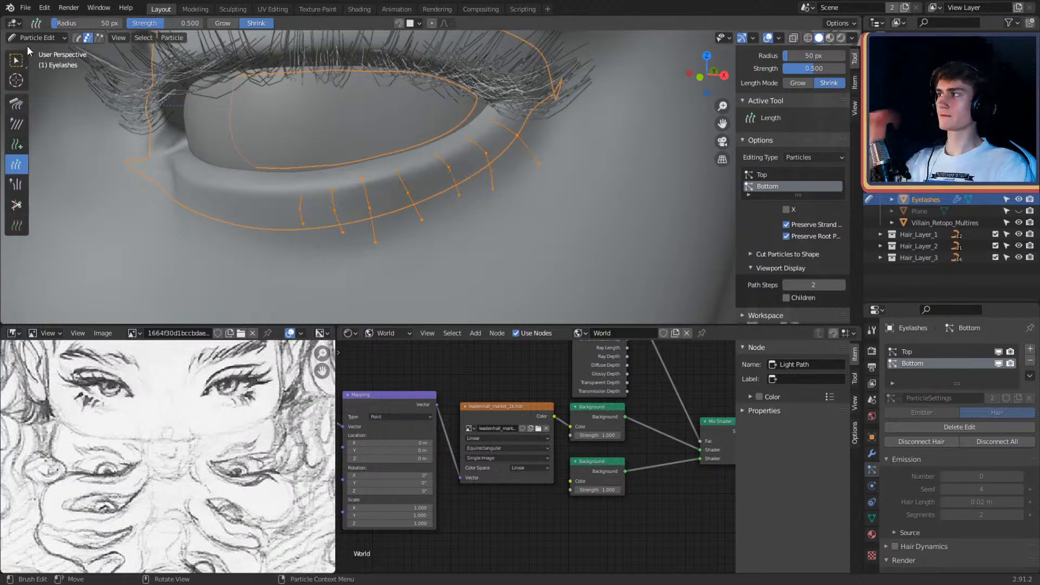
pyautogui.click(29, 38)
pyautogui.click(25, 56)
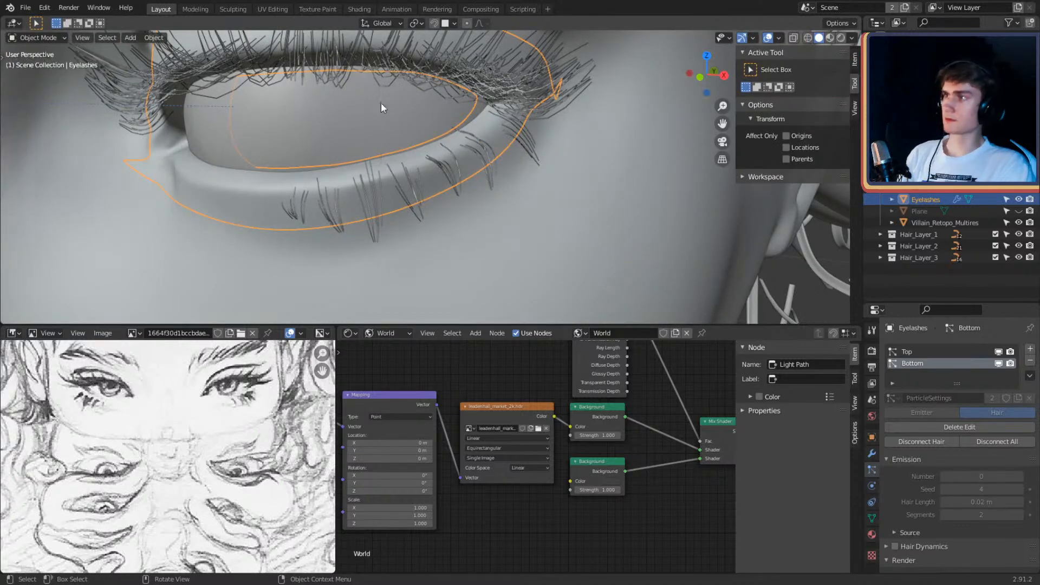
pyautogui.scroll(3, 464, 145)
pyautogui.press('z')
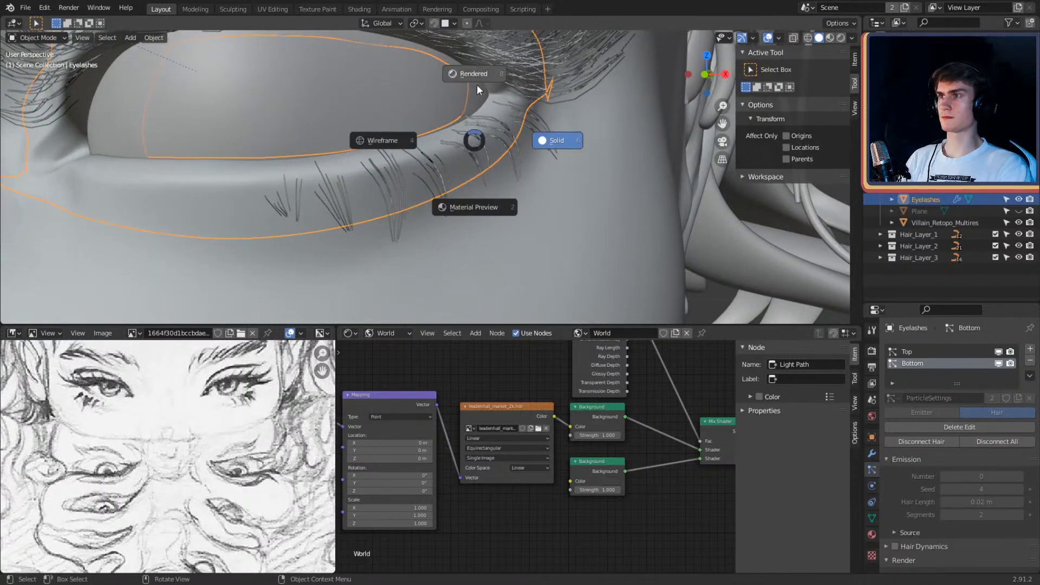
pyautogui.click(477, 85)
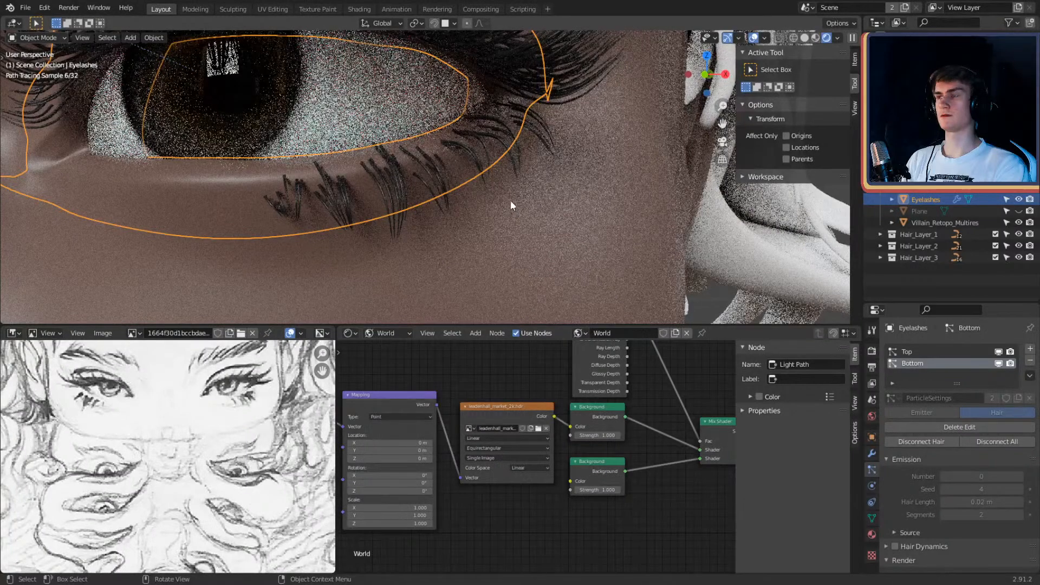
# Step: Switch the viewport to Solid shading and enter Particle Edit mode on the Eyelashes object
pyautogui.moveTo(511, 201); pyautogui.dragTo(546, 182, button='middle')
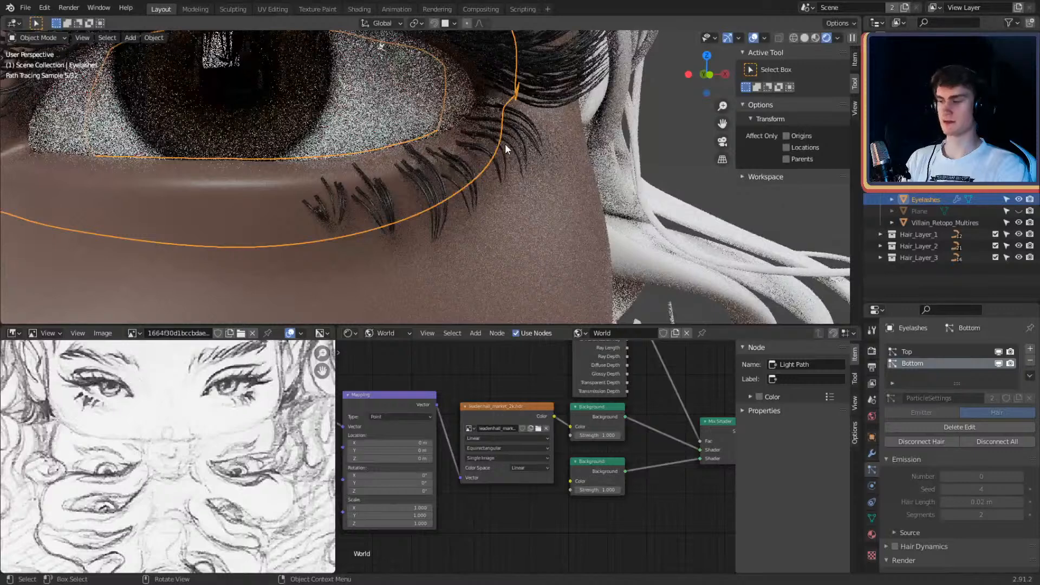
pyautogui.press('z')
pyautogui.click(584, 149)
pyautogui.moveTo(577, 151); pyautogui.dragTo(513, 173, button='middle')
pyautogui.click(37, 37)
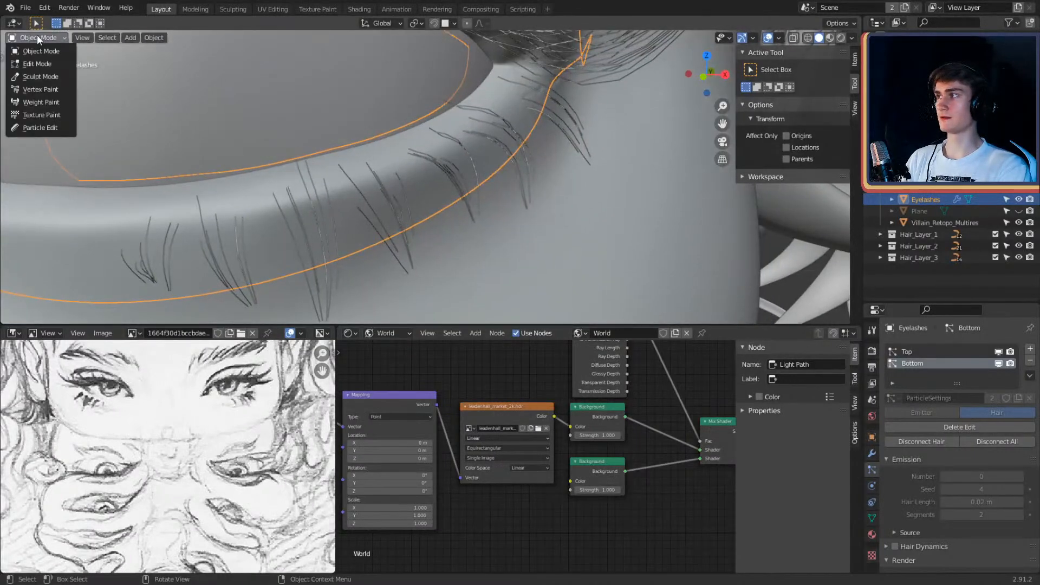
pyautogui.click(40, 128)
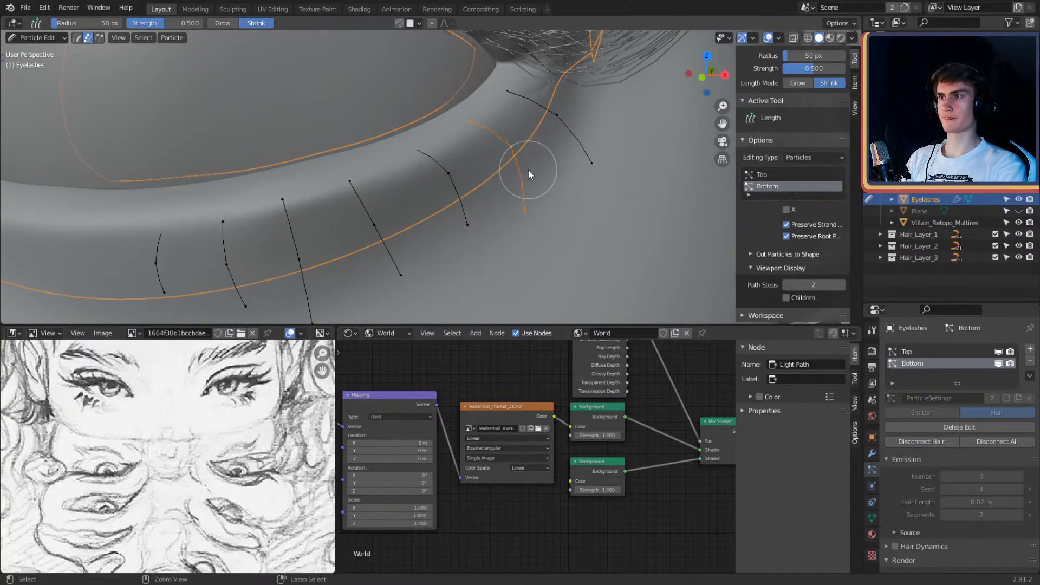
# Step: Disable Preserve Root Positions, move the two outermost lower guides about 1 mm down and outward, and return to Object Mode
pyautogui.press('l')
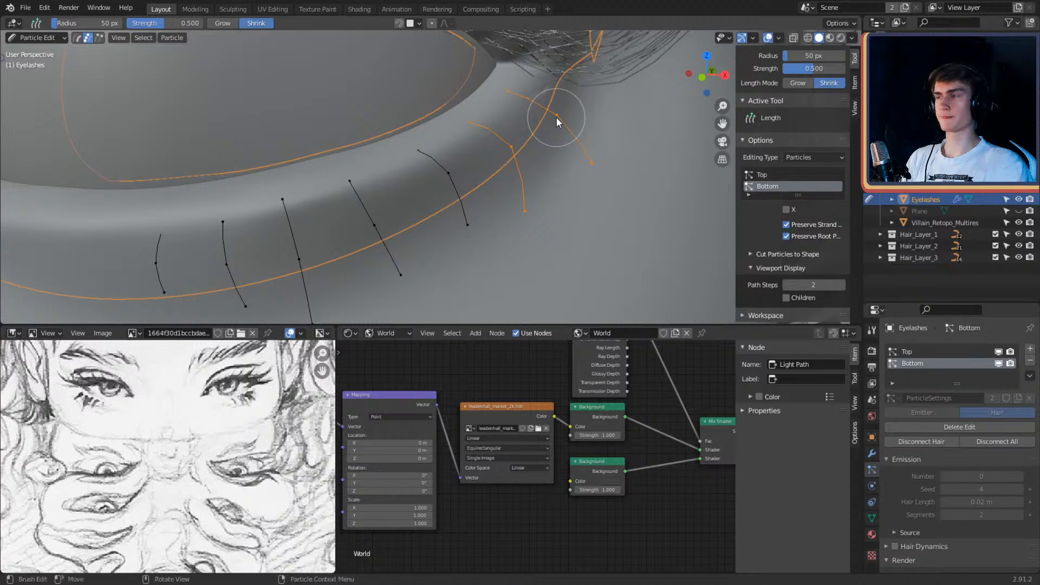
pyautogui.click(786, 237)
pyautogui.moveTo(625, 160); pyautogui.dragTo(641, 135, button='middle')
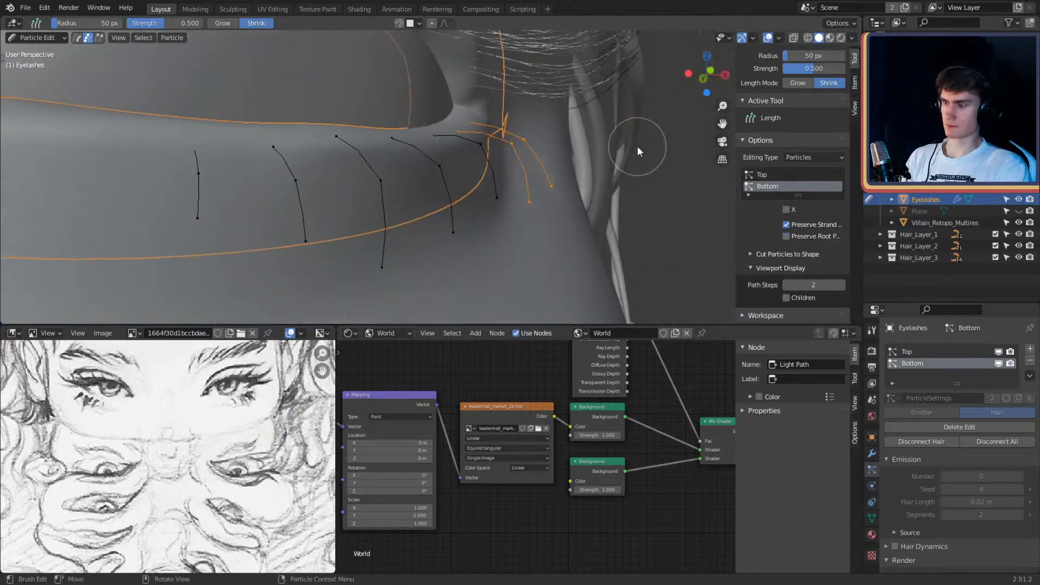
pyautogui.press('g')
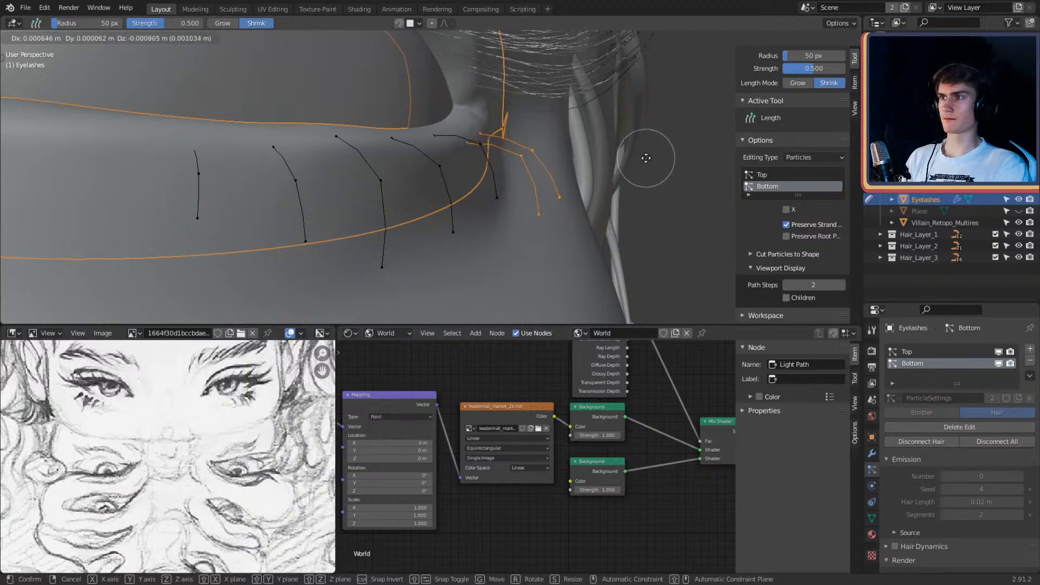
pyautogui.click(646, 157)
pyautogui.click(40, 37)
pyautogui.click(31, 43)
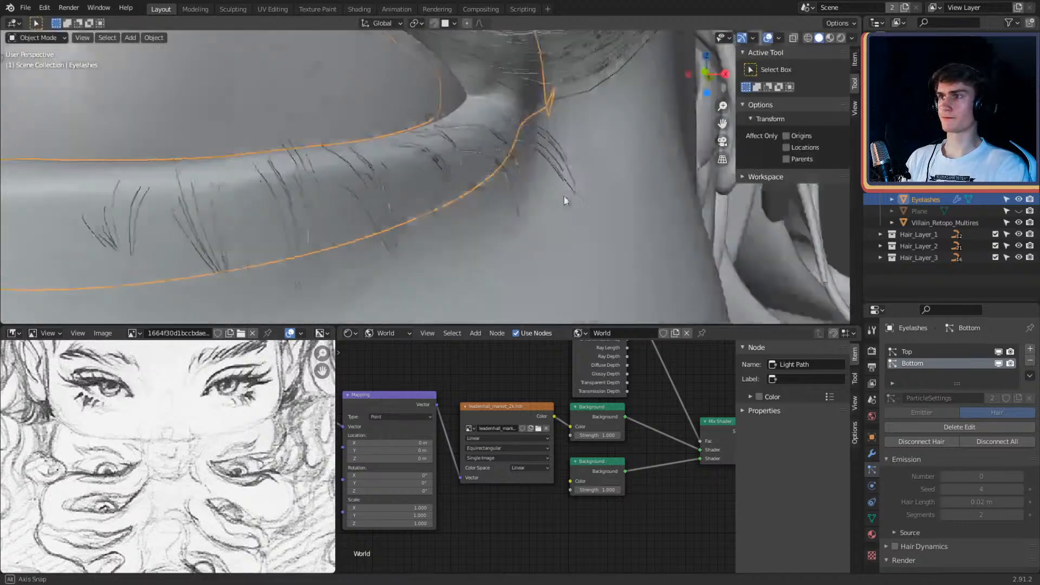
# Step: In Particle Edit mode, move only the second-outermost lower guide about 0.6 mm down, checking the lashes in Object Mode before and after
pyautogui.moveTo(564, 195); pyautogui.dragTo(562, 217, button='middle')
pyautogui.moveTo(553, 185); pyautogui.dragTo(450, 156, button='middle')
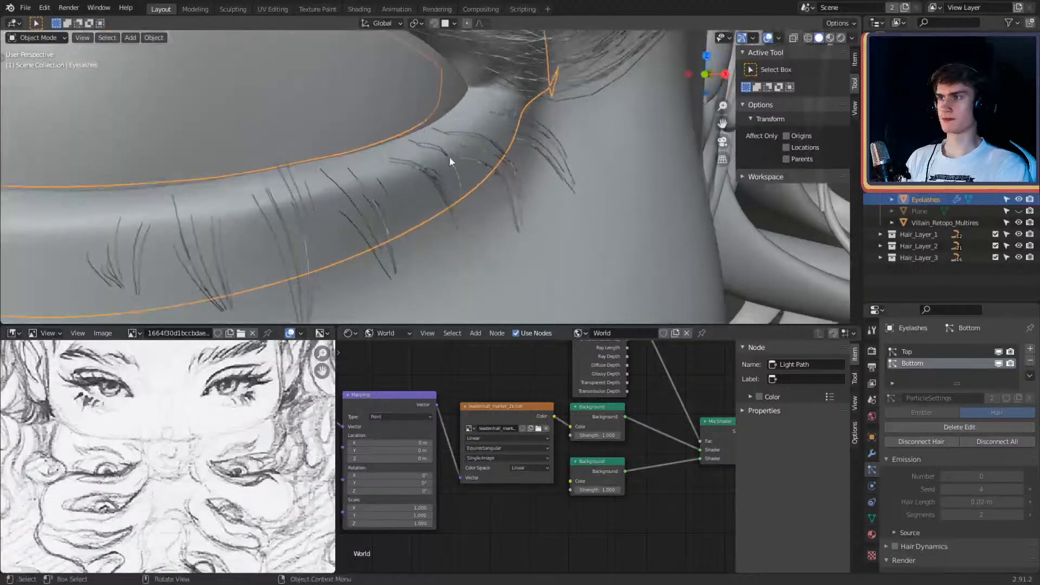
pyautogui.scroll(2, 499, 151)
pyautogui.click(474, 145)
pyautogui.click(473, 170)
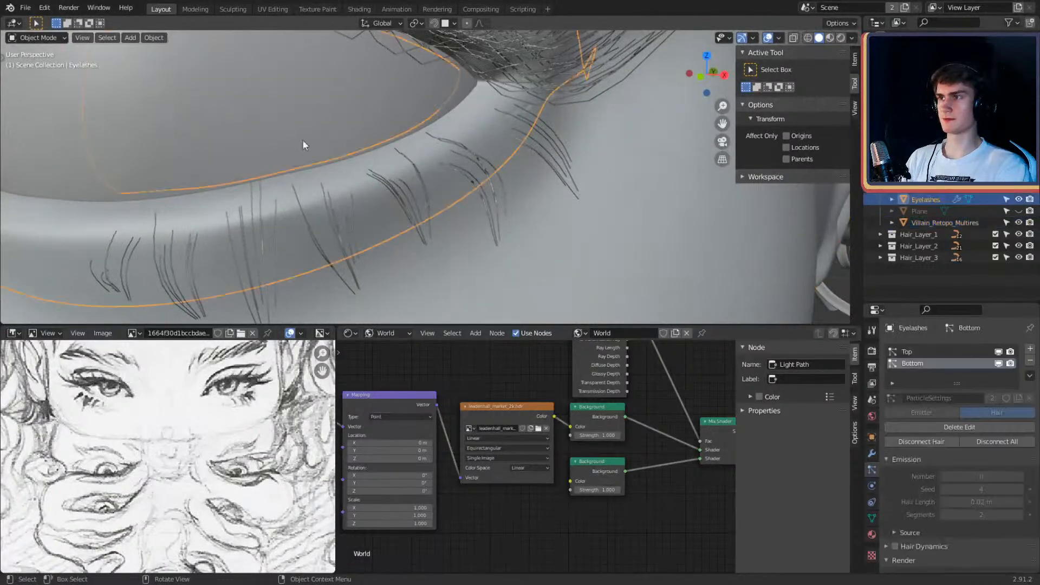
pyautogui.click(35, 37)
pyautogui.click(49, 119)
pyautogui.hotkey('alt', 'a')
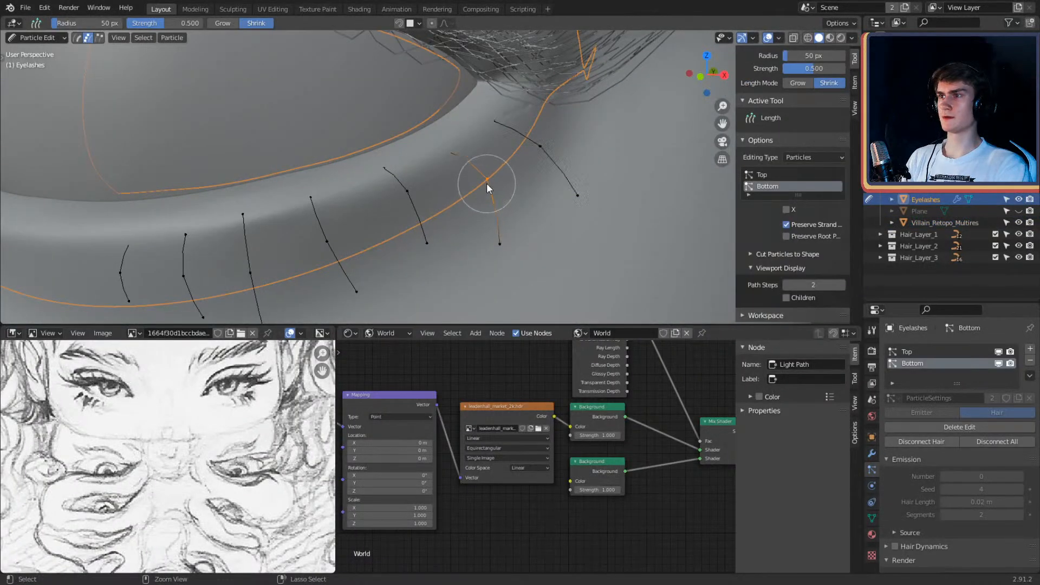
pyautogui.press('l')
pyautogui.moveTo(488, 183); pyautogui.dragTo(602, 147, button='middle')
pyautogui.press('g')
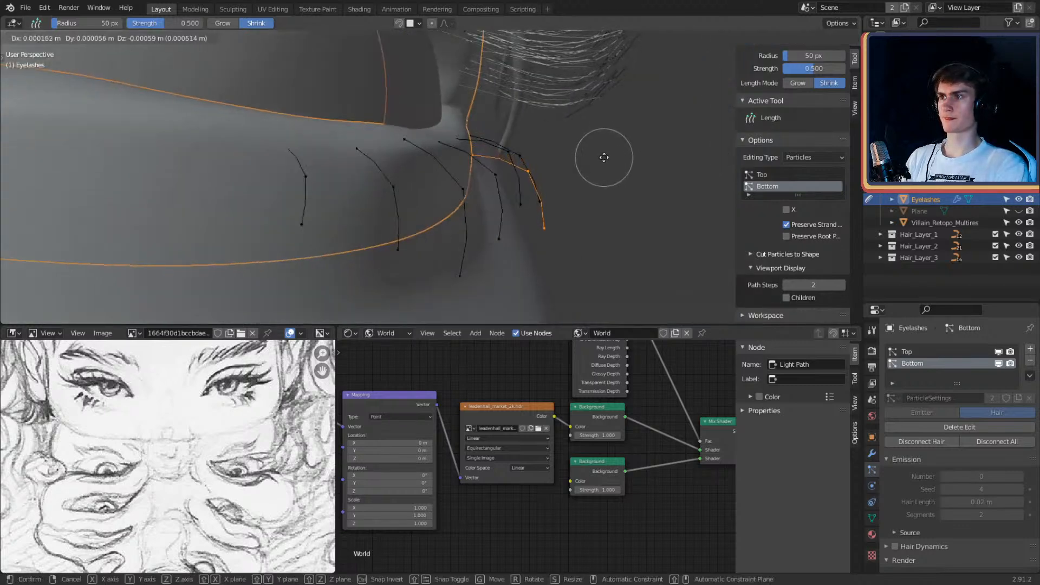
pyautogui.click(606, 157)
pyautogui.click(34, 37)
pyautogui.click(41, 51)
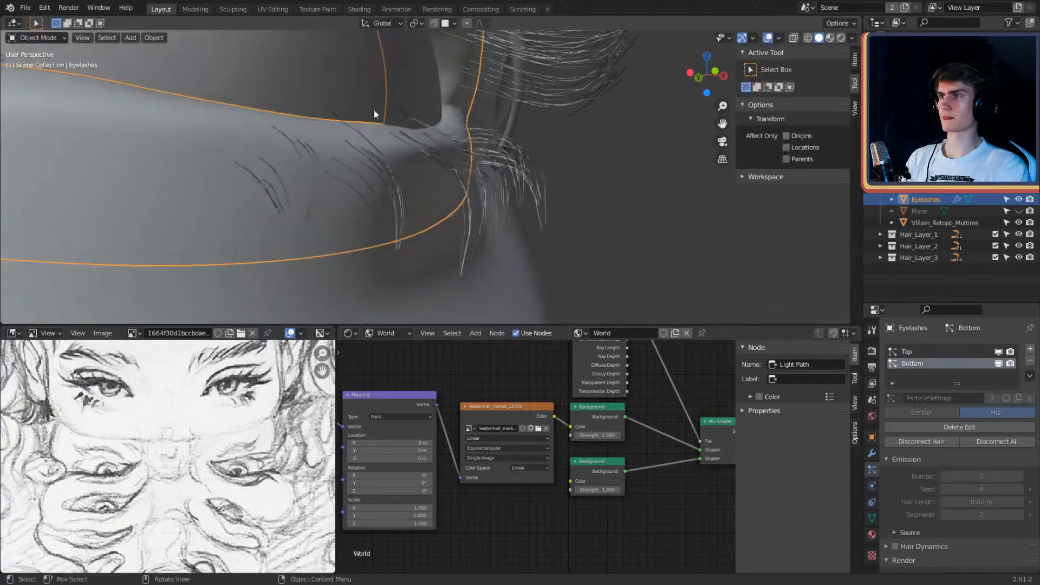
# Step: Select the three middle lower guides in Particle Edit mode, move them about 0.85 mm down, and return to Object Mode
pyautogui.scroll(5, 499, 213)
pyautogui.moveTo(498, 213); pyautogui.dragTo(424, 162, button='middle')
pyautogui.click(424, 162)
pyautogui.click(440, 164)
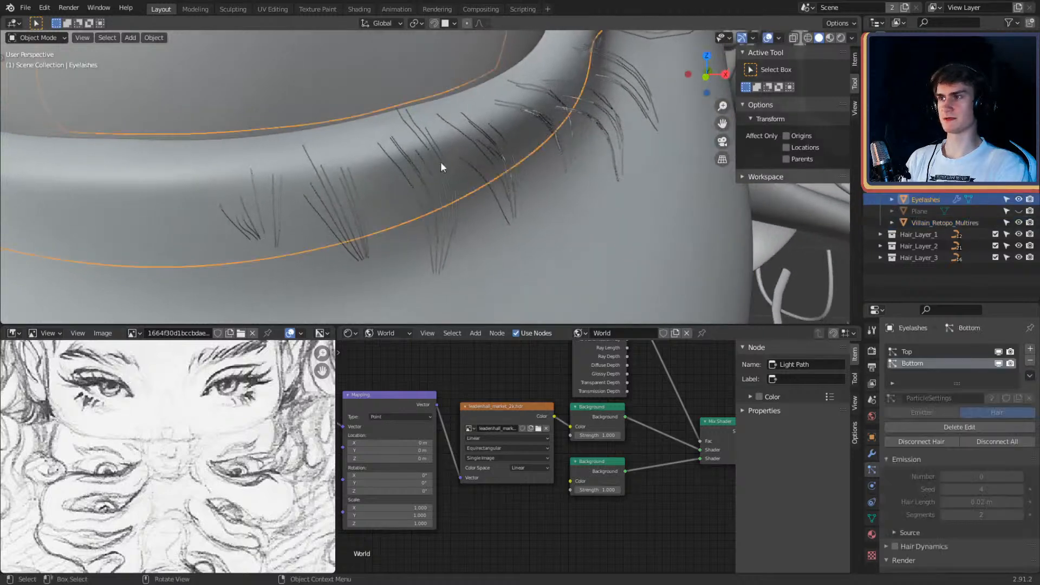
pyautogui.click(37, 37)
pyautogui.click(40, 128)
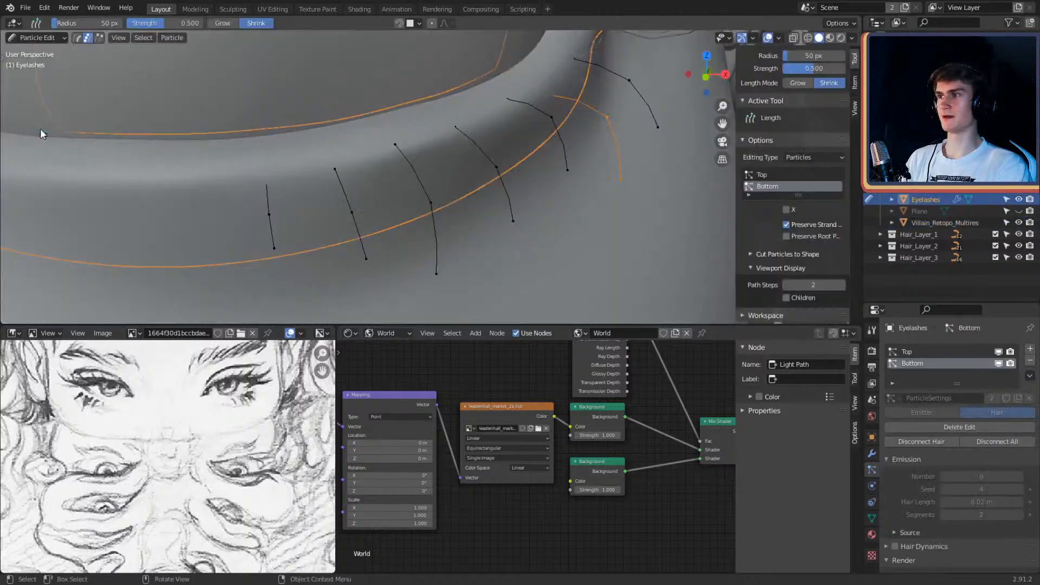
pyautogui.press('l')
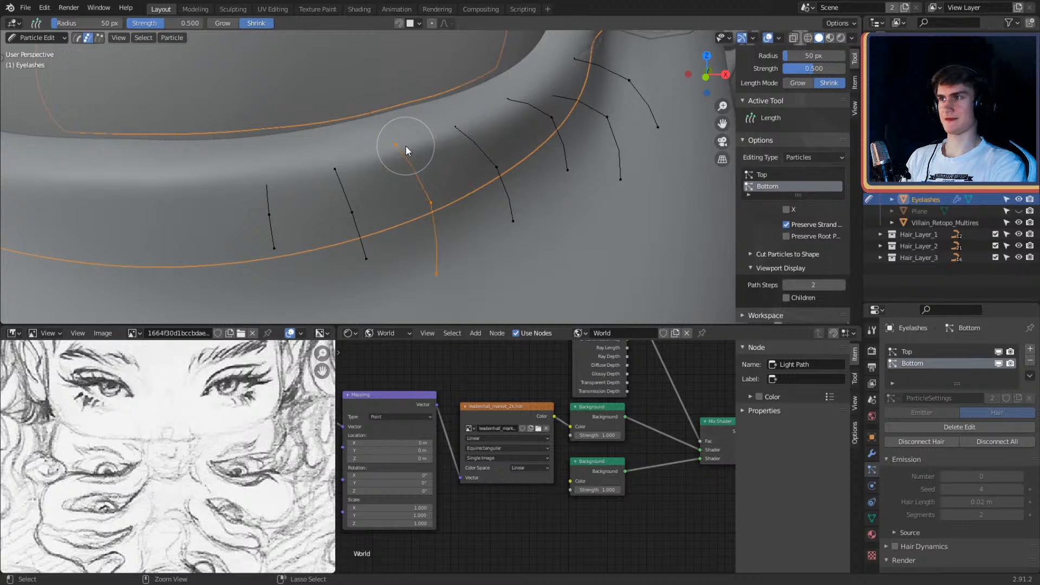
pyautogui.press('l')
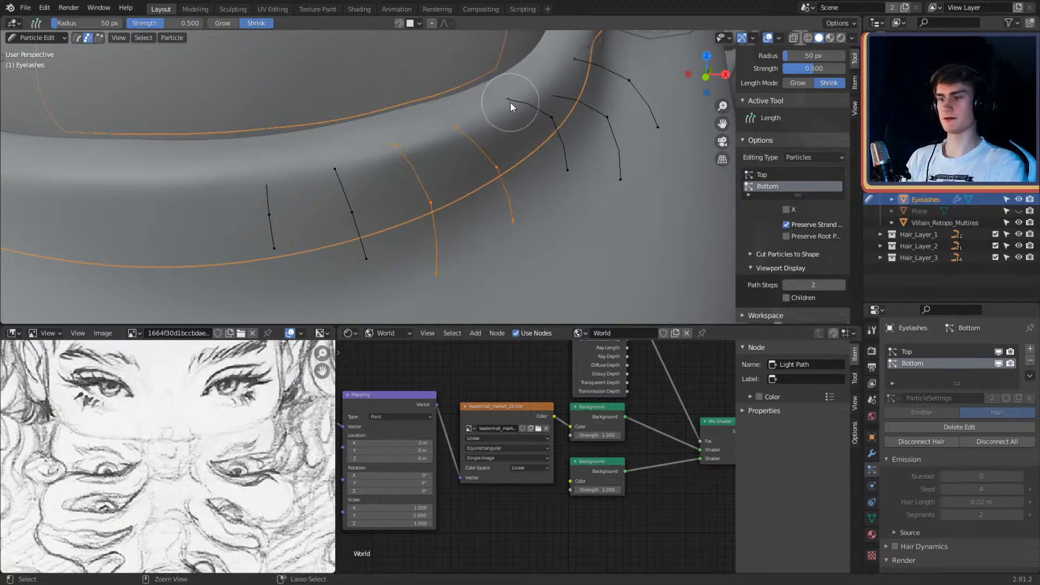
pyautogui.press('l')
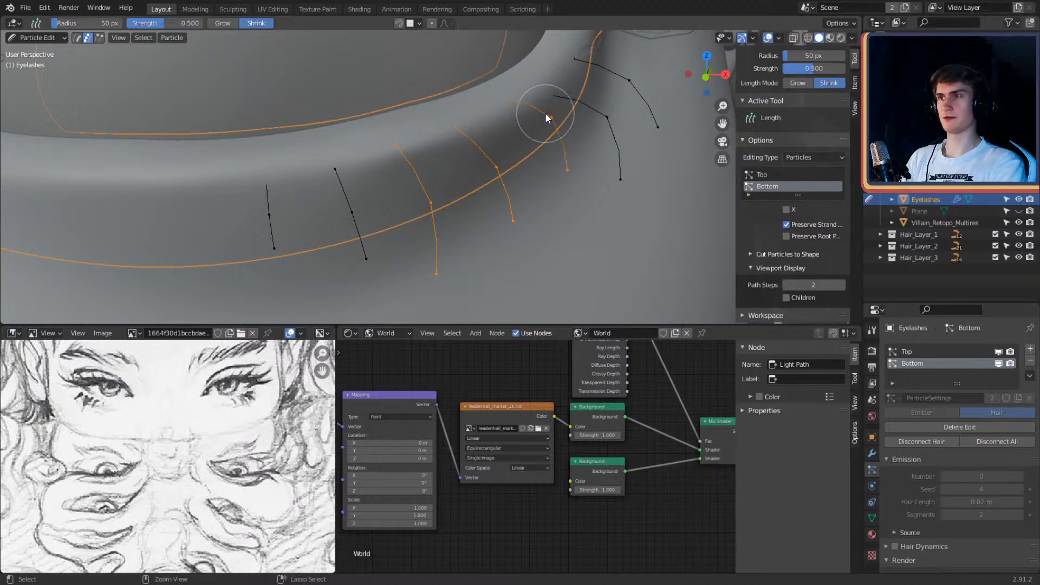
pyautogui.moveTo(558, 103); pyautogui.dragTo(636, 111, button='middle')
pyautogui.press('g')
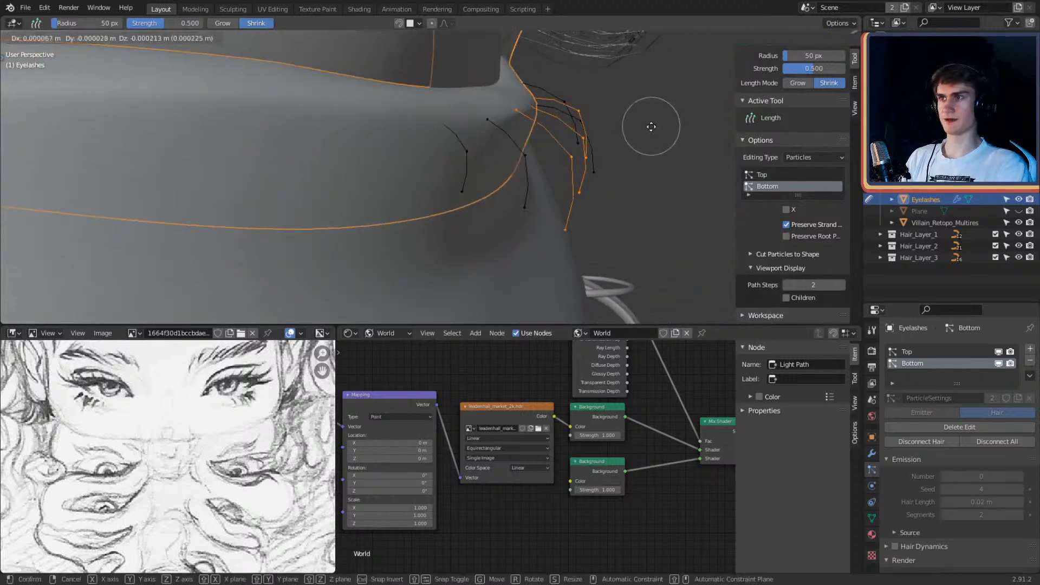
pyautogui.click(654, 140)
pyautogui.moveTo(655, 138); pyautogui.dragTo(51, 65, button='middle')
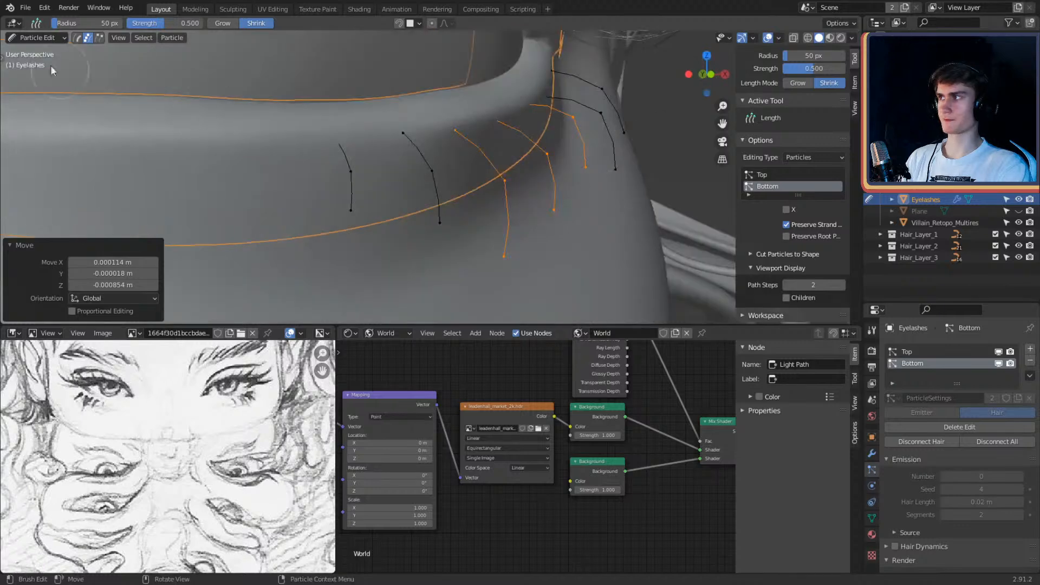
pyautogui.click(28, 39)
pyautogui.click(34, 45)
# Step: Deselect everything, switch the viewport to Rendered shading and save the Blender file
pyautogui.moveTo(217, 91); pyautogui.dragTo(660, 103, button='middle')
pyautogui.hotkey('alt', 'a')
pyautogui.scroll(4, 521, 163)
pyautogui.moveTo(515, 167); pyautogui.dragTo(496, 176, button='middle')
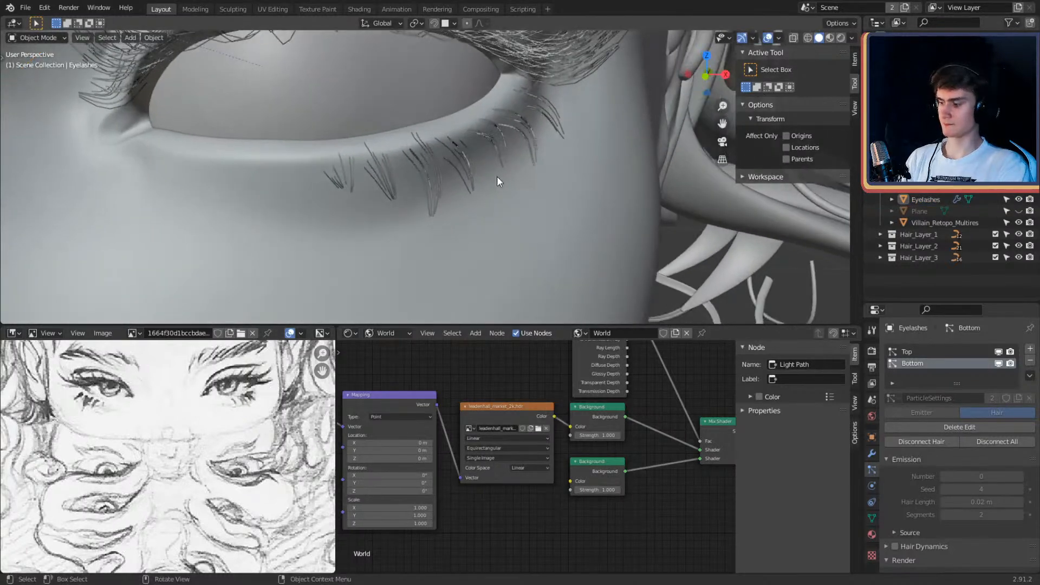
pyautogui.press('z')
pyautogui.click(499, 112)
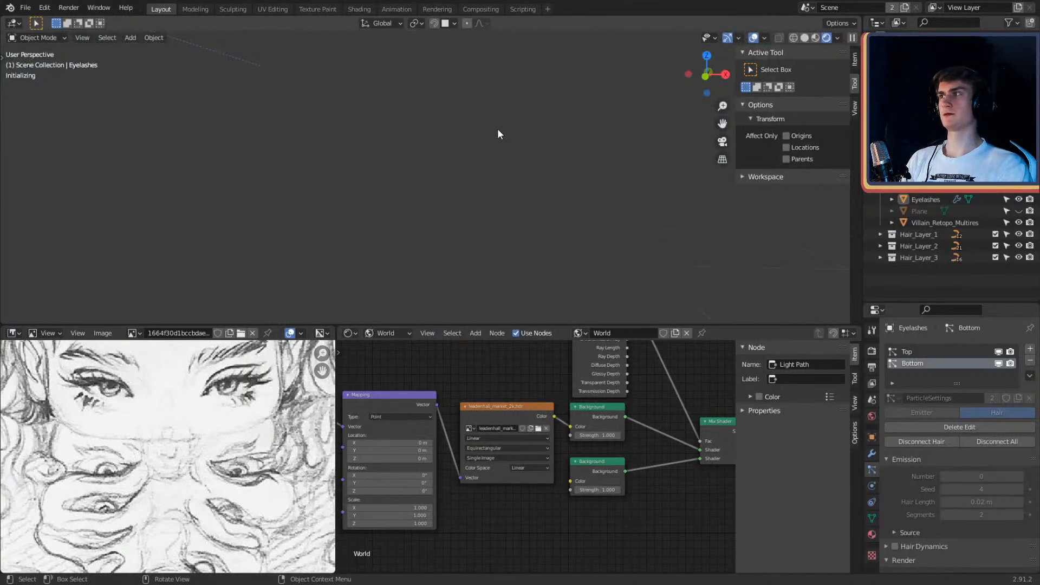
pyautogui.click(25, 8)
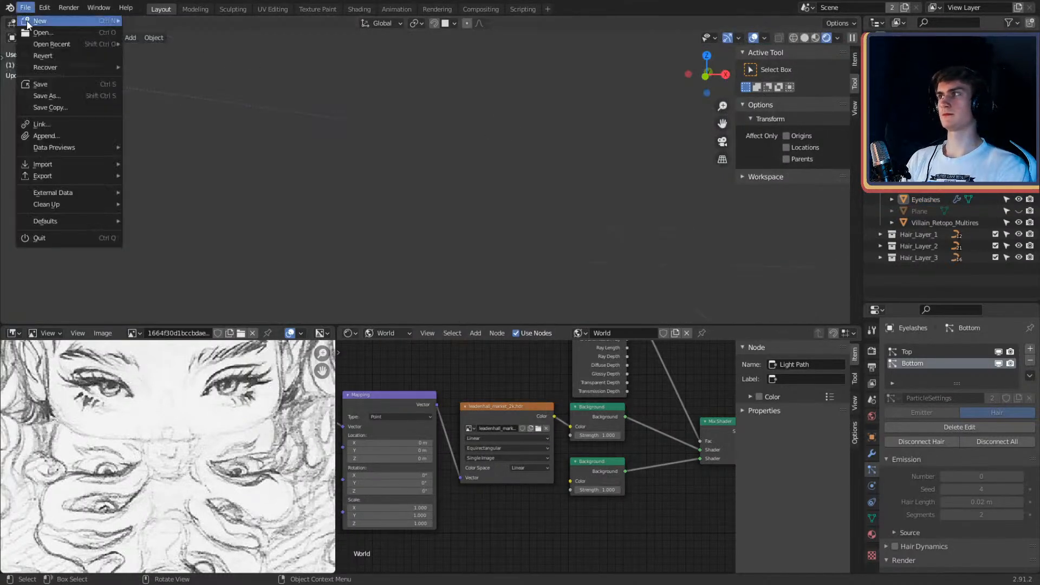
pyautogui.click(38, 83)
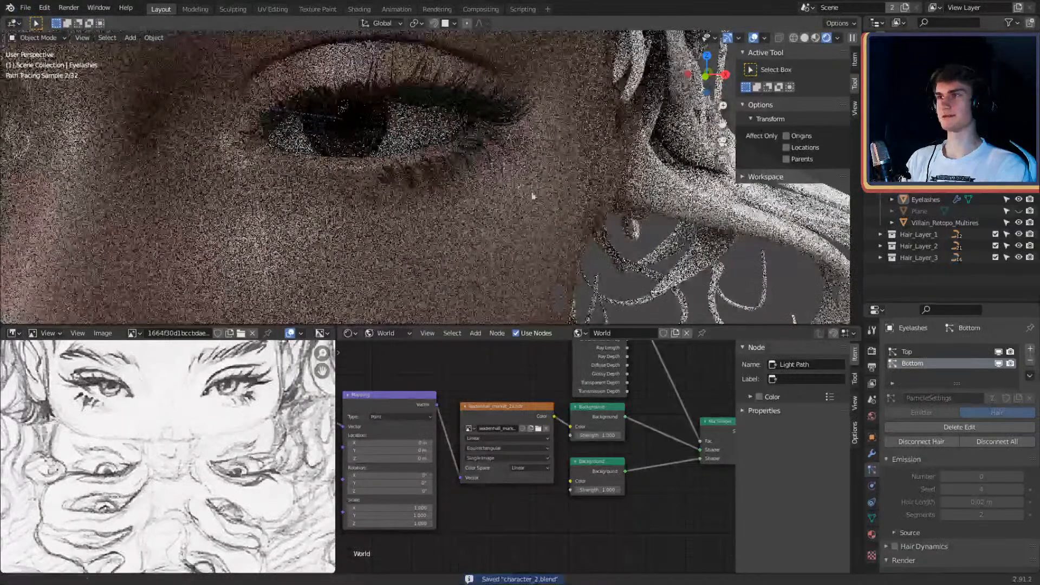
# Step: Examine the rendered lower lashes on the face from several angles and distances
pyautogui.moveTo(532, 196); pyautogui.dragTo(567, 183, button='middle')
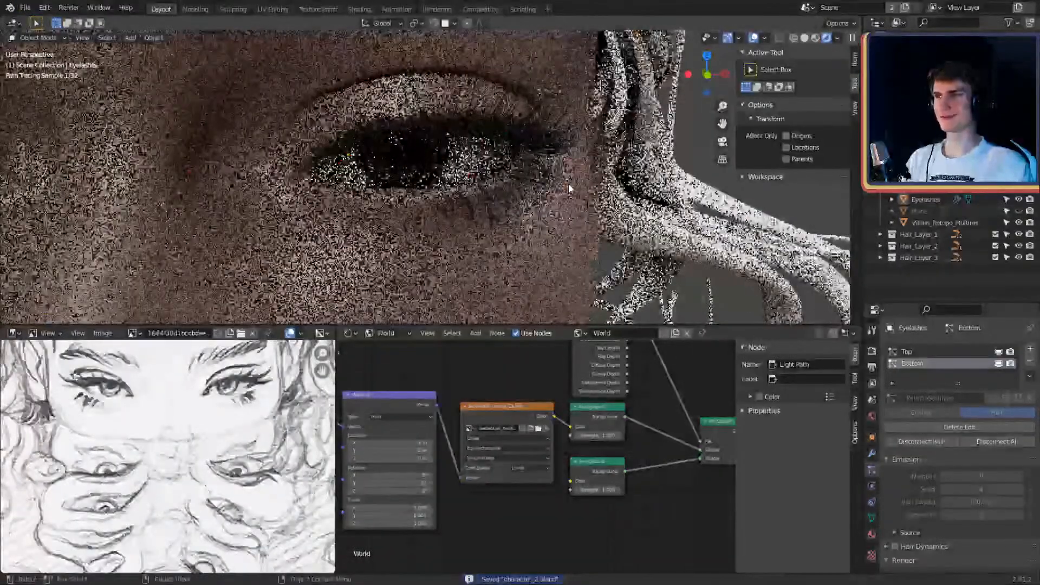
pyautogui.scroll(-5, 568, 183)
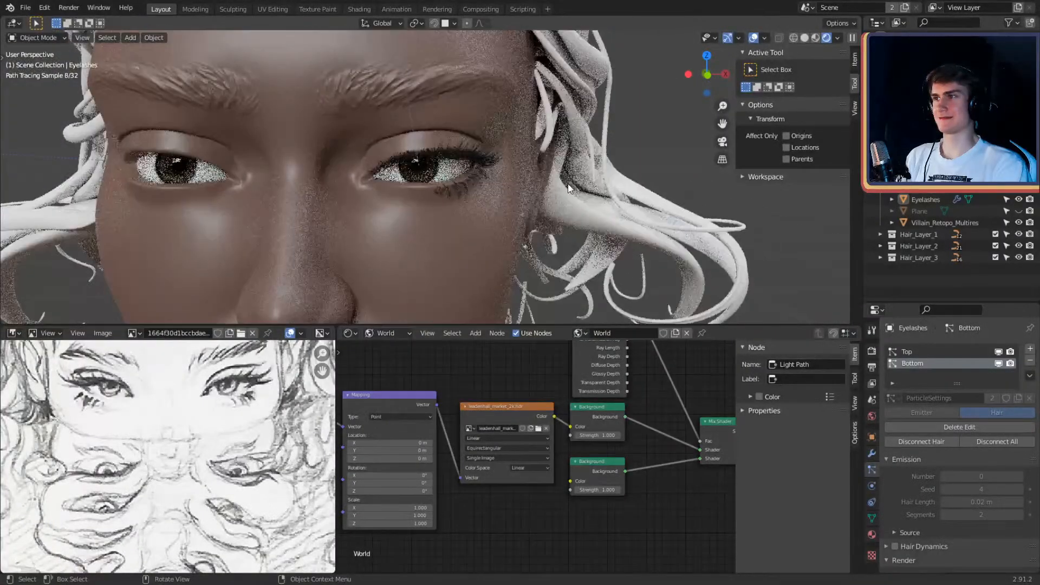
pyautogui.moveTo(568, 188); pyautogui.dragTo(577, 170, button='middle')
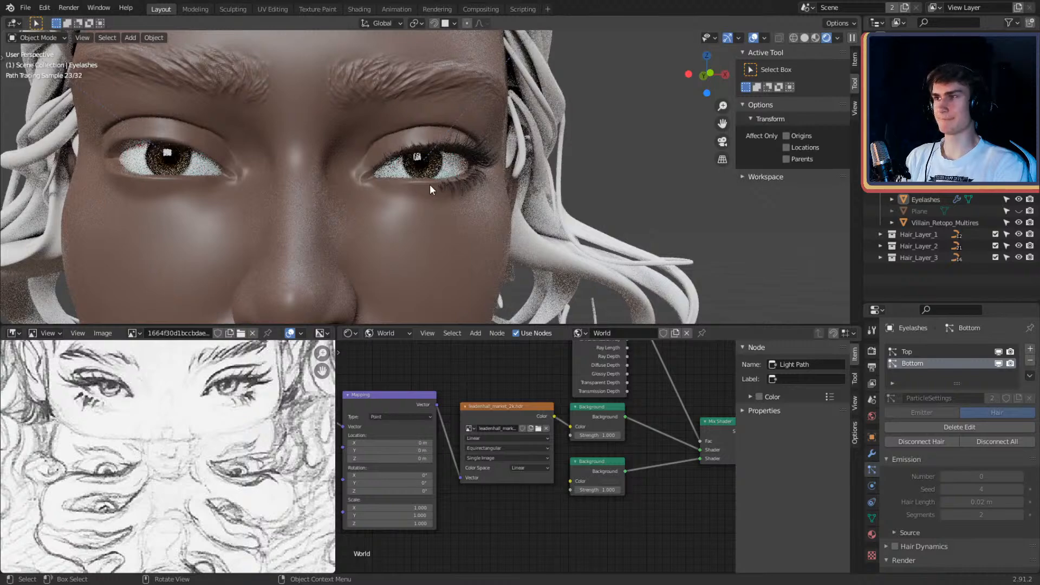
pyautogui.moveTo(430, 184); pyautogui.dragTo(502, 203, button='middle')
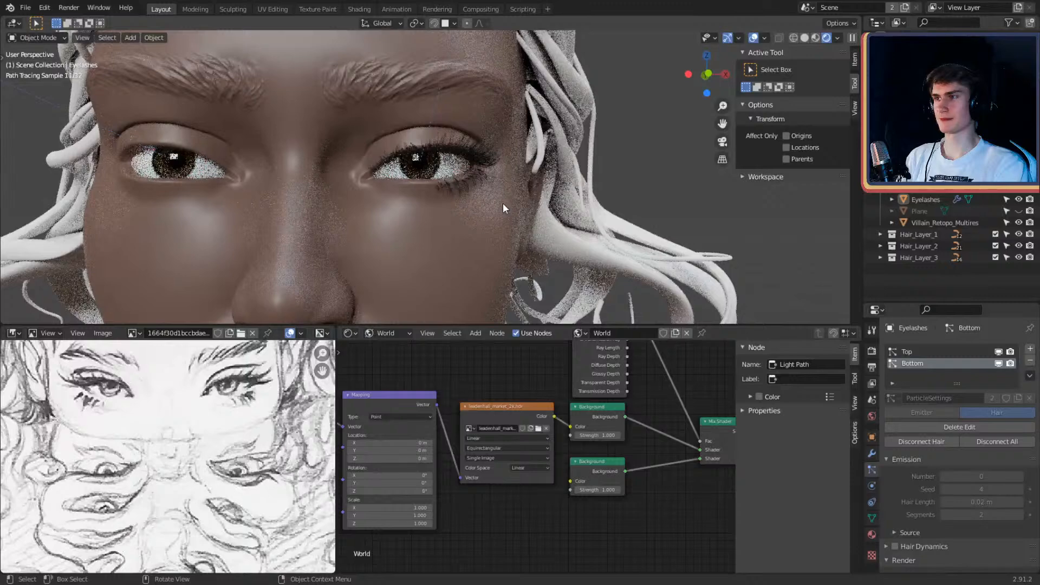
pyautogui.scroll(-3, 502, 203)
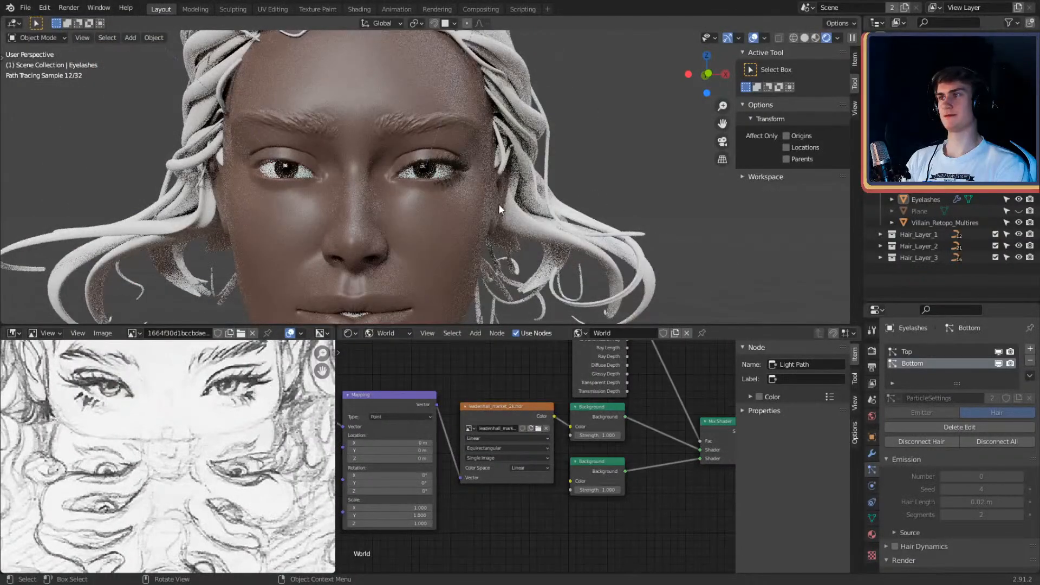
pyautogui.scroll(3, 497, 204)
# Step: Switch back to Solid shading and select the Eyelashes object to show its particle systems
pyautogui.press('z')
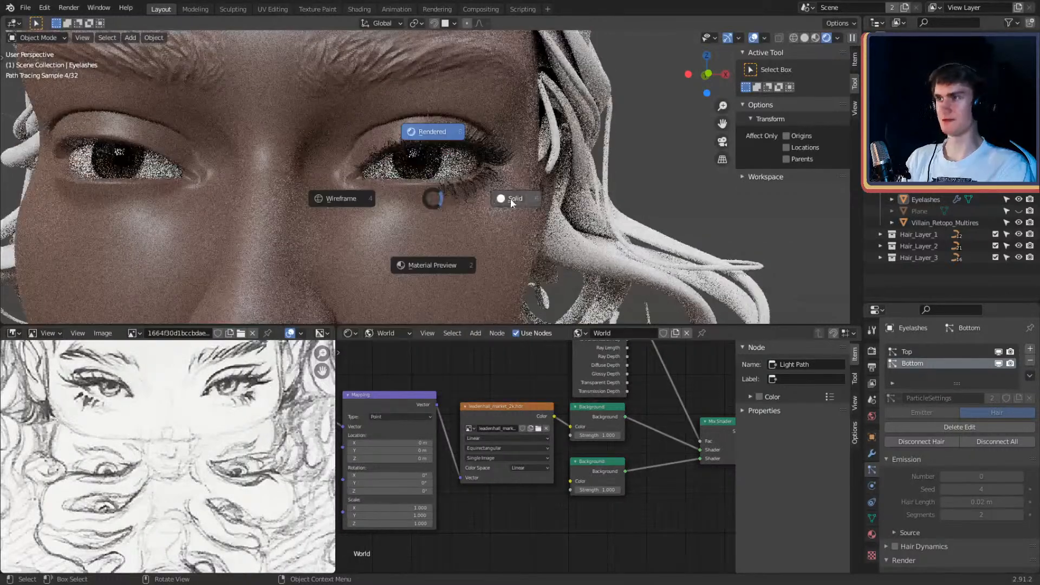
pyautogui.click(478, 210)
pyautogui.scroll(3, 478, 210)
pyautogui.scroll(4, 479, 210)
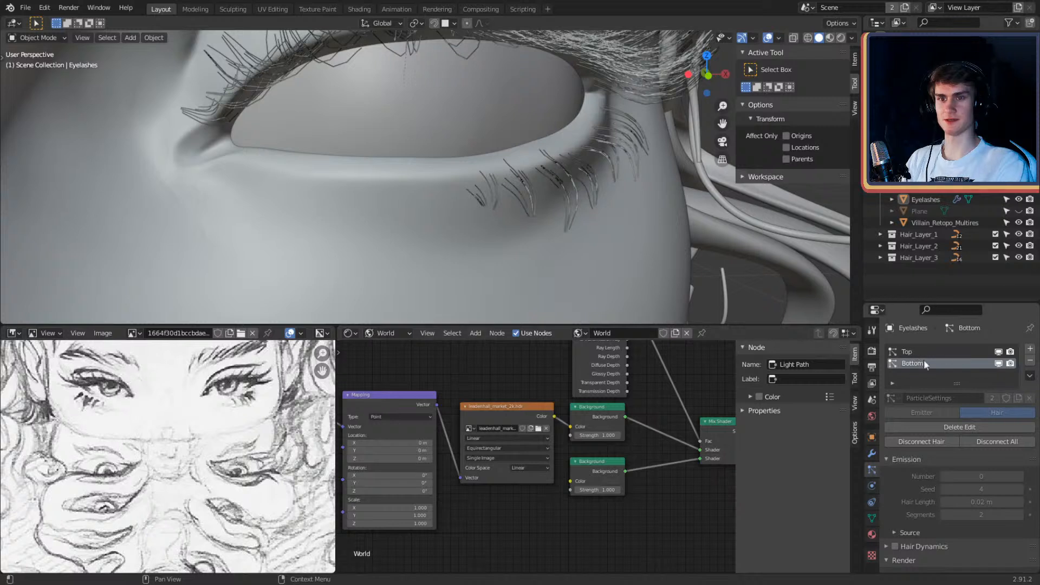
pyautogui.click(533, 161)
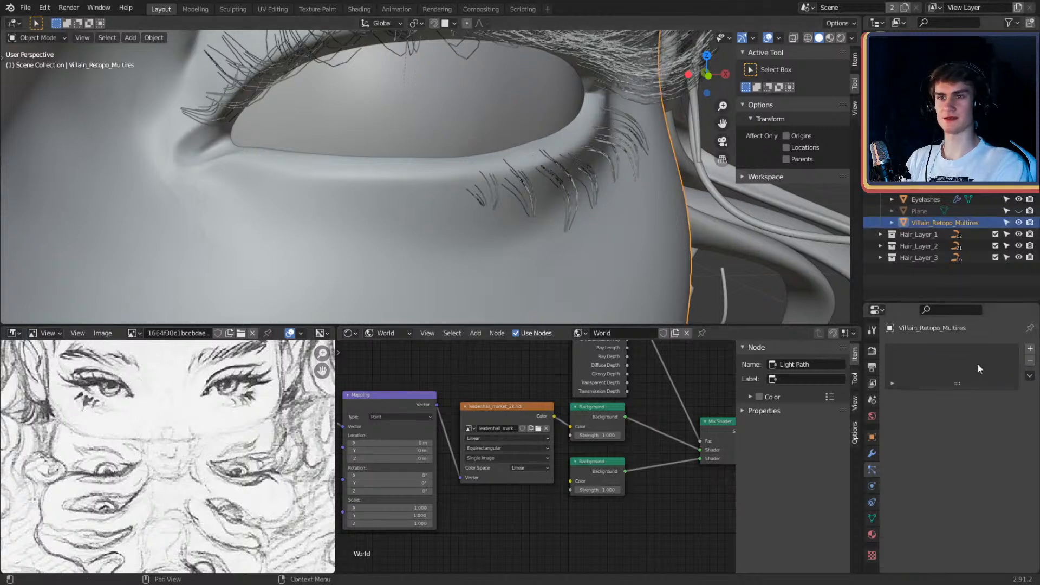
pyautogui.click(530, 161)
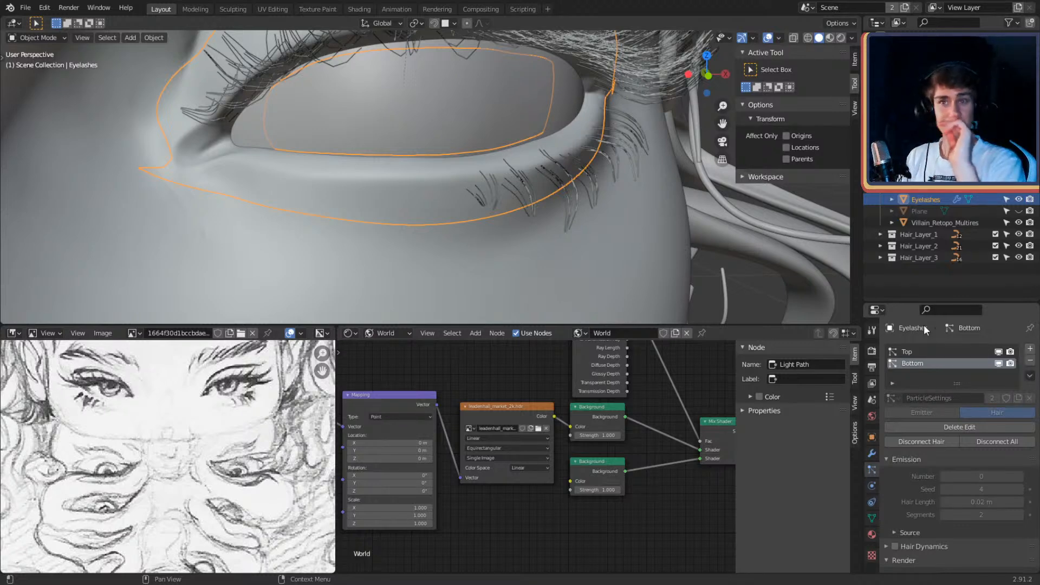
pyautogui.moveTo(532, 181)
pyautogui.mouseDown(button='middle')
pyautogui.moveTo(569, 179)
pyautogui.moveTo(541, 206)
pyautogui.moveTo(535, 194)
pyautogui.moveTo(561, 194)
pyautogui.moveTo(543, 223)
pyautogui.moveTo(574, 218)
pyautogui.moveTo(534, 190)
pyautogui.mouseUp(button='middle')
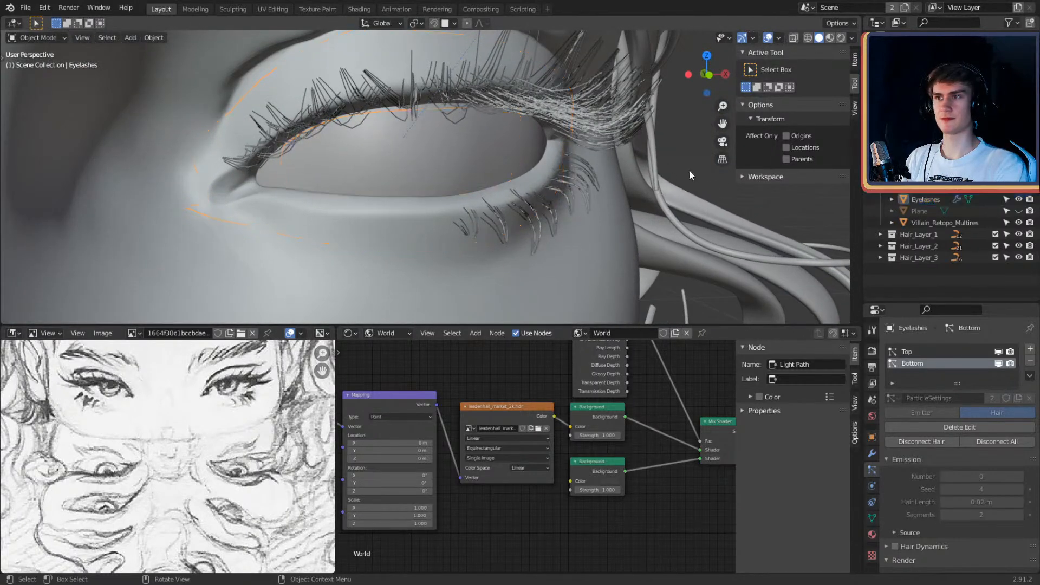
# Step: Delete the hair edit of the Bottom particle system, undo the deletion, and deselect the object
pyautogui.click(966, 428)
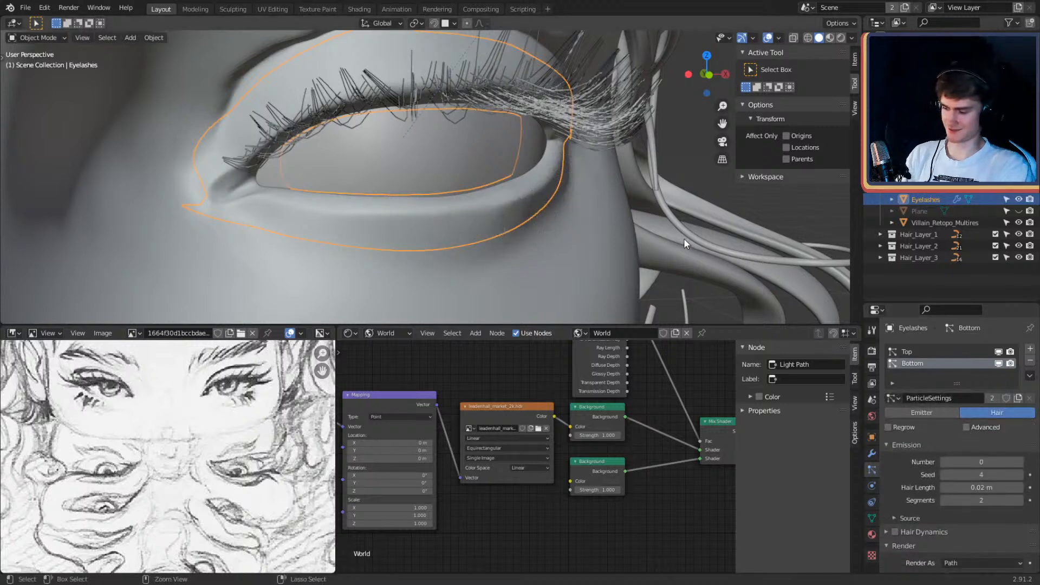
pyautogui.hotkey('ctrl', 'z')
pyautogui.moveTo(605, 242); pyautogui.dragTo(664, 184, button='middle')
pyautogui.click(664, 187)
pyautogui.scroll(1, 664, 187)
pyautogui.moveTo(608, 93); pyautogui.dragTo(614, 209, button='middle')
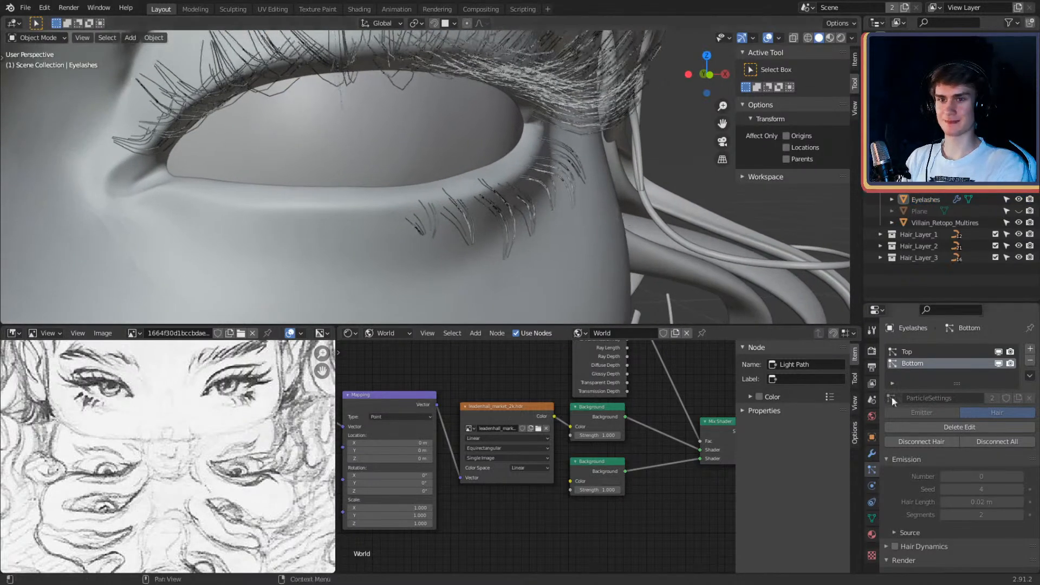
pyautogui.click(947, 426)
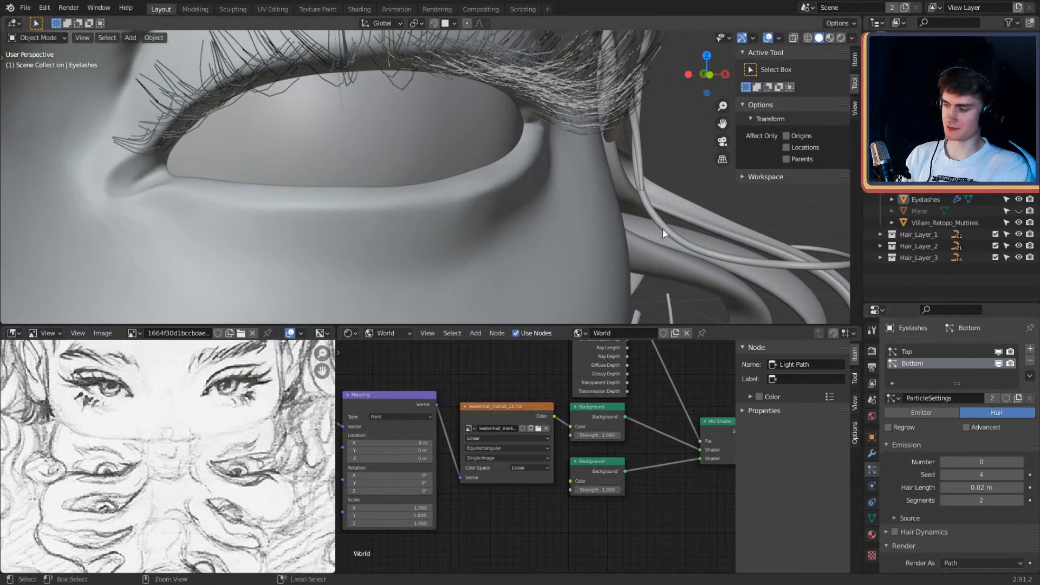
pyautogui.hotkey('ctrl', 'z')
pyautogui.moveTo(651, 213); pyautogui.dragTo(525, 138, button='middle')
pyautogui.scroll(-3, 525, 137)
pyautogui.scroll(3, 522, 142)
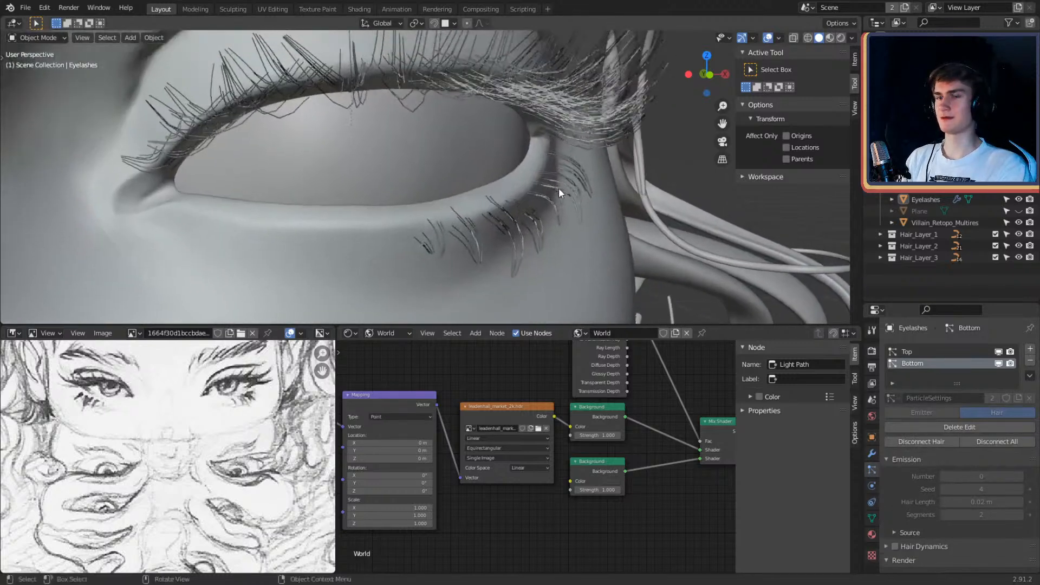
pyautogui.moveTo(558, 187); pyautogui.dragTo(585, 209, button='middle')
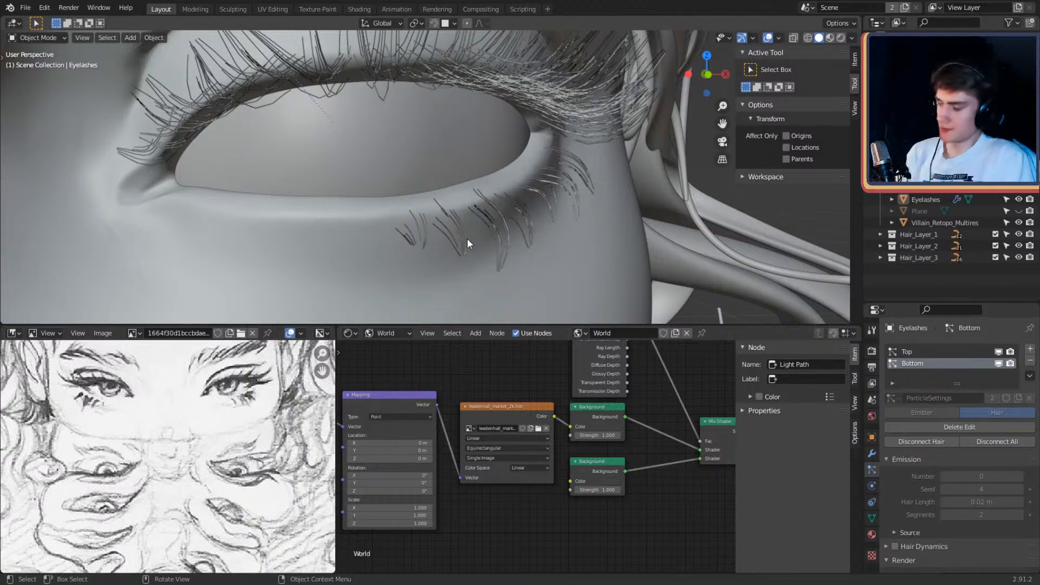
# Step: Delete the Bottom system's hair edit and give it its own single-user particle settings named Bottom
pyautogui.click(962, 428)
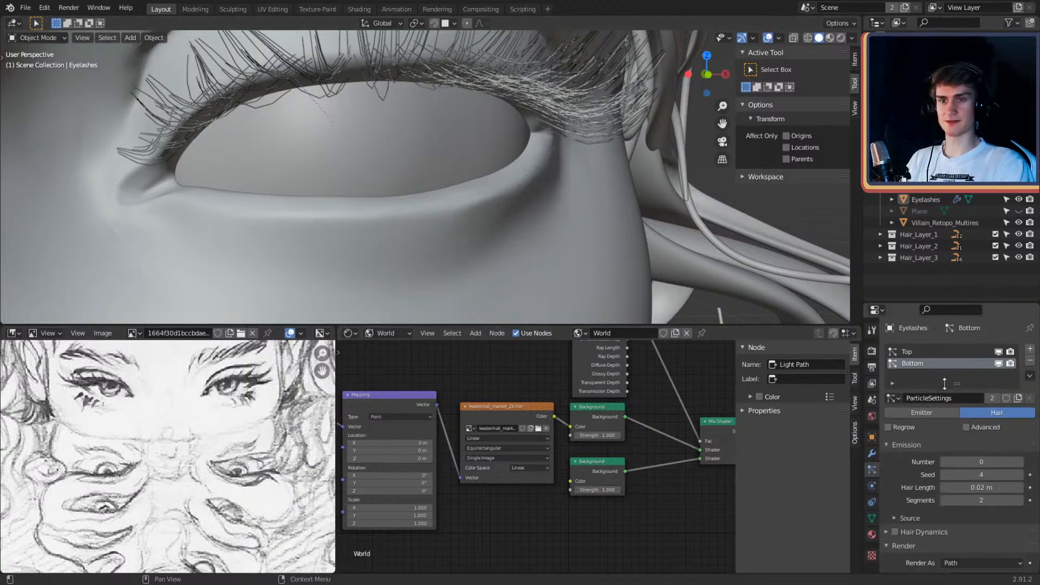
pyautogui.click(915, 353)
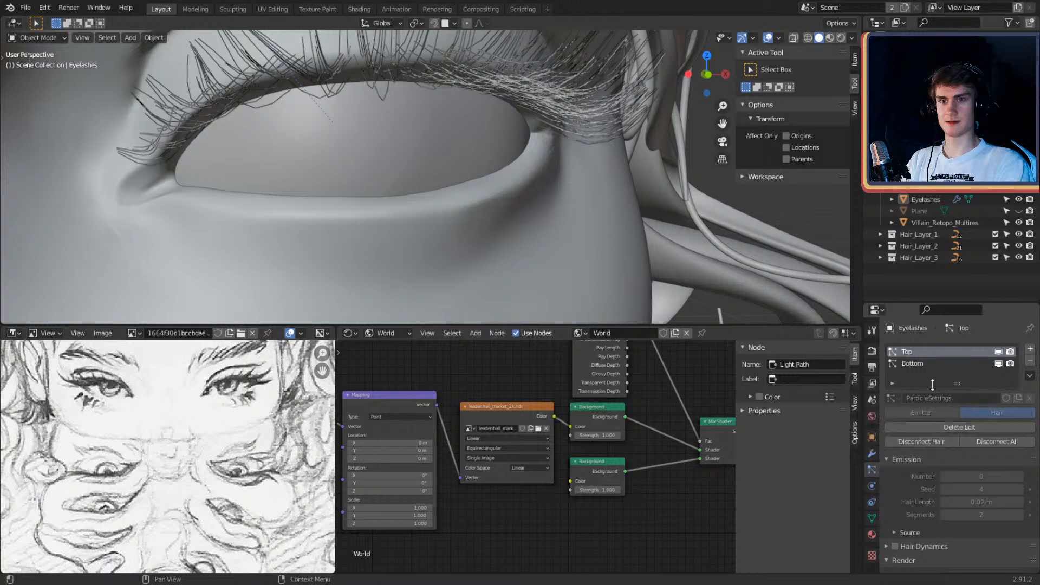
pyautogui.click(918, 363)
pyautogui.doubleClick(963, 399)
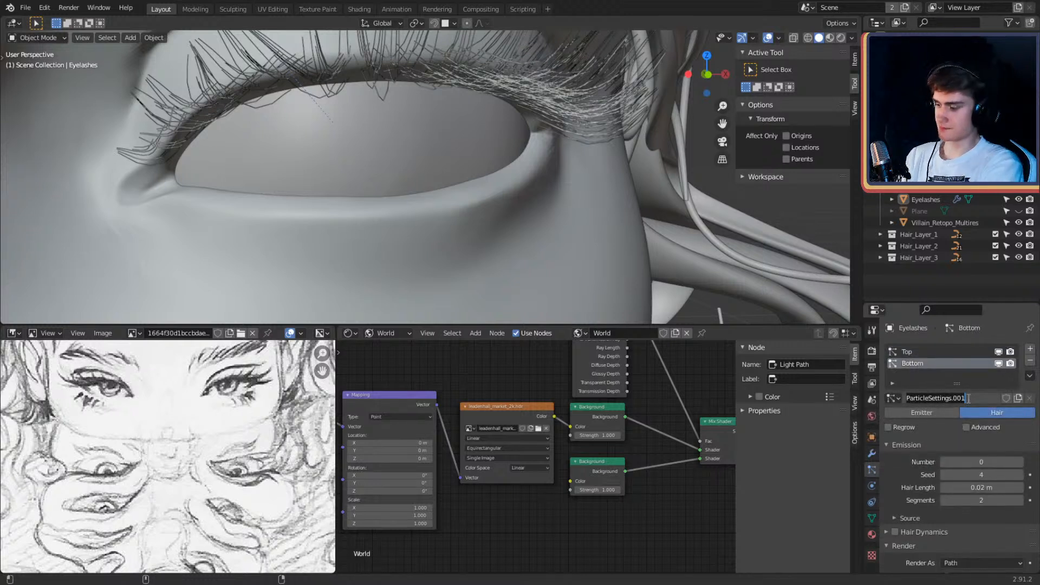
pyautogui.write('Bottom')
pyautogui.press('Return')
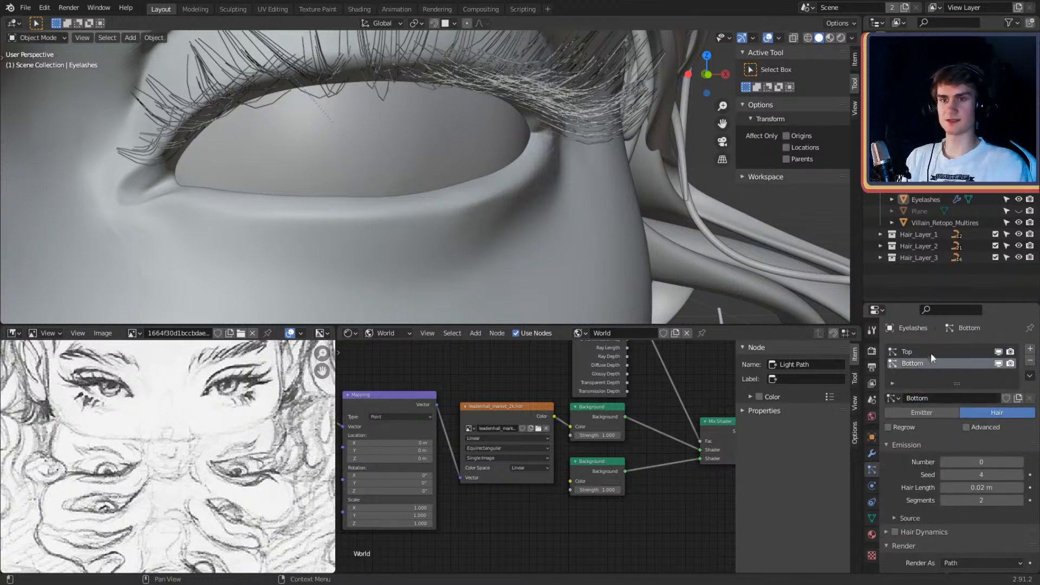
pyautogui.click(910, 352)
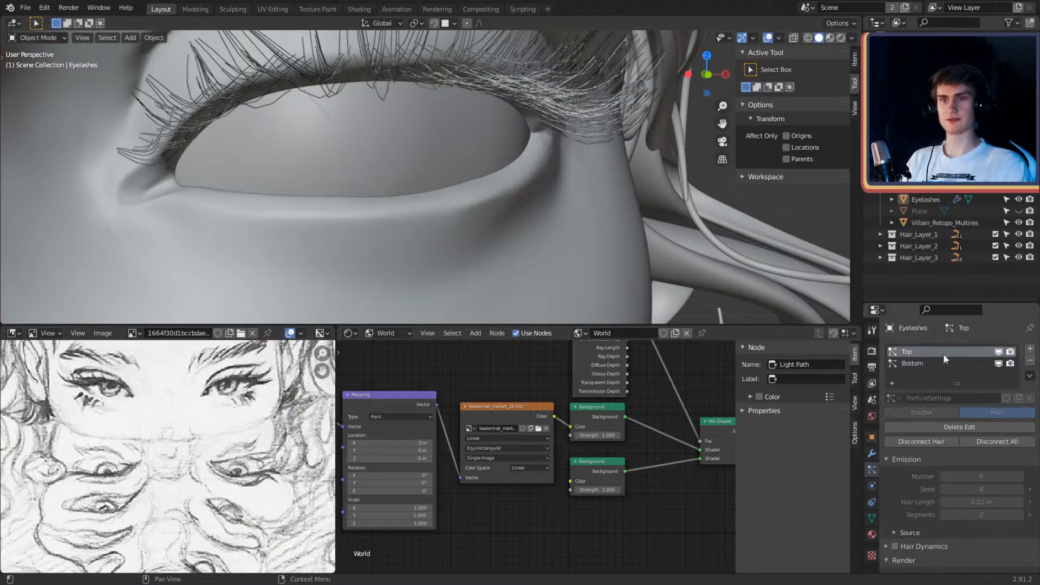
pyautogui.click(915, 360)
# Step: Set the Bottom system's emission hair length to 0.01 m
pyautogui.moveTo(772, 291); pyautogui.dragTo(636, 230, button='middle')
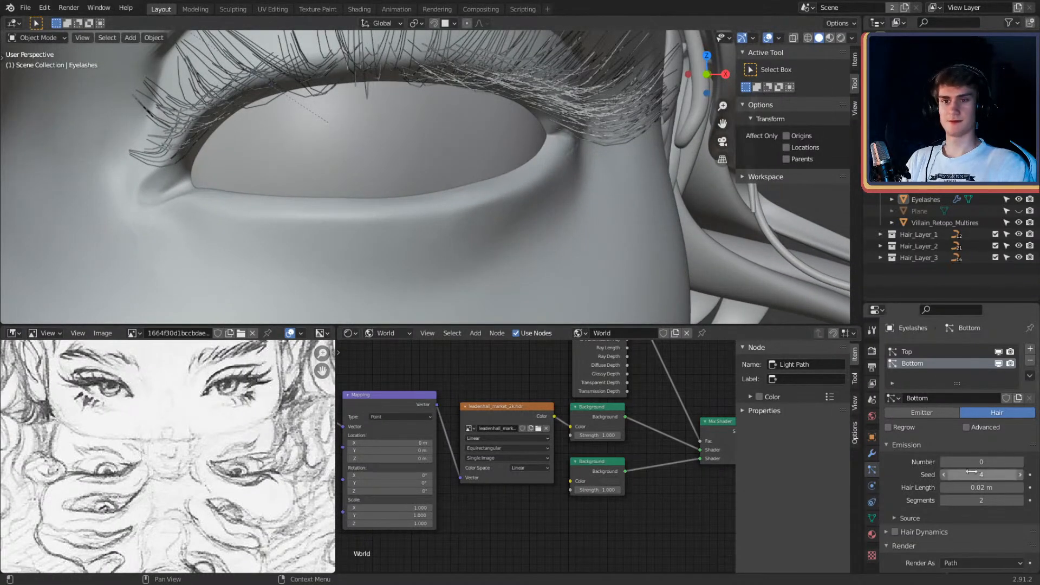
pyautogui.scroll(-4, 909, 441)
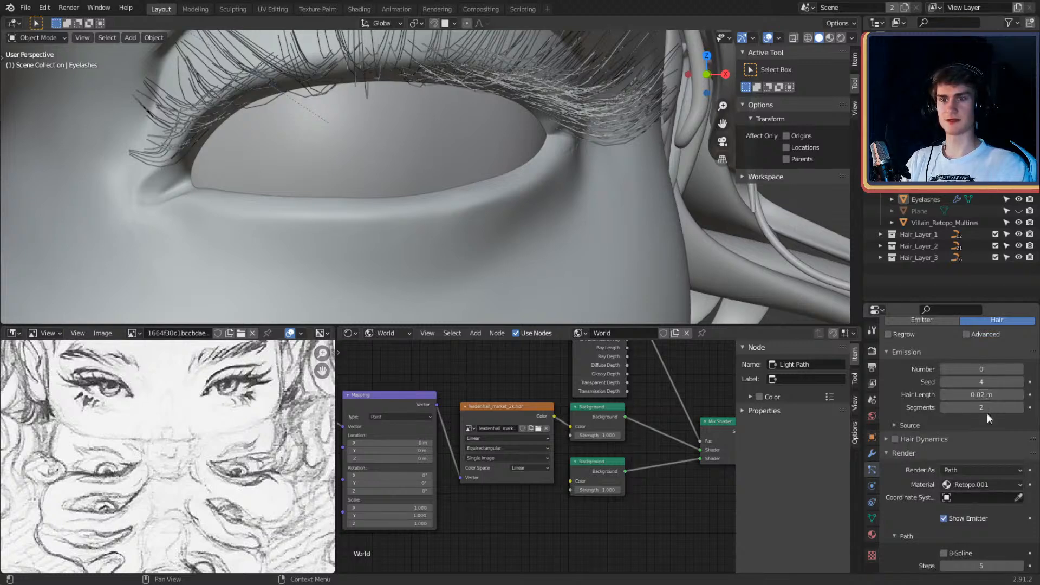
pyautogui.scroll(-2, 921, 375)
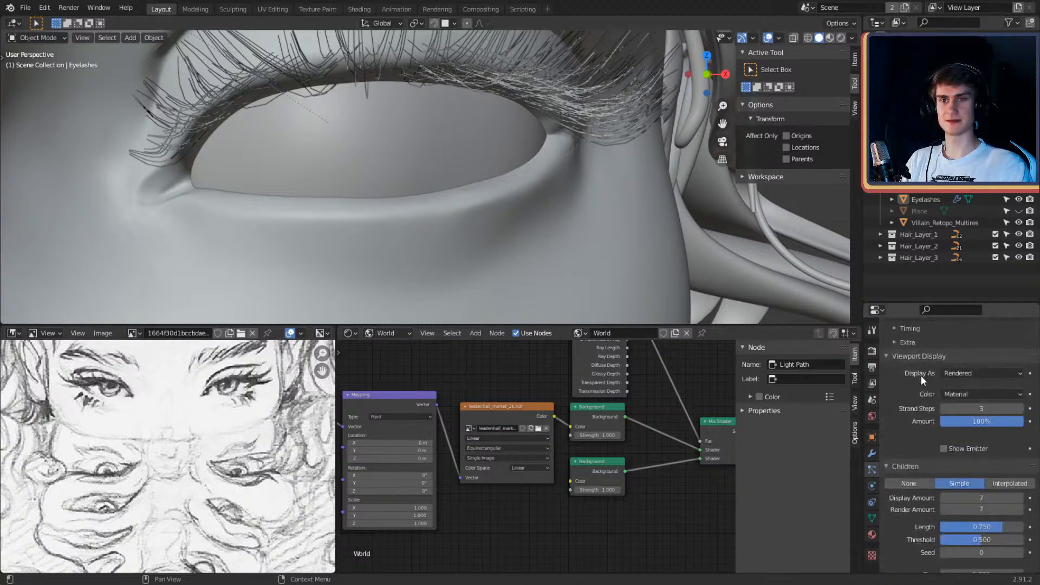
pyautogui.click(972, 371)
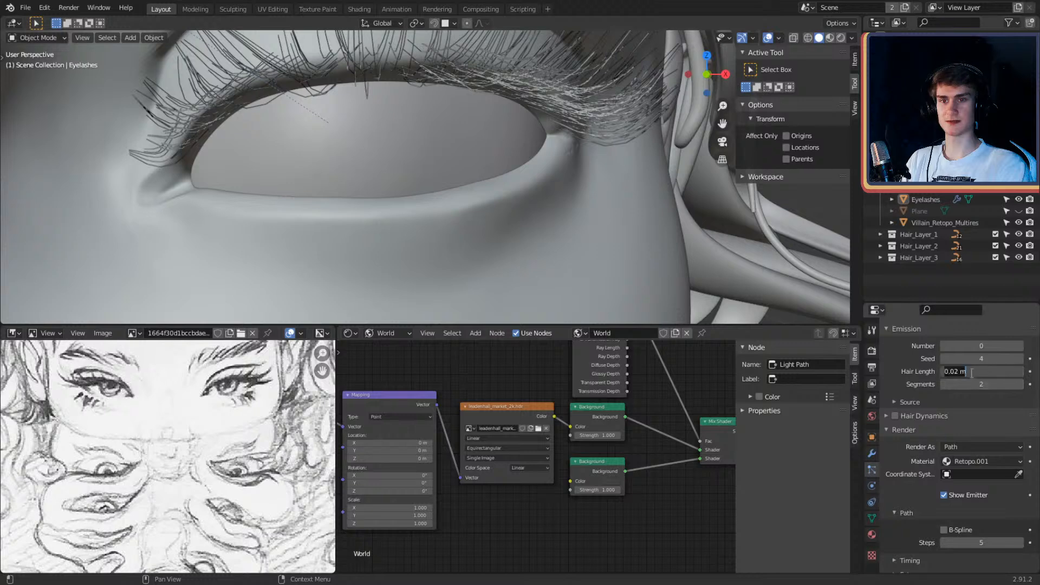
pyautogui.click(957, 371)
pyautogui.press('Return')
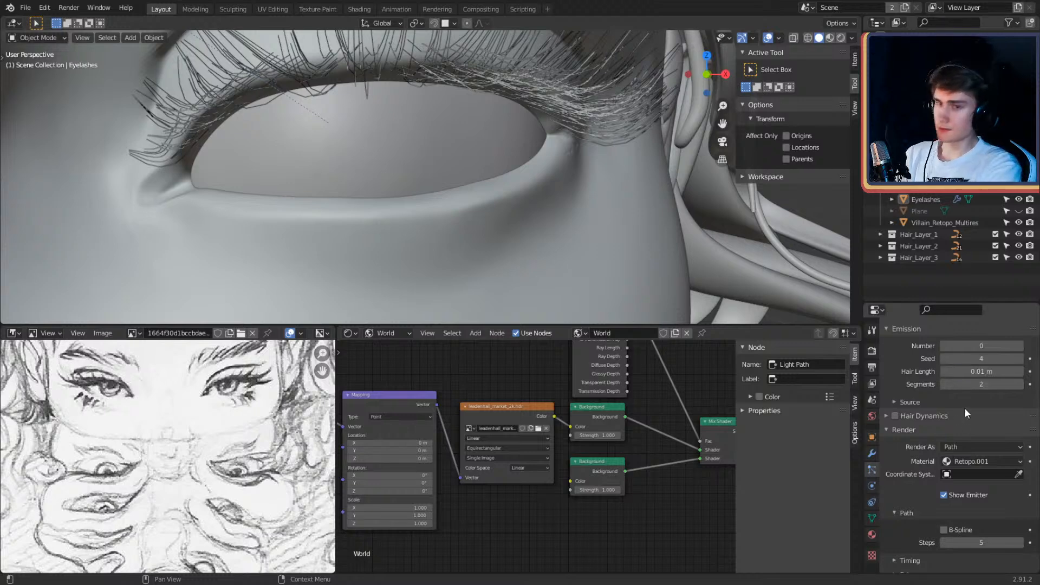
# Step: Set both the display amount and render amount of the Bottom system's children to 3
pyautogui.scroll(-7, 920, 375)
pyautogui.scroll(-4, 920, 375)
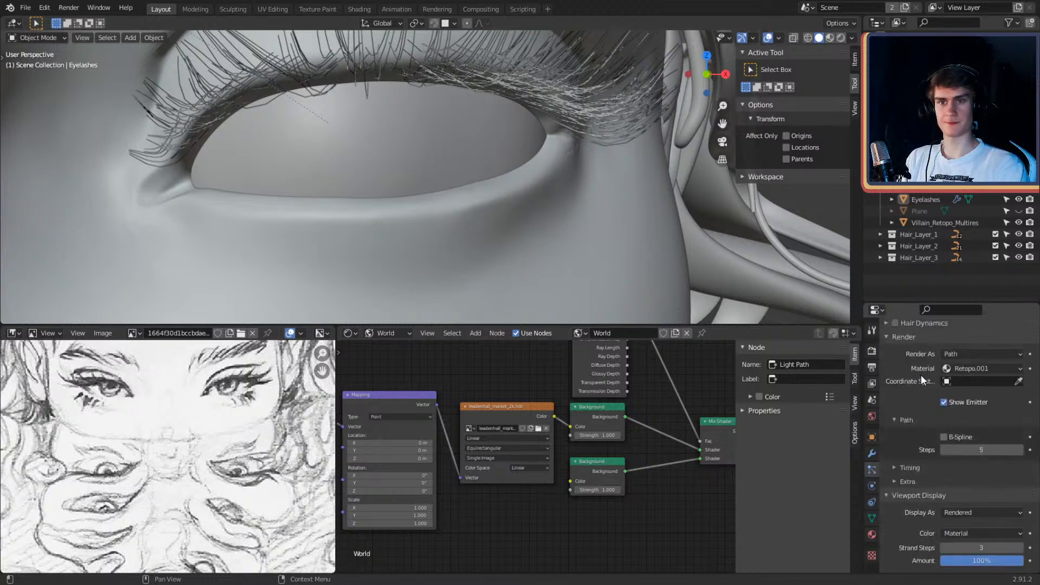
pyautogui.scroll(-4, 922, 374)
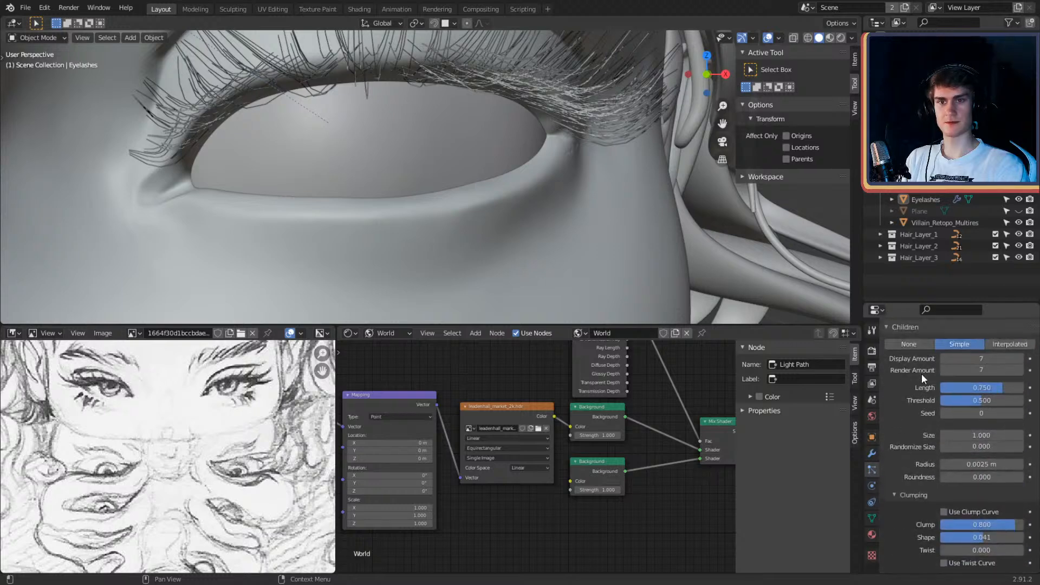
pyautogui.click(984, 384)
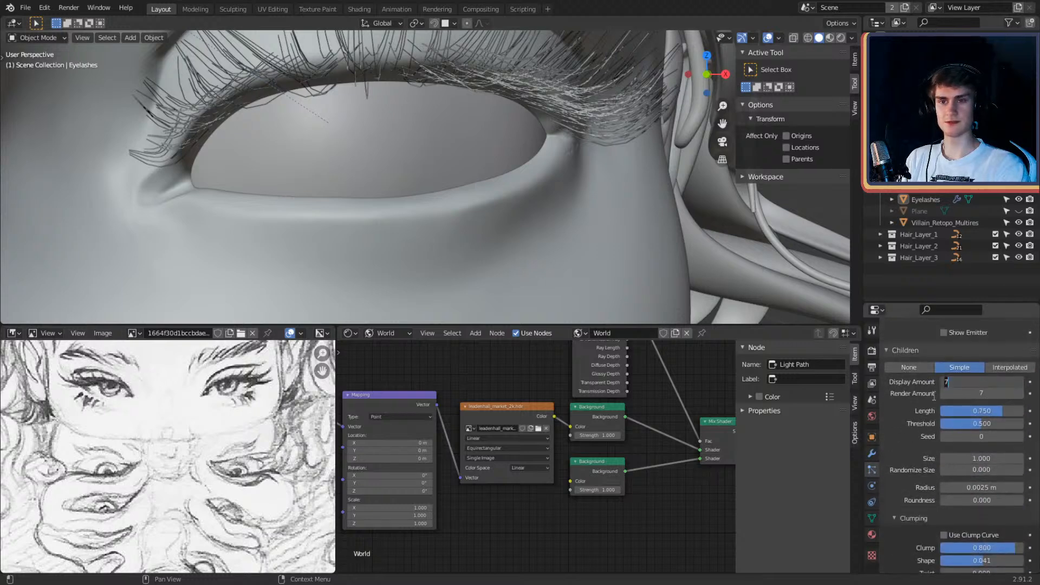
pyautogui.write('3')
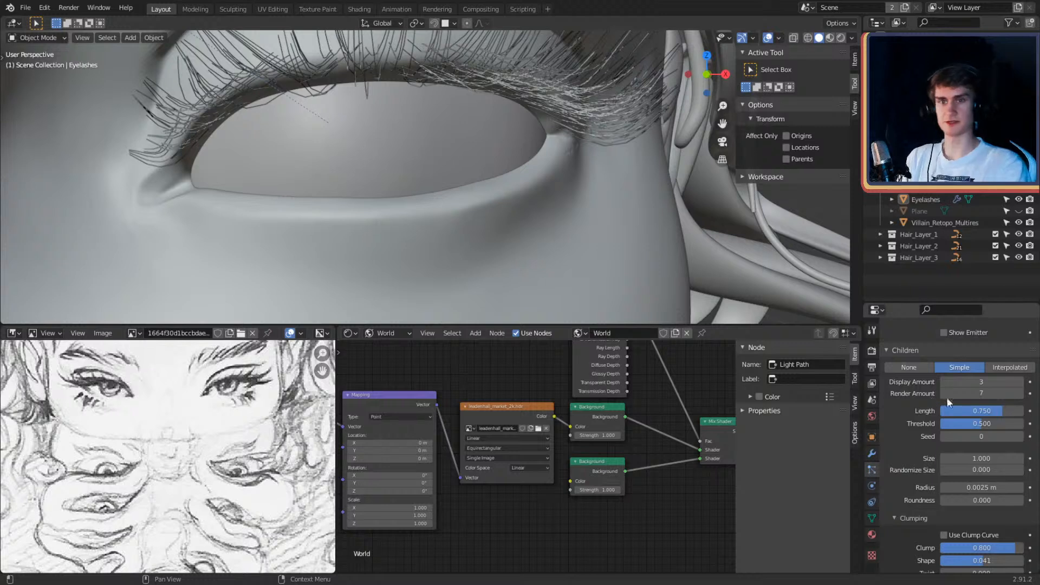
pyautogui.click(977, 395)
pyautogui.write('3')
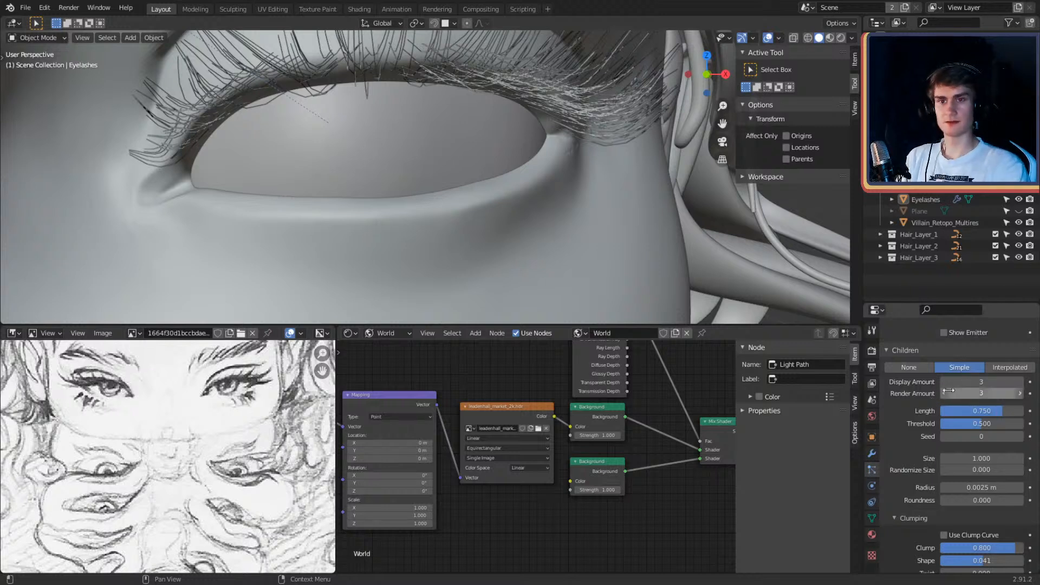
pyautogui.press('Return')
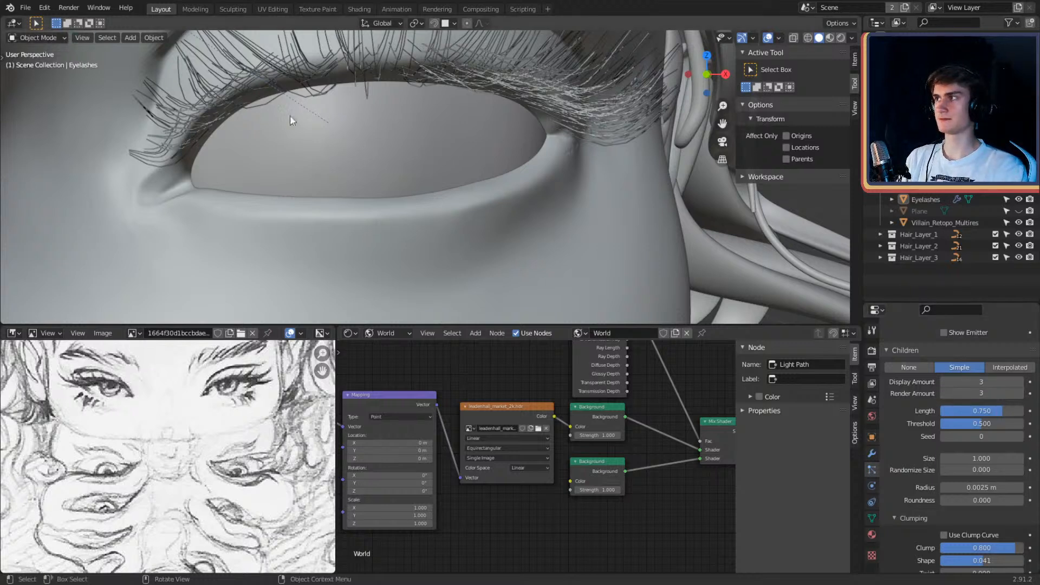
# Step: Set the radius of the Bottom system's child hairs to 0.0015 m
pyautogui.scroll(-4, 921, 455)
pyautogui.scroll(-5, 920, 461)
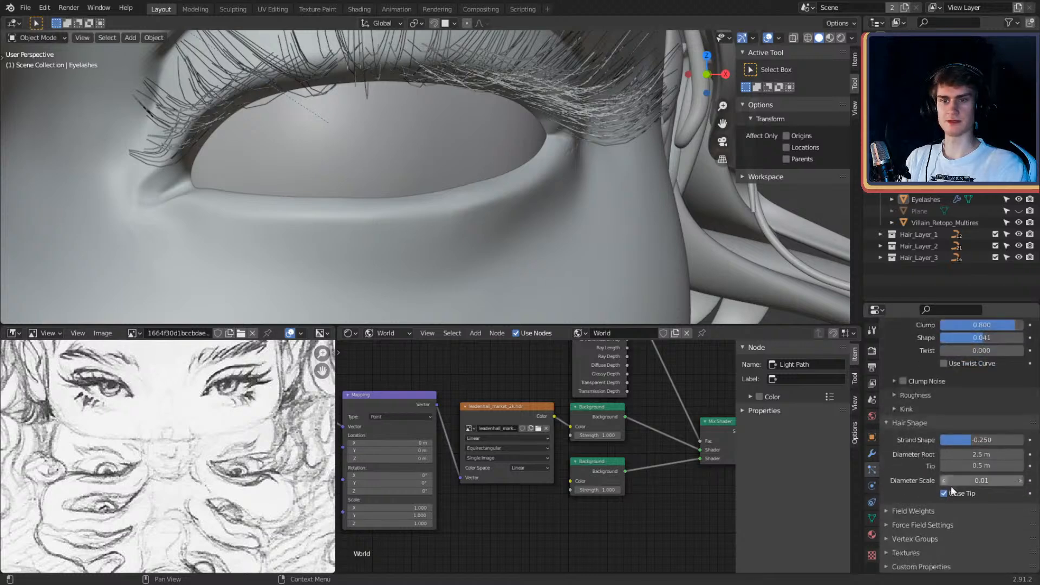
pyautogui.scroll(6, 922, 470)
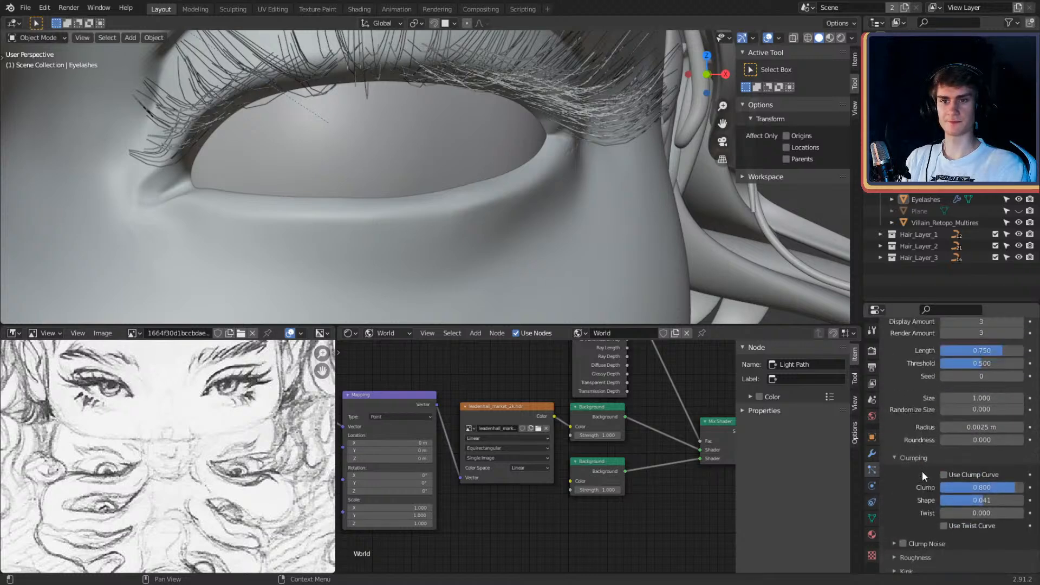
pyautogui.click(975, 427)
pyautogui.write('0.0015')
pyautogui.press('Return')
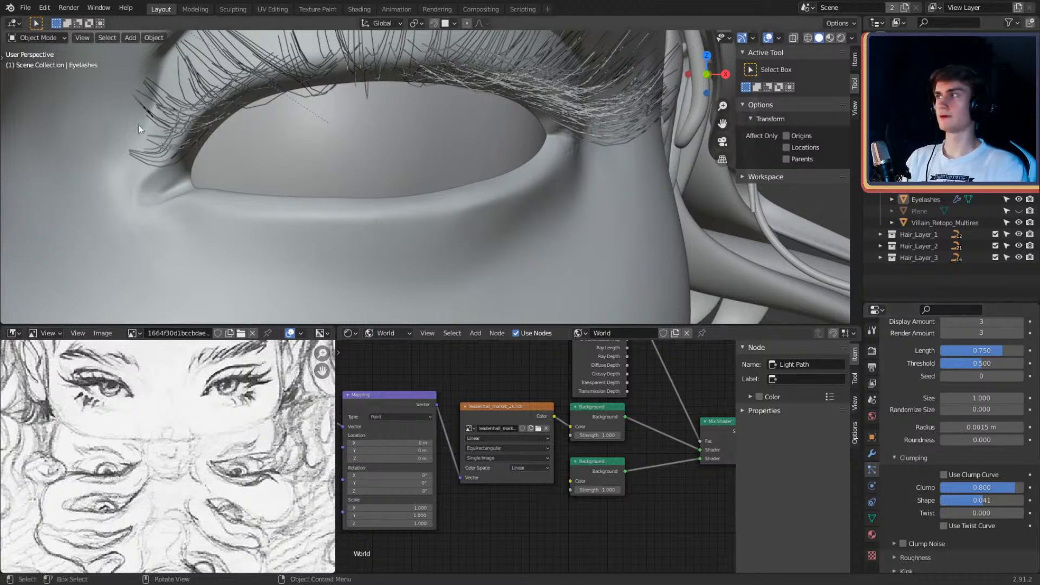
# Step: Enter Particle Edit mode on the Eyelashes object and activate the Add brush for the Bottom system
pyautogui.click(40, 37)
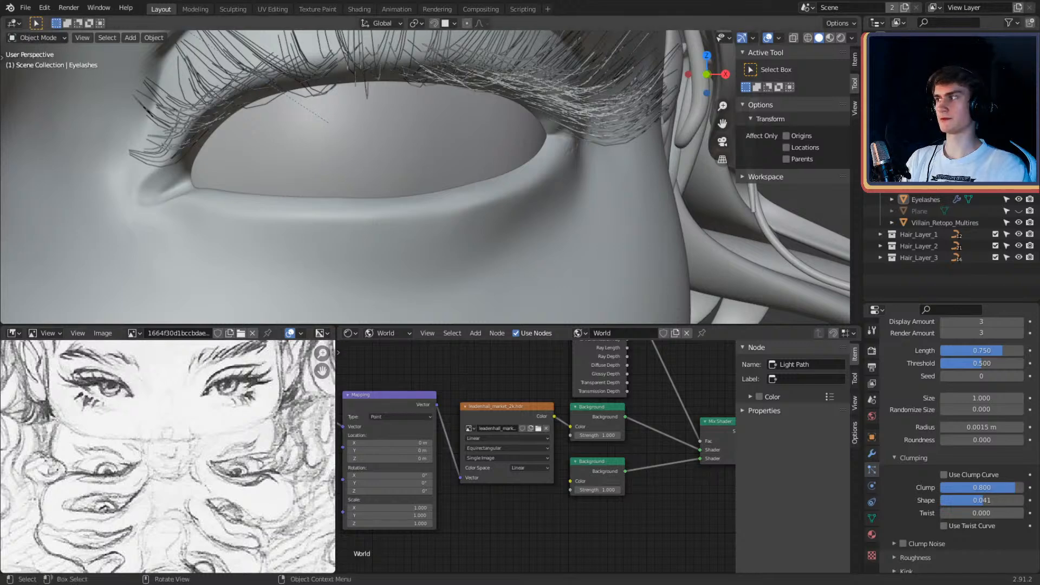
pyautogui.click(50, 39)
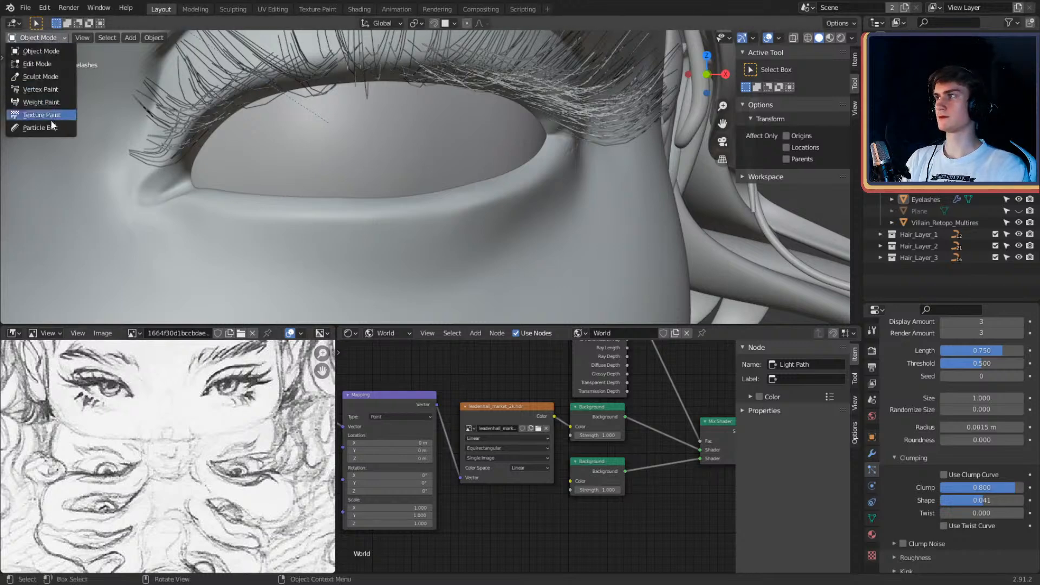
pyautogui.click(41, 127)
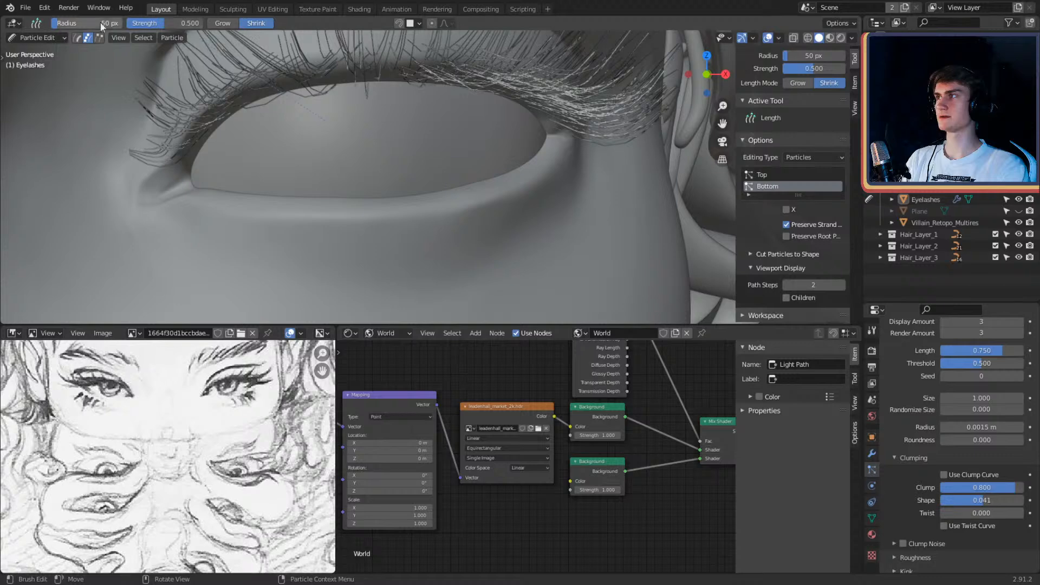
pyautogui.scroll(1, 634, 130)
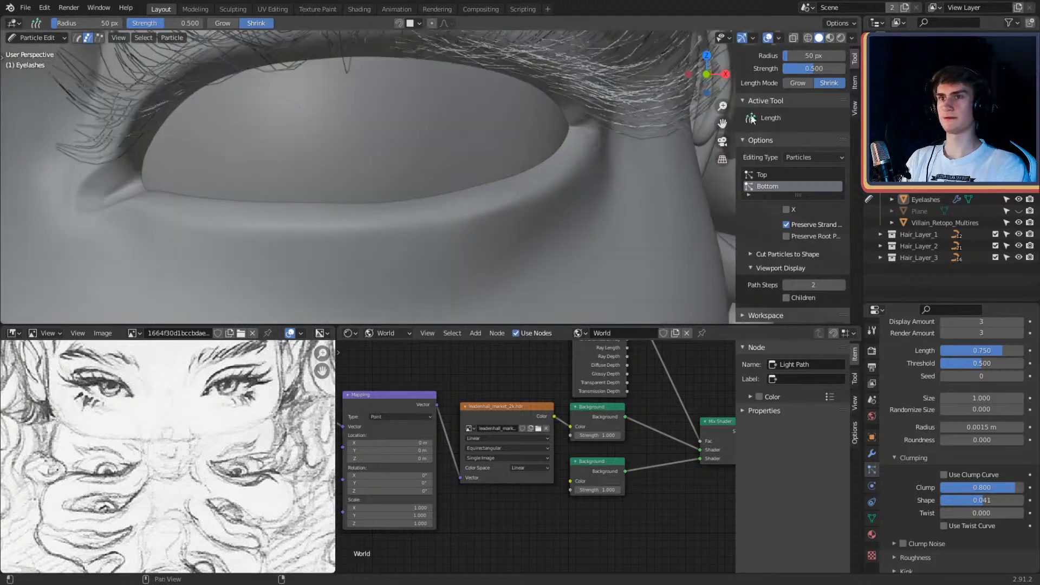
pyautogui.scroll(-1, 563, 148)
pyautogui.moveTo(523, 157); pyautogui.dragTo(534, 288, button='middle')
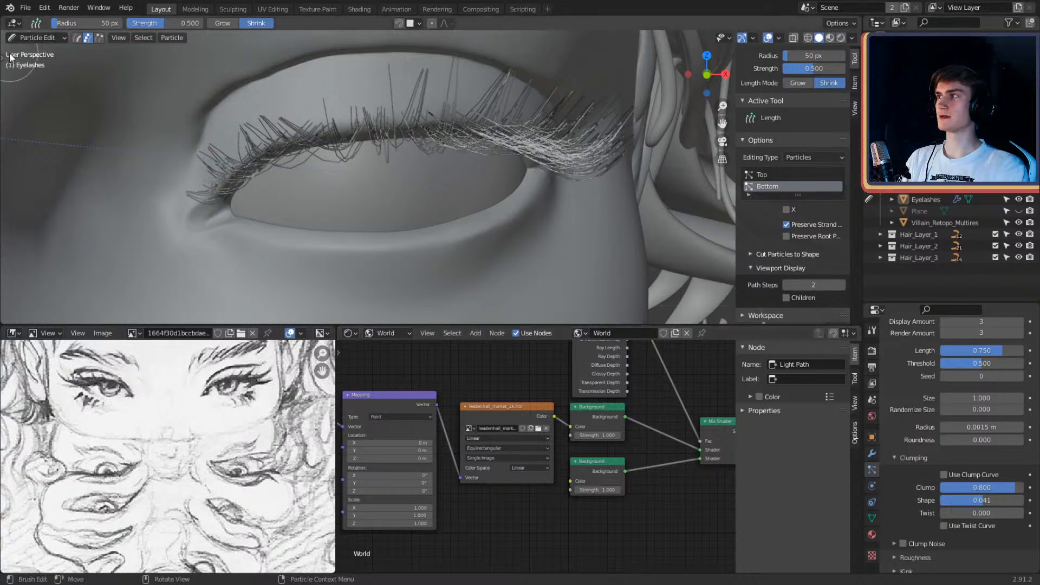
pyautogui.press('t')
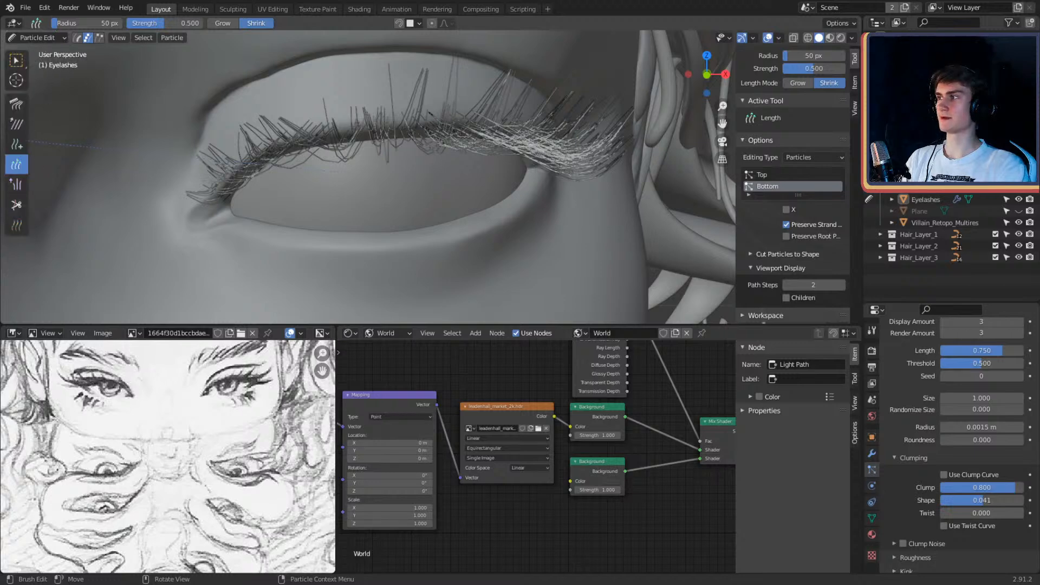
pyautogui.click(16, 144)
pyautogui.scroll(3, 619, 249)
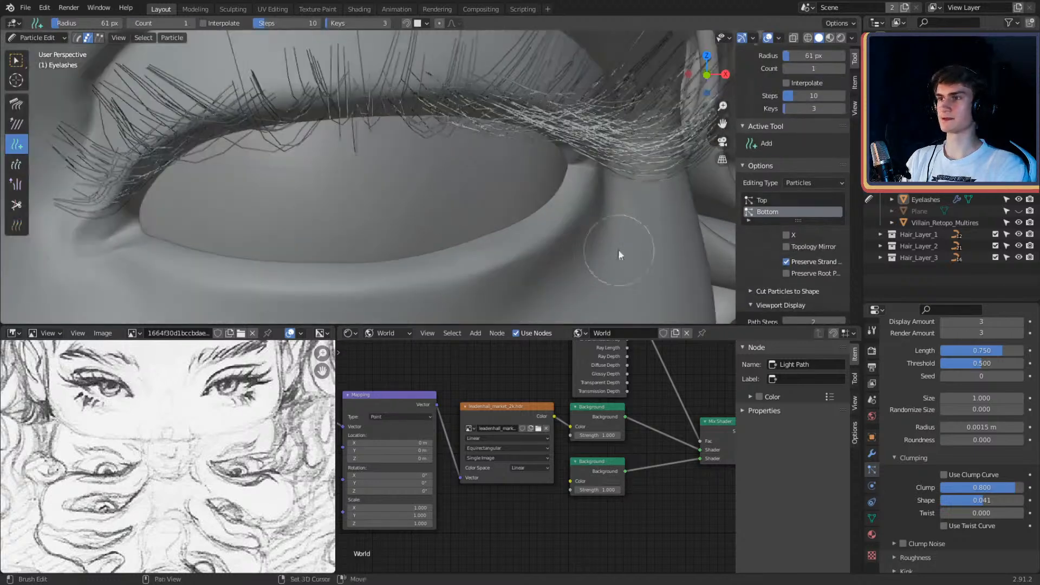
# Step: Add two guide hairs along the outer part of the lower eyelid and return to Object Mode
pyautogui.click(474, 196)
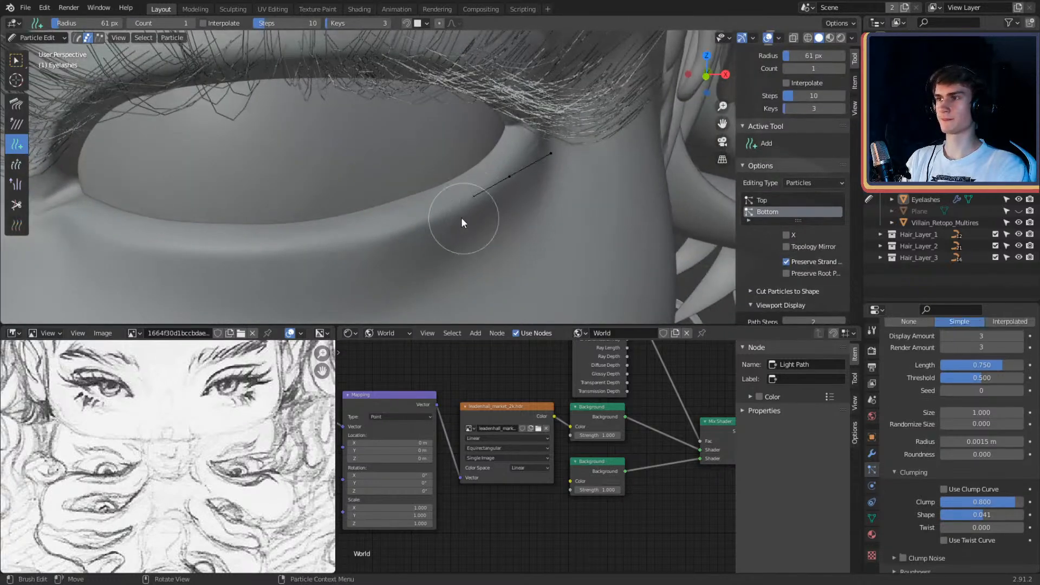
pyautogui.click(420, 223)
pyautogui.click(38, 38)
pyautogui.click(32, 32)
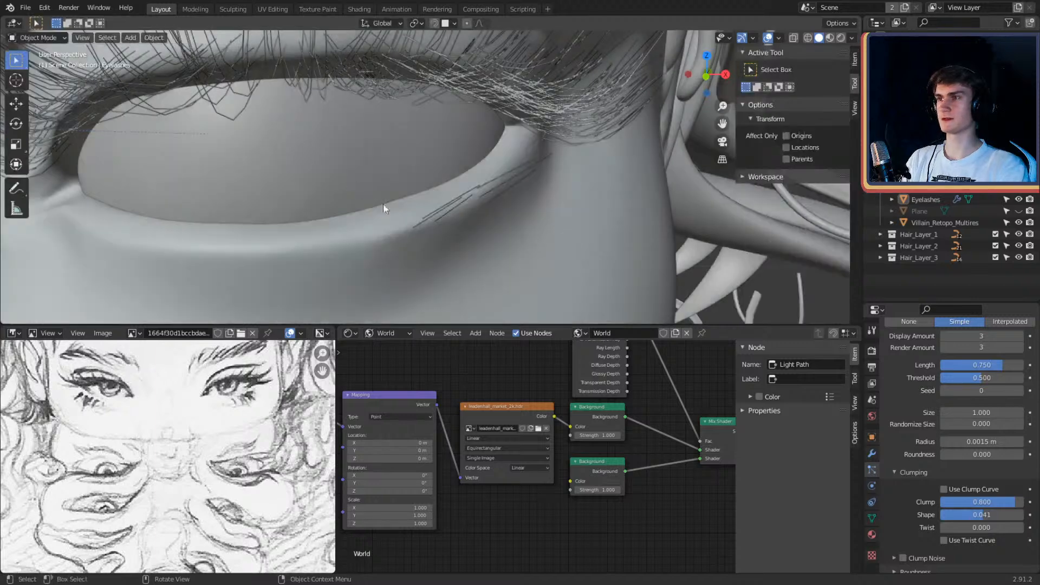
# Step: Switch the viewport to Rendered shading and examine the new lower lashes at the outer eye corner
pyautogui.moveTo(382, 204)
pyautogui.mouseDown(button='middle')
pyautogui.moveTo(547, 204)
pyautogui.moveTo(540, 220)
pyautogui.moveTo(539, 186)
pyautogui.moveTo(476, 193)
pyautogui.moveTo(505, 204)
pyautogui.moveTo(498, 197)
pyautogui.mouseUp(button='middle')
pyautogui.press('z')
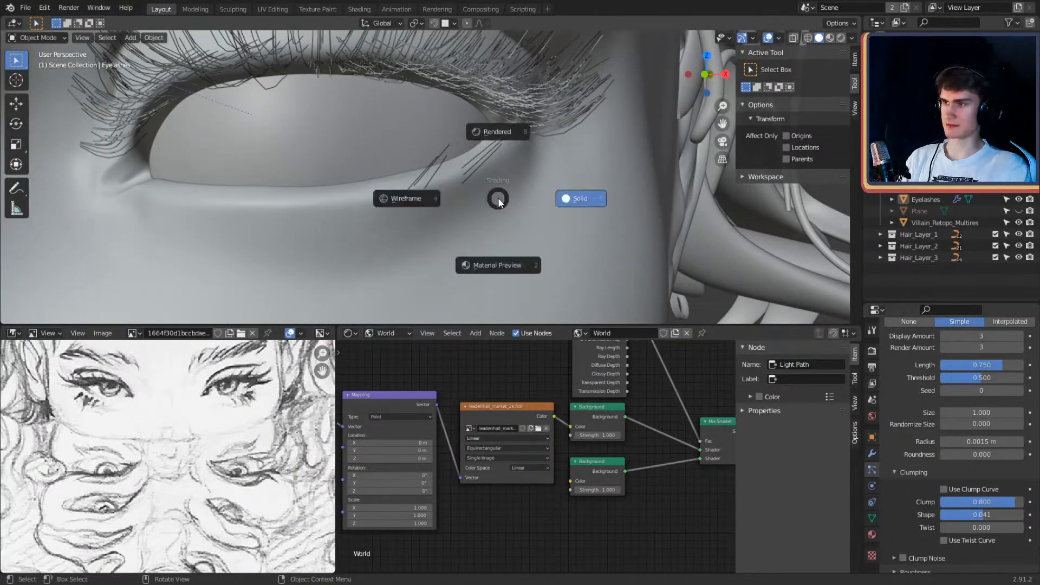
pyautogui.click(518, 144)
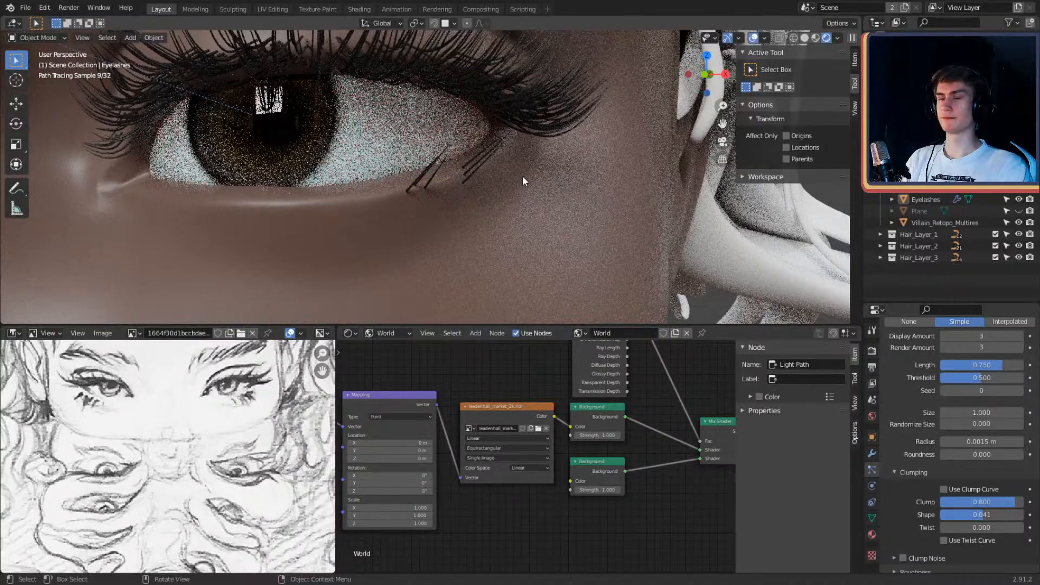
pyautogui.moveTo(591, 172); pyautogui.dragTo(606, 175, button='middle')
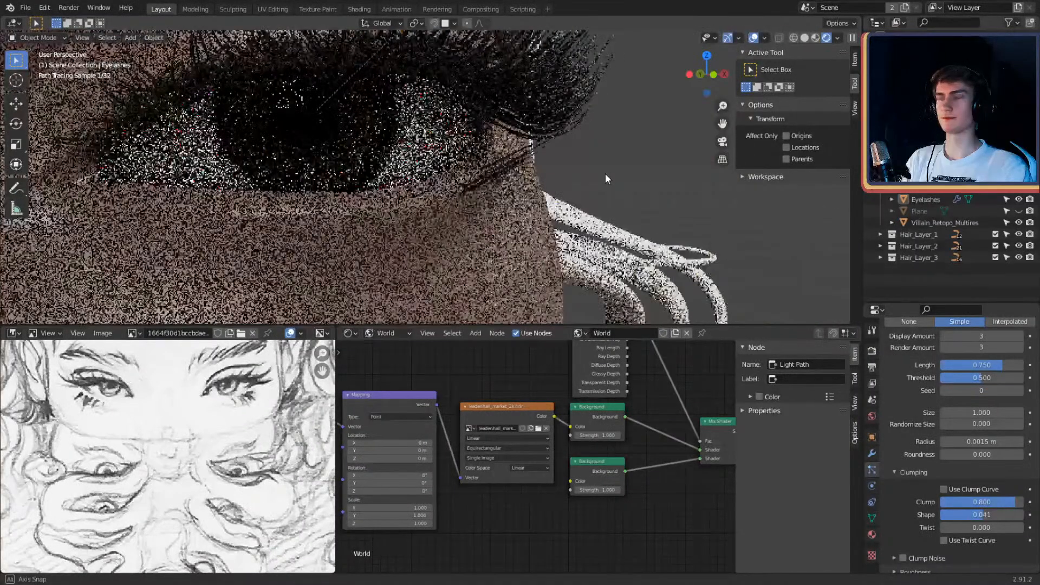
pyautogui.scroll(2, 609, 193)
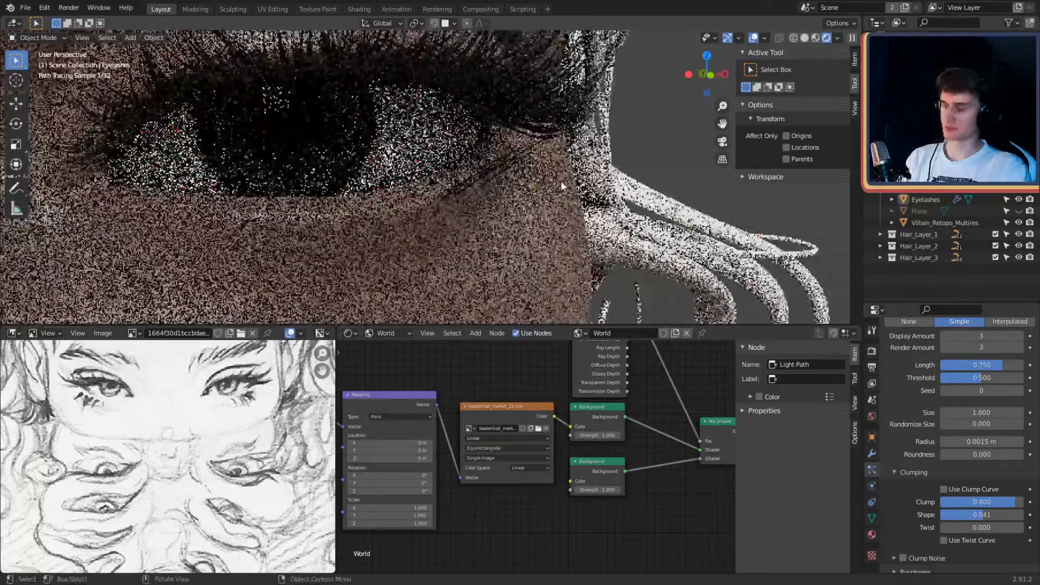
# Step: Return to Solid shading, enter Particle Edit mode on the Eyelashes object and delete the existing guide hairs of the Bottom system
pyautogui.press('z')
pyautogui.click(636, 181)
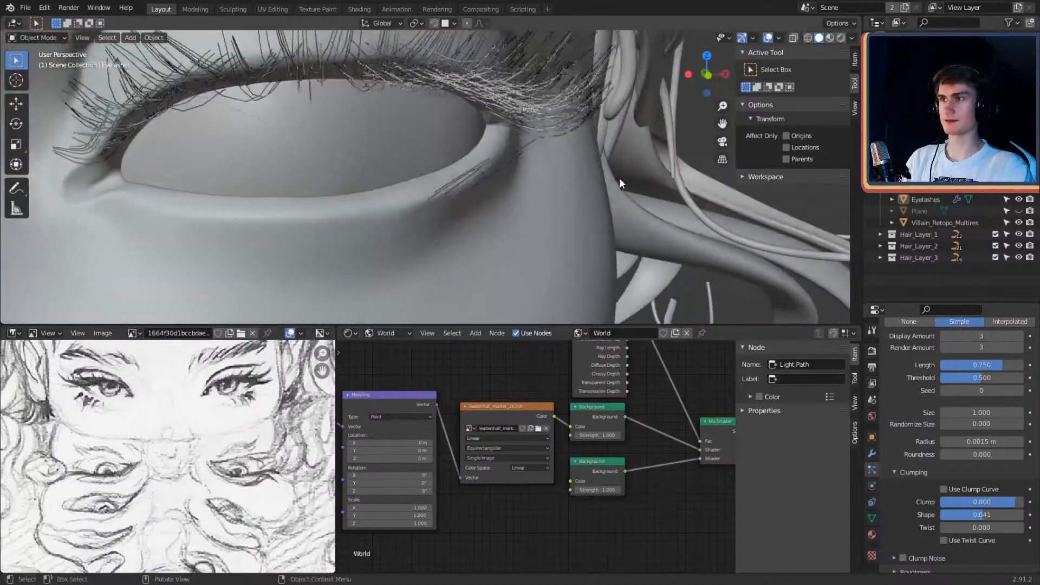
pyautogui.click(27, 36)
pyautogui.moveTo(379, 157); pyautogui.dragTo(269, 164, button='middle')
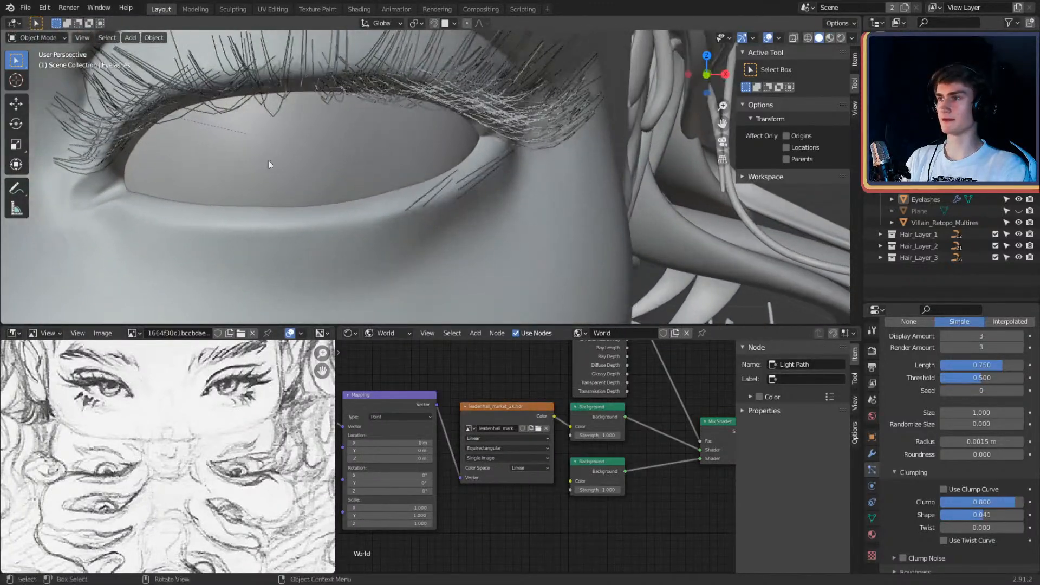
pyautogui.click(37, 38)
pyautogui.click(33, 115)
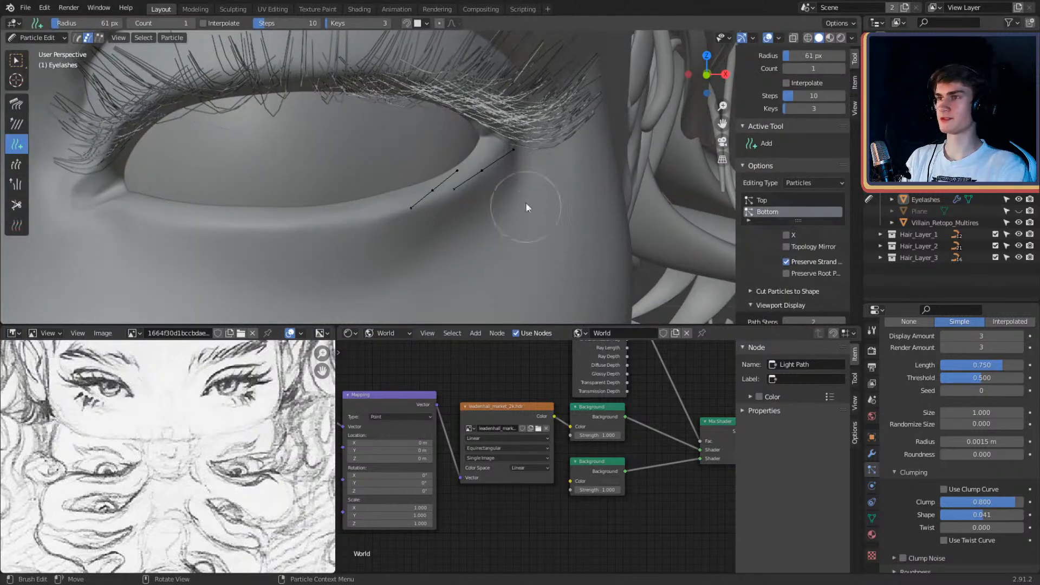
pyautogui.keyDown('ctrl'); pyautogui.click(489, 164); pyautogui.keyUp('ctrl')
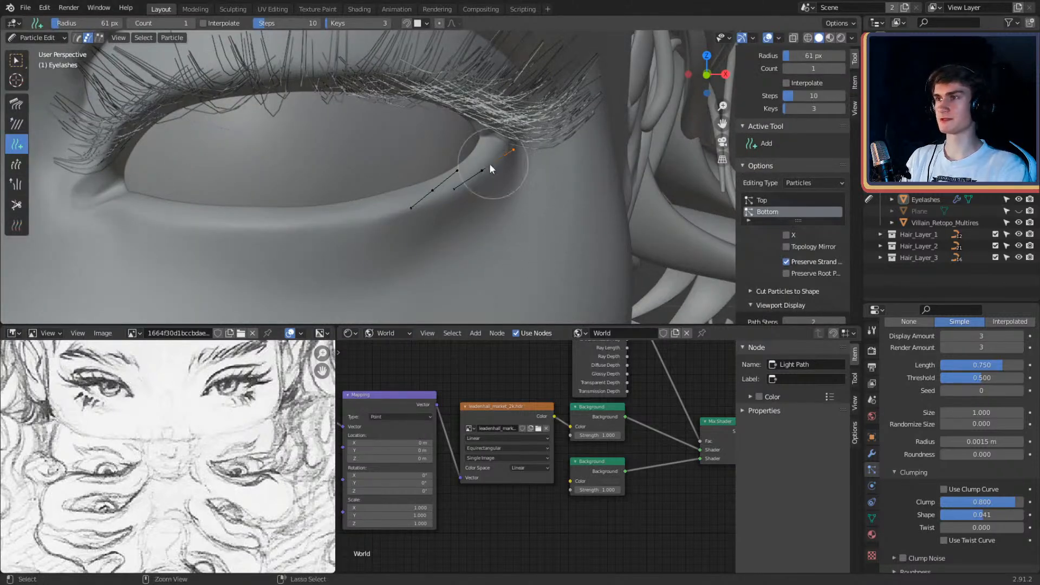
pyautogui.press('x')
pyautogui.click(447, 170)
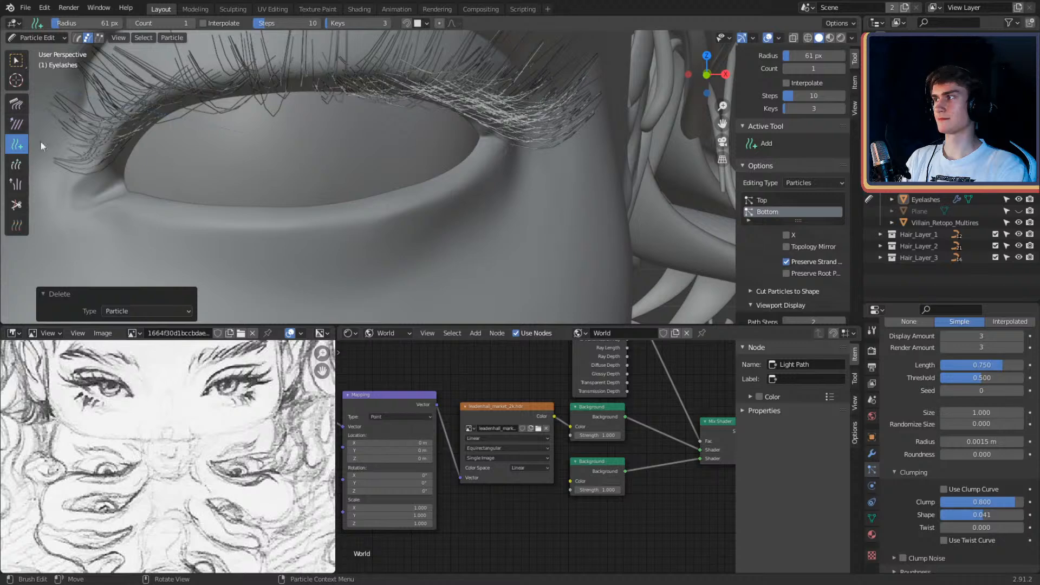
# Step: Add several closely spaced guide hairs to the Bottom system at the outer corner of the lower eyelid
pyautogui.scroll(2, 509, 183)
pyautogui.moveTo(515, 184)
pyautogui.mouseDown(button='middle')
pyautogui.moveTo(433, 195)
pyautogui.moveTo(512, 160)
pyautogui.moveTo(486, 126)
pyautogui.mouseUp(button='middle')
pyautogui.scroll(1, 471, 170)
pyautogui.click(470, 138)
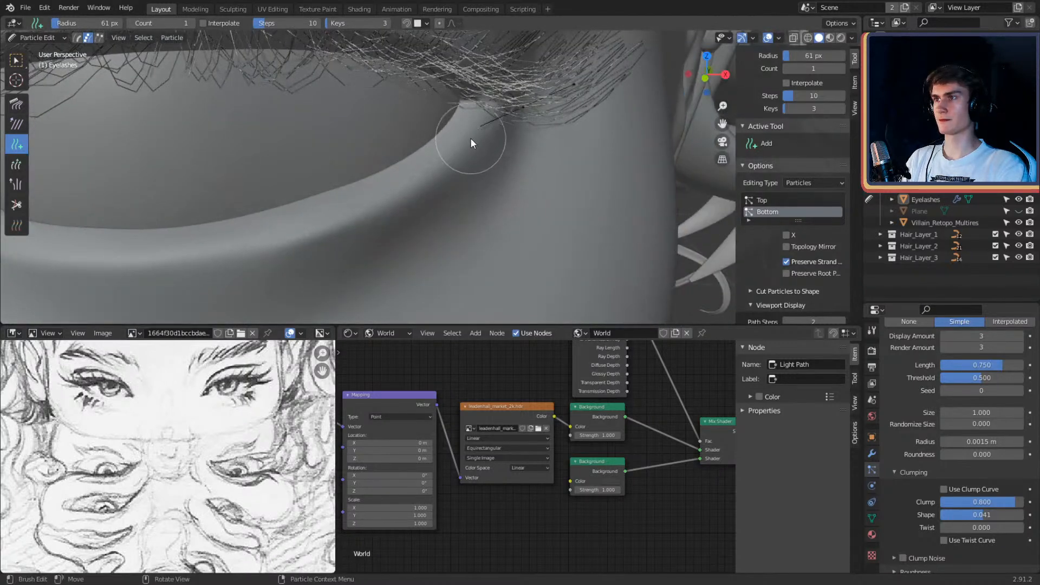
pyautogui.click(463, 145)
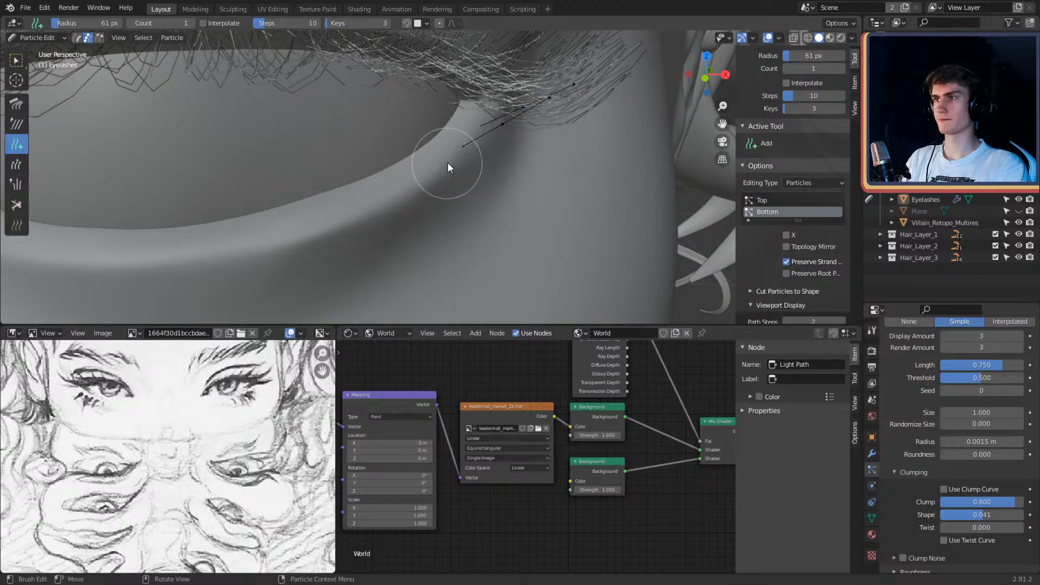
pyautogui.click(454, 157)
pyautogui.click(437, 173)
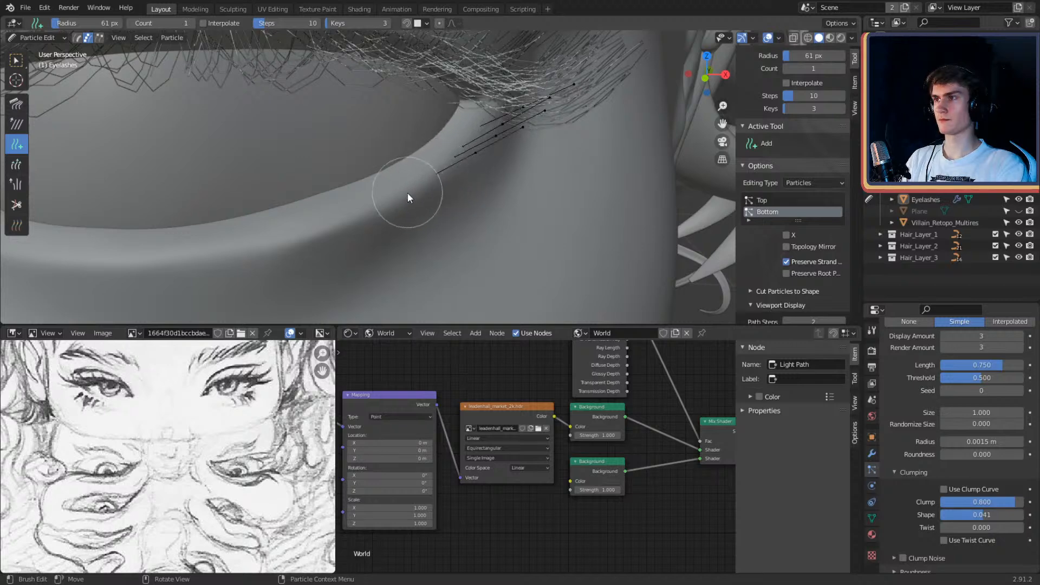
# Step: Continue adding more widely spaced guide hairs along the middle and inner part of the lower eyelid
pyautogui.moveTo(359, 217)
pyautogui.mouseDown(button='middle')
pyautogui.moveTo(458, 178)
pyautogui.moveTo(457, 187)
pyautogui.mouseUp(button='middle')
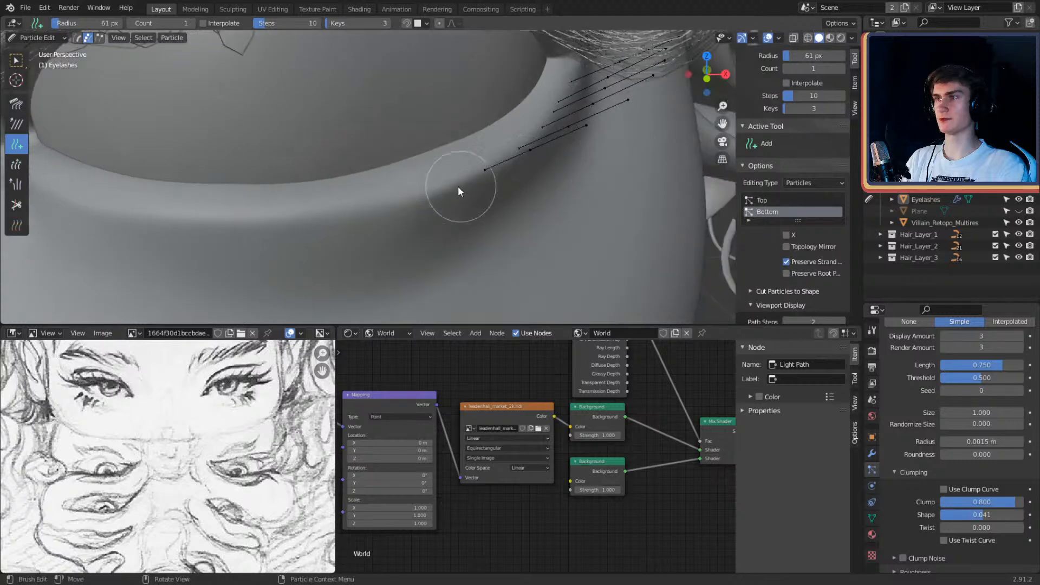
pyautogui.moveTo(269, 213); pyautogui.dragTo(409, 178, button='middle')
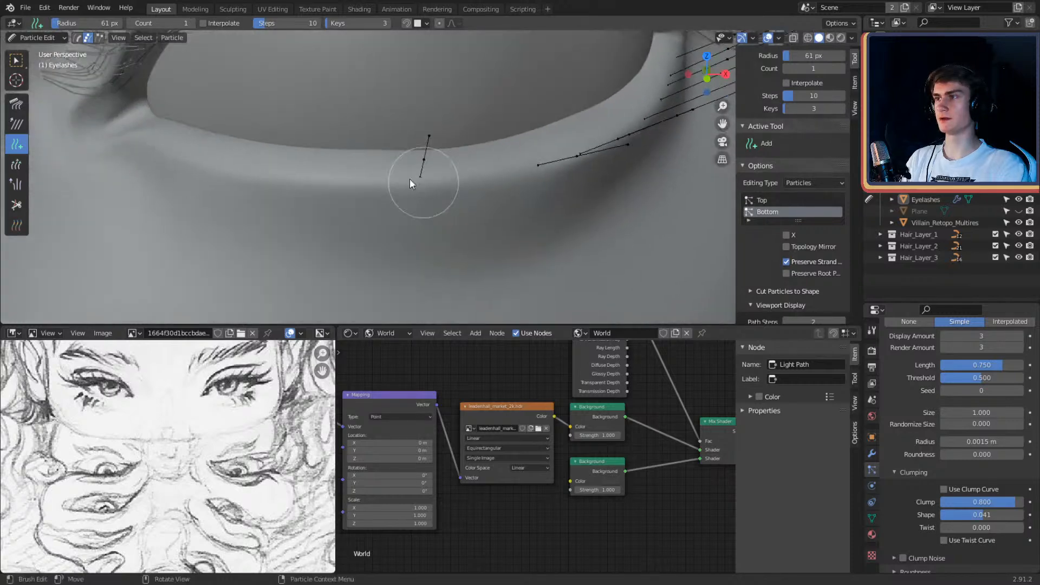
pyautogui.click(478, 176)
pyautogui.click(325, 177)
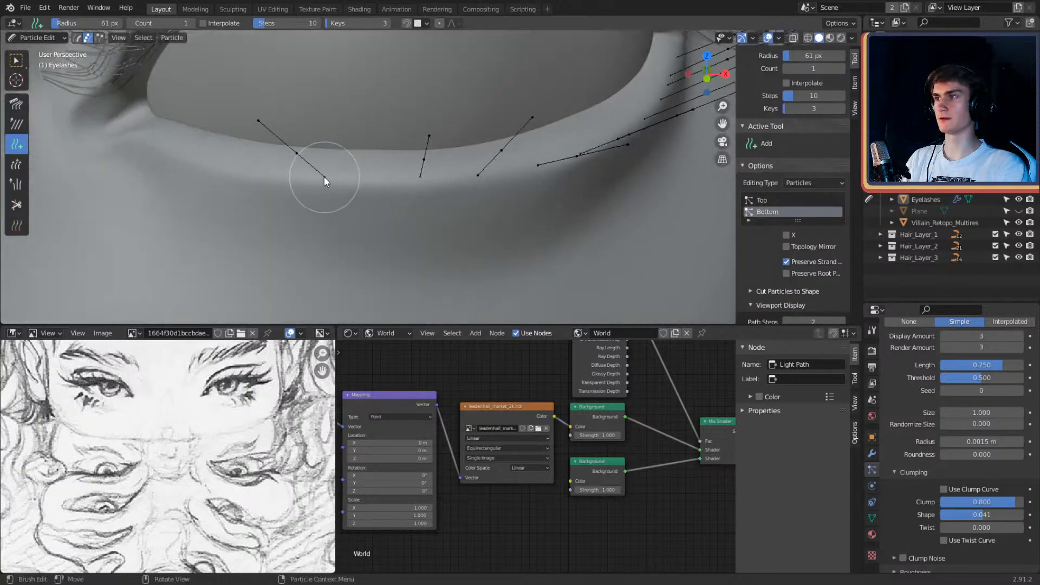
pyautogui.click(246, 168)
# Step: Shorten the Bottom guide hairs along the whole lower eyelid with the Length brush in Shrink mode at 0.500 strength
pyautogui.scroll(-3, 452, 177)
pyautogui.moveTo(452, 177); pyautogui.dragTo(325, 134, button='middle')
pyautogui.scroll(-1, 427, 158)
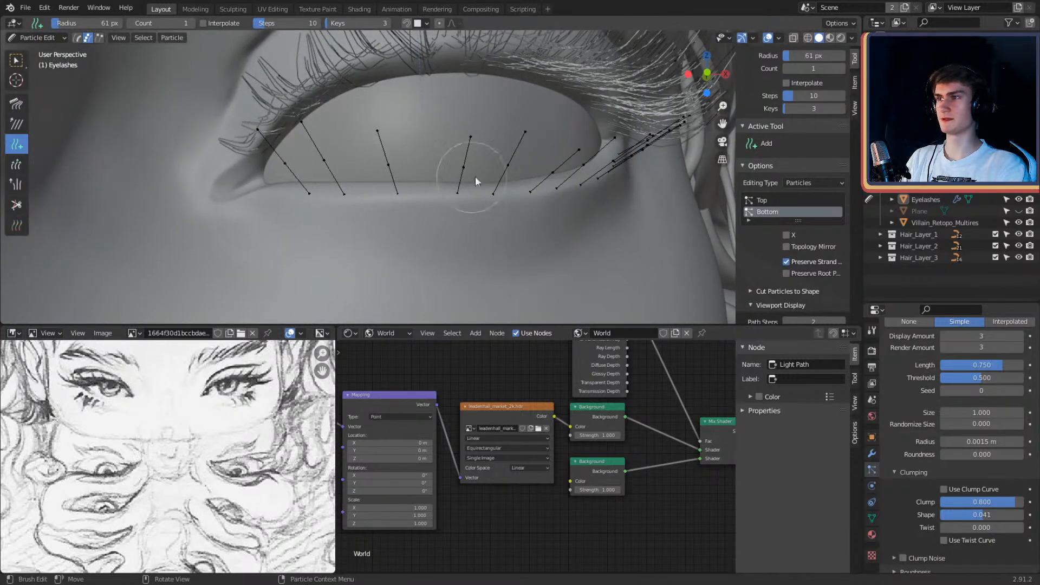
pyautogui.moveTo(475, 177); pyautogui.dragTo(523, 199, button='middle')
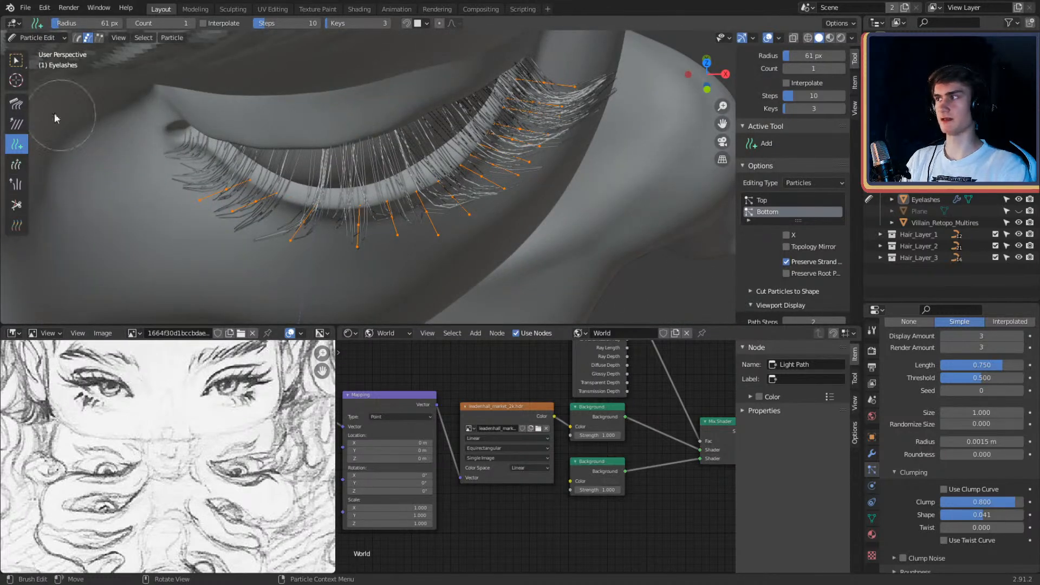
pyautogui.click(16, 165)
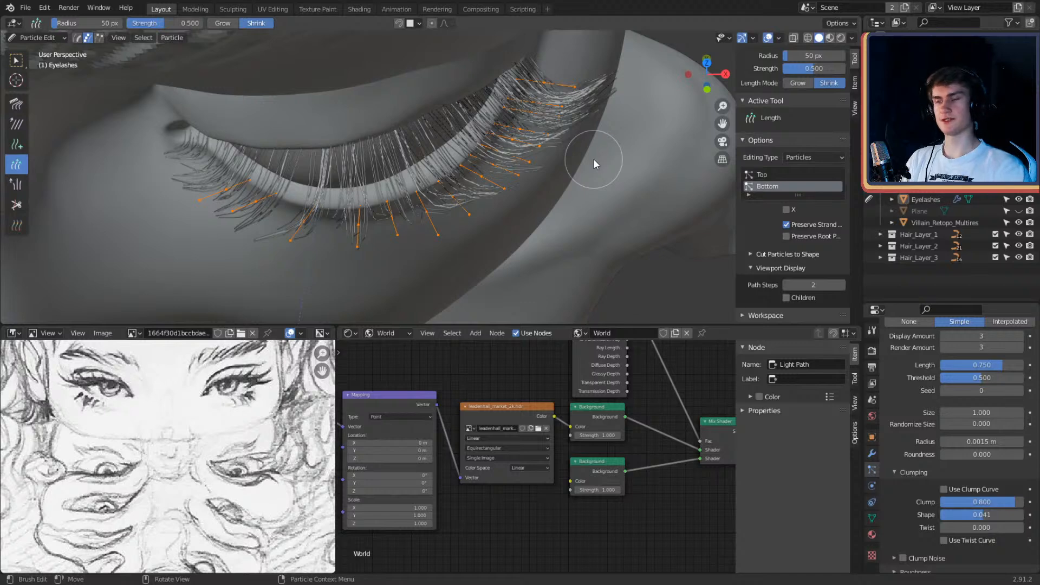
pyautogui.moveTo(570, 129); pyautogui.dragTo(572, 112, button='middle')
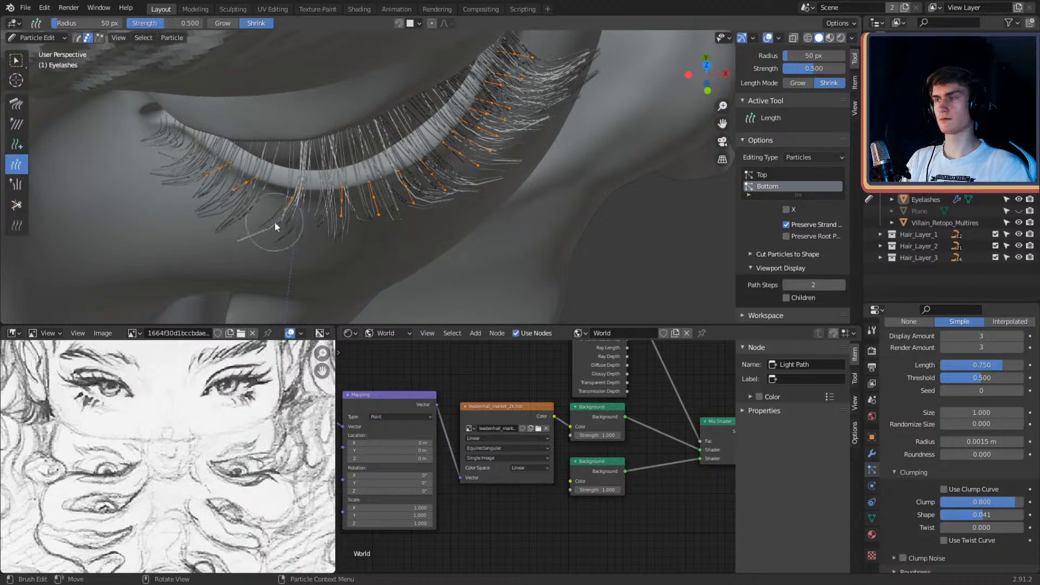
# Step: Select the outer-corner guide hairs and comb them outward and downward into a curve with root positions preserved
pyautogui.click(17, 104)
pyautogui.moveTo(422, 157); pyautogui.dragTo(552, 124, button='middle')
pyautogui.hotkey('alt', 'a')
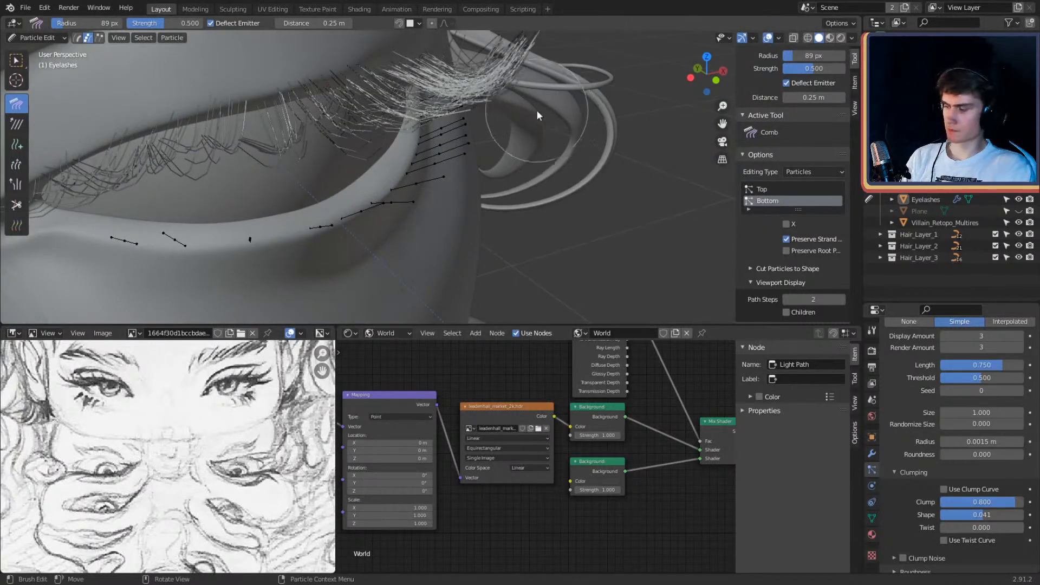
pyautogui.press('c')
pyautogui.moveTo(468, 92); pyautogui.dragTo(471, 120)
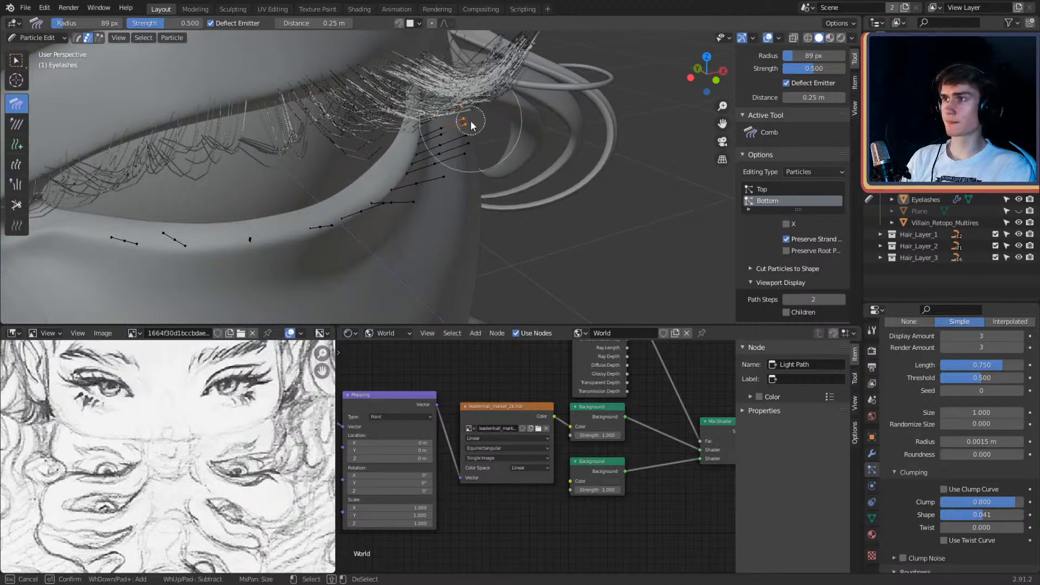
pyautogui.rightClick(519, 125)
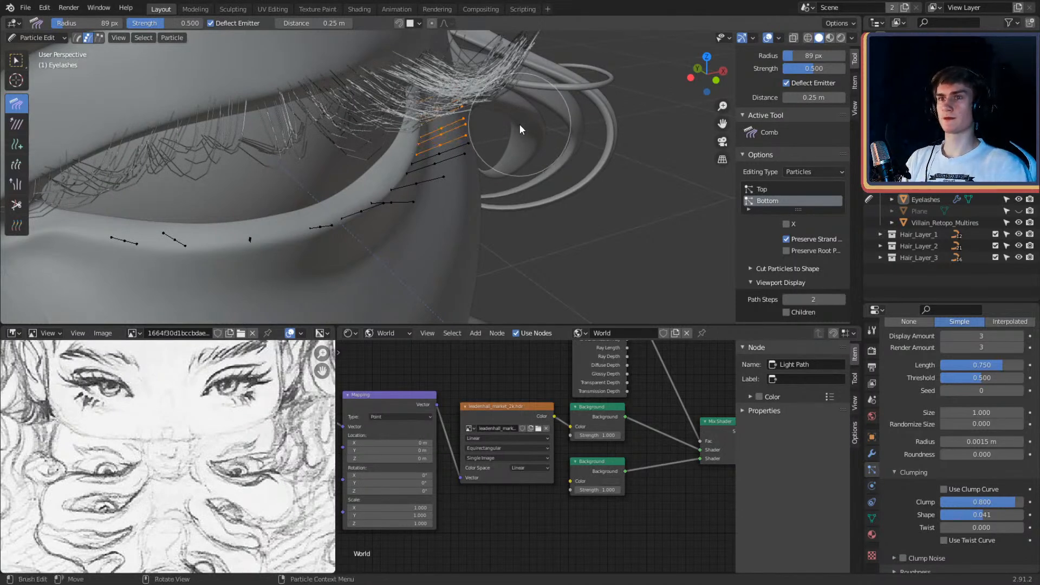
pyautogui.moveTo(521, 127)
pyautogui.mouseDown(button='middle')
pyautogui.moveTo(524, 169)
pyautogui.moveTo(522, 128)
pyautogui.moveTo(487, 103)
pyautogui.moveTo(522, 121)
pyautogui.mouseUp(button='middle')
pyautogui.moveTo(522, 122)
pyautogui.mouseDown()
pyautogui.moveTo(520, 109)
pyautogui.moveTo(532, 173)
pyautogui.moveTo(514, 131)
pyautogui.moveTo(515, 170)
pyautogui.mouseUp()
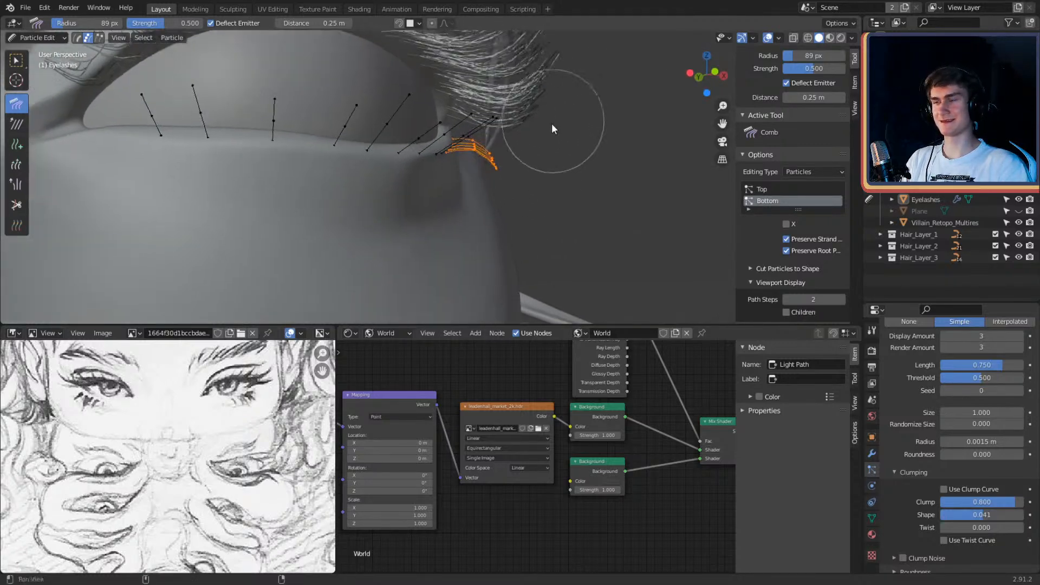
pyautogui.moveTo(551, 122)
pyautogui.mouseDown(button='middle')
pyautogui.moveTo(492, 216)
pyautogui.moveTo(534, 203)
pyautogui.moveTo(586, 90)
pyautogui.moveTo(529, 145)
pyautogui.moveTo(534, 138)
pyautogui.moveTo(527, 163)
pyautogui.moveTo(541, 161)
pyautogui.moveTo(488, 247)
pyautogui.mouseUp(button='middle')
pyautogui.moveTo(486, 180)
pyautogui.mouseDown()
pyautogui.moveTo(470, 170)
pyautogui.moveTo(466, 203)
pyautogui.mouseUp()
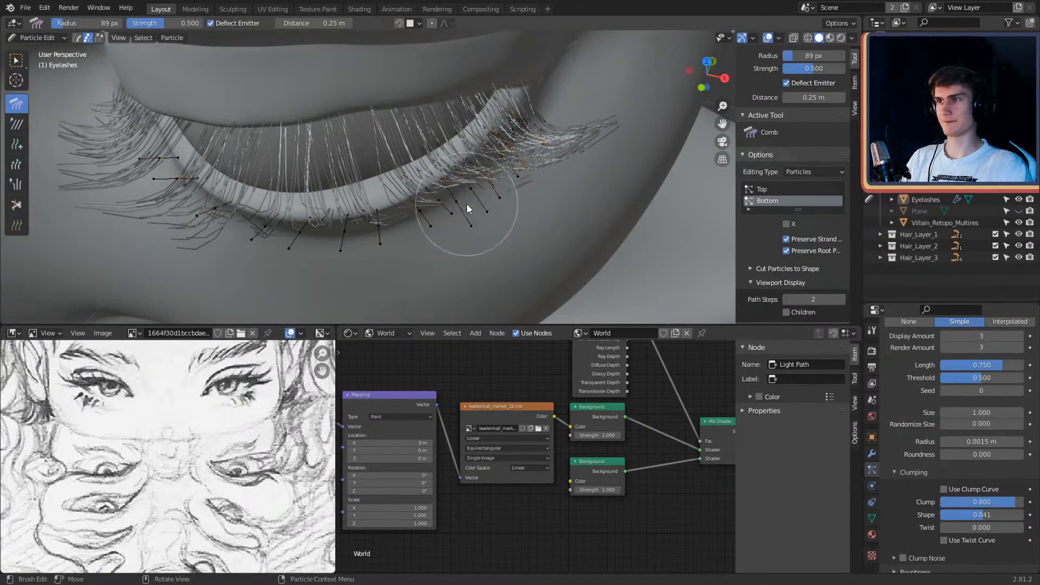
# Step: Select the guide hairs along the middle of the lower eyelid and comb them into a downward curve
pyautogui.moveTo(466, 203); pyautogui.dragTo(456, 224, button='middle')
pyautogui.press('c')
pyautogui.moveTo(434, 230); pyautogui.dragTo(295, 255)
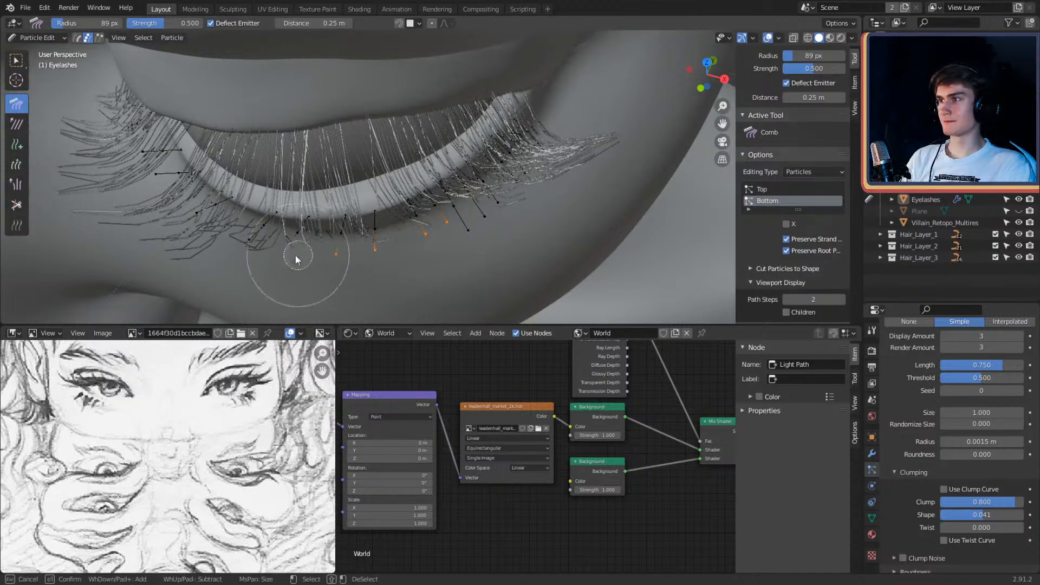
pyautogui.rightClick(362, 276)
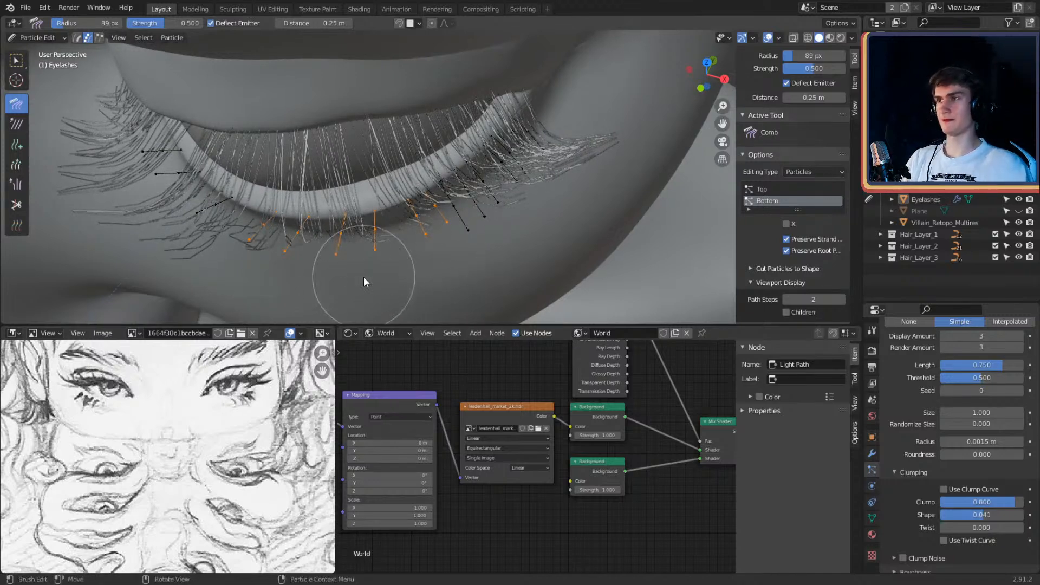
pyautogui.moveTo(362, 276)
pyautogui.keyDown('alt'); pyautogui.mouseDown()
pyautogui.moveTo(519, 113)
pyautogui.moveTo(548, 116)
pyautogui.moveTo(555, 85)
pyautogui.moveTo(583, 168)
pyautogui.moveTo(402, 130)
pyautogui.moveTo(351, 161)
pyautogui.moveTo(327, 212)
pyautogui.moveTo(350, 187)
pyautogui.moveTo(521, 179)
pyautogui.moveTo(467, 238)
pyautogui.moveTo(543, 203)
pyautogui.moveTo(522, 209)
pyautogui.moveTo(541, 132)
pyautogui.moveTo(564, 162)
pyautogui.moveTo(604, 164)
pyautogui.moveTo(561, 183)
pyautogui.mouseUp(); pyautogui.keyUp('alt')
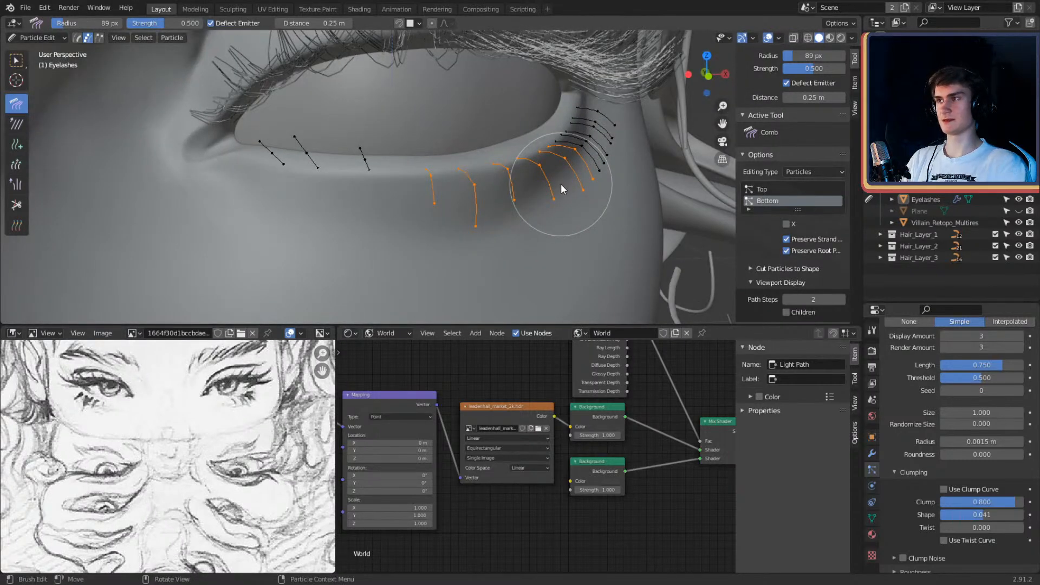
# Step: Select only the three complete guide hairs nearest the inner eye corner and comb them downward over the eyelid edge
pyautogui.press('a')
pyautogui.press('a')
pyautogui.press('c')
pyautogui.click(364, 139)
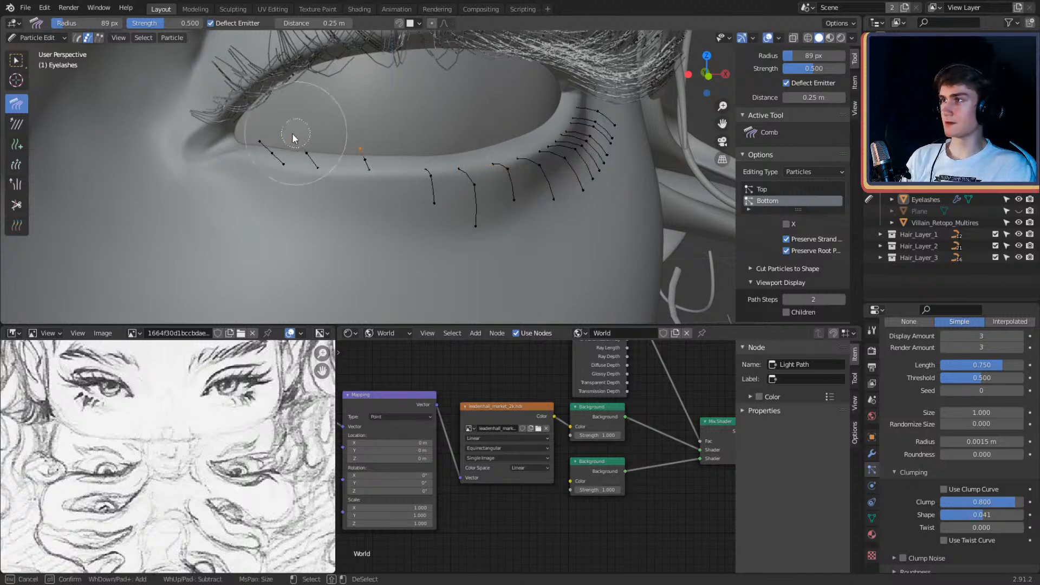
pyautogui.moveTo(293, 135); pyautogui.dragTo(255, 138)
pyautogui.press('Escape')
pyautogui.hotkey('ctrl', 'l')
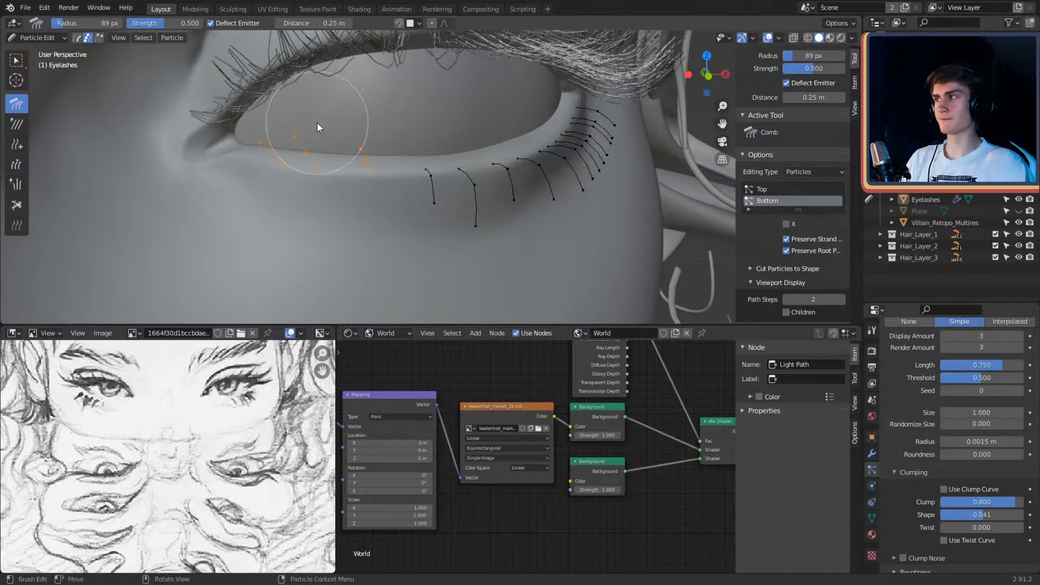
pyautogui.keyDown('alt'); pyautogui.moveTo(364, 155); pyautogui.dragTo(300, 113); pyautogui.keyUp('alt')
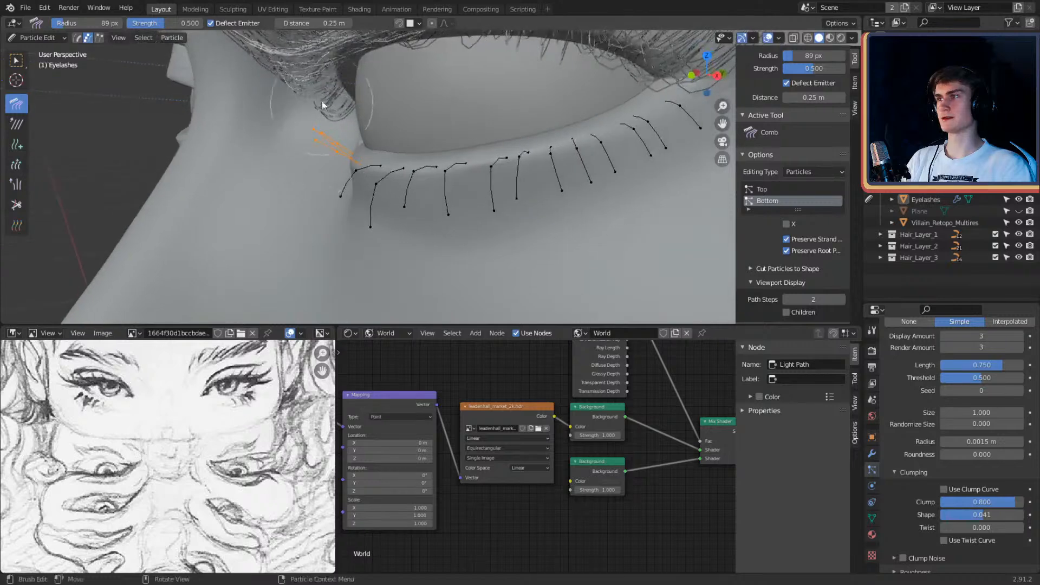
pyautogui.keyDown('alt'); pyautogui.moveTo(343, 155); pyautogui.dragTo(466, 182); pyautogui.keyUp('alt')
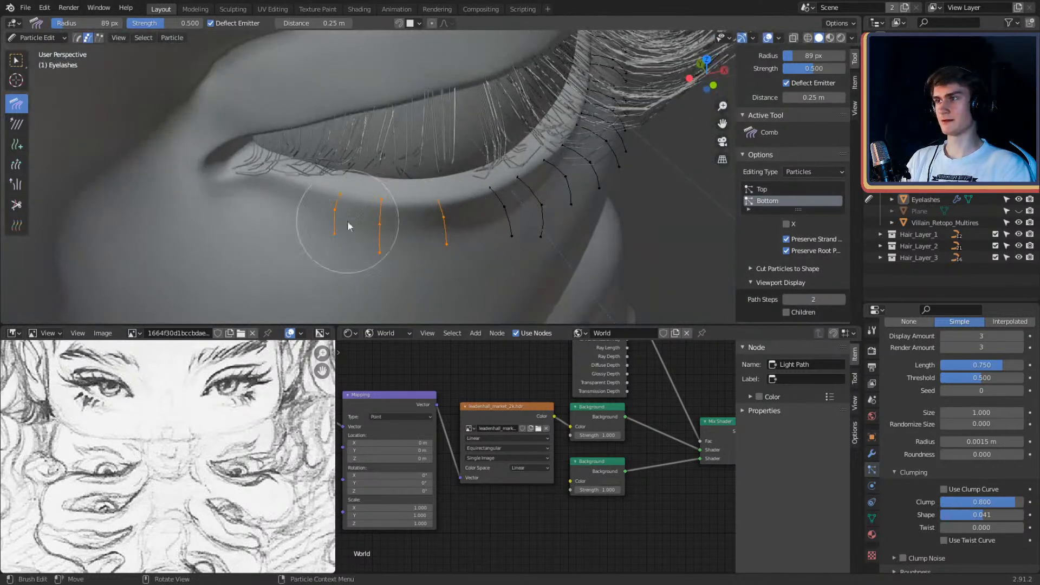
pyautogui.keyDown('alt'); pyautogui.moveTo(349, 245); pyautogui.dragTo(380, 169); pyautogui.keyUp('alt')
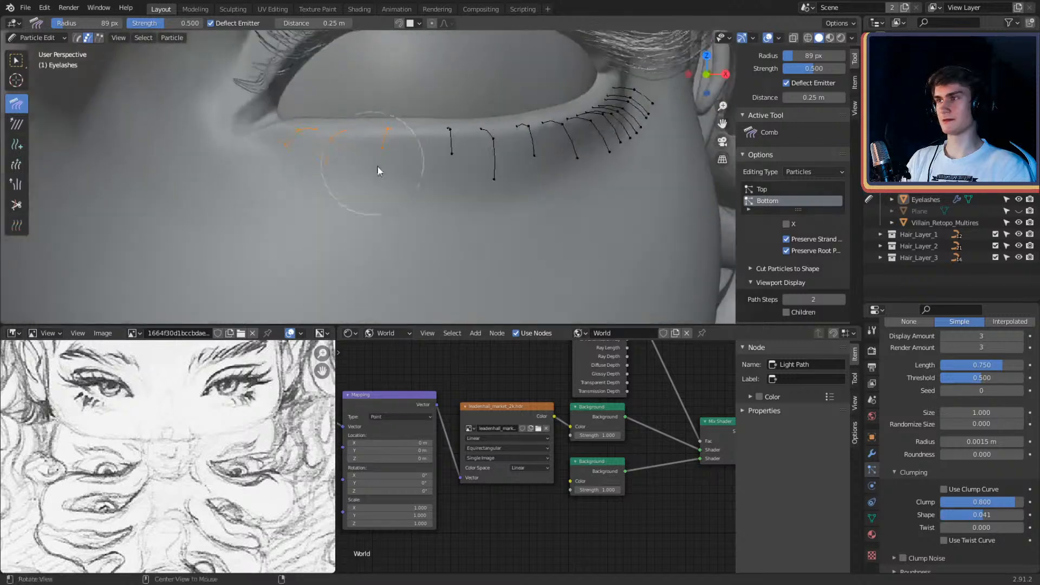
# Step: Return to Object Mode and switch to Rendered shading to examine the combed lower lashes from afar and up close
pyautogui.click(37, 37)
pyautogui.click(30, 48)
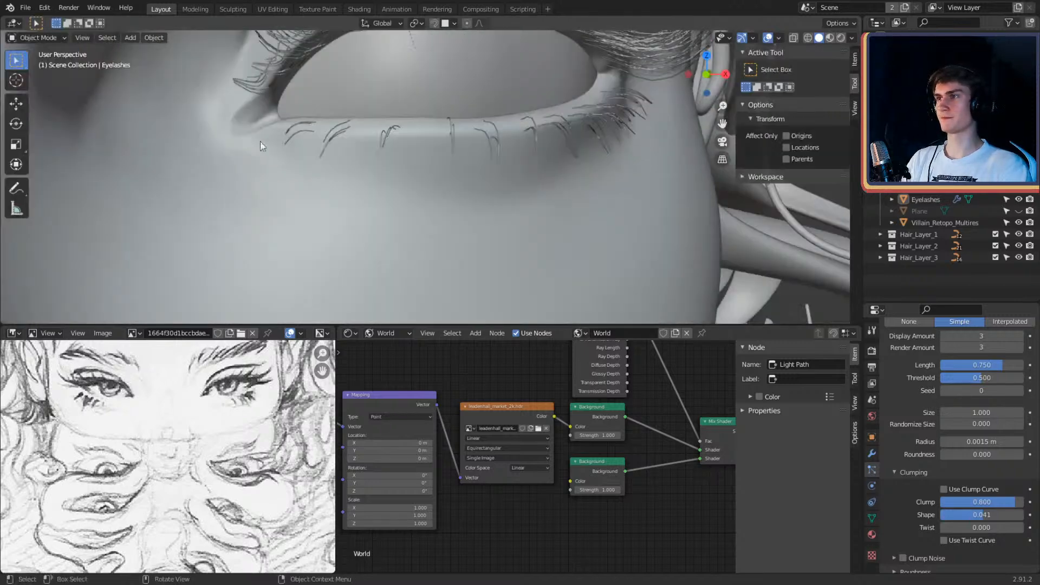
pyautogui.moveTo(422, 181)
pyautogui.keyDown('alt'); pyautogui.mouseDown()
pyautogui.moveTo(441, 197)
pyautogui.moveTo(655, 181)
pyautogui.moveTo(555, 143)
pyautogui.mouseUp(); pyautogui.keyUp('alt')
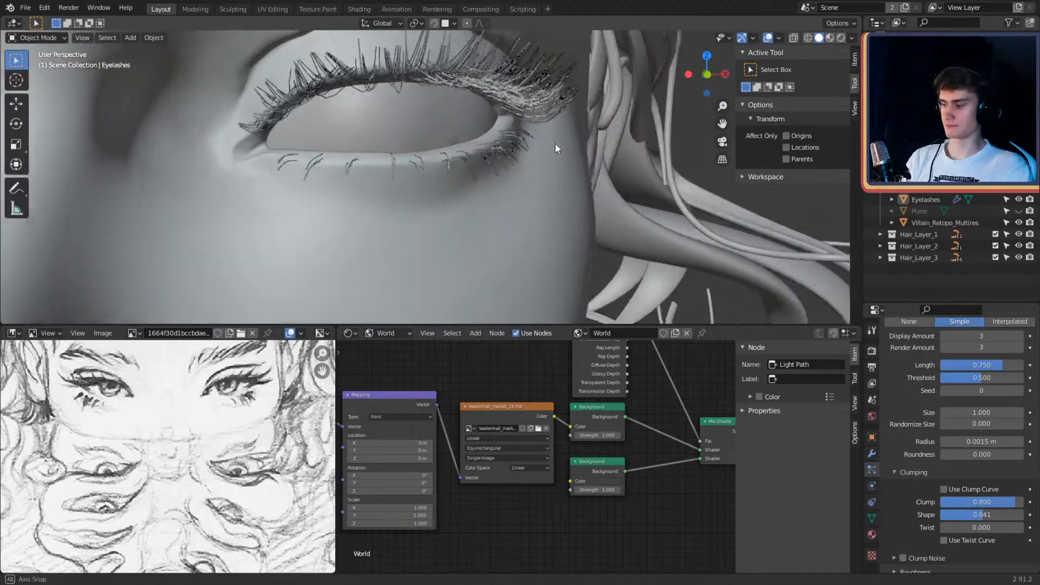
pyautogui.press('z')
pyautogui.click(442, 109)
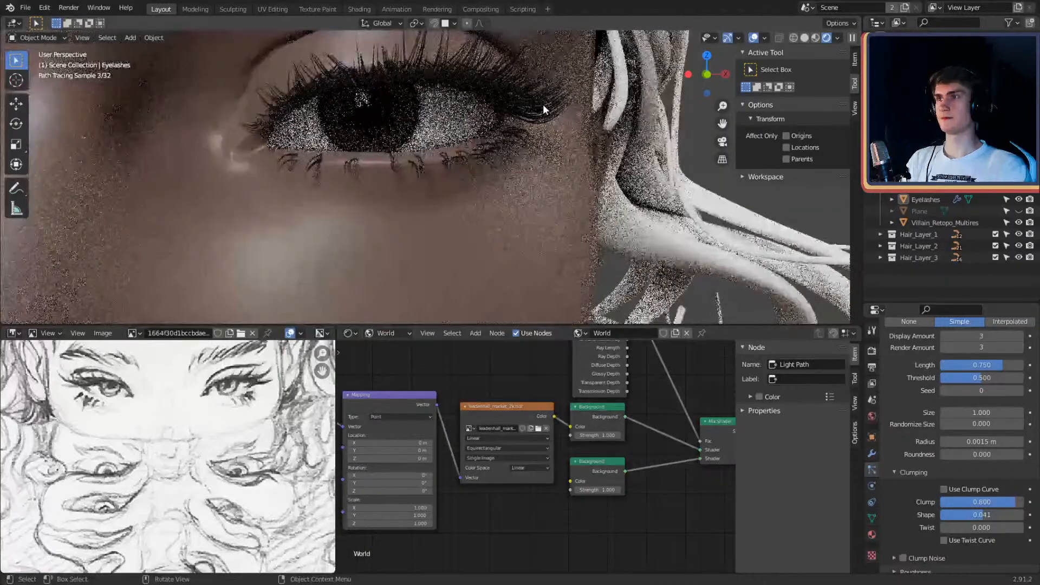
pyautogui.scroll(-3, 543, 104)
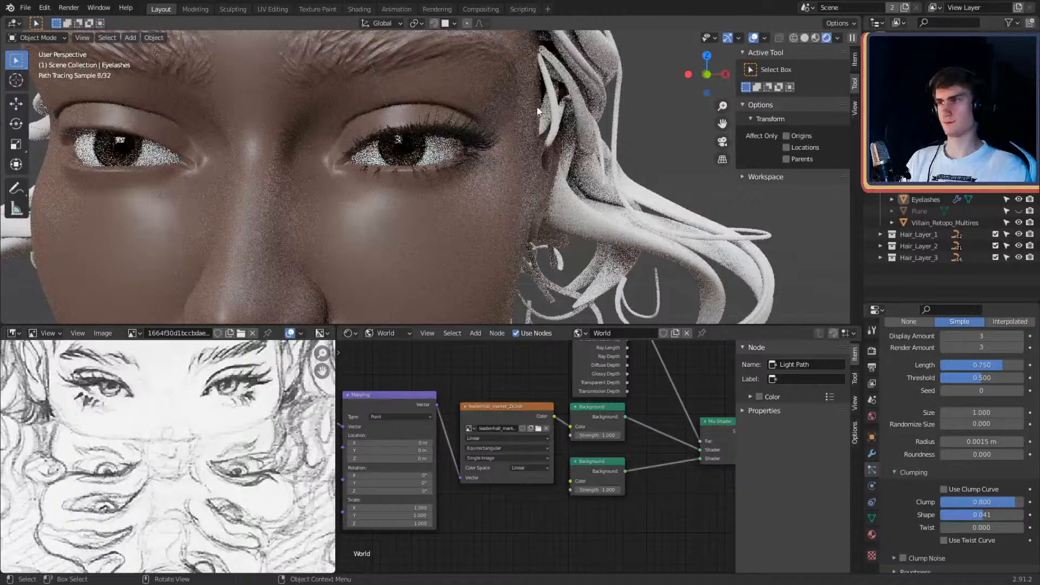
pyautogui.scroll(4, 435, 184)
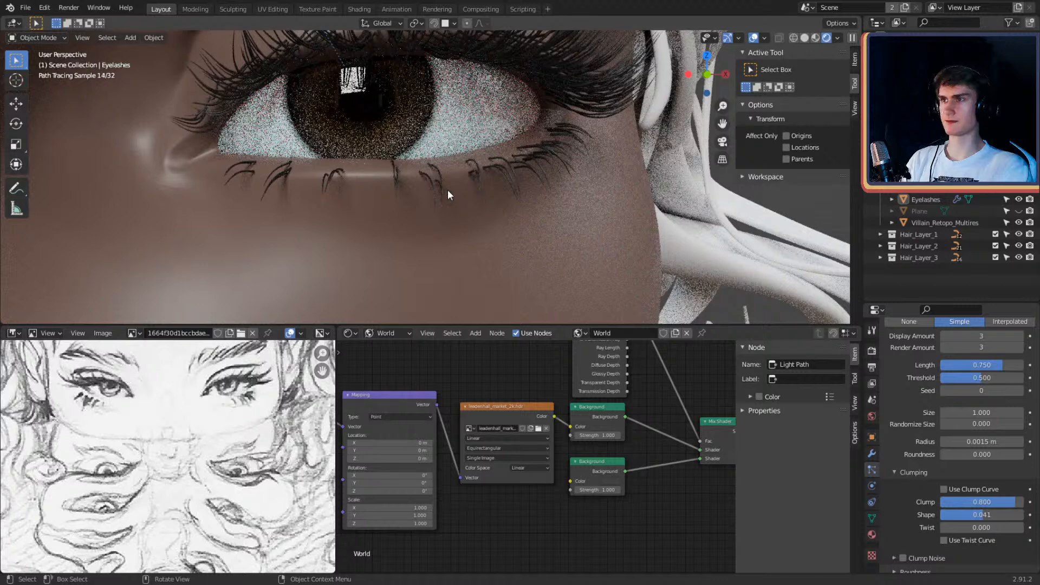
# Step: Return to Solid shading, select the Eyelashes object and set the Bottom hair system's kink type to Wave
pyautogui.press('z')
pyautogui.click(523, 189)
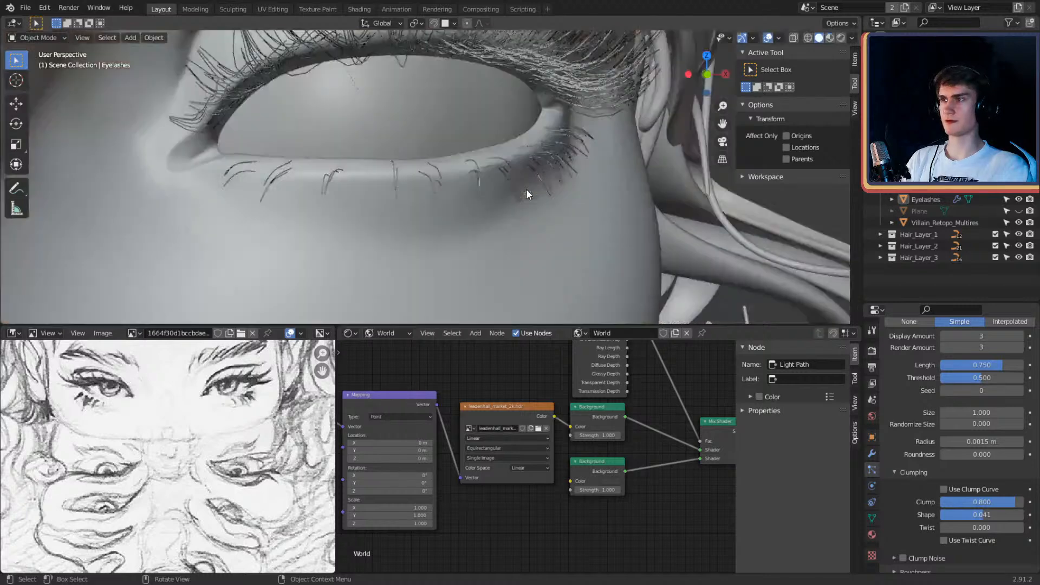
pyautogui.click(527, 153)
pyautogui.scroll(-5, 943, 404)
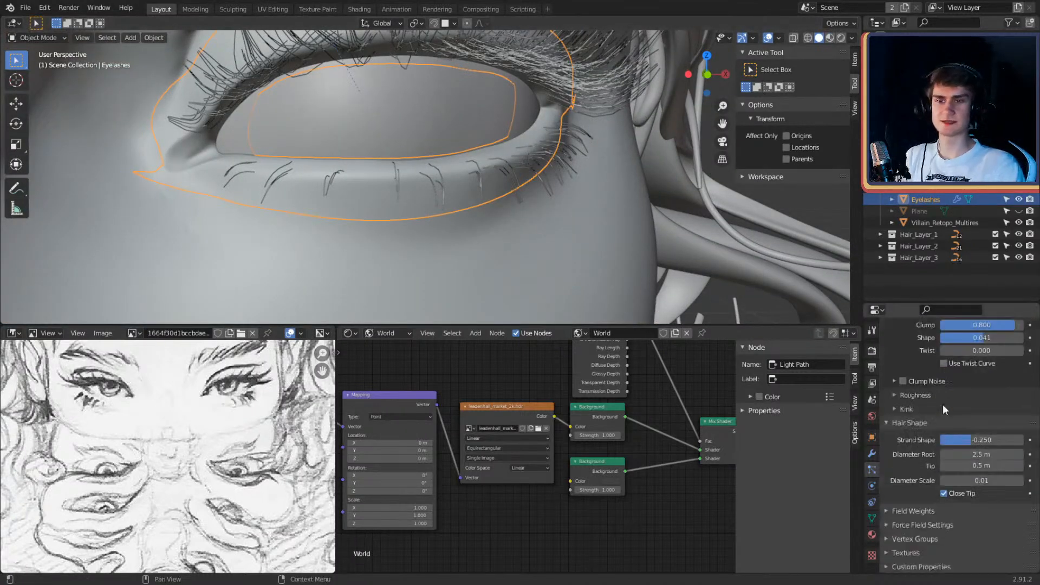
pyautogui.click(895, 410)
pyautogui.click(963, 401)
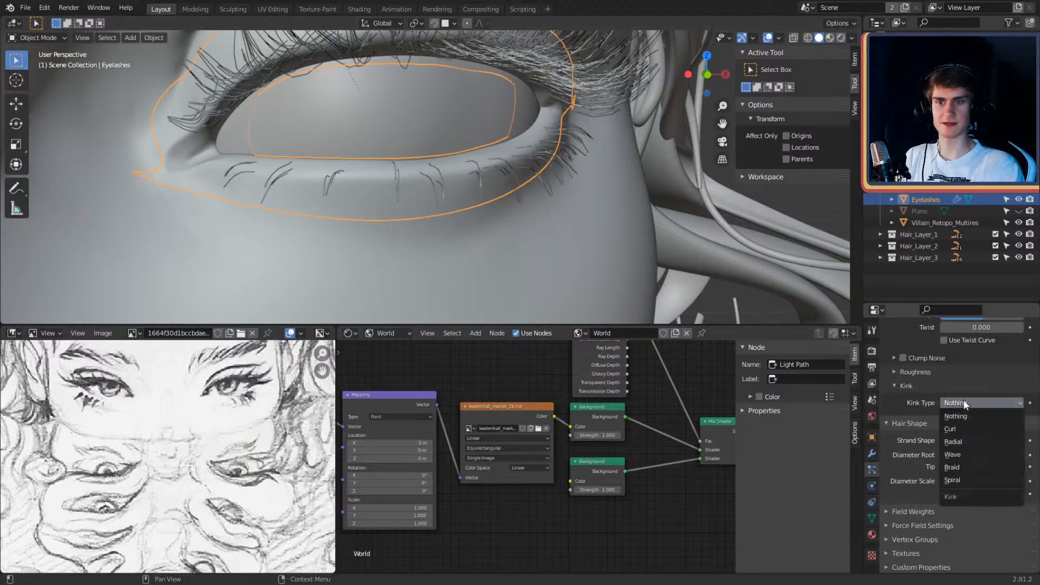
pyautogui.click(966, 455)
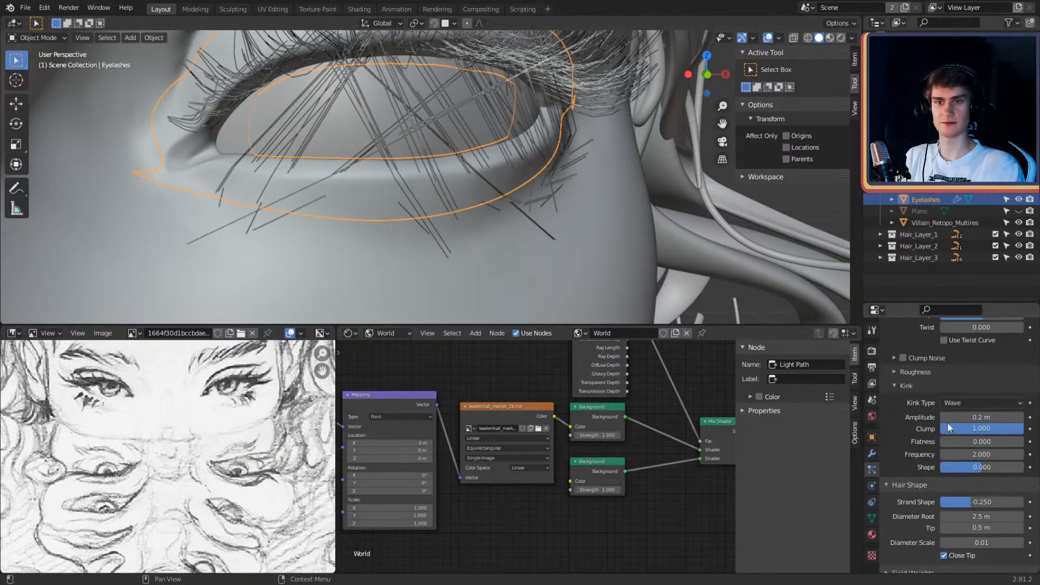
# Step: Set the wave kink's amplitude to 0 m and its flatness to 0.925
pyautogui.moveTo(970, 417); pyautogui.dragTo(986, 417)
pyautogui.click(986, 416)
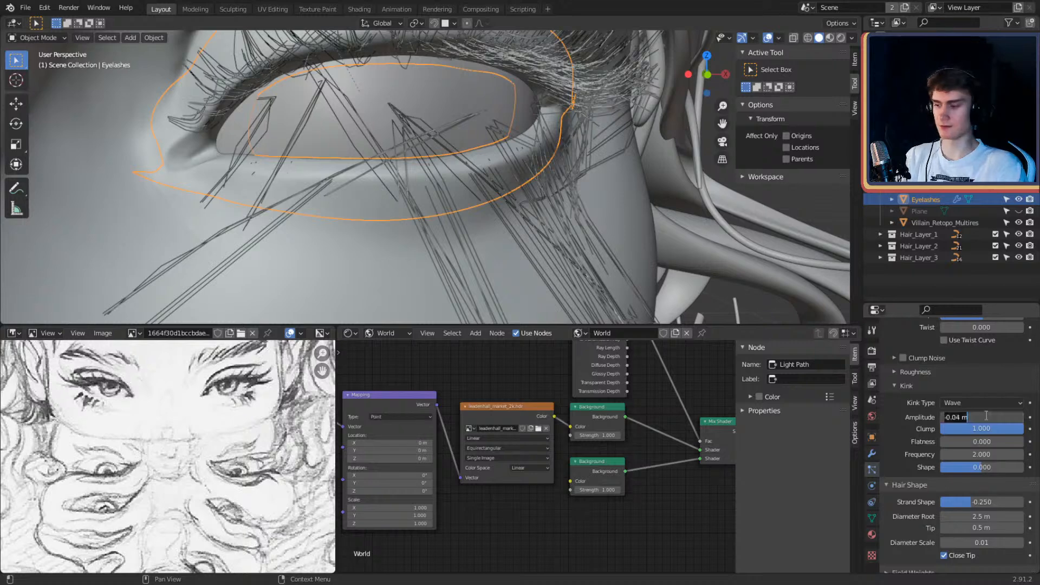
pyautogui.press('Return')
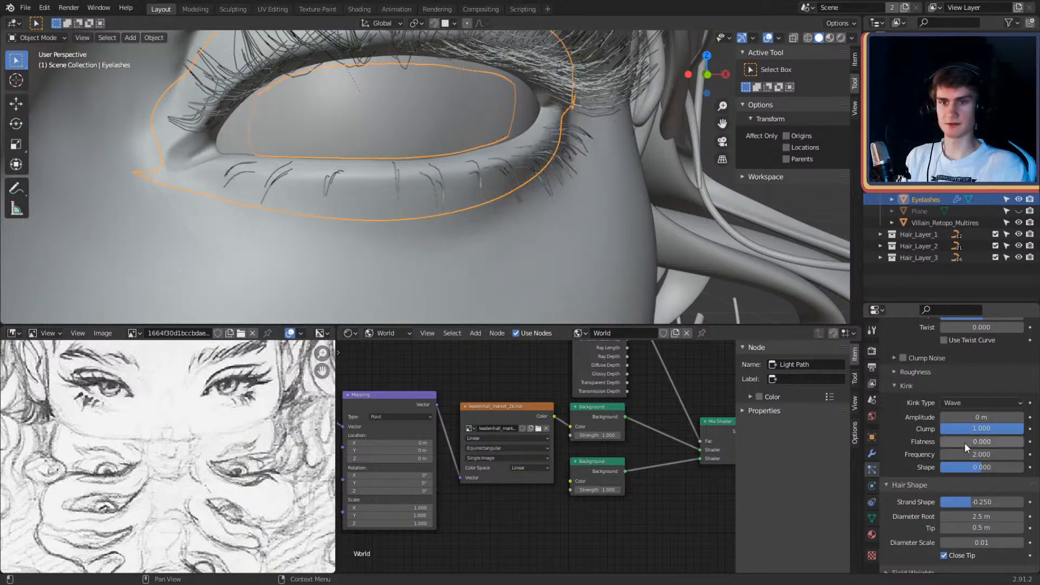
pyautogui.moveTo(964, 442); pyautogui.dragTo(1023, 442)
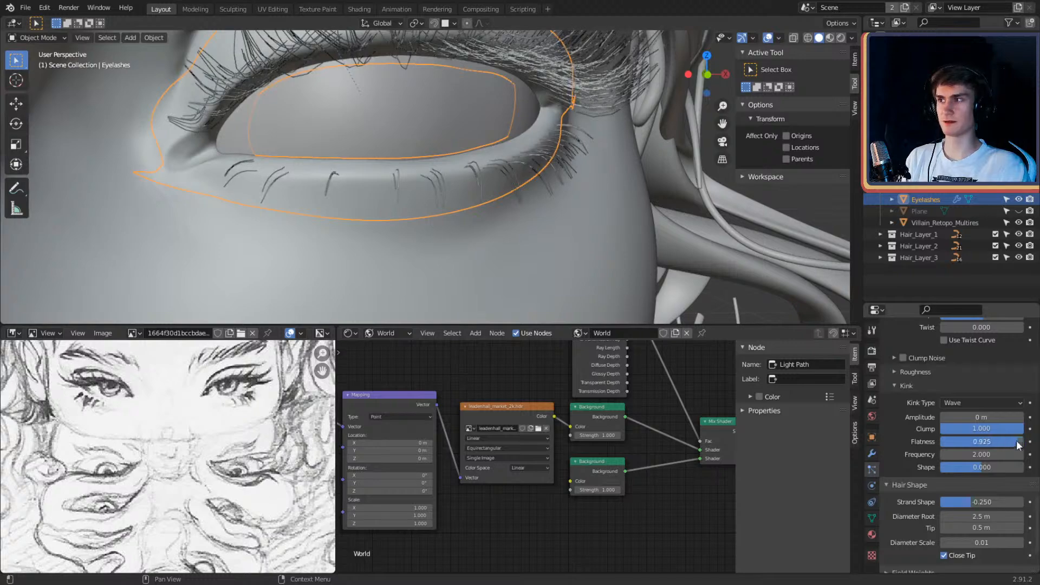
# Step: In Particle Edit, turn off root position preservation, move the innermost lower guide hair slightly downward, and return to Object Mode
pyautogui.moveTo(536, 202); pyautogui.dragTo(589, 212, button='middle')
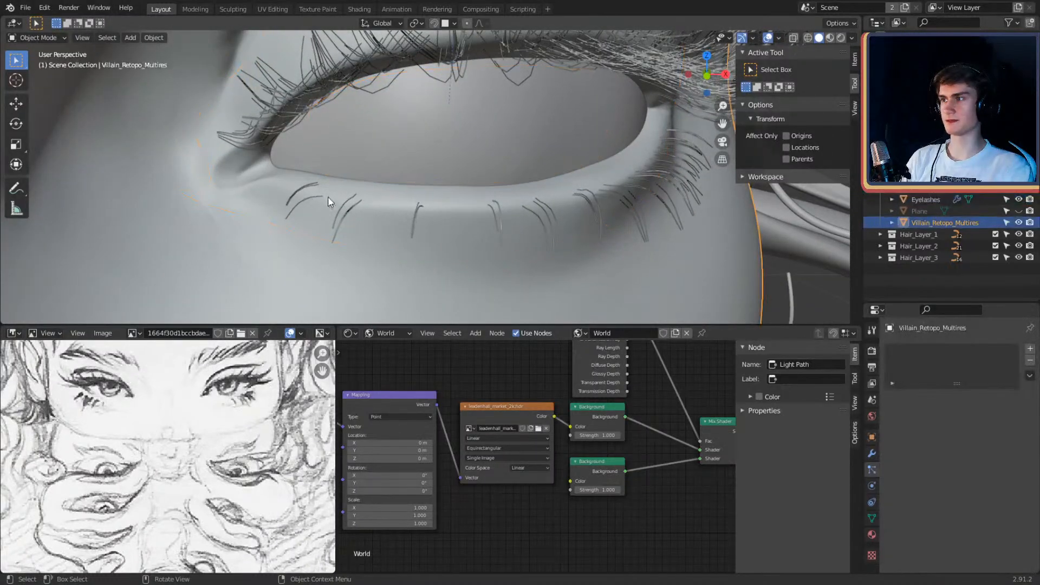
pyautogui.click(39, 38)
pyautogui.click(34, 127)
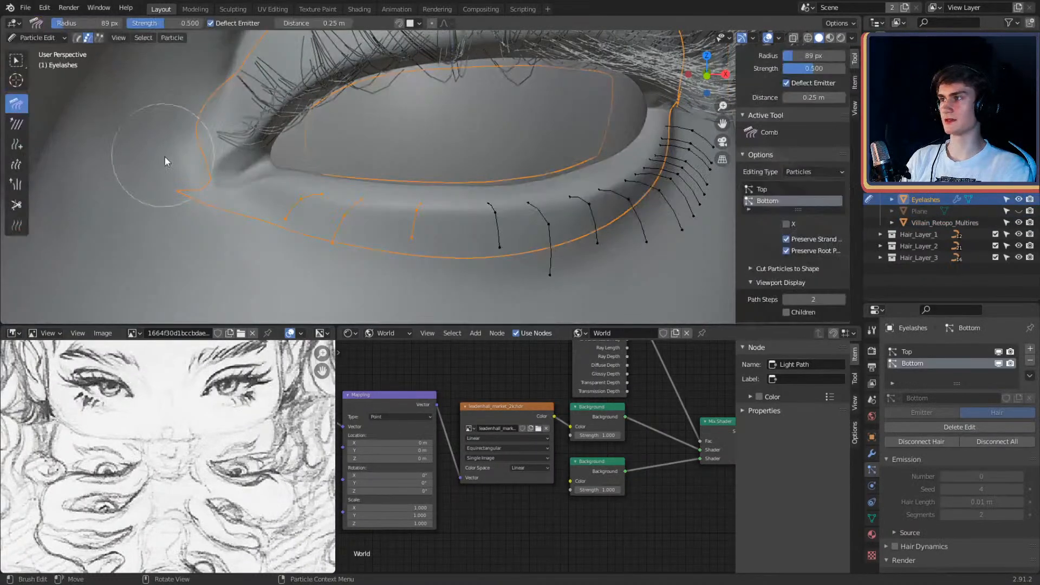
pyautogui.scroll(2, 322, 210)
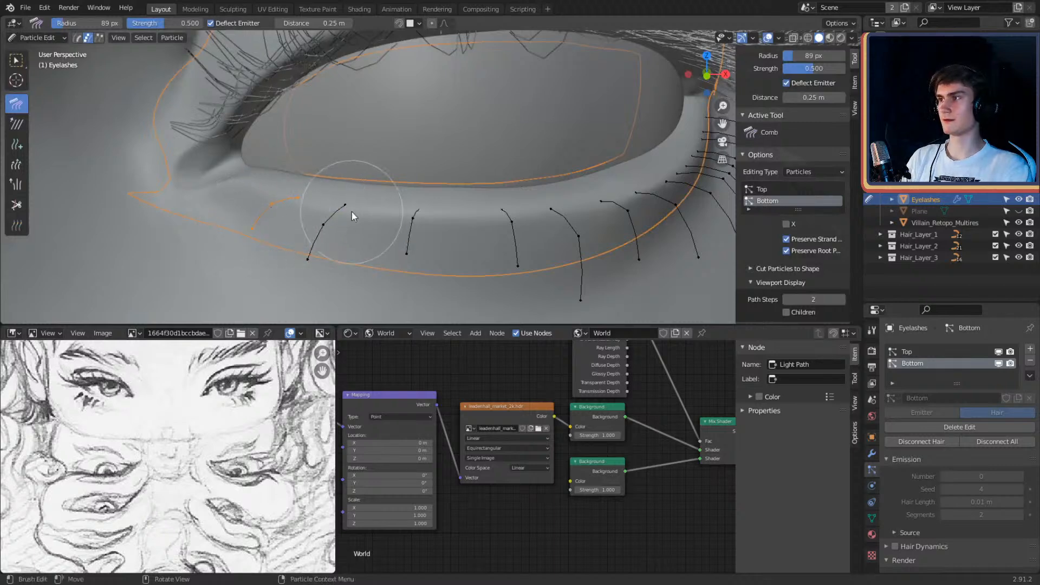
pyautogui.moveTo(353, 213); pyautogui.dragTo(400, 198, button='middle')
pyautogui.click(786, 251)
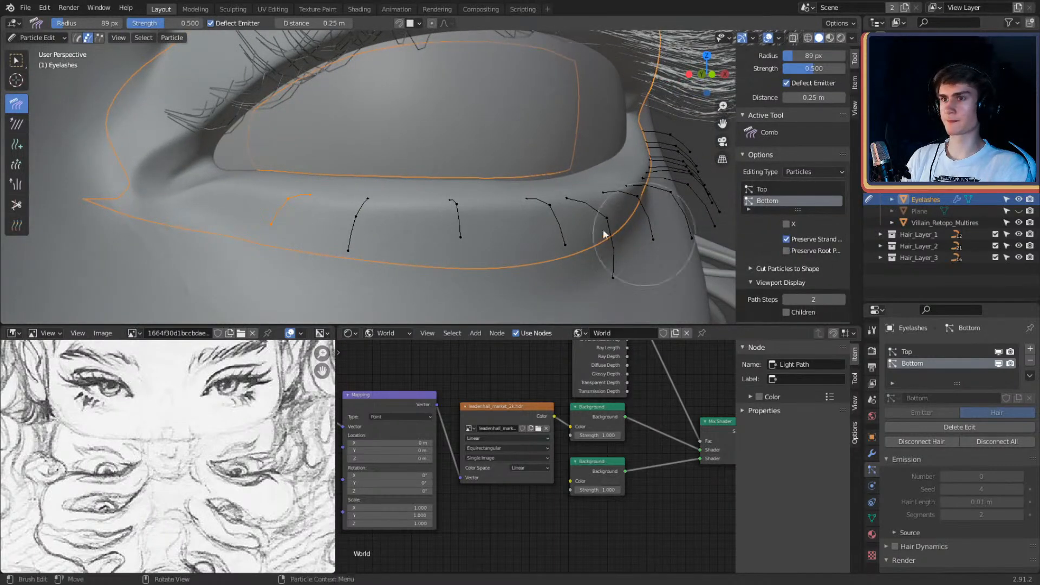
pyautogui.press('g')
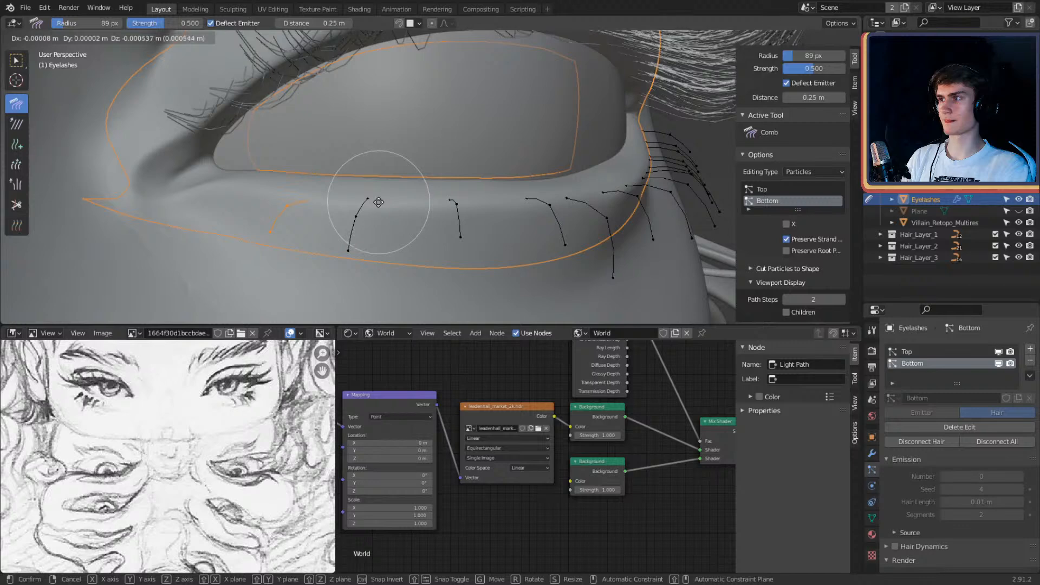
pyautogui.click(379, 202)
pyautogui.click(41, 38)
pyautogui.click(34, 48)
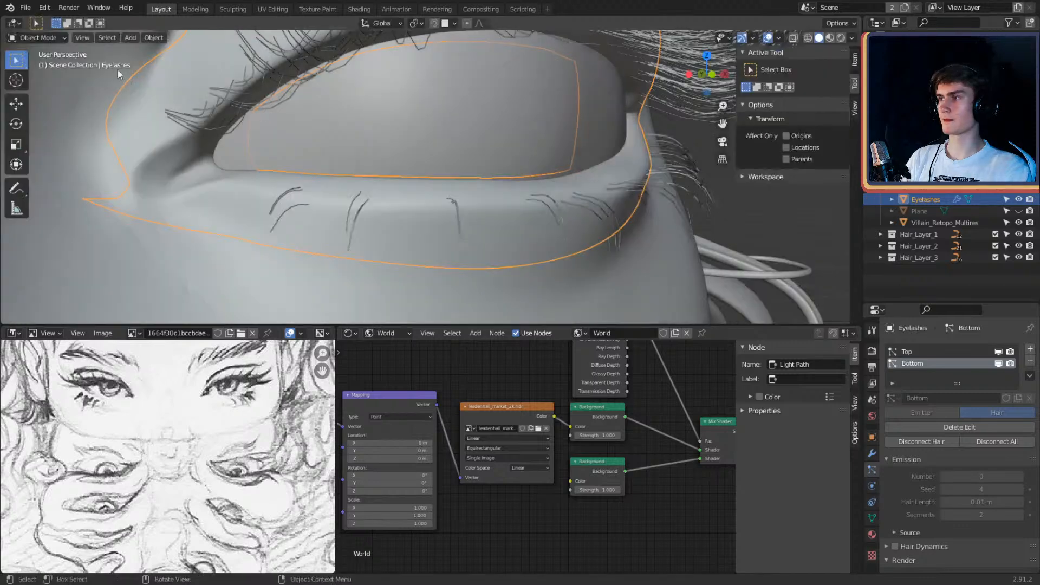
# Step: Deselect the eyelashes, switch to Rendered shading to check the lower lashes, and save the file
pyautogui.moveTo(431, 196); pyautogui.dragTo(488, 216, button='middle')
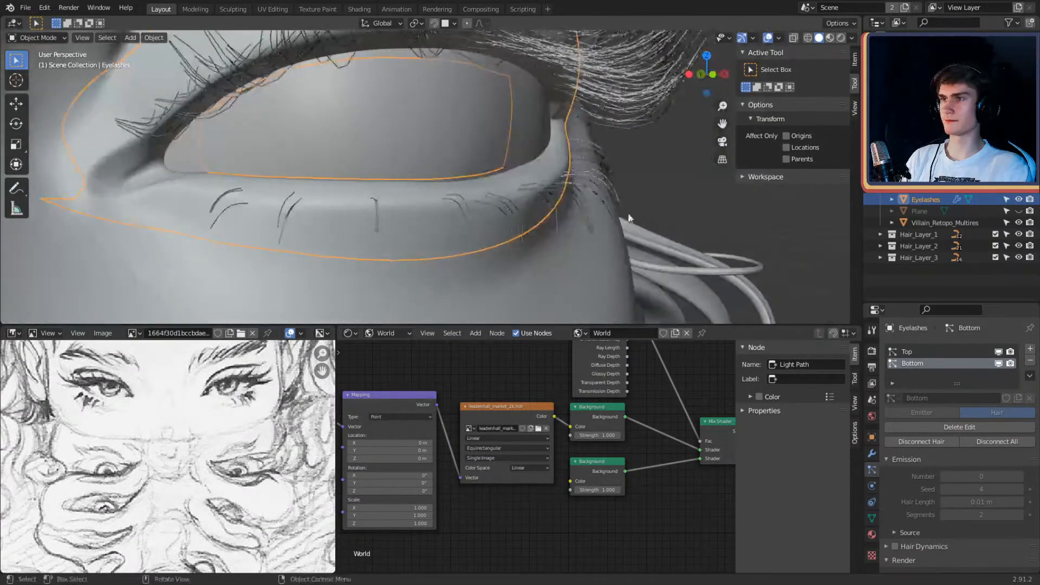
pyautogui.hotkey('alt', 'a')
pyautogui.press('z')
pyautogui.click(486, 133)
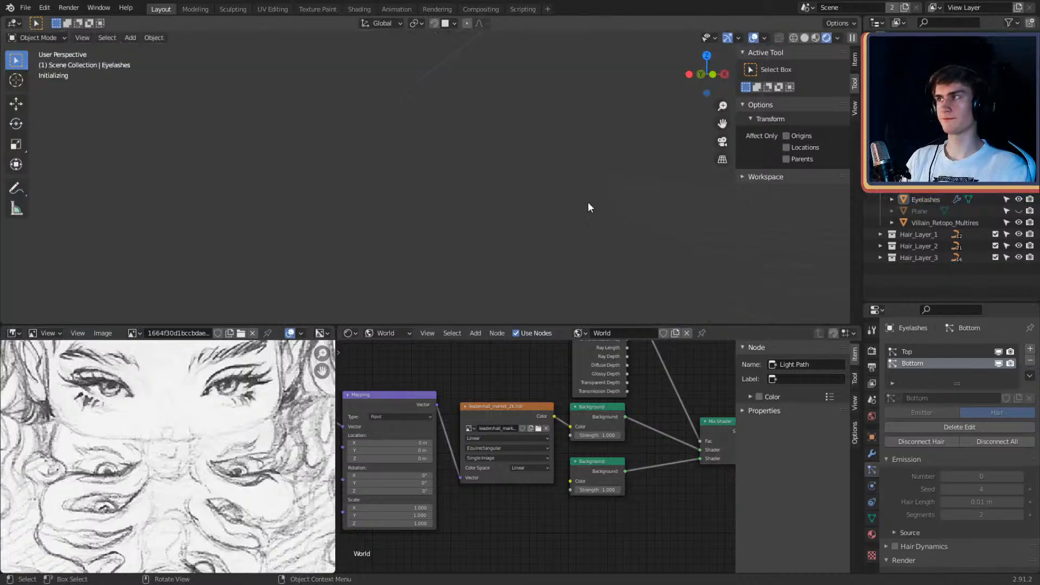
pyautogui.click(24, 7)
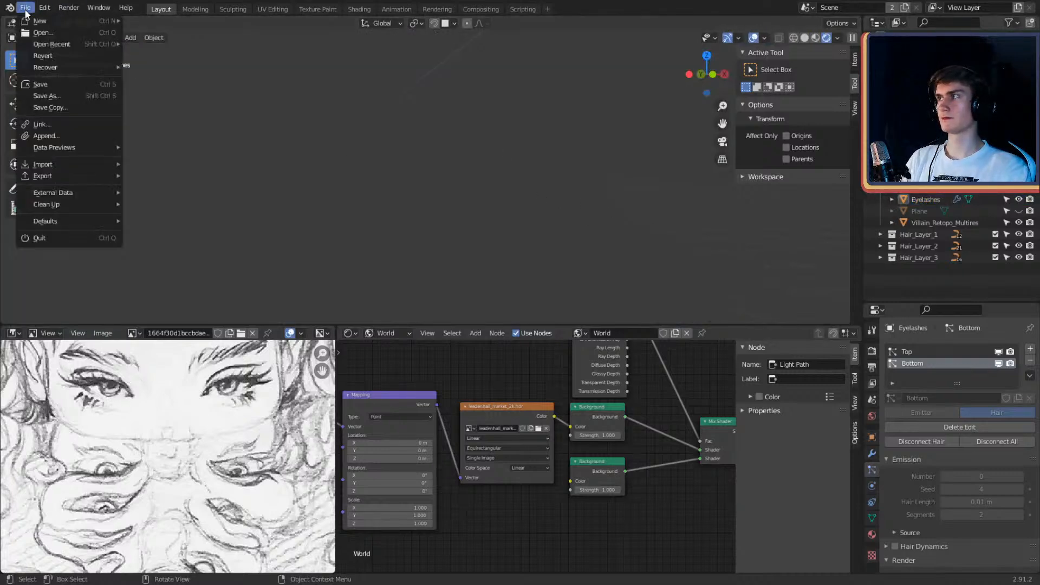
pyautogui.click(34, 84)
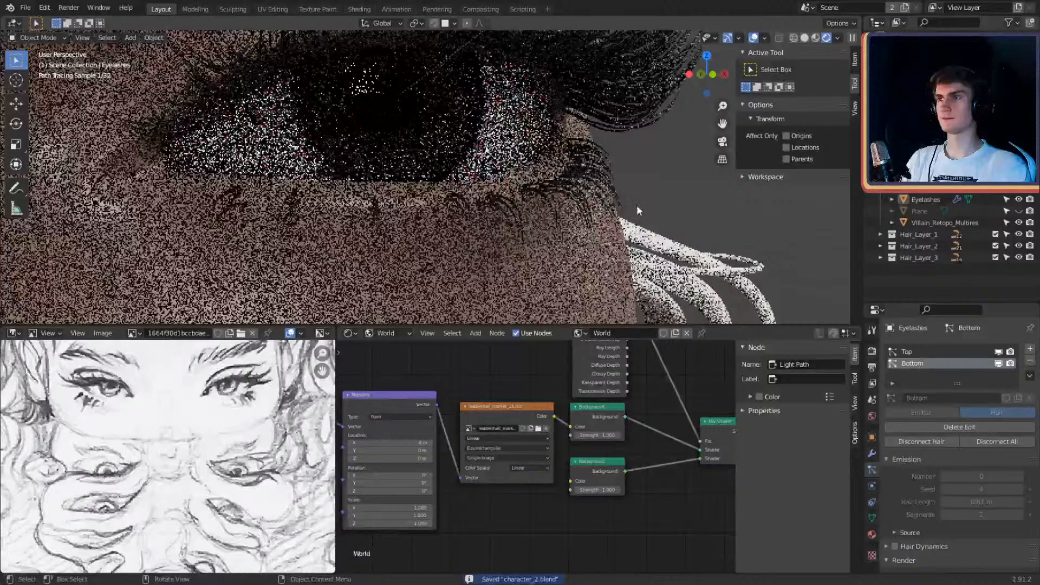
pyautogui.scroll(3, 628, 209)
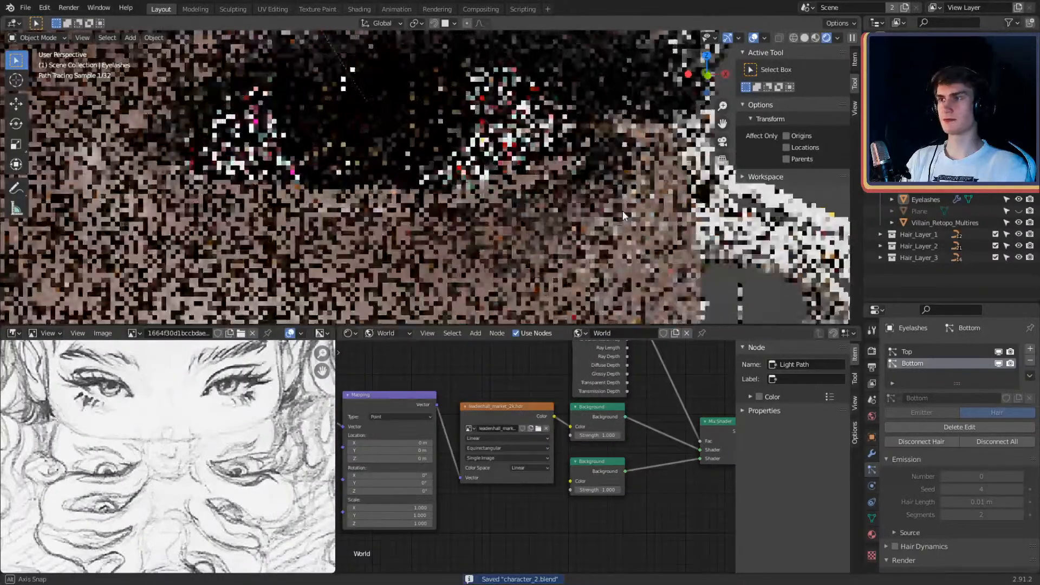
# Step: Return to Solid shading, reselect the Eyelashes object and lower the Bottom system's kink flatness to 0.551
pyautogui.press('z')
pyautogui.click(588, 194)
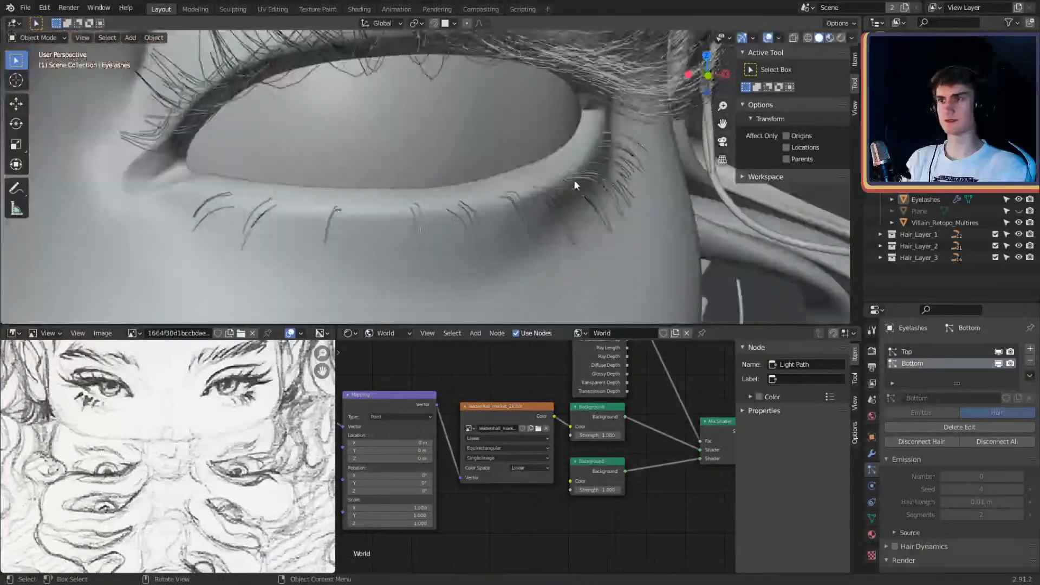
pyautogui.click(574, 180)
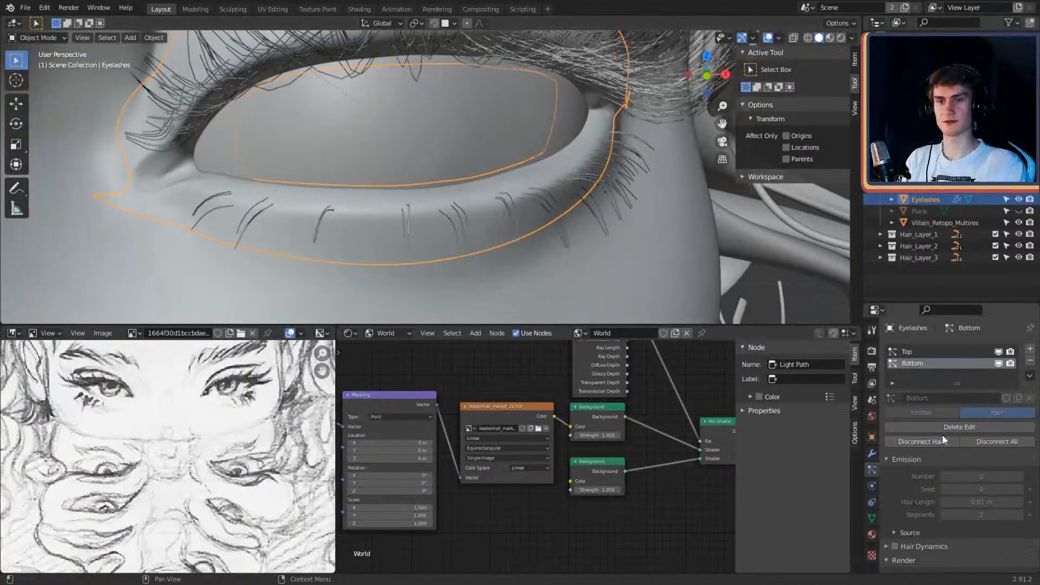
pyautogui.scroll(-12, 930, 495)
pyautogui.scroll(-9, 916, 449)
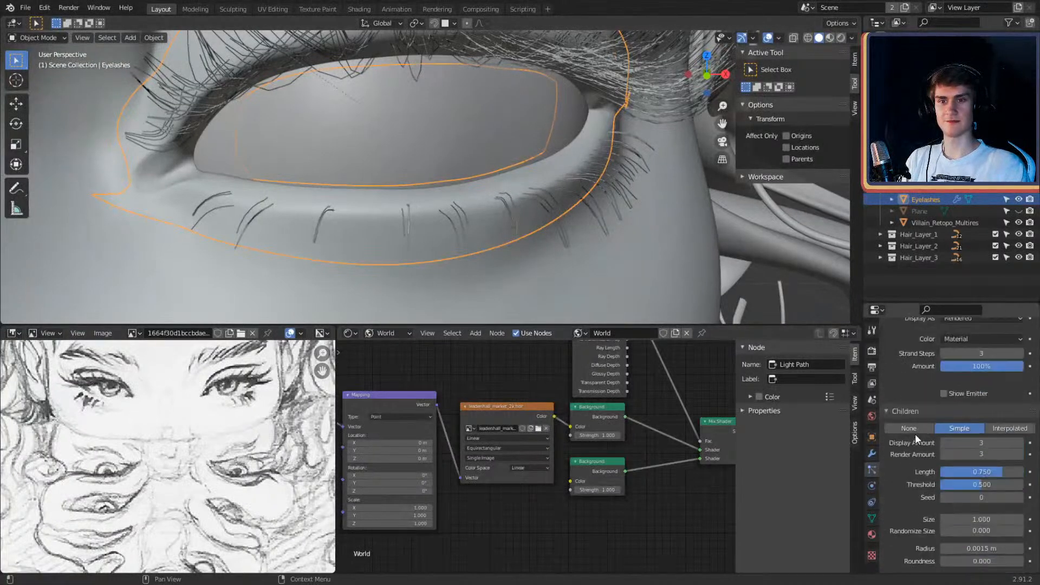
pyautogui.scroll(-5, 912, 414)
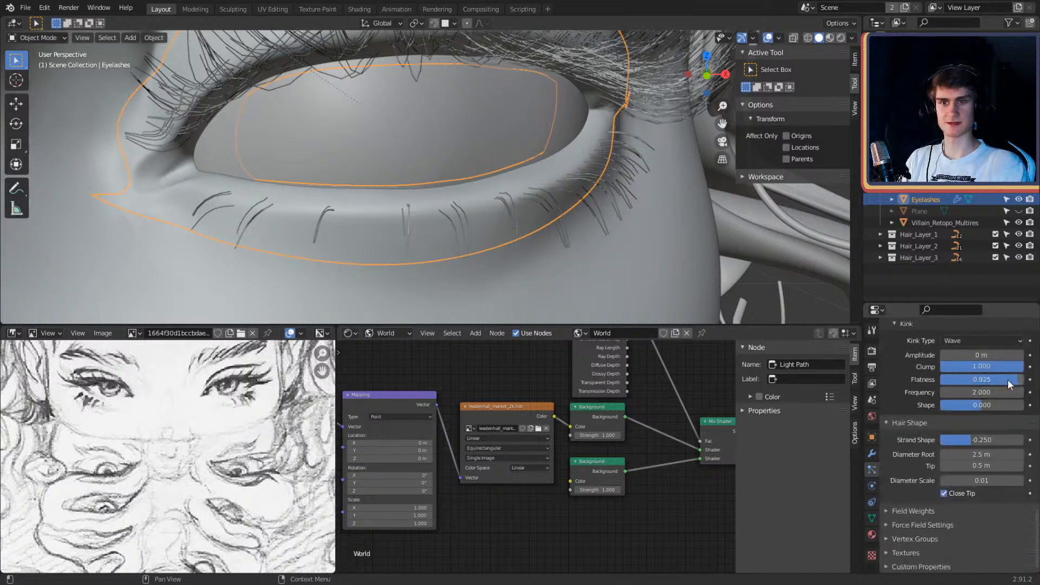
pyautogui.moveTo(1016, 379); pyautogui.dragTo(970, 380)
# Step: Reduce the child hair length of the Bottom particle system to 0.655
pyautogui.scroll(5, 913, 397)
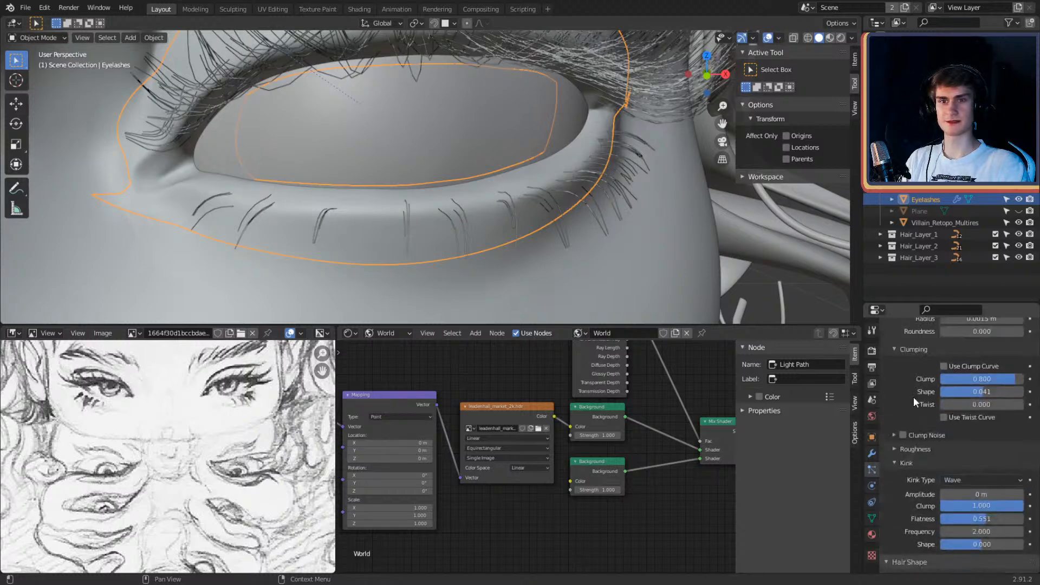
pyautogui.scroll(6, 922, 418)
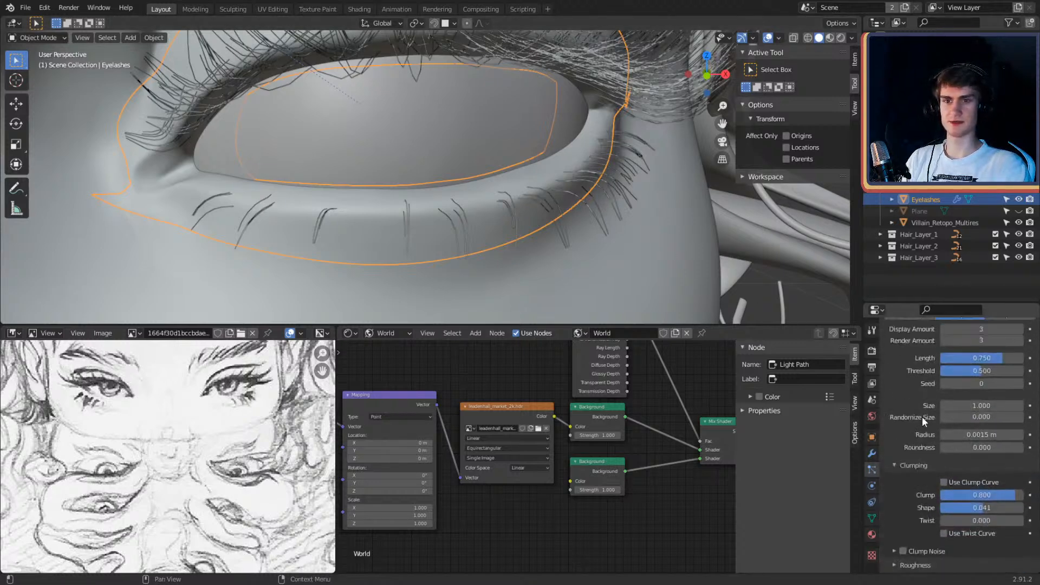
pyautogui.moveTo(1002, 405); pyautogui.dragTo(994, 405)
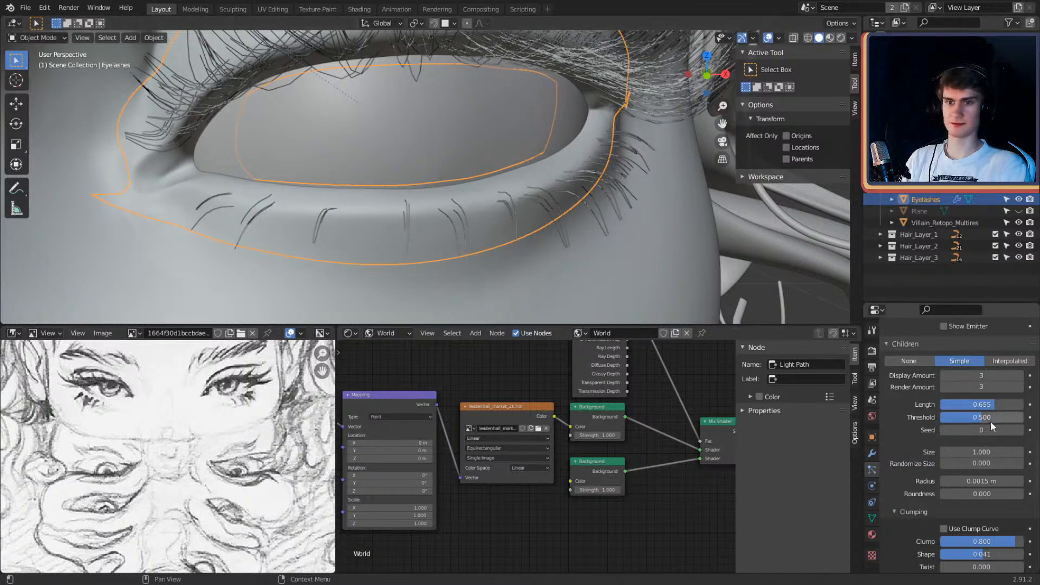
# Step: Examine the lower lashes in Rendered shading, both close up and from full-face distance with nothing selected
pyautogui.press('z')
pyautogui.click(485, 148)
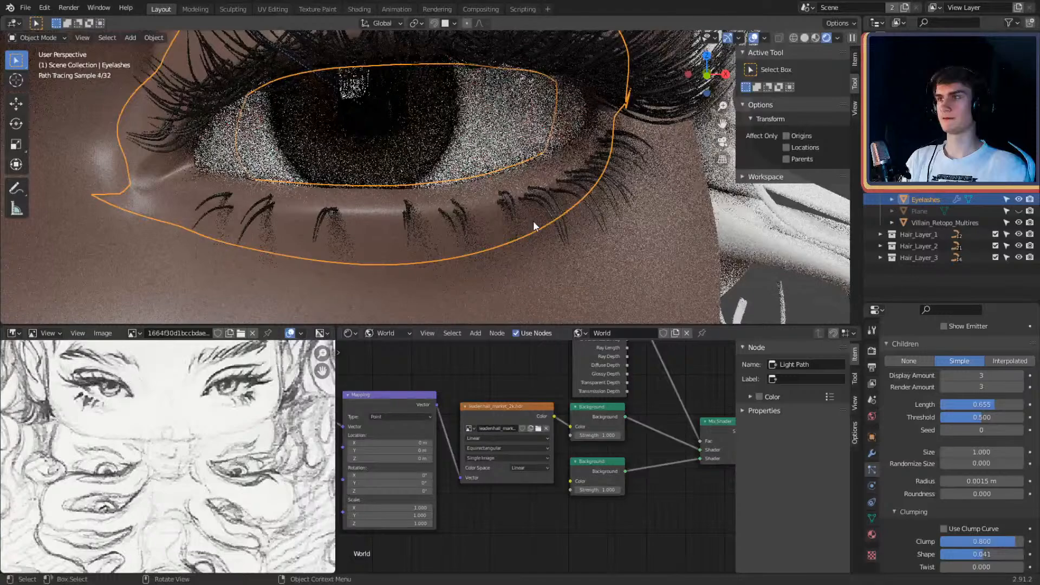
pyautogui.scroll(-5, 533, 223)
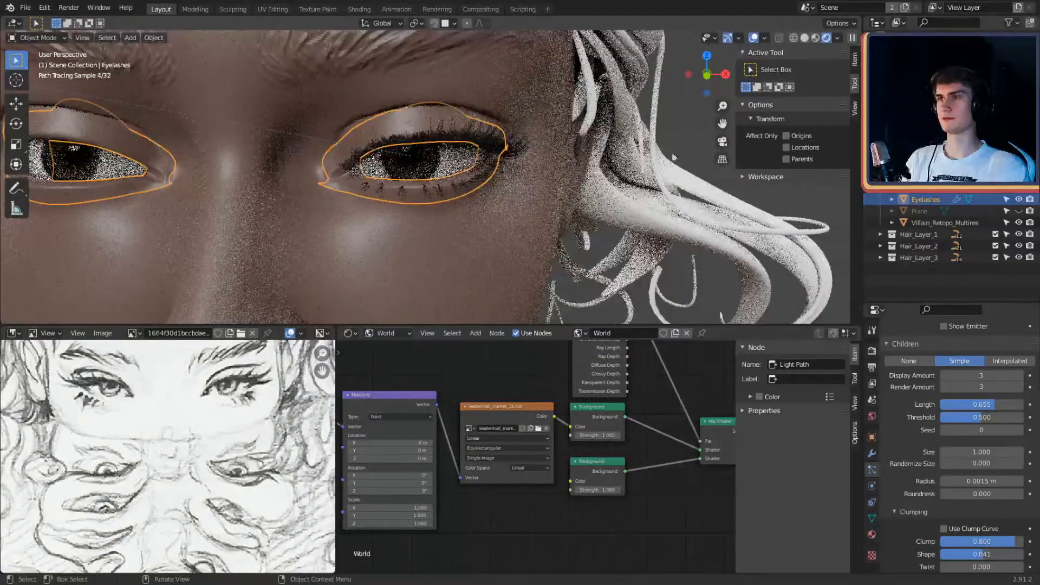
pyautogui.hotkey('alt', 'a')
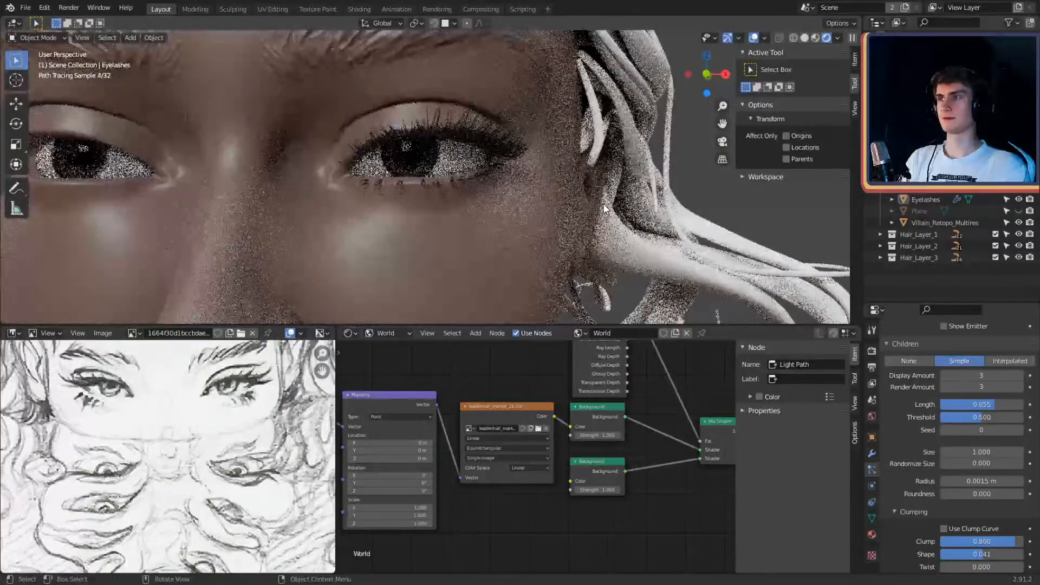
pyautogui.scroll(-4, 605, 201)
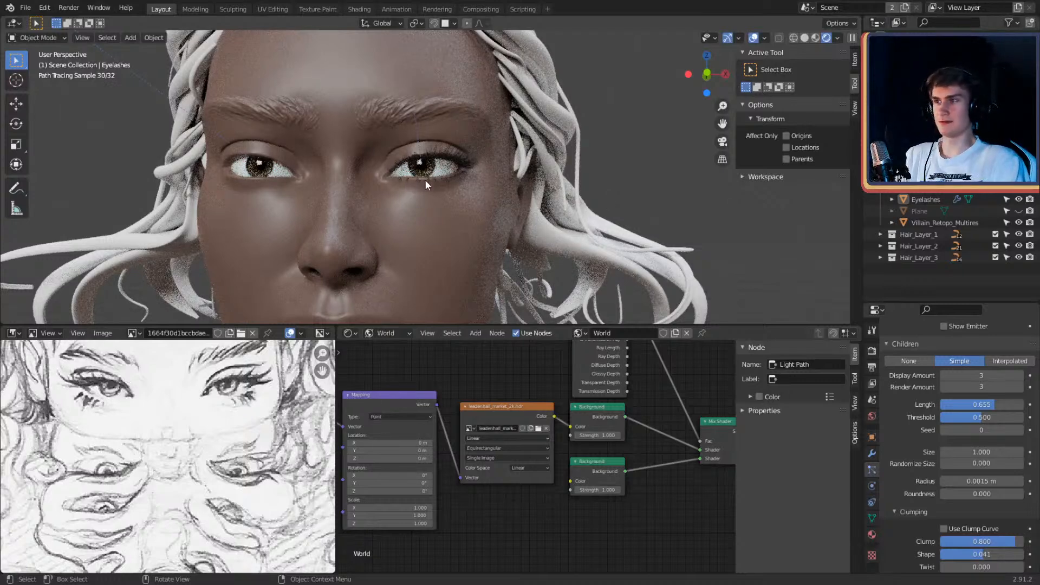
# Step: In Solid shading, enter Particle Edit on the eyelashes and add two guide hairs in the gaps along the lower lid's middle
pyautogui.press('z')
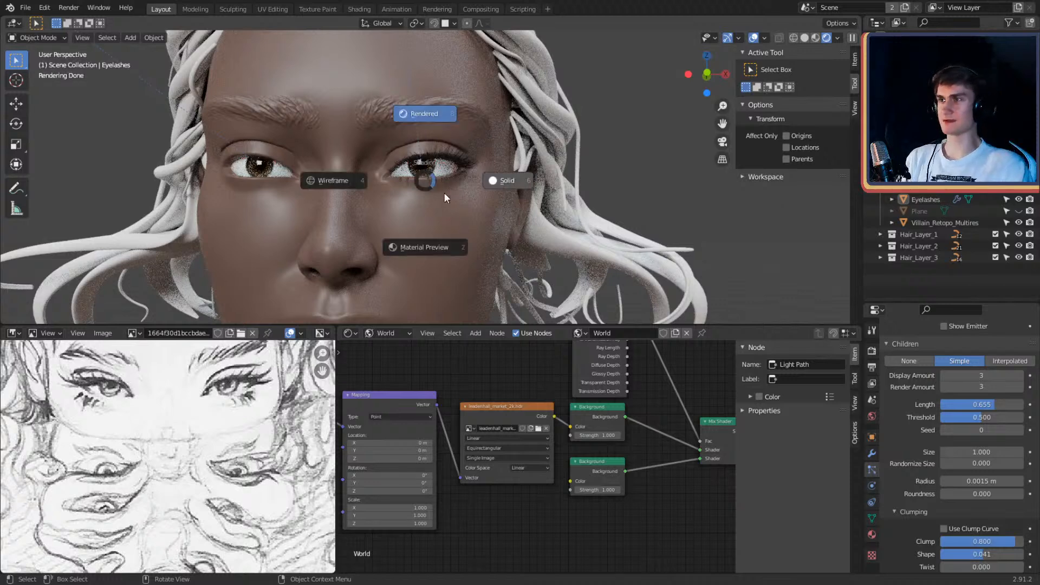
pyautogui.press('KP_Decimal')
pyautogui.scroll(4, 447, 174)
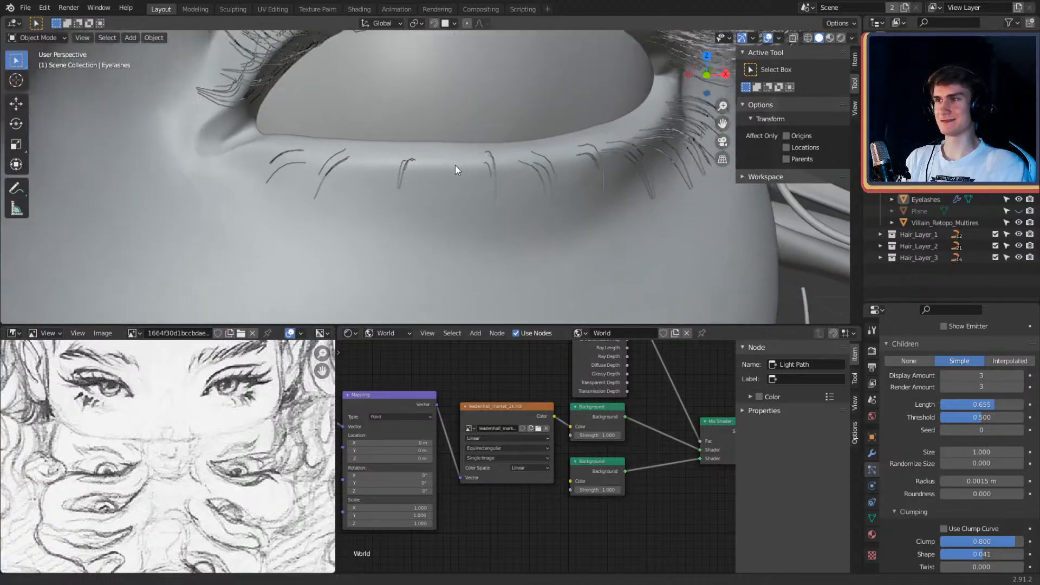
pyautogui.click(449, 176)
pyautogui.click(43, 38)
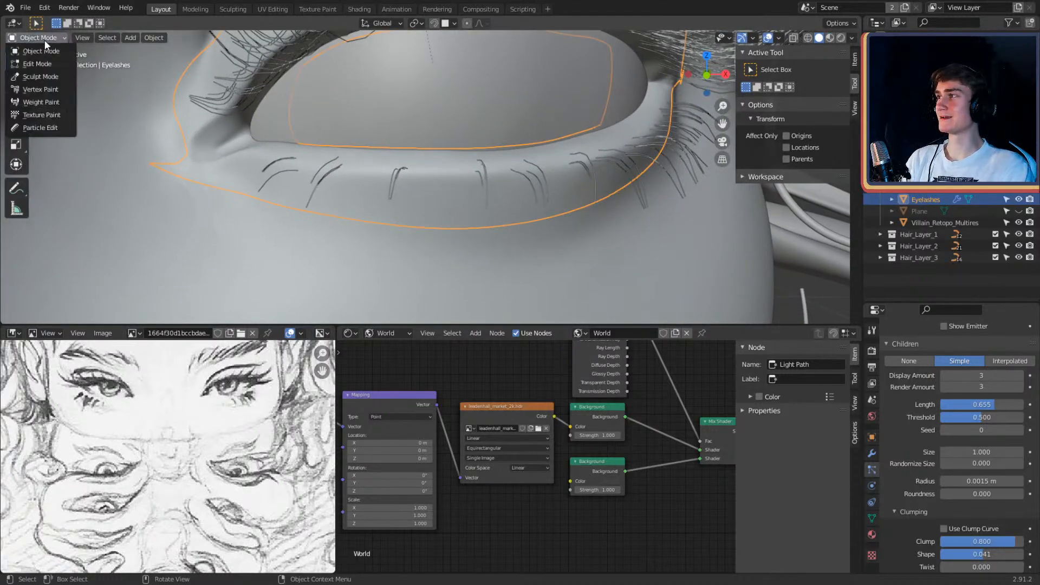
pyautogui.click(34, 128)
pyautogui.click(18, 145)
pyautogui.scroll(3, 440, 186)
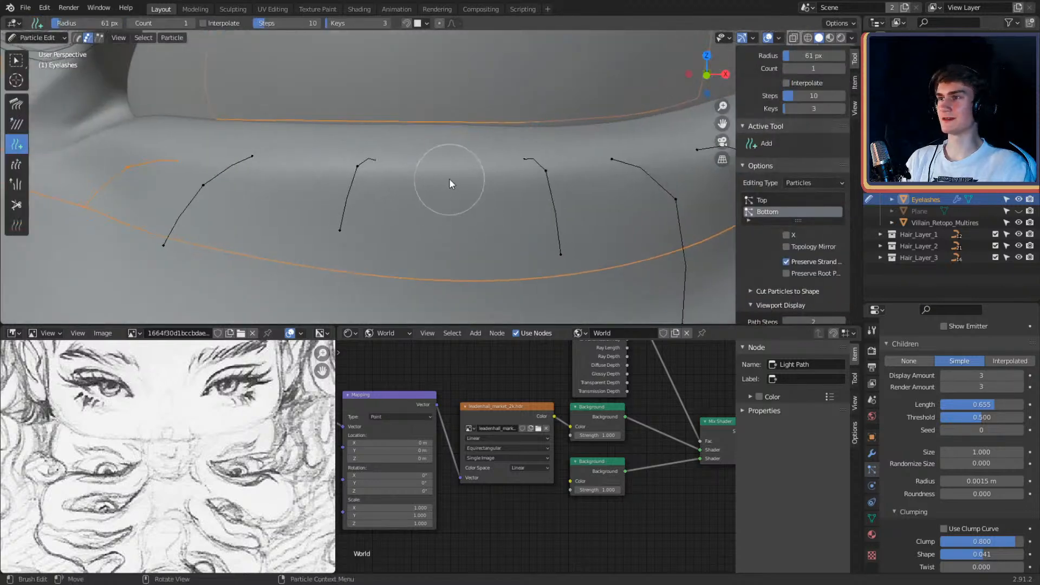
pyautogui.keyDown('shift'); pyautogui.moveTo(426, 174); pyautogui.dragTo(455, 178, button='middle'); pyautogui.keyUp('shift')
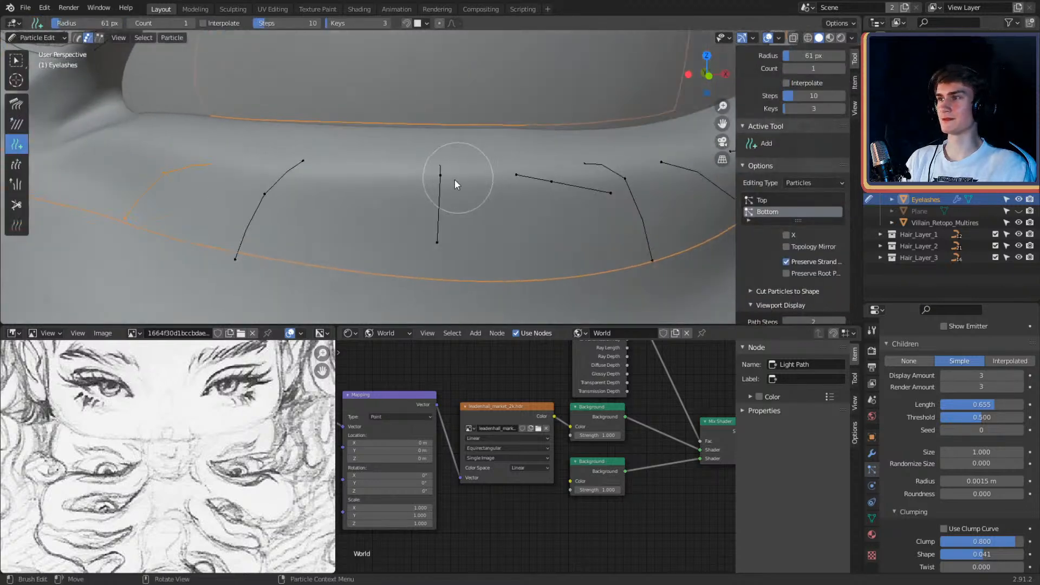
pyautogui.click(360, 173)
# Step: Select both newly added guide hairs in full and shorten them with the Length brush, with root positions preserved
pyautogui.keyDown('ctrl'); pyautogui.click(601, 189); pyautogui.keyUp('ctrl')
pyautogui.keyDown('ctrl'); pyautogui.keyDown('shift'); pyautogui.click(249, 77); pyautogui.keyUp('shift'); pyautogui.keyUp('ctrl')
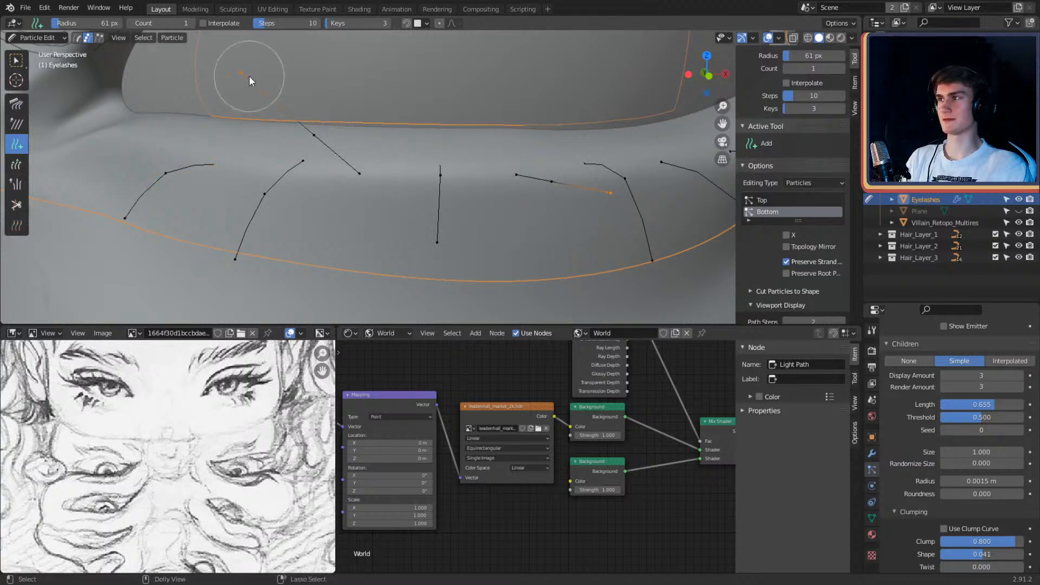
pyautogui.press('ctrl+KP_Add')
pyautogui.press('ctrl+KP_Add')
pyautogui.click(16, 165)
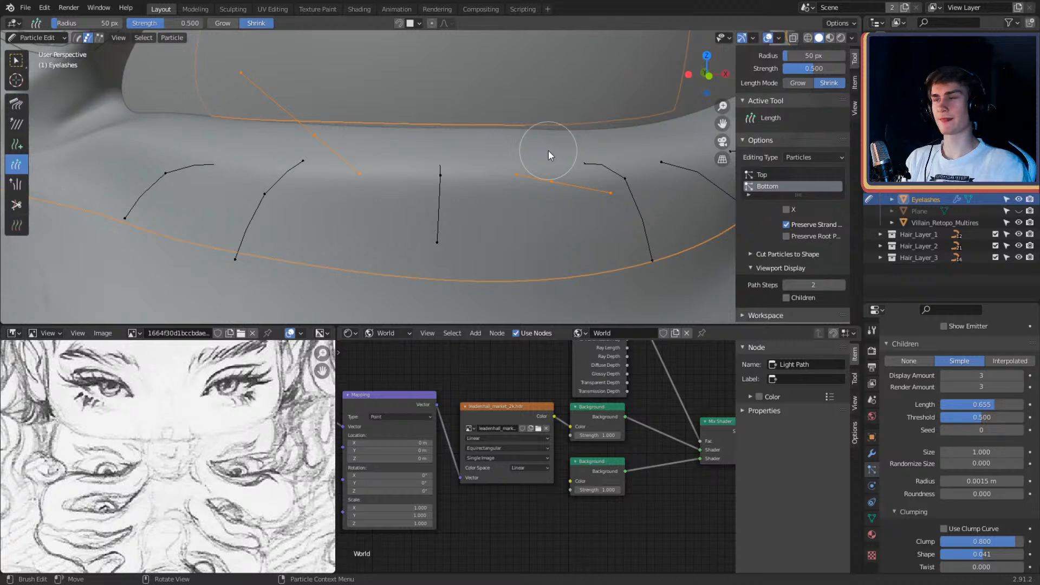
pyautogui.click(786, 236)
pyautogui.scroll(-3, 503, 183)
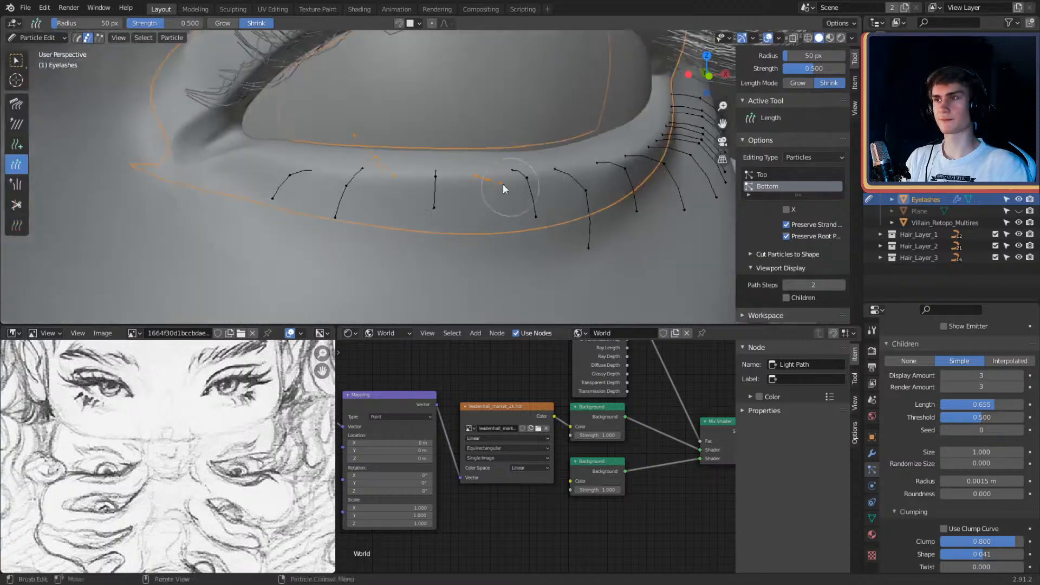
pyautogui.moveTo(503, 184); pyautogui.dragTo(387, 205, button='middle')
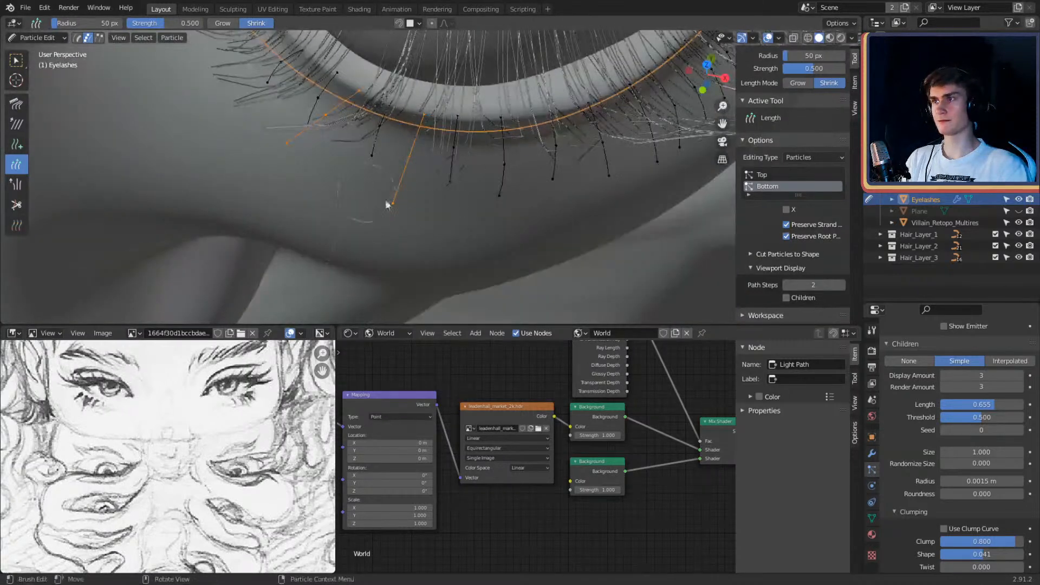
pyautogui.moveTo(364, 167)
pyautogui.mouseDown(button='middle')
pyautogui.moveTo(446, 163)
pyautogui.moveTo(437, 235)
pyautogui.mouseUp(button='middle')
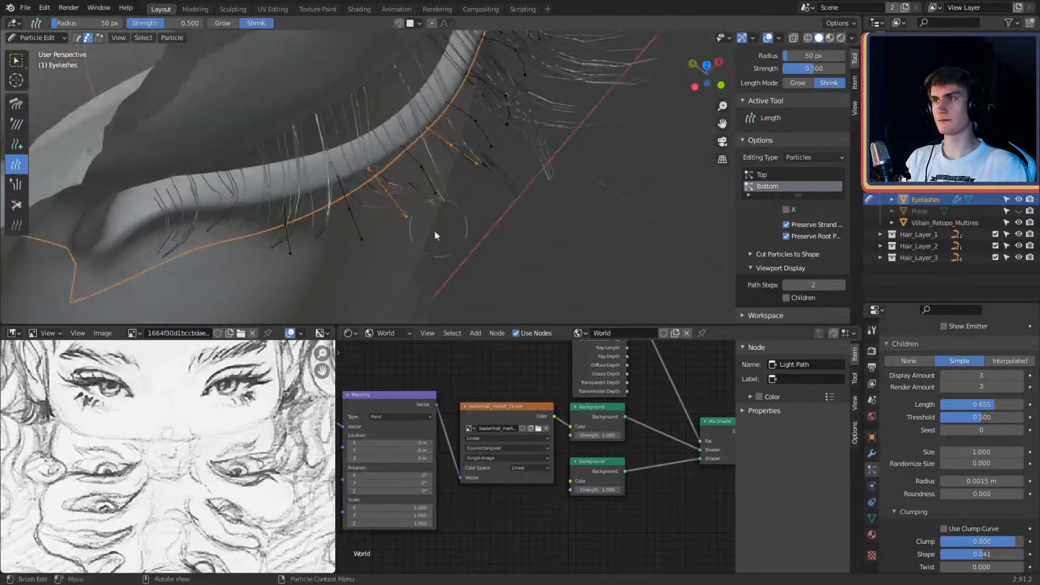
# Step: Comb the two selected guide hairs downward and outward so they follow the neighbouring lower lashes
pyautogui.click(16, 103)
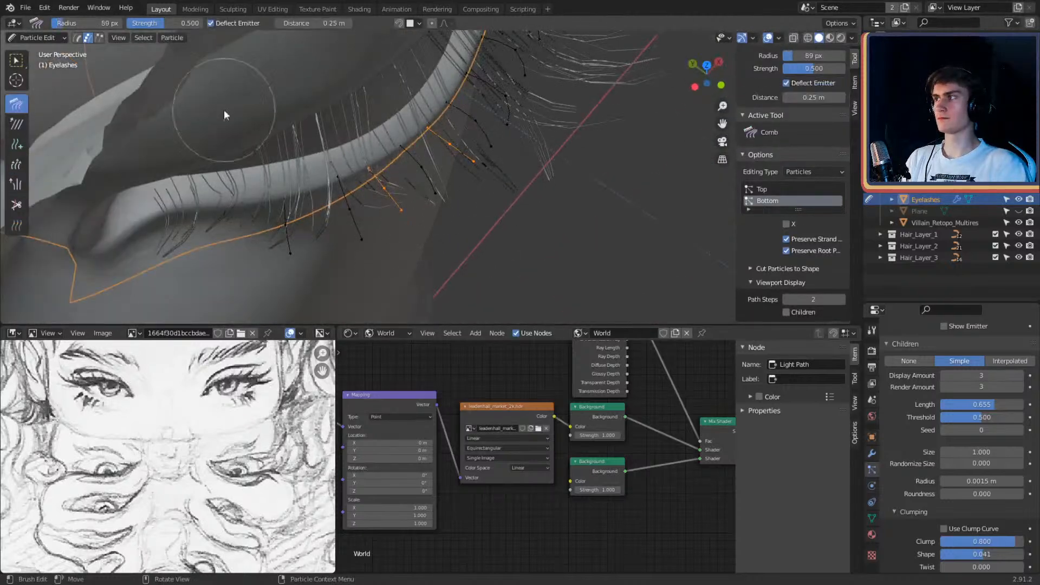
pyautogui.moveTo(223, 110)
pyautogui.mouseDown(button='middle')
pyautogui.moveTo(363, 84)
pyautogui.moveTo(352, 122)
pyautogui.mouseUp(button='middle')
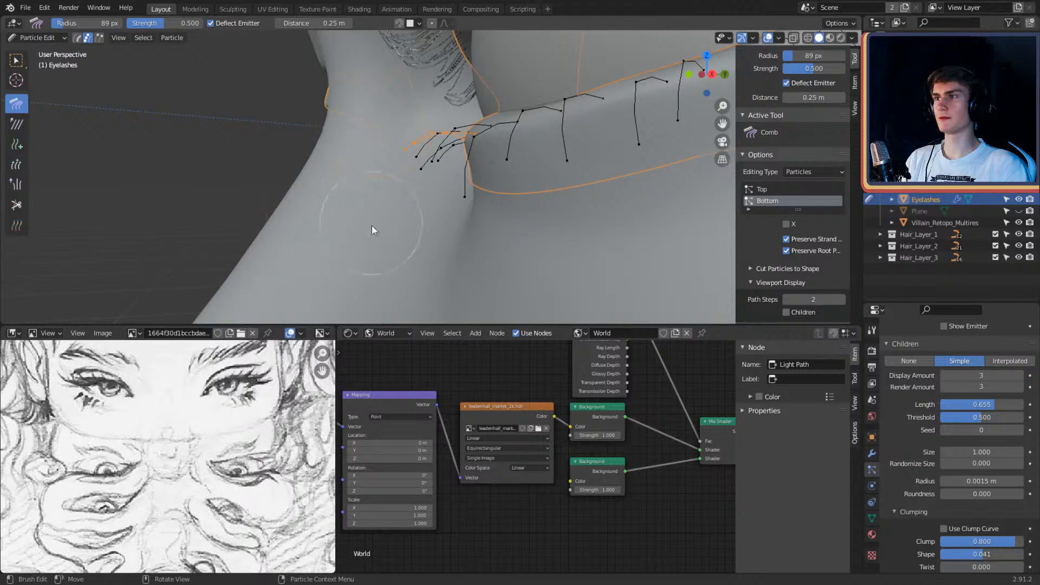
pyautogui.moveTo(457, 189)
pyautogui.mouseDown(button='middle')
pyautogui.moveTo(547, 177)
pyautogui.moveTo(519, 157)
pyautogui.moveTo(418, 144)
pyautogui.moveTo(394, 164)
pyautogui.moveTo(554, 169)
pyautogui.moveTo(457, 193)
pyautogui.moveTo(459, 212)
pyautogui.mouseUp(button='middle')
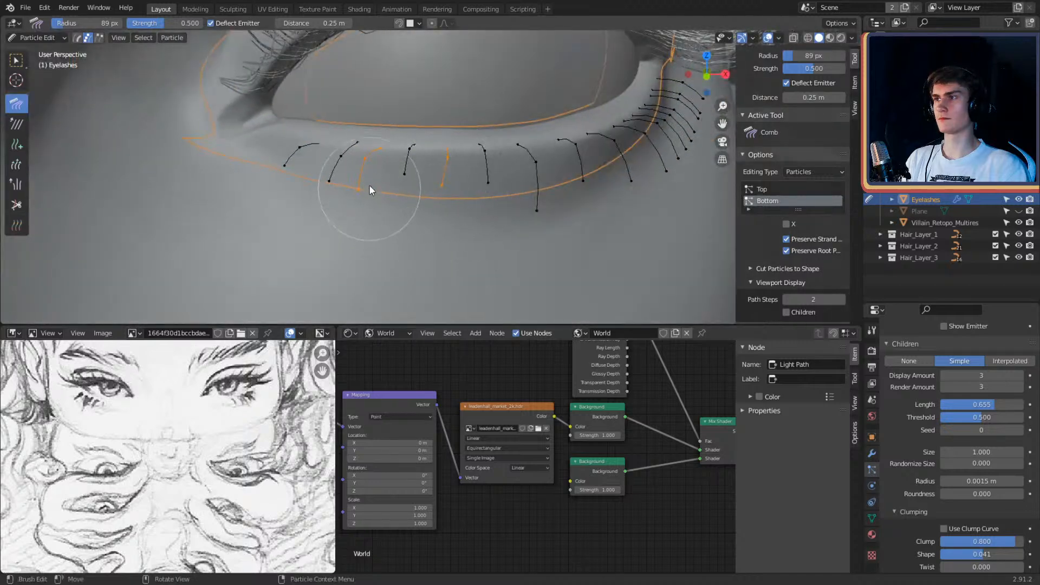
# Step: Leave Particle Edit, examine the lower lashes in Rendered shading both close up and at full-face distance, and return to Solid shading
pyautogui.click(45, 38)
pyautogui.click(40, 49)
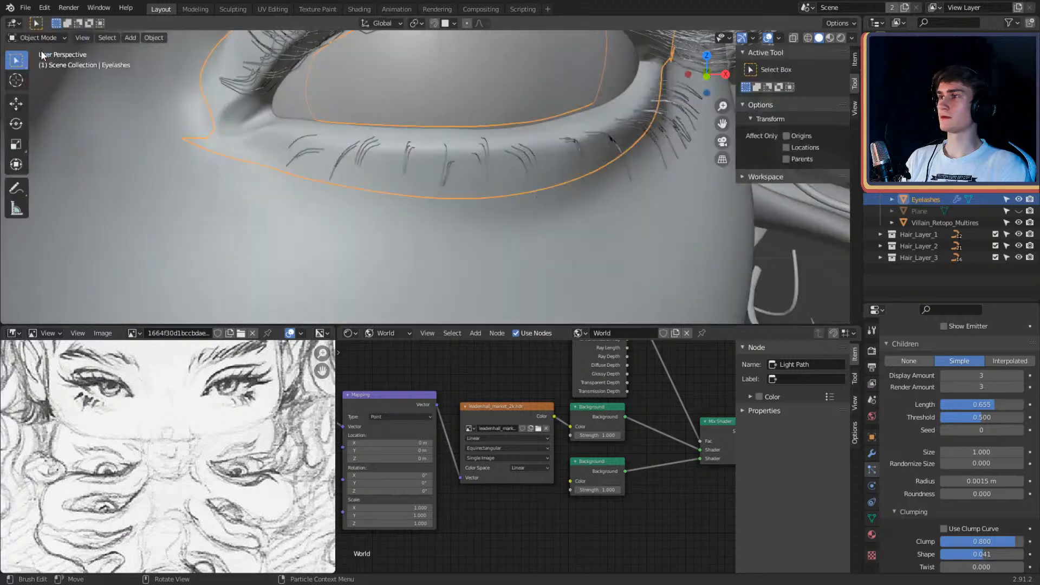
pyautogui.moveTo(411, 179); pyautogui.dragTo(478, 177, button='middle')
pyautogui.press('z')
pyautogui.click(485, 103)
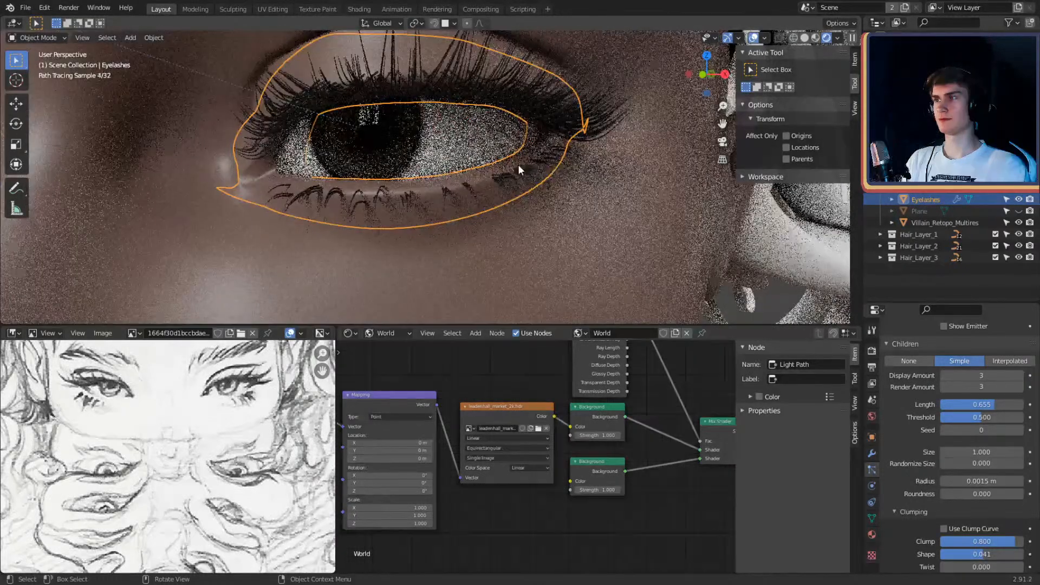
pyautogui.moveTo(502, 167); pyautogui.dragTo(529, 172, button='middle')
pyautogui.scroll(-7, 529, 172)
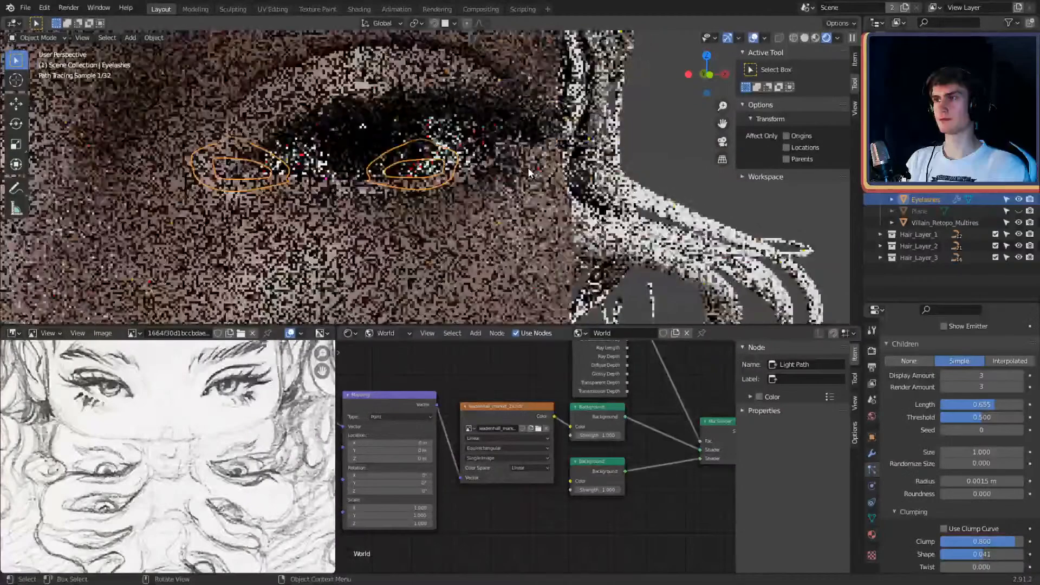
pyautogui.click(615, 153)
pyautogui.moveTo(616, 155)
pyautogui.mouseDown(button='middle')
pyautogui.moveTo(612, 144)
pyautogui.moveTo(540, 129)
pyautogui.mouseUp(button='middle')
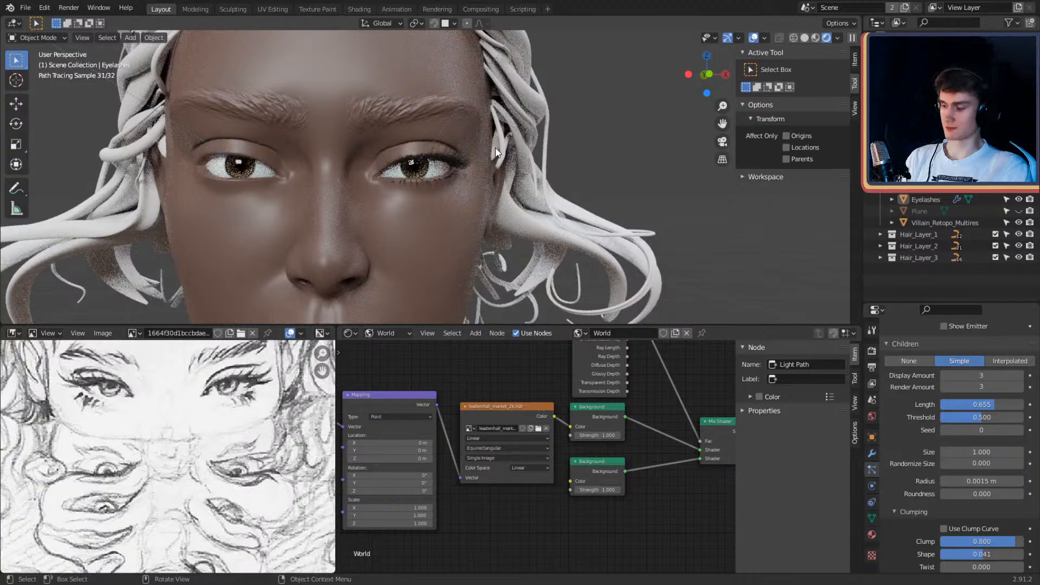
pyautogui.press('z')
pyautogui.click(593, 148)
pyautogui.scroll(4, 583, 140)
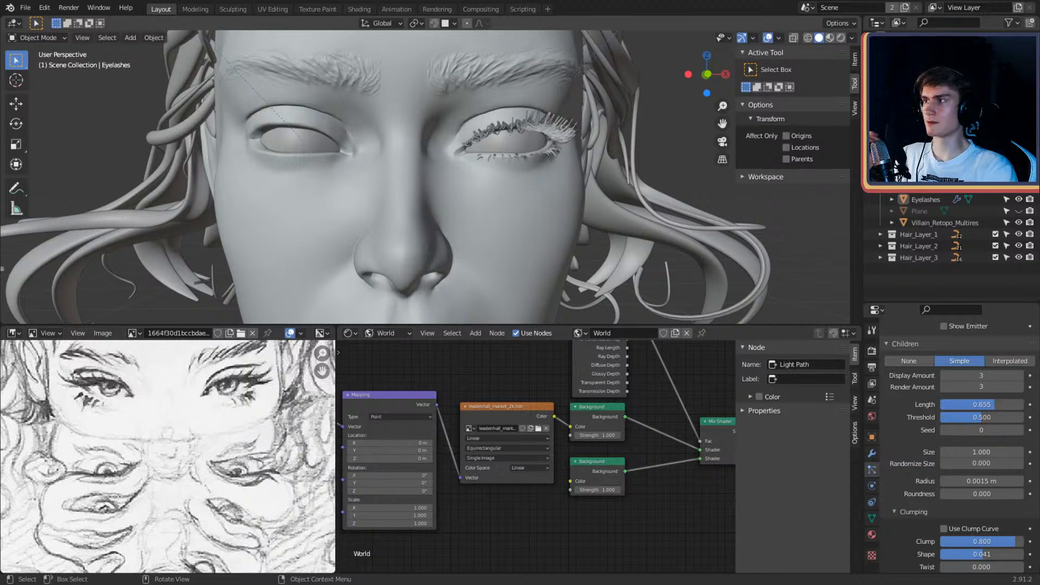
# Step: Try a Mirror modifier placed below the two particle systems on the Eyelashes object, and remove it
pyautogui.click(871, 453)
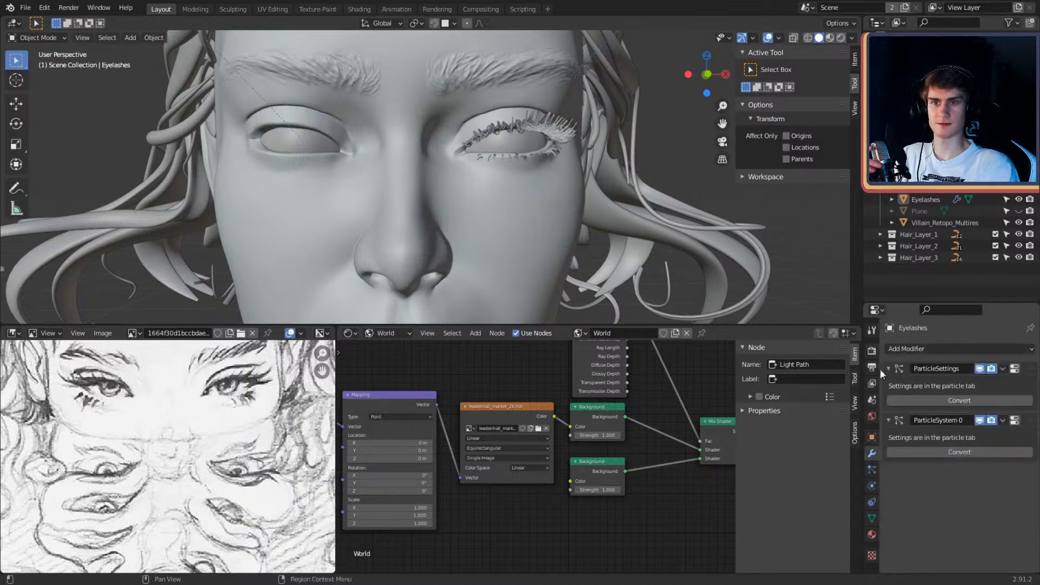
pyautogui.click(912, 348)
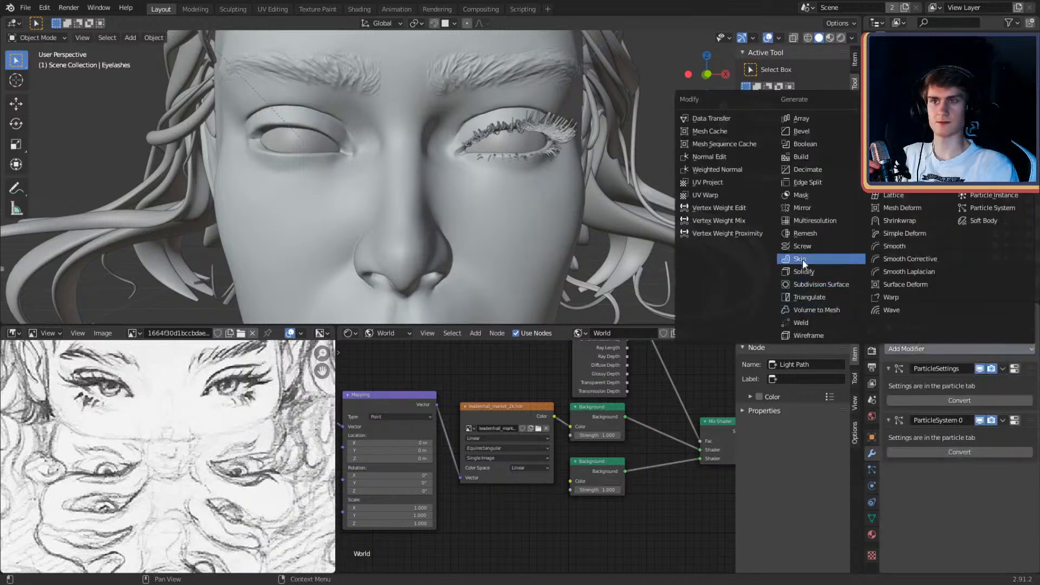
pyautogui.click(801, 208)
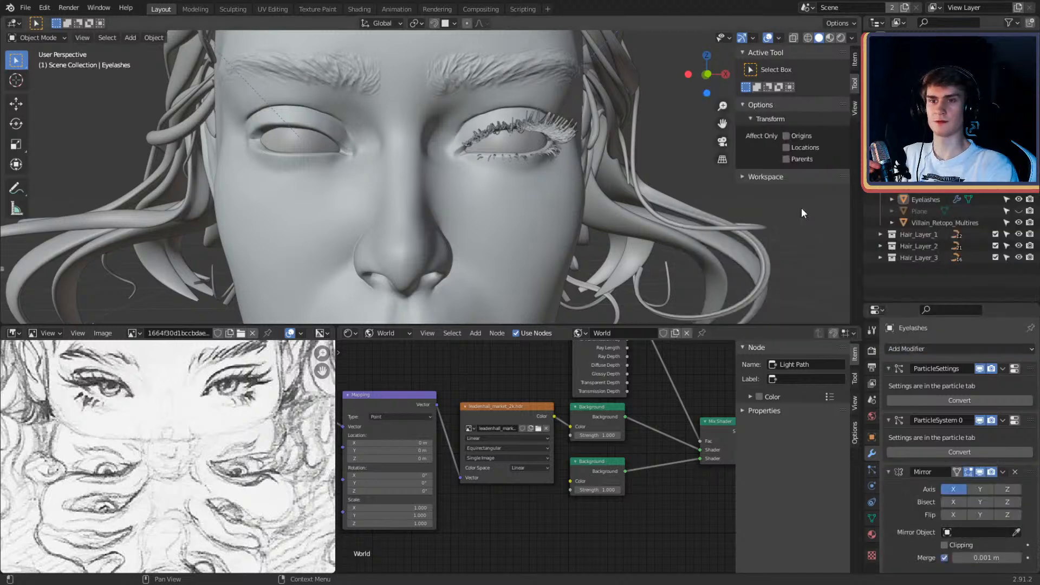
pyautogui.scroll(-1, 969, 466)
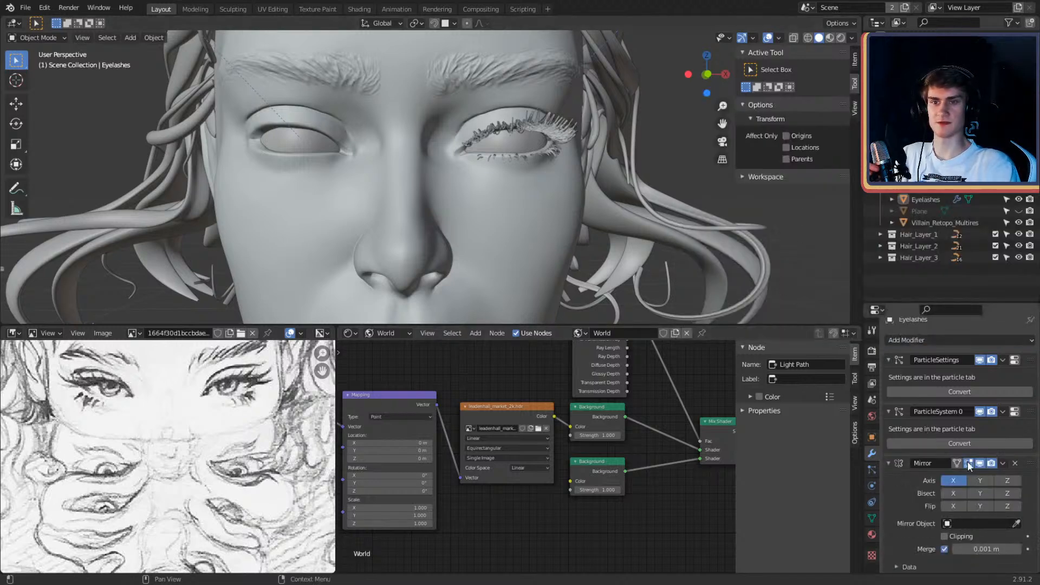
pyautogui.click(1015, 464)
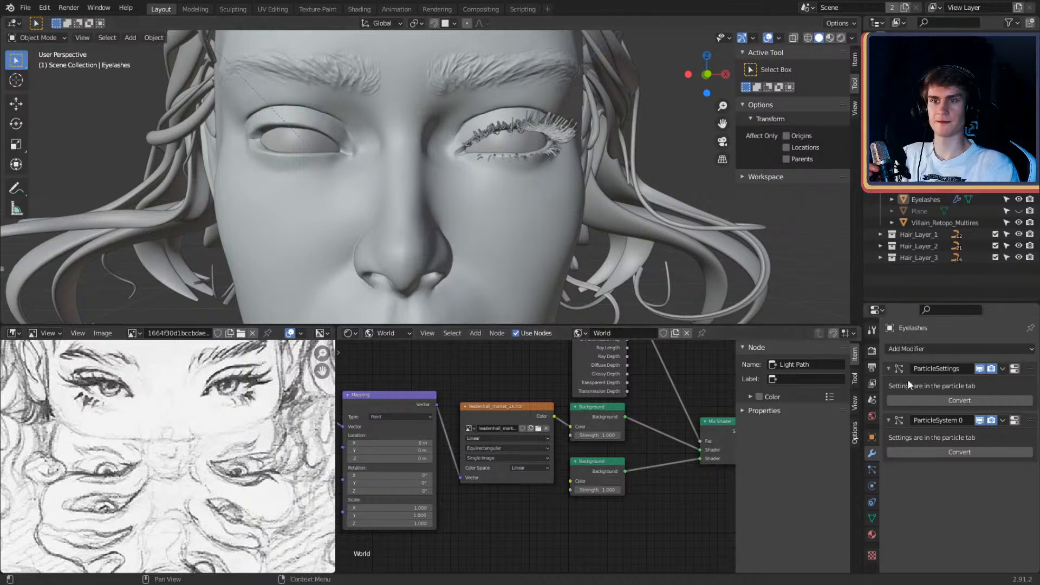
# Step: Try mirroring the lashes with an X-axis Mirror modifier moved above both particle systems, inspect both eyes, and delete the modifier
pyautogui.click(916, 349)
pyautogui.click(802, 207)
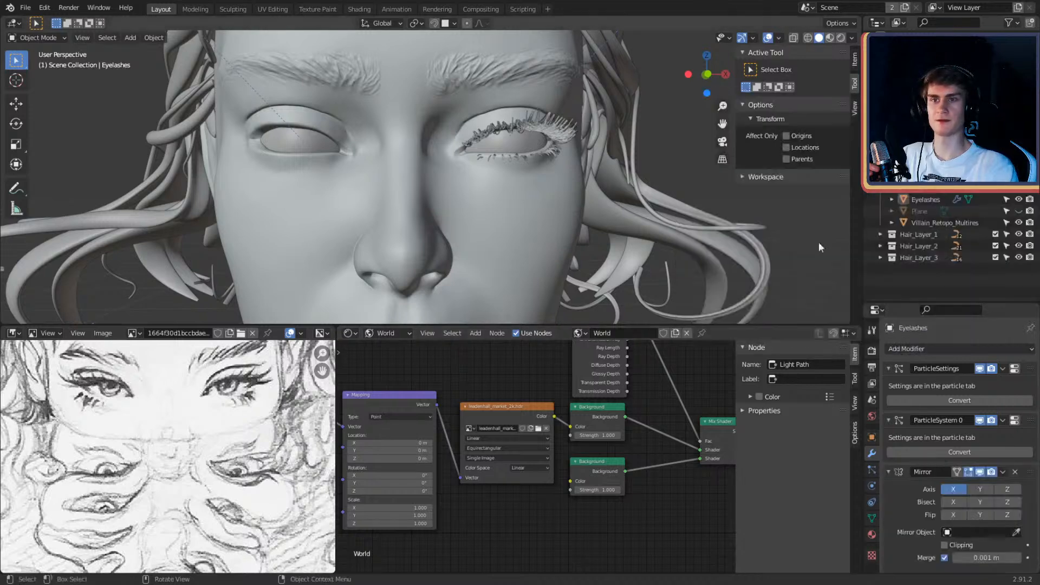
pyautogui.moveTo(1026, 479); pyautogui.dragTo(1025, 368)
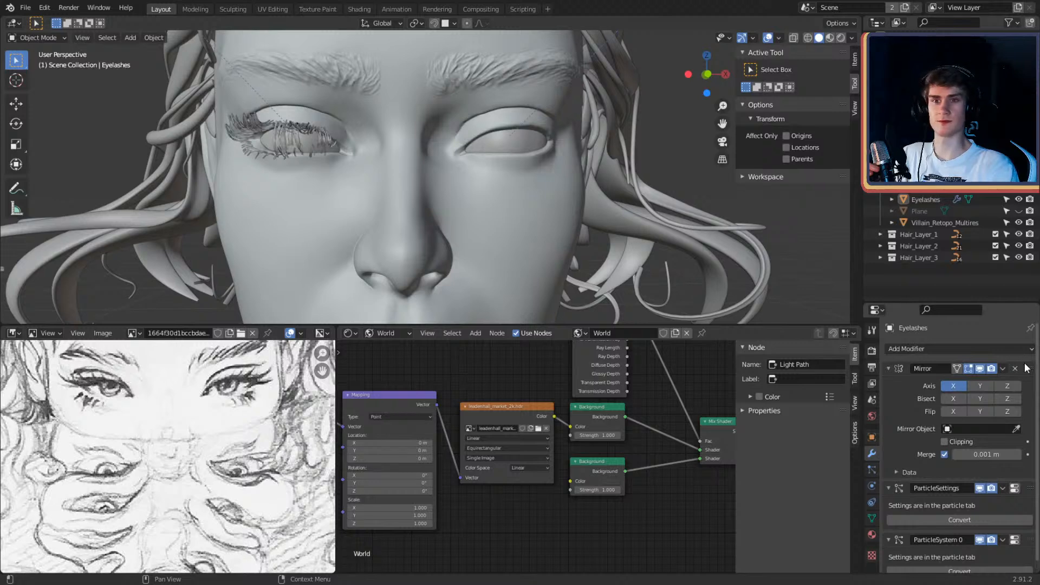
pyautogui.scroll(-1, 897, 398)
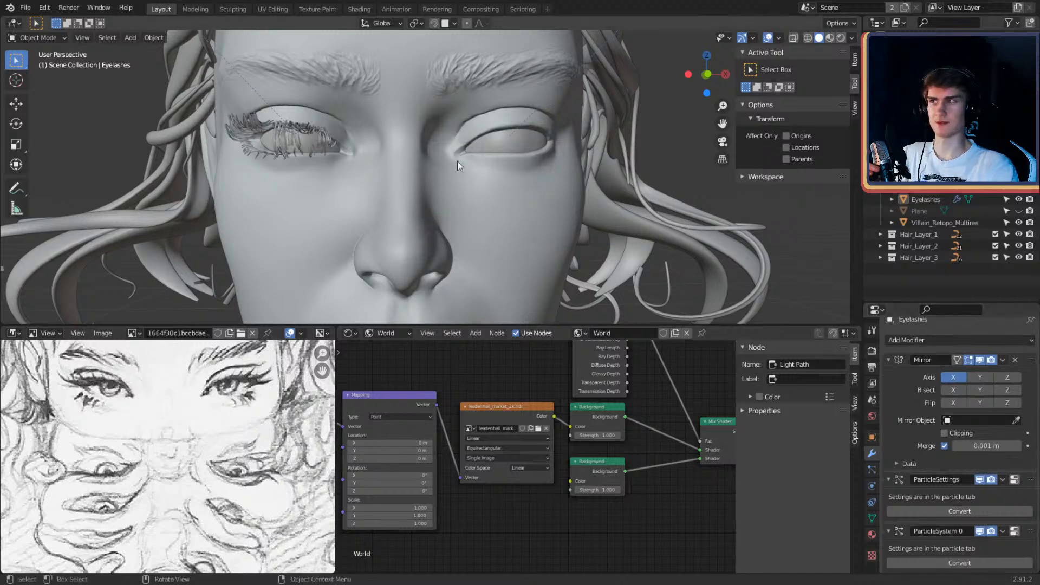
pyautogui.moveTo(457, 161); pyautogui.dragTo(494, 182, button='middle')
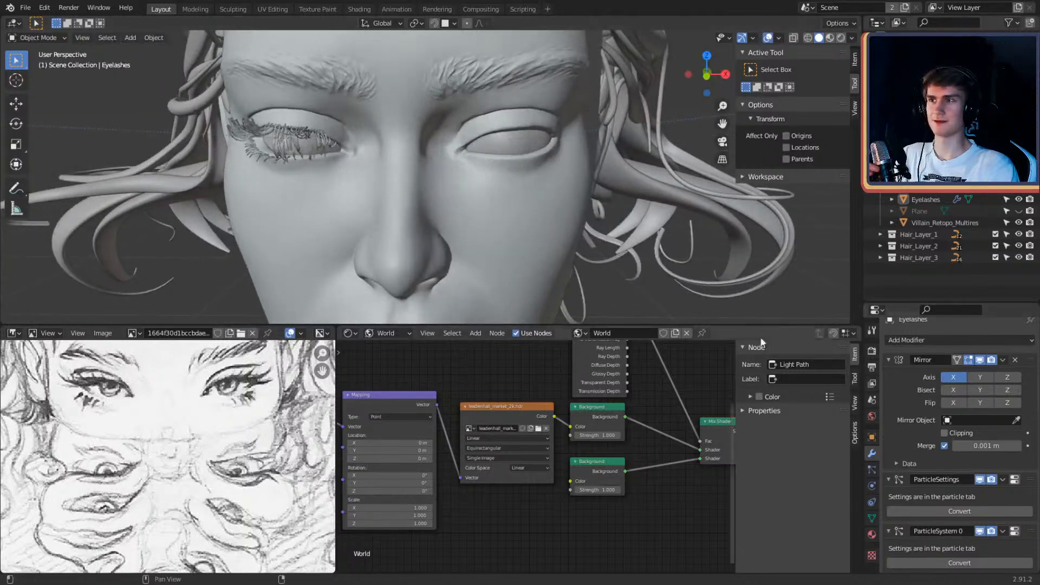
pyautogui.moveTo(453, 176); pyautogui.dragTo(467, 180, button='middle')
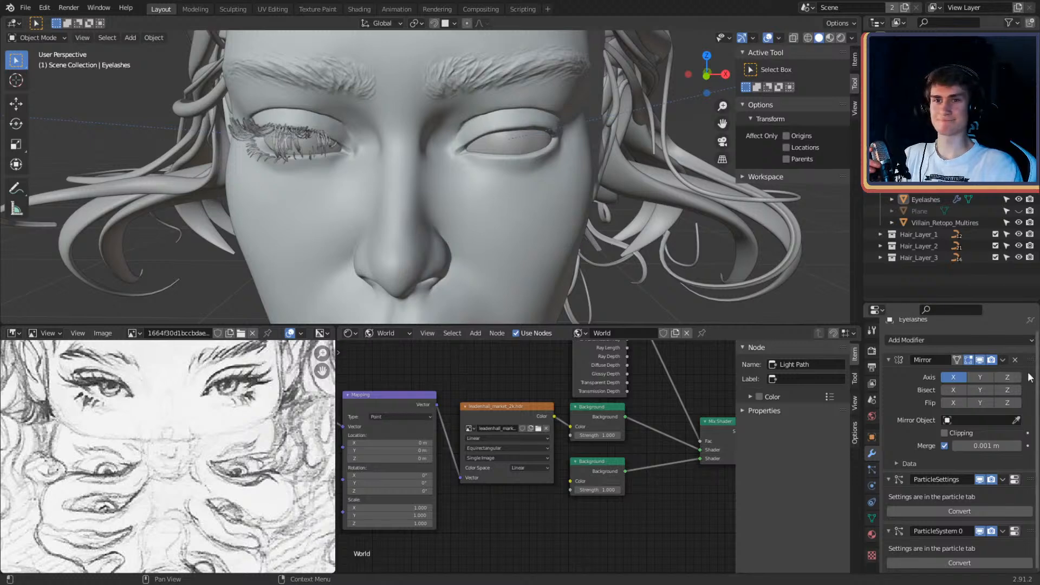
pyautogui.click(1014, 359)
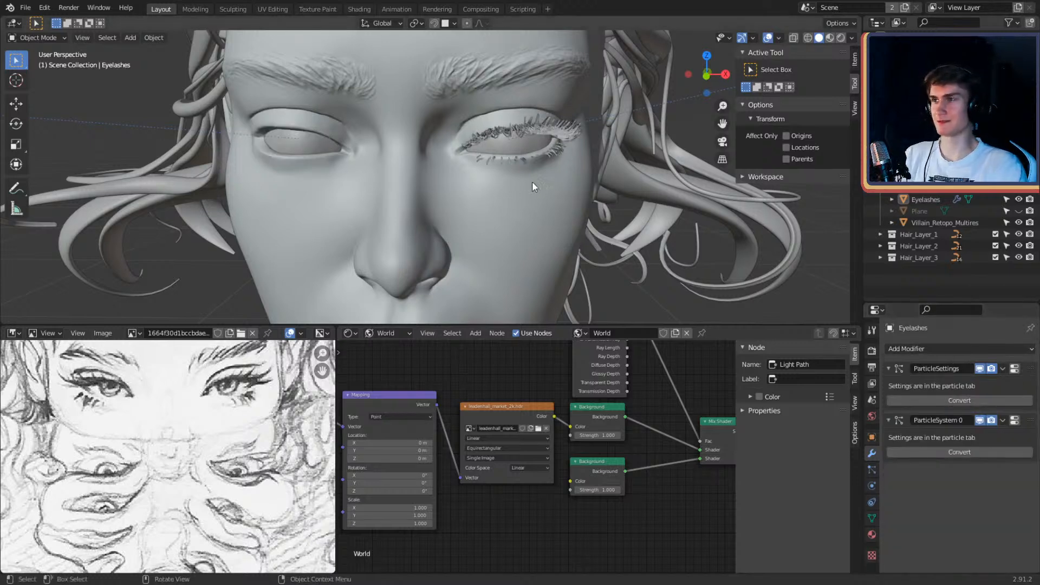
# Step: Select the Eyelashes object and save the Blender file
pyautogui.moveTo(526, 154); pyautogui.dragTo(585, 197, button='middle')
pyautogui.click(625, 155)
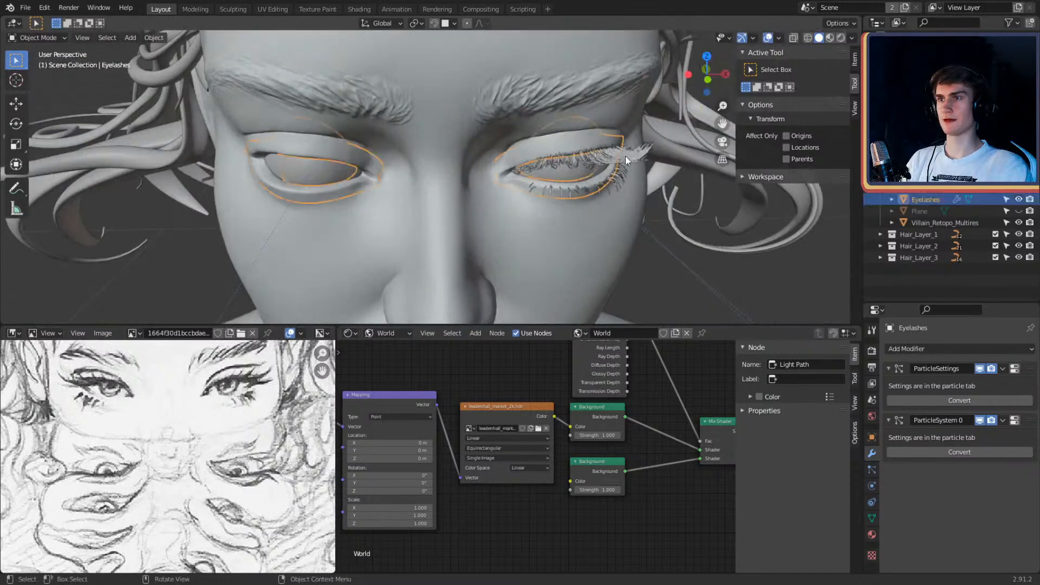
pyautogui.moveTo(625, 155); pyautogui.dragTo(578, 194, button='middle')
pyautogui.click(25, 8)
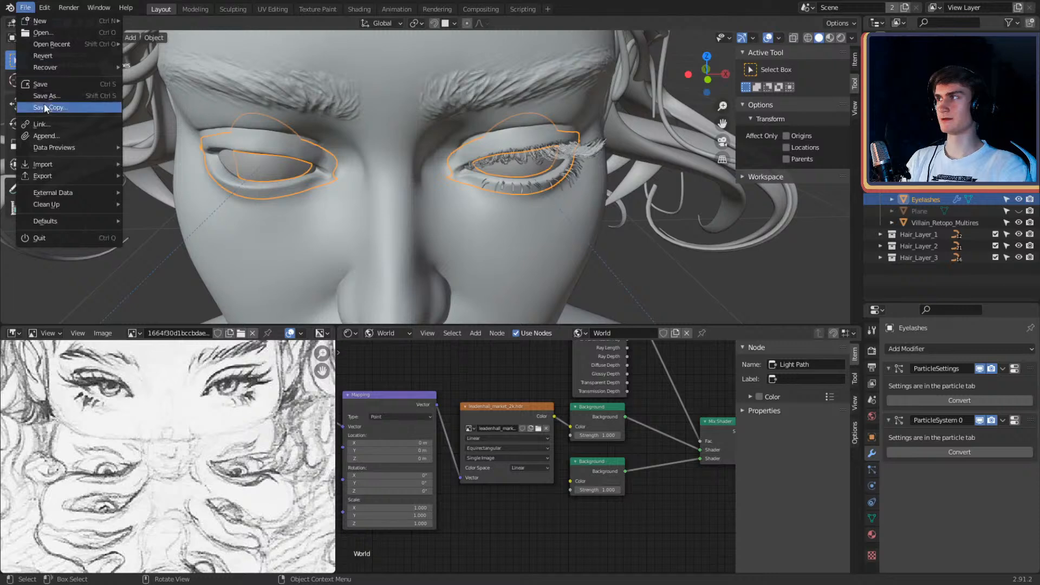
pyautogui.click(41, 84)
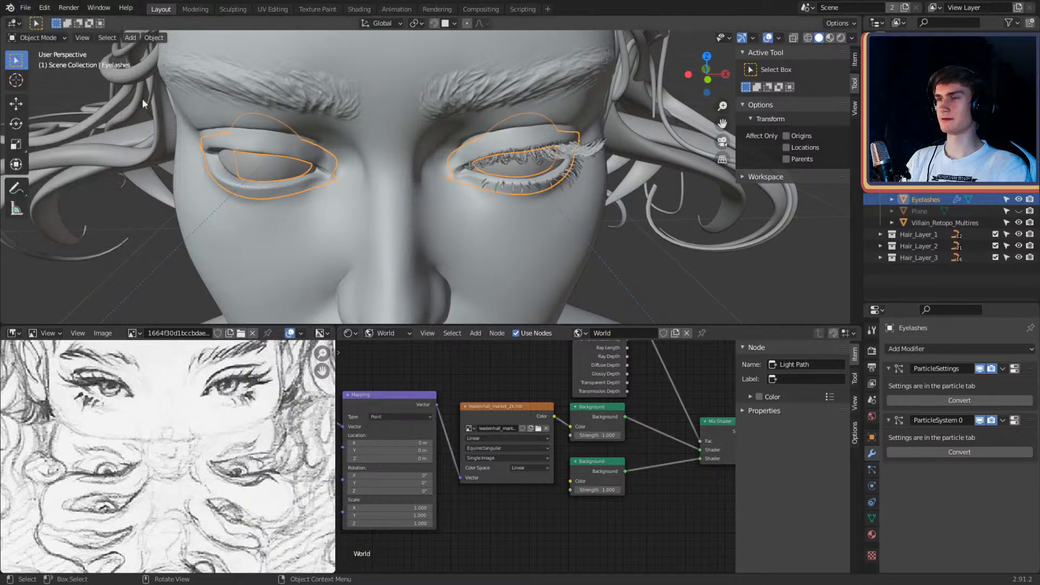
# Step: Convert the ParticleSettings upper-lash hairs to a mesh and move it about 0.098 m in X, -0.015 m in Y and -0.033 m in Z
pyautogui.click(955, 404)
pyautogui.moveTo(622, 232); pyautogui.dragTo(593, 203, button='middle')
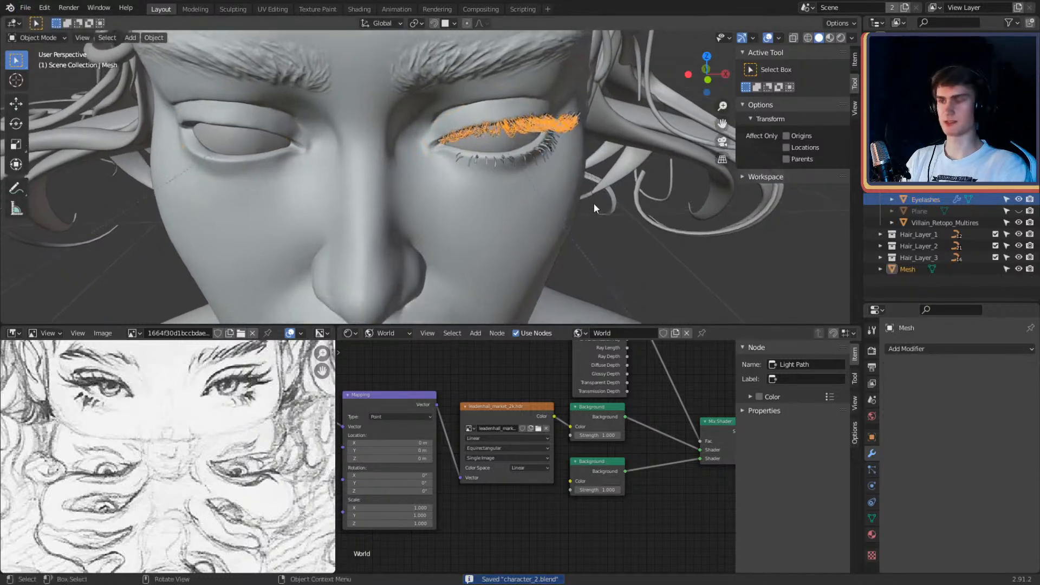
pyautogui.press('g')
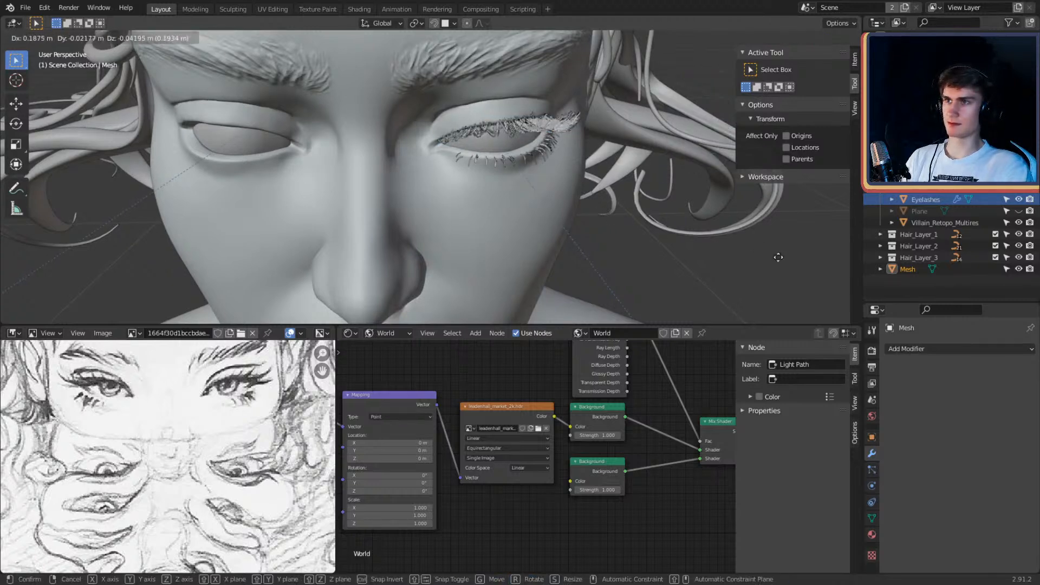
pyautogui.click(735, 240)
# Step: Examine the converted lash mesh up close in Rendered shading, both deselected and selected
pyautogui.moveTo(735, 239)
pyautogui.keyDown('shift'); pyautogui.mouseDown(button='middle')
pyautogui.moveTo(516, 214)
pyautogui.moveTo(548, 185)
pyautogui.moveTo(654, 184)
pyautogui.moveTo(502, 184)
pyautogui.mouseUp(button='middle'); pyautogui.keyUp('shift')
pyautogui.scroll(5, 515, 213)
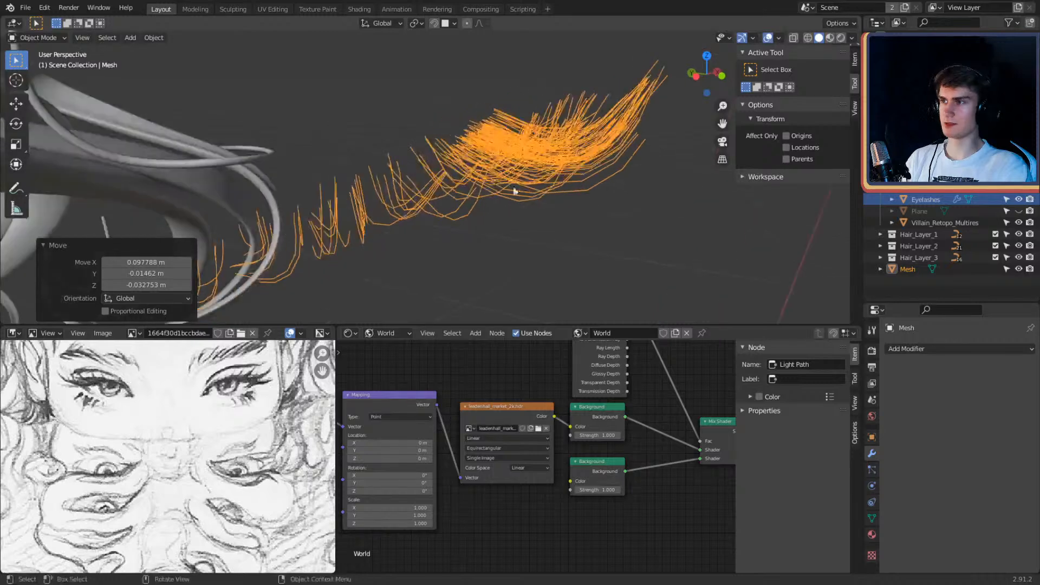
pyautogui.press('z')
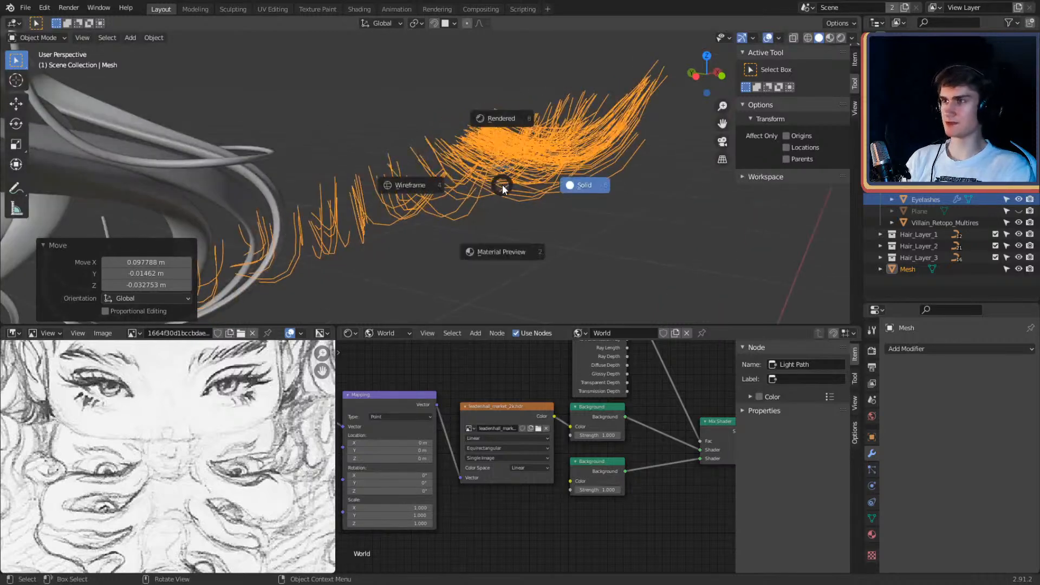
pyautogui.click(499, 116)
pyautogui.click(628, 233)
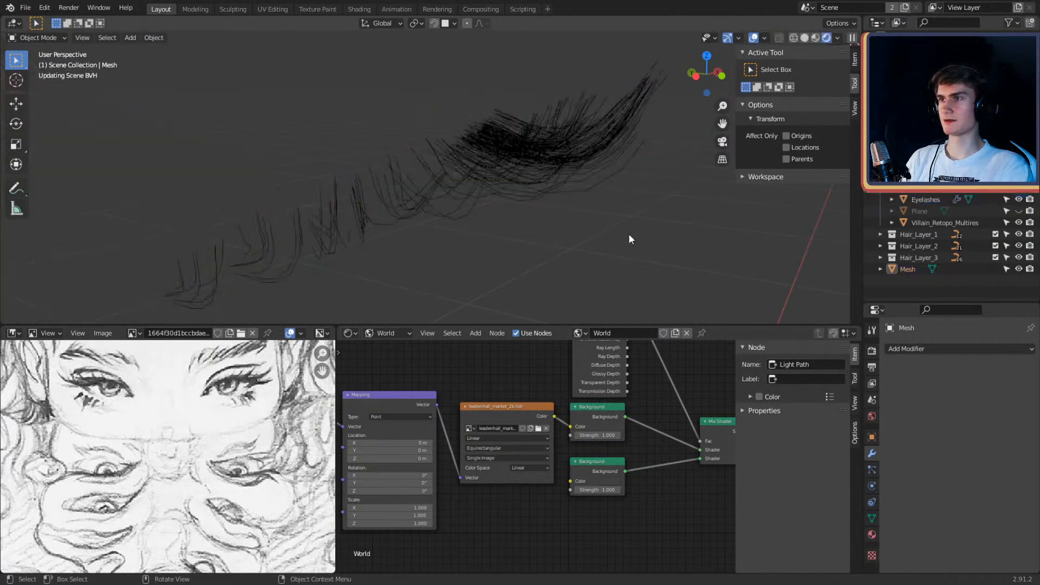
pyautogui.moveTo(584, 211); pyautogui.dragTo(608, 216, button='middle')
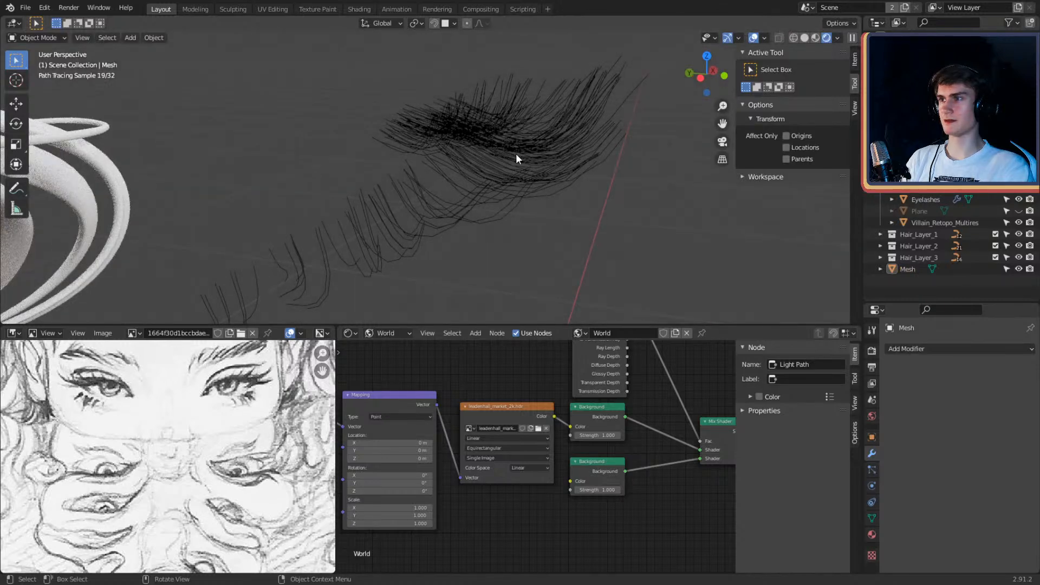
pyautogui.click(515, 154)
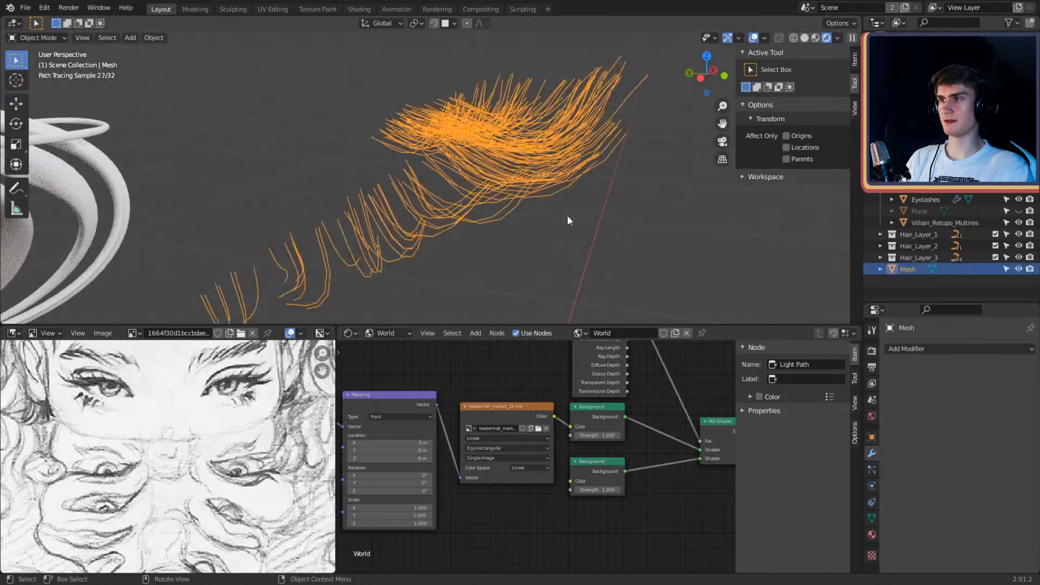
pyautogui.moveTo(567, 215); pyautogui.dragTo(568, 207, button='middle')
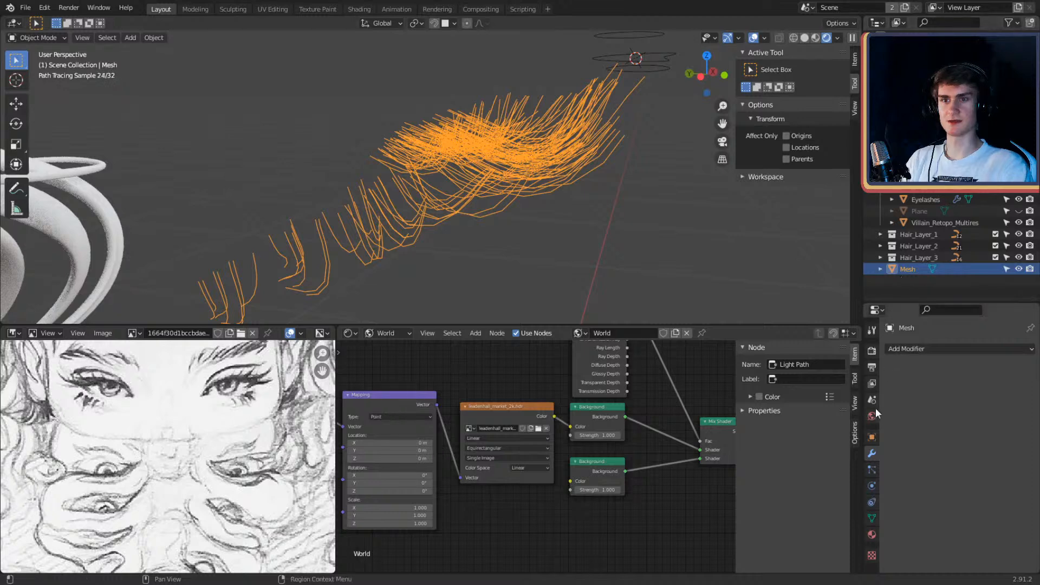
# Step: Try thickening the converted lash mesh with a Solidify modifier, inspect it, and remove the modifier
pyautogui.click(872, 437)
pyautogui.click(872, 454)
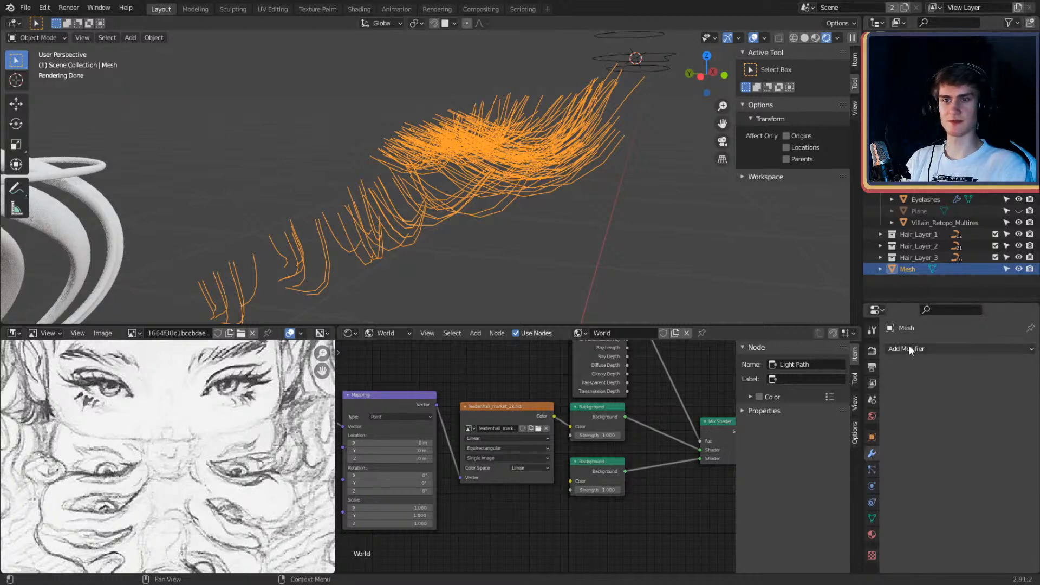
pyautogui.click(920, 348)
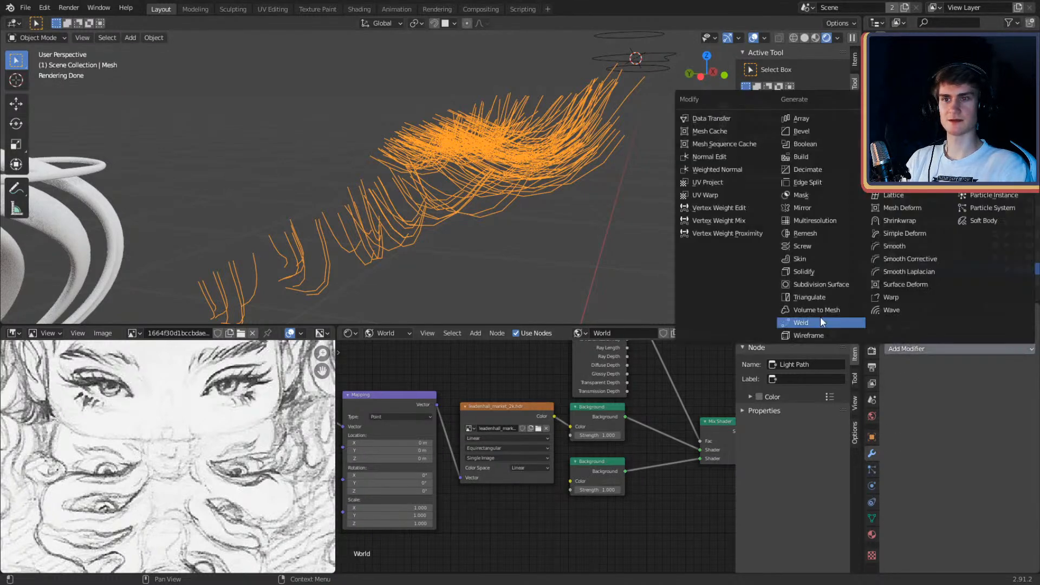
pyautogui.click(804, 271)
pyautogui.moveTo(669, 243); pyautogui.dragTo(648, 230, button='middle')
pyautogui.scroll(-6, 619, 232)
pyautogui.scroll(5, 596, 214)
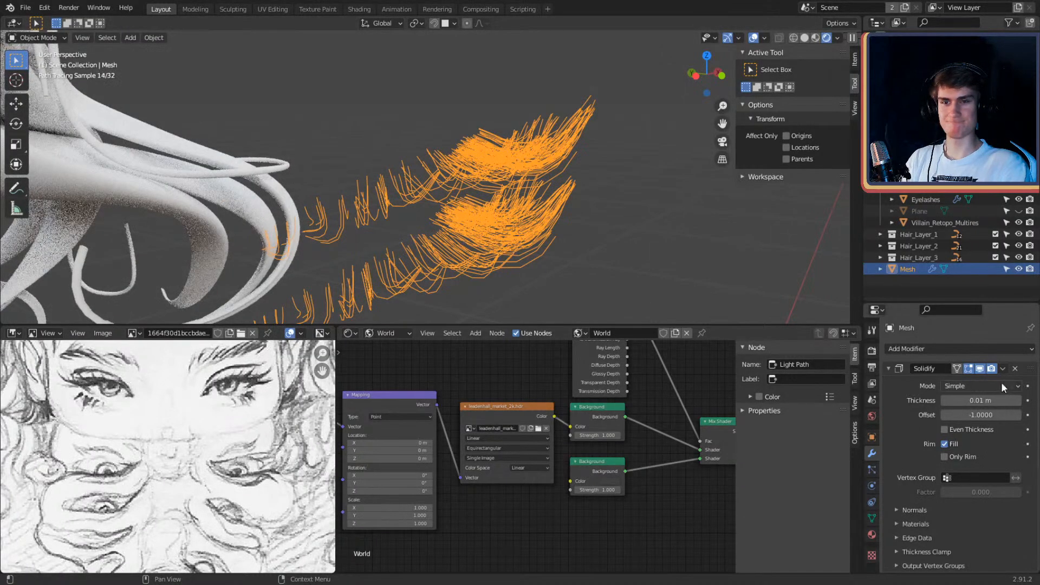
pyautogui.click(1015, 368)
pyautogui.click(931, 348)
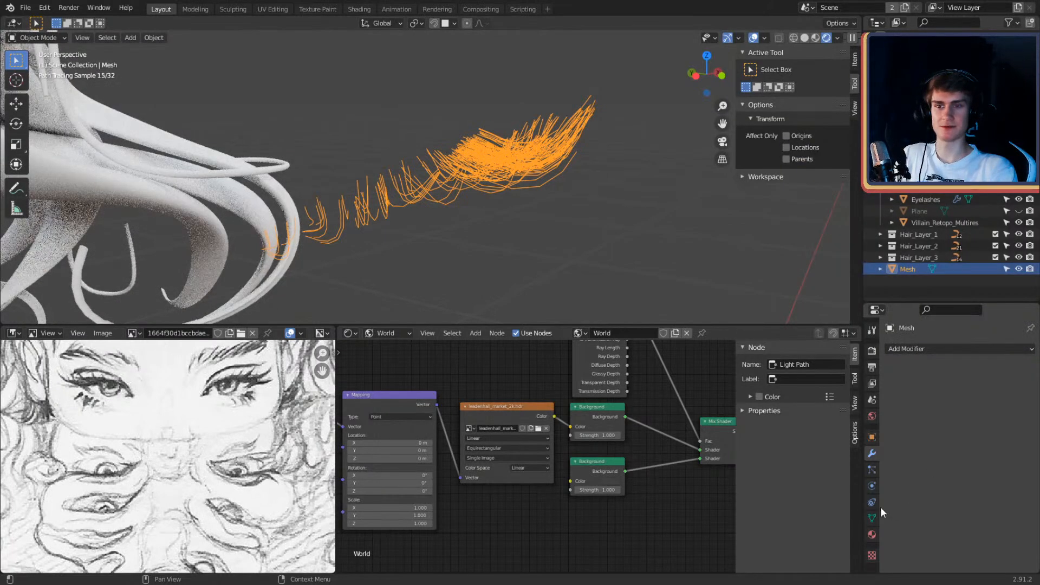
pyautogui.click(874, 517)
pyautogui.click(872, 501)
pyautogui.click(869, 467)
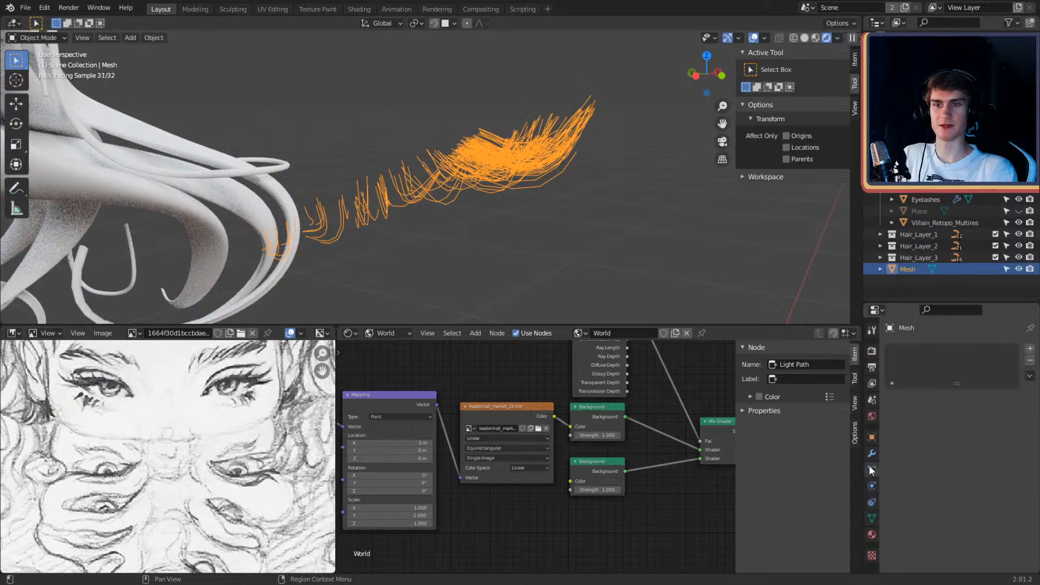
pyautogui.click(872, 453)
# Step: Convert the lash mesh to a curve
pyautogui.moveTo(623, 228)
pyautogui.mouseDown(button='middle')
pyautogui.moveTo(545, 191)
pyautogui.moveTo(558, 203)
pyautogui.moveTo(412, 204)
pyautogui.moveTo(551, 251)
pyautogui.mouseUp(button='middle')
pyautogui.press('F3')
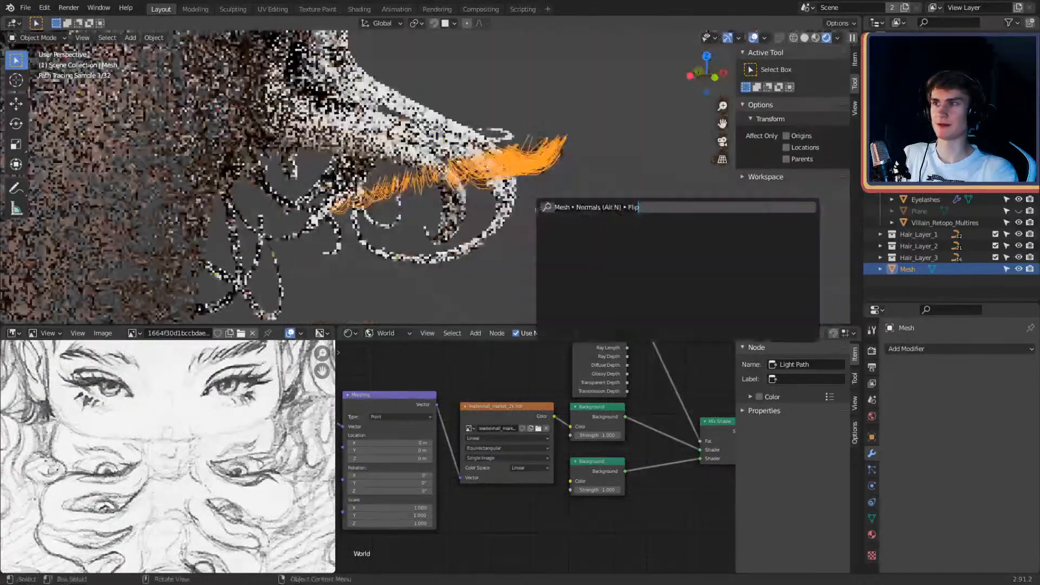
pyautogui.write('conver')
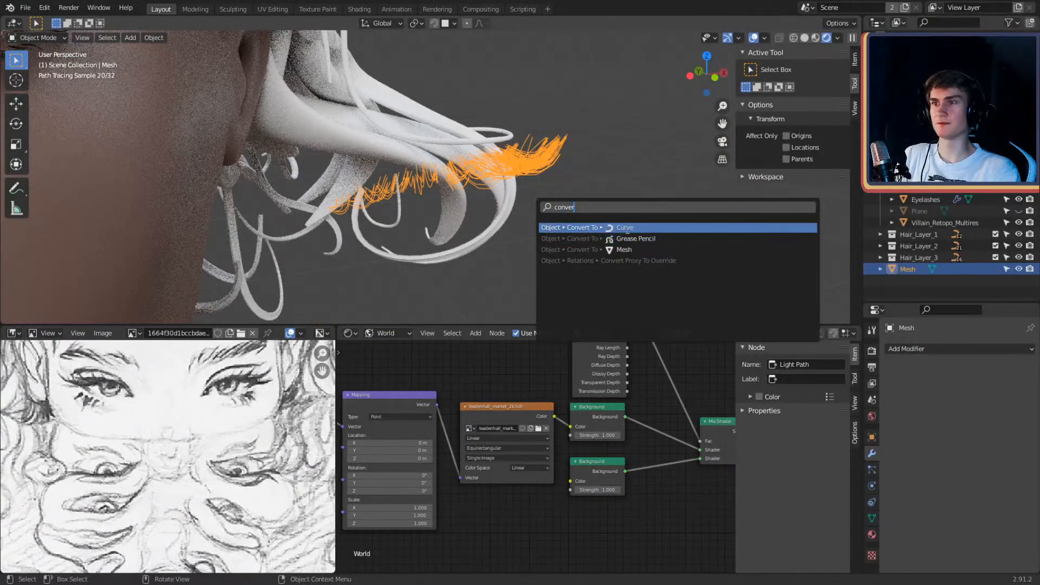
pyautogui.click(630, 228)
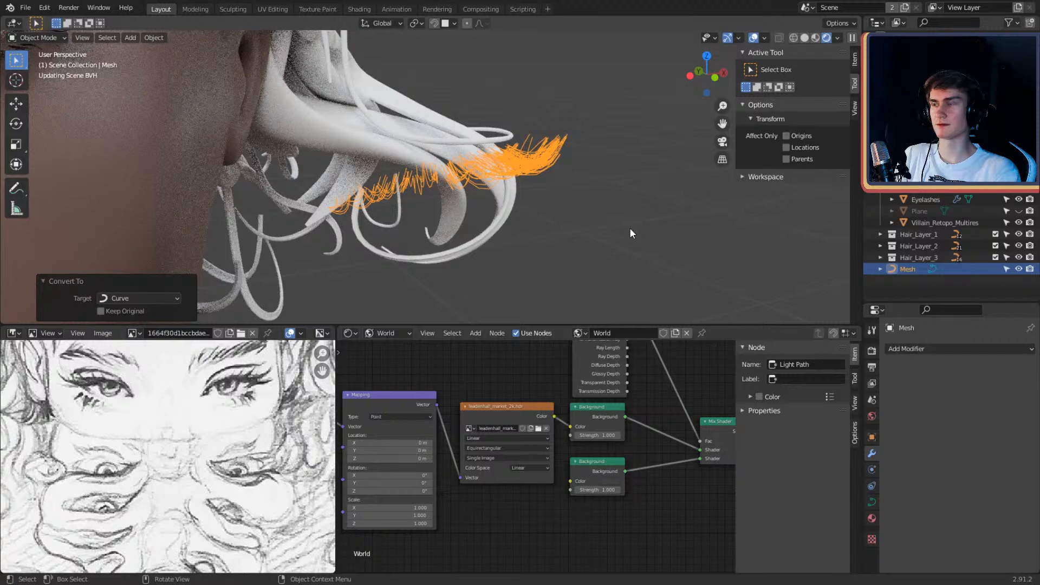
# Step: Examine the converted lash curve's control points in Edit Mode and compare it with the eye in Object Mode
pyautogui.press('Tab')
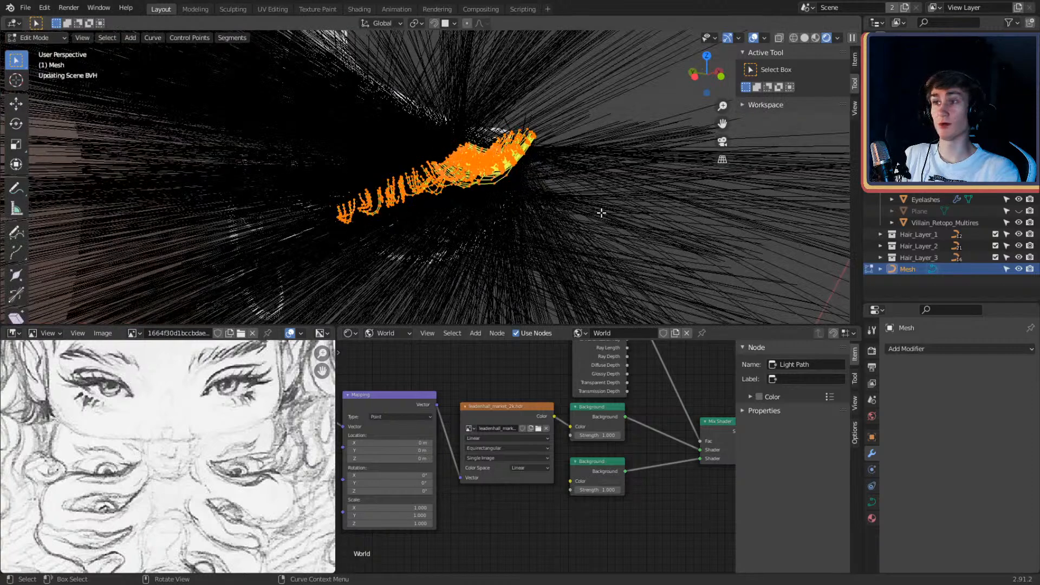
pyautogui.moveTo(591, 206); pyautogui.dragTo(557, 223, button='middle')
pyautogui.scroll(-5, 604, 206)
pyautogui.scroll(5, 558, 223)
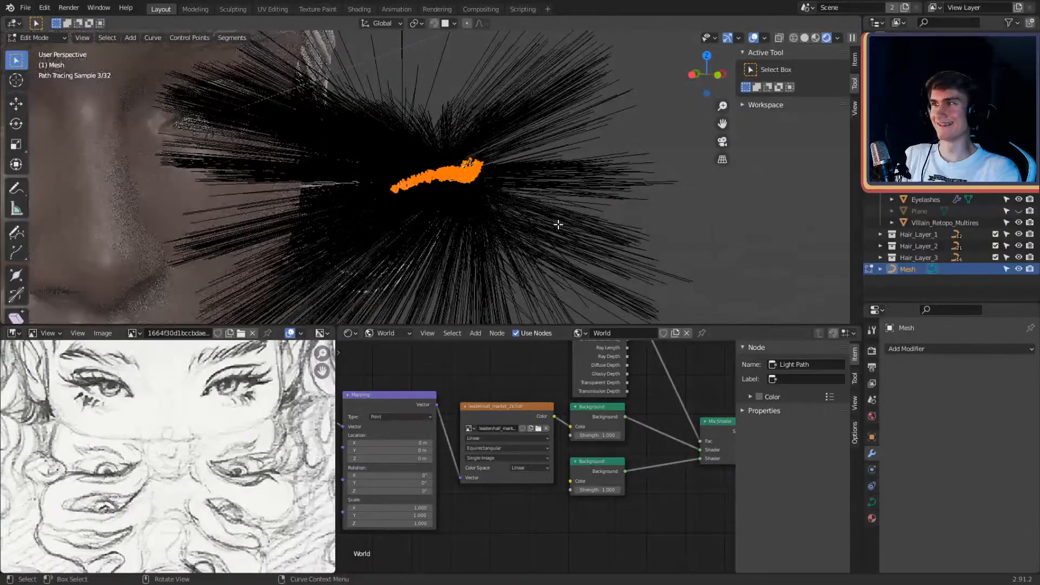
pyautogui.press('Tab')
pyautogui.press('Tab')
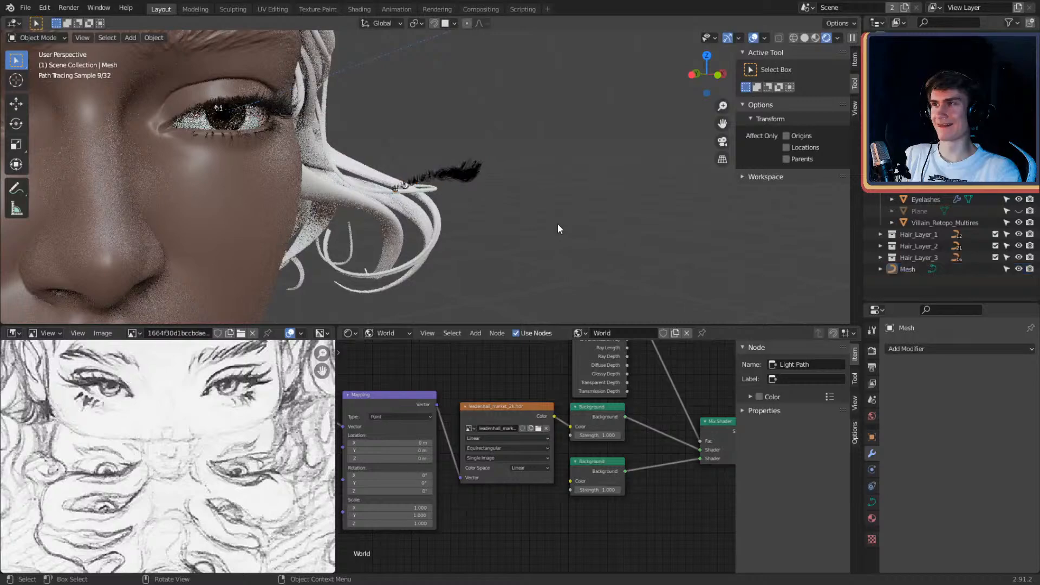
pyautogui.press('Tab')
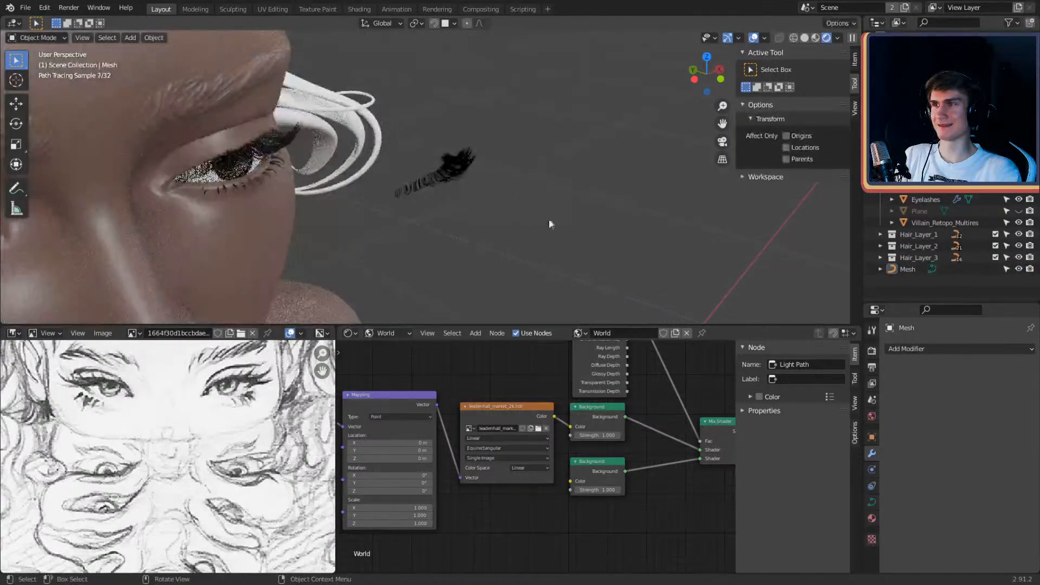
pyautogui.scroll(3, 519, 197)
# Step: Try a different geometry Offset on the lash curve and leave it at 0 m
pyautogui.click(436, 175)
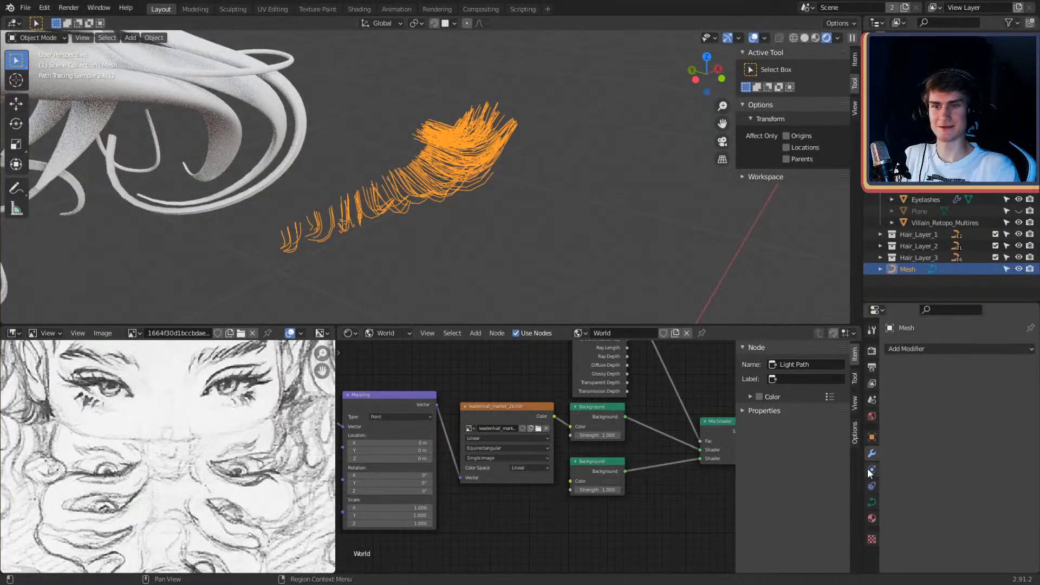
pyautogui.click(872, 502)
pyautogui.scroll(-8, 915, 417)
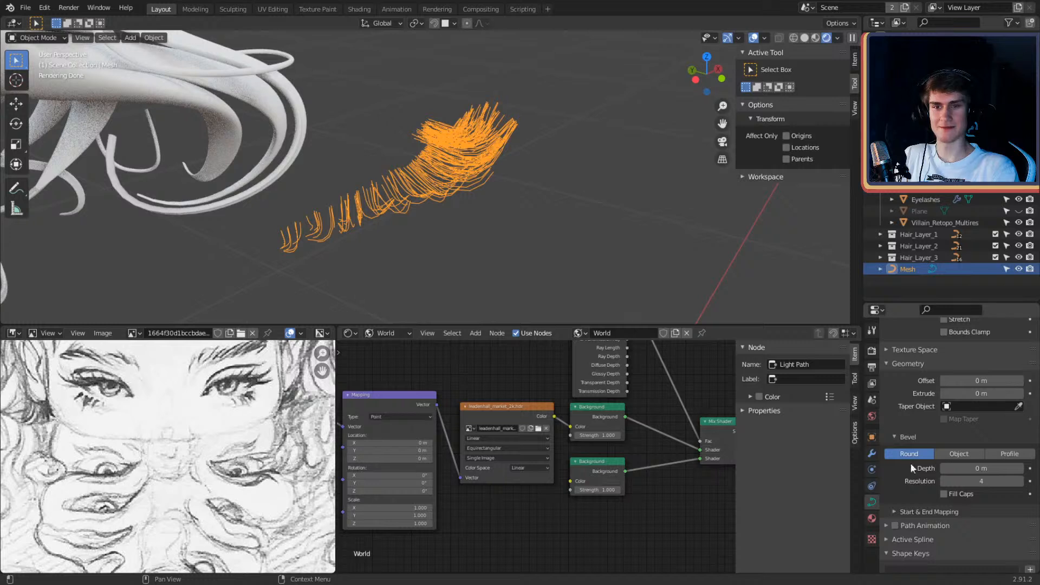
pyautogui.scroll(-2, 911, 414)
pyautogui.scroll(2, 905, 369)
pyautogui.click(971, 379)
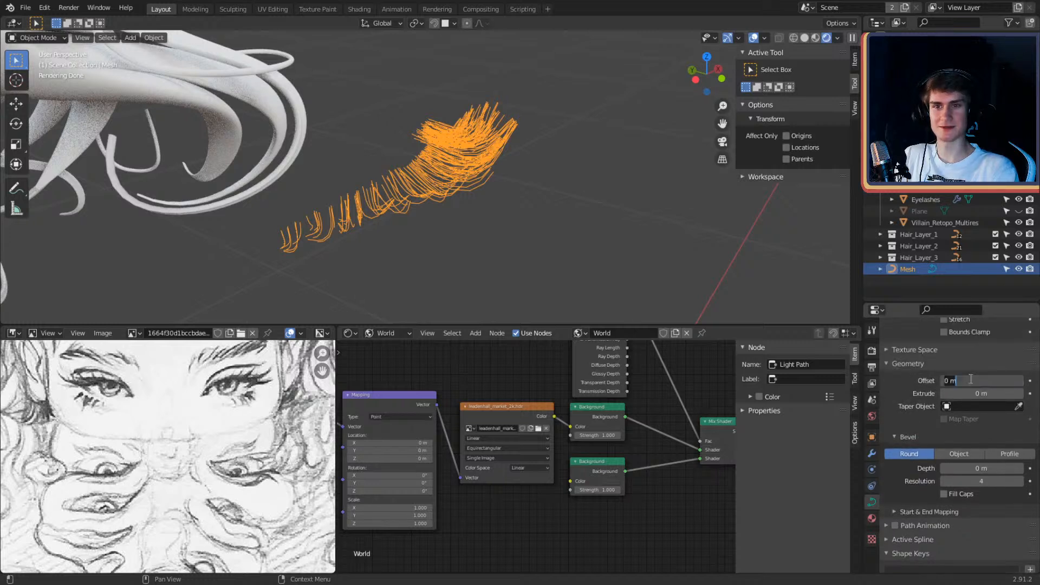
pyautogui.write('1')
pyautogui.press('Return')
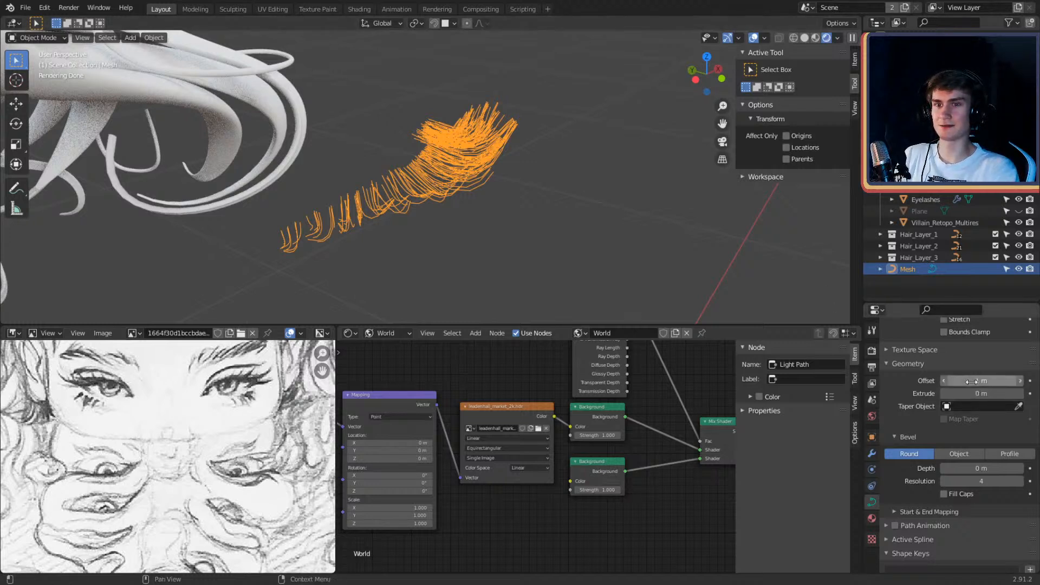
pyautogui.click(971, 381)
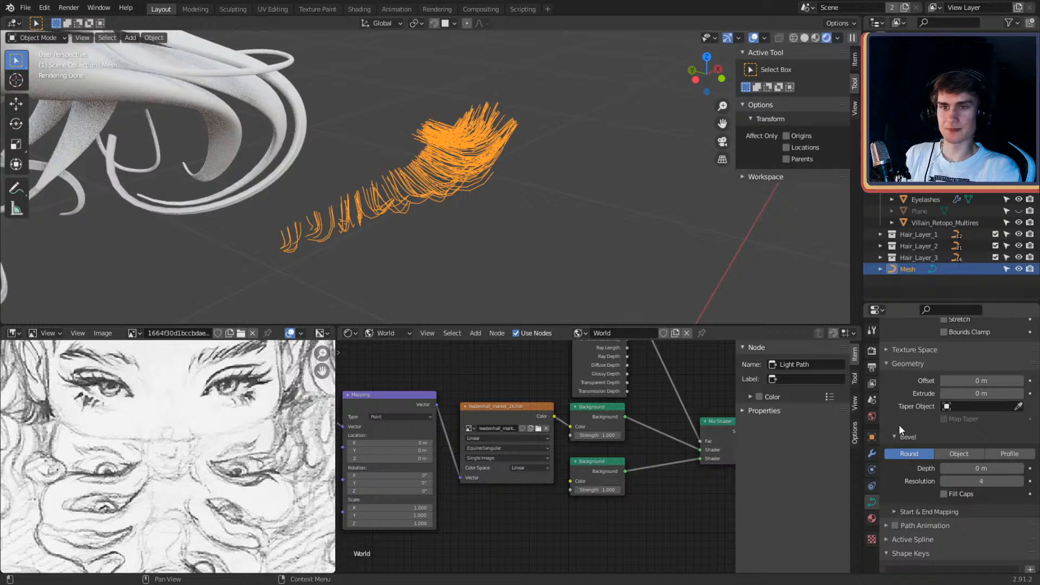
# Step: Try a round bevel Depth of 0.1 m on the lash curve and inspect its thickness beside the face
pyautogui.scroll(-2, 898, 424)
pyautogui.click(971, 421)
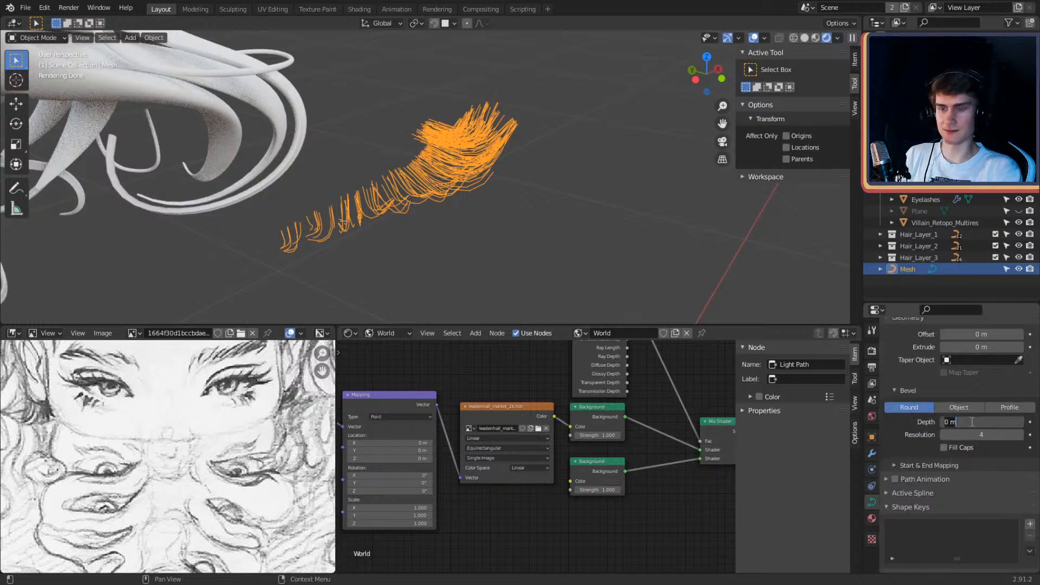
pyautogui.write('0.1')
pyautogui.press('Return')
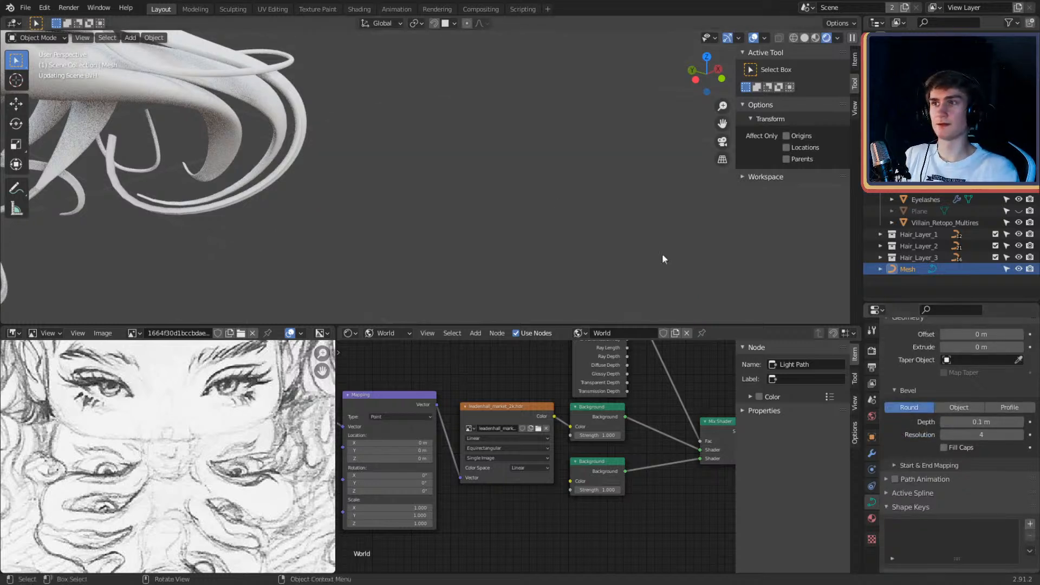
pyautogui.moveTo(536, 194); pyautogui.dragTo(561, 202, button='middle')
pyautogui.scroll(6, 561, 203)
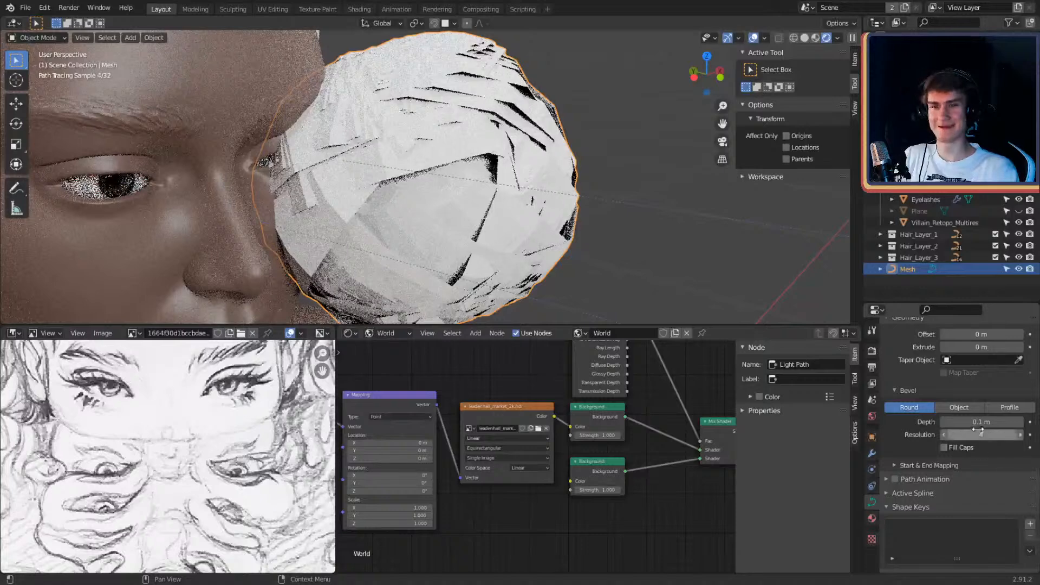
# Step: Set the lash curve's bevel Depth to 0.001 m, and reduce it further to 0.0001 m
pyautogui.click(981, 421)
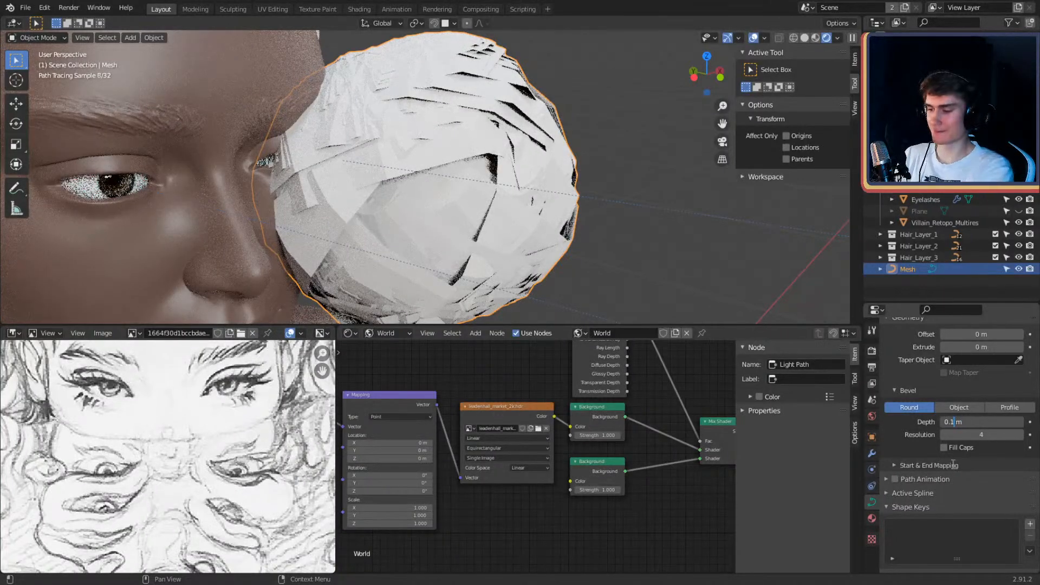
pyautogui.press('Return')
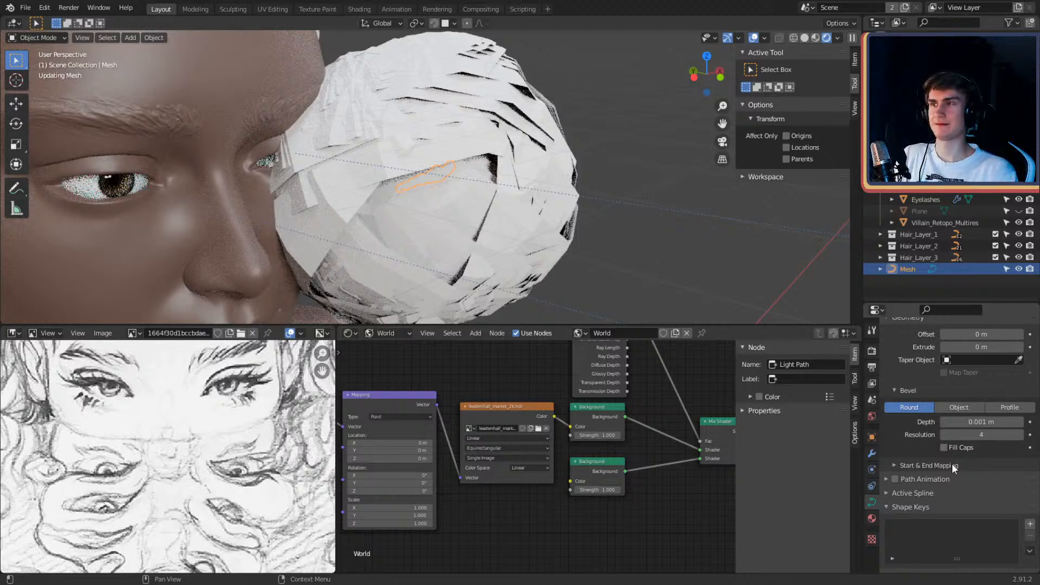
pyautogui.click(974, 422)
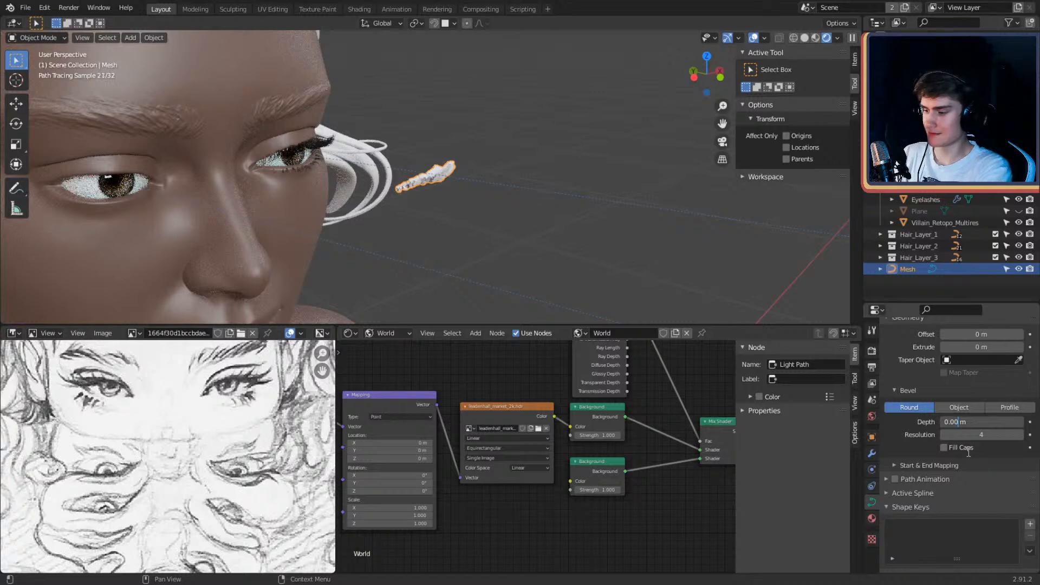
pyautogui.write('1')
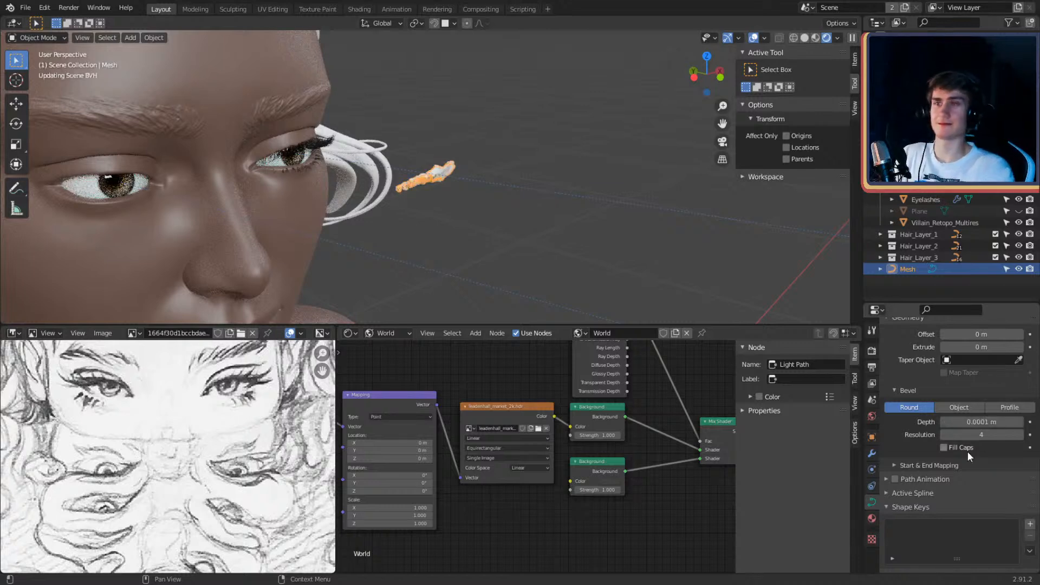
pyautogui.press('Return')
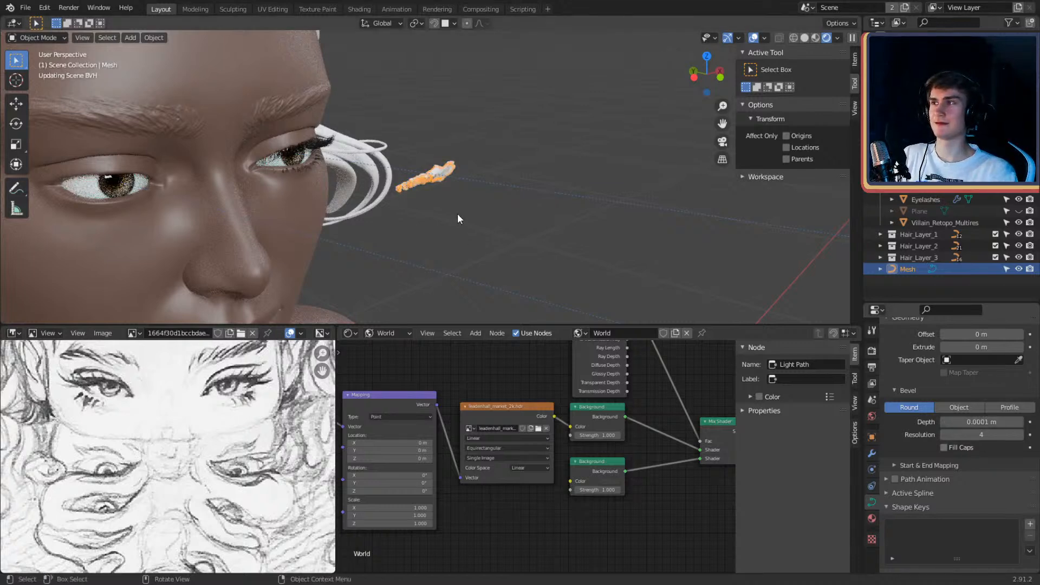
# Step: Enter Edit Mode on the bevelled lash curve, deselect all its points and enable X-ray
pyautogui.scroll(5, 461, 211)
pyautogui.moveTo(476, 208)
pyautogui.mouseDown(button='middle')
pyautogui.moveTo(627, 167)
pyautogui.moveTo(570, 168)
pyautogui.moveTo(599, 226)
pyautogui.moveTo(616, 169)
pyautogui.moveTo(570, 228)
pyautogui.moveTo(580, 193)
pyautogui.moveTo(610, 187)
pyautogui.moveTo(578, 240)
pyautogui.moveTo(659, 280)
pyautogui.moveTo(550, 194)
pyautogui.moveTo(593, 207)
pyautogui.moveTo(619, 193)
pyautogui.moveTo(610, 206)
pyautogui.moveTo(641, 214)
pyautogui.moveTo(551, 162)
pyautogui.moveTo(588, 183)
pyautogui.moveTo(601, 220)
pyautogui.moveTo(553, 163)
pyautogui.moveTo(551, 120)
pyautogui.mouseUp(button='middle')
pyautogui.click(627, 168)
pyautogui.press('Tab')
pyautogui.hotkey('alt', 'a')
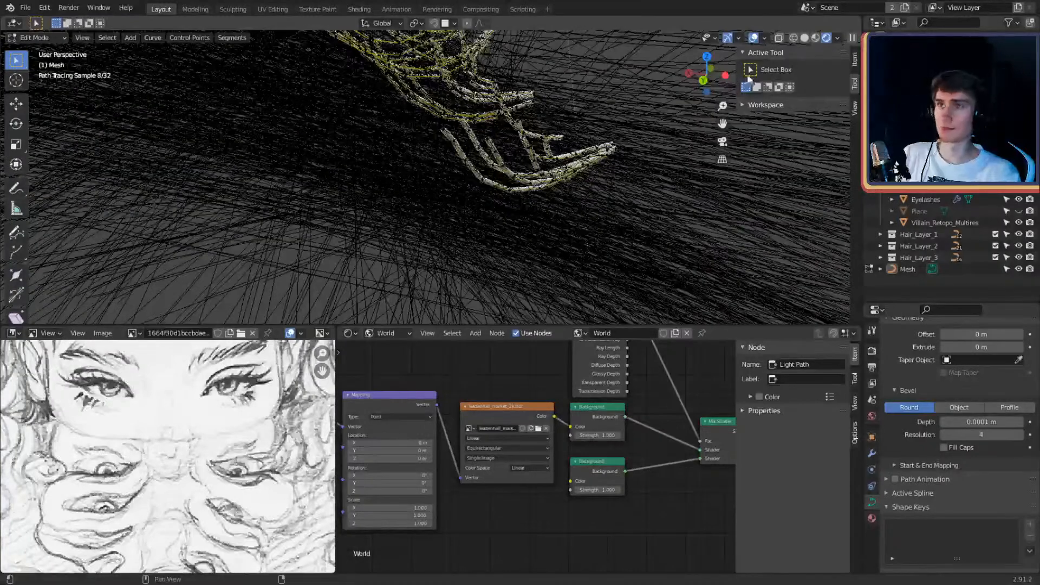
pyautogui.click(752, 38)
pyautogui.click(752, 39)
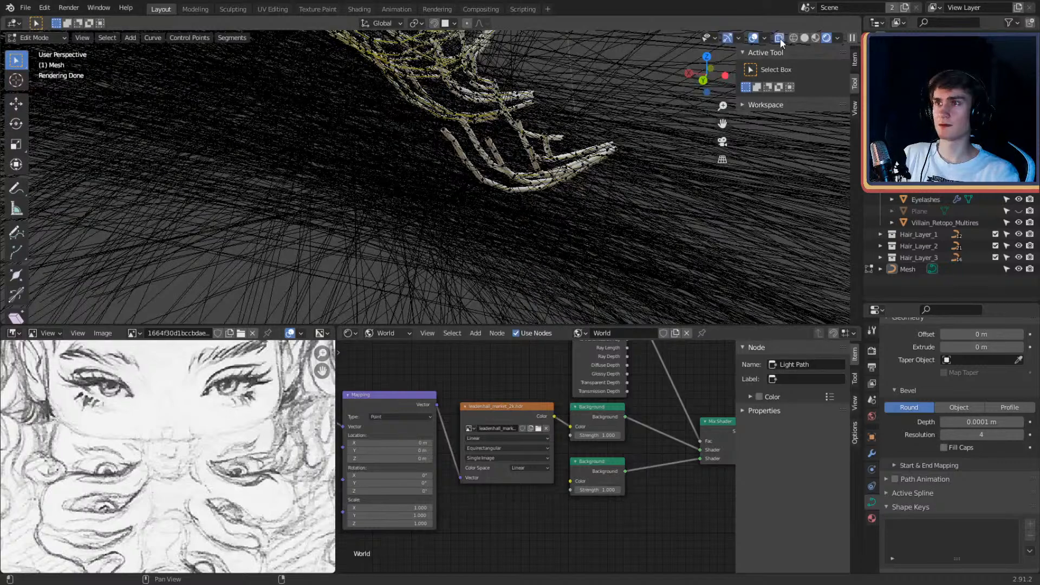
pyautogui.moveTo(612, 201)
pyautogui.mouseDown(button='middle')
pyautogui.moveTo(605, 214)
pyautogui.moveTo(622, 235)
pyautogui.mouseUp(button='middle')
# Step: Circle-select the control points at a few lash tips and return to Object Mode
pyautogui.press('c')
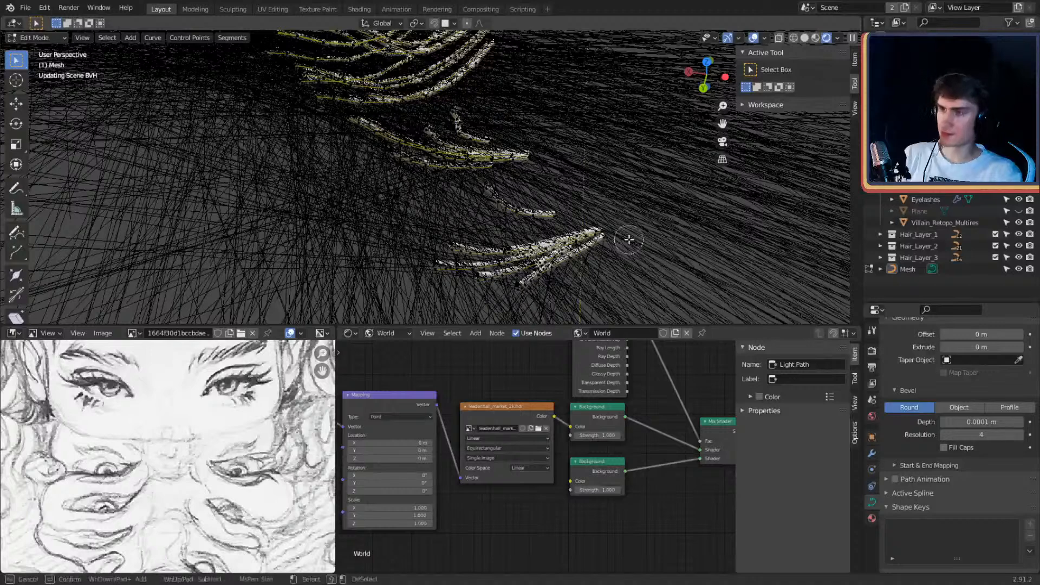
pyautogui.moveTo(615, 233); pyautogui.dragTo(609, 231)
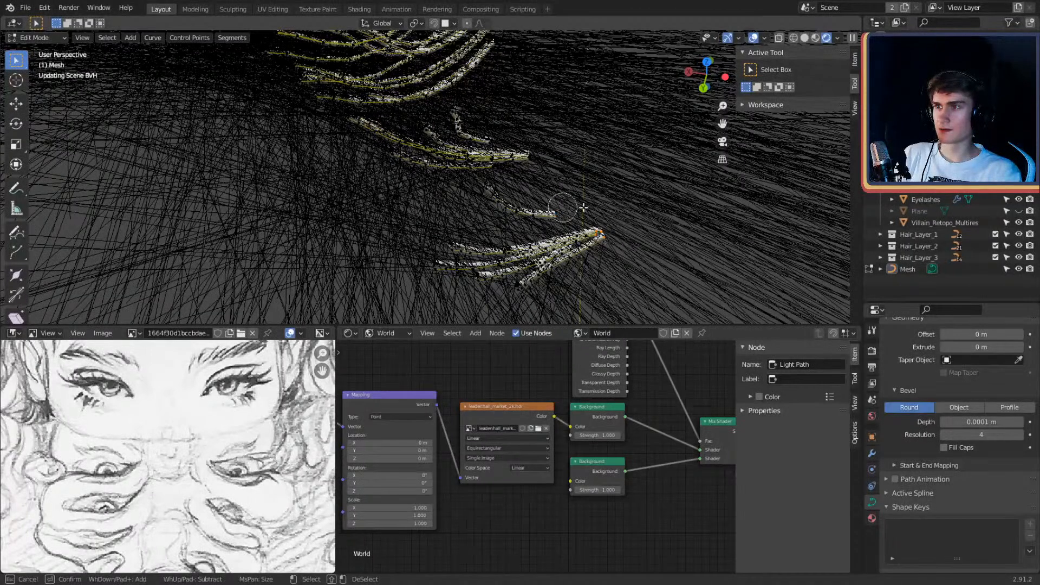
pyautogui.click(524, 159)
pyautogui.rightClick(546, 169)
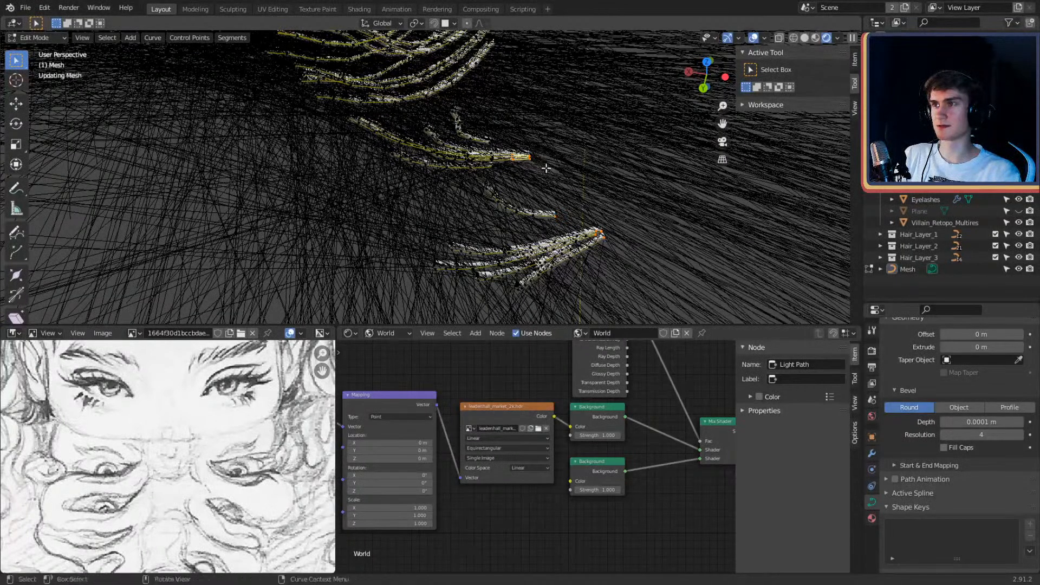
pyautogui.press('Tab')
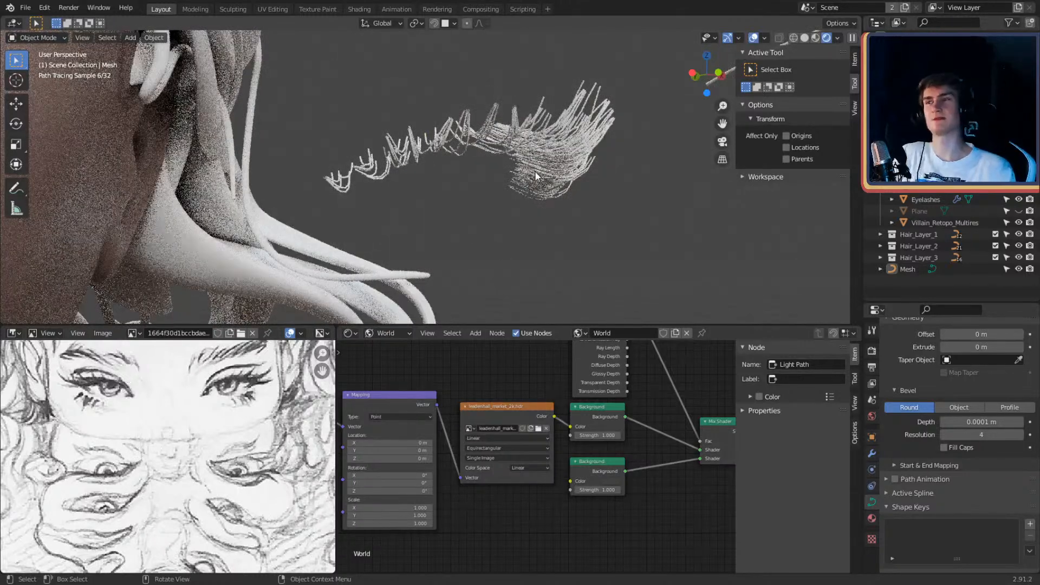
# Step: Switch the viewport to Solid shading and delete the converted lash curve
pyautogui.click(578, 161)
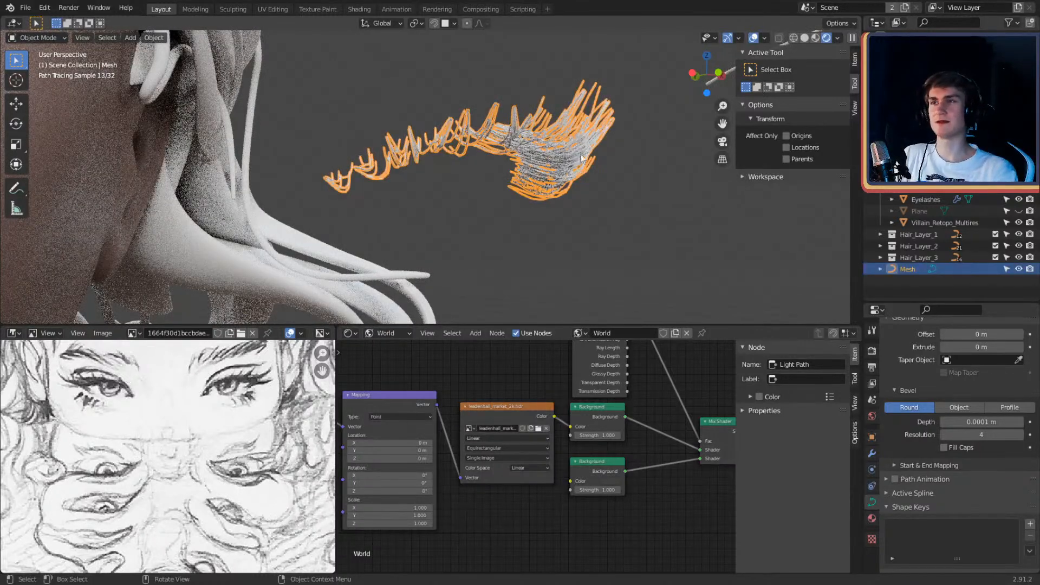
pyautogui.press('z')
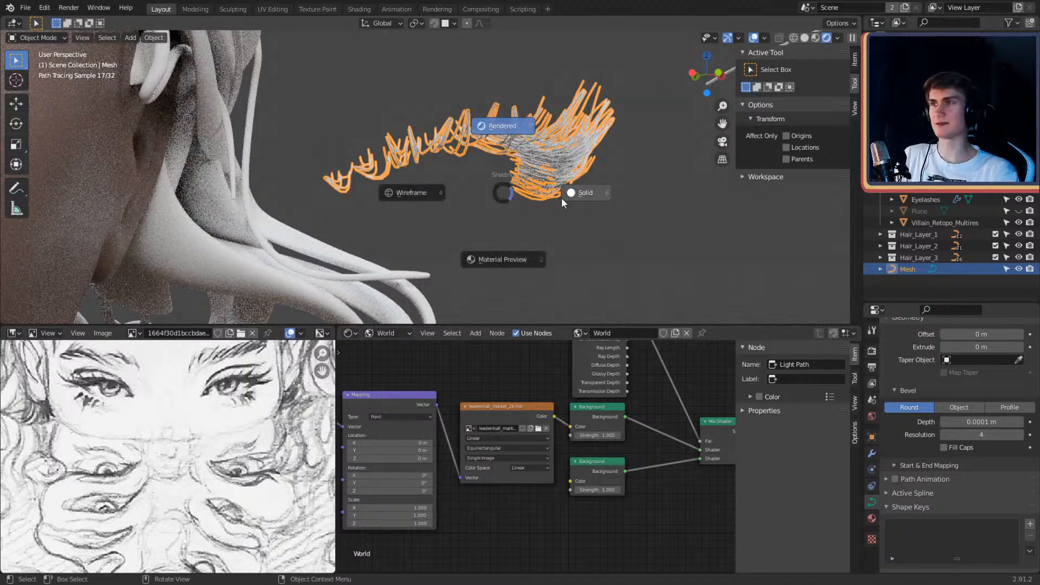
pyautogui.click(562, 197)
pyautogui.scroll(-3, 561, 197)
pyautogui.moveTo(561, 197)
pyautogui.mouseDown(button='middle')
pyautogui.moveTo(511, 207)
pyautogui.moveTo(509, 220)
pyautogui.moveTo(449, 207)
pyautogui.moveTo(520, 222)
pyautogui.moveTo(560, 216)
pyautogui.mouseUp(button='middle')
pyautogui.click(509, 219)
pyautogui.hotkey('ctrl', 'z')
pyautogui.press('Delete')
# Step: Select the Eyelashes object around the eyes and display its particle modifiers
pyautogui.moveTo(513, 172); pyautogui.dragTo(577, 153, button='middle')
pyautogui.click(599, 191)
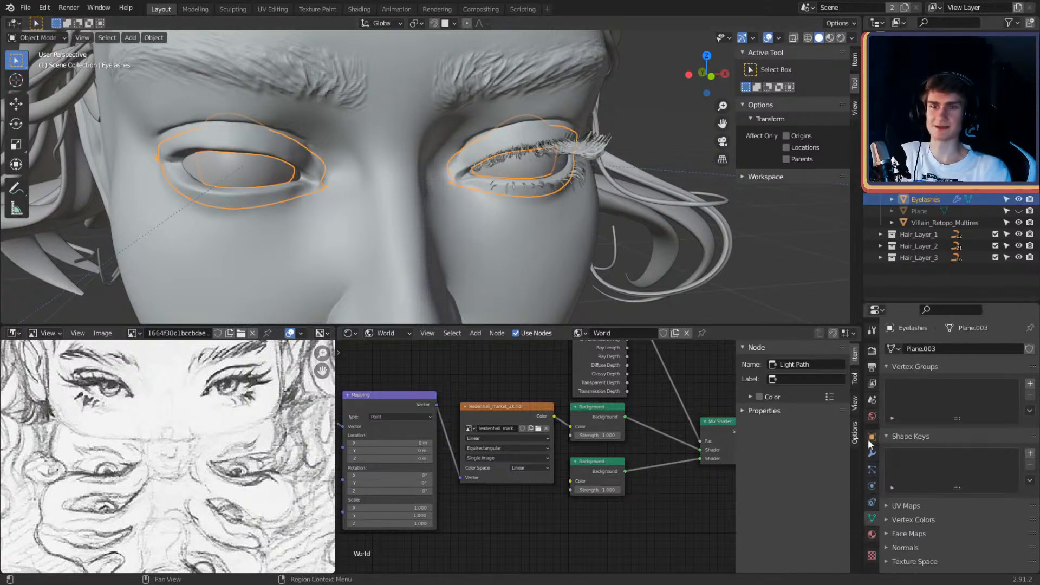
pyautogui.click(872, 452)
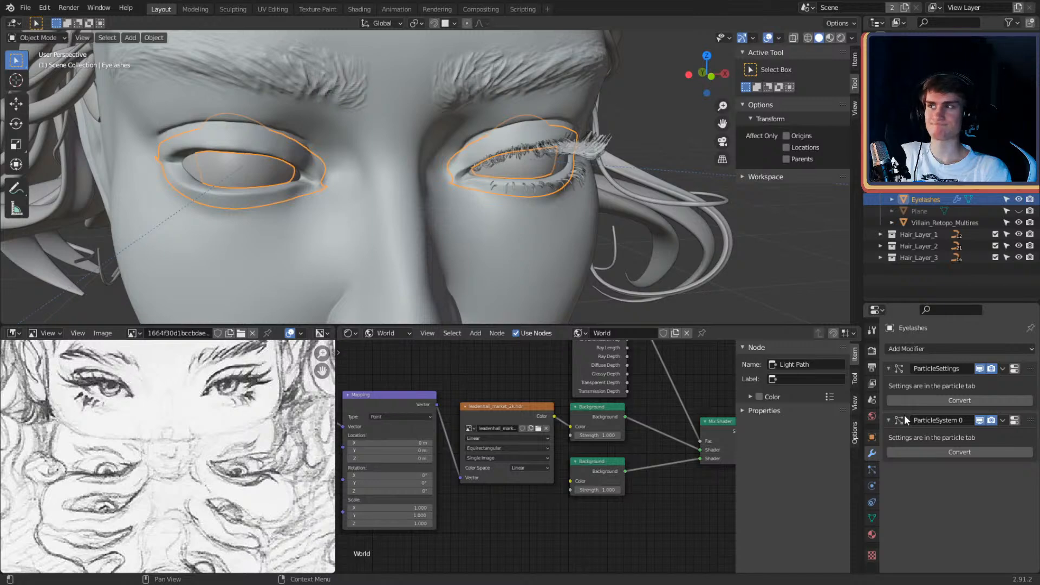
# Step: Enter Particle Edit mode on the Eyelashes object, choose the Add brush and enable X mirroring
pyautogui.keyDown('shift'); pyautogui.moveTo(461, 207); pyautogui.dragTo(570, 216, button='middle'); pyautogui.keyUp('shift')
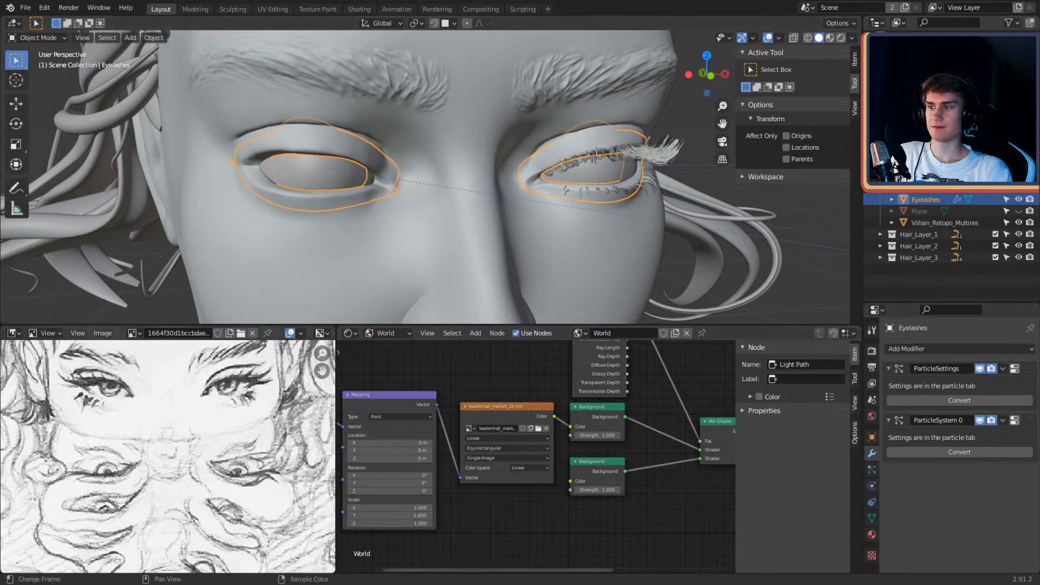
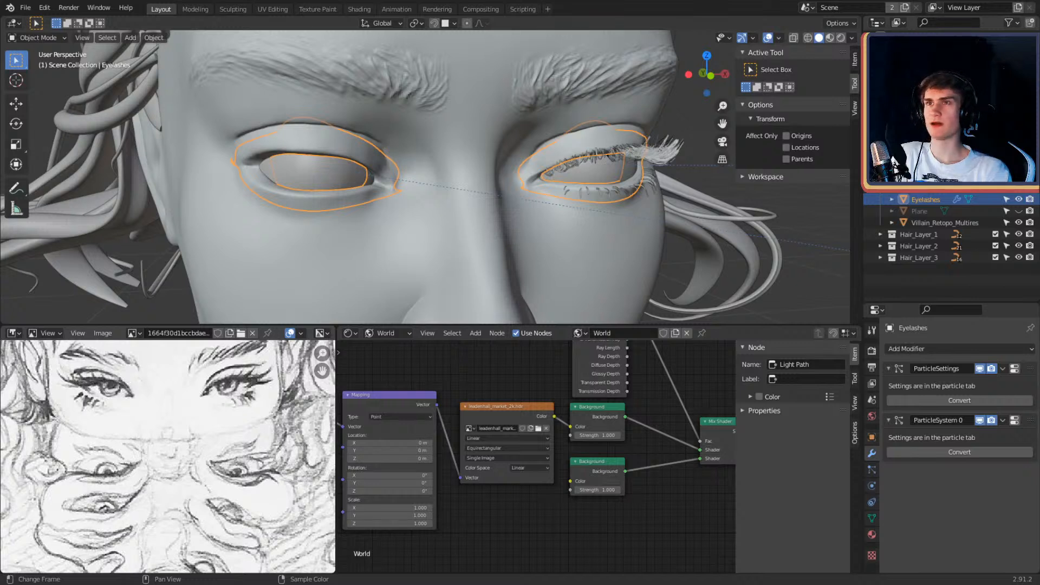
pyautogui.scroll(5, 551, 226)
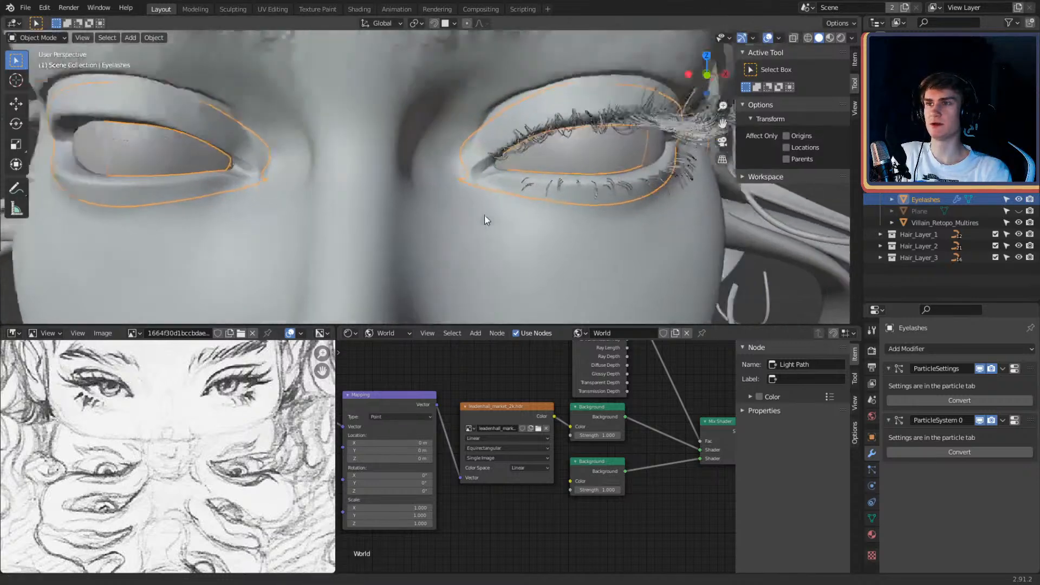
pyautogui.moveTo(484, 219); pyautogui.dragTo(693, 261, button='middle')
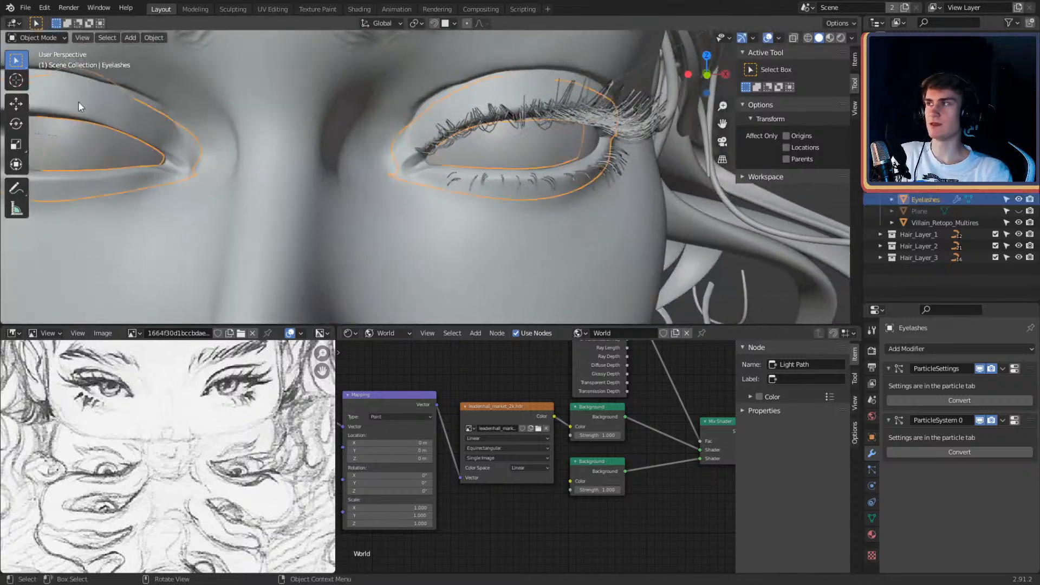
pyautogui.click(44, 36)
pyautogui.click(40, 127)
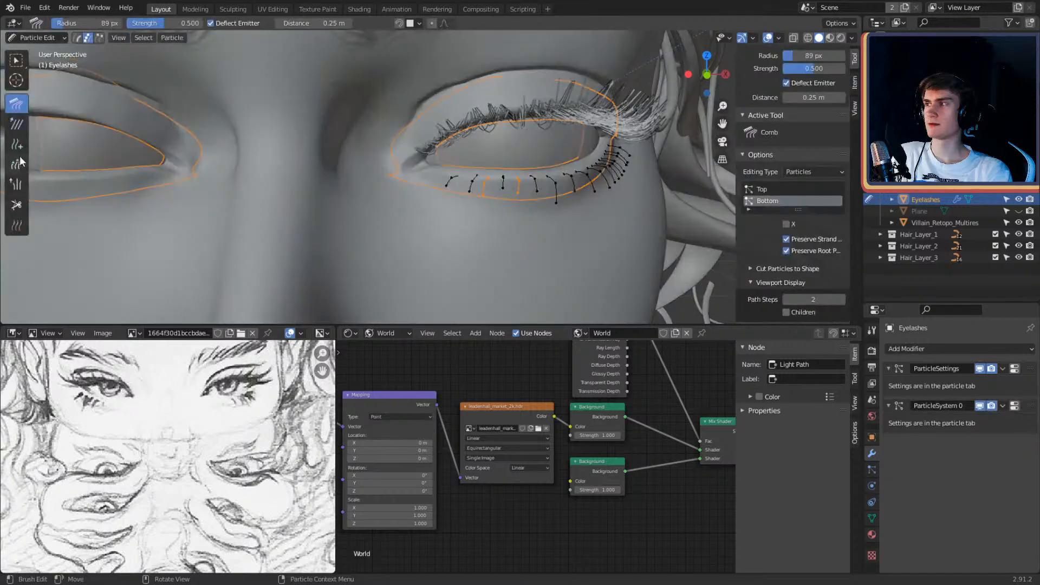
pyautogui.click(16, 144)
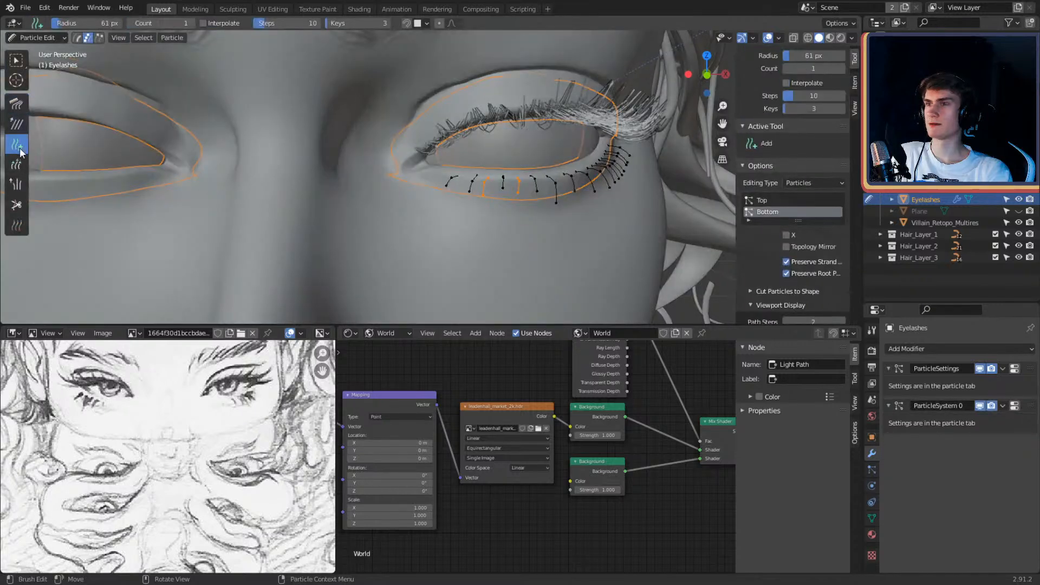
pyautogui.click(786, 234)
# Step: Undo the last lash added at the inner corner of the lower lid and return to Object Mode
pyautogui.moveTo(481, 179); pyautogui.dragTo(522, 187, button='middle')
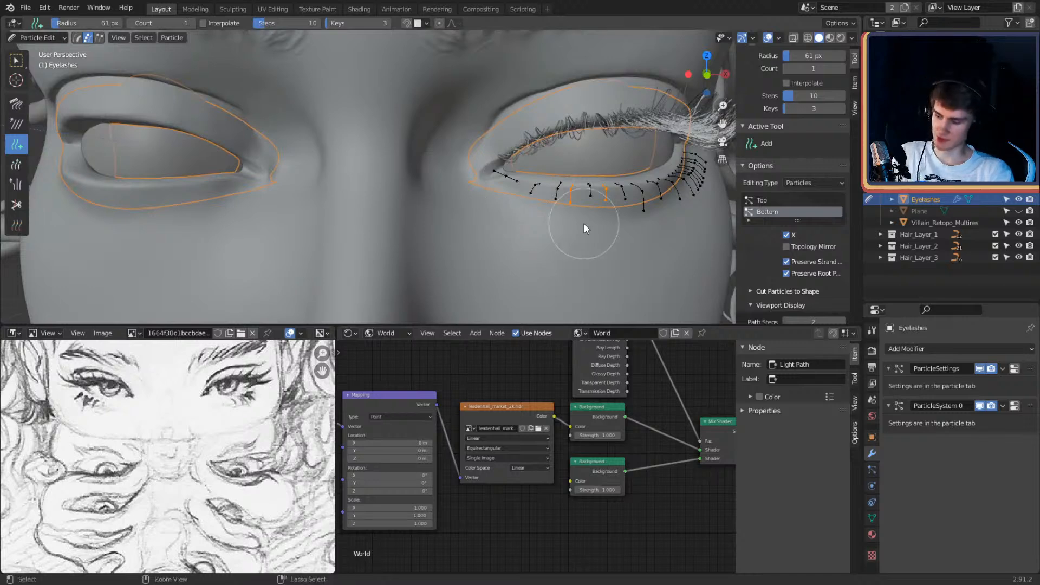
pyautogui.hotkey('ctrl', 'z')
pyautogui.click(37, 38)
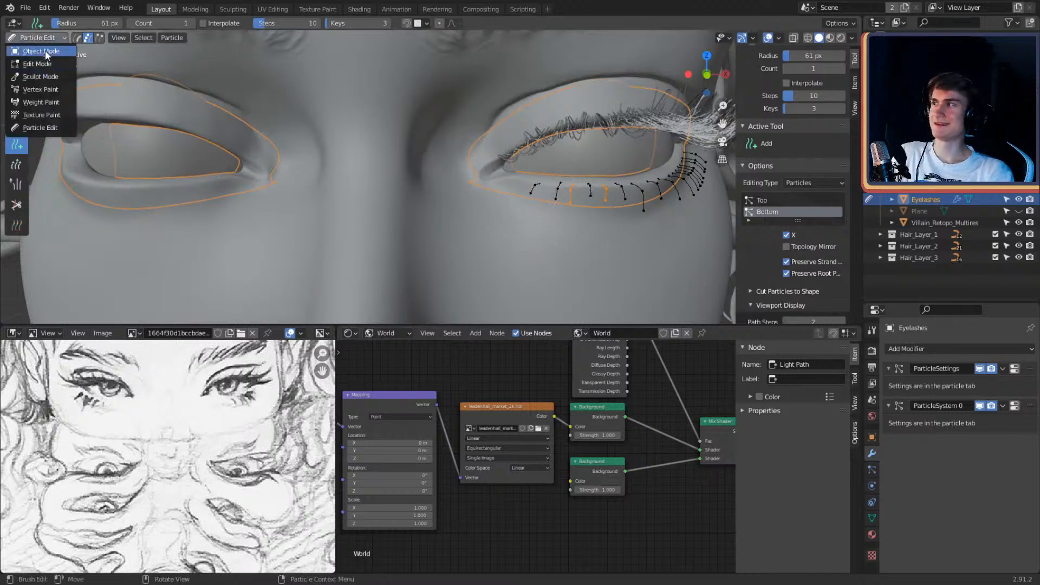
pyautogui.click(45, 50)
pyautogui.scroll(-4, 450, 199)
pyautogui.moveTo(450, 199); pyautogui.dragTo(486, 196, button='middle')
pyautogui.scroll(4, 436, 211)
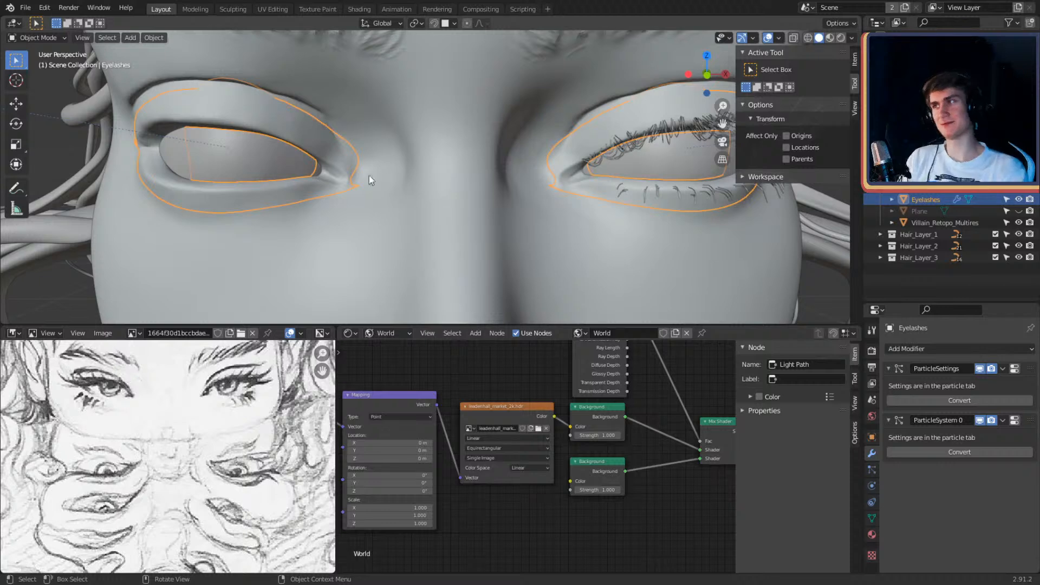
pyautogui.moveTo(369, 174); pyautogui.dragTo(493, 179, button='middle')
# Step: Reselect the Eyelashes object, enter Particle Edit mode and make the Top particle system active
pyautogui.click(404, 146)
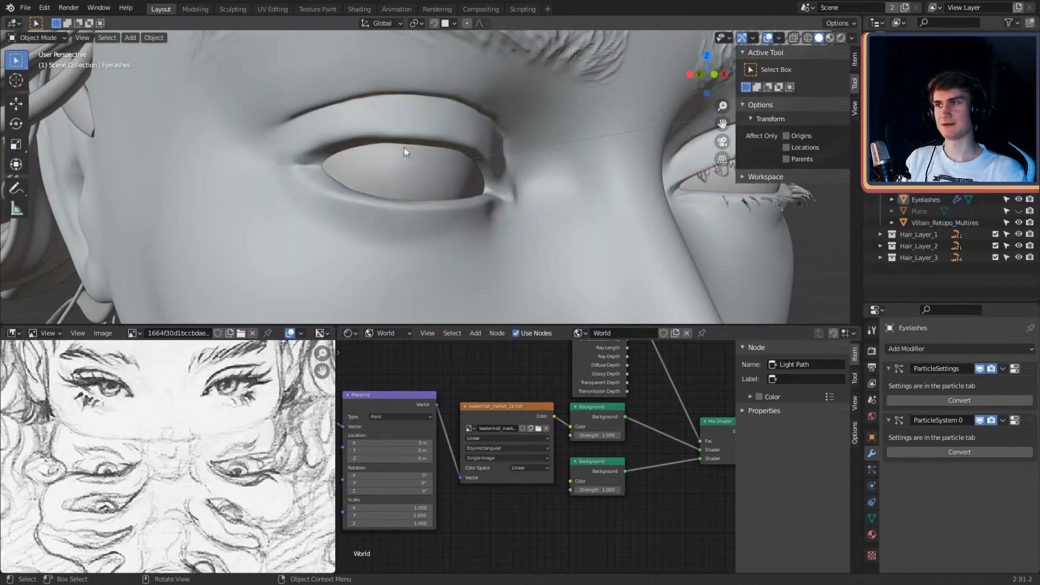
pyautogui.click(384, 132)
pyautogui.click(38, 37)
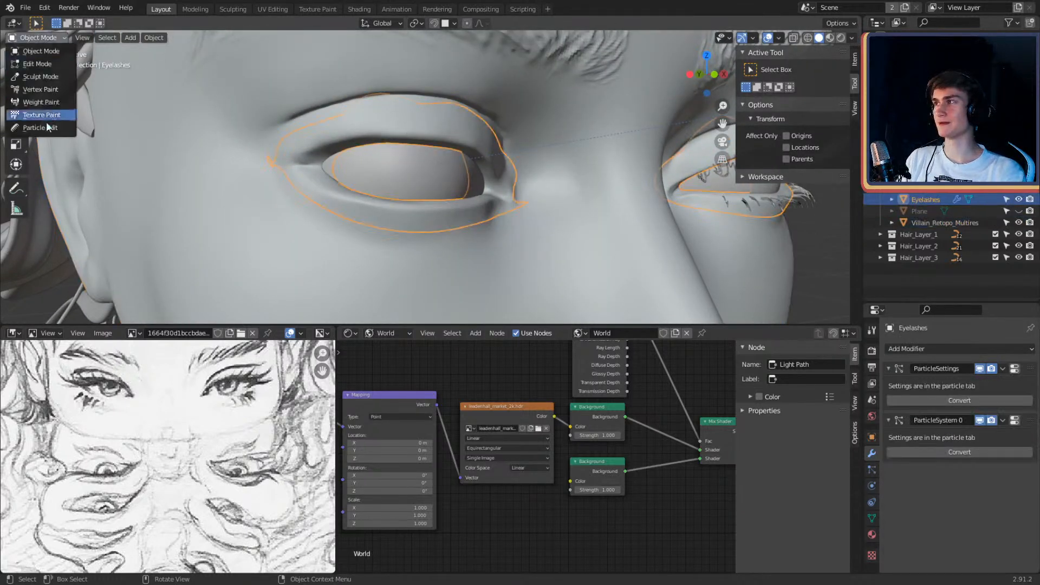
pyautogui.click(36, 129)
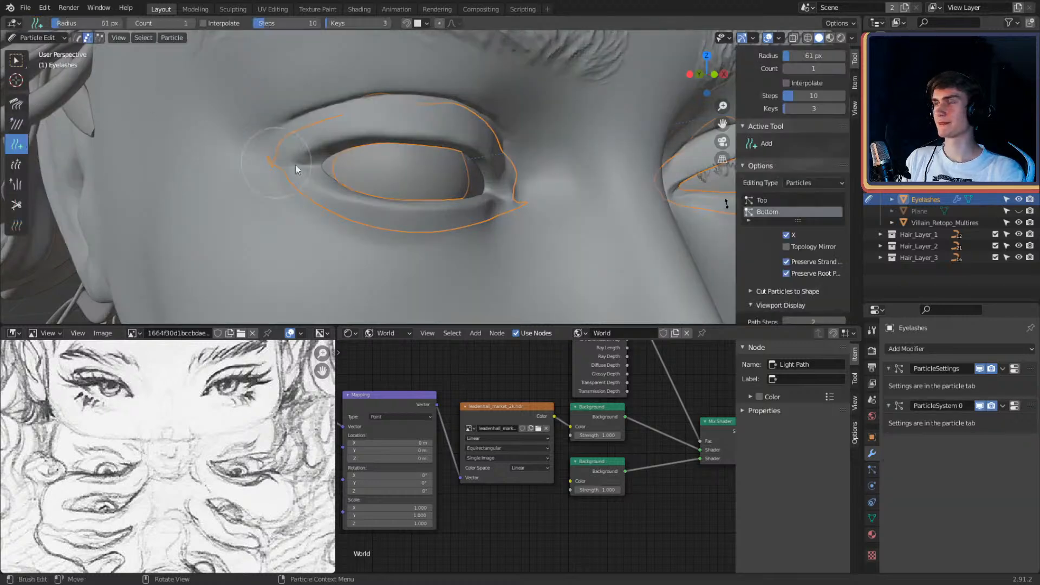
pyautogui.scroll(3, 383, 157)
pyautogui.moveTo(384, 157); pyautogui.dragTo(386, 147, button='middle')
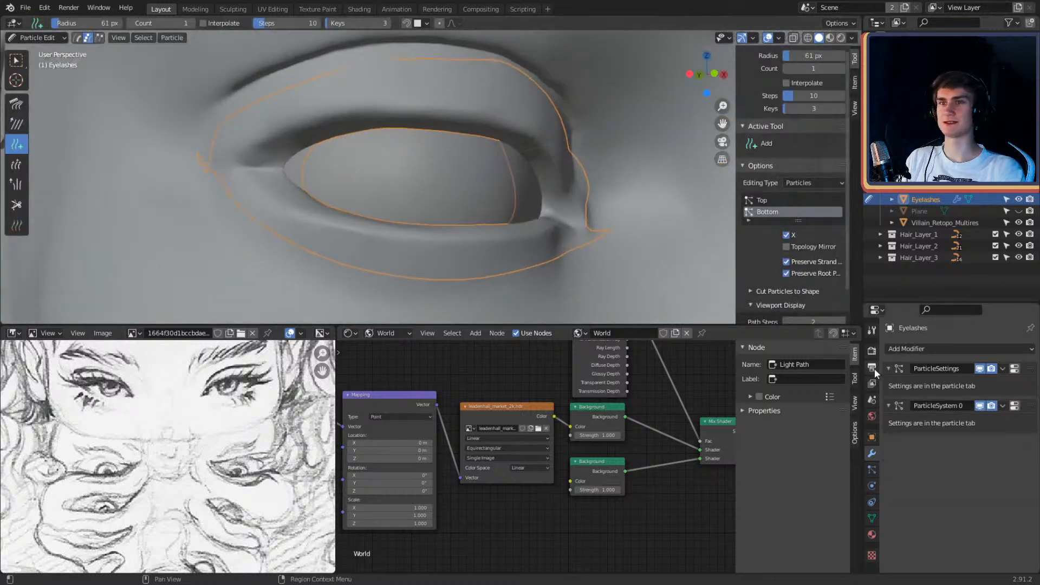
pyautogui.click(870, 470)
pyautogui.click(909, 349)
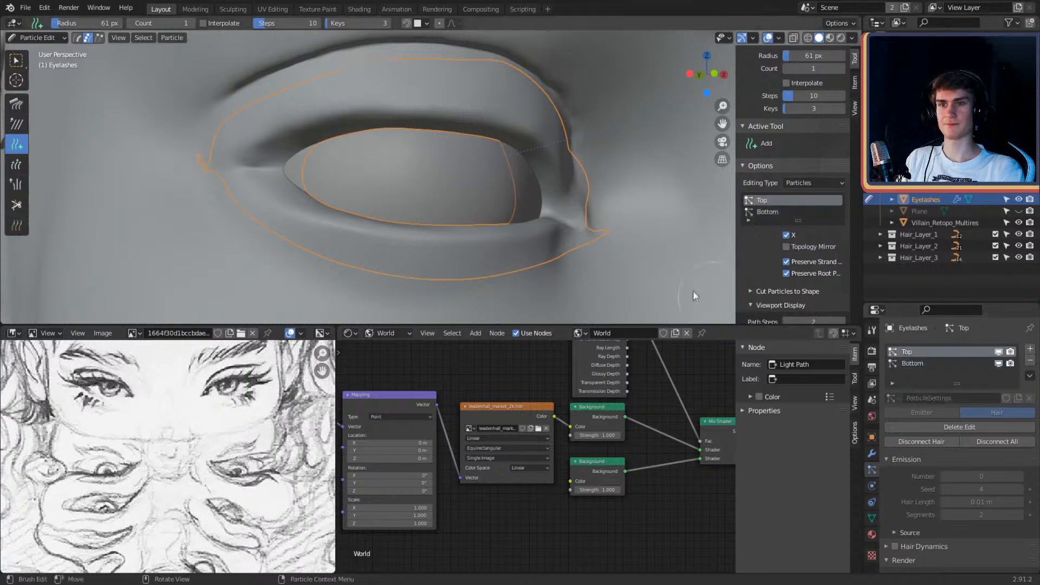
# Step: Add a row of hair strands along the bare eye's upper lid, from the outer to the inner corner
pyautogui.keyDown('shift'); pyautogui.moveTo(382, 126); pyautogui.dragTo(417, 144, button='middle'); pyautogui.keyUp('shift')
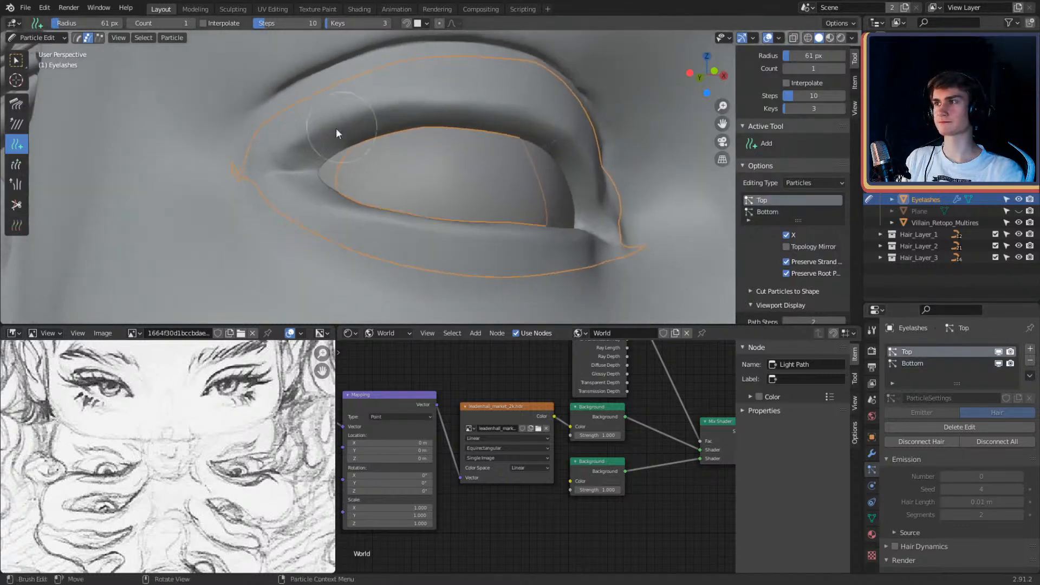
pyautogui.moveTo(336, 128); pyautogui.dragTo(396, 156, button='middle')
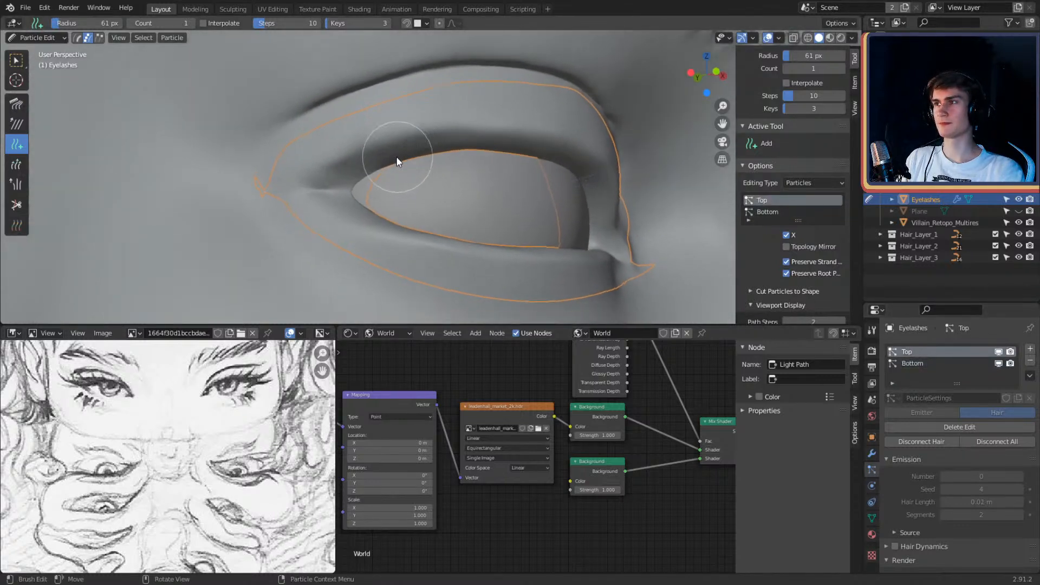
pyautogui.click(320, 165)
pyautogui.click(328, 161)
pyautogui.moveTo(341, 154)
pyautogui.mouseDown()
pyautogui.moveTo(458, 131)
pyautogui.moveTo(574, 145)
pyautogui.mouseUp()
pyautogui.moveTo(573, 140); pyautogui.dragTo(300, 119, button='middle')
pyautogui.click(293, 114)
pyautogui.moveTo(296, 116)
pyautogui.mouseDown()
pyautogui.moveTo(373, 125)
pyautogui.moveTo(470, 178)
pyautogui.mouseUp()
pyautogui.scroll(-1, 492, 193)
pyautogui.scroll(-3, 491, 193)
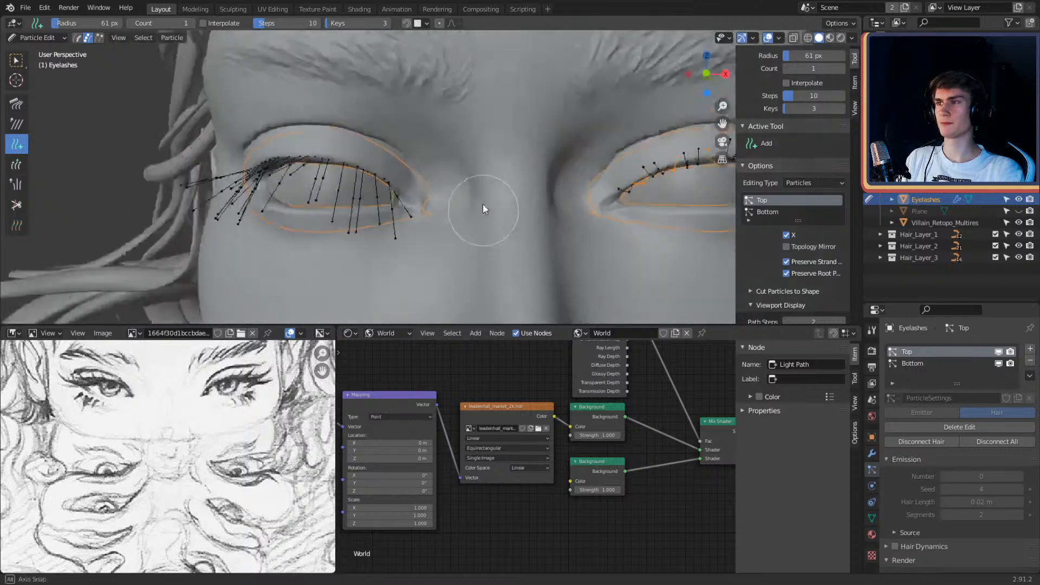
# Step: Select all the upper lashes and shorten the inner-corner ones with the Length brush in Shrink mode
pyautogui.moveTo(483, 203)
pyautogui.mouseDown(button='middle')
pyautogui.moveTo(502, 217)
pyautogui.moveTo(478, 229)
pyautogui.moveTo(482, 185)
pyautogui.moveTo(548, 148)
pyautogui.moveTo(483, 174)
pyautogui.moveTo(557, 197)
pyautogui.moveTo(466, 168)
pyautogui.moveTo(482, 203)
pyautogui.mouseUp(button='middle')
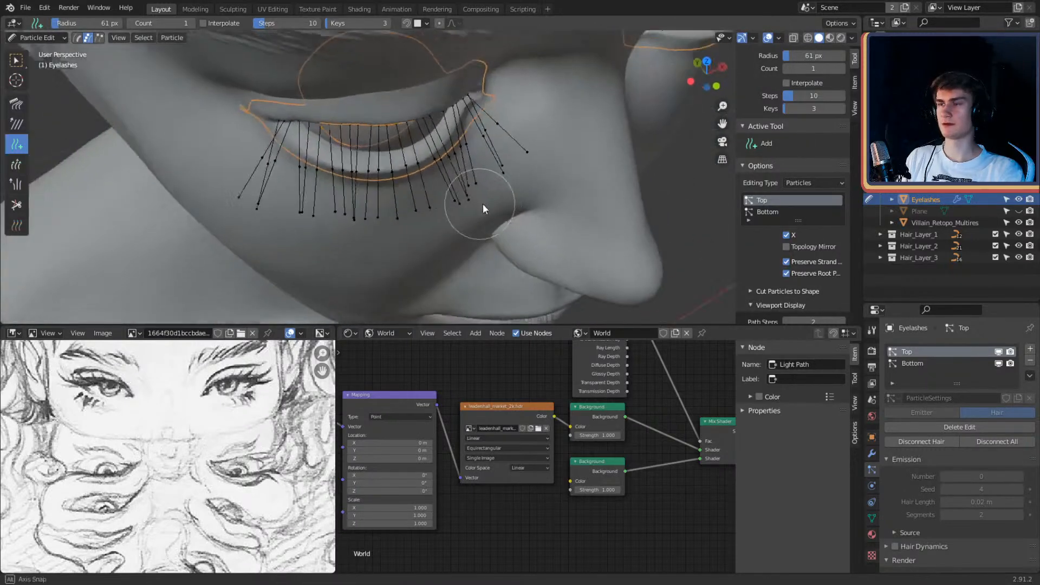
pyautogui.press('a')
pyautogui.click(19, 169)
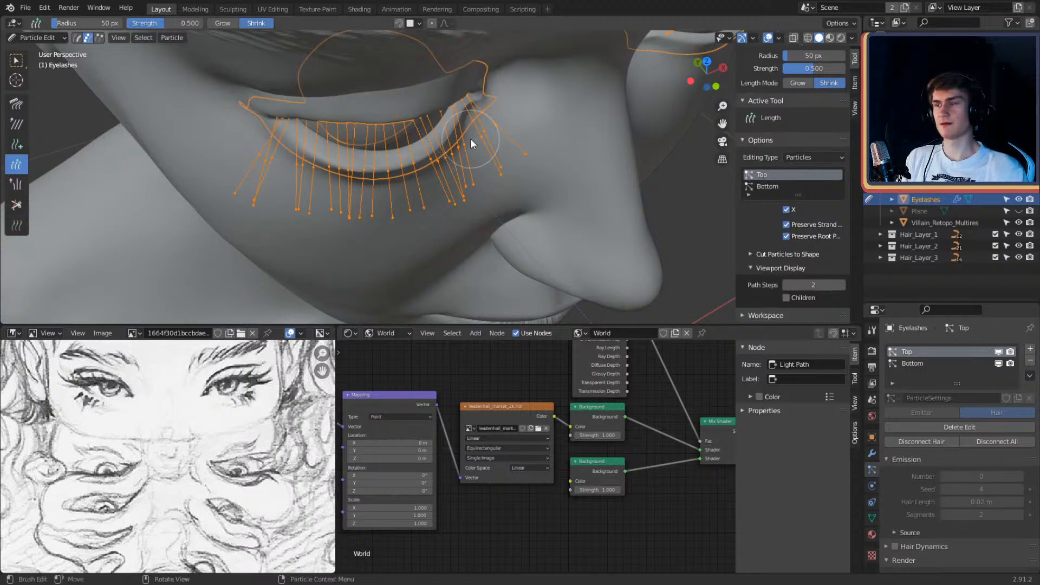
pyautogui.moveTo(470, 138); pyautogui.dragTo(360, 174, button='middle')
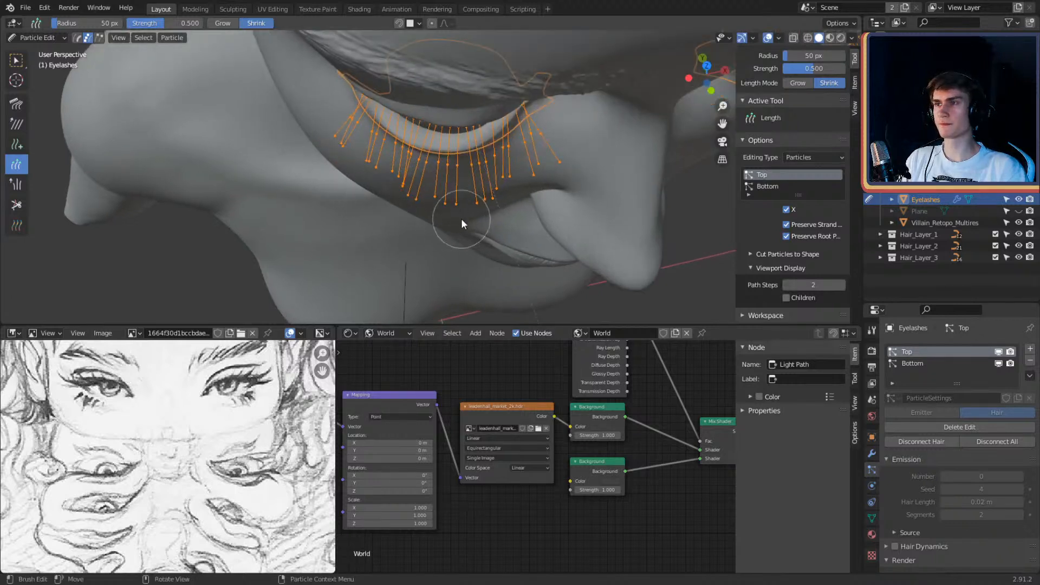
pyautogui.moveTo(608, 118); pyautogui.dragTo(491, 206)
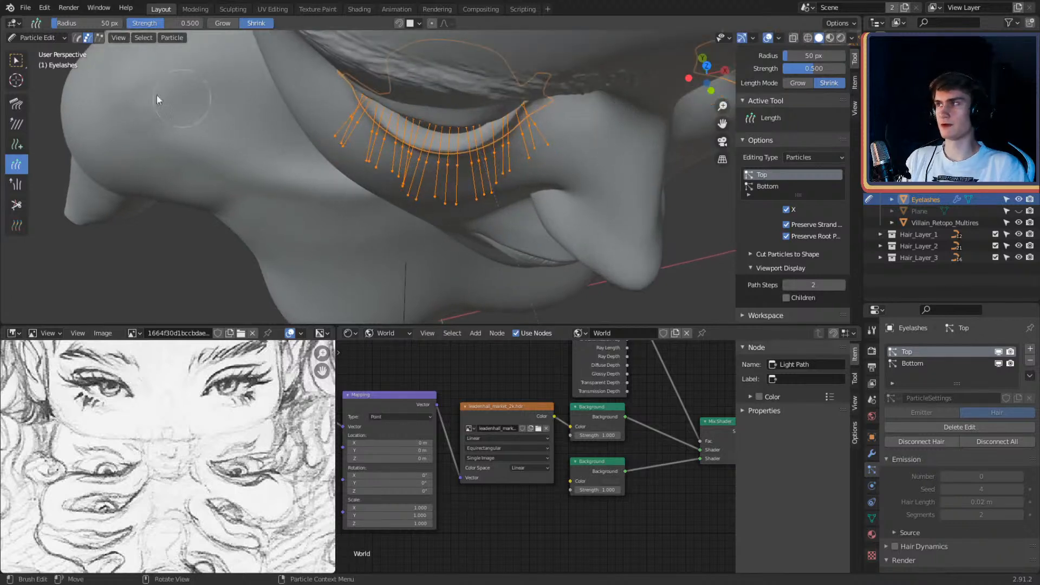
# Step: Comb the new upper lashes into an evenly spaced fan along the lid
pyautogui.click(14, 106)
pyautogui.moveTo(324, 136)
pyautogui.mouseDown(button='middle')
pyautogui.moveTo(437, 141)
pyautogui.moveTo(499, 177)
pyautogui.mouseUp(button='middle')
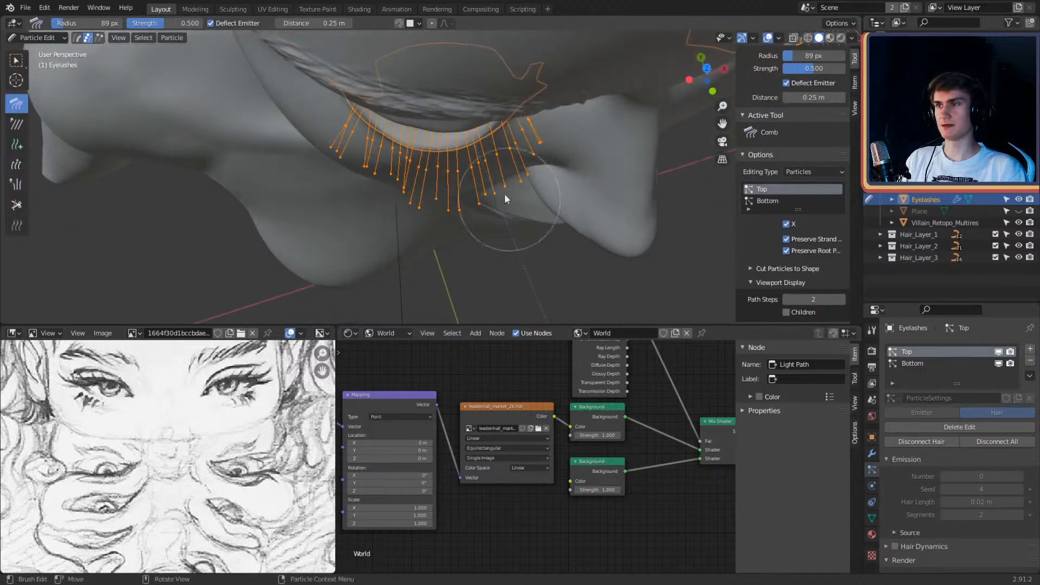
pyautogui.moveTo(499, 261)
pyautogui.mouseDown()
pyautogui.moveTo(401, 184)
pyautogui.moveTo(346, 247)
pyautogui.moveTo(347, 169)
pyautogui.mouseUp()
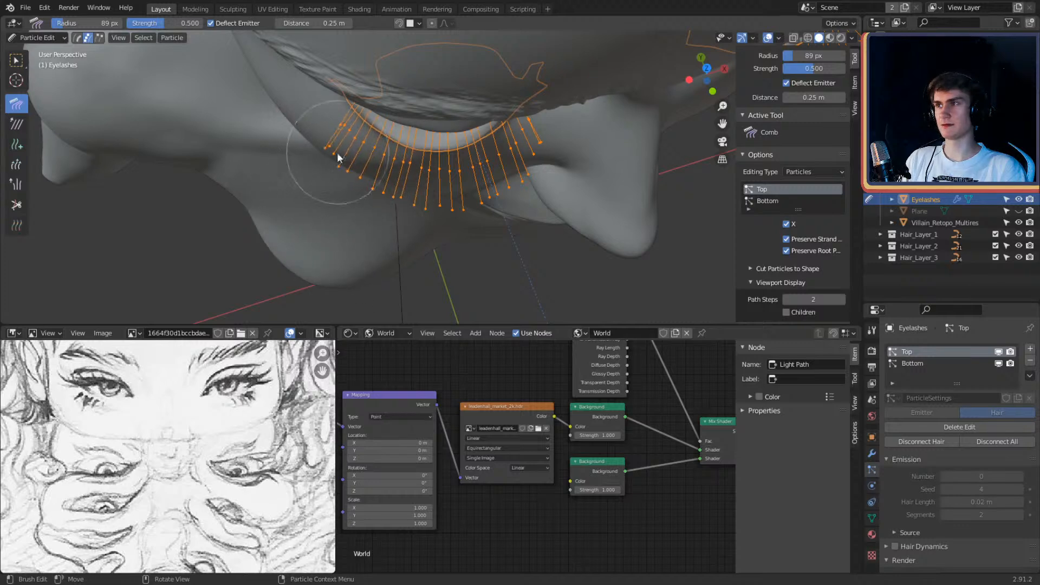
pyautogui.moveTo(337, 152)
pyautogui.mouseDown(button='middle')
pyautogui.moveTo(469, 154)
pyautogui.moveTo(557, 100)
pyautogui.moveTo(555, 144)
pyautogui.moveTo(462, 212)
pyautogui.moveTo(464, 242)
pyautogui.moveTo(552, 185)
pyautogui.moveTo(558, 168)
pyautogui.moveTo(534, 171)
pyautogui.mouseUp(button='middle')
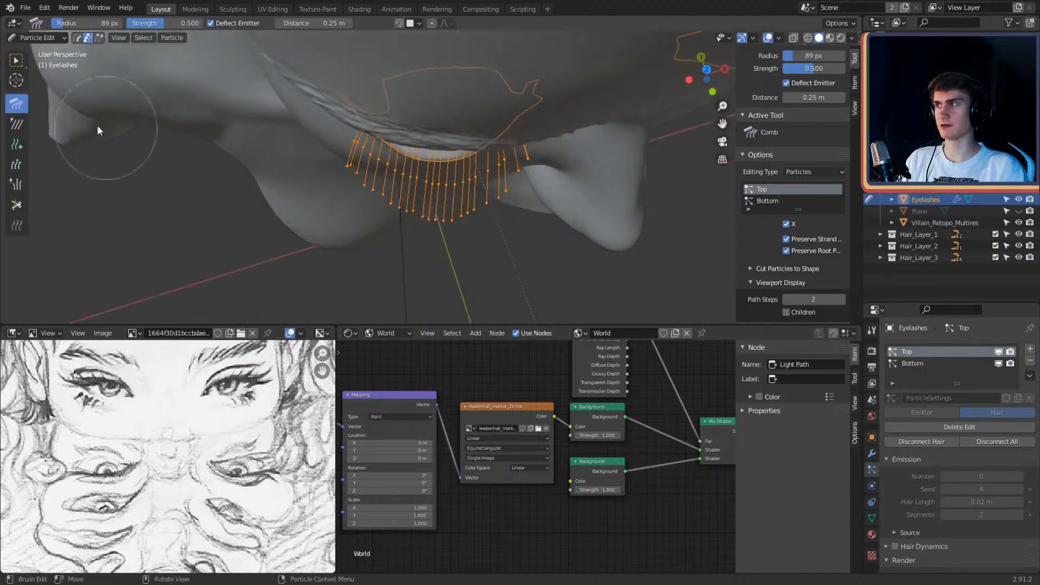
# Step: Trim the tips of the middle and inner upper lashes with the Length brush set to Shrink
pyautogui.click(16, 144)
pyautogui.click(17, 164)
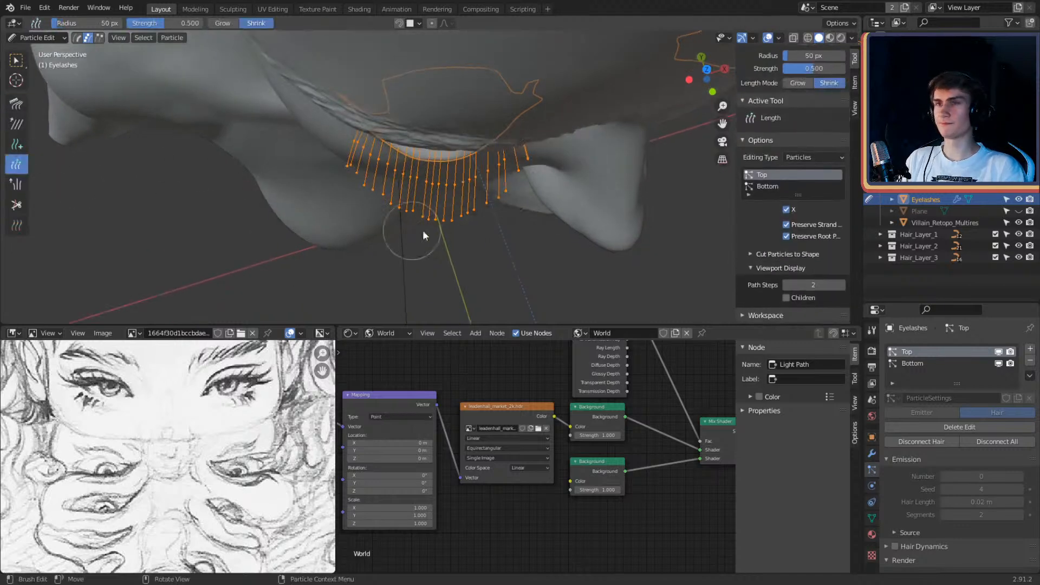
pyautogui.moveTo(422, 230)
pyautogui.mouseDown(button='middle')
pyautogui.moveTo(442, 201)
pyautogui.moveTo(326, 193)
pyautogui.moveTo(421, 167)
pyautogui.moveTo(426, 187)
pyautogui.mouseUp(button='middle')
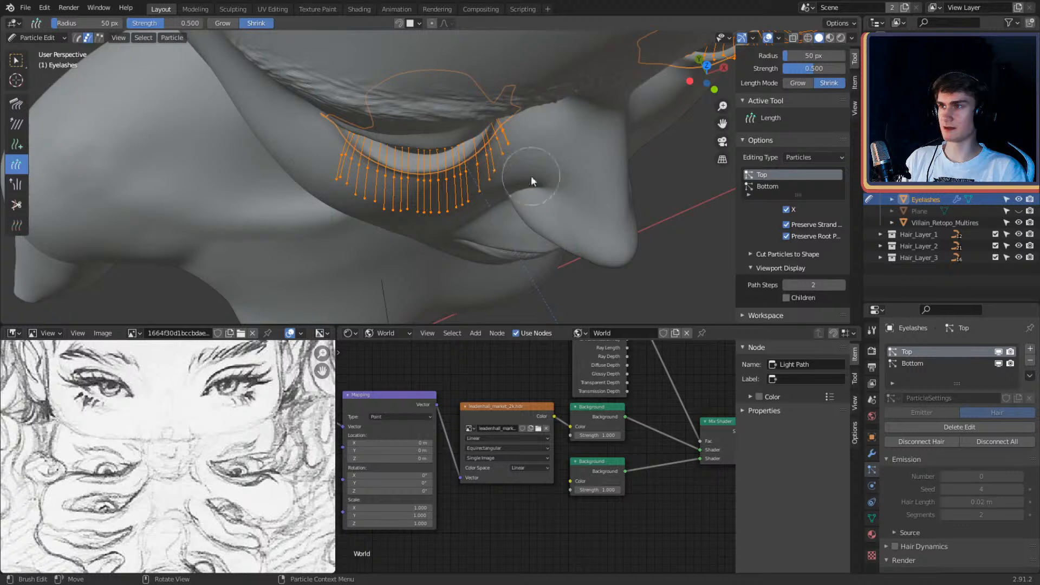
pyautogui.moveTo(424, 241)
pyautogui.mouseDown()
pyautogui.moveTo(326, 211)
pyautogui.moveTo(379, 230)
pyautogui.mouseUp()
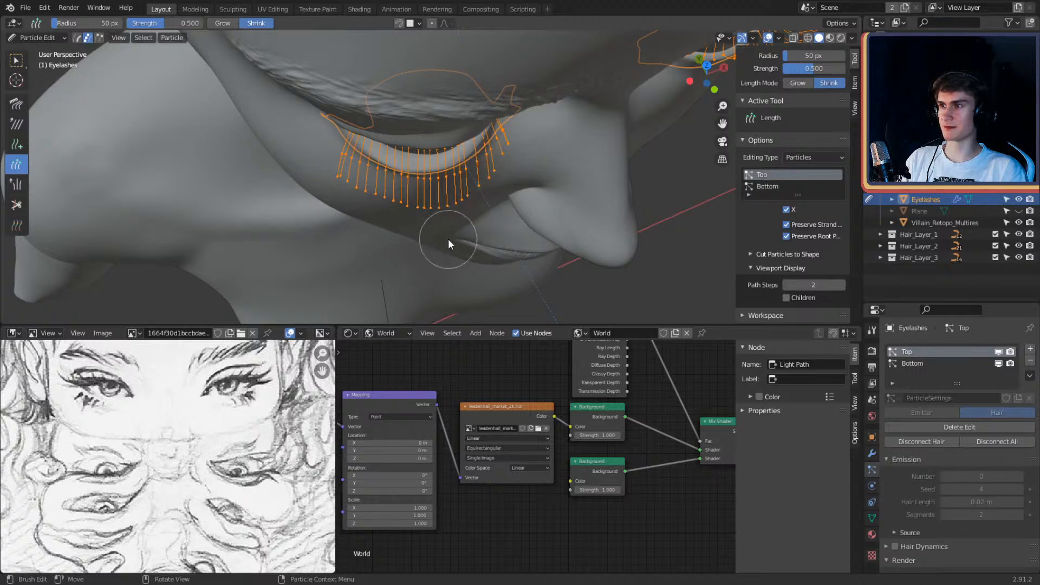
# Step: Comb the shortened upper lashes again so the outer ones sweep towards the outer corner of the eye
pyautogui.click(17, 103)
pyautogui.moveTo(368, 159)
pyautogui.mouseDown(button='middle')
pyautogui.moveTo(384, 128)
pyautogui.moveTo(506, 230)
pyautogui.moveTo(515, 165)
pyautogui.moveTo(406, 195)
pyautogui.moveTo(420, 186)
pyautogui.moveTo(390, 216)
pyautogui.mouseUp(button='middle')
pyautogui.scroll(3, 469, 149)
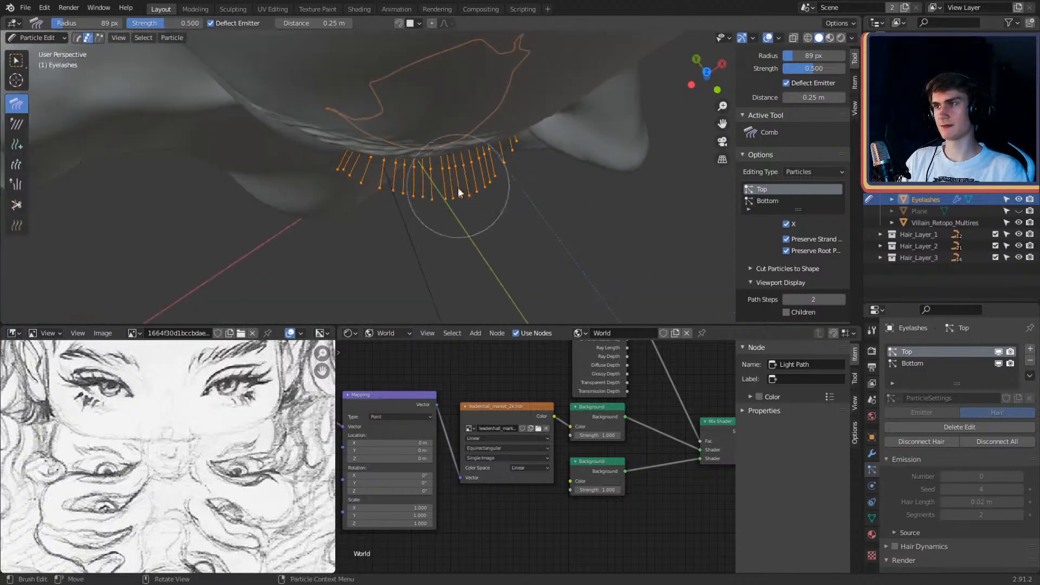
pyautogui.moveTo(494, 206)
pyautogui.mouseDown(button='middle')
pyautogui.moveTo(495, 151)
pyautogui.moveTo(498, 193)
pyautogui.moveTo(482, 193)
pyautogui.moveTo(505, 174)
pyautogui.moveTo(580, 170)
pyautogui.moveTo(511, 220)
pyautogui.mouseUp(button='middle')
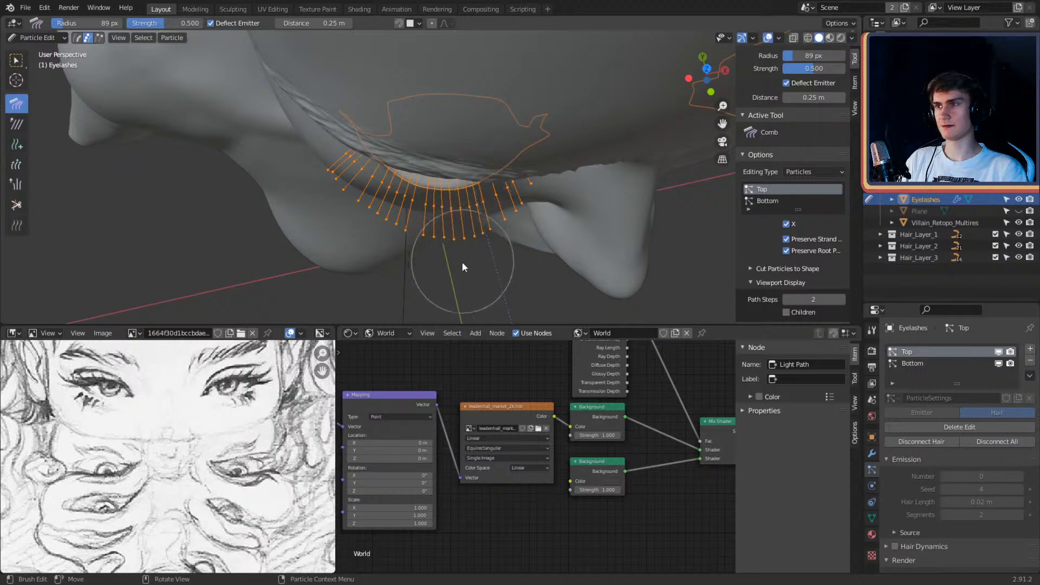
# Step: Deselect all strands and circle-select the tips of the outer half of the upper lashes
pyautogui.moveTo(420, 237)
pyautogui.mouseDown(button='middle')
pyautogui.moveTo(474, 226)
pyautogui.moveTo(515, 106)
pyautogui.mouseUp(button='middle')
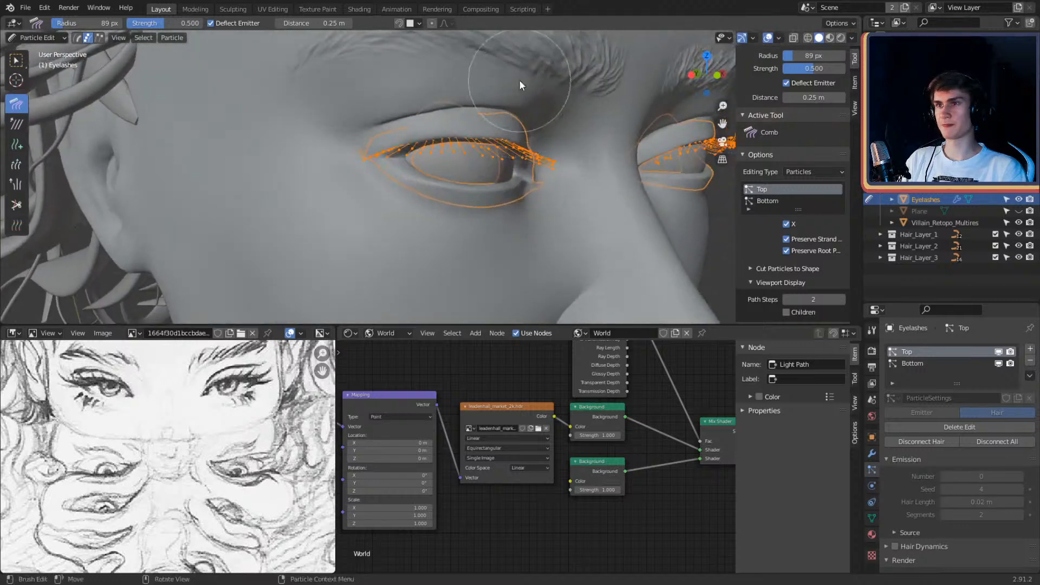
pyautogui.scroll(5, 498, 148)
pyautogui.moveTo(501, 154)
pyautogui.mouseDown(button='middle')
pyautogui.moveTo(525, 204)
pyautogui.moveTo(510, 240)
pyautogui.mouseUp(button='middle')
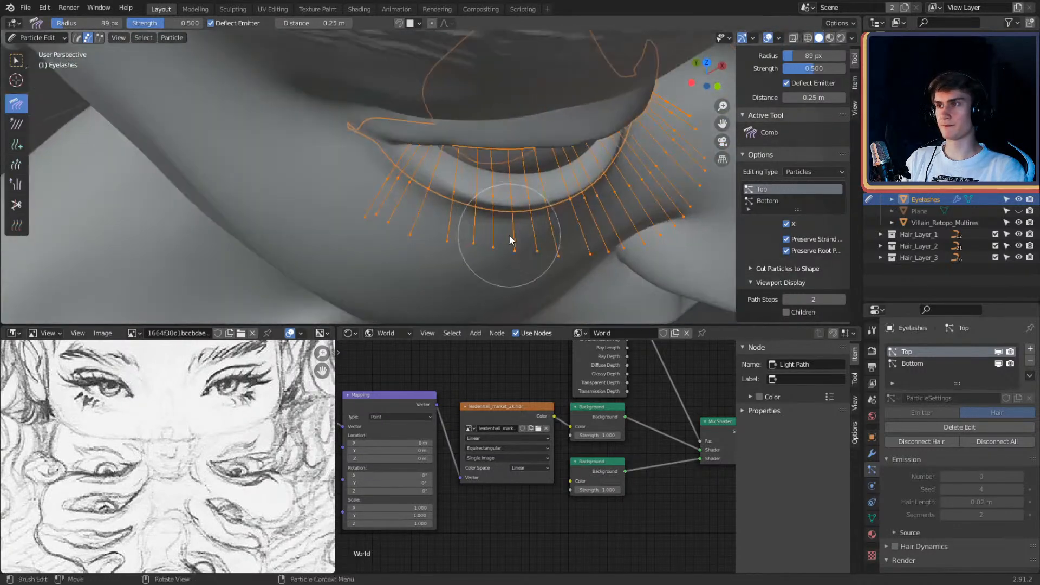
pyautogui.hotkey('alt', 'a')
pyautogui.press('c')
pyautogui.moveTo(399, 238)
pyautogui.mouseDown()
pyautogui.moveTo(483, 236)
pyautogui.moveTo(375, 233)
pyautogui.mouseUp()
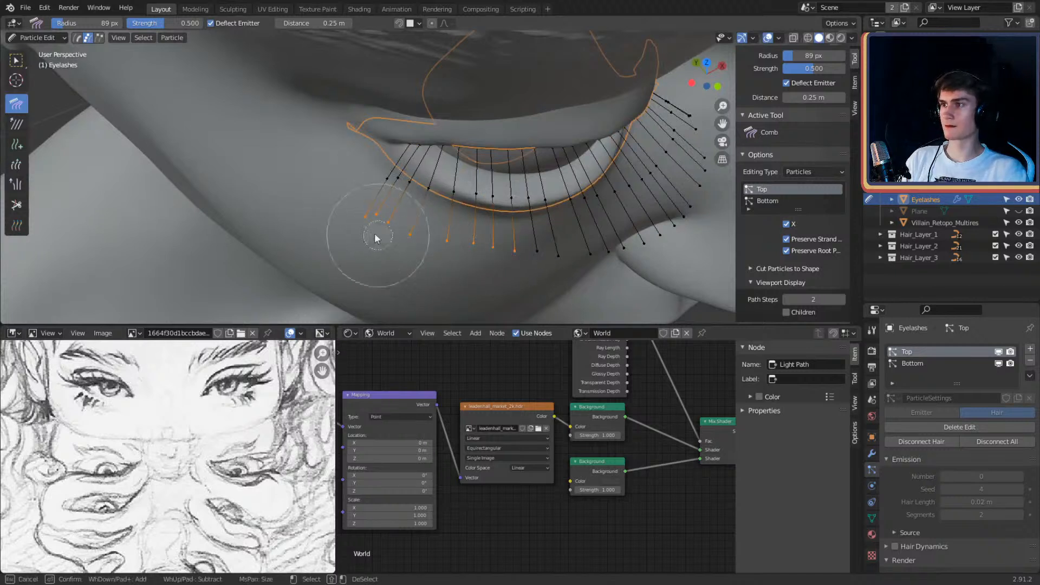
pyautogui.rightClick(463, 275)
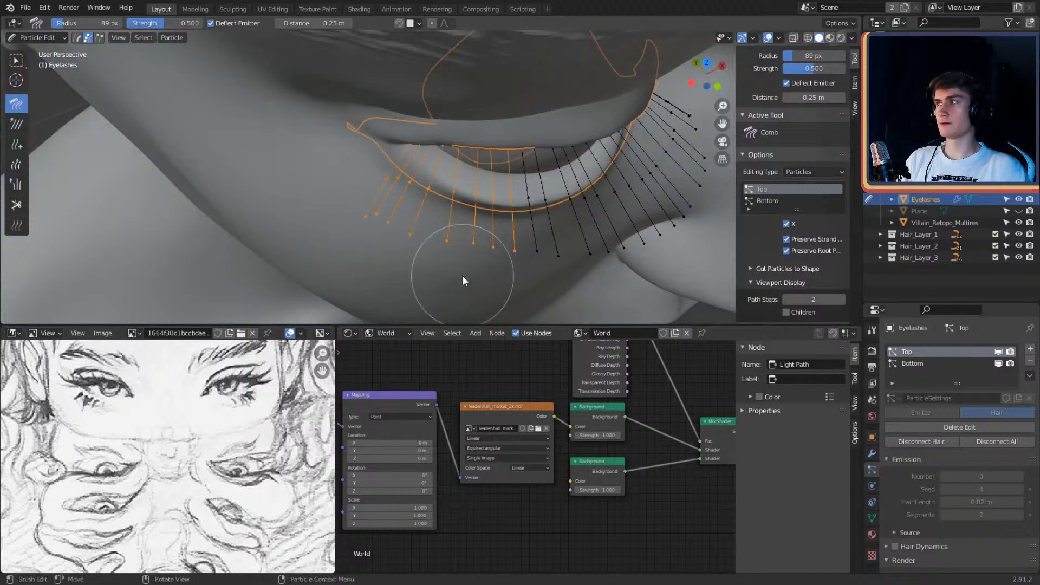
# Step: Comb the selected outer lash tips upward into a curl
pyautogui.scroll(-3, 494, 141)
pyautogui.moveTo(494, 141)
pyautogui.mouseDown(button='middle')
pyautogui.moveTo(547, 174)
pyautogui.moveTo(522, 128)
pyautogui.moveTo(471, 90)
pyautogui.moveTo(418, 180)
pyautogui.moveTo(457, 132)
pyautogui.moveTo(512, 189)
pyautogui.moveTo(444, 151)
pyautogui.moveTo(451, 157)
pyautogui.mouseUp(button='middle')
pyautogui.scroll(5, 457, 131)
pyautogui.scroll(-5, 457, 132)
pyautogui.moveTo(450, 157)
pyautogui.mouseDown()
pyautogui.moveTo(345, 190)
pyautogui.moveTo(417, 174)
pyautogui.mouseUp()
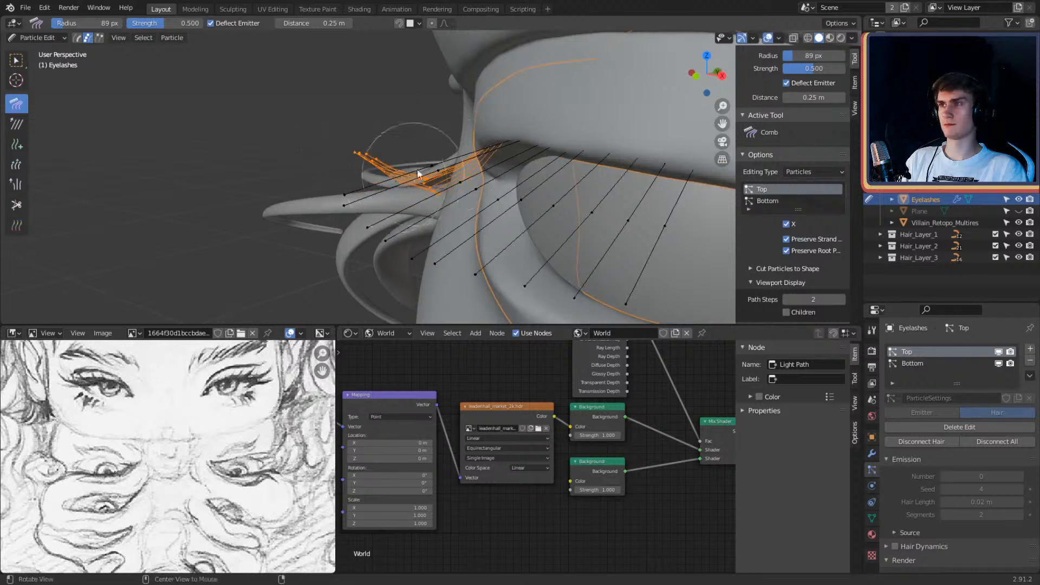
pyautogui.moveTo(417, 174)
pyautogui.mouseDown(button='middle')
pyautogui.moveTo(471, 85)
pyautogui.moveTo(476, 116)
pyautogui.moveTo(429, 144)
pyautogui.moveTo(452, 126)
pyautogui.moveTo(372, 139)
pyautogui.moveTo(406, 127)
pyautogui.moveTo(543, 135)
pyautogui.moveTo(541, 154)
pyautogui.moveTo(442, 214)
pyautogui.moveTo(450, 218)
pyautogui.mouseUp(button='middle')
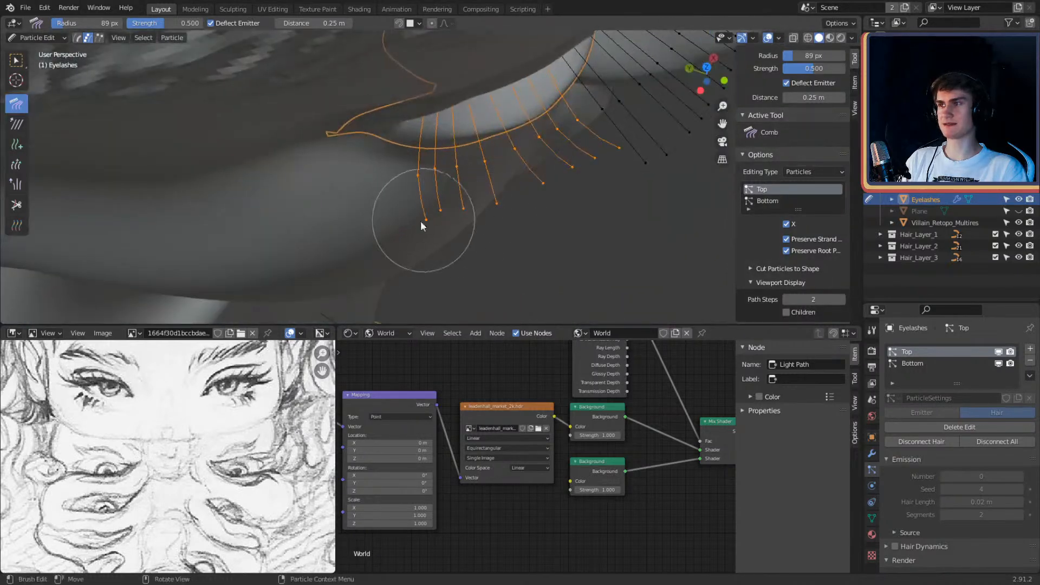
# Step: Circle-select the tips of the middle upper lashes and extend the selection to their whole strands
pyautogui.moveTo(524, 198)
pyautogui.mouseDown(button='middle')
pyautogui.moveTo(386, 128)
pyautogui.moveTo(447, 144)
pyautogui.moveTo(521, 212)
pyautogui.moveTo(489, 164)
pyautogui.mouseUp(button='middle')
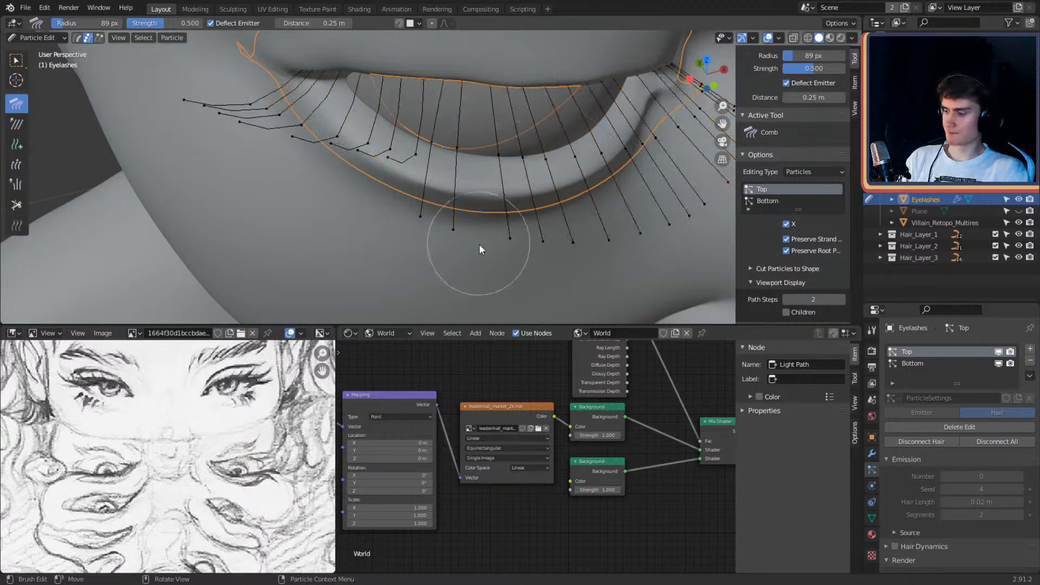
pyautogui.press('c')
pyautogui.moveTo(407, 214); pyautogui.dragTo(656, 239)
pyautogui.rightClick(655, 239)
pyautogui.hotkey('ctrl', 'l')
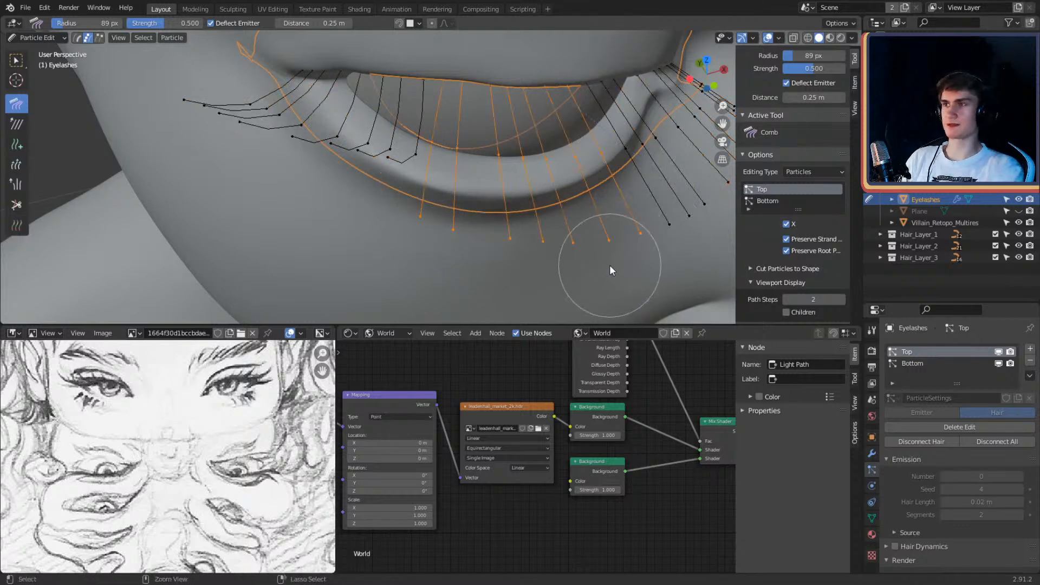
# Step: Comb the selected middle upper lashes upward into a curl, working from both sides of the eye
pyautogui.moveTo(526, 194); pyautogui.dragTo(524, 172, button='middle')
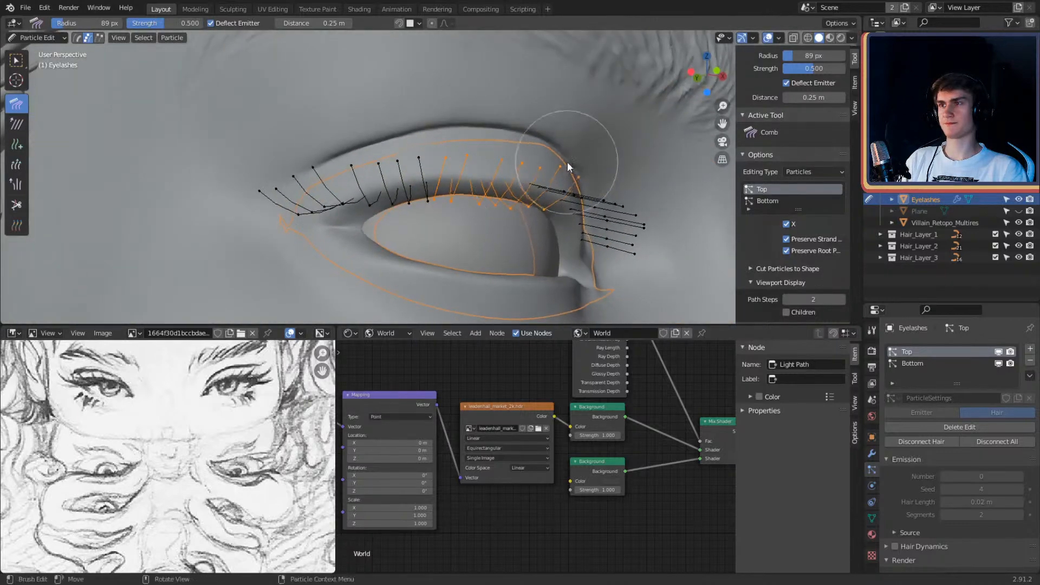
pyautogui.moveTo(515, 135)
pyautogui.mouseDown(button='middle')
pyautogui.moveTo(493, 76)
pyautogui.moveTo(453, 89)
pyautogui.moveTo(506, 92)
pyautogui.moveTo(611, 174)
pyautogui.moveTo(661, 178)
pyautogui.mouseUp(button='middle')
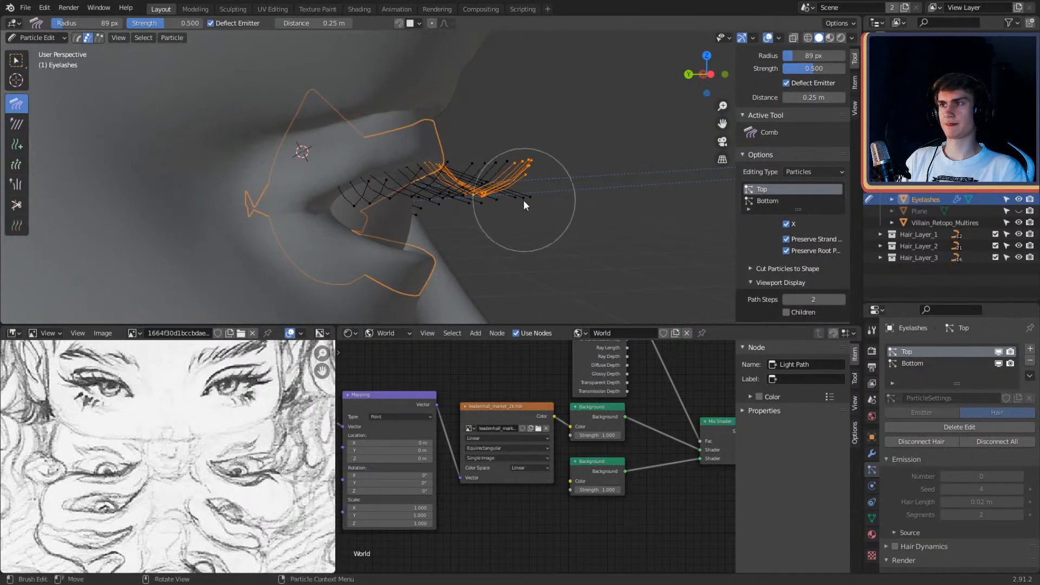
pyautogui.moveTo(524, 201); pyautogui.dragTo(507, 179, button='middle')
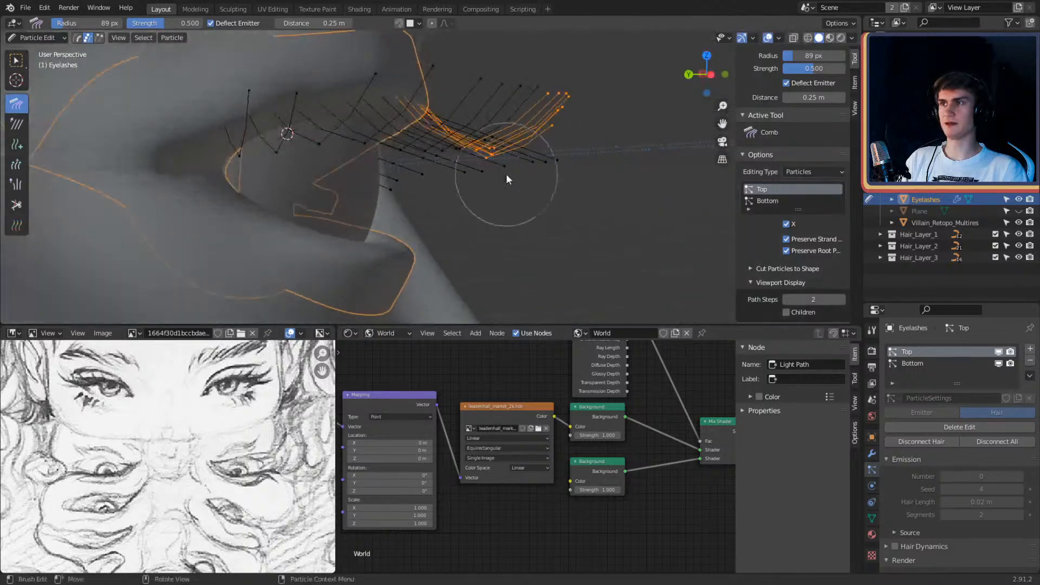
pyautogui.moveTo(506, 179)
pyautogui.mouseDown()
pyautogui.moveTo(501, 167)
pyautogui.moveTo(593, 124)
pyautogui.mouseUp()
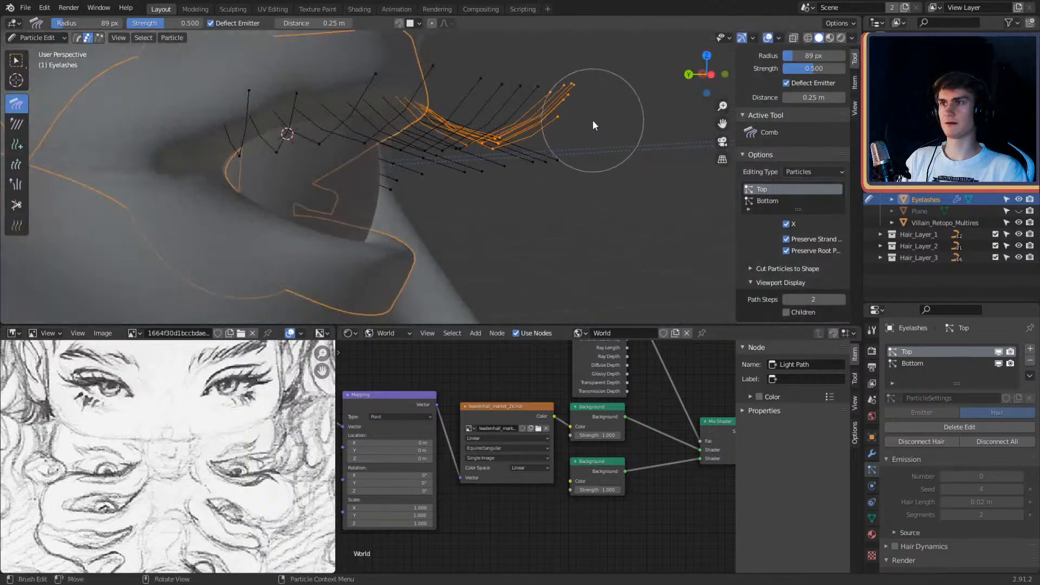
pyautogui.moveTo(593, 124); pyautogui.dragTo(400, 137, button='middle')
pyautogui.scroll(5, 326, 149)
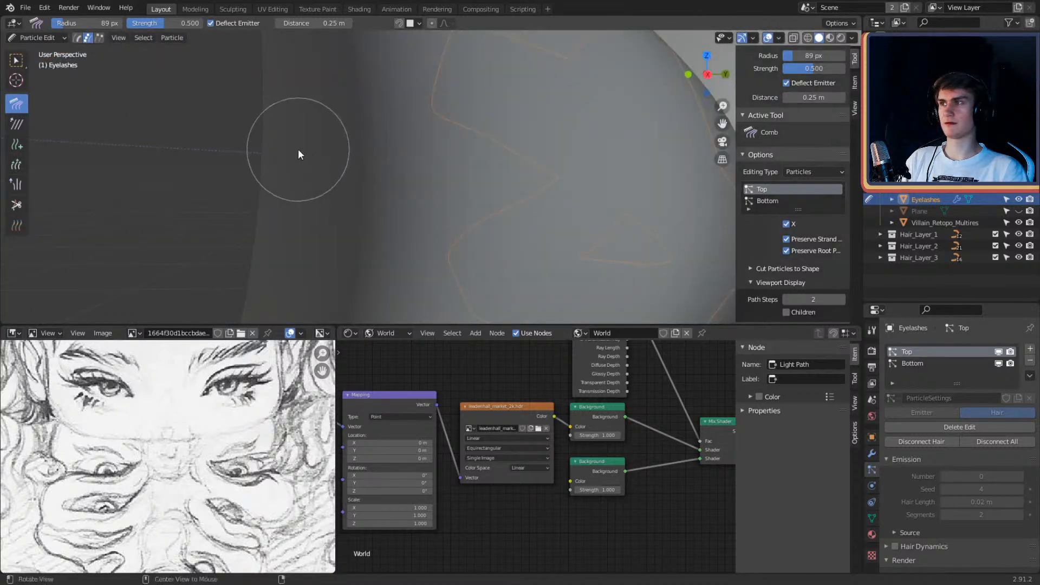
pyautogui.scroll(-5, 298, 148)
pyautogui.moveTo(294, 148); pyautogui.dragTo(281, 137)
pyautogui.moveTo(281, 137)
pyautogui.mouseDown(button='middle')
pyautogui.moveTo(453, 103)
pyautogui.moveTo(460, 116)
pyautogui.moveTo(338, 121)
pyautogui.mouseUp(button='middle')
pyautogui.scroll(3, 455, 116)
pyautogui.moveTo(338, 121); pyautogui.dragTo(452, 140)
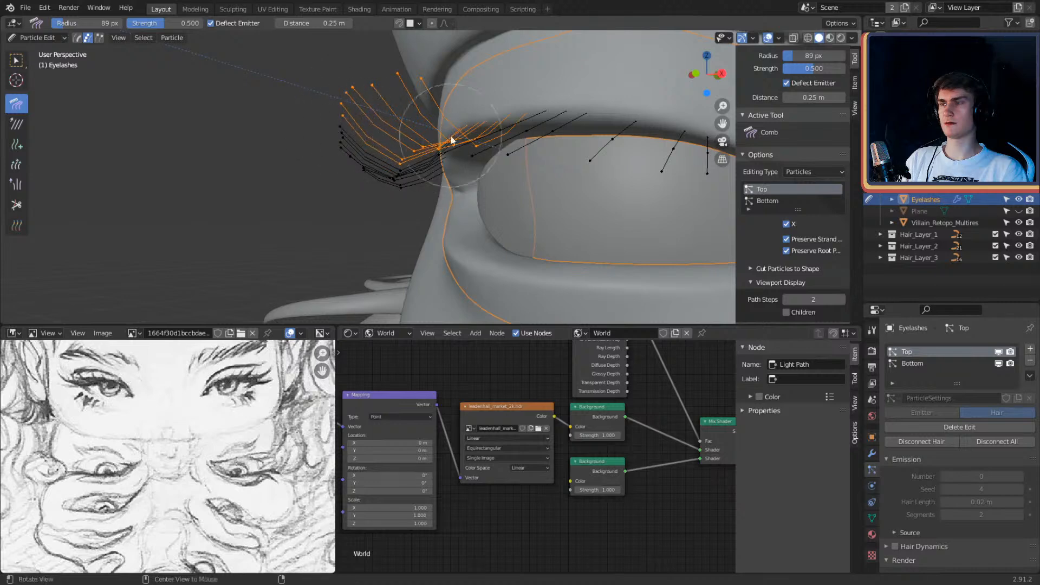
pyautogui.moveTo(452, 140); pyautogui.dragTo(336, 132, button='middle')
pyautogui.scroll(-2, 509, 167)
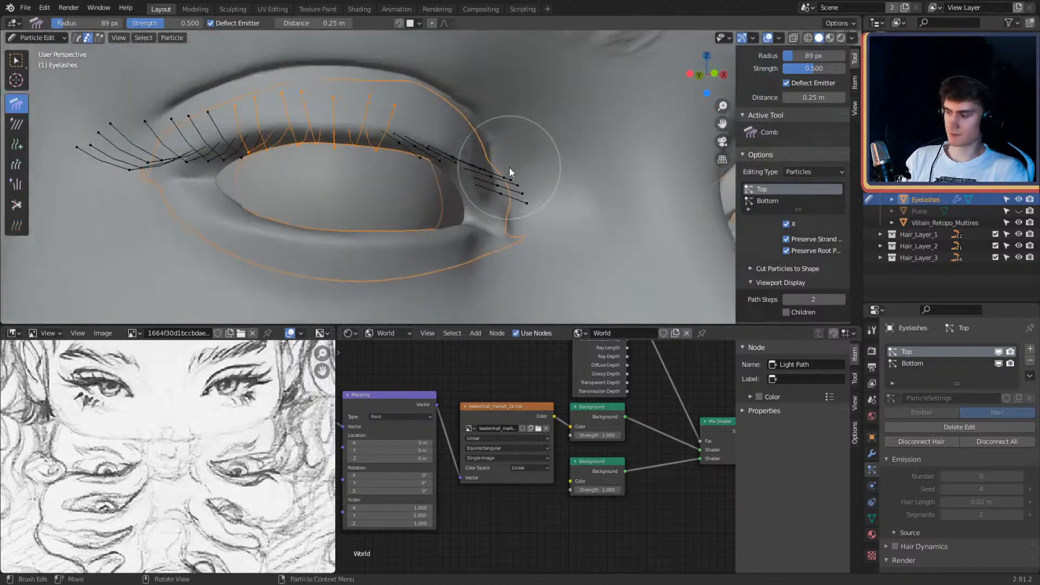
# Step: Select the whole strands of the inner upper lashes and comb them into an upward curl
pyautogui.moveTo(509, 167)
pyautogui.mouseDown(button='middle')
pyautogui.moveTo(522, 252)
pyautogui.moveTo(479, 256)
pyautogui.mouseUp(button='middle')
pyautogui.press('f')
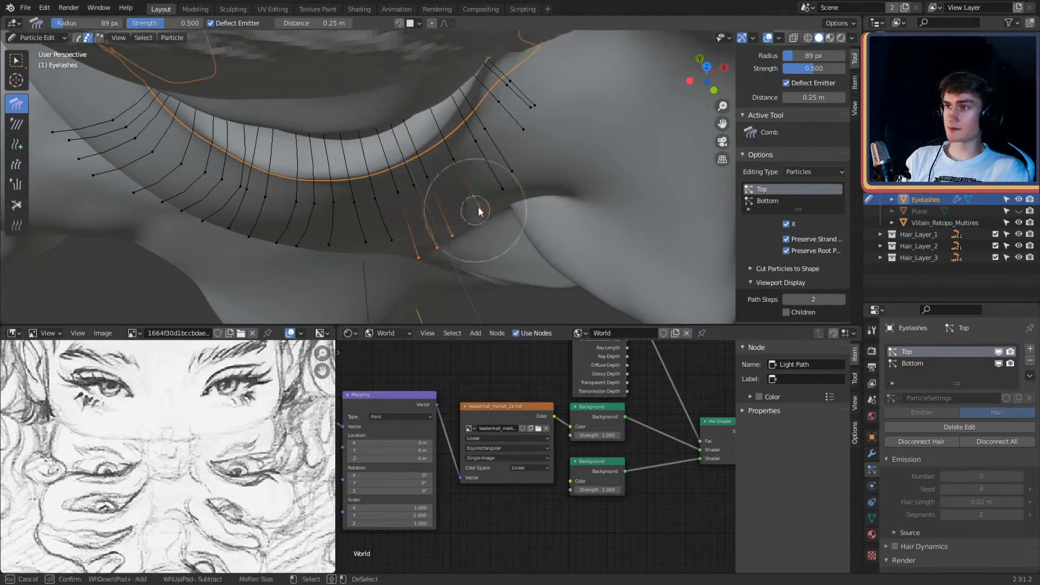
pyautogui.click(516, 220)
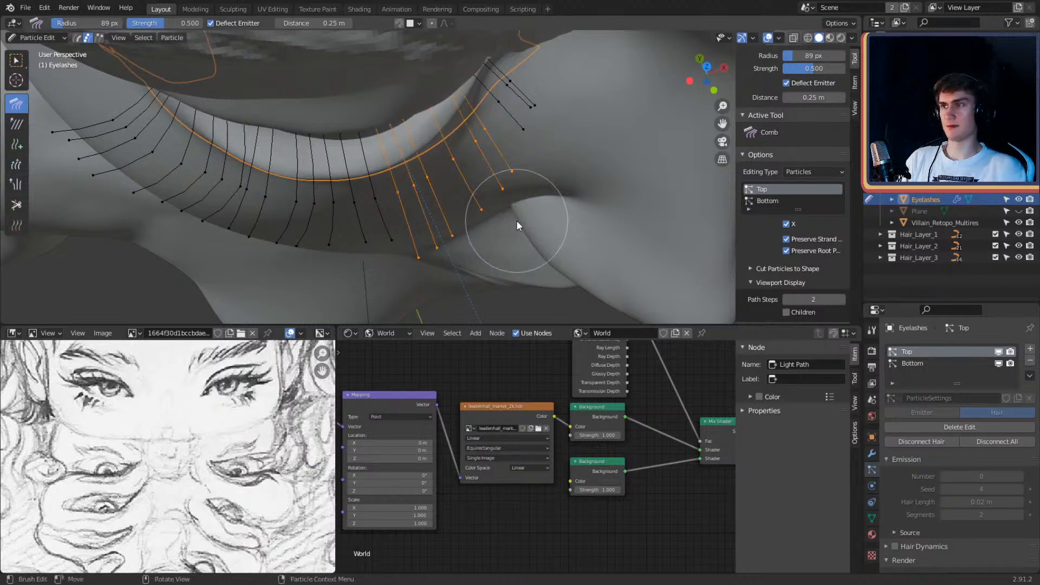
pyautogui.moveTo(516, 220)
pyautogui.mouseDown(button='middle')
pyautogui.moveTo(522, 164)
pyautogui.moveTo(499, 191)
pyautogui.moveTo(494, 168)
pyautogui.moveTo(442, 127)
pyautogui.mouseUp(button='middle')
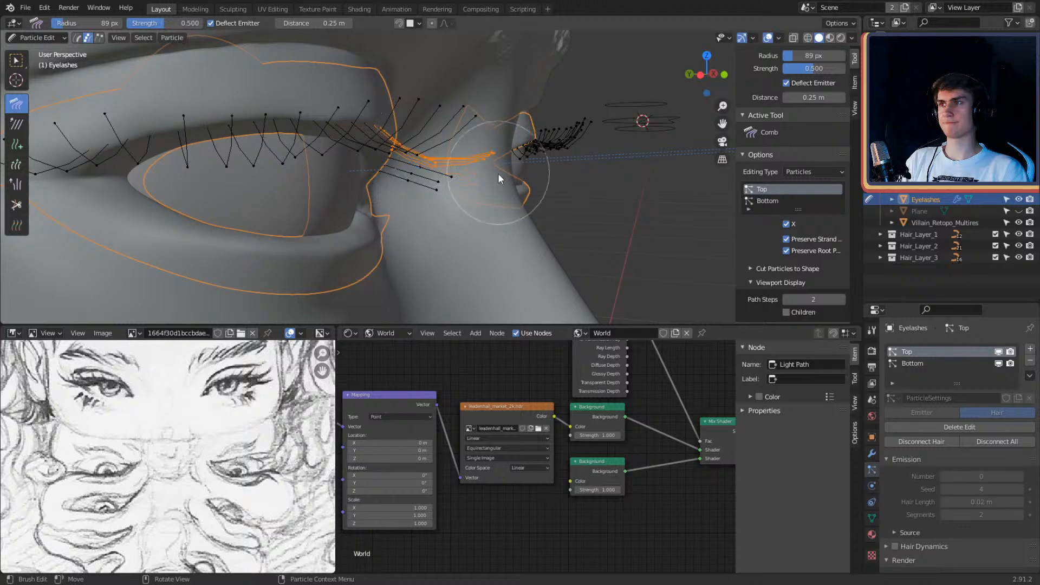
pyautogui.moveTo(521, 174)
pyautogui.mouseDown(button='middle')
pyautogui.moveTo(509, 127)
pyautogui.moveTo(451, 130)
pyautogui.moveTo(524, 160)
pyautogui.moveTo(554, 145)
pyautogui.moveTo(478, 150)
pyautogui.moveTo(497, 135)
pyautogui.moveTo(486, 138)
pyautogui.moveTo(499, 154)
pyautogui.moveTo(495, 137)
pyautogui.mouseUp(button='middle')
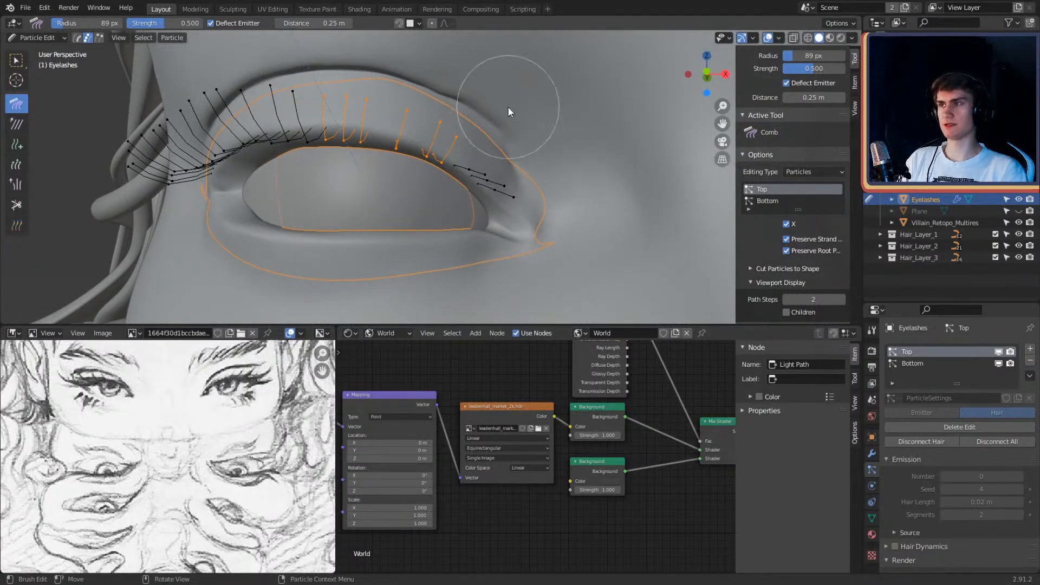
# Step: Select the last few whole strands nearest the inner eye corner and comb them upward
pyautogui.scroll(5, 503, 168)
pyautogui.moveTo(474, 189)
pyautogui.mouseDown(button='middle')
pyautogui.moveTo(524, 187)
pyautogui.moveTo(463, 246)
pyautogui.mouseUp(button='middle')
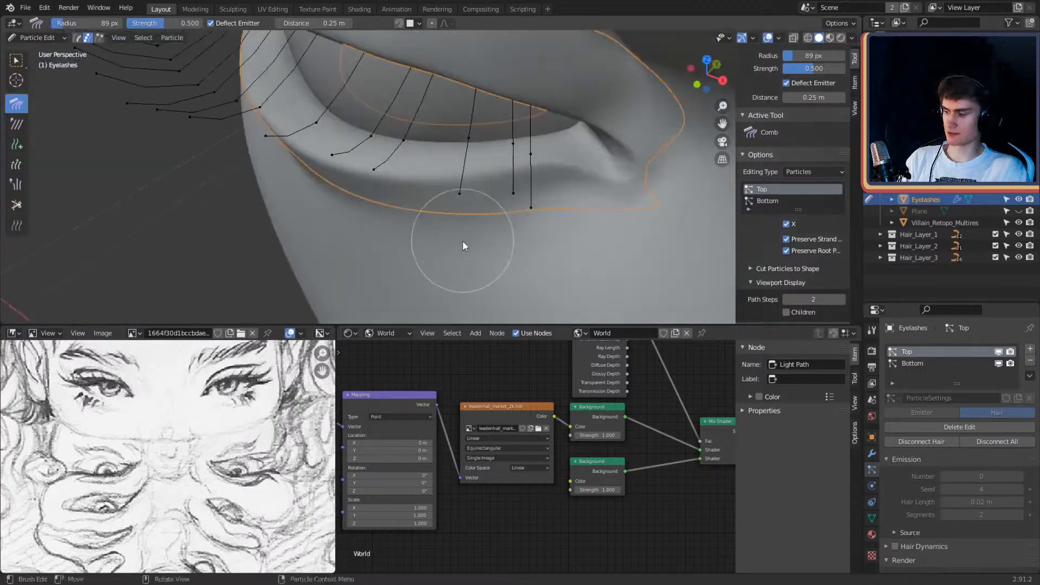
pyautogui.press('l')
pyautogui.press('l')
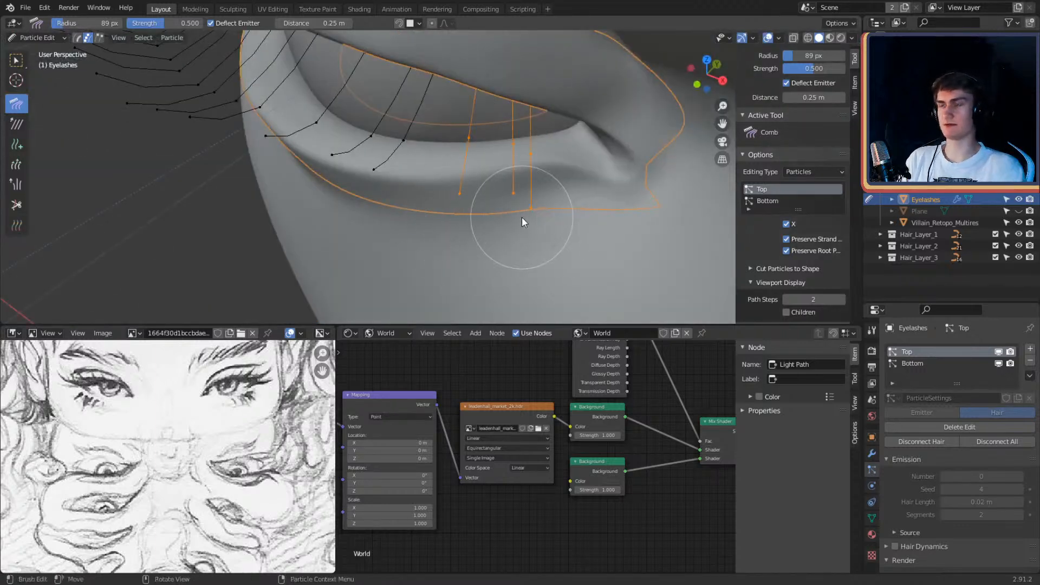
pyautogui.moveTo(424, 189)
pyautogui.mouseDown(button='middle')
pyautogui.moveTo(538, 171)
pyautogui.moveTo(418, 142)
pyautogui.moveTo(512, 156)
pyautogui.moveTo(511, 243)
pyautogui.moveTo(474, 147)
pyautogui.moveTo(532, 188)
pyautogui.moveTo(488, 130)
pyautogui.moveTo(597, 222)
pyautogui.moveTo(501, 223)
pyautogui.moveTo(529, 209)
pyautogui.moveTo(545, 268)
pyautogui.moveTo(475, 153)
pyautogui.mouseUp(button='middle')
# Step: Switch to Object Mode, deselect everything and compare the lashes of both eyes from the front and side
pyautogui.click(50, 35)
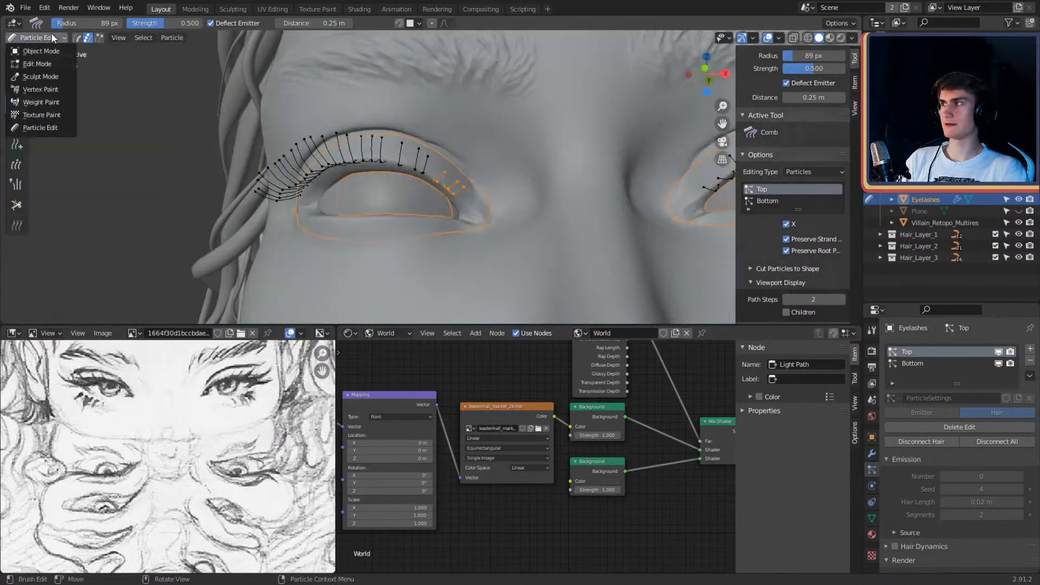
pyautogui.click(39, 51)
pyautogui.moveTo(65, 37); pyautogui.dragTo(390, 170, button='middle')
pyautogui.scroll(-2, 391, 169)
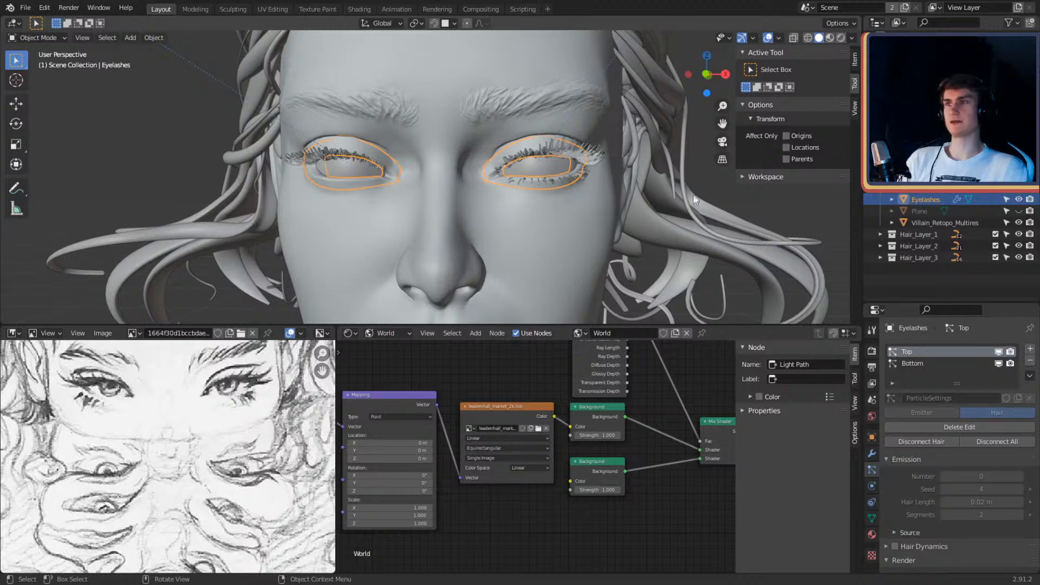
pyautogui.hotkey('alt', 'a')
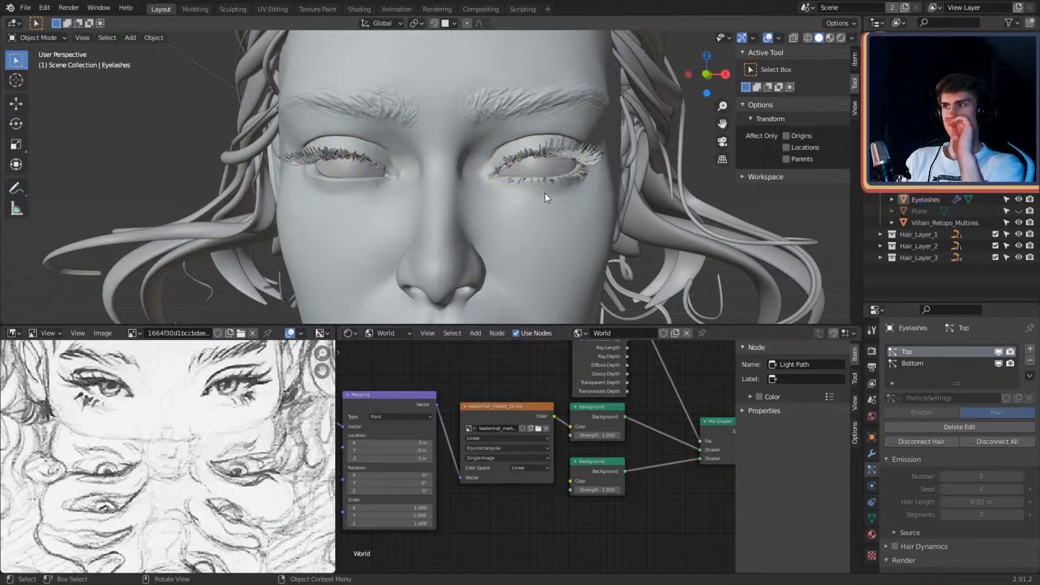
pyautogui.scroll(3, 451, 144)
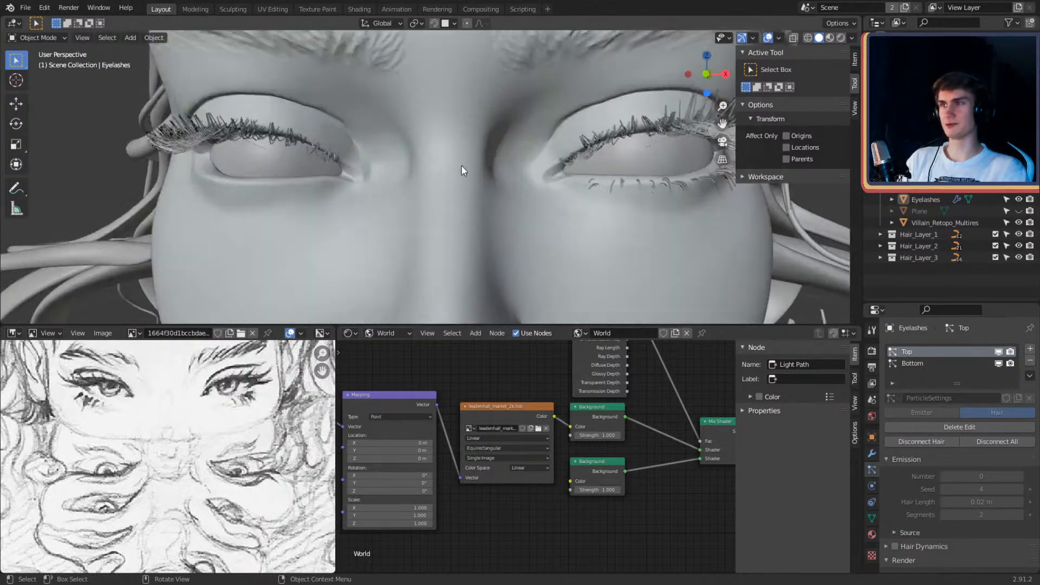
pyautogui.moveTo(463, 170); pyautogui.dragTo(615, 193, button='middle')
# Step: Select the Eyelashes object and return it to Particle Edit mode
pyautogui.click(447, 112)
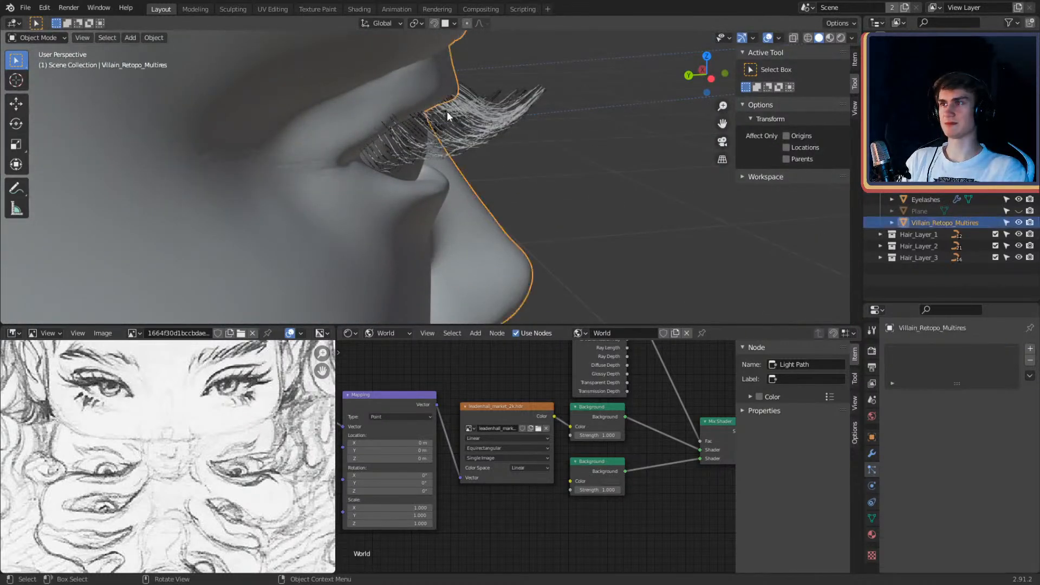
pyautogui.click(432, 102)
pyautogui.click(51, 38)
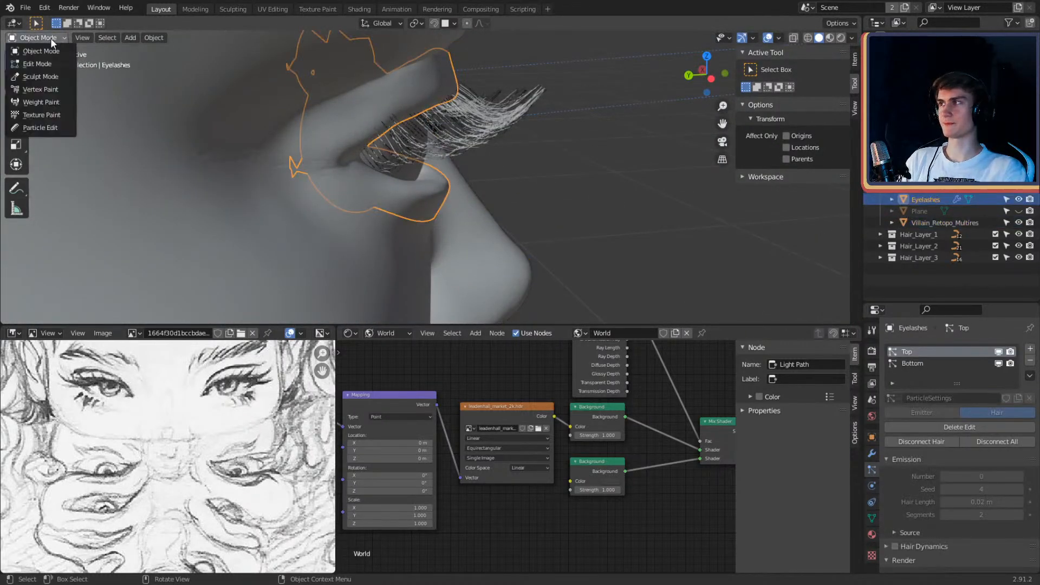
pyautogui.click(47, 126)
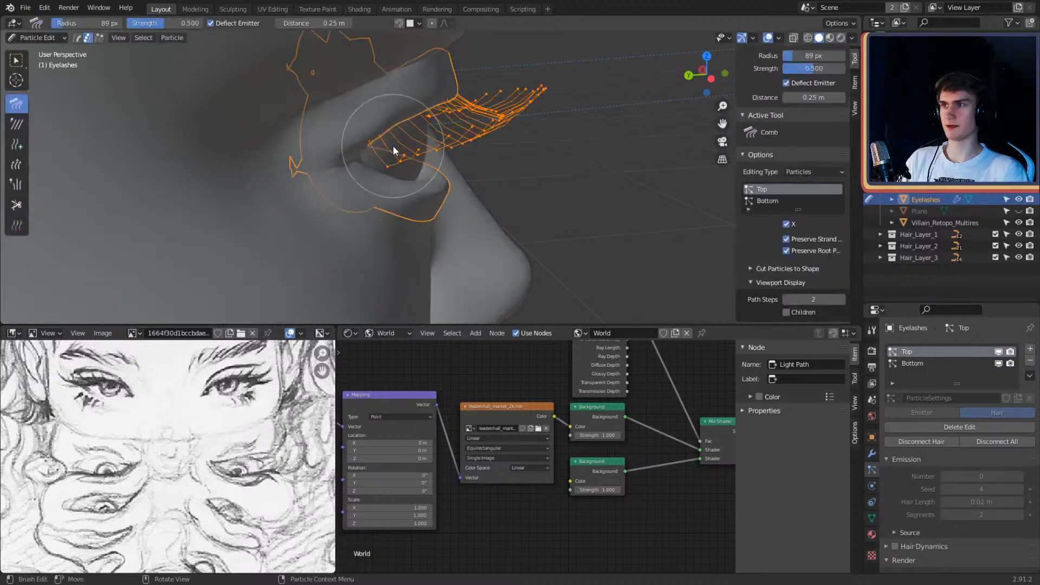
# Step: Deselect all strands, circle-select the outer upper lashes and extend the selection to their whole strands
pyautogui.moveTo(393, 145); pyautogui.dragTo(408, 238, button='middle')
pyautogui.moveTo(421, 214); pyautogui.dragTo(397, 247)
pyautogui.press('c')
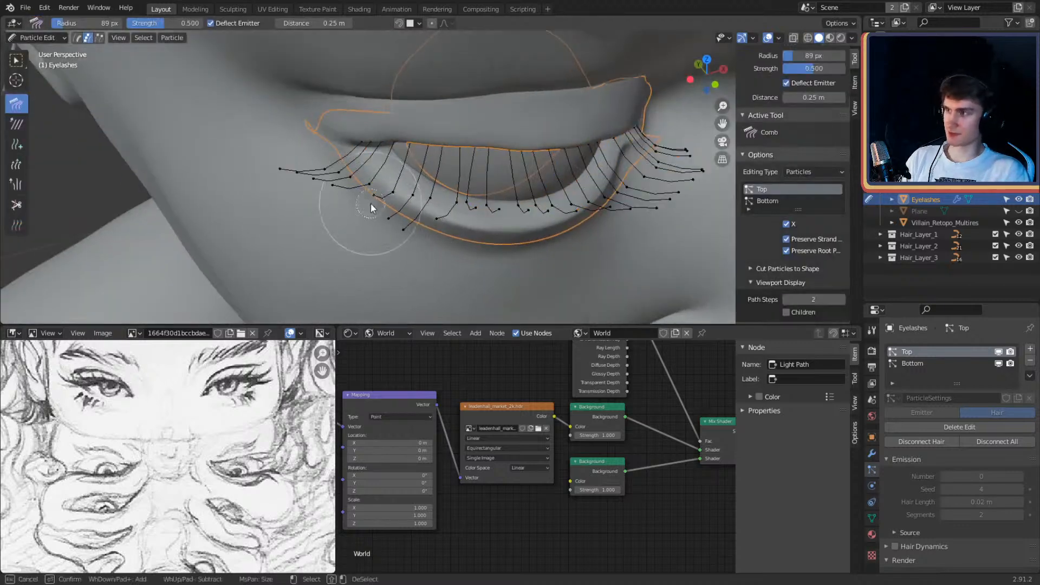
pyautogui.moveTo(371, 207)
pyautogui.mouseDown()
pyautogui.moveTo(337, 174)
pyautogui.moveTo(279, 178)
pyautogui.moveTo(439, 222)
pyautogui.moveTo(394, 187)
pyautogui.mouseUp()
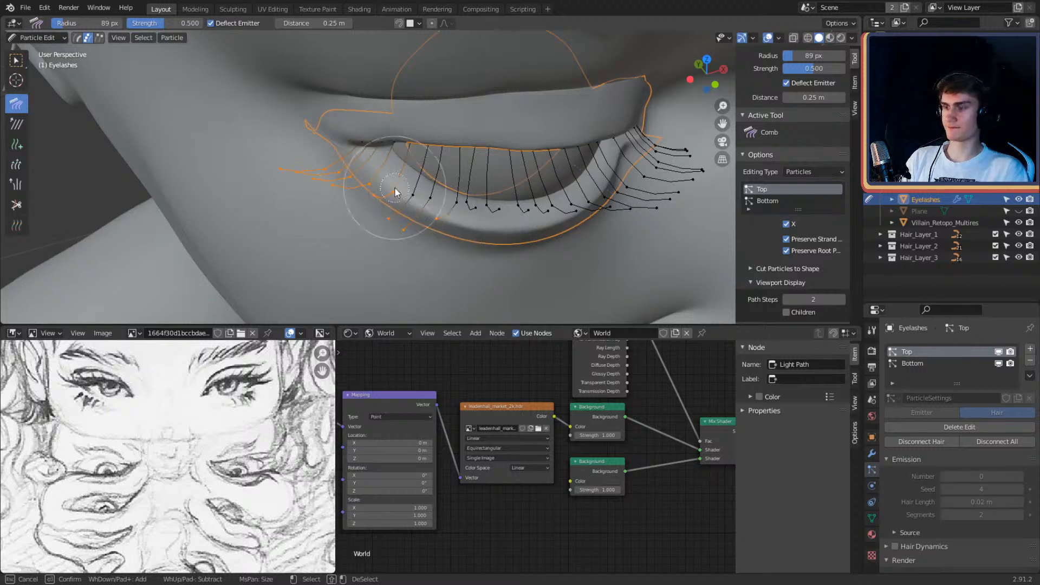
pyautogui.press('Escape')
pyautogui.hotkey('ctrl', 'l')
pyautogui.scroll(1, 394, 187)
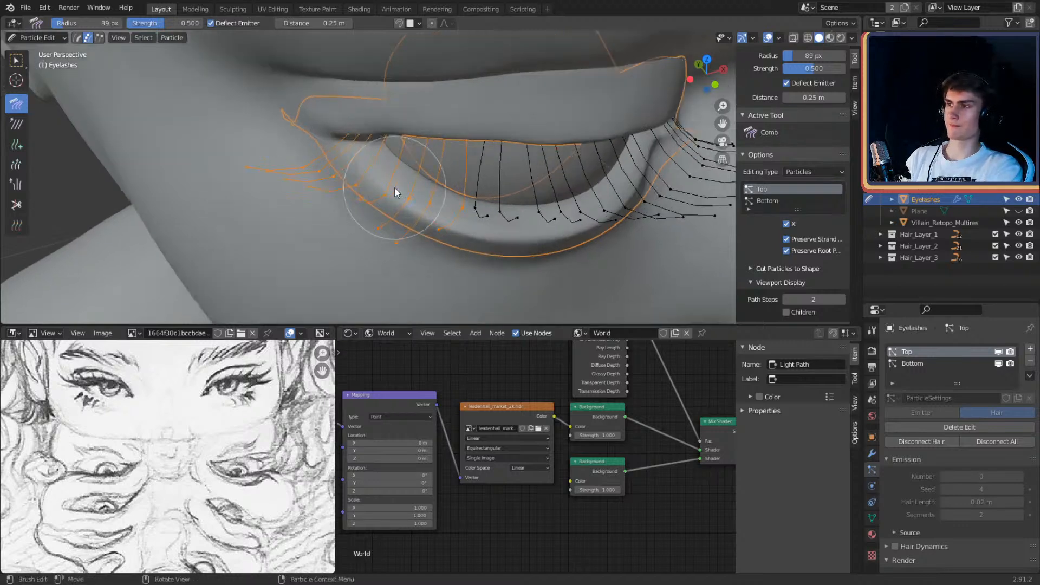
# Step: Enlarge the Comb brush to about 111 px and comb the selected outer upper lashes further upward
pyautogui.moveTo(455, 177); pyautogui.dragTo(391, 132, button='middle')
pyautogui.moveTo(442, 157); pyautogui.dragTo(379, 178, button='middle')
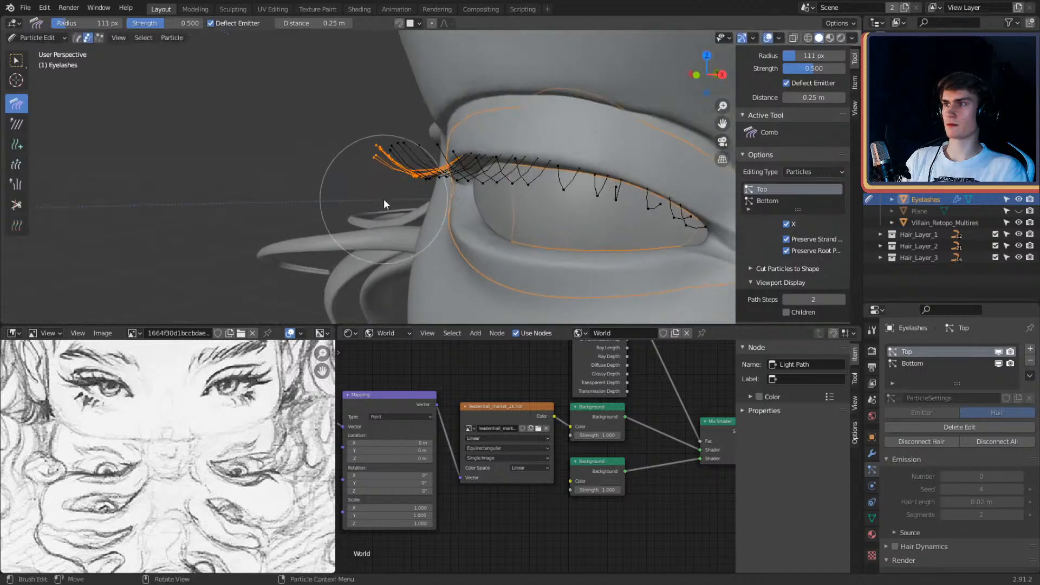
pyautogui.moveTo(369, 186); pyautogui.dragTo(337, 168)
pyautogui.moveTo(337, 168)
pyautogui.mouseDown(button='middle')
pyautogui.moveTo(456, 132)
pyautogui.moveTo(639, 139)
pyautogui.moveTo(538, 160)
pyautogui.mouseUp(button='middle')
pyautogui.press('f')
pyautogui.click(524, 161)
pyautogui.moveTo(524, 160); pyautogui.dragTo(523, 150)
# Step: Set the Comb radius to 112 px and select the whole strands of the middle upper lashes
pyautogui.moveTo(523, 150)
pyautogui.mouseDown(button='middle')
pyautogui.moveTo(331, 164)
pyautogui.moveTo(350, 172)
pyautogui.moveTo(505, 132)
pyautogui.moveTo(505, 144)
pyautogui.moveTo(555, 112)
pyautogui.mouseUp(button='middle')
pyautogui.press('f')
pyautogui.click(359, 180)
pyautogui.press('c')
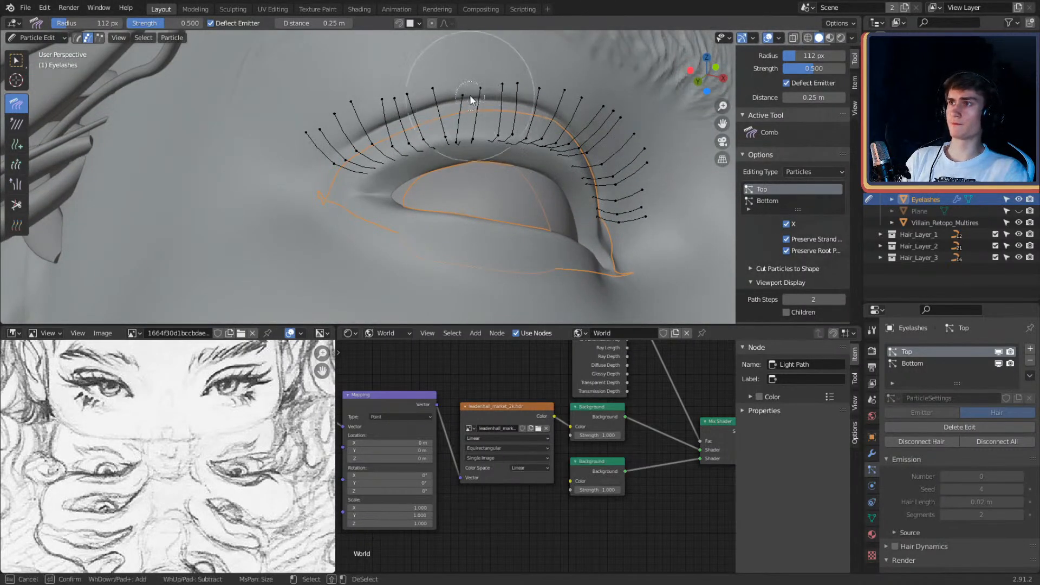
pyautogui.moveTo(469, 96)
pyautogui.mouseDown()
pyautogui.moveTo(567, 83)
pyautogui.moveTo(552, 81)
pyautogui.mouseUp()
pyautogui.press('Escape')
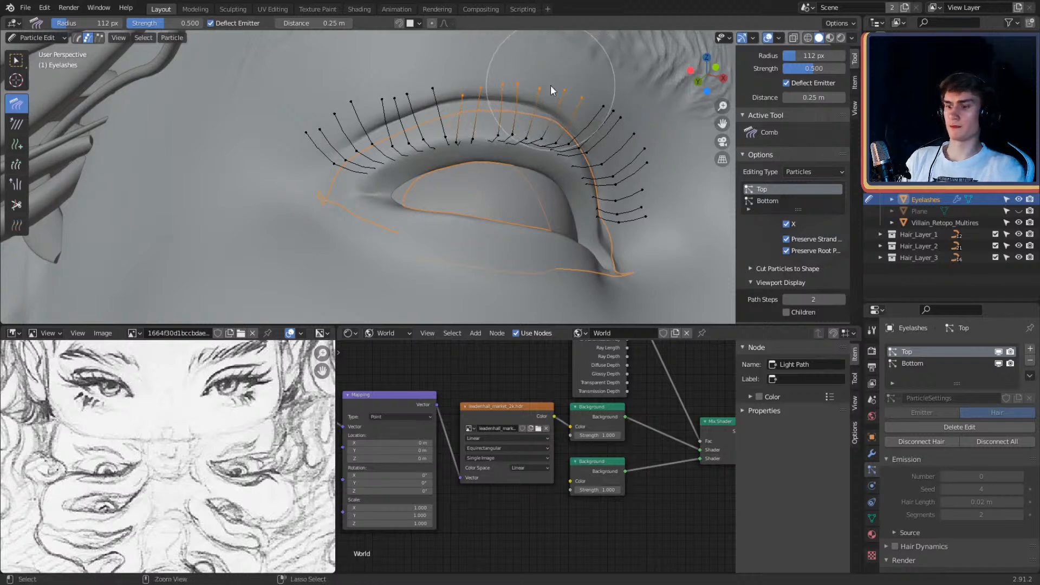
pyautogui.hotkey('ctrl', 'l')
# Step: Comb the selected middle upper lashes upward from the side to match the outer lashes' curl
pyautogui.moveTo(551, 86)
pyautogui.keyDown('shift'); pyautogui.mouseDown(button='middle')
pyautogui.moveTo(345, 233)
pyautogui.moveTo(386, 209)
pyautogui.moveTo(384, 184)
pyautogui.mouseUp(button='middle'); pyautogui.keyUp('shift')
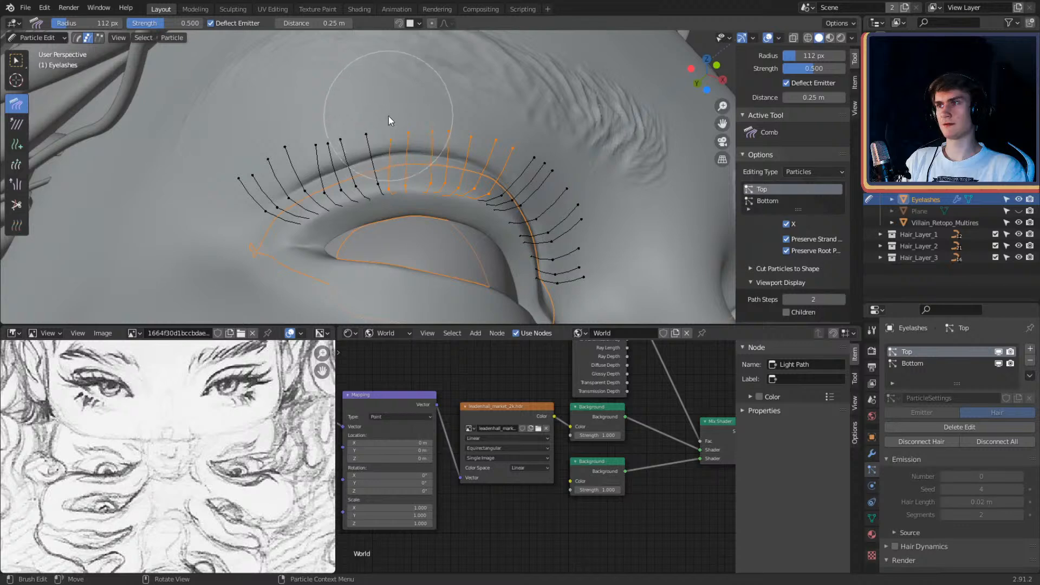
pyautogui.moveTo(393, 116); pyautogui.dragTo(550, 178, button='middle')
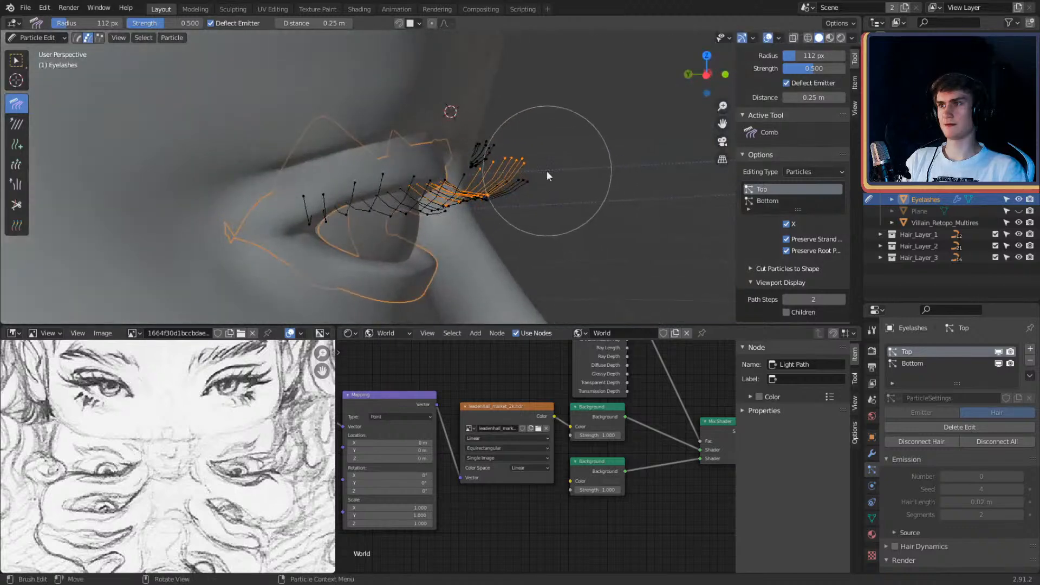
pyautogui.moveTo(502, 135); pyautogui.dragTo(313, 161, button='middle')
# Step: Select the strands between the middle and inner corner of the upper lid and comb them upward
pyautogui.moveTo(379, 184); pyautogui.dragTo(478, 112, button='middle')
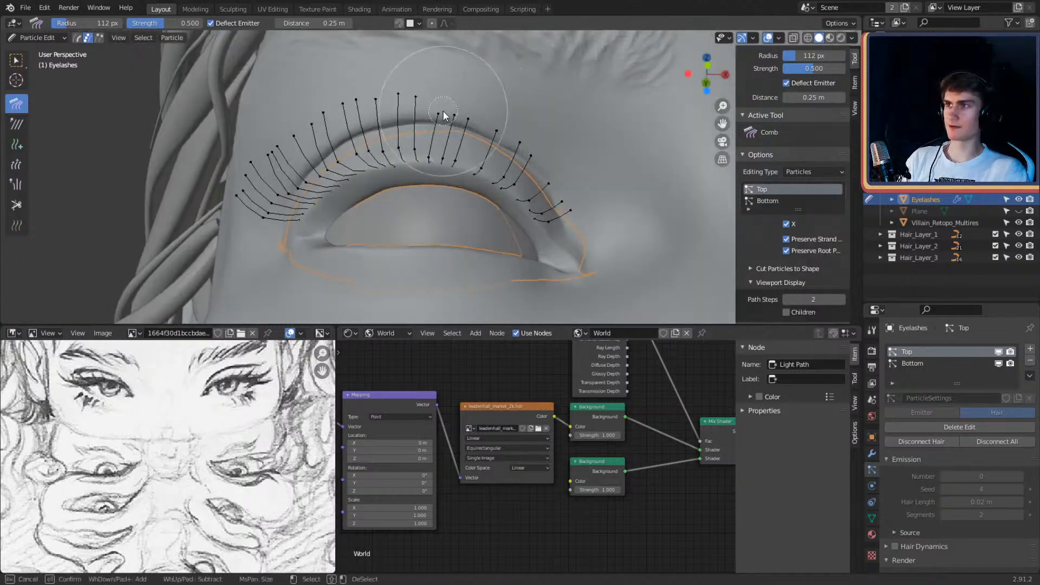
pyautogui.press('l')
pyautogui.press('l')
pyautogui.press('l')
pyautogui.press('l')
pyautogui.press('l')
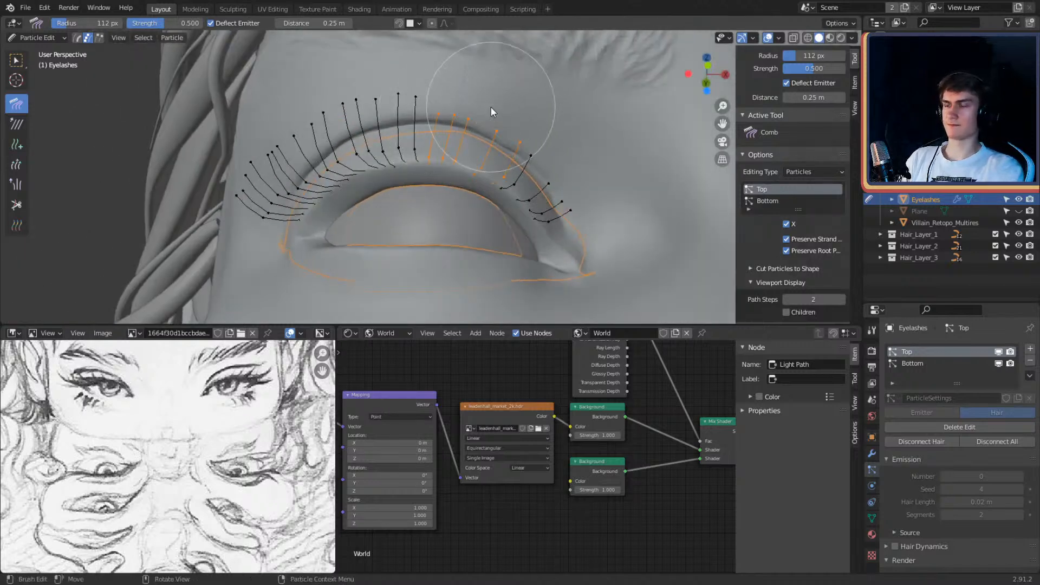
pyautogui.moveTo(490, 106); pyautogui.dragTo(353, 220, button='middle')
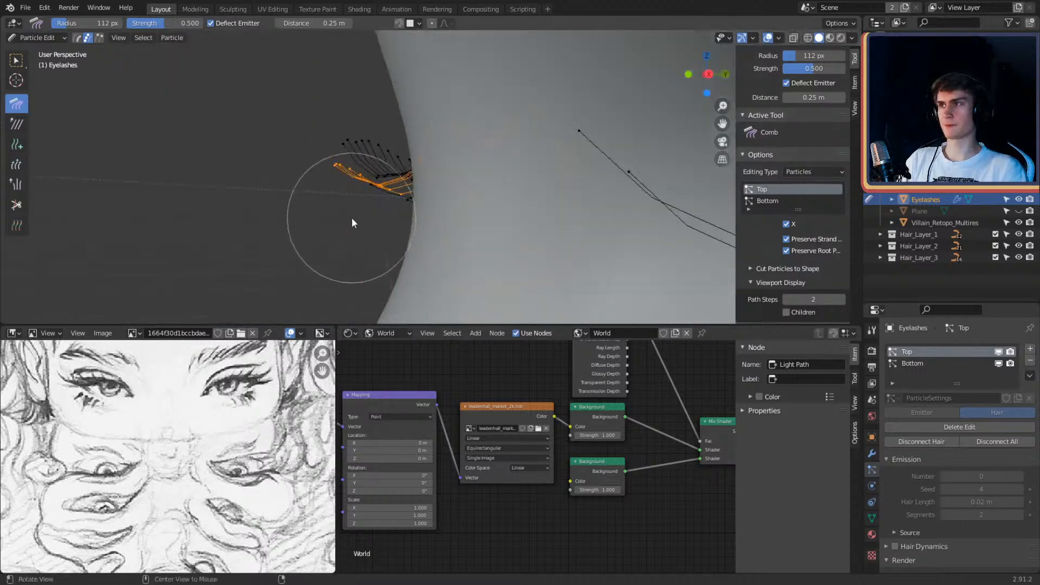
pyautogui.moveTo(302, 190)
pyautogui.mouseDown(button='middle')
pyautogui.moveTo(367, 157)
pyautogui.moveTo(356, 118)
pyautogui.moveTo(423, 117)
pyautogui.moveTo(435, 132)
pyautogui.mouseUp(button='middle')
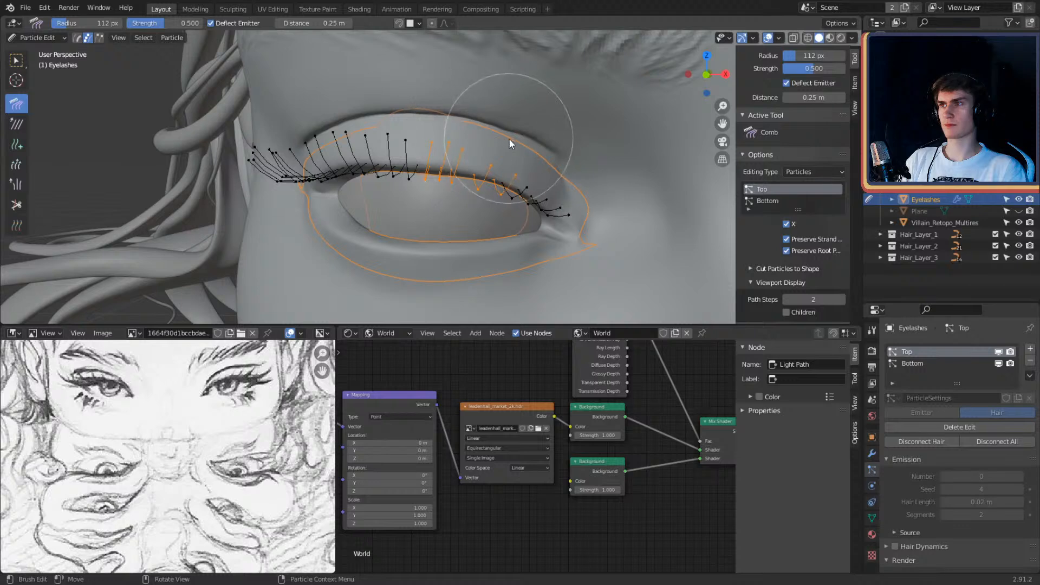
pyautogui.moveTo(531, 123)
pyautogui.mouseDown(button='middle')
pyautogui.moveTo(540, 135)
pyautogui.moveTo(547, 116)
pyautogui.moveTo(538, 112)
pyautogui.mouseUp(button='middle')
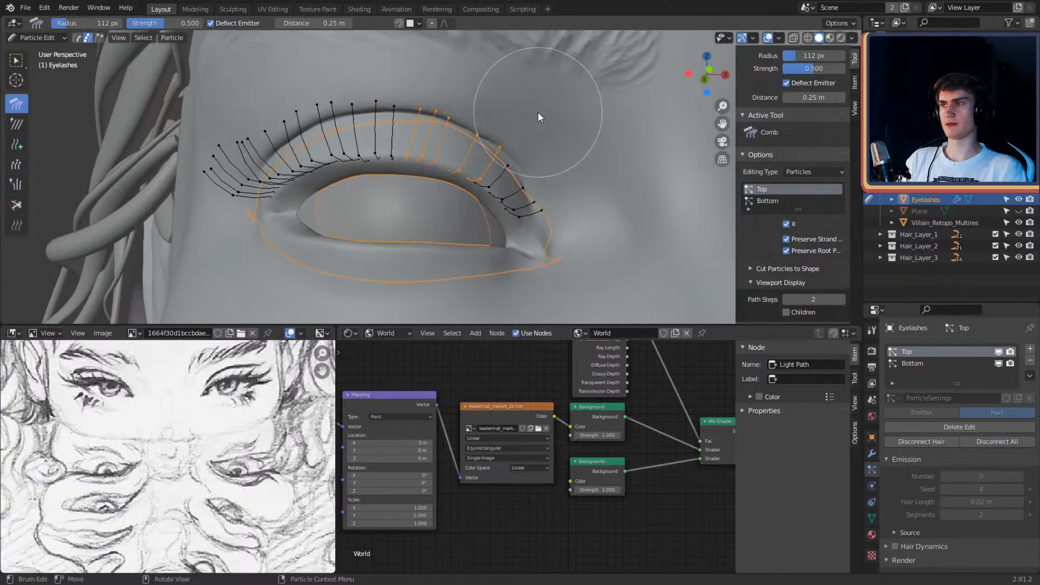
# Step: Return the Eyelashes object to Object Mode to view the combed lashes on both eyes
pyautogui.click(38, 37)
pyautogui.click(37, 51)
pyautogui.scroll(-6, 487, 157)
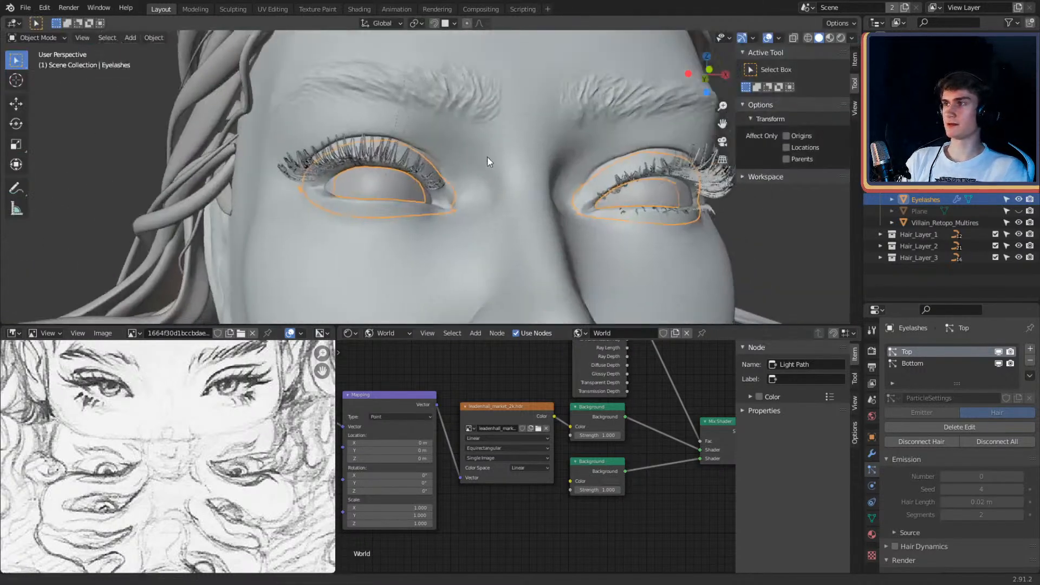
# Step: Deselect the eyelashes and preview the whole face in rendered shading
pyautogui.click(698, 190)
pyautogui.scroll(-5, 606, 183)
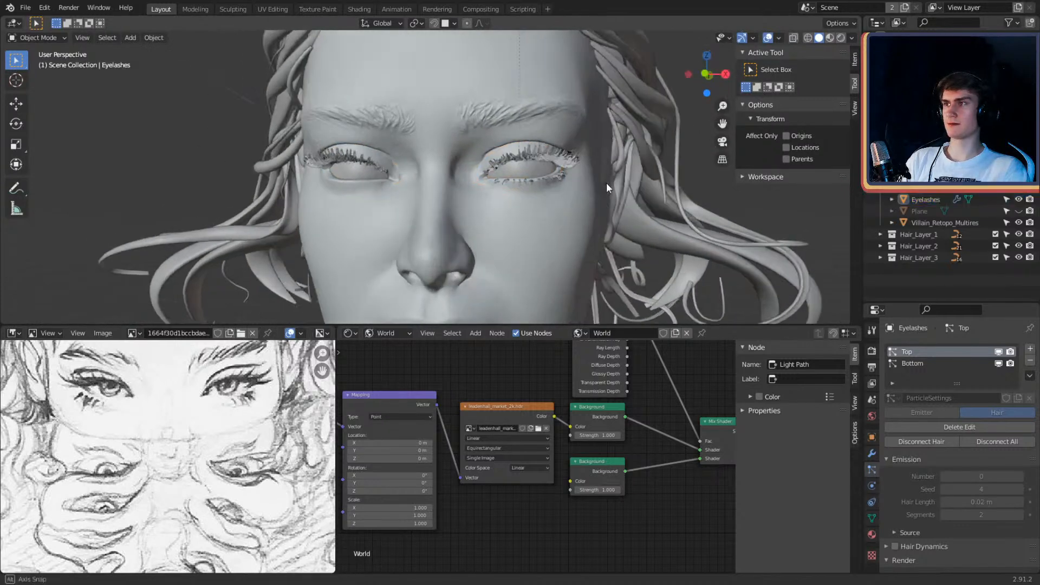
pyautogui.moveTo(526, 213); pyautogui.dragTo(492, 193, button='middle')
pyautogui.scroll(4, 491, 189)
pyautogui.scroll(2, 482, 196)
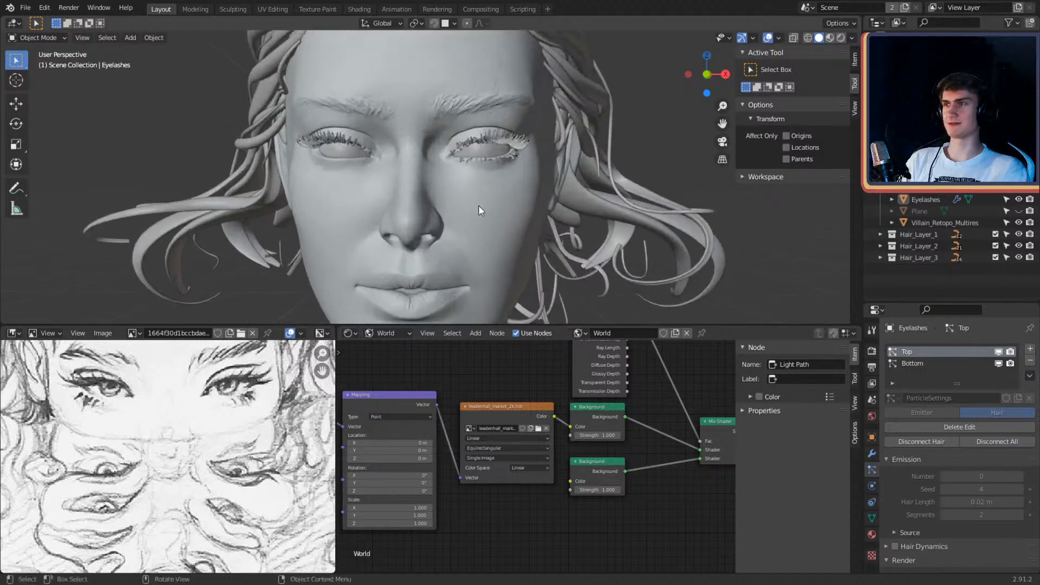
pyautogui.press('z')
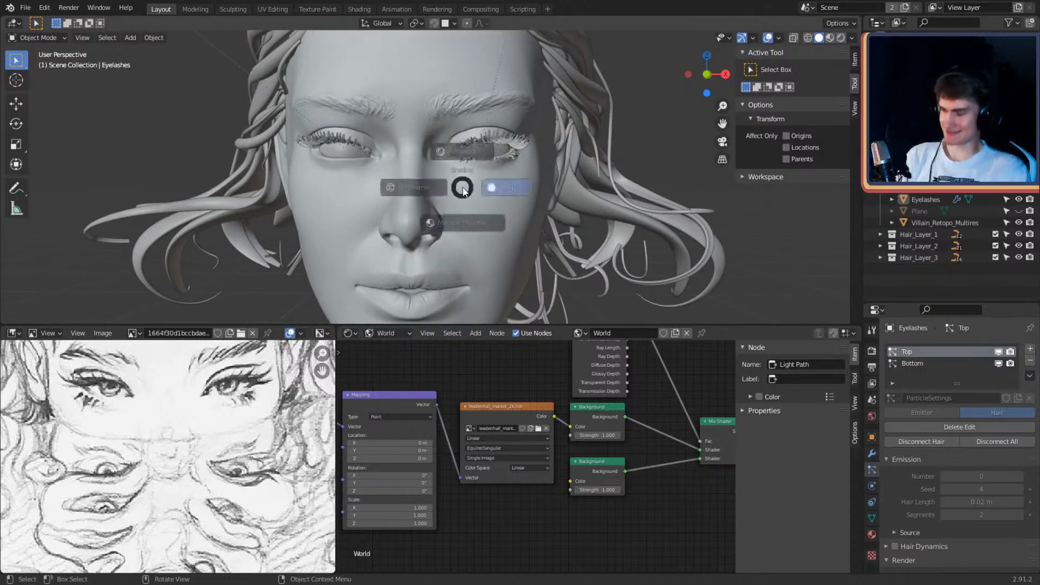
pyautogui.click(464, 121)
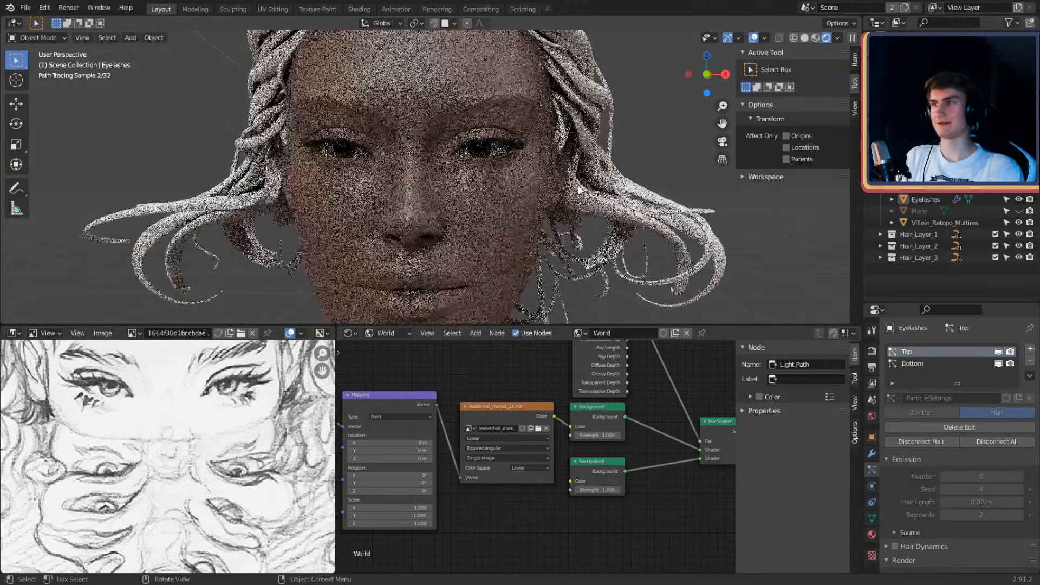
pyautogui.moveTo(592, 148); pyautogui.dragTo(593, 147, button='middle')
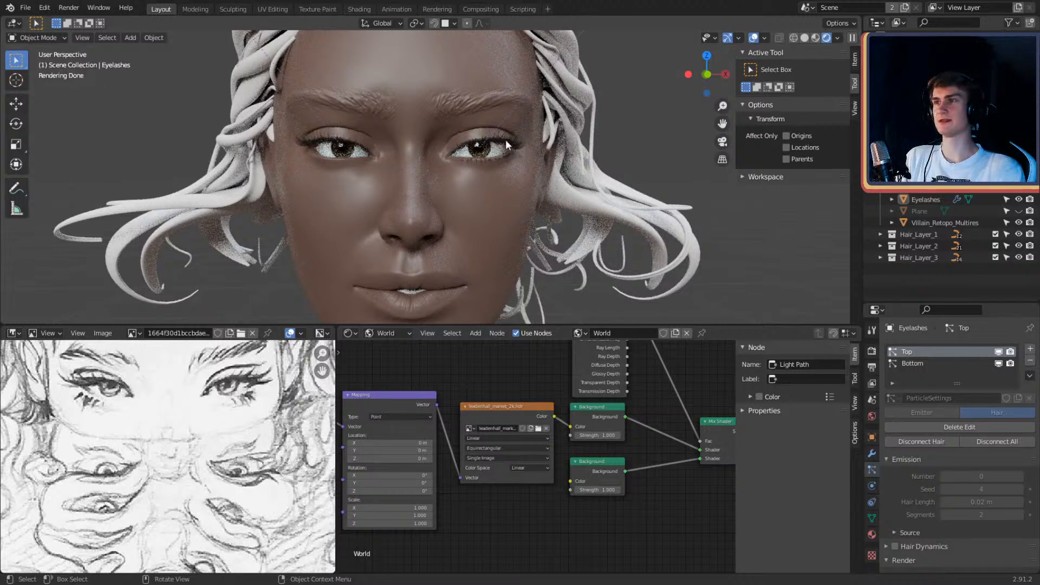
# Step: Return the viewport to solid shading, select the Eyelashes object and frame the view on it
pyautogui.press('z')
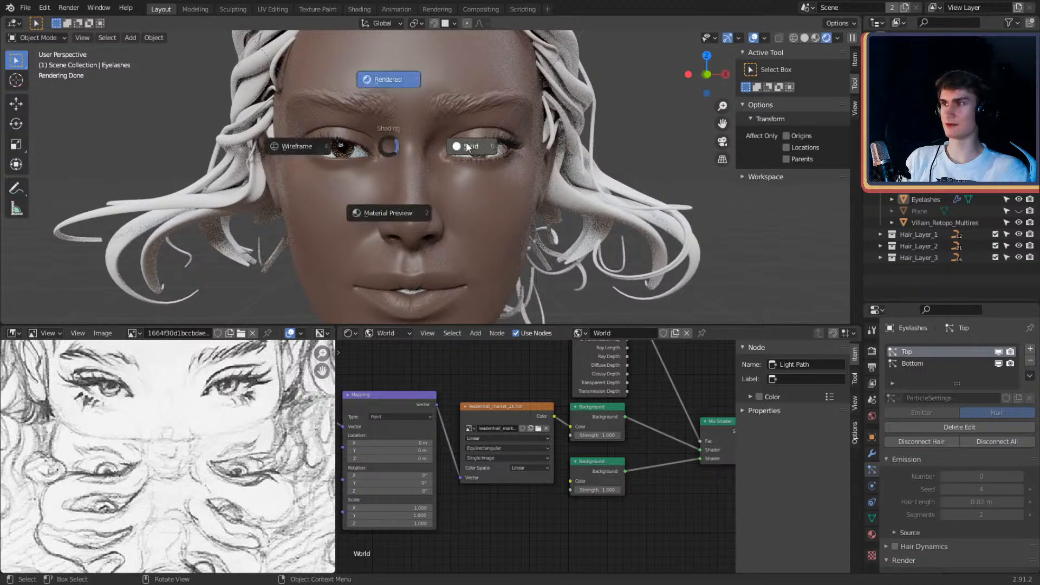
pyautogui.click(482, 153)
pyautogui.moveTo(487, 158)
pyautogui.mouseDown(button='middle')
pyautogui.moveTo(553, 179)
pyautogui.moveTo(541, 190)
pyautogui.moveTo(453, 171)
pyautogui.moveTo(458, 183)
pyautogui.mouseUp(button='middle')
pyautogui.scroll(5, 486, 196)
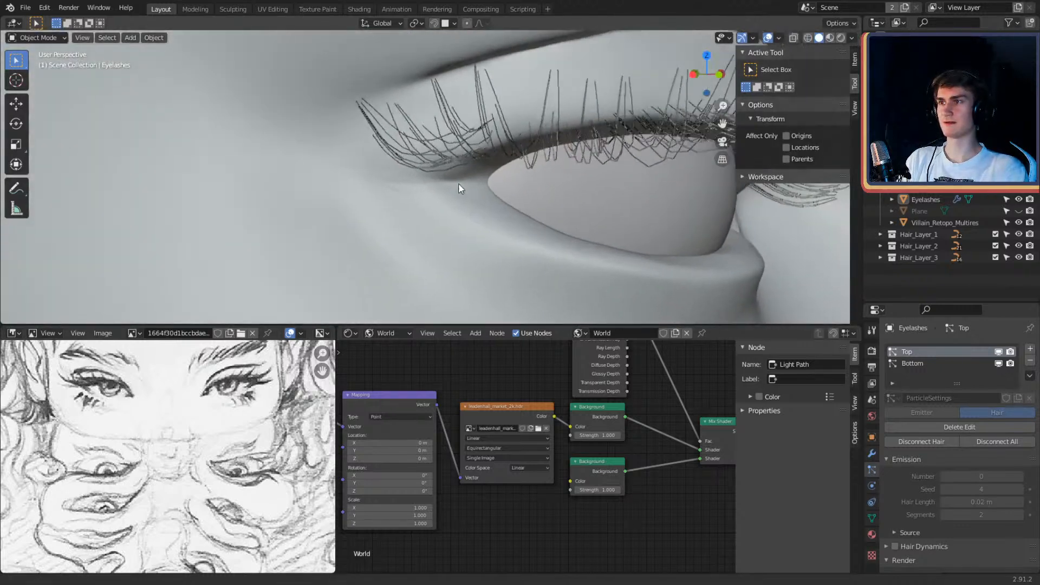
pyautogui.click(521, 135)
pyautogui.press('KP_Decimal')
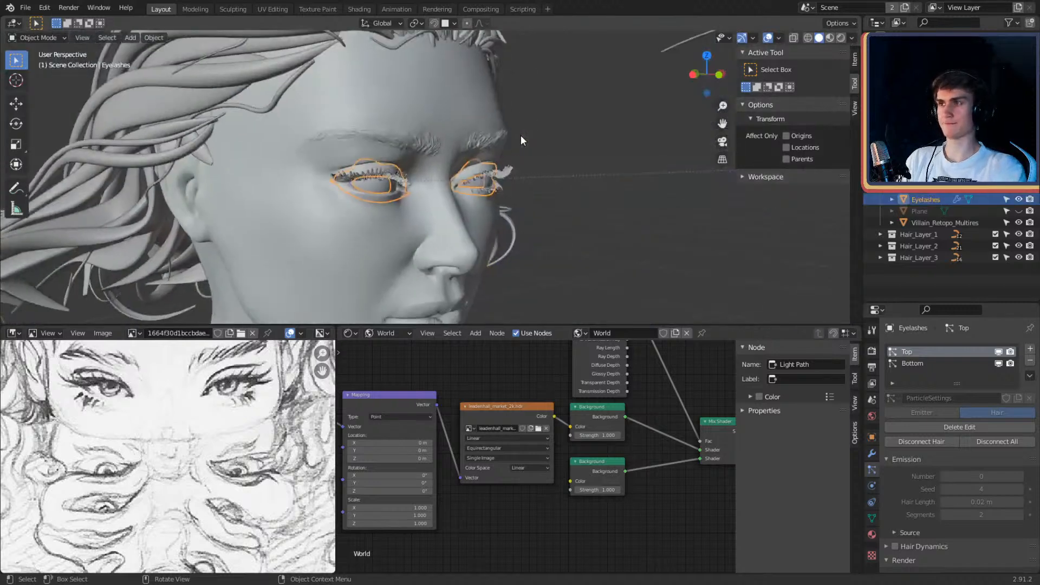
# Step: Examine the eyelids and eyeballs up close and the bust from the front and back
pyautogui.scroll(5, 516, 138)
pyautogui.keyDown('shift'); pyautogui.moveTo(296, 169); pyautogui.dragTo(511, 168, button='middle'); pyautogui.keyUp('shift')
pyautogui.scroll(-8, 558, 189)
pyautogui.scroll(8, 514, 166)
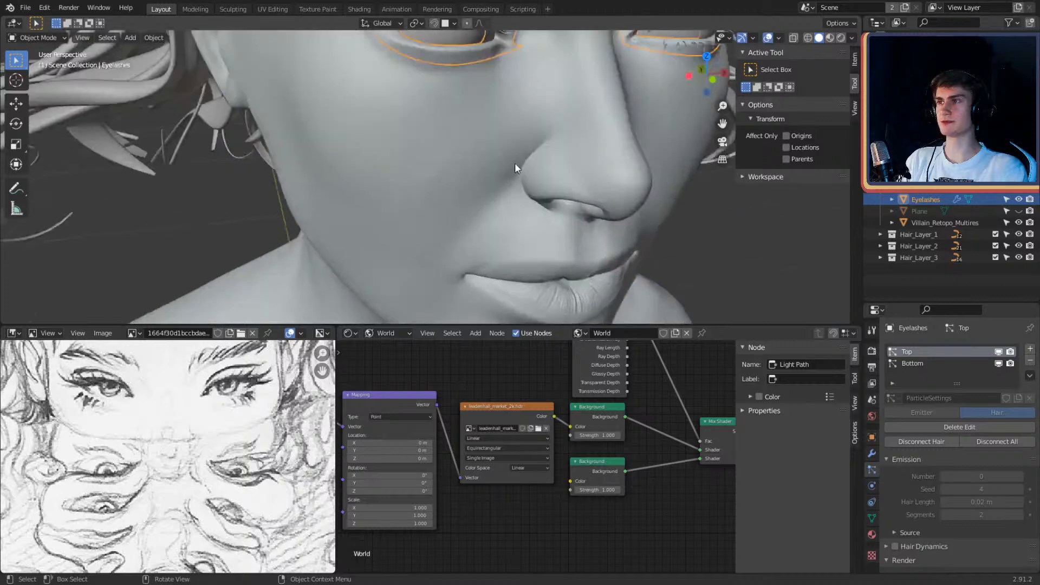
pyautogui.moveTo(538, 253); pyautogui.dragTo(551, 214, button='middle')
pyautogui.scroll(-6, 549, 206)
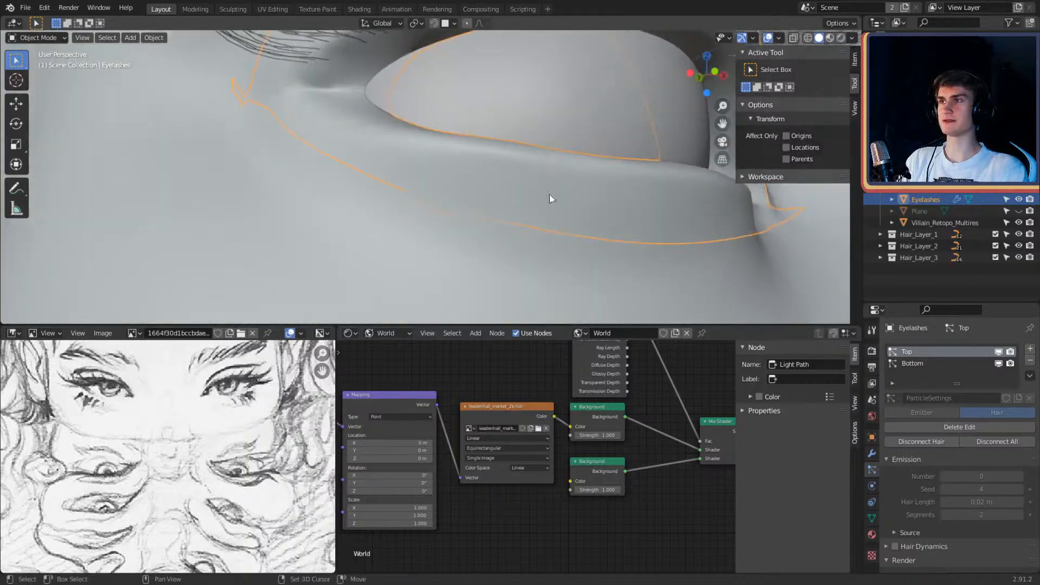
pyautogui.scroll(2, 514, 222)
pyautogui.scroll(3, 515, 222)
pyautogui.moveTo(515, 220); pyautogui.dragTo(483, 226, button='middle')
pyautogui.scroll(-1, 484, 226)
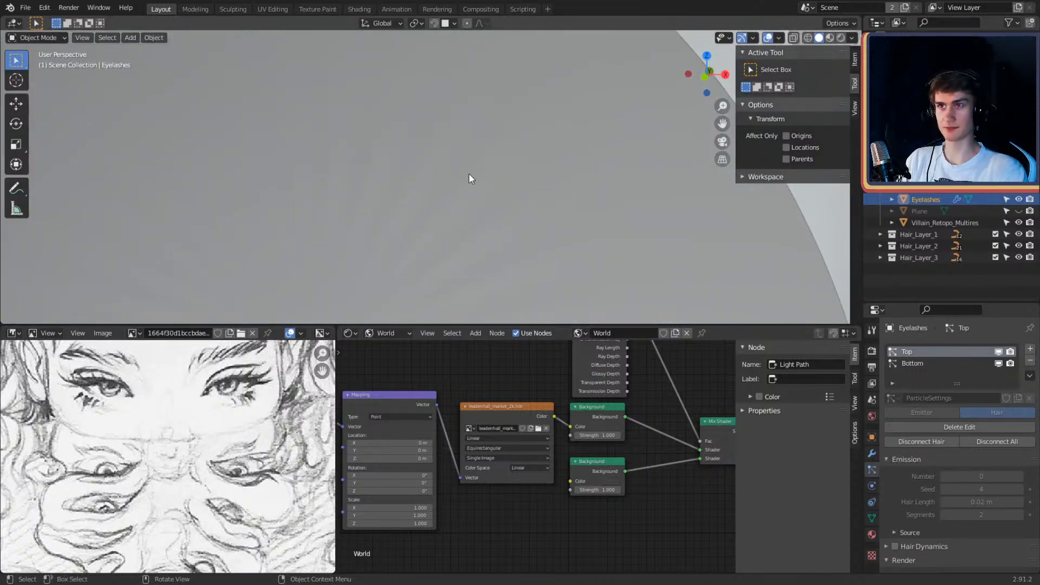
pyautogui.moveTo(468, 173); pyautogui.dragTo(261, 158, button='middle')
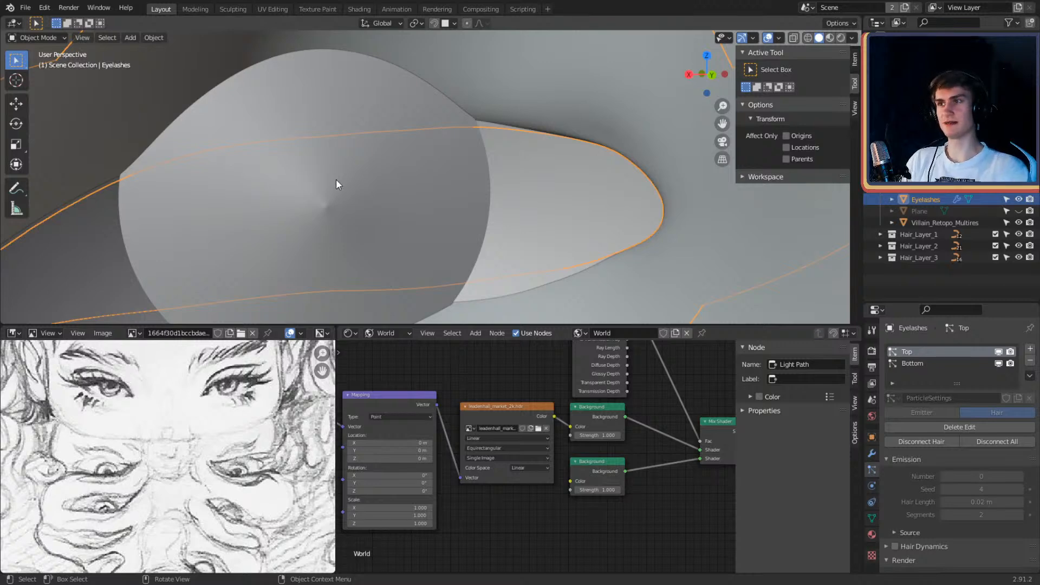
pyautogui.scroll(-2, 337, 180)
pyautogui.scroll(-8, 335, 180)
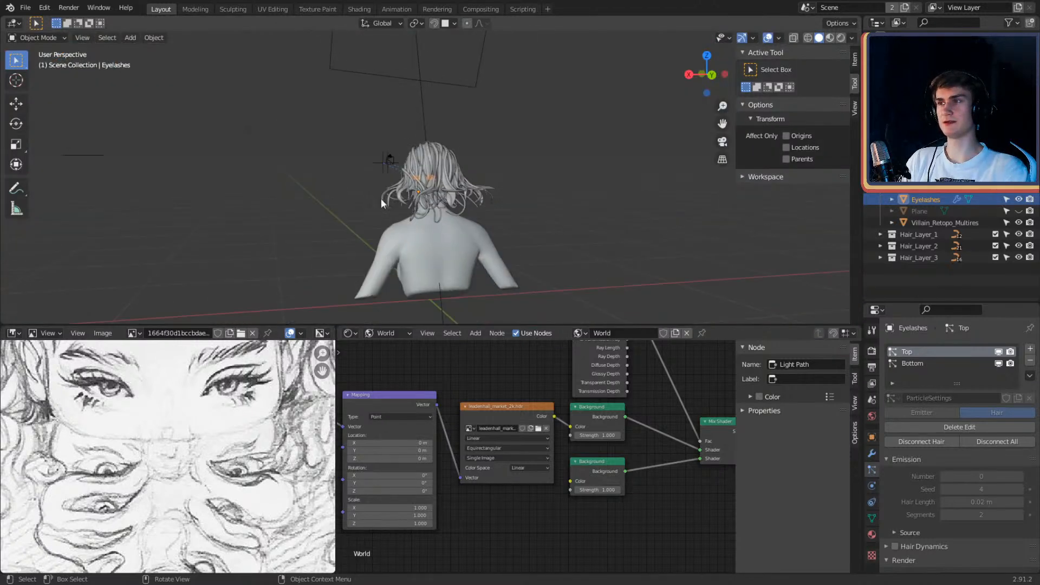
pyautogui.moveTo(382, 198); pyautogui.dragTo(486, 215, button='middle')
pyautogui.scroll(5, 486, 214)
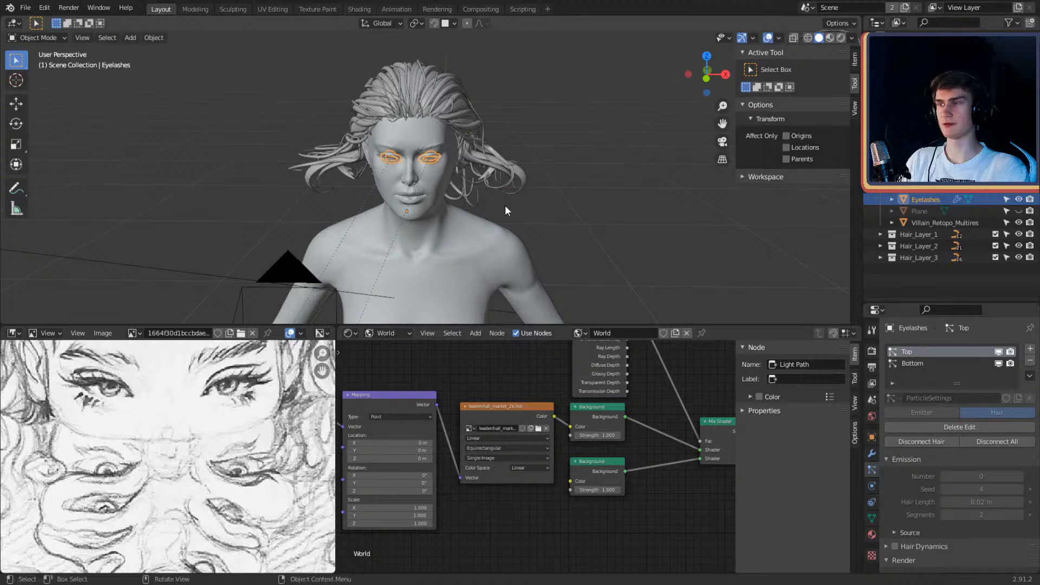
# Step: Add a UV sphere in the empty space beside the bust and scale it down to about 0.2
pyautogui.scroll(-3, 590, 193)
pyautogui.moveTo(599, 195); pyautogui.dragTo(594, 221, button='middle')
pyautogui.moveTo(451, 223); pyautogui.dragTo(193, 189, button='middle')
pyautogui.moveTo(399, 193); pyautogui.dragTo(411, 192, button='middle')
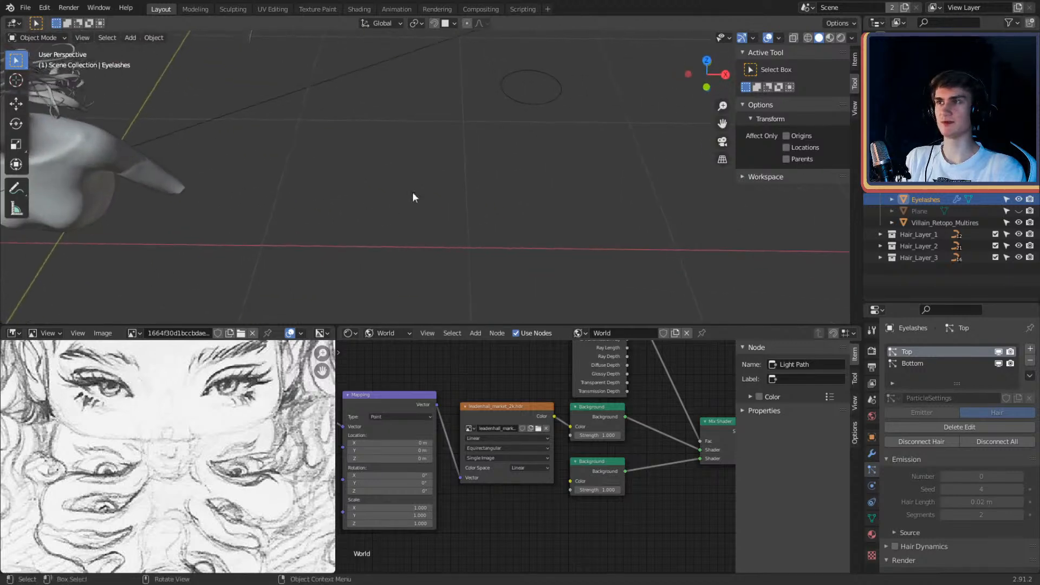
pyautogui.hotkey('shift', 'a')
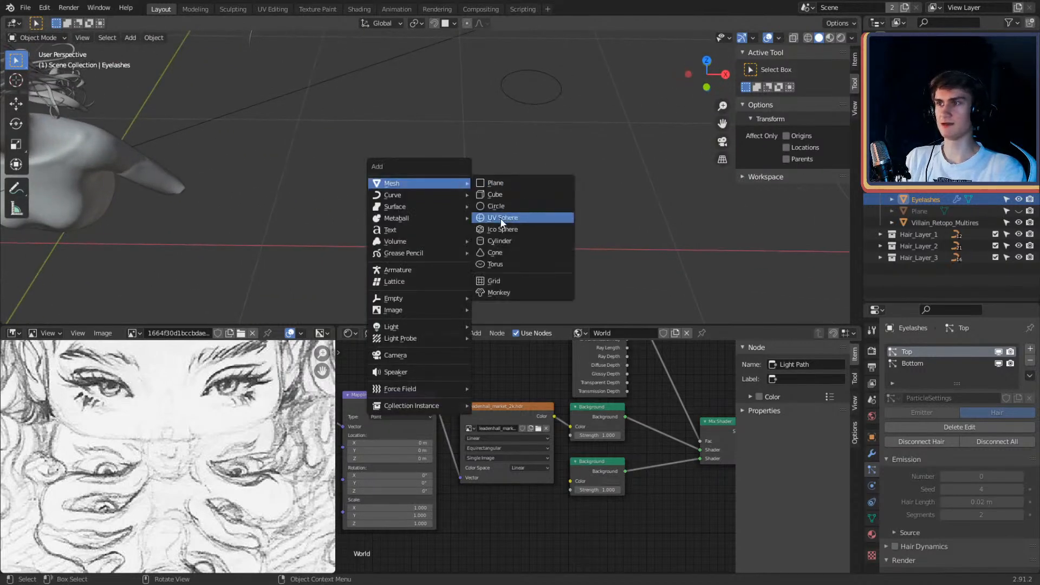
pyautogui.click(547, 218)
pyautogui.scroll(-5, 632, 211)
pyautogui.moveTo(620, 217); pyautogui.dragTo(631, 238, button='middle')
pyautogui.press('s')
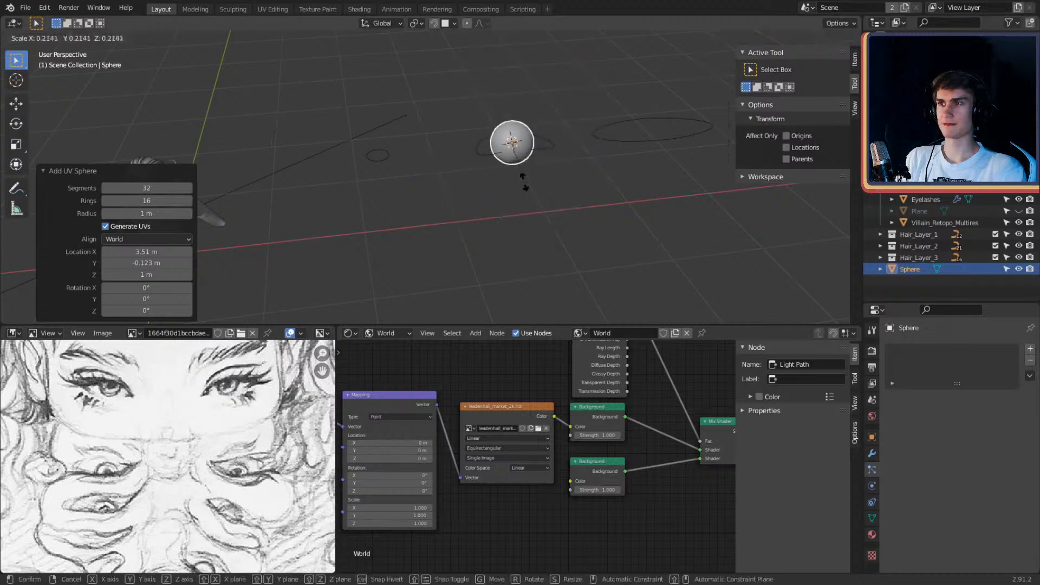
pyautogui.click(523, 160)
# Step: Move the sphere about -1.73 m in X, 0.34 m in Y and 0.58 m in Z
pyautogui.press('g')
pyautogui.click(417, 115)
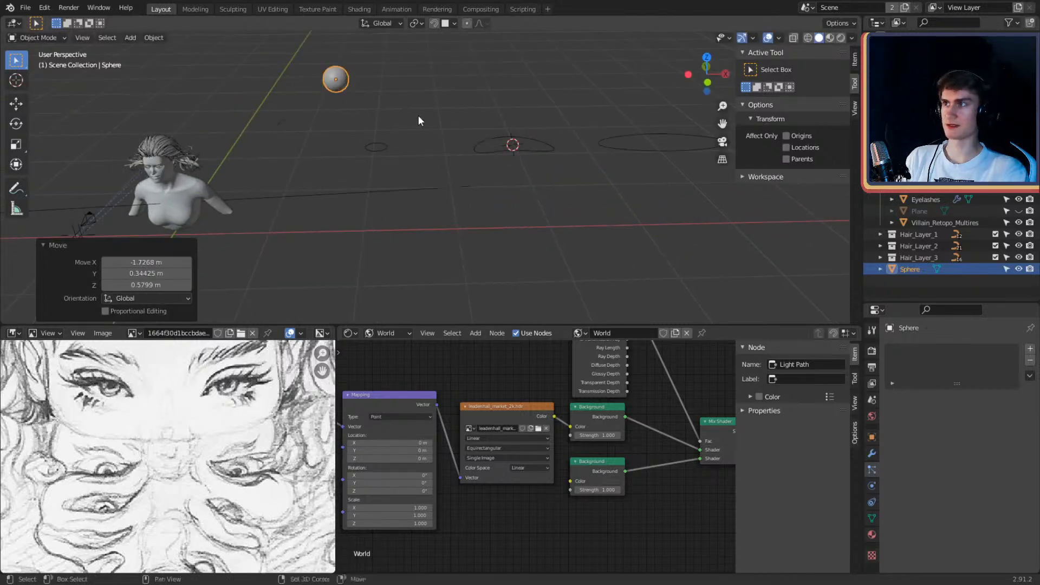
pyautogui.moveTo(418, 115); pyautogui.dragTo(540, 220, button='middle')
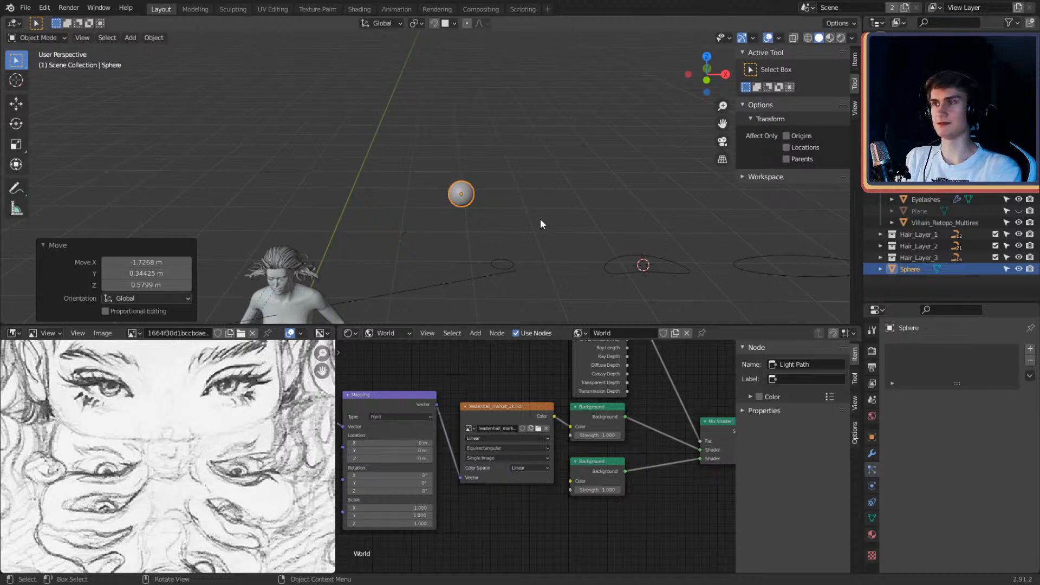
# Step: Frame the view on the sphere and examine how zooming and orbiting behave around it at close and far distances
pyautogui.press('KP_Decimal')
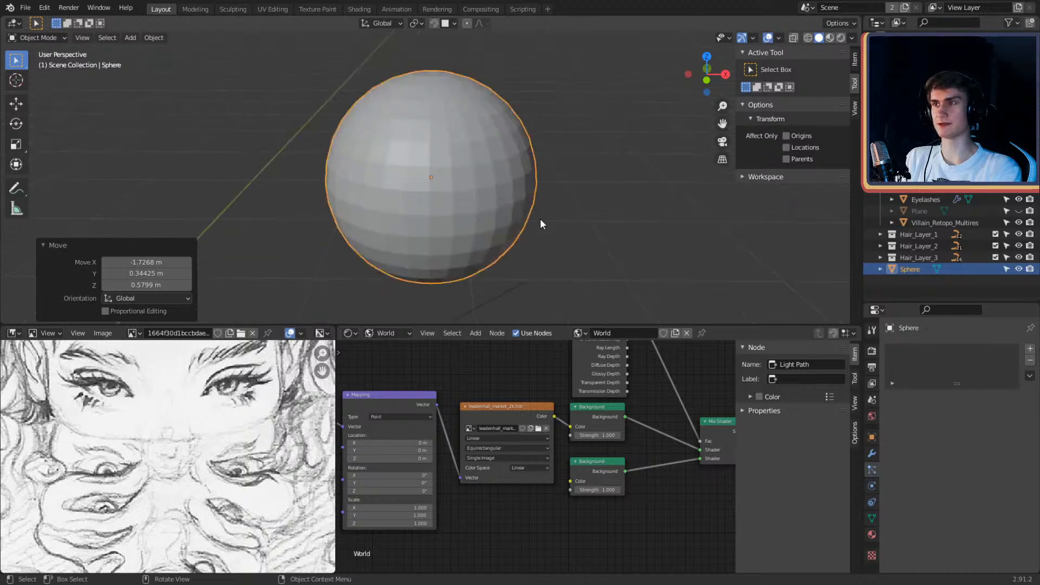
pyautogui.scroll(-3, 539, 214)
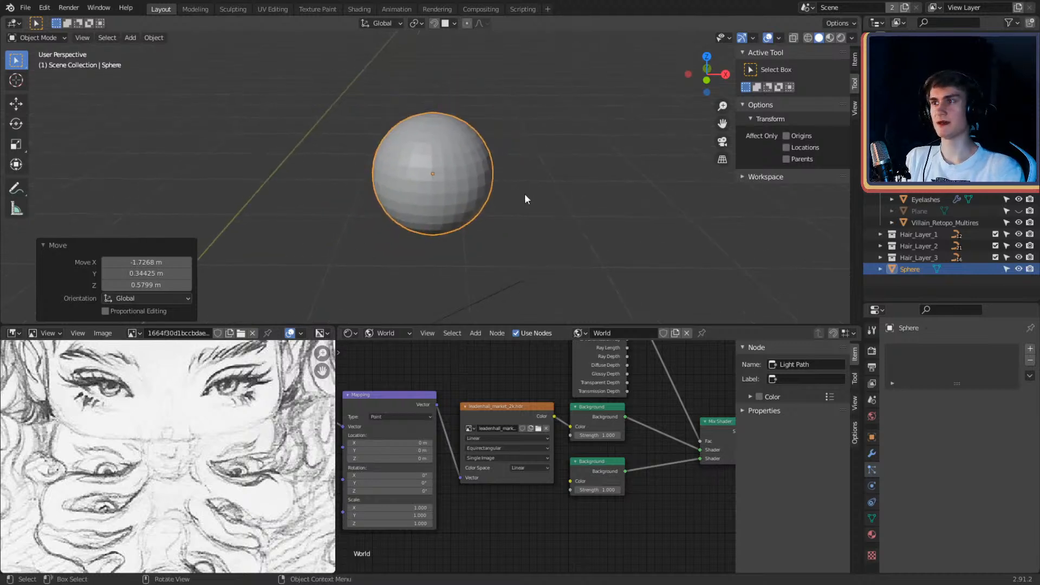
pyautogui.scroll(3, 524, 197)
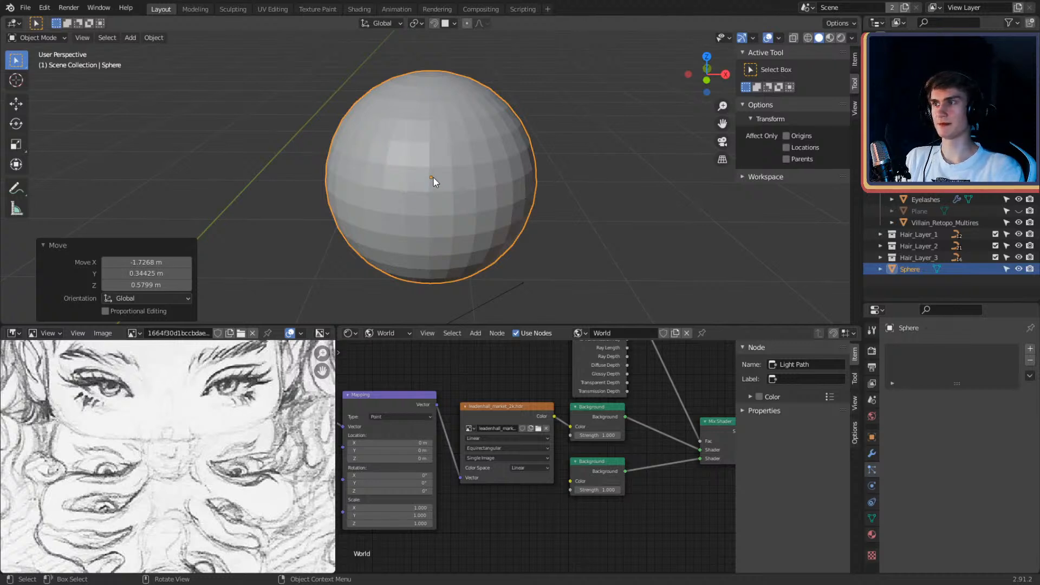
pyautogui.scroll(-5, 431, 180)
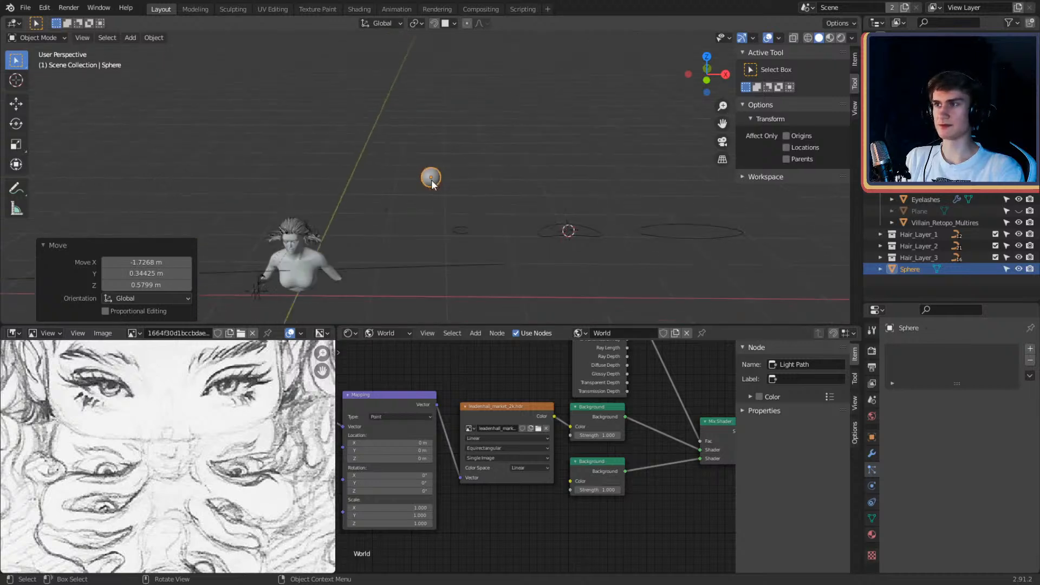
pyautogui.moveTo(473, 190); pyautogui.dragTo(545, 197, button='middle')
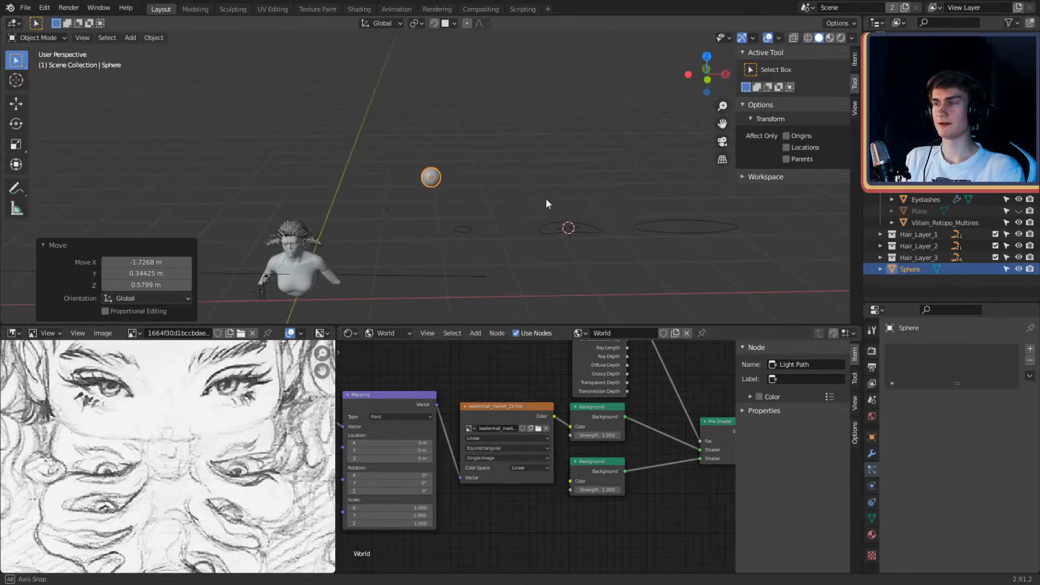
pyautogui.scroll(6, 471, 212)
pyautogui.scroll(10, 466, 210)
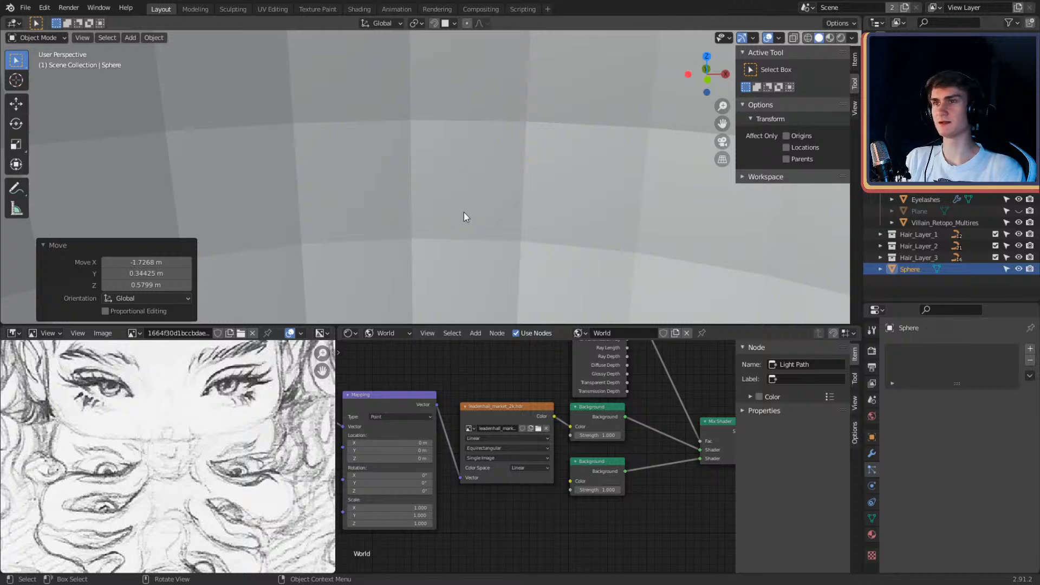
pyautogui.moveTo(464, 216); pyautogui.dragTo(561, 226, button='middle')
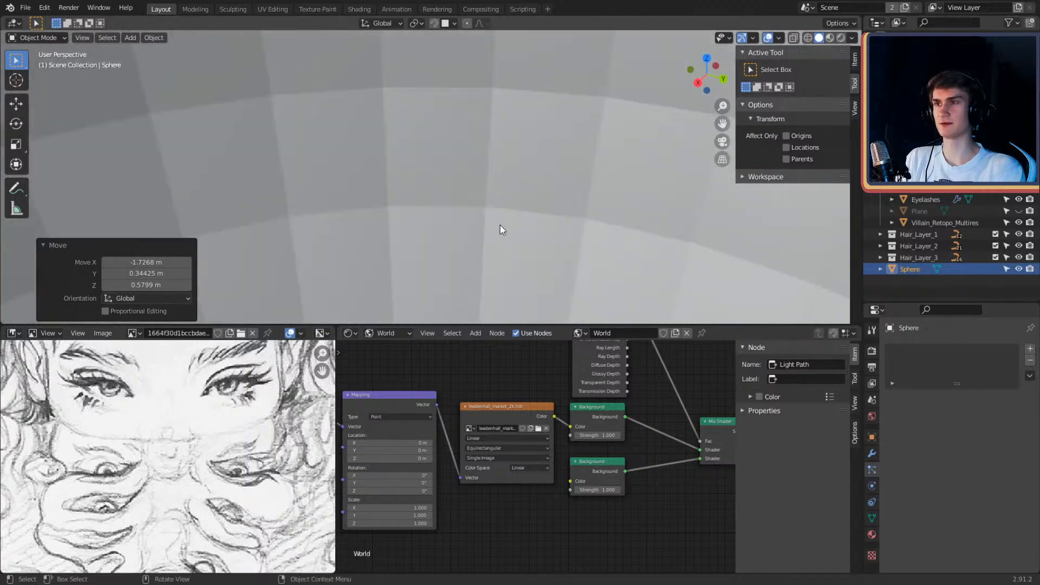
pyautogui.scroll(-10, 499, 224)
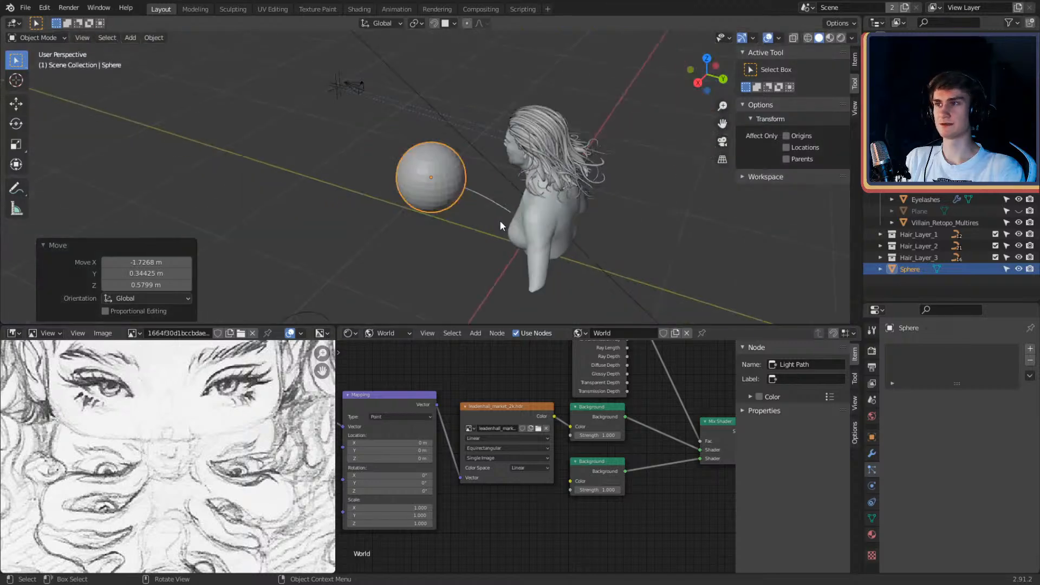
pyautogui.scroll(-2, 499, 219)
pyautogui.moveTo(489, 219); pyautogui.dragTo(606, 207, button='middle')
pyautogui.scroll(6, 536, 225)
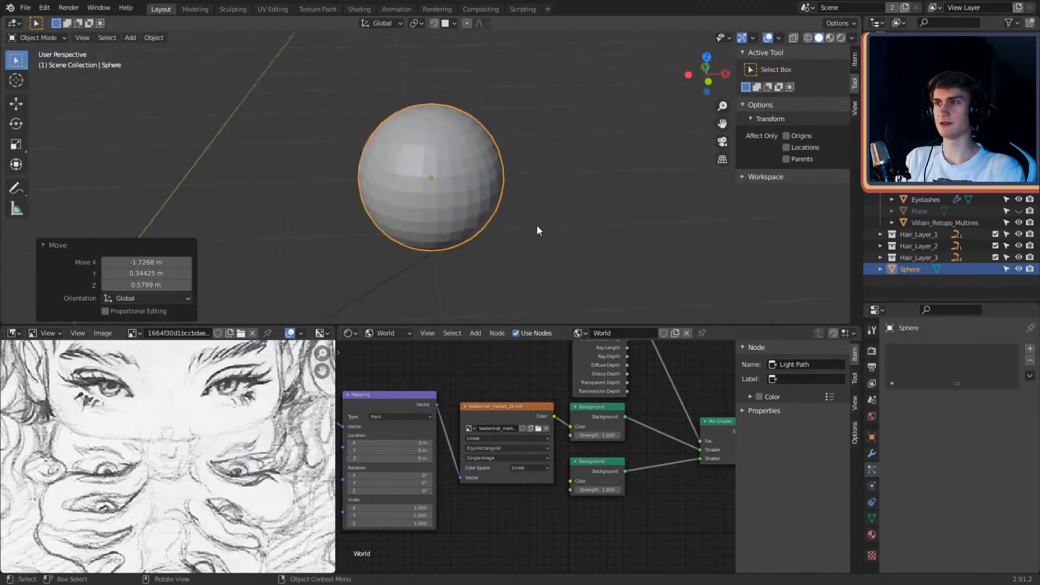
pyautogui.moveTo(542, 223); pyautogui.dragTo(549, 226, button='middle')
pyautogui.scroll(-3, 548, 226)
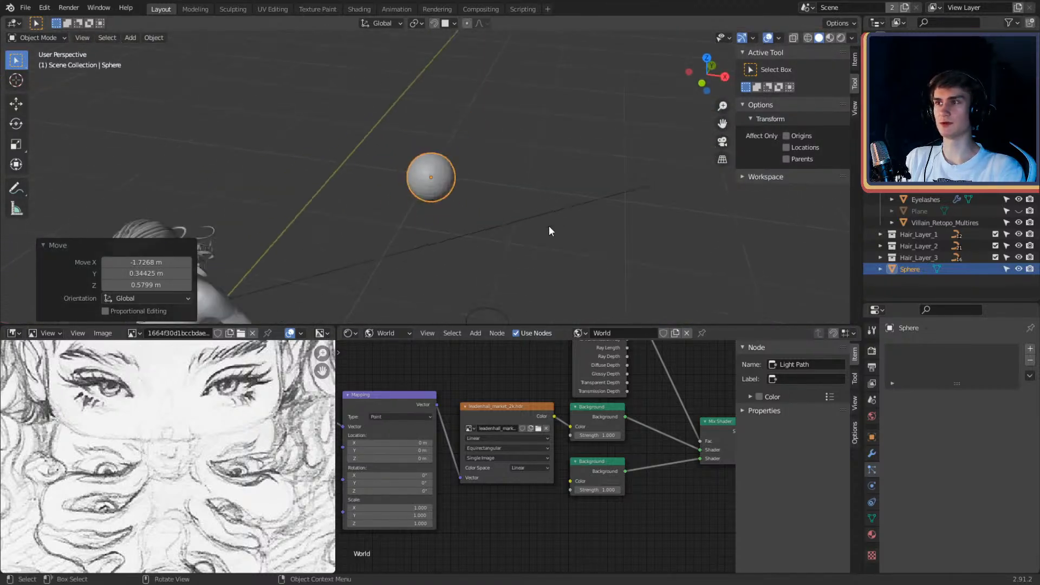
# Step: Delete the demonstration sphere from the scene
pyautogui.click(488, 186)
pyautogui.click(429, 177)
pyautogui.press('x')
pyautogui.click(427, 193)
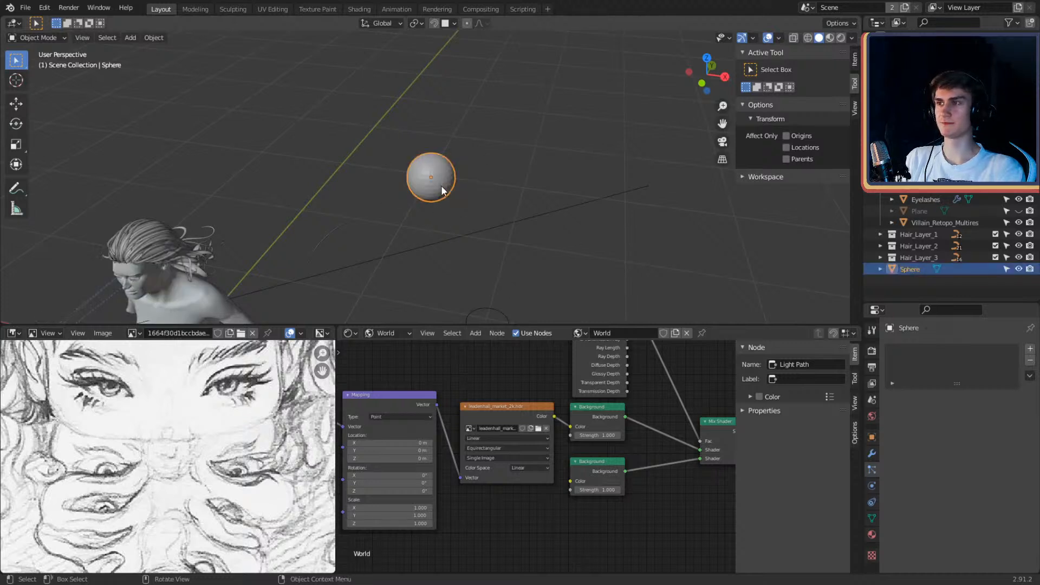
# Step: Select the Eyelashes object on the bust and frame the view closely on one eye
pyautogui.moveTo(432, 206); pyautogui.dragTo(174, 216, button='middle')
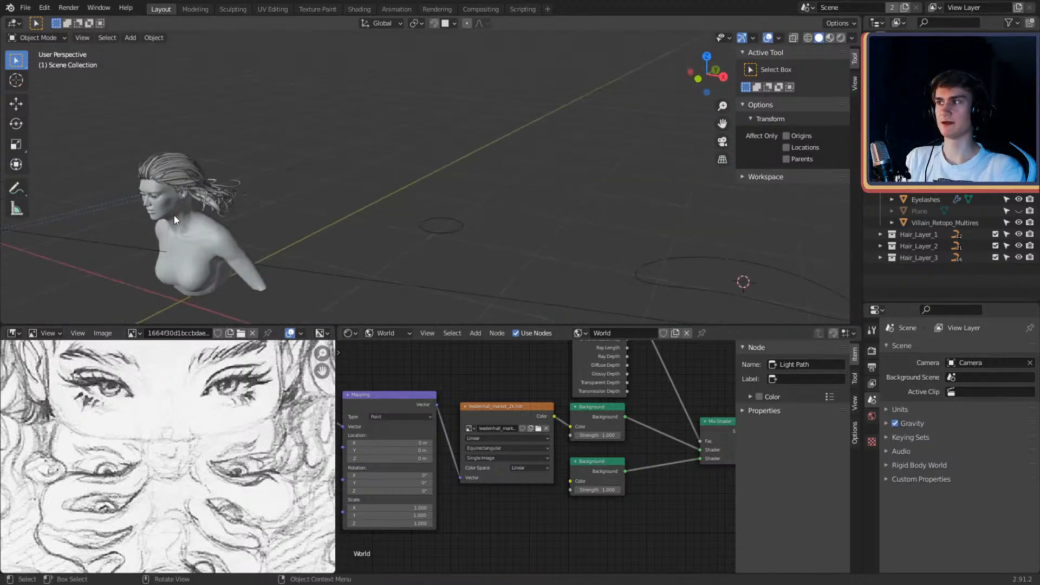
pyautogui.click(154, 196)
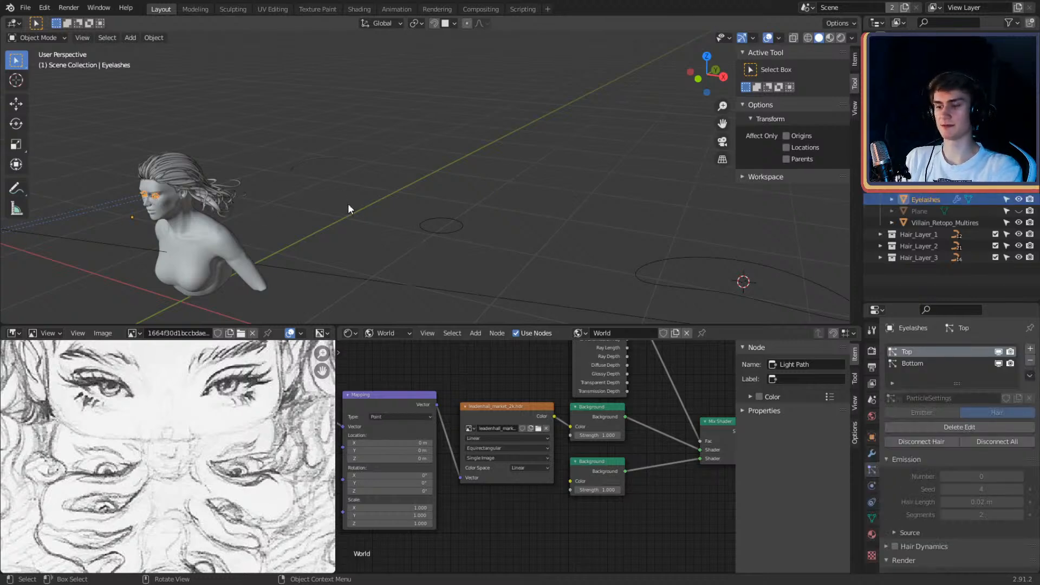
pyautogui.press('KP_Decimal')
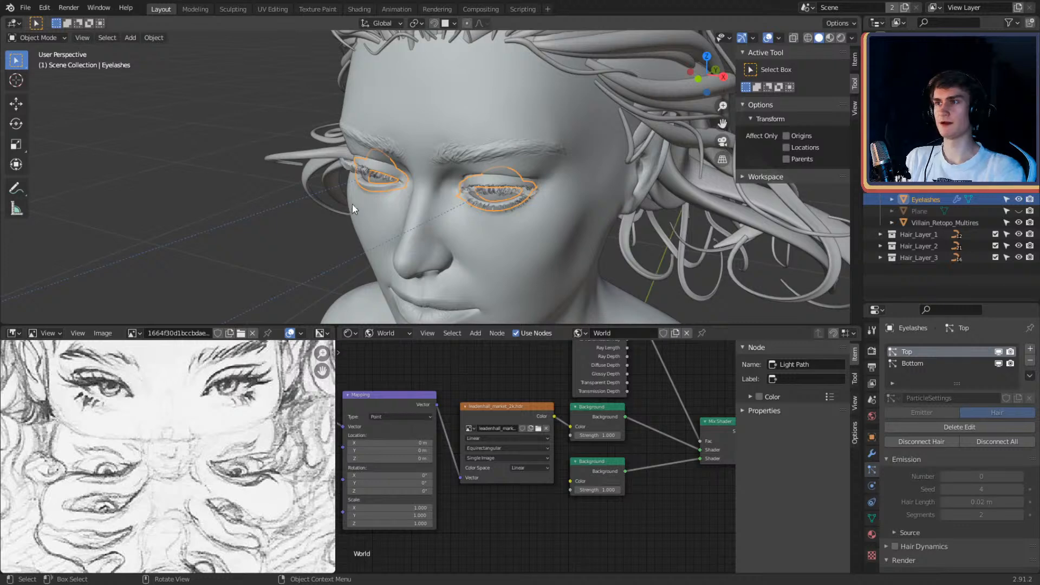
pyautogui.moveTo(352, 203); pyautogui.dragTo(462, 171, button='middle')
pyautogui.scroll(3, 434, 198)
pyautogui.scroll(5, 540, 199)
pyautogui.scroll(-2, 547, 175)
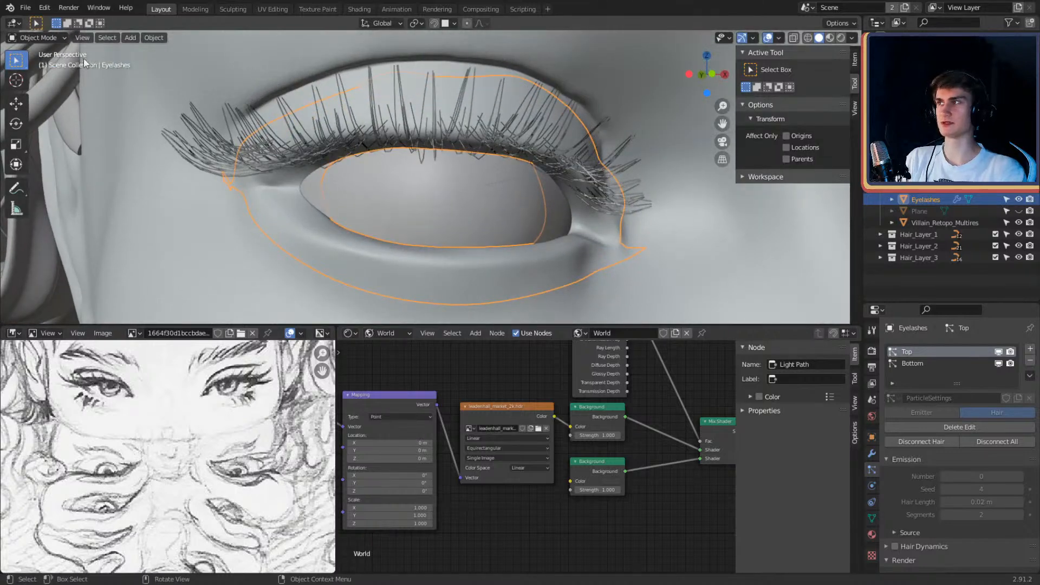
# Step: Select the Eyelashes object and put its Top hair system into Particle Edit mode
pyautogui.moveTo(84, 62); pyautogui.dragTo(101, 81, button='middle')
pyautogui.click(101, 81)
pyautogui.click(38, 38)
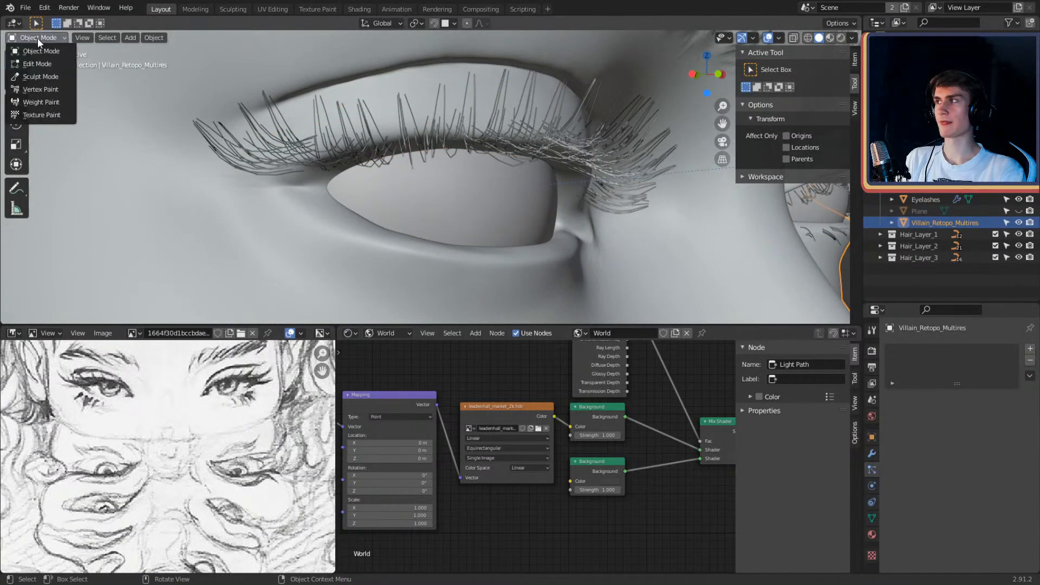
pyautogui.click(344, 138)
pyautogui.click(37, 38)
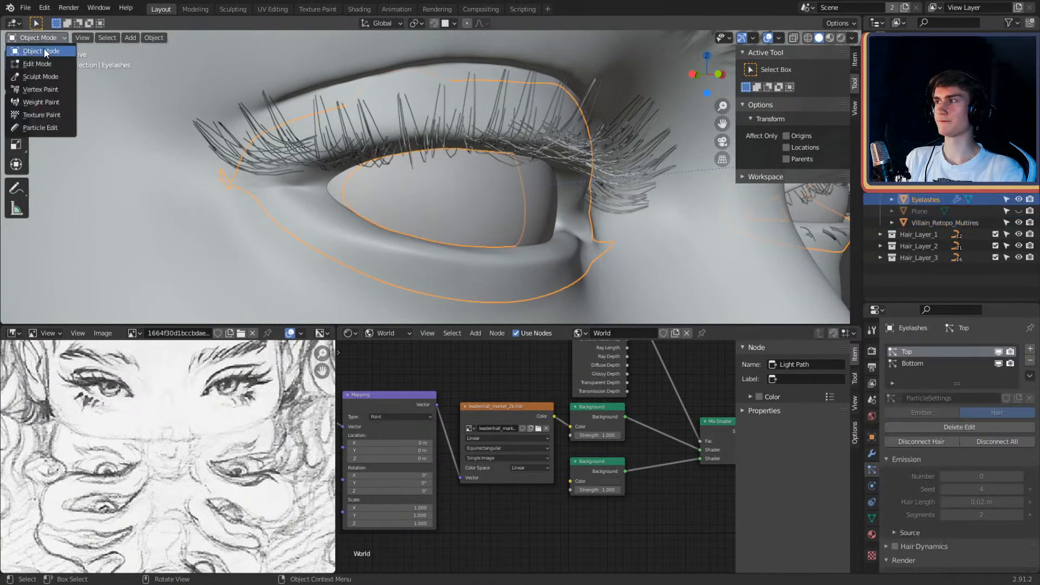
pyautogui.click(36, 128)
# Step: Examine the eyelash guide hairs from a wide view of the head down to a close-up of one upper eyelid
pyautogui.scroll(-10, 349, 185)
pyautogui.keyDown('shift'); pyautogui.moveTo(569, 188); pyautogui.dragTo(392, 181, button='middle'); pyautogui.keyUp('shift')
pyautogui.keyDown('shift'); pyautogui.moveTo(574, 163); pyautogui.dragTo(340, 190, button='middle'); pyautogui.keyUp('shift')
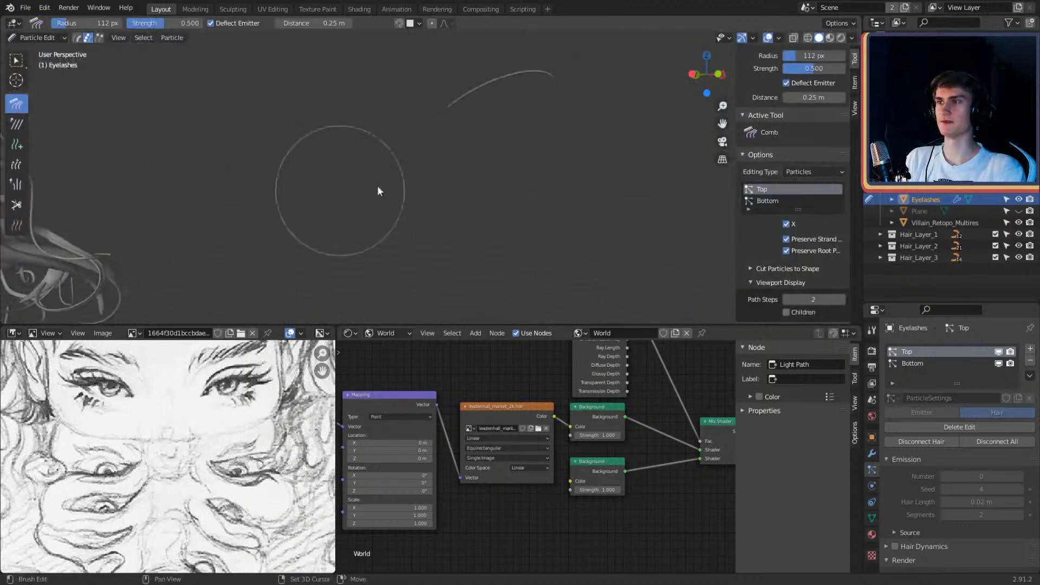
pyautogui.keyDown('shift'); pyautogui.moveTo(422, 184); pyautogui.dragTo(199, 193, button='middle'); pyautogui.keyUp('shift')
pyautogui.keyDown('shift'); pyautogui.moveTo(423, 190); pyautogui.dragTo(199, 199, button='middle'); pyautogui.keyUp('shift')
pyautogui.keyDown('shift'); pyautogui.moveTo(335, 209); pyautogui.dragTo(520, 193, button='middle'); pyautogui.keyUp('shift')
pyautogui.keyDown('shift'); pyautogui.moveTo(355, 206); pyautogui.dragTo(623, 173, button='middle'); pyautogui.keyUp('shift')
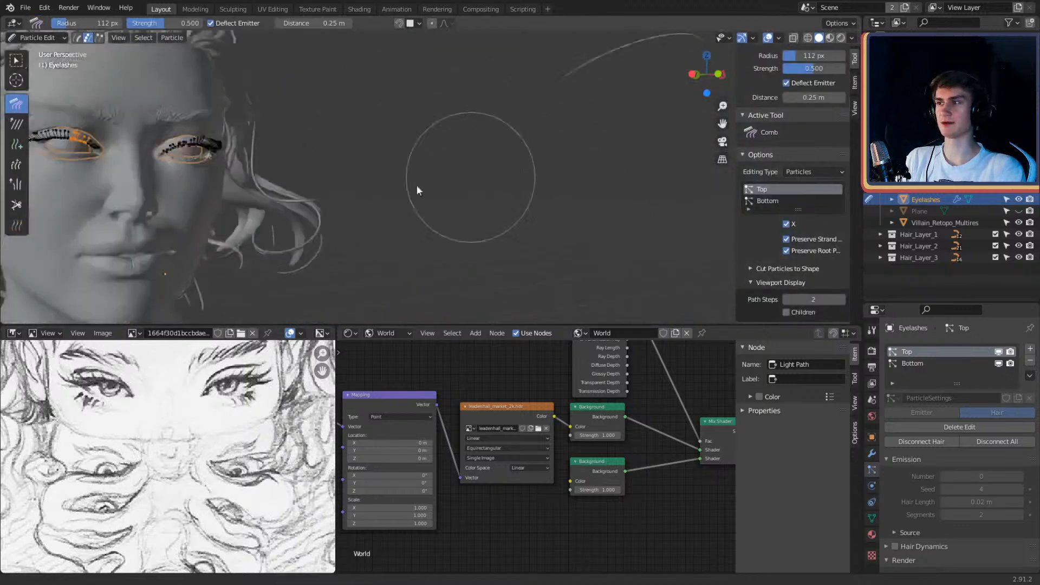
pyautogui.keyDown('shift'); pyautogui.moveTo(417, 186); pyautogui.dragTo(603, 190, button='middle'); pyautogui.keyUp('shift')
pyautogui.scroll(-2, 604, 190)
pyautogui.moveTo(545, 170); pyautogui.dragTo(508, 203, button='middle')
pyautogui.scroll(3, 508, 202)
pyautogui.keyDown('shift'); pyautogui.moveTo(579, 139); pyautogui.dragTo(462, 209, button='middle'); pyautogui.keyUp('shift')
pyautogui.scroll(3, 394, 196)
pyautogui.scroll(5, 493, 197)
# Step: Deselect the guide hairs and add three new ones with the Add brush in the gaps along the upper lash line
pyautogui.hotkey('alt', 'a')
pyautogui.scroll(-7, 493, 196)
pyautogui.moveTo(408, 181); pyautogui.dragTo(492, 193, button='middle')
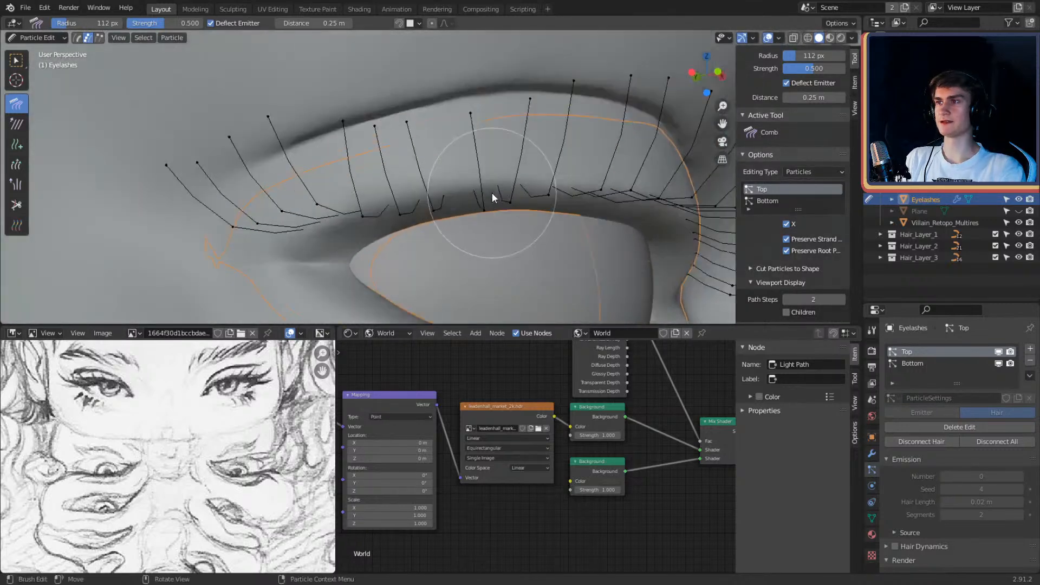
pyautogui.click(16, 144)
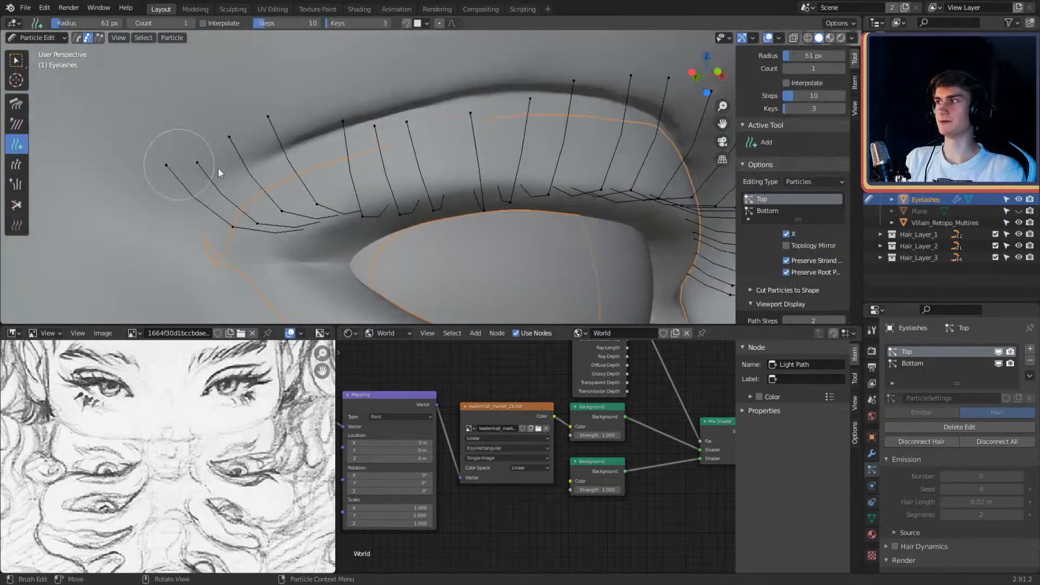
pyautogui.click(457, 186)
pyautogui.moveTo(469, 183)
pyautogui.mouseDown(button='middle')
pyautogui.moveTo(508, 187)
pyautogui.moveTo(413, 169)
pyautogui.mouseUp(button='middle')
pyautogui.click(440, 161)
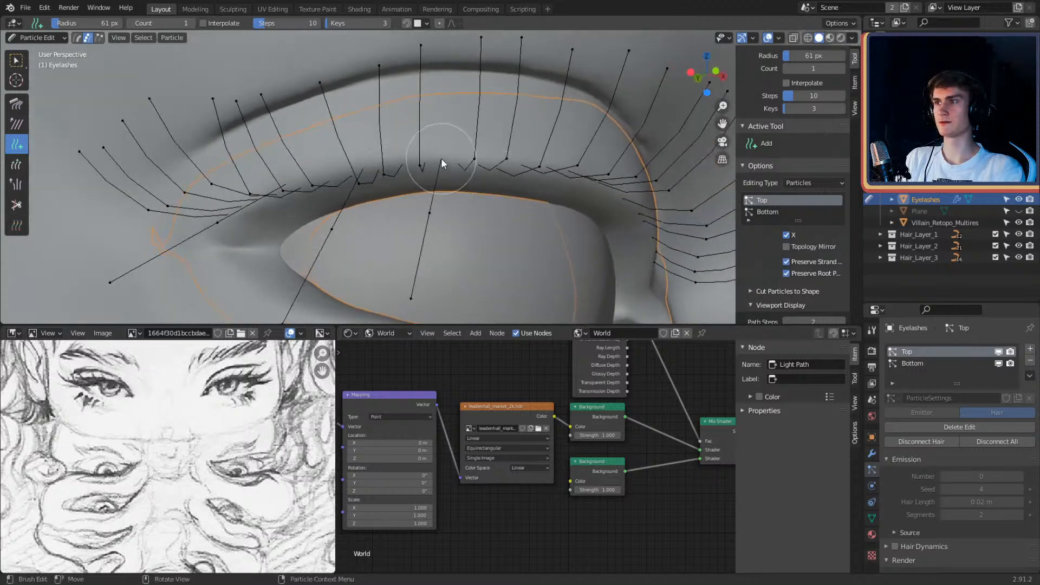
# Step: Select the full length of the three newly added guide hairs that stick out from the upper lashes
pyautogui.scroll(-4, 460, 198)
pyautogui.moveTo(460, 198)
pyautogui.mouseDown(button='middle')
pyautogui.moveTo(407, 211)
pyautogui.moveTo(484, 127)
pyautogui.moveTo(339, 242)
pyautogui.mouseUp(button='middle')
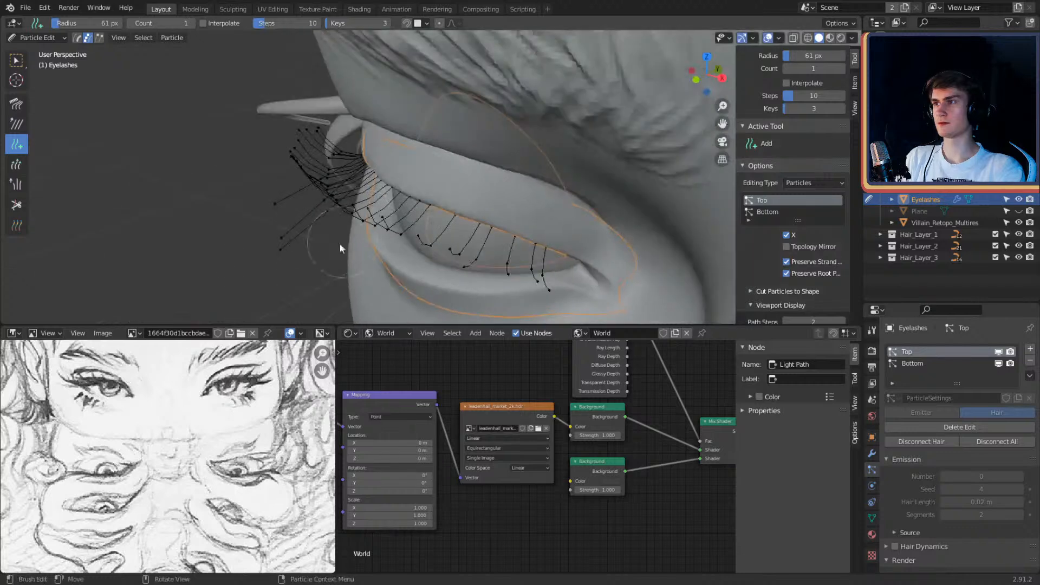
pyautogui.click(283, 242)
pyautogui.click(277, 207)
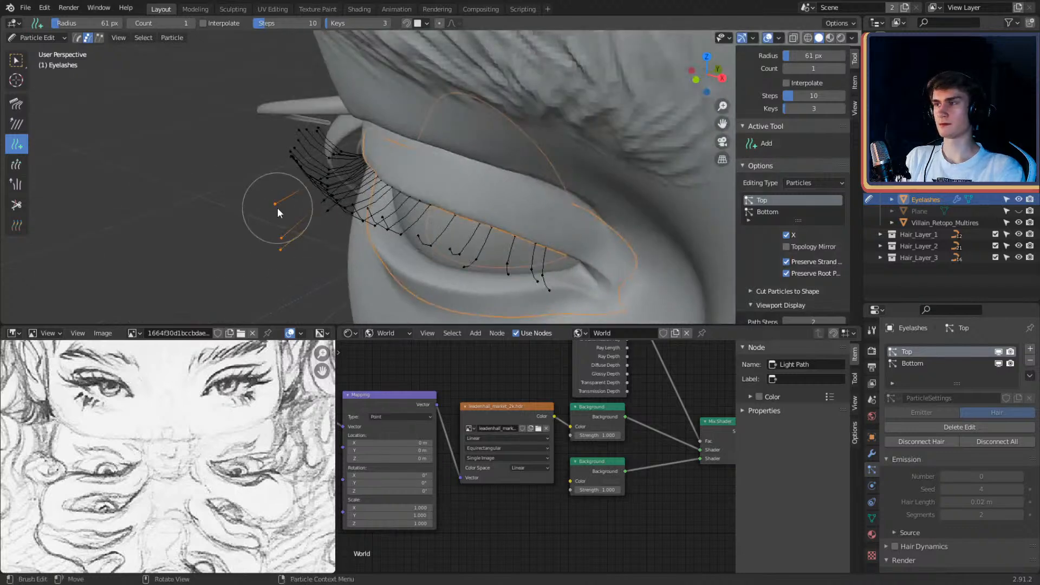
pyautogui.press('c')
pyautogui.moveTo(266, 240)
pyautogui.mouseDown()
pyautogui.moveTo(273, 220)
pyautogui.moveTo(262, 240)
pyautogui.mouseUp()
pyautogui.rightClick(263, 240)
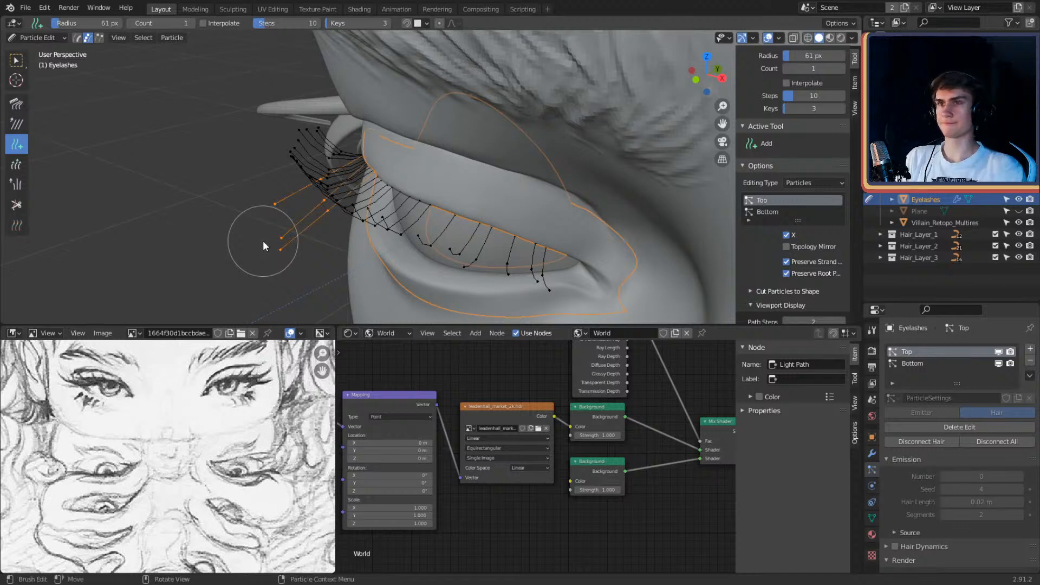
# Step: Shorten the selected upper guide hairs with the Length brush in Shrink mode to match the neighbouring lashes
pyautogui.click(16, 164)
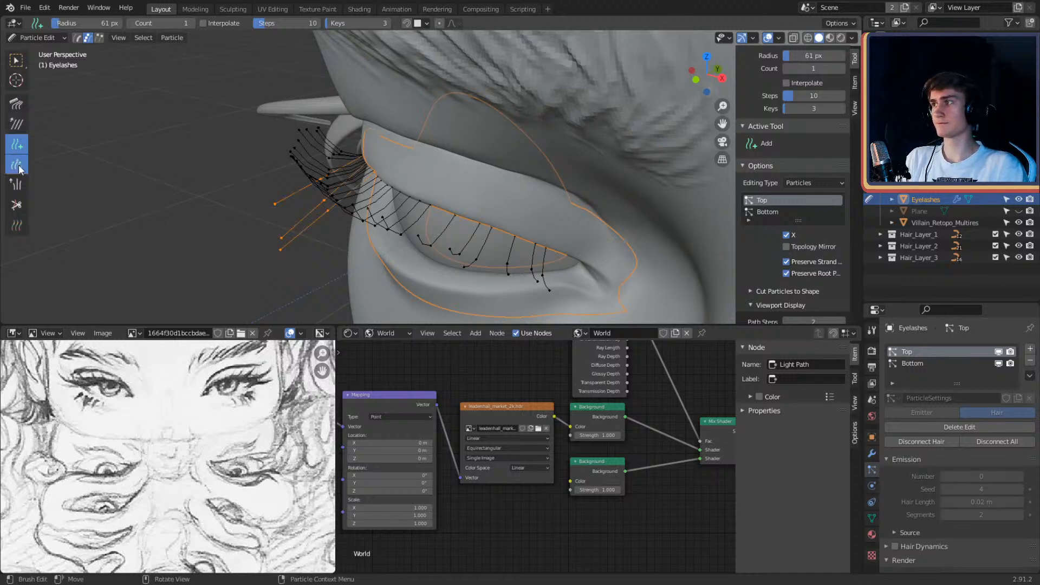
pyautogui.moveTo(347, 202); pyautogui.dragTo(550, 239, button='middle')
pyautogui.moveTo(551, 239); pyautogui.dragTo(428, 214)
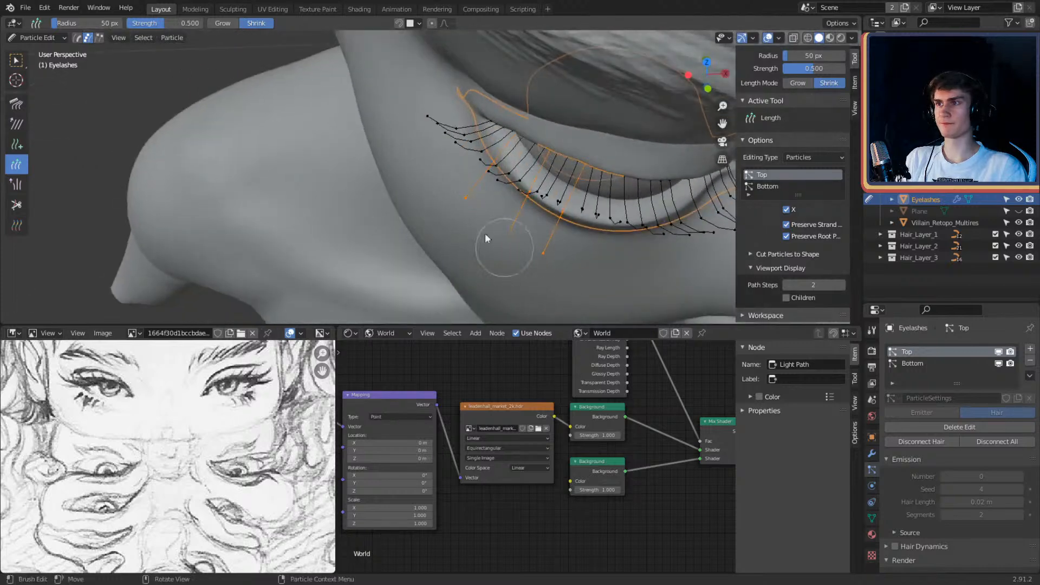
pyautogui.moveTo(485, 233); pyautogui.dragTo(505, 225, button='middle')
# Step: Comb the selected guide hairs upward so they follow the curve and direction of the surrounding upper lashes
pyautogui.click(16, 103)
pyautogui.moveTo(41, 101)
pyautogui.mouseDown(button='middle')
pyautogui.moveTo(376, 141)
pyautogui.moveTo(382, 162)
pyautogui.moveTo(345, 140)
pyautogui.moveTo(317, 177)
pyautogui.mouseUp(button='middle')
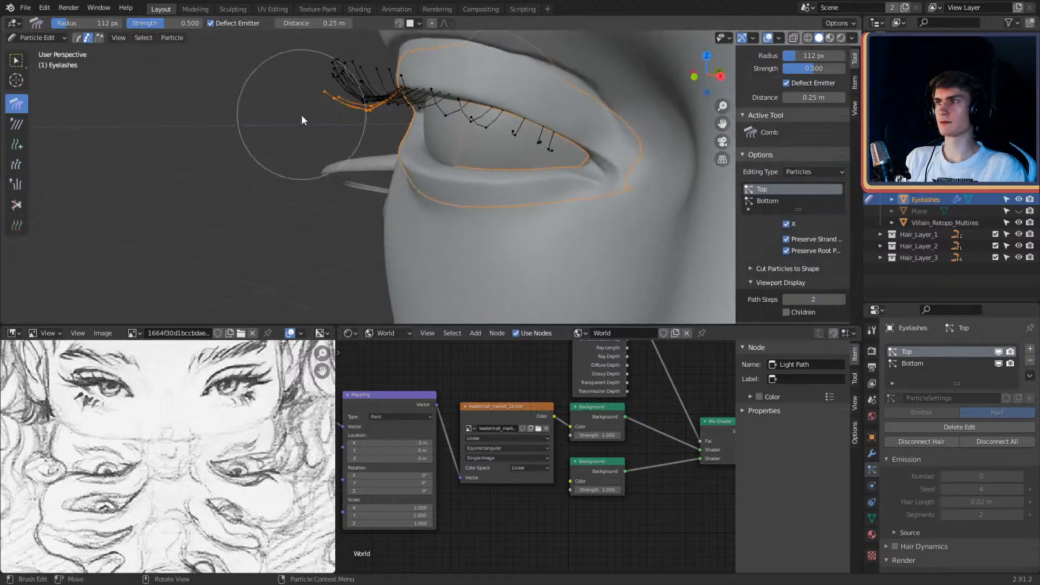
pyautogui.moveTo(294, 107)
pyautogui.mouseDown(button='middle')
pyautogui.moveTo(355, 134)
pyautogui.moveTo(471, 122)
pyautogui.moveTo(367, 155)
pyautogui.moveTo(546, 129)
pyautogui.moveTo(519, 132)
pyautogui.moveTo(490, 171)
pyautogui.moveTo(524, 152)
pyautogui.moveTo(530, 118)
pyautogui.moveTo(432, 115)
pyautogui.moveTo(446, 128)
pyautogui.moveTo(496, 102)
pyautogui.mouseUp(button='middle')
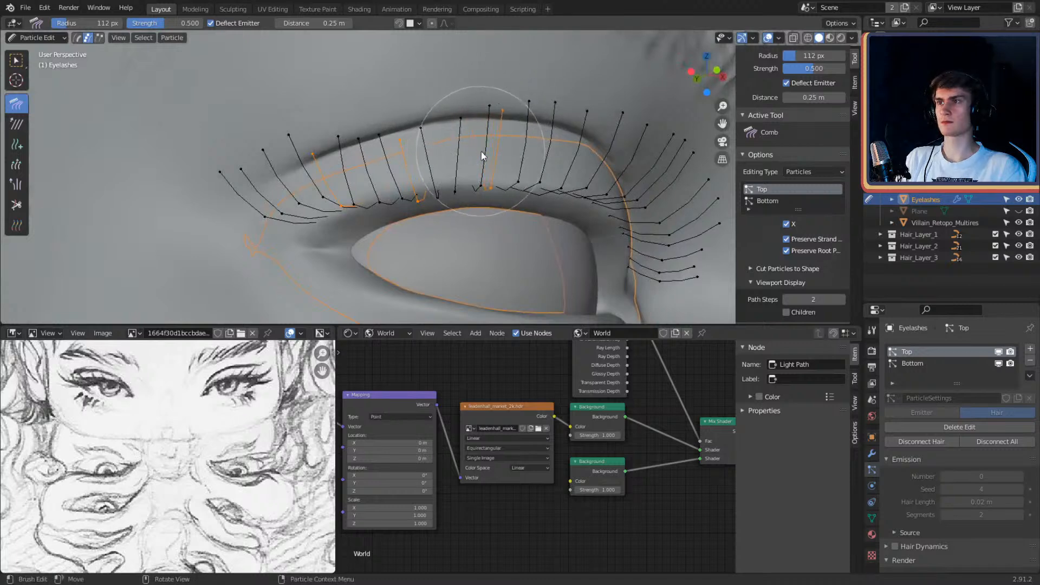
pyautogui.moveTo(490, 148)
pyautogui.mouseDown(button='middle')
pyautogui.moveTo(504, 124)
pyautogui.moveTo(470, 138)
pyautogui.mouseUp(button='middle')
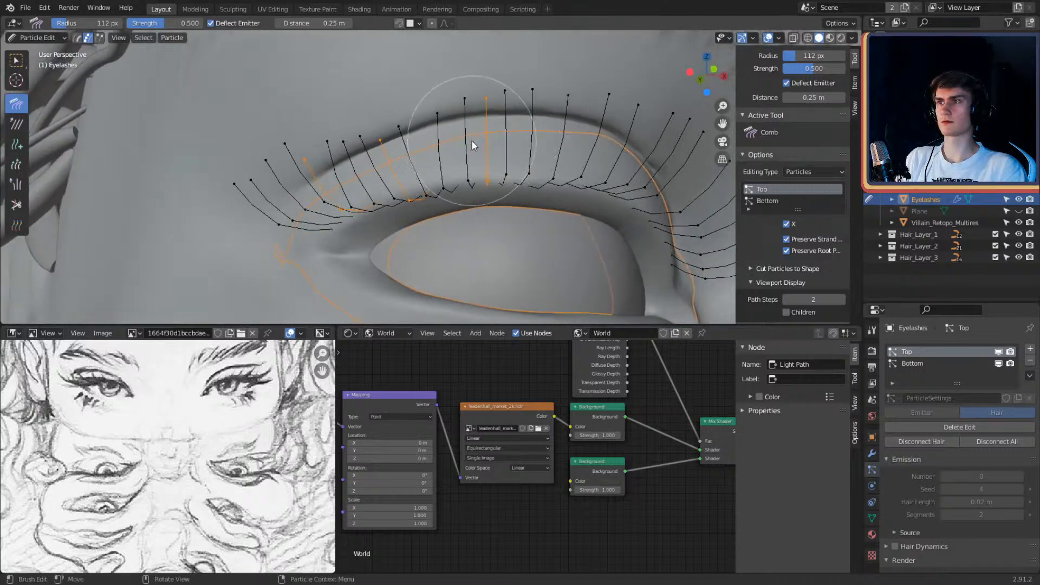
pyautogui.moveTo(495, 93); pyautogui.dragTo(482, 100, button='middle')
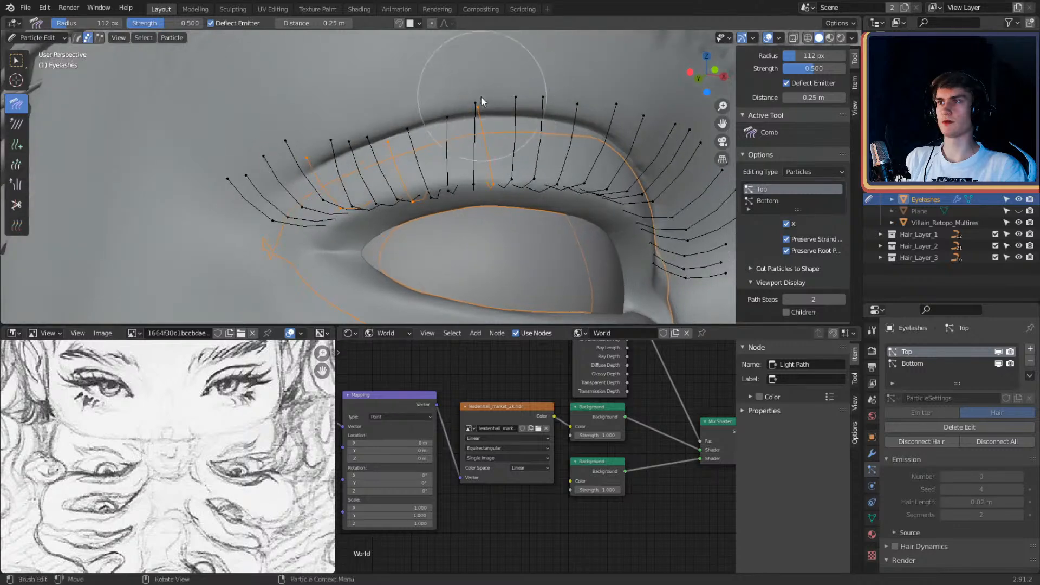
pyautogui.moveTo(493, 139)
pyautogui.mouseDown(button='middle')
pyautogui.moveTo(475, 147)
pyautogui.moveTo(467, 129)
pyautogui.moveTo(619, 144)
pyautogui.moveTo(482, 132)
pyautogui.moveTo(454, 118)
pyautogui.moveTo(462, 147)
pyautogui.moveTo(473, 132)
pyautogui.moveTo(445, 171)
pyautogui.moveTo(405, 164)
pyautogui.mouseUp(button='middle')
# Step: Return to Object Mode and check the eyelashes on the whole face in Rendered shading
pyautogui.click(37, 37)
pyautogui.click(33, 50)
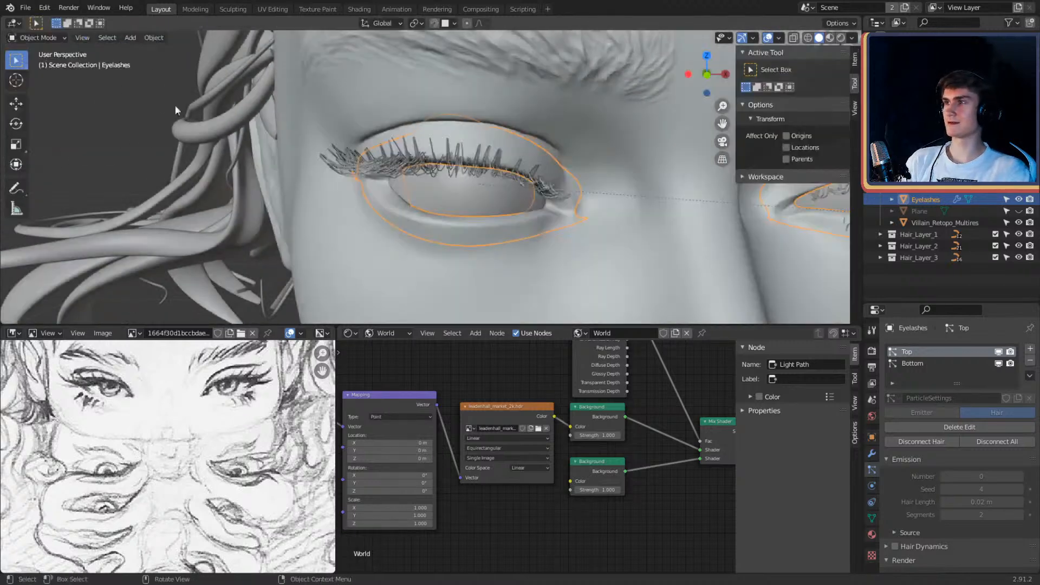
pyautogui.scroll(-5, 427, 199)
pyautogui.press('z')
pyautogui.click(453, 144)
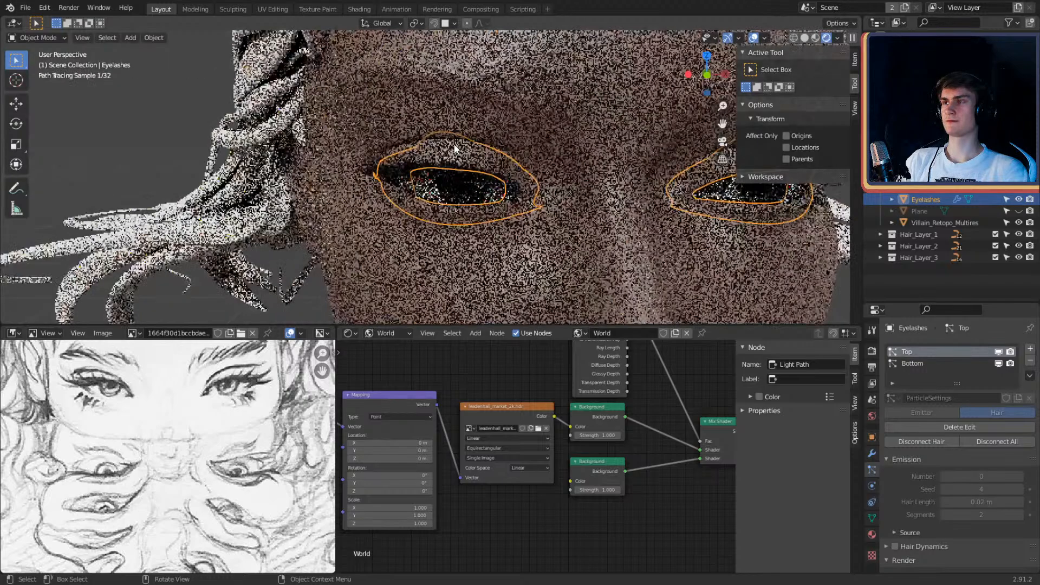
pyautogui.scroll(-3, 450, 141)
pyautogui.moveTo(446, 135); pyautogui.dragTo(347, 163, button='middle')
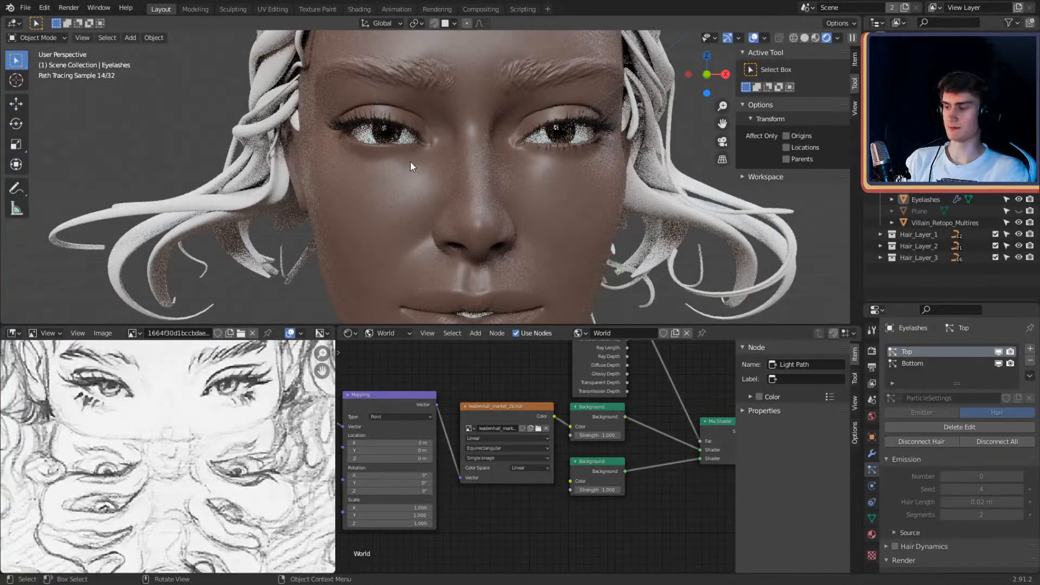
# Step: Switch back to Solid shading and open the Bottom eyelash hair system in Particle Edit mode
pyautogui.press('z')
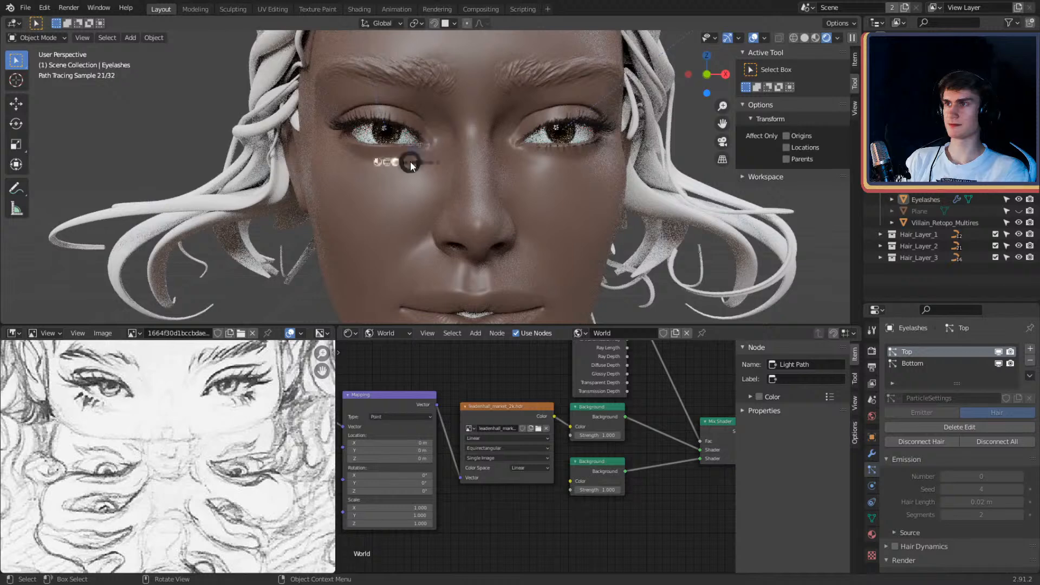
pyautogui.click(502, 161)
pyautogui.moveTo(501, 160); pyautogui.dragTo(431, 188, button='middle')
pyautogui.click(918, 364)
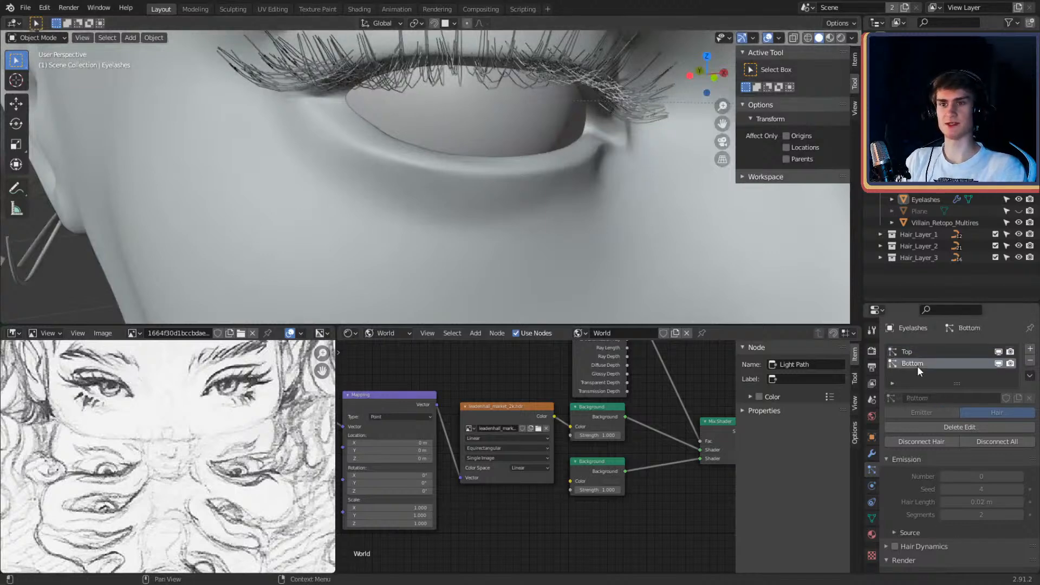
pyautogui.moveTo(449, 153); pyautogui.dragTo(490, 148, button='middle')
pyautogui.click(38, 39)
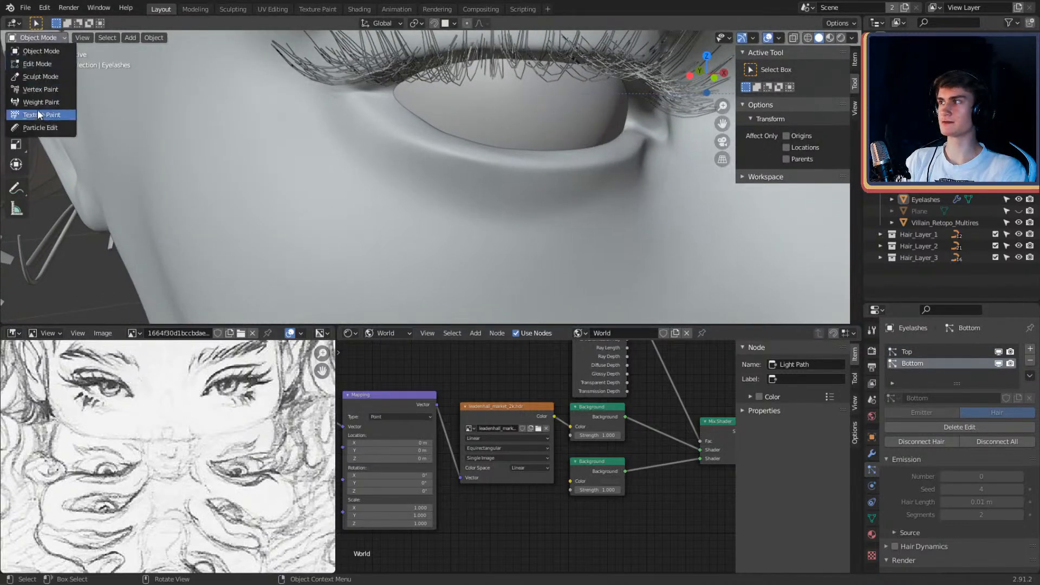
pyautogui.click(38, 110)
# Step: Add single guide hairs with the Add brush along the lower lid, starting from its outer corner
pyautogui.click(16, 145)
pyautogui.scroll(4, 346, 132)
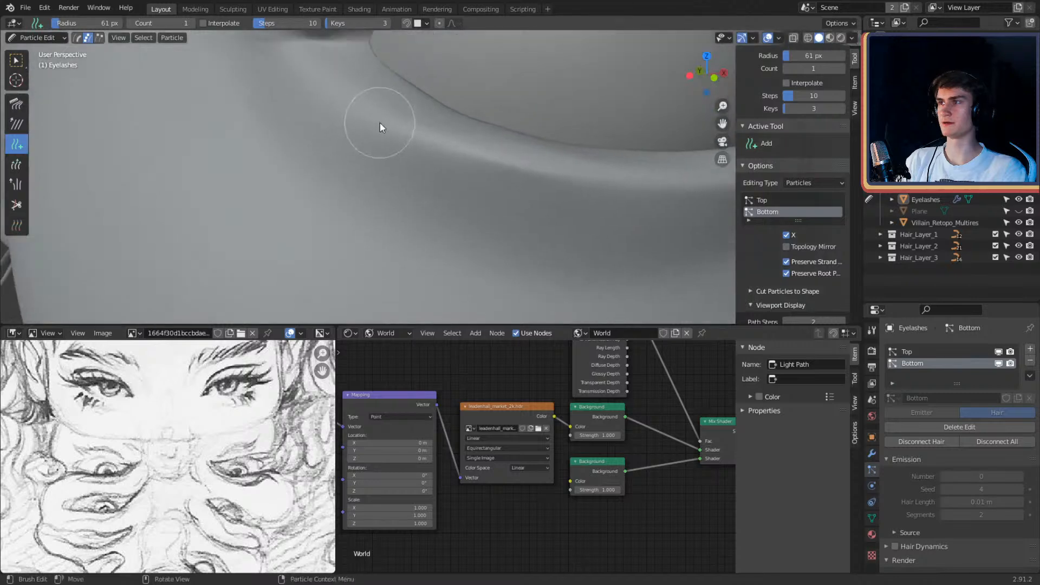
pyautogui.moveTo(380, 123)
pyautogui.keyDown('shift'); pyautogui.mouseDown(button='middle')
pyautogui.moveTo(405, 154)
pyautogui.moveTo(394, 136)
pyautogui.moveTo(300, 79)
pyautogui.mouseUp(button='middle'); pyautogui.keyUp('shift')
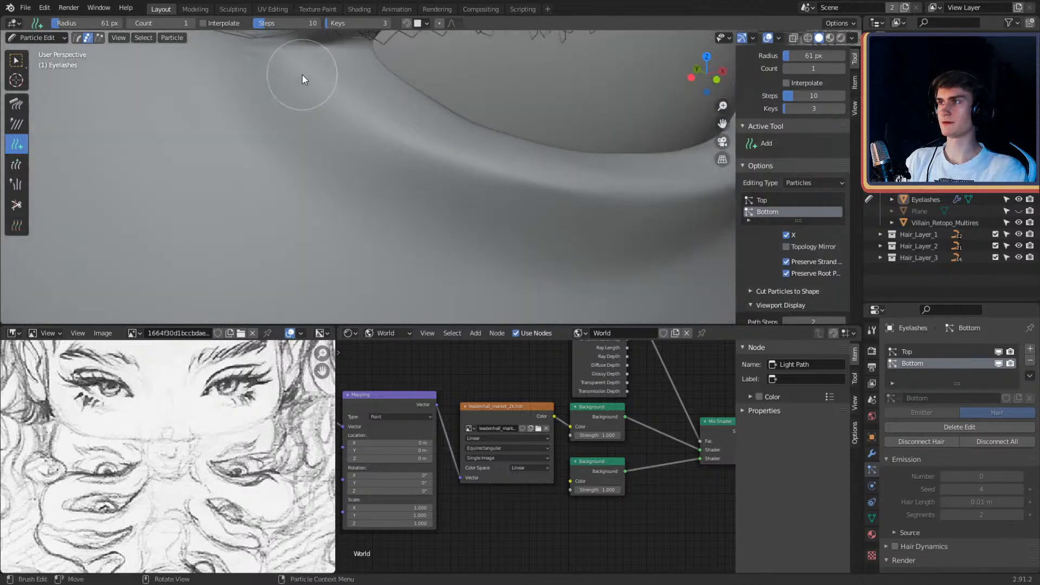
pyautogui.click(301, 73)
pyautogui.click(326, 96)
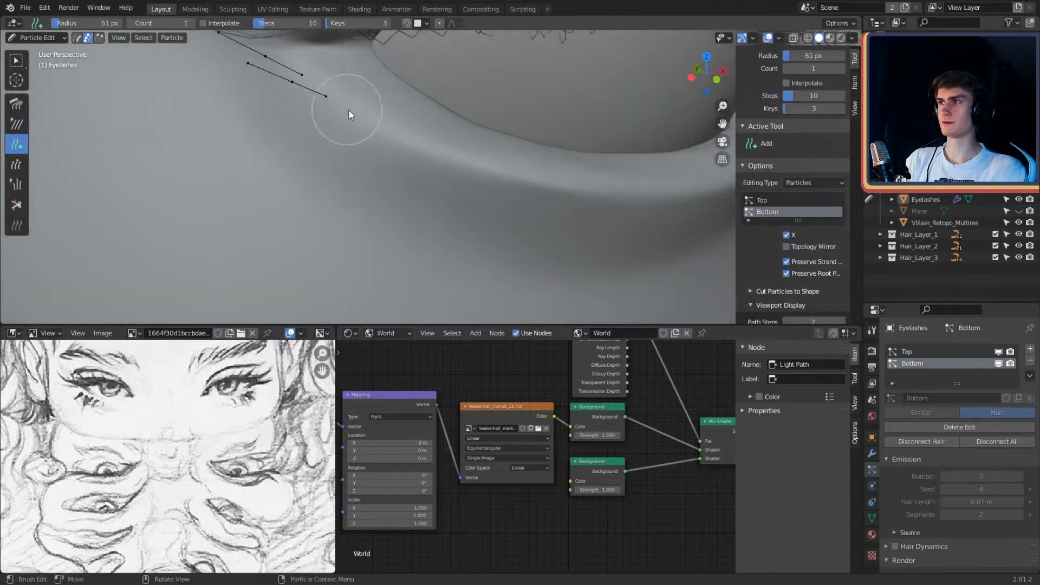
pyautogui.click(348, 117)
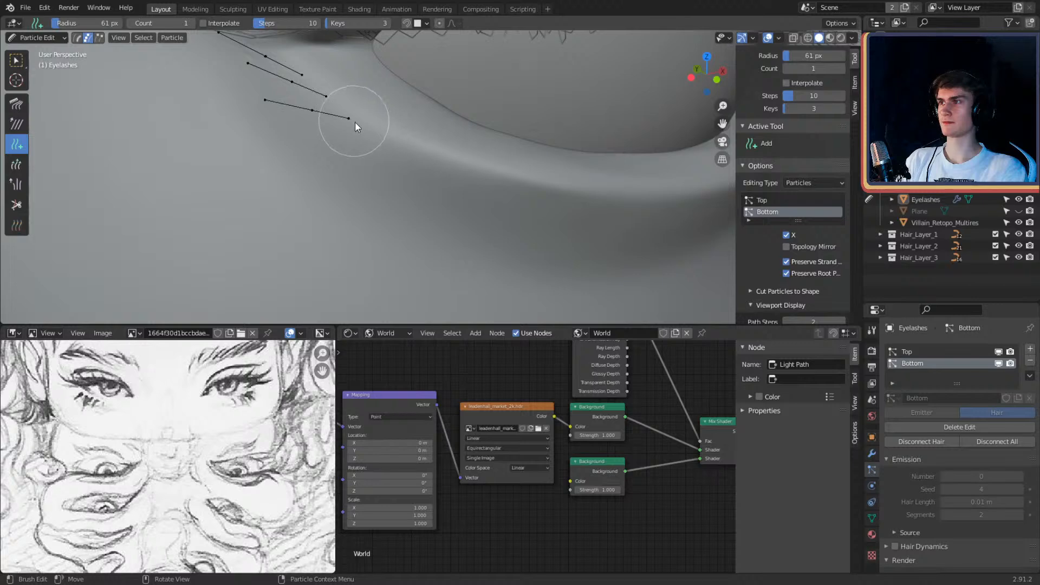
pyautogui.click(440, 162)
# Step: Continue adding spaced guide hairs along the middle and inner part of the lower lid
pyautogui.moveTo(509, 181); pyautogui.dragTo(405, 162, button='middle')
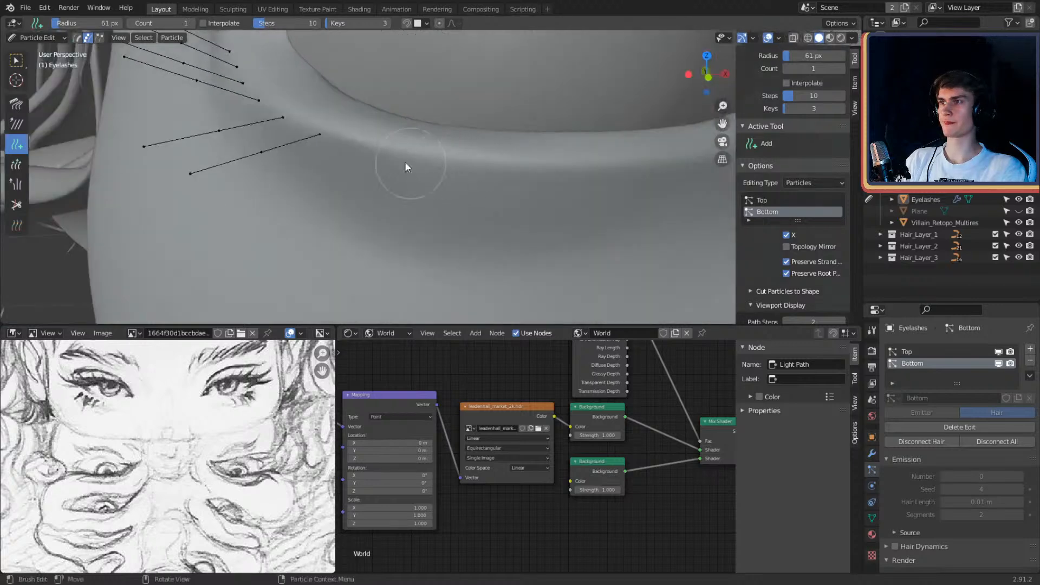
pyautogui.click(368, 149)
pyautogui.click(543, 170)
pyautogui.moveTo(542, 170); pyautogui.dragTo(463, 164, button='middle')
pyautogui.click(442, 157)
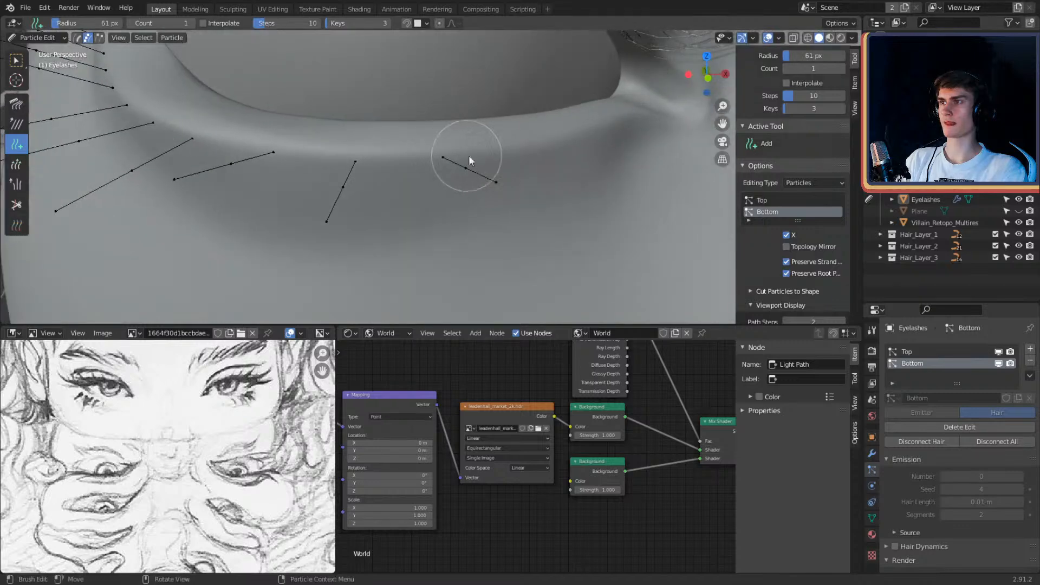
# Step: Shorten the lower lash guide hairs at both ends of the lid with the Length brush set to Shrink
pyautogui.scroll(-5, 504, 156)
pyautogui.moveTo(487, 163); pyautogui.dragTo(227, 180, button='middle')
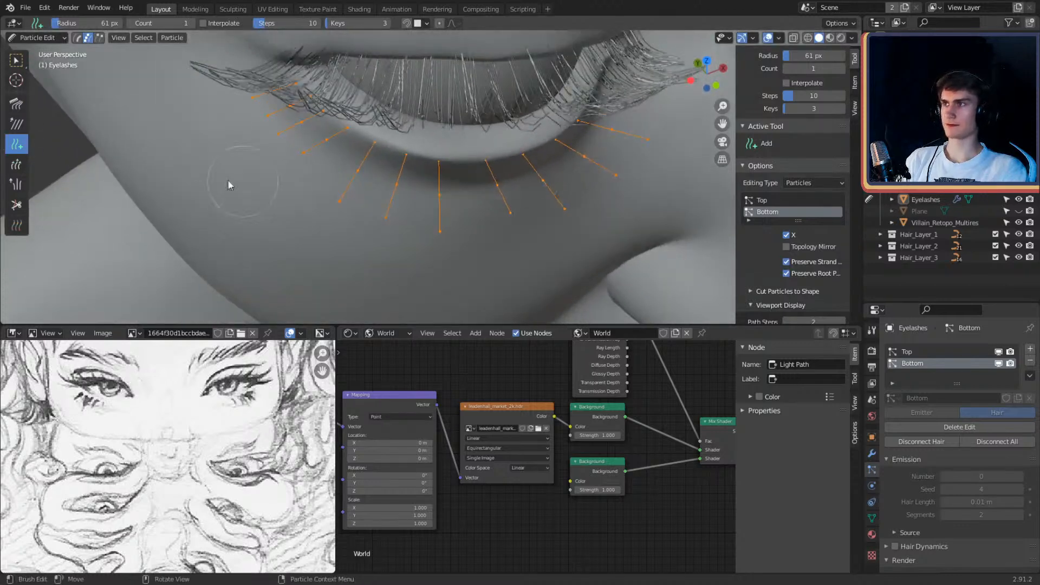
pyautogui.click(22, 161)
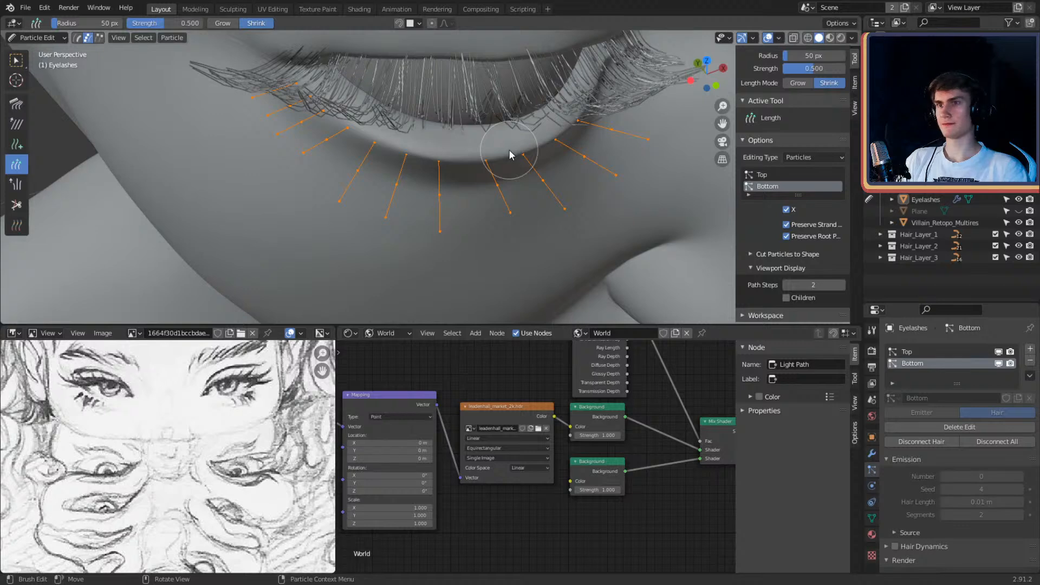
pyautogui.moveTo(510, 154); pyautogui.dragTo(638, 114, button='middle')
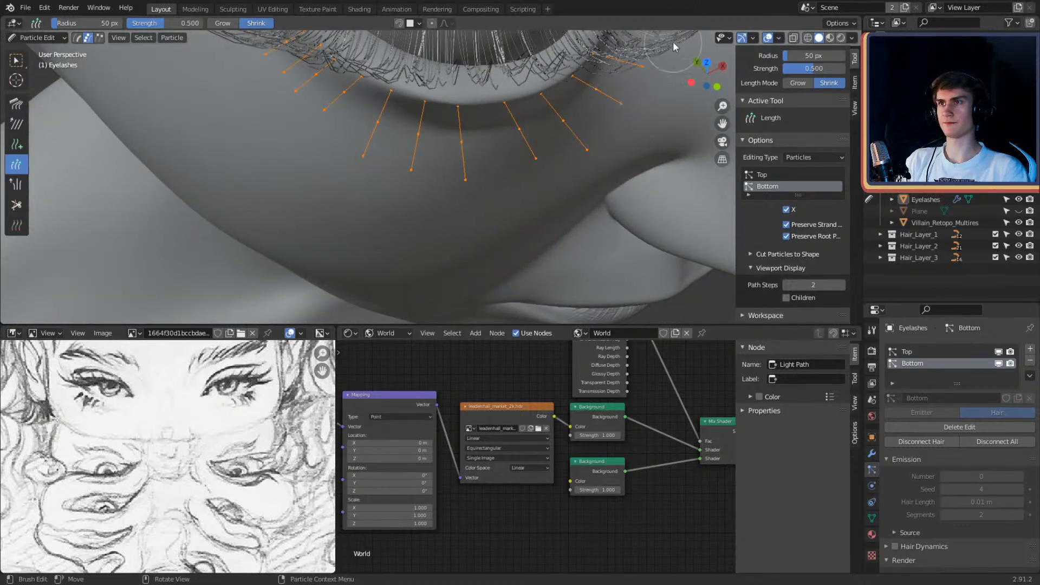
pyautogui.moveTo(673, 42); pyautogui.dragTo(625, 121, button='middle')
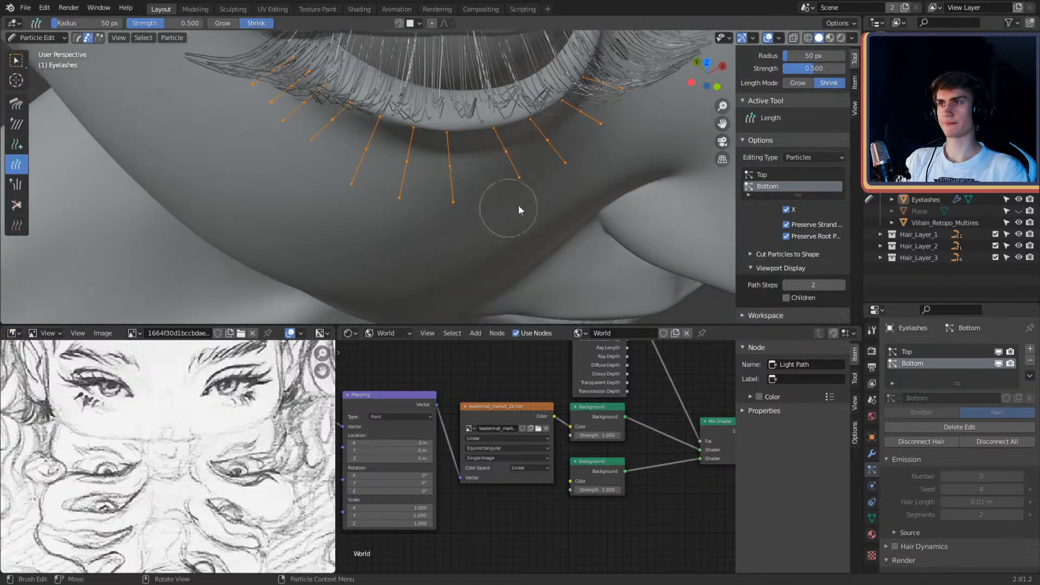
pyautogui.moveTo(506, 204); pyautogui.dragTo(348, 169, button='middle')
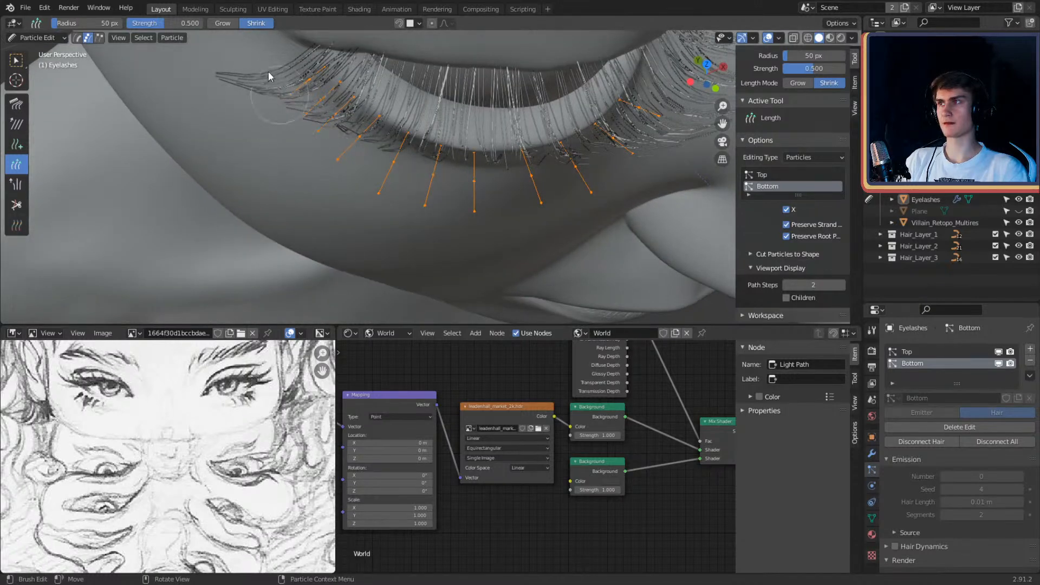
pyautogui.hotkey('ctrl', 'z')
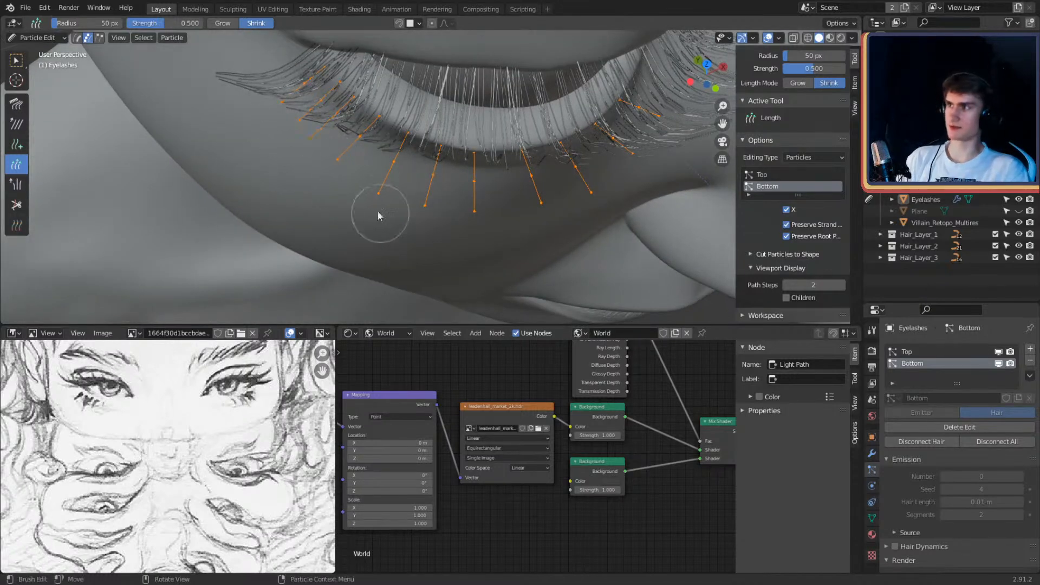
pyautogui.moveTo(377, 210)
pyautogui.mouseDown()
pyautogui.moveTo(275, 125)
pyautogui.moveTo(301, 121)
pyautogui.mouseUp()
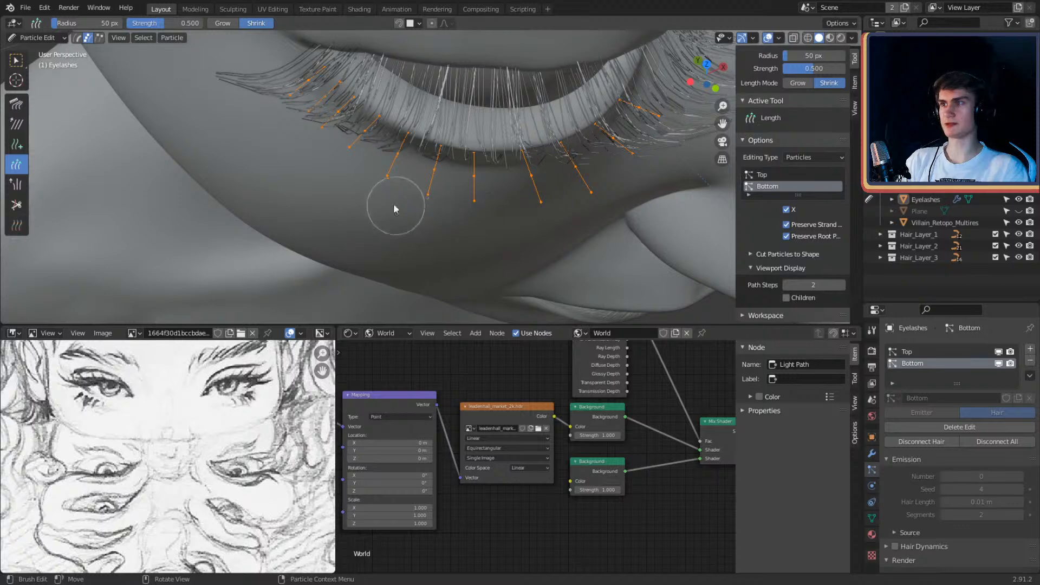
pyautogui.moveTo(396, 210)
pyautogui.mouseDown()
pyautogui.moveTo(594, 200)
pyautogui.moveTo(677, 154)
pyautogui.mouseUp()
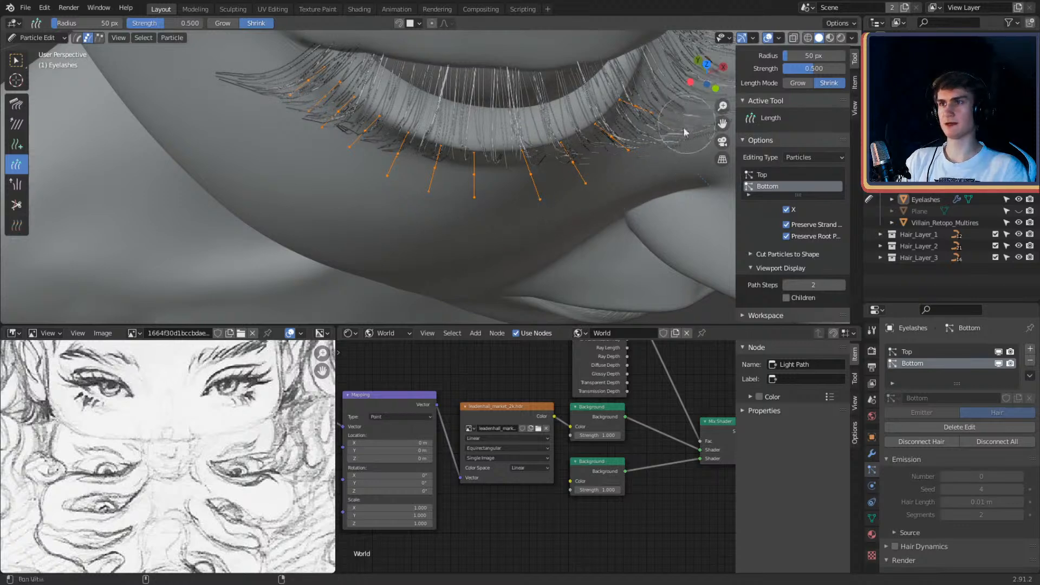
# Step: Comb the lower lash guide hairs with the Comb brush so they curve down and away from the lid
pyautogui.moveTo(666, 135)
pyautogui.mouseDown(button='middle')
pyautogui.moveTo(626, 92)
pyautogui.moveTo(517, 93)
pyautogui.moveTo(521, 165)
pyautogui.moveTo(450, 138)
pyautogui.mouseUp(button='middle')
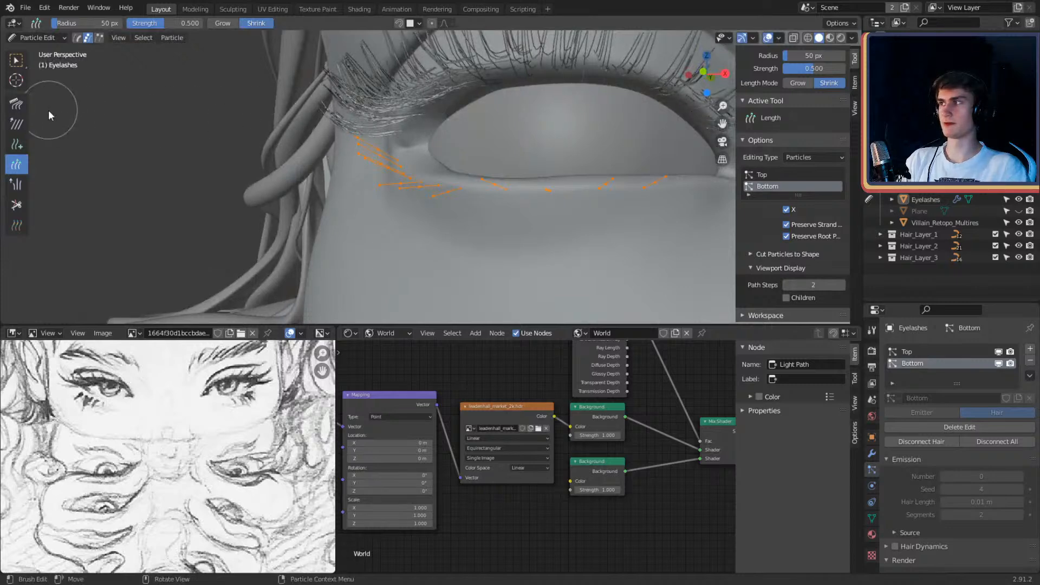
pyautogui.click(16, 103)
pyautogui.moveTo(249, 118); pyautogui.dragTo(391, 110, button='middle')
pyautogui.moveTo(344, 133)
pyautogui.mouseDown(button='middle')
pyautogui.moveTo(359, 138)
pyautogui.moveTo(333, 203)
pyautogui.mouseUp(button='middle')
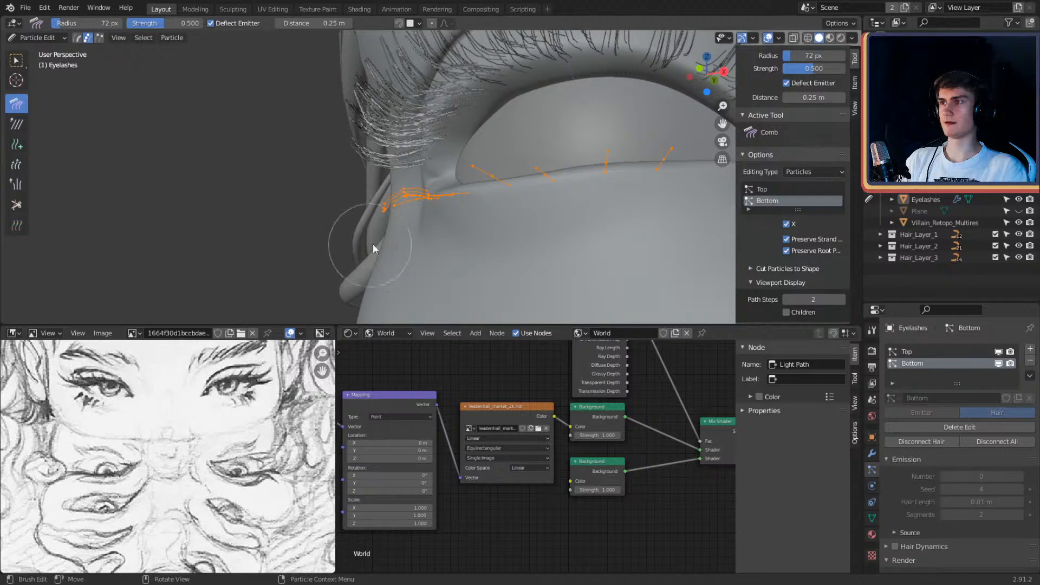
pyautogui.moveTo(372, 243)
pyautogui.mouseDown(button='middle')
pyautogui.moveTo(476, 216)
pyautogui.moveTo(457, 151)
pyautogui.moveTo(449, 187)
pyautogui.moveTo(499, 121)
pyautogui.moveTo(541, 92)
pyautogui.moveTo(556, 157)
pyautogui.moveTo(493, 128)
pyautogui.moveTo(489, 153)
pyautogui.moveTo(515, 147)
pyautogui.mouseUp(button='middle')
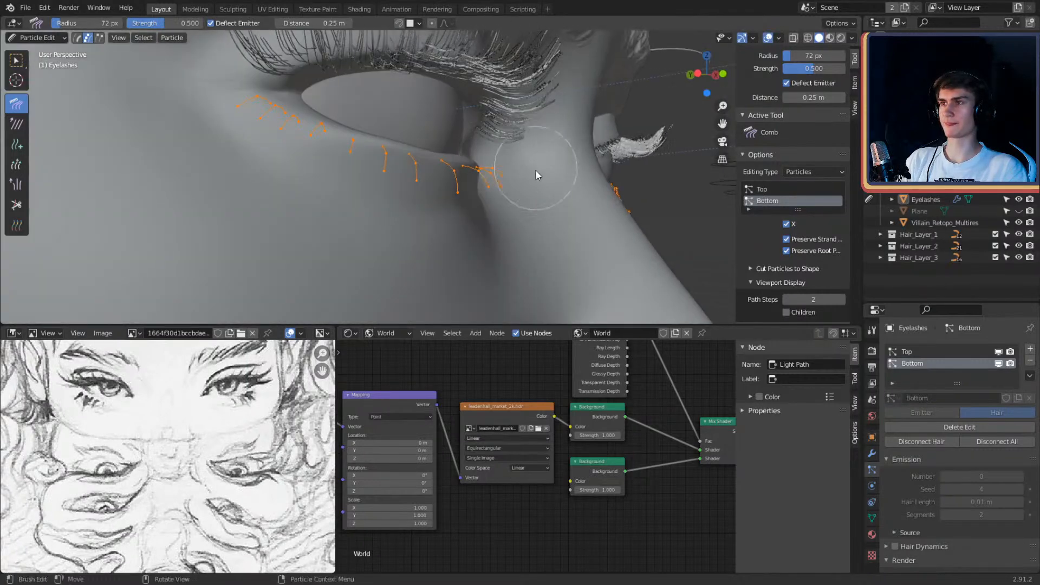
pyautogui.moveTo(543, 204)
pyautogui.mouseDown(button='middle')
pyautogui.moveTo(466, 222)
pyautogui.moveTo(428, 164)
pyautogui.moveTo(390, 181)
pyautogui.moveTo(441, 206)
pyautogui.moveTo(449, 197)
pyautogui.moveTo(399, 168)
pyautogui.moveTo(346, 157)
pyautogui.moveTo(394, 163)
pyautogui.moveTo(434, 209)
pyautogui.moveTo(385, 170)
pyautogui.moveTo(523, 130)
pyautogui.moveTo(473, 162)
pyautogui.mouseUp(button='middle')
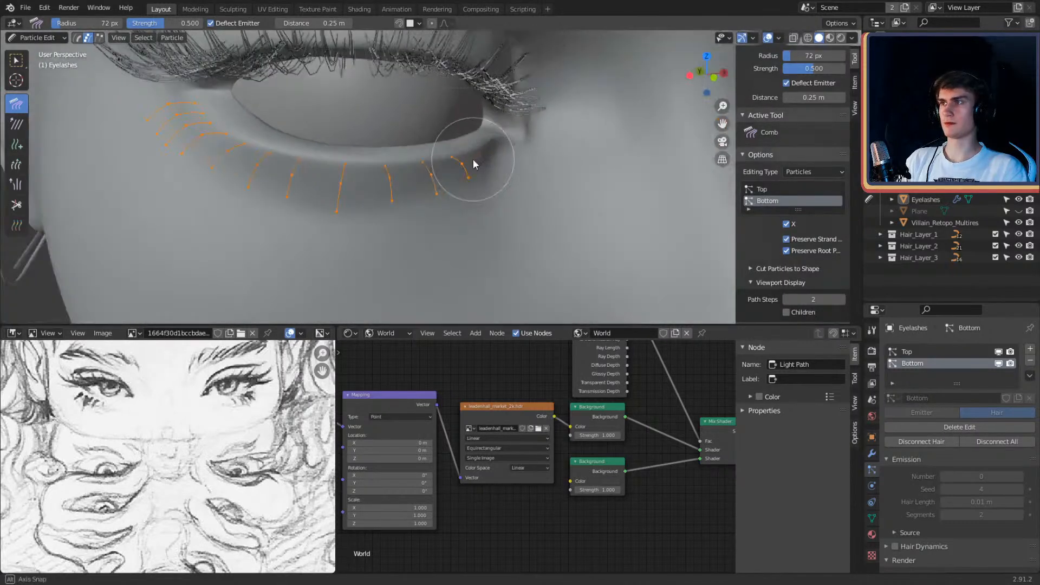
# Step: Return to Object Mode and check the lower lashes on the whole face in Rendered shading
pyautogui.click(47, 38)
pyautogui.click(52, 52)
pyautogui.moveTo(303, 163); pyautogui.dragTo(415, 173, button='middle')
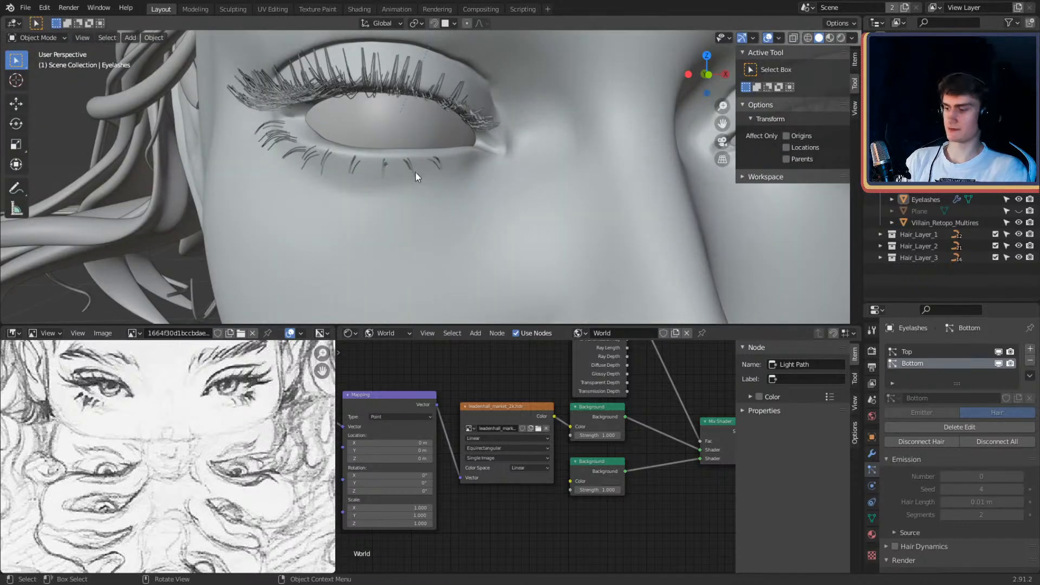
pyautogui.scroll(-5, 419, 176)
pyautogui.press('z')
pyautogui.click(419, 119)
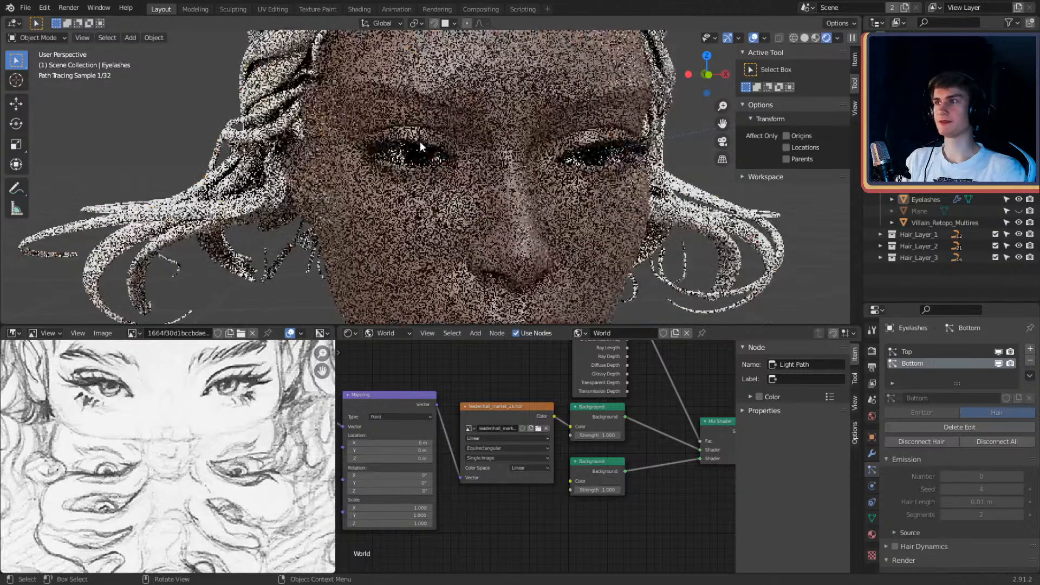
pyautogui.moveTo(471, 147)
pyautogui.mouseDown(button='middle')
pyautogui.moveTo(457, 138)
pyautogui.moveTo(409, 235)
pyautogui.mouseUp(button='middle')
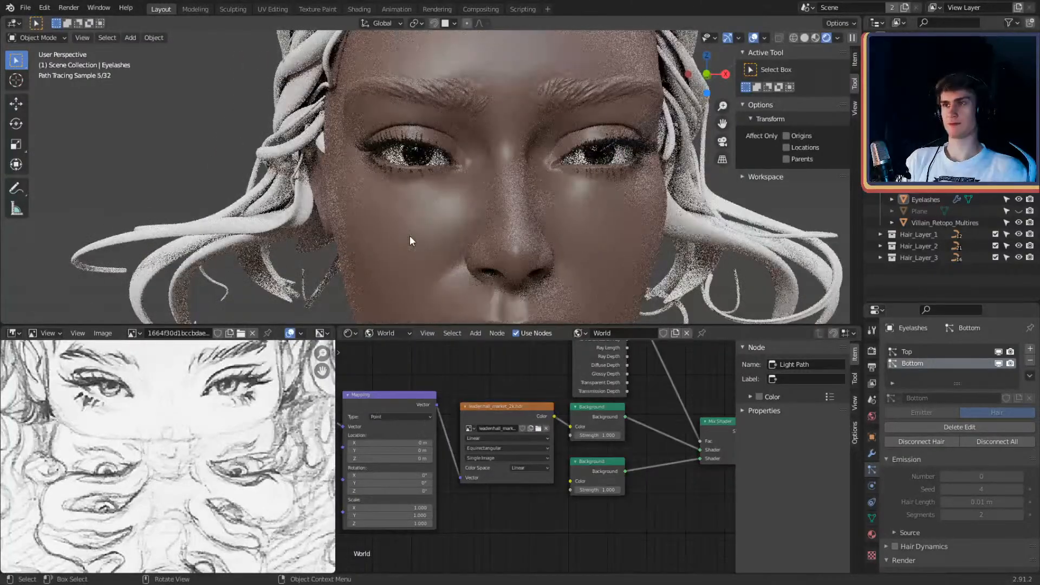
pyautogui.scroll(-4, 409, 235)
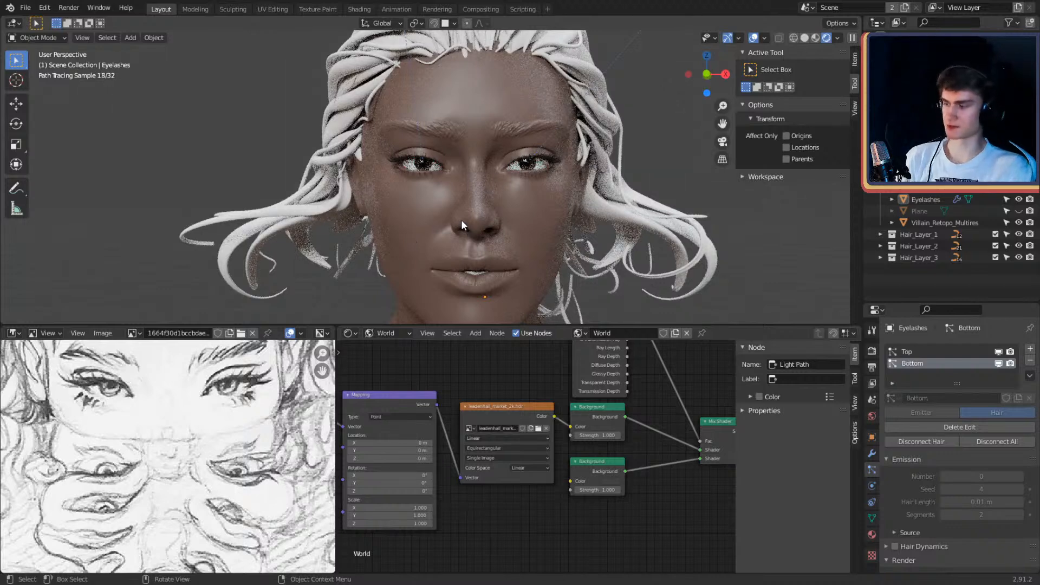
# Step: Switch back to Solid shading and save the file character_2.blend
pyautogui.press('z')
pyautogui.click(526, 226)
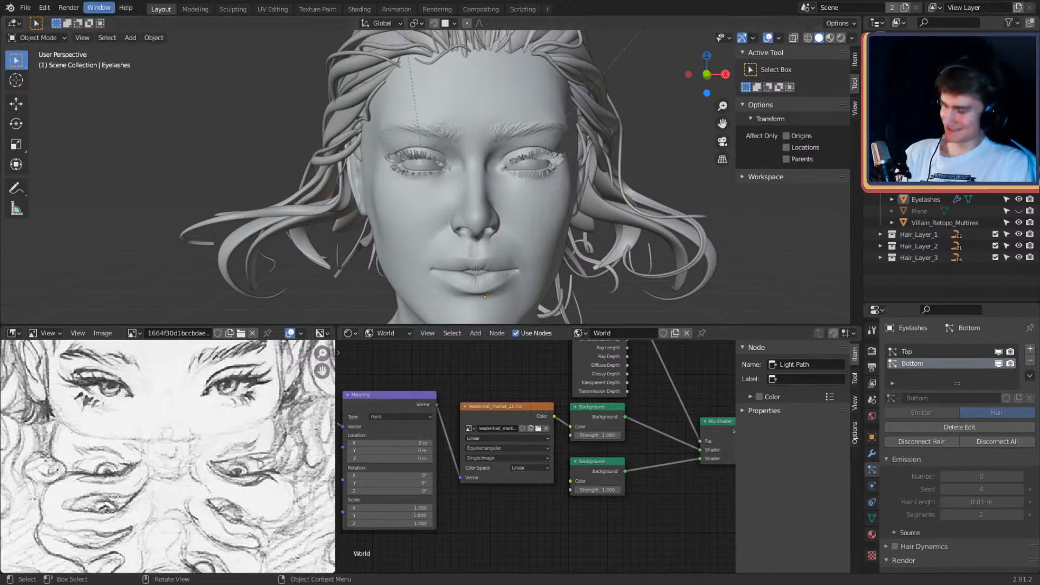
pyautogui.click(24, 7)
pyautogui.click(52, 85)
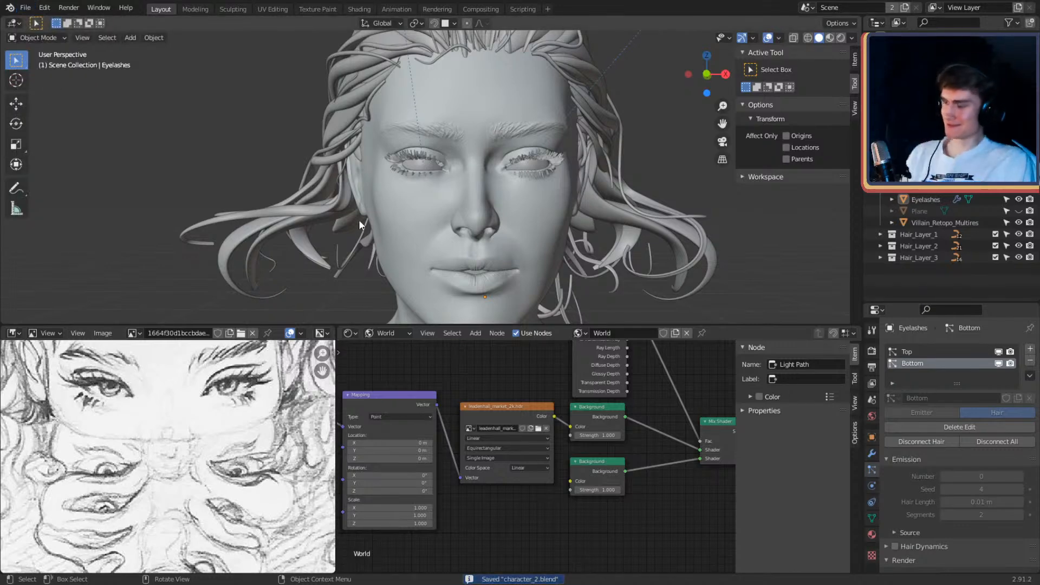
# Step: Unhide the large Plane object that surrounds the character bust
pyautogui.moveTo(426, 181); pyautogui.dragTo(474, 215, button='middle')
pyautogui.scroll(-8, 453, 216)
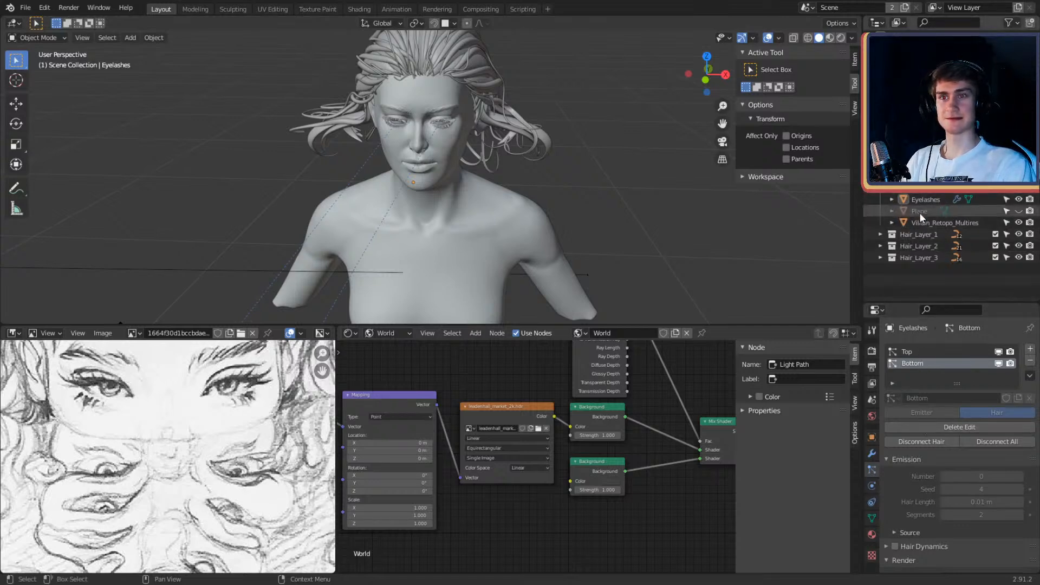
pyautogui.click(1018, 211)
pyautogui.moveTo(629, 179); pyautogui.dragTo(578, 205, button='middle')
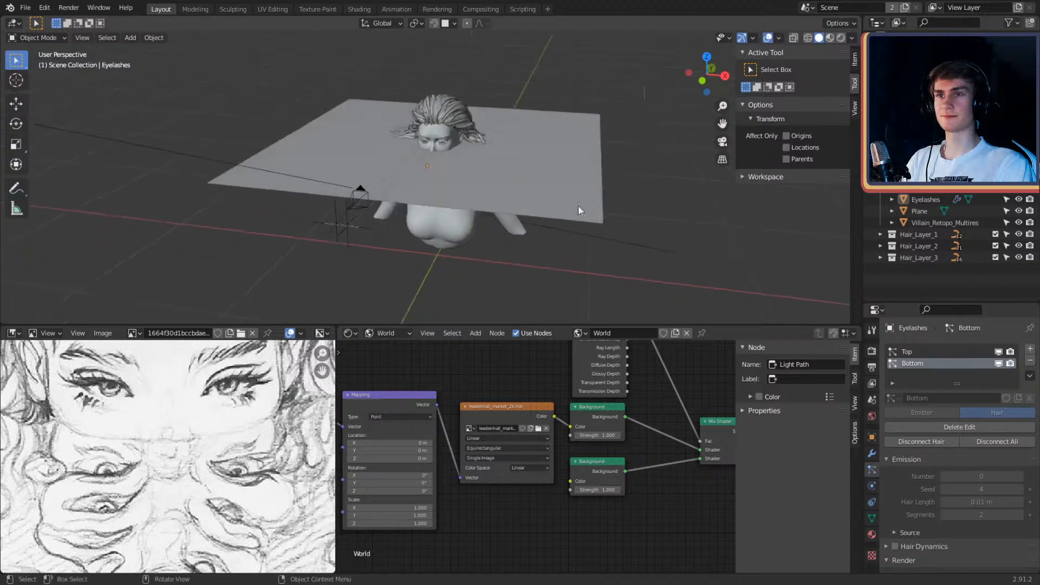
# Step: Select the small plane near the camera and the three Bezier circles beside the character to identify these helper objects
pyautogui.click(341, 224)
pyautogui.keyDown('shift'); pyautogui.moveTo(614, 161); pyautogui.dragTo(626, 186, button='middle'); pyautogui.keyUp('shift')
pyautogui.scroll(1, 616, 189)
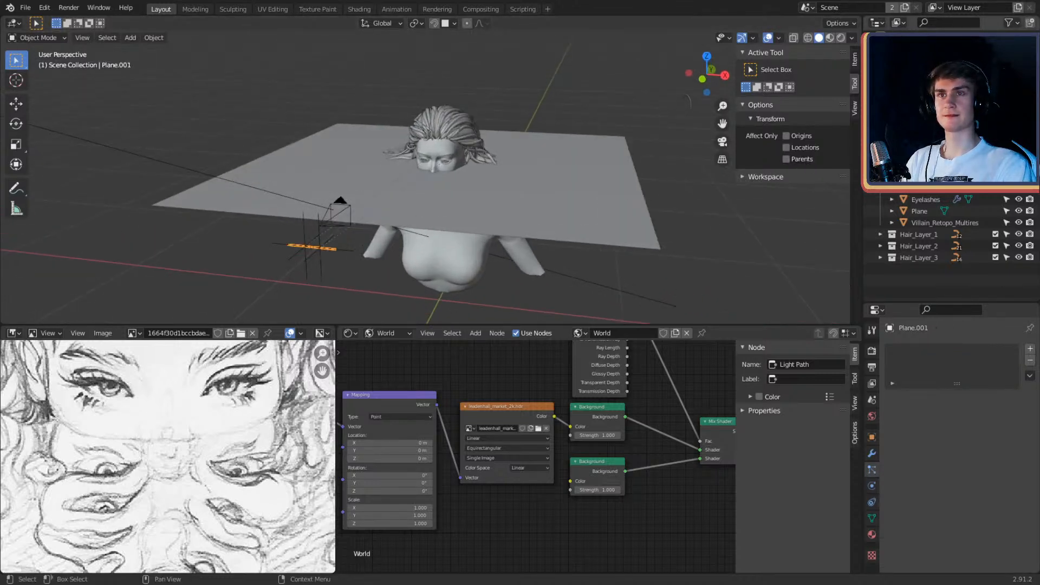
pyautogui.click(927, 130)
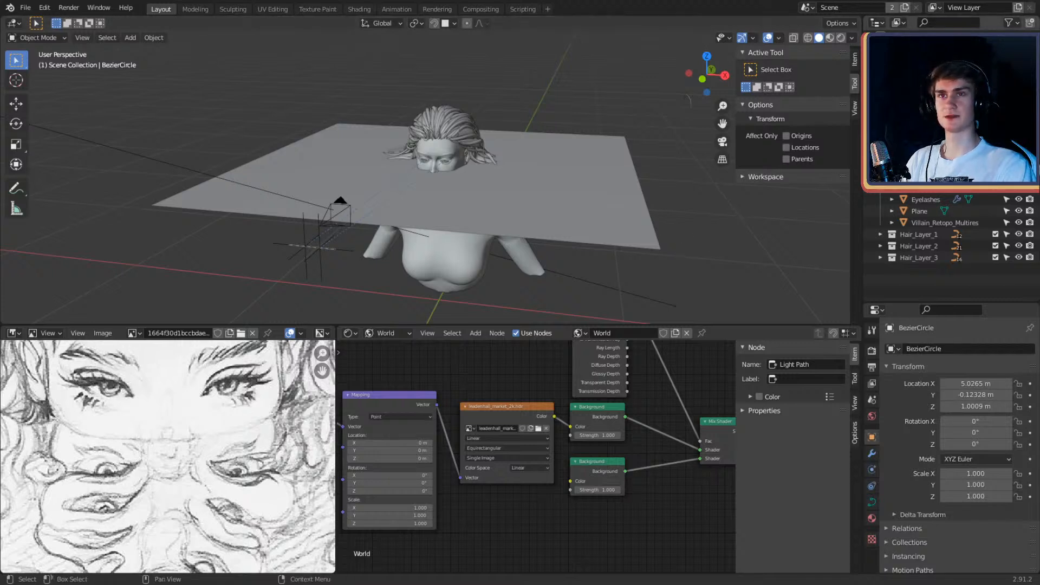
pyautogui.click(928, 154)
pyautogui.moveTo(571, 193); pyautogui.dragTo(607, 162, button='middle')
pyautogui.keyDown('shift'); pyautogui.moveTo(648, 126); pyautogui.dragTo(368, 181); pyautogui.keyUp('shift')
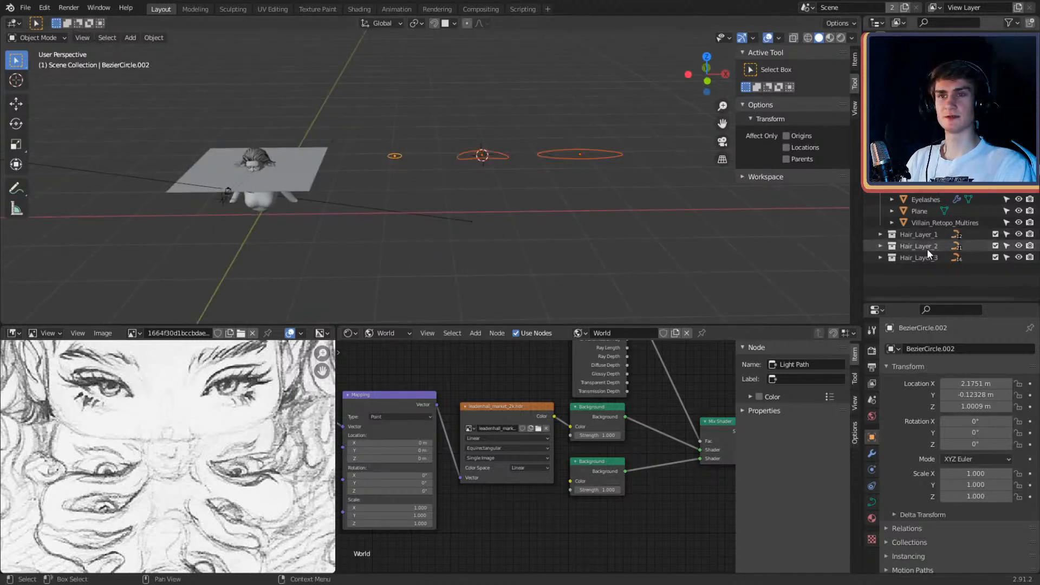
# Step: Delete the stray NURBS path floating behind the corner of the large plane
pyautogui.keyDown('shift'); pyautogui.moveTo(490, 219); pyautogui.dragTo(541, 216, button='middle'); pyautogui.keyUp('shift')
pyautogui.click(598, 219)
pyautogui.click(369, 154)
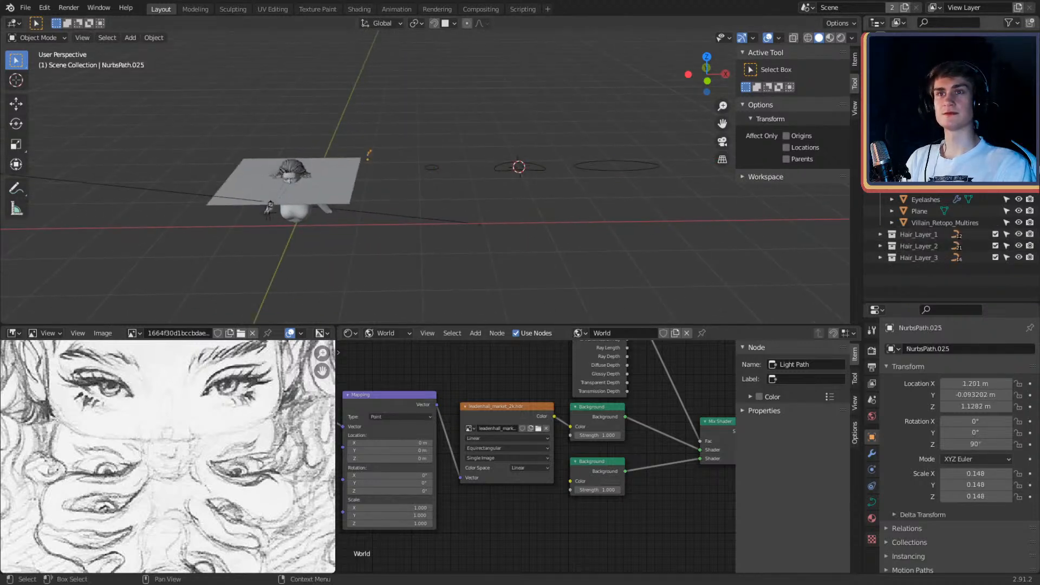
pyautogui.click(369, 154)
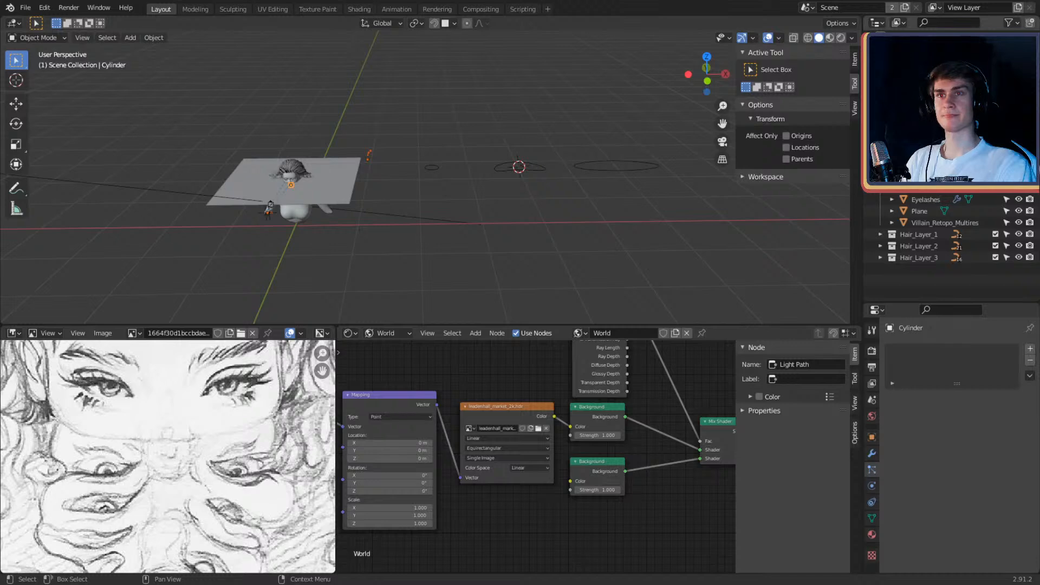
pyautogui.hotkey('ctrl', 'z')
pyautogui.scroll(2, 460, 212)
pyautogui.keyDown('shift'); pyautogui.moveTo(460, 211); pyautogui.dragTo(502, 213); pyautogui.keyUp('shift')
pyautogui.keyDown('shift'); pyautogui.moveTo(501, 214); pyautogui.dragTo(664, 181, button='middle'); pyautogui.keyUp('shift')
pyautogui.scroll(2, 525, 216)
pyautogui.scroll(2, 627, 97)
pyautogui.click(629, 97)
pyautogui.press('x')
pyautogui.click(634, 151)
# Step: Rename the large plane around the character as Water
pyautogui.click(916, 210)
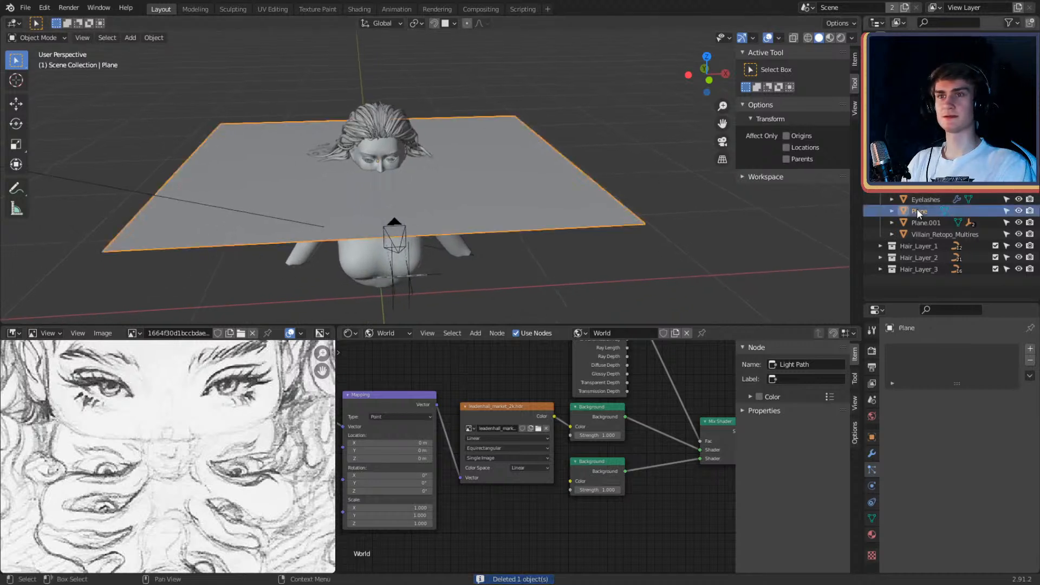
pyautogui.doubleClick(917, 212)
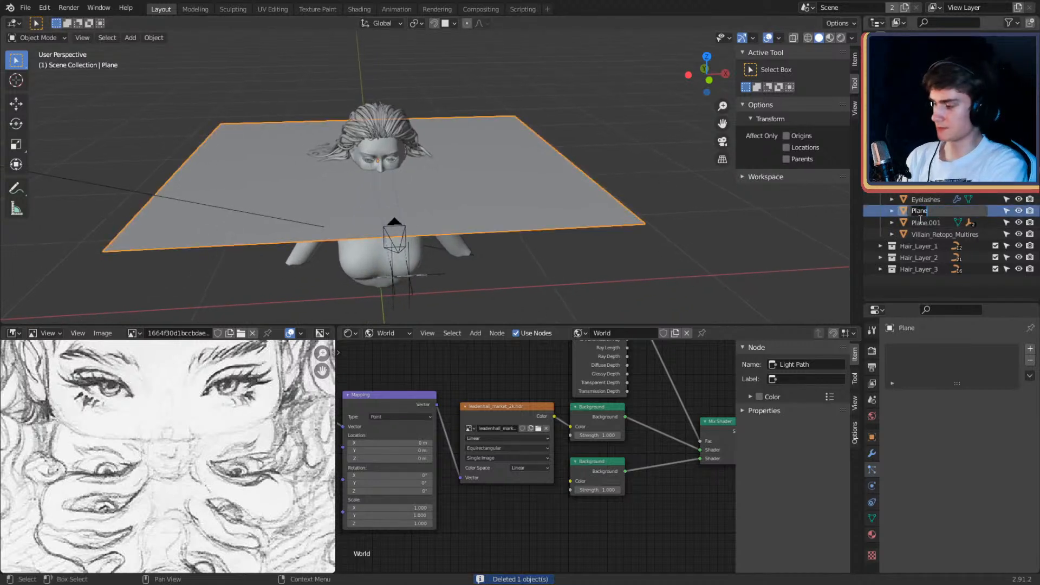
pyautogui.write('Water')
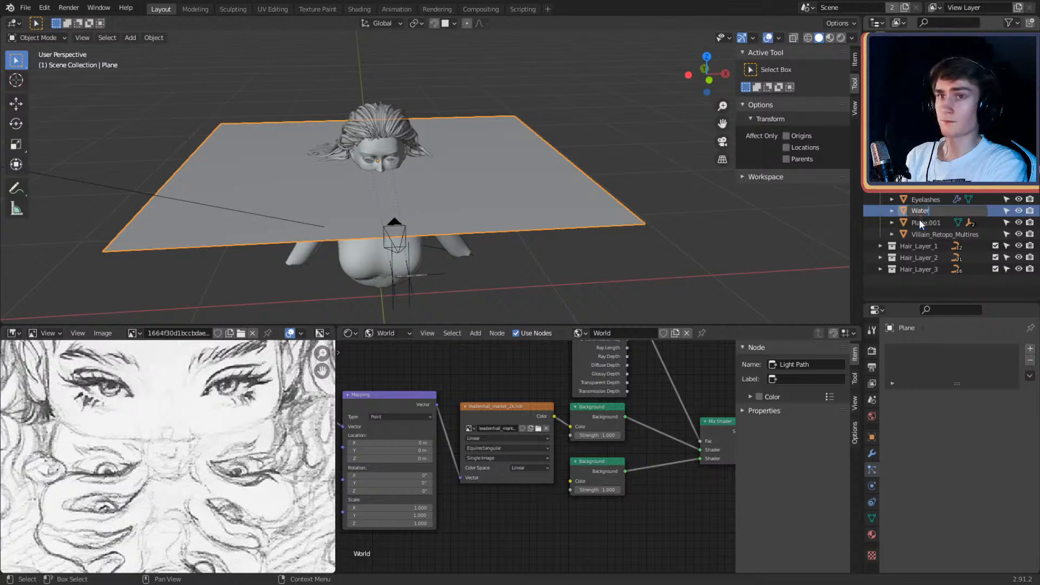
pyautogui.press('Return')
# Step: Add a Displace modifier to the Water plane and create a new texture for it
pyautogui.scroll(4, 392, 185)
pyautogui.moveTo(392, 185); pyautogui.dragTo(495, 181, button='middle')
pyautogui.scroll(-3, 501, 182)
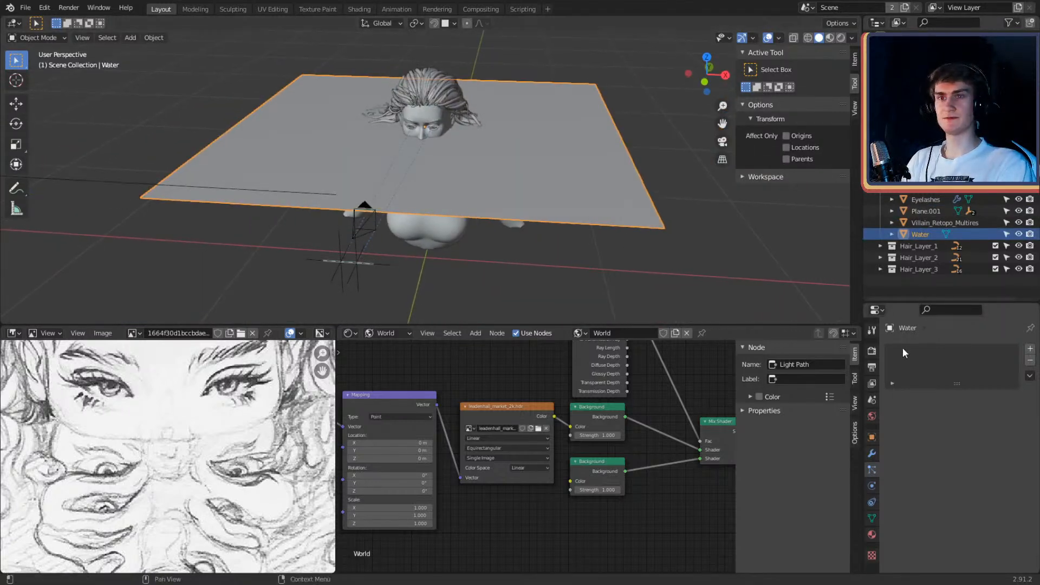
pyautogui.click(871, 453)
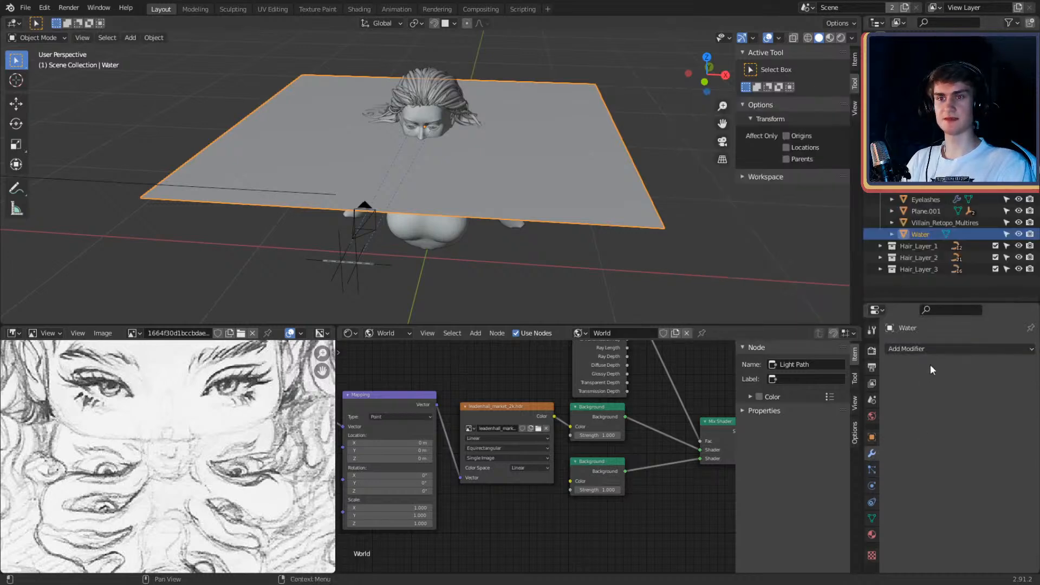
pyautogui.click(927, 349)
pyautogui.click(945, 137)
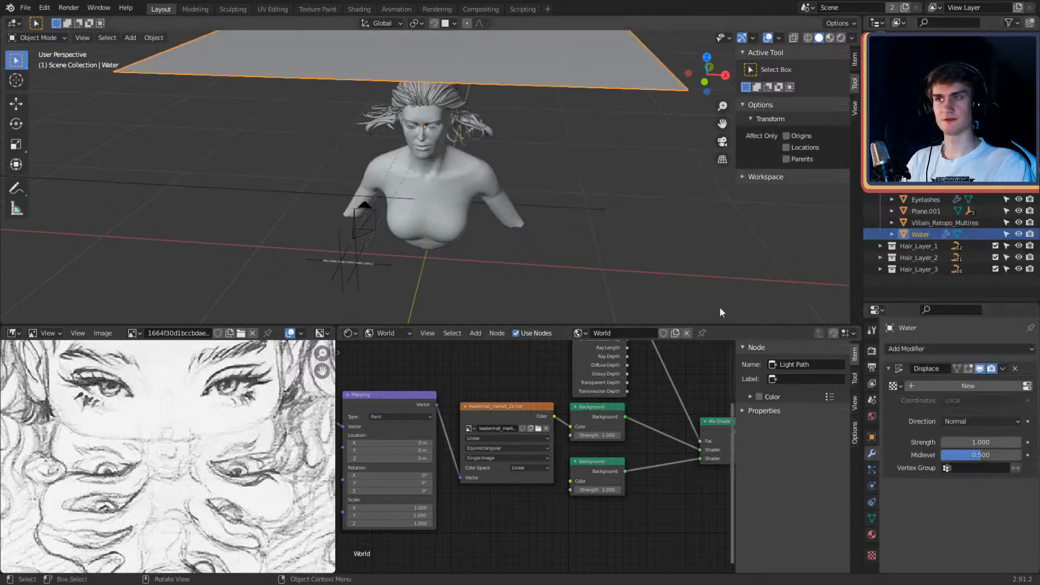
pyautogui.click(925, 386)
pyautogui.moveTo(583, 234); pyautogui.dragTo(612, 211, button='middle')
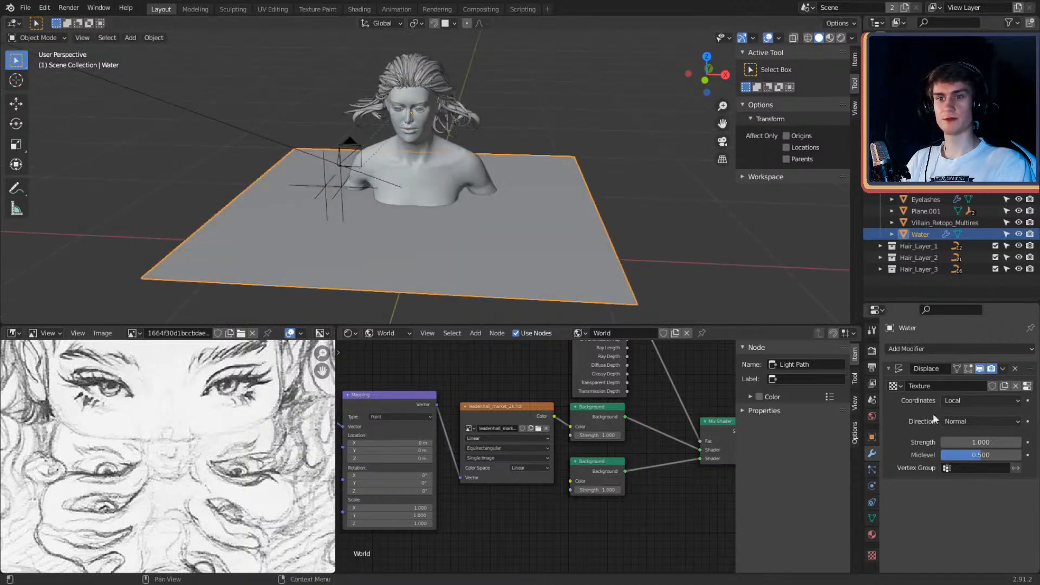
# Step: Open the displacement texture's settings and enlarge the properties area and the lower editors
pyautogui.click(871, 555)
pyautogui.click(978, 383)
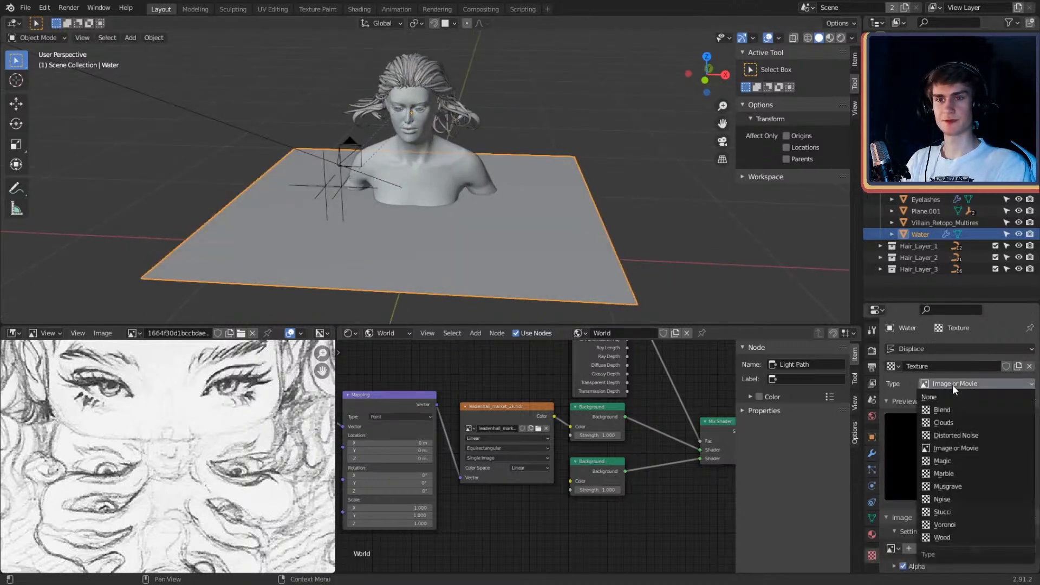
pyautogui.moveTo(863, 270); pyautogui.dragTo(802, 270)
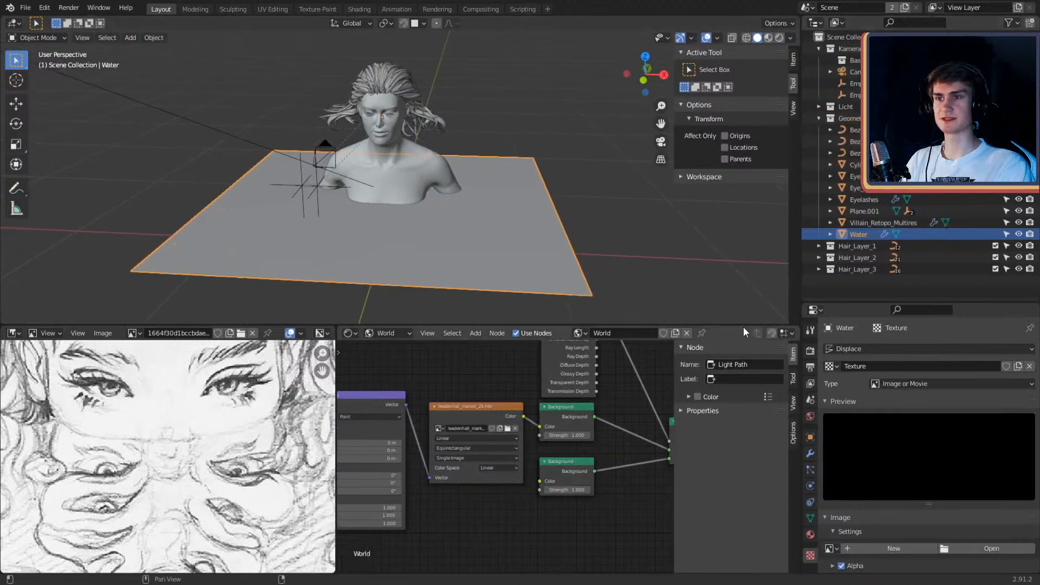
pyautogui.moveTo(743, 327); pyautogui.dragTo(743, 283)
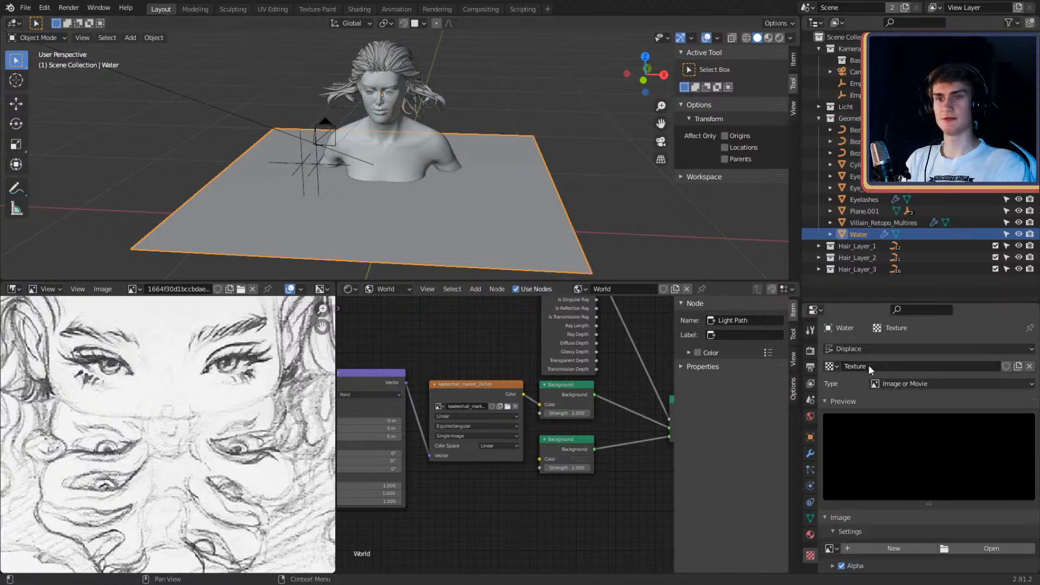
# Step: Set the displacement texture's type to Wood and check the Water plane's base mesh in Edit Mode
pyautogui.click(897, 383)
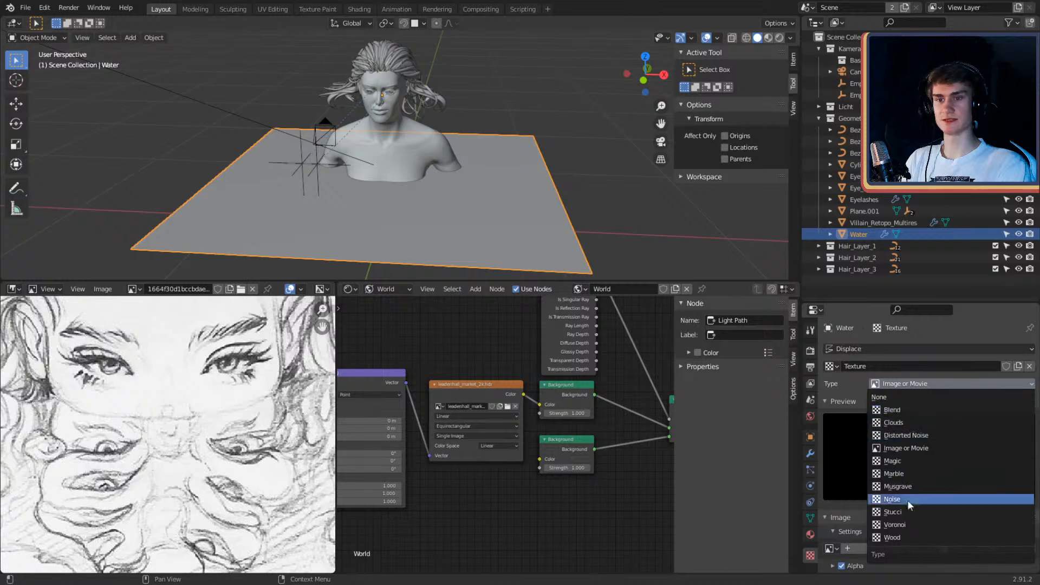
pyautogui.click(899, 535)
pyautogui.moveTo(557, 174); pyautogui.dragTo(576, 195, button='middle')
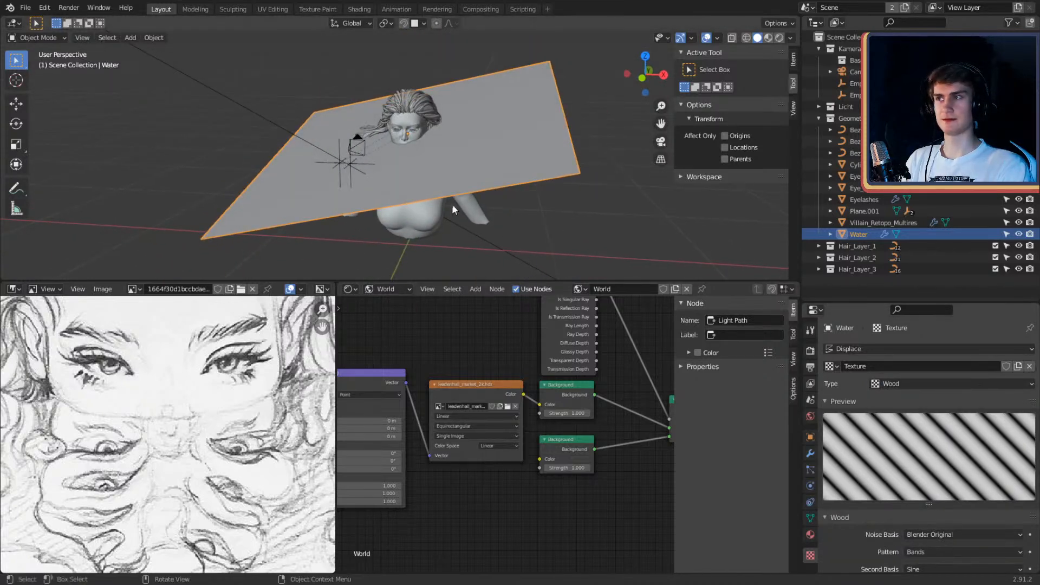
pyautogui.press('Tab')
pyautogui.moveTo(503, 218); pyautogui.dragTo(523, 226, button='middle')
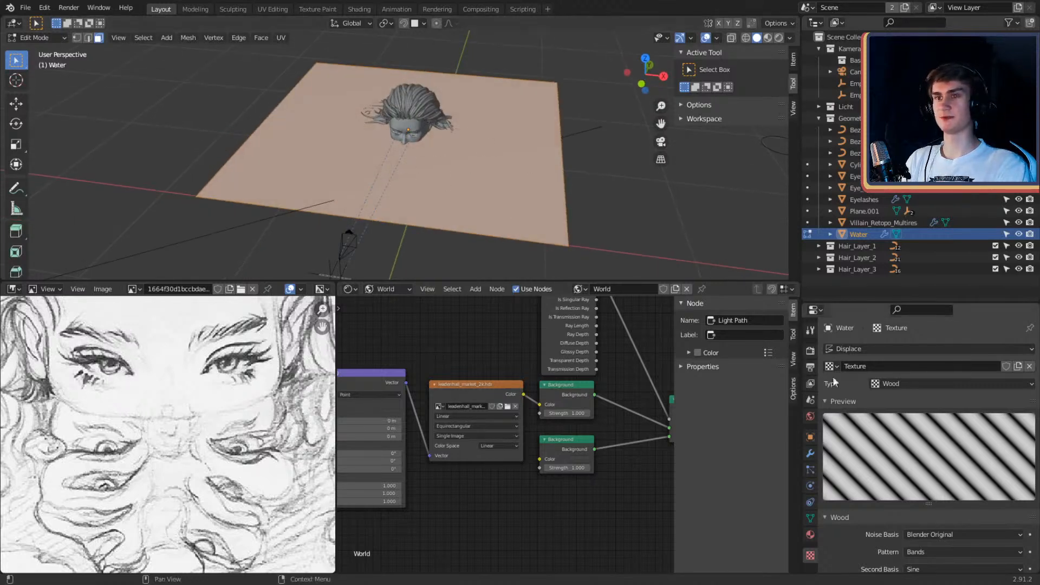
pyautogui.press('Tab')
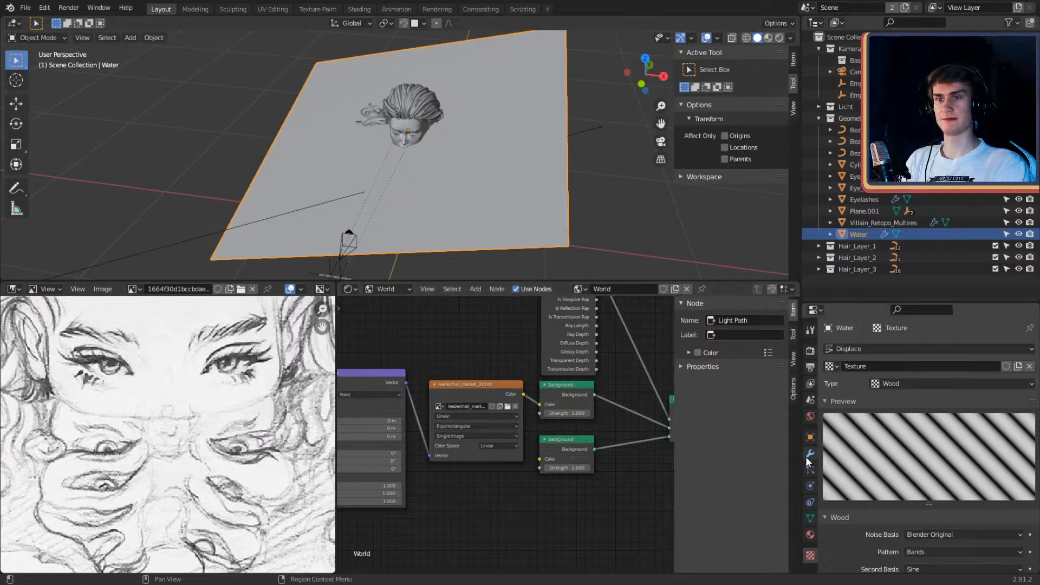
# Step: Add a Subdivision Surface modifier to the Water plane and set its subdivision type to Simple
pyautogui.click(811, 454)
pyautogui.click(864, 347)
pyautogui.click(852, 347)
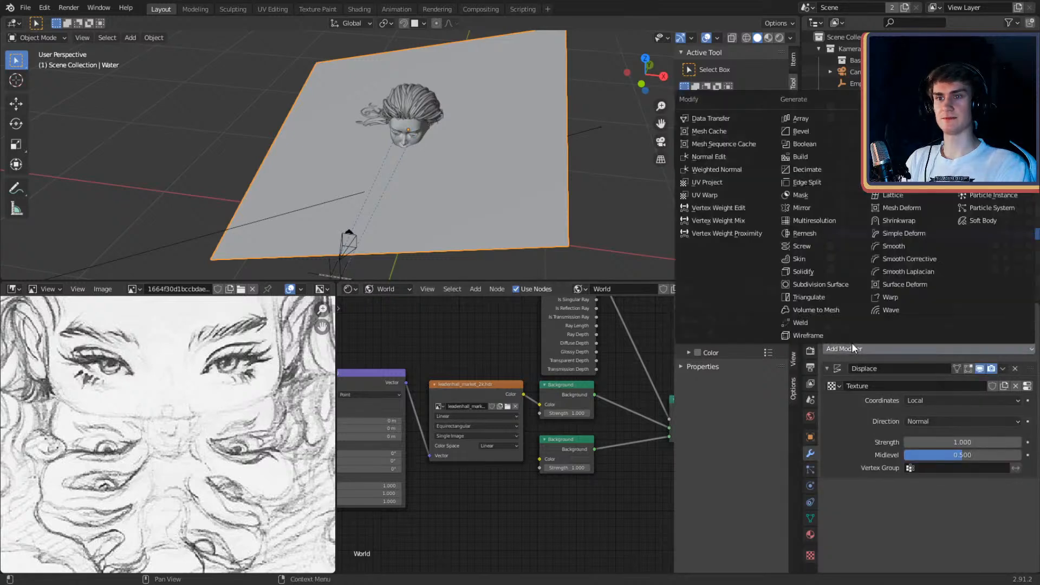
pyautogui.click(809, 284)
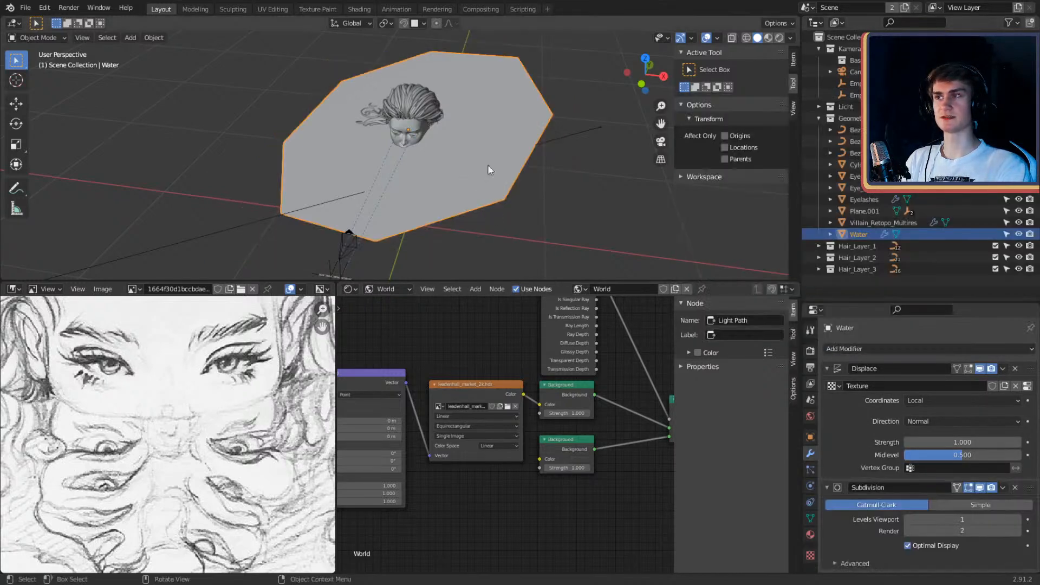
pyautogui.click(997, 502)
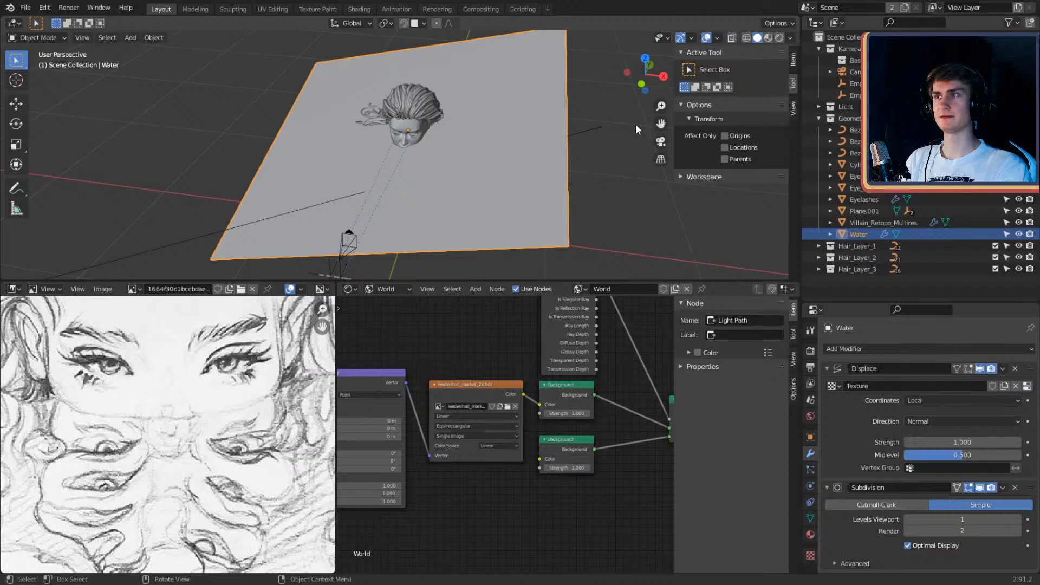
pyautogui.moveTo(635, 125); pyautogui.dragTo(620, 121, button='middle')
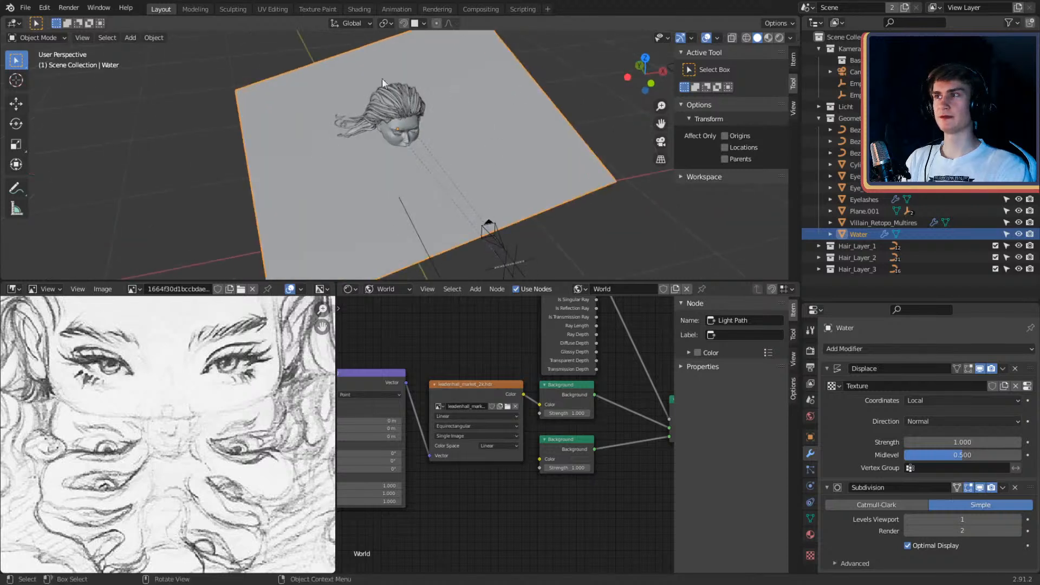
pyautogui.moveTo(518, 125)
pyautogui.mouseDown(button='middle')
pyautogui.moveTo(512, 164)
pyautogui.moveTo(523, 118)
pyautogui.mouseUp(button='middle')
pyautogui.moveTo(476, 142); pyautogui.dragTo(402, 64, button='middle')
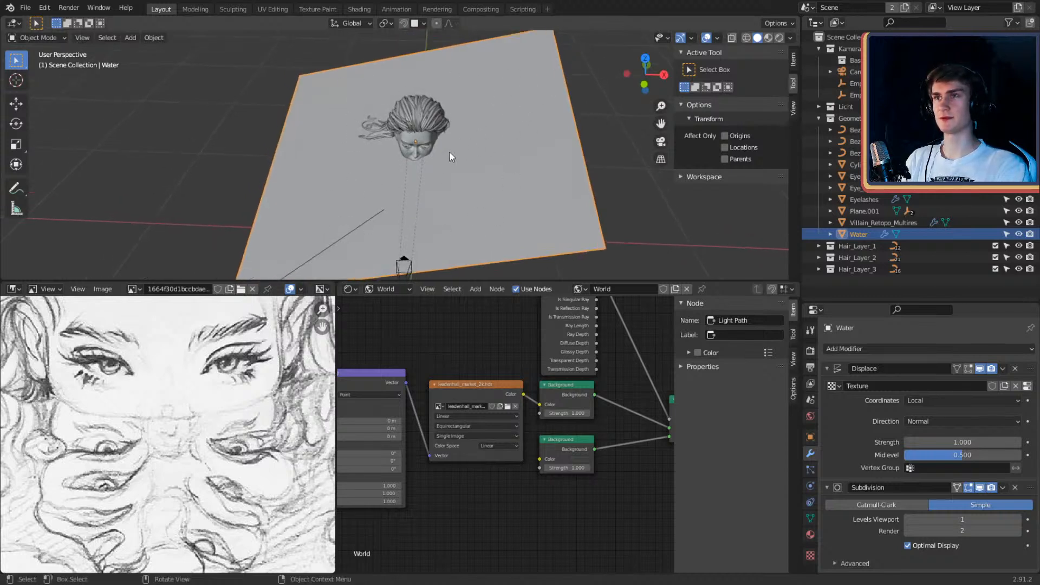
pyautogui.moveTo(450, 156); pyautogui.dragTo(506, 190, button='middle')
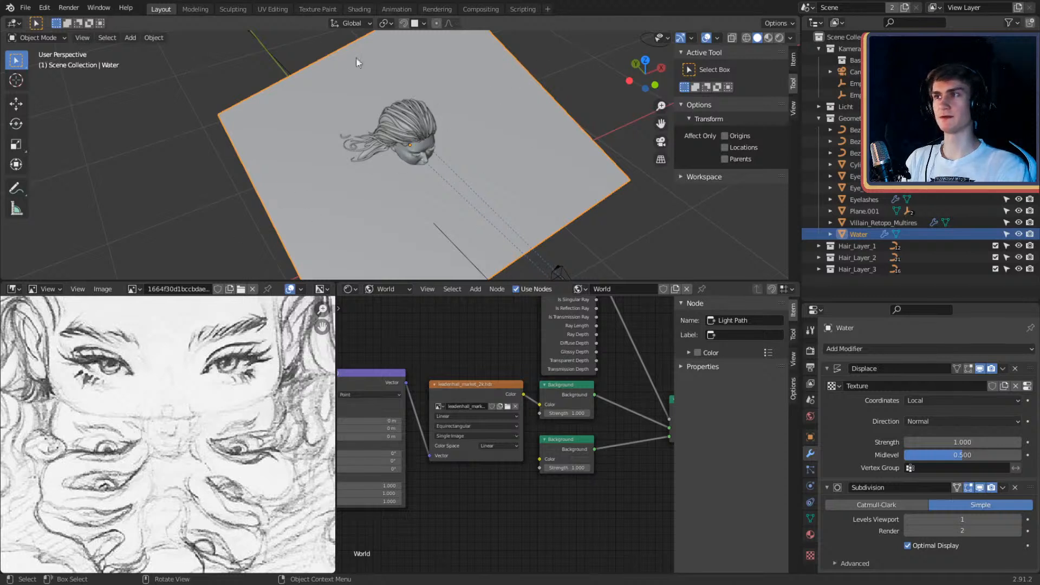
pyautogui.moveTo(487, 174); pyautogui.dragTo(424, 51, button='middle')
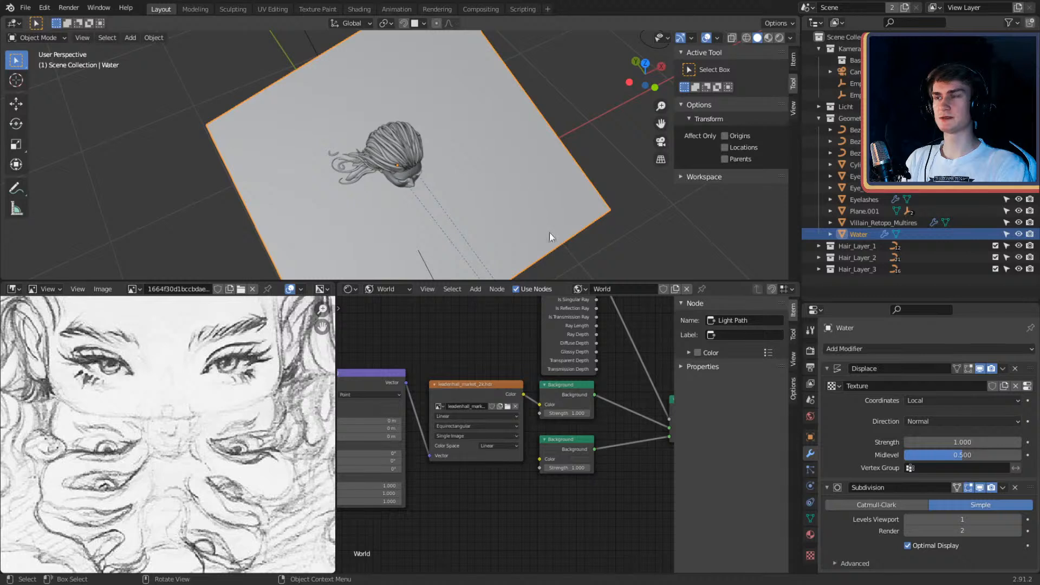
pyautogui.keyDown('shift'); pyautogui.moveTo(593, 165); pyautogui.dragTo(531, 179, button='middle'); pyautogui.keyUp('shift')
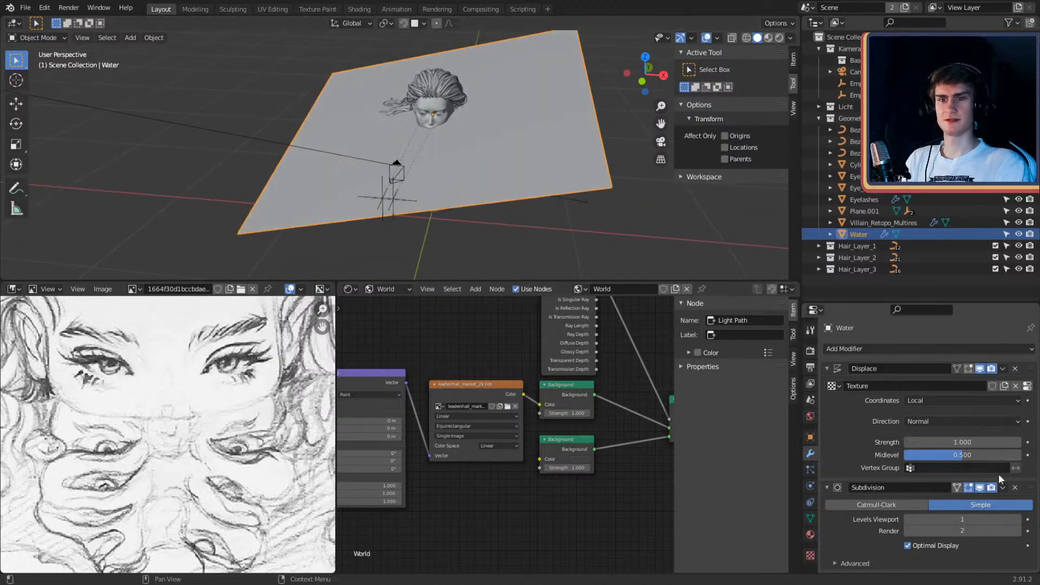
# Step: Raise the Subdivision modifier's viewport levels to 6 and place it above the Displace modifier in the stack
pyautogui.click(1018, 520)
pyautogui.click(1017, 520)
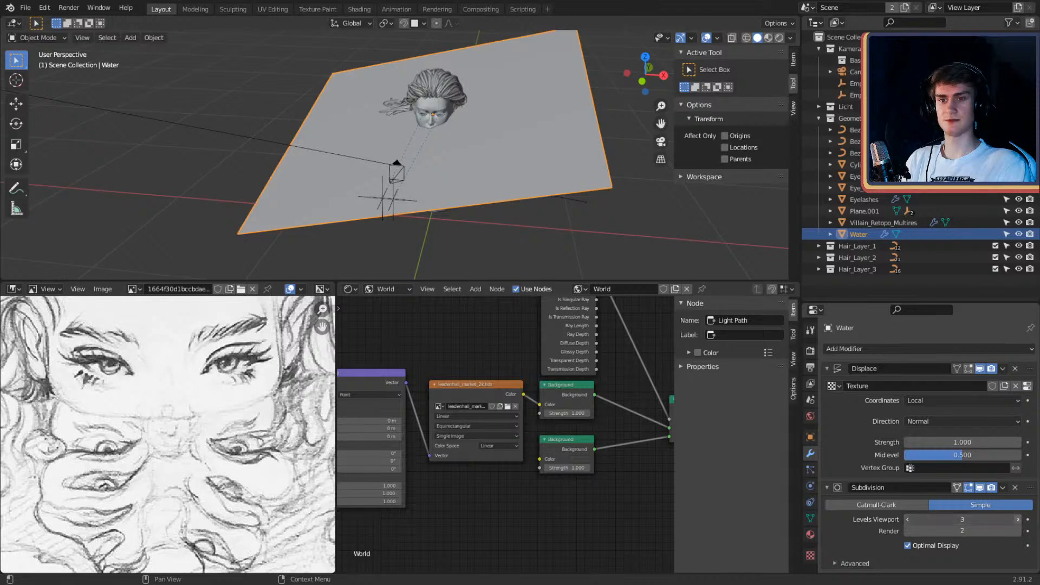
pyautogui.click(1018, 520)
pyautogui.moveTo(1031, 490); pyautogui.dragTo(1029, 369)
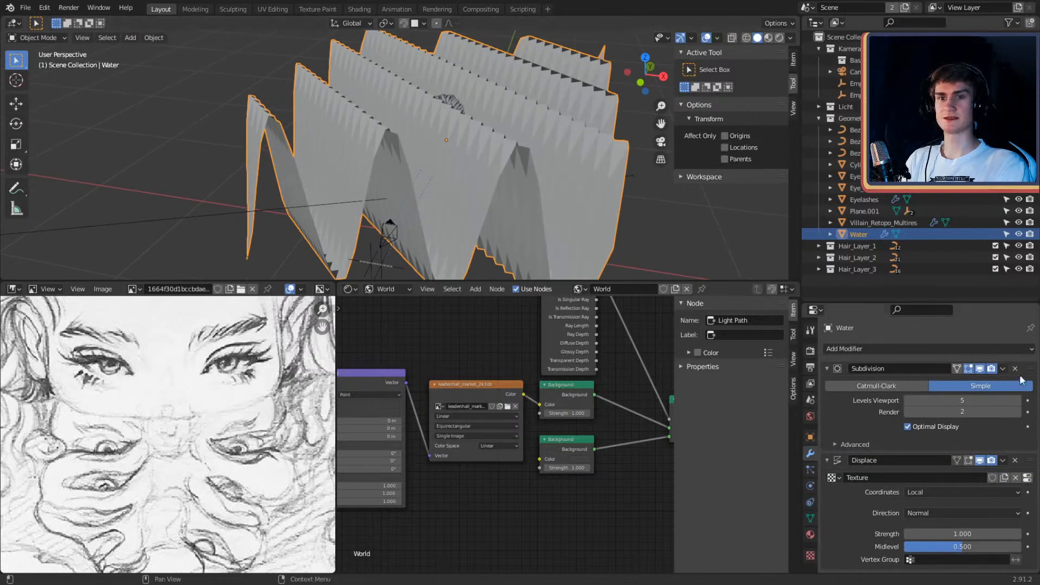
pyautogui.click(1018, 401)
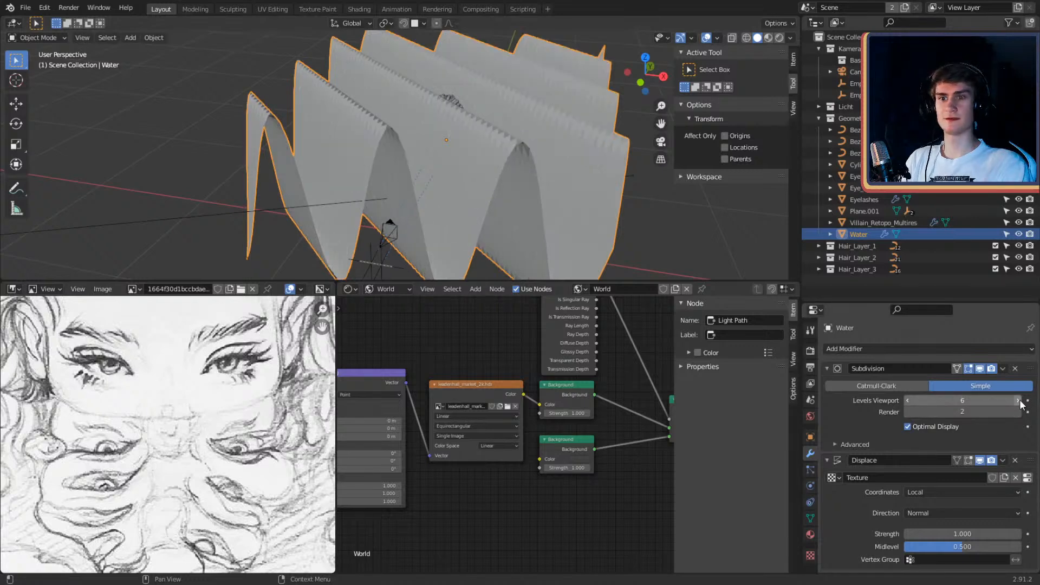
pyautogui.hotkey('ctrl', 'a')
pyautogui.click(857, 349)
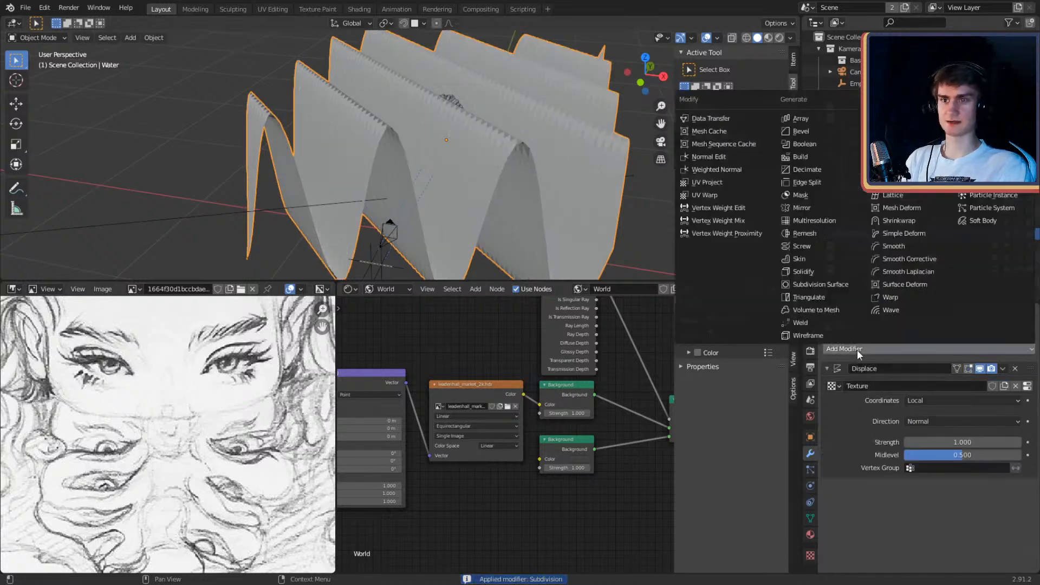
pyautogui.click(857, 349)
pyautogui.click(853, 350)
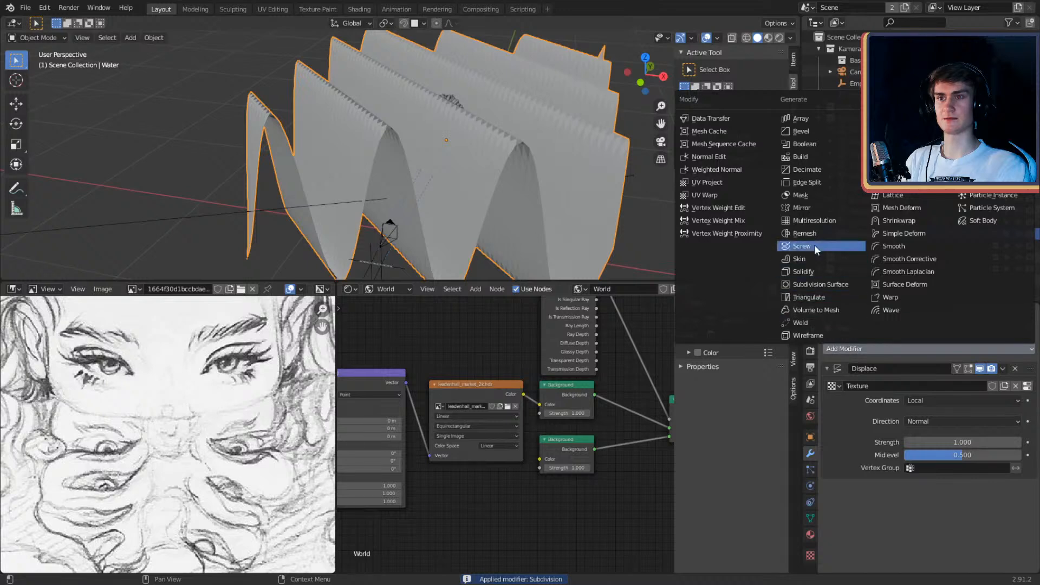
pyautogui.hotkey('ctrl', 'z')
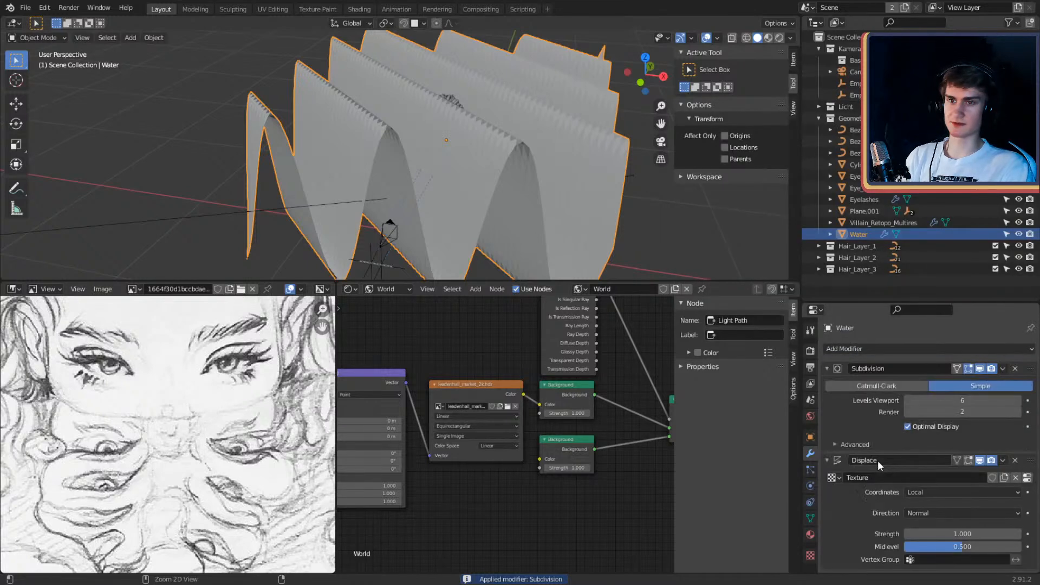
# Step: Add a second Subdivision Surface modifier to the Water plane and place it between the first Subdivision and the Displace modifier
pyautogui.click(863, 346)
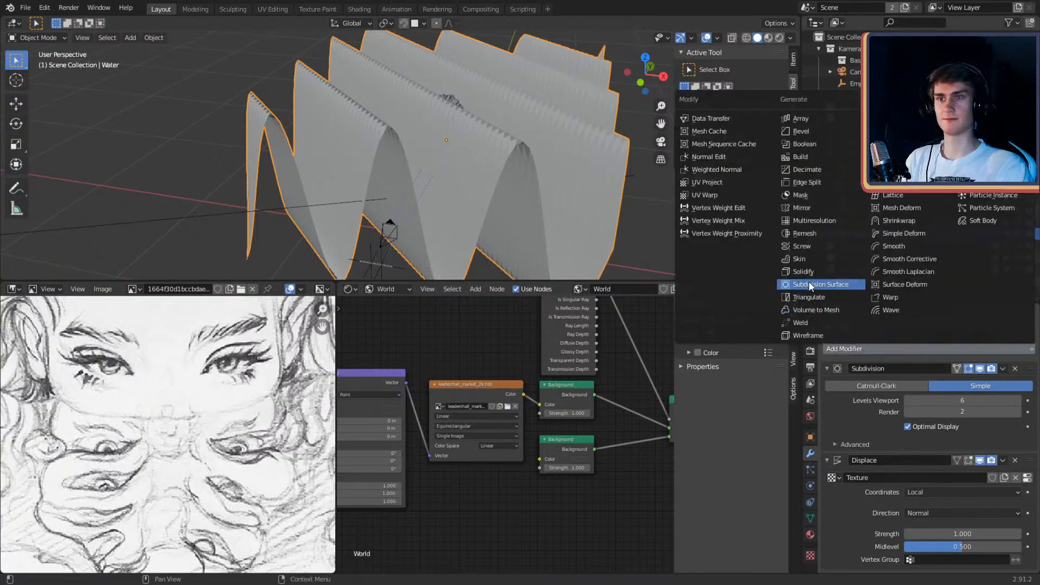
pyautogui.click(809, 284)
pyautogui.scroll(-4, 872, 444)
pyautogui.moveTo(1031, 493); pyautogui.dragTo(1032, 374)
pyautogui.moveTo(519, 166); pyautogui.dragTo(520, 194, button='middle')
pyautogui.scroll(2, 521, 195)
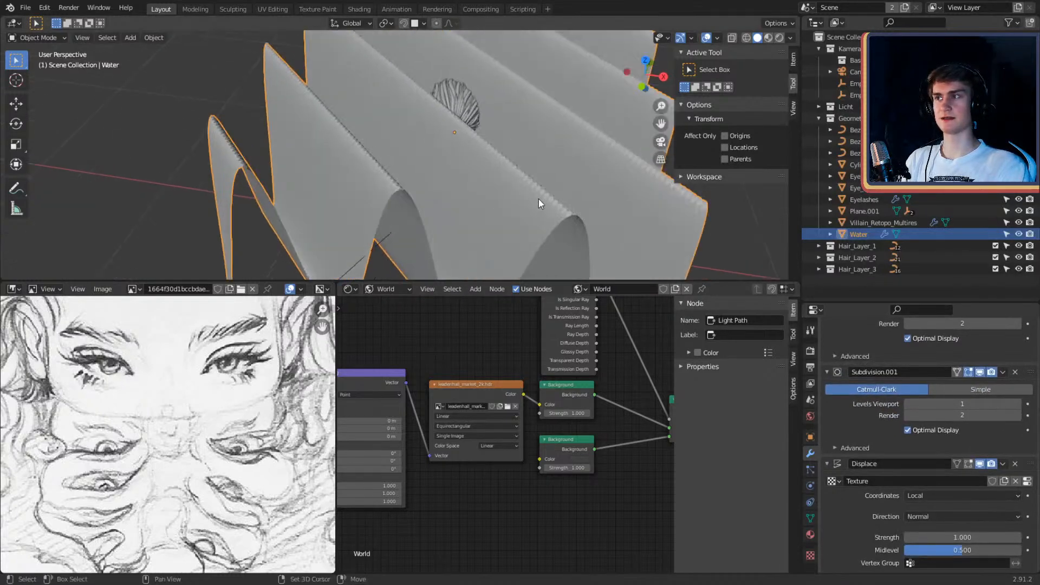
# Step: Apply Shade Smooth to the Water plane
pyautogui.rightClick(519, 177)
pyautogui.rightClick(589, 167)
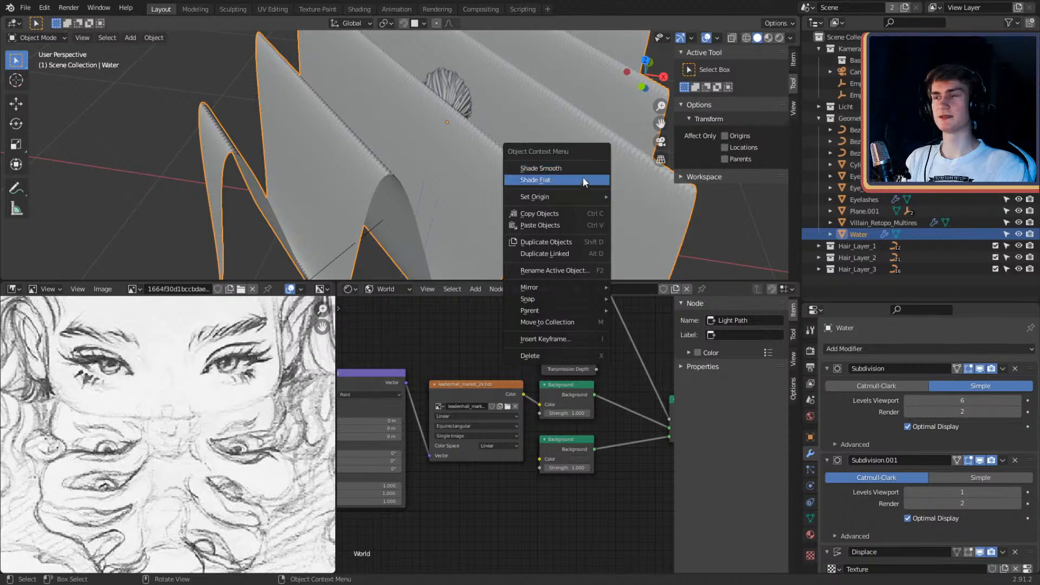
pyautogui.click(555, 170)
pyautogui.moveTo(555, 173); pyautogui.dragTo(512, 163, button='middle')
# Step: Try the Voronoi F2-F1, Voronoi F3, Voronoi F2 and Improved Perlin noise bases on the Wood texture, then choose Original Perlin
pyautogui.scroll(-4, 886, 451)
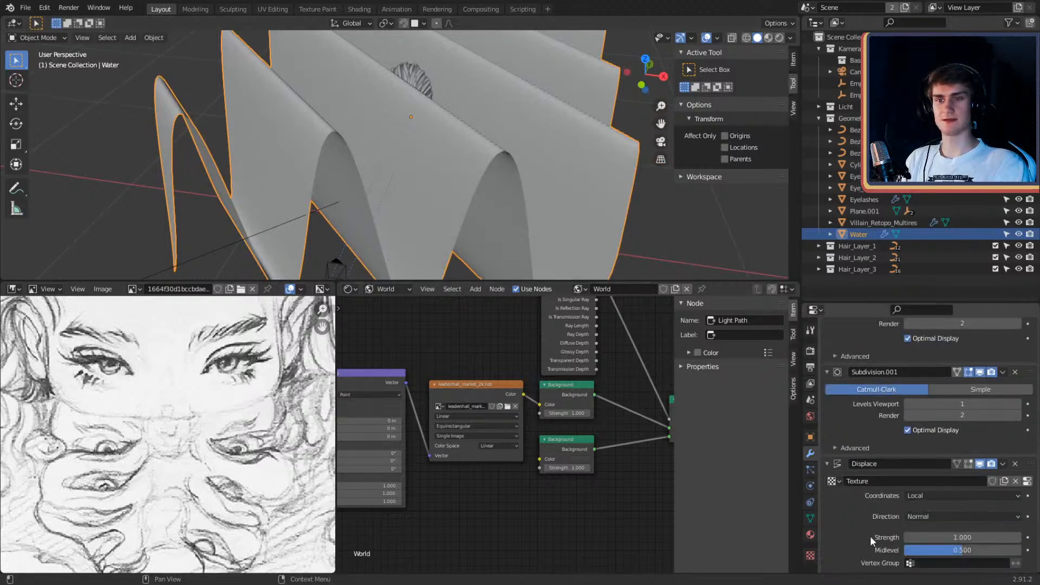
pyautogui.click(809, 554)
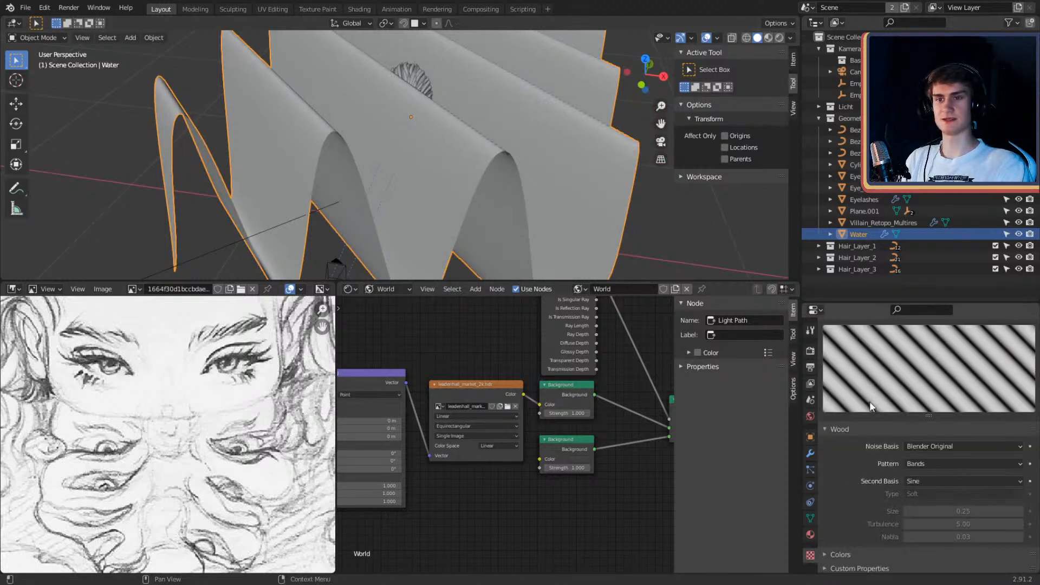
pyautogui.click(927, 445)
pyautogui.click(923, 344)
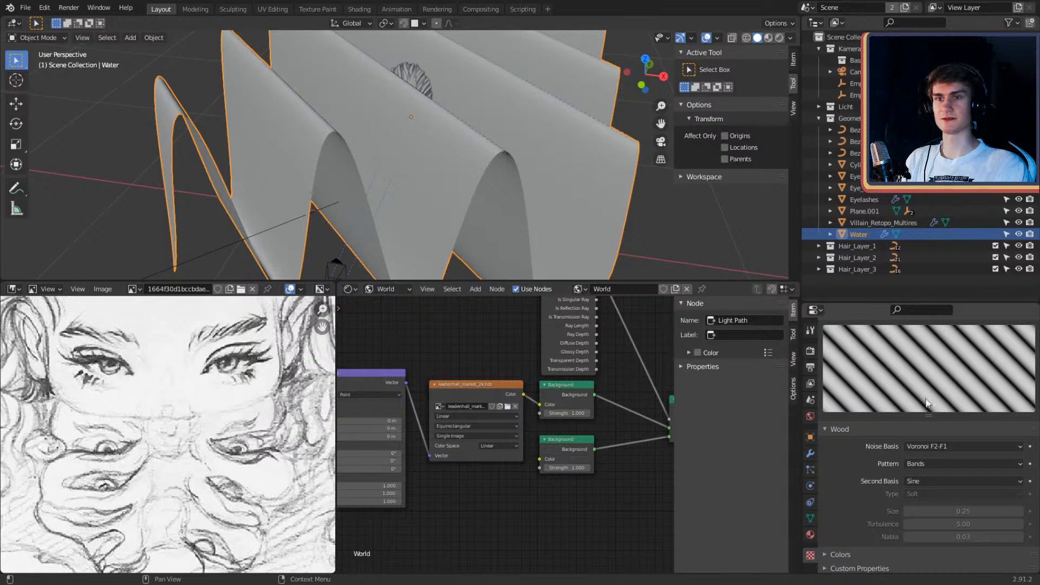
pyautogui.click(932, 446)
pyautogui.click(921, 373)
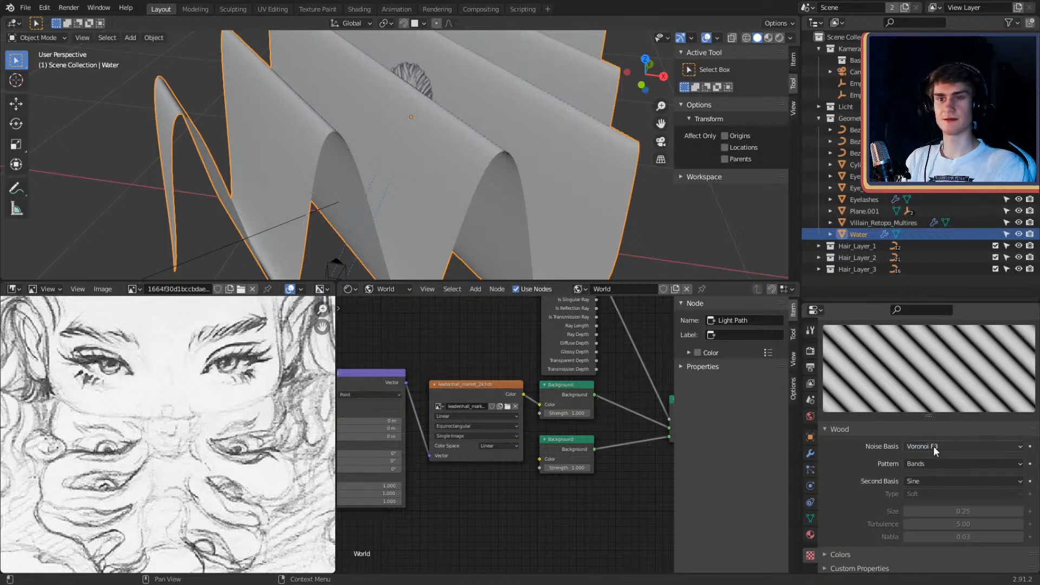
pyautogui.click(934, 446)
pyautogui.click(926, 382)
pyautogui.click(931, 446)
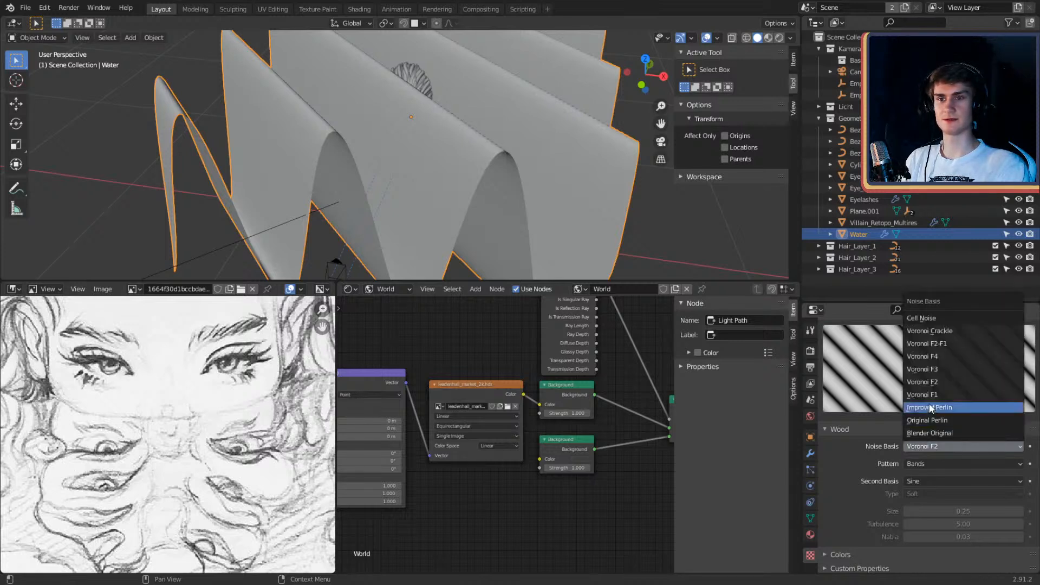
pyautogui.click(930, 407)
pyautogui.click(933, 446)
pyautogui.click(927, 420)
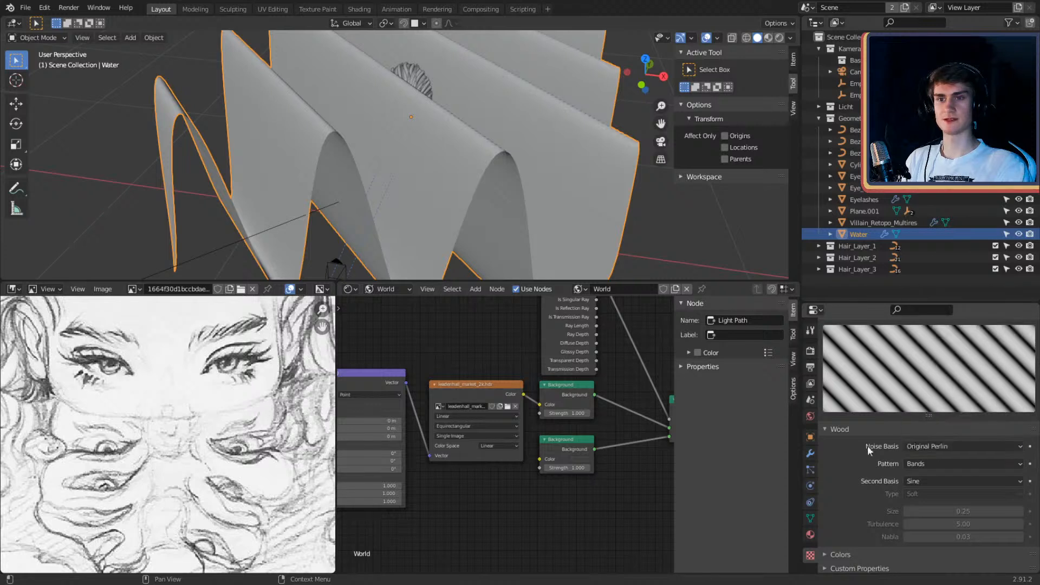
# Step: Try Voronoi F2-F1, Voronoi Crackle, Cell Noise and Blender Original as the Wood texture's noise basis, then return to Original Perlin
pyautogui.scroll(4, 888, 417)
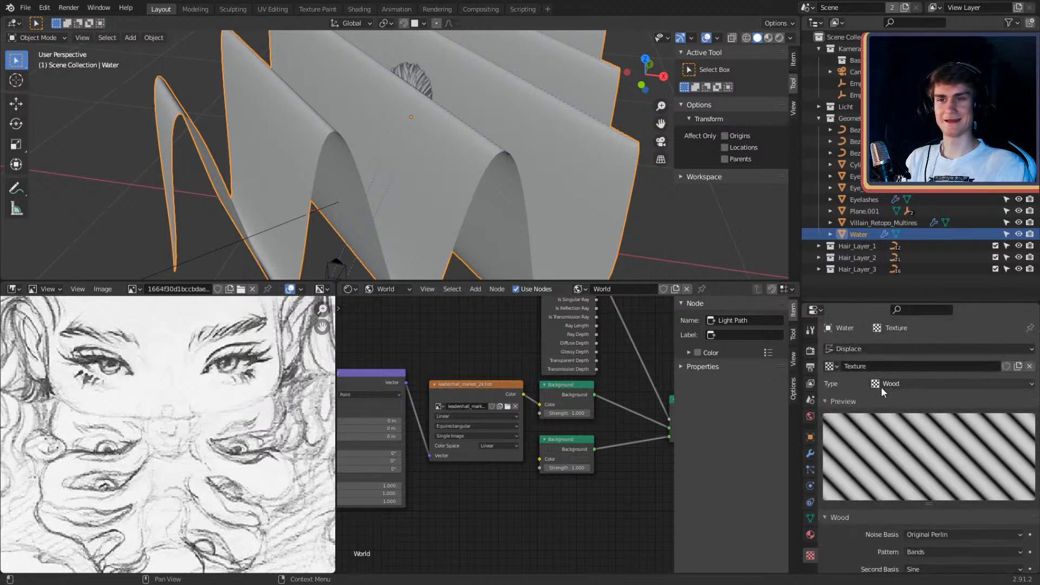
pyautogui.click(881, 386)
pyautogui.scroll(-4, 865, 450)
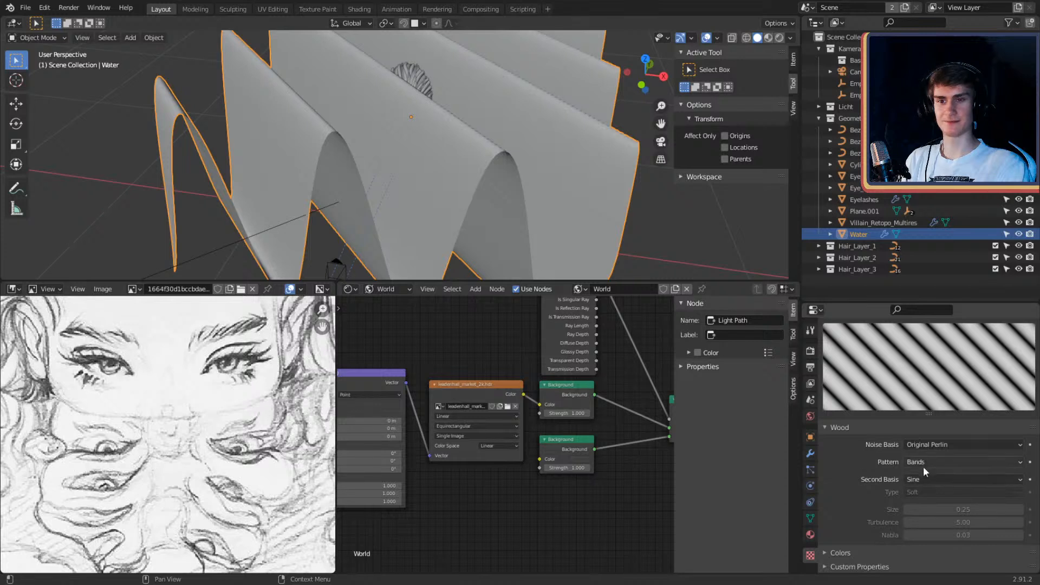
pyautogui.click(924, 445)
pyautogui.click(936, 342)
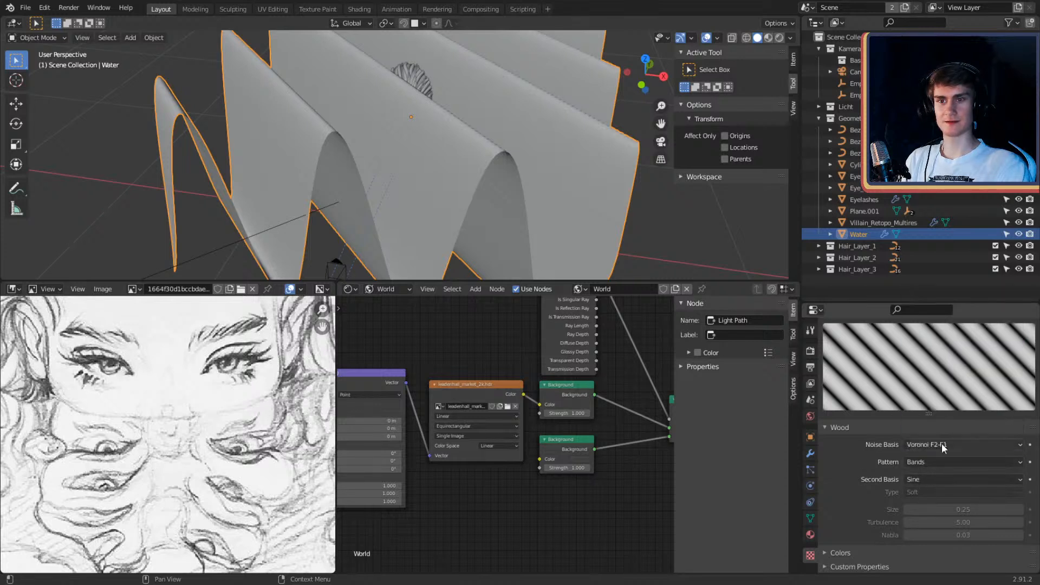
pyautogui.click(942, 443)
pyautogui.click(929, 329)
pyautogui.click(940, 445)
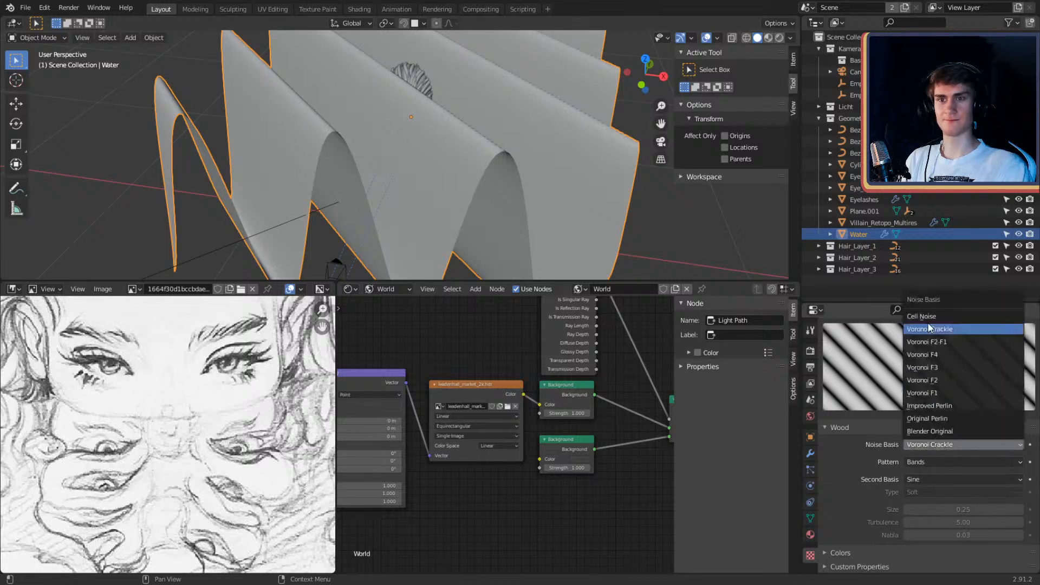
pyautogui.click(927, 317)
pyautogui.click(927, 443)
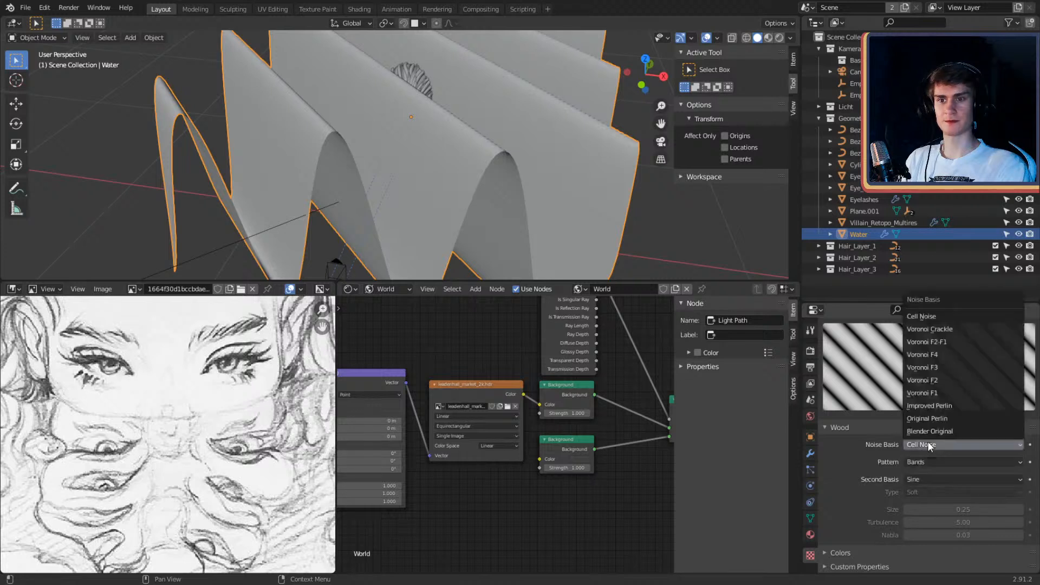
pyautogui.click(924, 430)
pyautogui.click(925, 444)
pyautogui.click(925, 430)
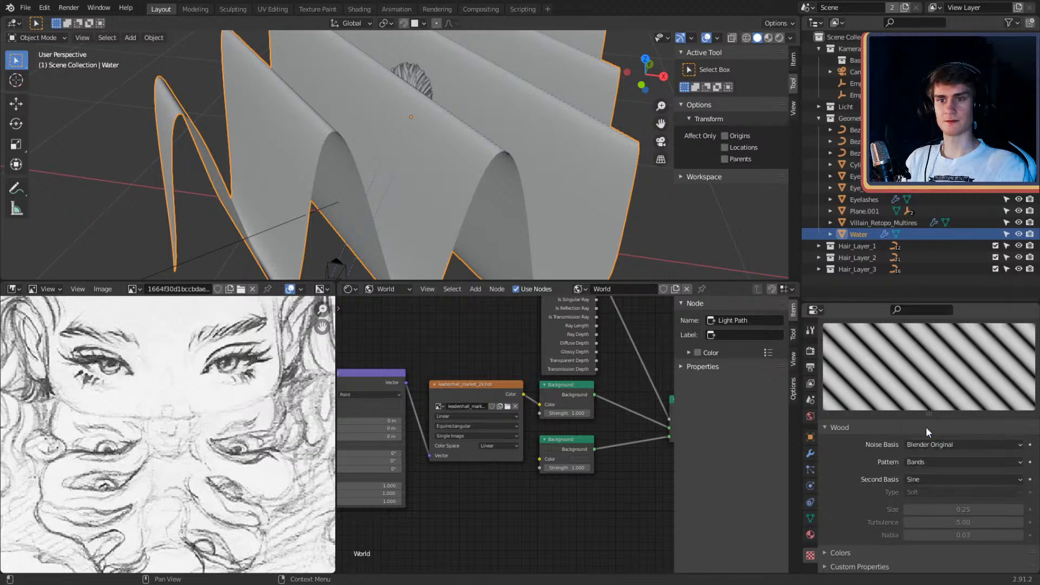
pyautogui.click(925, 444)
pyautogui.click(922, 419)
# Step: Set the Wood texture's pattern to Rings and view the displaced Water plane from above
pyautogui.click(919, 462)
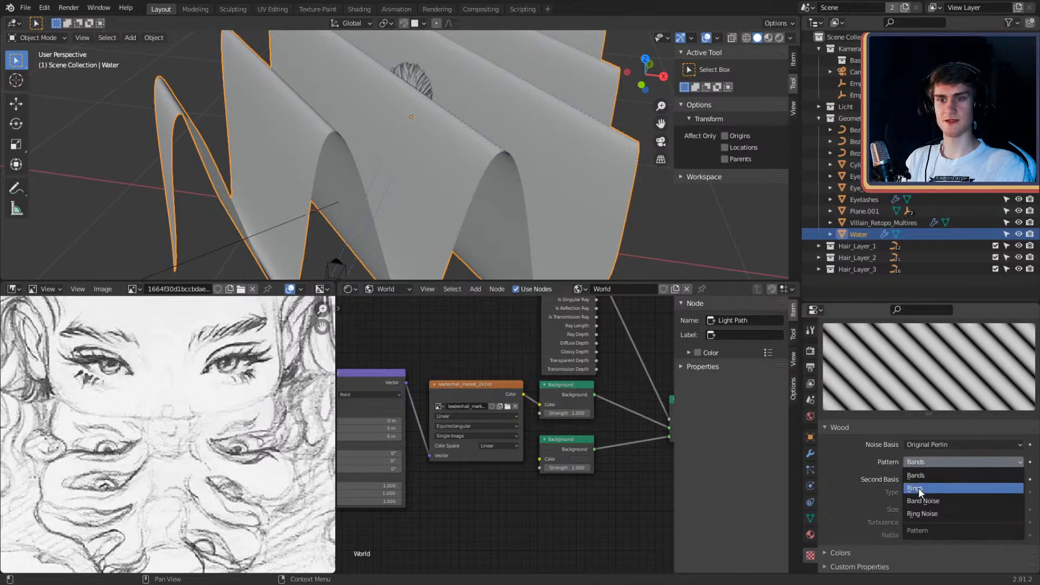
pyautogui.click(918, 487)
pyautogui.moveTo(513, 153); pyautogui.dragTo(517, 191, button='middle')
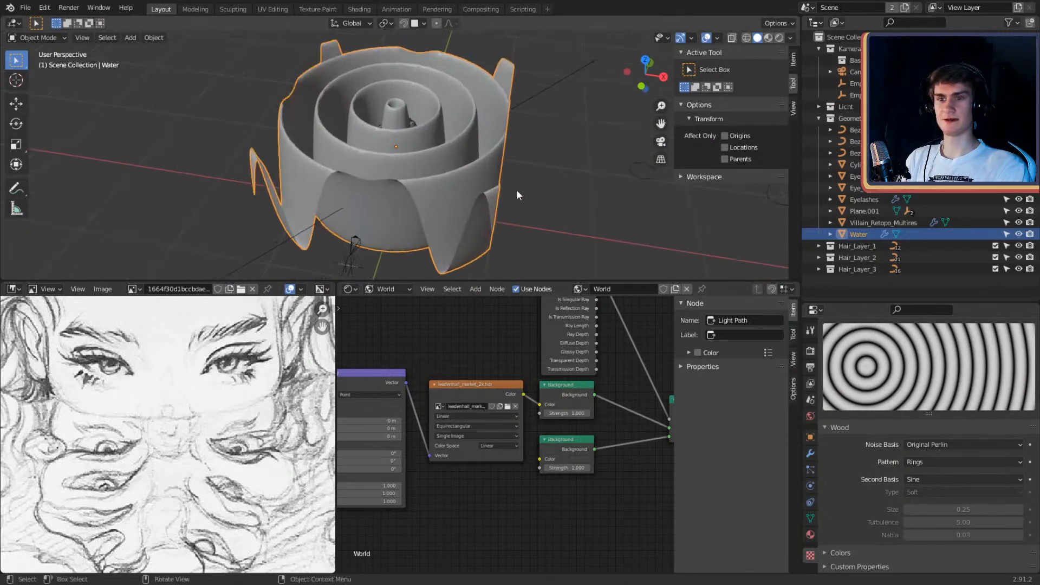
# Step: Try Saw and Tri as the Wood texture's second basis, then return to Sine
pyautogui.click(912, 476)
pyautogui.click(915, 505)
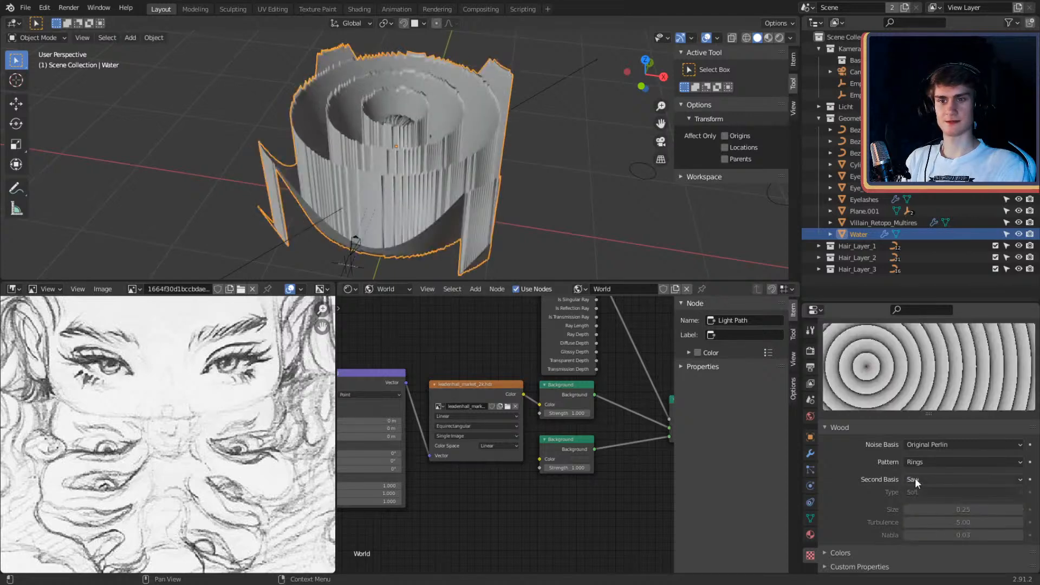
pyautogui.click(915, 478)
pyautogui.click(917, 513)
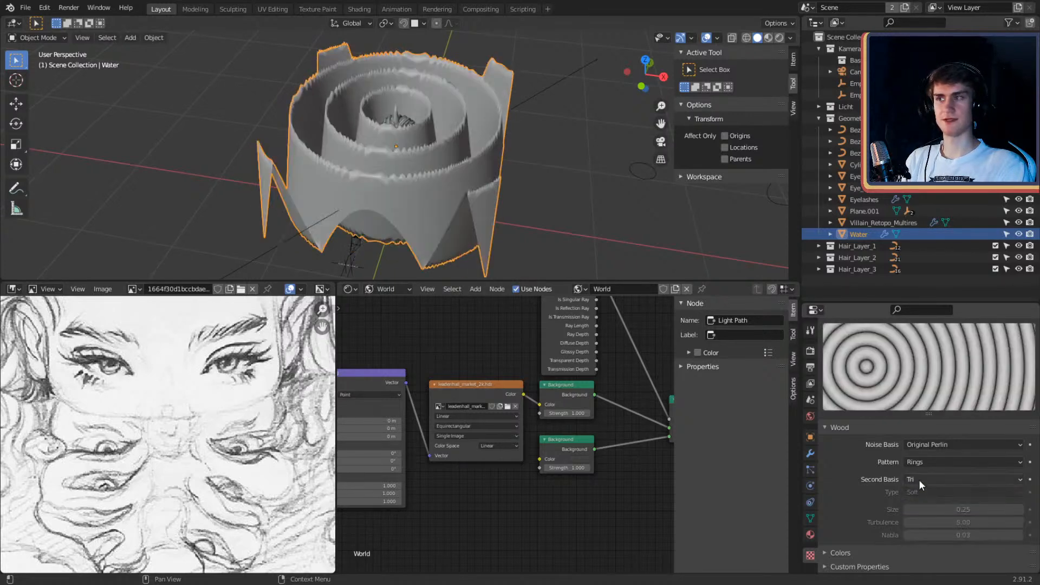
pyautogui.click(919, 479)
pyautogui.click(918, 490)
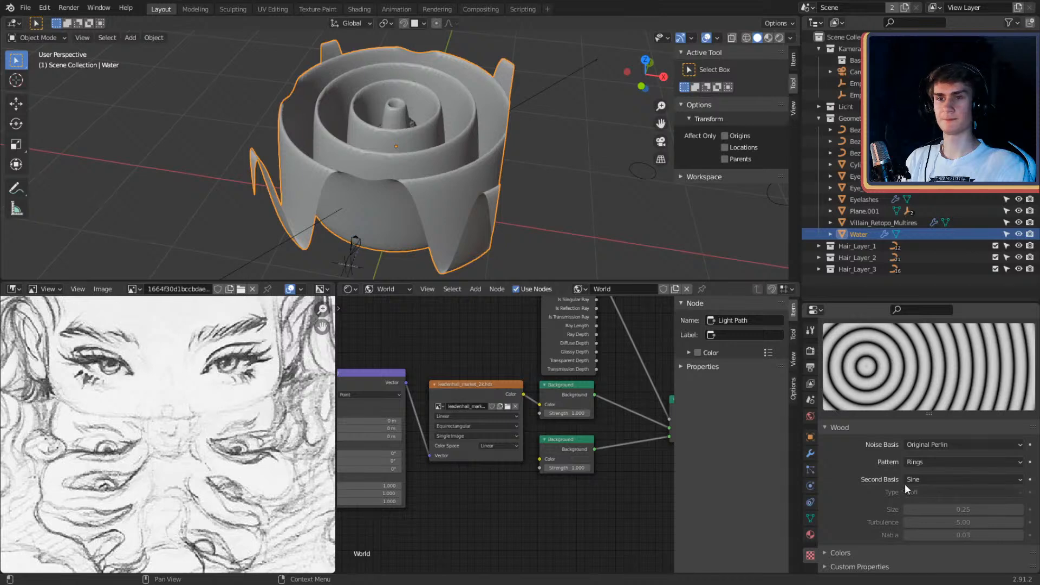
pyautogui.scroll(6, 450, 151)
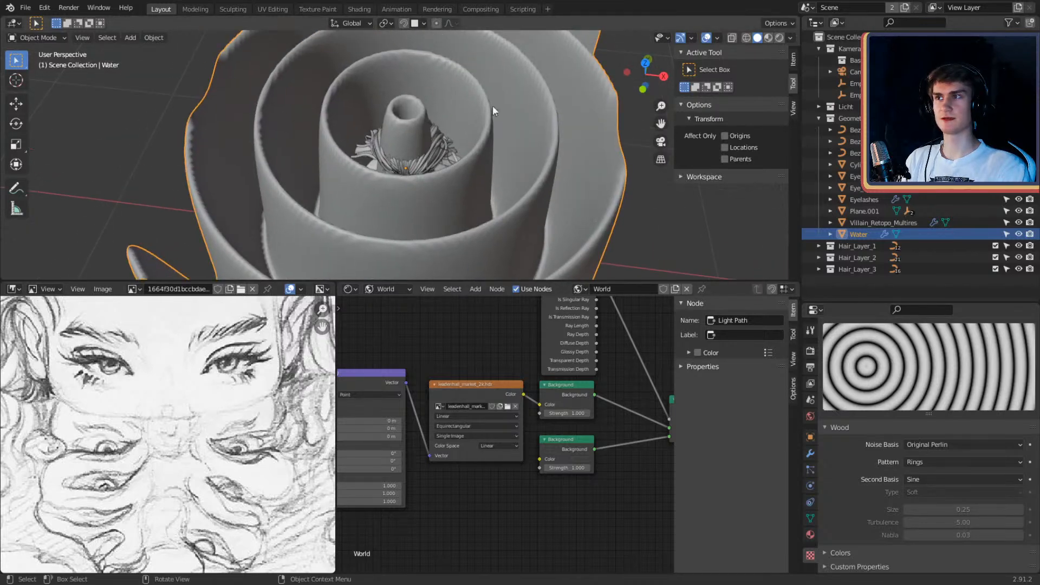
# Step: Try Voronoi Crackle, Voronoi F2-F1 and Cell Noise as the ringed Wood texture's noise basis, then go back to Voronoi F2-F1
pyautogui.click(922, 445)
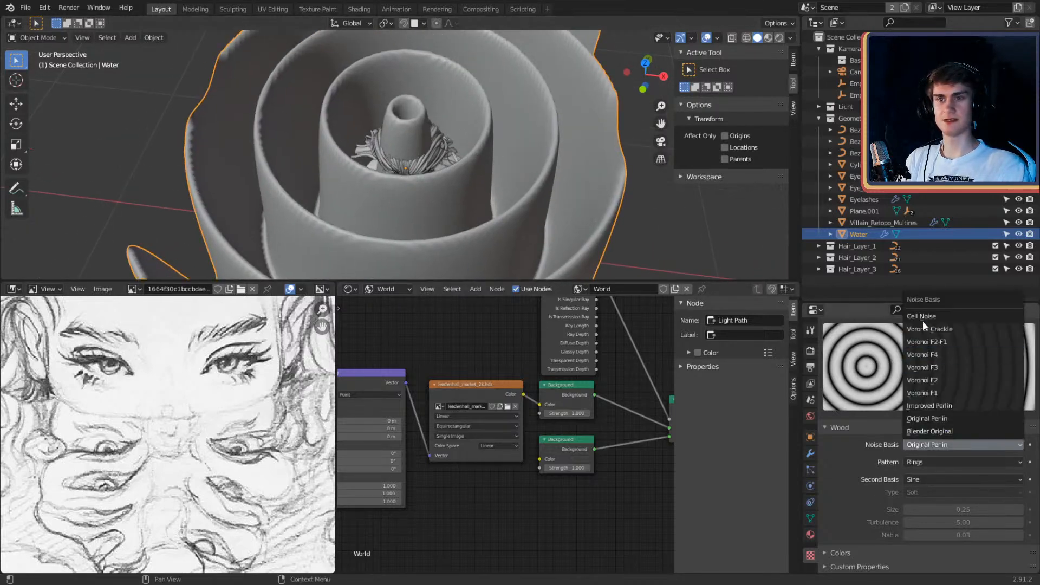
pyautogui.click(926, 317)
pyautogui.click(932, 444)
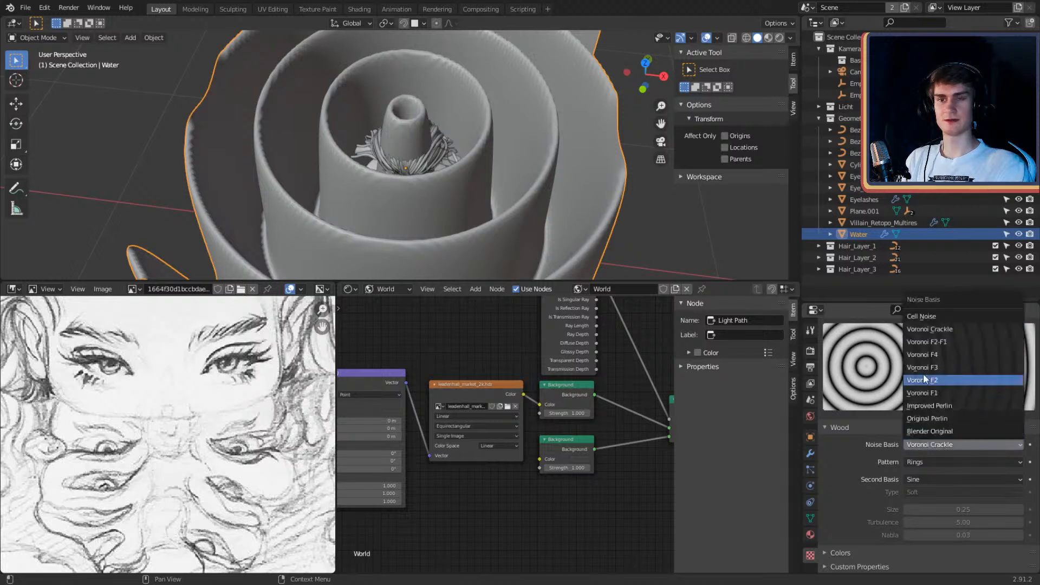
pyautogui.click(923, 342)
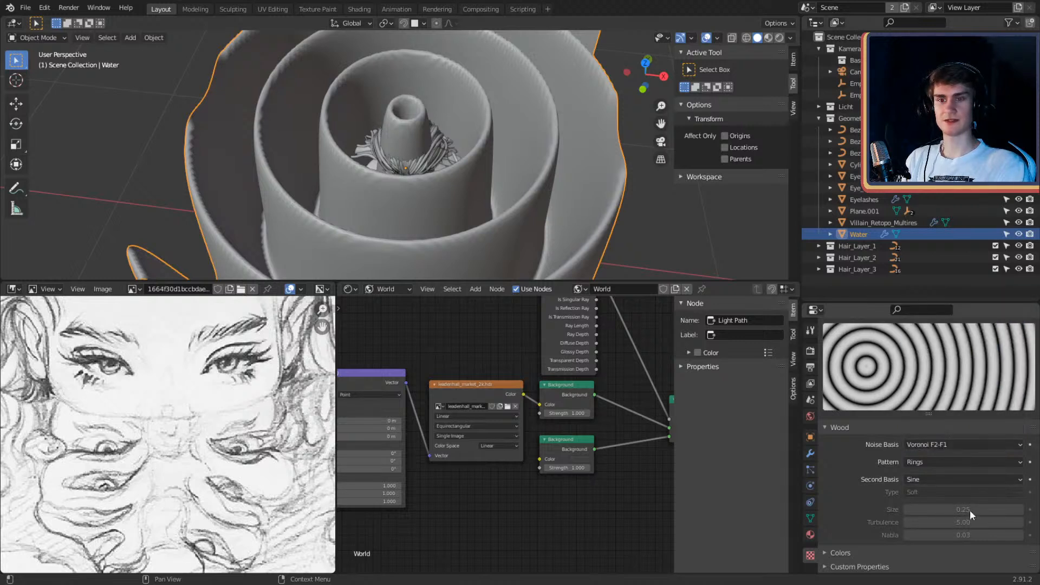
pyautogui.click(935, 444)
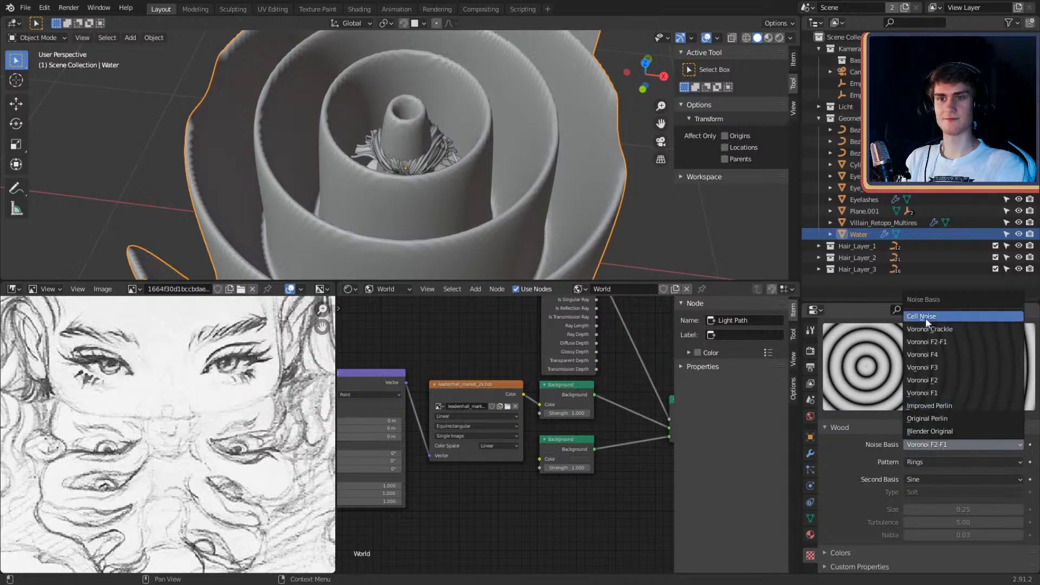
pyautogui.click(921, 314)
pyautogui.click(935, 444)
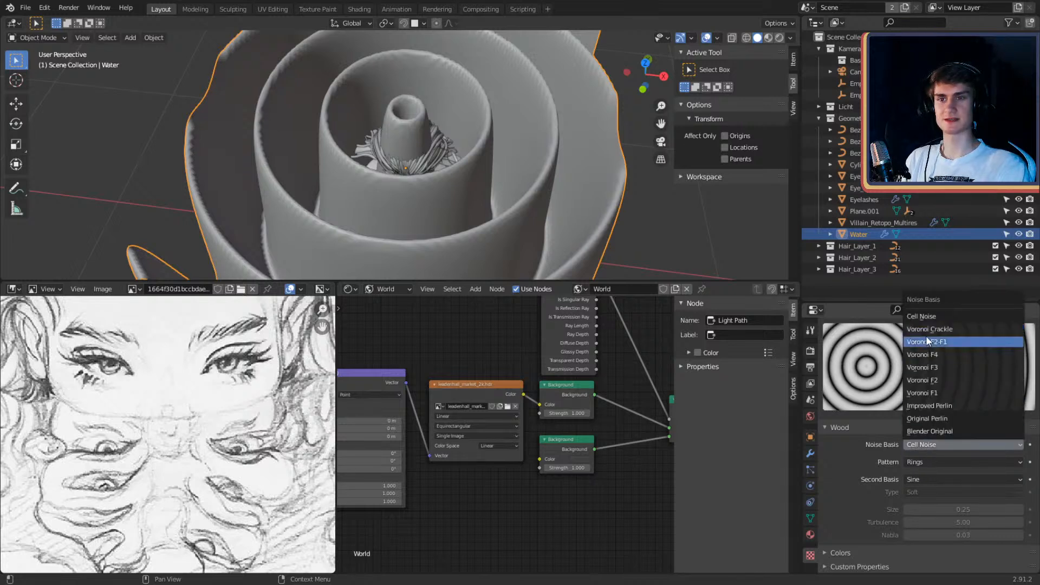
pyautogui.click(925, 340)
# Step: Try the Voronoi F4, F3, F2 and F1 noise bases in turn on the Wood texture
pyautogui.click(933, 444)
pyautogui.click(933, 353)
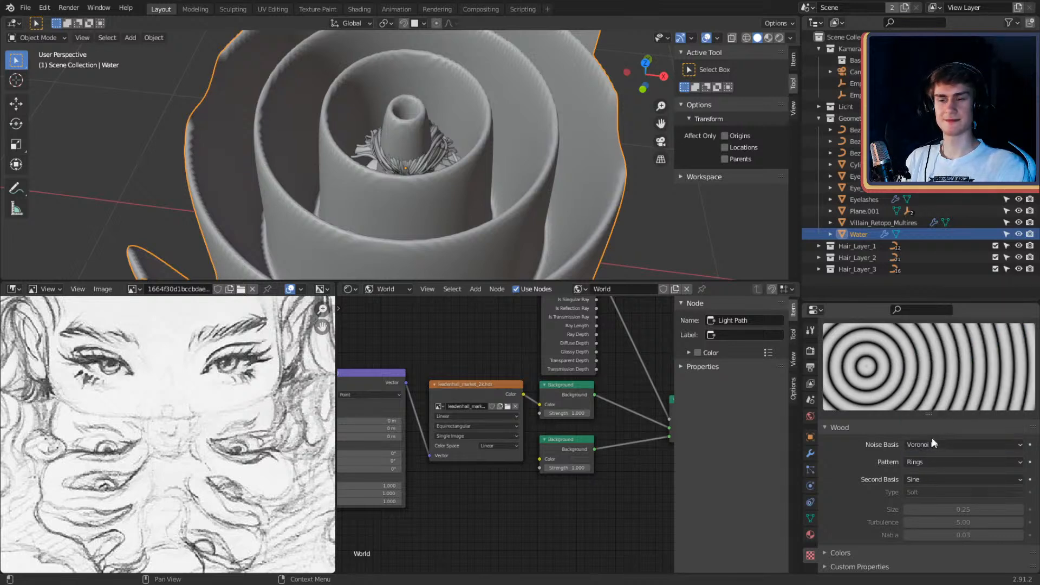
pyautogui.click(931, 442)
pyautogui.click(933, 367)
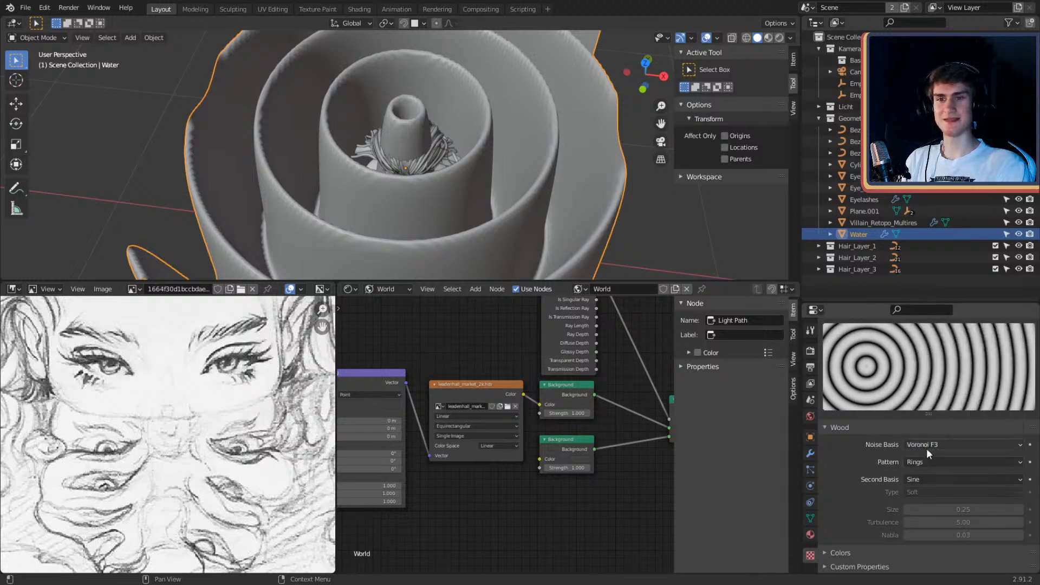
pyautogui.click(926, 446)
pyautogui.click(934, 379)
pyautogui.click(934, 443)
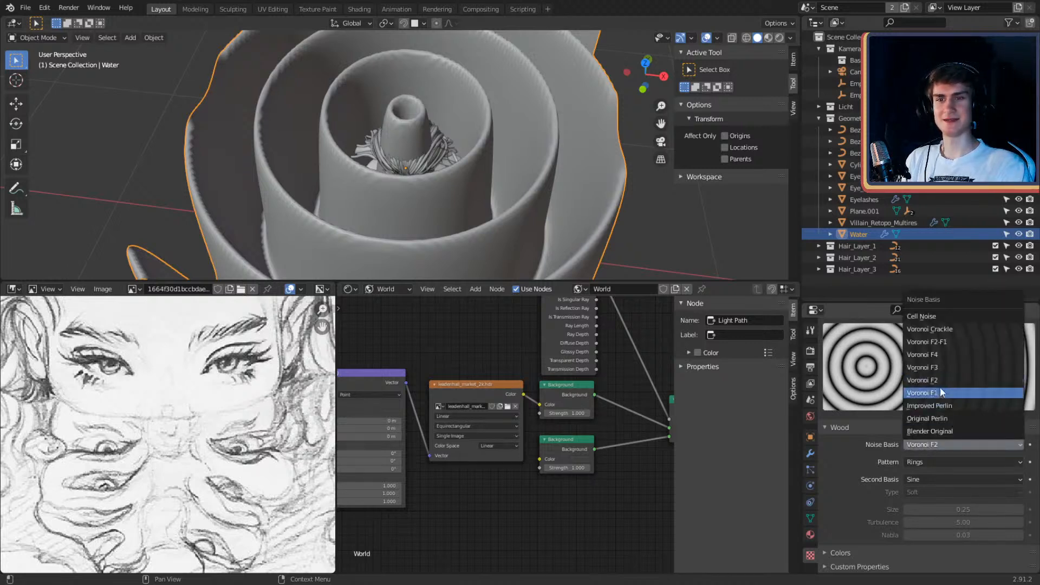
pyautogui.click(937, 392)
# Step: Try Improved Perlin, Original Perlin, Blender Original and Voronoi Crackle as the Wood texture's noise basis
pyautogui.click(956, 444)
pyautogui.click(951, 405)
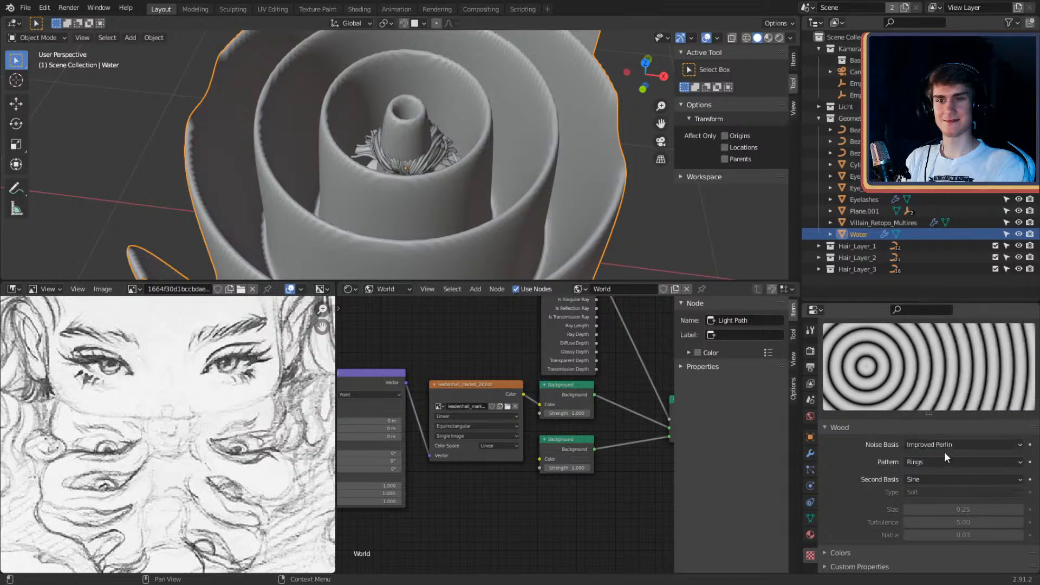
pyautogui.click(945, 445)
pyautogui.click(963, 418)
pyautogui.click(935, 449)
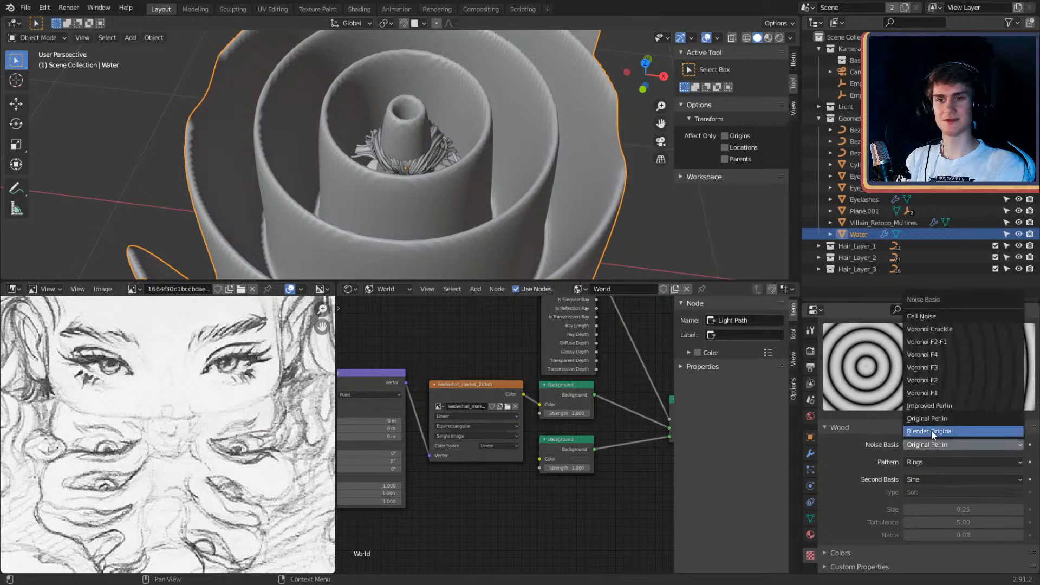
pyautogui.click(931, 431)
pyautogui.click(933, 444)
pyautogui.click(940, 329)
# Step: Try a Voronoi texture for the Water plane's displacement, with its distance metric set to Distance Squared
pyautogui.scroll(4, 896, 366)
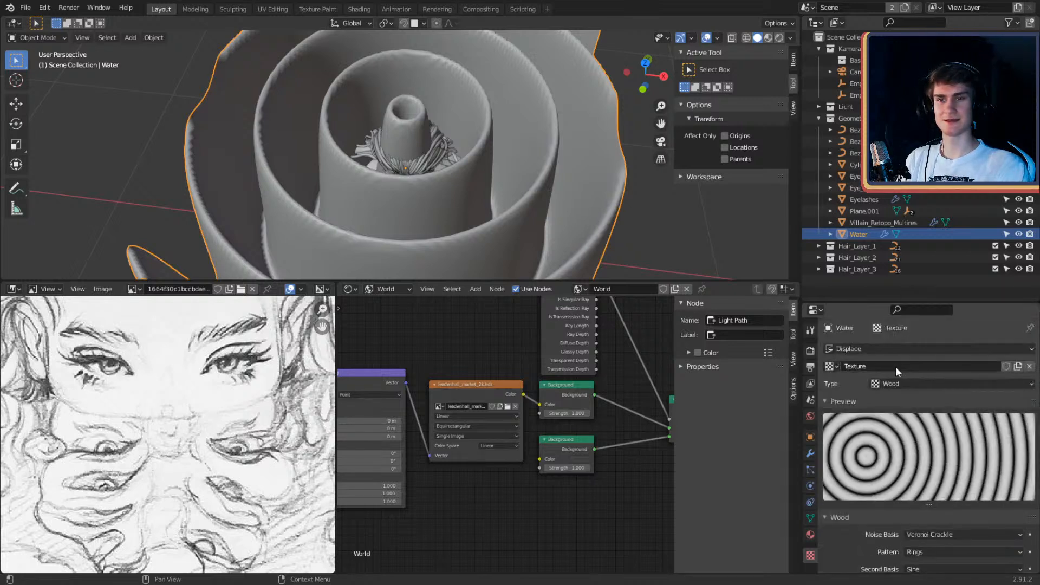
pyautogui.click(899, 382)
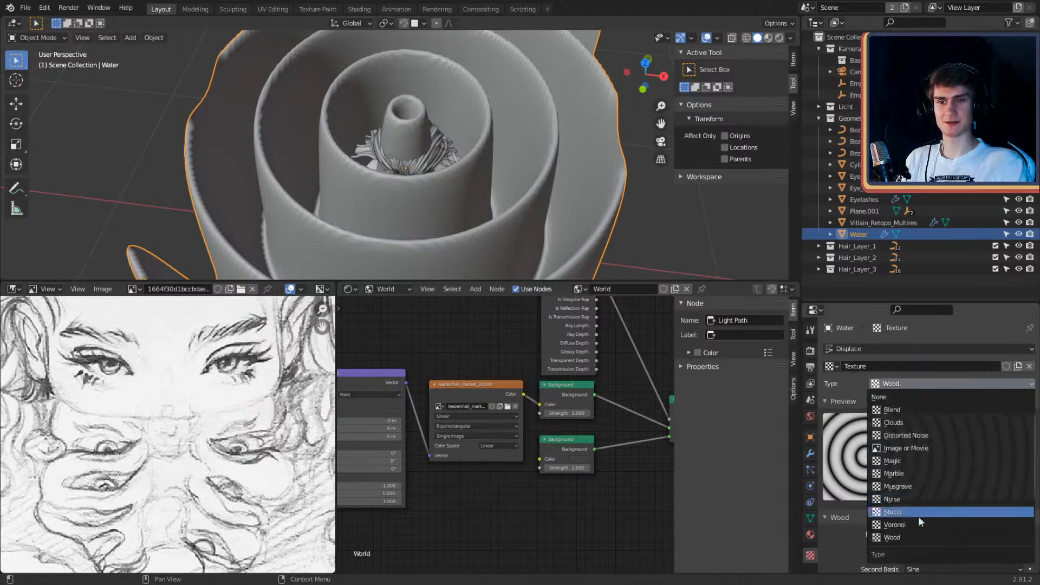
pyautogui.click(899, 524)
pyautogui.scroll(-6, 881, 441)
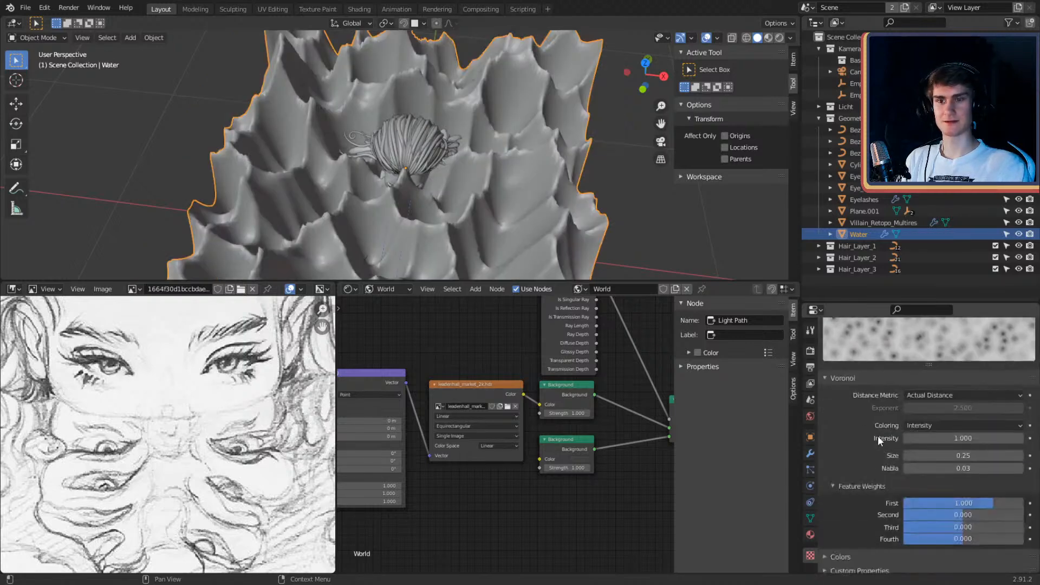
pyautogui.moveTo(628, 228); pyautogui.dragTo(586, 174, button='middle')
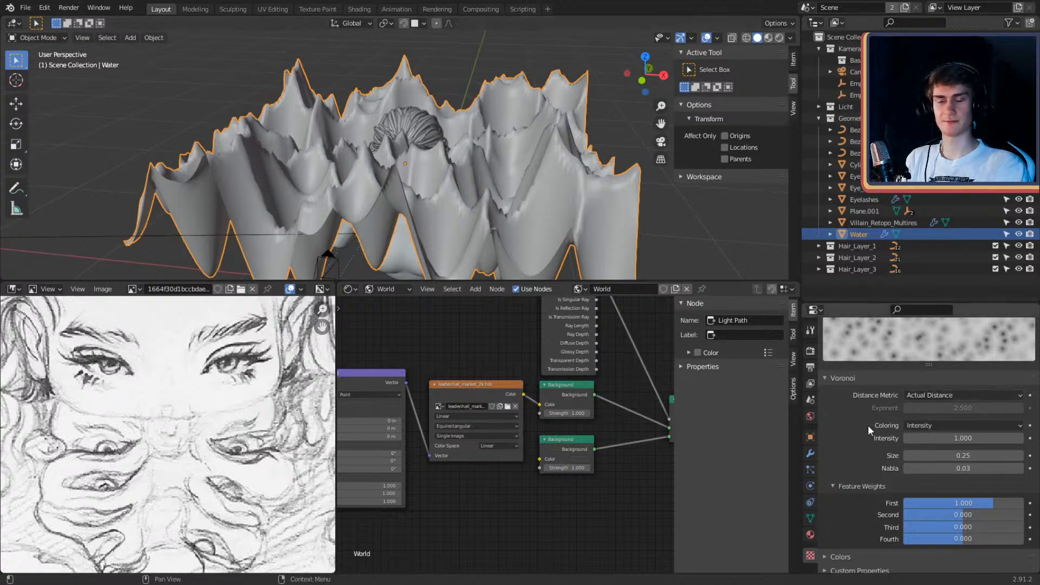
pyautogui.scroll(-1, 867, 425)
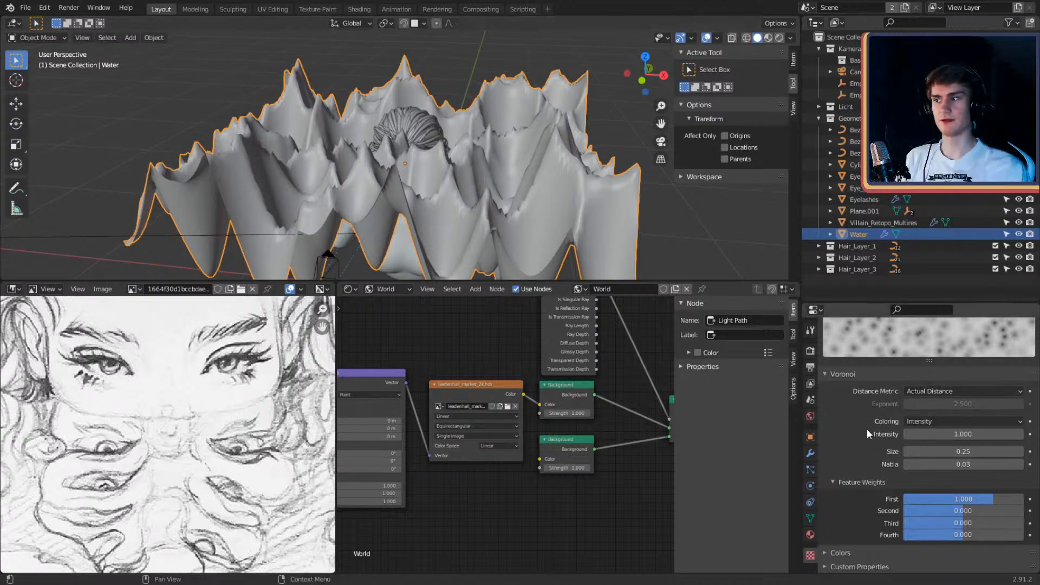
pyautogui.click(944, 391)
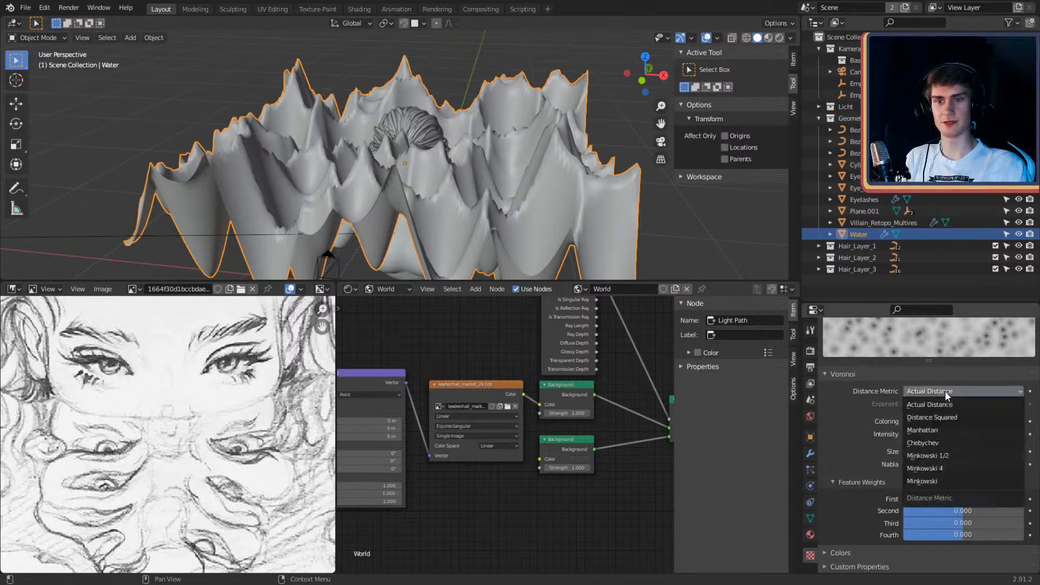
pyautogui.click(945, 417)
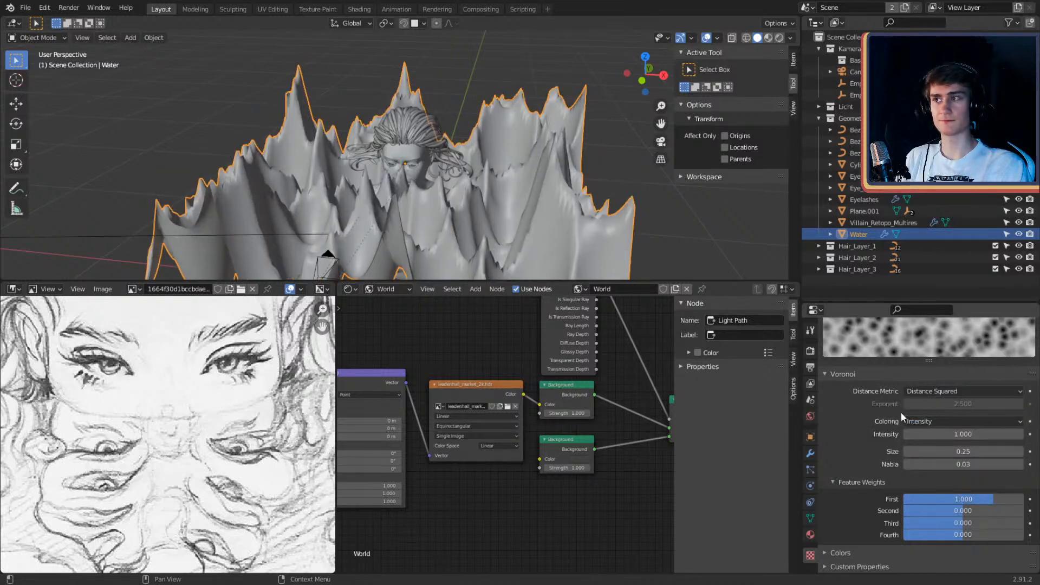
# Step: Switch the displacement texture back to Wood and set its noise basis to Cell Noise
pyautogui.click(905, 378)
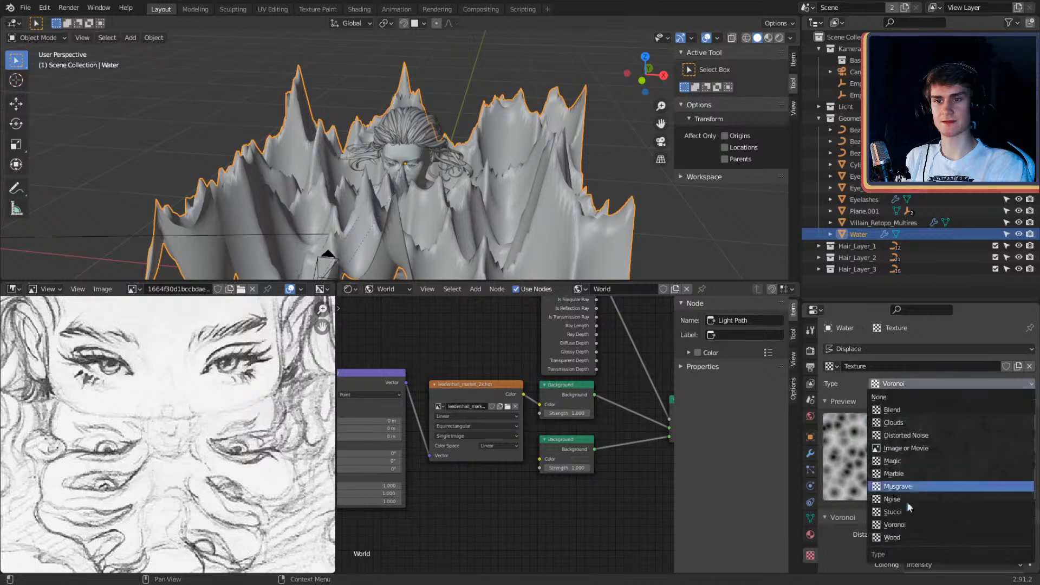
pyautogui.click(915, 537)
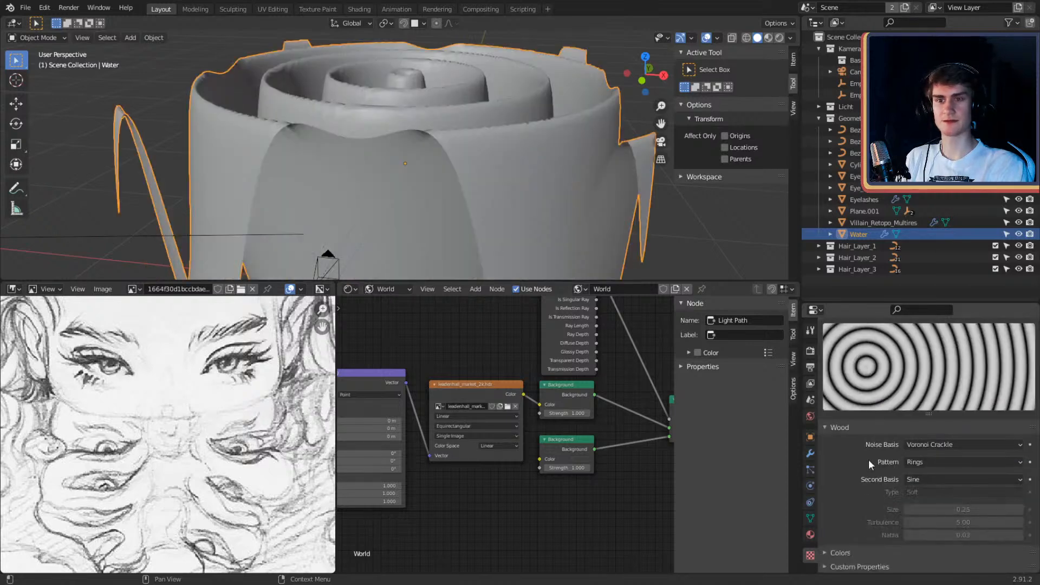
pyautogui.click(934, 447)
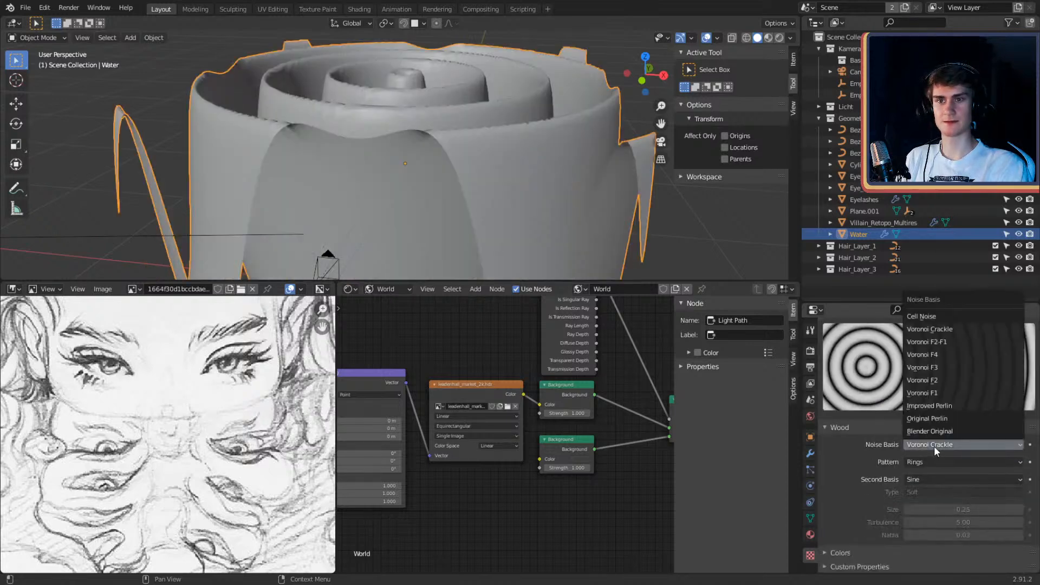
pyautogui.click(923, 315)
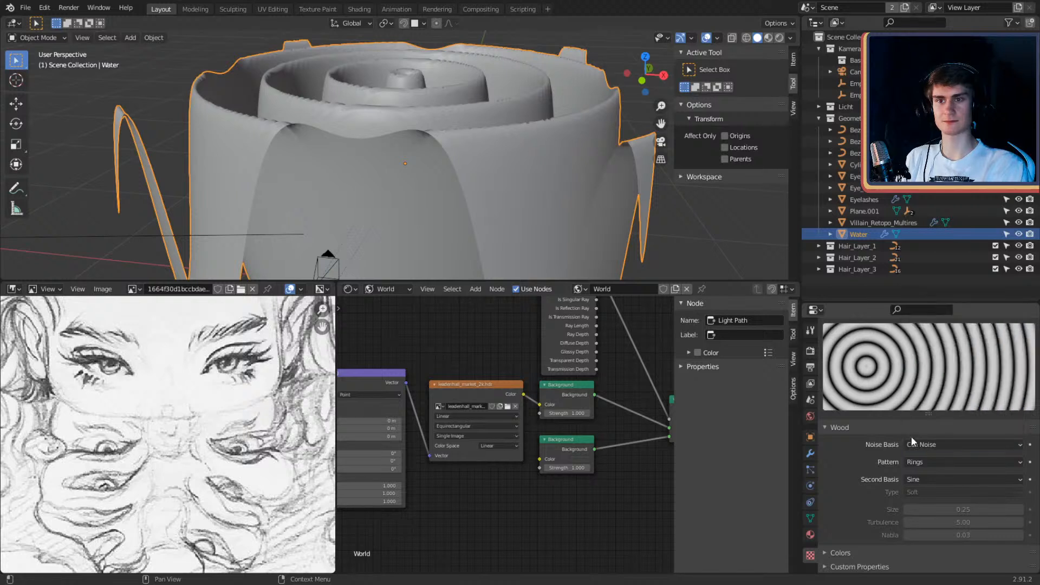
# Step: Try a Clouds texture for the Water plane's displacement, with Original Perlin as its noise basis
pyautogui.scroll(4, 888, 456)
pyautogui.click(904, 383)
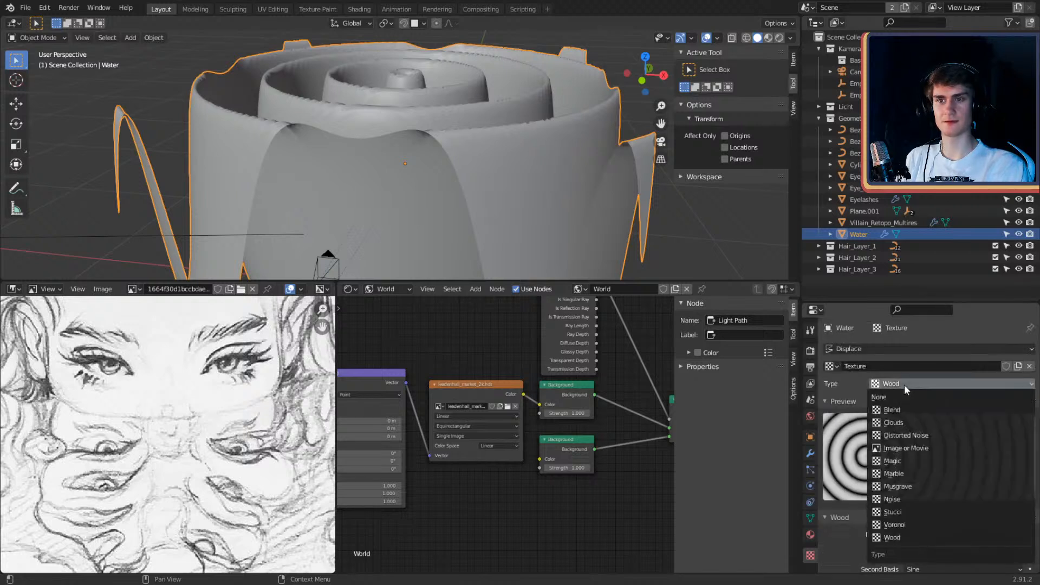
pyautogui.click(893, 422)
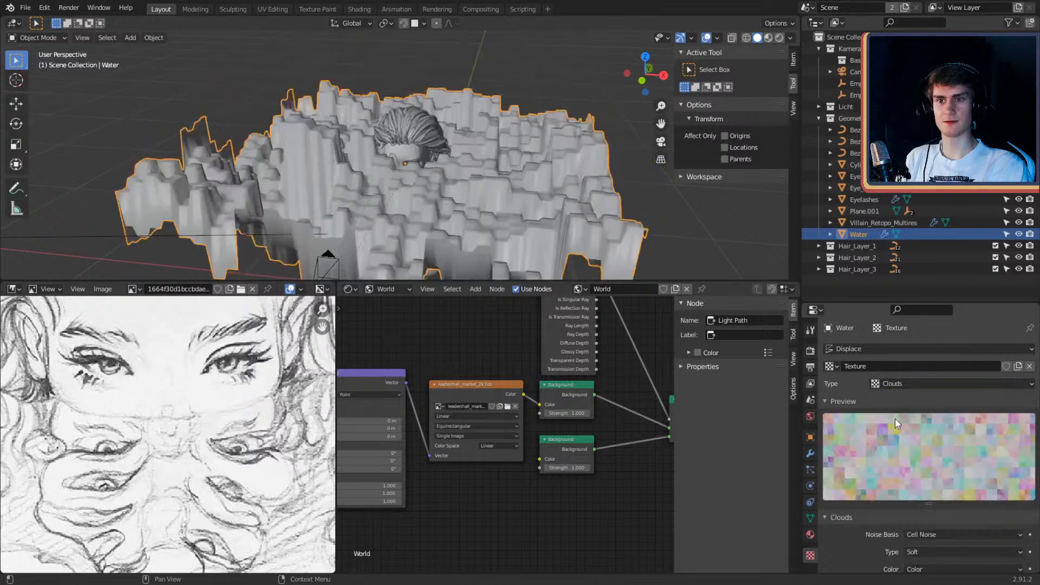
pyautogui.scroll(-3, 875, 396)
pyautogui.moveTo(615, 197); pyautogui.dragTo(601, 179, button='middle')
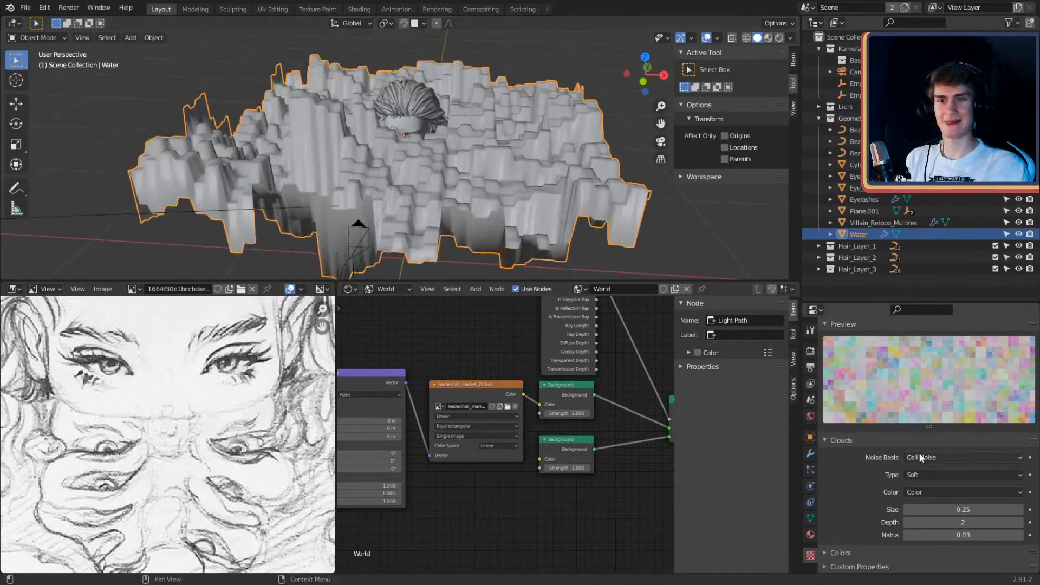
pyautogui.click(919, 458)
pyautogui.click(928, 437)
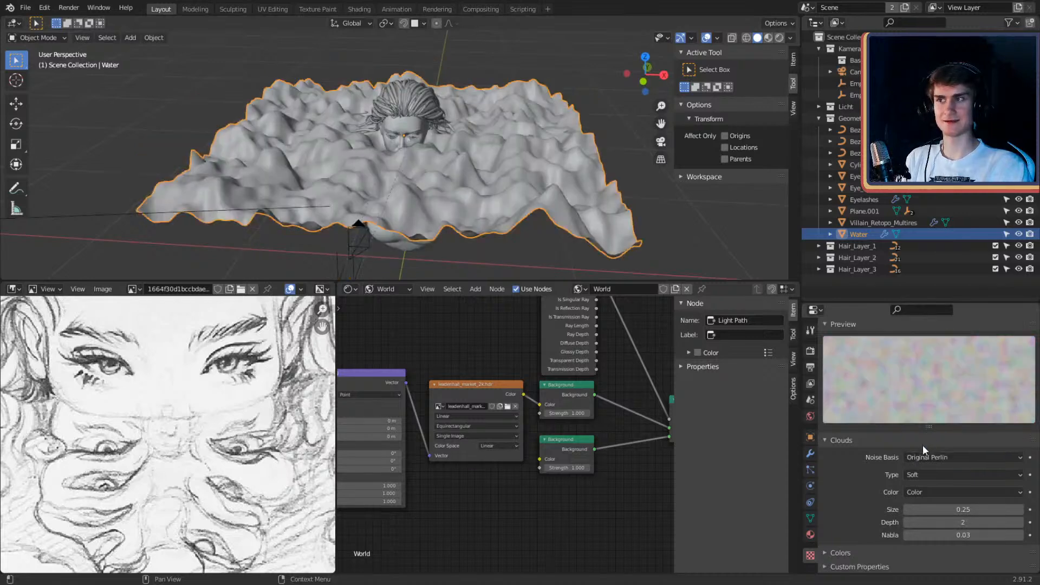
pyautogui.moveTo(541, 153); pyautogui.dragTo(535, 195, button='middle')
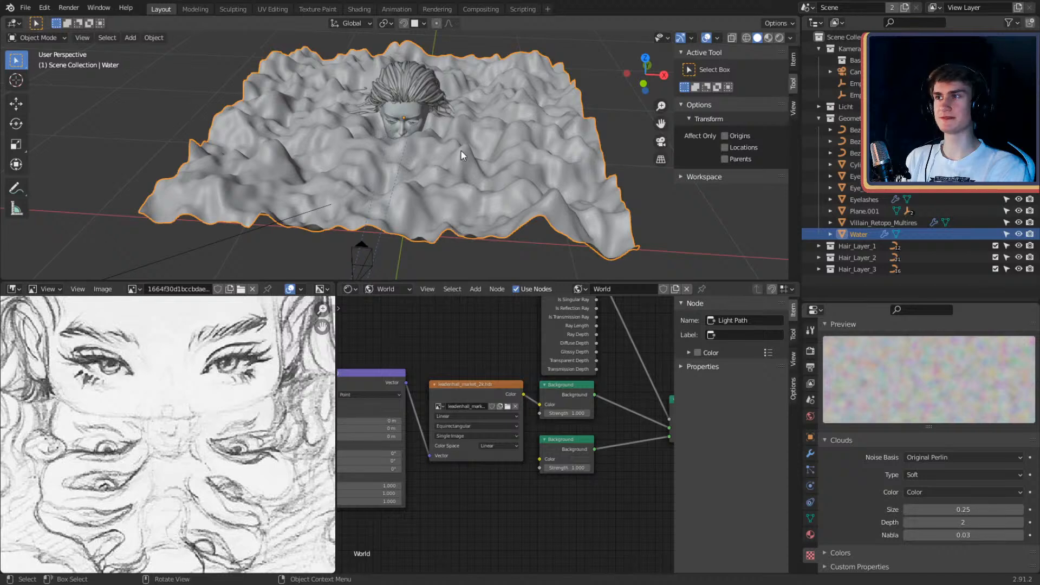
pyautogui.moveTo(461, 154)
pyautogui.mouseDown(button='middle')
pyautogui.moveTo(459, 171)
pyautogui.moveTo(403, 144)
pyautogui.moveTo(494, 190)
pyautogui.moveTo(474, 192)
pyautogui.moveTo(476, 160)
pyautogui.moveTo(493, 209)
pyautogui.mouseUp(button='middle')
pyautogui.press('Home')
# Step: Set the displacement texture's type back to Wood and choose Cell Noise as its noise basis
pyautogui.scroll(3, 862, 475)
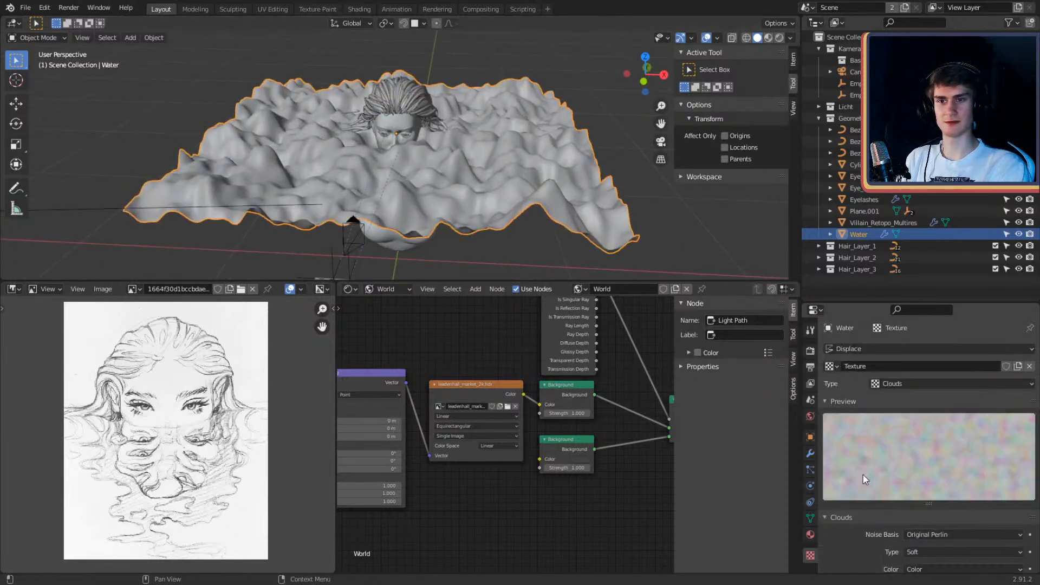
pyautogui.click(908, 384)
pyautogui.click(891, 536)
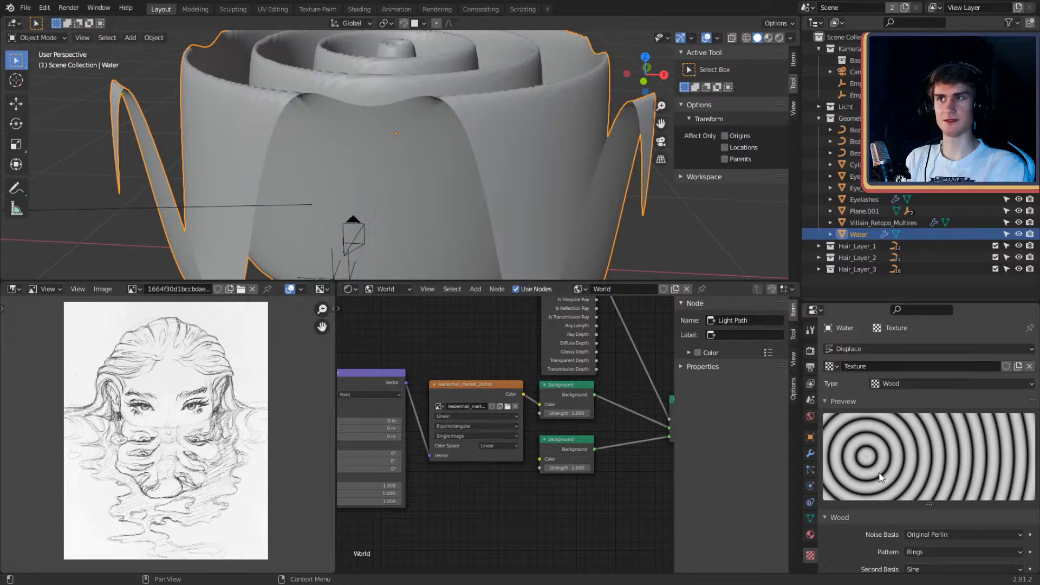
pyautogui.scroll(-4, 879, 477)
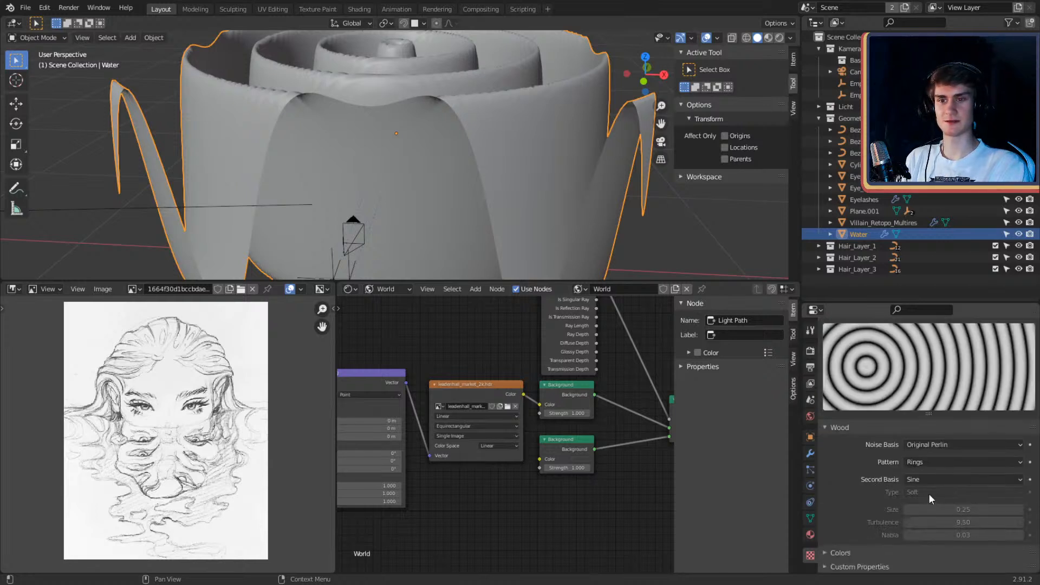
pyautogui.click(924, 444)
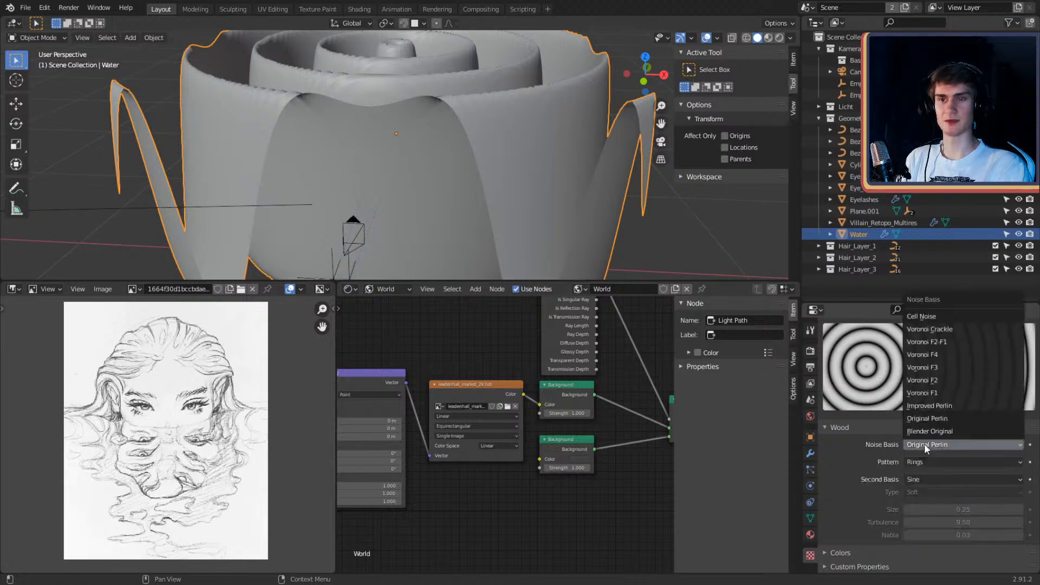
pyautogui.click(926, 317)
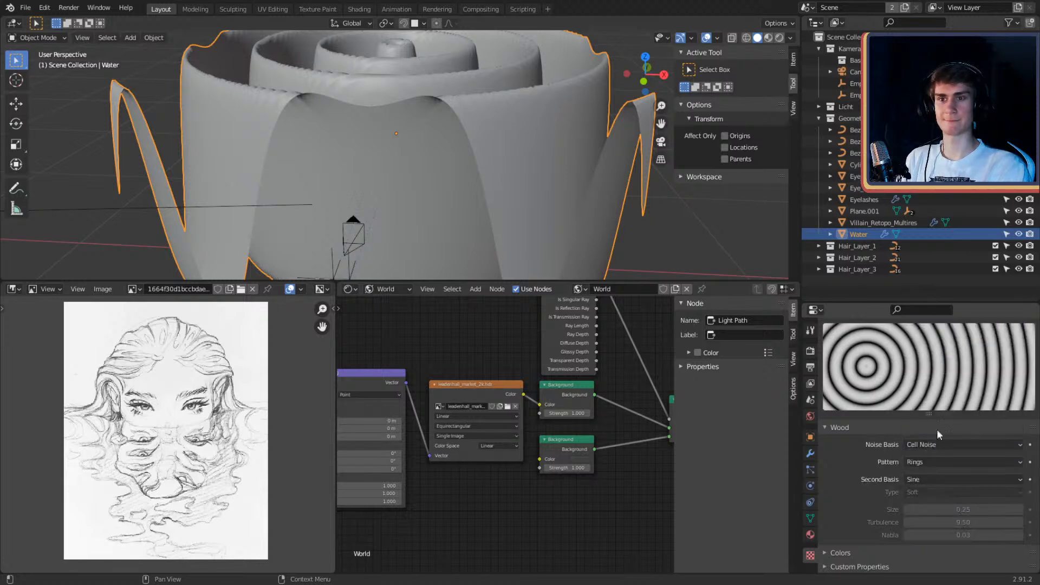
# Step: Set the Wood texture's noise basis to Voronoi Crackle and, after trying Band Noise, choose Ring Noise as its pattern
pyautogui.click(935, 444)
pyautogui.click(927, 329)
pyautogui.click(942, 445)
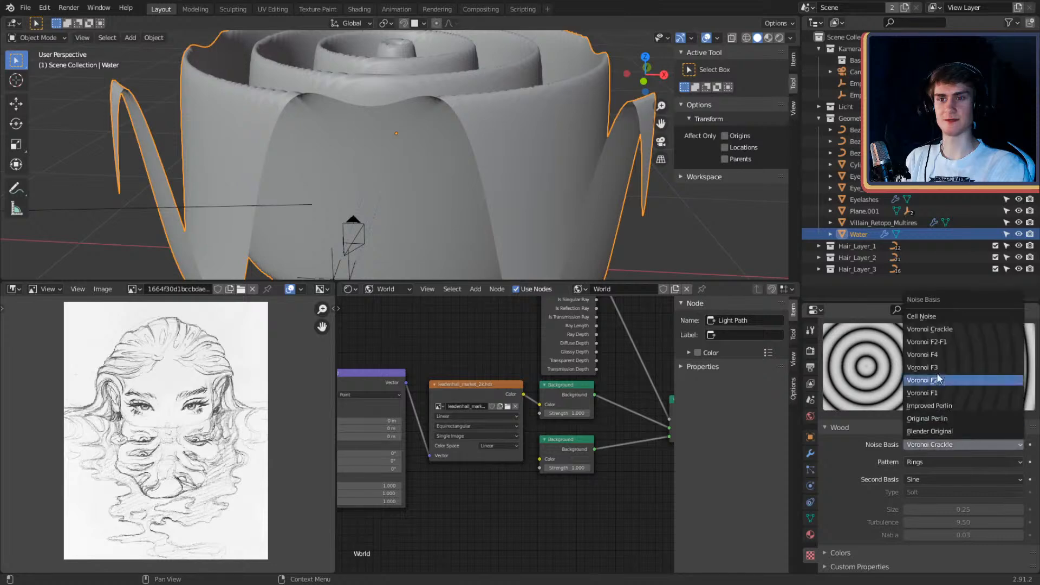
pyautogui.click(931, 459)
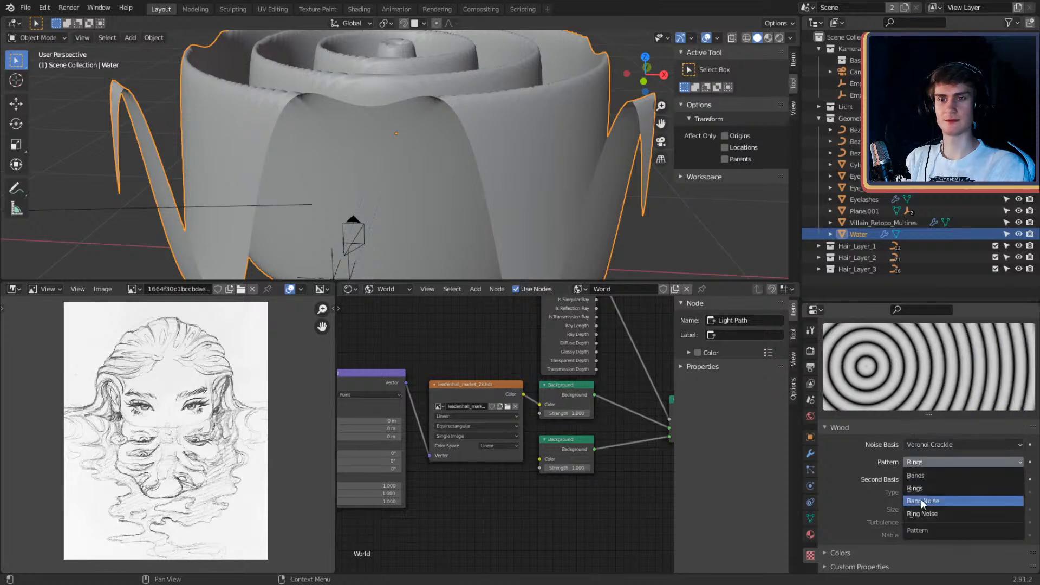
pyautogui.click(921, 499)
pyautogui.click(923, 462)
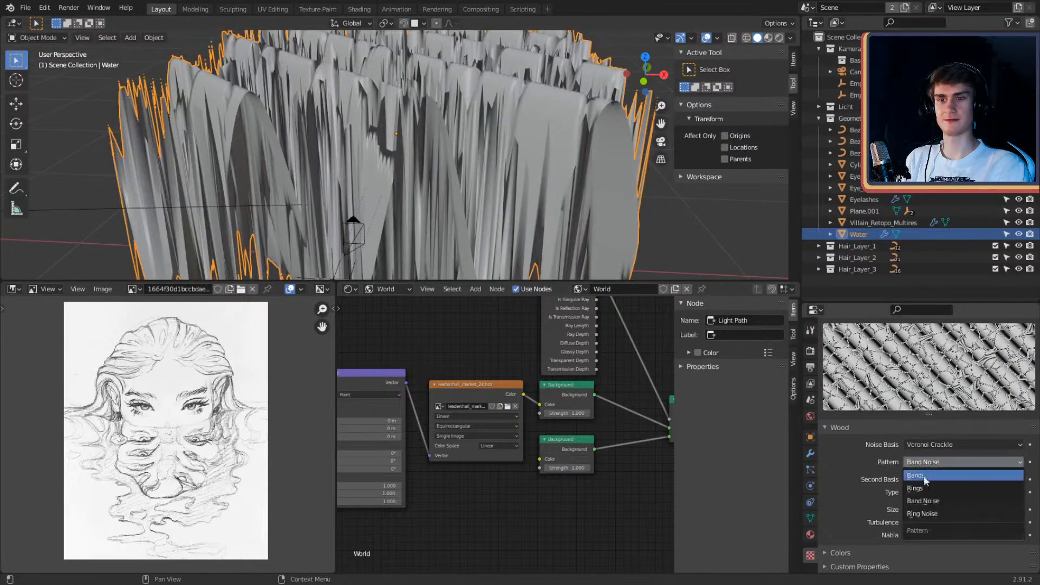
pyautogui.click(925, 513)
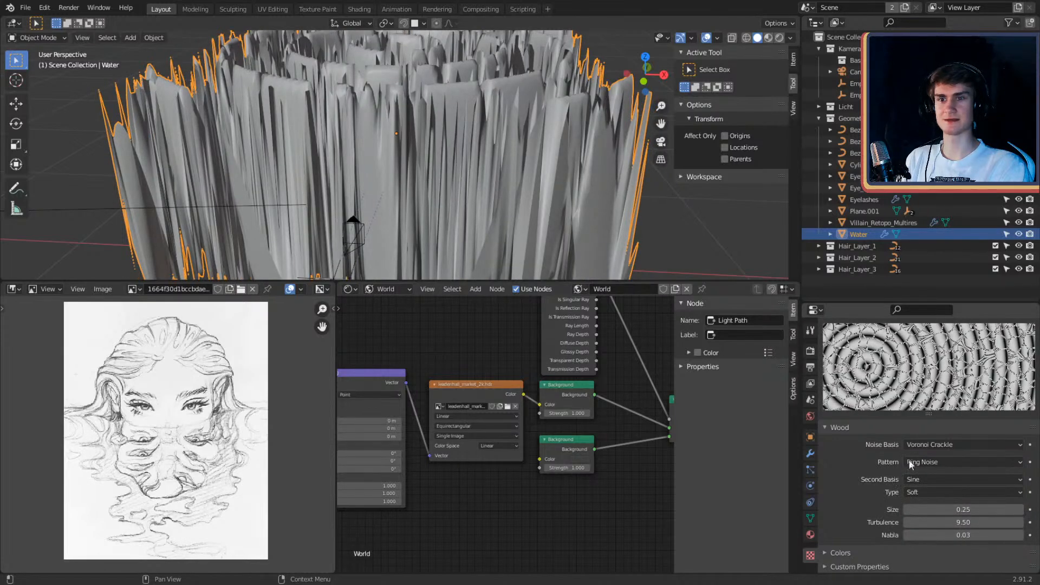
# Step: Try Voronoi F2-F1, F4, F2 and F1 as the noise basis of the ring-noise Wood texture
pyautogui.click(921, 444)
pyautogui.click(929, 342)
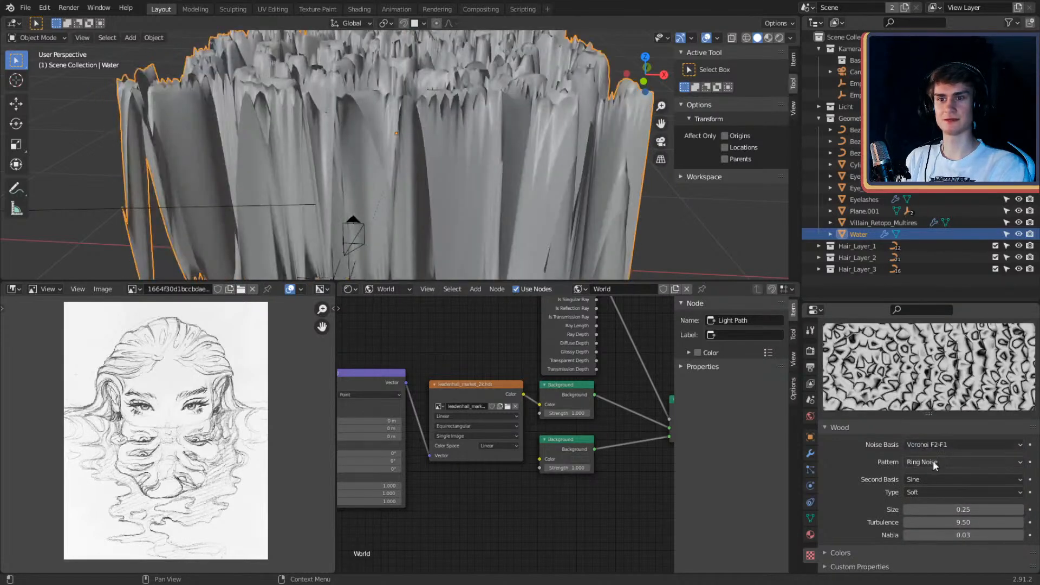
pyautogui.click(931, 446)
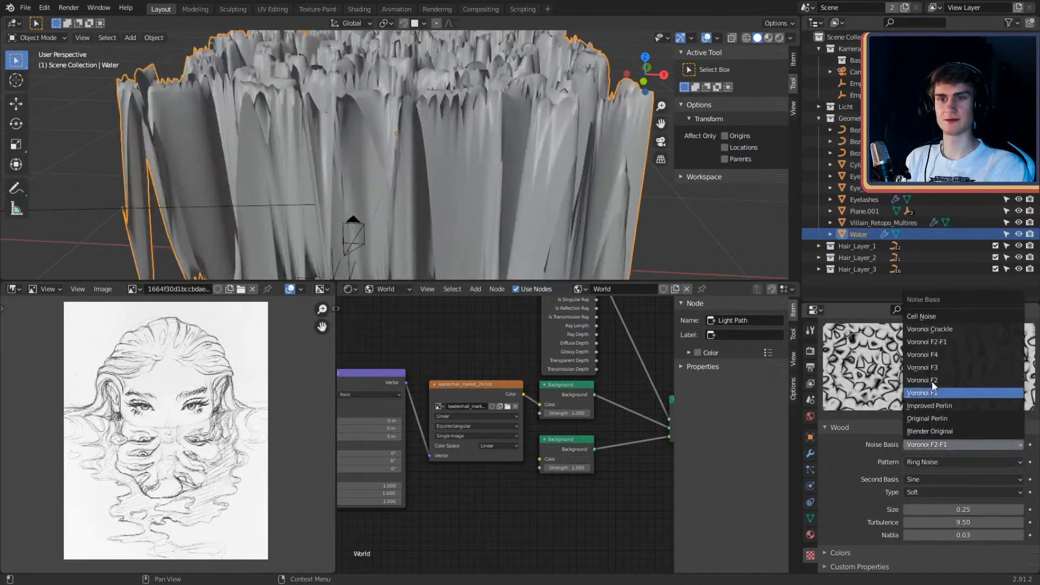
pyautogui.click(935, 351)
pyautogui.click(944, 445)
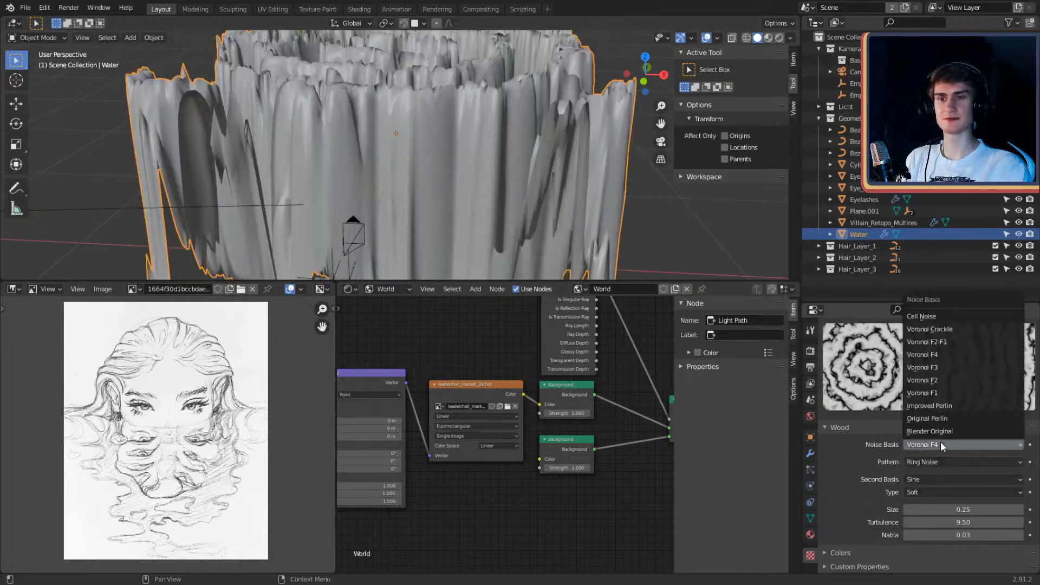
pyautogui.click(934, 380)
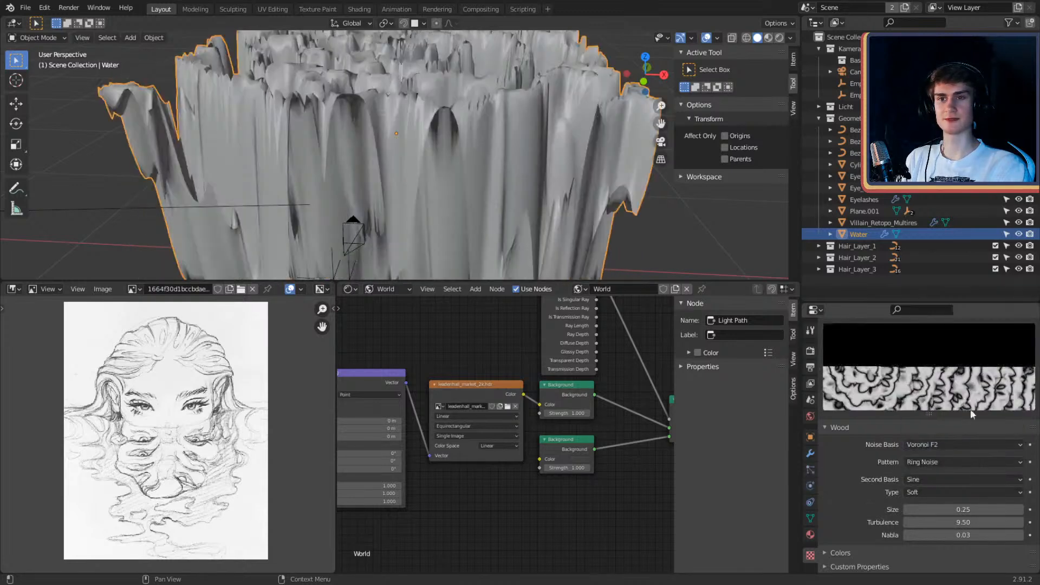
pyautogui.click(946, 447)
pyautogui.click(931, 393)
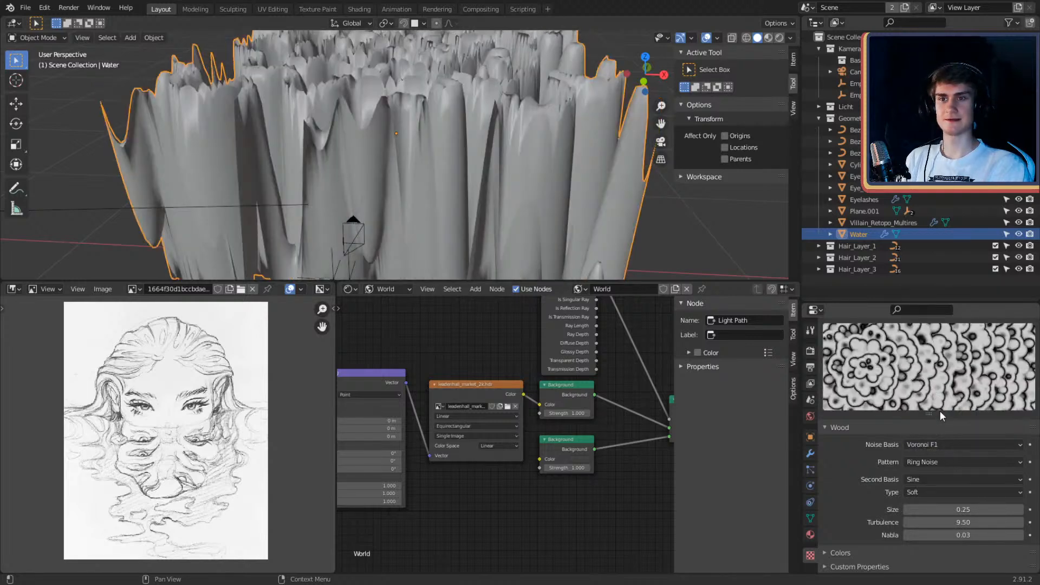
pyautogui.moveTo(553, 176); pyautogui.dragTo(559, 203, button='middle')
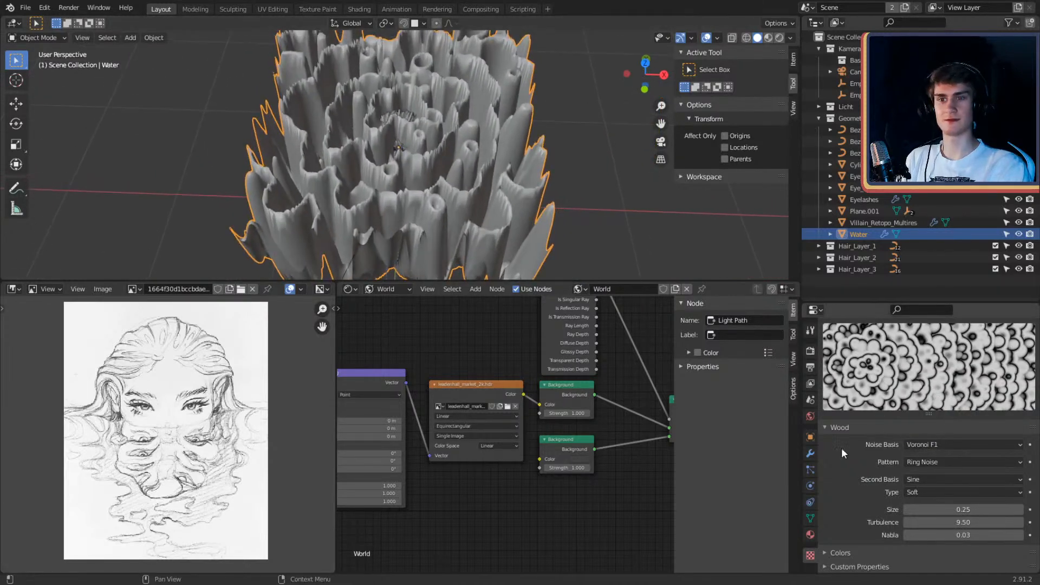
# Step: Set the Wood texture's noise basis to Improved Perlin
pyautogui.click(930, 444)
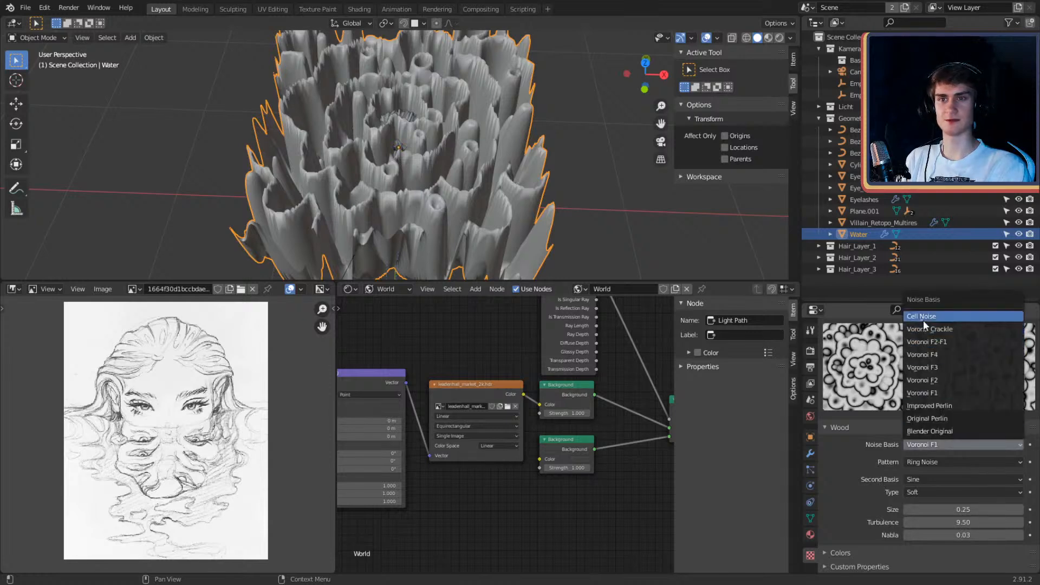
pyautogui.click(931, 406)
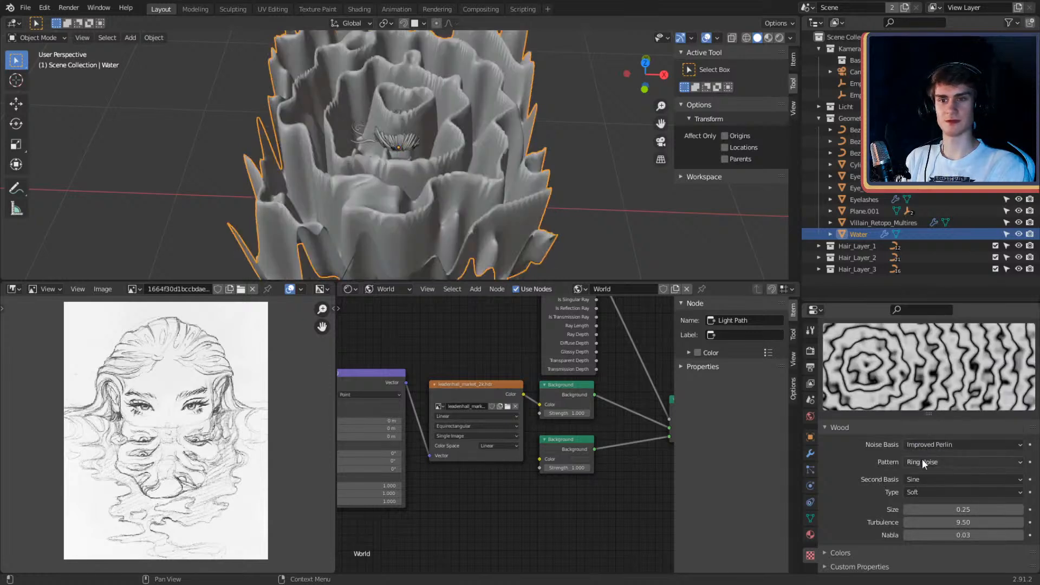
pyautogui.moveTo(573, 207)
pyautogui.mouseDown(button='middle')
pyautogui.moveTo(557, 183)
pyautogui.moveTo(557, 214)
pyautogui.mouseUp(button='middle')
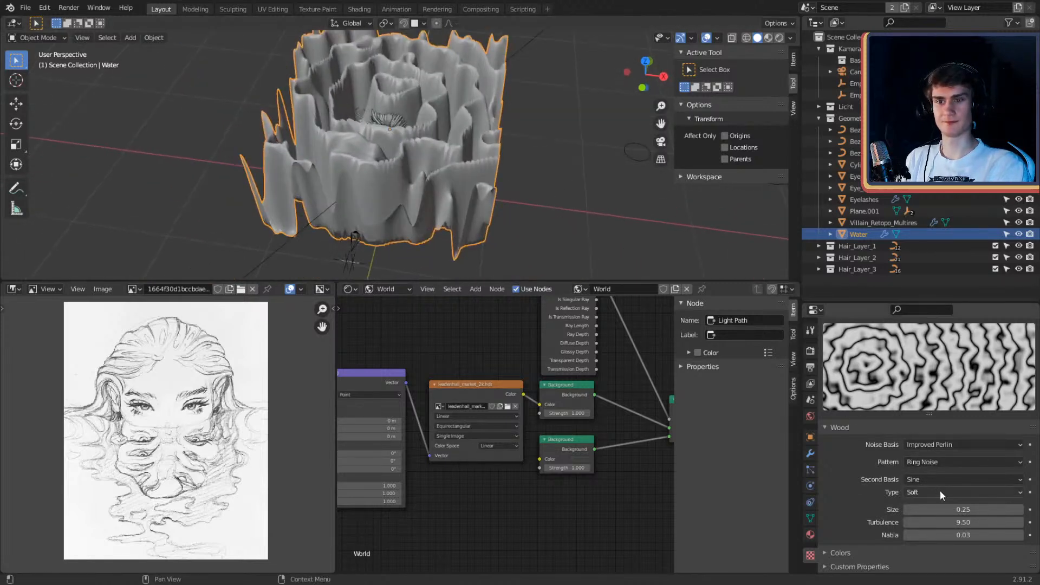
# Step: Set the strength of the Water plane's Displace modifier to 0.070
pyautogui.click(811, 452)
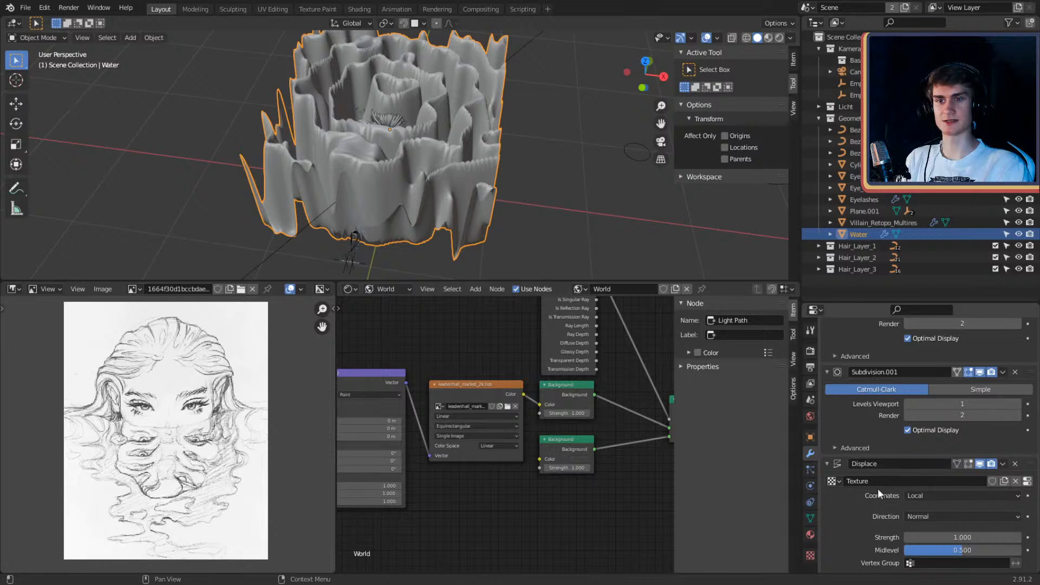
pyautogui.moveTo(962, 536)
pyautogui.mouseDown()
pyautogui.moveTo(910, 537)
pyautogui.moveTo(937, 536)
pyautogui.mouseUp()
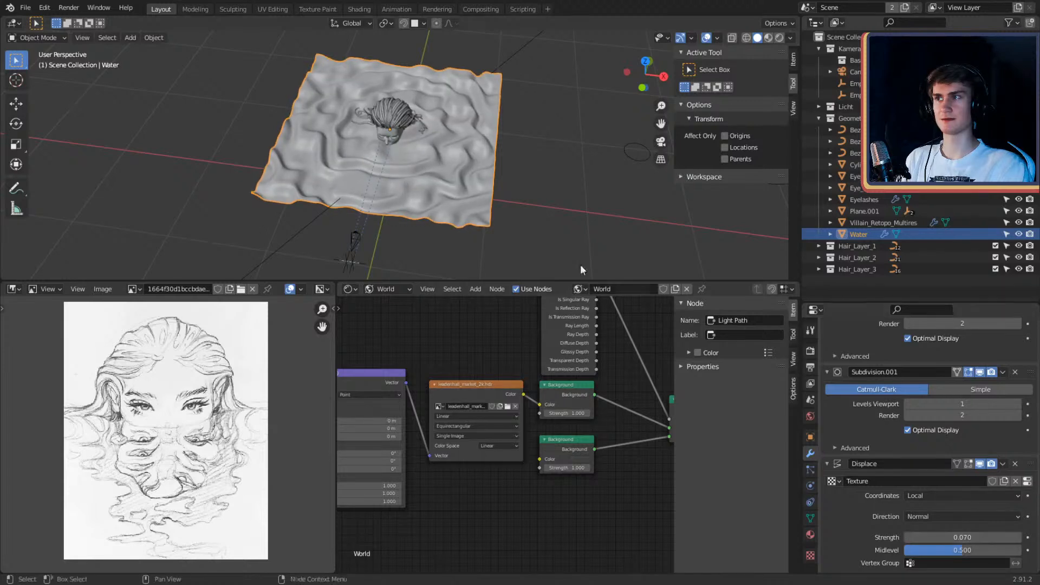
pyautogui.scroll(3, 547, 228)
pyautogui.scroll(-4, 523, 212)
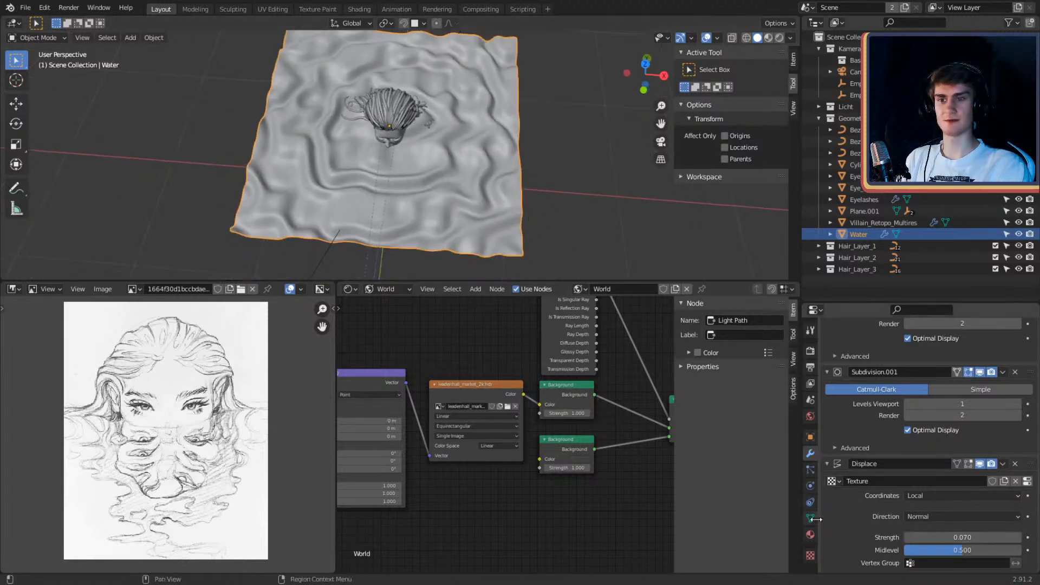
# Step: Set the Wood texture's size to 0.38, turbulence to 4.71 and nabla to 0.10
pyautogui.click(810, 555)
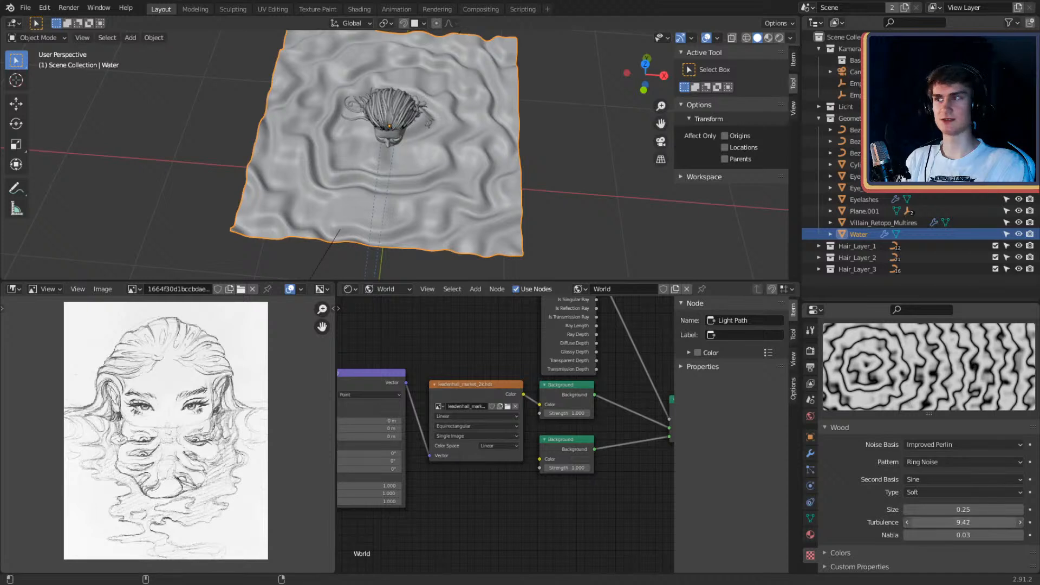
pyautogui.moveTo(963, 522)
pyautogui.mouseDown()
pyautogui.moveTo(912, 523)
pyautogui.moveTo(959, 534)
pyautogui.moveTo(960, 509)
pyautogui.moveTo(971, 509)
pyautogui.moveTo(952, 509)
pyautogui.moveTo(970, 509)
pyautogui.mouseUp()
pyautogui.moveTo(541, 217); pyautogui.dragTo(558, 175, button='middle')
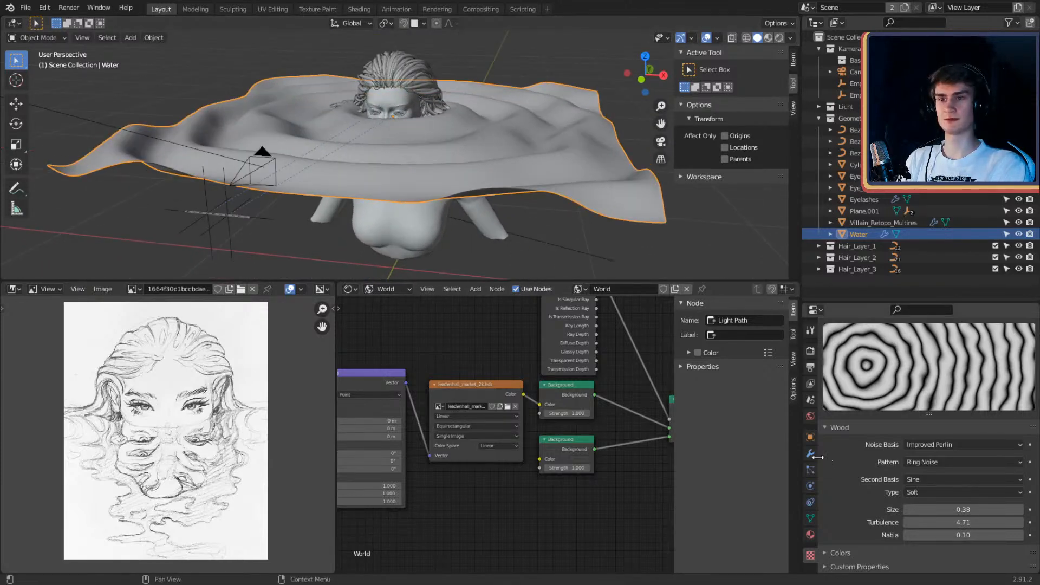
# Step: Lower the Water plane's Displace modifier strength to 0.020
pyautogui.click(810, 453)
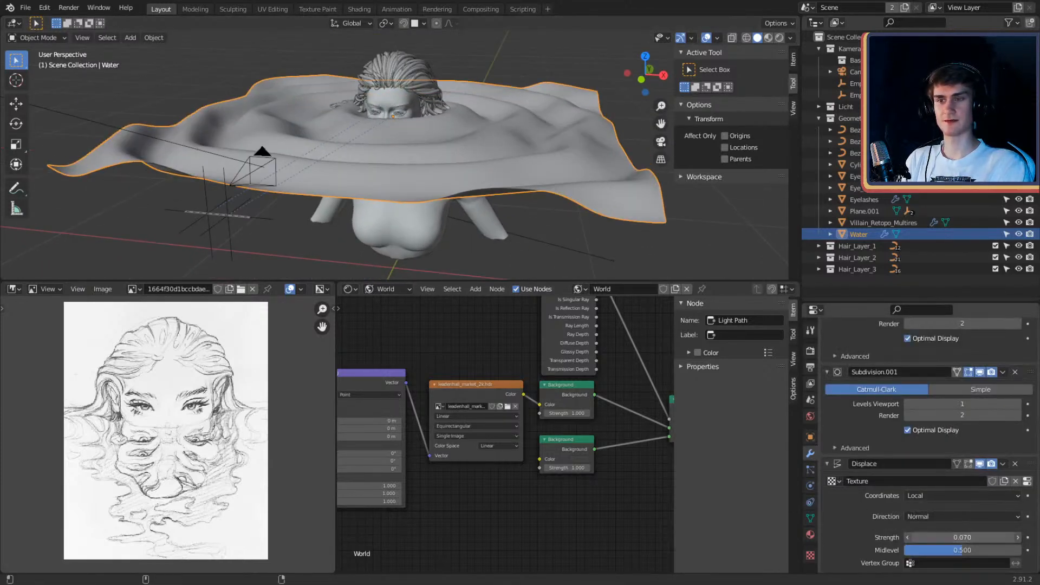
pyautogui.moveTo(962, 537); pyautogui.dragTo(956, 537)
pyautogui.moveTo(502, 140); pyautogui.dragTo(553, 213, button='middle')
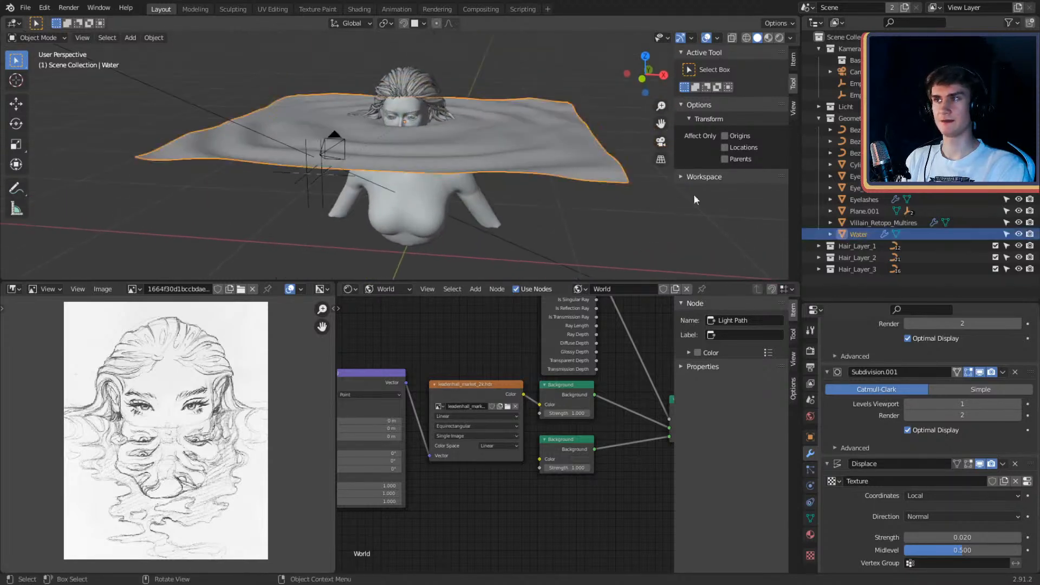
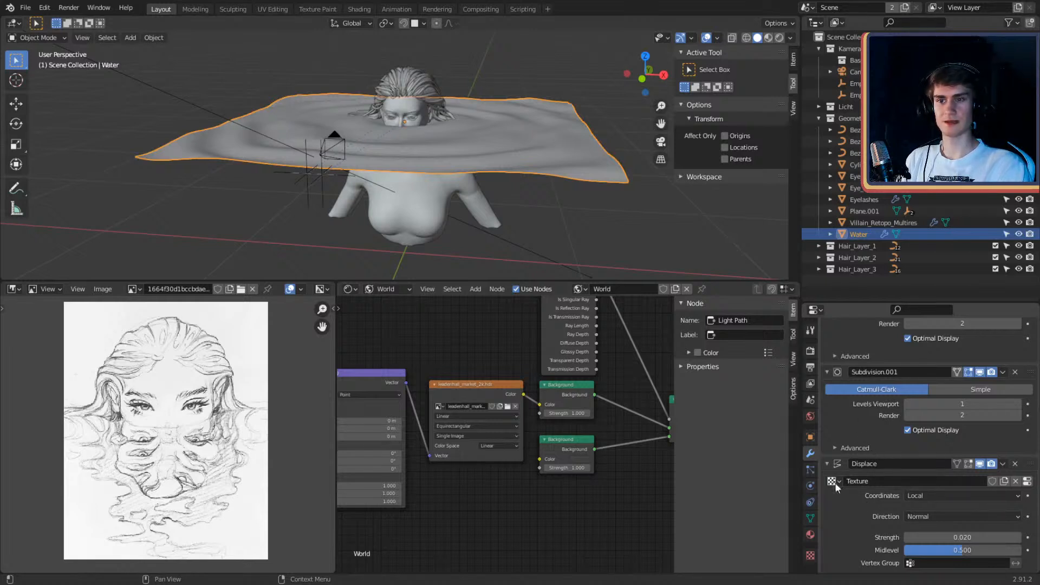
# Step: Add a second Displace modifier to the Water plane and give it a new texture
pyautogui.scroll(4, 857, 401)
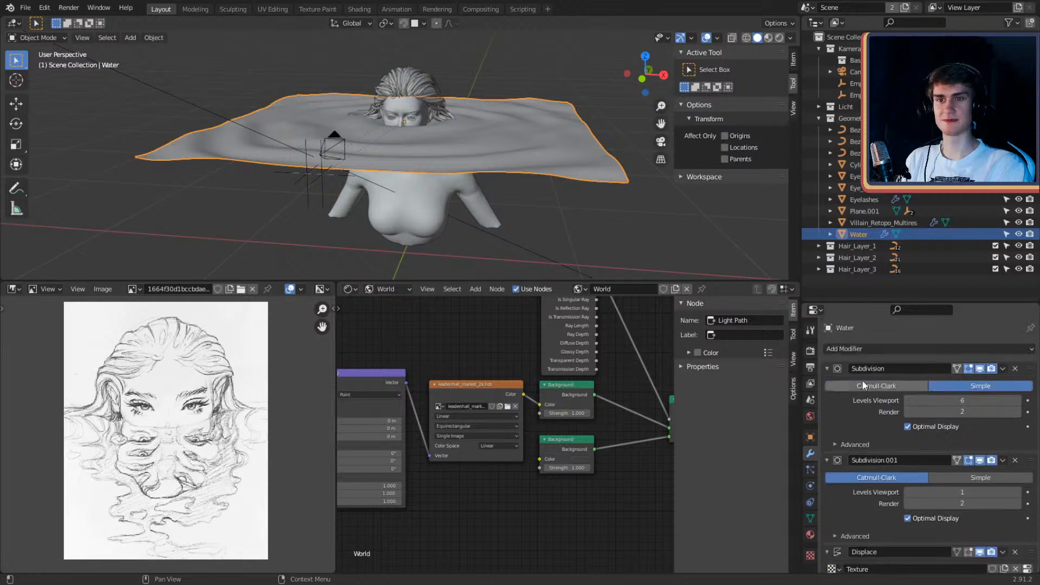
pyautogui.click(867, 349)
pyautogui.click(880, 156)
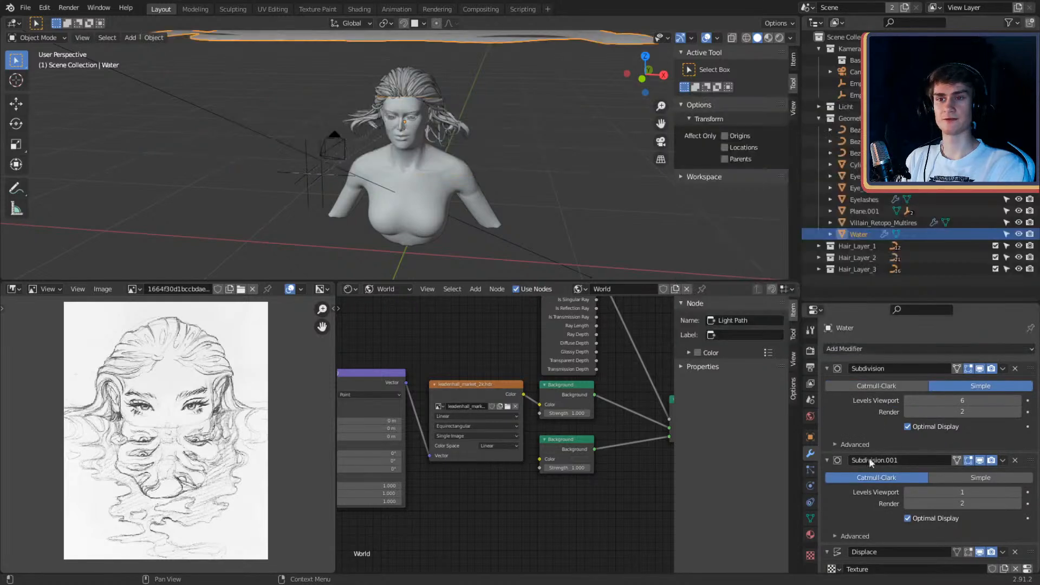
pyautogui.scroll(-8, 867, 455)
pyautogui.click(886, 481)
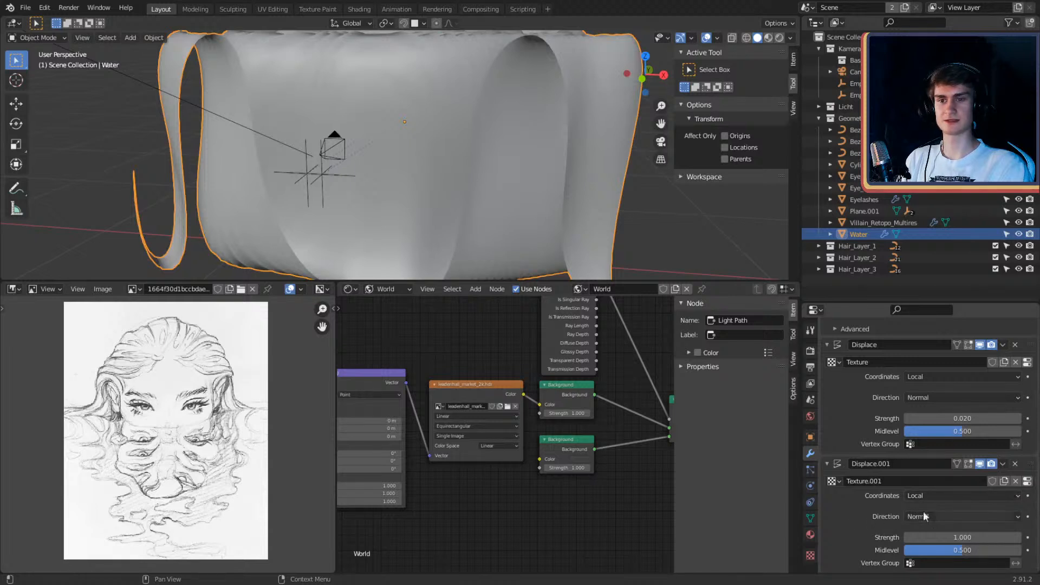
# Step: Make a separate copy of the Wood texture for the first Displace modifier
pyautogui.click(811, 555)
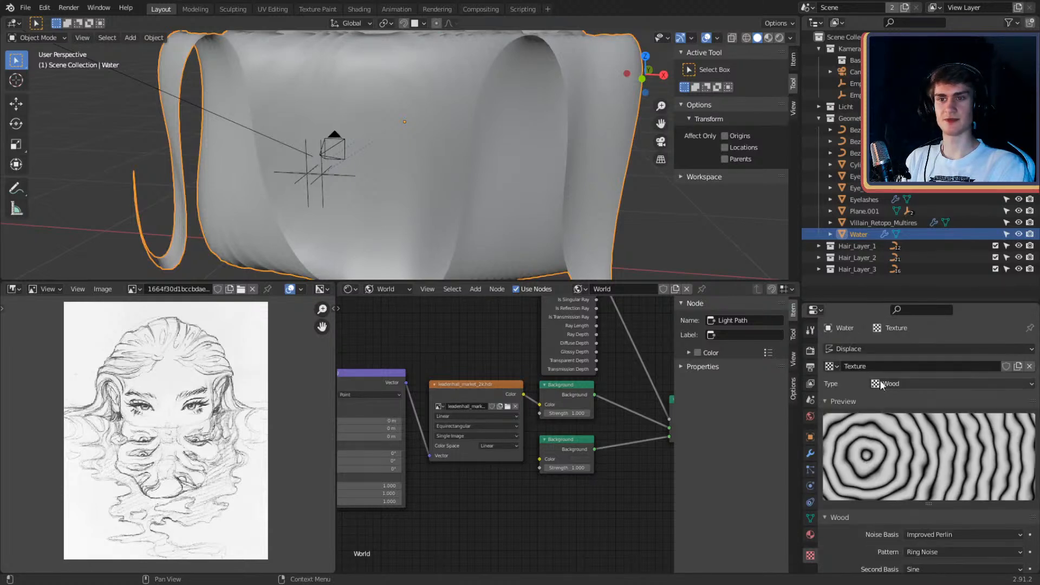
pyautogui.click(832, 366)
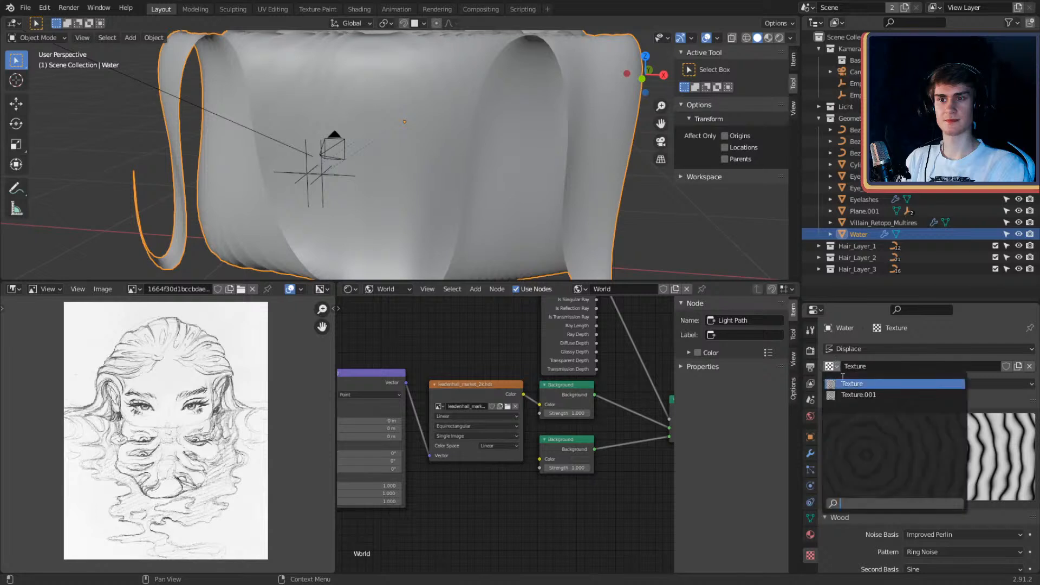
pyautogui.click(851, 391)
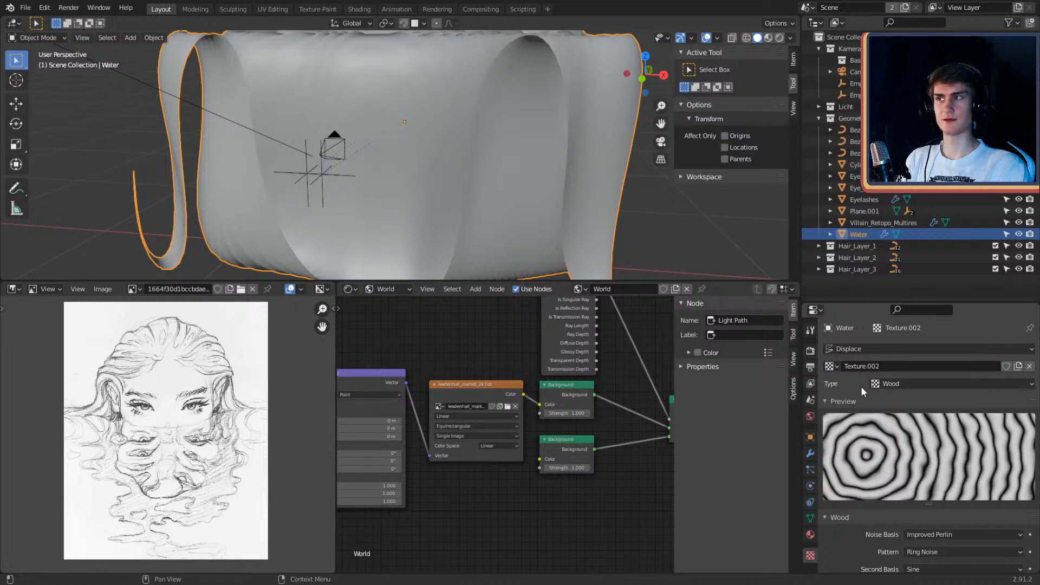
pyautogui.scroll(-5, 581, 187)
# Step: Try the Clouds type on the first Displace modifier's copied texture, undo it and apply Clouds again
pyautogui.click(898, 385)
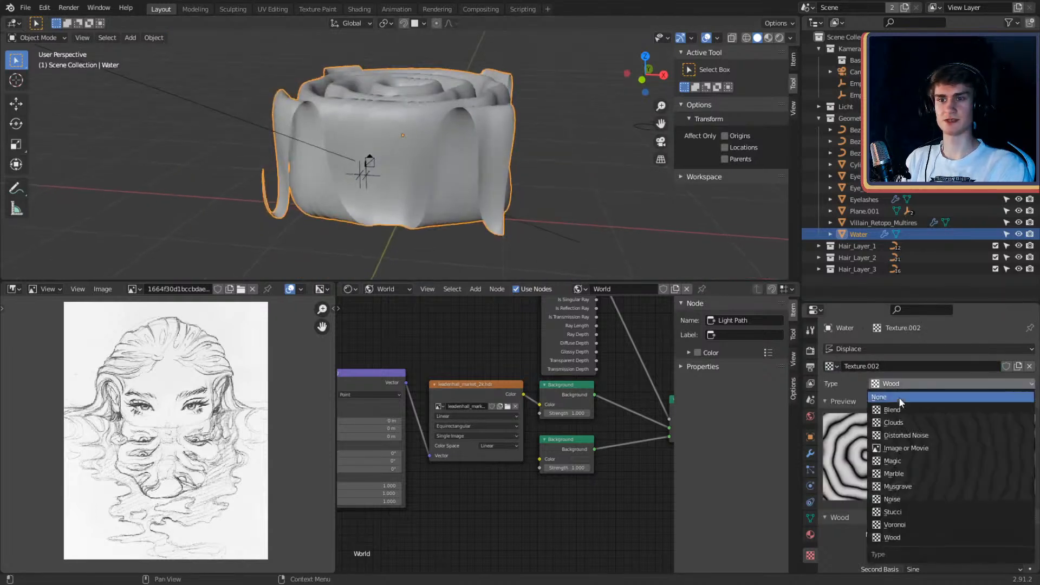
pyautogui.click(896, 419)
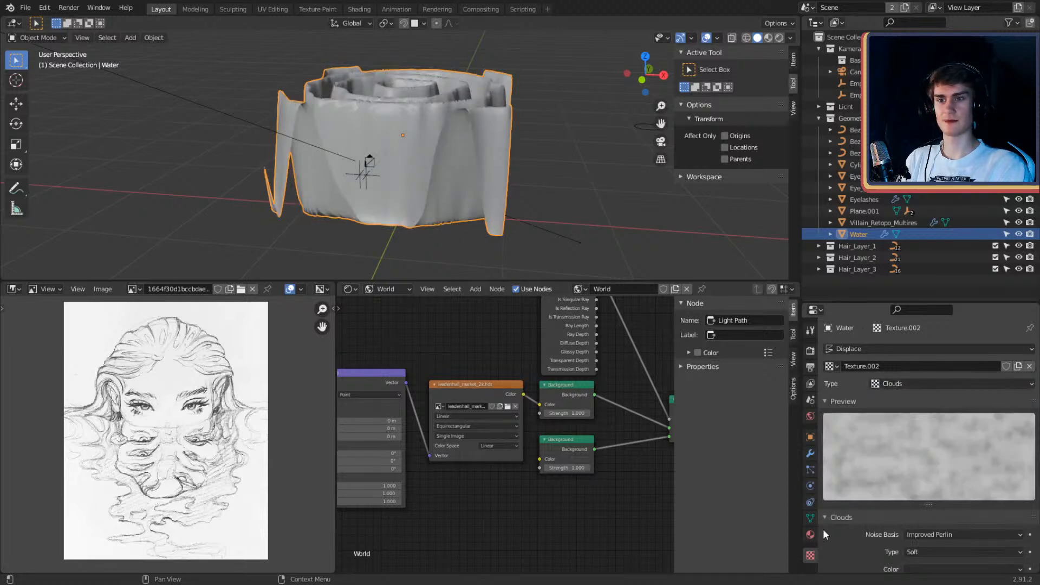
pyautogui.hotkey('ctrl', 'z')
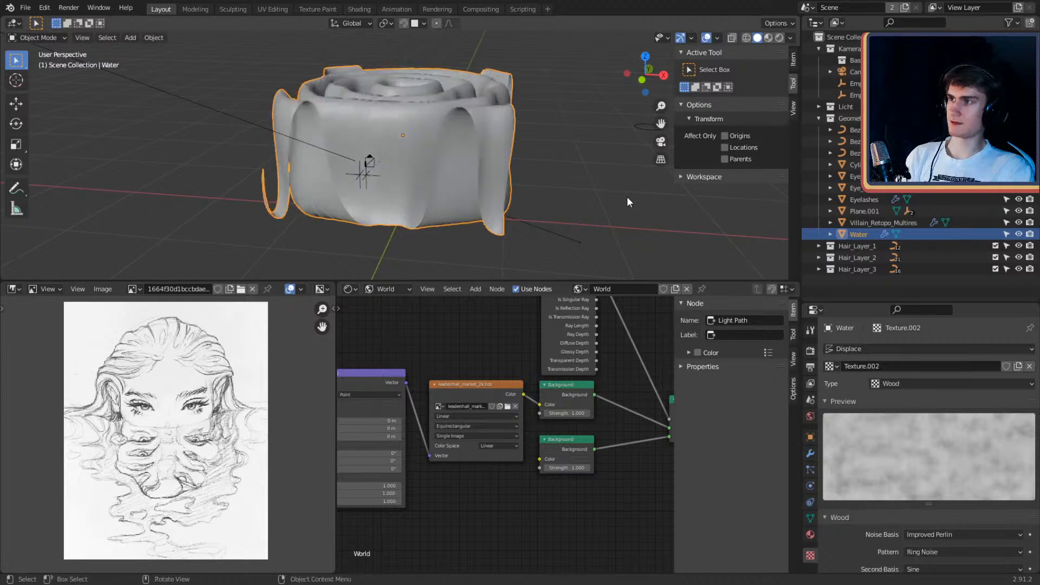
pyautogui.click(888, 384)
pyautogui.click(895, 422)
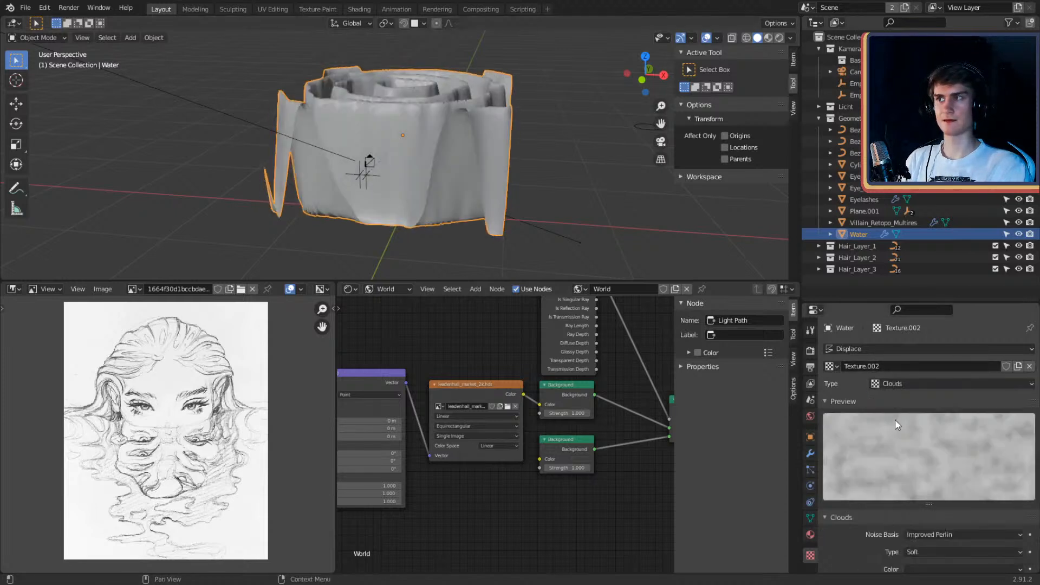
pyautogui.click(811, 534)
pyautogui.click(812, 548)
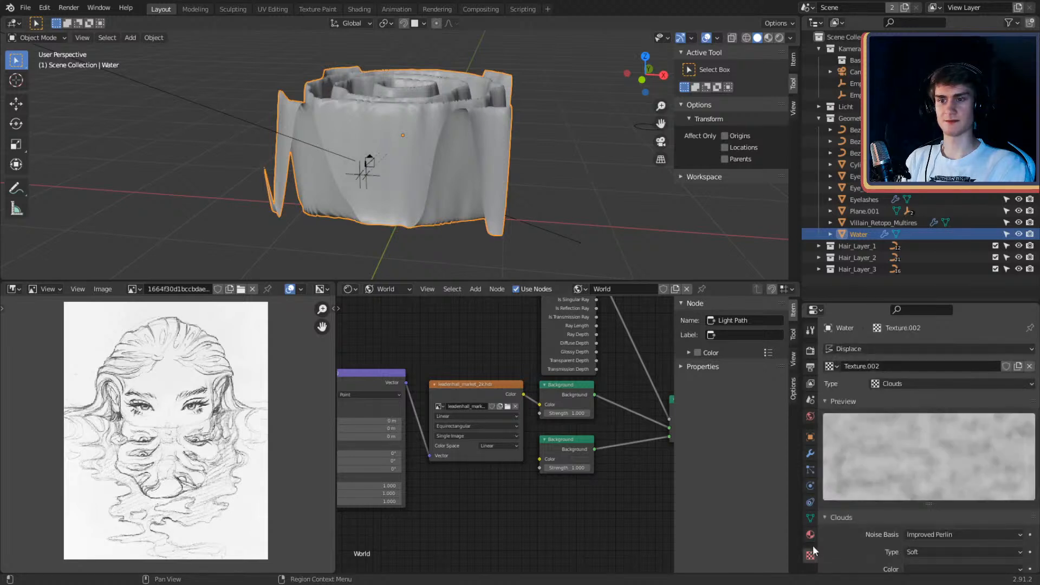
# Step: Reassign the original Wood texture, named Texture, to the first Displace modifier
pyautogui.click(809, 453)
pyautogui.moveTo(863, 424); pyautogui.dragTo(856, 327, button='middle')
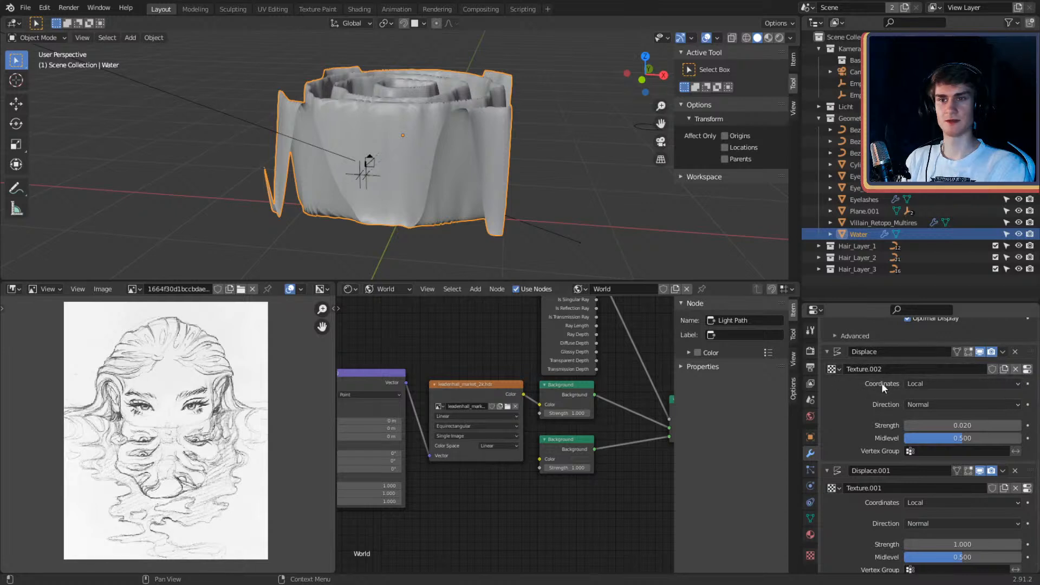
pyautogui.click(1029, 370)
pyautogui.scroll(4, 904, 380)
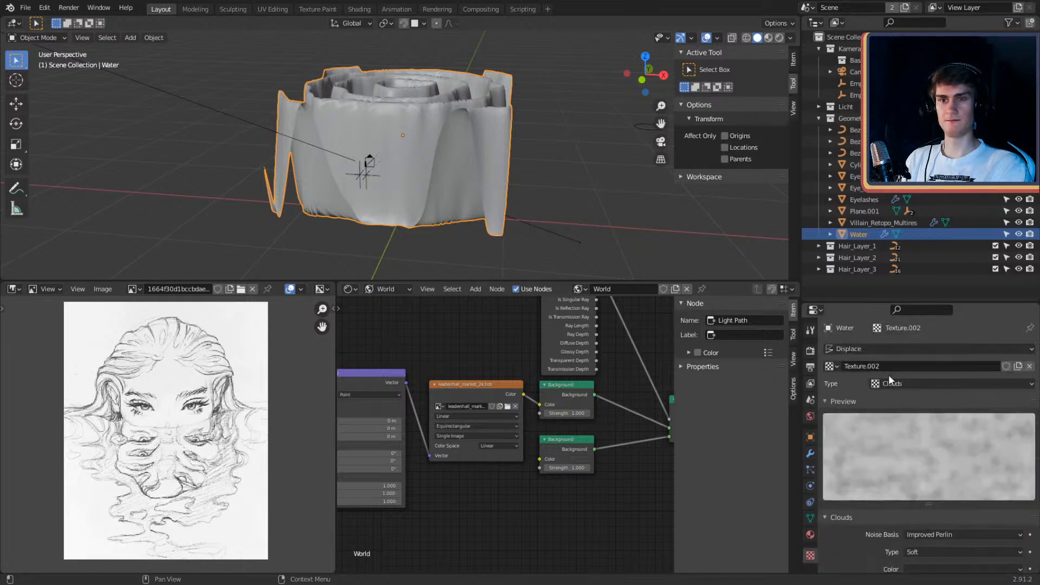
pyautogui.click(829, 368)
pyautogui.click(856, 382)
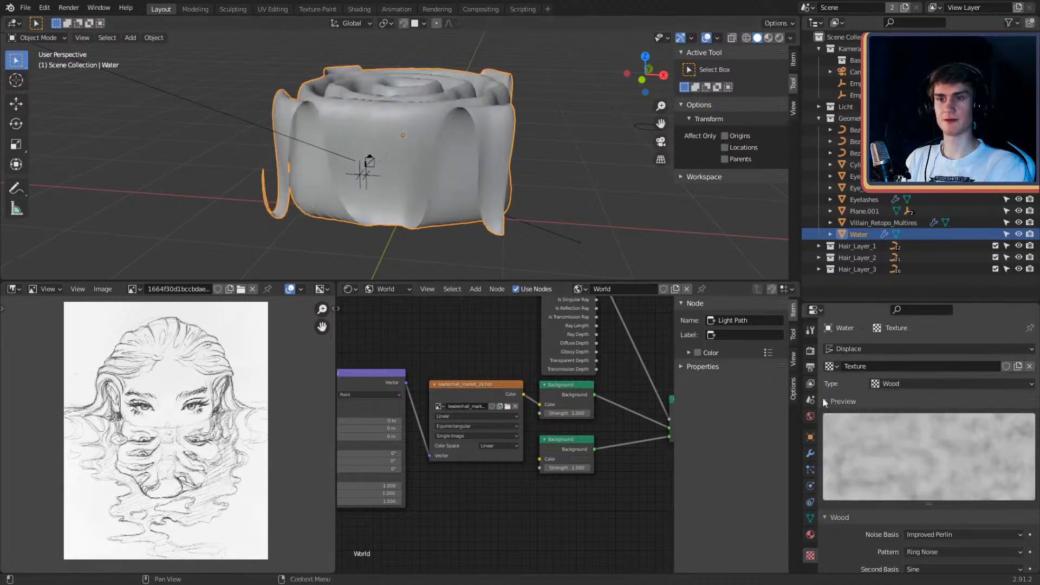
# Step: Assign the existing Texture.002 to the Water plane's second Displace modifier
pyautogui.click(810, 453)
pyautogui.scroll(-2, 843, 441)
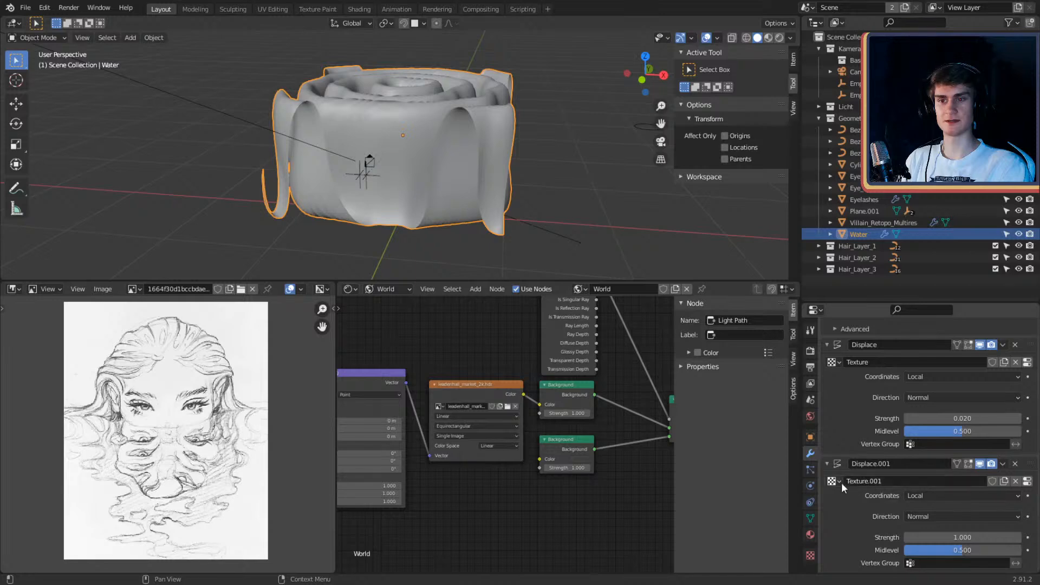
pyautogui.click(840, 483)
pyautogui.click(860, 385)
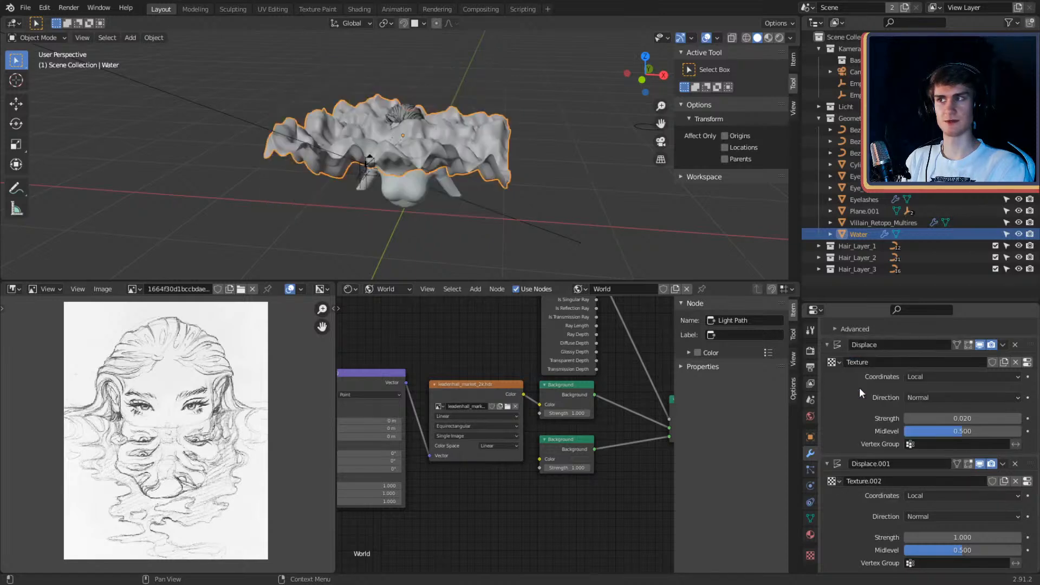
pyautogui.scroll(4, 522, 209)
pyautogui.scroll(-5, 521, 206)
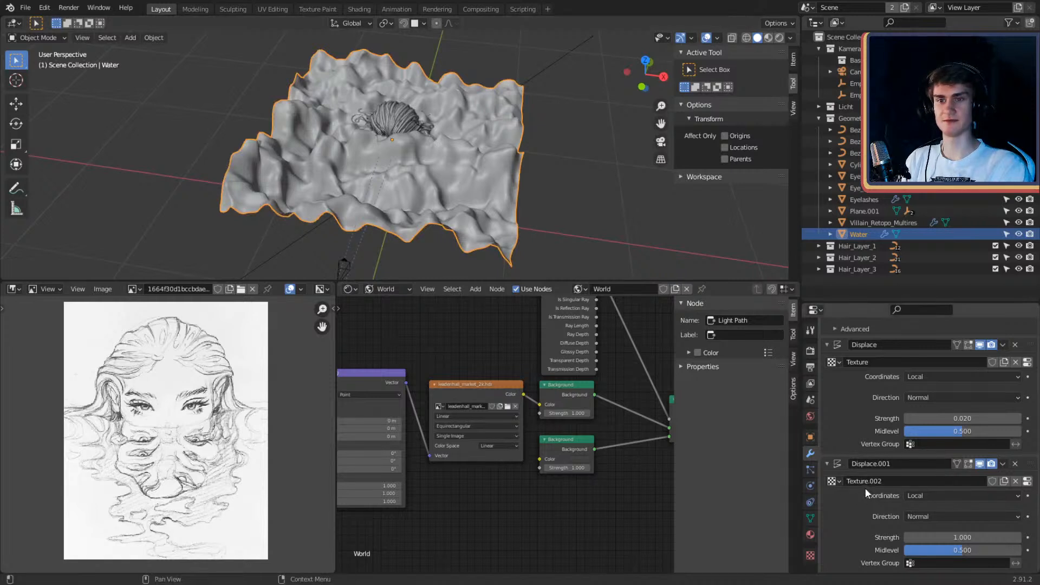
# Step: Assign Texture.002 to the first Displace modifier as well, bringing up its Clouds settings for editing
pyautogui.click(811, 553)
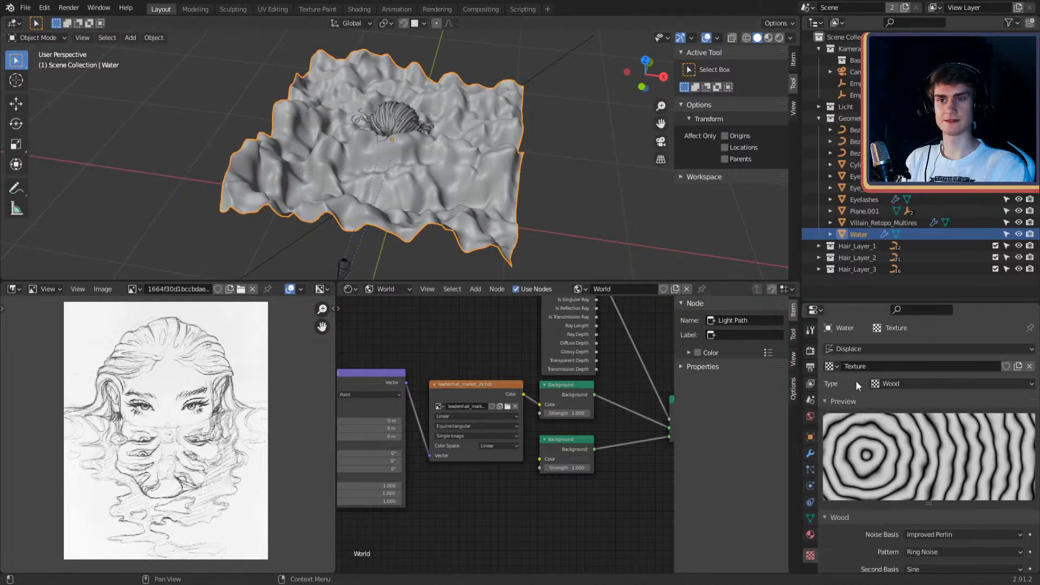
pyautogui.click(830, 365)
pyautogui.click(850, 405)
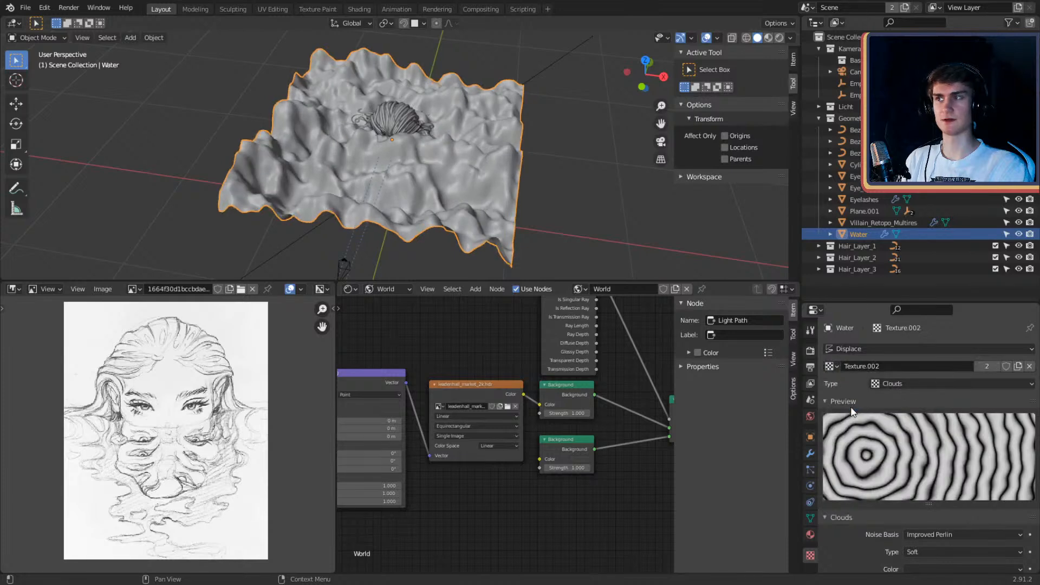
pyautogui.scroll(5, 502, 173)
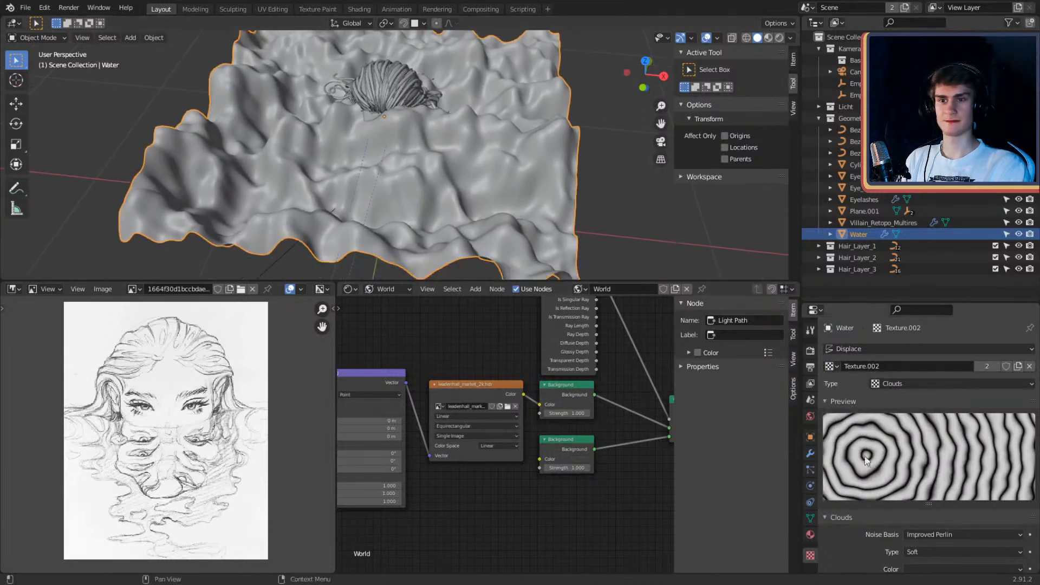
# Step: Set the Clouds texture's size to 0.39 and its depth to 3
pyautogui.scroll(-2, 895, 389)
pyautogui.scroll(1, 866, 371)
pyautogui.scroll(-3, 859, 372)
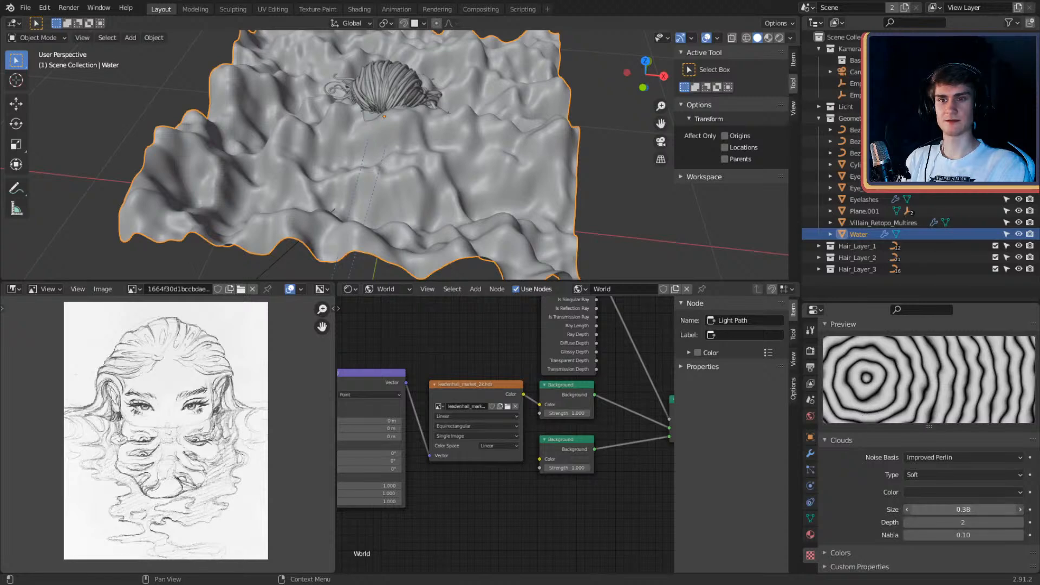
pyautogui.moveTo(915, 509); pyautogui.dragTo(991, 522)
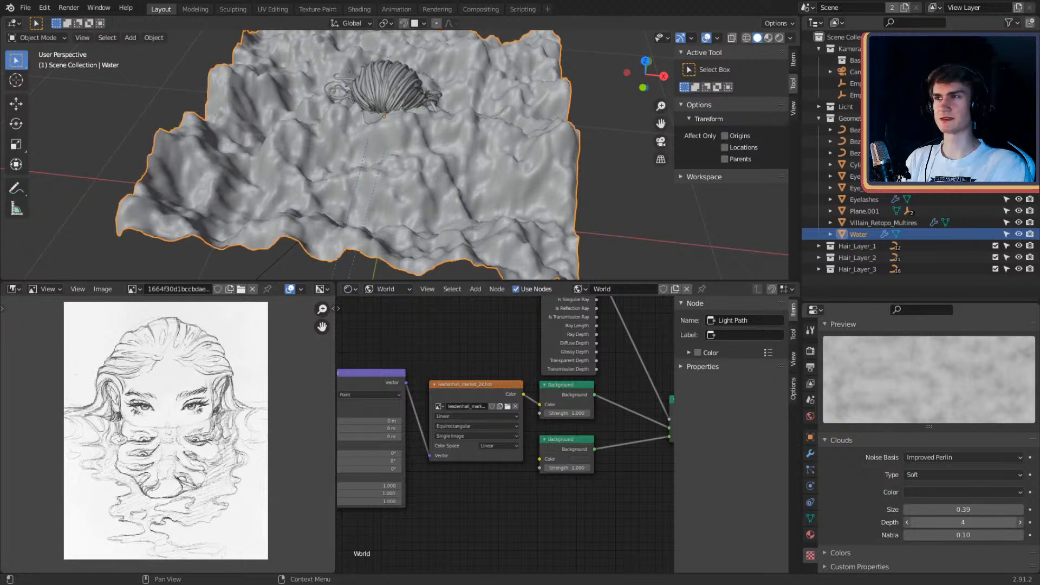
pyautogui.moveTo(969, 523); pyautogui.dragTo(959, 522)
# Step: Try the Musgrave and Voronoi types on Texture.002
pyautogui.scroll(3, 883, 463)
pyautogui.click(898, 383)
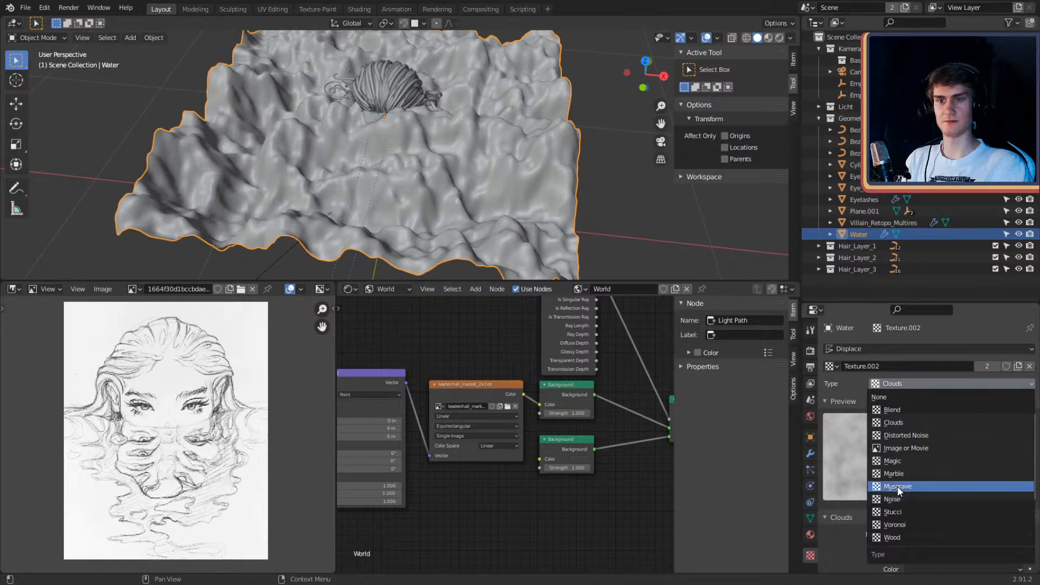
pyautogui.click(896, 486)
pyautogui.click(897, 383)
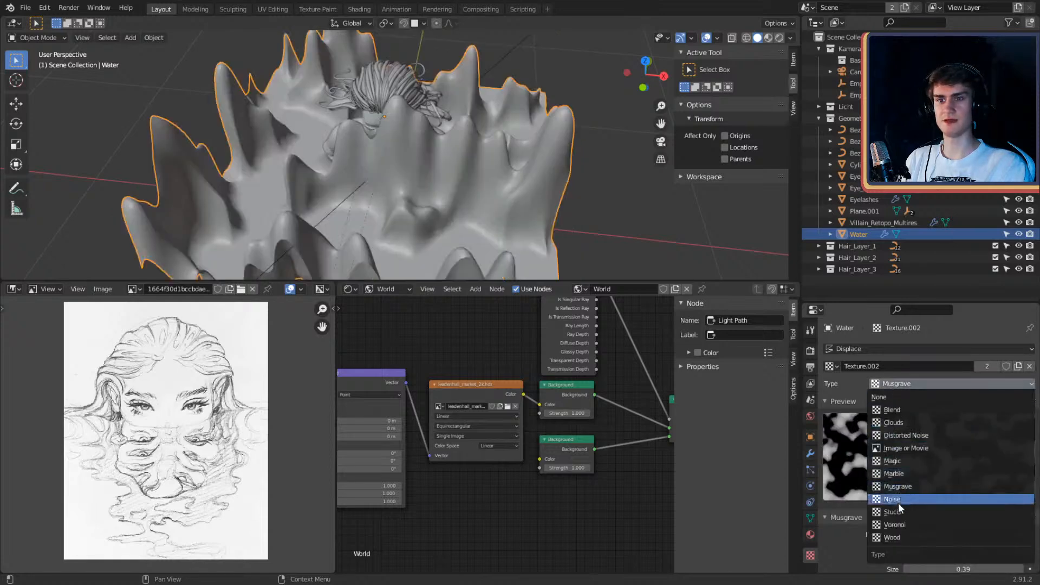
pyautogui.click(884, 497)
pyautogui.scroll(-5, 586, 206)
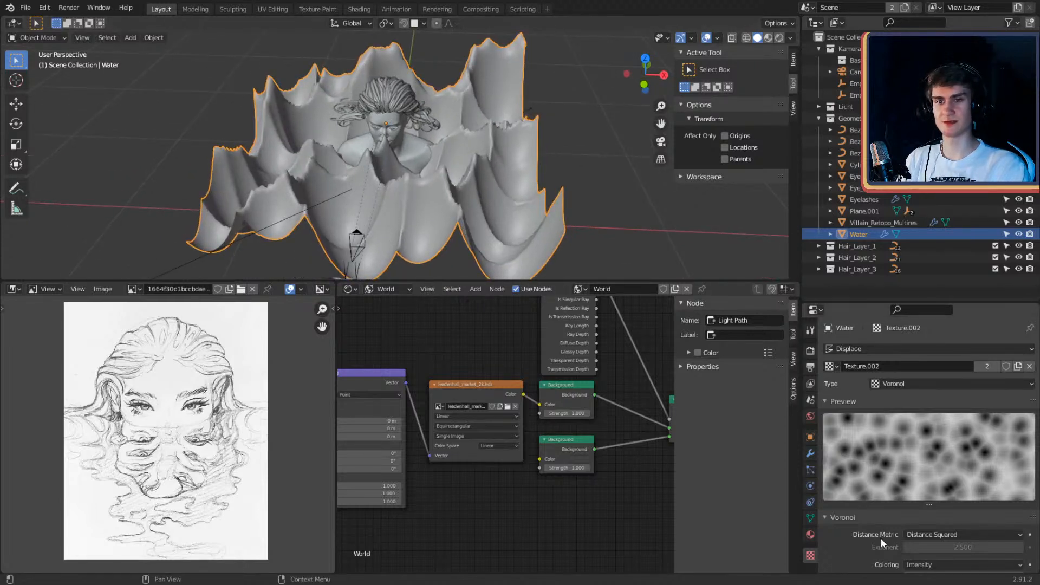
# Step: Try the Actual Distance, Distance Squared and Manhattan distance metrics on the Voronoi texture
pyautogui.scroll(-4, 880, 538)
pyautogui.click(917, 472)
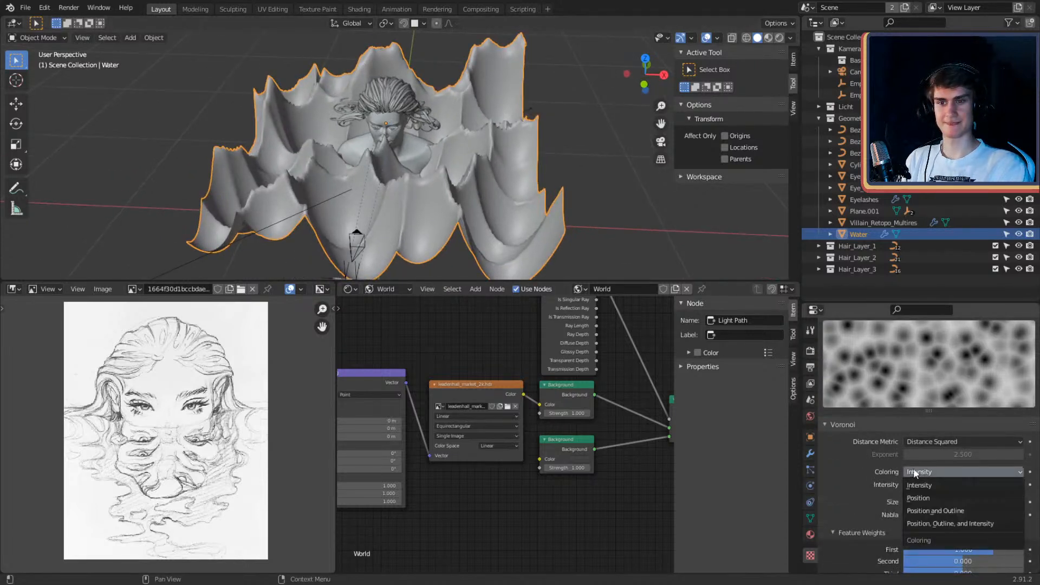
pyautogui.click(940, 442)
pyautogui.click(931, 451)
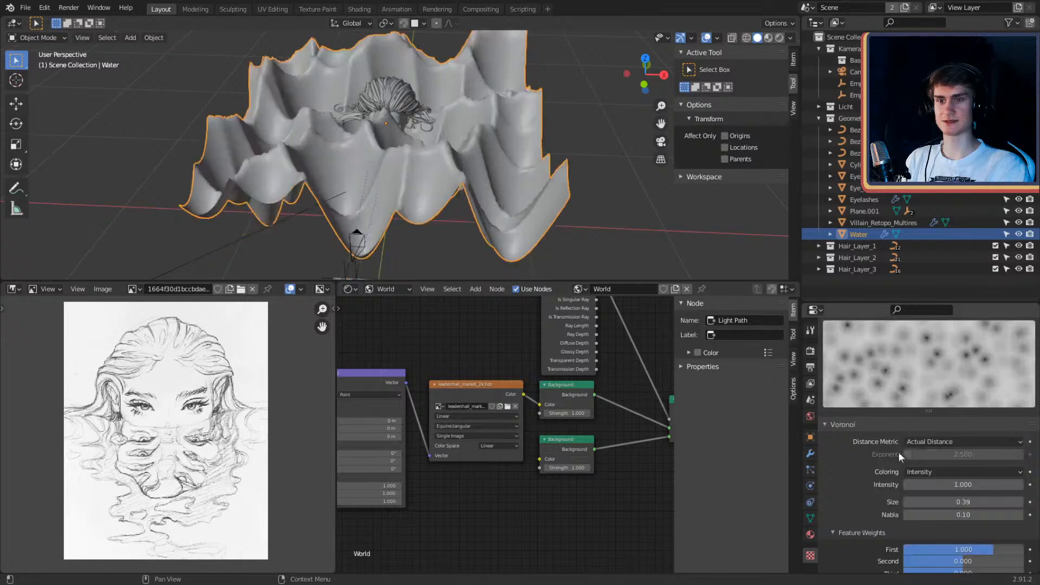
pyautogui.click(928, 441)
pyautogui.click(926, 469)
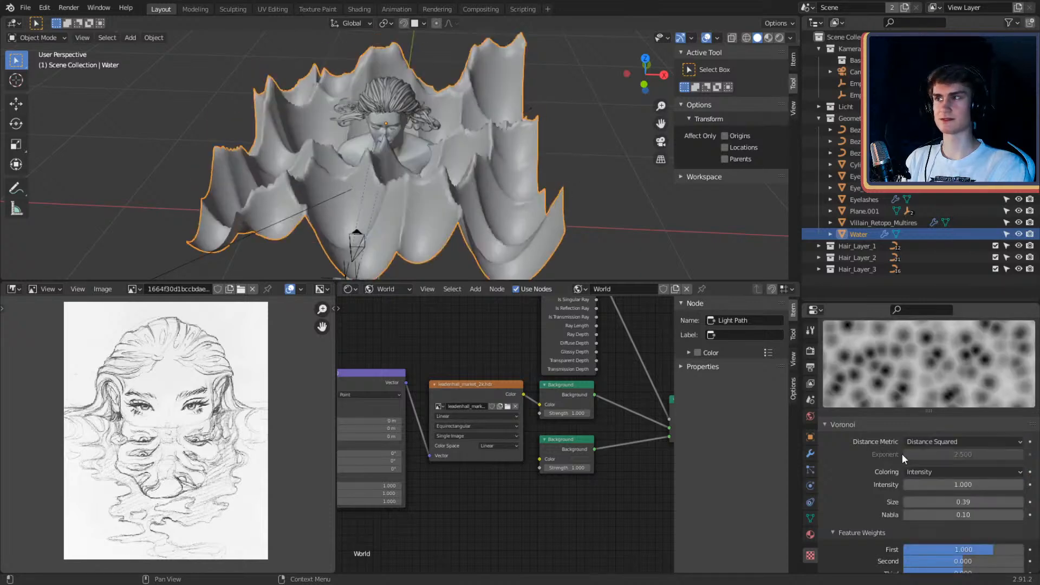
pyautogui.click(934, 443)
pyautogui.click(931, 481)
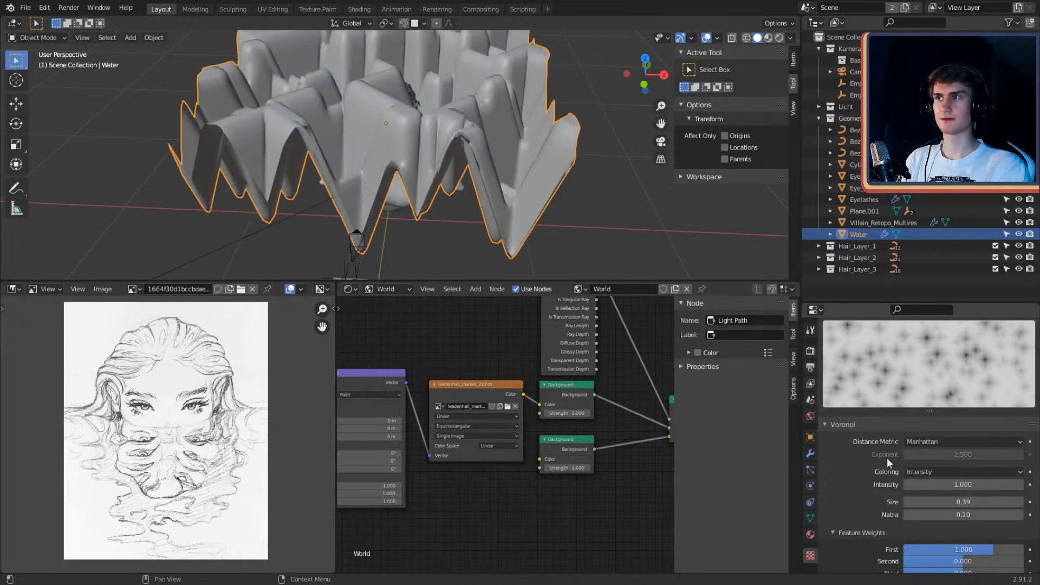
pyautogui.moveTo(577, 203); pyautogui.dragTo(581, 220, button='middle')
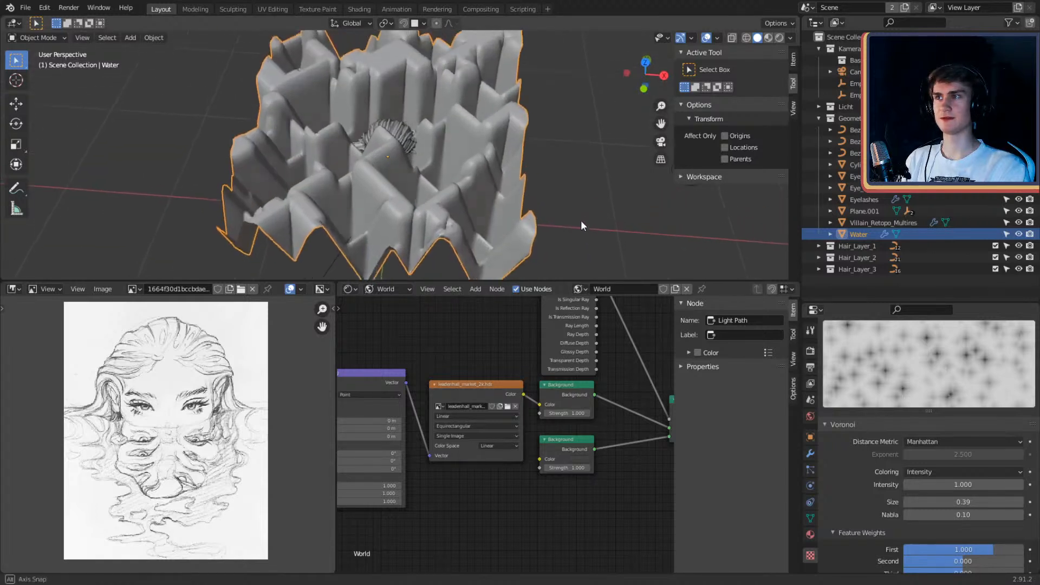
# Step: Try the Chebychev, Minkowski 1/2, Minkowski 4 and Minkowski distance metrics on the Voronoi texture
pyautogui.click(920, 440)
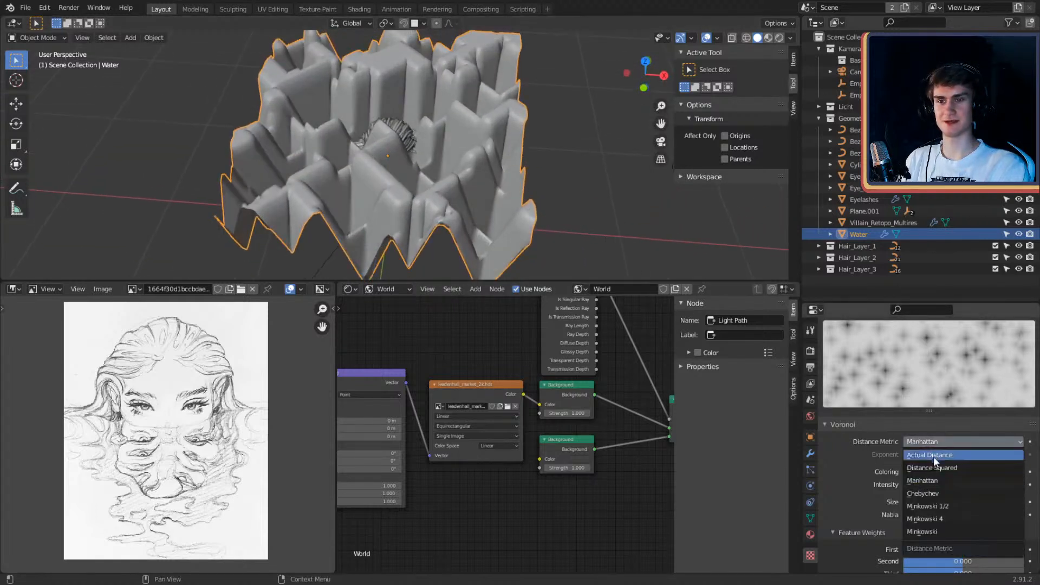
pyautogui.click(931, 493)
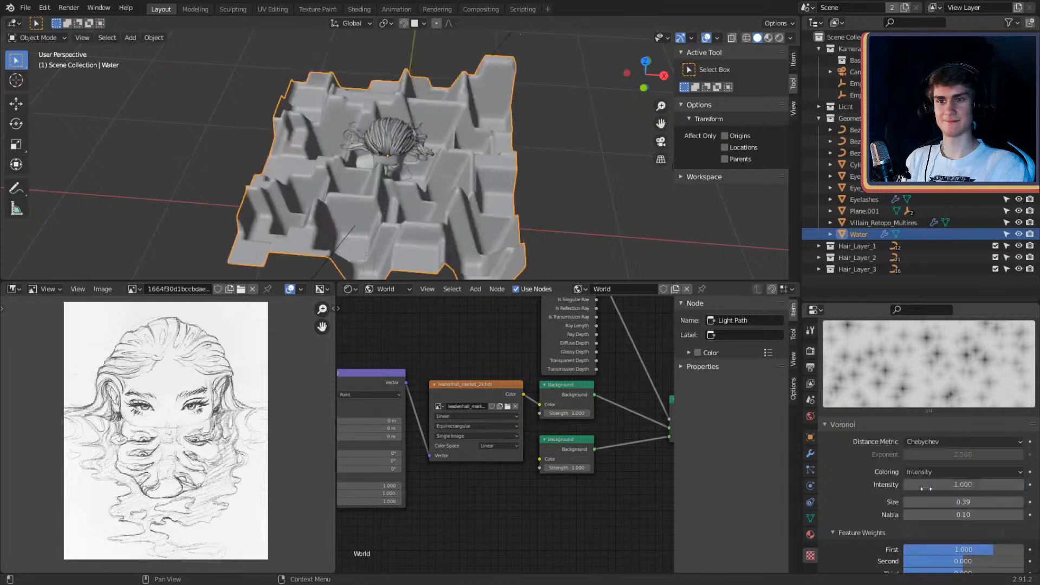
pyautogui.click(928, 441)
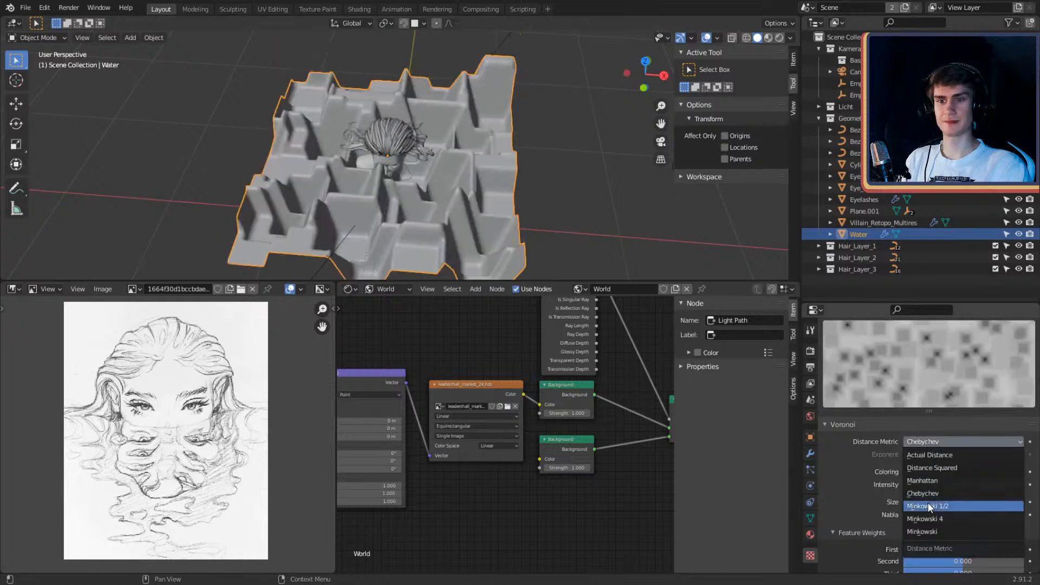
pyautogui.click(927, 505)
pyautogui.click(932, 440)
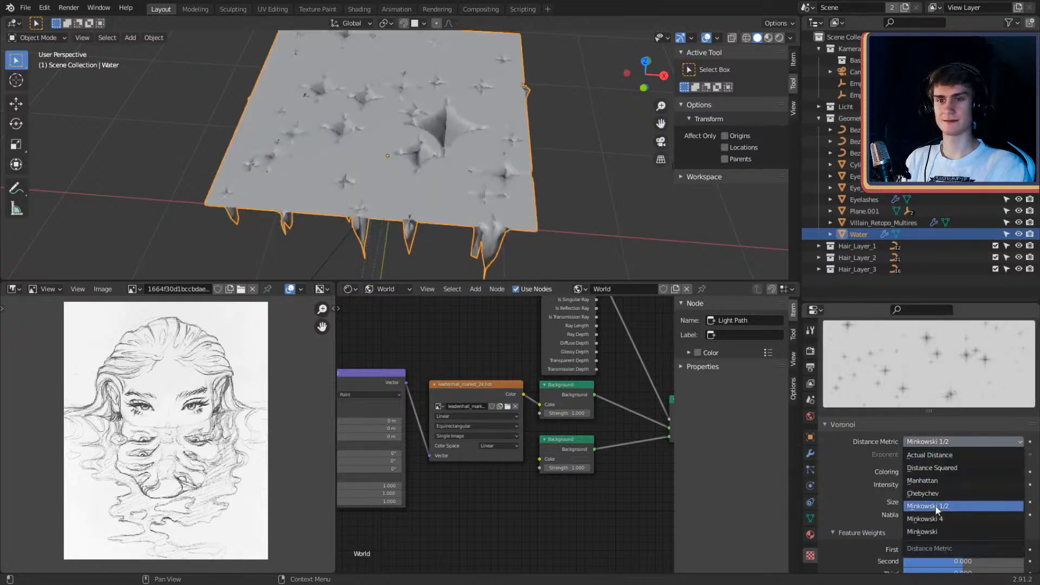
pyautogui.click(935, 508)
pyautogui.click(925, 443)
pyautogui.click(923, 517)
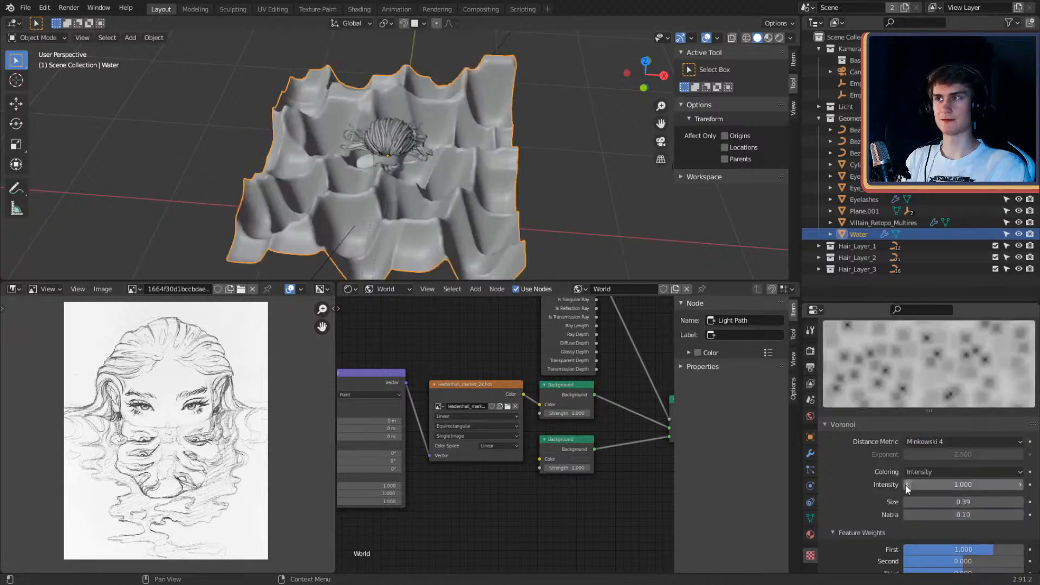
pyautogui.click(927, 441)
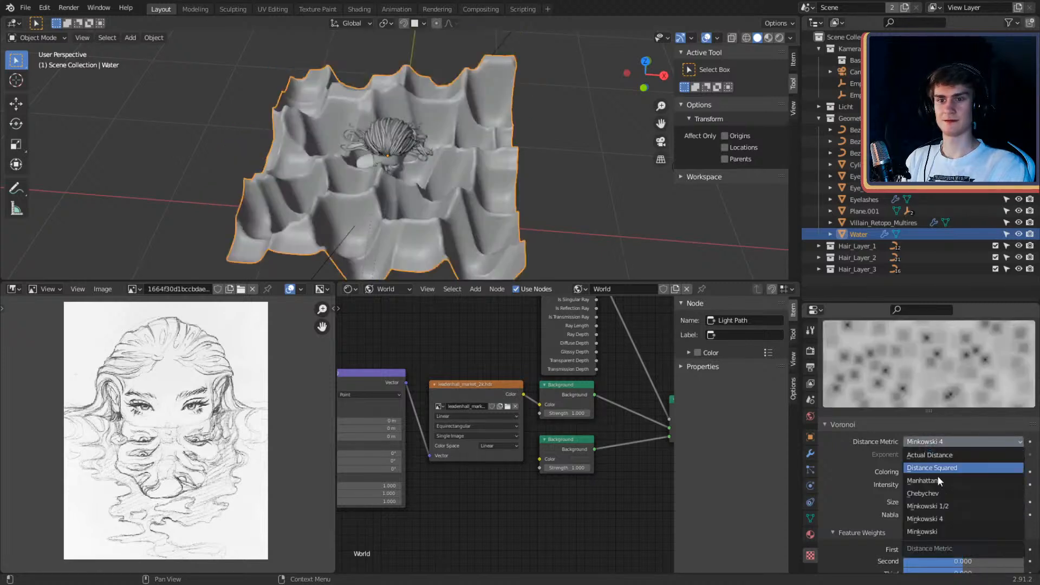
pyautogui.click(932, 532)
pyautogui.click(918, 441)
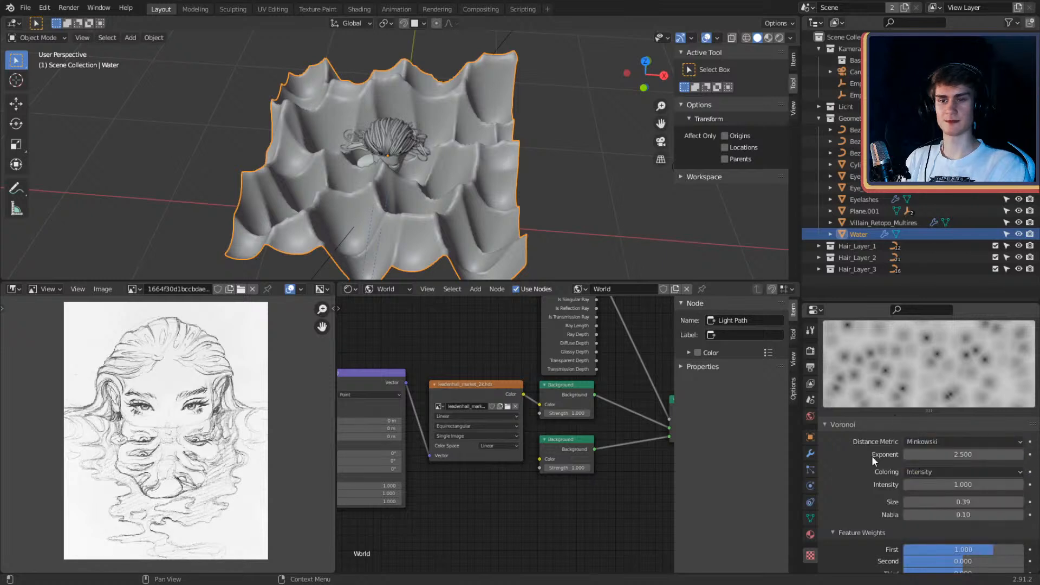
# Step: Change Texture.002 back to the Clouds type and check the displaced surface
pyautogui.scroll(4, 872, 456)
pyautogui.click(908, 383)
pyautogui.click(899, 407)
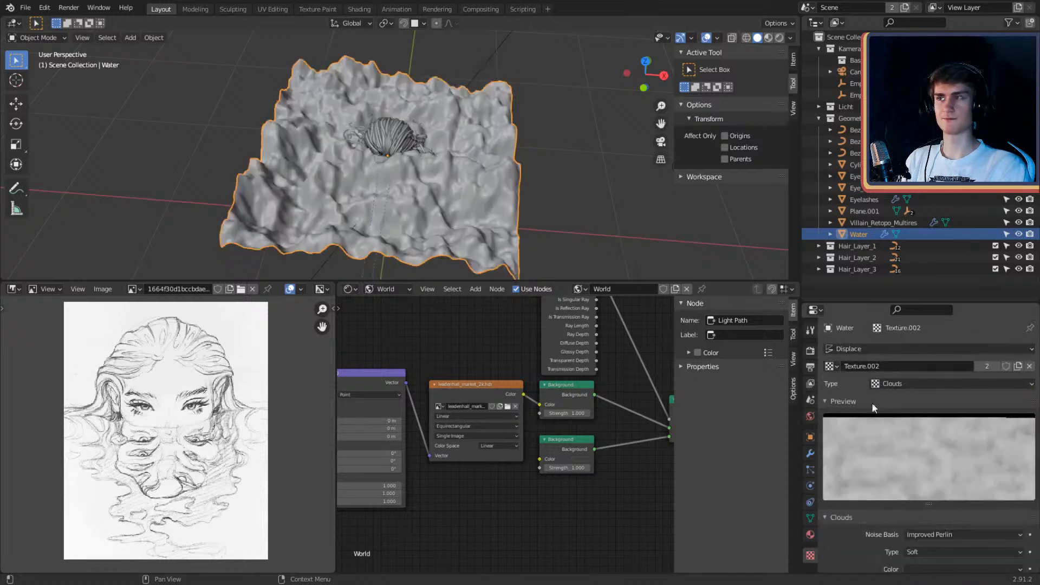
pyautogui.moveTo(574, 195); pyautogui.dragTo(623, 216, button='middle')
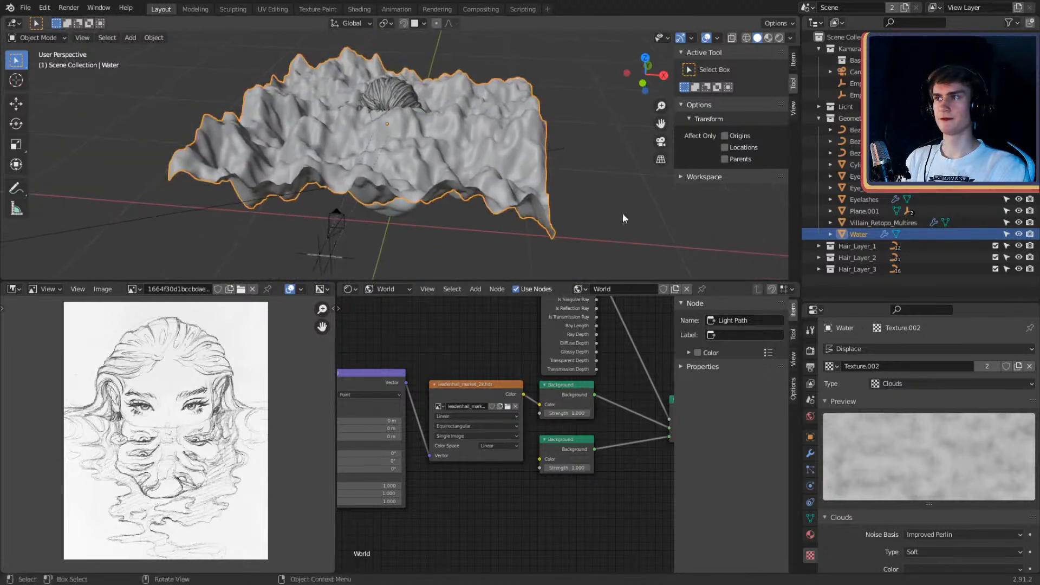
pyautogui.scroll(-3, 847, 466)
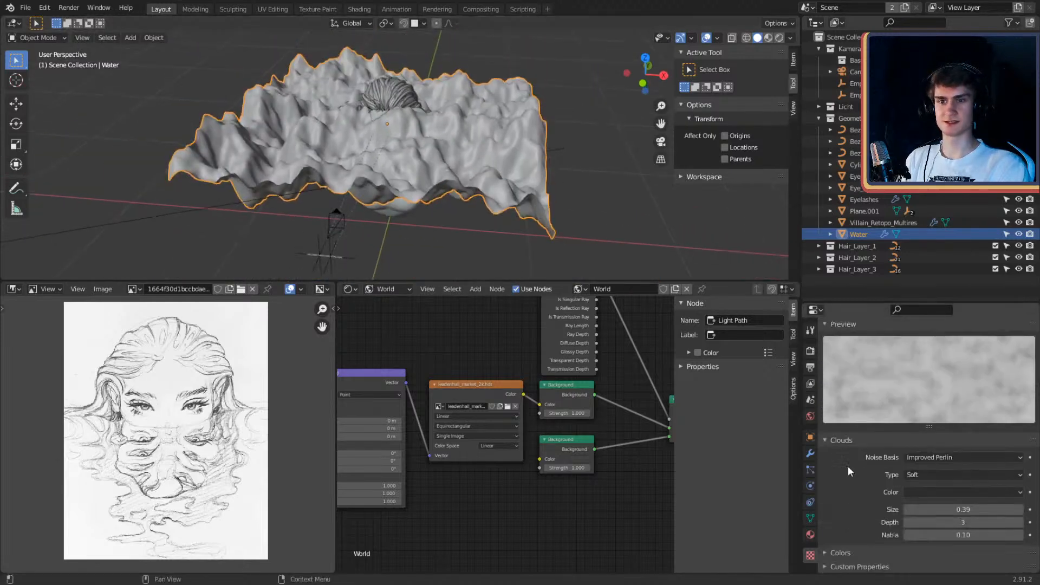
# Step: Reduce the second Displace modifier's strength to 0.120
pyautogui.click(810, 454)
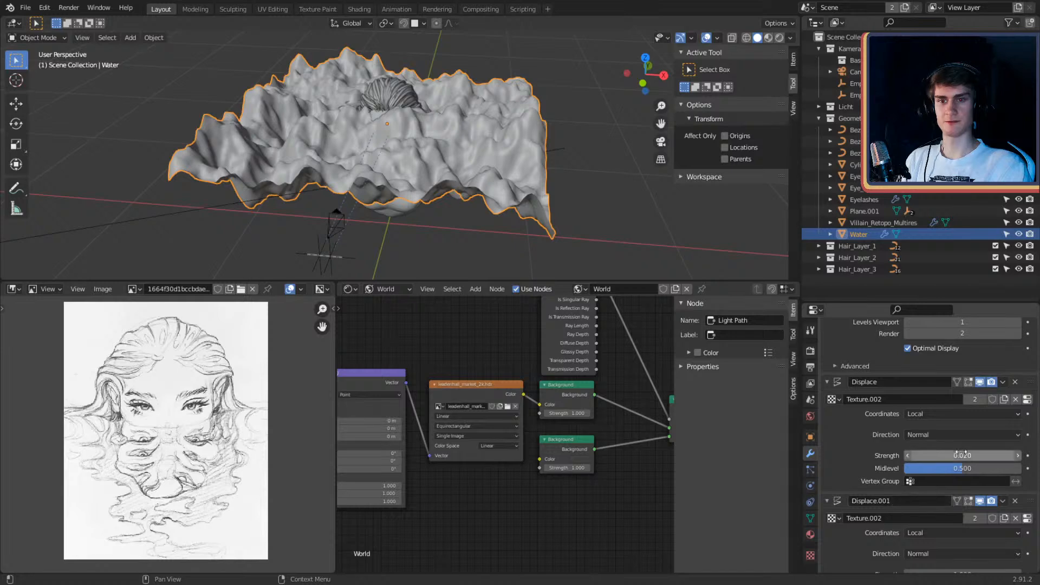
pyautogui.scroll(-2, 845, 446)
pyautogui.moveTo(970, 537); pyautogui.dragTo(932, 536)
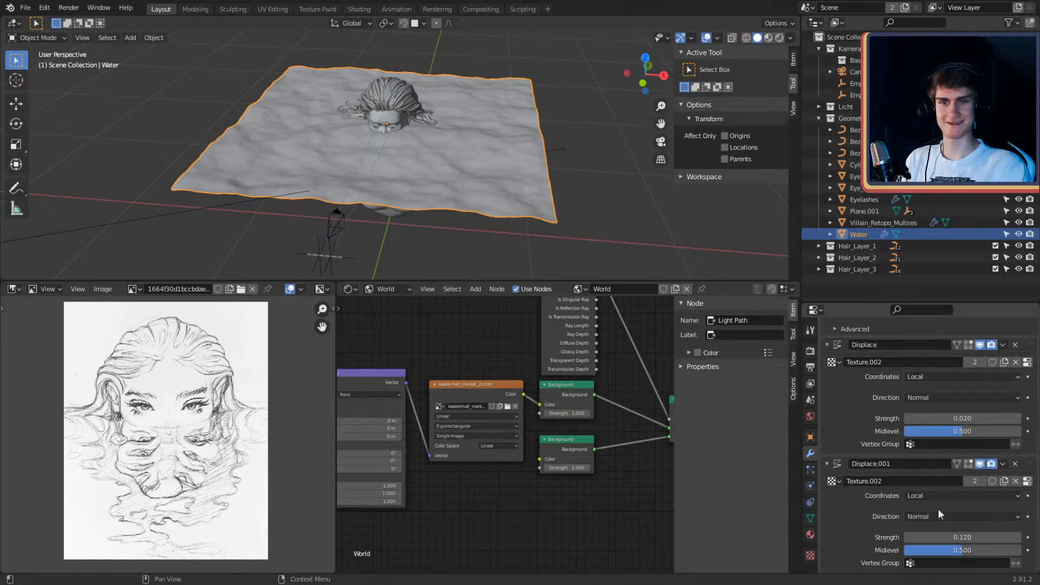
# Step: Make a separate copy of the Clouds texture for the second Displace modifier and reassign the texture named Texture to the first
pyautogui.click(975, 481)
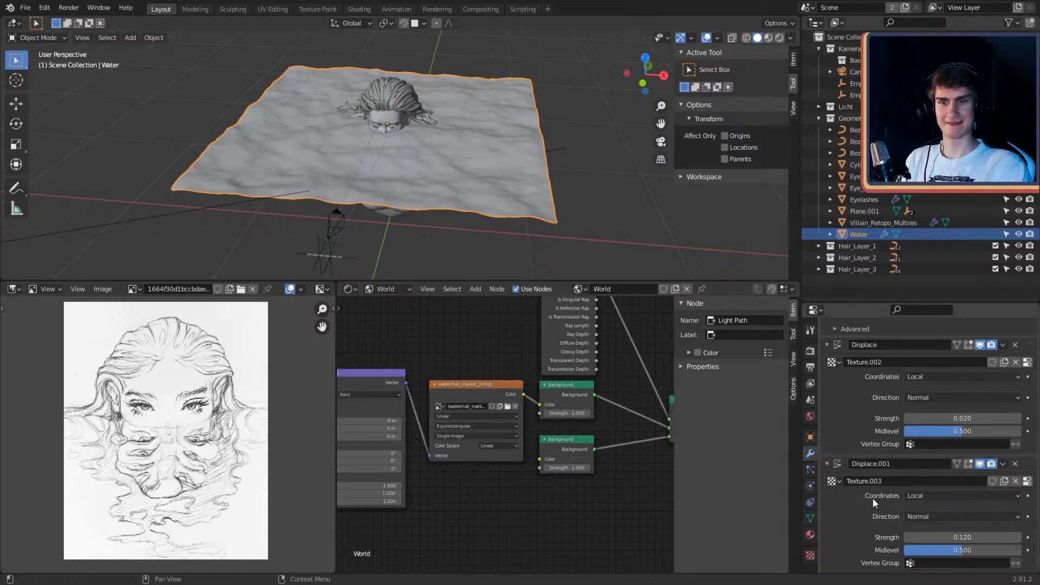
pyautogui.click(834, 362)
pyautogui.click(854, 381)
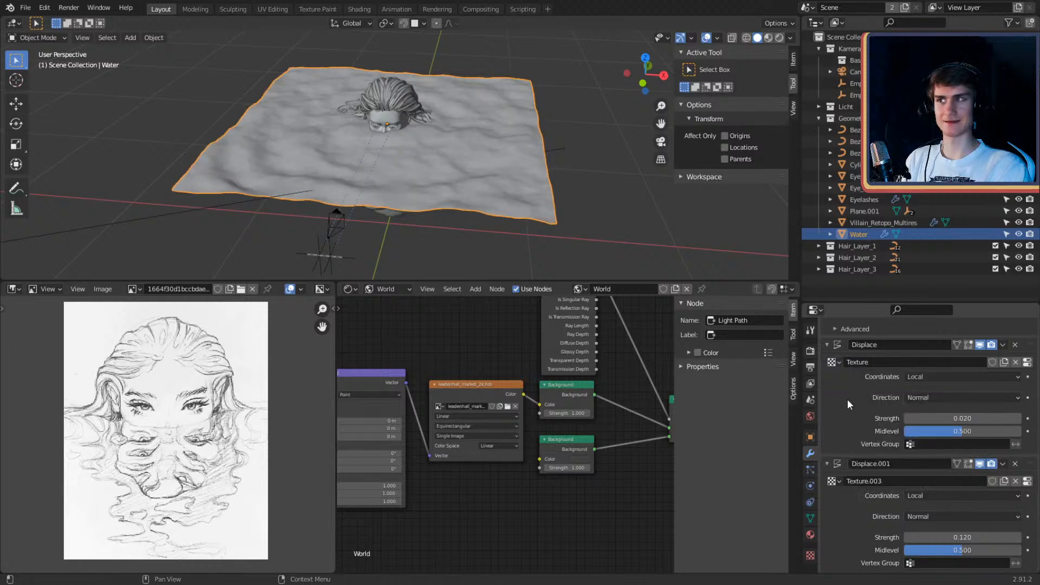
pyautogui.click(834, 481)
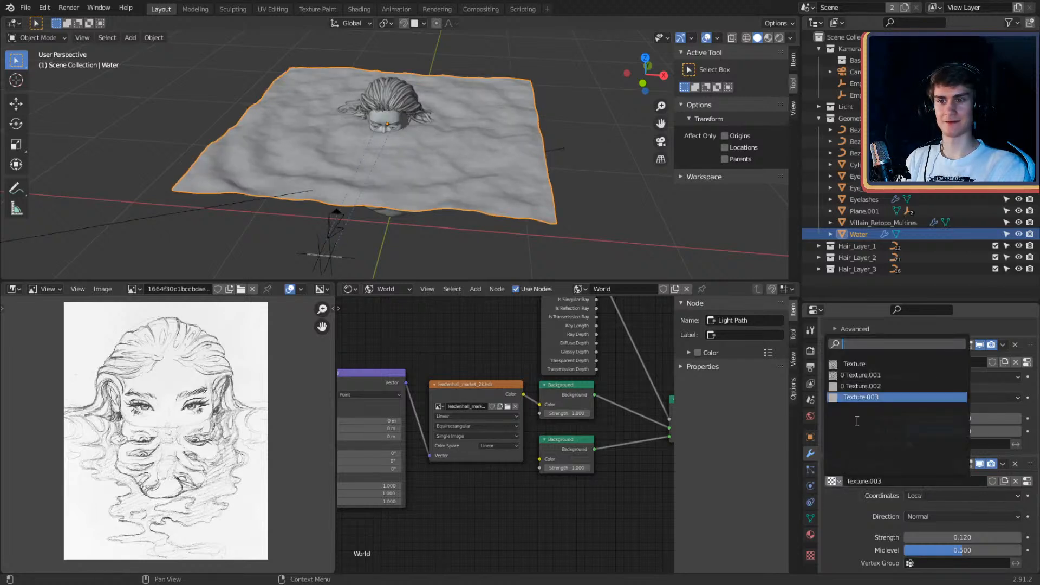
pyautogui.click(855, 397)
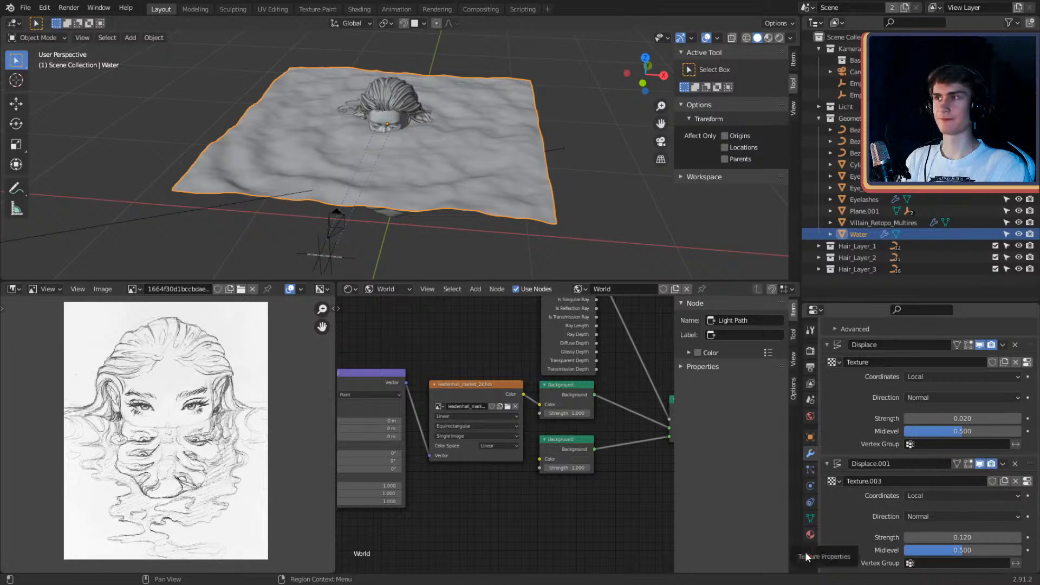
# Step: Deselect the Water plane and examine its displaced surface up close and through the scene camera
pyautogui.moveTo(466, 190); pyautogui.dragTo(502, 200, button='middle')
pyautogui.scroll(2, 491, 182)
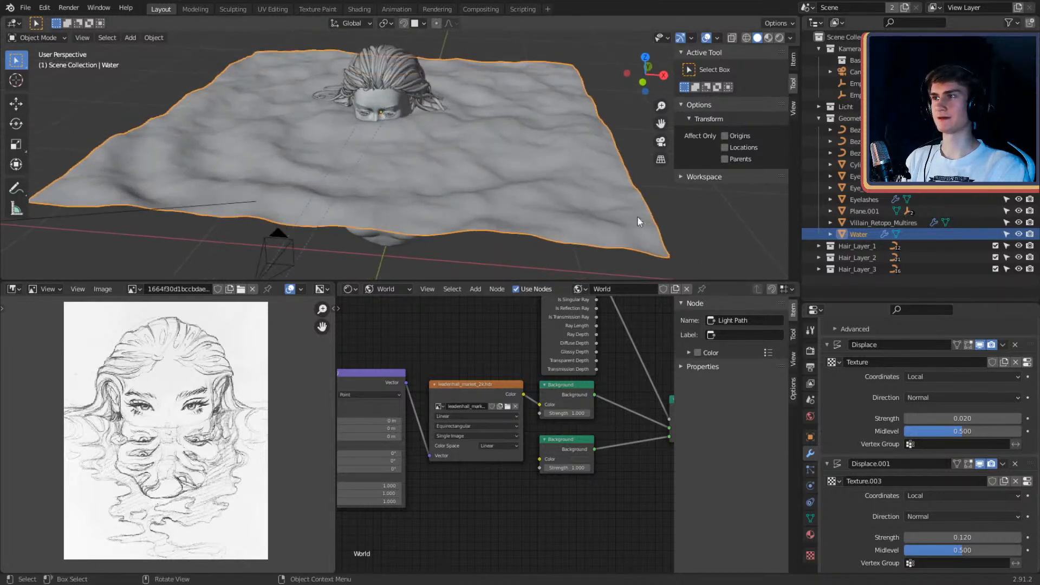
pyautogui.hotkey('alt', 'a')
pyautogui.moveTo(601, 201); pyautogui.dragTo(499, 172, button='middle')
pyautogui.scroll(2, 500, 172)
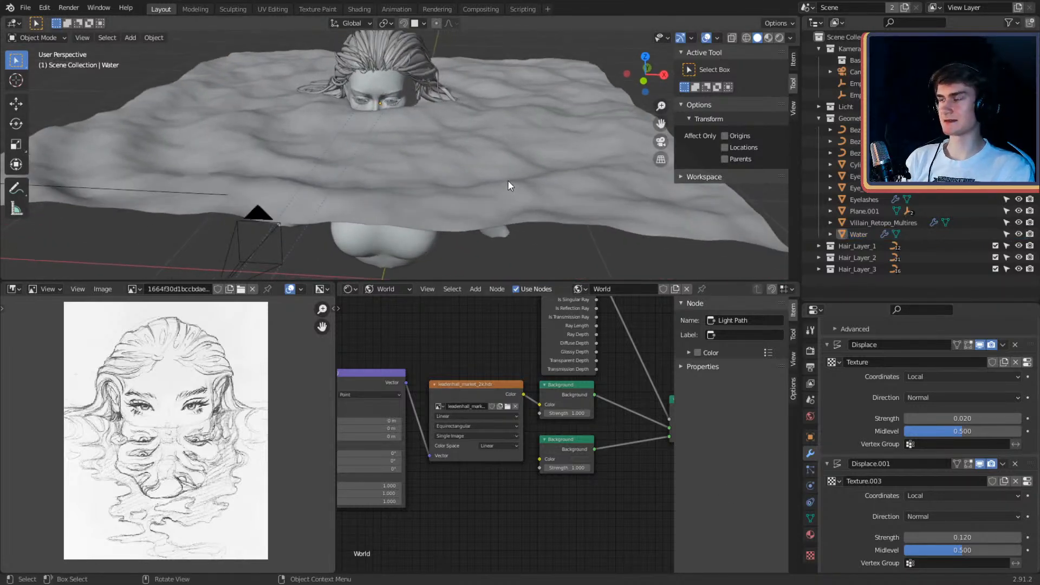
pyautogui.press('KP_0')
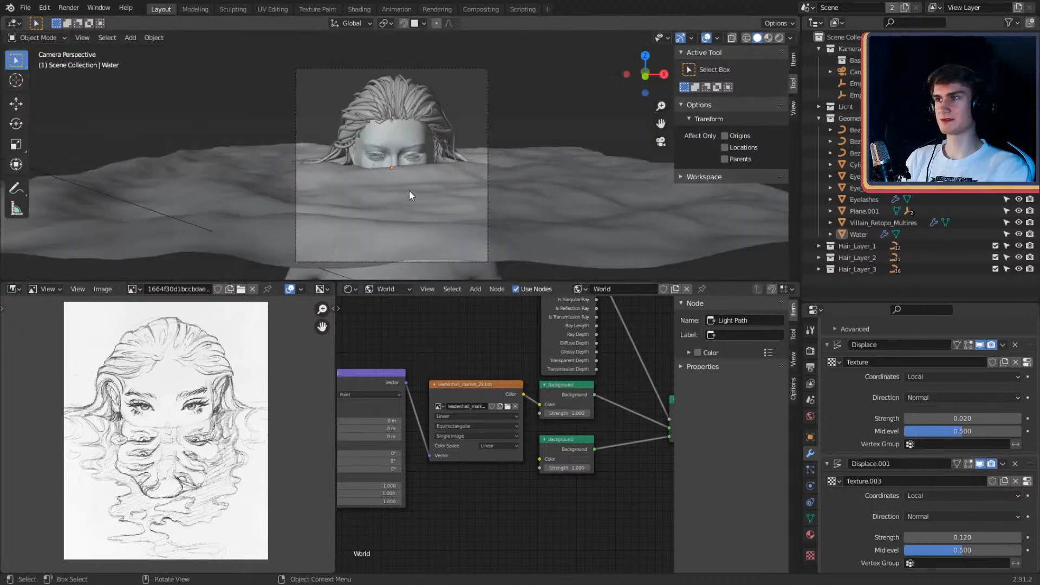
# Step: Select the Water plane and reduce the strength of both Displace modifiers to 0.001
pyautogui.click(408, 191)
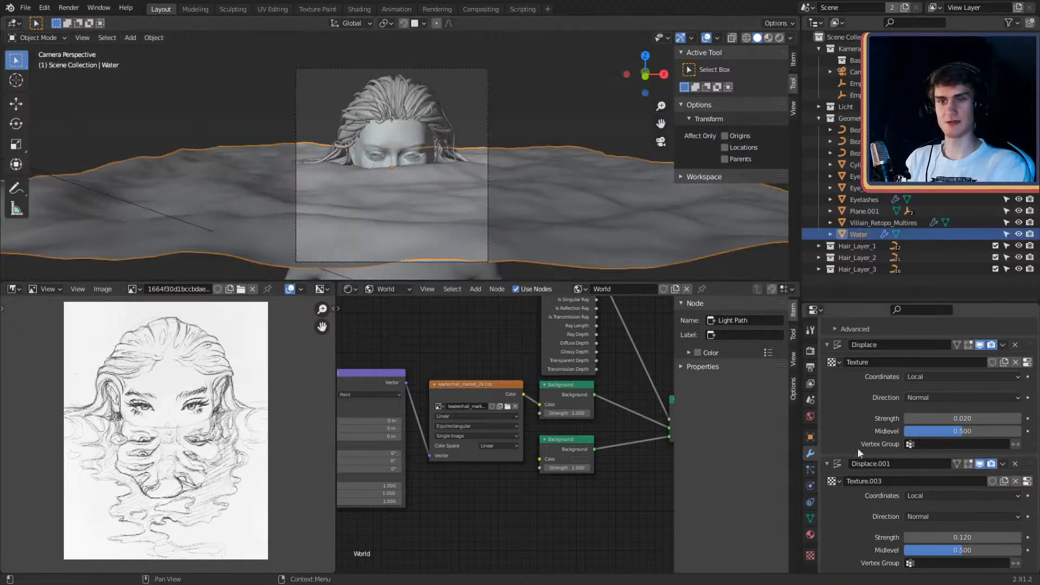
pyautogui.moveTo(962, 418); pyautogui.dragTo(941, 418)
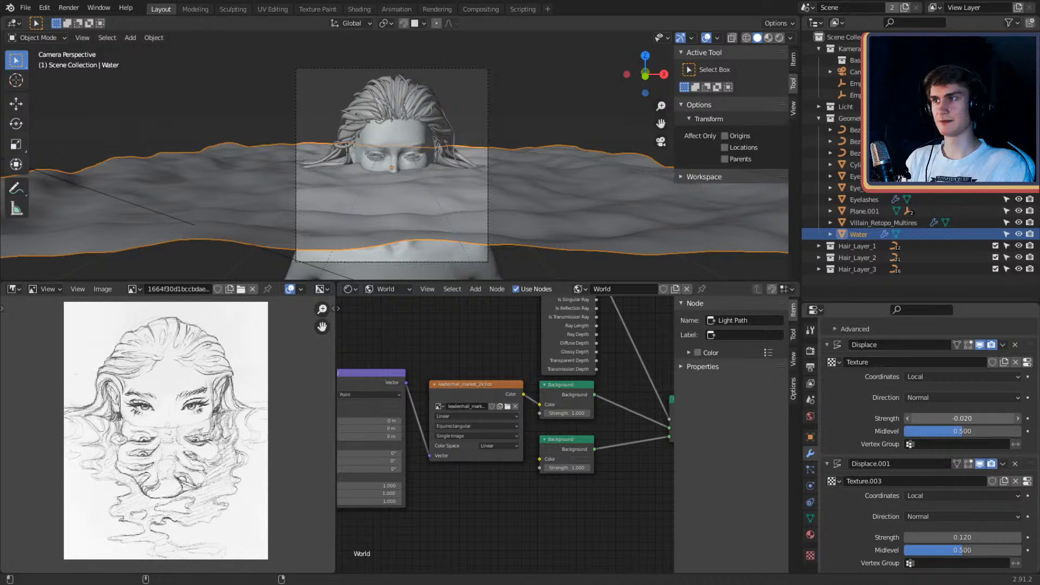
pyautogui.doubleClick(968, 422)
pyautogui.write('-0.01')
pyautogui.hotkey('ctrl', 'a')
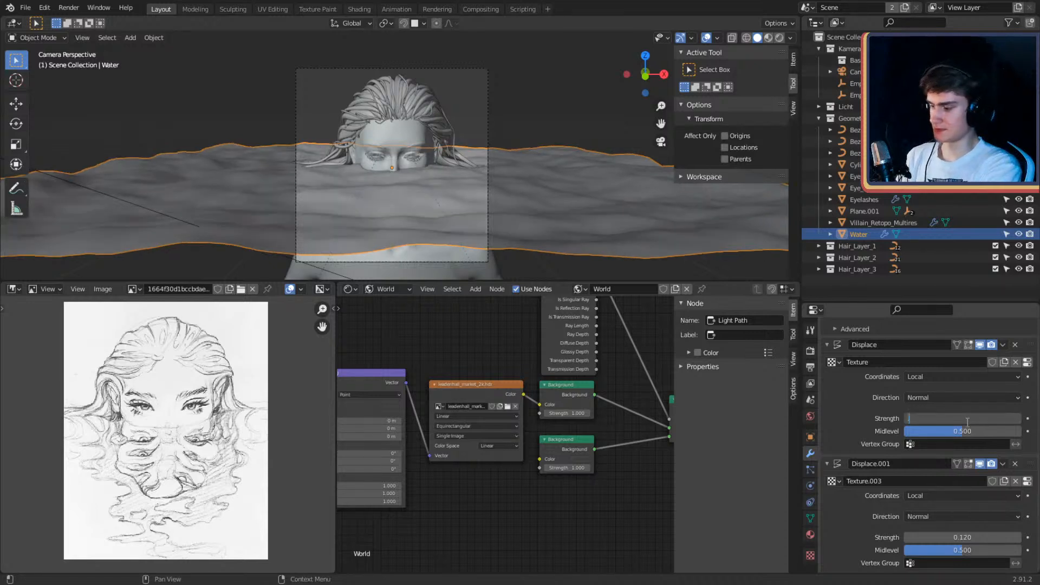
pyautogui.write('0.001')
pyautogui.press('Return')
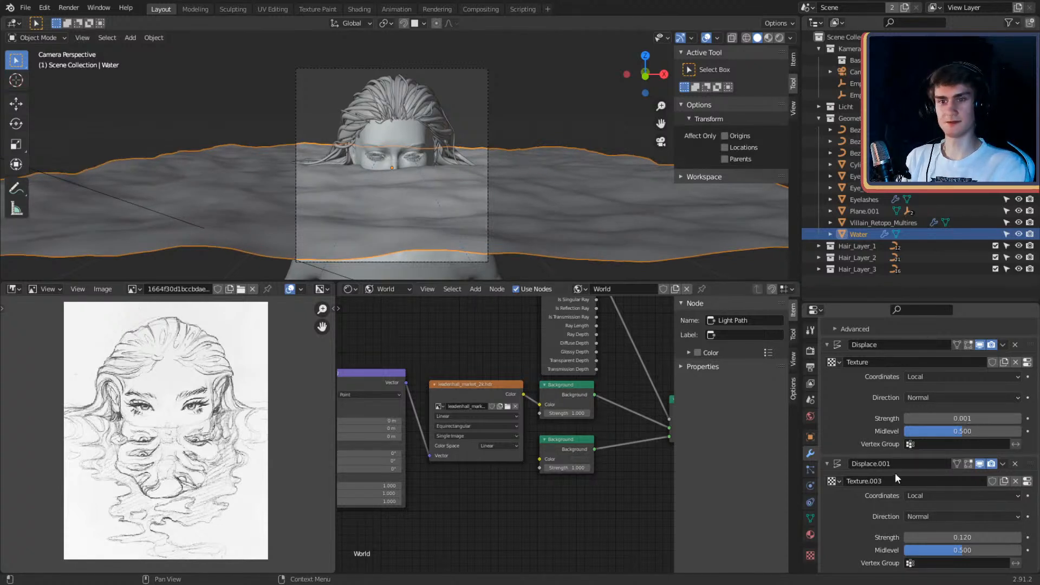
pyautogui.doubleClick(954, 538)
pyautogui.press('BackSpace')
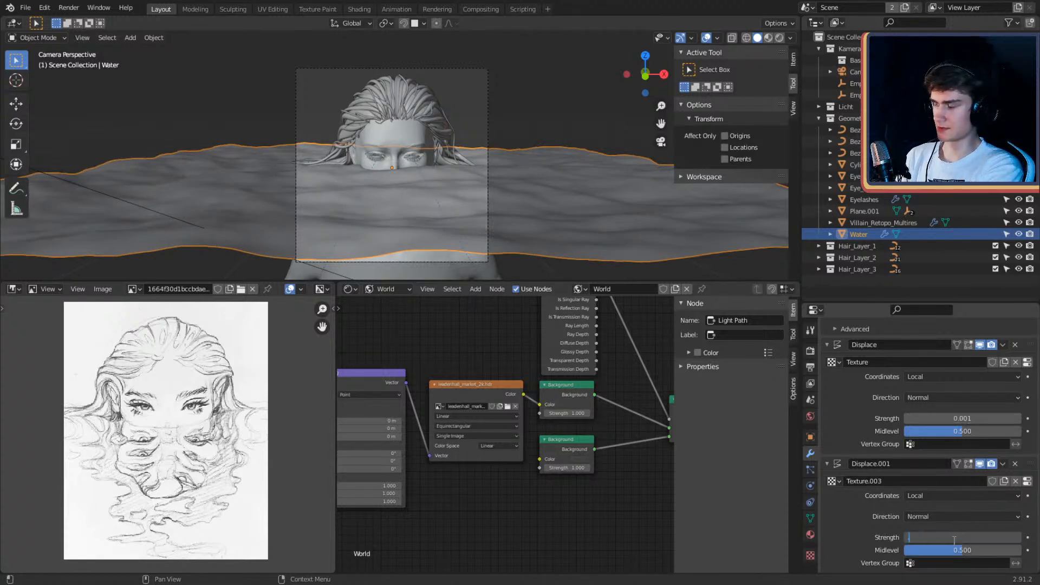
pyautogui.write('0.001')
pyautogui.press('Return')
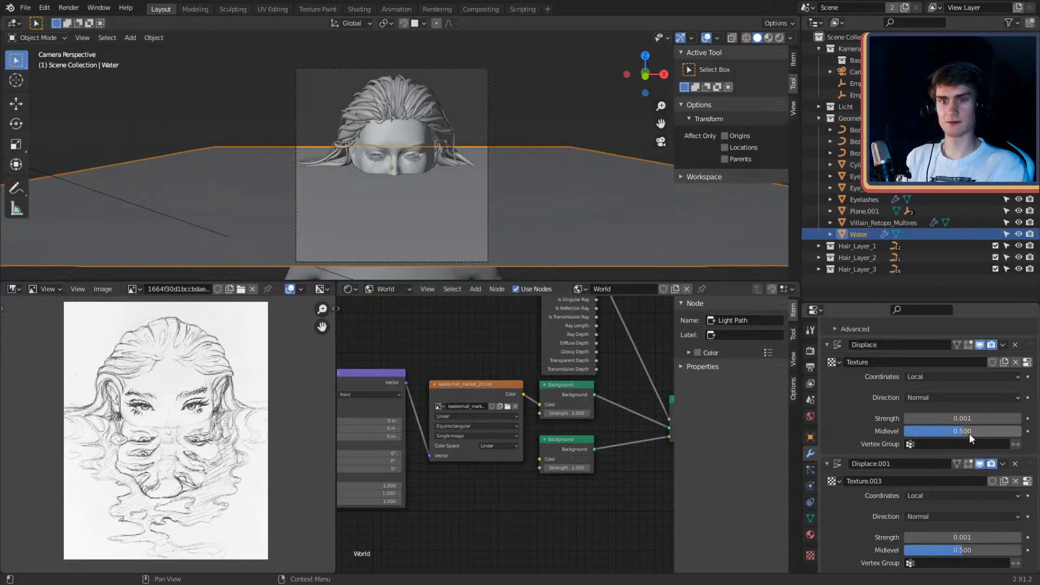
# Step: Raise the first Displace modifier's strength to 0.005 and settle on 0.010
pyautogui.doubleClick(940, 419)
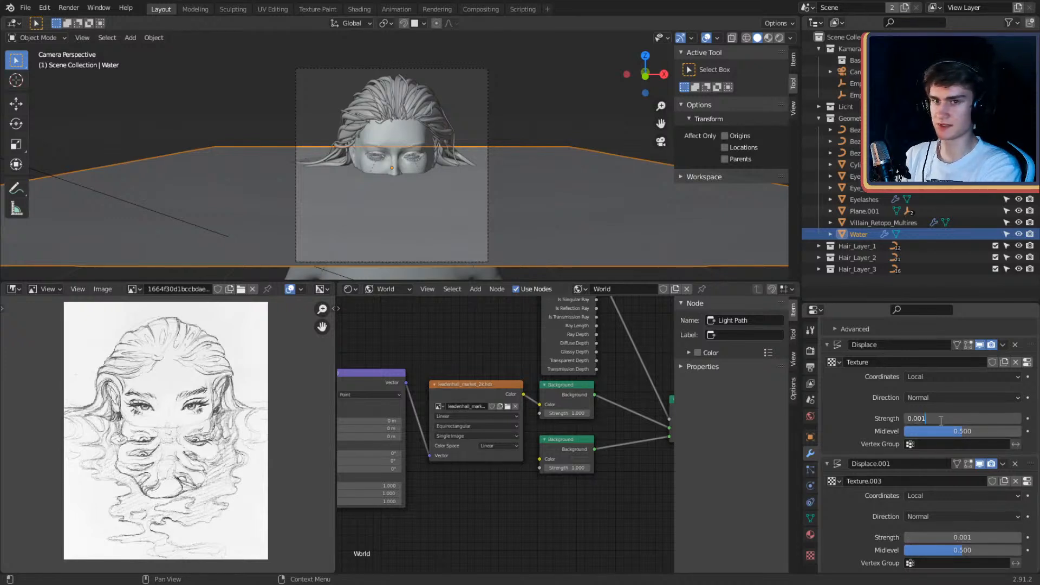
pyautogui.press('BackSpace')
pyautogui.write('5')
pyautogui.press('Return')
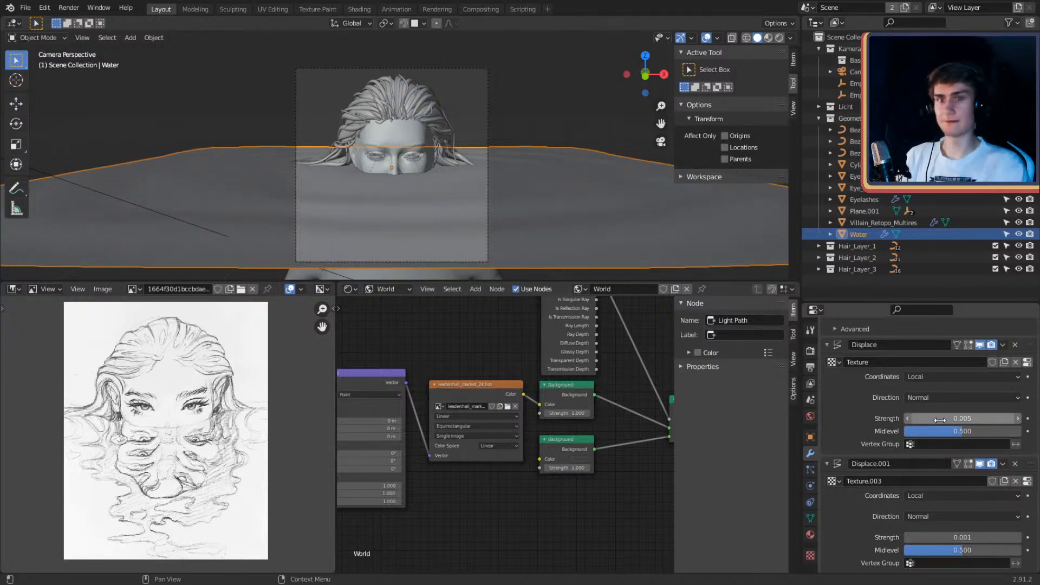
pyautogui.doubleClick(939, 419)
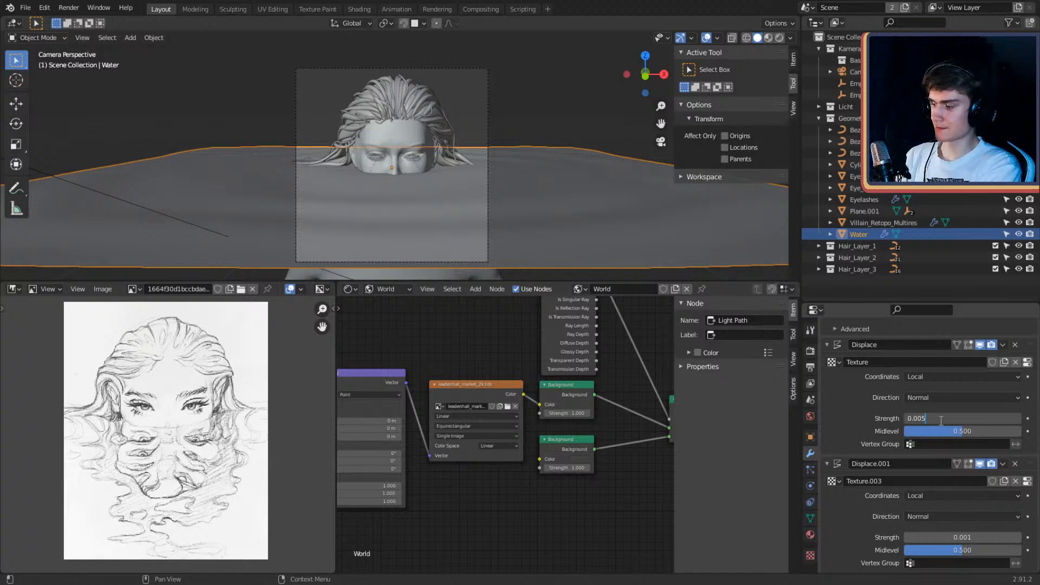
pyautogui.write('1')
pyautogui.press('Return')
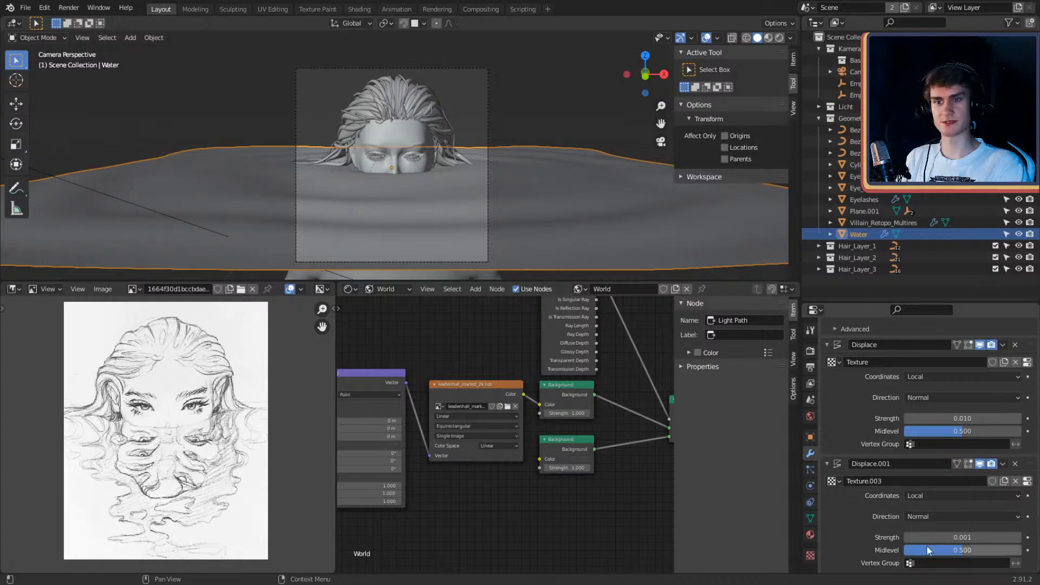
# Step: Set the second Displace modifier's strength to 0.030 and deselect the Water plane
pyautogui.doubleClick(947, 538)
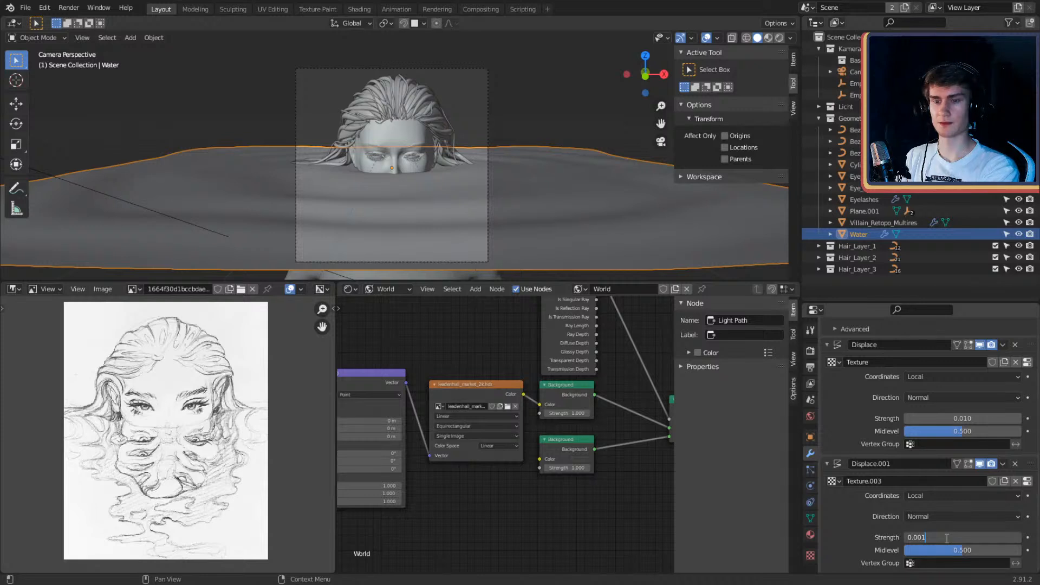
pyautogui.press('Return')
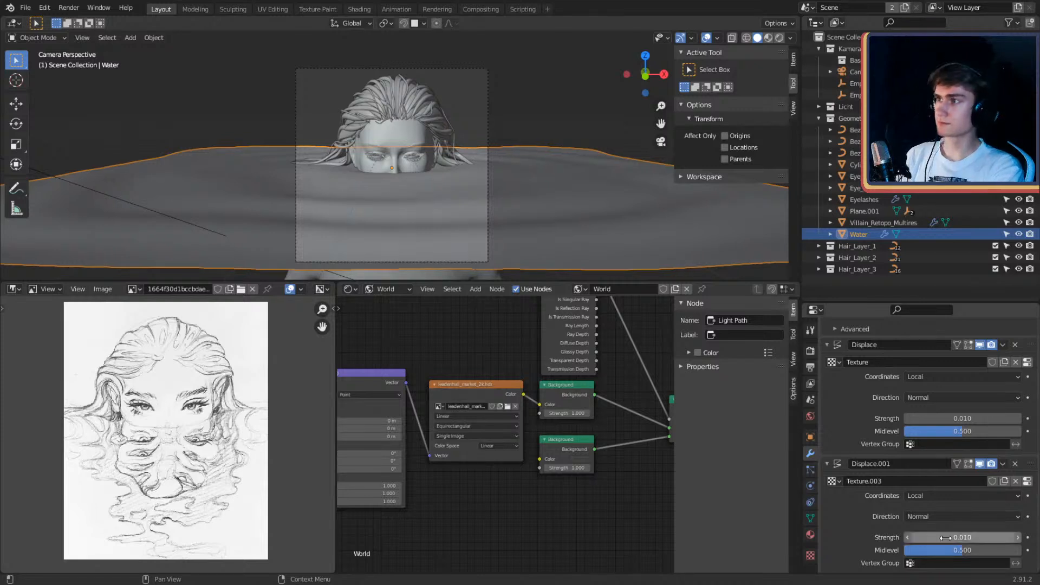
pyautogui.click(946, 538)
pyautogui.click(947, 538)
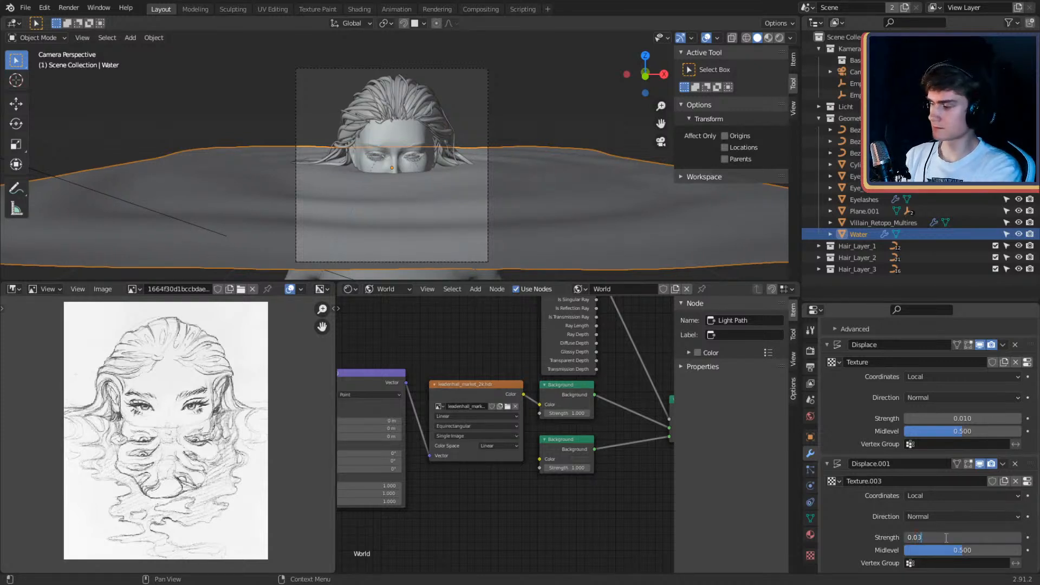
pyautogui.write('3')
pyautogui.press('Return')
pyautogui.click(547, 111)
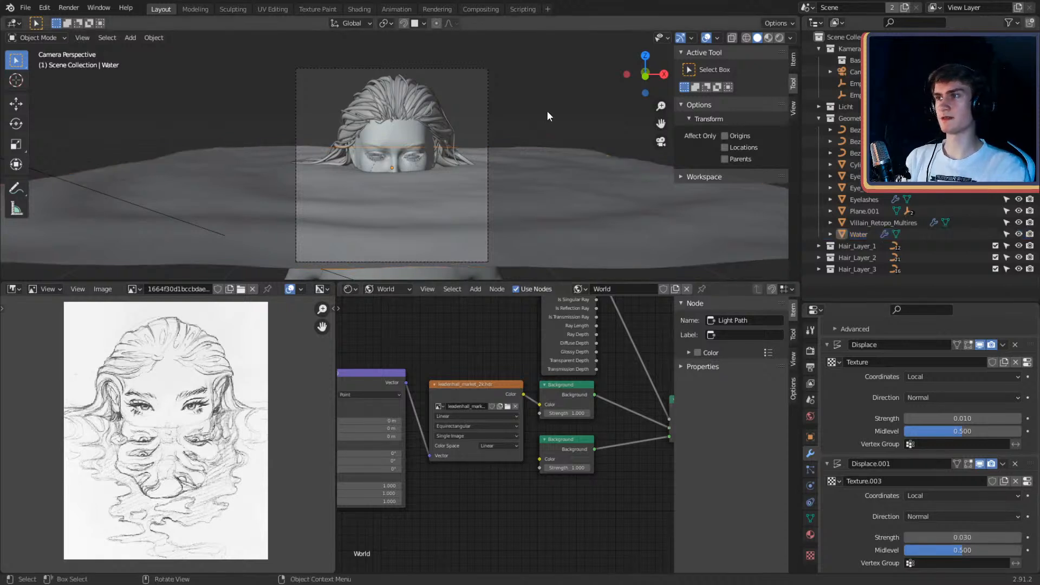
# Step: Show the camera view in Rendered shading and save the file
pyautogui.press('z')
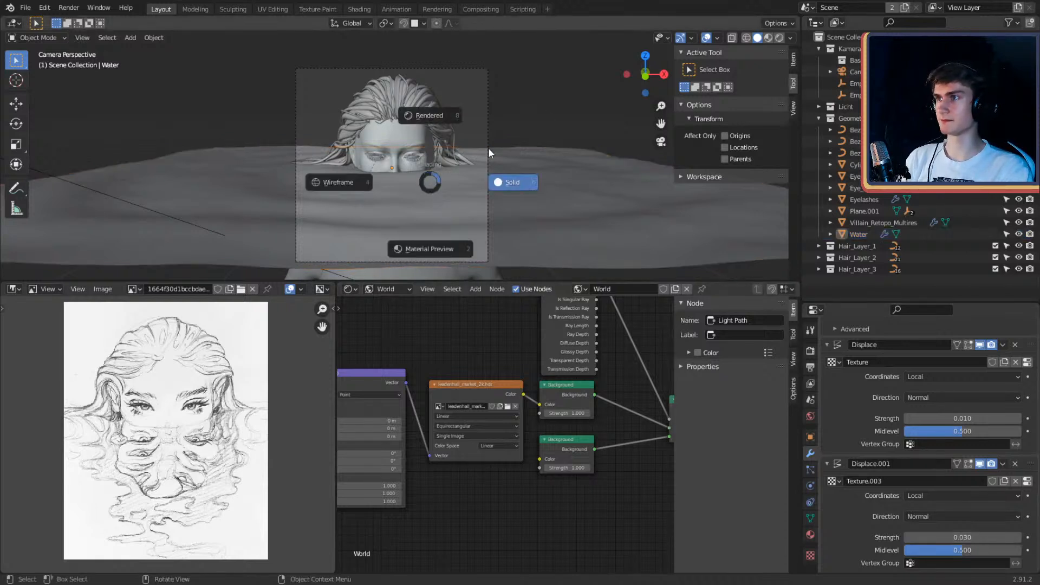
pyautogui.click(434, 116)
pyautogui.click(26, 7)
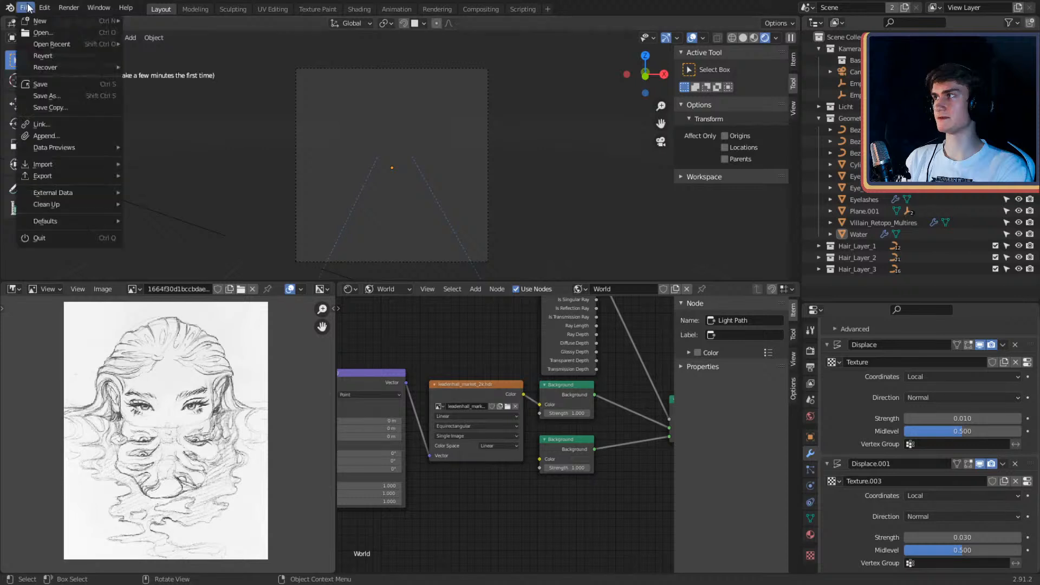
pyautogui.click(48, 87)
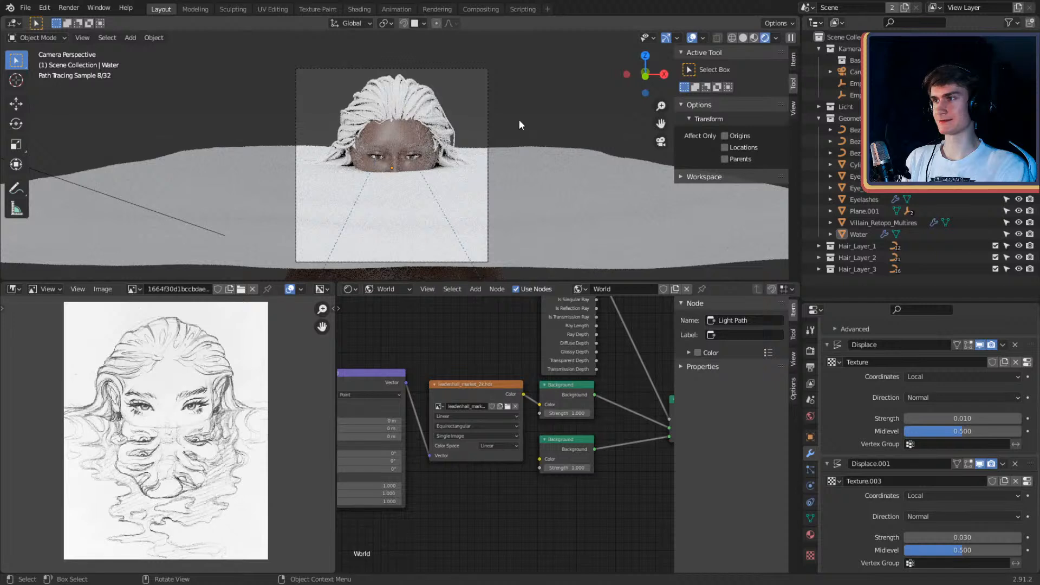
# Step: Raise the Water plane about 0.008 m along the global Z axis and deselect it
pyautogui.click(521, 215)
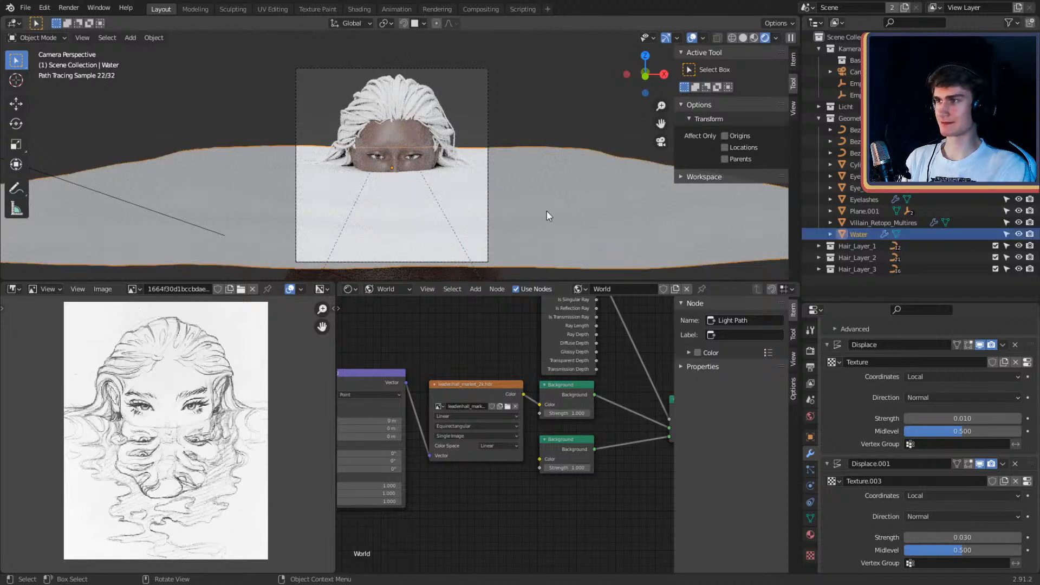
pyautogui.press('g')
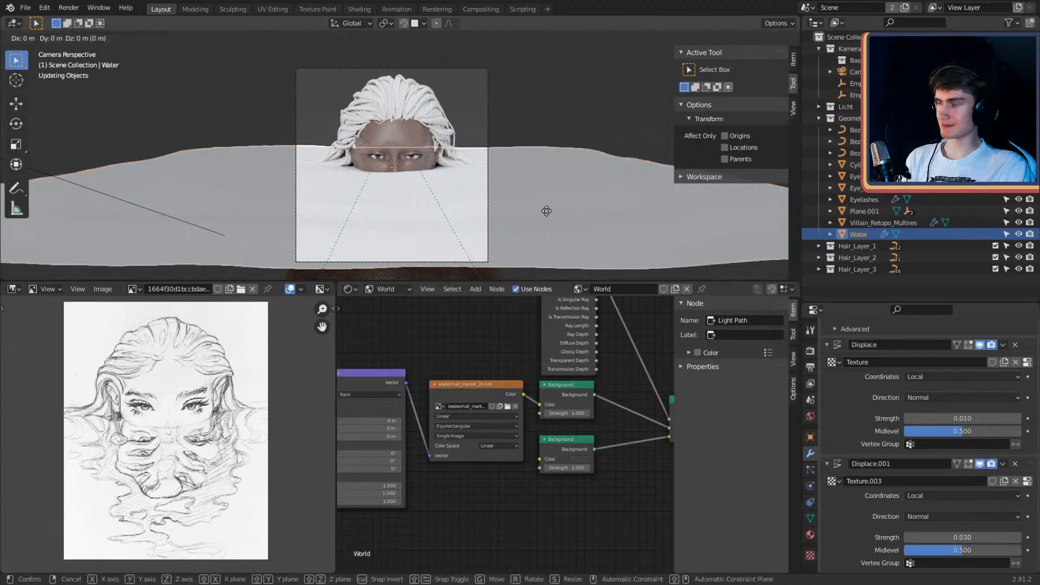
pyautogui.press('z')
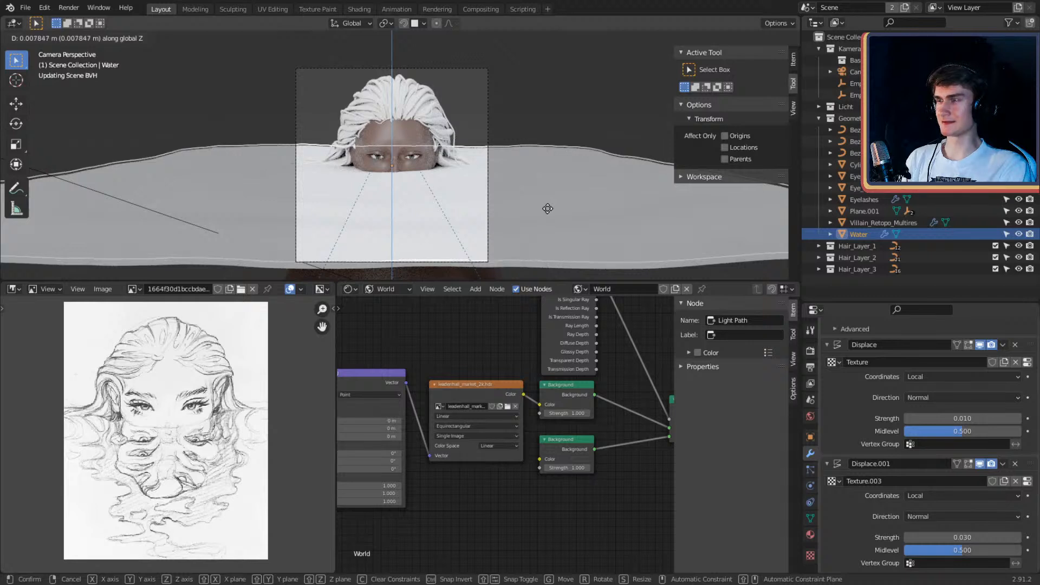
pyautogui.click(548, 209)
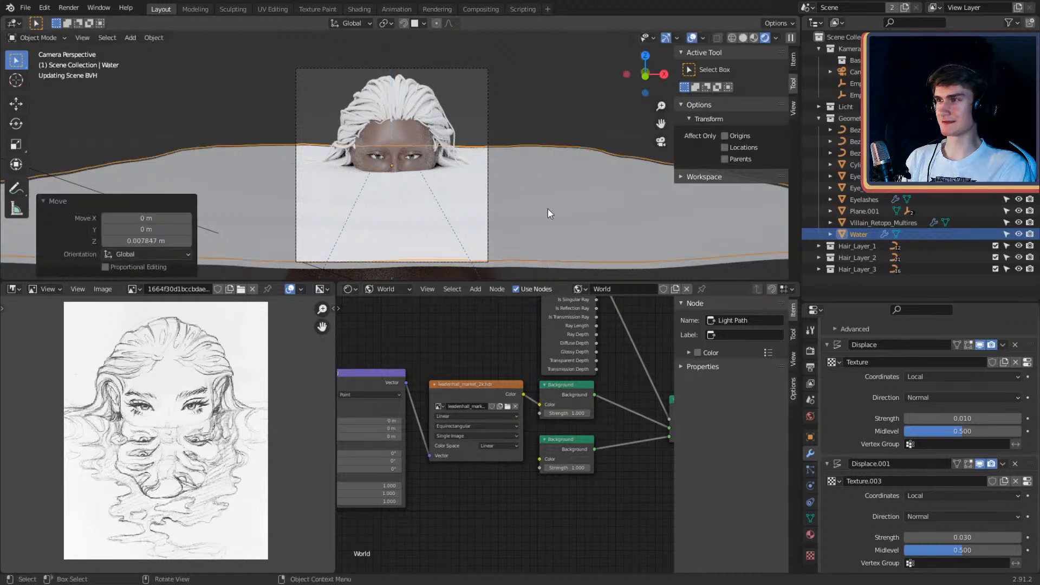
pyautogui.click(528, 95)
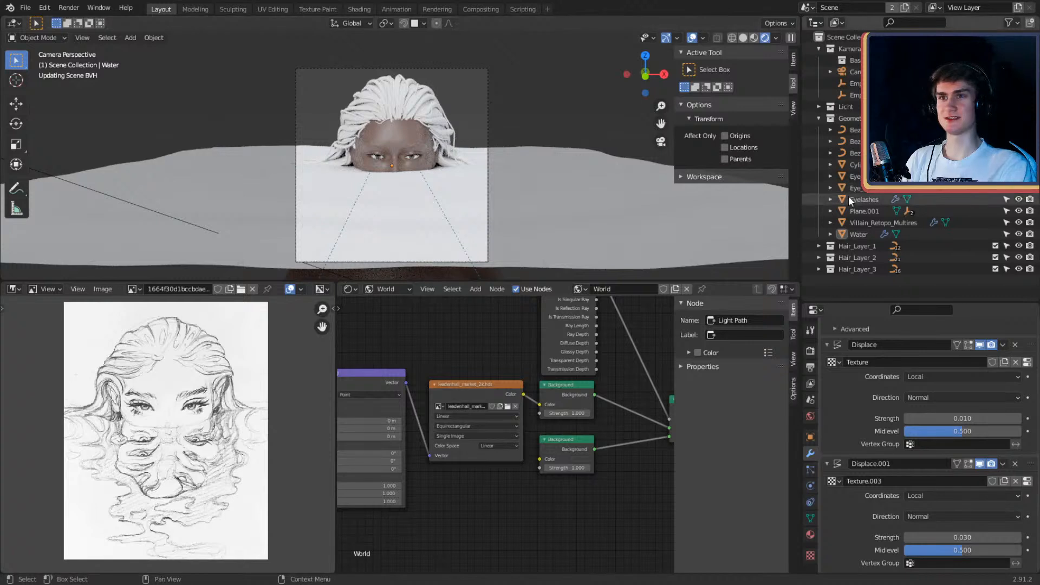
# Step: Set the scene camera's focal length to 50 mm
pyautogui.click(815, 72)
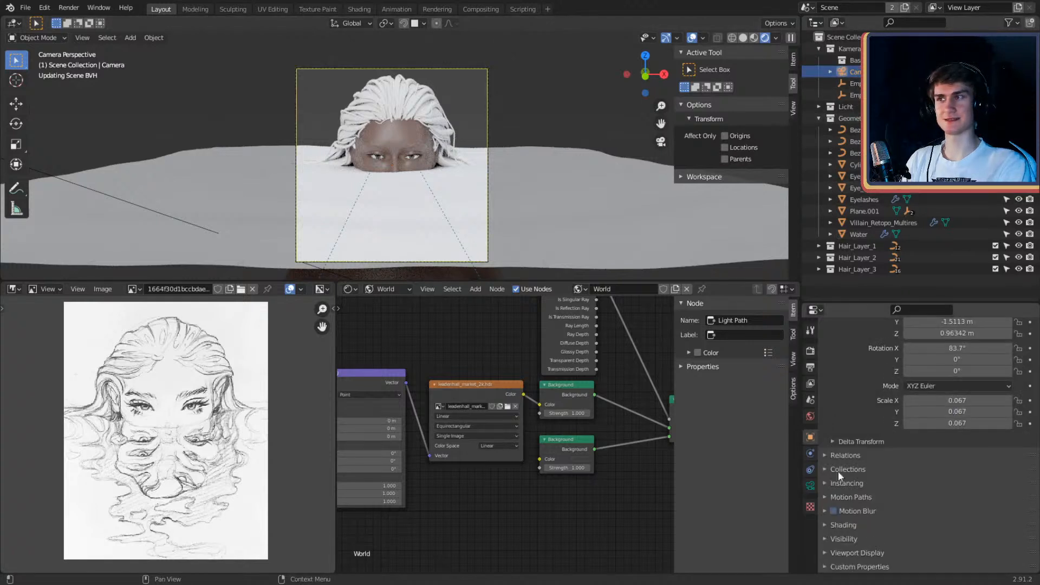
pyautogui.click(810, 486)
pyautogui.click(964, 401)
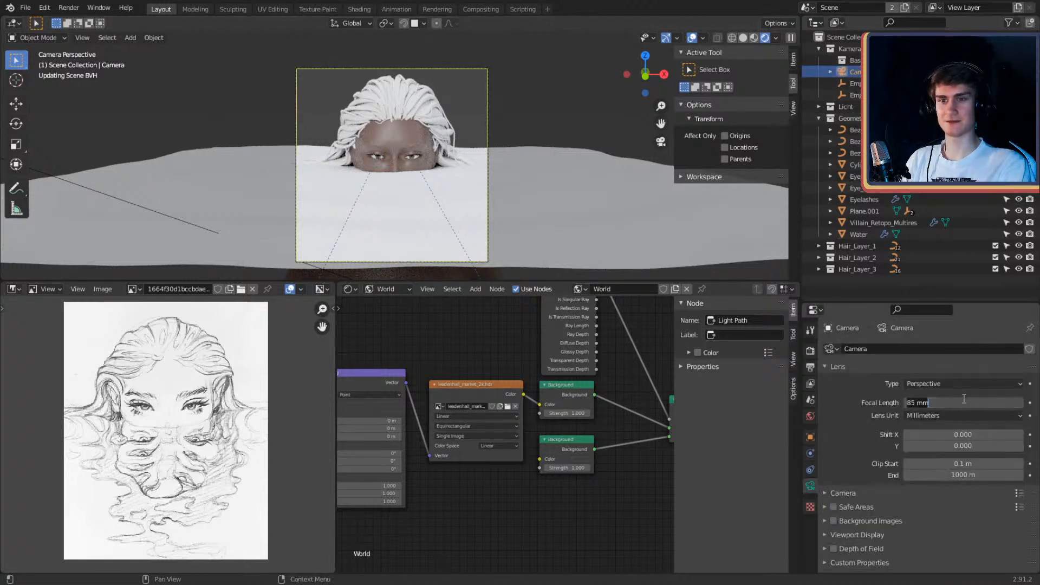
pyautogui.write('50')
pyautogui.press('Return')
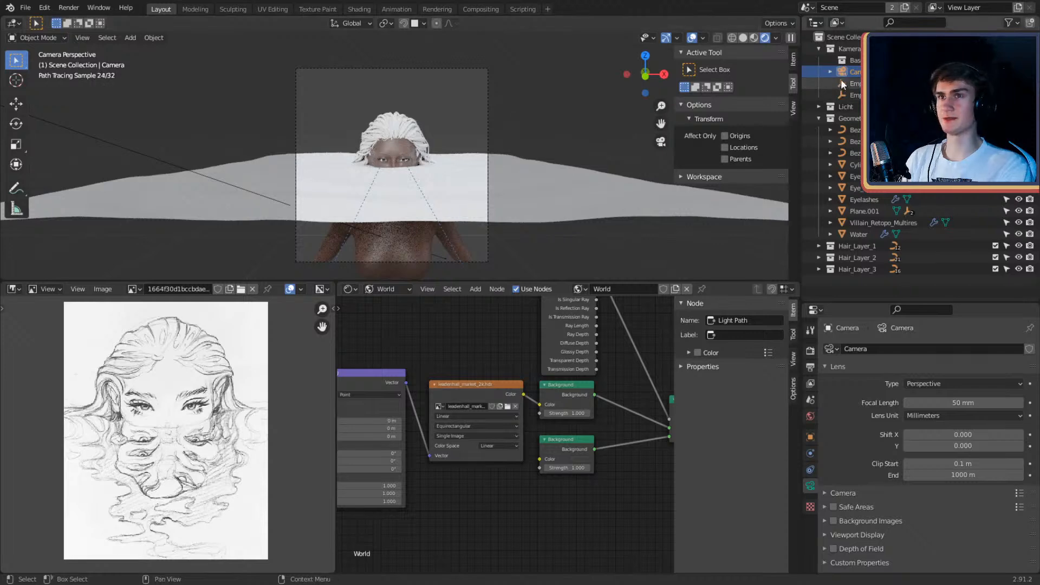
# Step: Move the camera about 0.39 m closer to the head along its local Z axis
pyautogui.press('g')
pyautogui.press('z')
pyautogui.press('z')
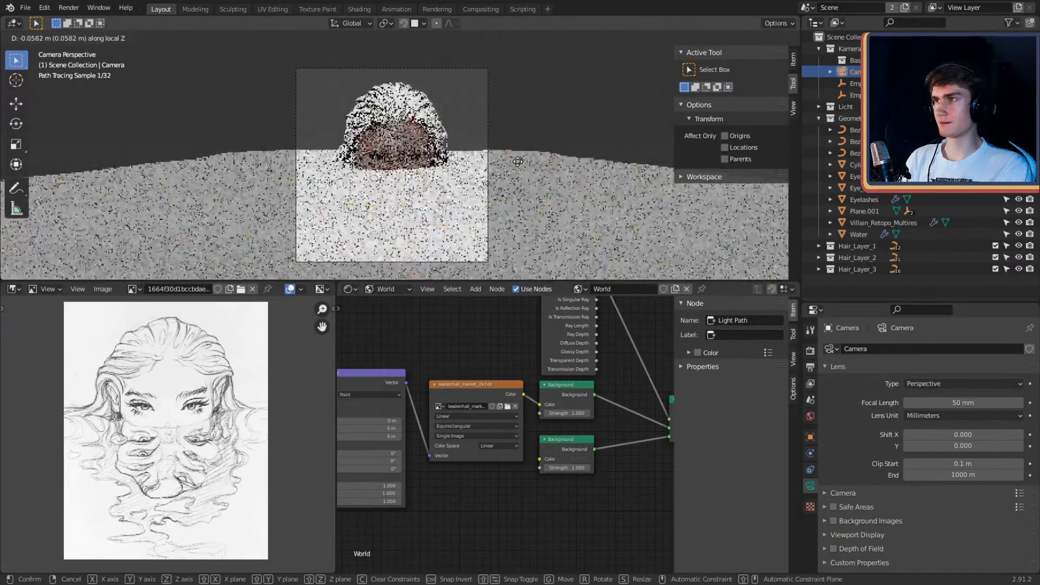
pyautogui.click(518, 164)
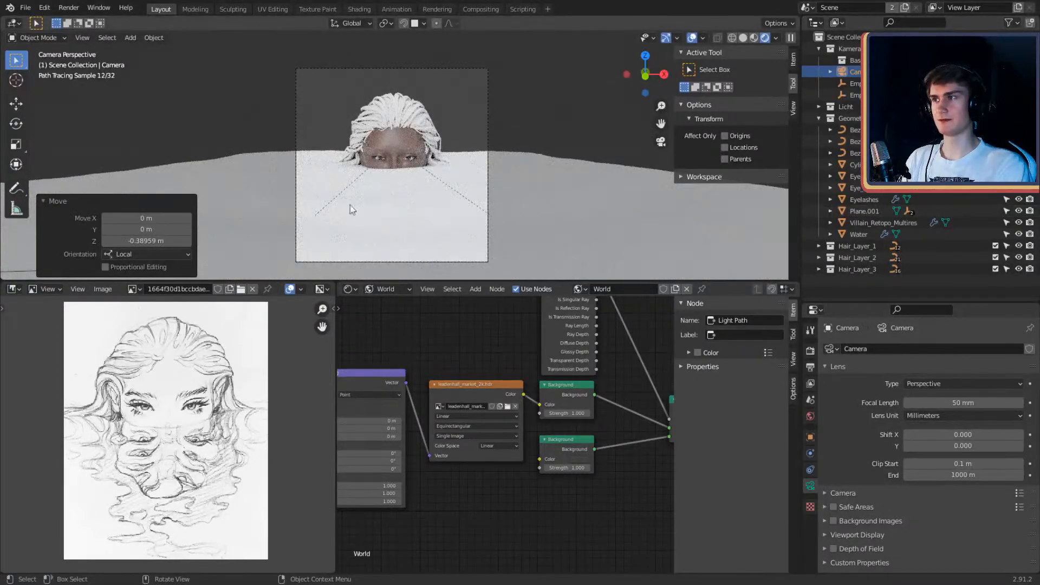
# Step: Check the scene's render sampling and output dimension settings, and deselect the camera
pyautogui.click(810, 351)
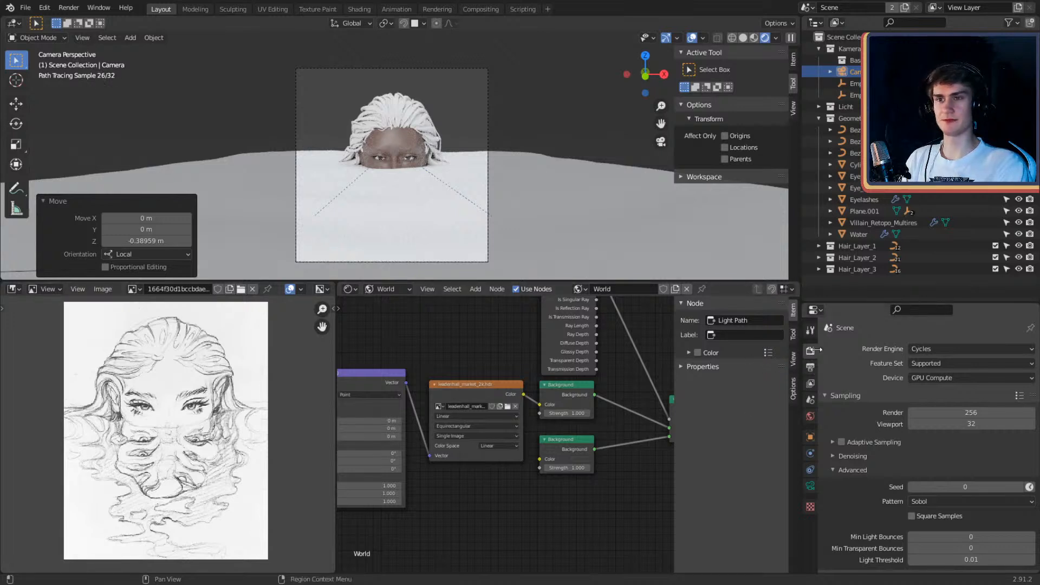
pyautogui.click(812, 367)
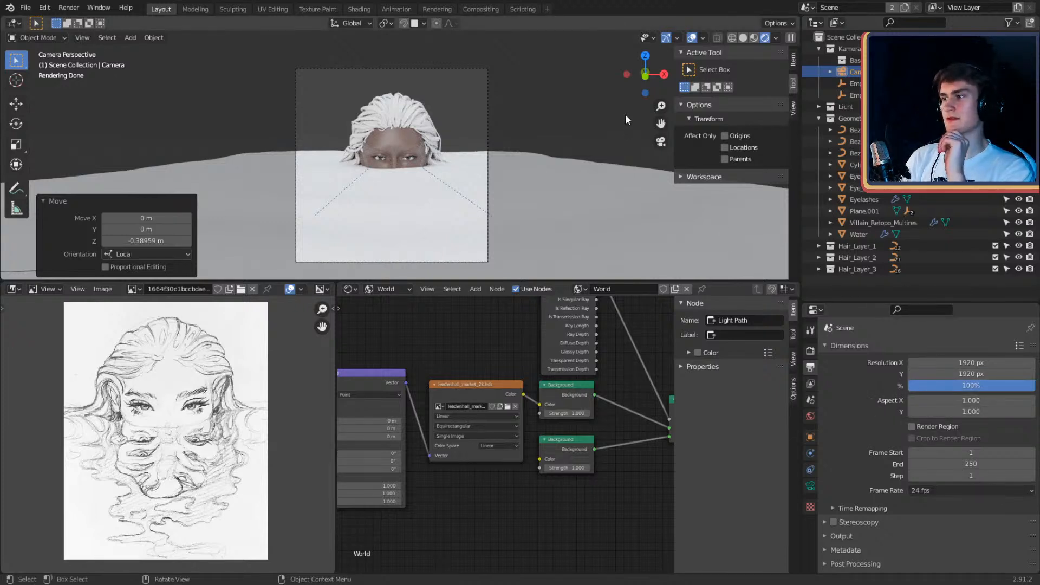
pyautogui.click(580, 127)
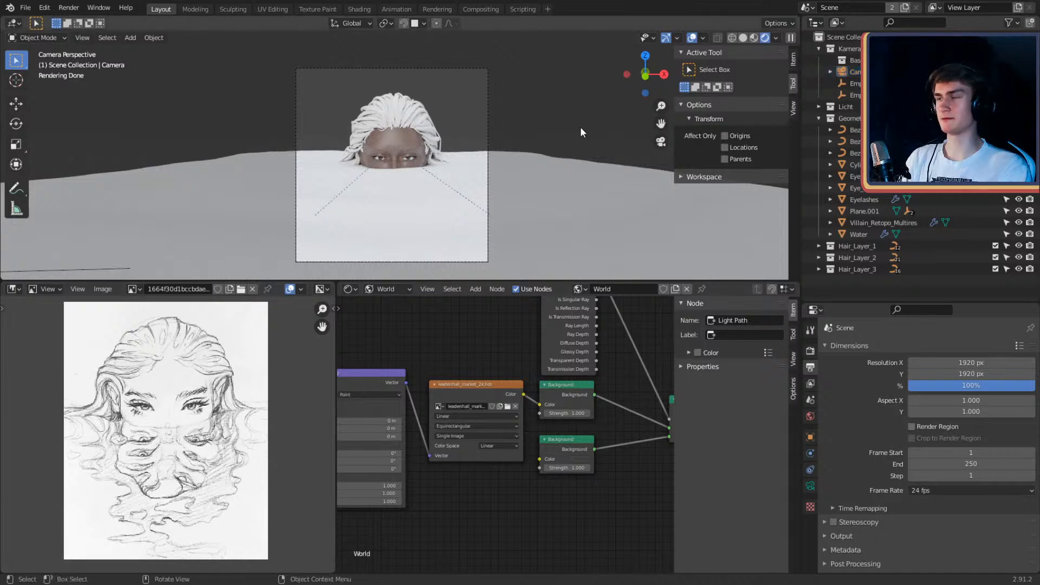
# Step: Reselect the camera and bring it closer to the head along its local Z axis by about 0.11 m and another 0.15 m
pyautogui.click(853, 71)
pyautogui.press('g')
pyautogui.press('z')
pyautogui.press('z')
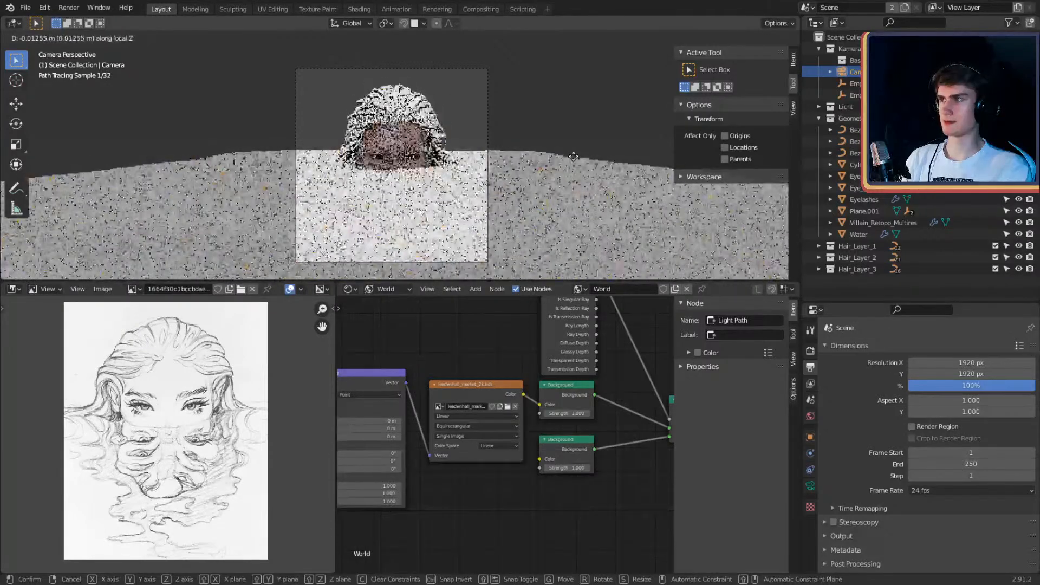
pyautogui.click(576, 161)
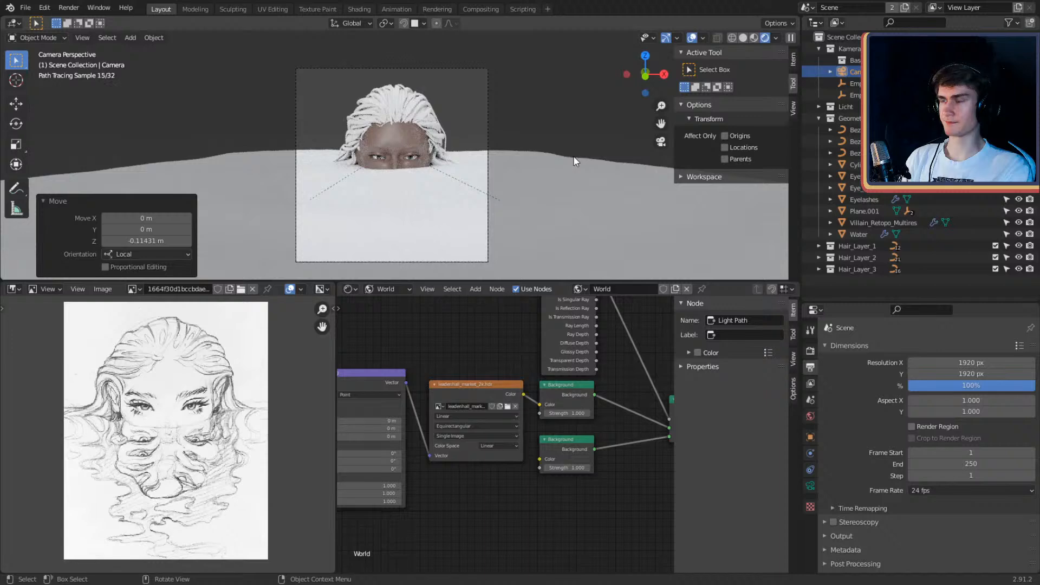
pyautogui.press('g')
pyautogui.press('z')
pyautogui.press('z')
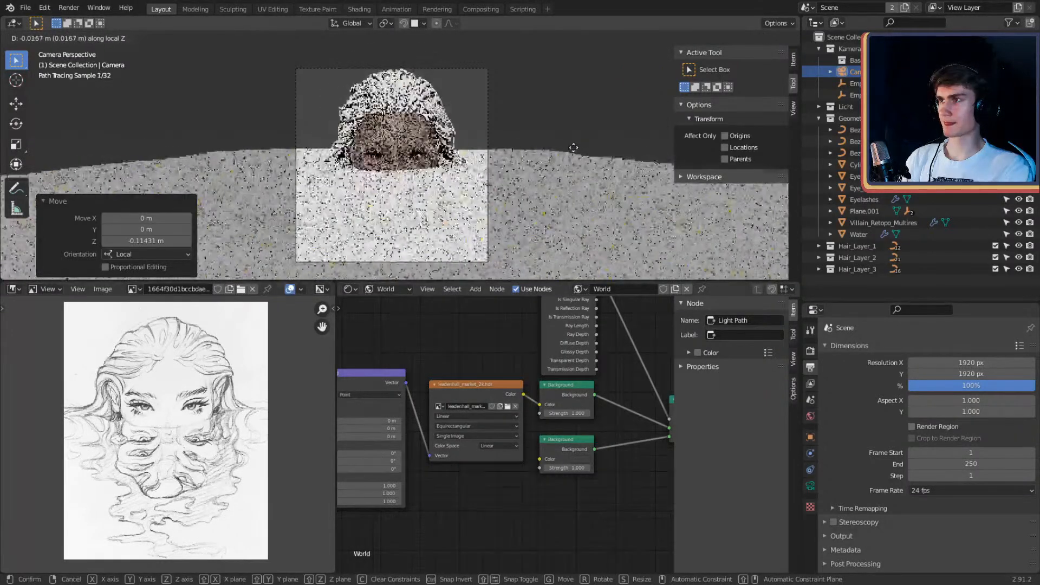
pyautogui.click(573, 147)
# Step: Raise the camera slightly along the global Z axis so the head sits lower in the frame, and save the file
pyautogui.press('g')
pyautogui.press('z')
pyautogui.press('z')
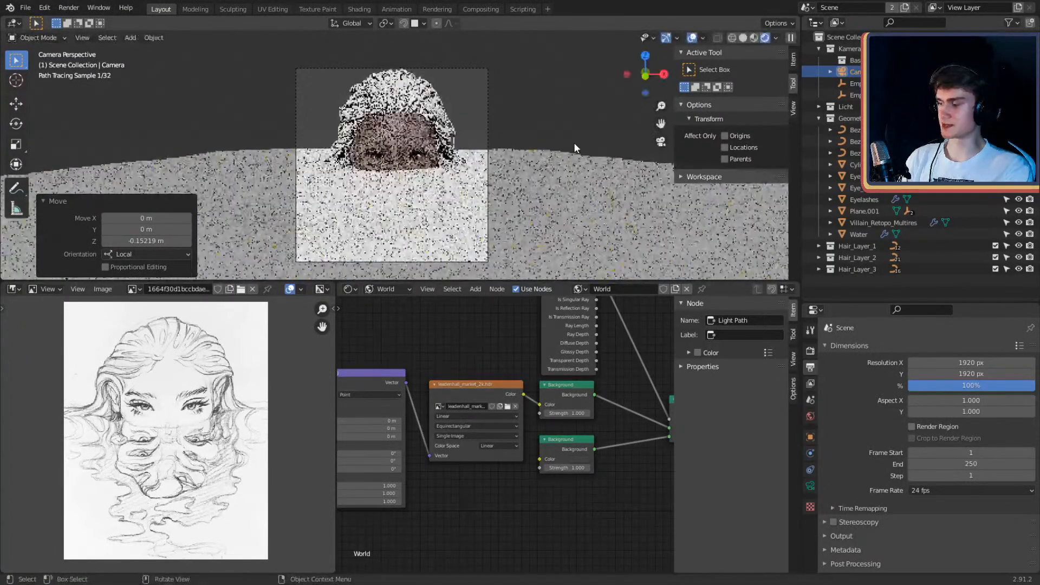
pyautogui.press('z')
pyautogui.press('z')
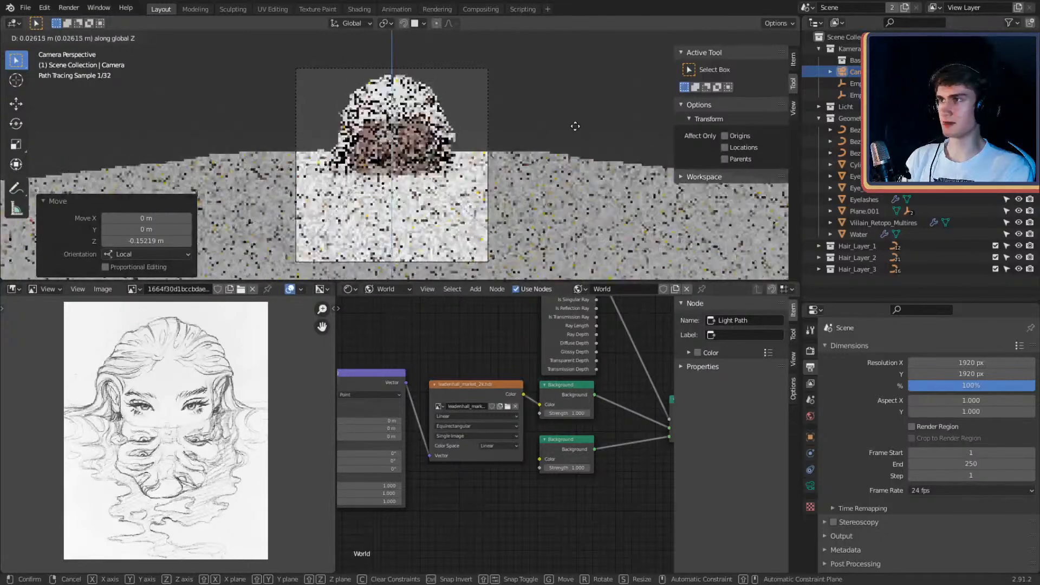
pyautogui.rightClick(575, 126)
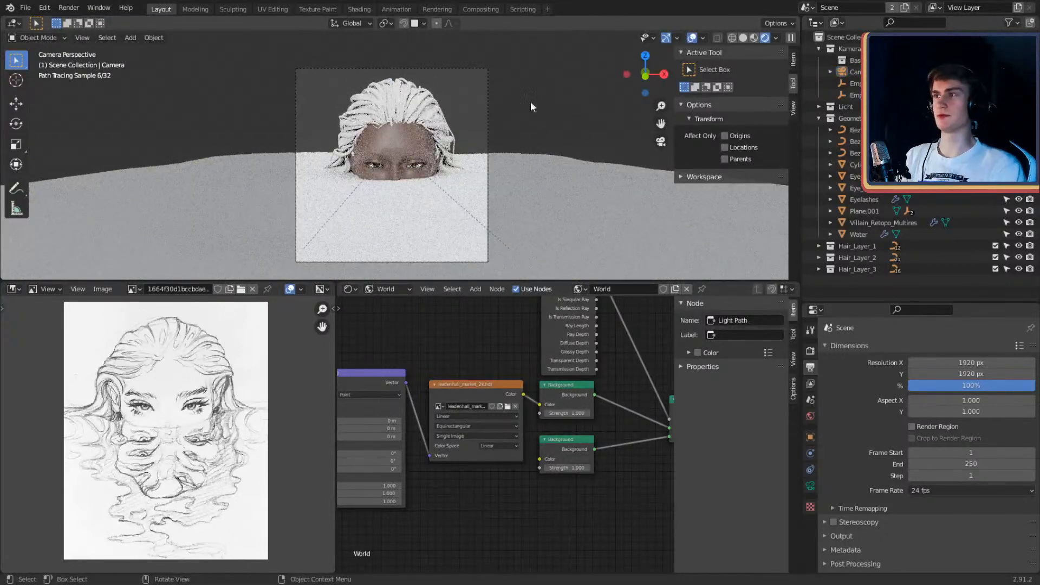
pyautogui.click(25, 8)
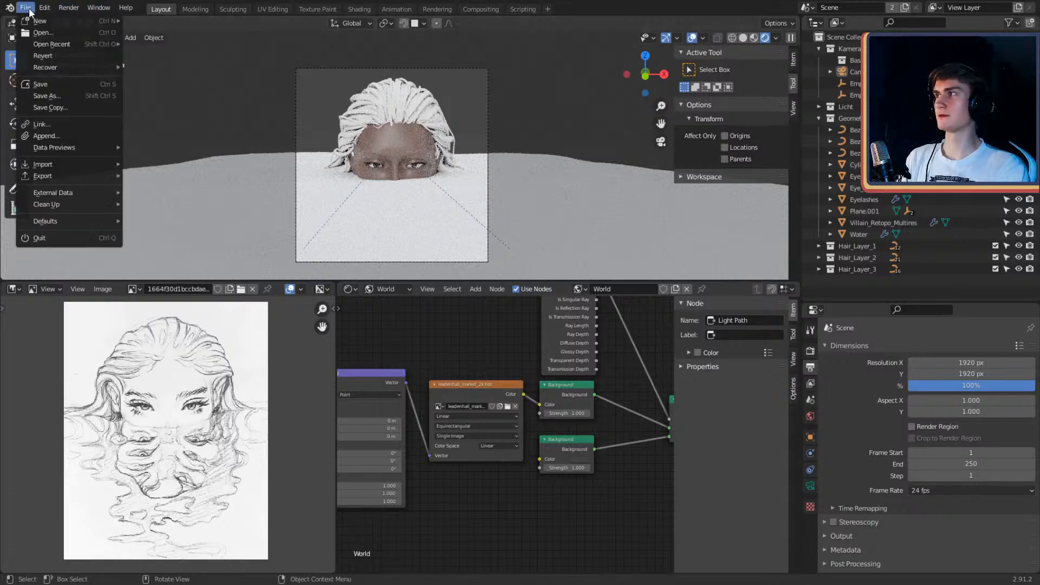
pyautogui.click(47, 84)
# Step: Select the Water surface, switch the node editor from World to Object shading, and create a new material for it
pyautogui.click(564, 210)
pyautogui.scroll(-4, 515, 510)
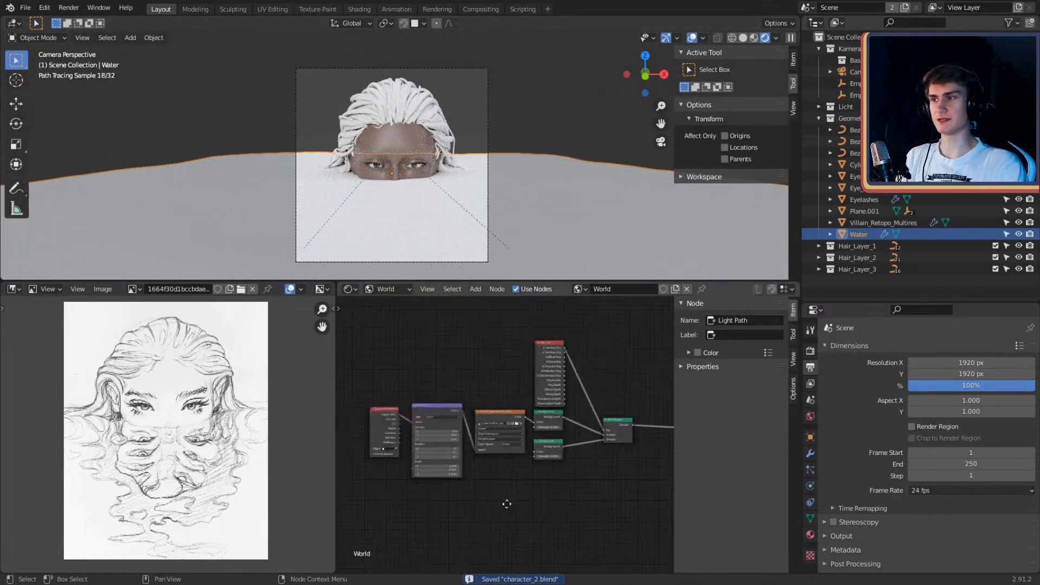
pyautogui.moveTo(460, 379); pyautogui.dragTo(491, 392, button='middle')
pyautogui.click(384, 288)
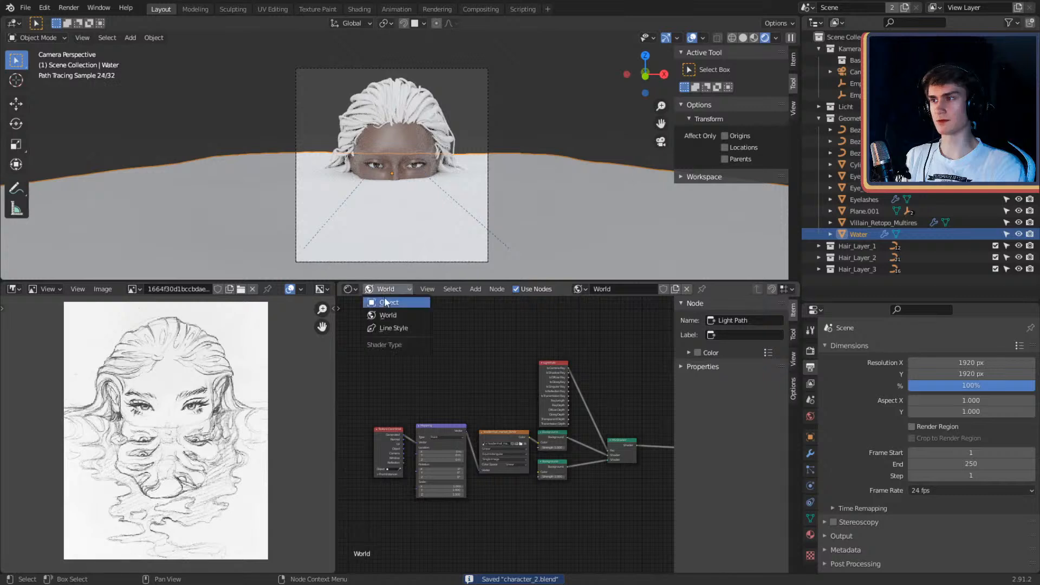
pyautogui.click(389, 302)
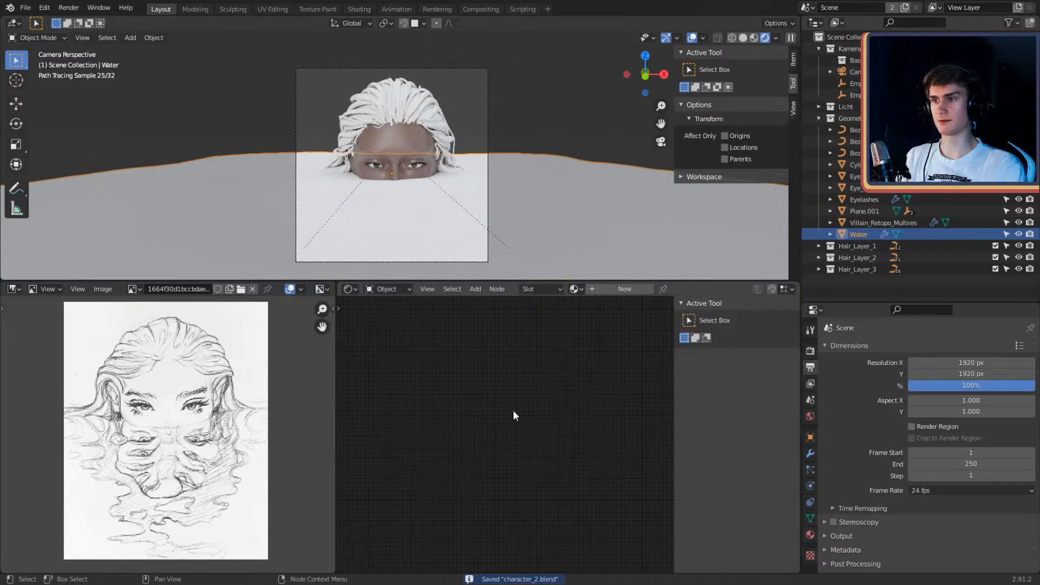
pyautogui.click(604, 298)
pyautogui.moveTo(564, 457); pyautogui.dragTo(599, 408, button='middle')
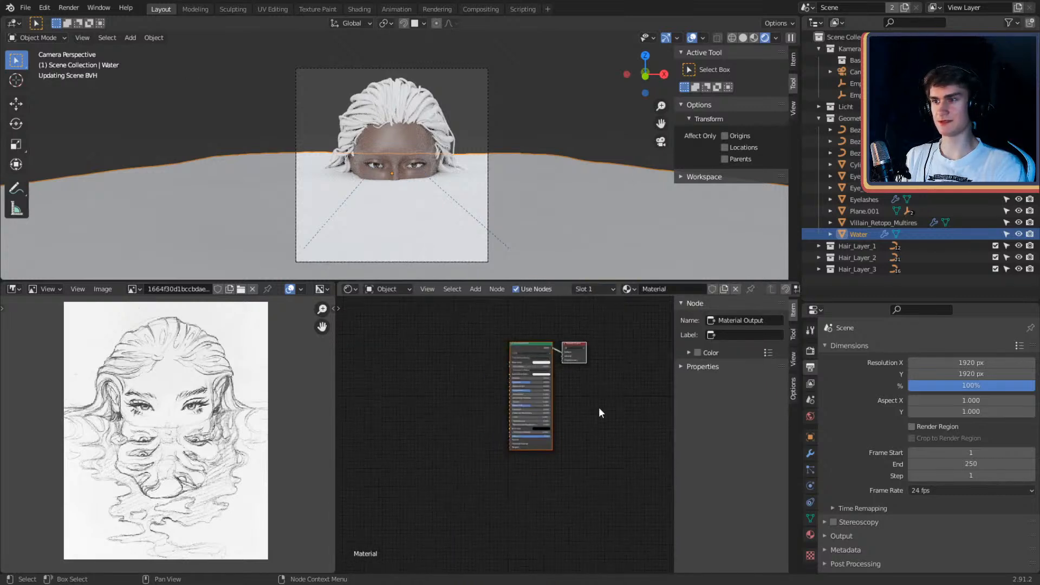
# Step: Set the Water material's Principled shader to roughness 0 and transmission 1
pyautogui.scroll(5, 568, 439)
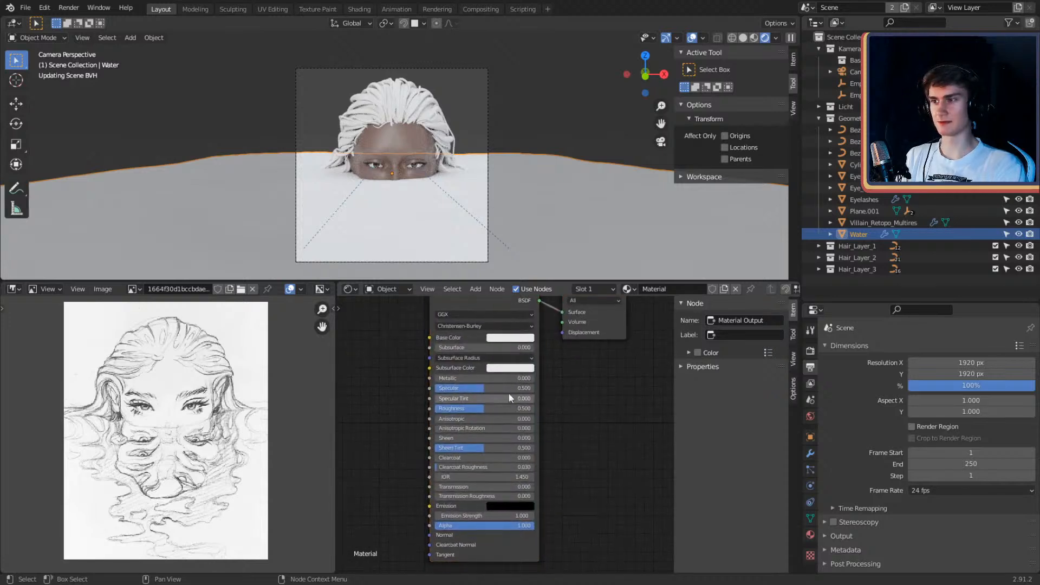
pyautogui.moveTo(488, 409); pyautogui.dragTo(433, 409)
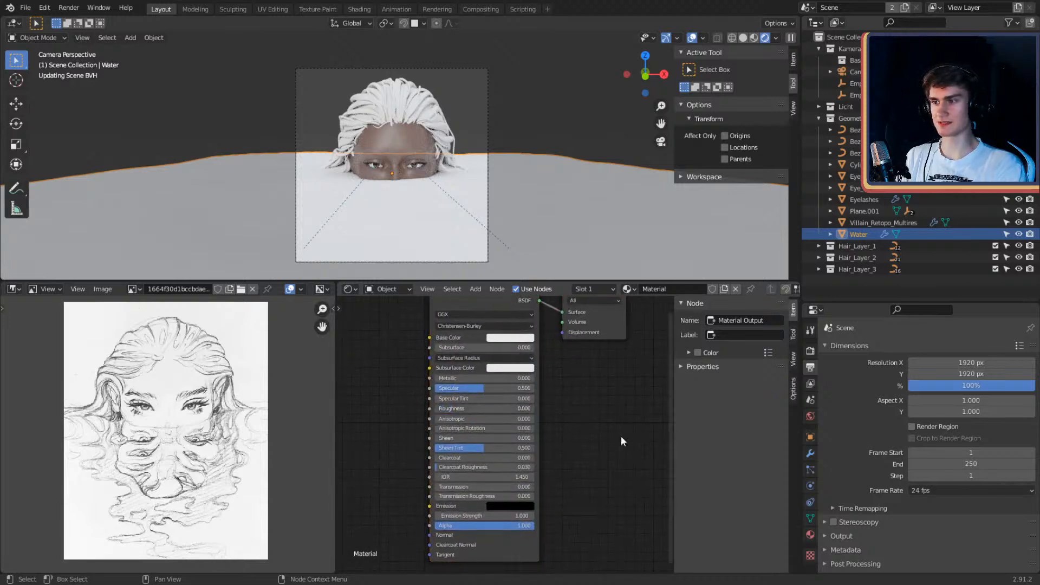
pyautogui.moveTo(621, 440); pyautogui.dragTo(620, 414, button='middle')
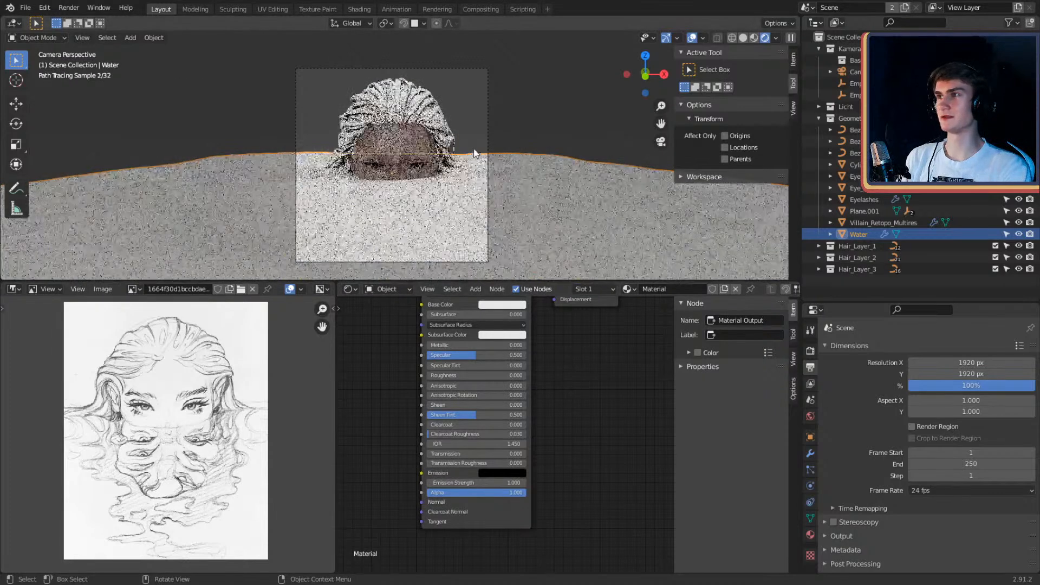
pyautogui.scroll(4, 587, 383)
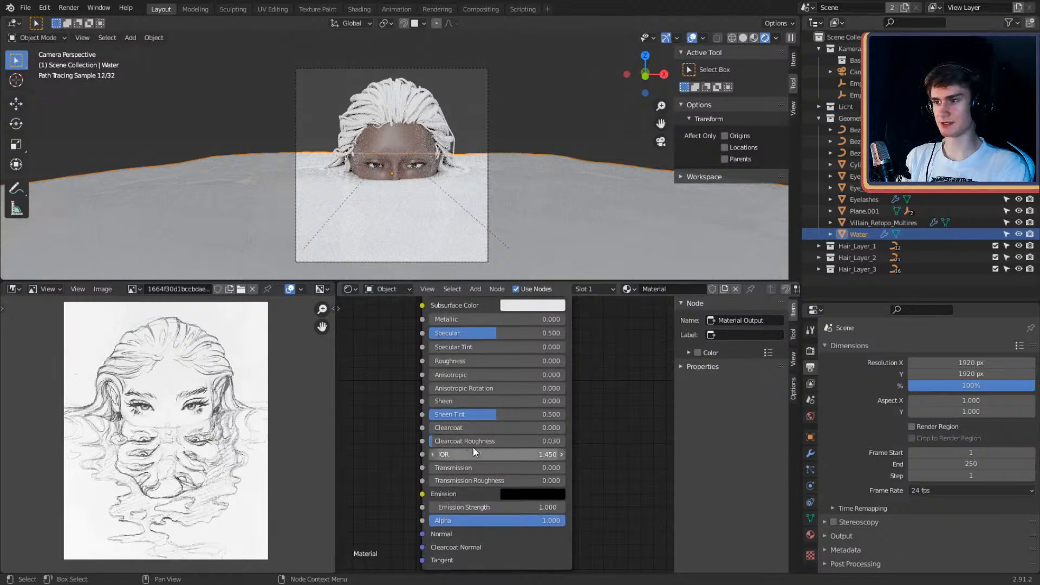
pyautogui.moveTo(466, 467); pyautogui.dragTo(567, 467)
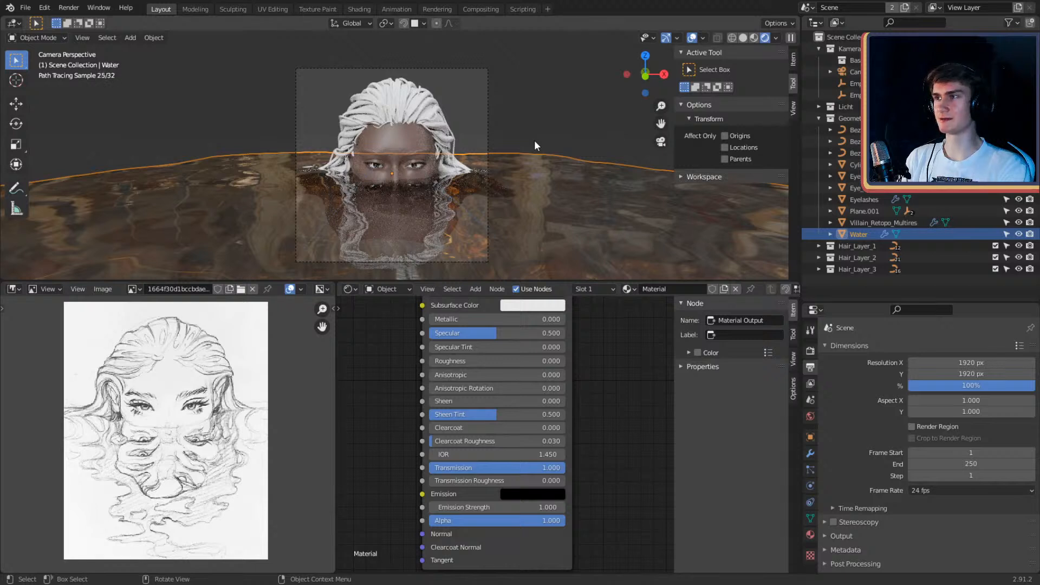
pyautogui.scroll(-3, 598, 411)
pyautogui.moveTo(598, 411); pyautogui.dragTo(614, 449, button='middle')
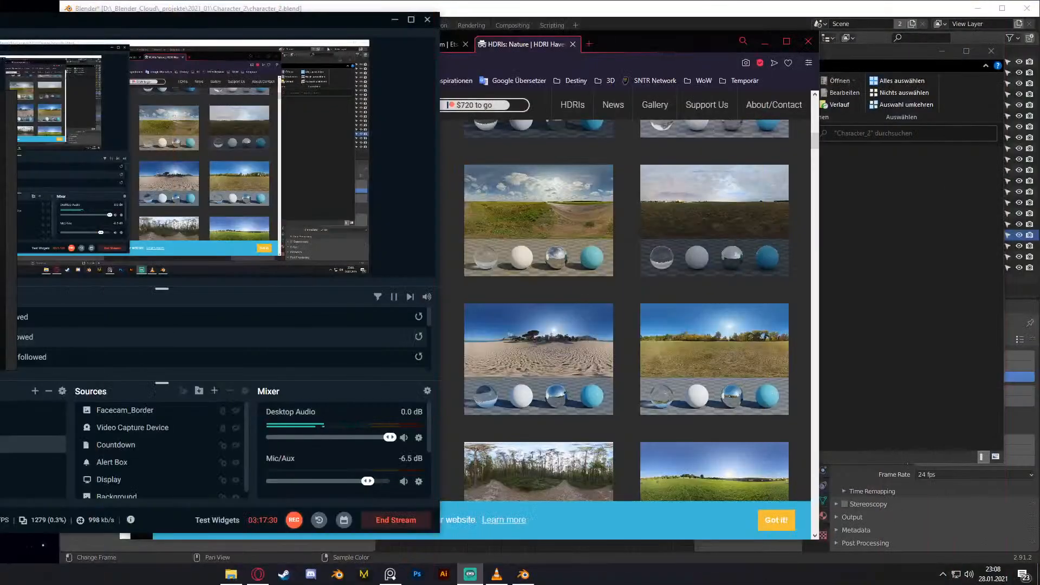
# Step: Examine the reference board with the half-submerged head sketch and the wet-hair portraits
pyautogui.moveTo(0, 347); pyautogui.dragTo(220, 352, button='right')
pyautogui.scroll(-4, 220, 352)
pyautogui.scroll(-5, 219, 352)
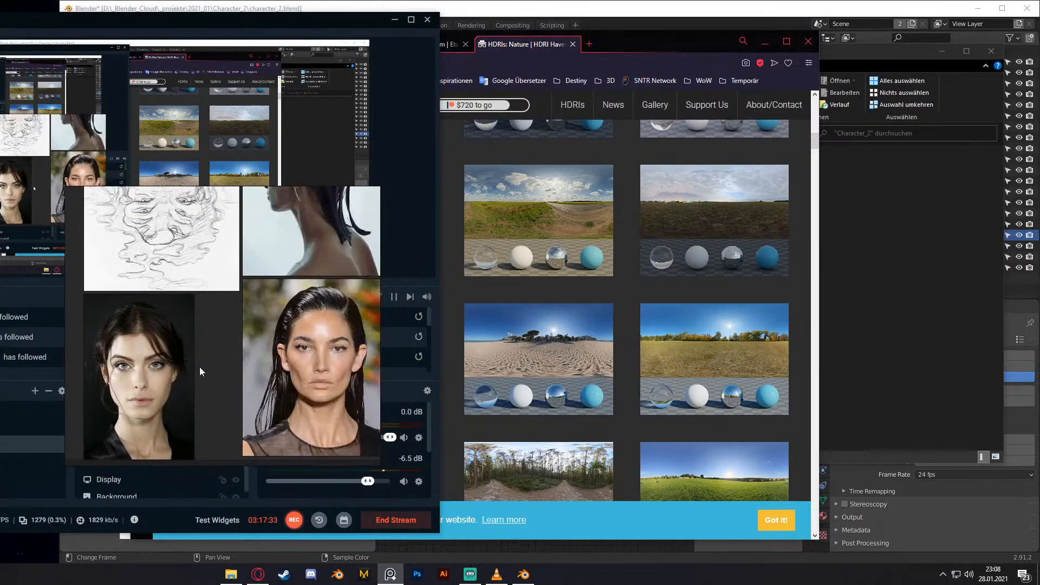
pyautogui.scroll(2, 221, 356)
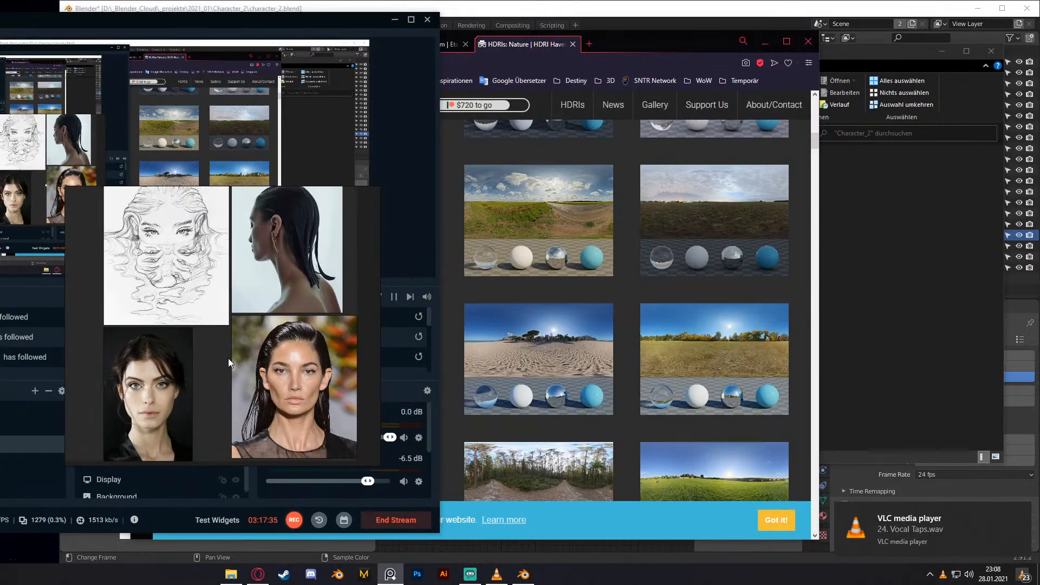
pyautogui.moveTo(254, 339); pyautogui.dragTo(0, 347, button='right')
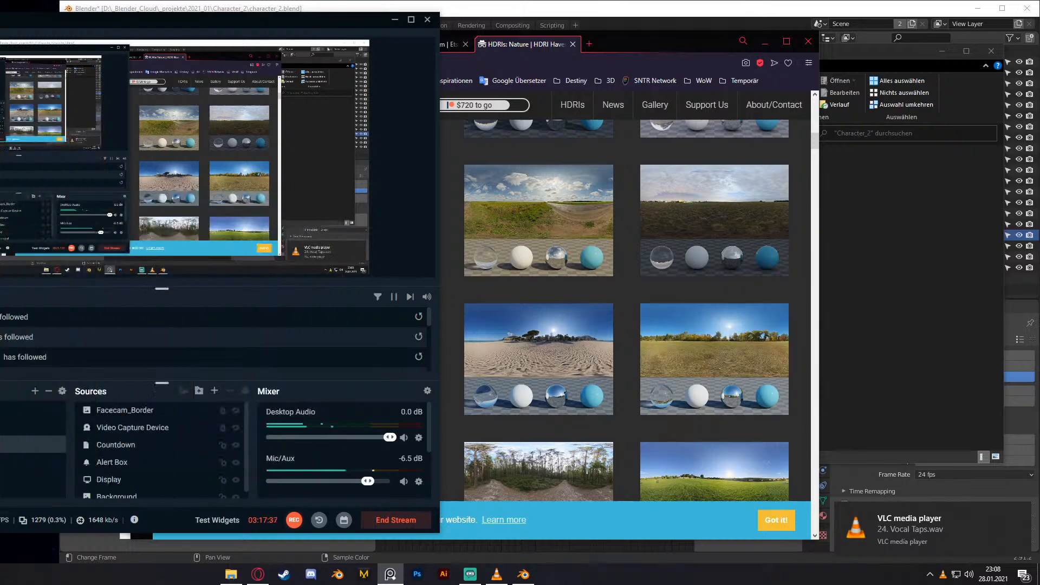
# Step: Switch to the browser's HDRI Haven Nature listing and open the Lauter Waterfall HDRI in a new tab
pyautogui.click(612, 42)
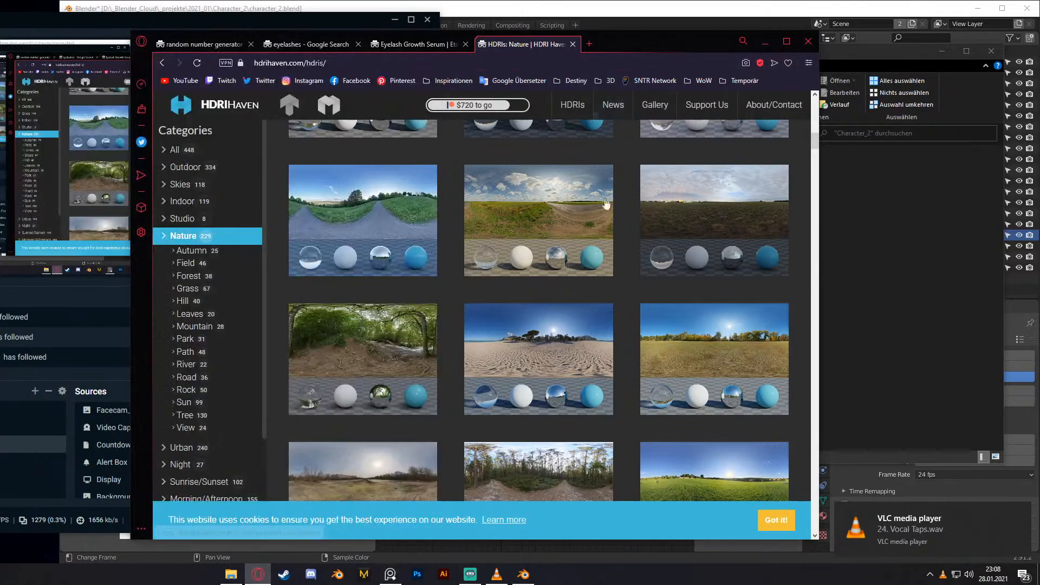
pyautogui.scroll(-1, 549, 287)
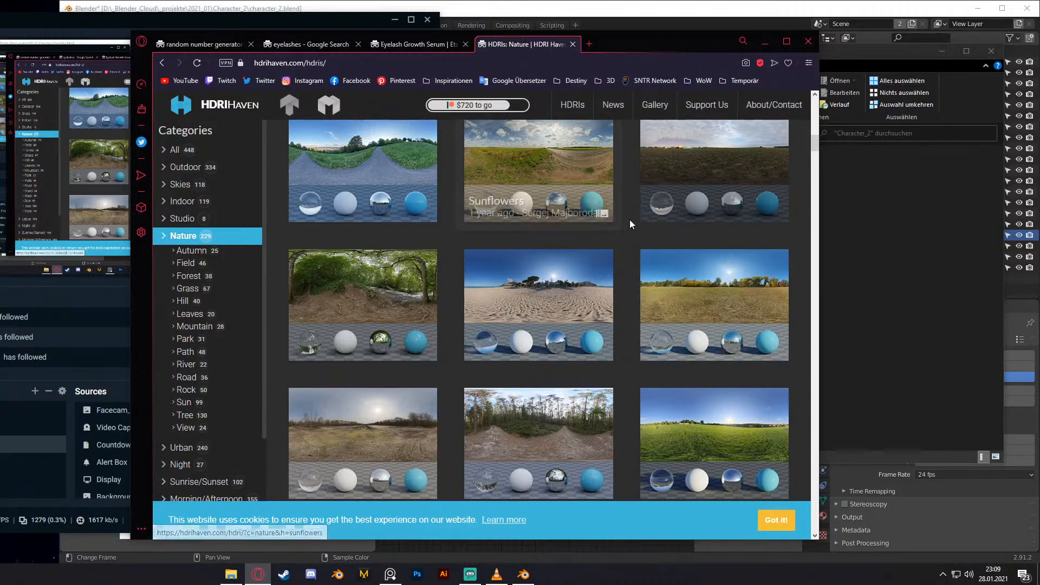
pyautogui.scroll(-2, 629, 220)
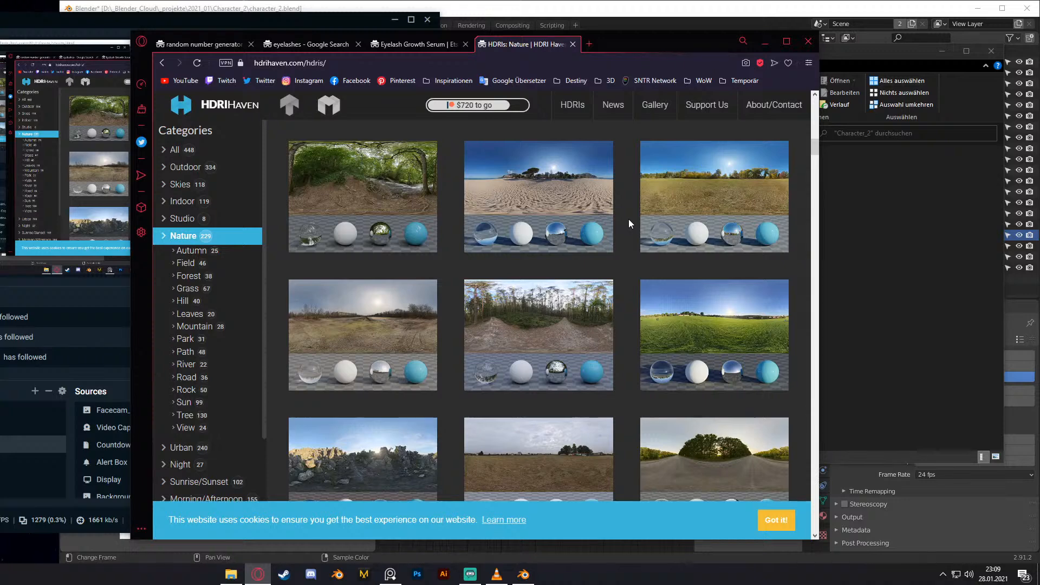
pyautogui.middleClick(406, 205)
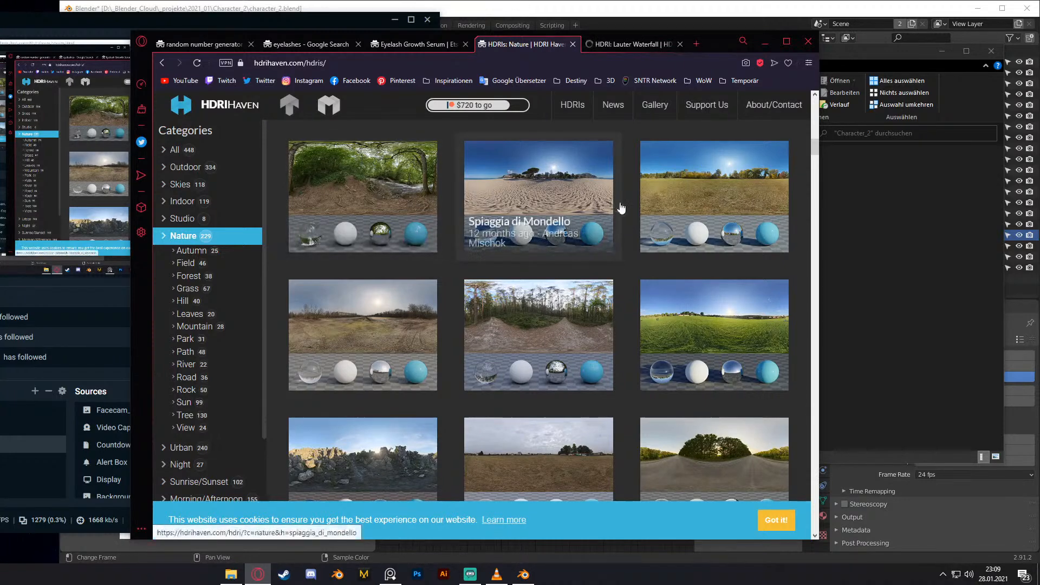
# Step: Browse further down the Nature HDRIs and open Green Sanctuary in a new tab
pyautogui.scroll(-2, 623, 242)
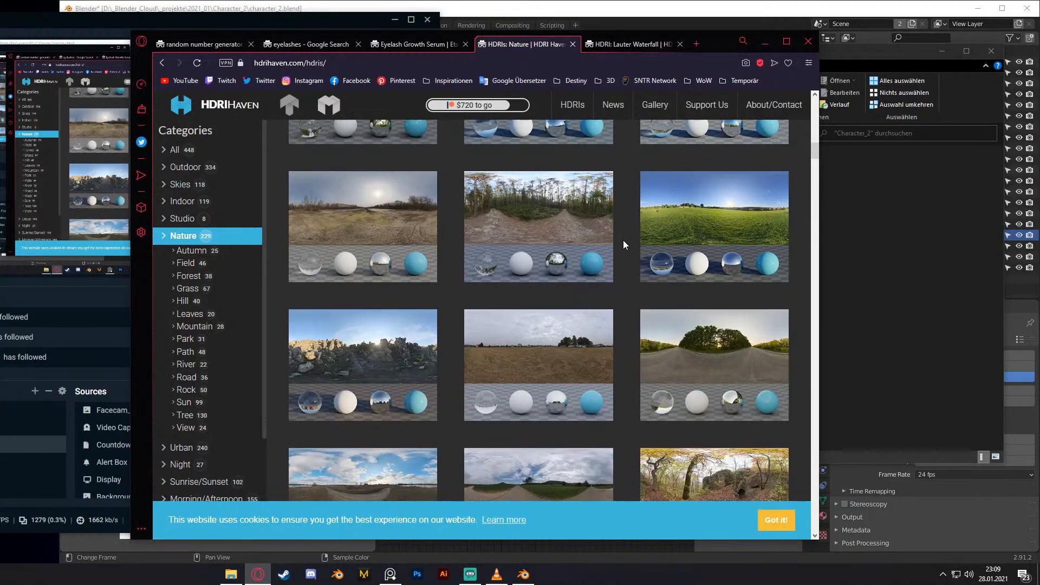
pyautogui.scroll(-3, 624, 238)
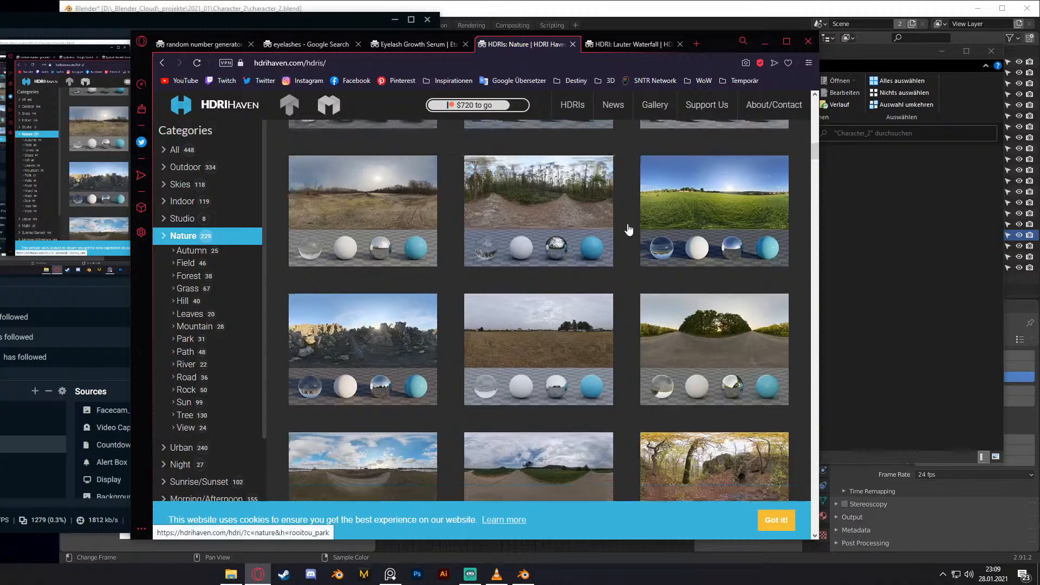
pyautogui.scroll(-2, 628, 228)
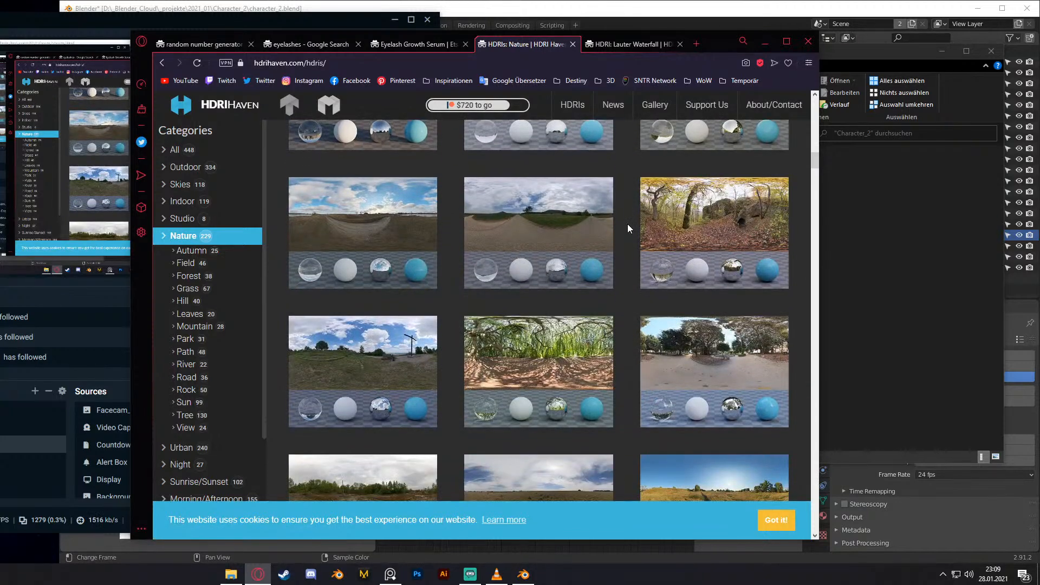
pyautogui.scroll(-1, 629, 224)
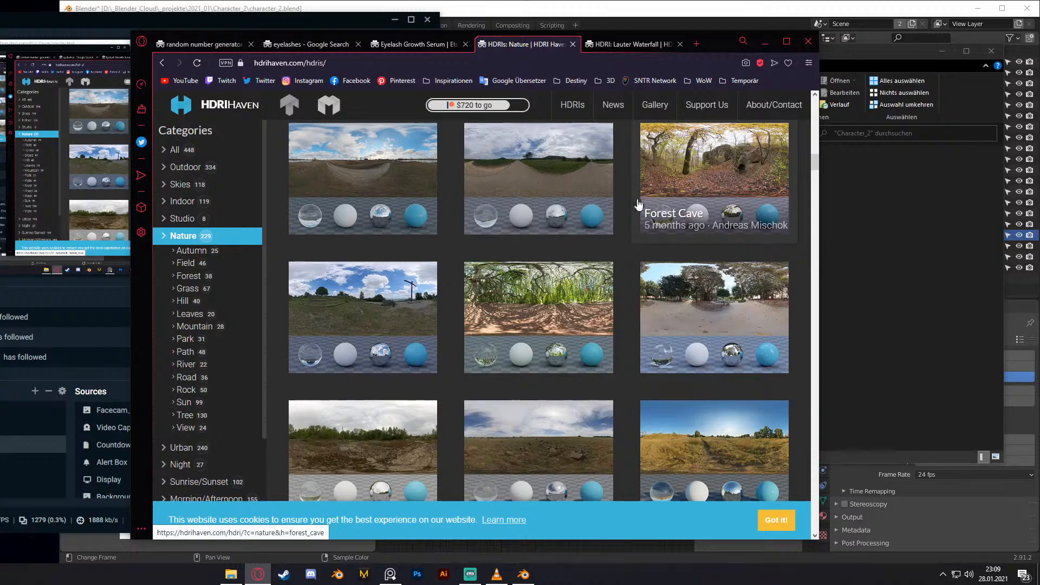
pyautogui.scroll(-1, 628, 205)
pyautogui.middleClick(596, 251)
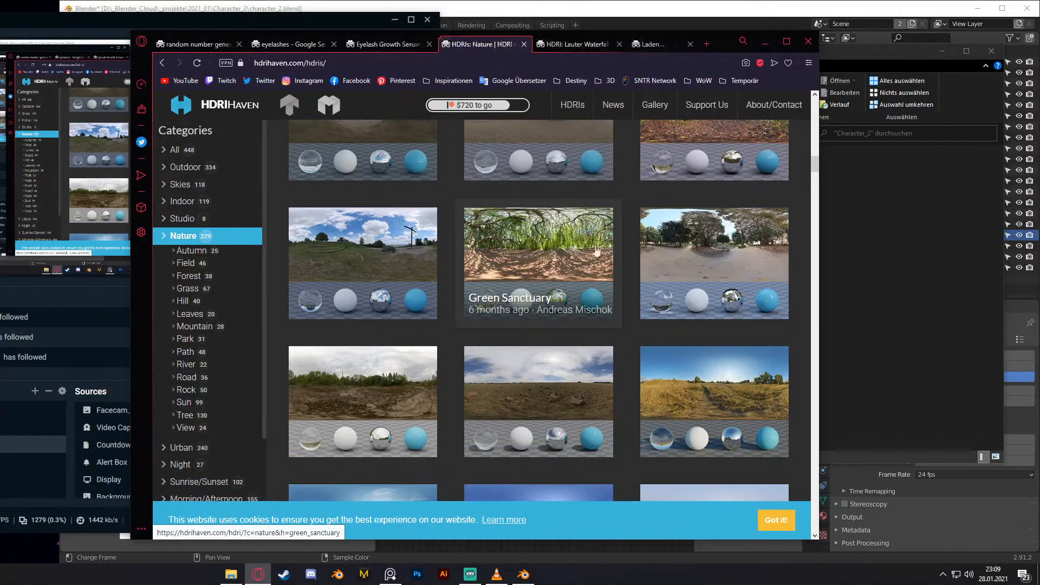
# Step: Browse further through the Nature HDRIs and narrow the listing to the Forest subcategory
pyautogui.scroll(-4, 625, 213)
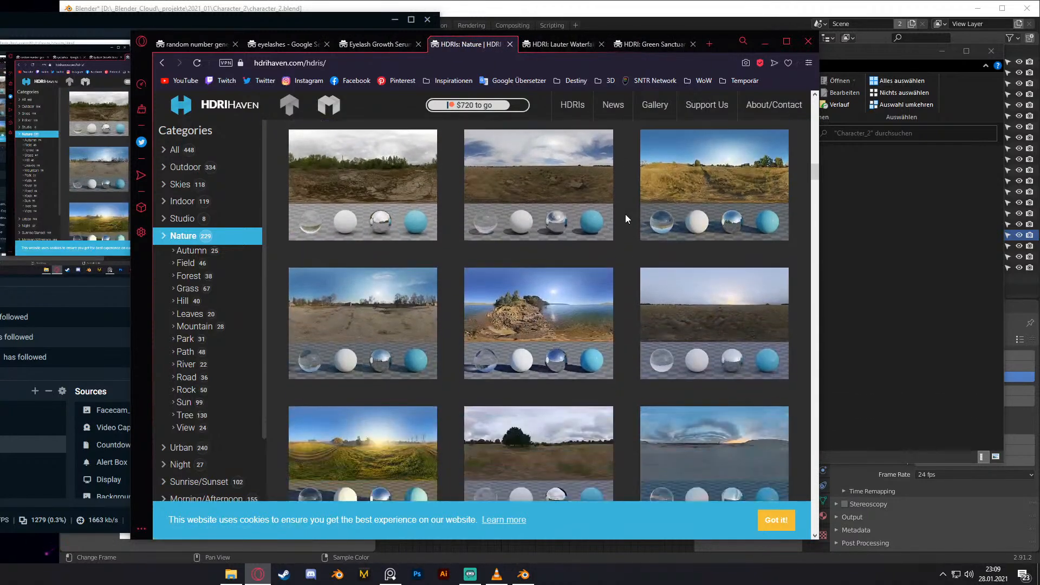
pyautogui.scroll(-5, 625, 213)
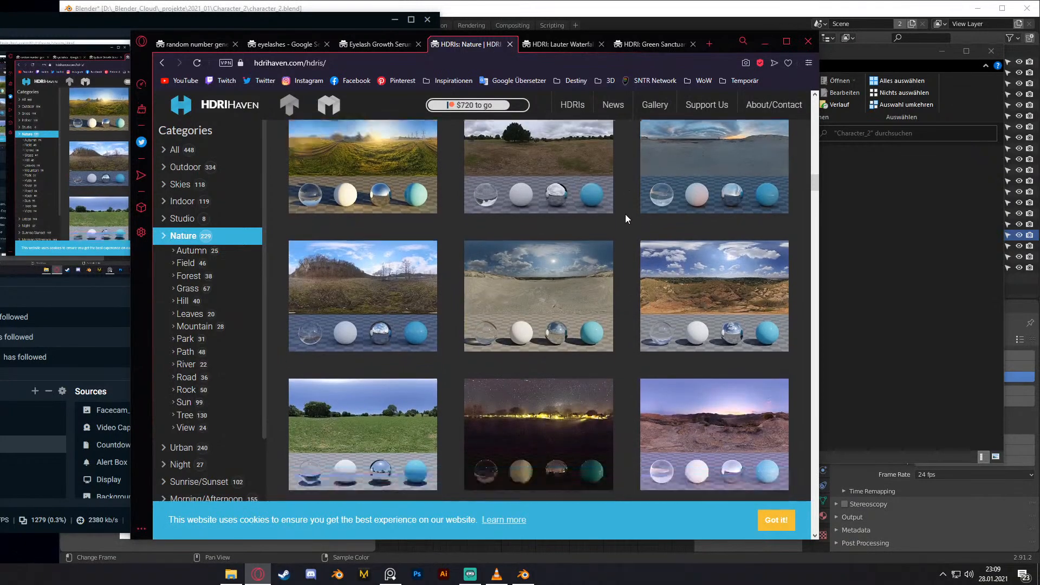
pyautogui.scroll(-5, 625, 215)
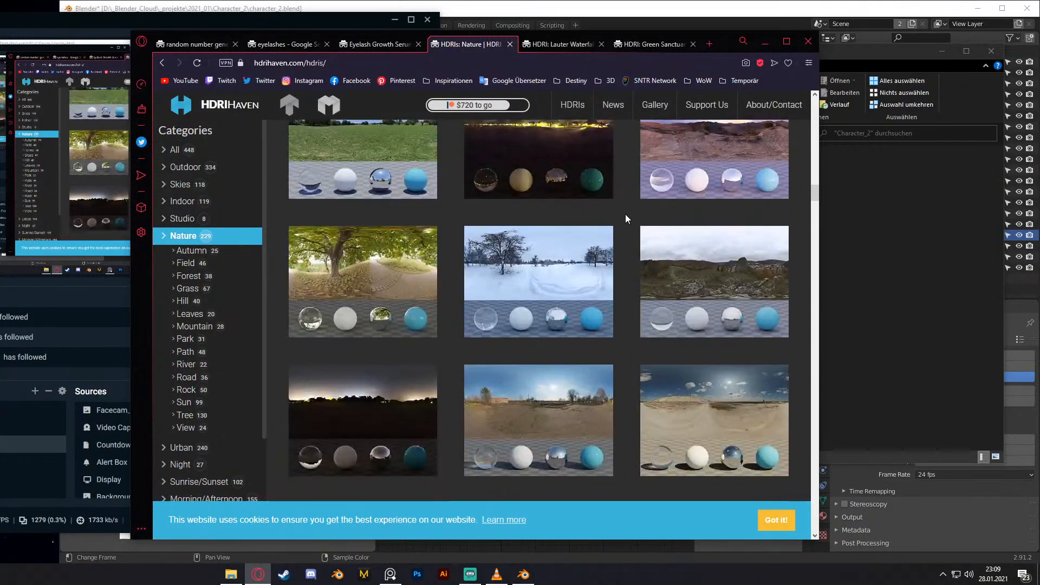
pyautogui.click(210, 276)
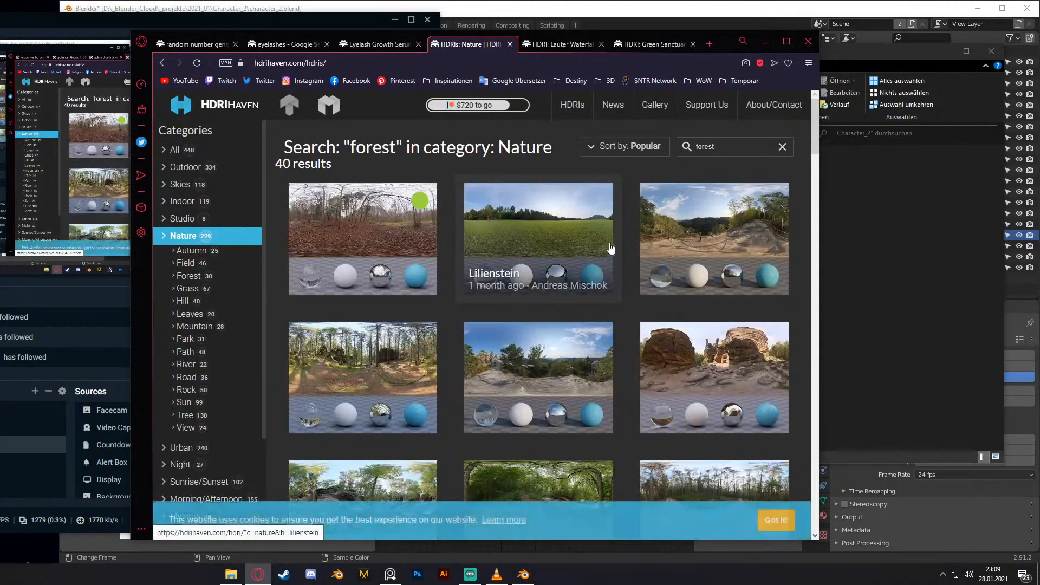
# Step: Browse the forest HDRIs and open Whipple Creek Regional Park 04 in a new tab
pyautogui.scroll(-2, 626, 224)
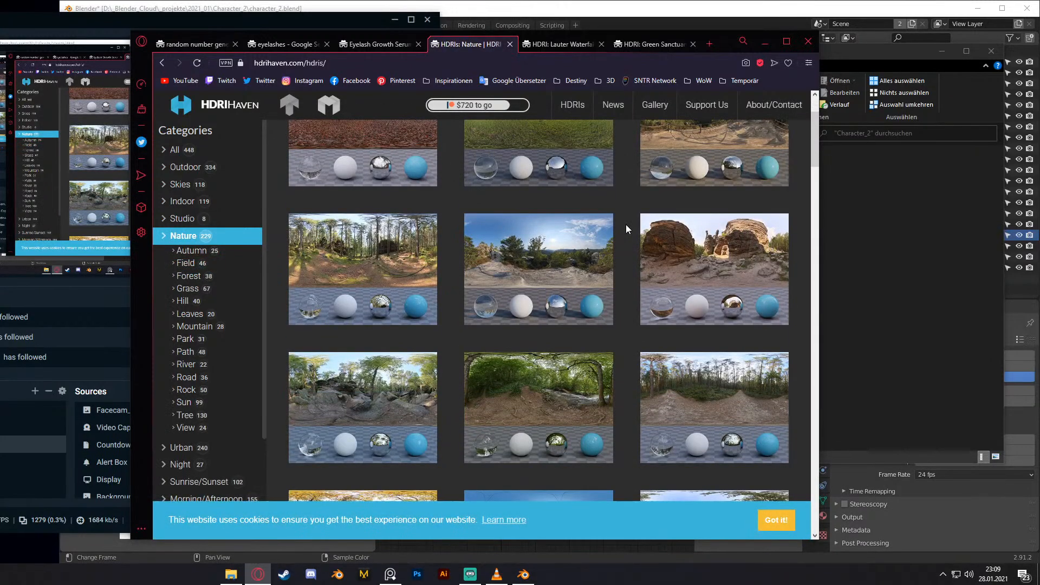
pyautogui.scroll(-1, 627, 229)
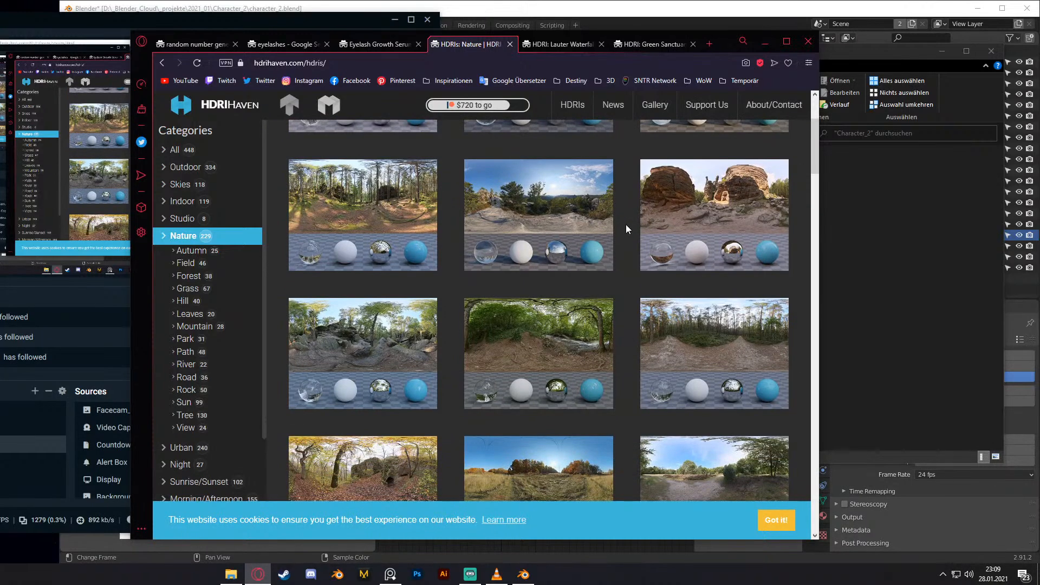
pyautogui.scroll(-2, 625, 224)
pyautogui.scroll(-2, 625, 224)
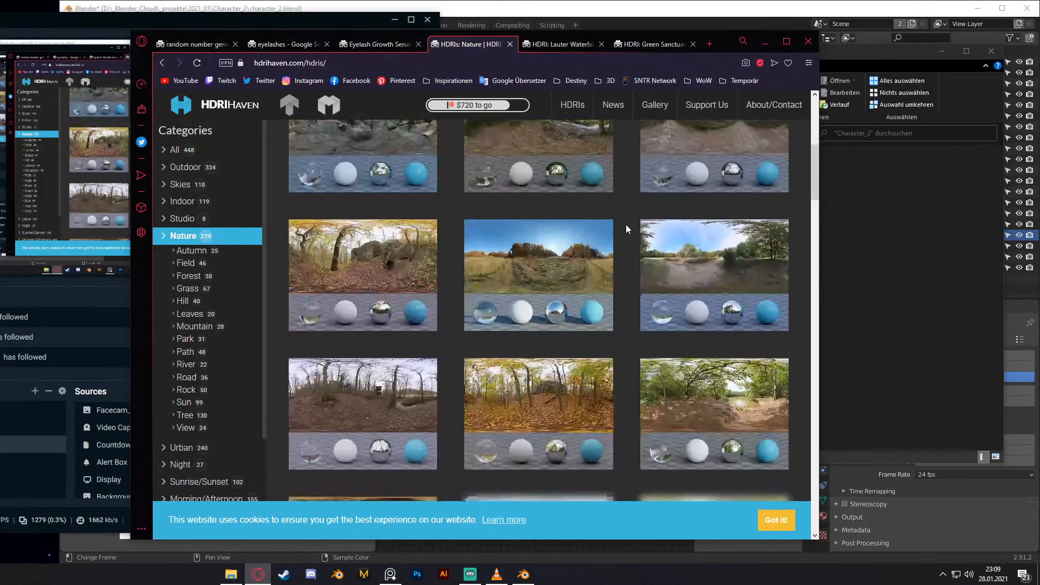
pyautogui.scroll(-2, 626, 224)
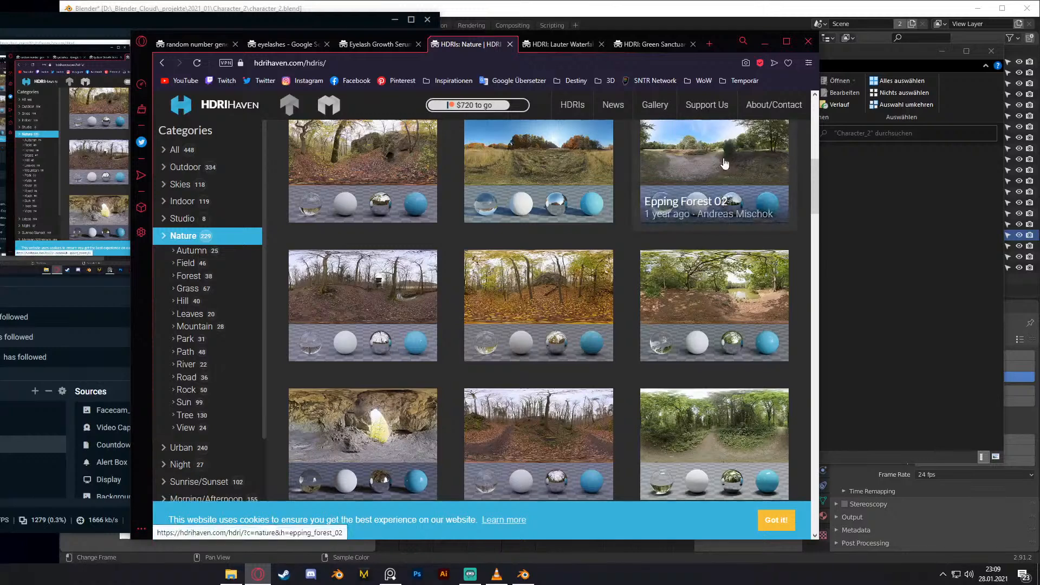
pyautogui.scroll(-2, 629, 196)
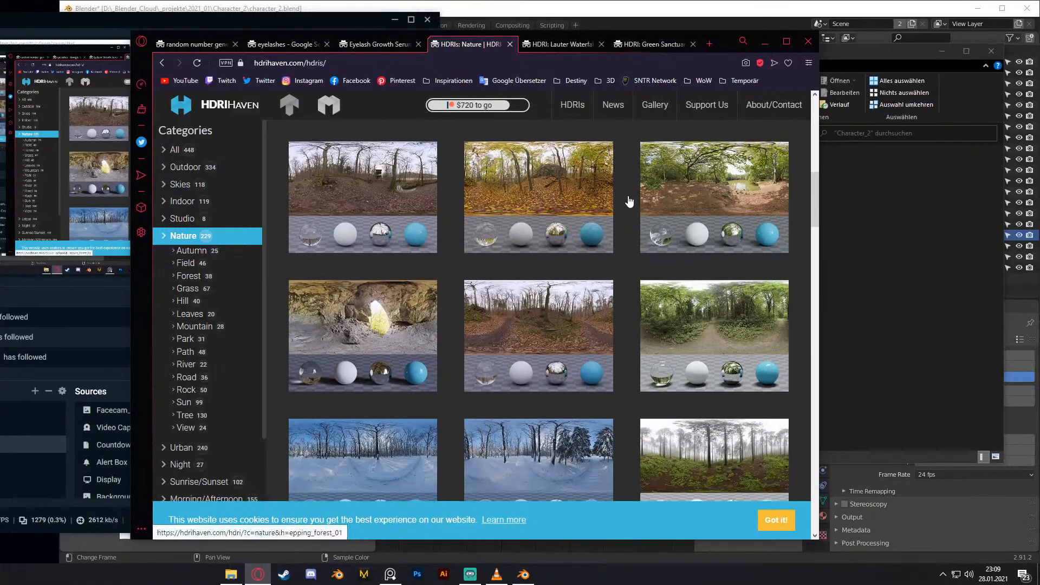
pyautogui.scroll(-2, 628, 198)
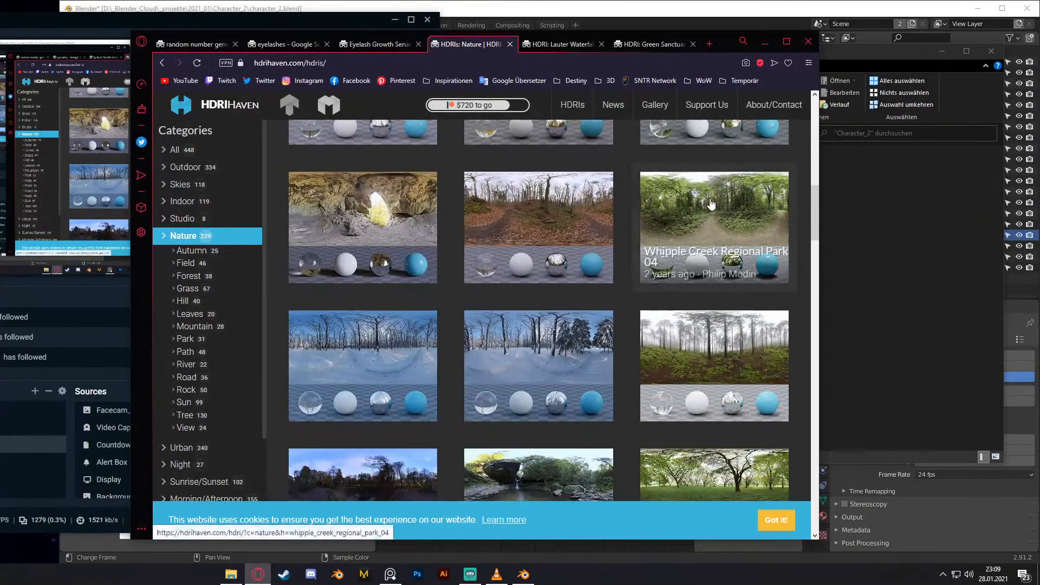
pyautogui.middleClick(712, 204)
# Step: Open the Mossy Forest and River Walk 1 HDRIs from the forest results in new tabs
pyautogui.scroll(-3, 629, 228)
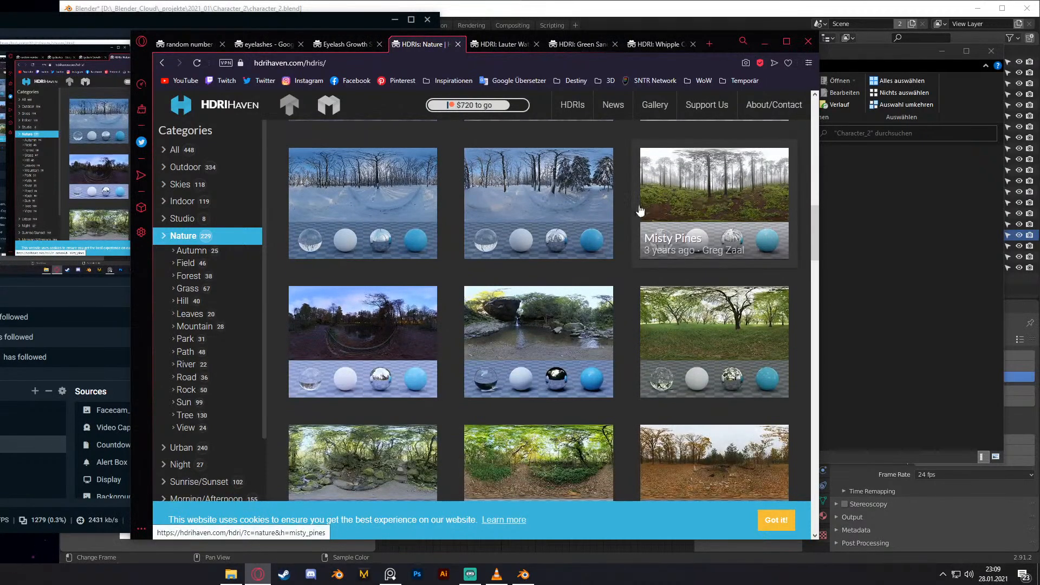
pyautogui.scroll(-2, 626, 218)
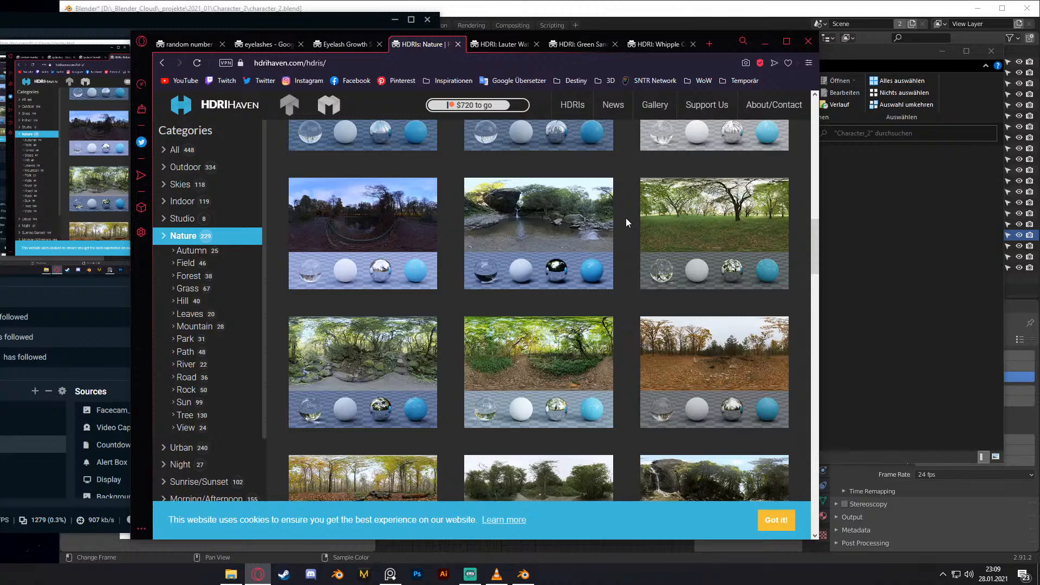
pyautogui.scroll(-2, 625, 218)
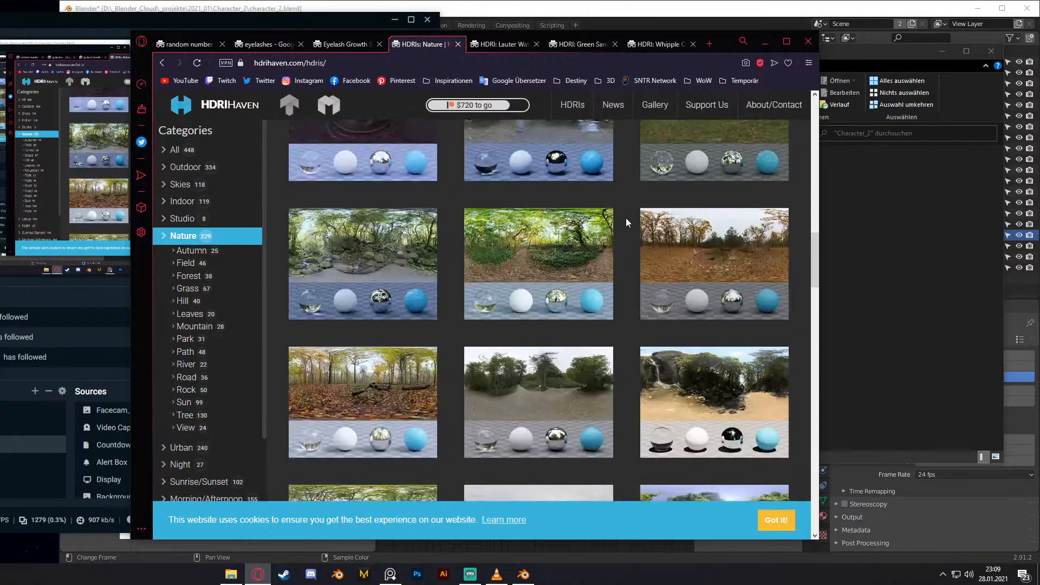
pyautogui.middleClick(362, 260)
pyautogui.middleClick(552, 271)
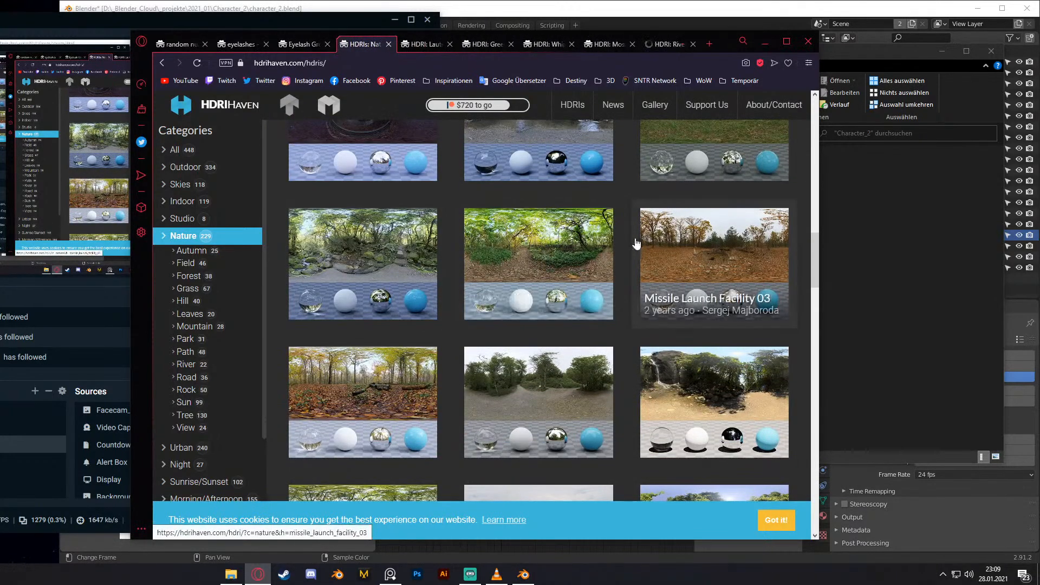
# Step: Look through the remaining forest HDRIs and examine the Lauter Waterfall and Green Sanctuary pages
pyautogui.scroll(-6, 633, 241)
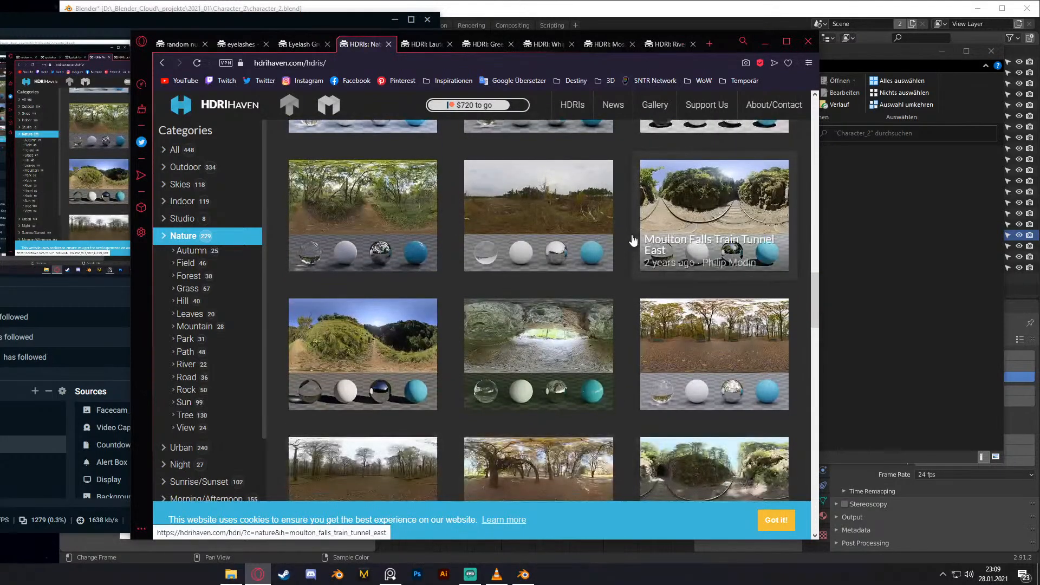
pyautogui.scroll(-3, 633, 239)
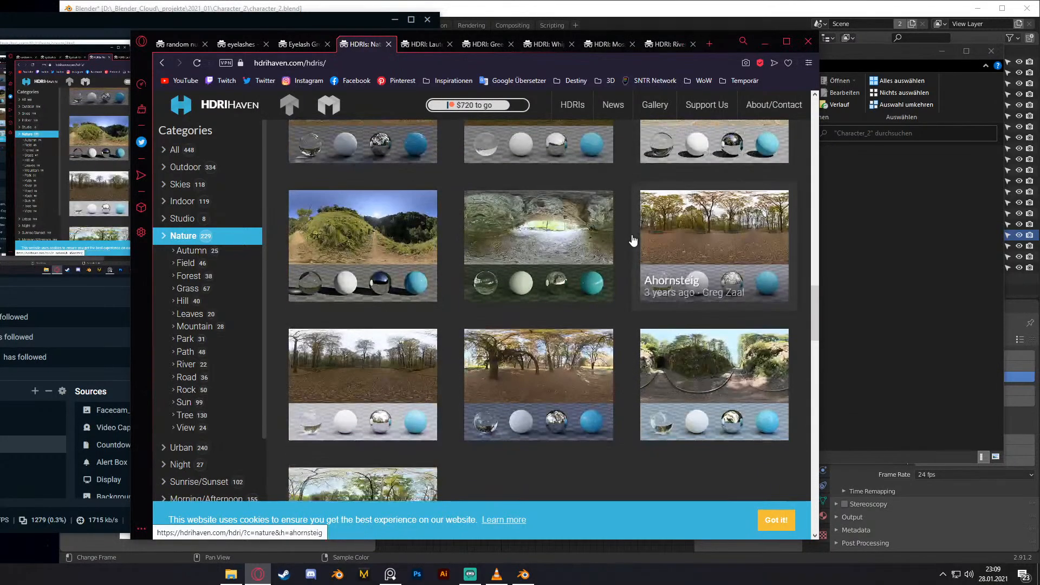
pyautogui.scroll(-3, 633, 239)
pyautogui.hotkey('ctrl', 'Tab')
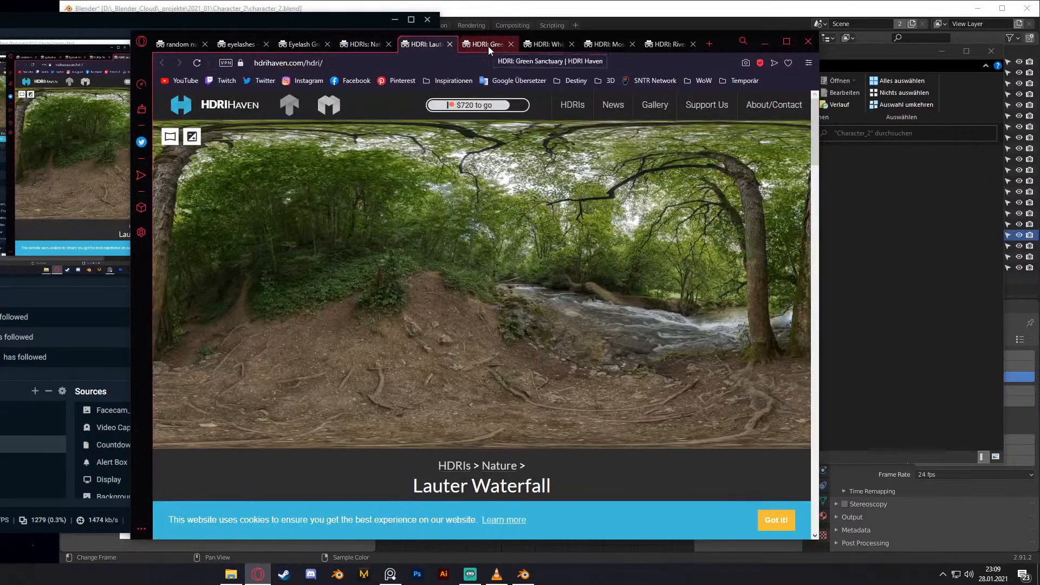
pyautogui.scroll(-6, 483, 333)
pyautogui.scroll(6, 483, 333)
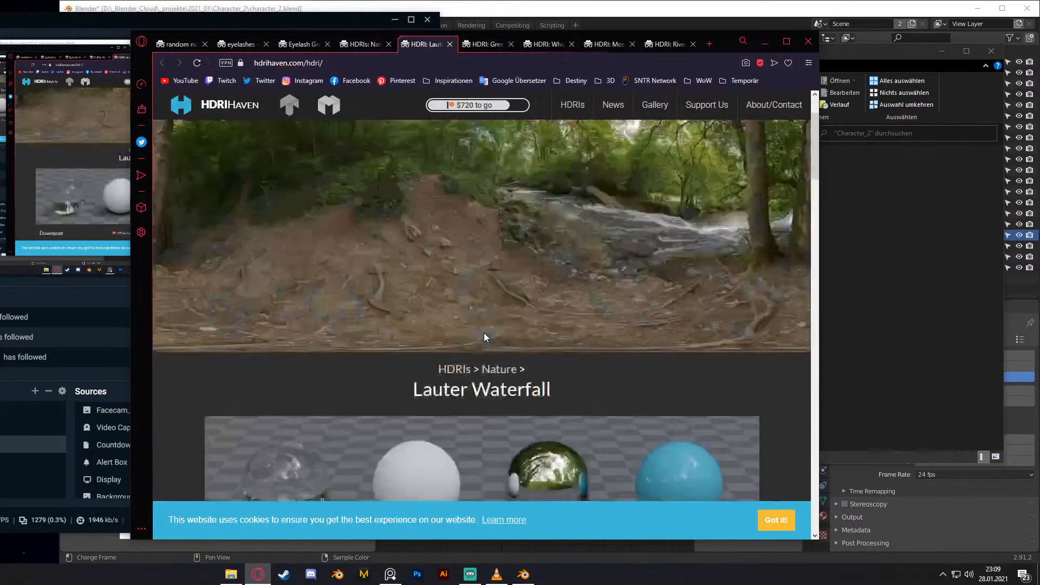
pyautogui.click(486, 43)
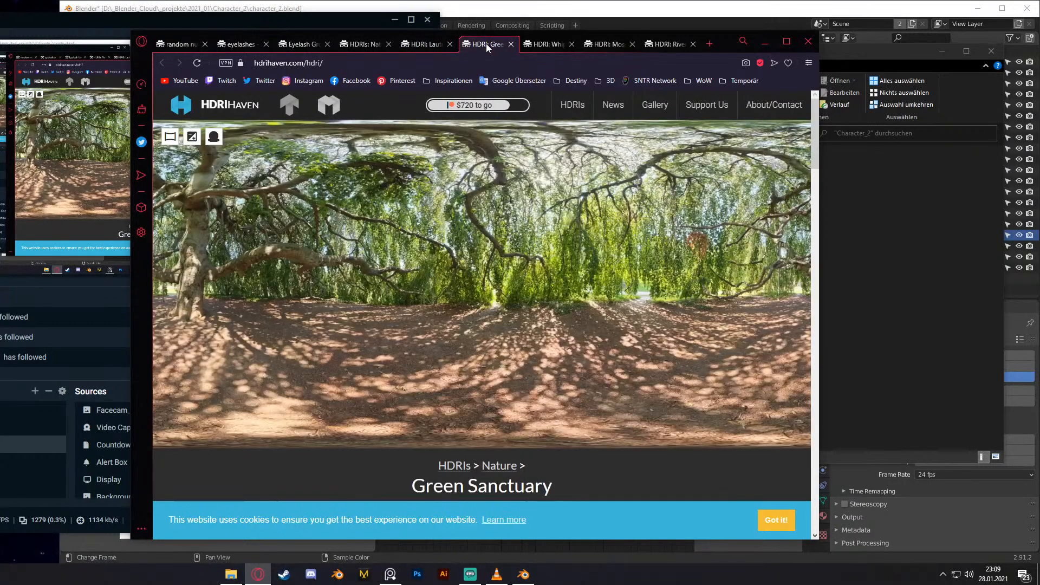
pyautogui.scroll(-5, 499, 223)
pyautogui.scroll(5, 499, 222)
# Step: Check the panorama and sphere previews of Whipple Creek Regional Park 04 and close its tab
pyautogui.click(556, 43)
pyautogui.scroll(-5, 485, 235)
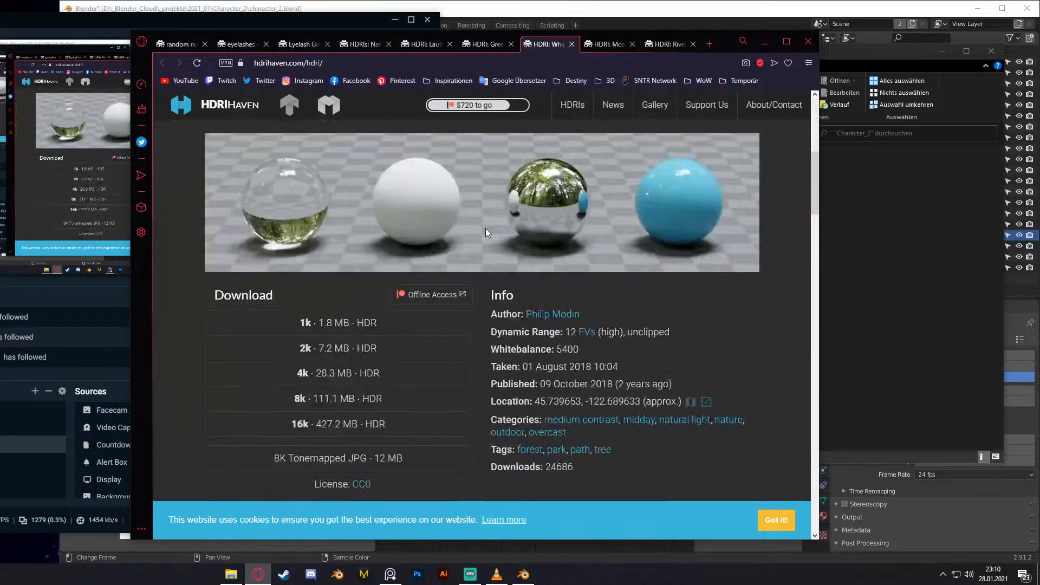
pyautogui.scroll(5, 486, 229)
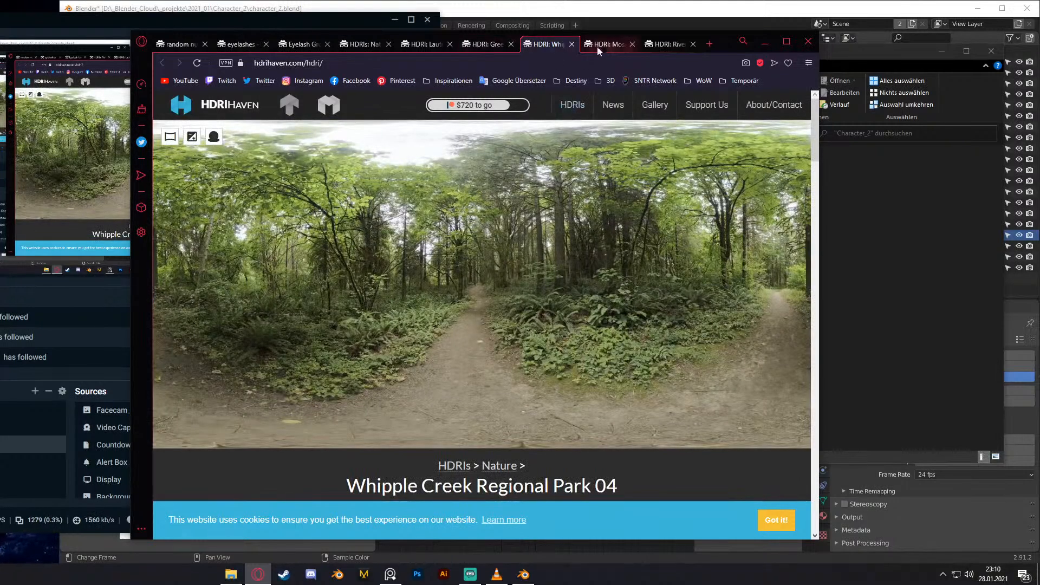
pyautogui.click(571, 46)
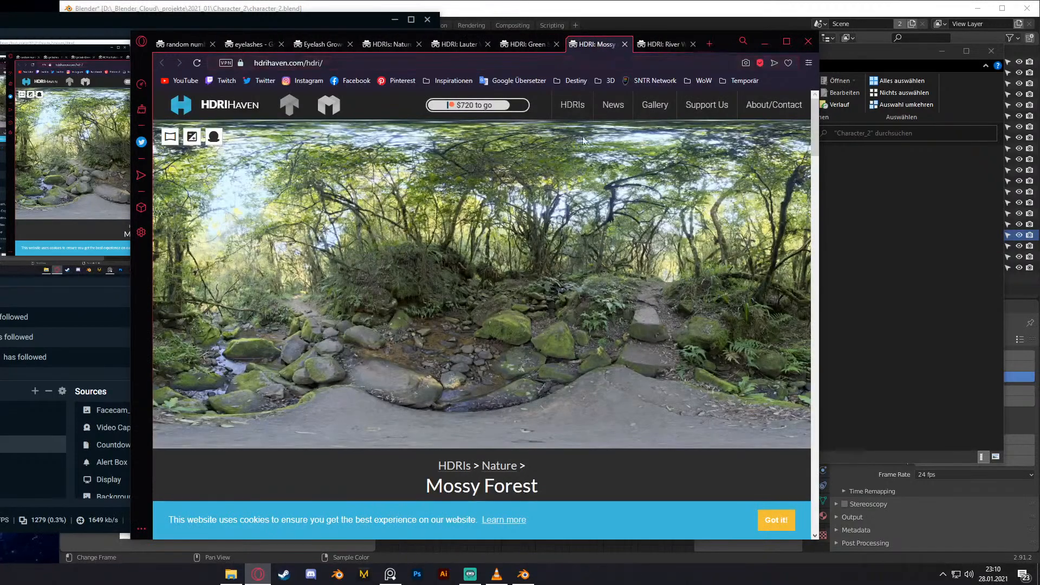
# Step: Compare the panoramas and sphere previews of the Mossy Forest and River Walk 1 HDRIs
pyautogui.click(661, 47)
pyautogui.click(595, 45)
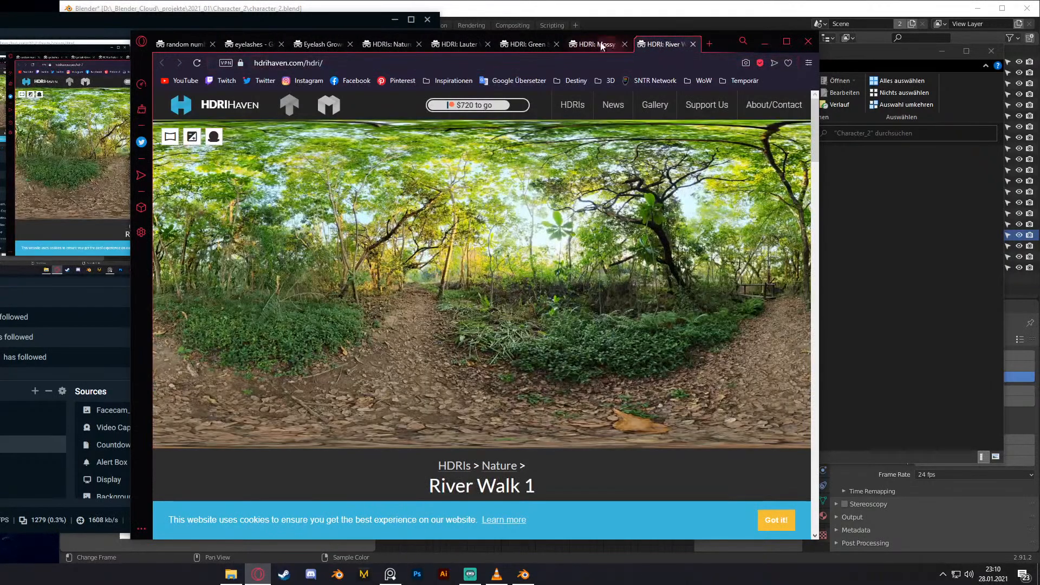
pyautogui.scroll(-1, 530, 276)
pyautogui.scroll(-5, 531, 274)
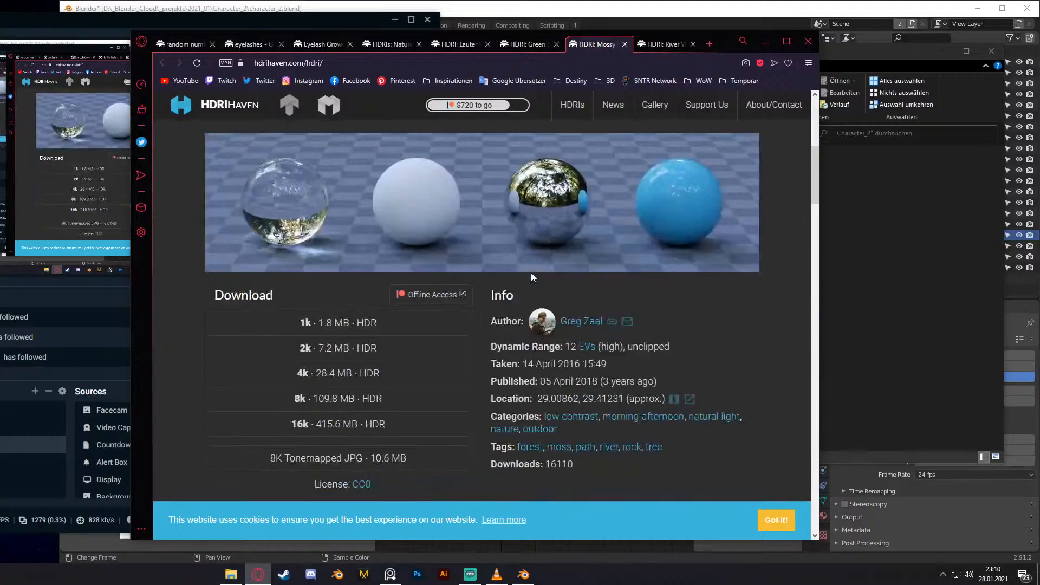
pyautogui.scroll(6, 530, 271)
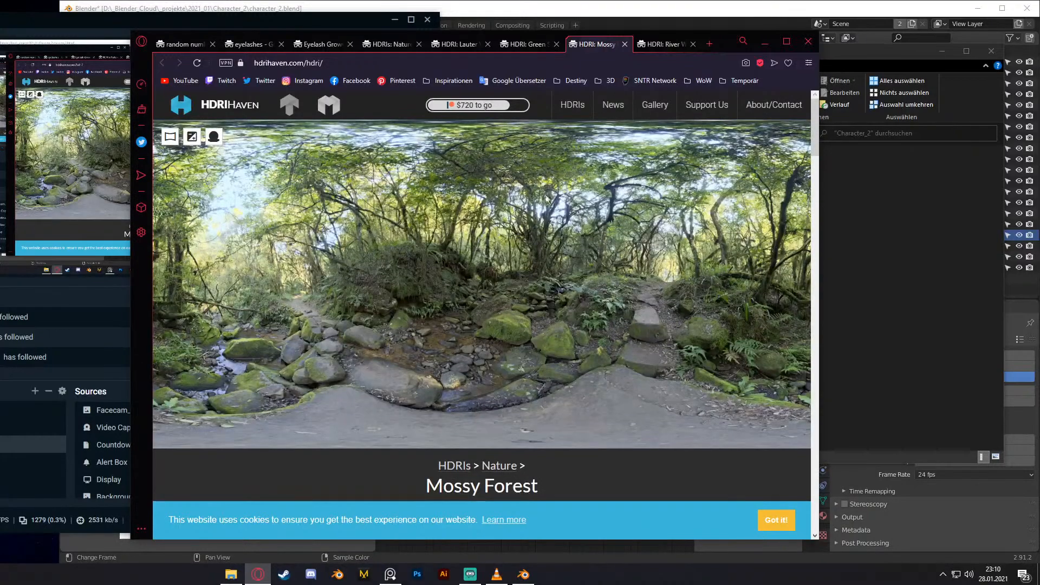
pyautogui.click(527, 44)
pyautogui.click(653, 45)
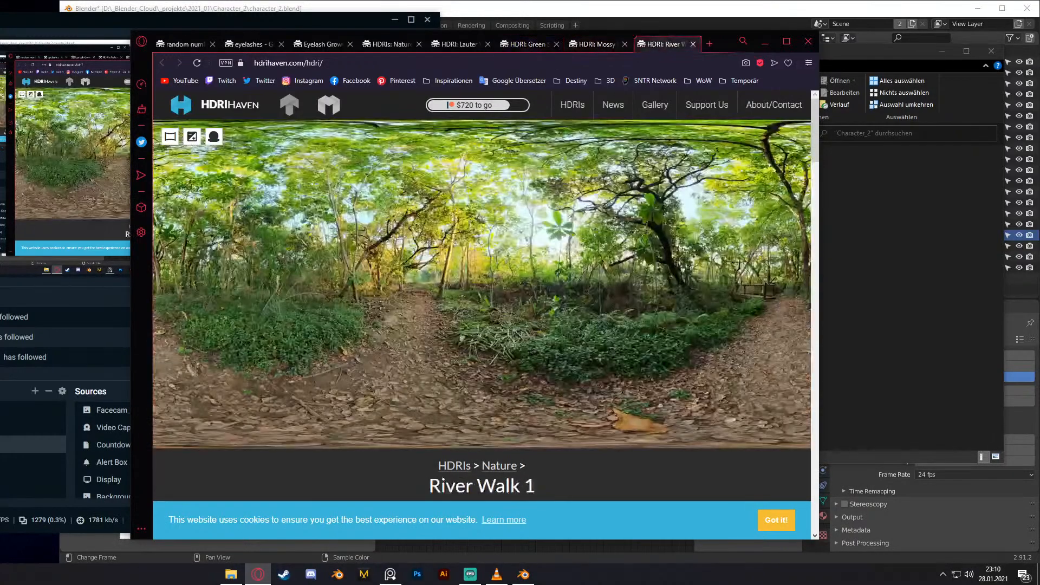
pyautogui.scroll(-5, 547, 228)
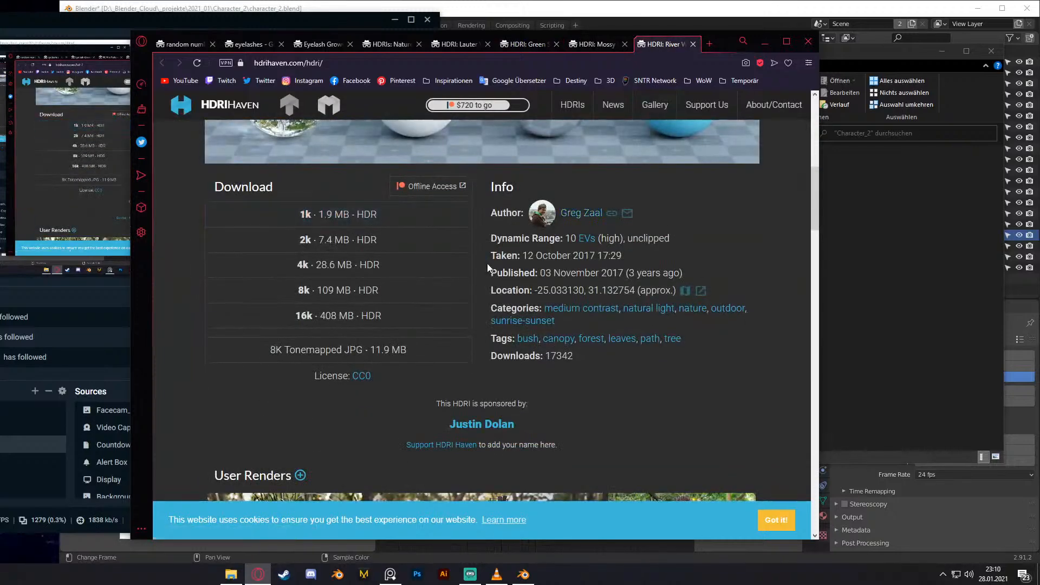
pyautogui.scroll(1, 482, 250)
# Step: Close the Nature listing, the two eyelash tabs and the random number generator tab, keeping the four HDRI candidates open
pyautogui.click(401, 43)
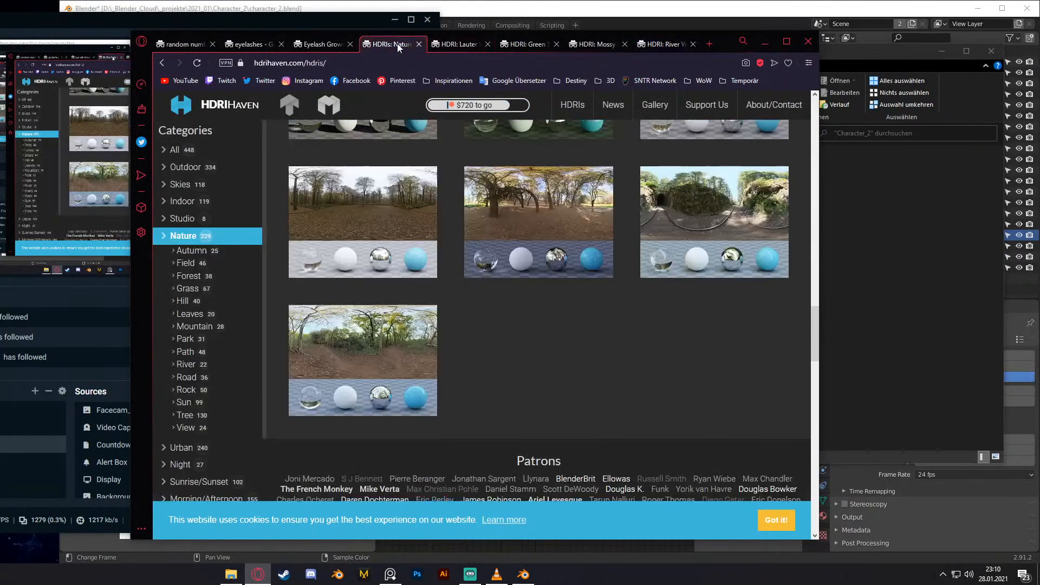
pyautogui.click(419, 44)
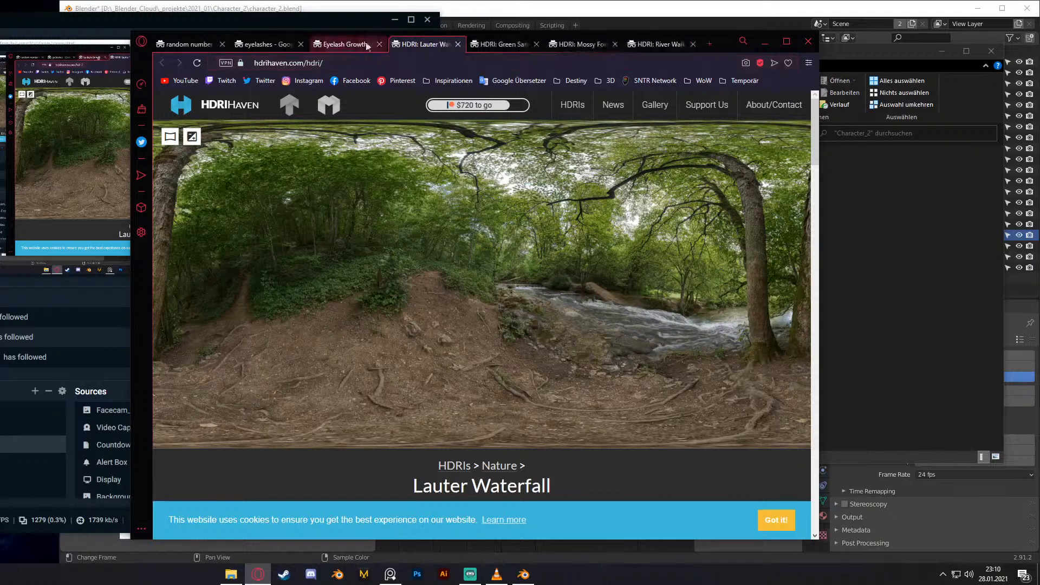
pyautogui.click(349, 44)
pyautogui.click(281, 44)
pyautogui.click(222, 44)
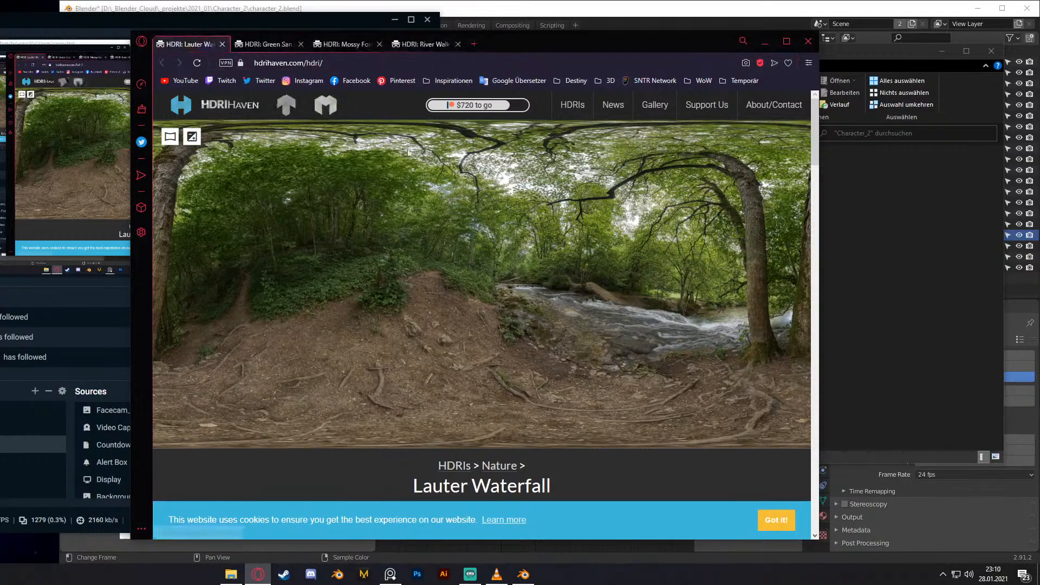
# Step: Start the download of the 2K EXR version of the Lauter Waterfall HDRI
pyautogui.scroll(-10, 378, 210)
pyautogui.scroll(-1, 477, 216)
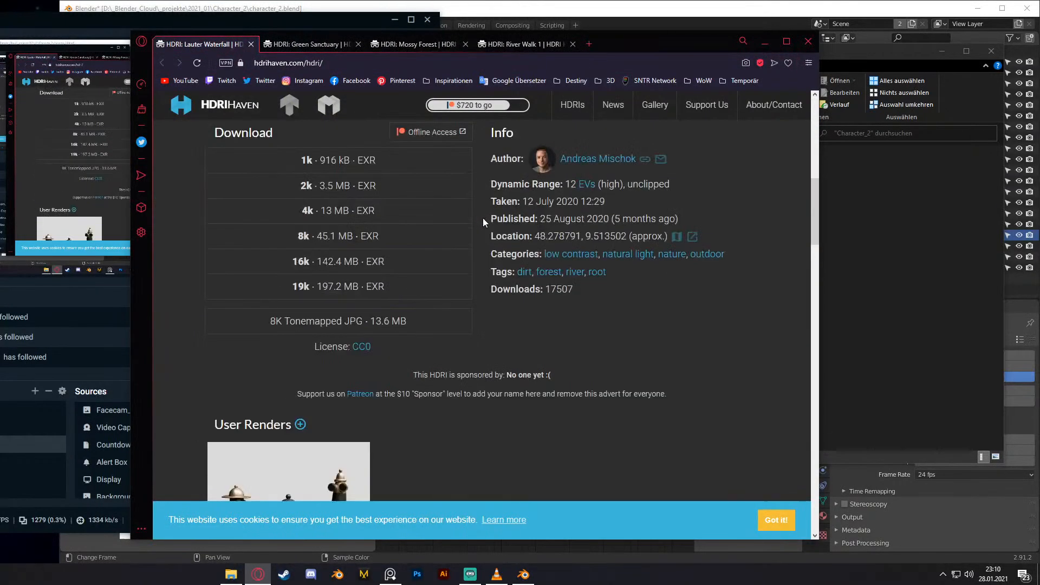
pyautogui.scroll(3, 482, 218)
pyautogui.click(337, 293)
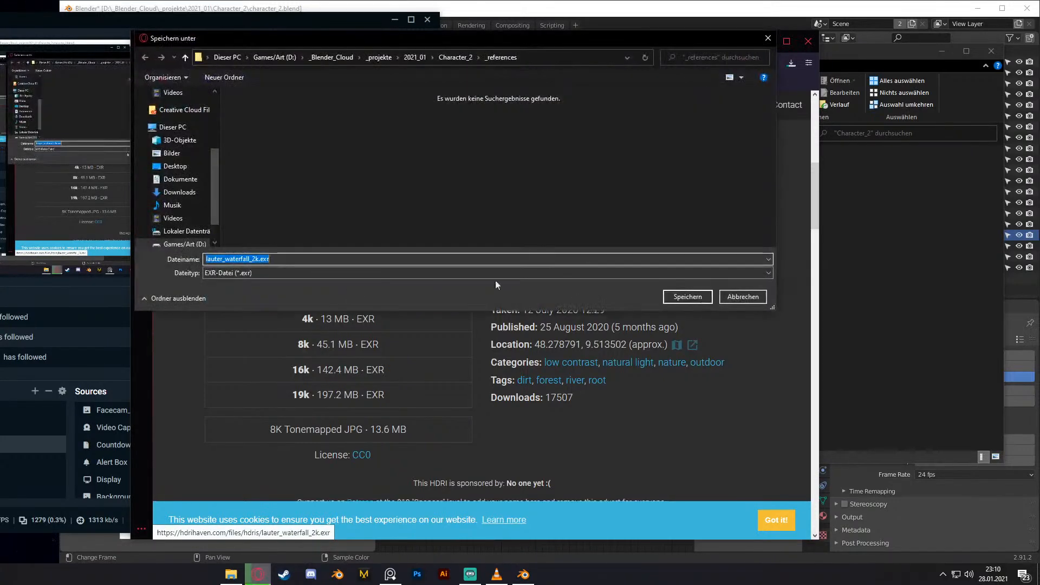
pyautogui.moveTo(553, 47); pyautogui.dragTo(637, 34)
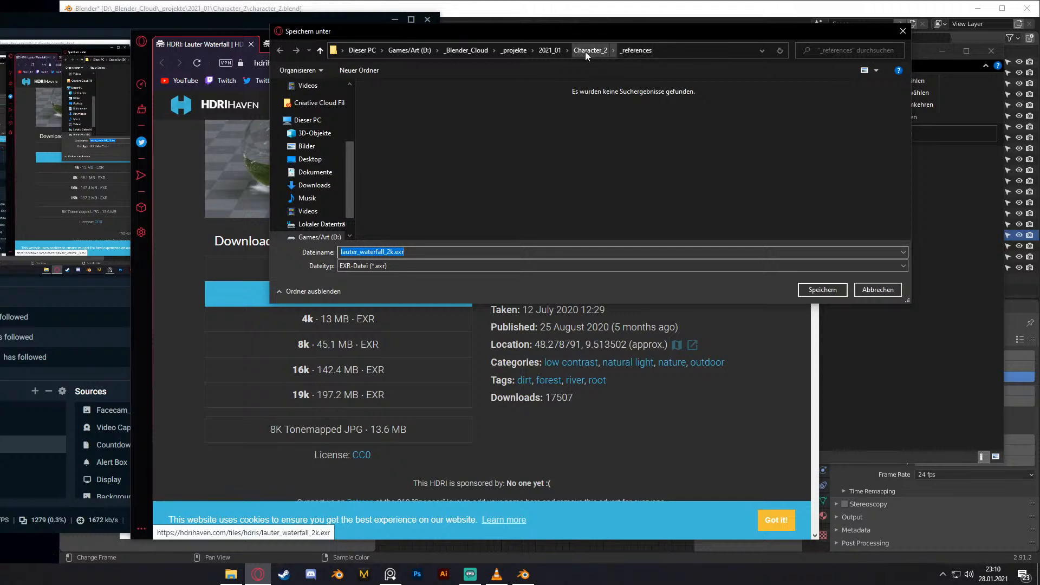
pyautogui.moveTo(622, 31); pyautogui.dragTo(635, 36)
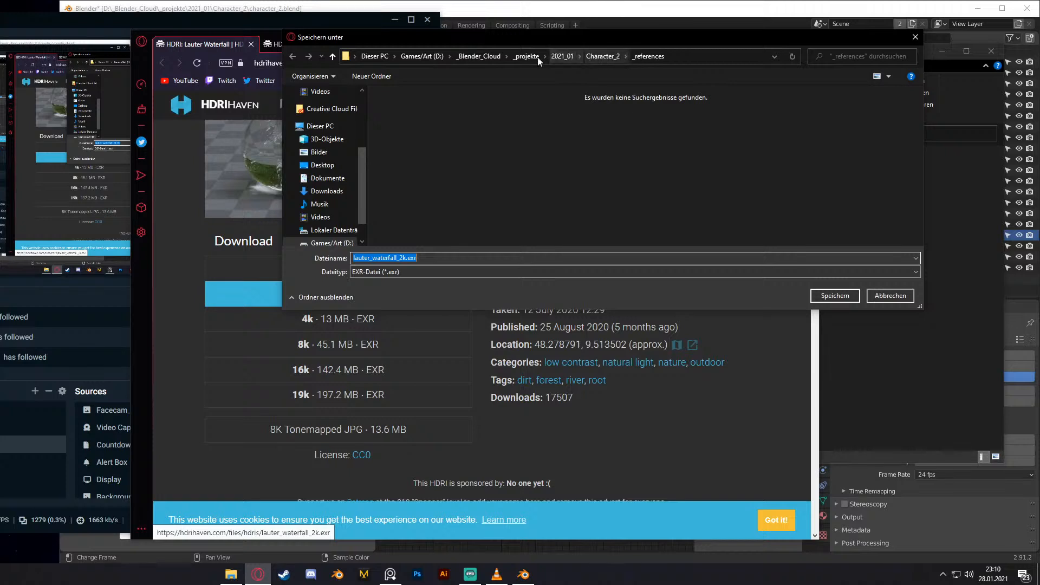
# Step: Save lauter_waterfall_2k.exr in the HDRIs folder under _Blender_Cloud\_resourcen on drive D
pyautogui.click(427, 56)
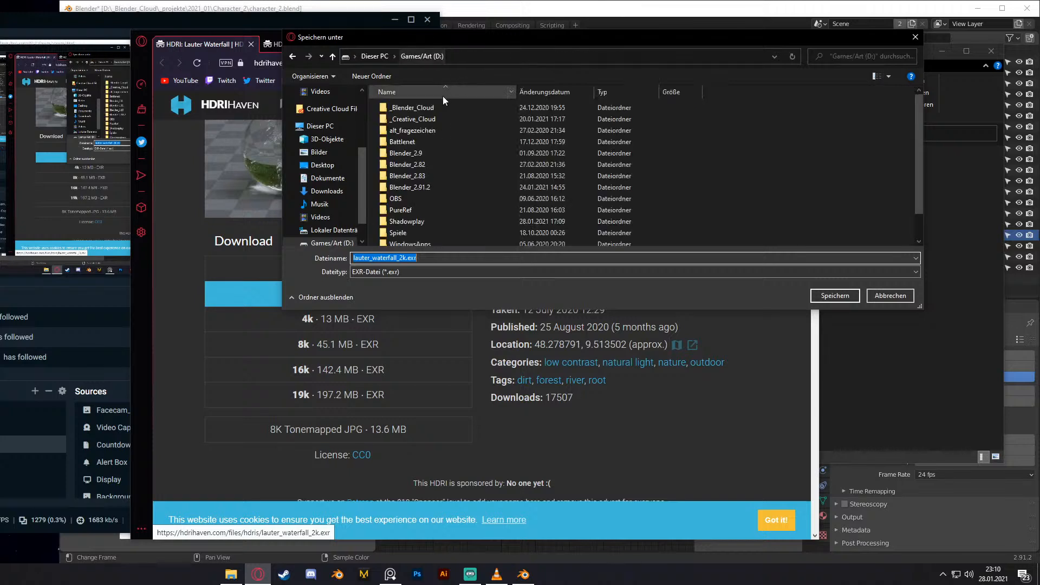
pyautogui.doubleClick(415, 107)
pyautogui.doubleClick(413, 119)
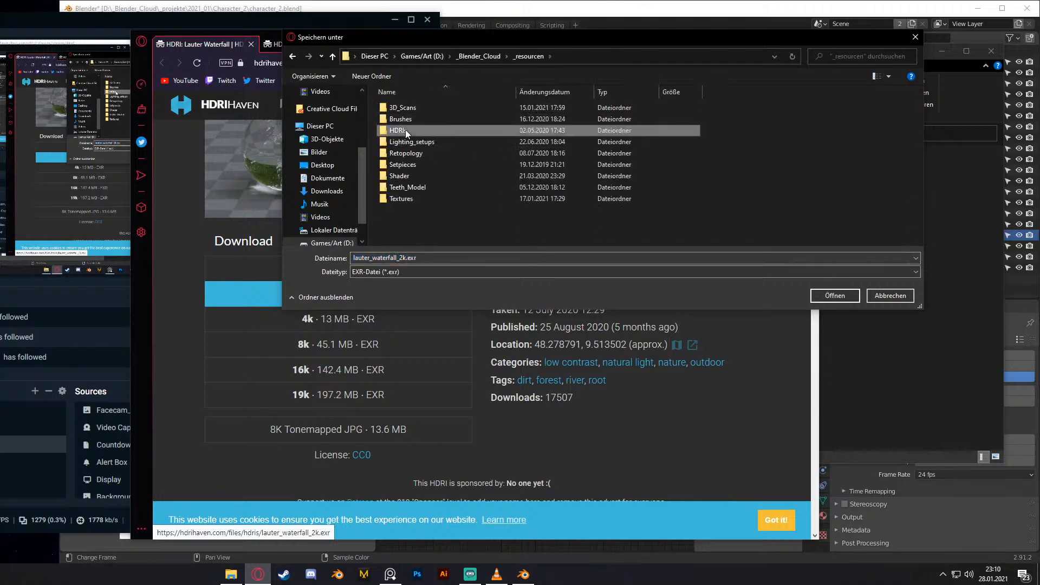
pyautogui.doubleClick(405, 130)
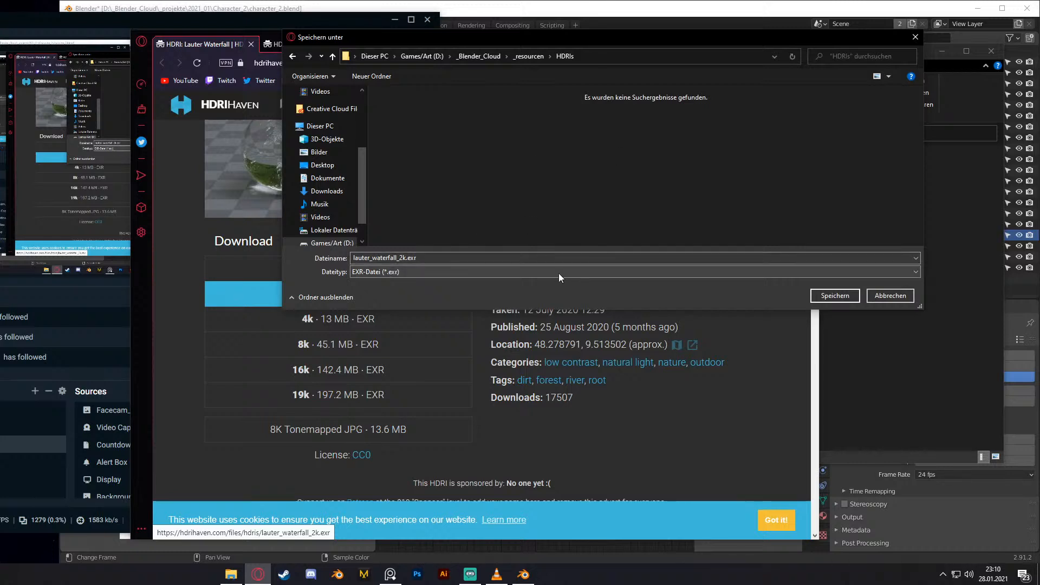
pyautogui.click(412, 269)
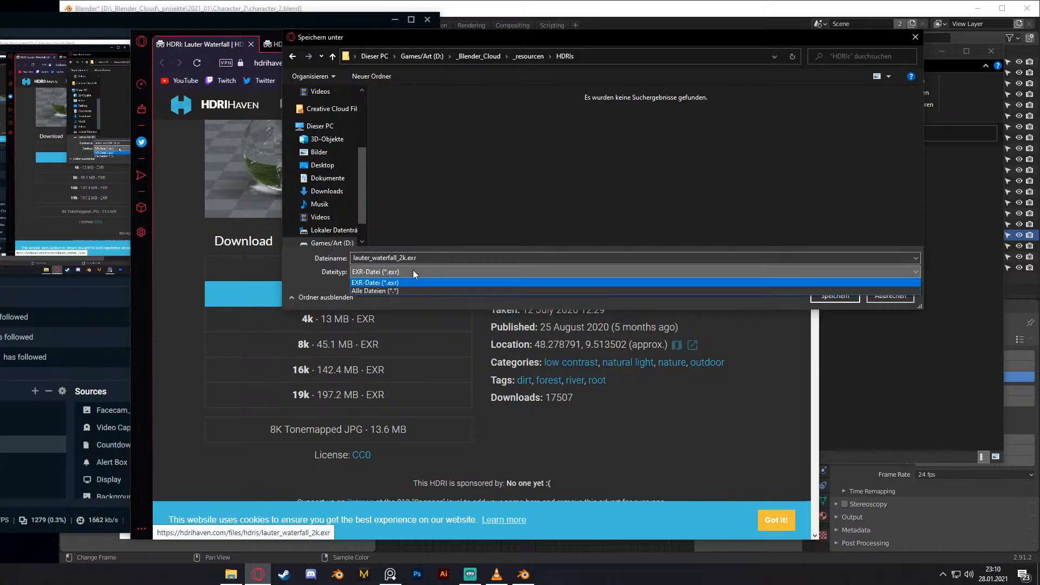
pyautogui.click(303, 284)
pyautogui.moveTo(575, 36); pyautogui.dragTo(511, 100)
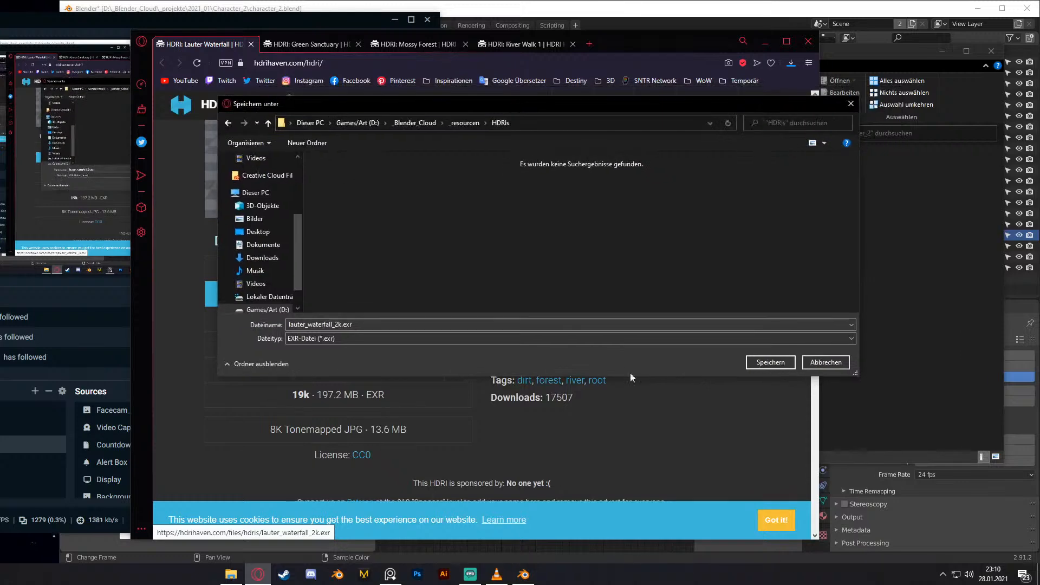
pyautogui.click(763, 362)
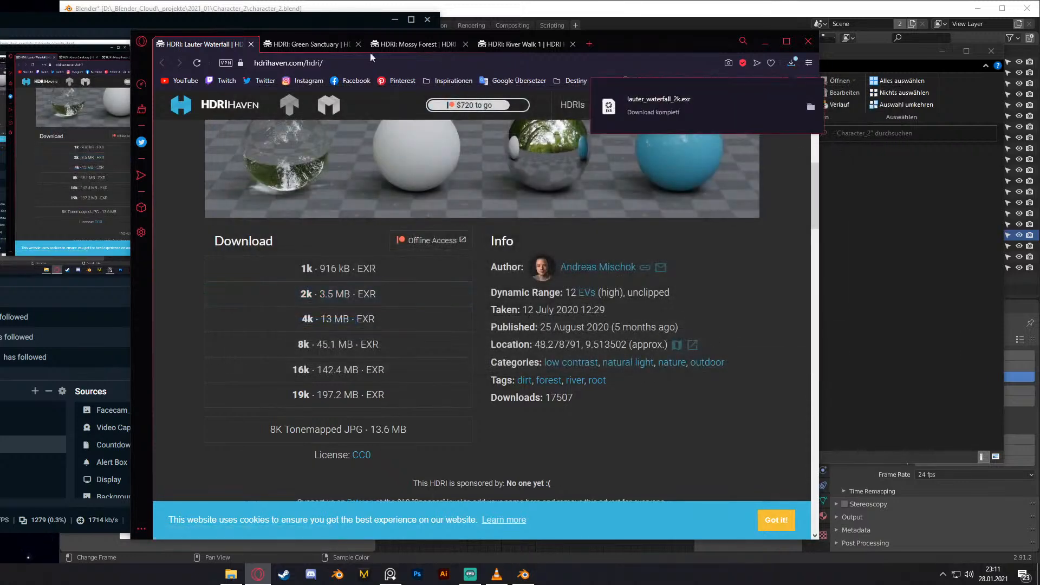
# Step: Download the 2K HDR version of Green Sanctuary into the HDRIs folder as green_sanctuary_2k.hdr
pyautogui.click(306, 44)
pyautogui.scroll(-7, 443, 258)
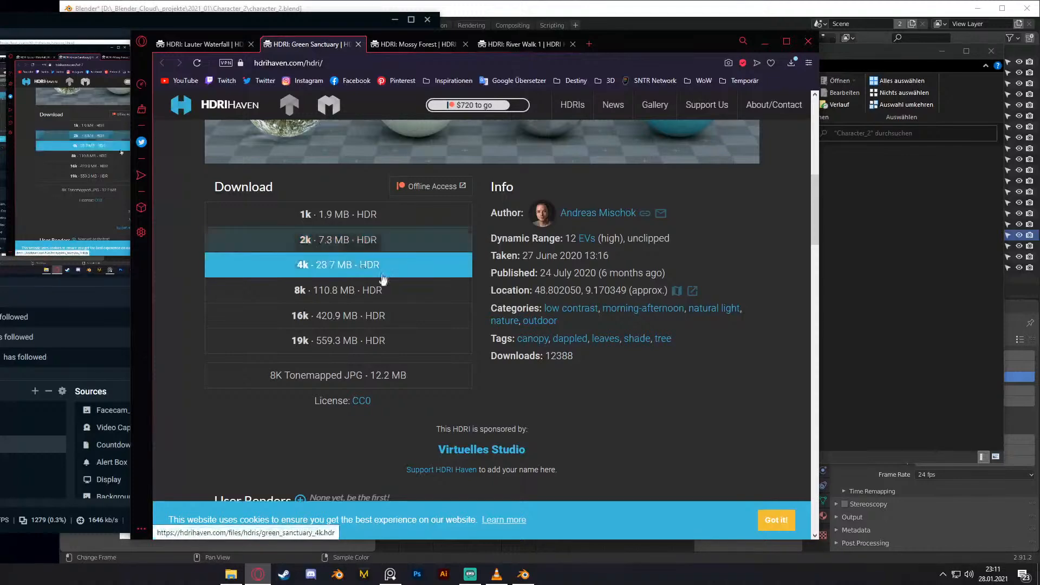
pyautogui.click(346, 239)
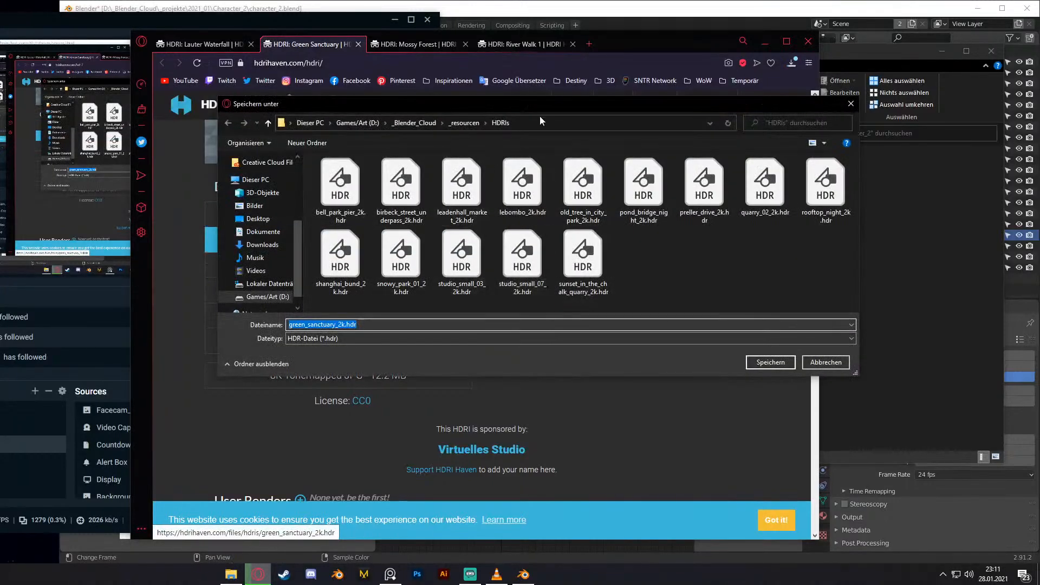
pyautogui.moveTo(539, 104); pyautogui.dragTo(578, 115)
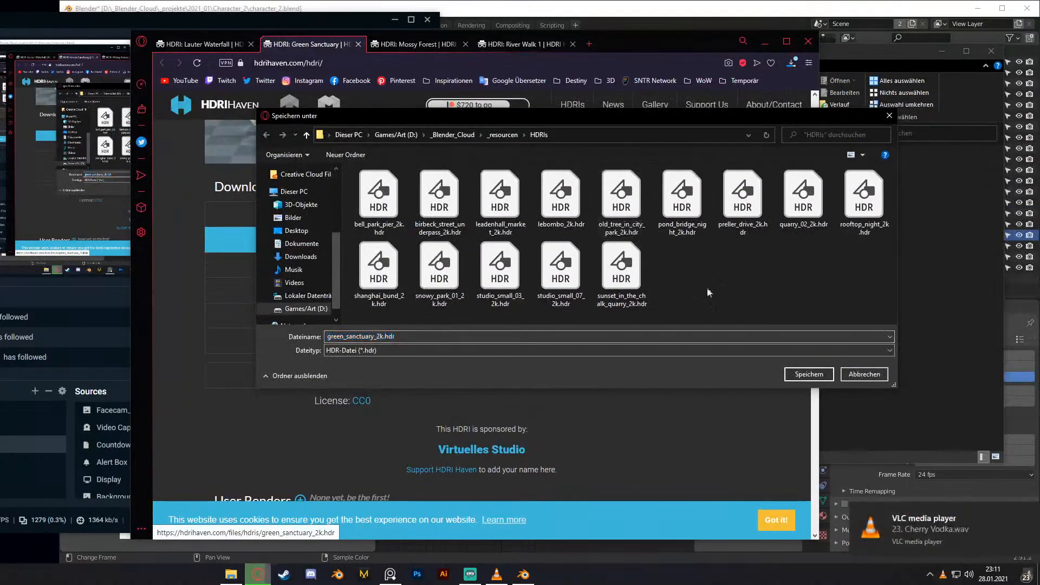
pyautogui.click(804, 374)
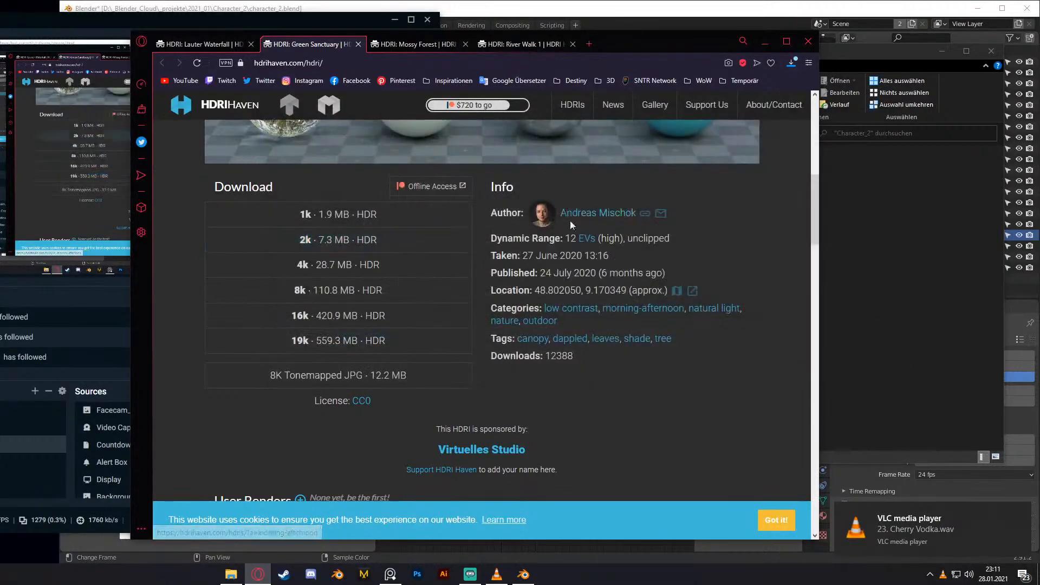
# Step: Save mossy_forest_2k.hdr from the Mossy Forest page in the HDRIs folder and look through that page's user renders
pyautogui.click(411, 48)
pyautogui.scroll(-10, 486, 308)
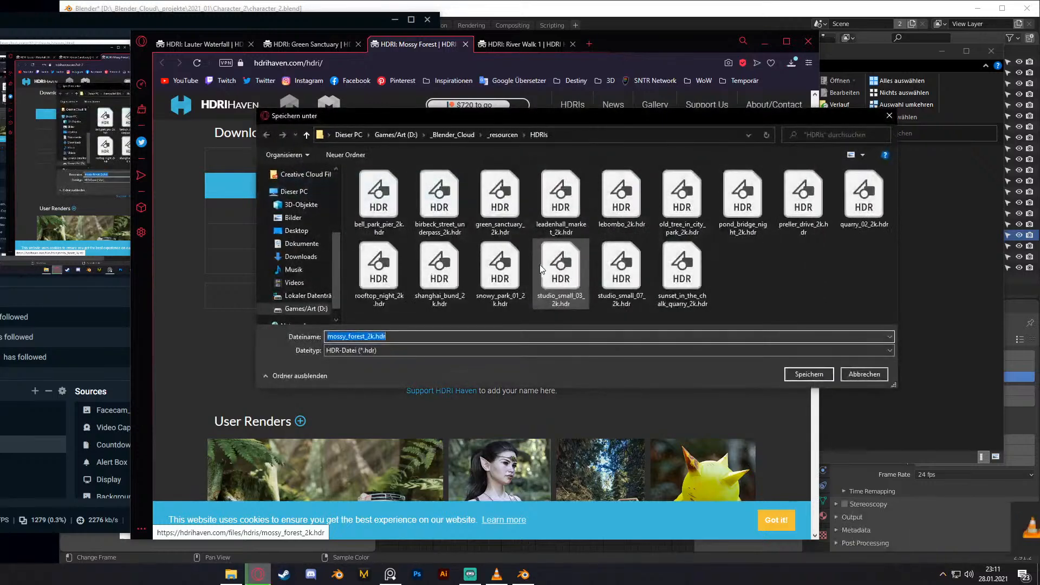
pyautogui.click(806, 374)
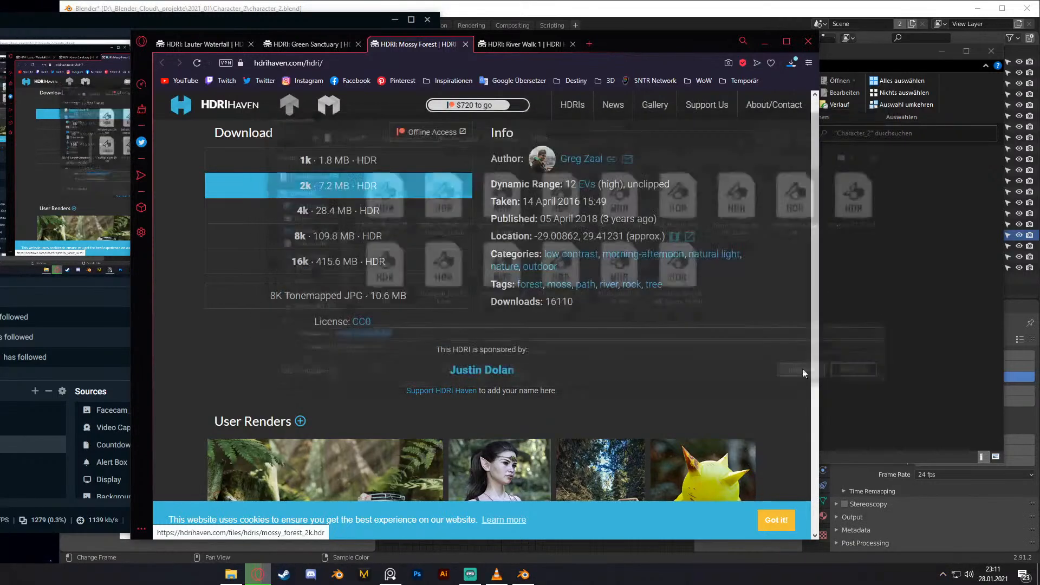
pyautogui.scroll(-4, 596, 303)
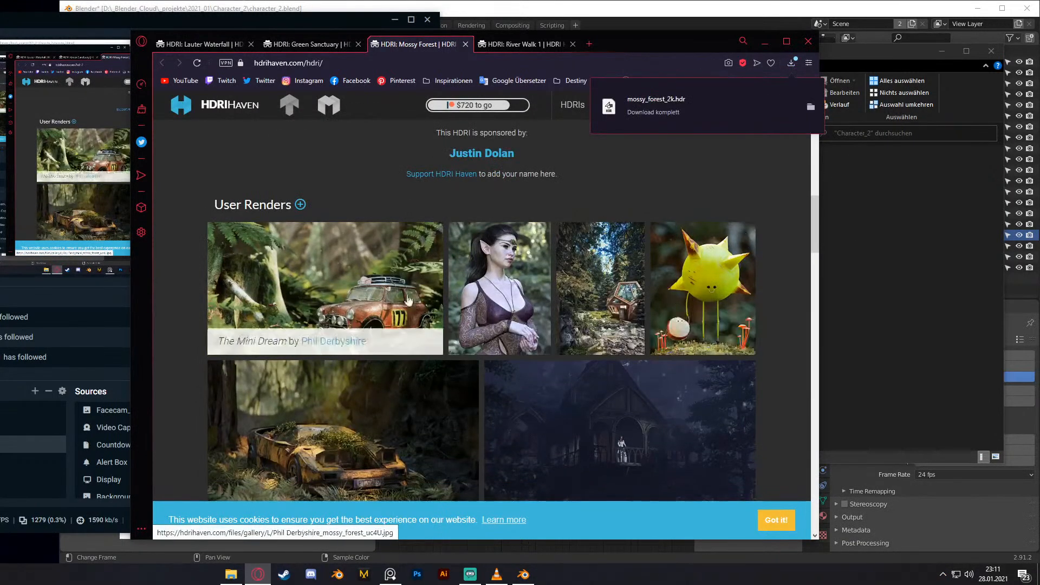
pyautogui.scroll(-3, 203, 297)
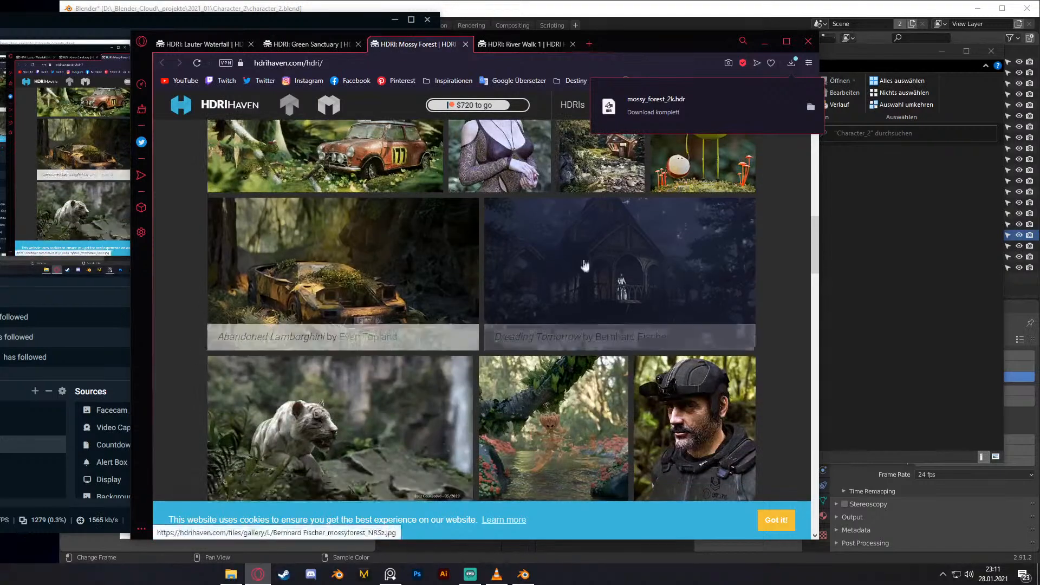
pyautogui.scroll(-3, 619, 380)
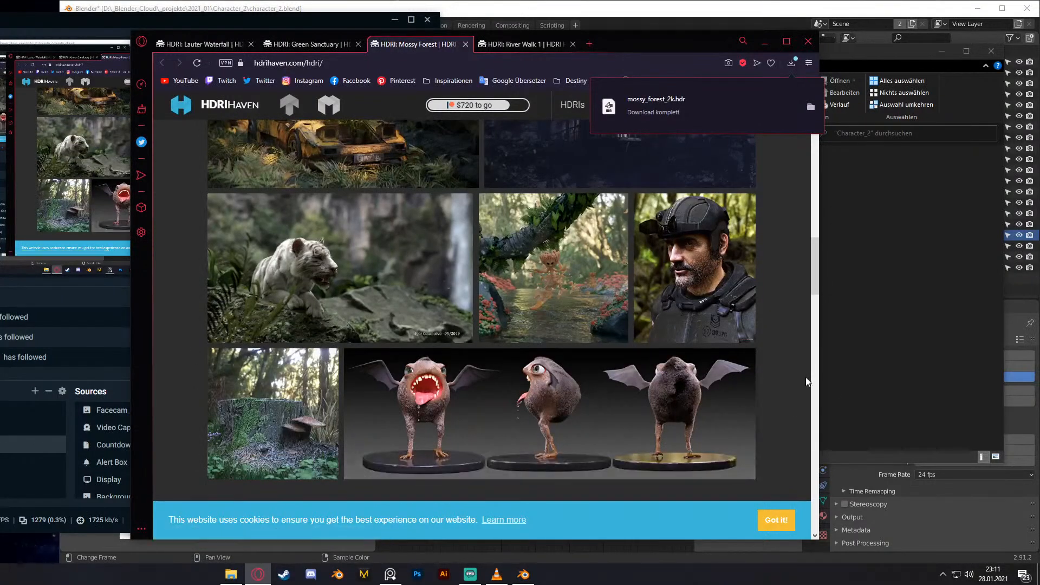
pyautogui.scroll(5, 685, 343)
pyautogui.scroll(10, 684, 344)
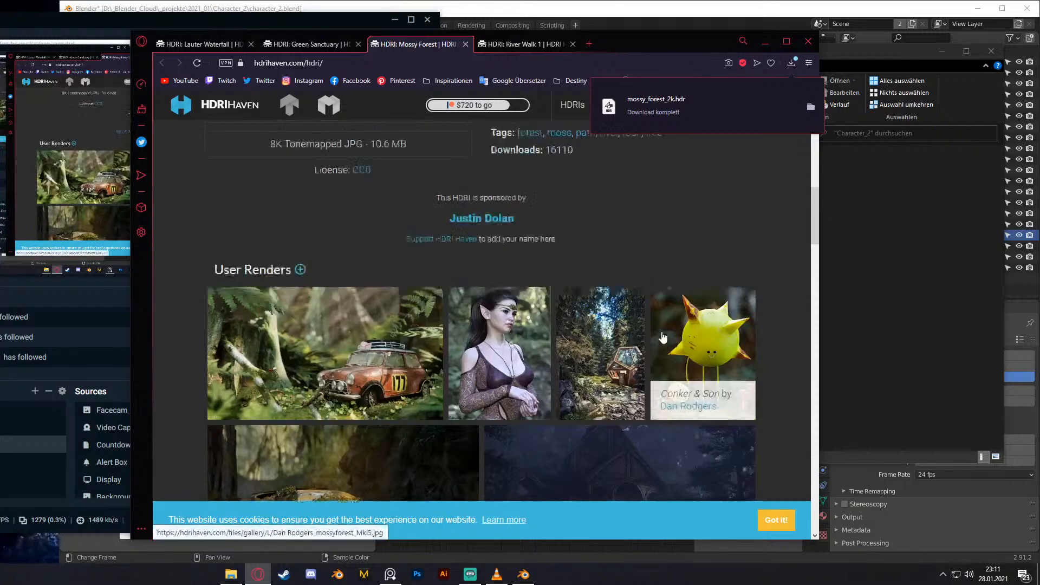
# Step: Save the River Walk 1 HDRI in the HDRIs folder and close the River Walk 1 and Mossy Forest tabs
pyautogui.click(512, 45)
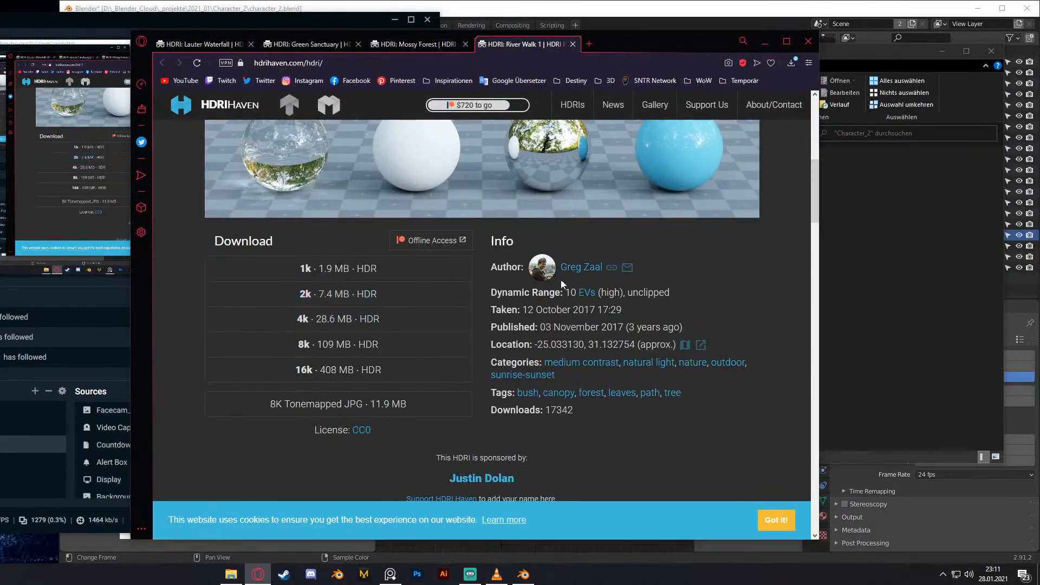
pyautogui.click(832, 377)
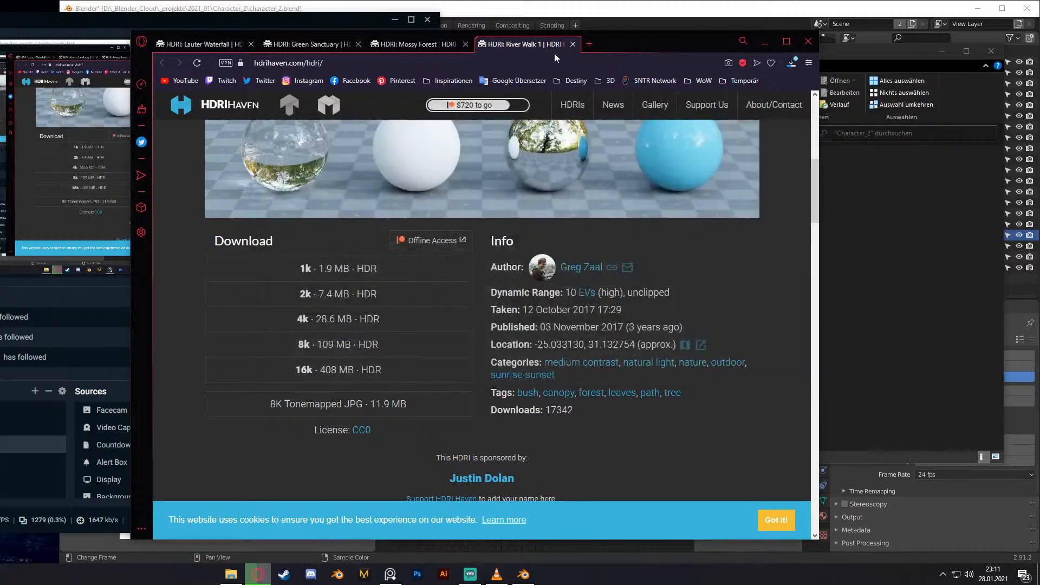
pyautogui.click(572, 44)
pyautogui.click(465, 44)
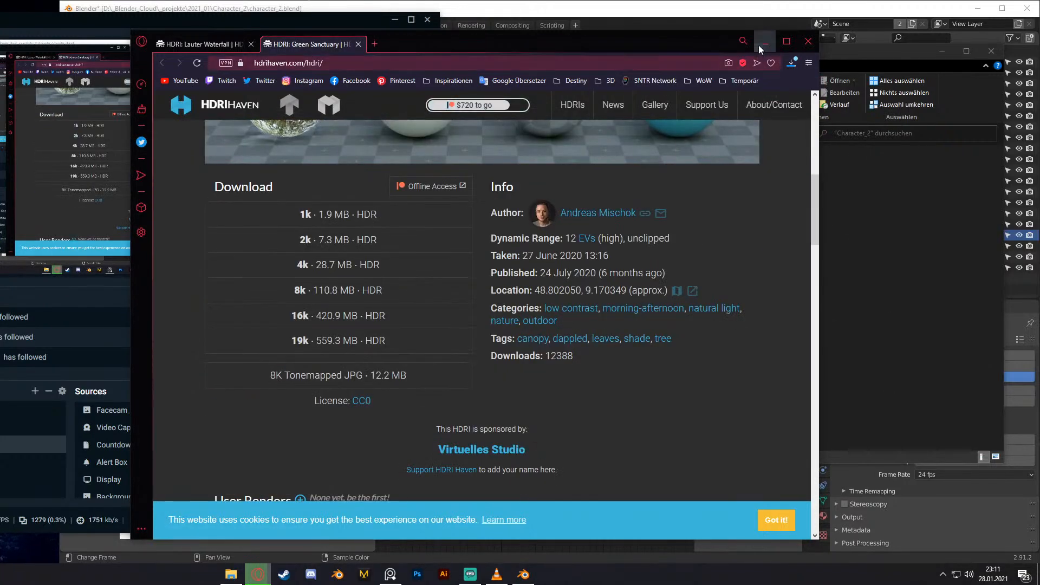
# Step: Switch to Blender and show the World shader nodes, focusing on the environment texture node
pyautogui.click(7, 28)
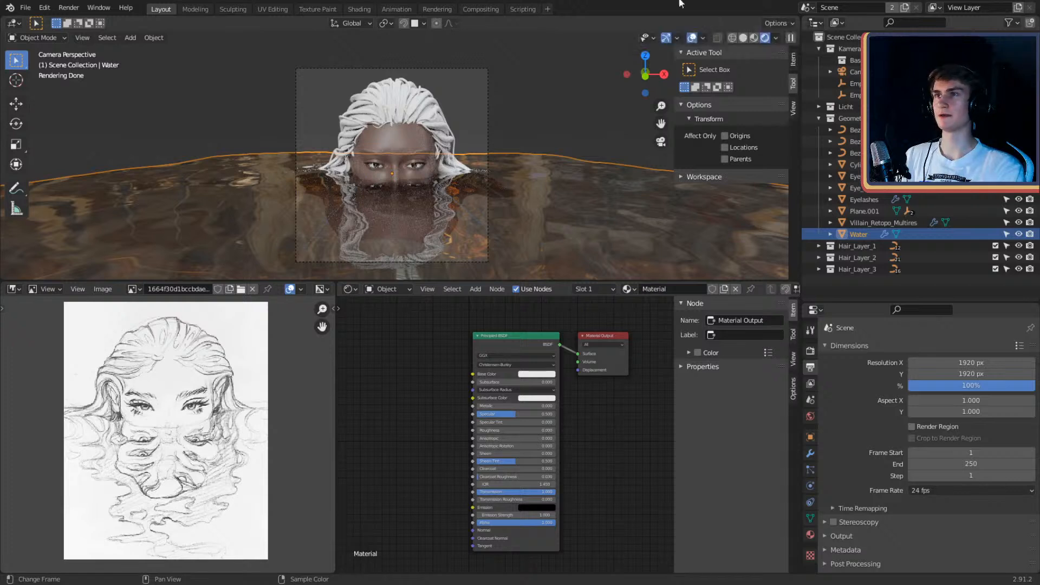
pyautogui.scroll(-2, 422, 423)
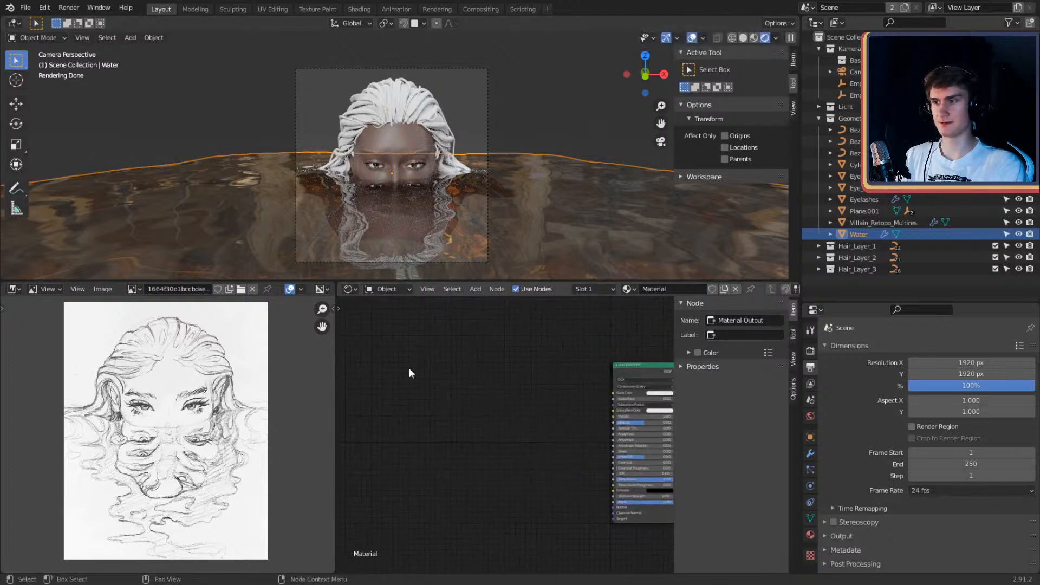
pyautogui.click(386, 289)
pyautogui.click(388, 317)
pyautogui.scroll(3, 525, 404)
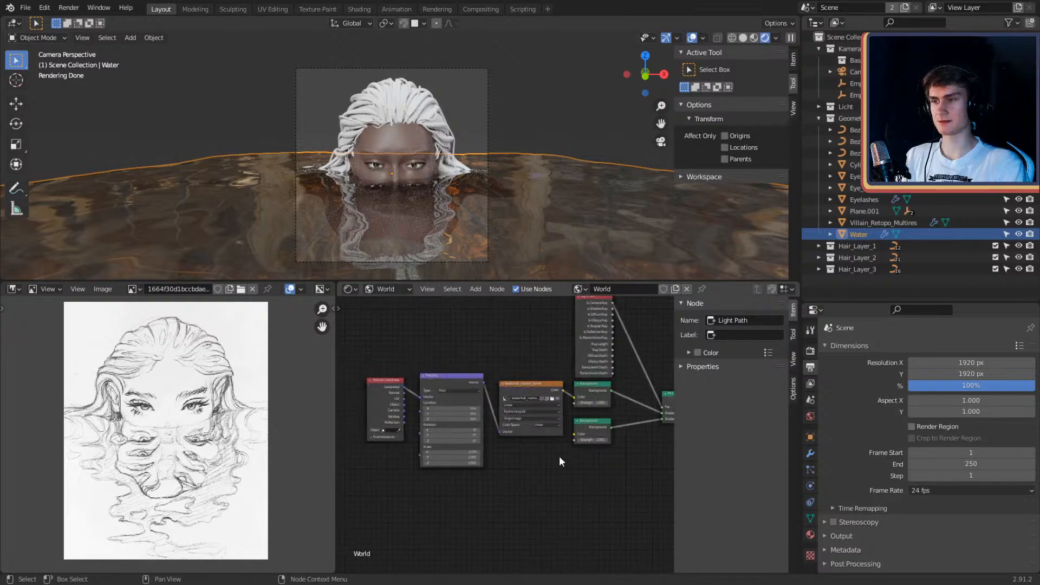
pyautogui.scroll(1, 531, 350)
pyautogui.scroll(1, 532, 350)
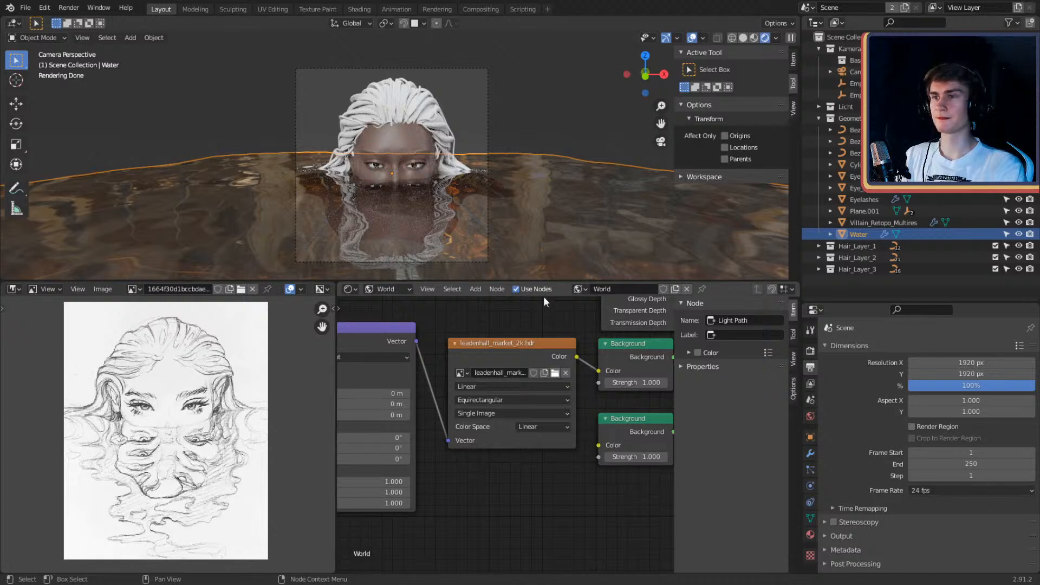
# Step: Try green_sanctuary_2k.hdr as the World environment texture and check the water reflections without and with the Water selection outline
pyautogui.click(678, 474)
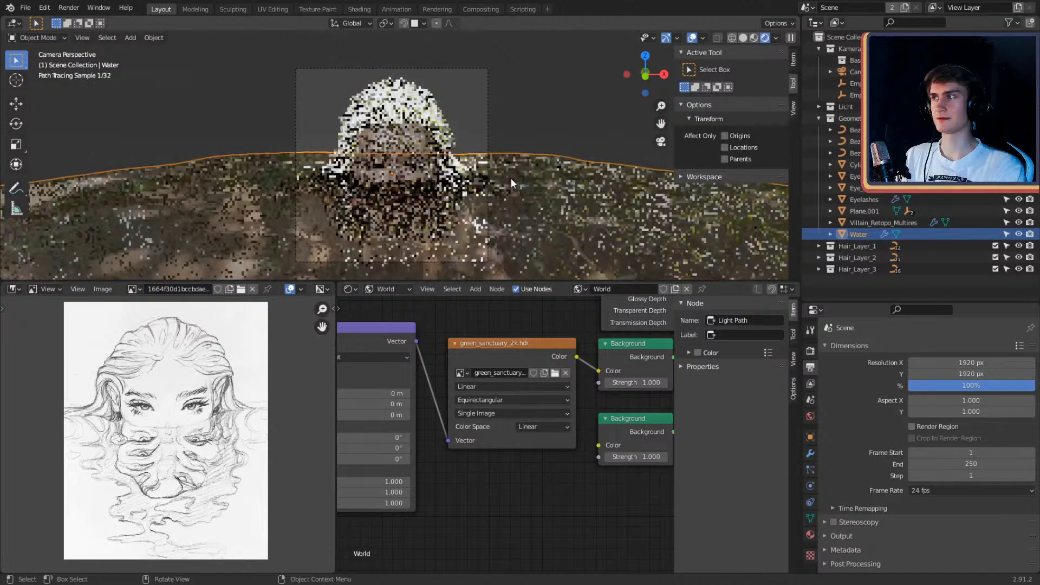
pyautogui.click(556, 119)
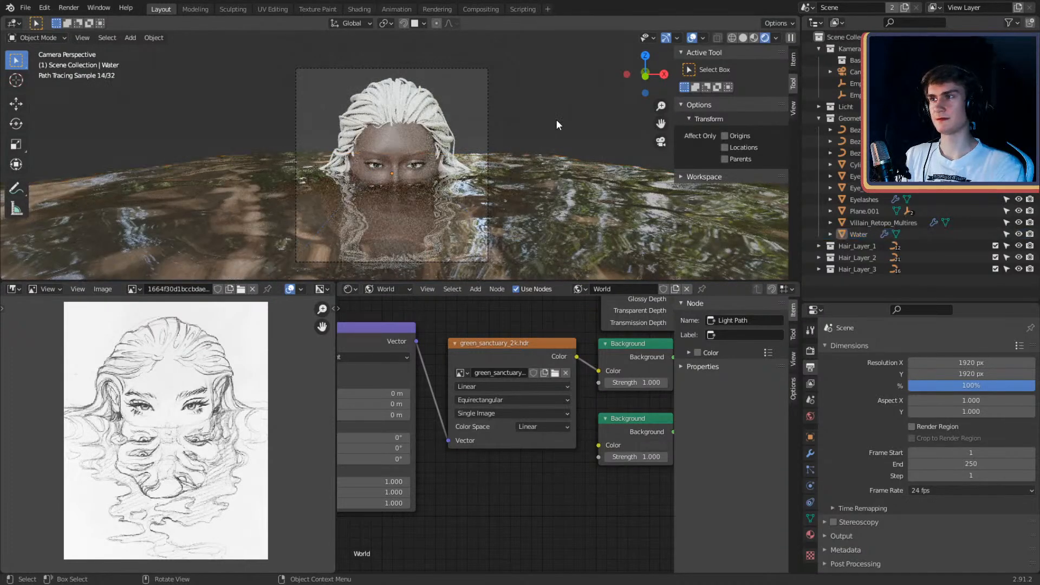
pyautogui.click(577, 177)
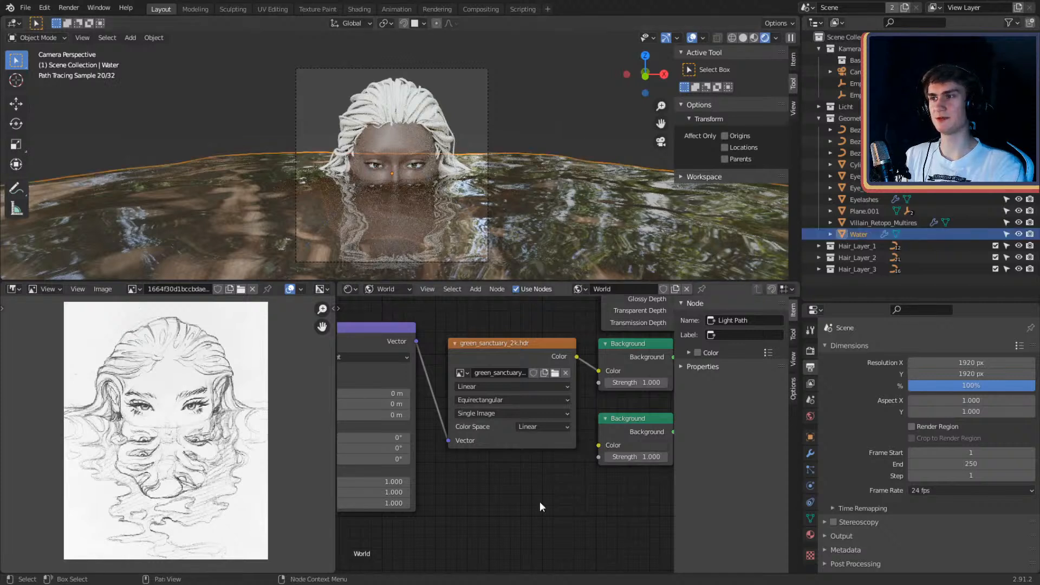
# Step: Try lauter_waterfall_2k.exr as the World environment texture and check its reflections on the water
pyautogui.moveTo(523, 307); pyautogui.dragTo(525, 309, button='middle')
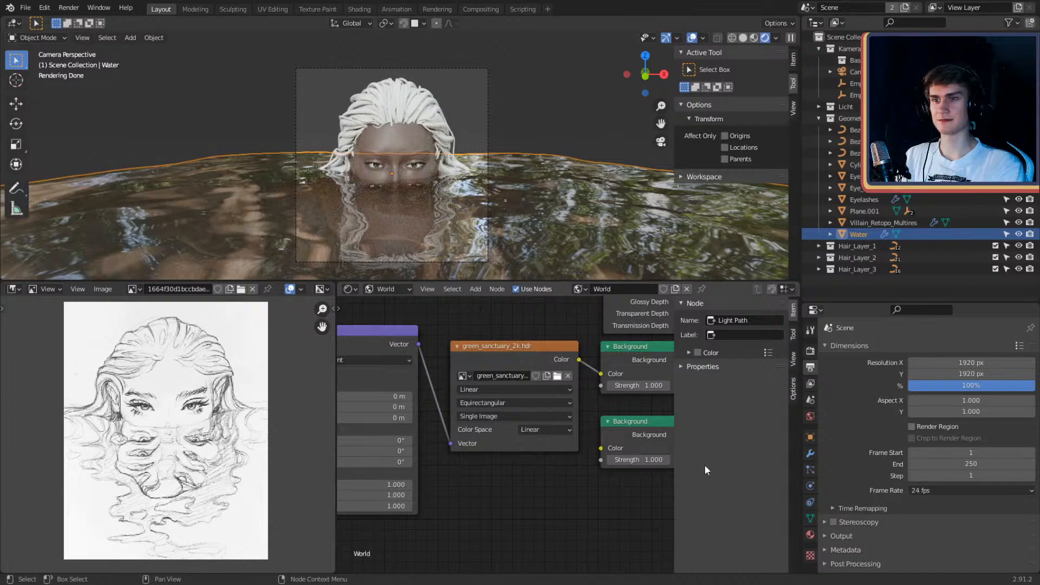
pyautogui.doubleClick(592, 487)
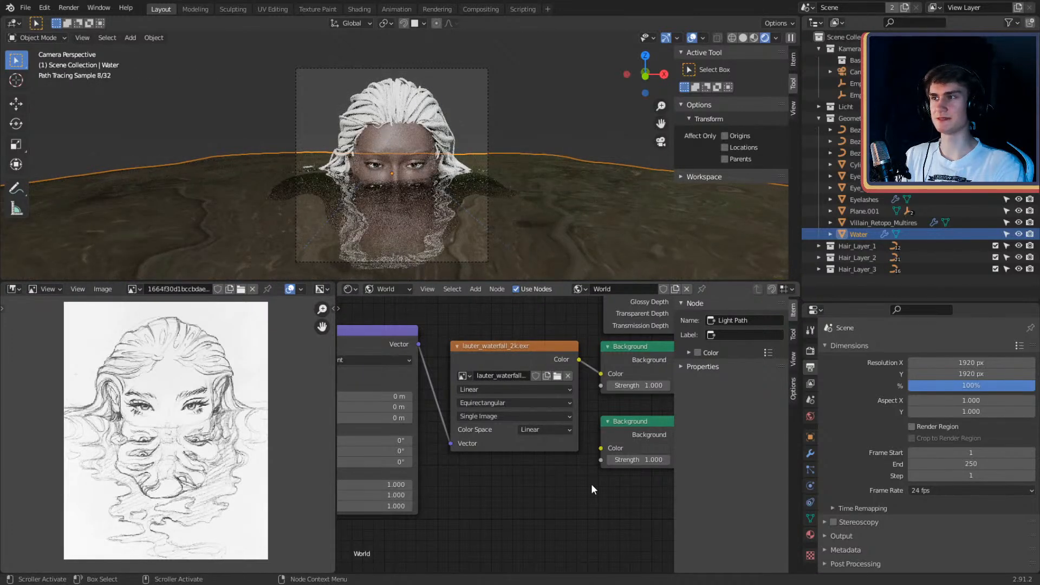
pyautogui.click(548, 100)
pyautogui.click(560, 168)
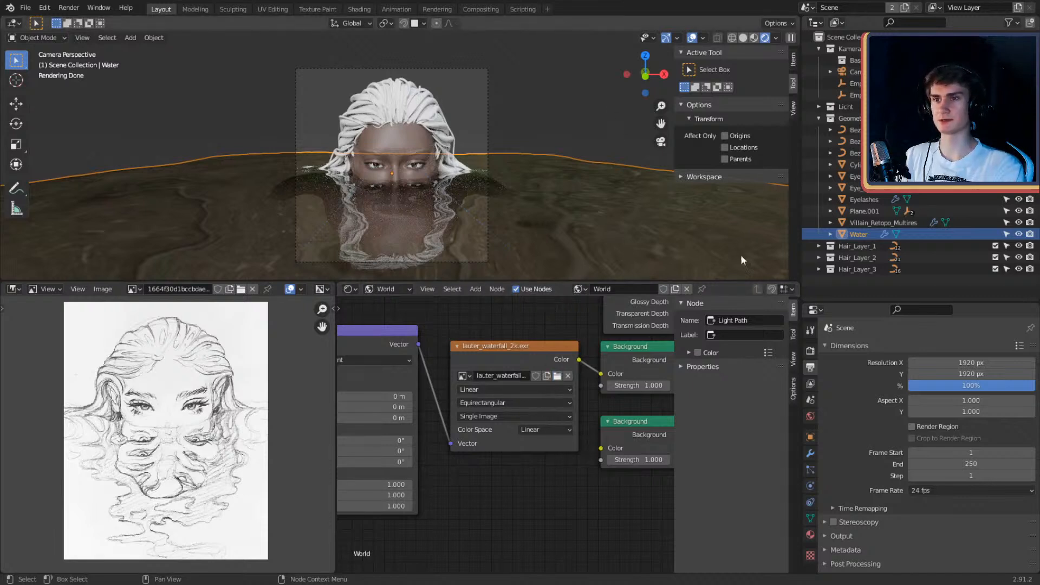
# Step: Load mossy_forest_2k.hdr into the World environment texture to light the head and water
pyautogui.click(744, 516)
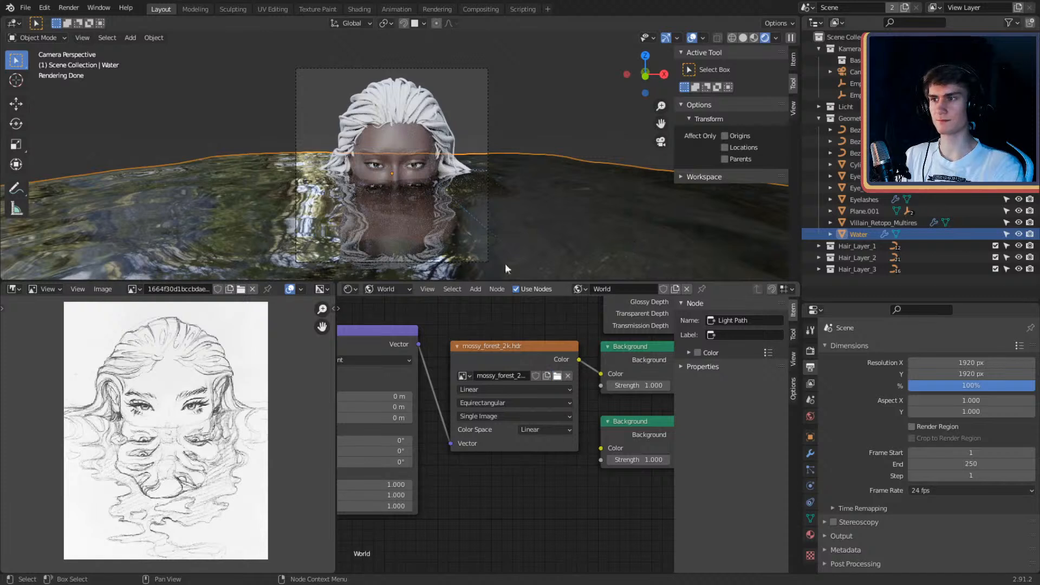
pyautogui.click(704, 469)
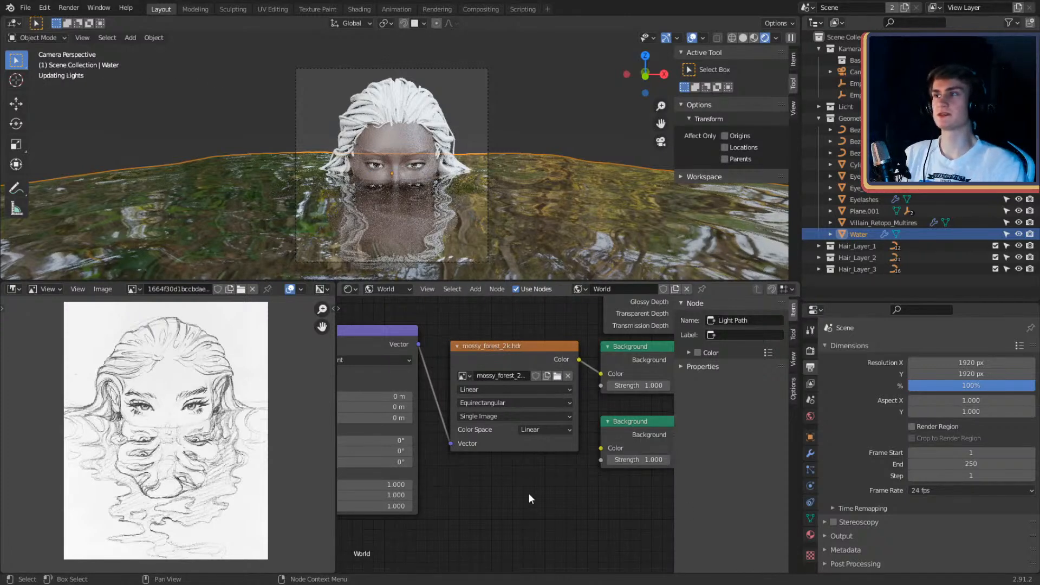
# Step: Move the Mapping and mossy_forest_2k.hdr nodes away from the Background nodes to make room for another node between them
pyautogui.scroll(-3, 498, 491)
pyautogui.moveTo(574, 497); pyautogui.dragTo(545, 502, button='middle')
pyautogui.press('x')
pyautogui.moveTo(552, 404); pyautogui.dragTo(466, 385)
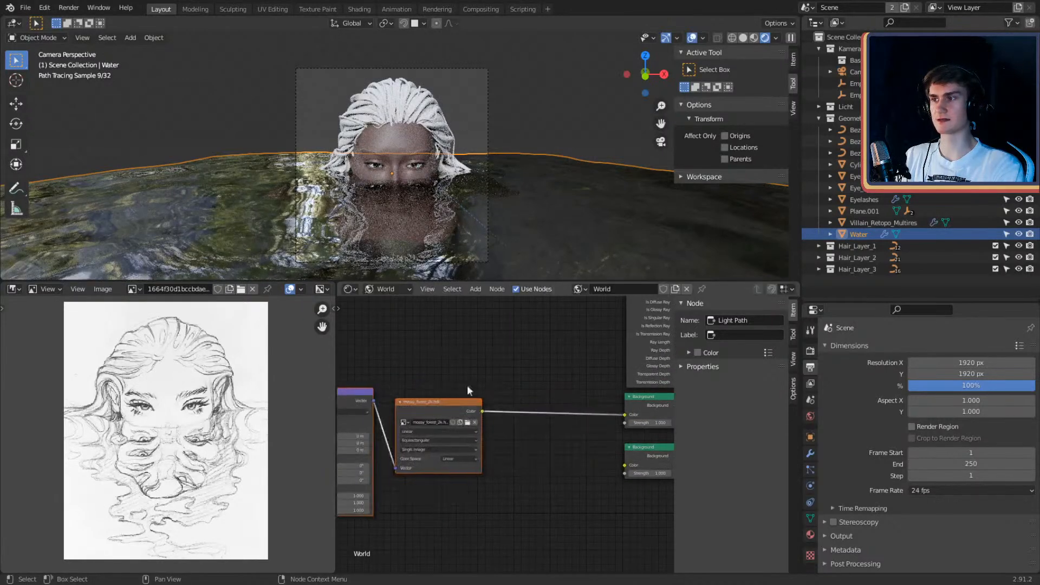
pyautogui.moveTo(556, 441); pyautogui.dragTo(500, 432, button='middle')
pyautogui.hotkey('ctrl', 'z')
pyautogui.hotkey('ctrl', 'z')
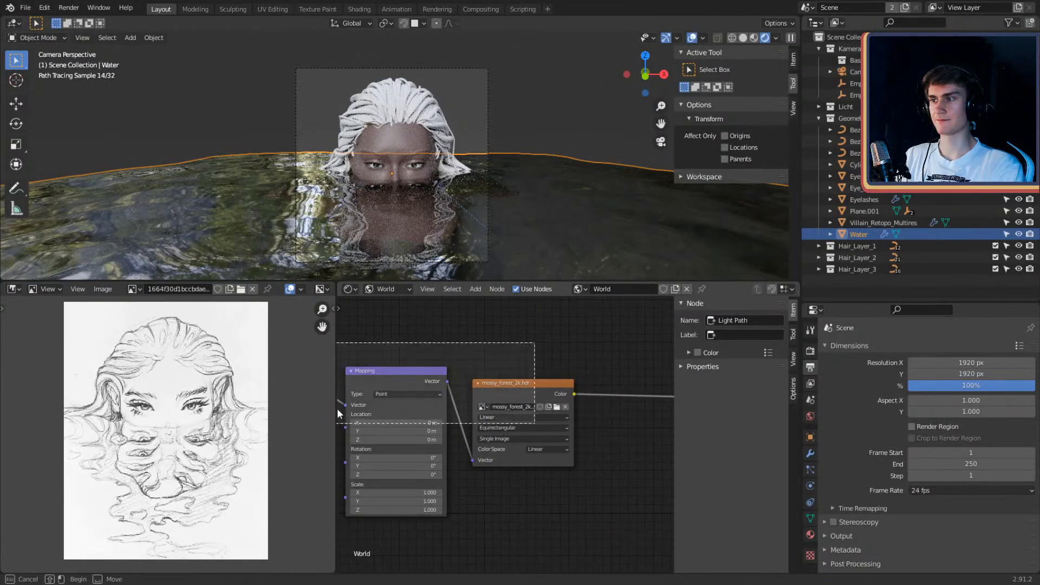
pyautogui.keyDown('ctrl'); pyautogui.scroll(-5, 518, 394); pyautogui.keyUp('ctrl')
# Step: Insert a Hue Saturation Value node between the mossy_forest_2k.hdr texture and the first Background node
pyautogui.hotkey('shift', 'a')
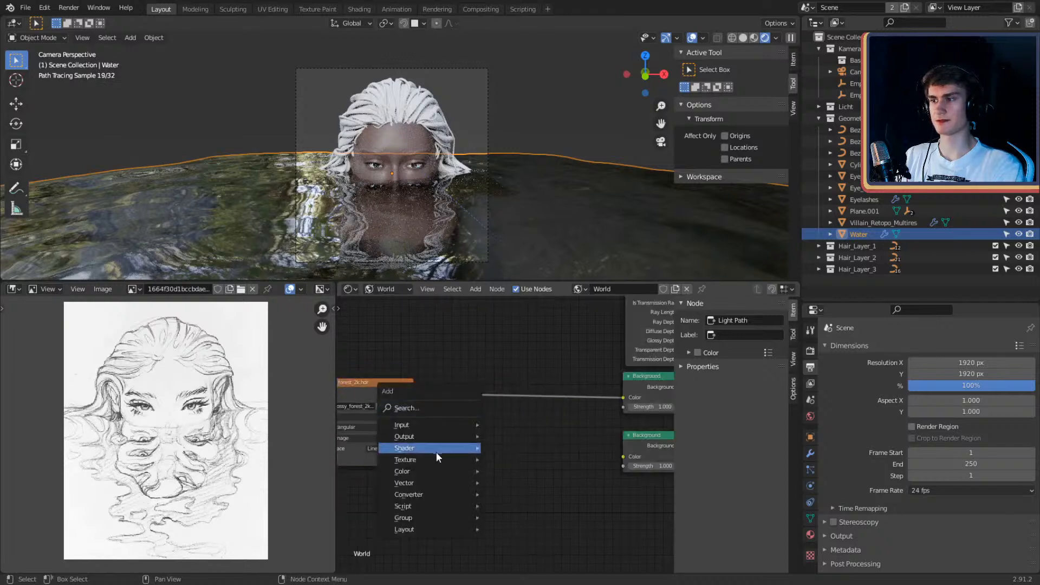
pyautogui.moveTo(409, 469)
pyautogui.click(525, 496)
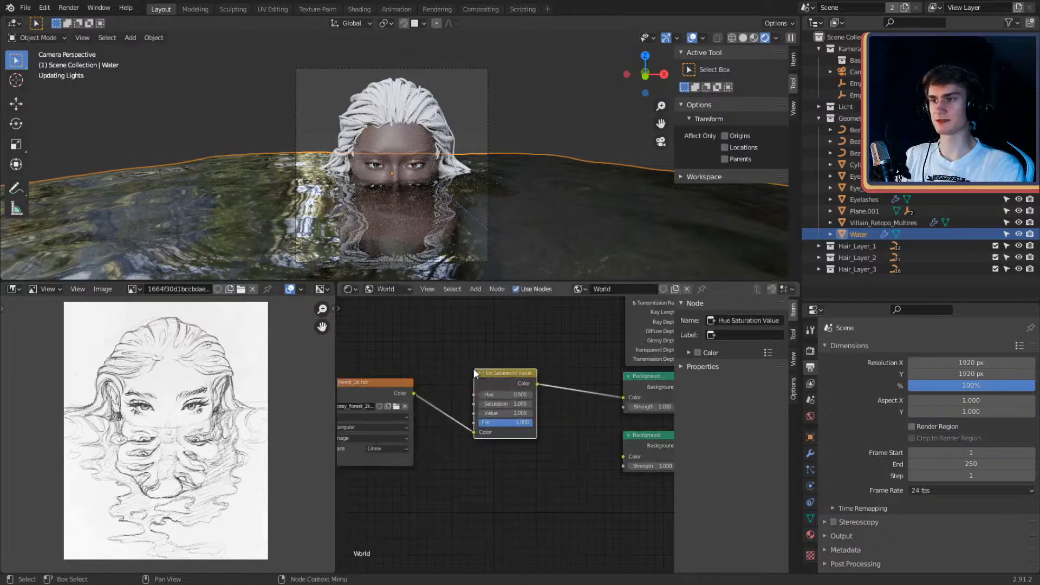
pyautogui.click(528, 462)
# Step: Try shifting the forest lighting's hue up to 0.600 and below 0.500 in the Hue Saturation Value node
pyautogui.click(546, 388)
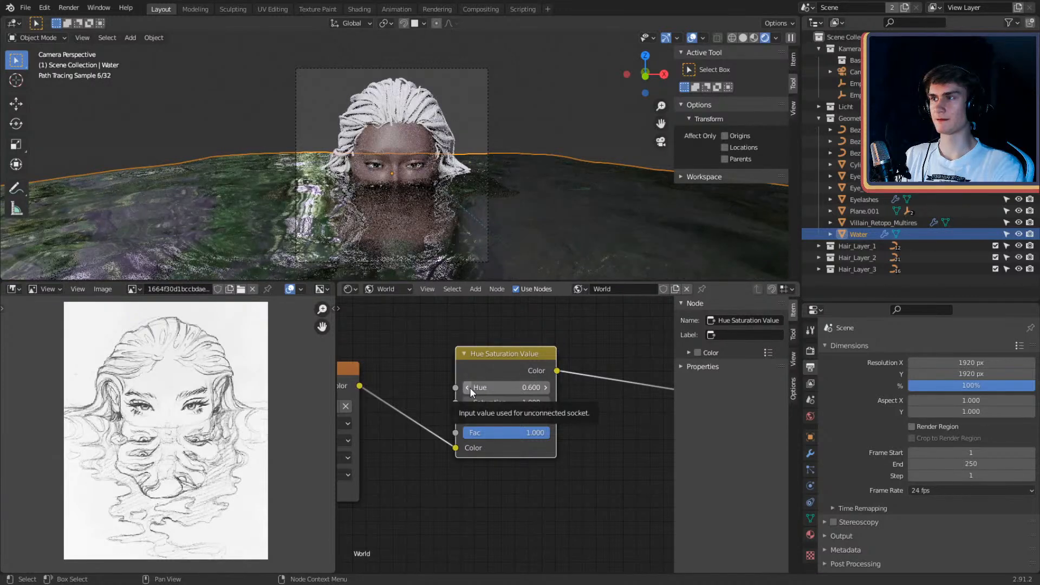
pyautogui.click(467, 387)
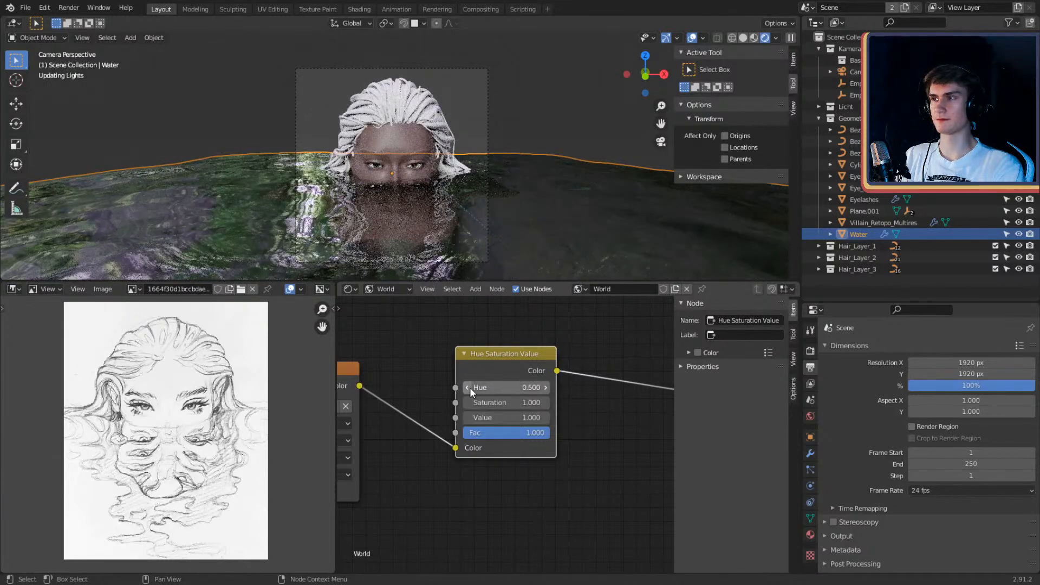
pyautogui.click(467, 387)
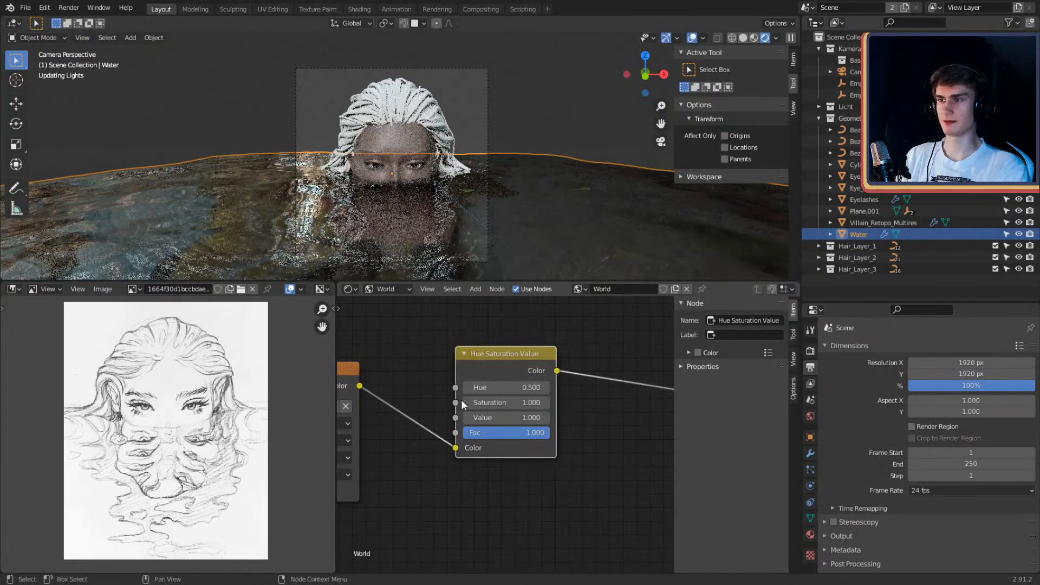
# Step: Delete the Hue Saturation Value node and reconnect the environment texture's Color directly to the first Background
pyautogui.press('x')
pyautogui.scroll(-2, 461, 399)
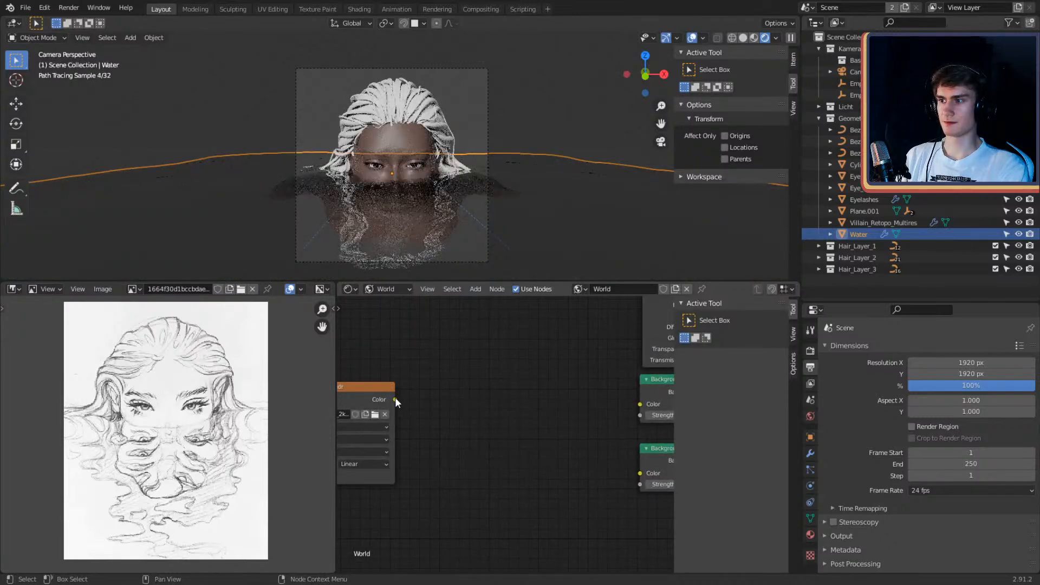
pyautogui.moveTo(395, 399); pyautogui.dragTo(639, 404)
# Step: Insert a ColorRamp node between the environment texture and the first Background node
pyautogui.hotkey('shift', 'a')
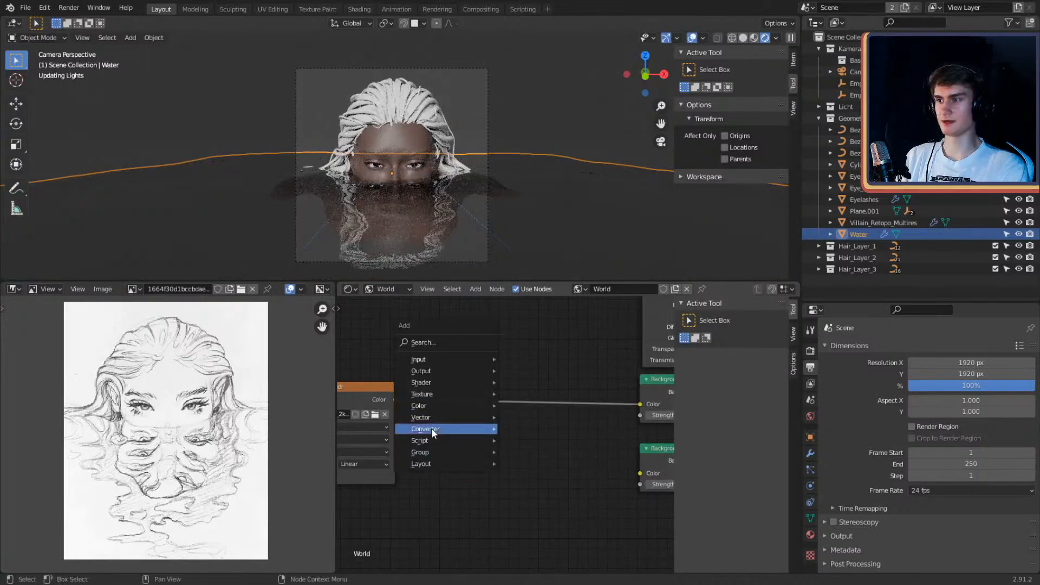
pyautogui.moveTo(432, 429)
pyautogui.click(530, 287)
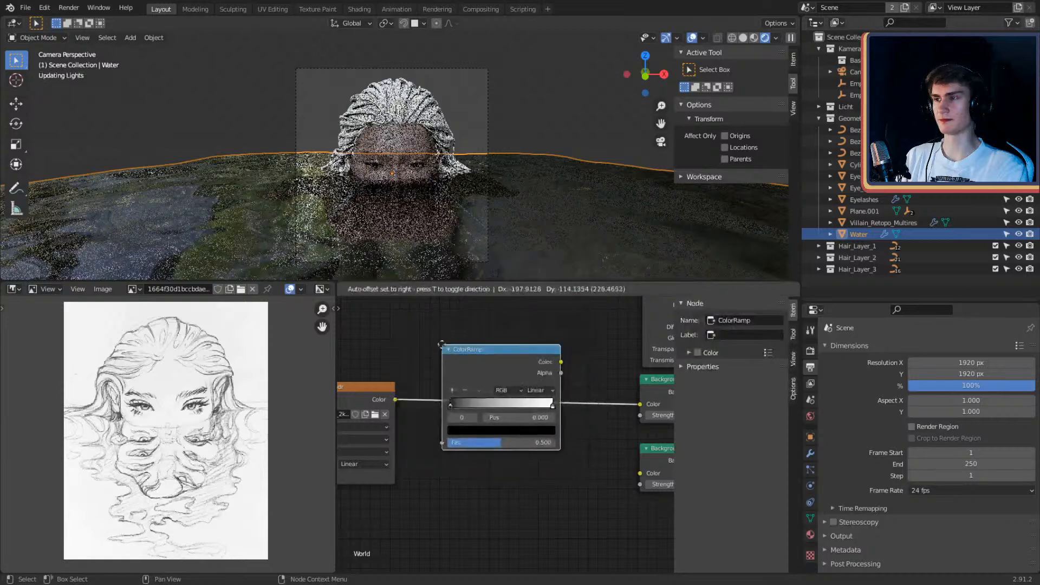
pyautogui.click(486, 440)
# Step: Change the ColorRamp's black stop to a very dark, saturated green with hue 0.308 and saturation 0.977
pyautogui.scroll(3, 486, 440)
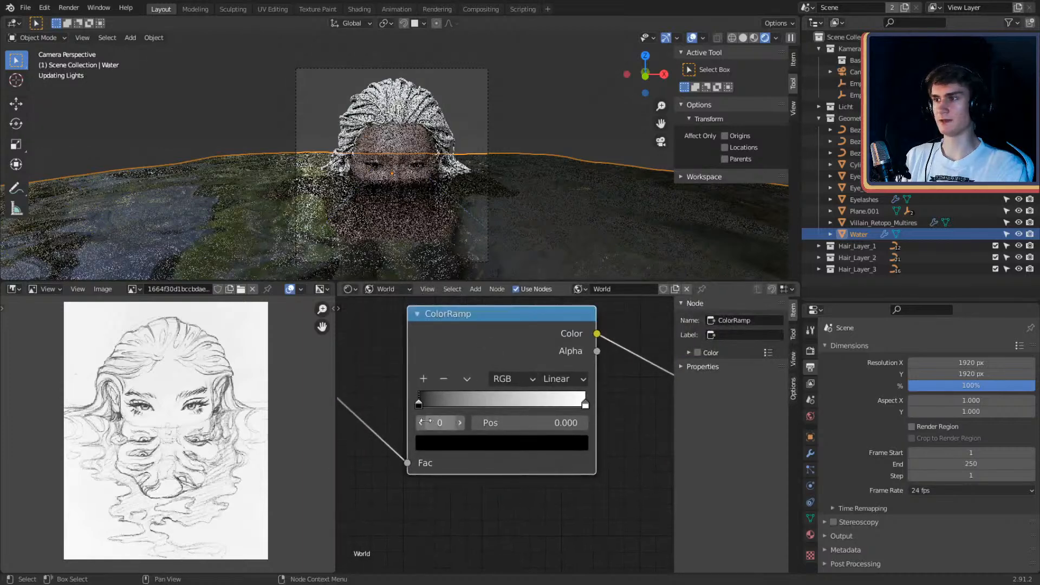
pyautogui.click(447, 439)
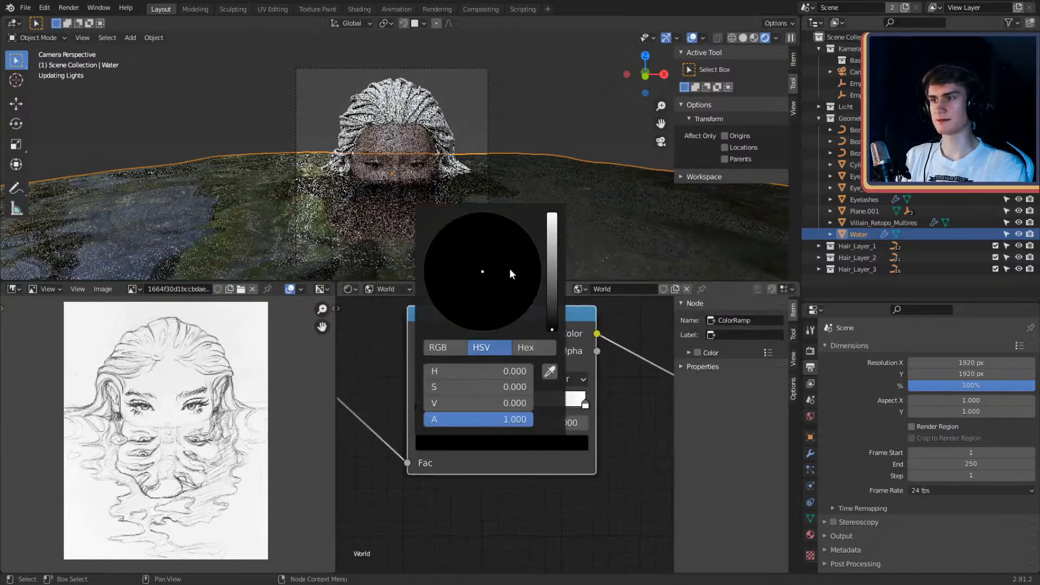
pyautogui.moveTo(553, 328); pyautogui.dragTo(552, 316)
pyautogui.click(478, 269)
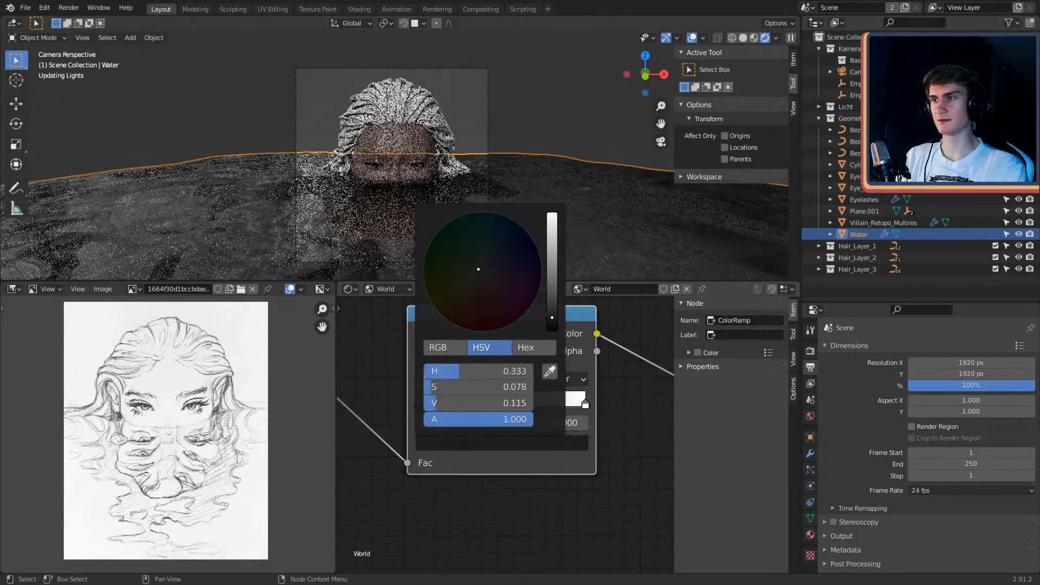
pyautogui.moveTo(478, 269); pyautogui.dragTo(429, 251)
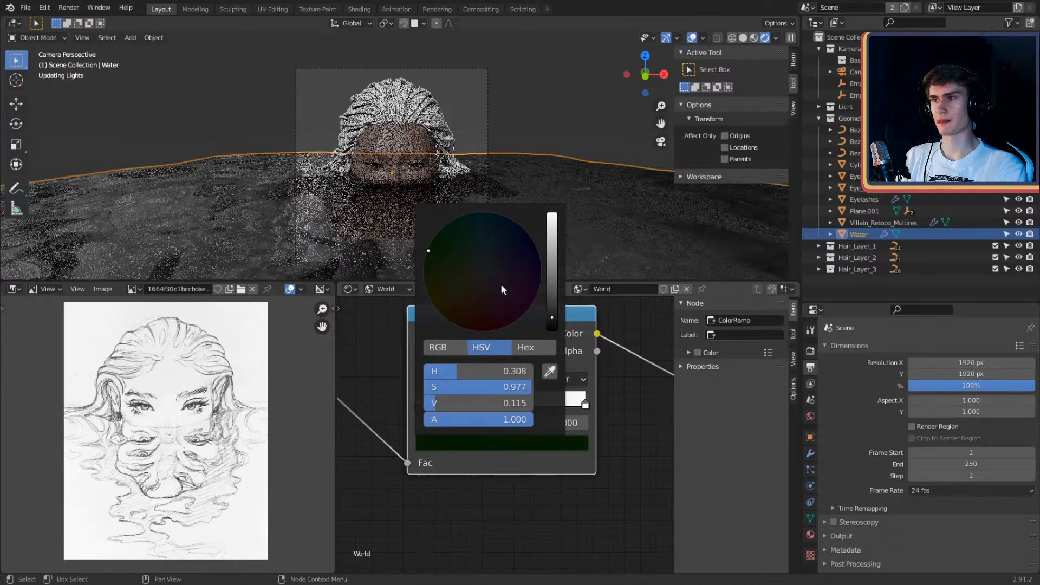
pyautogui.moveTo(553, 318); pyautogui.dragTo(553, 321)
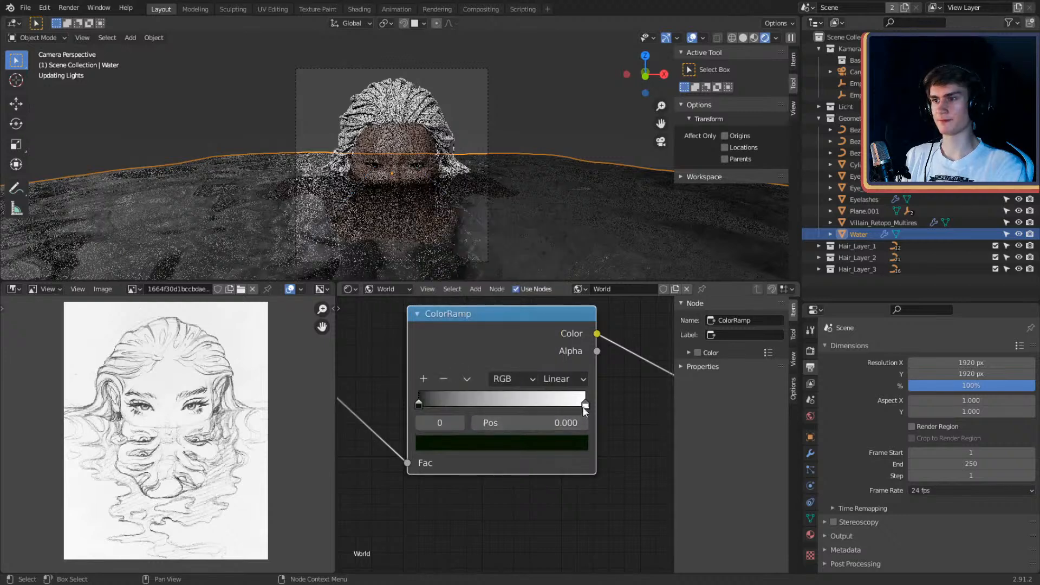
# Step: Try a pale green tint on the ColorRamp's white end stop and return its saturation to 0
pyautogui.click(585, 403)
pyautogui.click(538, 453)
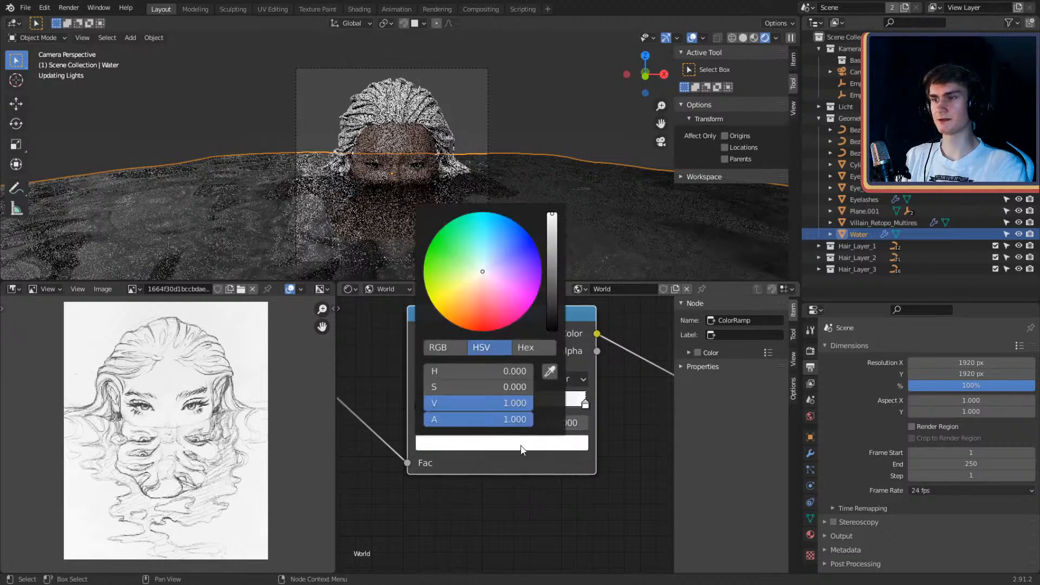
pyautogui.moveTo(479, 271); pyautogui.dragTo(471, 264)
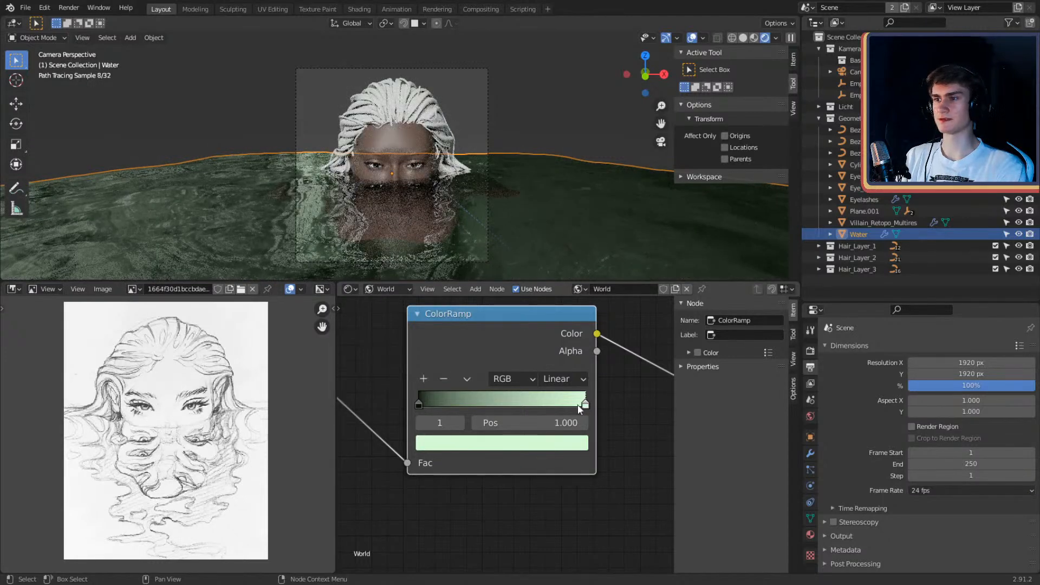
pyautogui.click(502, 445)
pyautogui.moveTo(514, 387); pyautogui.dragTo(449, 386)
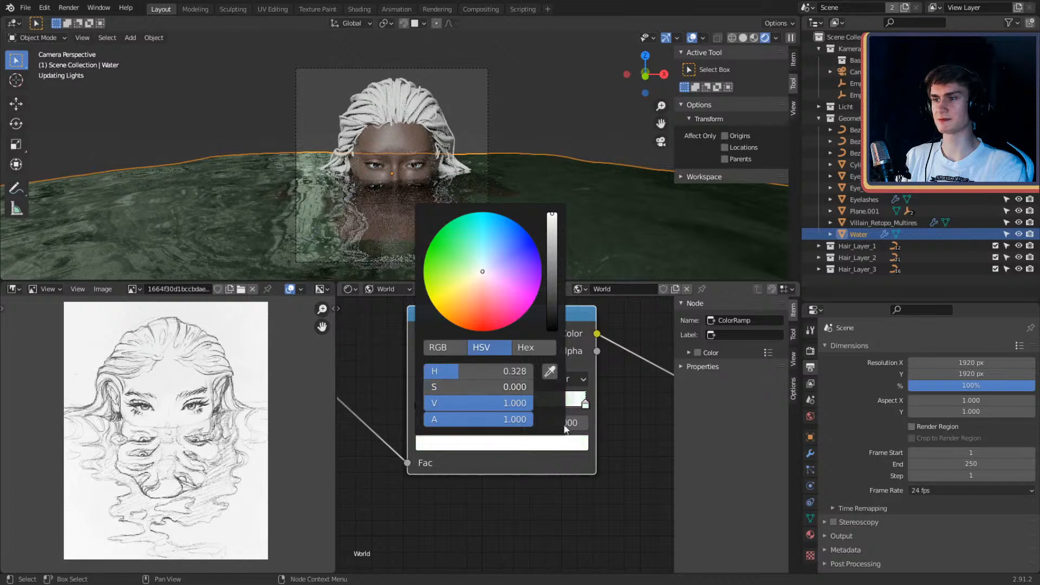
# Step: Add a middle ColorRamp stop at about position 0.72 and tint it muted green with hue 0.294 and saturation 0.141
pyautogui.click(423, 378)
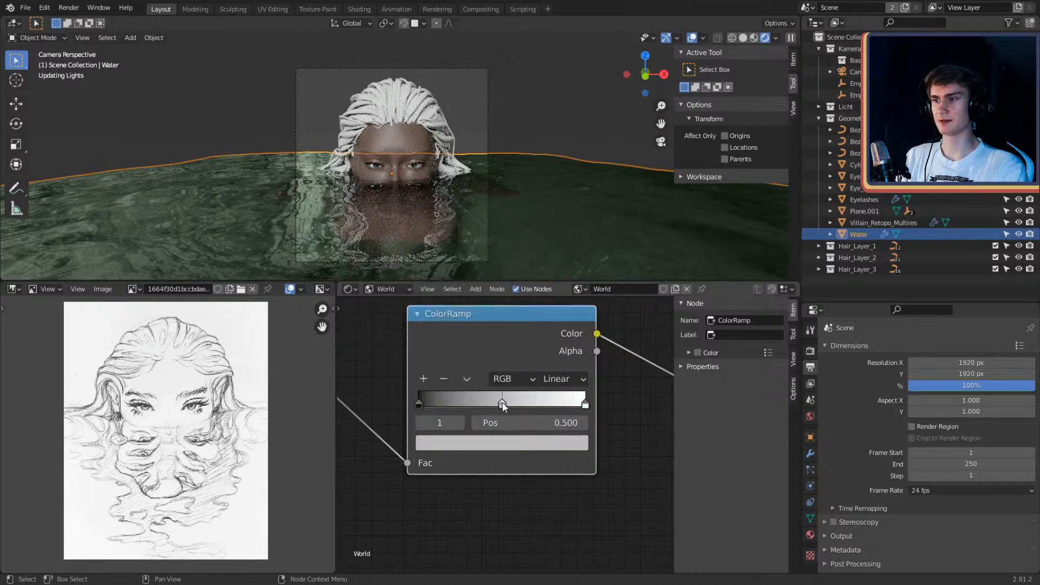
pyautogui.click(539, 406)
pyautogui.click(531, 447)
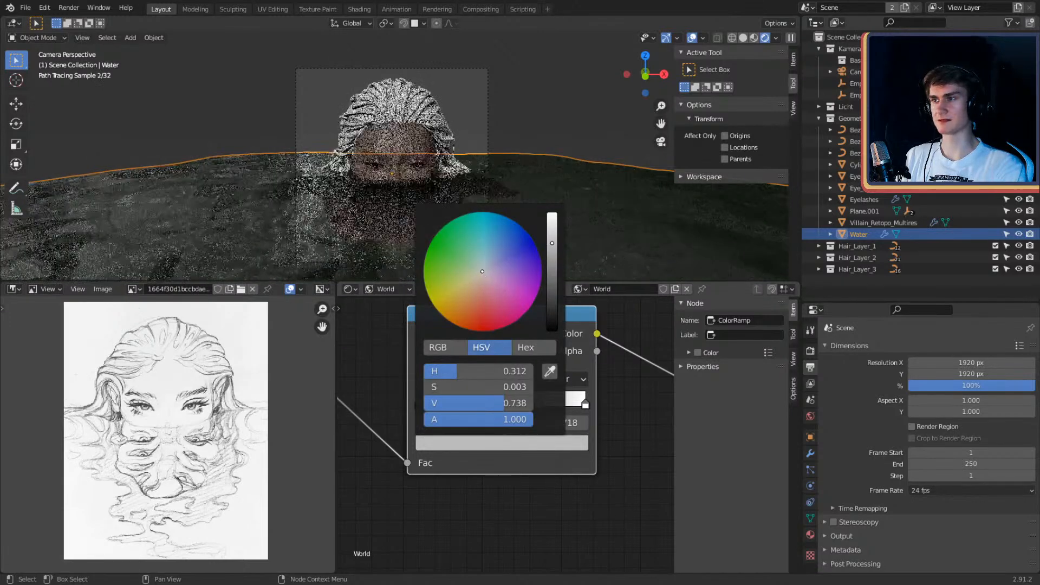
pyautogui.moveTo(483, 290); pyautogui.dragTo(474, 270)
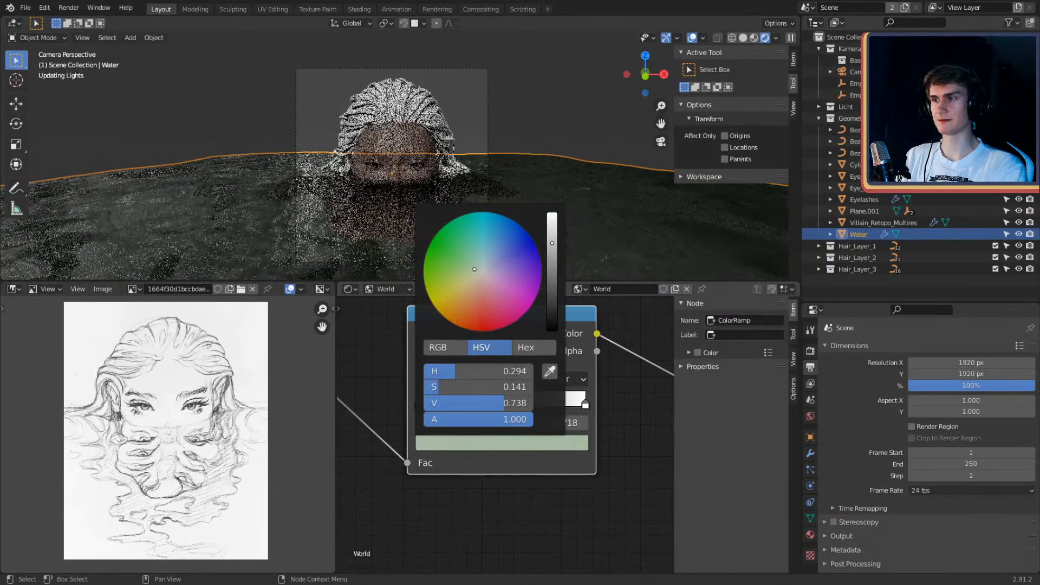